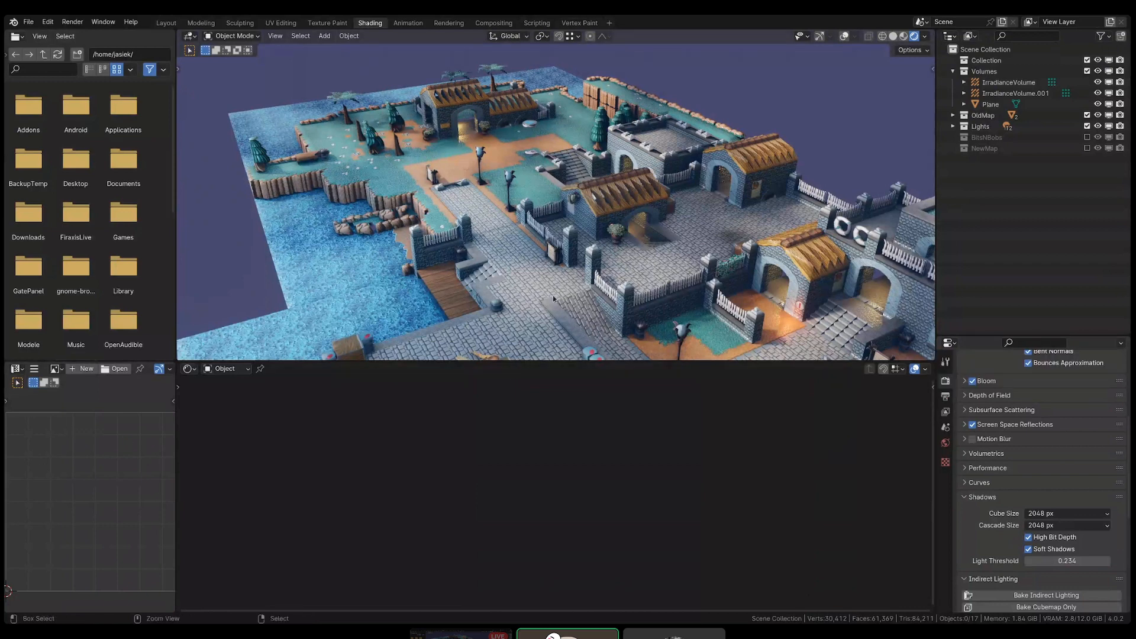
- Examine the rendered city map in an enlarged viewport, covering both the coastal area and the town
key("ctrl+space")
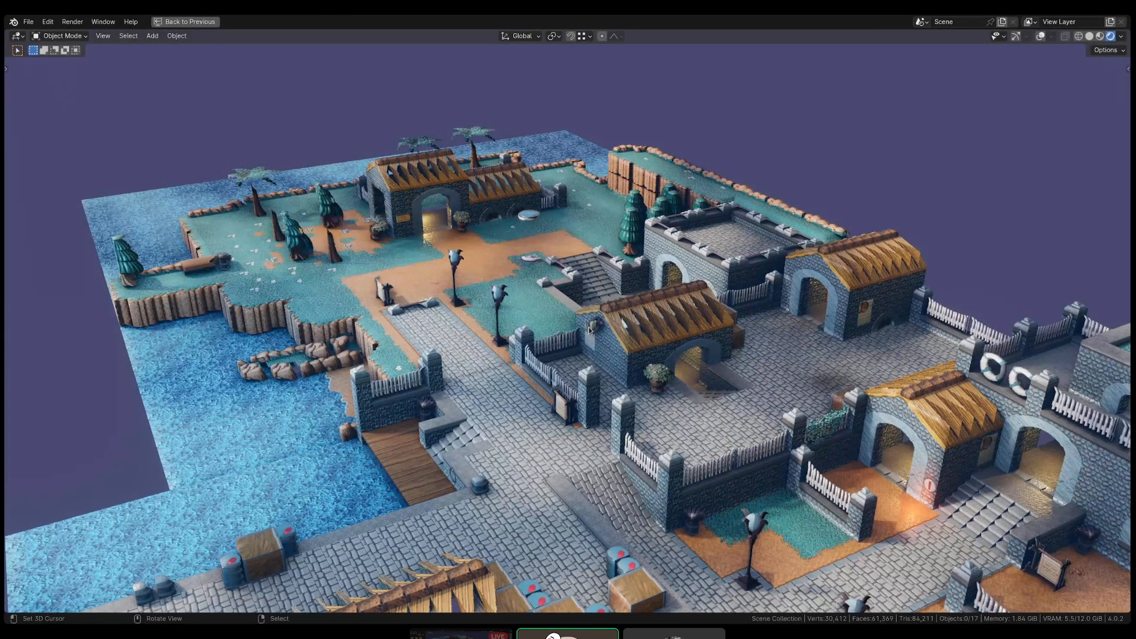
middle_click_drag(599, 407, 575, 348)
scroll(575, 348, "down", 1)
key("ctrl+space")
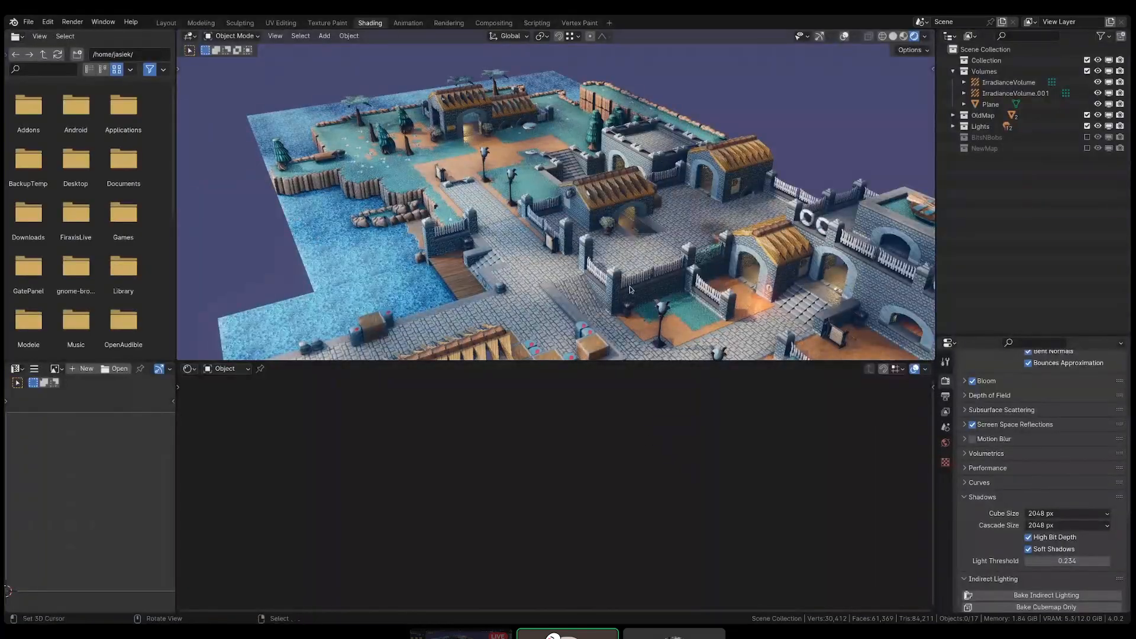
key("ctrl+space")
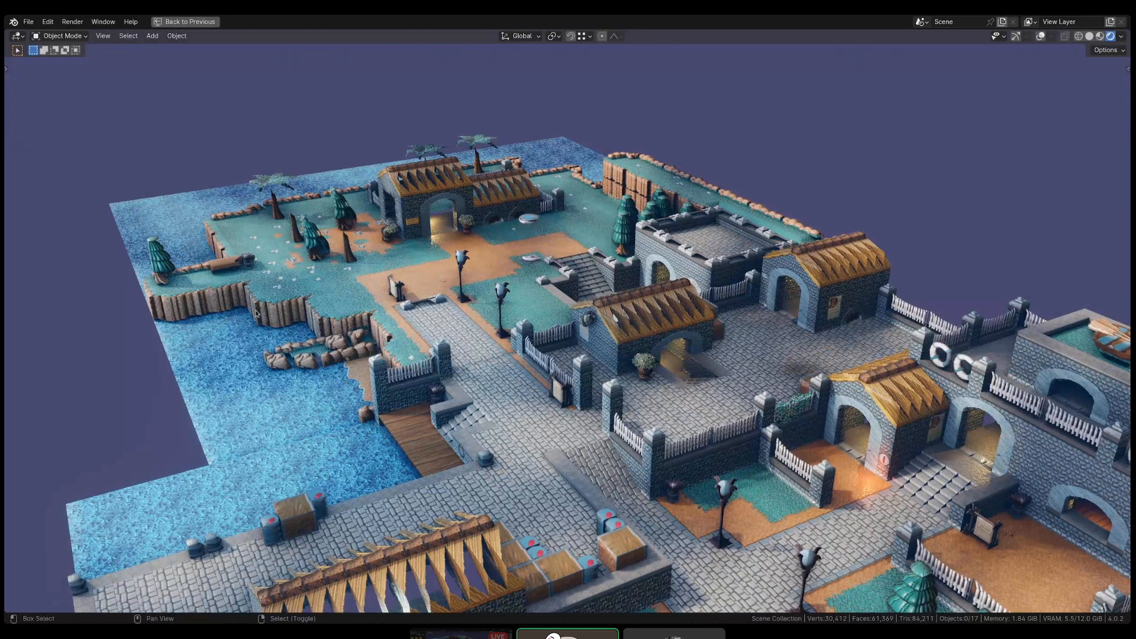
middle_click_drag(539, 403, 67, 283, "shift")
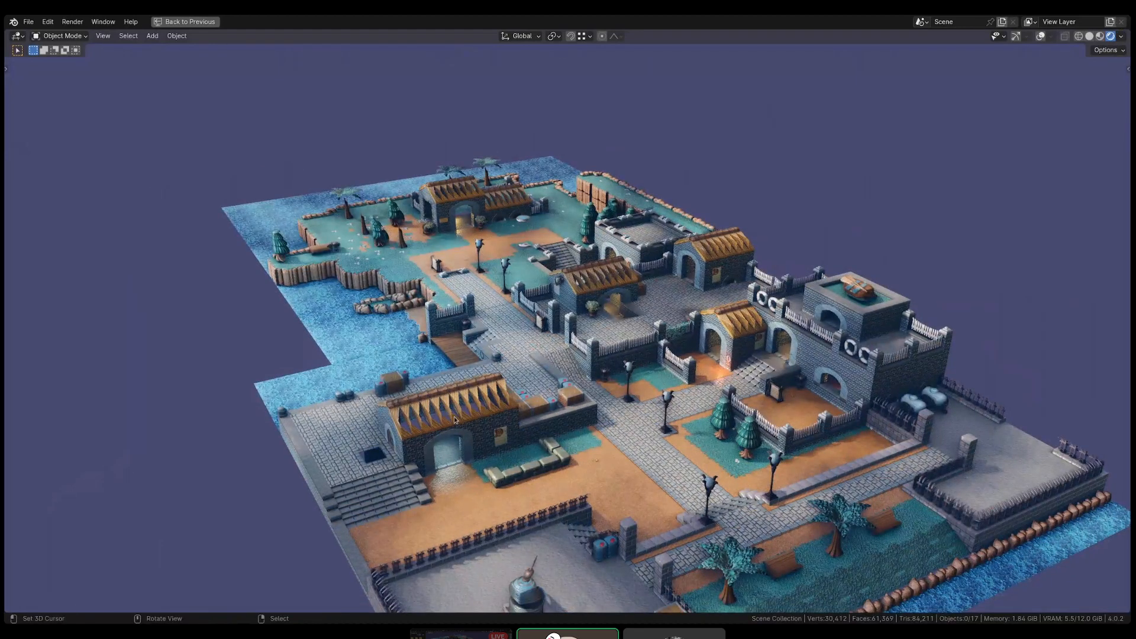
- Switch the viewport to solid shading and inspect the city map's texture and material nodes
left_click(1090, 36)
middle_click_drag(709, 482, 709, 298, "shift")
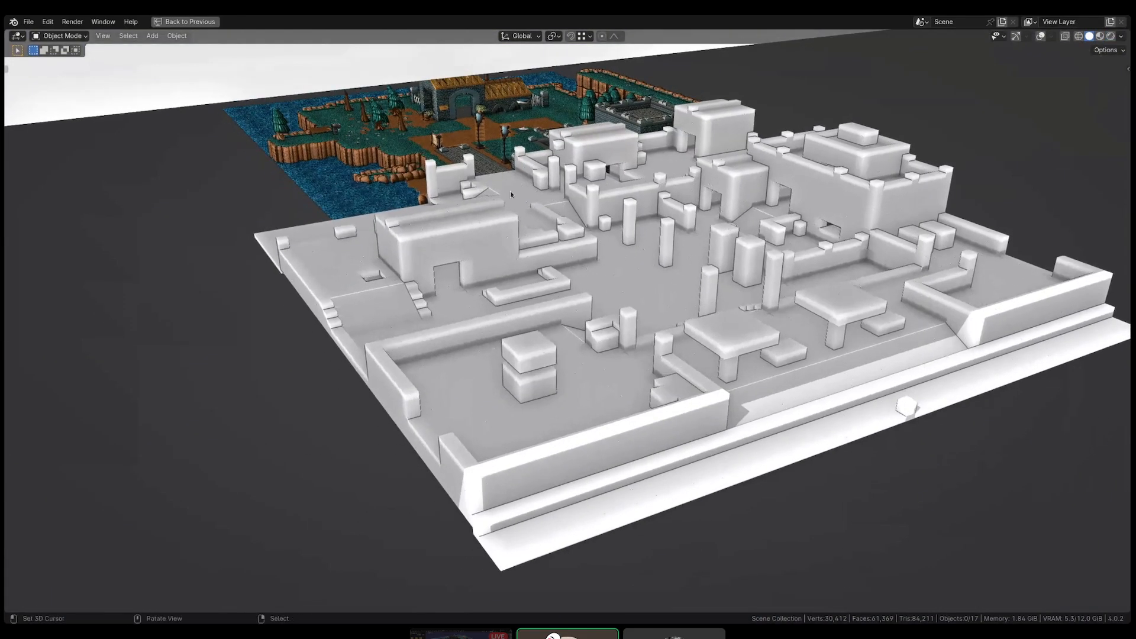
scroll(510, 189, "up", 4)
middle_click_drag(488, 172, 602, 268, "shift")
scroll(601, 268, "up", 2)
middle_click_drag(458, 184, 489, 187)
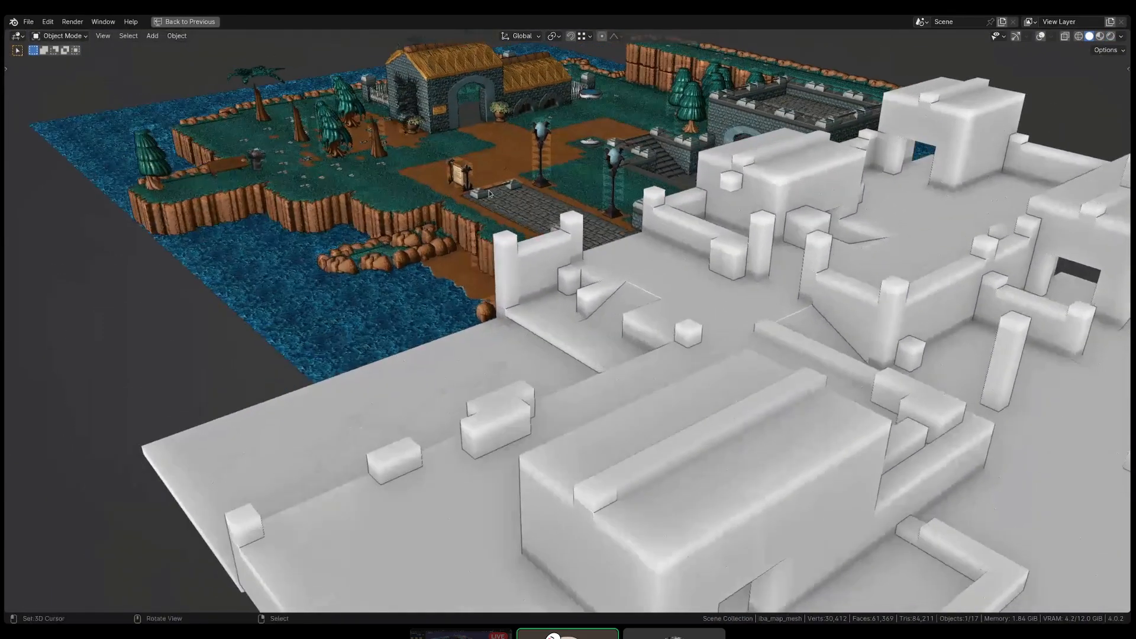
key("ctrl+space")
scroll(525, 473, "down", 5)
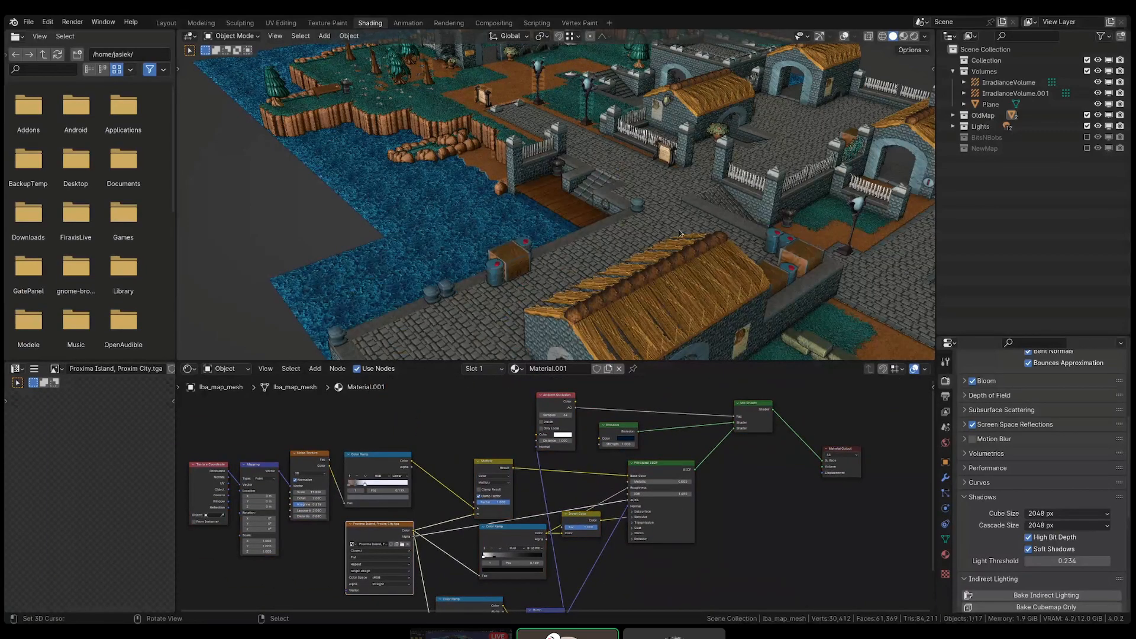
- Hide the large white plane that covers the city map
key("ctrl+space")
middle_click_drag(747, 254, 795, 393)
scroll(352, 369, "up", 3)
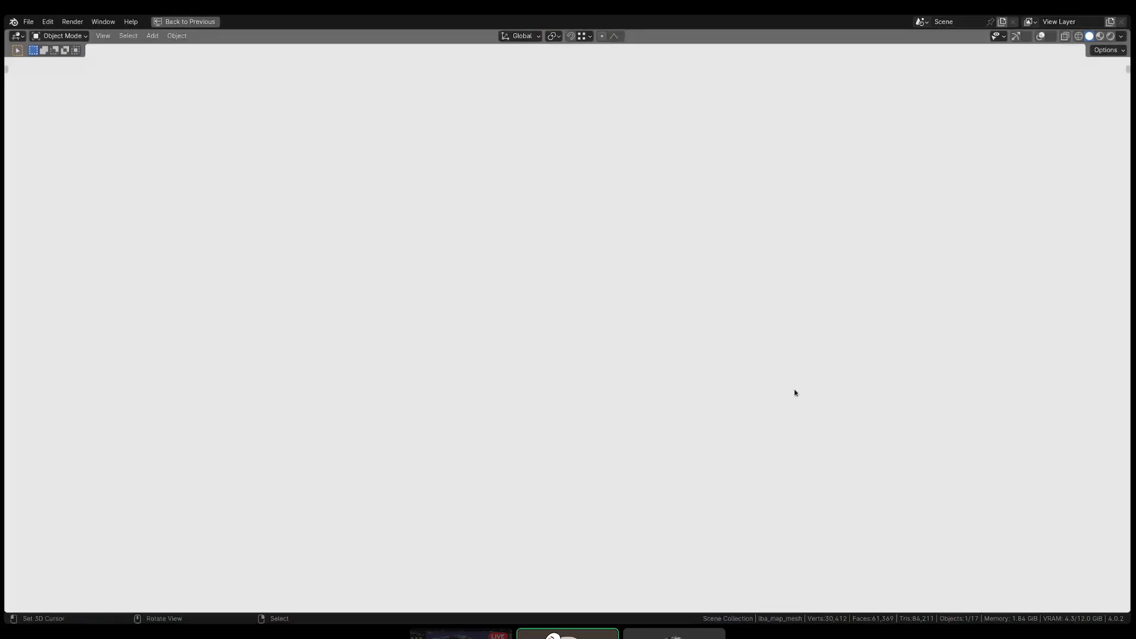
scroll(616, 274, "down", 5)
left_click(616, 274)
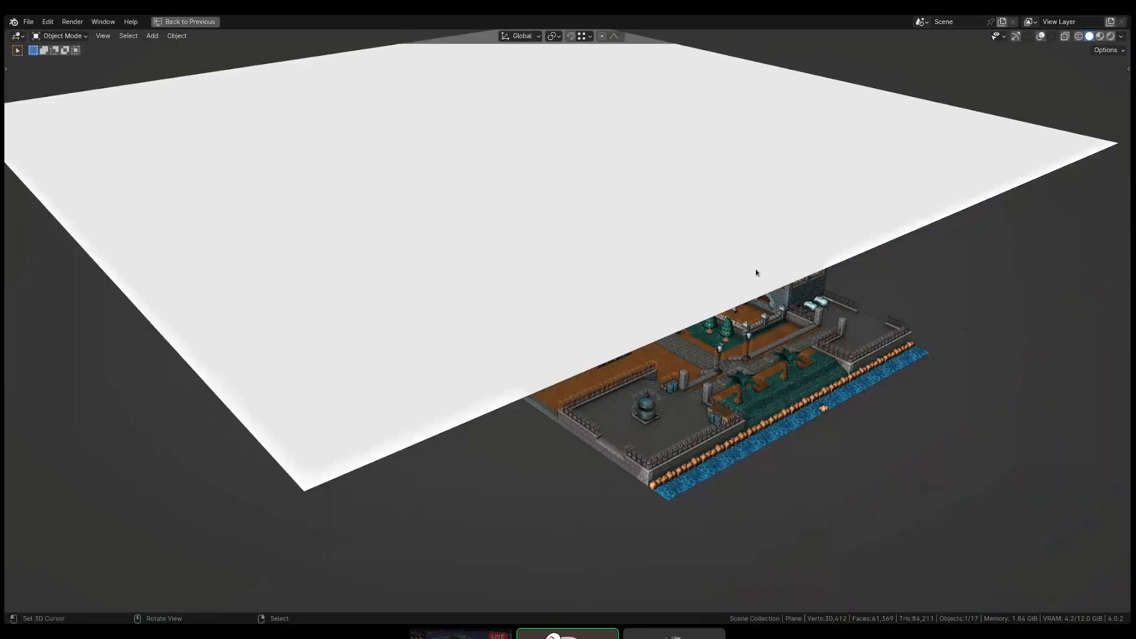
key("Delete")
middle_click_drag(756, 273, 620, 387)
scroll(621, 386, "up", 5)
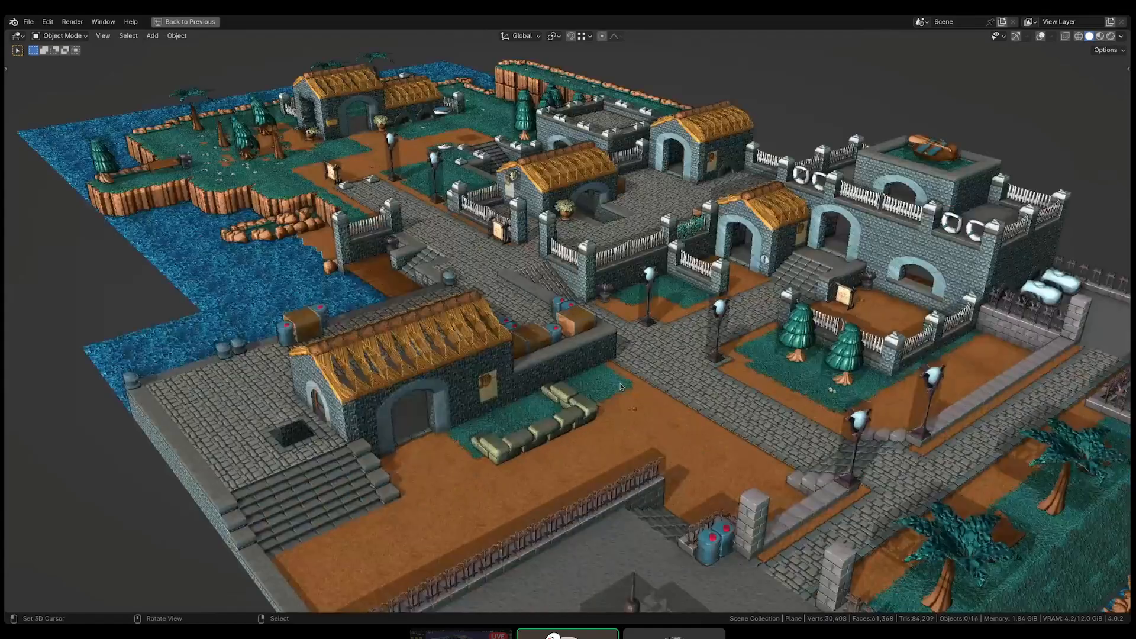
- Show the city map in wireframe and inspect the grid topology of its town mesh
scroll(690, 467, "up", 6)
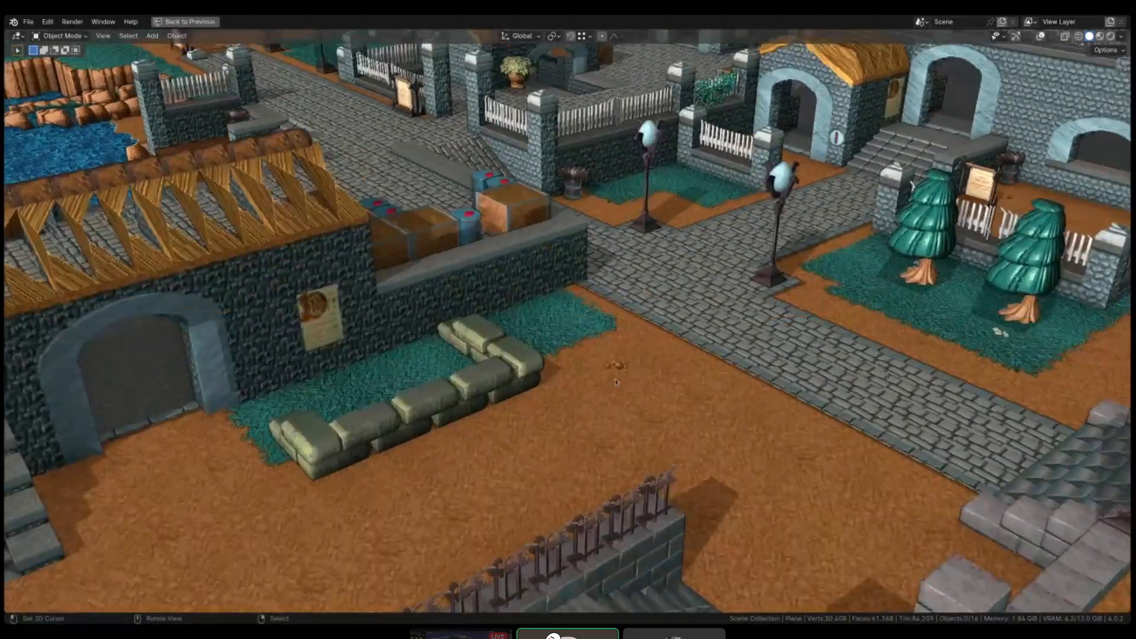
middle_click_drag(704, 119, 749, 358, "shift")
scroll(526, 166, "up", 2)
key("shift+z")
left_click(628, 312)
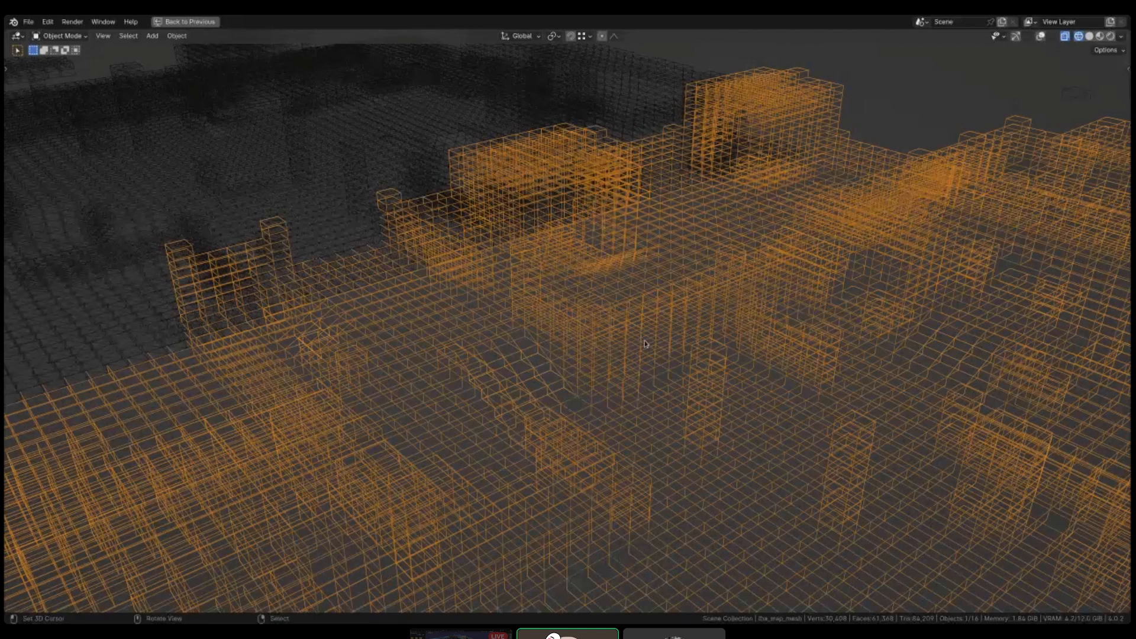
scroll(644, 341, "down", 2)
middle_click_drag(680, 367, 681, 366)
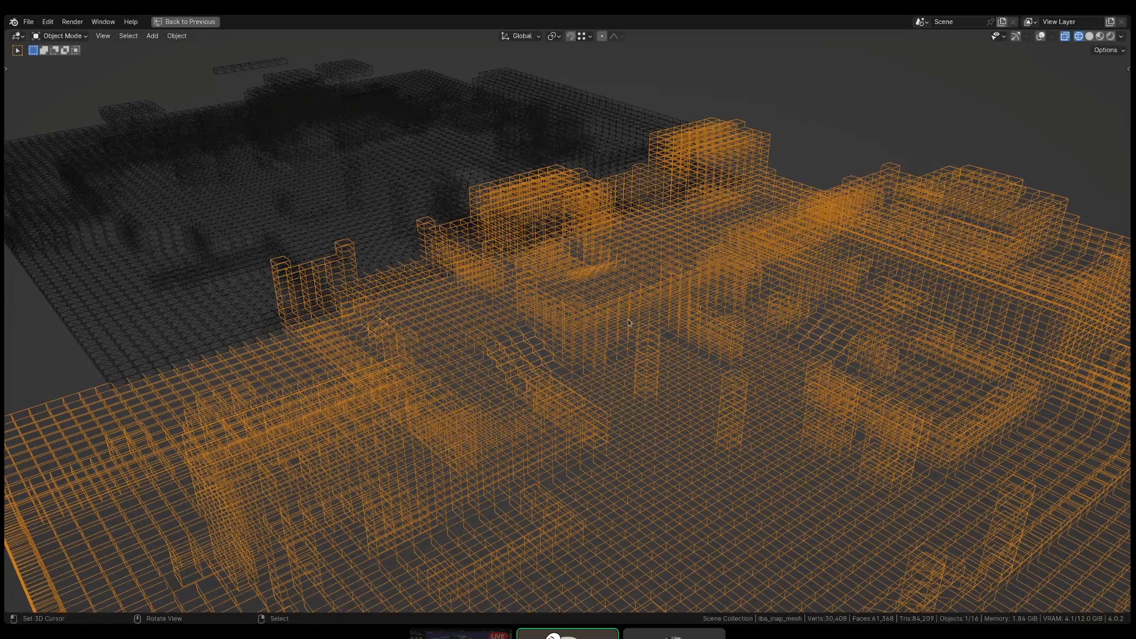
scroll(627, 318, "down", 6)
- Select the coastal and town map meshes alternately to compare their wireframes, ending on the town mesh
left_click(489, 256)
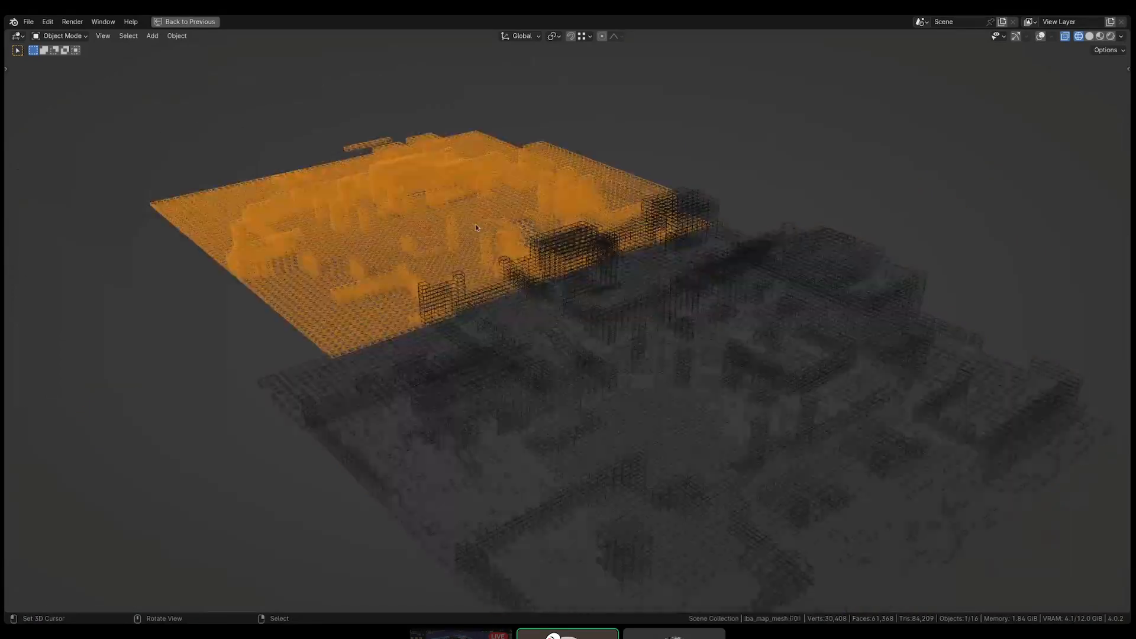
left_click(485, 255)
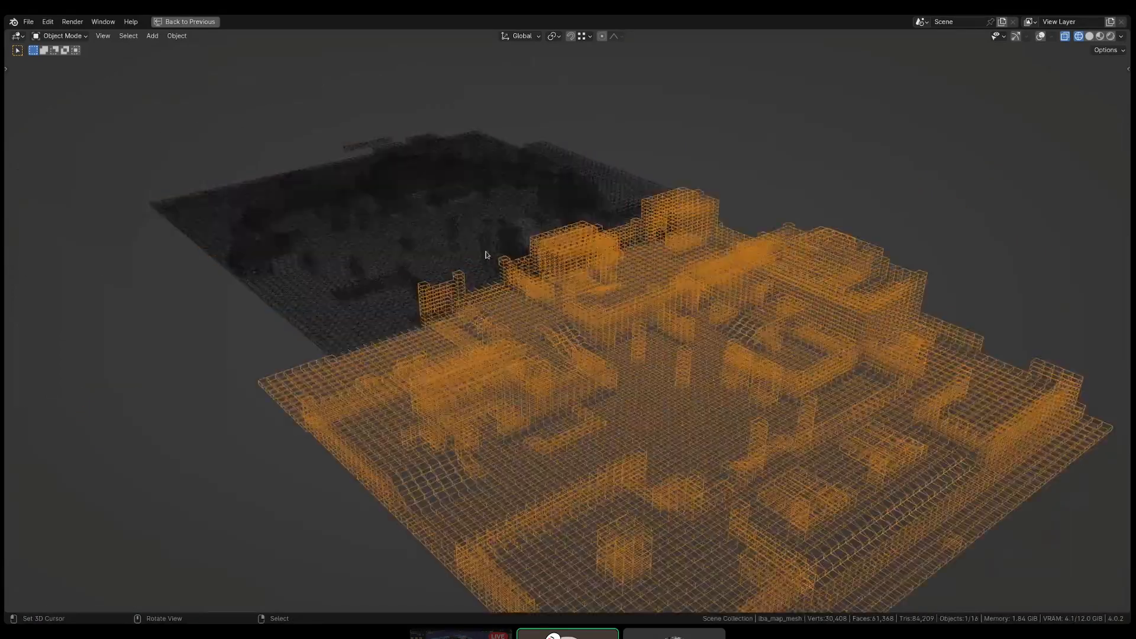
right_click(485, 255)
right_click(558, 323)
right_click_drag(485, 228, 484, 226)
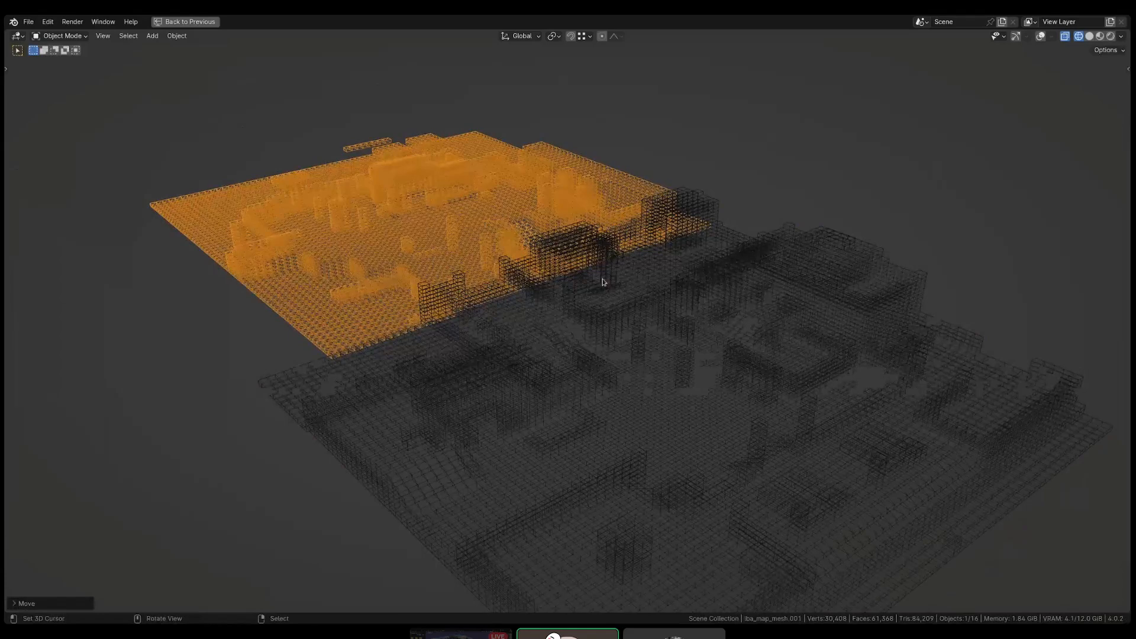
left_click(693, 320)
- Restore the full layout with a taller 3D viewport, return to solid shading and deselect everything
key("ctrl+space")
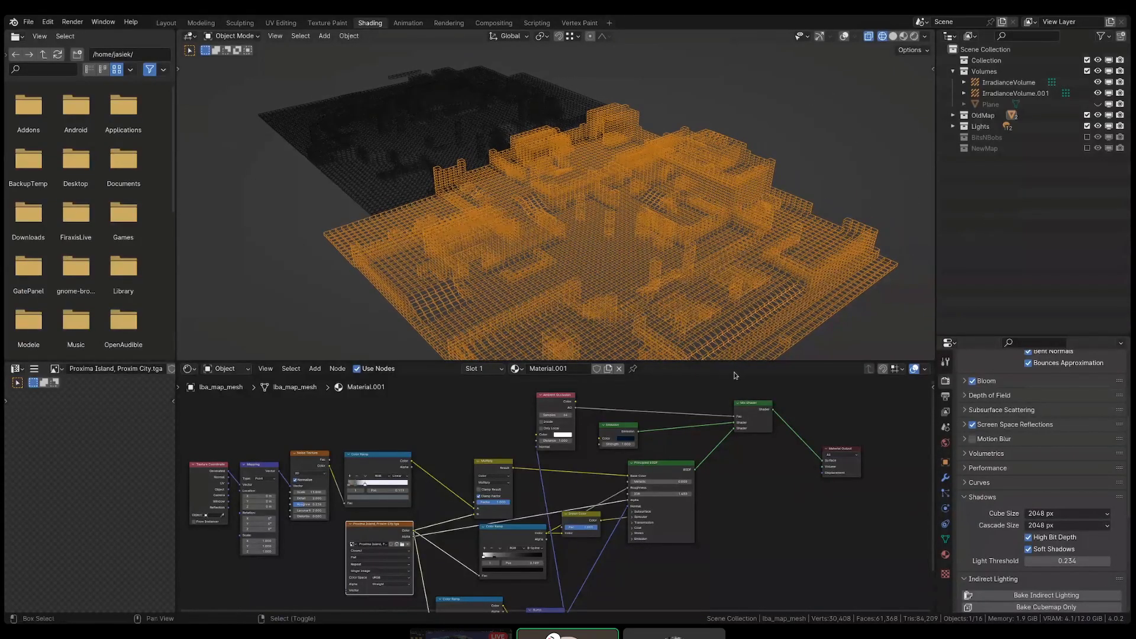
left_click_drag(731, 361, 719, 442)
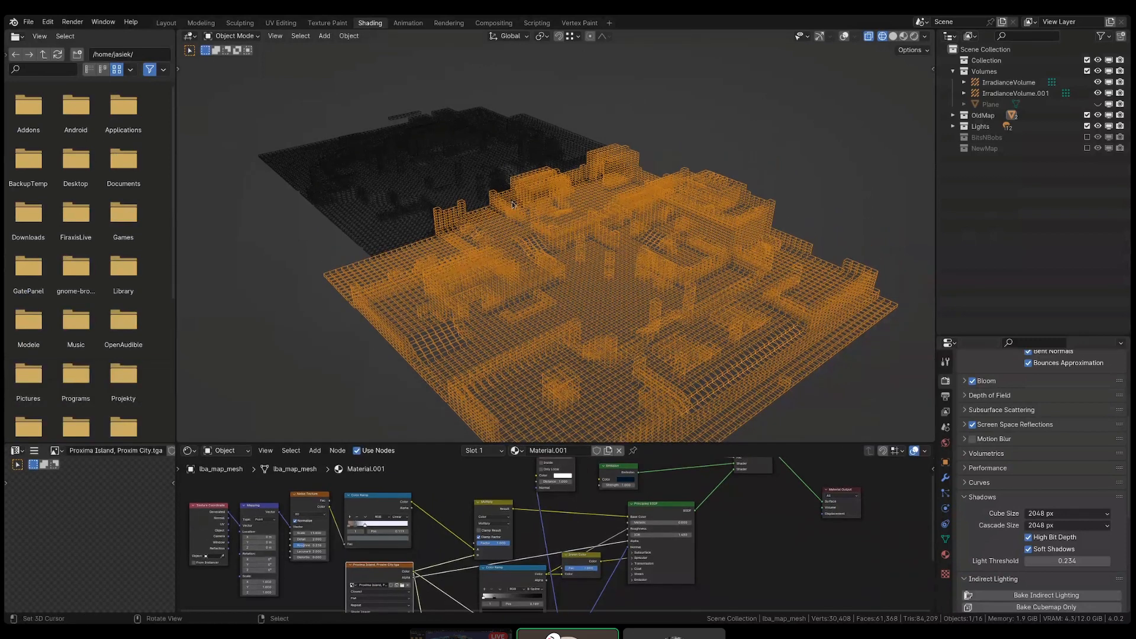
key("shift+z")
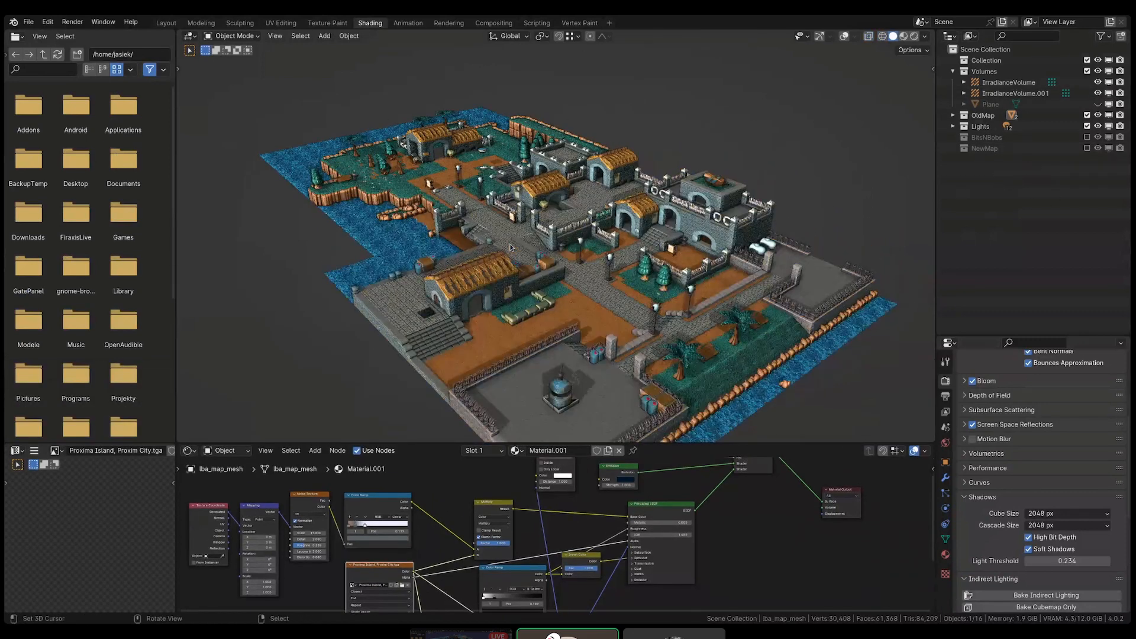
key("shift+z")
key("shift+z")
key("alt+a")
- Examine the textured thatched-roof building, its steps, the sandbags and the crates behind the wall up close
scroll(556, 259, "up", 4)
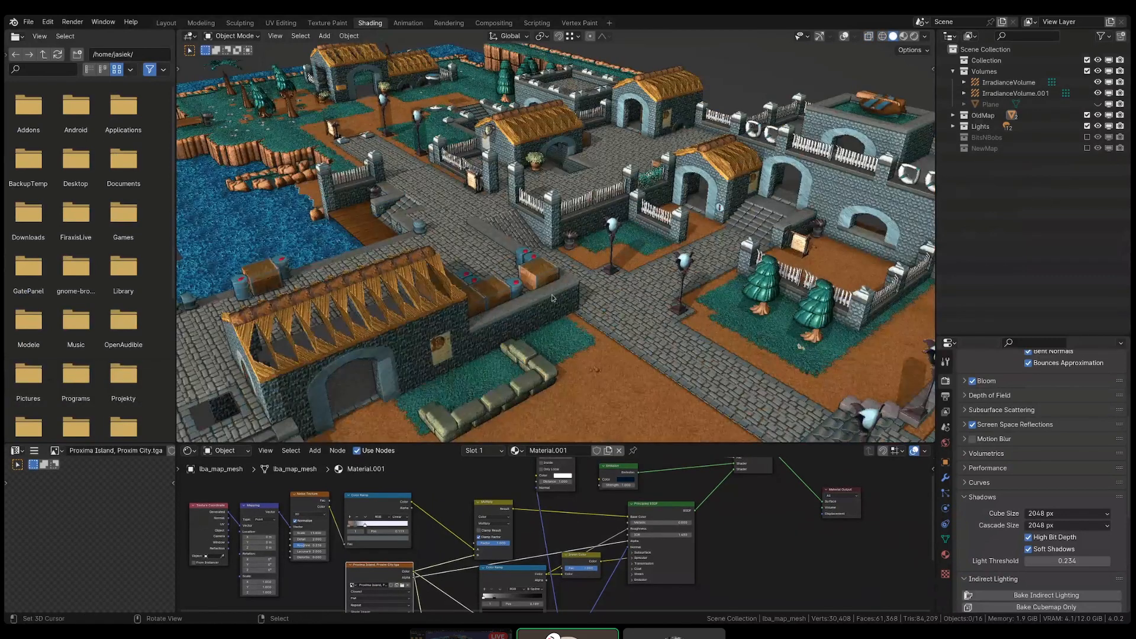
middle_click_drag(529, 333, 491, 302, "shift")
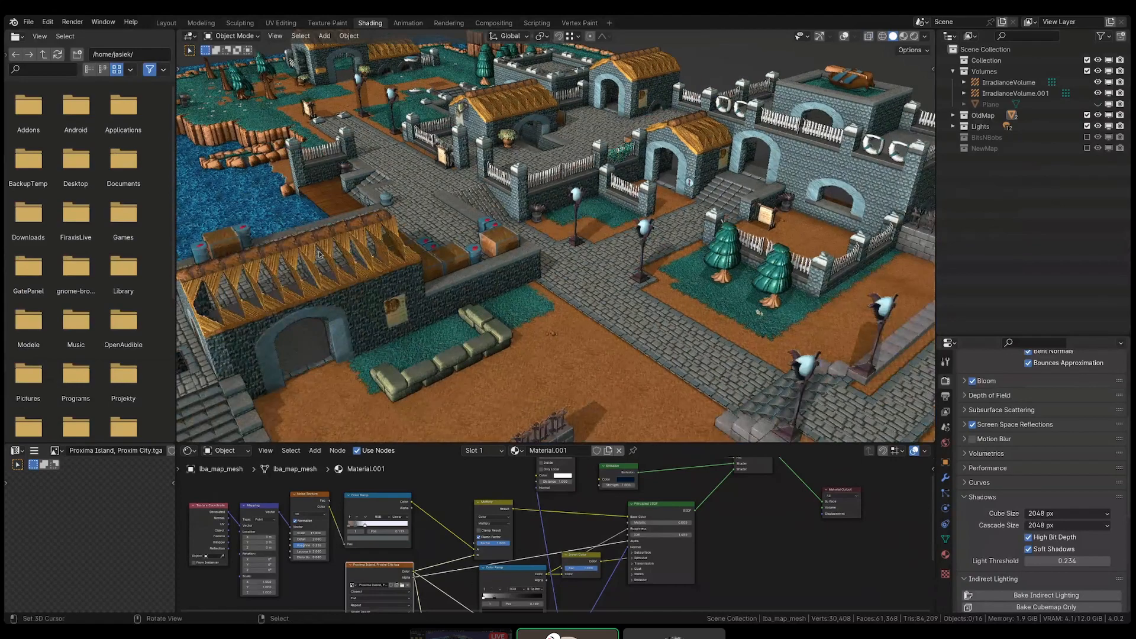
middle_click_drag(522, 339, 674, 251, "shift")
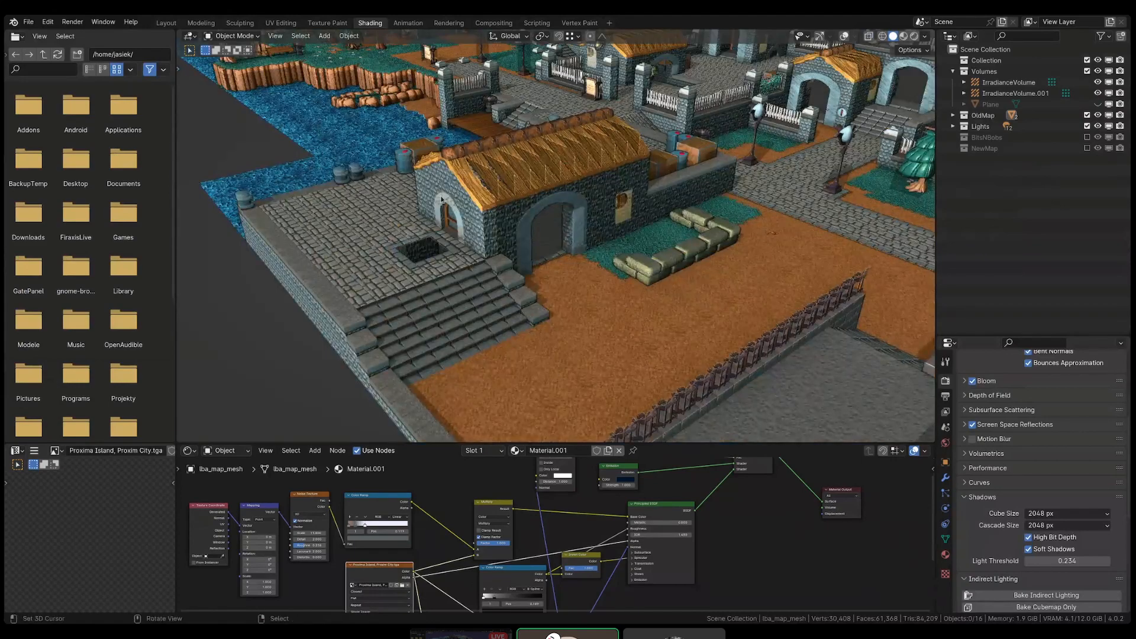
middle_click_drag(673, 294, 536, 361, "shift")
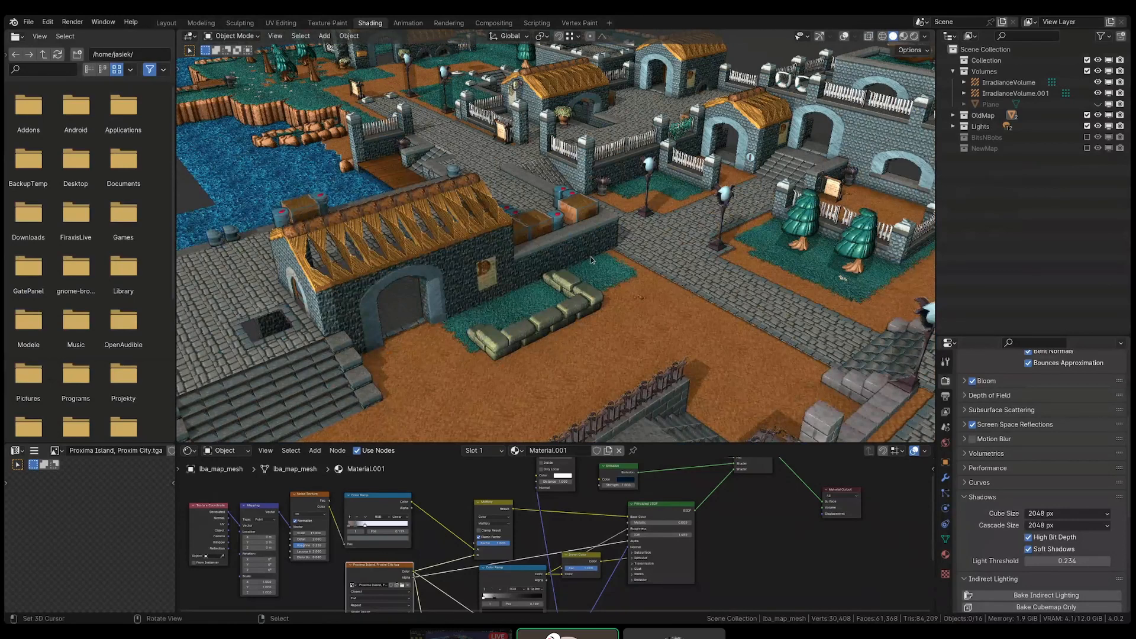
middle_click_drag(590, 257, 651, 231, "shift")
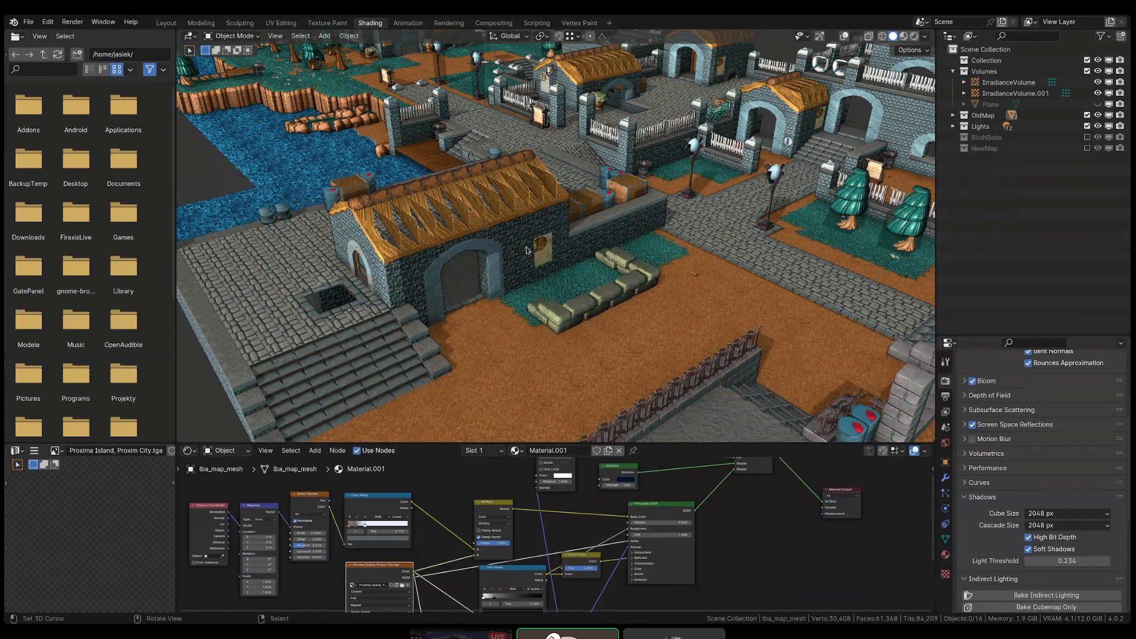
scroll(526, 247, "up", 2)
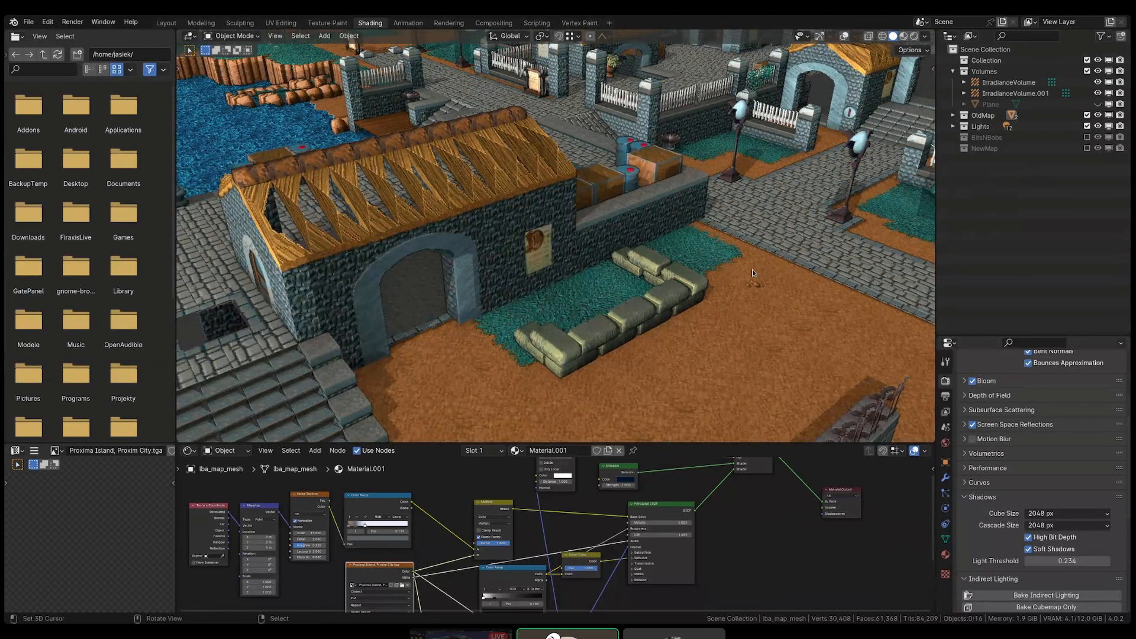
scroll(710, 296, "up", 5)
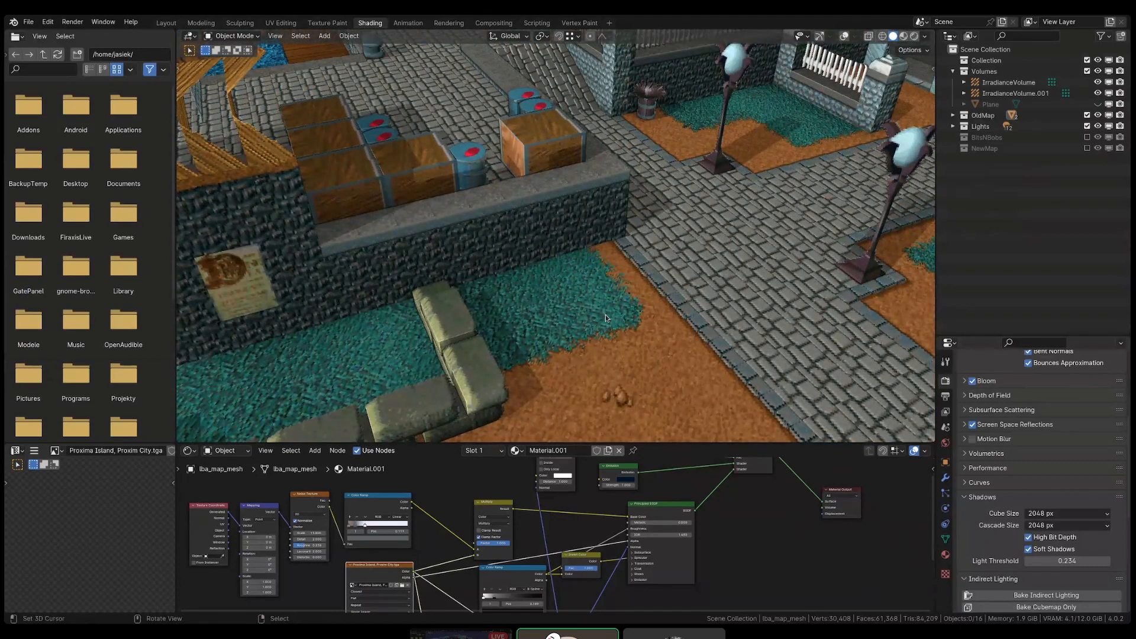
scroll(677, 290, "down", 4)
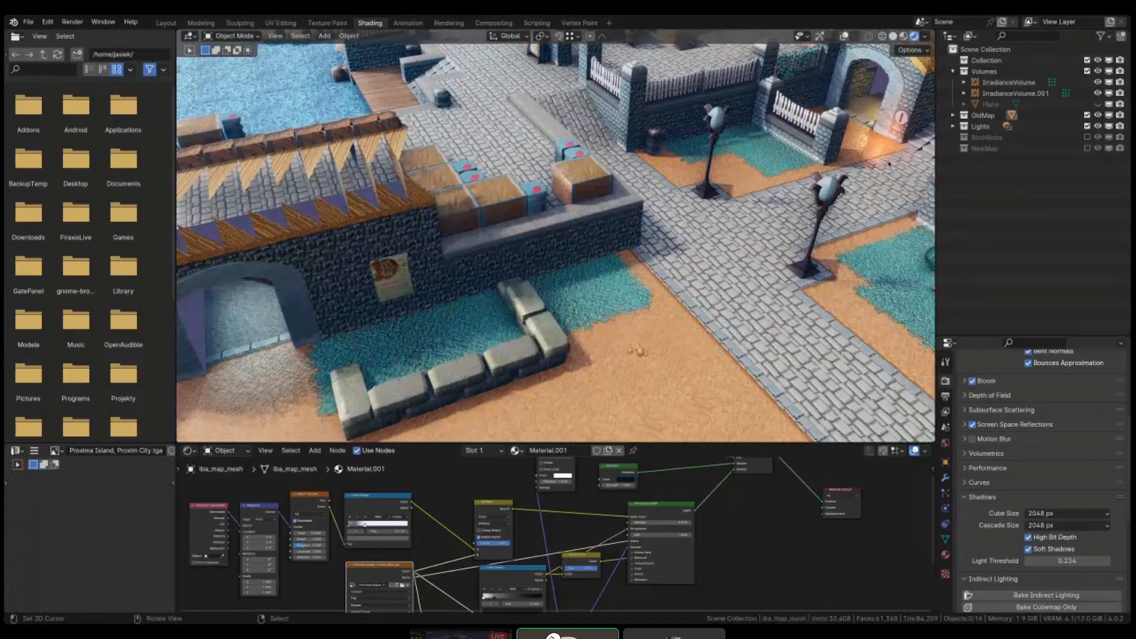
- Enable the NewMap collection in rendered shading and select its pink Plane.001 mesh in an enlarged viewport
left_click(1087, 148)
scroll(620, 248, "down", 6)
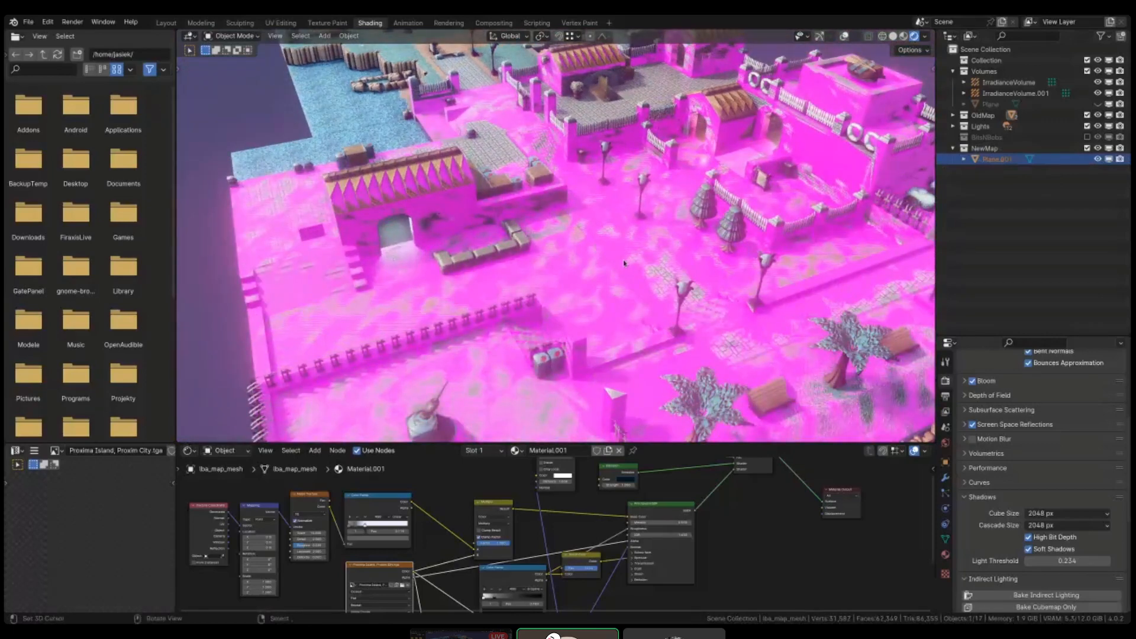
left_click(624, 262)
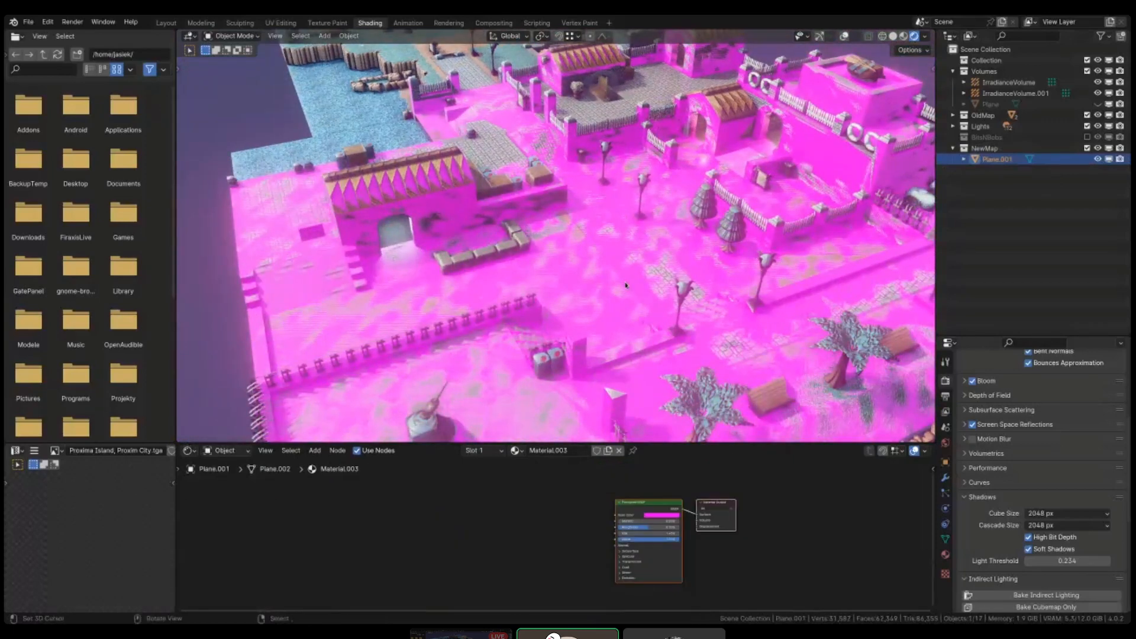
key("ctrl+space")
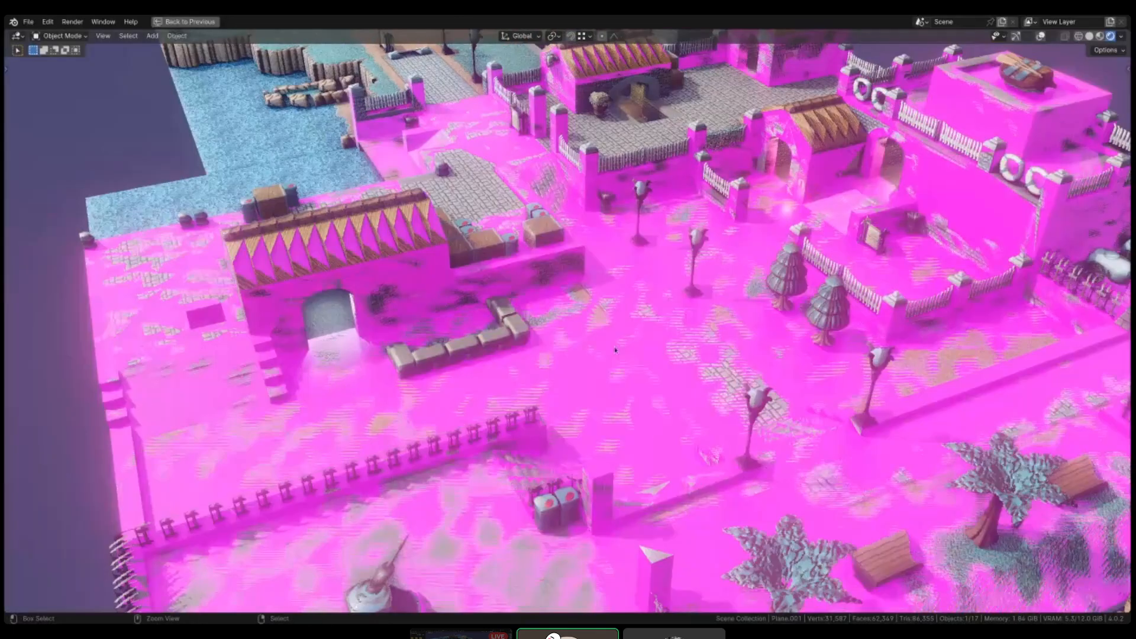
- Isolate Plane.001 in local view and enter Edit Mode with the viewport overlays shown
key("KP_Divide")
mouse_move(626, 340)
middle_mouse_down()
mouse_move(654, 314)
mouse_move(633, 340)
middle_mouse_up()
key("Tab")
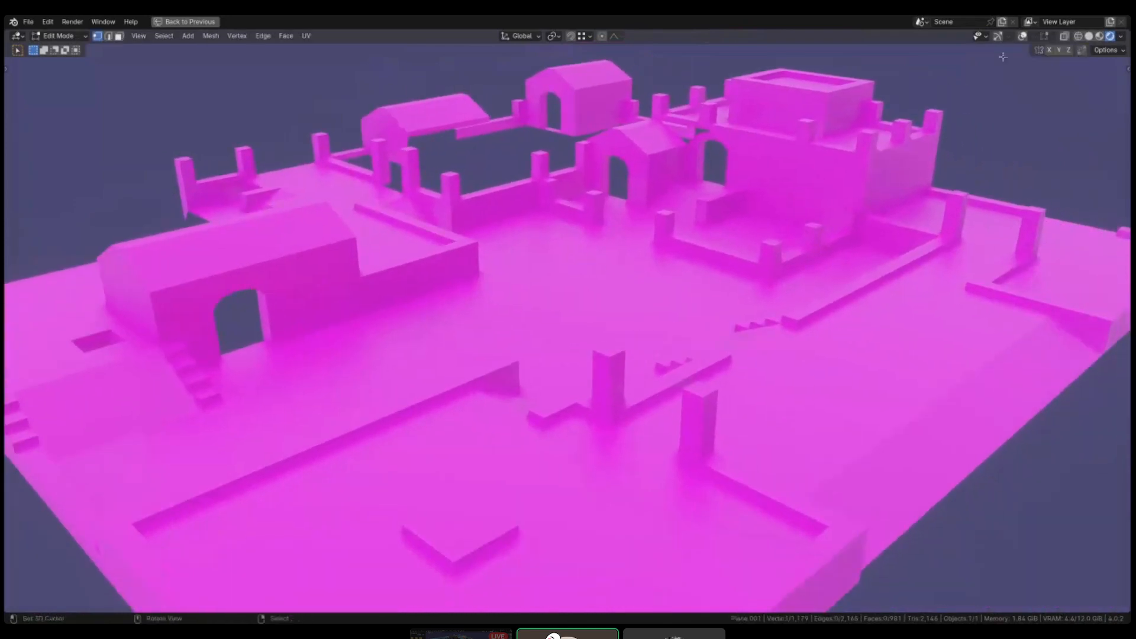
left_click(1022, 37)
middle_click_drag(491, 269, 539, 305, "shift")
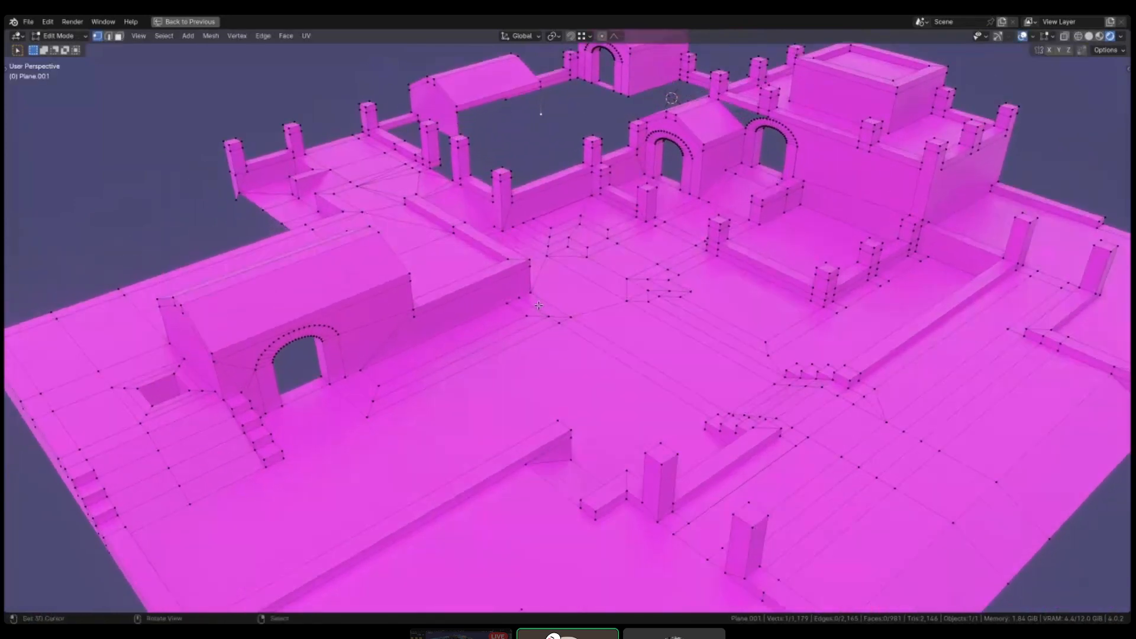
- Switch to face selection, undo the accidental face move, and select the narrow ground strips beside the building in turn
scroll(382, 408, "up", 3)
key("3")
right_click(385, 400)
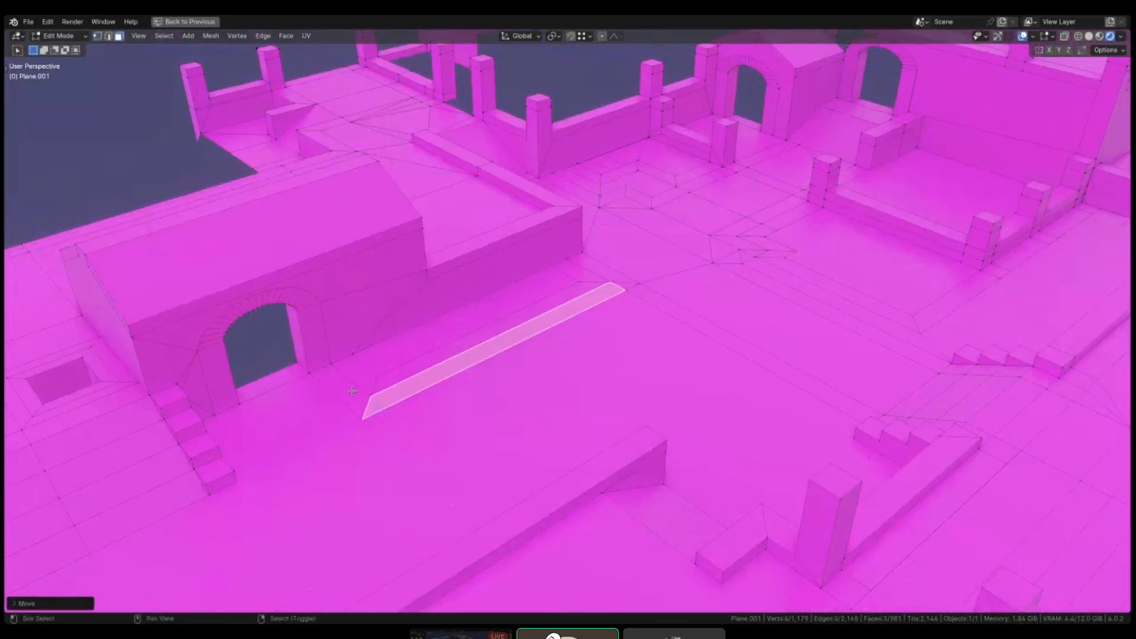
key("ctrl+z")
right_click(353, 391)
right_click(405, 381)
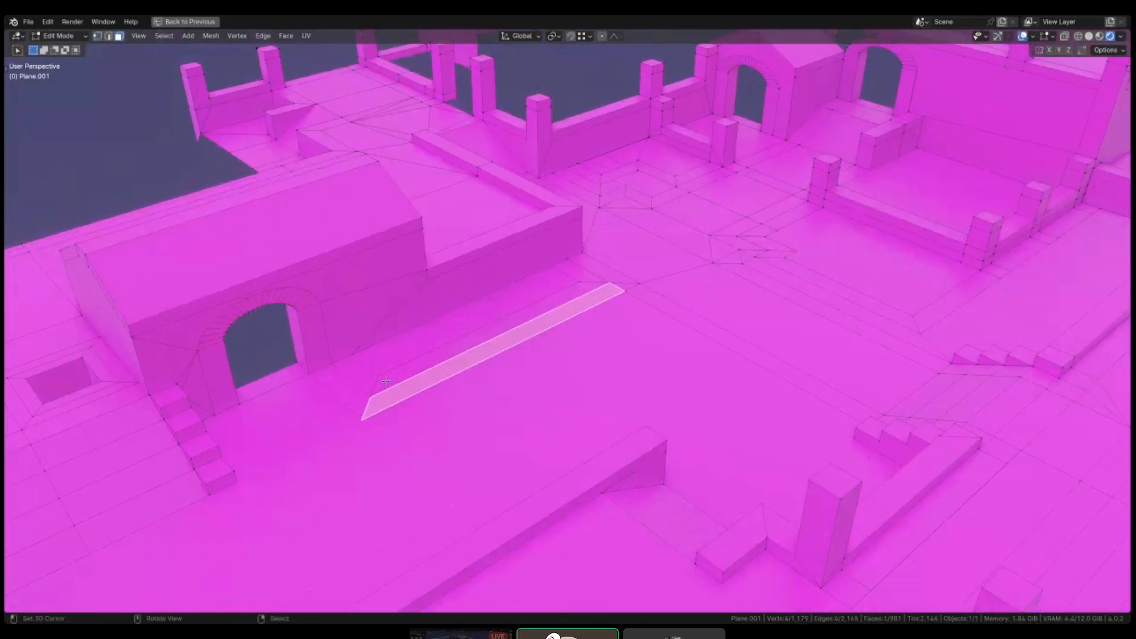
right_click(358, 391)
right_click(408, 371)
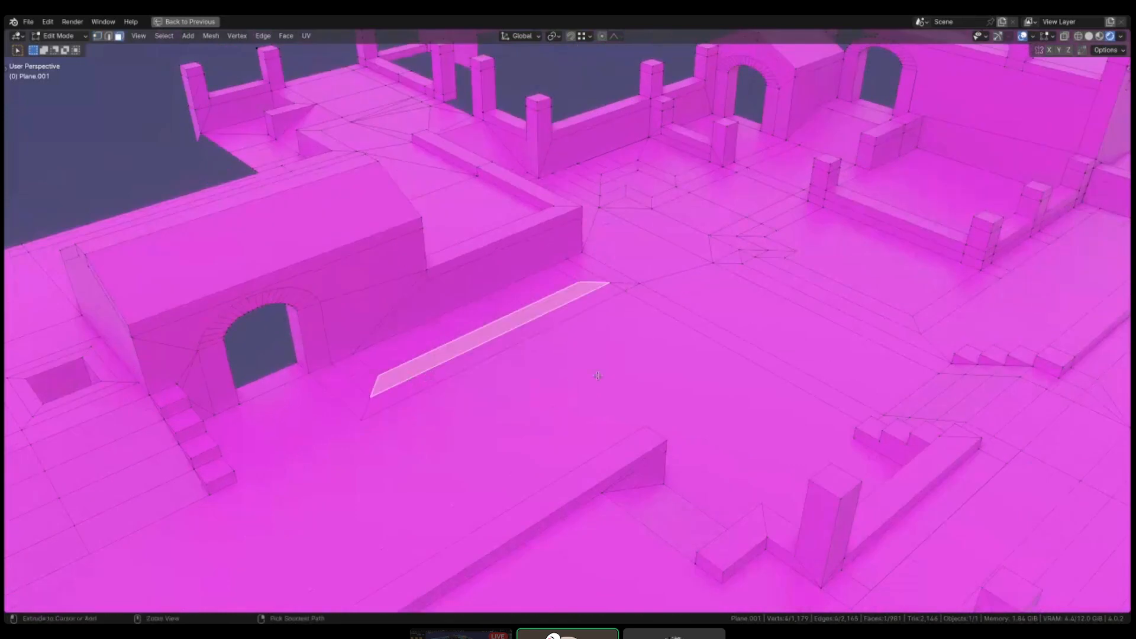
- Undo the recent face selection changes and restore the full workspace layout around the viewport
key("ctrl+z")
key("ctrl+z")
key("ctrl+z")
middle_click_drag(722, 297, 610, 350, "shift")
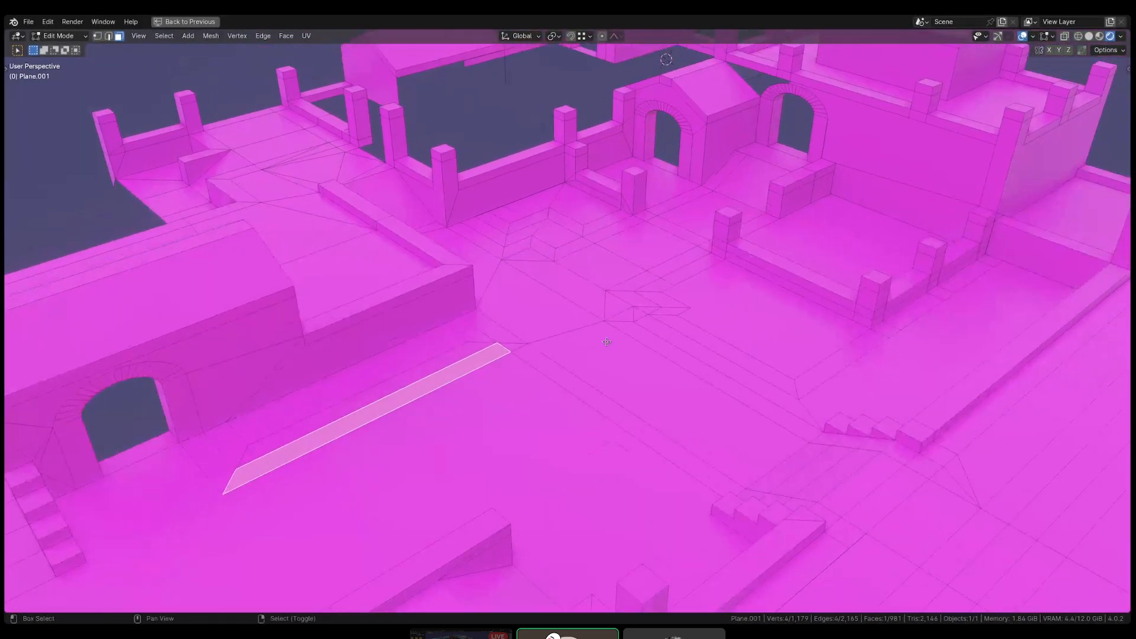
middle_click_drag(469, 120, 567, 295, "shift")
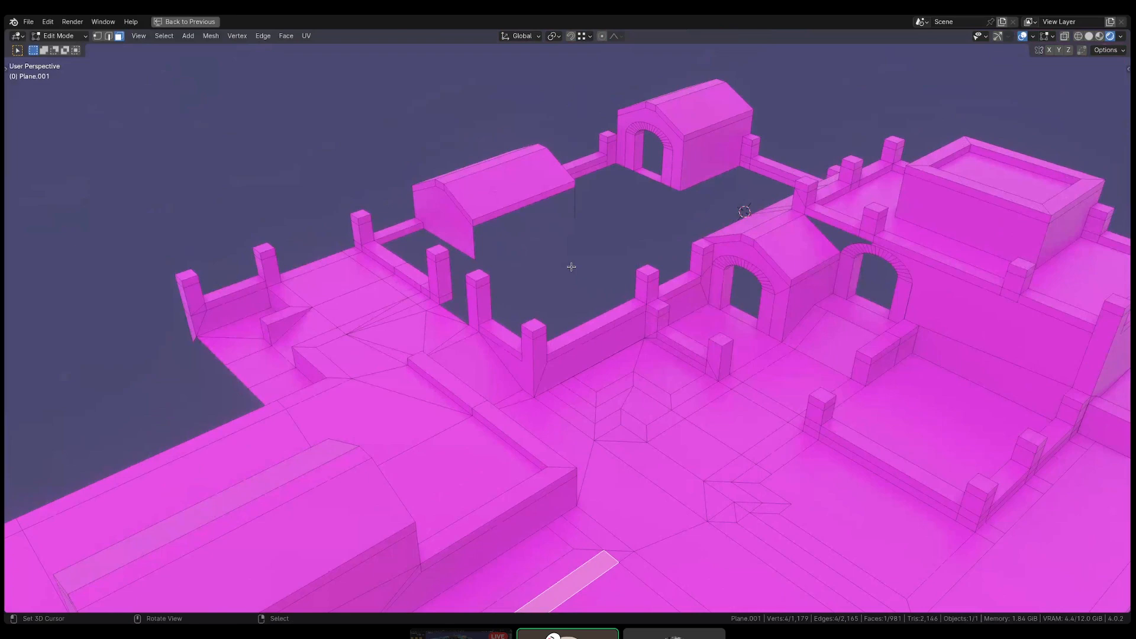
scroll(571, 267, "down", 4)
key("ctrl+space")
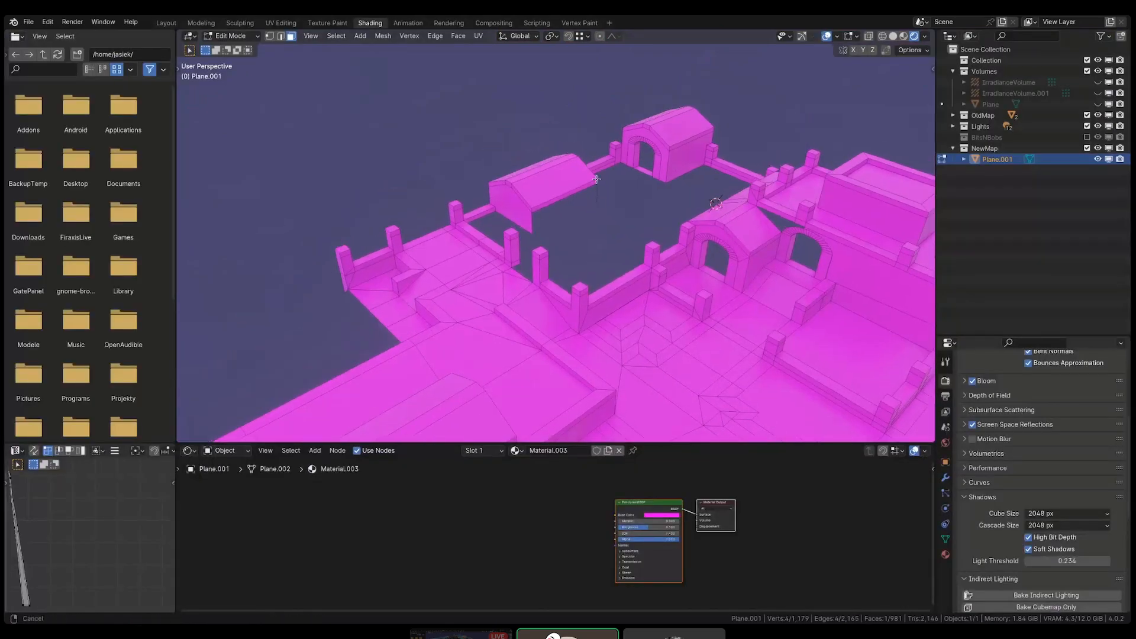
- Select the face loops forming the arched doorway surround and its inner frame on the small gabled building at the far courtyard edge
scroll(596, 179, "up", 5)
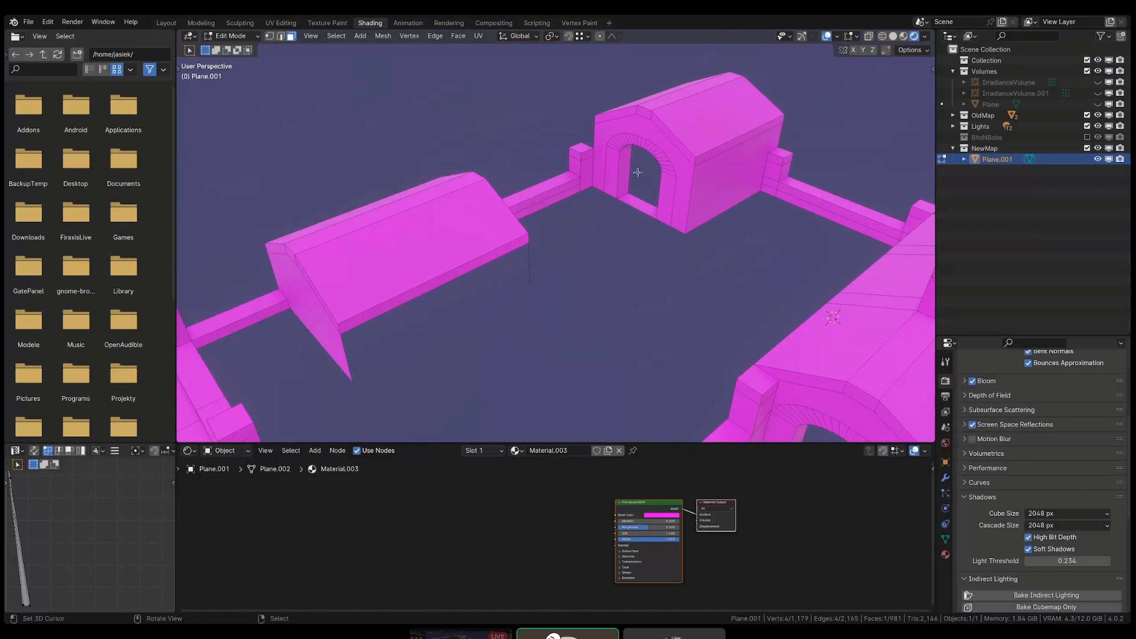
scroll(637, 172, "up", 4)
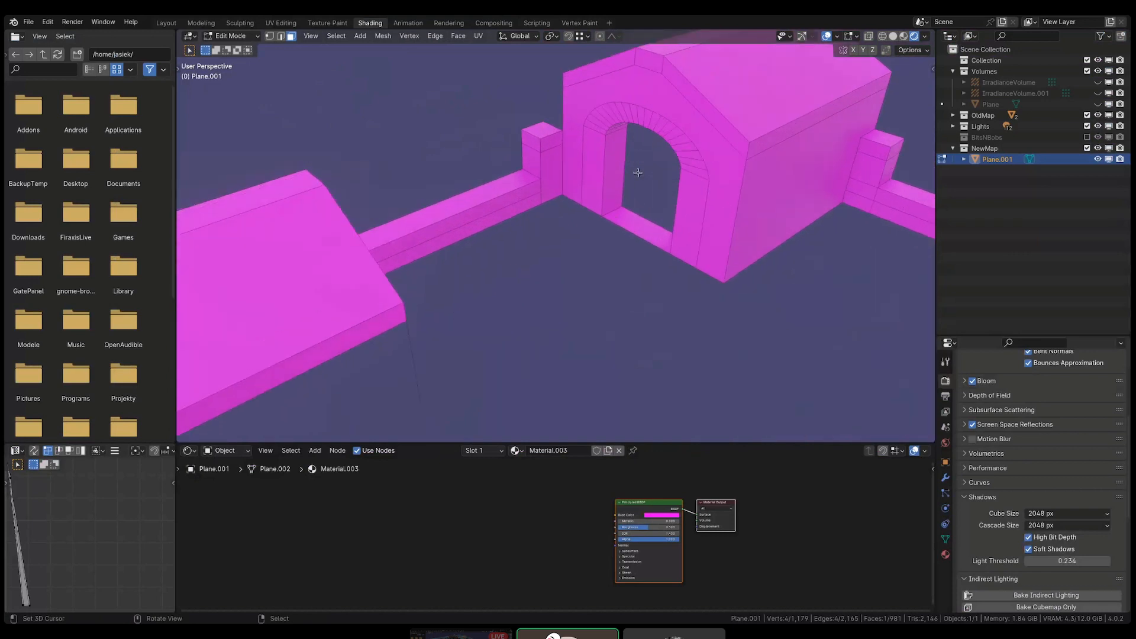
scroll(653, 174, "down", 3)
right_click(679, 168, "alt")
scroll(644, 200, "up", 3)
right_click(645, 204, "alt+shift")
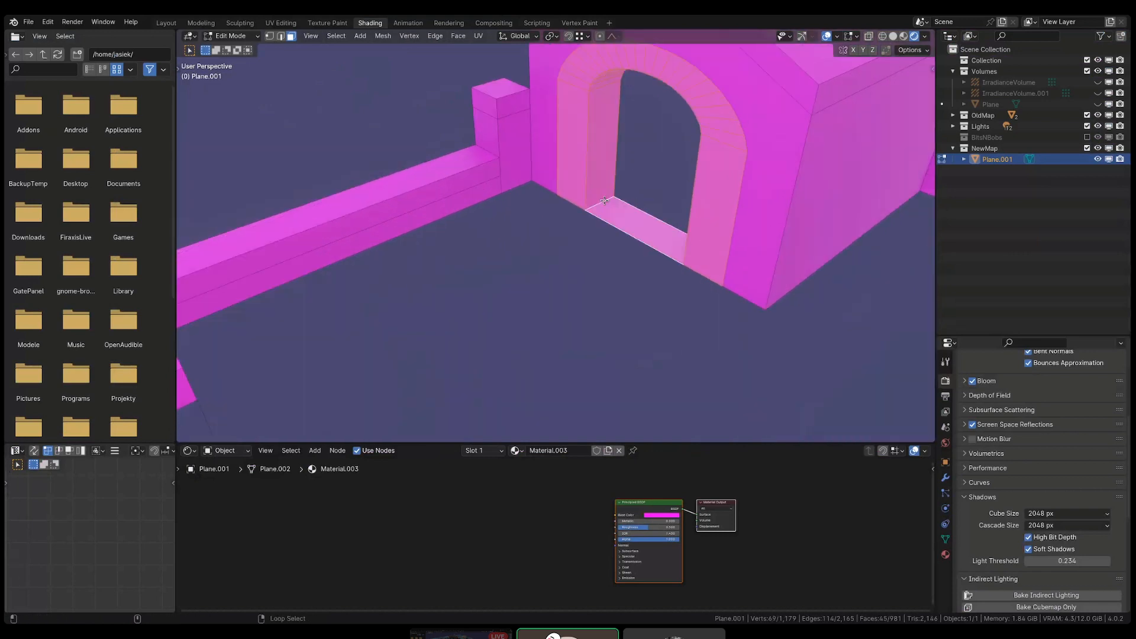
scroll(555, 256, "down", 5)
scroll(625, 283, "down", 5)
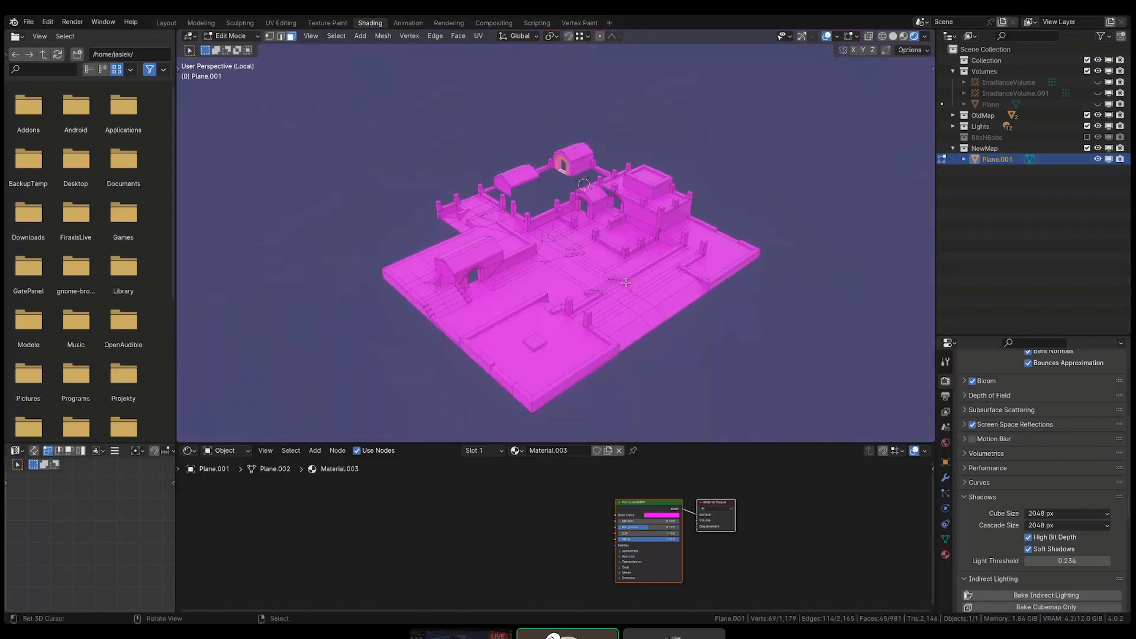
- Leave Edit Mode and local view, reveal the hidden objects, and exclude the Volumes collection from the view layer
scroll(626, 284, "up", 5)
key("Tab")
key("alt+h")
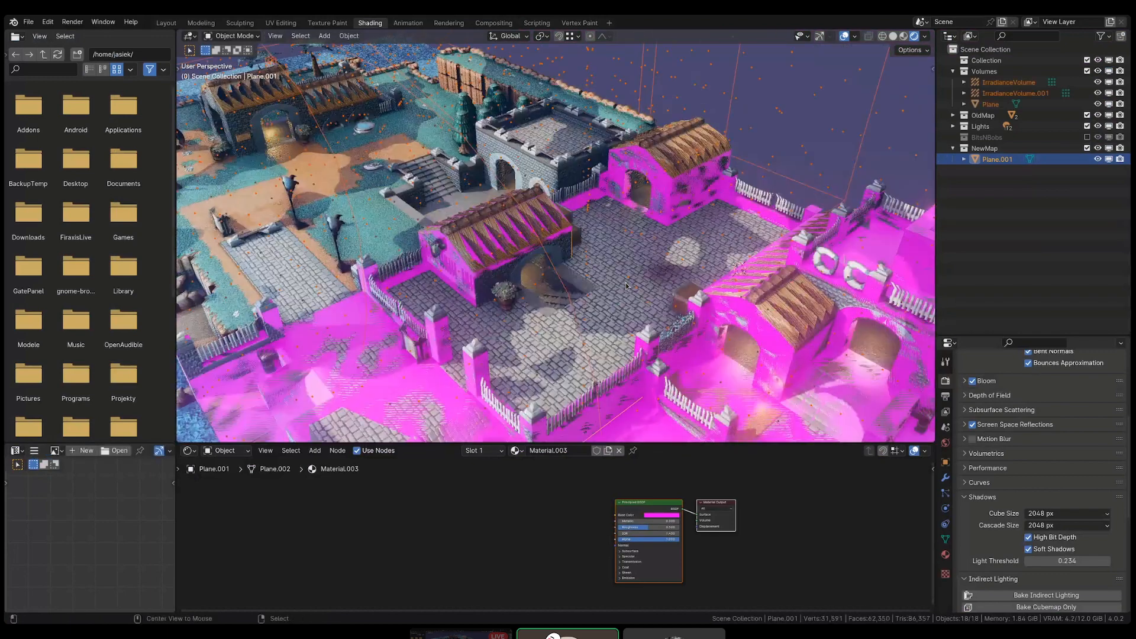
scroll(666, 258, "down", 3)
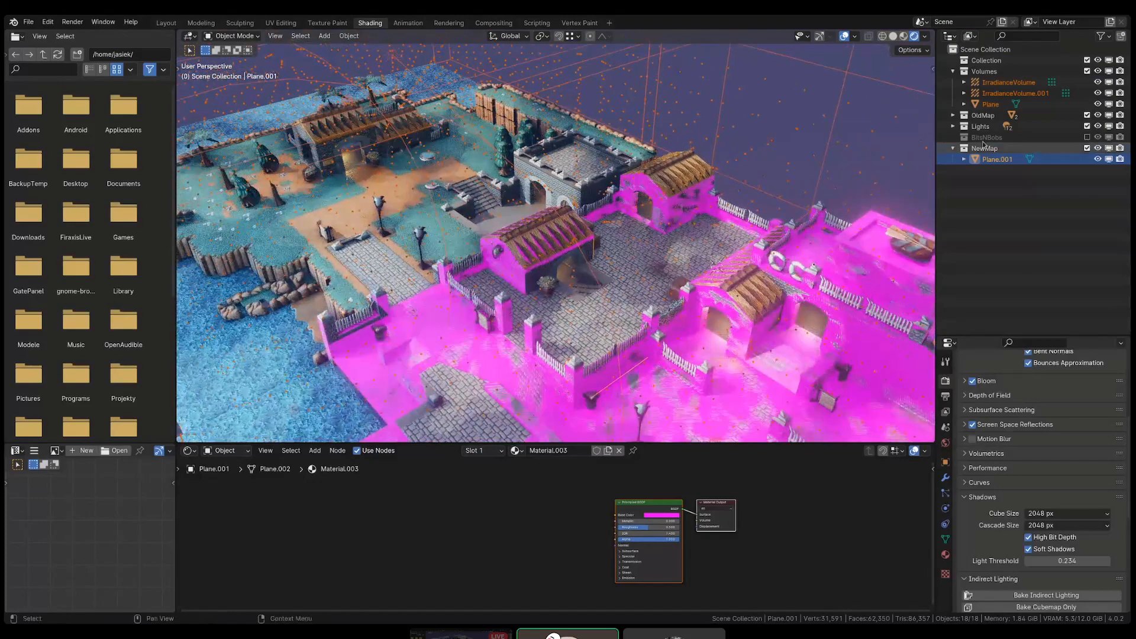
left_click(1087, 71)
scroll(603, 245, "up", 4)
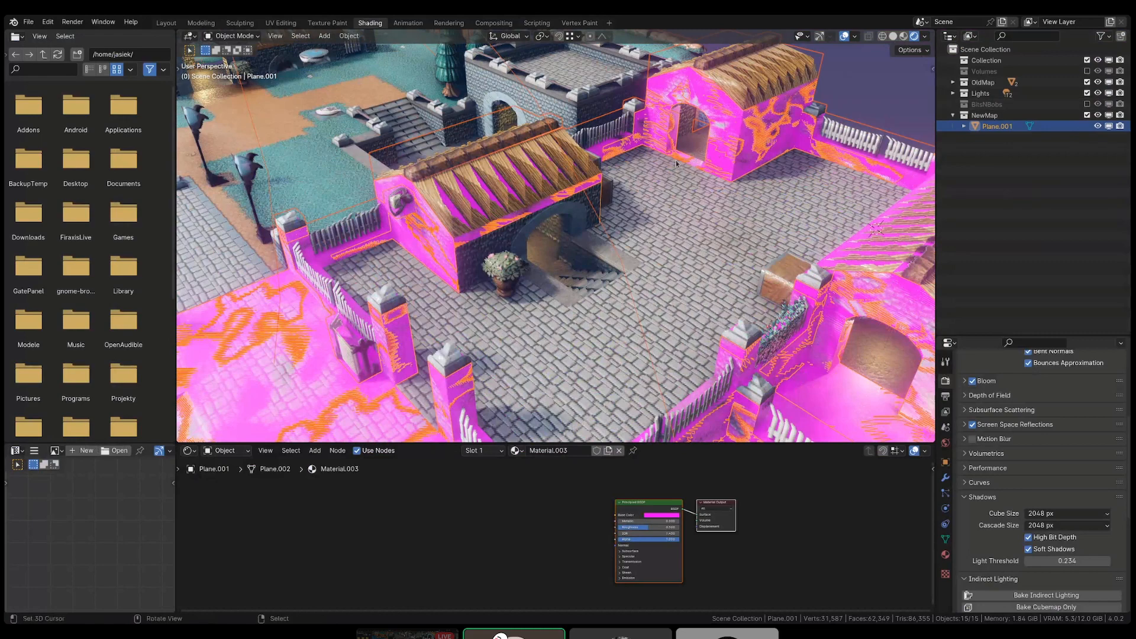
- Select only Plane.001 in wireframe shading, compare its sparse mesh with the dense old map, and return to rendered shading
scroll(669, 167, "down", 5)
key("shift+z")
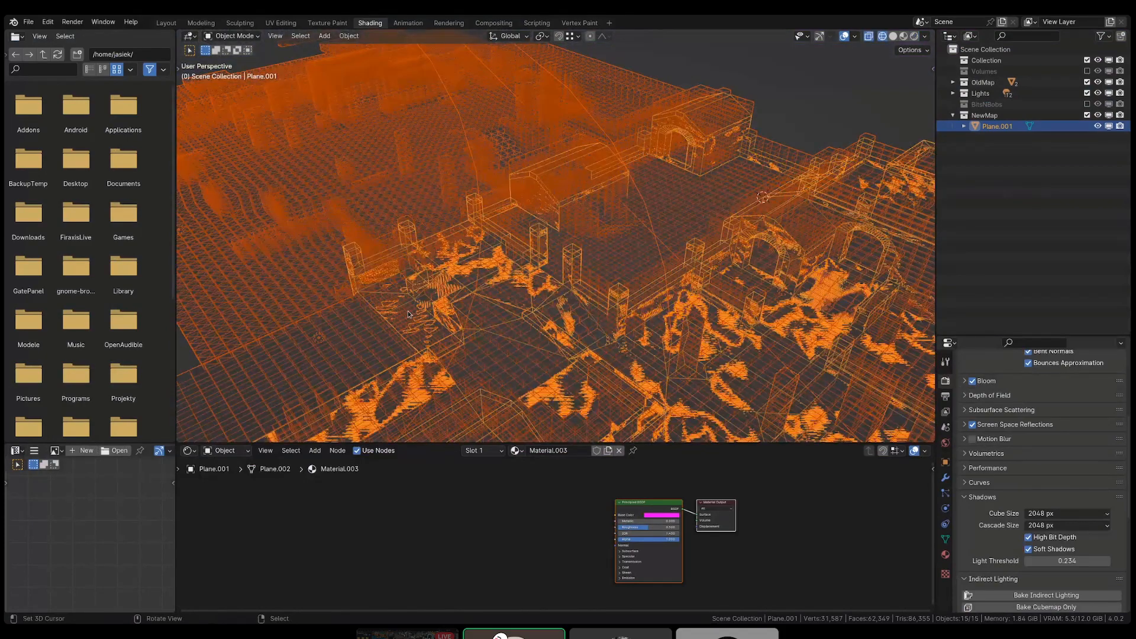
left_click(429, 300)
left_click(456, 292)
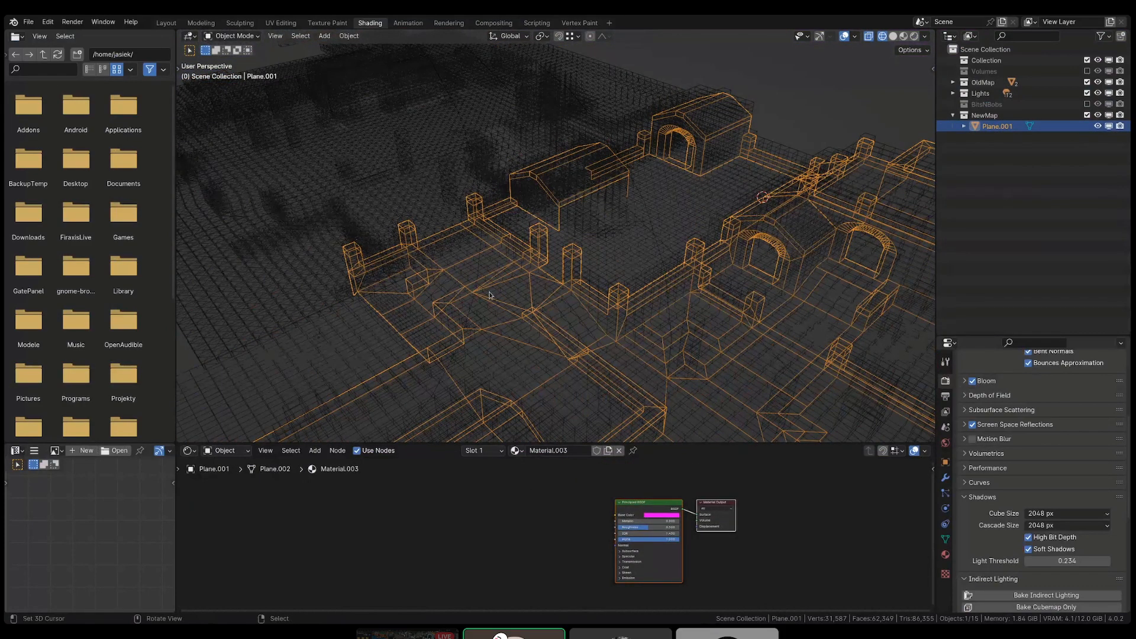
middle_click_drag(605, 336, 547, 330, "shift")
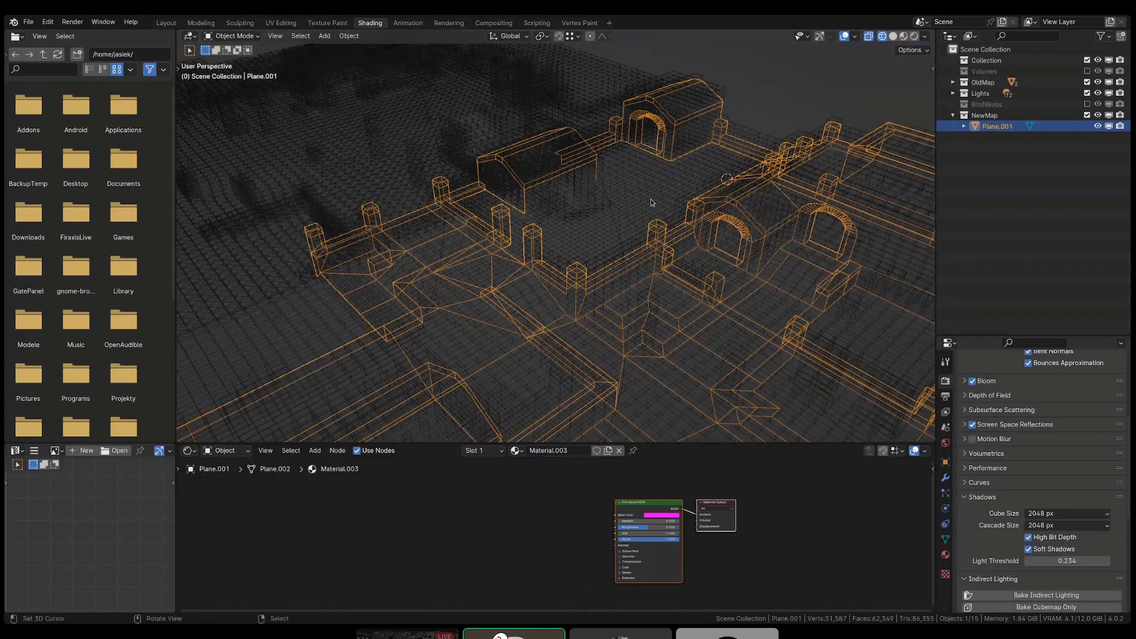
key("shift+z")
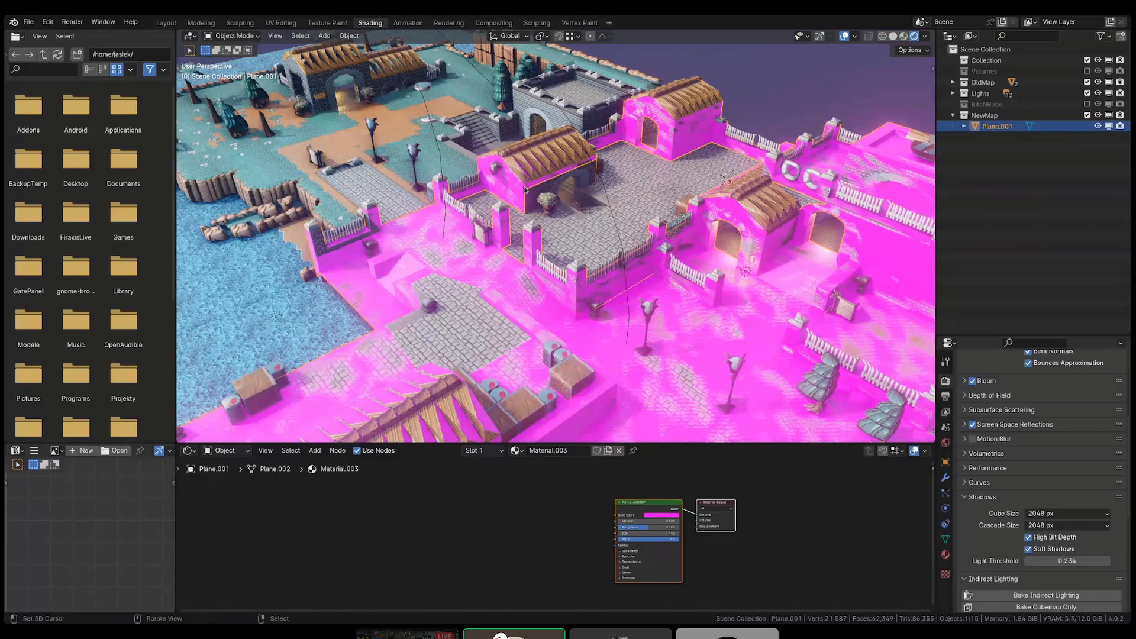
- Select lba_map_mesh and examine the thatched roof's overlap with the new mesh in both wireframe and rendered shading
scroll(525, 195, "up", 6)
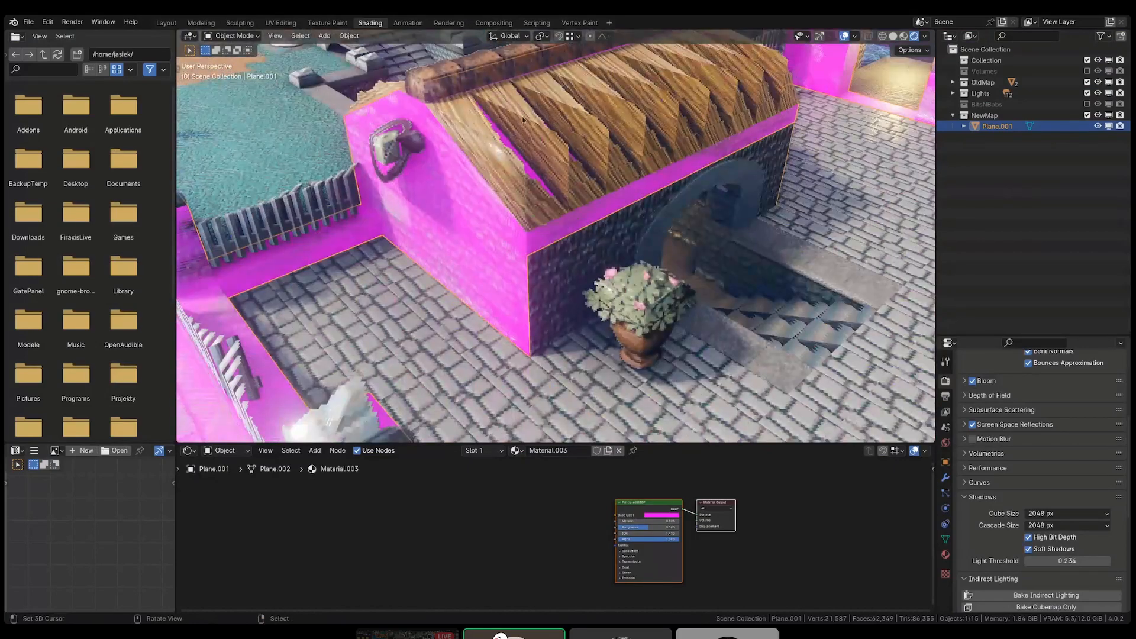
middle_click_drag(563, 157, 551, 181, "shift")
right_click(539, 227)
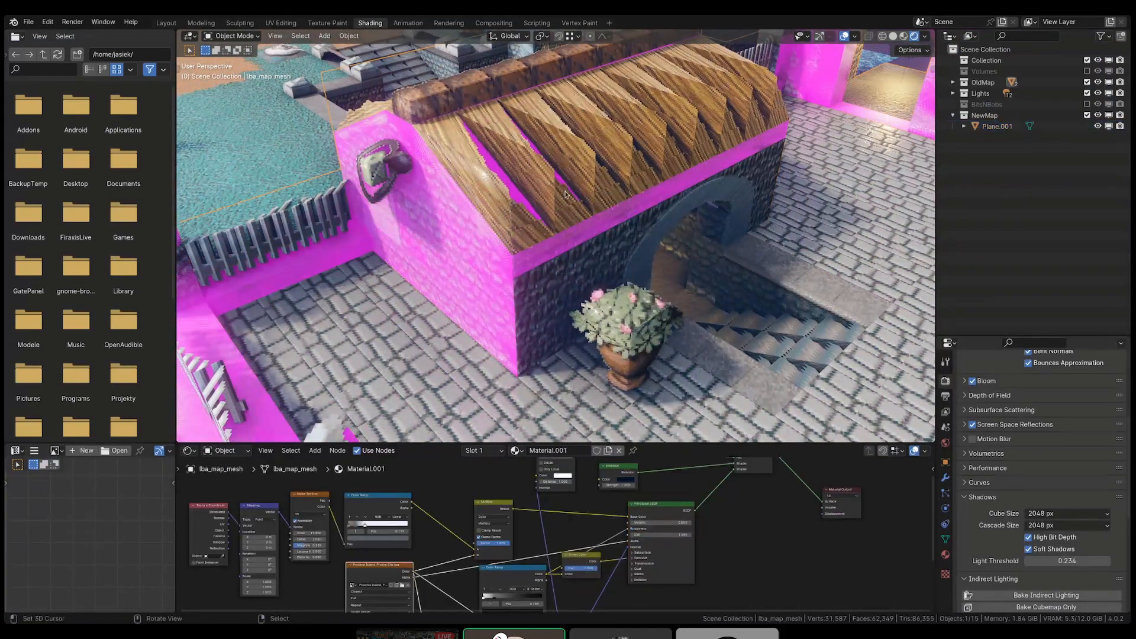
key("shift+z")
mouse_move(538, 227)
middle_mouse_down()
mouse_move(545, 149)
mouse_move(576, 152)
mouse_move(453, 233)
mouse_move(483, 246)
mouse_move(470, 240)
mouse_move(499, 230)
middle_mouse_up()
key("shift+z")
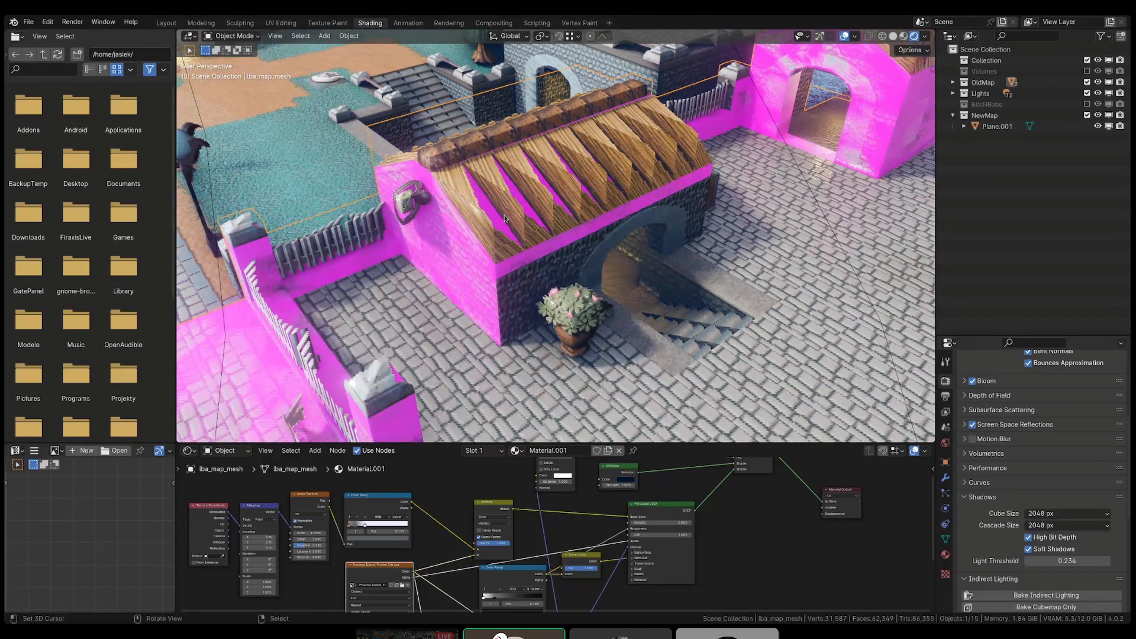
scroll(504, 218, "down", 6)
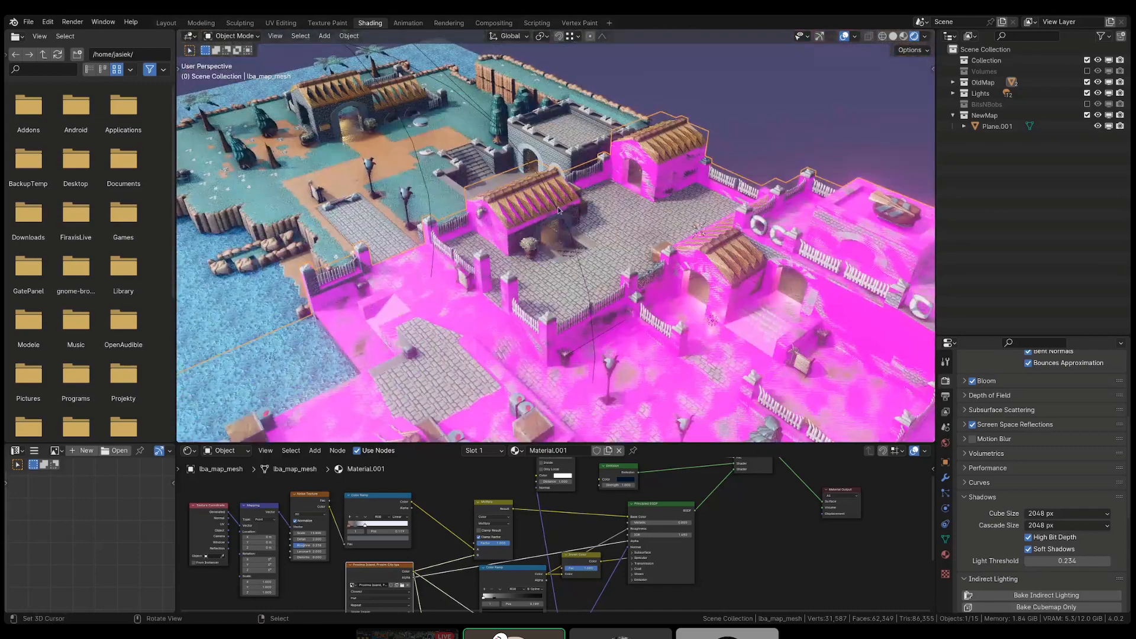
- Select Plane.001, examine its simplified roof building in wireframe, and briefly check its edges in Edit Mode with rendered shading
key("shift+z")
right_click(478, 296)
scroll(497, 272, "up", 5)
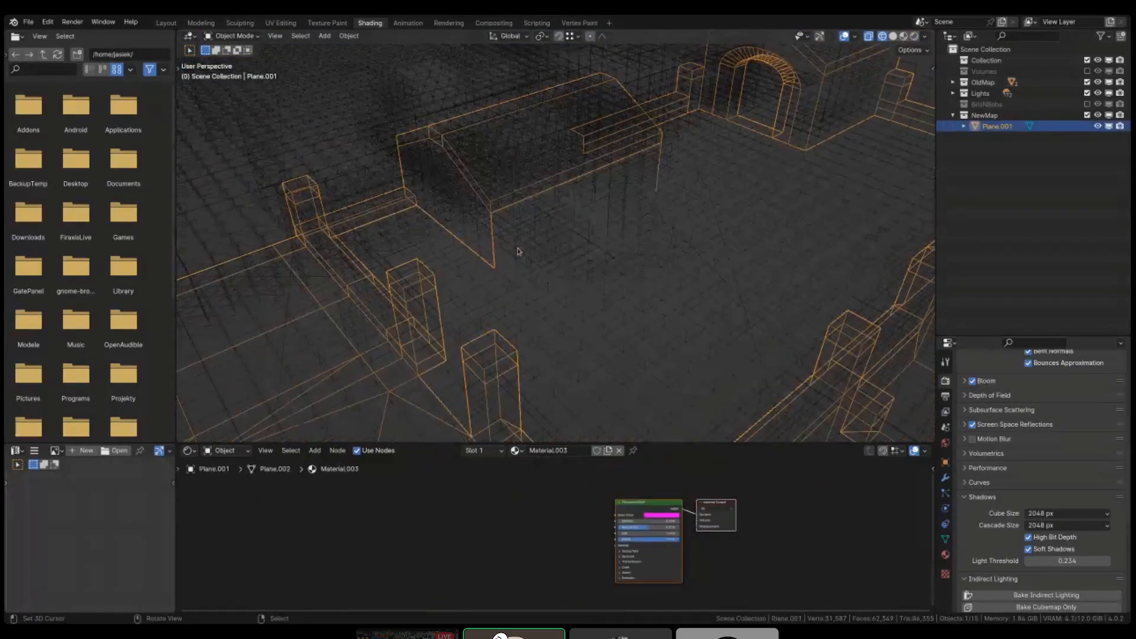
scroll(518, 252, "down", 5)
key("shift+z")
key("Tab")
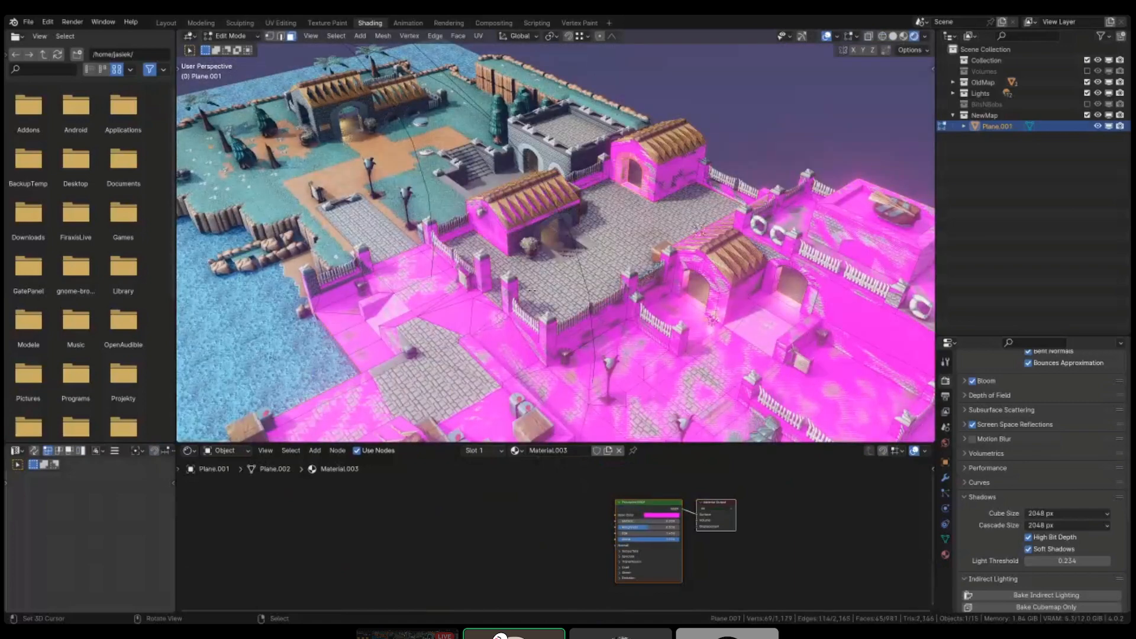
key("Tab")
- Hide Plane.001, enter Edit Mode on lba_map_mesh, and select all faces coplanar with a courtyard paving face
right_click(507, 354)
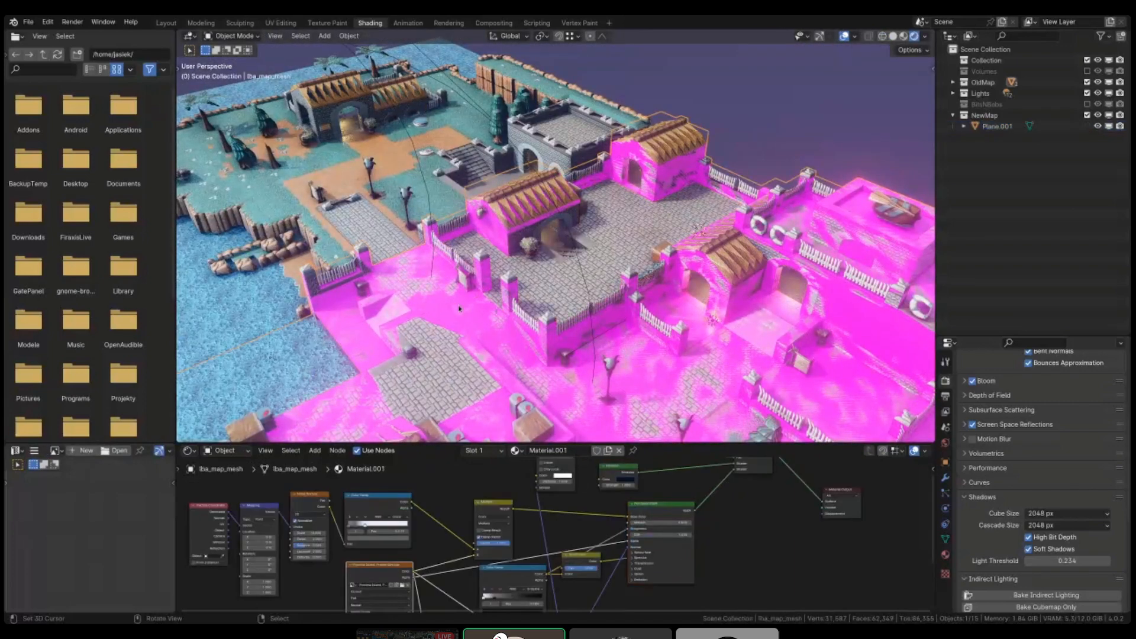
middle_click_drag(459, 308, 497, 281)
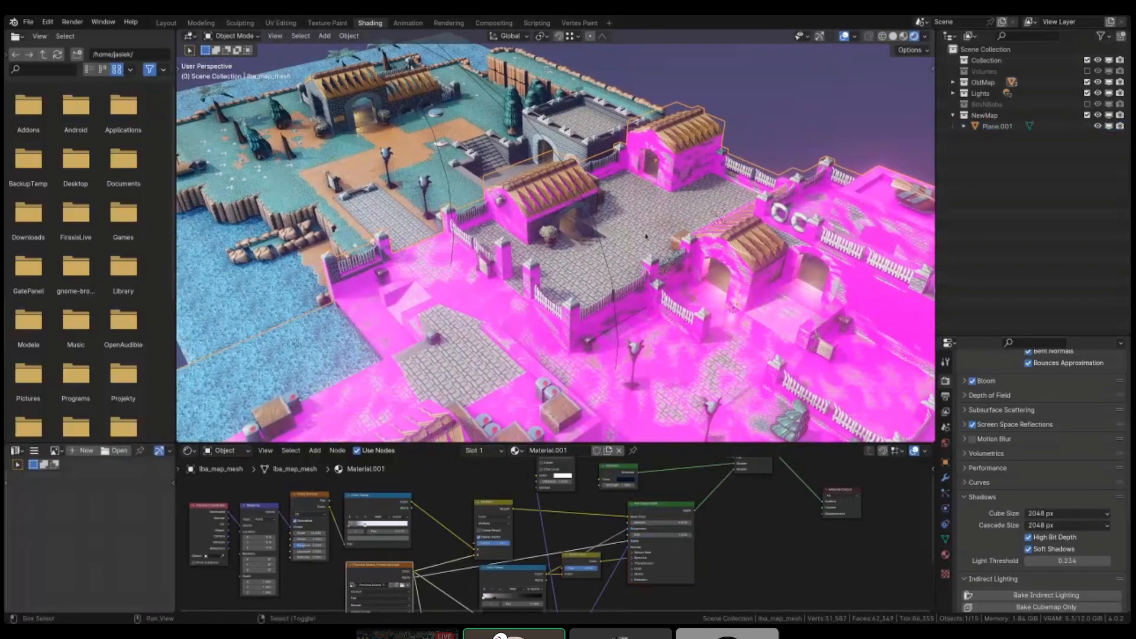
key("Tab")
key("shift+g")
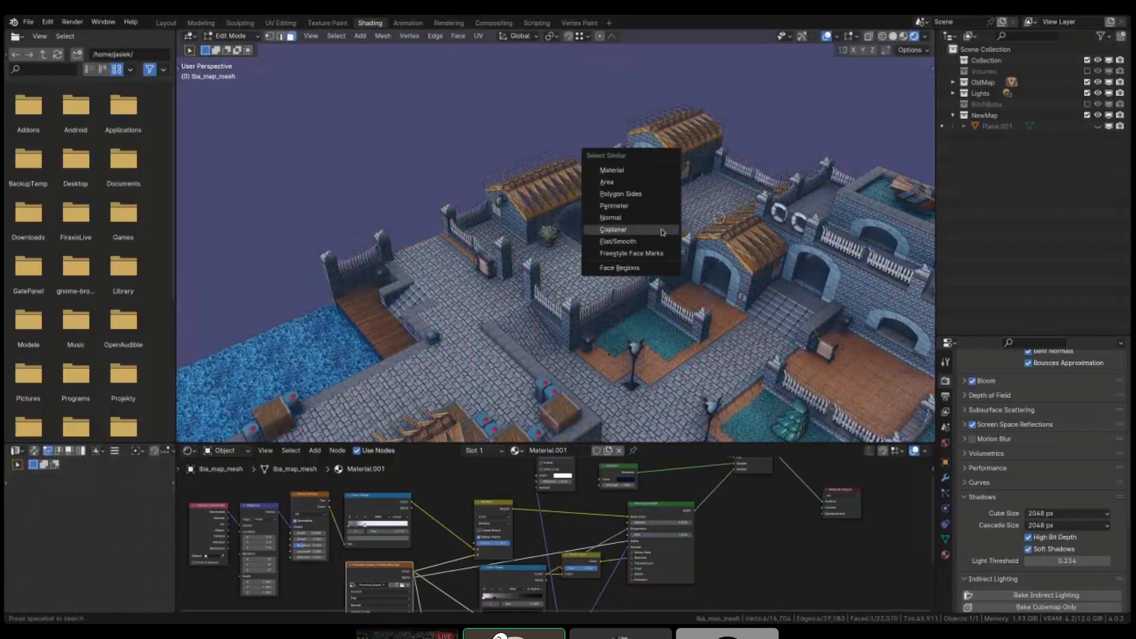
left_click(651, 225)
- Examine which courtyard paving, wall tops and ledges of the old map belong to the coplanar face selection
middle_click_drag(568, 330, 552, 217, "shift")
scroll(522, 252, "up", 5)
scroll(548, 230, "down", 2)
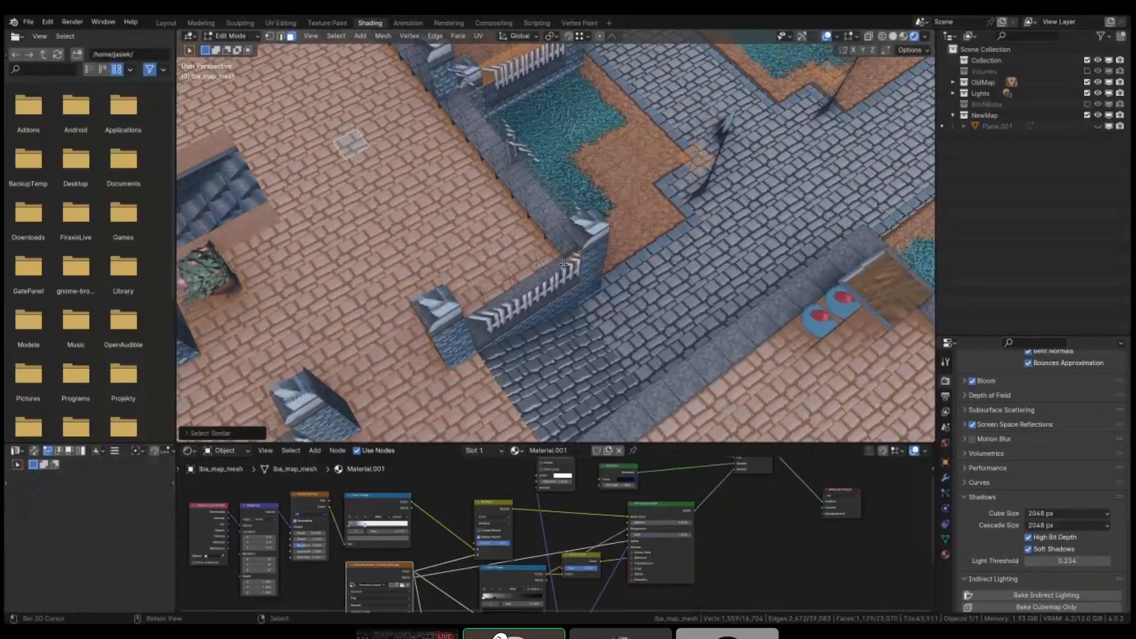
scroll(552, 218, "up", 5)
scroll(642, 285, "down", 2)
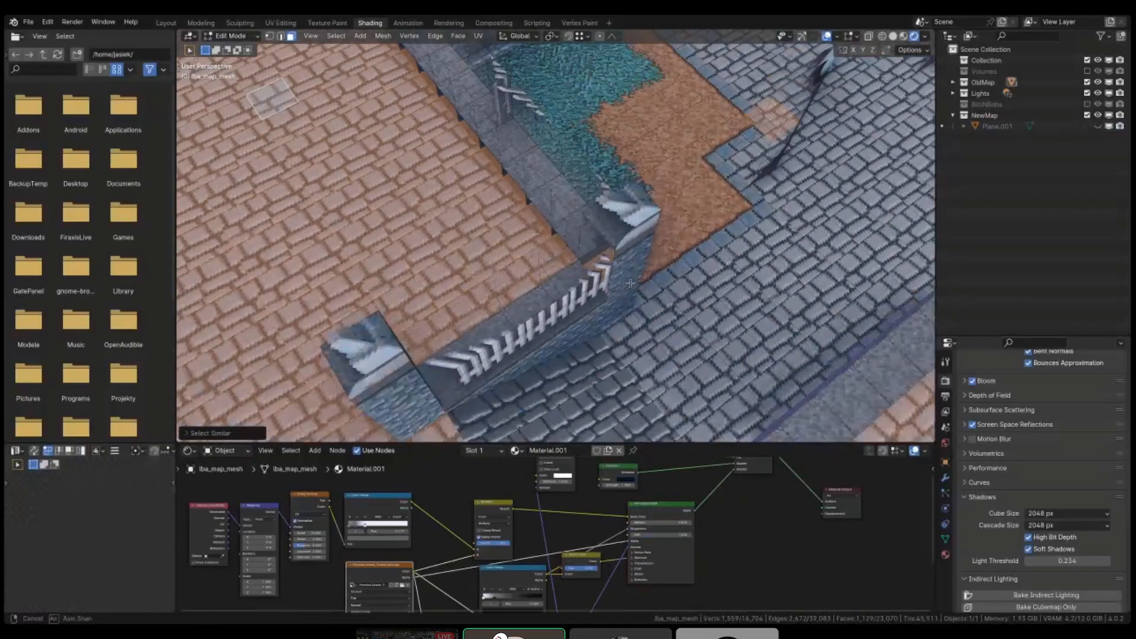
middle_click_drag(643, 285, 513, 281)
scroll(680, 201, "down", 4)
scroll(513, 281, "up", 4)
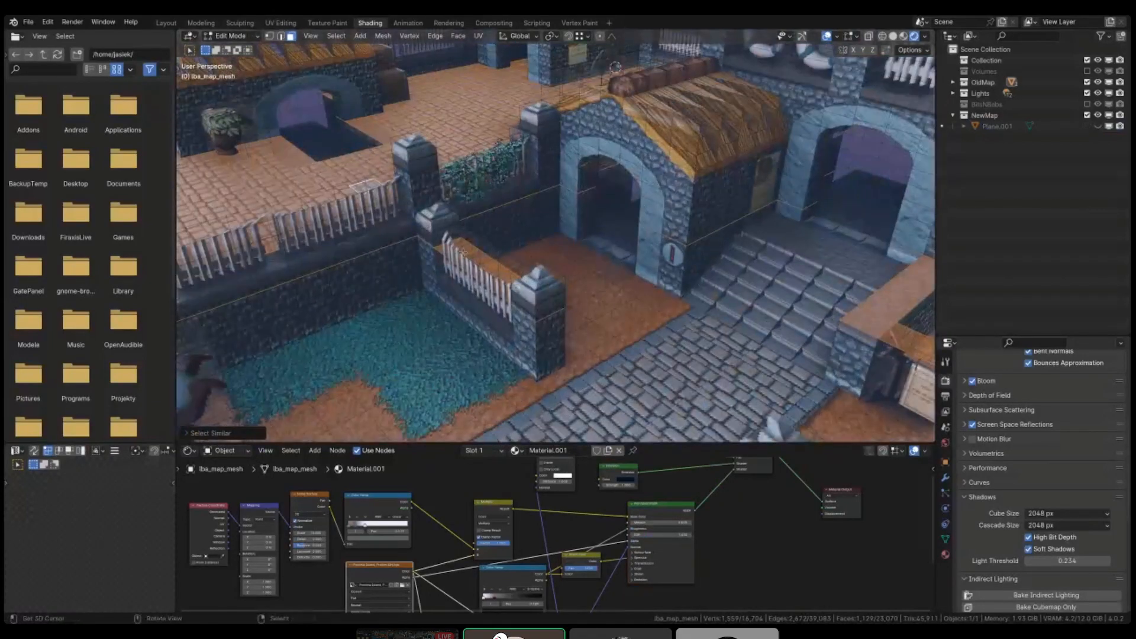
middle_click_drag(463, 253, 439, 207)
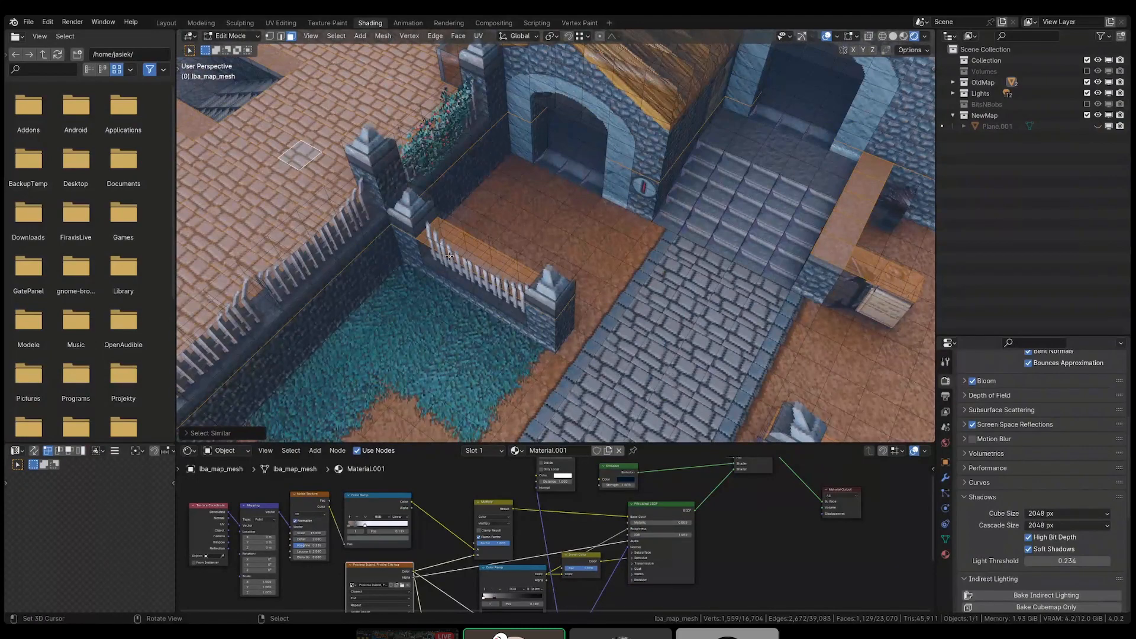
scroll(341, 193, "down", 7)
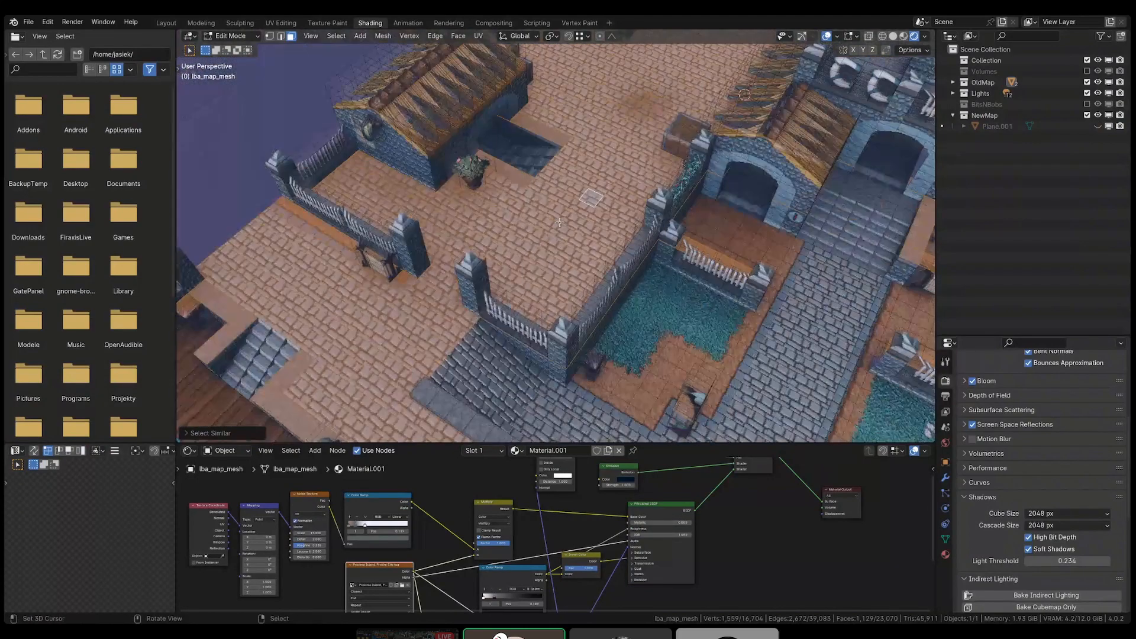
- Duplicate the selected coplanar faces away from the map in wireframe shading and simplify the copy with Limited Dissolve
key("shift+z")
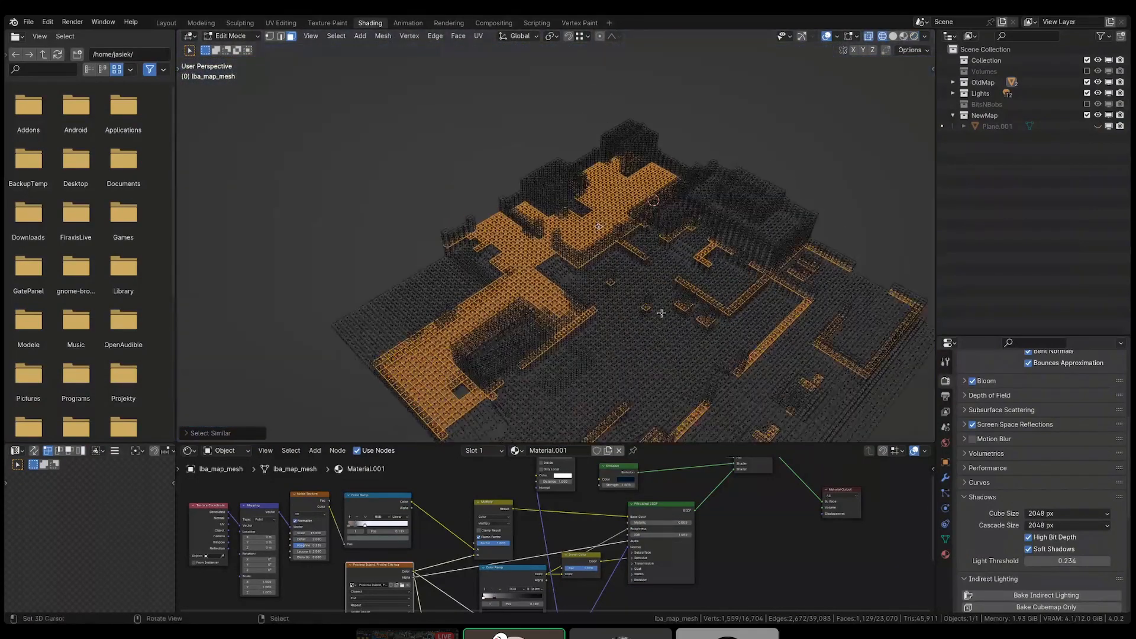
key("shift+d")
scroll(560, 220, "up", 3)
key("x")
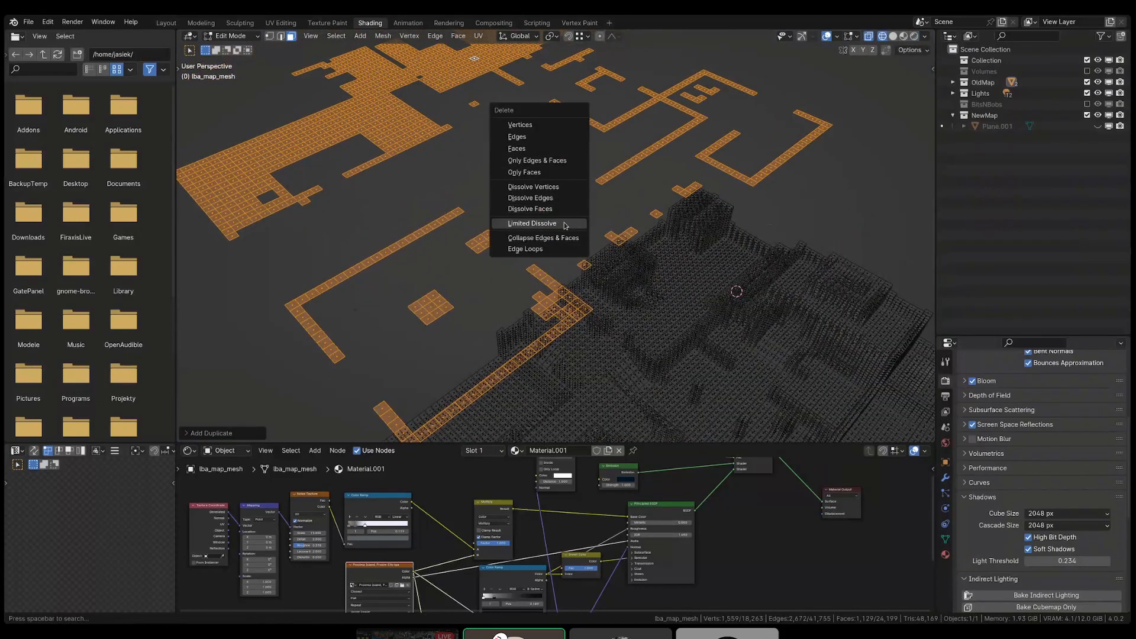
left_click(566, 225)
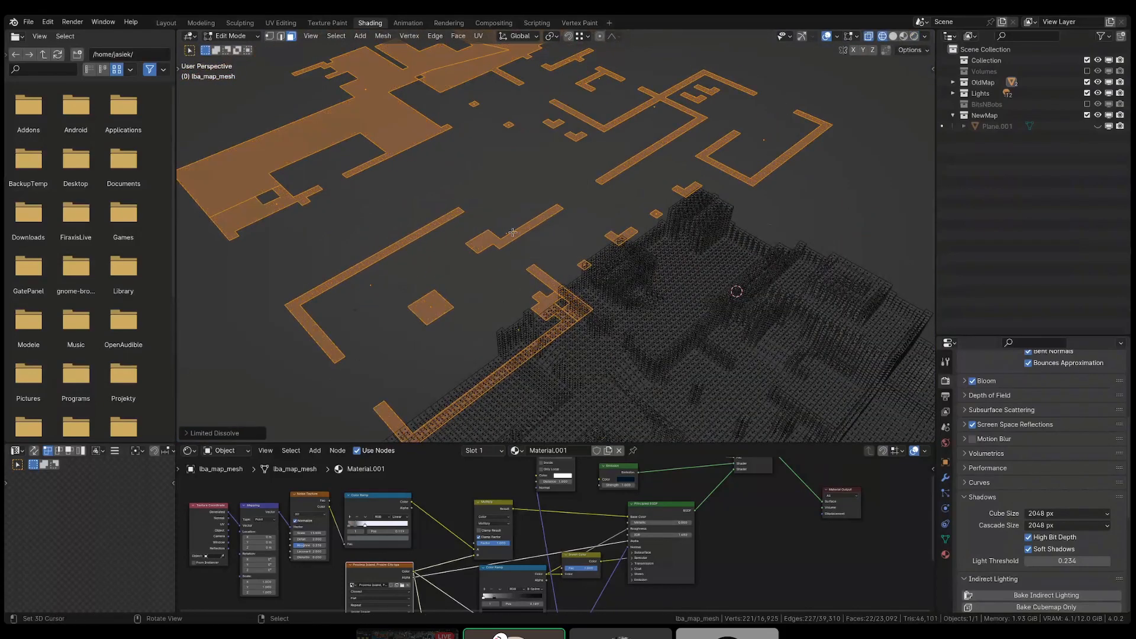
scroll(531, 113, "up", 5)
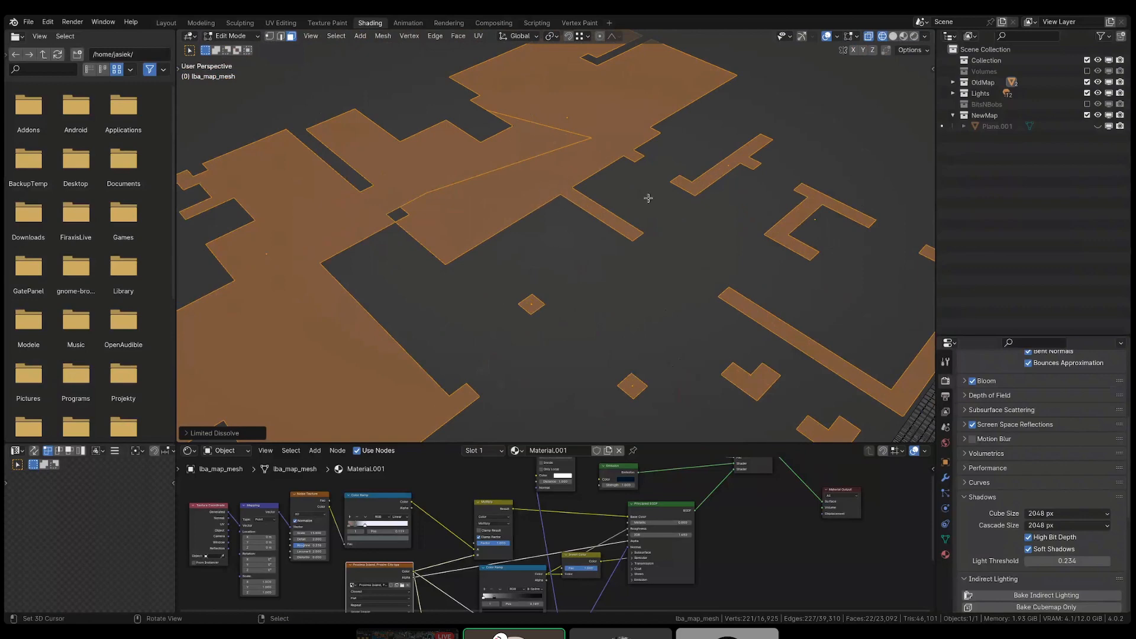
scroll(560, 224, "down", 5)
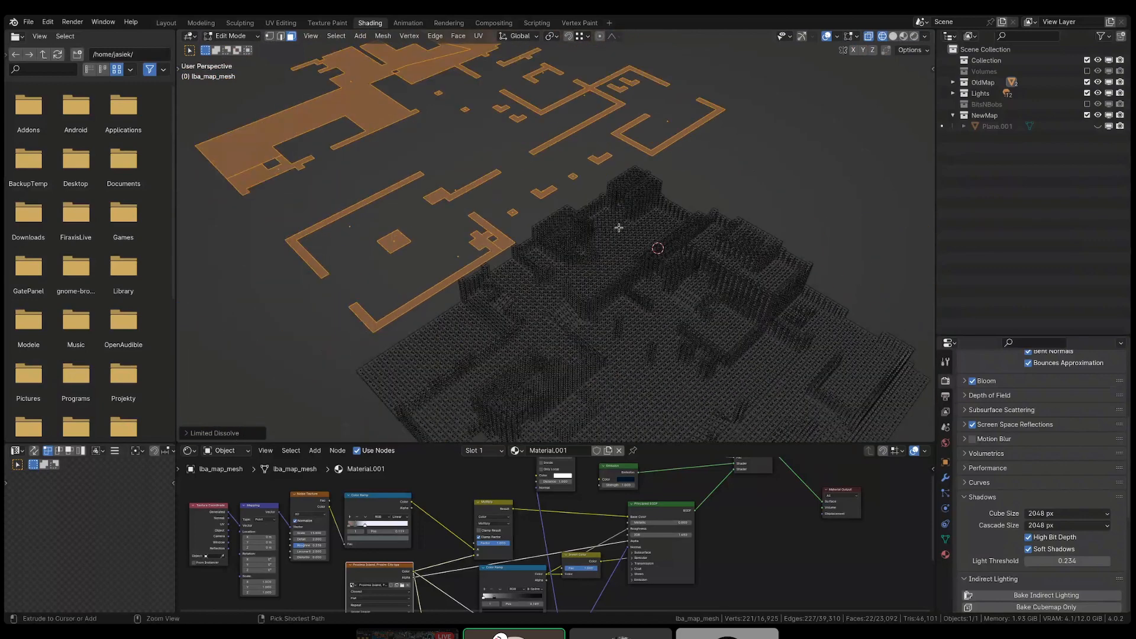
- Undo the Limited Dissolve and the face duplication, and return lba_map_mesh to Object Mode
key("ctrl+z")
key("ctrl+z")
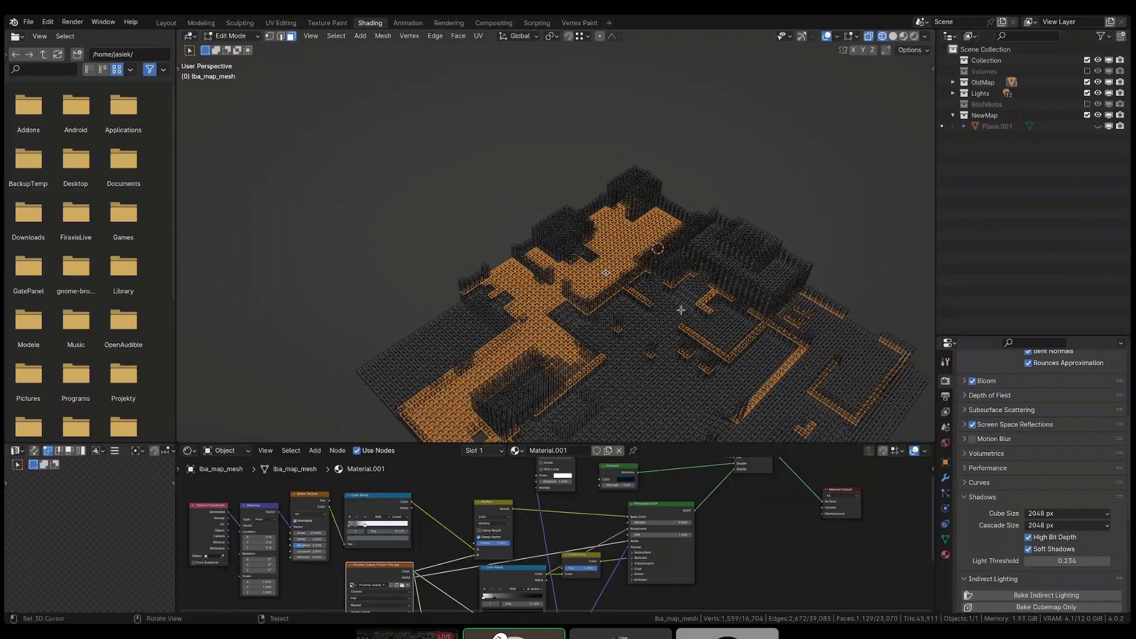
key("ctrl+z")
key("Tab")
scroll(609, 279, "up", 1)
scroll(609, 279, "up", 4)
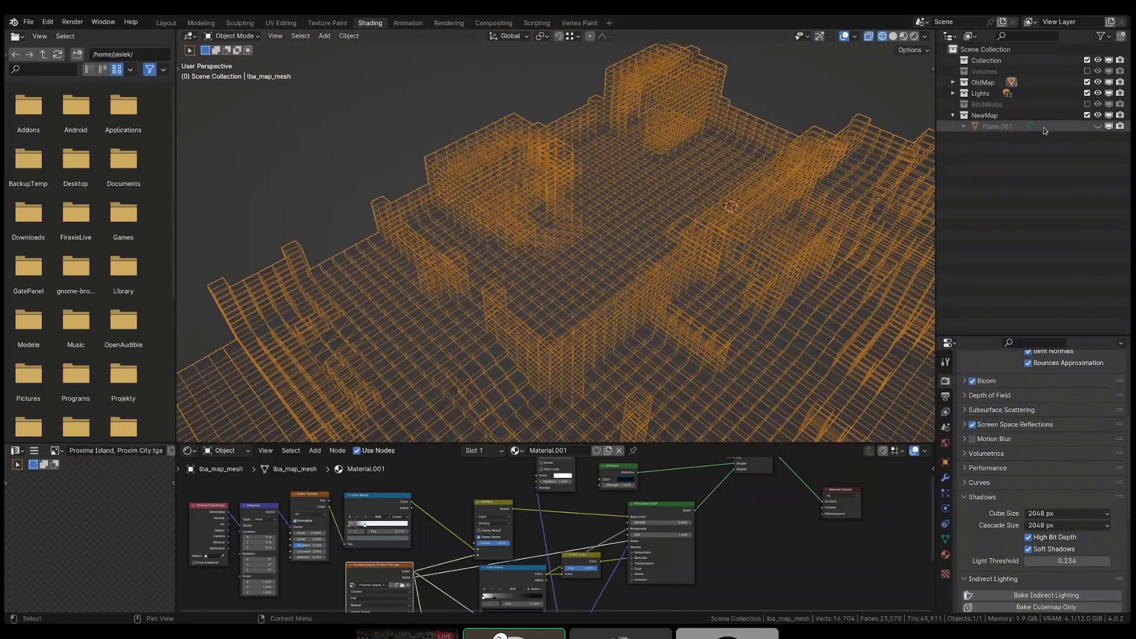
- Unhide Plane.001, return to rendered shading and open Plane.001 in Edit Mode
left_click(1097, 126)
key("shift+z")
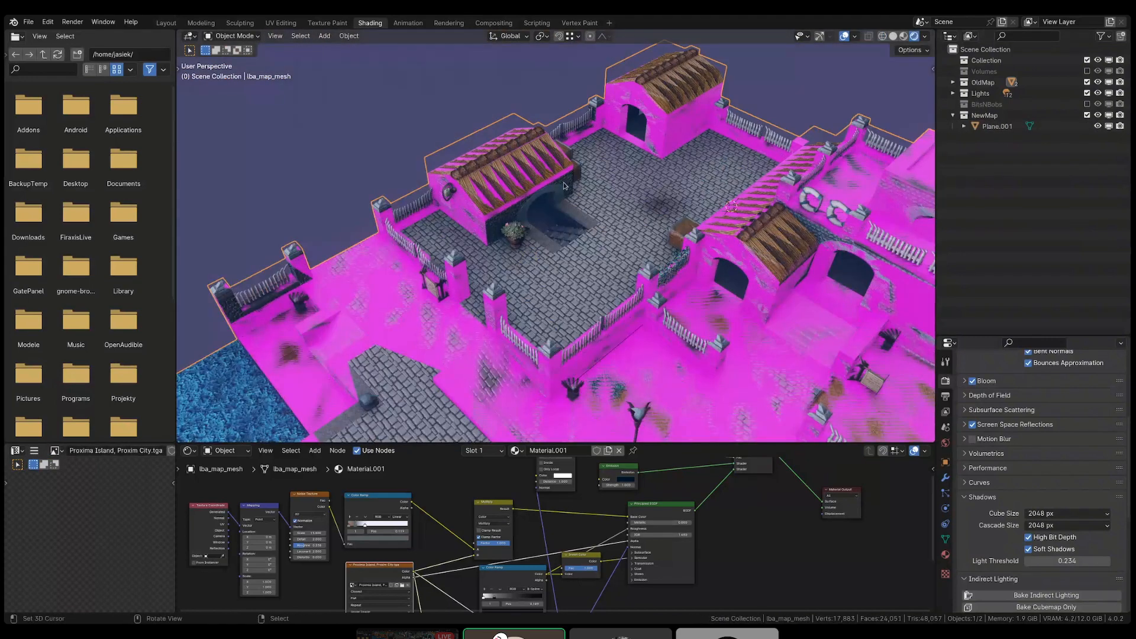
left_click(464, 247)
key("Tab")
scroll(565, 226, "up", 4)
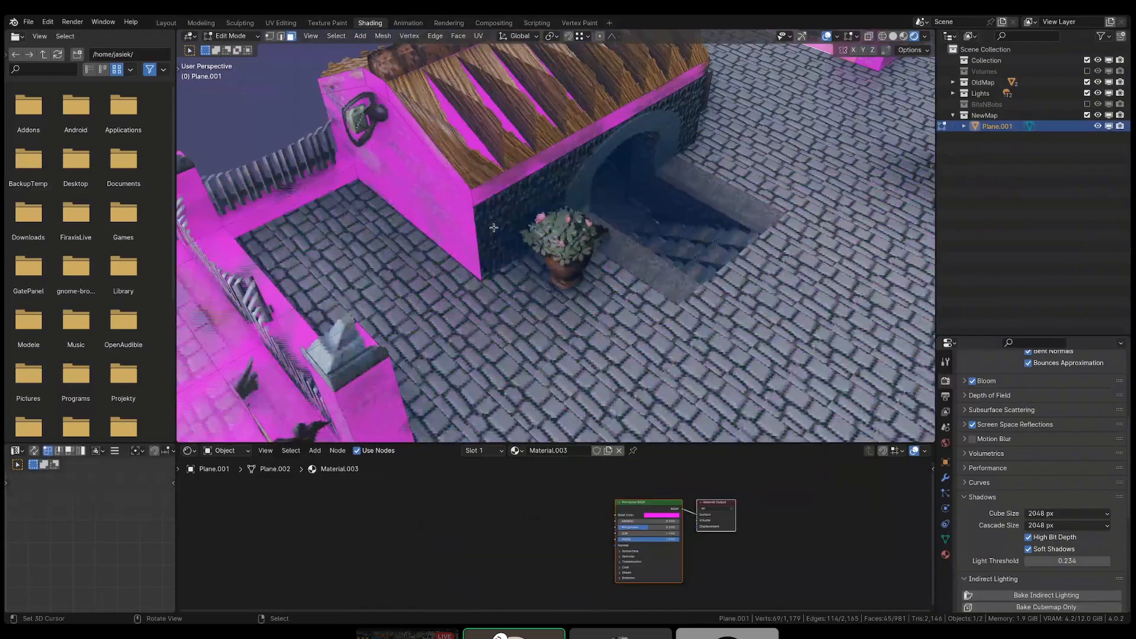
scroll(565, 225, "down", 8)
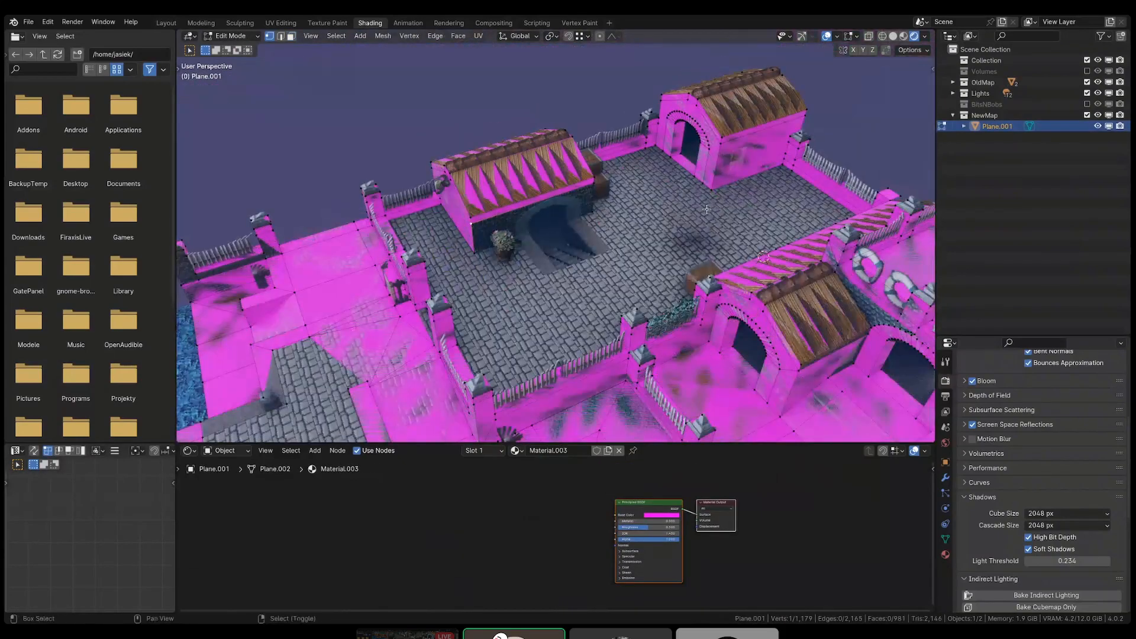
- Select the far building's doorway arch faces in Plane.001 and duplicate them to the stairwell entrance of the near building
scroll(639, 96, "up", 3)
key("3")
right_click(709, 141, "alt")
key("ctrl+KP_Add")
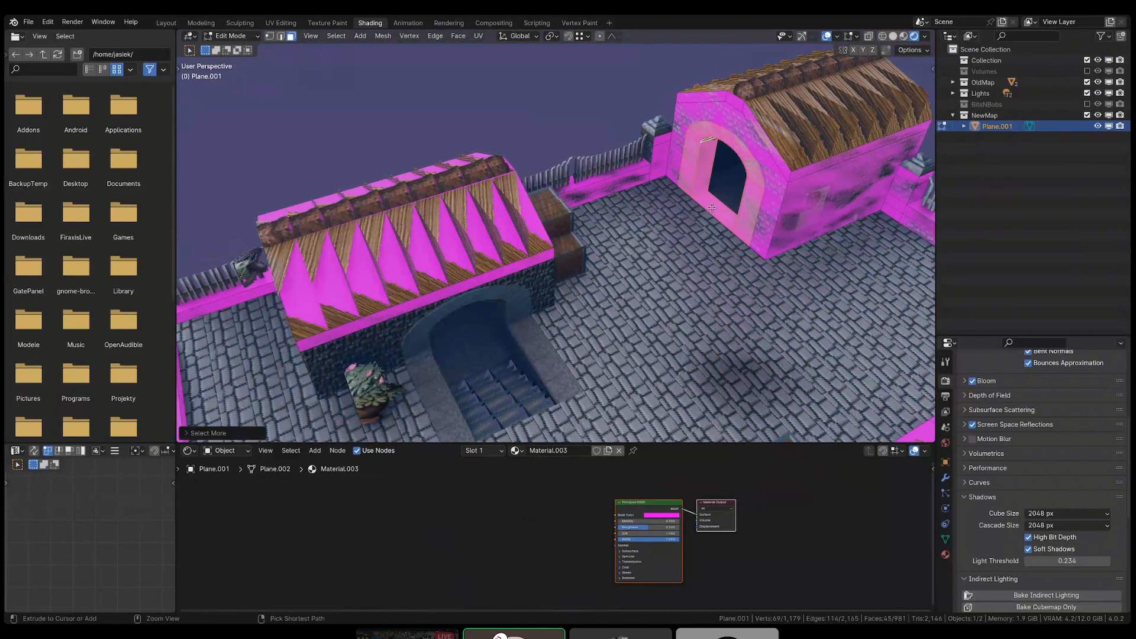
key("shift+z")
key("shift+d")
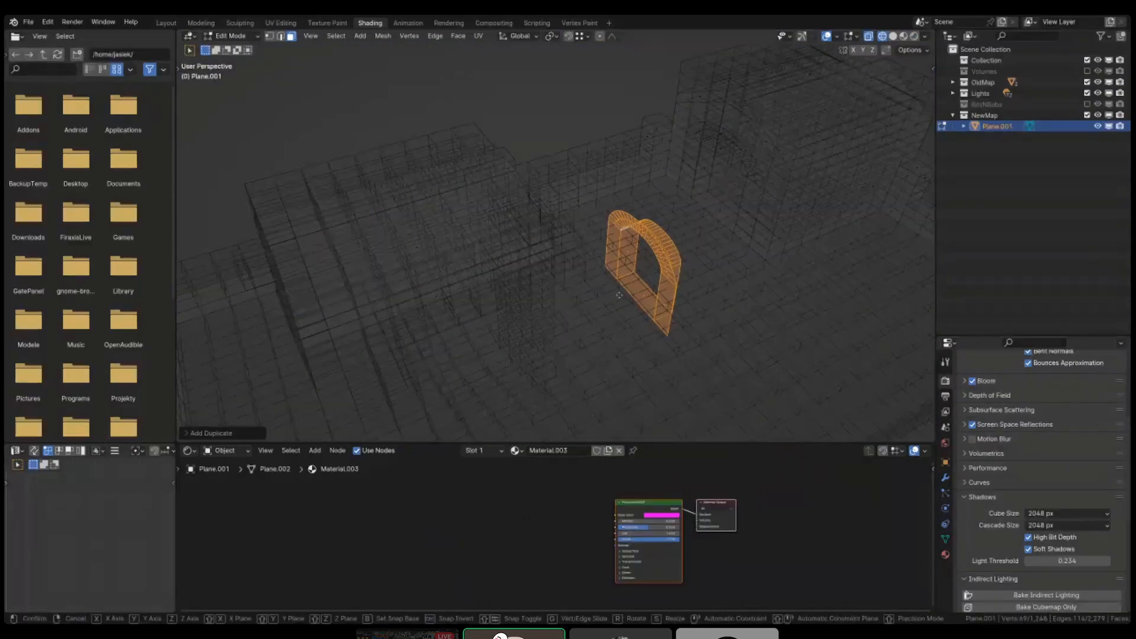
key("y")
left_click(486, 341)
key("shift+z")
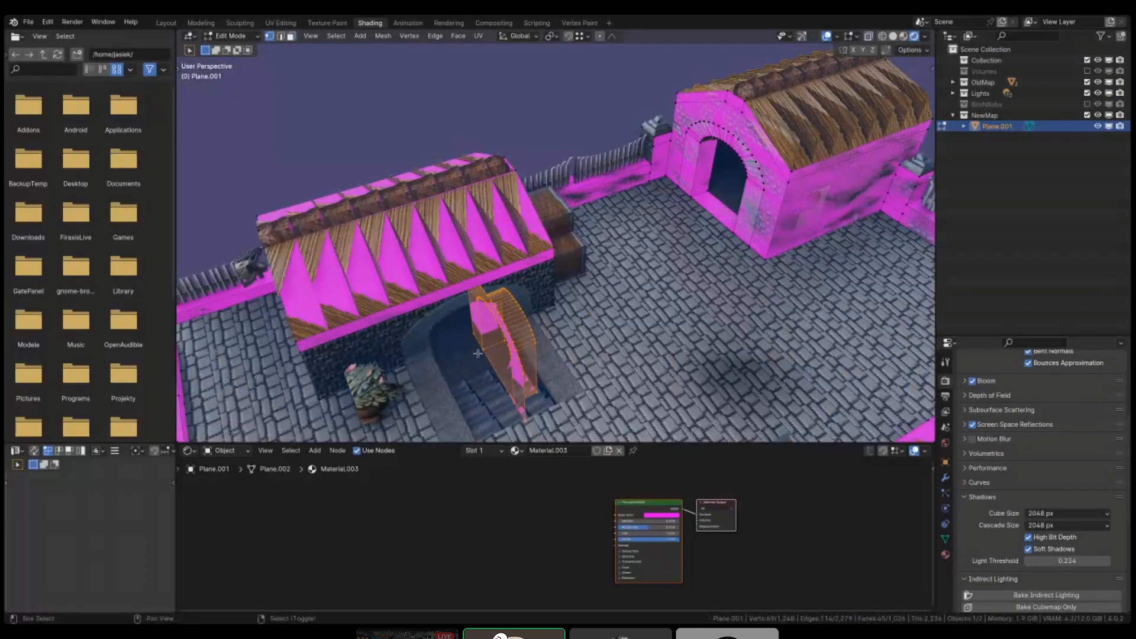
- Rotate the duplicated arch 90° around the Z axis to face the same way as the stairwell entrance
key("r")
key("z")
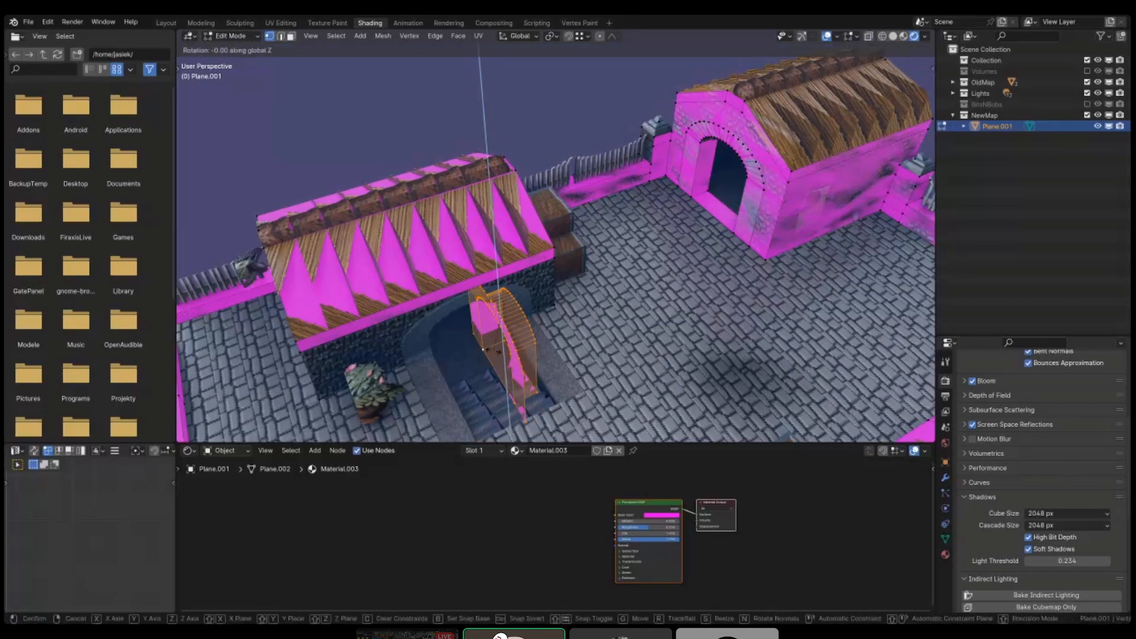
type("90")
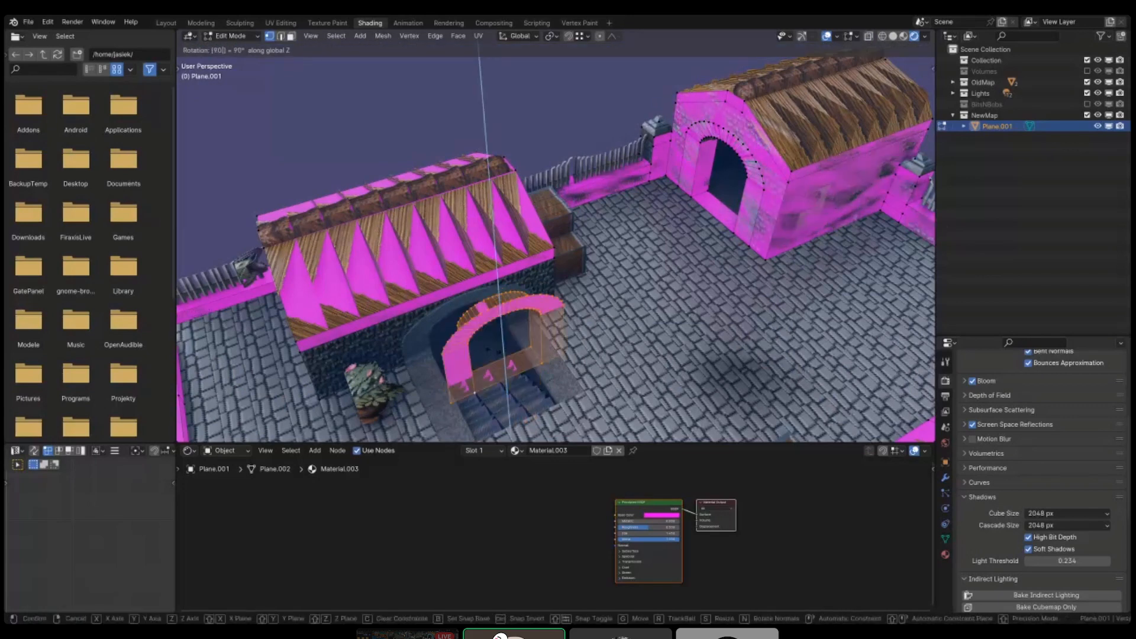
key("Return")
scroll(536, 302, "up", 4)
mouse_move(538, 301)
middle_mouse_down()
mouse_move(495, 295)
mouse_move(517, 294)
middle_mouse_up()
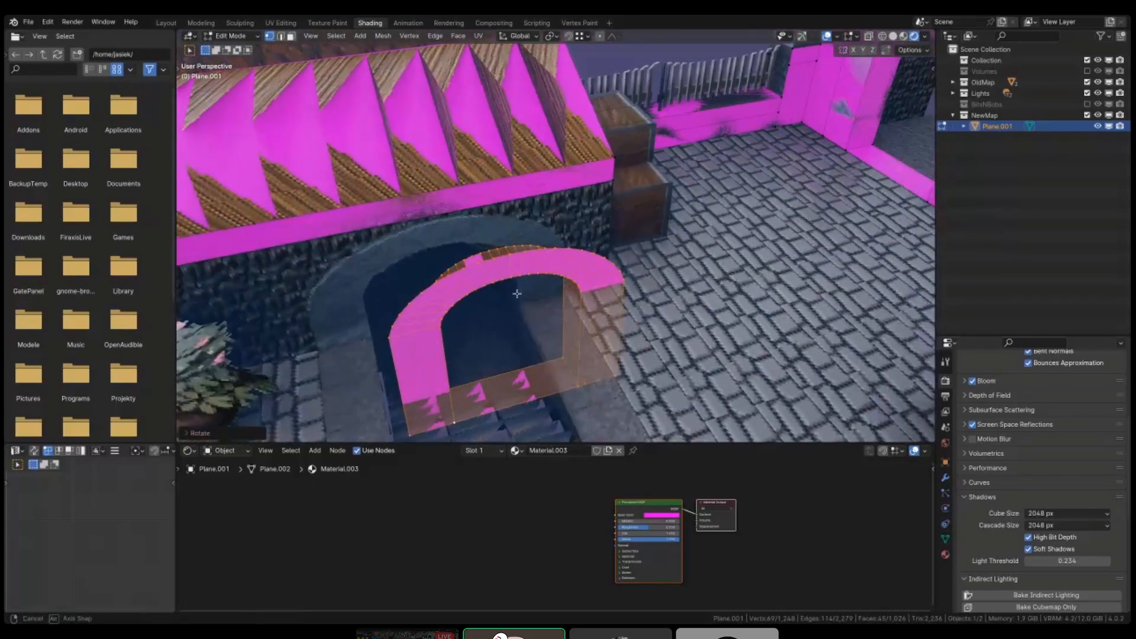
- Move the rotated arch against the wall so it covers the old stone arch around the stairwell entrance
key("shift+z")
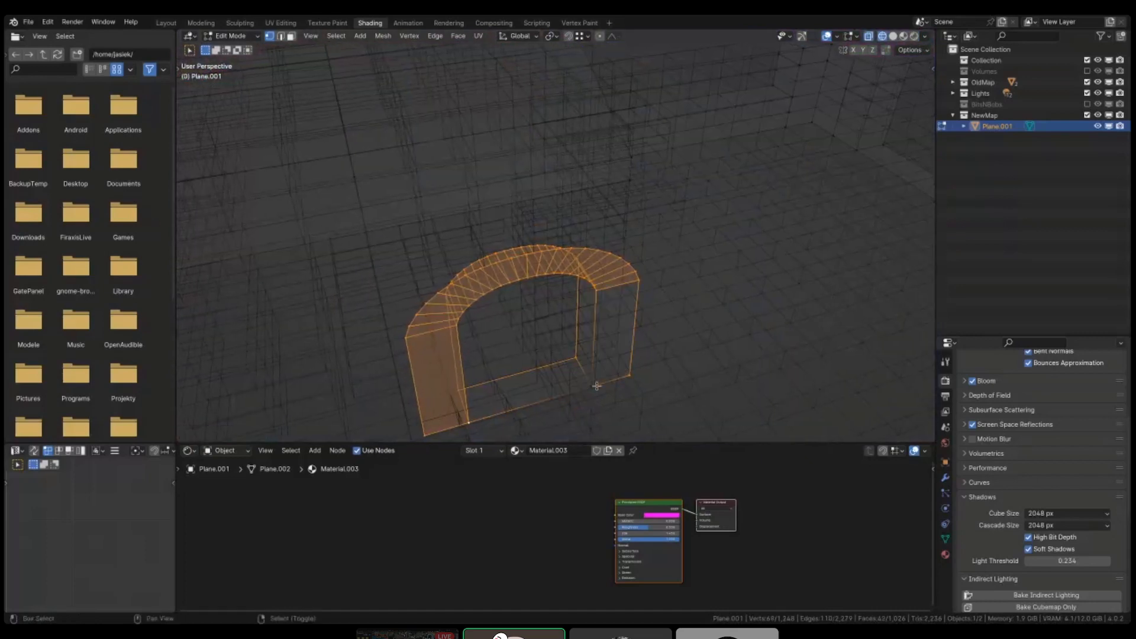
left_click(597, 386, "shift")
key("g")
left_click(524, 351)
key("shift+z")
mouse_move(524, 352)
middle_mouse_down()
mouse_move(540, 359)
mouse_move(491, 337)
mouse_move(491, 314)
mouse_move(515, 351)
mouse_move(597, 349)
middle_mouse_up()
- Add a centred horizontal loop cut across each of the two arch legs
key("ctrl+r")
left_click(597, 348)
right_click(597, 349)
key("ctrl+r")
left_click(704, 365)
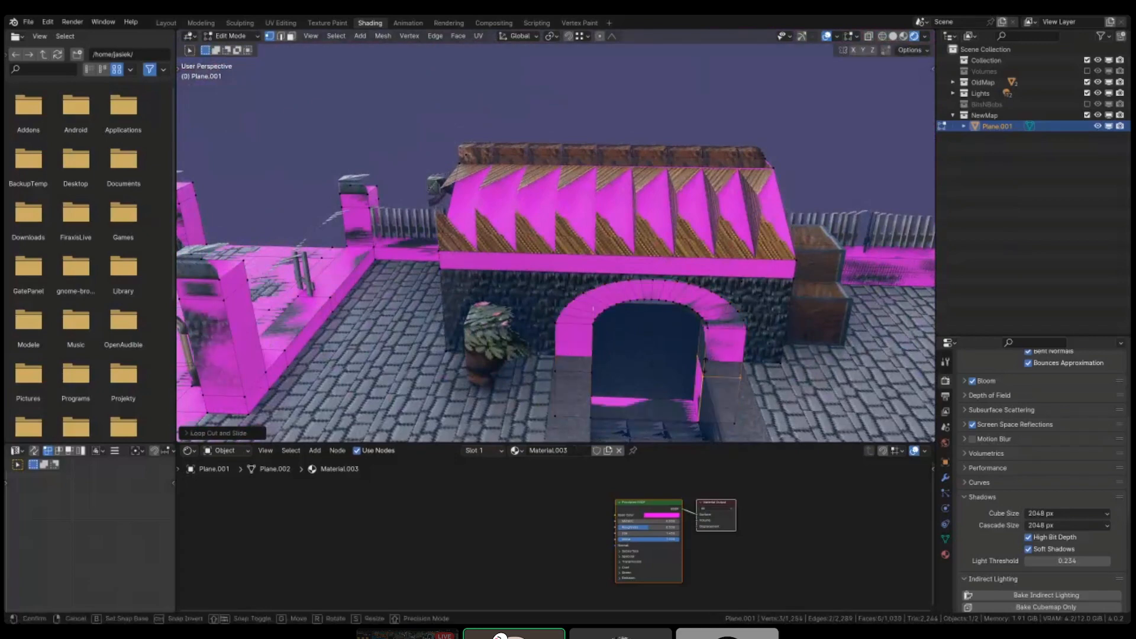
right_click(704, 365)
- Select the cut loops on both arch legs and adjust their height along the Z axis
key("shift+z")
left_click_drag(547, 343, 578, 357)
middle_click_drag(578, 357, 754, 307)
key("shift+z")
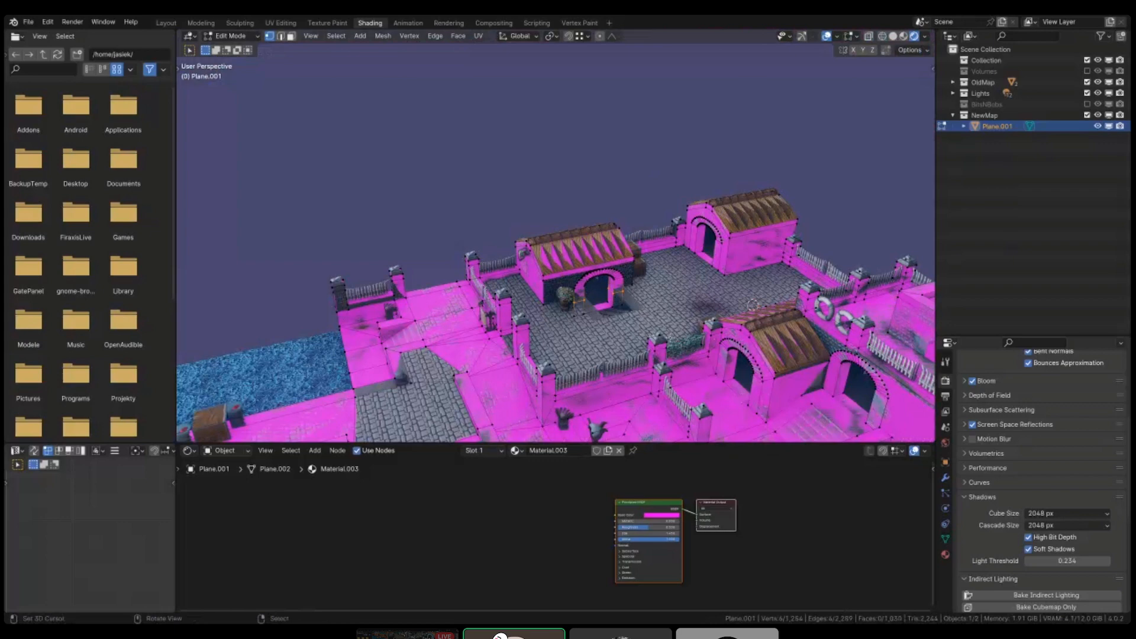
middle_click_drag(504, 274, 592, 296)
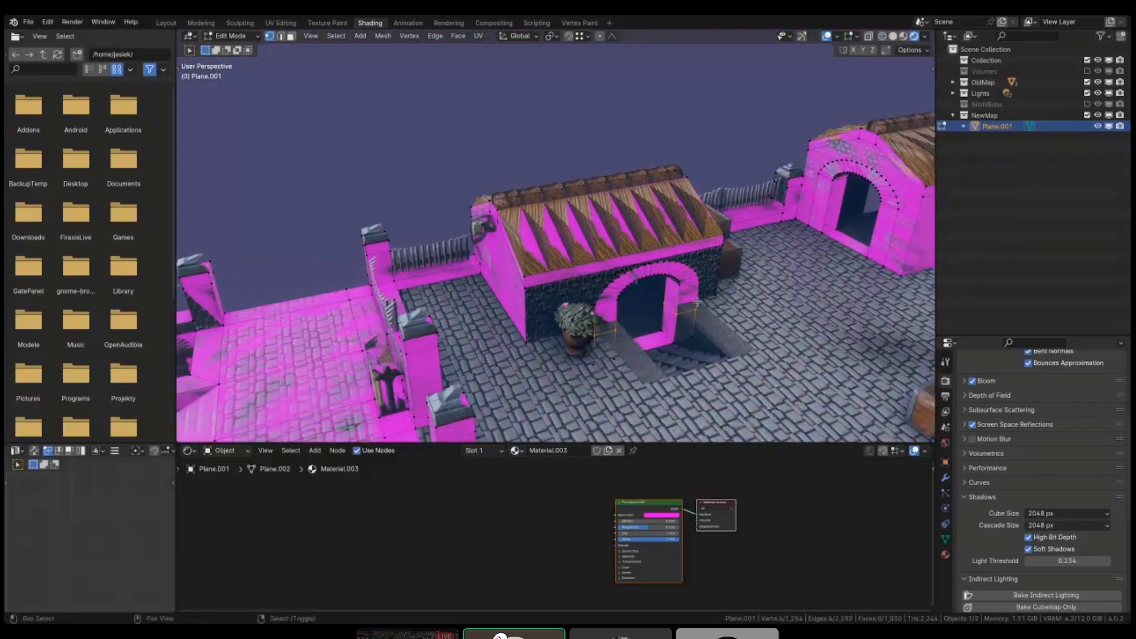
scroll(591, 296, "up", 5)
key("g")
key("z")
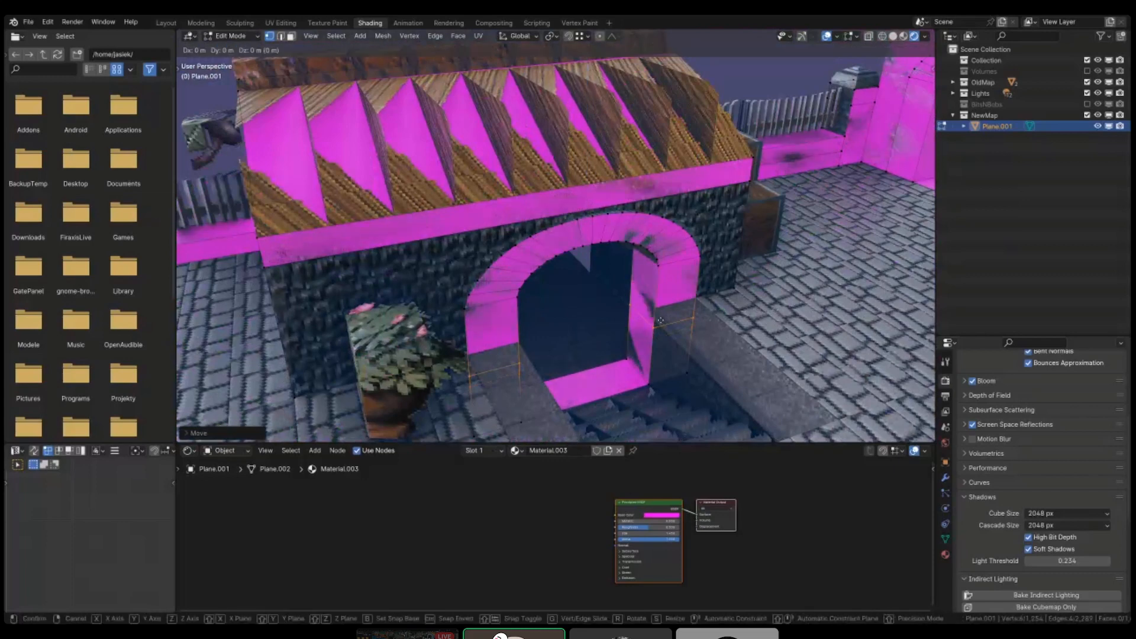
left_click(664, 310)
- Cut another loop across each arch leg and lower both along Z to the top of the stone ledges
scroll(658, 292, "up", 4)
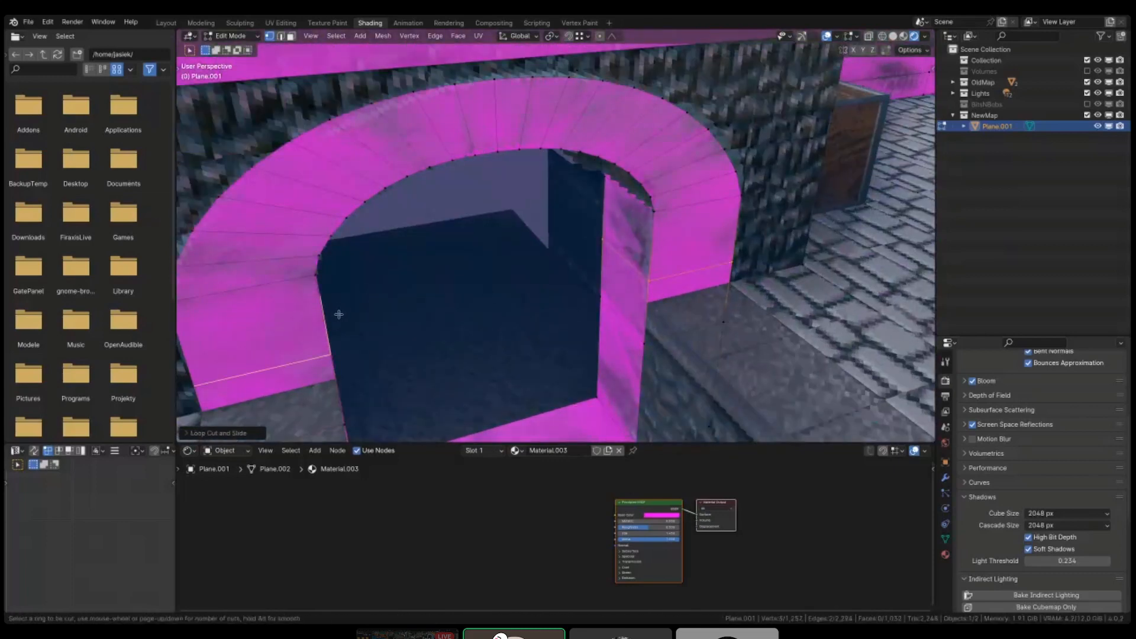
left_click(696, 284, "alt")
middle_click_drag(695, 284, 724, 312)
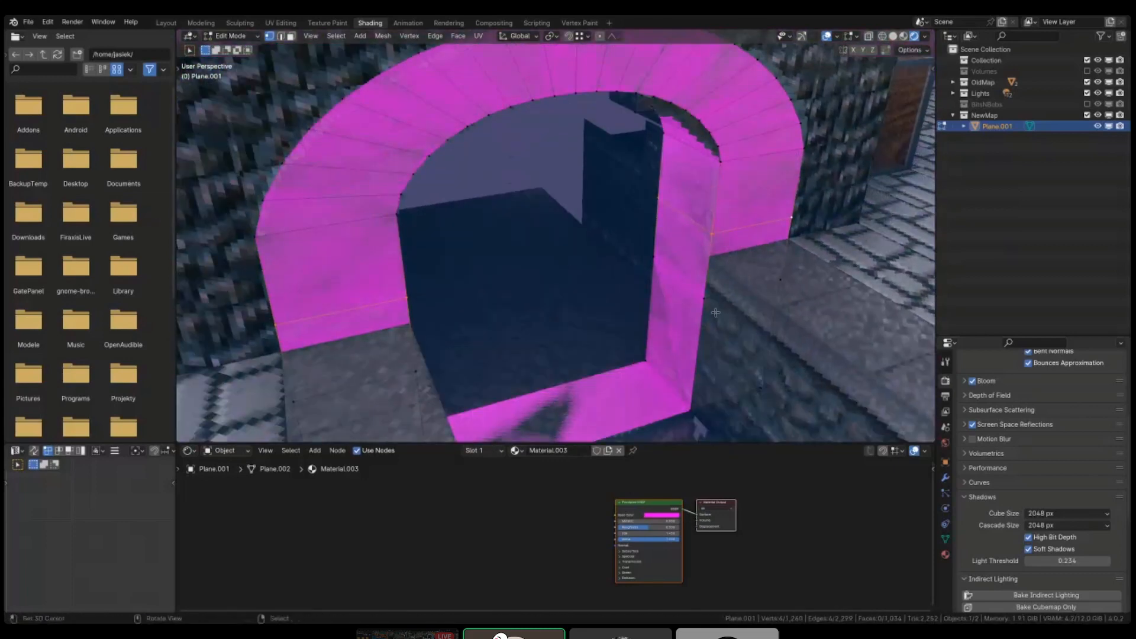
middle_click_drag(781, 353, 650, 283)
scroll(650, 283, "up", 2)
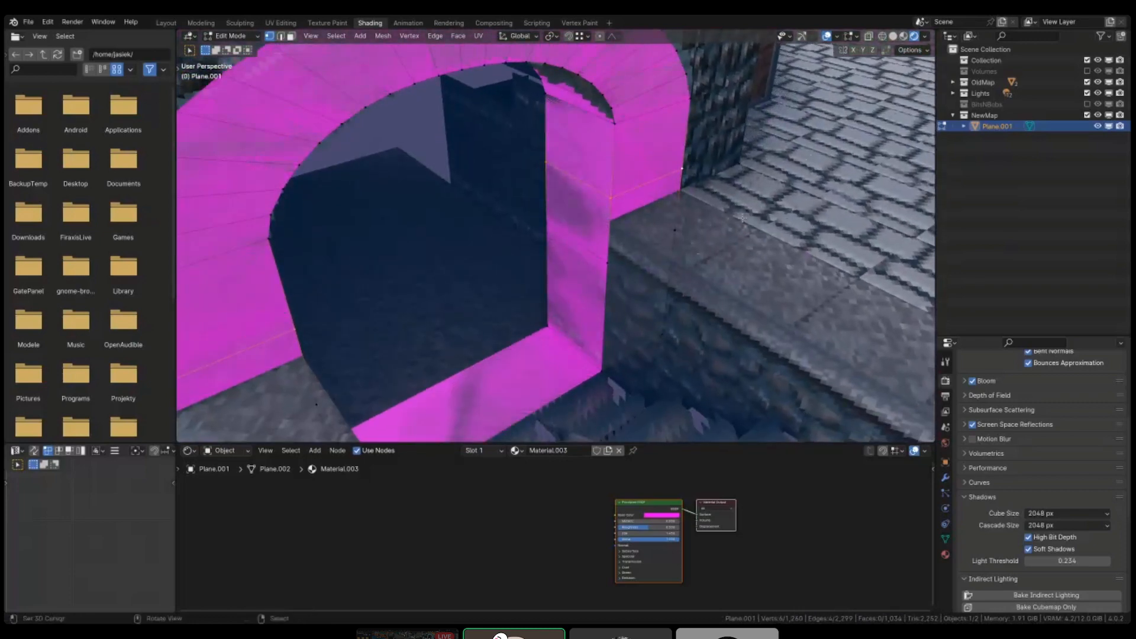
key("g")
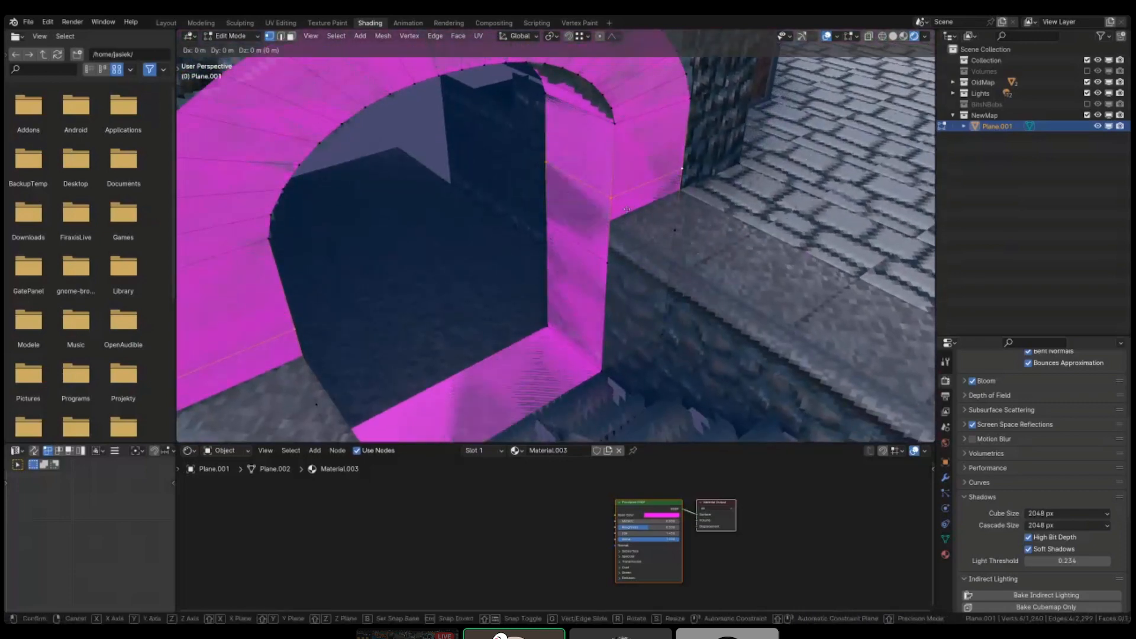
key("z")
left_click(619, 227)
- Extrude the arch leg's inner corner vertex to the far corners of the ledge opposite the flower pot and fill the ledge's top face
scroll(618, 226, "down", 6)
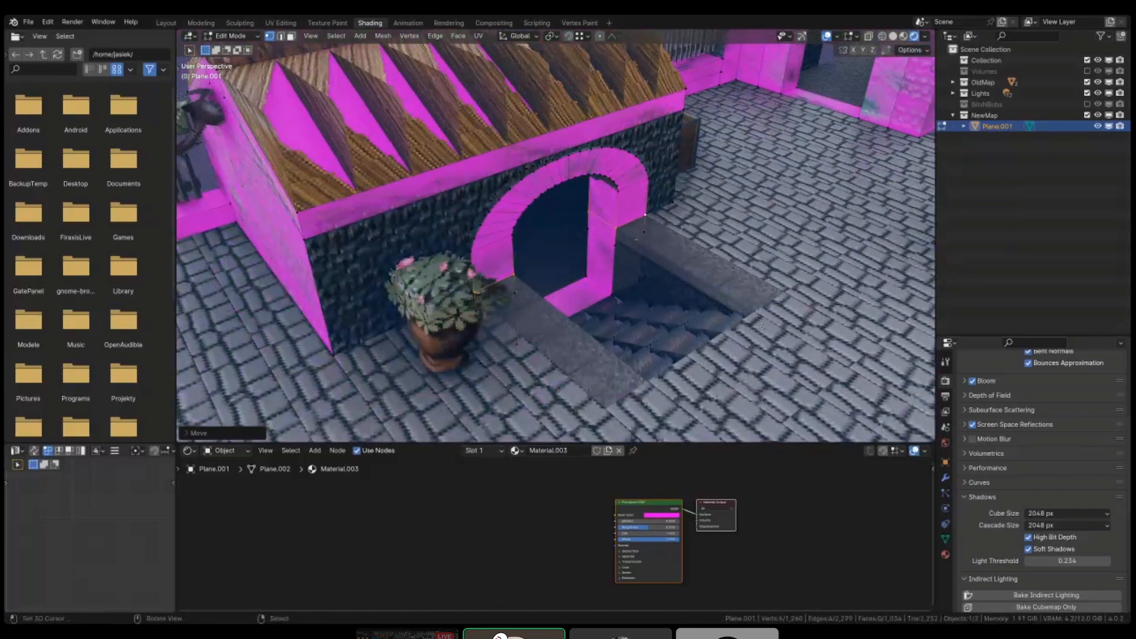
scroll(619, 226, "up", 5)
left_click(618, 227)
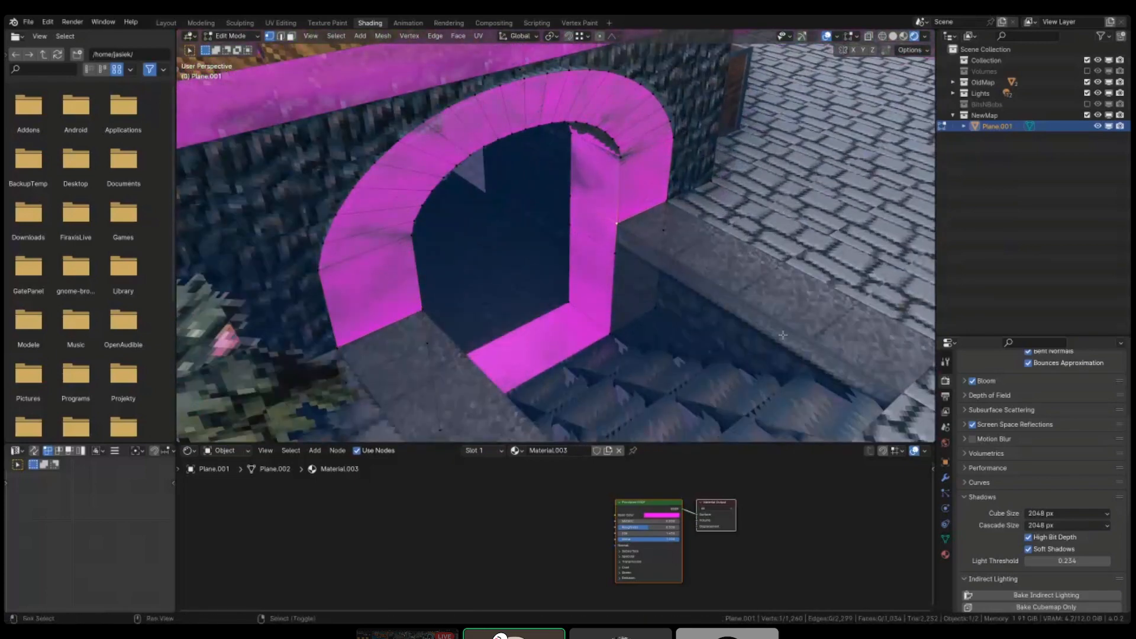
middle_click_drag(619, 226, 769, 331)
key("e")
left_click(821, 362)
left_click(878, 319)
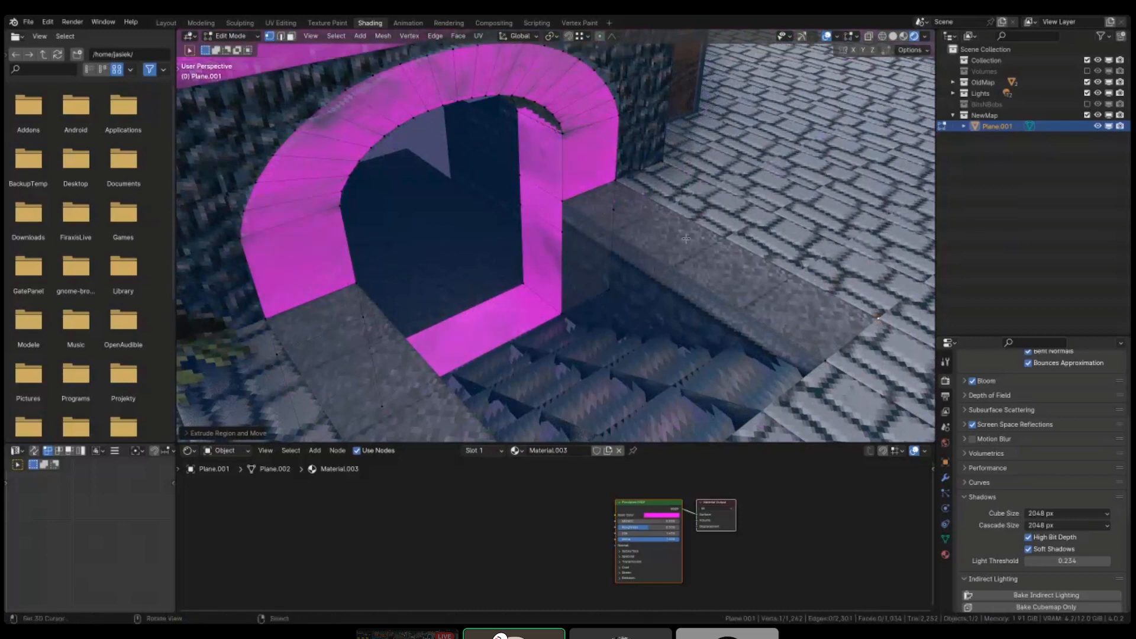
right_click(563, 201)
right_click(615, 180, "shift")
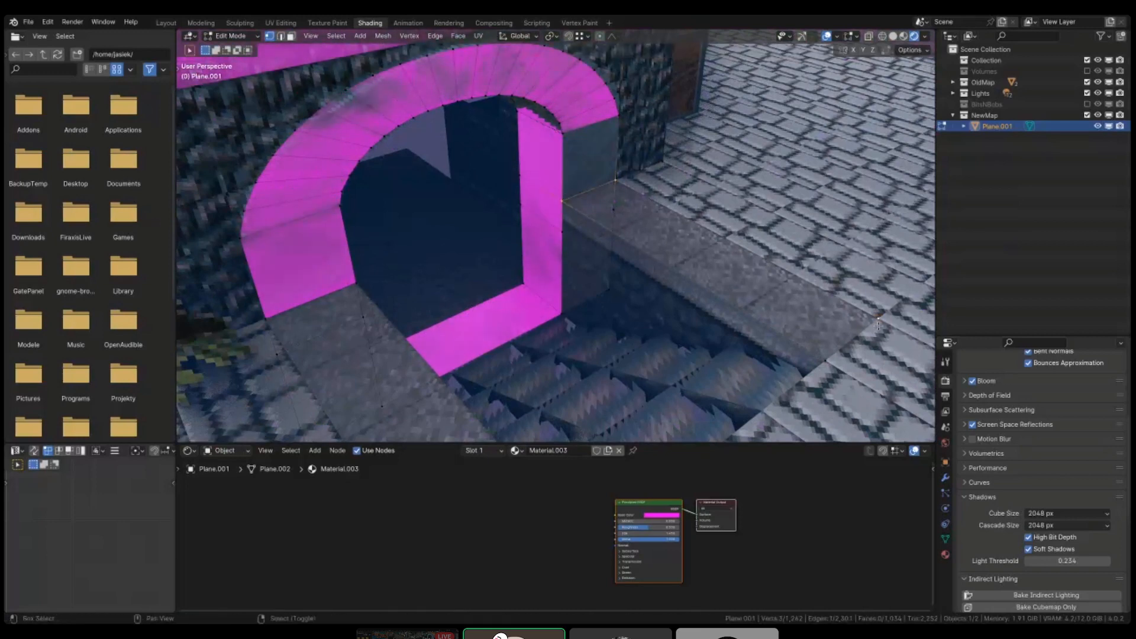
key("f")
- Delete the arch leg's front face directly below the new ledge top
key("3")
key("shift+z")
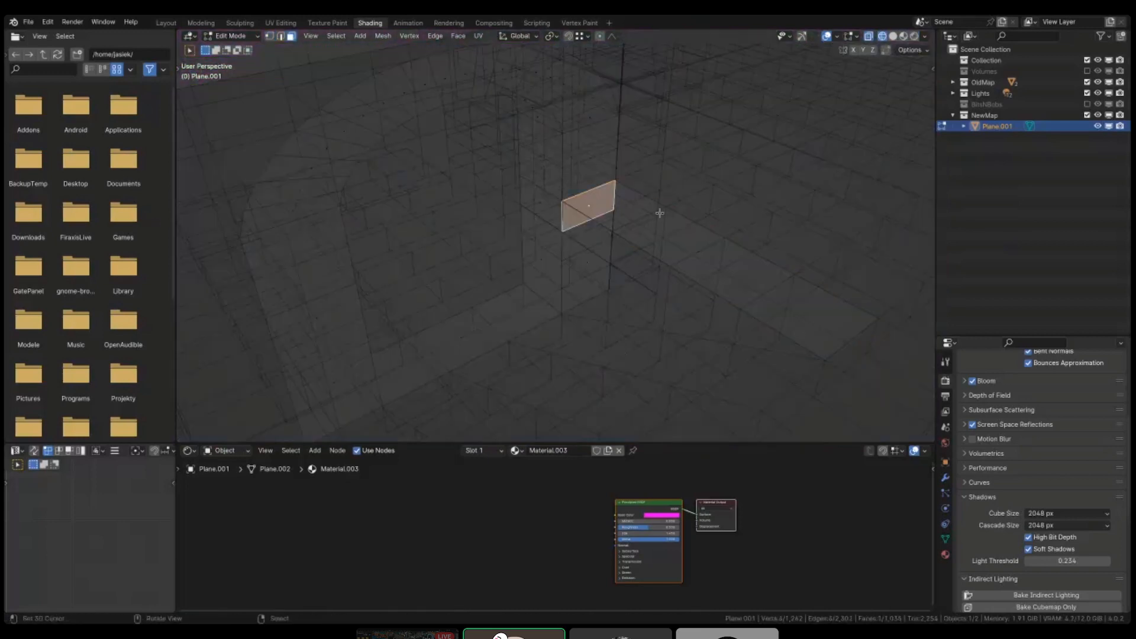
key("x")
left_click(784, 142)
- Flip the normals of the new ledge top face
key("a")
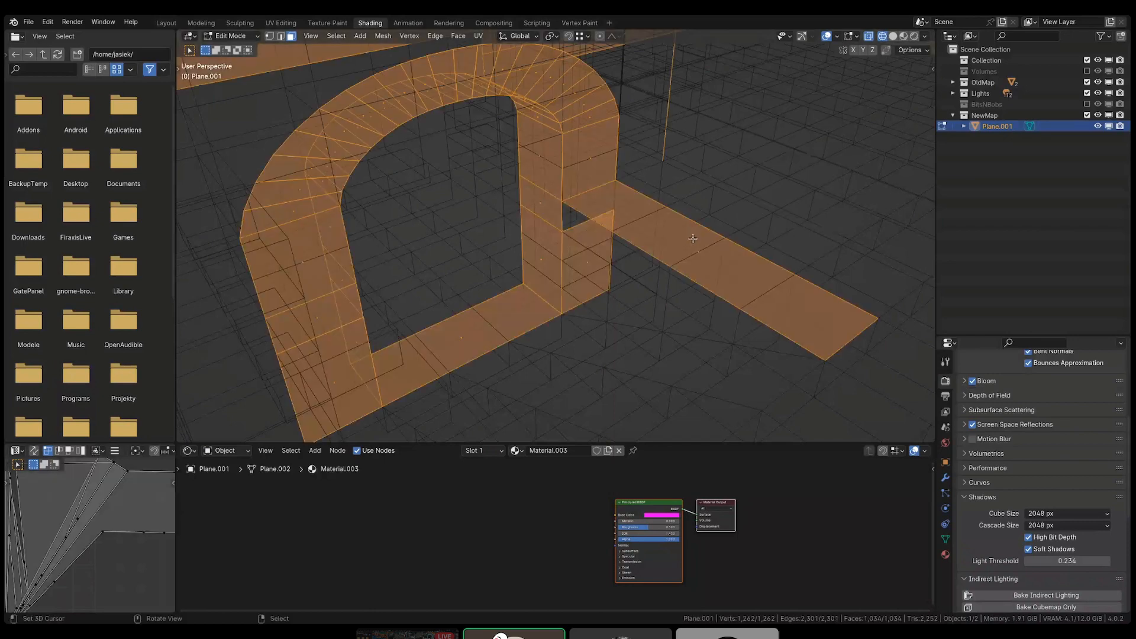
right_click(734, 258)
key("alt+n")
left_click(768, 261)
key("shift+z")
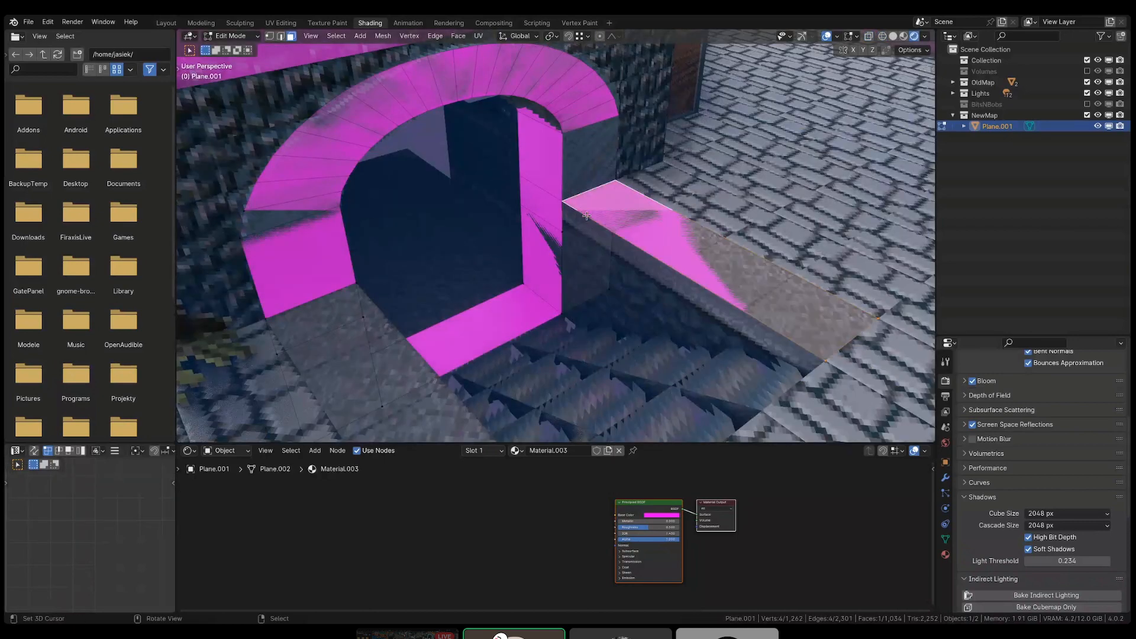
- Fill a side face from the ledge's inner edge and place its lower far corner below the ledge's end
key("1")
right_click(562, 202)
key("f")
left_click(786, 378)
middle_click_drag(834, 407, 849, 411)
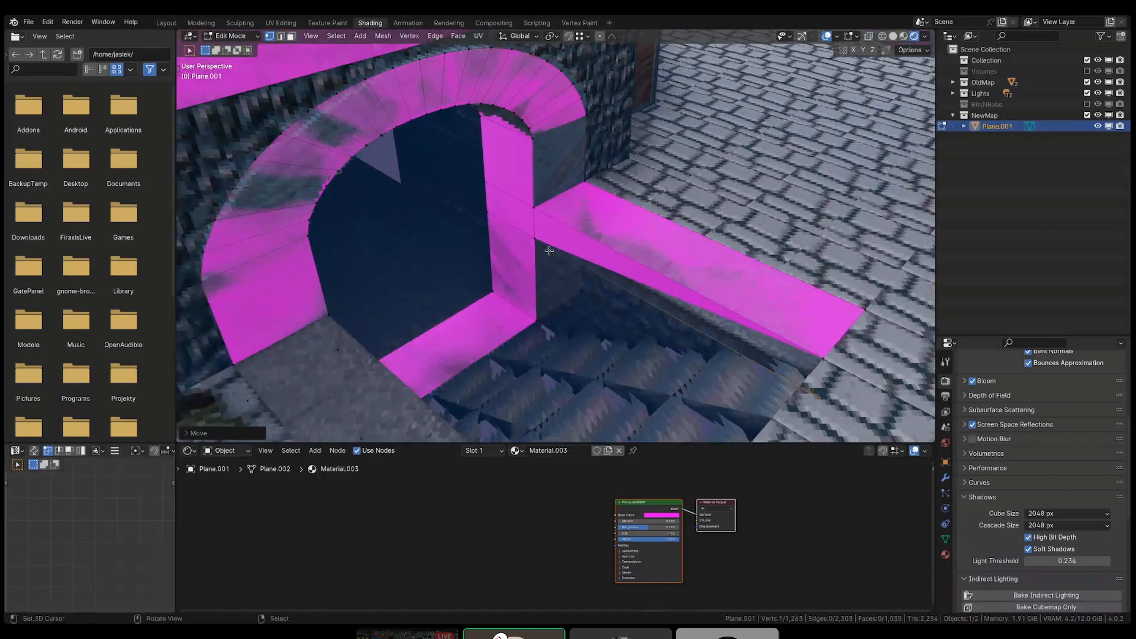
- Fill another face from the arch leg vertex below the ledge and position its free corner under the ledge's outer end
right_click(534, 239)
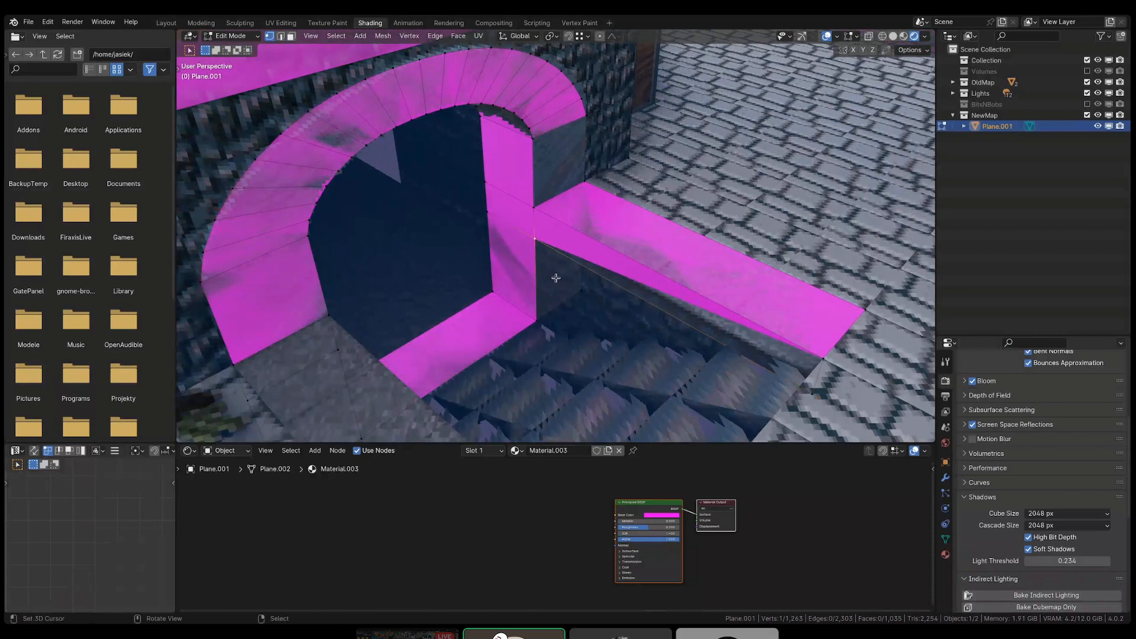
key("f")
key("g")
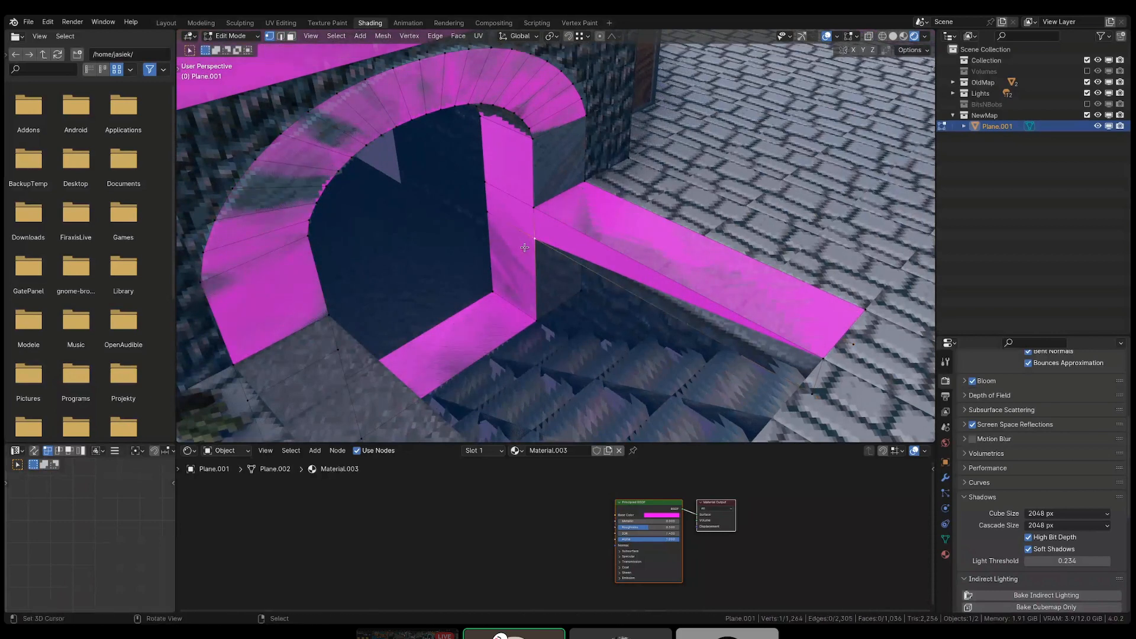
left_click(632, 366)
- In wireframe shading, delete the lower front face of the arch leg beneath the ledge
key("shift+z")
middle_click_drag(629, 355, 601, 322, "shift")
key("a")
key("a")
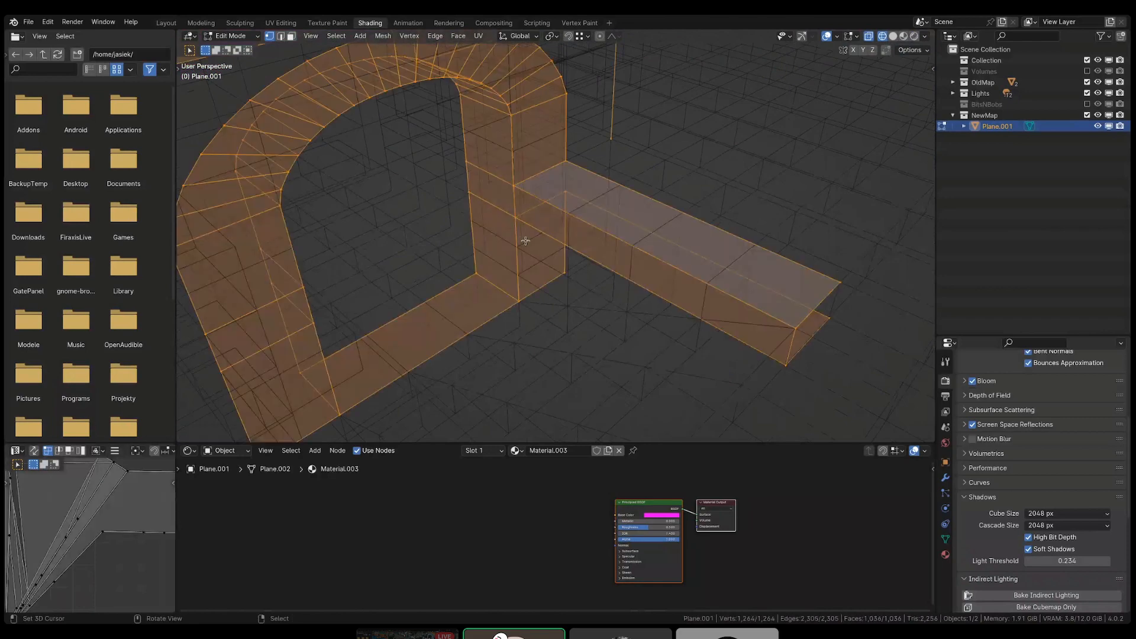
key("3")
right_click(545, 249)
key("x")
left_click(674, 289)
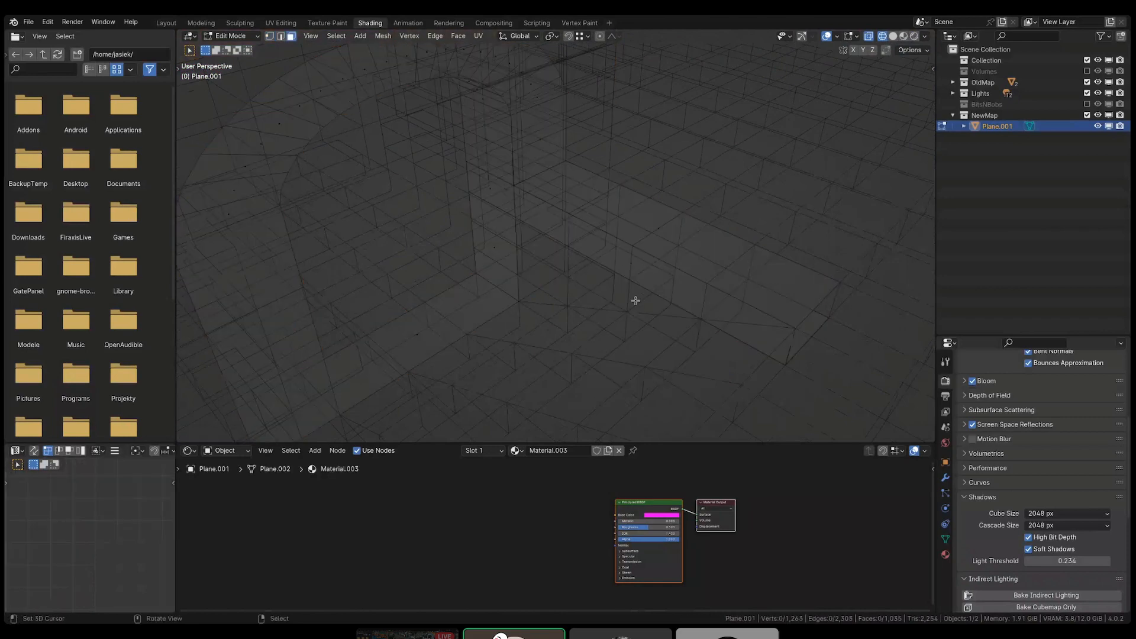
right_click(644, 269)
key("x")
left_click(769, 300)
key("ctrl+z")
- Slide the ledge side face's lower vertex along its edge to the foot of the arch leg
right_click(712, 408)
key("g")
key("g")
left_click(382, 263)
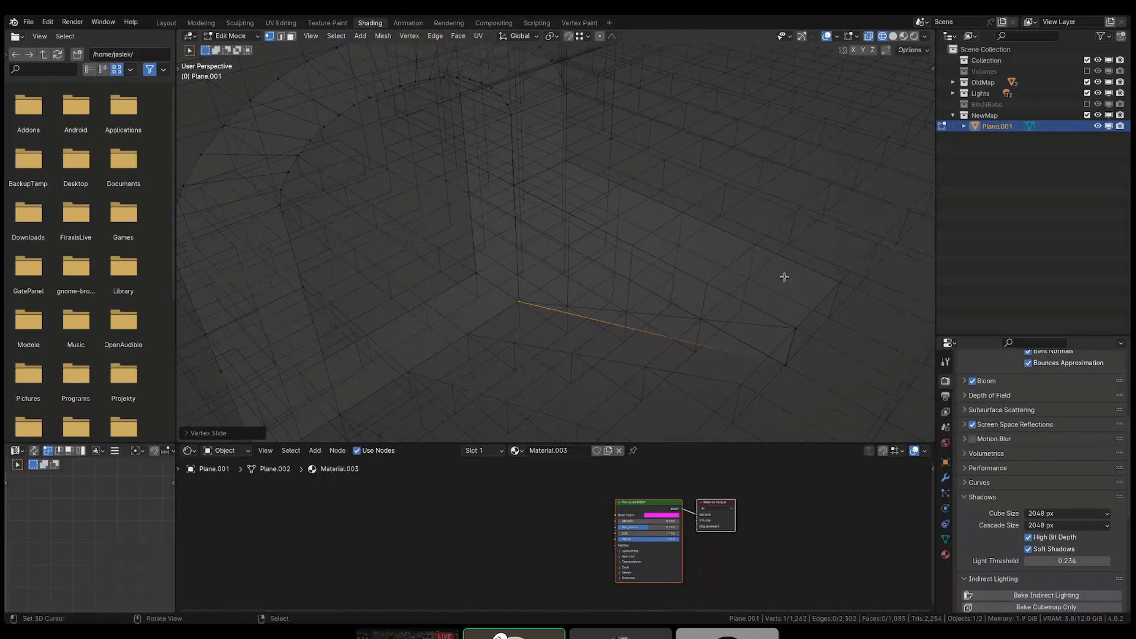
- Delete the arch leg's front faces below the stone ledge on the flower pot side
right_click(777, 351)
key("shift+z")
mouse_move(774, 372)
middle_mouse_down()
mouse_move(830, 374)
mouse_move(690, 332)
middle_mouse_up()
scroll(687, 319, "down", 4)
middle_click_drag(686, 236, 672, 266)
scroll(672, 266, "up", 4)
key("3")
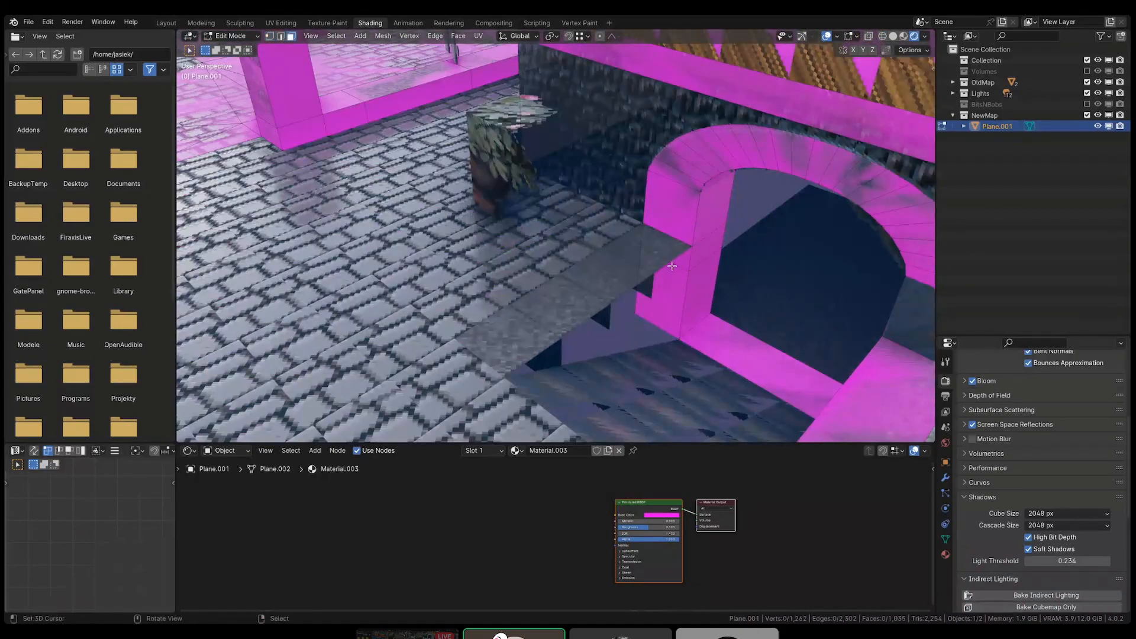
right_click(672, 266)
key("x")
left_click(783, 279)
- Extrude the arch leg vertices to the far corners of the flower pot side ledge and fill its top face
key("1")
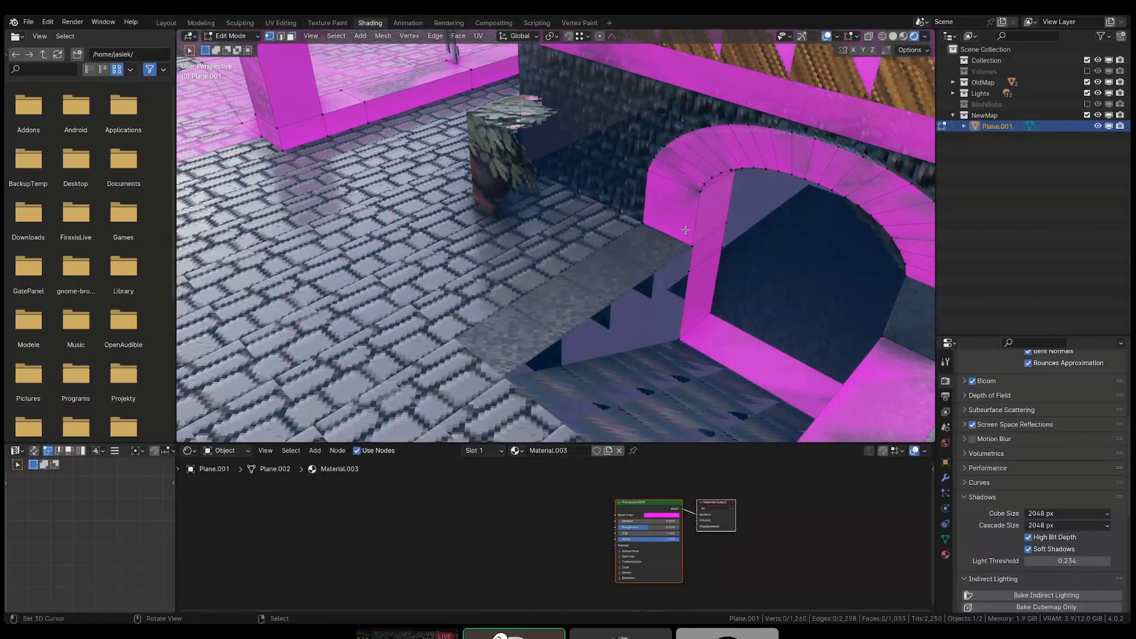
key("e")
left_click(455, 339, "ctrl")
key("e")
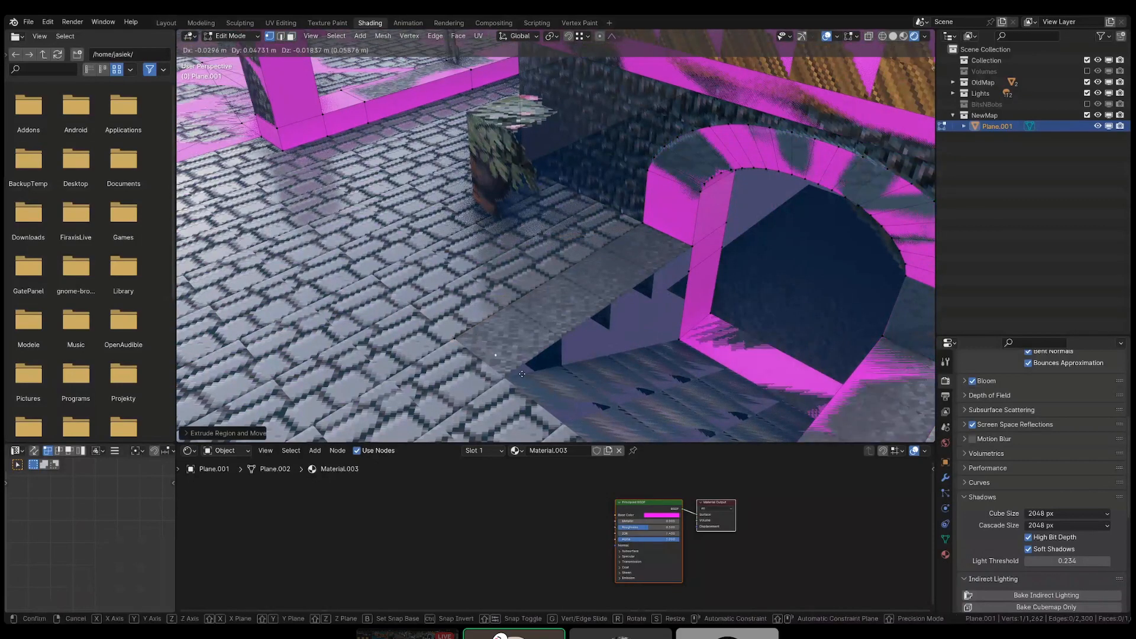
left_click(504, 378, "ctrl")
key("f")
right_click(691, 247)
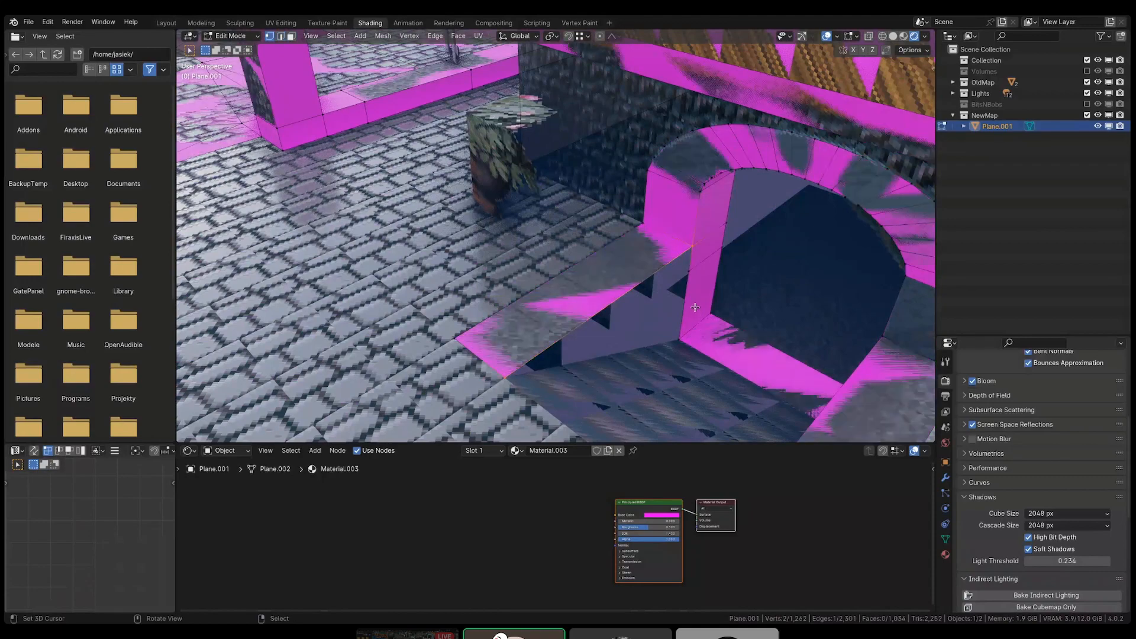
- Fill the inner side faces of the flower pot side ledge down to the foot of the arch leg
key("f")
middle_click_drag(673, 349, 626, 332, "shift")
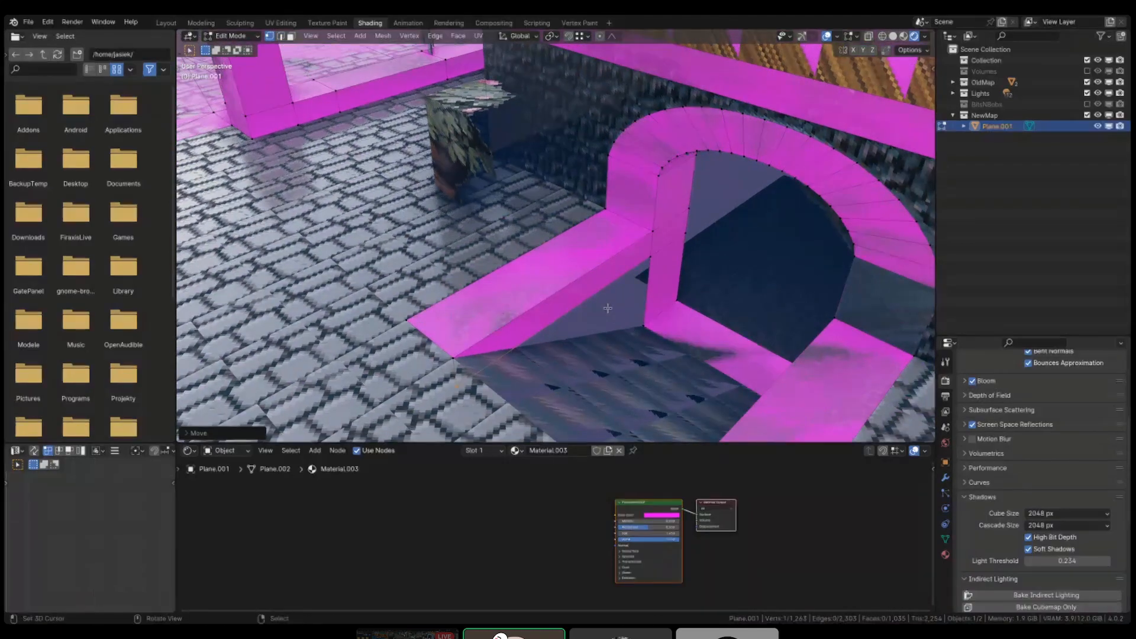
key("2")
right_click(603, 303)
key("alt+a")
key("1")
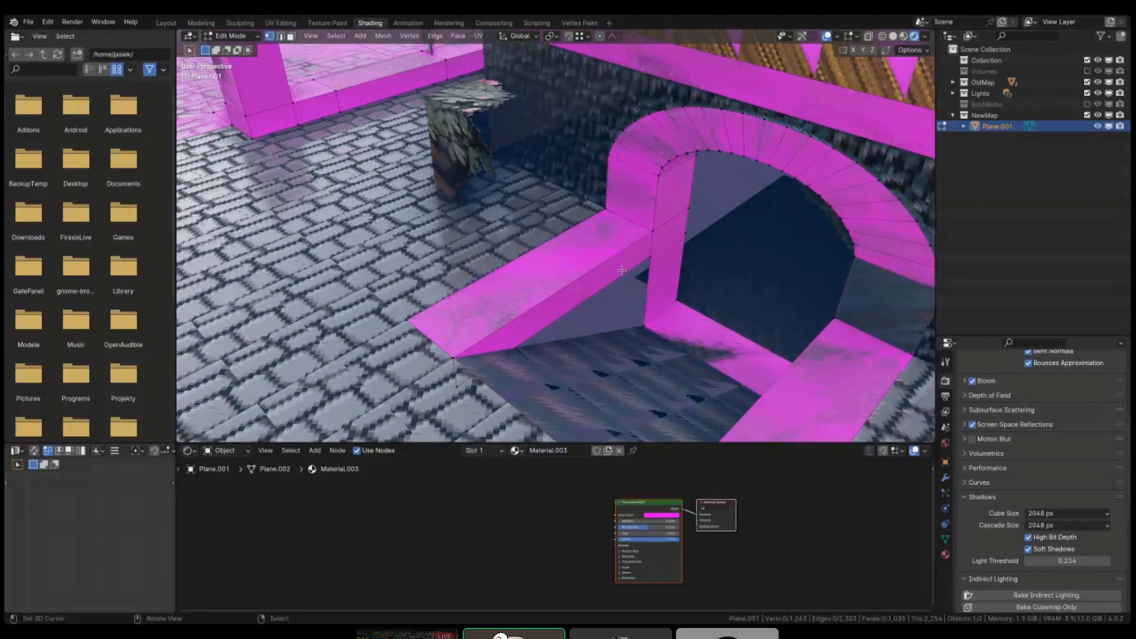
key("f")
mouse_move(622, 299)
middle_mouse_down()
mouse_move(731, 319)
mouse_move(604, 304)
middle_mouse_up()
scroll(731, 320, "down", 4)
- Delete the diagonal edge crossing the stairs and merge the mesh's vertices by distance
key("a")
key("alt+a")
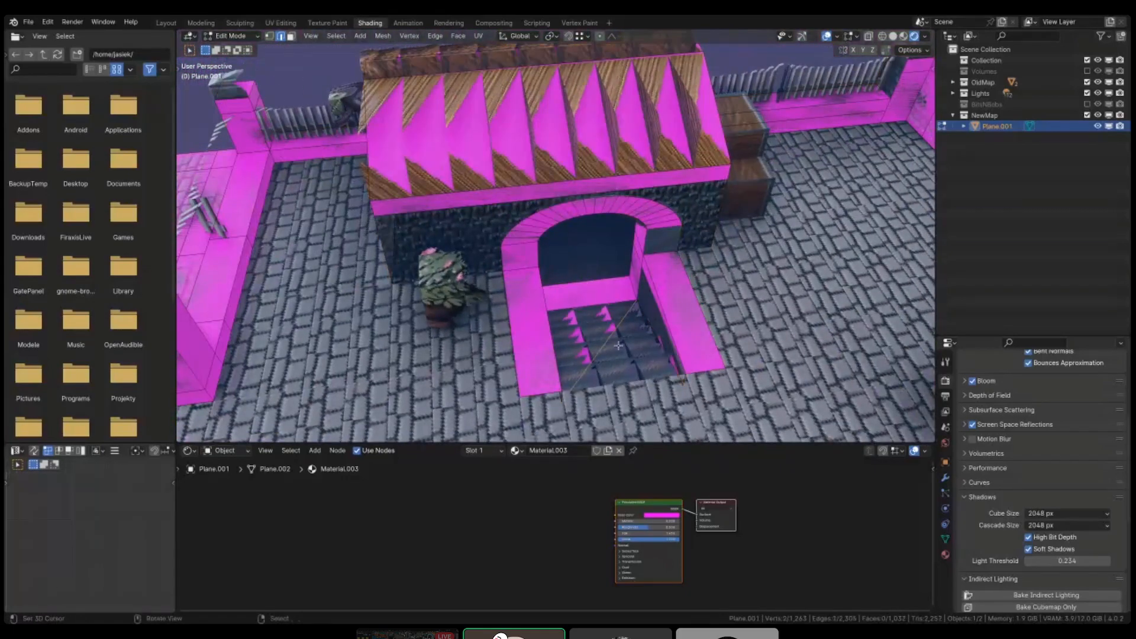
key("x")
left_click(618, 345)
key("a")
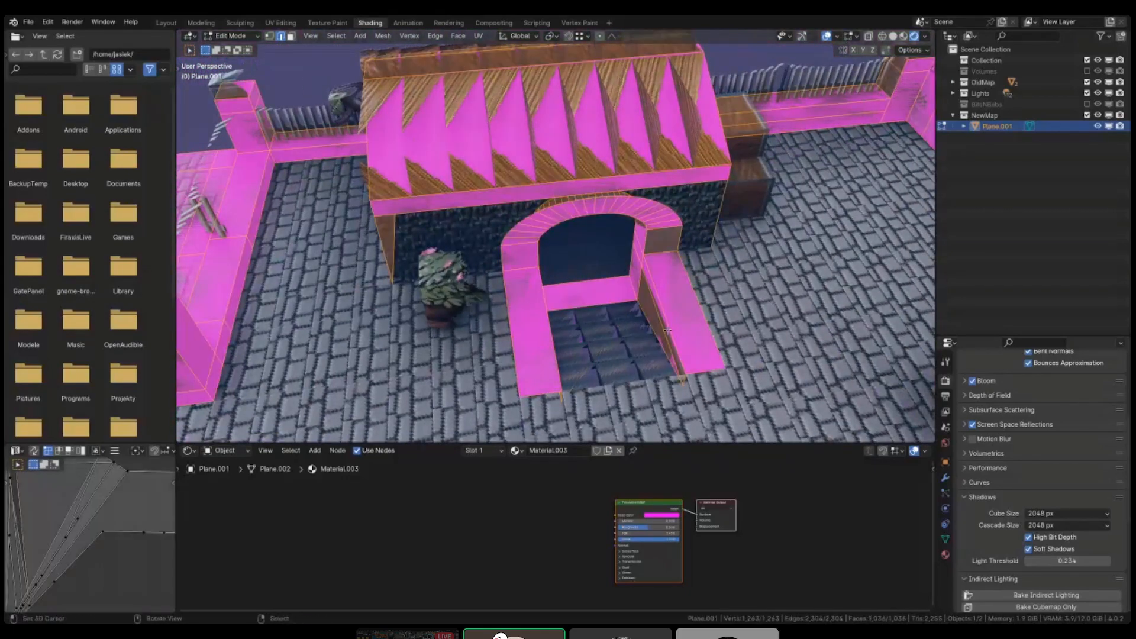
key("m")
left_click(667, 330)
middle_click_drag(668, 330, 703, 332)
- Fill the sloping floor face over the stairs between the two ledges
key("alt+a")
right_click(567, 310)
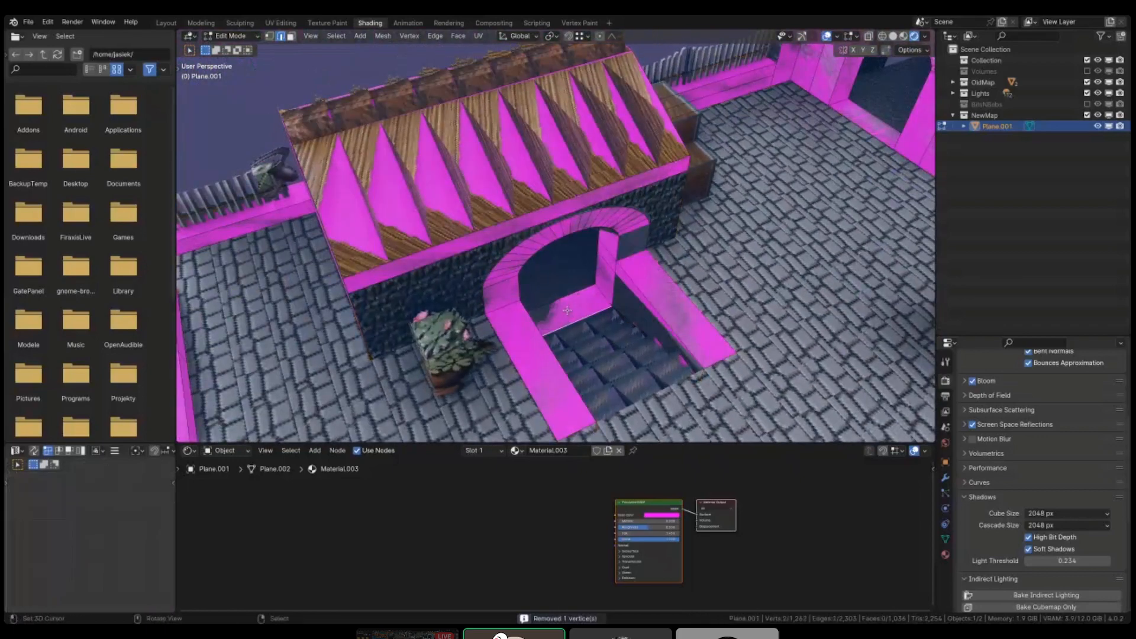
key("f")
key("a")
- Knife-cut to the outer corner of the ledge opposite the flower pot and slide the floor's vertex up to that corner
middle_click_drag(627, 367, 473, 351)
key("k")
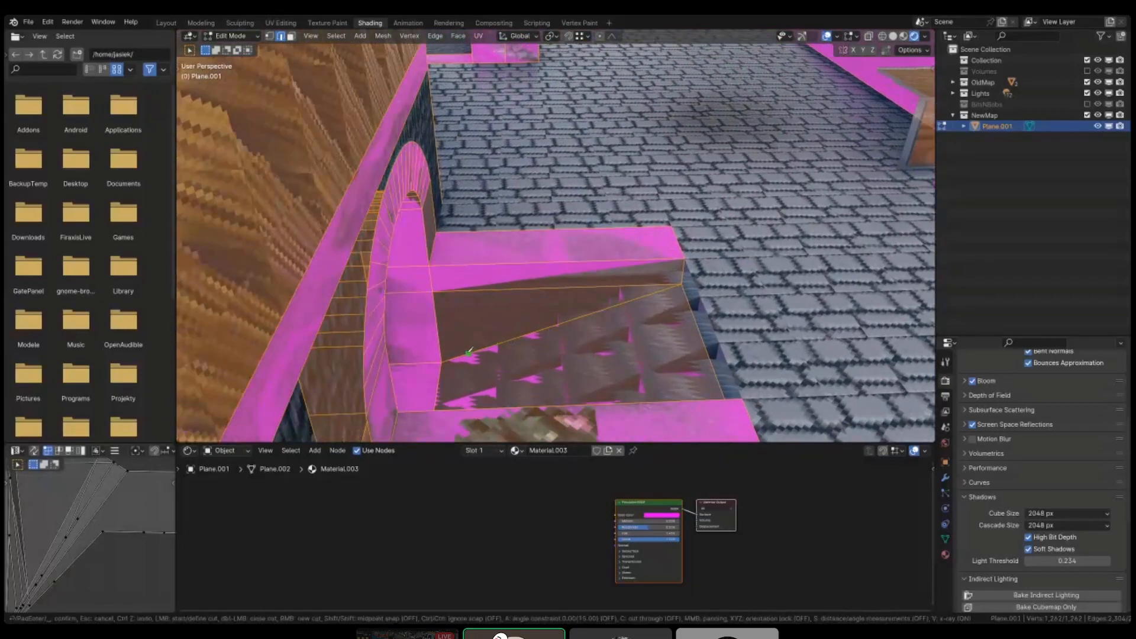
left_click(686, 258)
key("Return")
middle_click_drag(663, 295, 665, 322)
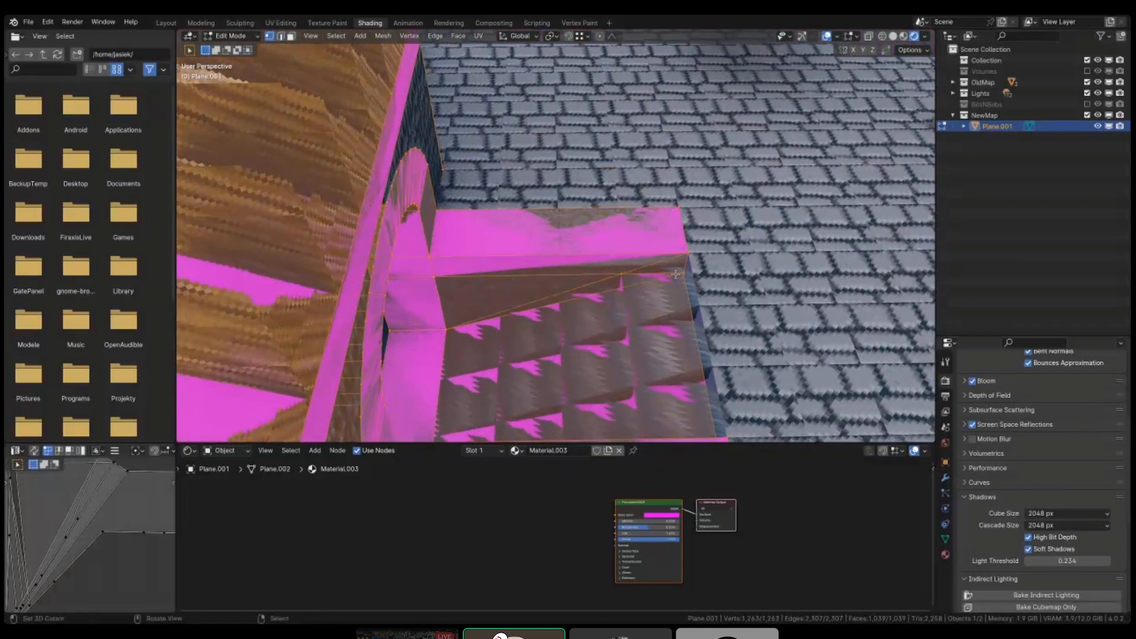
right_click(686, 291)
key("g")
key("g")
left_click(690, 266)
- Knife-cut from the arch foot to the flower pot side ledge's outer corner and slide the adjoining vertex onto it
middle_click_drag(680, 272, 418, 281)
scroll(620, 283, "up", 3)
key("k")
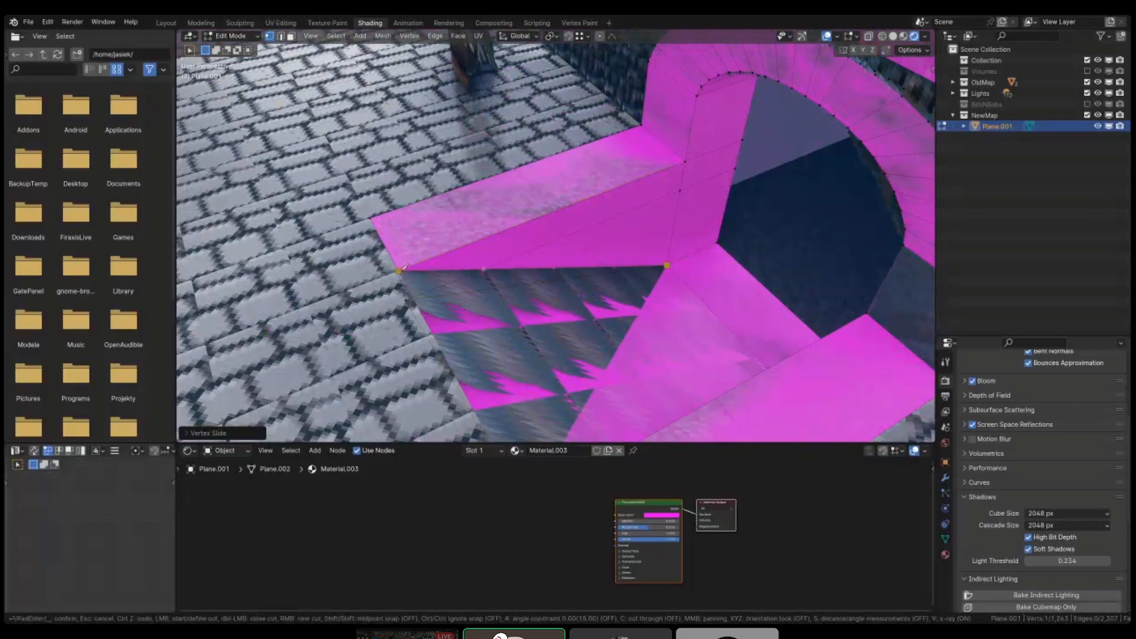
left_click(400, 269)
key("Return")
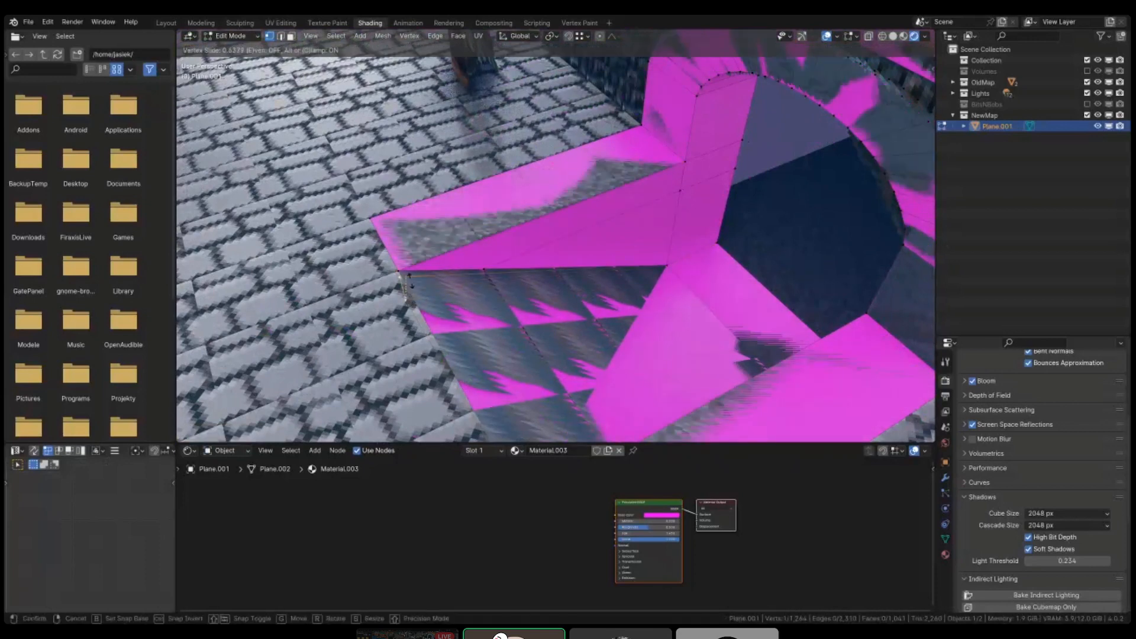
left_click(482, 279)
- Merge all duplicate vertices left by the knife cuts by distance
key("a")
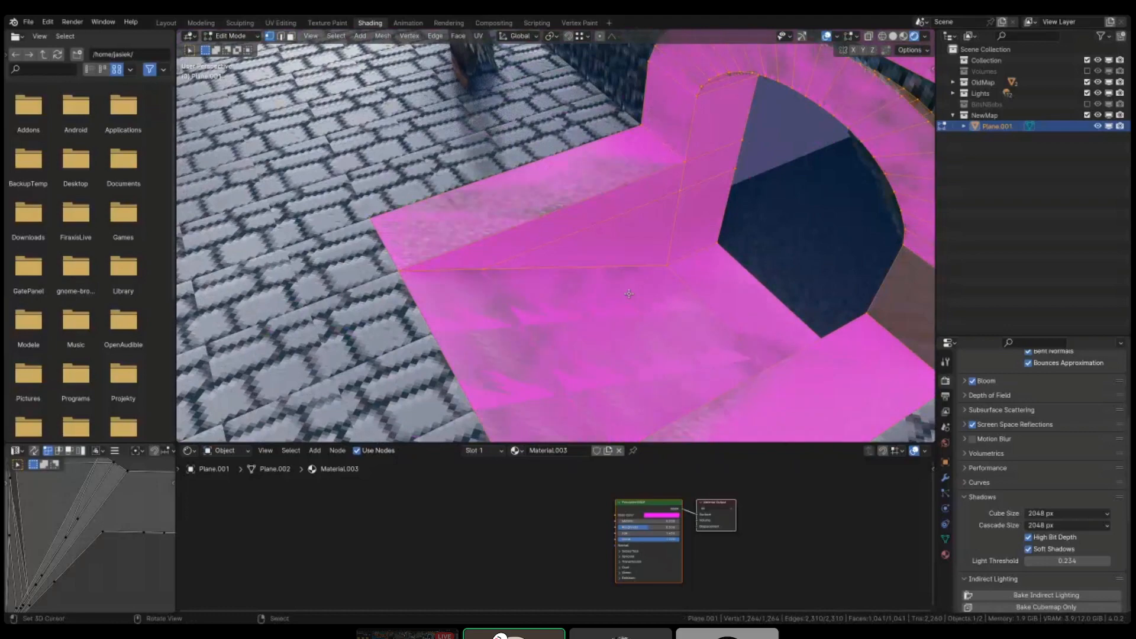
key("m")
key("b")
scroll(484, 271, "down", 5)
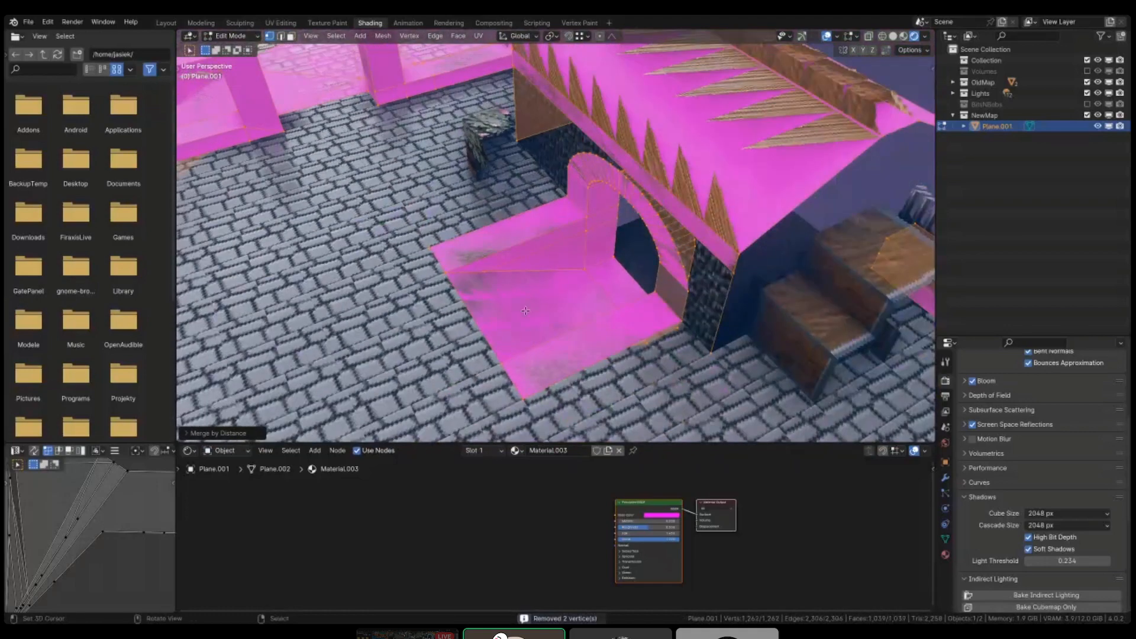
- Examine the rebuilt stairwell entrance and the surrounding building from several angles
middle_click_drag(508, 307, 776, 322)
scroll(776, 319, "down", 4)
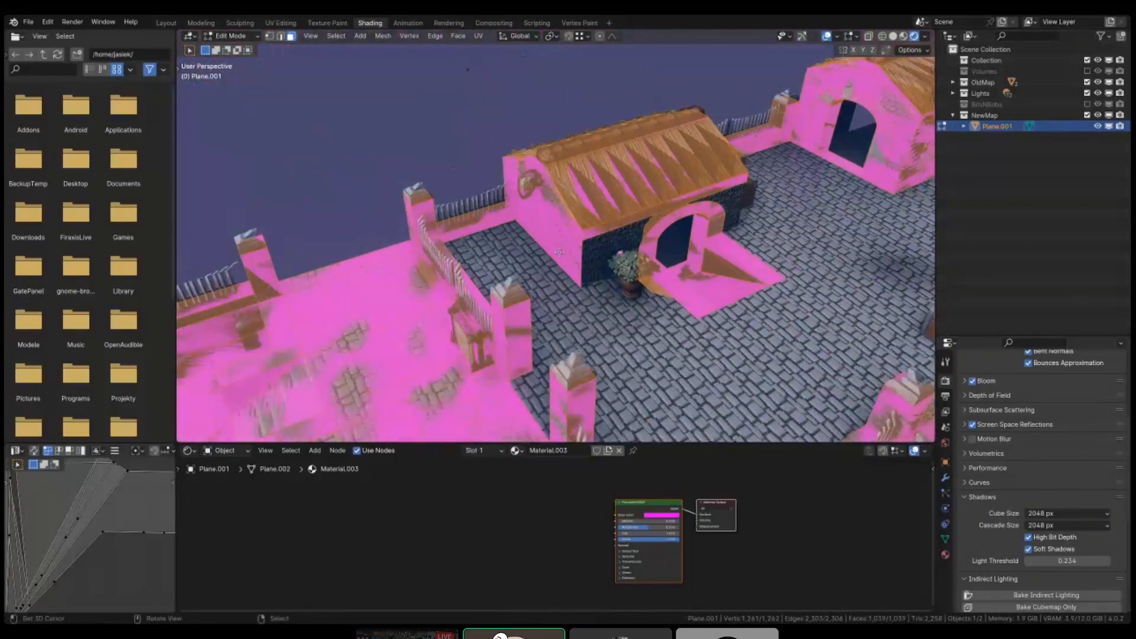
scroll(645, 258, "up", 4)
middle_click_drag(839, 235, 279, 205)
middle_click_drag(326, 263, 287, 139)
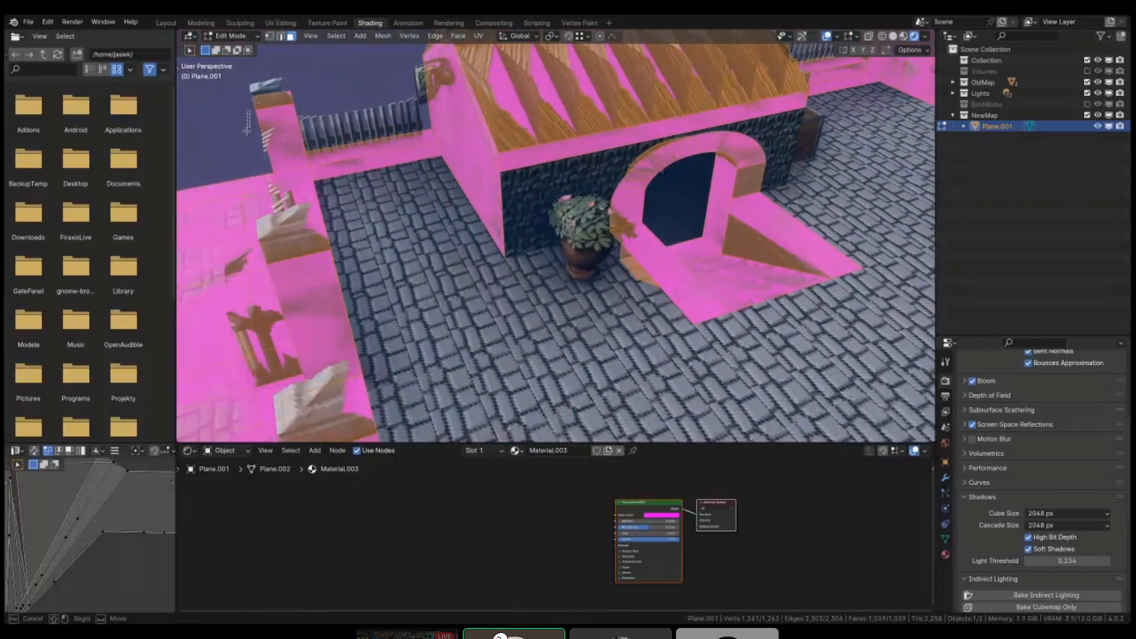
left_click_drag(247, 131, 285, 148)
key("a")
middle_click_drag(275, 146, 504, 246)
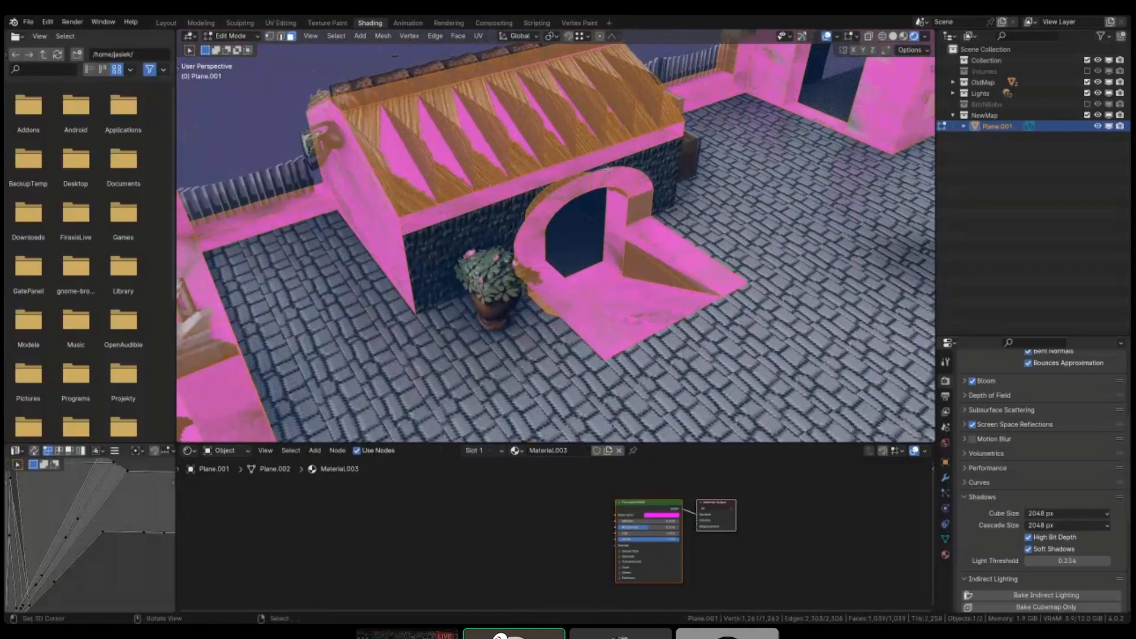
middle_click_drag(607, 169, 717, 161)
key("1")
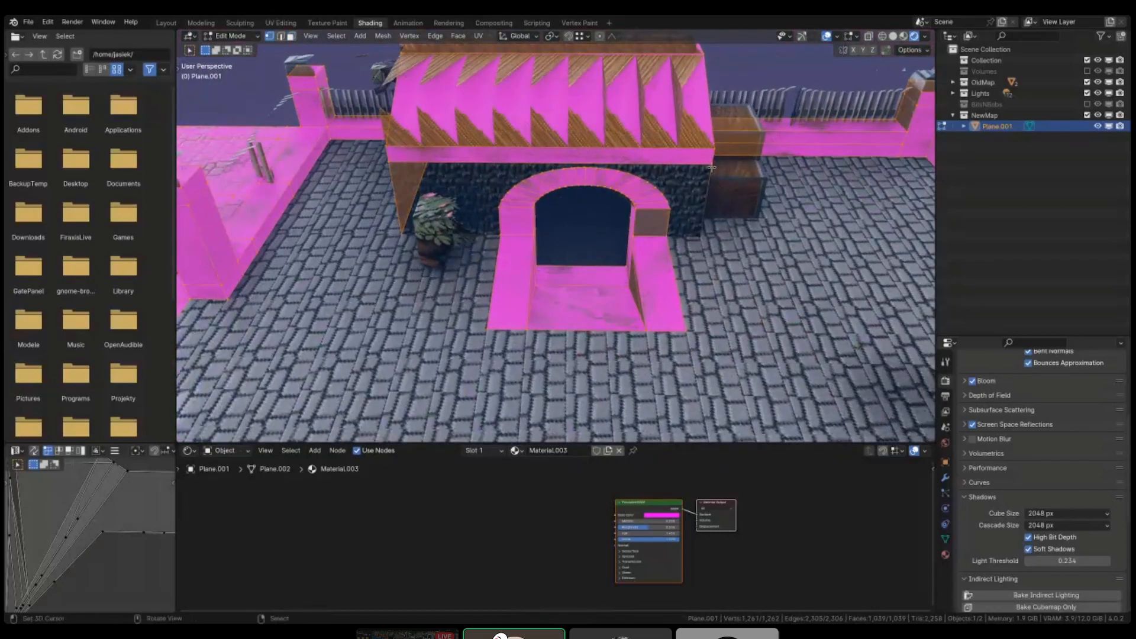
right_click(713, 165)
key("e")
right_click(793, 220)
key("ctrl+z")
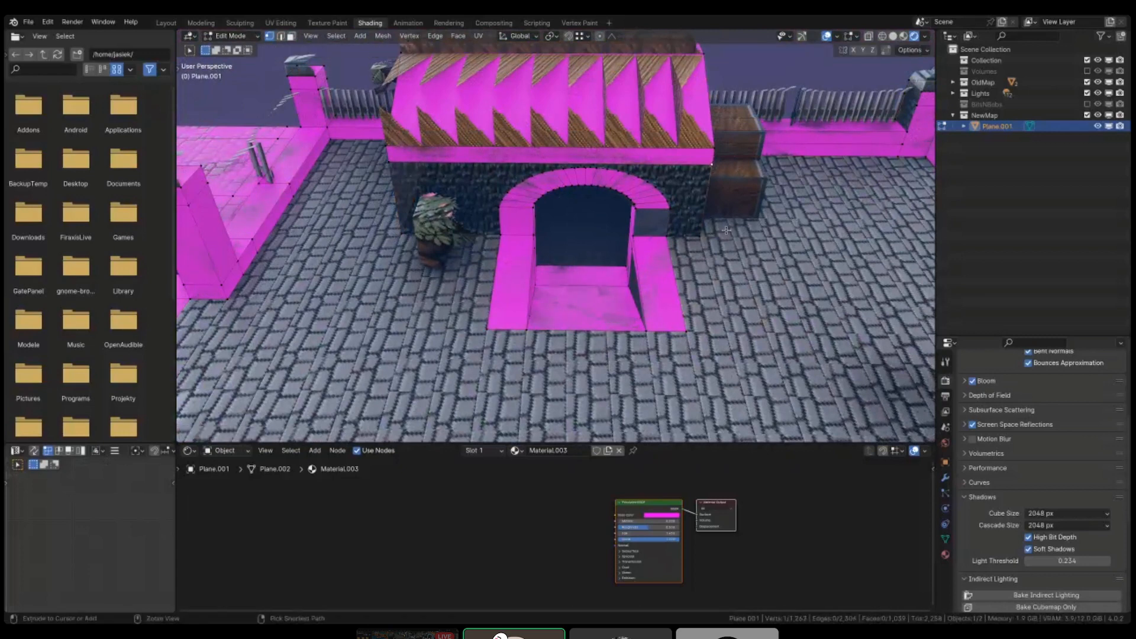
- Try to fill the front wall in wireframe shading from the arch's outer loop and the wall outline
key("a")
key("z")
middle_click_drag(603, 246, 690, 261)
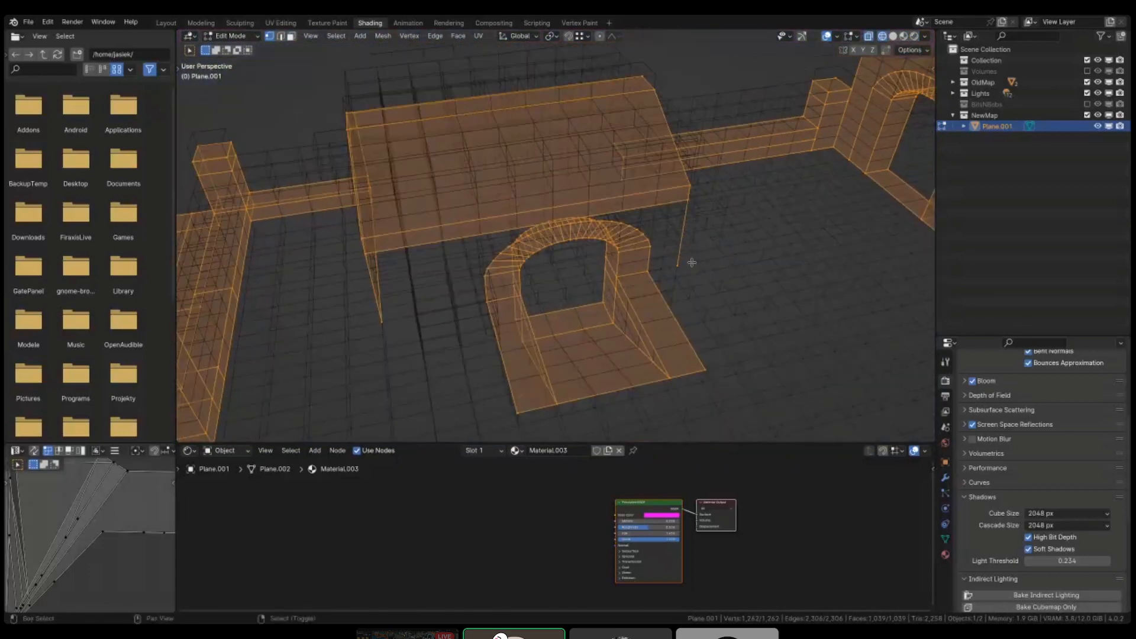
right_click(677, 263)
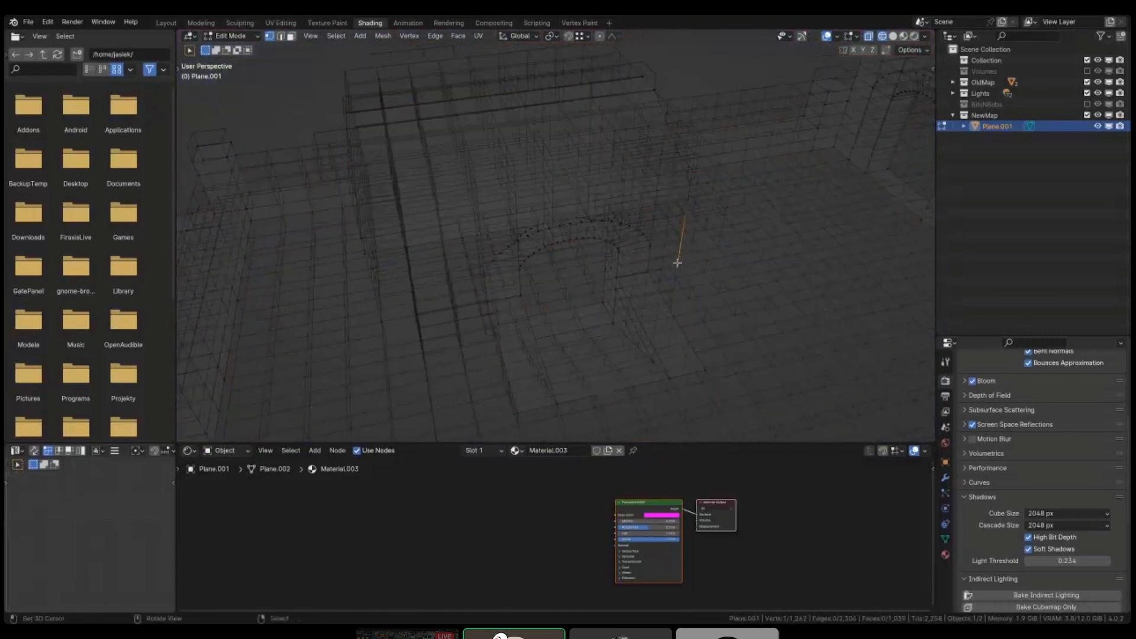
right_click(642, 228, "alt+shift")
key("b")
middle_click_drag(471, 325, 733, 429)
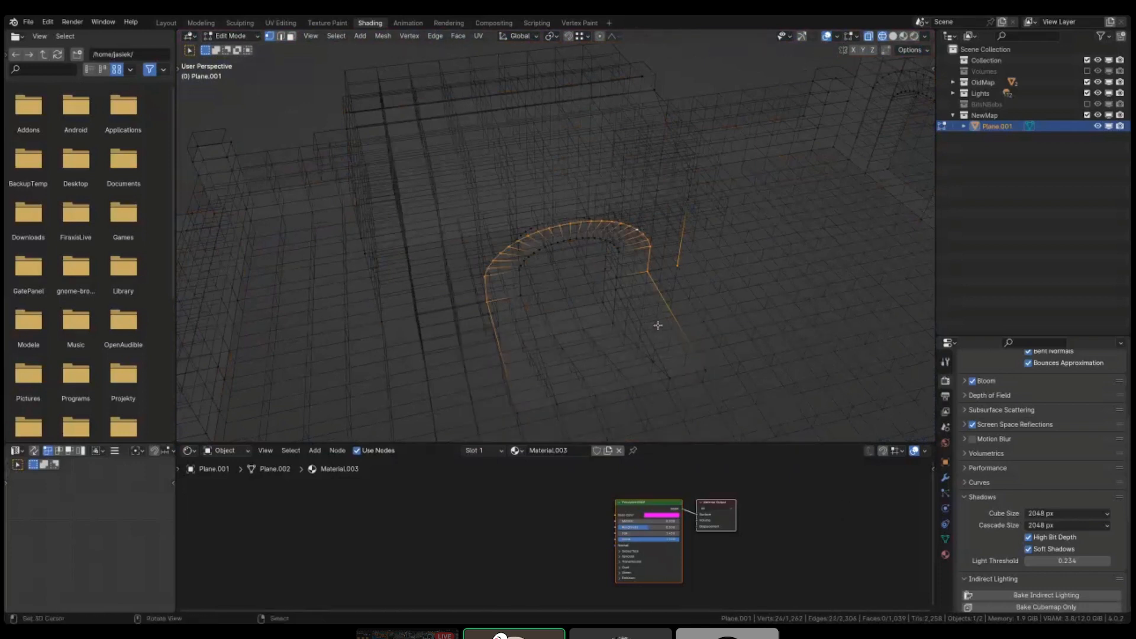
middle_click_drag(421, 308, 458, 321)
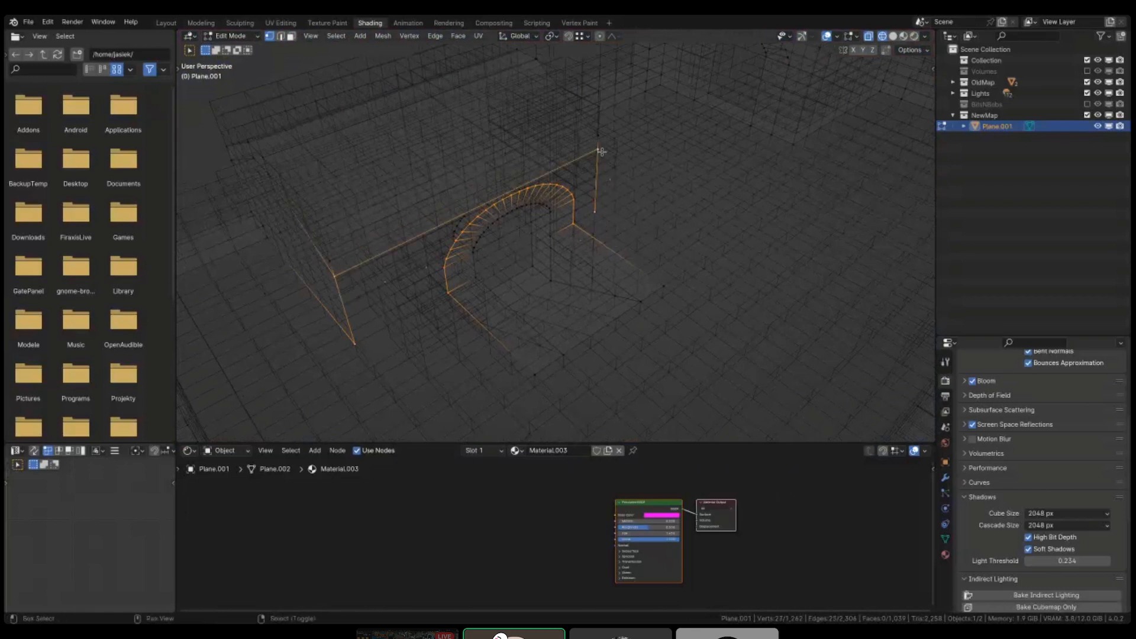
key("f")
key("ctrl+z")
middle_click_drag(571, 263, 441, 274)
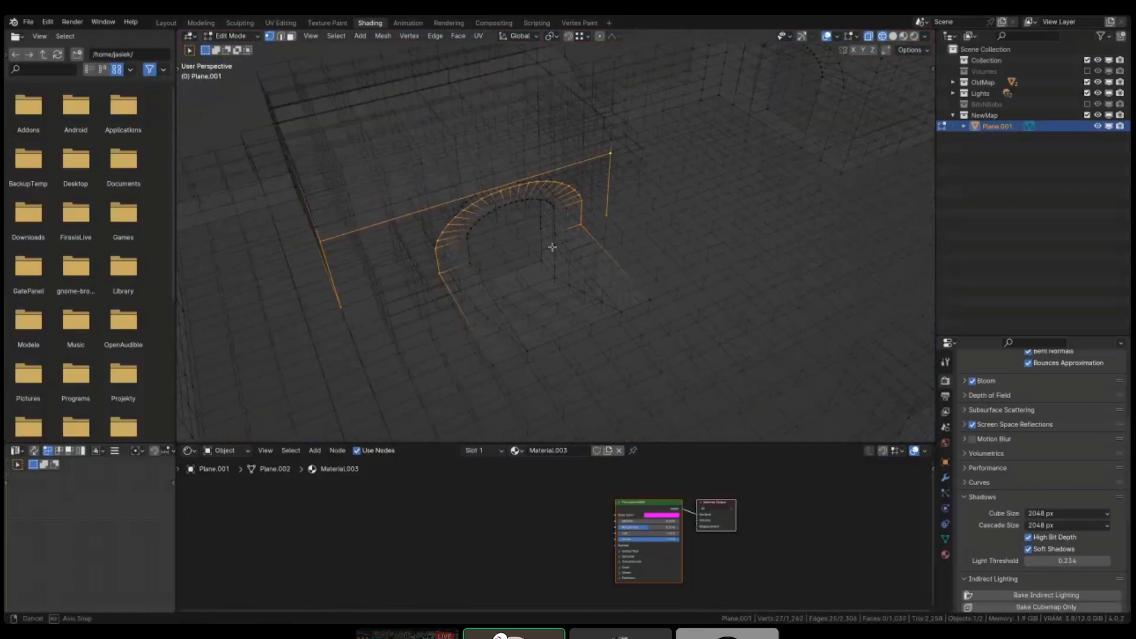
key("b")
key("Escape")
key("alt+a")
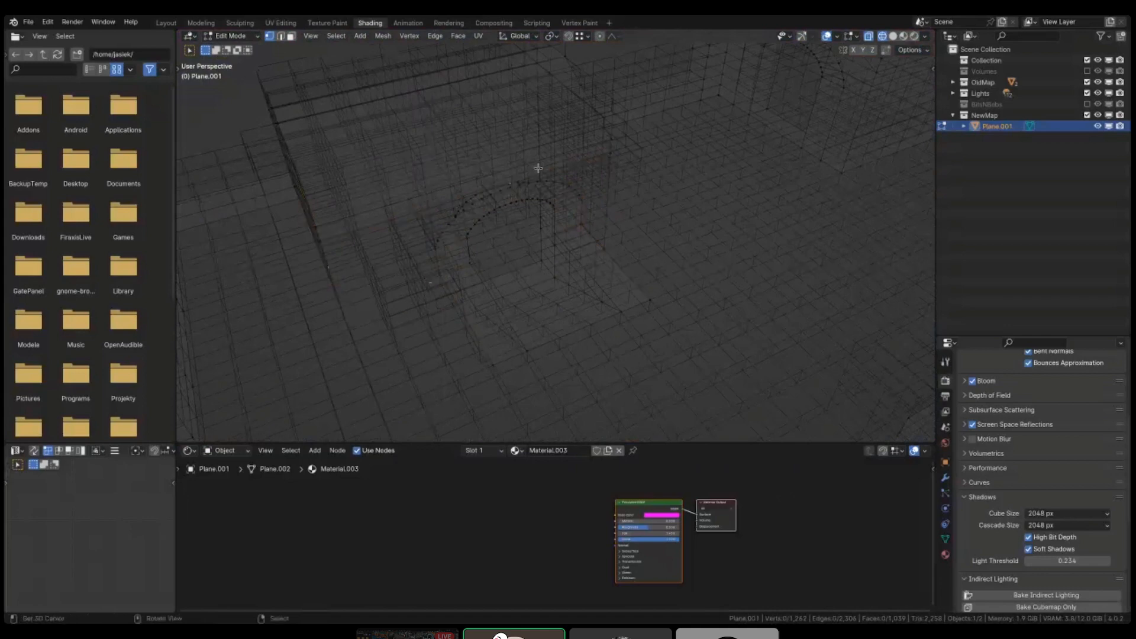
- Fill the narrow face between the arch's top edge and the eave in rendered shading
scroll(528, 175, "up", 3)
key("a")
key("2")
key("shift+z")
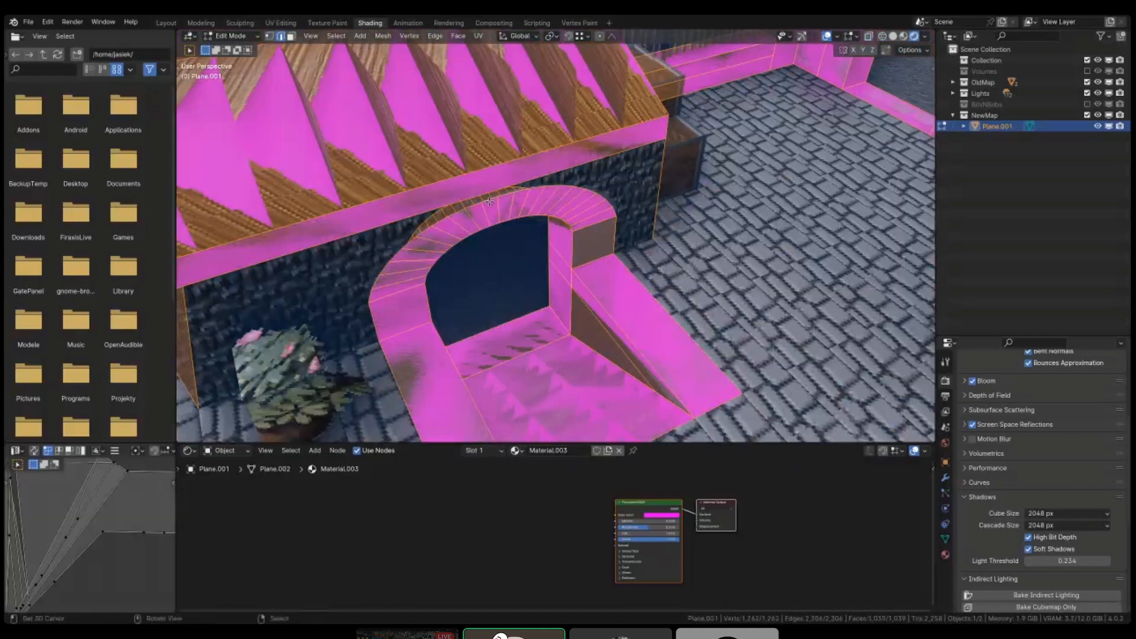
key("alt+a")
- Select the edges bounding the front wall on the flower pot side of the arch and fill that wall
scroll(471, 210, "down", 5)
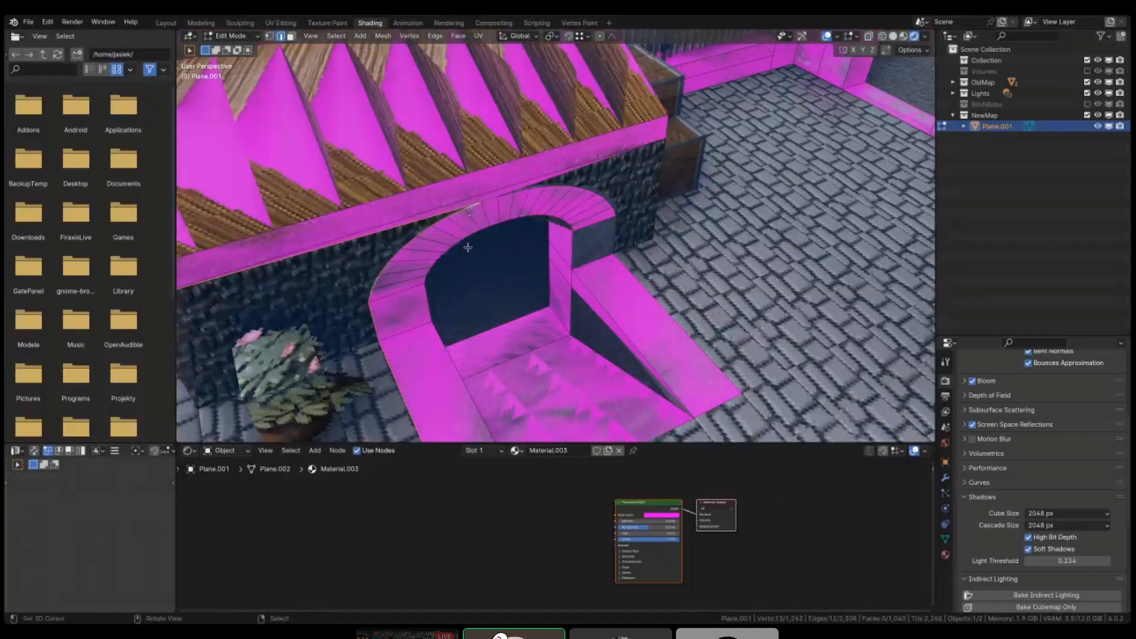
key("shift+z")
left_click(406, 348, "alt")
key("shift+z")
key("shift+z")
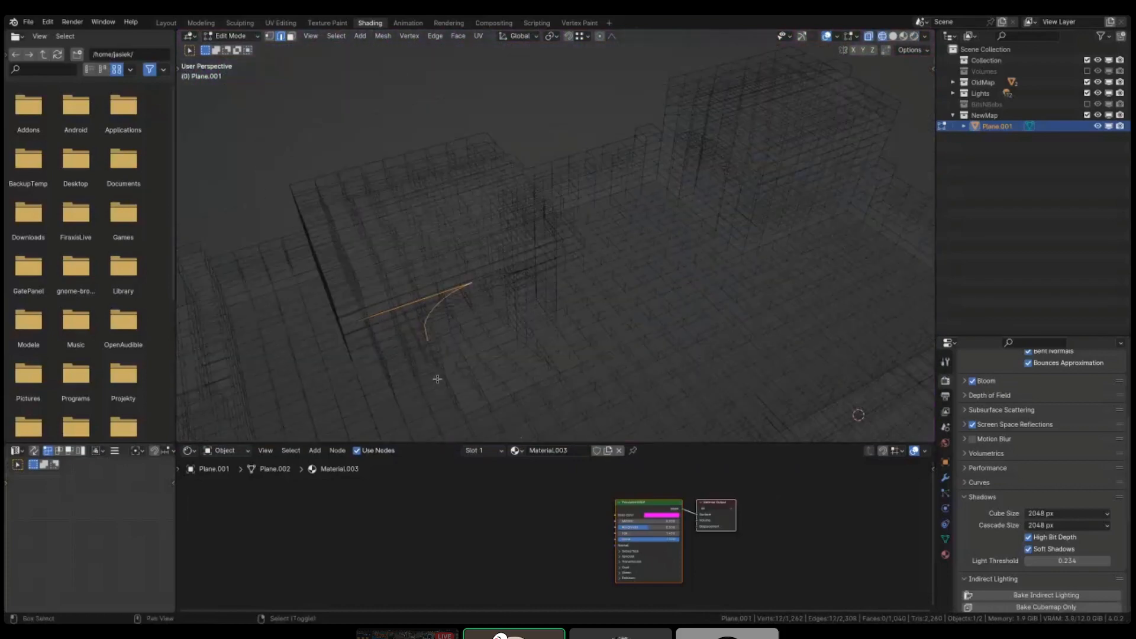
scroll(591, 251, "up", 4)
key("shift+z")
key("f")
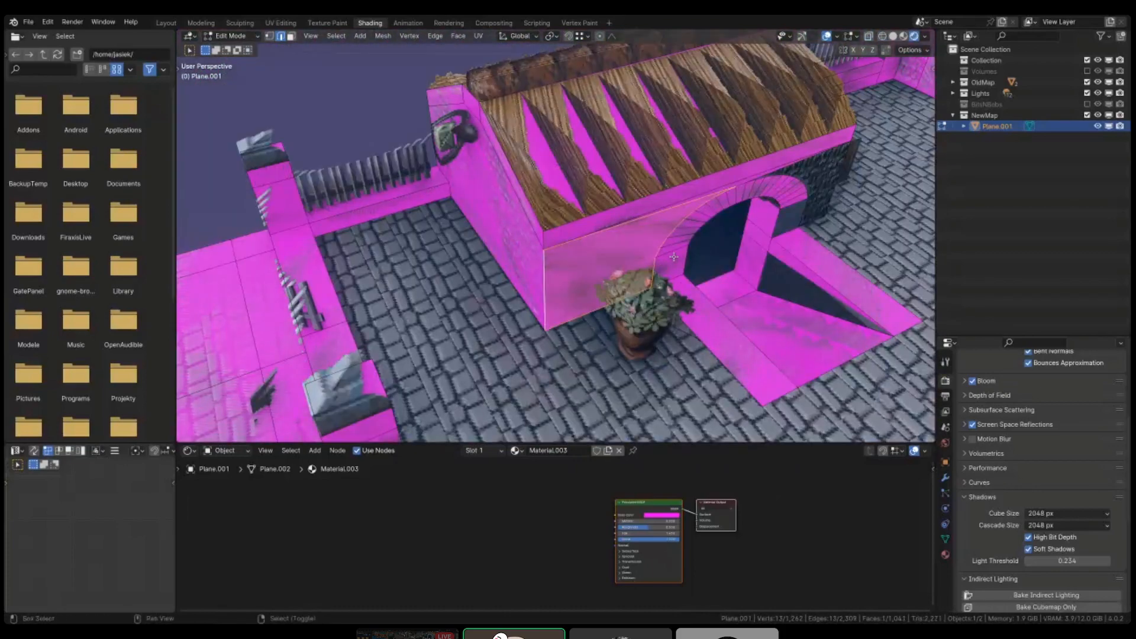
- Select the arch, eave and corner edges on the crate side and fill the remaining front wall face
middle_click_drag(558, 287, 486, 261)
key("alt+a")
right_click(716, 216, "alt")
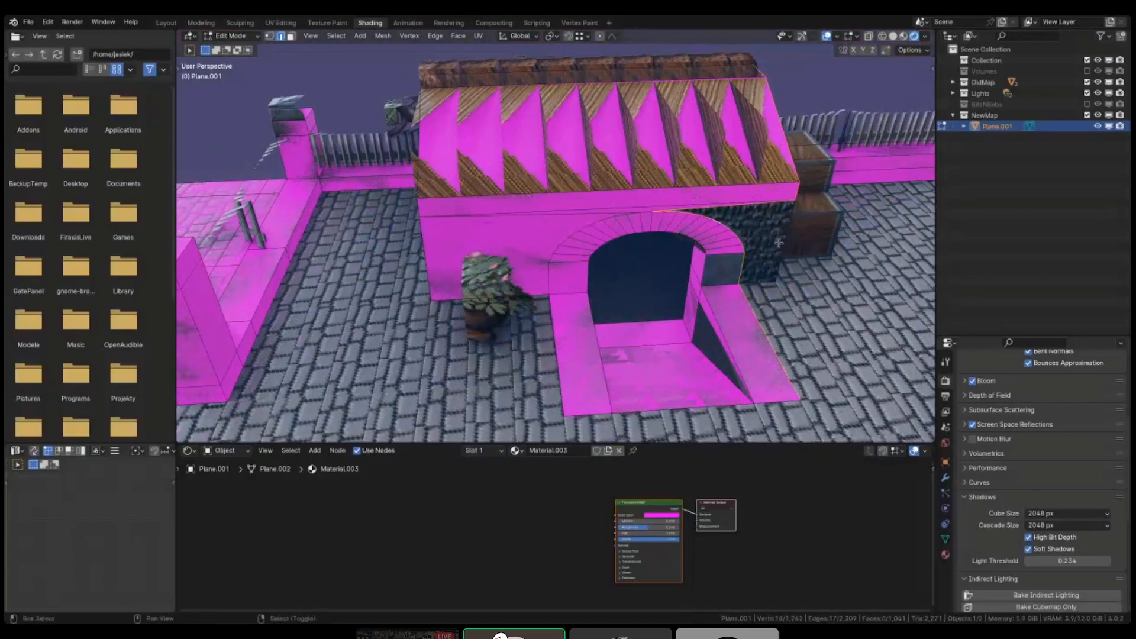
middle_click_drag(779, 243, 702, 257, "shift")
scroll(698, 251, "up", 3)
right_click(562, 242)
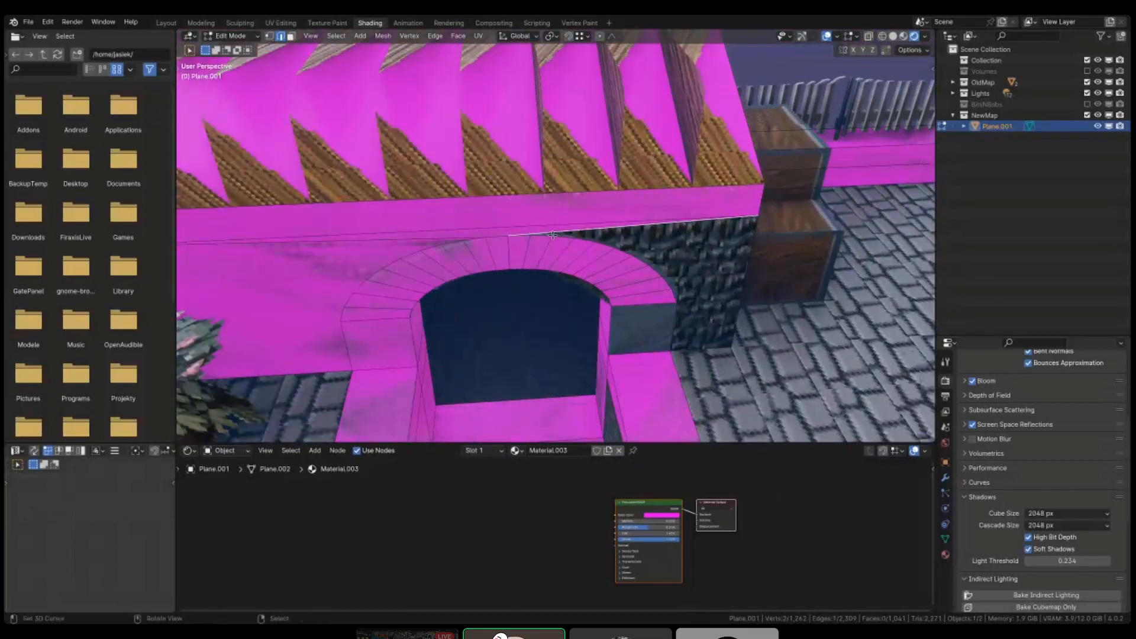
right_click(679, 335, "ctrl")
right_click(700, 222, "shift")
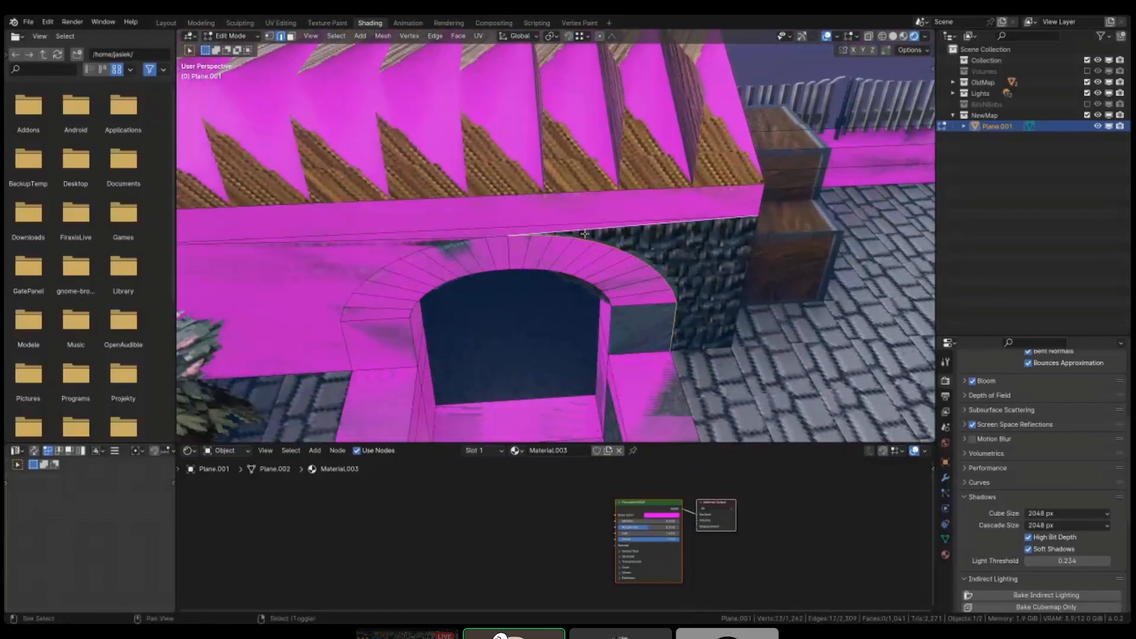
middle_click_drag(779, 289, 567, 269, "shift")
key("f")
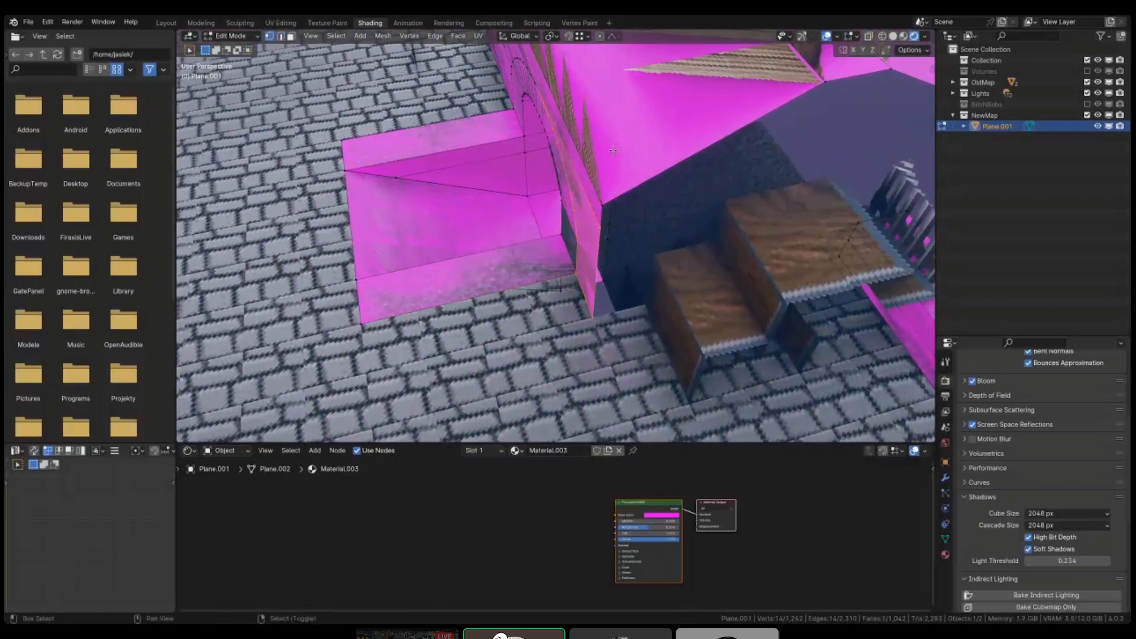
- Extrude vertices along the underside of the roof's gable end and fill the fascia faces across both slopes and the ridge
middle_click_drag(613, 151, 627, 172)
key("e")
scroll(784, 194, "up", 2)
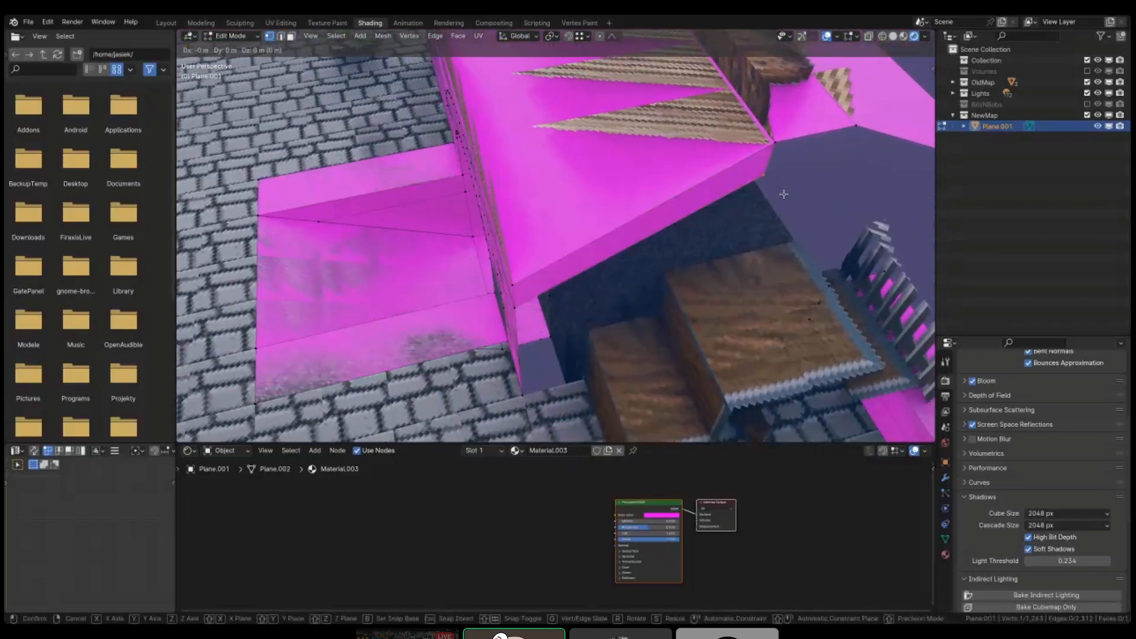
left_click(764, 152)
middle_click_drag(814, 177, 753, 187, "shift")
key("f")
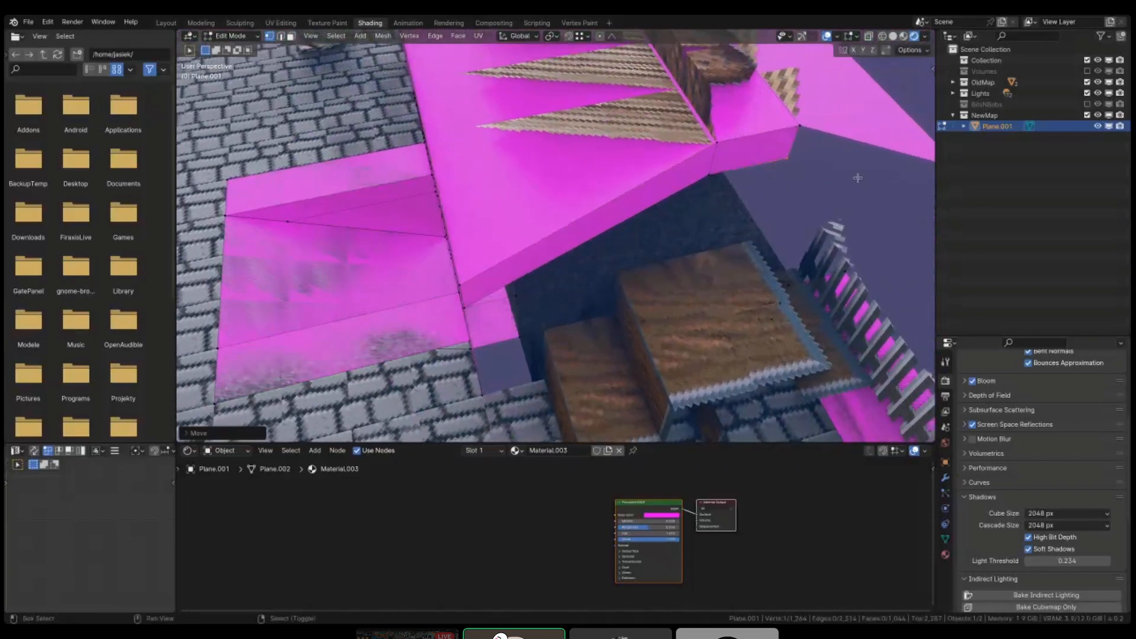
middle_click_drag(820, 137, 667, 164, "shift")
key("f")
left_click(669, 167)
- Select the corner vertices under the roof on the crate side and fill the building's gable-end wall
scroll(678, 227, "down", 4)
middle_click_drag(678, 227, 716, 213)
left_click(463, 324)
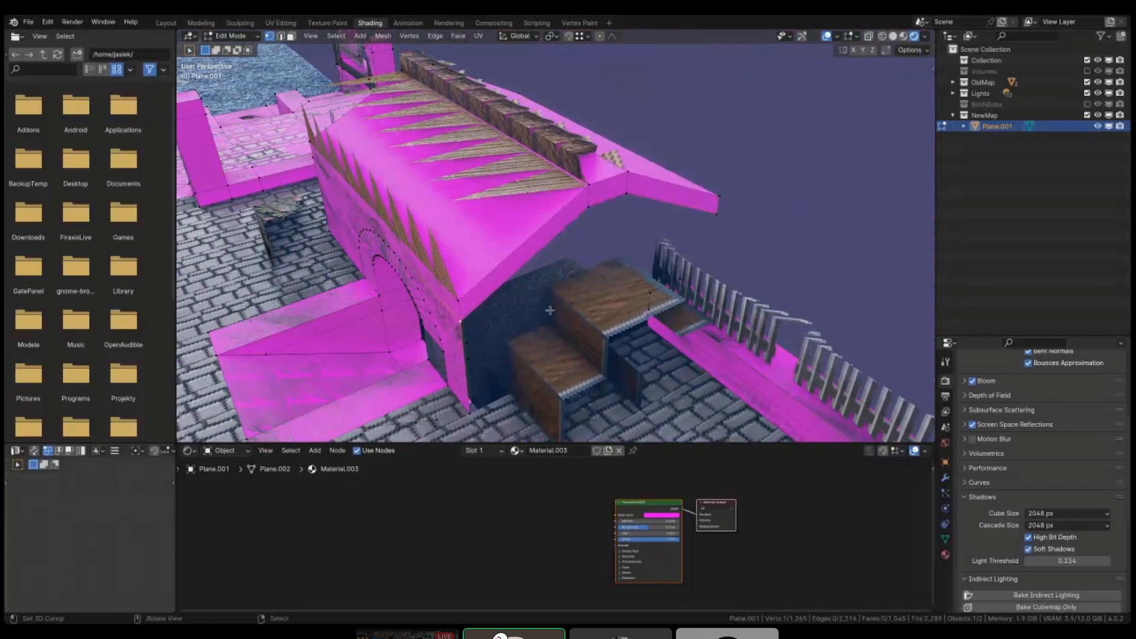
middle_click_drag(567, 328, 583, 299, "shift")
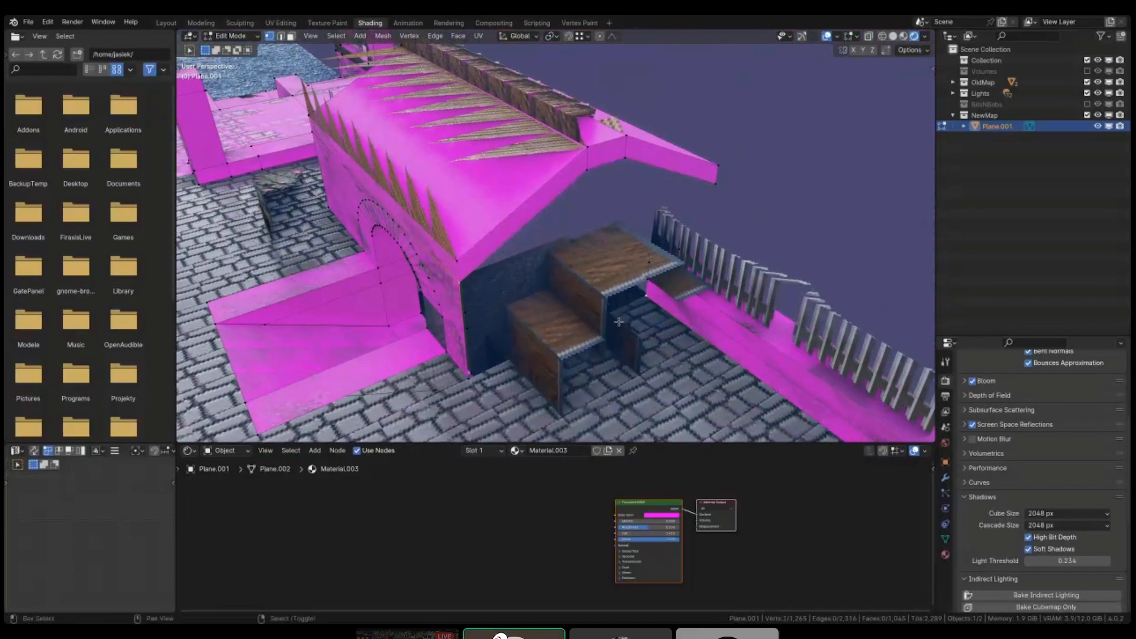
middle_click_drag(575, 350, 483, 394)
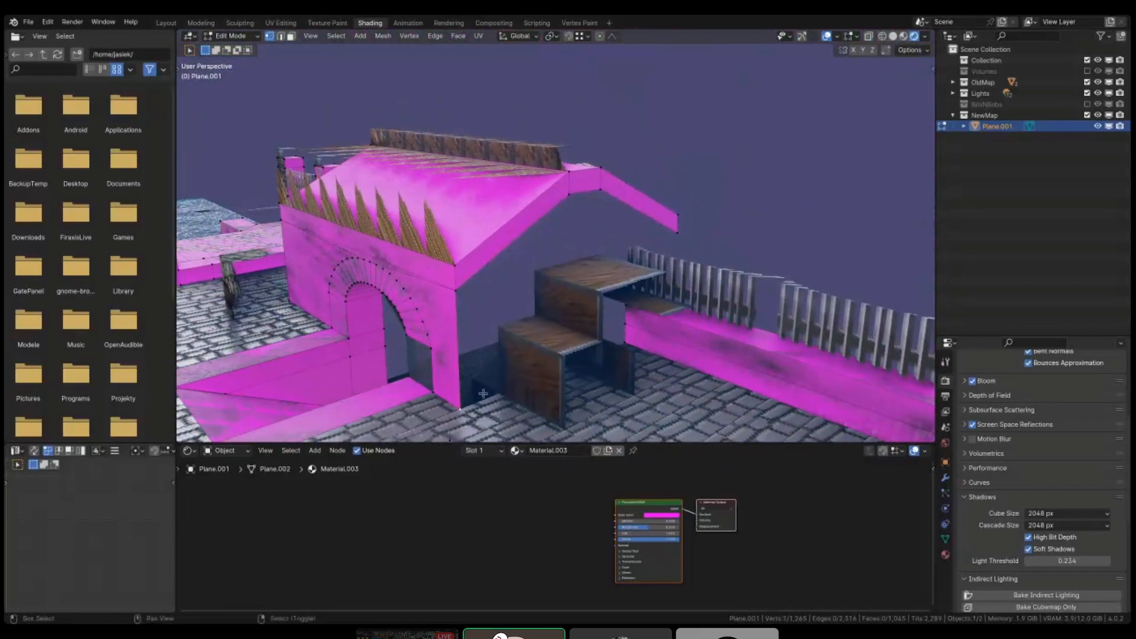
left_click(618, 338, "shift")
left_click(618, 327, "shift")
left_click(603, 305, "shift")
key("f")
- Extrude the low boundary wall's corner vertex beside the building and fill the building's remaining rear wall and far gable-end faces
middle_click_drag(583, 206, 603, 216)
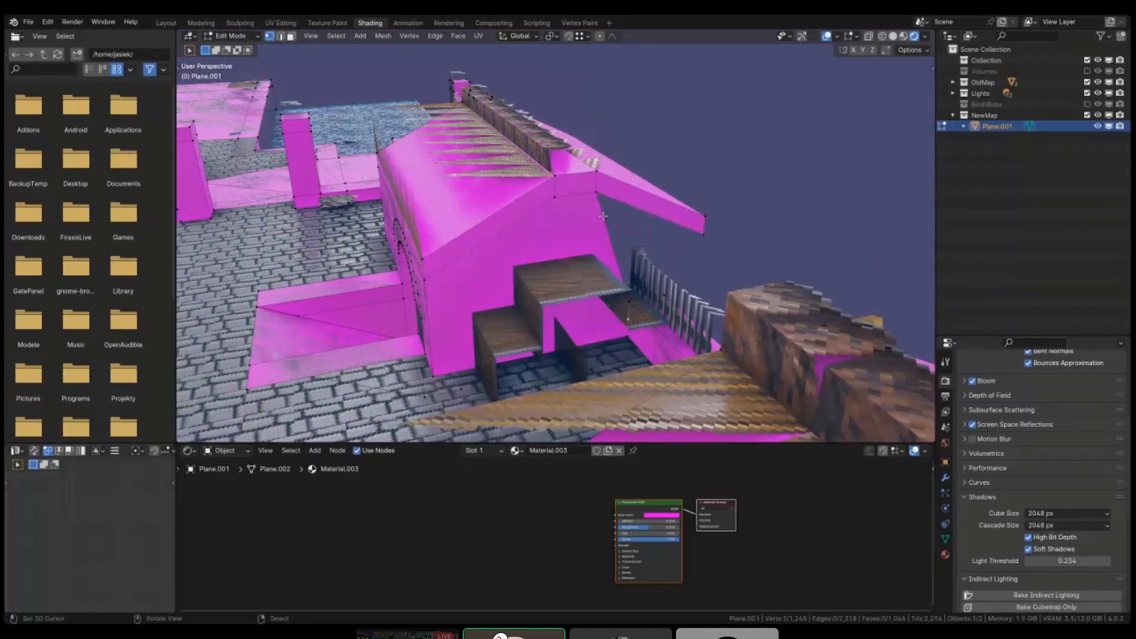
middle_click_drag(712, 246, 728, 299)
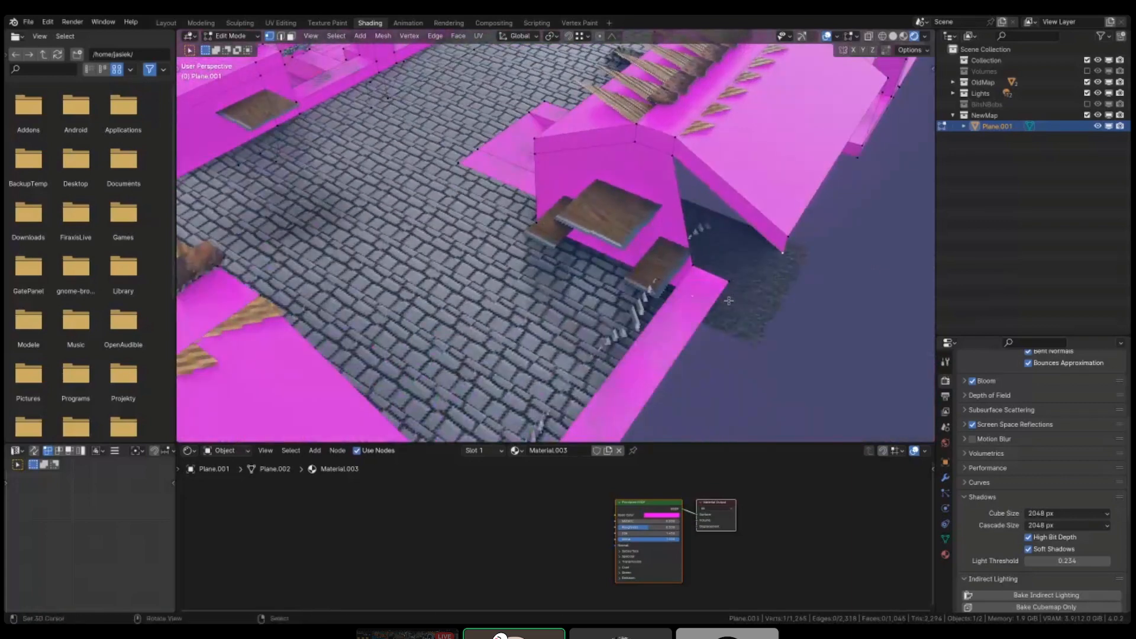
key("e")
left_click(727, 284)
right_click(727, 285, "shift")
key("f")
middle_click_drag(776, 250, 561, 347)
key("Tab")
key("Tab")
right_click(562, 347)
key("f")
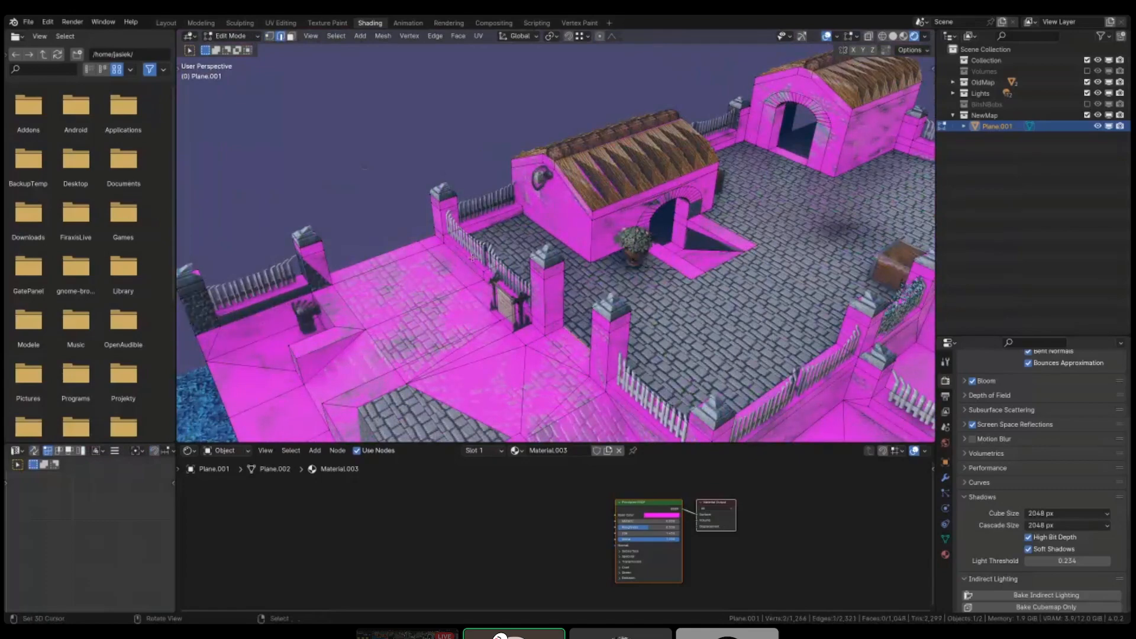
- Select the courtyard floor edges along the building's base and stair opening, and isolate the new map mesh in local view
right_click(551, 234, "alt")
key("shift+z")
middle_click_drag(635, 305, 574, 305, "shift")
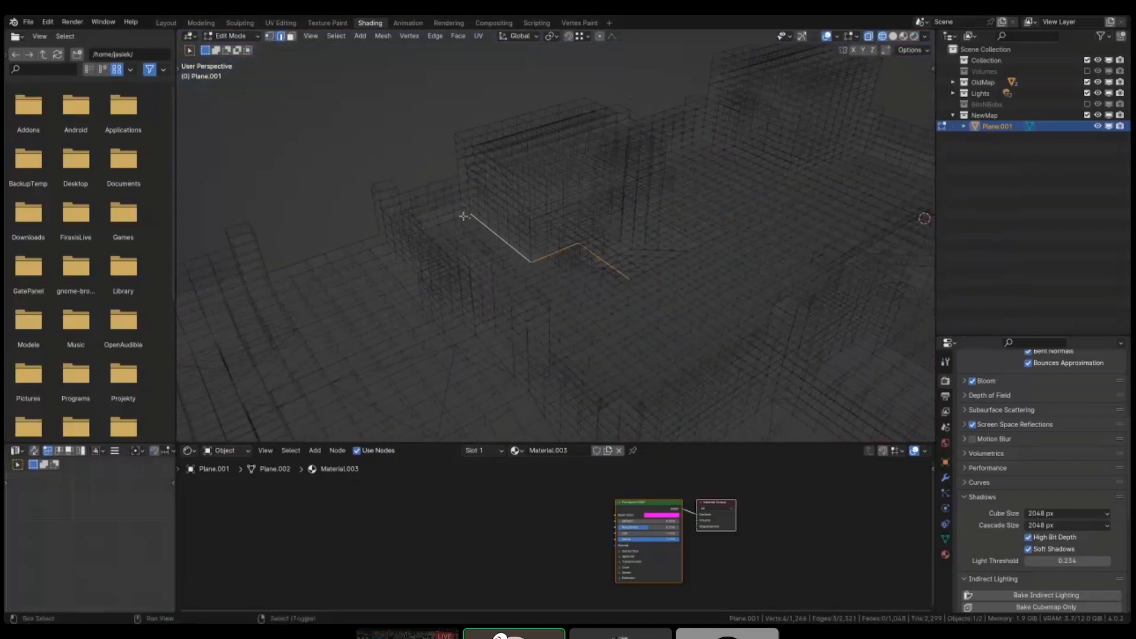
middle_click_drag(443, 283, 423, 271)
key("shift+z")
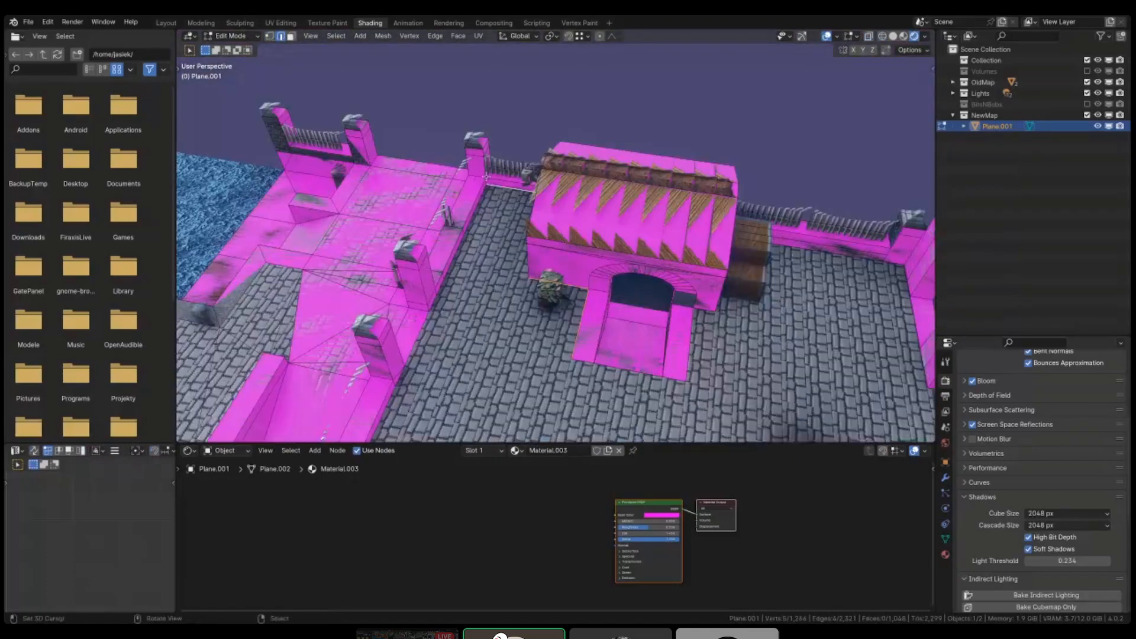
scroll(486, 177, "up", 3)
key("KP_Divide")
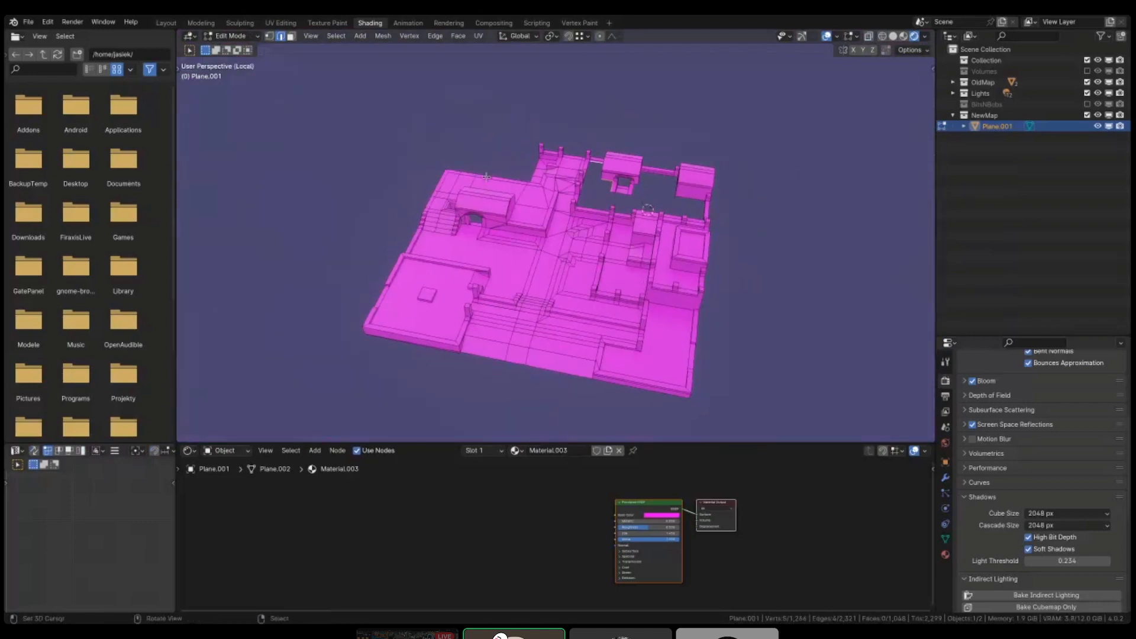
scroll(744, 137, "up", 4)
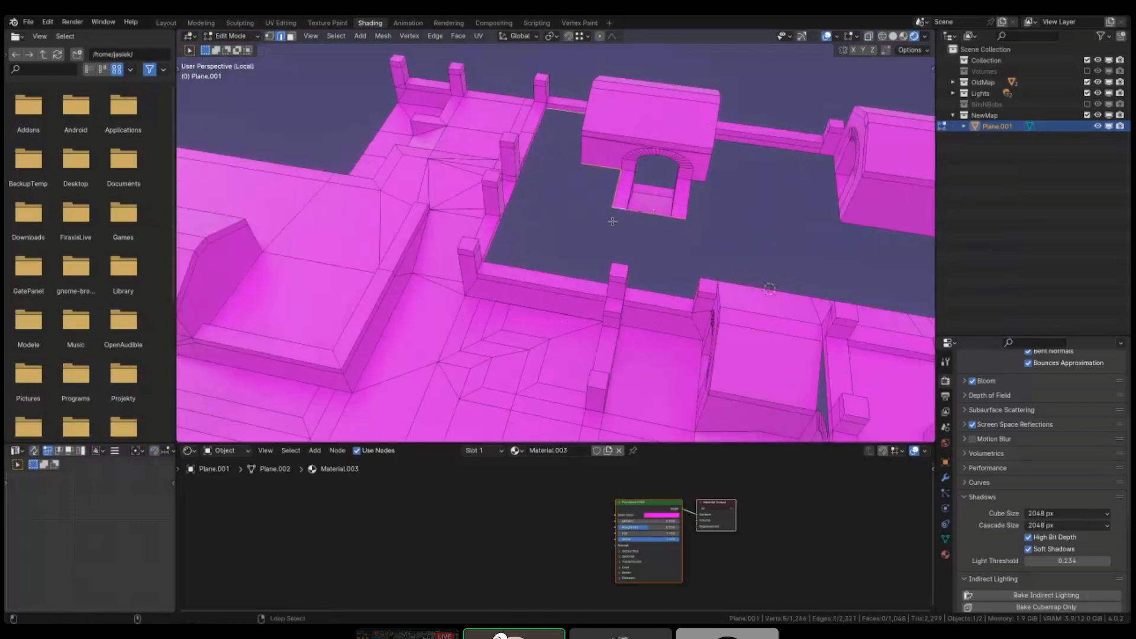
- Add the rest of the courtyard floor's boundary loop to the edge selection
middle_click_drag(612, 222, 757, 240)
right_click(601, 226, "alt+shift")
middle_click_drag(556, 266, 742, 230)
middle_click_drag(278, 396, 815, 322, "shift")
- Try to fill the courtyard floor from the selected boundary loop
key("f")
middle_click_drag(440, 261, 612, 251, "shift")
key("ctrl+z")
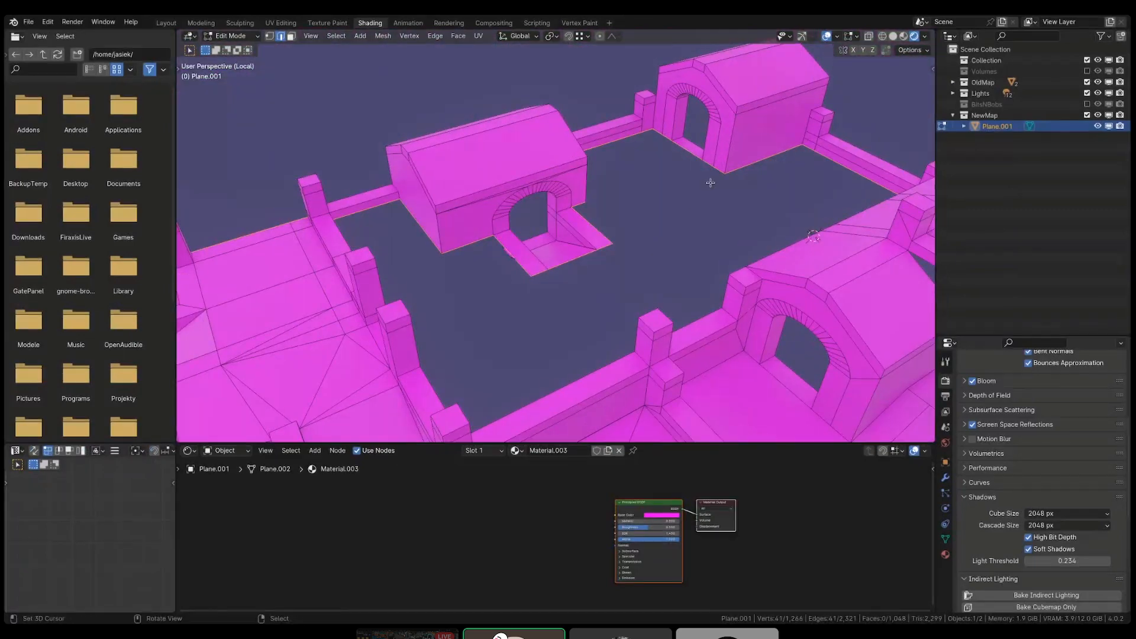
key("shift+z")
key("f")
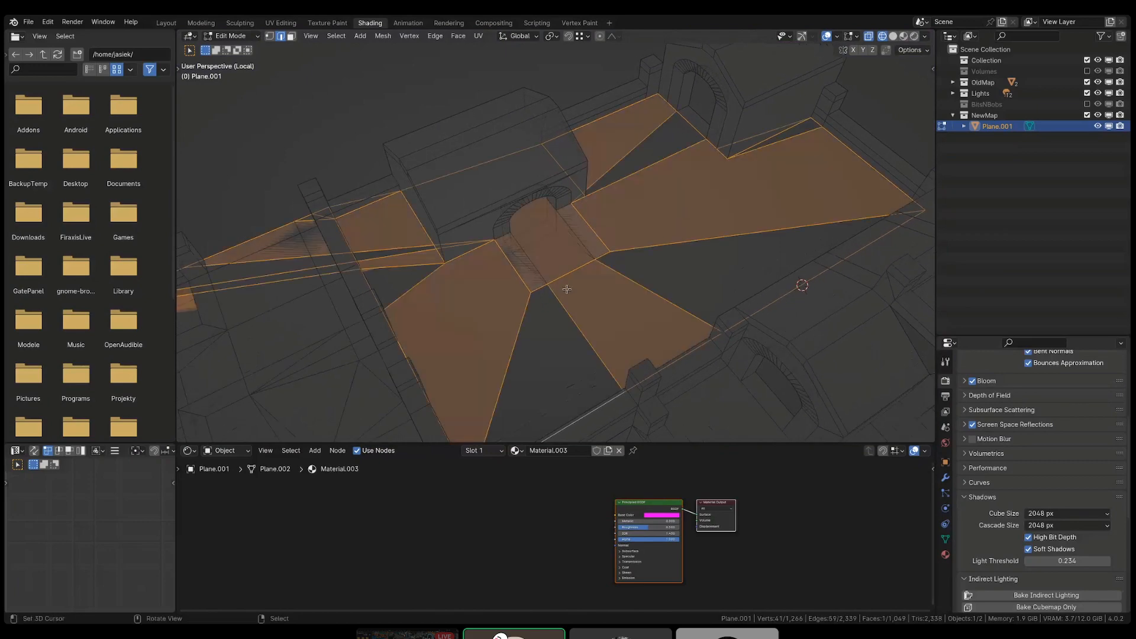
key("ctrl+z")
- Deselect the stray edges around the corner post beside the building and fill the courtyard floor in one face
middle_click_drag(266, 243, 490, 221, "shift")
key("b")
middle_click_drag(290, 177, 418, 213)
middle_click_drag(482, 264, 540, 274)
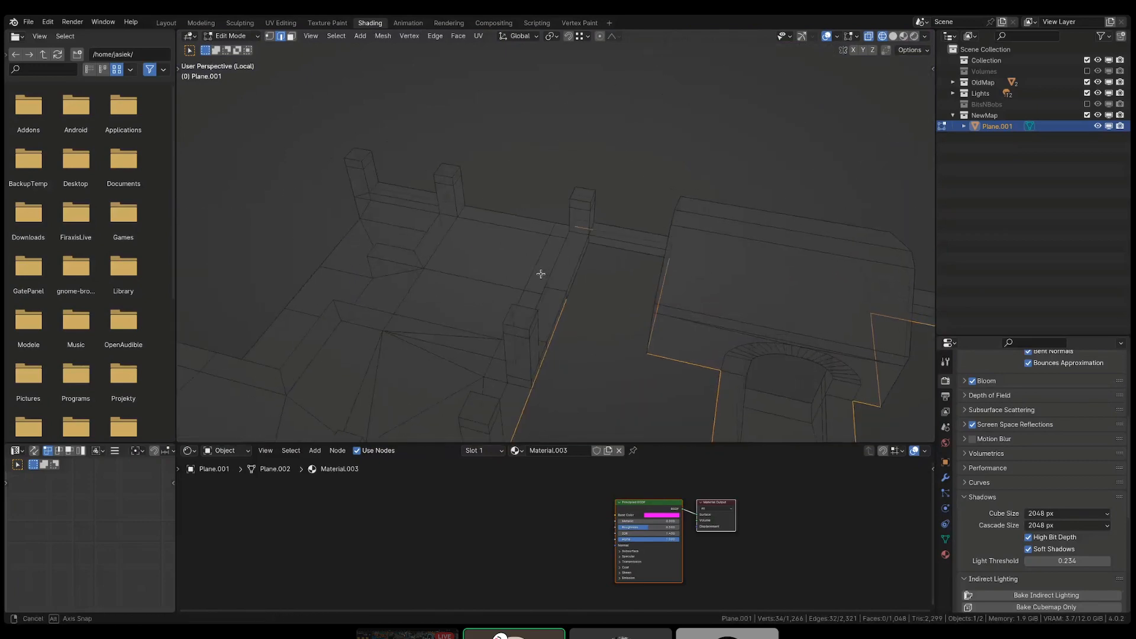
left_click_drag(568, 206, 616, 249, "ctrl")
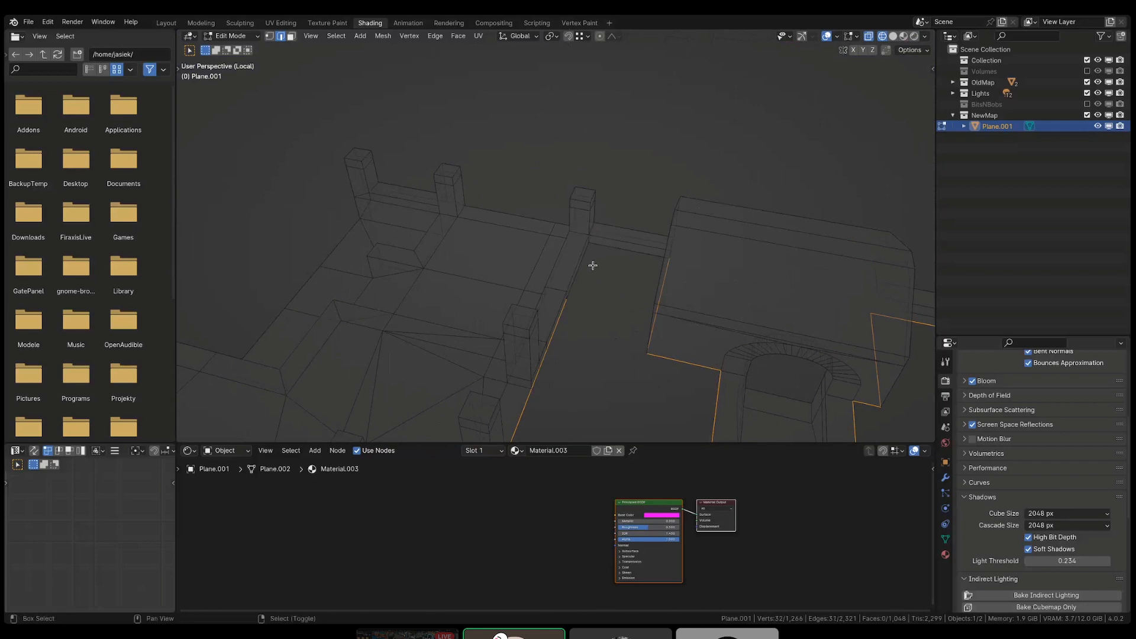
mouse_move(628, 256)
middle_mouse_down()
mouse_move(571, 246)
mouse_move(616, 330)
mouse_move(571, 309)
mouse_move(582, 298)
middle_mouse_up()
key("f")
key("z")
key("2")
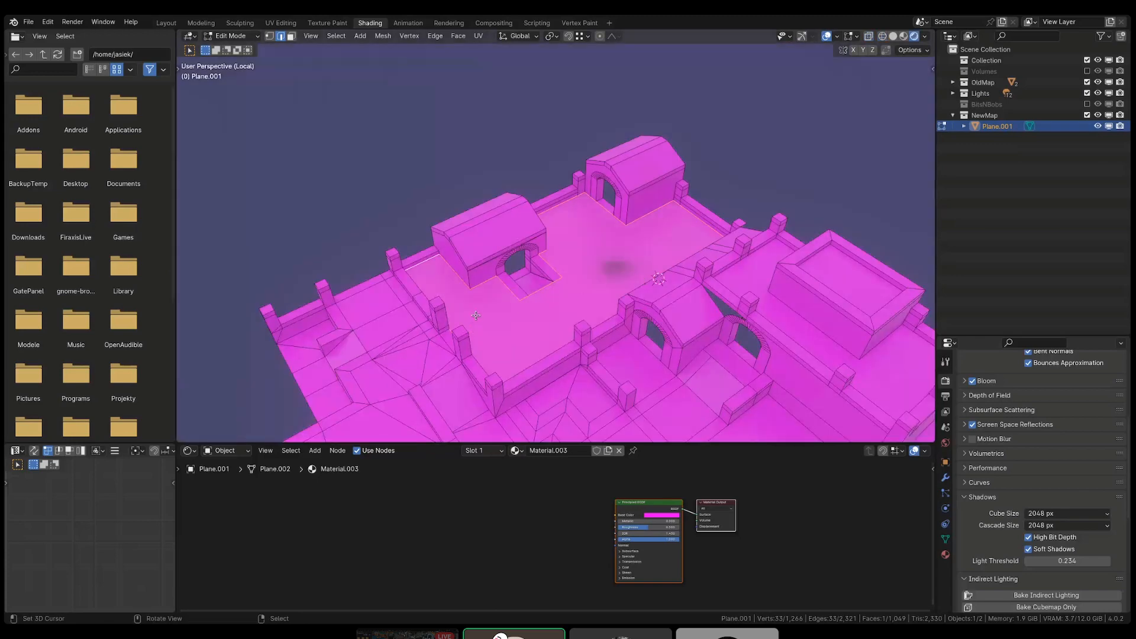
- Select the open edge loop between the arched gatehouse roof and the adjoining terrace wall, and fill the gap
middle_click_drag(475, 315, 564, 281)
scroll(620, 298, "up", 8)
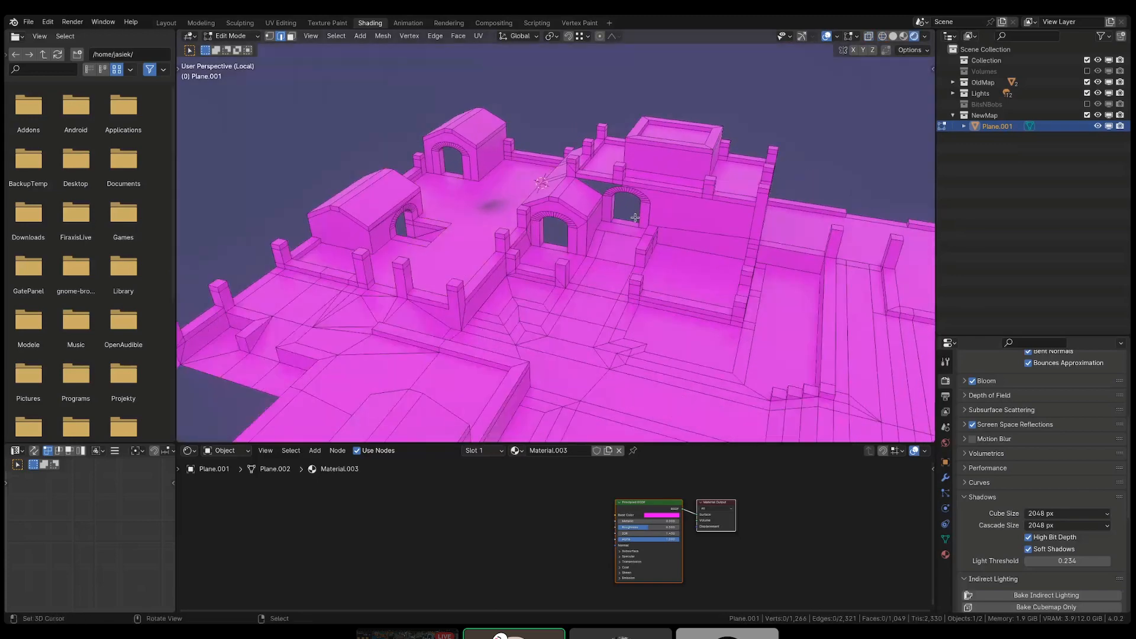
left_click(623, 156, "alt")
key("f")
key("alt+a")
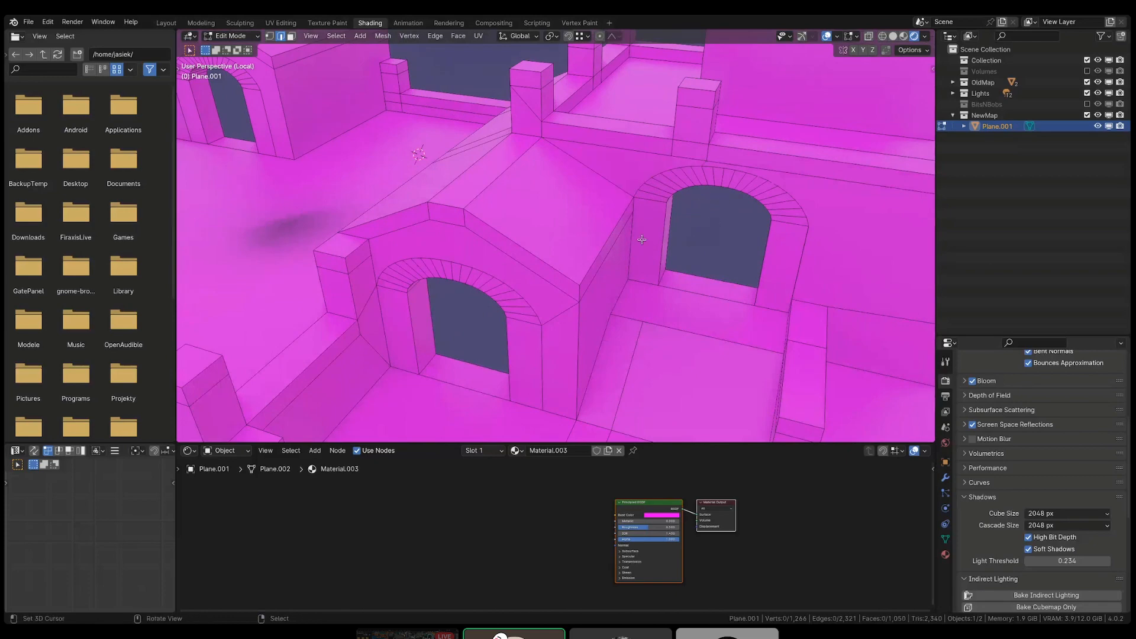
- Examine the whole map mesh for remaining gaps around the stairs, buildings and outer edges
scroll(721, 199, "down", 8)
middle_click_drag(721, 199, 570, 270)
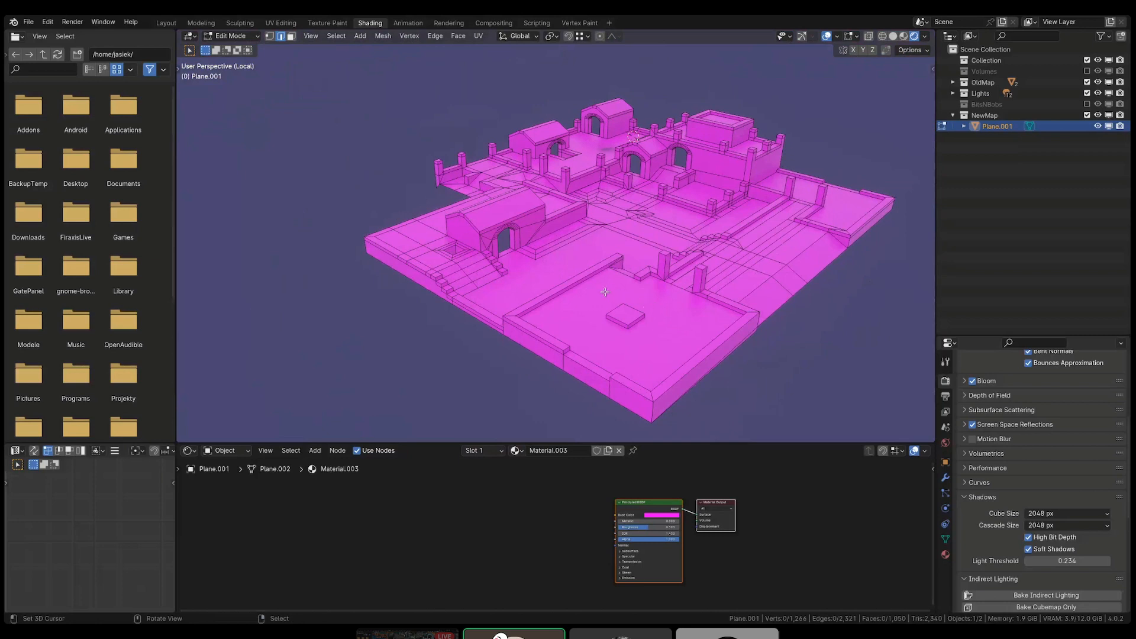
scroll(593, 281, "up", 2)
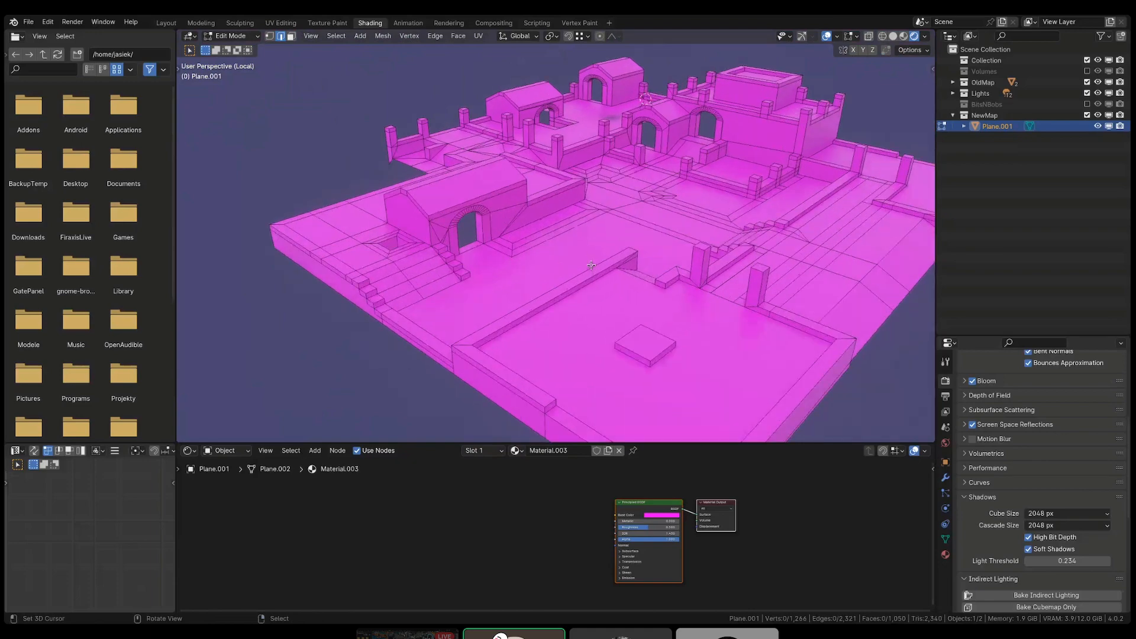
middle_click_drag(488, 264, 541, 291, "shift")
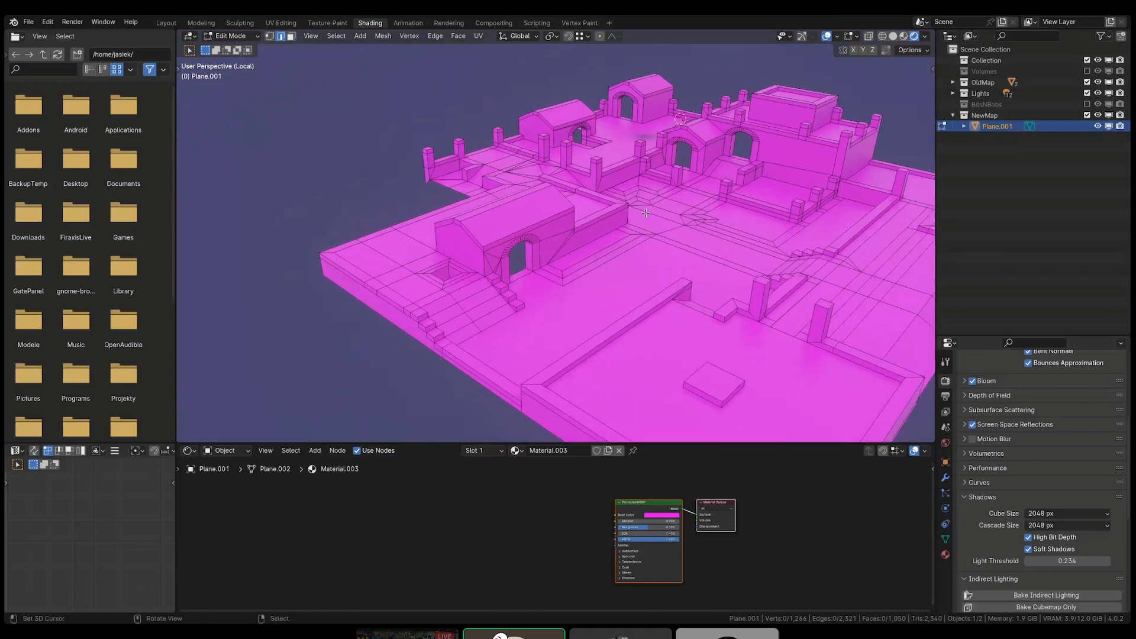
scroll(592, 285, "up", 4)
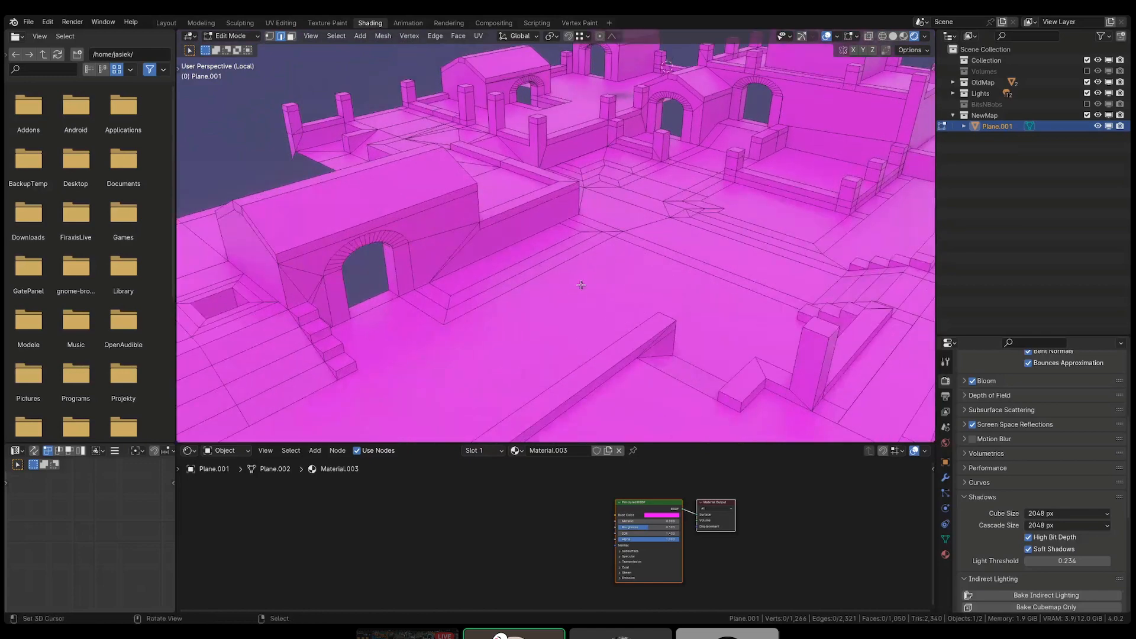
middle_click_drag(581, 284, 454, 277)
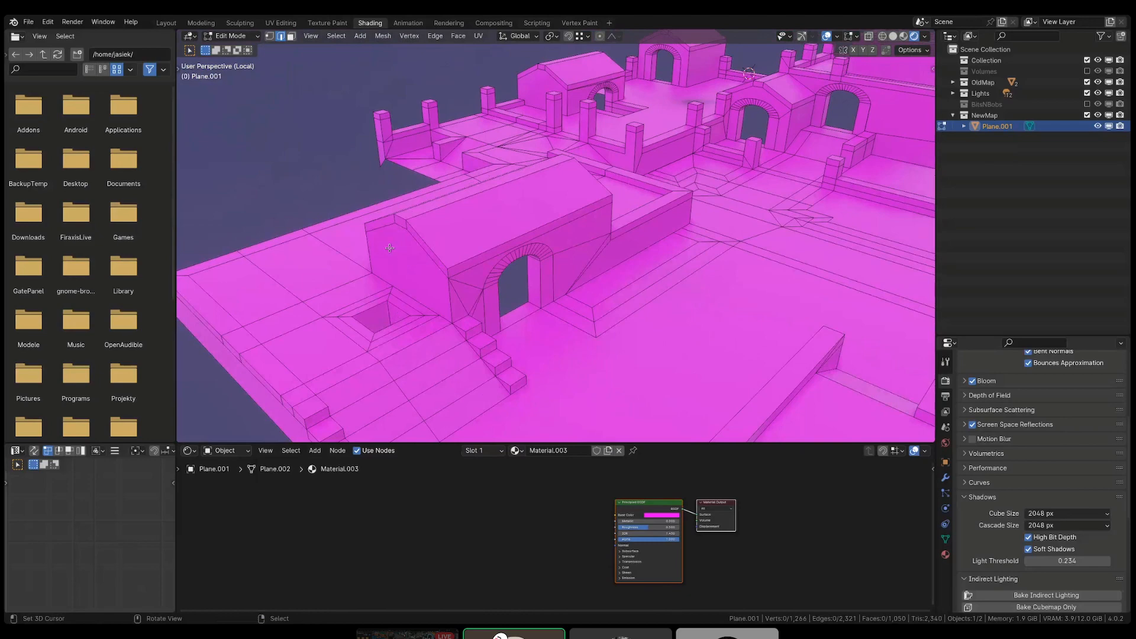
scroll(418, 267, "down", 2)
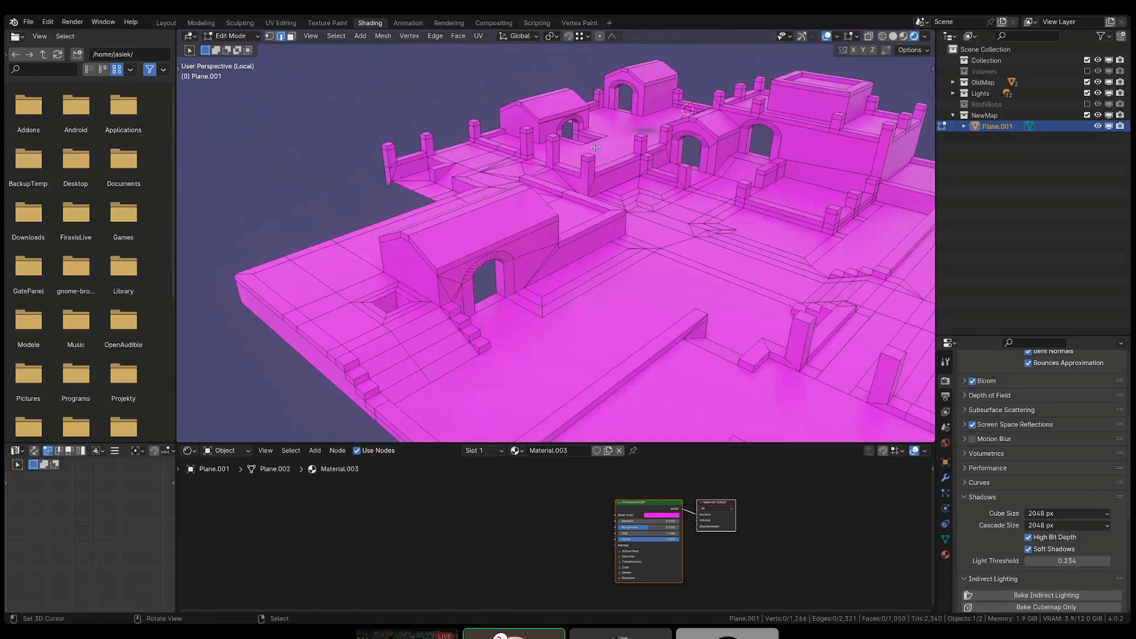
scroll(472, 264, "up", 2)
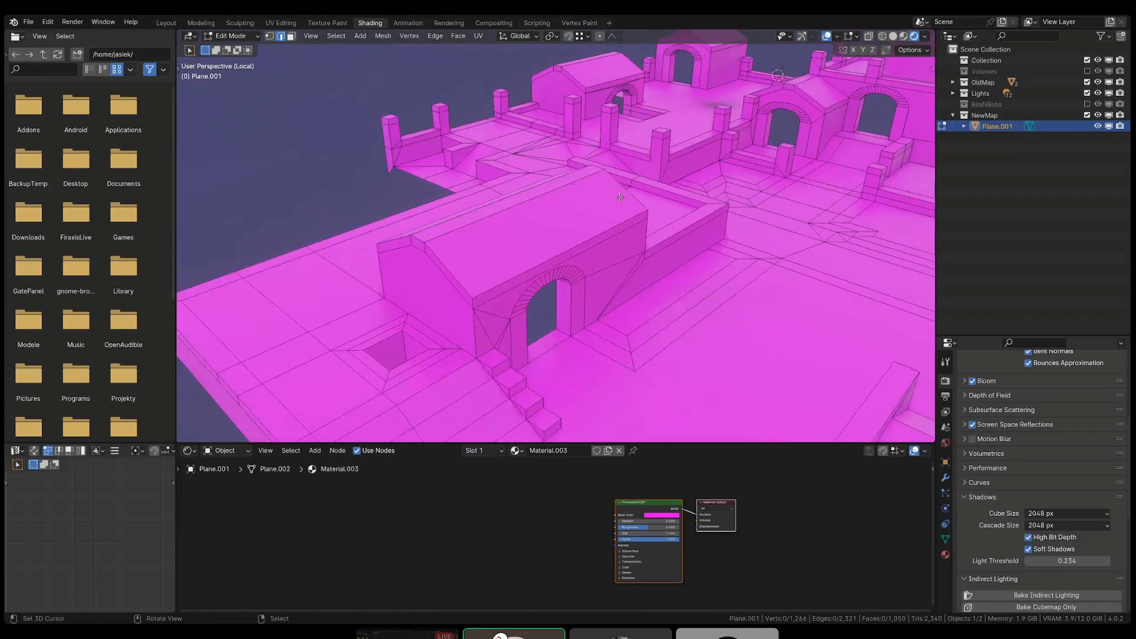
scroll(497, 171, "down", 2)
- Fill the first outer side face below the lower terrace's corner post and slide its new bottom vertex along X
middle_click_drag(497, 171, 621, 195)
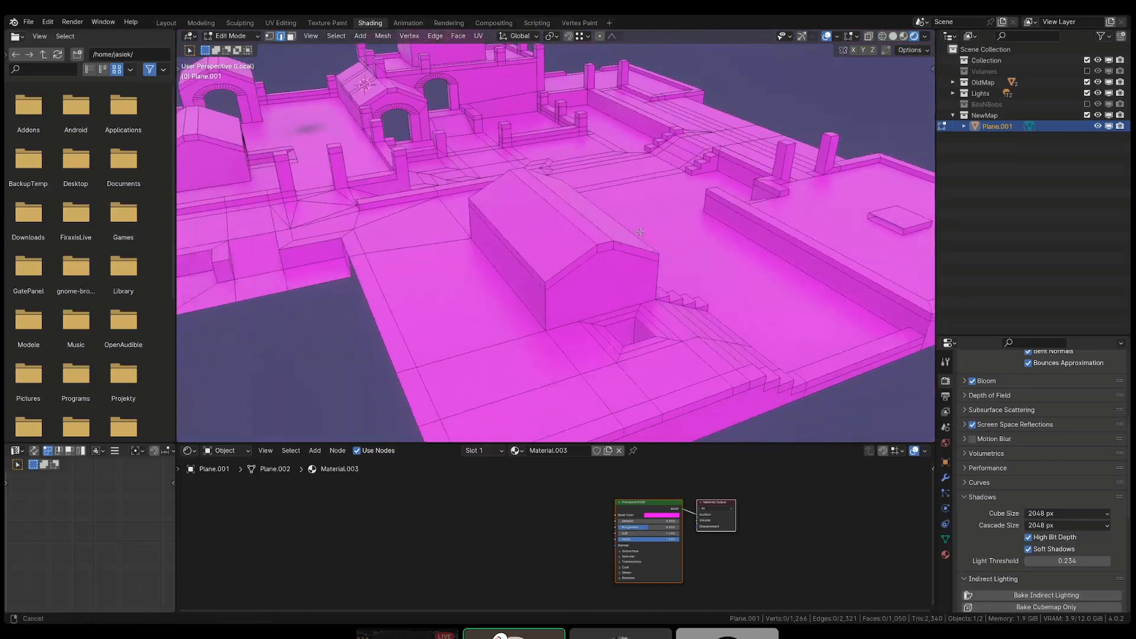
middle_click_drag(237, 195, 368, 242, "shift")
scroll(368, 242, "up", 4)
key("1")
right_click(387, 281)
key("f")
left_click(592, 275)
key("g")
key("y")
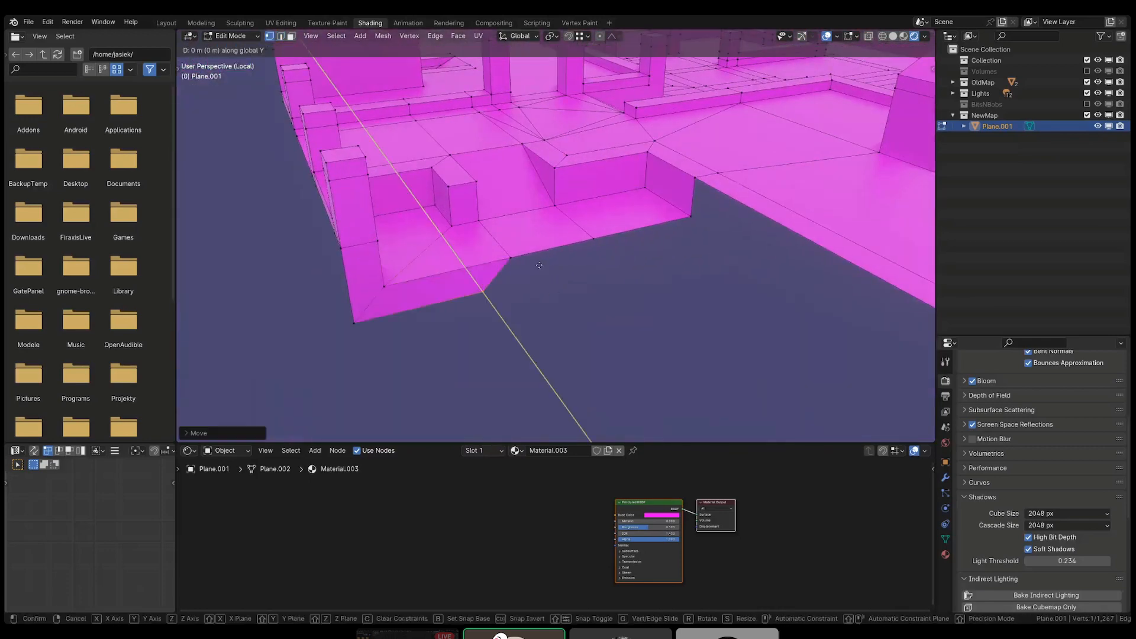
key("x")
left_click(515, 258)
- Continue filling side faces along the lower terrace's outer edge up to the inner corner with the long platform
right_click(514, 260)
key("f")
right_click(603, 240)
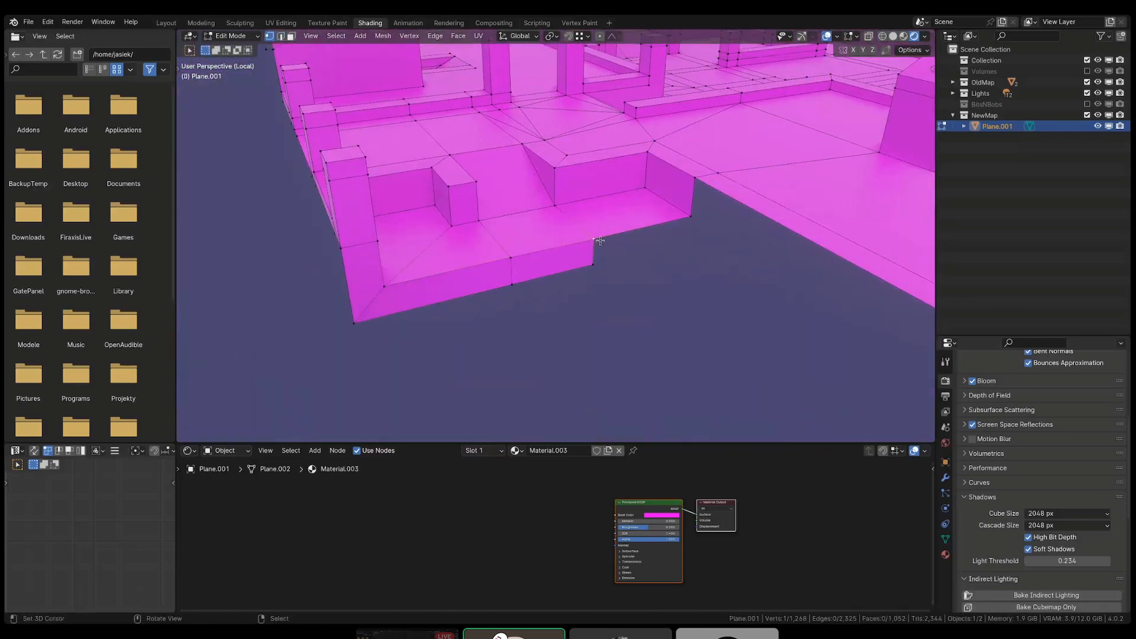
key("f")
scroll(609, 236, "down", 2)
middle_click_drag(616, 233, 477, 213)
- Fill the side faces along the long platform's outer edge, stopping one segment before its far corner
key("f")
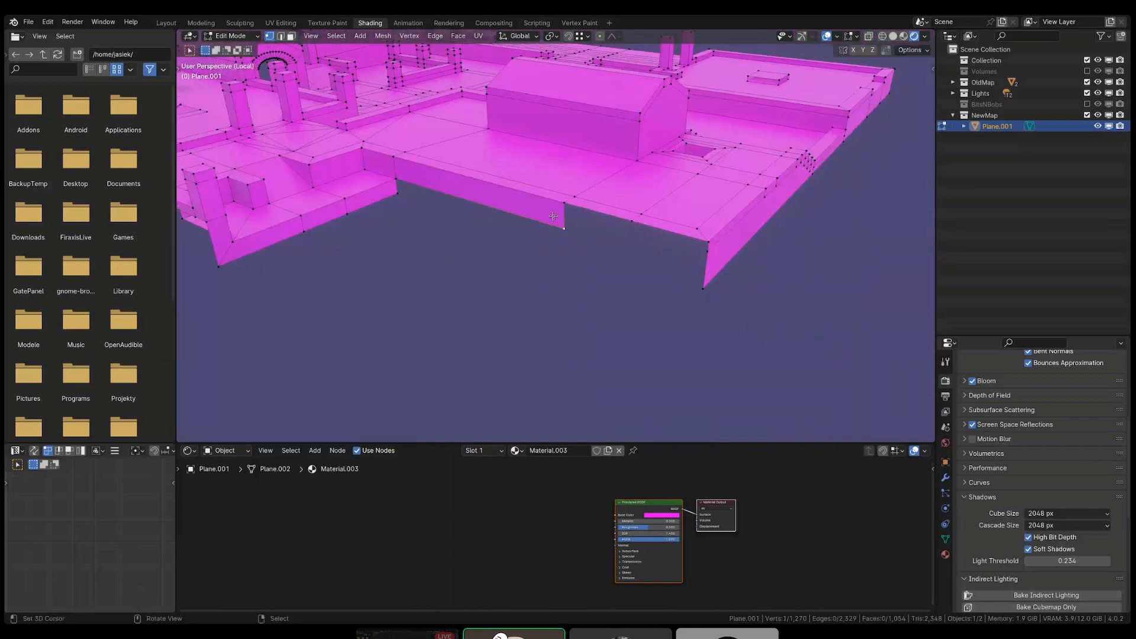
right_click(568, 206)
key("f")
left_click(589, 226)
- Cut a horizontal edge loop through the long platform's side faces and raise it about 0.025 m along Z
key("2")
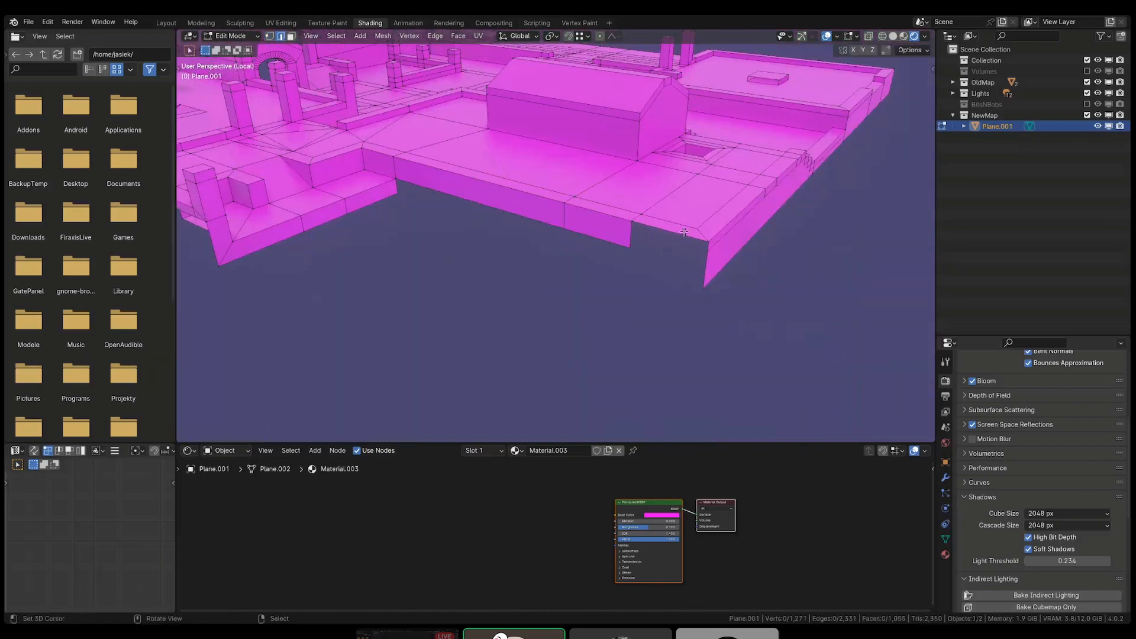
right_click(674, 264)
middle_click_drag(415, 196, 429, 177)
key("ctrl+r")
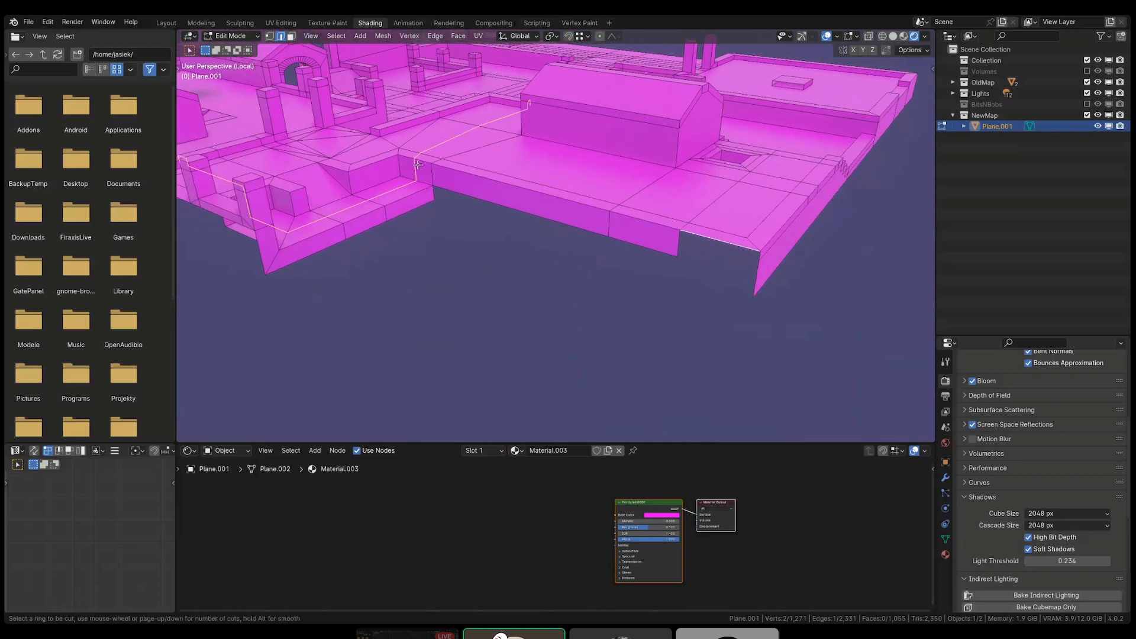
left_click(435, 171)
right_click(717, 256)
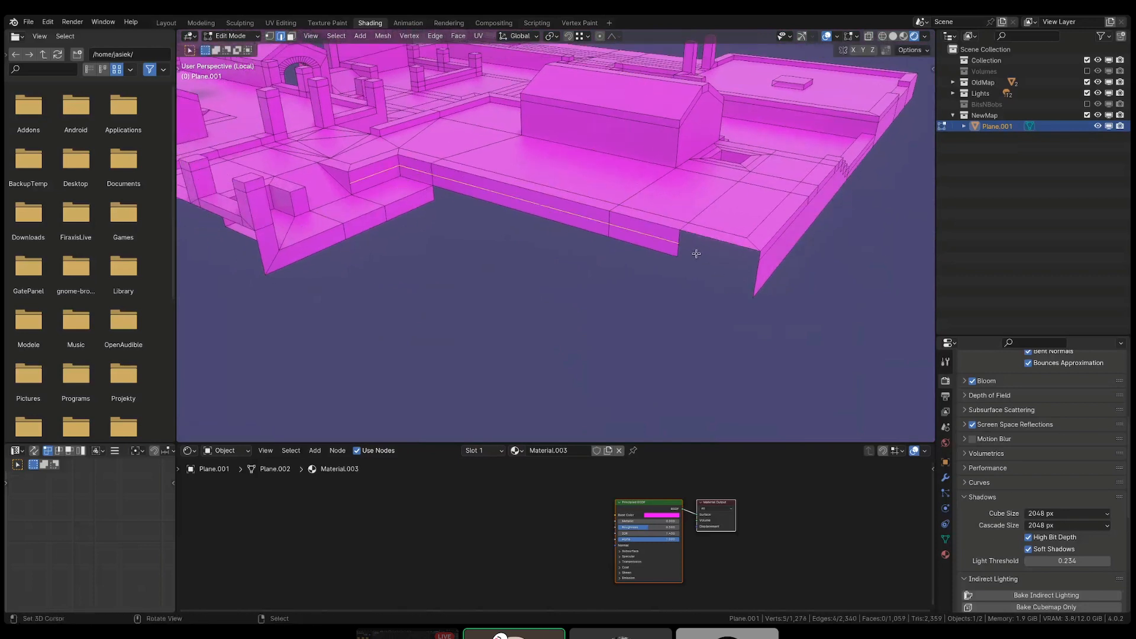
key("1")
key("g")
key("z")
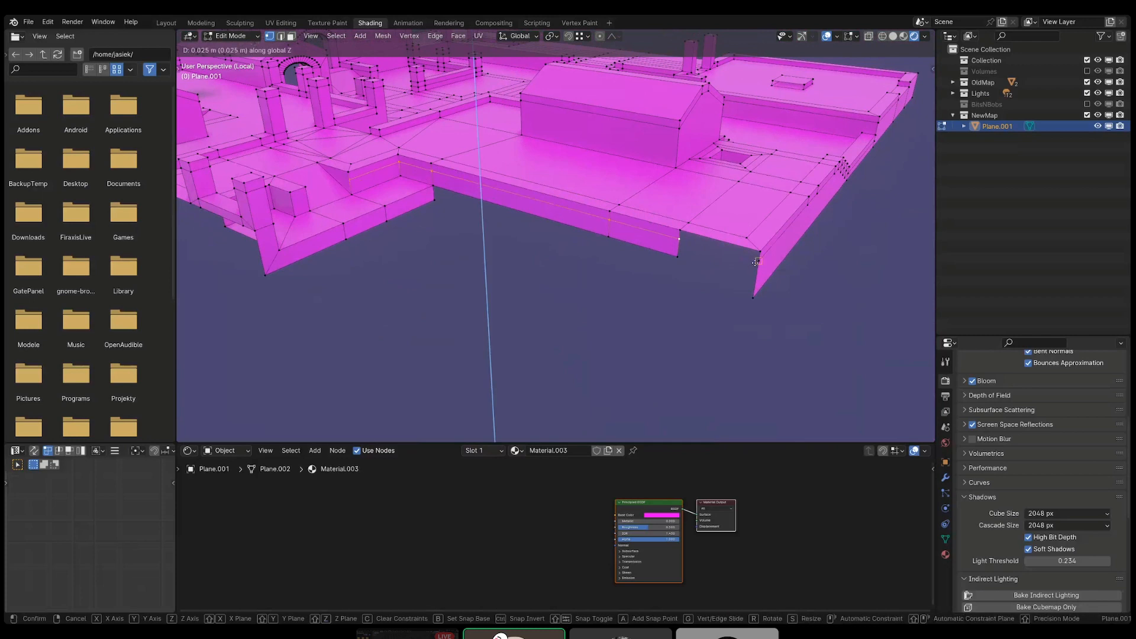
left_click(758, 261)
- Fill the upper and lower side faces in the remaining gap at the platform's far corner
key("2")
right_click(713, 243)
key("f")
key("f")
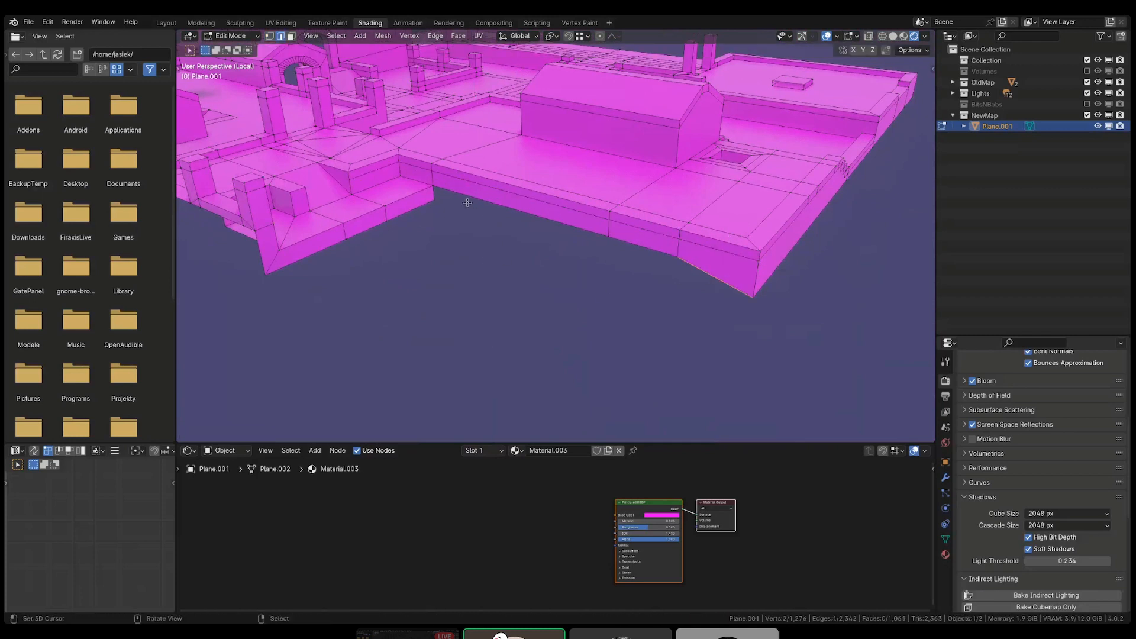
- Continue filling the lower row of side faces along the long platform's outer edge, from the inner corner toward the far corner
key("1")
right_click(436, 188)
key("f")
left_click(616, 258)
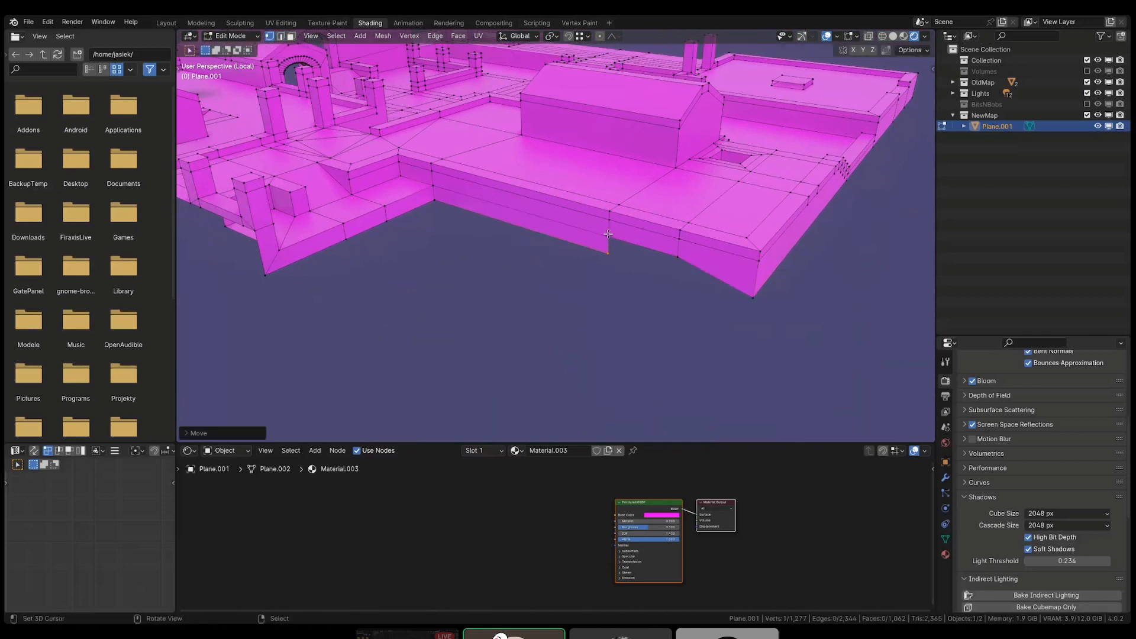
right_click(608, 236)
key("e")
key("x")
key("2")
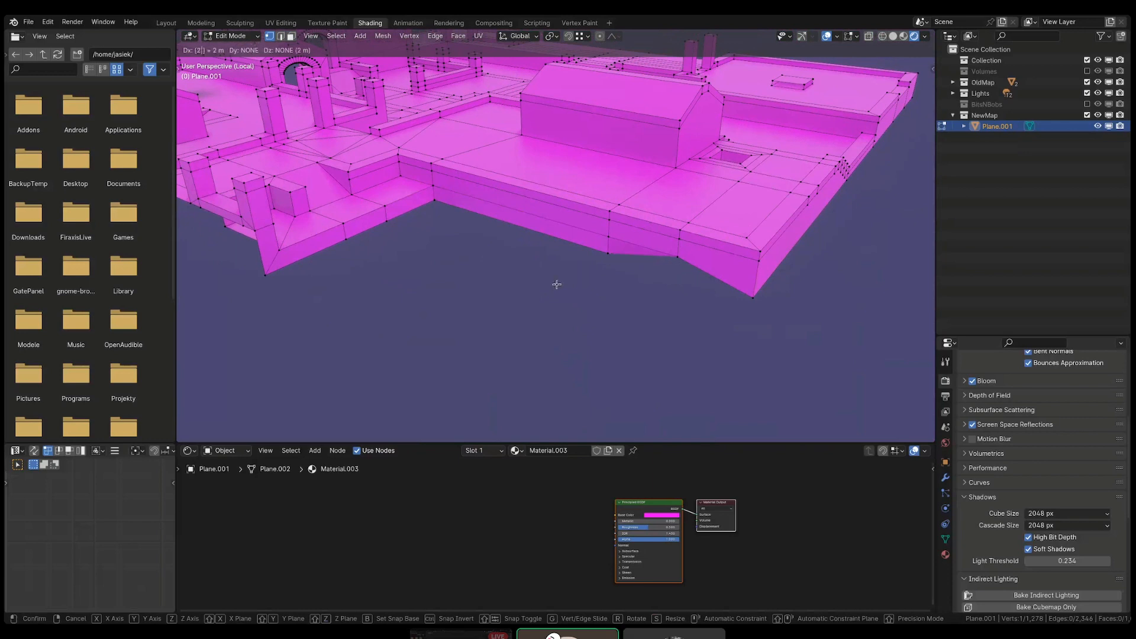
key("shift+y")
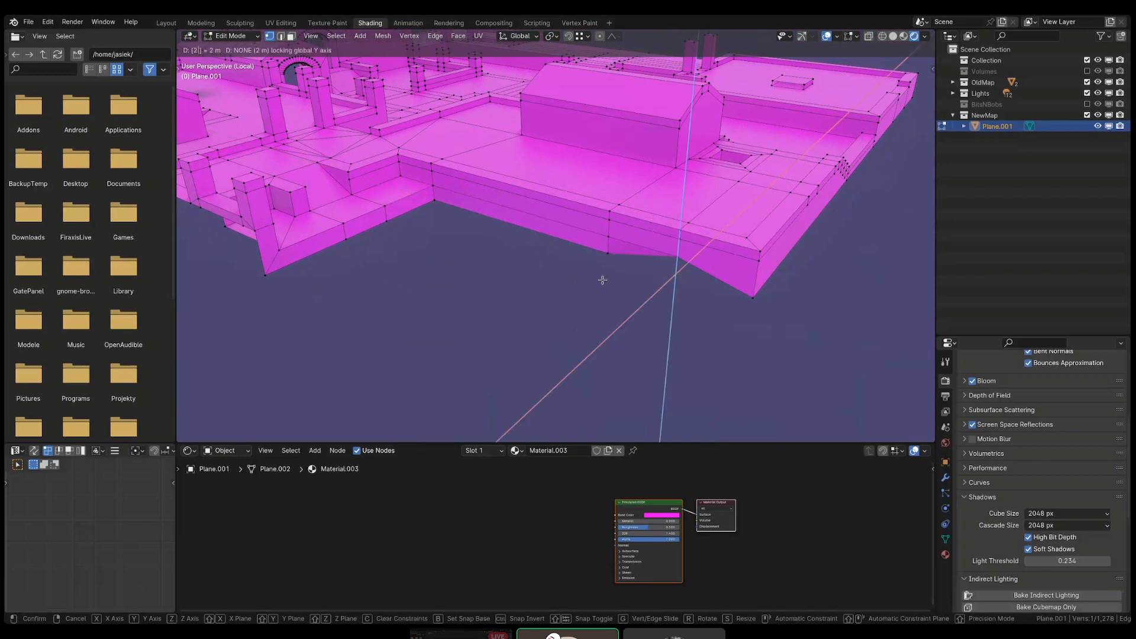
right_click(602, 280)
- Extend the lower row of side faces to the platform's far corner and align the new bottom corner vertex along Z
scroll(678, 263, "up", 3)
middle_click_drag(737, 284, 558, 312, "shift")
scroll(583, 312, "down", 3)
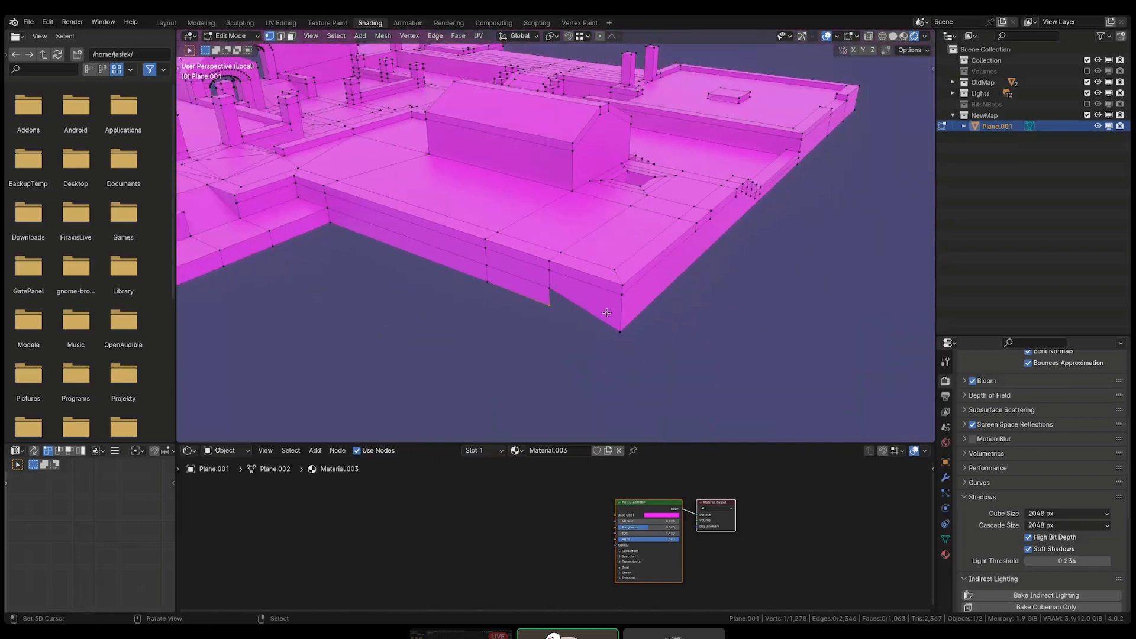
key("g")
key("z")
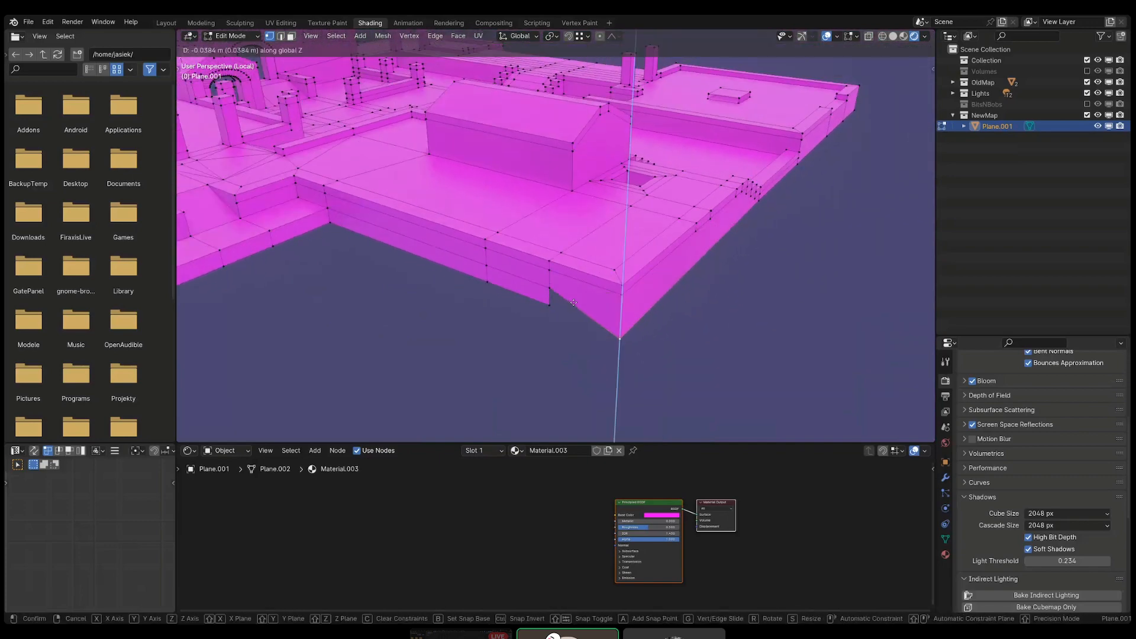
left_click(562, 300)
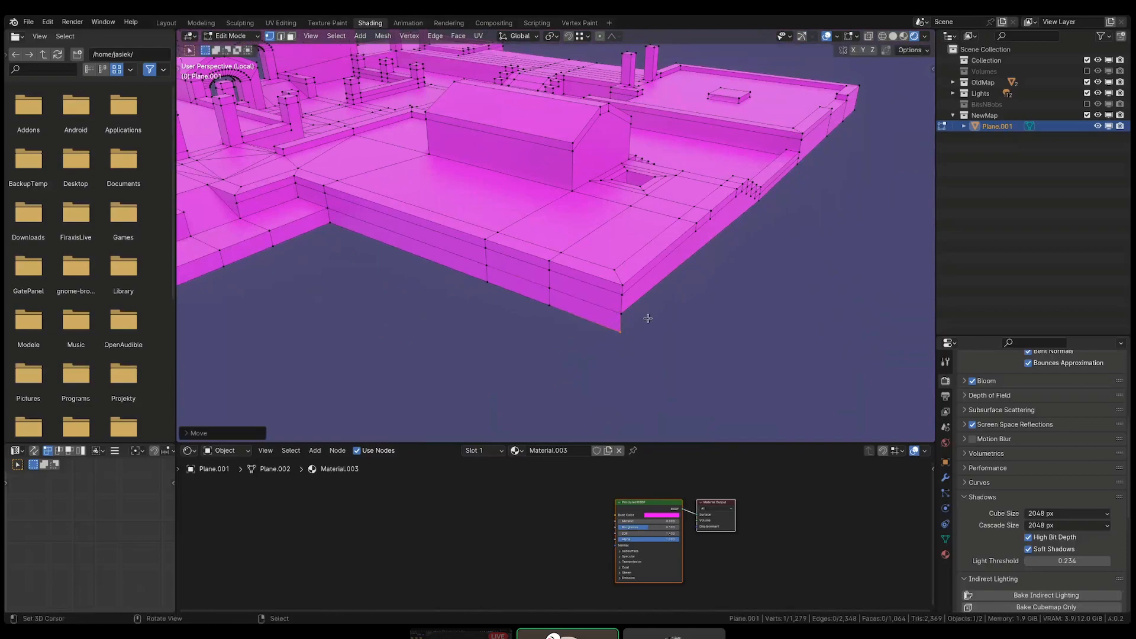
- Fill the missing lower side face around the platform's far corner between its two bordering edges, and clear the selection
middle_click_drag(648, 318, 623, 300)
key("2")
right_click(624, 299)
right_click(589, 320, "shift")
key("f")
key("alt+a")
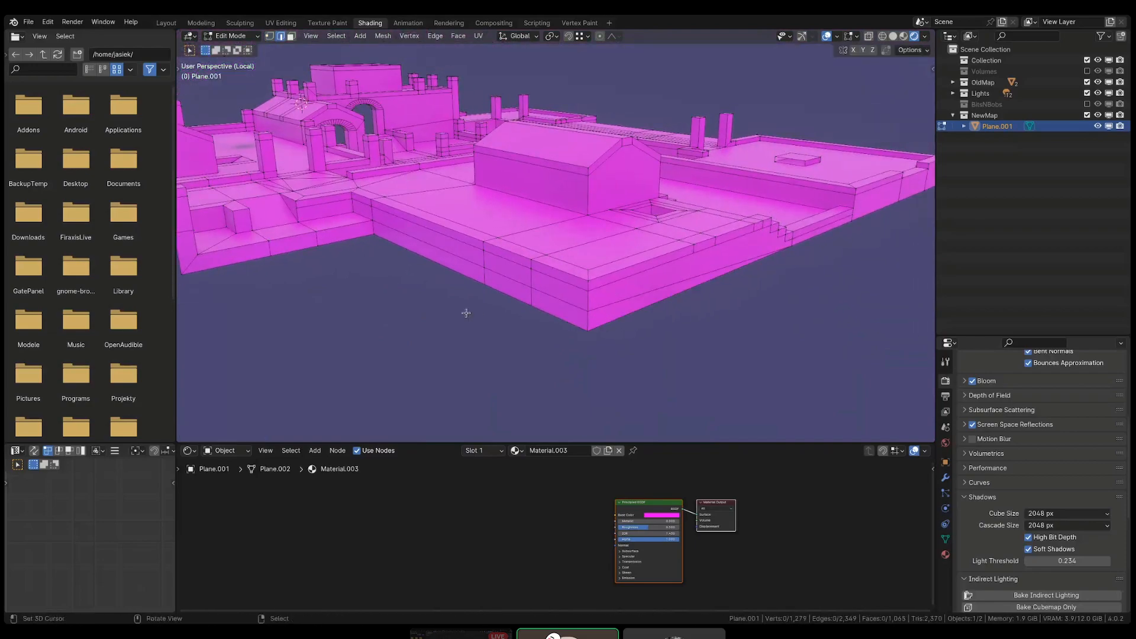
- Leave local view and Edit Mode to show the new mesh together with the whole scene
key("KP_Divide")
scroll(466, 313, "down", 6)
middle_click_drag(466, 313, 645, 198, "shift")
middle_click_drag(645, 199, 692, 196)
key("Tab")
scroll(528, 349, "down", 4)
middle_click_drag(528, 349, 593, 340, "shift")
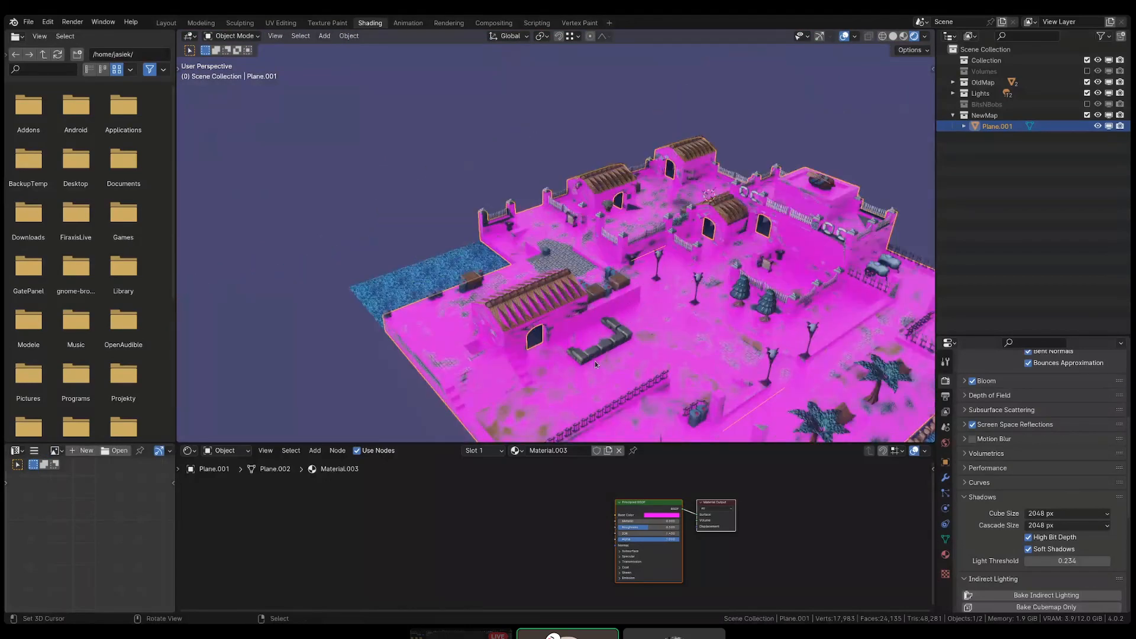
middle_click_drag(672, 334, 656, 280, "shift")
middle_click_drag(661, 369, 640, 334, "shift")
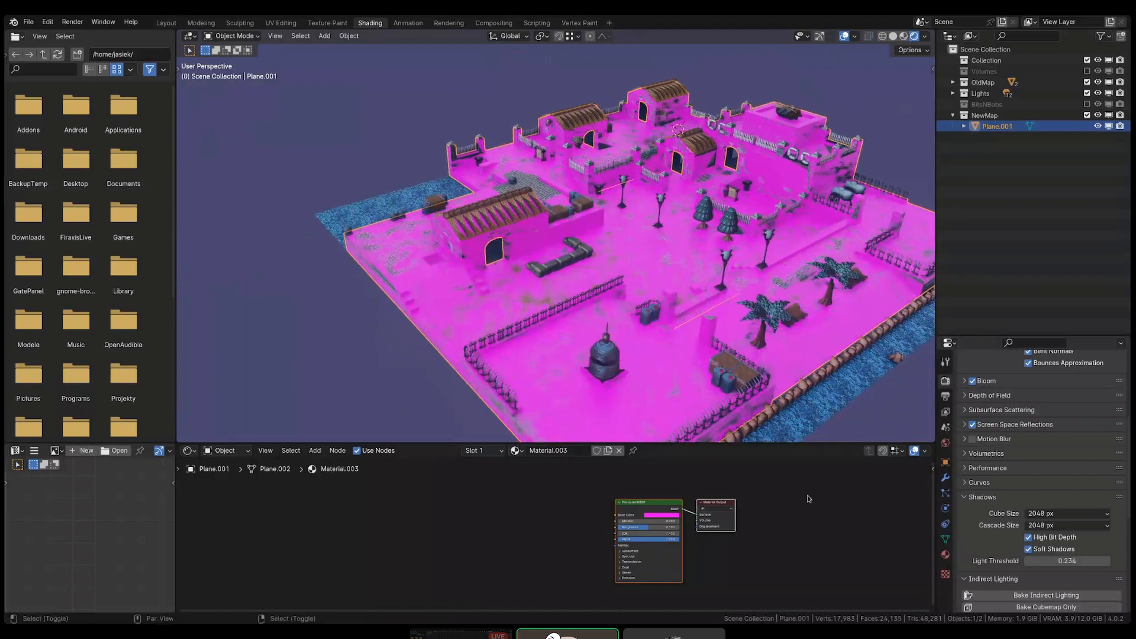
- Try a pale pink base color on the new mesh's material, and restore its bright magenta
scroll(655, 519, "up", 1)
left_click(657, 516)
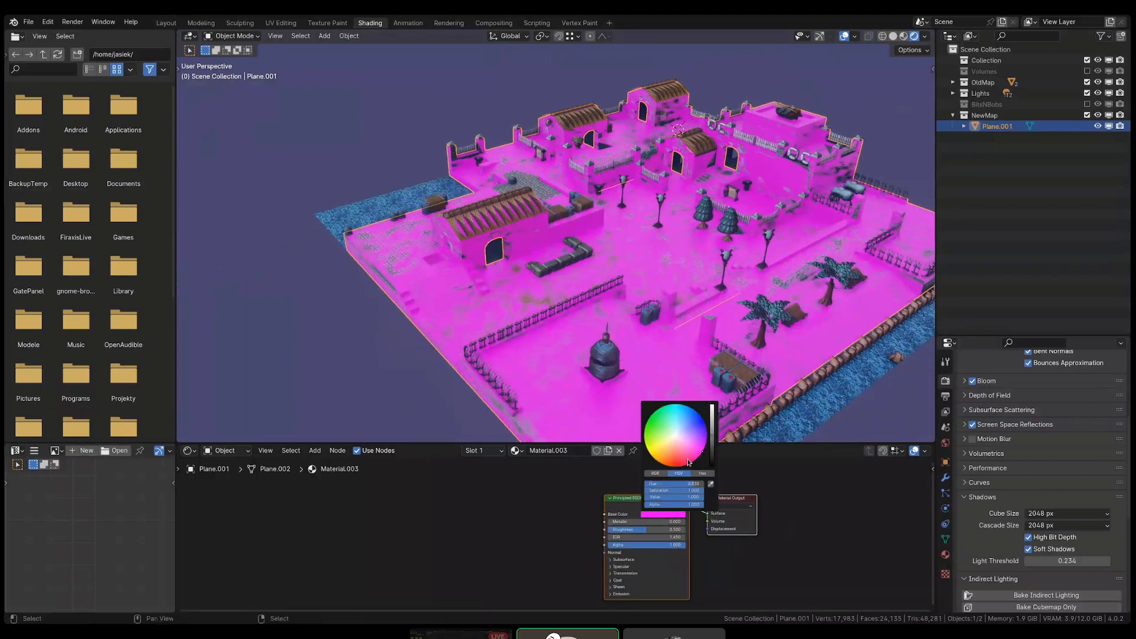
left_click_drag(687, 458, 681, 442)
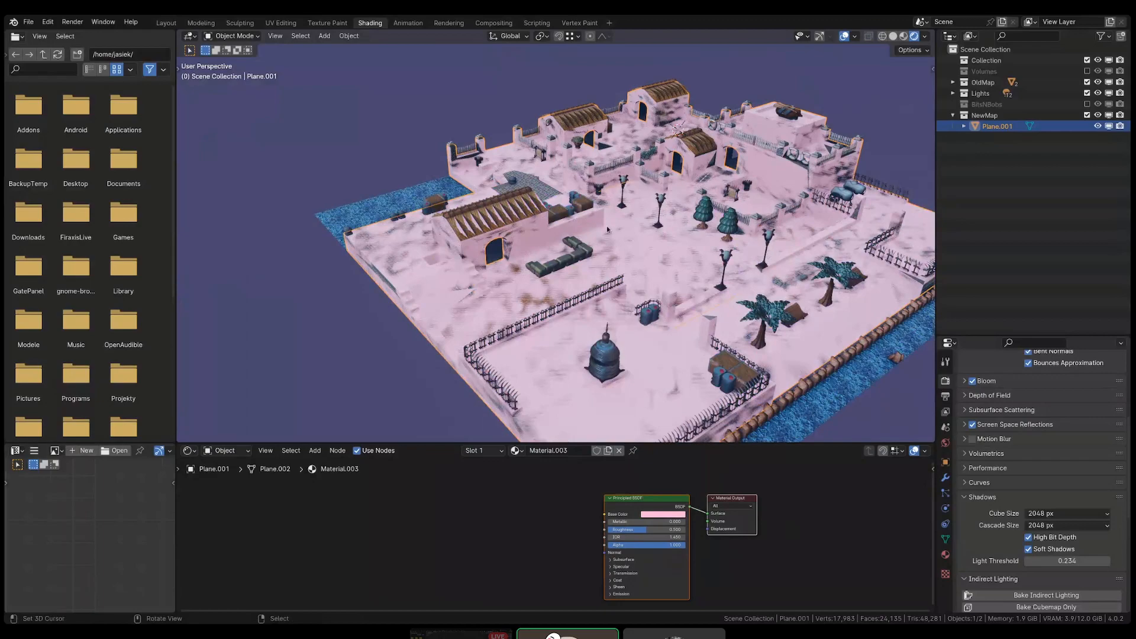
mouse_move(607, 230)
middle_mouse_down()
mouse_move(577, 232)
mouse_move(618, 218)
middle_mouse_up()
scroll(675, 327, "up", 1)
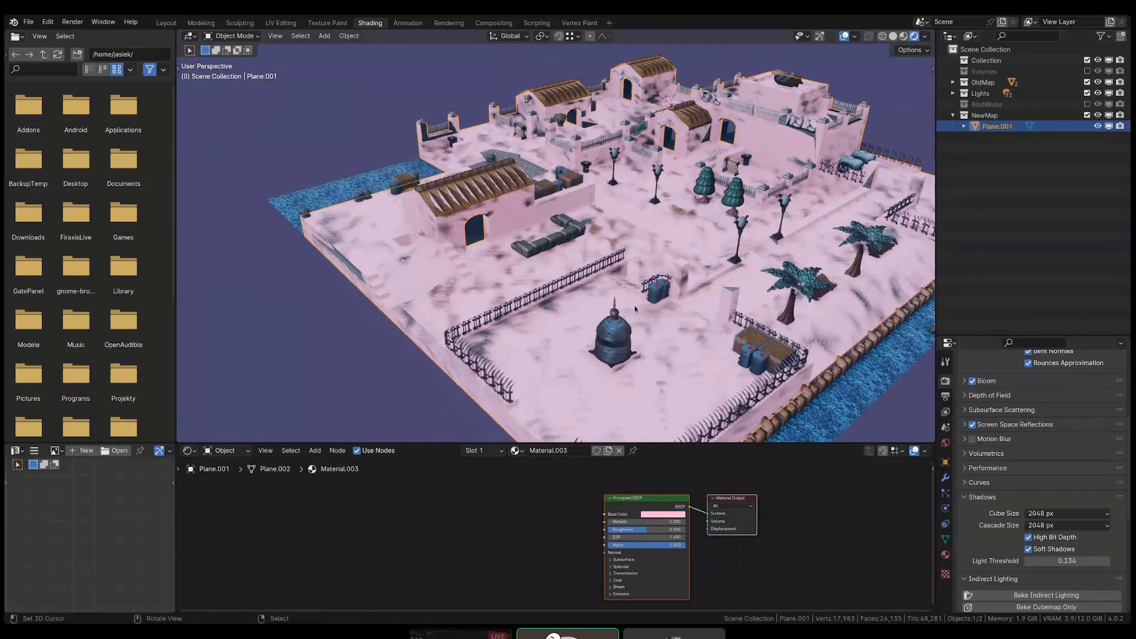
left_click(673, 514)
left_click_drag(679, 443, 701, 455)
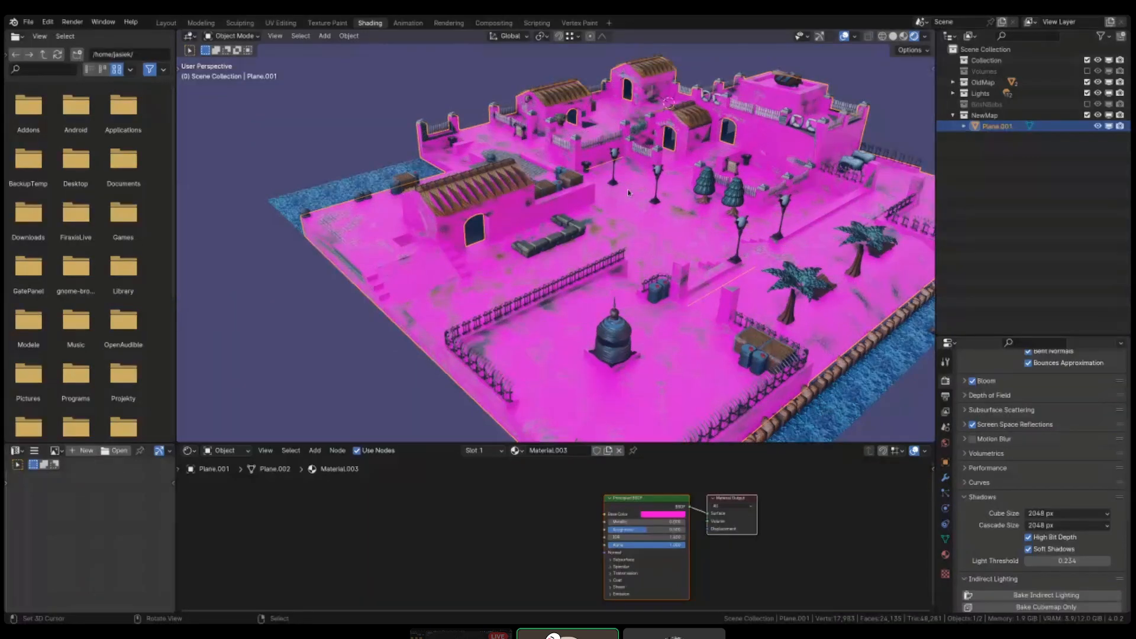
- Examine the new mesh's floor faces around the paved terrace by the water from above in Edit Mode
middle_click_drag(629, 192, 575, 256)
scroll(534, 225, "up", 6)
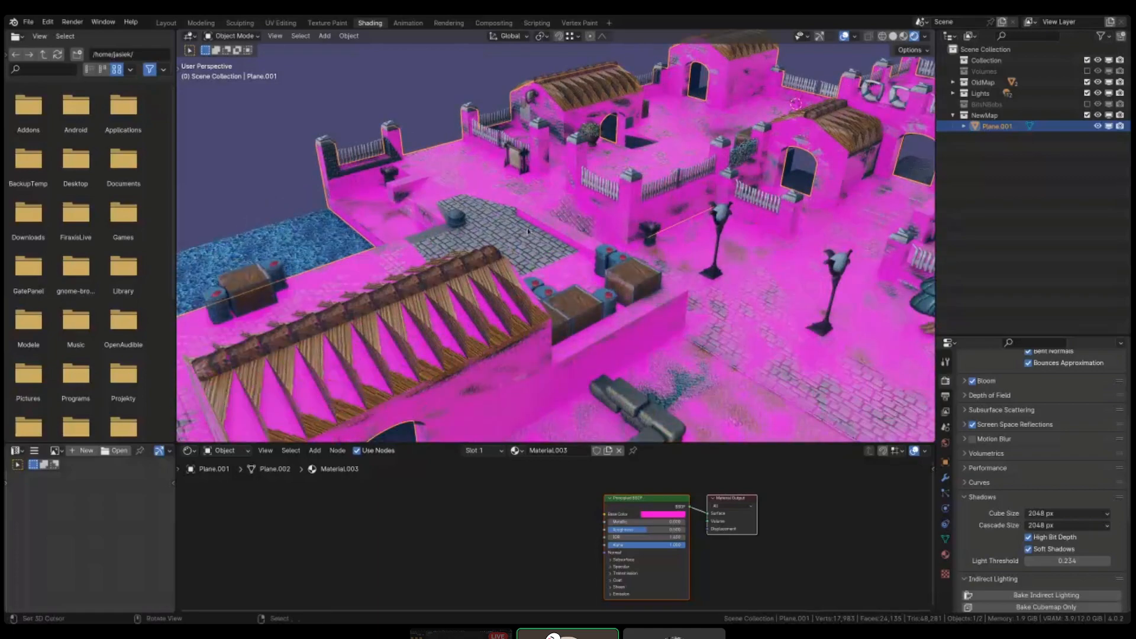
scroll(517, 261, "down", 1)
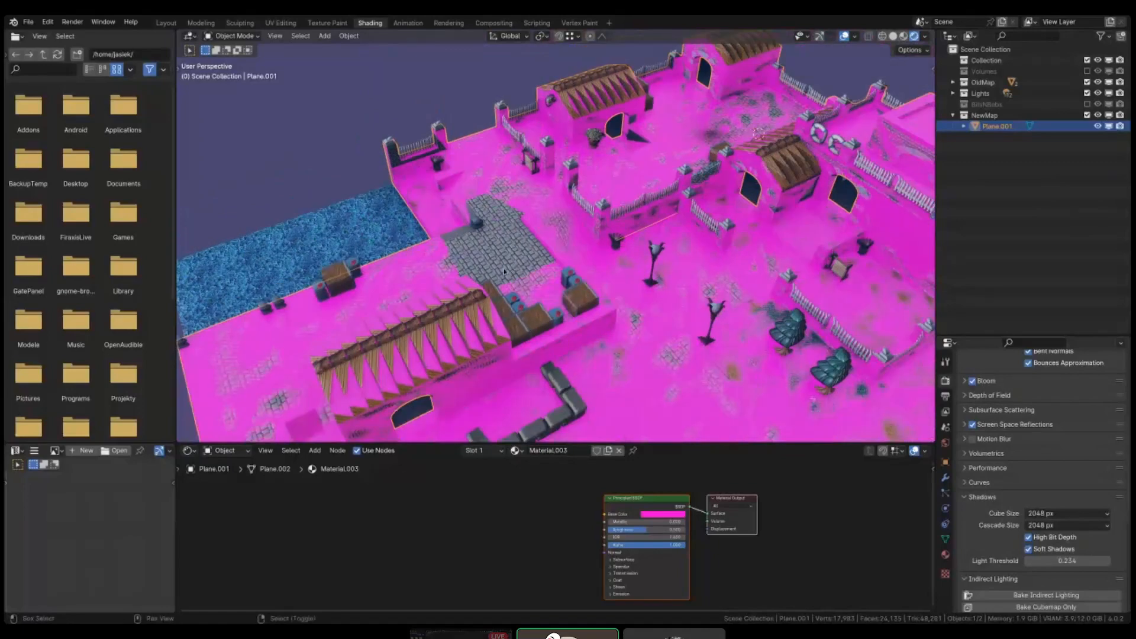
key("shift+h")
middle_click_drag(516, 260, 556, 271, "shift")
key("KP_7")
key("Tab")
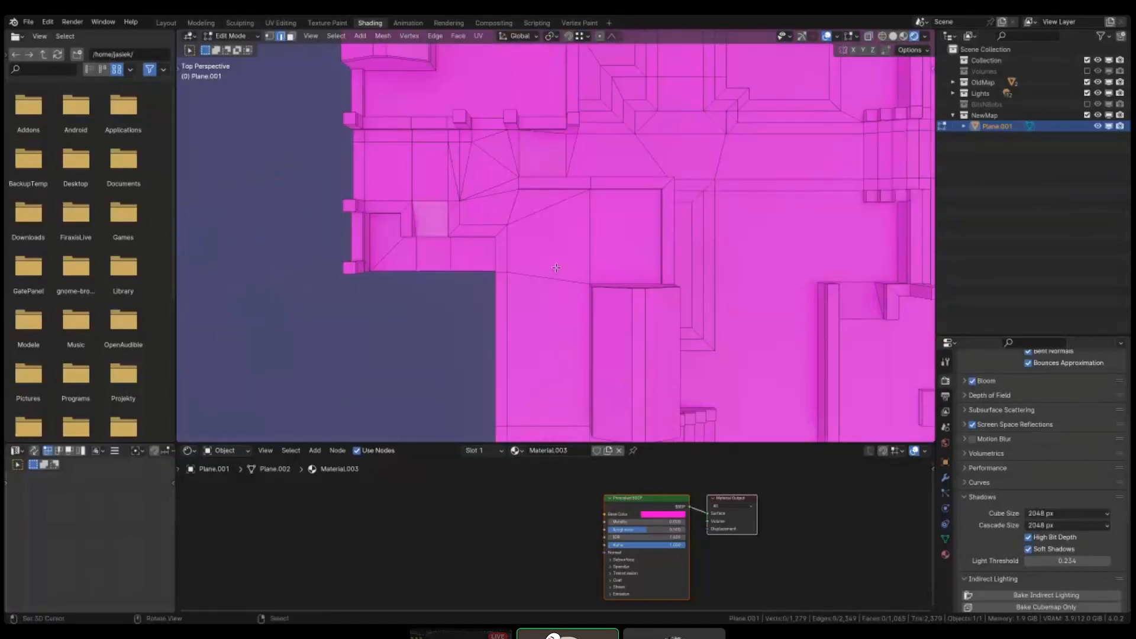
scroll(524, 239, "up", 2)
left_click(503, 203)
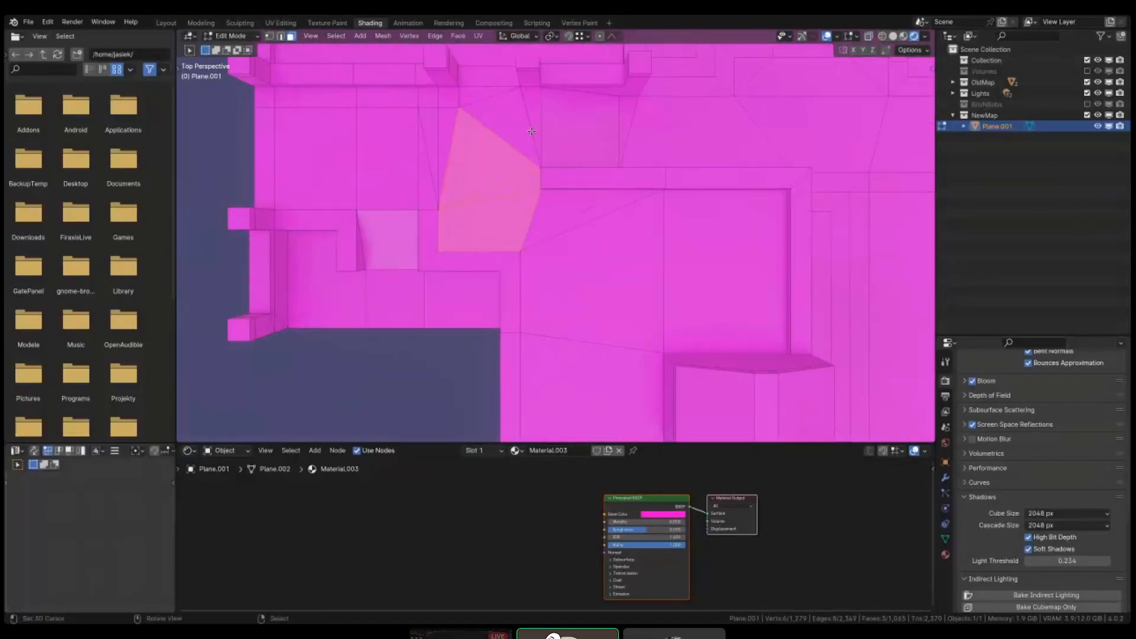
- Isolate the new mesh and examine its whole topology as a wireframe in Object Mode
key("KP_Divide")
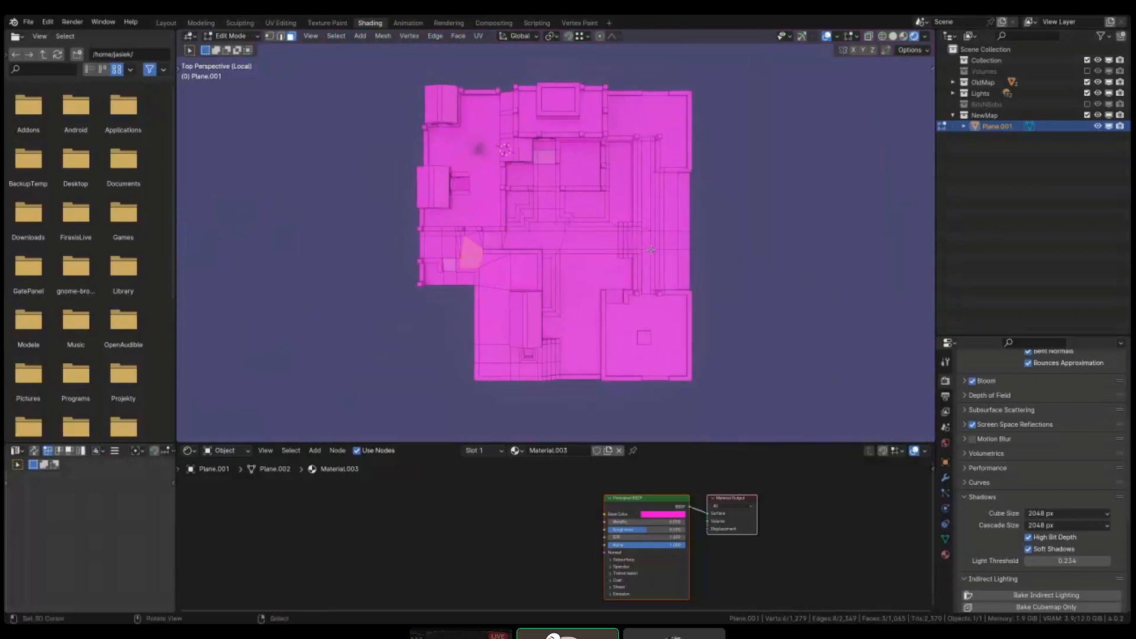
key("Tab")
scroll(523, 262, "up", 4)
key("shift+z")
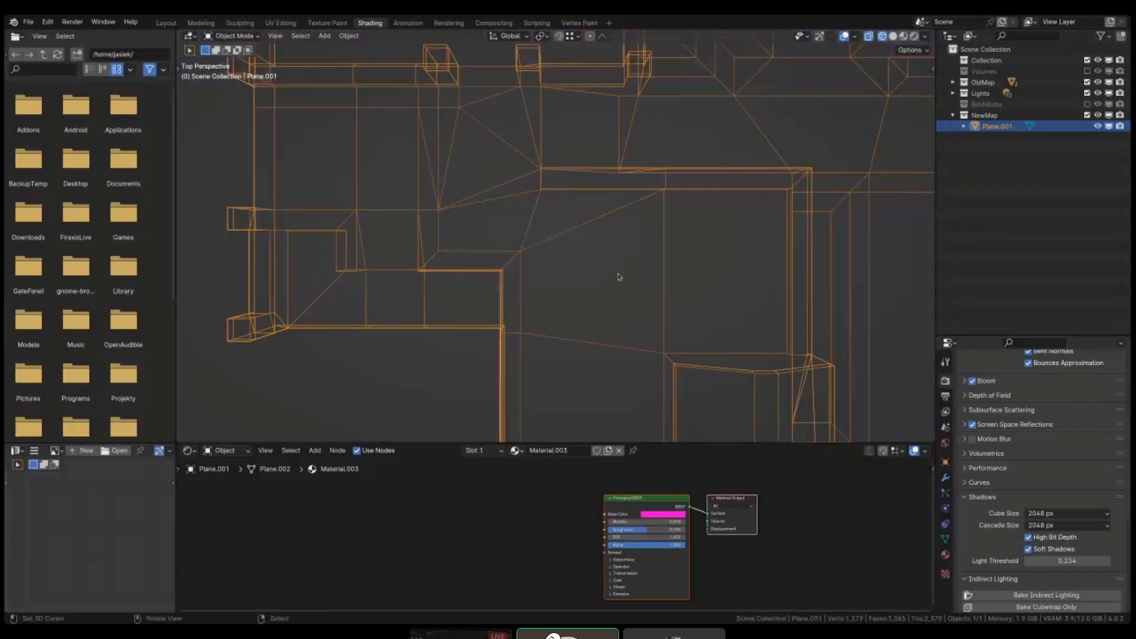
middle_click_drag(616, 276, 547, 214)
scroll(547, 215, "down", 5)
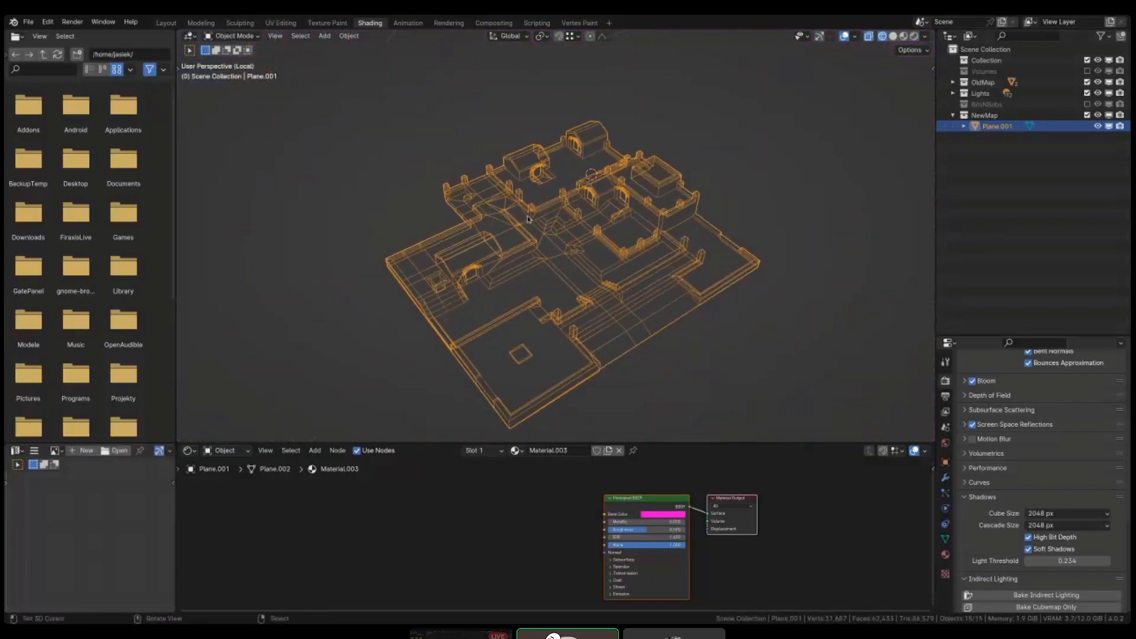
- Leave local view and hide the new mesh Plane.001 to view the old map's textured ground
key("KP_Divide")
left_click(589, 252)
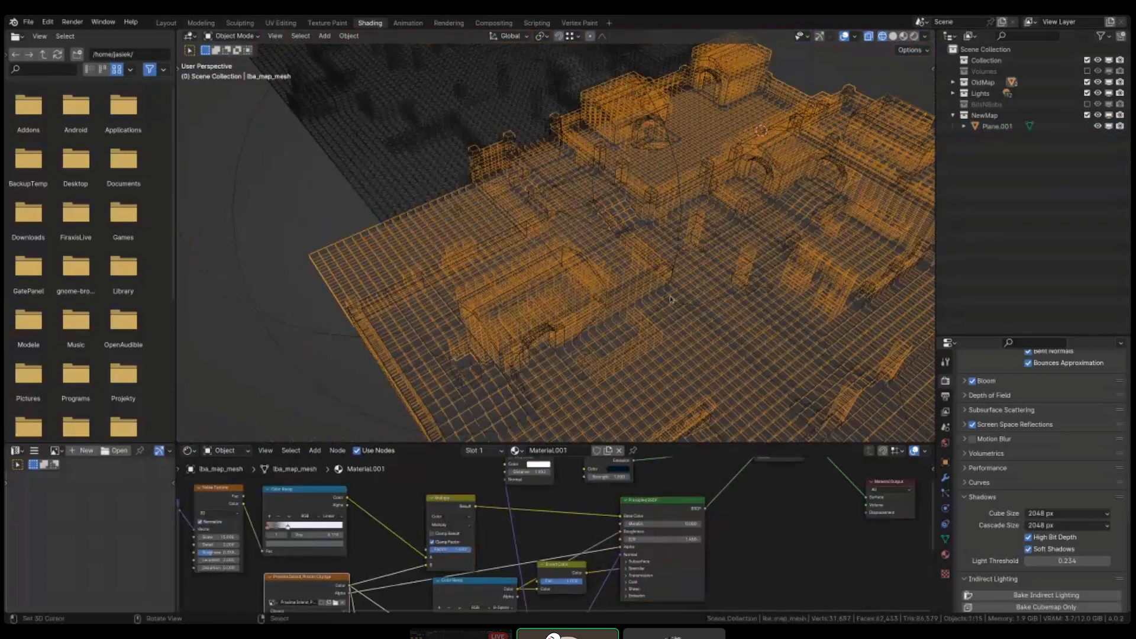
key("Delete")
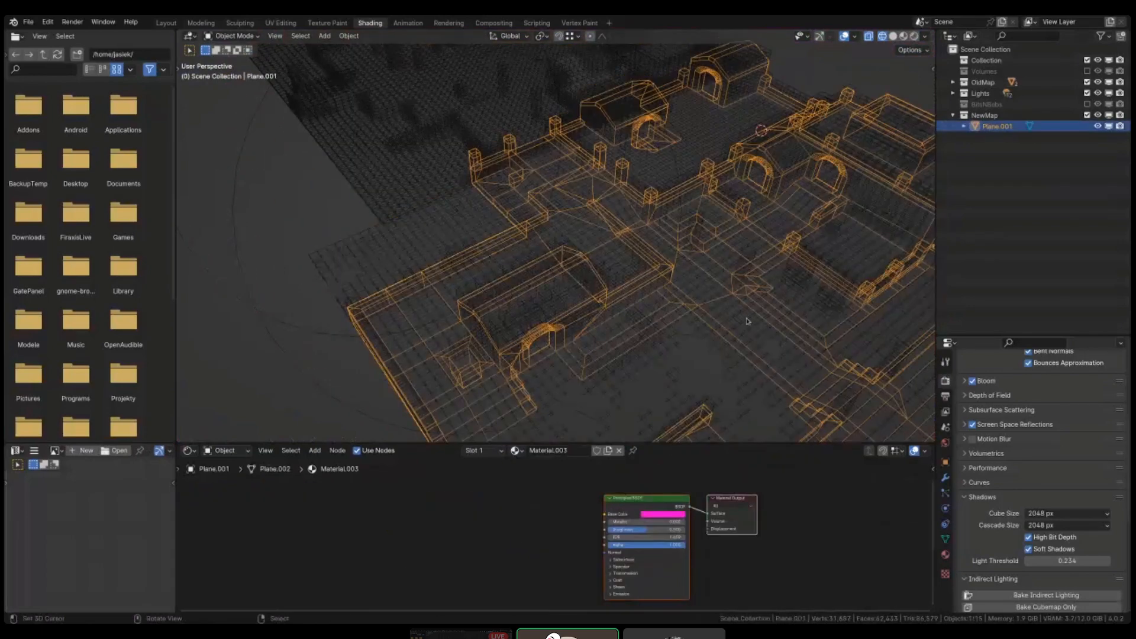
scroll(623, 401, "up", 5)
key("shift+z")
scroll(633, 293, "up", 3)
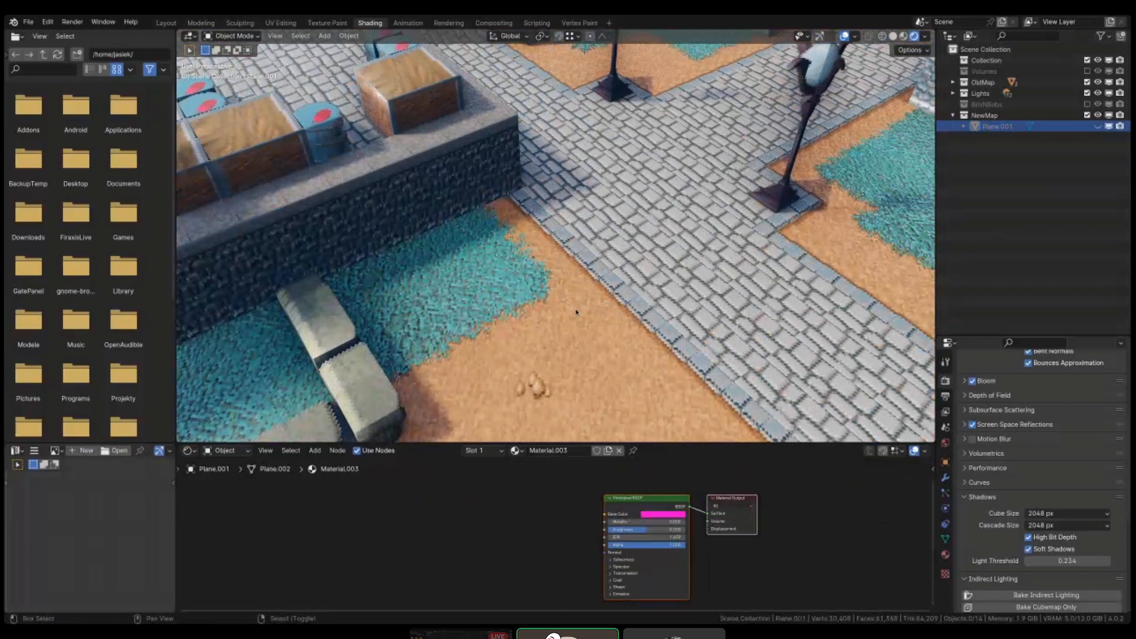
middle_click_drag(573, 313, 559, 295, "shift")
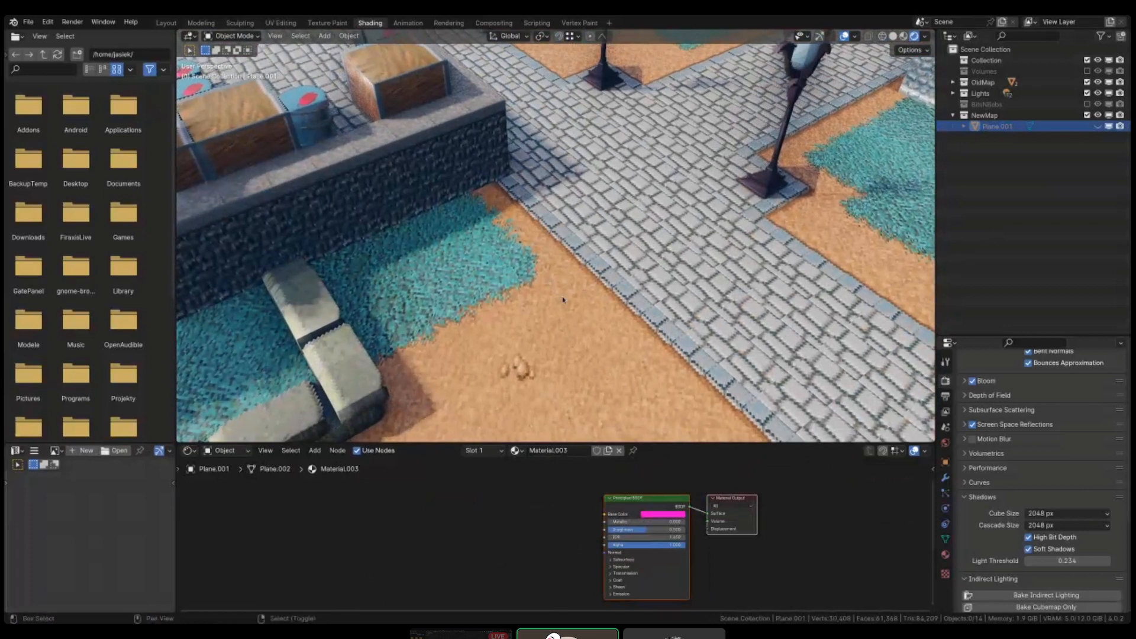
scroll(544, 230, "down", 1)
- Examine in Edit Mode how the old map's face grid follows the paving border beside the planter wall
right_click(545, 229)
key("Tab")
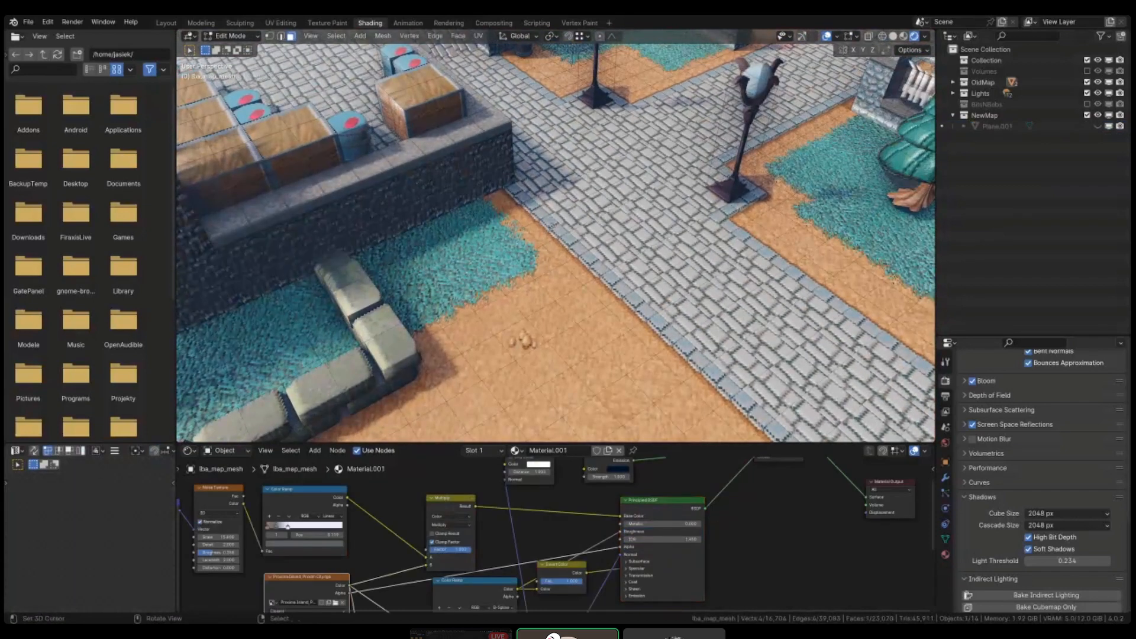
scroll(555, 226, "down", 4)
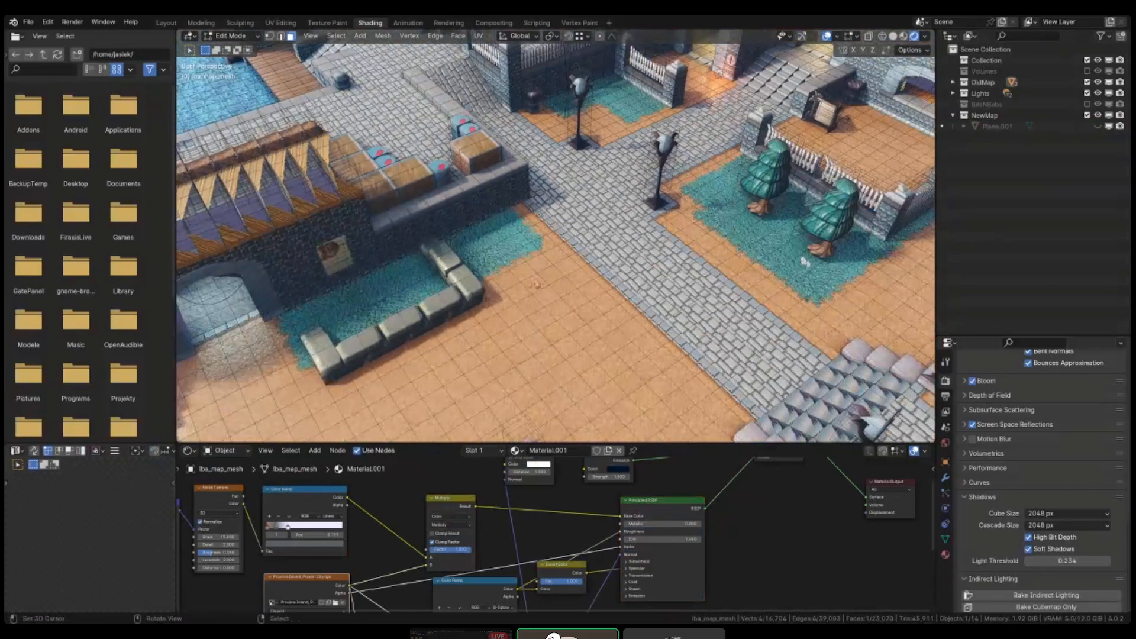
scroll(545, 225, "up", 5)
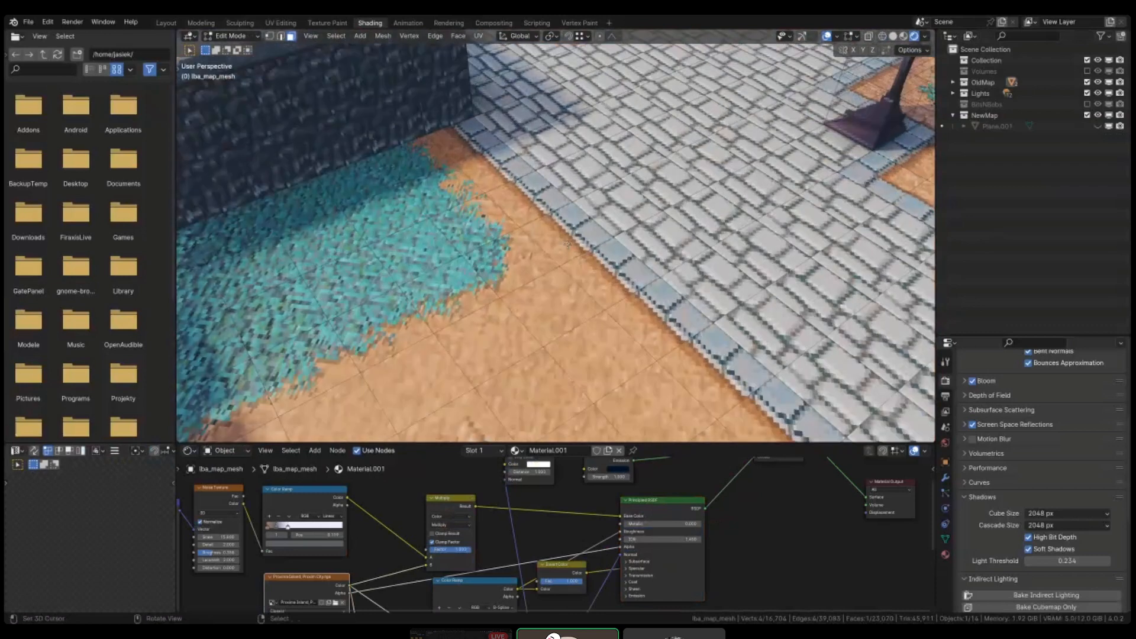
left_click(566, 241)
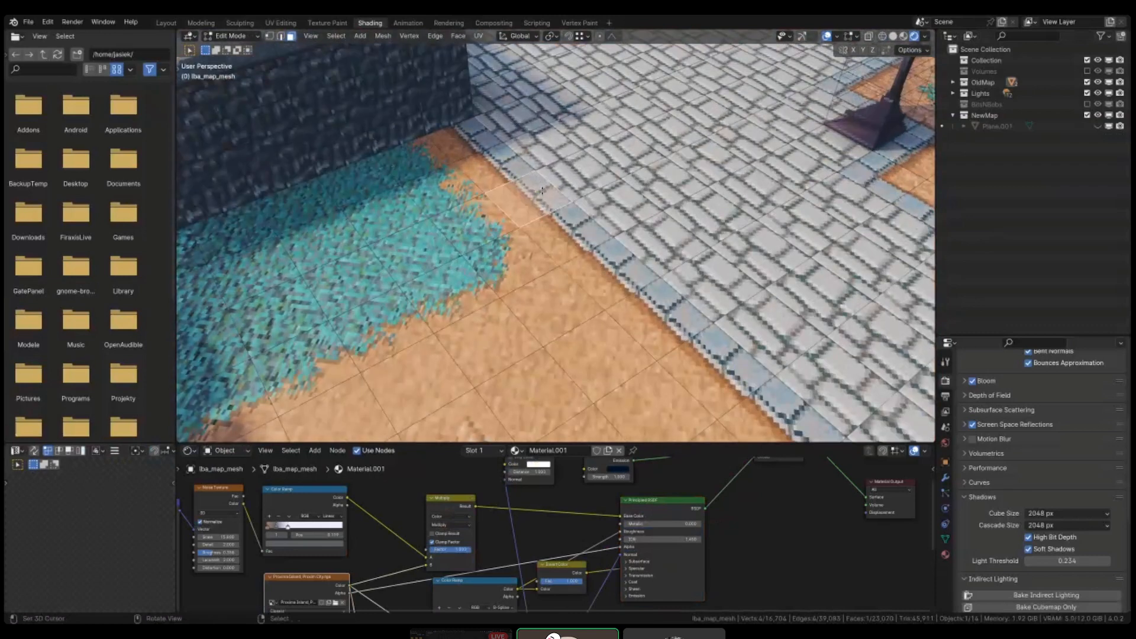
left_click(501, 176)
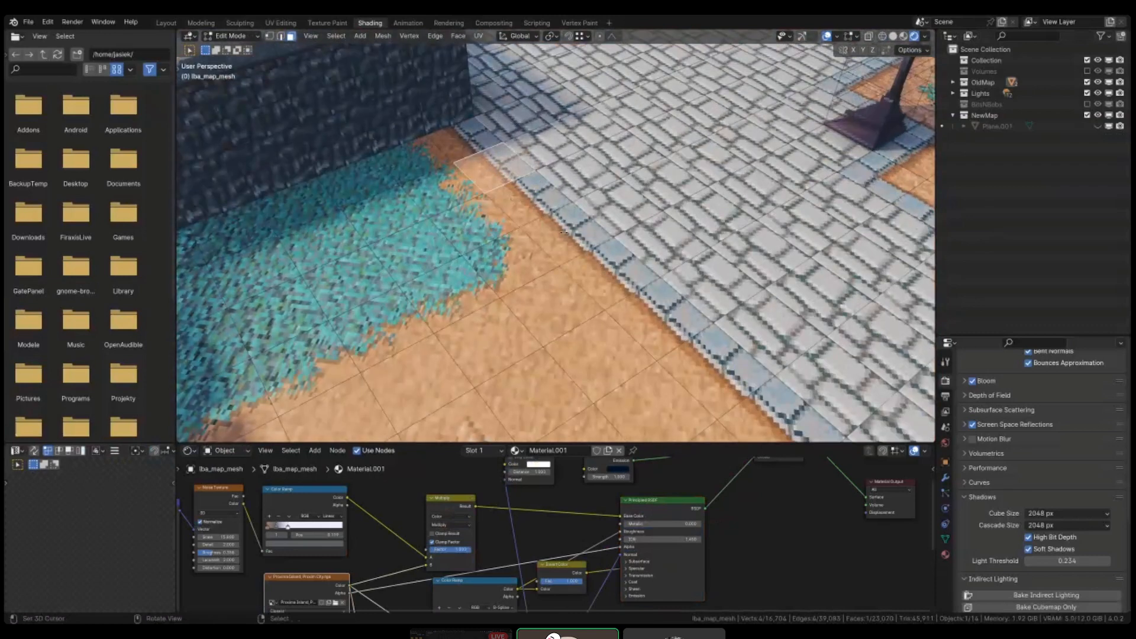
- Check the old map's individual ground faces along the paving border around the lamp post by selecting them
middle_click_drag(605, 235, 355, 305, "shift")
right_click(633, 254)
right_click(675, 227)
right_click(697, 205)
right_click(661, 177)
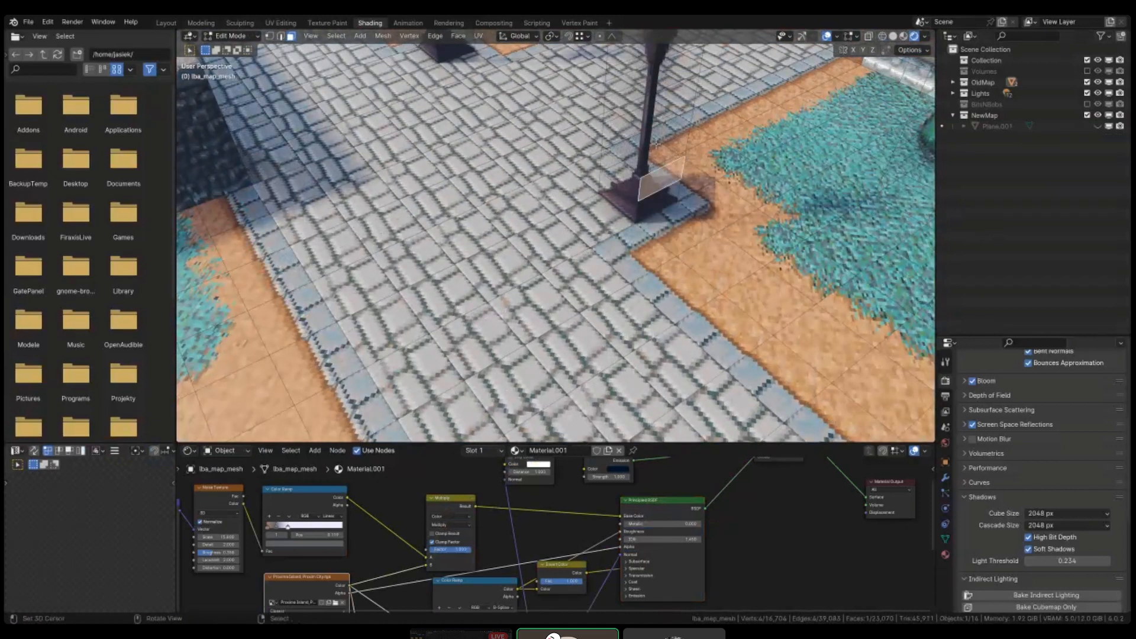
right_click(687, 201)
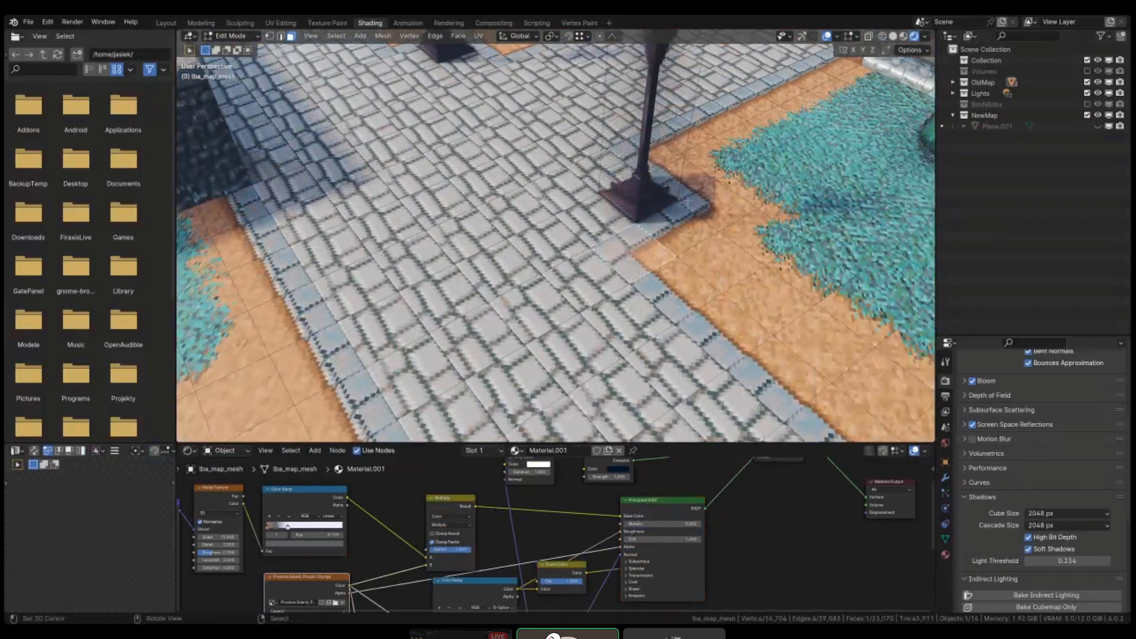
- Check the old map's ground face at the end of the dark wall, then isolate the whole old map in Object Mode
scroll(532, 268, "down", 5)
middle_click_drag(532, 268, 733, 277)
right_click(236, 286)
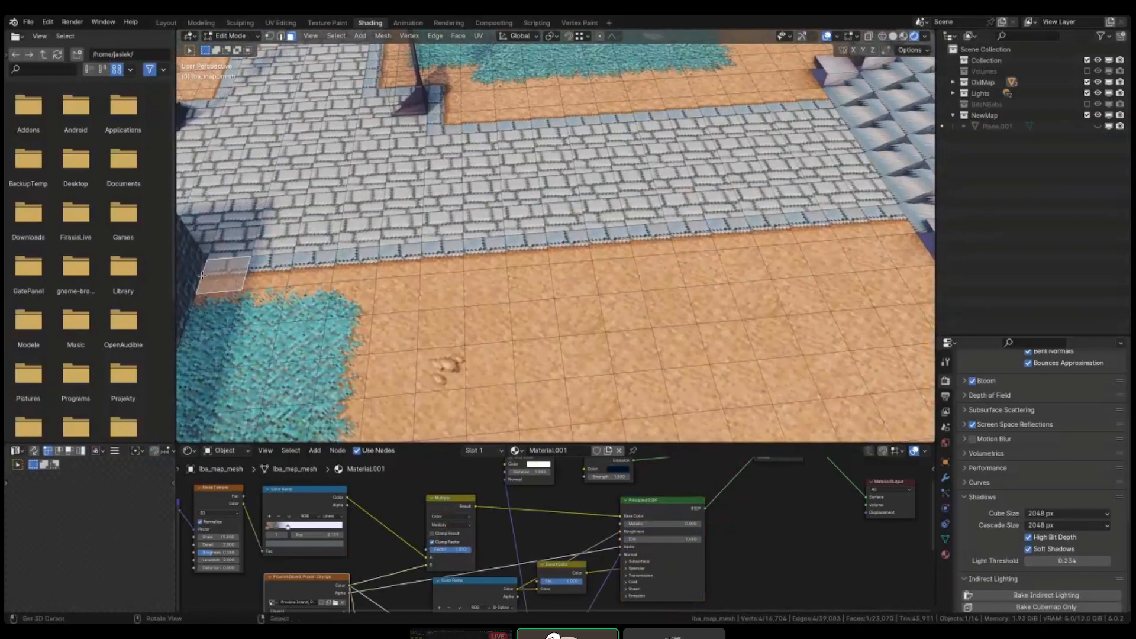
key("ctrl+r")
key("Escape")
key("Tab")
key("KP_Divide")
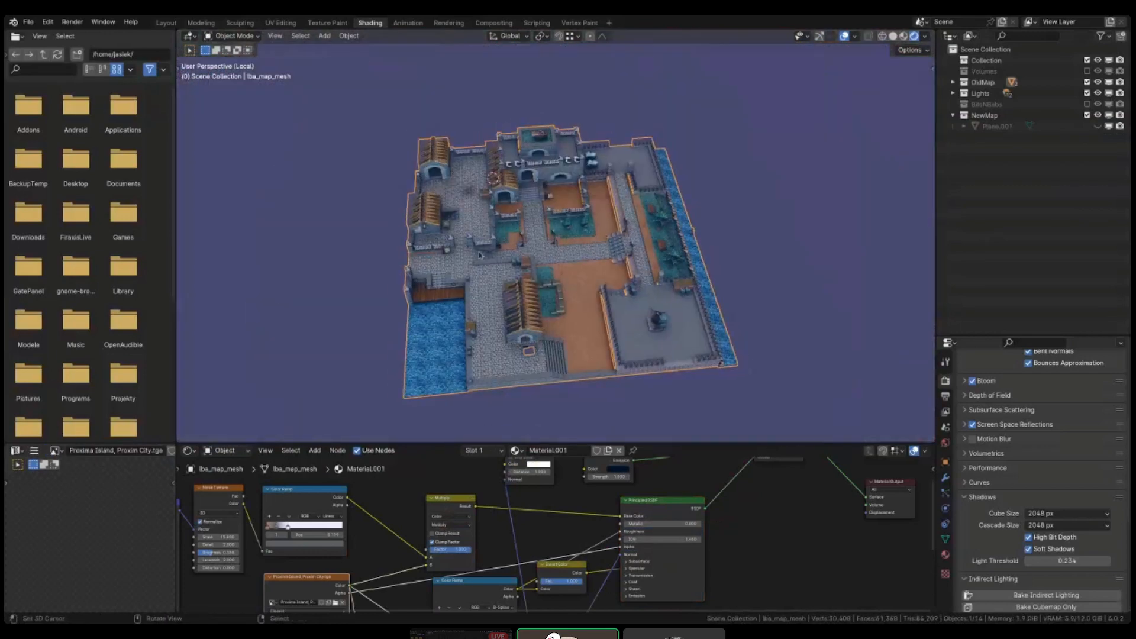
- Bring the new mesh back into the full scene and select the old map mesh lba_map_mesh in wireframe display
key("KP_Divide")
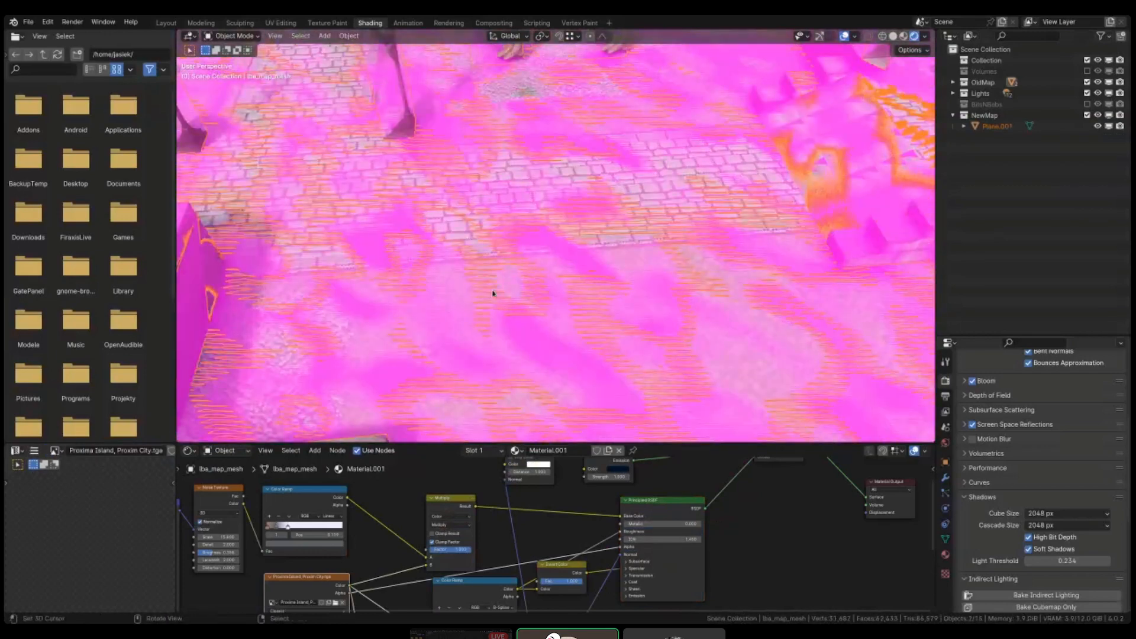
key("shift+z")
right_click(492, 293)
scroll(493, 294, "down", 3)
right_click(492, 293)
scroll(491, 291, "down", 5)
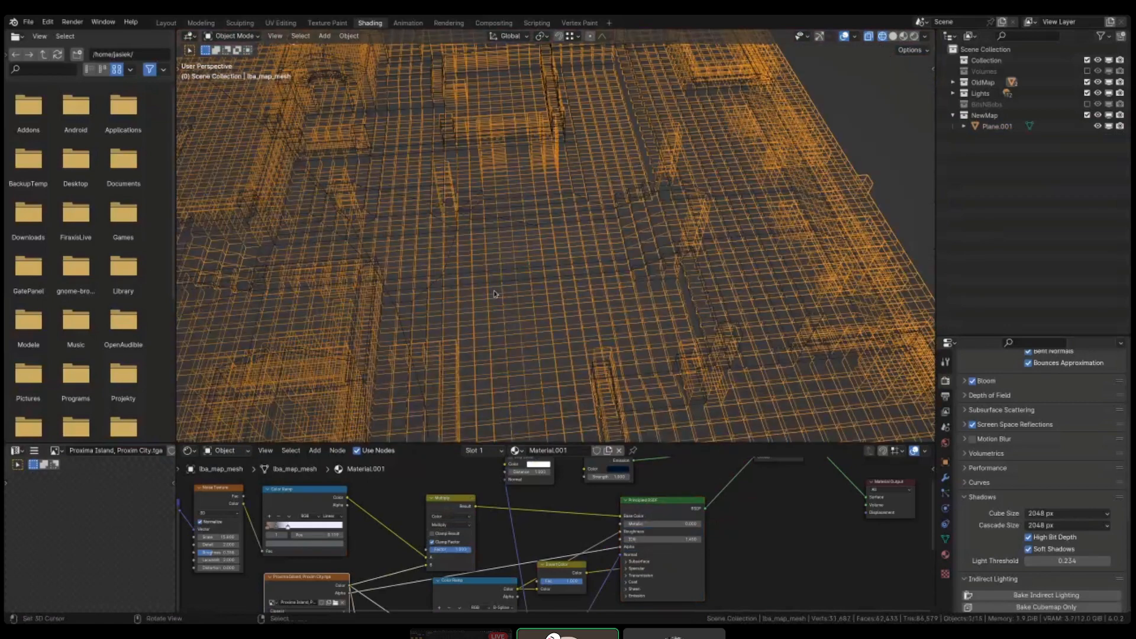
- Isolate the new map mesh Plane.001, switch from wireframe to rendered display and enter Edit Mode
right_click(494, 248)
key("KP_Divide")
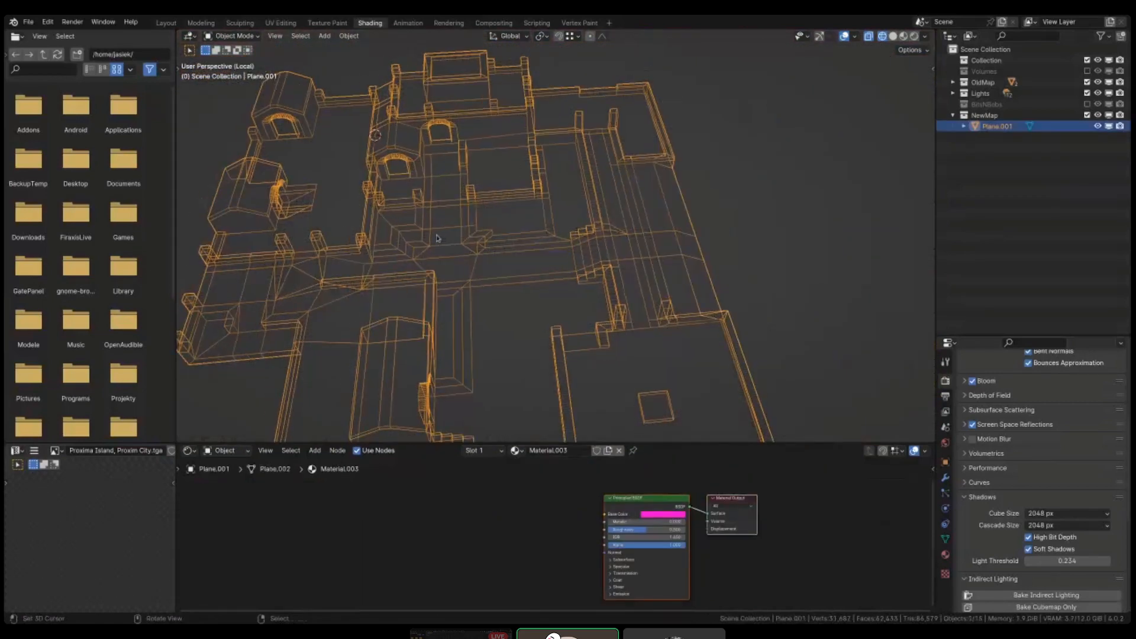
key("shift+z")
scroll(444, 236, "up", 10)
key("Tab")
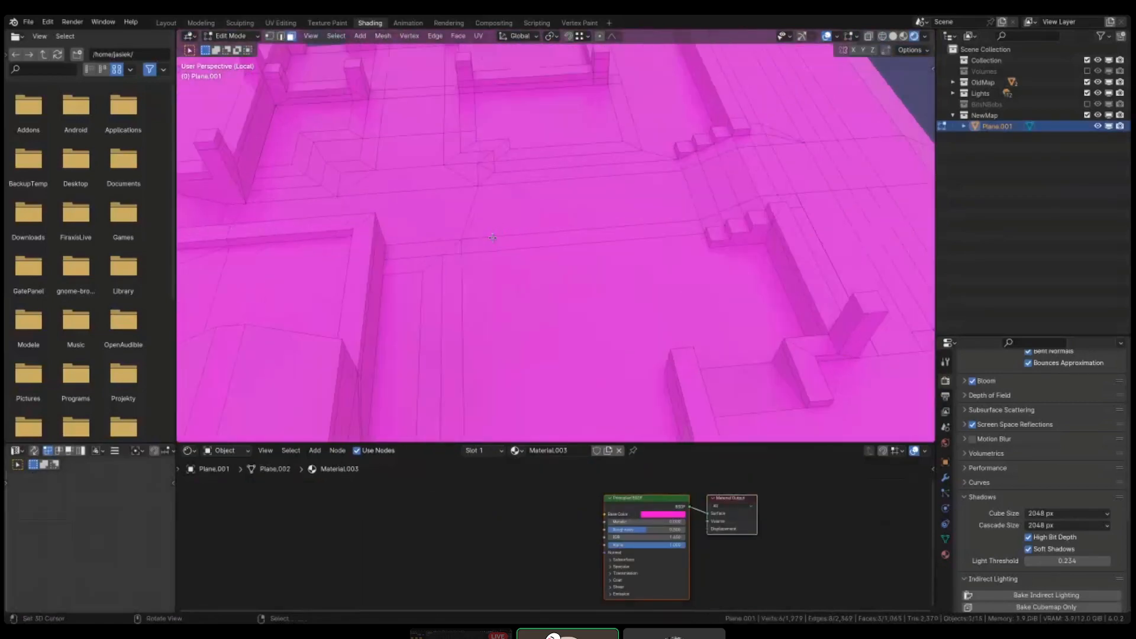
scroll(452, 235, "up", 3)
key("ctrl+r")
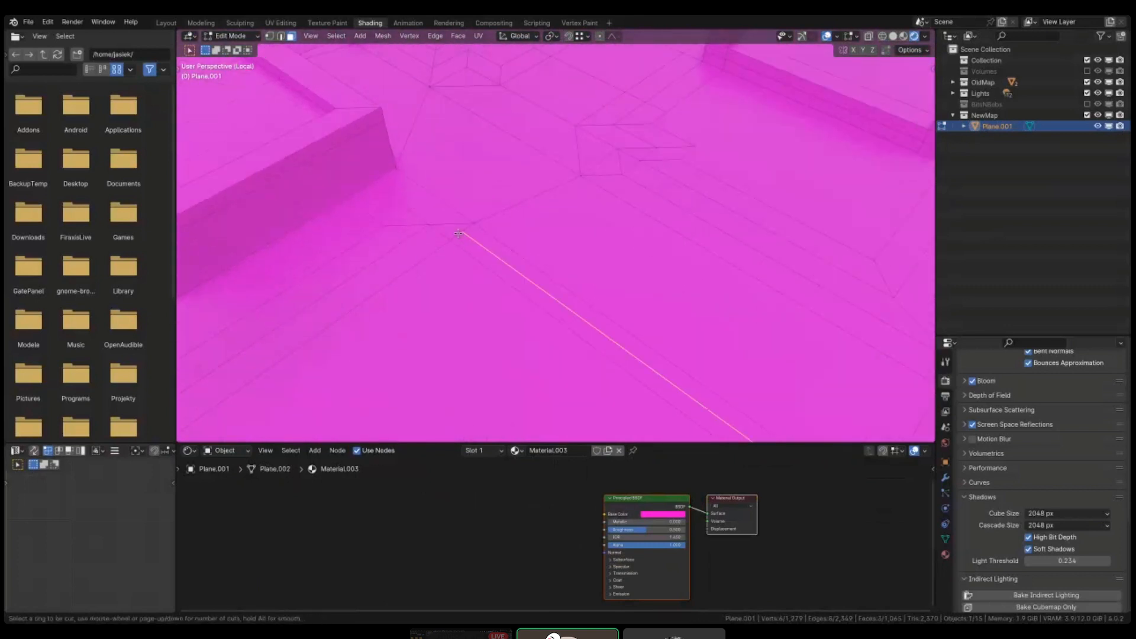
key("Escape")
middle_click_drag(458, 233, 854, 174)
key("ctrl+r")
key("Escape")
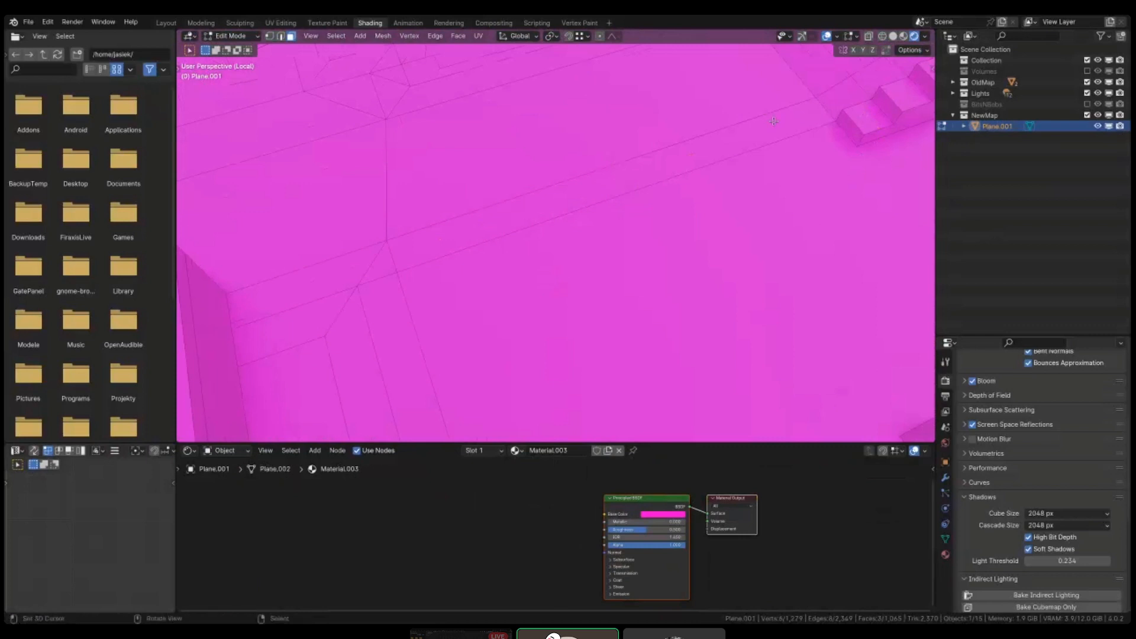
- Hide the two small ground faces where the paving border strips meet the stair blocks
middle_click_drag(850, 106, 820, 206, "shift")
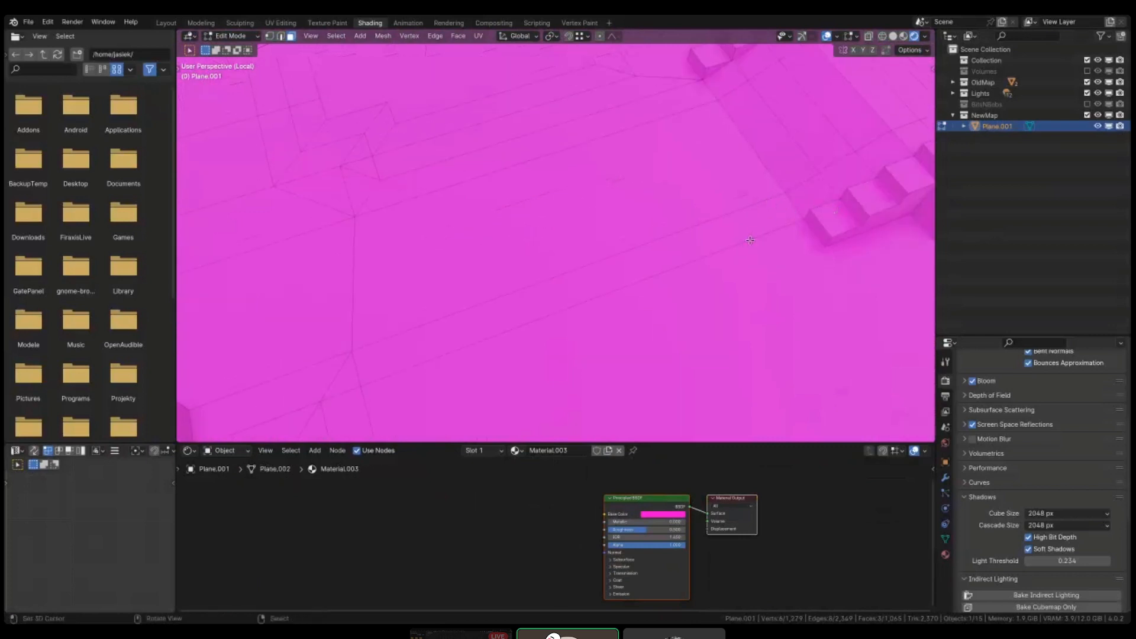
left_click(793, 196)
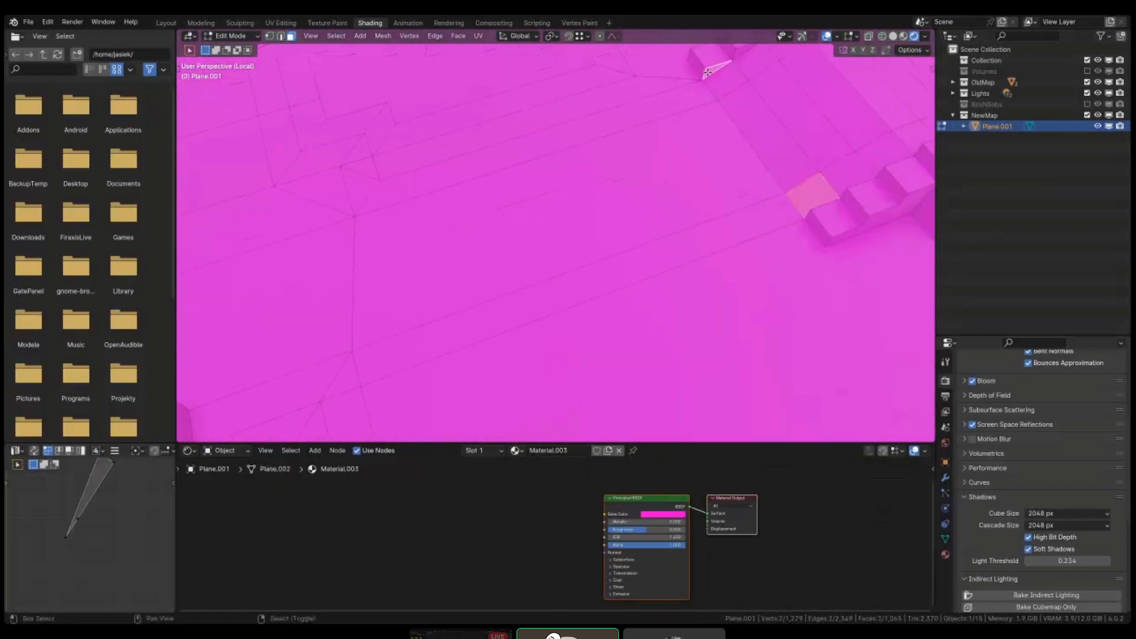
left_click(713, 75, "shift")
middle_click_drag(710, 147, 710, 165, "shift")
key("h")
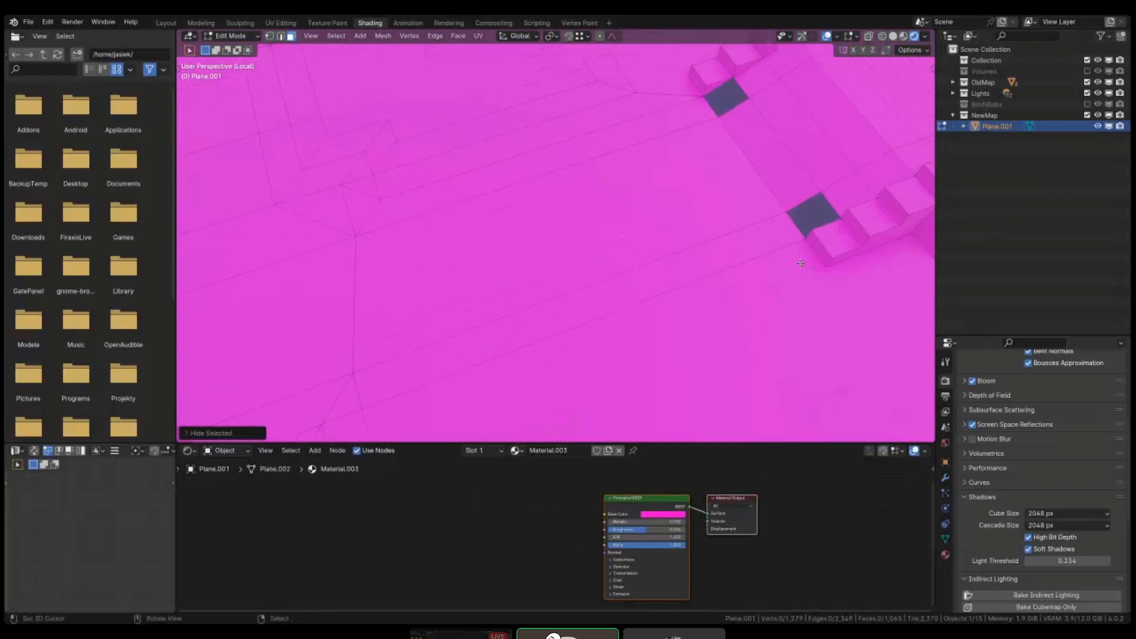
- Add one centred loop cut along each of the two parallel border strips ending at the hidden faces
middle_click_drag(712, 235, 760, 235, "shift")
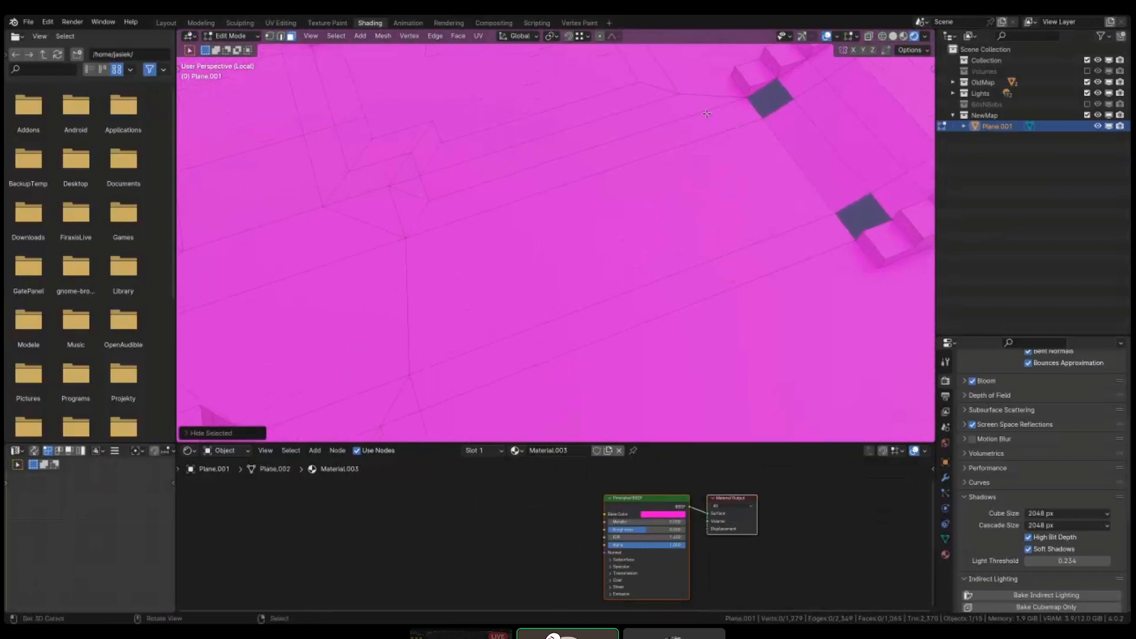
key("ctrl+r")
left_click(846, 230)
right_click(846, 230)
middle_click_drag(620, 205, 637, 208, "shift")
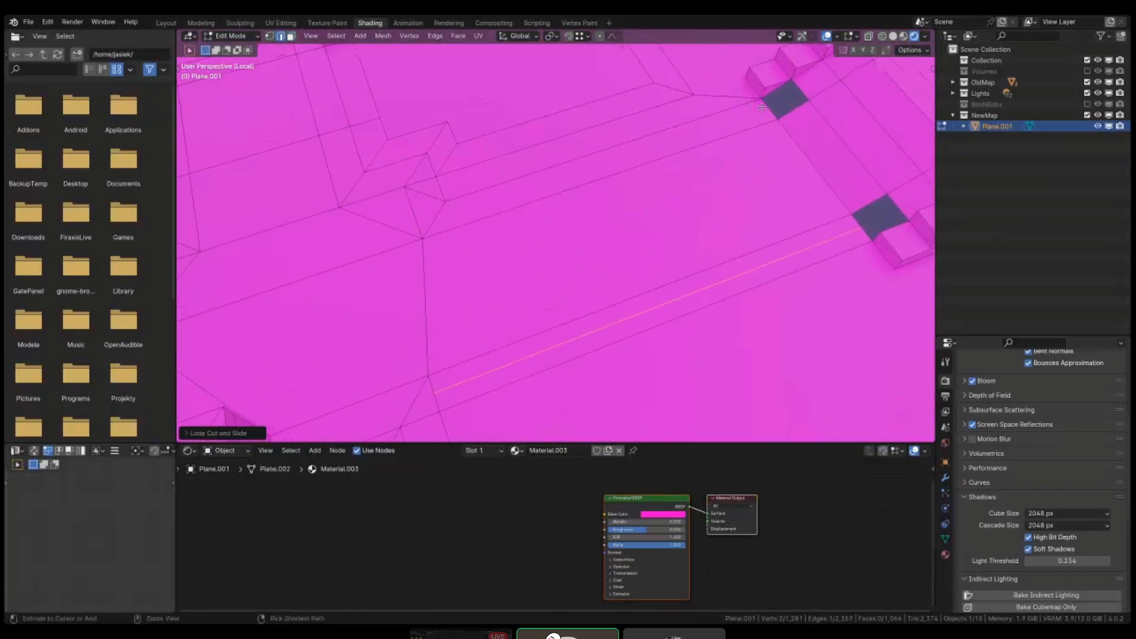
key("ctrl+r")
left_click(551, 234)
right_click(552, 235)
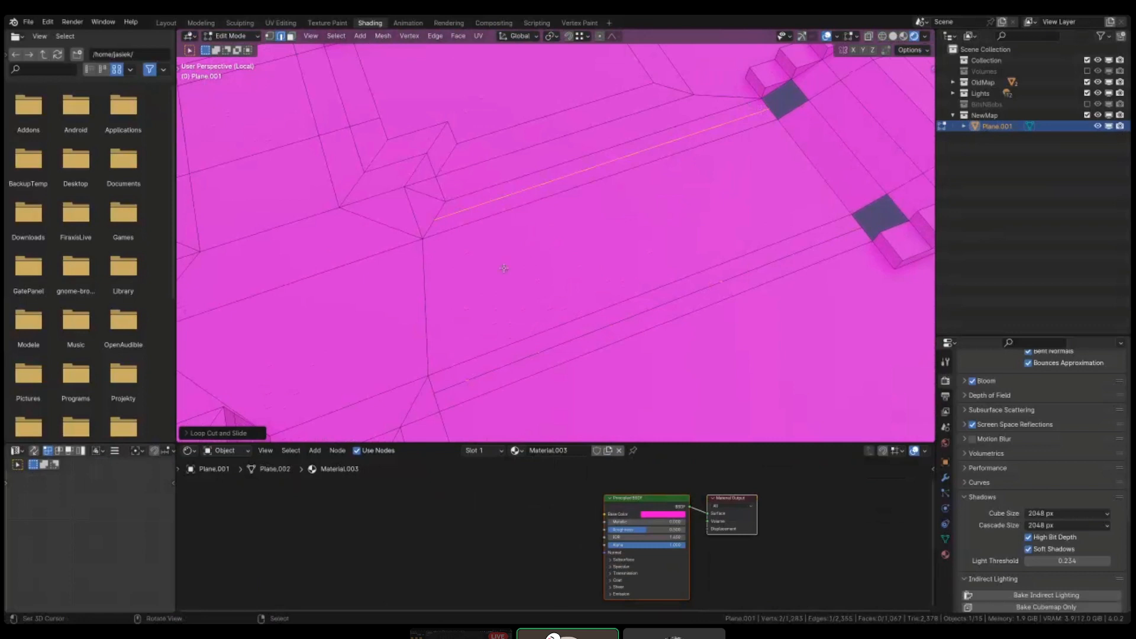
- Triangulate the corner face near the planter wall and loop-cut the short border strip between it and the wall
middle_click_drag(457, 290, 494, 338)
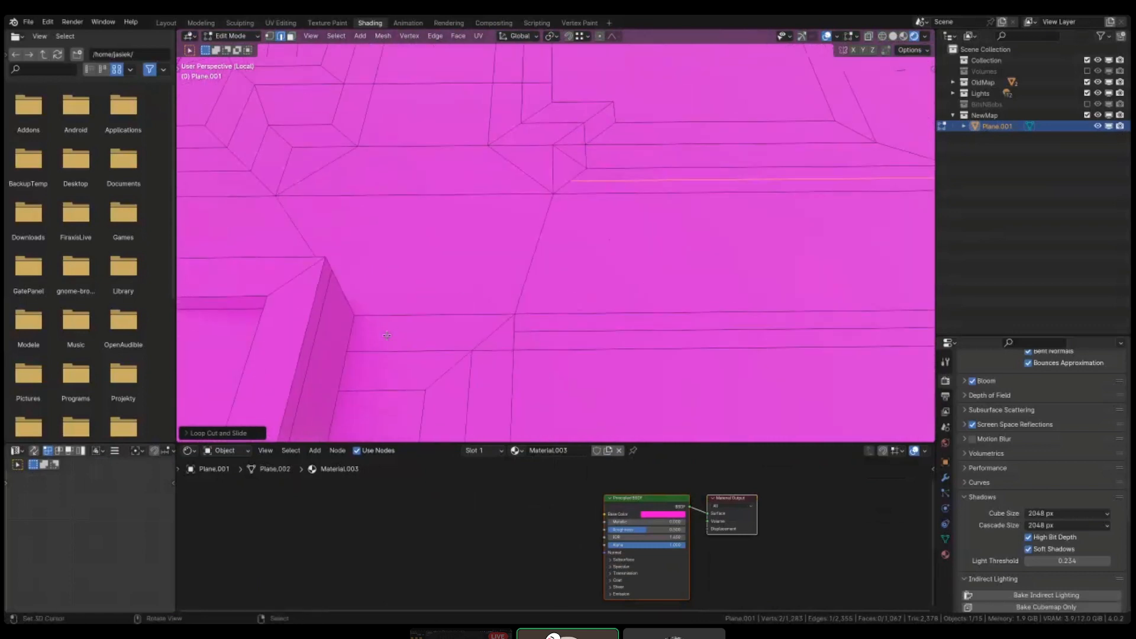
key("ctrl+r")
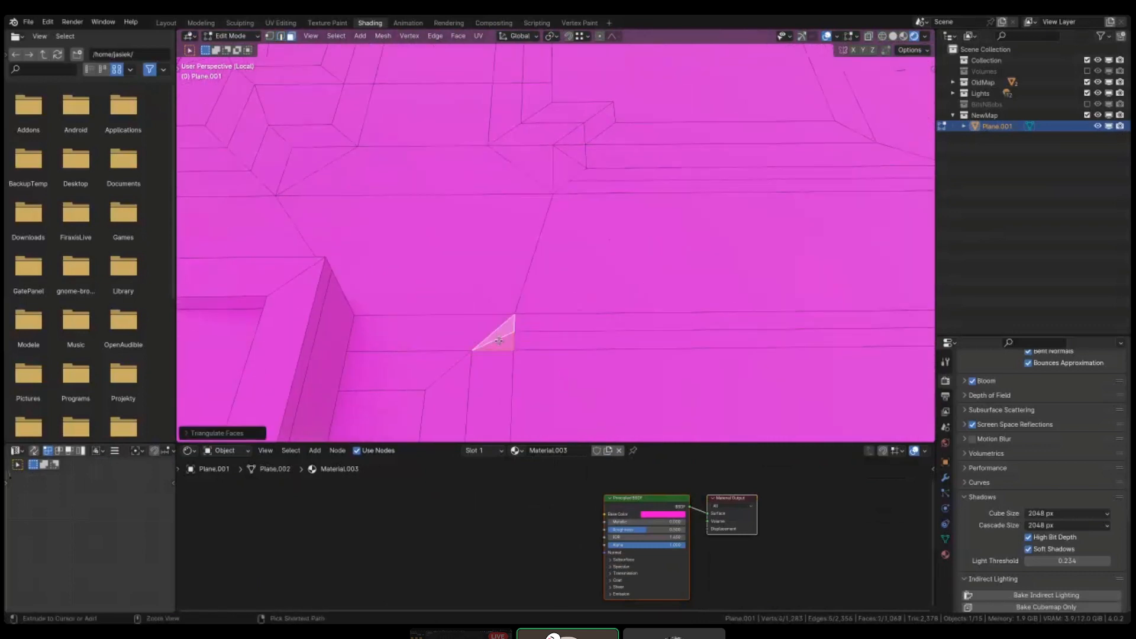
left_click(481, 332)
right_click(480, 332)
key("3")
right_click(509, 344)
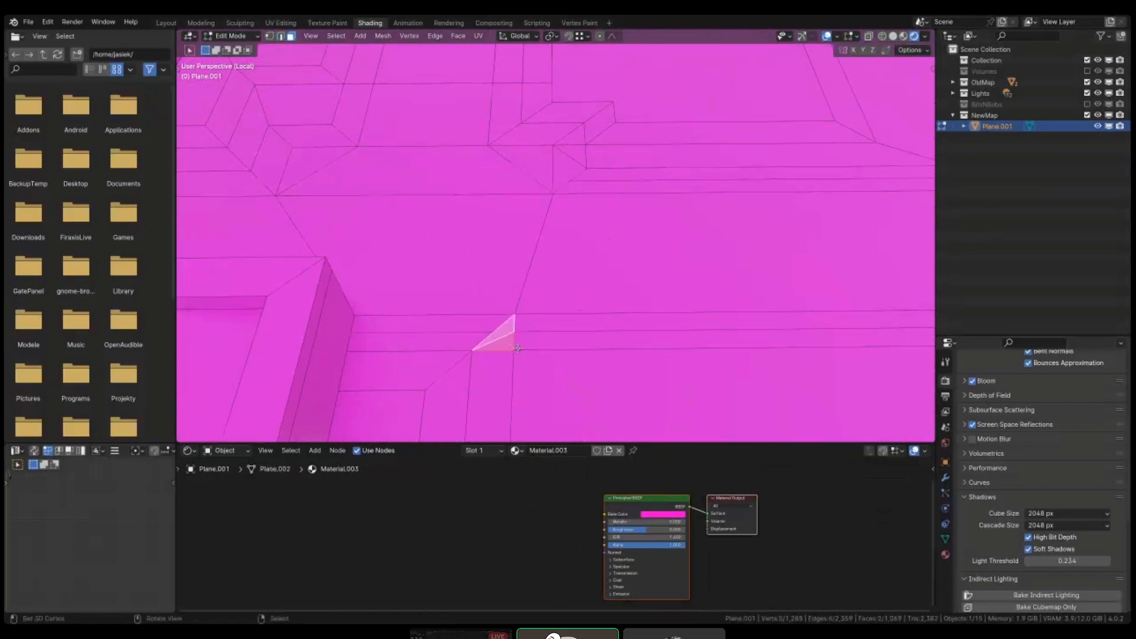
right_click(509, 346, "shift")
right_click(509, 345, "shift")
key("ctrl+t")
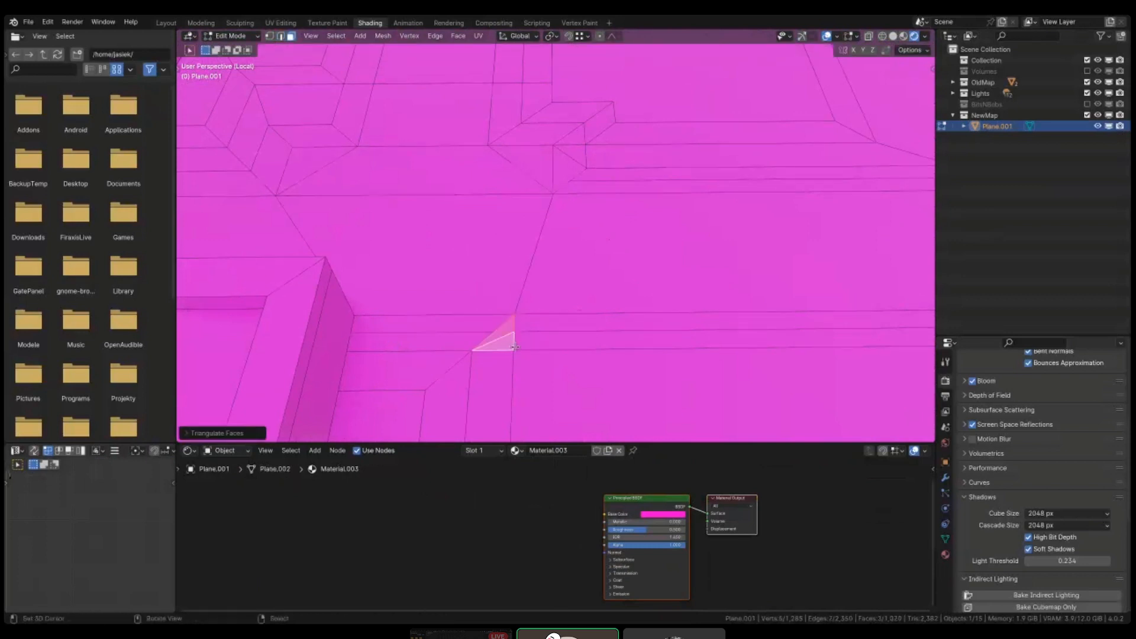
- Join the split triangles at the border corner into a quad with Tris to Quads
key("alt+j")
key("alt+a")
scroll(502, 345, "up", 3)
right_click(502, 345)
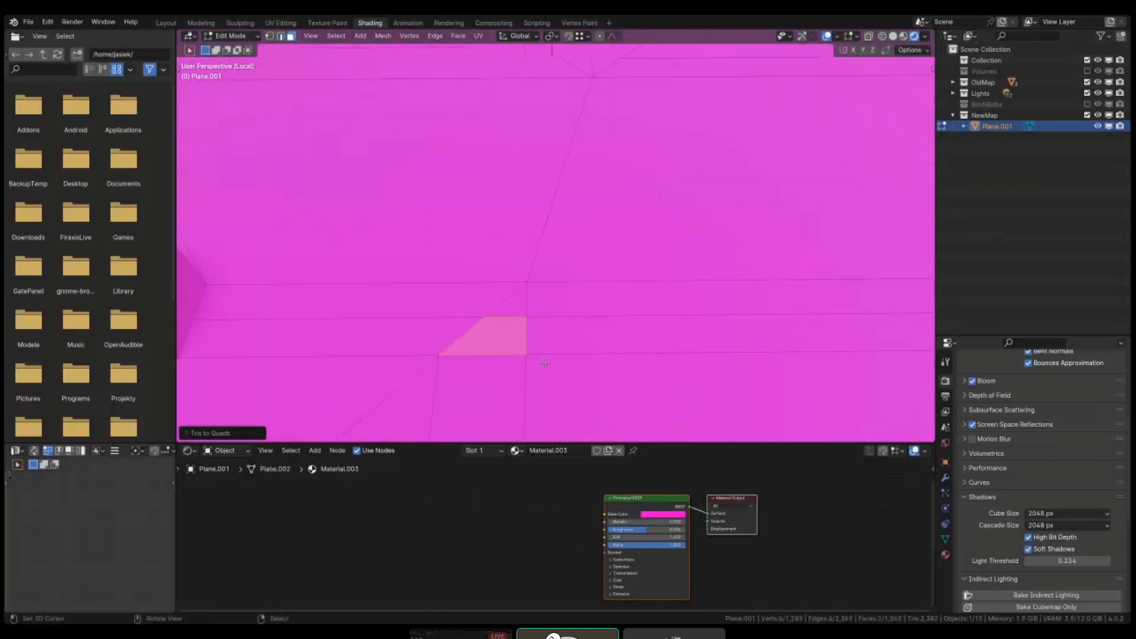
- Slide the stray corner vertex along its edge onto the adjoining loop-cut end, and merge all vertices by distance
key("1")
right_click(504, 320)
key("g")
key("g")
left_click(559, 324)
key("a")
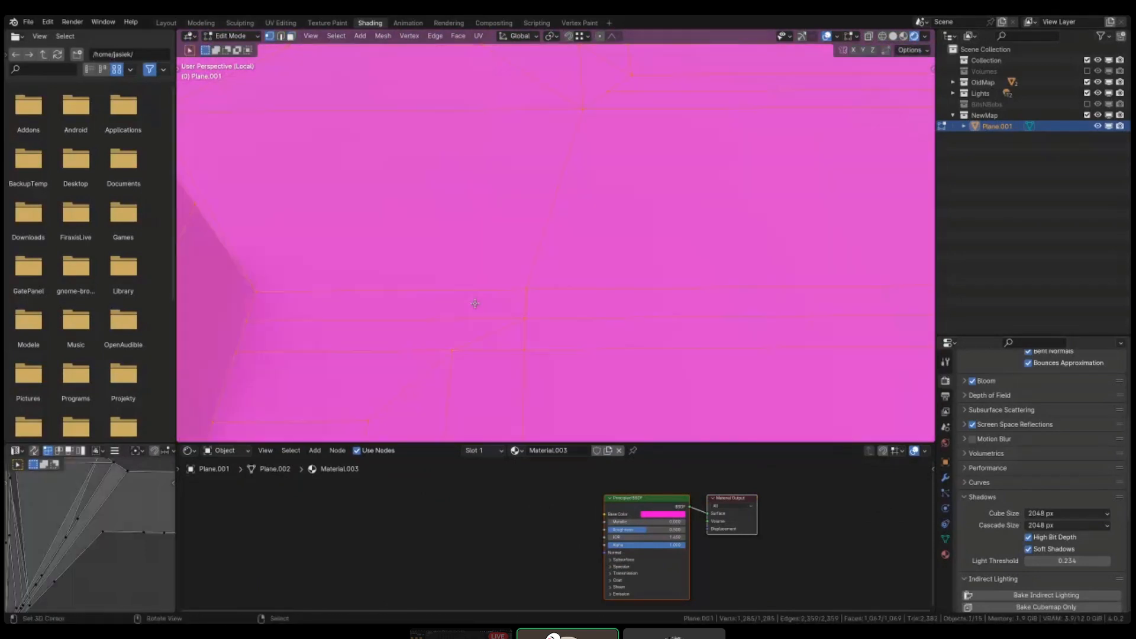
scroll(478, 307, "down", 4)
key("m")
key("b")
key("alt+a")
- Knife-cut a centre line from the border loop's end around the stepped corner and up the walkway's near border to the pillar
middle_click_drag(568, 326, 523, 269)
scroll(556, 190, "up", 4)
middle_click_drag(556, 190, 565, 319, "shift")
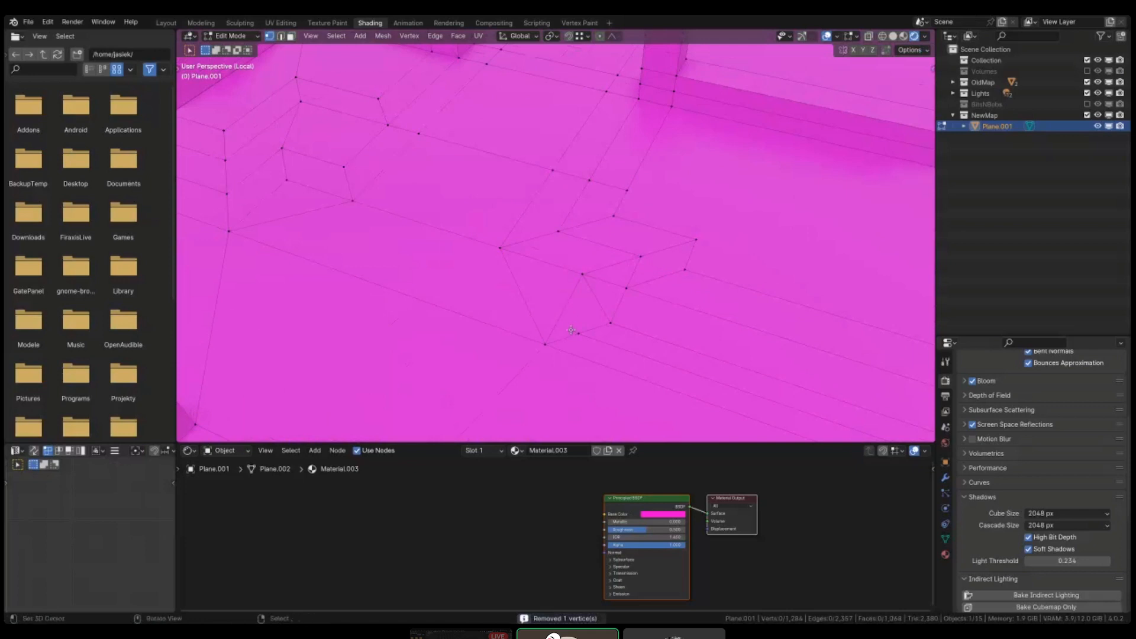
key("k")
left_click(544, 344)
left_click(578, 332)
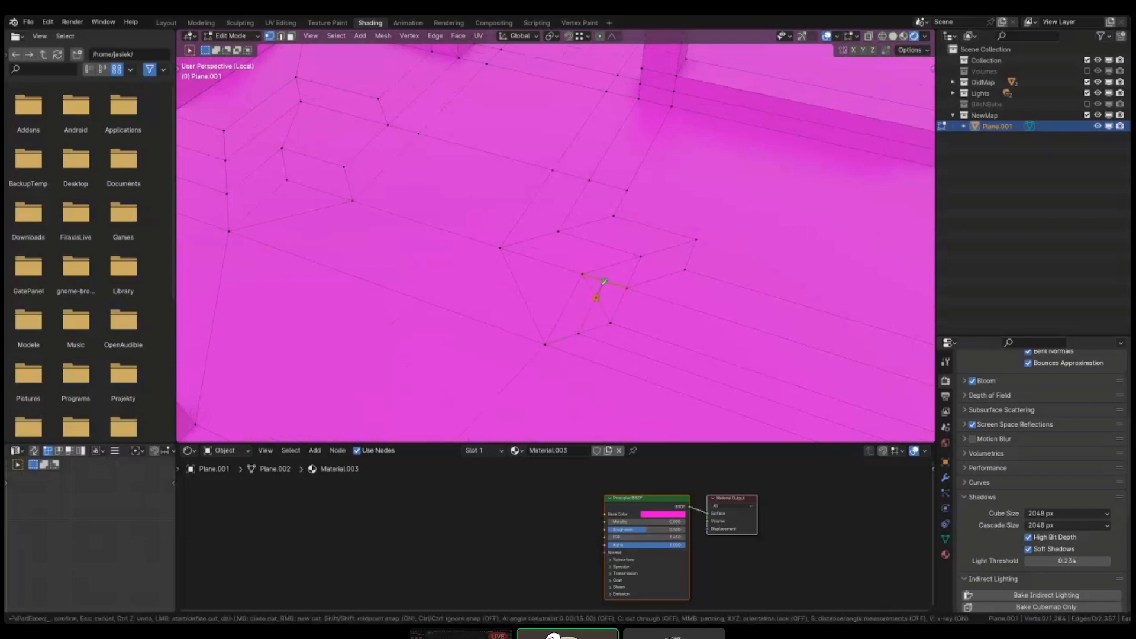
left_click(587, 246)
mouse_move(565, 196)
middle_mouse_down()
mouse_move(559, 248)
mouse_move(562, 178)
middle_mouse_up()
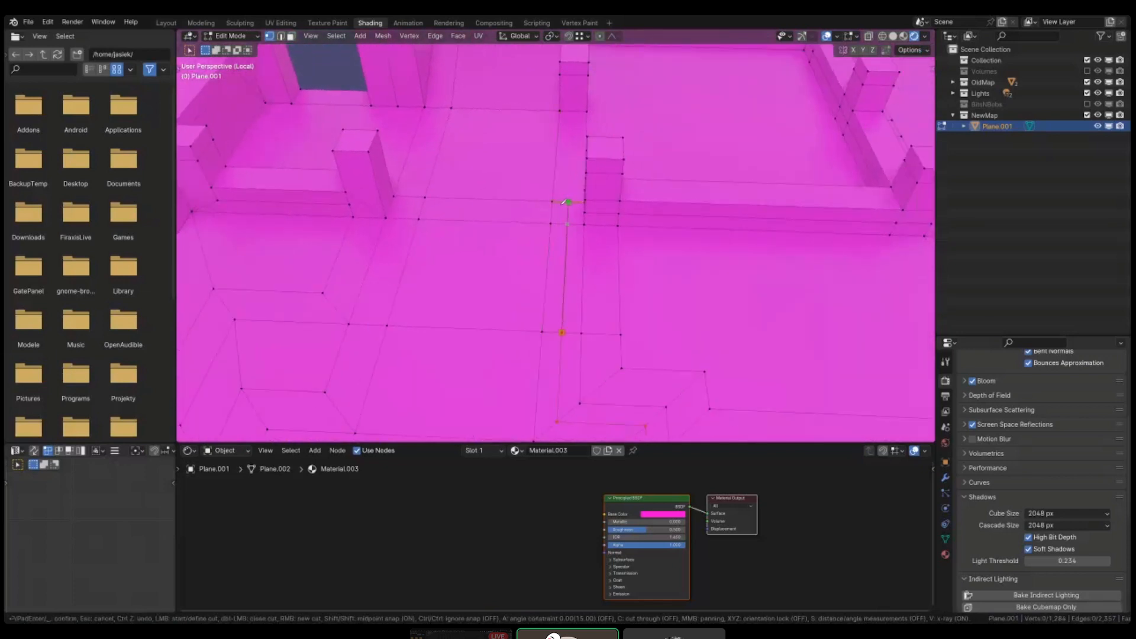
left_click(574, 110, "shift")
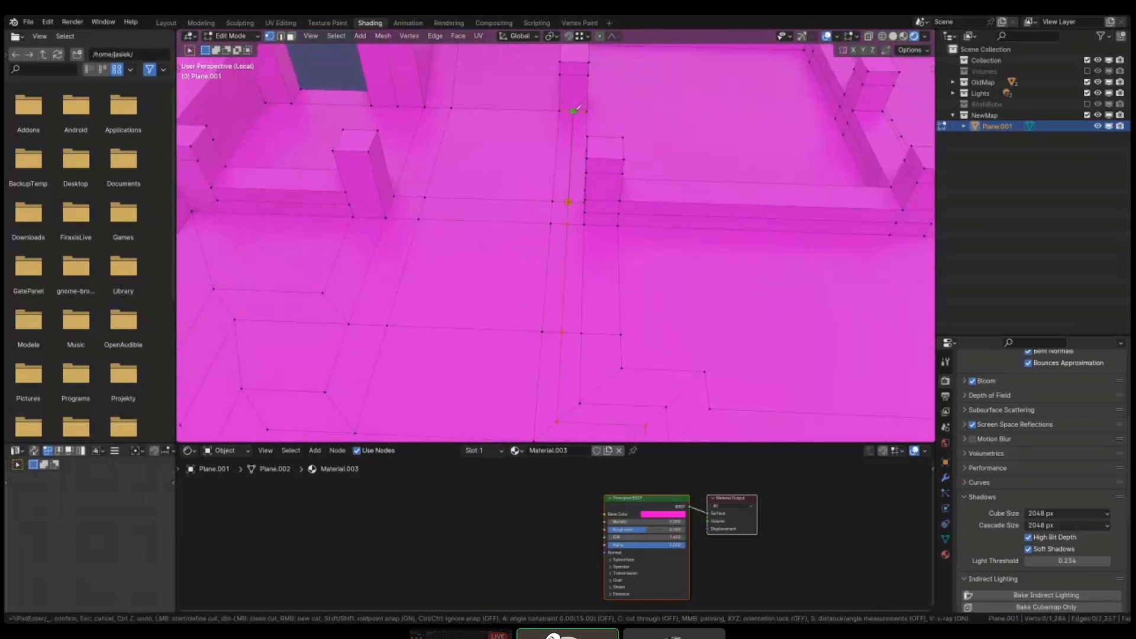
- Cut a matching centre line down the walkway's opposite border and around its stepped corner to the wall pillar
left_click(438, 107)
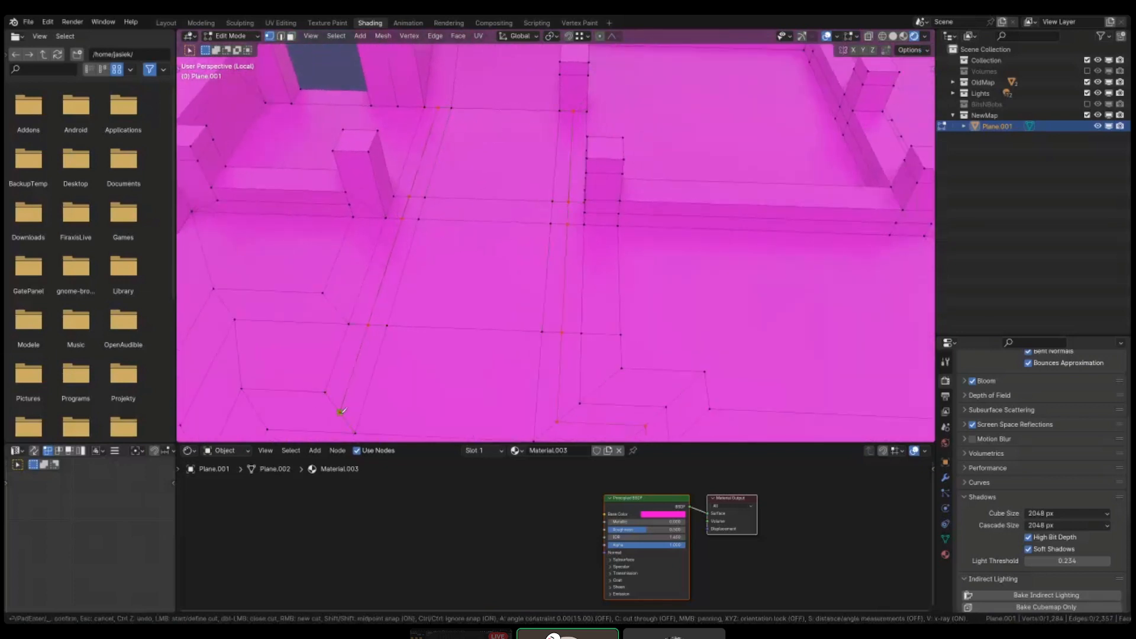
scroll(341, 411, "down", 5)
scroll(500, 241, "up", 4)
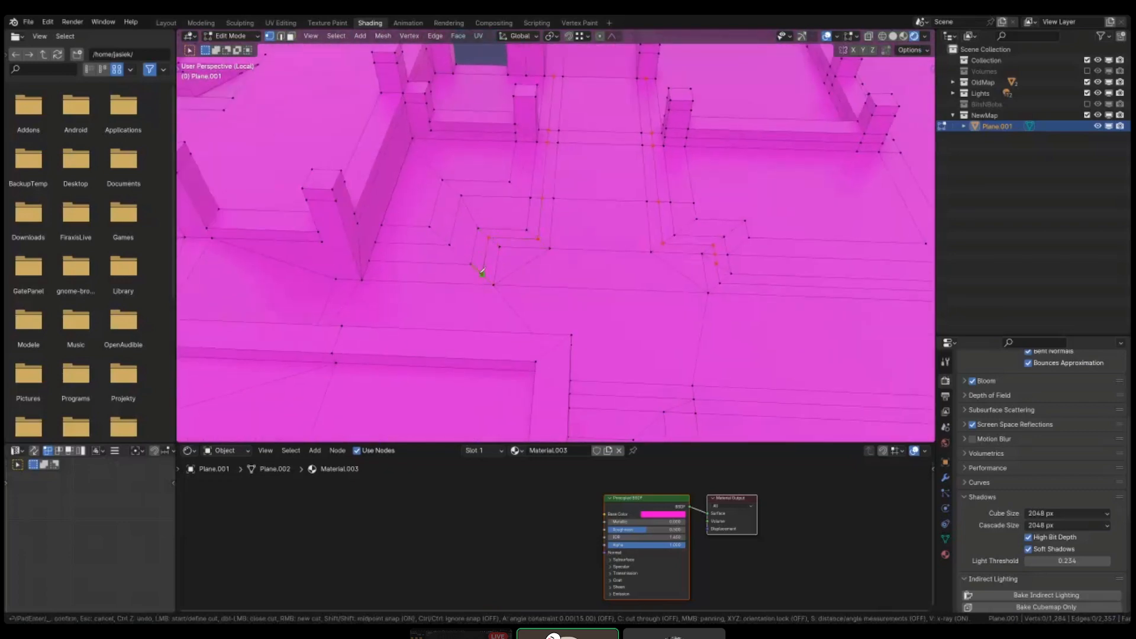
left_click(482, 272)
left_click(365, 270)
key("Return")
- Show the full scene and compare the new mesh's border edges with the old paving around the lamp post
middle_click_drag(603, 296, 614, 300)
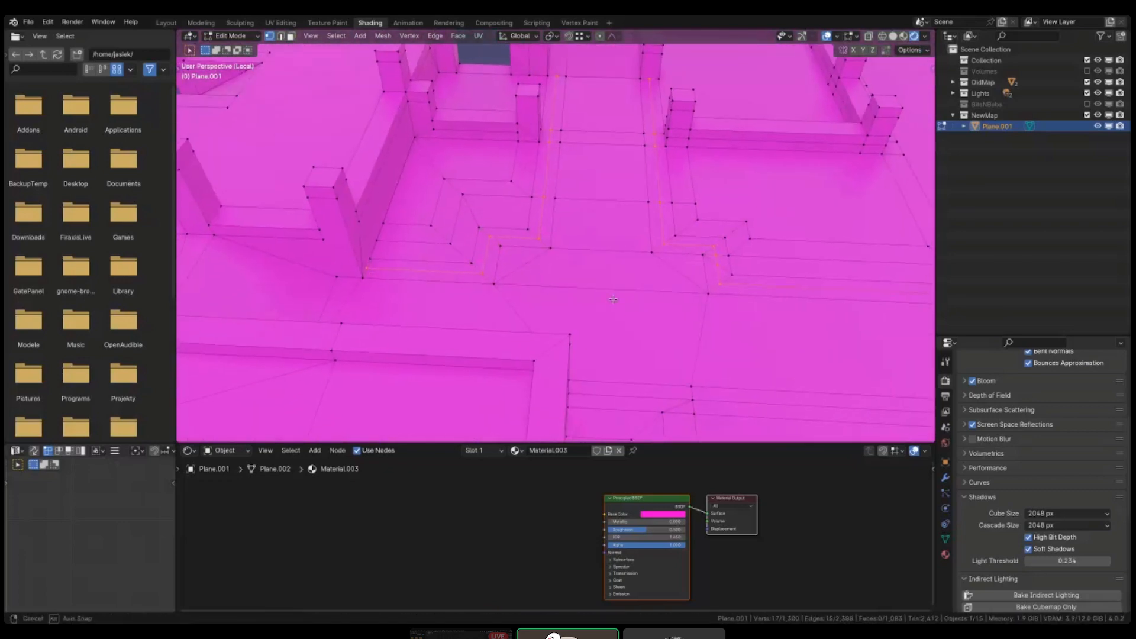
key("KP_Divide")
scroll(493, 276, "up", 6)
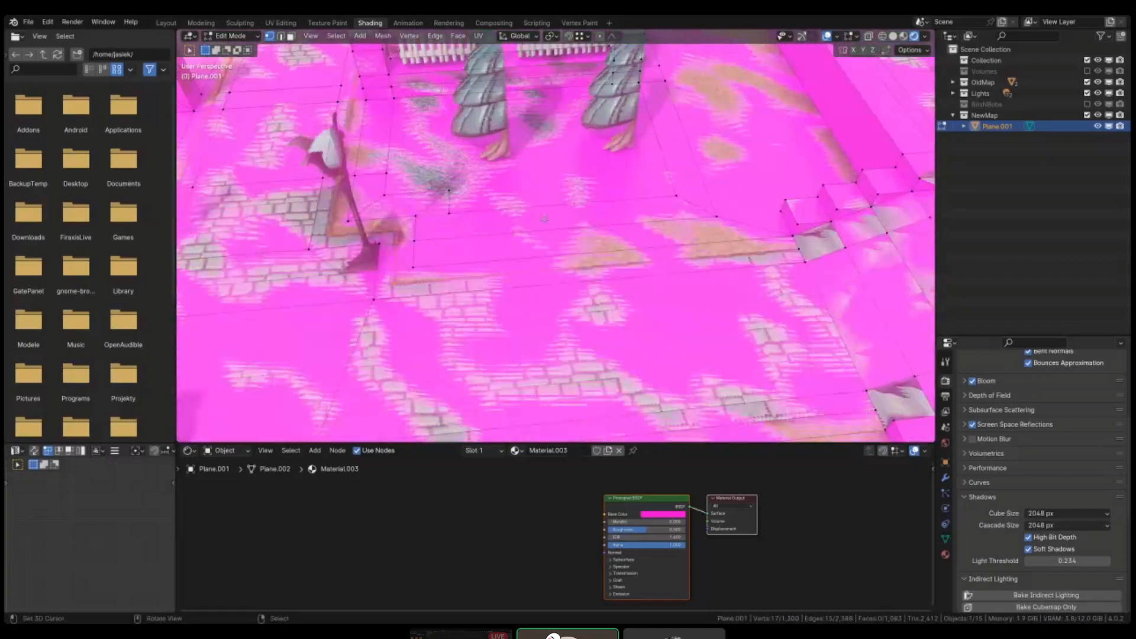
middle_click_drag(530, 290, 491, 286)
key("Tab")
key("g")
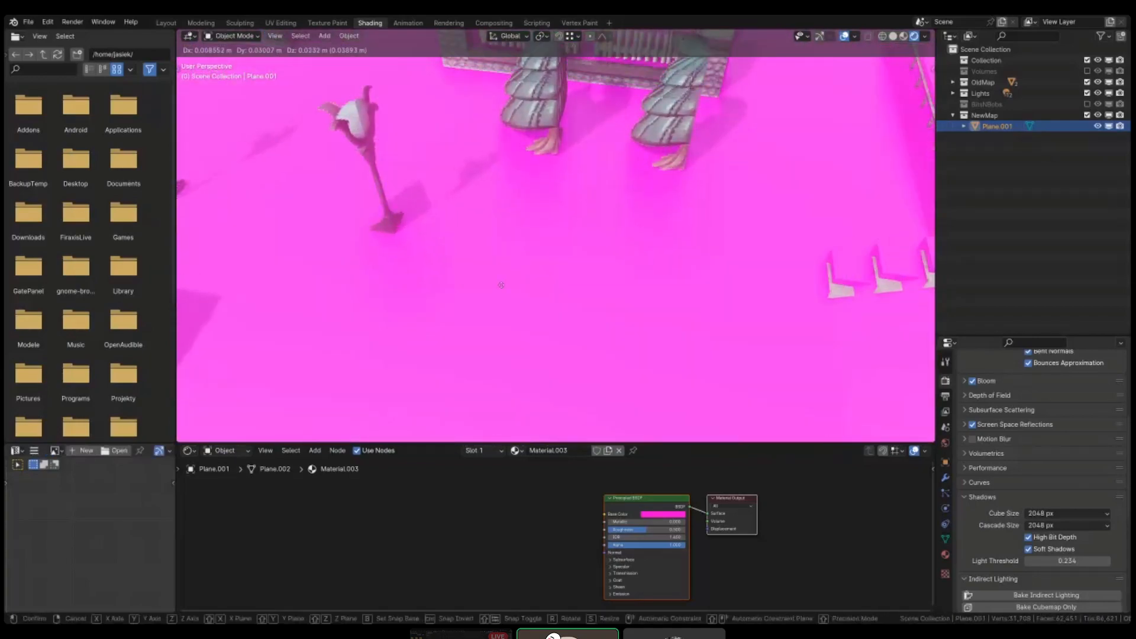
right_click(507, 316)
middle_click_drag(418, 278, 519, 236, "shift")
- Check the new border strip and its corner face beside the lamp post against the old paving by selecting them
key("Tab")
scroll(593, 227, "down", 4)
key("3")
scroll(592, 225, "up", 3)
right_click(593, 223)
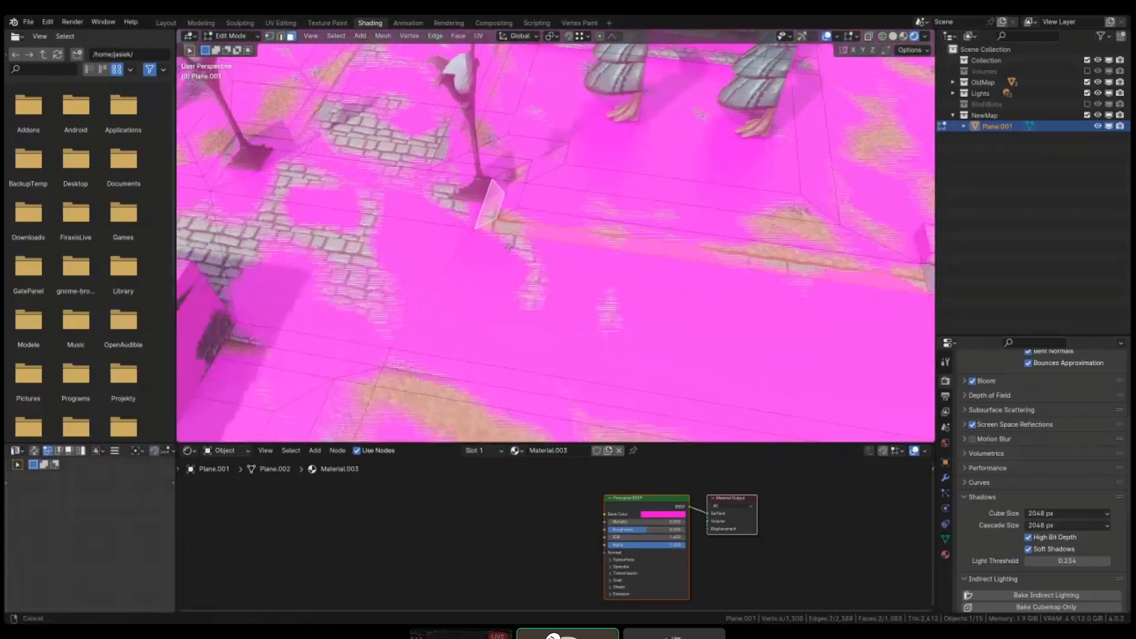
right_click(484, 220, "shift")
scroll(485, 218, "down", 1)
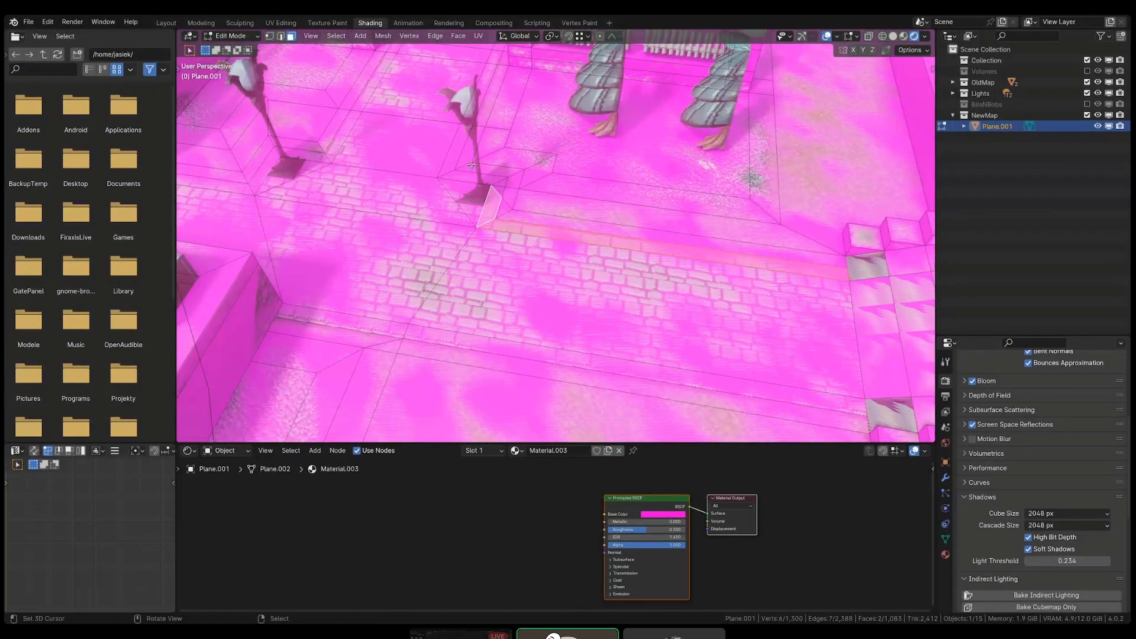
middle_click_drag(489, 172, 521, 157)
- Isolate the new mesh again, check the border corner near the planter wall, and clear the face selection
key("slash")
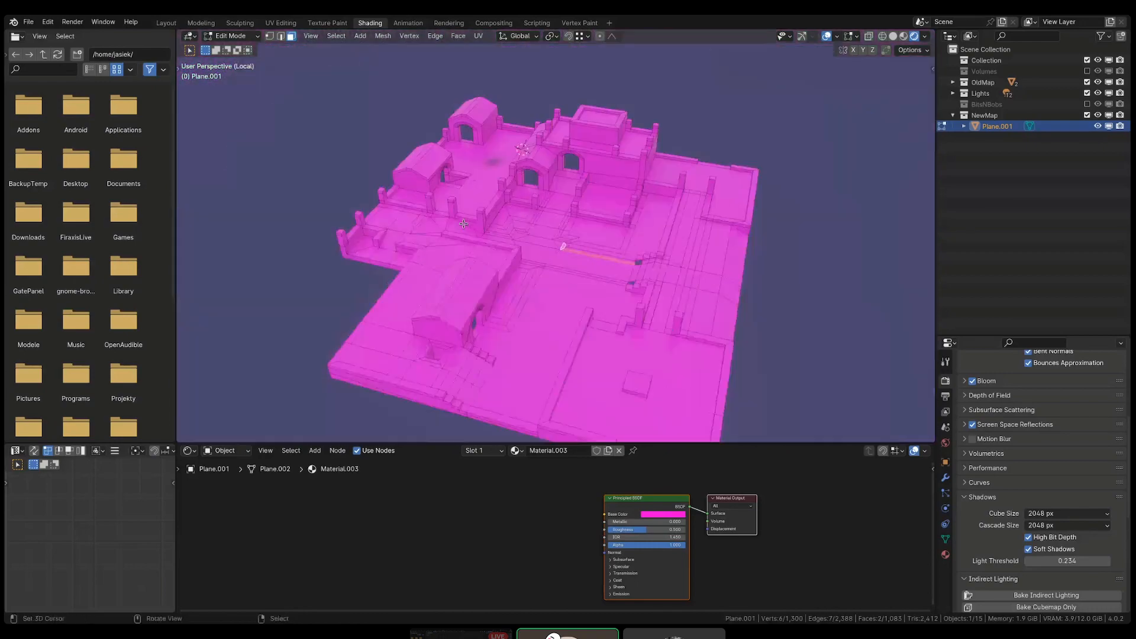
scroll(583, 244, "up", 6)
scroll(666, 263, "up", 3)
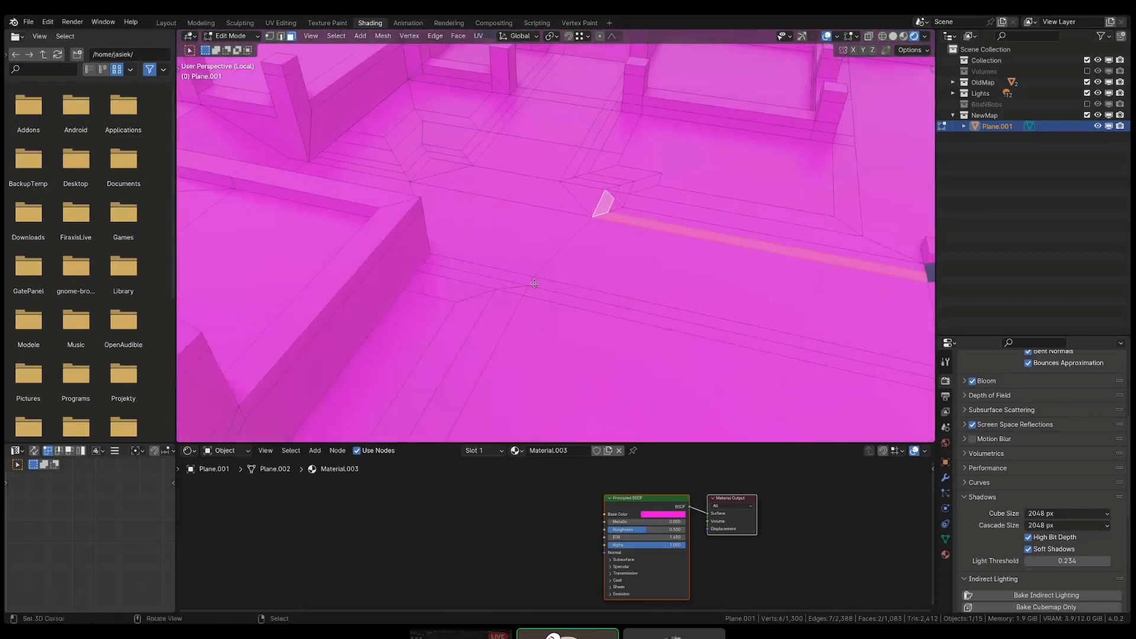
right_click(535, 284, "shift")
right_click(522, 280, "shift")
middle_click_drag(511, 264, 688, 151)
key("alt+a")
- Select the large raised courtyard floor face around the arched houses and view the map from above
scroll(668, 212, "down", 3)
middle_click_drag(564, 231, 622, 379, "shift")
scroll(622, 295, "up", 4)
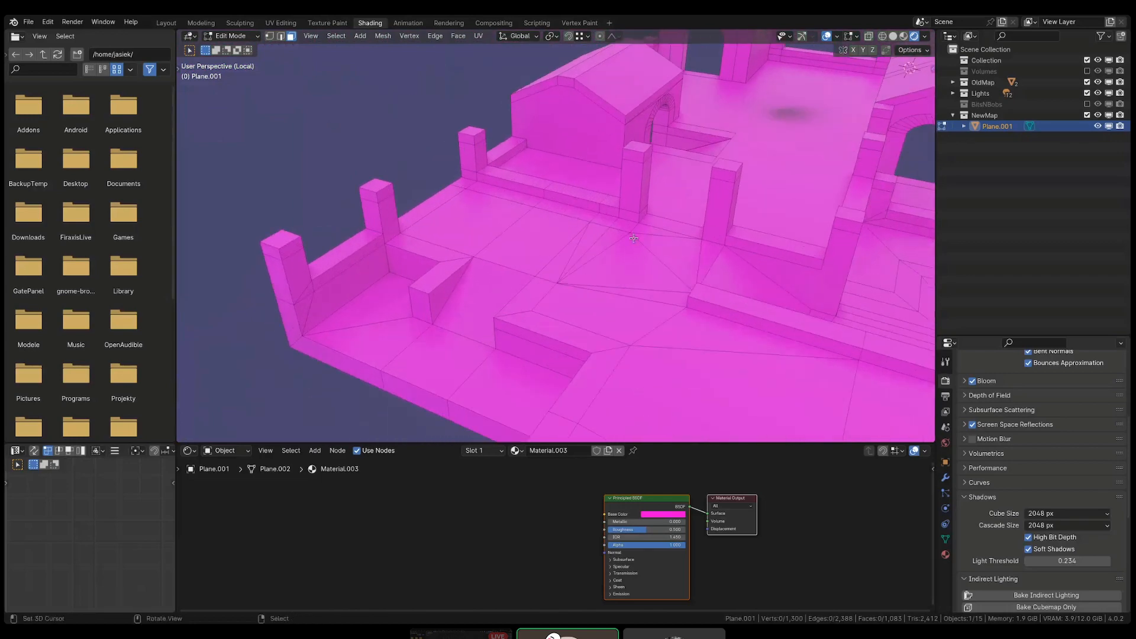
middle_click_drag(681, 183, 557, 247, "shift")
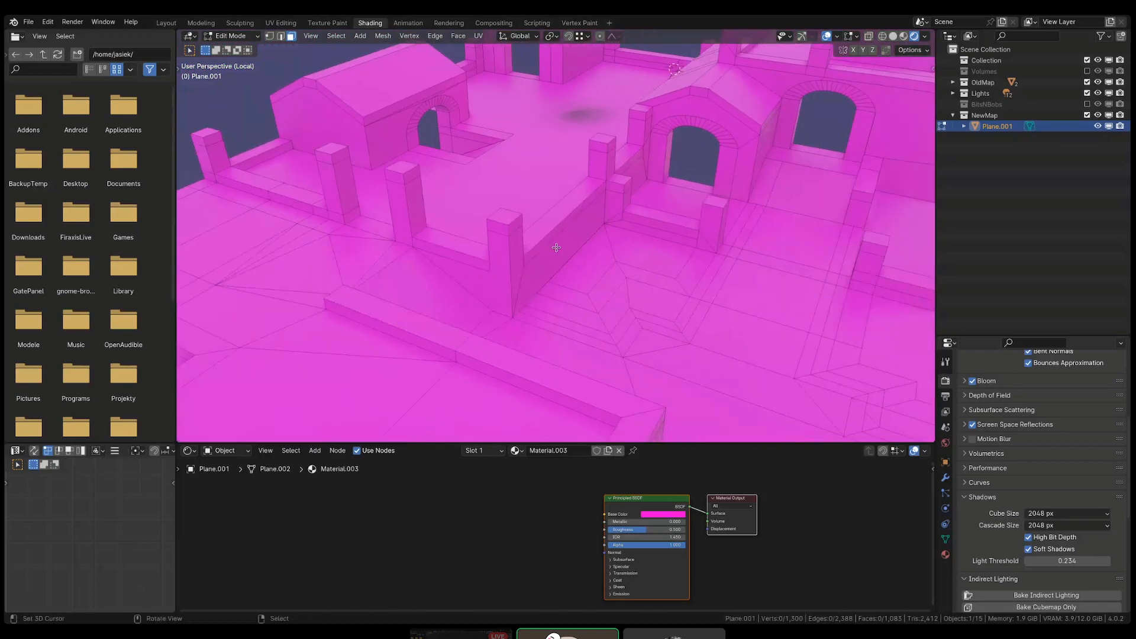
left_click(496, 179)
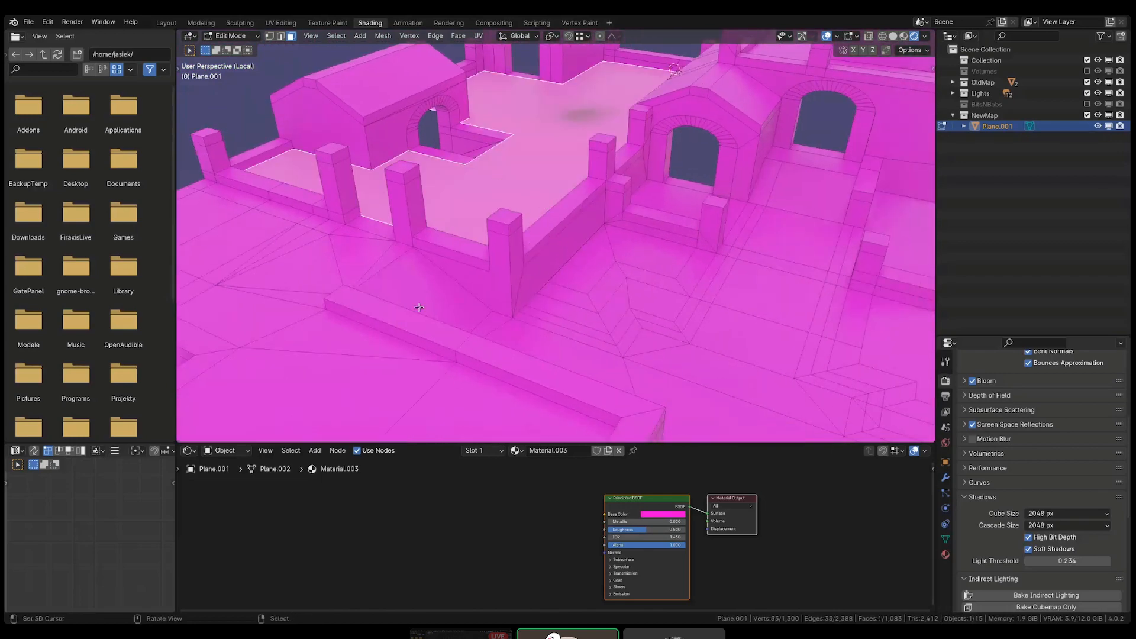
key("KP_7")
scroll(429, 187, "down", 4)
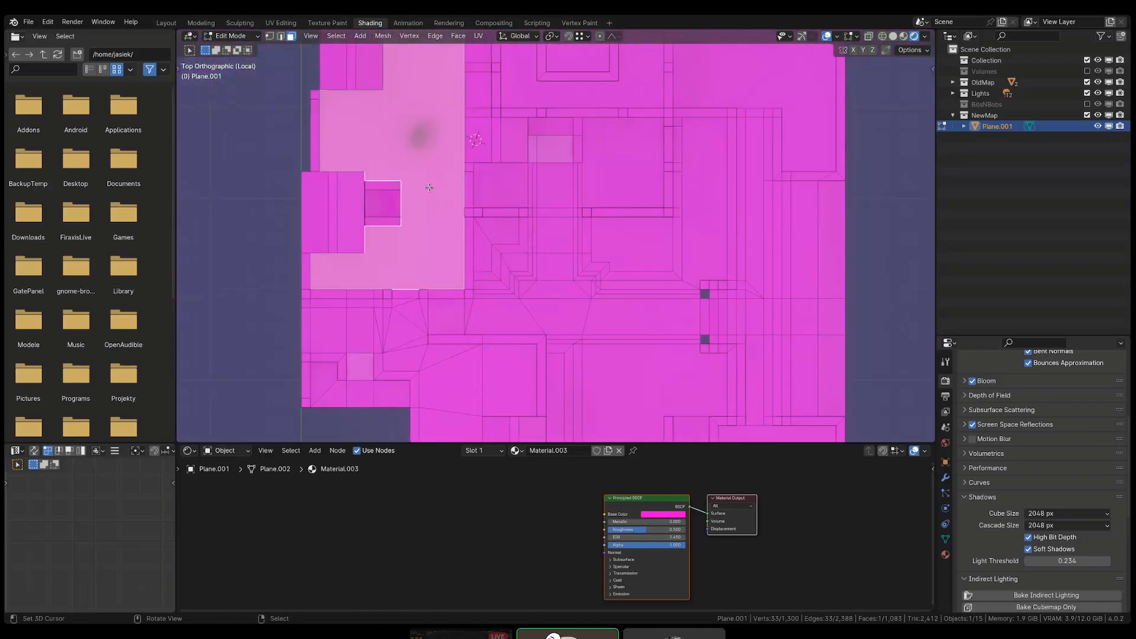
- Add a second, empty material slot to the new map mesh Plane.001
left_click(945, 554)
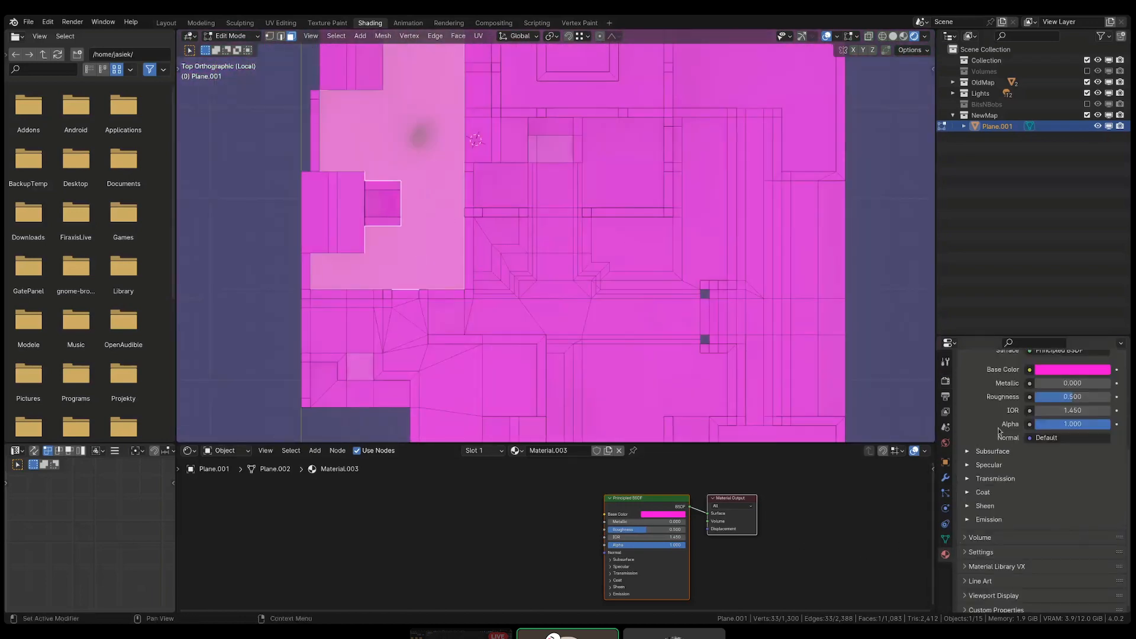
scroll(999, 431, "up", 6)
left_click(1121, 380)
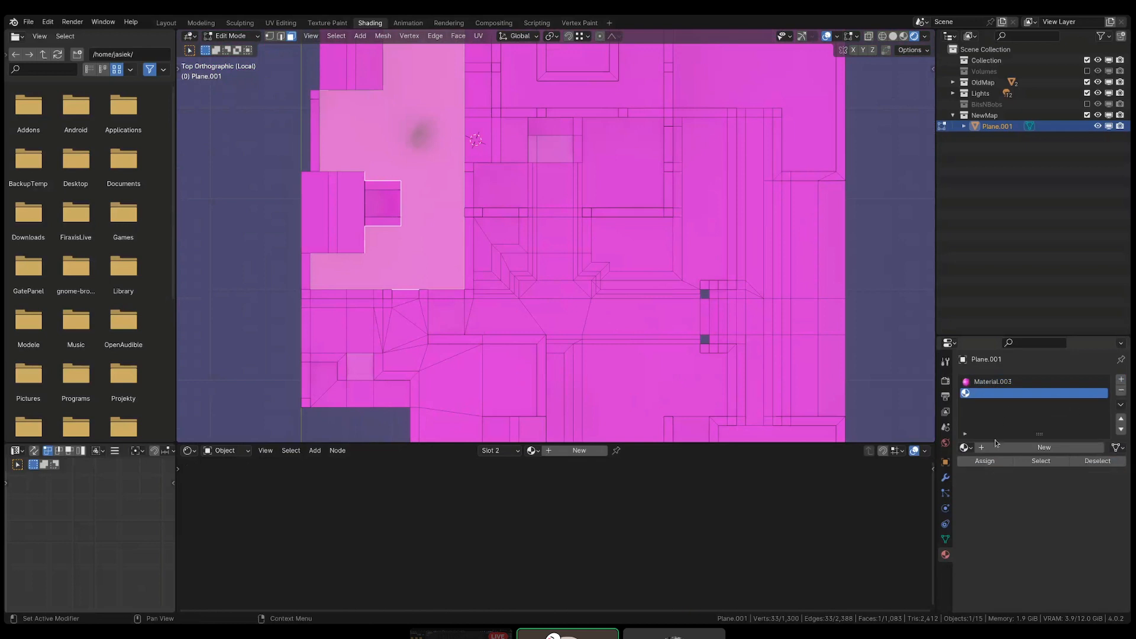
- Create a new material in the second slot and name it Pavement
left_click(996, 447)
double_click(1006, 447)
type("Sidfe")
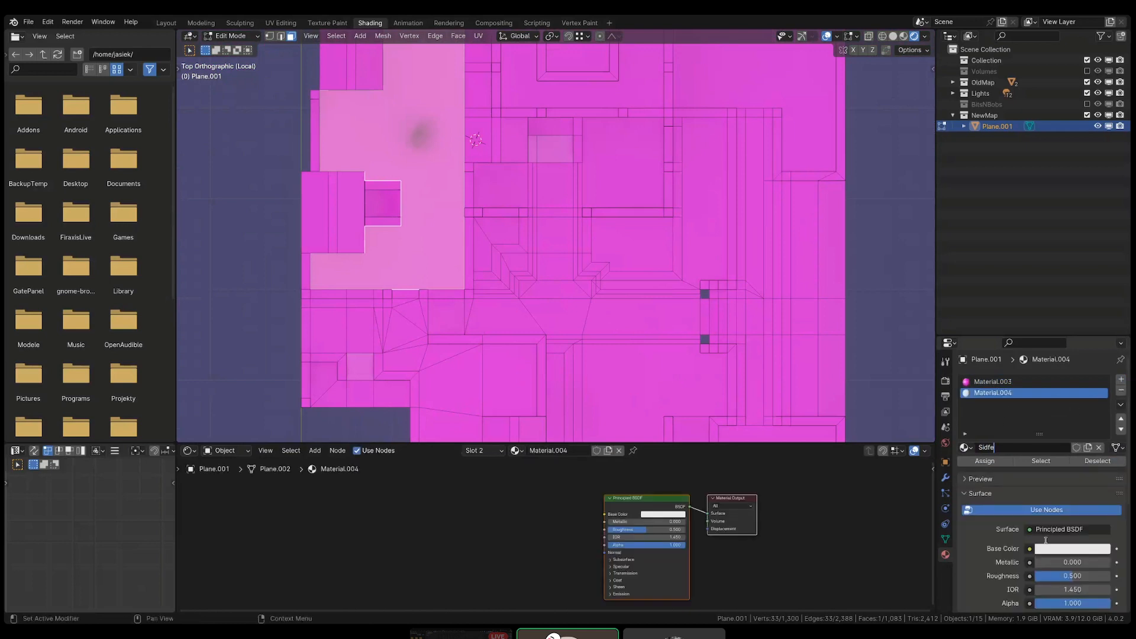
type("ewalk")
key("Return")
double_click(1018, 447)
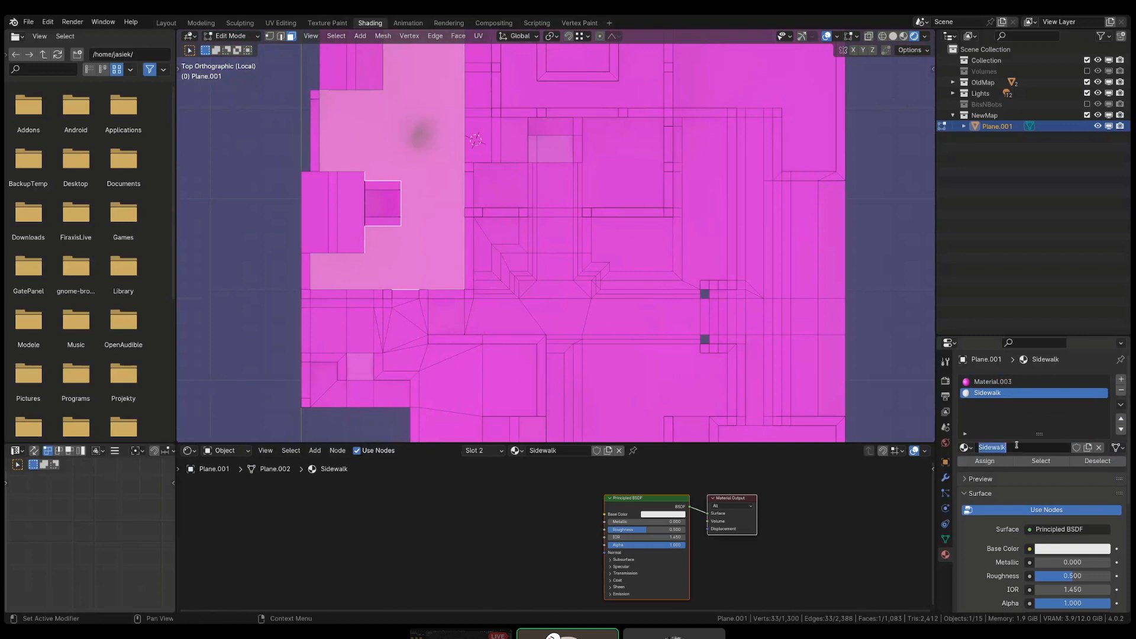
type("Pavement")
key("Return")
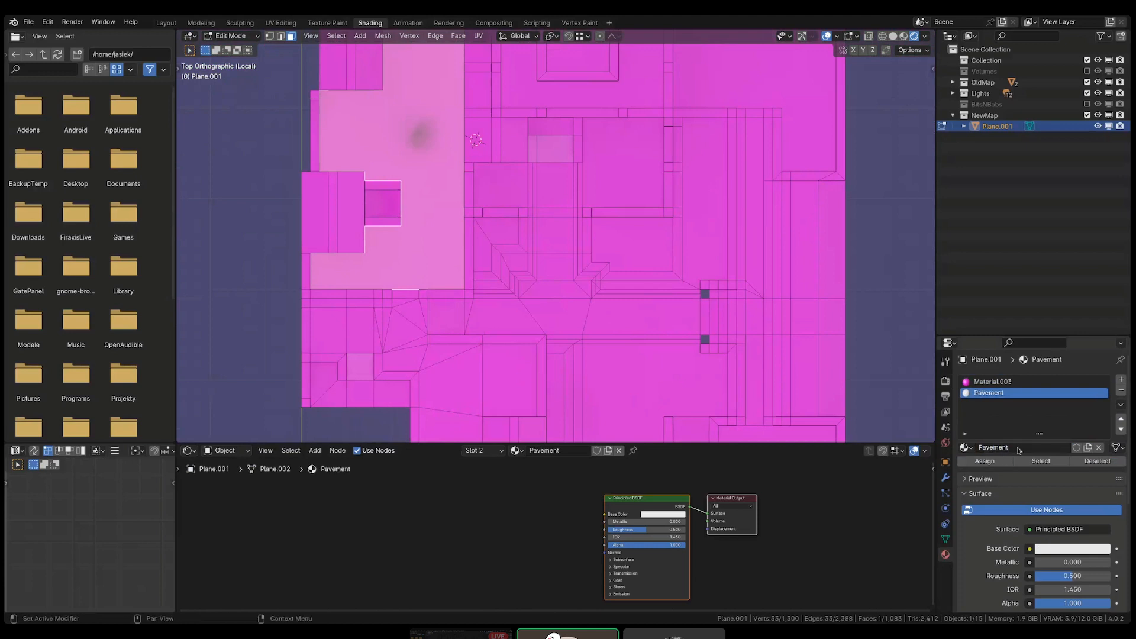
- Assign the Pavement material to the selected courtyard floor face and connect the Sidewalk texture maps to its Principled BSDF shader
left_click(985, 461)
middle_click_drag(417, 266, 373, 198)
scroll(495, 278, "up", 2)
scroll(626, 487, "up", 1)
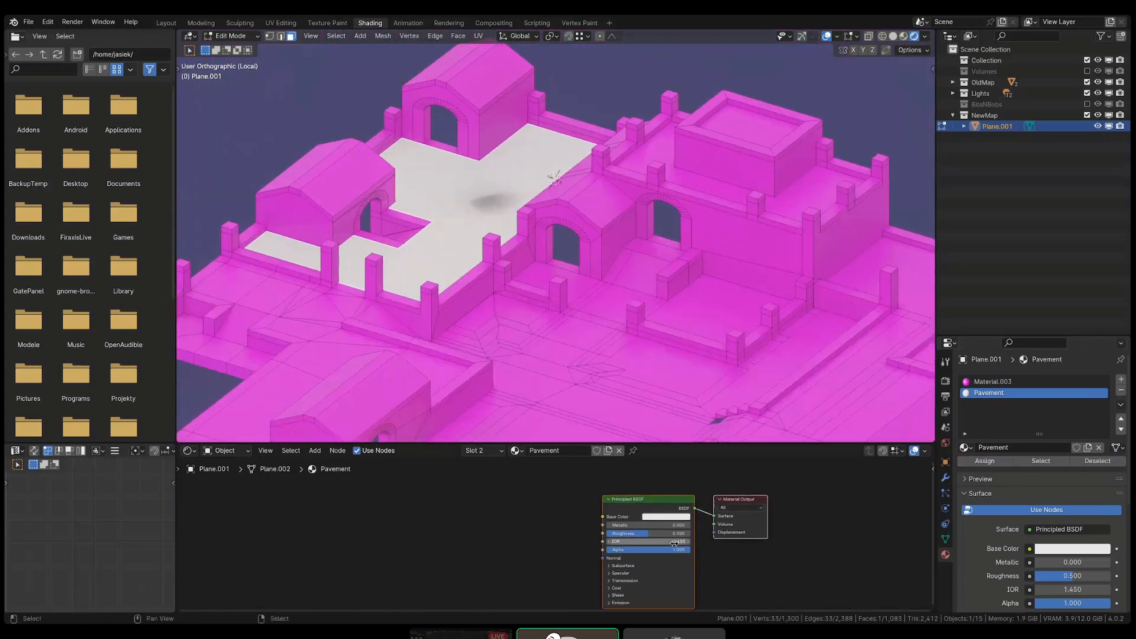
left_click(662, 500)
middle_click_drag(363, 507, 422, 506)
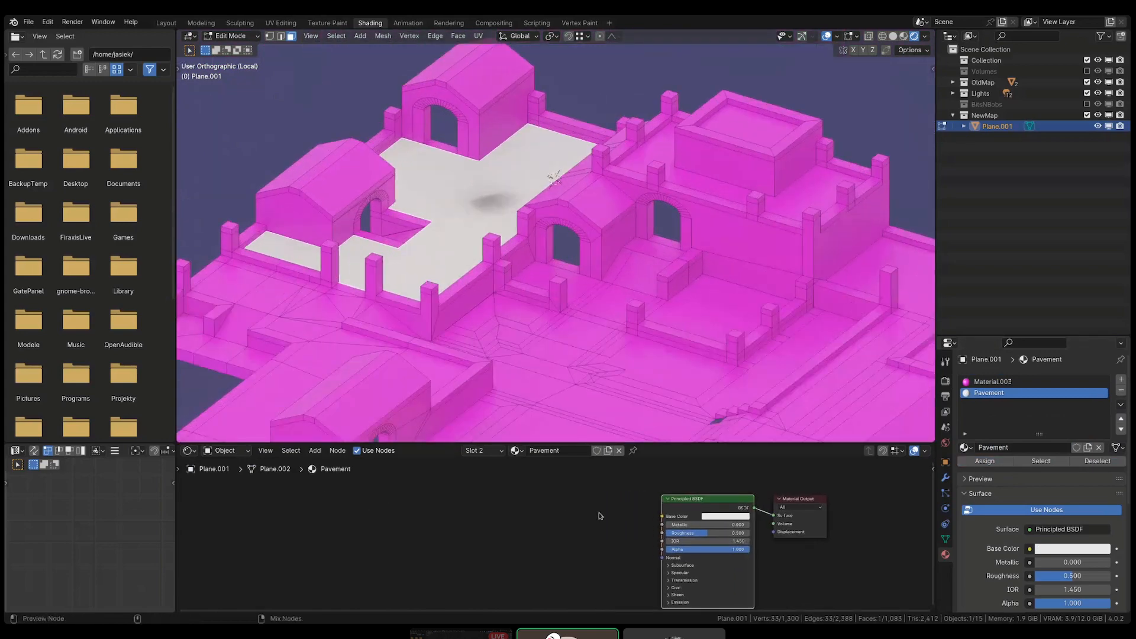
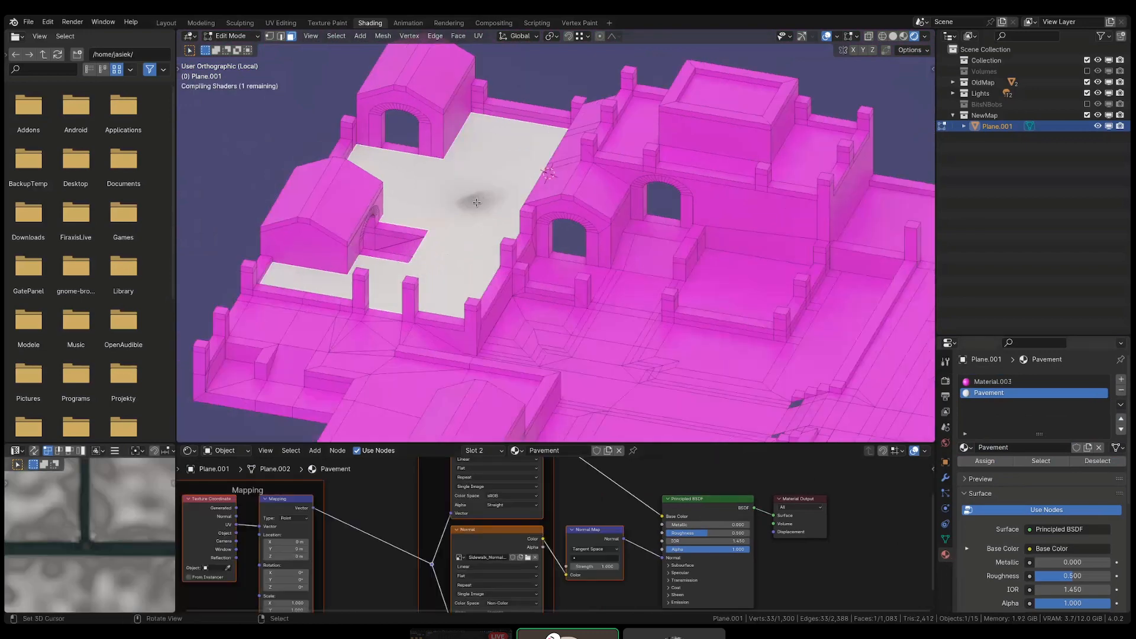
- Unwrap the UVs of the selected courtyard floor face
scroll(355, 497, "down", 6)
middle_click_drag(448, 215, 460, 289)
key("KP_7")
key("u")
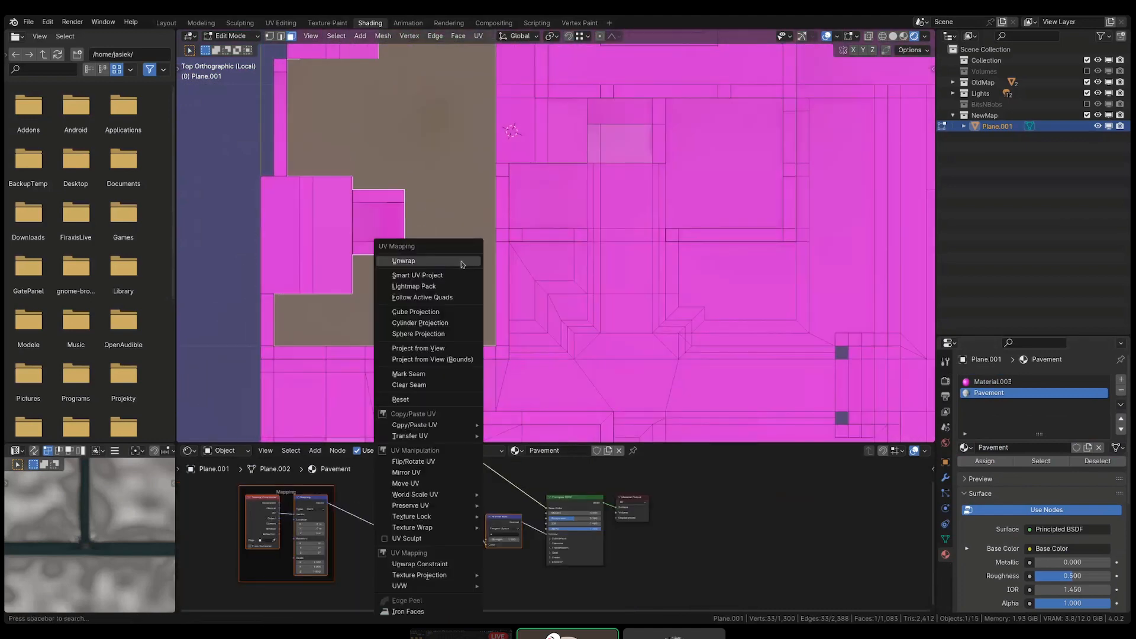
left_click(459, 258)
key("KP_7")
scroll(474, 265, "down", 3)
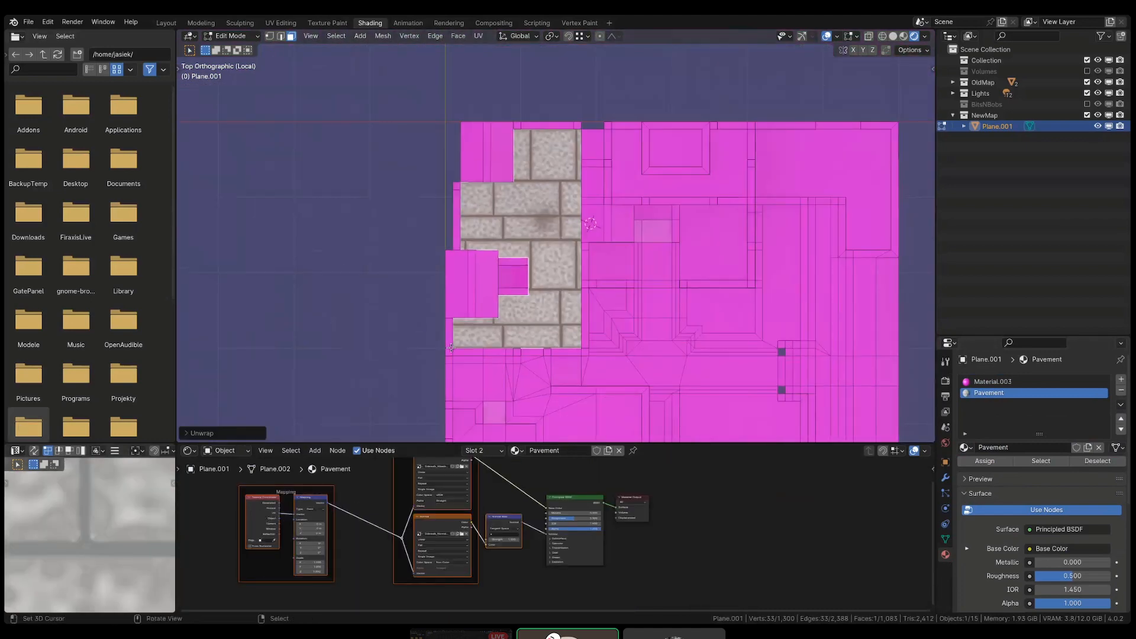
- Switch to the UV Editing workspace, frame the courtyard floor in the 3D view and show it with rendered shading
left_click(289, 23)
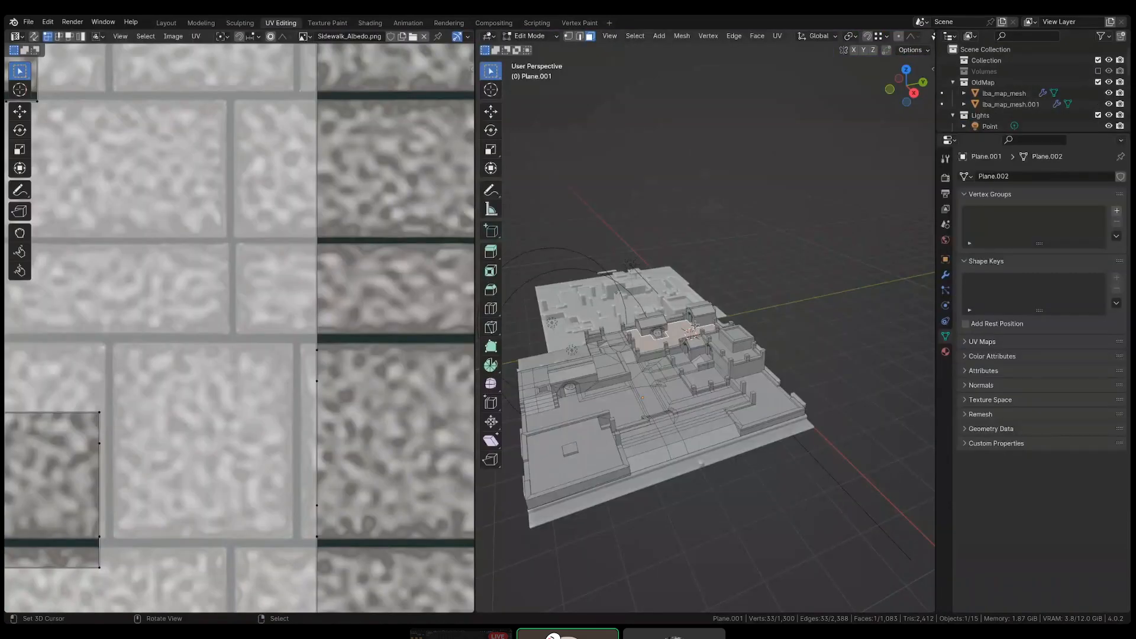
middle_click_drag(695, 325, 746, 352)
scroll(704, 346, "up", 5)
middle_click_drag(568, 331, 603, 334, "shift")
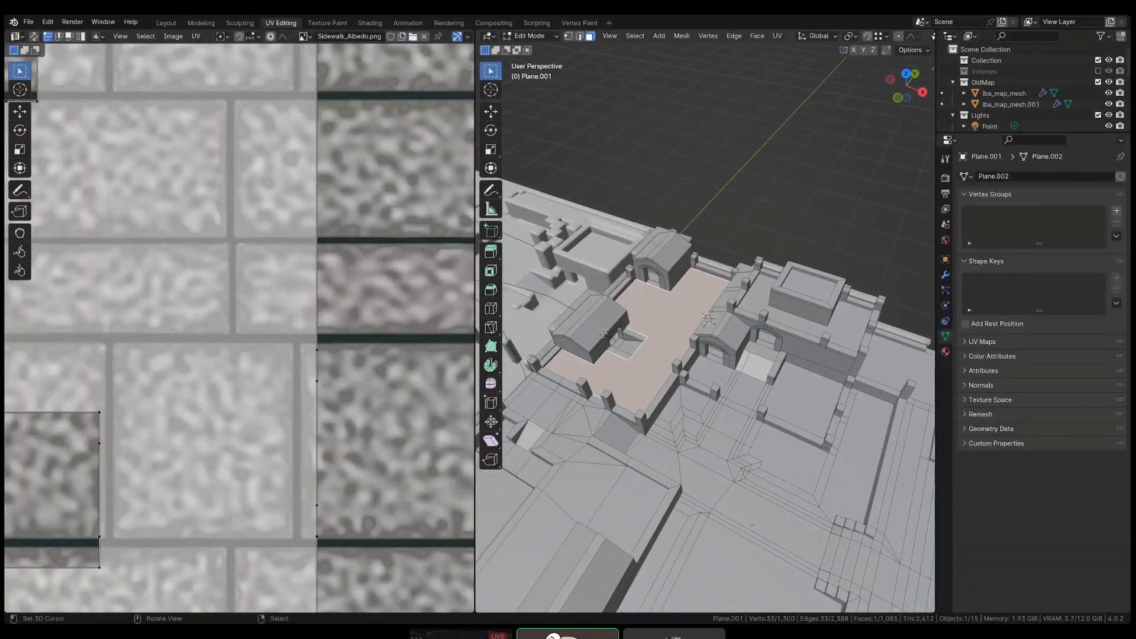
scroll(603, 333, "down", 4)
scroll(603, 334, "up", 4)
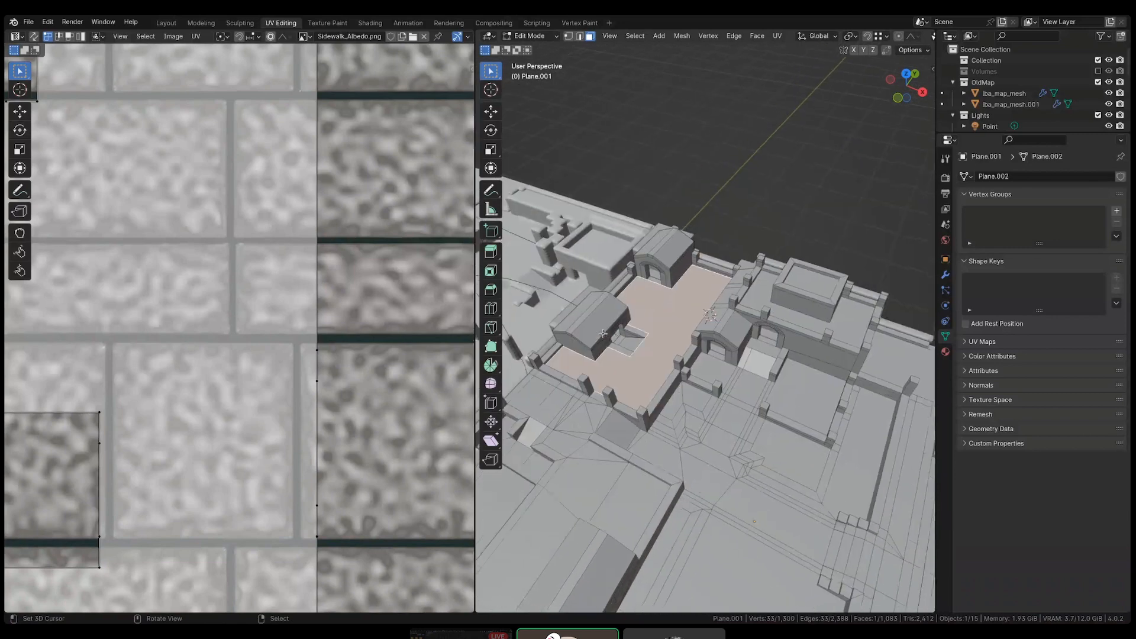
scroll(876, 37, "down", 5)
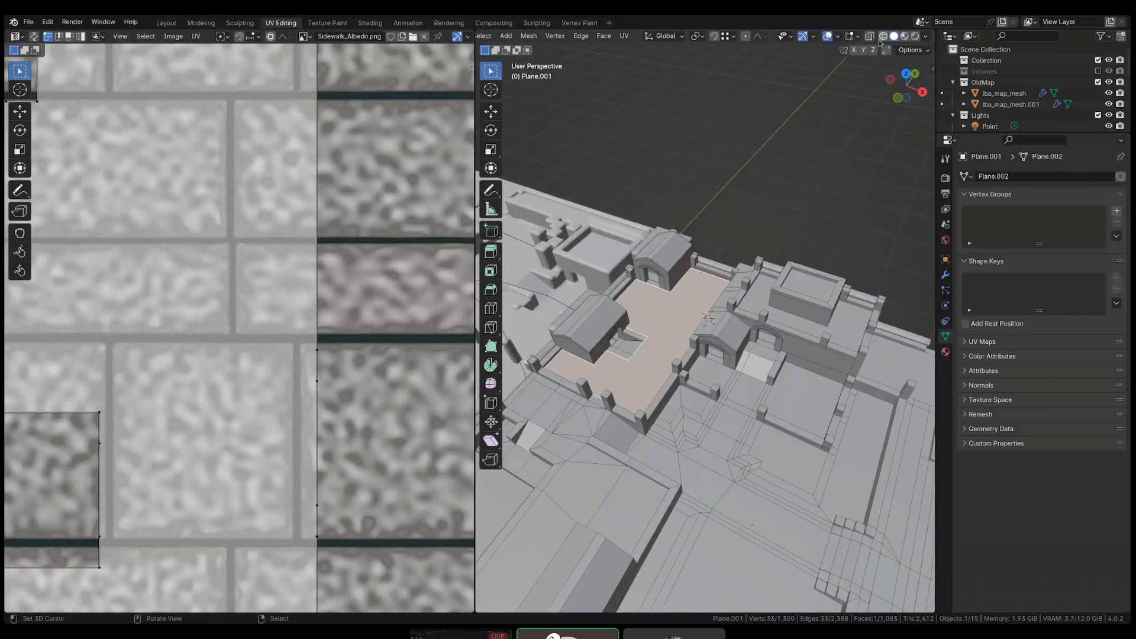
left_click(915, 36)
scroll(689, 383, "up", 3)
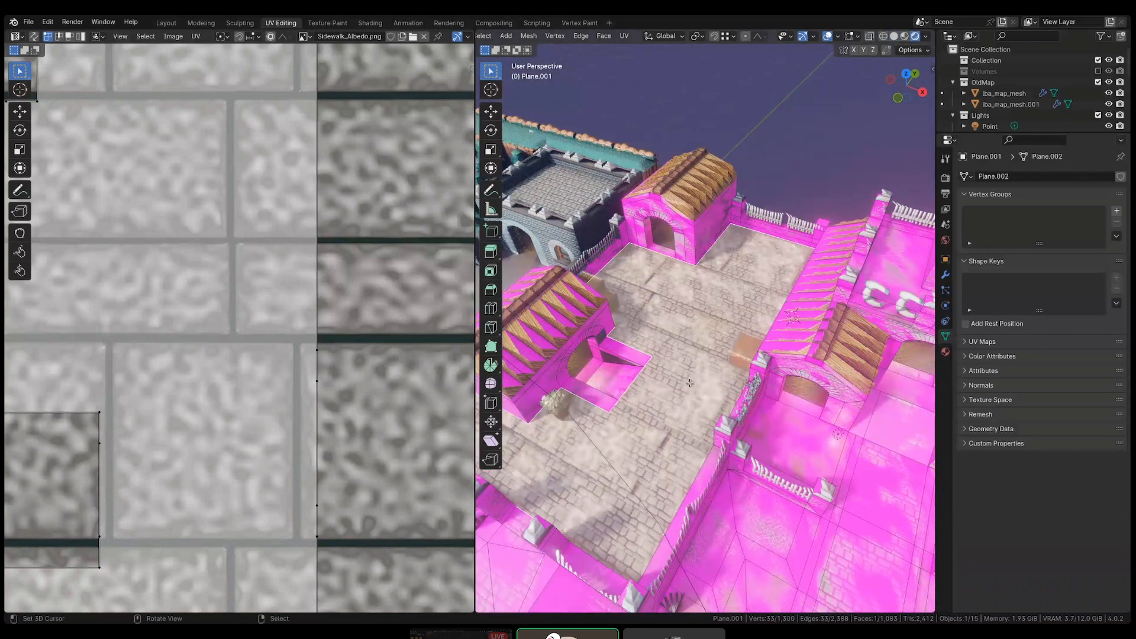
scroll(203, 385, "down", 8)
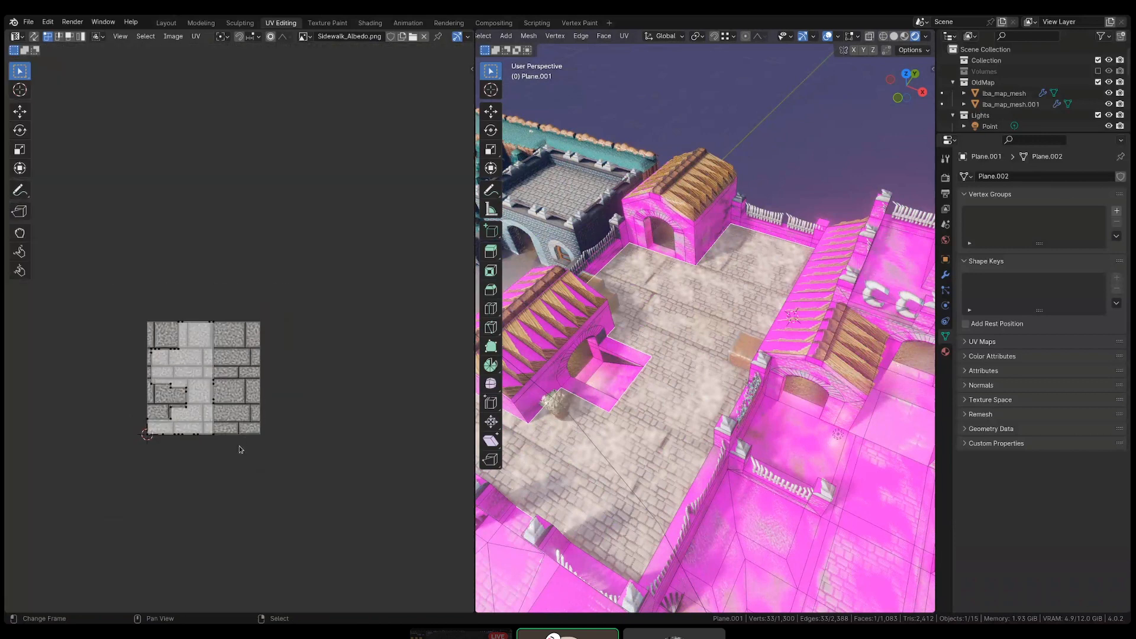
key("a")
key("s")
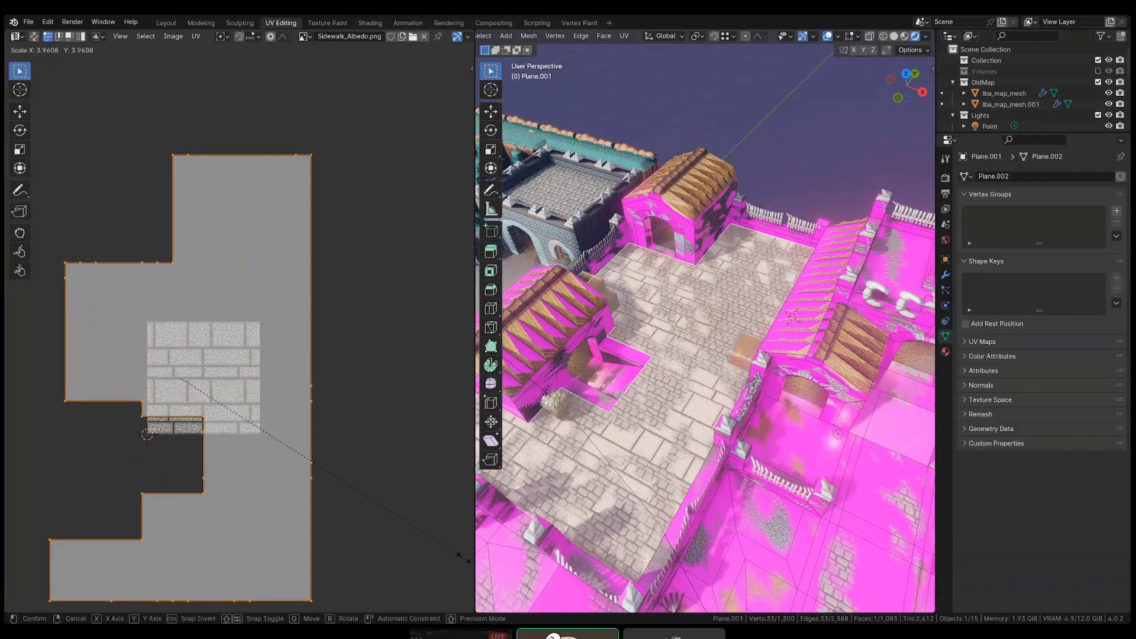
key("Escape")
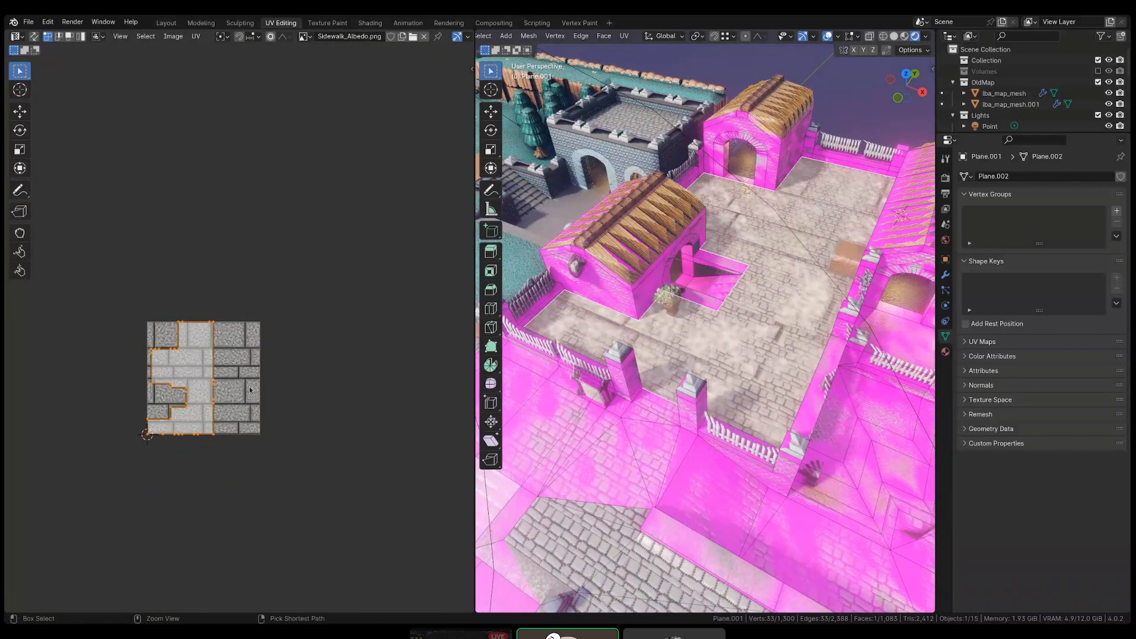
- Clear the face selection and examine the paving stone size on the old map's courtyard around the arched houses
scroll(227, 377, "up", 4)
middle_click_drag(725, 346, 658, 371)
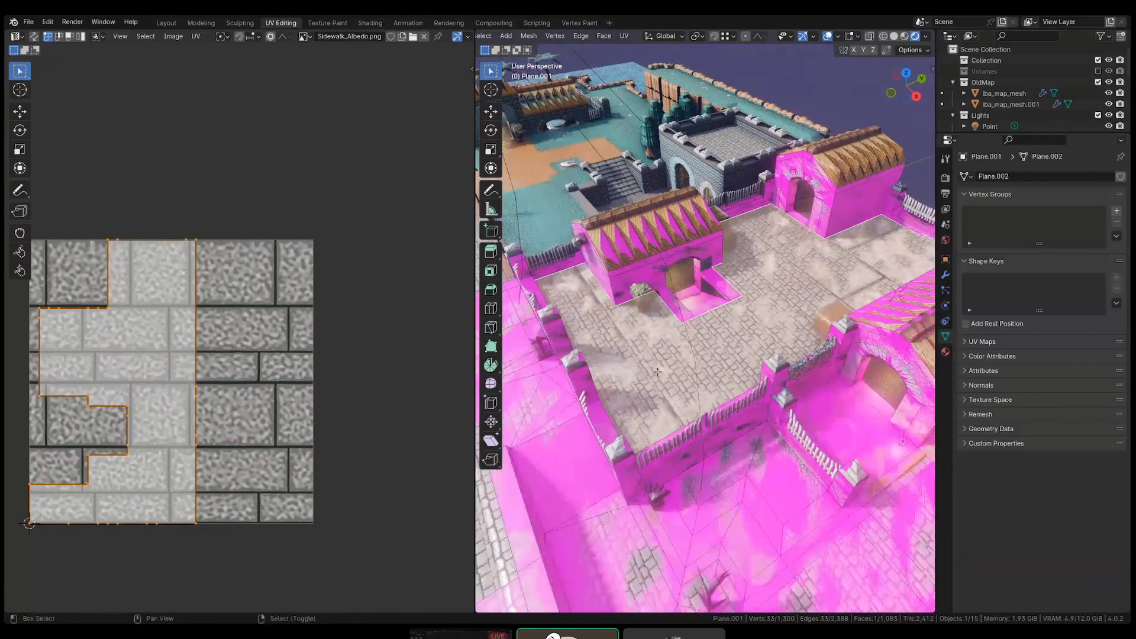
key("alt+a")
scroll(657, 372, "up", 4)
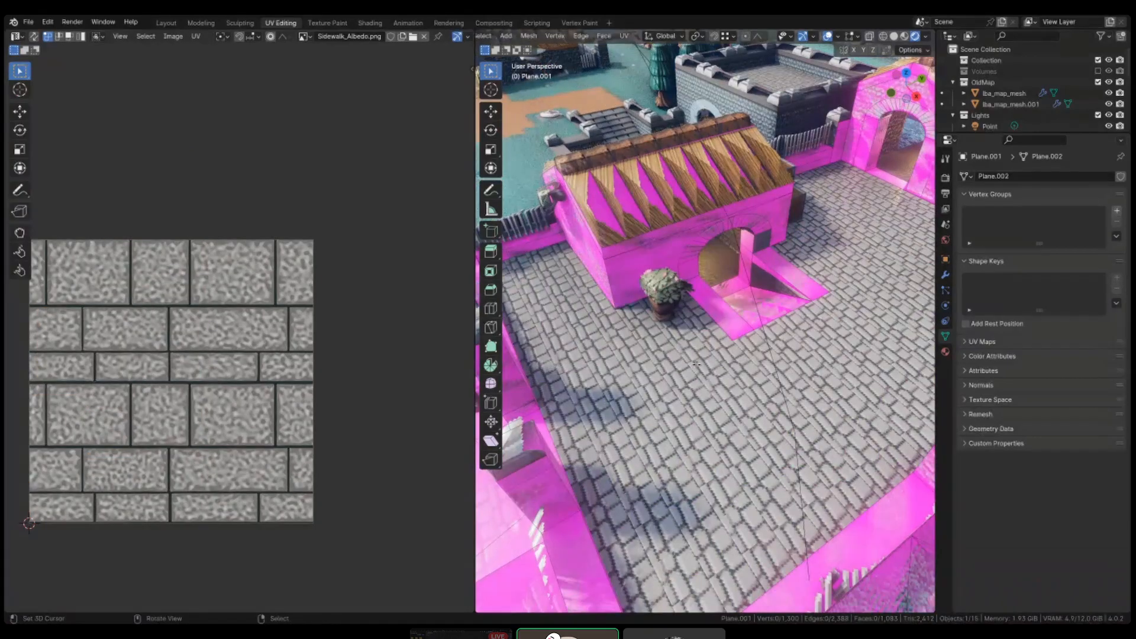
mouse_move(696, 364)
middle_mouse_down()
mouse_move(701, 382)
mouse_move(707, 367)
middle_mouse_up()
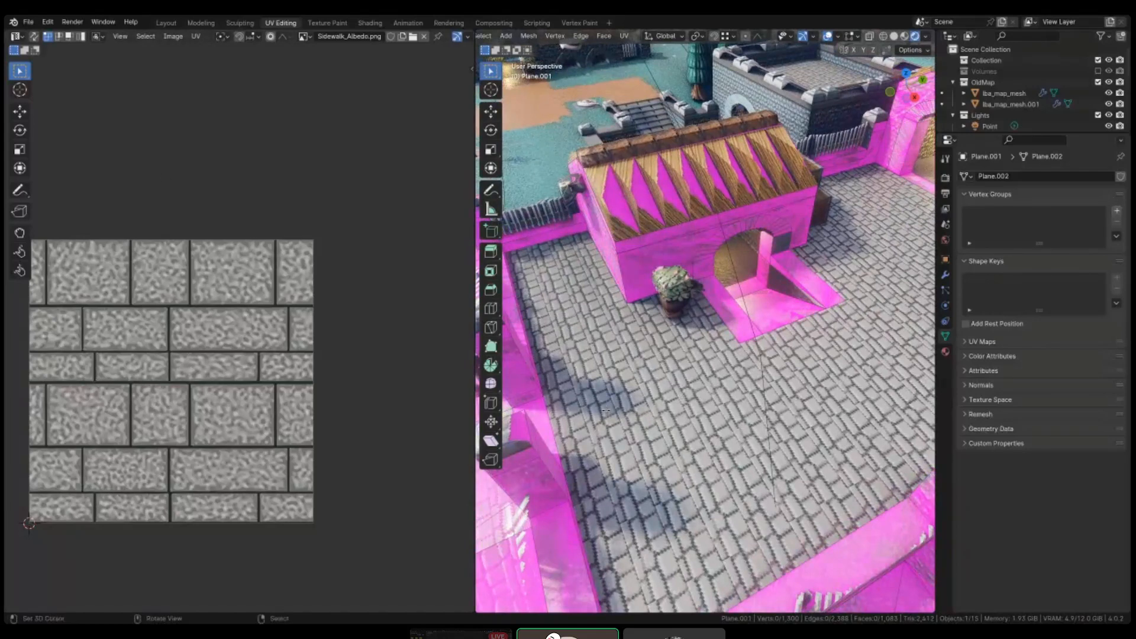
scroll(606, 410, "down", 6)
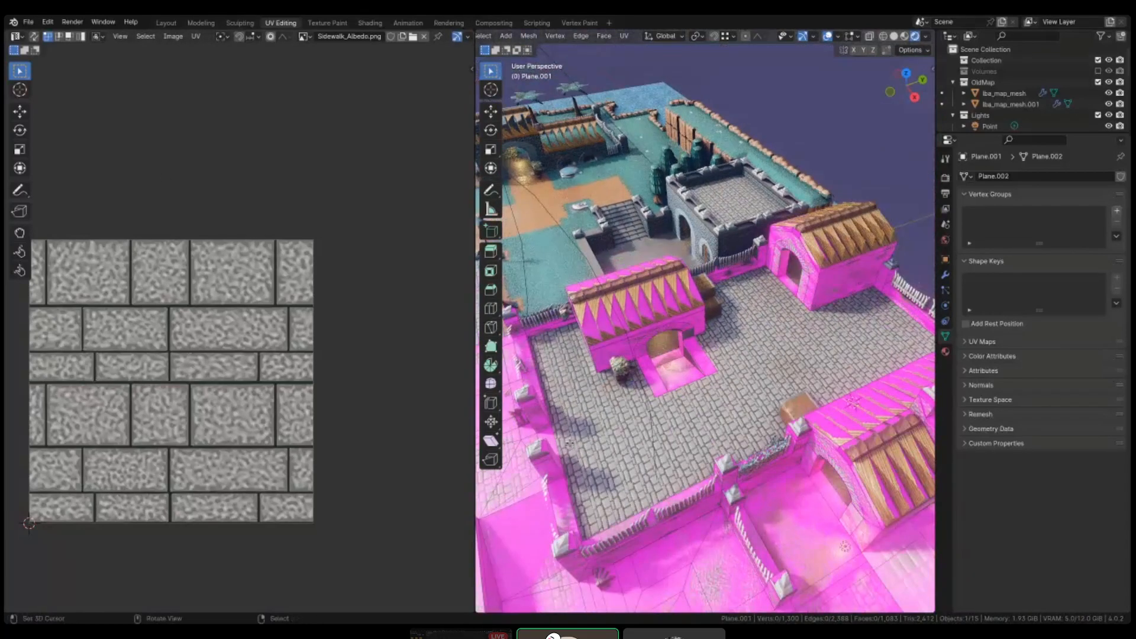
scroll(569, 443, "up", 2)
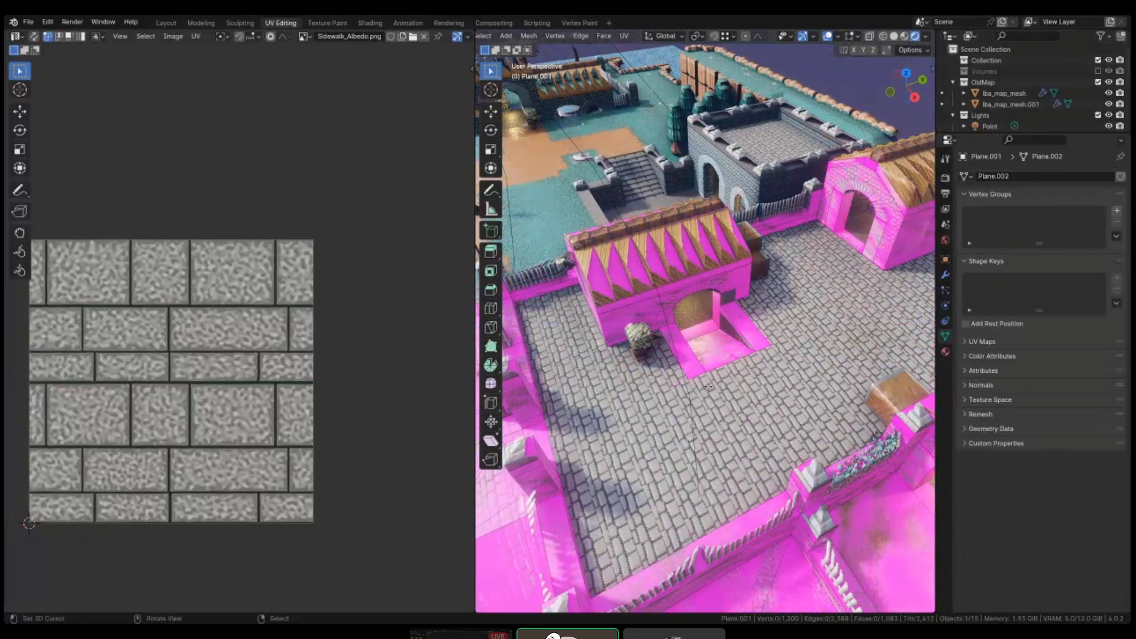
middle_click_drag(771, 366, 686, 400, "shift")
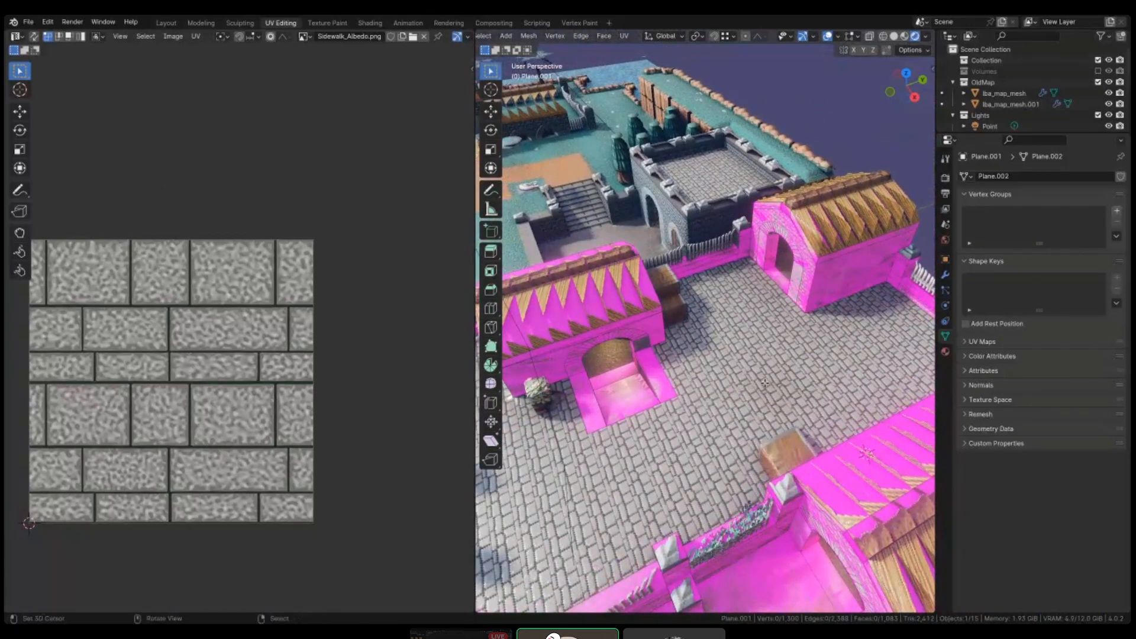
middle_click_drag(765, 383, 745, 395, "shift")
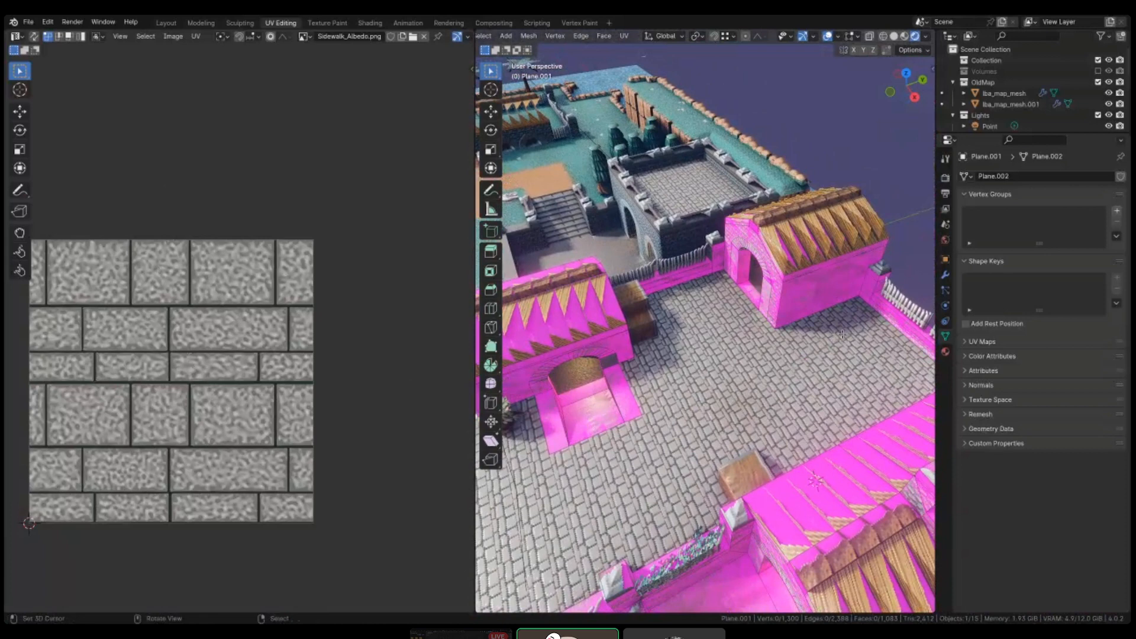
scroll(456, 399, "down", 3)
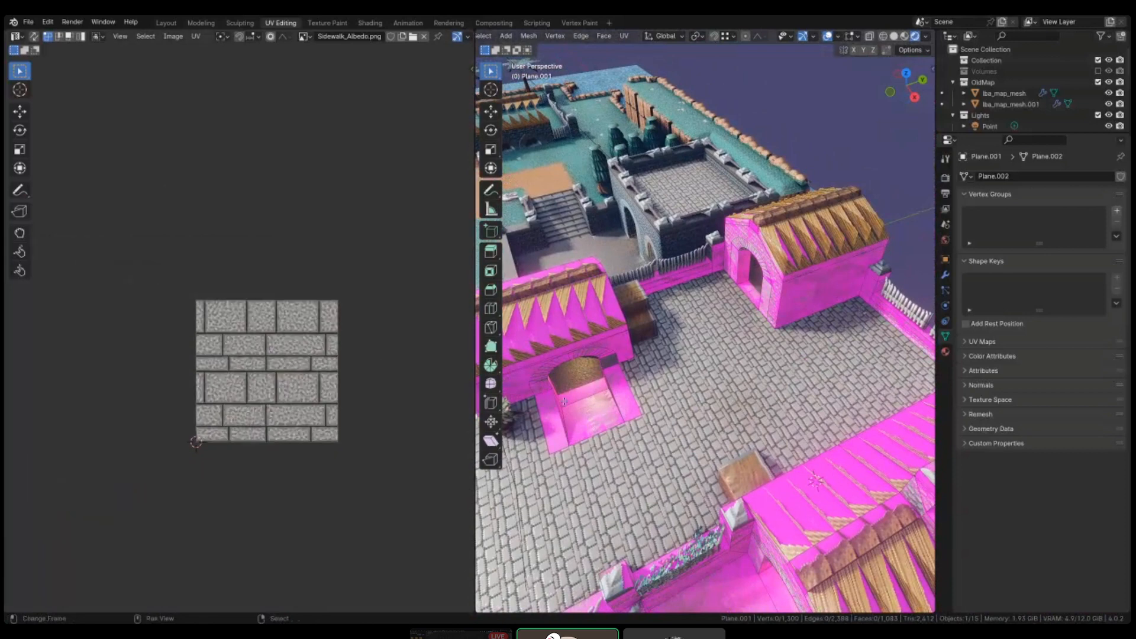
middle_click_drag(650, 355, 699, 334, "shift")
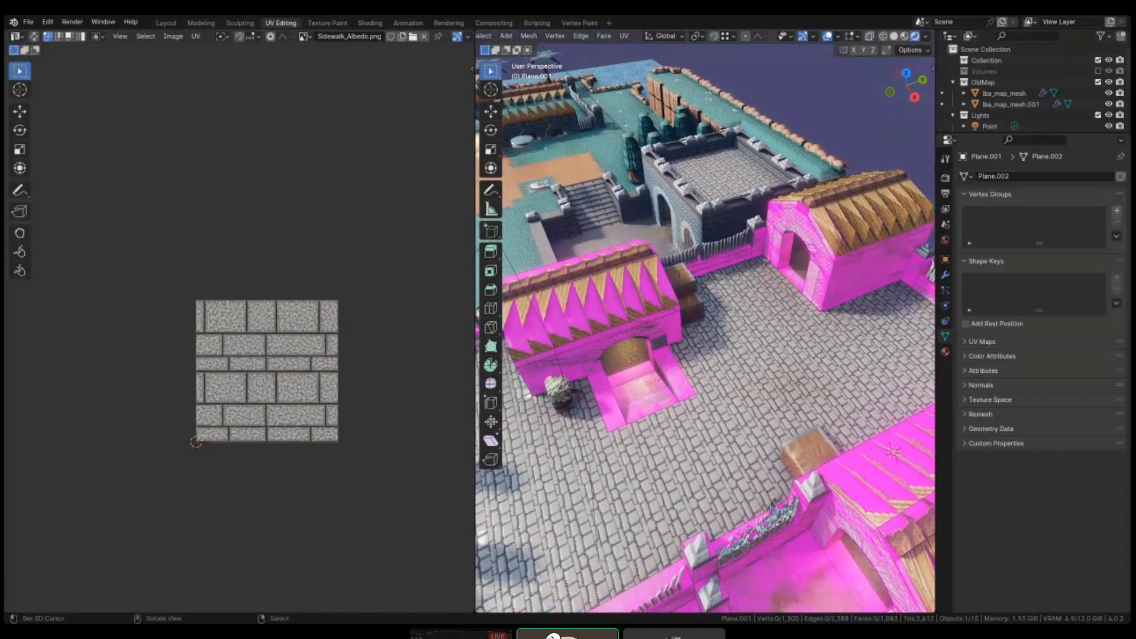
- Reselect the courtyard floor face and scale its UVs about the 2D cursor by 2, by 2 again and finally by 0.5
right_click(737, 427, "alt")
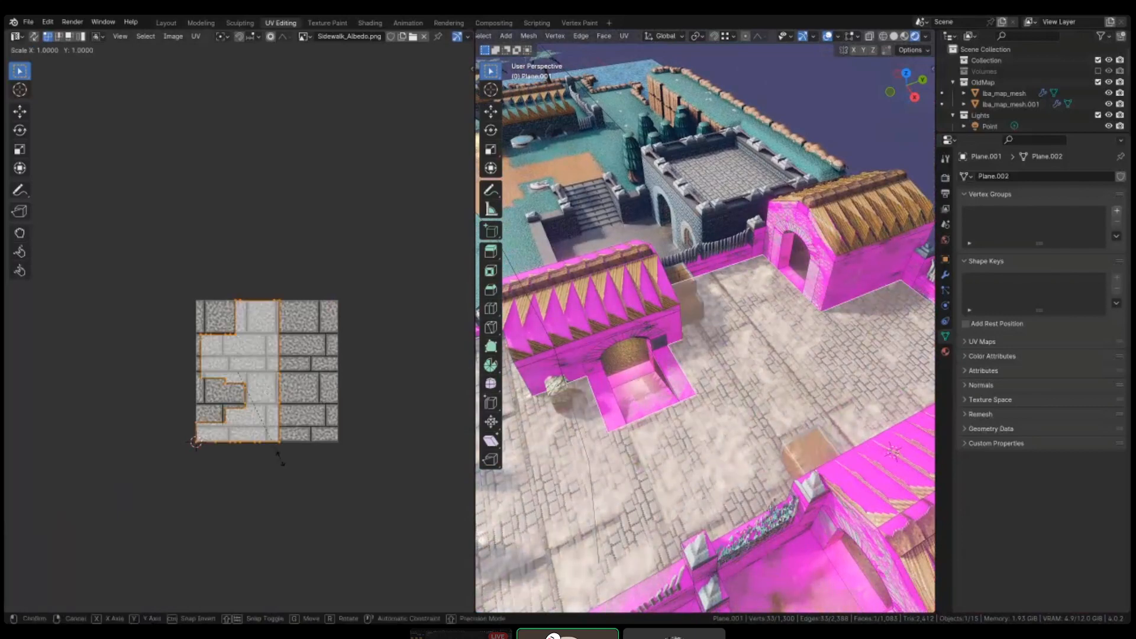
key("period")
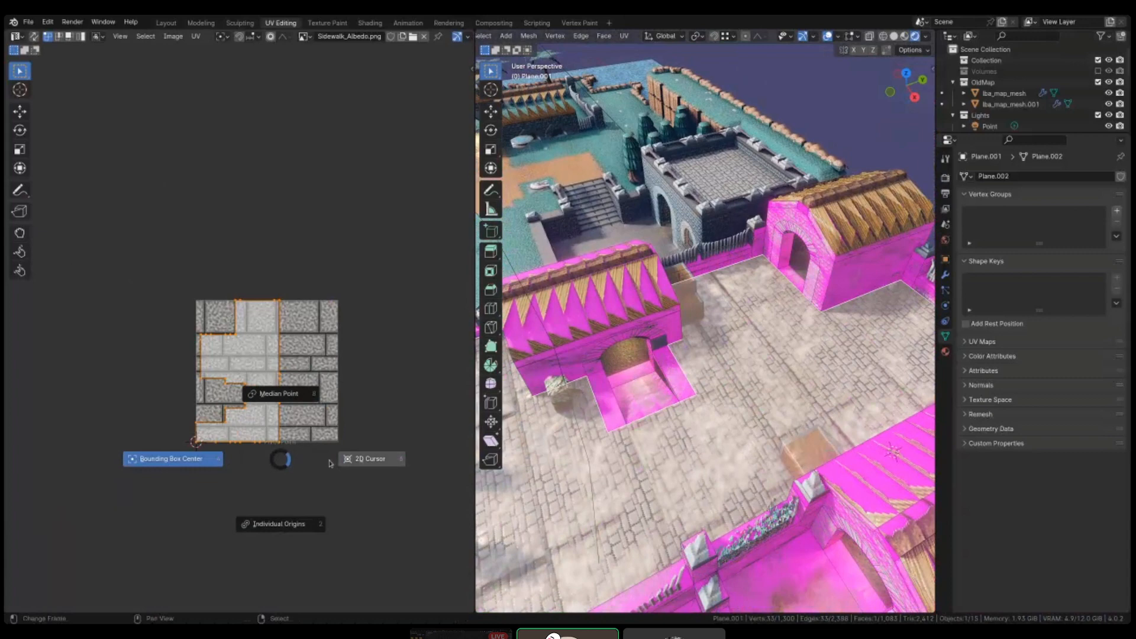
left_click(285, 460)
key("s")
key("2")
key("Return")
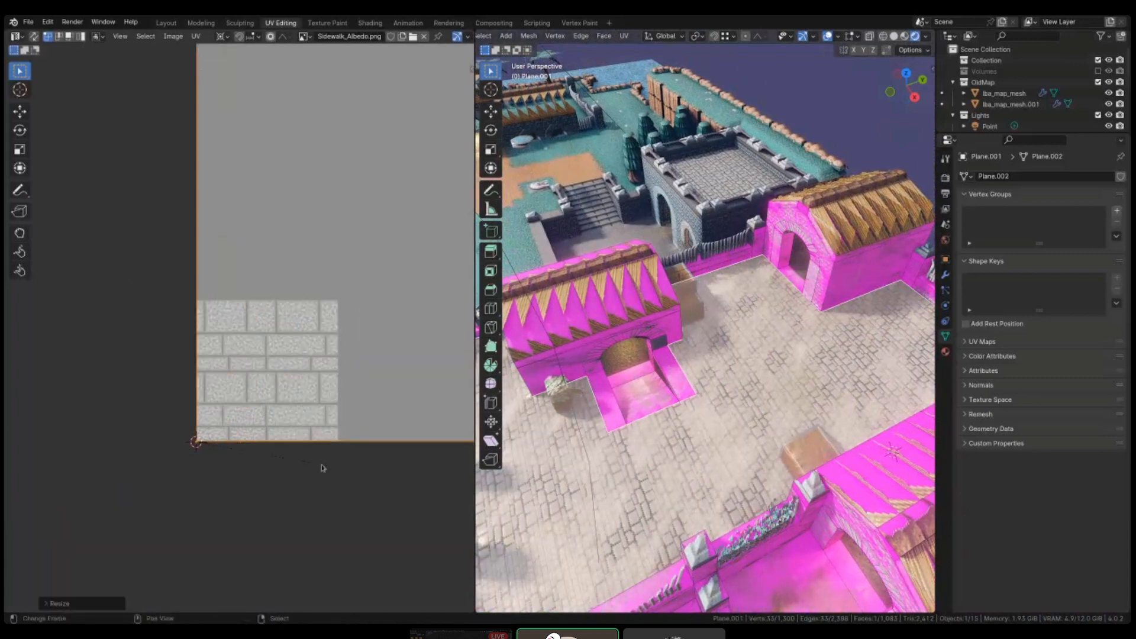
key("s")
key("2")
key("Return")
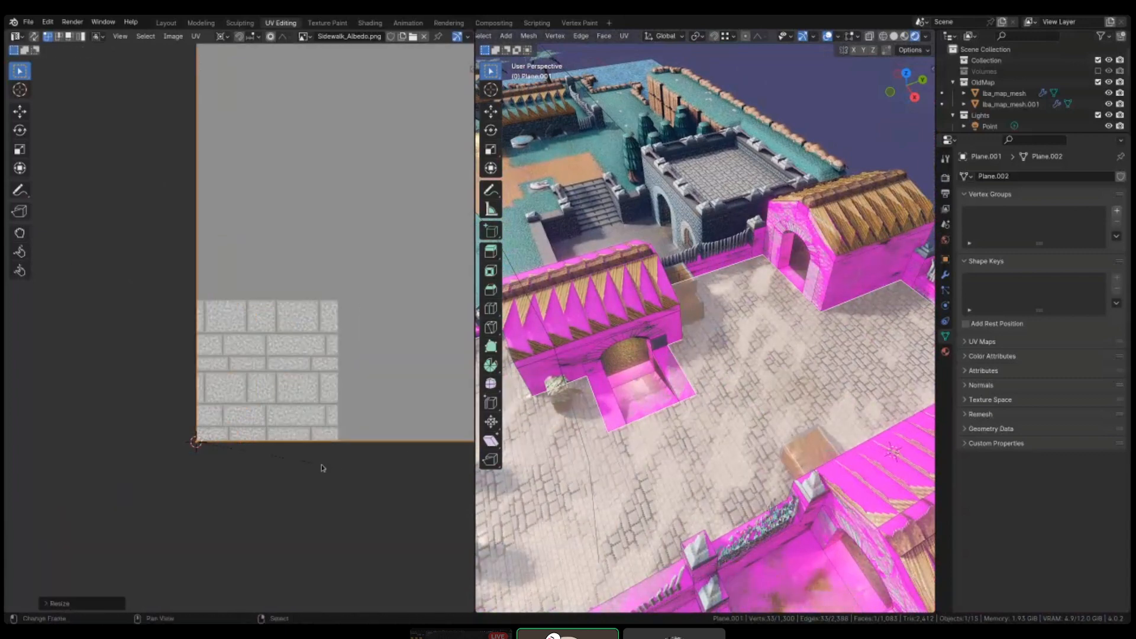
type("s0.5")
key("Return")
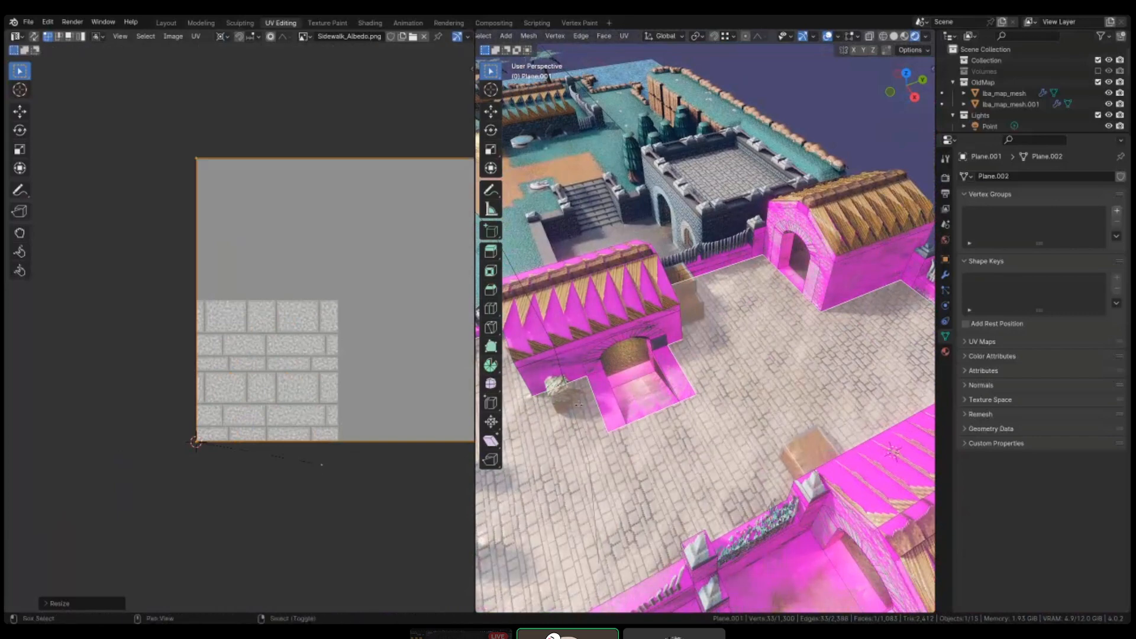
- Isolate the new map mesh, return to Object Mode and inspect the tiled paving around the arched house
middle_click_drag(740, 367, 737, 325)
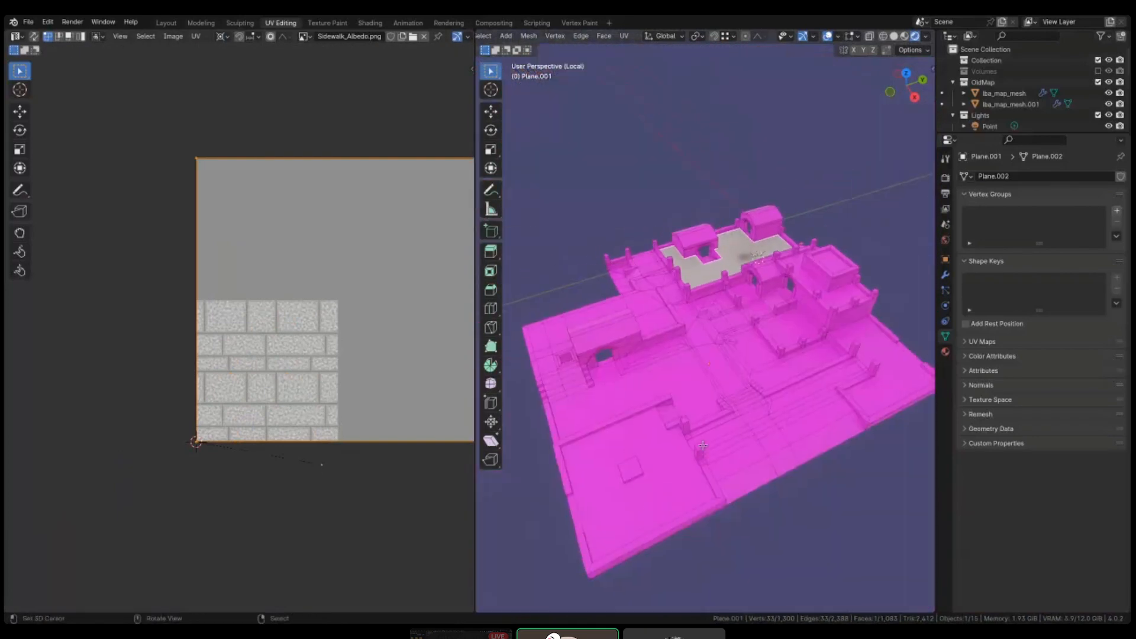
key("KP_Divide")
scroll(860, 264, "up", 10)
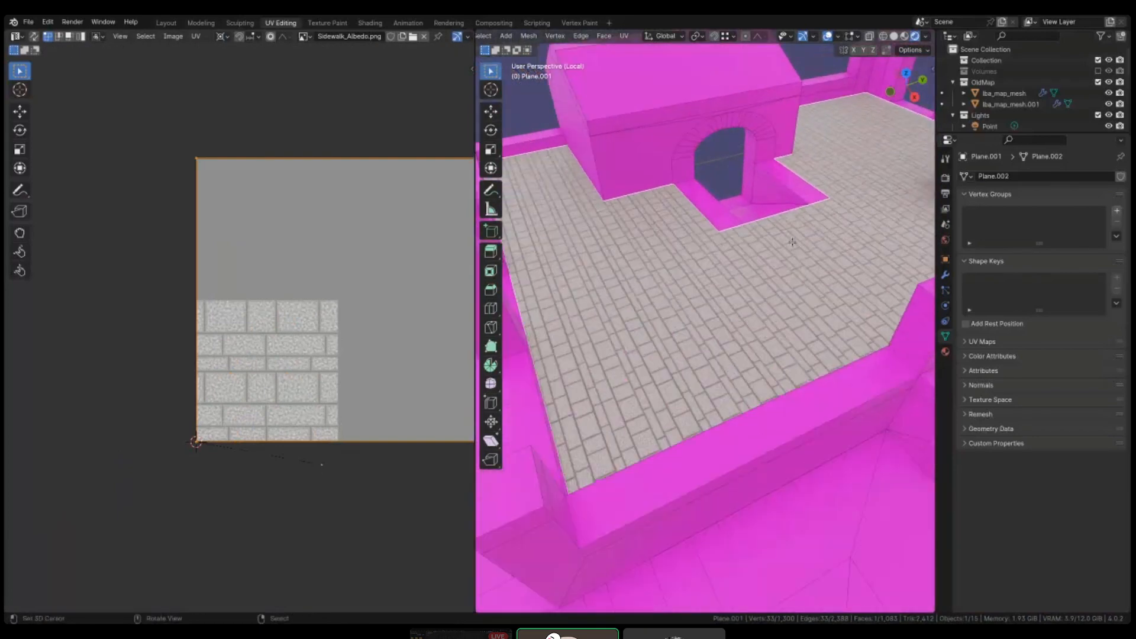
key("Tab")
middle_click_drag(787, 311, 784, 319)
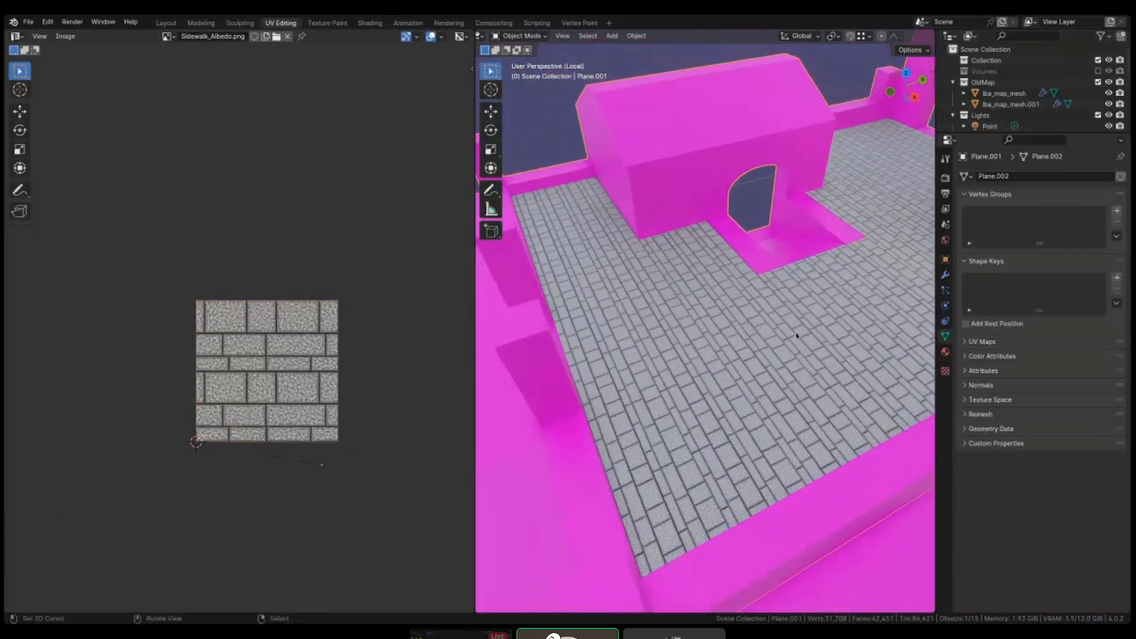
scroll(796, 336, "down", 4)
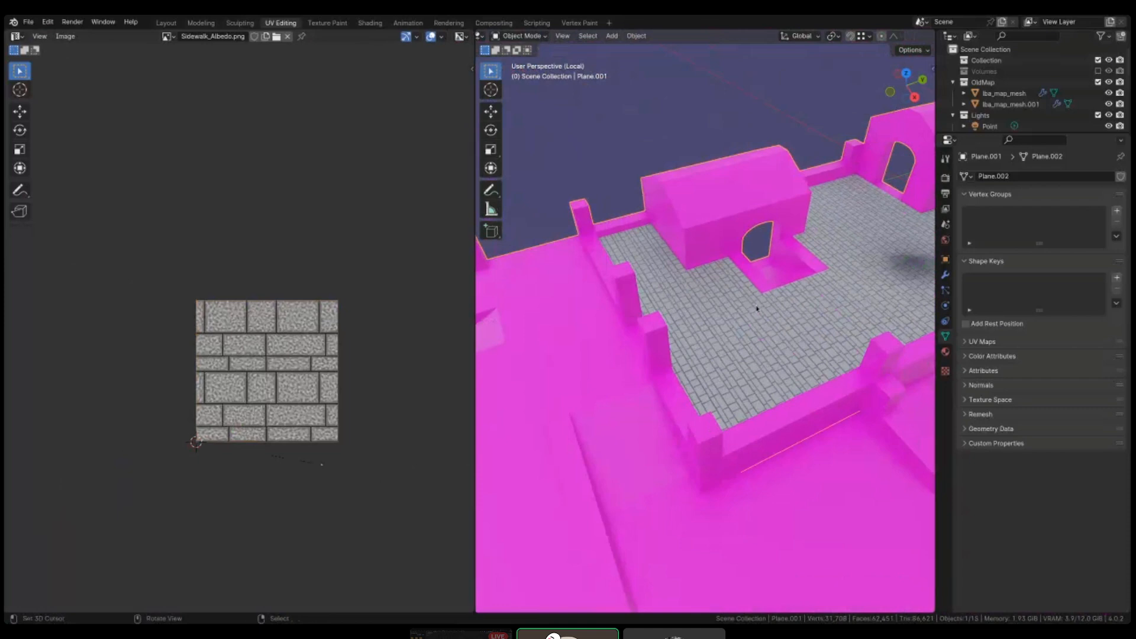
scroll(756, 305, "down", 2)
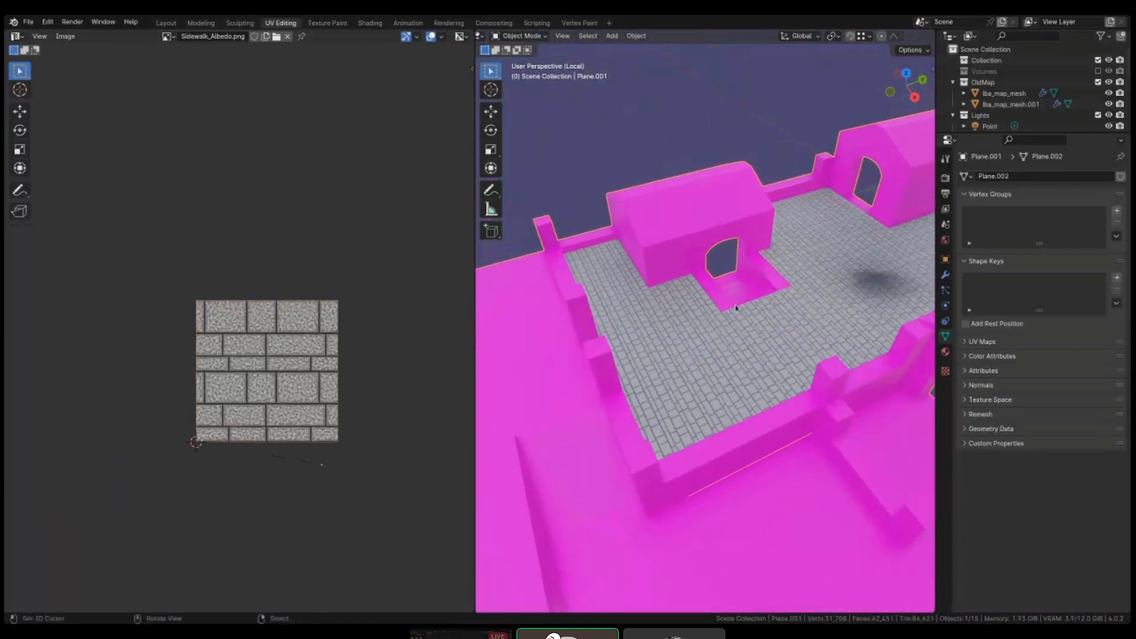
scroll(819, 288, "down", 2)
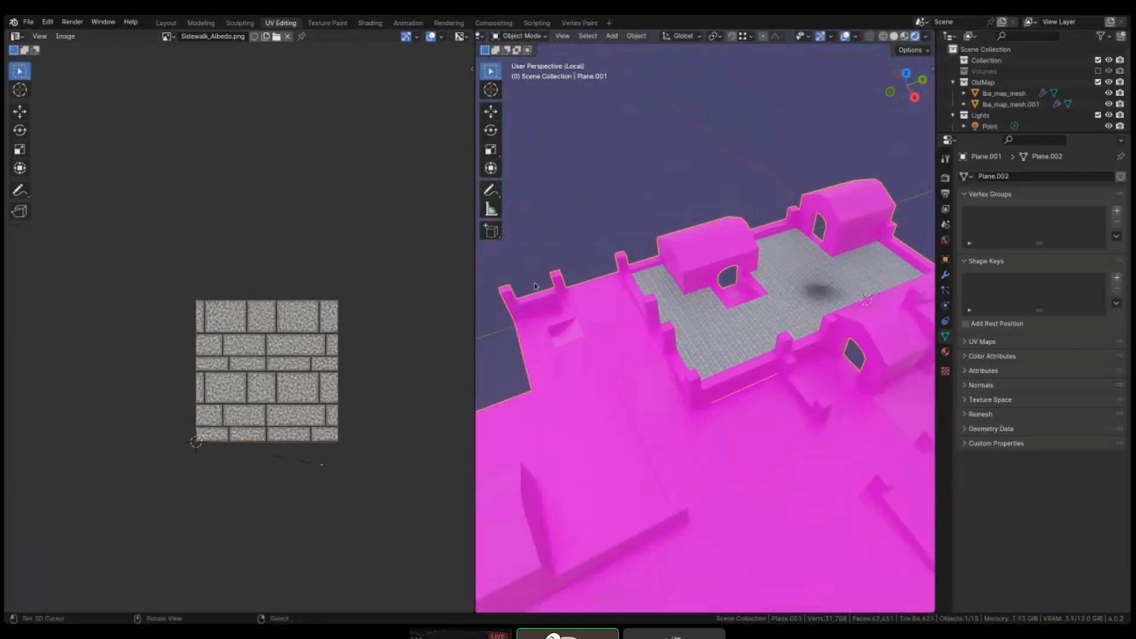
scroll(739, 349, "up", 3)
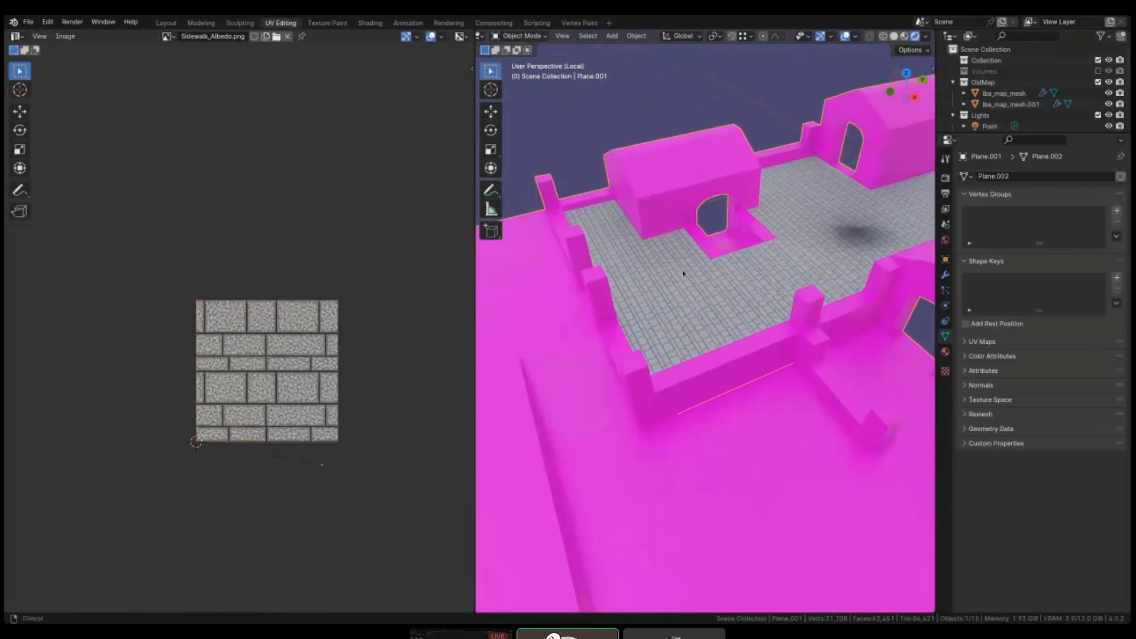
middle_click_drag(683, 272, 681, 300, "shift")
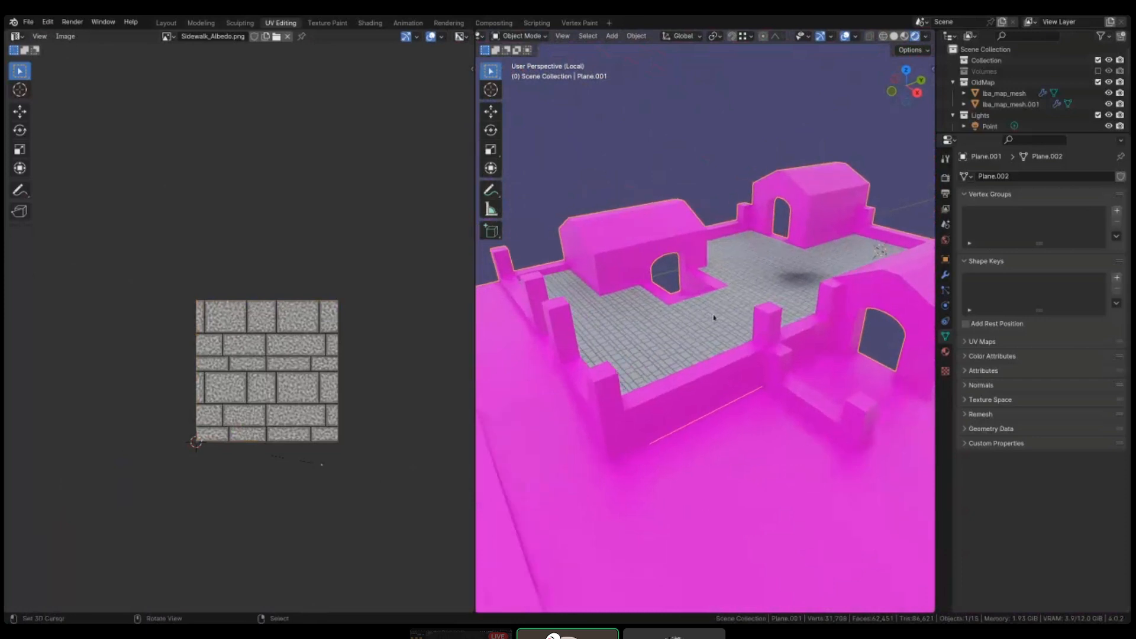
- Enter Edit Mode on the new map mesh and keep the view in rendered shading
key("Tab")
key("alt+z")
key("g")
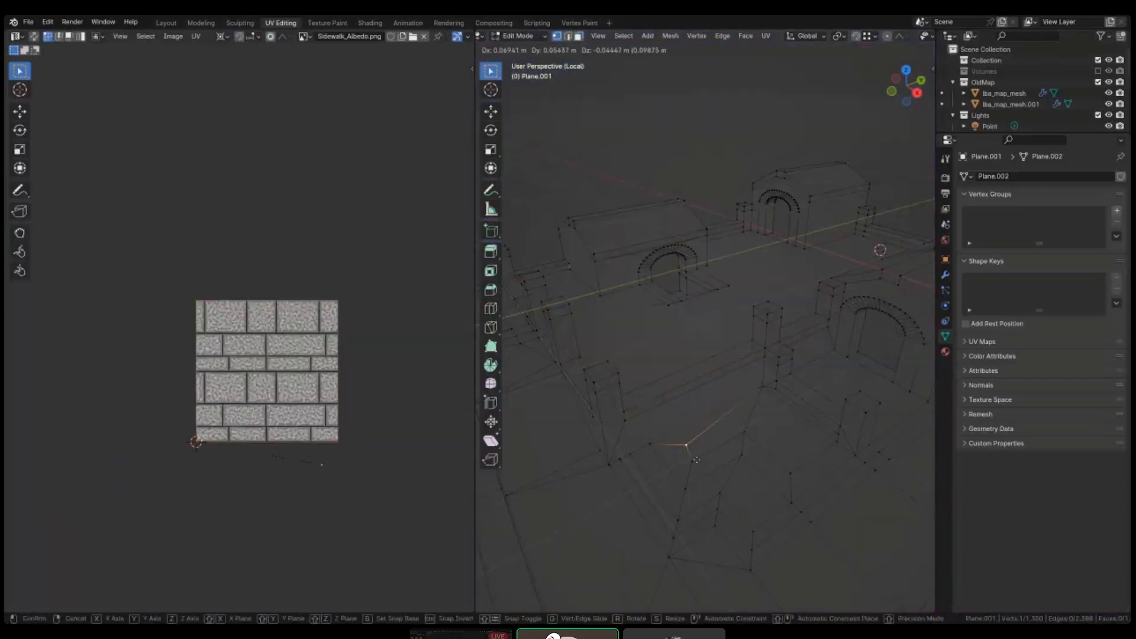
right_click(695, 459)
key("shift+z")
middle_click_drag(691, 286, 694, 305)
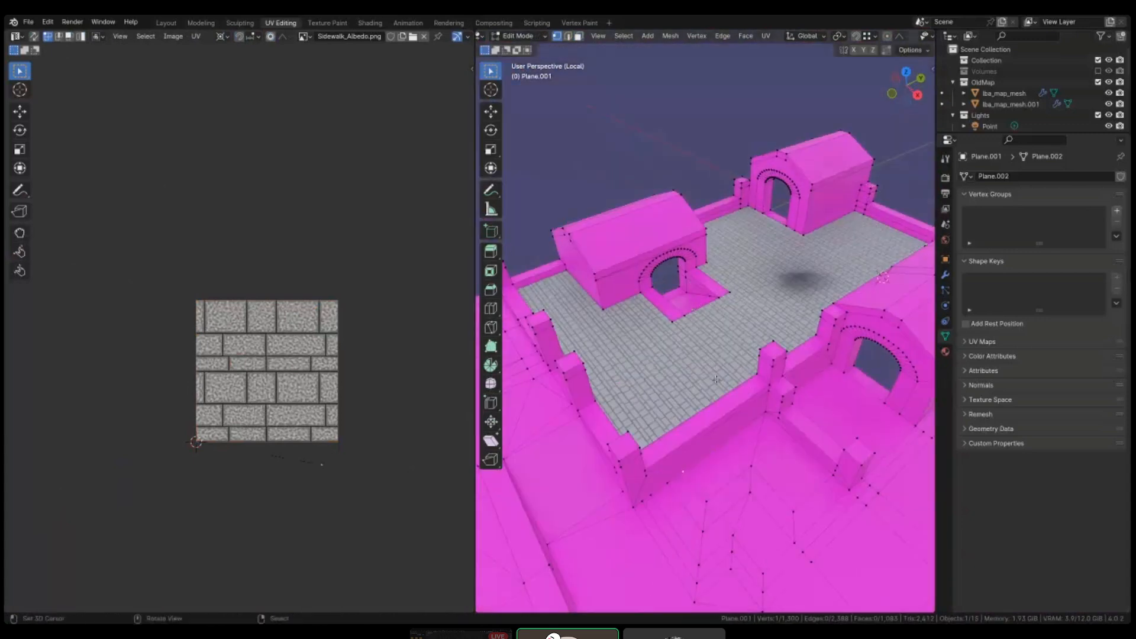
middle_click_drag(716, 379, 815, 374, "shift")
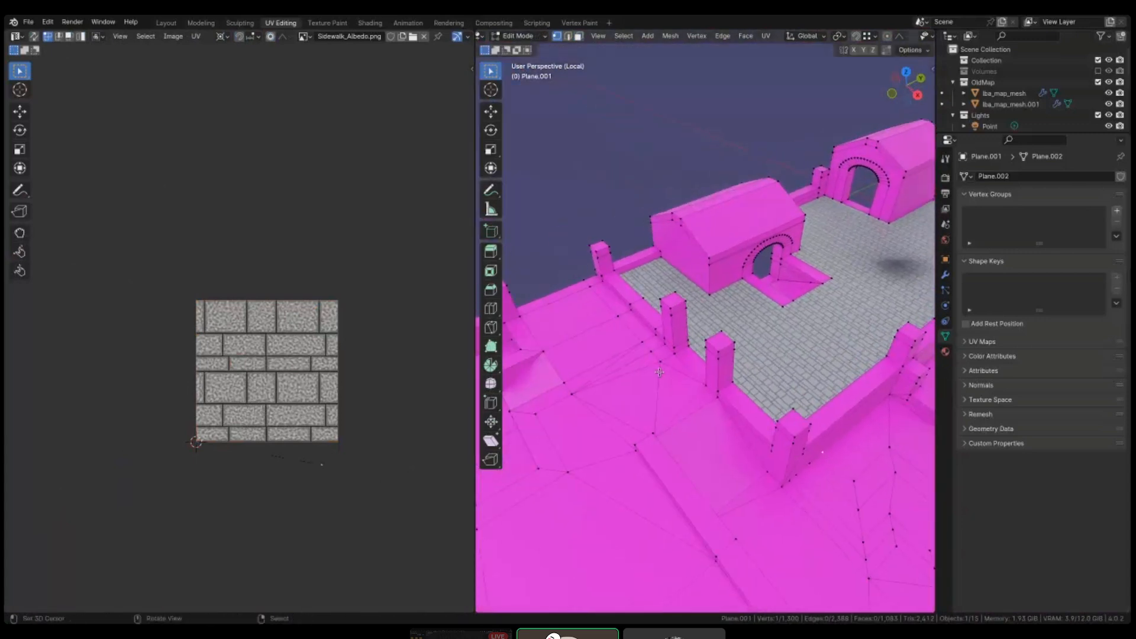
- Switch to face selection, select the paved courtyard floor and pin its UVs
key("3")
middle_click_drag(719, 299, 753, 310)
right_click(756, 313)
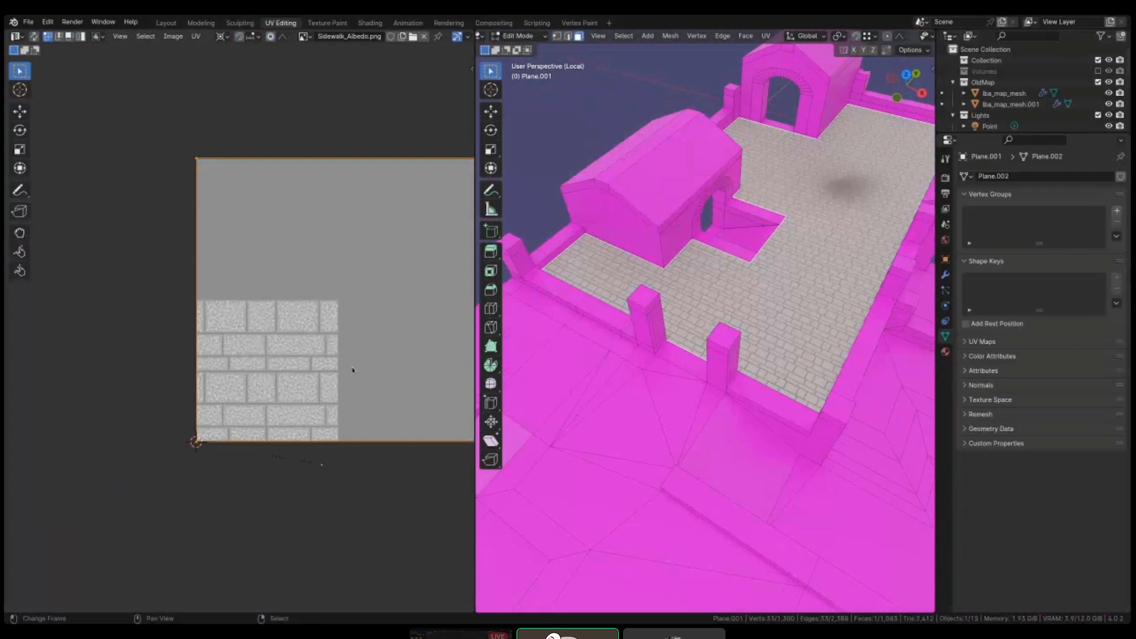
scroll(355, 367, "down", 5)
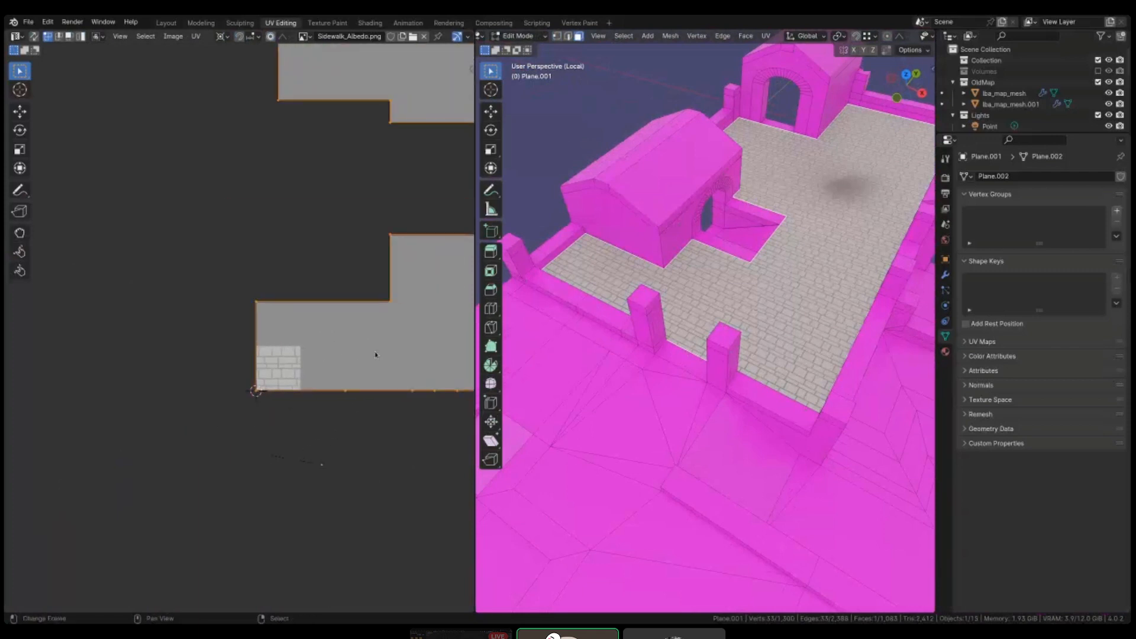
key("p")
scroll(367, 373, "up", 2)
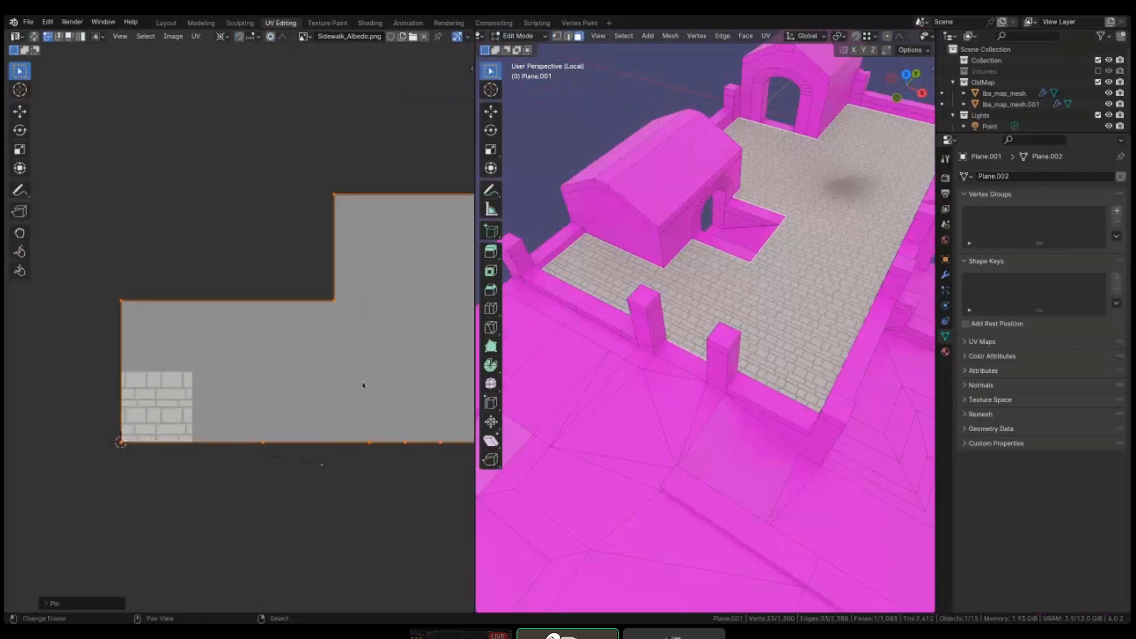
scroll(363, 385, "down", 5)
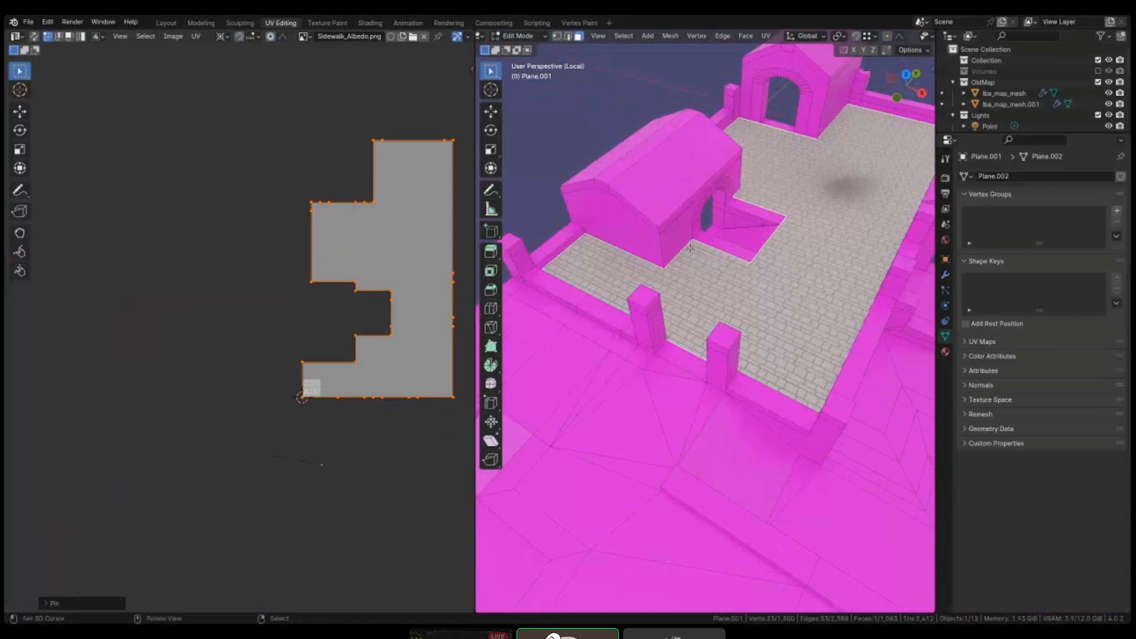
- Add the first ground faces outside the courtyard gateway to the selection and compare the area with the old map
middle_click_drag(681, 379, 718, 386)
left_click(717, 386)
left_click(718, 386, "shift")
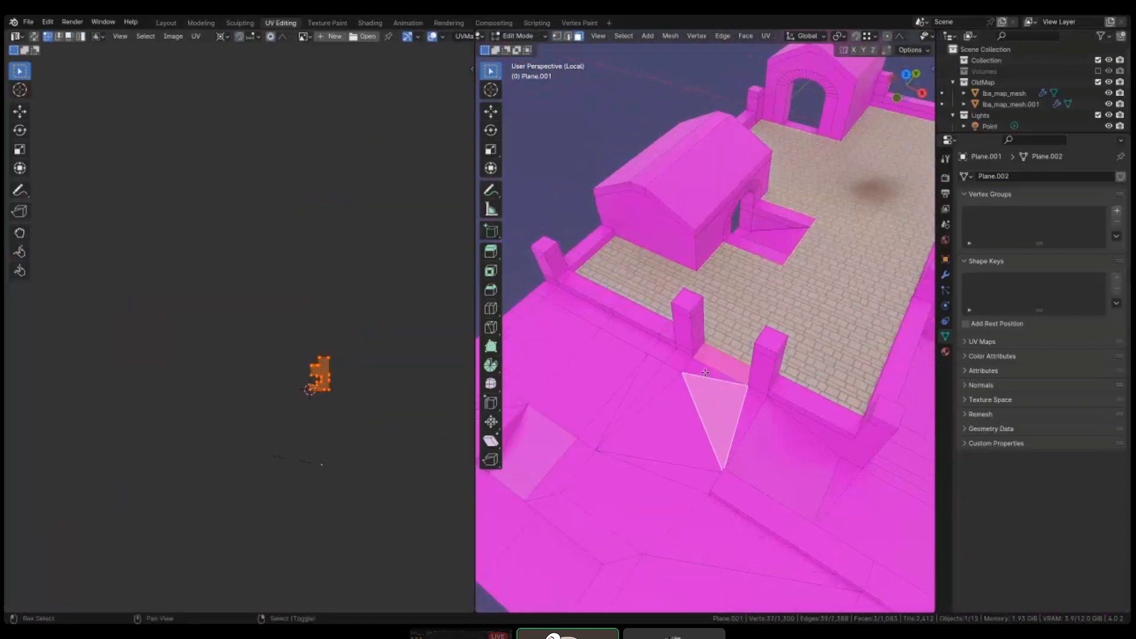
key("KP_Divide")
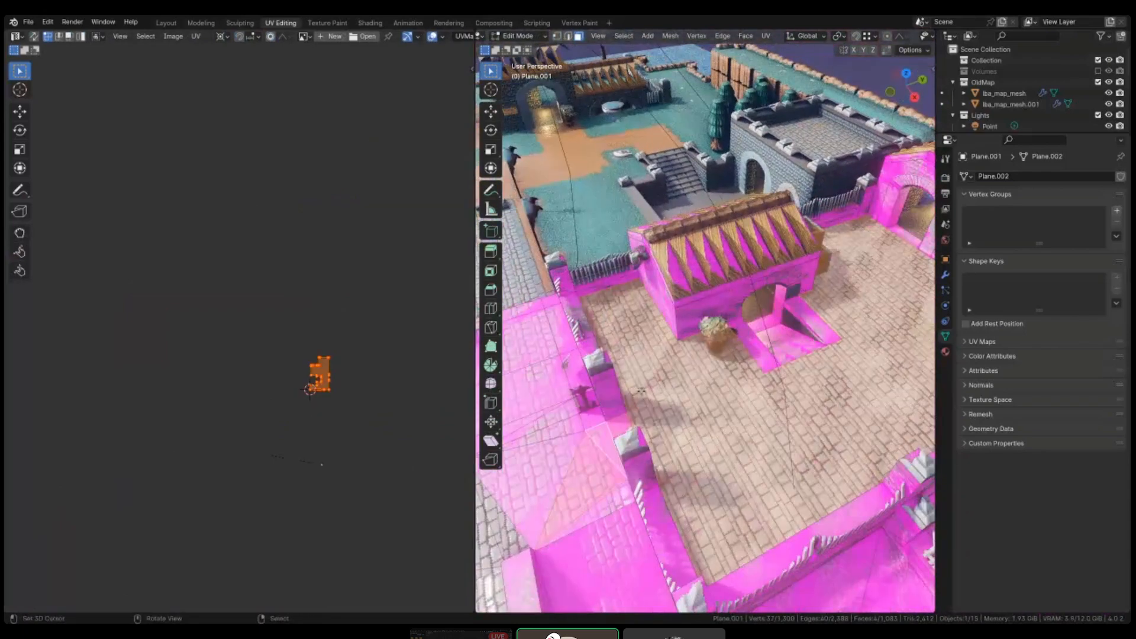
middle_click_drag(641, 390, 747, 364)
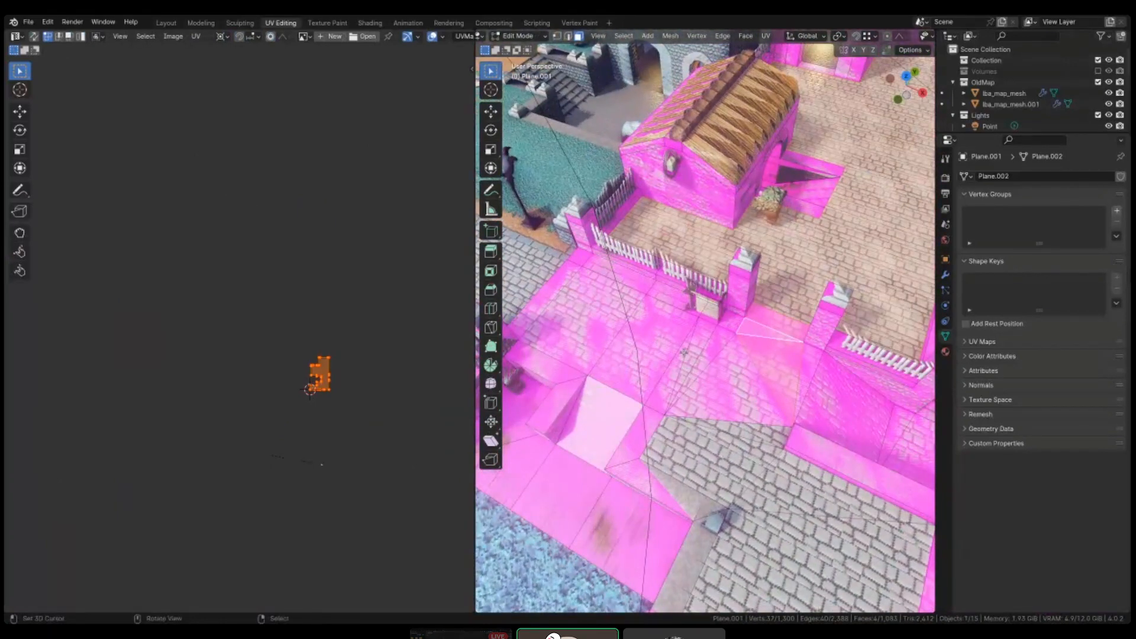
key("KP_Divide")
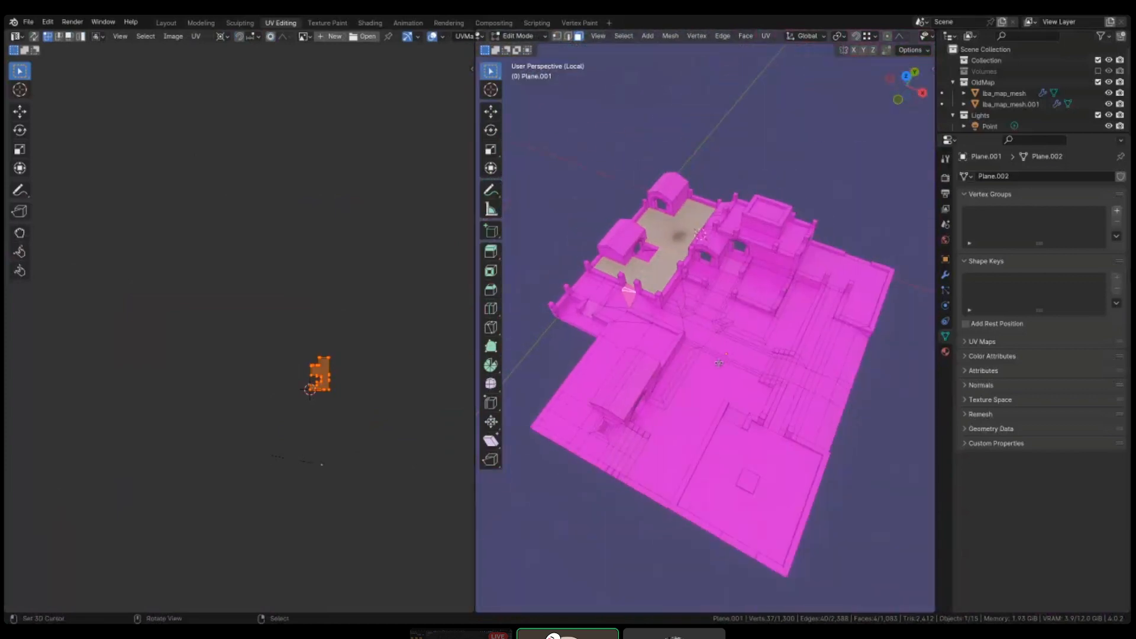
- Extend the face selection across the terrace outside the courtyard wall, including the slope beside the gateway and the small ramp
left_click(648, 320, "shift")
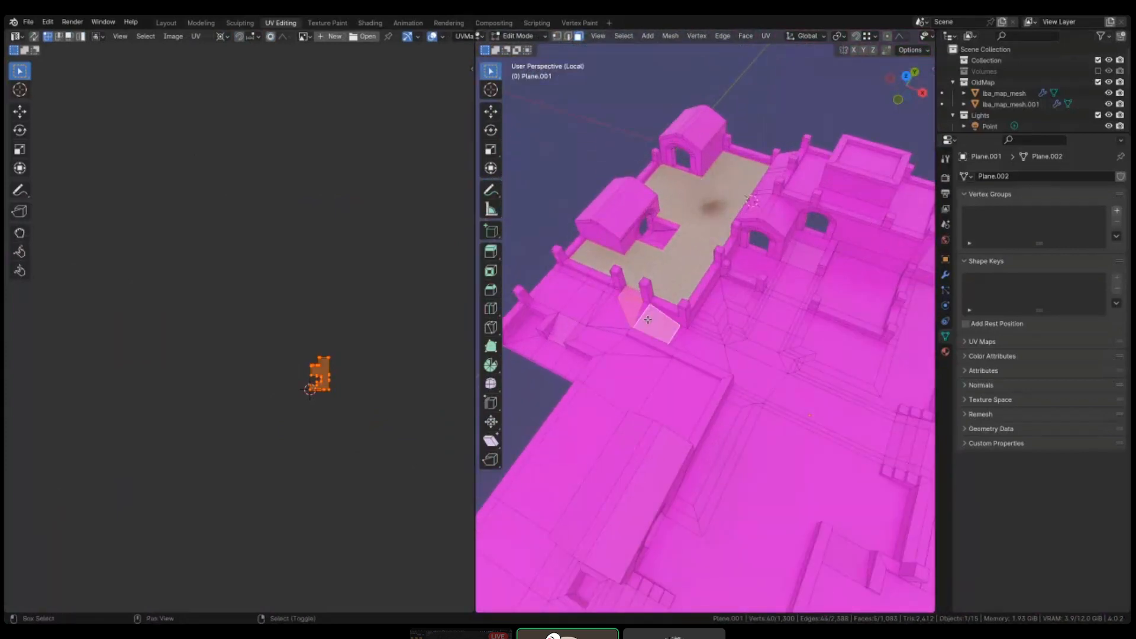
left_click(609, 311, "shift")
scroll(606, 291, "up", 2)
left_click(606, 291, "shift")
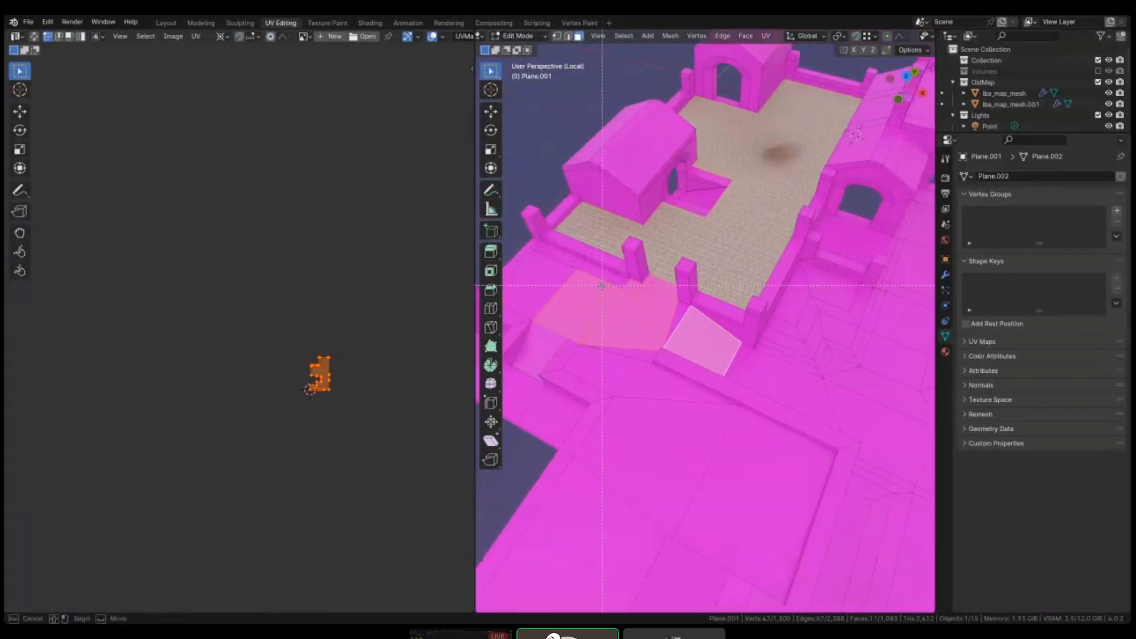
left_click(604, 278, "shift")
middle_click_drag(604, 278, 663, 289)
scroll(664, 288, "up", 2)
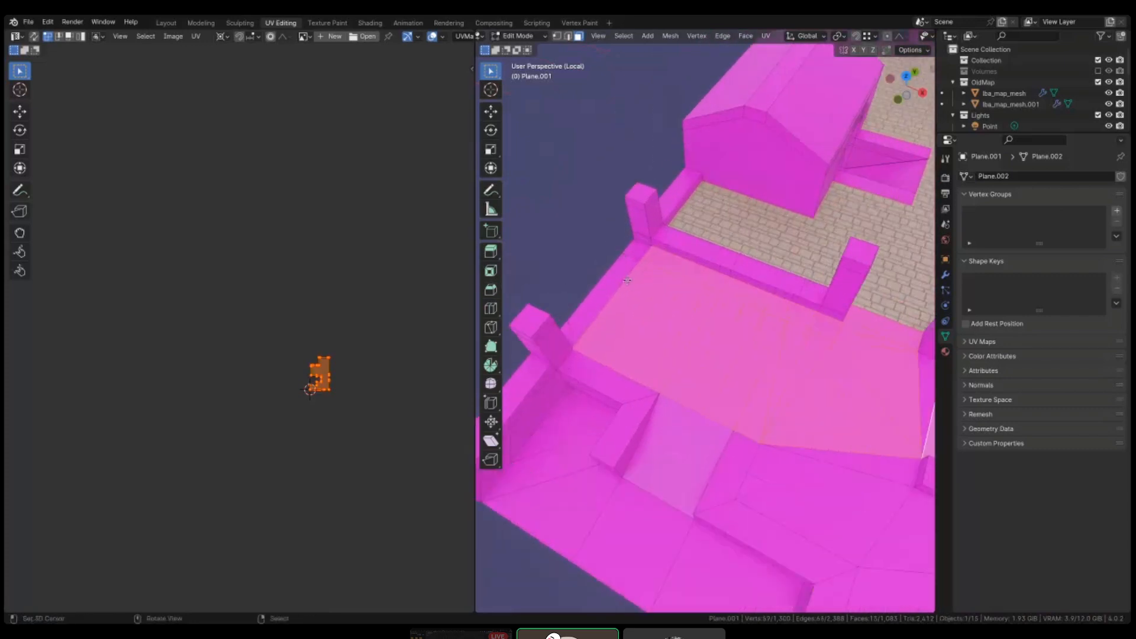
left_click(669, 377, "shift")
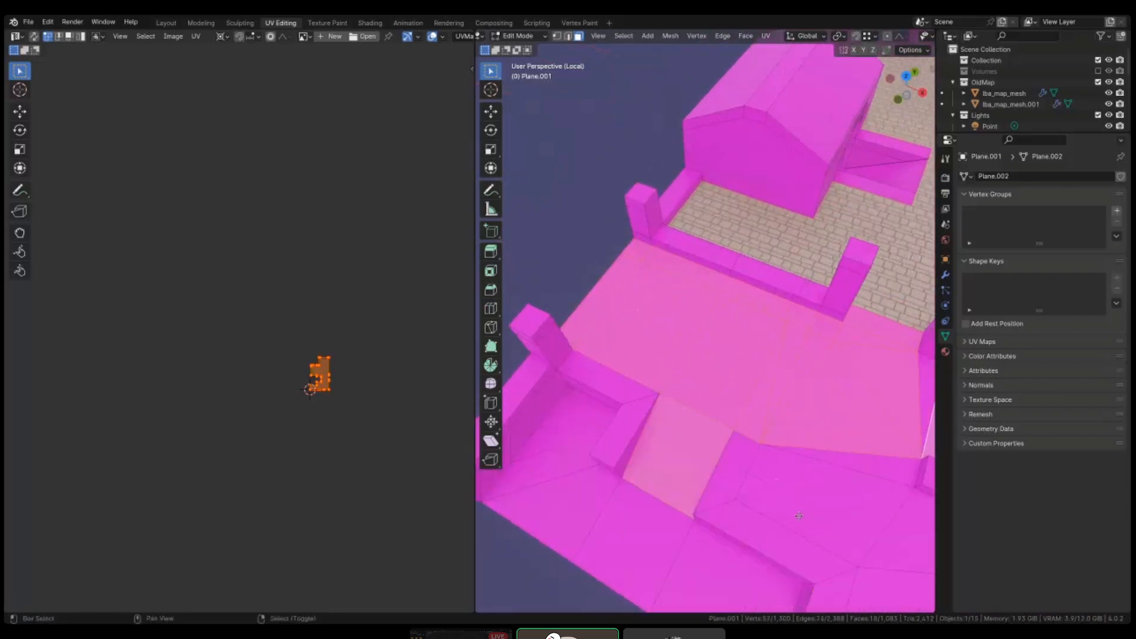
- Add the remaining terrace ground by the low walls and the first walkway face near the long house to the selection
middle_click_drag(799, 515, 731, 356, "shift")
left_click(753, 378, "shift")
middle_click_drag(568, 334, 524, 323, "shift")
left_click(550, 326, "shift")
left_click(763, 439, "shift")
scroll(763, 439, "down", 4)
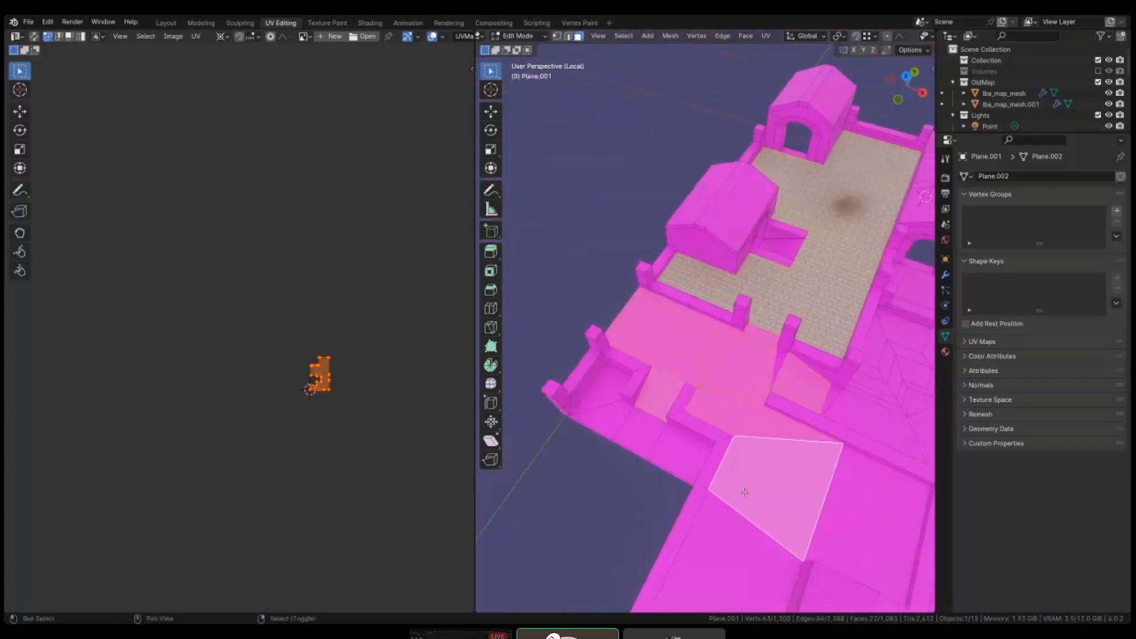
- Add the rest of the long walkway beside the house, up to the map's outer edge, to the selection
middle_click_drag(743, 492, 703, 313, "shift")
left_click(646, 419, "shift")
middle_click_drag(646, 419, 690, 299, "shift")
left_click(664, 395, "shift")
left_click(634, 469, "shift")
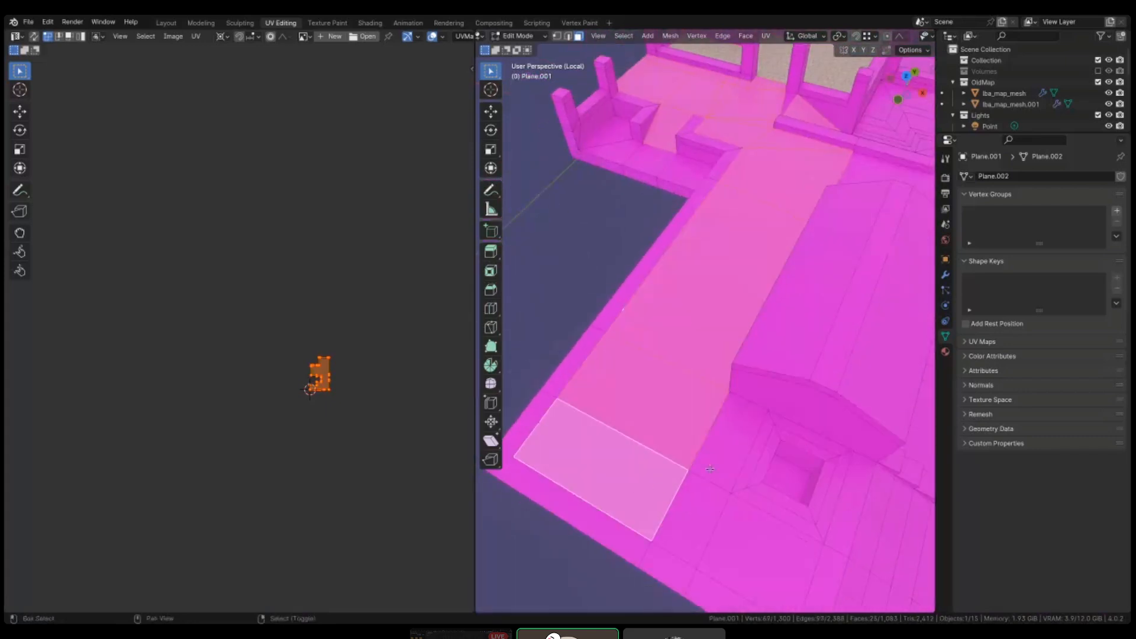
- Add the floor faces around the square pit at the house's end, up to the top of the stairs
left_click(722, 450, "shift")
left_click(705, 503, "shift")
middle_click_drag(710, 505, 610, 409, "shift")
left_click(666, 456, "shift")
middle_click_drag(715, 469, 638, 408, "shift")
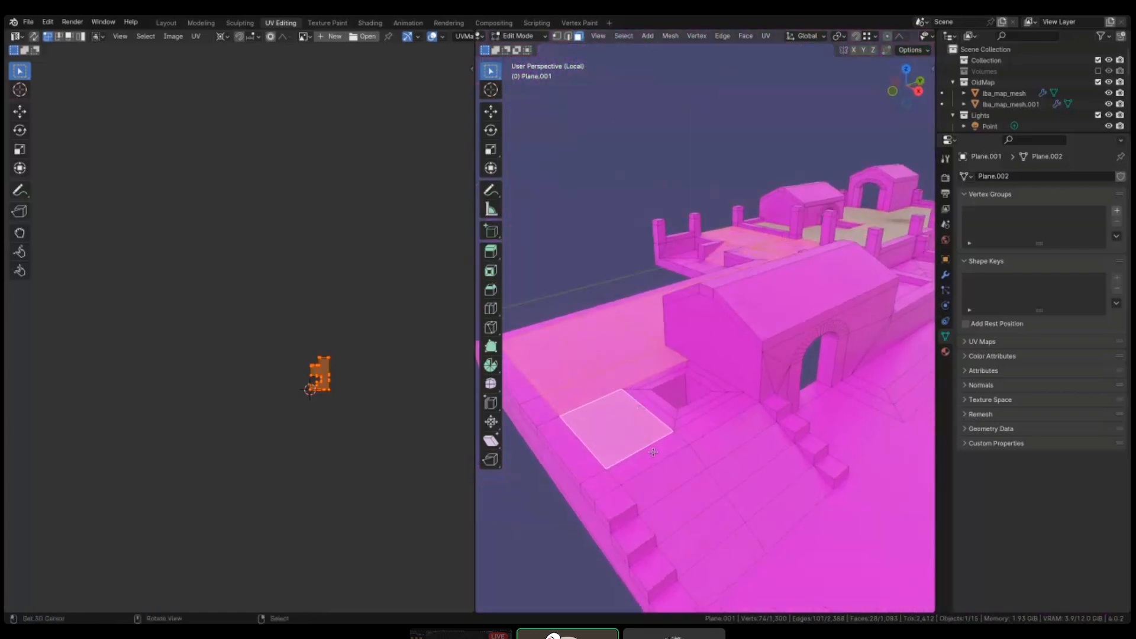
left_click(653, 453, "shift")
left_click(716, 418, "shift")
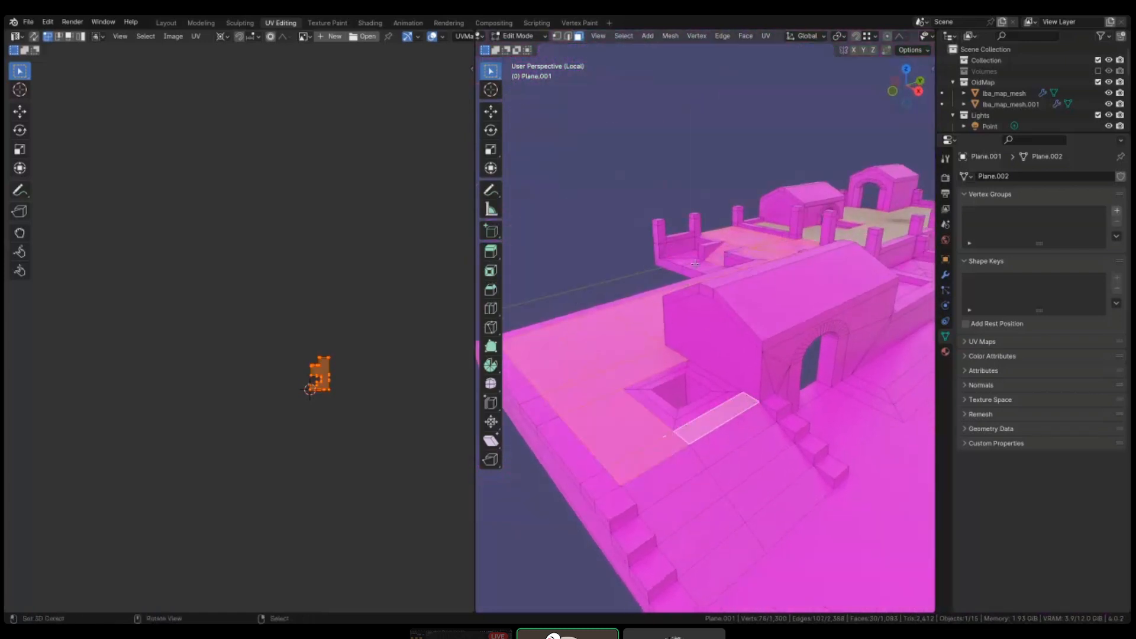
- Return to the courtyard gateway and add the narrow triangular face beside its post to the selection
middle_click_drag(680, 274, 650, 285)
middle_click_drag(710, 261, 662, 343, "shift")
scroll(661, 342, "up", 1)
right_click(615, 315, "shift")
right_click(615, 316, "shift")
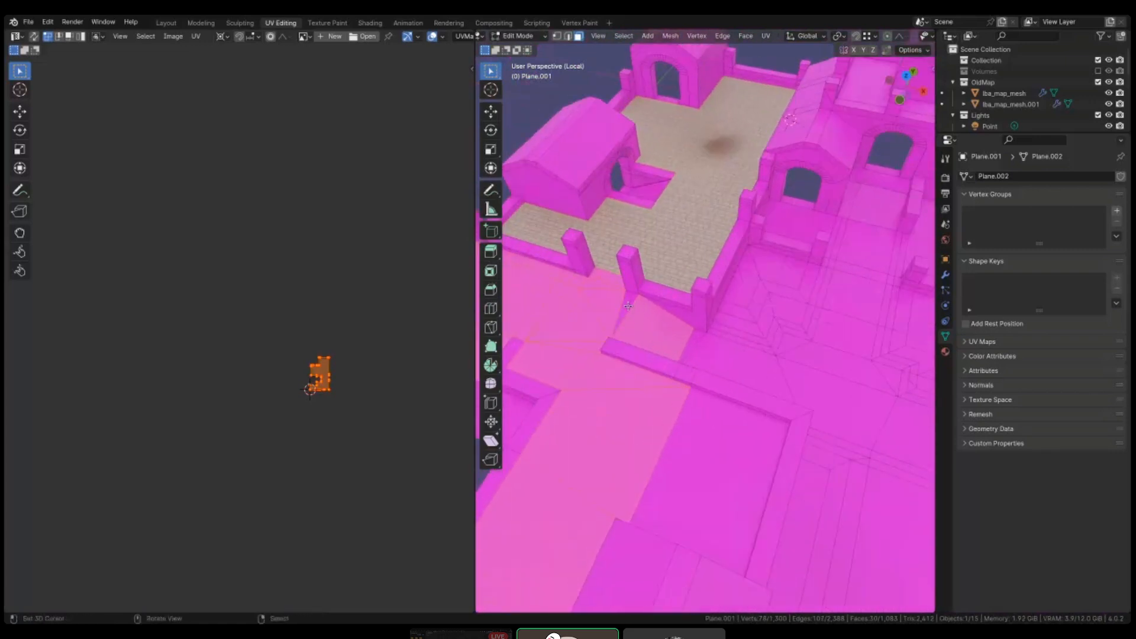
right_click(624, 316, "shift")
right_click(636, 321, "shift")
right_click(644, 327, "shift")
- Unwrap the selected ground faces with the standard Unwrap and check their UV layout below the courtyard island
middle_click_drag(643, 328, 686, 350, "shift")
scroll(330, 382, "up", 8)
key("u")
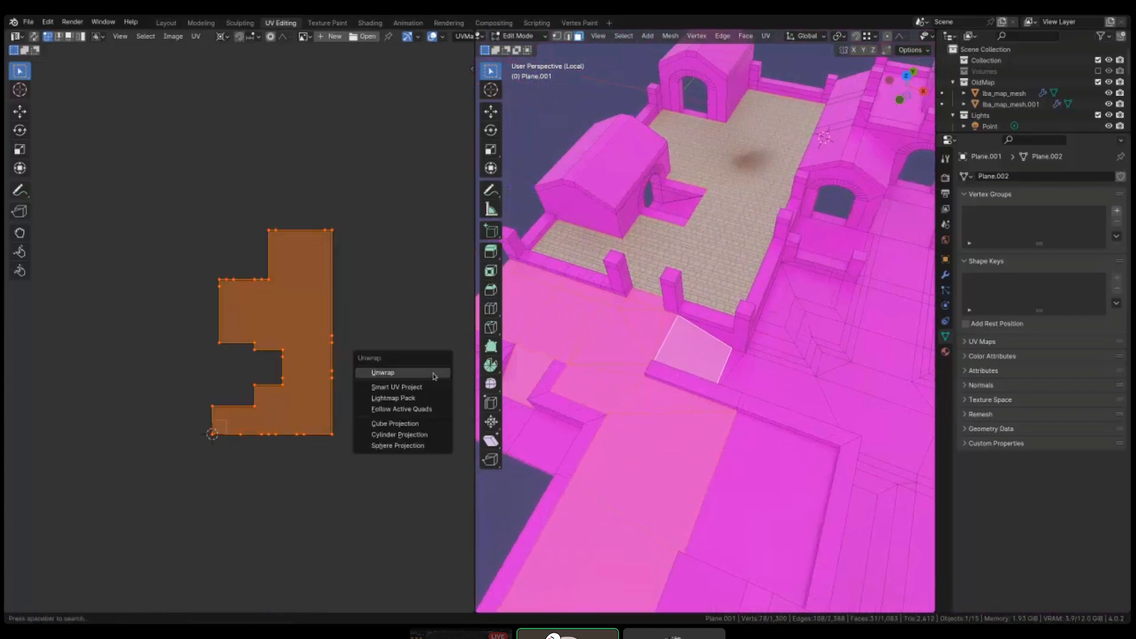
left_click(425, 372)
middle_click_drag(365, 450, 378, 298)
middle_click_drag(254, 138, 246, 167)
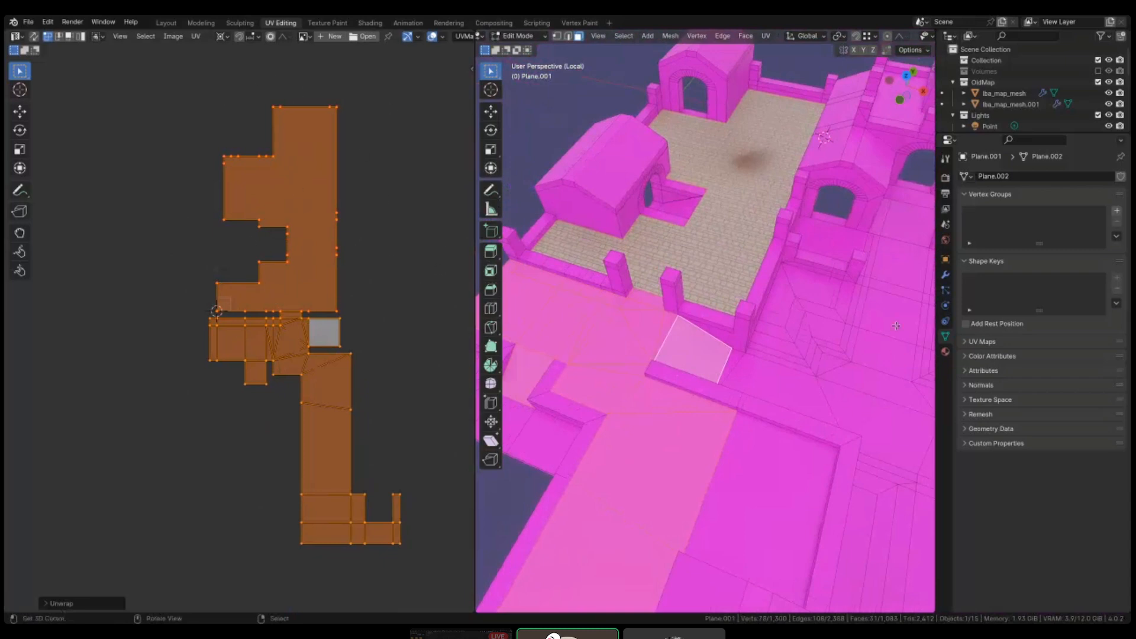
- Assign the Pavement material to the selected ground faces
left_click(945, 351)
left_click(985, 259)
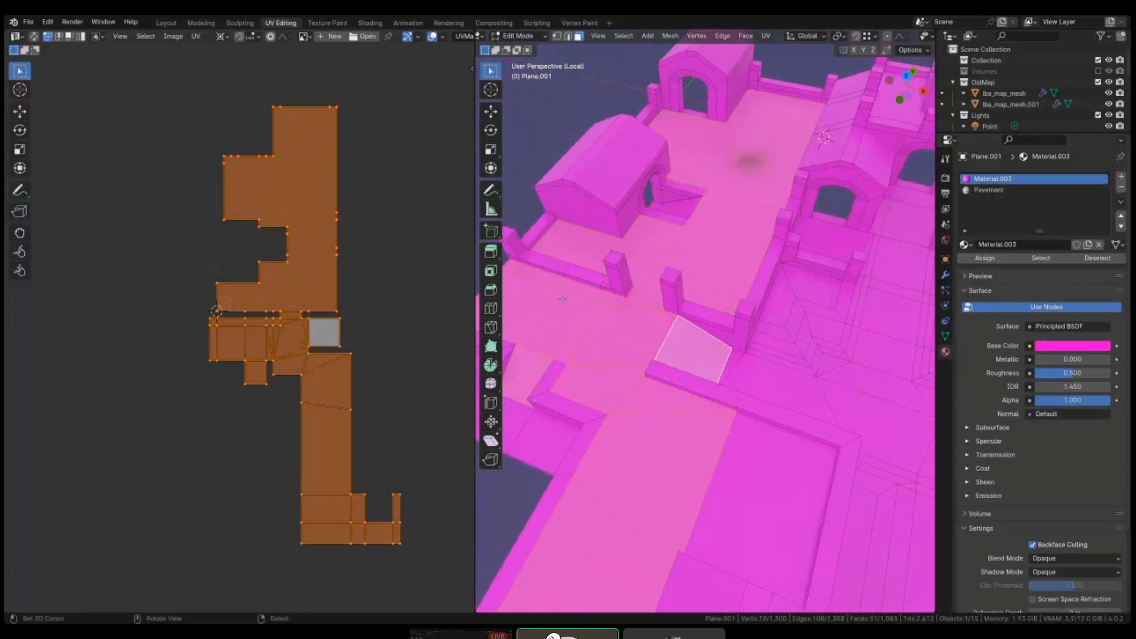
left_click(989, 190)
left_click(985, 258)
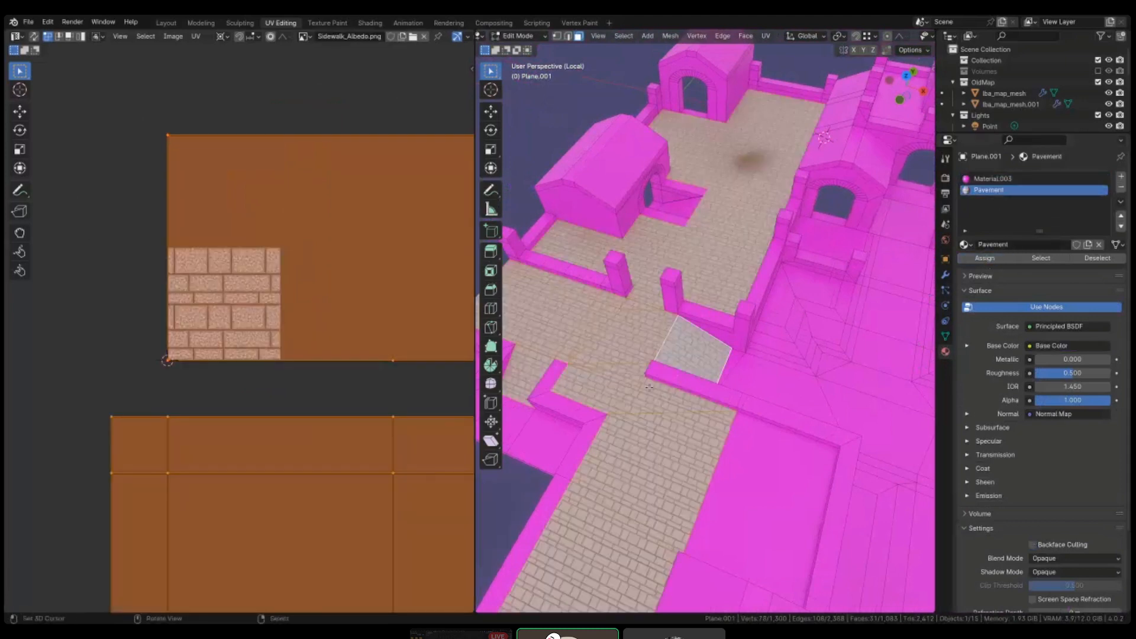
- Unwrap the floor face at the gabled end of the long house and assign it the Pavement material
middle_click_drag(630, 386, 678, 392, "shift")
middle_click_drag(665, 514, 688, 433, "shift")
key("Tab")
key("Tab")
left_click(689, 434, "shift")
key("a")
key("a")
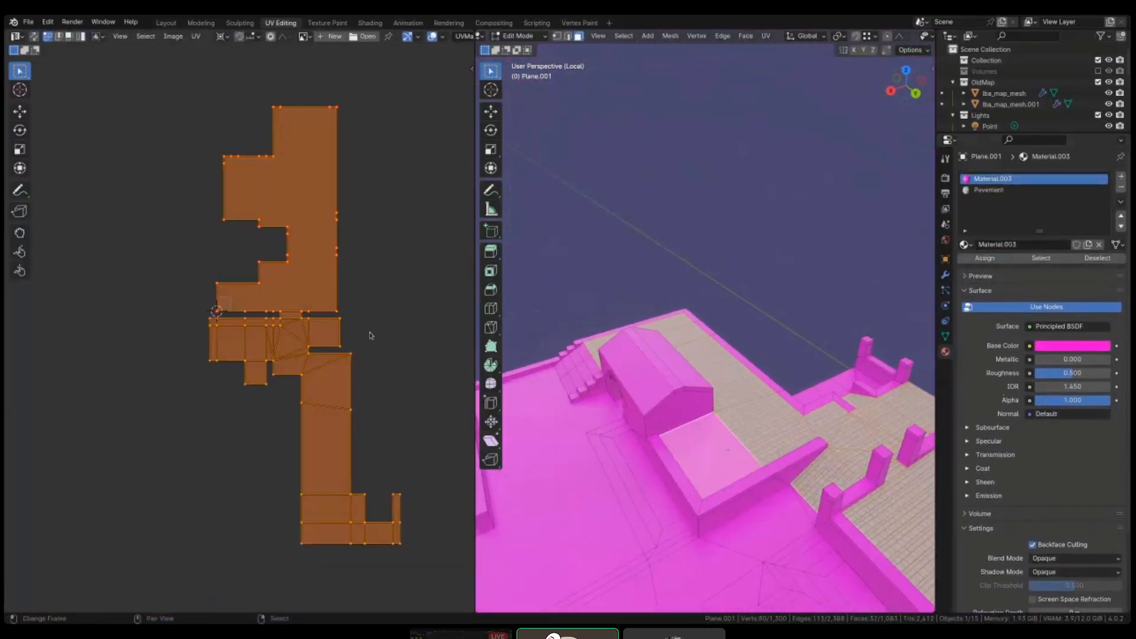
key("u")
left_click(371, 336)
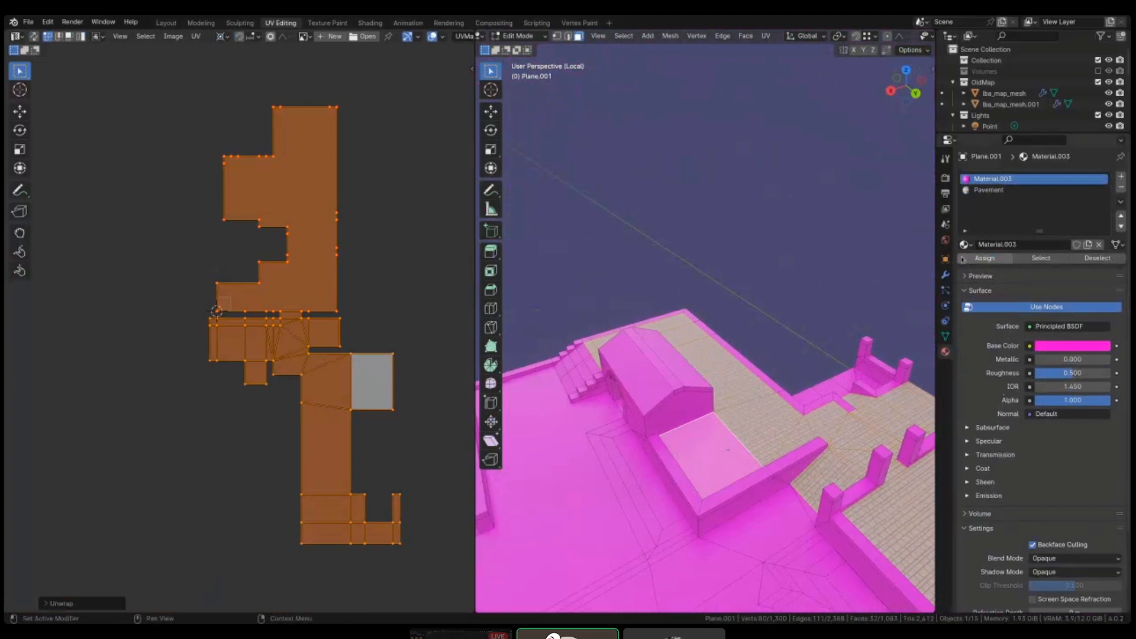
left_click(1006, 190)
left_click(985, 258)
- Select the unpaved path faces running from behind the low wall down along the raised terrace
middle_click_drag(746, 367, 705, 347)
scroll(734, 337, "up", 4)
right_click(734, 366, "shift")
right_click(730, 435, "shift")
scroll(735, 451, "down", 4)
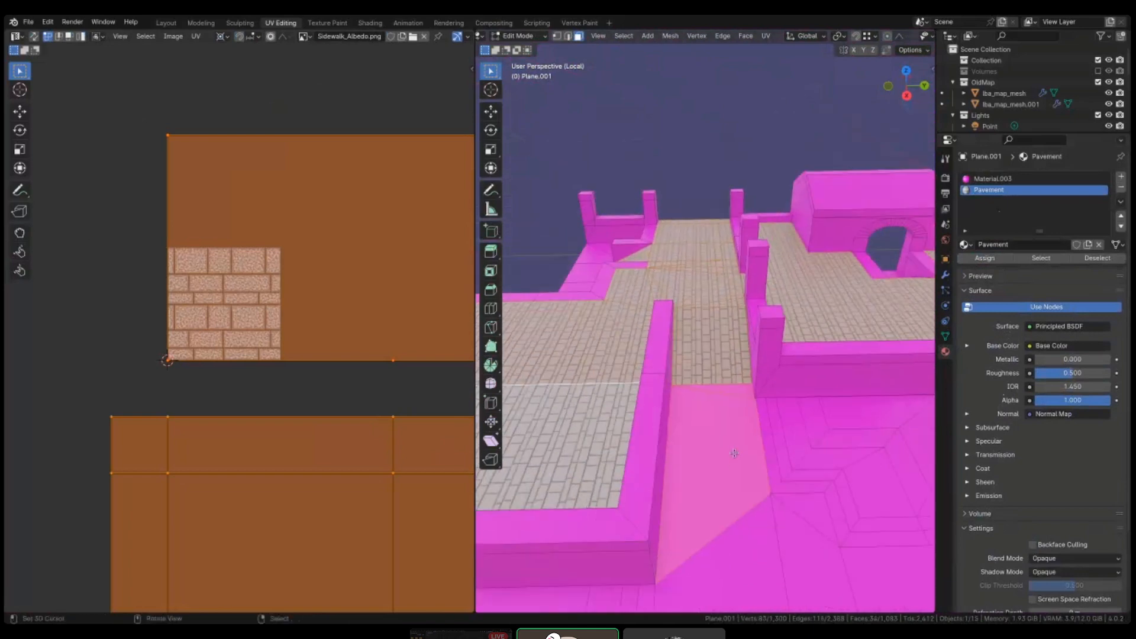
middle_click_drag(736, 455, 740, 310, "shift")
left_click_drag(732, 322, 773, 437, "shift")
scroll(775, 445, "down", 4)
middle_click_drag(776, 446, 767, 314, "shift")
- Compare the layout with the old map by temporarily hiding the new mesh, and isolate the mesh again in Edit Mode
key("KP_Divide")
scroll(732, 355, "down", 5)
key("Tab")
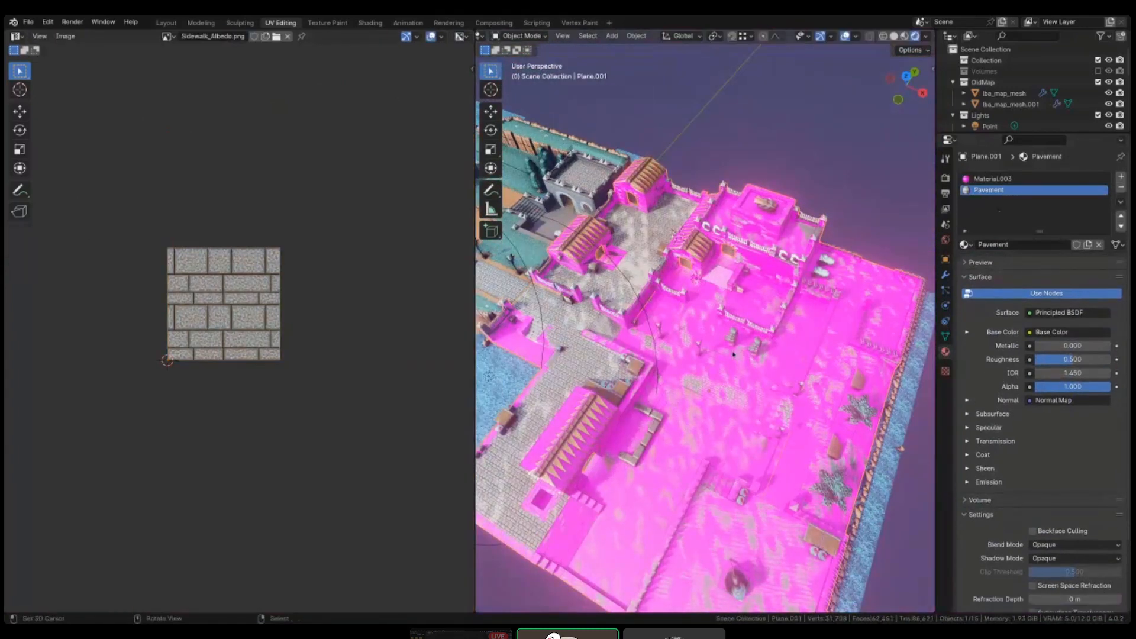
key("shift+z")
key("h")
key("shift+z")
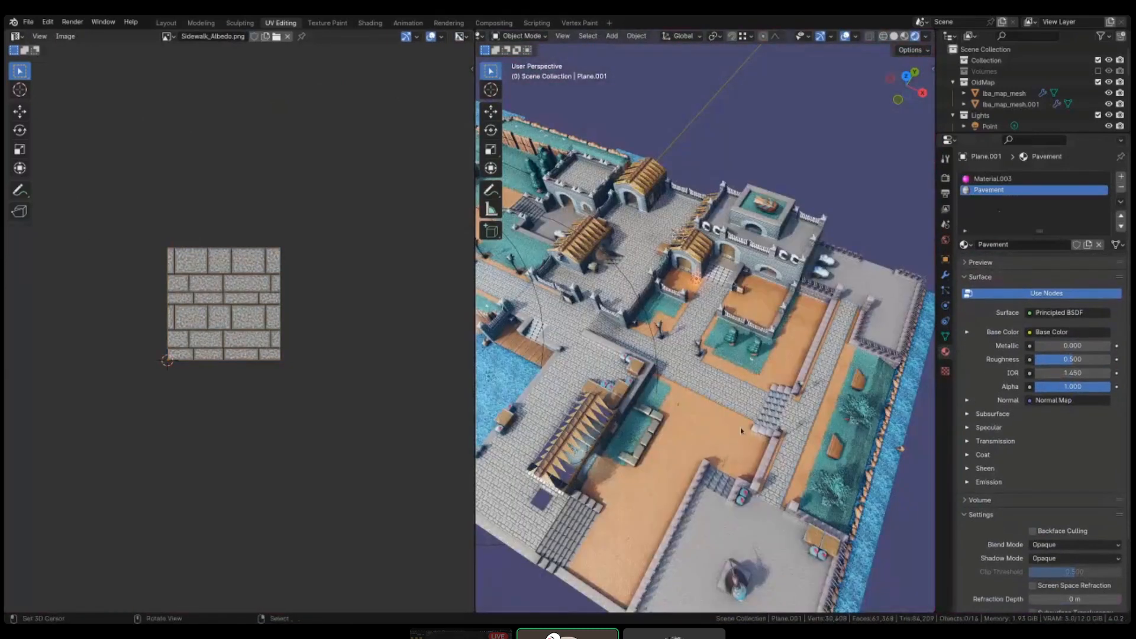
key("alt+h")
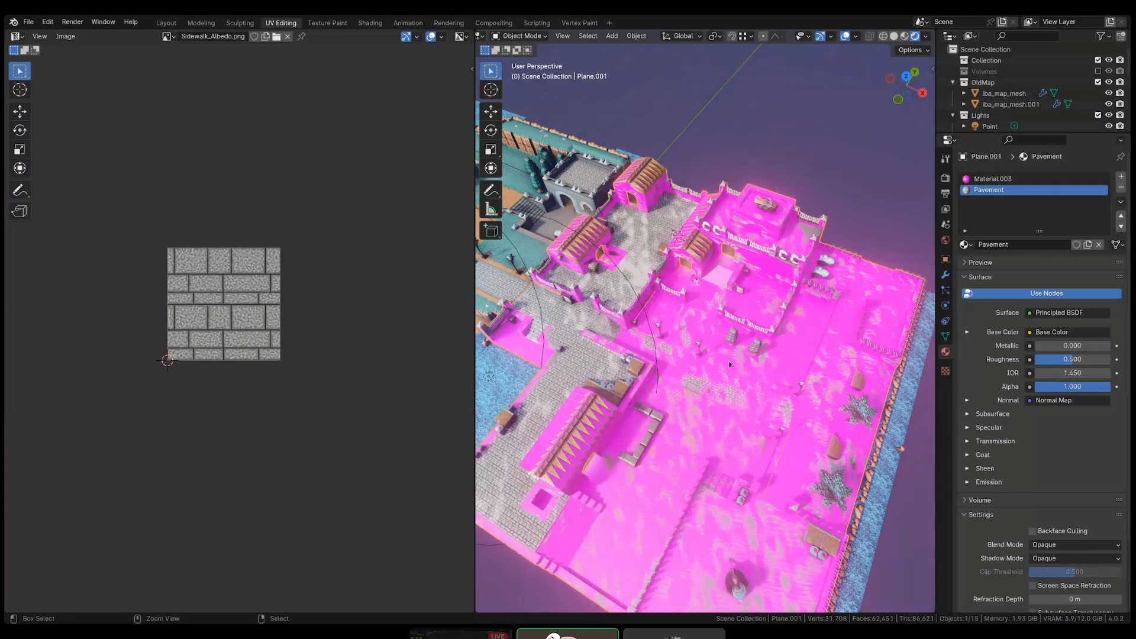
key("Tab")
key("KP_Divide")
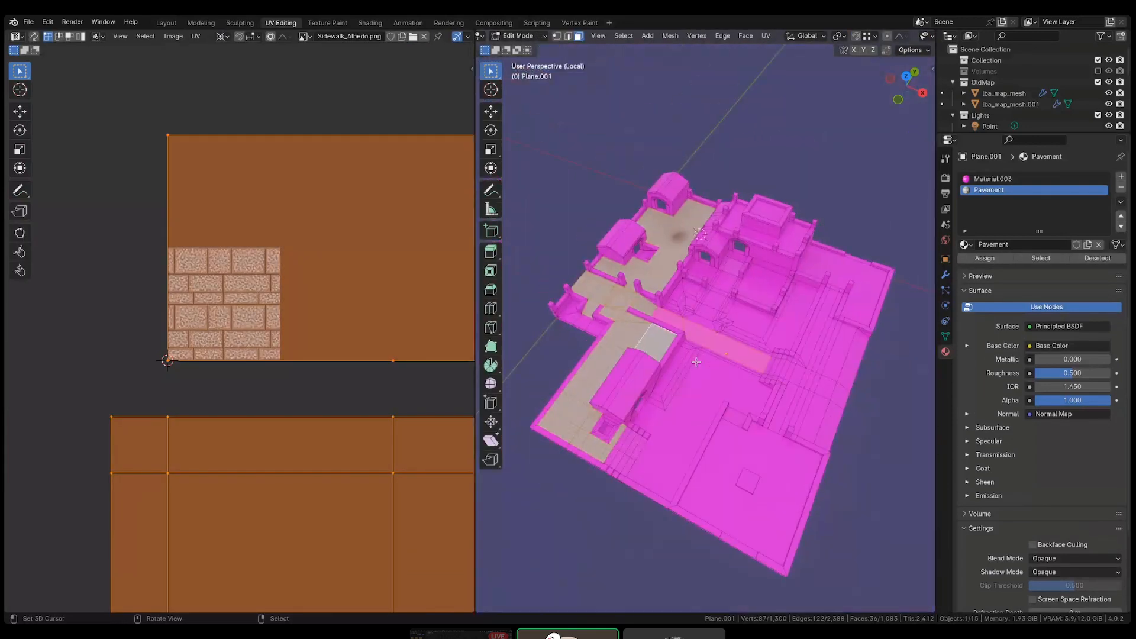
- Extend the face selection up the side path that branches off the terrace walkway towards the arched doorways
left_click(740, 280, "ctrl")
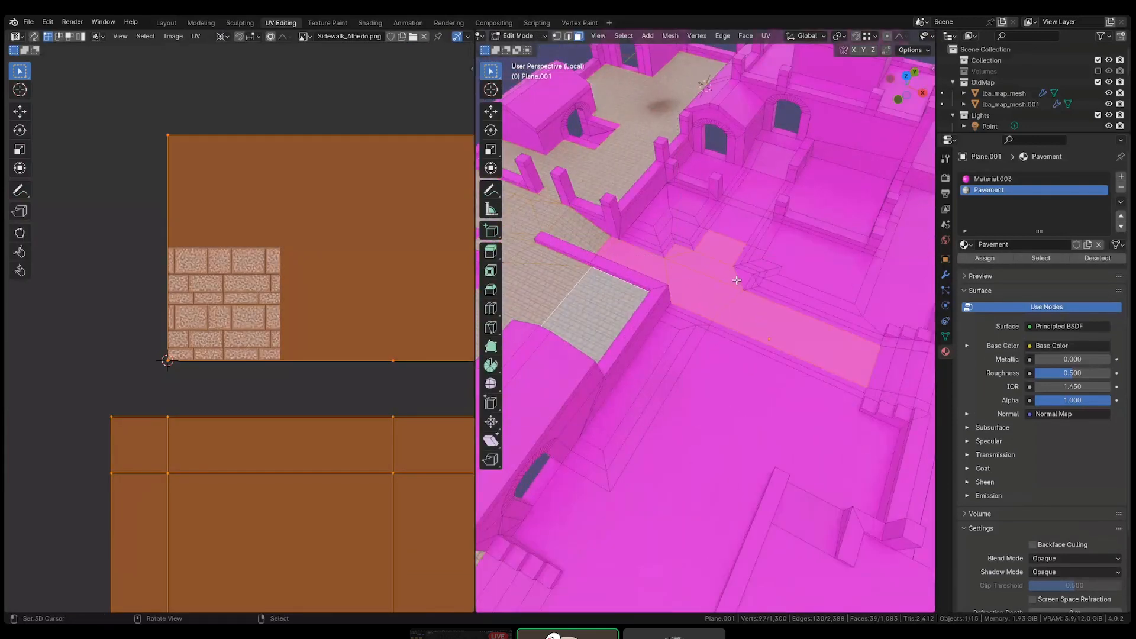
middle_click_drag(740, 280, 702, 374, "shift")
right_click(710, 302, "shift")
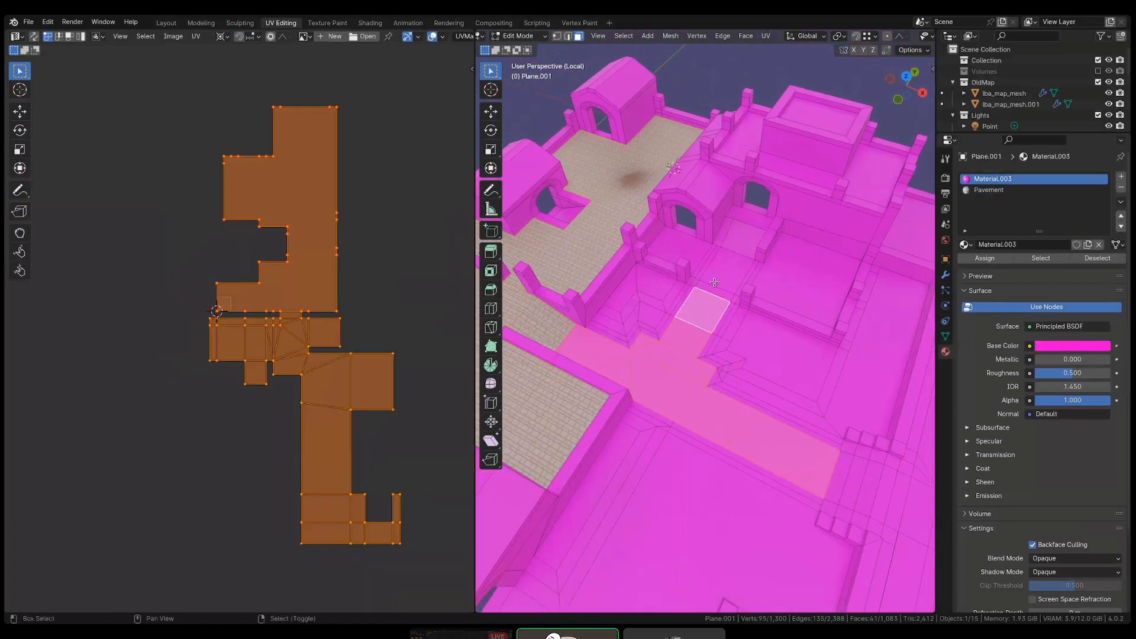
left_click(734, 257, "ctrl")
middle_click_drag(712, 393, 628, 317, "shift")
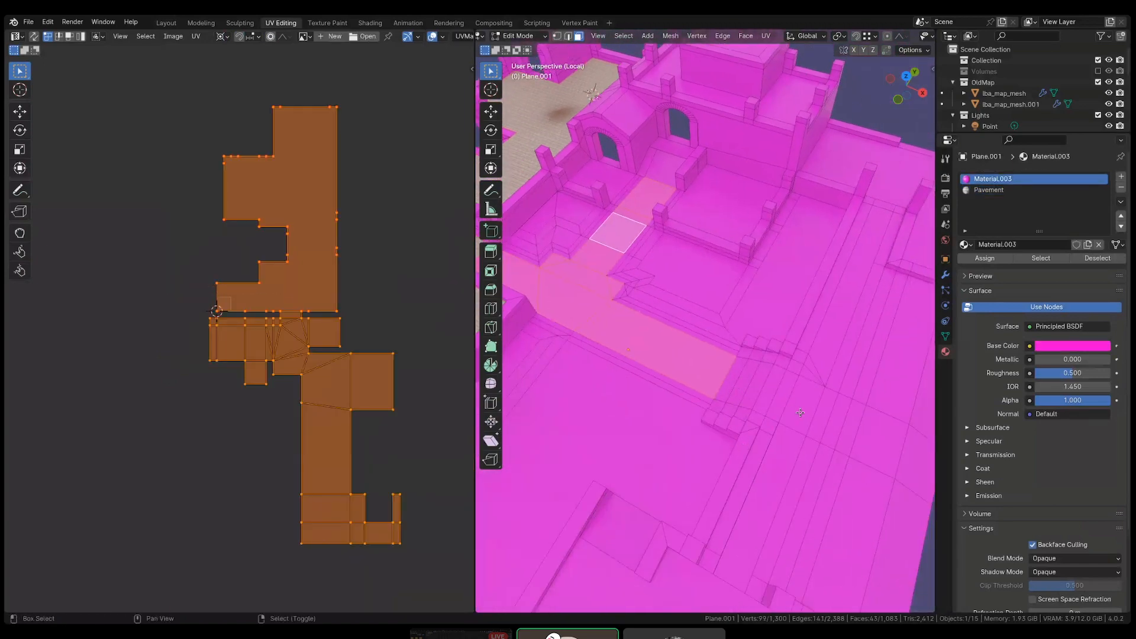
- Add the crossing by the steps and the long perpendicular walkway to the selection, leaving out the stray faces beside the steps
left_click_drag(729, 374, 797, 396, "shift")
scroll(800, 363, "up", 2)
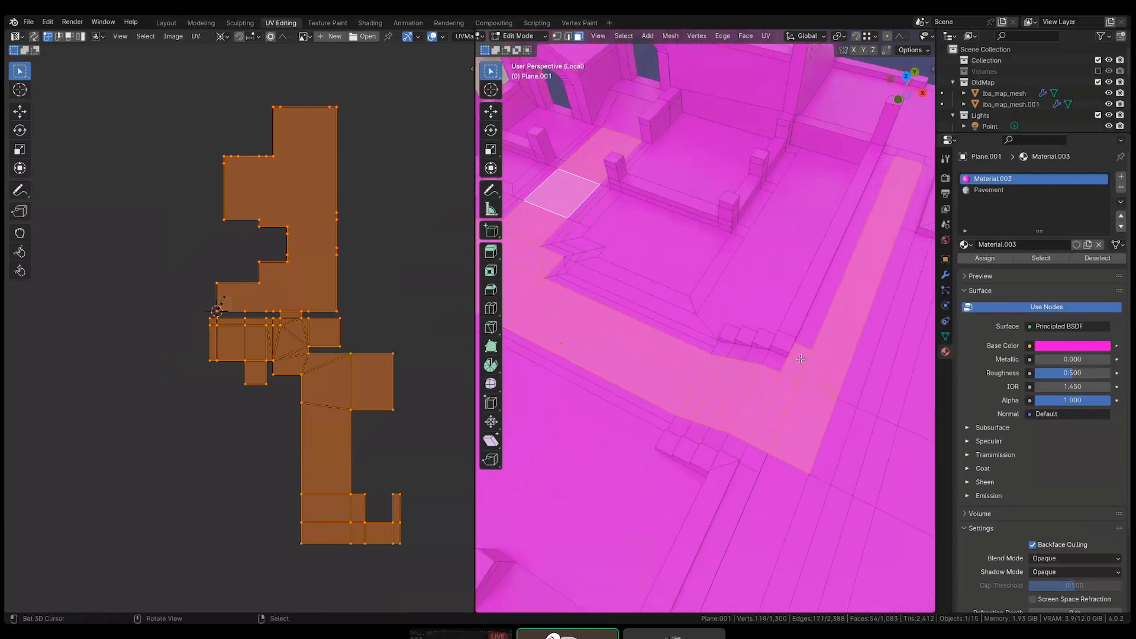
left_click(801, 354, "shift")
left_click(794, 367, "shift")
middle_click_drag(793, 368, 742, 284, "shift")
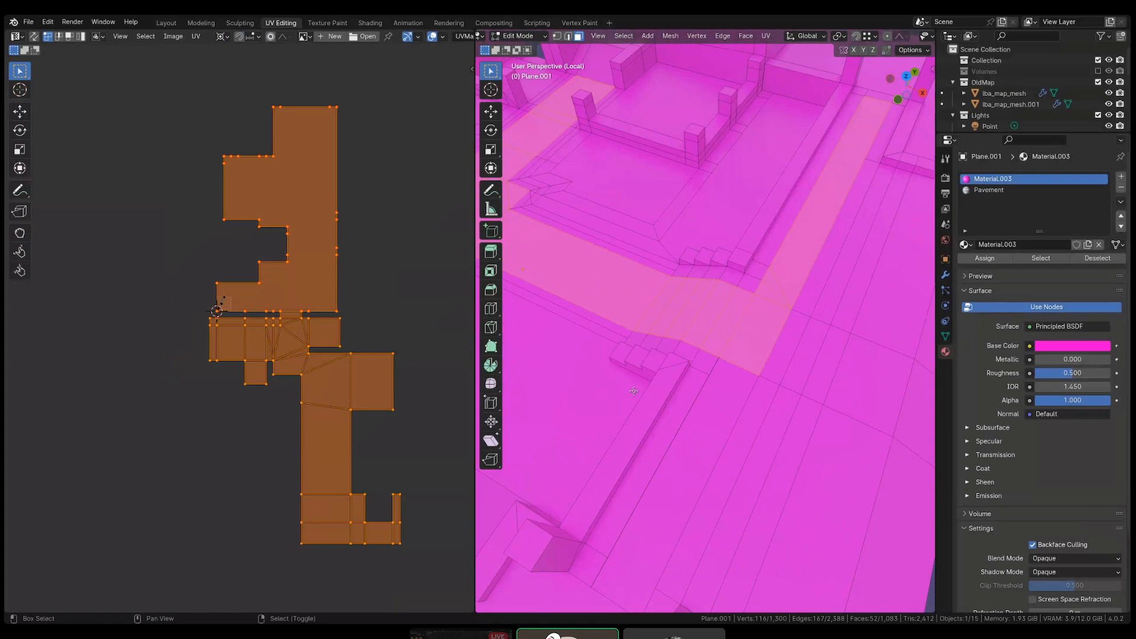
- Add the walkway's continuation past the crossing and the L-shaped corner floor at its far end to the selection
left_click(737, 413, "shift")
middle_click_drag(737, 413, 765, 347)
left_click(780, 330, "shift")
left_click(796, 298, "shift")
scroll(793, 373, "down", 6)
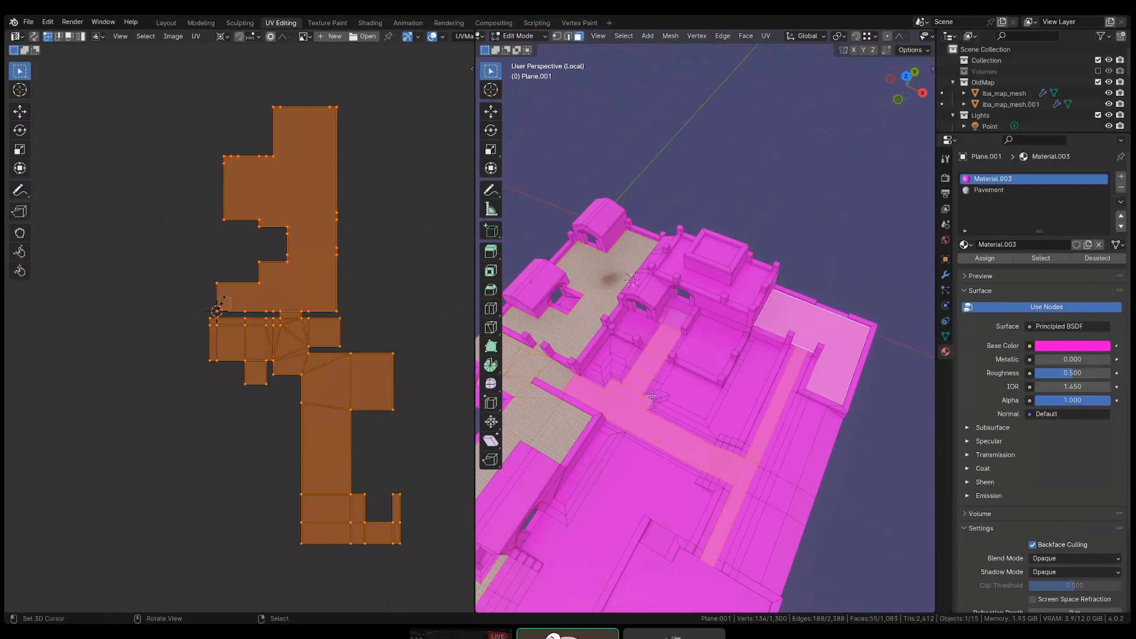
- Unwrap all selected walkway faces together with the L-shaped corner floor
scroll(577, 338, "up", 4)
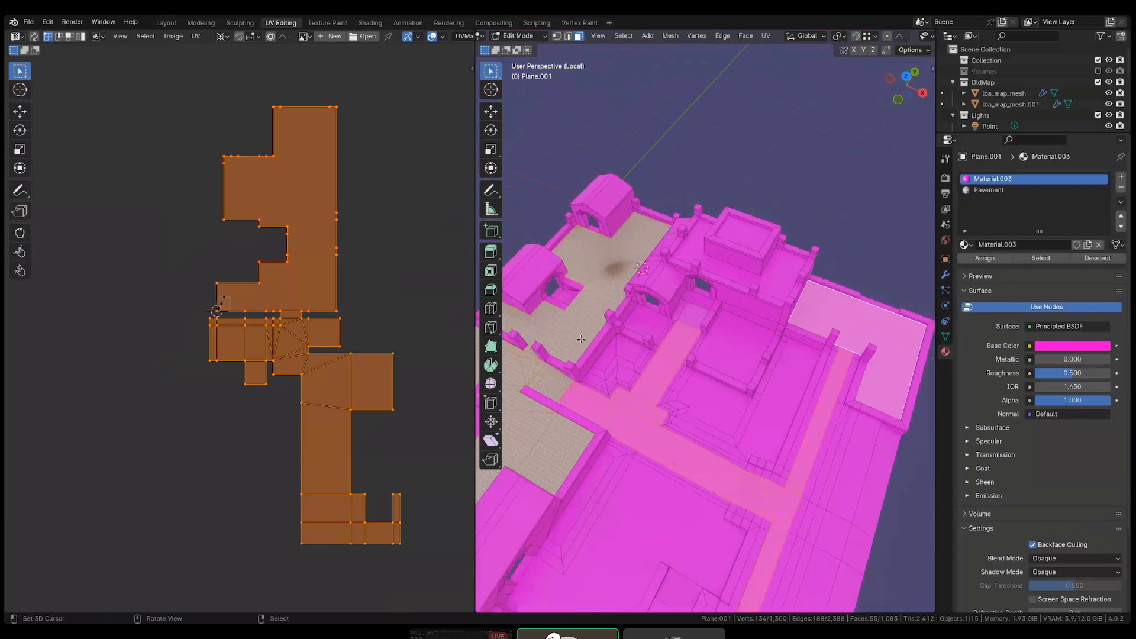
key("alt+a")
middle_click_drag(447, 346, 293, 339)
key("a")
key("u")
left_click(379, 329)
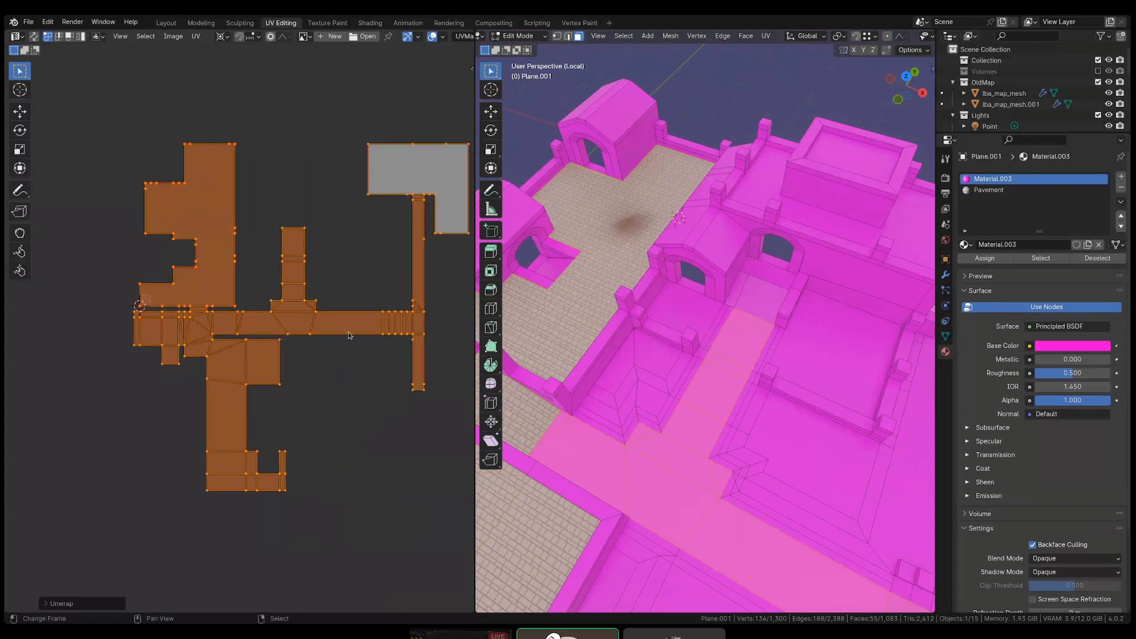
- Pin the new UVs and assign the Pavement material to the selected walkway faces
key("p")
left_click(982, 189)
left_click(985, 258)
- Leave Edit Mode and save the ProximCity.blend file
middle_click_drag(770, 308, 723, 287)
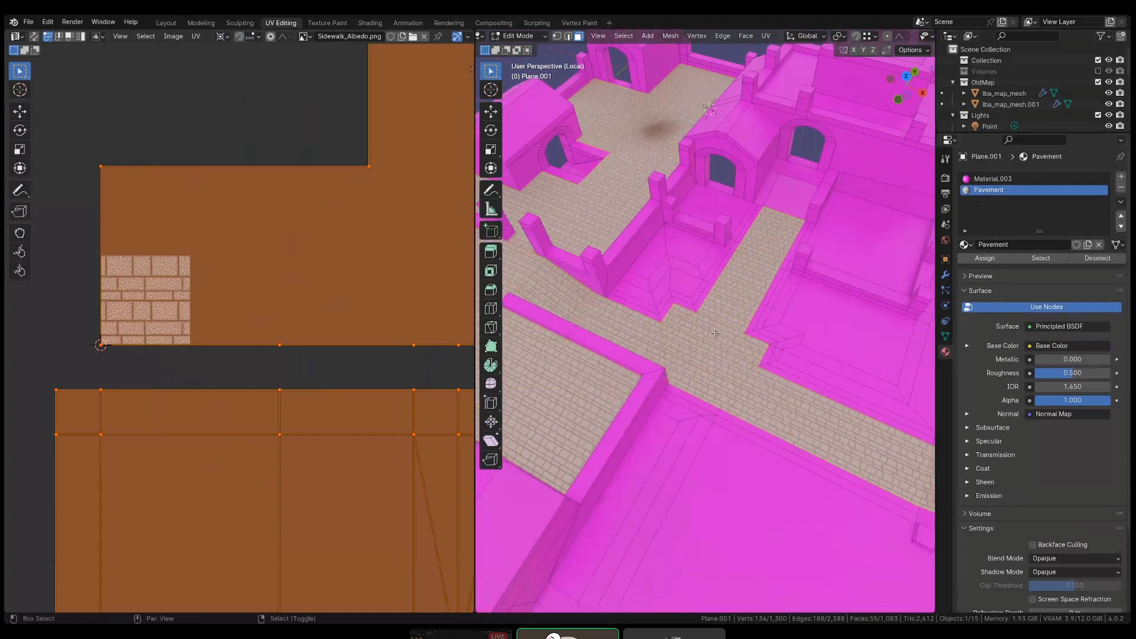
key("Tab")
scroll(723, 287, "down", 6)
key("ctrl+s")
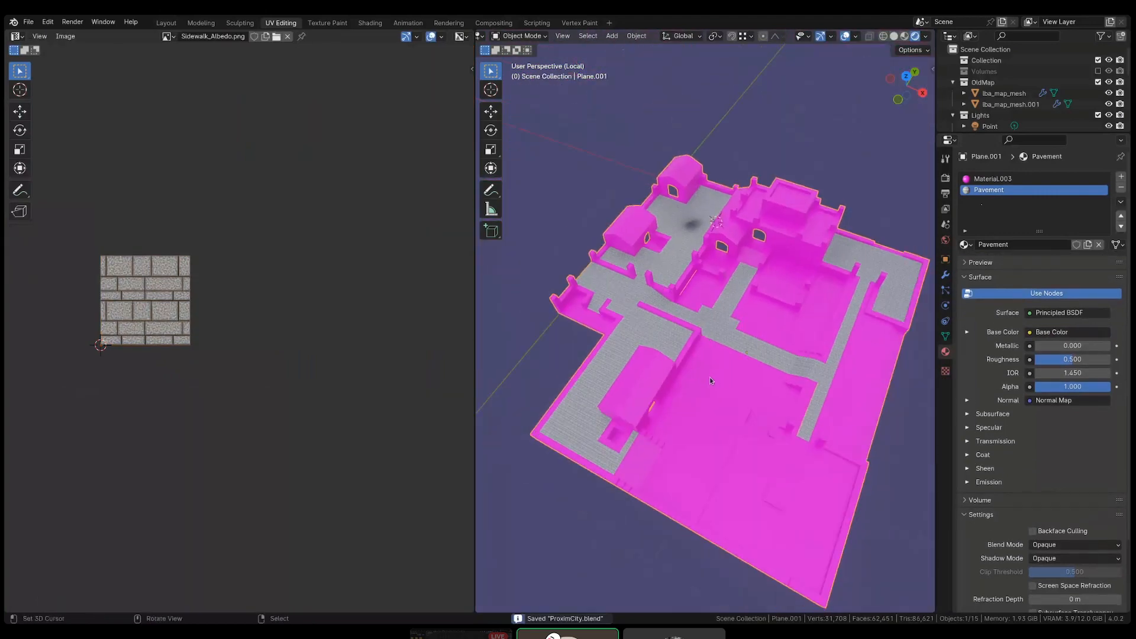
- Select the unpaved floor faces of the sunken dock beside the outer wall in Edit Mode
scroll(603, 418, "up", 4)
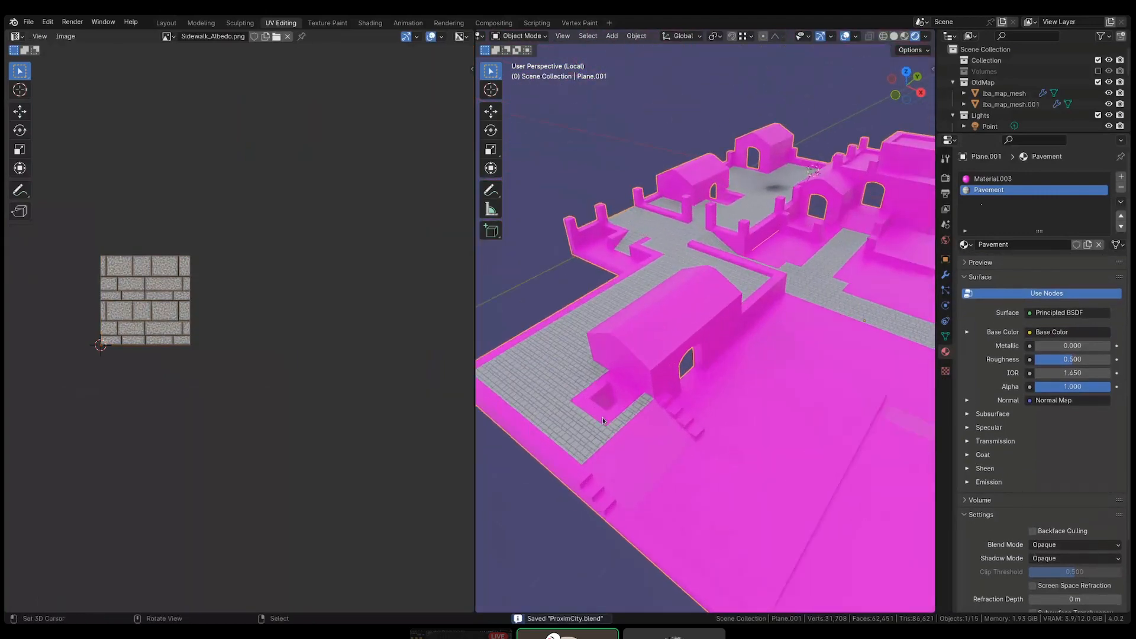
key("Tab")
middle_click_drag(717, 265, 738, 310)
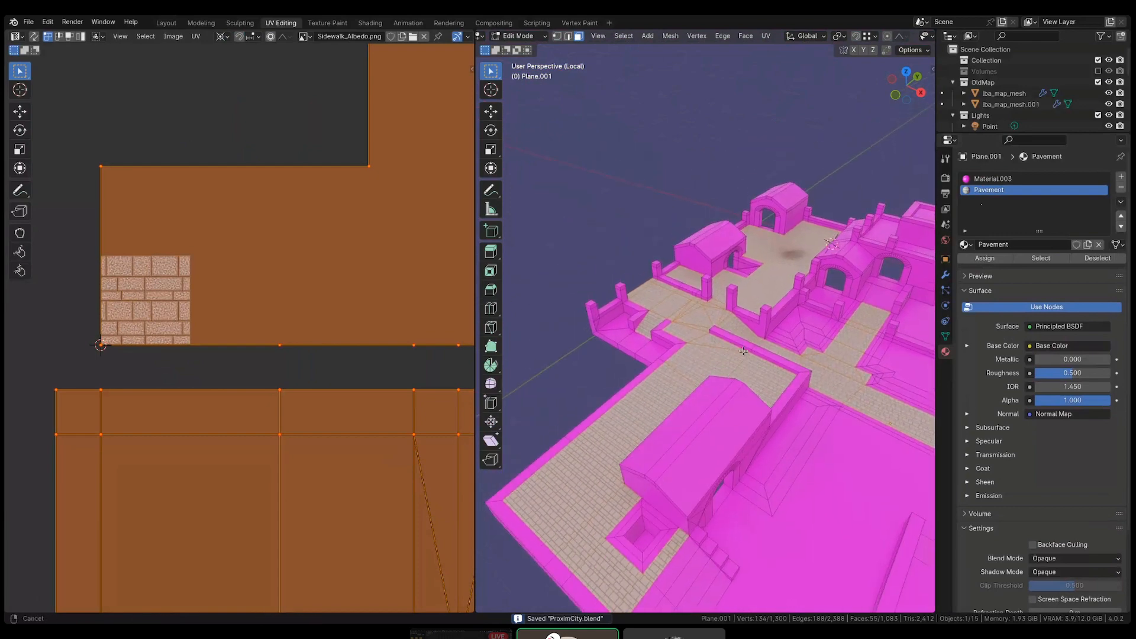
scroll(642, 319, "up", 7)
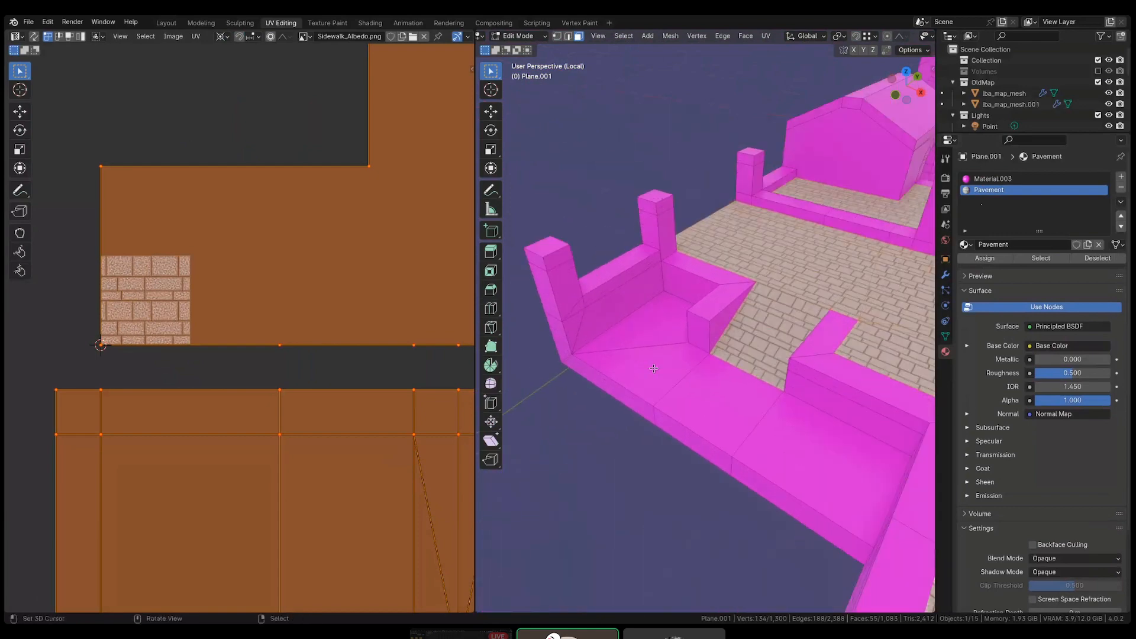
right_click(679, 374)
right_click(668, 325, "shift")
right_click(743, 425, "shift")
right_click(717, 413, "shift")
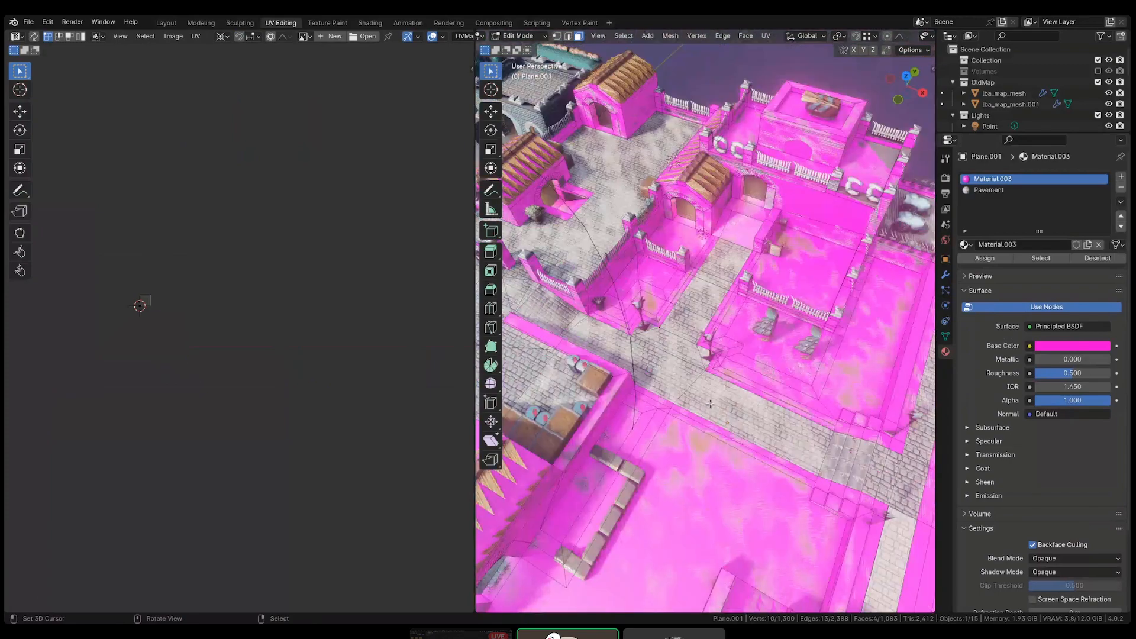
- Check the dock against the old map in full view and select the sloped stair face leading down to it
scroll(710, 404, "down", 4)
middle_click_drag(710, 404, 799, 423, "shift")
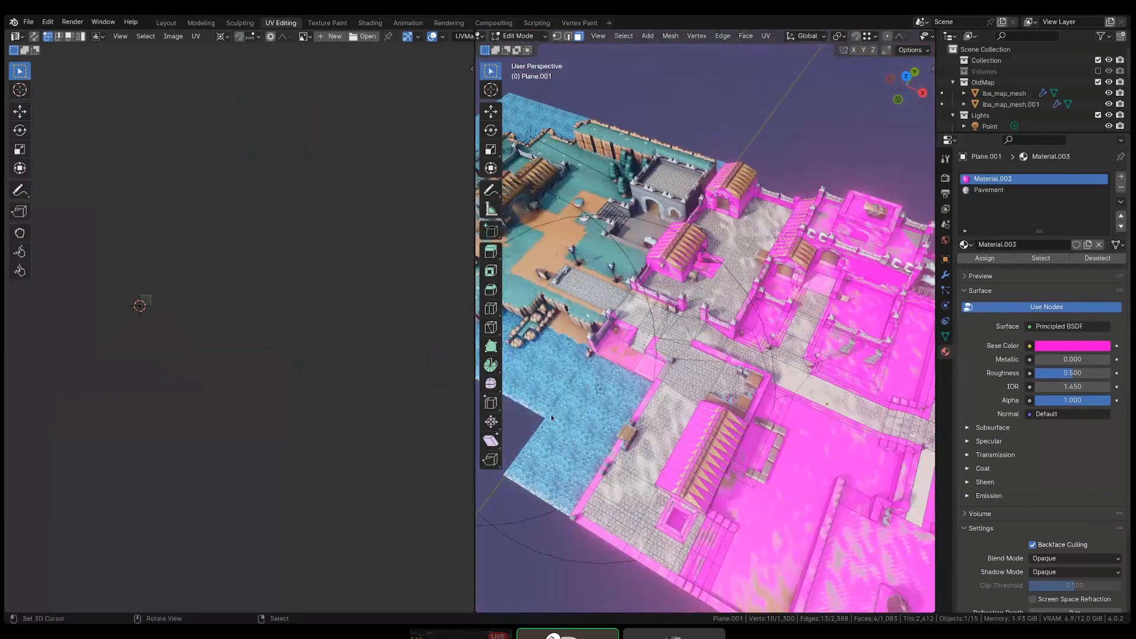
key("Tab")
key("g")
scroll(621, 354, "up", 6)
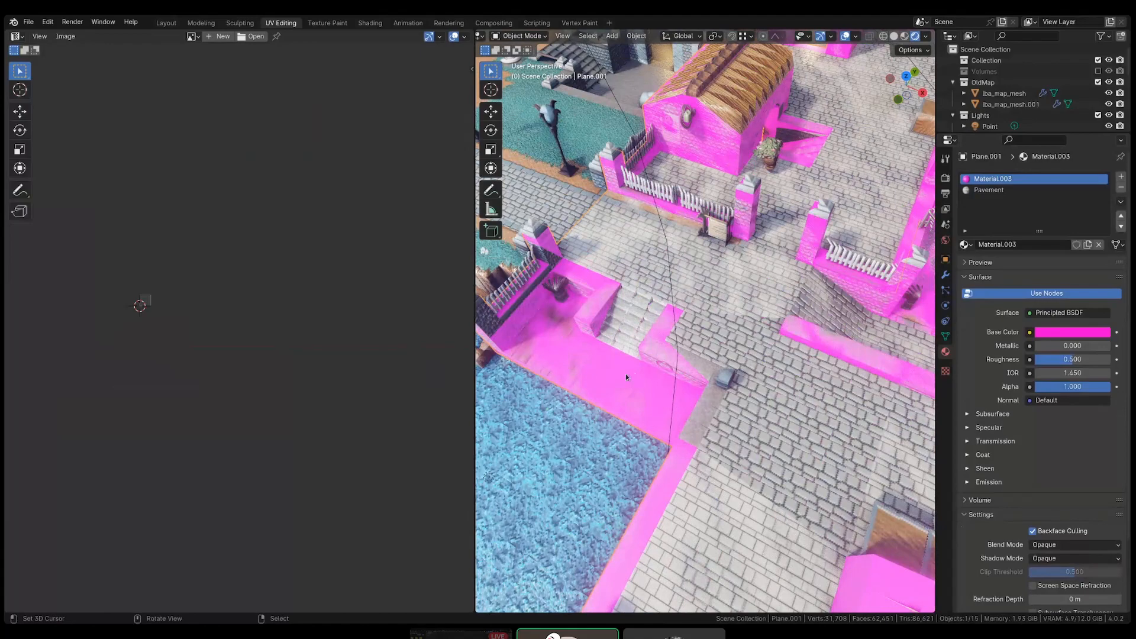
key("Tab")
scroll(707, 358, "up", 3)
middle_click_drag(708, 358, 751, 351)
right_click(701, 295)
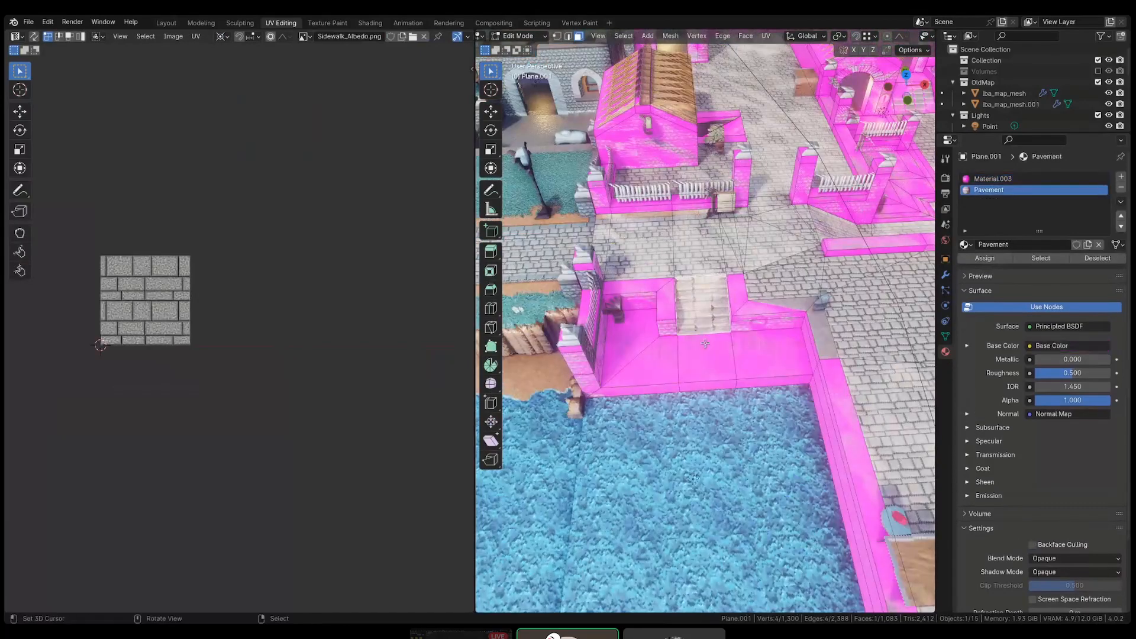
- Add the dock floor faces at the foot of the stairs to the selection
scroll(701, 295, "up", 3)
scroll(261, 346, "down", 8)
scroll(289, 403, "up", 4)
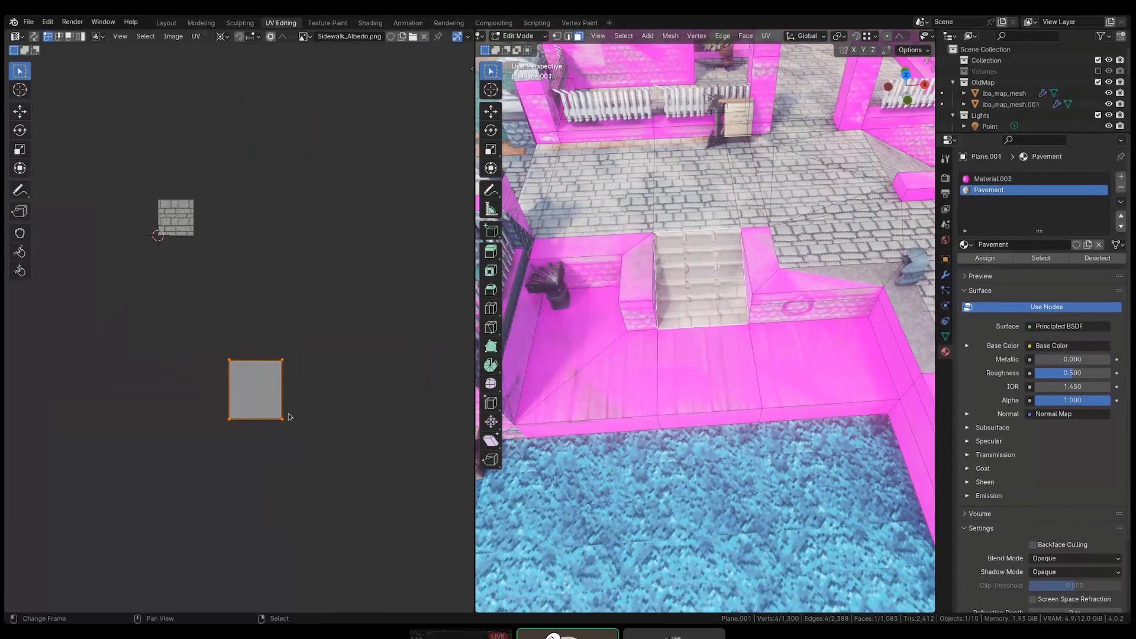
right_click(583, 337, "shift")
right_click(621, 366, "shift")
right_click(689, 363, "shift")
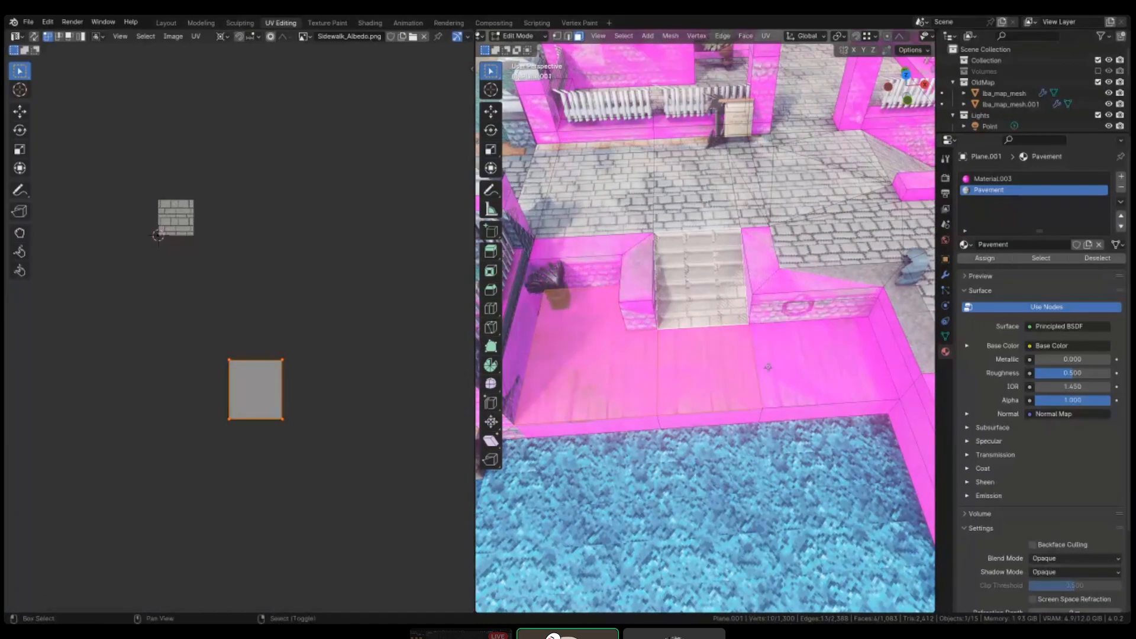
- Unwrap the stair face and the dock floor faces together, using wireframe display
key("u")
left_click(358, 366)
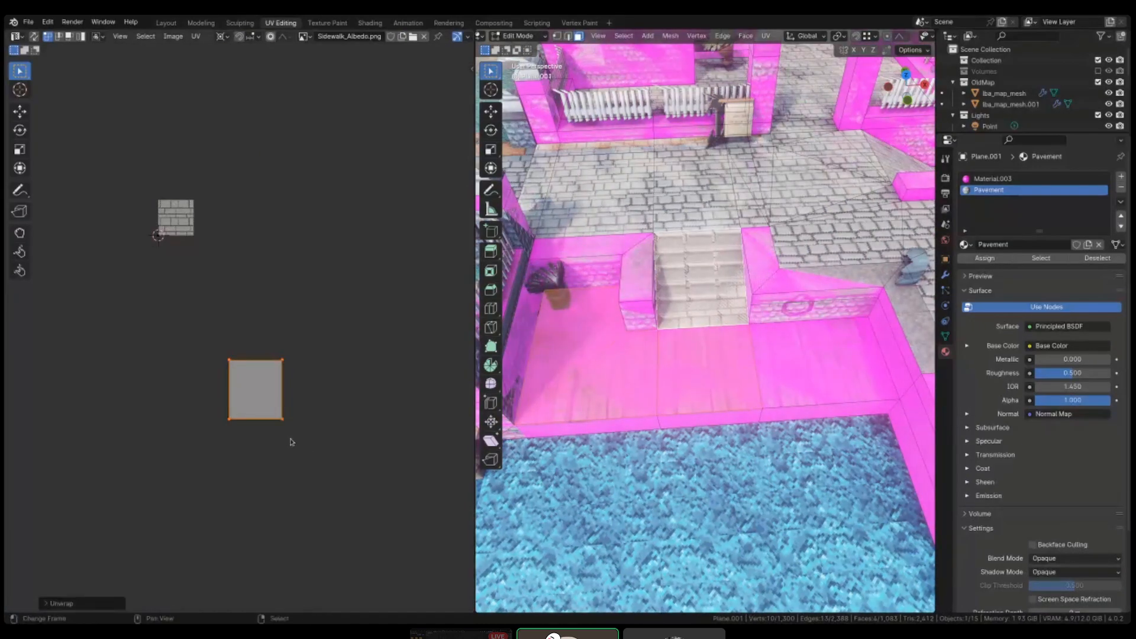
key("shift+z")
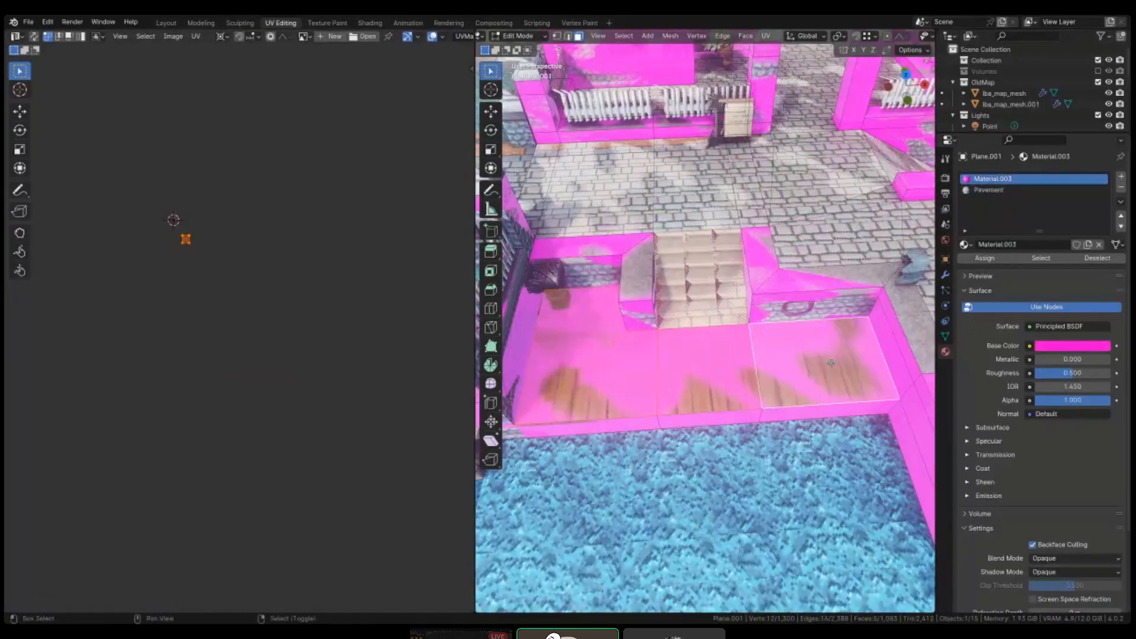
key("u")
left_click(291, 280)
key("shift+z")
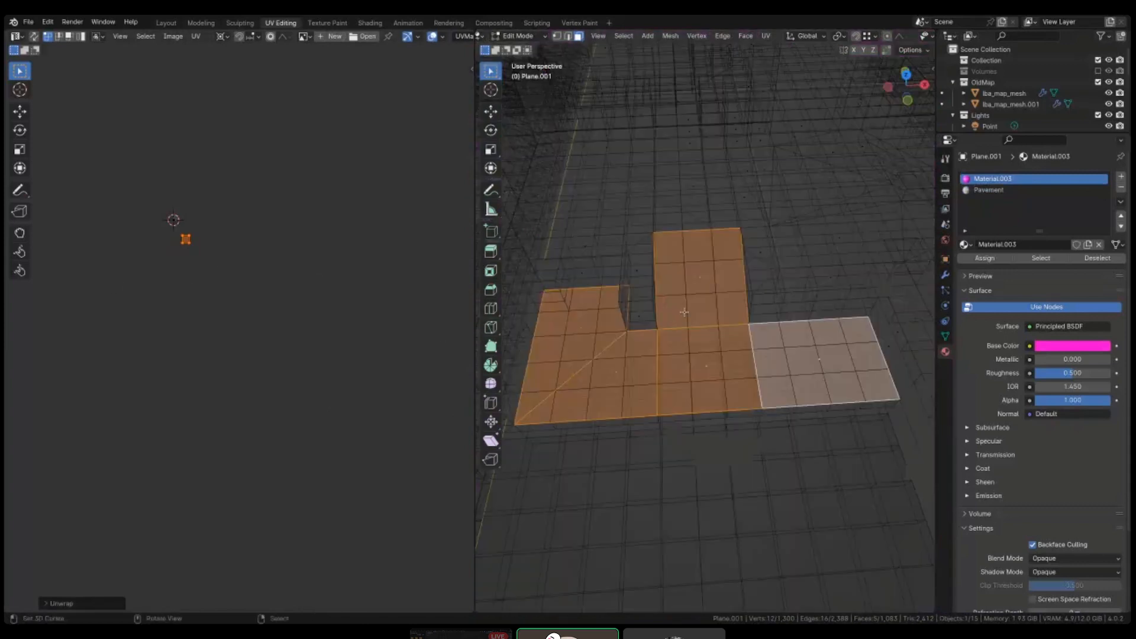
scroll(185, 237, "up", 9)
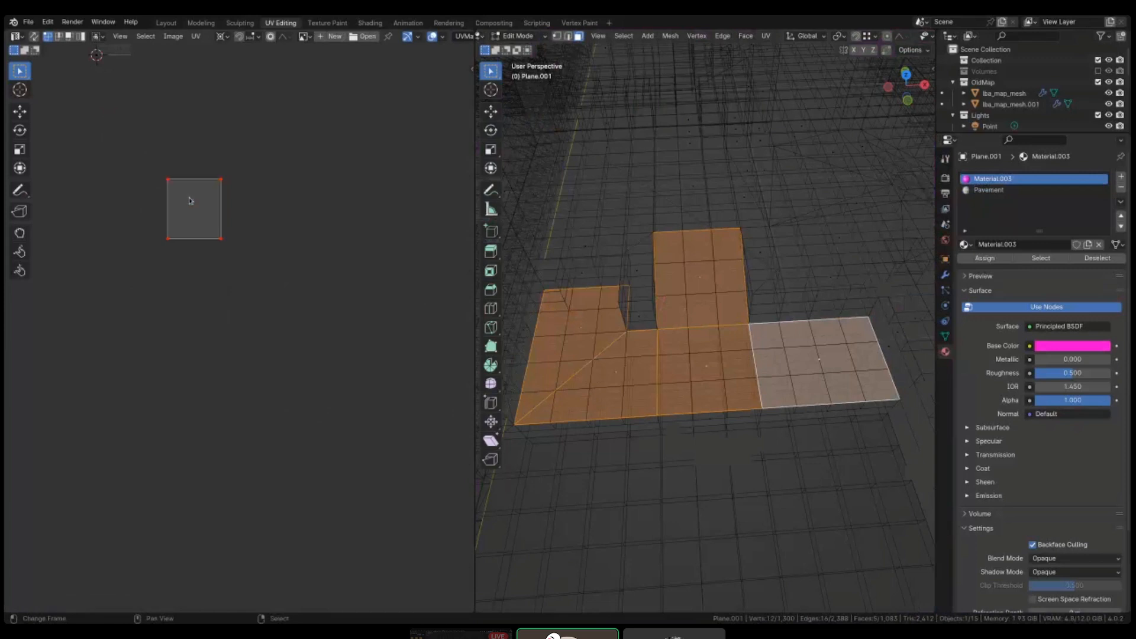
key("a")
key("u")
left_click(239, 231)
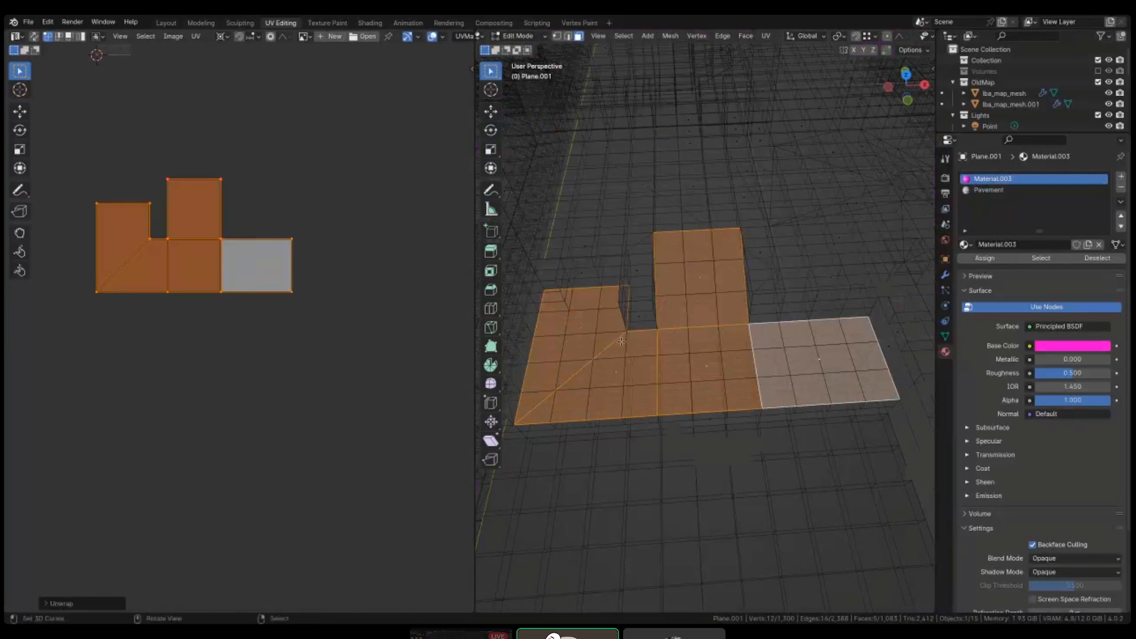
- Select only the four dock floor faces, leaving out the stair face
left_click(570, 324)
left_click(583, 385, "shift")
left_click(707, 370, "shift")
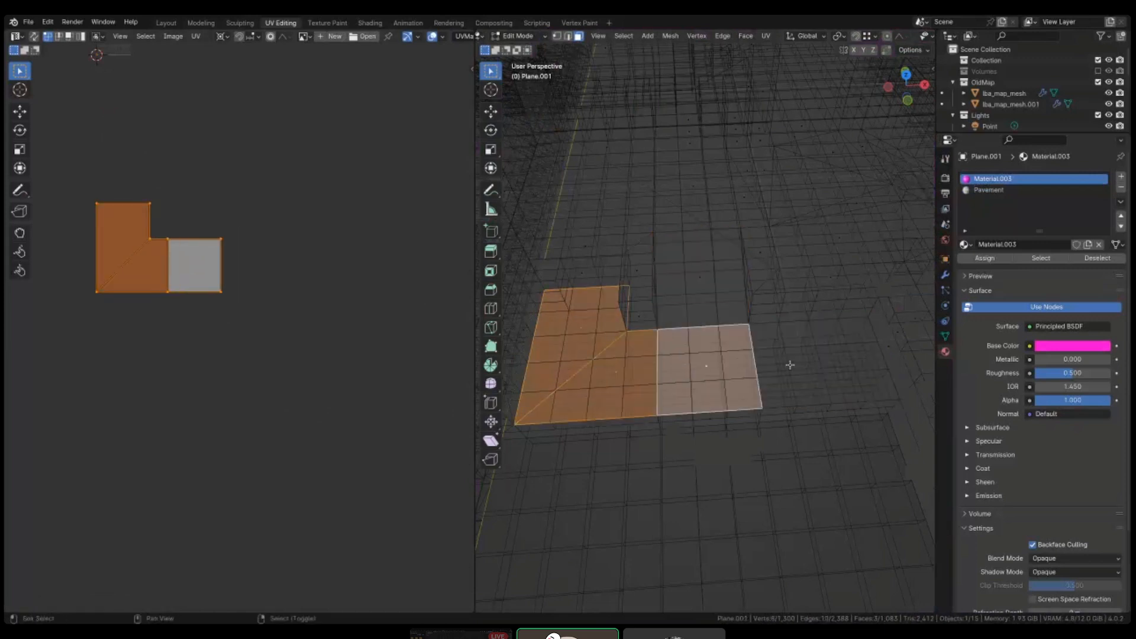
left_click(790, 364, "shift")
- Create a new material named Planks in its own slot and assign it to the dock floor faces
left_click(1121, 176)
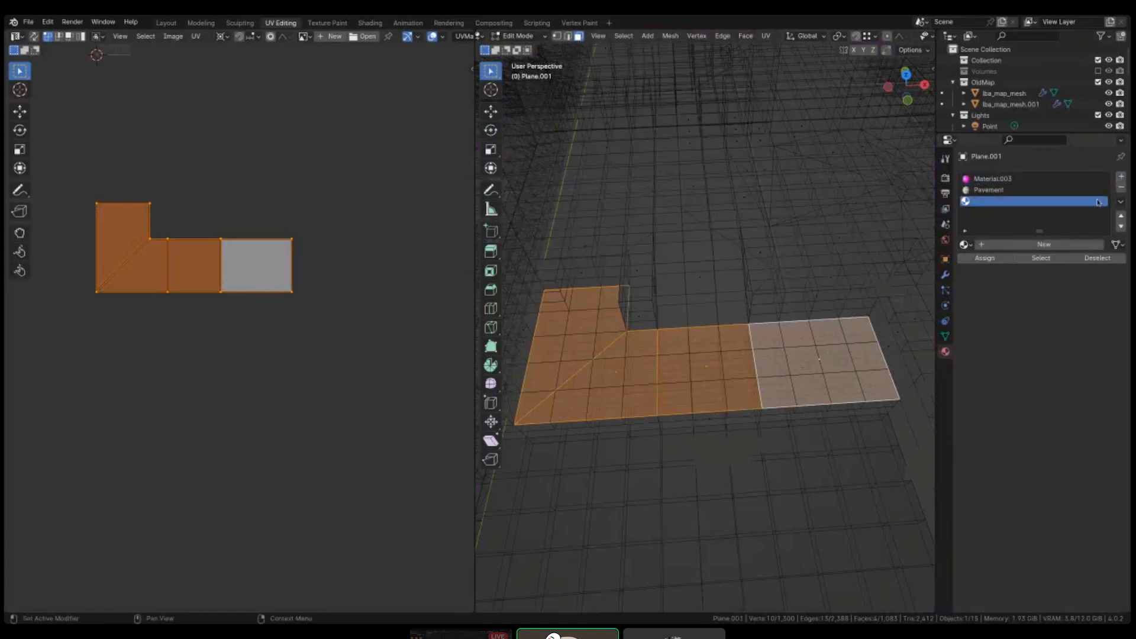
left_click(1041, 244)
double_click(1006, 245)
type("Pl")
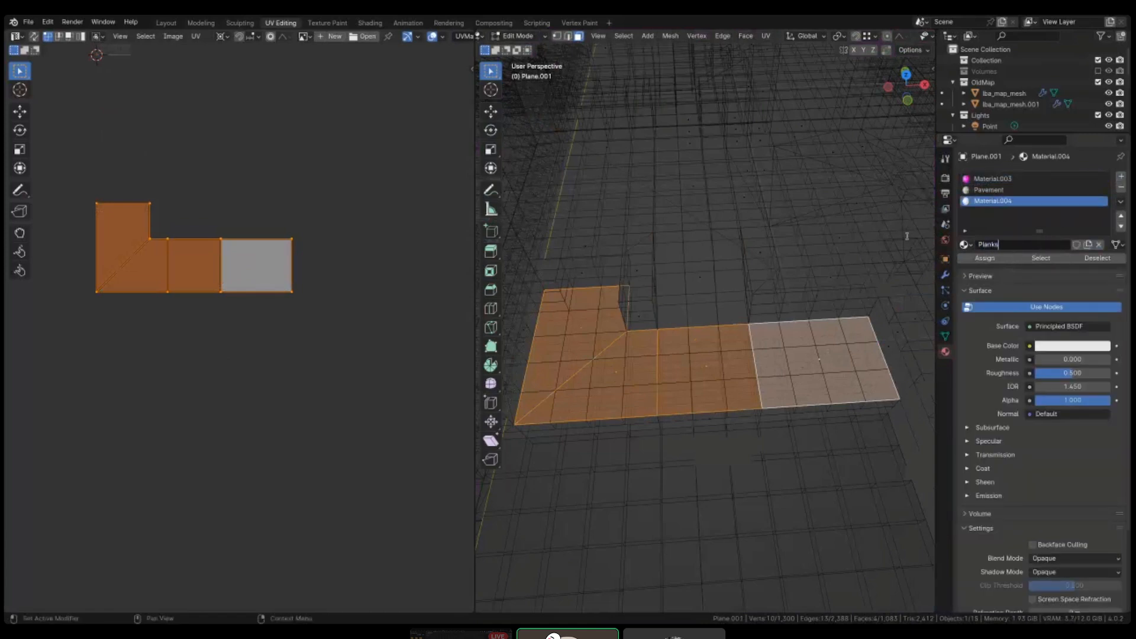
type("anks")
key("Return")
key("ctrl+space")
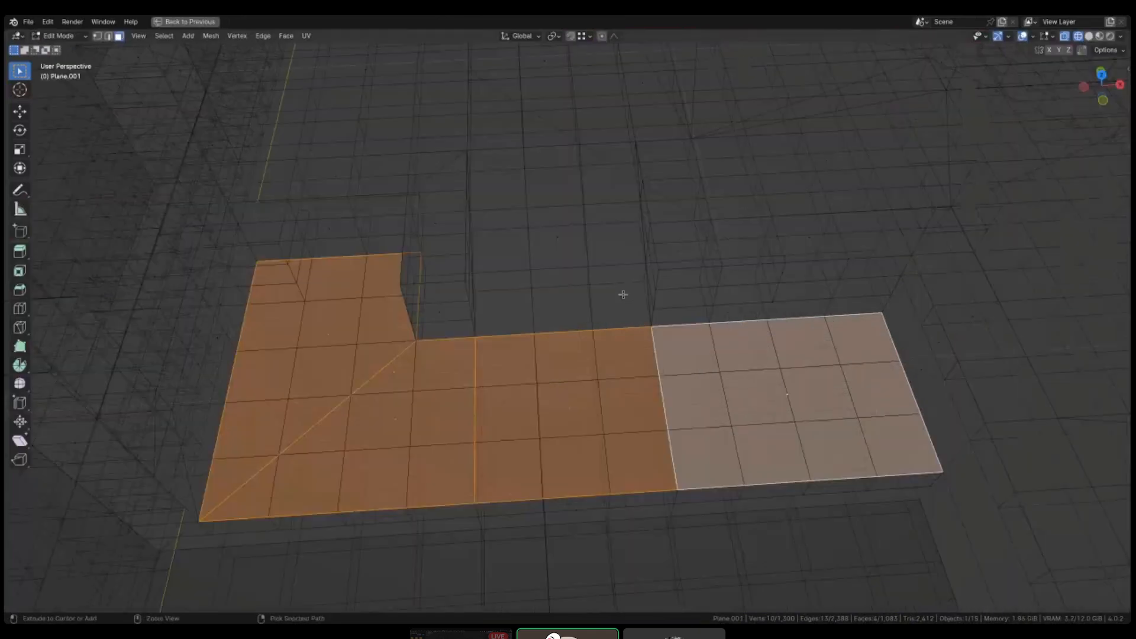
key("ctrl+space")
- Set up the Planks material in the Shading workspace with the WoodenFlooring base color, roughness and normal textures
left_click(368, 22)
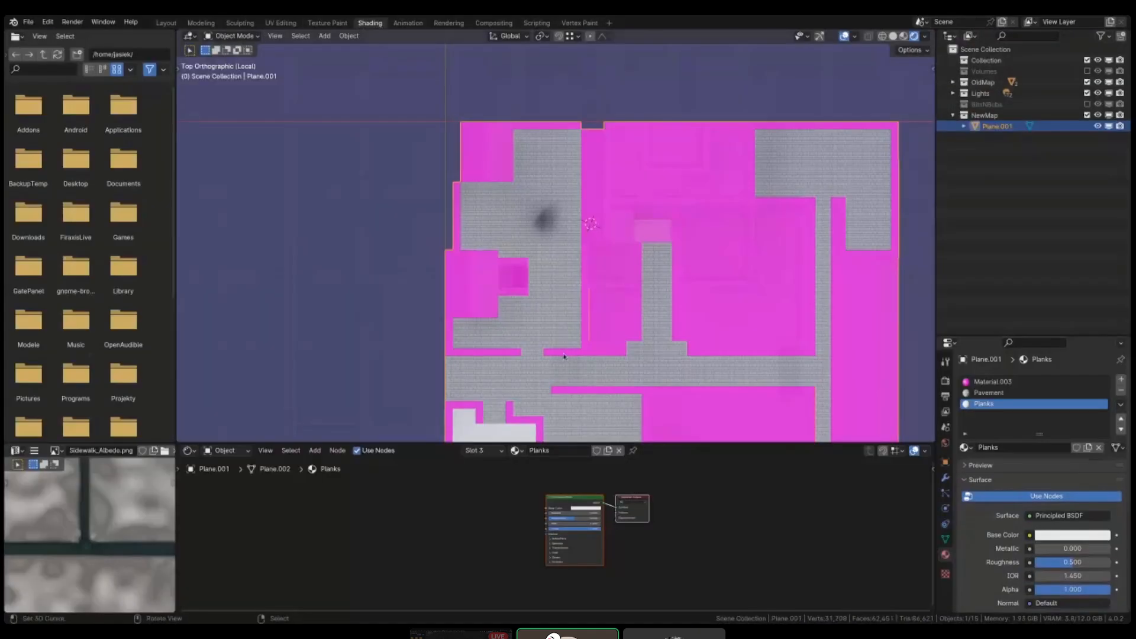
middle_click_drag(604, 339, 547, 275)
middle_click_drag(508, 319, 605, 181, "shift")
scroll(605, 181, "up", 3)
key("Tab")
scroll(544, 195, "up", 5)
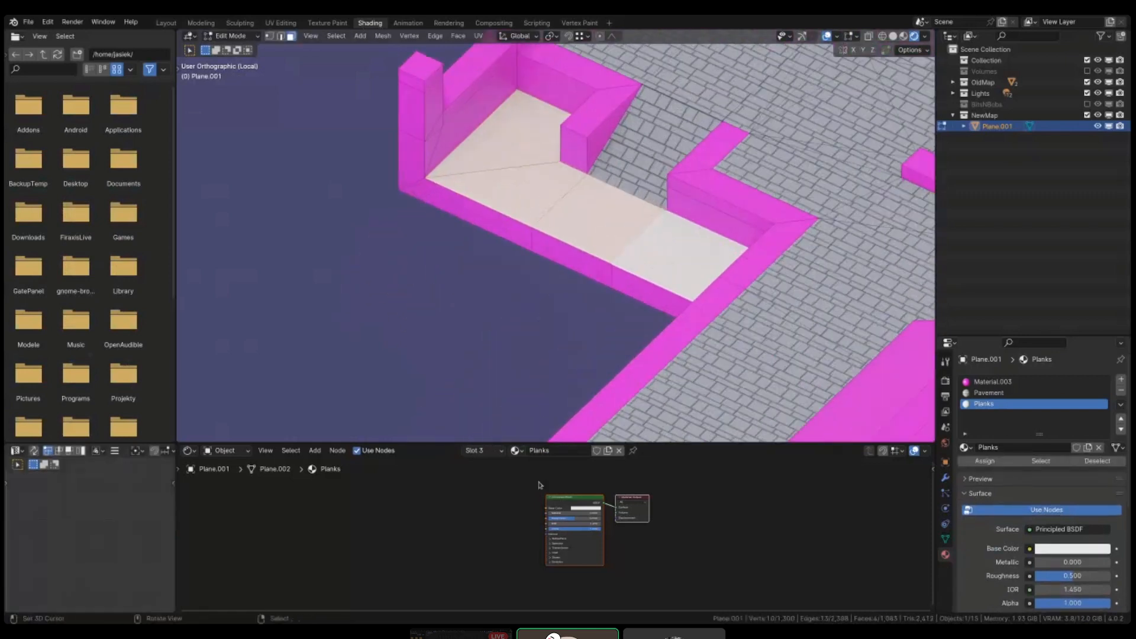
scroll(500, 499, "up", 1)
scroll(500, 499, "up", 2)
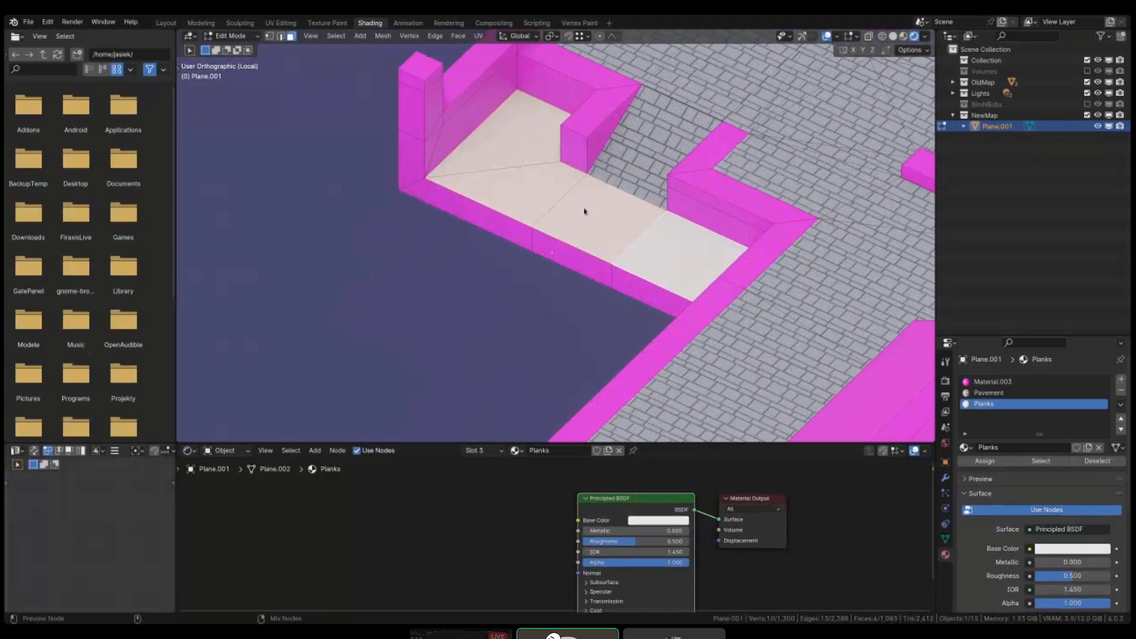
middle_click_drag(522, 283, 531, 278)
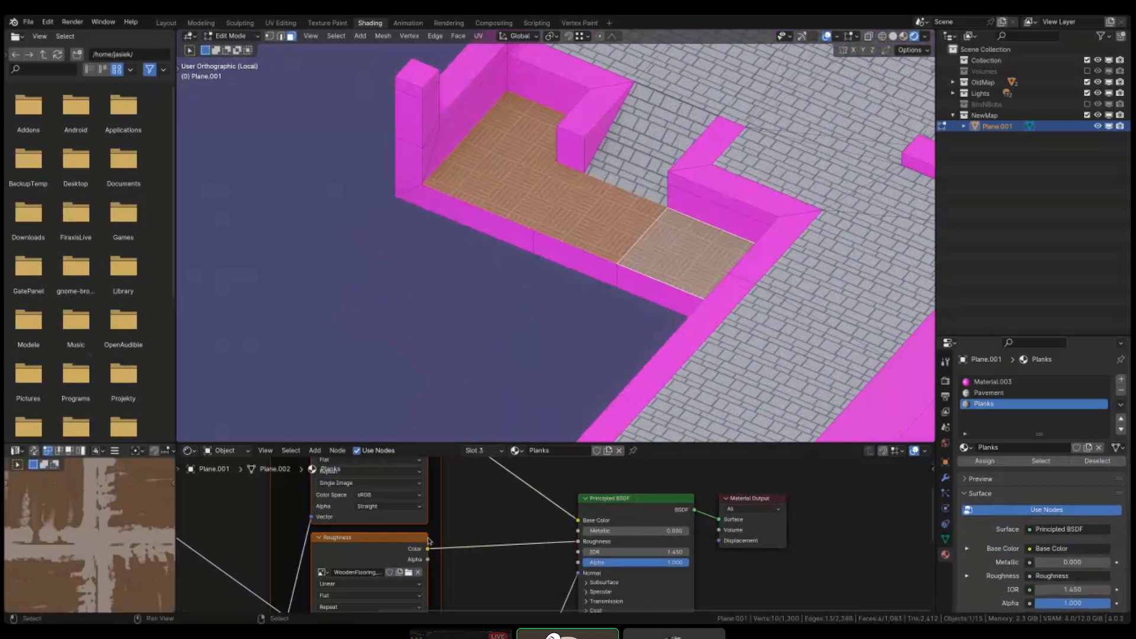
- Scale the dock floor's UV island by 0.5 around the 2D cursor in the UV Editing workspace
scroll(286, 538, "down", 4)
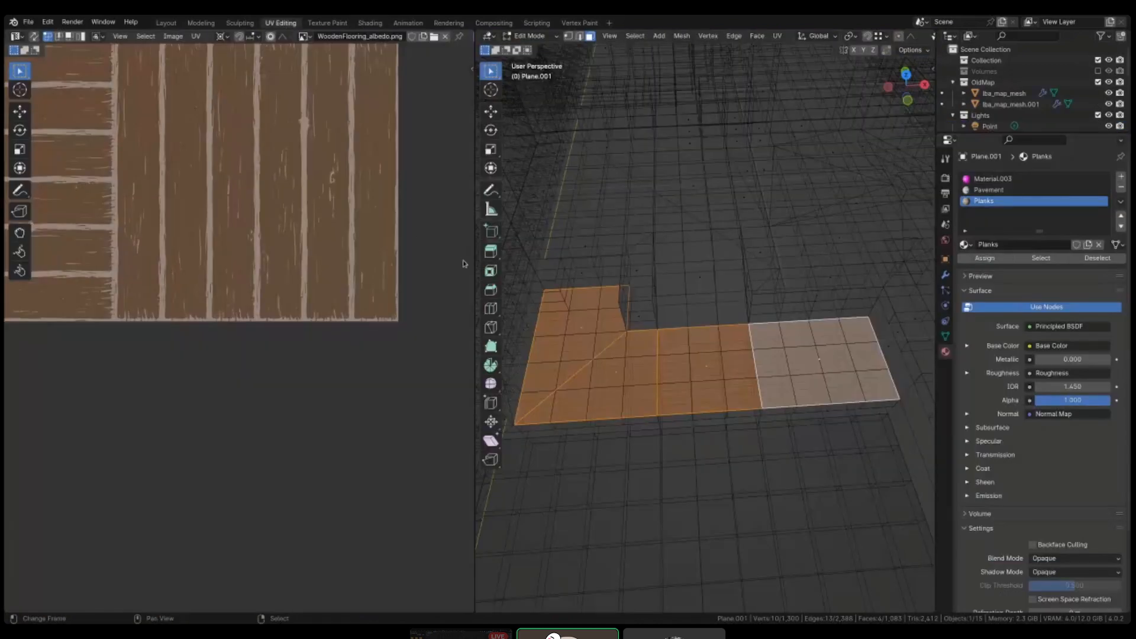
scroll(231, 223, "down", 8)
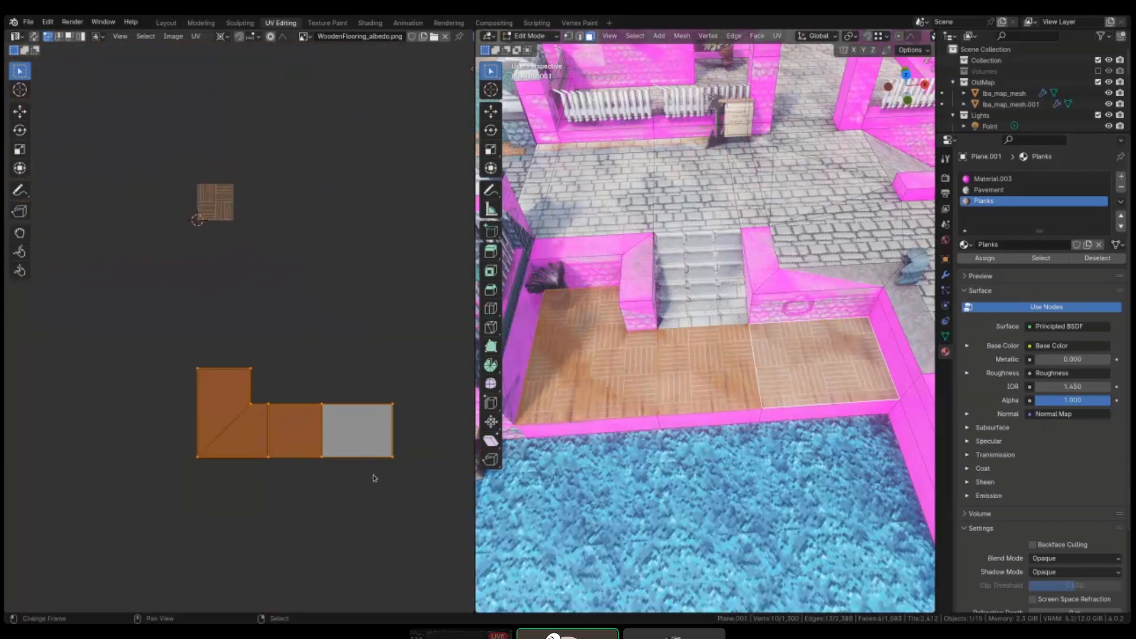
type("s.5")
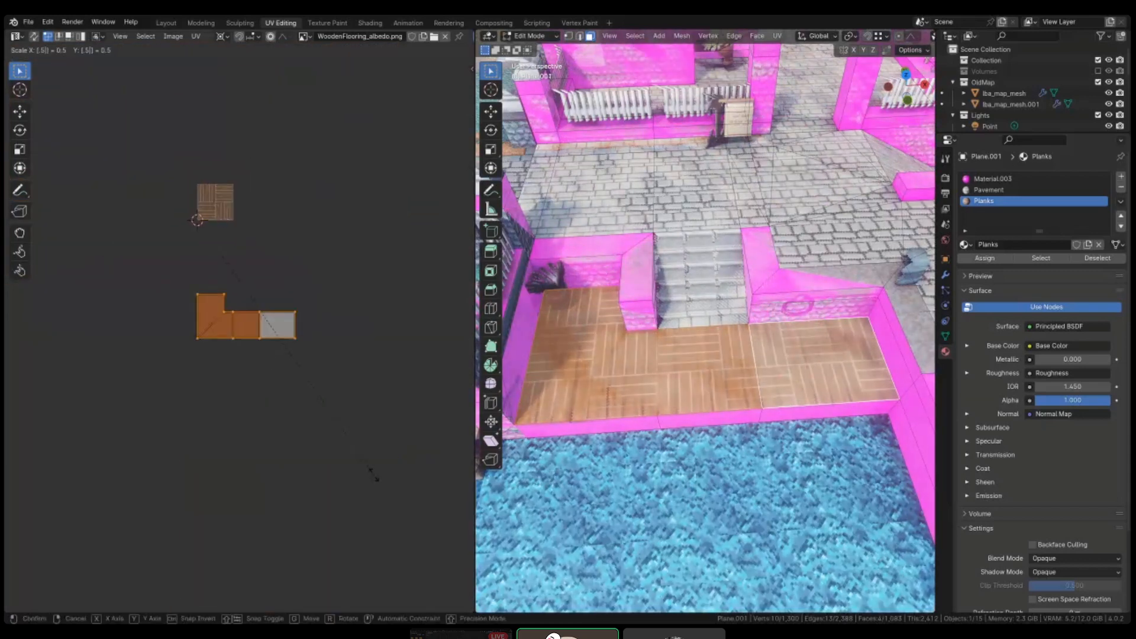
key("Return")
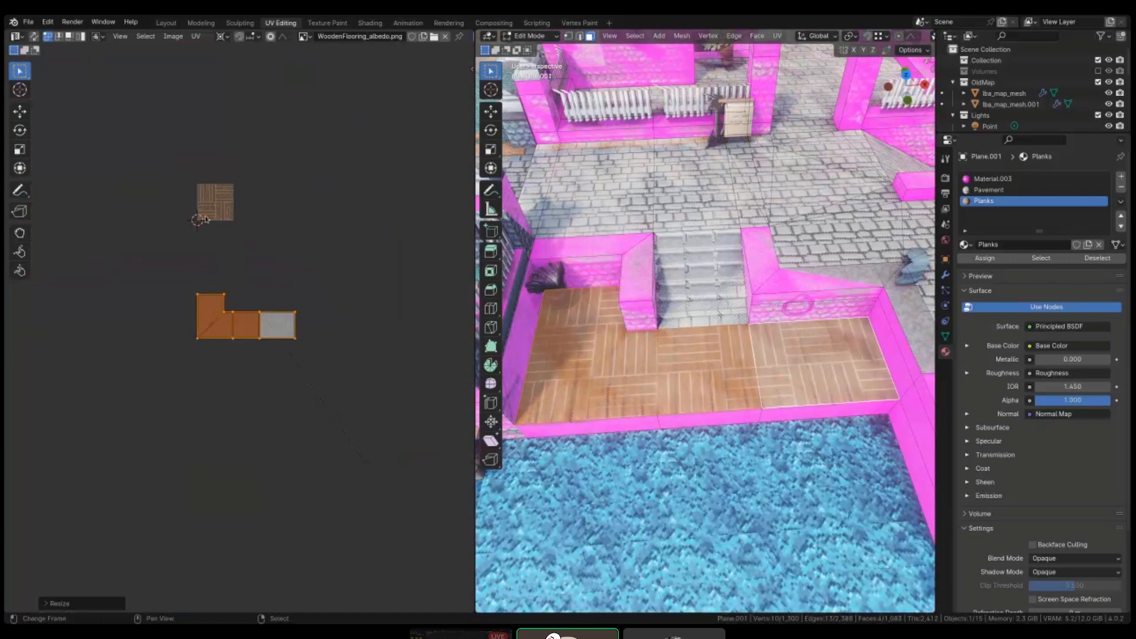
- Move the dock floor's UV island so its lower-left corner sits on the 2D cursor at the texture's lower-left corner
scroll(205, 219, "up", 3)
key("shift+s")
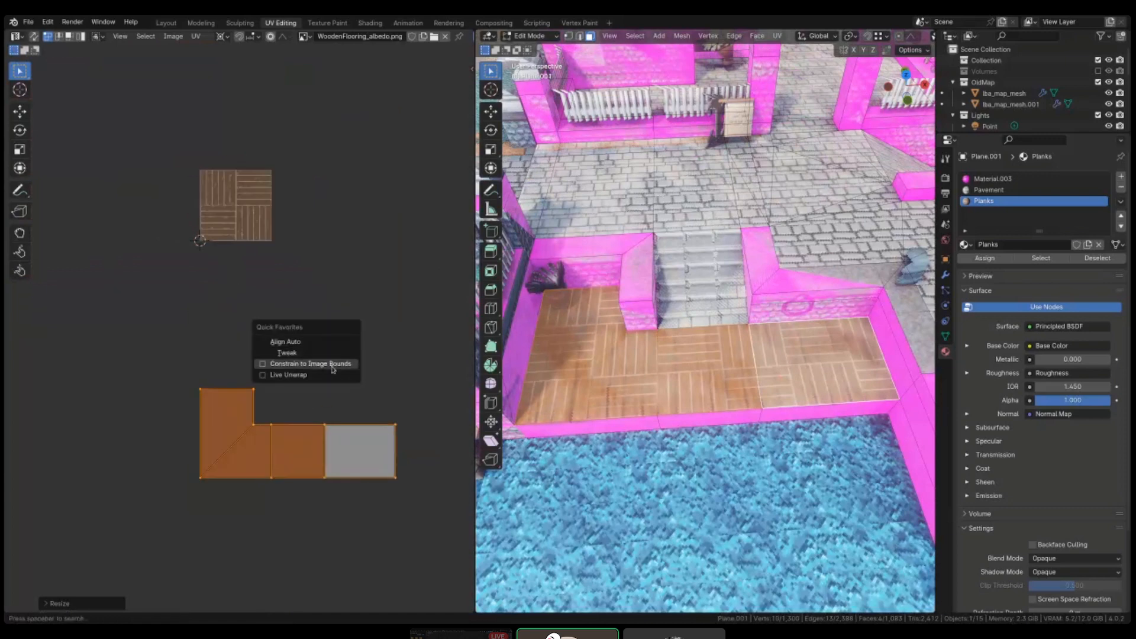
key("Escape")
key("g")
left_click(267, 446)
middle_click_drag(261, 194, 255, 240)
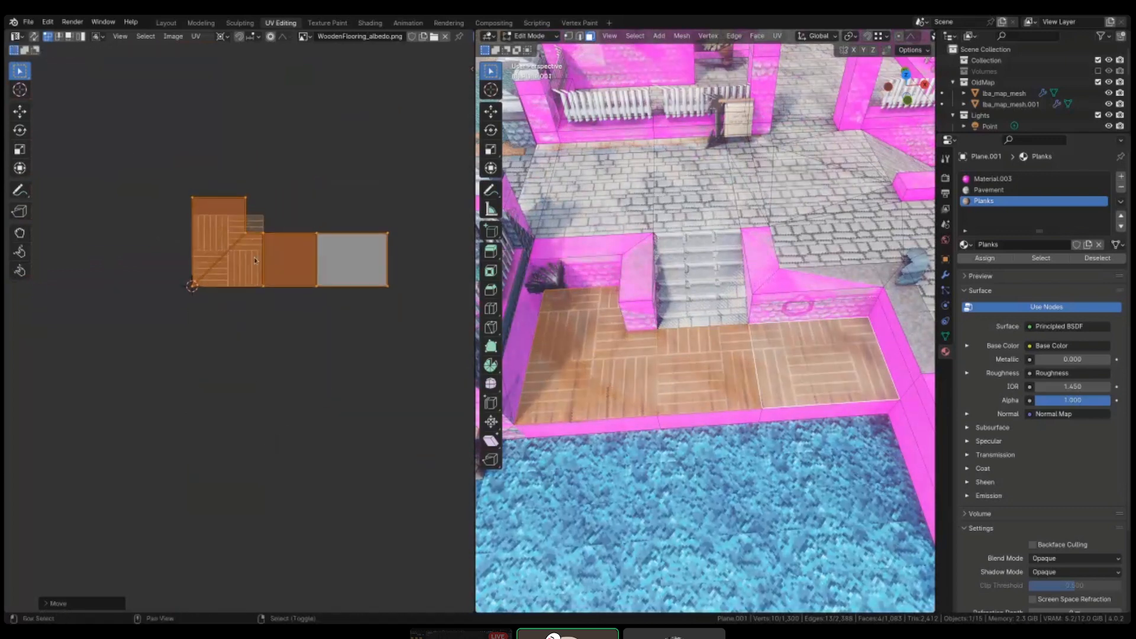
scroll(254, 240, "up", 4)
scroll(255, 242, "up", 1)
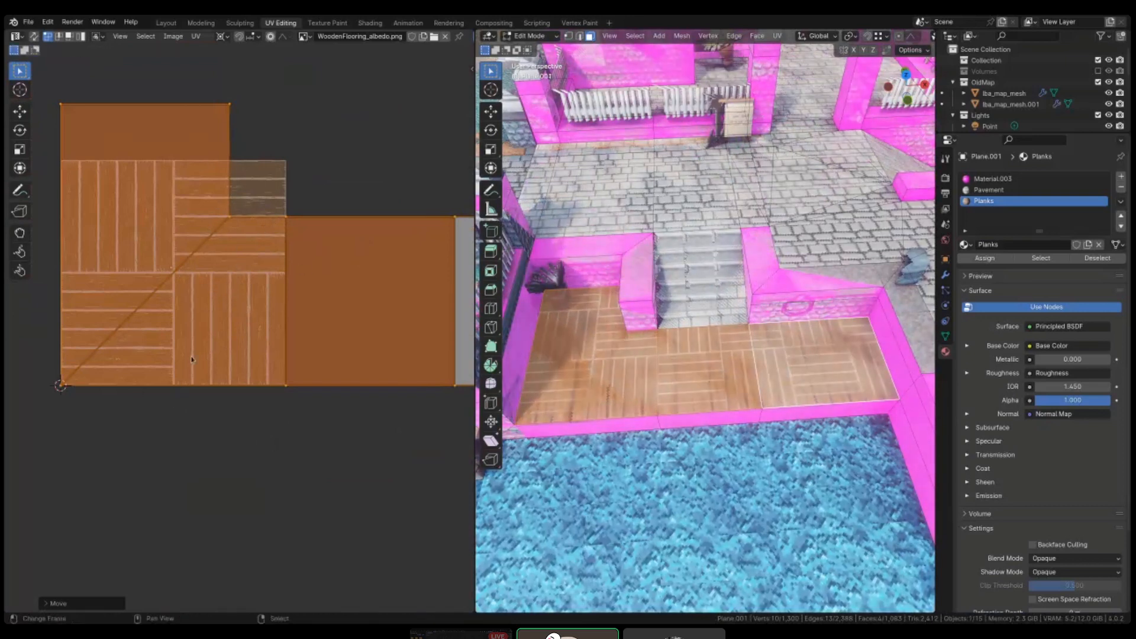
- Scale the UV island by about 0.67 around the 2D cursor so the floor's inner corner meets the center of the plank texture
right_click(269, 210)
left_click(284, 213)
key("s")
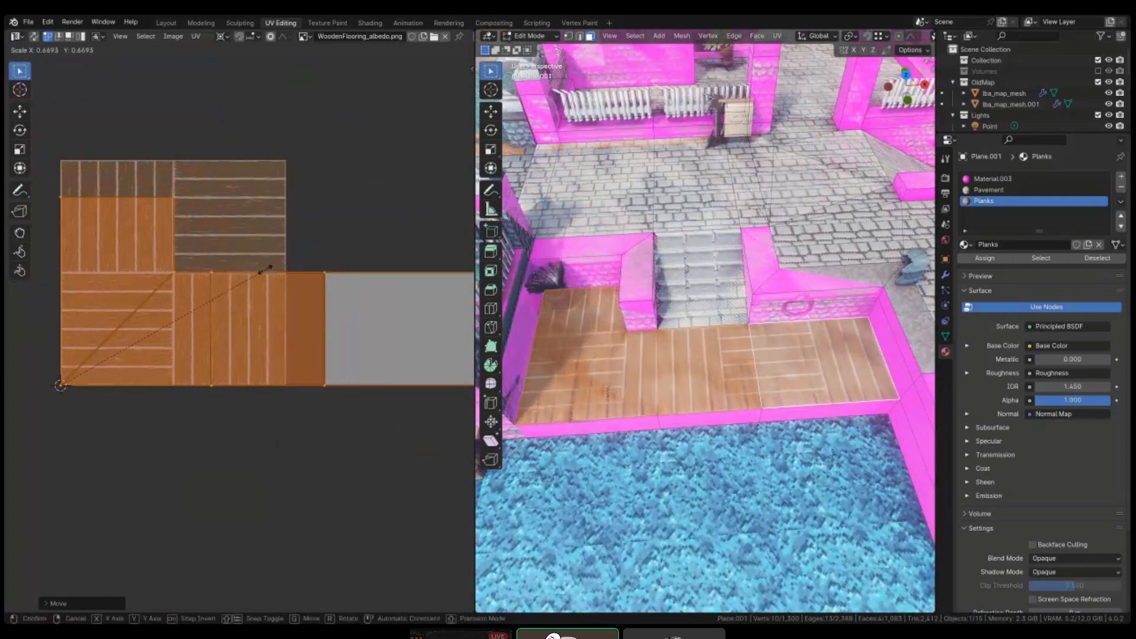
left_click(267, 293)
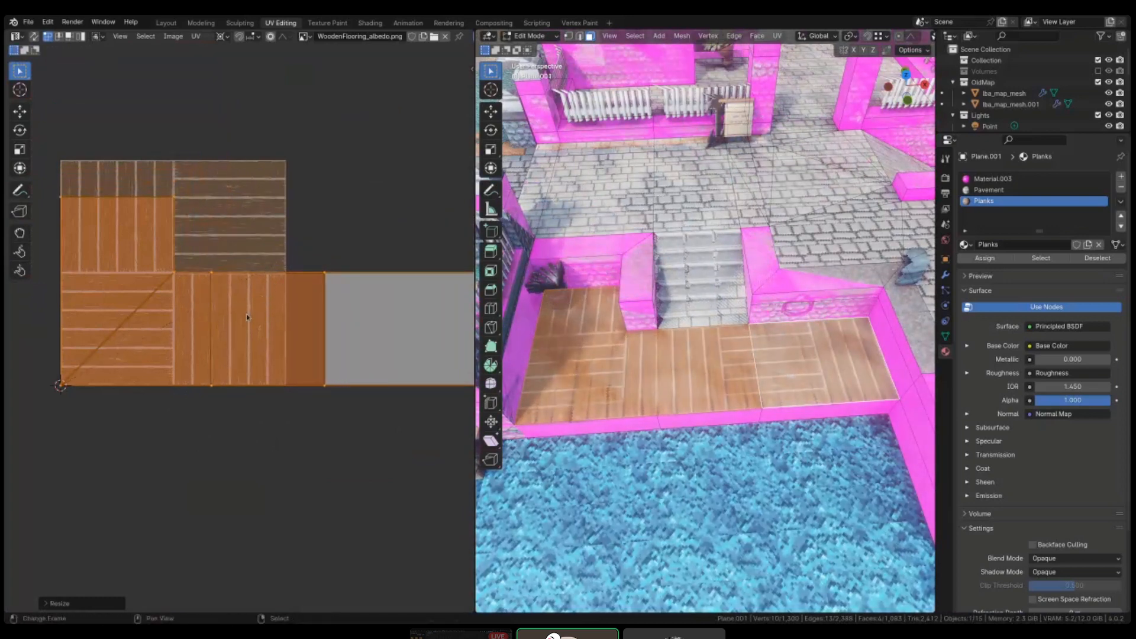
- Isolate the map mesh in local view, deselect all faces and start a knife cut at the dock floor's inner corner
scroll(750, 400, "up", 6)
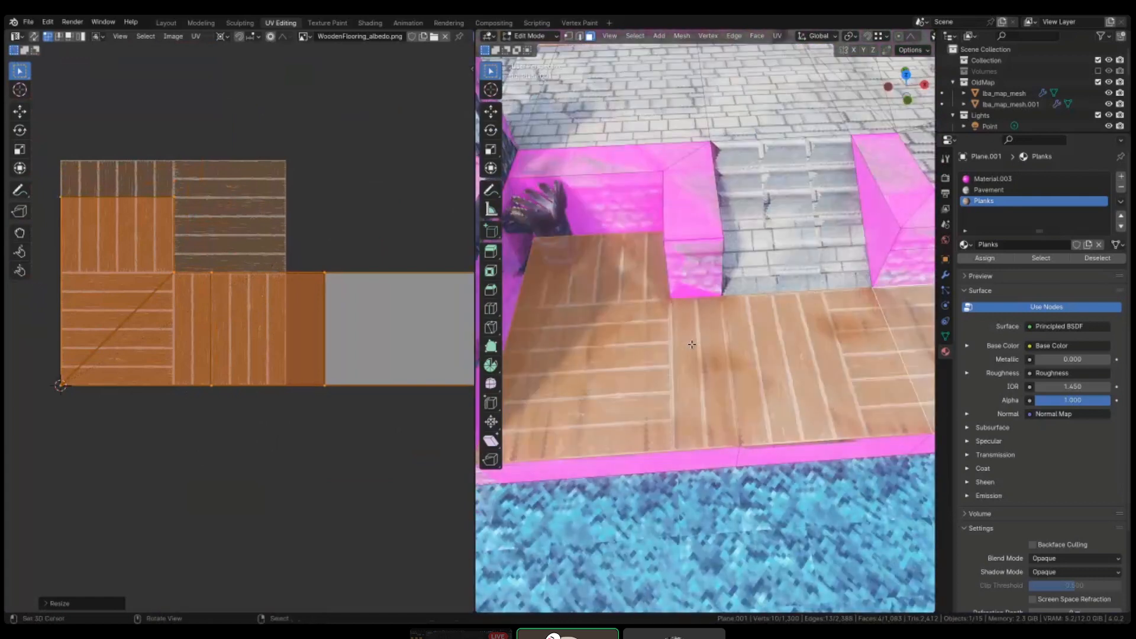
scroll(692, 343, "down", 3)
key("KP_Divide")
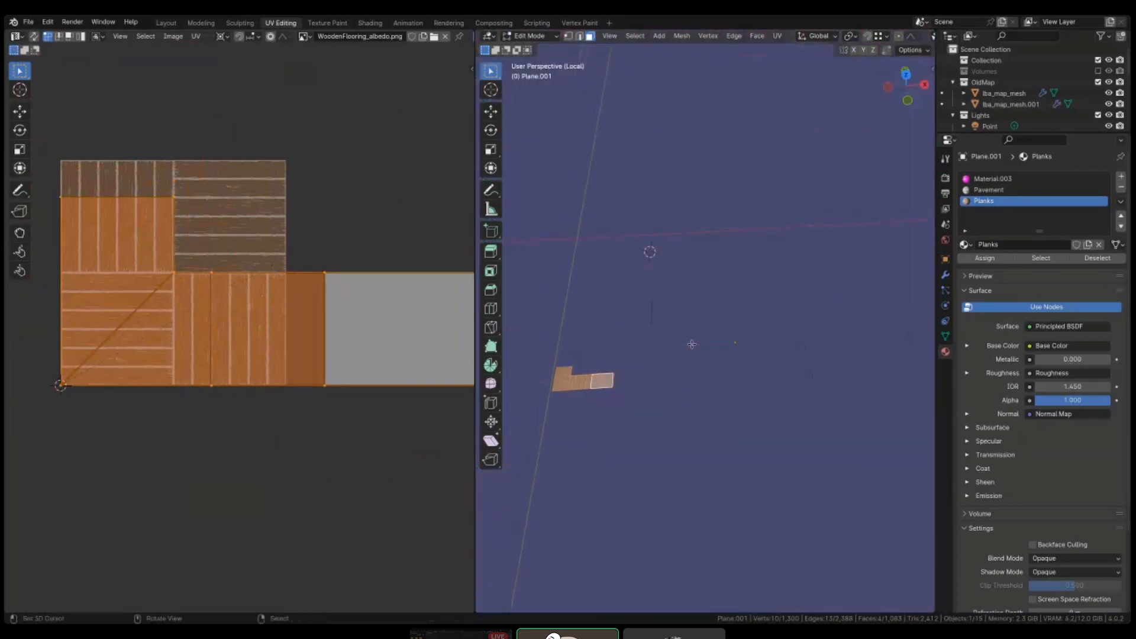
scroll(692, 344, "up", 2)
scroll(773, 353, "up", 3)
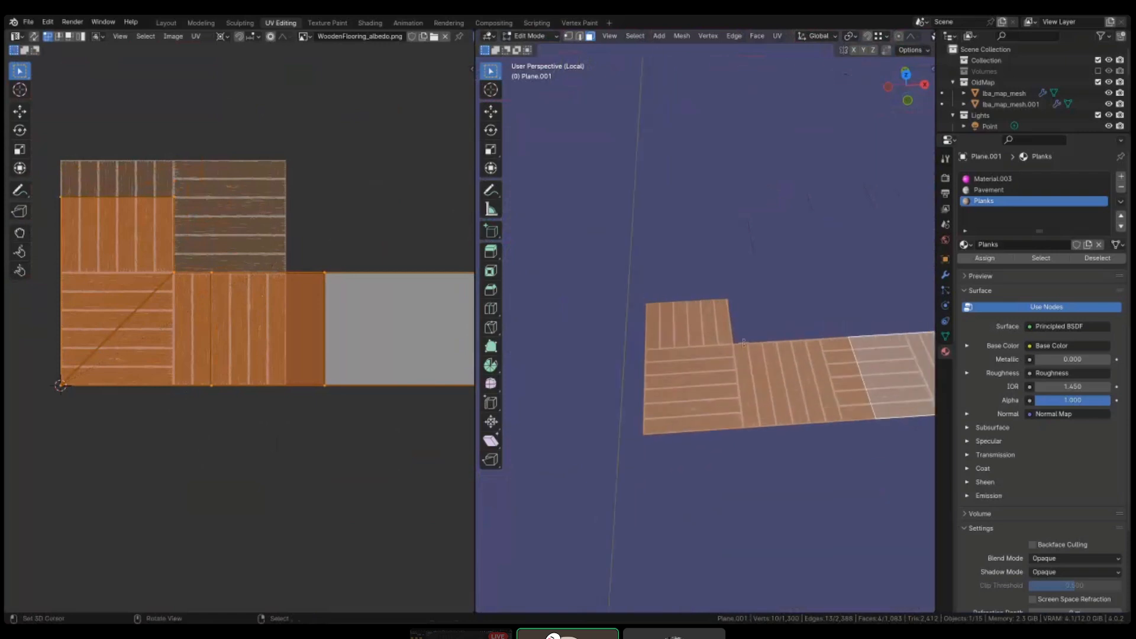
key("alt+a")
key("k")
left_click(734, 344)
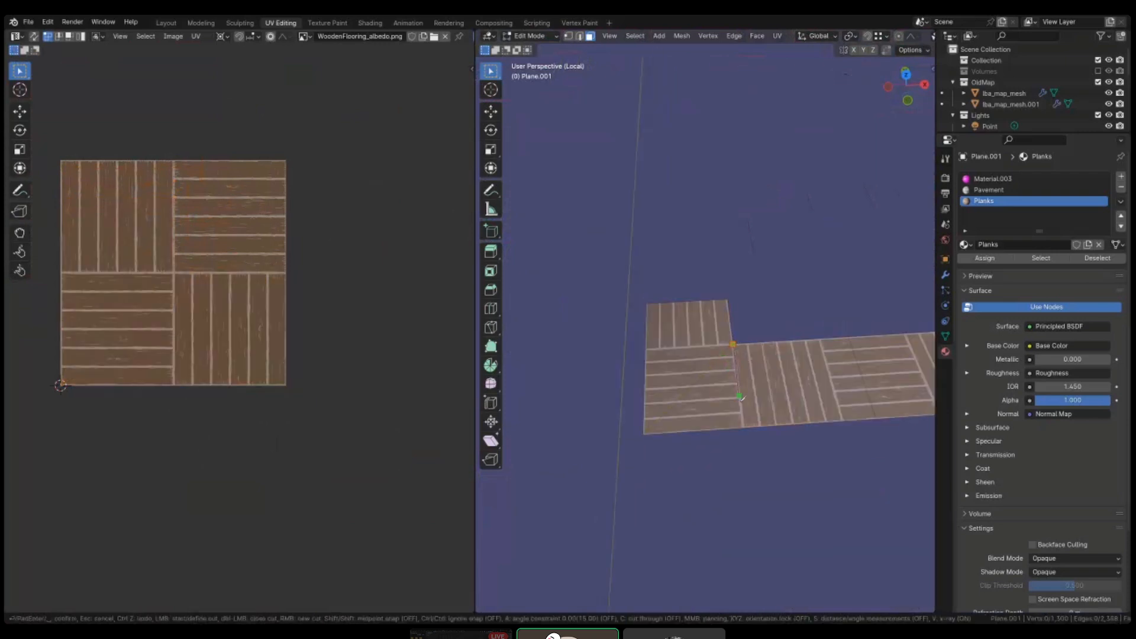
- Finish the knife cut from the floor's inner corner to its front edge and slide the new vertex onto the plank seam
left_click(744, 429)
key("Return")
key("1")
left_click(743, 429)
key("g")
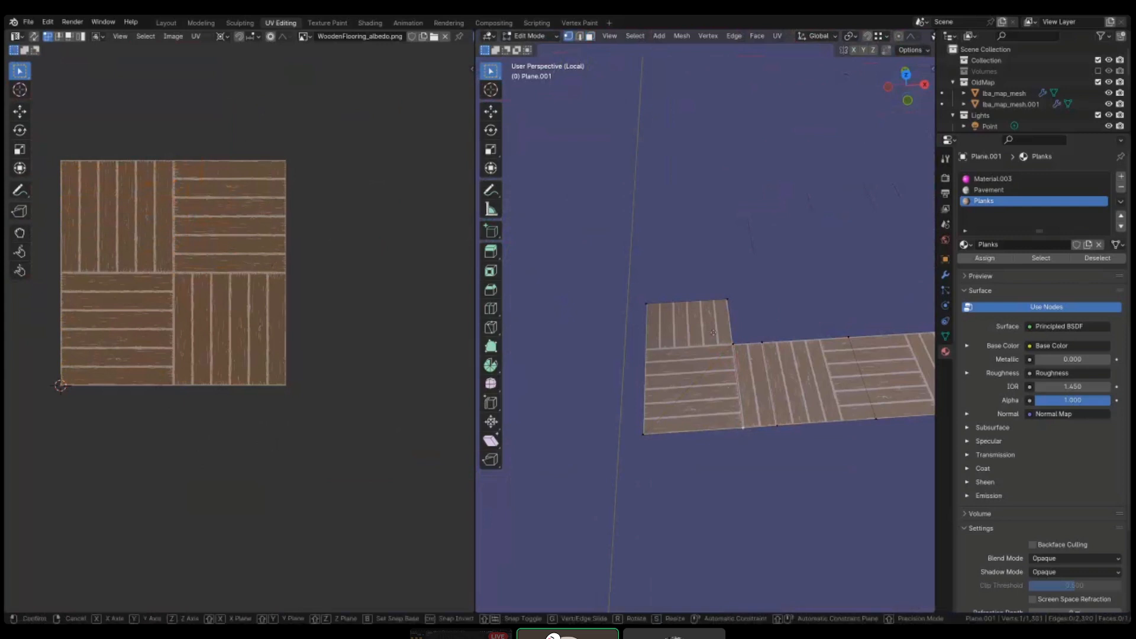
key("x")
key("ctrl")
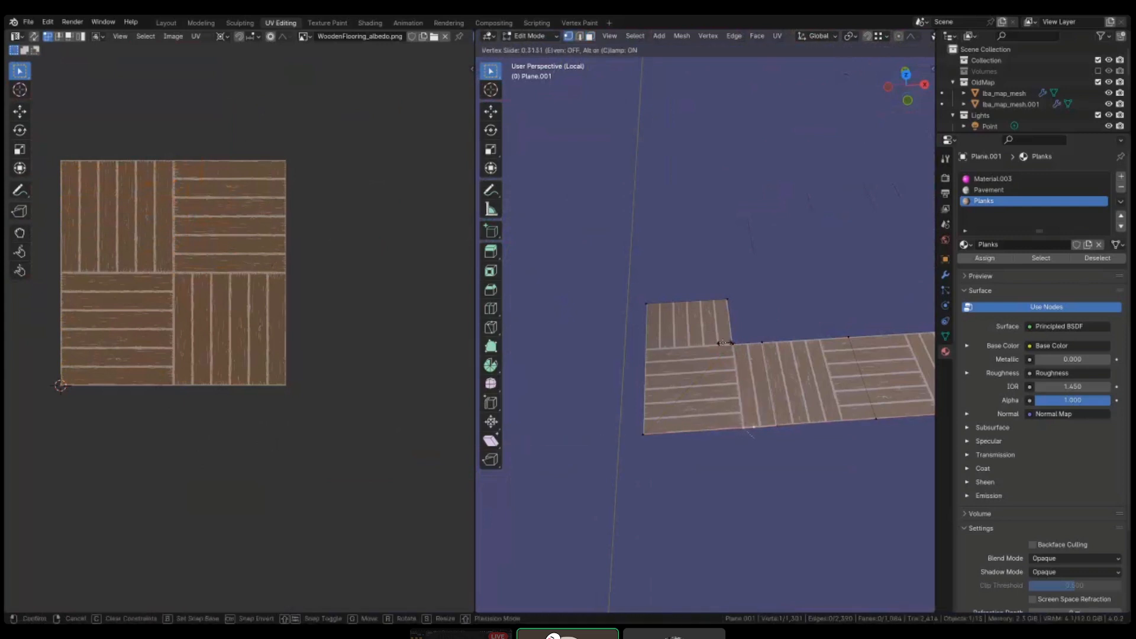
left_click(729, 344, "ctrl")
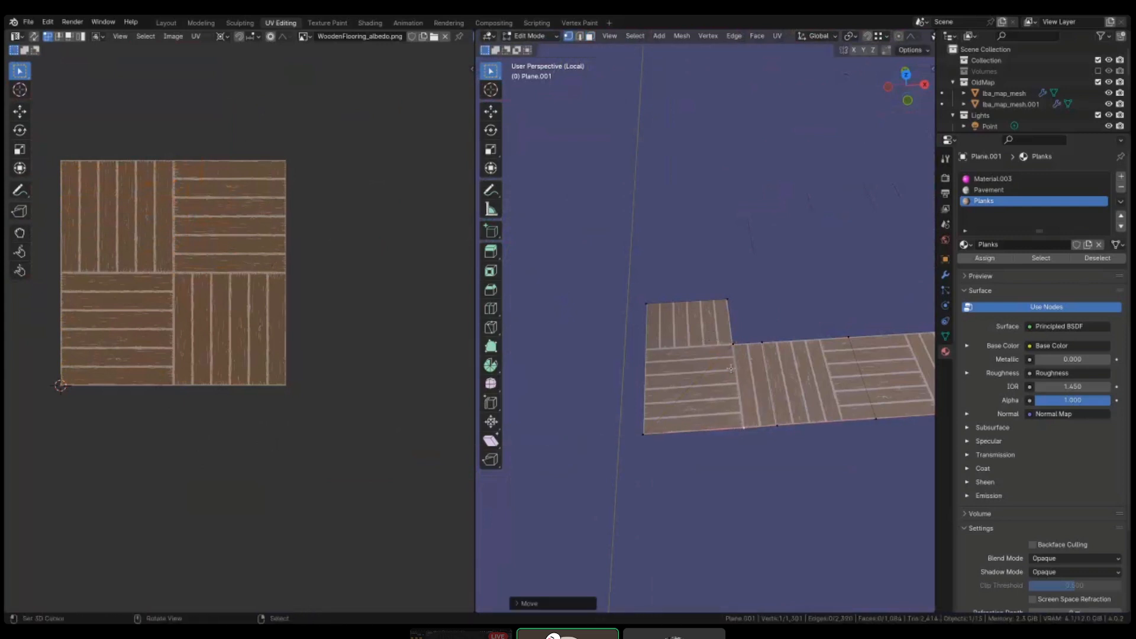
- Knife-cut the corner floor face from the inner corner to the outer edge, along the seam between the two plank directions
key("a")
key("a")
middle_click_drag(757, 397, 695, 397, "shift")
key("alt+a")
key("3")
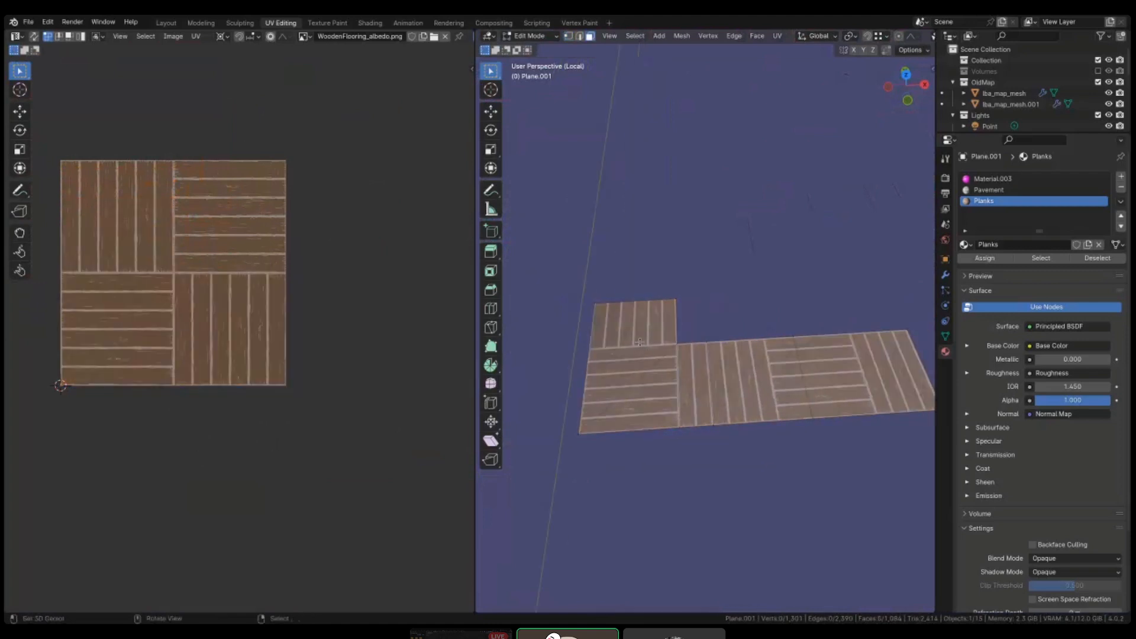
key("a")
left_click(649, 358)
key("k")
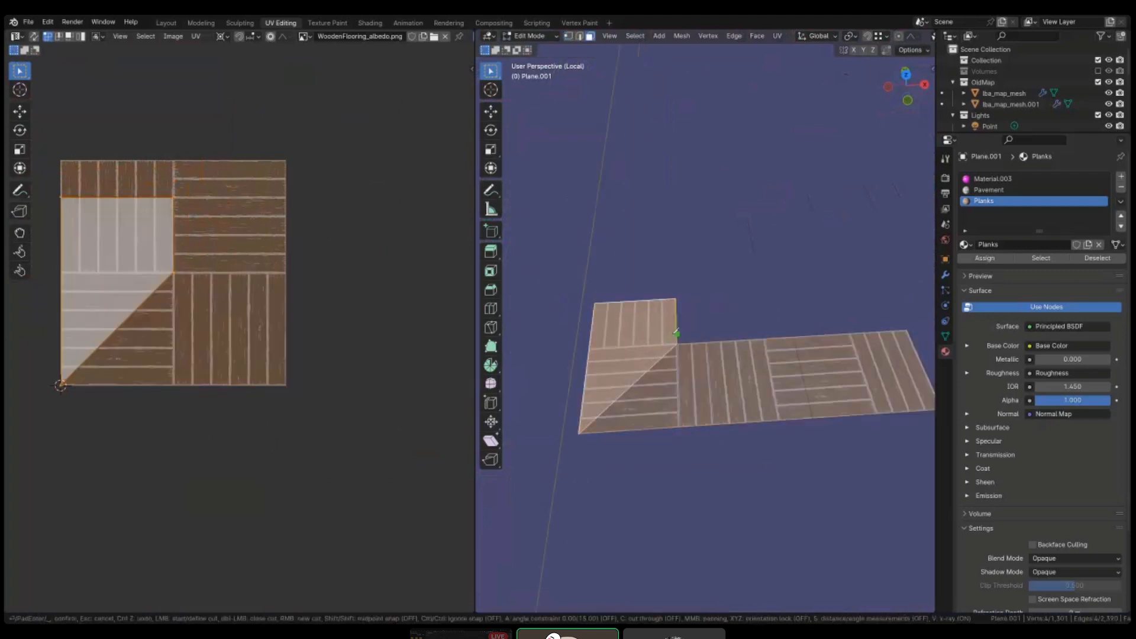
left_click(675, 343)
left_click(588, 349)
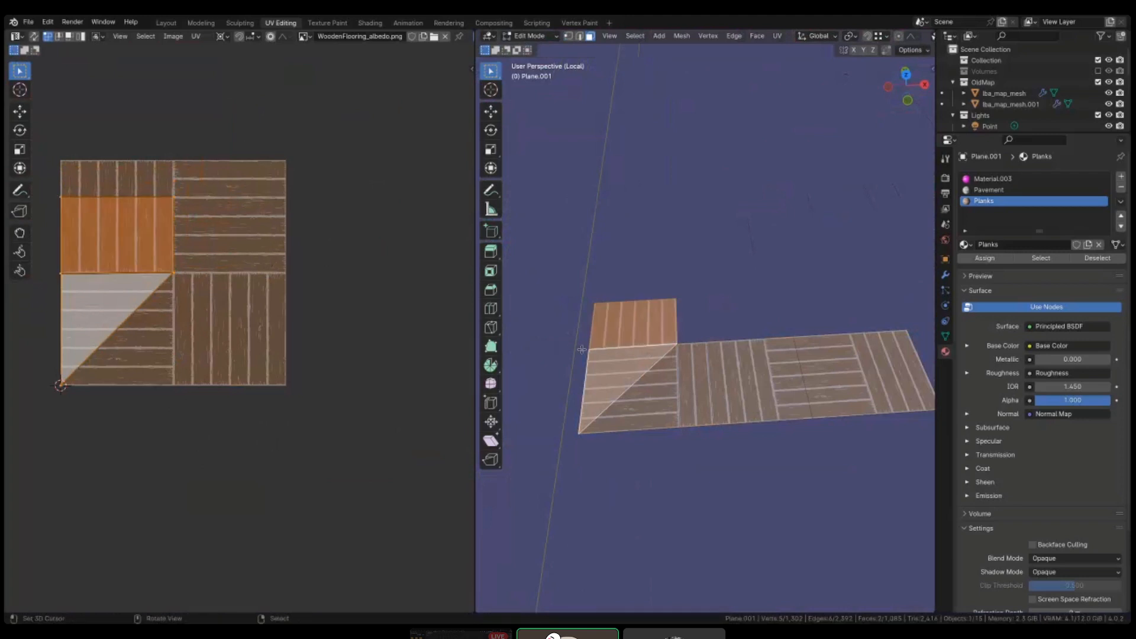
key("Return")
- Slide the new cut's outer-edge vertex along its edge to line up with the plank seam, and clear the selection
left_click(586, 347)
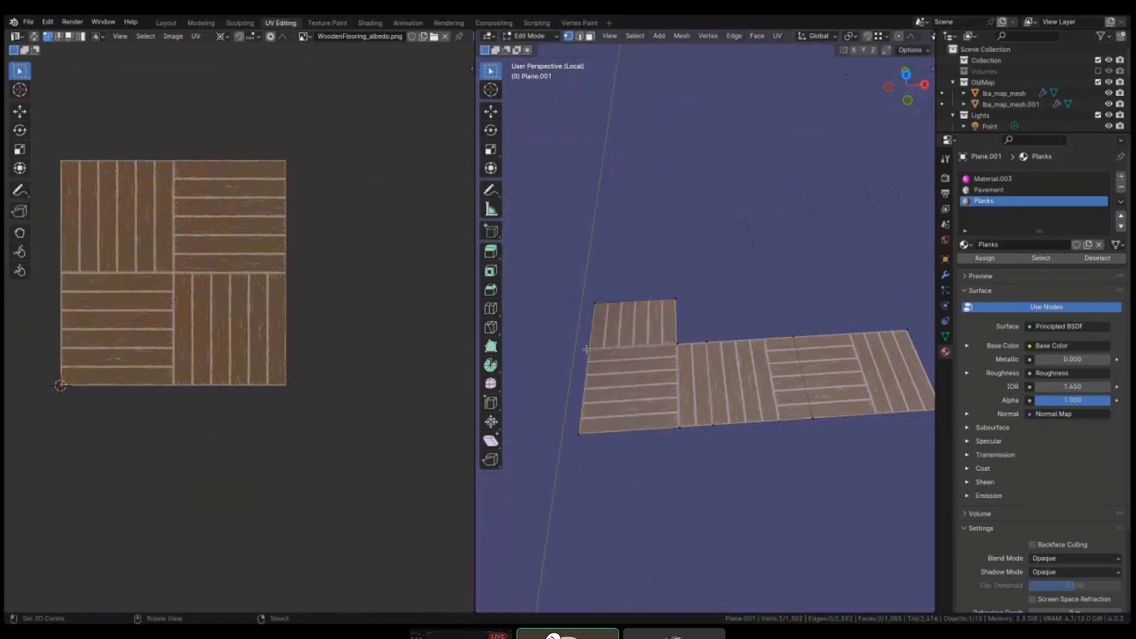
key("shift+v")
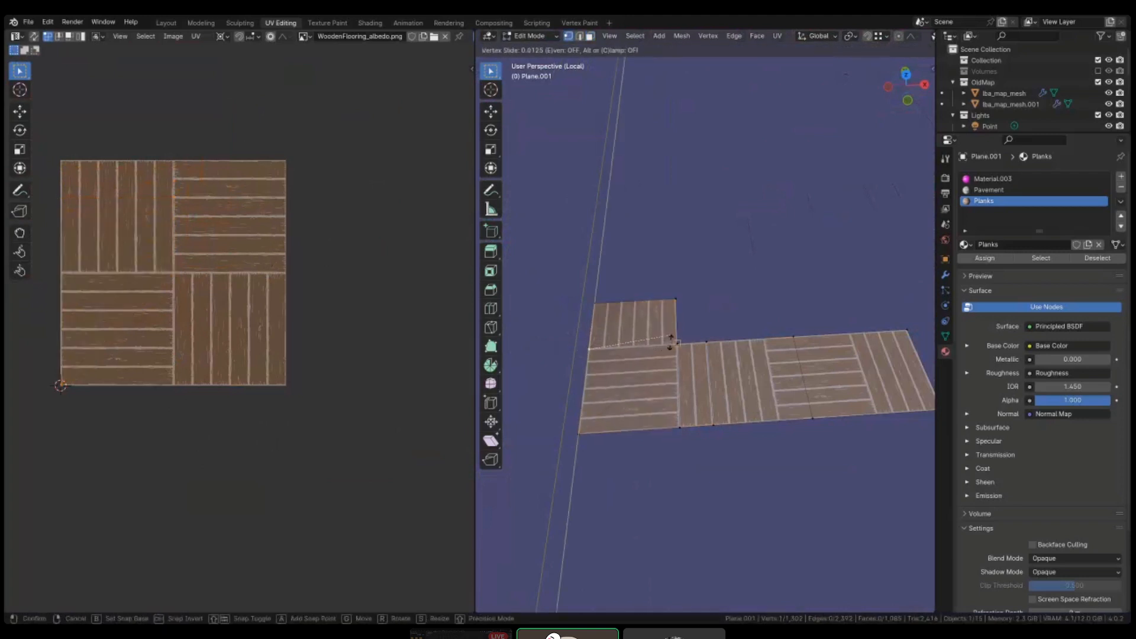
left_click(670, 338)
key("l")
middle_click_drag(794, 410, 756, 418, "shift")
key("alt+a")
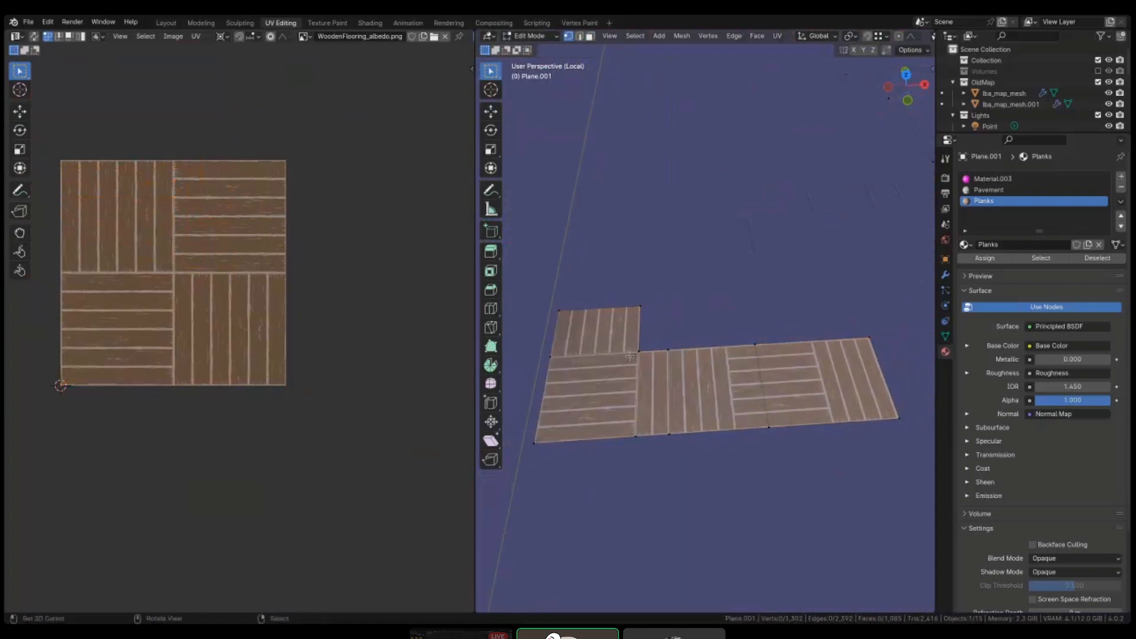
- Move the UVs of the two corner faces with crosswise planks along X onto the texture's lower vertical-plank tile
left_click(601, 342)
right_click(600, 370)
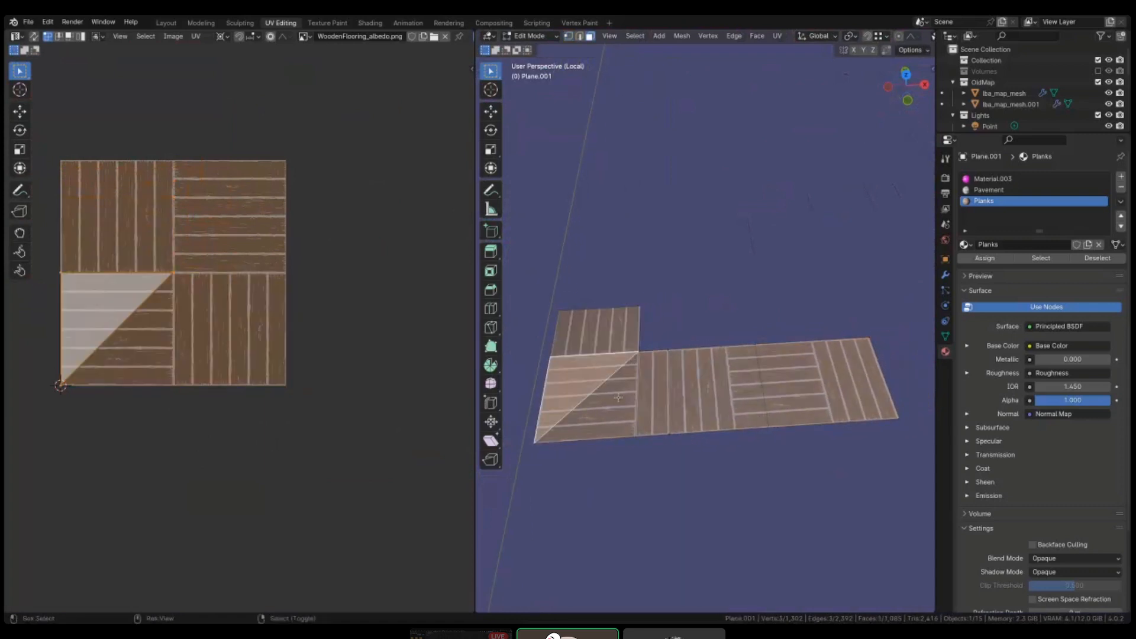
right_click(609, 398, "shift")
key("g")
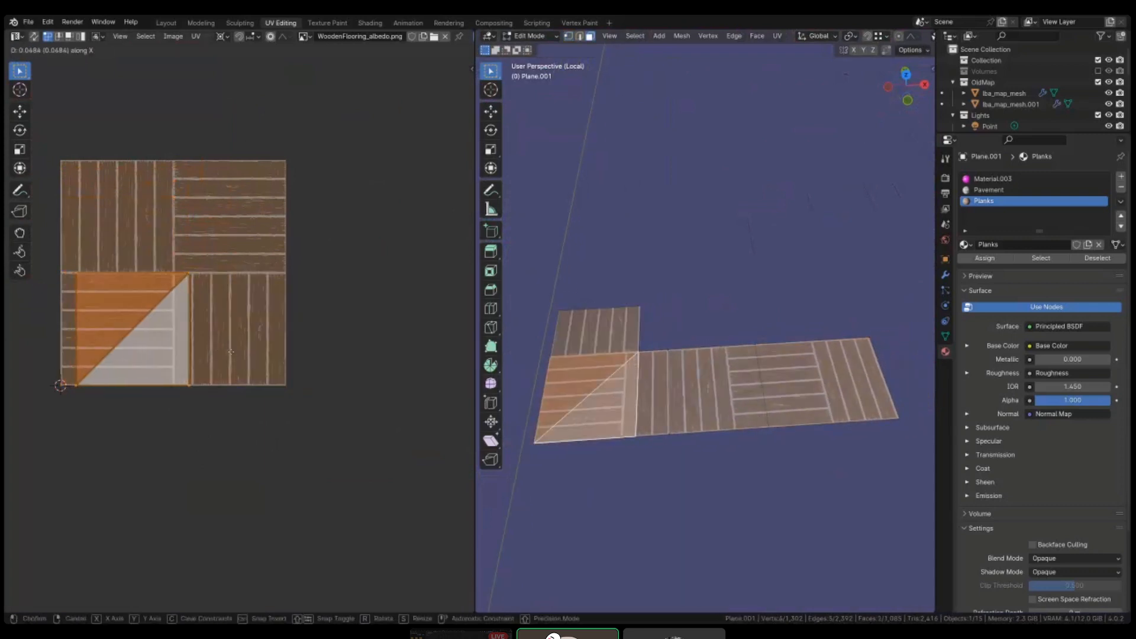
left_click(325, 324)
key("q")
left_click(329, 319)
key("g")
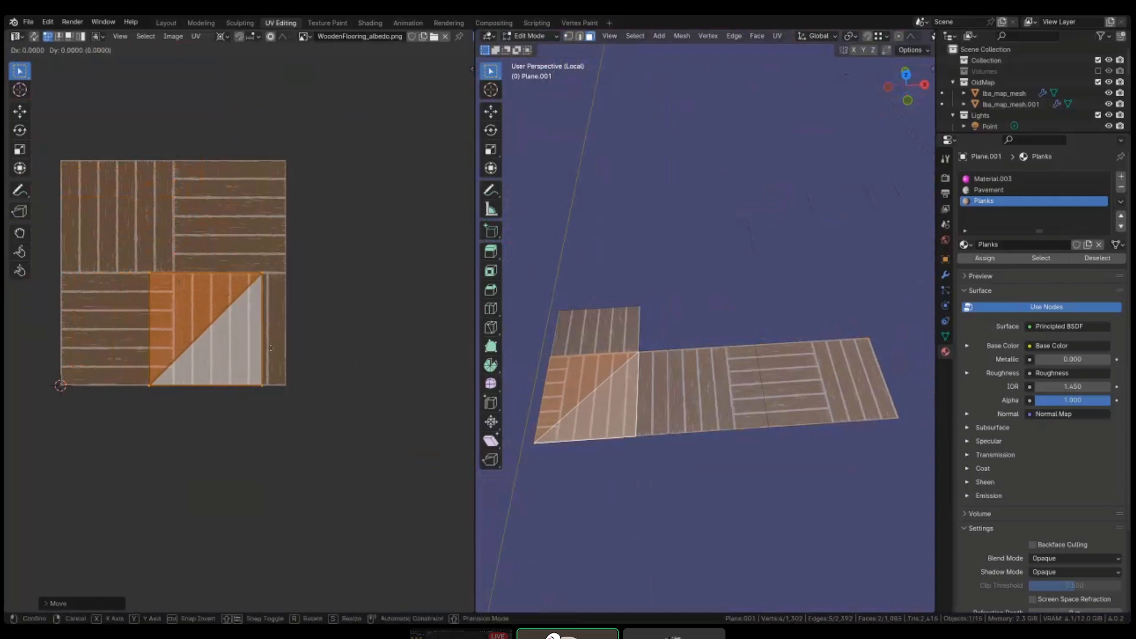
left_click(335, 357)
key("alt+a")
- Add a loop cut through the middle floor face and slide it onto the seam where the plank direction changes
right_click(751, 395)
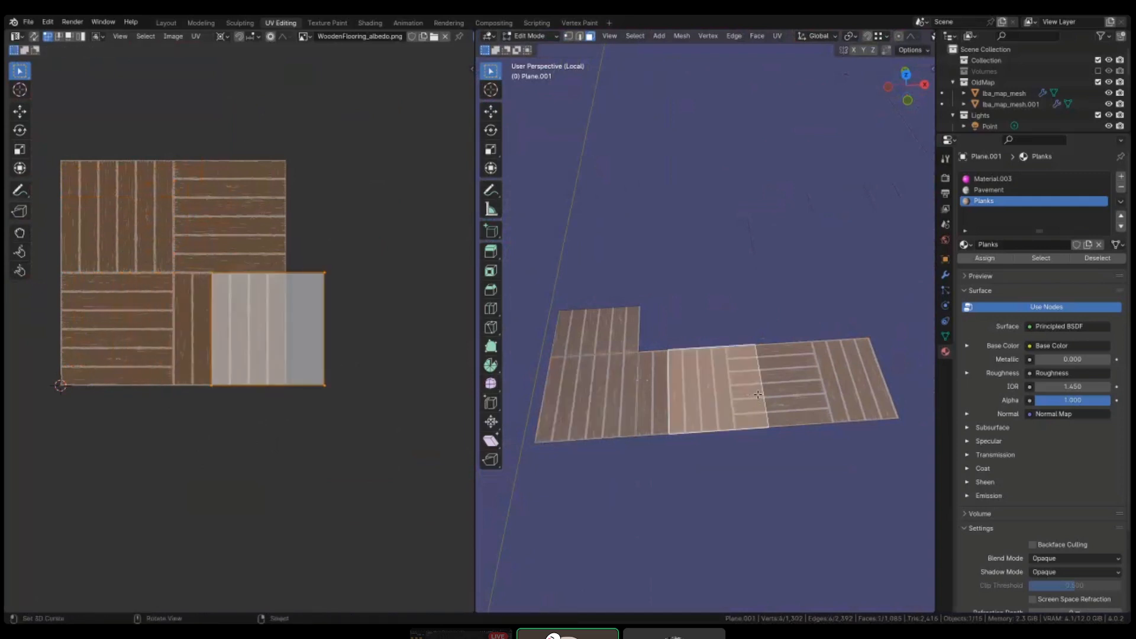
middle_click_drag(758, 395, 703, 345, "ctrl")
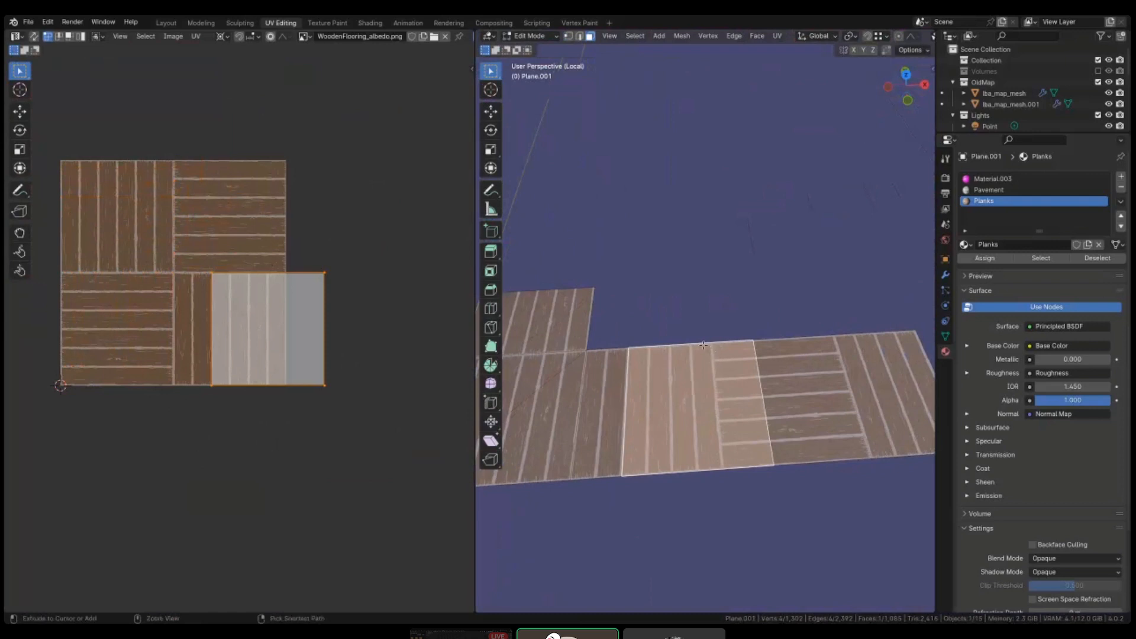
key("alt+a")
key("ctrl+r")
left_click(705, 393)
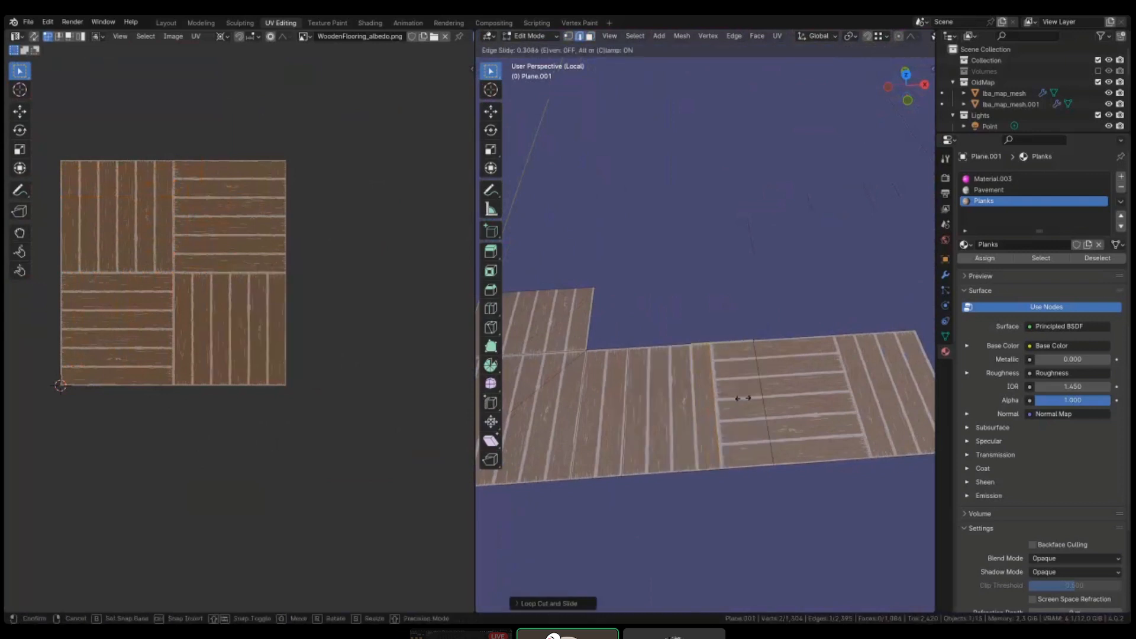
left_click(753, 400)
middle_click_drag(753, 400, 736, 407, "shift")
- Select the narrow crosswise-plank strip and the adjacent end face and shift their UVs about -0.84 along X
key("3")
right_click(731, 410)
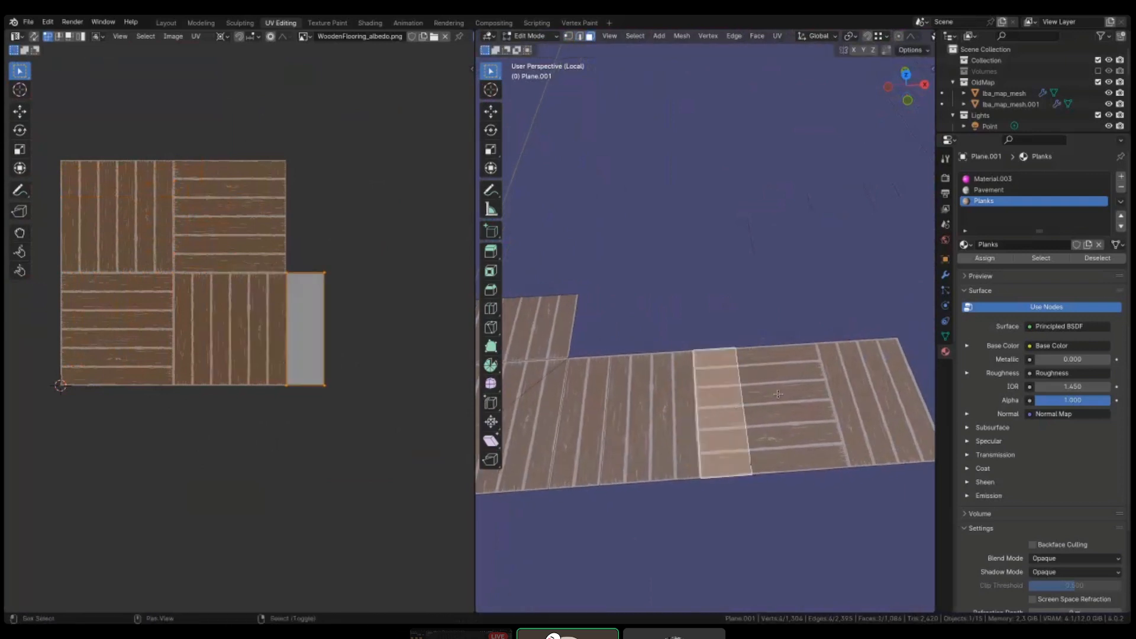
right_click(775, 408, "shift")
key("g")
key("x")
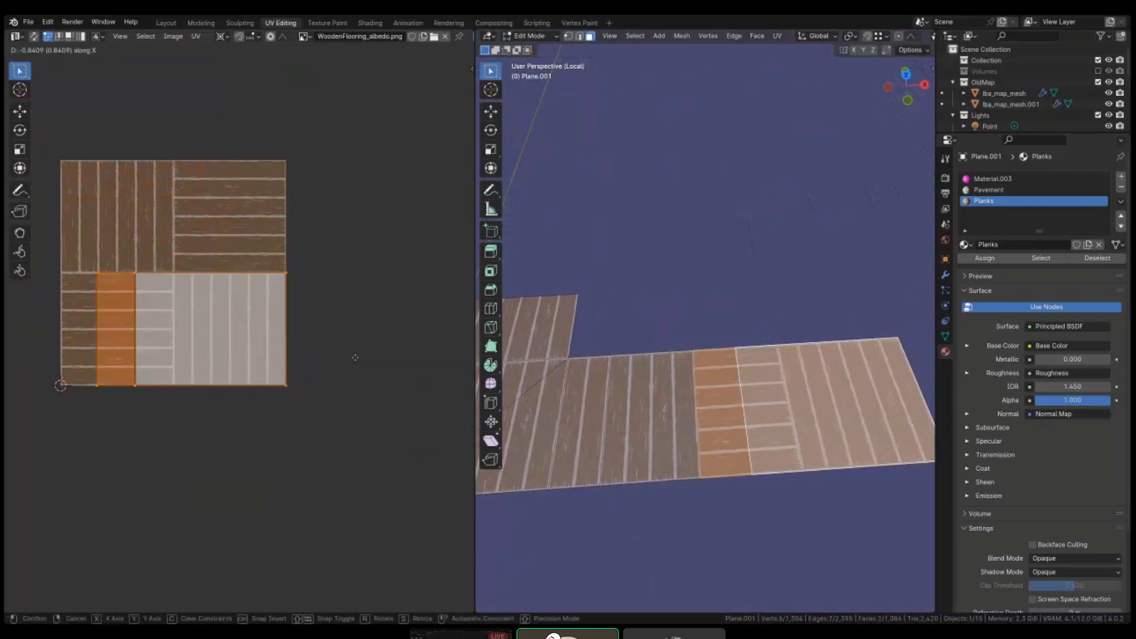
left_click(361, 357)
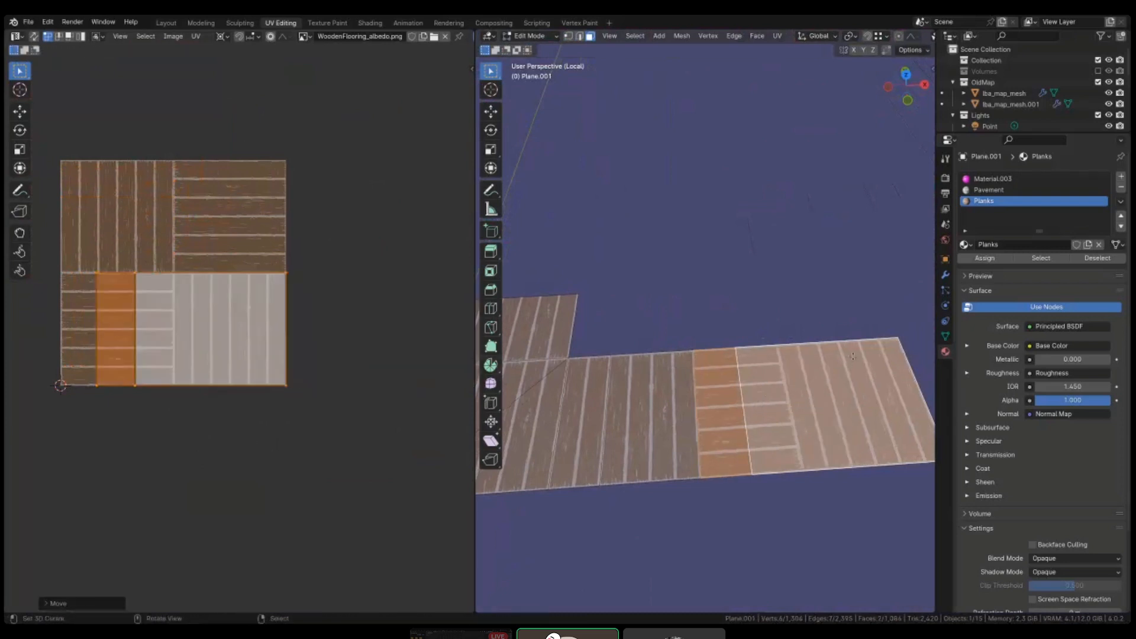
- Add a loop cut through the end floor face and slide it to the edge of the remaining crosswise planks
key("ctrl+r")
left_click(785, 343)
left_click(785, 343)
key("g")
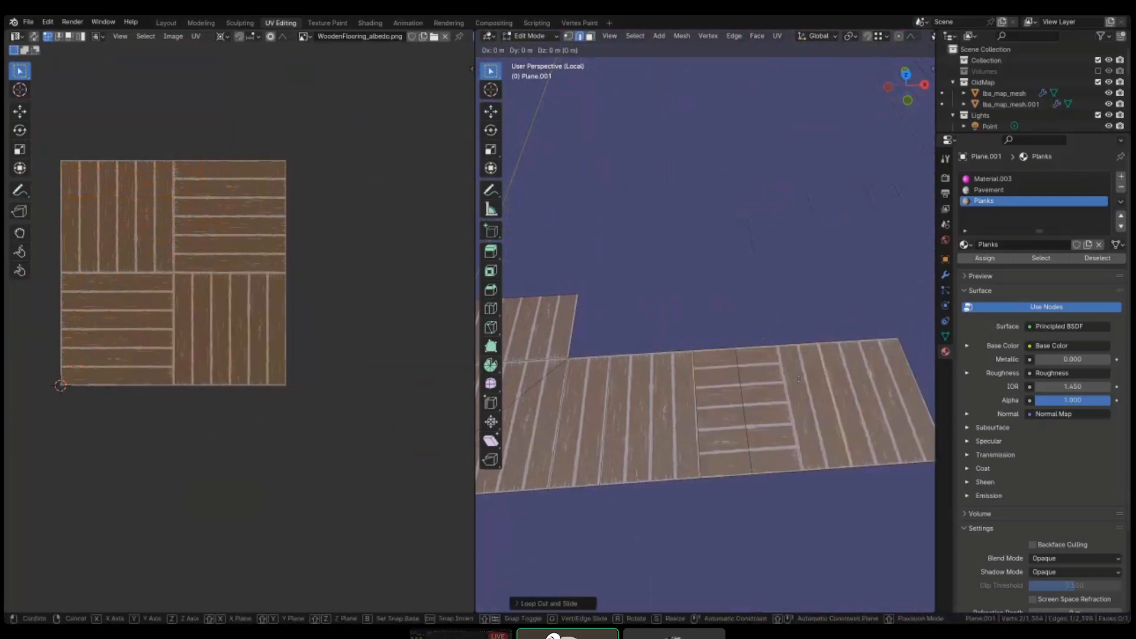
key("g")
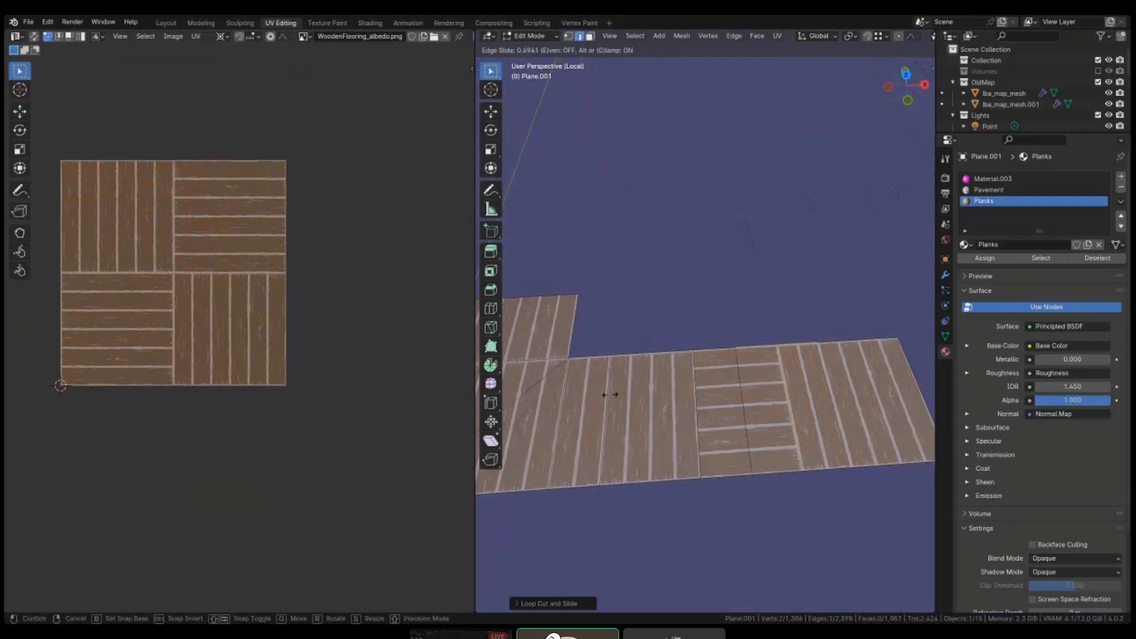
left_click(609, 395)
- Move the UVs of the two remaining crosswise-plank faces onto the texture's upper vertical-plank tile
key("3")
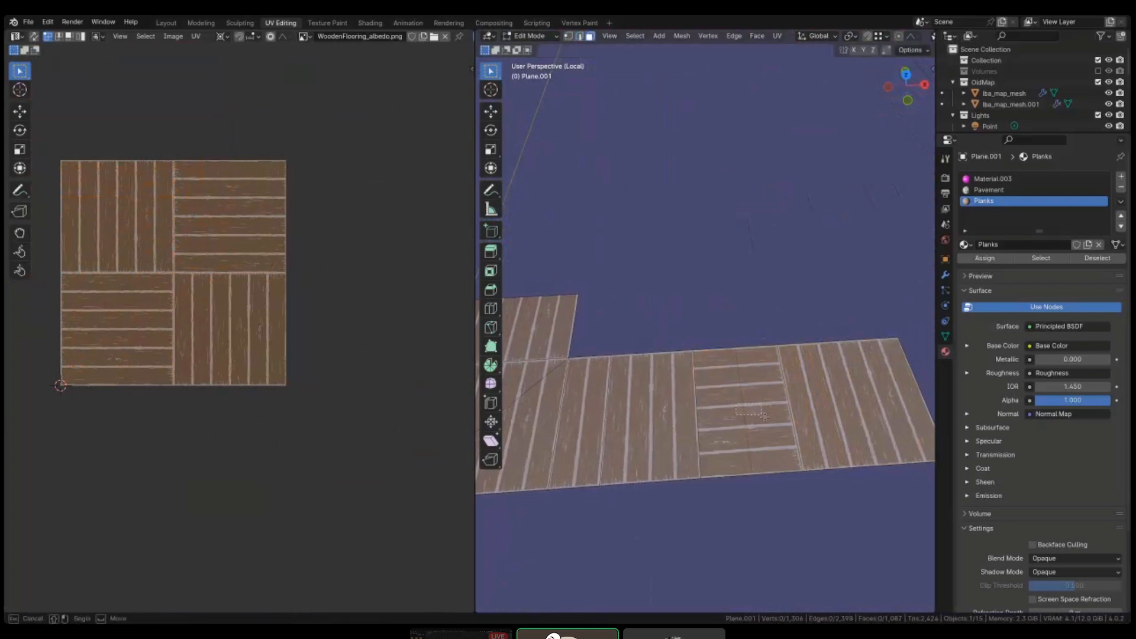
right_click(722, 412, "shift")
right_click(765, 411, "shift")
key("g")
left_click(159, 250)
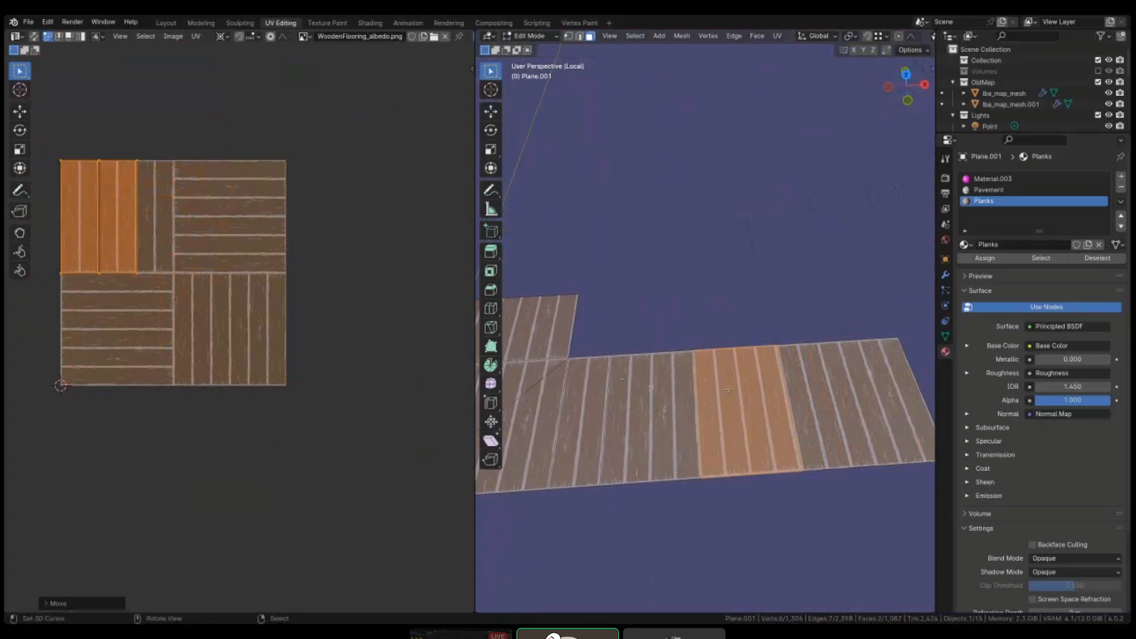
- Inspect the plank floor in Object Mode against the surrounding walls and pavement of the map
key("Tab")
scroll(713, 376, "down", 4)
middle_click_drag(713, 379, 680, 358)
key("Tab")
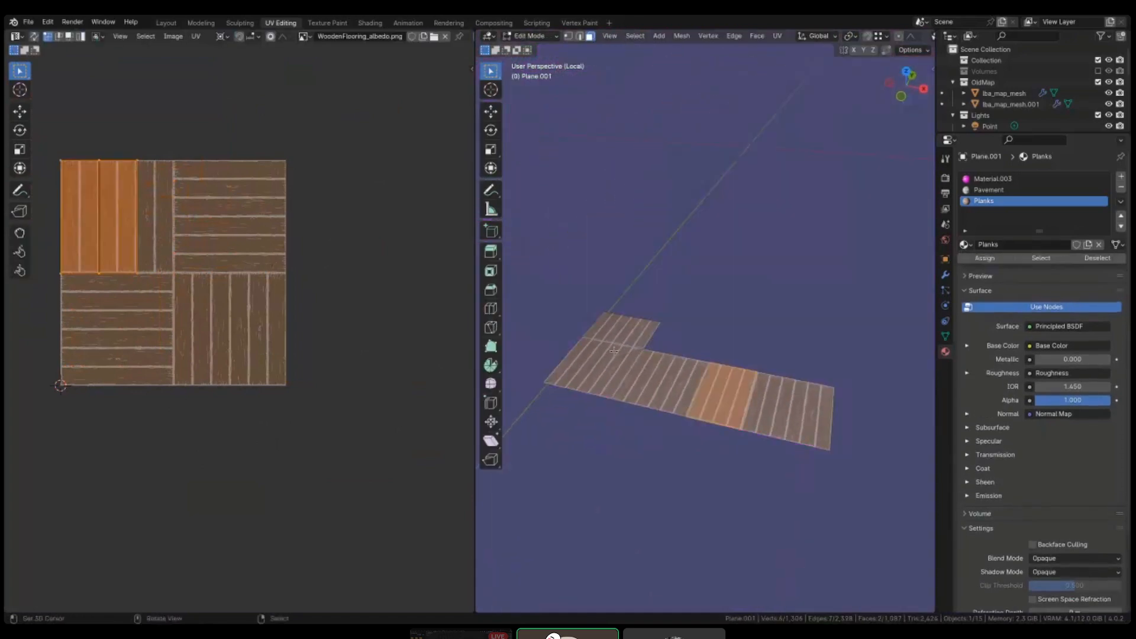
scroll(609, 347, "up", 3)
right_click(610, 348)
right_click(616, 338, "shift")
key("Tab")
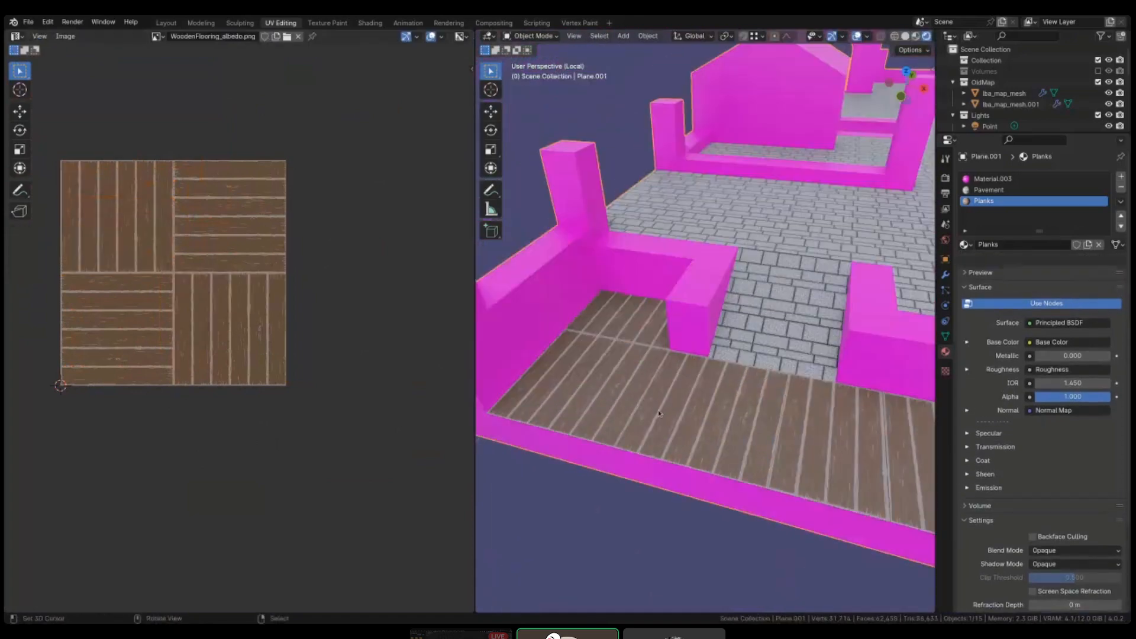
scroll(656, 357, "down", 3)
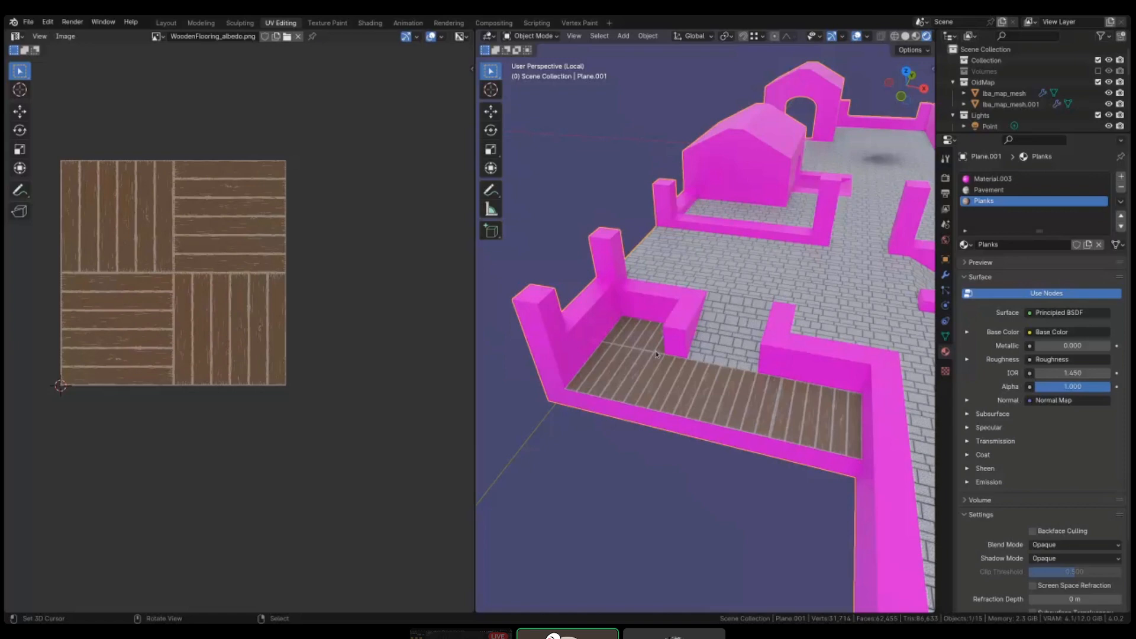
middle_click_drag(621, 265, 719, 361)
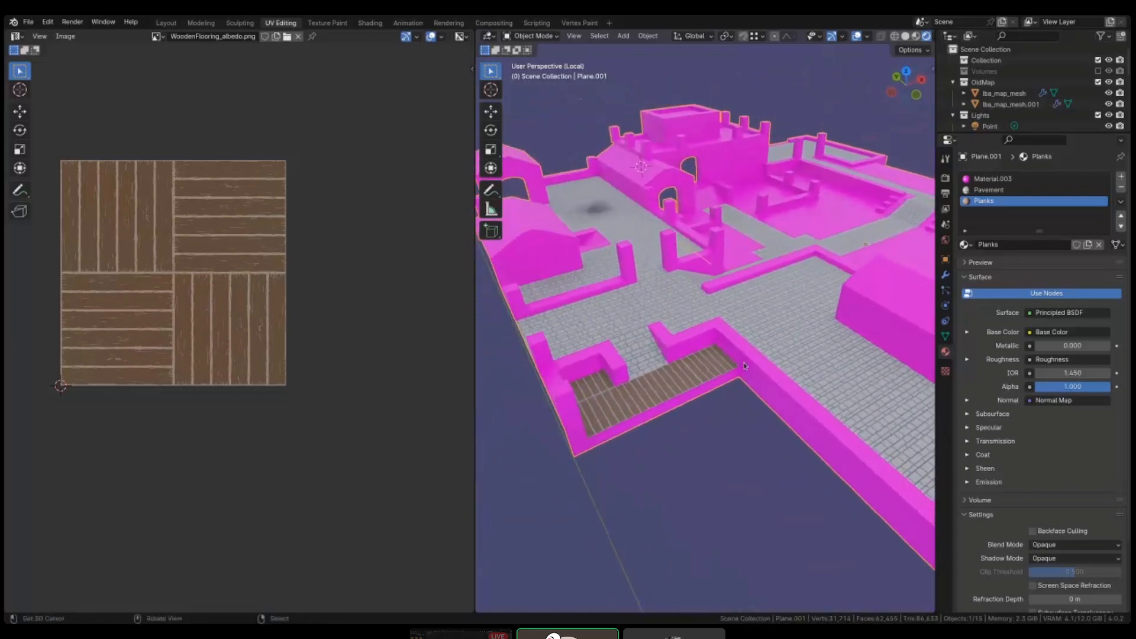
- Reveal all hidden faces of the map mesh in Edit Mode and clear the selection
key("Tab")
key("alt+h")
key("alt+a")
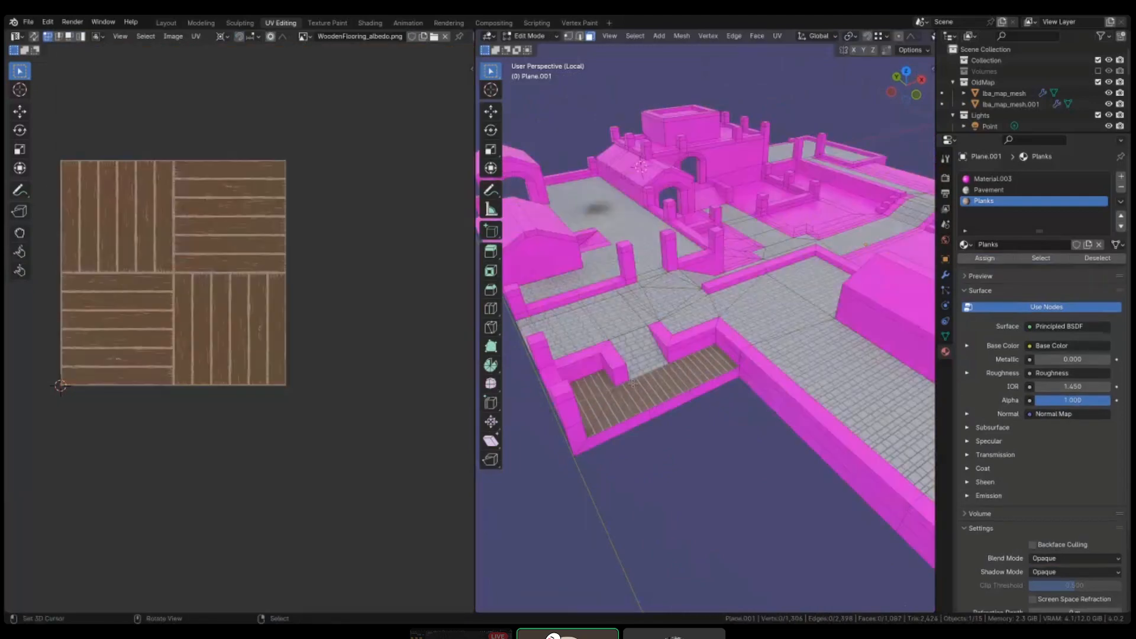
- Add a horizontal loop cut through the low wall behind the plank floor and shift it along the Z axis
middle_click_drag(705, 374, 583, 355)
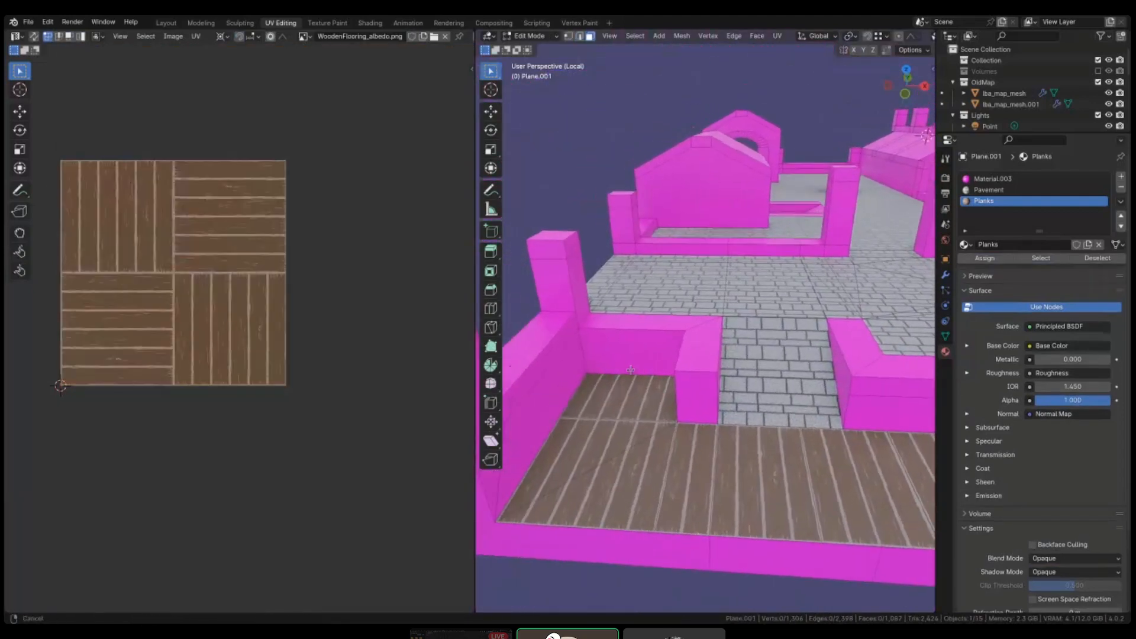
key("ctrl+r")
left_click(580, 353)
right_click(580, 353)
middle_click_drag(634, 398, 679, 385)
key("g")
key("z")
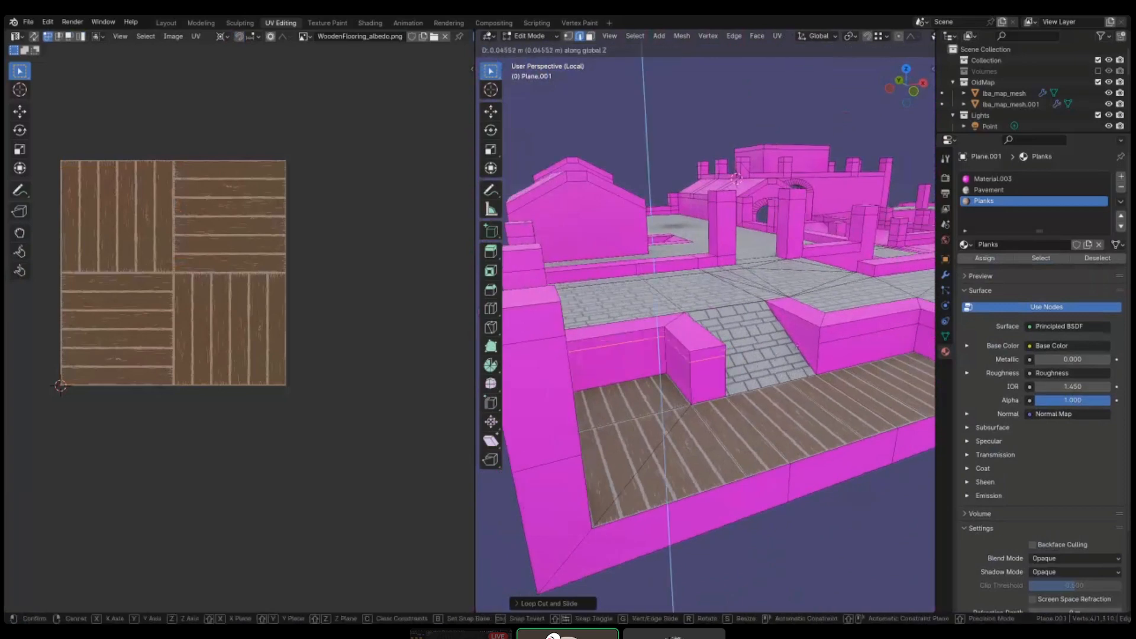
left_click(676, 379)
key("alt+a")
middle_click_drag(826, 356, 795, 355)
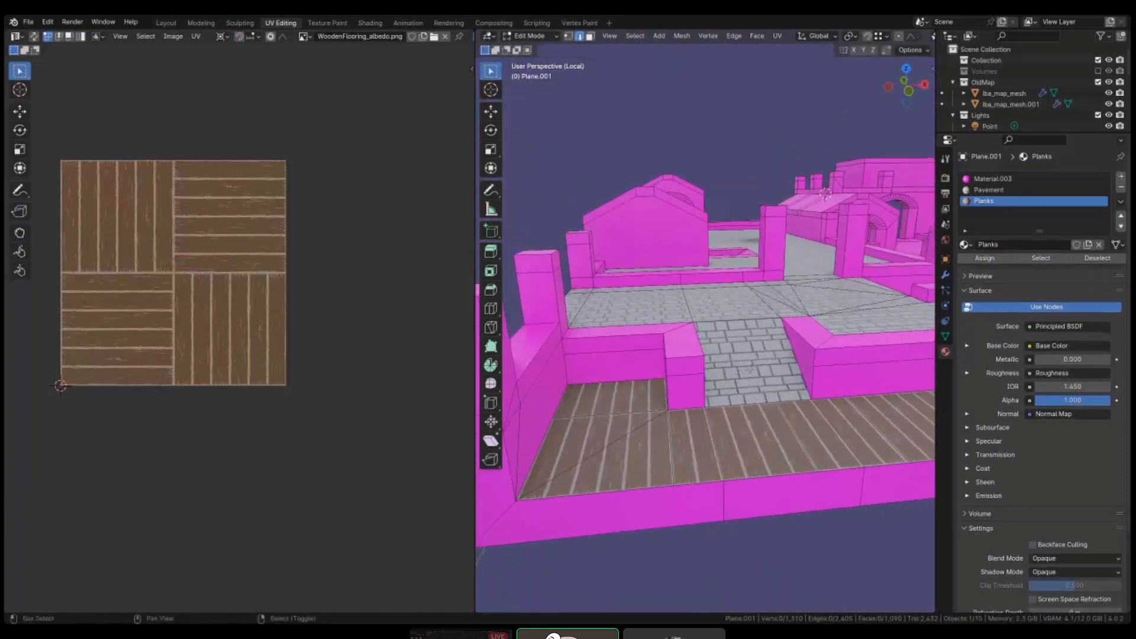
left_click(793, 360)
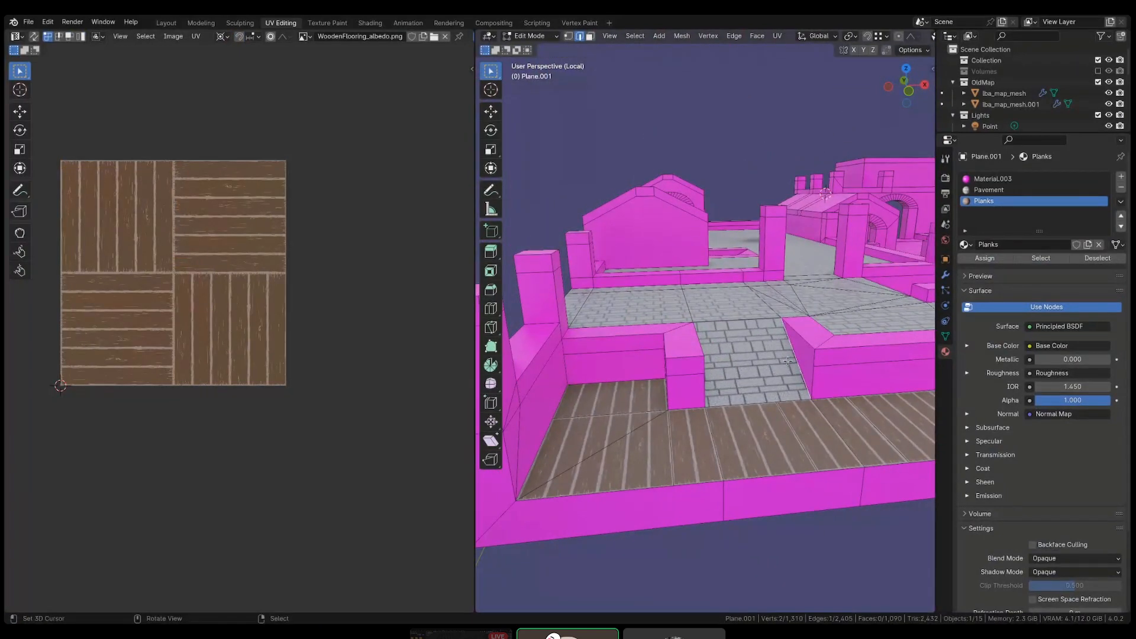
scroll(799, 358, "up", 3)
key("k")
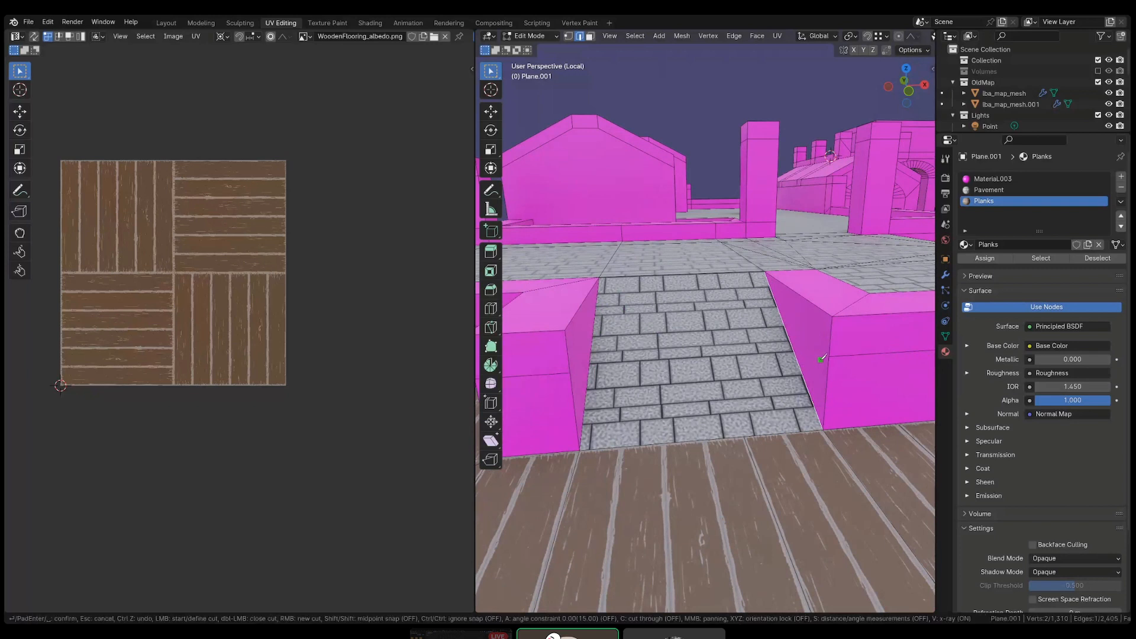
key("Escape")
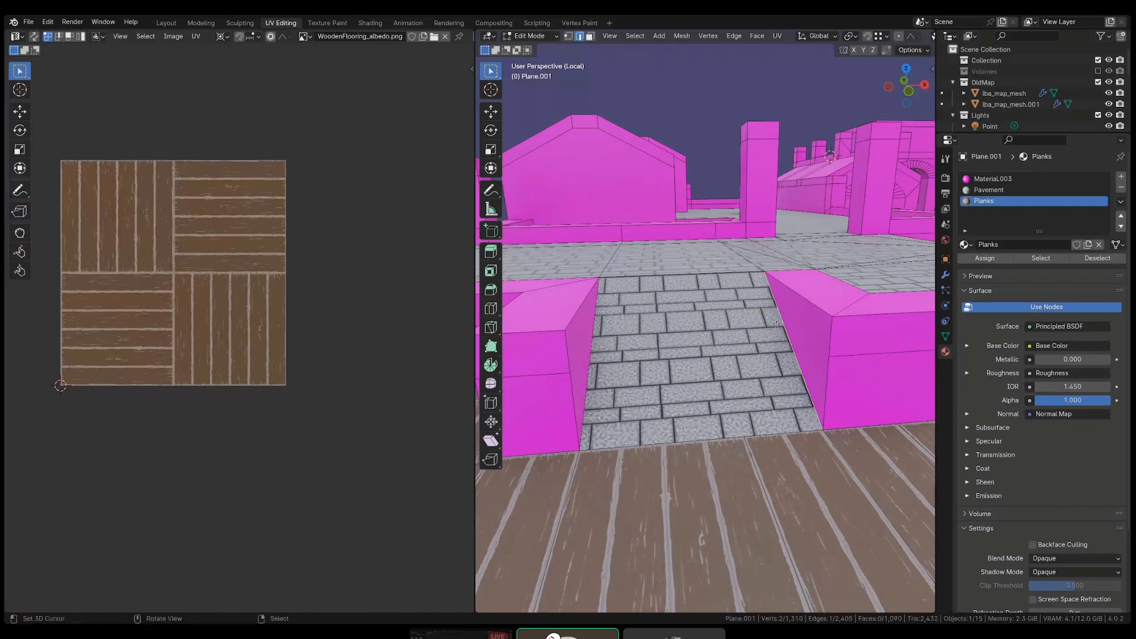
key("ctrl+r")
key("Escape")
- Select the sloped pavement face between the low walls and hide all other faces of the mesh
key("3")
left_click(739, 332)
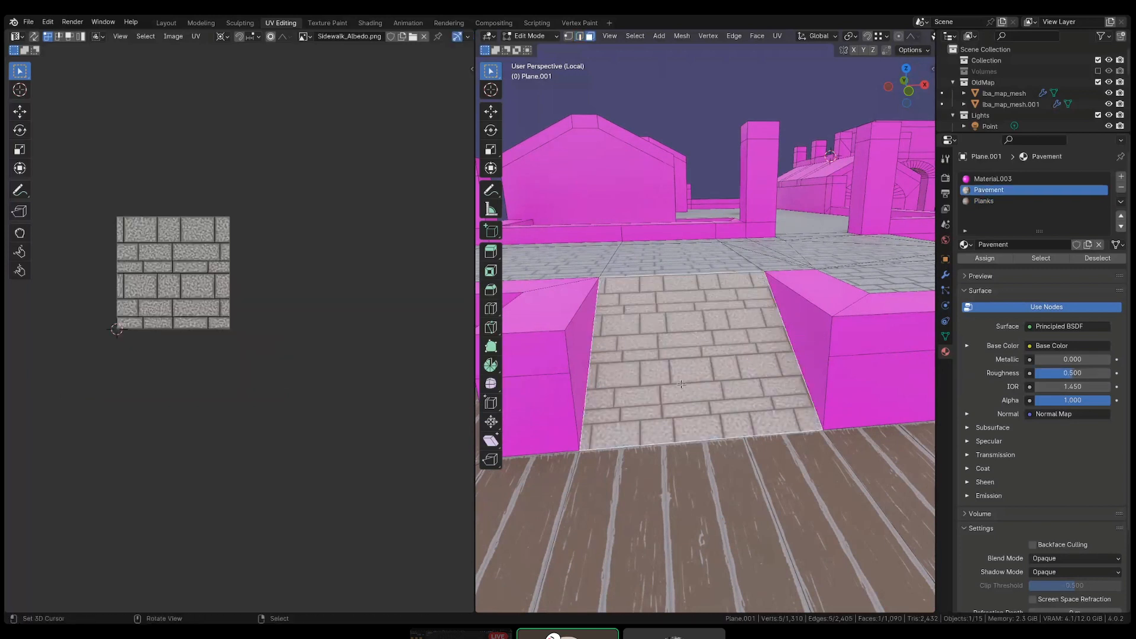
key("shift+h")
- Switch the viewport to wireframe shading and try to add a loop cut across the isolated ramp face
key("ctrl+r")
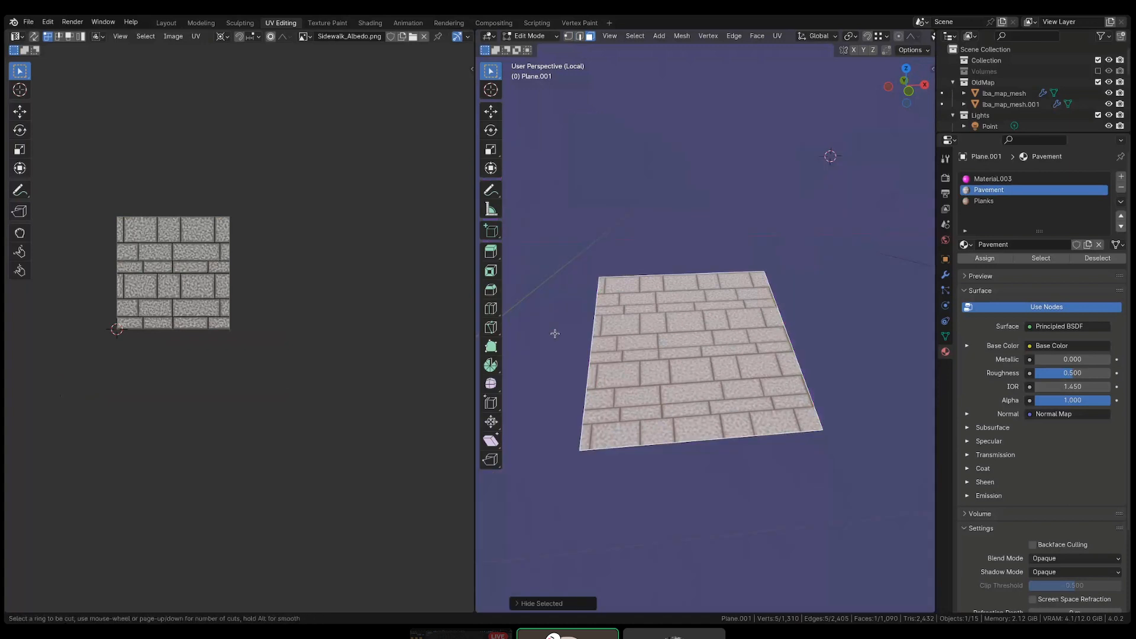
scroll(646, 332, "up", 3)
key("Escape")
key("1")
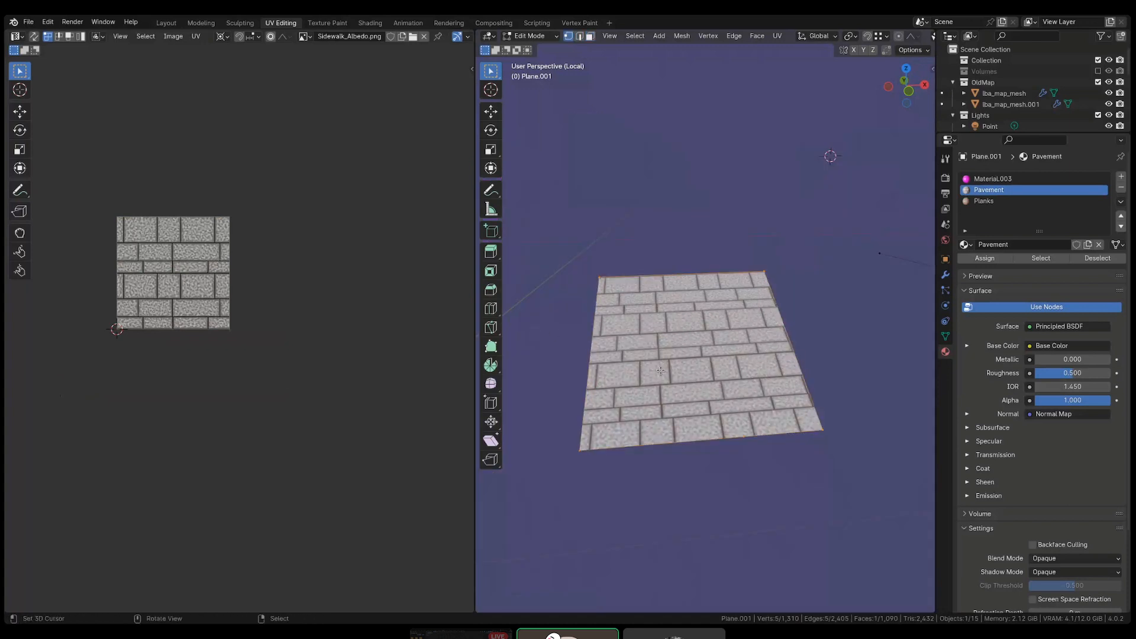
middle_click_drag(592, 353, 621, 366)
key("shift+z")
key("ctrl+r")
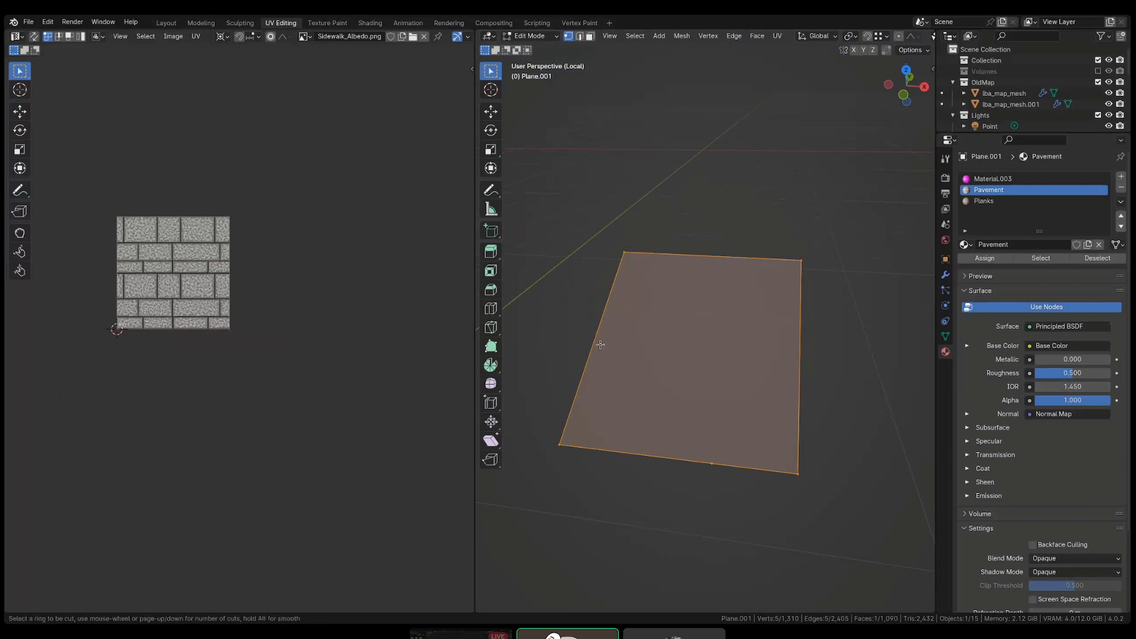
key("Escape")
key("g")
left_click(702, 478)
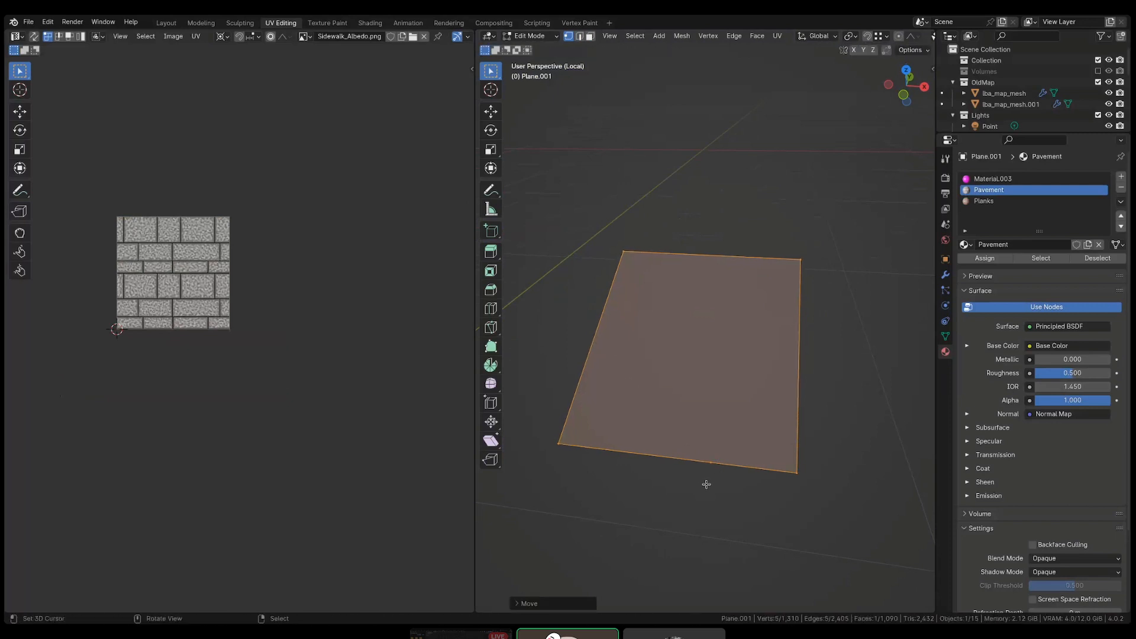
key("ctrl+z")
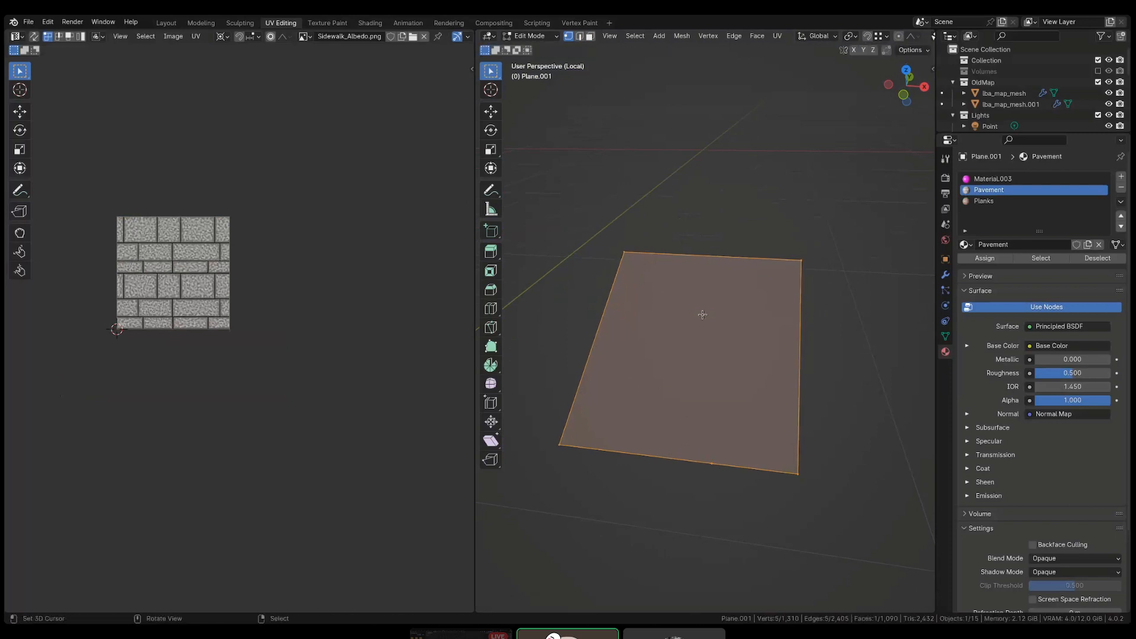
- Split the isolated ramp face off from the surrounding mesh
right_click(709, 466)
key("x")
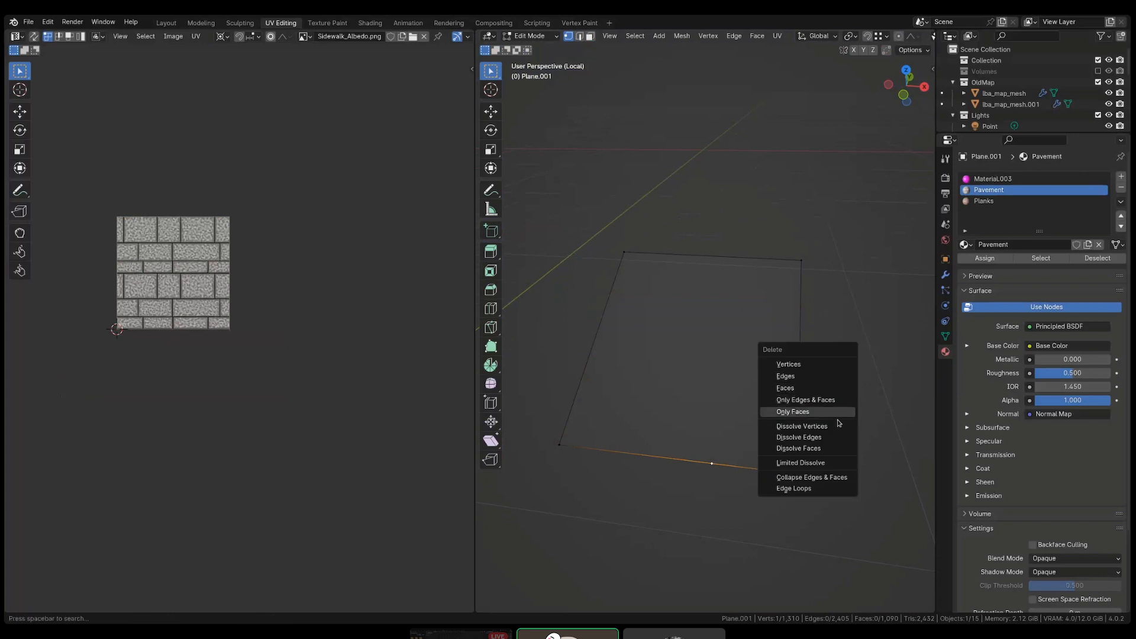
key("3")
right_click(705, 352)
key("y")
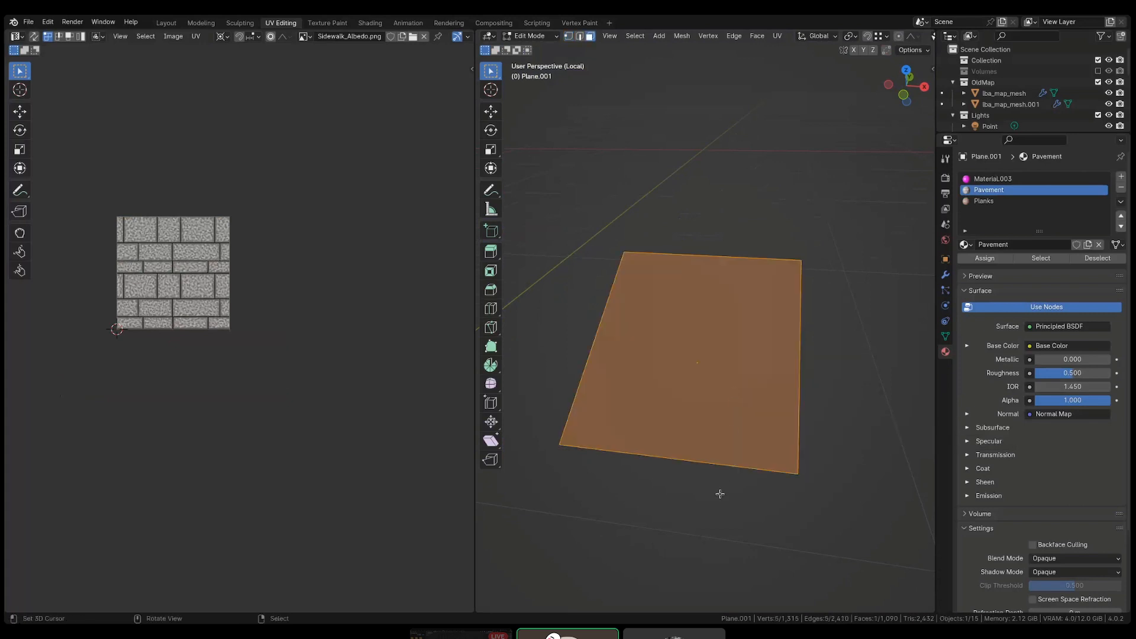
- Delete the separated ramp face's extra vertex in the middle of its lower edge
key("1")
right_click(722, 466)
key("x")
right_click(654, 451)
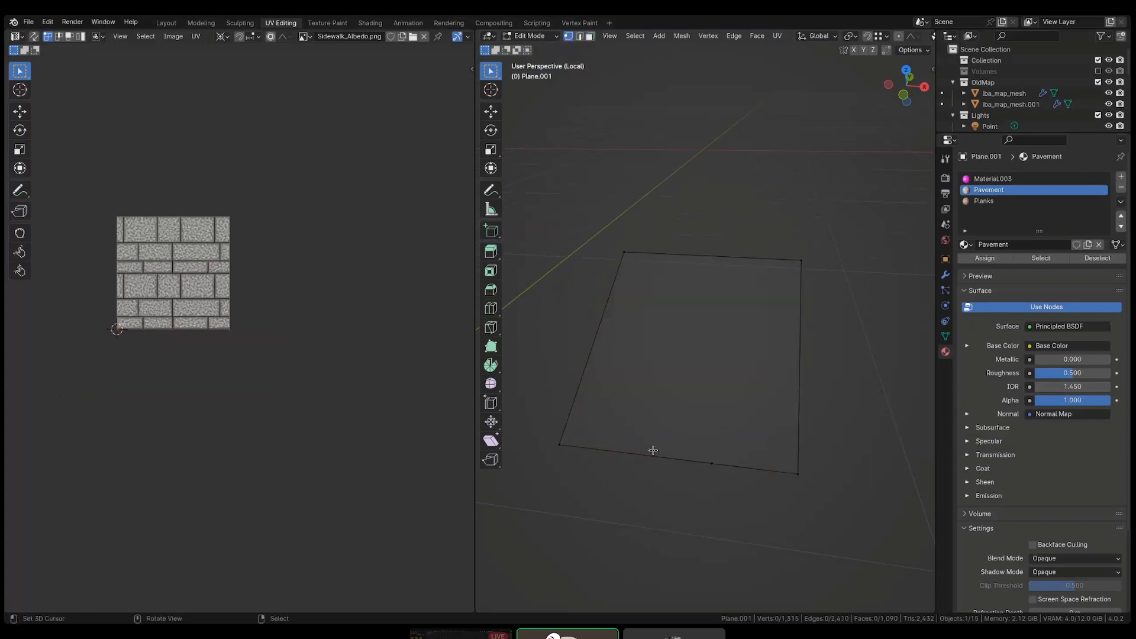
right_click(691, 453)
right_click(716, 445)
key("x")
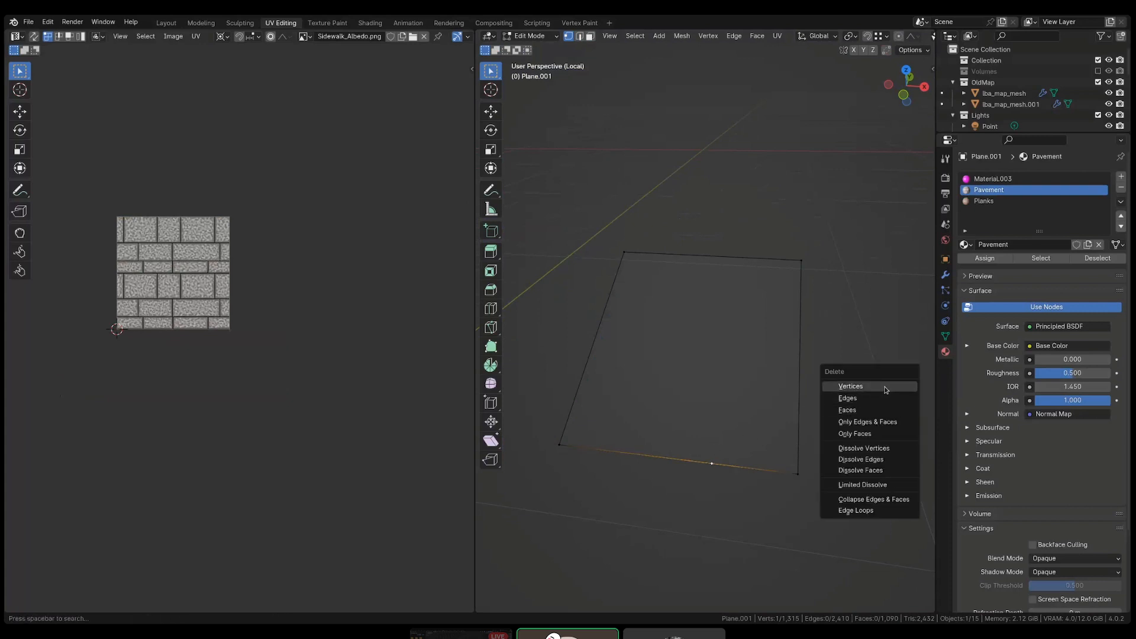
left_click(853, 380)
key("ctrl+r")
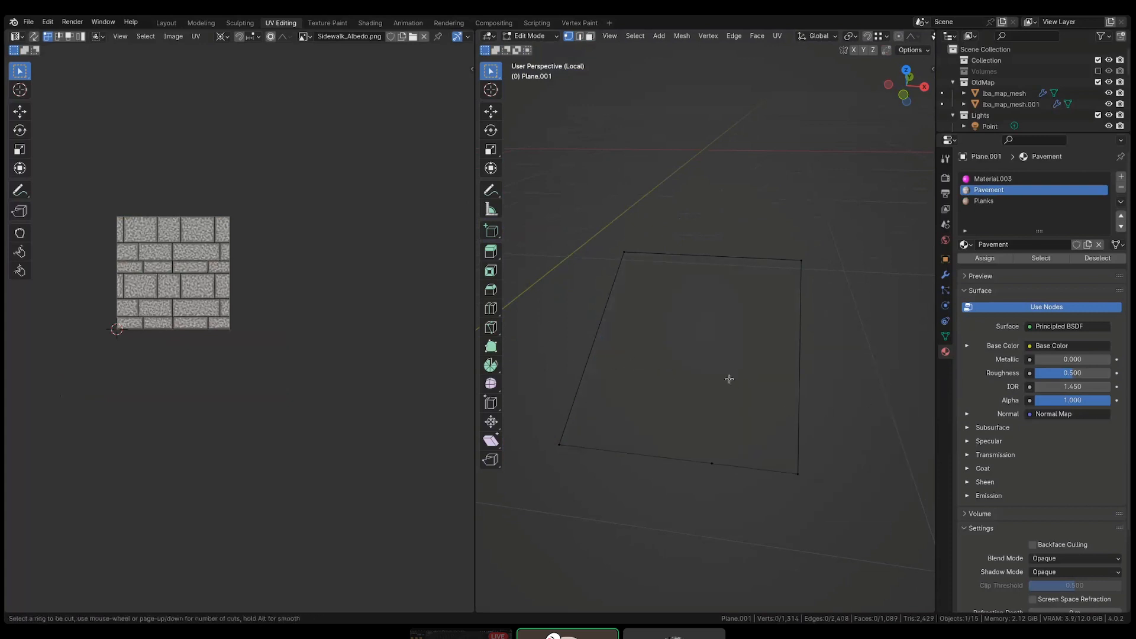
right_click(631, 385)
middle_click_drag(631, 386, 680, 357)
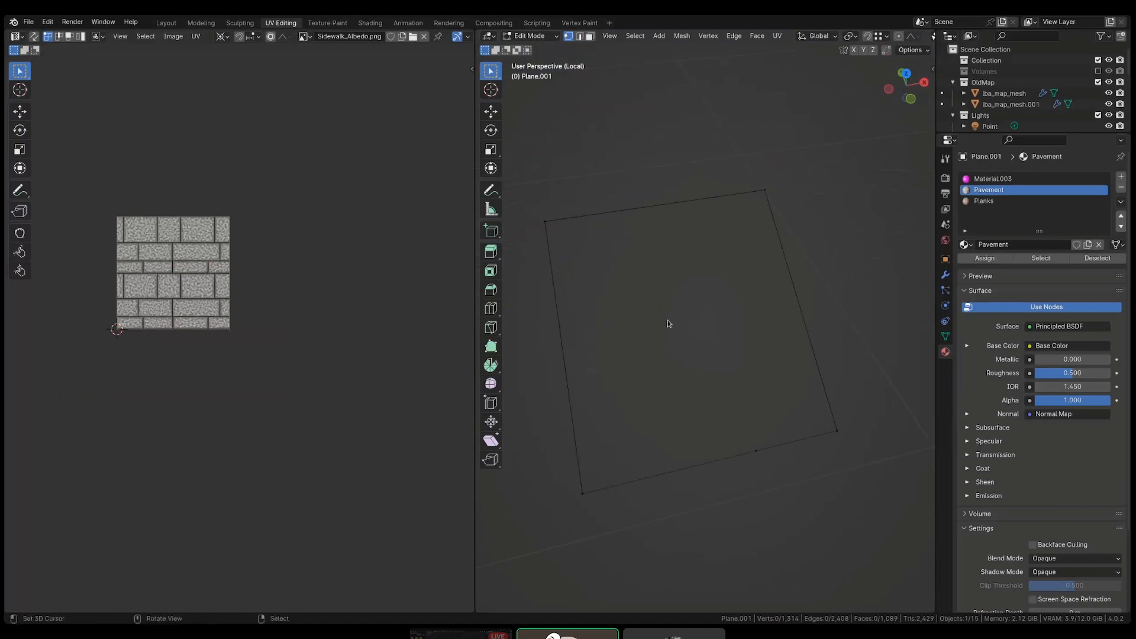
- Reveal all hidden faces, clear the selection and return the viewport to textured shading in edge selection mode
key("a")
key("alt+a")
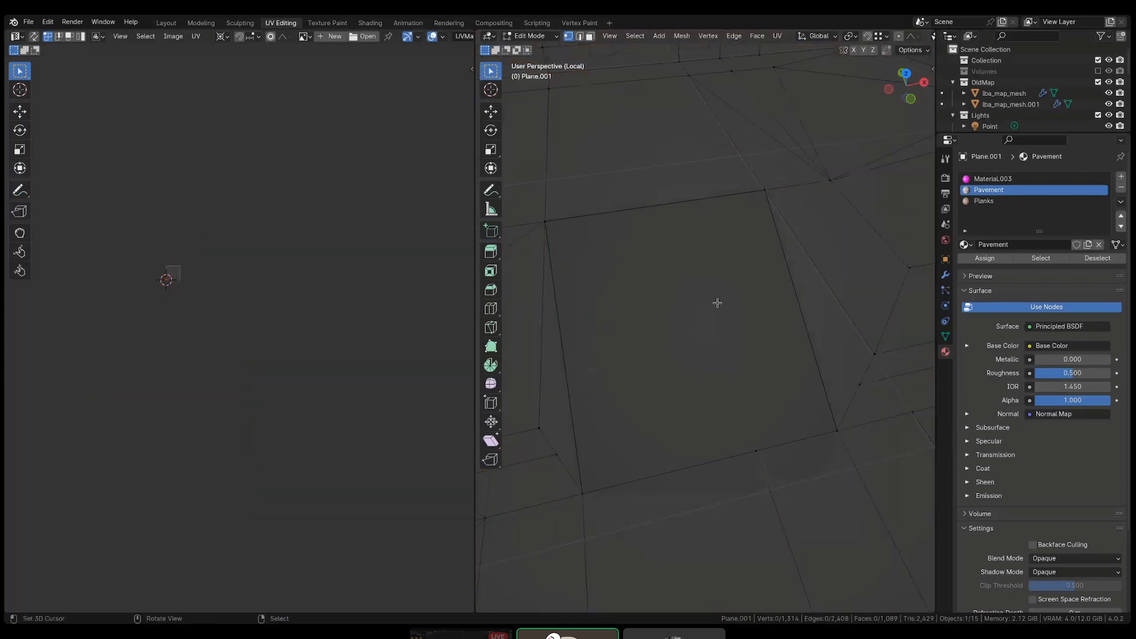
key("3")
key("shift+z")
key("2")
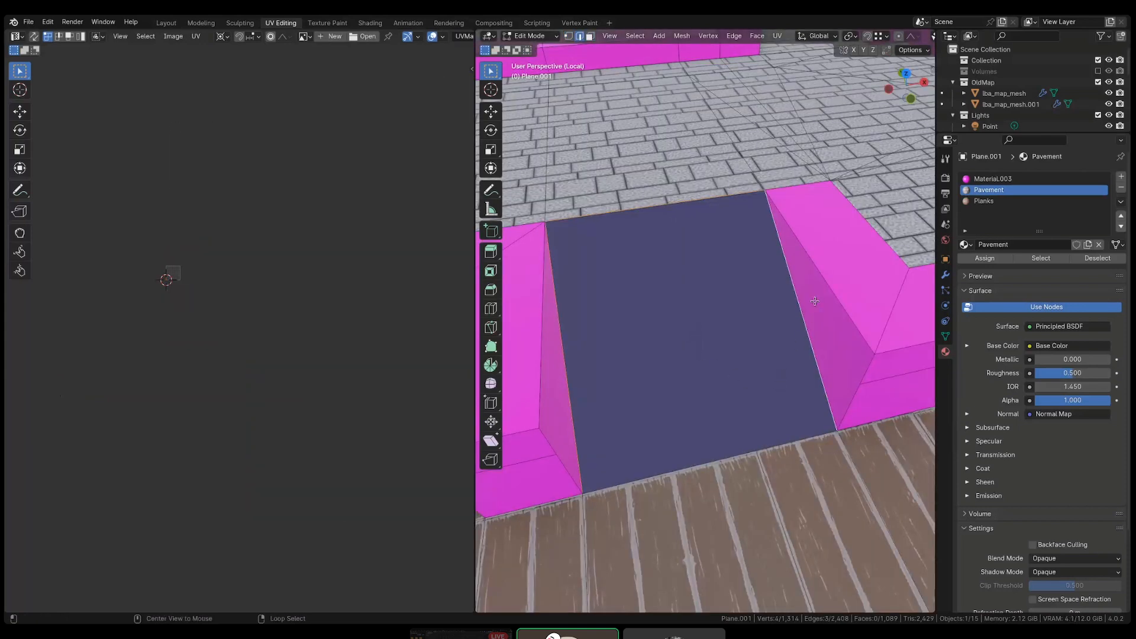
- Fill a face between the ramp opening's two side edges and divide it crosswise with two loop cuts
right_click(578, 371)
right_click(780, 338, "shift")
key("f")
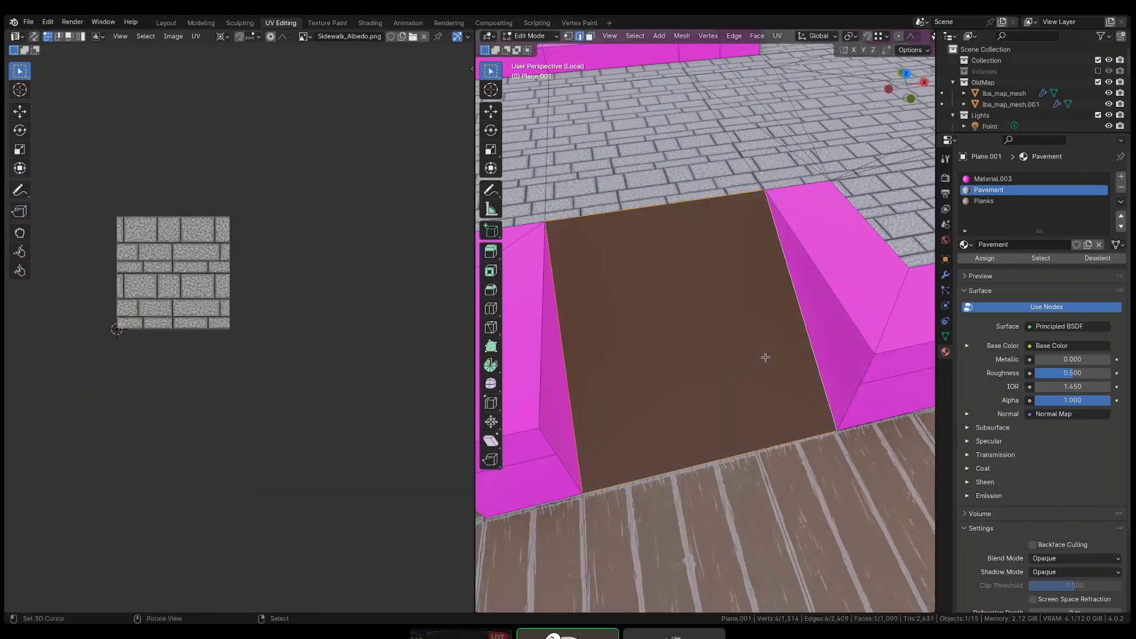
key("ctrl+r")
scroll(790, 308, "up", 1)
left_click(790, 309)
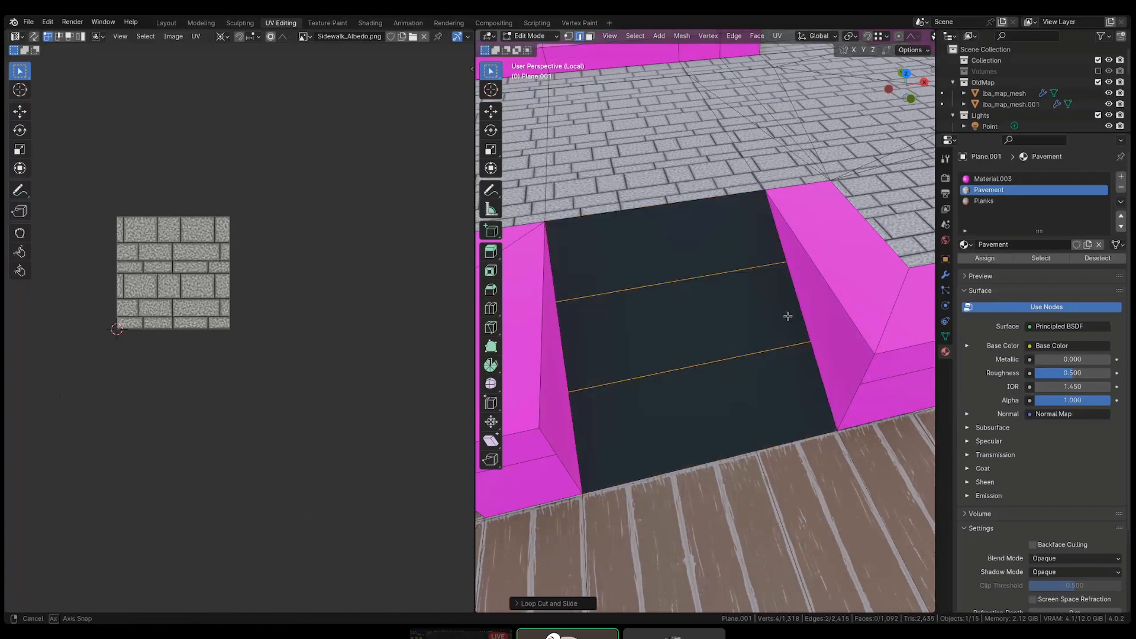
- Try to triangulate the side-wall face beside the ramp
middle_click_drag(787, 315, 739, 327)
right_click(739, 326)
key("ctrl+t")
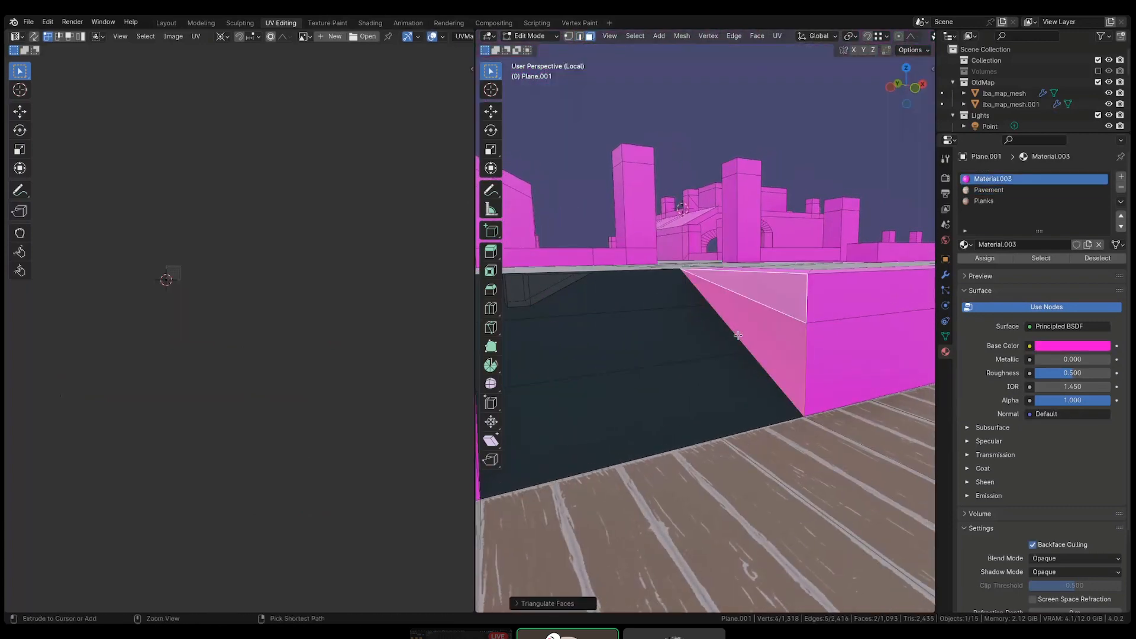
key("alt+a")
right_click(765, 329)
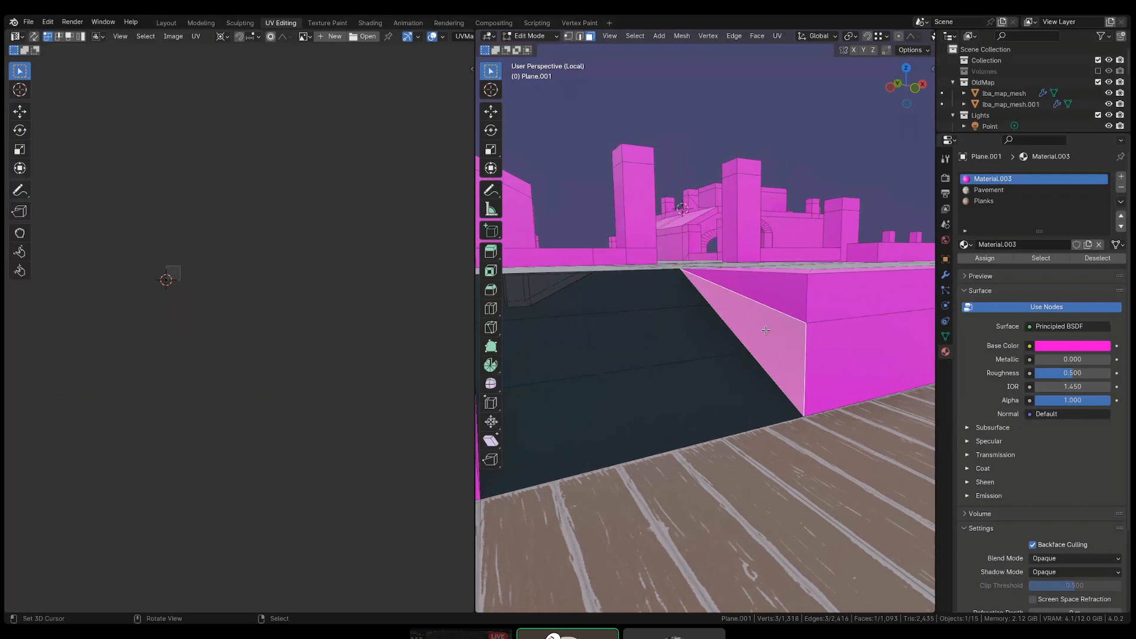
key("ctrl+z")
key("ctrl+z")
key("ctrl+z")
key("ctrl+z")
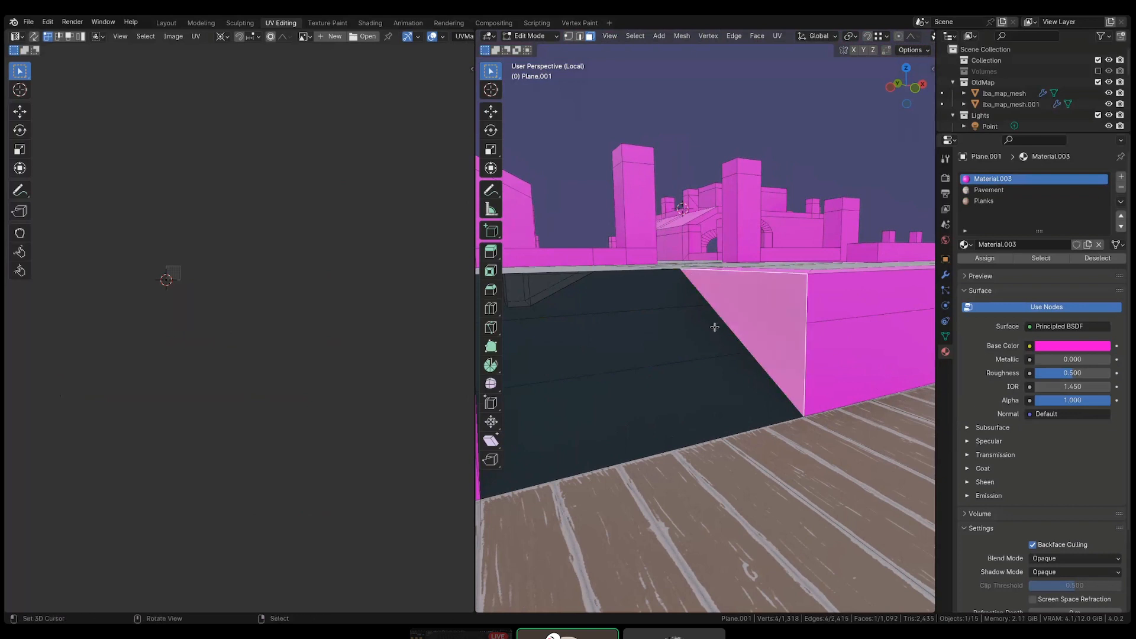
- Flip the normals of the three ramp faces and clear the selection
right_click(610, 301)
right_click(627, 355, "shift")
right_click(645, 426, "shift")
key("x")
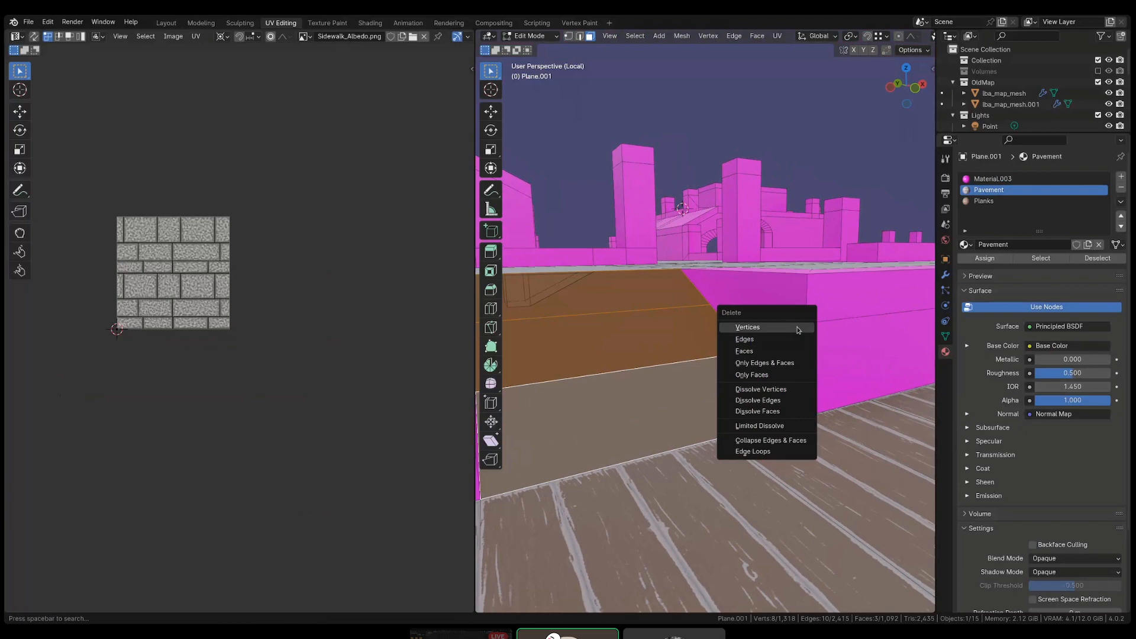
key("Escape")
key("x")
key("Escape")
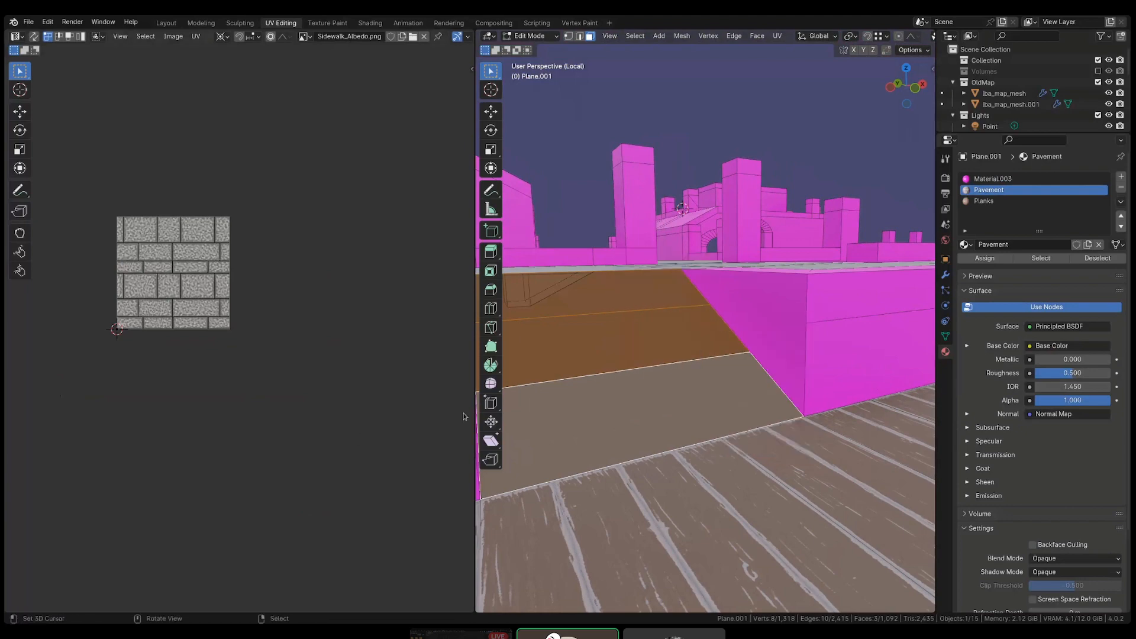
key("alt+n")
left_click(761, 329)
middle_click_drag(760, 330, 632, 313)
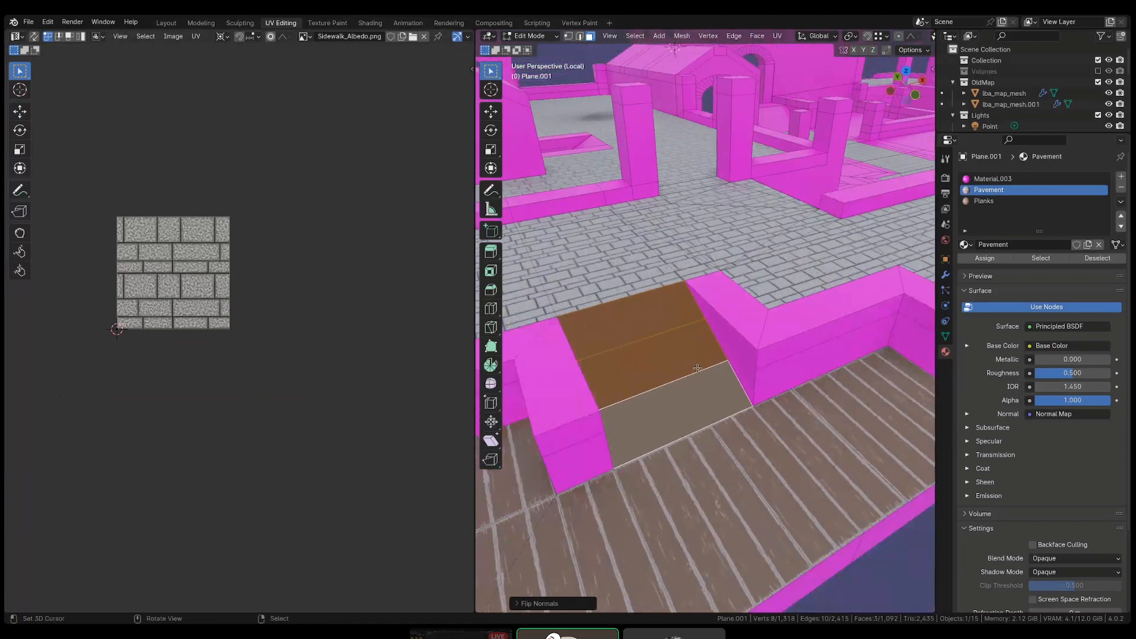
key("alt+a")
key("ctrl+z")
middle_click_drag(678, 397, 636, 467)
key("alt+a")
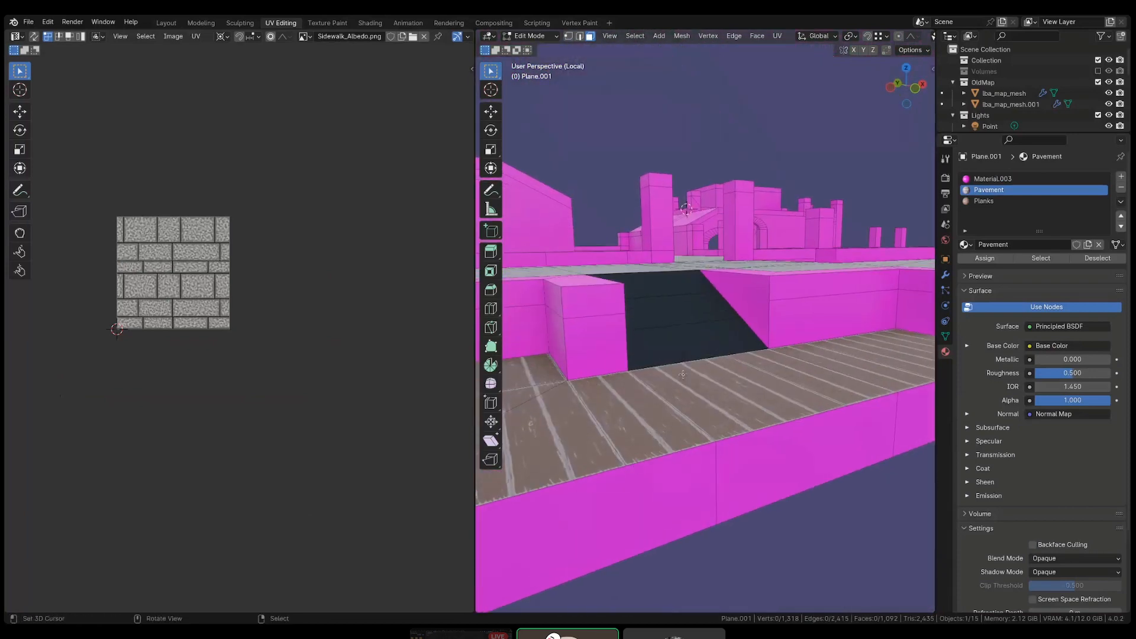
- Switch the viewport to solid shading and enable Backface Culling to check the face orientation around the ramp
scroll(867, 39, "down", 3)
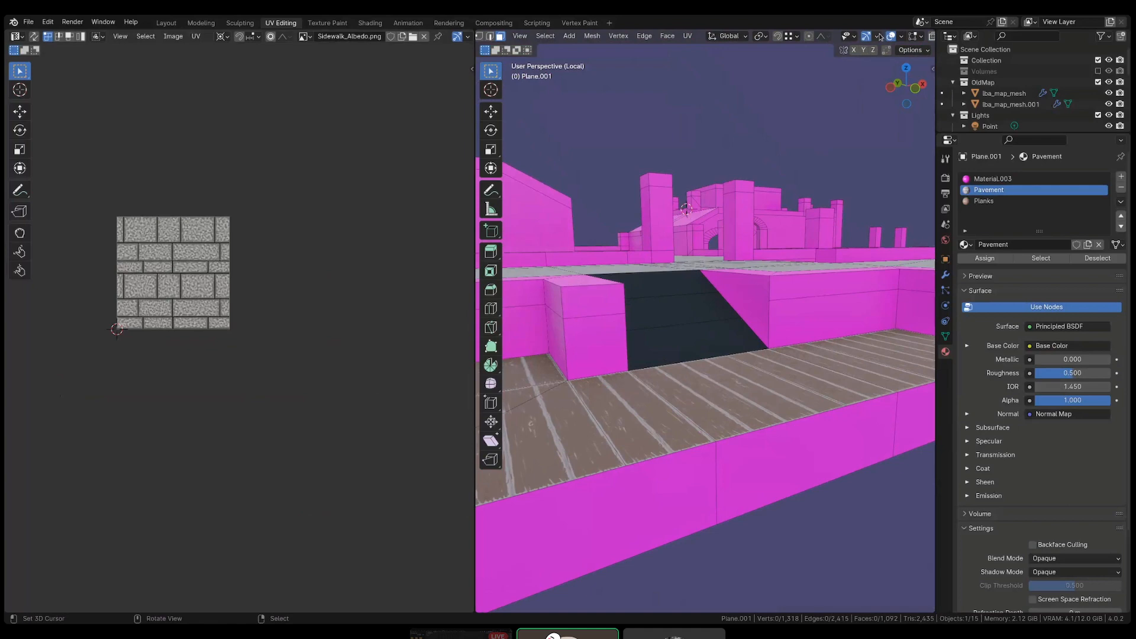
scroll(883, 37, "down", 2)
left_click(894, 36)
middle_click_drag(818, 331, 814, 304)
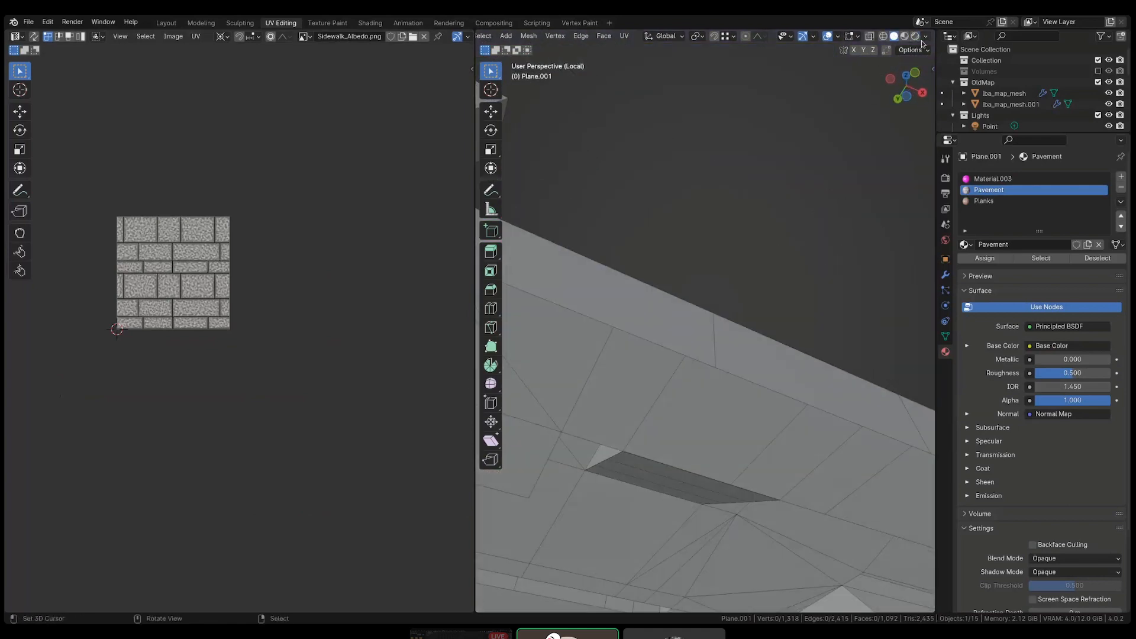
left_click(923, 38)
left_click(881, 271)
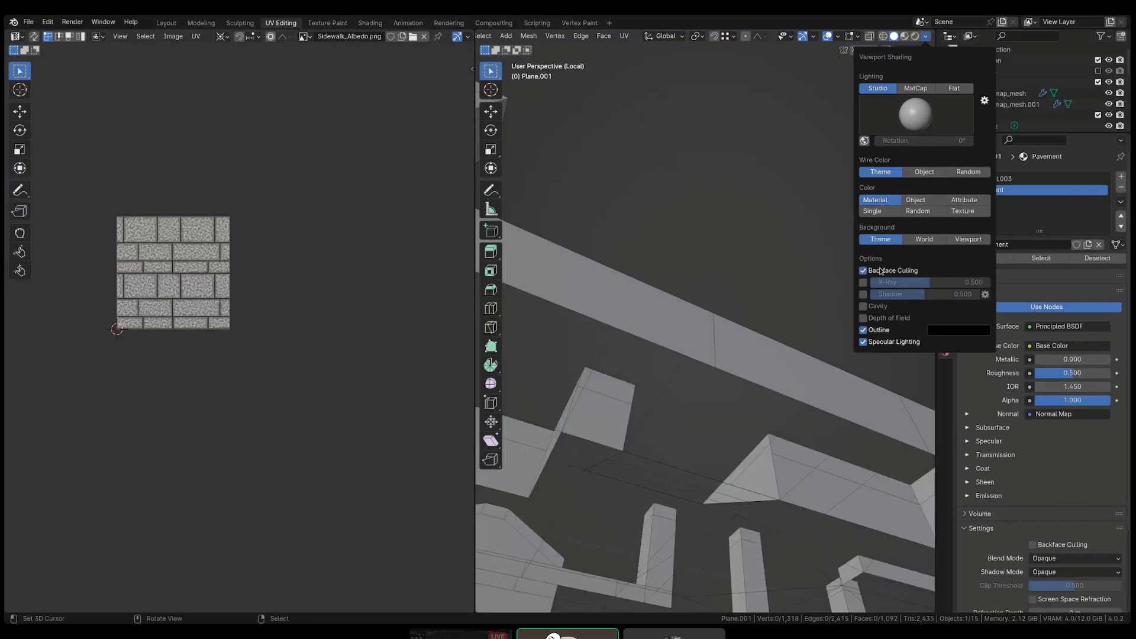
middle_click_drag(680, 336, 675, 446)
middle_click_drag(691, 260, 729, 361, "shift")
left_click(731, 362)
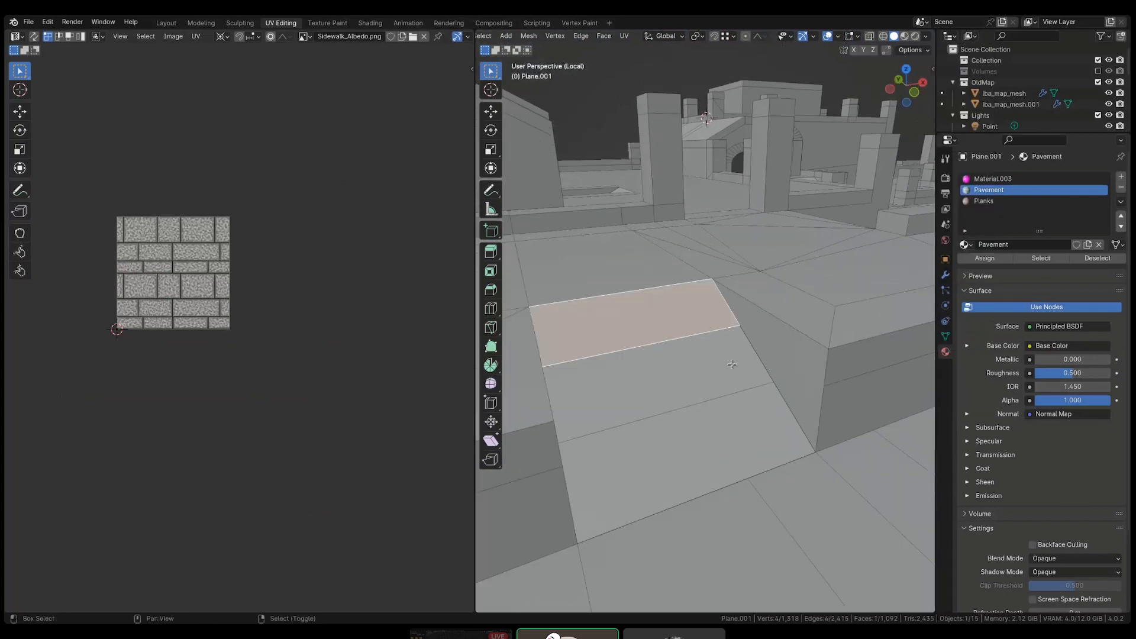
left_click(784, 354)
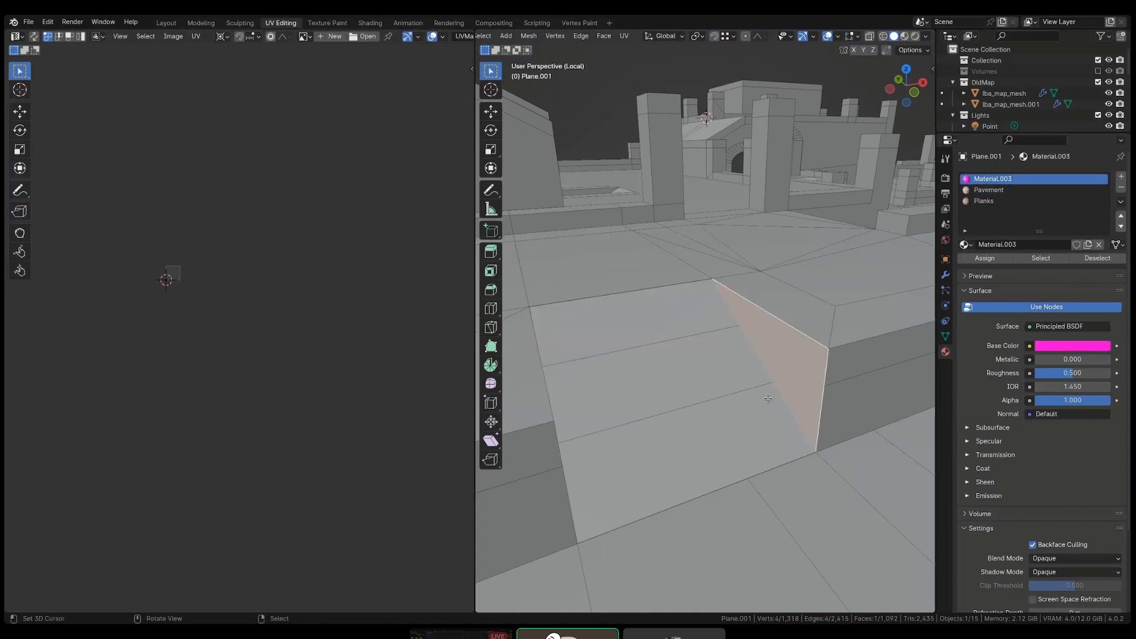
- Split the three ramp faces and the two adjoining side-wall faces off the mesh and hide everything else
key("alt+z")
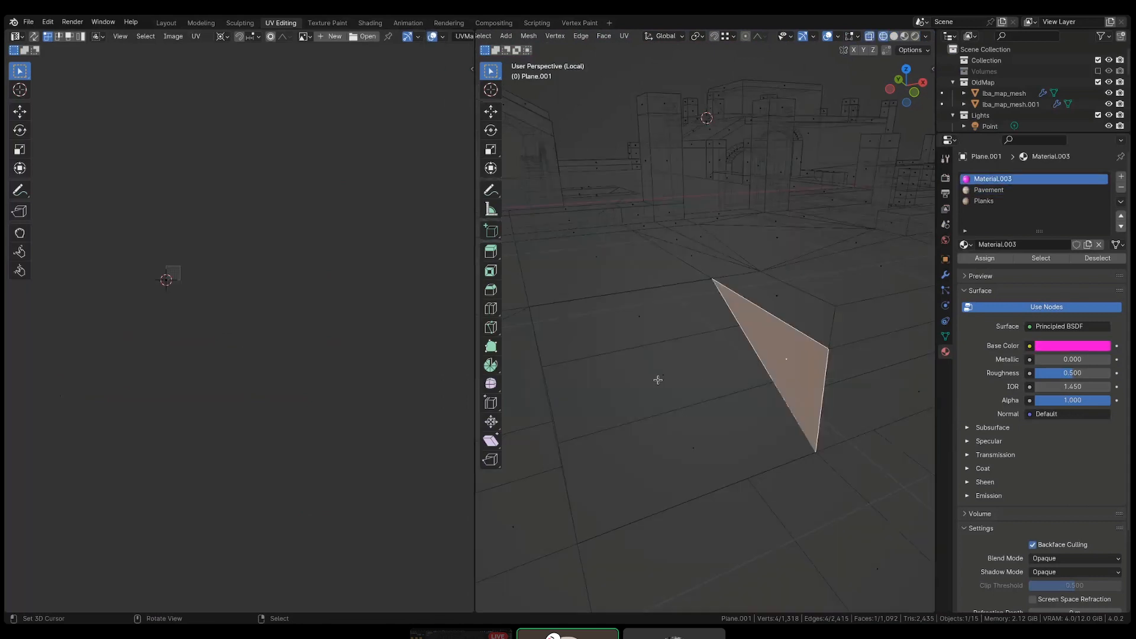
key("alt+a")
right_click(667, 404)
right_click(687, 454, "shift")
right_click(641, 310, "shift")
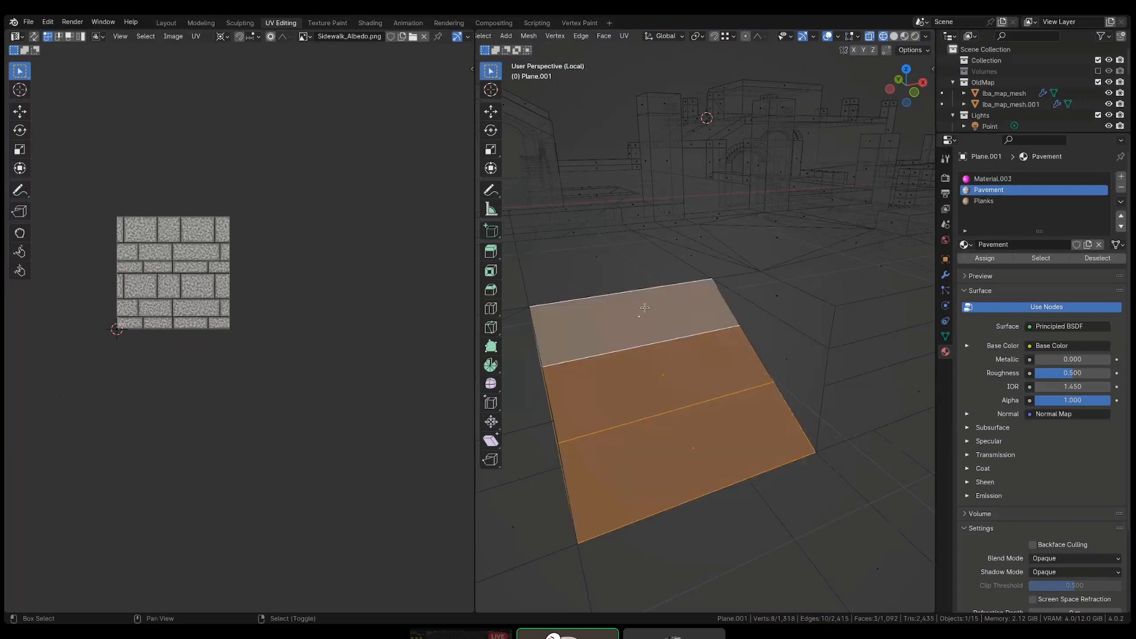
key("x")
key("g")
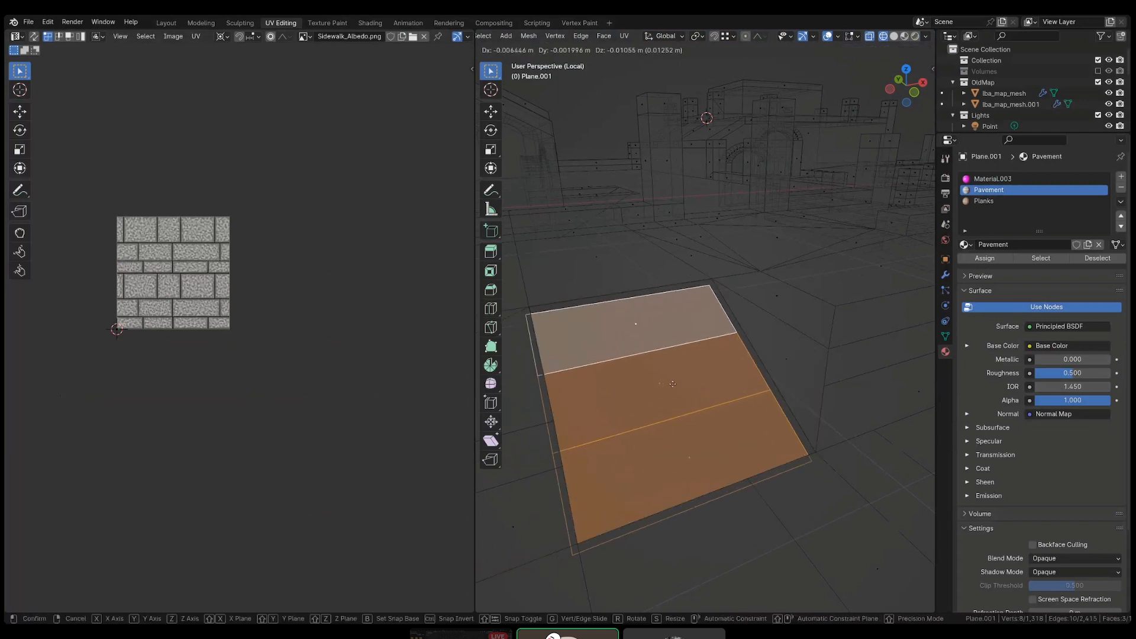
right_click(822, 358)
right_click(809, 357, "shift")
middle_click_drag(740, 384, 712, 376)
right_click(623, 346, "shift")
key("y")
key("shift+h")
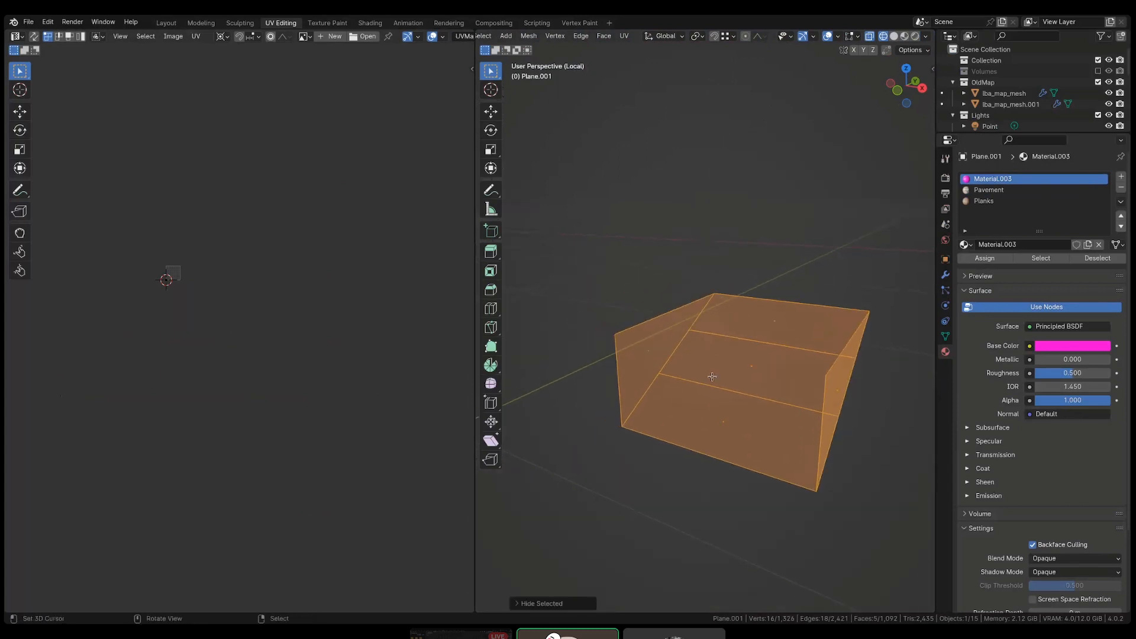
- Delete the middle ramp face together with its vertices, removing the divided ramp between the side walls
key("alt+a")
right_click(747, 379)
key("x")
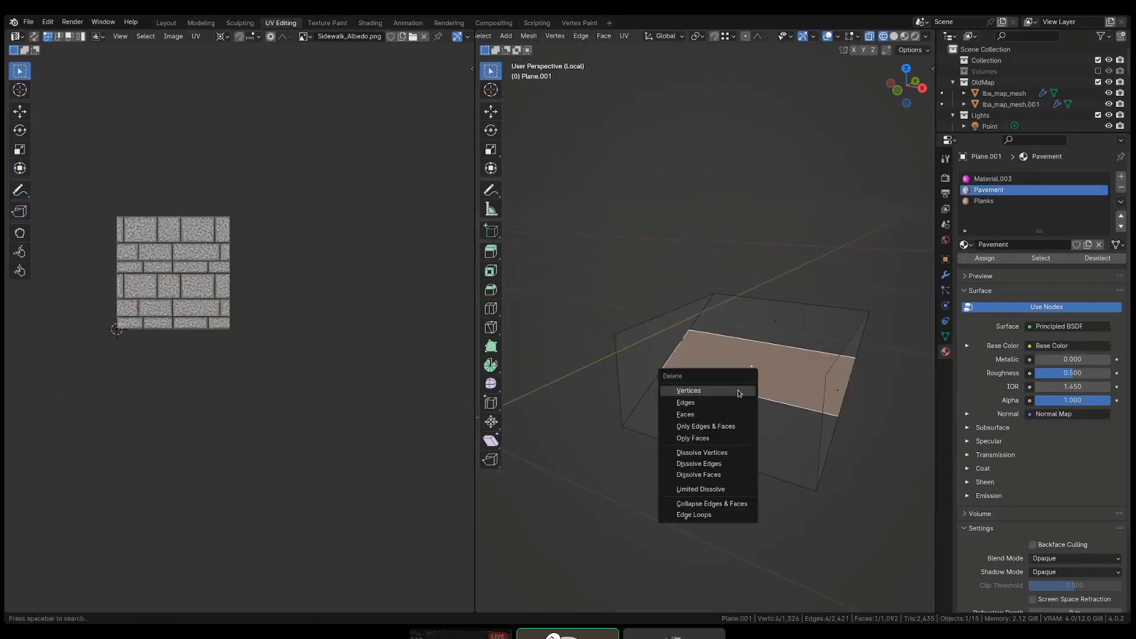
left_click(738, 389)
- Fill a new ramp face between the sloped edges of the two isolated side-wall faces
right_click(654, 377, "alt")
middle_click_drag(672, 381, 807, 342)
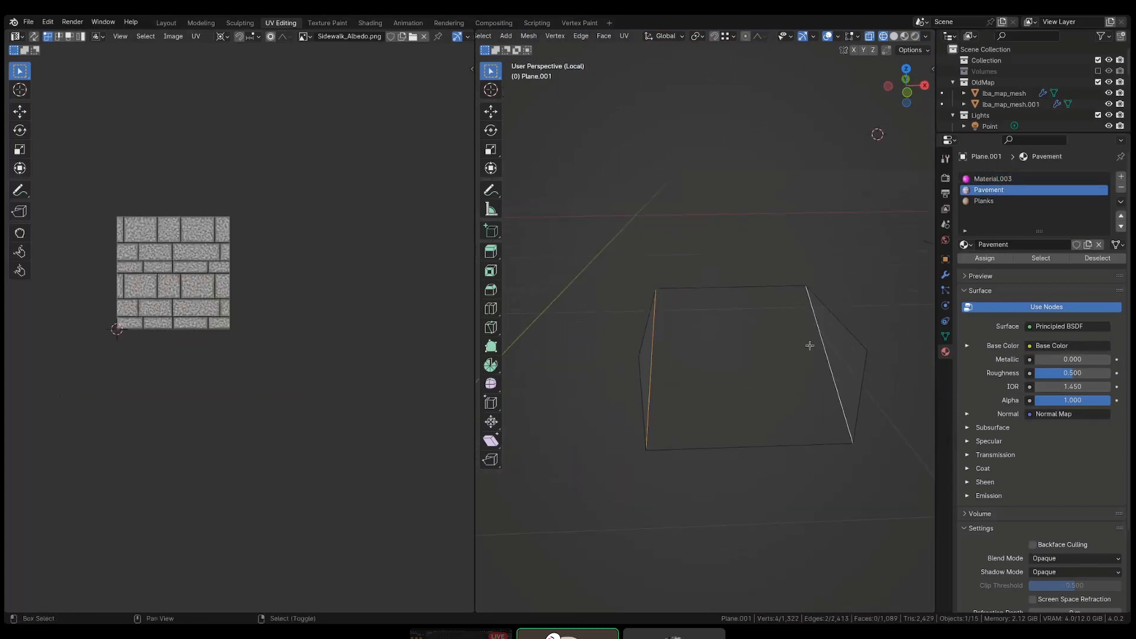
key("f")
- Add two evenly spaced loop cuts across the isolated ramp and its side walls
key("alt+a")
key("ctrl+r")
scroll(654, 361, "up", 1)
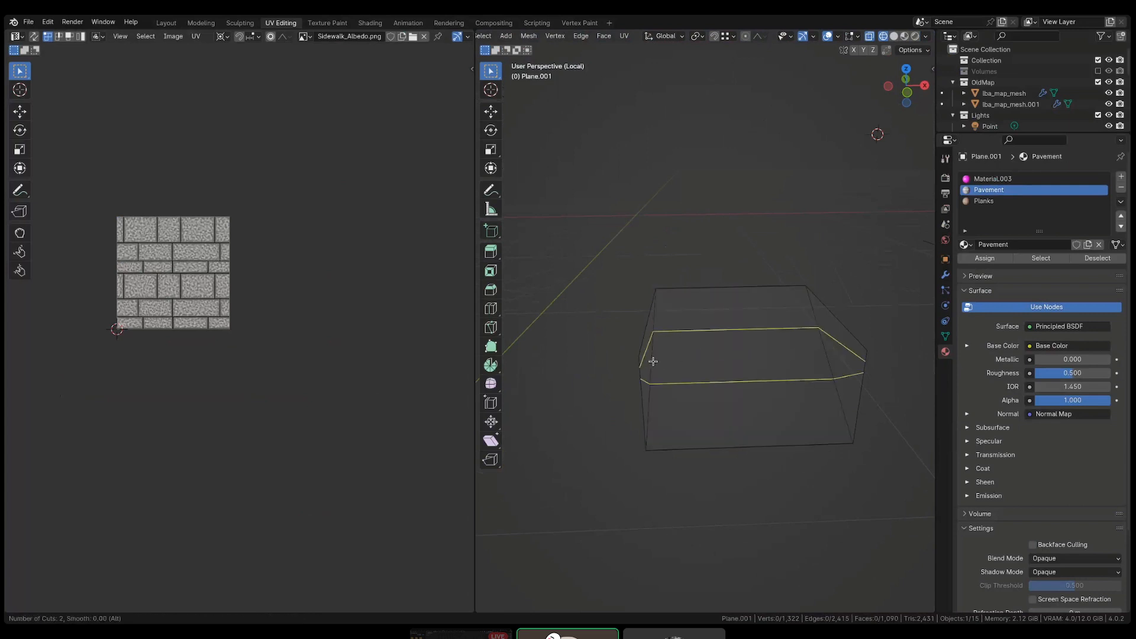
left_click(653, 361)
middle_click_drag(653, 361, 533, 325)
right_click(550, 368)
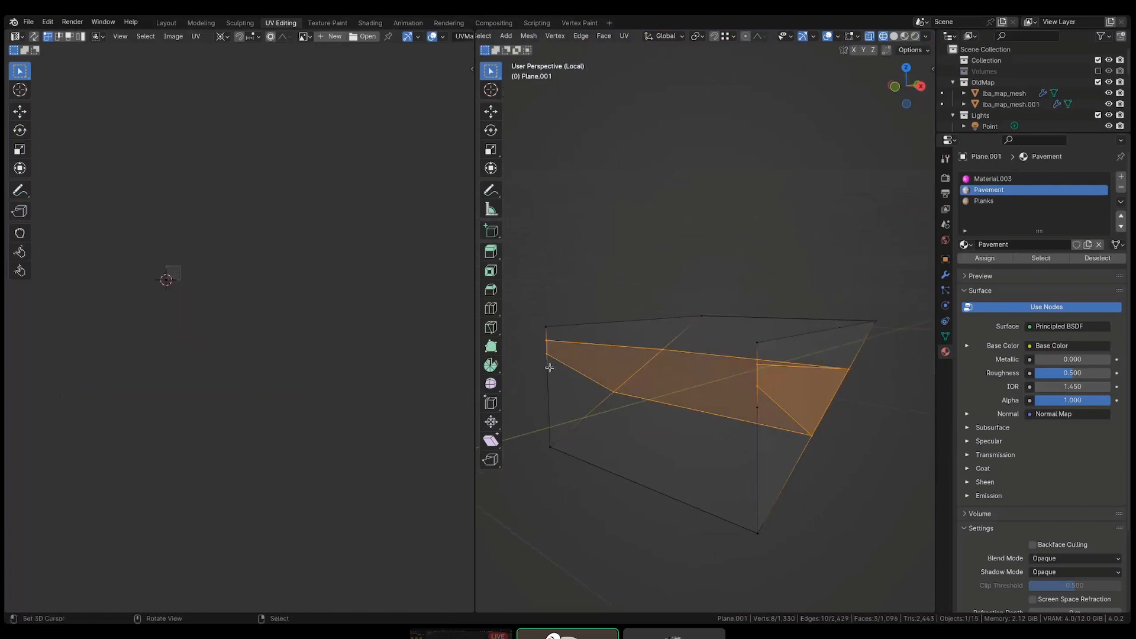
- Slide the loop-cut vertices on the side walls' outer vertical edges down onto the existing vertices below
left_click(547, 340)
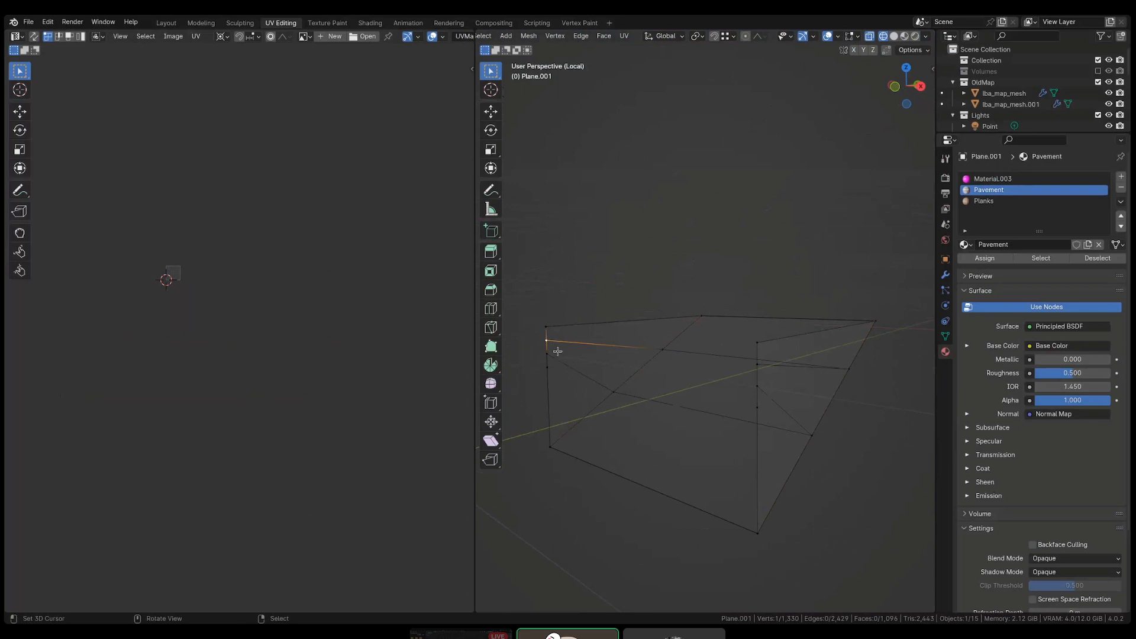
key("g")
key("g")
left_click(555, 340)
key("ctrl+z")
key("g")
key("g")
left_click(673, 395)
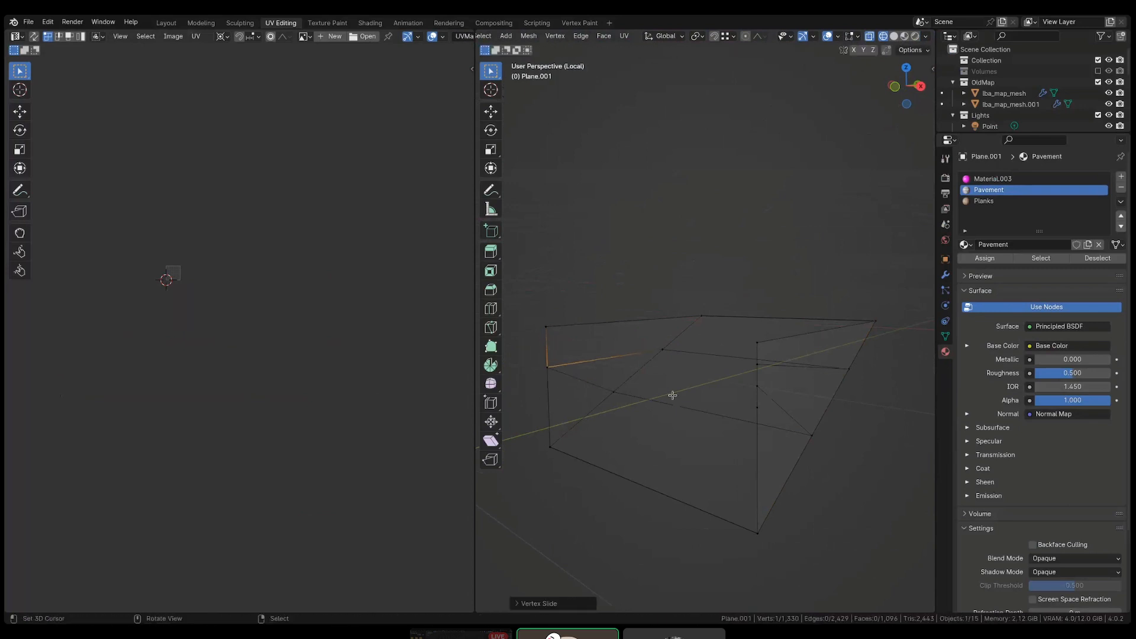
middle_click_drag(673, 395, 779, 401)
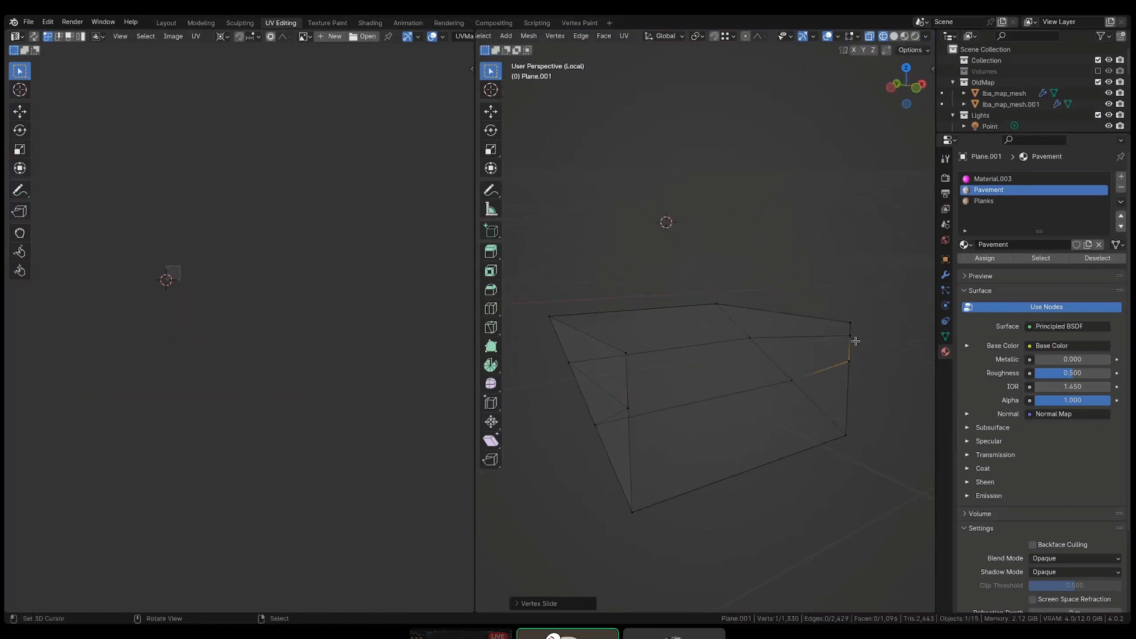
- Merge all vertices of the isolated ramp section by distance and reveal the hidden rest of the map mesh
key("a")
key("m")
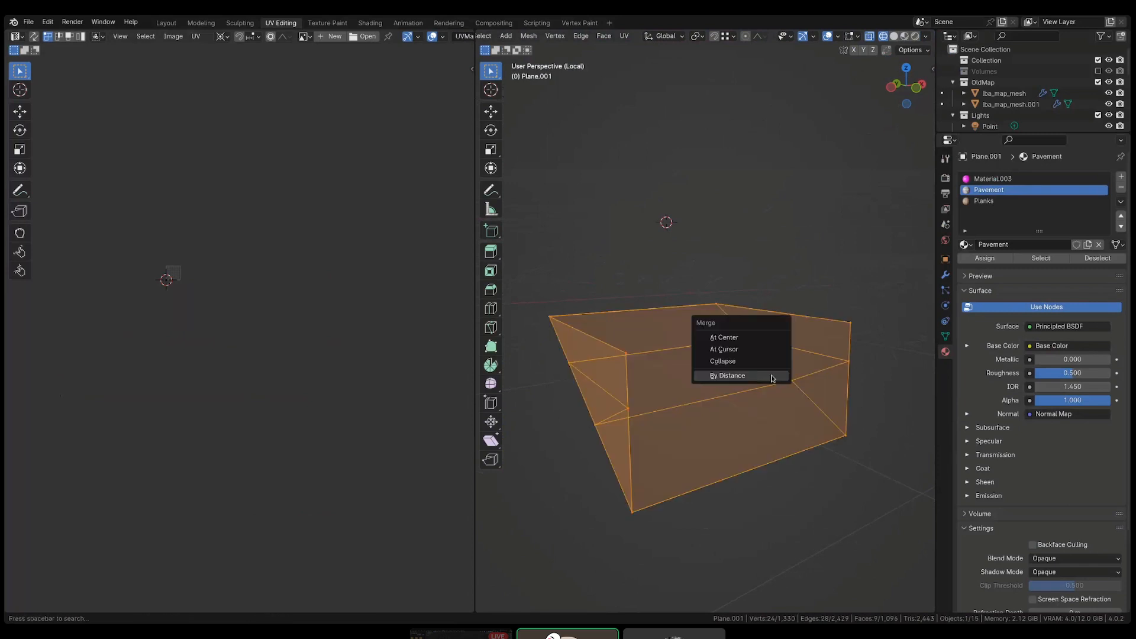
left_click(772, 376)
key("alt+h")
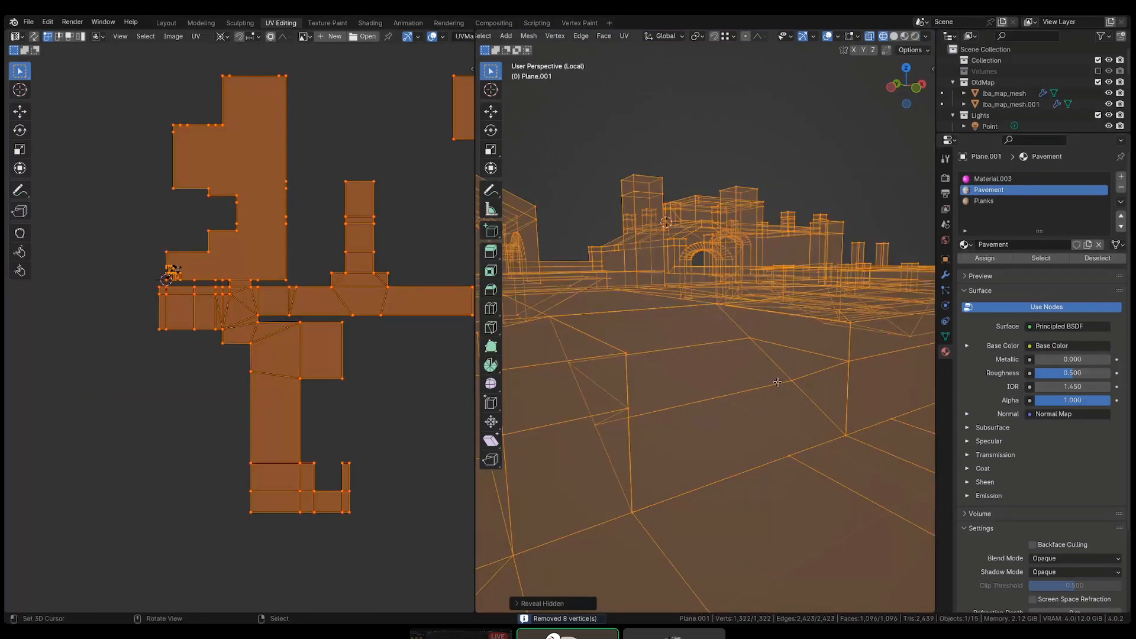
- Join the two adjacent triangles on each ramp side wall into a single face
key("alt+a")
left_click(793, 370)
left_click(819, 385, "shift")
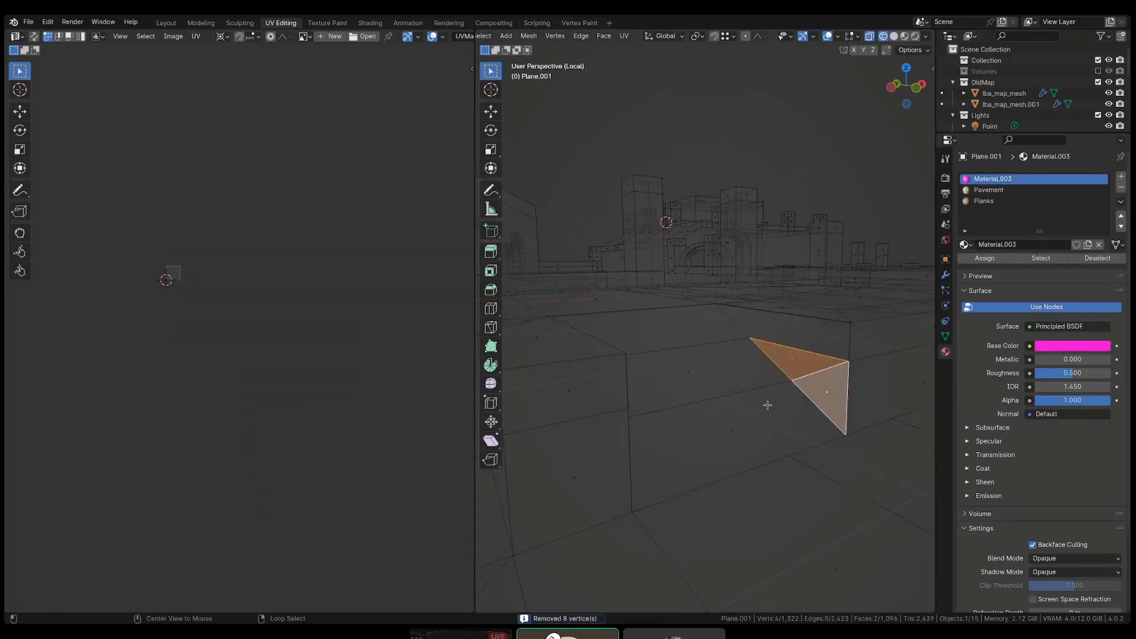
middle_click_drag(774, 388, 604, 352)
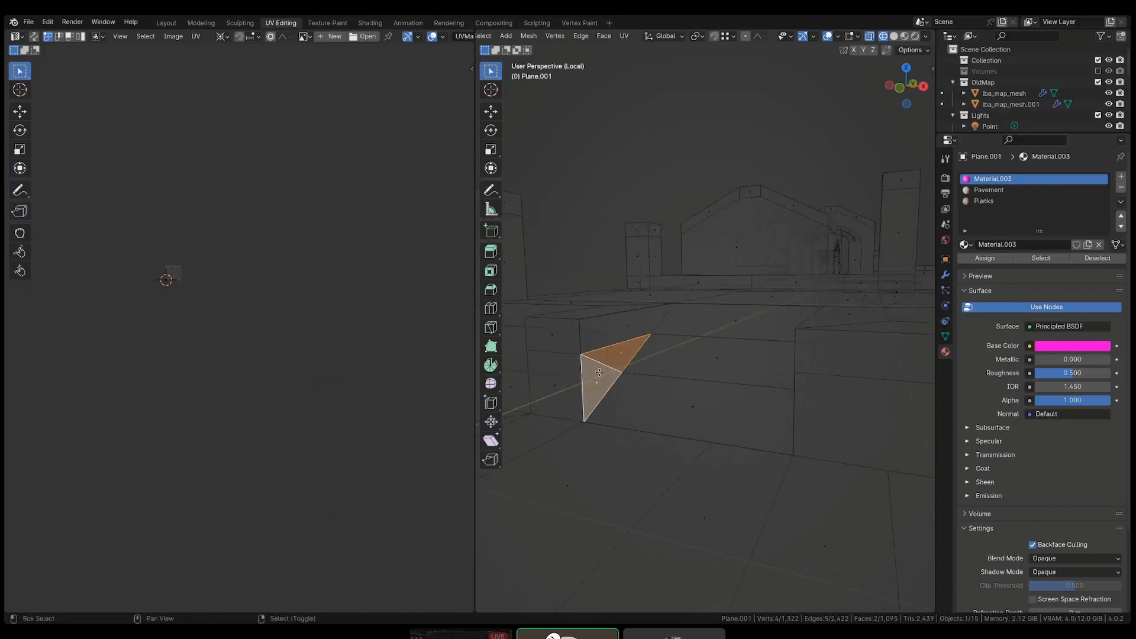
key("alt+a")
- Merge all vertices of the map mesh by distance and switch the viewport to textured shading
key("a")
key("m")
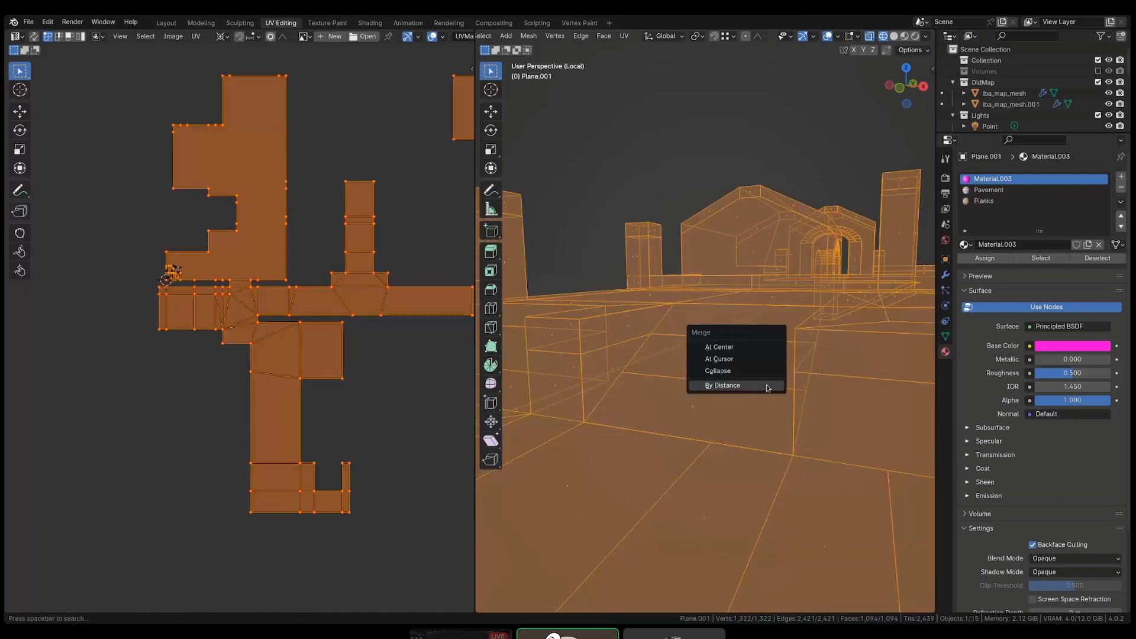
left_click(767, 388)
middle_click_drag(763, 390, 795, 423)
key("alt+a")
left_click(719, 448)
key("shift+z")
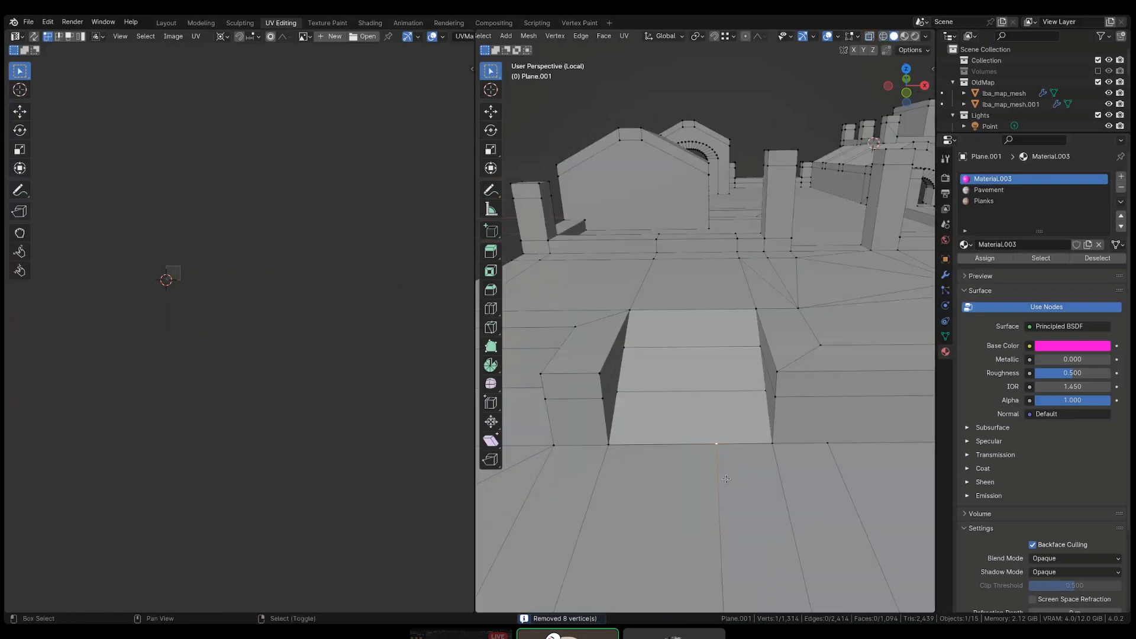
middle_click_drag(727, 478, 725, 438, "shift")
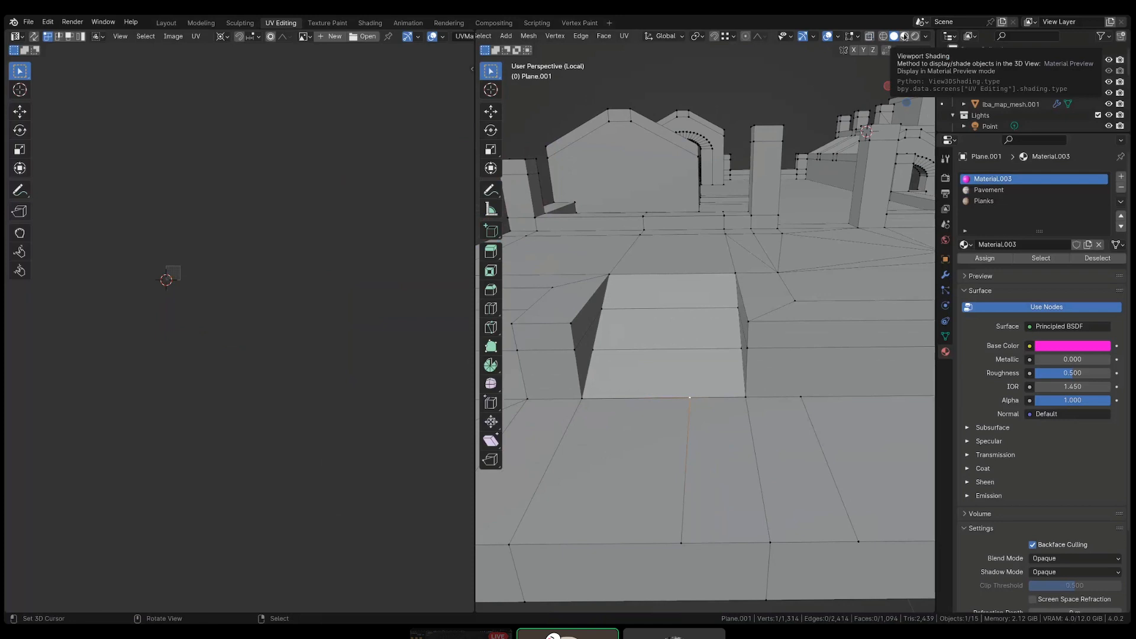
left_click(904, 36)
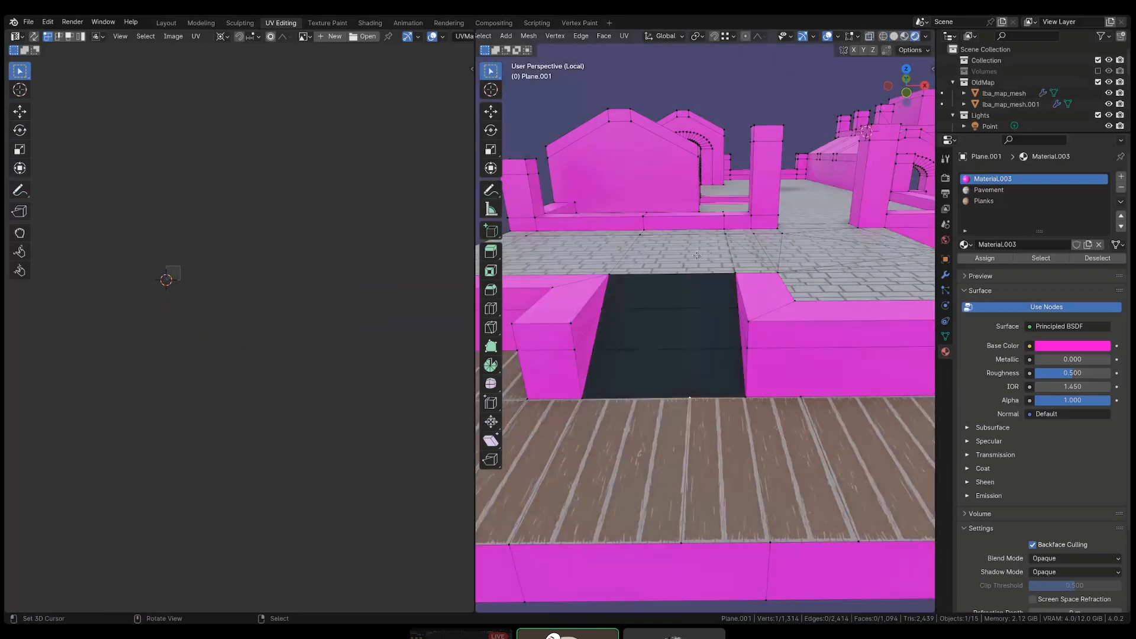
- Test-move the vertex at the ramp's bottom edge and the lowest ramp face to check their connection to the plank floor
middle_click_drag(666, 339, 700, 357)
key("3")
right_click(700, 357)
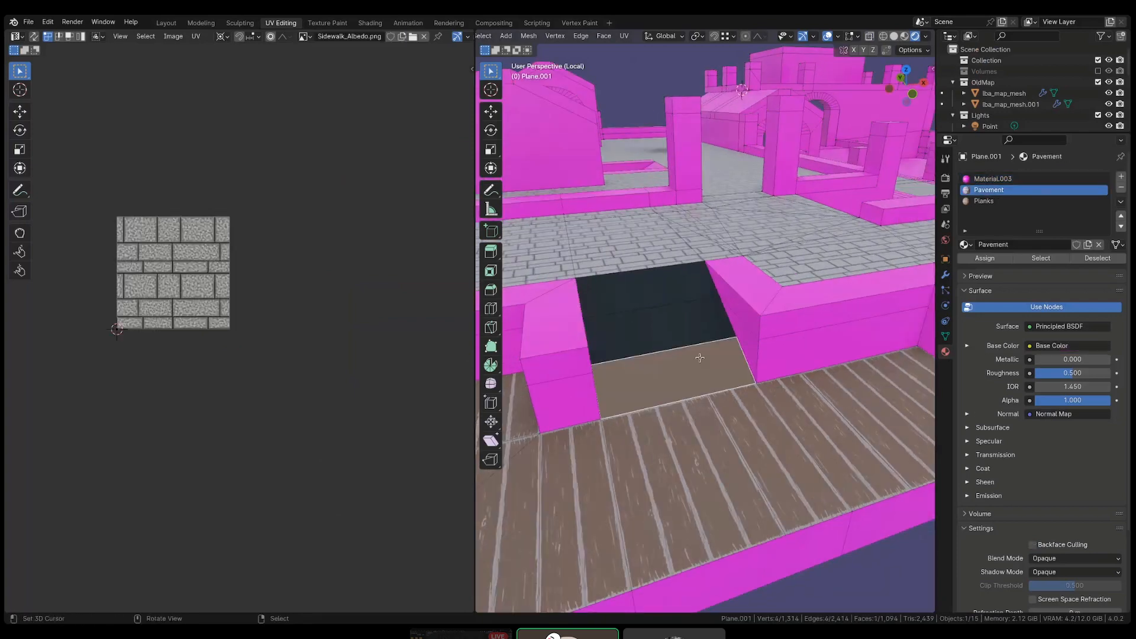
key("1")
right_click(724, 409)
key("g")
key("g")
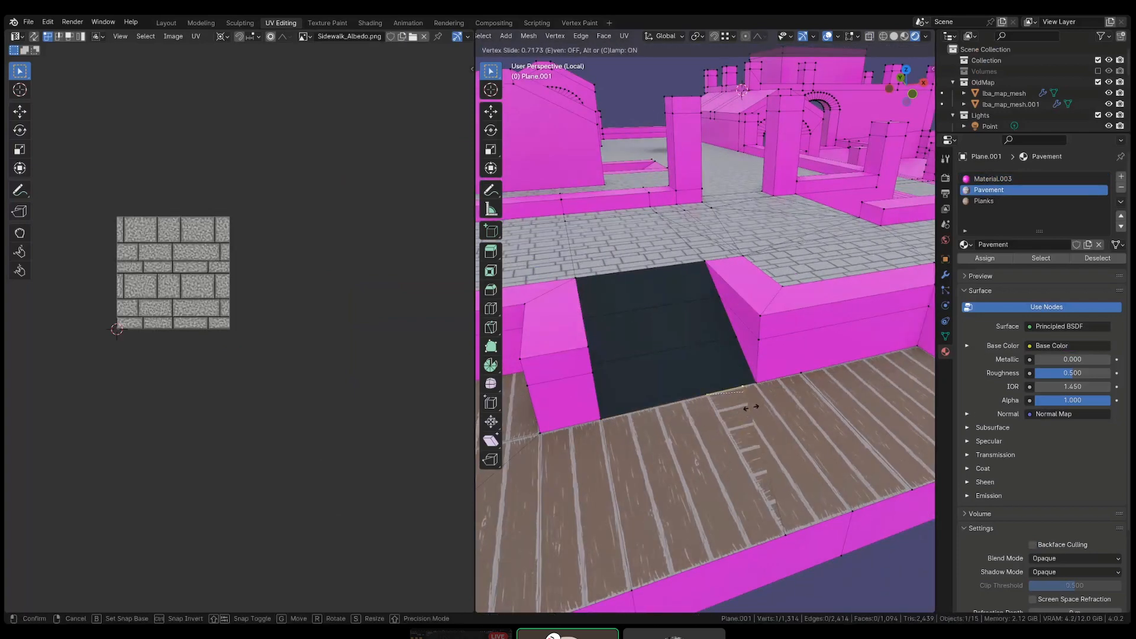
right_click(750, 407)
key("3")
right_click(694, 362)
middle_click_drag(699, 396, 712, 399)
key("g")
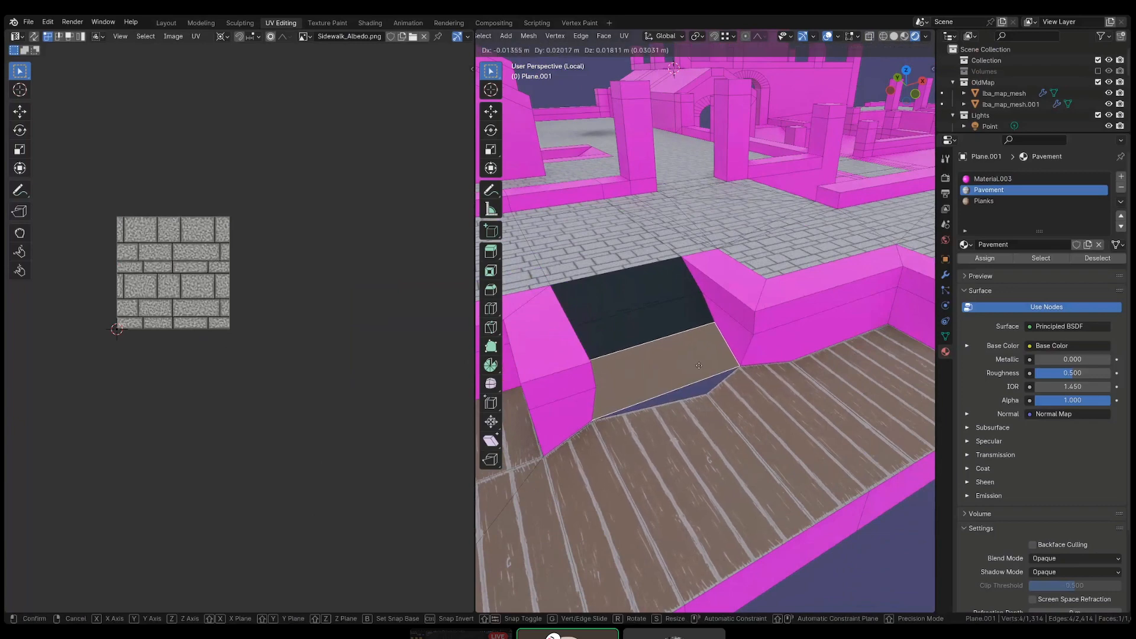
right_click(698, 367)
- Fill a face between the two plank-floor edges that run along the bottom of the ramp
key("2")
key("shift+z")
right_click(693, 393)
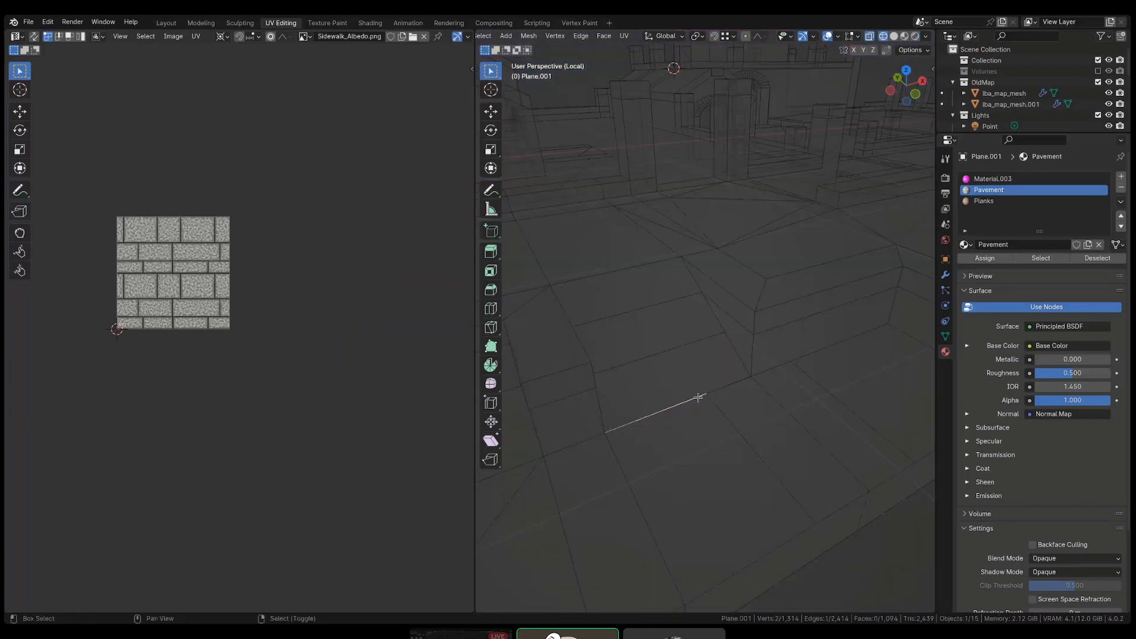
right_click(698, 395, "shift")
key("f")
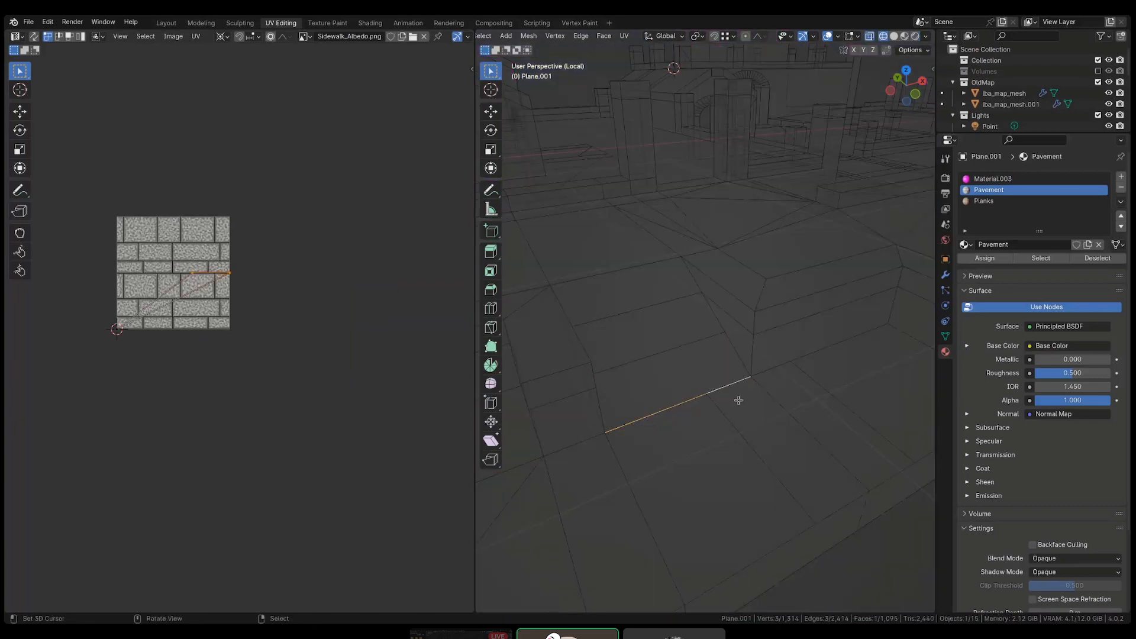
- Triangulate the lowest ramp face together with the filled sliver and beautify the resulting triangles
right_click(682, 376, "shift")
key("ctrl+t")
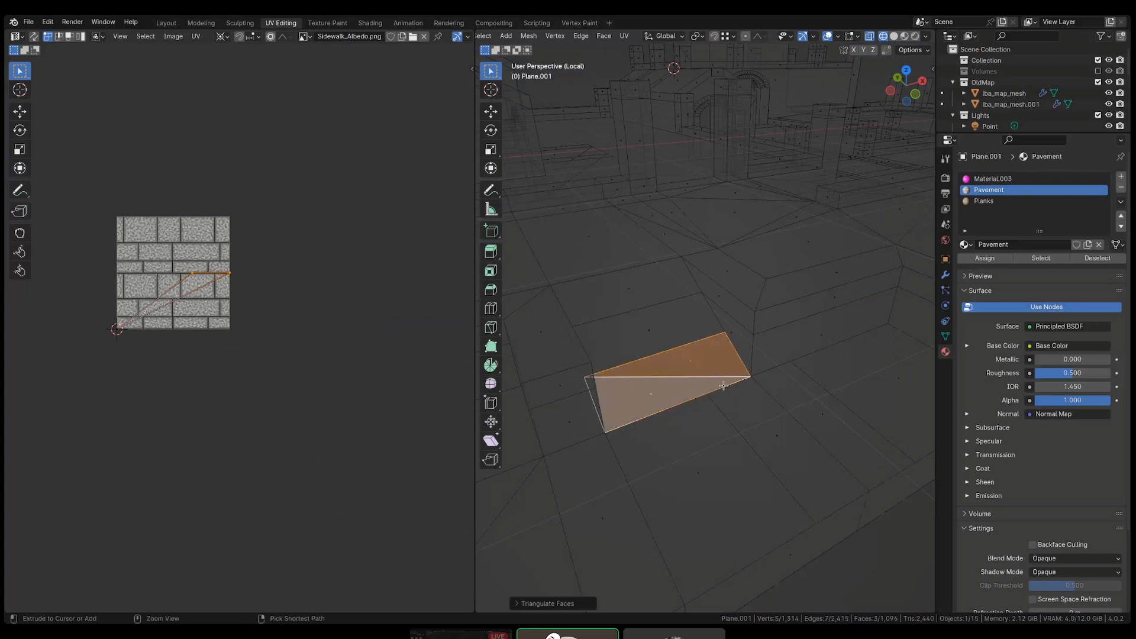
key("shift+alt+f")
key("alt+a")
key("shift+z")
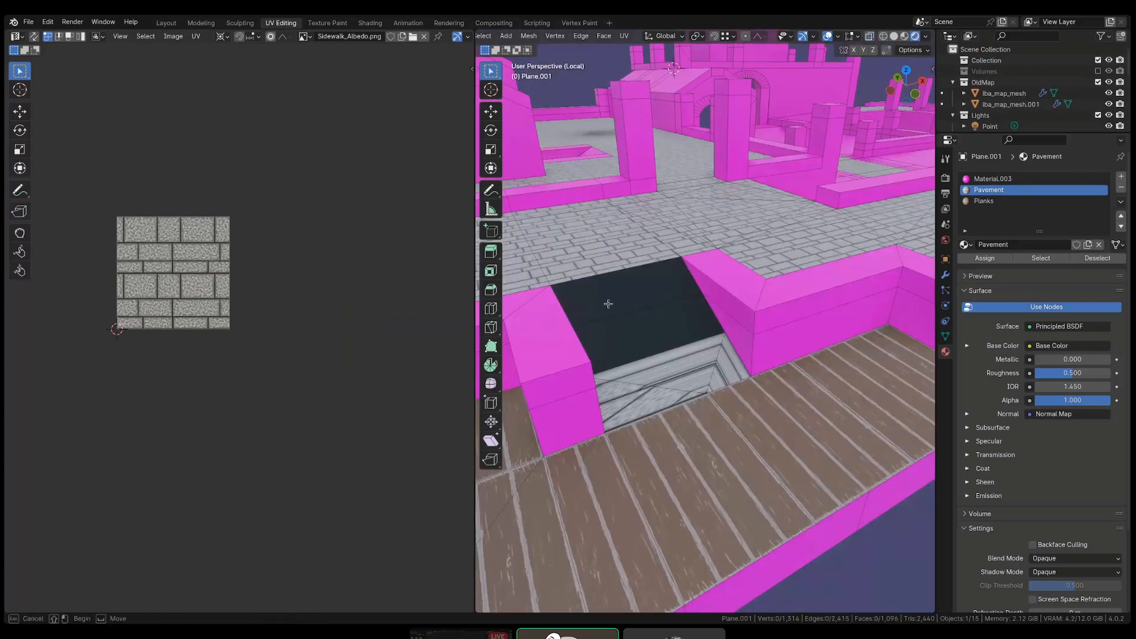
- Select the pavement face directly above the ramp and pin its UV vertices
left_click_drag(609, 304, 646, 291, "ctrl")
right_click(589, 241)
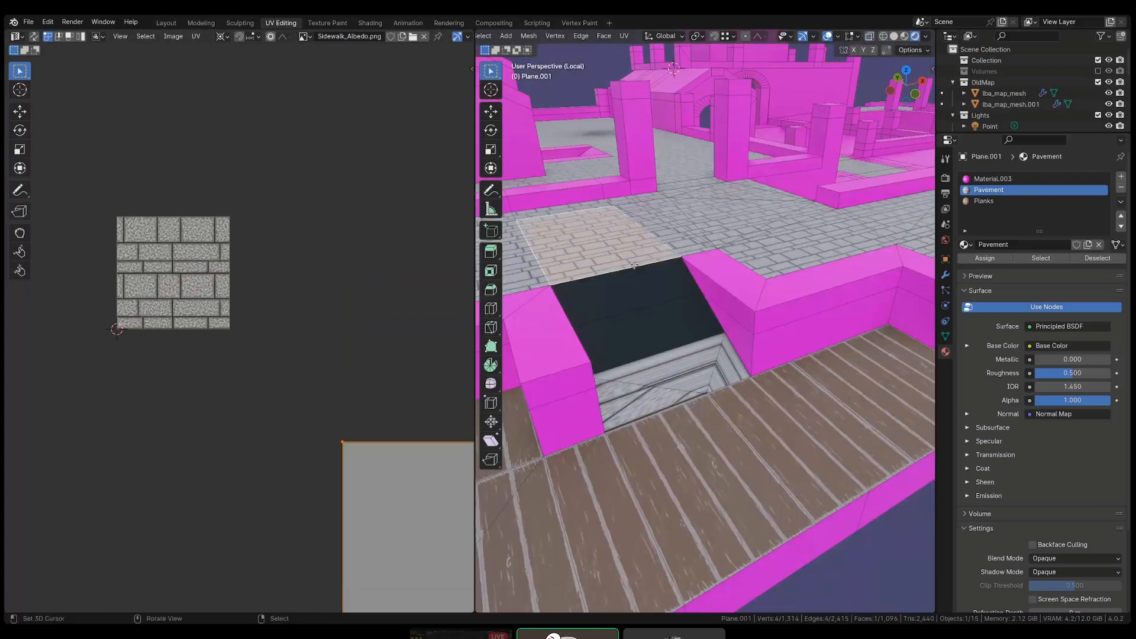
scroll(416, 422, "down", 2)
middle_click_drag(410, 414, 295, 338)
key("alt+a")
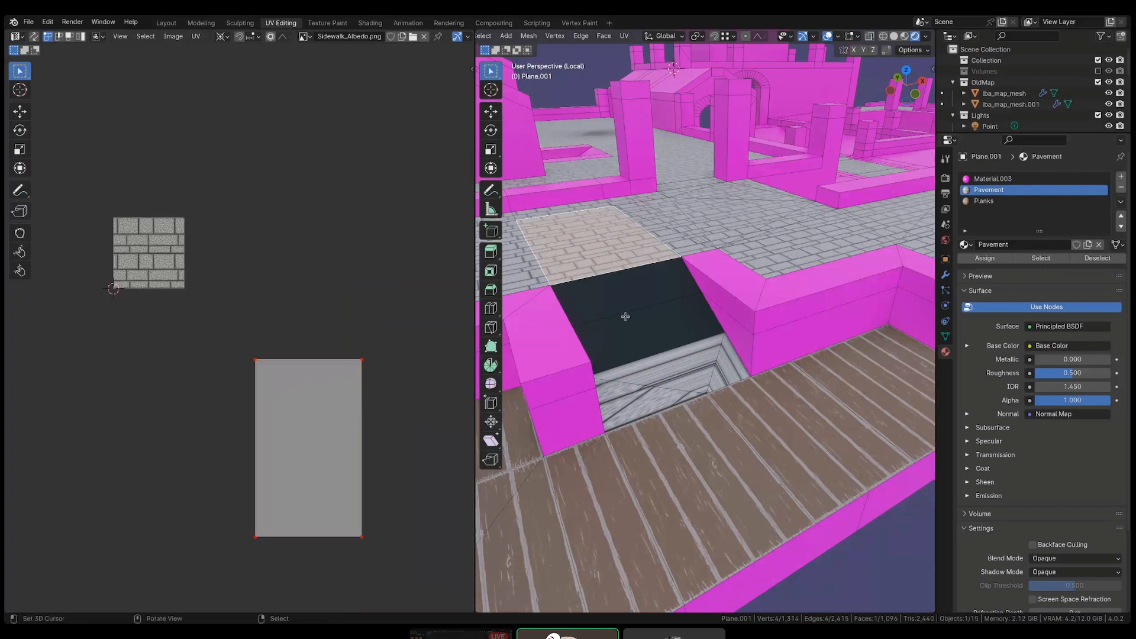
- Unwrap all ramp faces together with the pinned pavement face so their UVs continue from it
left_click_drag(630, 302, 675, 388, "shift")
right_click(723, 379, "shift")
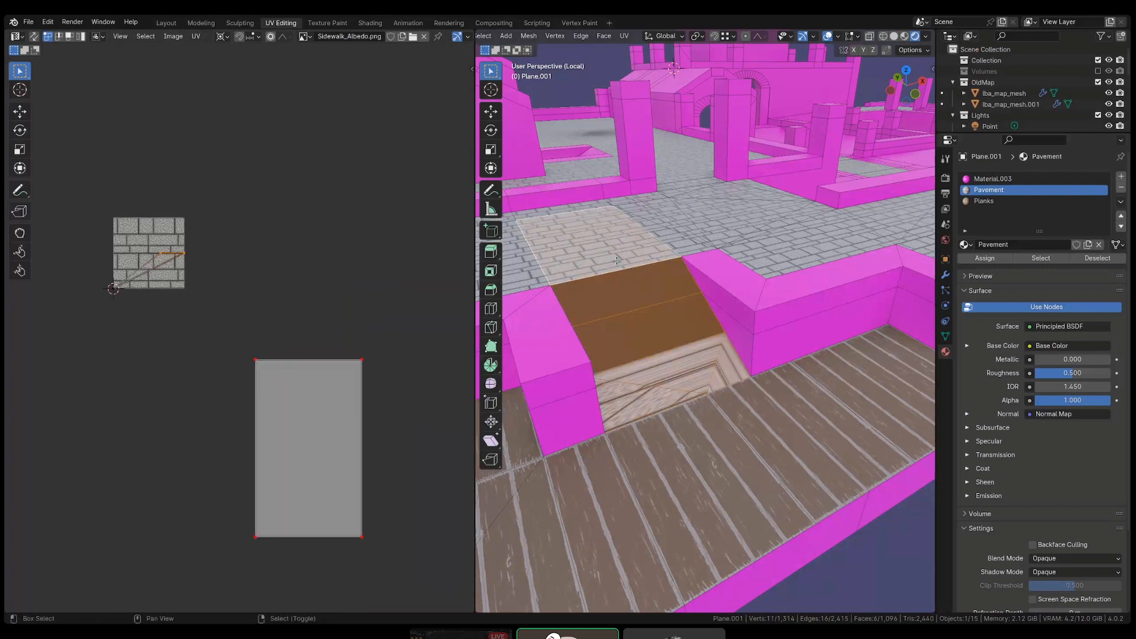
key("u")
left_click(401, 354)
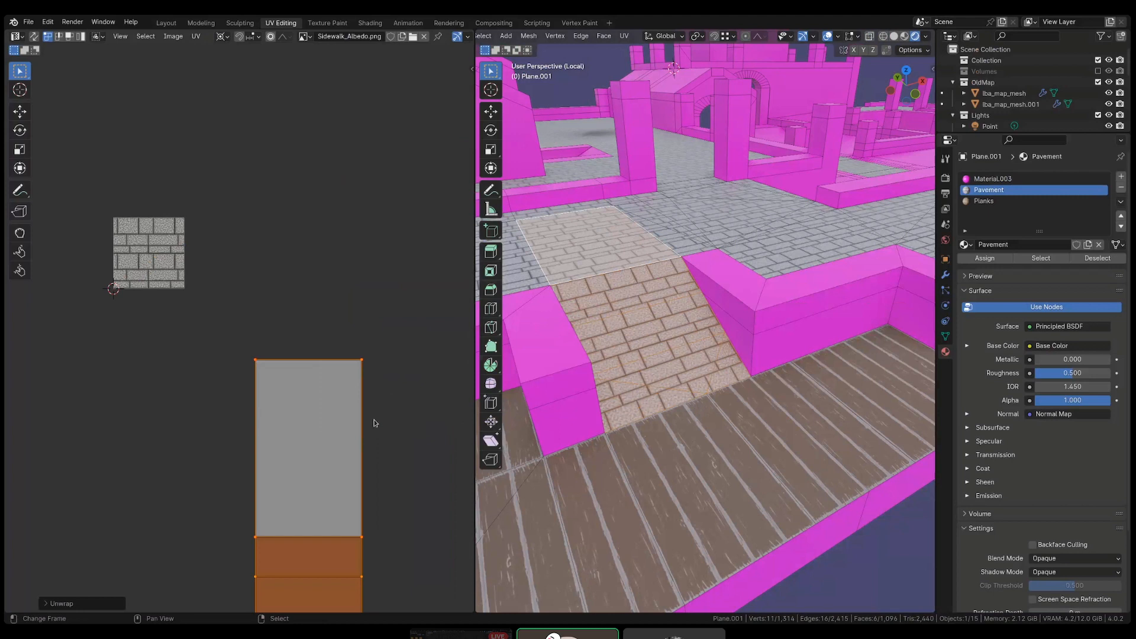
middle_click_drag(310, 497, 328, 410)
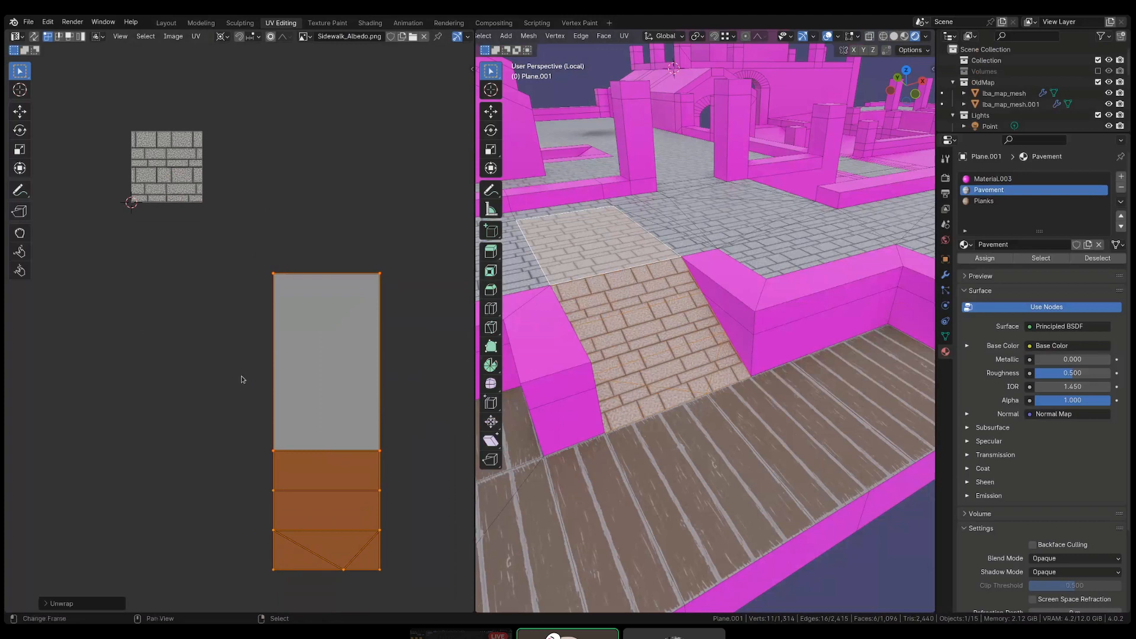
- Select only the ramp faces and add a new material slot with a new material
key("3")
key("alt+a")
right_click(677, 281)
right_click(704, 309, "shift")
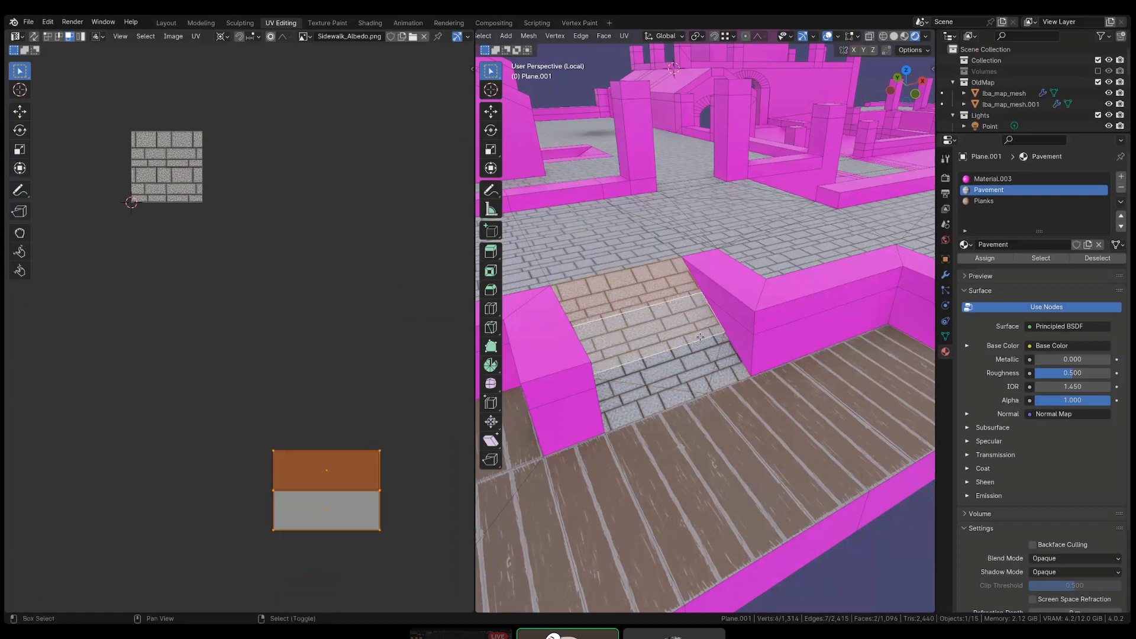
right_click(700, 336, "shift")
right_click(675, 399, "shift")
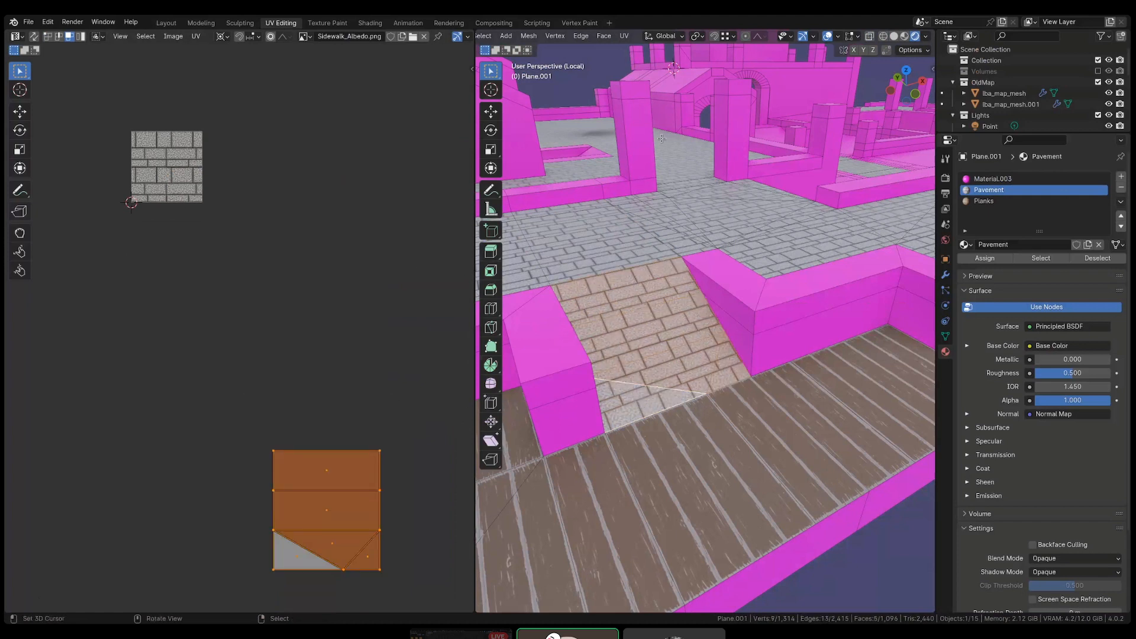
left_click(1121, 177)
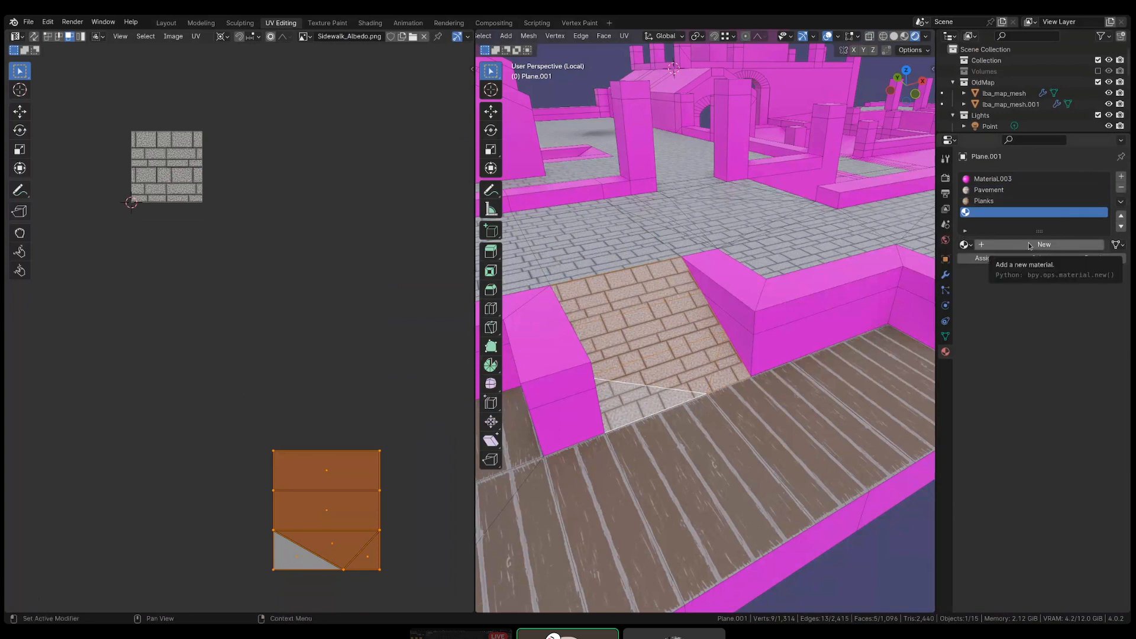
left_click(1030, 246)
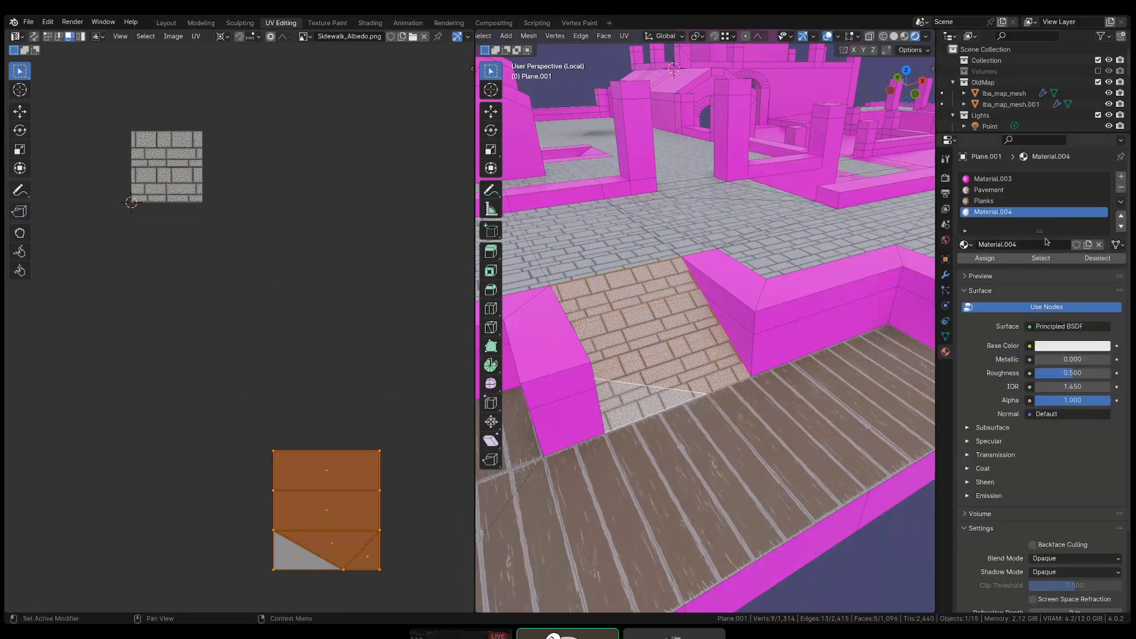
- Rename the new material to Stairs and assign it to the selected ramp faces
left_click(1036, 242)
type("sTAIRS")
key("Return")
left_click(1037, 244)
type("Stairs")
key("Return")
left_click(971, 260)
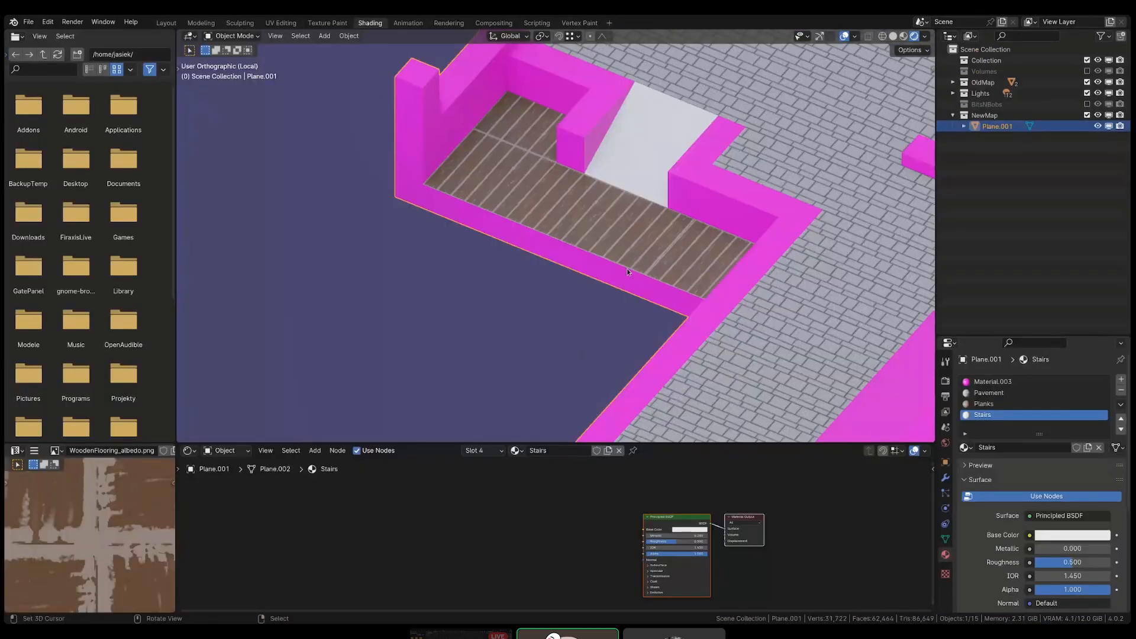
- Connect the StairsInterior1 albedo and normal textures to the Stairs material's Principled BSDF, and return to the UV Editing workspace
middle_click_drag(627, 271, 675, 274)
scroll(690, 515, "up", 4)
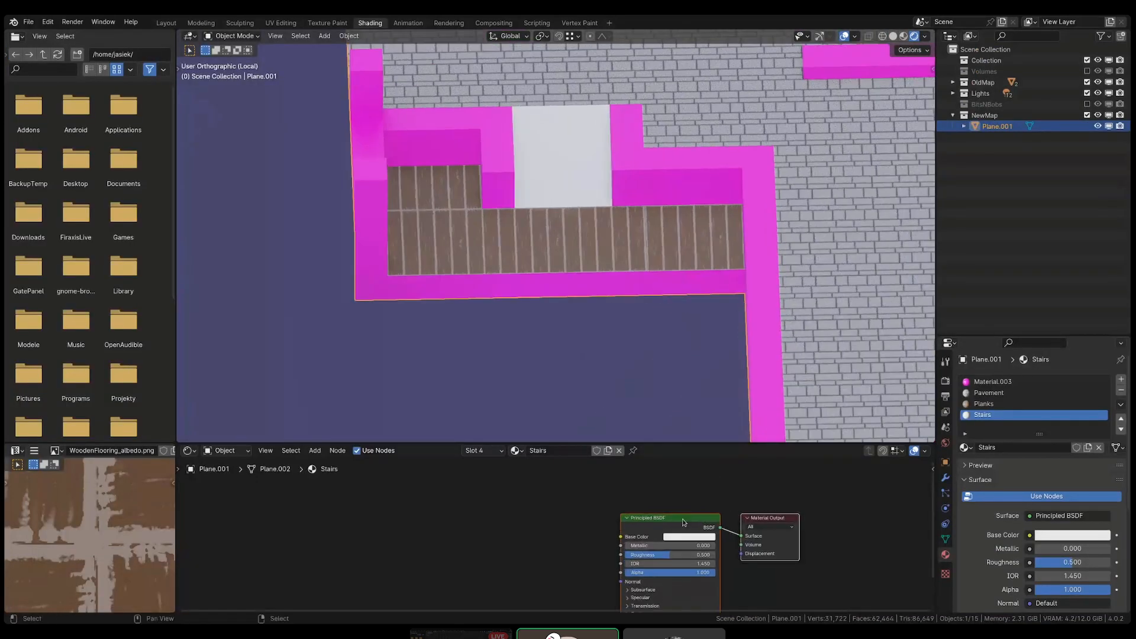
left_click(683, 522)
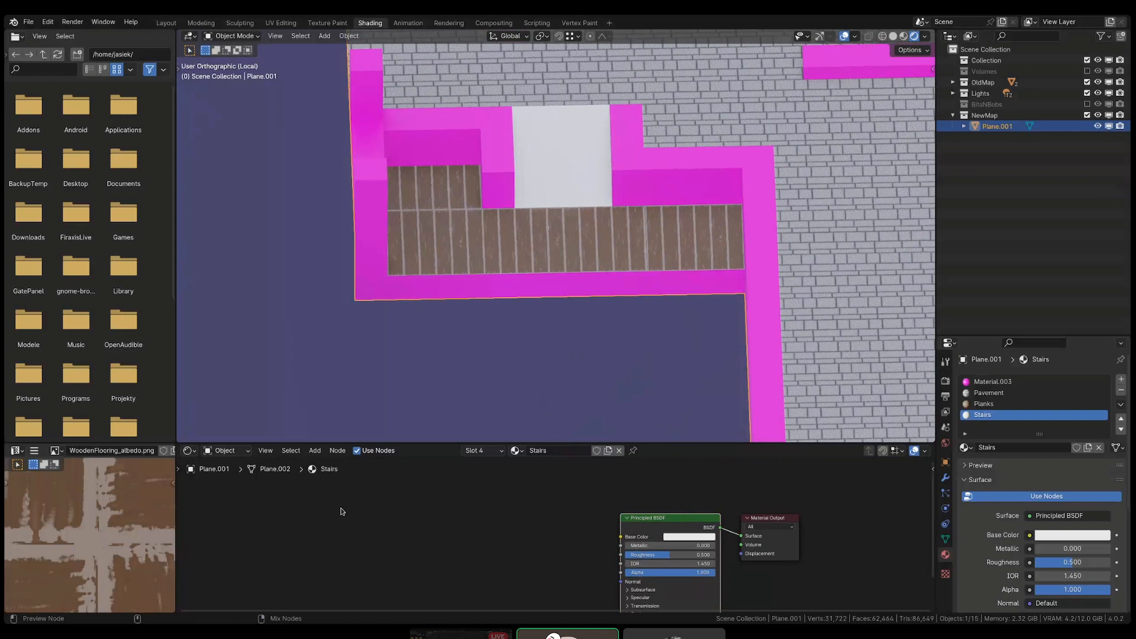
left_click(954, 564)
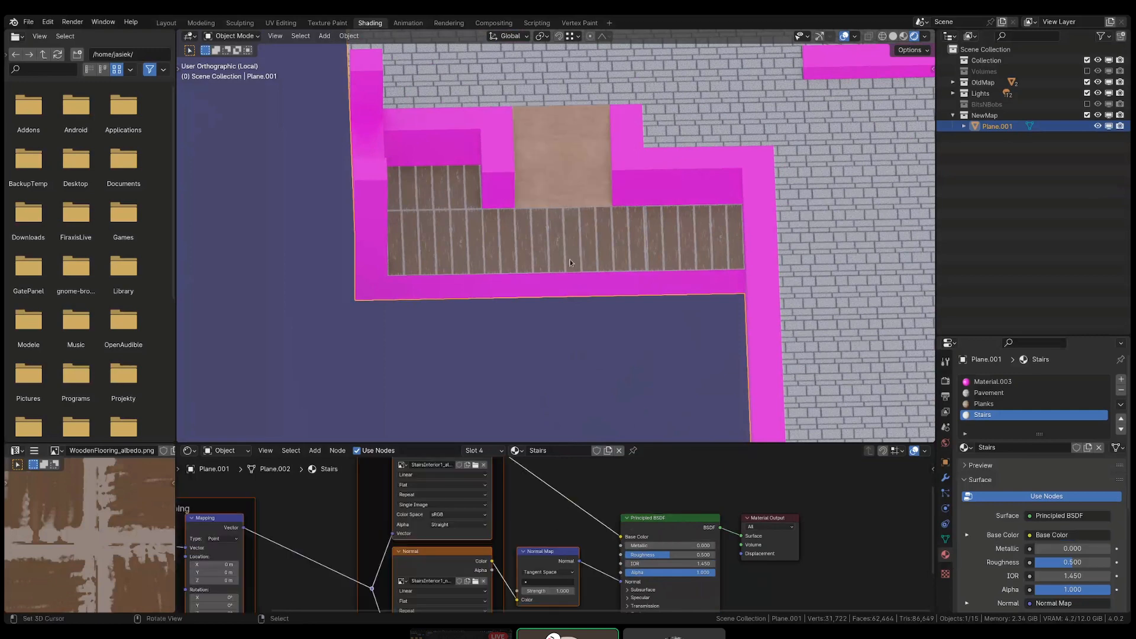
middle_click_drag(570, 260, 579, 224)
scroll(545, 154, "up", 6)
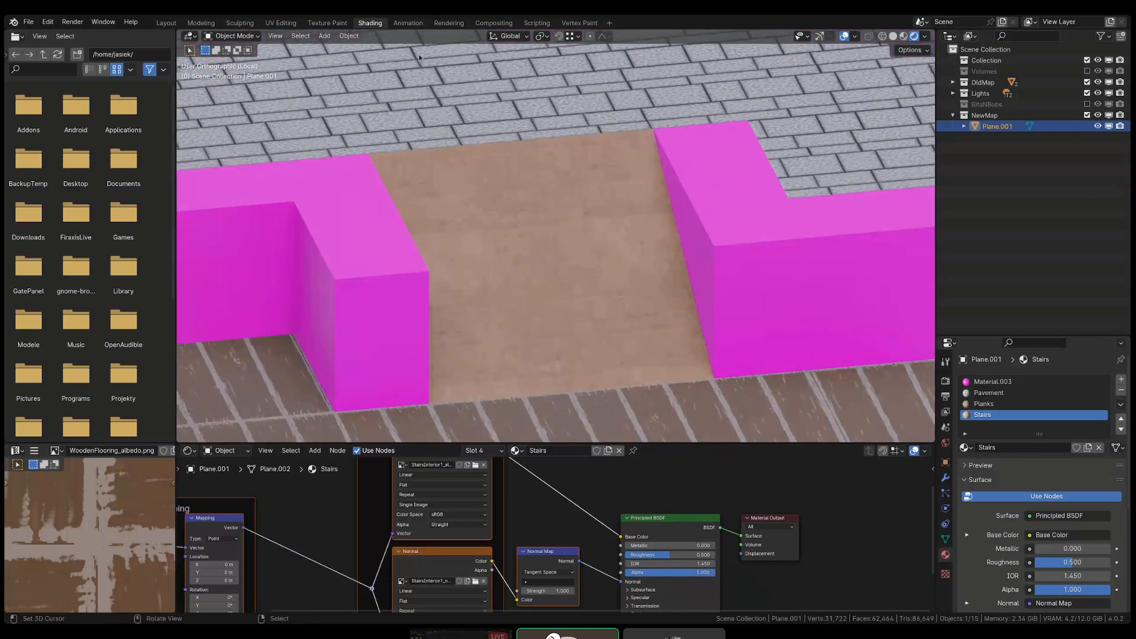
left_click(280, 23)
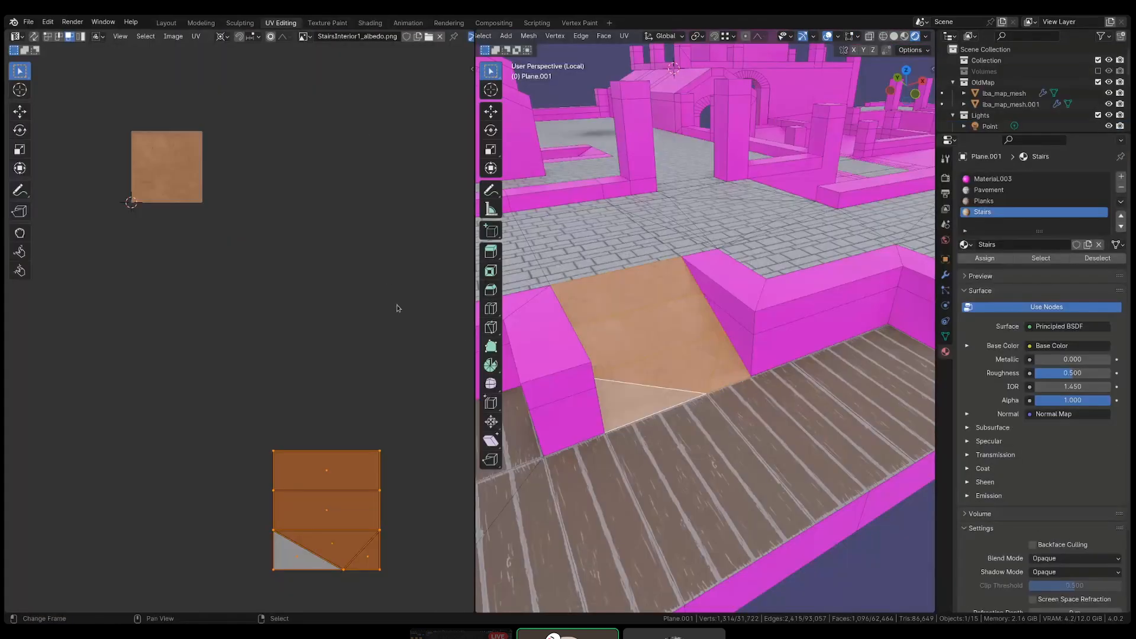
- Display StairsInterior1_normal.png in the UV editor and move the ramp UVs over the texture
left_click(303, 36)
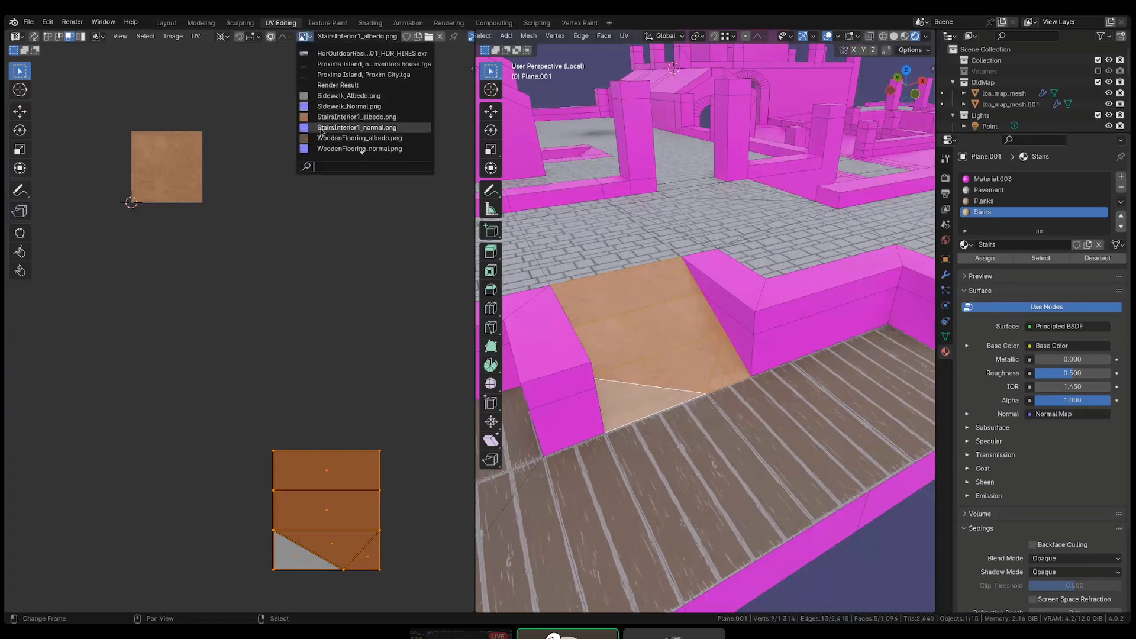
left_click(349, 127)
key("g")
left_click(280, 288)
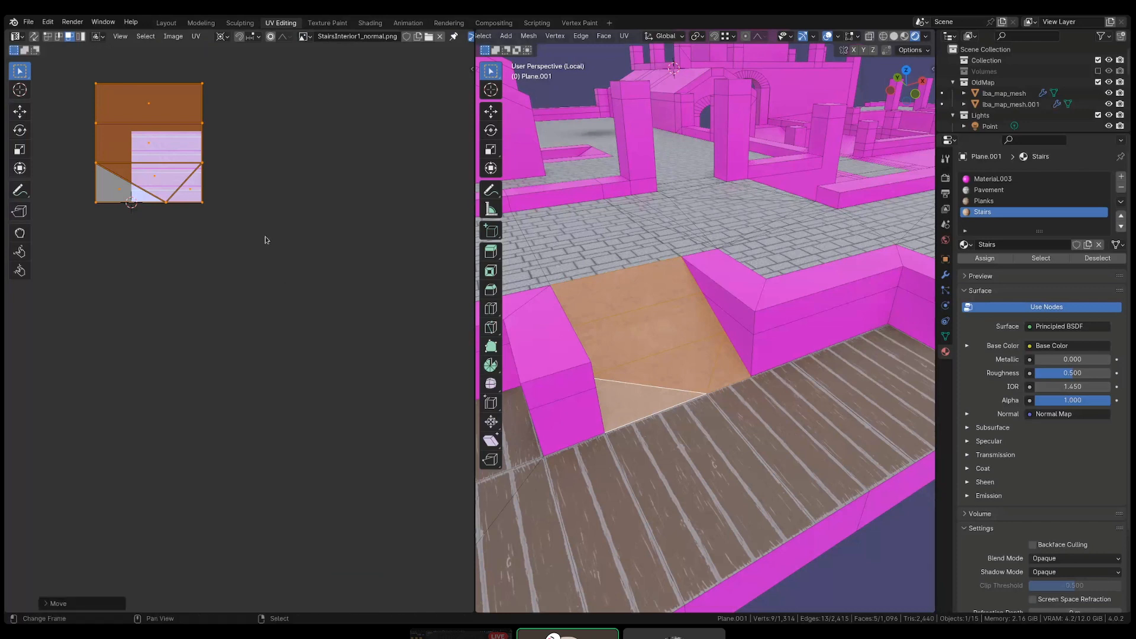
middle_click_drag(266, 241, 315, 277)
scroll(170, 172, "up", 4)
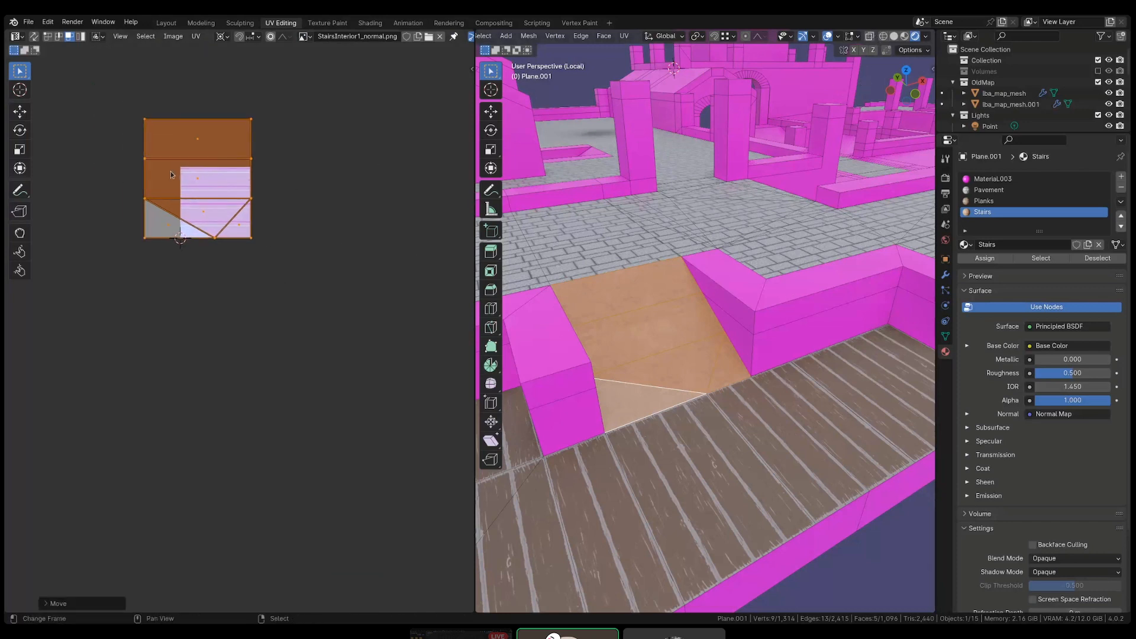
- Align the lower-left corner of the ramp UVs with the texture's lower-left corner at the 2D cursor
key("s")
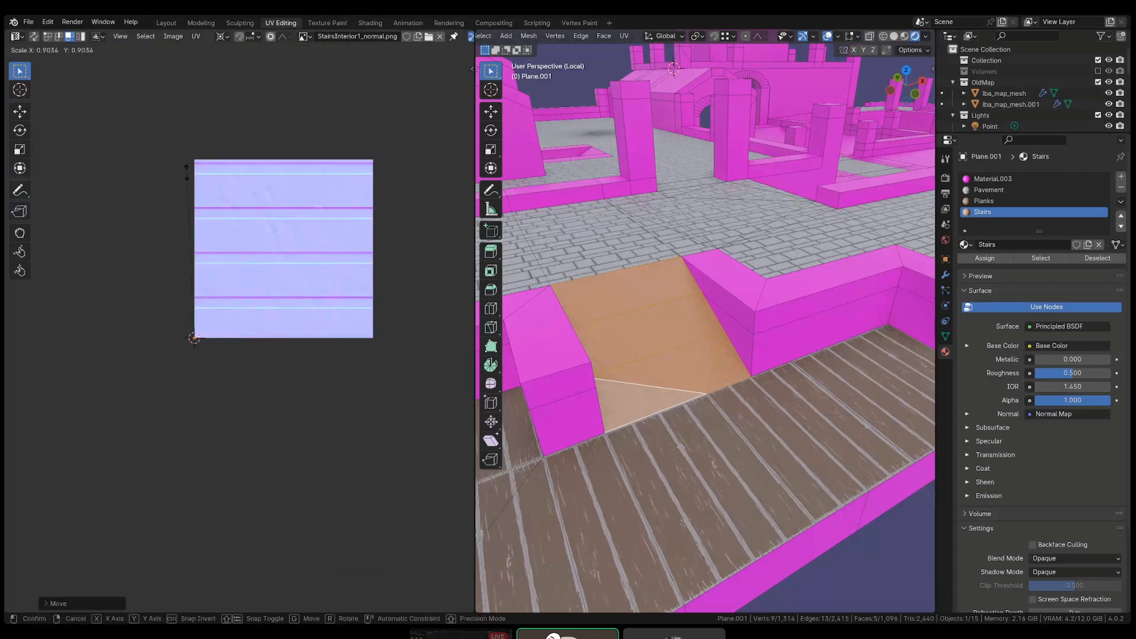
right_click(187, 172)
key("g")
left_click(212, 284)
middle_click_drag(219, 315, 157, 355)
- Scale the ramp UVs about the 2D cursor to the texture's height, and stretch them along X to its full width
key("period")
left_click(374, 336)
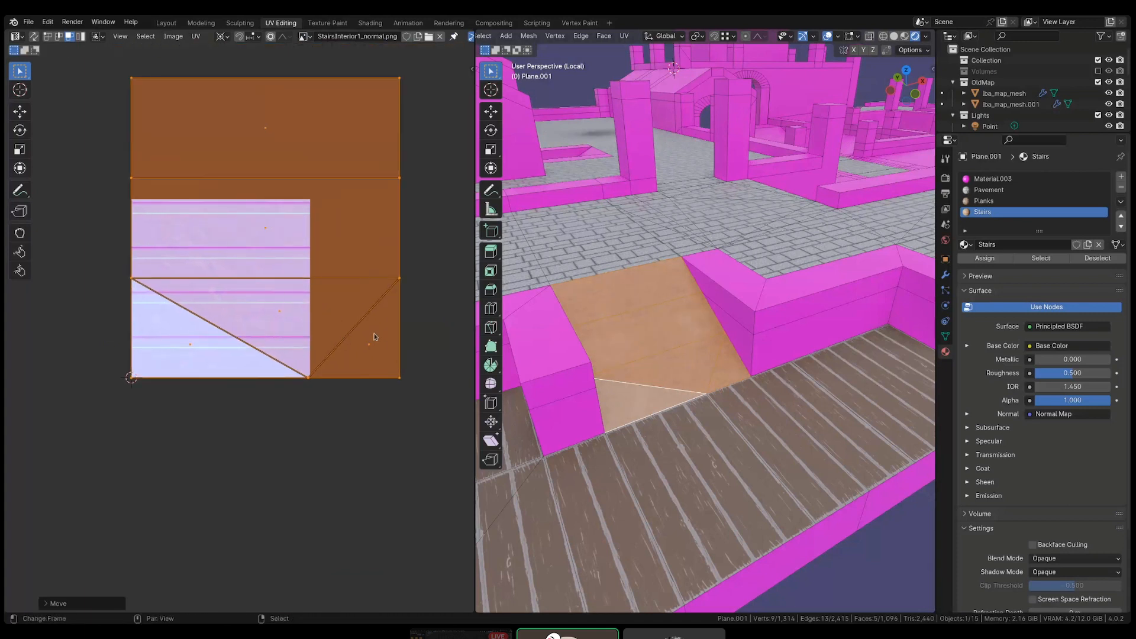
key("period")
left_click(471, 324)
key("s")
left_click(369, 259)
key("s")
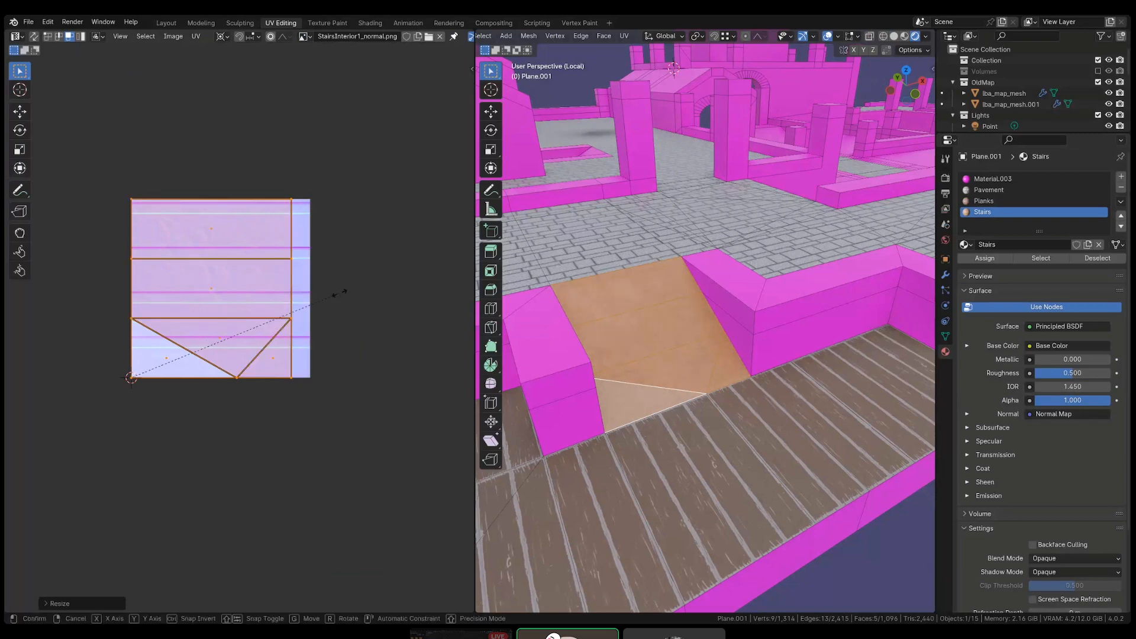
key("x")
left_click(455, 290)
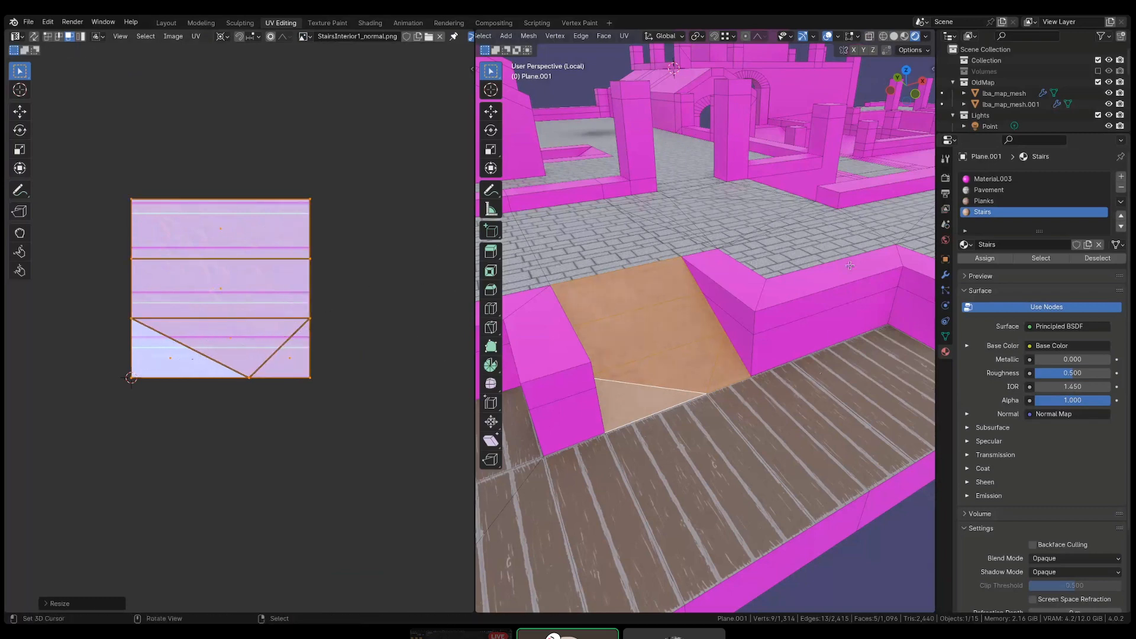
- Leave local view and hide the map mesh to examine the stairs on the original map in rendered view
middle_click_drag(831, 329, 803, 306)
key("Tab")
key("KP_Divide")
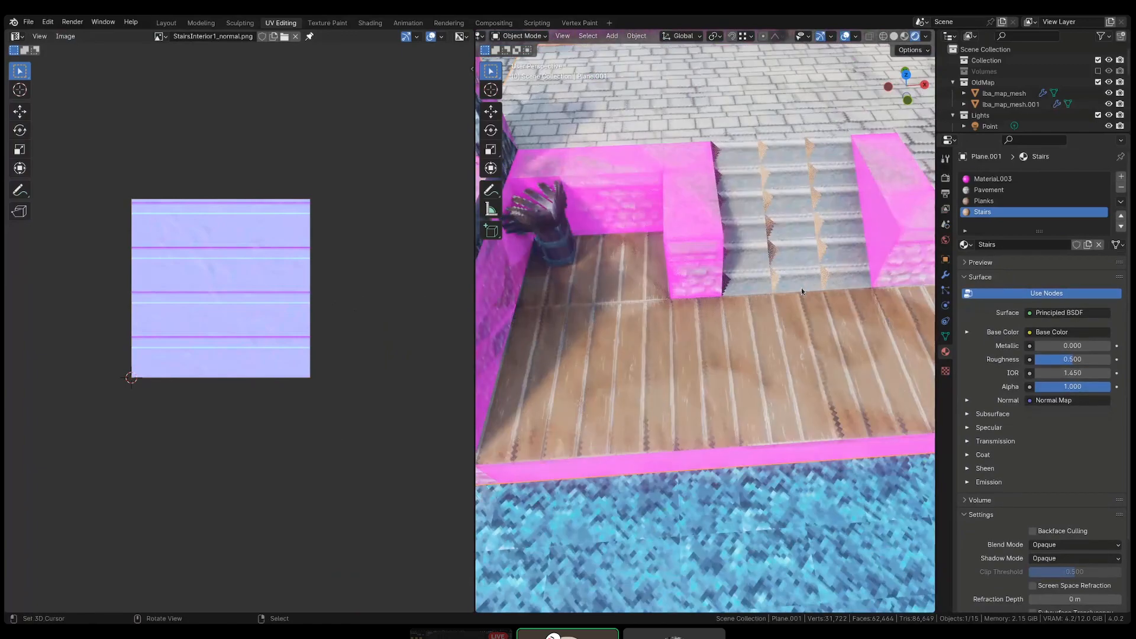
scroll(802, 289, "down", 4)
mouse_move(801, 288)
middle_mouse_down("shift")
mouse_move(542, 359)
mouse_move(599, 369)
middle_mouse_up("shift")
key("shift+z")
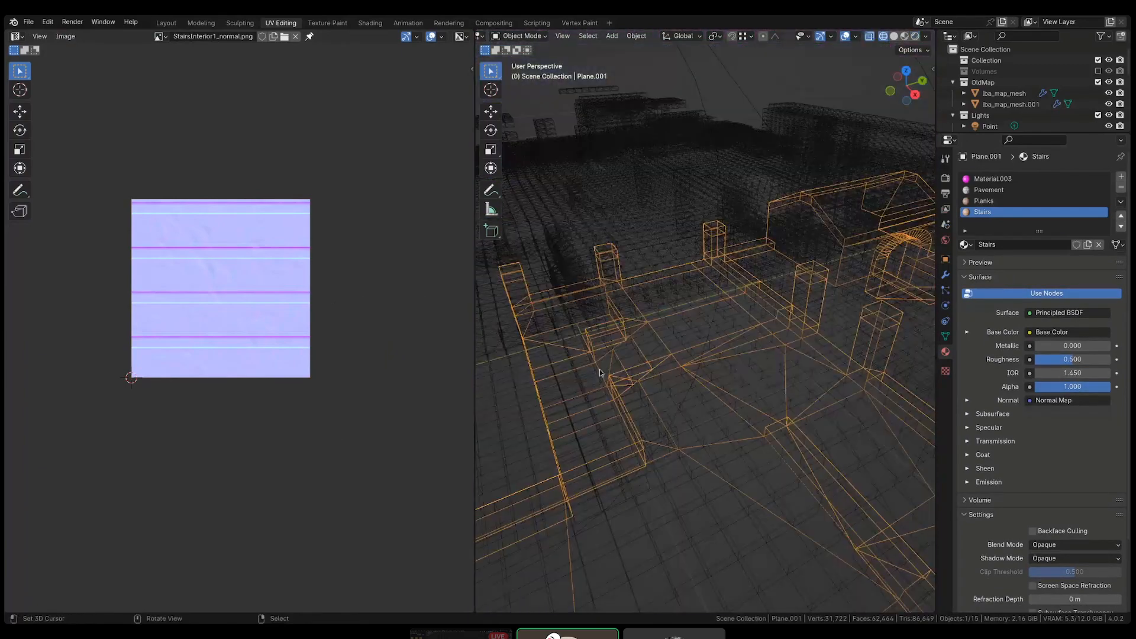
scroll(642, 362, "down", 2)
key("h")
key("shift+z")
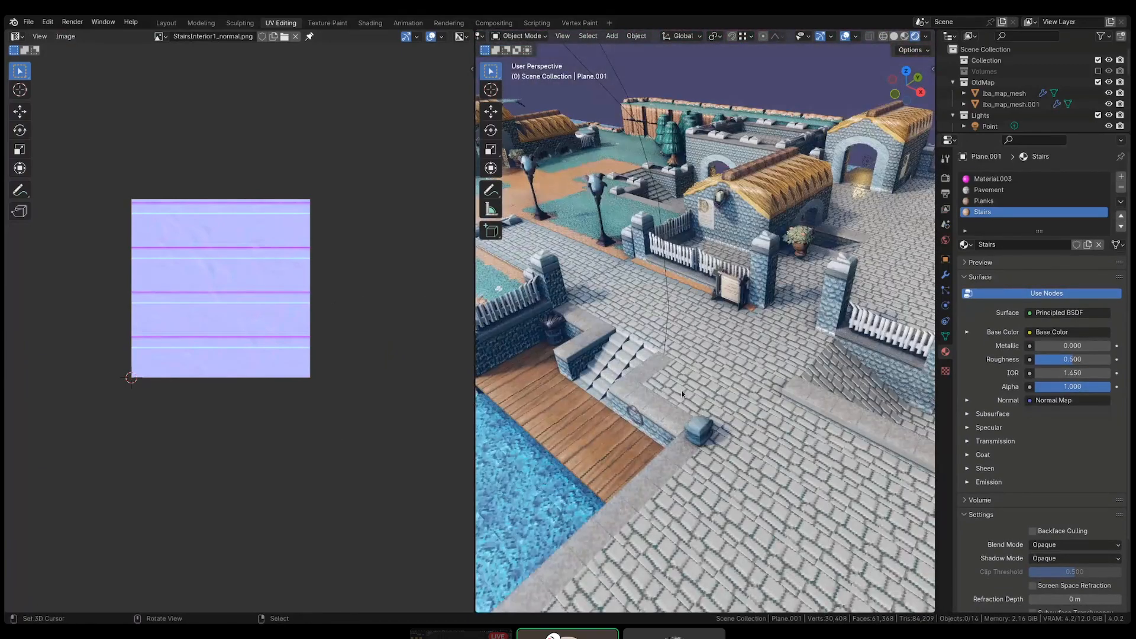
scroll(647, 365, "up", 3)
scroll(647, 365, "up", 4)
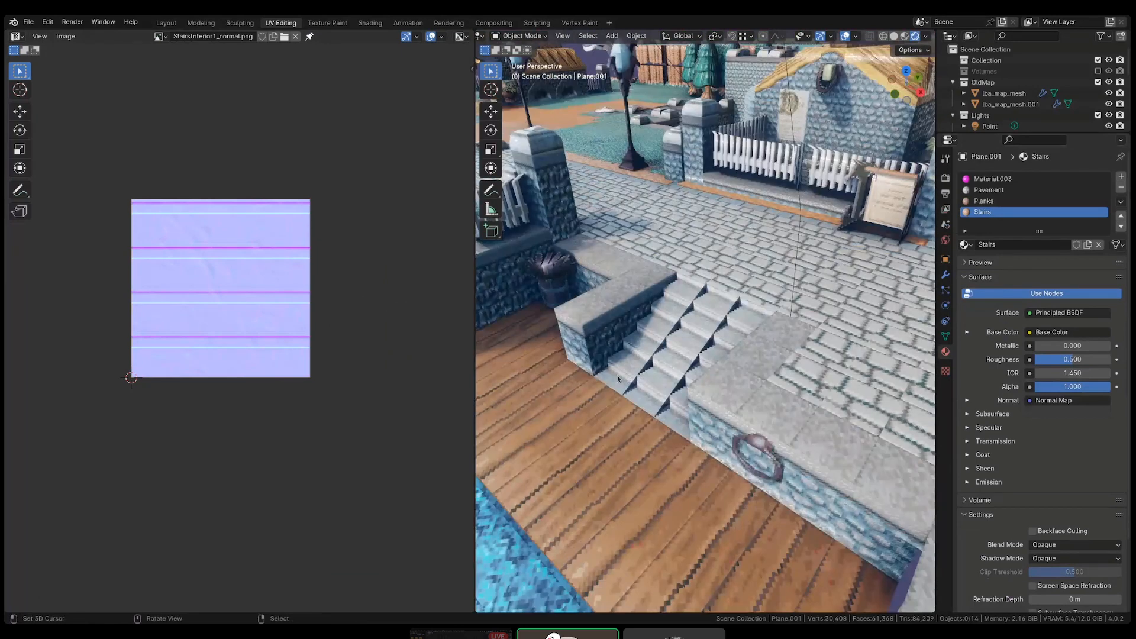
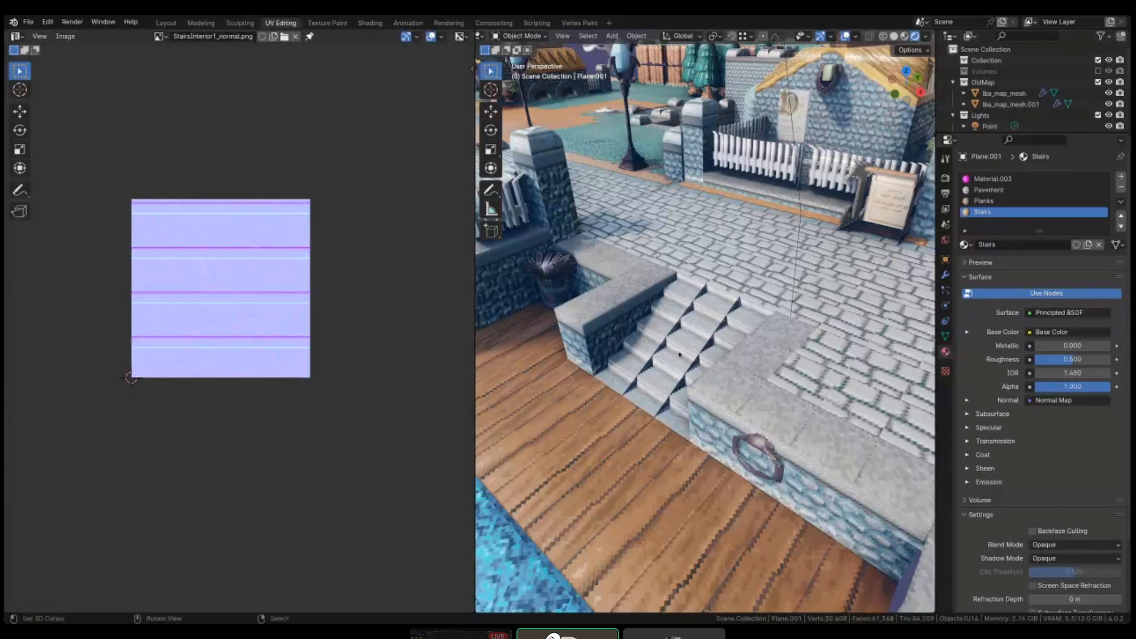
middle_click_drag(680, 355, 643, 387)
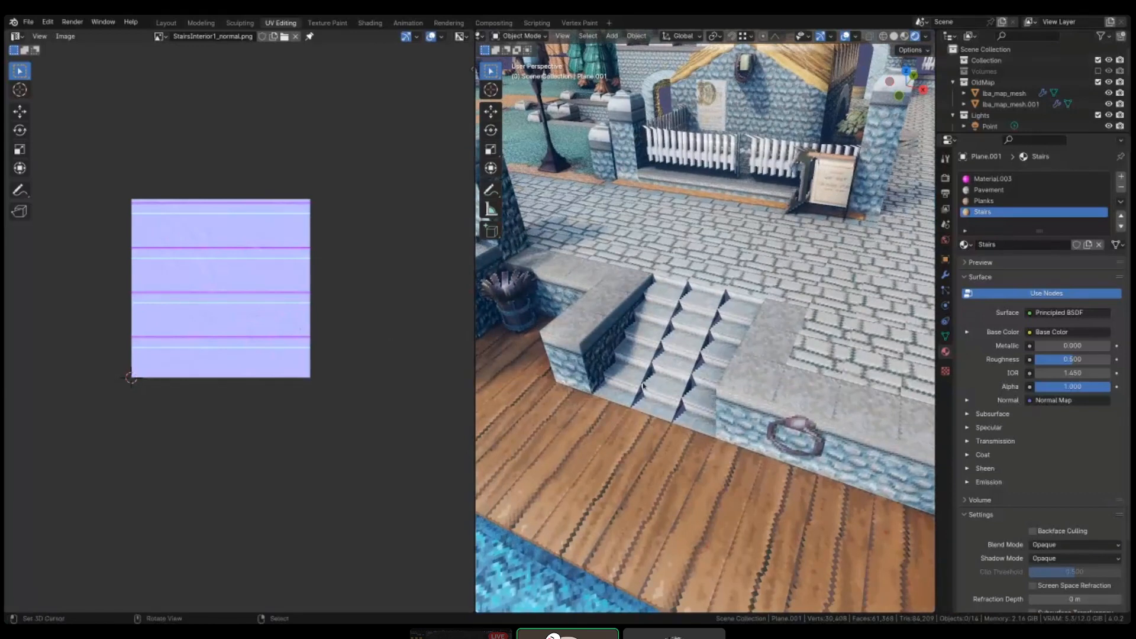
- Unhide the map mesh, select the three lowest ramp faces and scale their UVs along Y to cover the lower half of the texture
key("shift+z")
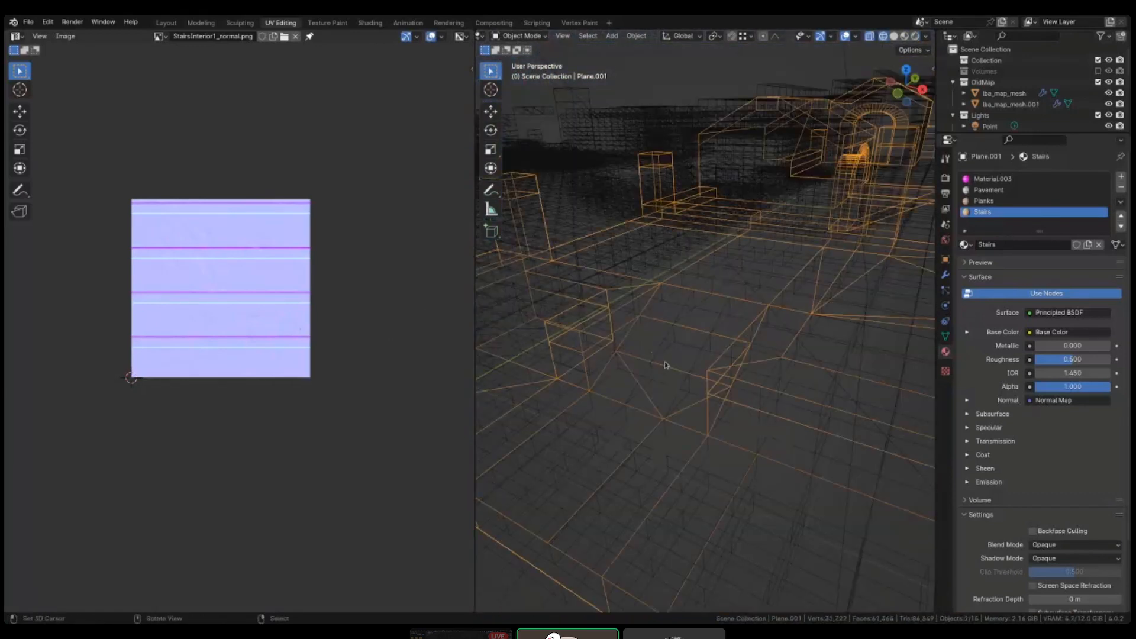
key("Tab")
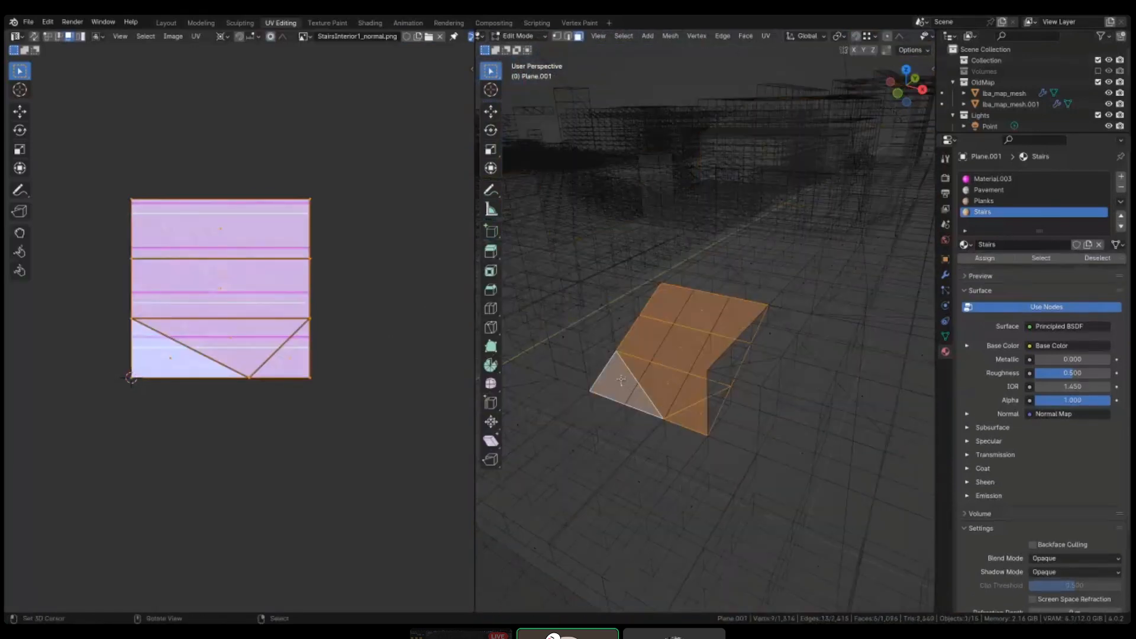
right_click(622, 379)
right_click(667, 390, "shift")
right_click(694, 411, "shift")
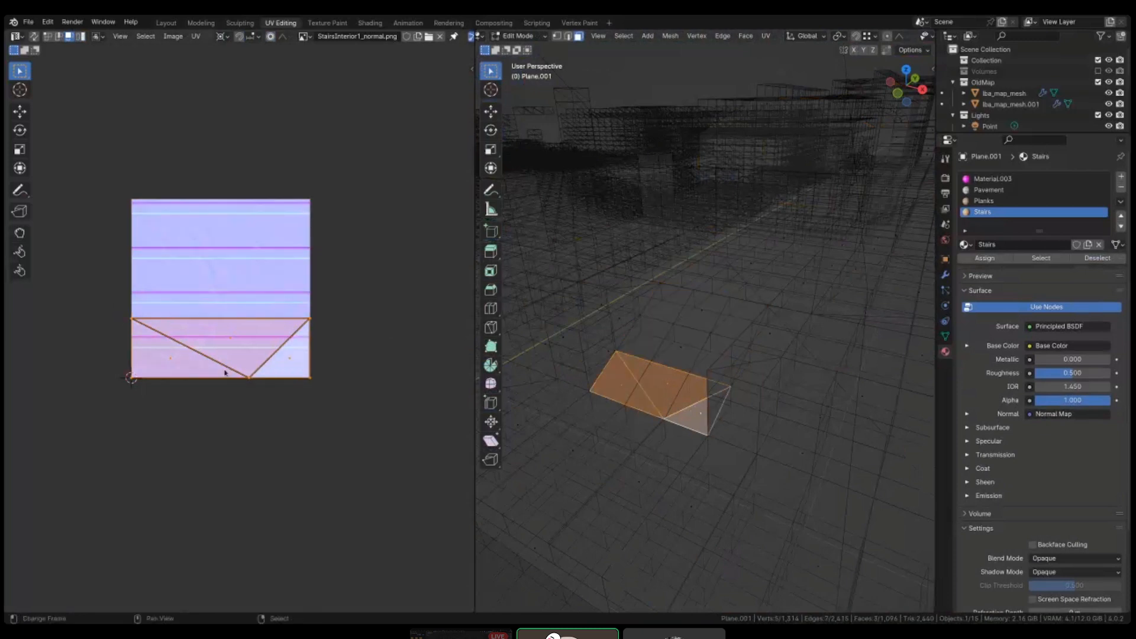
key("s")
key("y")
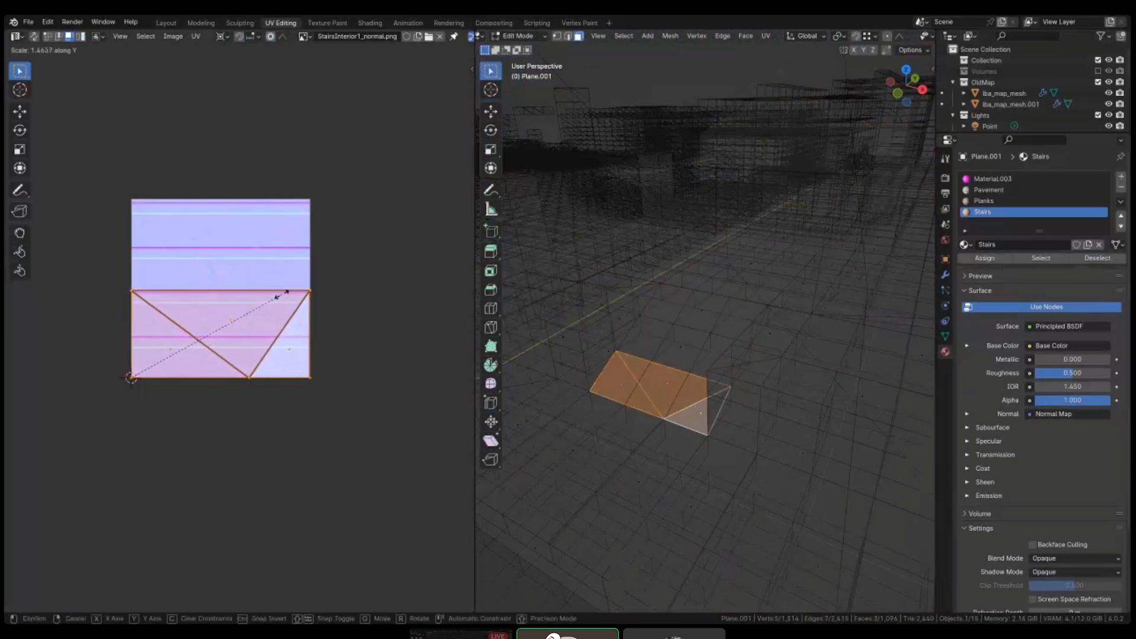
left_click(285, 292)
- Select the middle ramp face, place its UVs at the texture's bottom edge and scale them along Y to cover the lower half
right_click(695, 353)
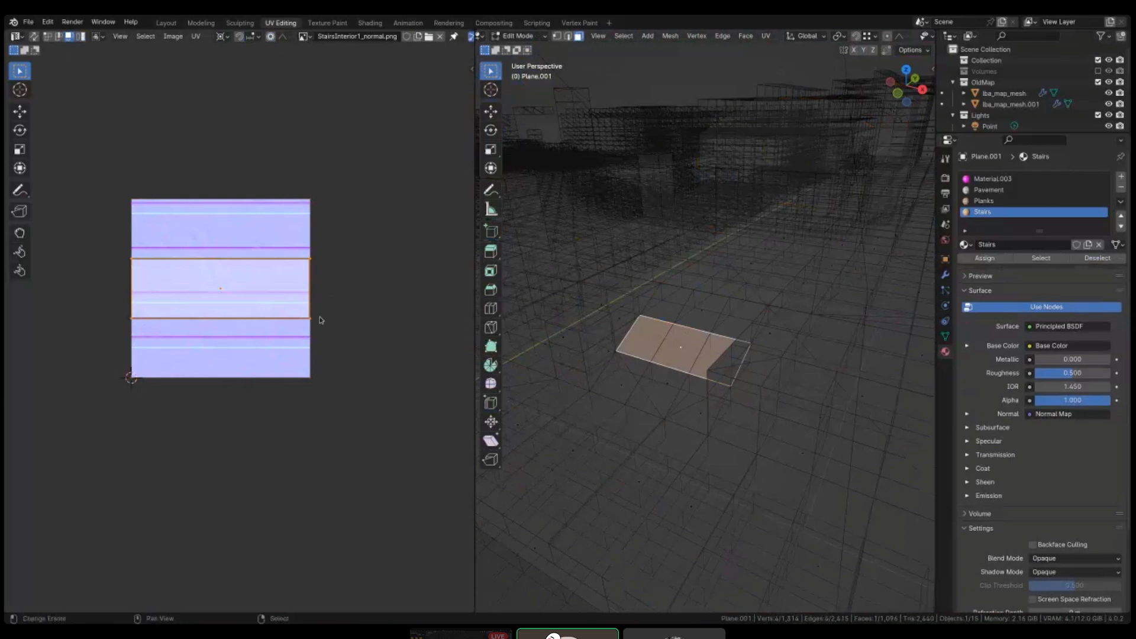
middle_click_drag(651, 331, 647, 331)
key("shift+z")
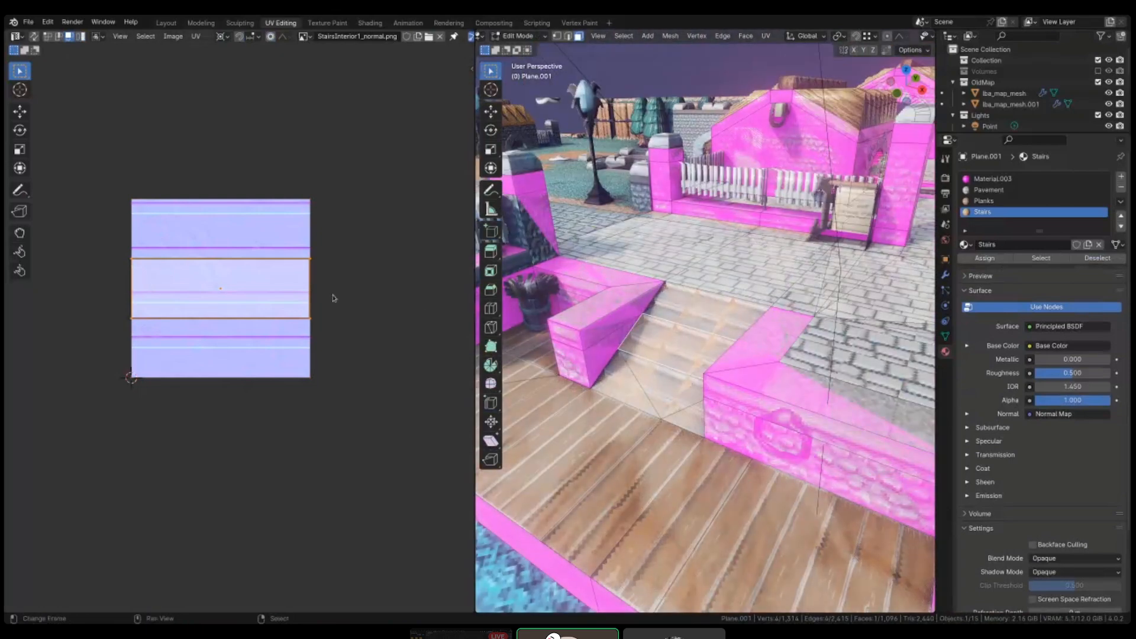
key("s")
key("y")
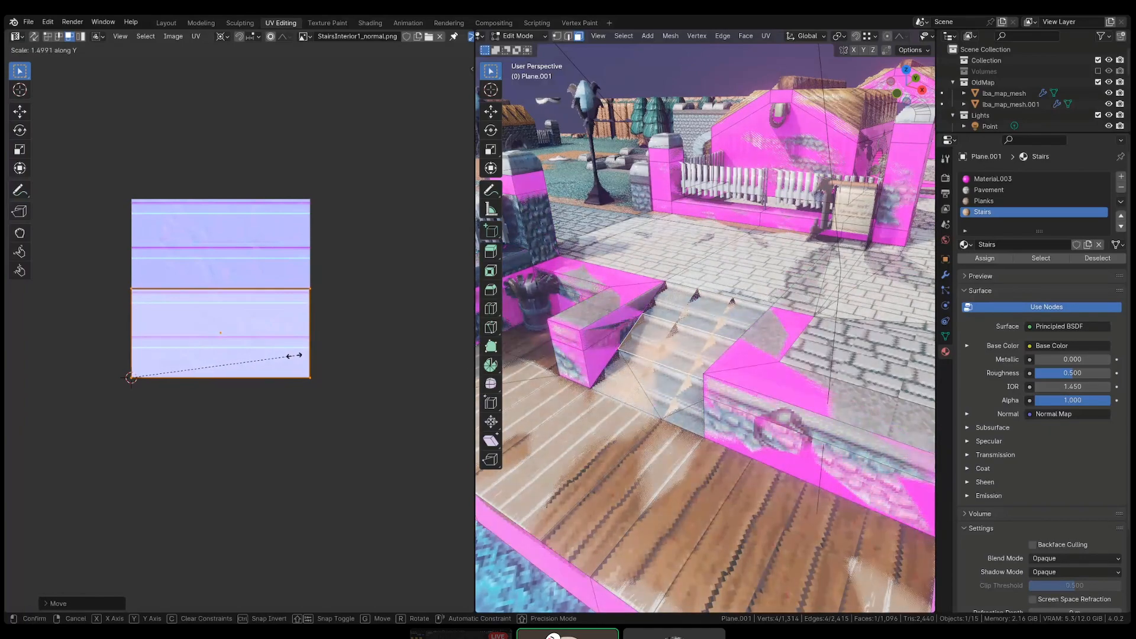
left_click(292, 356)
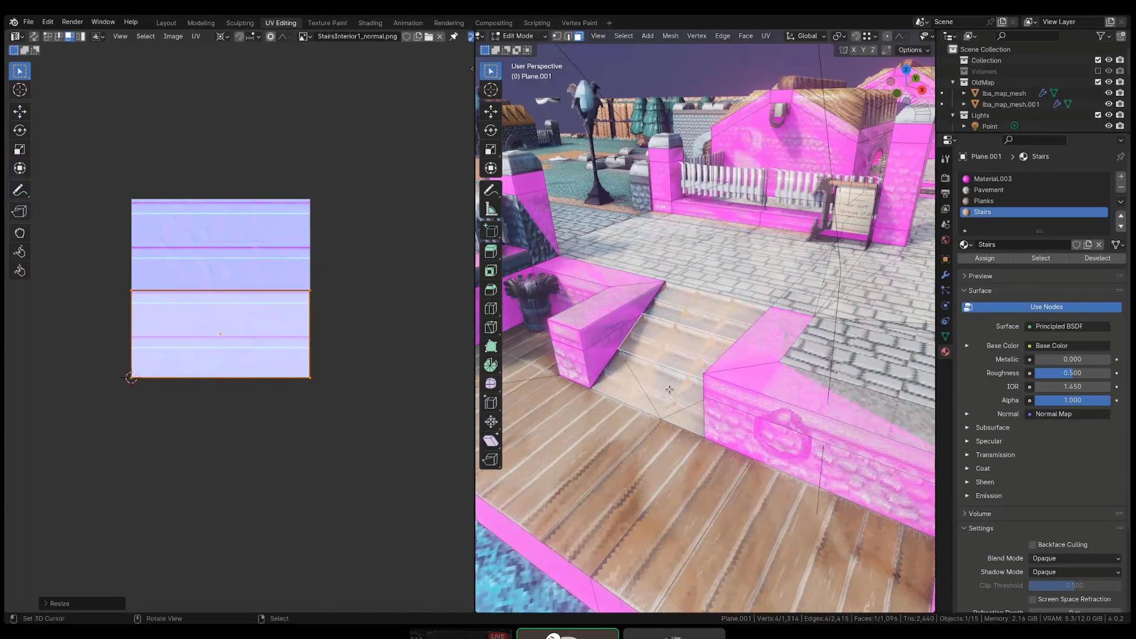
- Move the top ramp face's UVs to the texture's bottom edge and scale them along Y to about half its height
left_click(637, 393)
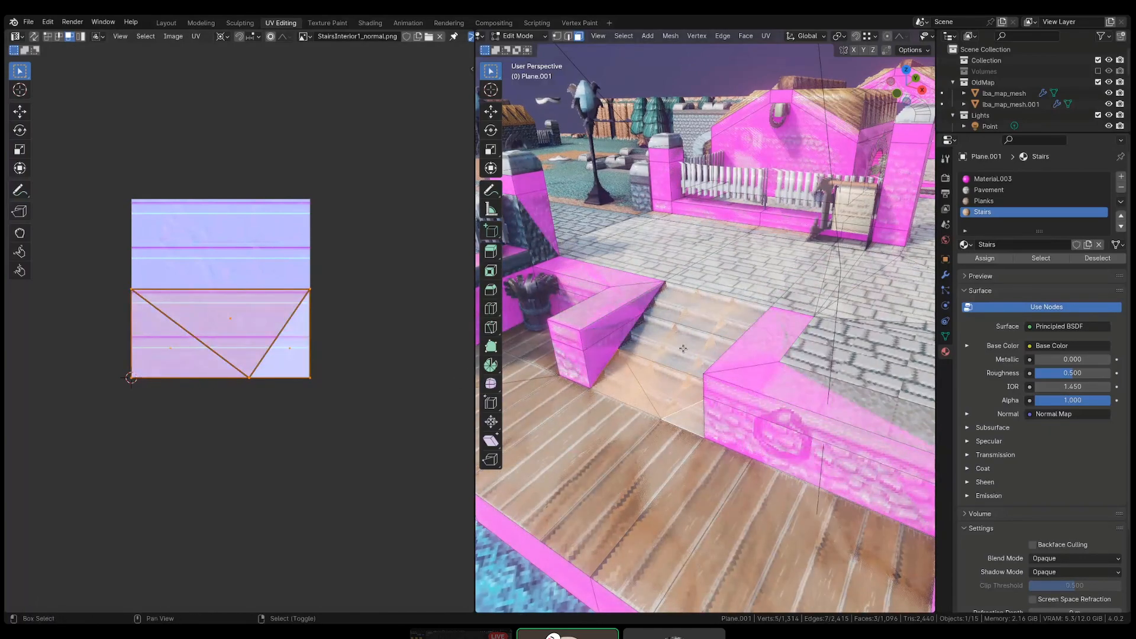
left_click(699, 312)
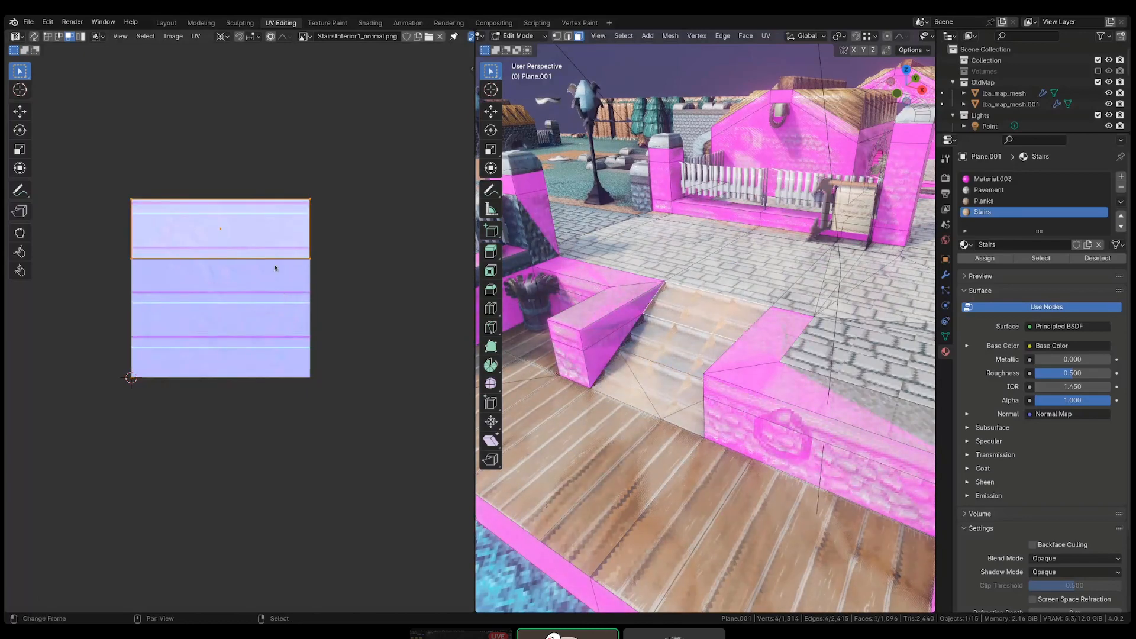
key("g")
left_click(202, 358)
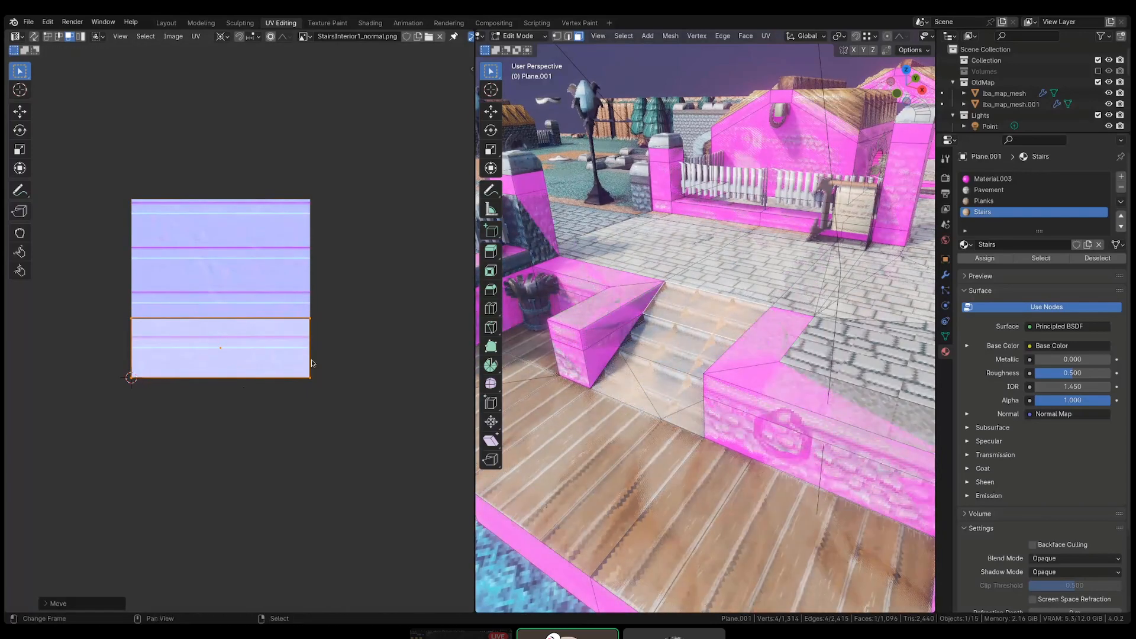
key("s")
key("y")
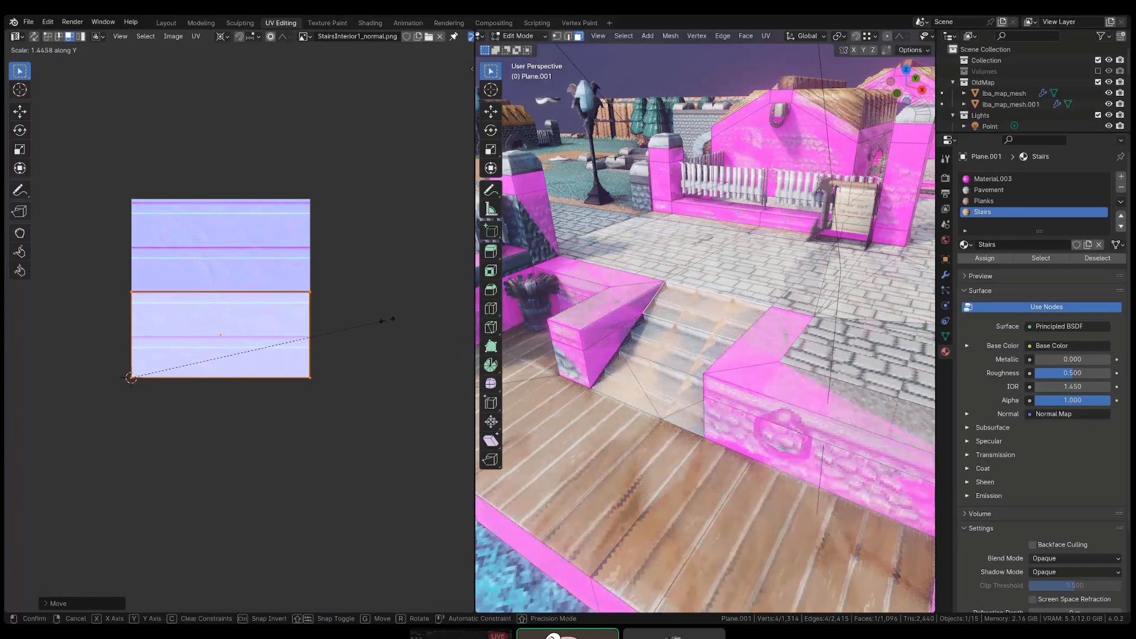
left_click(380, 319)
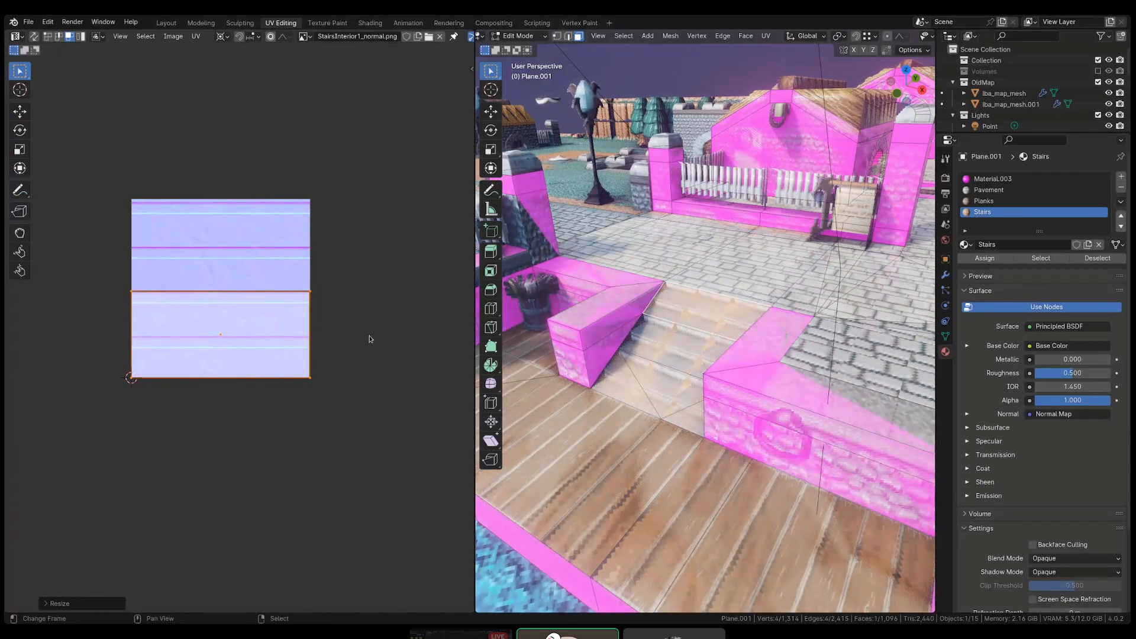
- Move the top face's UVs along Y to the texture's upper half and lower their bottom vertices slightly toward the mid-line
key("g")
key("y")
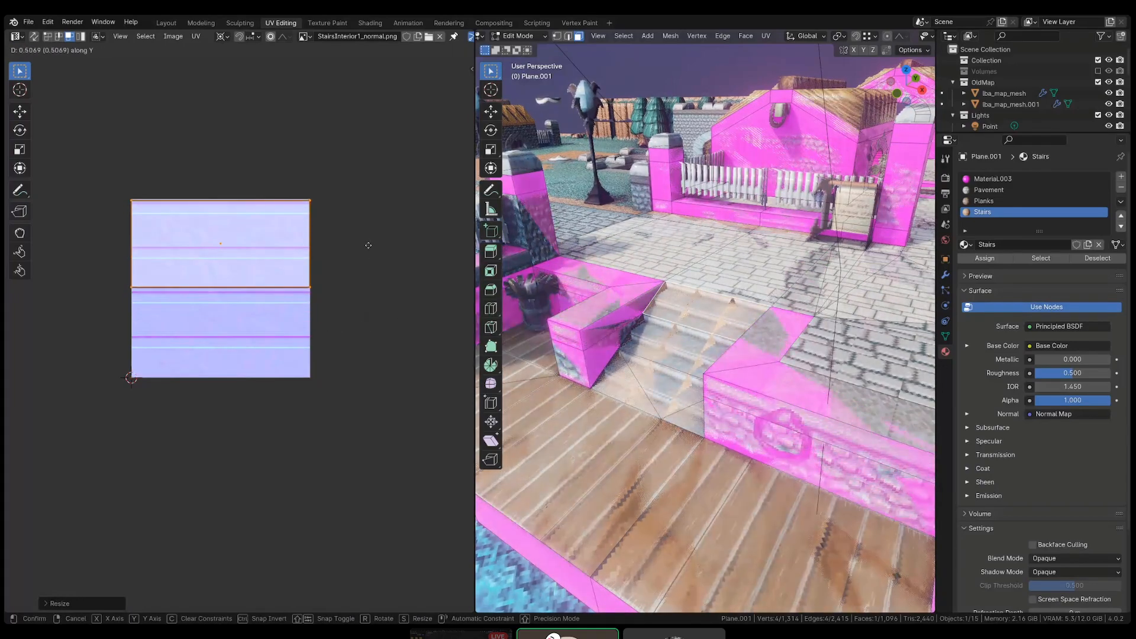
left_click(368, 246)
left_click_drag(93, 260, 326, 314)
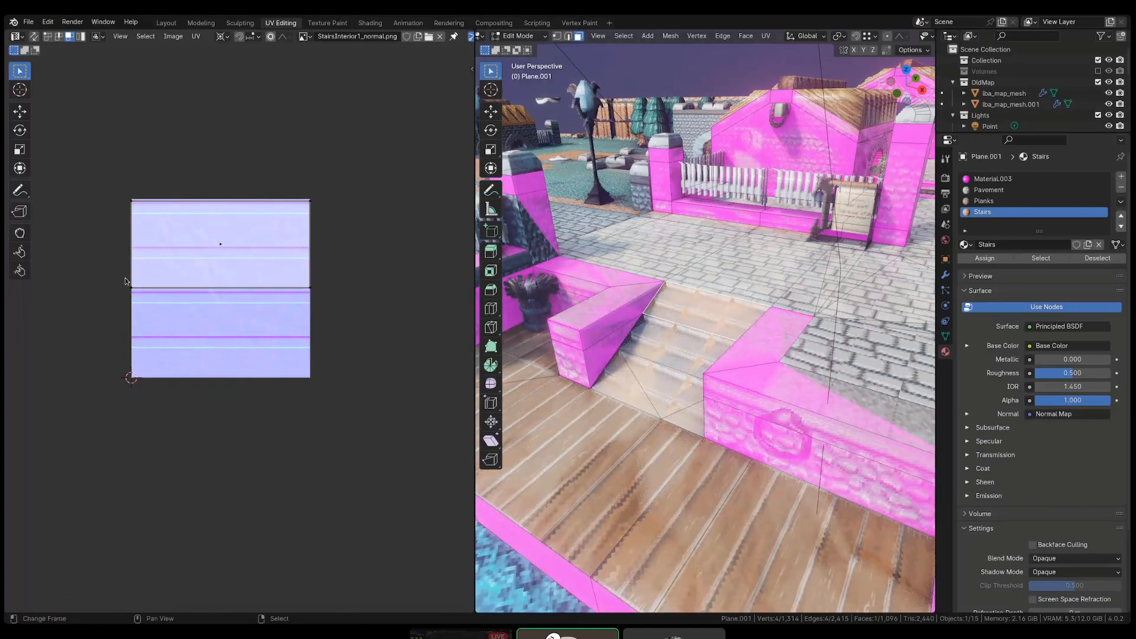
key("1")
left_click_drag(120, 279, 324, 310)
key("g")
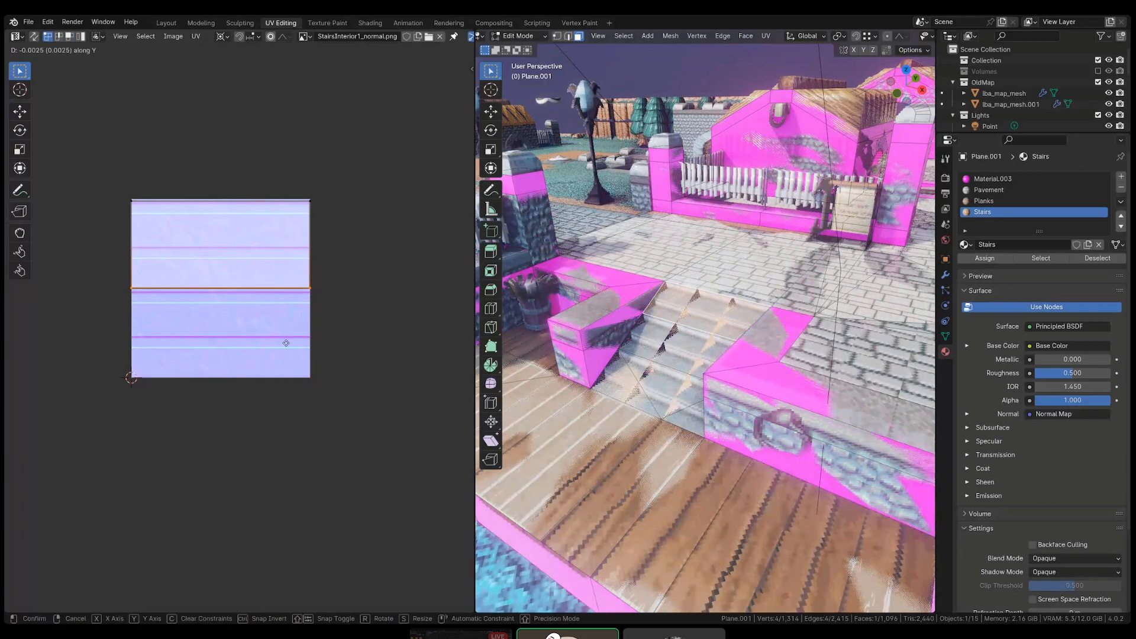
left_click(287, 353)
- Leave edit mode and examine the textured stairs against the surrounding original map
middle_click_drag(688, 343, 670, 373)
middle_click_drag(684, 304, 672, 355)
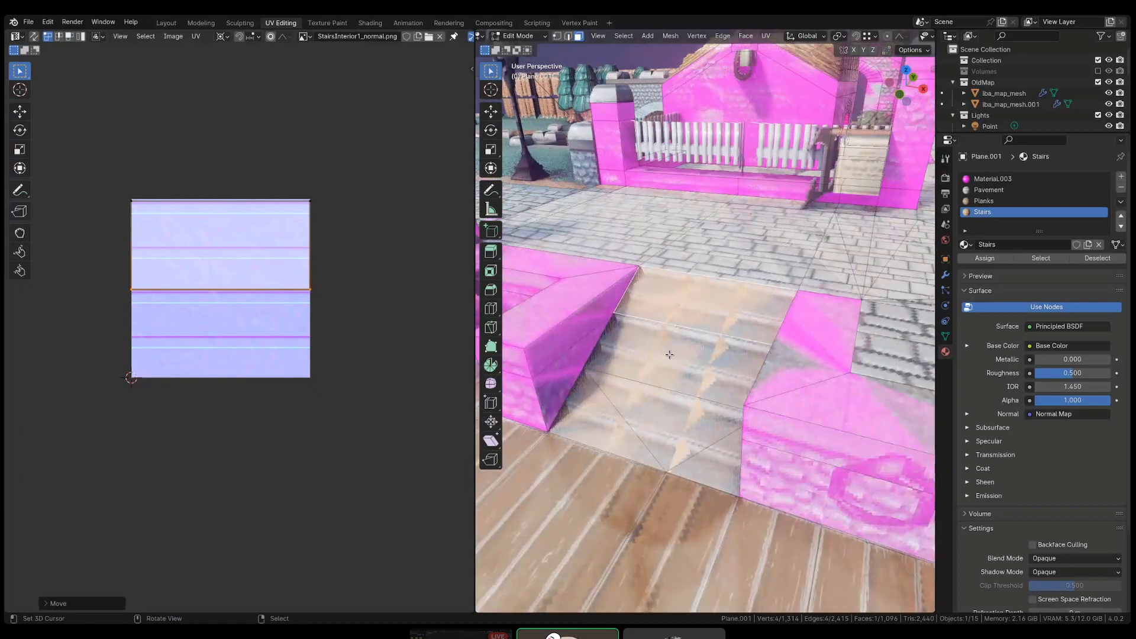
key("Tab")
scroll(672, 355, "down", 3)
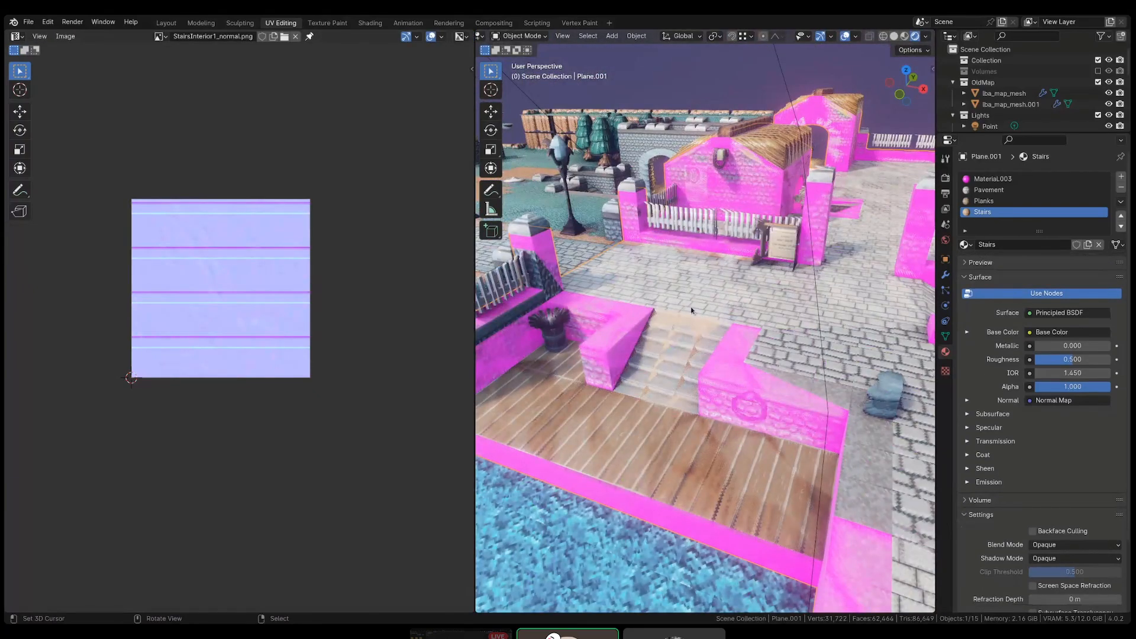
- Isolate the map mesh in local view, examine the ramp and the overall texturing, and deselect the mesh
key("KP_Divide")
middle_click_drag(688, 319, 698, 406)
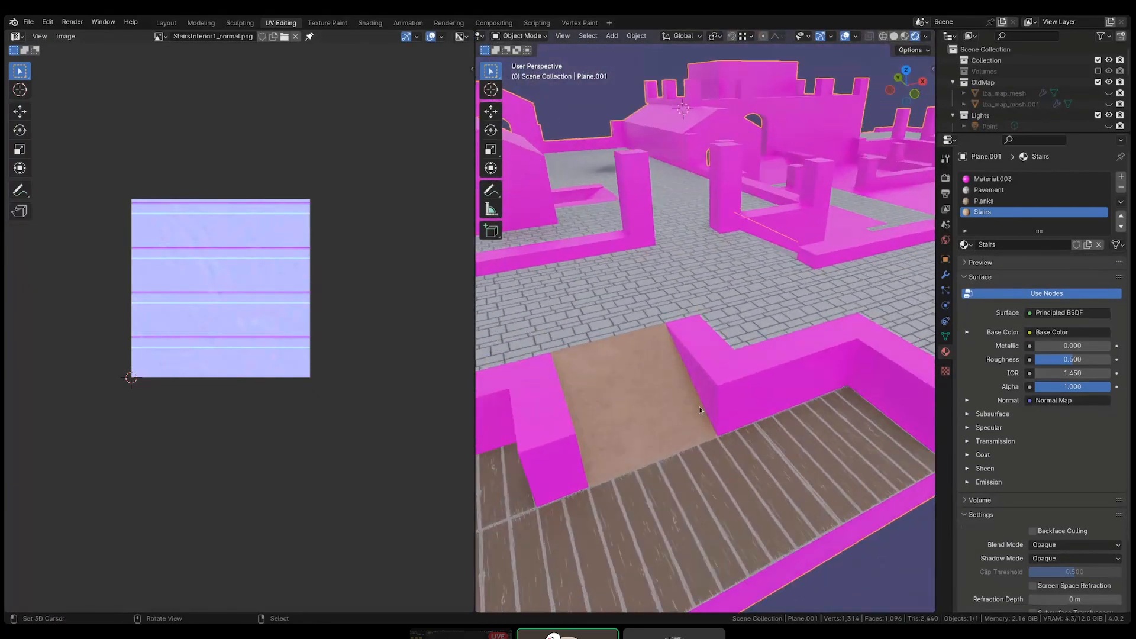
scroll(645, 396, "up", 2)
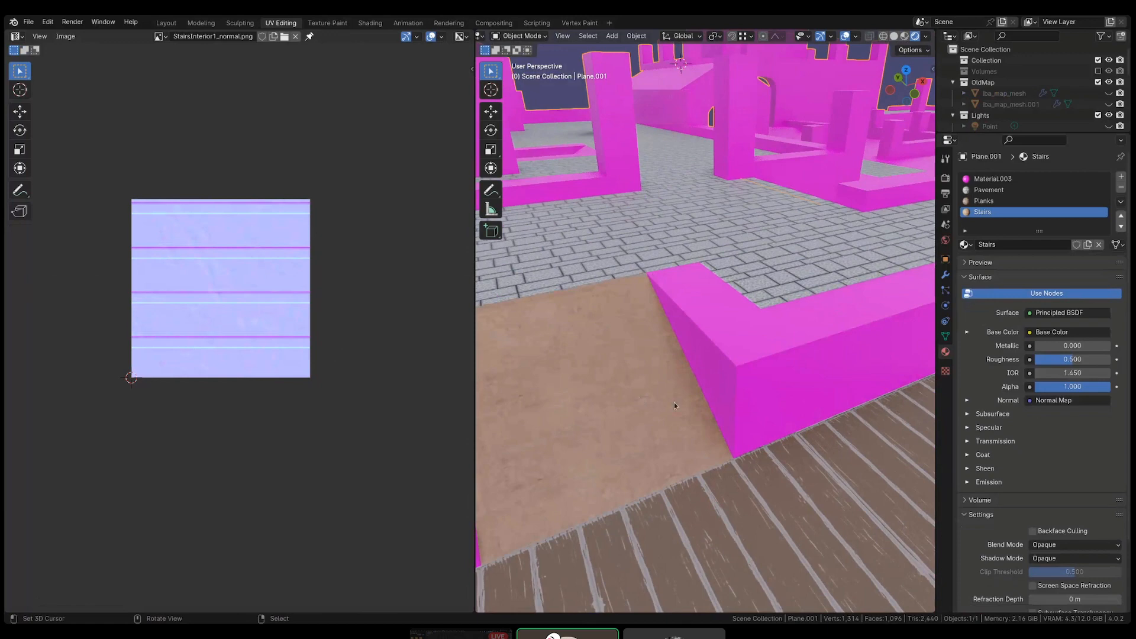
scroll(673, 403, "down", 5)
middle_click_drag(673, 403, 772, 321)
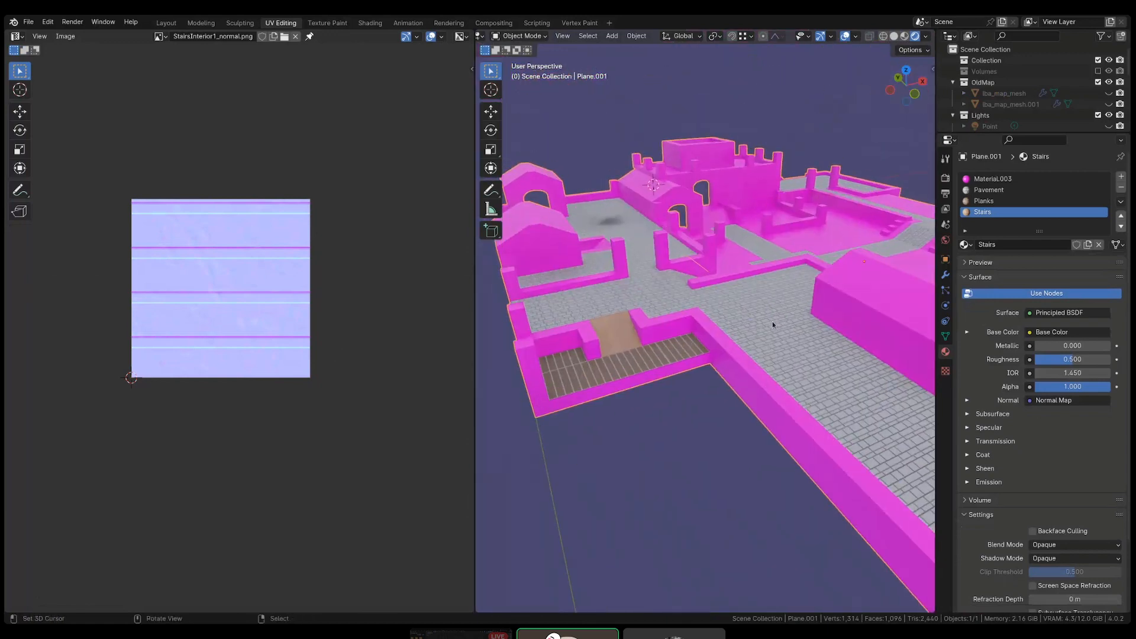
scroll(754, 298, "up", 2)
key("KP_Divide")
key("alt+a")
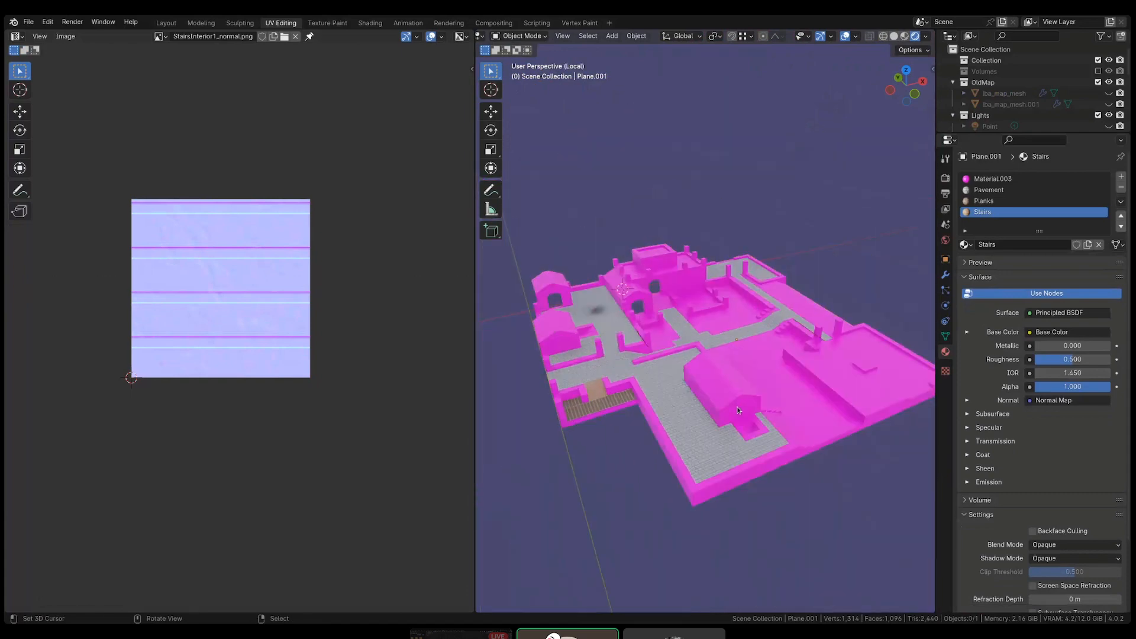
- Reselect the map mesh, select the large courtyard floor face in front of the roofed building, and view it from the top in orthographic
scroll(749, 331, "up", 3)
middle_click_drag(750, 330, 723, 453)
key("Tab")
key("ctrl+z")
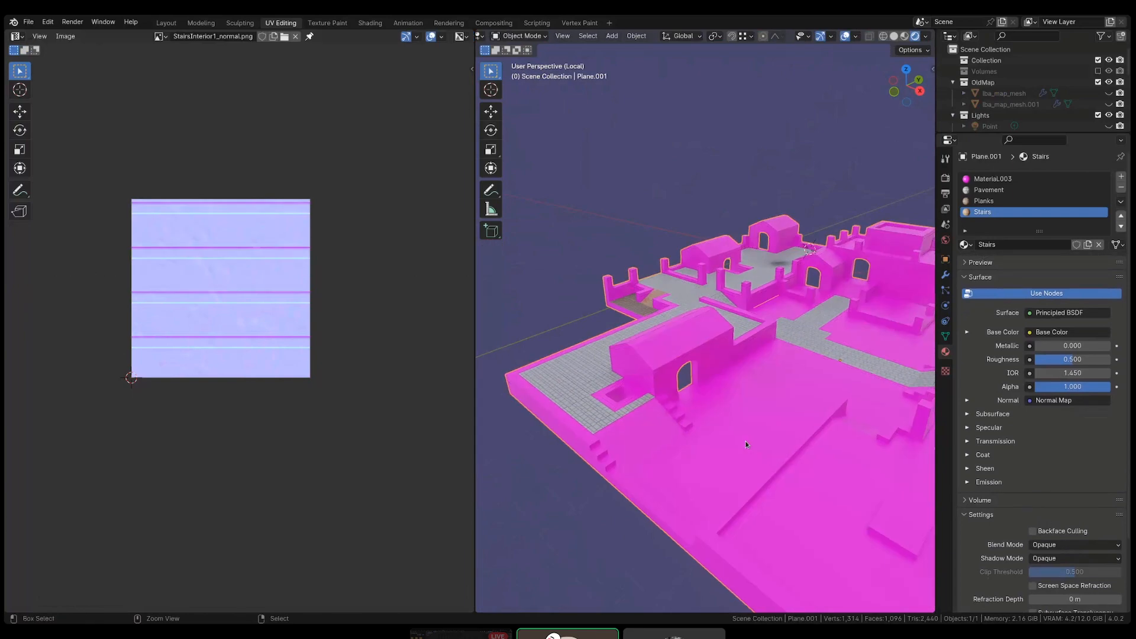
left_click(770, 418)
middle_click_drag(772, 436, 751, 439, "shift")
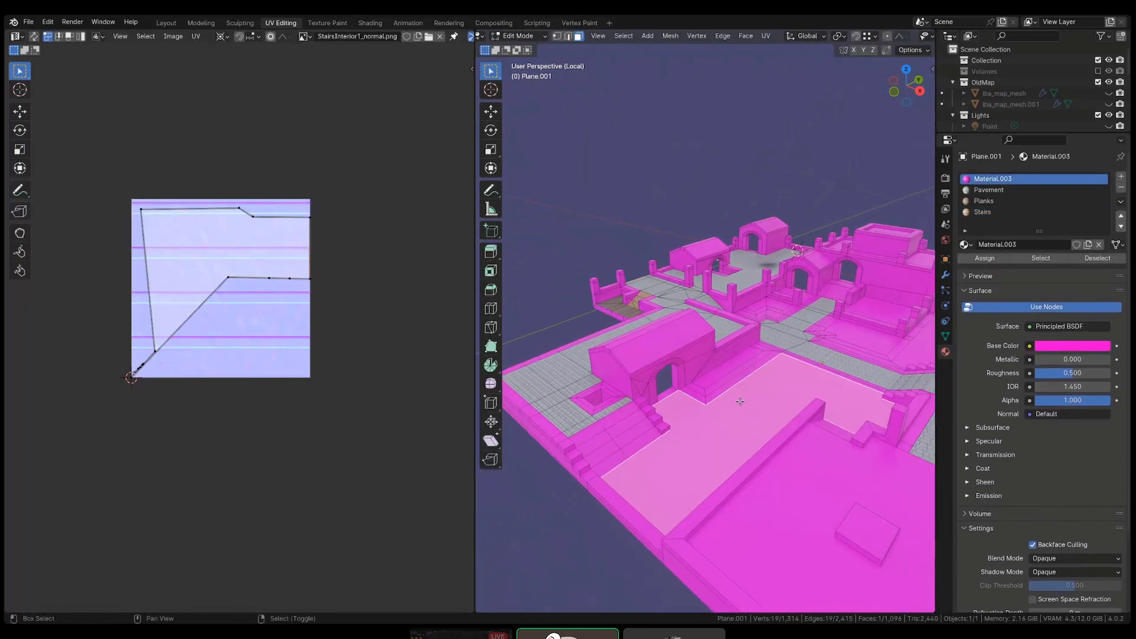
key("KP_7")
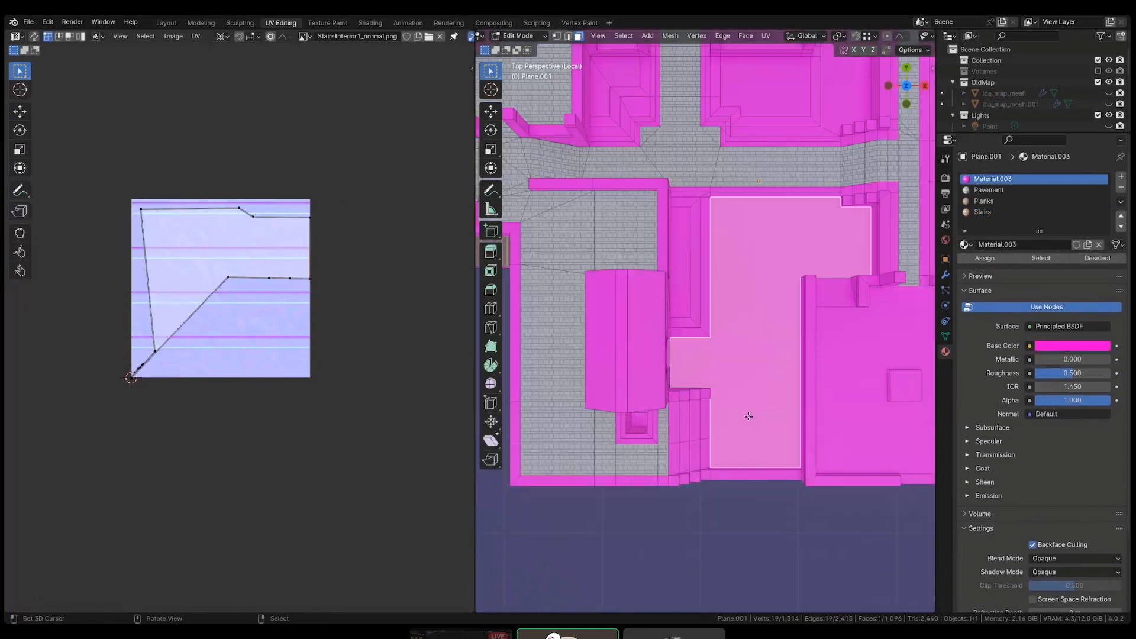
key("KP_5")
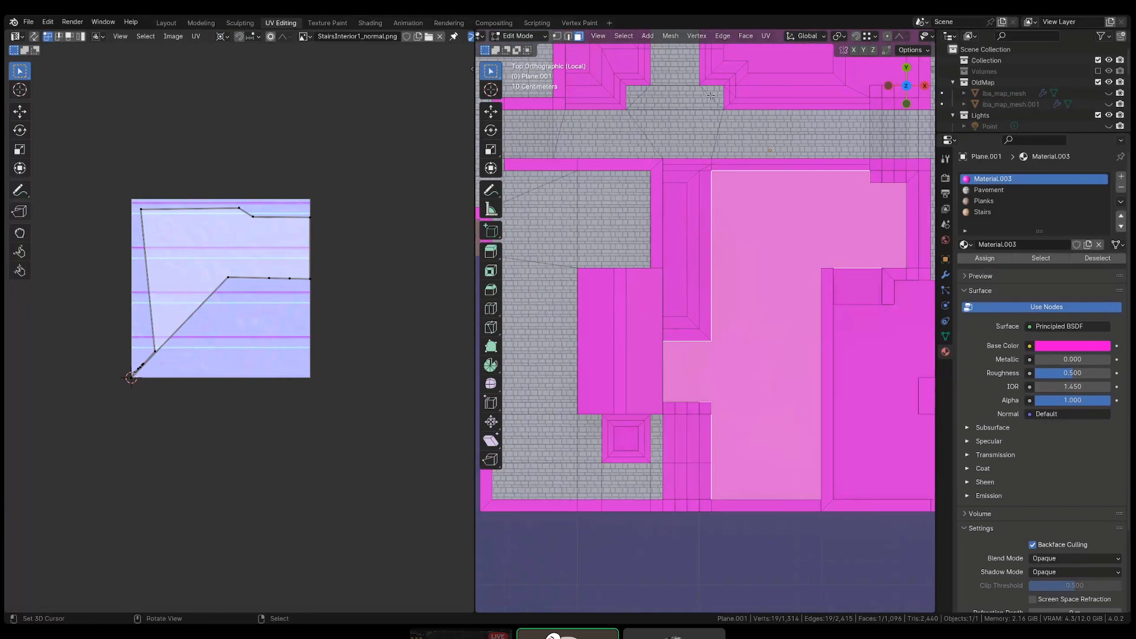
- Leave edit mode and local view, then examine the original map's sand and grass areas around the courtyard
middle_click_drag(750, 250, 790, 163)
key("Tab")
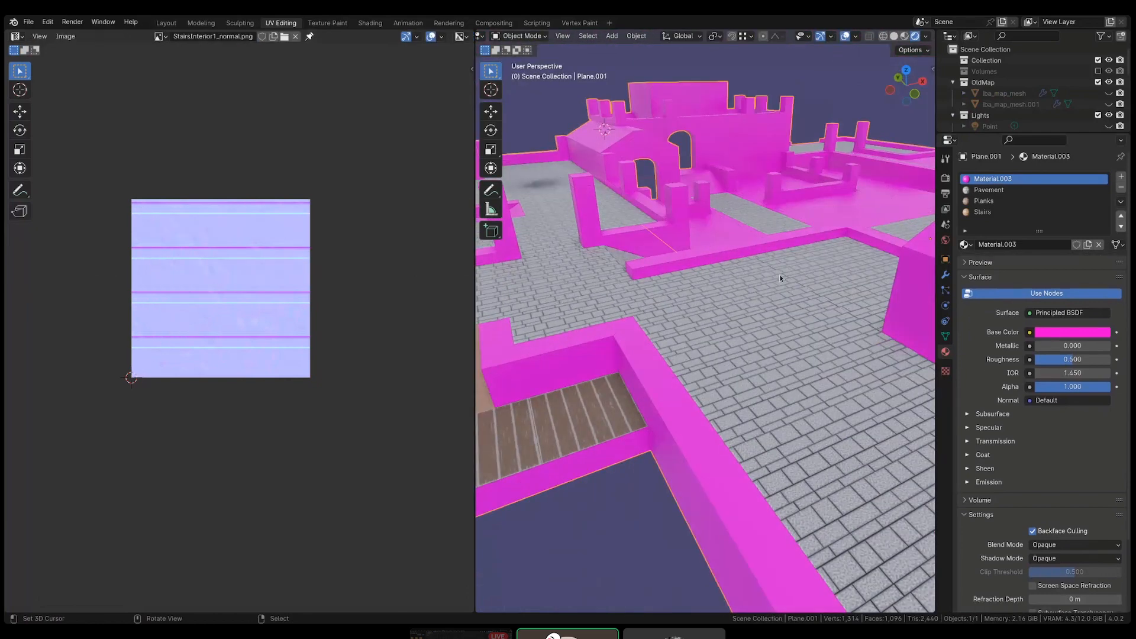
scroll(781, 278, "down", 7)
key("KP_Divide")
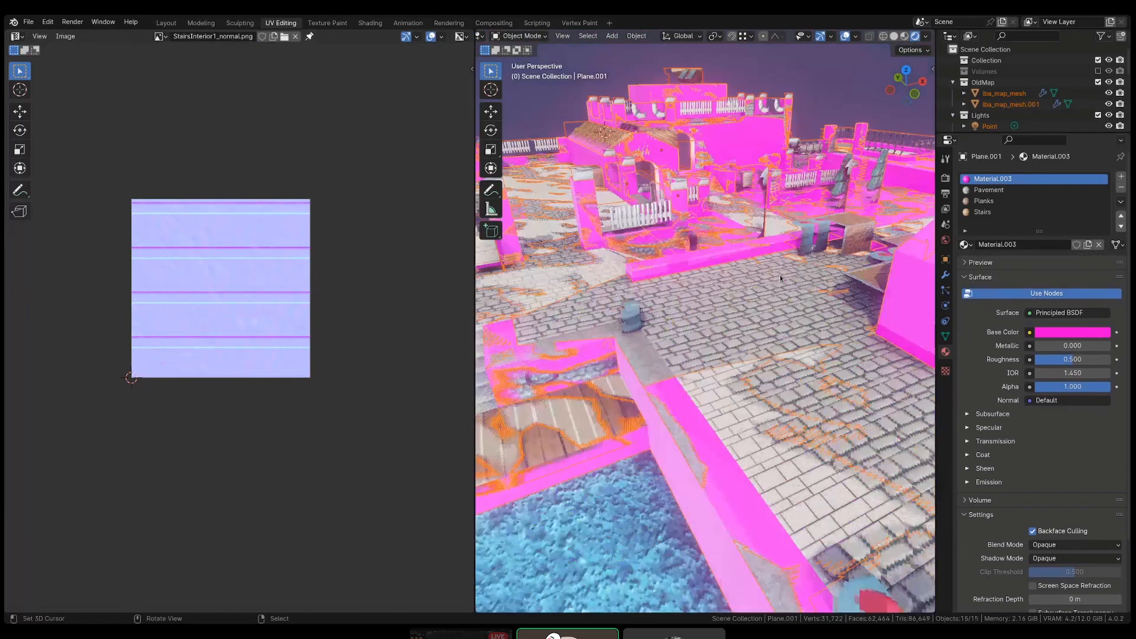
key("alt+a")
scroll(779, 279, "down", 4)
middle_click_drag(774, 275, 665, 292)
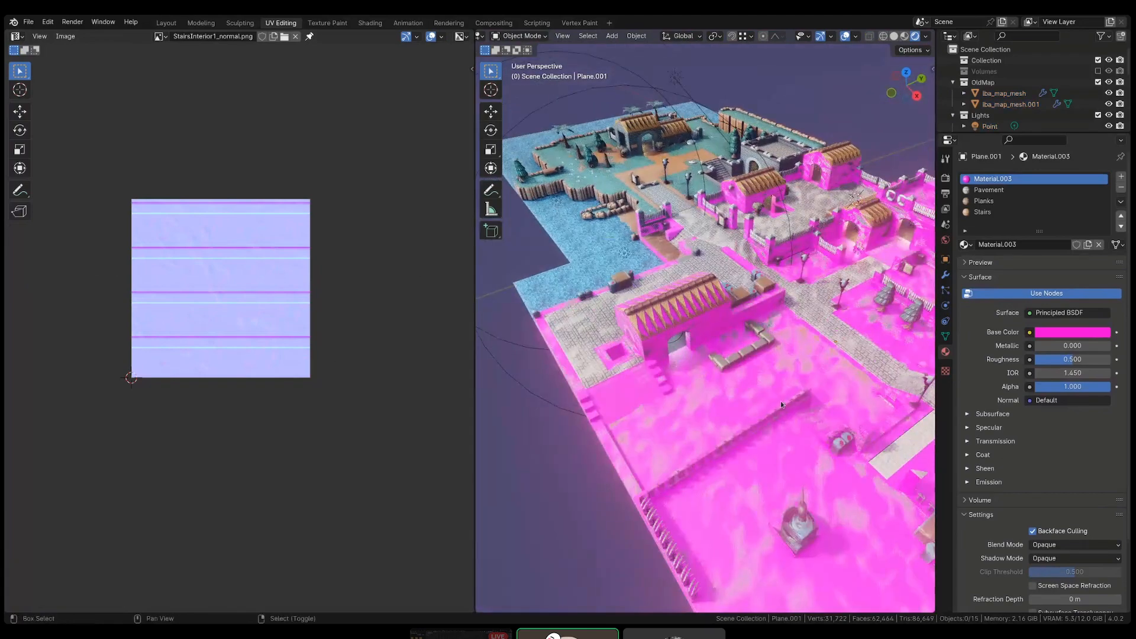
middle_click_drag(780, 400, 745, 388, "shift")
key("shift+z")
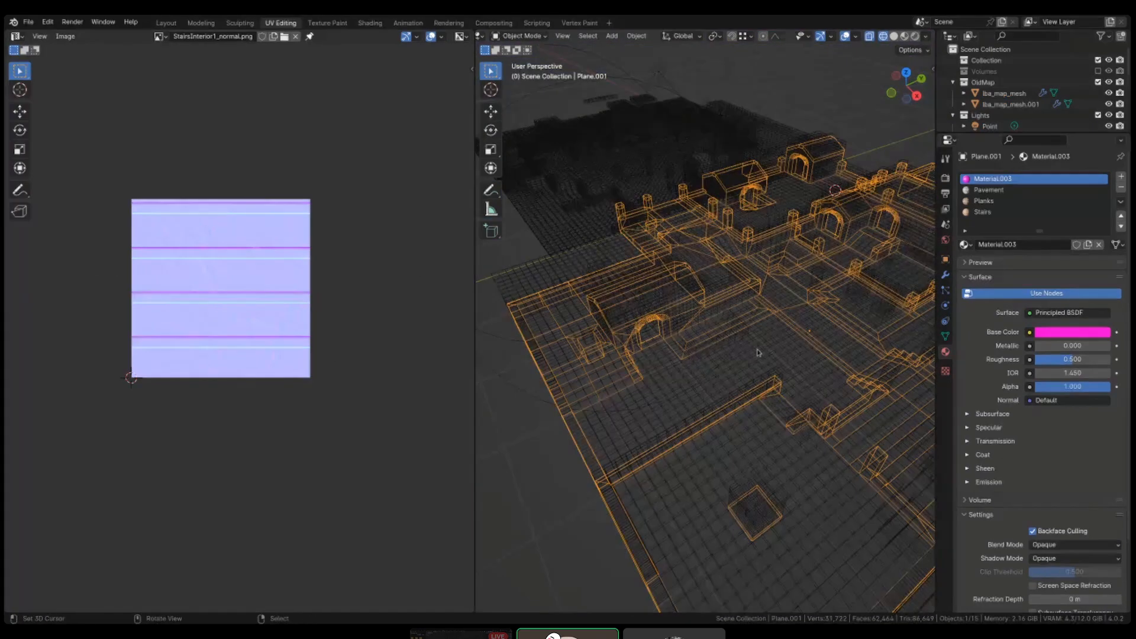
key("shift+z")
scroll(787, 337, "up", 5)
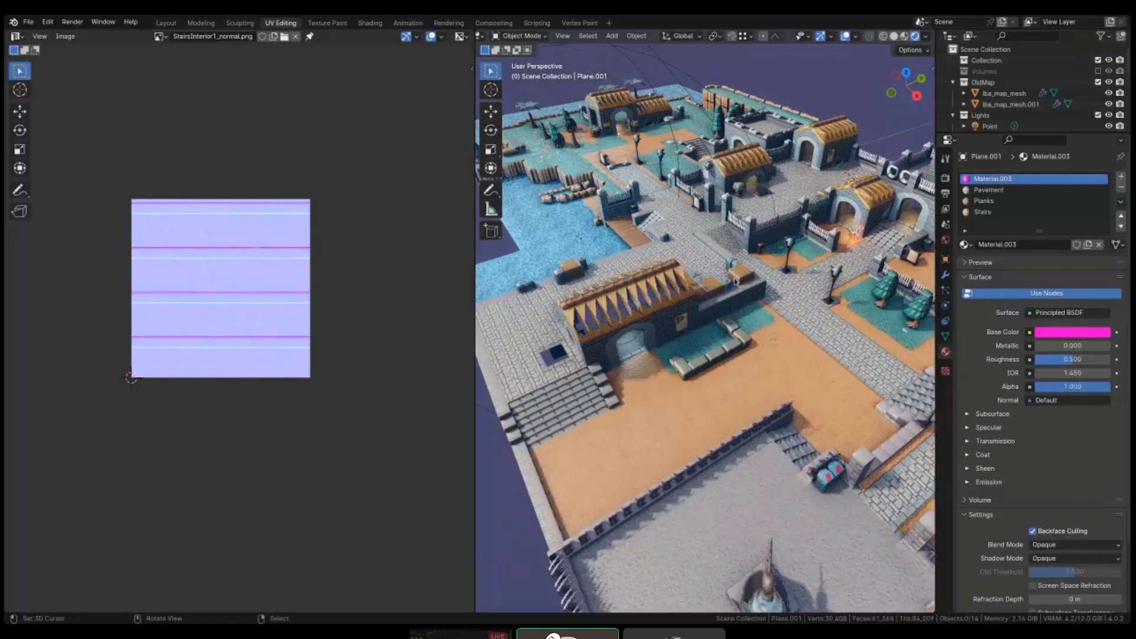
scroll(800, 339, "up", 4)
scroll(736, 336, "down", 3)
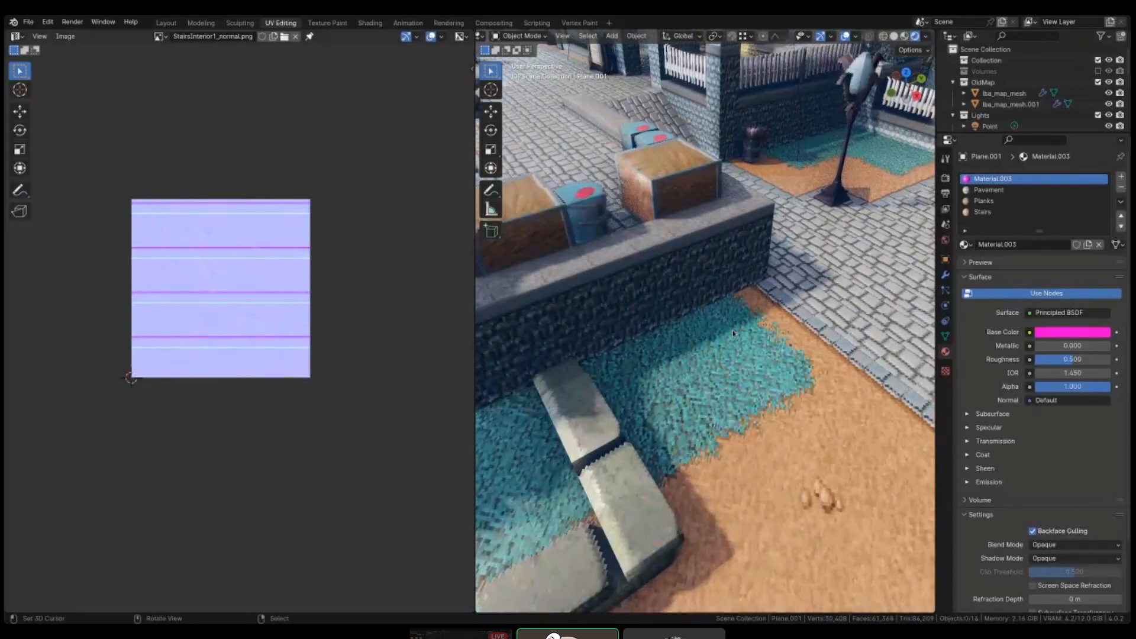
scroll(735, 337, "down", 3)
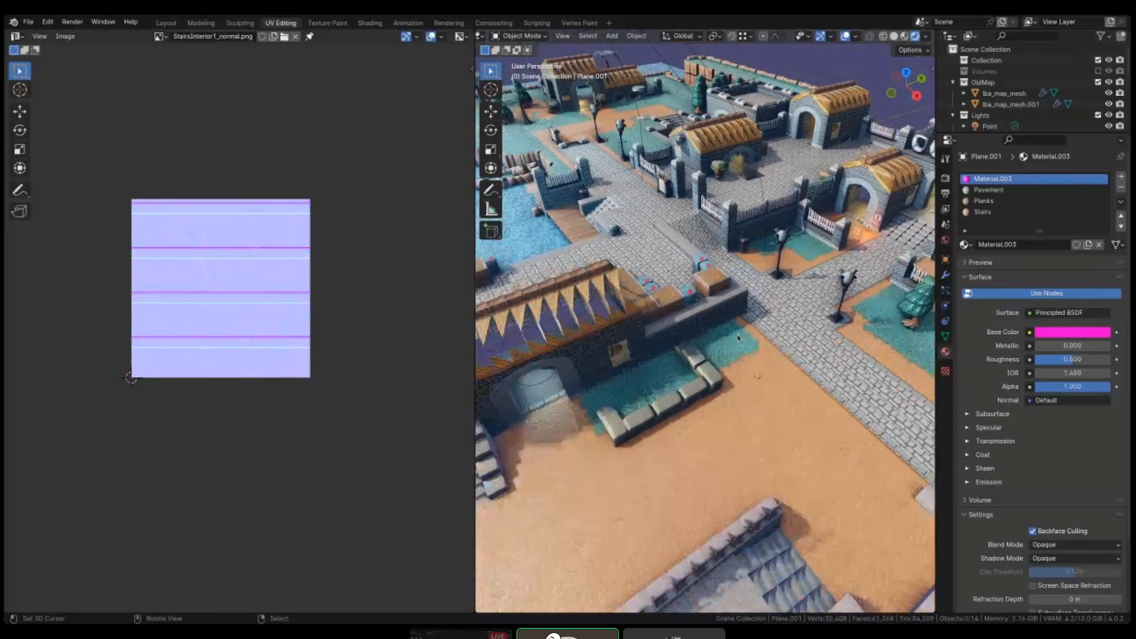
- Add a new material named Ground to the map mesh and assign it to the selected courtyard floor face
key("alt+h")
key("shift+z")
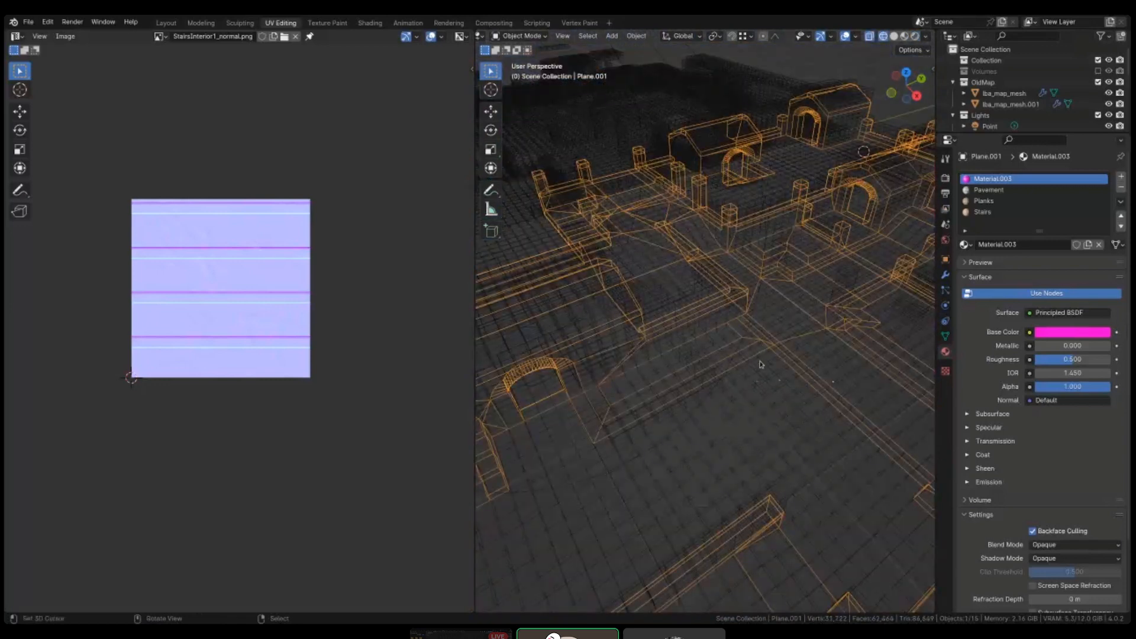
key("Tab")
left_click(1122, 177)
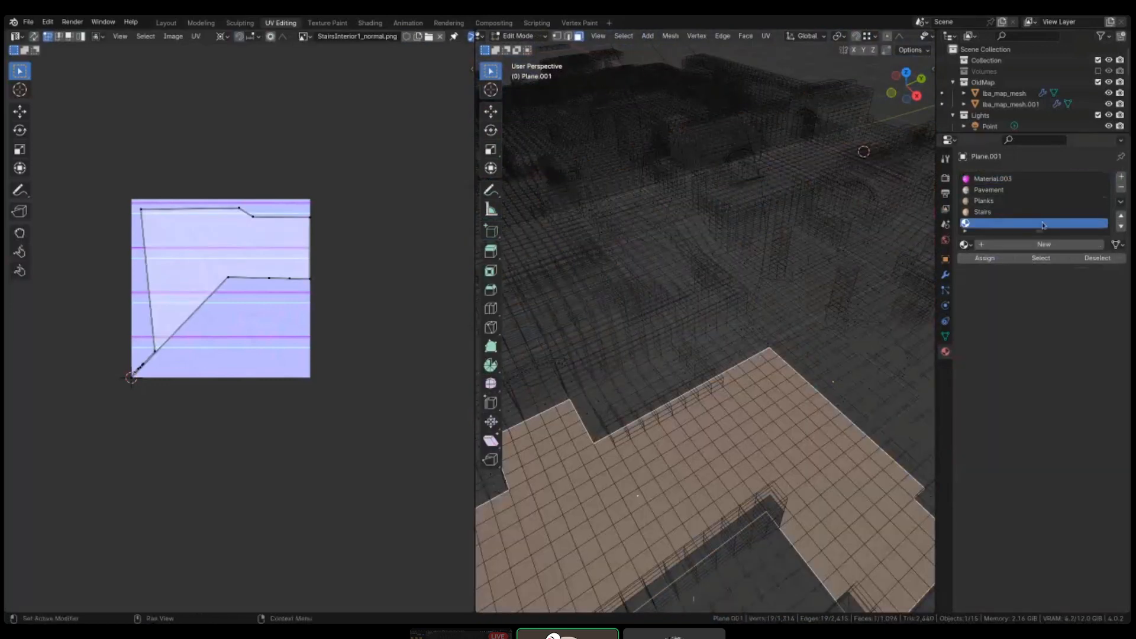
left_click(1023, 246)
double_click(1006, 230)
type("gl")
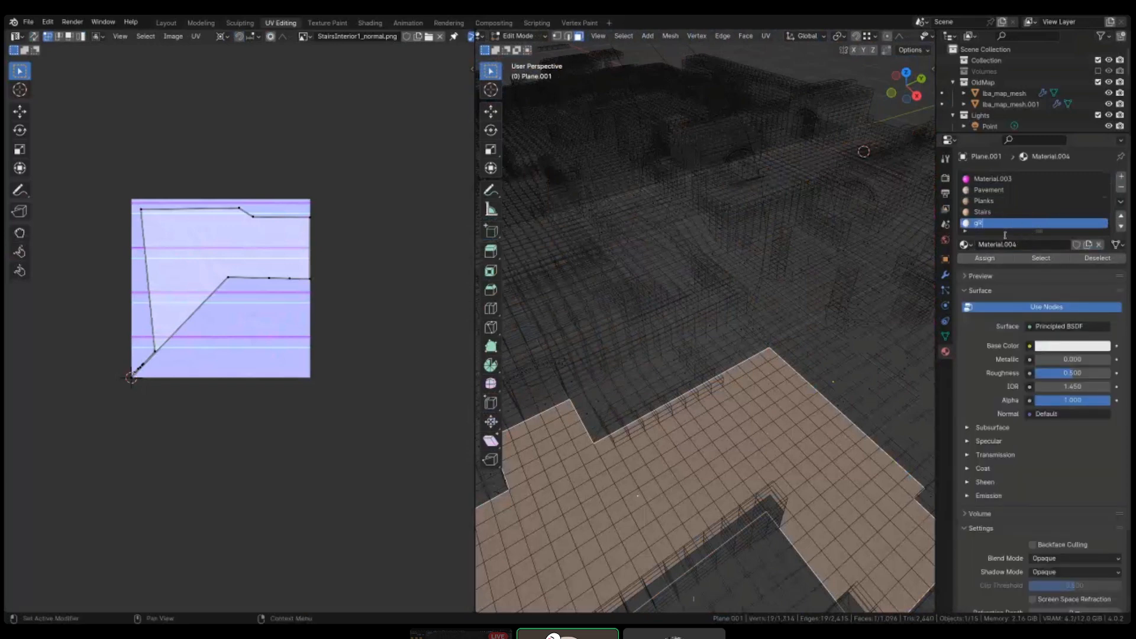
key("Return")
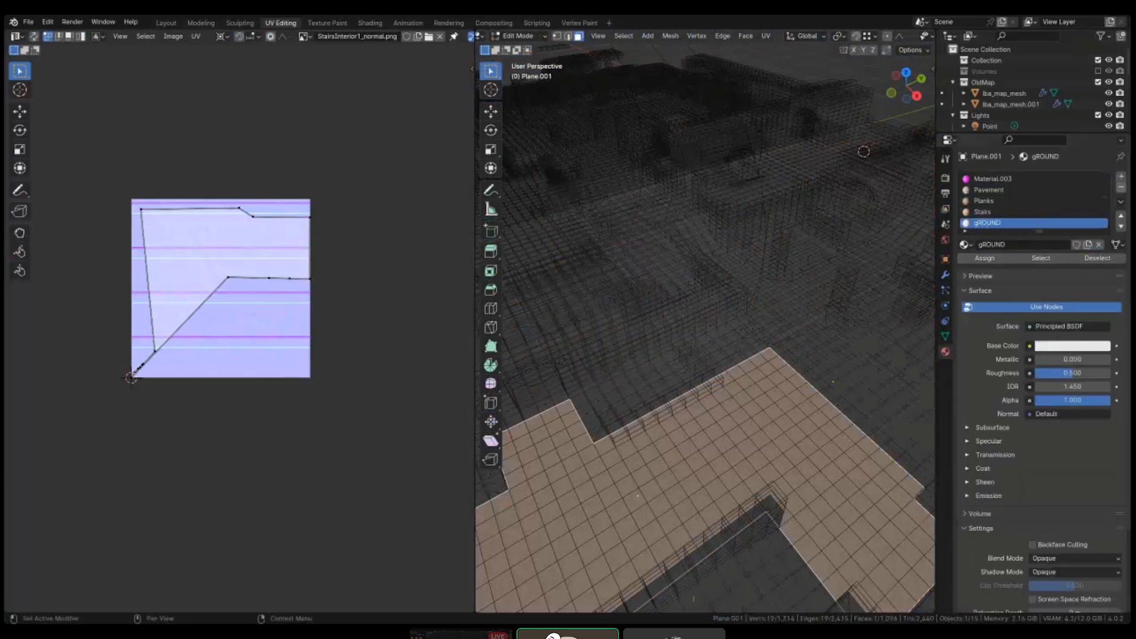
double_click(991, 223)
type("Ground")
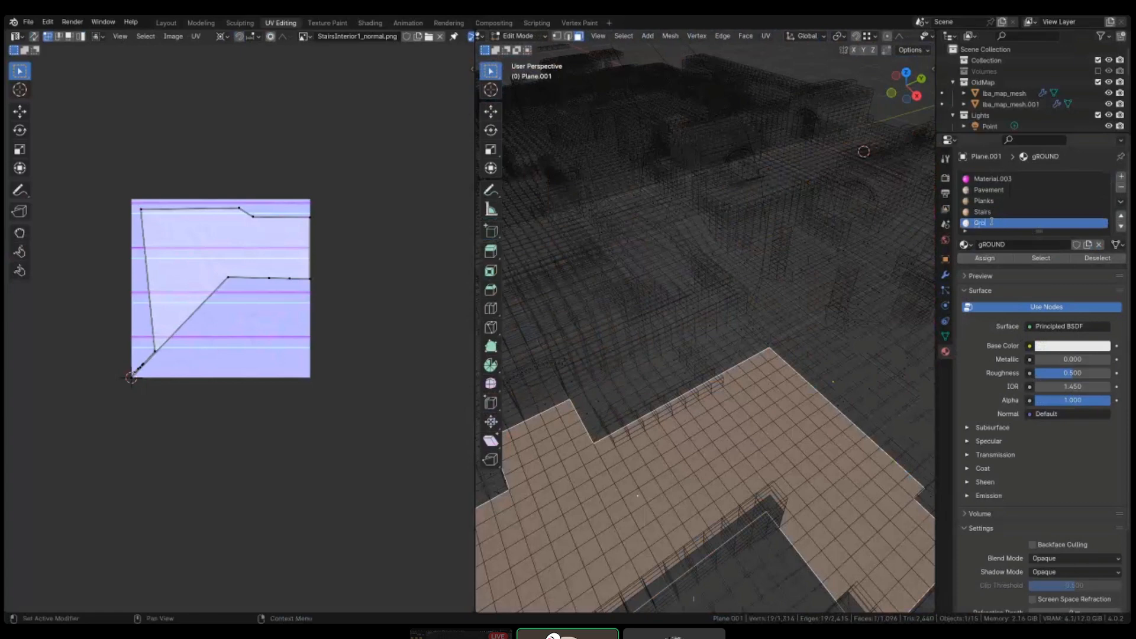
key("Return")
left_click(991, 258)
- Add the faces of the grass bed beside the roofed building to the courtyard floor selection
mouse_move(742, 399)
middle_mouse_down("shift")
mouse_move(761, 335)
mouse_move(675, 340)
mouse_move(723, 340)
middle_mouse_up("shift")
key("shift+z")
left_click(727, 340, "shift")
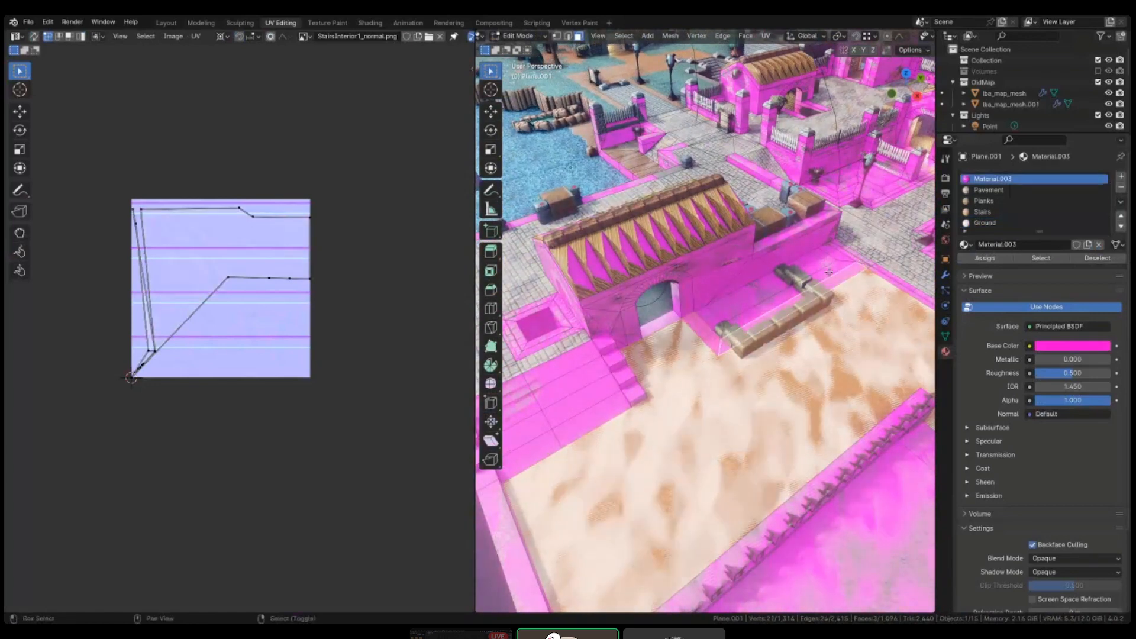
left_click(723, 331, "shift")
left_click(722, 323, "shift")
left_click(718, 309, "shift")
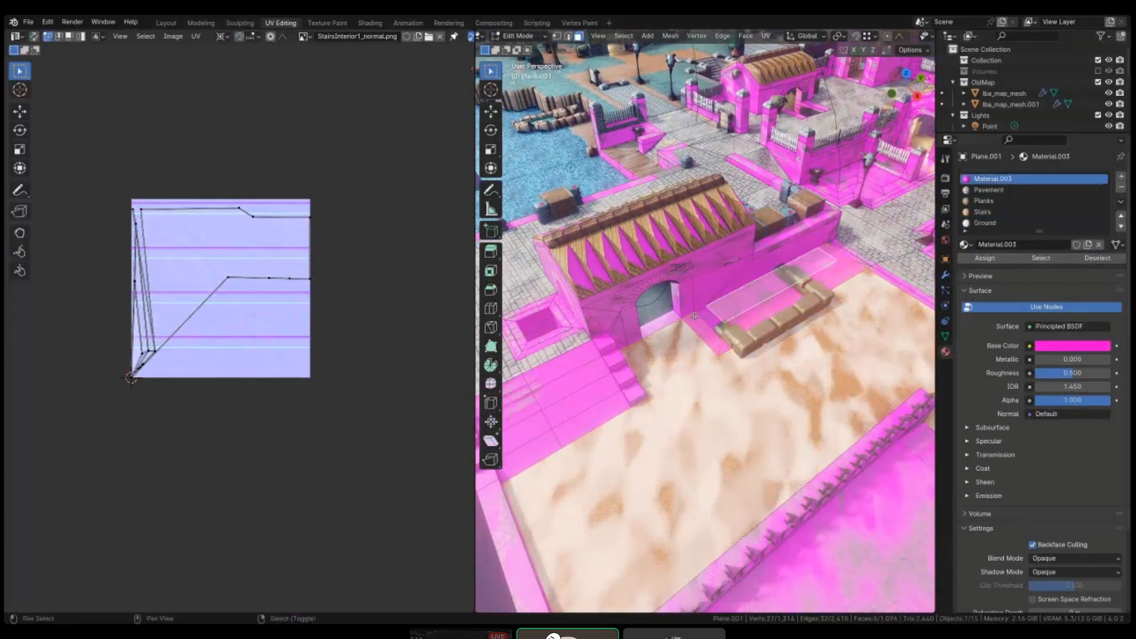
left_click(712, 323, "shift")
middle_click_drag(774, 344, 774, 344, "shift")
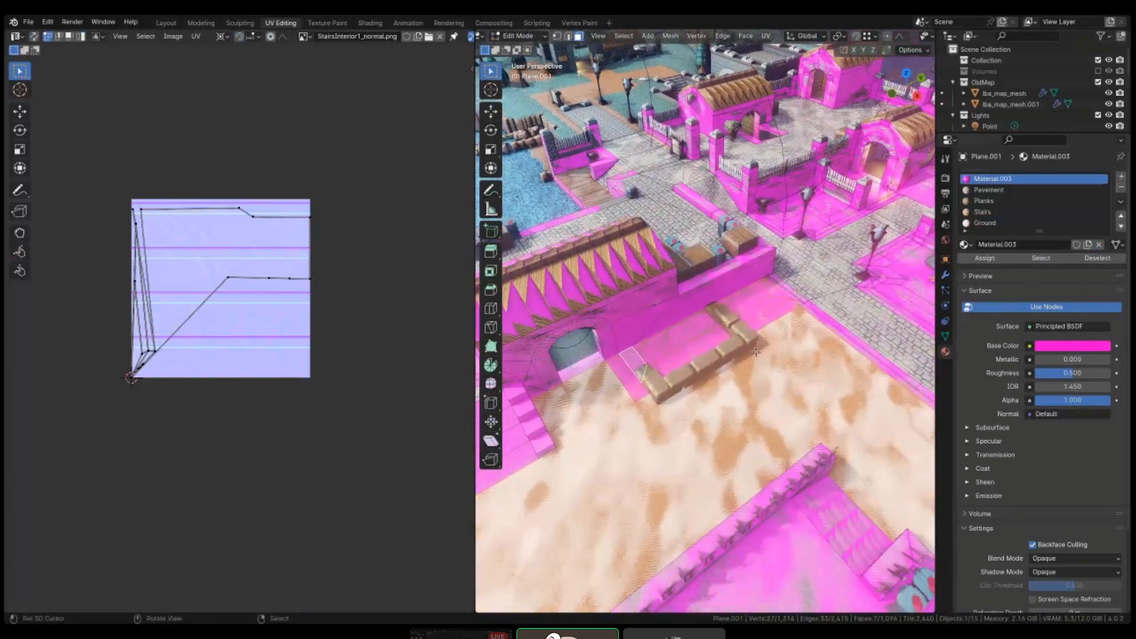
- Project the UVs of the selected floor and grass bed faces from the top view without fitting them to the bounds
key("shift+z")
key("KP_Decimal")
key("KP_7")
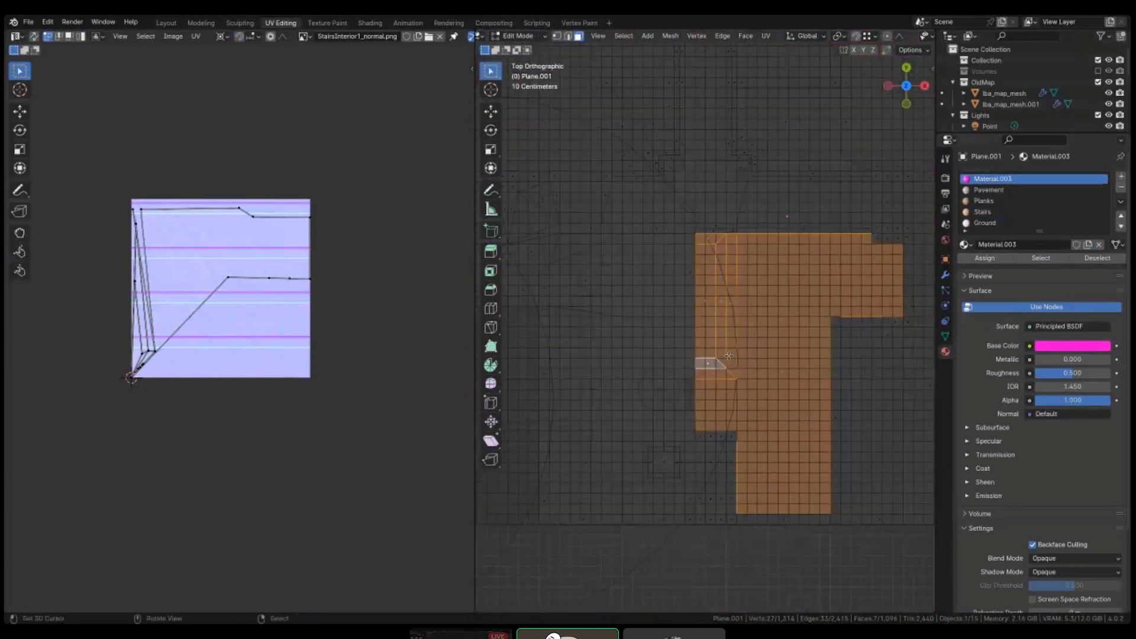
key("u")
left_click(730, 359)
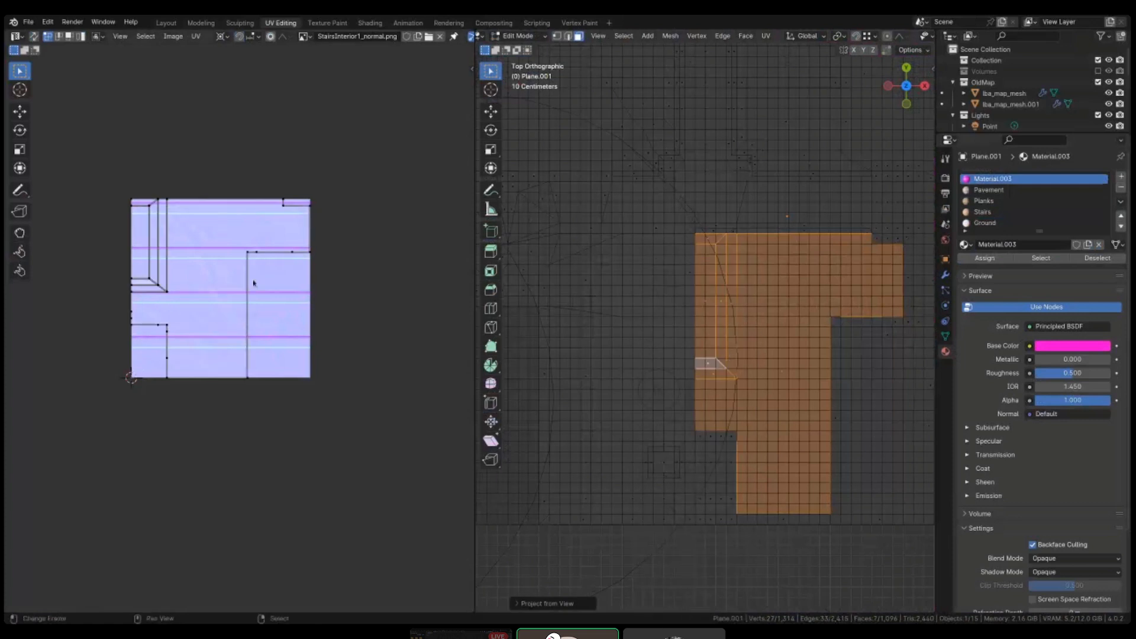
key("u")
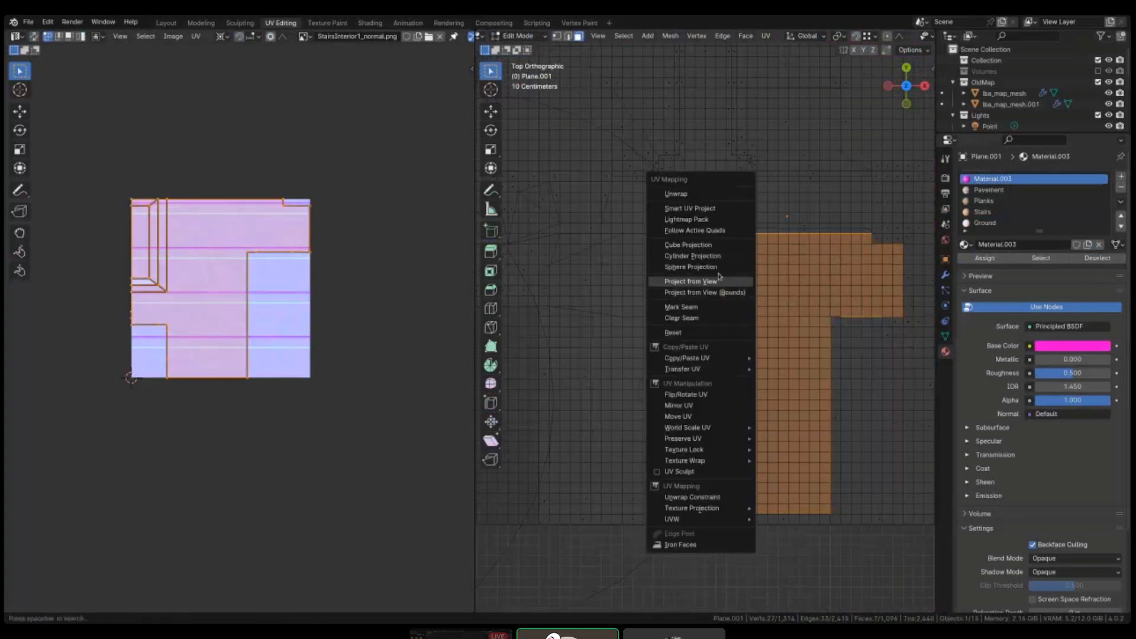
left_click(720, 282)
scroll(251, 347, "down", 4)
key("s")
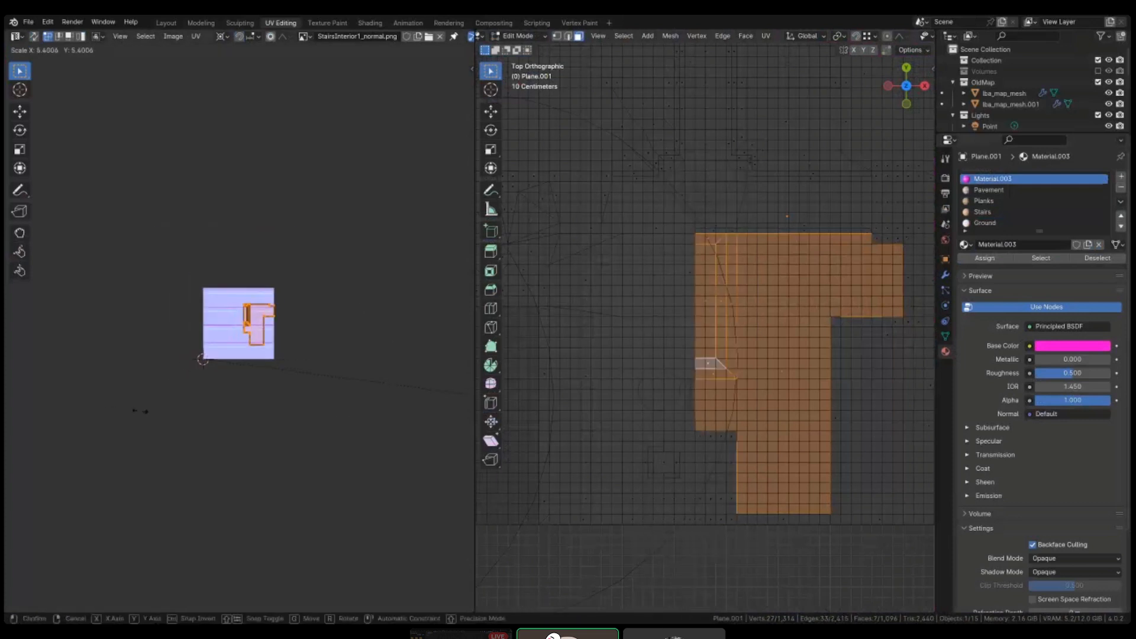
right_click(334, 413)
key("q")
left_click(364, 379)
key("s")
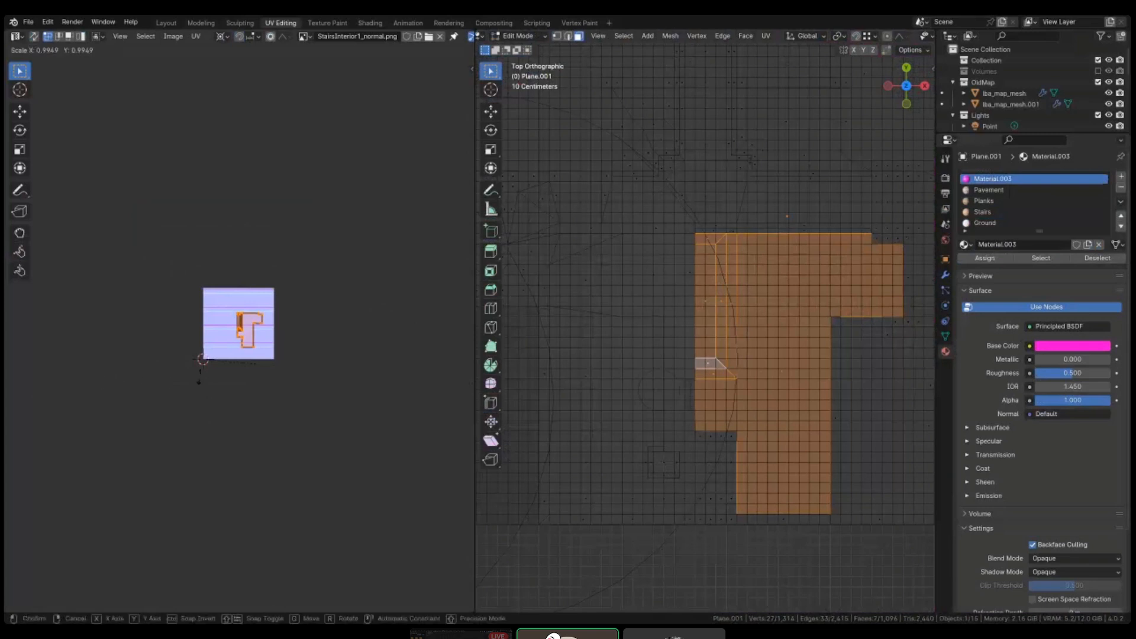
left_click(379, 382)
scroll(361, 320, "down", 5)
key("g")
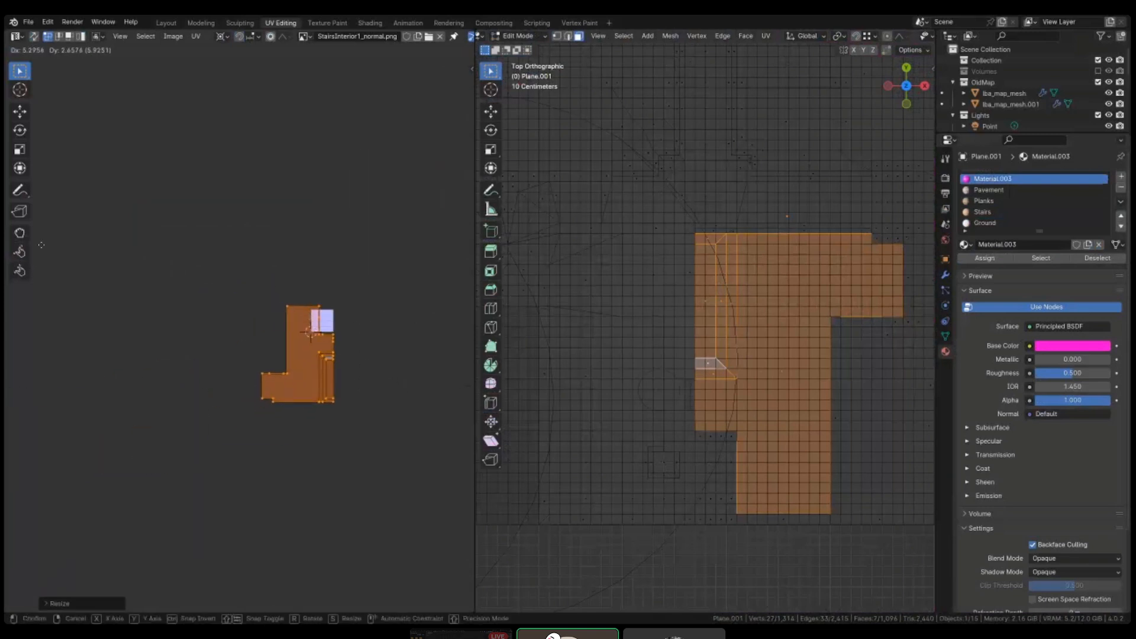
left_click(52, 214)
key("ctrl+z")
key("ctrl+z")
- Enlarge the projected ground UVs to about nine texture tiles tall and move them over the image tile
key("s")
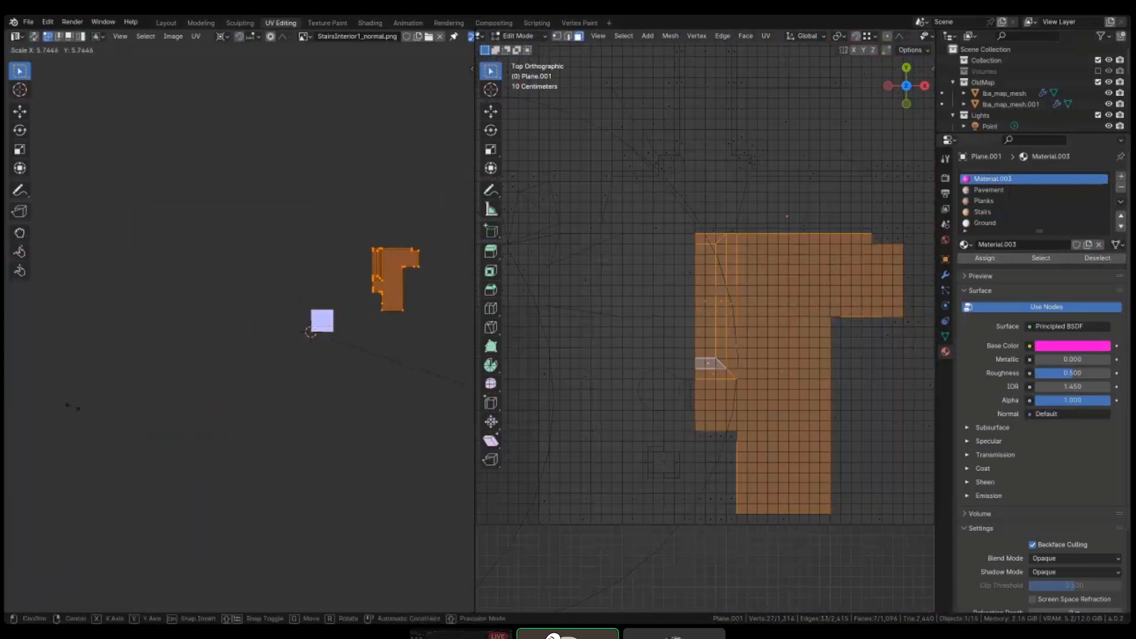
left_click(183, 419)
key("period")
left_click(229, 286)
key("g")
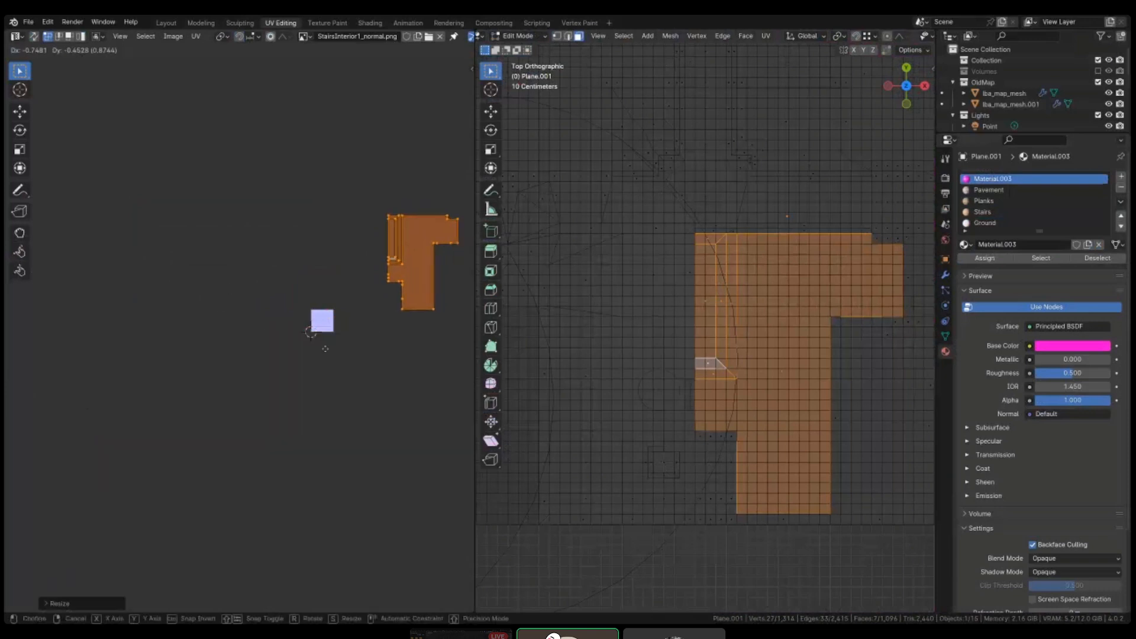
left_click(282, 393)
key("s")
left_click(450, 408)
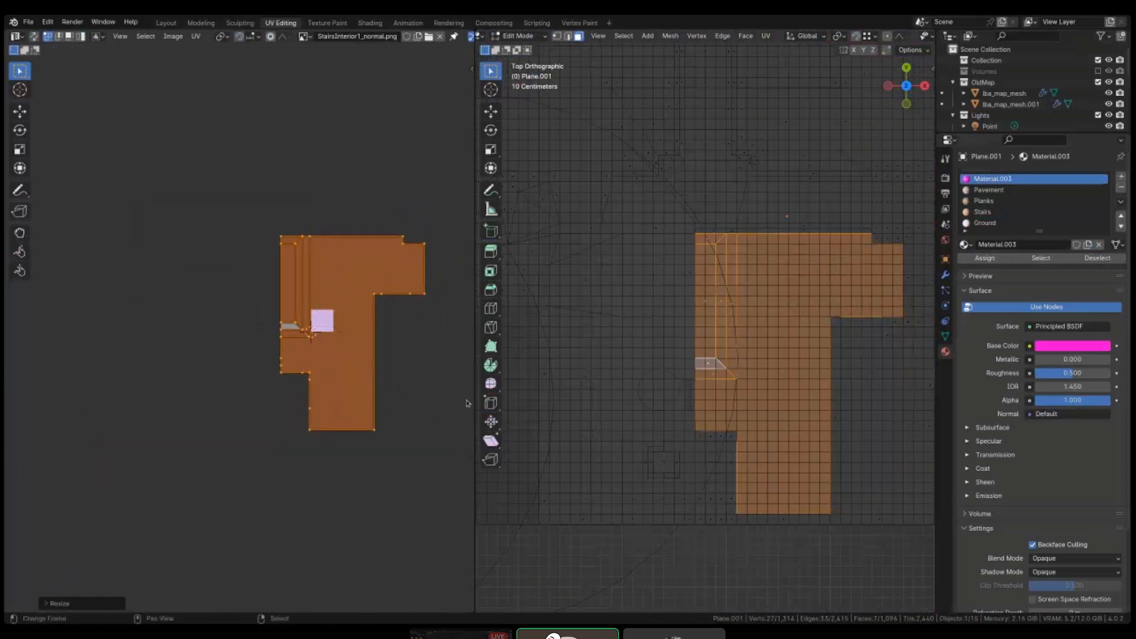
- Assign the Ground material to all selected floor and grass bed faces
key("z")
key("Escape")
left_click(995, 225)
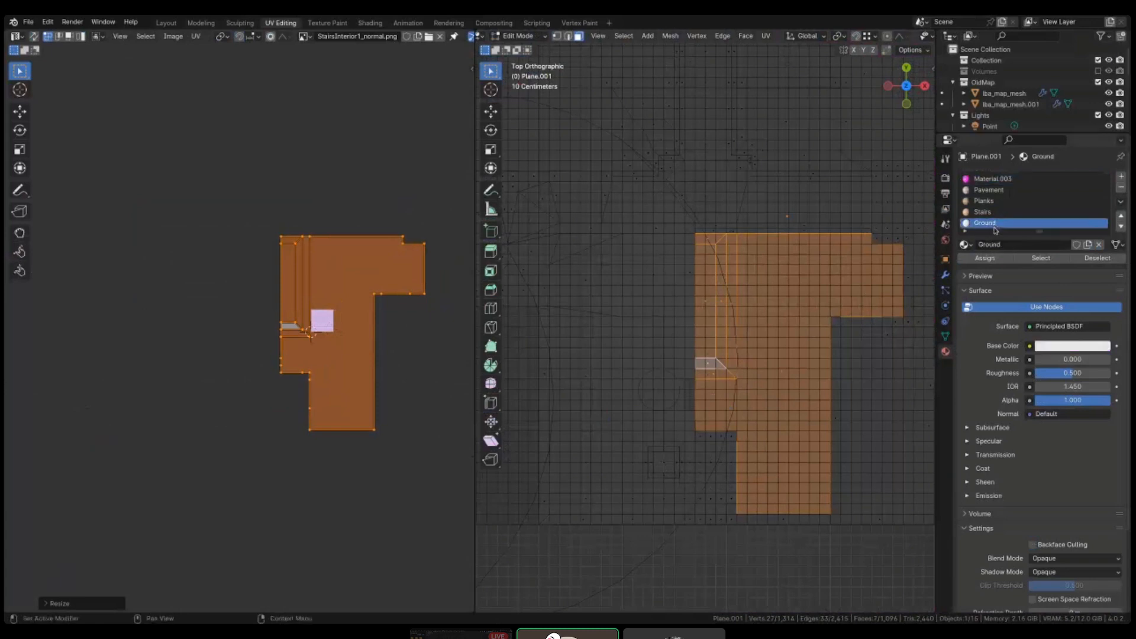
left_click(997, 257)
- Hide the unselected faces of the map mesh and compare the ground faces with the original map in rendered shading
mouse_move(888, 347)
middle_mouse_down()
mouse_move(836, 329)
mouse_move(767, 255)
middle_mouse_up()
key("shift+h")
key("shift+z")
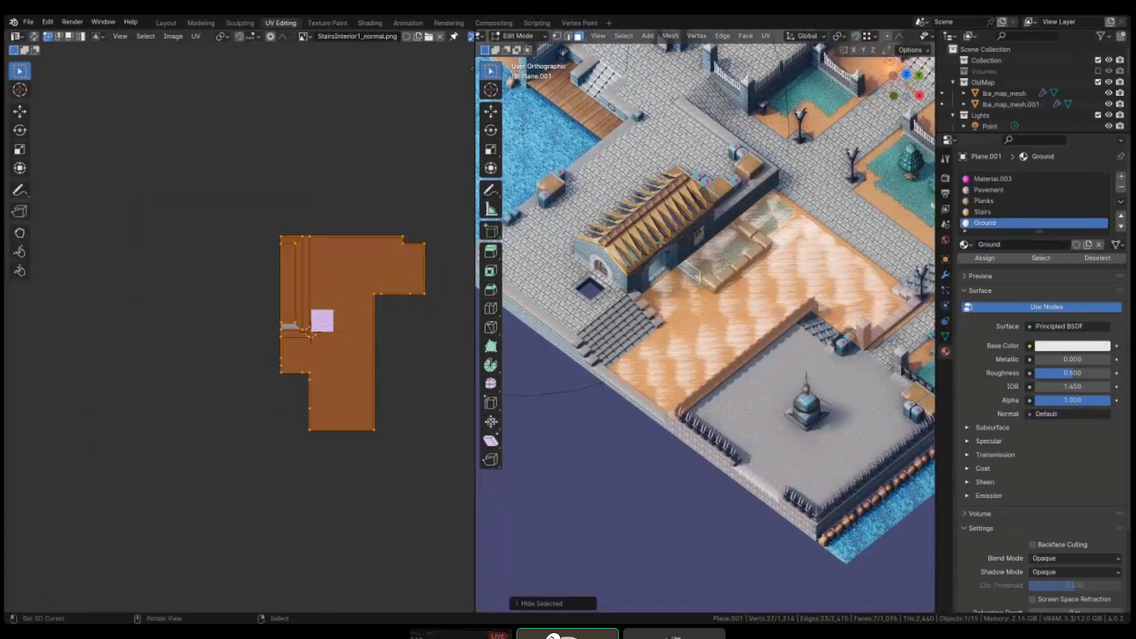
key("KP_Divide")
key("KP_Divide")
scroll(639, 383, "up", 6)
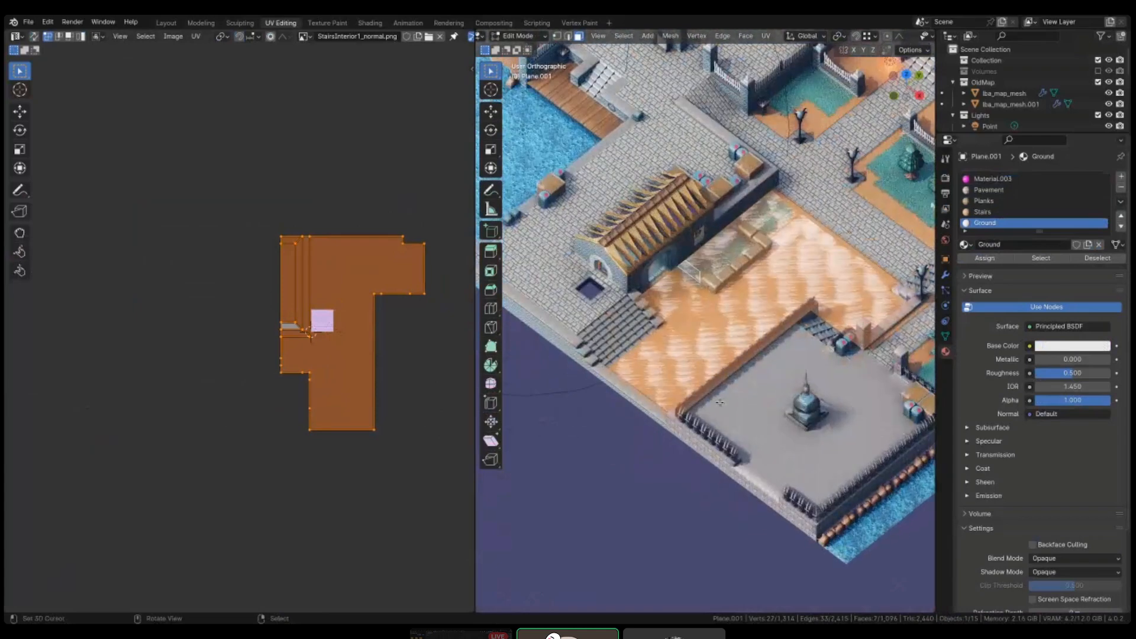
middle_click_drag(623, 285, 780, 355, "shift")
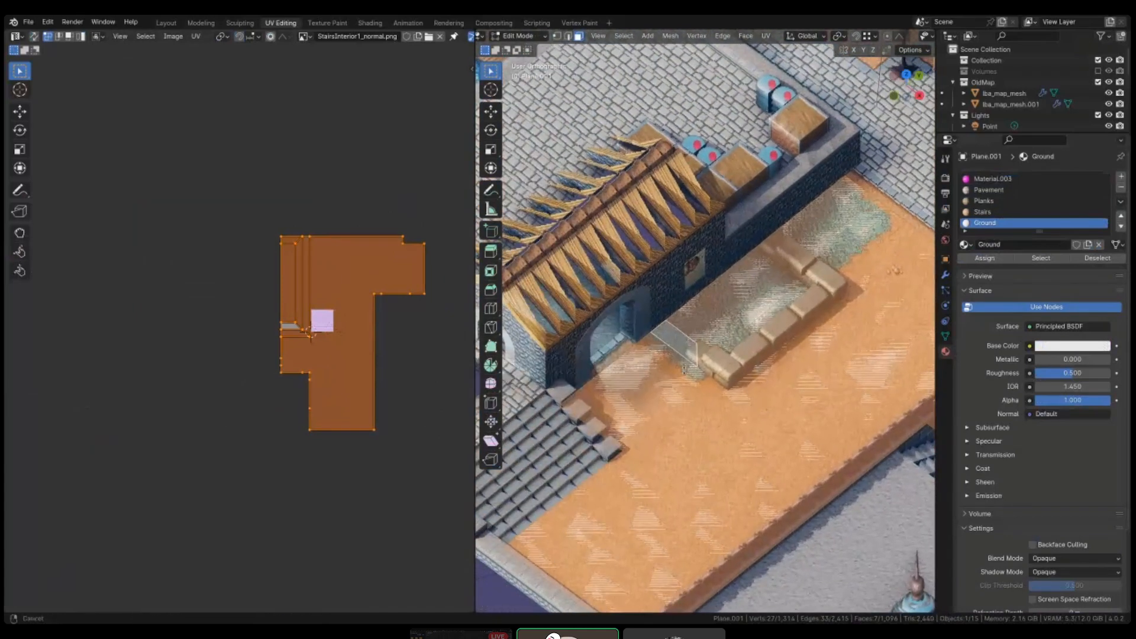
- Select only the flat grass bed face alongside the building wall
right_click(692, 318)
key("ctrl+KP_Add")
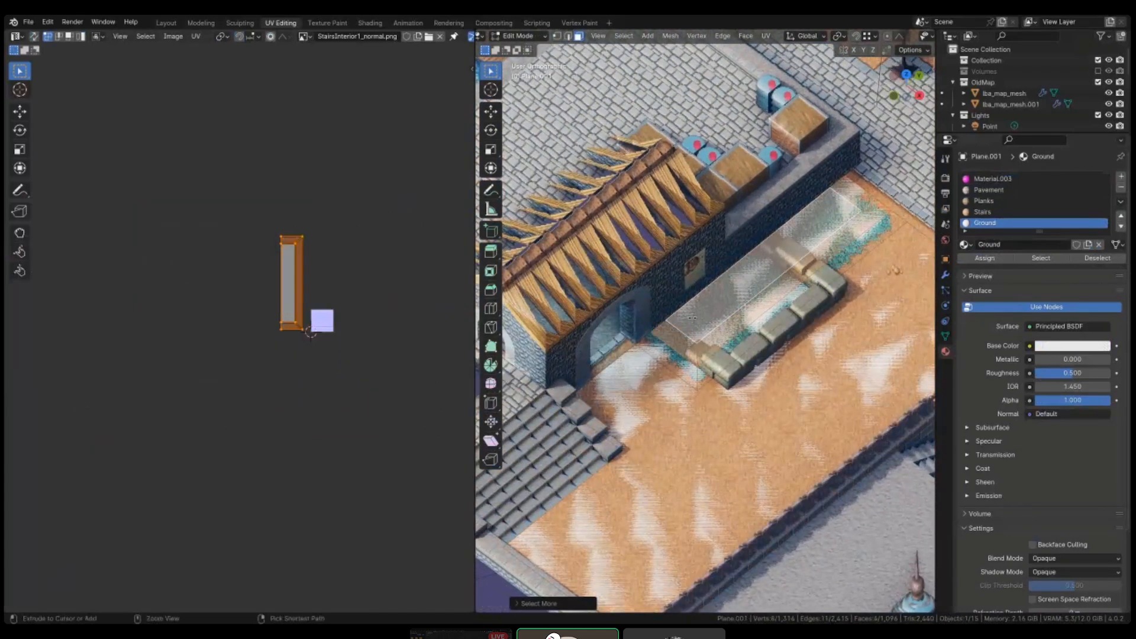
key("alt+a")
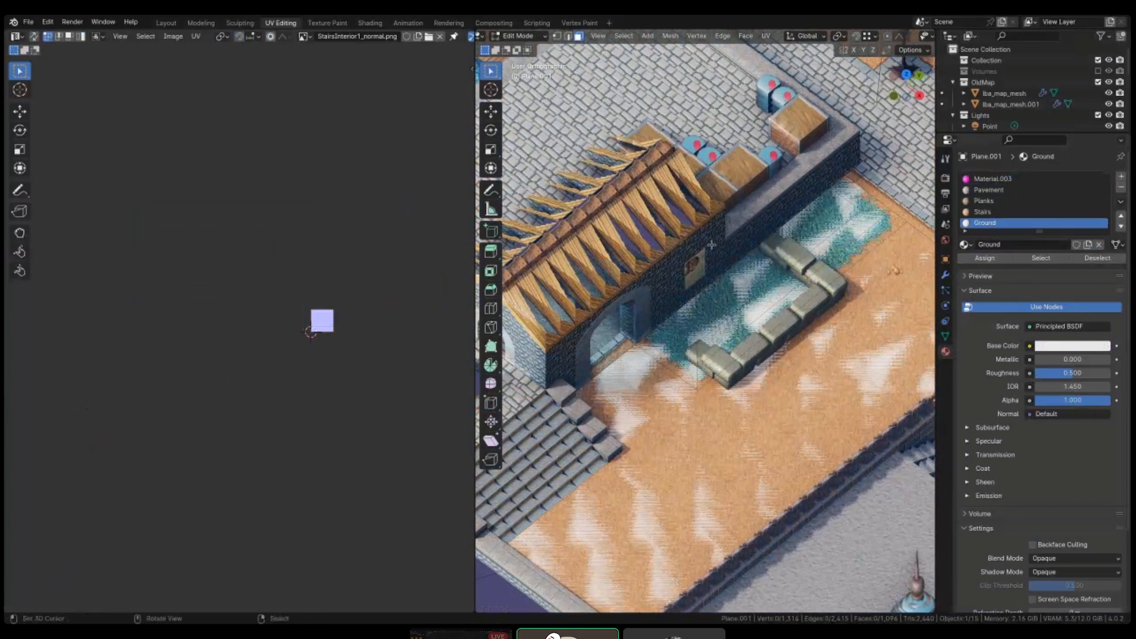
right_click(793, 233)
- Try to add a color attribute named Color with Vertex domain and Color data type to the map mesh
left_click(945, 335)
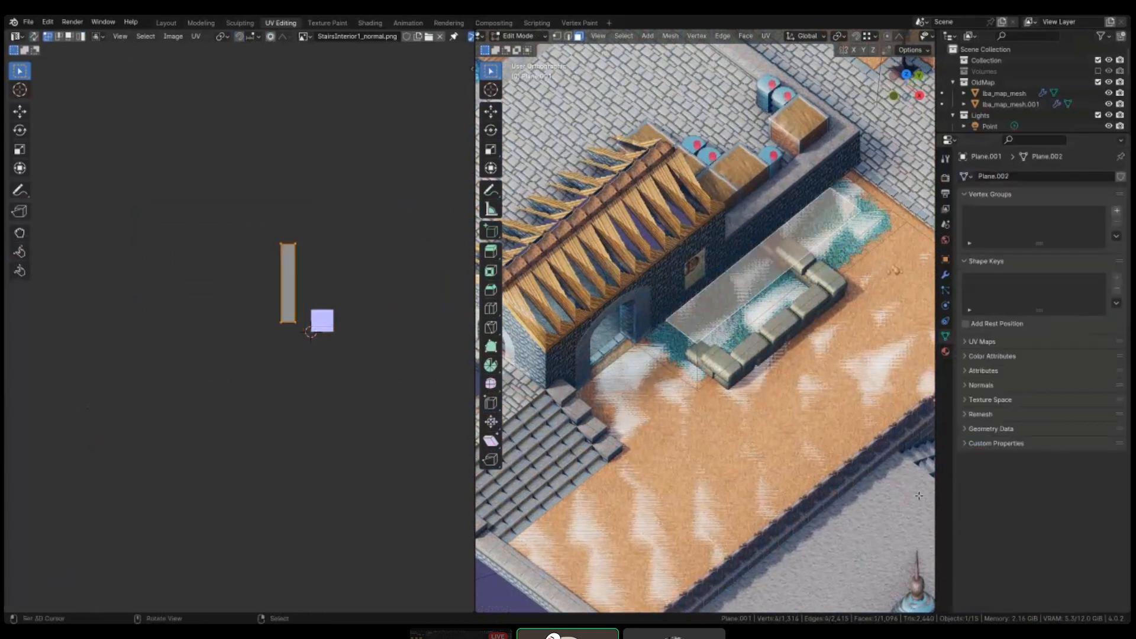
middle_click_drag(762, 338, 747, 347, "shift")
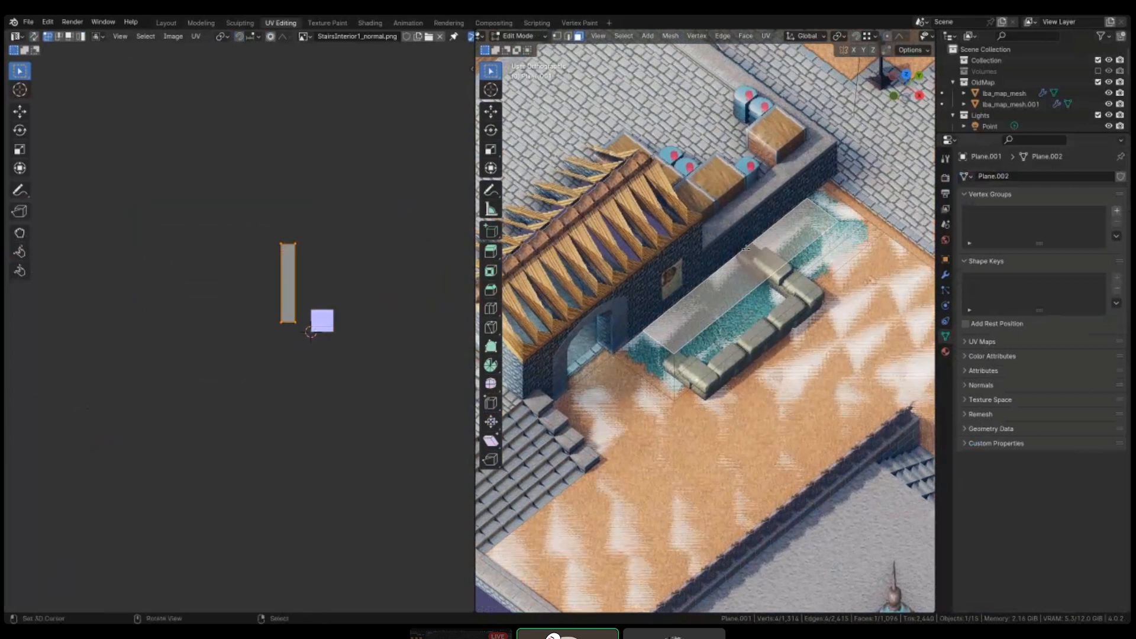
scroll(675, 348, "up", 4)
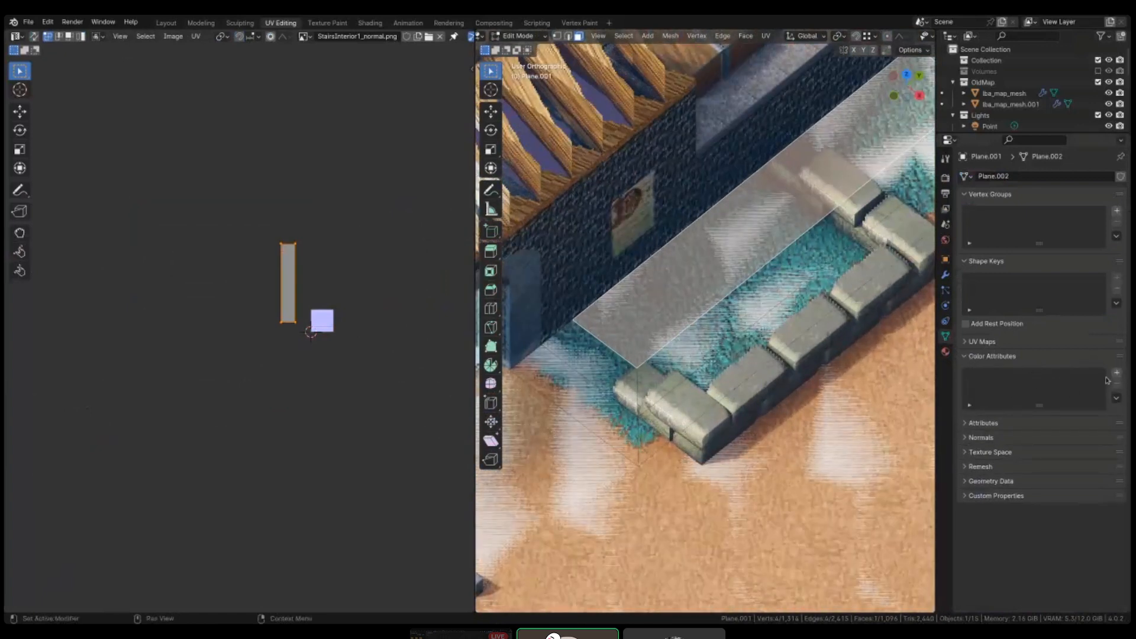
left_click(1117, 373)
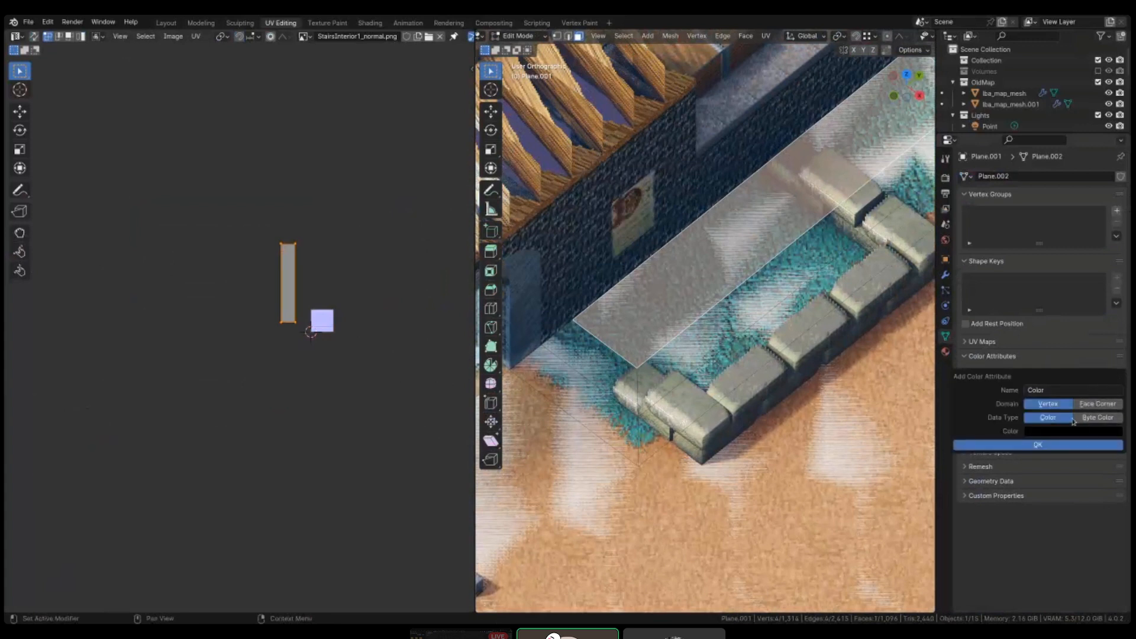
left_click(1042, 445)
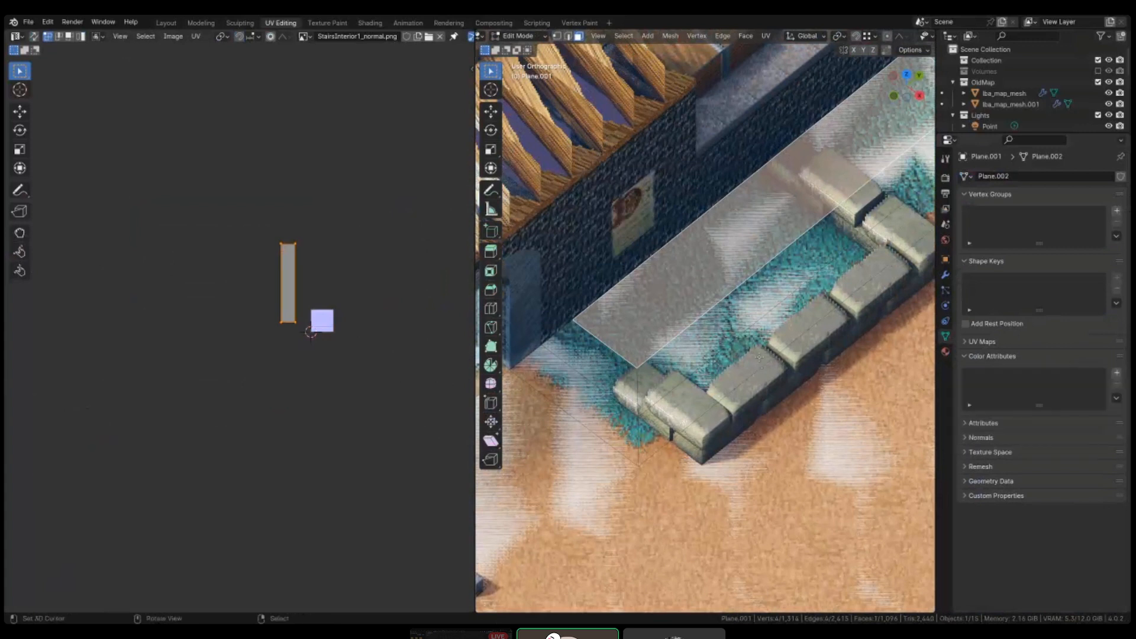
- Switch the map mesh to Vertex Paint mode and limit painting to the selected grass bed vertices with vertex selection masking
key("ctrl+Tab")
left_click(751, 246)
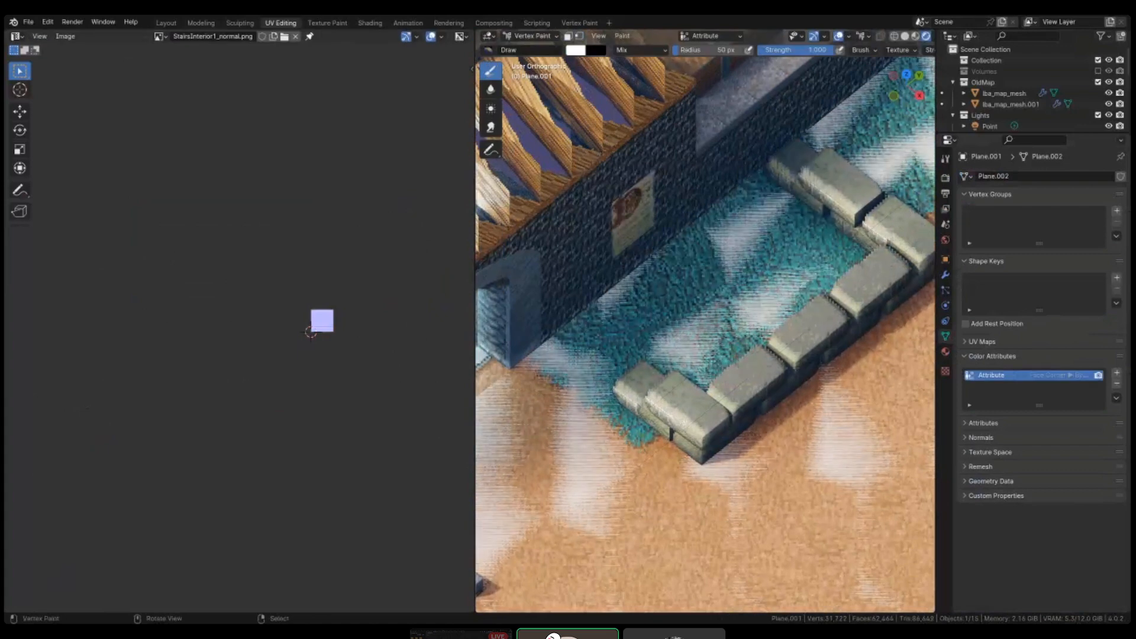
scroll(611, 333, "down", 3)
key("Tab")
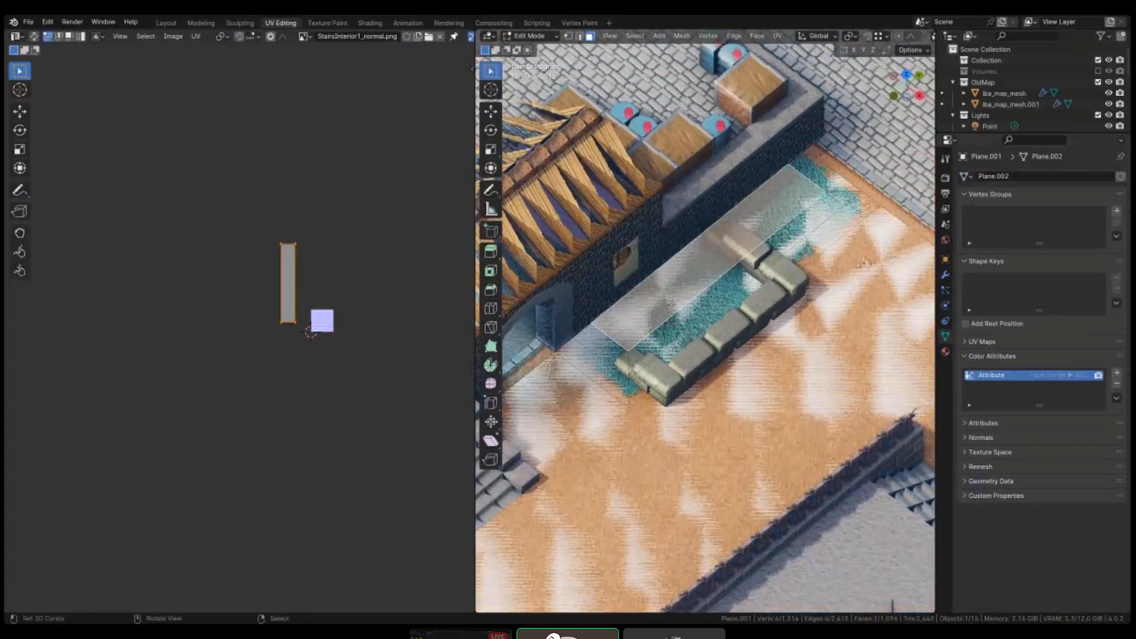
key("ctrl+Tab")
left_click(688, 272)
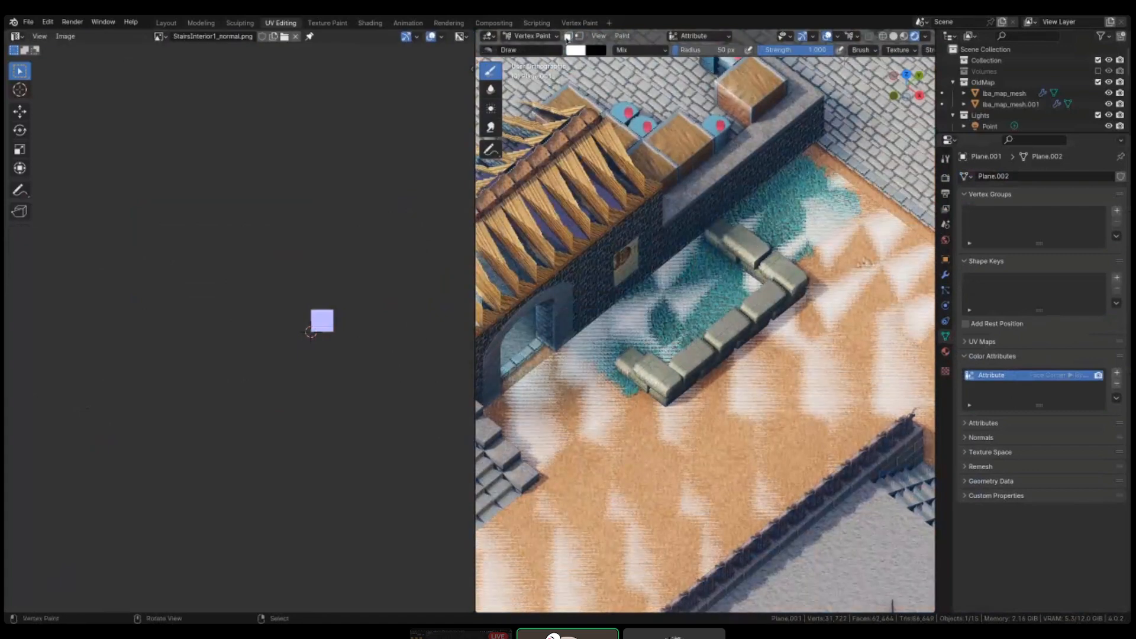
left_click(579, 36)
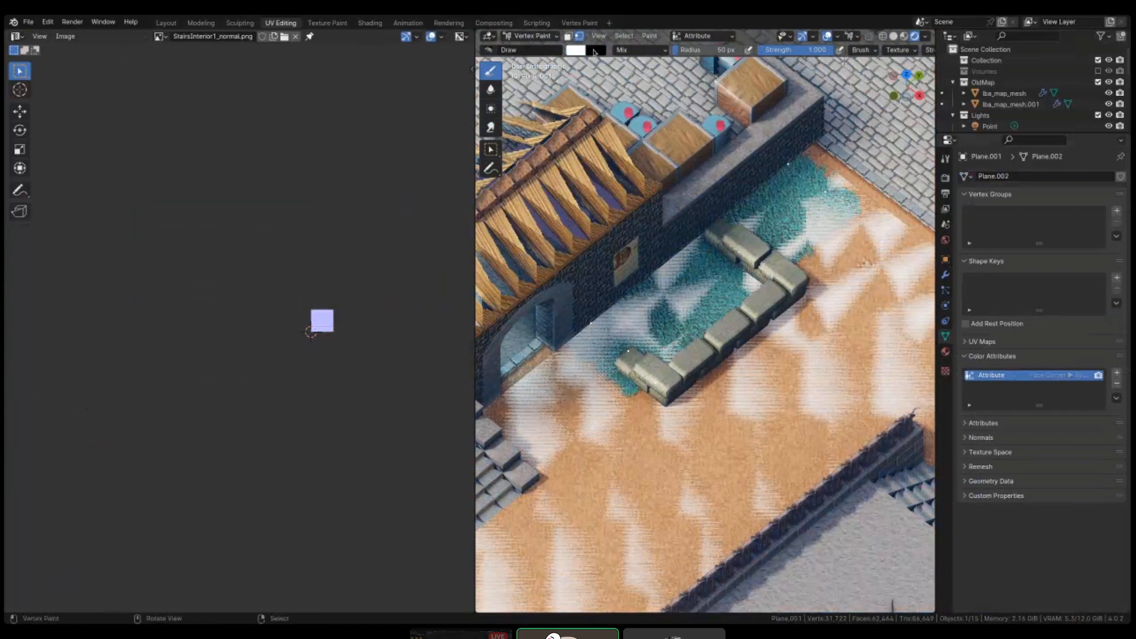
- Set the selected grass bed vertices to black and inspect the vertex colors in solid shading
key("x")
left_click(649, 36)
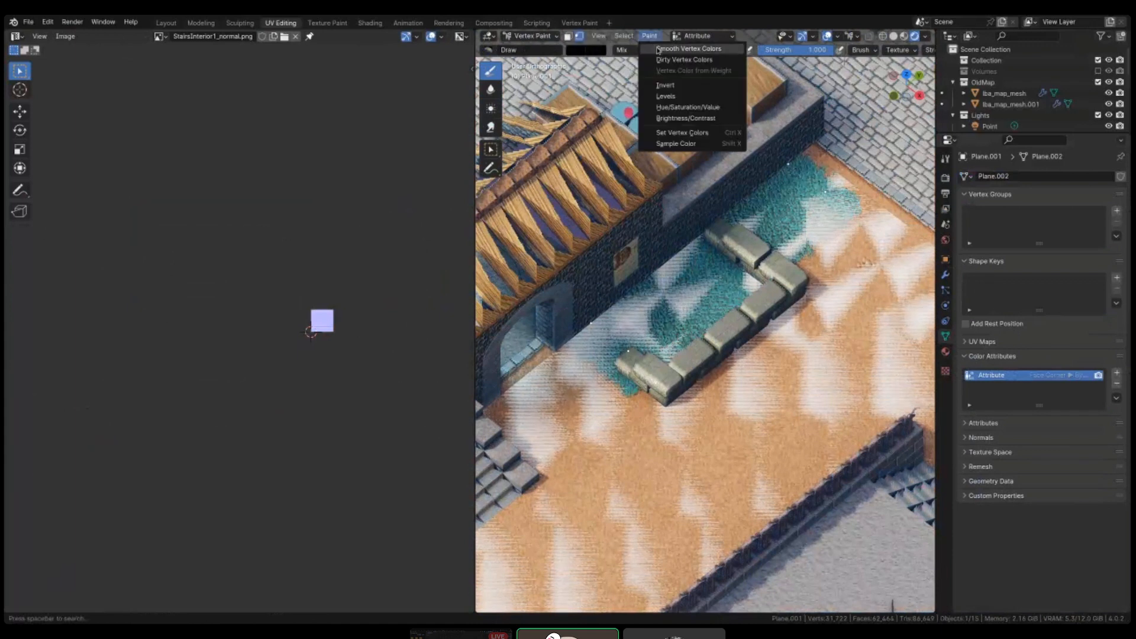
left_click(683, 132)
left_click(893, 37)
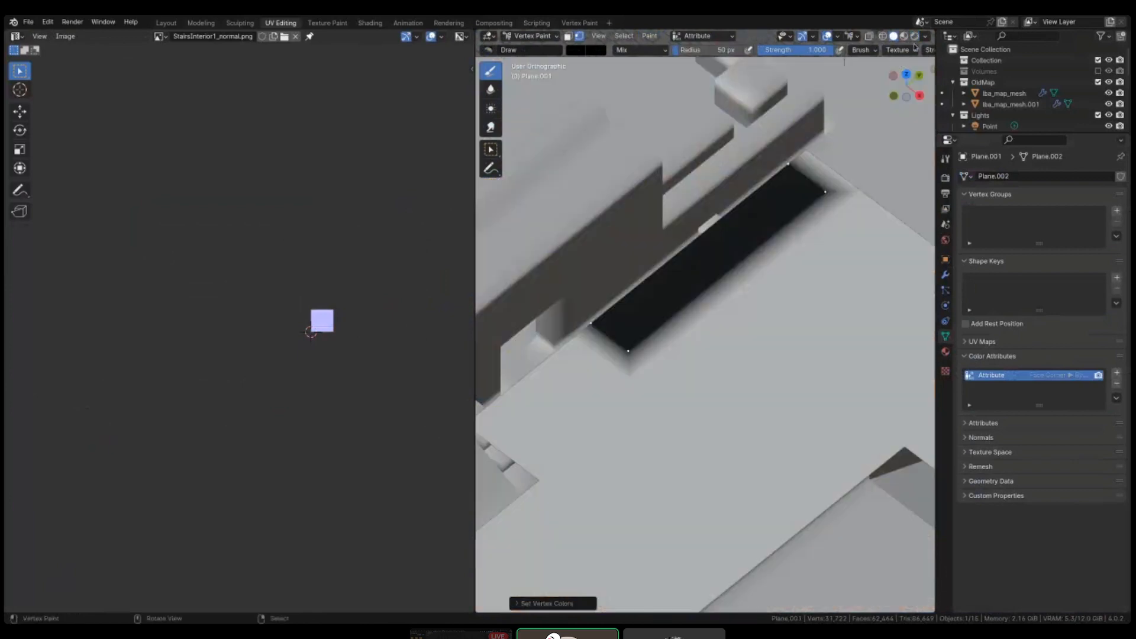
scroll(780, 229, "down", 2)
middle_click_drag(764, 270, 763, 250)
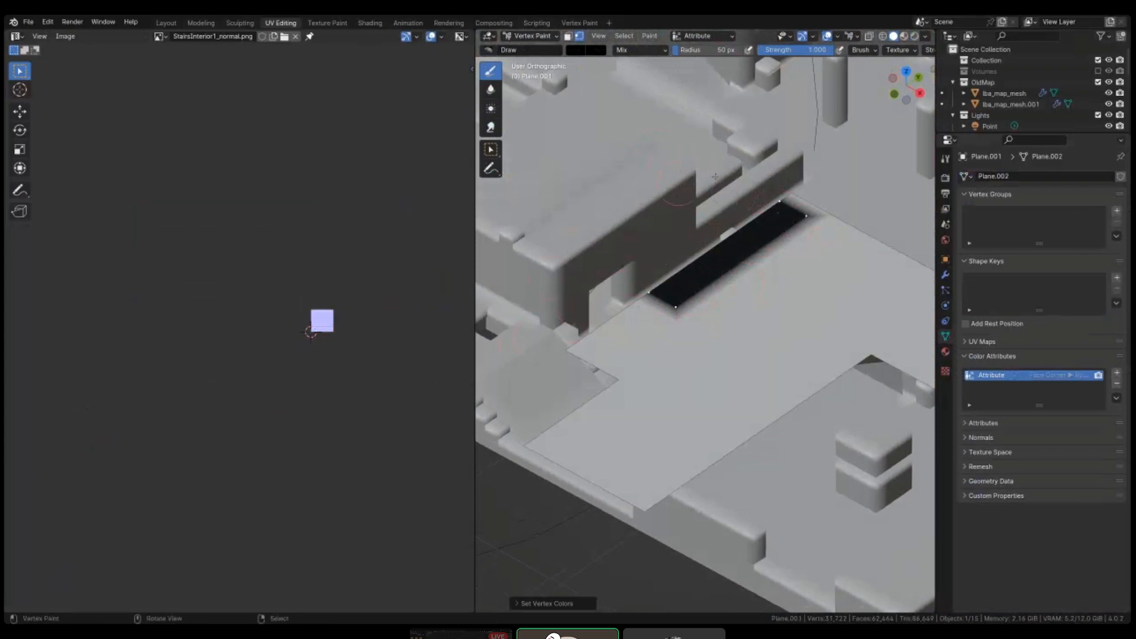
middle_click_drag(741, 269, 697, 301, "shift")
scroll(698, 302, "up", 1)
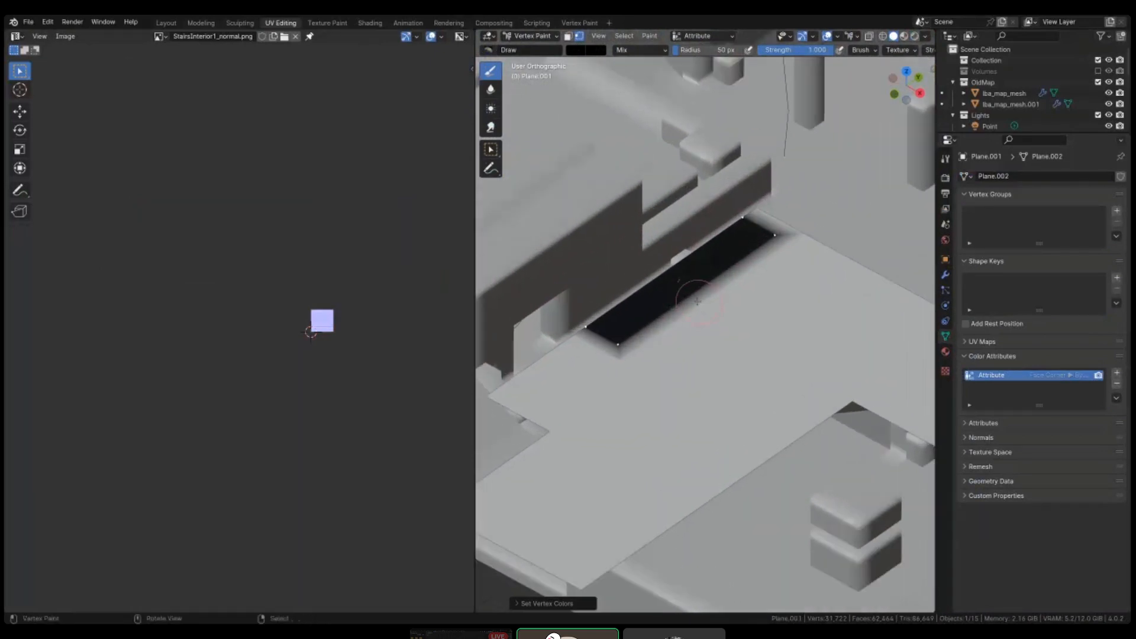
- Extend the vertex selection to the whole connected courtyard ground and invert its vertex colors
left_click(661, 280)
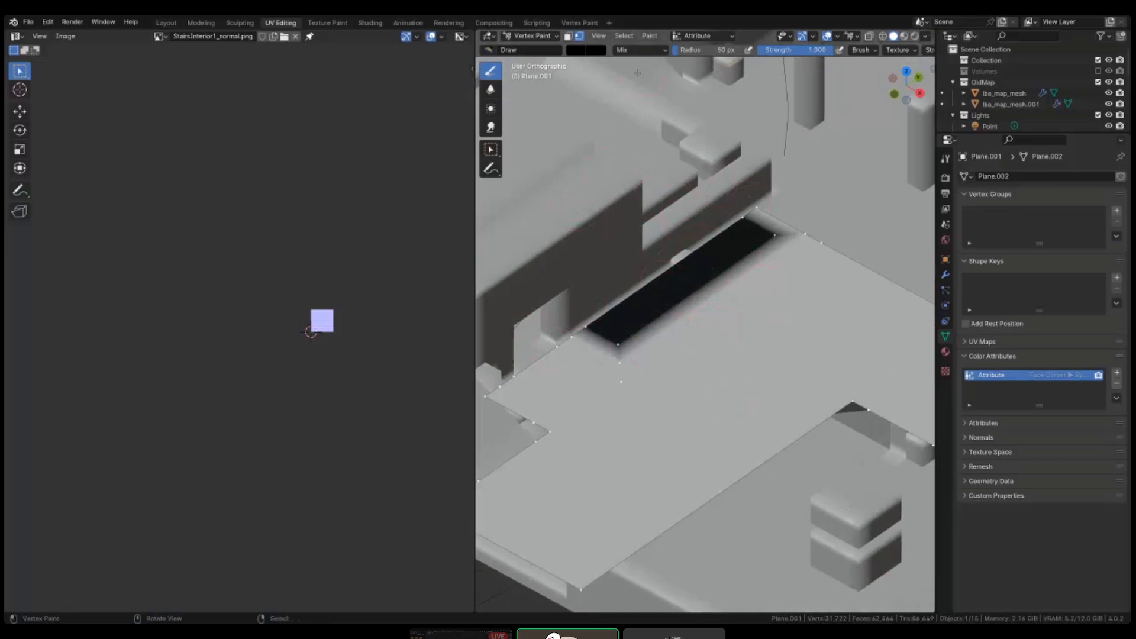
left_click(654, 36)
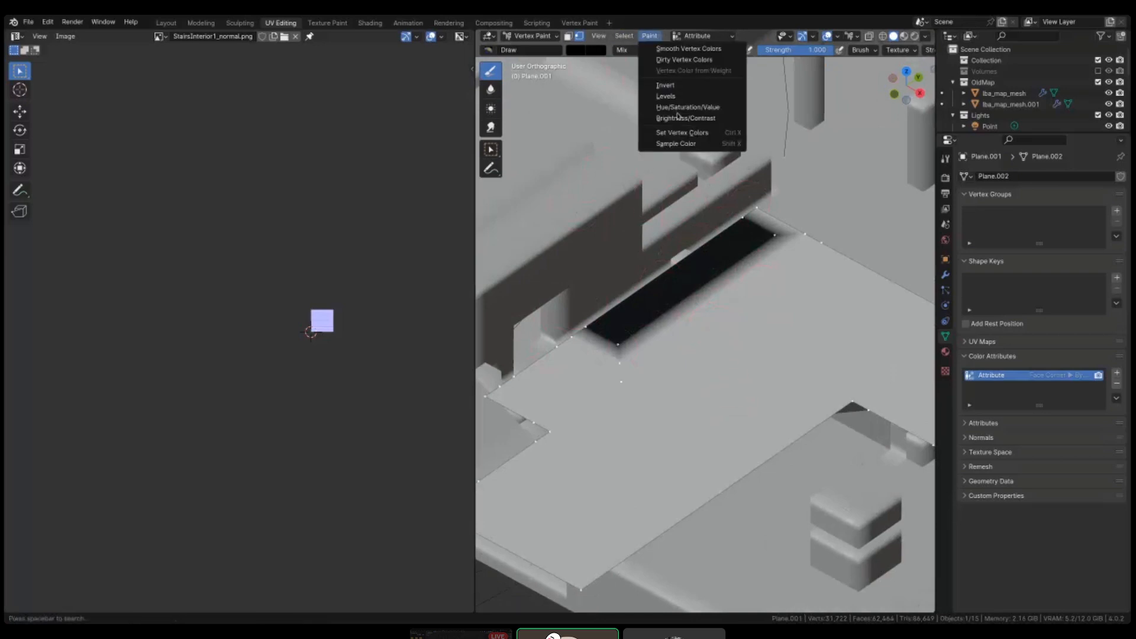
left_click(665, 85)
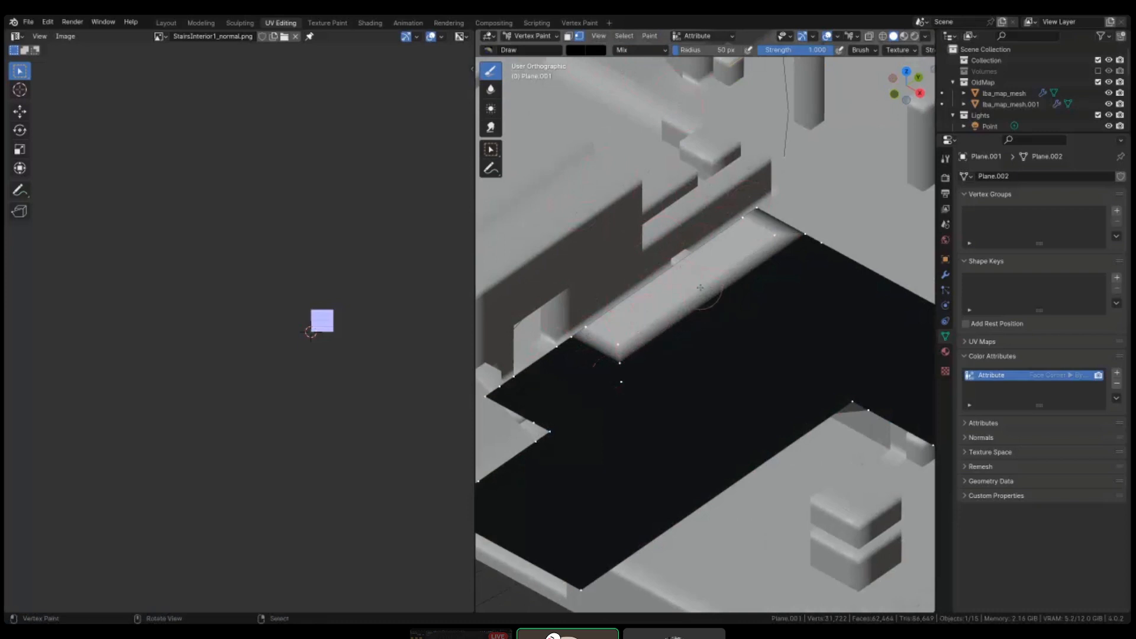
scroll(699, 295, "up", 3)
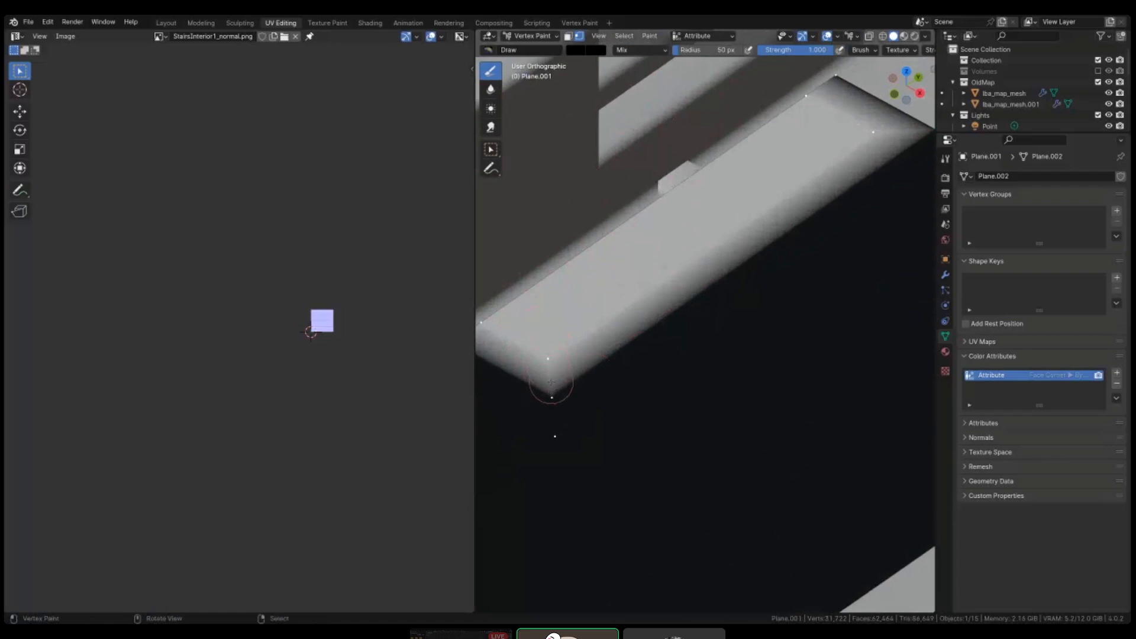
scroll(565, 310, "down", 2)
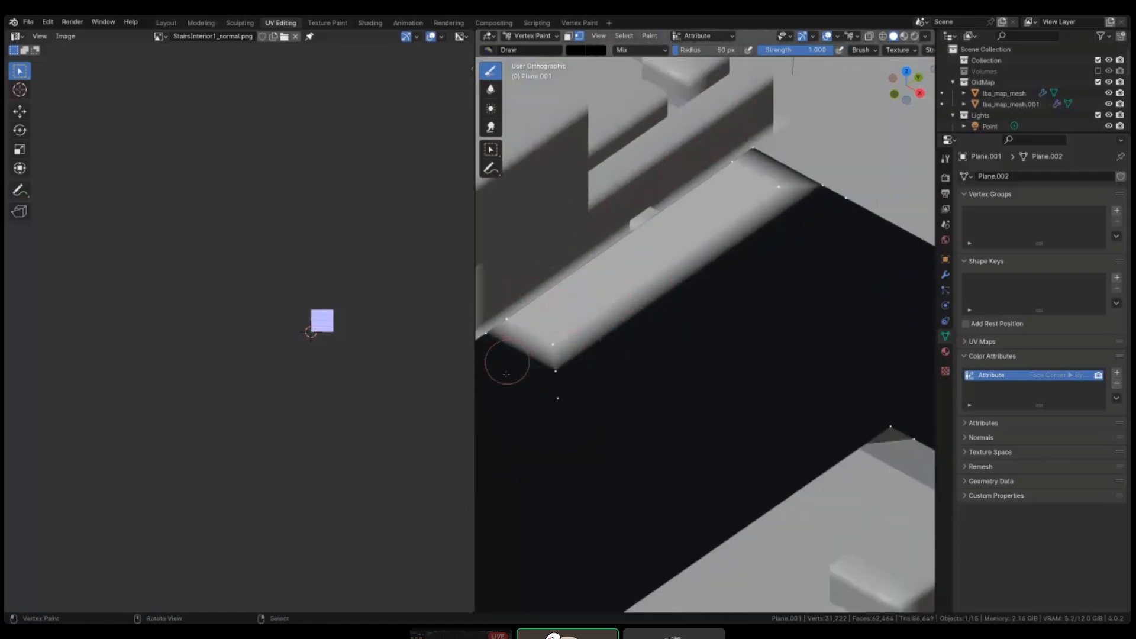
scroll(507, 372, "up", 3)
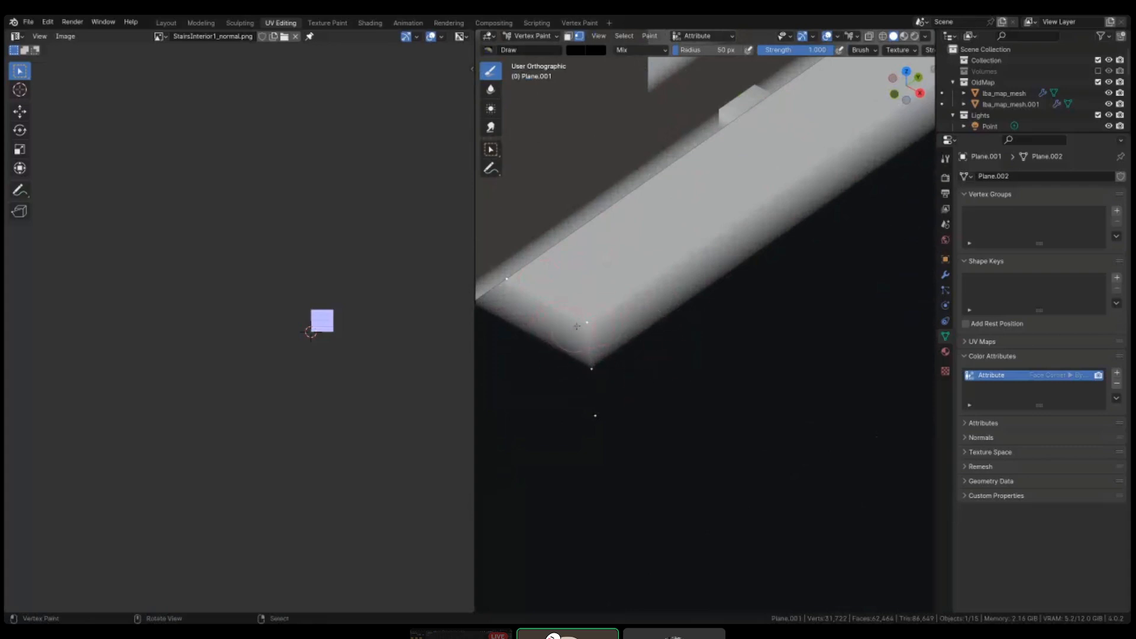
- Isolate the map mesh in local view and show its ground faces in Edit Mode in the Shading workspace
key("KP_Divide")
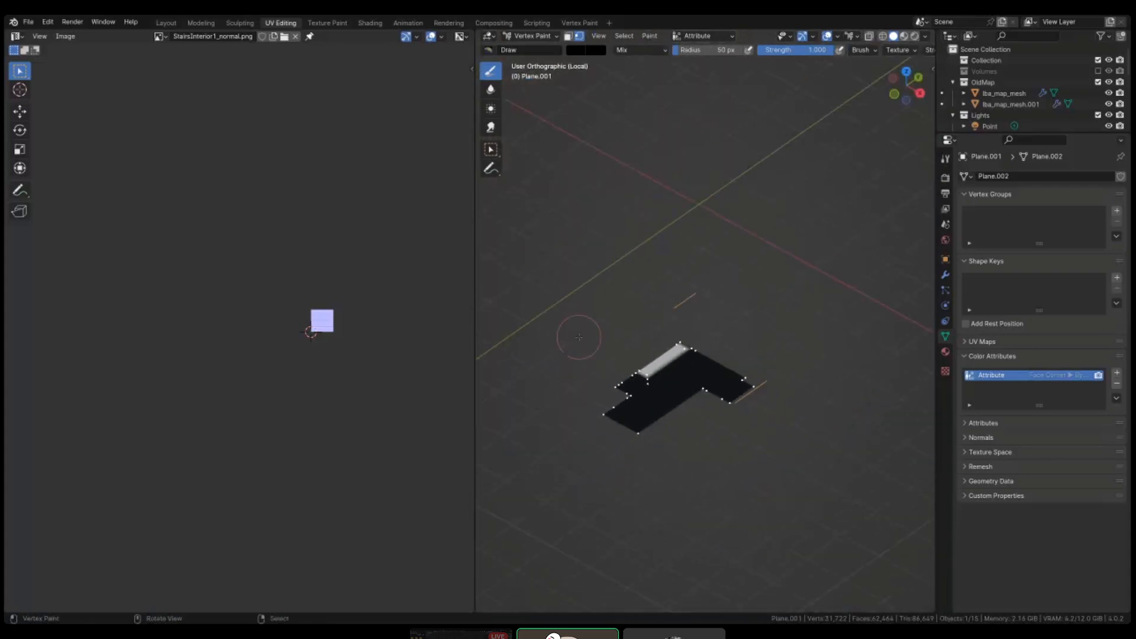
key("Tab")
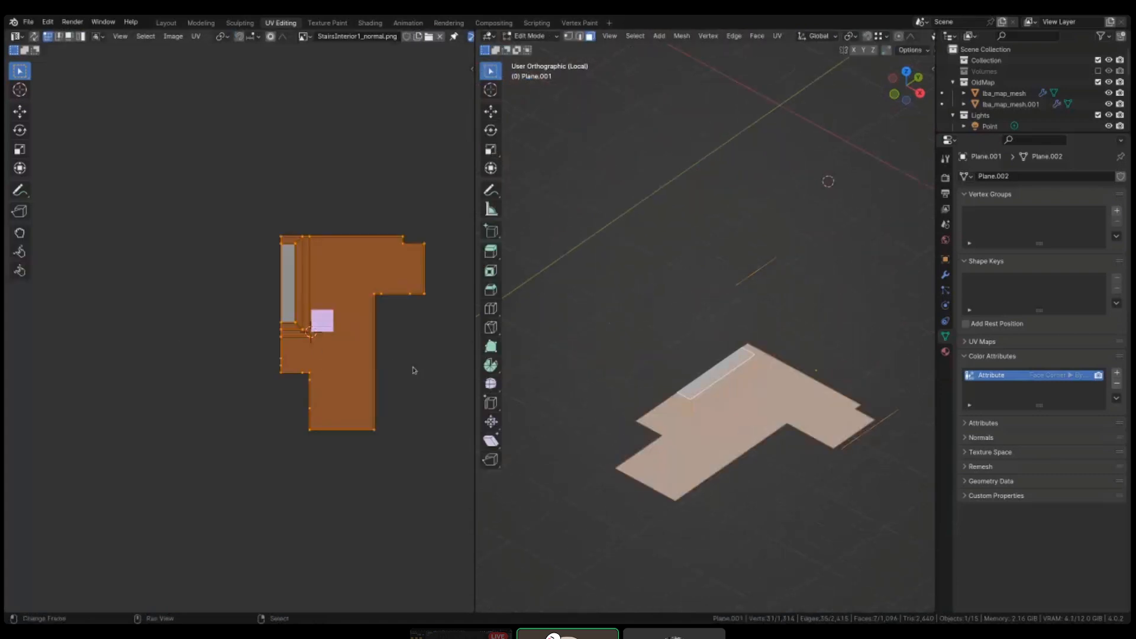
key("KP_Decimal")
left_click(369, 22)
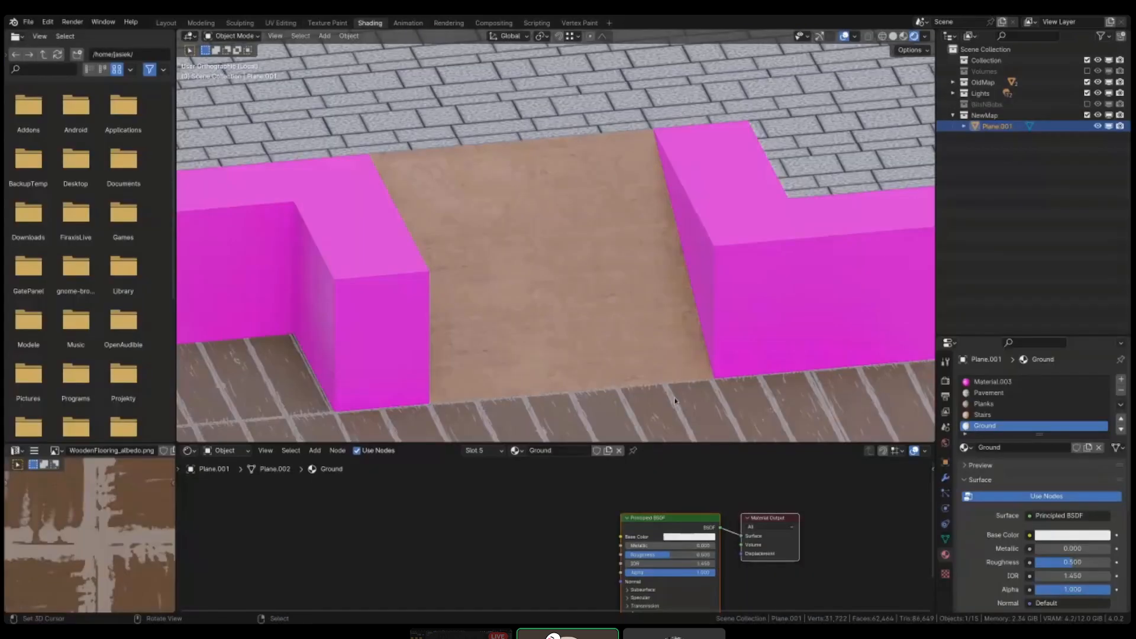
scroll(889, 247, "down", 5)
key("Tab")
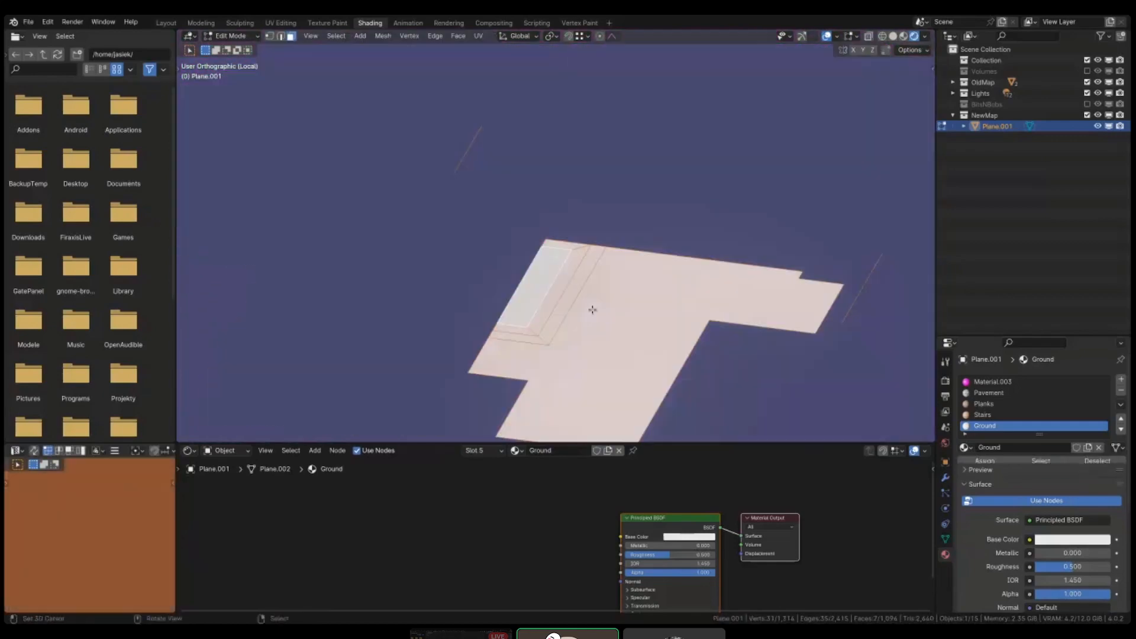
scroll(641, 518, "down", 2)
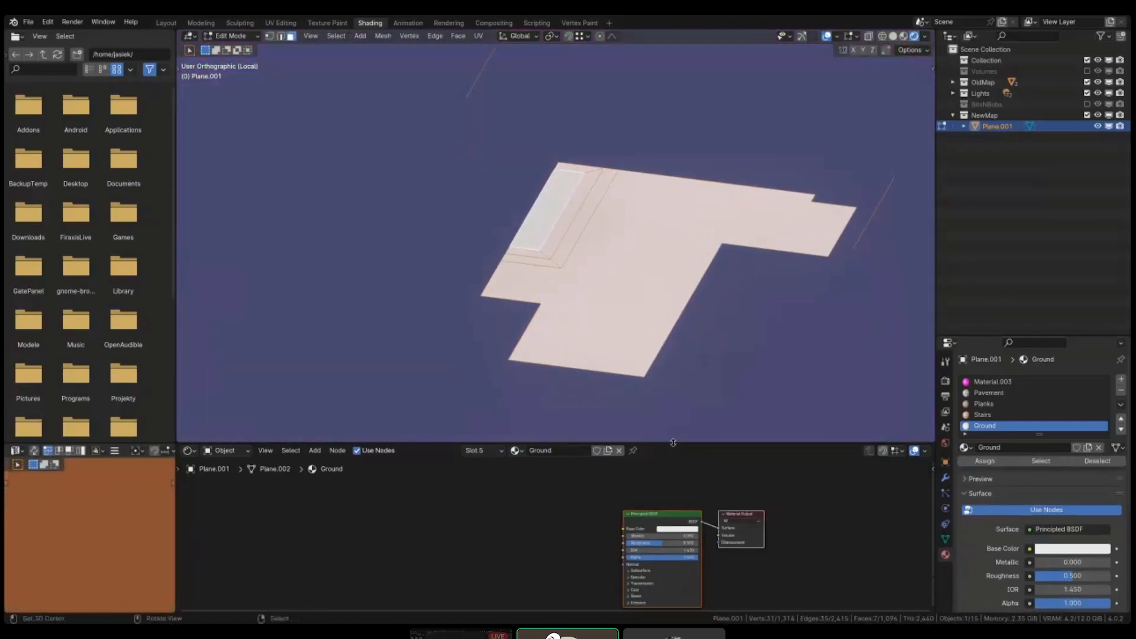
- Enlarge the node editor and add a Color Attribute node to the Ground material
left_click_drag(674, 443, 674, 349)
scroll(489, 449, "up", 3)
key("shift+a")
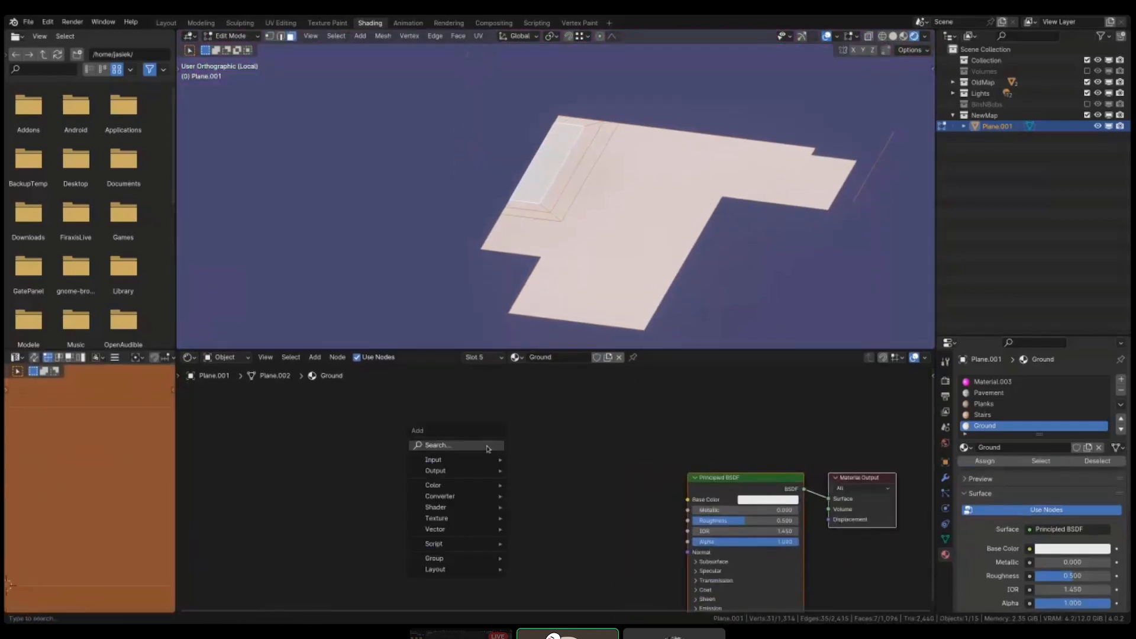
type("col")
key("BackSpace")
key("BackSpace")
key("BackSpace")
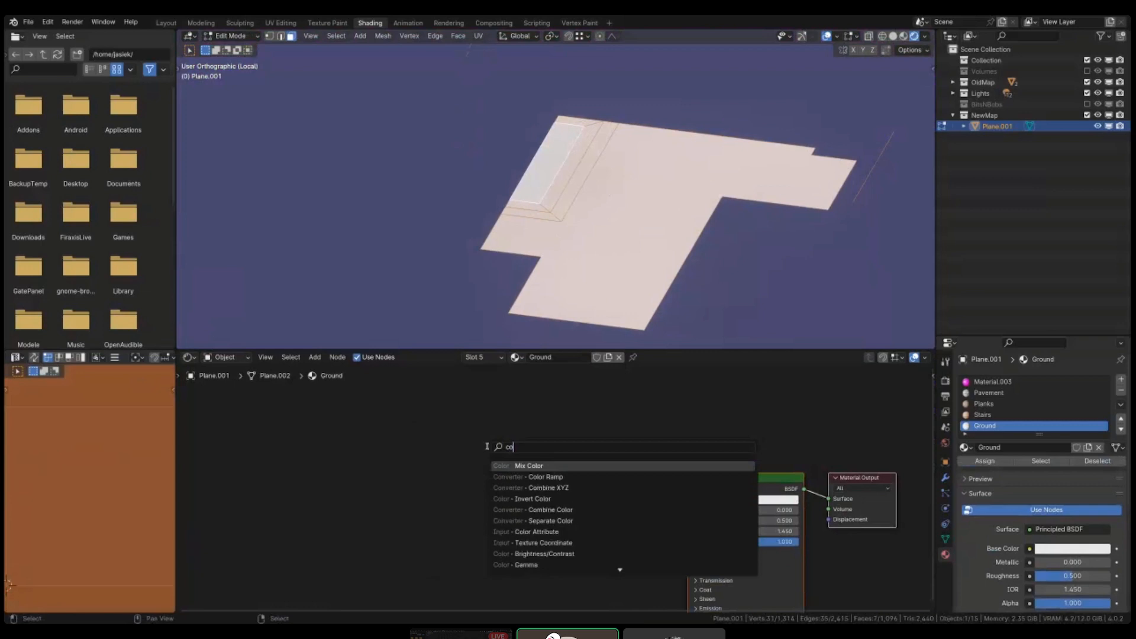
type("color at")
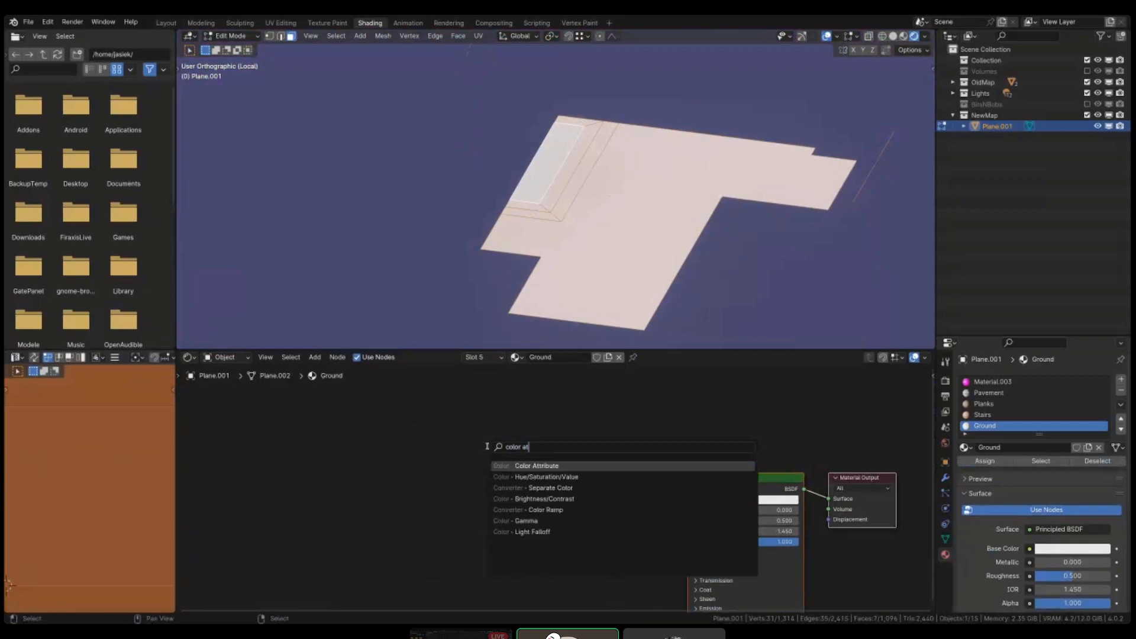
key("Return")
left_click(487, 446)
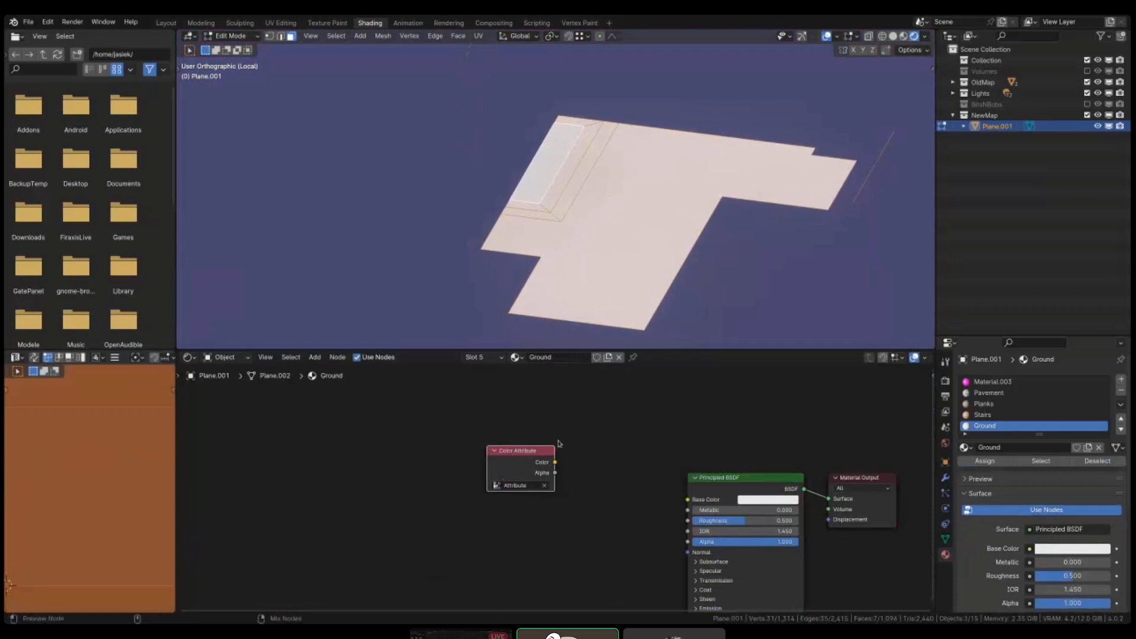
- Preview the Color Attribute's color on the ground faces and move its node far away from the shader nodes
left_click(557, 469, "ctrl+shift")
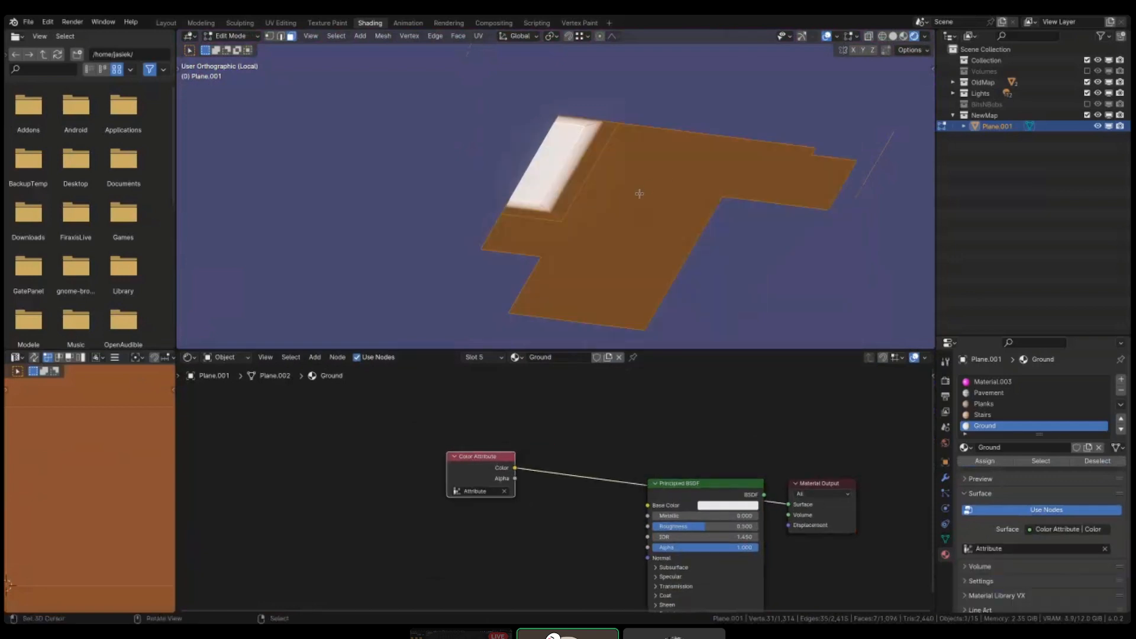
left_click(525, 439)
middle_click_drag(544, 448, 665, 444)
left_click_drag(619, 450, 310, 421)
left_click(409, 465)
scroll(621, 508, "down", 1)
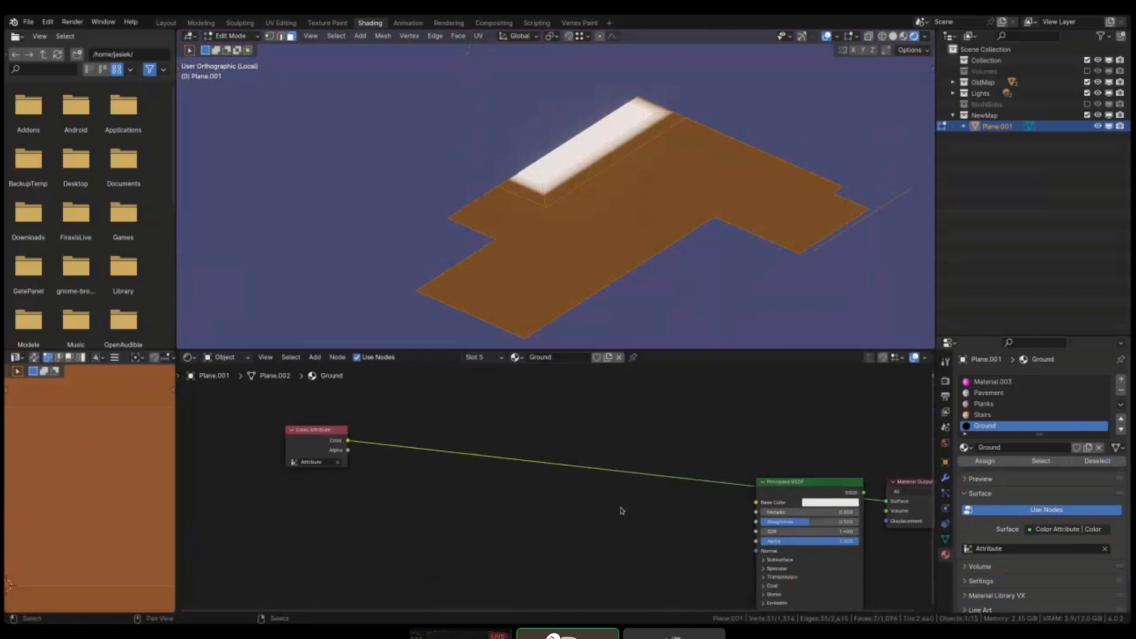
- Move the Principled BSDF node below the preview link, clear of the Material Output node
scroll(621, 510, "down", 1)
left_click_drag(757, 514, 680, 539)
middle_click_drag(680, 538, 703, 487)
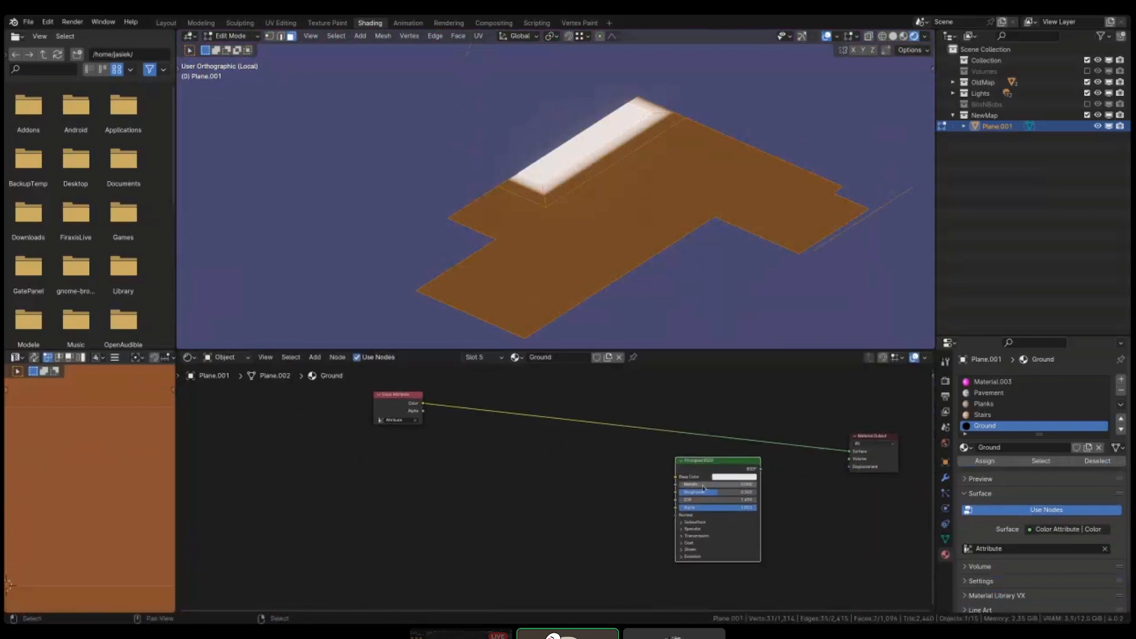
left_click_drag(716, 465, 690, 474)
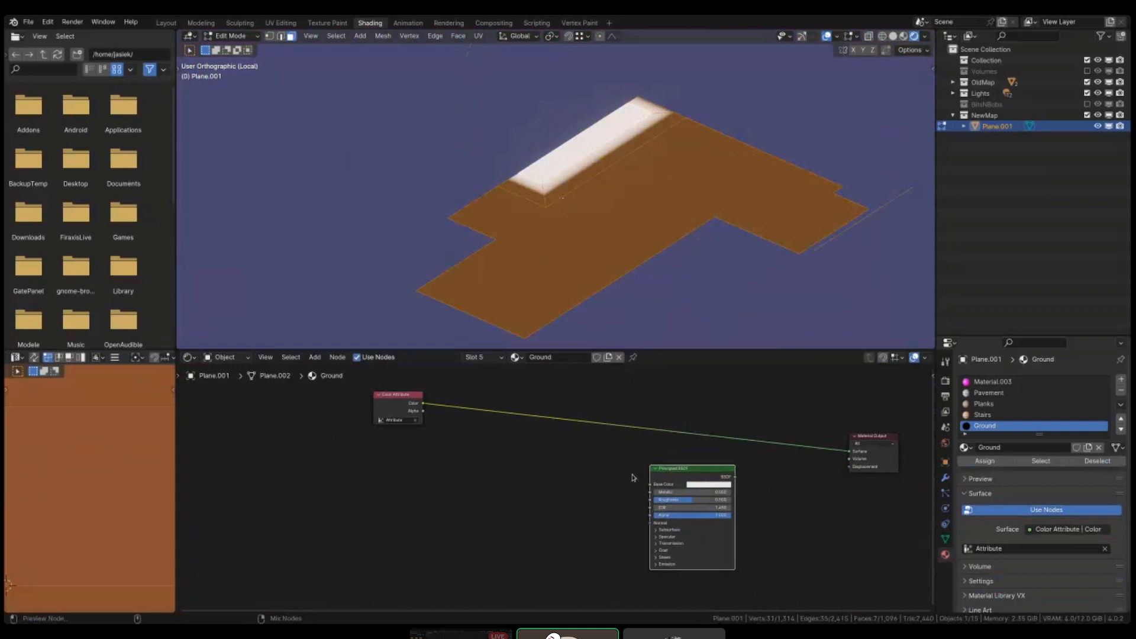
- Add a Principled texture setup to the Principled BSDF, with image textures, mapping nodes and a normal map
key("ctrl+shift+z")
key("ctrl+shift+z")
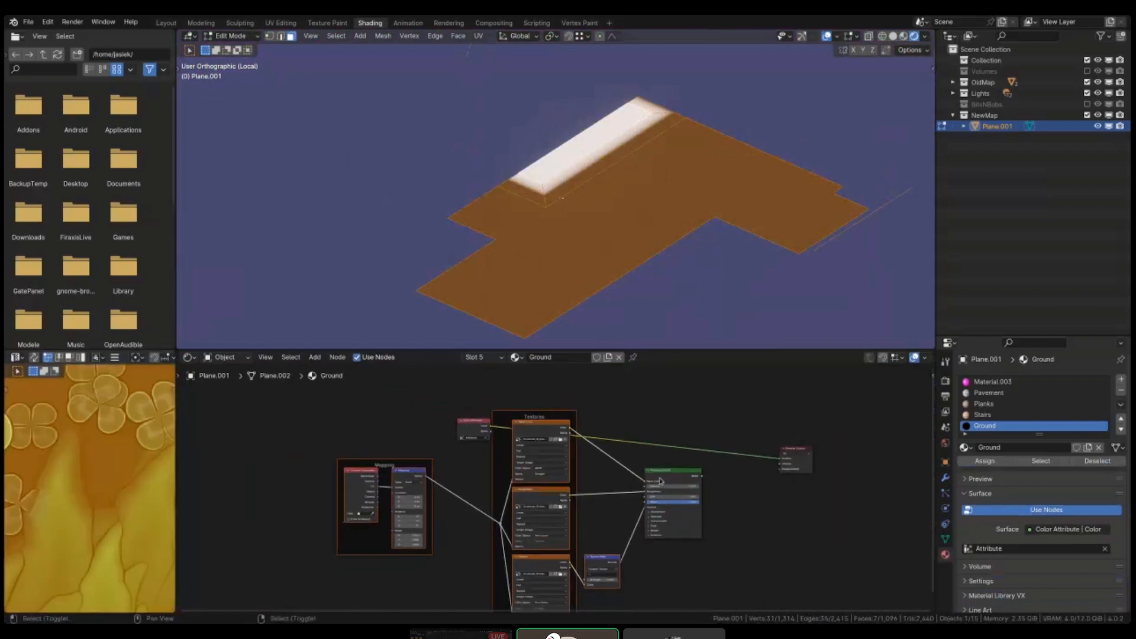
- Move the grass texture setup further down and add a second Principled BSDF with a Dirt_Albedo.jpg texture setup above it
key("g")
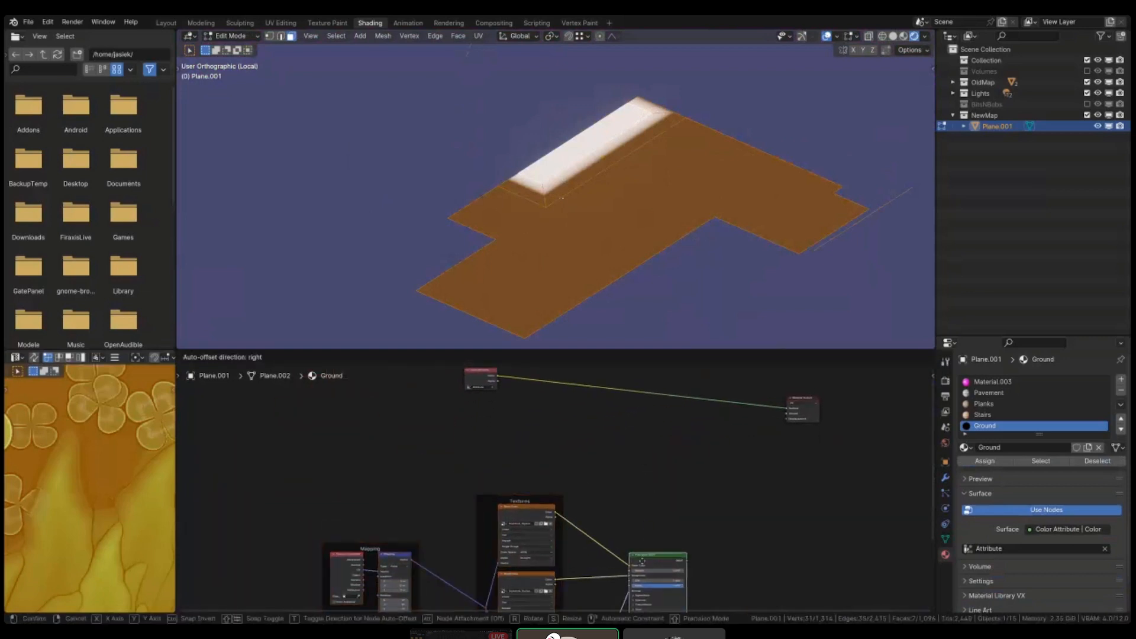
left_click(657, 383)
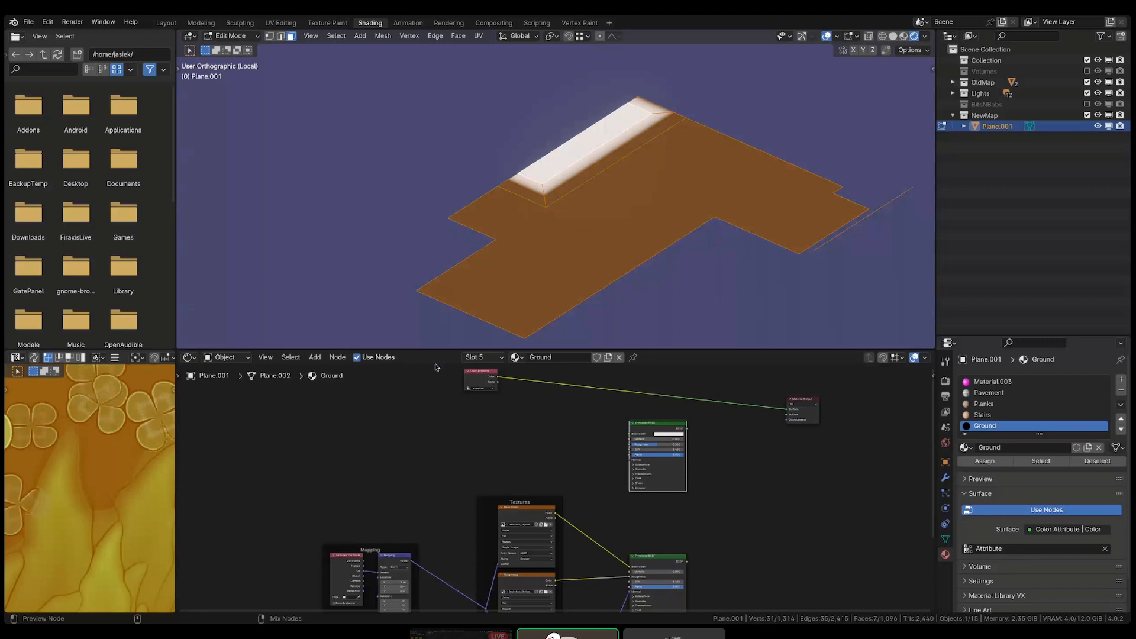
key("ctrl+v")
middle_click_drag(632, 462, 635, 486)
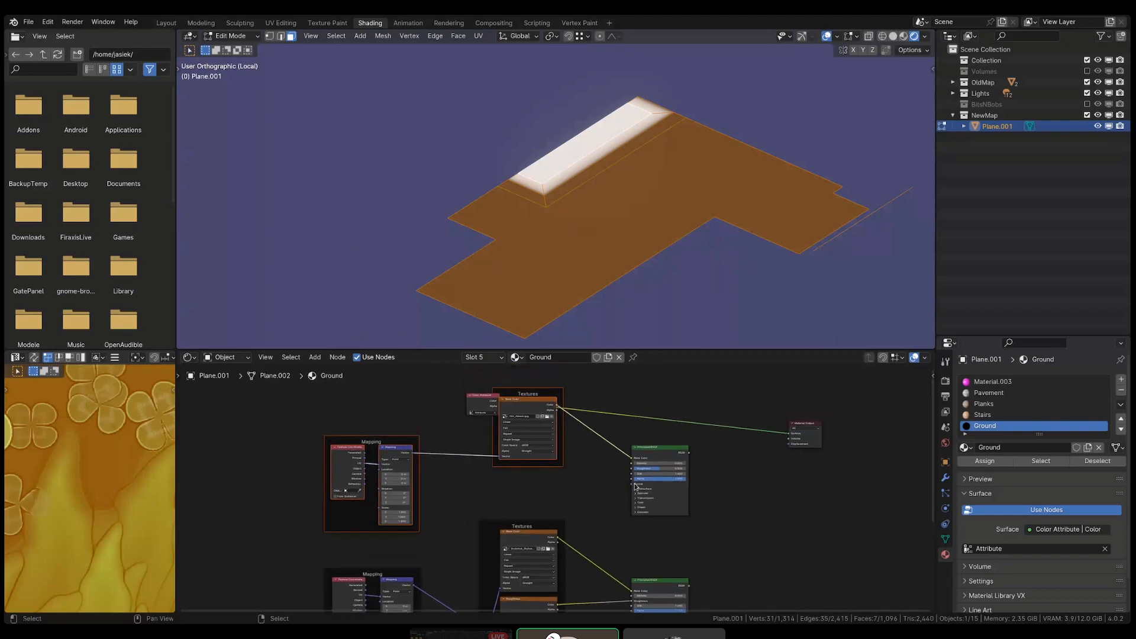
- Arrange the dirt setup's Principled BSDF, texture and mapping nodes in a tidy row below the Color Attribute link
left_click_drag(665, 449, 655, 430)
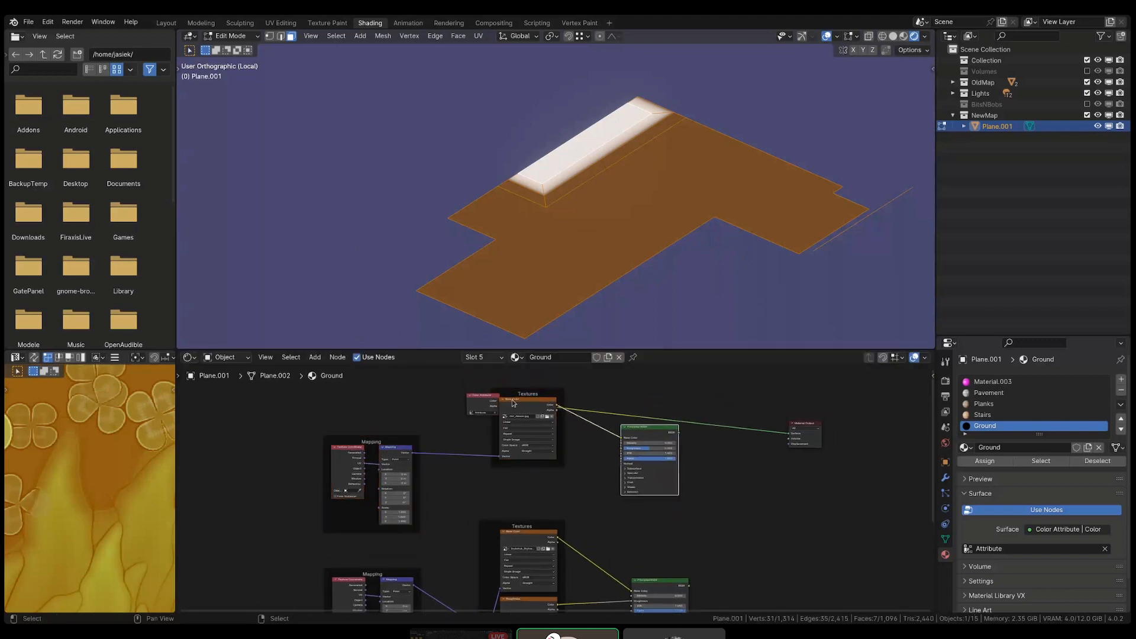
left_click_drag(529, 408, 522, 444)
left_click_drag(274, 432, 391, 510)
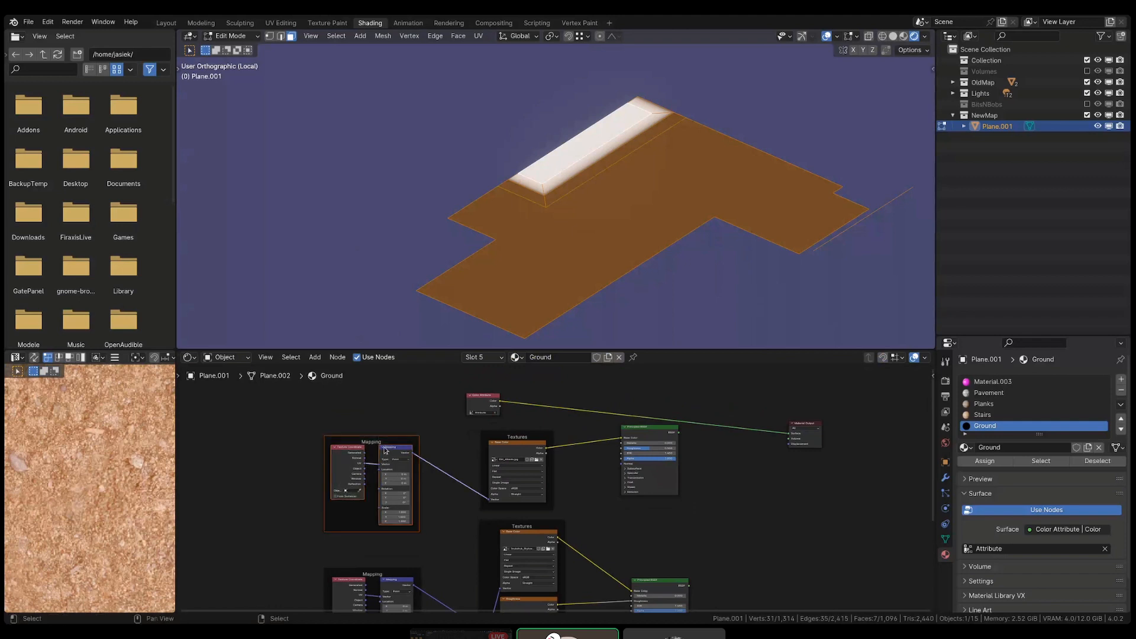
left_click_drag(384, 447, 385, 440)
left_click(422, 510)
middle_click_drag(652, 497, 596, 495)
scroll(602, 455, "up", 1)
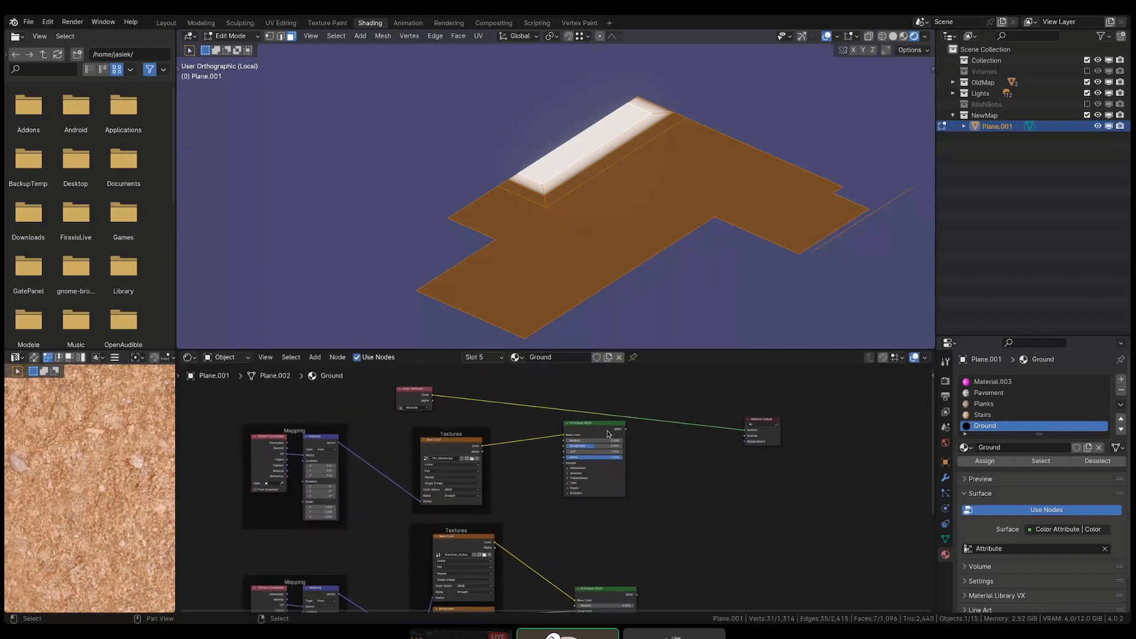
left_click_drag(592, 426, 596, 438)
scroll(609, 452, "up", 1)
middle_click_drag(610, 452, 565, 476)
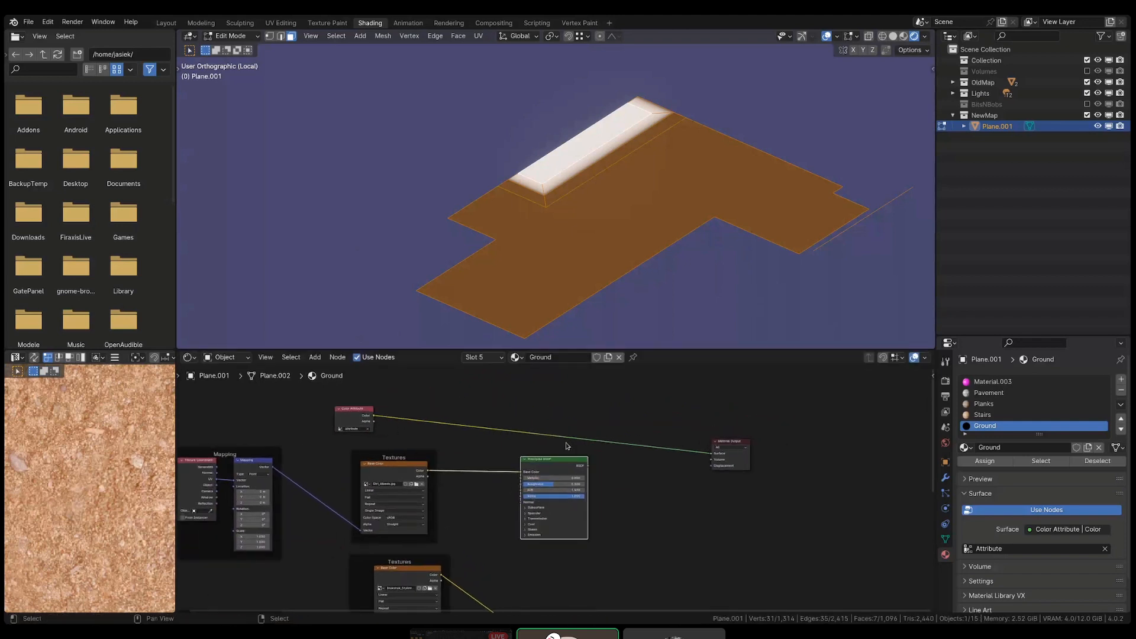
- Move the Color Attribute node above the dirt Principled BSDF
left_click(566, 443)
left_click_drag(349, 415, 562, 420)
scroll(658, 452, "up", 6)
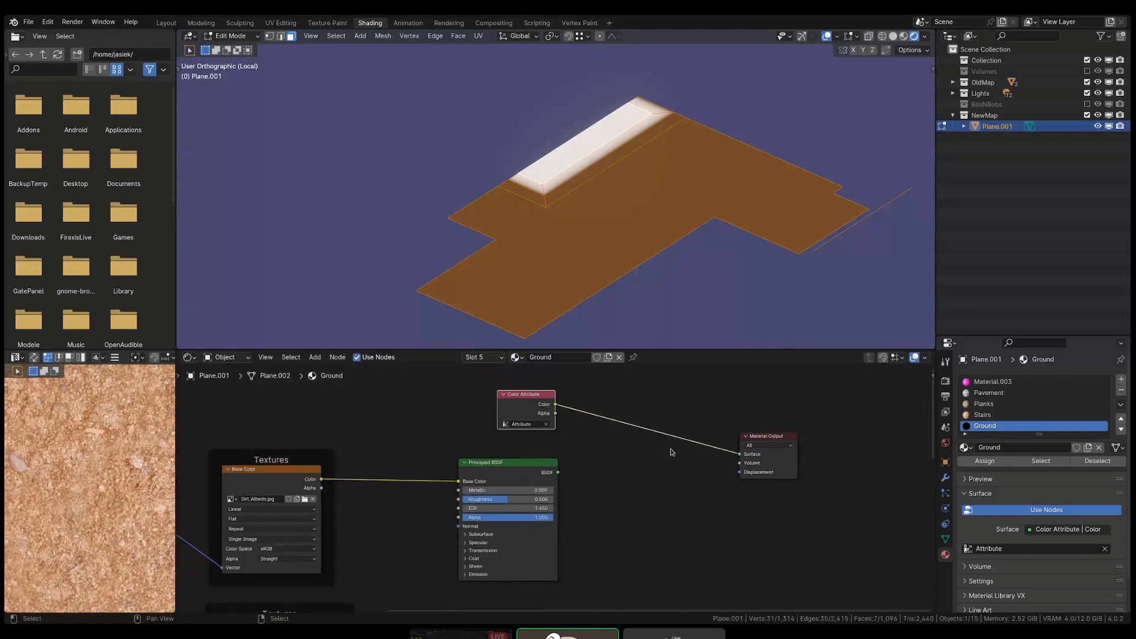
- Add a Mix Shader node and insert it on the link into the Material Output surface
key("shift+a")
left_click(698, 442)
type("sa")
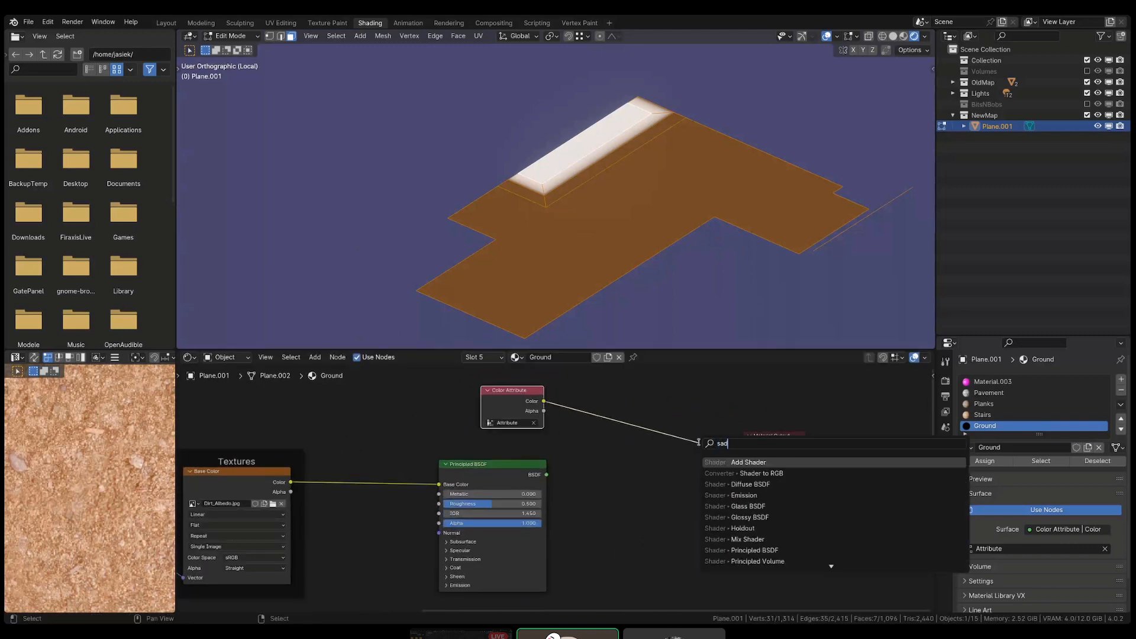
key("BackSpace")
type("hader")
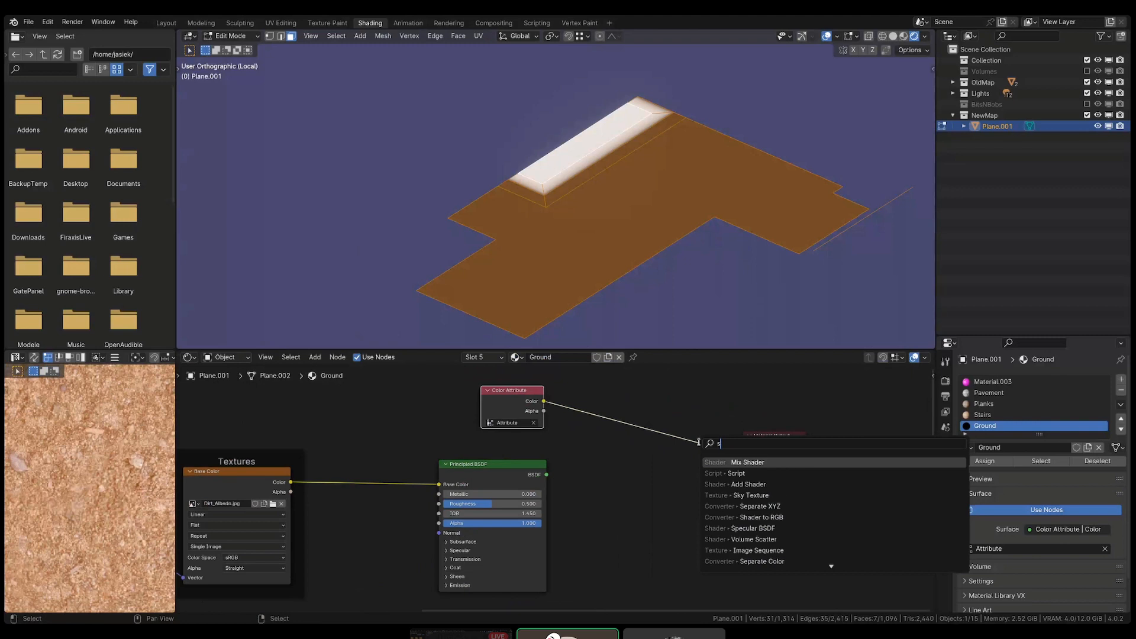
key("Down")
key("Return")
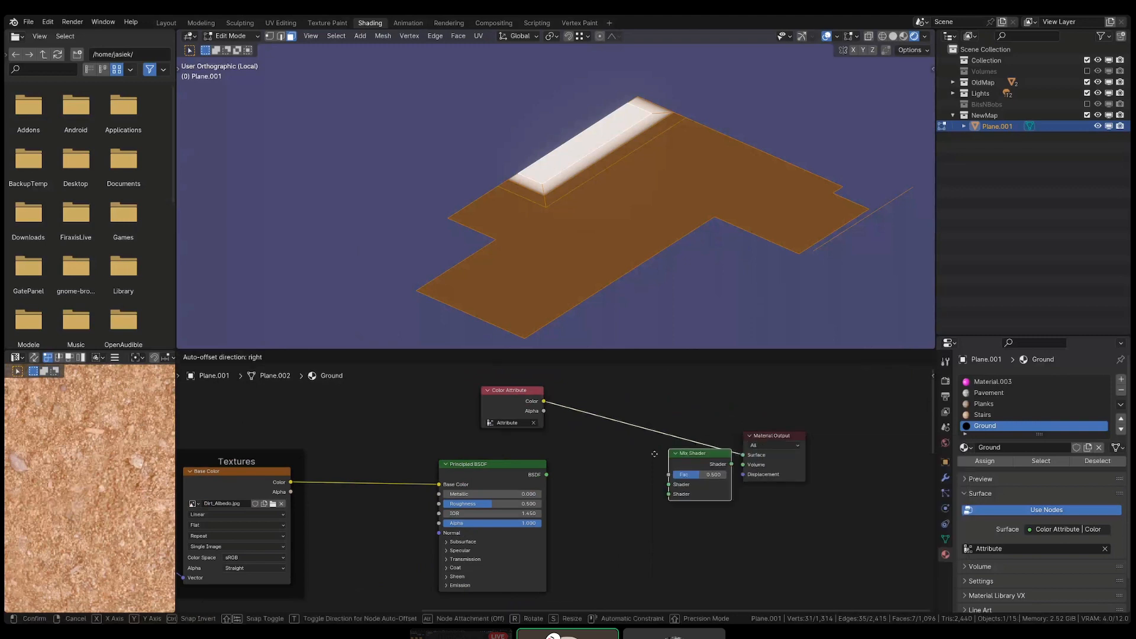
left_click(707, 455)
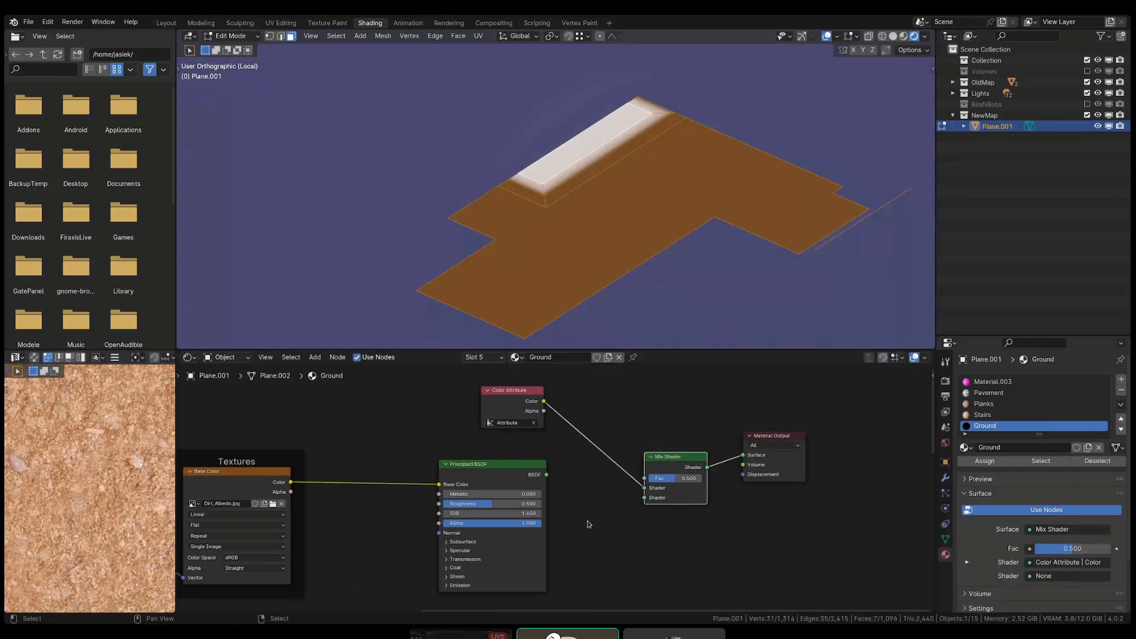
- Link the Color Attribute's color to the Mix Shader factor, the dirt BSDF to its first shader input and the grass BSDF to its second
scroll(588, 521, "up", 2)
middle_click_drag(520, 384, 544, 411)
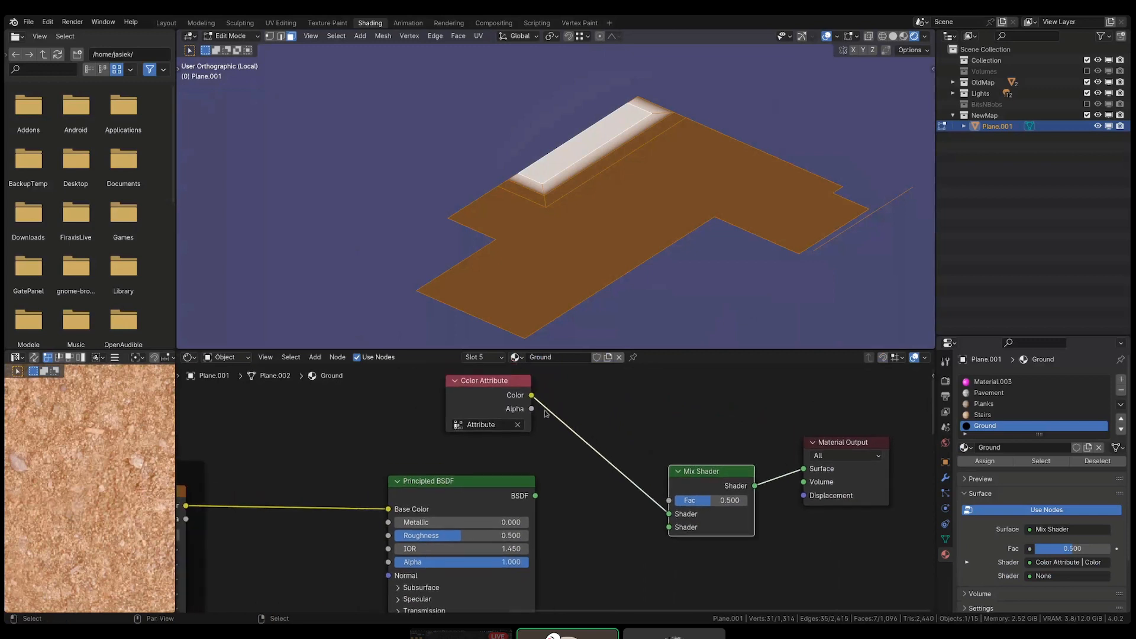
left_click_drag(531, 395, 684, 502)
mouse_move(571, 505)
left_mouse_down()
mouse_move(678, 516)
mouse_move(628, 503)
left_mouse_up()
scroll(619, 504, "down", 6)
middle_click_drag(578, 587, 594, 490)
scroll(586, 494, "up", 1)
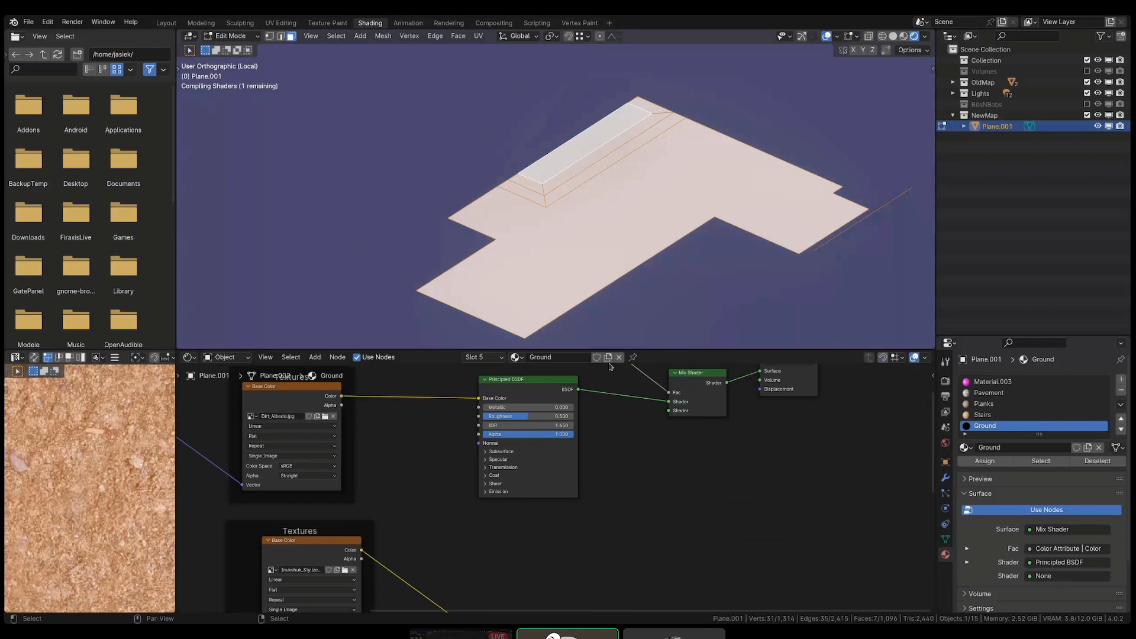
scroll(617, 457, "down", 2)
left_click_drag(571, 573, 660, 414)
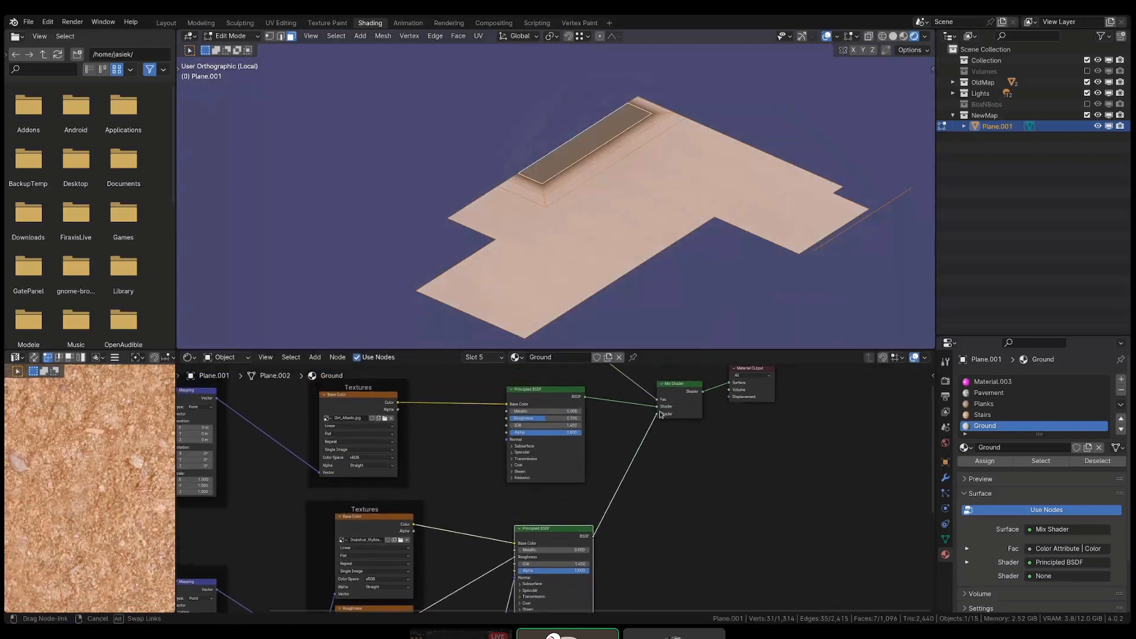
left_click_drag(695, 321, 657, 413)
- Save the file and switch to Object Mode to inspect the grass-to-dirt blend up close
scroll(592, 169, "up", 5)
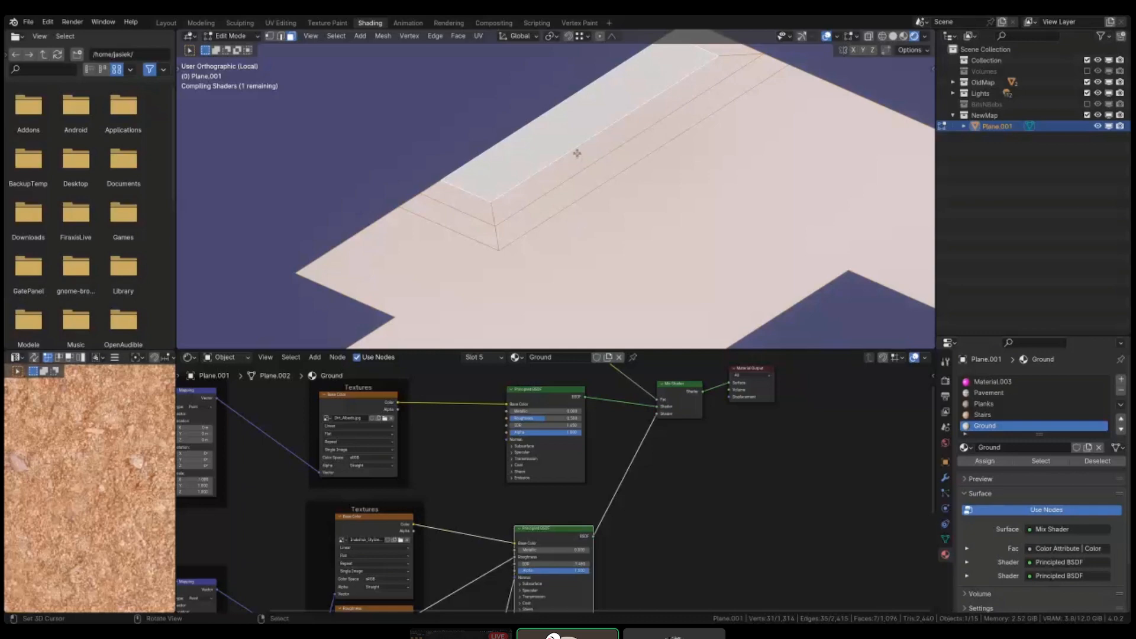
middle_click_drag(576, 153, 568, 180)
scroll(568, 181, "up", 4)
key("ctrl+s")
middle_click_drag(567, 230, 572, 190)
key("Tab")
scroll(544, 183, "down", 4)
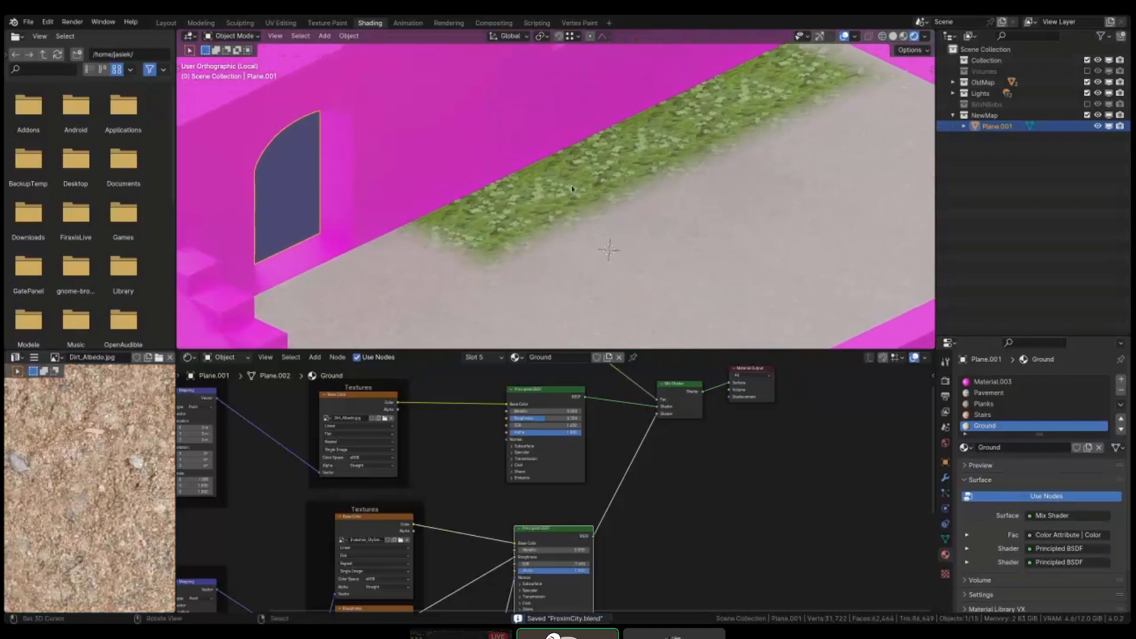
key("Tab")
scroll(541, 208, "up", 2)
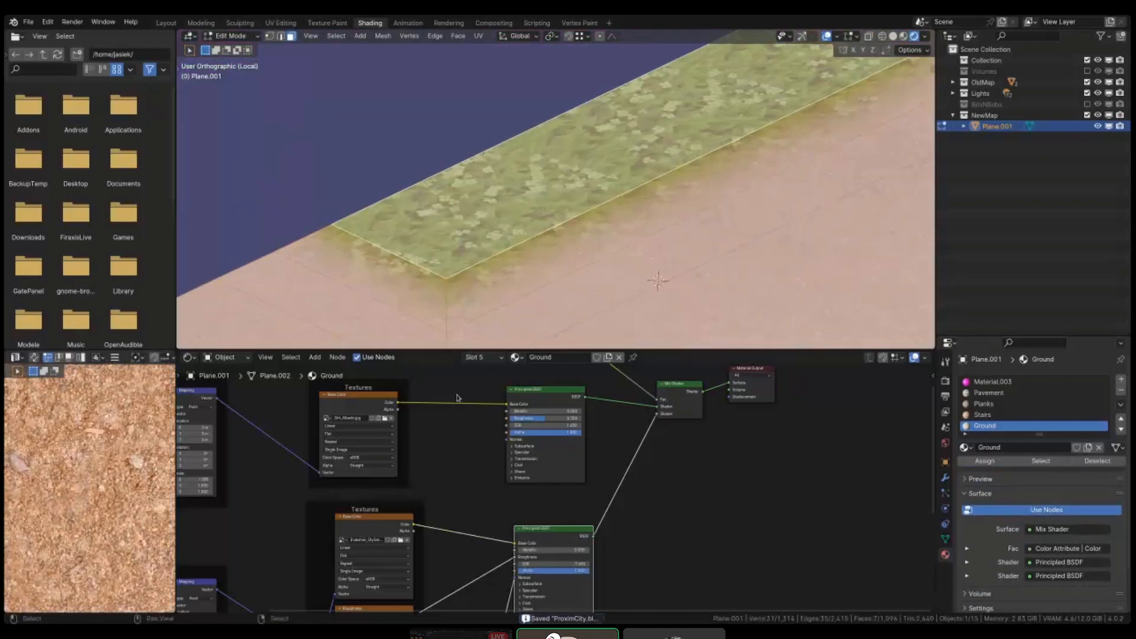
key("Tab")
scroll(465, 242, "up", 4)
- Set the Z rotation of the grass textures' Mapping node to 90°
middle_click_drag(272, 576, 604, 531)
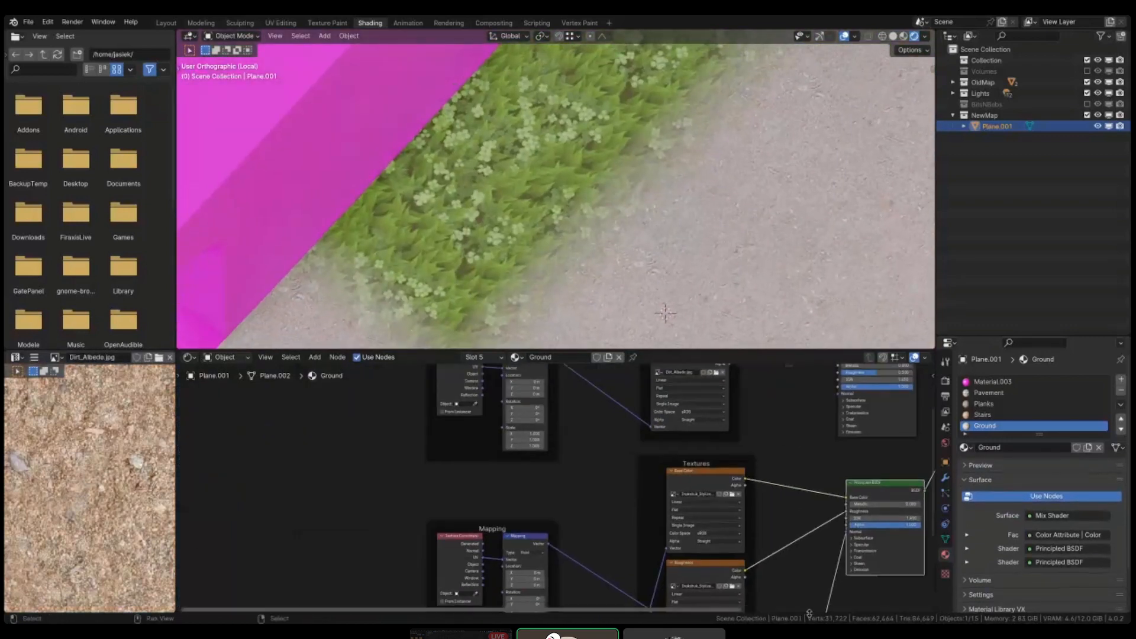
middle_click_drag(593, 490, 598, 535)
scroll(549, 466, "up", 5)
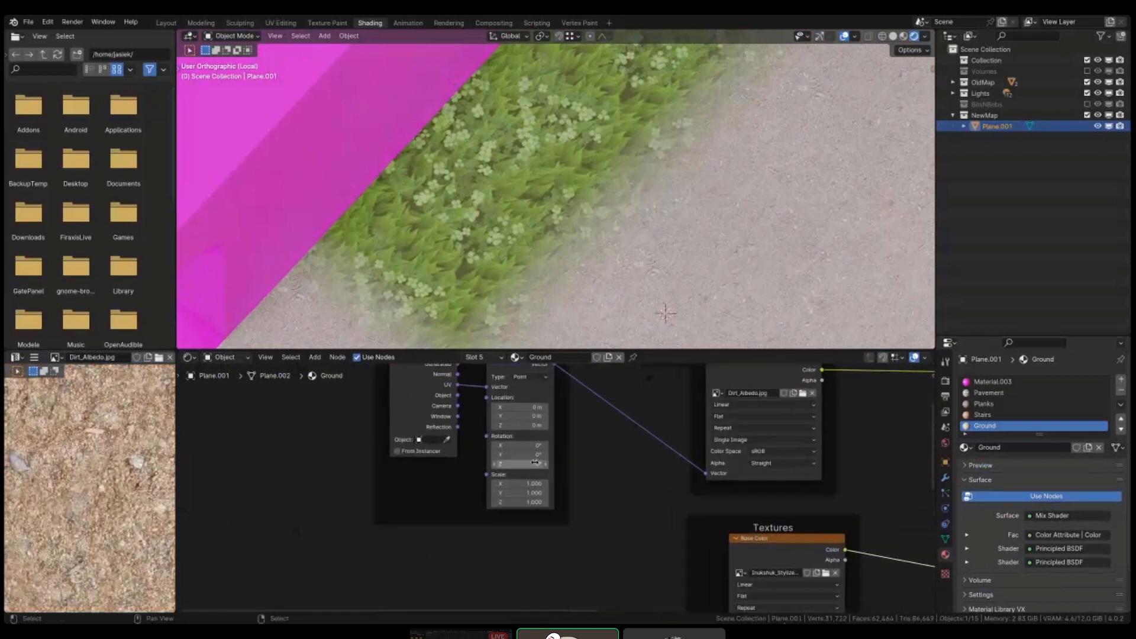
scroll(607, 506, "down", 5)
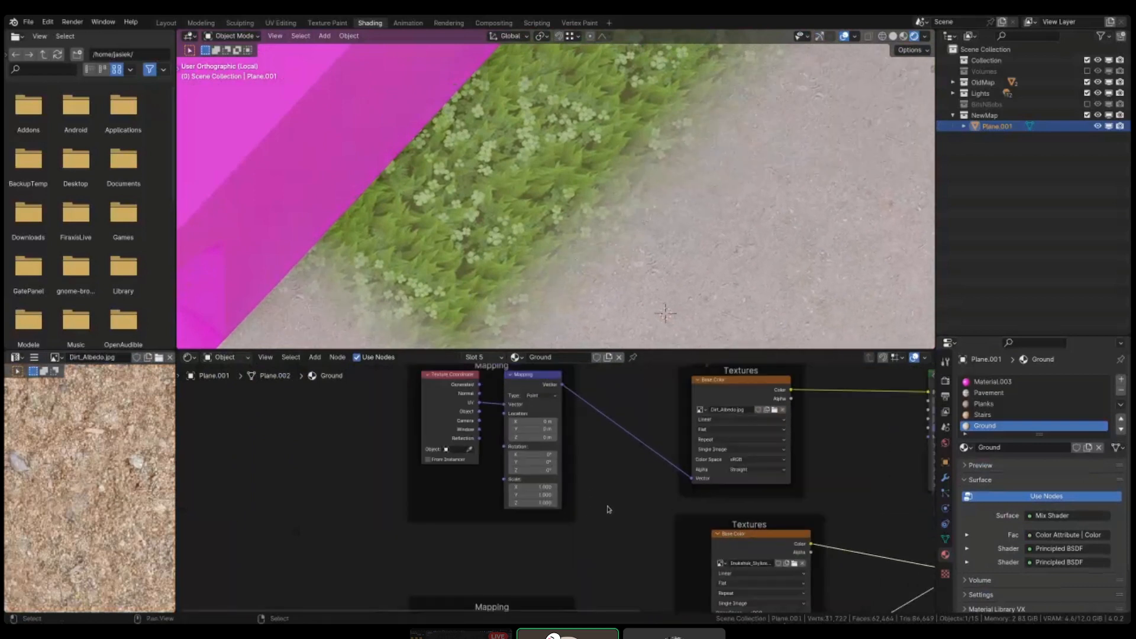
middle_click_drag(611, 521, 580, 403)
scroll(501, 575, "up", 4)
left_click_drag(539, 574, 600, 574)
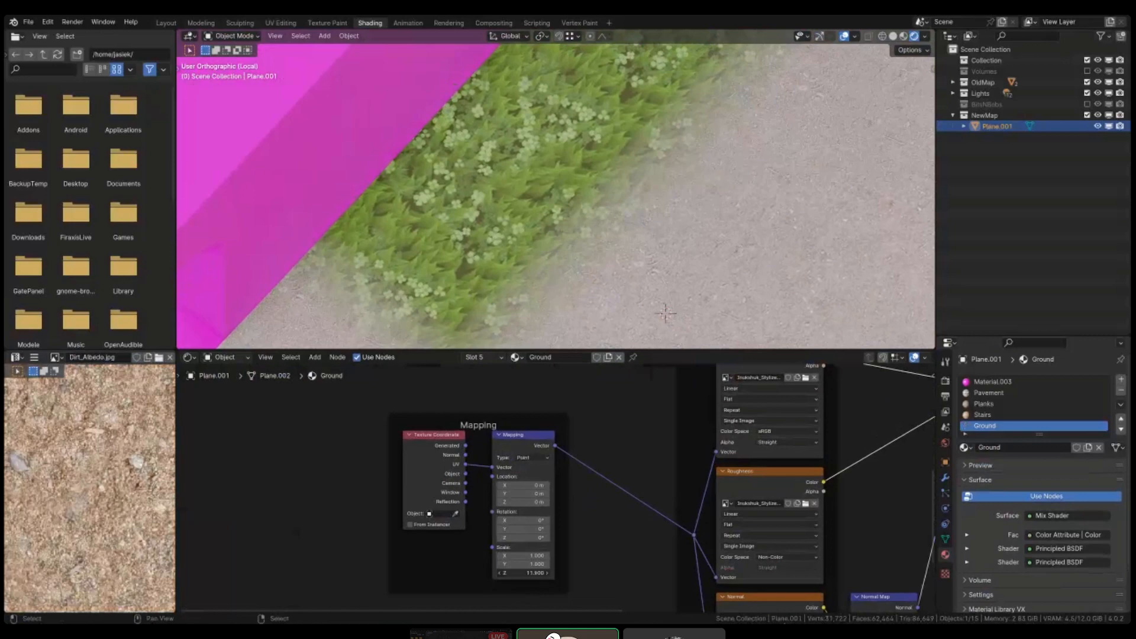
right_click(539, 574)
middle_click_drag(605, 562, 544, 503)
scroll(480, 454, "down", 4)
scroll(480, 454, "up", 5)
mouse_move(482, 487)
left_mouse_down()
mouse_move(504, 486)
mouse_move(482, 486)
left_mouse_up()
left_click(482, 486)
type("90")
key("Return")
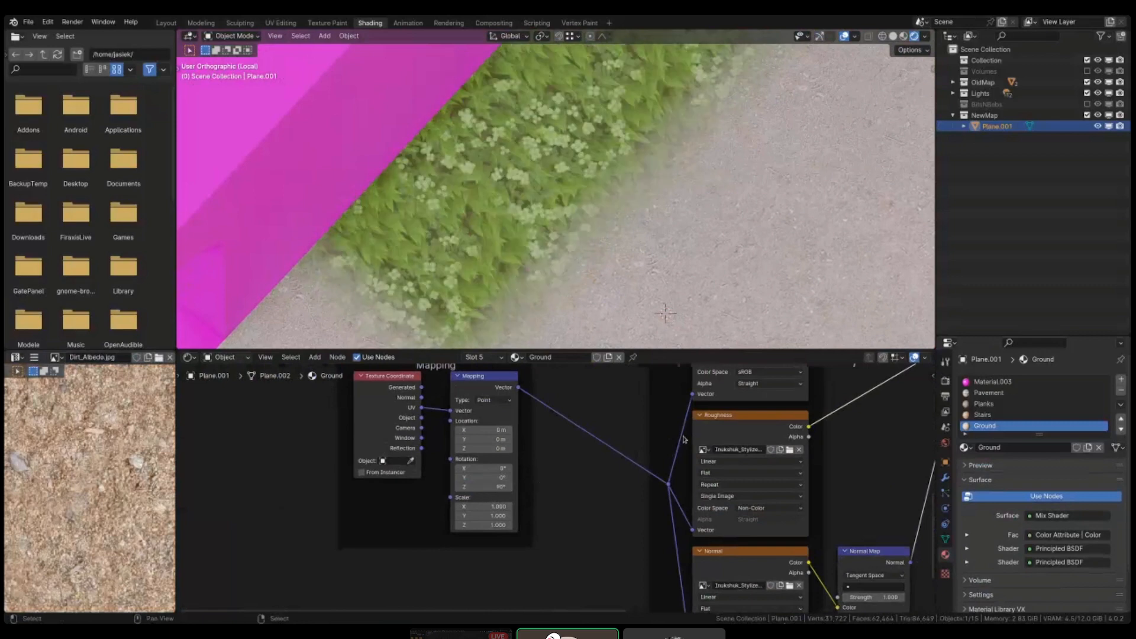
- Examine the rotated grass texture and its blend edge with the dirt in perspective, along with the node layout
scroll(597, 261, "down", 3)
middle_click_drag(594, 256, 566, 173)
scroll(565, 172, "up", 2)
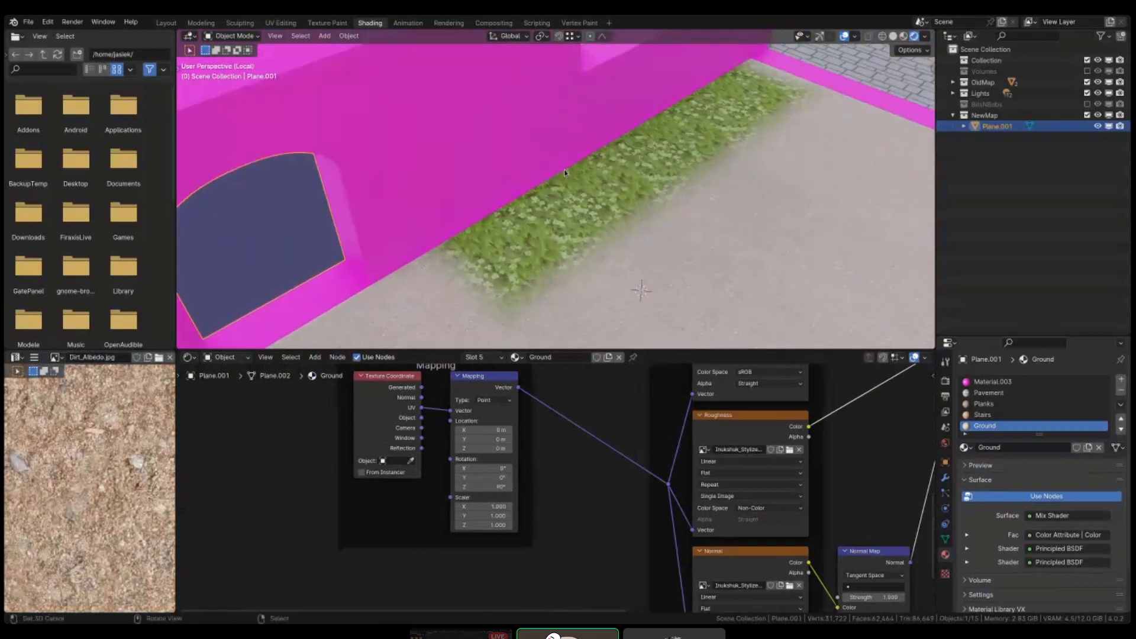
middle_click_drag(608, 415, 385, 422)
scroll(514, 409, "down", 5)
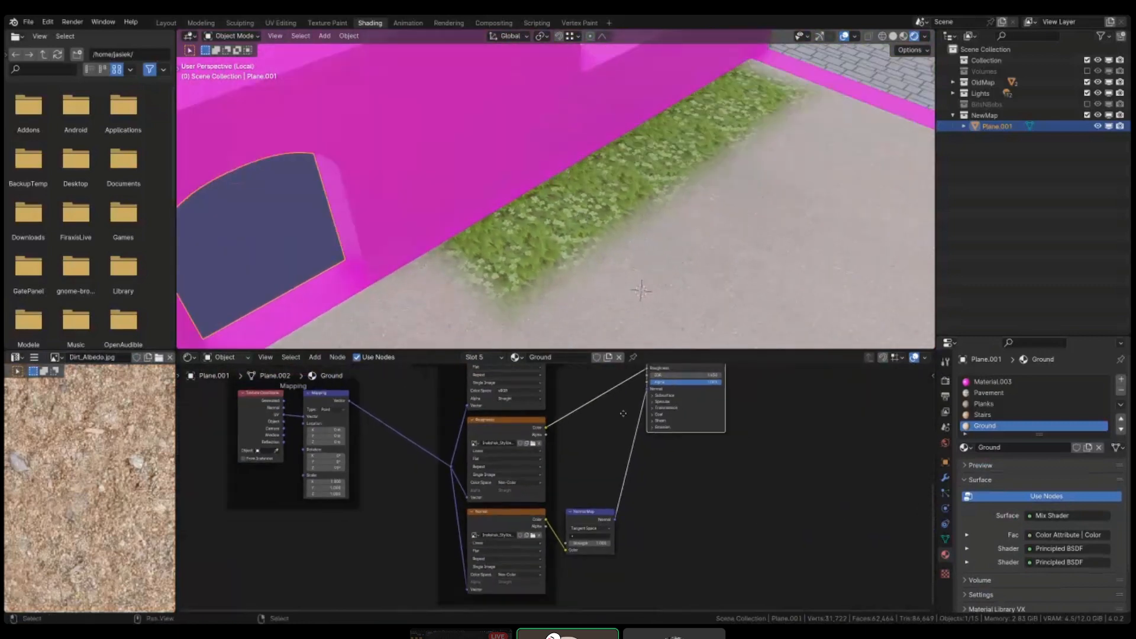
scroll(589, 516, "down", 4)
middle_click_drag(600, 412, 526, 566)
scroll(473, 305, "up", 4)
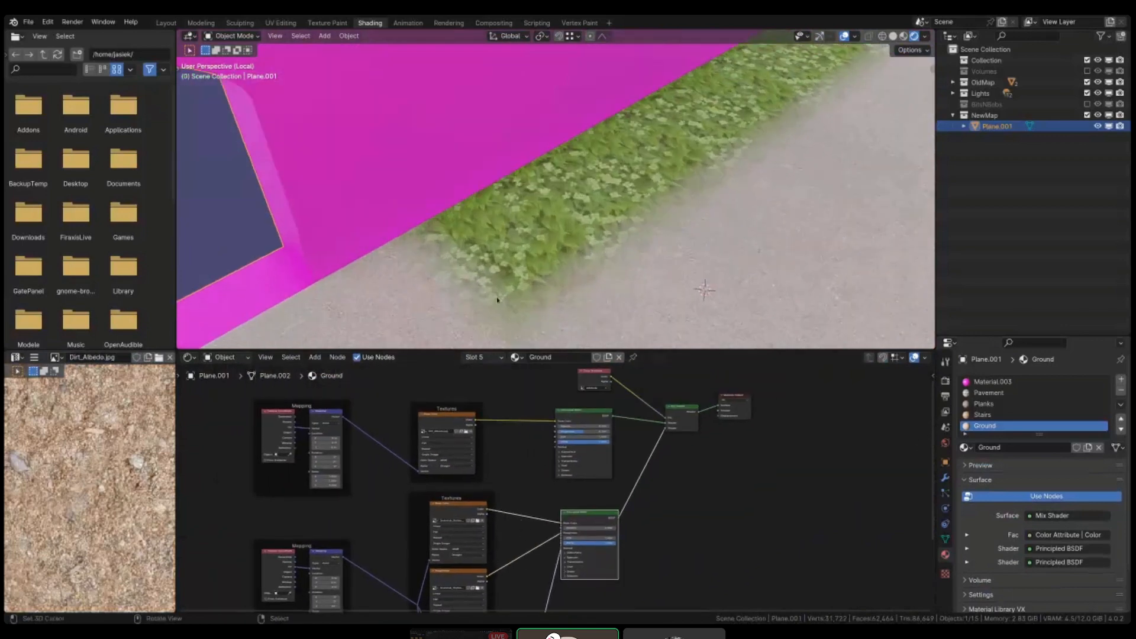
scroll(563, 237, "up", 3)
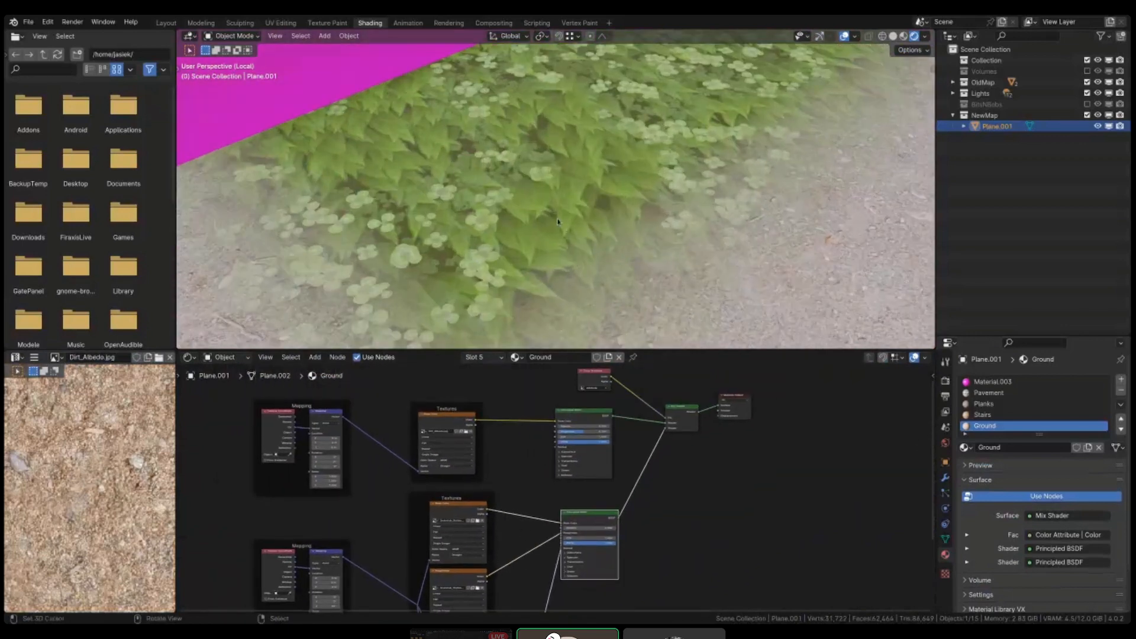
middle_click_drag(809, 271, 644, 264)
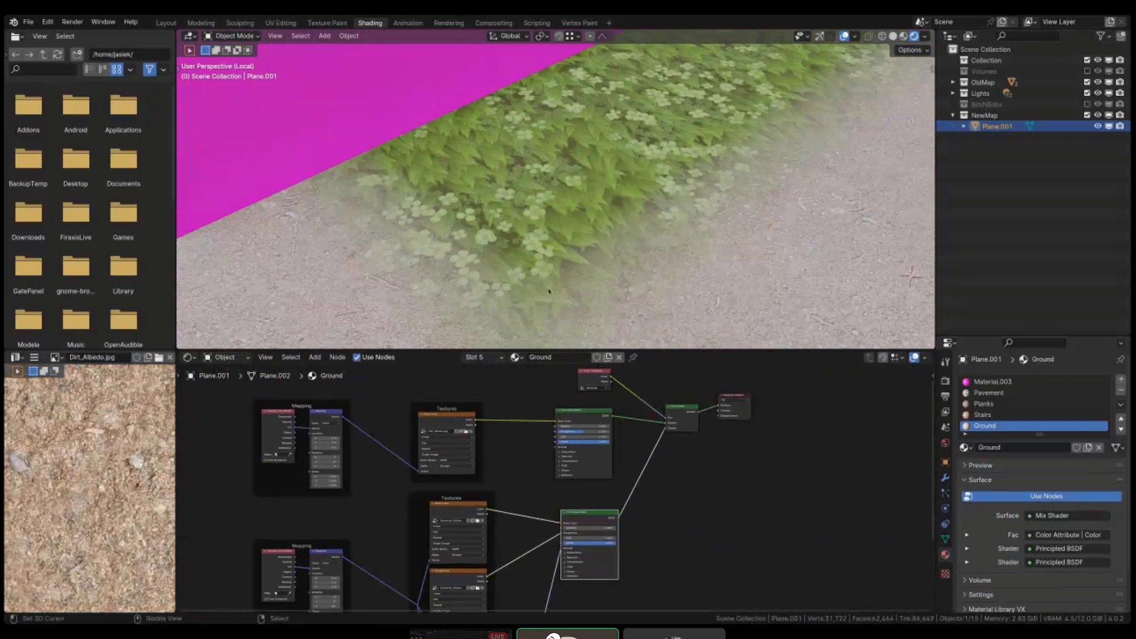
middle_click_drag(425, 276, 628, 258)
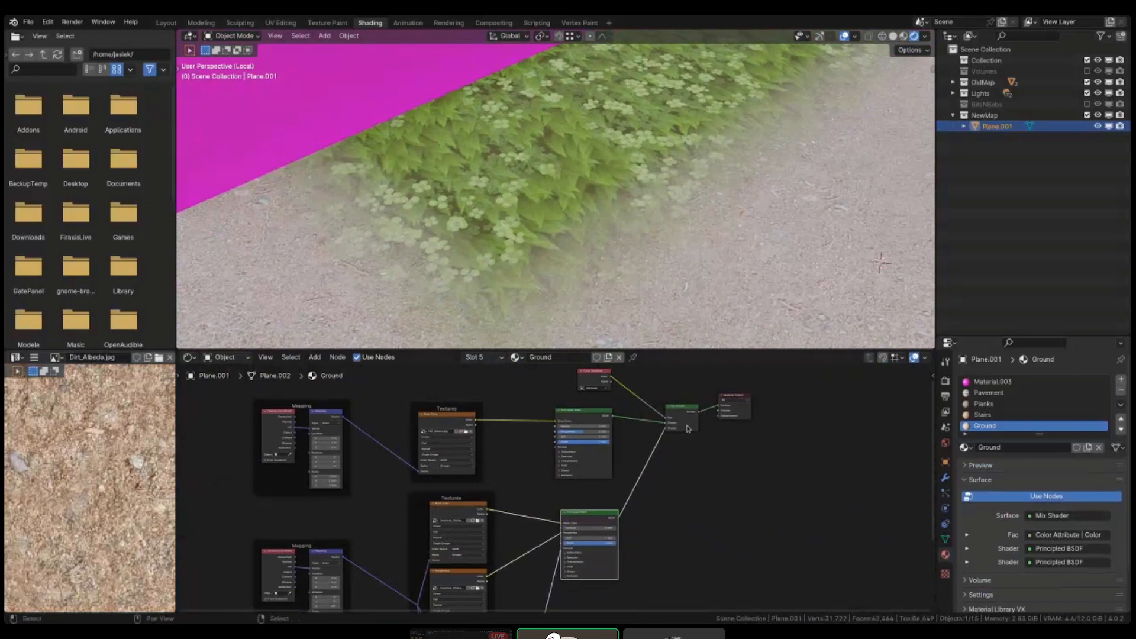
- Move the Dirt_Albedo.jpg texture node up and place a duplicate of it directly below
middle_click_drag(655, 368, 665, 452)
scroll(675, 468, "up", 4)
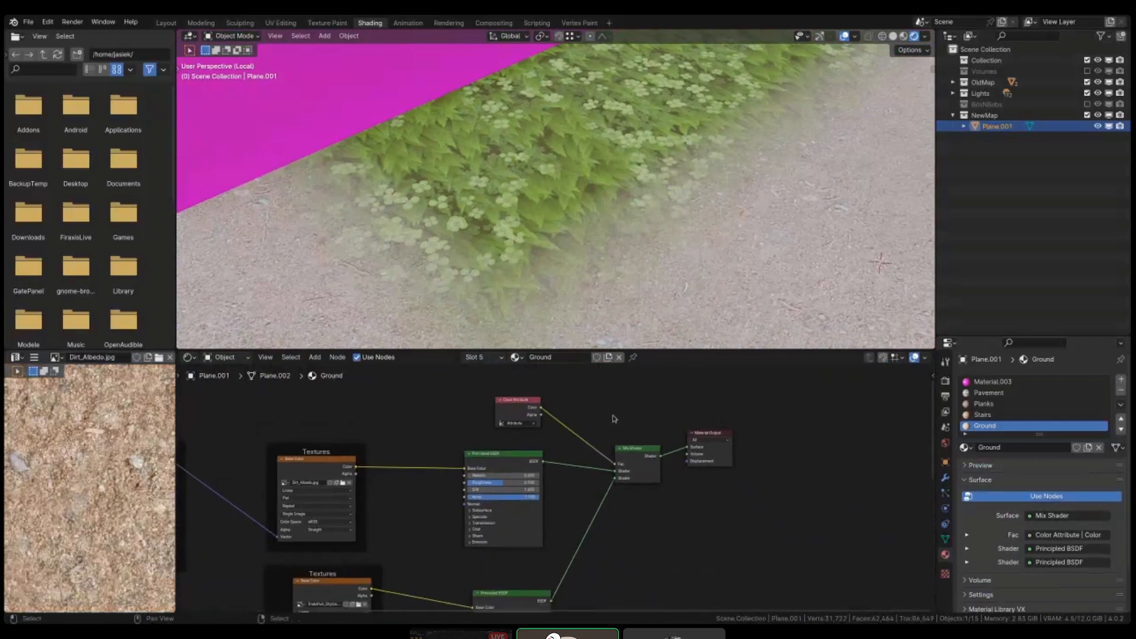
middle_click_drag(686, 482, 615, 419)
left_click(322, 472)
middle_click_drag(431, 470, 633, 467)
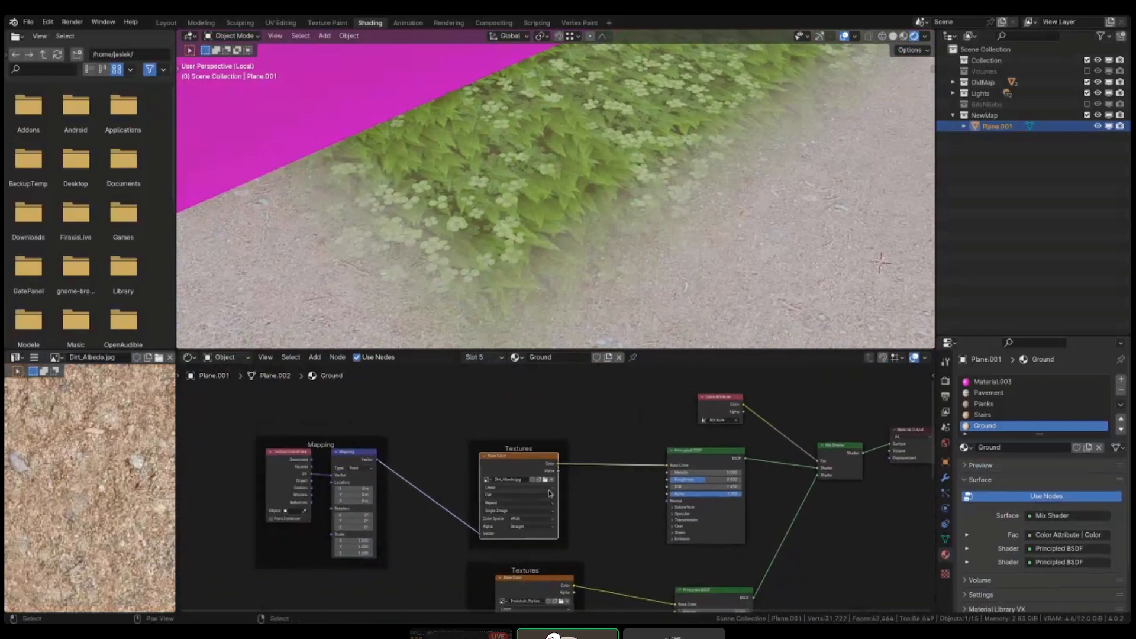
middle_click_drag(549, 495, 519, 514)
left_click_drag(502, 482, 508, 380)
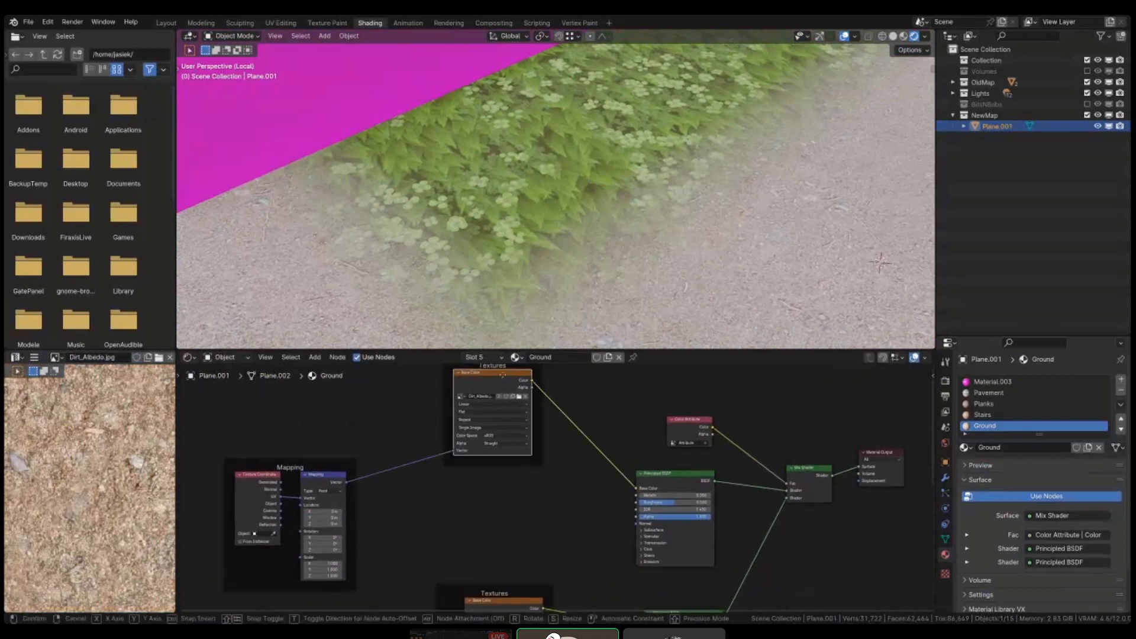
key("shift+d")
left_click(501, 475)
- Link the dirt Mapping node's vector to the duplicated texture node and remove the duplicate's image
scroll(409, 491, "up", 1)
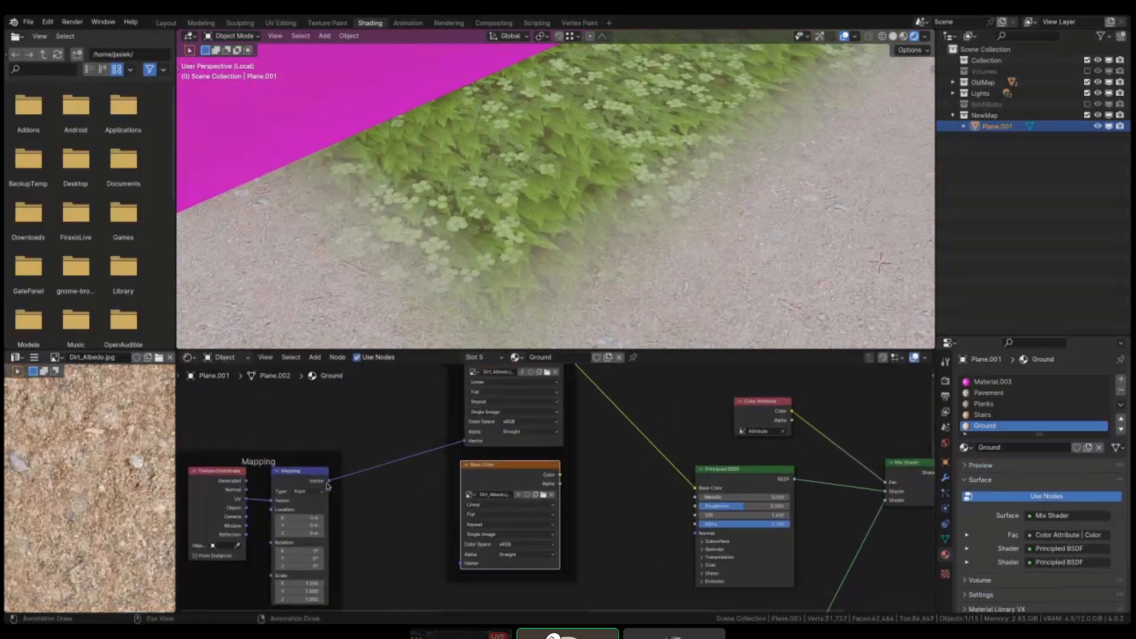
left_click_drag(329, 481, 460, 563)
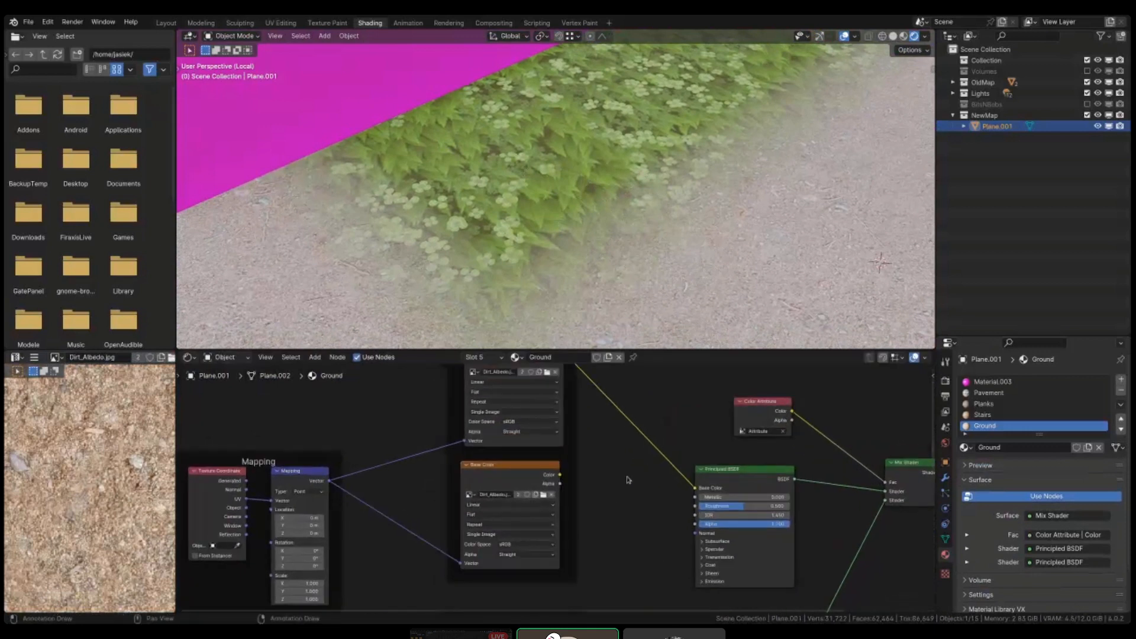
left_click(552, 496)
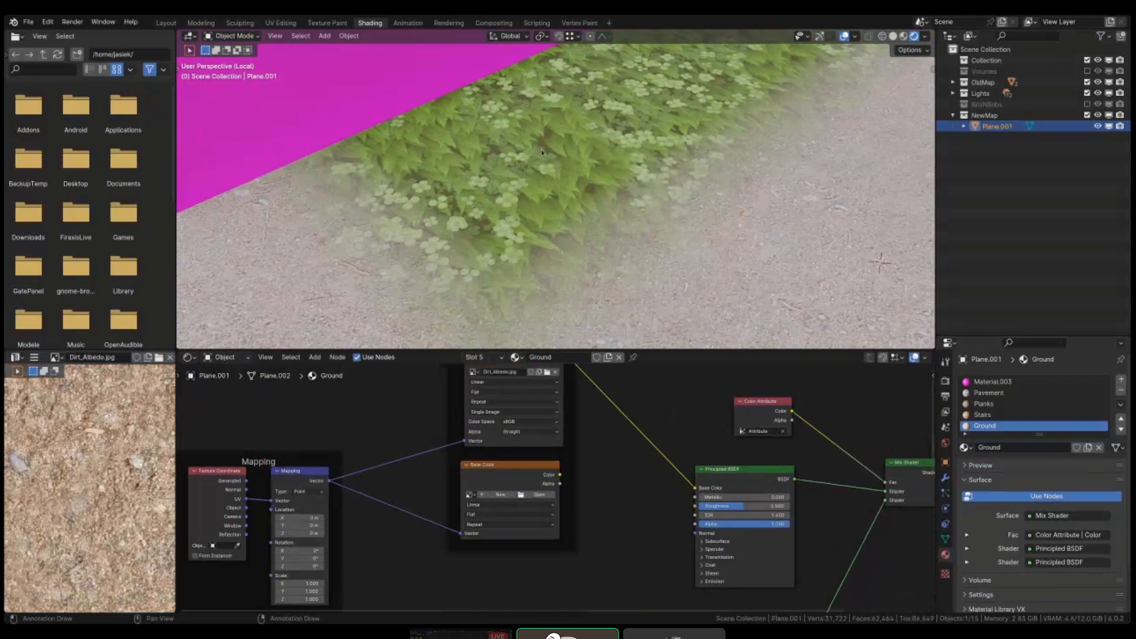
- Move the Color Attribute node up and away from the Principled BSDF and Mix Shader nodes
middle_click_drag(735, 483, 595, 496)
scroll(680, 495, "down", 4)
left_click_drag(595, 494, 592, 505)
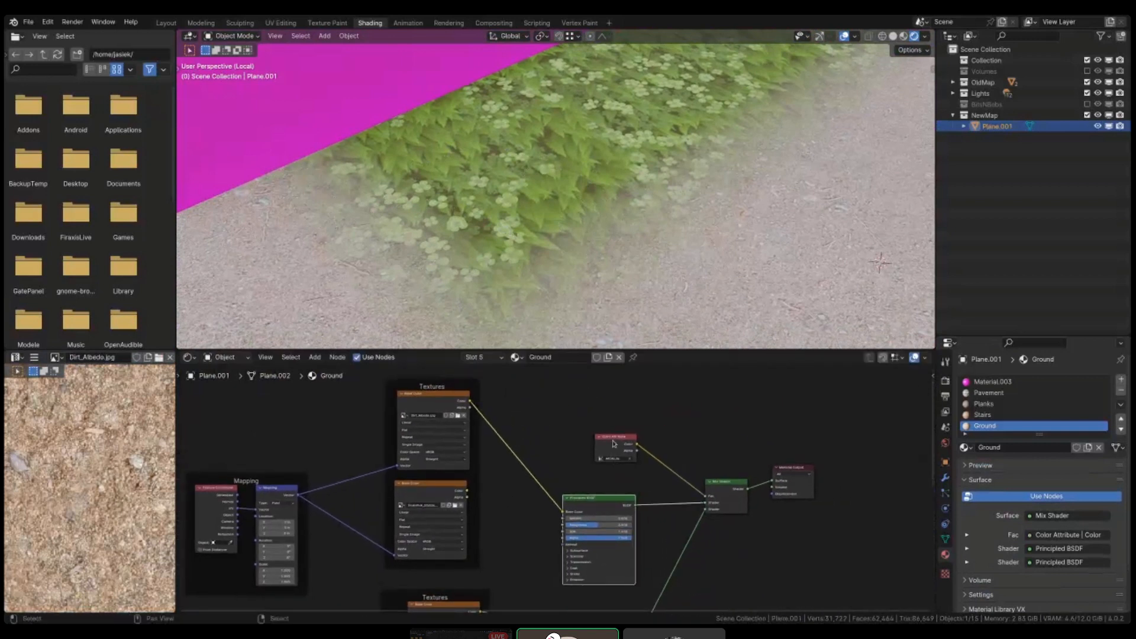
left_click_drag(616, 449, 593, 413)
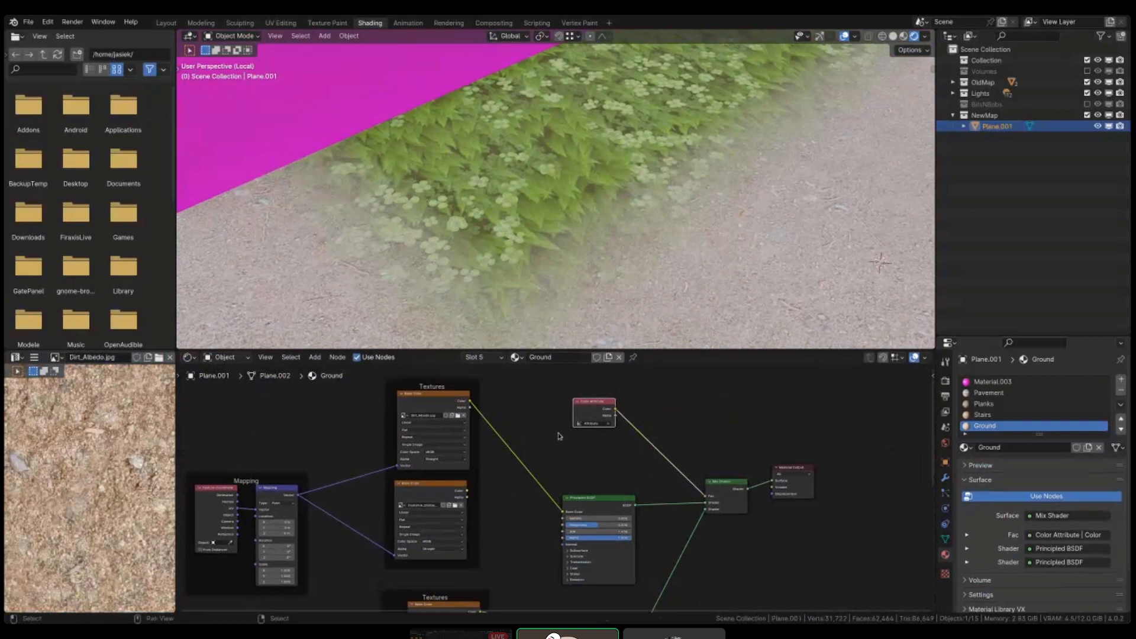
- Insert an Add Math node between the Color Attribute's color and the Mix Shader's Fac, and save the file
scroll(586, 426, "up", 1)
middle_click_drag(655, 421, 619, 422)
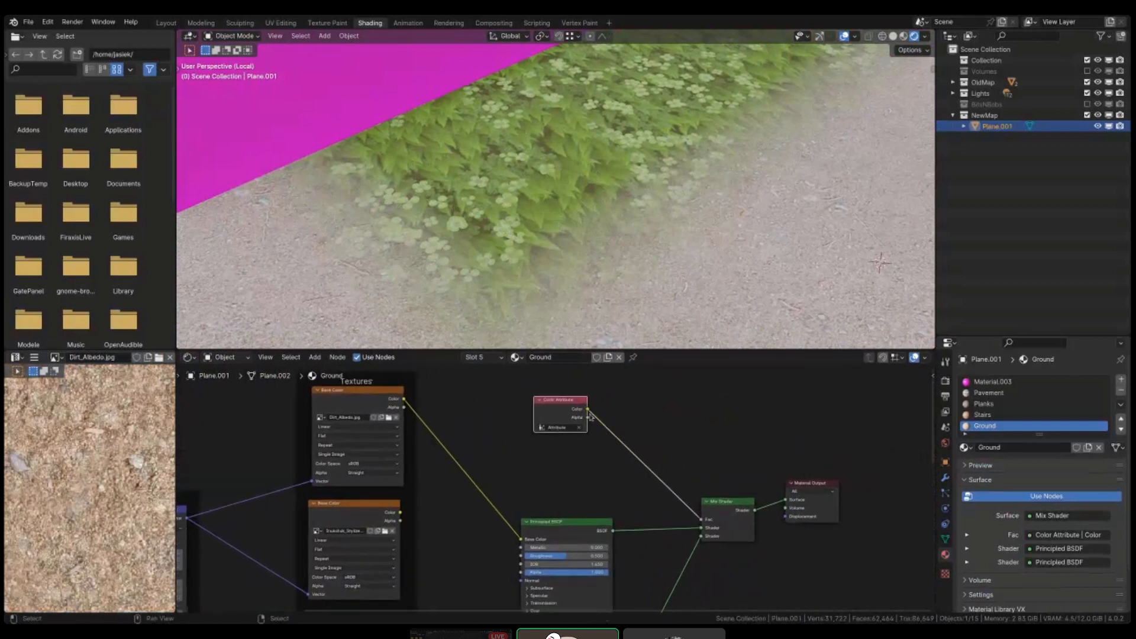
left_click_drag(589, 418, 663, 413)
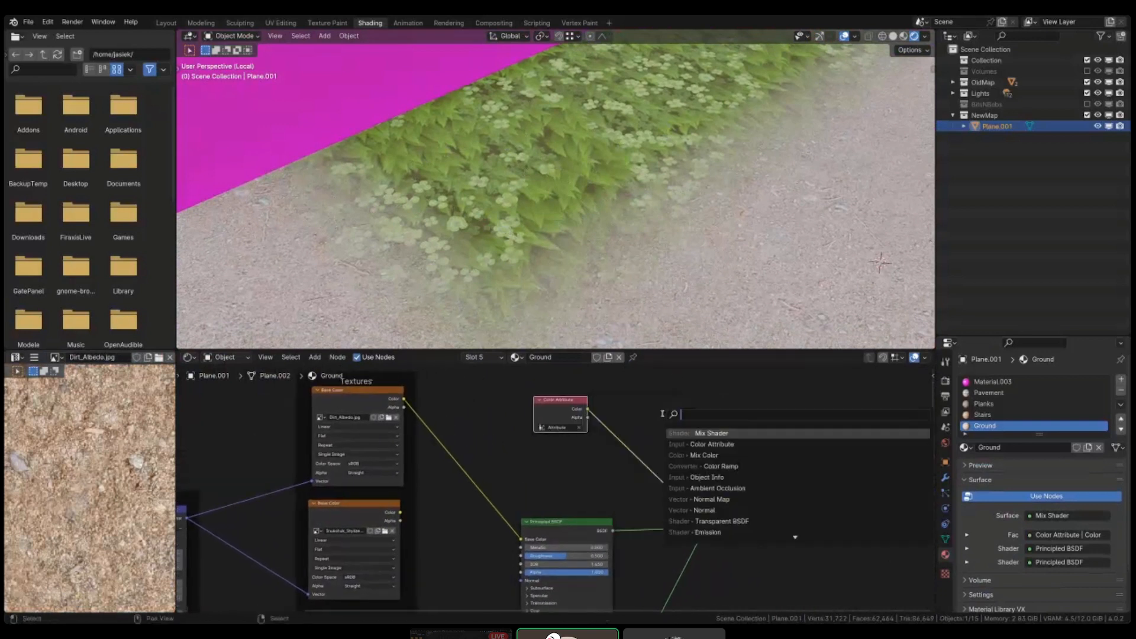
type("add")
key("Return")
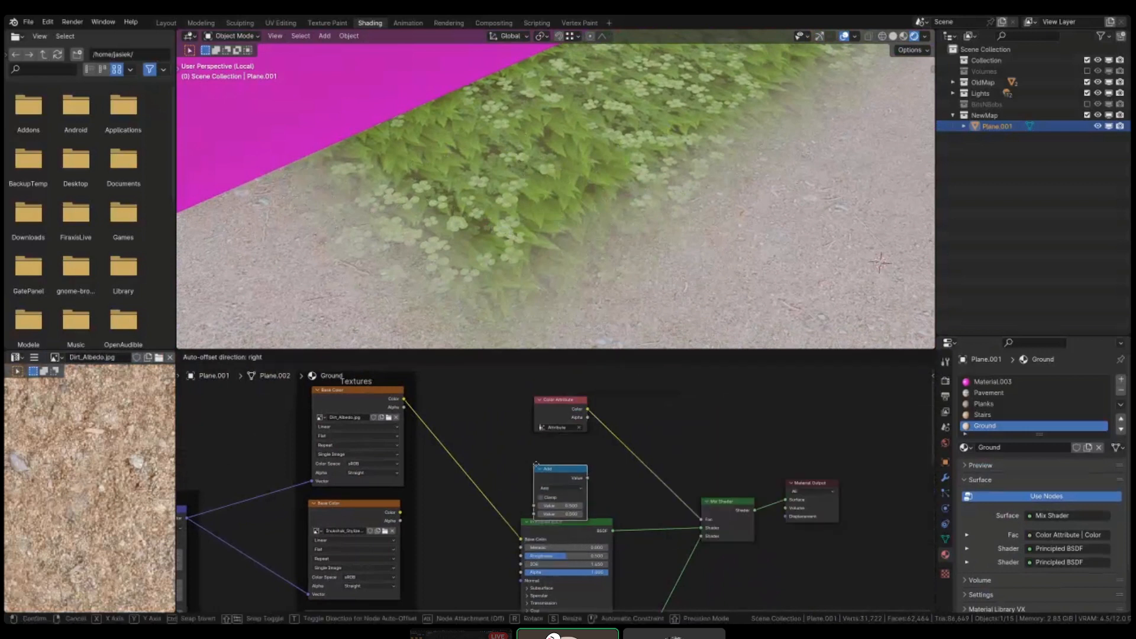
left_click(489, 501)
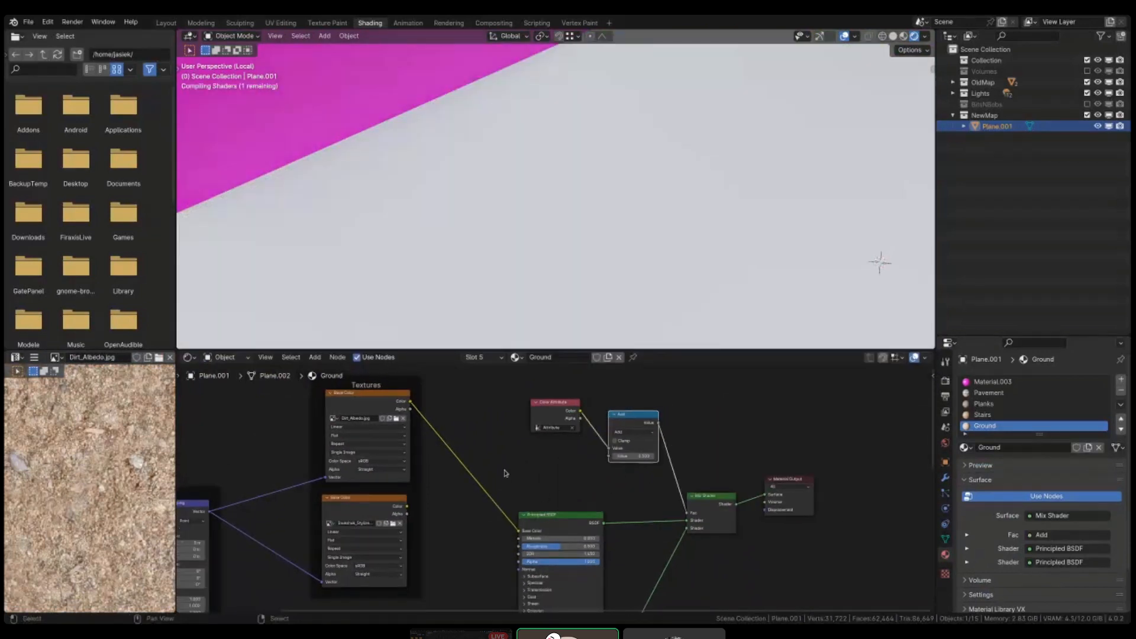
key("ctrl+s")
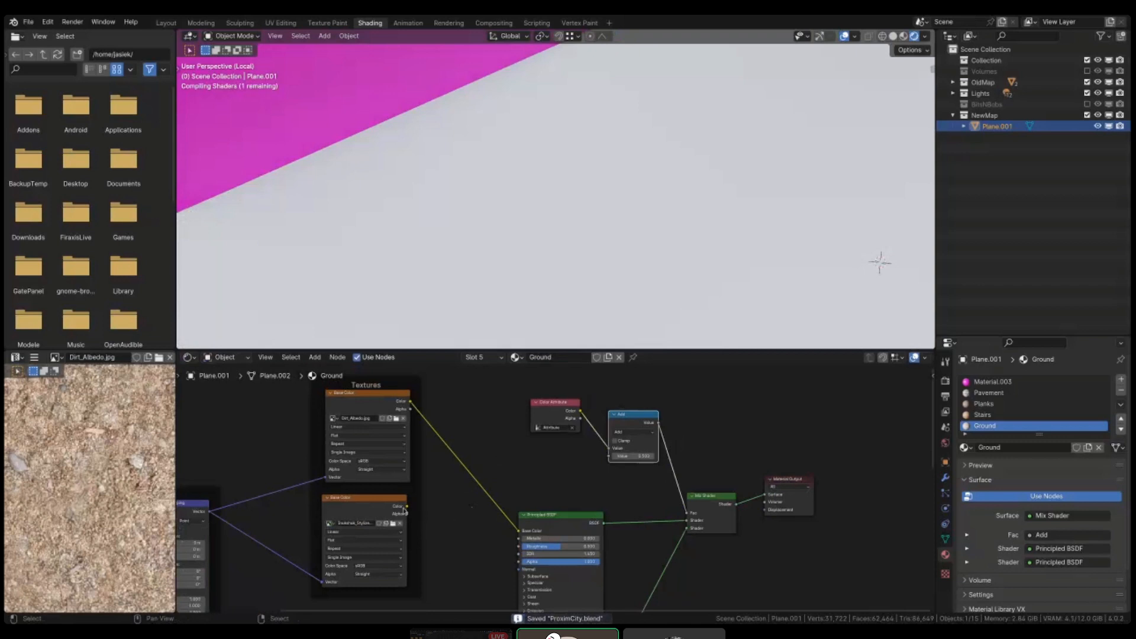
- Link the lower dirt texture node's color to the Add node's second value and preview the node's output in Material Preview shading
left_click_drag(406, 507, 632, 432)
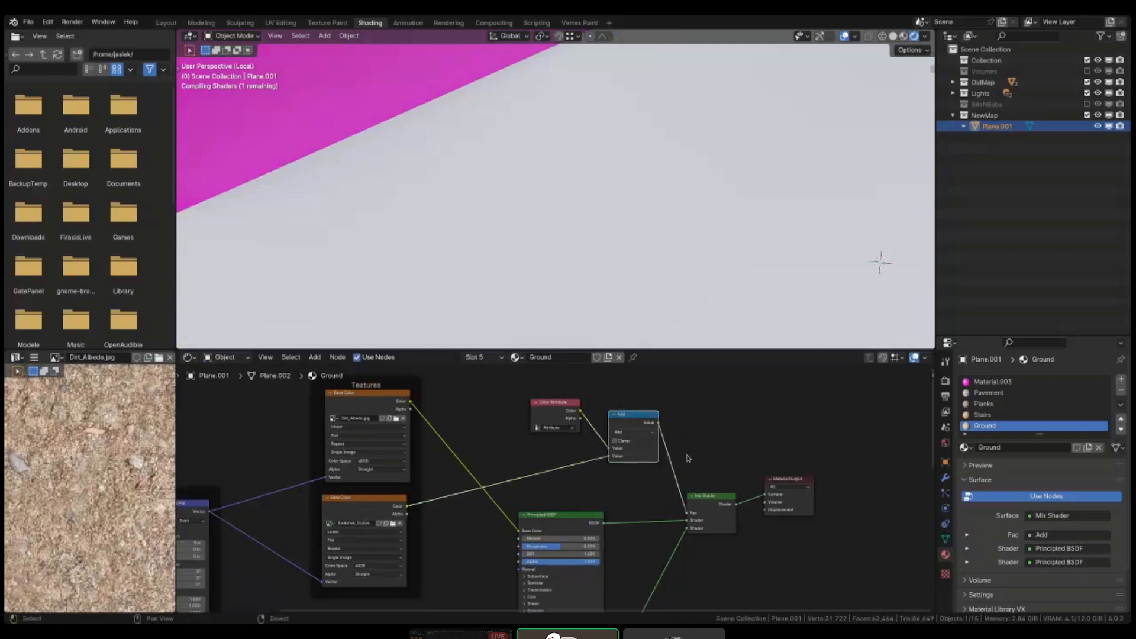
middle_click_drag(688, 458, 618, 449)
left_click(638, 427, "ctrl+shift")
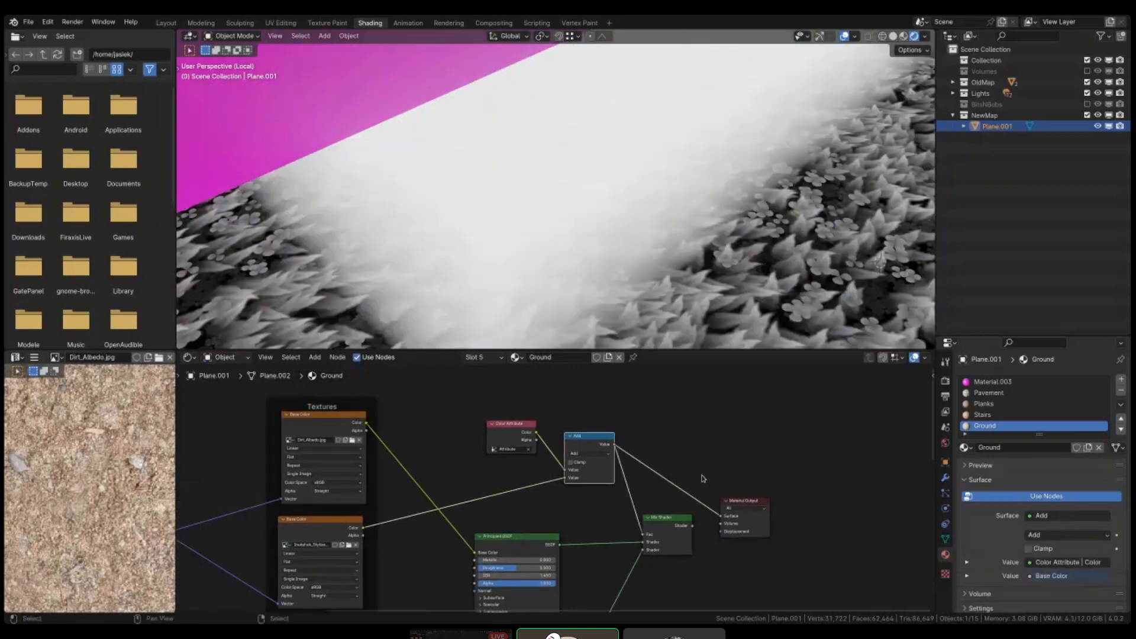
left_click(904, 35)
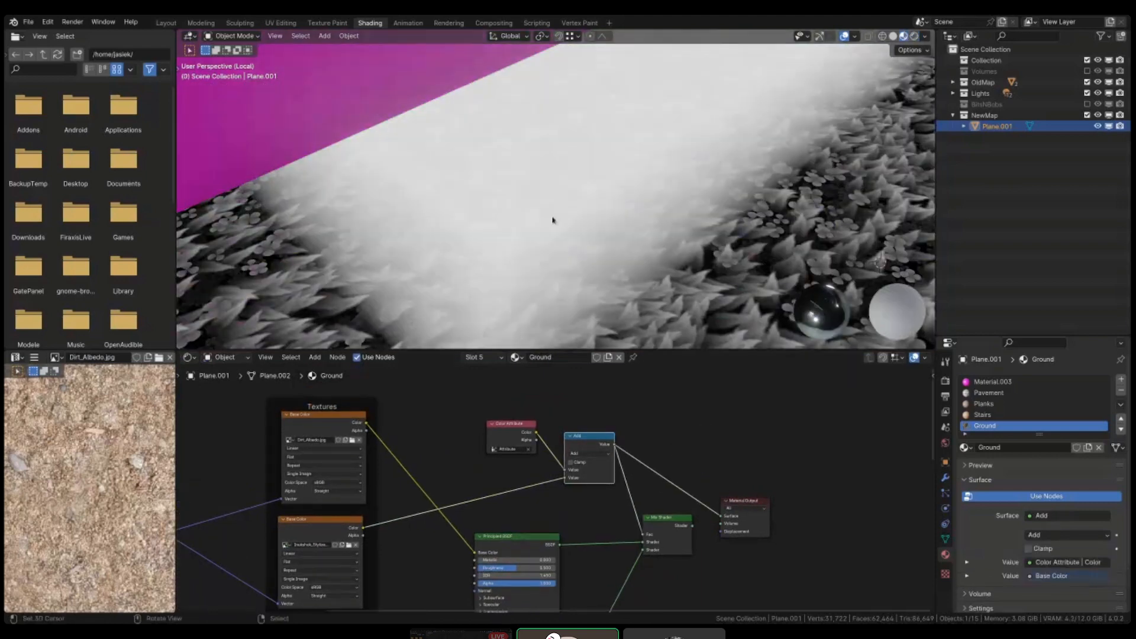
scroll(554, 219, "down", 2)
scroll(604, 470, "up", 3)
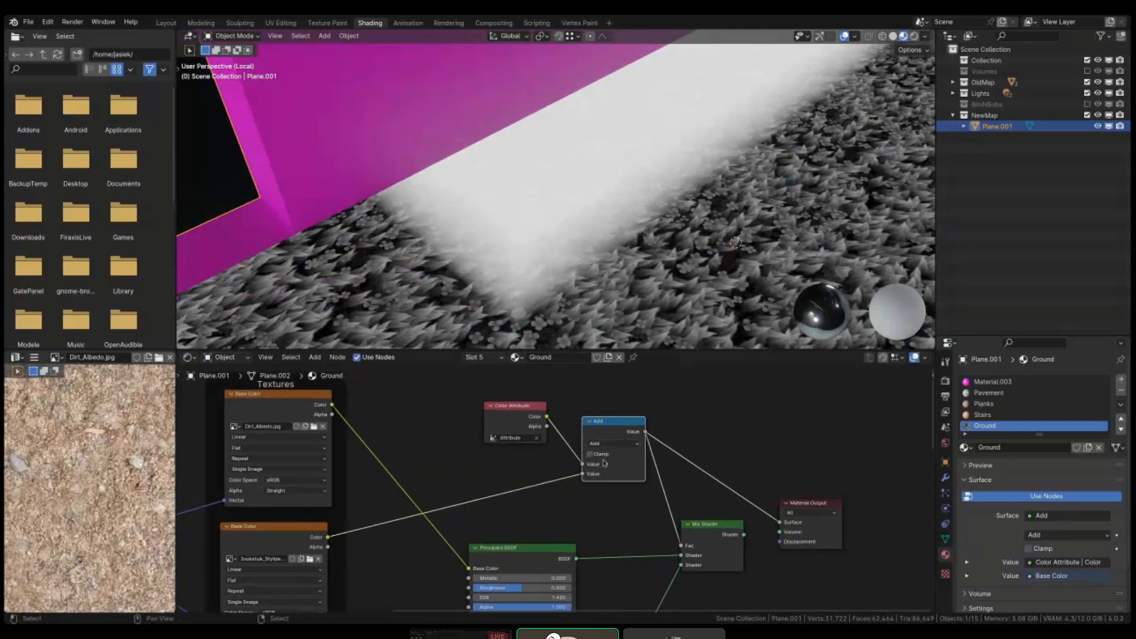
- Try the Maximum, Minimum and Multiply operations on the Math node that combines the vertex color with the texture
left_click(621, 444)
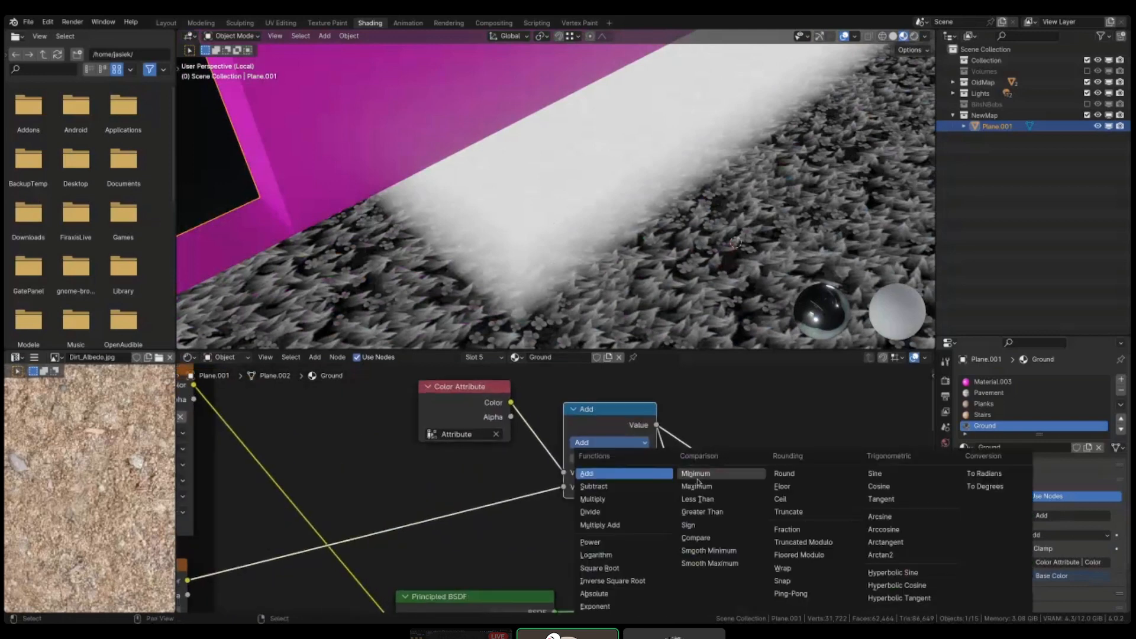
left_click(696, 486)
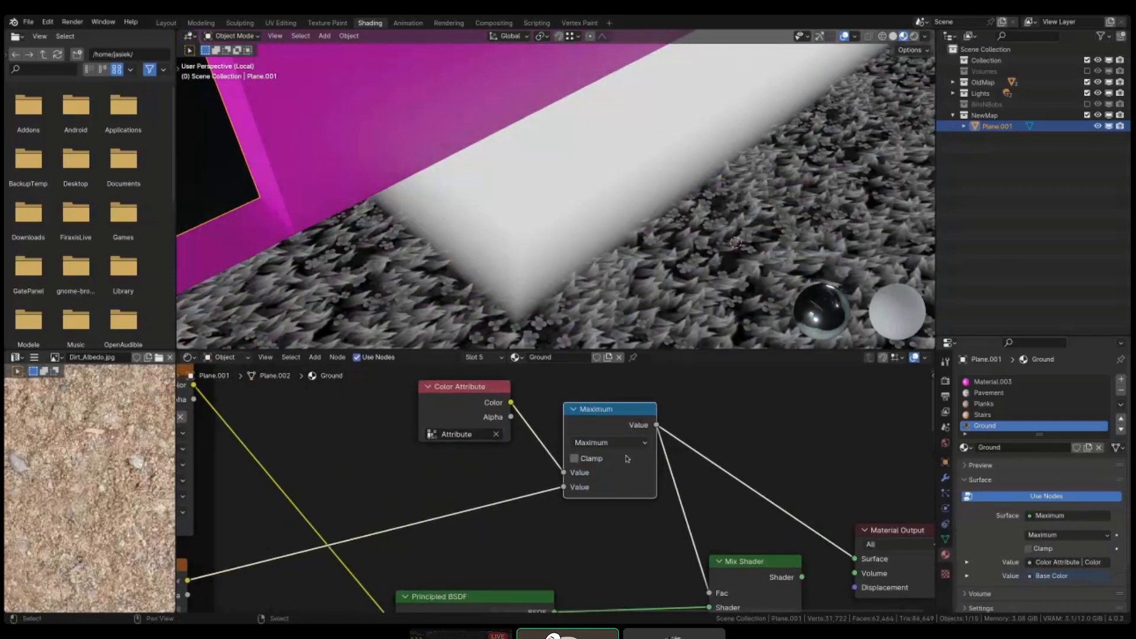
left_click(622, 444)
left_click(609, 442)
left_click(296, 284)
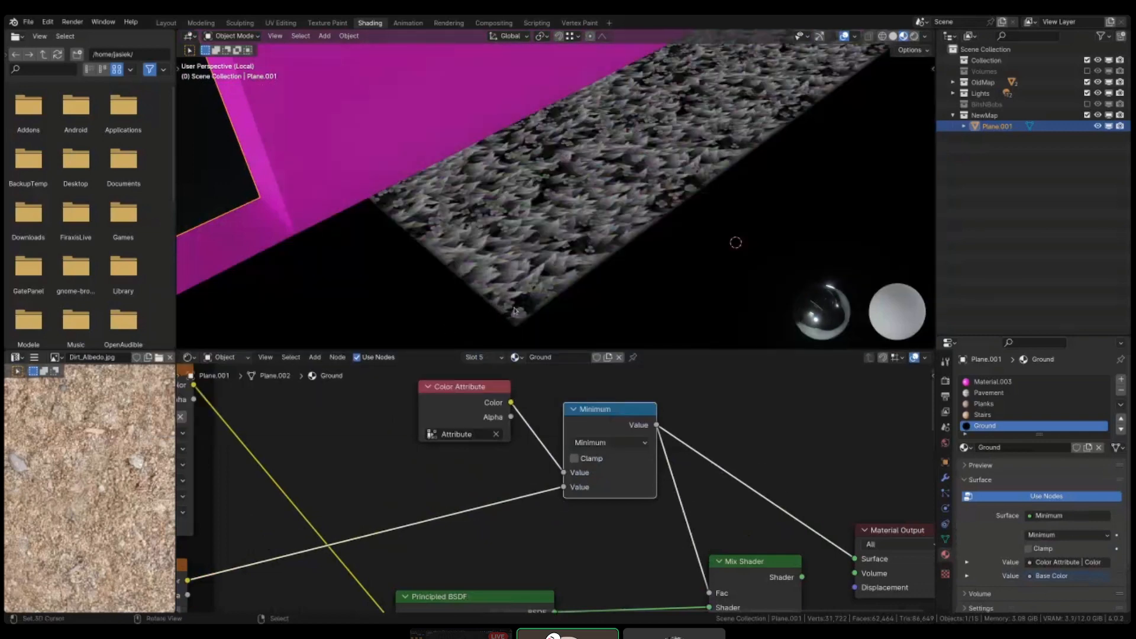
left_click(619, 444)
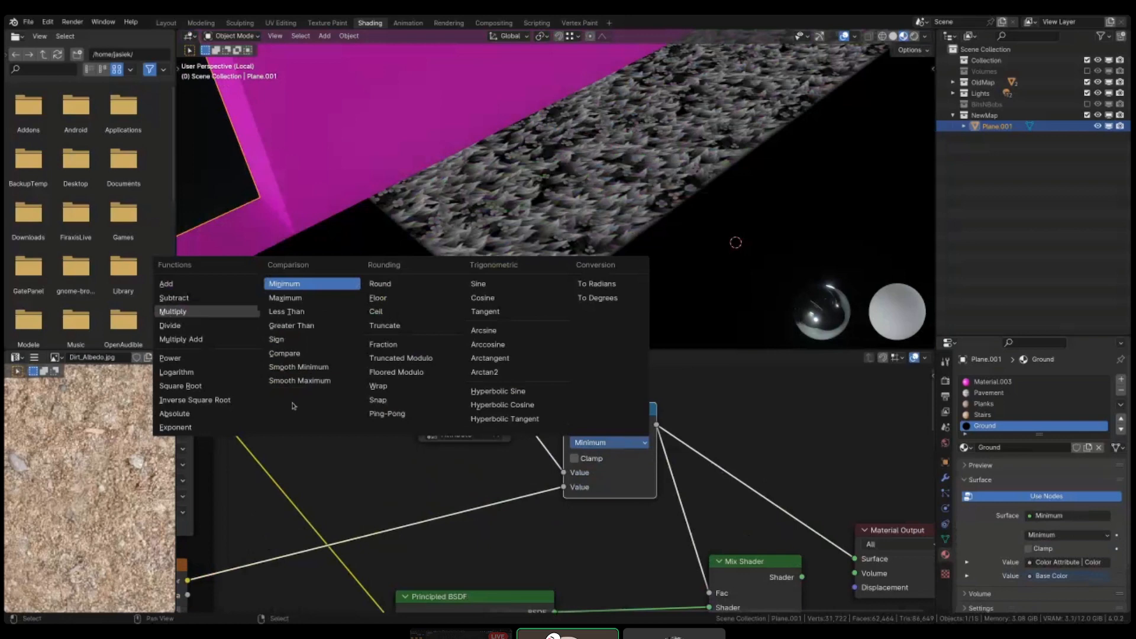
key("Return")
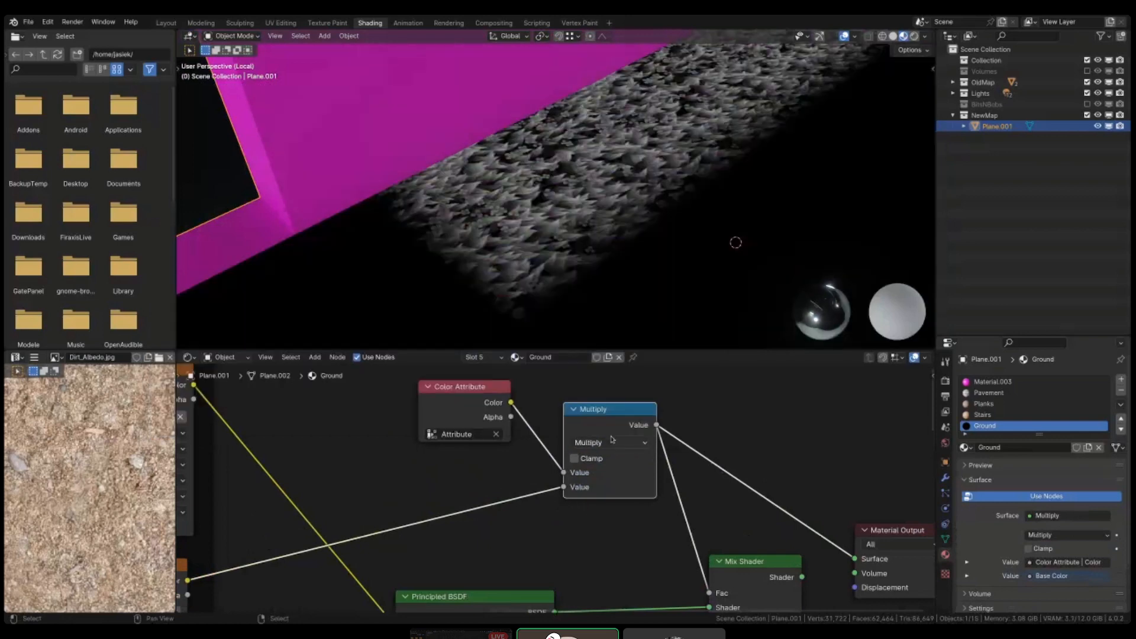
- Shift the Color Attribute and Multiply nodes left to leave space before the Mix Shader
left_click_drag(456, 395, 432, 397)
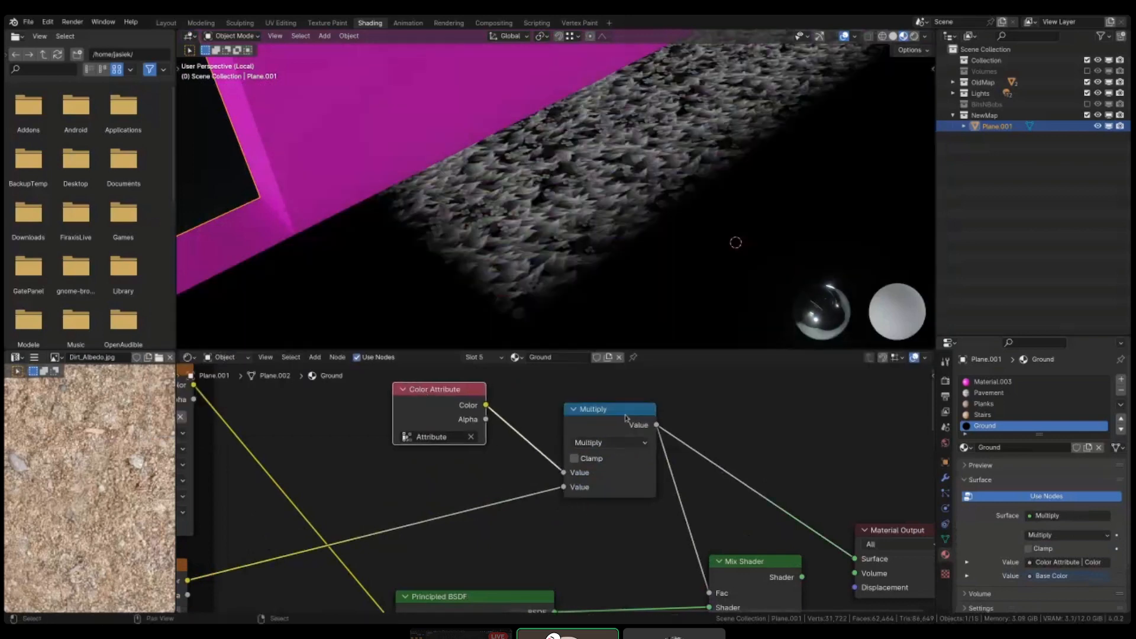
left_click_drag(627, 418, 576, 419)
middle_click_drag(591, 459, 547, 451)
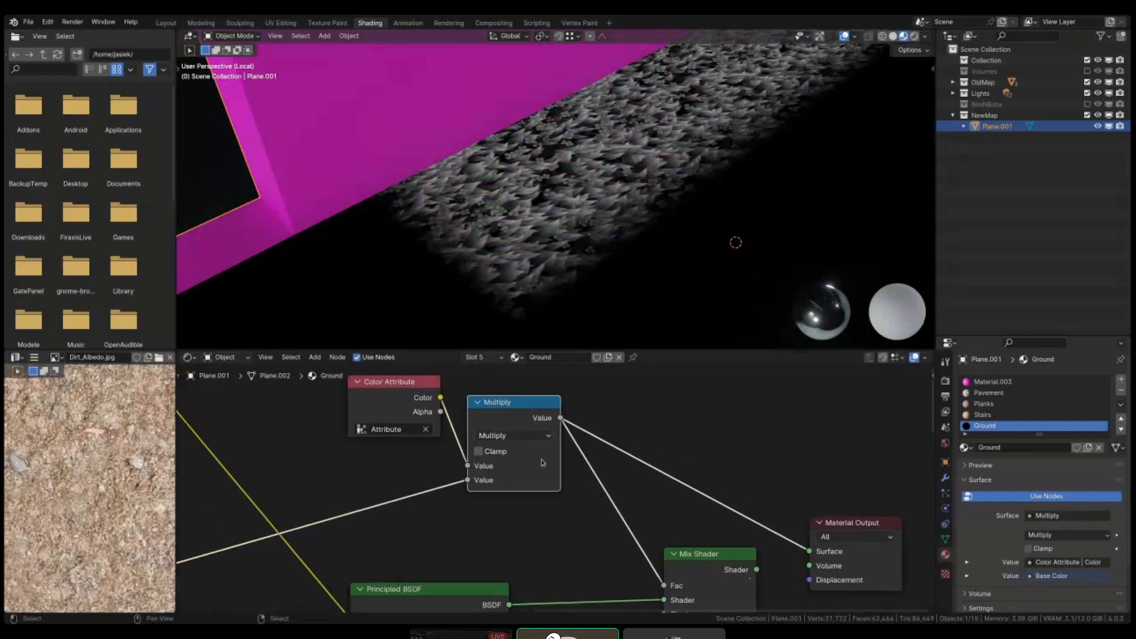
- Duplicate the Multiply node onto the link into the Mix Shader's Fac and preview it as Maximum with a value of -27.9
key("shift+d")
left_click(642, 412)
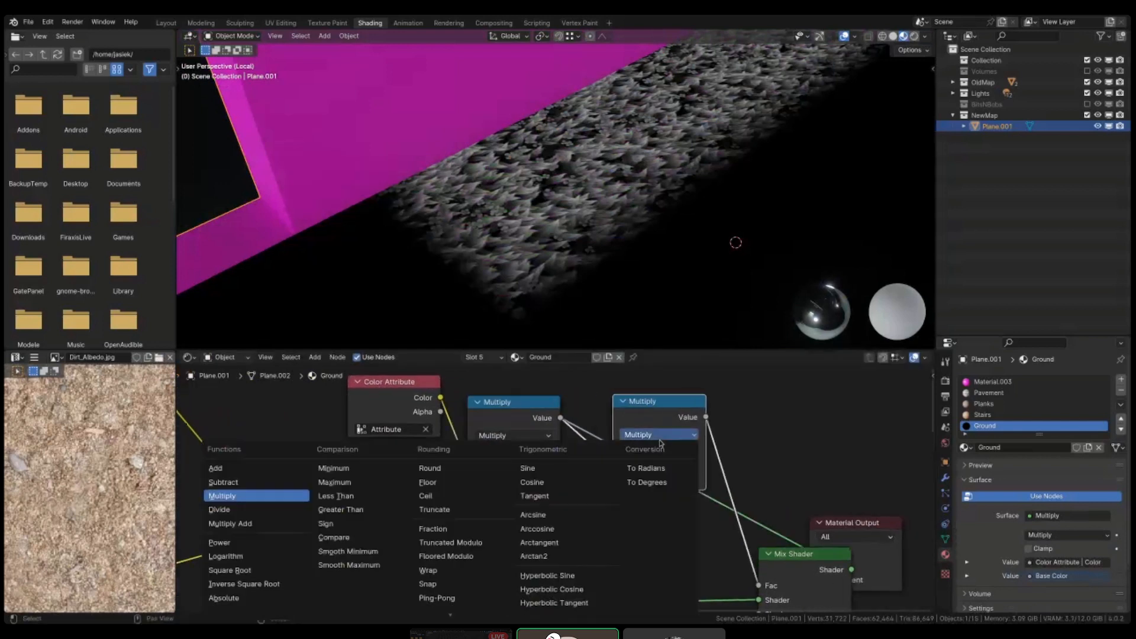
left_click(661, 435)
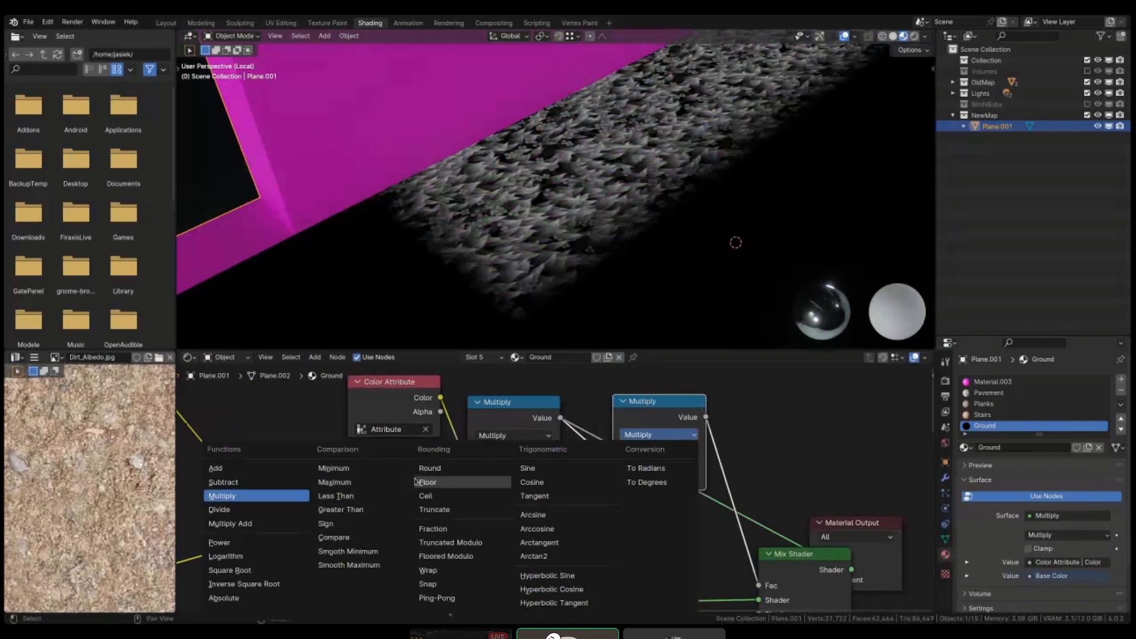
left_click(380, 483)
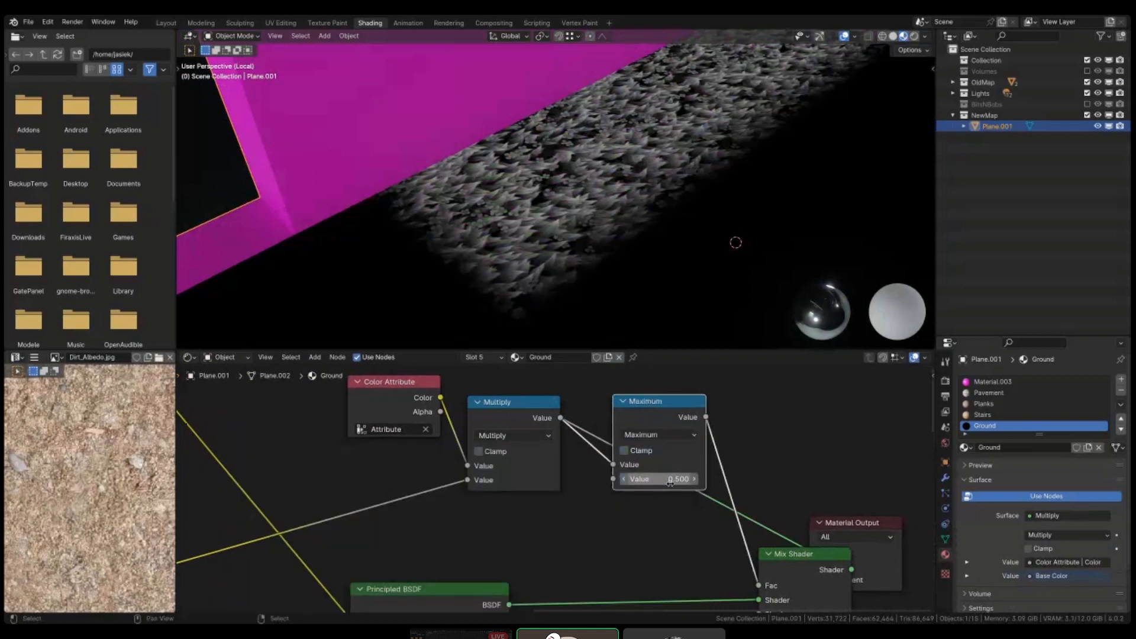
left_click_drag(659, 478, 673, 418)
left_click(661, 441, "ctrl+shift")
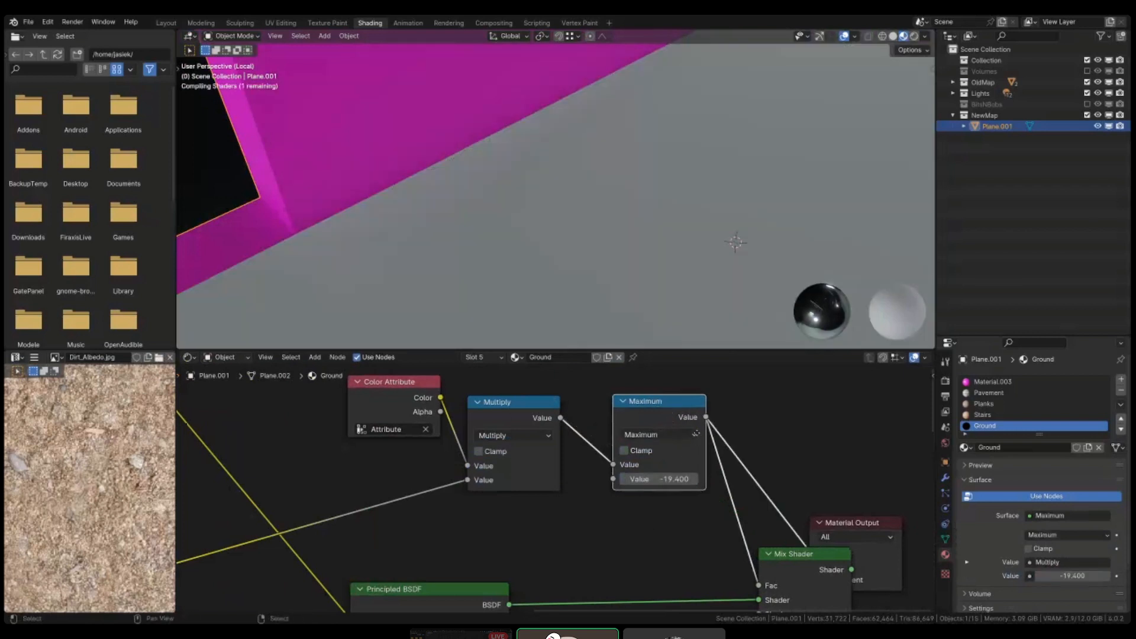
left_click_drag(627, 474, 609, 474)
- Switch the duplicated Math node to Greater Than and pull it out of its connections
left_click(605, 428)
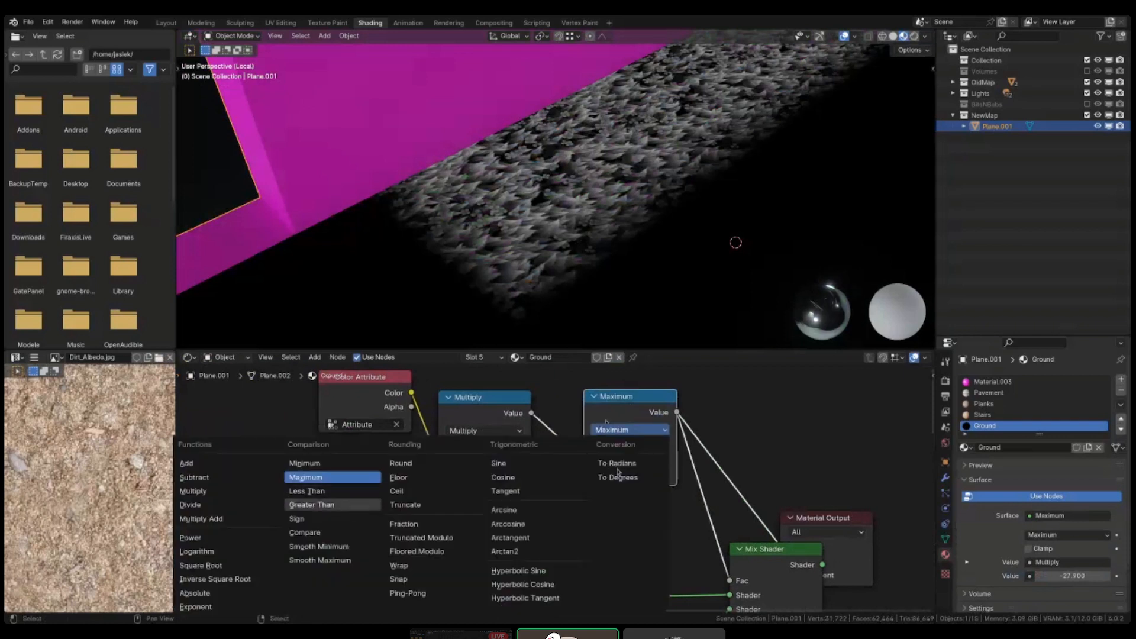
left_click(312, 504)
middle_click_drag(540, 480, 571, 482)
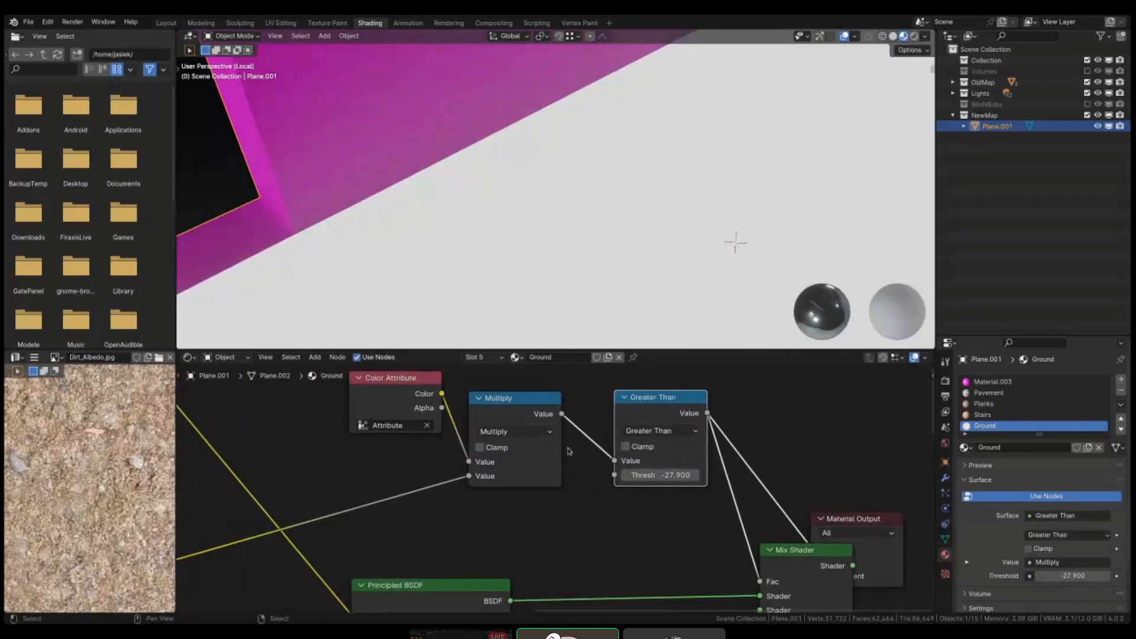
left_click_drag(652, 411, 831, 409, "alt")
- Try the Less Than operation on the Math node that compares the vertex color with the texture
left_click(515, 431)
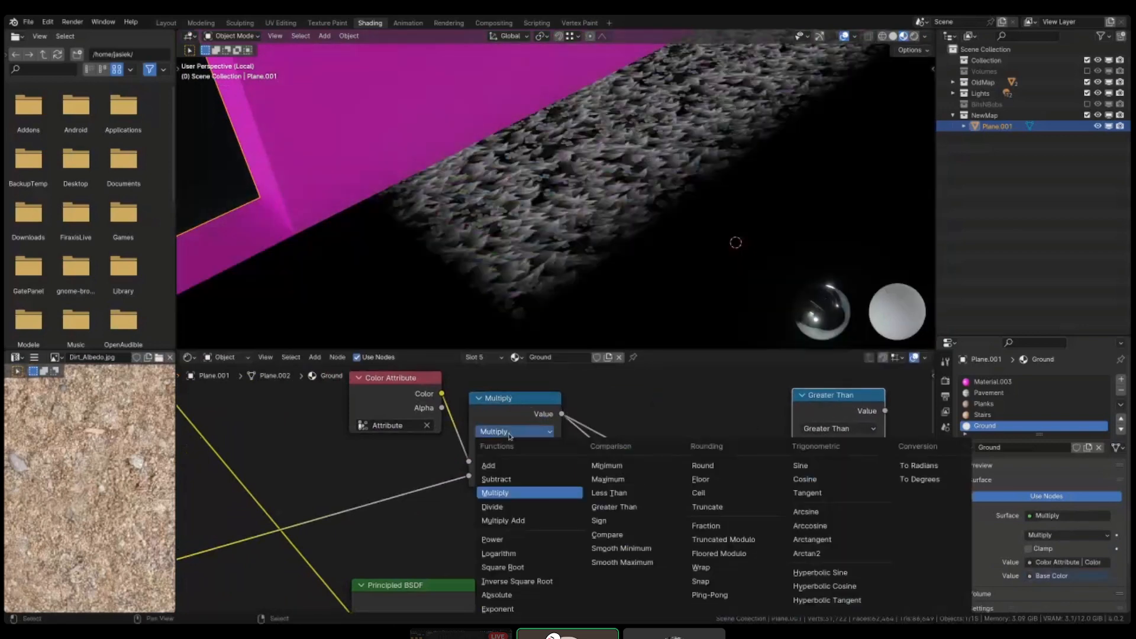
left_click(610, 493)
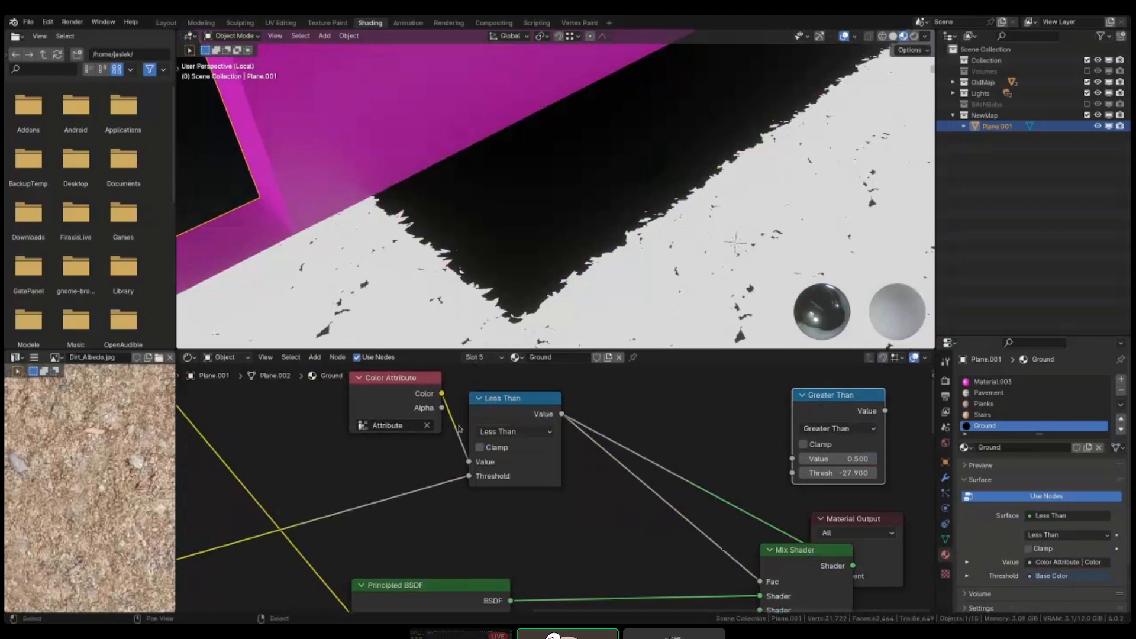
middle_click_drag(508, 462, 550, 462)
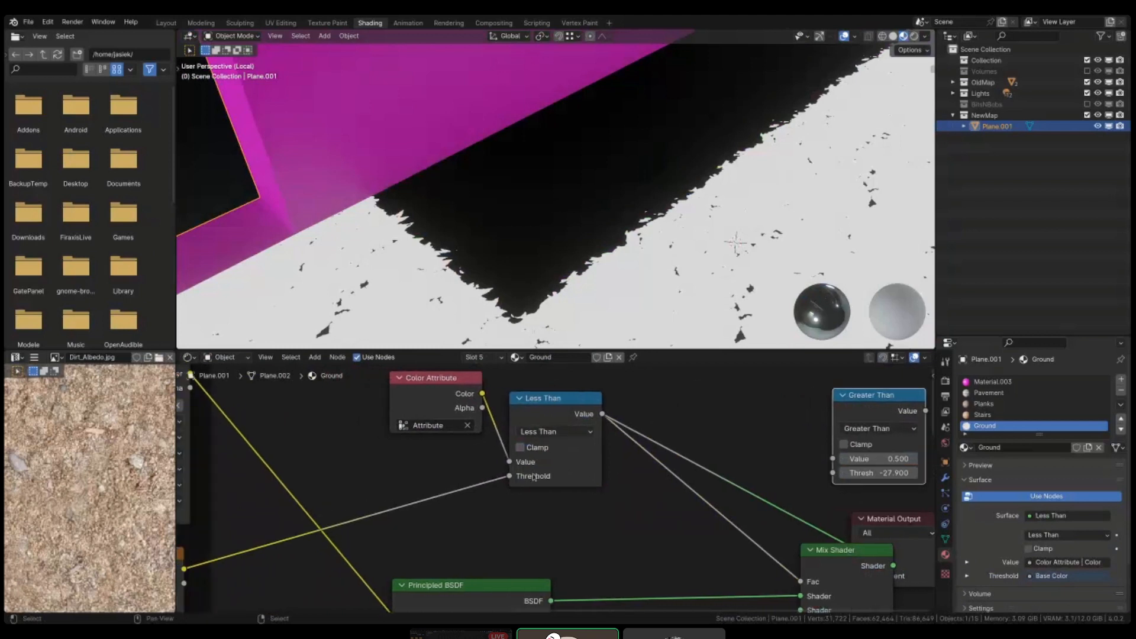
- Set the Math node fed by the Color Attribute to Greater Than and check the resulting mask
left_click(568, 431)
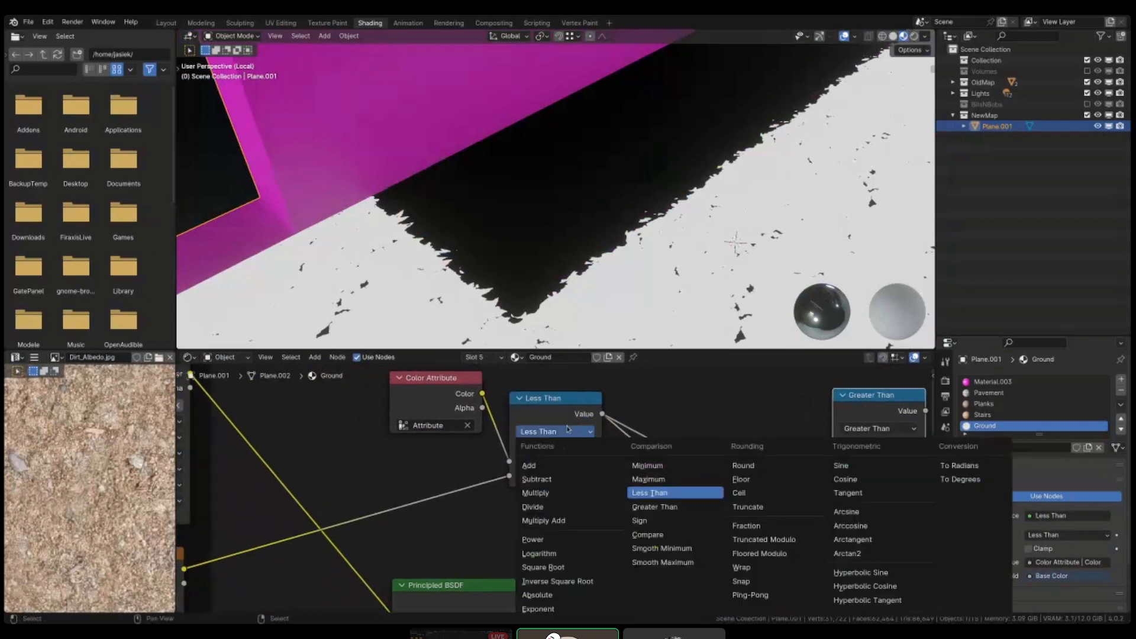
left_click(651, 507)
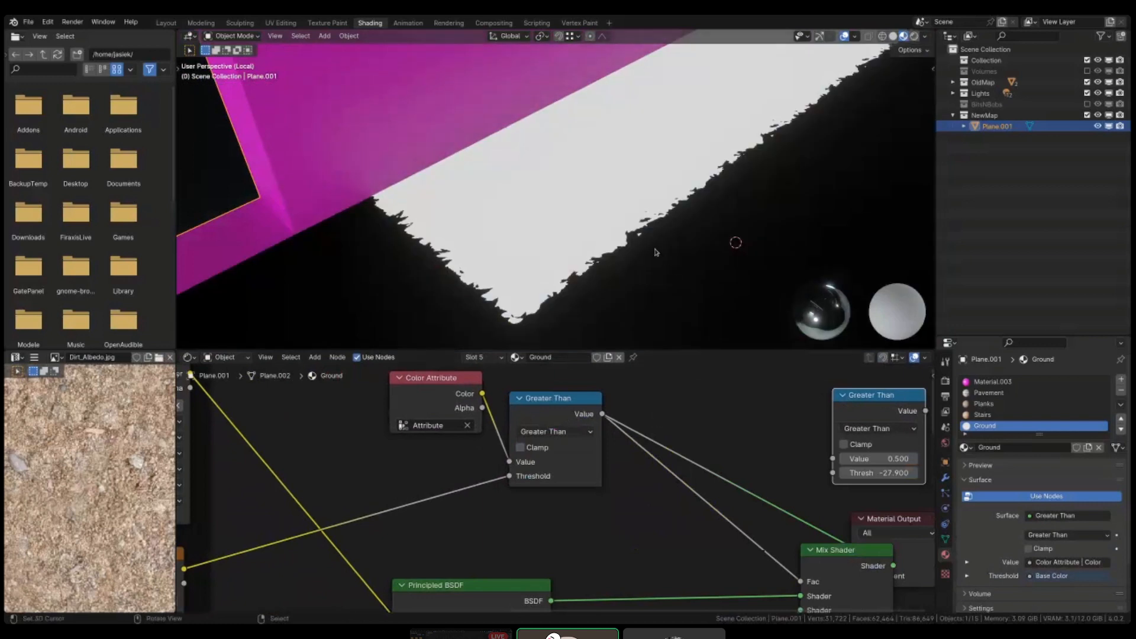
scroll(655, 252, "down", 2)
- Move the Material Output node aside and connect the Mix Shader to its Surface
middle_click_drag(685, 472, 540, 424)
scroll(598, 474, "down", 2)
left_click_drag(720, 473, 898, 466)
left_click(676, 510)
scroll(652, 476, "up", 1)
scroll(654, 483, "down", 1)
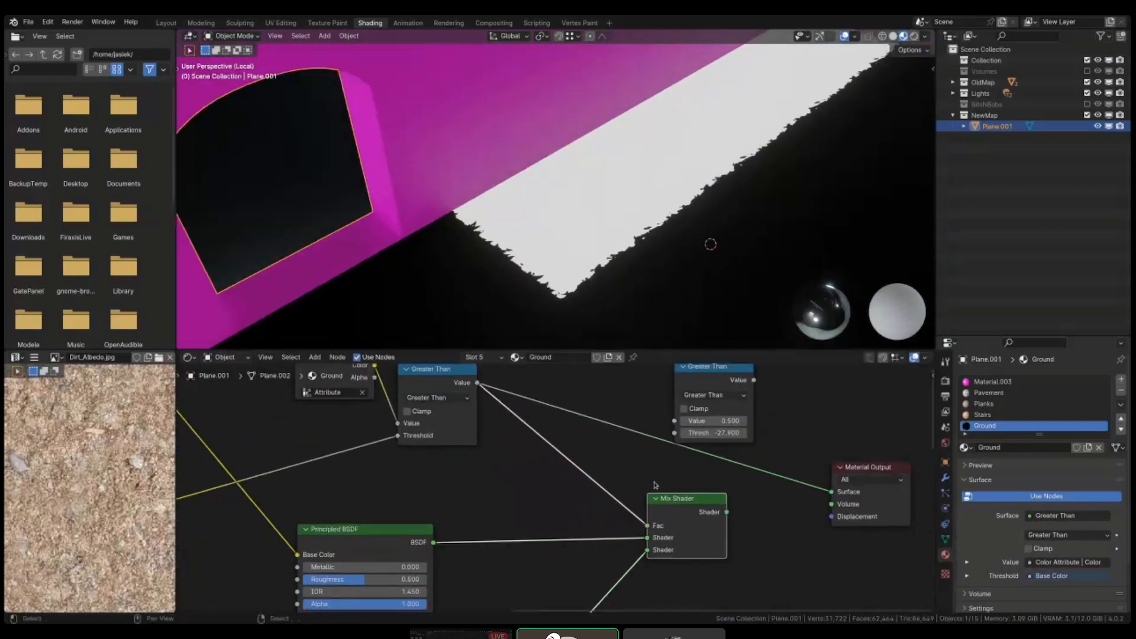
scroll(655, 486, "down", 1)
left_click(672, 502, "ctrl+shift")
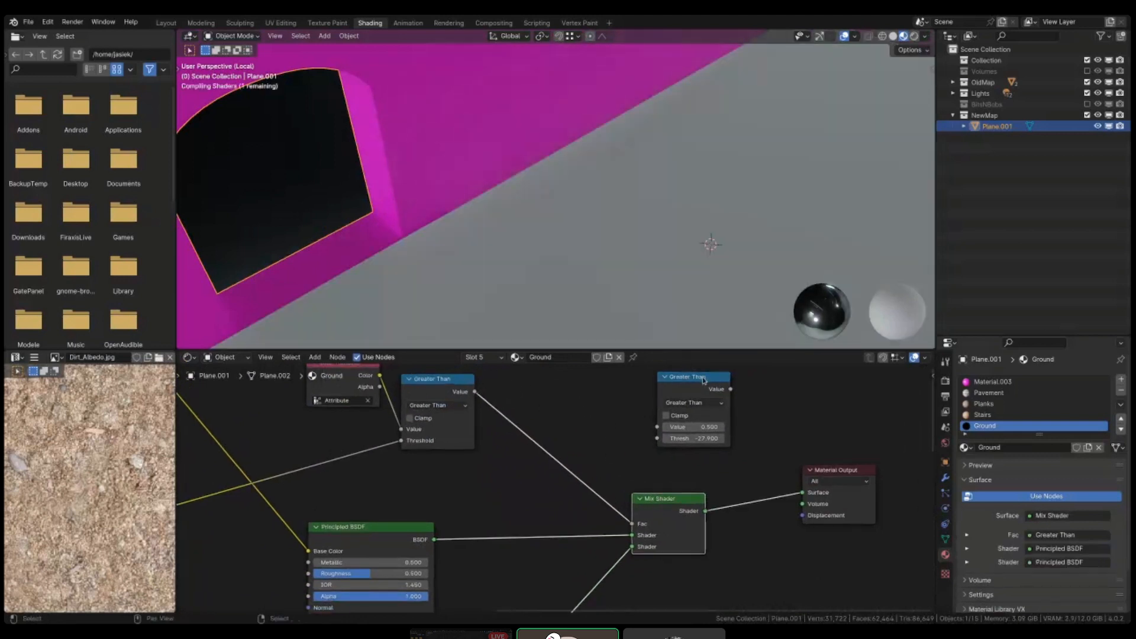
- Delete the unconnected Greater Than node and inspect the edge between grass and dirt up close and from farther away
left_click(704, 408)
key("x")
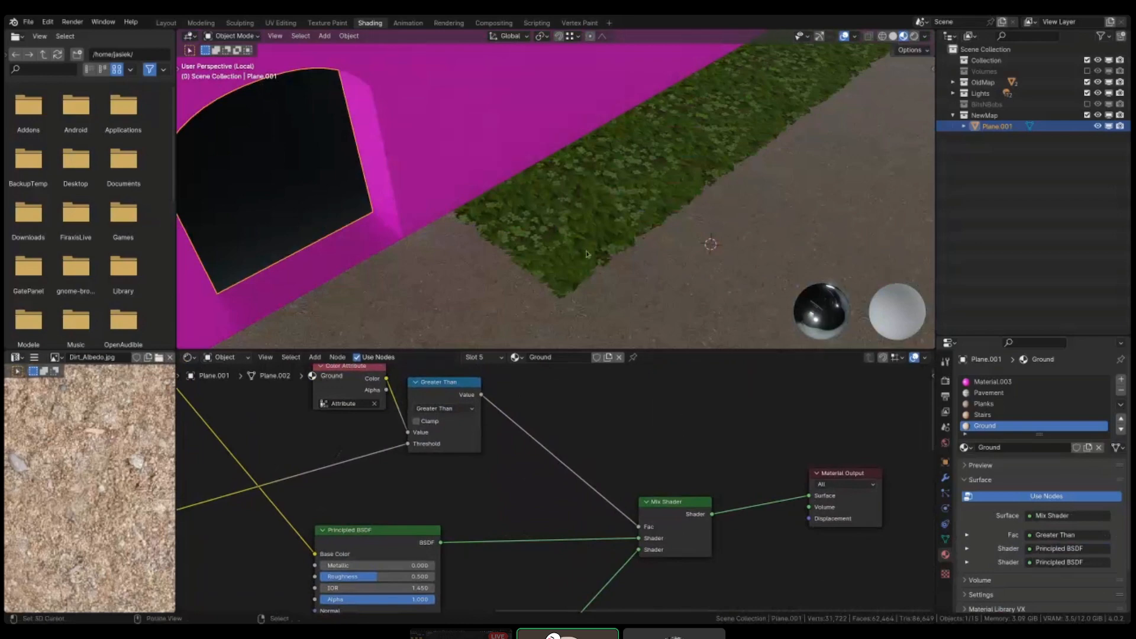
scroll(597, 243, "up", 3)
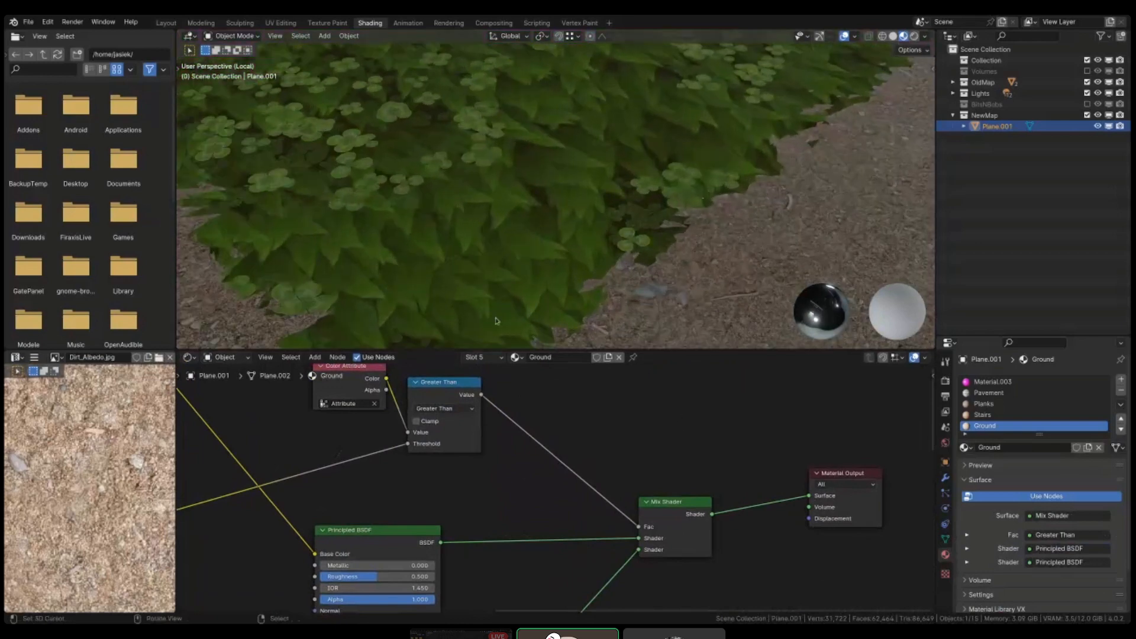
middle_click_drag(499, 430, 636, 458)
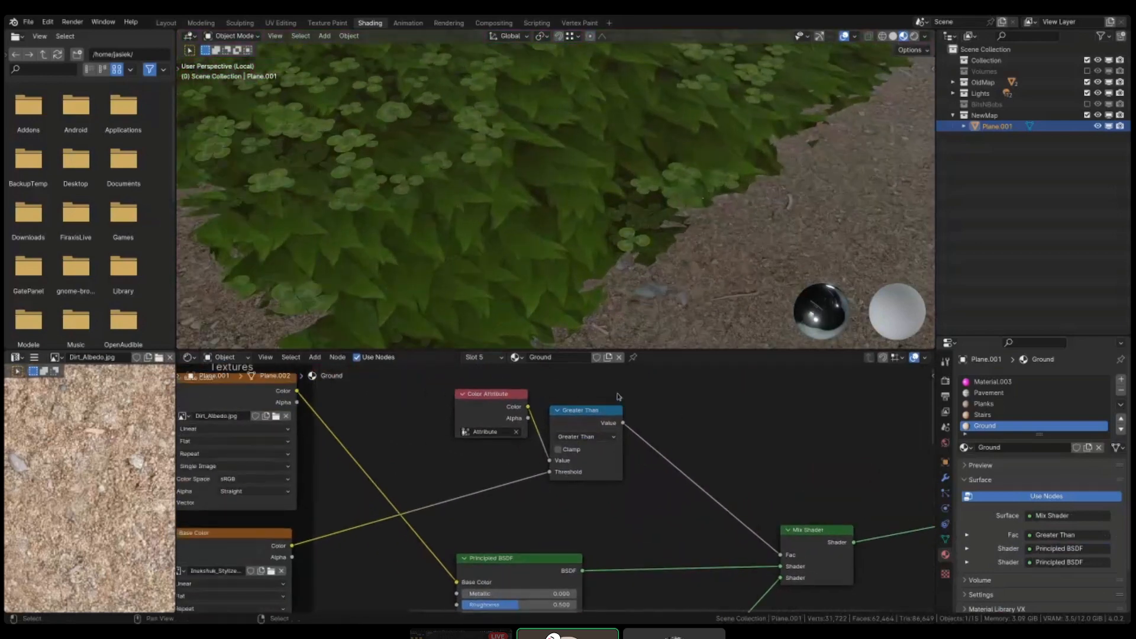
scroll(376, 239, "down", 5)
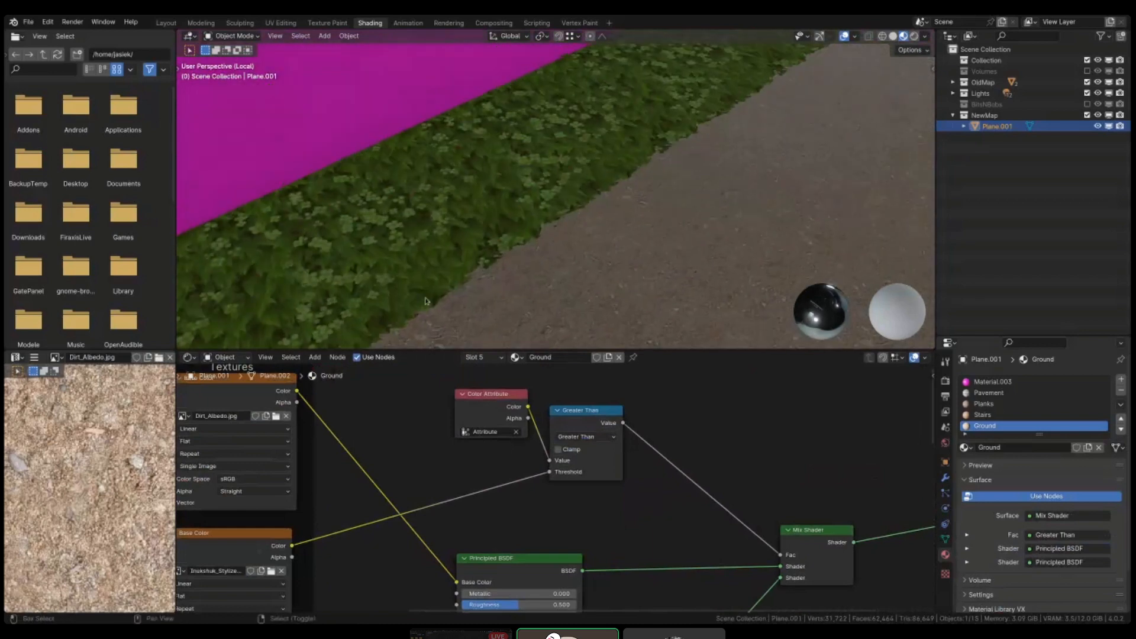
- Duplicate the Greater Than math node and insert the copy on the link from the dirt texture to the Principled BSDF's Base Color
scroll(763, 82, "down", 2)
middle_click_drag(514, 495, 574, 484)
left_click(659, 436)
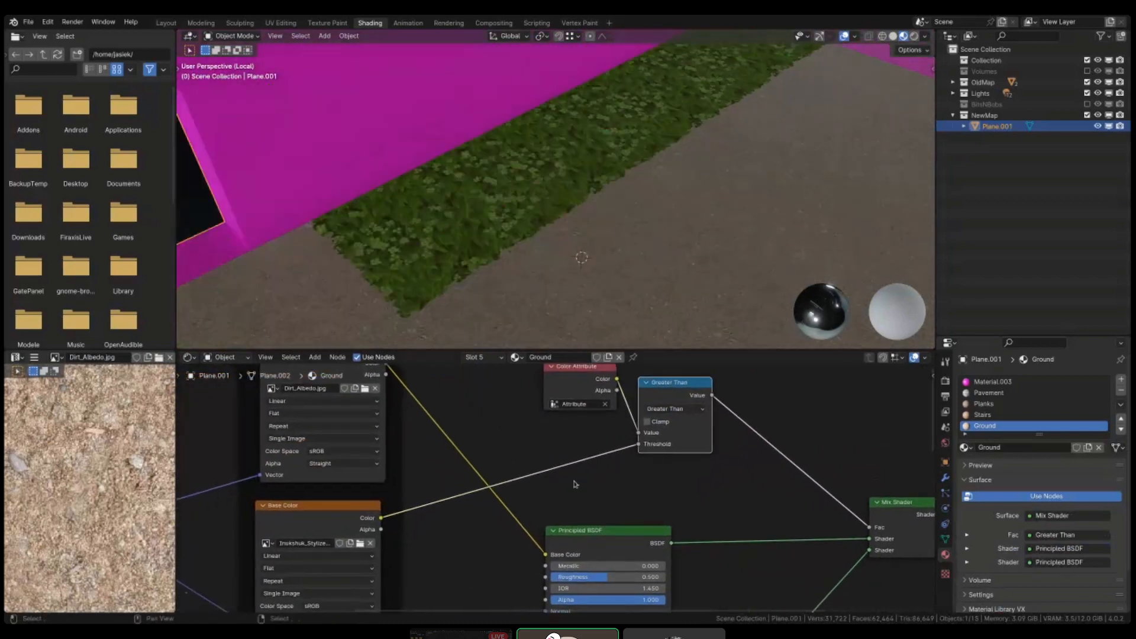
middle_click_drag(687, 435, 637, 447)
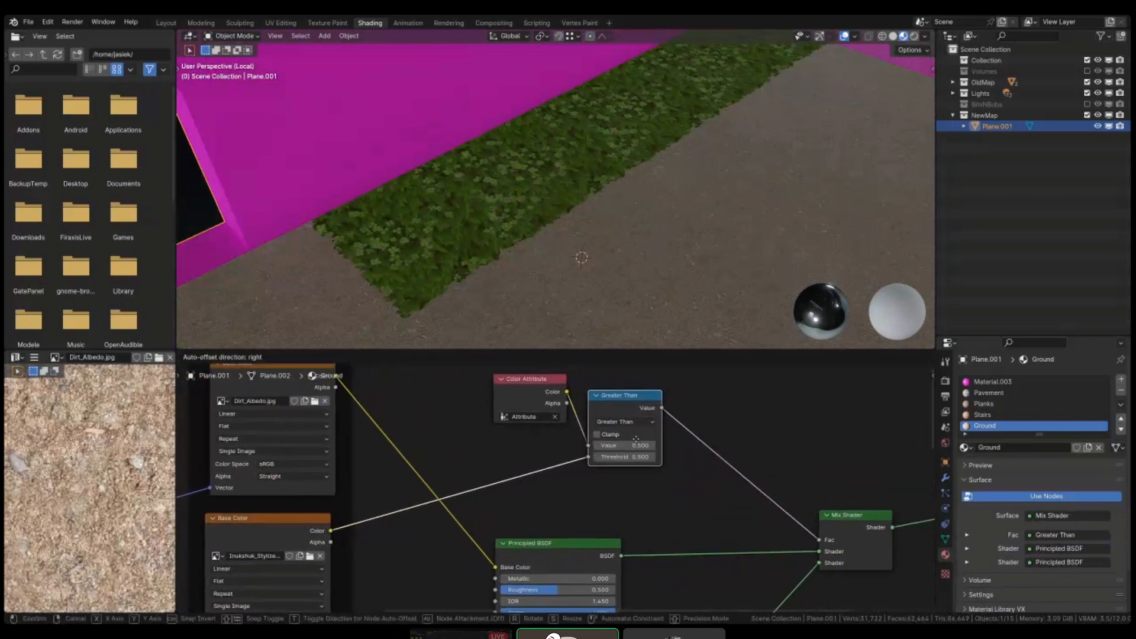
key("shift+d")
left_click(489, 503)
left_click(466, 482)
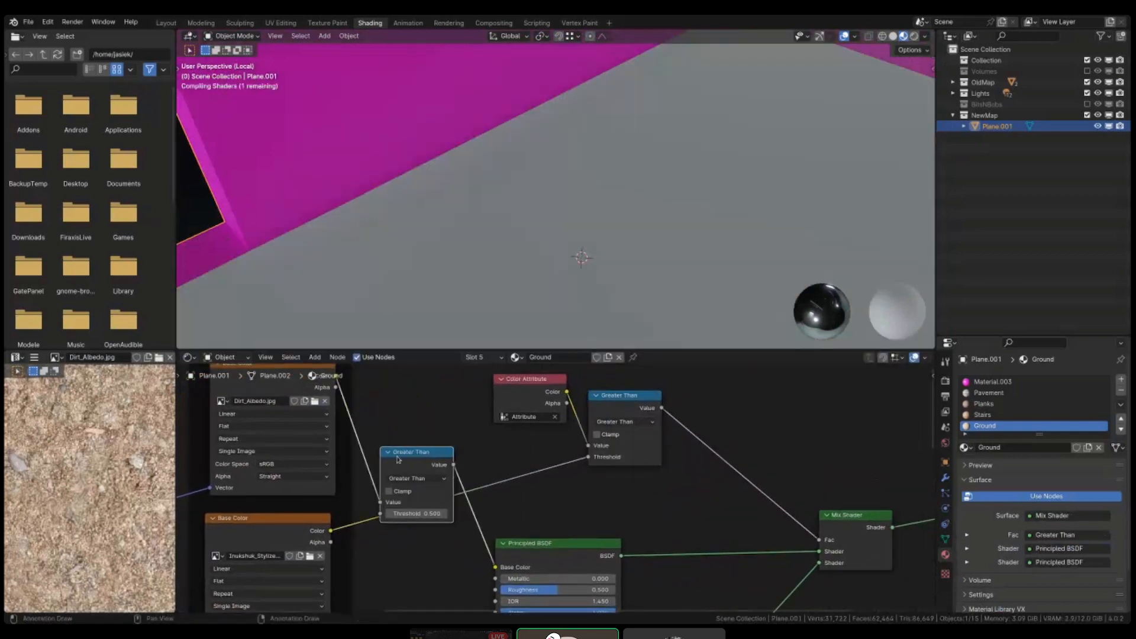
left_click_drag(399, 459, 445, 459)
scroll(464, 483, "up", 2)
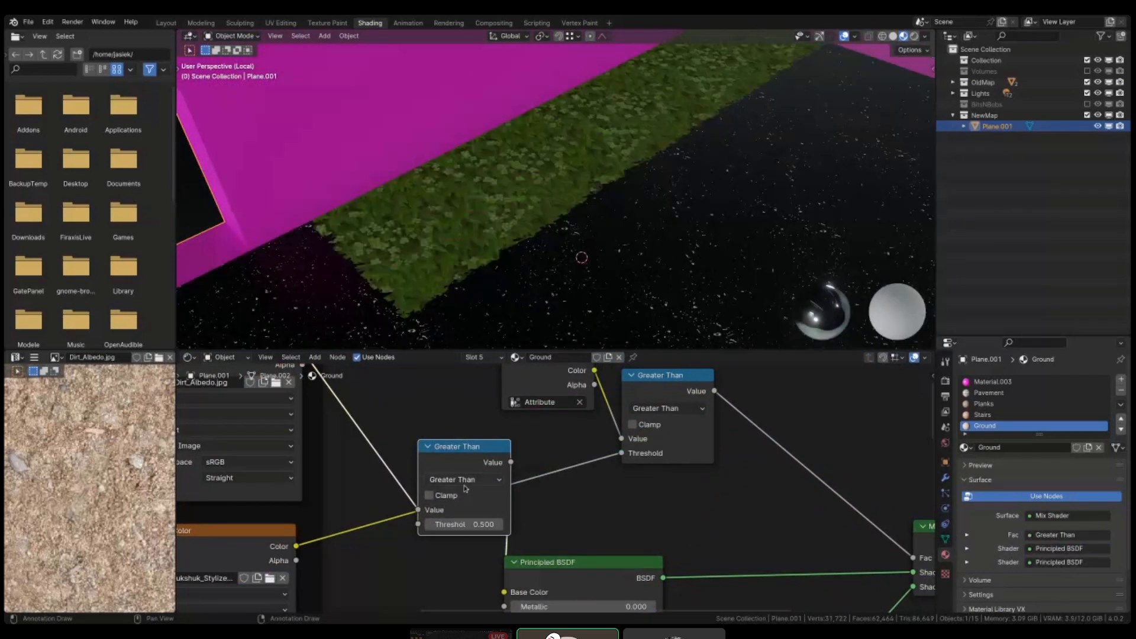
- Change the duplicated math node's operation to Power and set its exponent to 1.4
left_click(465, 480)
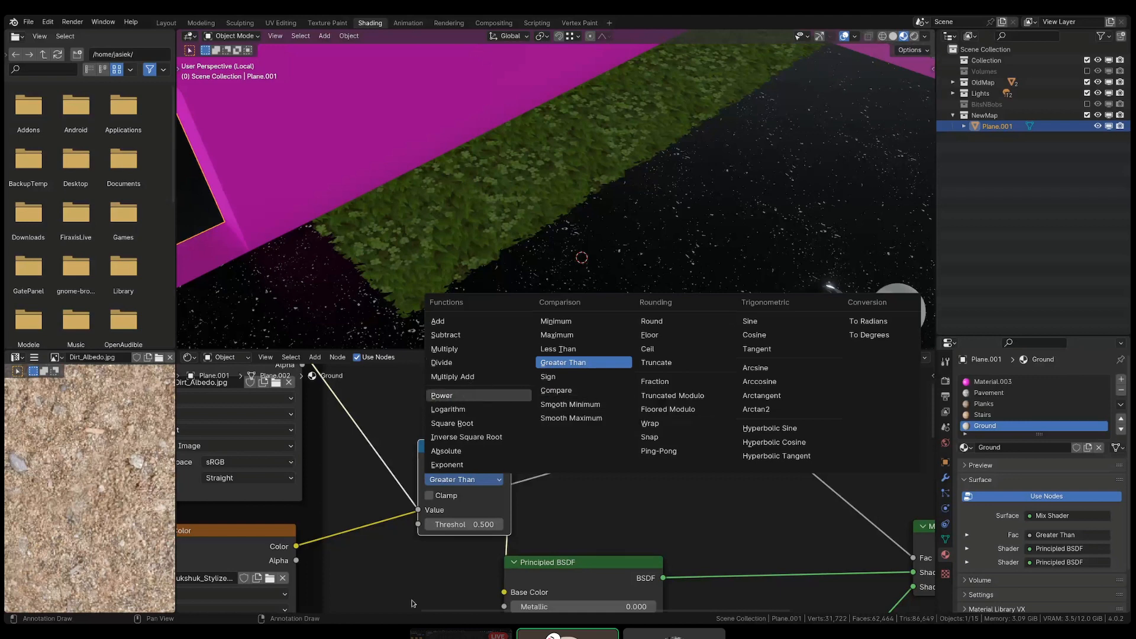
scroll(430, 555, "up", 3)
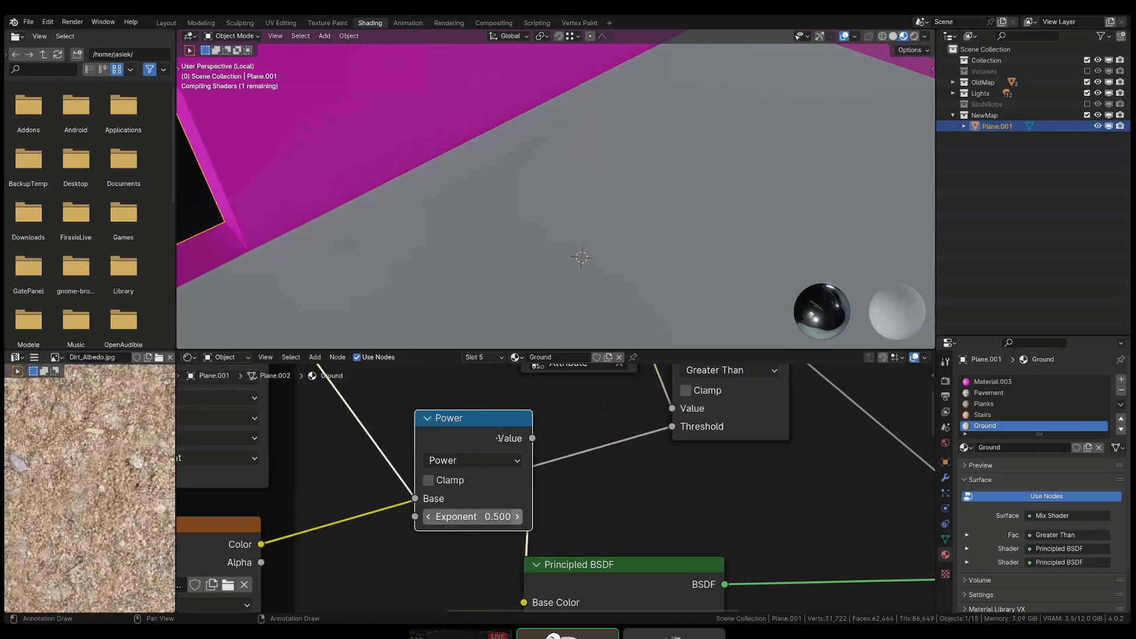
left_click_drag(498, 441, 442, 417)
left_click_drag(441, 494, 503, 494)
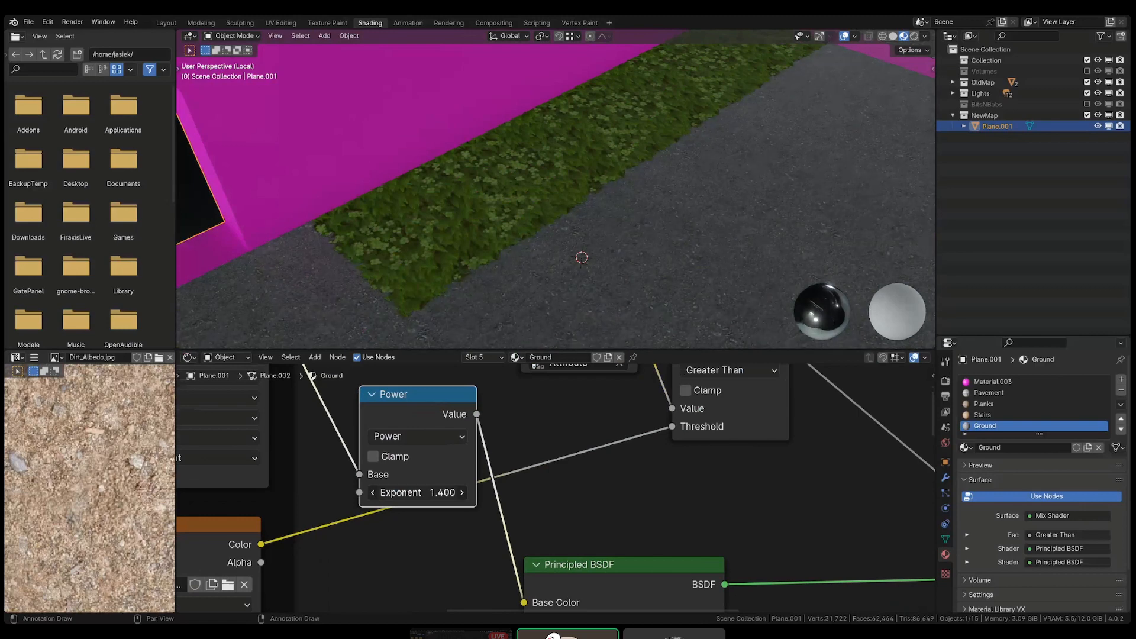
- Detach the Power node so the dirt texture feeds Base Color directly, and park it unconnected in free space above the Mix Shader
scroll(447, 495, "down", 2)
scroll(435, 437, "down", 2)
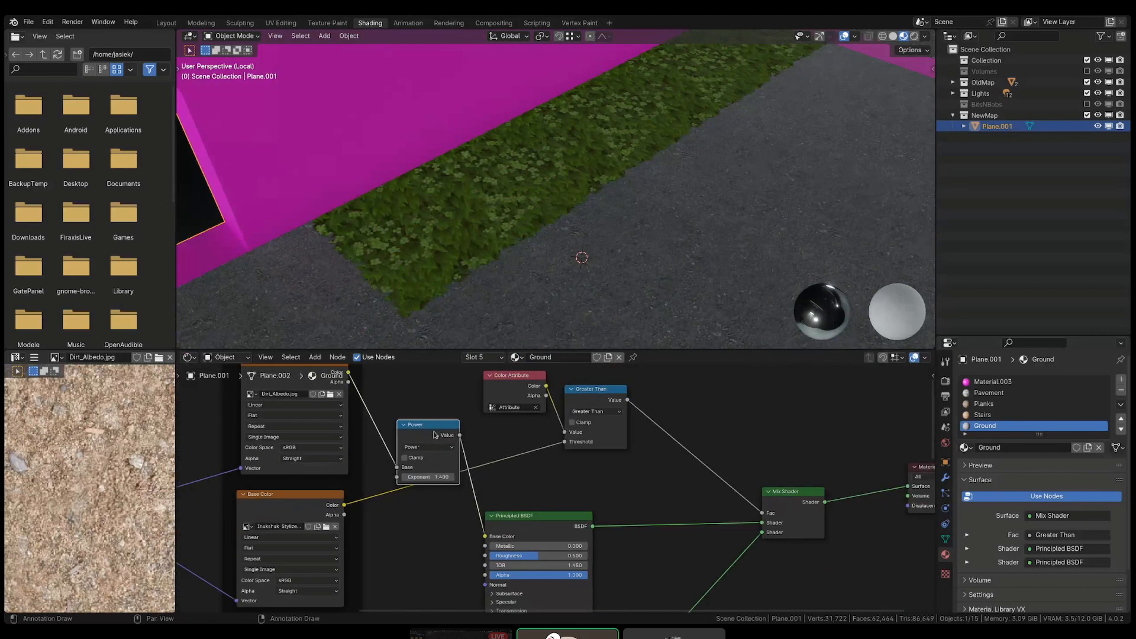
left_click_drag(429, 424, 747, 388)
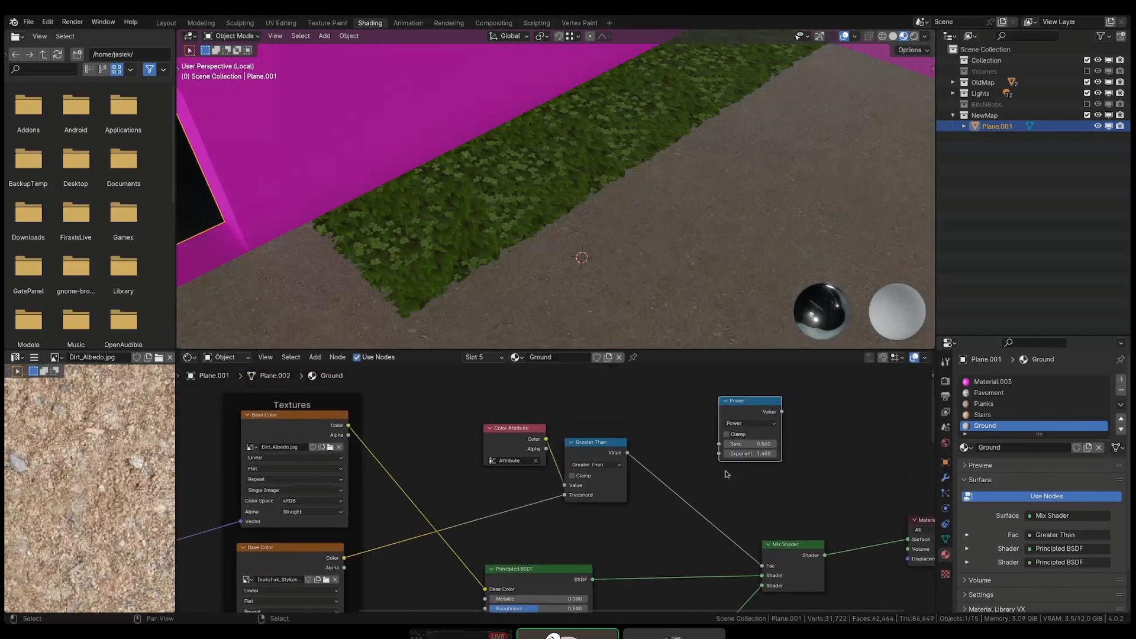
- Set the X, Y and Z scale of the grass textures' Mapping node to 1.2
scroll(704, 545, "down", 3)
scroll(689, 233, "down", 6)
scroll(611, 232, "up", 8)
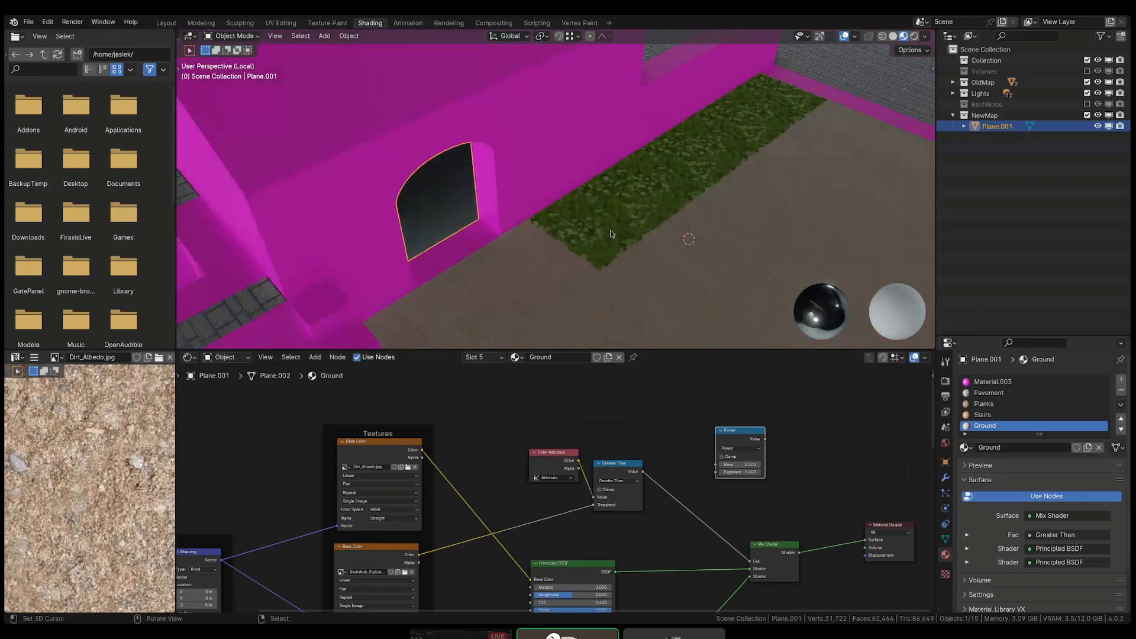
middle_click_drag(535, 536, 830, 391)
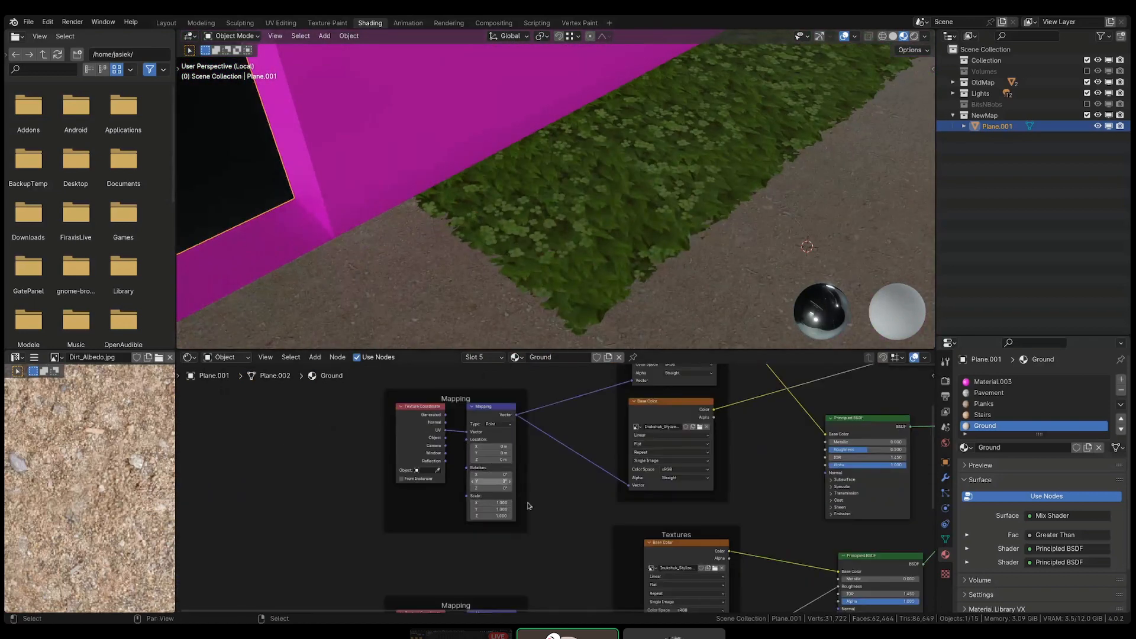
scroll(528, 505, "up", 2)
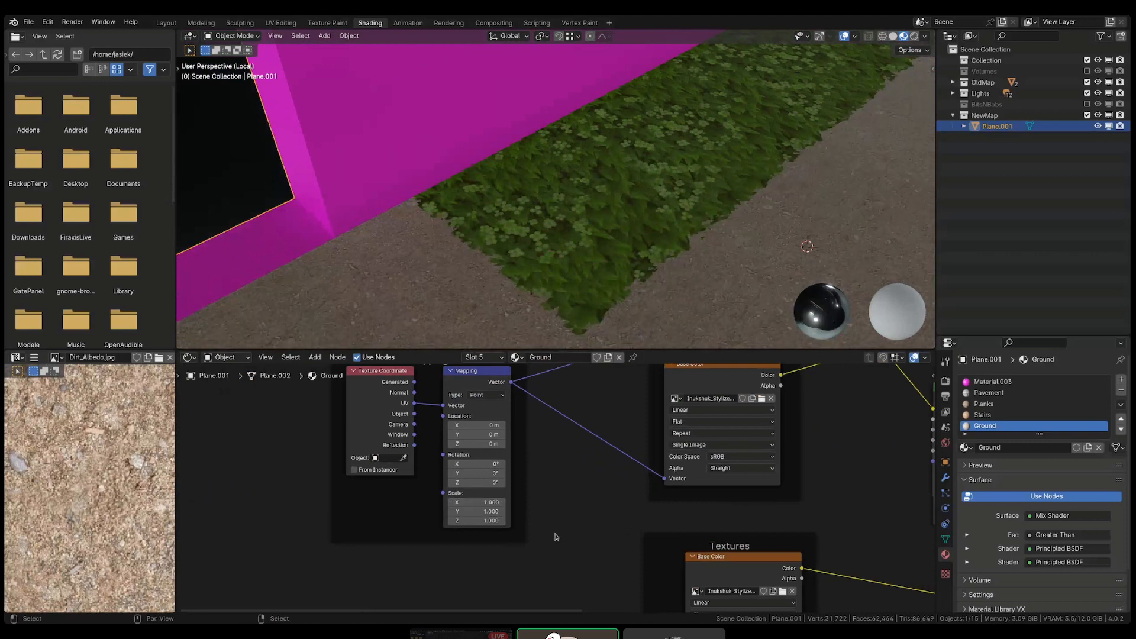
scroll(553, 535, "down", 2)
scroll(551, 485, "up", 1)
middle_click_drag(548, 545, 577, 397)
scroll(534, 396, "up", 4)
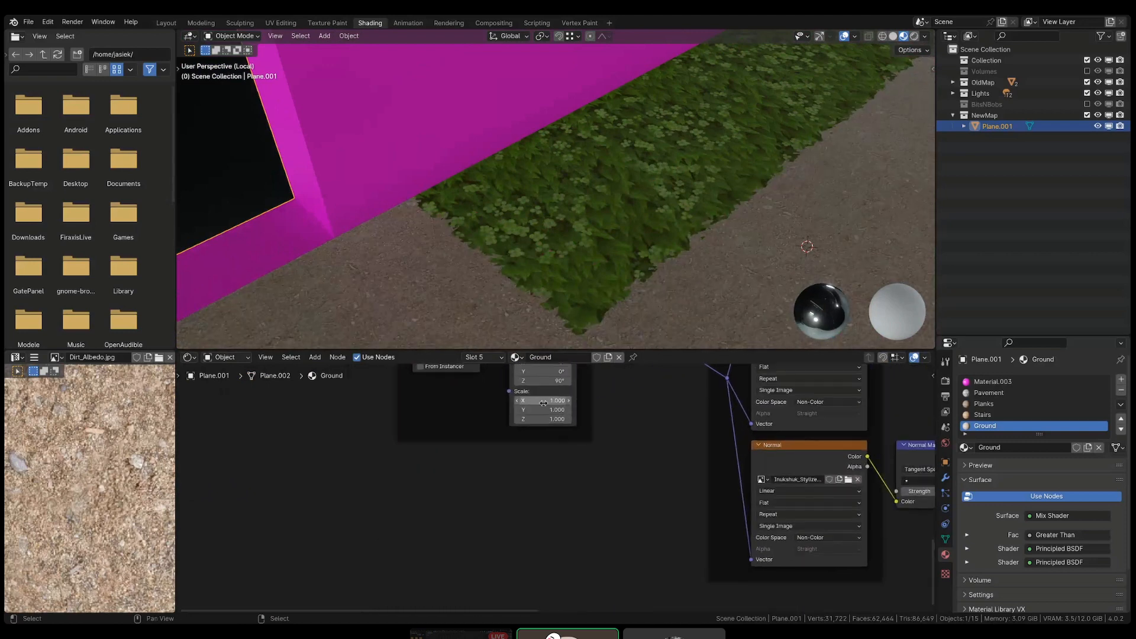
left_click_drag(542, 400, 555, 420)
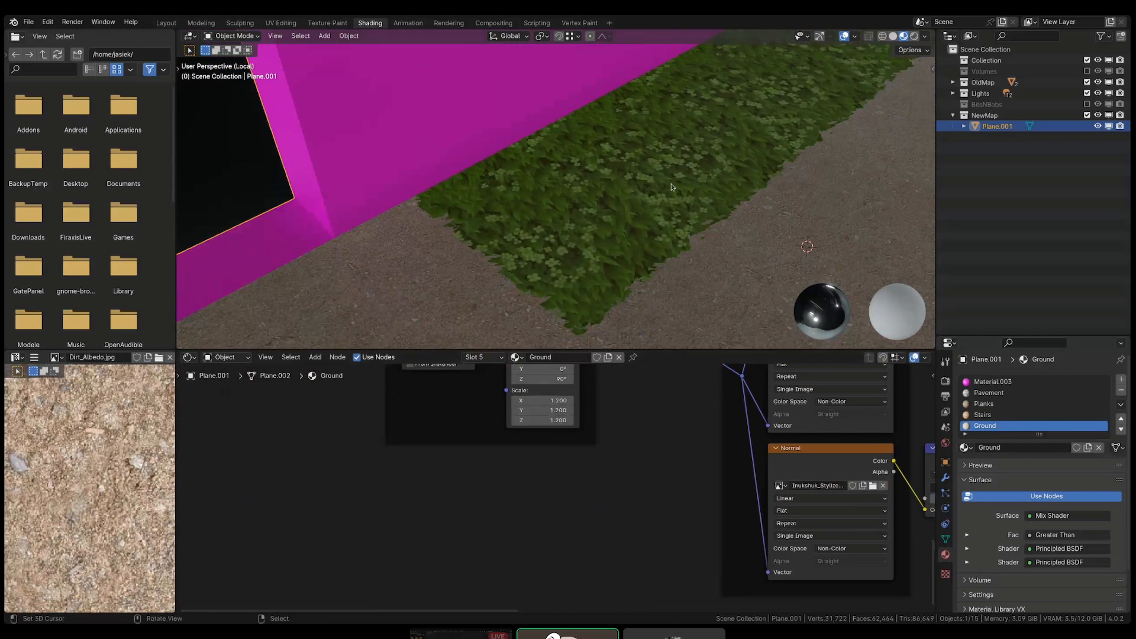
- Raise the inner face of the grass strip about 0.02 m along Z in edit mode and return to object mode
scroll(555, 236, "down", 3)
key("Tab")
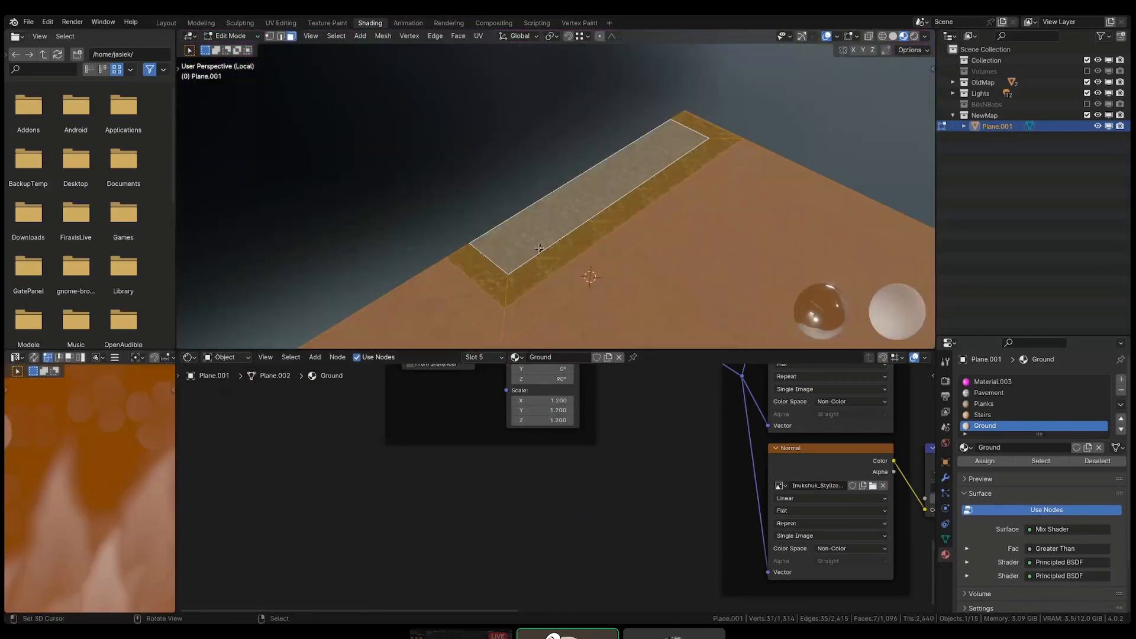
scroll(542, 236, "up", 2)
key("g")
key("z")
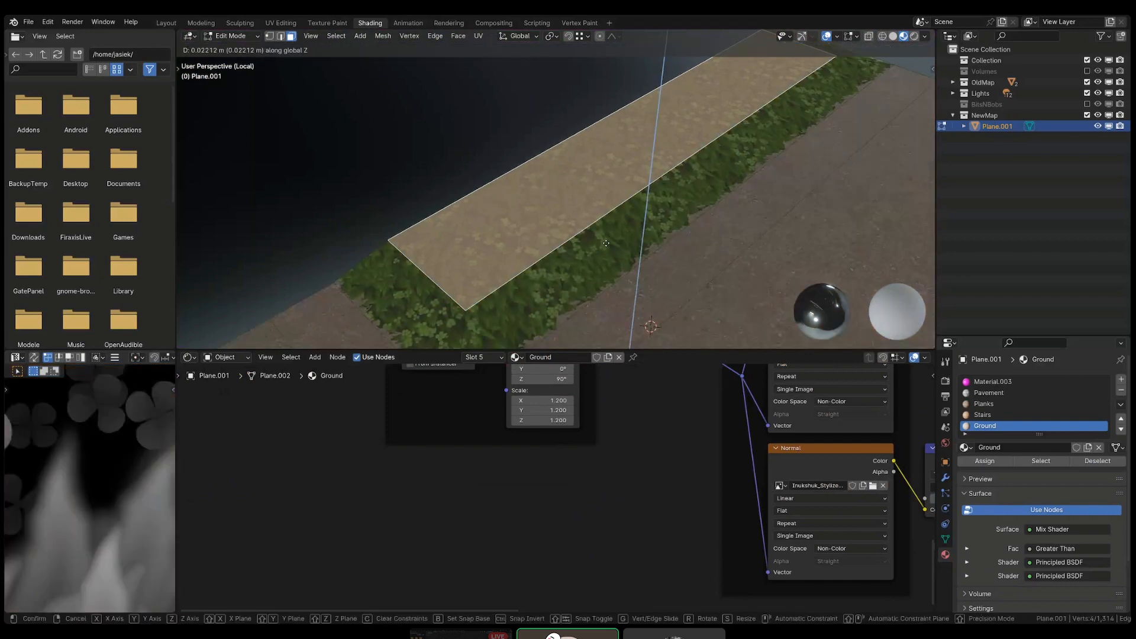
left_click(609, 245)
key("Tab")
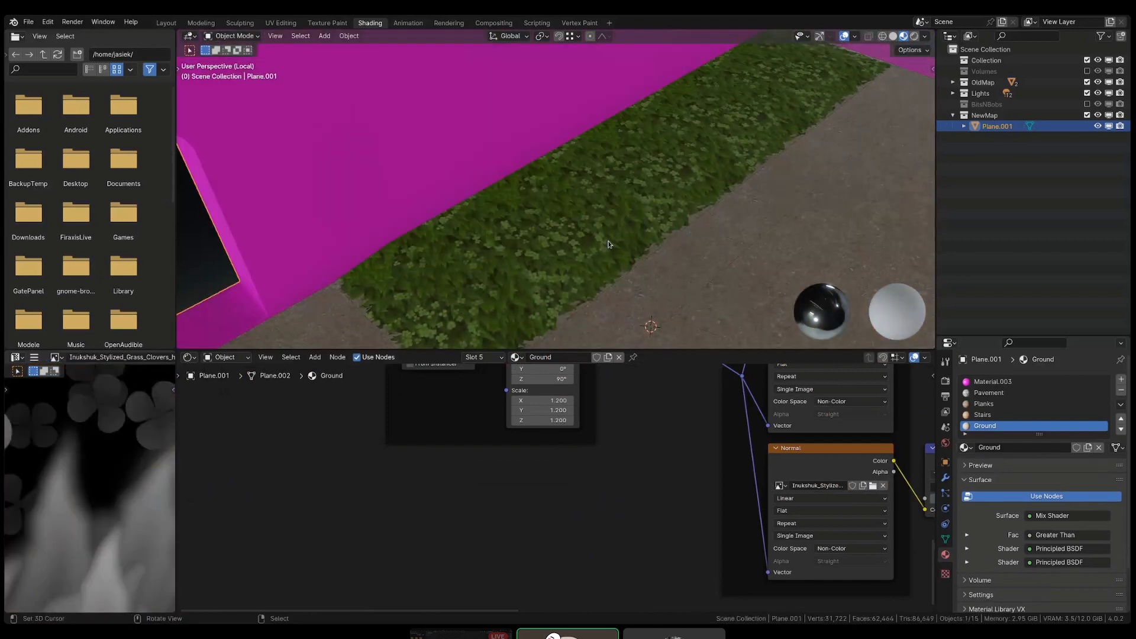
- Deselect the map mesh and save the file
scroll(610, 244, "down", 5)
key("shift+z")
key("shift+z")
key("alt+a")
middle_click_drag(641, 240, 531, 229)
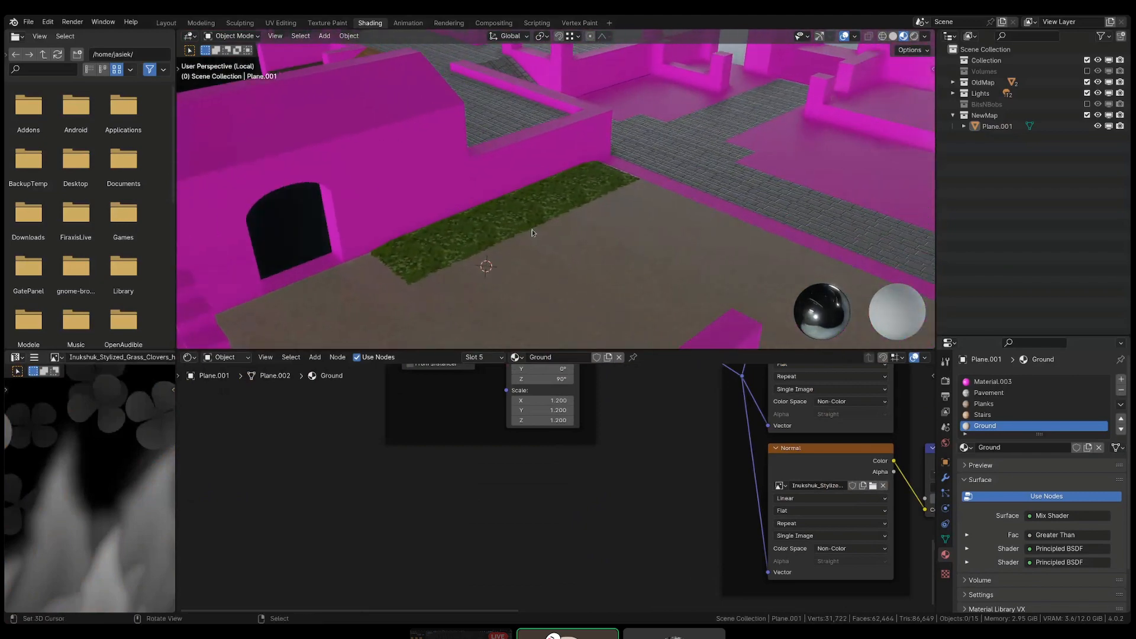
key("ctrl+s")
- Examine the grass-to-dirt edge up close and from farther away, along with the Ground material's node setup
scroll(400, 316, "up", 4)
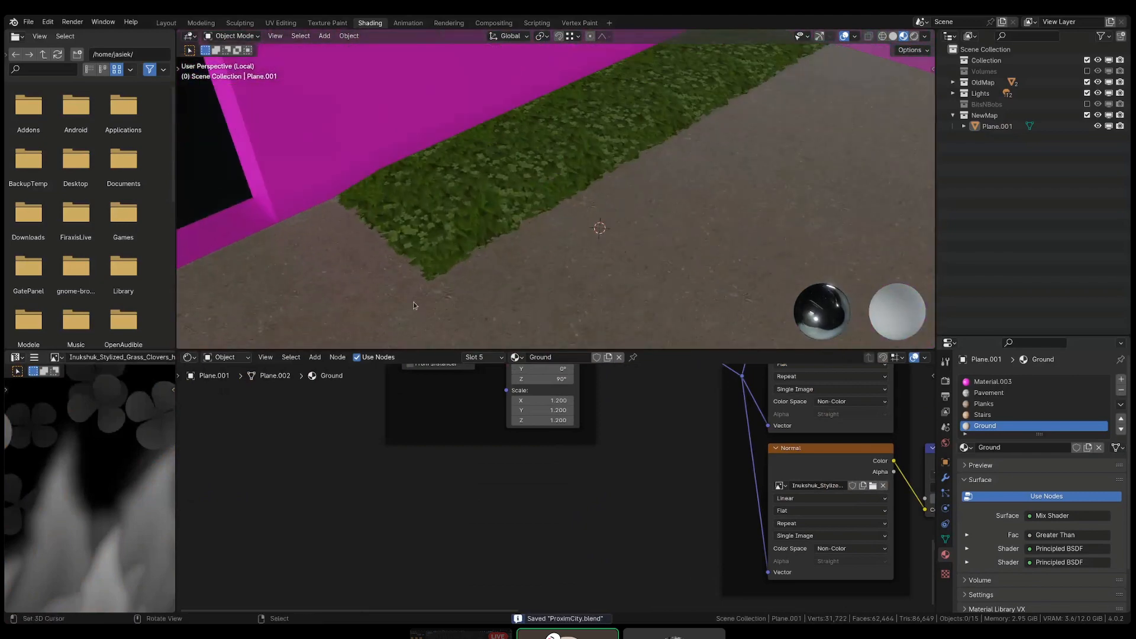
scroll(442, 290, "up", 3)
scroll(681, 432, "down", 5)
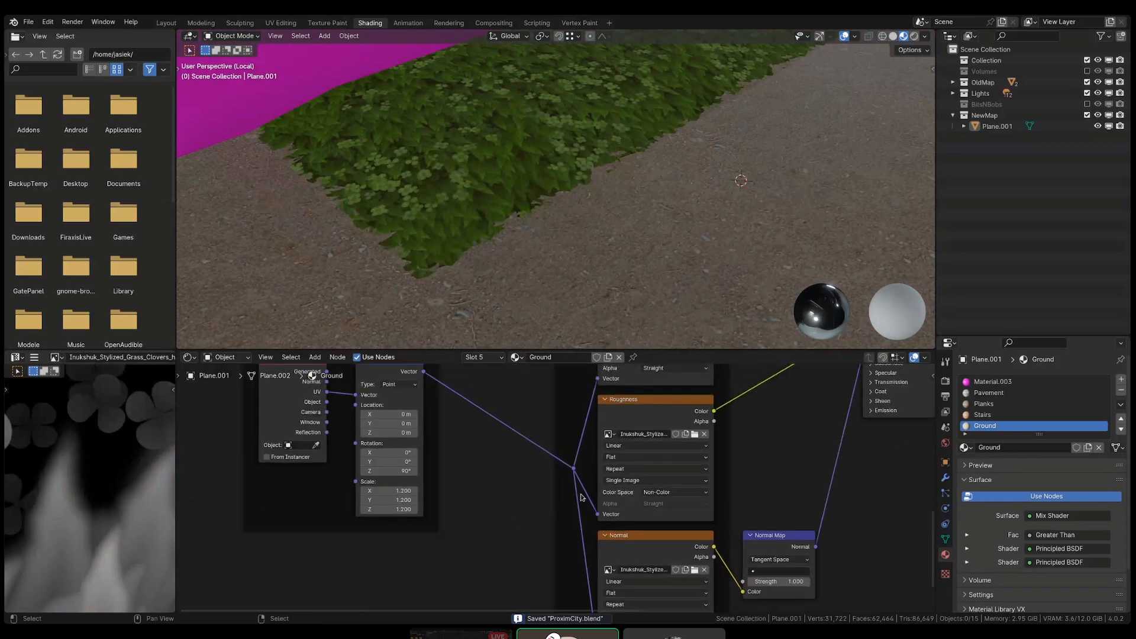
scroll(795, 446, "up", 1)
middle_click_drag(795, 446, 580, 527)
middle_click_drag(600, 399, 595, 500)
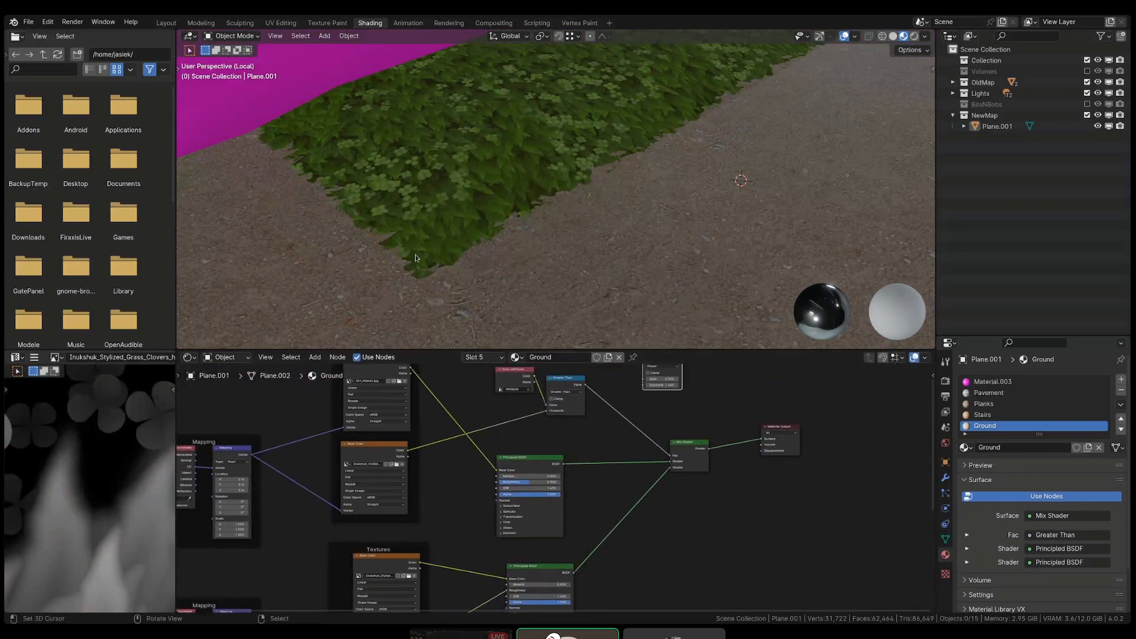
scroll(416, 258, "up", 2)
middle_click_drag(563, 426, 560, 484)
scroll(476, 198, "up", 3)
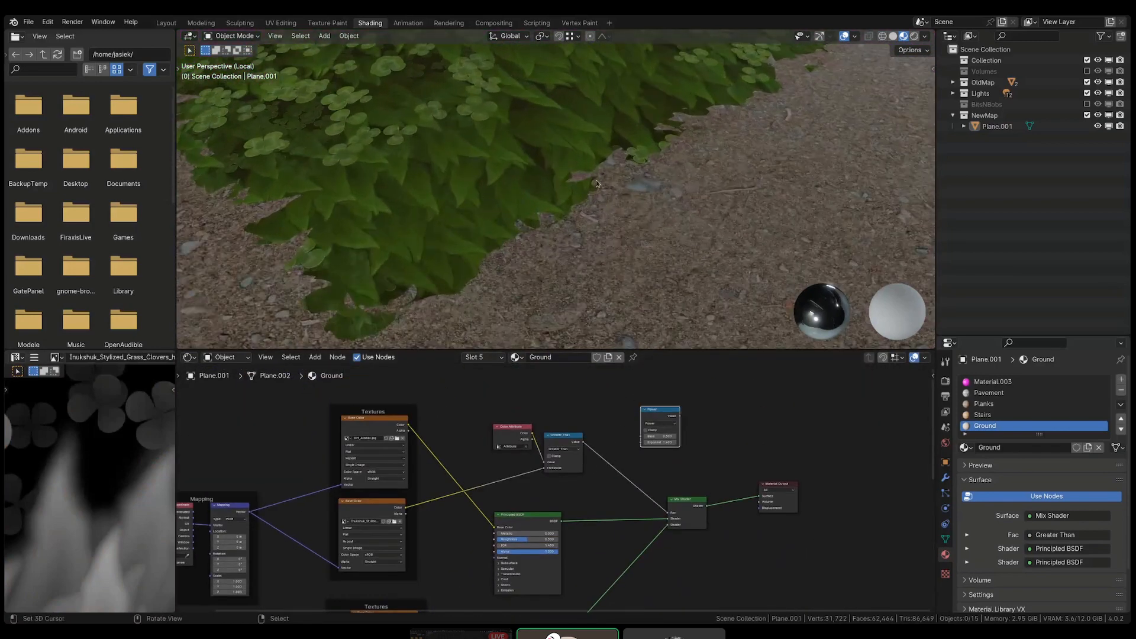
scroll(596, 180, "down", 7)
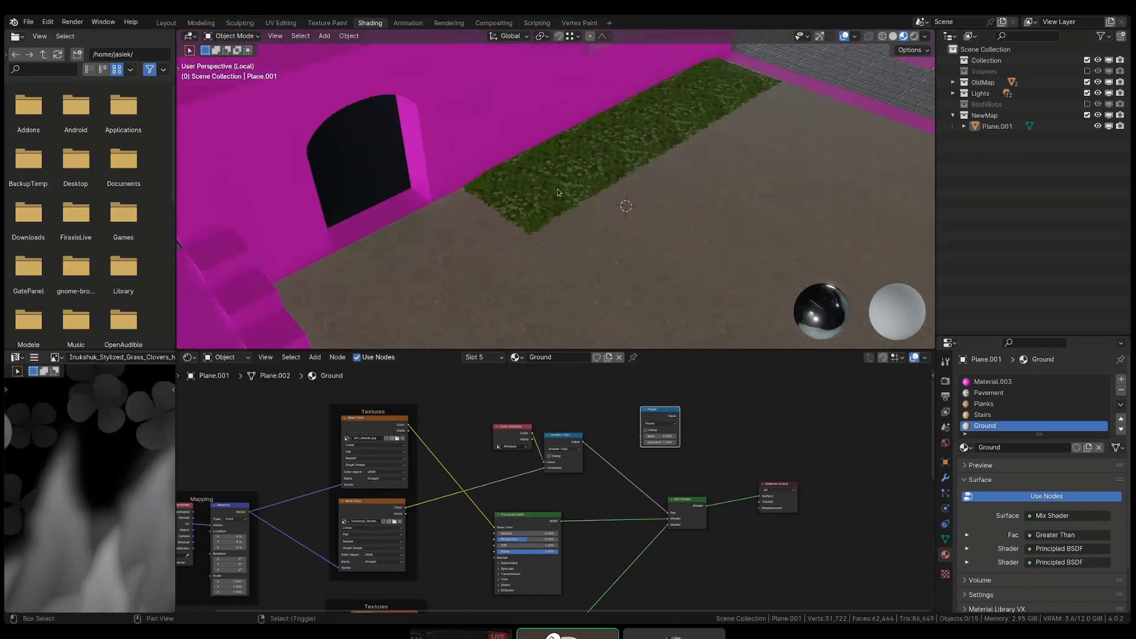
middle_click_drag(558, 192, 576, 242)
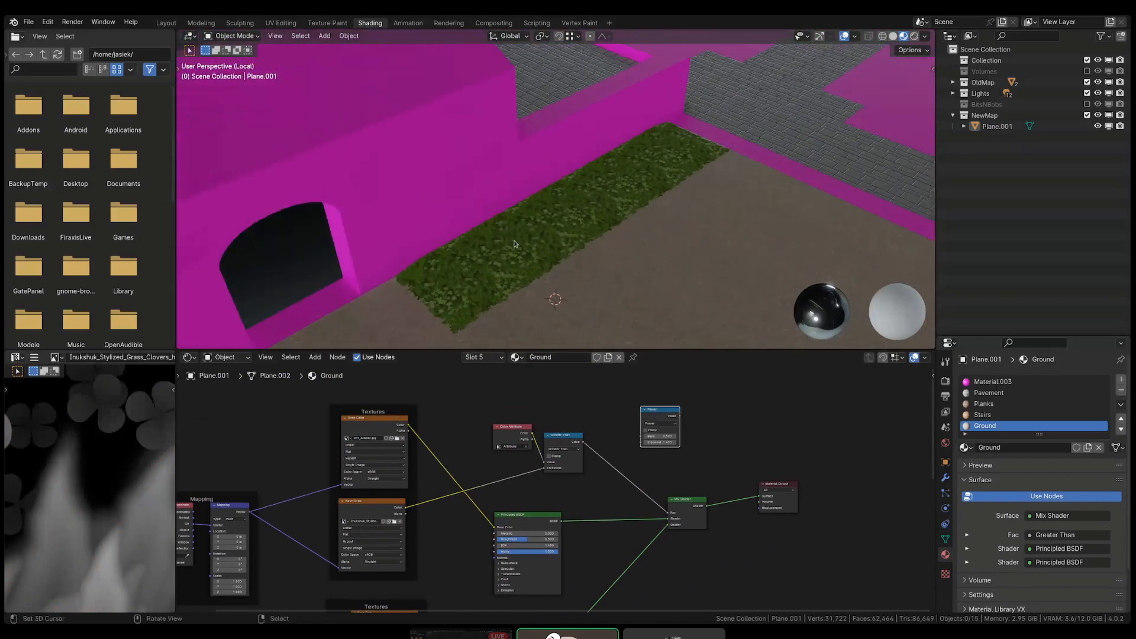
scroll(651, 204, "down", 4)
middle_click_drag(651, 203, 688, 241)
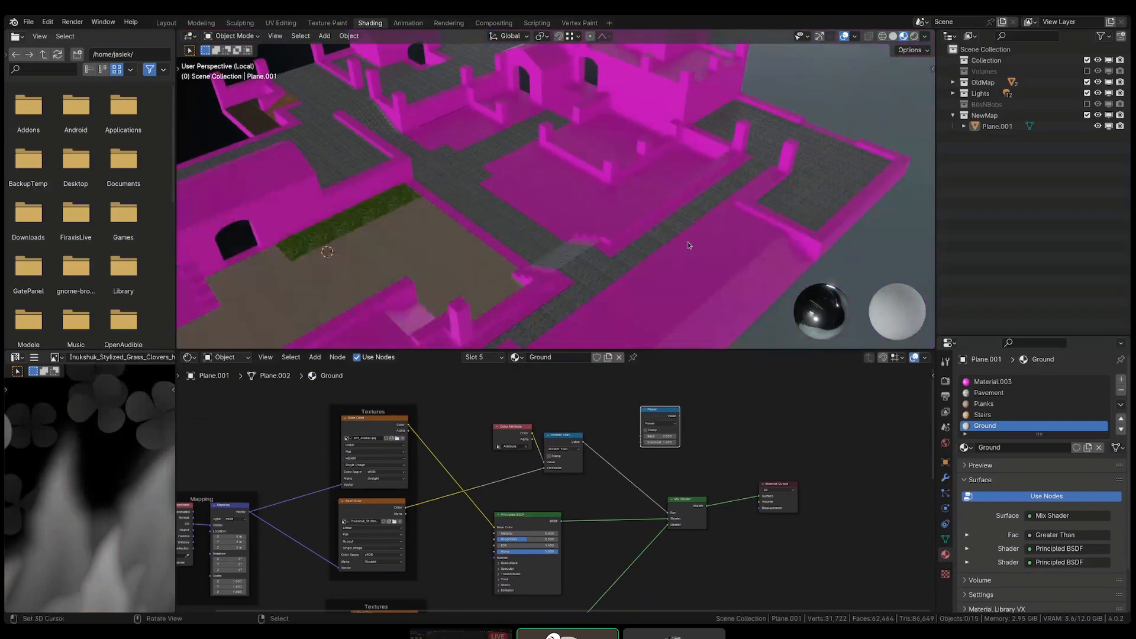
- Maximize the 3D viewport, leave local view and select the new map mesh in wireframe display
key("ctrl+space")
key("slash")
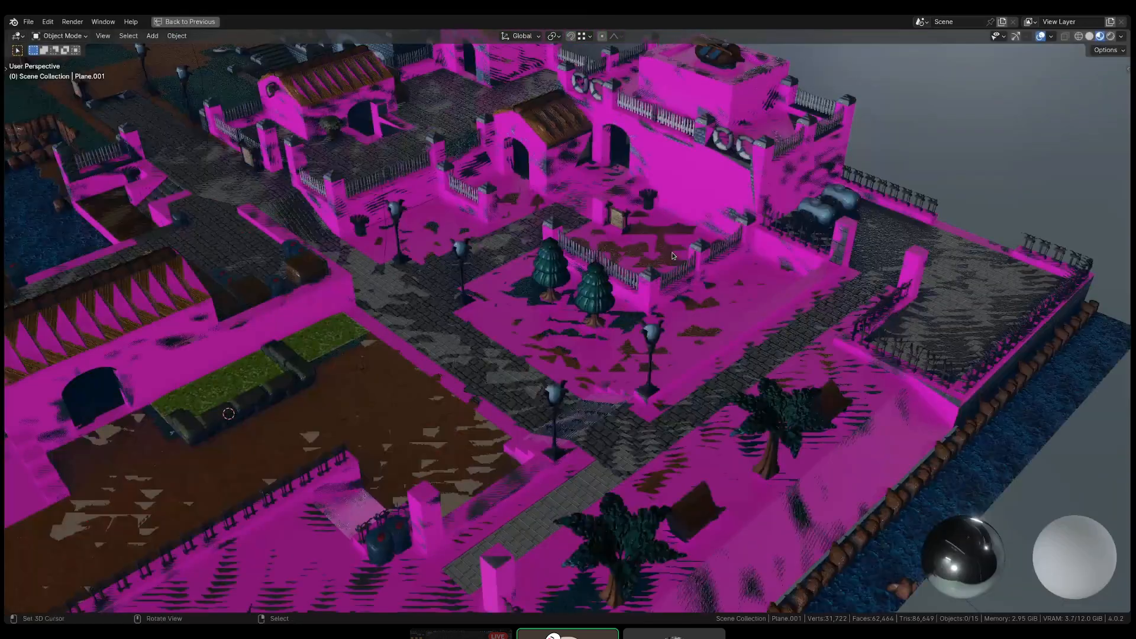
scroll(681, 255, "down", 3)
right_click(676, 254)
key("shift+z")
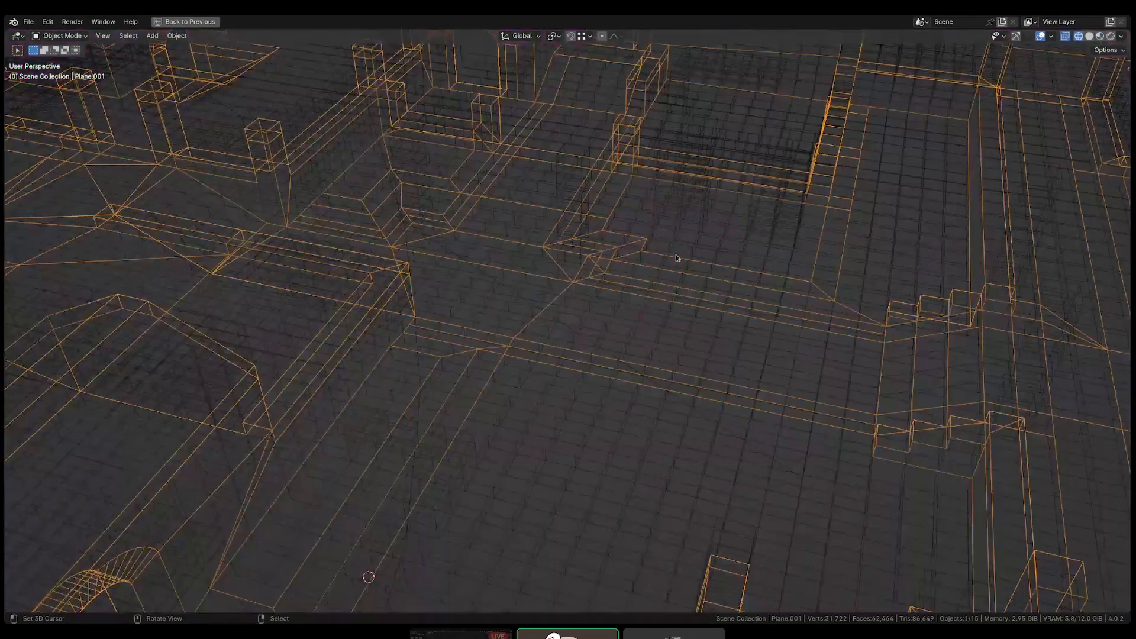
key("Delete")
key("shift+z")
mouse_move(651, 252)
middle_mouse_down()
mouse_move(509, 206)
mouse_move(476, 214)
middle_mouse_up()
key("ctrl+z")
- Enter edit mode on the new map mesh and reveal all of its hidden faces
key("Tab")
scroll(460, 224, "up", 5)
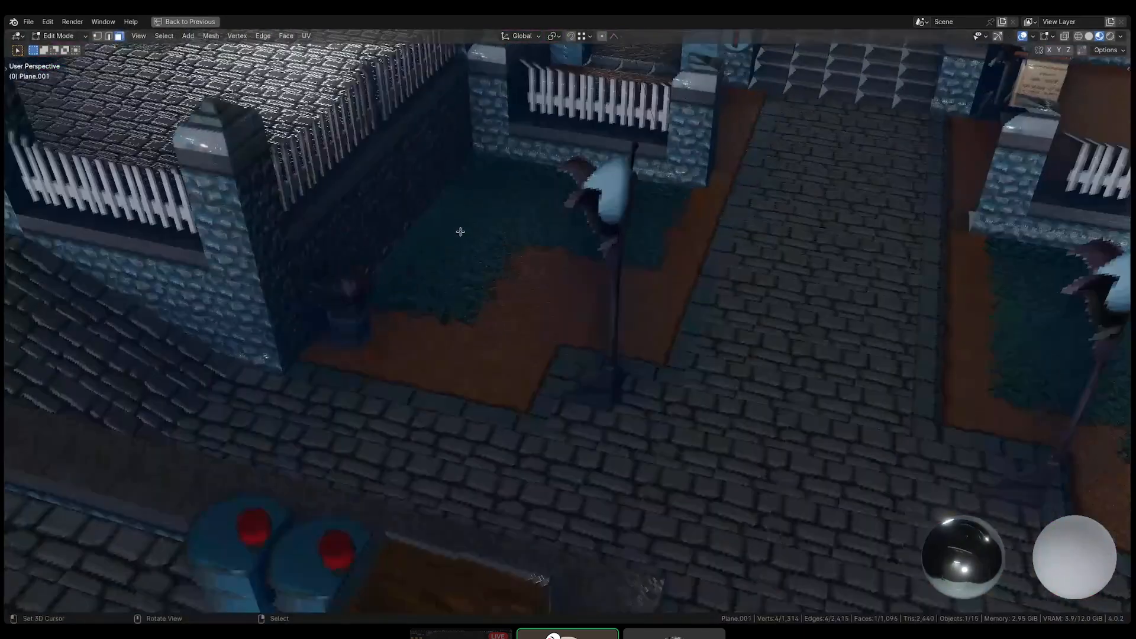
key("Tab")
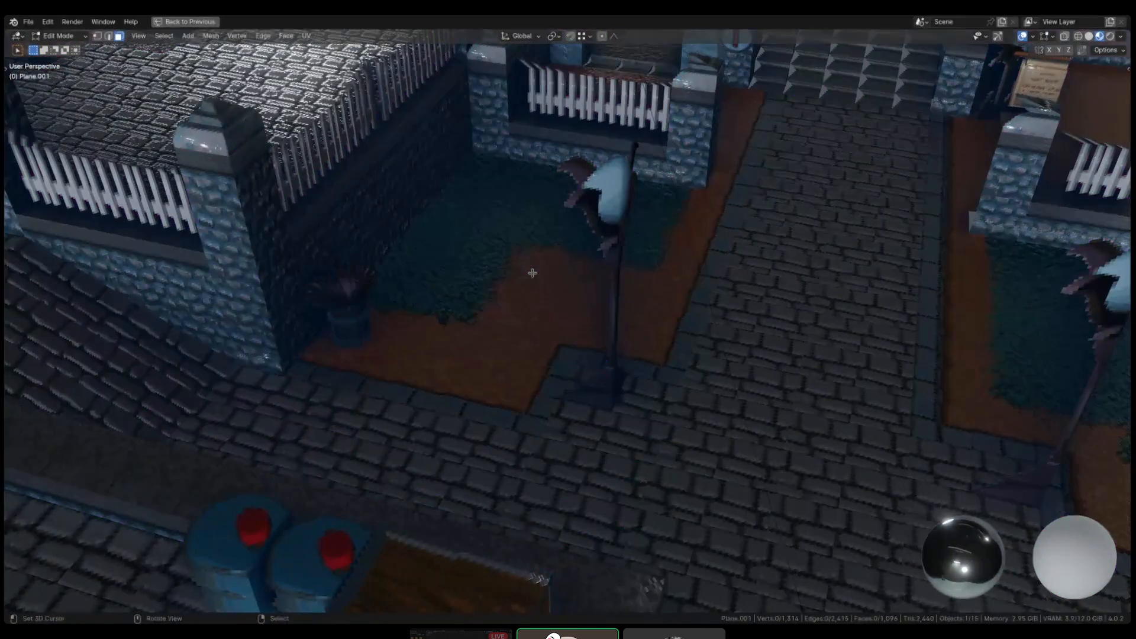
key("shift+z")
key("Tab")
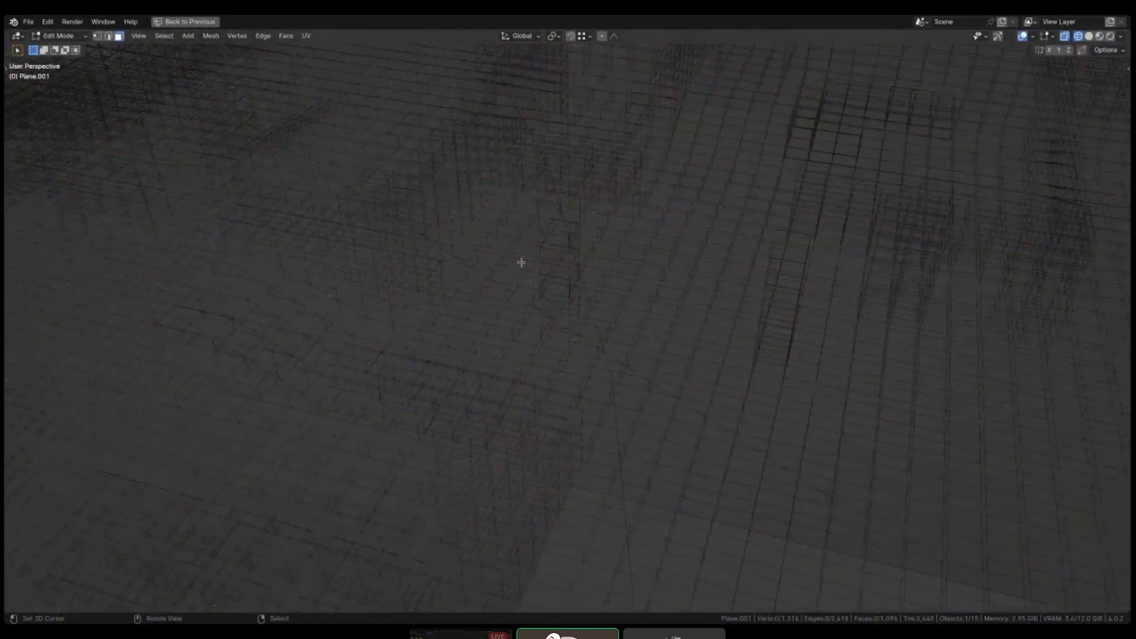
key("alt+h")
left_click(491, 251)
left_click(558, 203, "shift")
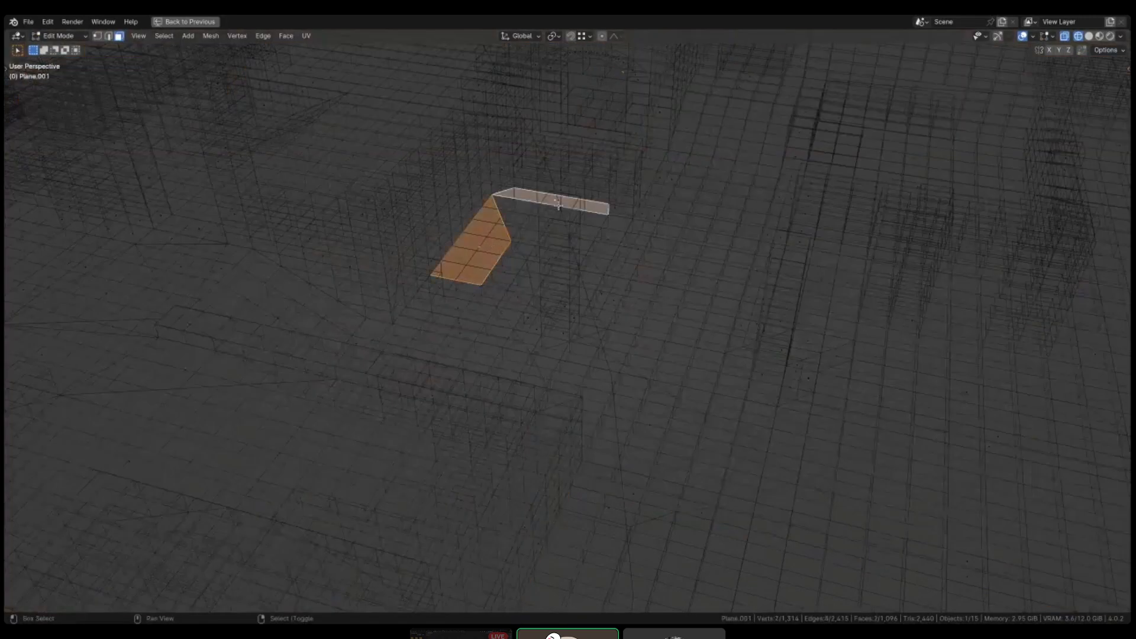
key("ctrl+z")
right_click(535, 227, "shift")
key("shift+z")
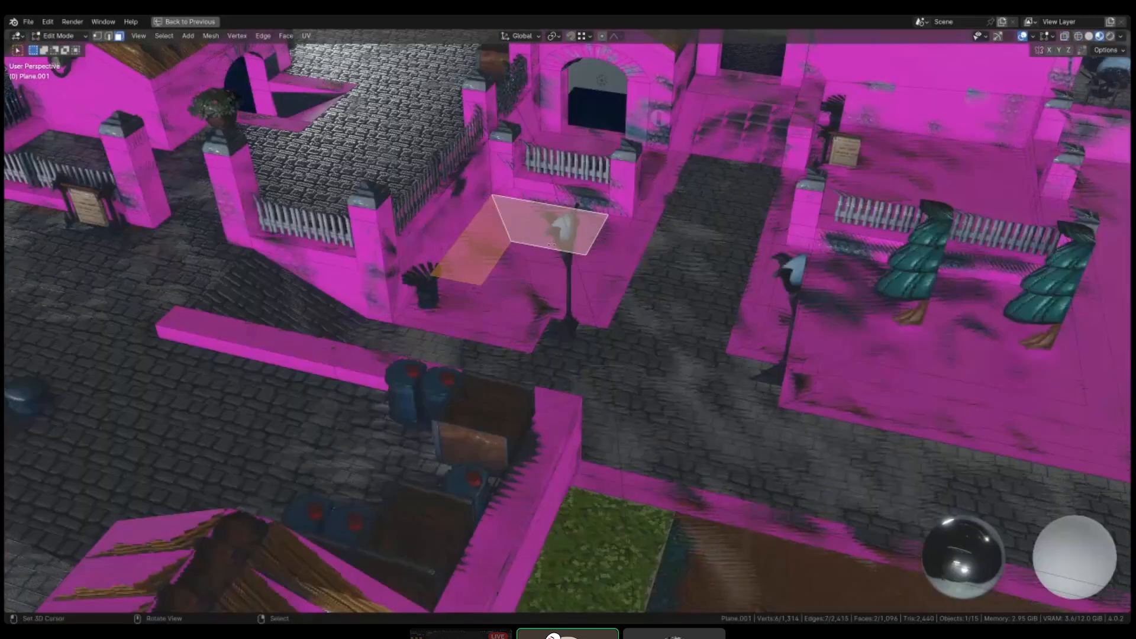
mouse_move(574, 263)
middle_mouse_down("shift")
mouse_move(530, 340)
mouse_move(517, 340)
middle_mouse_up("shift")
key("ctrl+KP_Add")
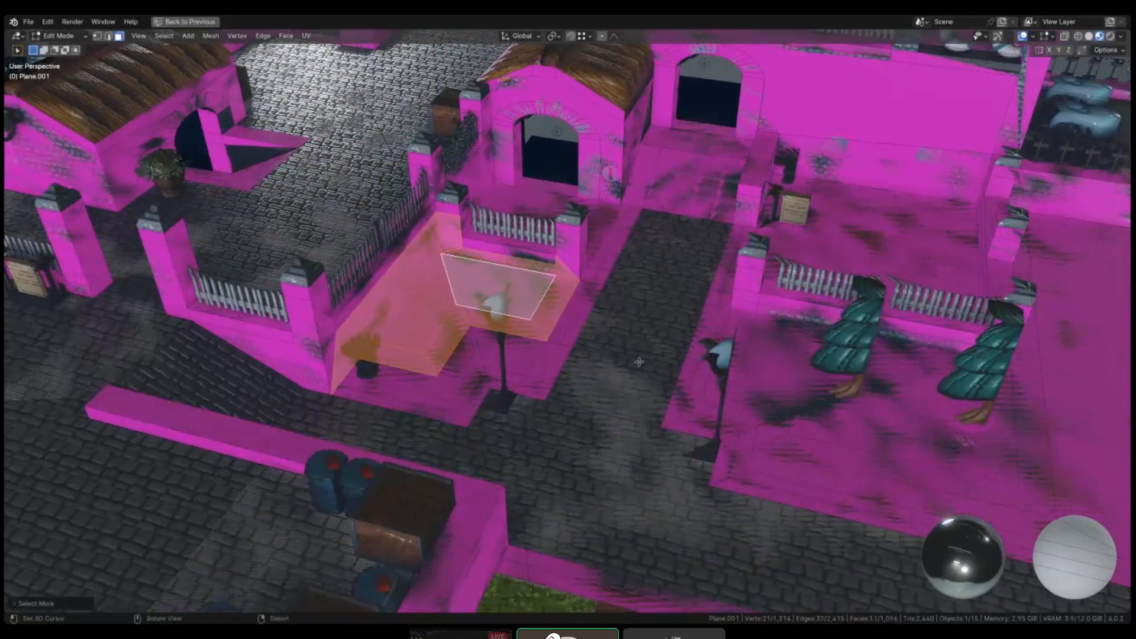
key("b")
key("Escape")
key("alt+a")
- Select the ground faces of the small yard with the lamp post, in front of the short picket fence
left_click_drag(418, 334, 453, 376)
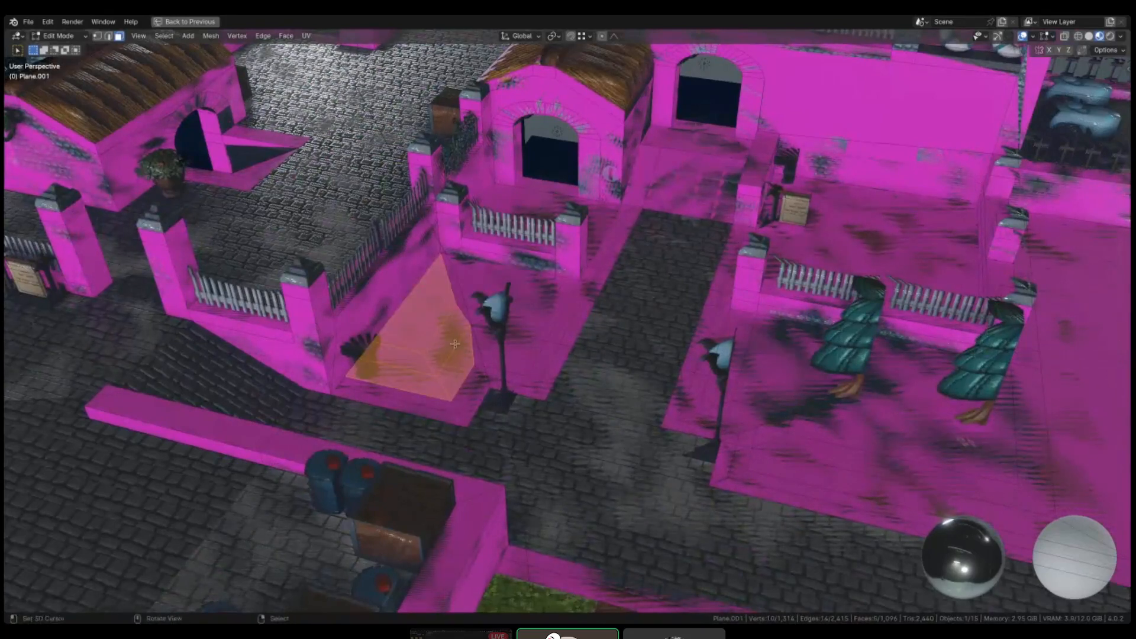
left_click_drag(461, 310, 491, 333)
right_click(548, 310, "shift")
middle_click_drag(615, 346, 544, 348, "shift")
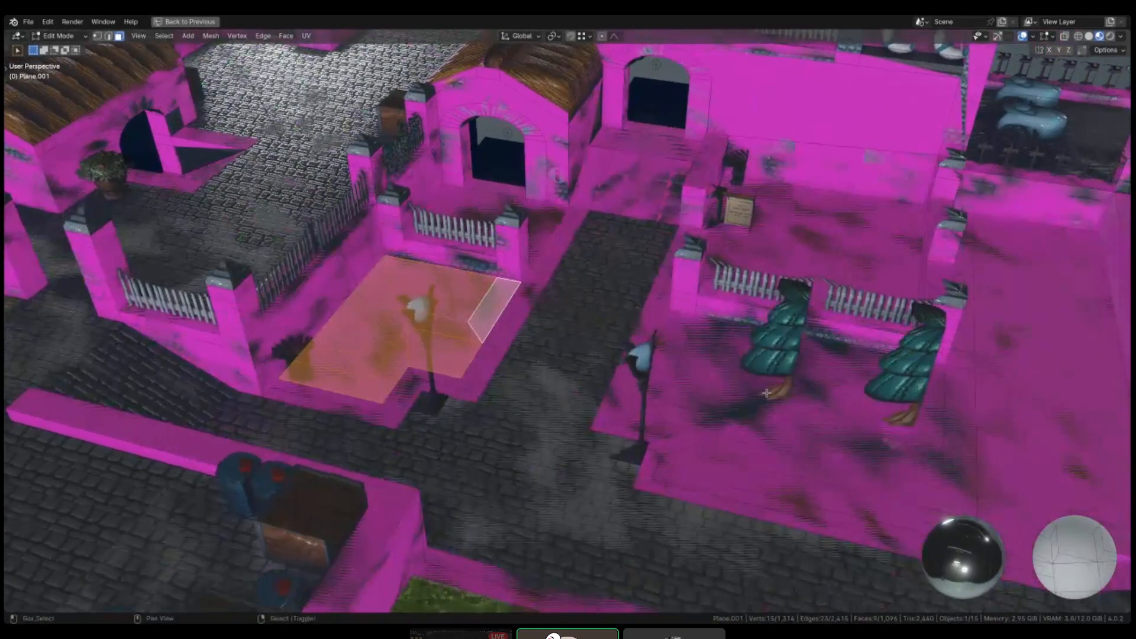
- Add the ground faces around the two trees, their inner border and the adjoining strip beside the wall to the selection
right_click(870, 442, "shift")
middle_click_drag(870, 442, 737, 401, "shift")
left_click_drag(816, 361, 858, 393, "shift")
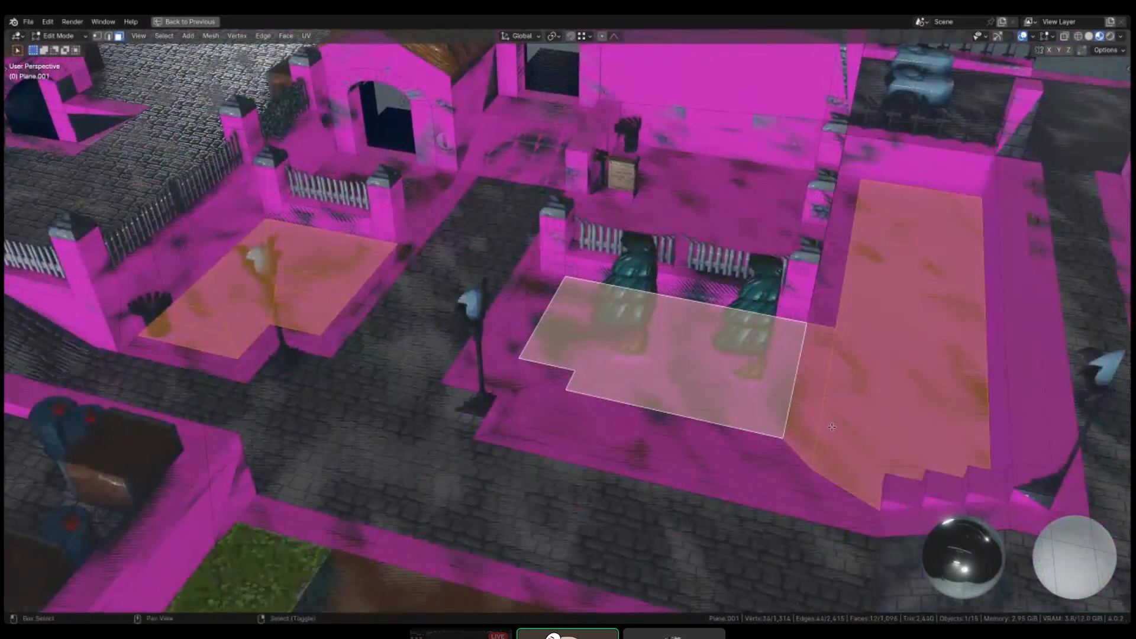
right_click(831, 289, "shift")
right_click(845, 242, "shift")
right_click(847, 214, "shift")
right_click(853, 183, "shift")
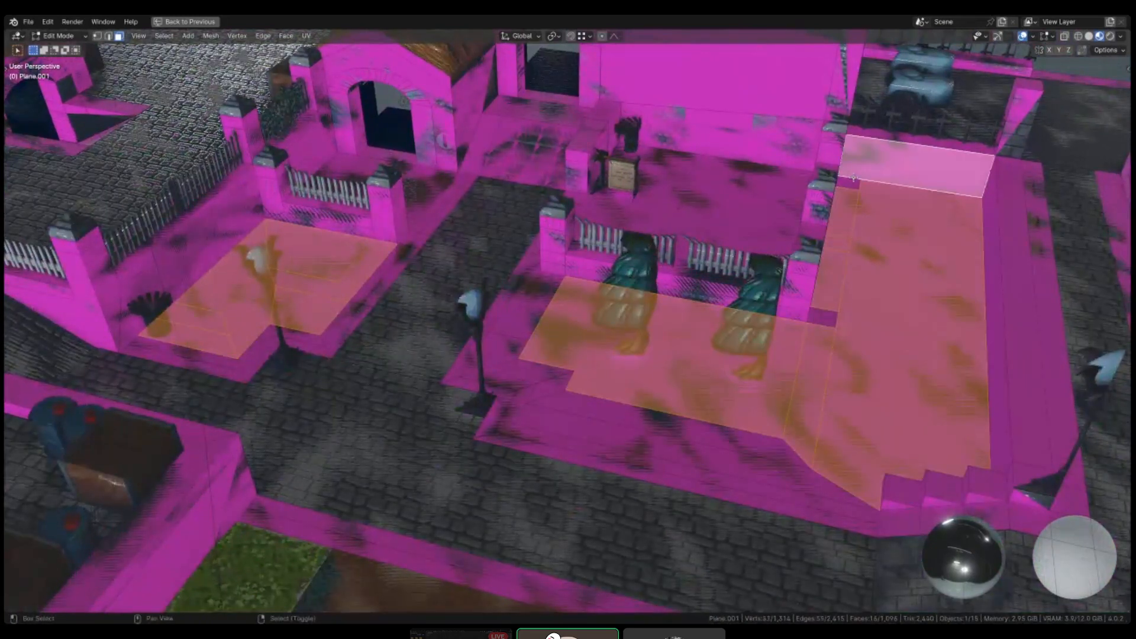
key("ctrl+z")
right_click(823, 318, "shift")
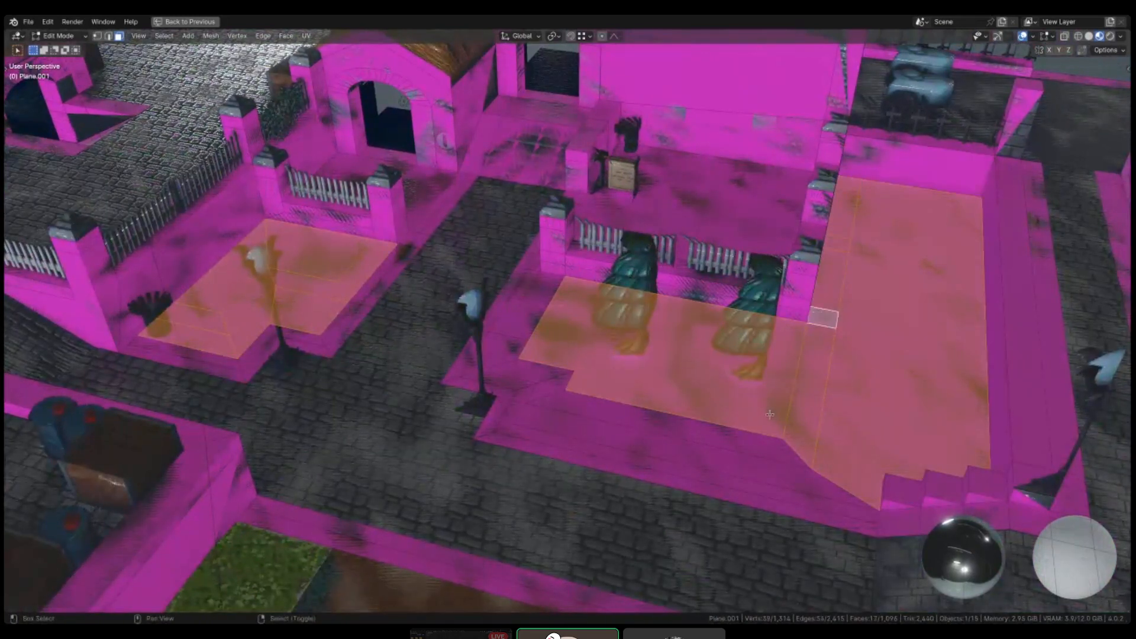
left_click_drag(811, 467, 809, 465)
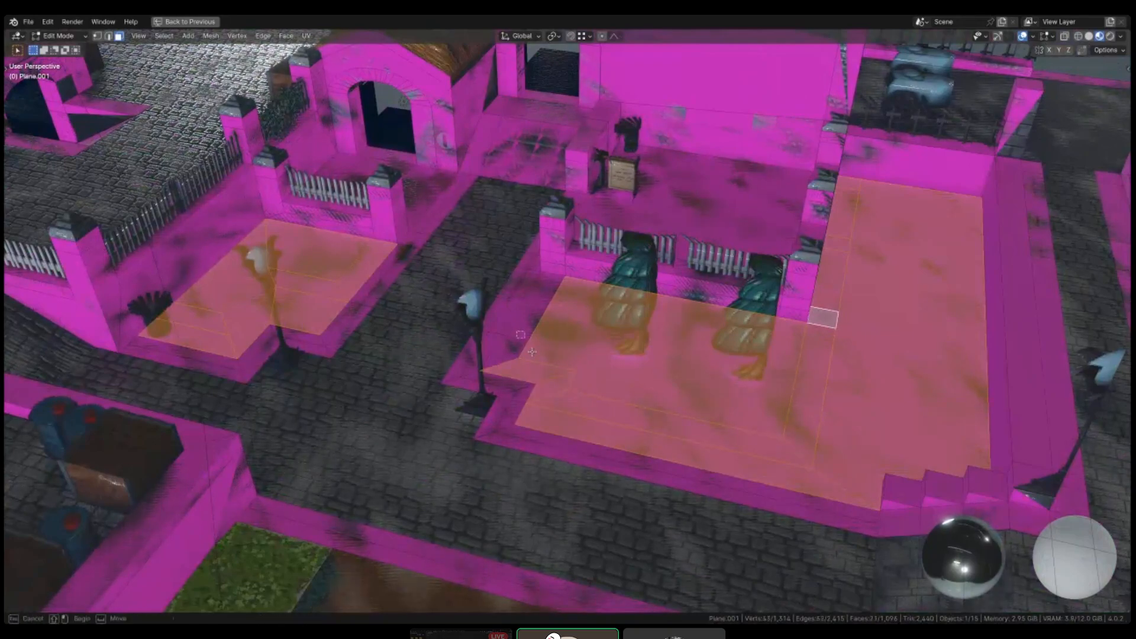
- Add the ground faces of the long strip with the palm trees along the waterfront to the selection
scroll(736, 382, "down", 6)
scroll(676, 314, "up", 4)
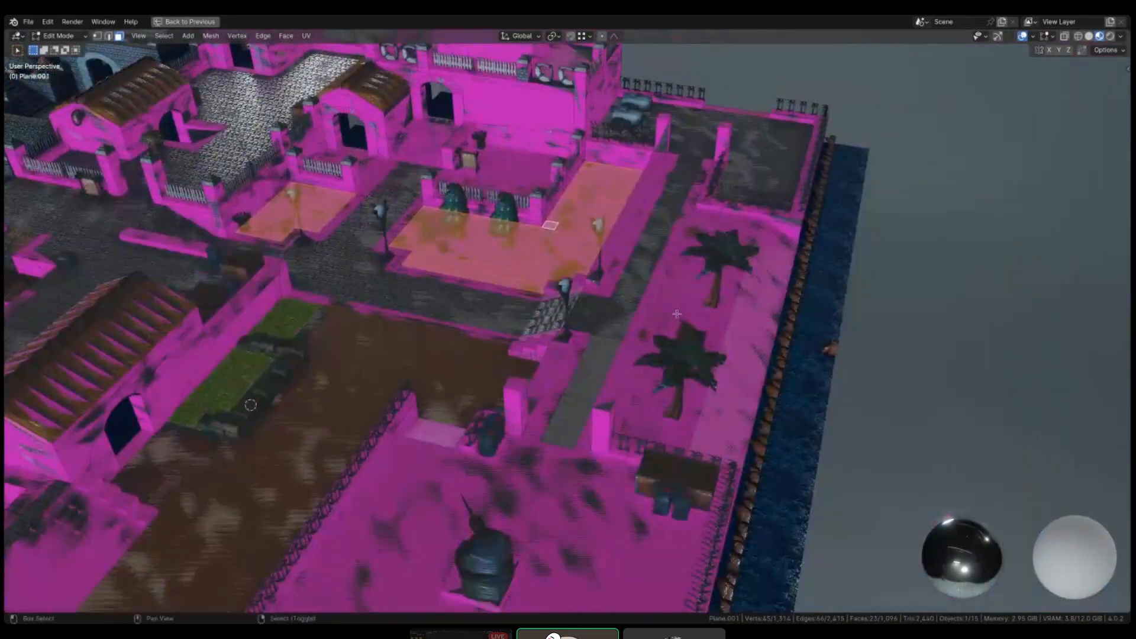
scroll(676, 308, "up", 2)
left_click_drag(660, 299, 718, 429)
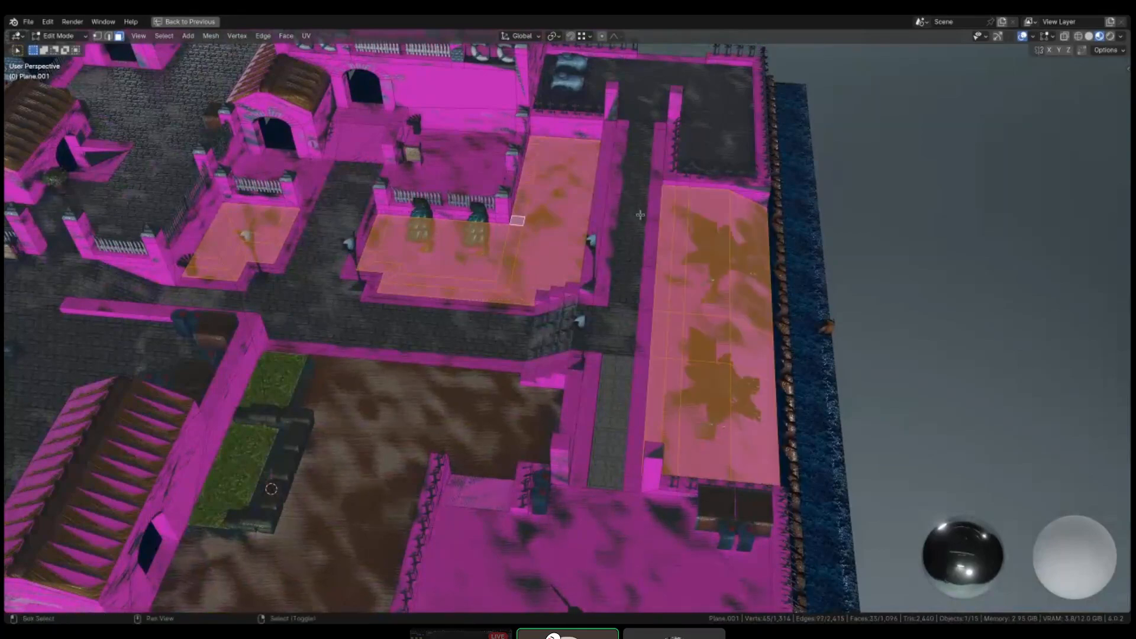
- Add the terrace face behind the two-tree picket fence to the selection and check the ground areas in Object Mode
middle_click_drag(640, 214, 725, 432)
middle_click_drag(680, 273, 650, 220)
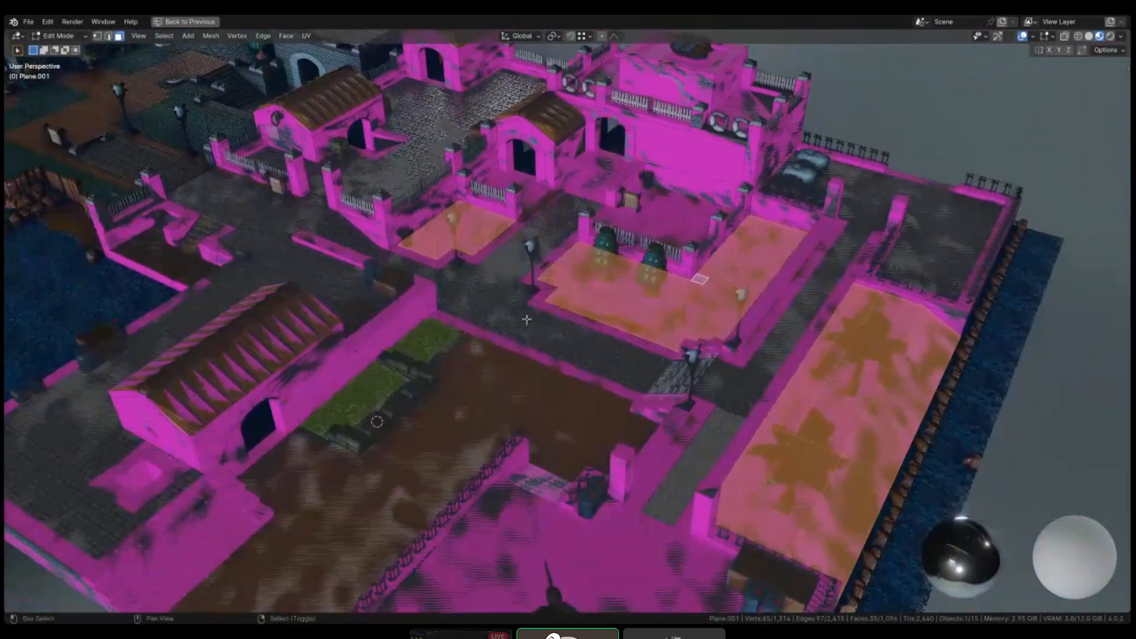
left_click(651, 218, "shift")
scroll(651, 218, "up", 6)
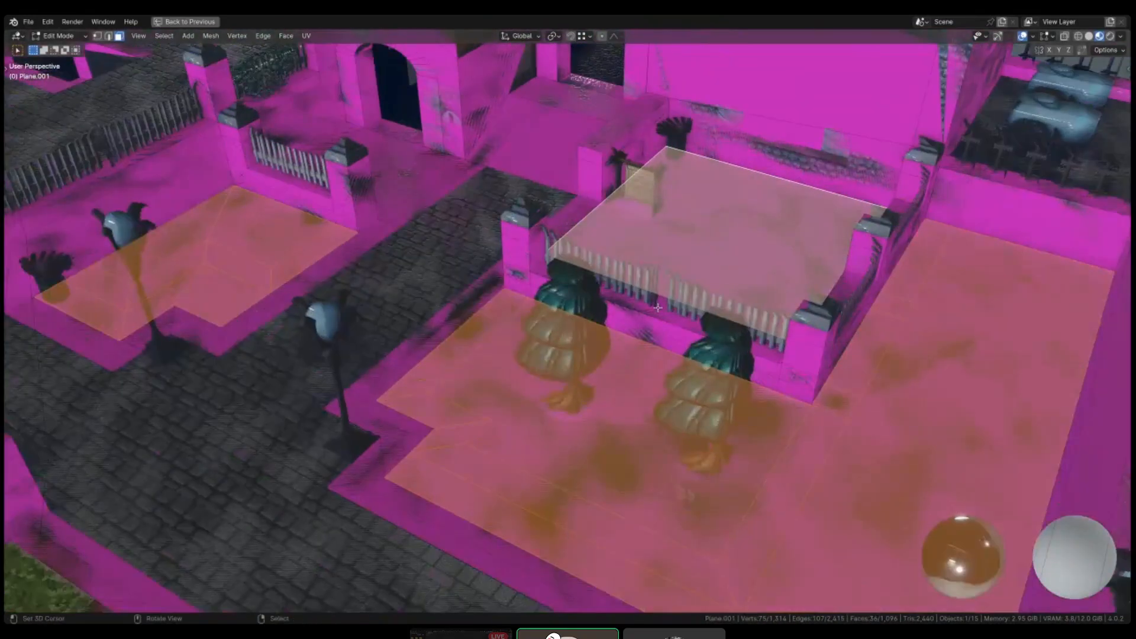
key("Tab")
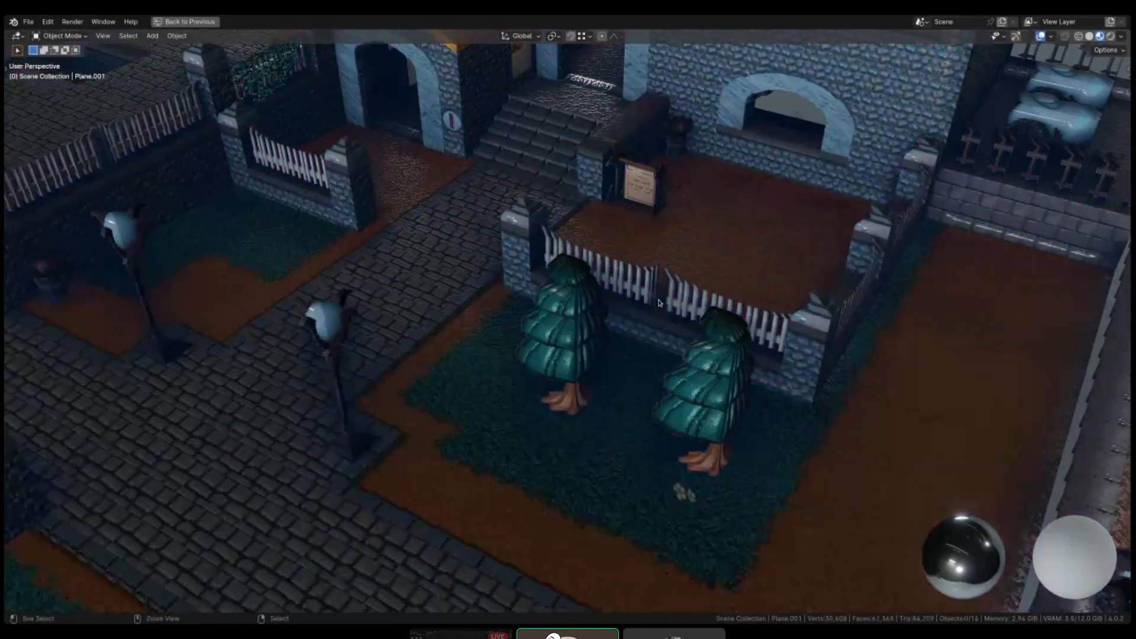
key("Tab")
- Add the narrow outer border faces along the road sides of the two-tree yard to the selection
middle_click_drag(658, 303, 568, 287)
left_click(554, 286, "shift")
left_click(536, 323, "shift")
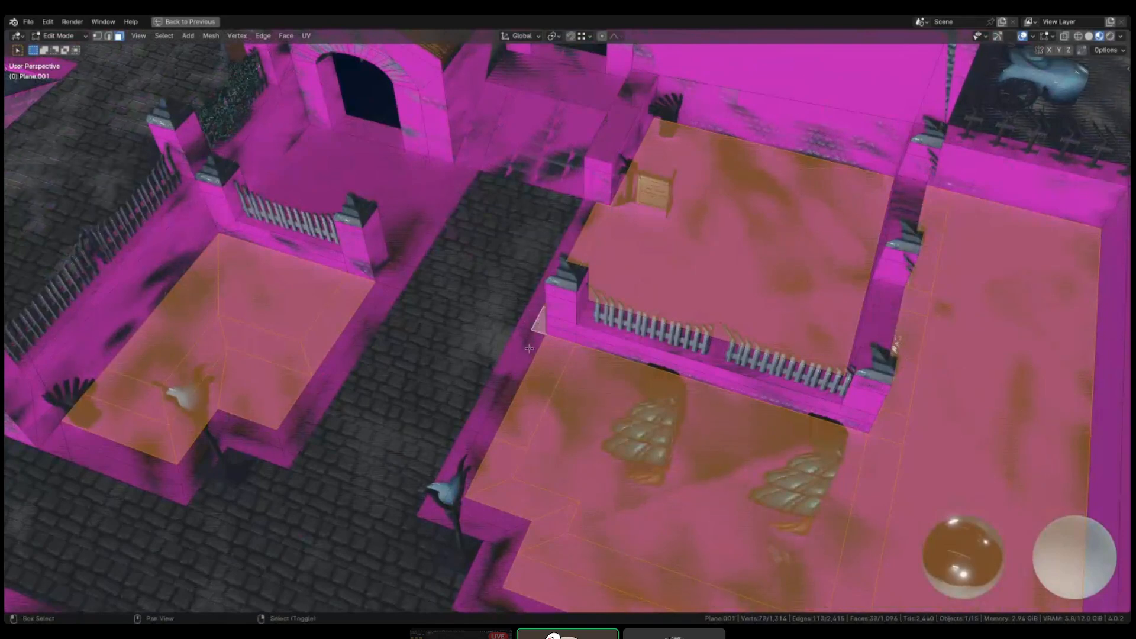
left_click(510, 388, "shift")
left_click(472, 467, "shift")
left_click(493, 520, "shift")
left_click(518, 537, "shift")
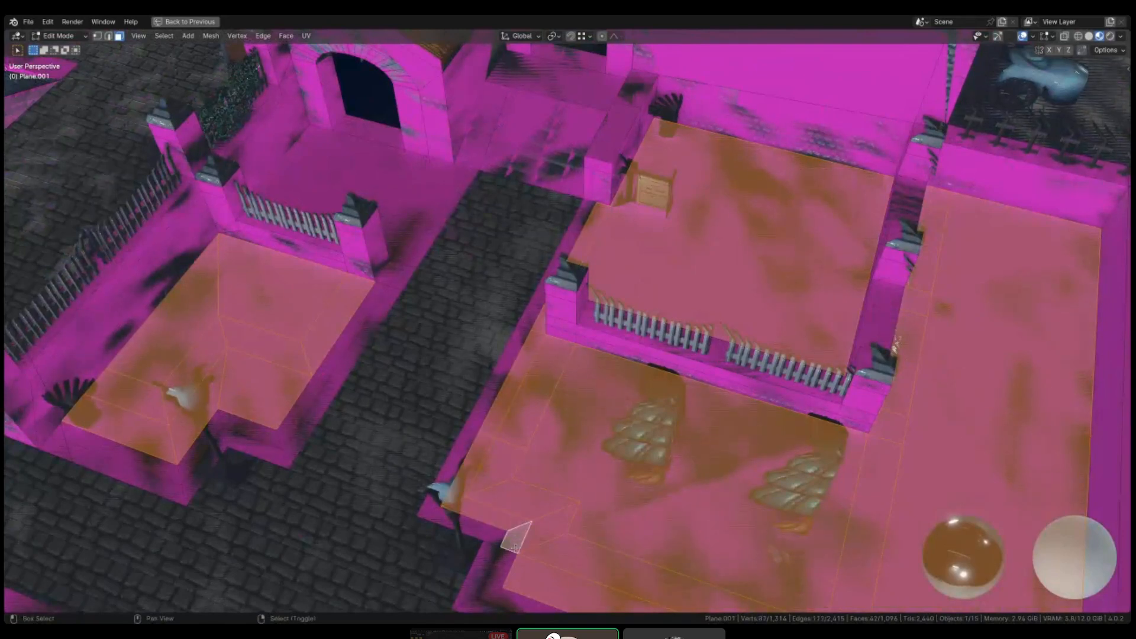
left_click(506, 567, "shift")
middle_click_drag(513, 574, 530, 352, "shift")
left_click(560, 379, "shift")
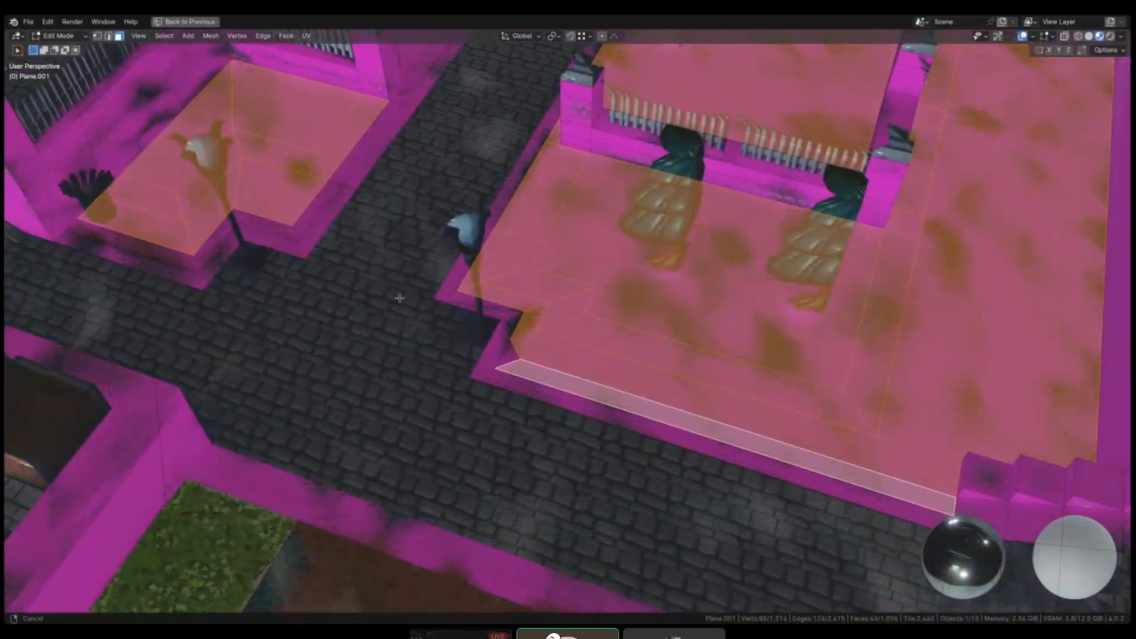
- Add the small yard's outer border faces and the enclosed ground behind its picket fence to the selection
middle_click_drag(398, 296, 598, 421, "shift")
left_click(389, 388, "shift")
left_click(417, 364, "shift")
left_click(467, 345, "shift")
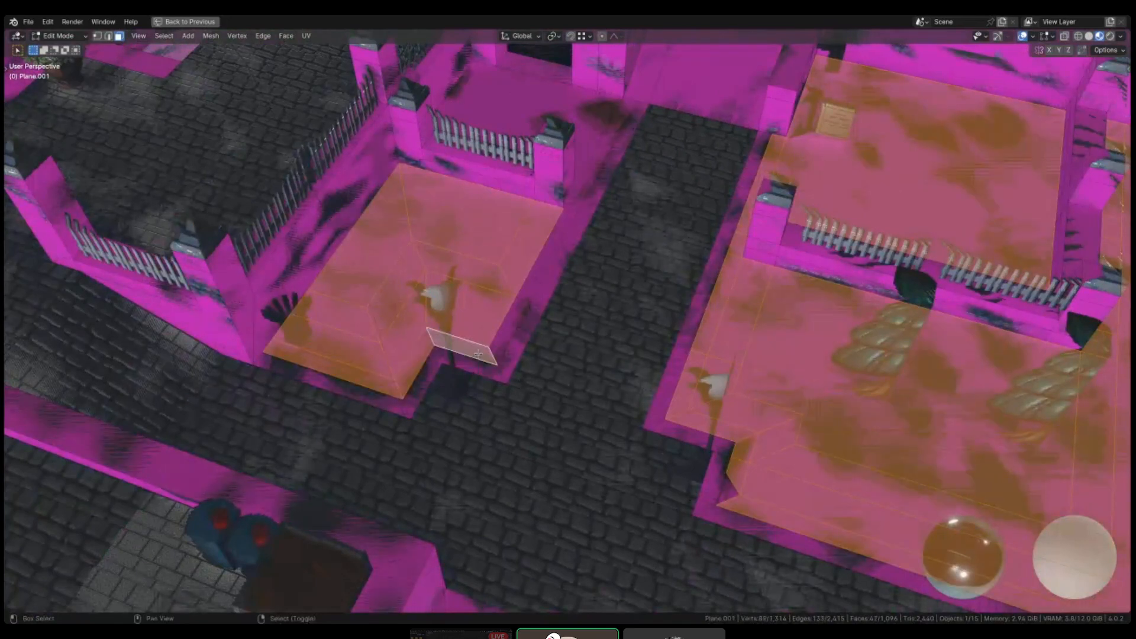
left_click(510, 330, "shift")
left_click(548, 255, "shift")
left_click(577, 201, "shift")
left_click(598, 157, "shift")
left_click(542, 98, "shift")
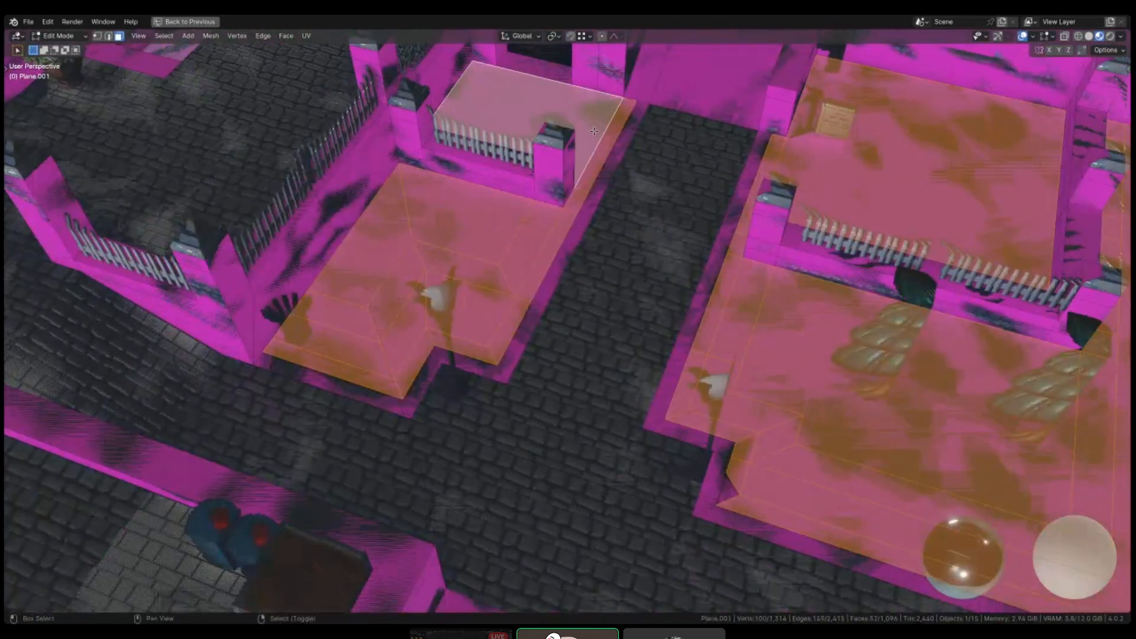
- Restore the full Shading layout and assign the Ground material to the selected faces
middle_click_drag(669, 142, 526, 255, "shift")
scroll(545, 260, "down", 4)
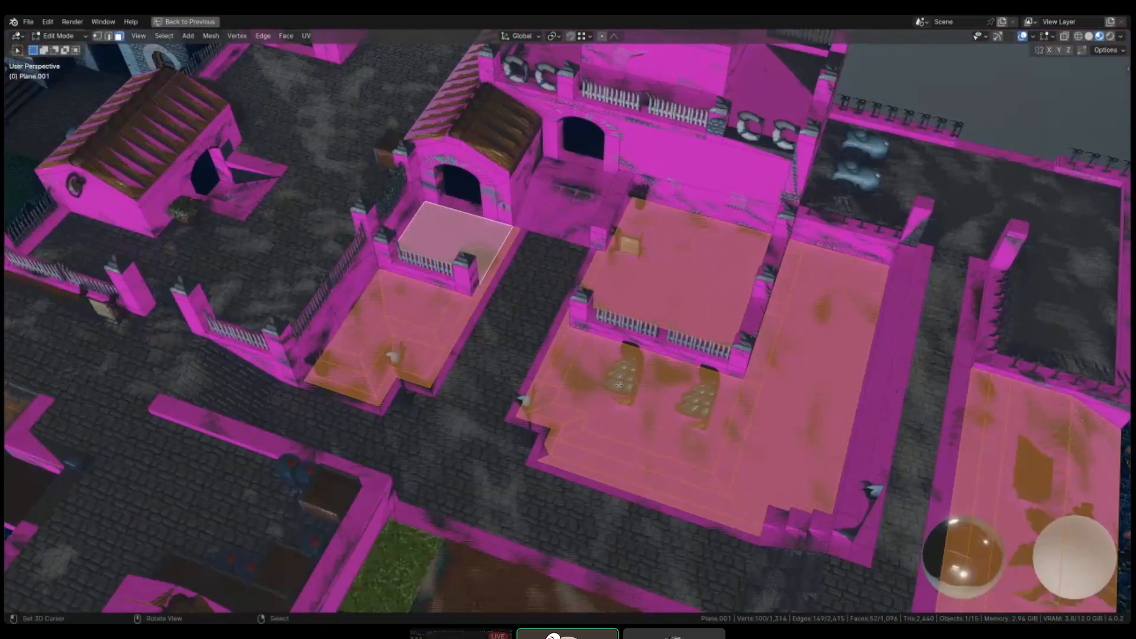
middle_click_drag(618, 385, 613, 366)
key("ctrl+space")
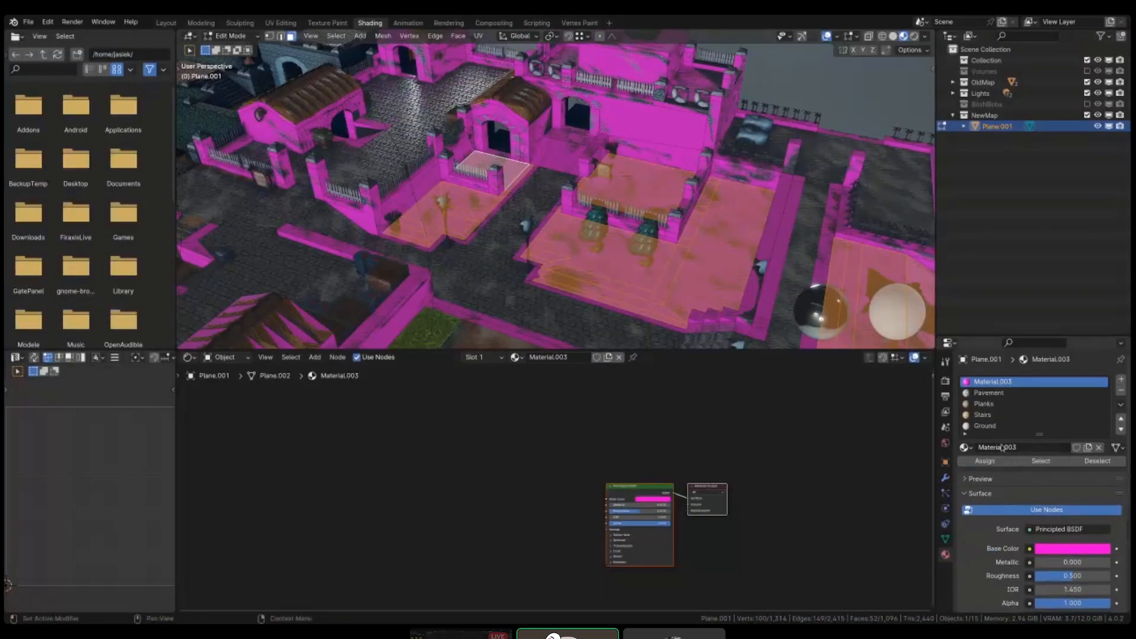
left_click(985, 426)
left_click(981, 462)
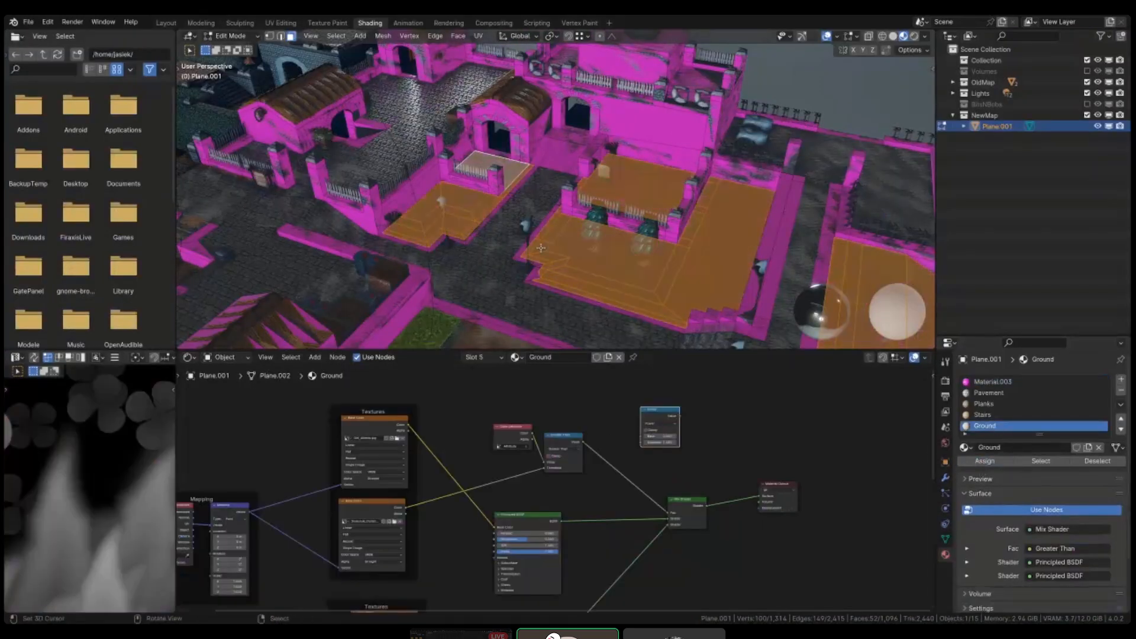
- Isolate the map mesh in local view and look at the selected ground faces from the top
scroll(667, 244, "up", 2)
middle_click_drag(667, 243, 568, 268, "shift")
scroll(510, 230, "down", 3)
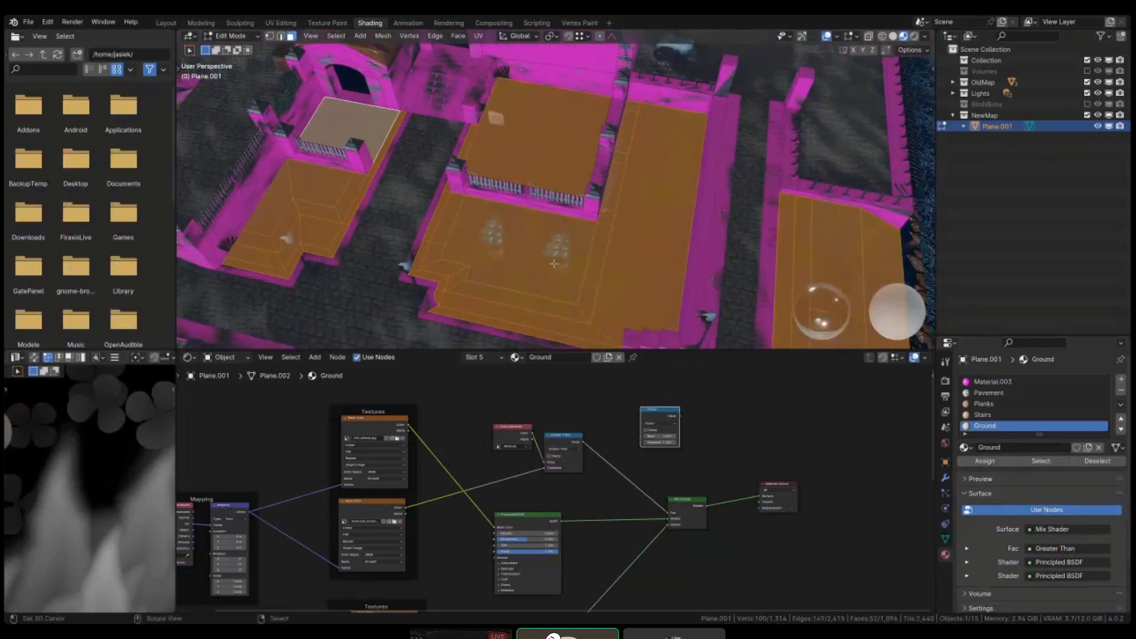
key("KP_Divide")
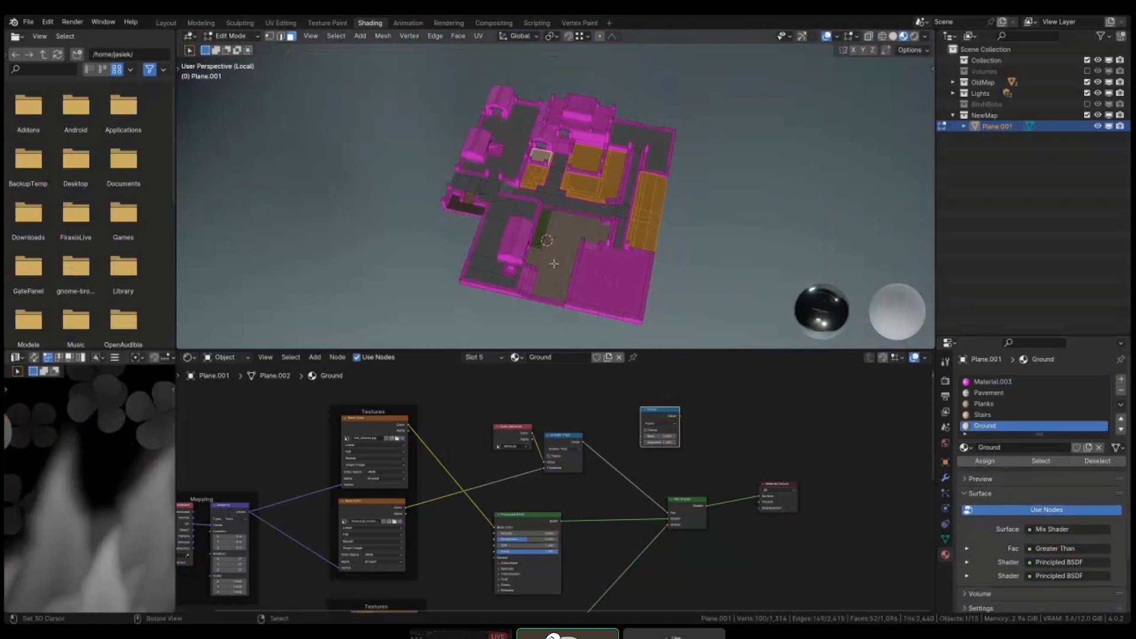
scroll(554, 264, "up", 5)
key("KP_7")
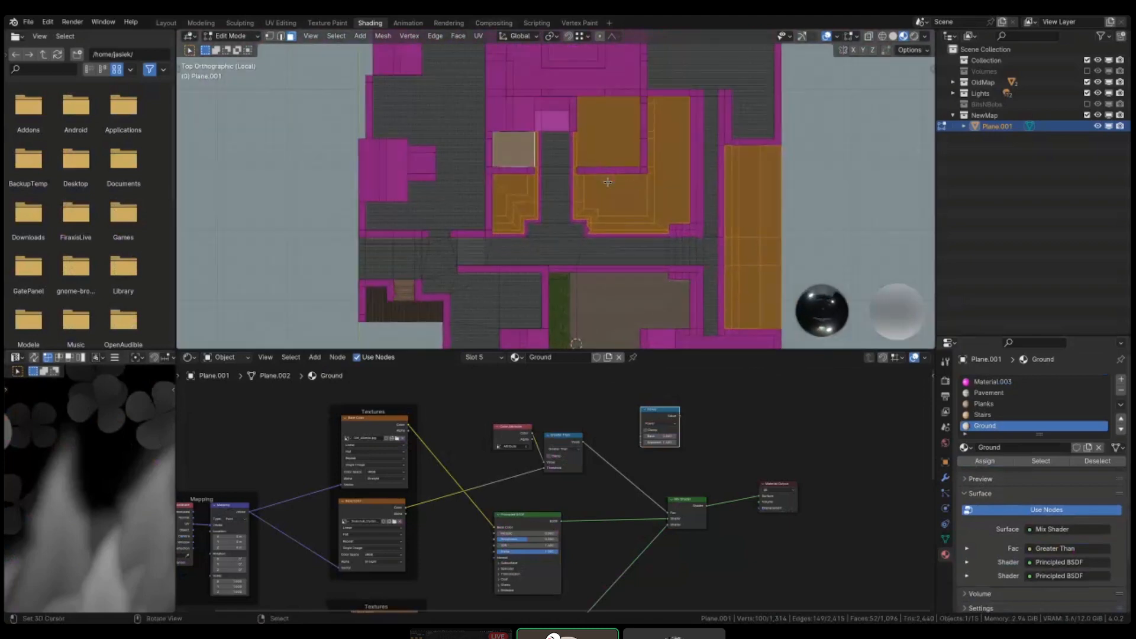
- Switch to the UV Editing workspace and unwrap the selected ground faces with Project from View in top view
left_click(281, 23)
key("KP_7")
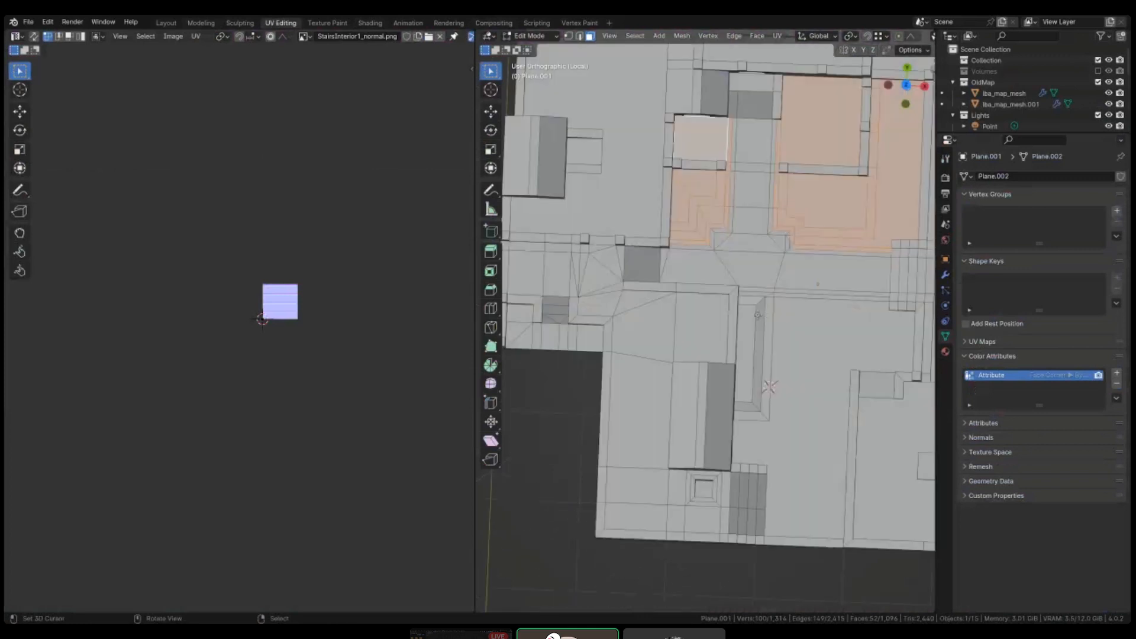
middle_click_drag(804, 255, 690, 338, "shift")
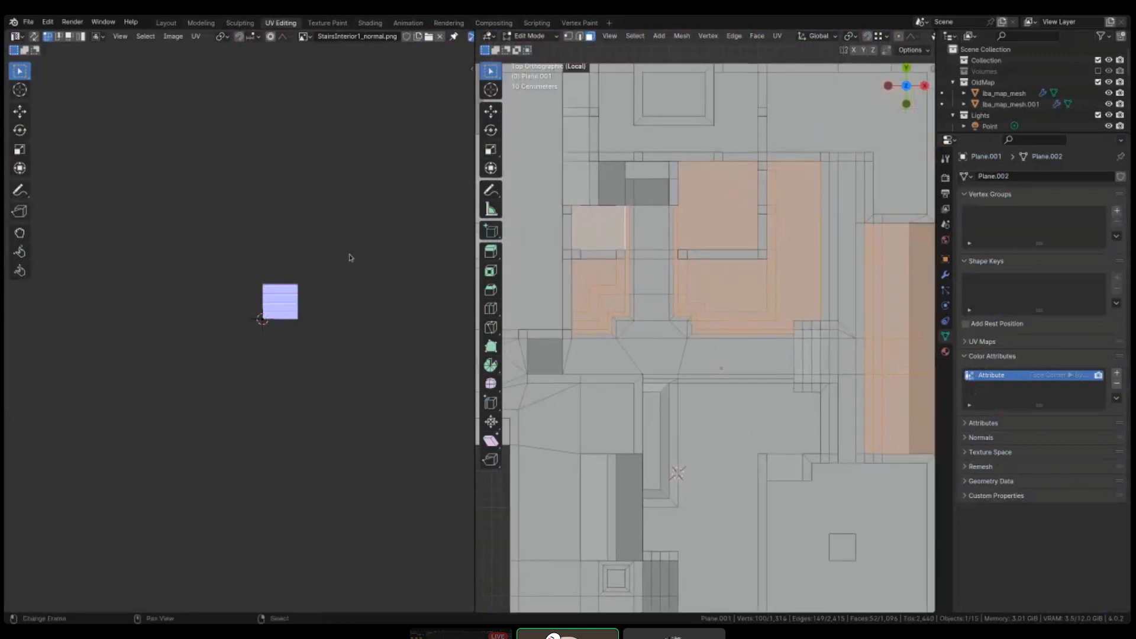
key("u")
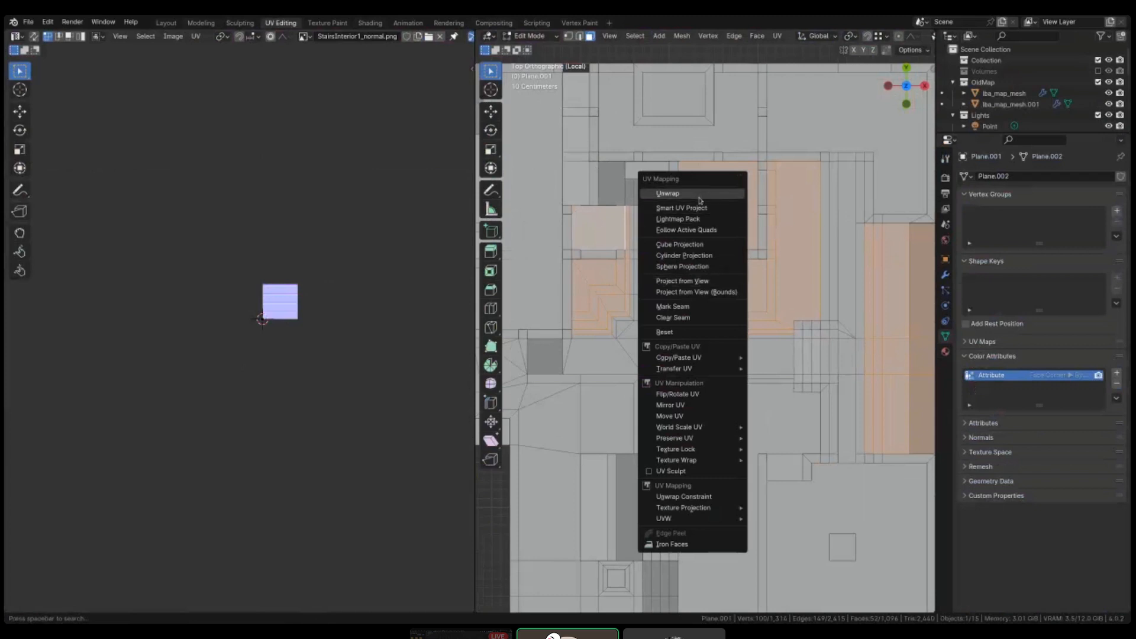
left_click(711, 281)
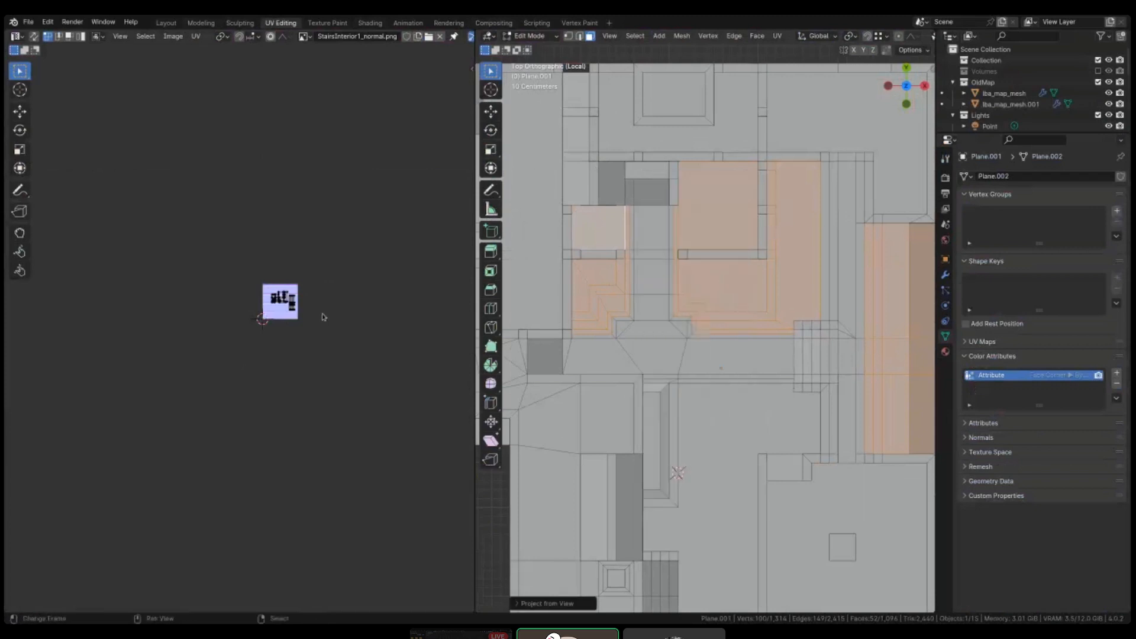
- Add the large courtyard ground face to the mesh selection as a size reference and select only the newly projected UV islands
key("a")
middle_click_drag(398, 322, 302, 351)
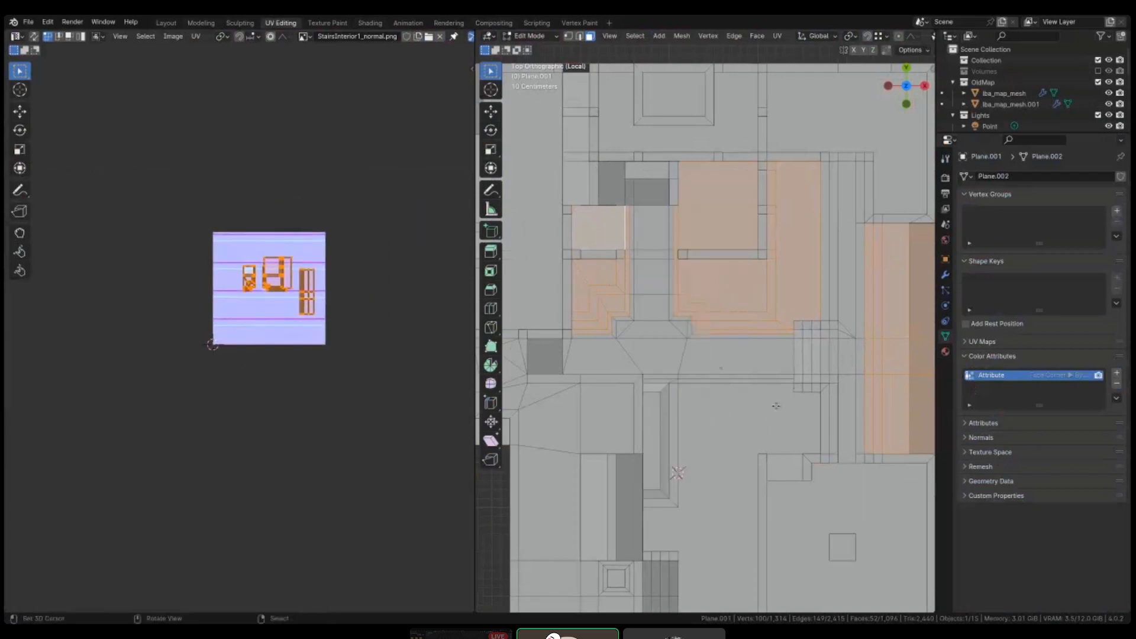
left_click(712, 421, "shift")
scroll(213, 346, "down", 5)
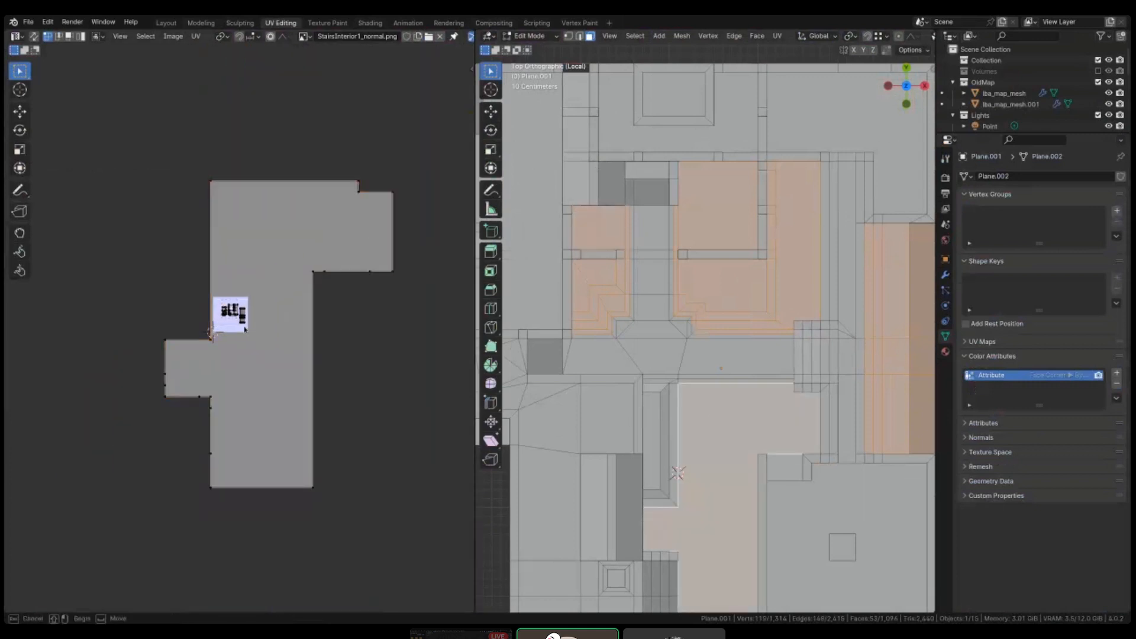
left_click_drag(245, 329, 221, 302)
scroll(221, 303, "up", 4)
scroll(308, 359, "down", 5)
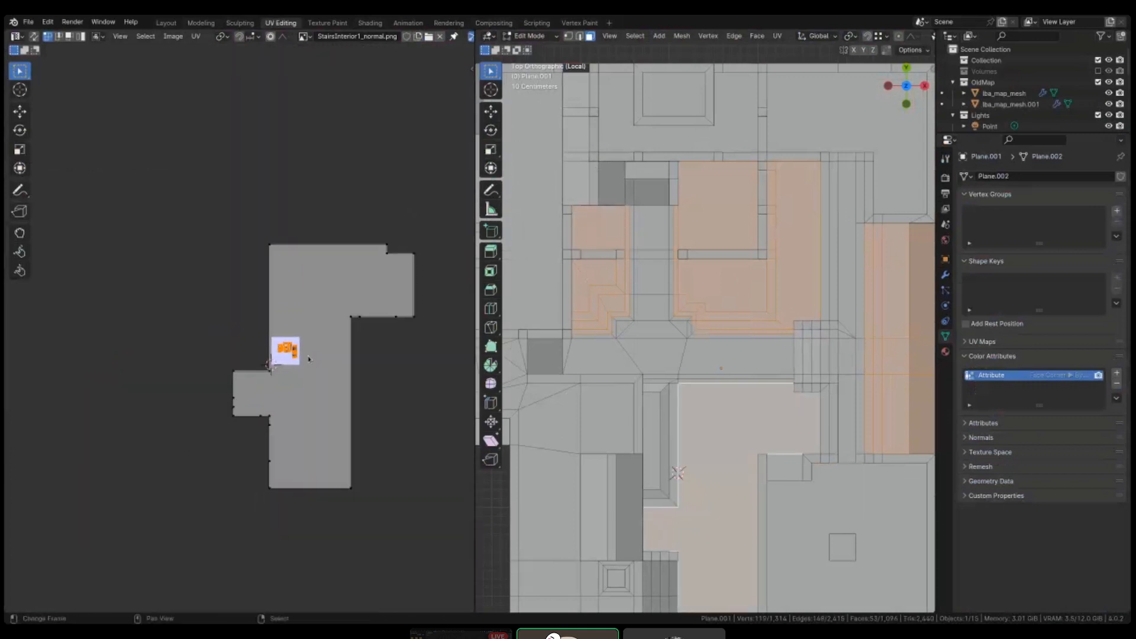
- Scale up the projected UV islands to the courtyard island's proportions and move them beside and above it
key("s")
left_click(263, 408)
key("g")
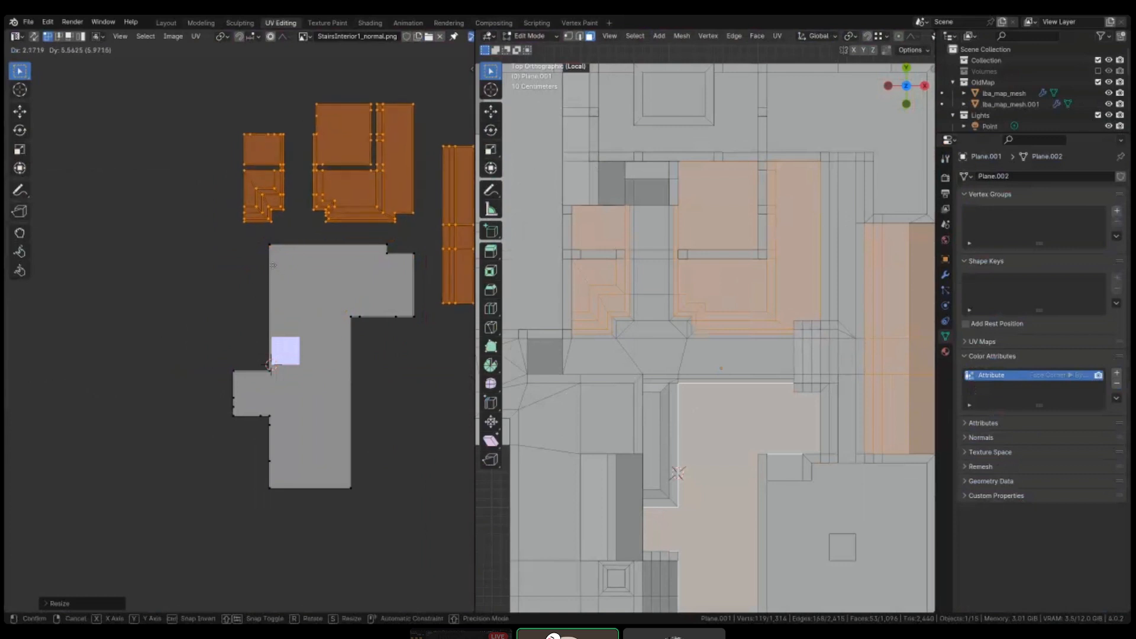
left_click(252, 271)
middle_click_drag(298, 310, 224, 367)
key("g")
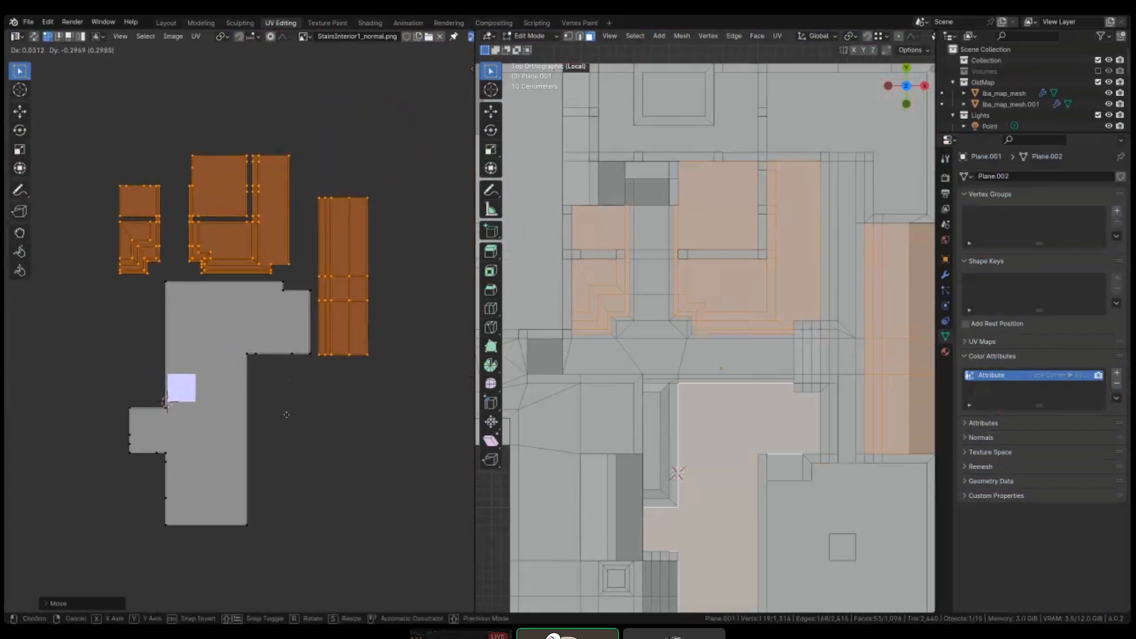
left_click(279, 403)
- Move the projected islands vertically so the long strip's lower edge lines up with the courtyard island's edge
scroll(277, 379, "up", 6)
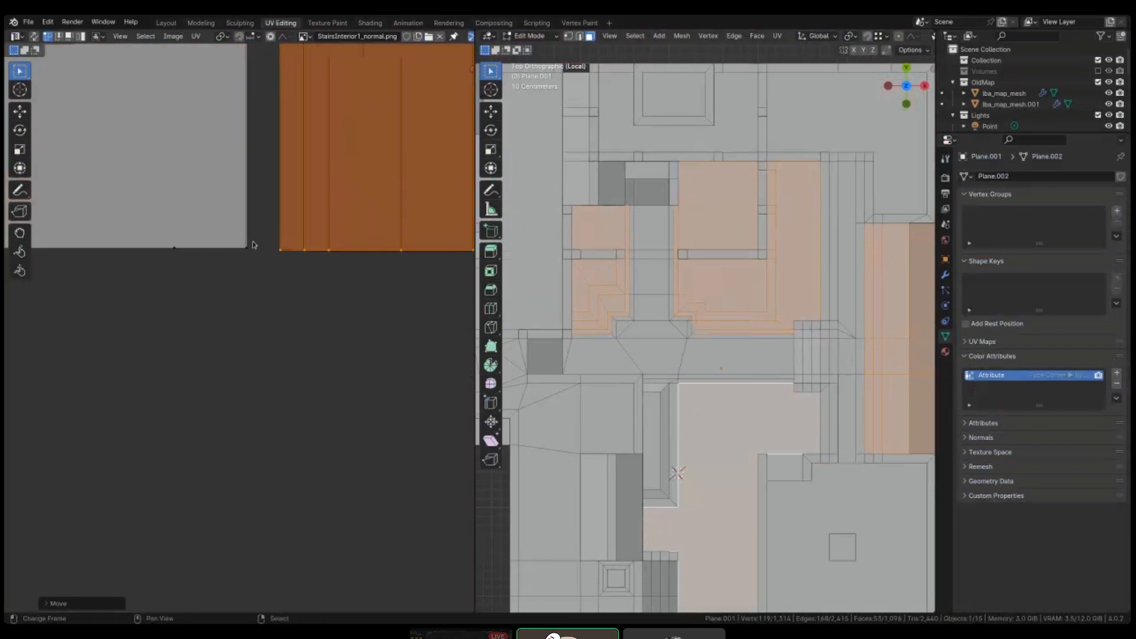
left_click(272, 256)
key("a")
left_click(291, 310)
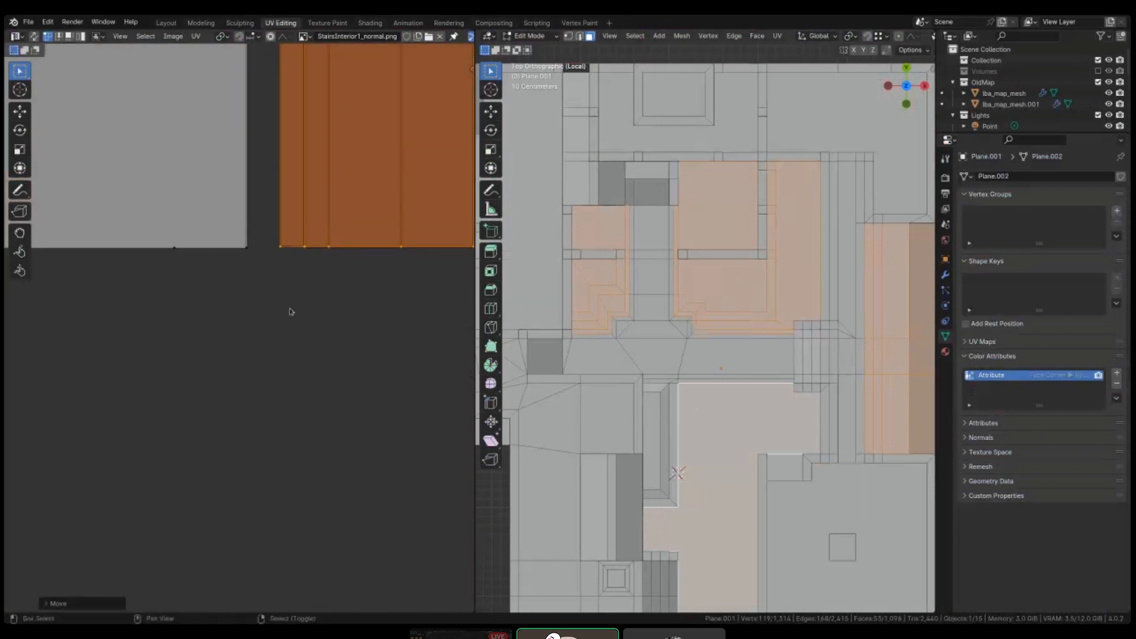
- Snap the 2D cursor to the lower corner vertex of the long strip island, on the side facing the courtyard island
left_click_drag(273, 245, 239, 267)
key("shift+s")
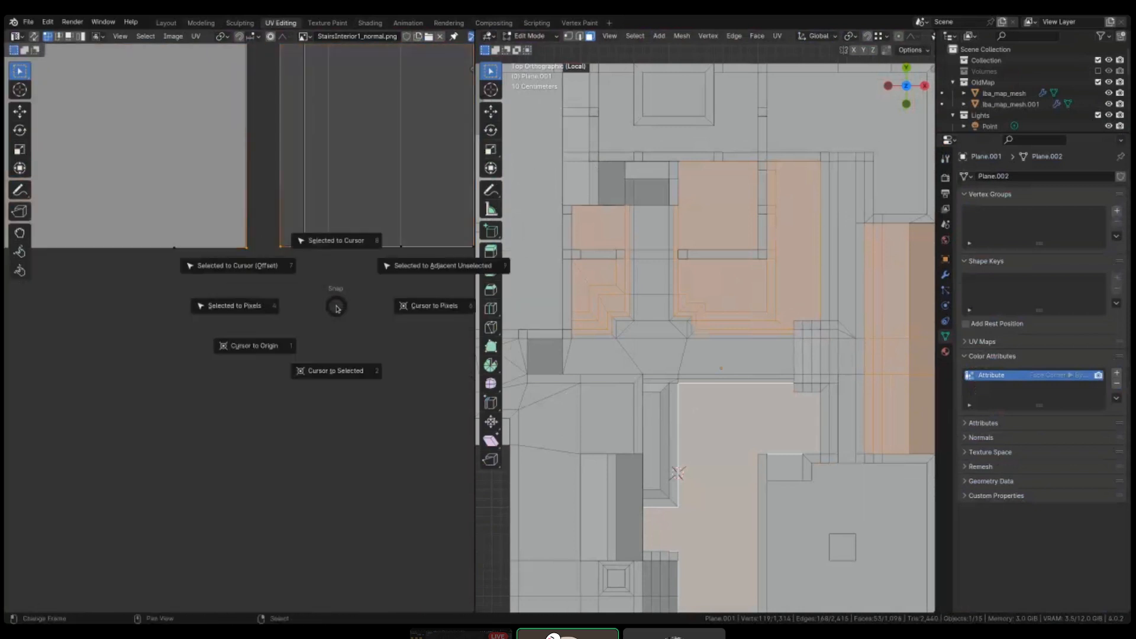
left_click(236, 302)
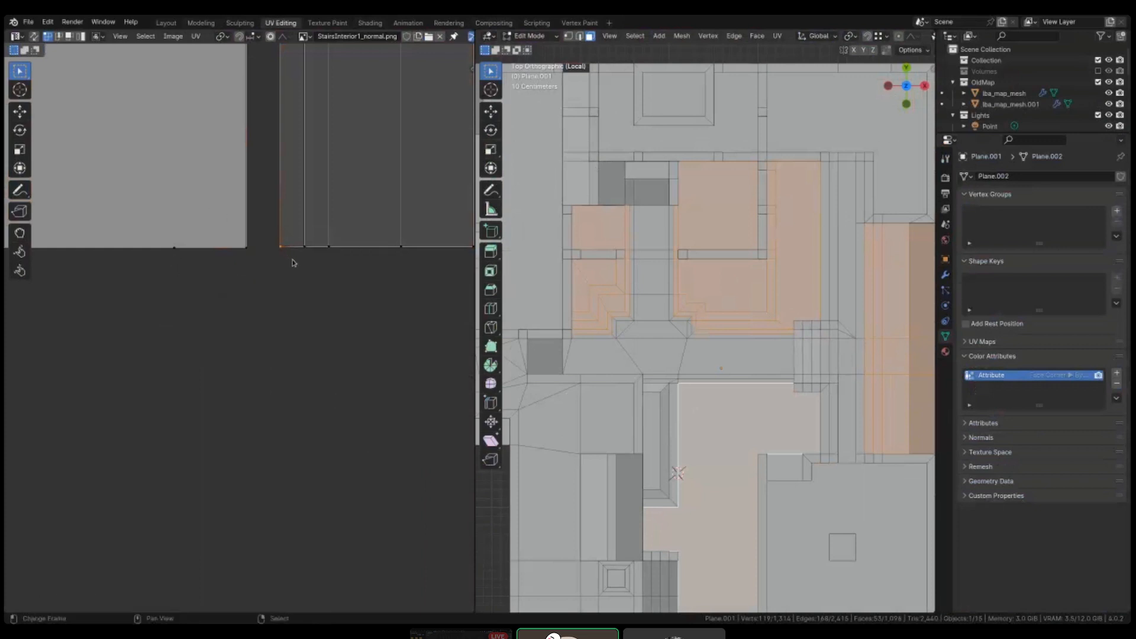
key("shift+s")
left_click(293, 325)
scroll(371, 313, "down", 4)
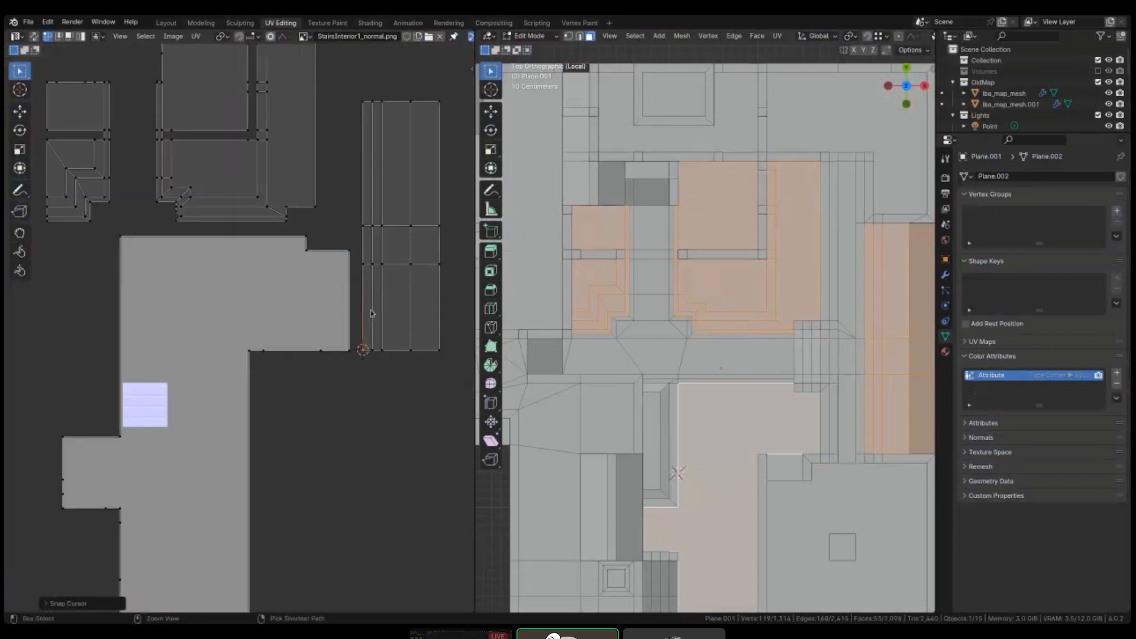
- Restore the selection of all projected islands and scale them up around the 2D cursor to match the courtyard island's proportions
key("ctrl+z")
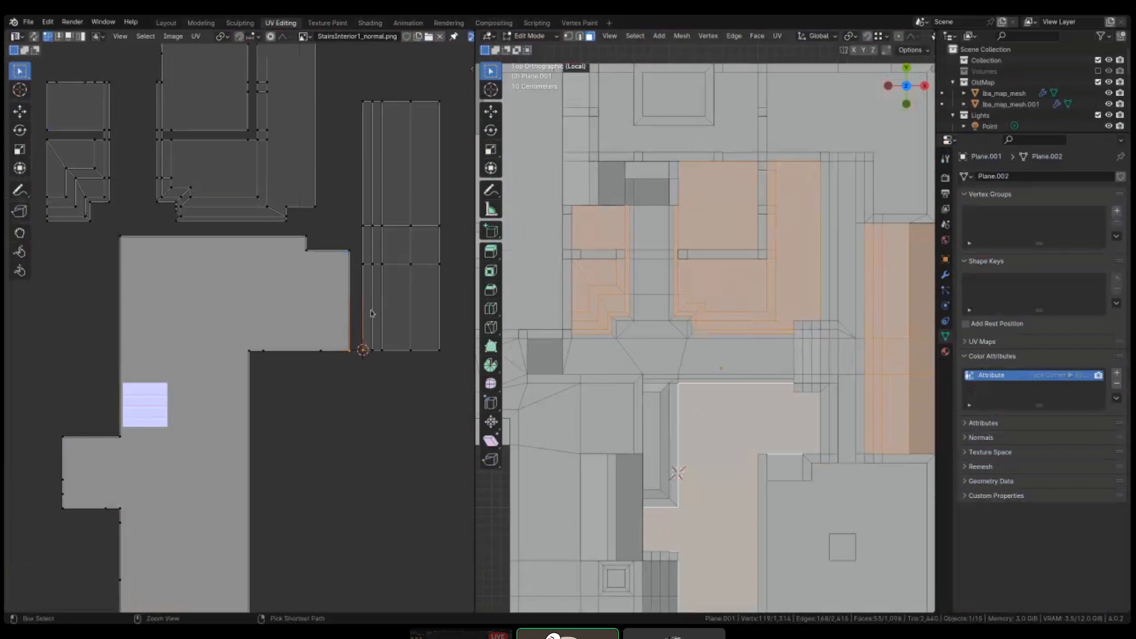
middle_click_drag(382, 318, 385, 325)
scroll(387, 327, "down", 1)
key("ctrl+z")
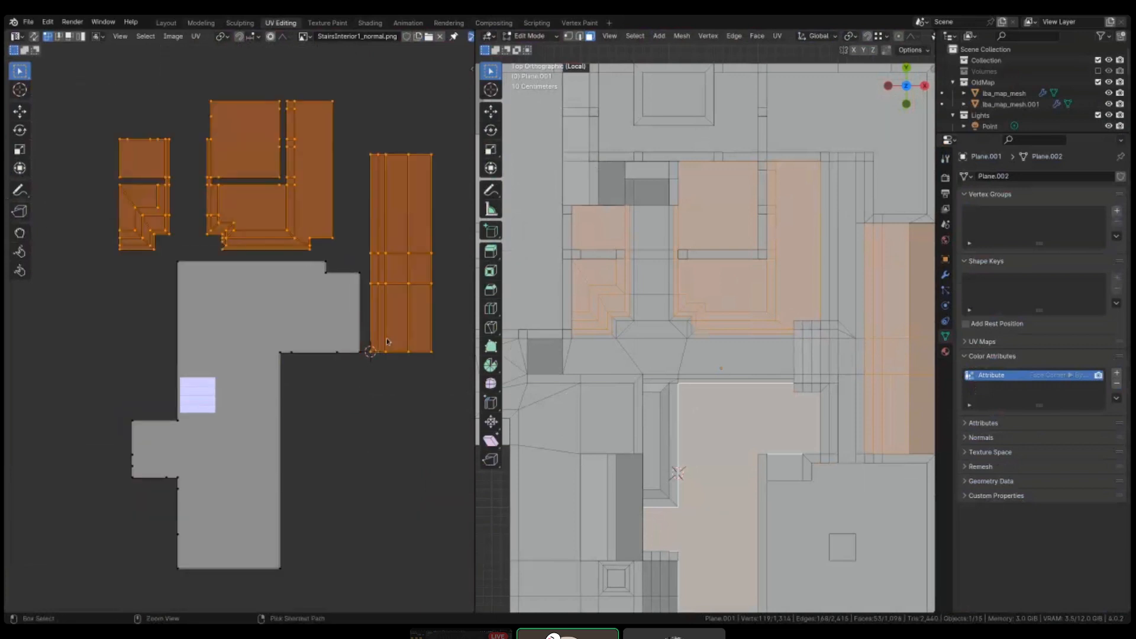
key("shift+s")
middle_click_drag(382, 301, 375, 316)
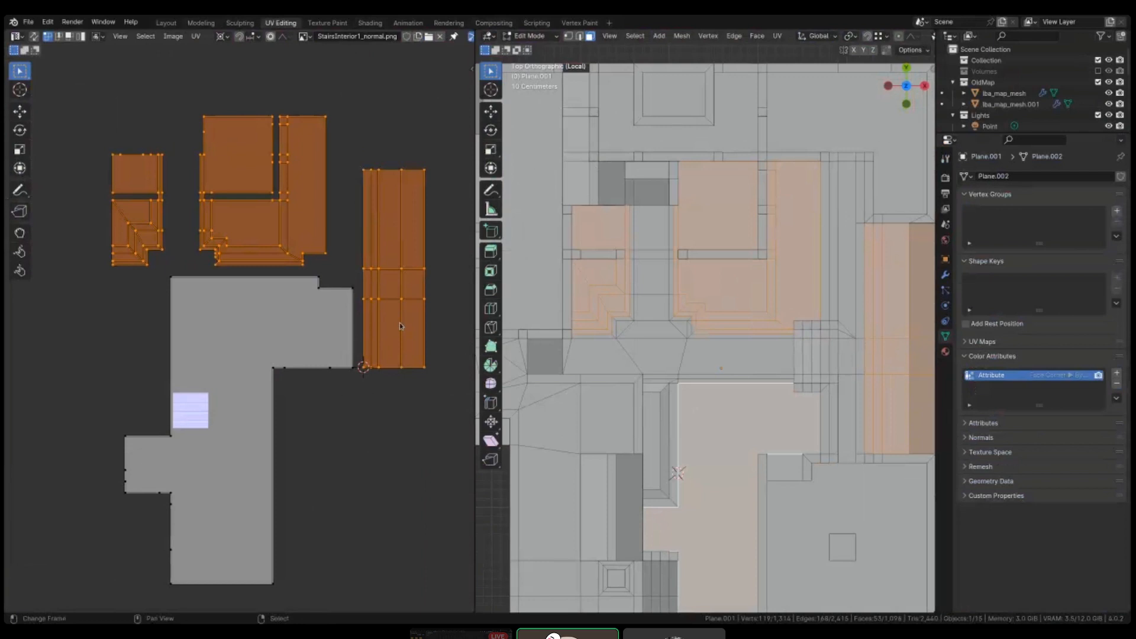
key("s")
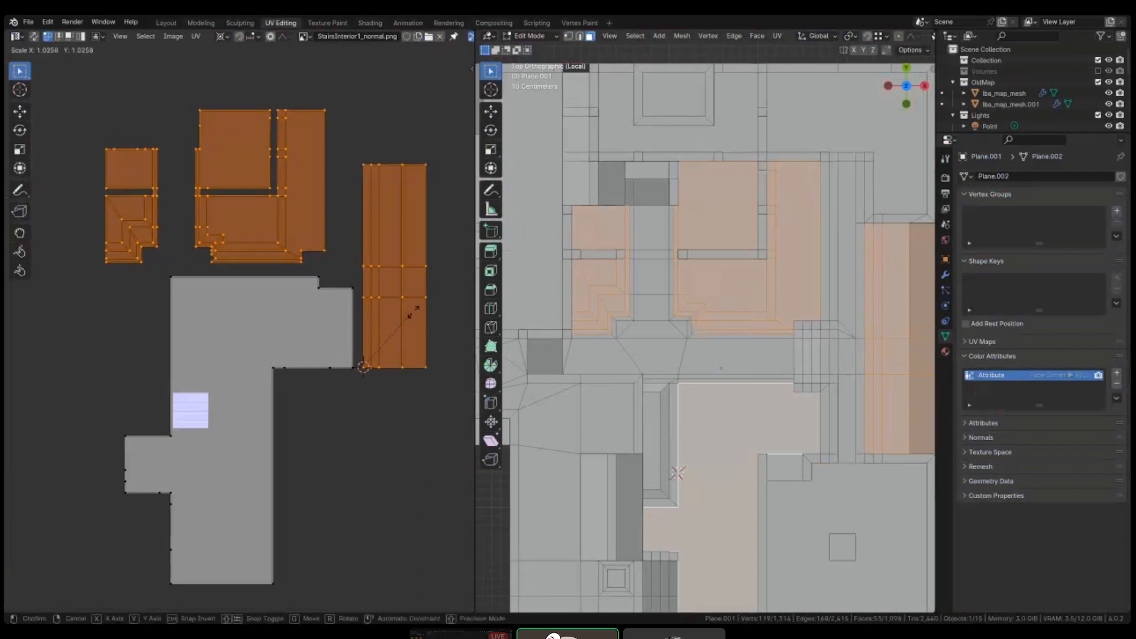
left_click(105, 129)
- Move the projected islands along X until the large yard island's side edges line up with the courtyard island's edges
scroll(315, 313, "down", 3)
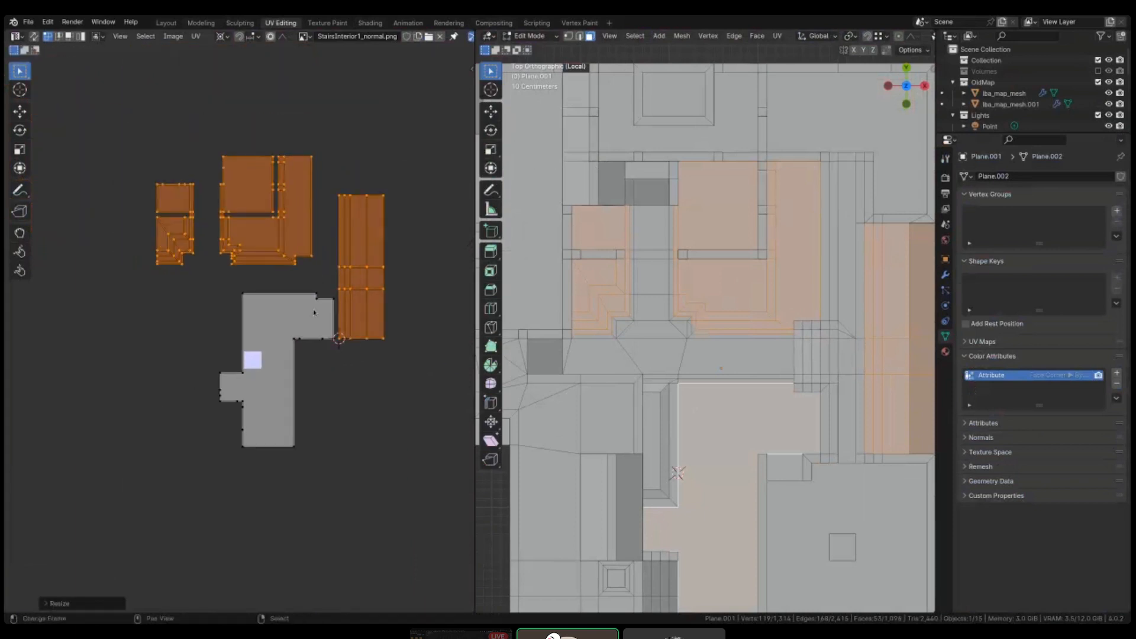
scroll(276, 291, "up", 4)
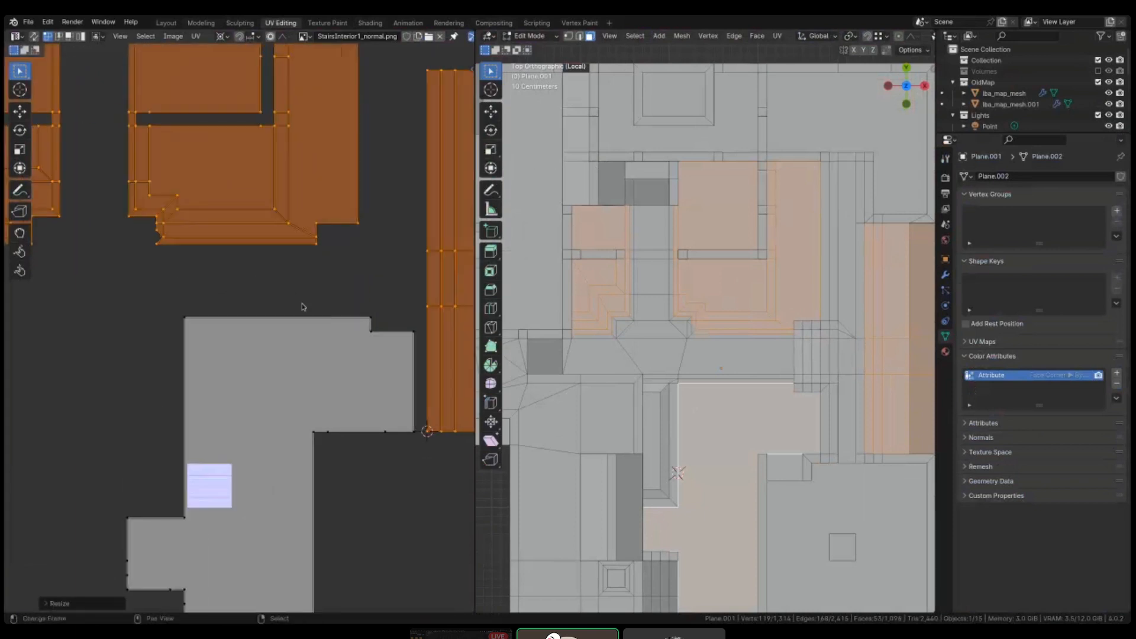
key("g")
key("x")
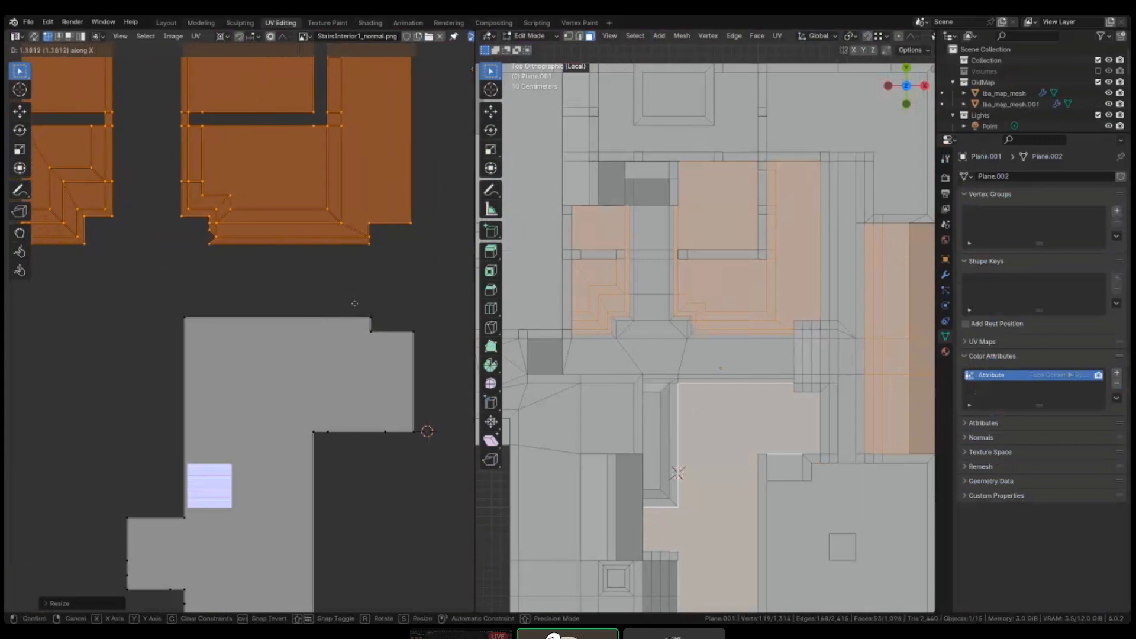
left_click(362, 302)
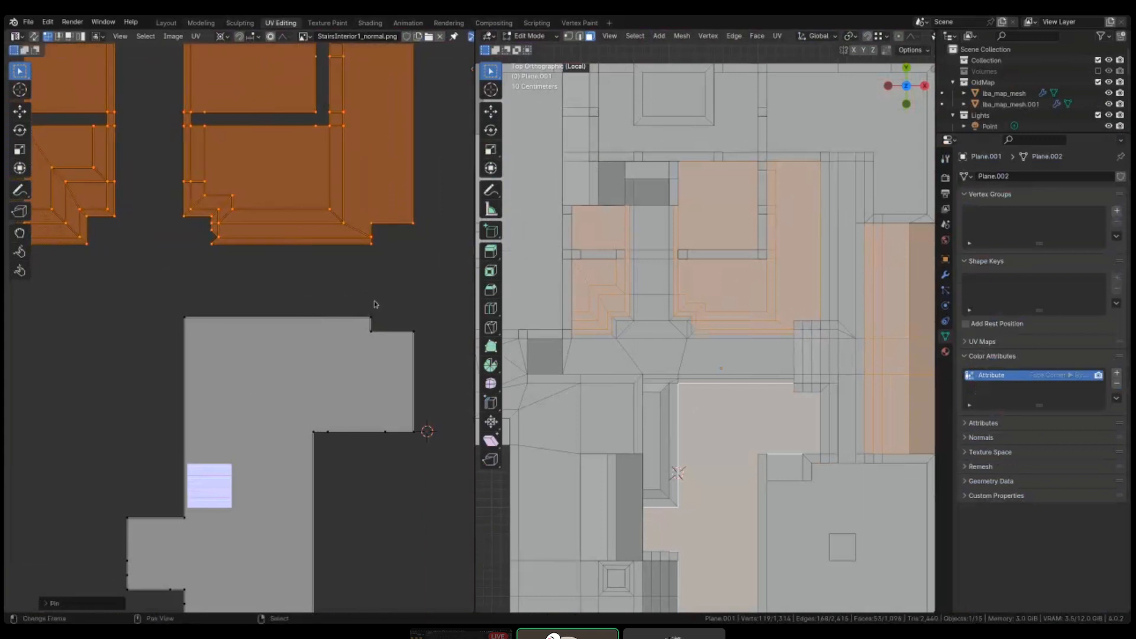
- Add the missed small triangular face at the yard's corner to the mesh selection and bring up the UV mapping operations
scroll(734, 337, "up", 3)
scroll(733, 338, "up", 2)
scroll(461, 328, "up", 2)
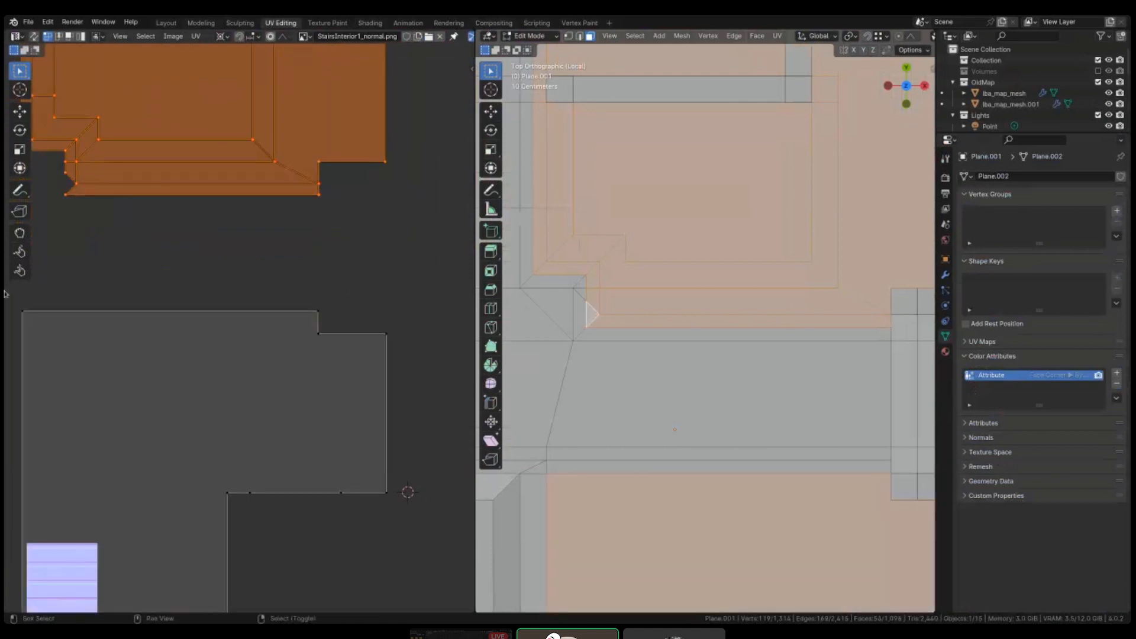
scroll(312, 287, "up", 3)
scroll(312, 287, "down", 3)
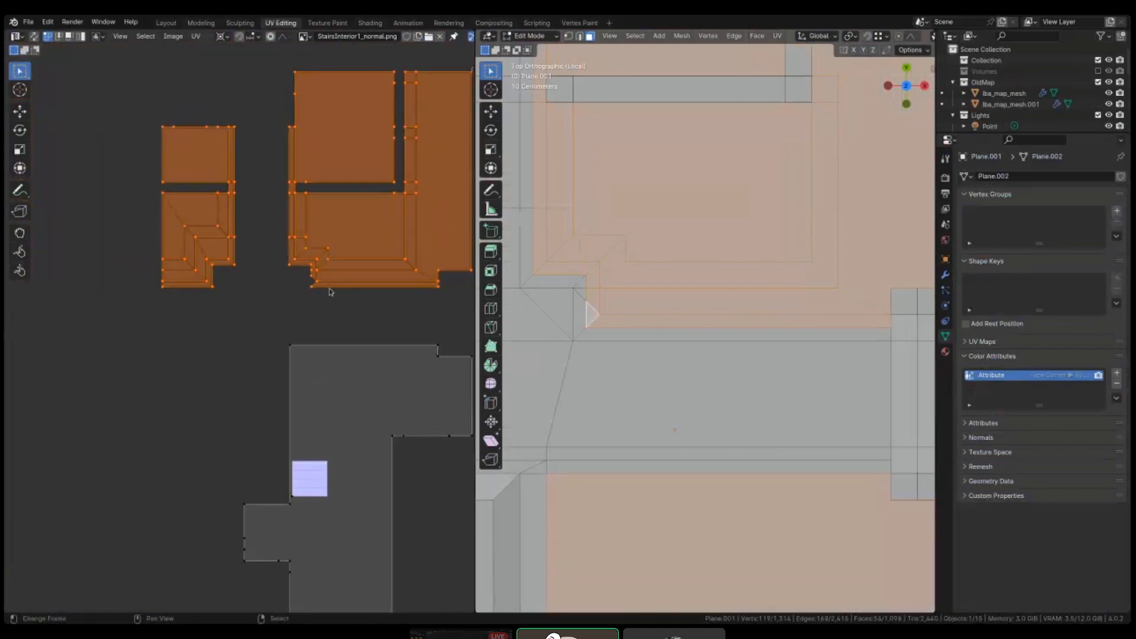
key("u")
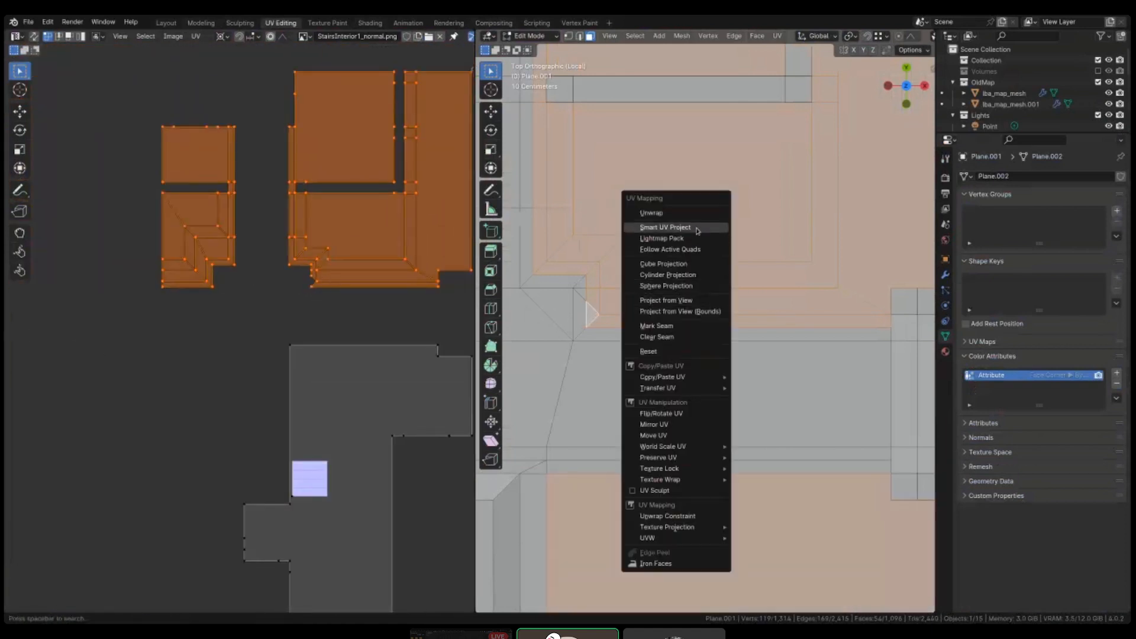
- Select and pin the remaining large UV island, and unwrap the selected floor faces
left_click(687, 213)
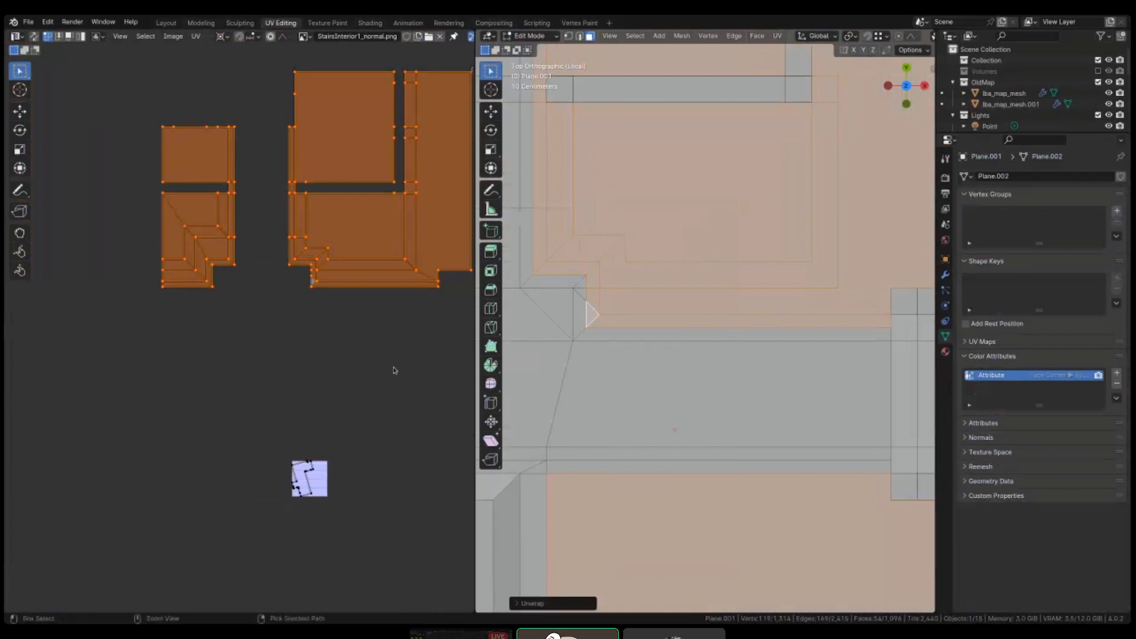
key("ctrl+z")
scroll(642, 375, "down", 3)
key("l")
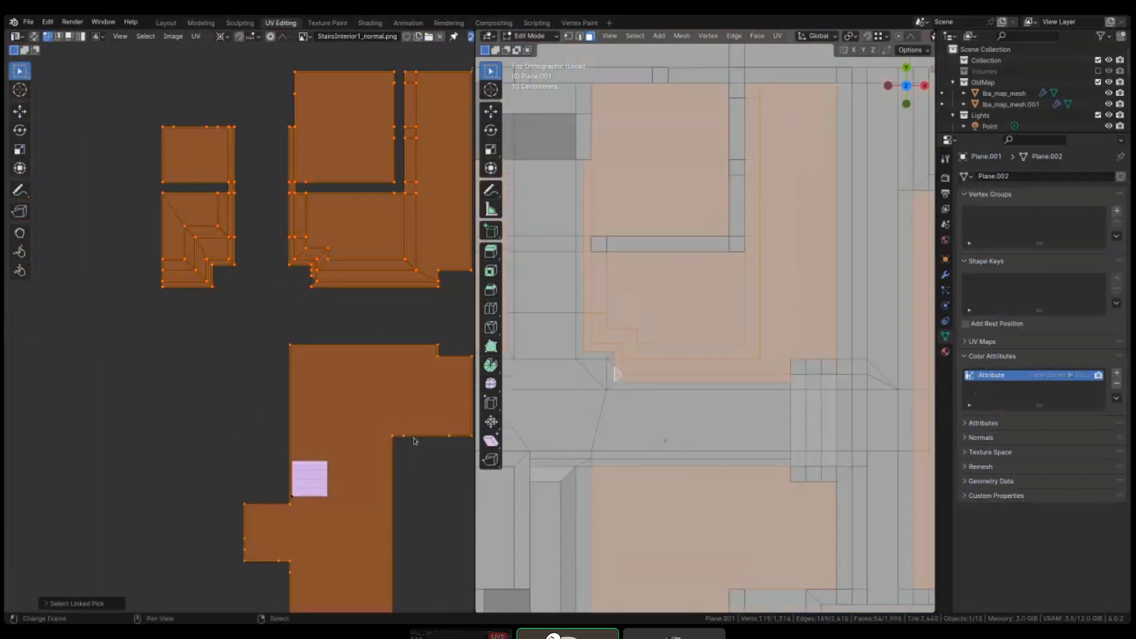
key("p")
key("u")
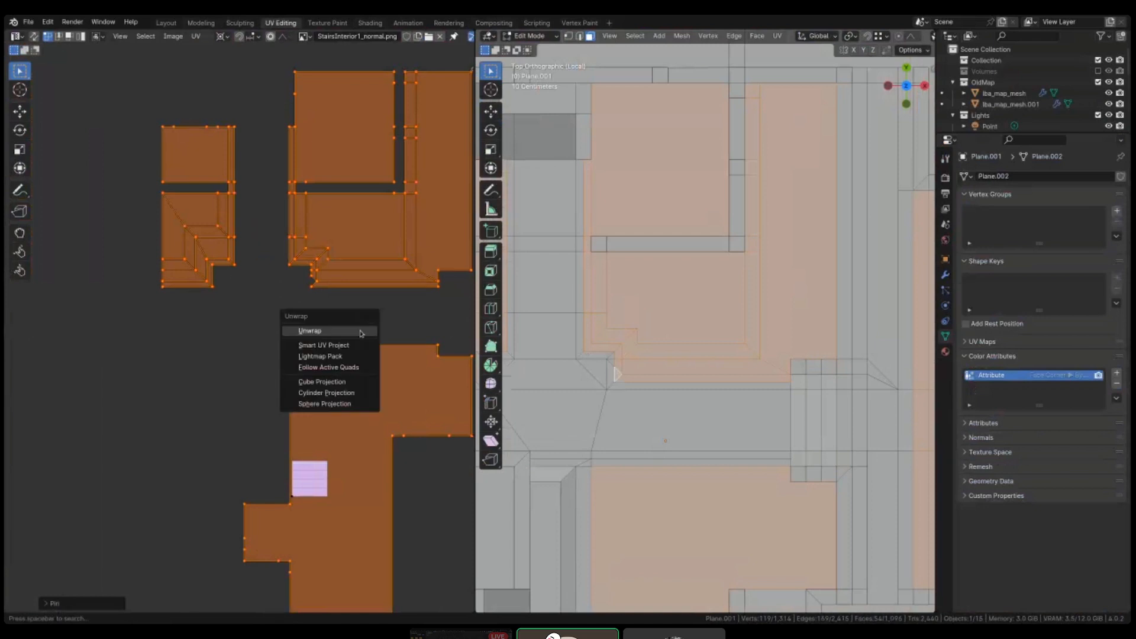
left_click(361, 335)
key("u")
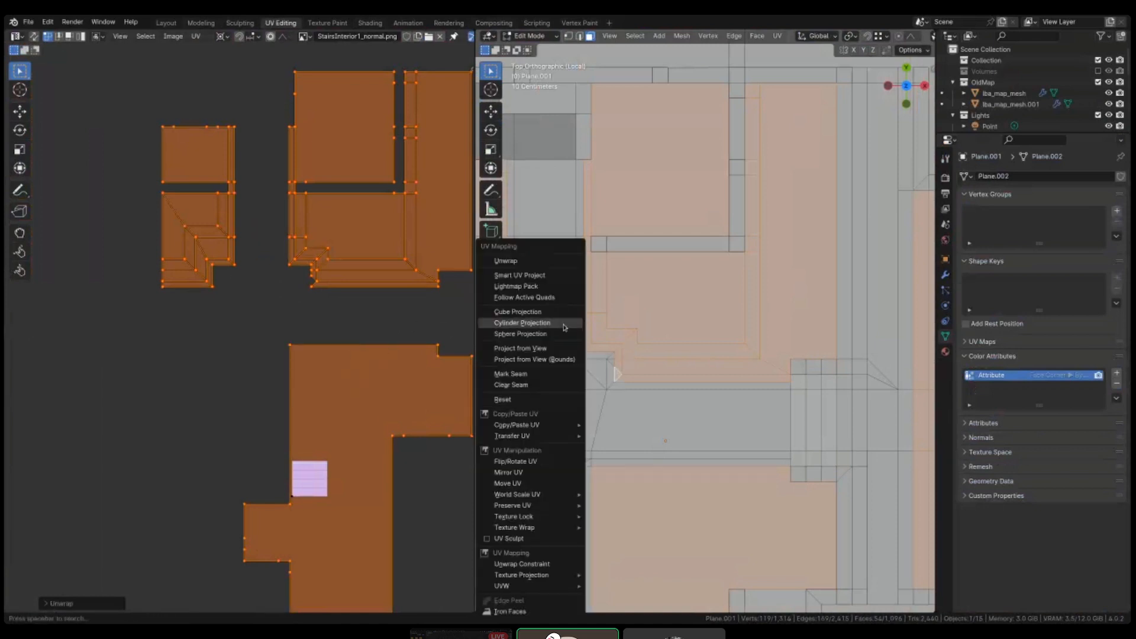
left_click(536, 263)
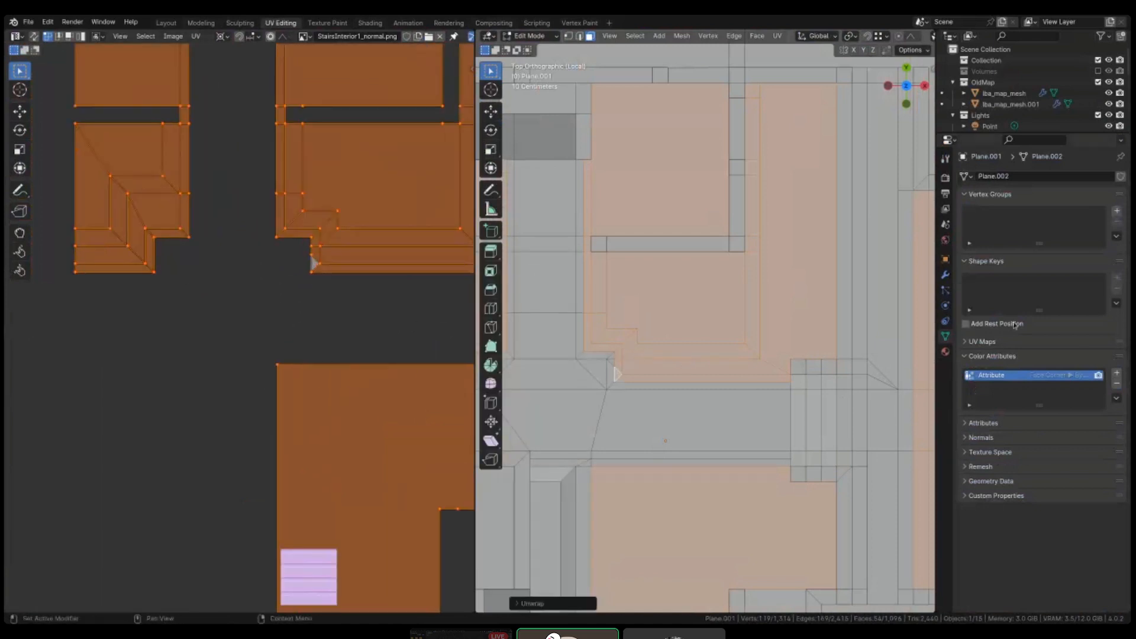
- Assign the Ground material to the selected floor faces
left_click(945, 351)
left_click(984, 222)
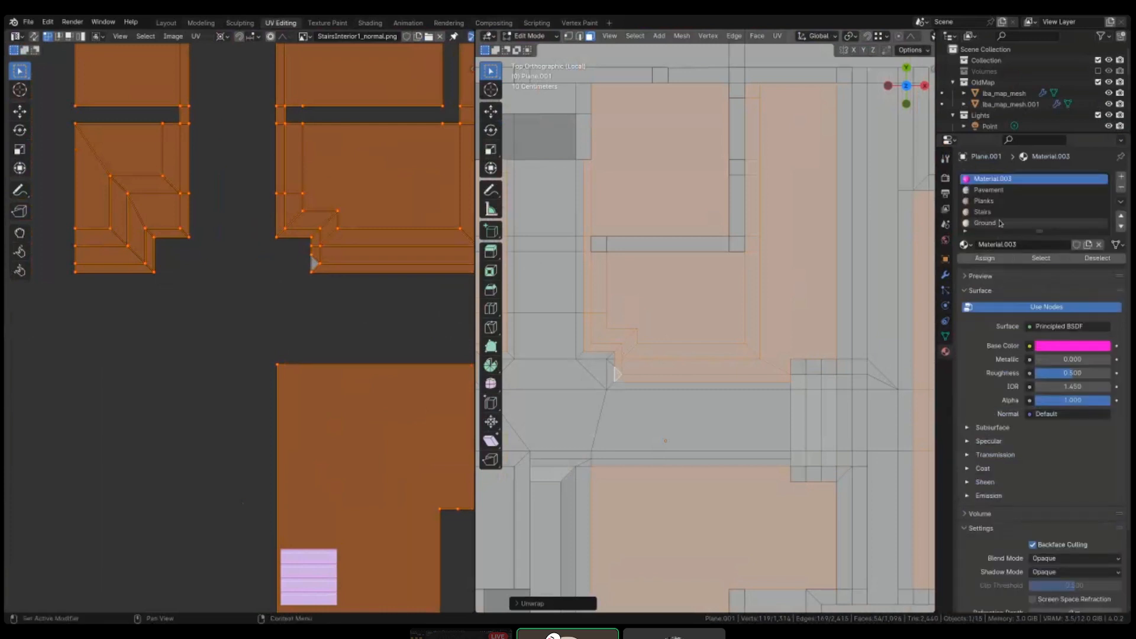
left_click(984, 258)
middle_click_drag(710, 319, 804, 297)
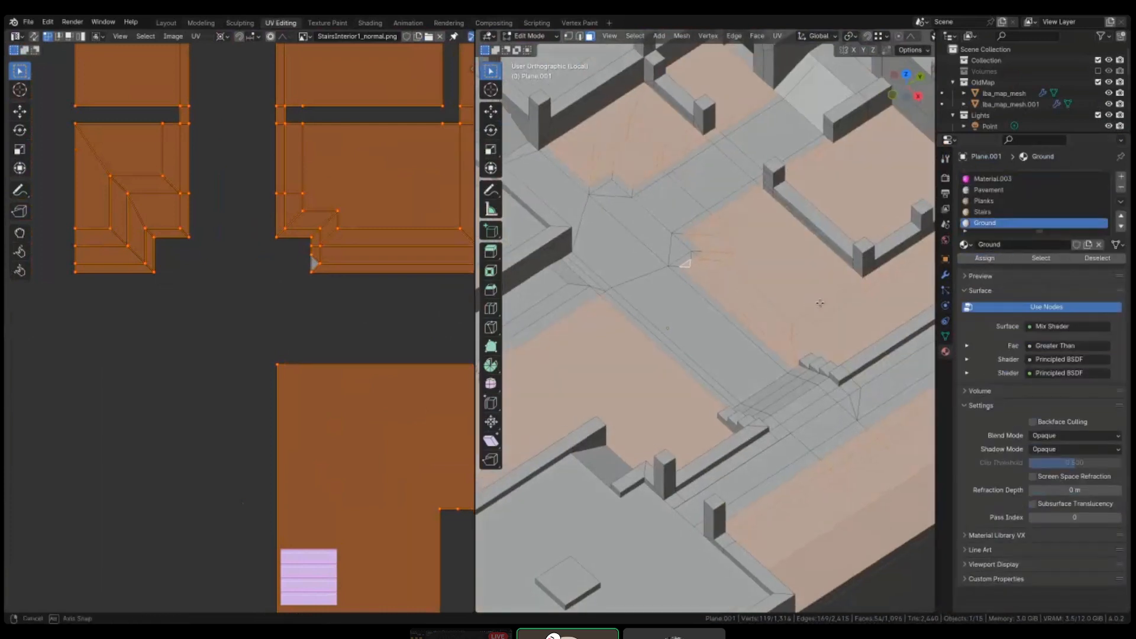
middle_click_drag(658, 339, 697, 393, "shift")
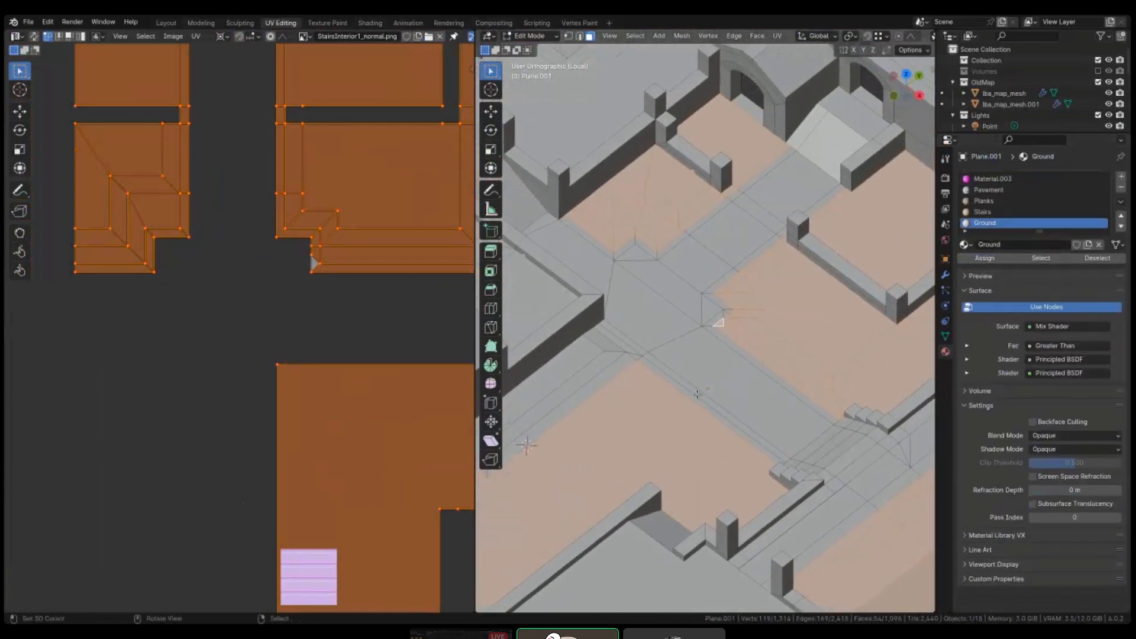
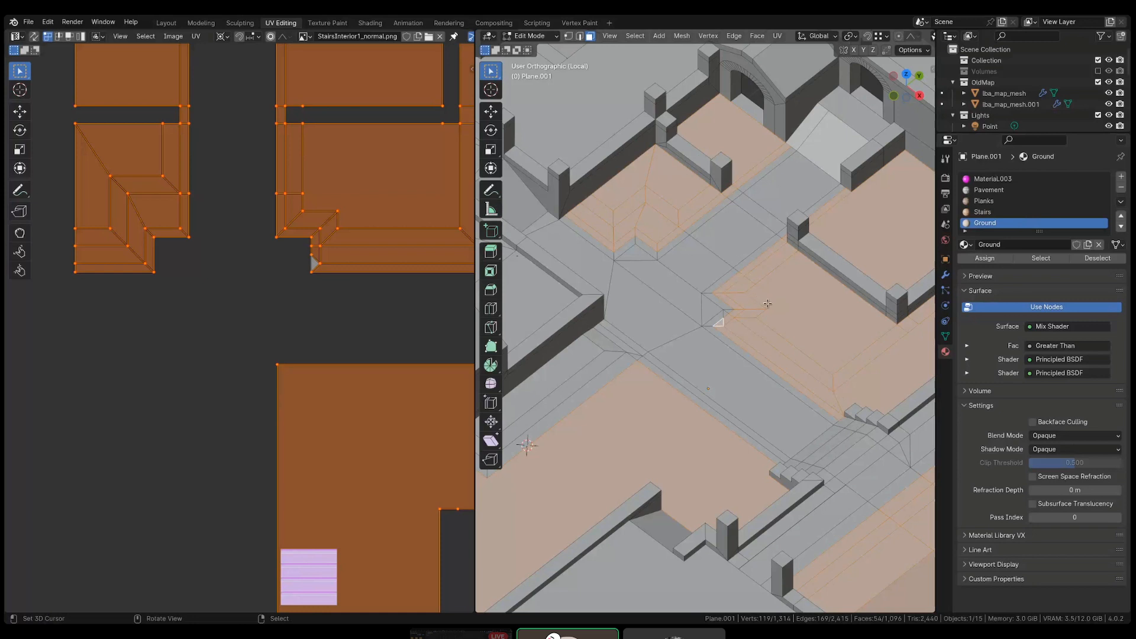
- Select only the notched floor patch beside the low wall and look over the surrounding ground
left_click(789, 339)
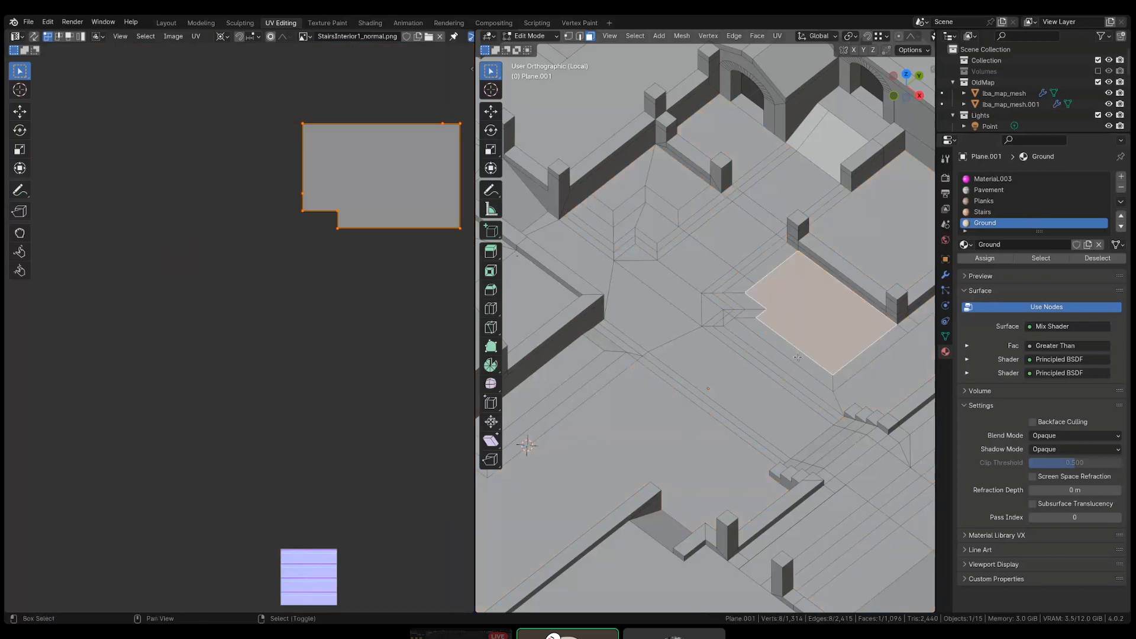
middle_click_drag(798, 357, 711, 382, "shift")
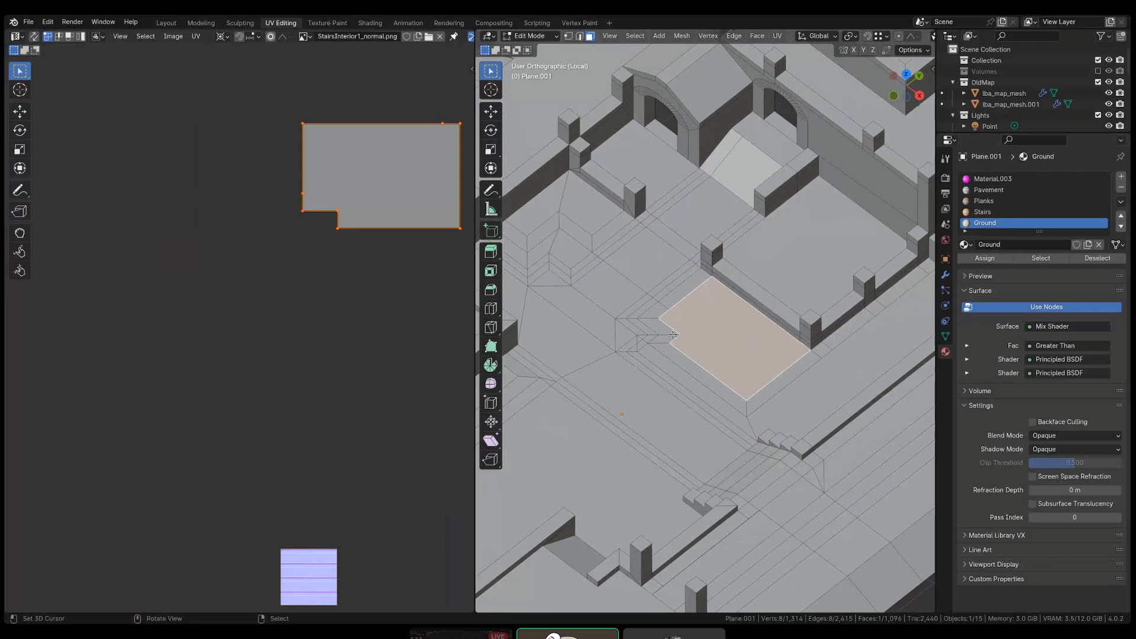
scroll(661, 311, "up", 3)
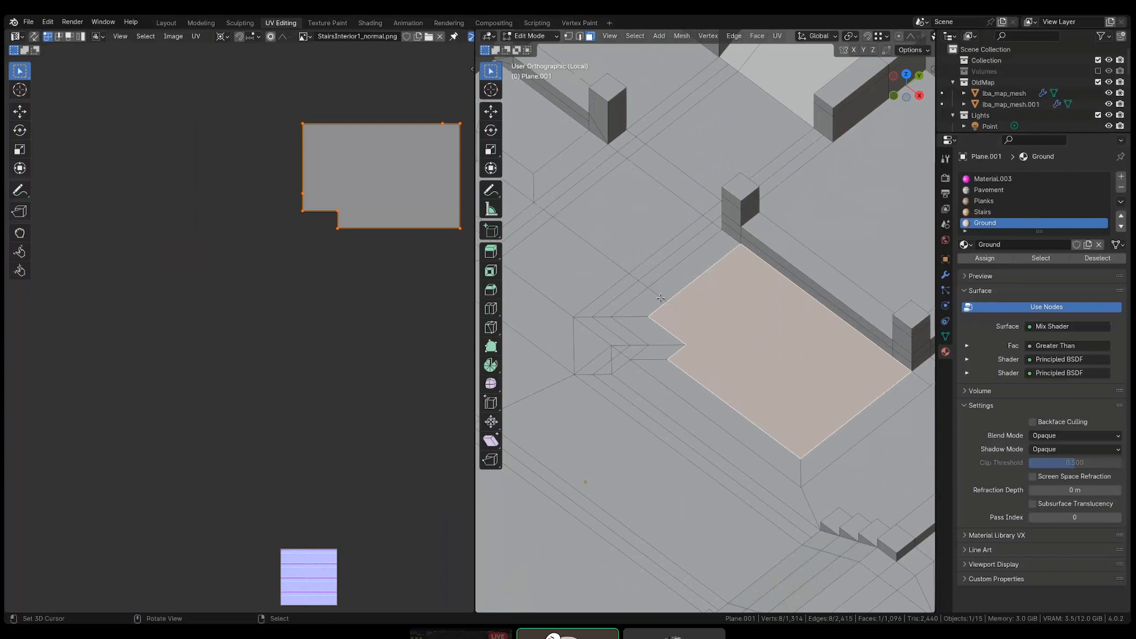
scroll(660, 297, "down", 2)
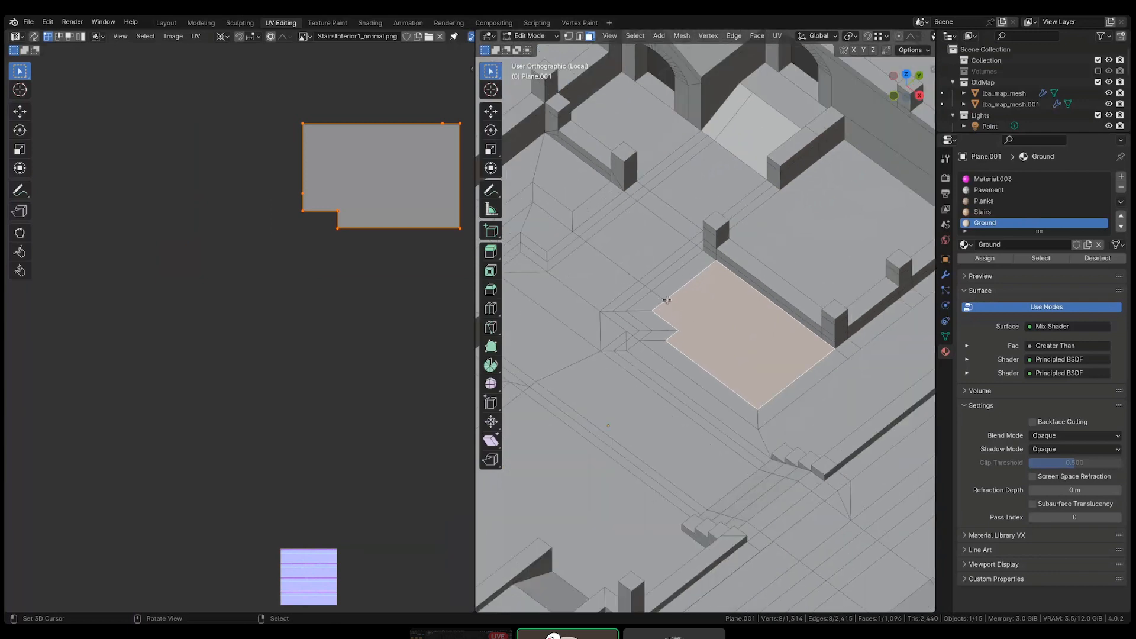
middle_click_drag(660, 298, 877, 250, "shift")
scroll(770, 325, "down", 1)
- Clear the selection and select the large courtyard floor with its border strips beside the arched building
key("alt+a")
key("l")
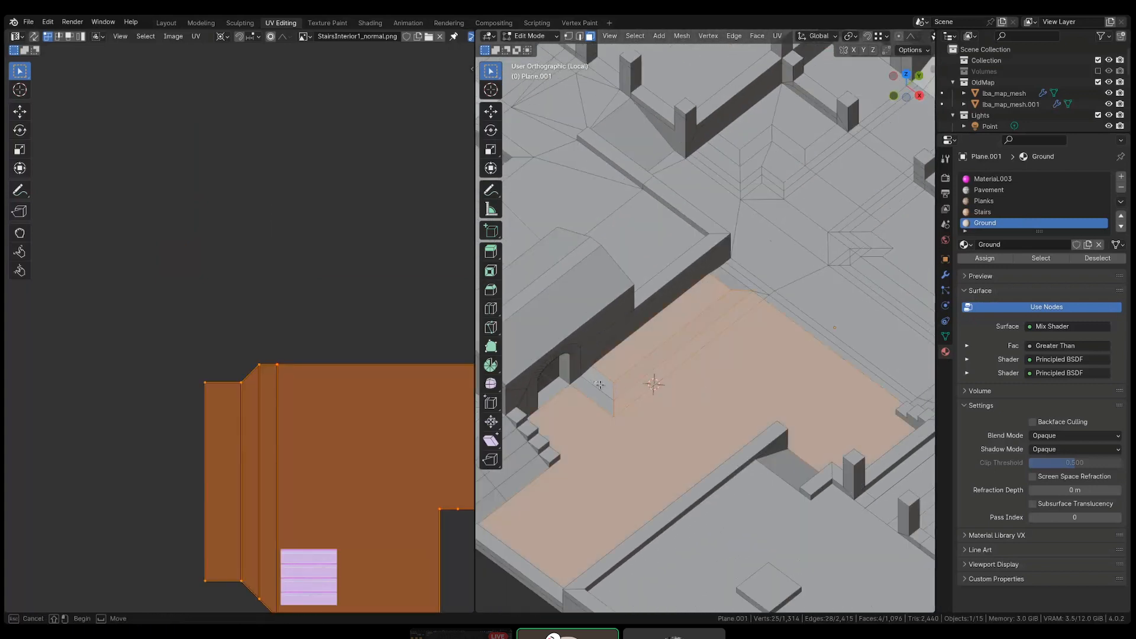
left_click(619, 392, "shift")
left_click(737, 288, "shift")
left_click(736, 290, "shift")
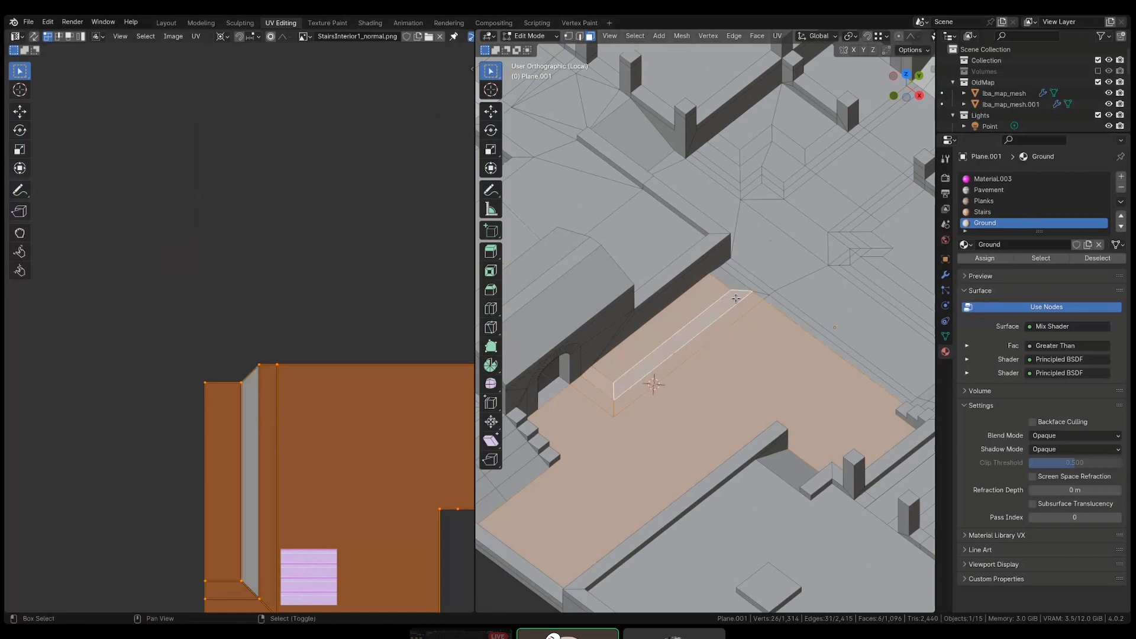
left_click(735, 290, "shift")
left_click(734, 287, "shift")
left_click(733, 288, "shift")
middle_click_drag(733, 288, 681, 350, "shift")
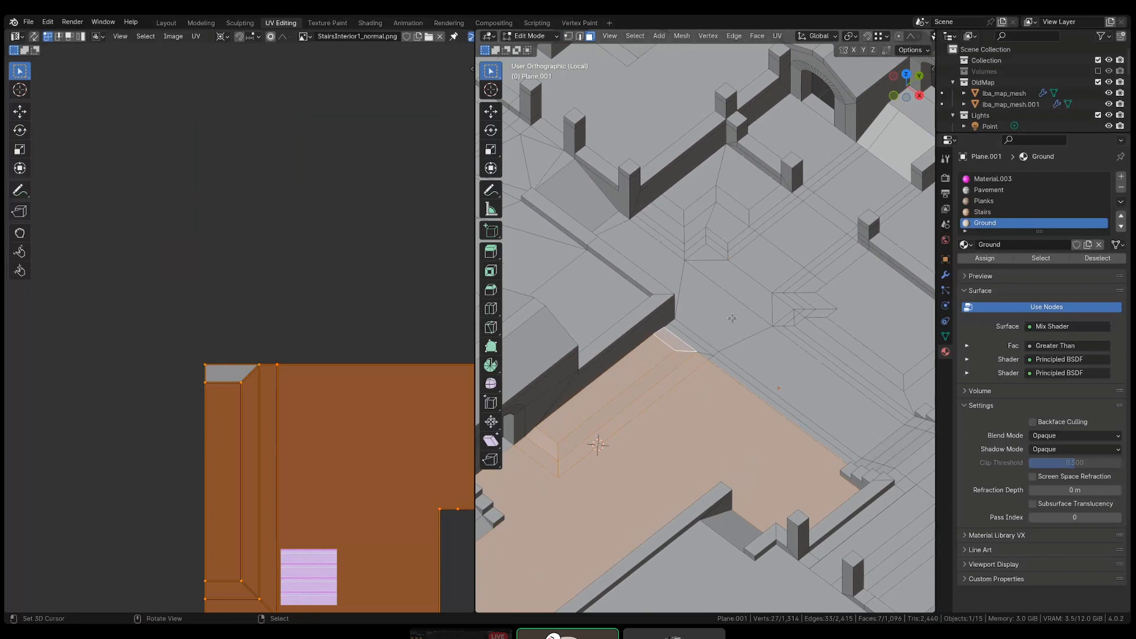
middle_click_drag(743, 293, 649, 317, "shift")
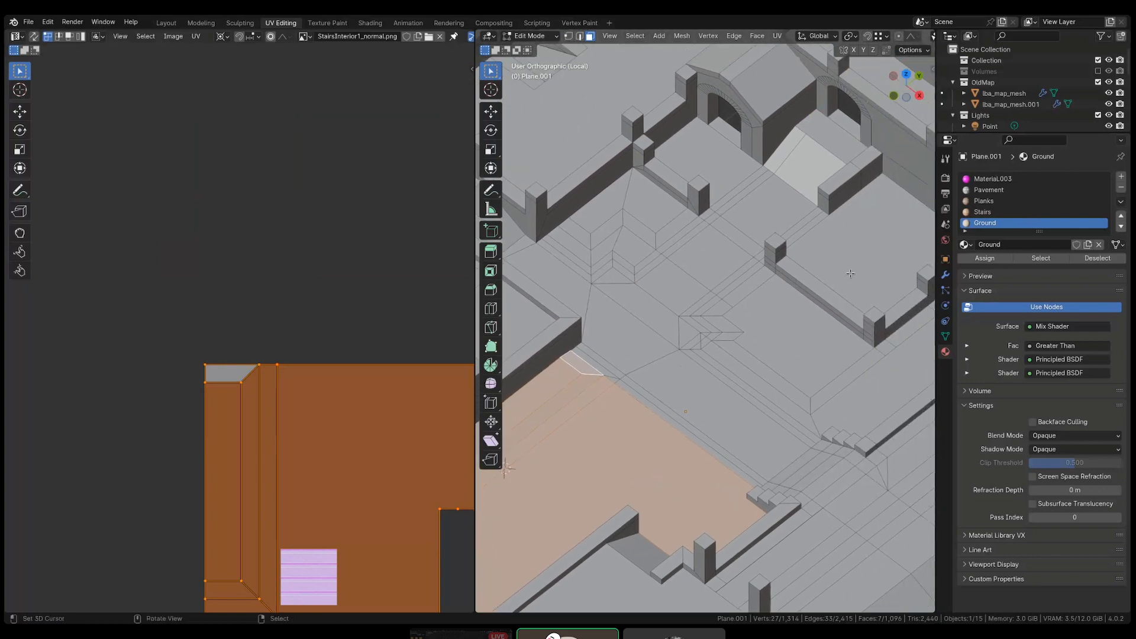
- Select the notched floor patch and the two inner floor faces in the wall corner
right_click(794, 320)
right_click(651, 245, "shift")
right_click(621, 208, "shift")
middle_click_drag(804, 339, 733, 343, "shift")
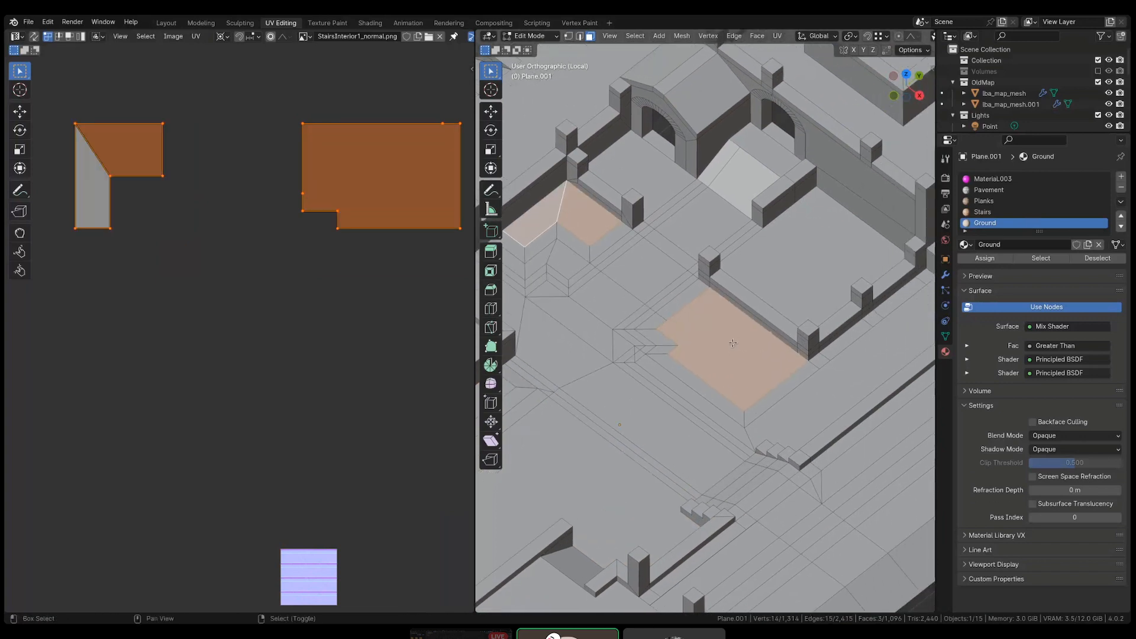
- Add the ground faces and sloped faces along the map's outer edge to the selection
middle_click_drag(819, 399, 737, 323, "shift")
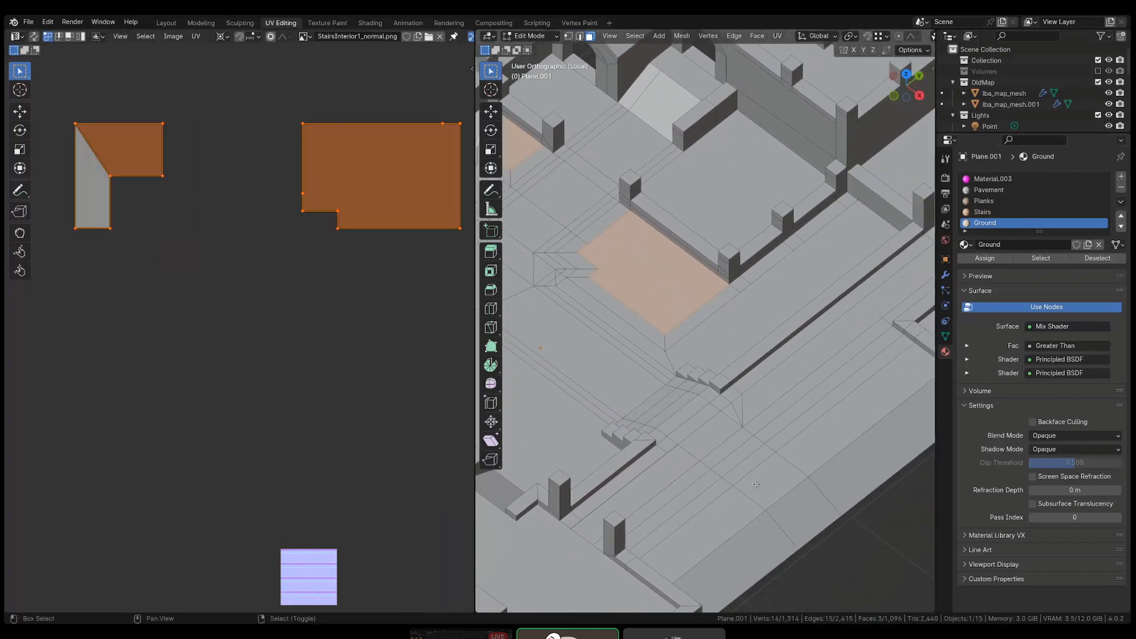
right_click(758, 537, "shift")
right_click(758, 536, "shift")
right_click(759, 529, "shift")
right_click(762, 490, "shift")
right_click(799, 511, "shift")
right_click(764, 539, "shift")
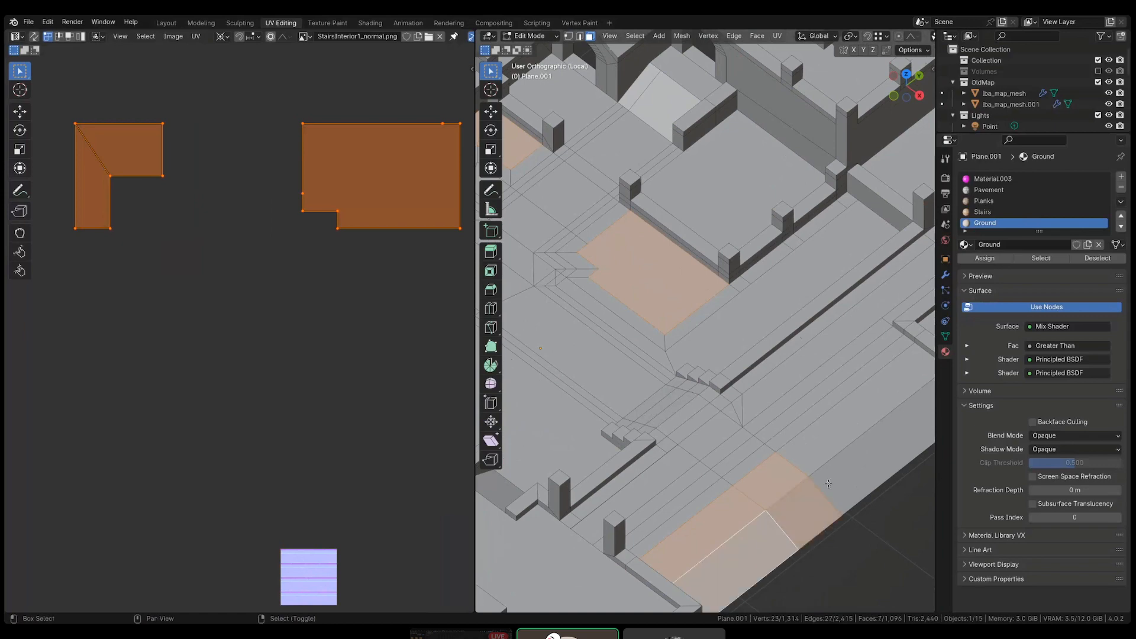
right_click(842, 481, "shift")
right_click(837, 442, "shift")
middle_click_drag(838, 441, 794, 418, "shift")
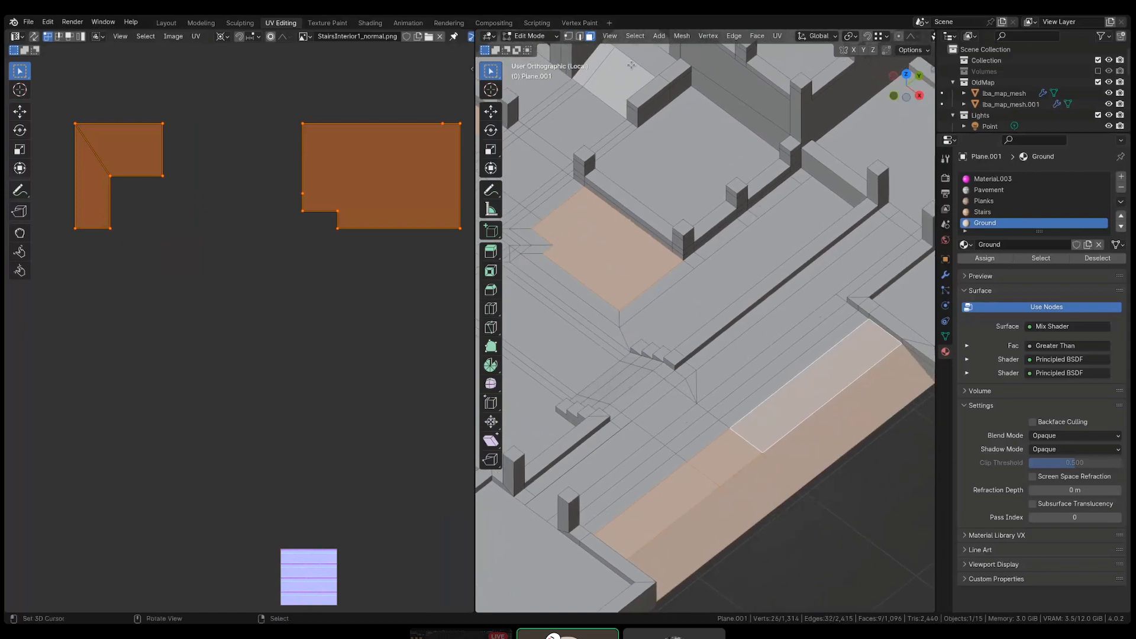
- Switch to the Vertex Paint workspace and inspect the painted black and white ground areas
left_click(572, 23)
middle_click_drag(423, 393, 453, 411)
middle_click_drag(453, 411, 483, 319, "shift")
scroll(473, 332, "up", 4)
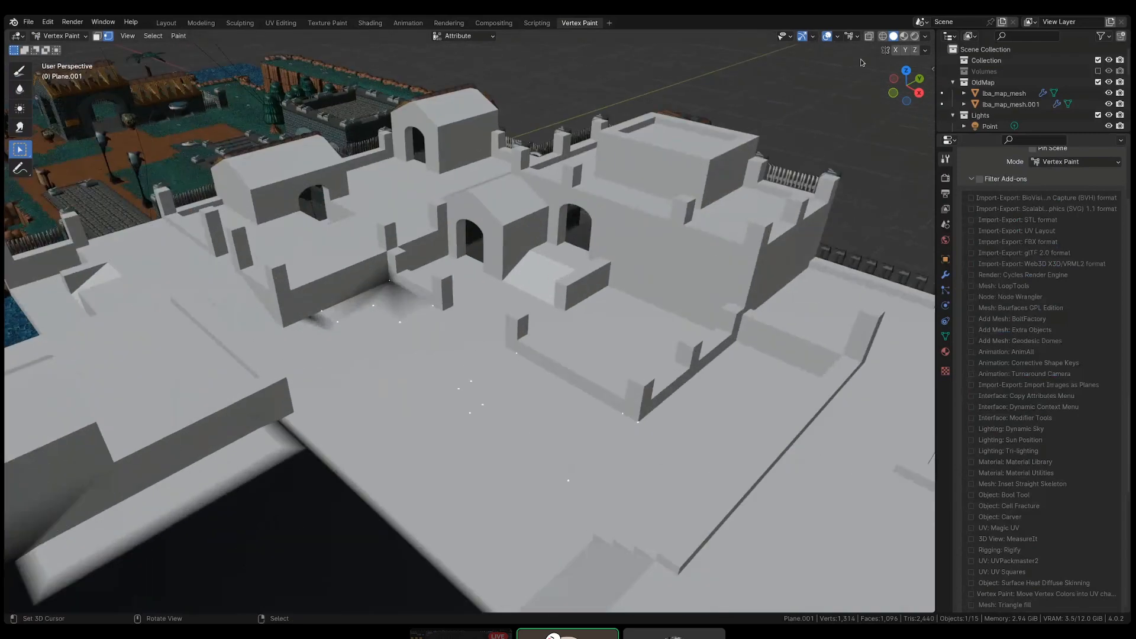
middle_click_drag(499, 408, 350, 133, "shift")
scroll(339, 112, "down", 4)
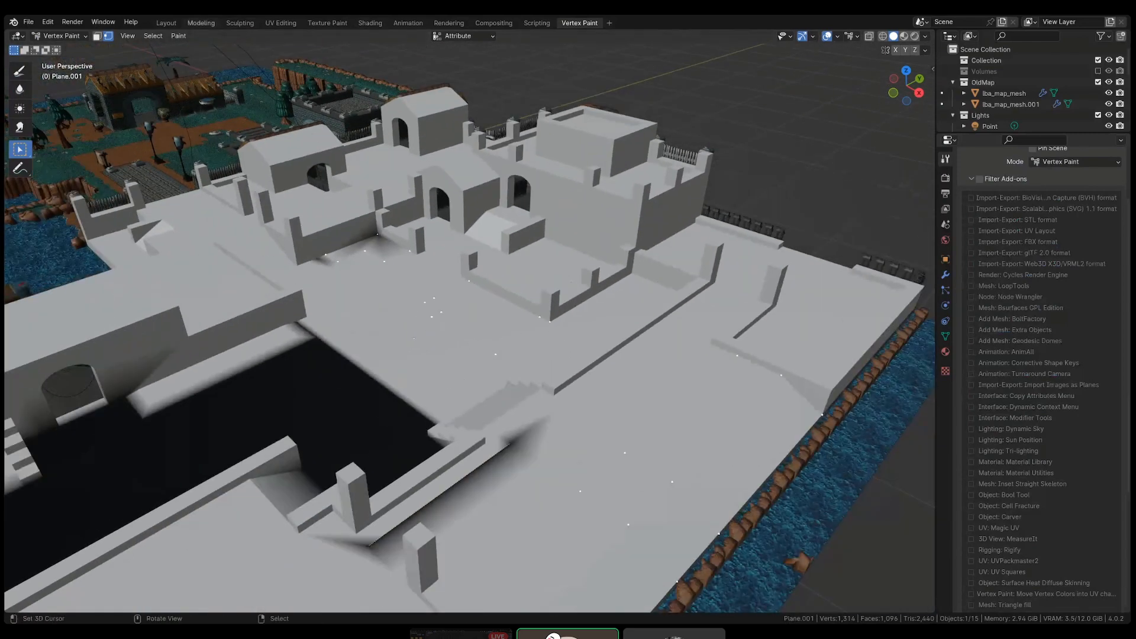
- Set the viewport shading color to Attribute, trying Flat lighting and returning to Studio lighting
left_click(925, 36)
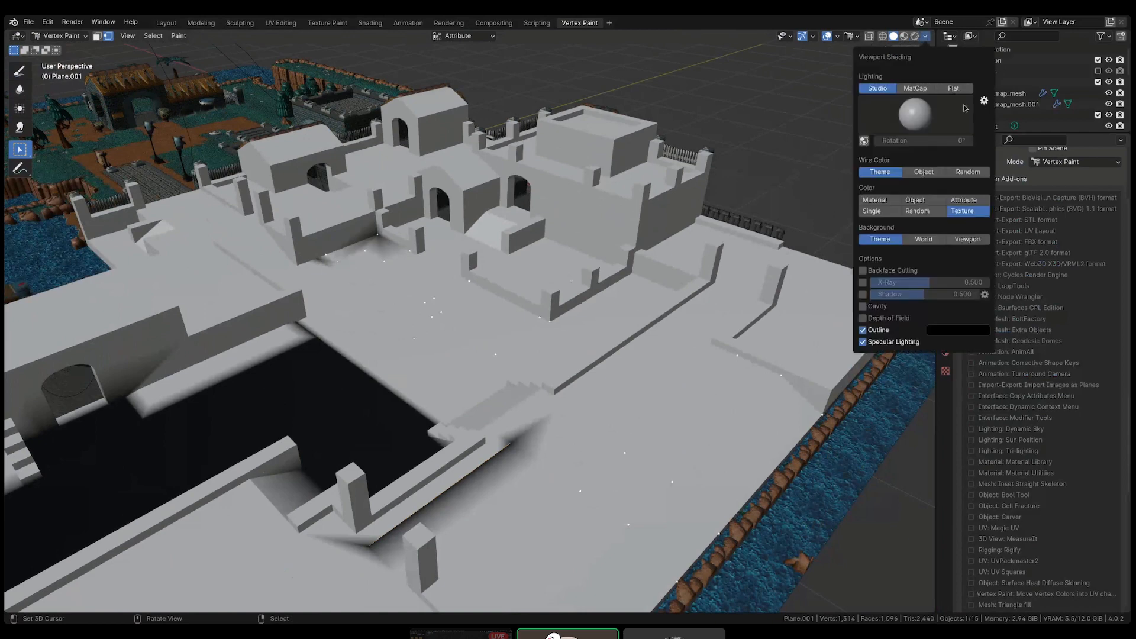
left_click(975, 200)
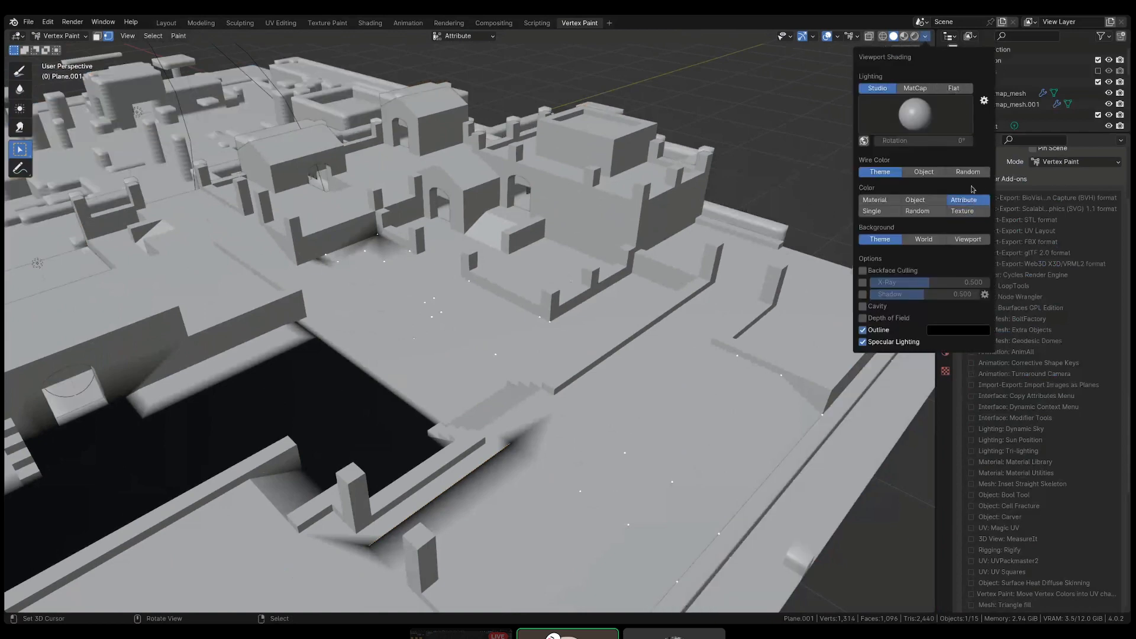
left_click(958, 89)
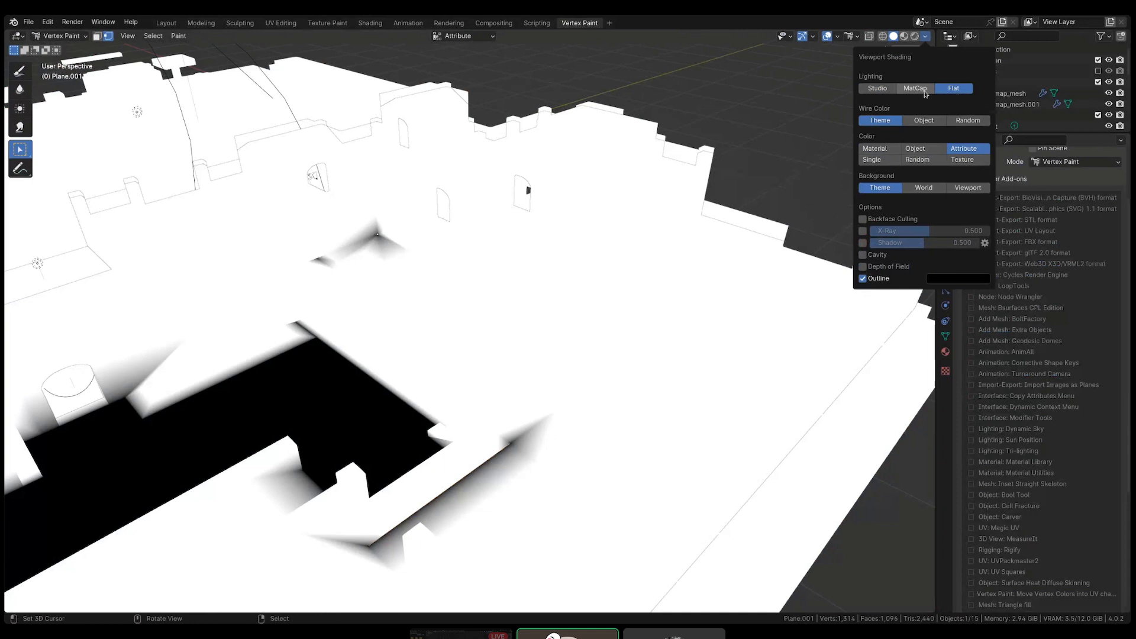
left_click(878, 88)
mouse_move(450, 236)
middle_mouse_down()
mouse_move(370, 257)
mouse_move(378, 185)
middle_mouse_up()
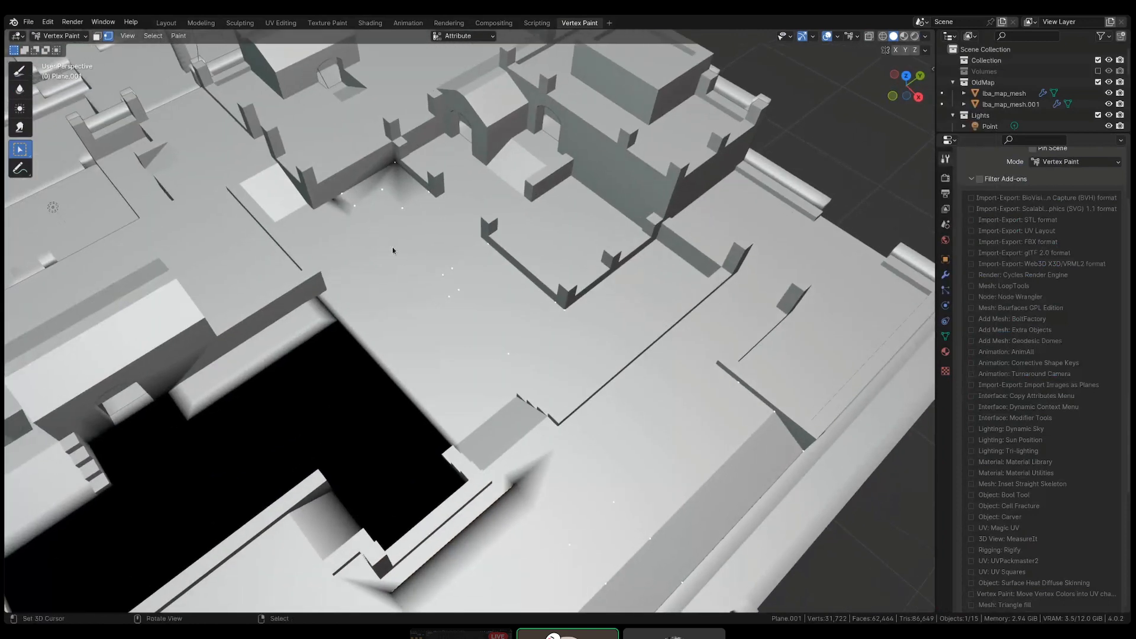
- Enter Edit Mode and select the floor strips surrounding the inner faces in the wall corner
scroll(375, 213, "up", 5)
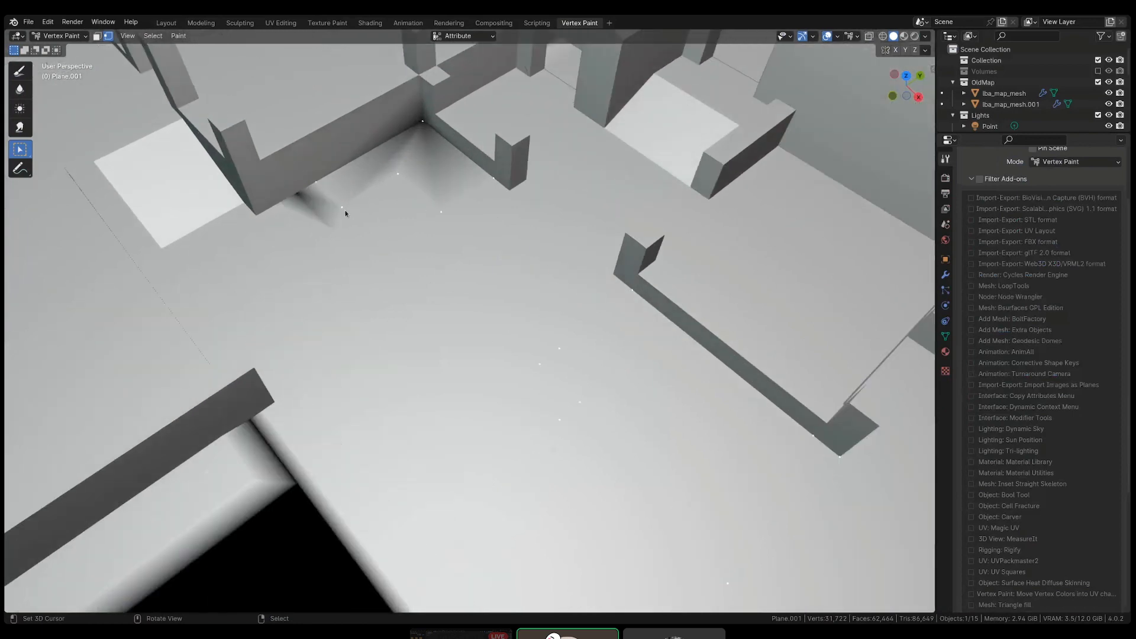
key("Tab")
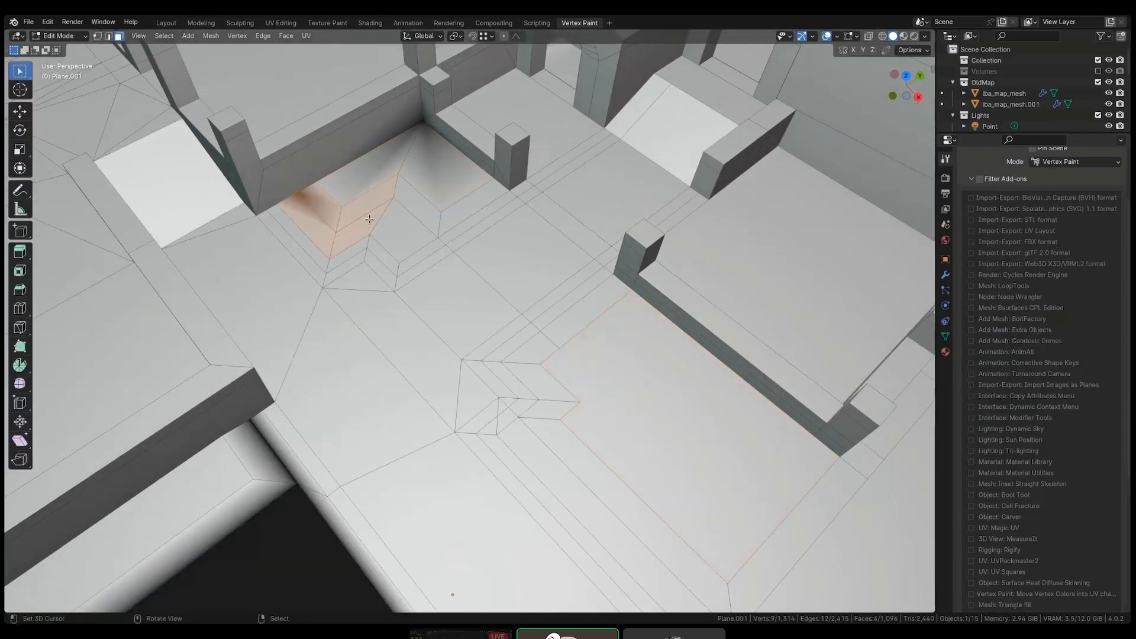
left_click(409, 216, "shift")
left_click(455, 219, "shift")
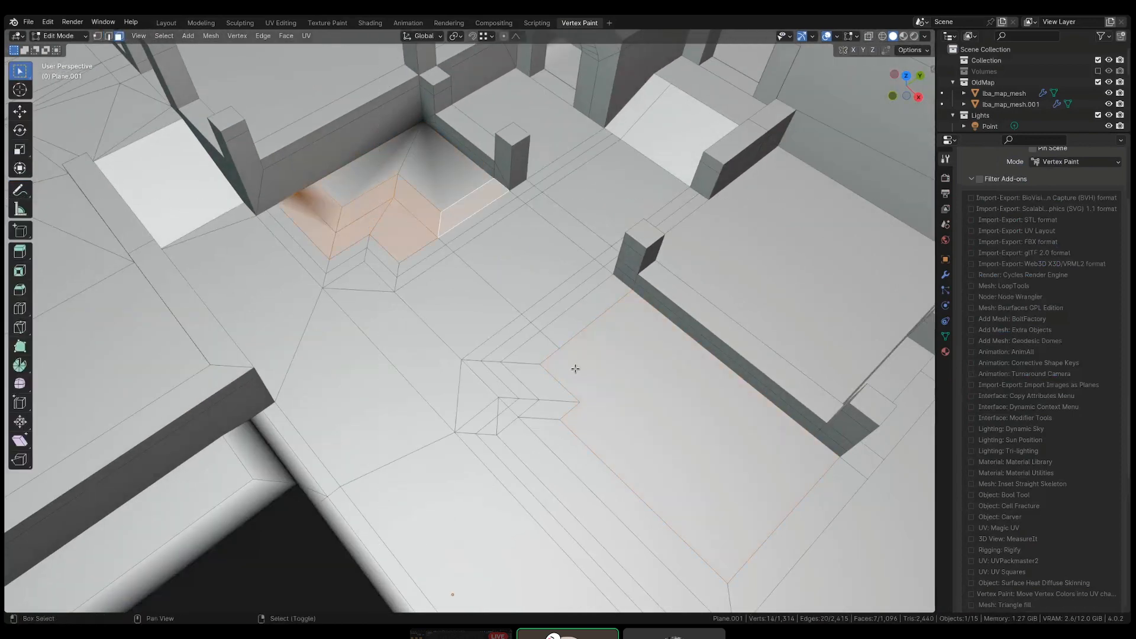
- Add the border strips around the notched floor patch to the face selection
left_click(561, 340, "shift")
left_click(546, 349, "shift")
left_click(552, 385, "shift")
left_click(553, 408, "shift")
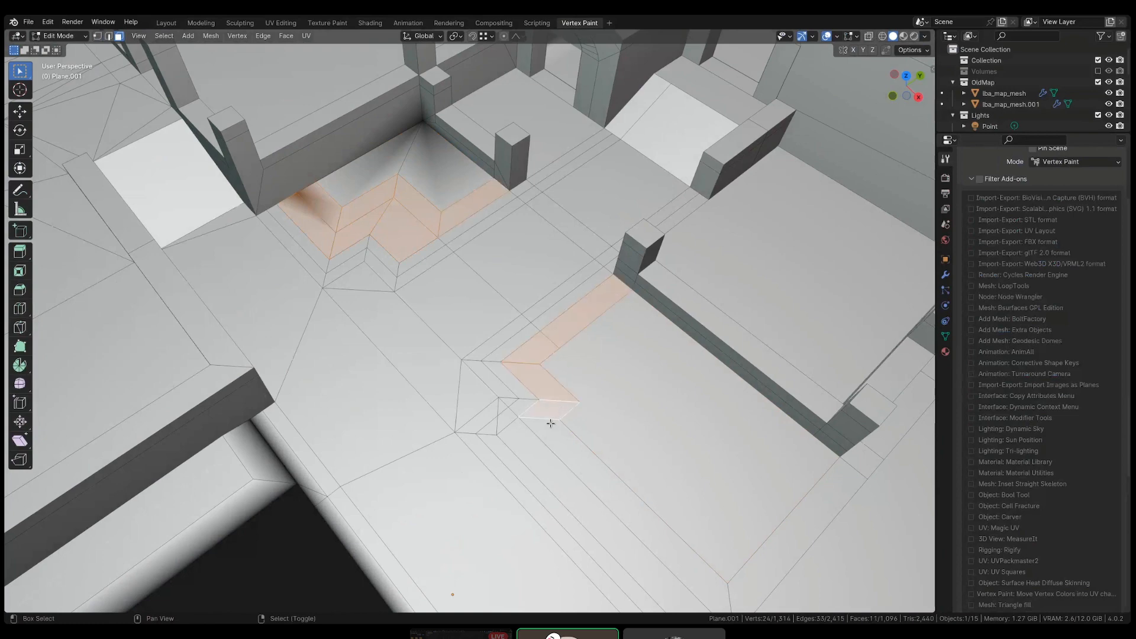
left_click(551, 430, "shift")
left_click(540, 458, "shift")
- Add the long floor face above the stairs to the selection and return to Vertex Paint mode
middle_click_drag(610, 527, 481, 337, "shift")
scroll(639, 480, "down", 3)
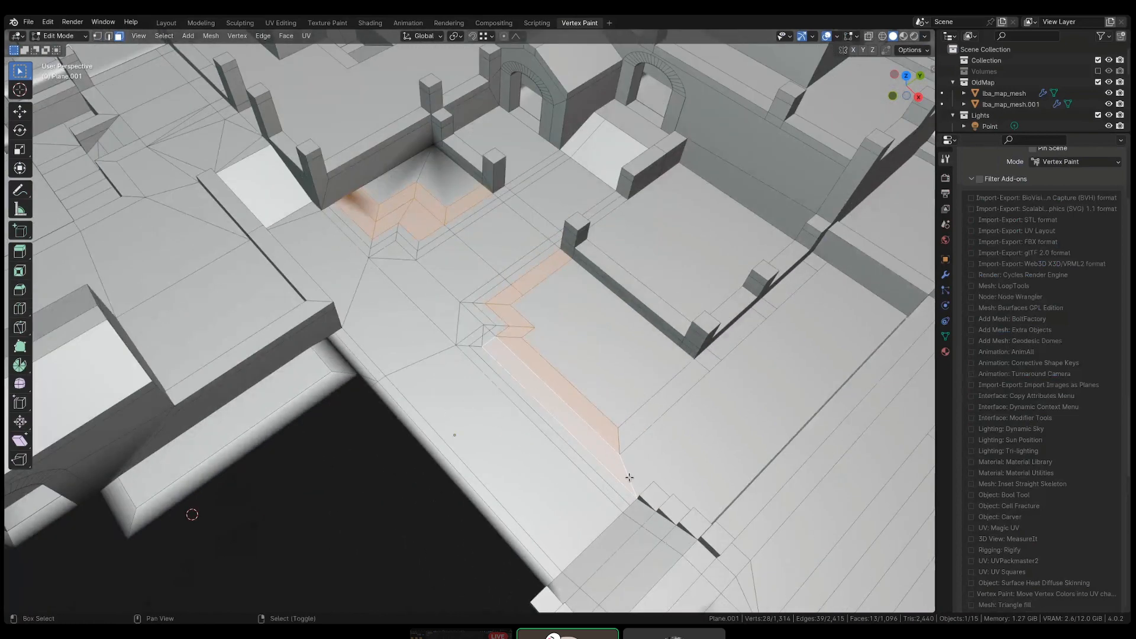
middle_click_drag(626, 476, 609, 460, "shift")
left_click(634, 445, "shift")
middle_click_drag(650, 394, 610, 331, "shift")
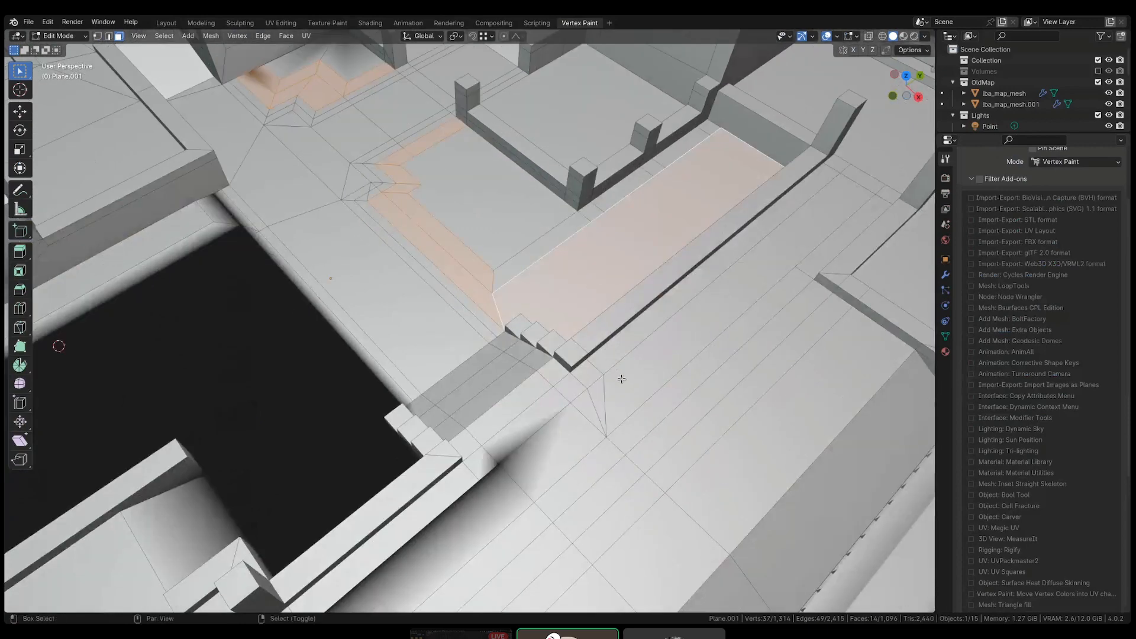
middle_click_drag(606, 419, 626, 385)
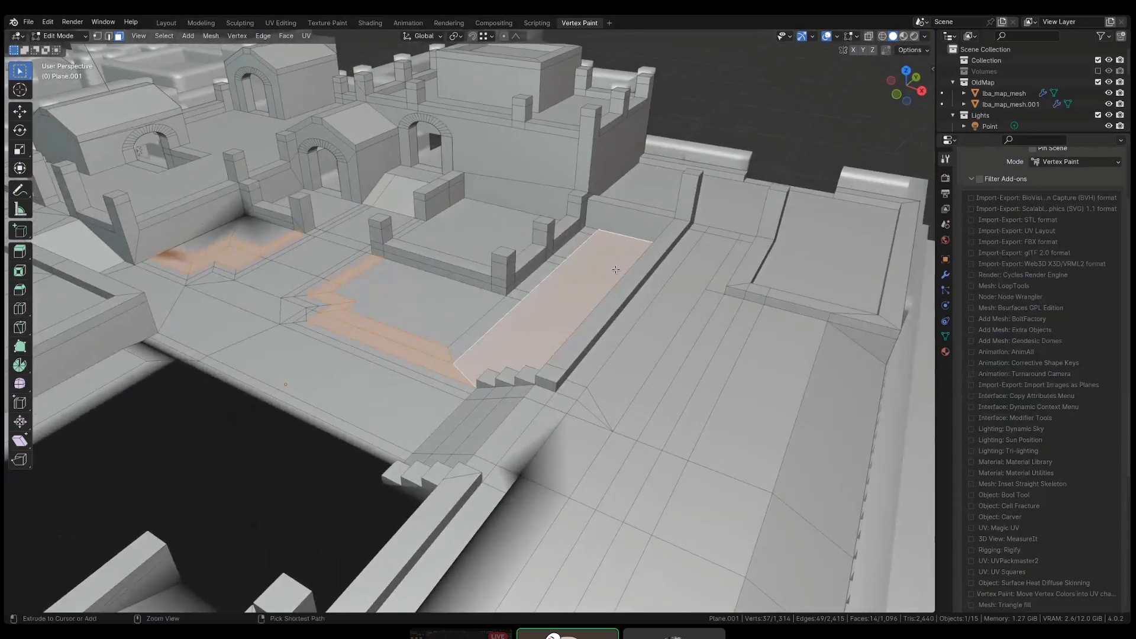
key("slash")
key("slash")
key("Tab")
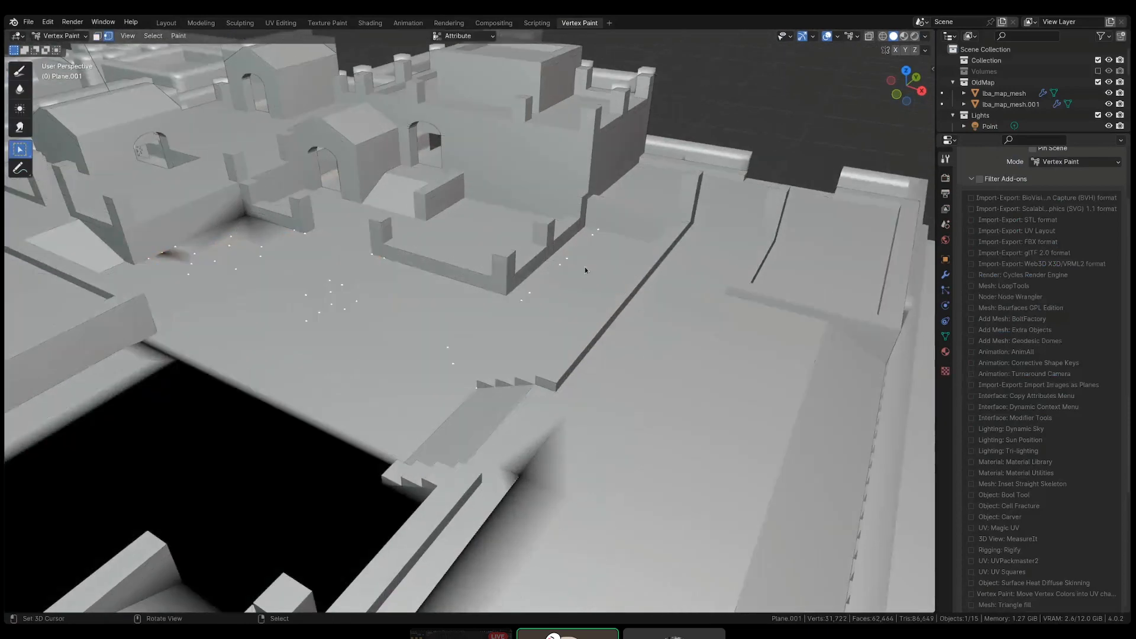
- Set the viewport shading to Material Preview to show the textured map
scroll(585, 268, "down", 5)
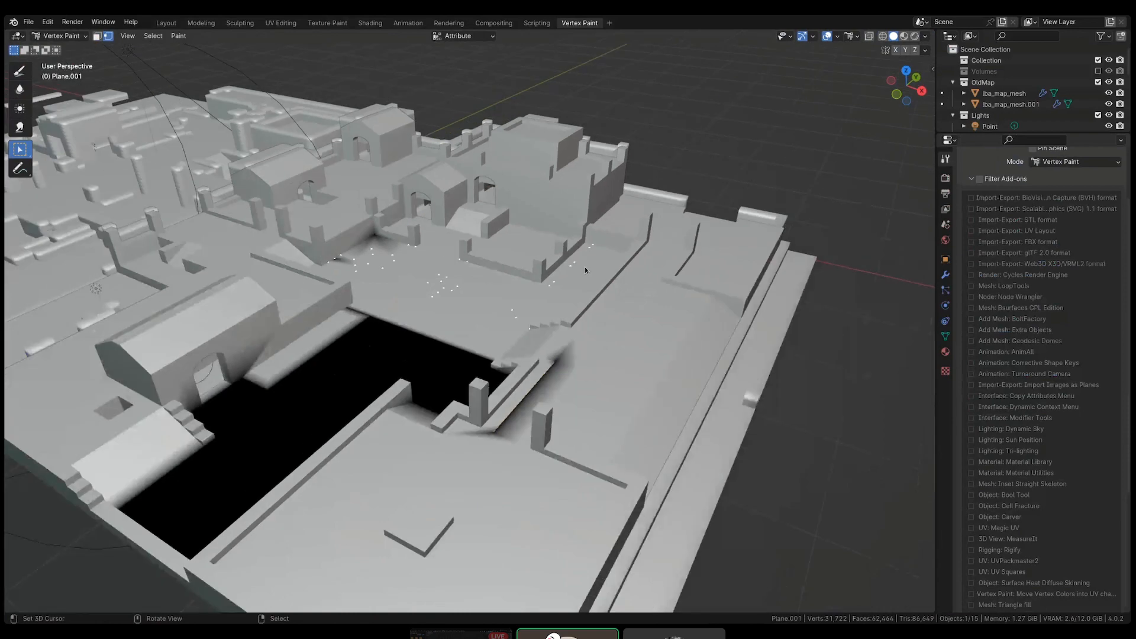
left_click(905, 37)
middle_click_drag(690, 276, 679, 275)
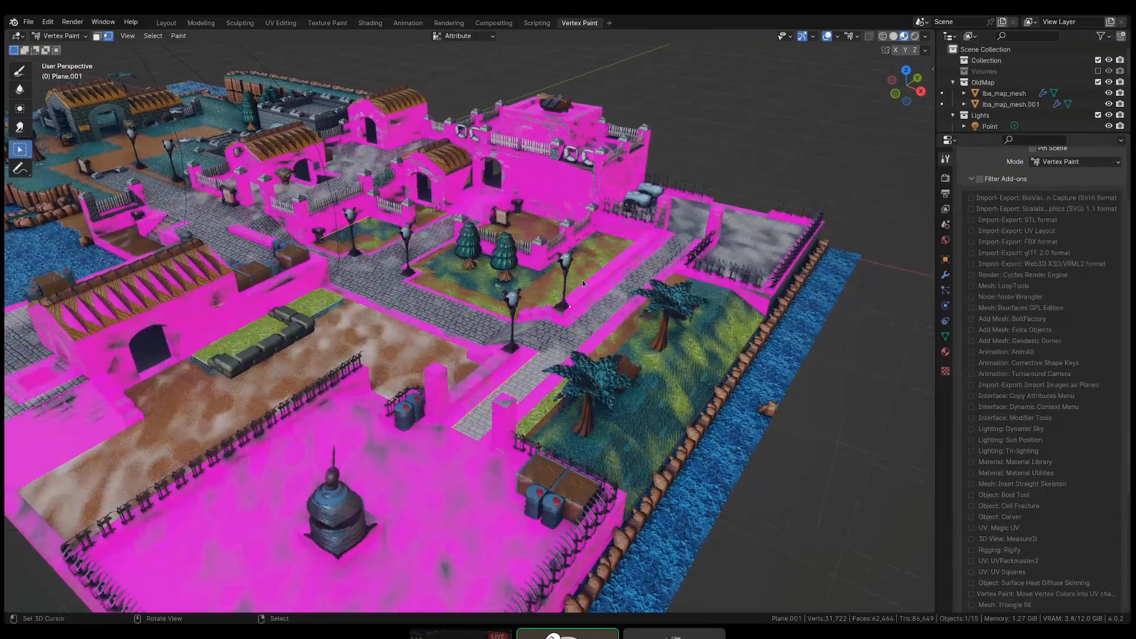
- Try to hide the selected vertices in Vertex Paint mode, with the viewport in wireframe
key("shift+z")
key("h")
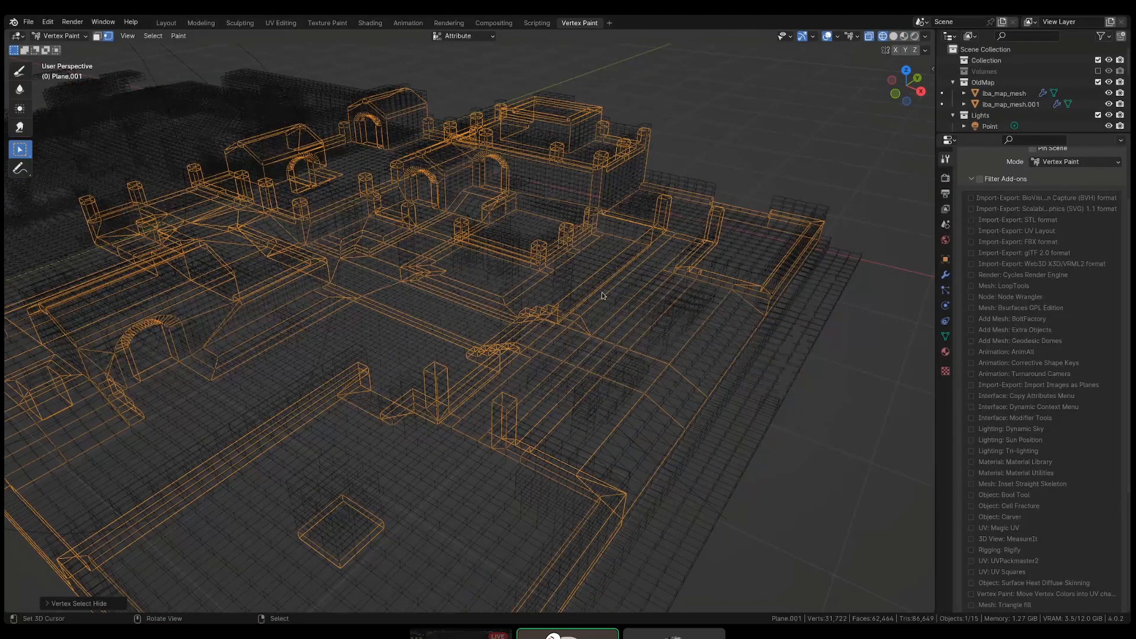
key("shift+z")
middle_click_drag(602, 292, 630, 296)
key("shift+z")
key("ctrl+z")
key("h")
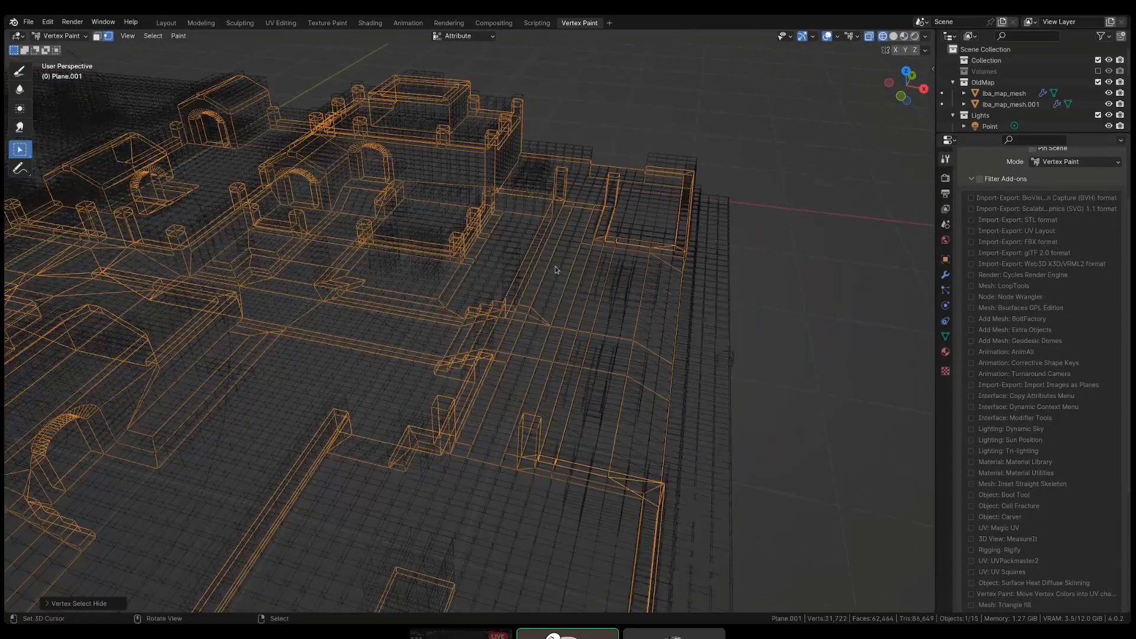
middle_click_drag(555, 273, 573, 276)
middle_click_drag(564, 215, 536, 190)
- Hide the map mesh in Object Mode and examine where dirt, grass and pavement lie on the original textured map
key("ctrl+Tab")
left_click(559, 230)
key("h")
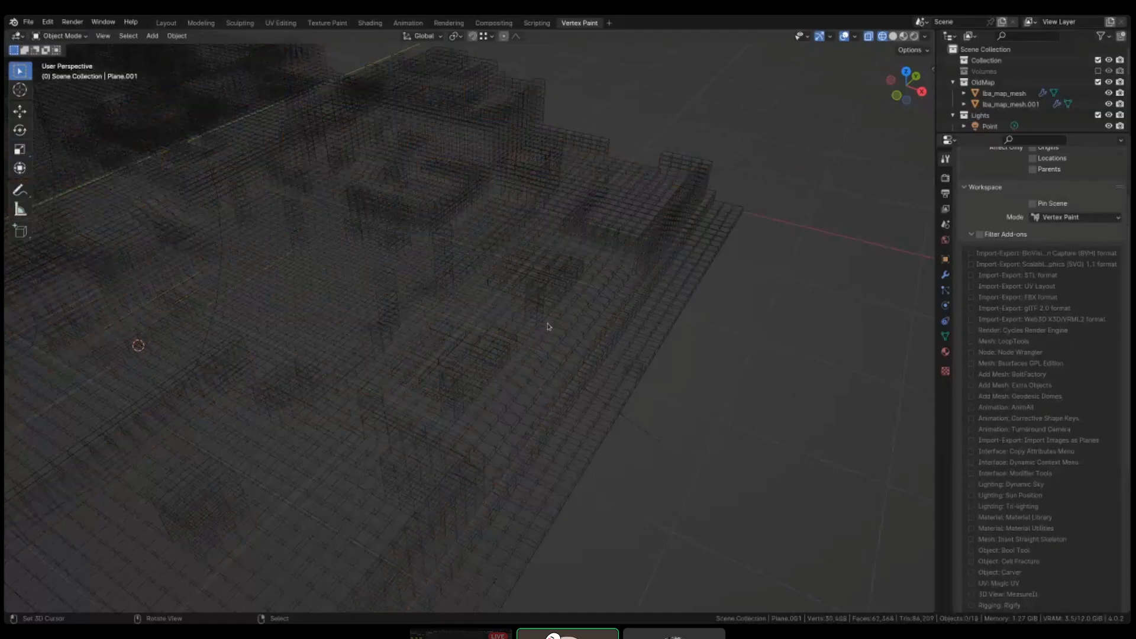
key("shift+z")
middle_click_drag(563, 332, 586, 339)
scroll(585, 338, "up", 4)
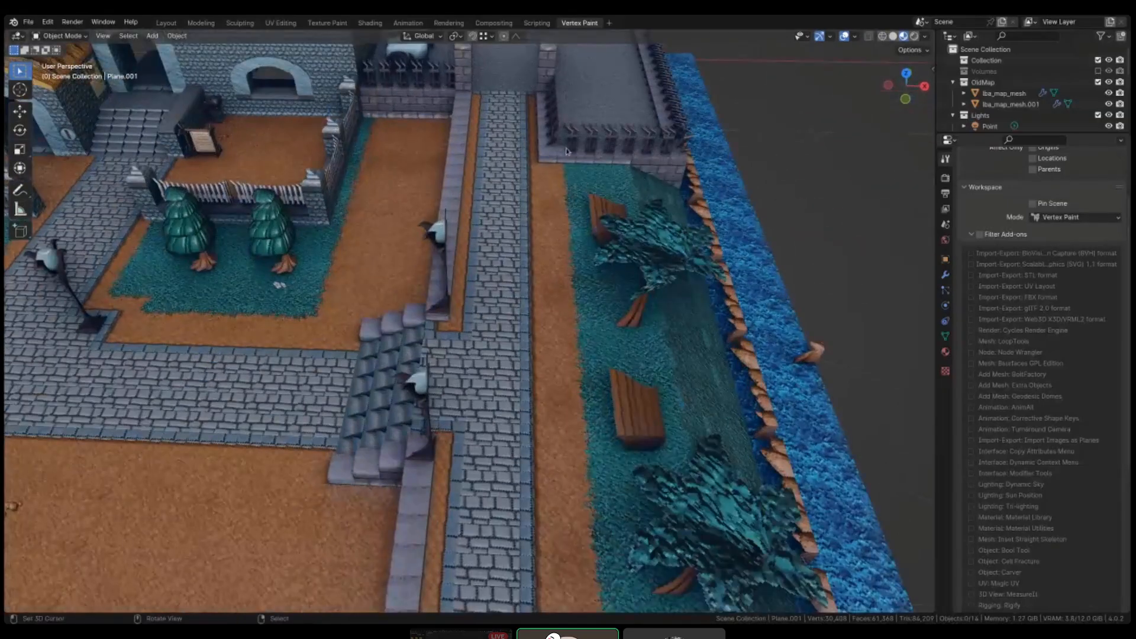
middle_click_drag(393, 245, 511, 302, "shift")
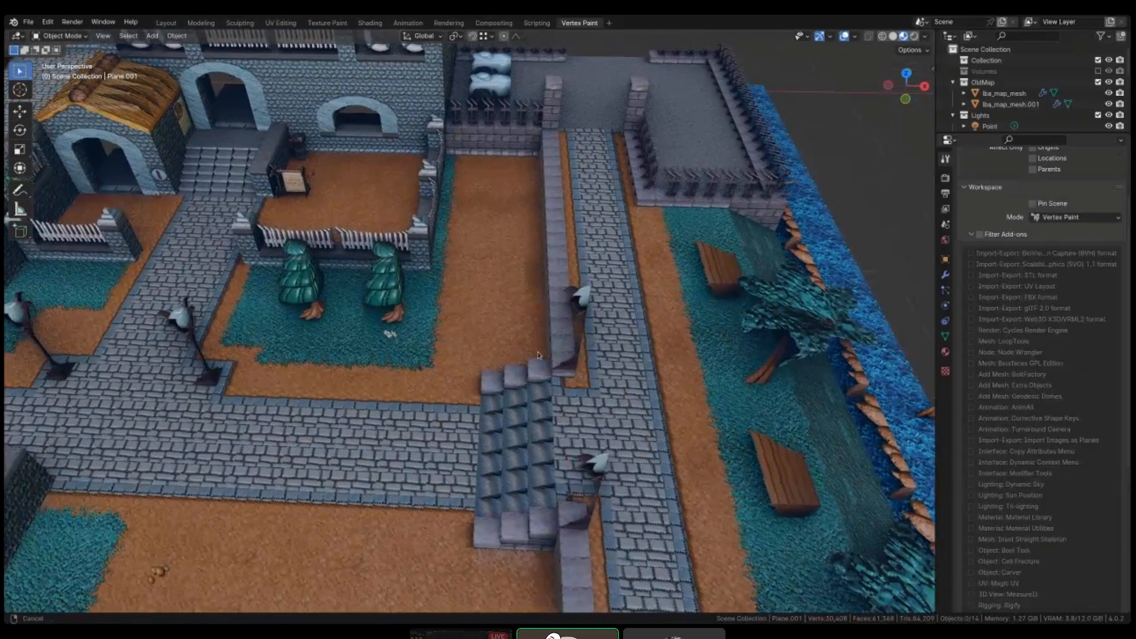
middle_click_drag(444, 385, 564, 383, "shift")
scroll(435, 379, "down", 4)
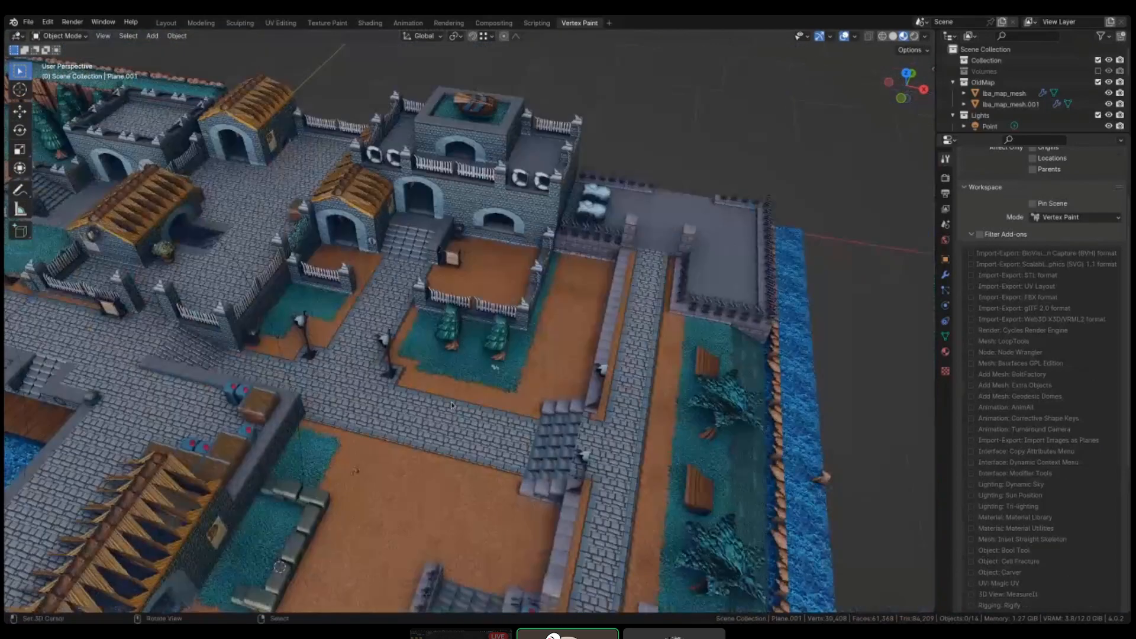
scroll(324, 378, "up", 2)
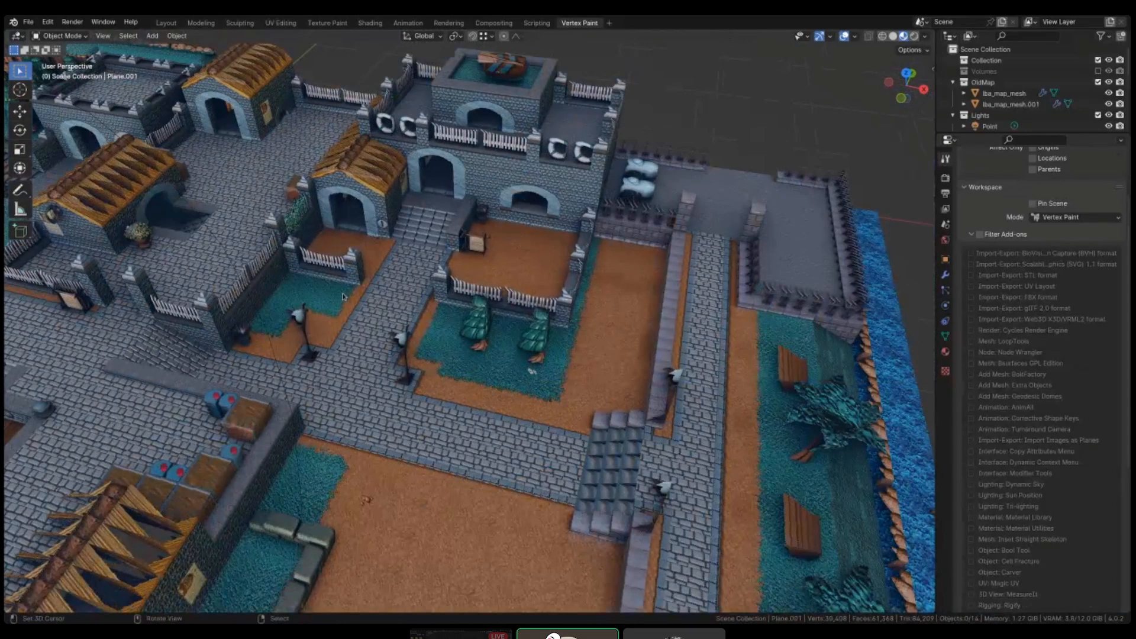
- Undo hiding the mesh, enter Edit Mode and begin a new selection with the dirt strips at the small fenced garden's front corner
key("ctrl+z")
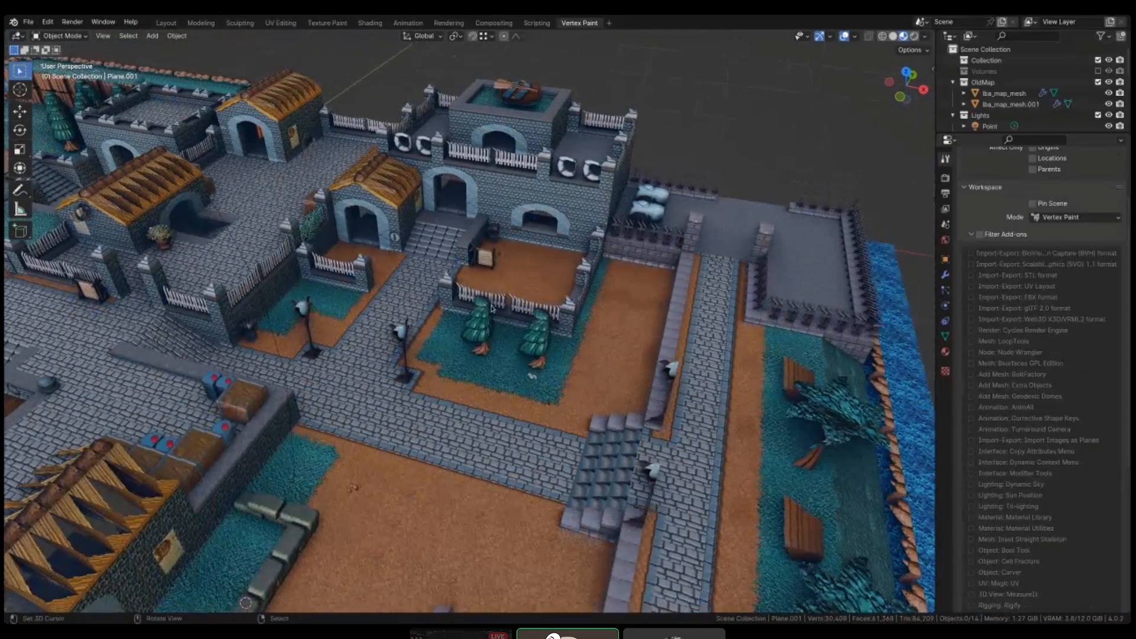
key("Tab")
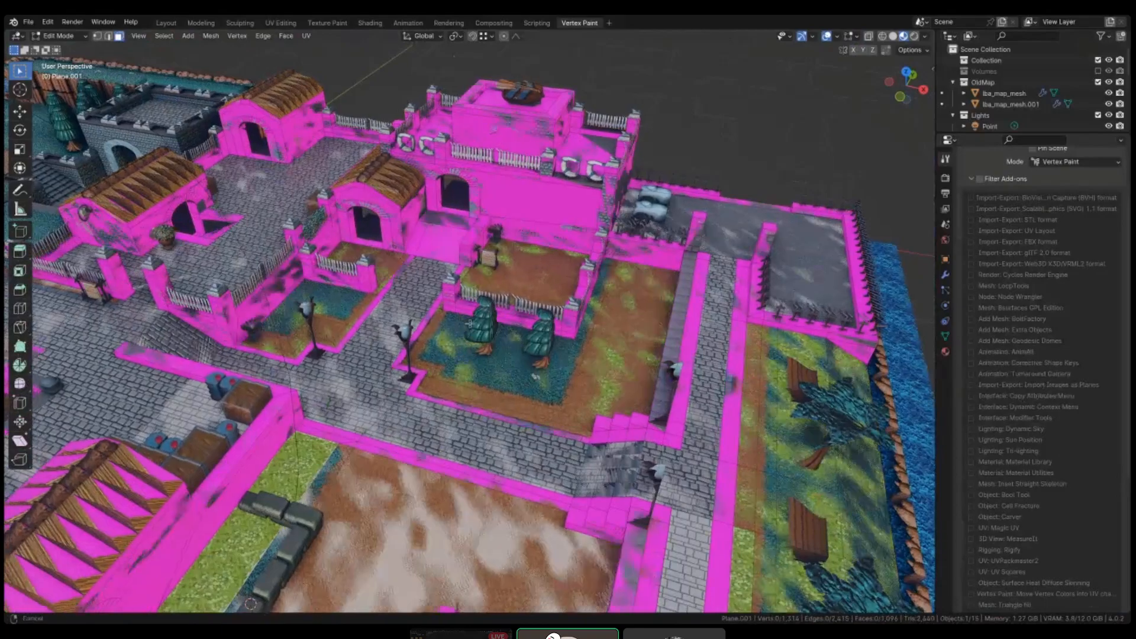
scroll(316, 382, "up", 4)
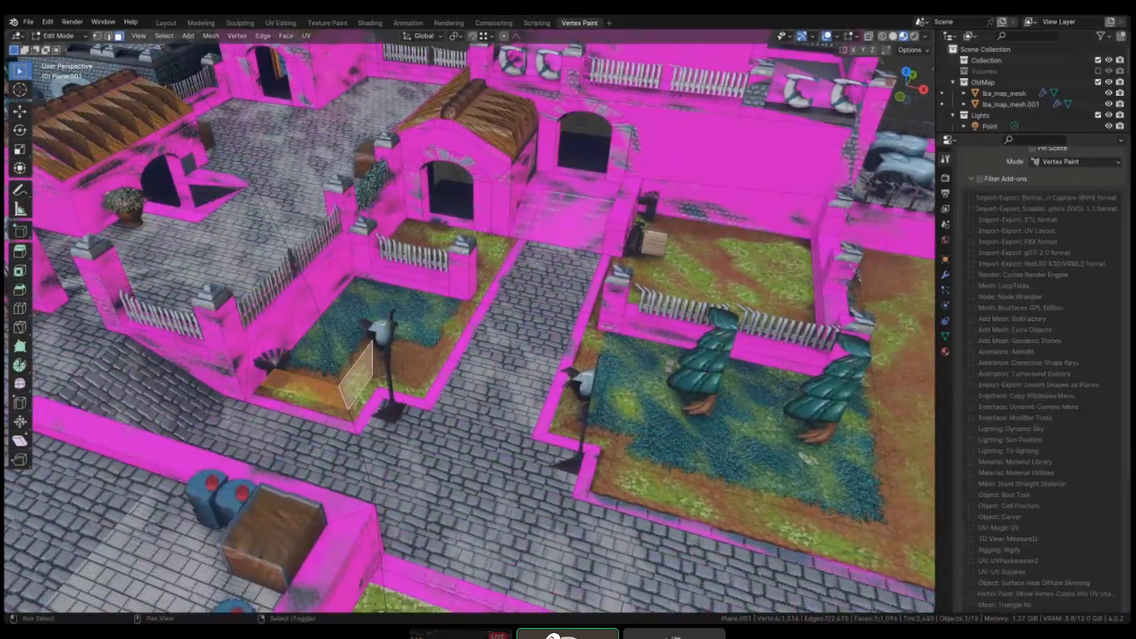
left_click(319, 387)
left_click(419, 363, "shift")
scroll(419, 362, "up", 5)
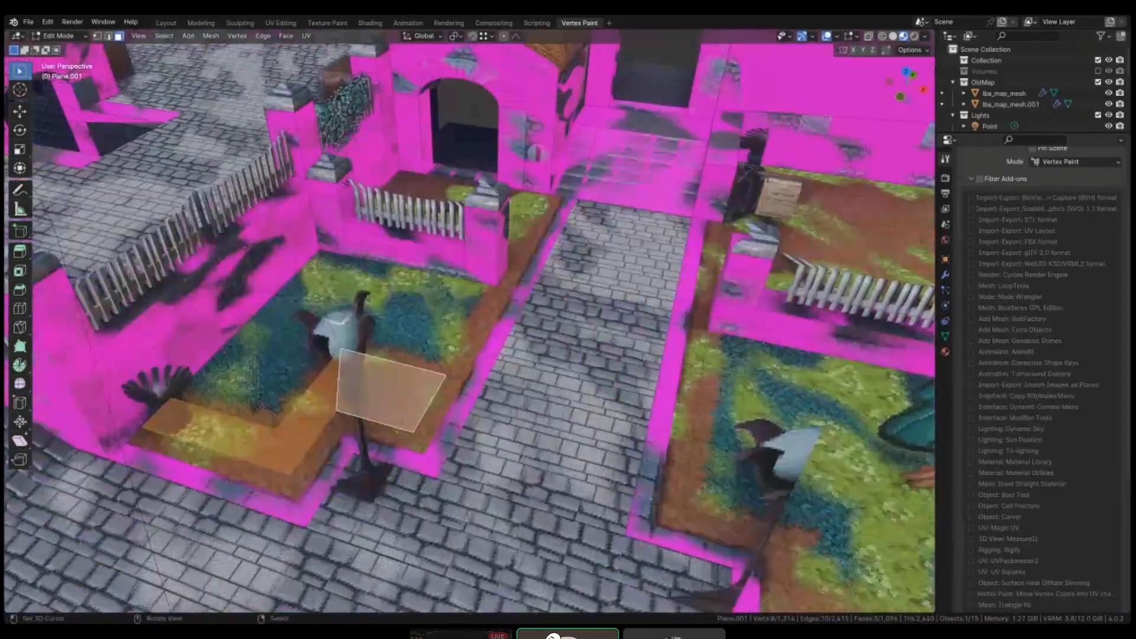
- Extend the face selection around the lamp corner and along the small garden's border to the patch behind its fence
left_click(313, 461, "shift")
left_click(332, 476, "shift")
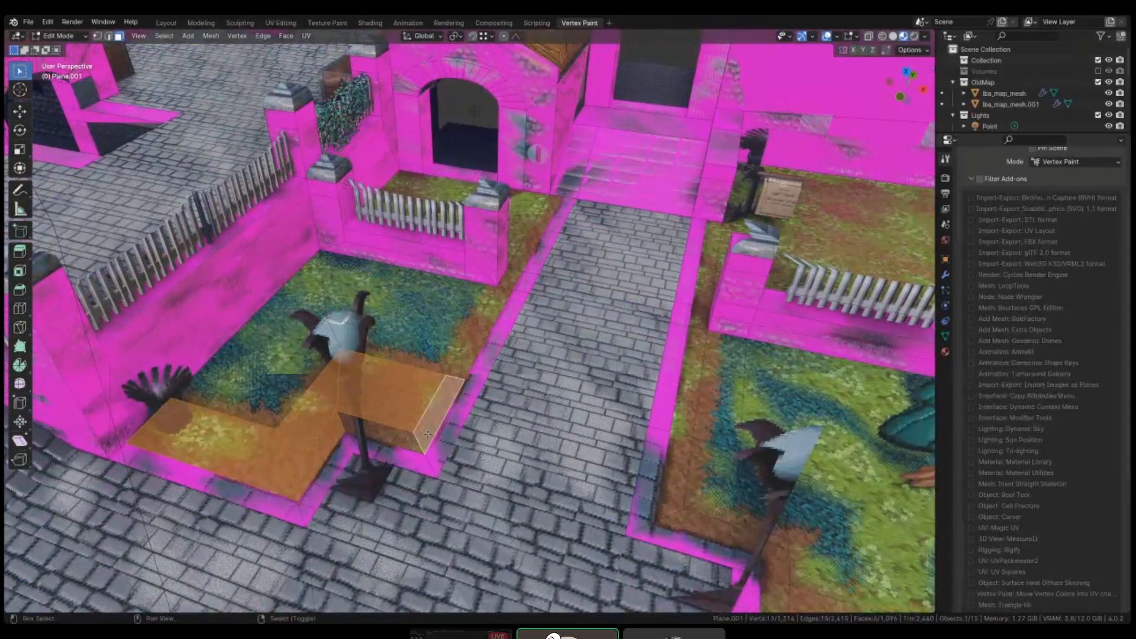
left_click(385, 465, "shift")
left_click(409, 432, "shift")
left_click(520, 204, "ctrl")
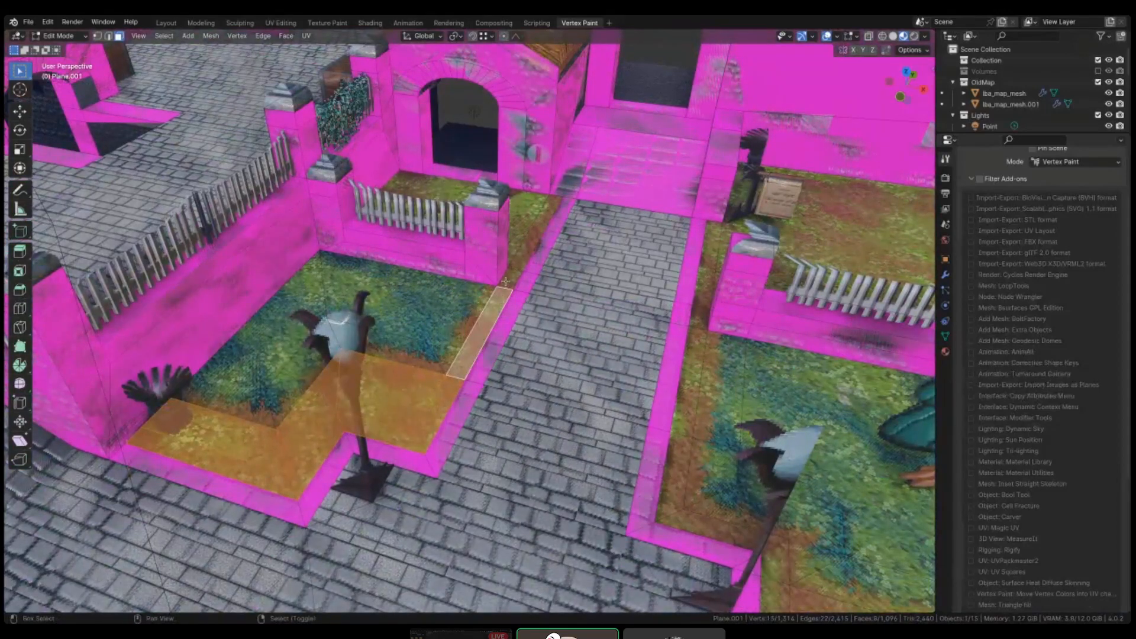
- Add the fenced yard, the dirt border around the two-tree garden and the long face beside the stairs to the selection
left_click(713, 264, "shift")
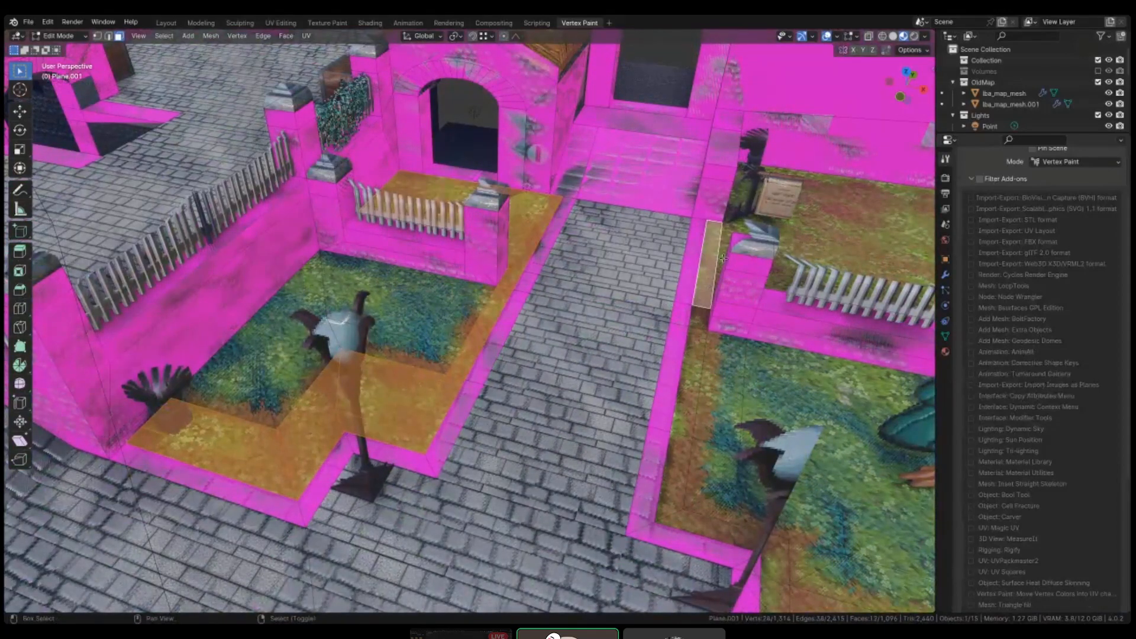
left_click(684, 468, "ctrl")
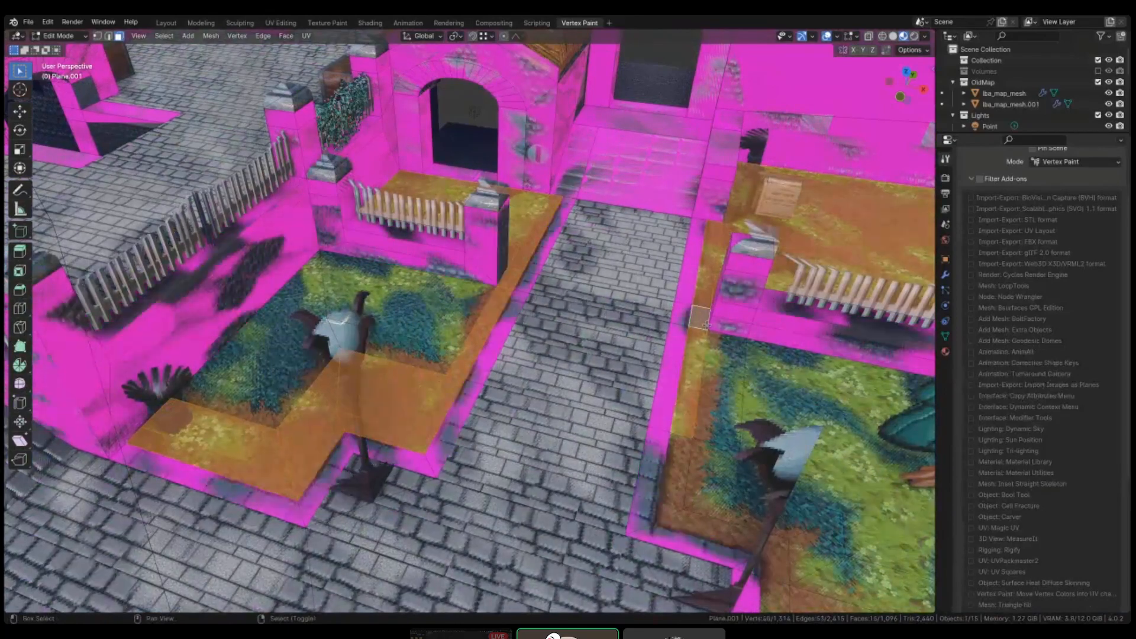
middle_click_drag(706, 516, 555, 488)
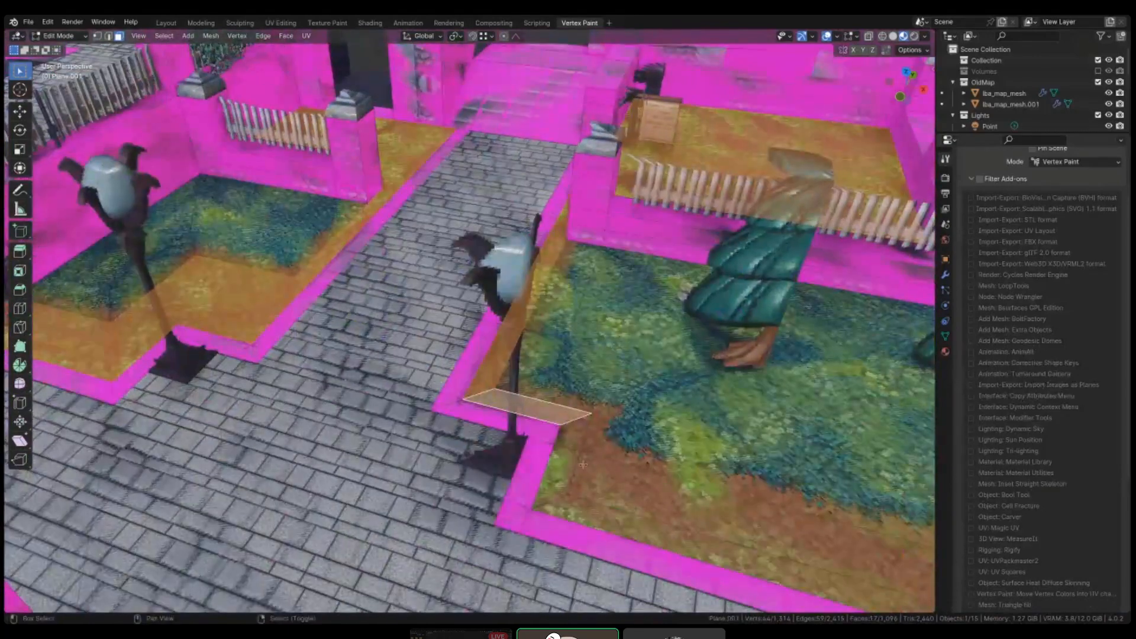
left_click(554, 488, "ctrl")
scroll(578, 501, "down", 3)
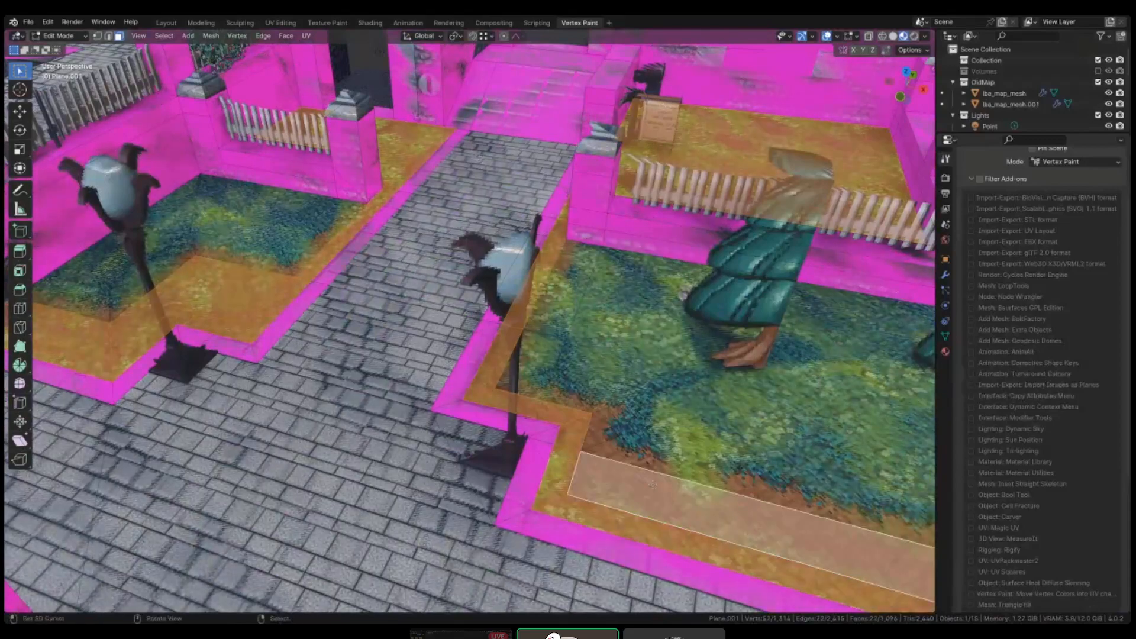
middle_click_drag(579, 502, 236, 471, "shift")
left_click(486, 457, "shift")
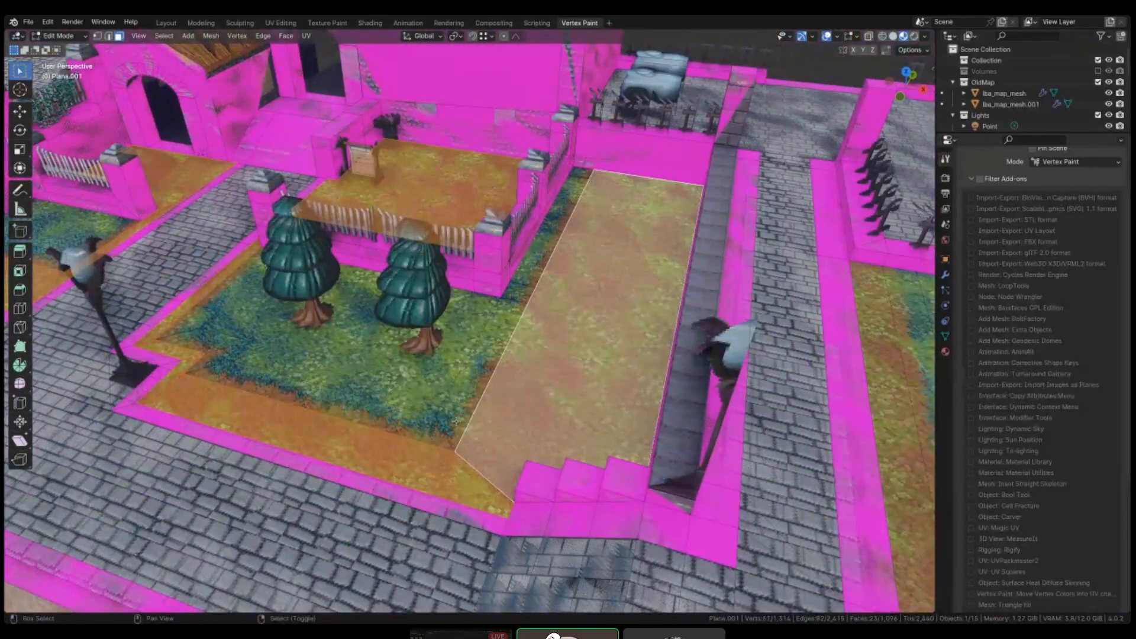
- Add the dirt strip between the long paved path and the seaside lawn to the selection
middle_click_drag(467, 184, 466, 264, "shift")
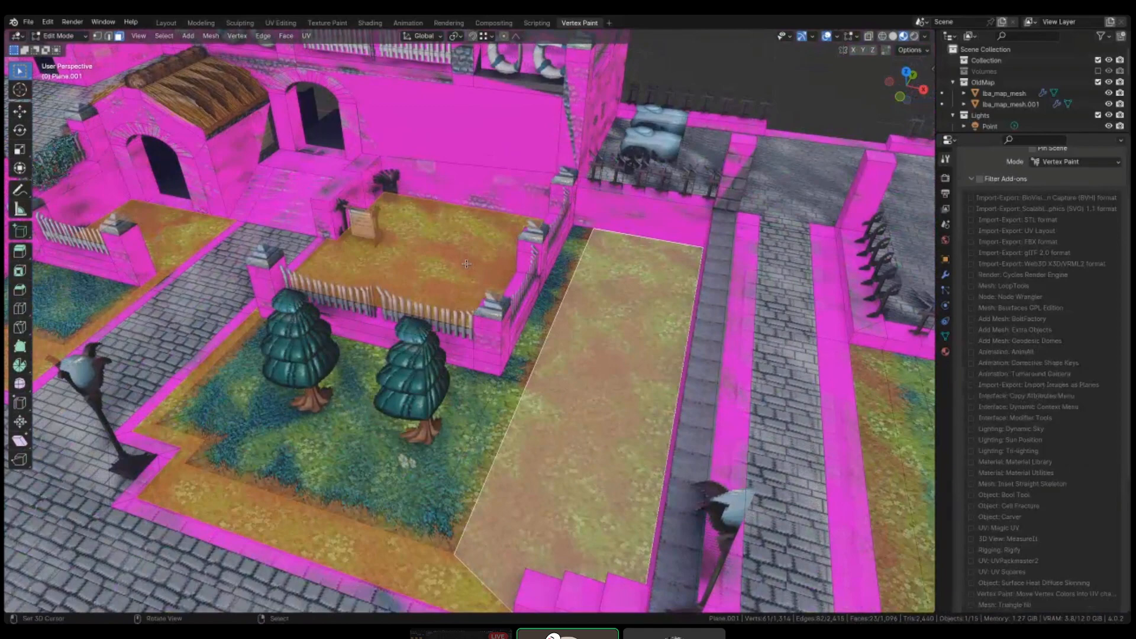
scroll(526, 244, "down", 1)
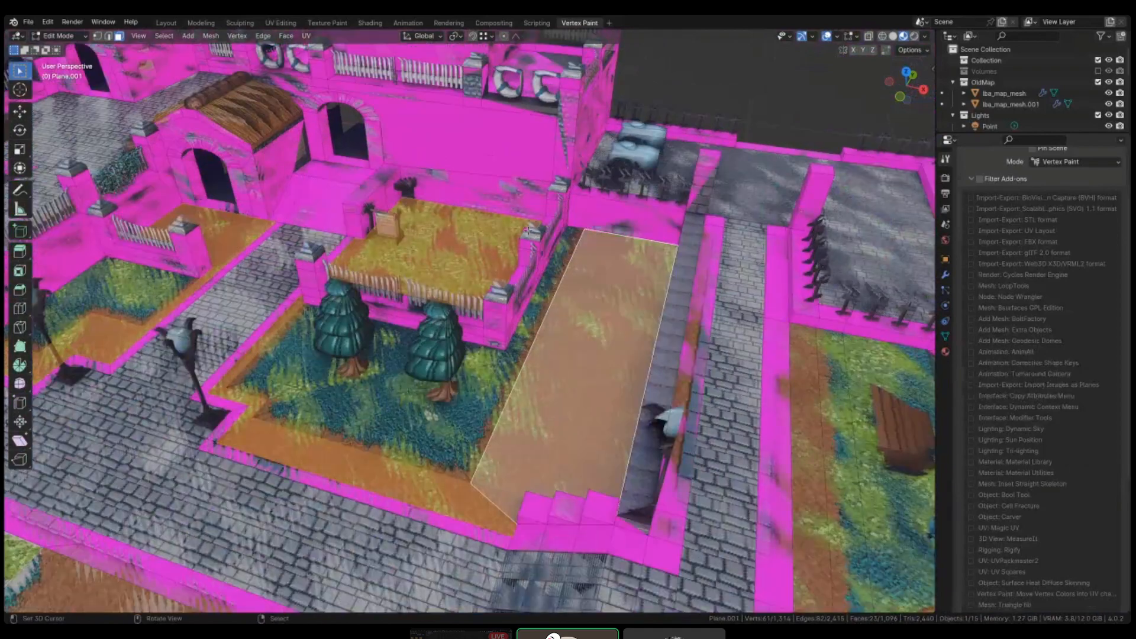
mouse_move(526, 244)
middle_mouse_down()
mouse_move(524, 254)
mouse_move(525, 244)
middle_mouse_up()
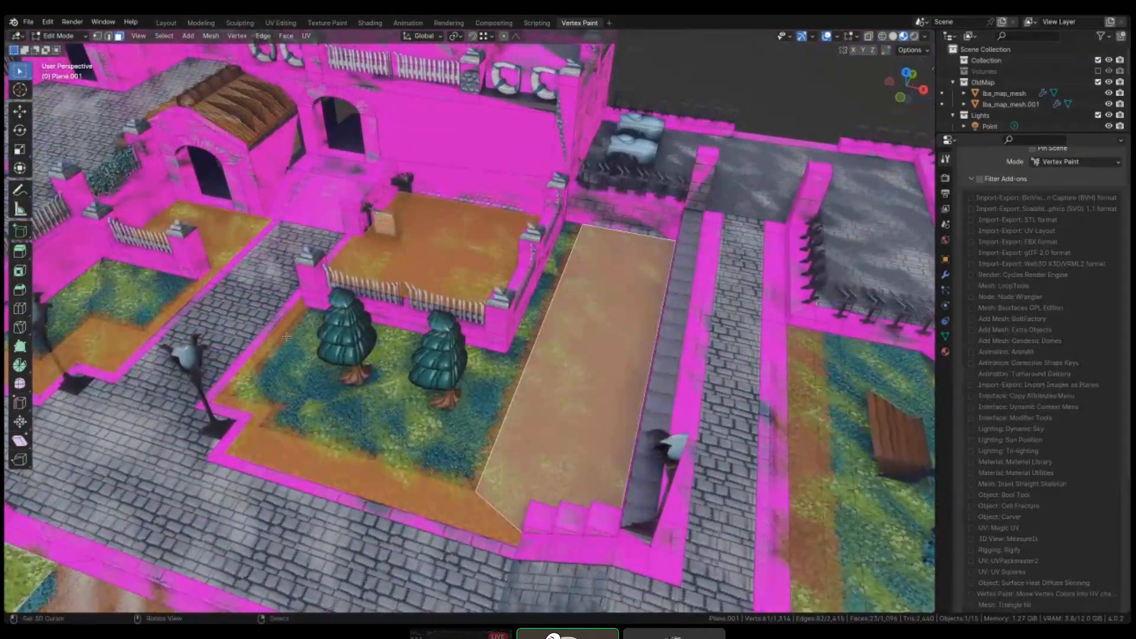
scroll(591, 422, "down", 1)
middle_click_drag(591, 423, 530, 304, "shift")
left_click(688, 373, "shift")
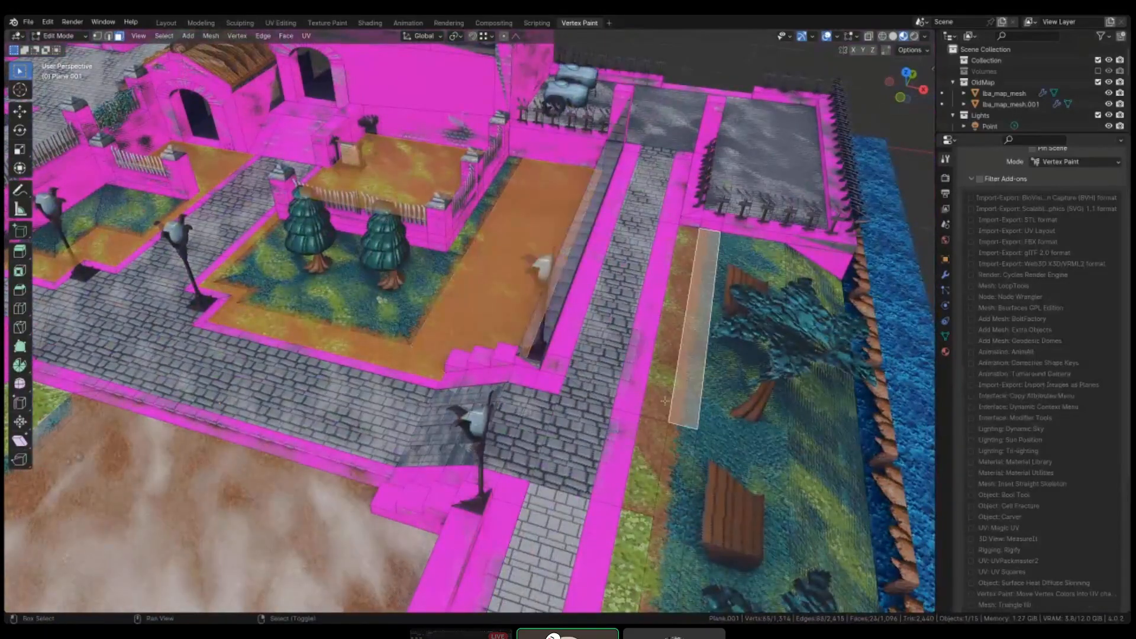
key("ctrl+z")
right_click(652, 395, "shift")
right_click(632, 475, "shift")
middle_click_drag(629, 477, 562, 358, "shift")
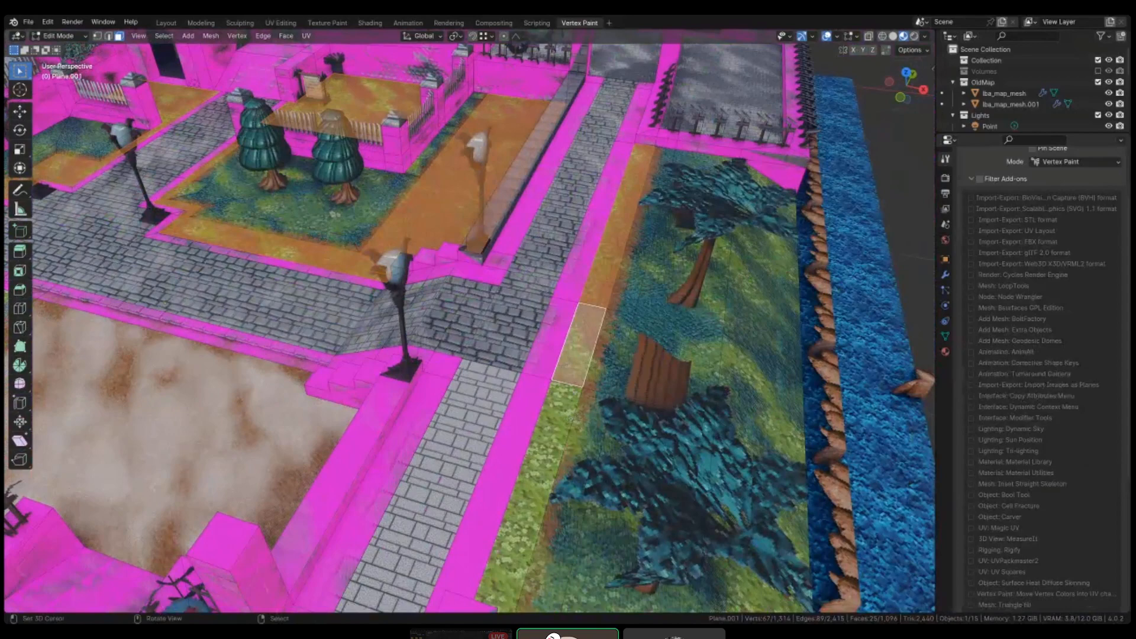
right_click(566, 420, "shift")
scroll(543, 391, "down", 3)
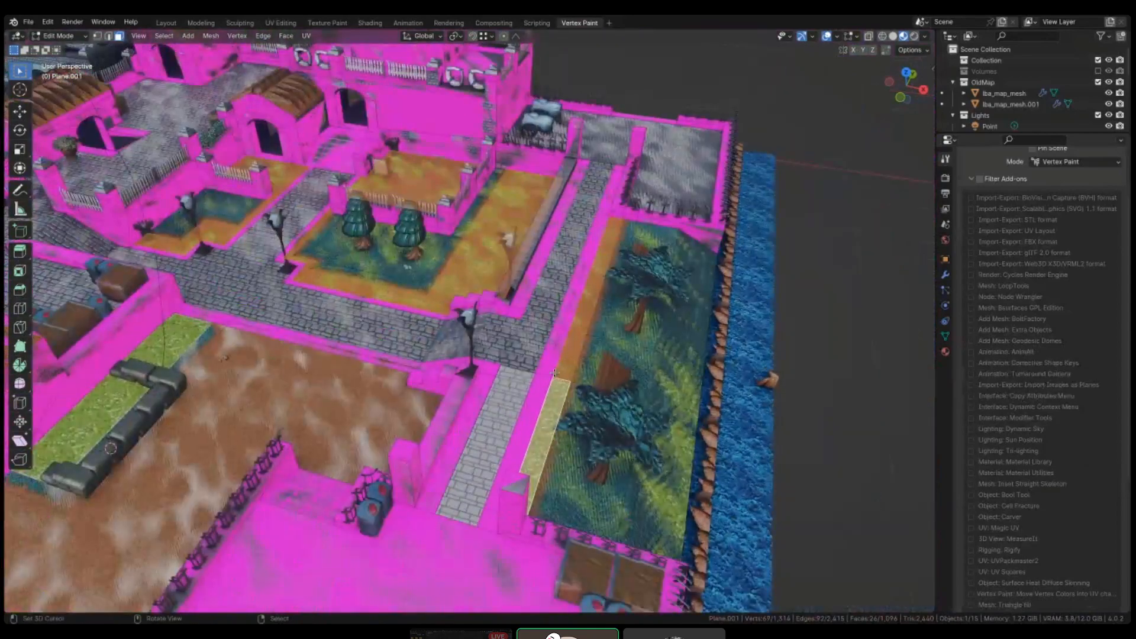
- Return the mesh to Vertex Paint mode and open the viewport sidebar
key("shift+z")
mouse_move(541, 391)
middle_mouse_down("shift")
mouse_move(571, 392)
mouse_move(732, 327)
middle_mouse_up("shift")
key("shift+z")
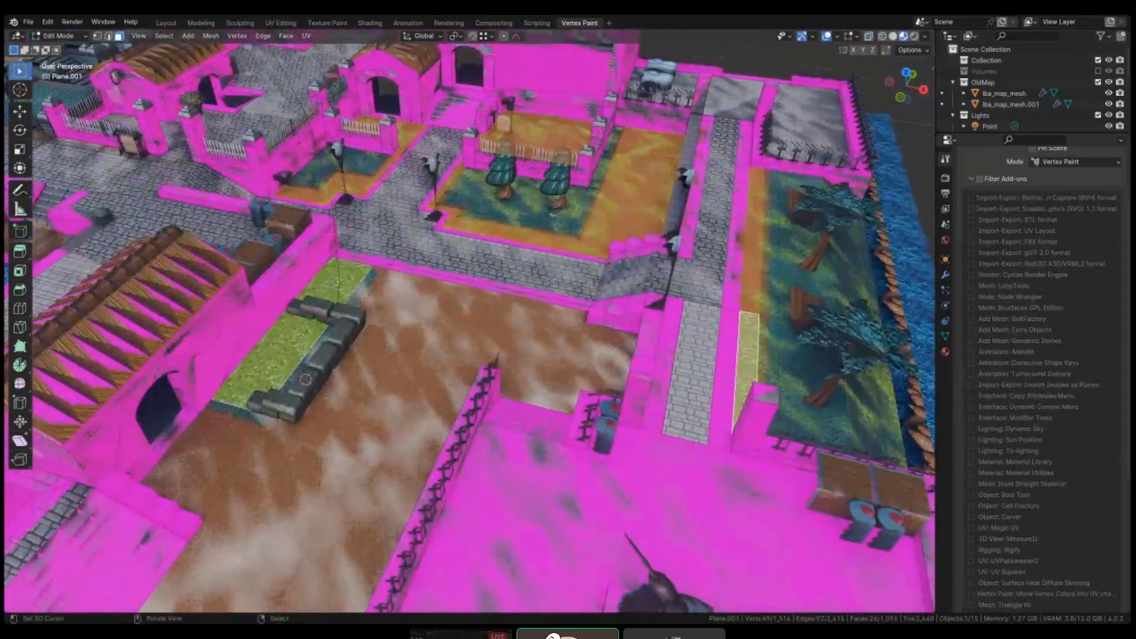
middle_click_drag(446, 170, 507, 216, "shift")
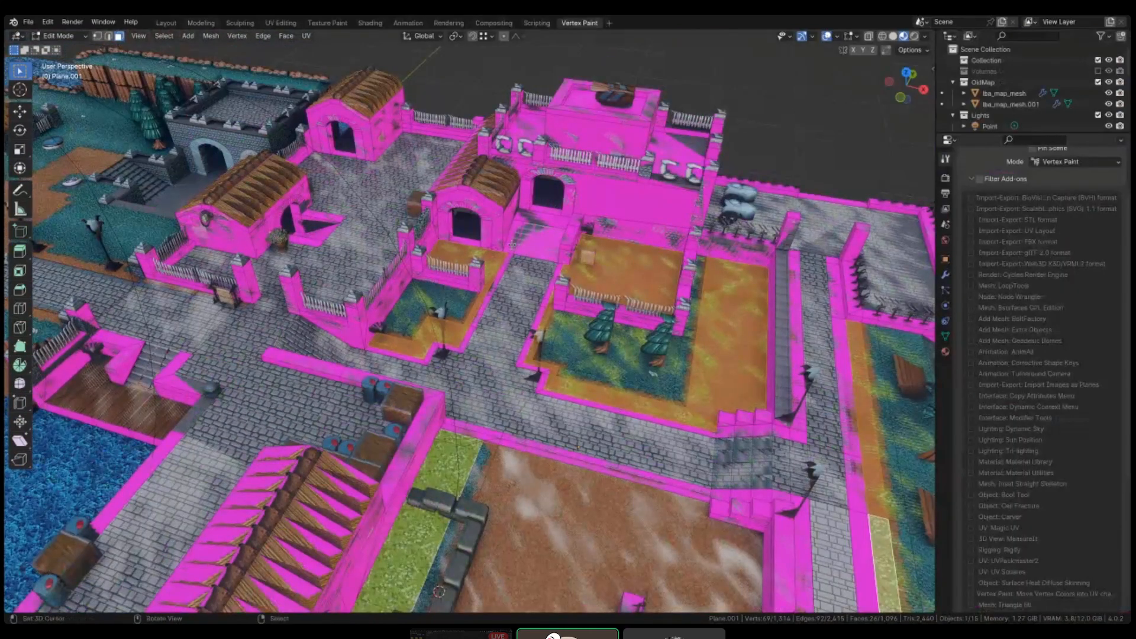
key("ctrl+Tab")
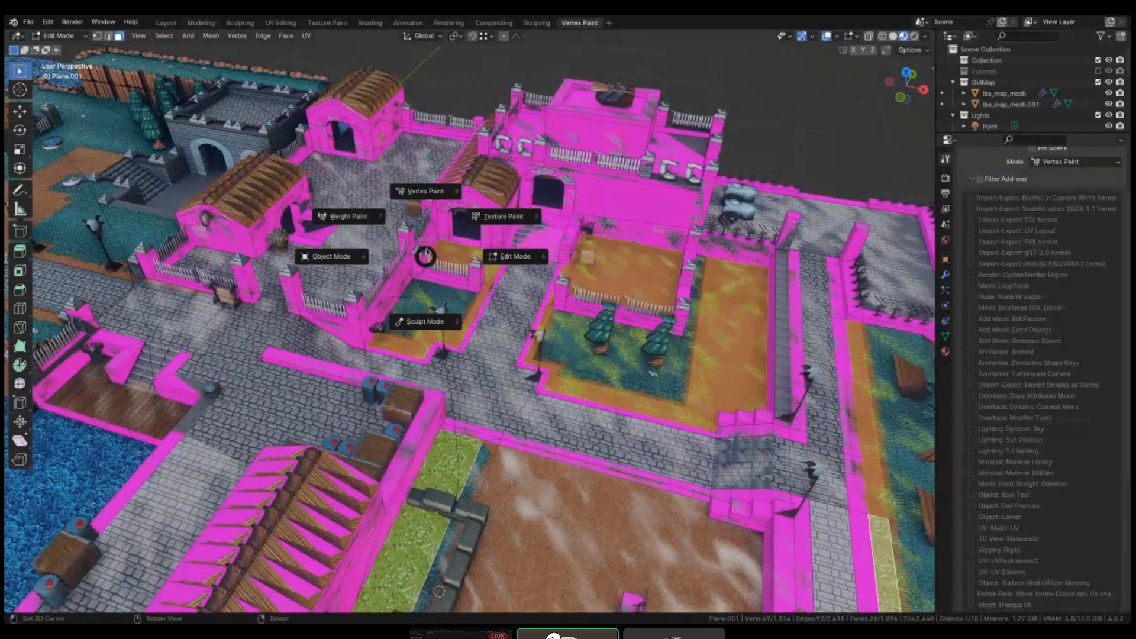
left_click(431, 197)
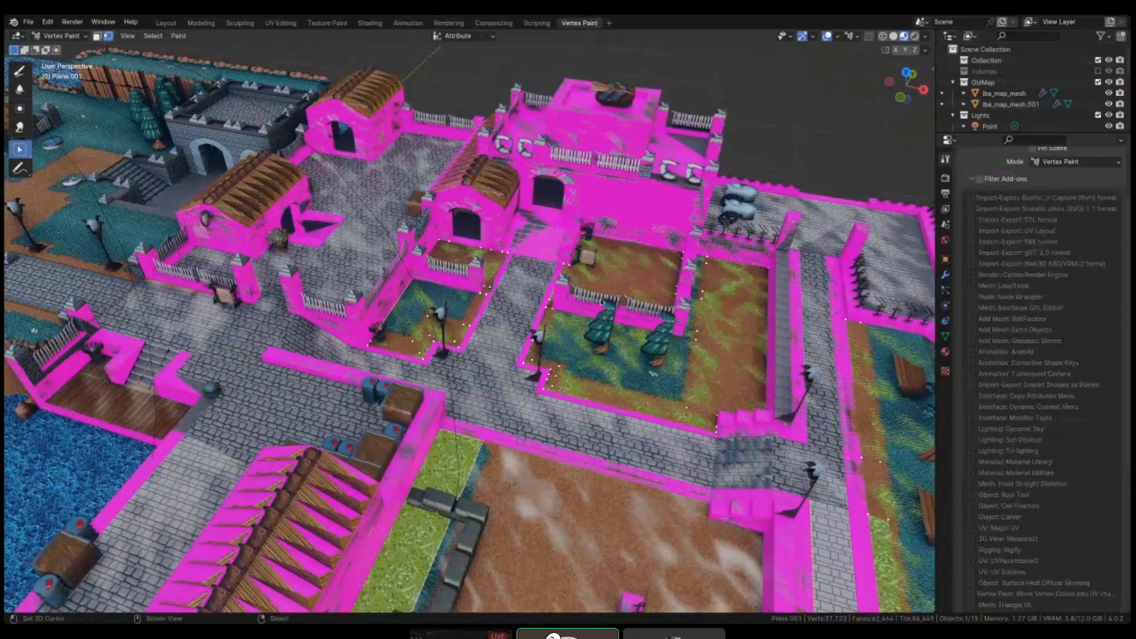
key("n")
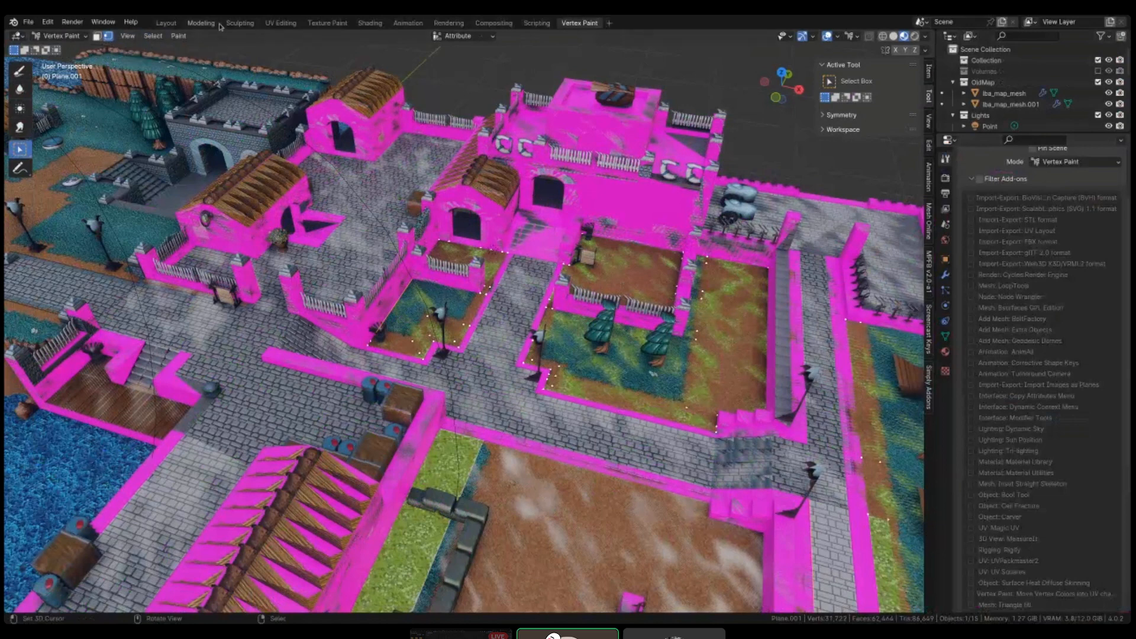
- Switch to the UV Editing workspace, widen its 3D viewport and put the mesh in Vertex Paint mode there
left_click(280, 22)
middle_click_drag(598, 219, 616, 266, "shift")
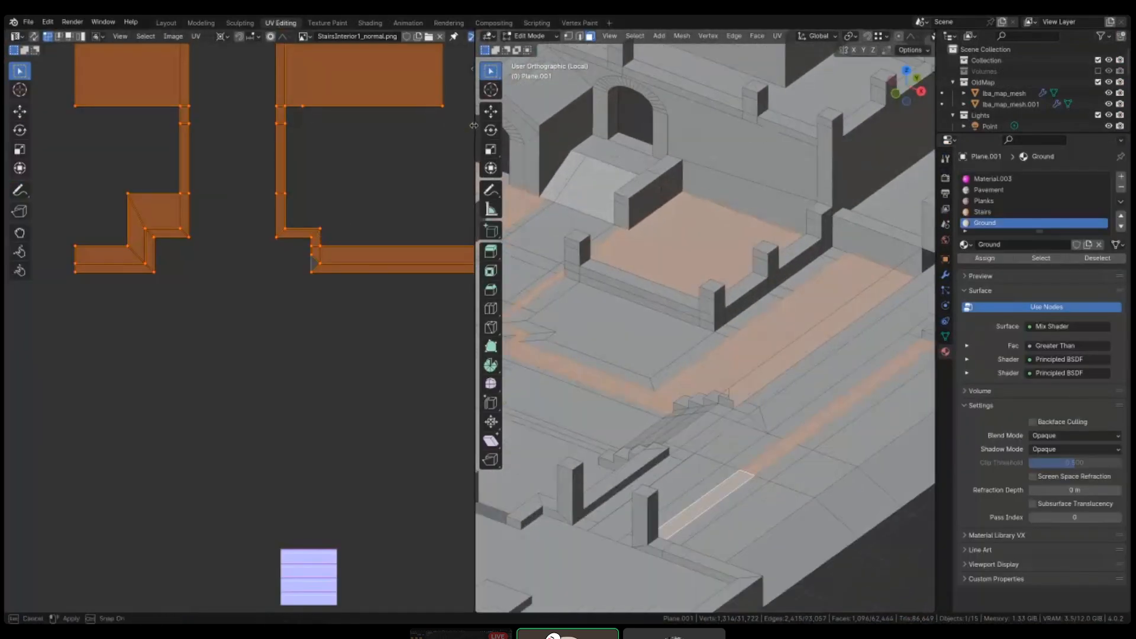
left_click_drag(475, 127, 273, 128)
left_click(326, 36)
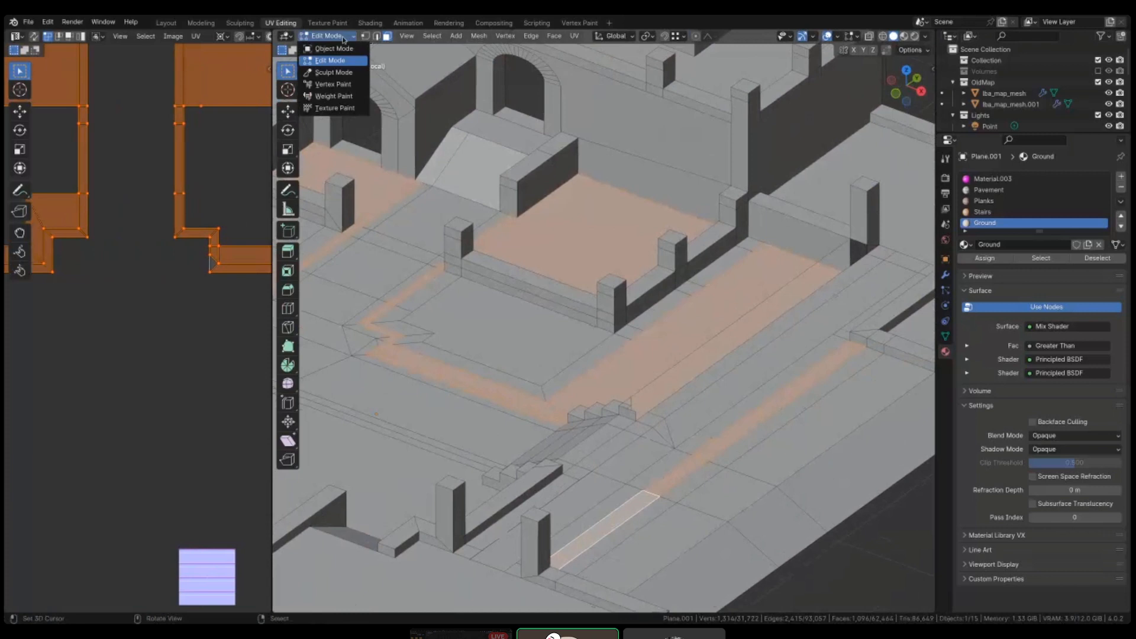
left_click(333, 84)
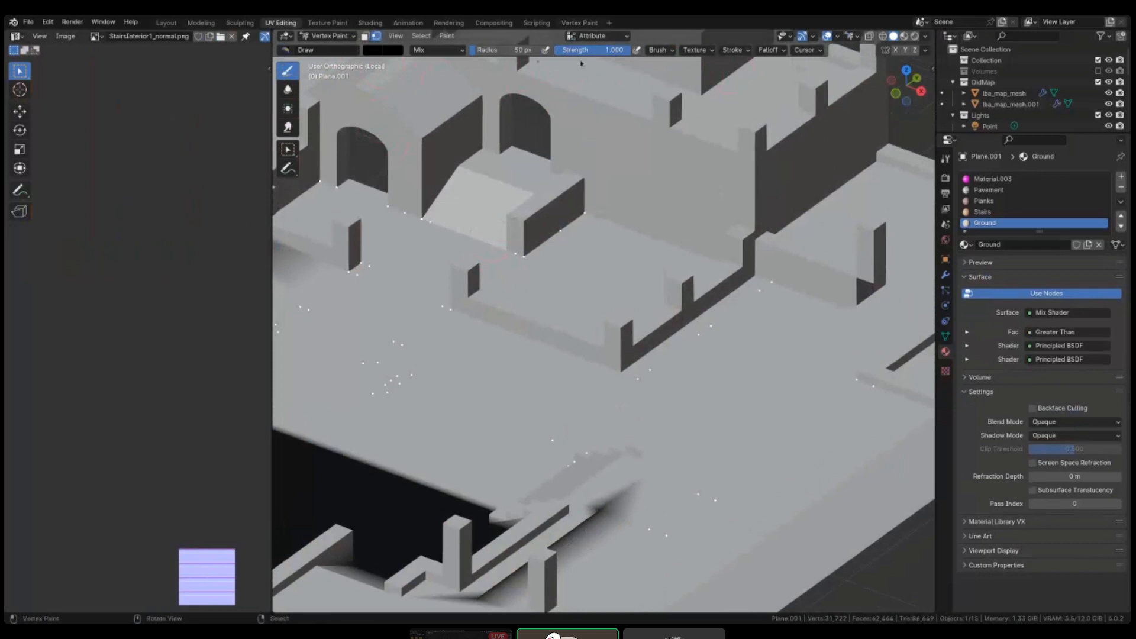
scroll(527, 287, "down", 2)
middle_click_drag(498, 320, 513, 339)
scroll(513, 339, "up", 1)
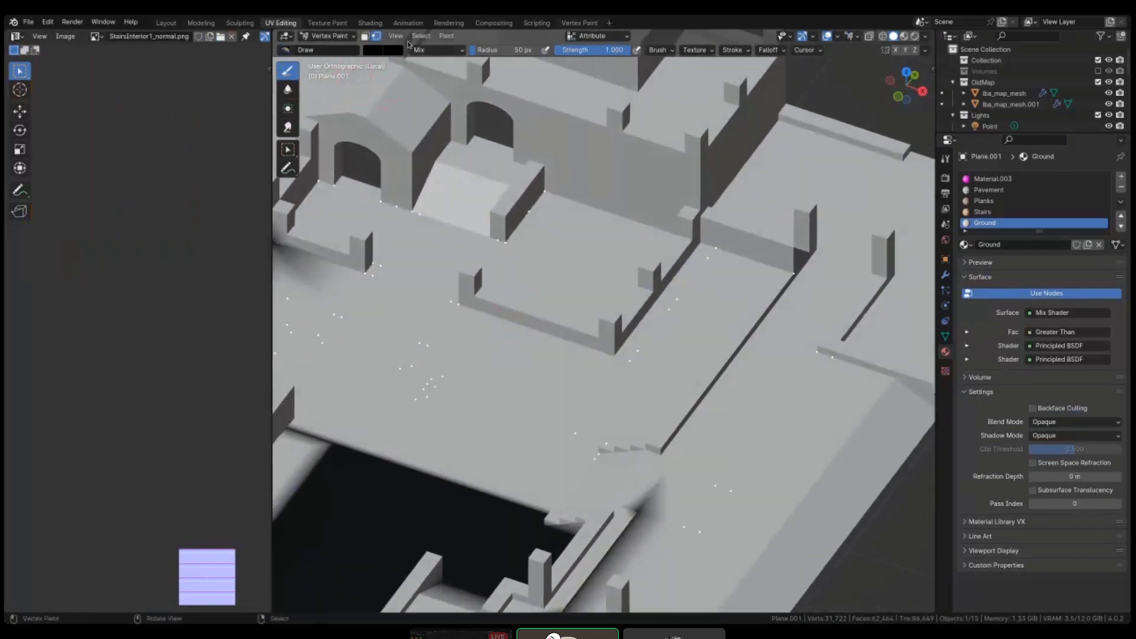
- Fill the selected dirt faces with the black brush color using Set Vertex Colors
middle_click_drag(503, 300, 558, 305, "shift")
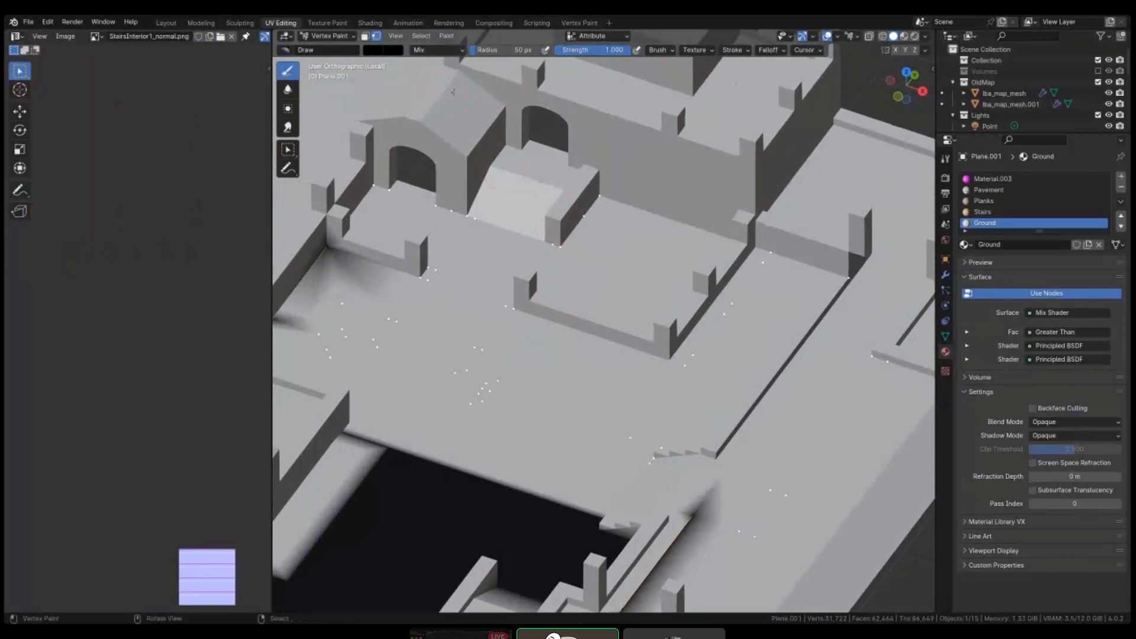
left_click(446, 36)
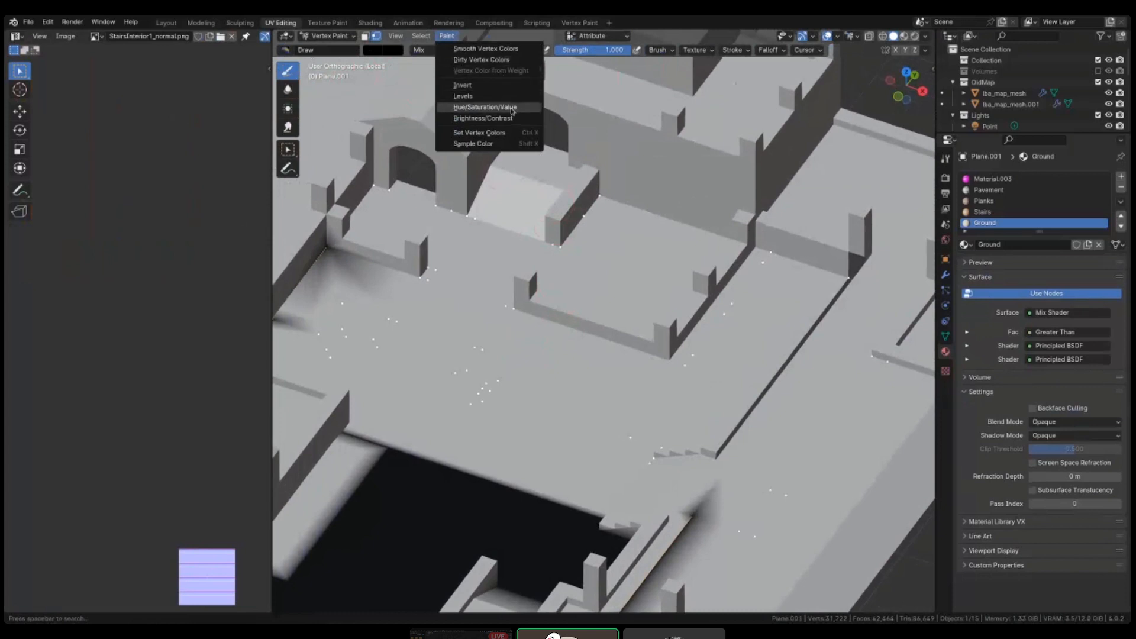
left_click(515, 133)
middle_click_drag(498, 353, 531, 353, "shift")
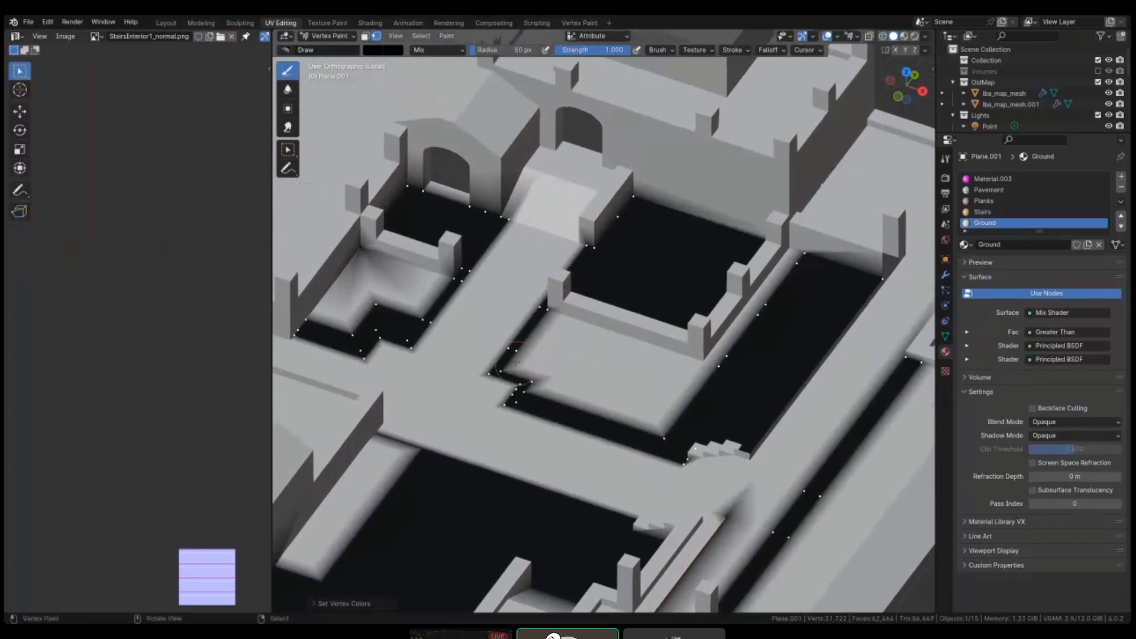
middle_click_drag(496, 306, 505, 318)
scroll(509, 322, "down", 1)
middle_click_drag(836, 523, 697, 351, "shift")
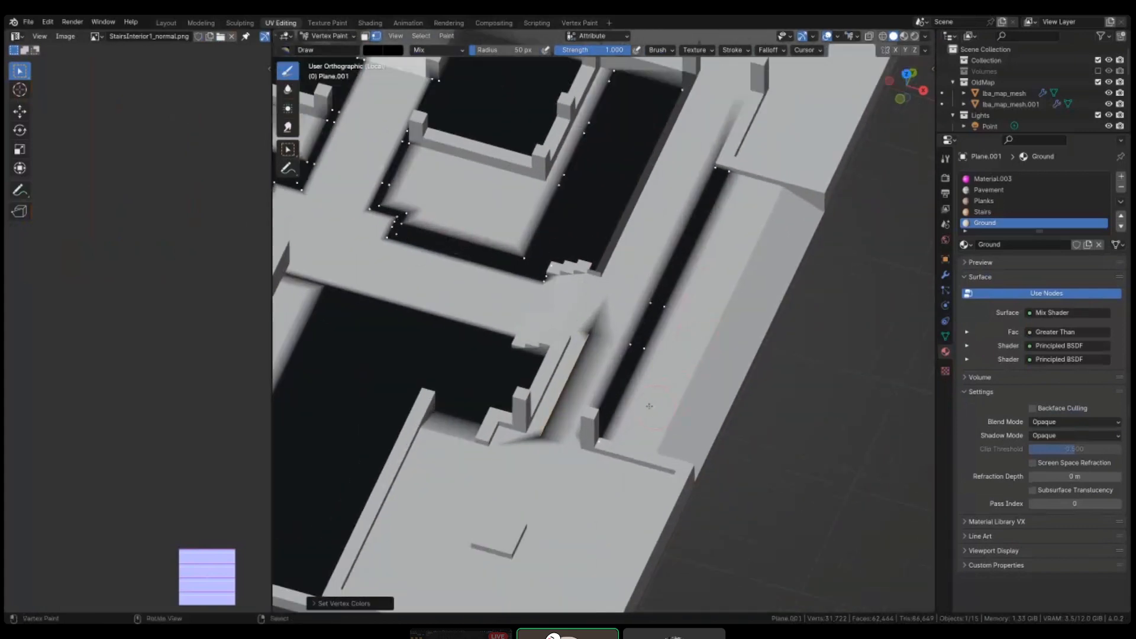
middle_click_drag(649, 405, 675, 367)
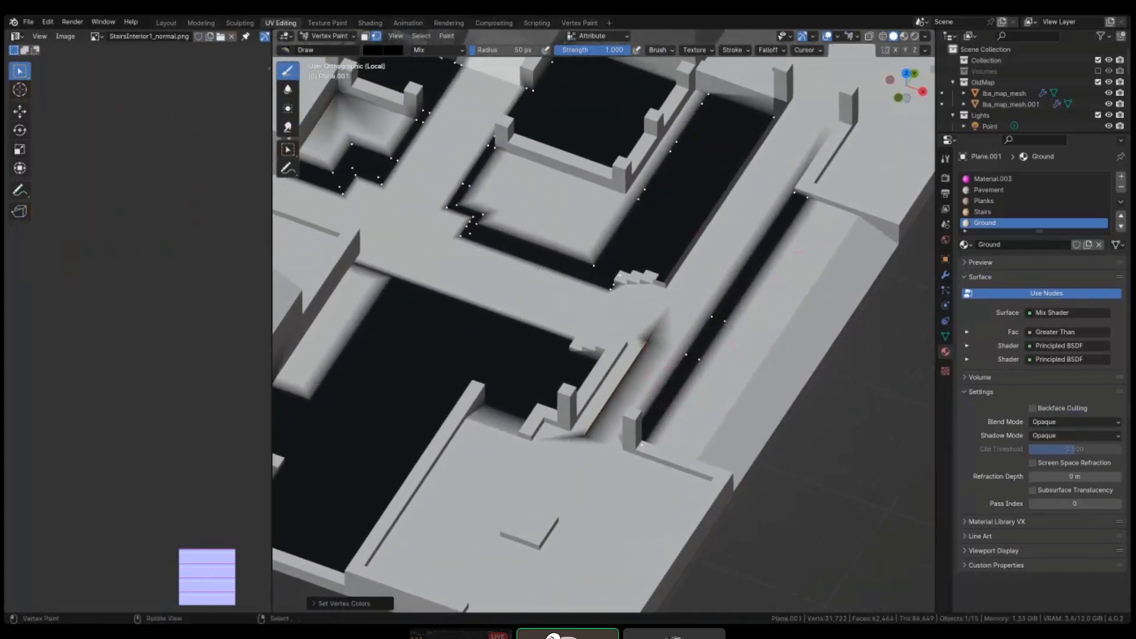
- Show the map in Material Preview and inspect the borders between dirt and grass around the gardens and the large yard
left_click(904, 36)
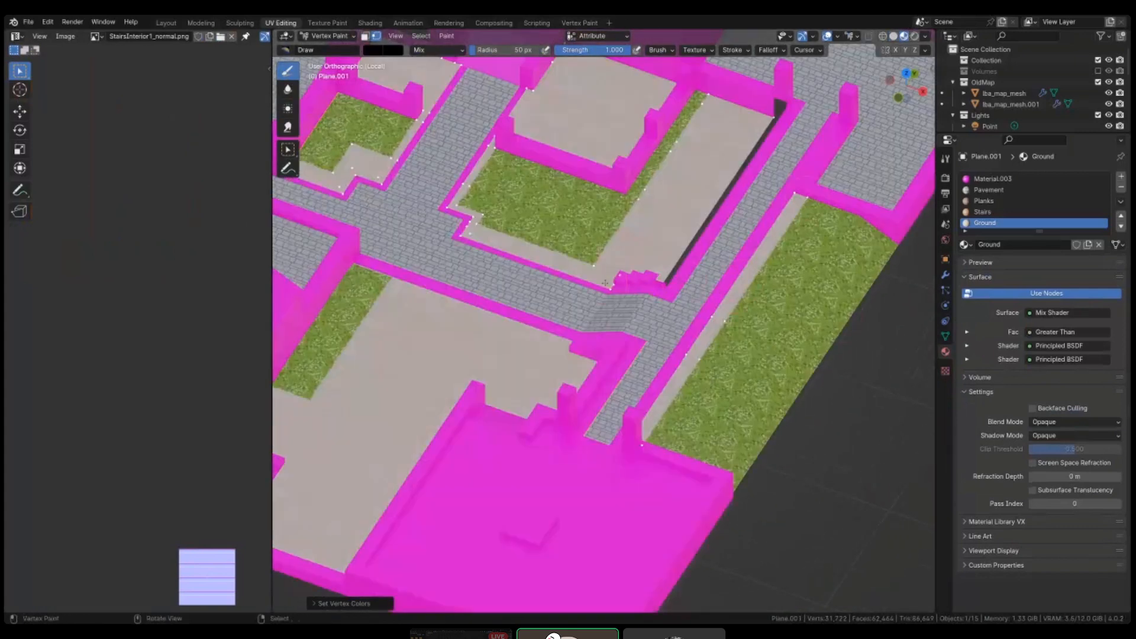
scroll(584, 335, "up", 6)
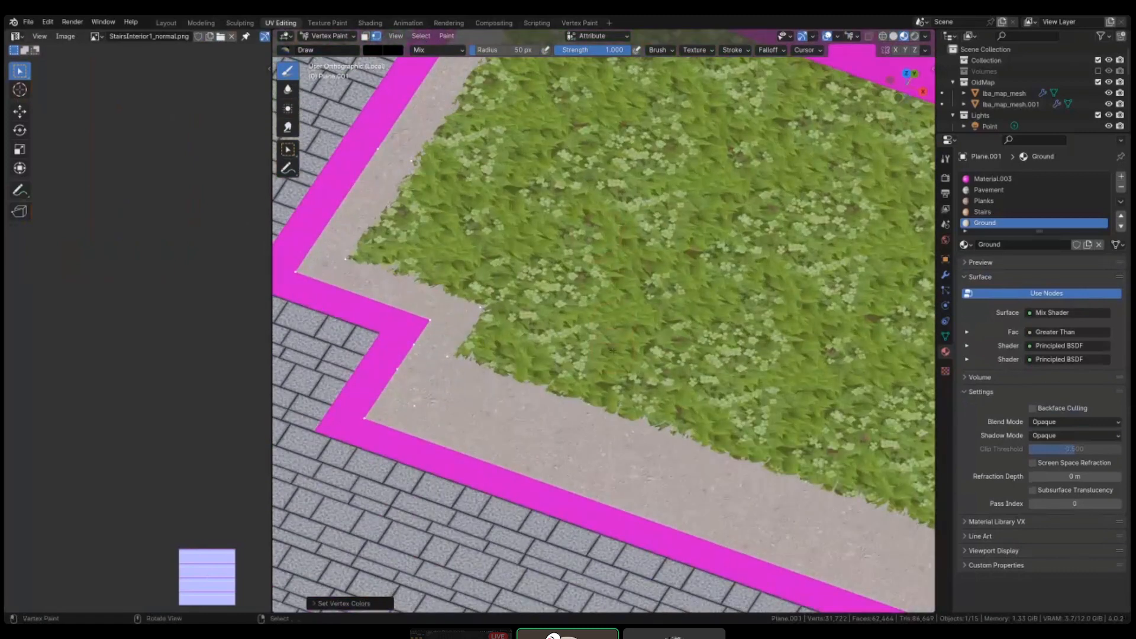
key("Tab")
scroll(583, 335, "down", 2)
left_click(618, 307)
mouse_move(617, 308)
middle_mouse_down()
mouse_move(605, 284)
mouse_move(556, 281)
mouse_move(580, 319)
middle_mouse_up()
key("Tab")
scroll(582, 323, "down", 5)
middle_click_drag(597, 514, 591, 353, "shift")
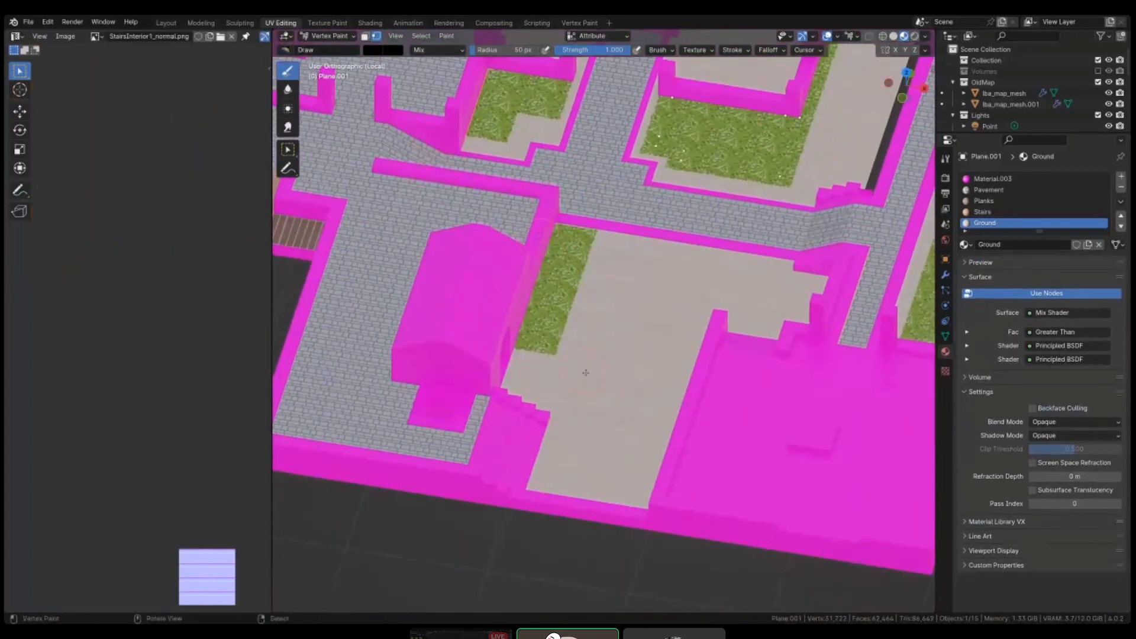
scroll(587, 371, "up", 4)
- Put the mesh in Object Mode and switch to the Shading workspace with rendered shading focused on the large dirt yard
key("ctrl+Tab")
left_click(494, 350)
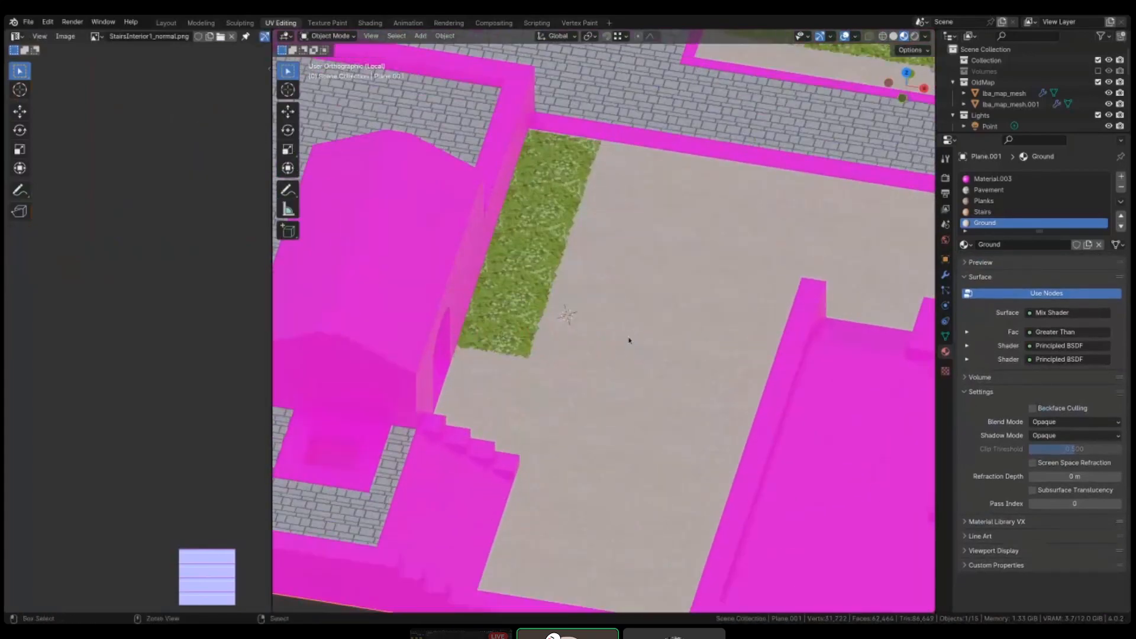
key("ctrl+space")
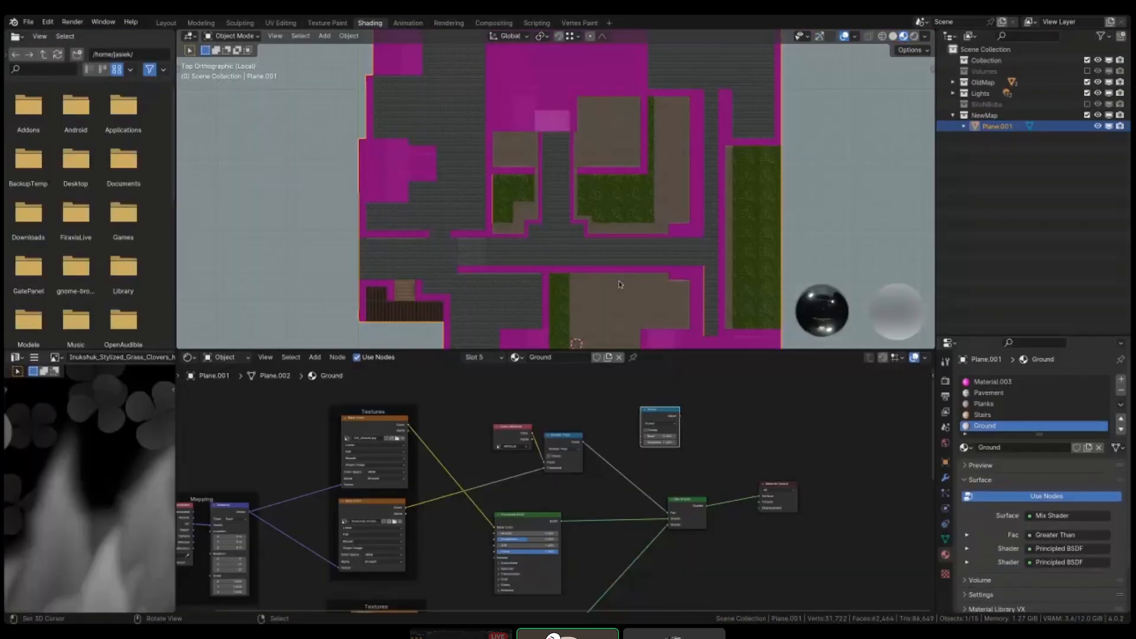
middle_click_drag(619, 285, 550, 271)
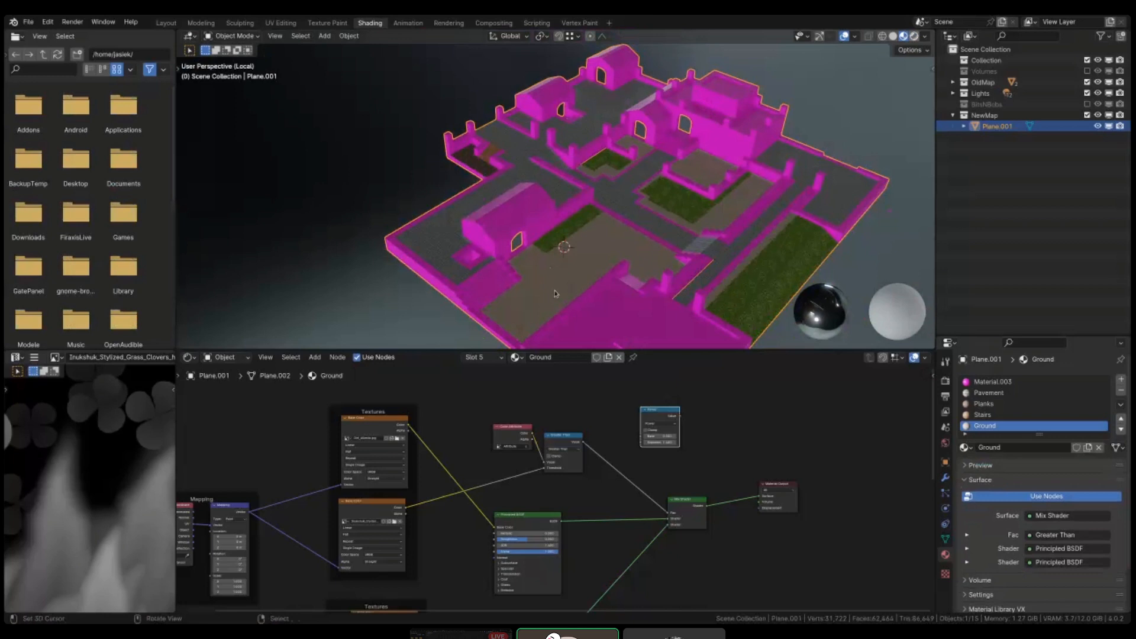
scroll(555, 294, "up", 4)
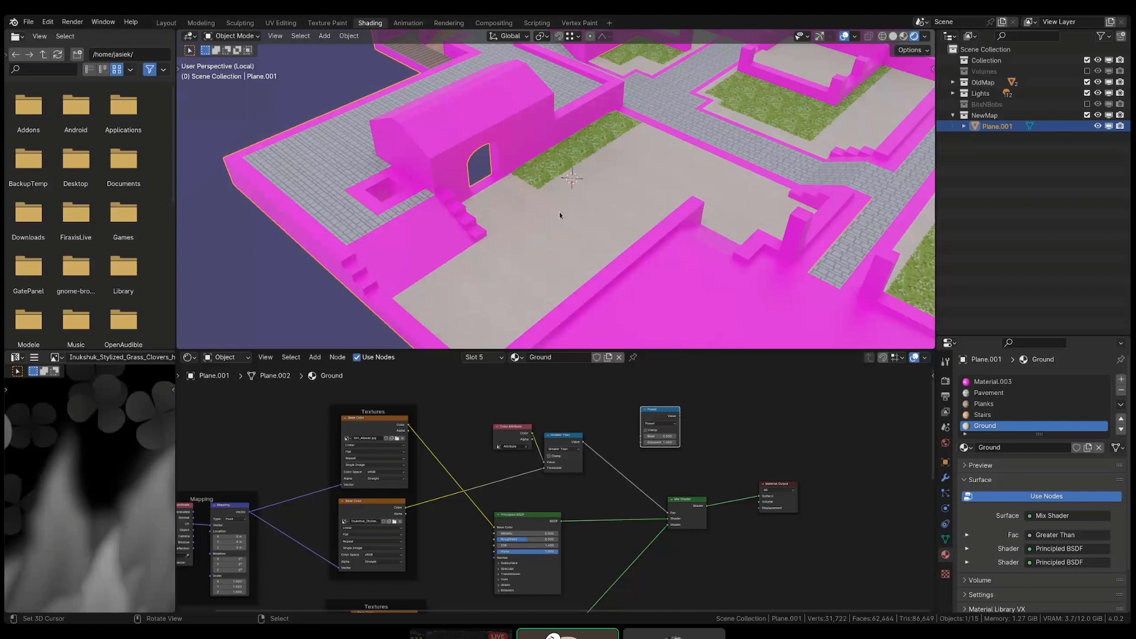
middle_click_drag(559, 212, 612, 207)
scroll(642, 467, "down", 1)
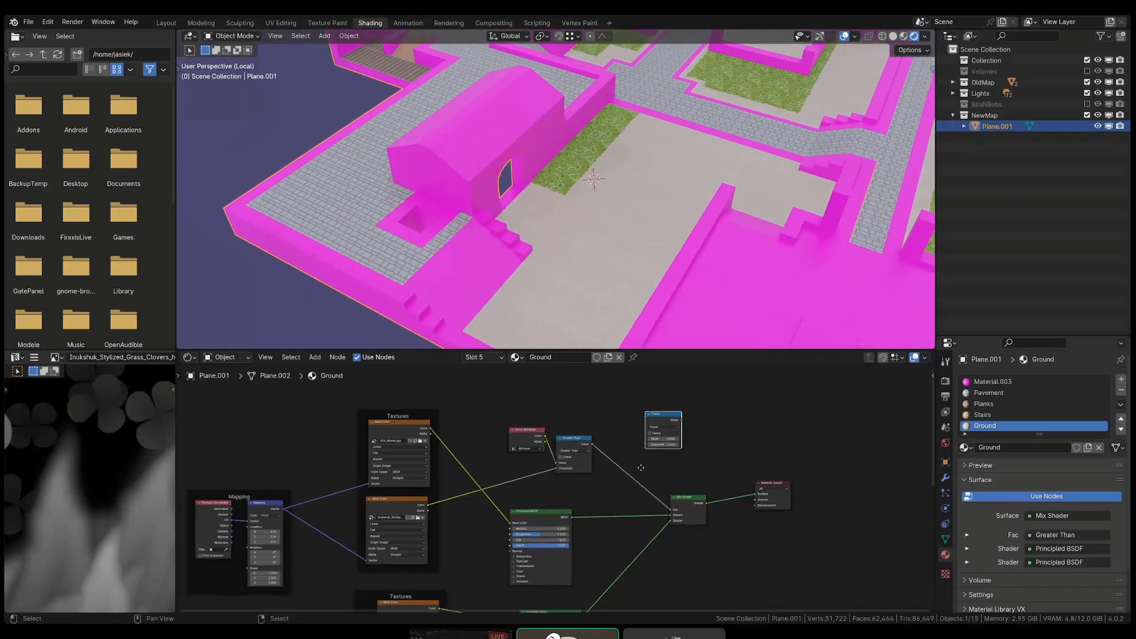
- Examine the Ground material's texture nodes and how they connect to the two Principled BSDF shaders
middle_click_drag(641, 467, 732, 447)
middle_click_drag(713, 526, 703, 429)
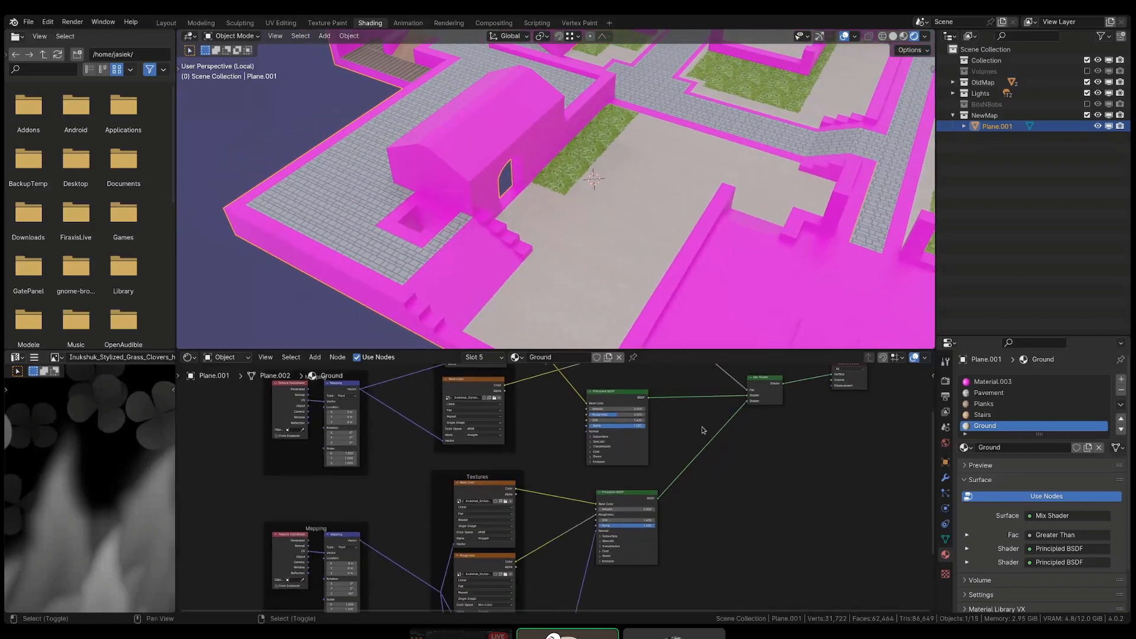
scroll(552, 516, "up", 3)
scroll(459, 507, "up", 2)
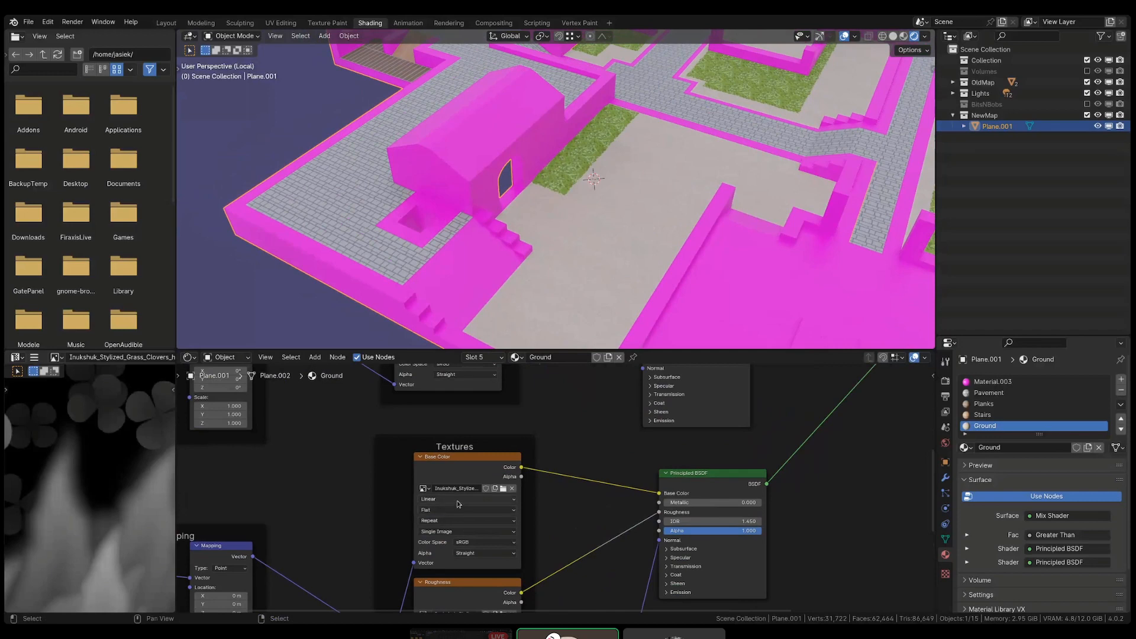
middle_click_drag(459, 504, 578, 459)
scroll(578, 458, "up", 1)
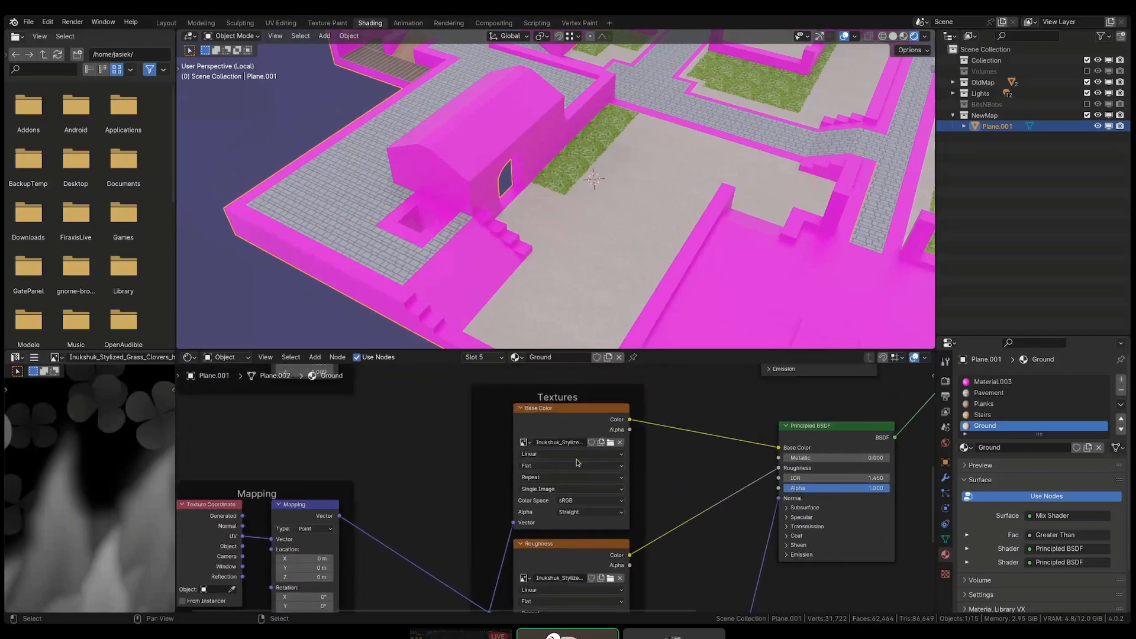
middle_click_drag(654, 382, 635, 507)
middle_click_drag(637, 435, 621, 524)
scroll(622, 525, "down", 5)
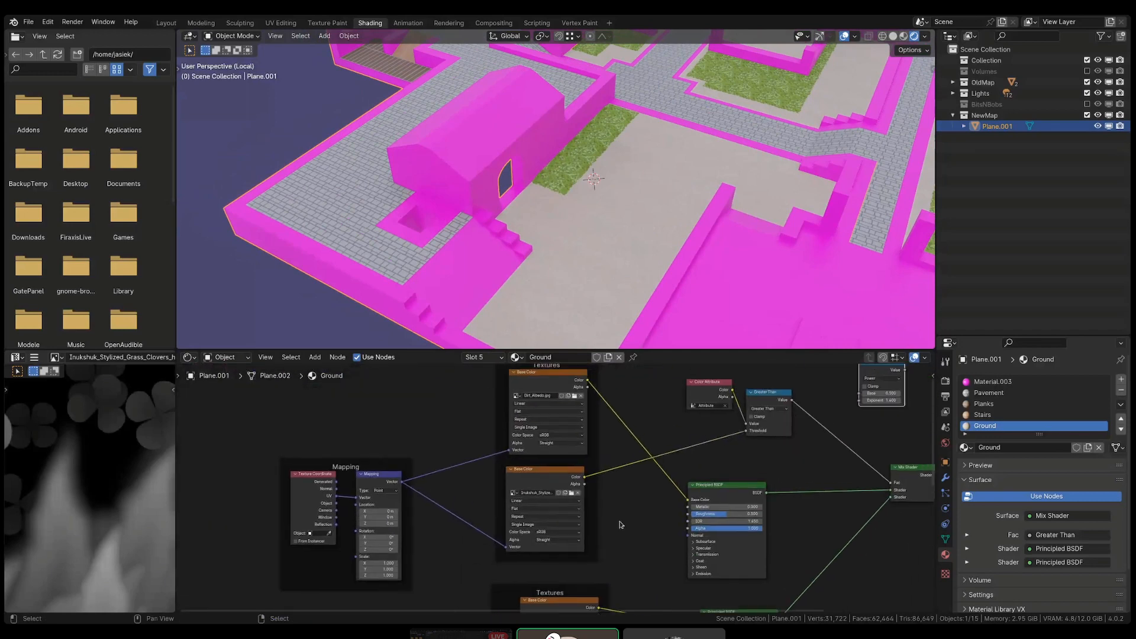
- Insert a Mix Color node between the Dirt_Albedo.jpg color output and the dirt shader's base color
scroll(628, 461, "up", 4)
middle_click_drag(634, 452, 623, 542)
scroll(628, 482, "up", 1)
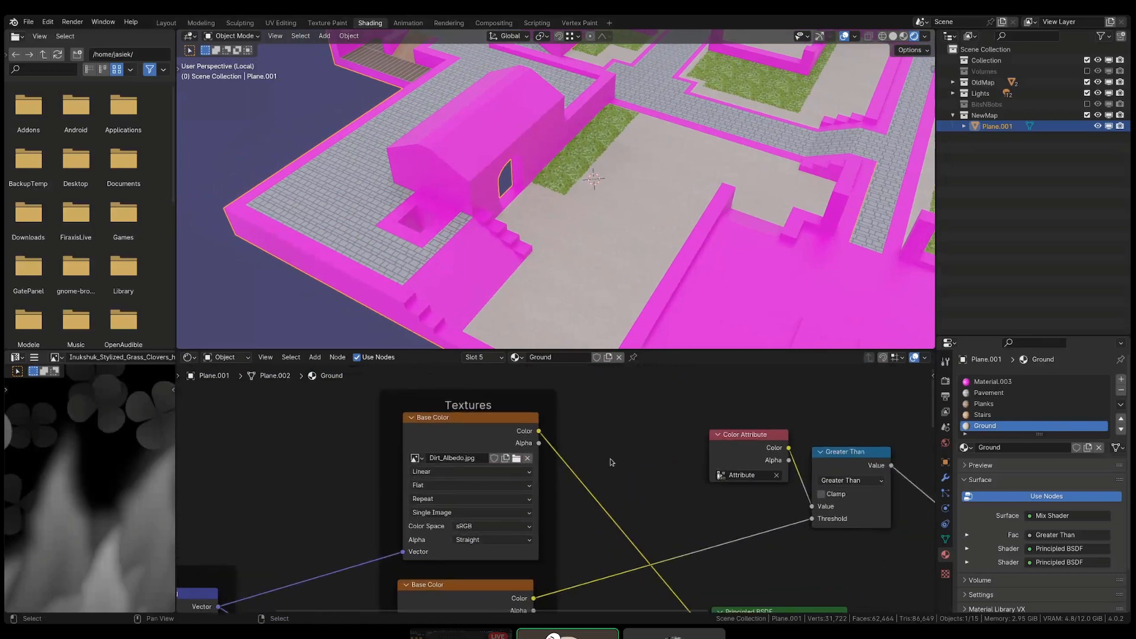
key("shift+a")
left_click(587, 444)
type("MIX")
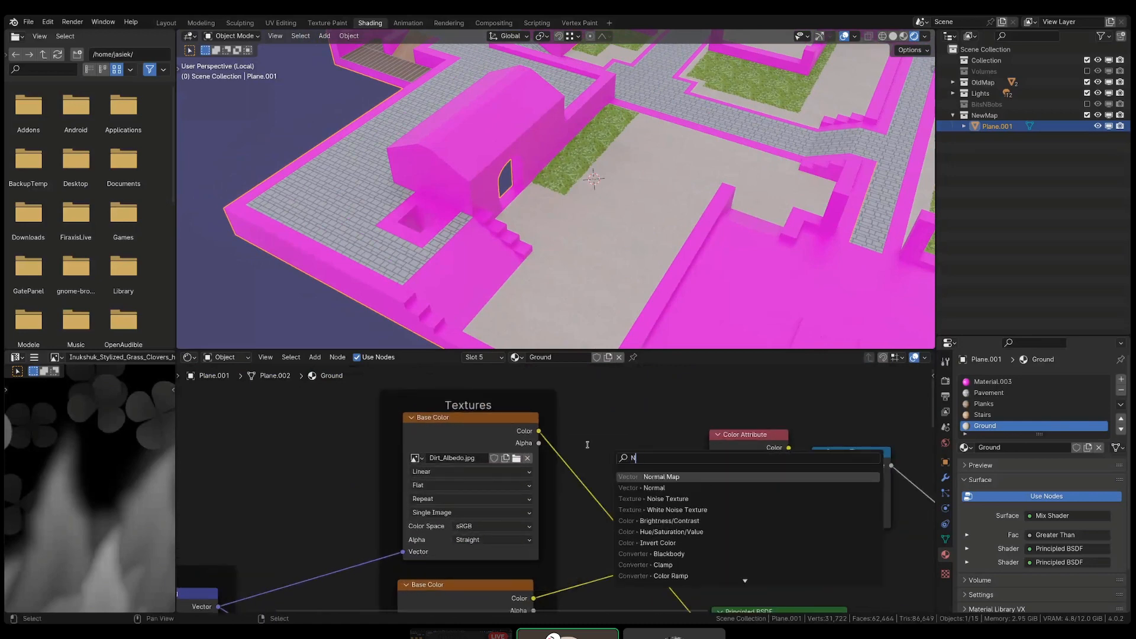
key("Down")
key("Return")
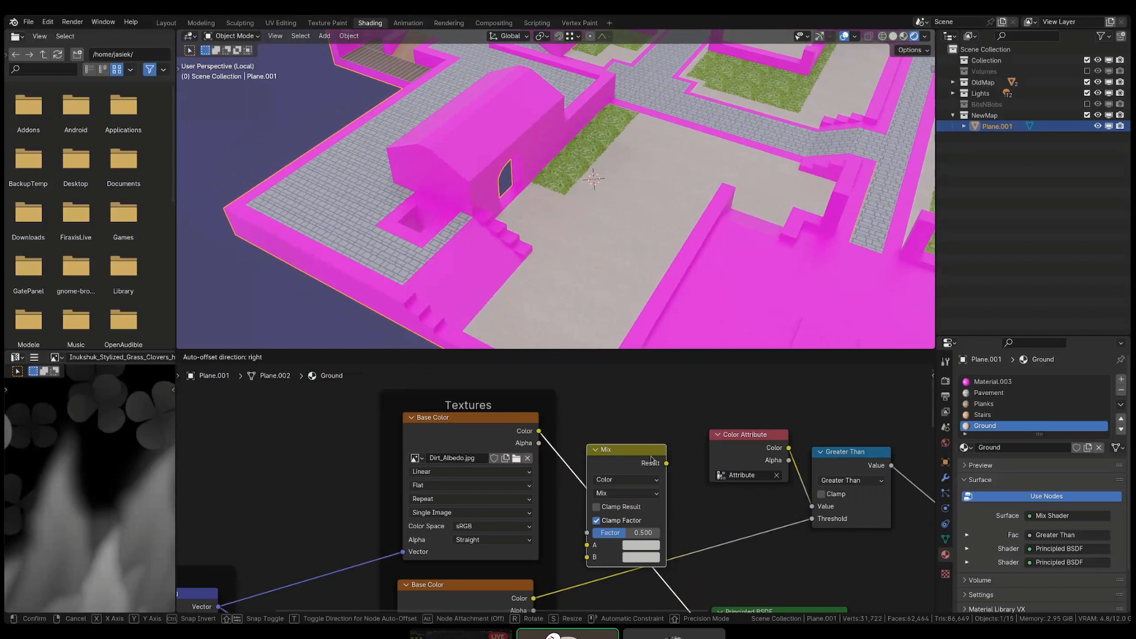
left_click(669, 486)
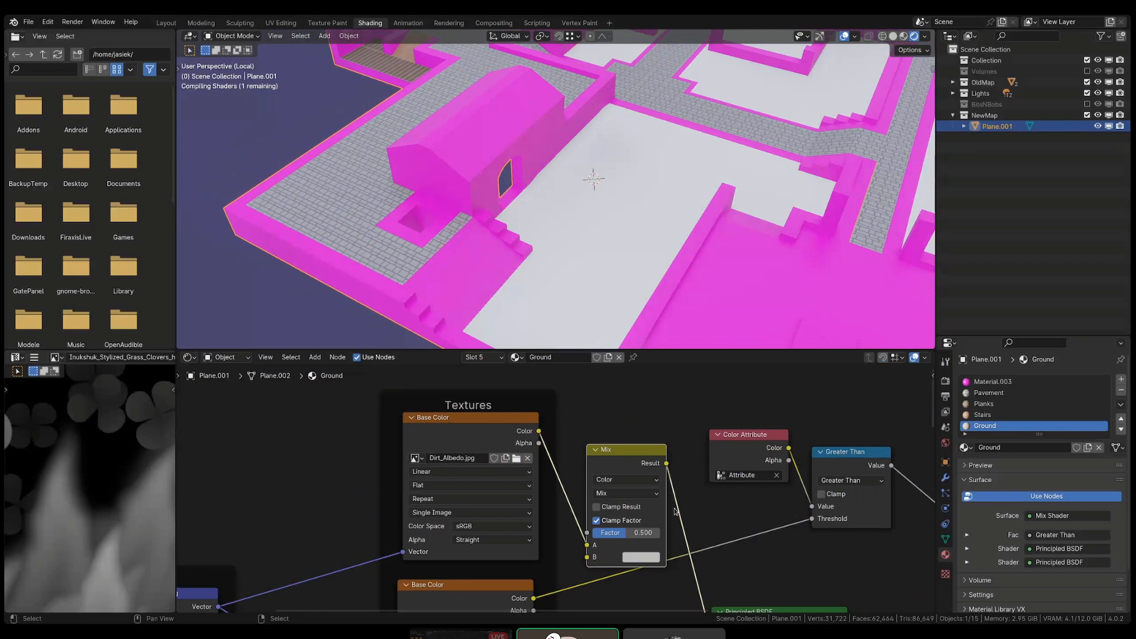
scroll(675, 511, "up", 1)
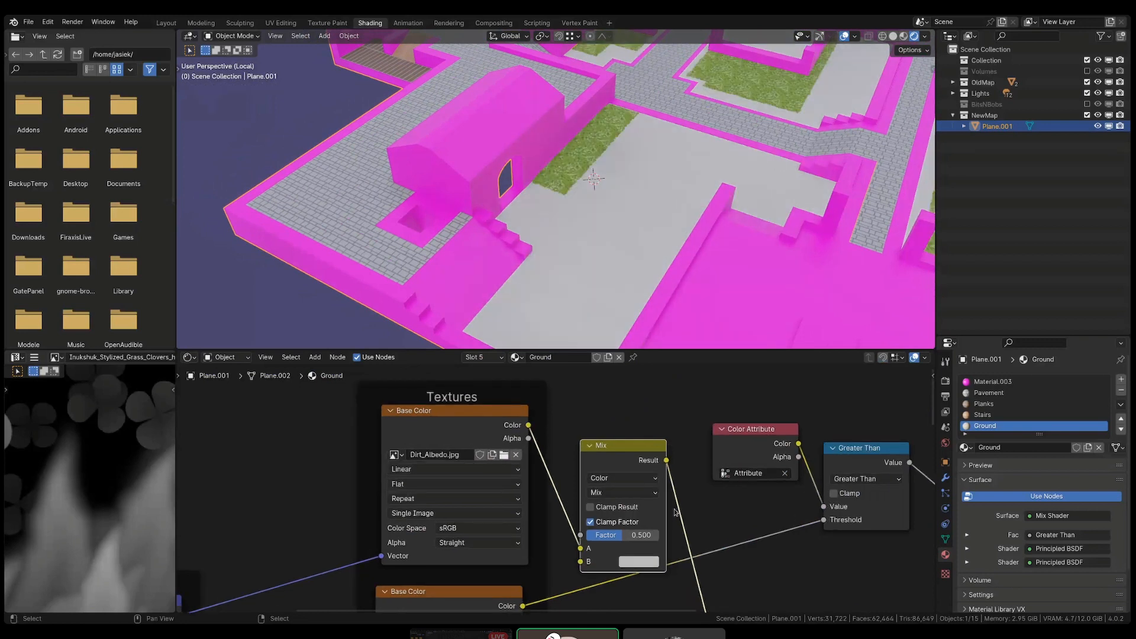
left_click_drag(627, 438, 623, 414)
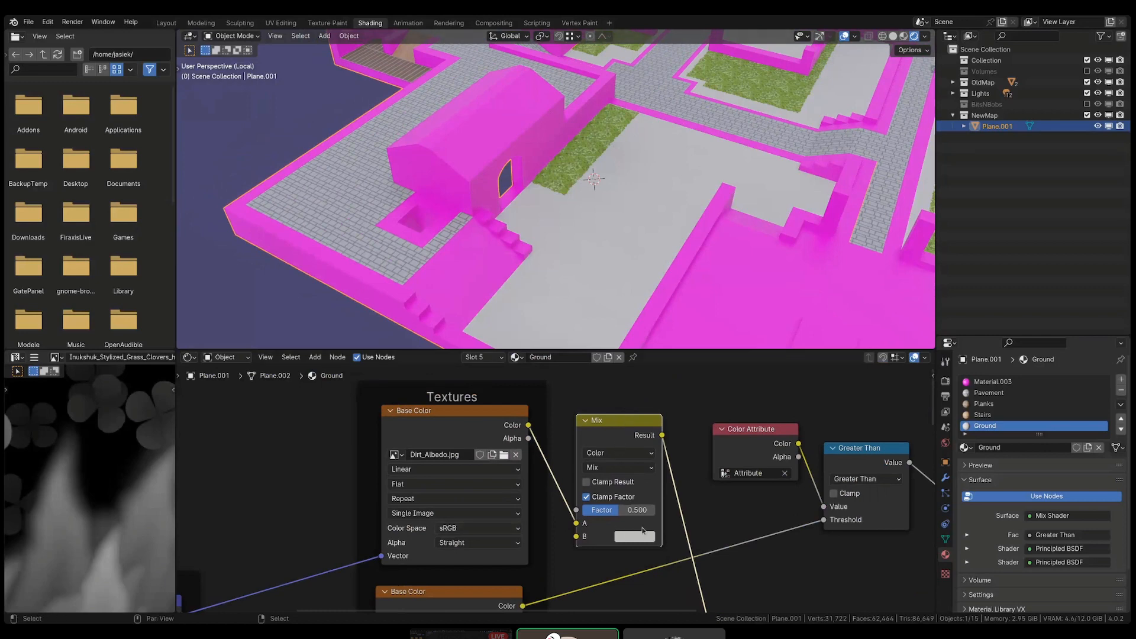
- Set the dirt's Mix node to Multiply blending with a factor of 1
scroll(665, 527, "up", 1)
scroll(666, 527, "up", 1)
left_click(607, 452)
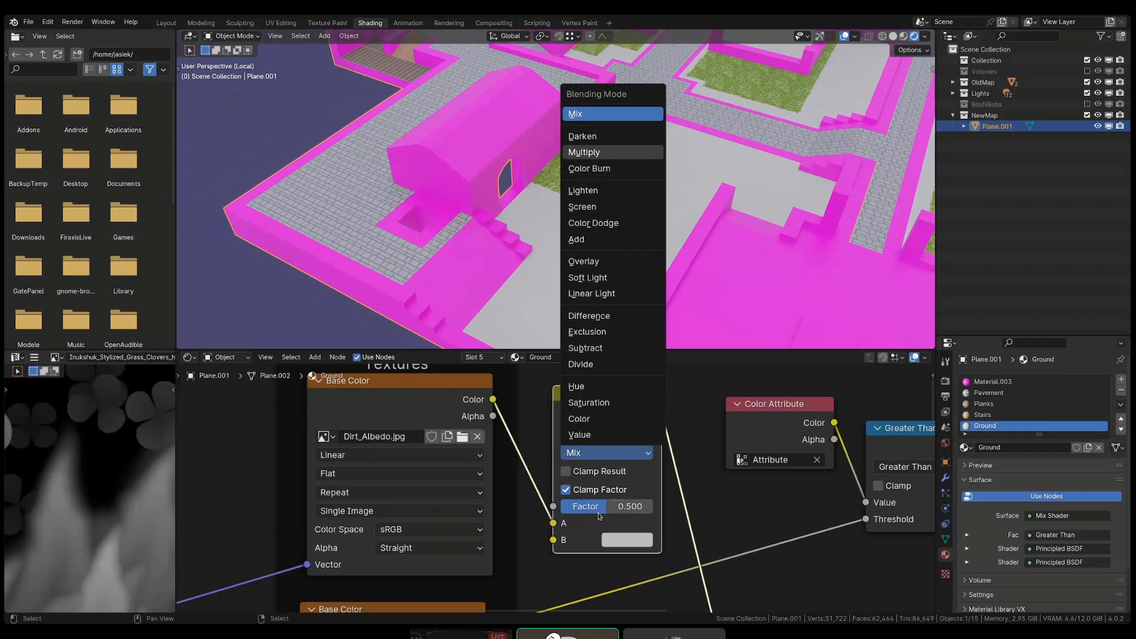
key("Return")
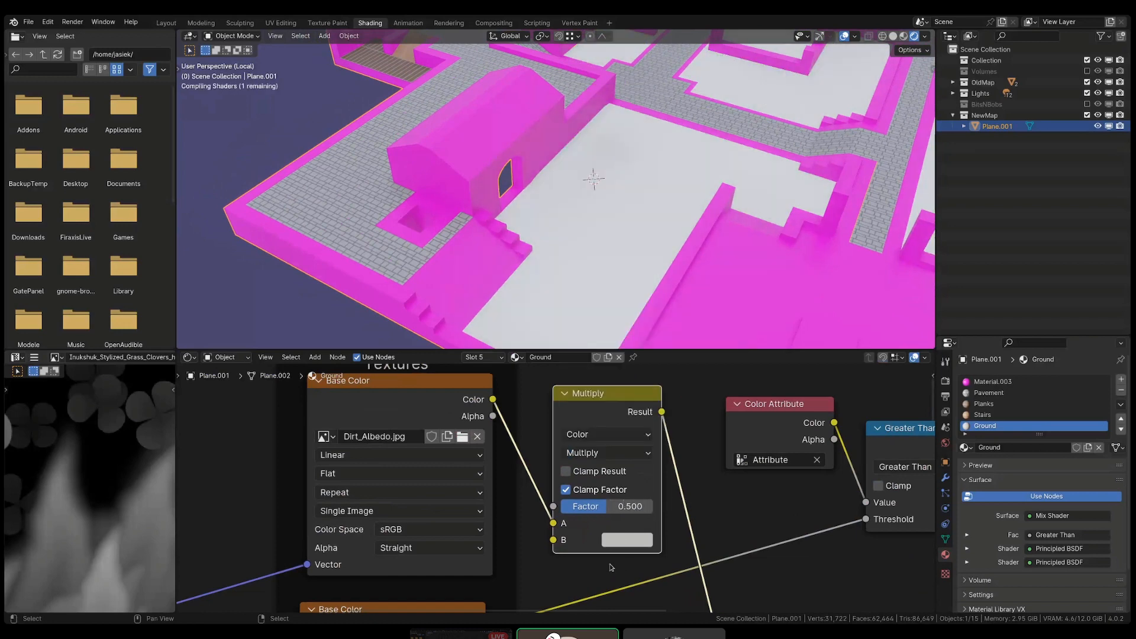
left_click(627, 507)
type("1")
key("Return")
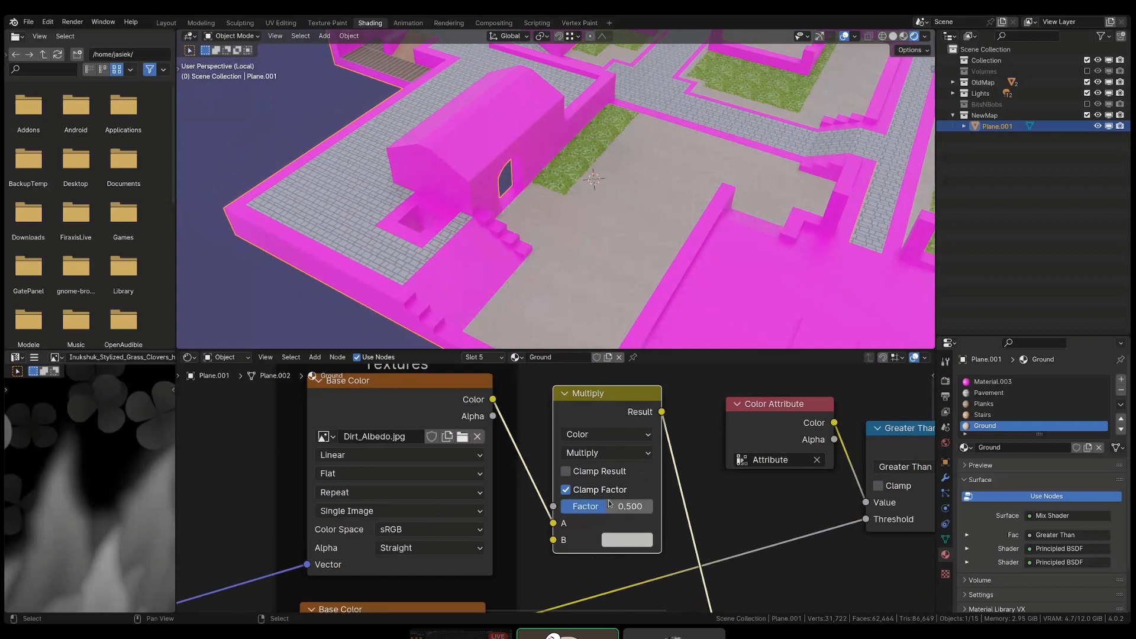
- Set color B of the Multiply node to a muted reddish brown with a value of about 0.183
left_click(625, 542)
left_click_drag(720, 386, 692, 388)
left_click(757, 350)
left_click_drag(757, 350, 757, 386)
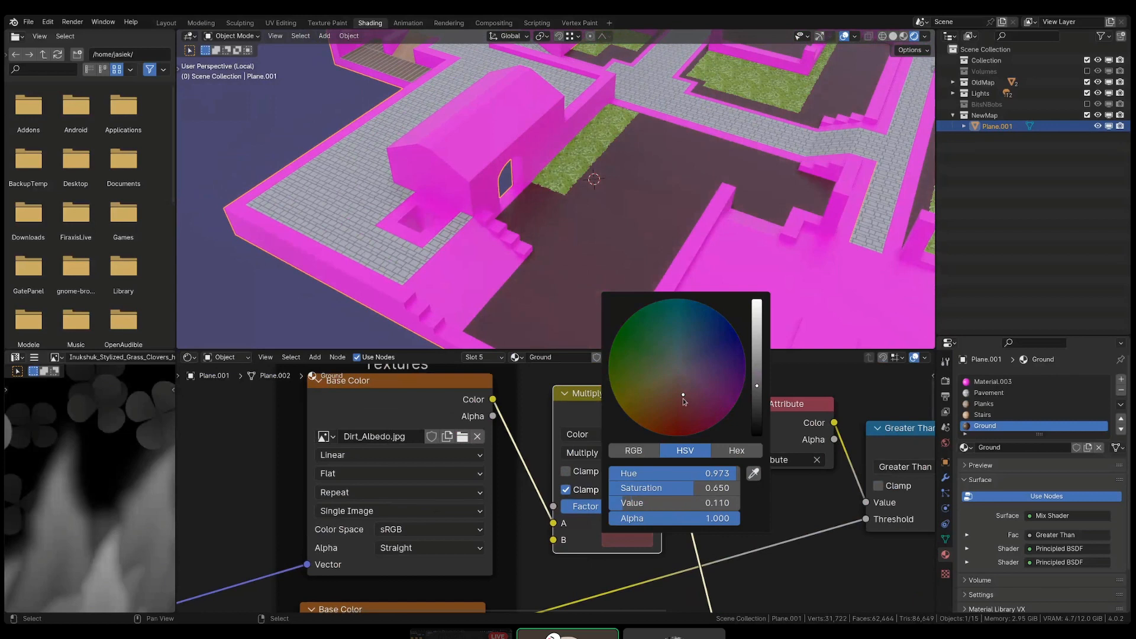
left_click_drag(683, 398, 665, 405)
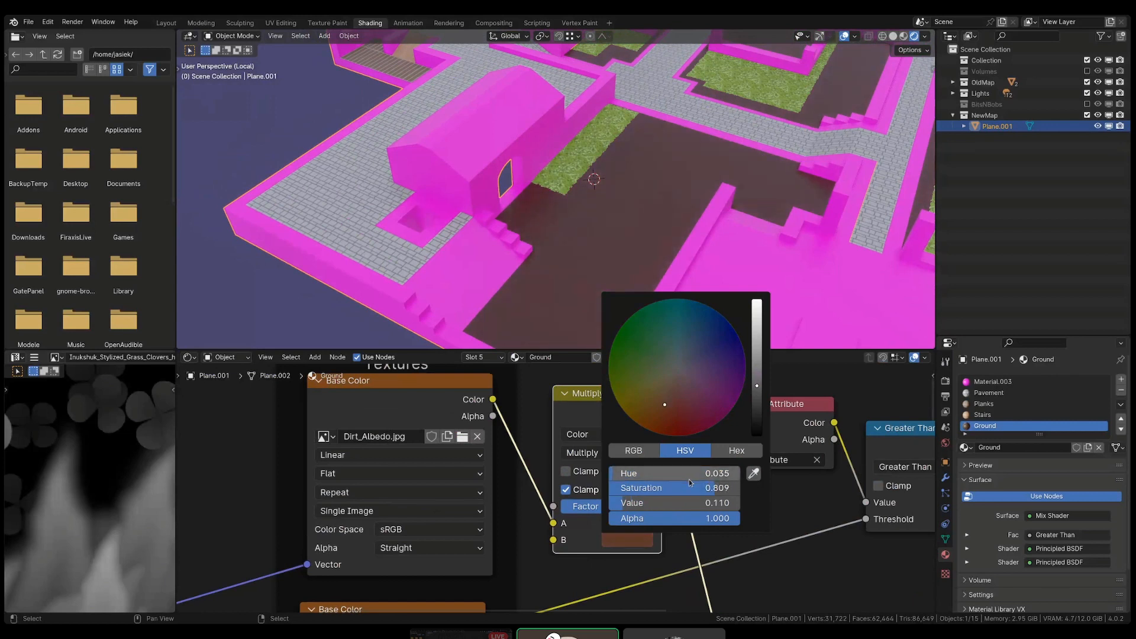
left_click_drag(681, 488, 651, 488)
left_click_drag(755, 410, 757, 371)
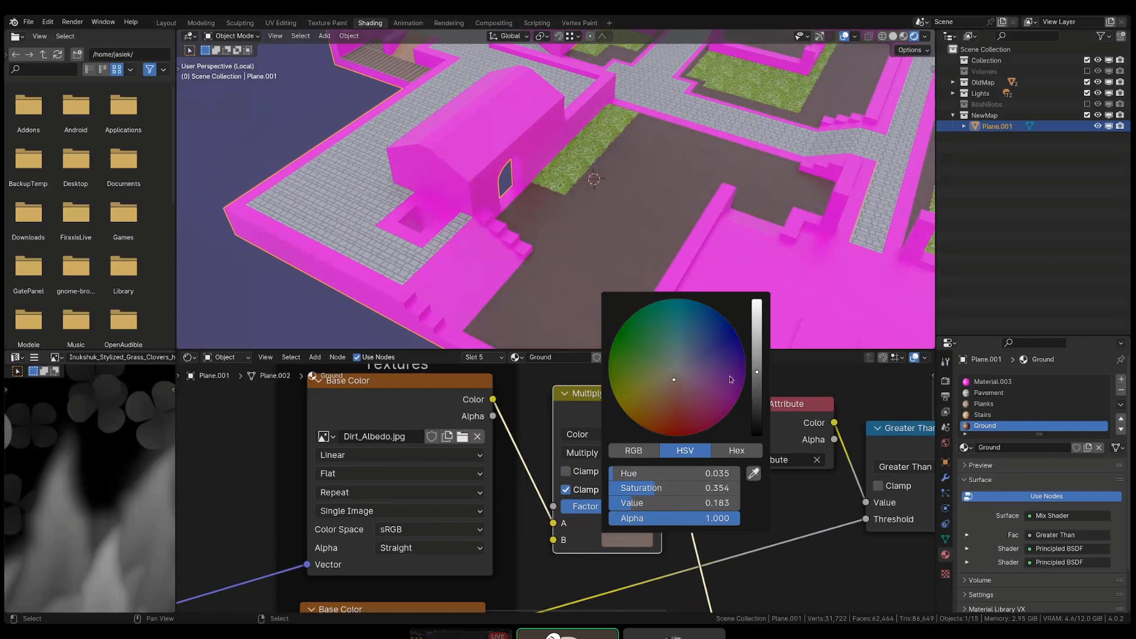
left_click_drag(674, 379, 675, 385)
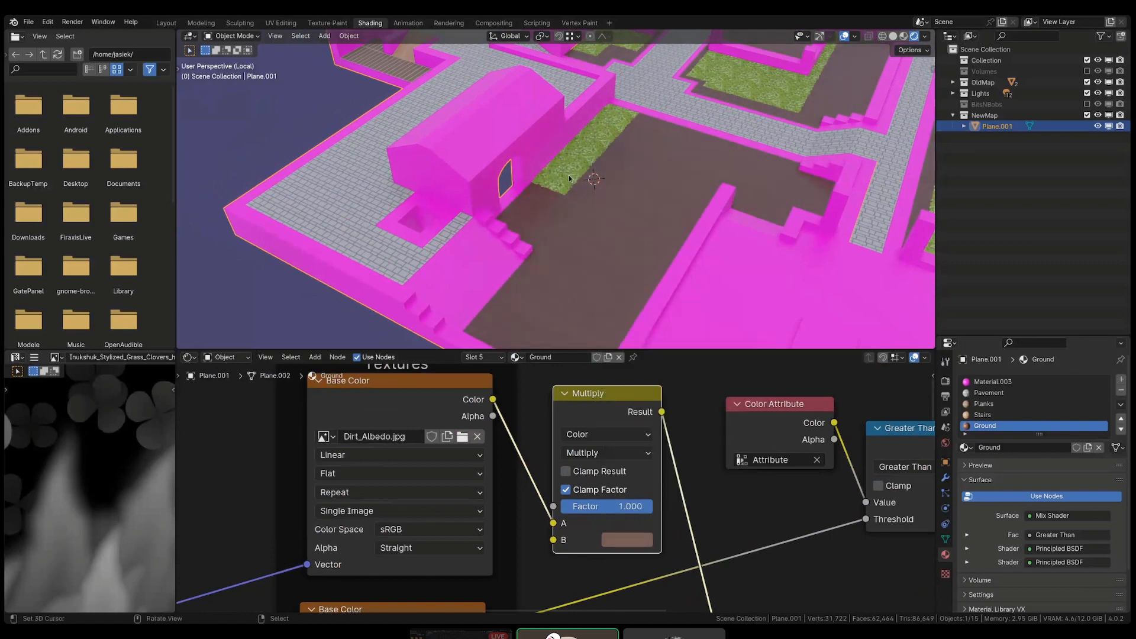
- Inspect the tinted dirt beside the grass up close and across the whole map
scroll(565, 191, "up", 8)
scroll(646, 438, "down", 1)
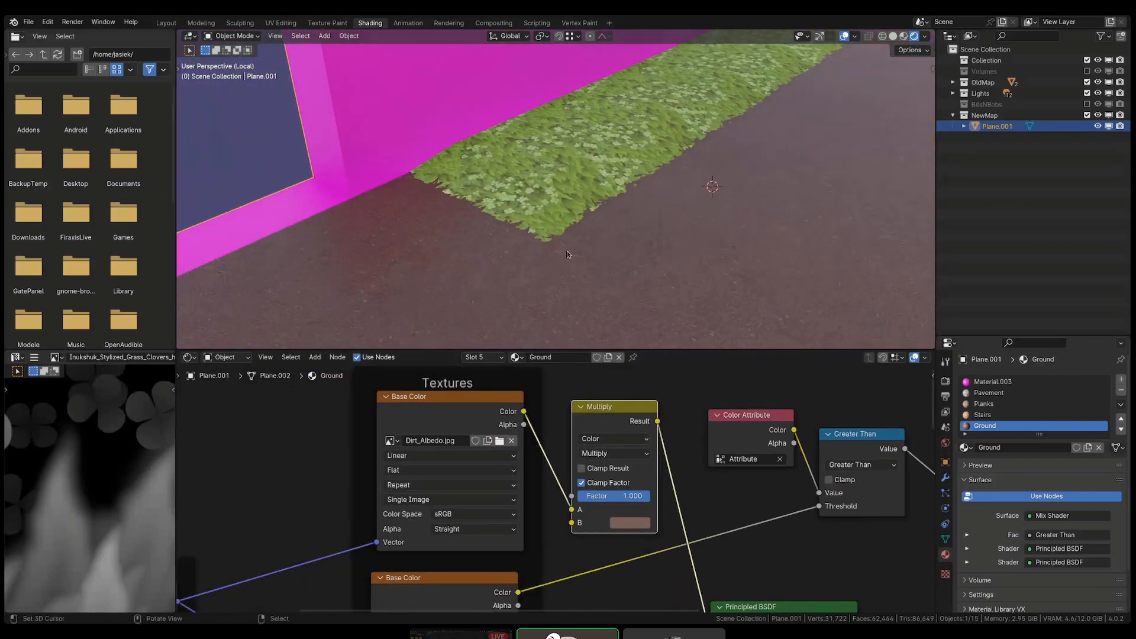
scroll(569, 239, "down", 8)
middle_click_drag(609, 300, 614, 95, "shift")
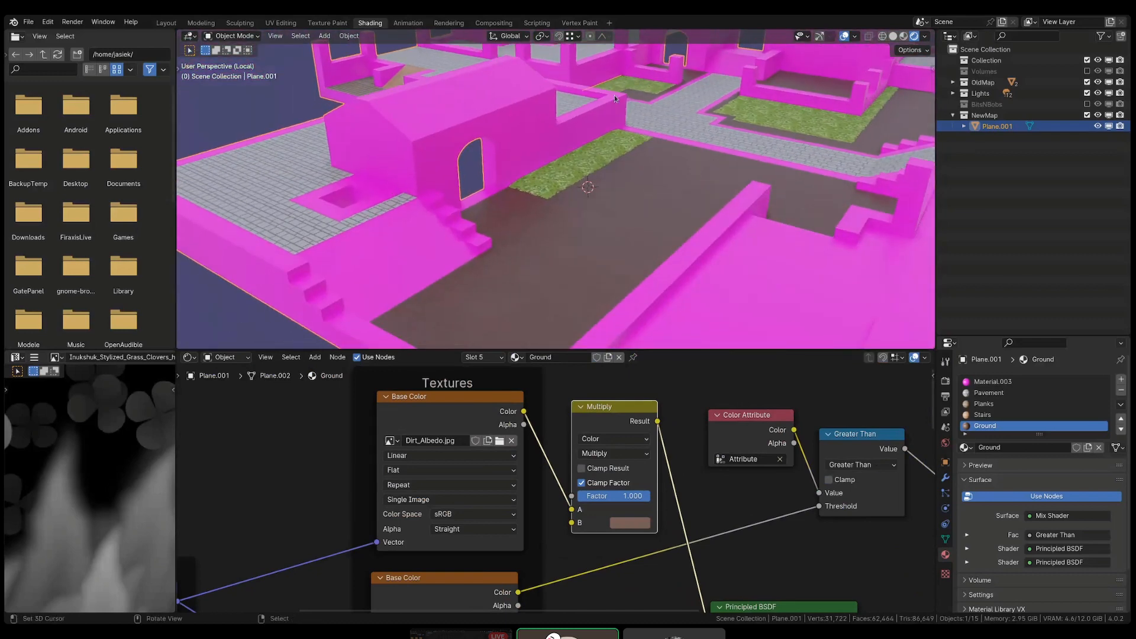
scroll(680, 154, "down", 8)
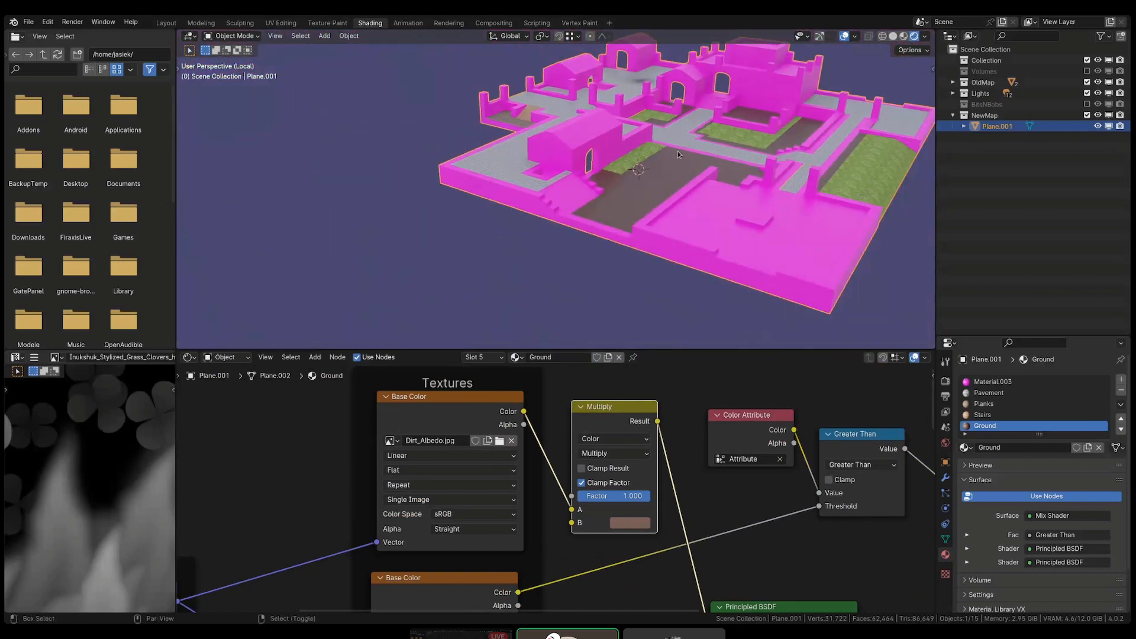
middle_click_drag(676, 151, 634, 204)
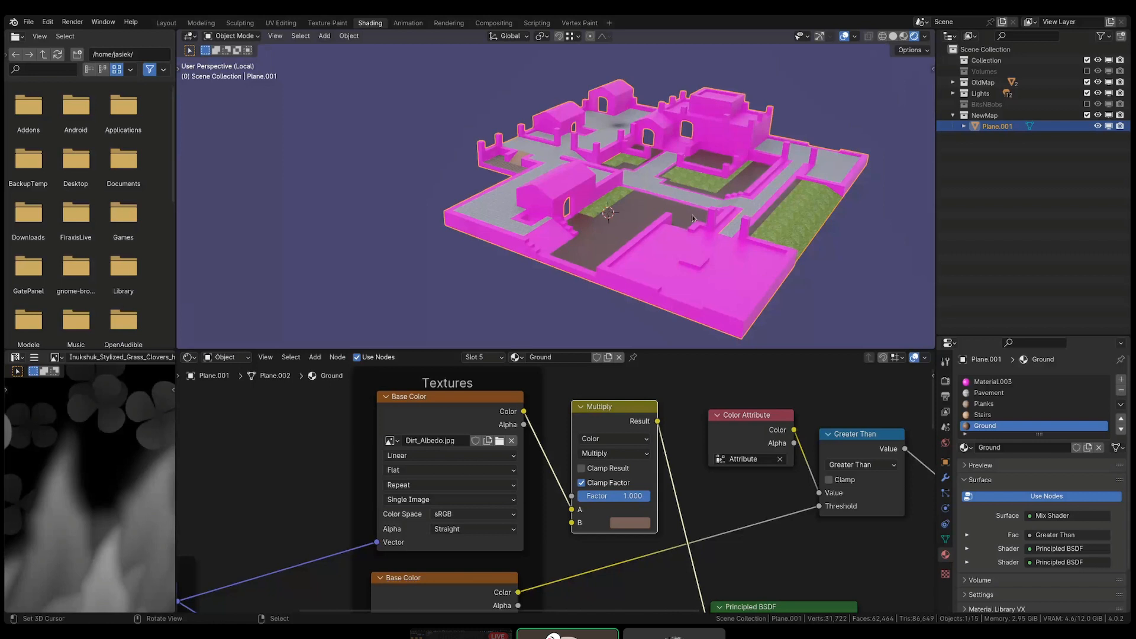
middle_click_drag(732, 227, 681, 234, "shift")
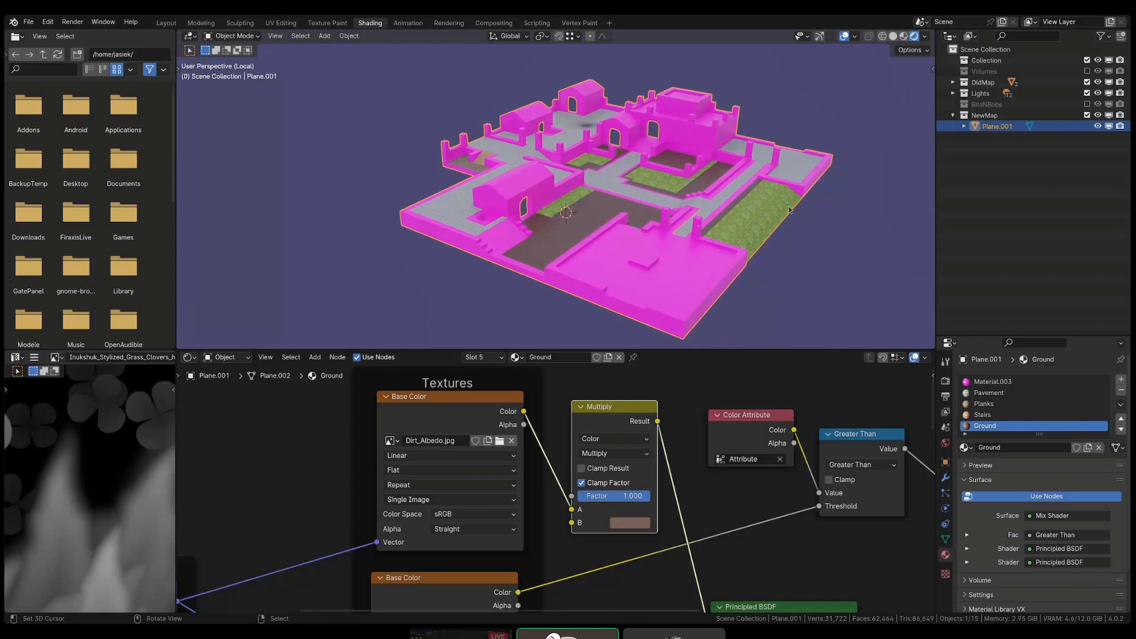
- Enter Edit Mode on the map mesh and select the outer faces of the pillar and walls around the sunken plank deck
scroll(789, 210, "up", 4)
middle_click_drag(791, 148, 769, 207, "shift")
middle_click_drag(721, 234, 729, 283, "shift")
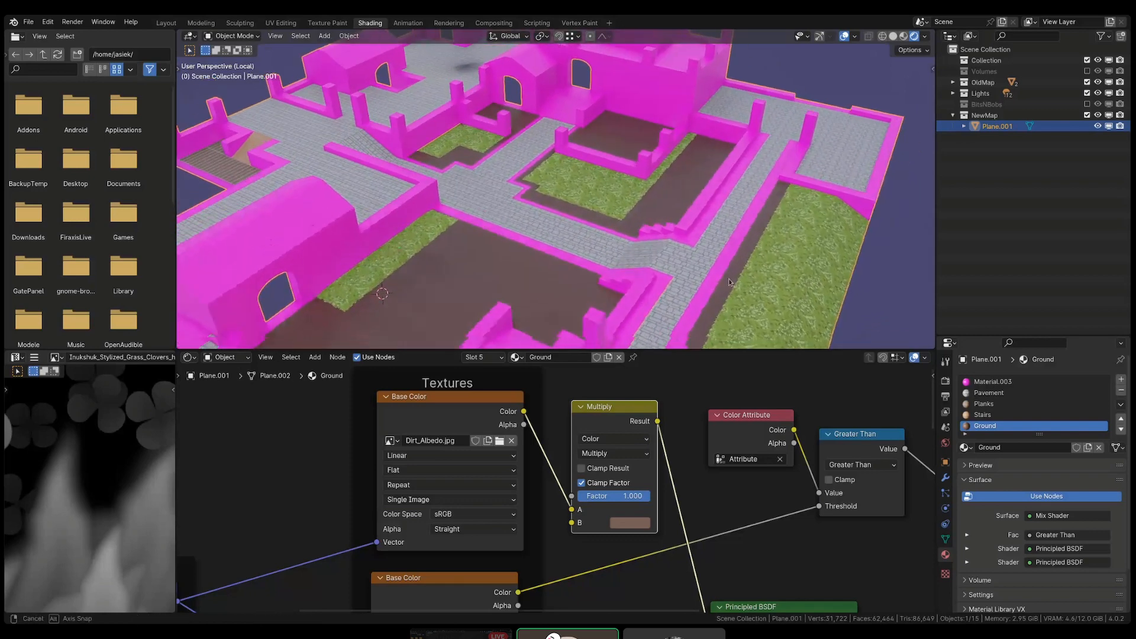
scroll(729, 282, "up", 2)
key("Tab")
middle_click_drag(659, 223, 641, 249, "shift")
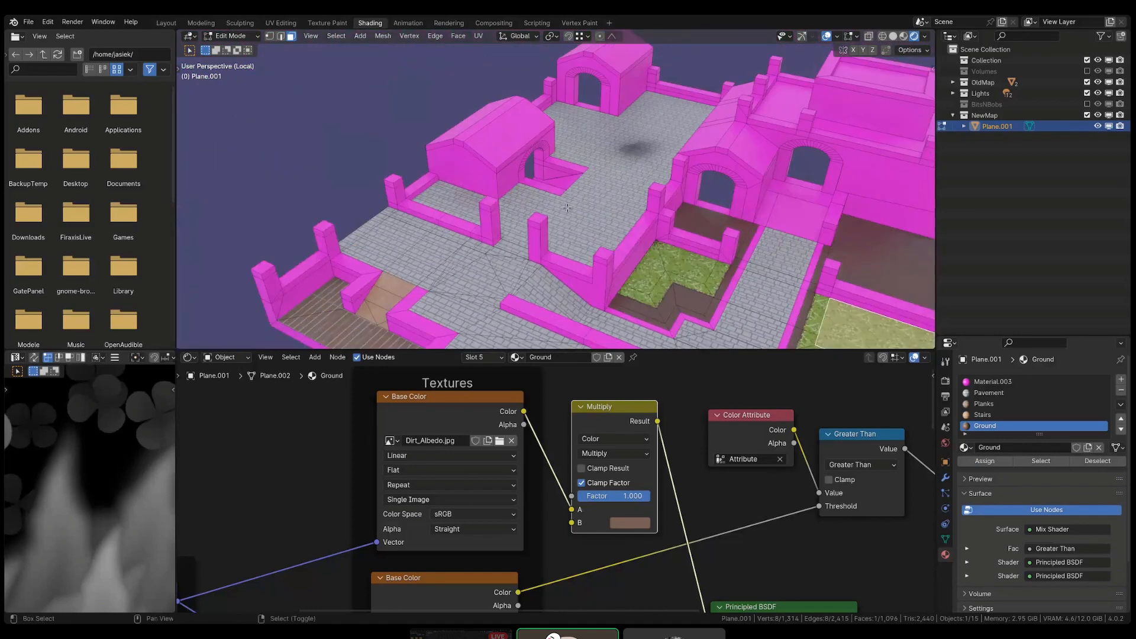
middle_click_drag(567, 208, 710, 84, "shift")
middle_click_drag(331, 260, 415, 219)
scroll(415, 218, "up", 3)
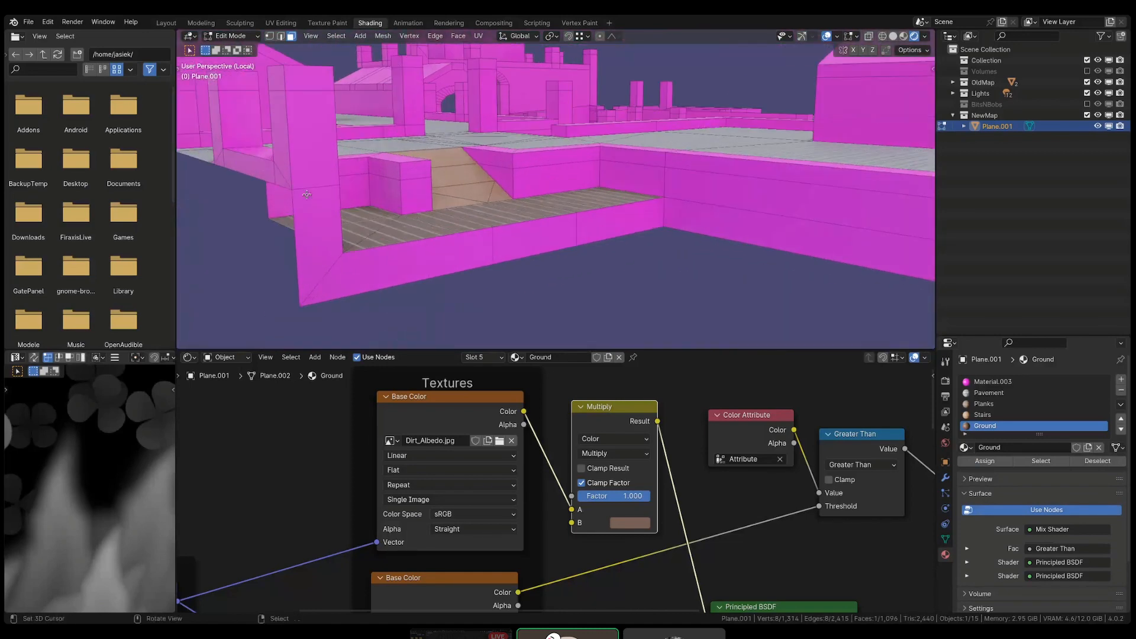
right_click(334, 192)
right_click(354, 186)
middle_click_drag(354, 185, 346, 221)
right_click(275, 201, "shift")
right_click(435, 191, "shift")
right_click(466, 195, "shift")
middle_click_drag(465, 194, 584, 224)
right_click(487, 181, "shift")
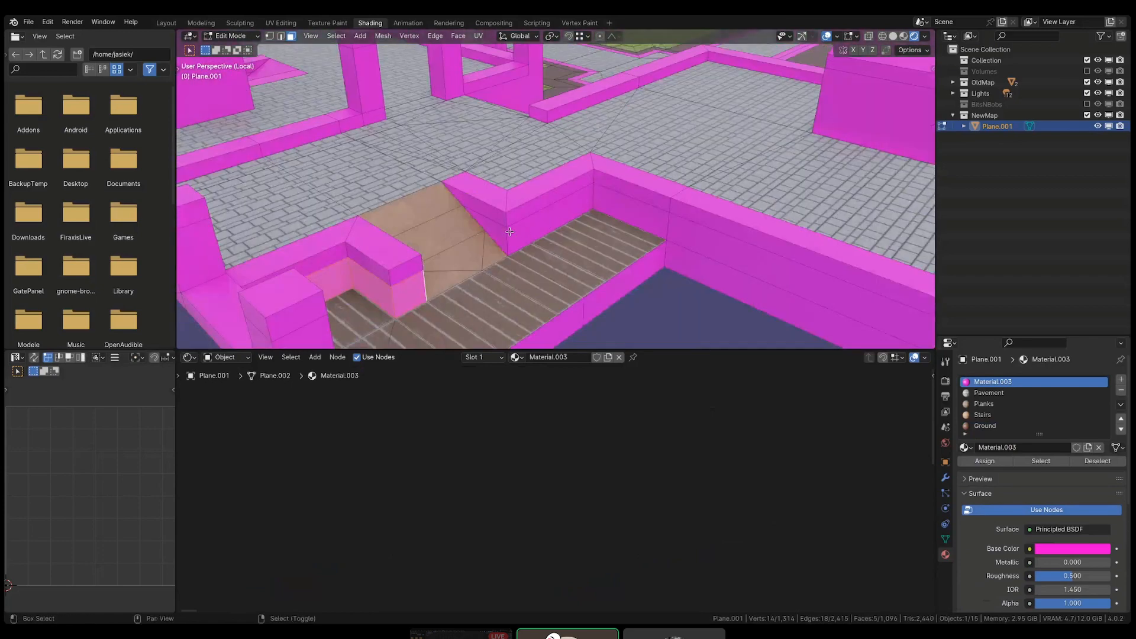
- Add the outer wall faces running from the plank deck to the corner of the paved terrace to the selection
middle_click_drag(514, 234, 379, 172)
right_click(645, 228, "shift")
right_click(705, 233, "shift")
right_click(685, 185, "shift")
scroll(532, 213, "down", 3)
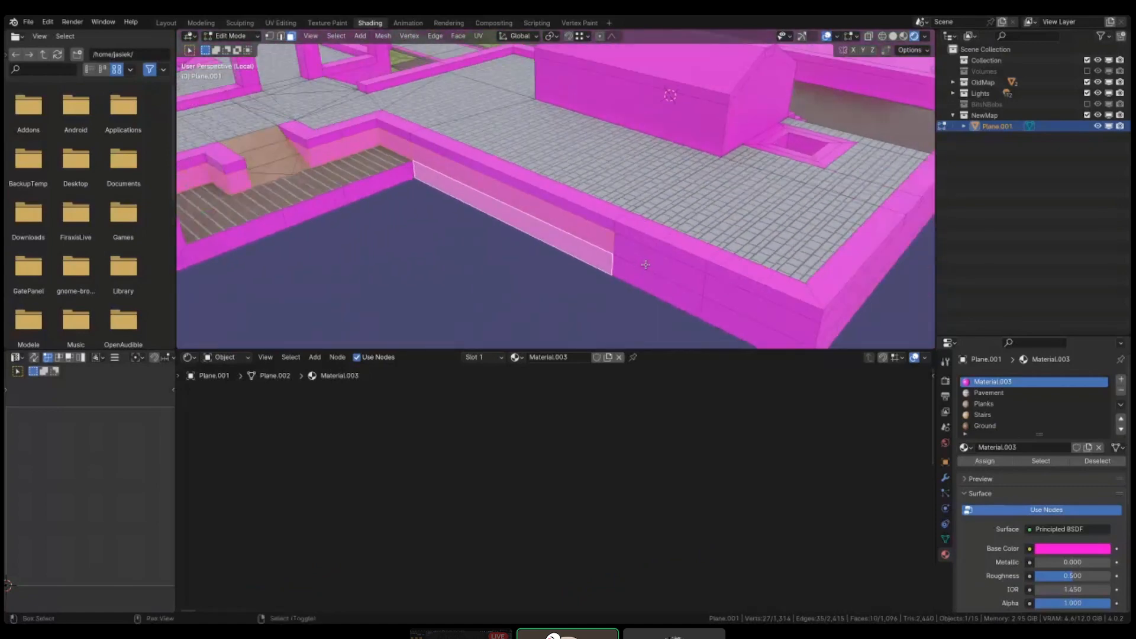
right_click(657, 262, "shift")
right_click(661, 287, "shift")
right_click(775, 309, "shift")
right_click(751, 325, "shift")
- Extend the face selection around the terrace corner, below the stairs and along the dirt yard's outer wall
middle_click_drag(750, 325, 569, 261, "shift")
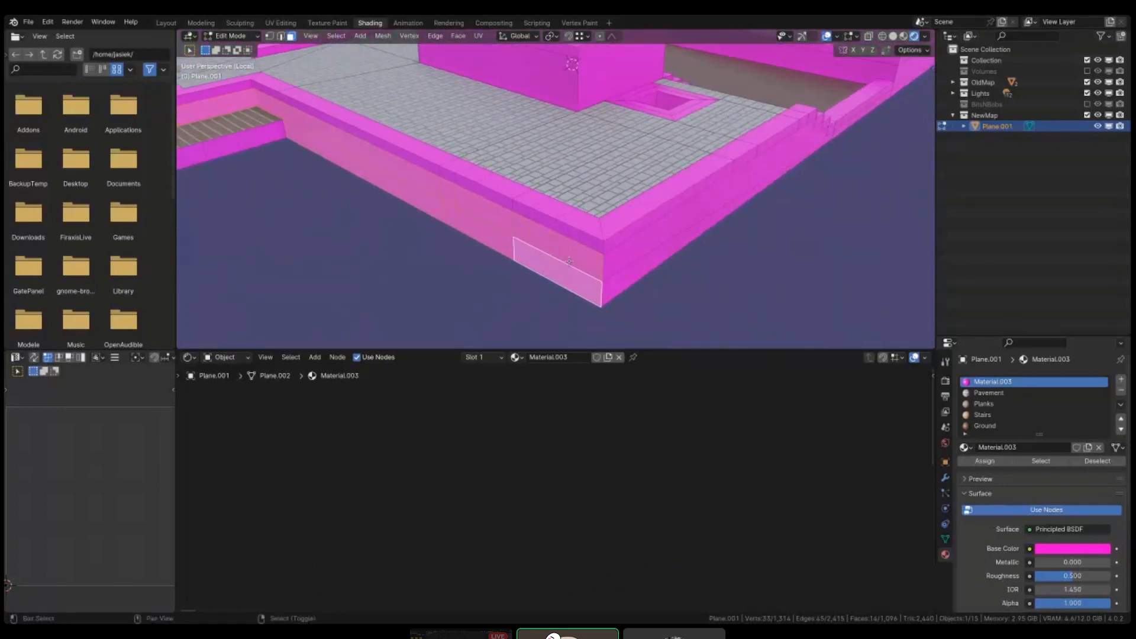
scroll(800, 121, "down", 2)
middle_click_drag(801, 121, 707, 180, "shift")
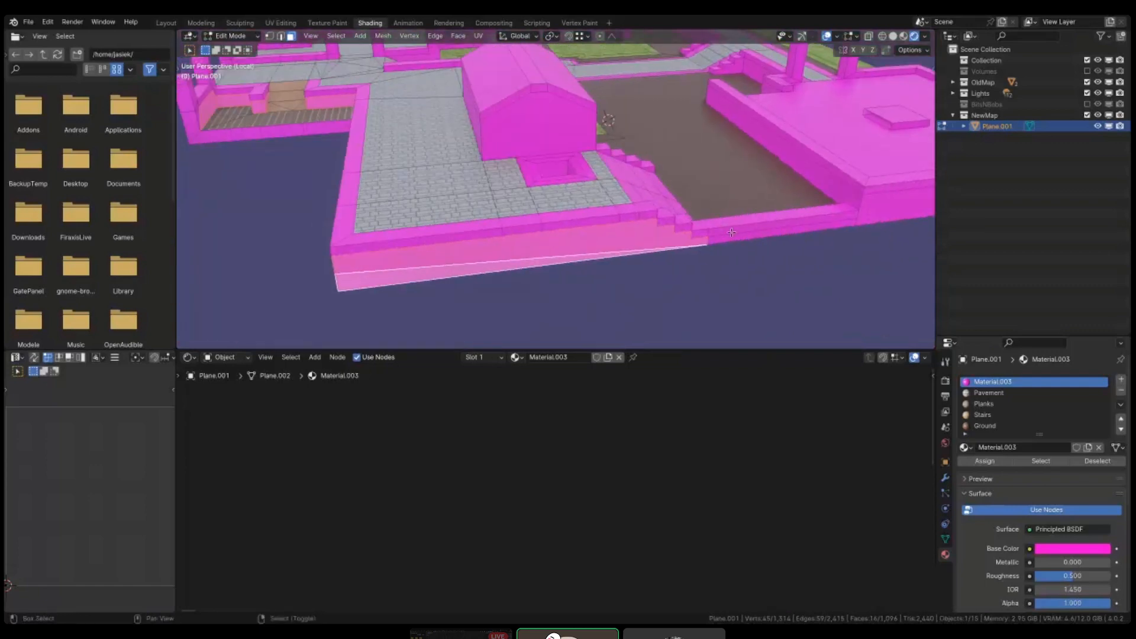
right_click(810, 235, "shift")
middle_click_drag(855, 219, 626, 211, "shift")
middle_click_drag(465, 204, 573, 199, "shift")
- Leave the isolated view and compare the selected outer walls with the original map
key("slash")
scroll(473, 320, "down", 5)
scroll(566, 245, "up", 2)
middle_click_drag(583, 320, 609, 179, "shift")
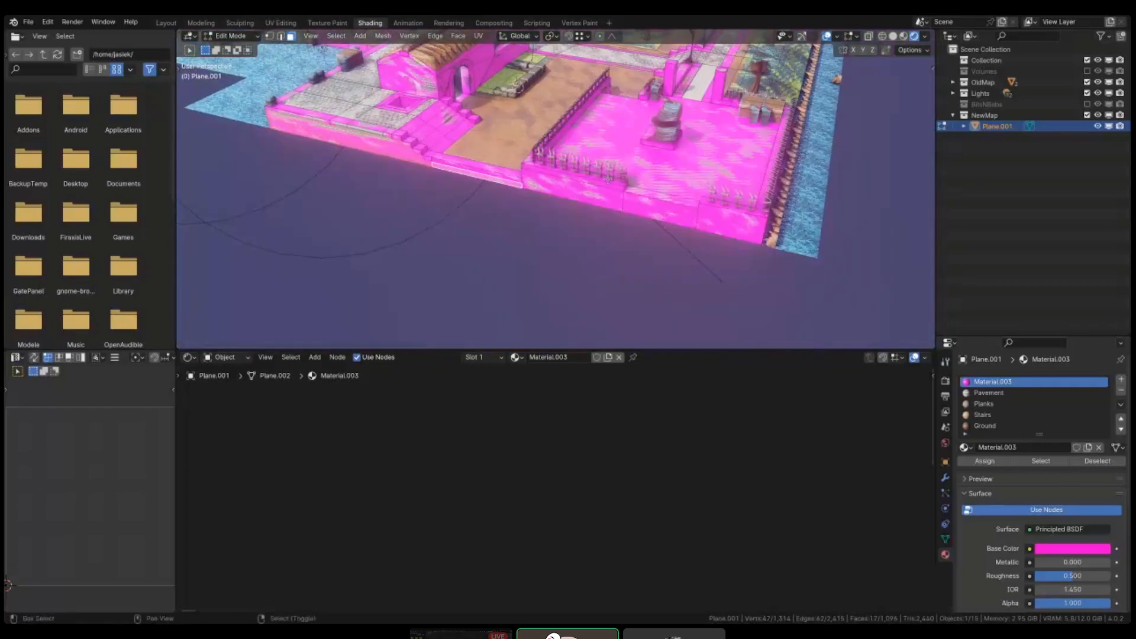
key("Tab")
key("g")
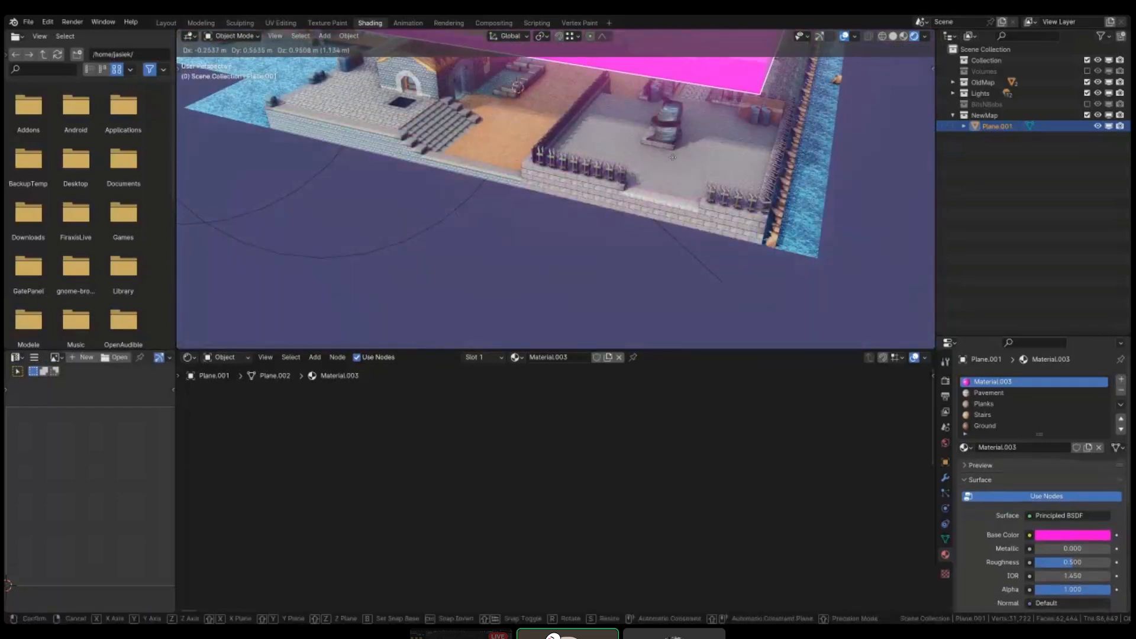
right_click(672, 157)
middle_click_drag(421, 63, 626, 234, "shift")
key("Tab")
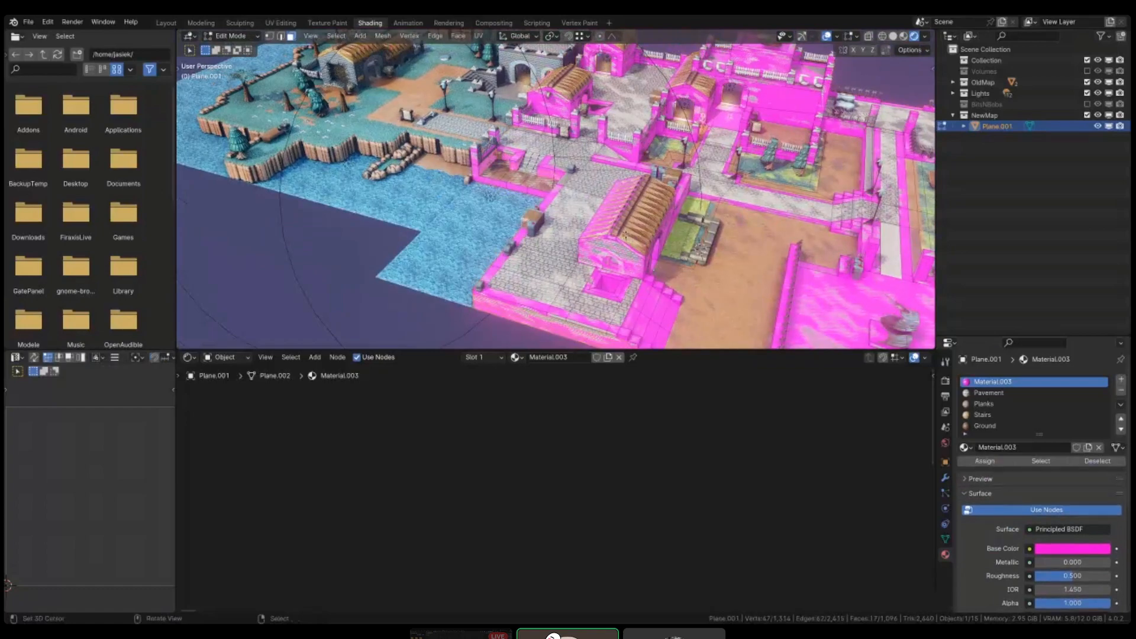
- Start a new face selection with the pillar side and long wall face beside the small grass courtyard
scroll(631, 139, "up", 6)
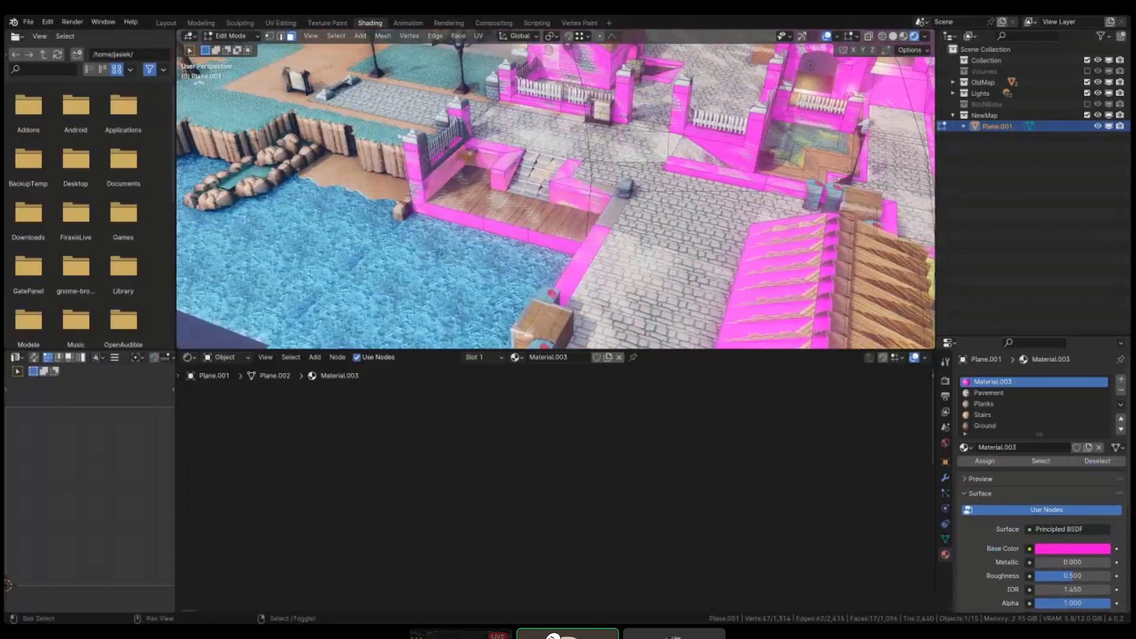
middle_click_drag(826, 144, 687, 225, "shift")
scroll(662, 228, "up", 5)
left_click(624, 207, "shift")
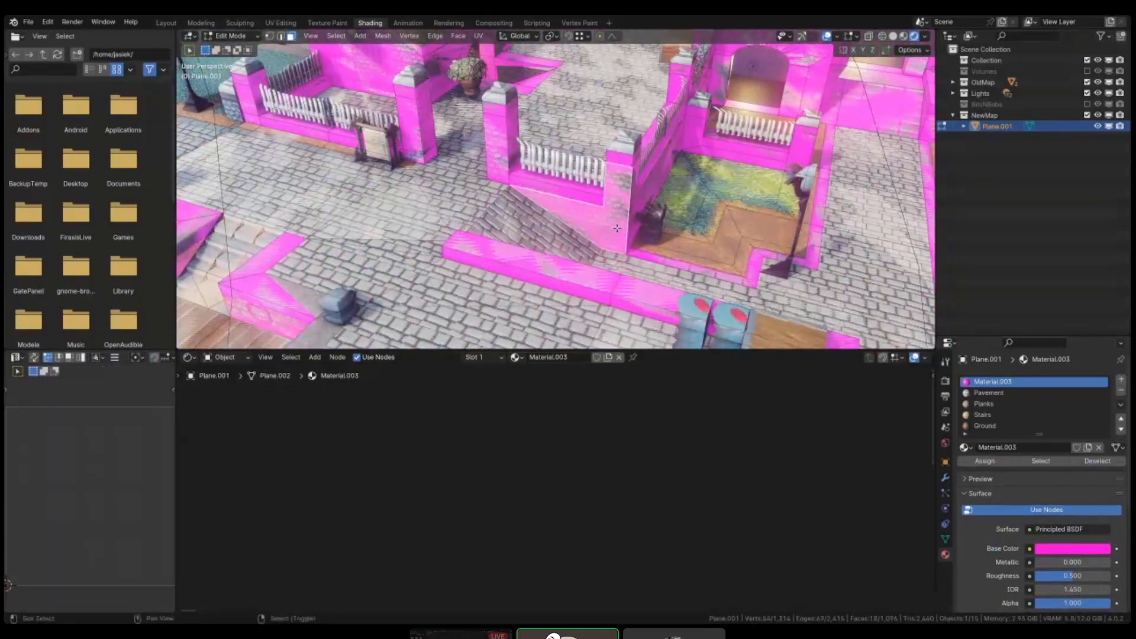
left_click(637, 197)
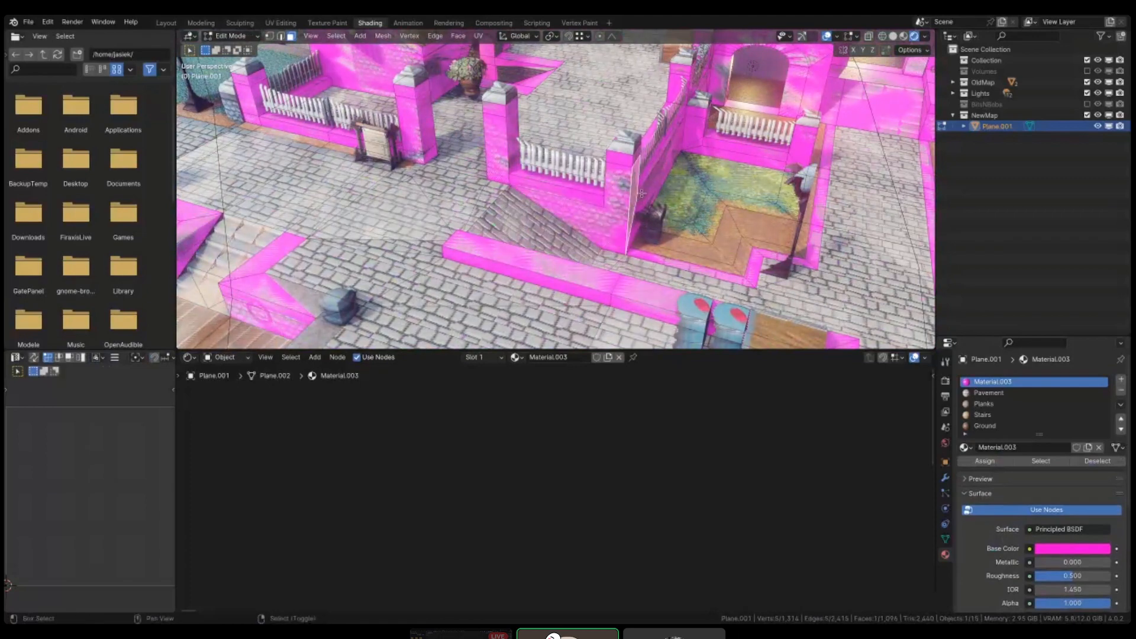
left_click(658, 171, "shift")
- Add the pillar faces and the low fence wall at the far end of the grass courtyard to the selection
middle_click_drag(755, 133, 645, 198, "shift")
scroll(645, 198, "up", 4)
right_click(610, 207, "shift")
right_click(692, 245, "shift")
right_click(780, 258, "shift")
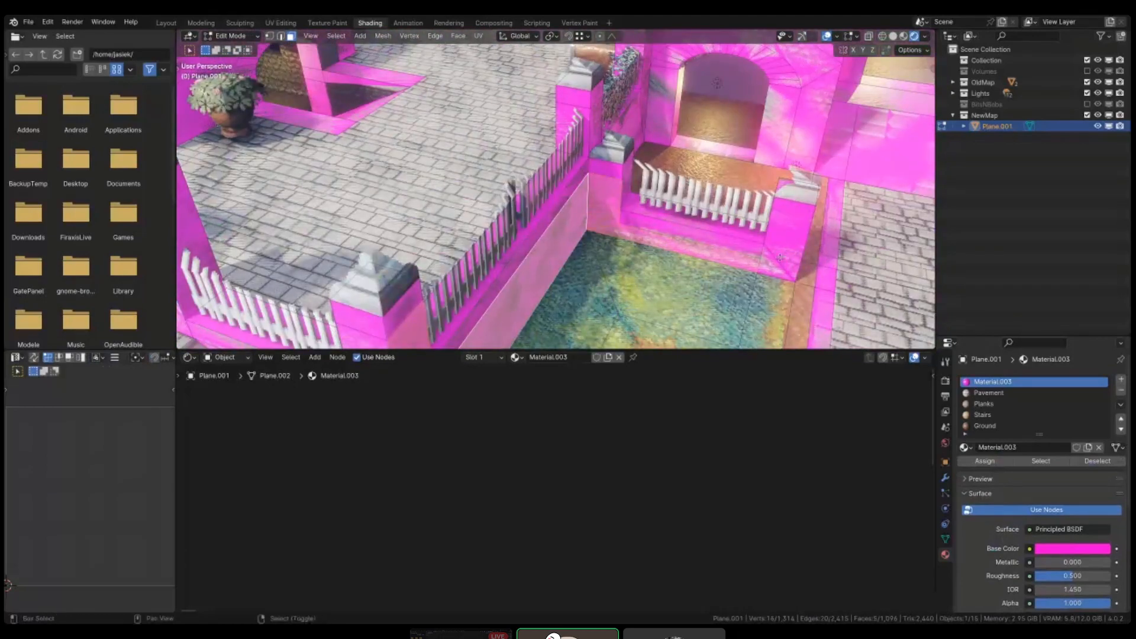
right_click(699, 238, "shift")
right_click(784, 245, "shift")
middle_click_drag(793, 245, 647, 261)
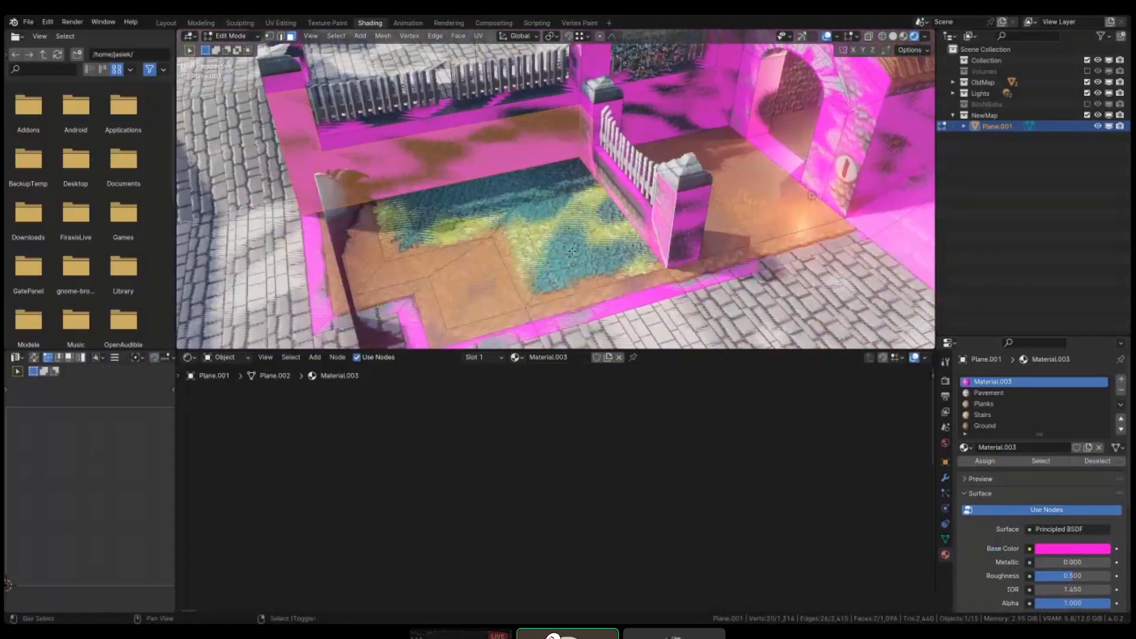
- Isolate the map mesh and add the free-standing courtyard pillar's sides and the back of its low wall to the selection
key("KP_Divide")
scroll(558, 219, "up", 8)
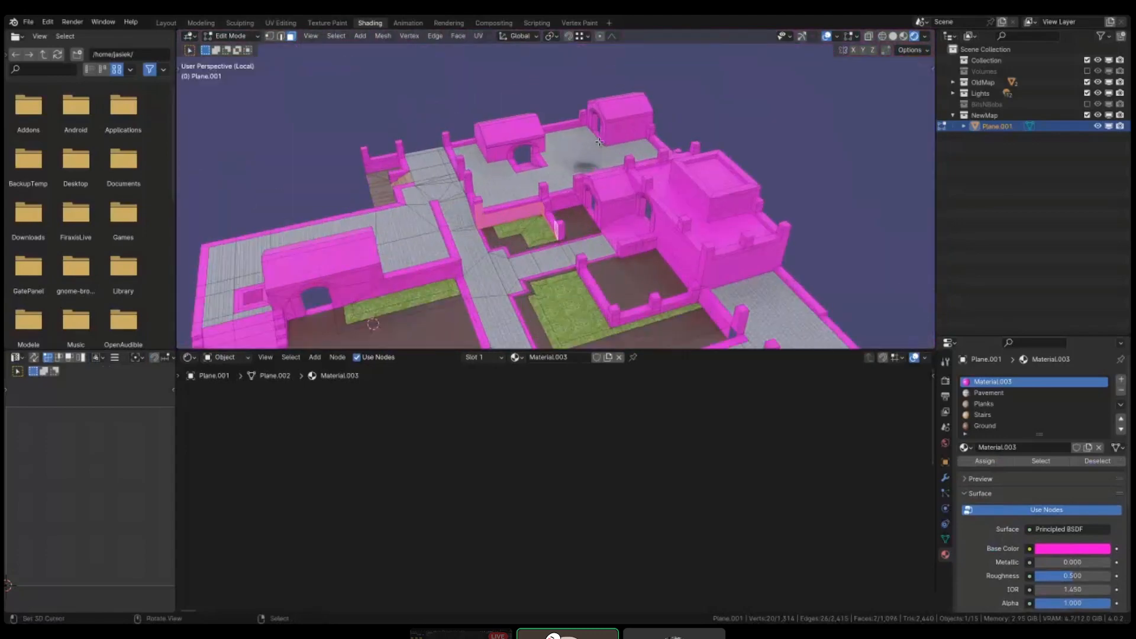
scroll(559, 219, "up", 2)
right_click(616, 196, "shift")
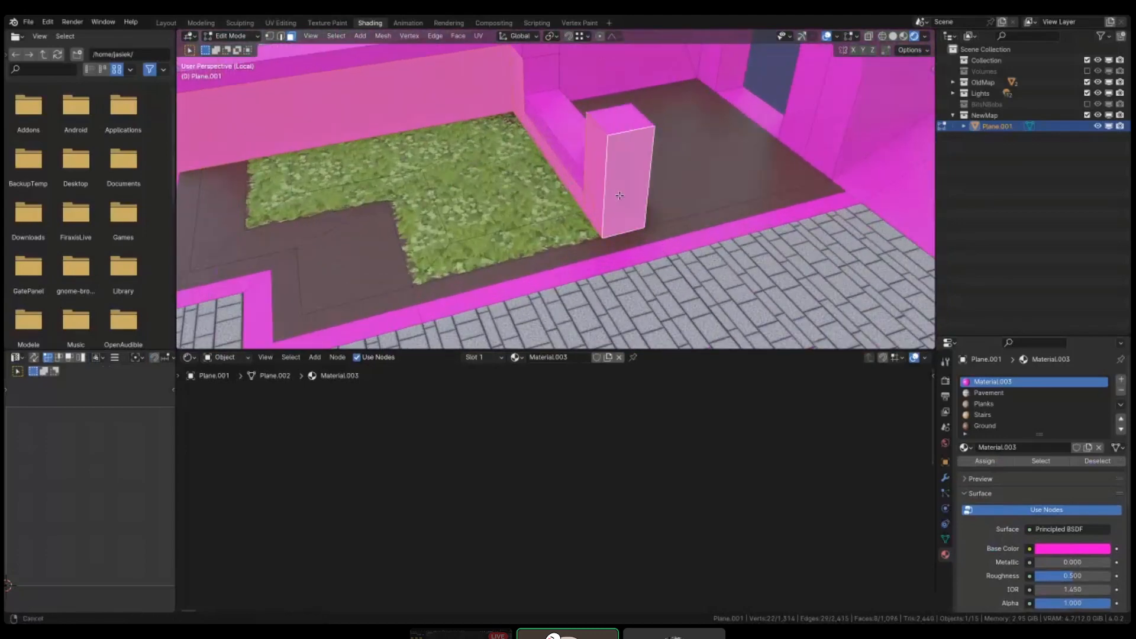
middle_click_drag(616, 197, 535, 204)
right_click(678, 270, "shift")
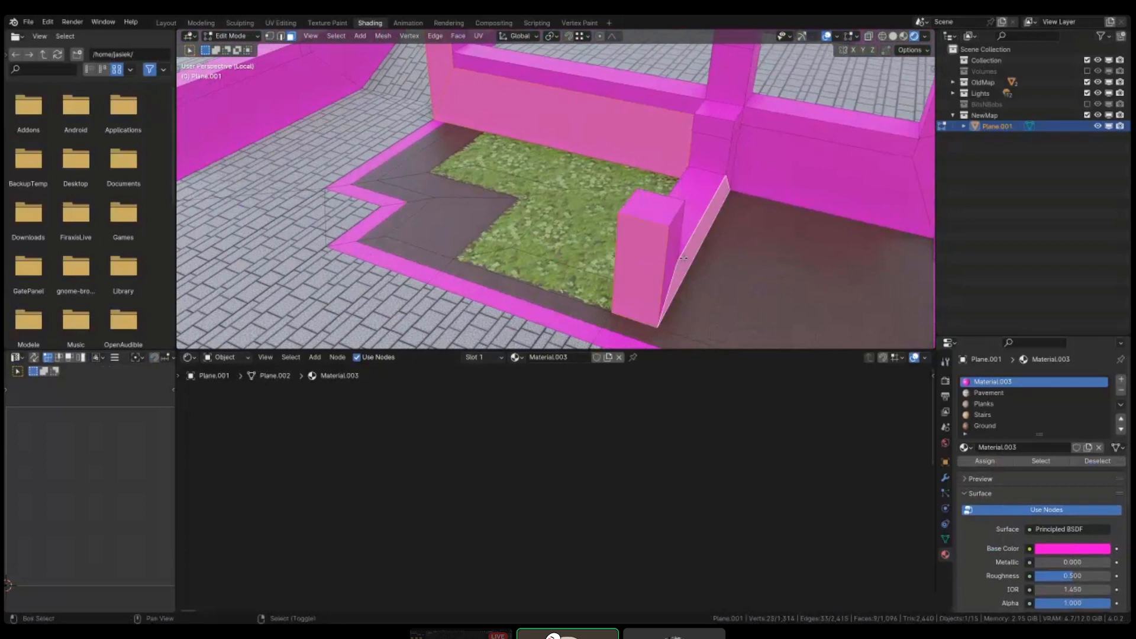
right_click(729, 161, "shift")
right_click(716, 154, "shift")
- Add the wall and end pillar faces beside the archway, above the dirt area, to the selection
middle_click_drag(714, 153, 663, 210)
right_click(751, 148, "shift")
right_click(719, 128, "shift")
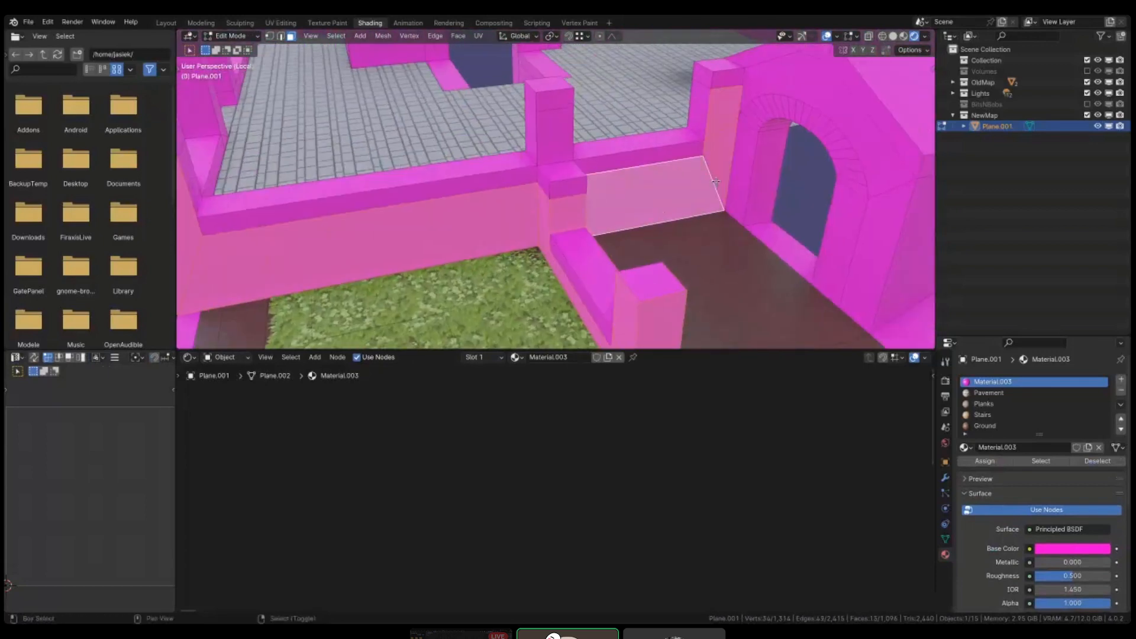
right_click(701, 122, "shift")
middle_click_drag(701, 121, 585, 204)
- Add the side faces of the pillar standing in the middle of the courtyard's long wall to the selection
right_click(577, 151, "shift")
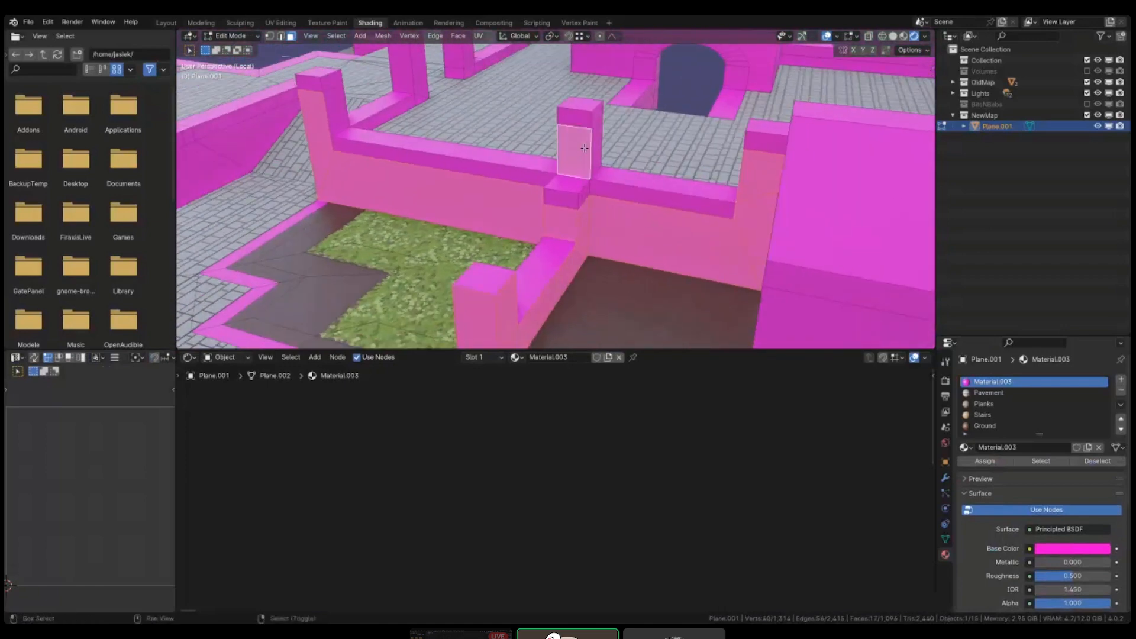
right_click(593, 149, "shift")
middle_click_drag(594, 149, 593, 194)
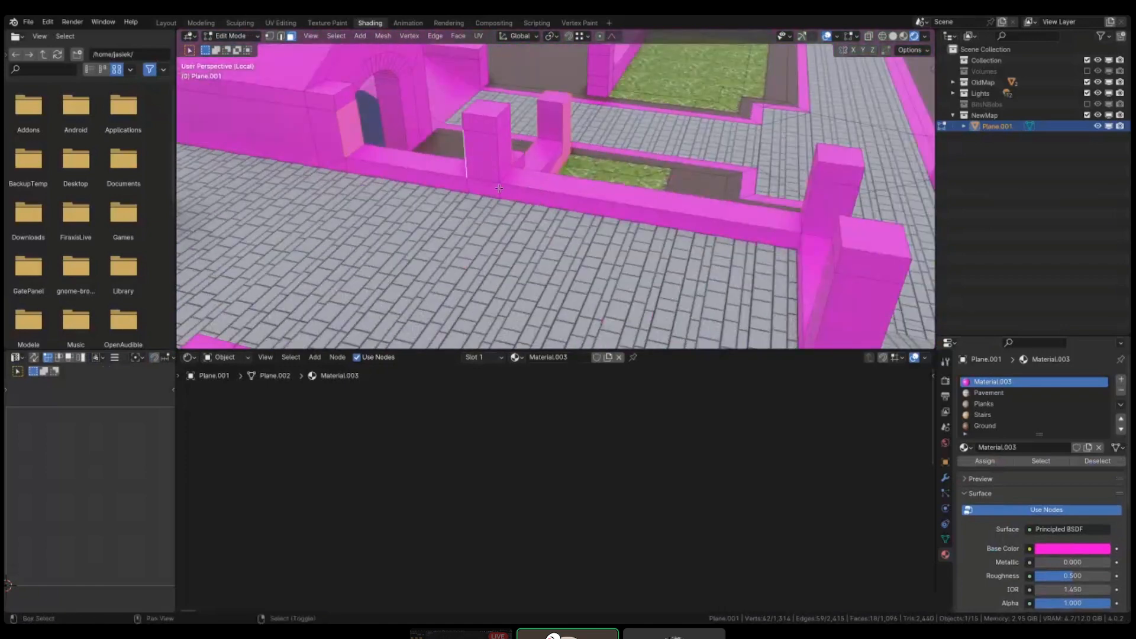
right_click(486, 168, "shift")
right_click(487, 169, "shift")
- Add the faces of the courtyard's corner pillar and the inner faces of both gateway pillars to the selection
middle_click_drag(486, 168, 703, 191)
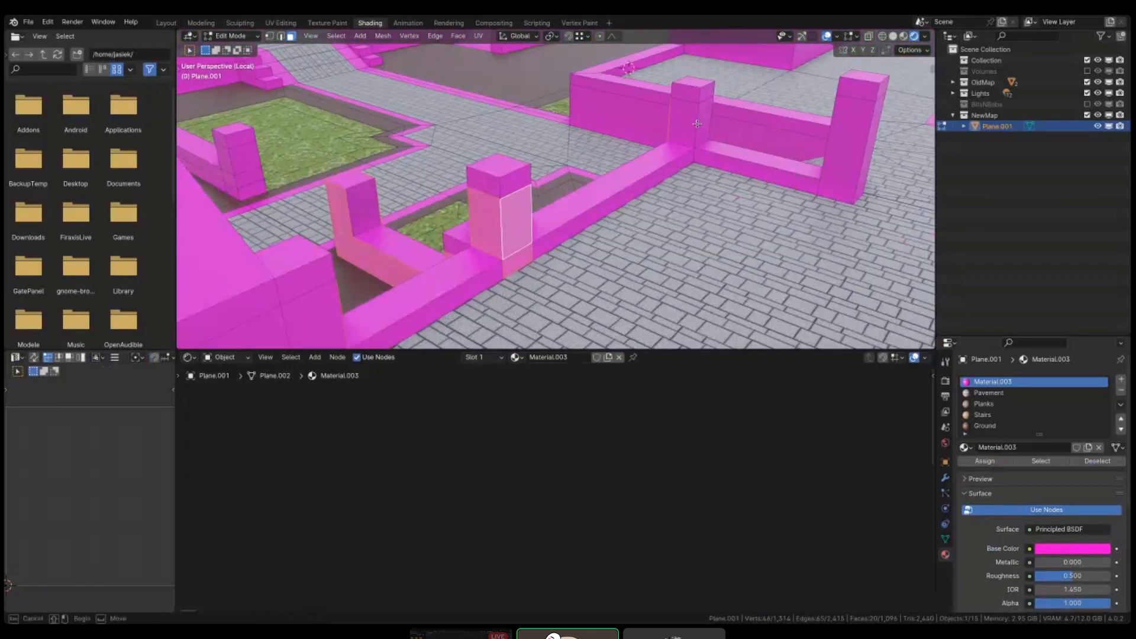
right_click(705, 141, "shift")
right_click(704, 140, "shift")
middle_click_drag(704, 141, 757, 272)
right_click(738, 250, "shift")
right_click(738, 251, "shift")
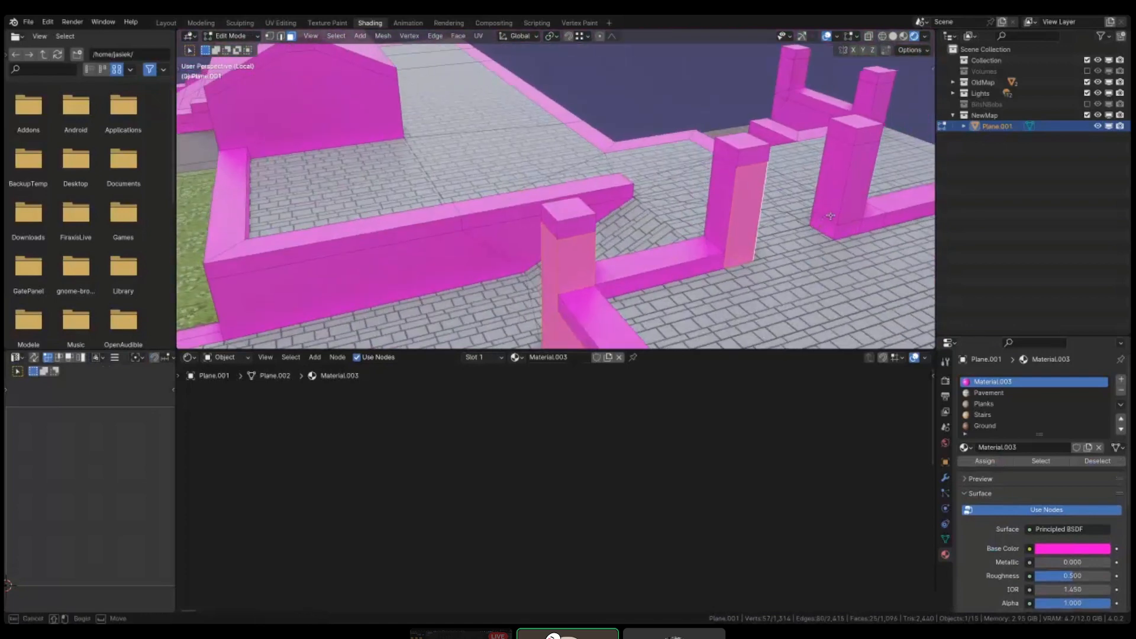
left_click_drag(833, 182, 861, 196, "shift")
left_click(836, 231, "shift")
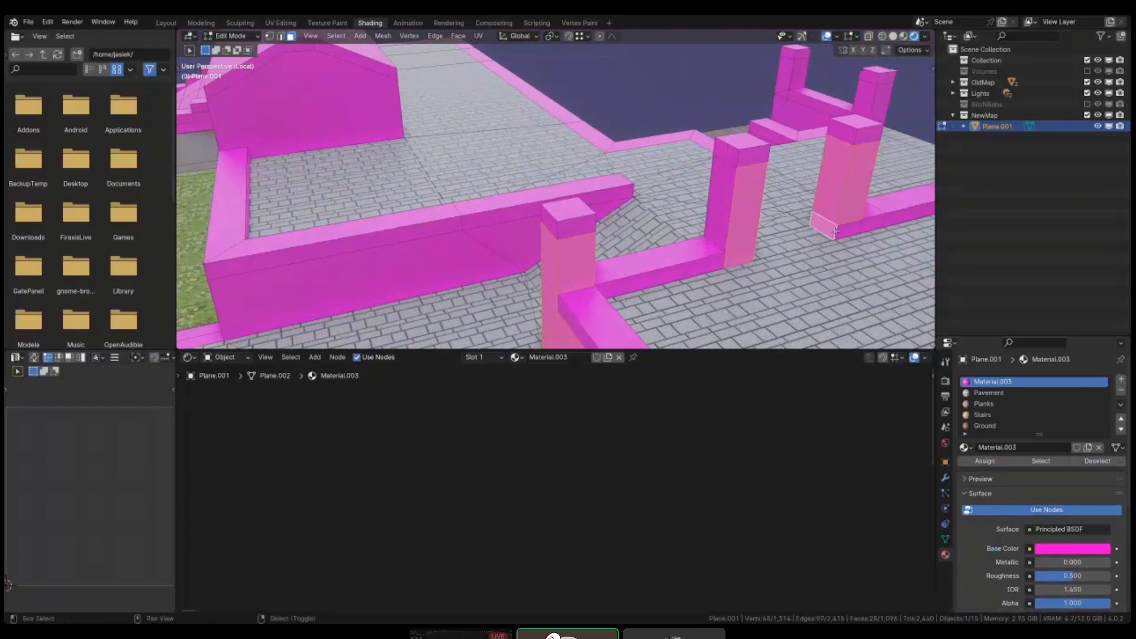
left_click(838, 231, "shift")
- Add the gateway pillar's outer face and the sloped wall beside the paved ramp, undoing the stray pavement selection
middle_click_drag(838, 230, 675, 227)
left_click(650, 223, "shift")
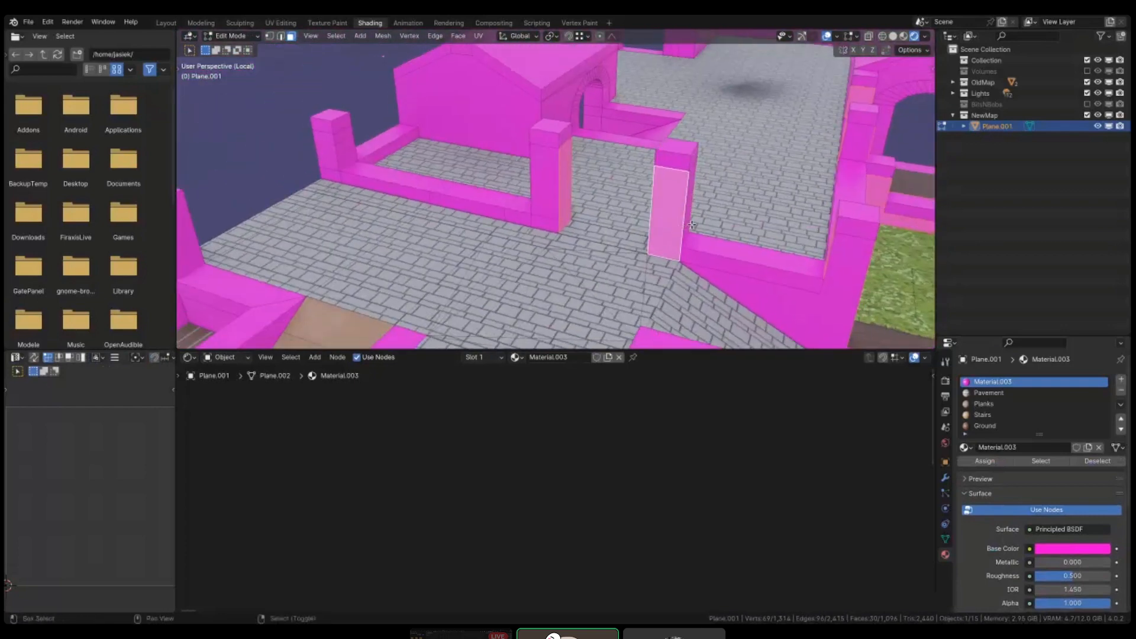
left_click(694, 220, "shift")
key("ctrl+z")
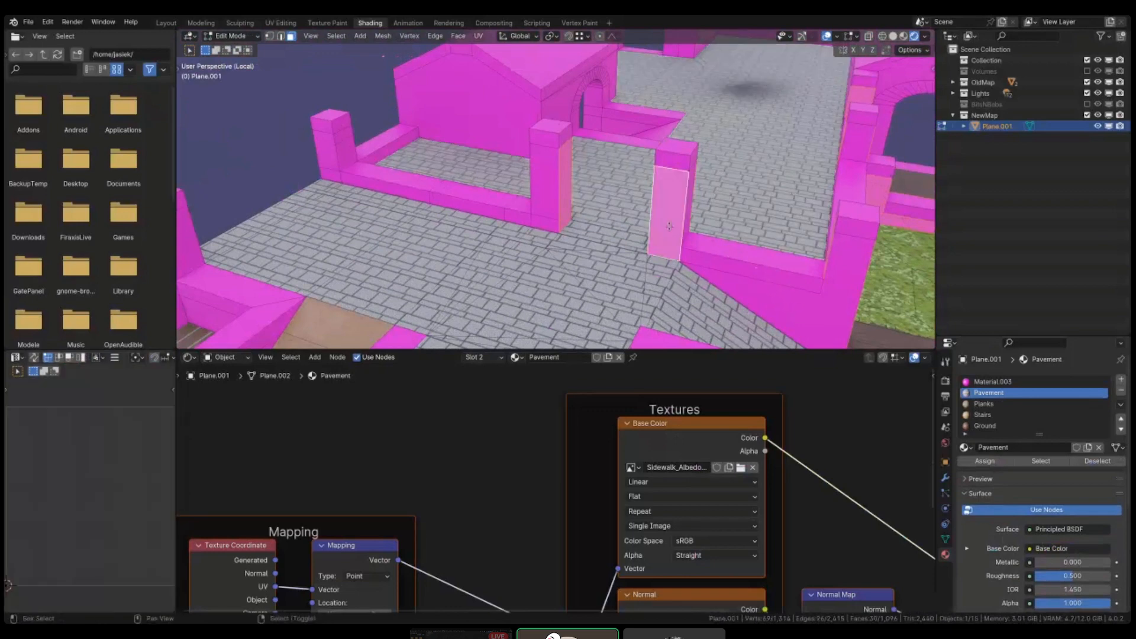
left_click(719, 284, "shift")
middle_click_drag(720, 284, 735, 243)
key("shift+z")
key("shift+z")
scroll(735, 245, "up", 1)
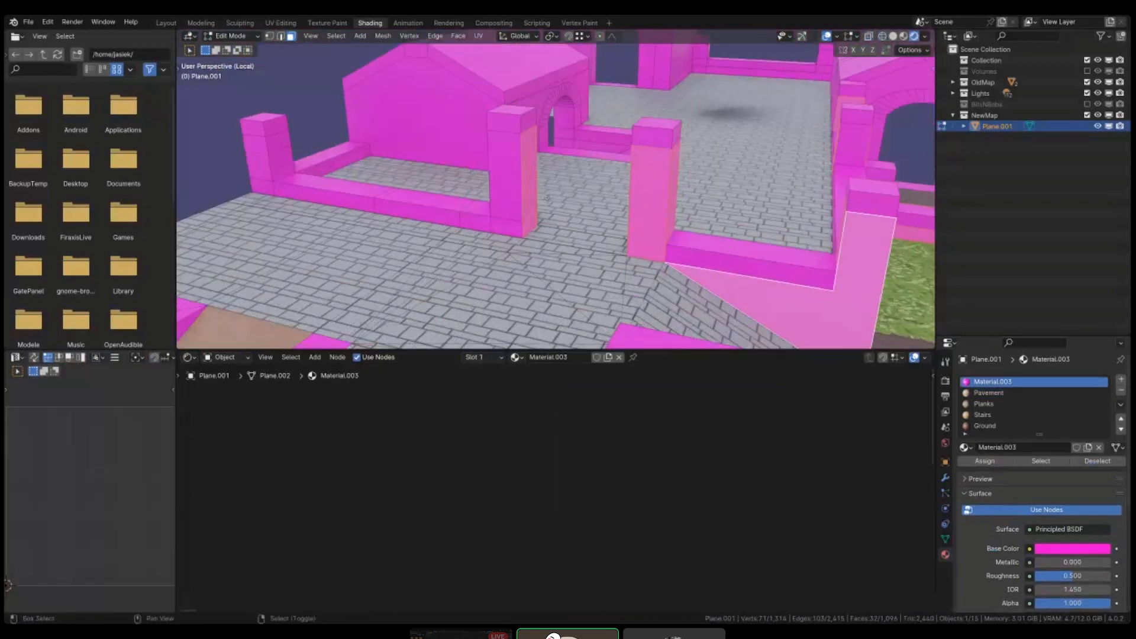
- Add the opposite gateway pillar's remaining sides and the inner faces of the terrace's far corner pillar to the selection
left_click(513, 194, "shift")
middle_click_drag(514, 195, 664, 191)
left_click(566, 241, "shift")
right_click(733, 135, "shift")
right_click(744, 130, "shift")
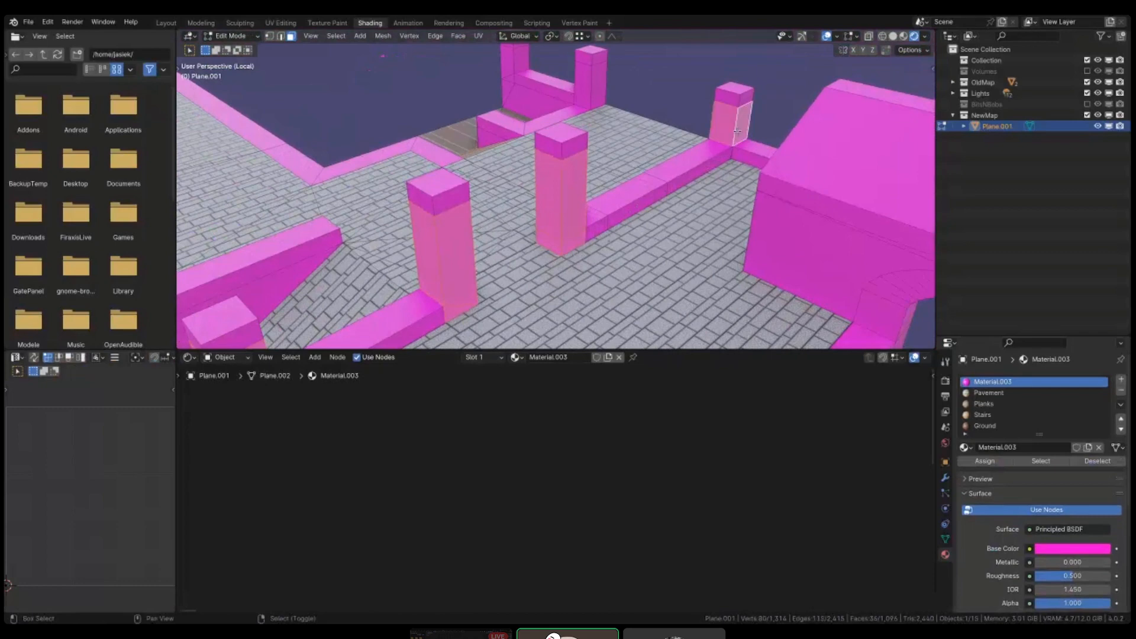
- Add the terrace corner pillar's outer faces and the end wall of the neighbouring building to the selection
middle_click_drag(743, 130, 840, 176, "shift")
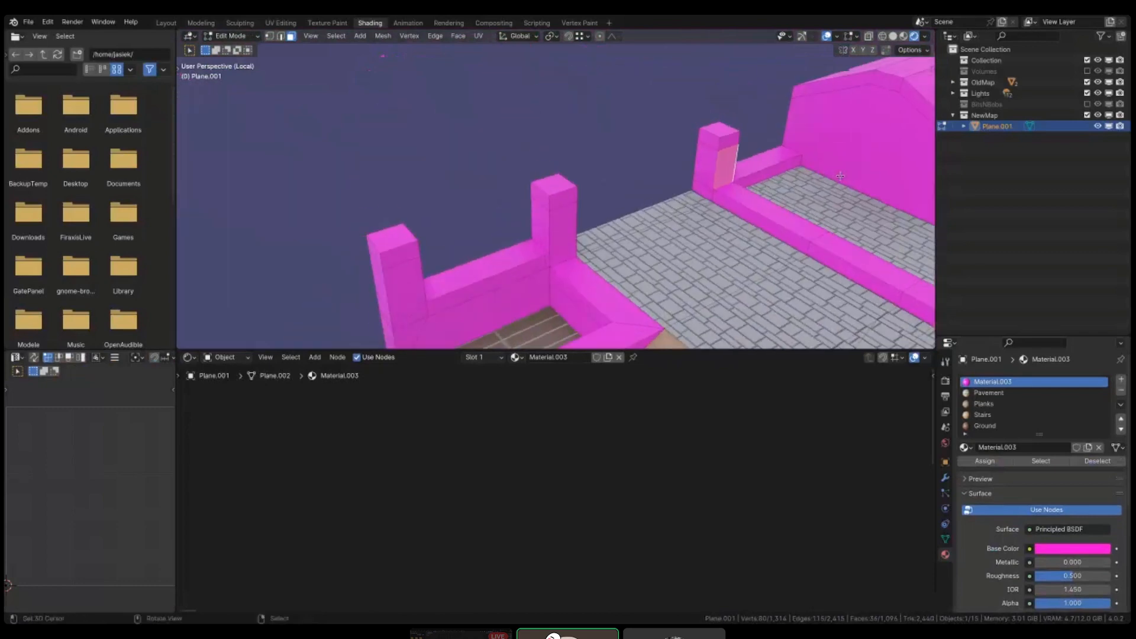
left_click(694, 164, "shift")
middle_click_drag(695, 164, 798, 239)
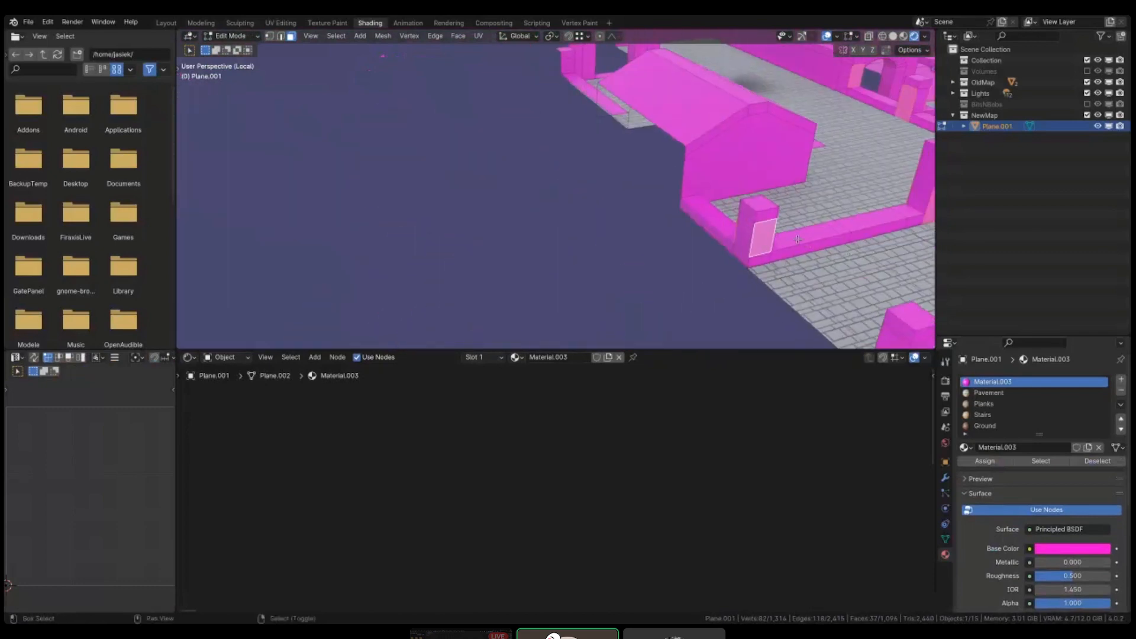
right_click(746, 234, "shift")
right_click(752, 169, "shift")
- Add the side faces of the pillar between the paved area and the sunken plank deck to the selection
middle_click_drag(753, 168, 592, 50, "shift")
right_click(707, 208, "shift")
right_click(684, 204, "shift")
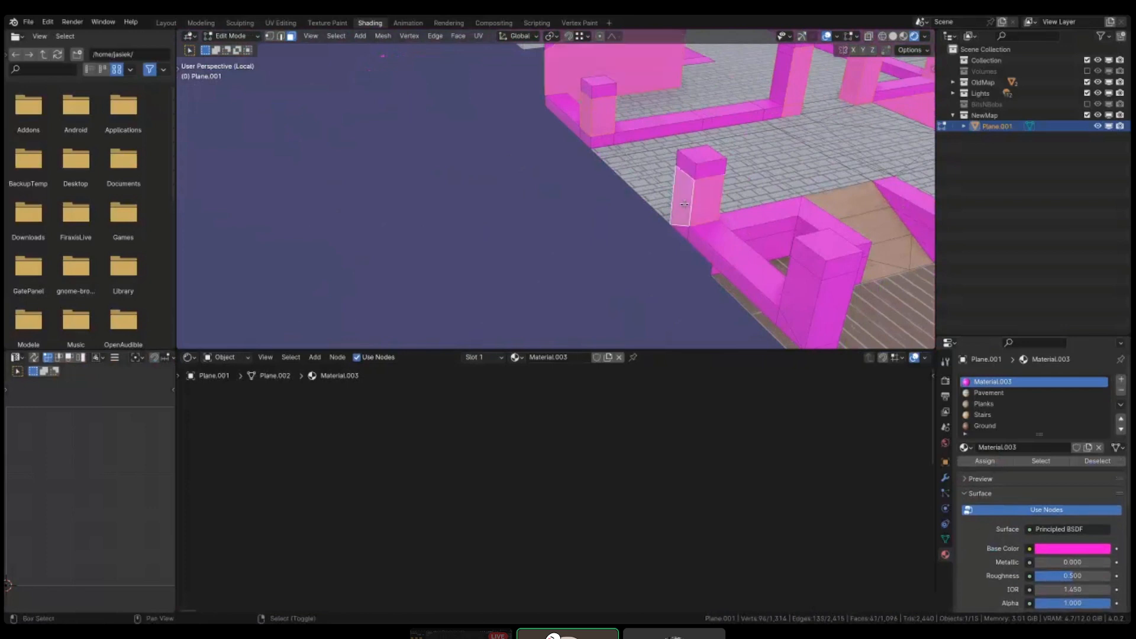
right_click(682, 229, "shift")
- Add the faces of the plank deck's outer corner pillar and its adjoining side wall to the selection
middle_click_drag(682, 229, 636, 177, "shift")
right_click(743, 261, "shift")
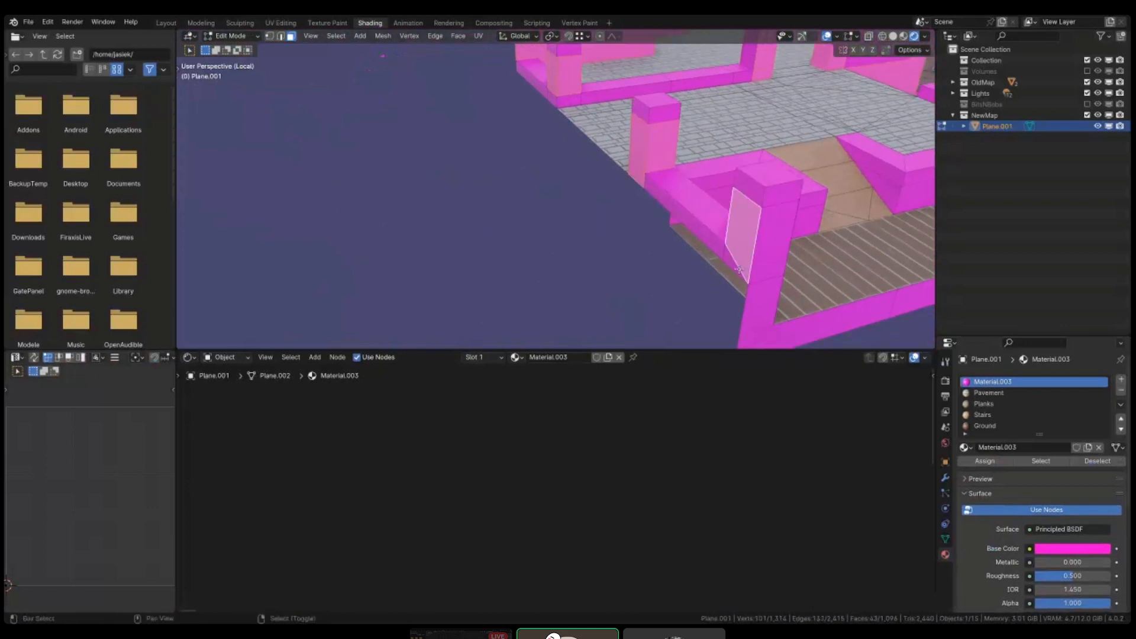
right_click(736, 268, "shift")
right_click(769, 253, "shift")
middle_click_drag(769, 253, 657, 152, "shift")
right_click(654, 231, "shift")
middle_click_drag(661, 249, 634, 204)
right_click(613, 212, "shift")
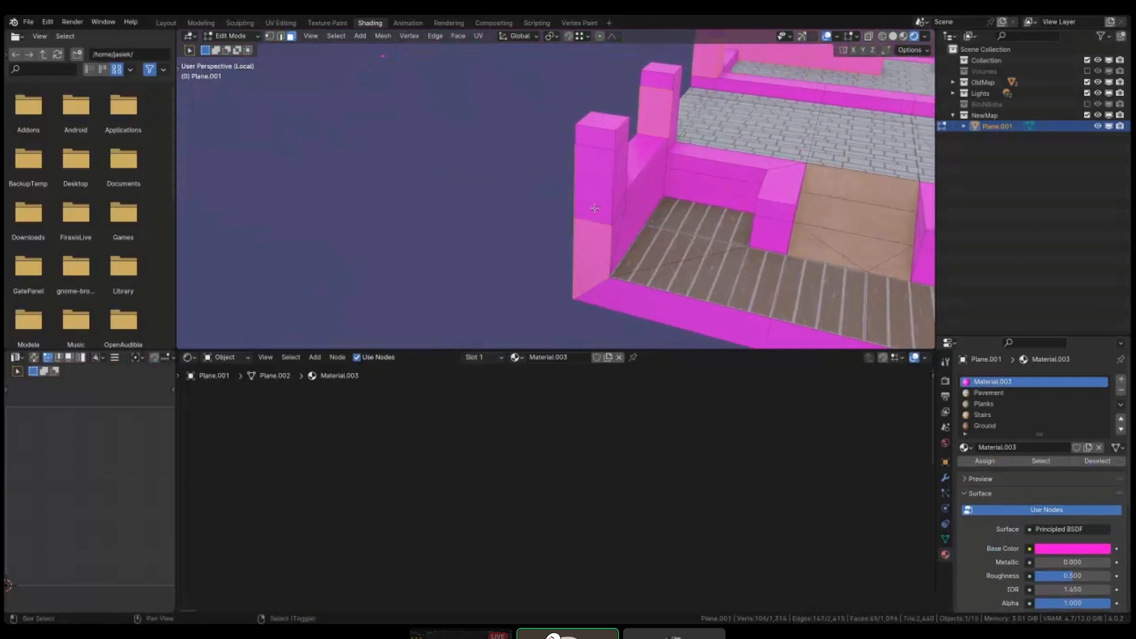
left_click_drag(594, 208, 630, 227, "shift")
- Add the plank deck's inner back wall and the faces of the short wall beside its stairs to the selection
right_click(707, 181, "shift")
middle_click_drag(706, 182, 694, 185)
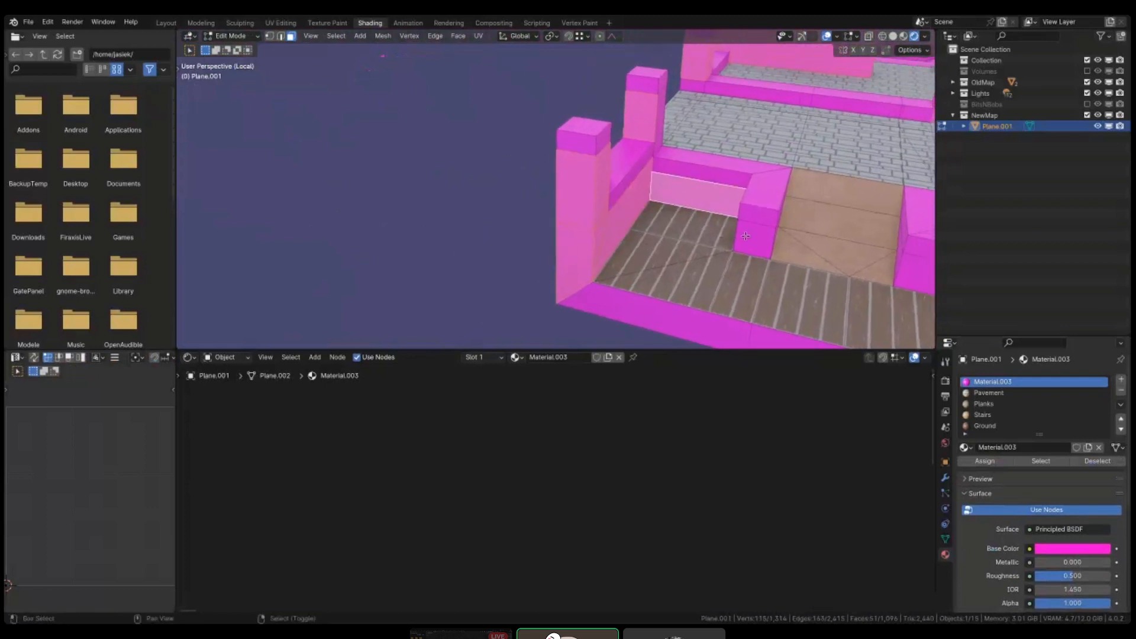
right_click(756, 231, "shift")
mouse_move(756, 230)
middle_mouse_down()
mouse_move(813, 235)
mouse_move(757, 225)
middle_mouse_up()
right_click(732, 232, "shift")
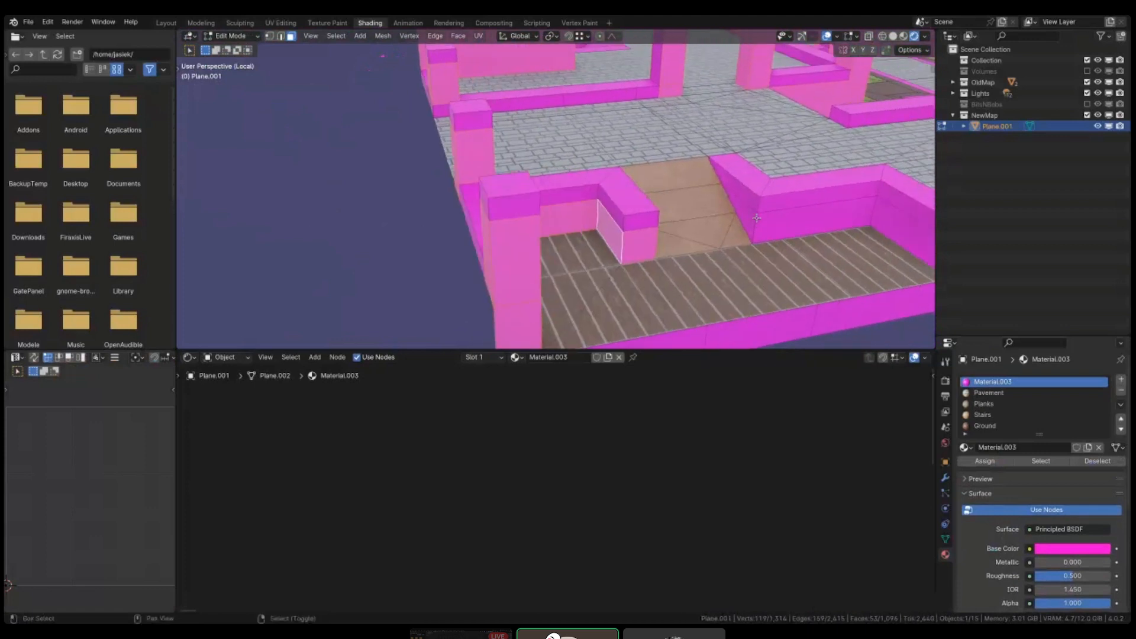
- Add the plank deck's remaining back wall, its end wall and the adjoining outer wall faces to the selection
left_click_drag(776, 219, 793, 227, "shift")
scroll(769, 221, "down", 4)
middle_click_drag(699, 204, 657, 197)
scroll(662, 193, "up", 3)
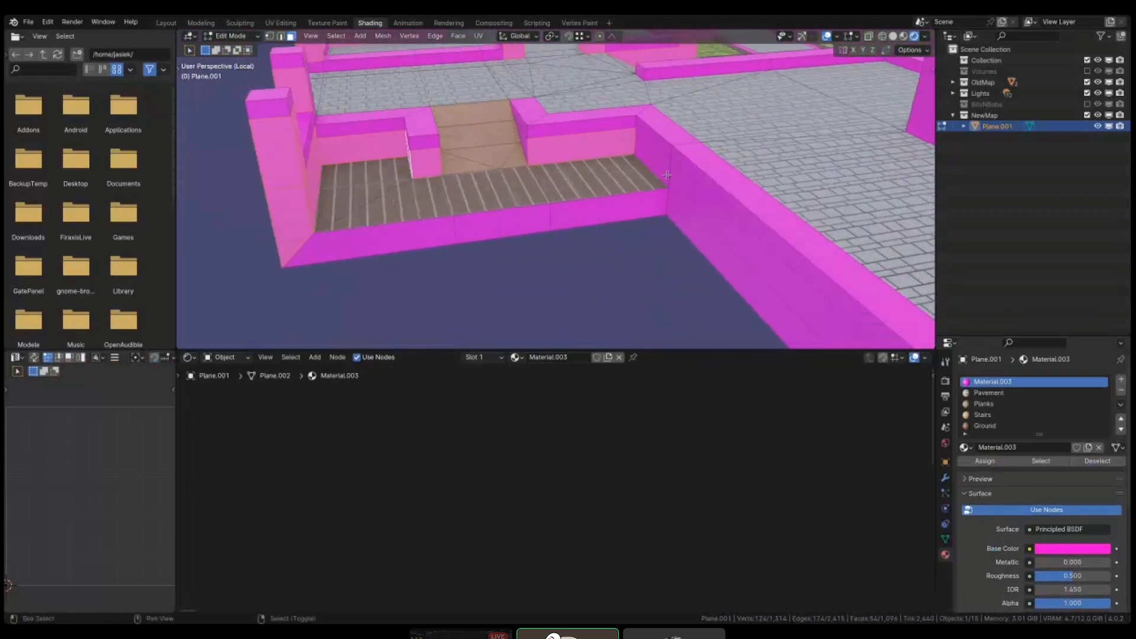
left_click_drag(667, 174, 701, 225, "shift")
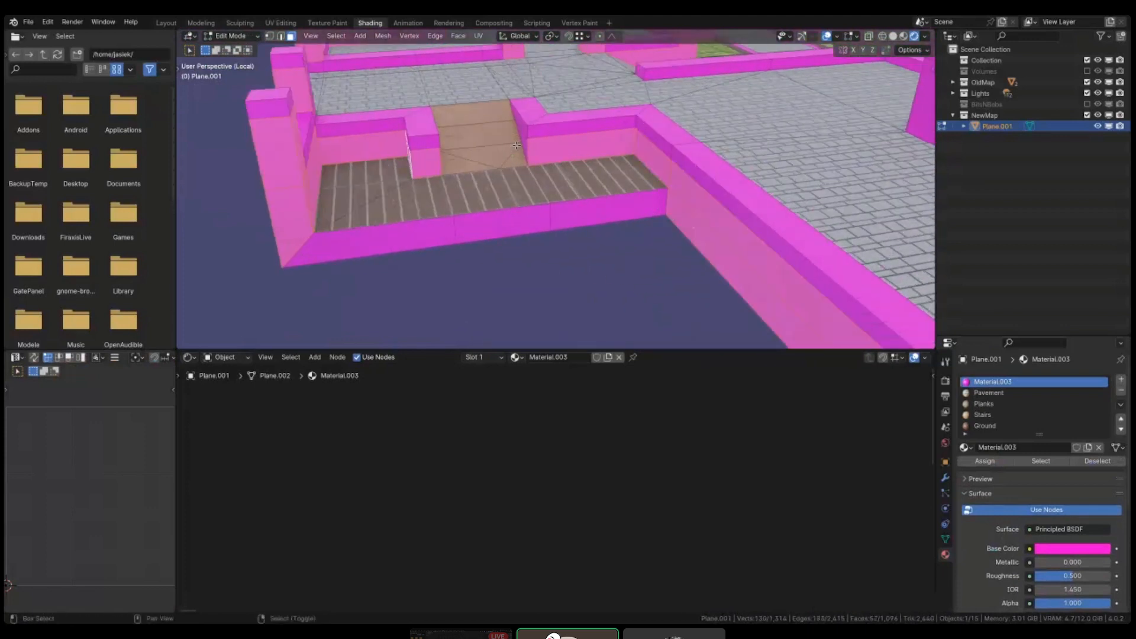
- Save the file and add the outer perimeter wall faces around the paved area's corner to the selection
middle_click_drag(526, 142, 654, 177)
key("ctrl+s")
right_click(565, 171, "shift")
scroll(571, 204, "down", 3)
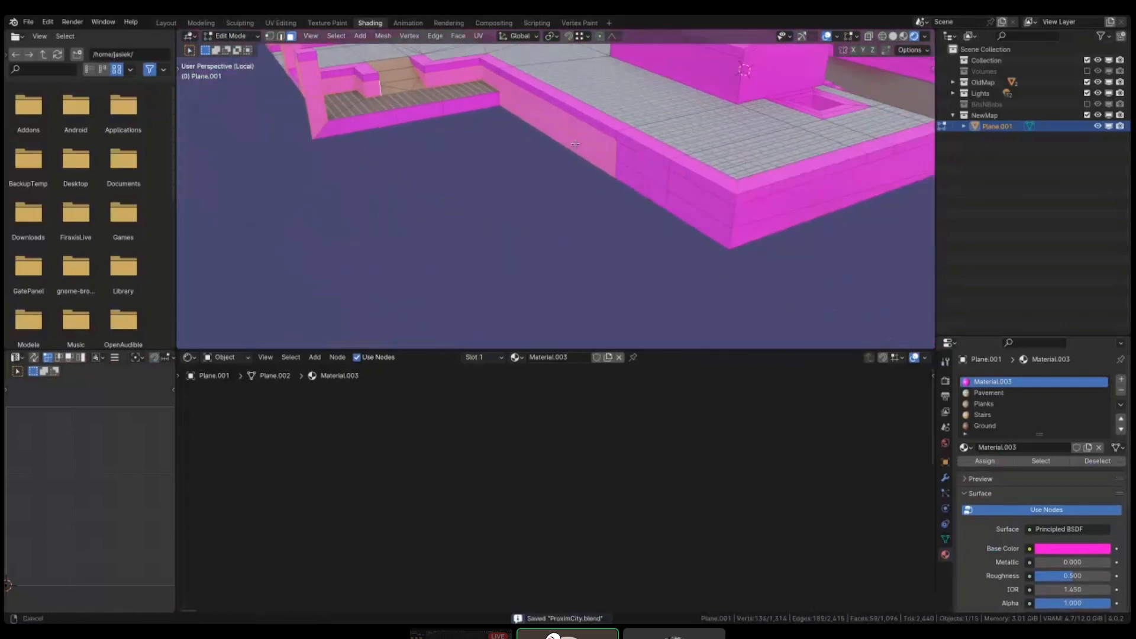
left_click(654, 177, "shift")
left_click(729, 218, "shift")
scroll(729, 218, "down", 2)
middle_click_drag(729, 218, 794, 217)
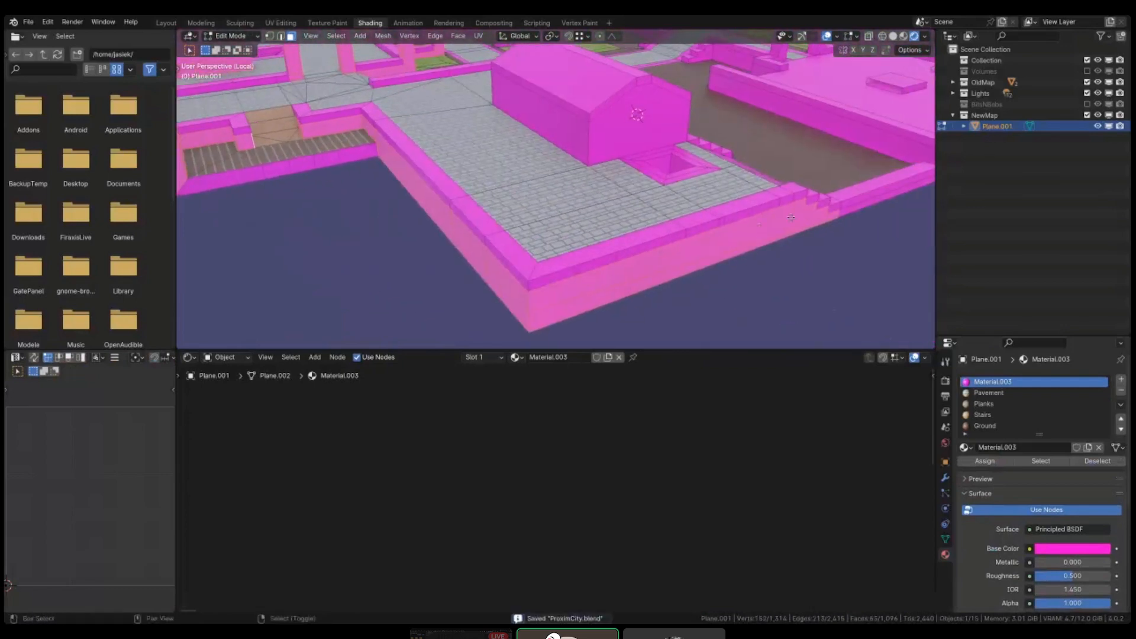
- Add the gabled building's end walls, long rear wall and the front wall faces beside the steps to the selection
left_click(598, 133, "shift")
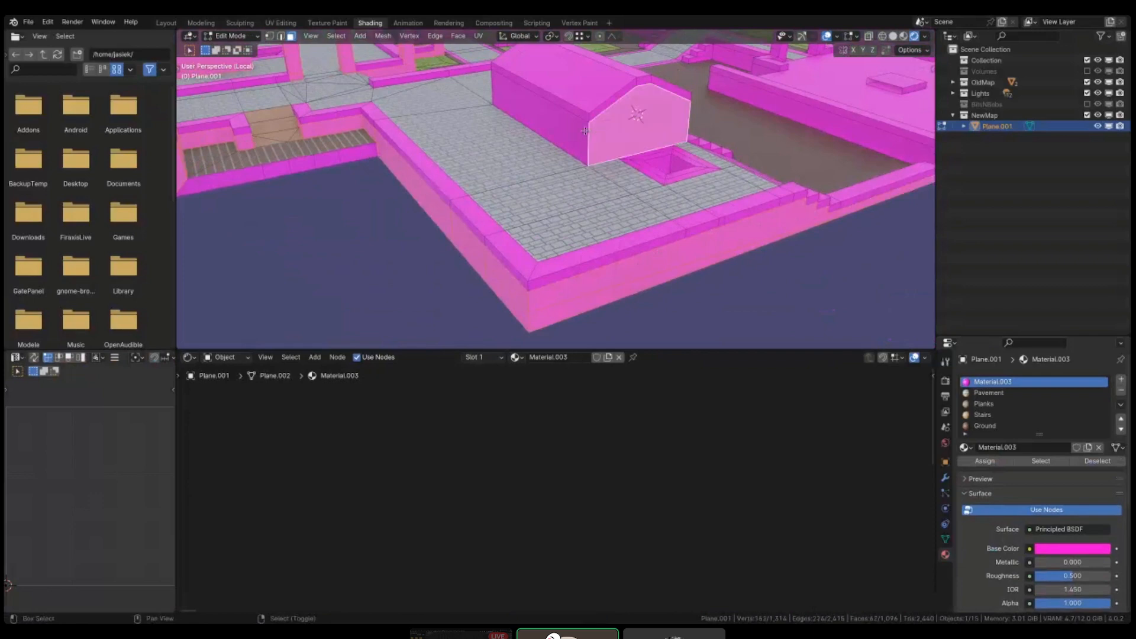
left_click(532, 119, "shift")
middle_click_drag(532, 118, 641, 166)
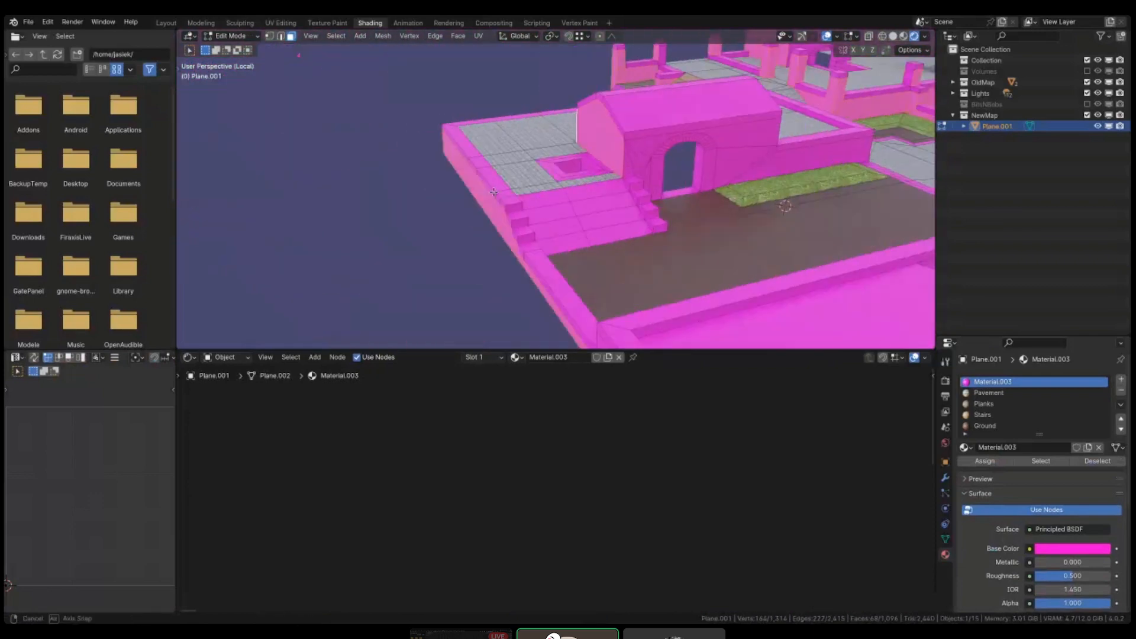
left_click(641, 166, "shift")
scroll(642, 166, "up", 3)
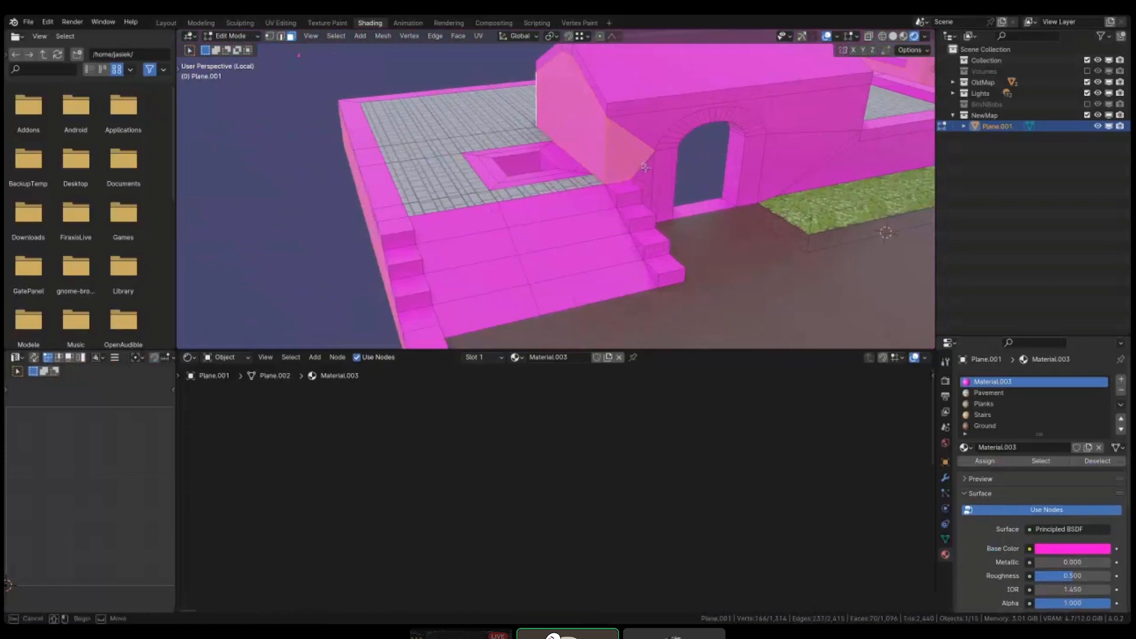
left_click(646, 179, "shift")
left_click(645, 137, "shift")
- Add the front wall faces beyond the gabled building's arch and the low wall along the grass strip to the selection
middle_click_drag(781, 151, 526, 202, "shift")
left_click_drag(579, 199, 651, 204, "shift")
left_click(696, 206, "shift")
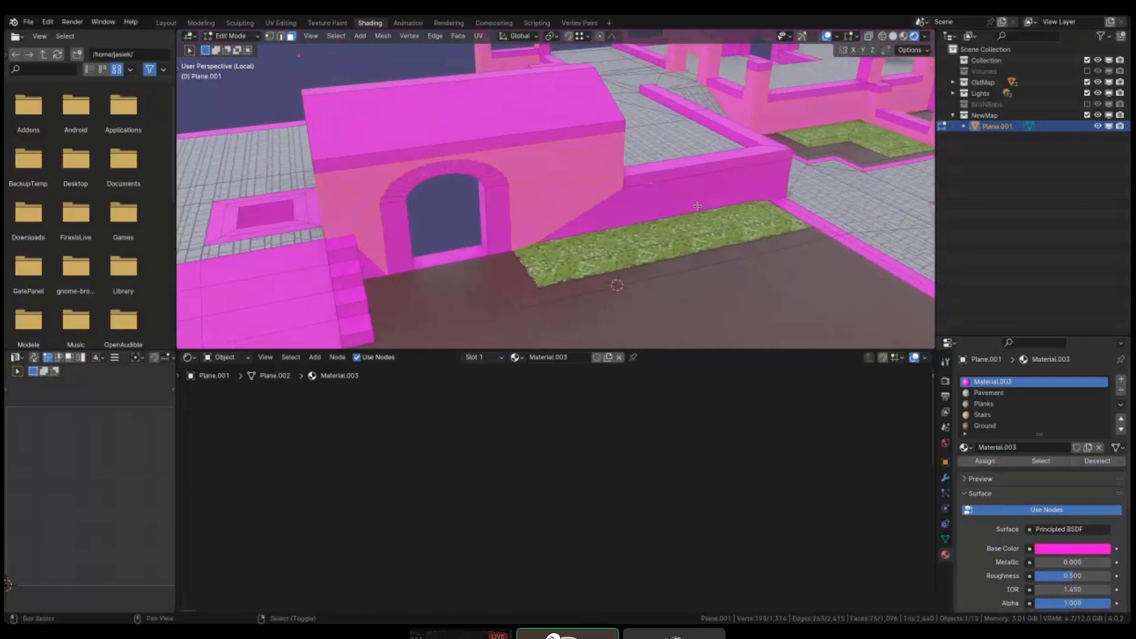
left_click(705, 205, "shift")
middle_click_drag(705, 201, 583, 214)
middle_click_drag(782, 219, 590, 225, "shift")
left_click(692, 221, "shift")
left_click(761, 177, "shift")
- Check the selection in wireframe, then add the wall faces around the next arched building's doorway and corner
key("shift+z")
scroll(692, 218, "down", 4)
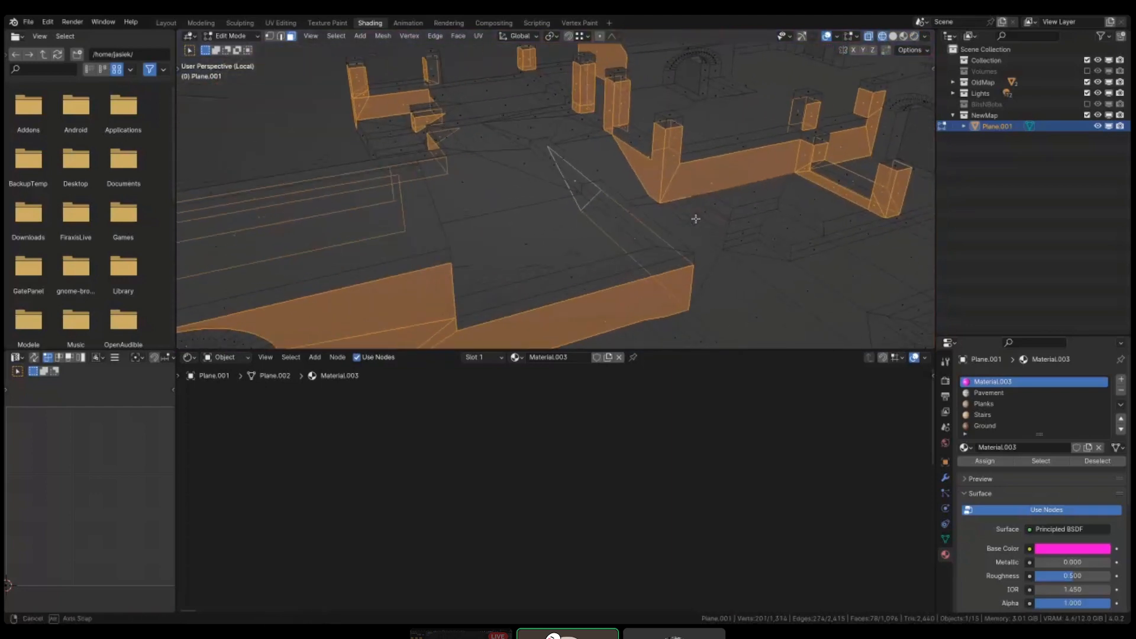
scroll(721, 243, "down", 3)
scroll(915, 236, "up", 4)
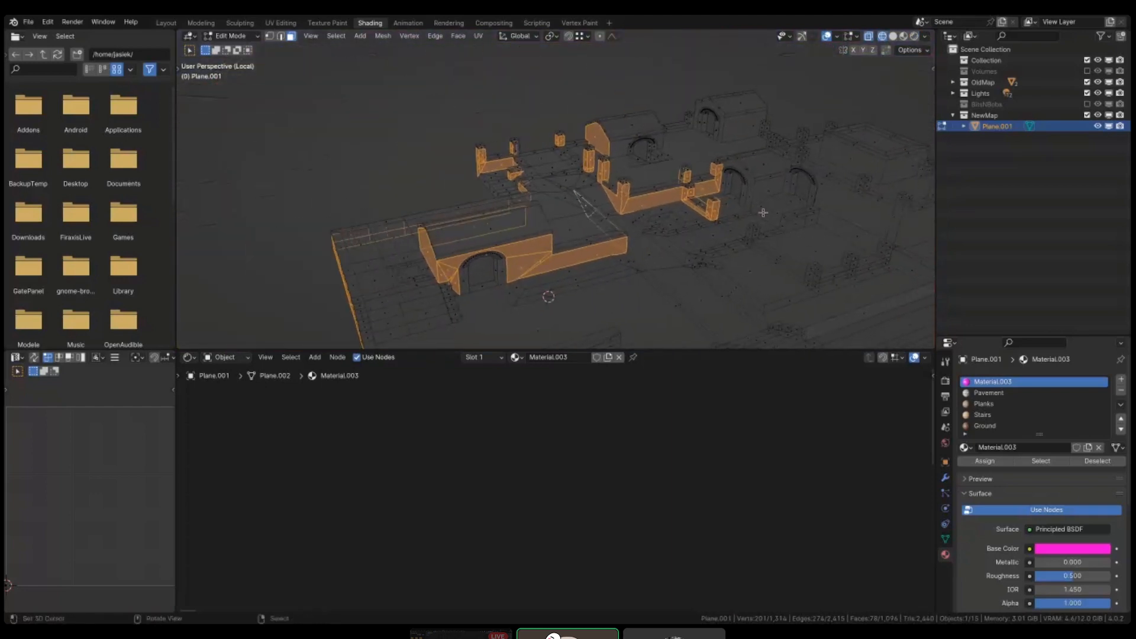
scroll(784, 191, "up", 5)
key("shift+z")
middle_click_drag(607, 142, 647, 139)
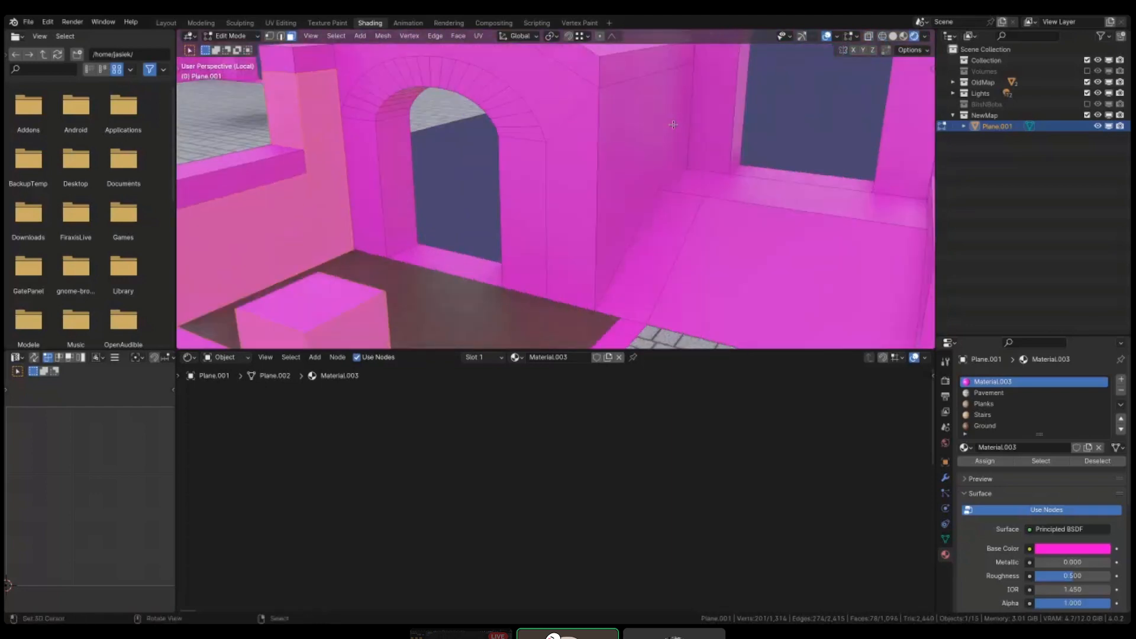
right_click(642, 139, "shift")
left_click_drag(572, 103, 586, 128, "shift")
- Add the tall wall beside the ramp's arched doorway and its lower strip along the dirt plot to the selection
scroll(630, 154, "down", 3)
middle_click_drag(586, 127, 610, 148, "shift")
middle_click_drag(610, 148, 519, 149, "shift")
left_click(443, 65, "shift")
left_click(640, 254, "shift")
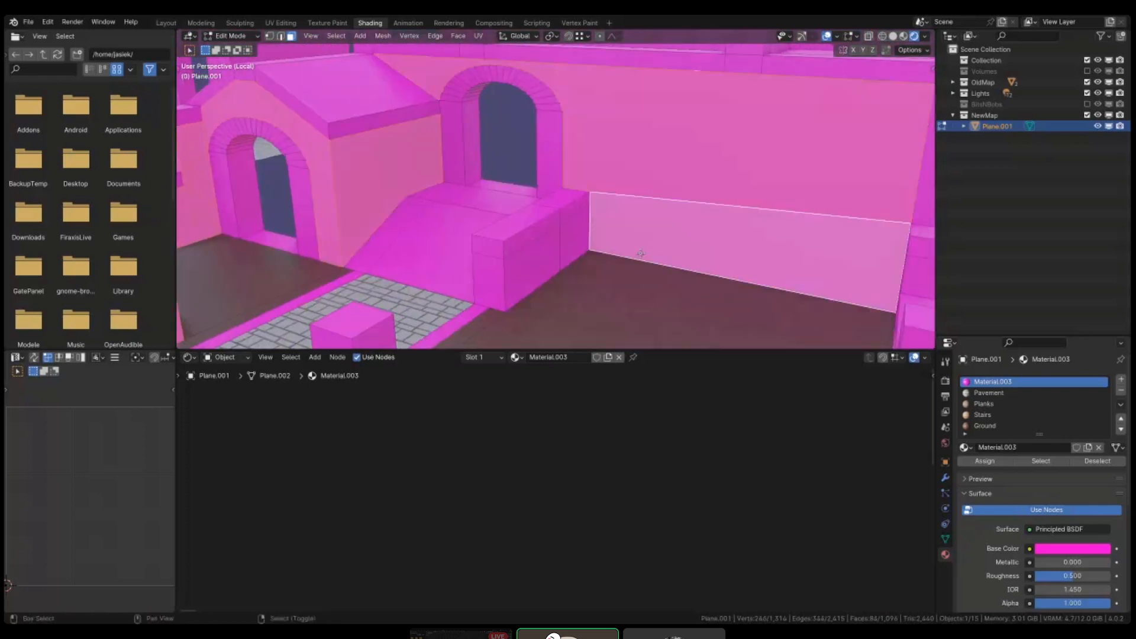
- Add the outer side, end and ramp-side faces of the short wall beside the ramp to the selection
left_click_drag(571, 241, 566, 239, "shift")
right_click(522, 266, "shift")
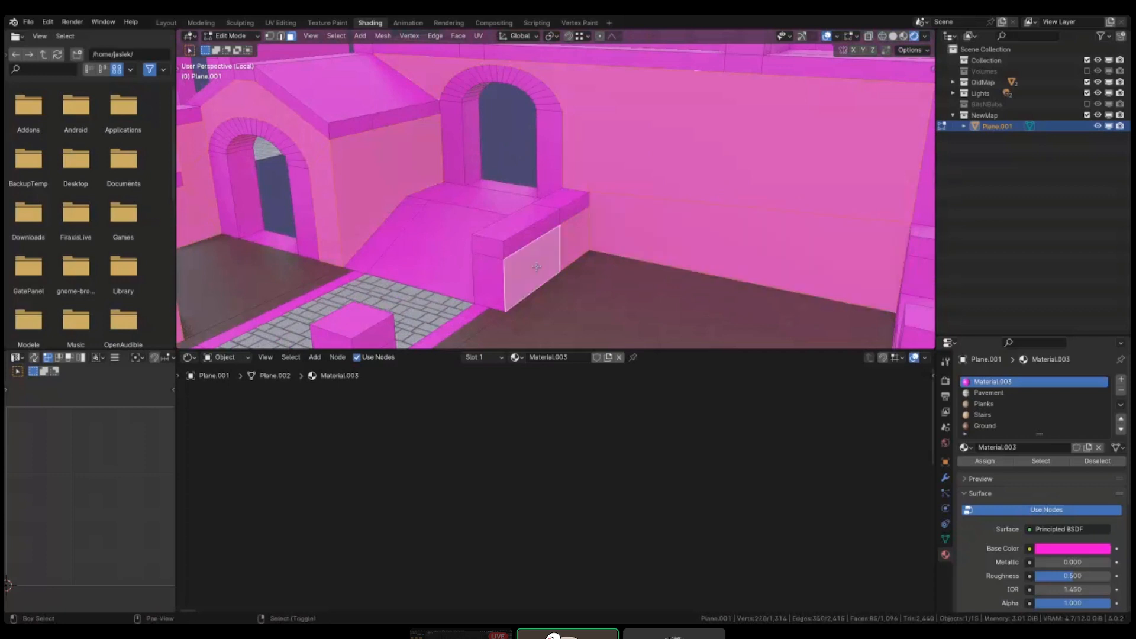
right_click(519, 271, "shift")
right_click(493, 275, "shift")
right_click(494, 275, "shift")
right_click(516, 271, "shift")
right_click(495, 274, "shift")
middle_click_drag(496, 274, 663, 254)
right_click(496, 260, "shift")
right_click(497, 258, "shift")
right_click(516, 264, "shift")
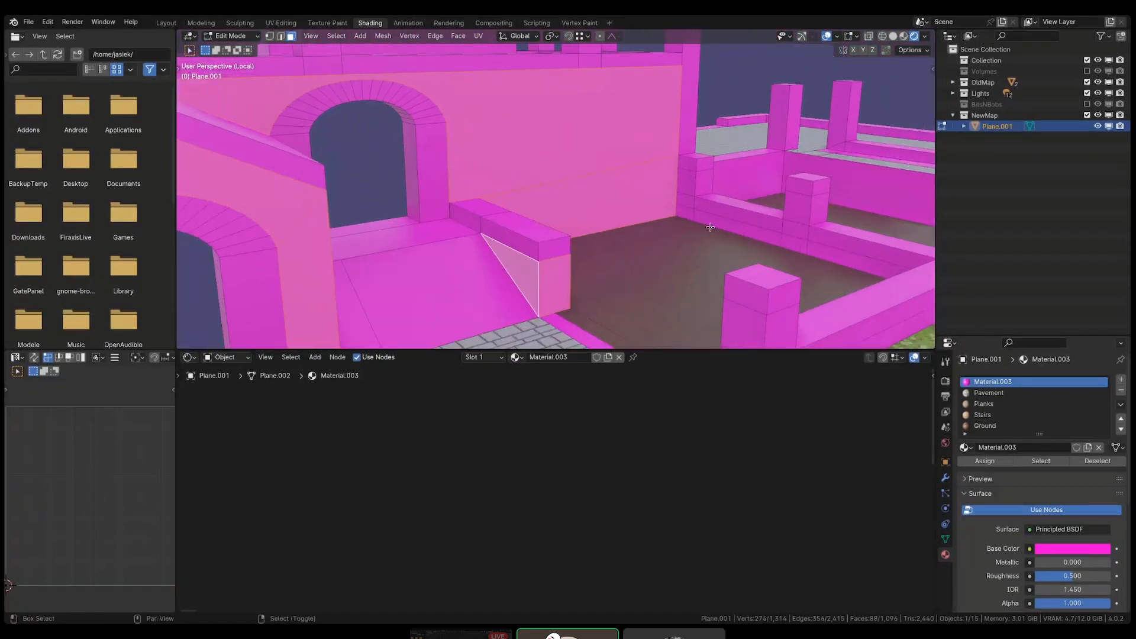
- Add the inner base faces of the low pillared wall around the dirt plot to the selection, up to its end pillar
right_click(684, 214, "shift")
middle_click_drag(796, 234, 762, 222)
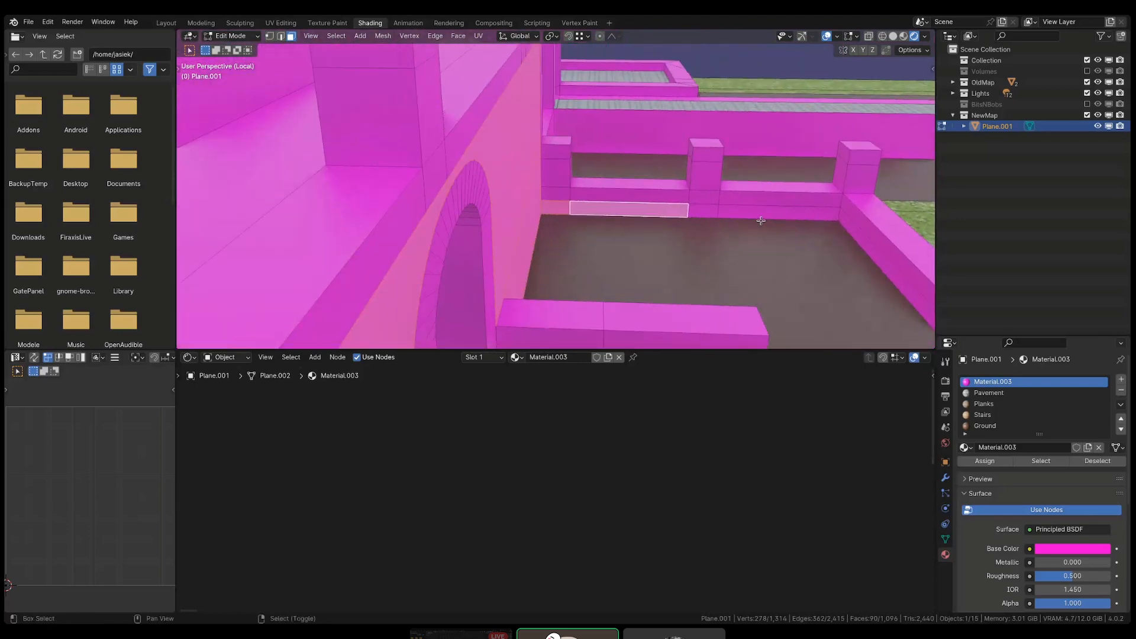
right_click(715, 210, "shift")
right_click(736, 212, "shift")
middle_click_drag(900, 255, 774, 190, "shift")
right_click(782, 199, "shift")
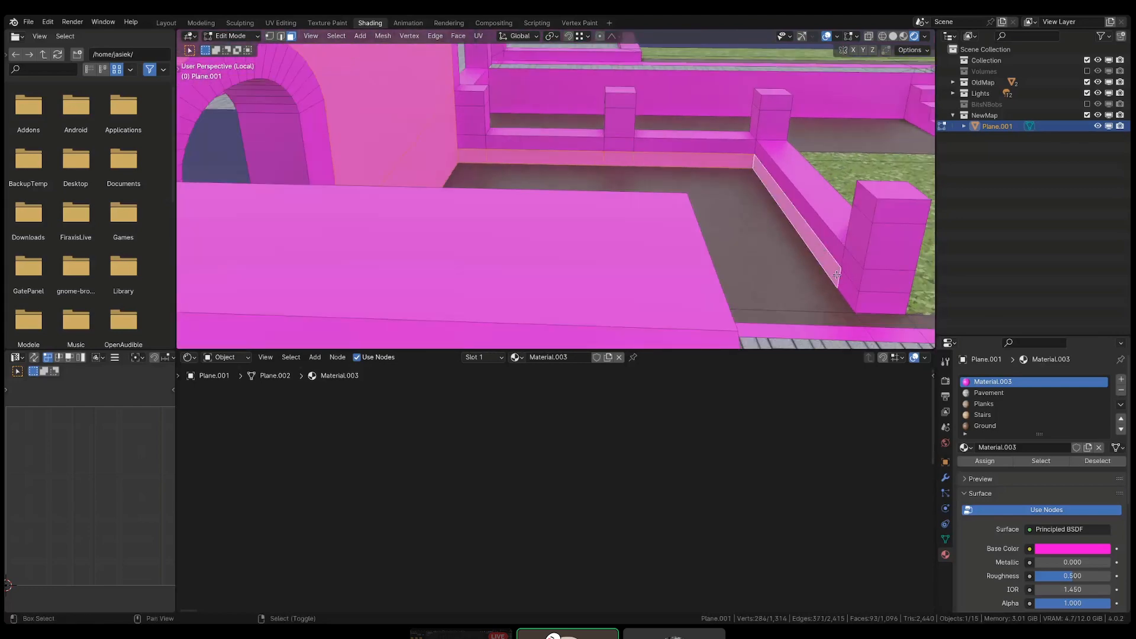
right_click(855, 300, "shift")
right_click(876, 303, "shift")
- Add the end pillar's base faces and the low wall's outer base strip along the grass, including the corner pillar's base
middle_click_drag(876, 303, 613, 232)
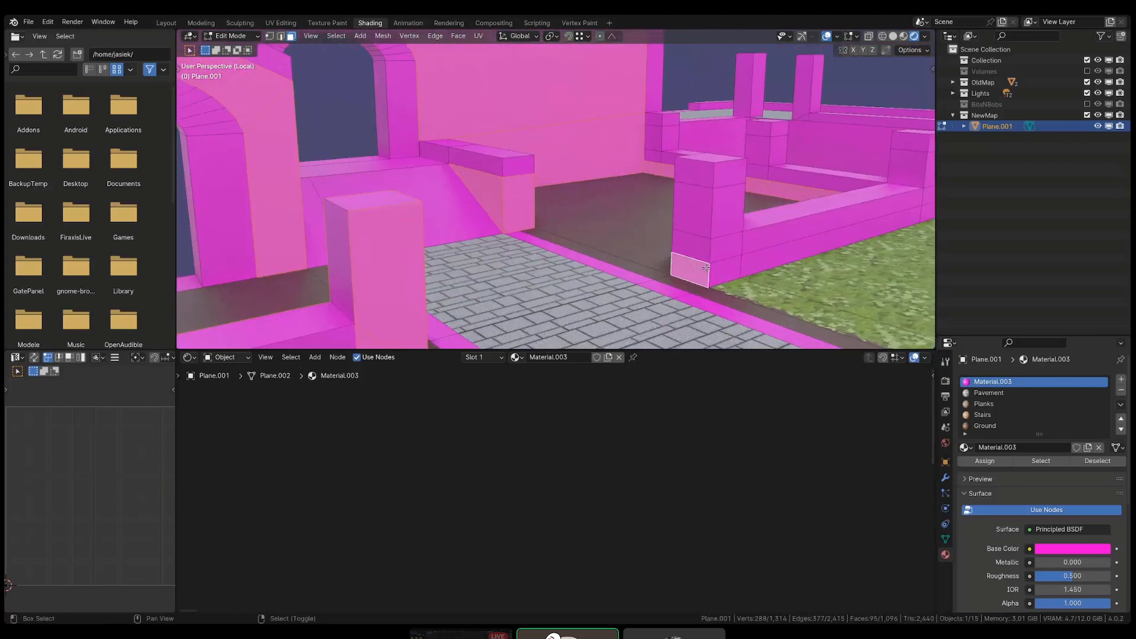
right_click(694, 271, "shift")
right_click(733, 270, "shift")
right_click(692, 272, "shift")
right_click(779, 255, "shift")
middle_click_drag(823, 231, 680, 243, "shift")
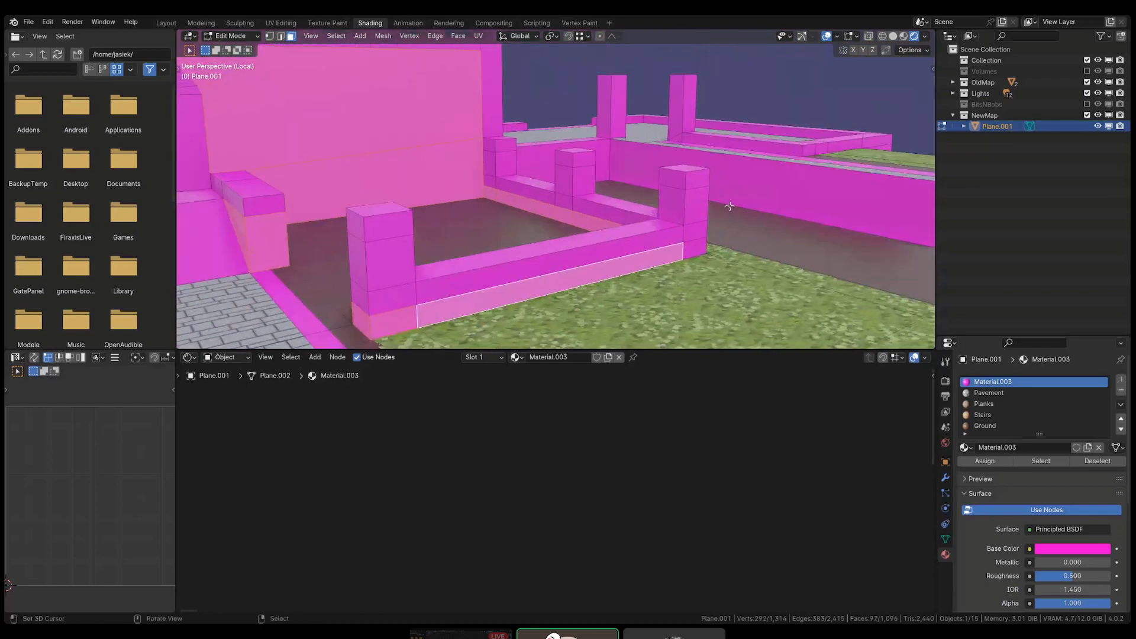
middle_click_drag(698, 198, 581, 218)
right_click(560, 183, "shift")
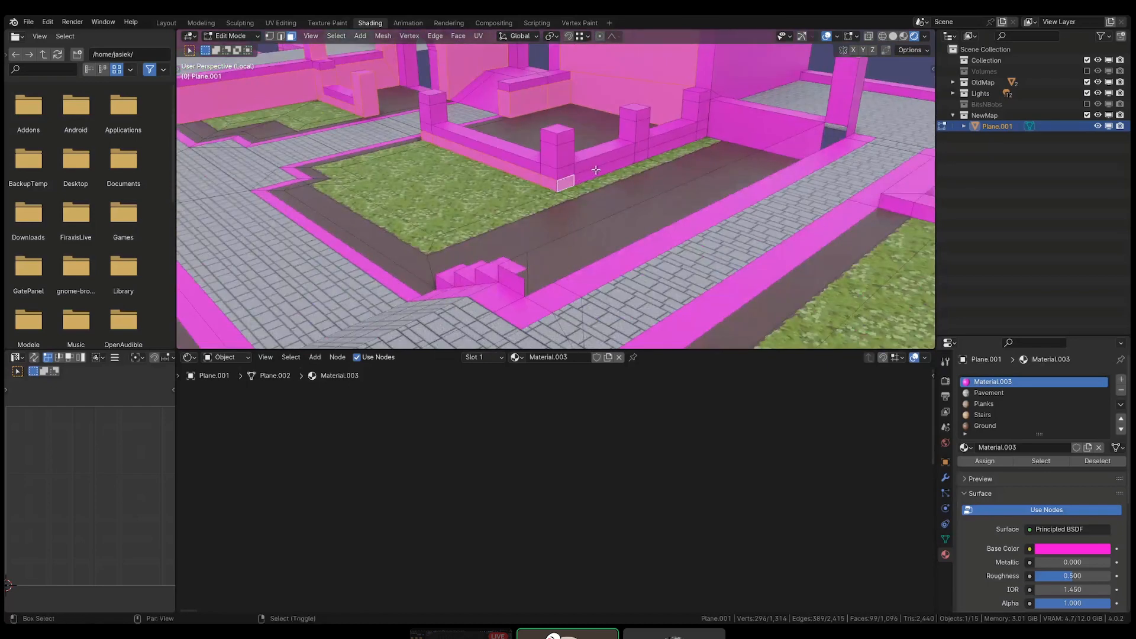
- Add the low wall's base faces toward the sunken dirt path and the path's end and long retaining walls to the selection
scroll(596, 170, "up", 4)
right_click(698, 134, "shift")
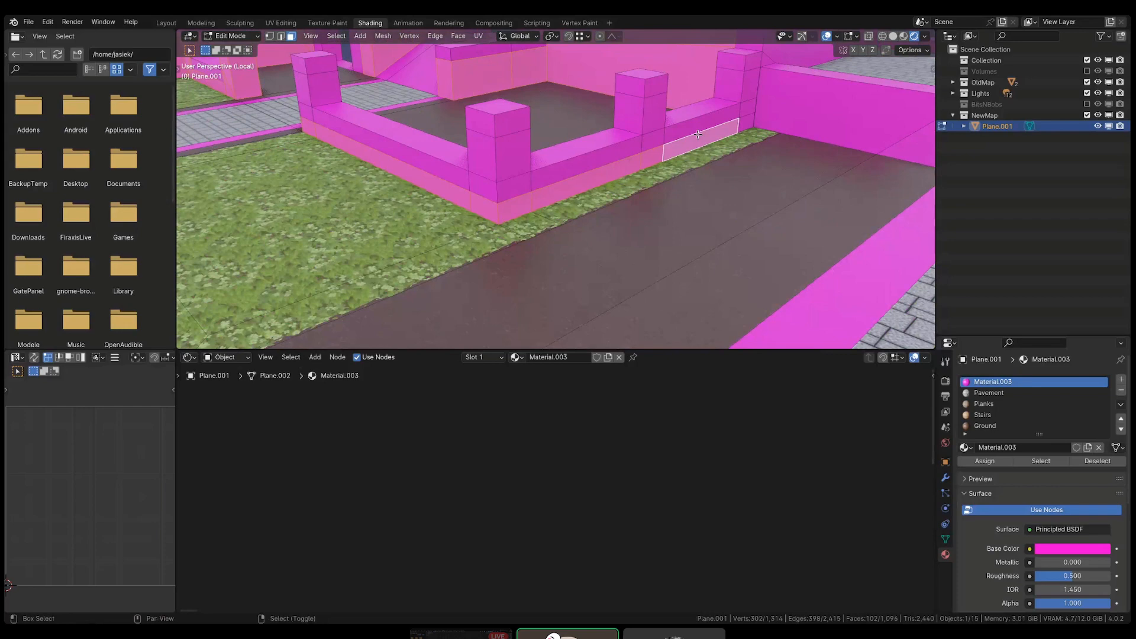
right_click(746, 122, "shift")
right_click(799, 118, "shift")
middle_click_drag(808, 145, 823, 207, "shift")
right_click(839, 204, "shift")
scroll(769, 284, "down", 5)
middle_click_drag(752, 303, 613, 164, "shift")
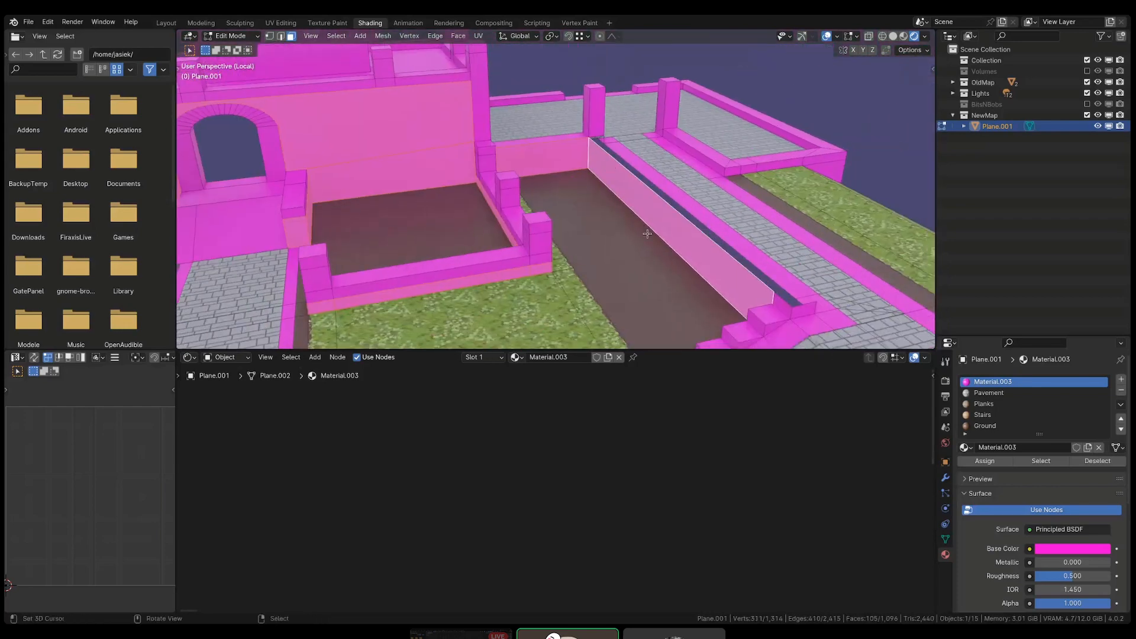
- Add the tall building's side wall above the paving and its narrow corner face to the selection
middle_click_drag(647, 234, 674, 252)
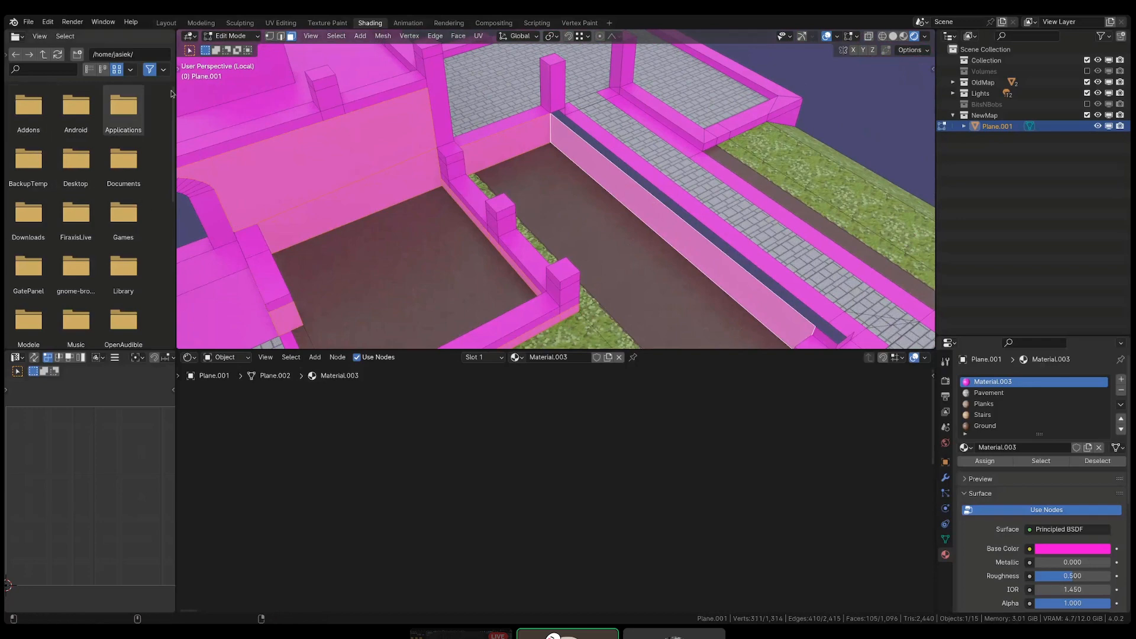
left_click_drag(123, 216, 526, 152)
middle_click_drag(527, 152, 645, 176)
left_click(603, 128, "shift")
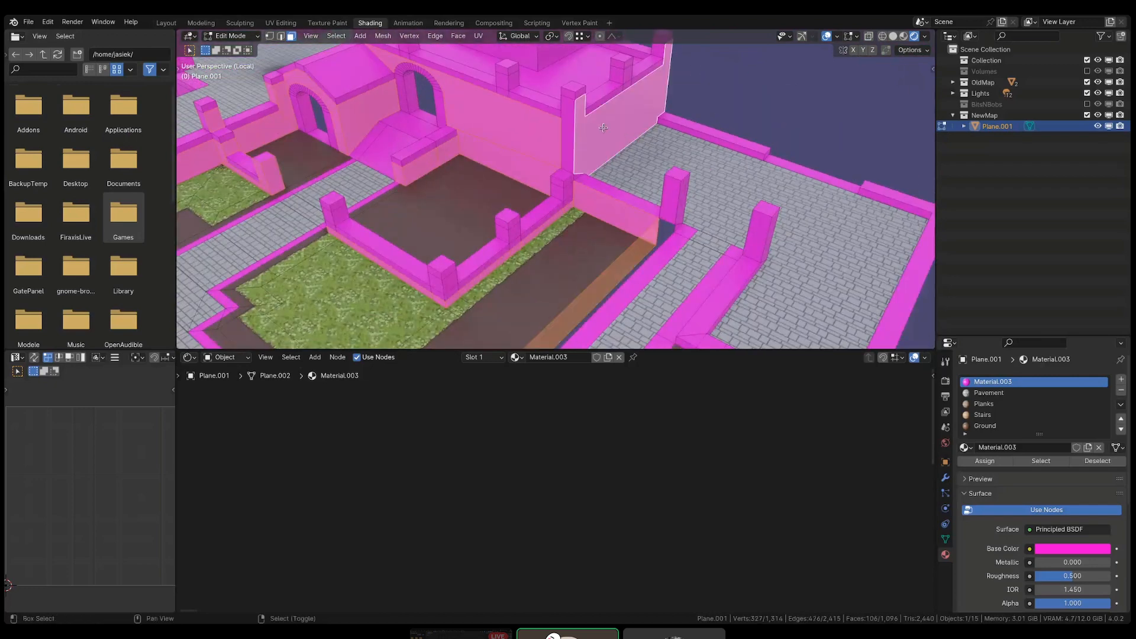
left_click(569, 129, "shift")
scroll(575, 170, "up", 3)
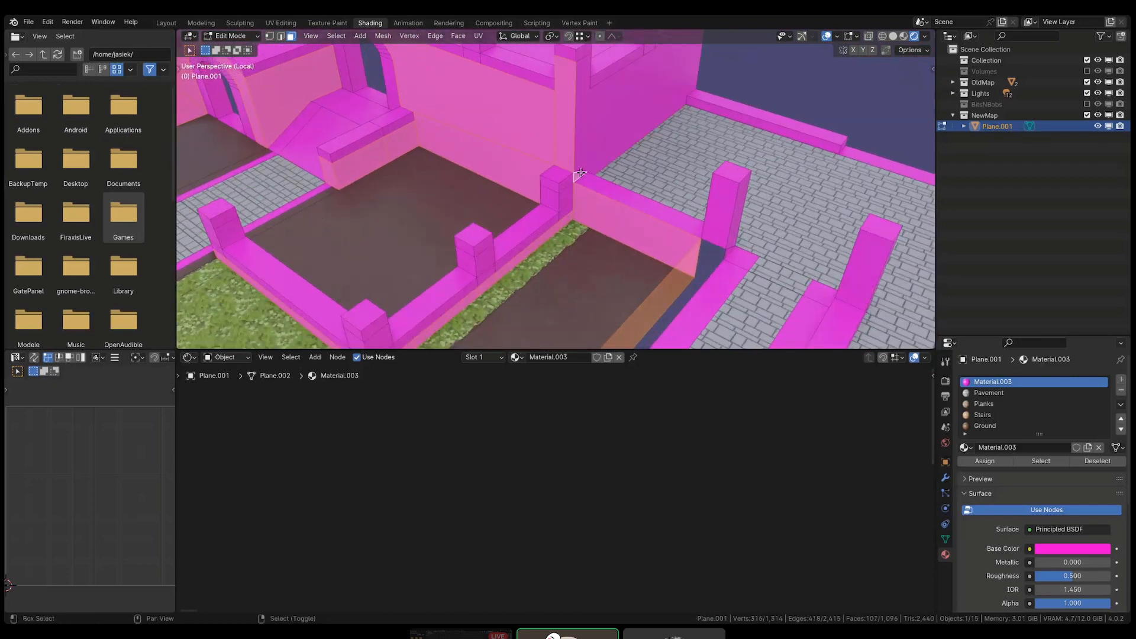
left_click(583, 167, "shift")
- Add the shaft faces of the low wall's building-side and middle pillars to the selection, leaving out their caps
left_click(565, 199, "shift")
left_click(550, 197, "shift")
left_click(486, 263, "shift")
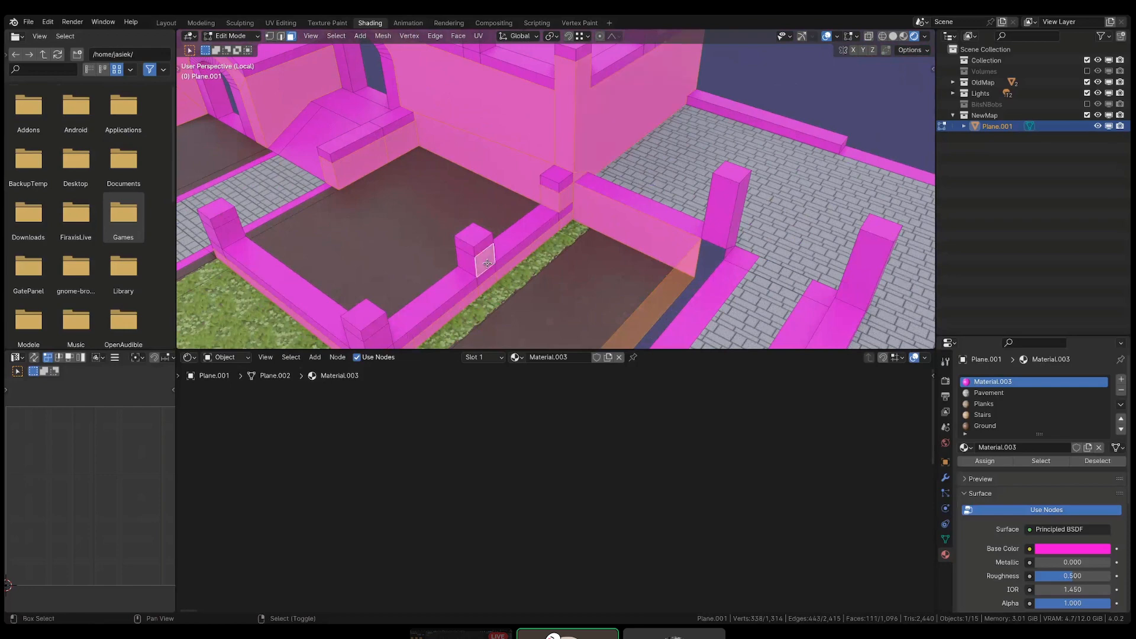
left_click(469, 260, "shift")
middle_click_drag(468, 260, 438, 288, "shift")
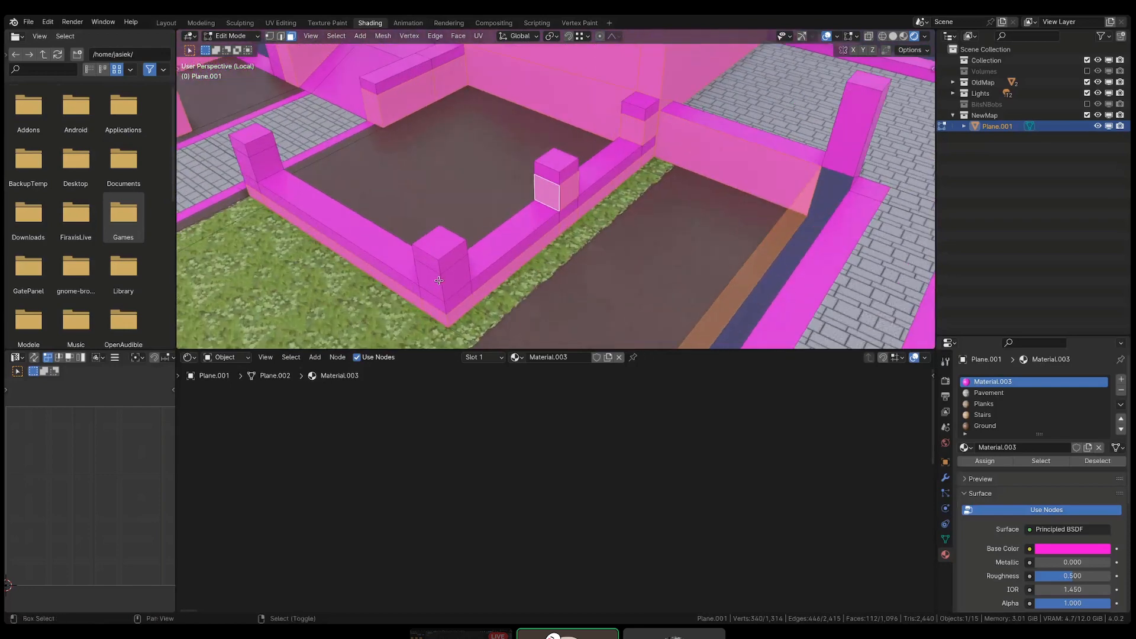
- Add the corner pillar's outer shaft faces and the lower outer faces of the middle and building-side pillars to the selection
left_click(438, 280, "shift")
left_click(454, 307, "shift")
middle_click_drag(435, 305, 658, 212)
left_click(658, 211, "shift")
left_click(681, 225, "shift")
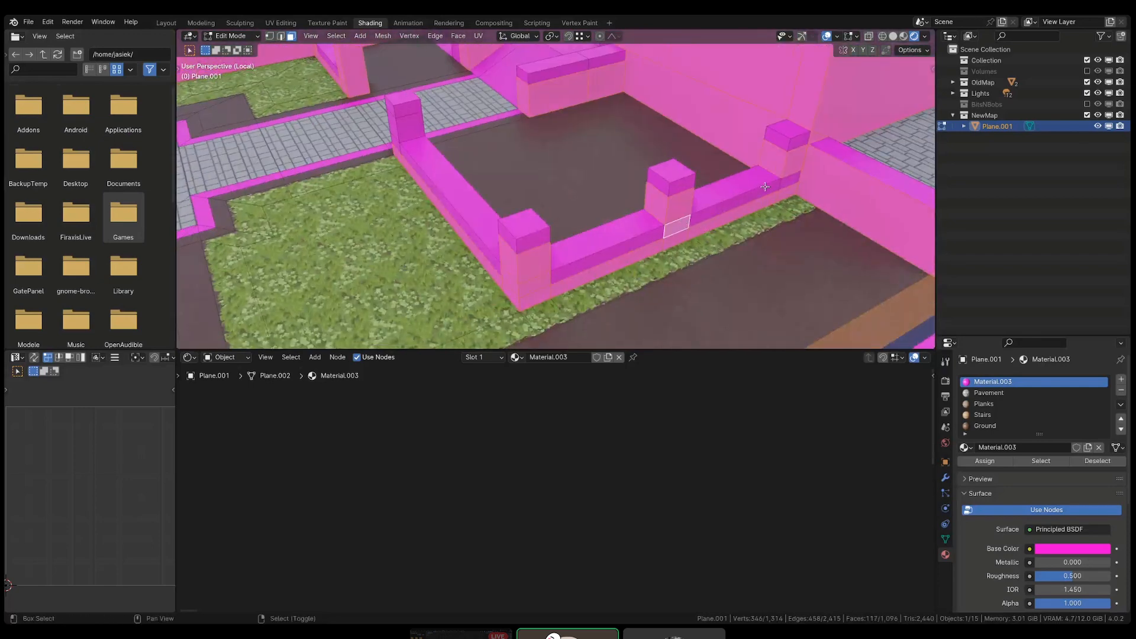
left_click(792, 180, "shift")
- Add the plot-facing faces of the low wall's building-side and middle pillars to the selection
middle_click_drag(790, 183, 532, 226)
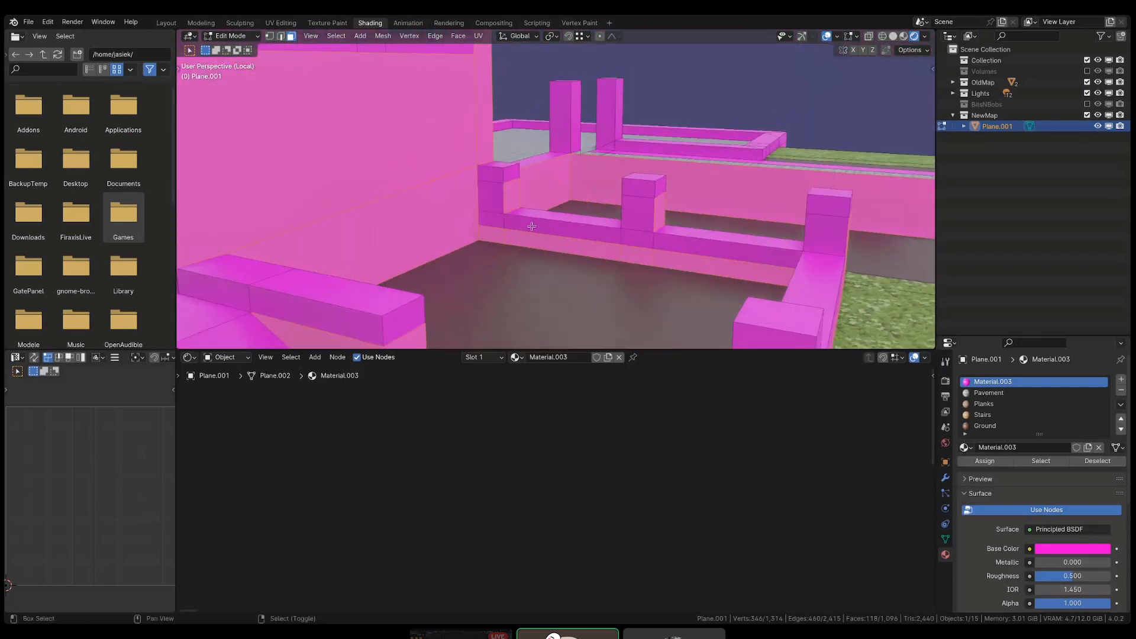
left_click(490, 226, "shift")
left_click(500, 207, "shift")
left_click(634, 236, "shift")
left_click(637, 207, "shift")
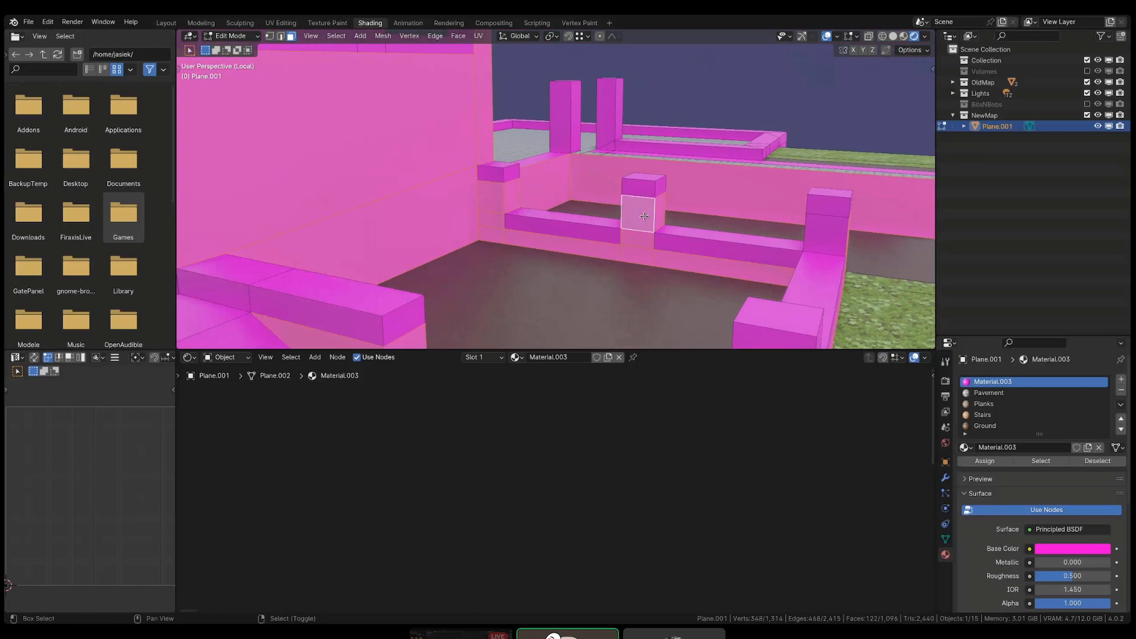
- Add the two inner shaft faces of the low wall's corner pillar to the selection
middle_click_drag(638, 207, 629, 158)
key("shift+grave")
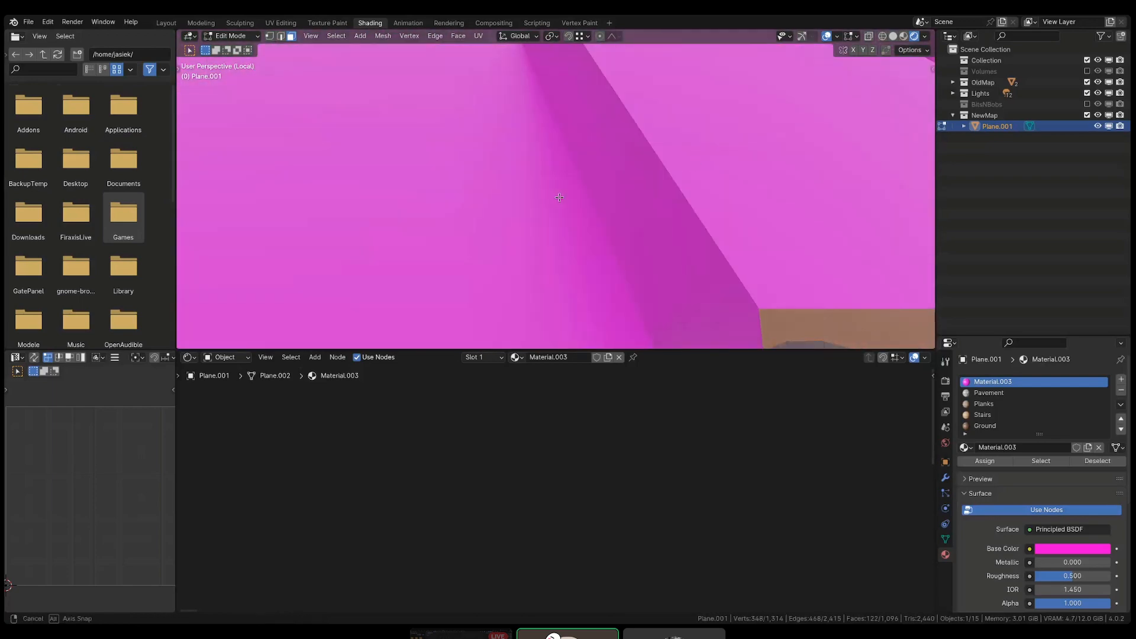
key("w")
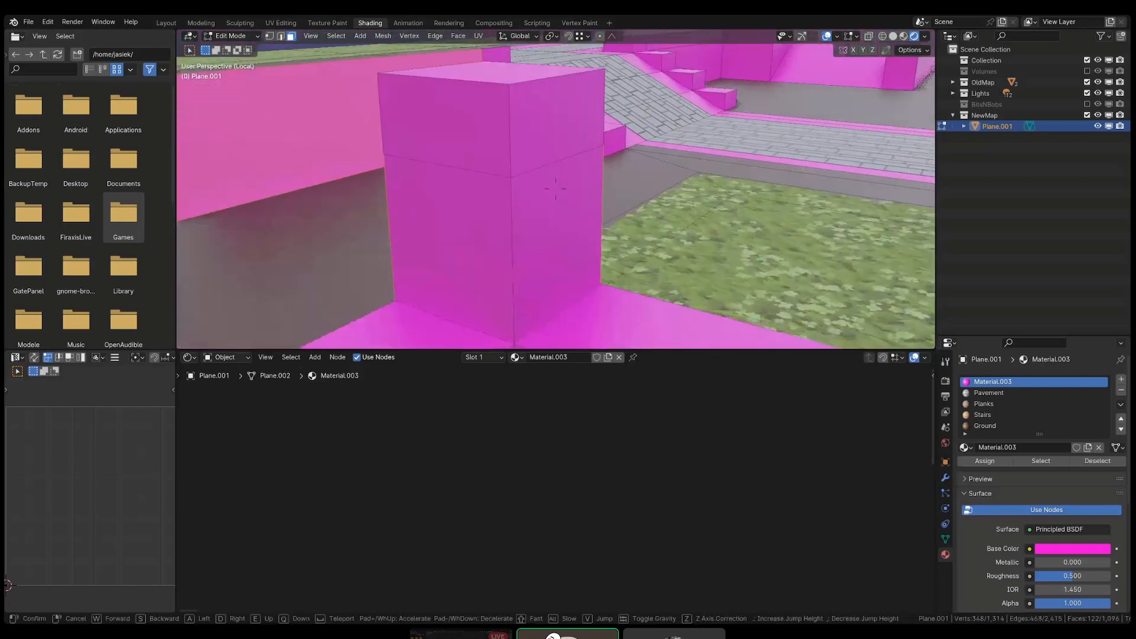
key("s")
left_click(555, 188)
left_click(616, 218, "shift")
left_click(634, 218, "shift")
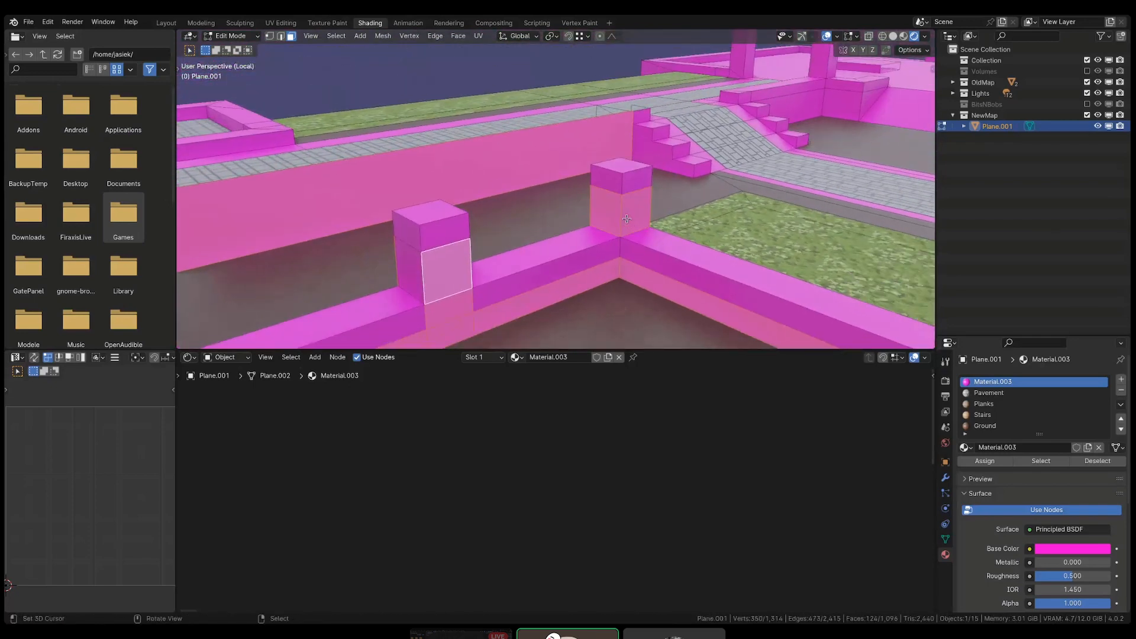
- Add the walls of the flat-roofed building's upper block and the gabled annex's courtyard-side wall to the selection, leaving out the trims
scroll(628, 218, "down", 5)
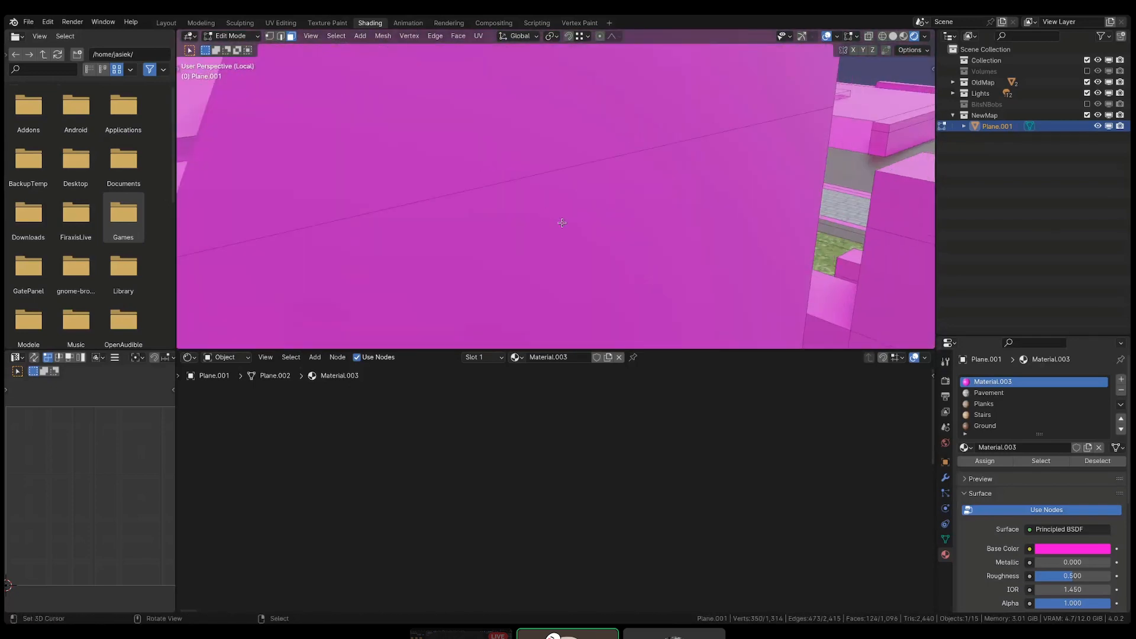
mouse_move(562, 222)
middle_mouse_down()
mouse_move(510, 235)
mouse_move(583, 236)
mouse_move(571, 223)
middle_mouse_up()
key("shift+grave")
key("w")
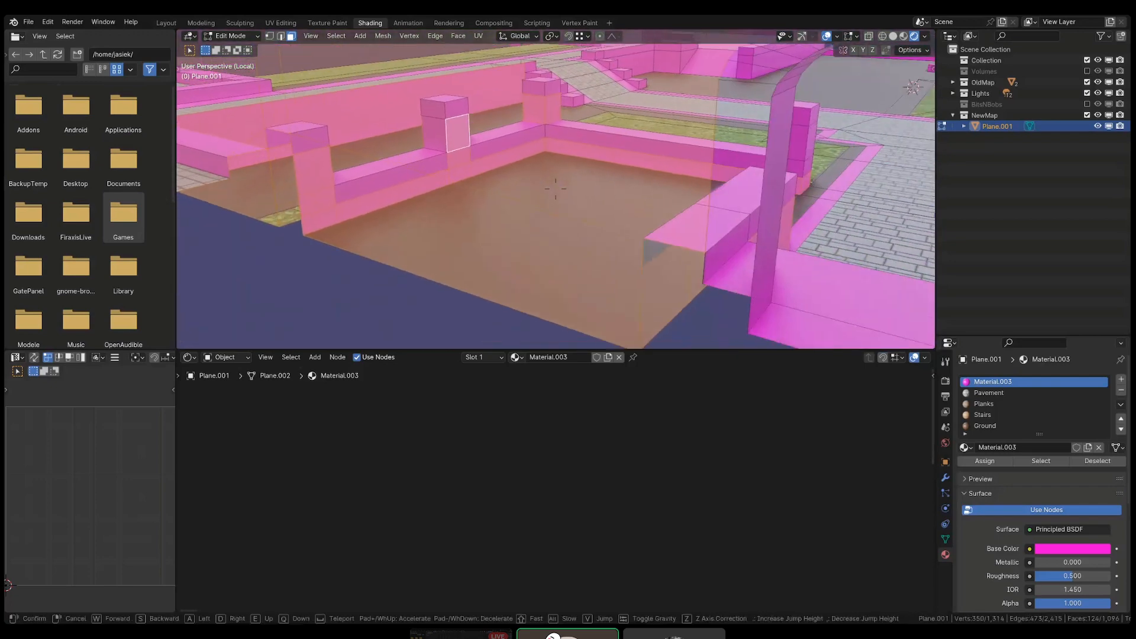
left_click(529, 213)
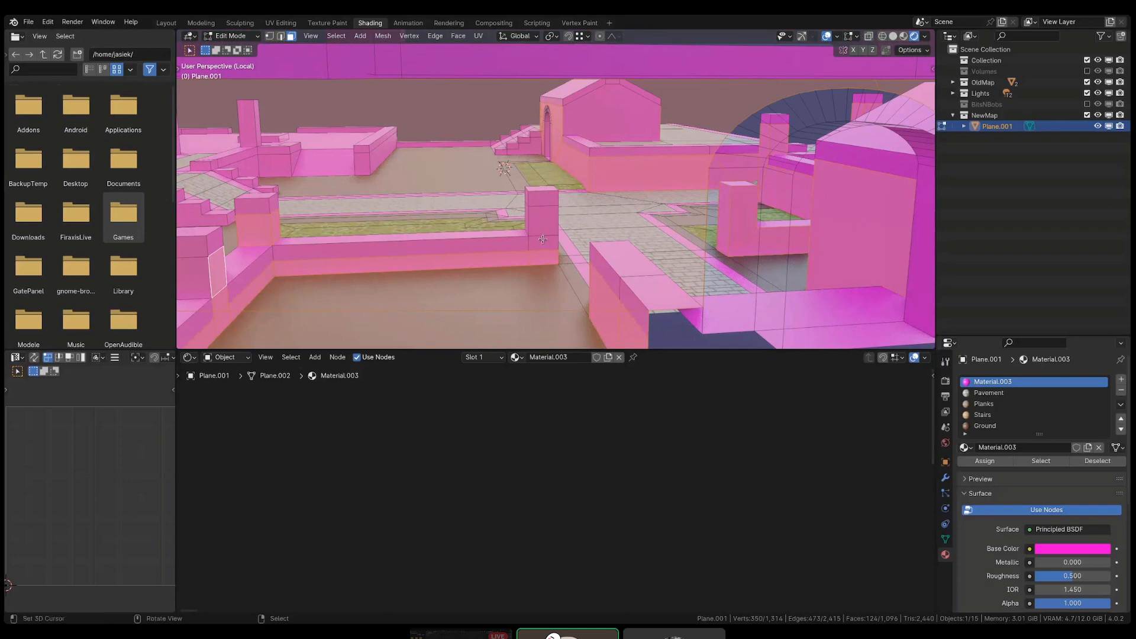
middle_click_drag(550, 221, 666, 195, "shift")
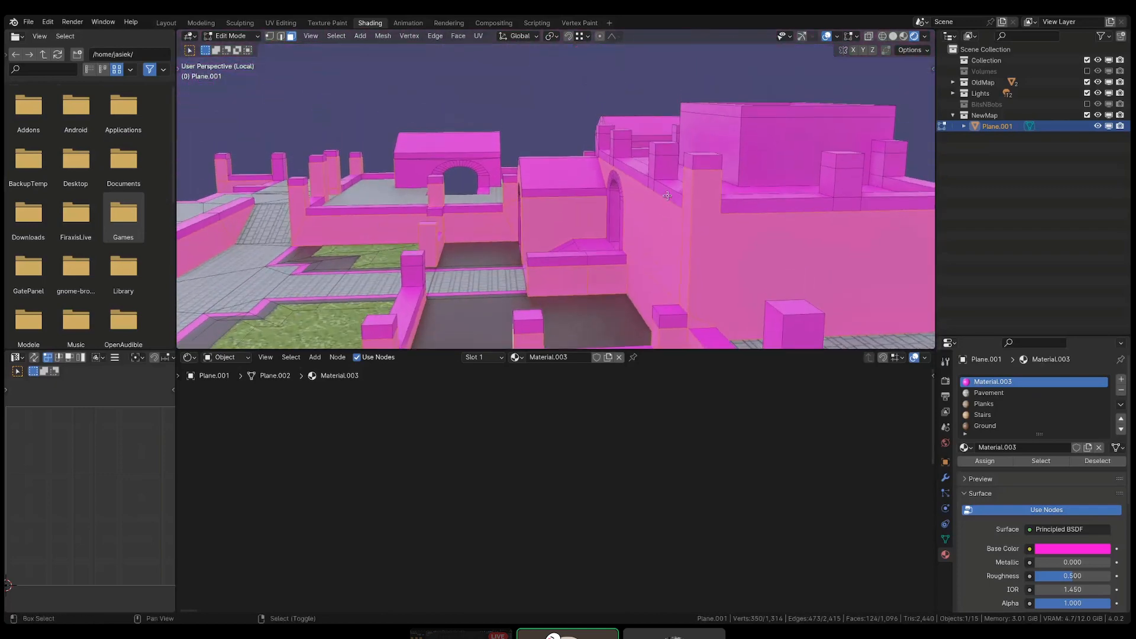
left_click(763, 153, "shift")
middle_click_drag(677, 146, 815, 158)
middle_click_drag(443, 149, 503, 179, "shift")
left_click(454, 185, "shift")
left_click(513, 175, "shift")
left_click(570, 229, "shift")
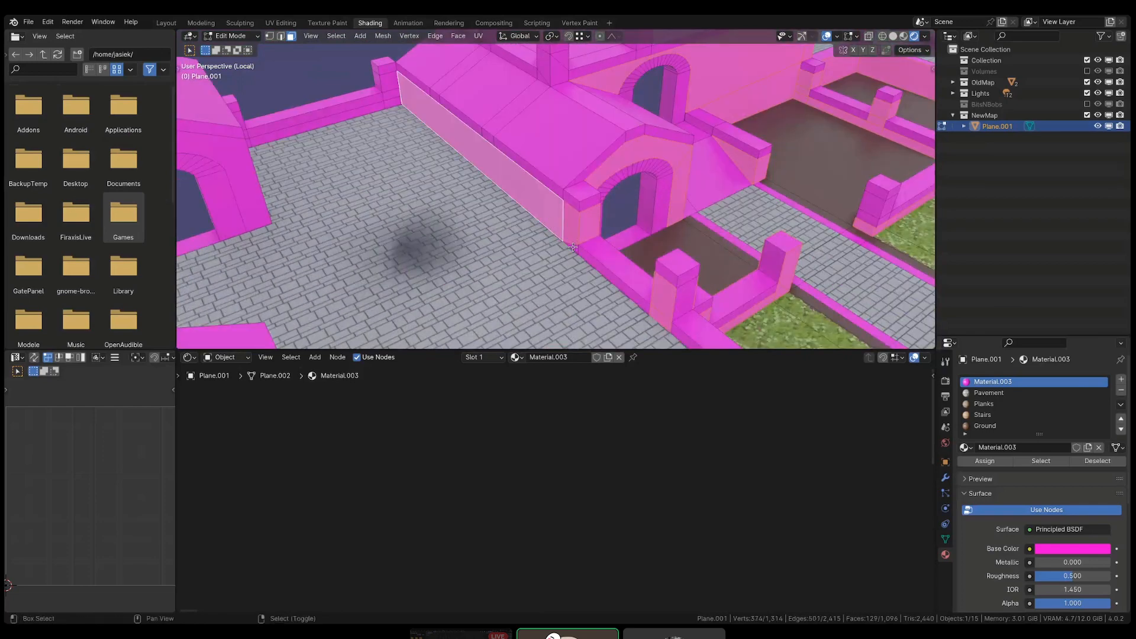
left_click(573, 247, "shift")
- Add the small gatehouse's arched front wall, gable end and adjoining outer wall face to the selection, leaving out the roof and arch trim
middle_click_drag(573, 247, 607, 121)
left_click(607, 120, "shift")
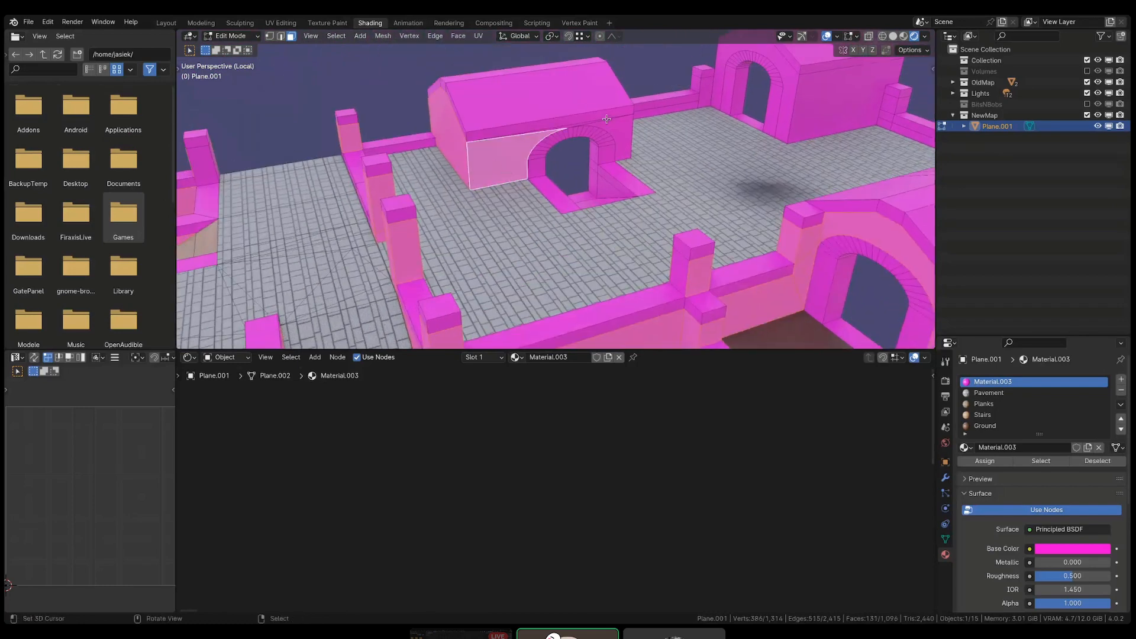
scroll(606, 119, "up", 5)
left_click(541, 128, "shift")
scroll(616, 126, "down", 3)
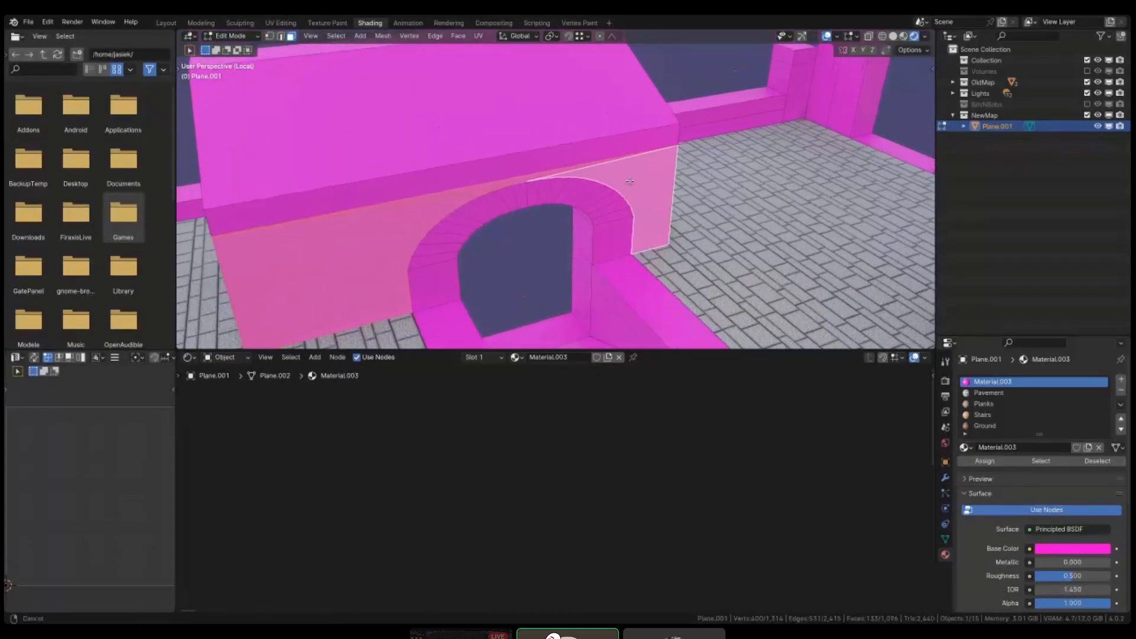
middle_click_drag(616, 126, 790, 168)
left_click(734, 143, "shift")
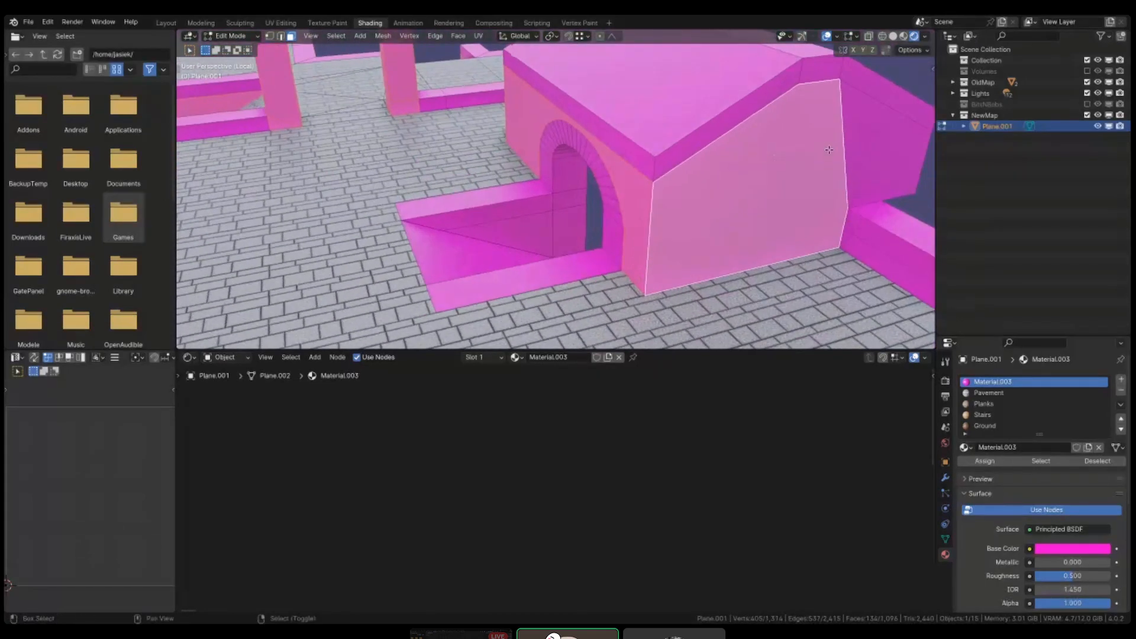
right_click(885, 150, "shift")
middle_click_drag(605, 258, 542, 275)
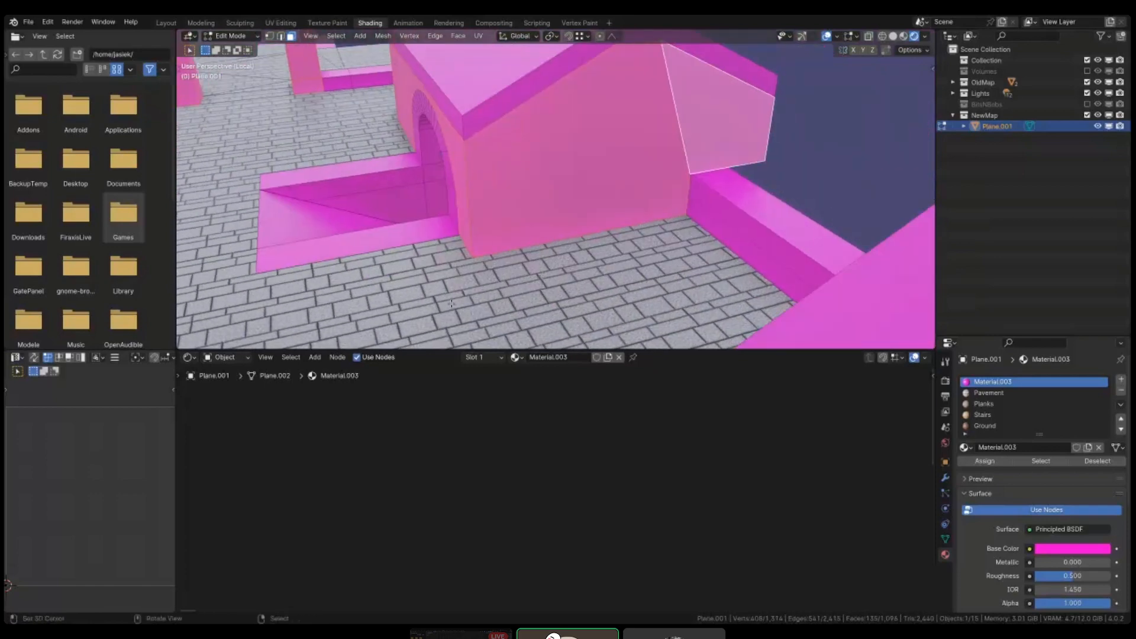
- Add the lower strip of the courtyard's low wall between the gatehouses and two shaft faces of its end pillar to the selection
middle_click_drag(452, 304, 591, 280)
left_click(567, 156, "shift")
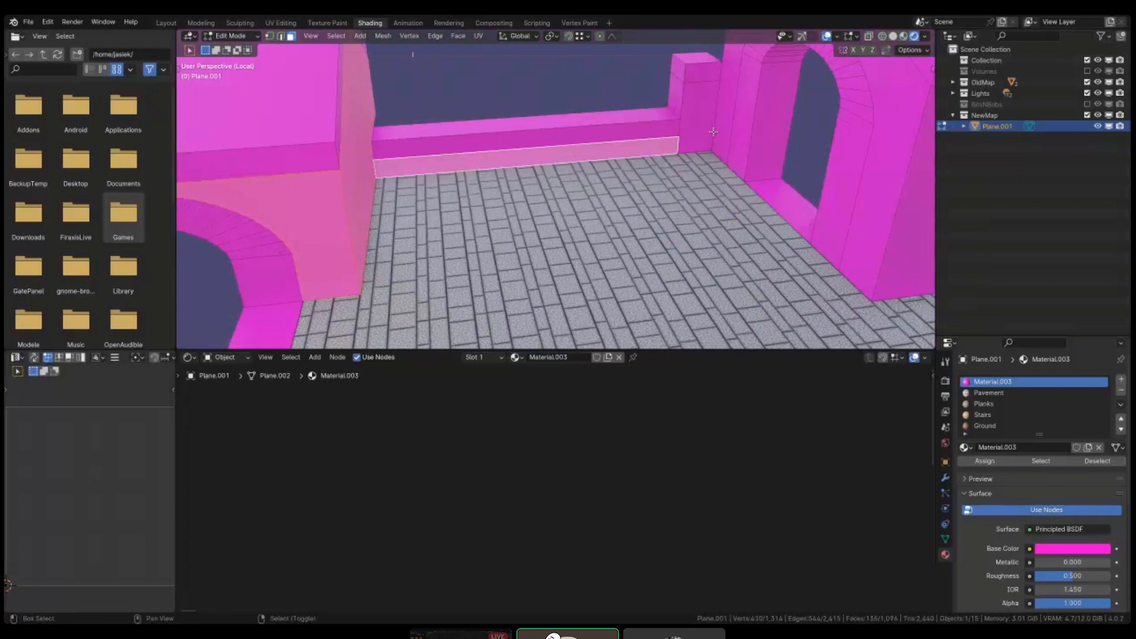
left_click(700, 135, "shift")
scroll(673, 144, "up", 2)
left_click(656, 131, "shift")
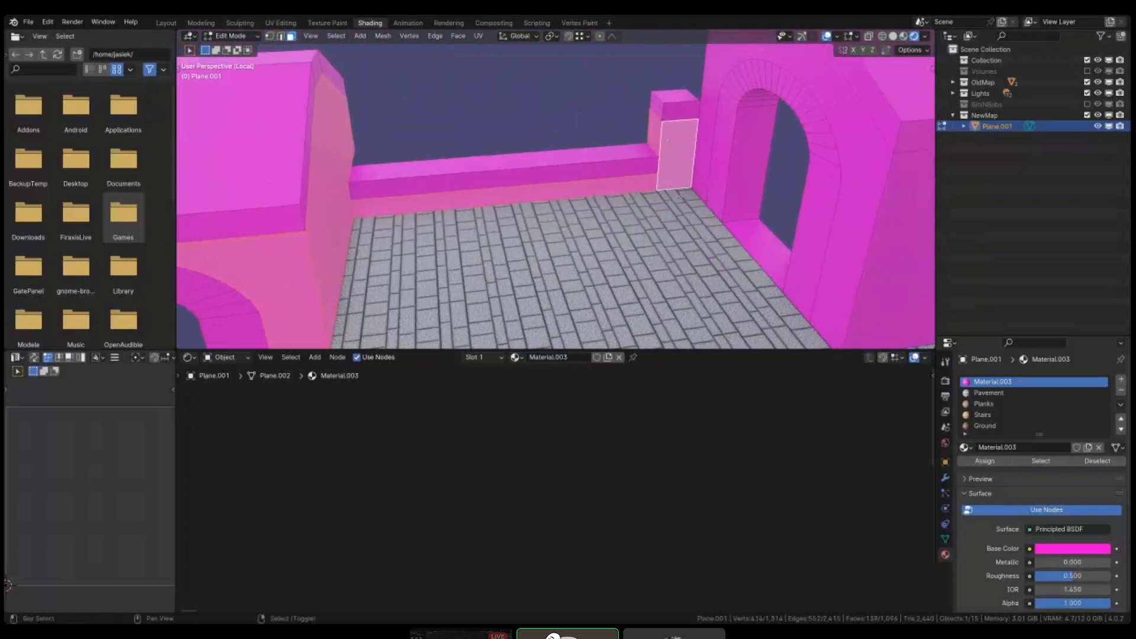
- Maximize the 3D viewport and add the second gatehouse's arched front and long side wall to the selection
key("ctrl+space")
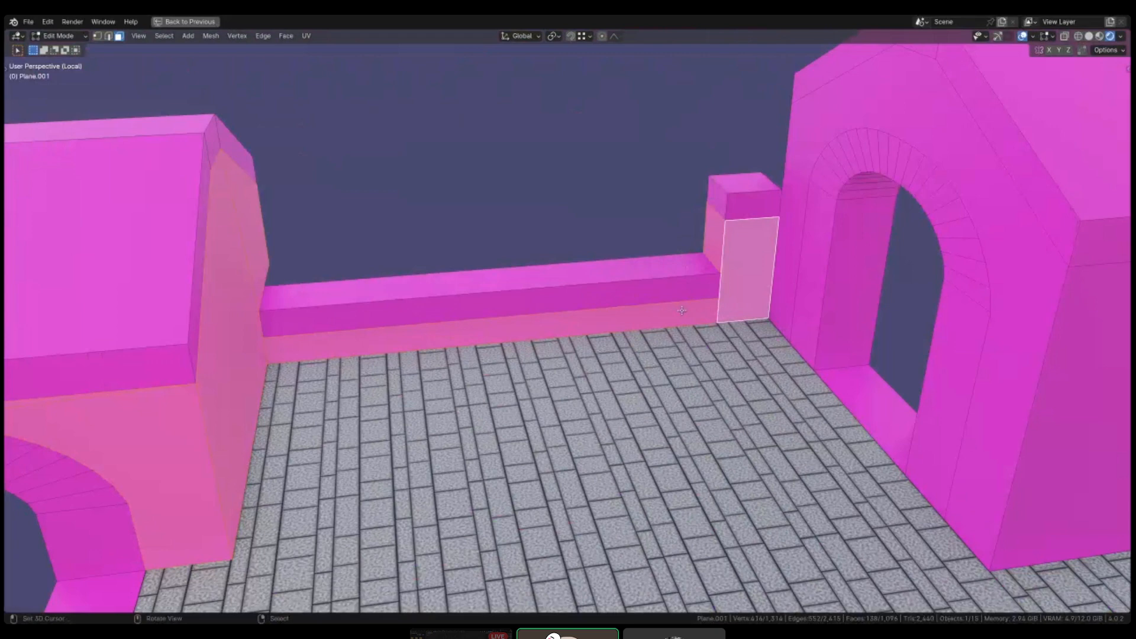
middle_click_drag(670, 324, 709, 234)
left_click(709, 234, "shift")
left_click(939, 366, "shift")
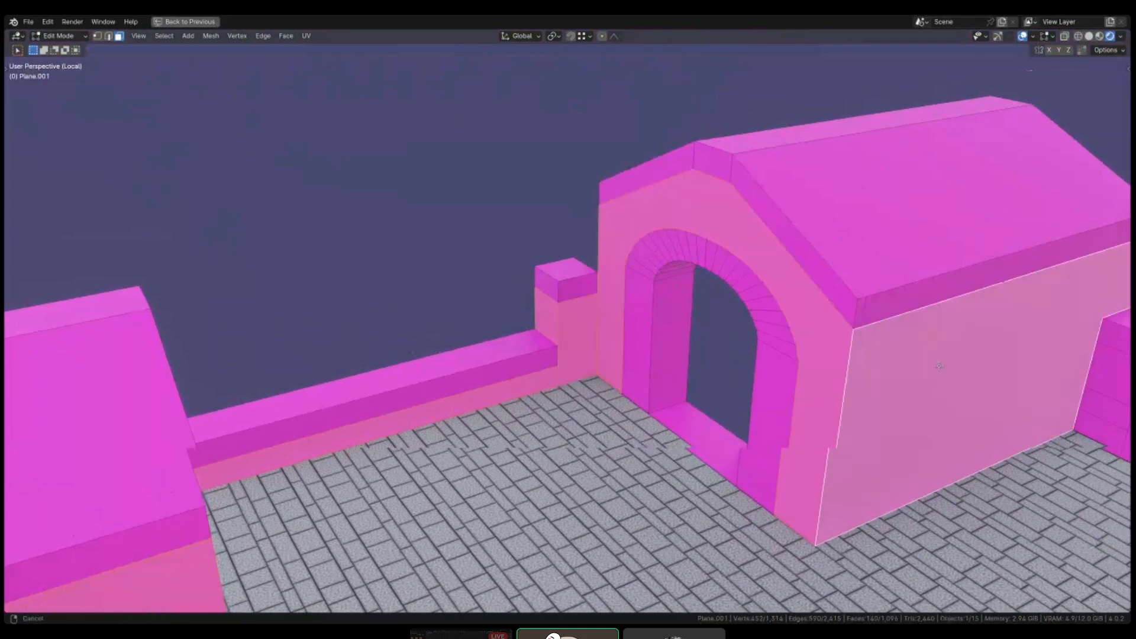
- Add the shaft faces of the low-wall pillar beside the gabled annex to the selection, leaving out its cap
scroll(829, 438, "down", 5)
middle_click_drag(939, 366, 667, 290, "shift")
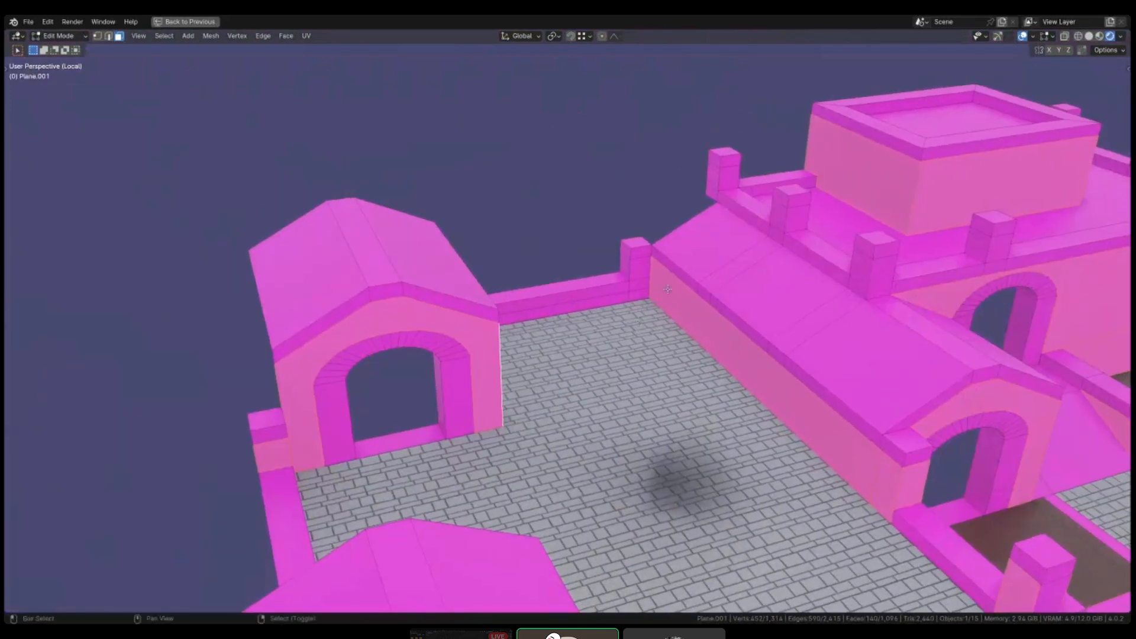
scroll(634, 291, "up", 3)
left_click(634, 295, "shift")
left_click(634, 283, "shift")
left_click(634, 260, "shift")
left_click(631, 253, "shift")
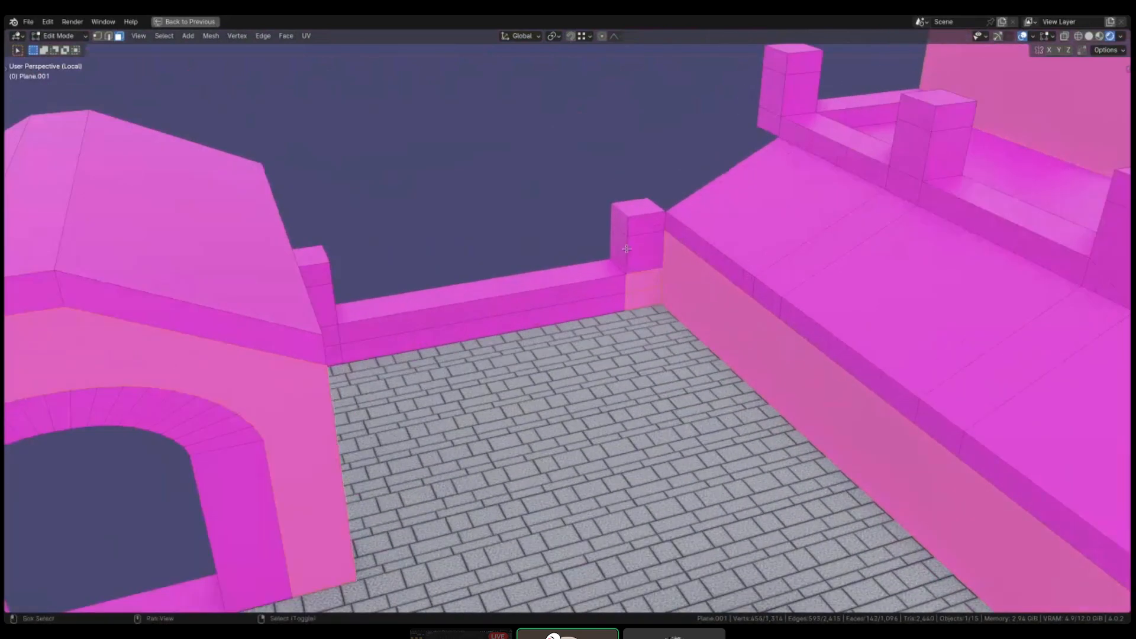
left_click(618, 246, "shift")
left_click(638, 249, "shift")
- Add the lower strip of the low wall between annex and gatehouse and the gatehouse-side pillar's shaft faces to the selection
middle_click_drag(638, 249, 671, 277, "shift")
left_click(610, 334, "shift")
middle_click_drag(610, 334, 382, 331)
left_click(378, 332, "shift")
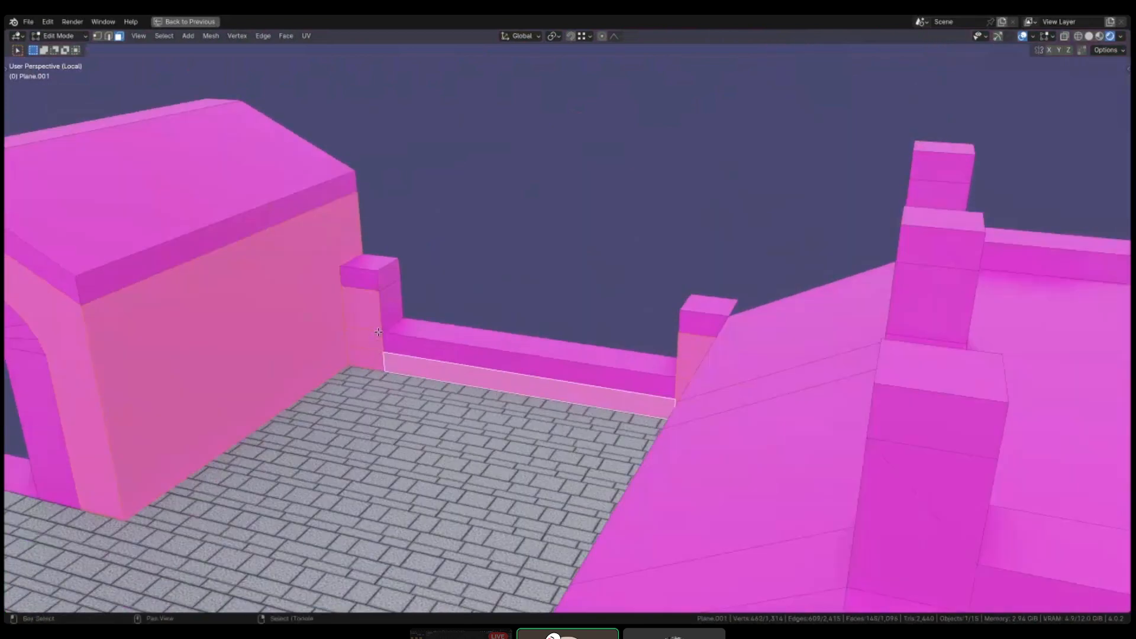
left_click(386, 306, "shift")
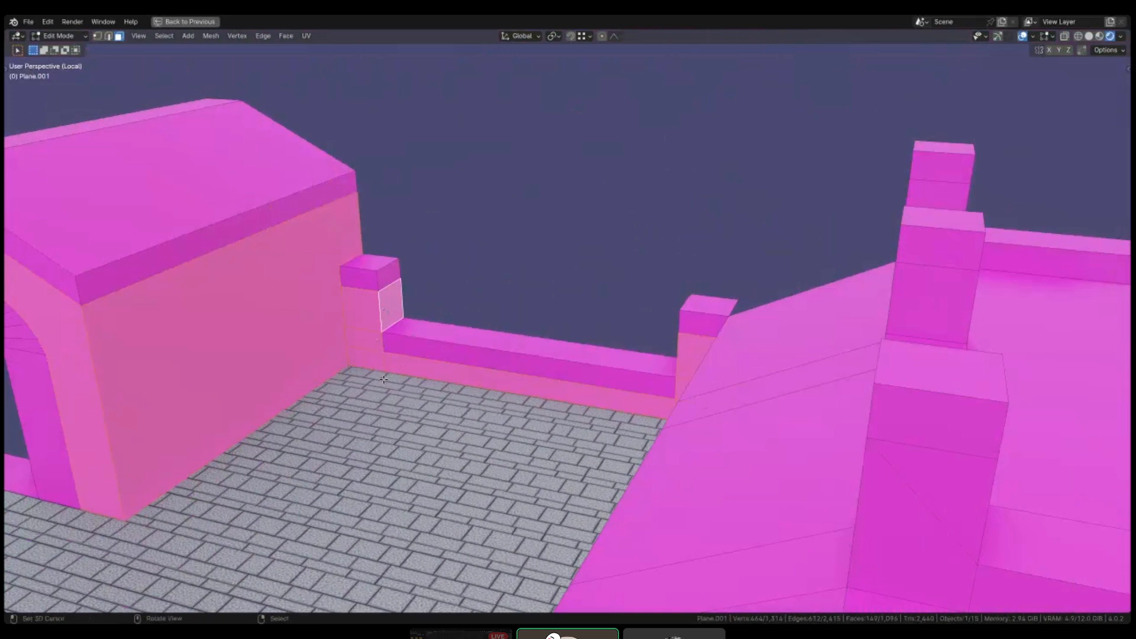
- Examine the whole map in wireframe and rendered shading for wall and pillar faces still missing from the selection
key("shift+z")
scroll(383, 379, "down", 5)
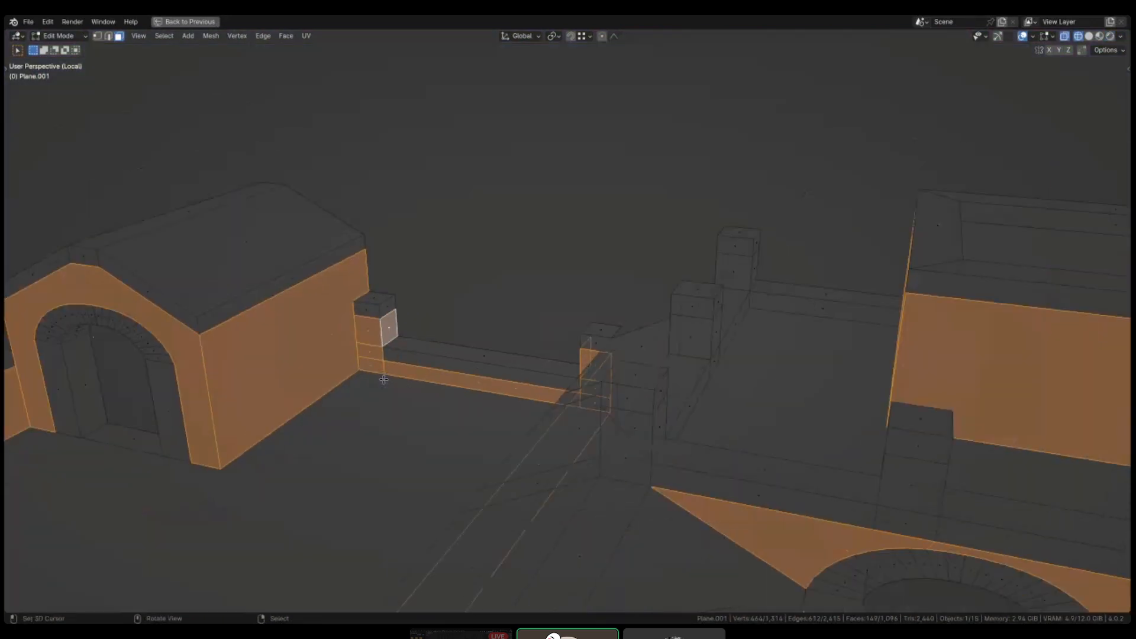
middle_click_drag(417, 387, 604, 313, "shift")
key("shift+z")
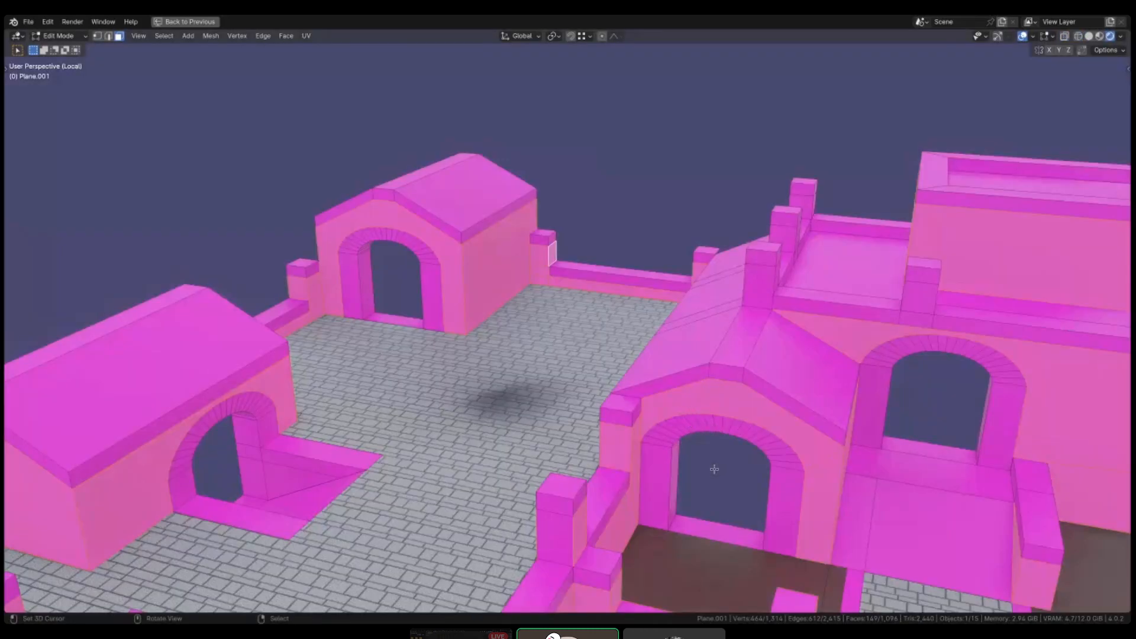
mouse_move(714, 468)
middle_mouse_down()
mouse_move(683, 499)
mouse_move(705, 438)
mouse_move(626, 461)
mouse_move(905, 474)
mouse_move(615, 422)
middle_mouse_up()
scroll(920, 467, "down", 5)
key("shift+z")
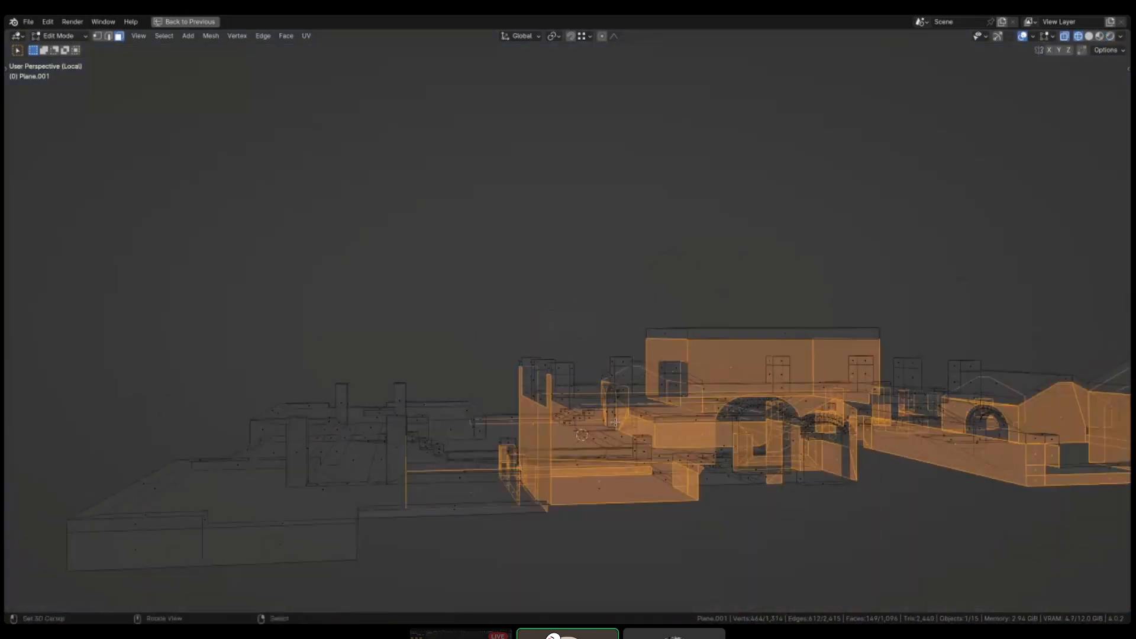
key("shift+z")
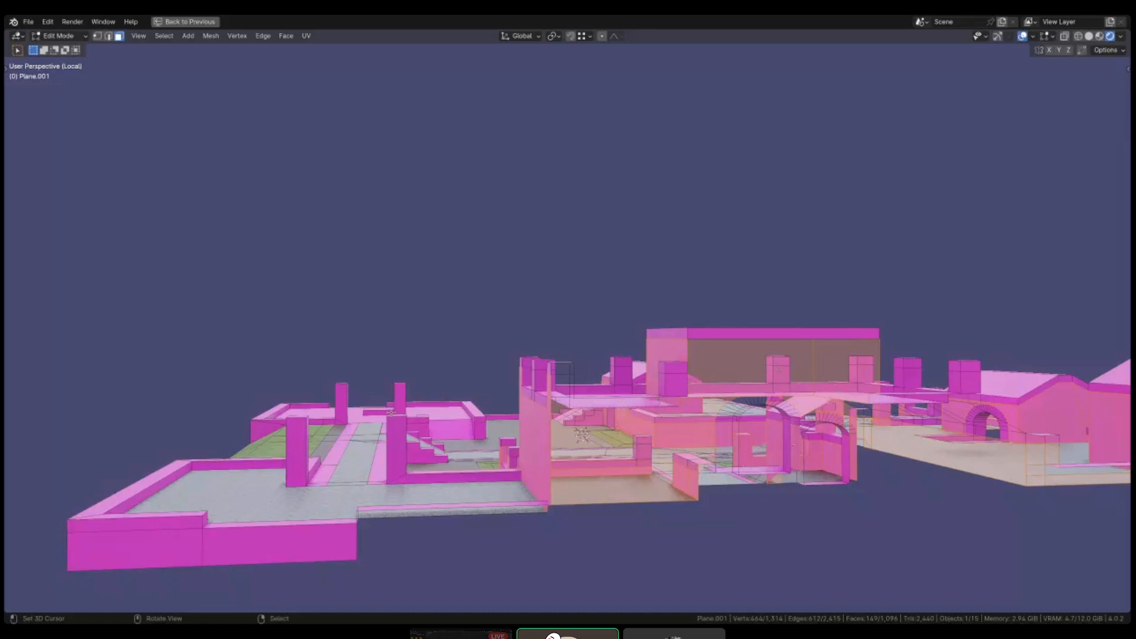
middle_click_drag(390, 413, 509, 372)
scroll(383, 340, "up", 2)
key("shift+z")
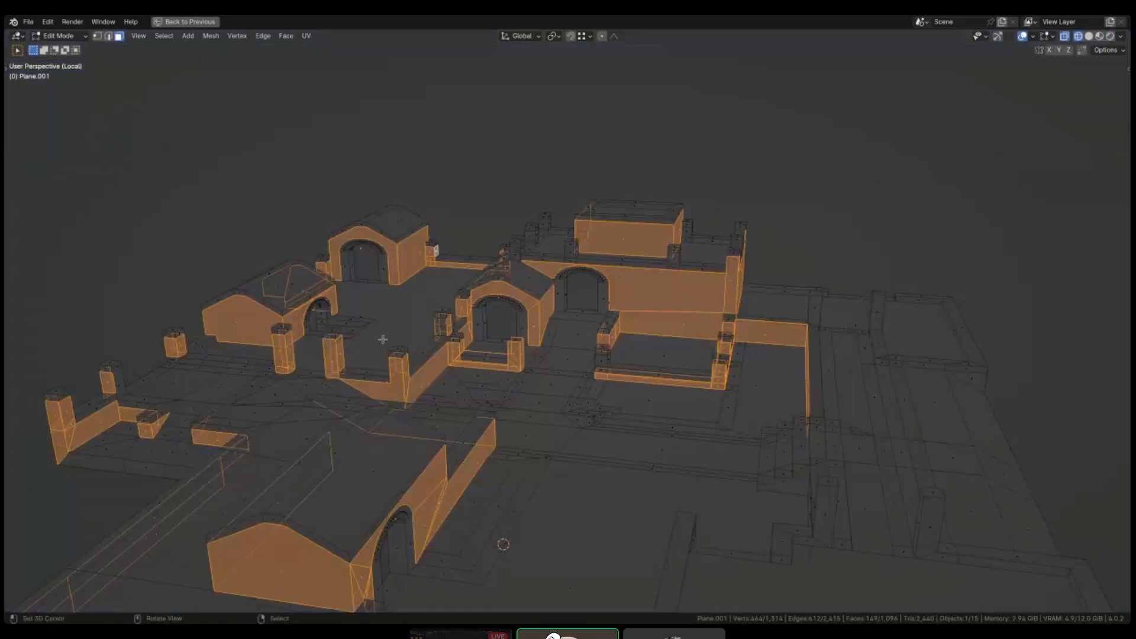
middle_click_drag(383, 339, 355, 370)
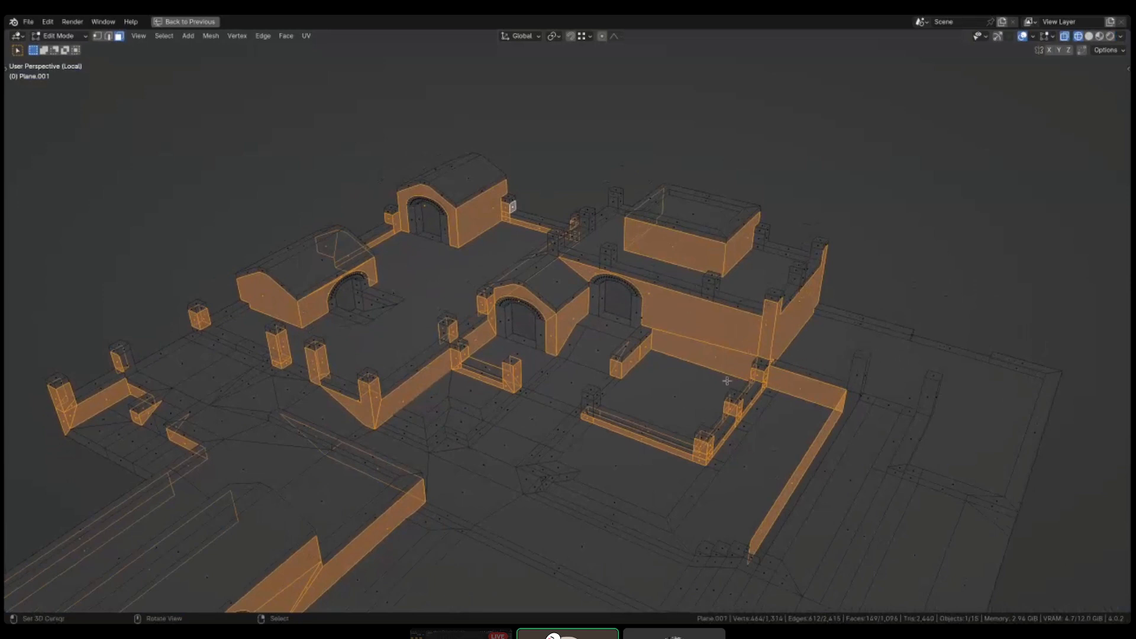
scroll(934, 422, "up", 3)
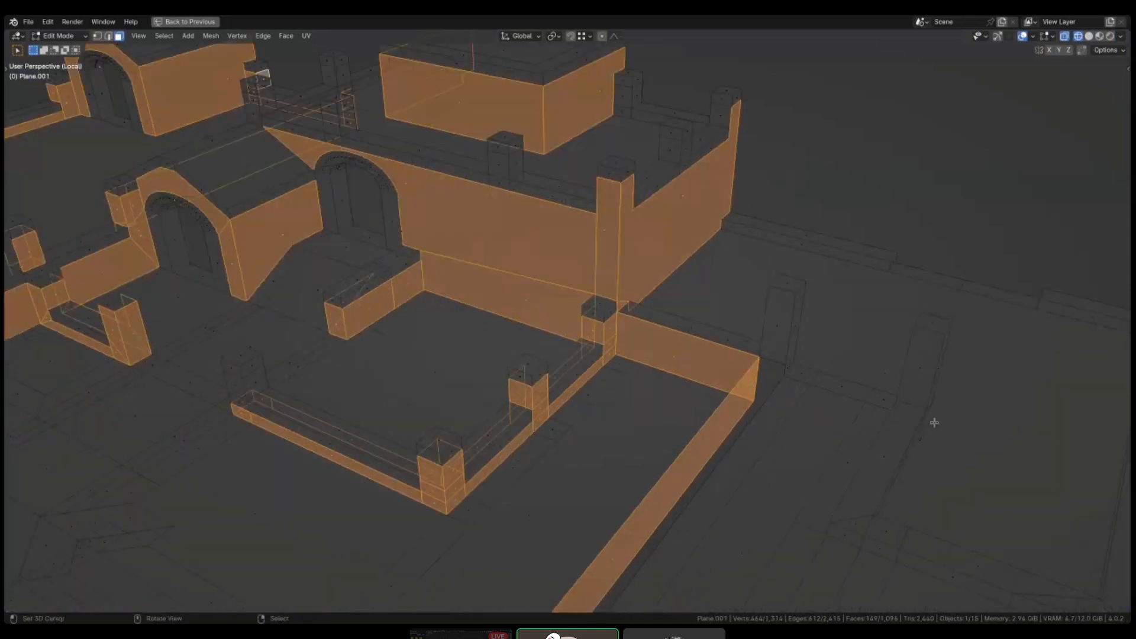
mouse_move(784, 372)
middle_mouse_down("shift")
mouse_move(857, 385)
mouse_move(704, 400)
middle_mouse_up("shift")
scroll(858, 385, "up", 1)
key("shift+z")
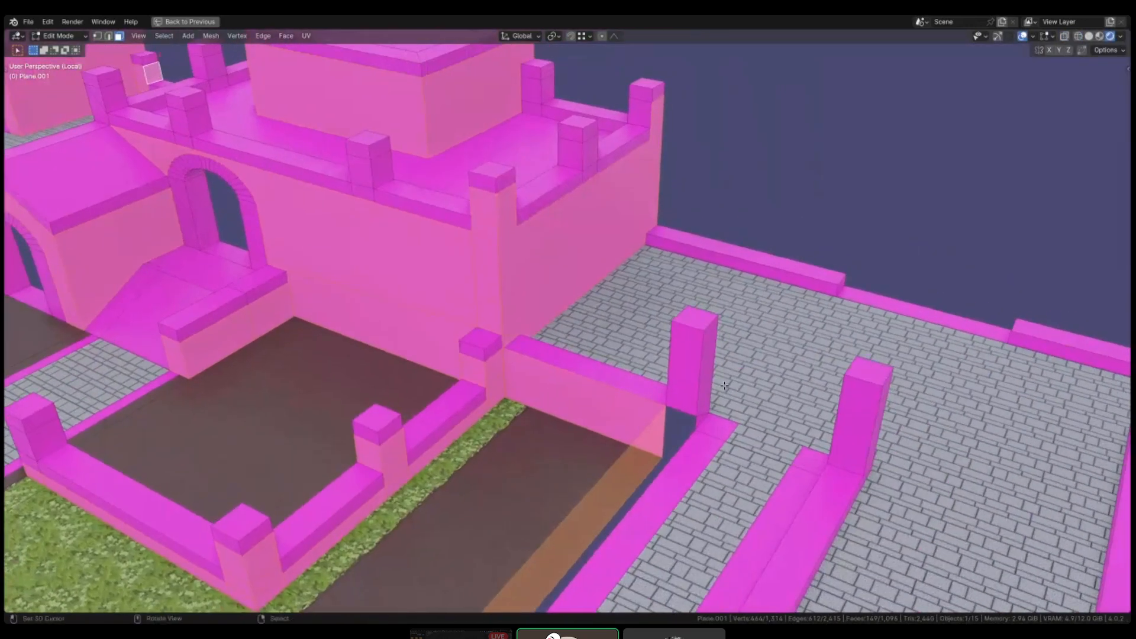
- Add the shaft faces of the middle and far corner pillars on the flat roof's outer side parapet to the selection
scroll(600, 129, "up", 1)
left_click(601, 128, "alt+shift")
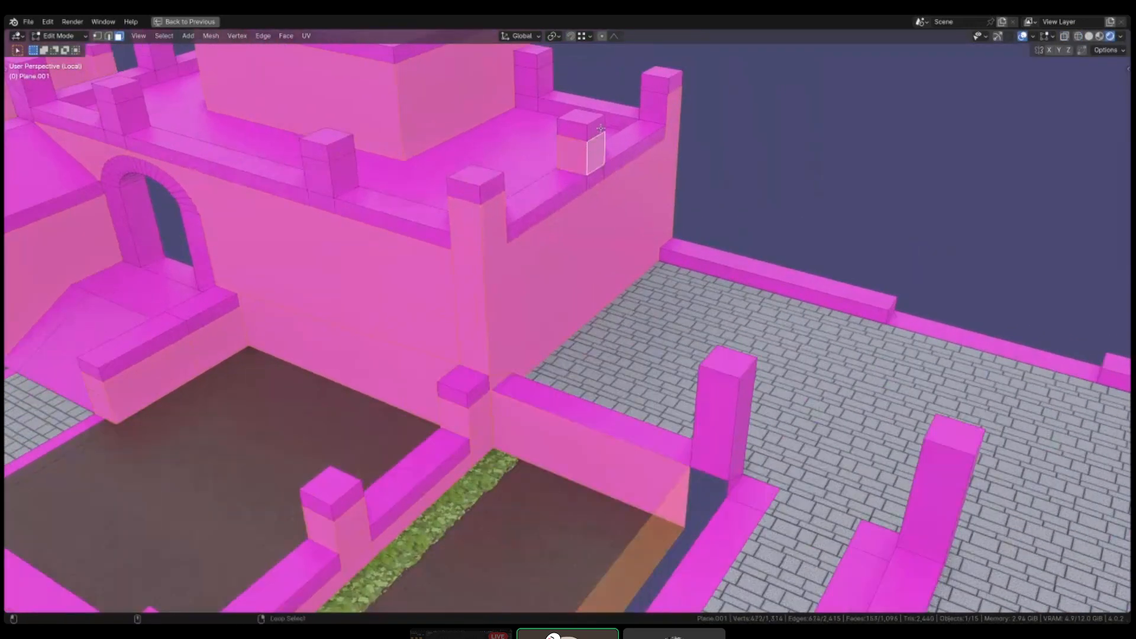
left_click(656, 107, "shift")
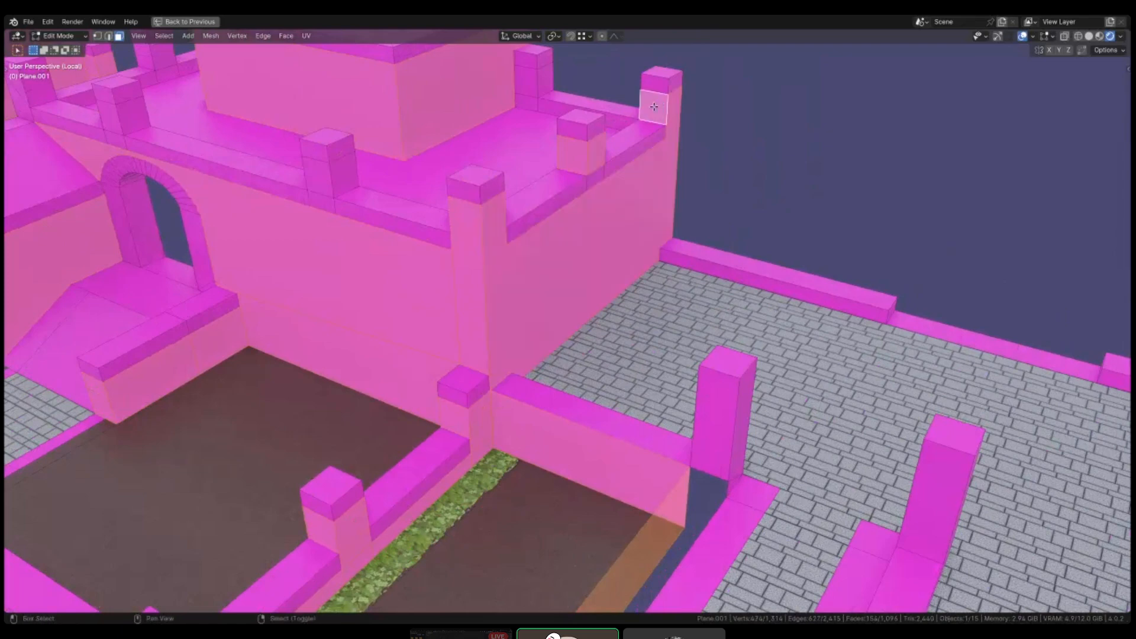
middle_click_drag(571, 67, 659, 180, "shift")
left_click(542, 205, "alt+shift")
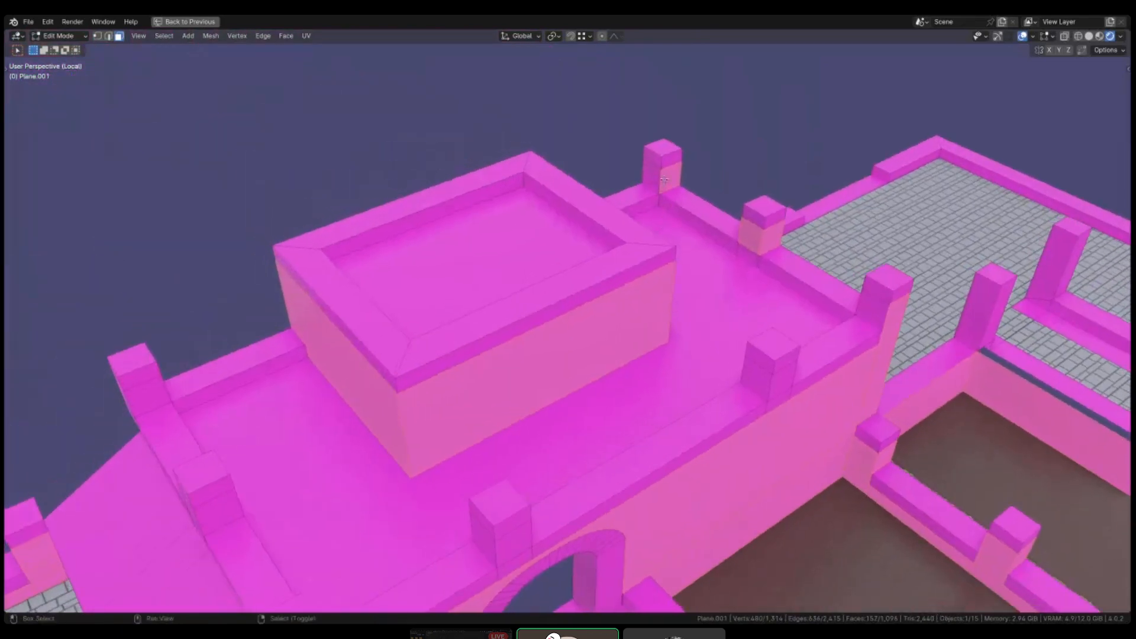
- Add the near roof corner pillar's inner shaft faces and the full shaft of the neighbouring front parapet pillar to the selection
right_click(863, 300, "shift")
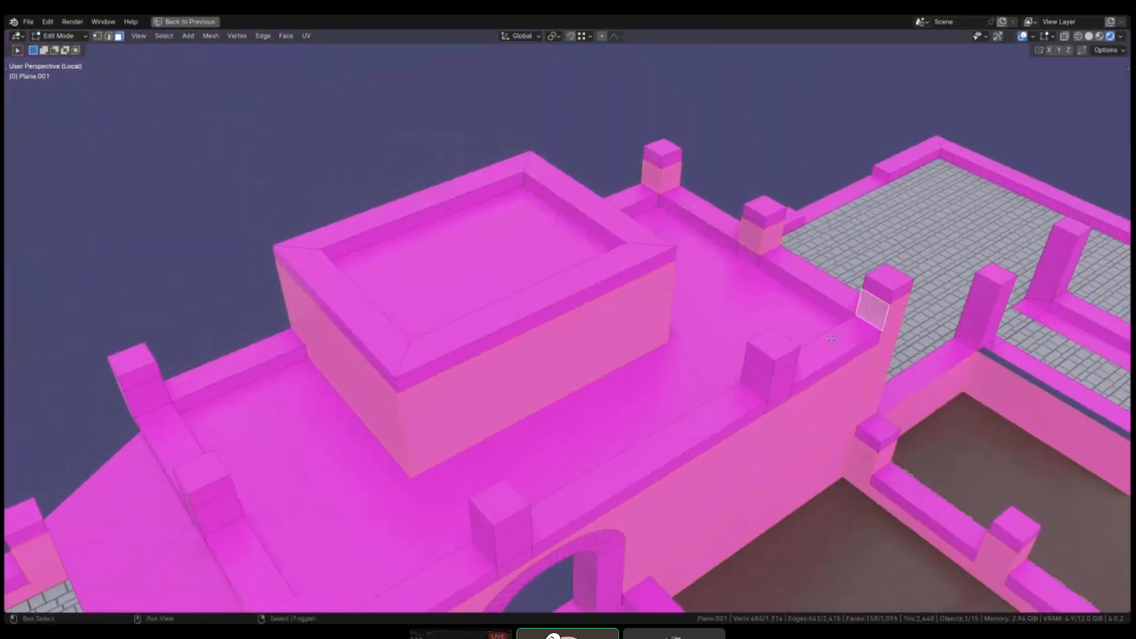
right_click(766, 381, "alt+shift")
middle_click_drag(766, 382, 947, 299)
right_click(852, 288, "shift")
middle_click_drag(848, 288, 659, 156, "shift")
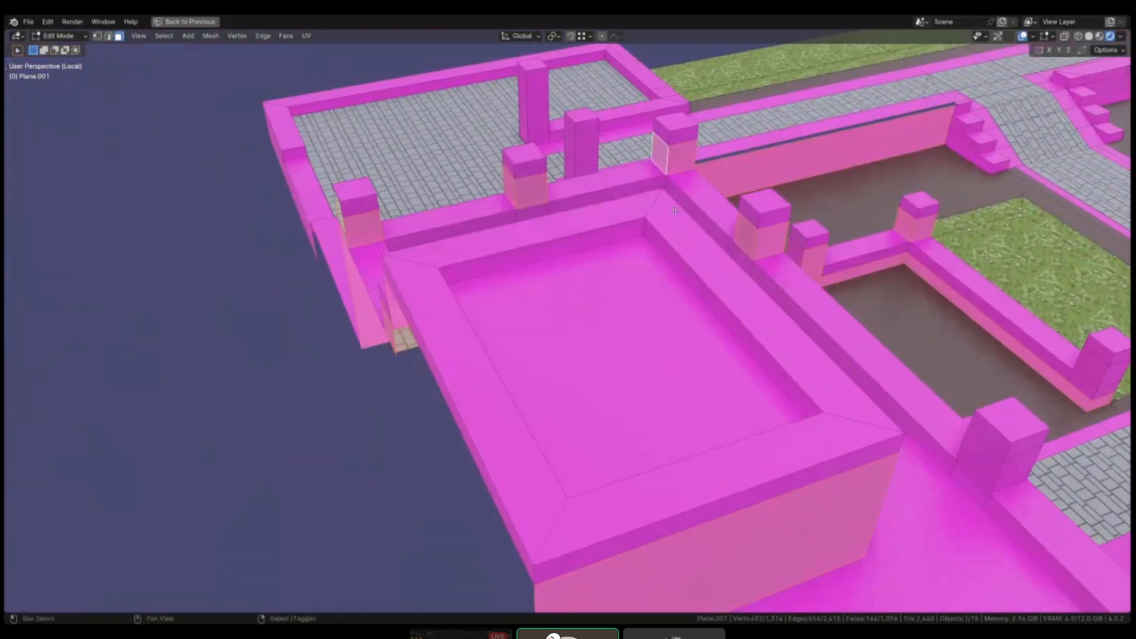
- Add the shaft of the next front parapet pillar and the small parapet faces beneath the roof pillars to the selection
right_click(990, 441, "alt+shift")
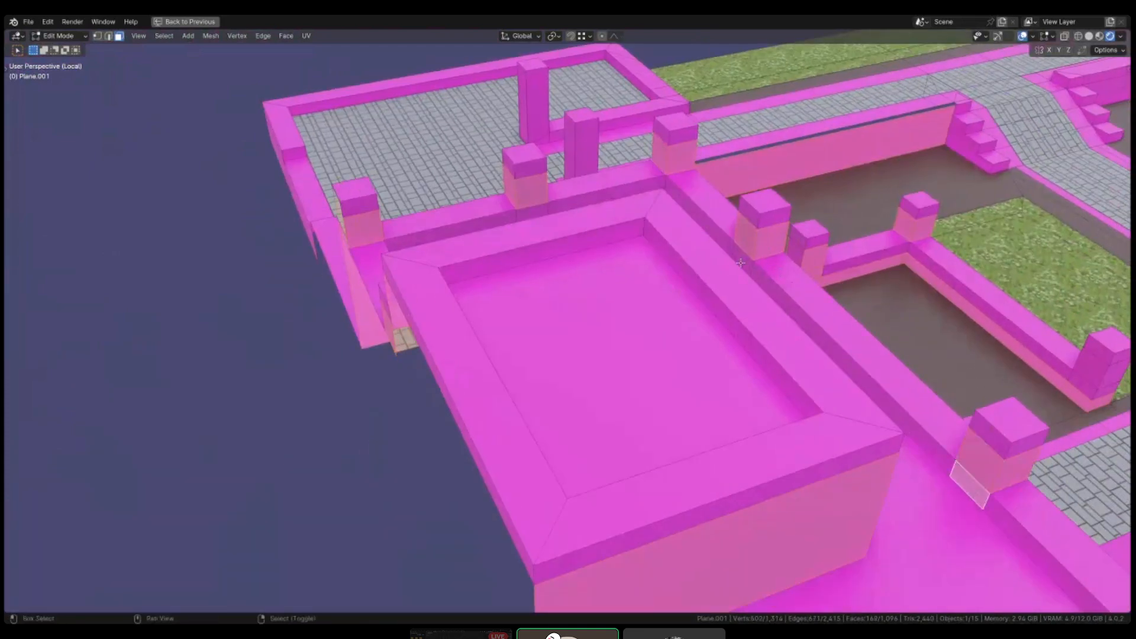
scroll(741, 261, "down", 1)
right_click(568, 222, "shift")
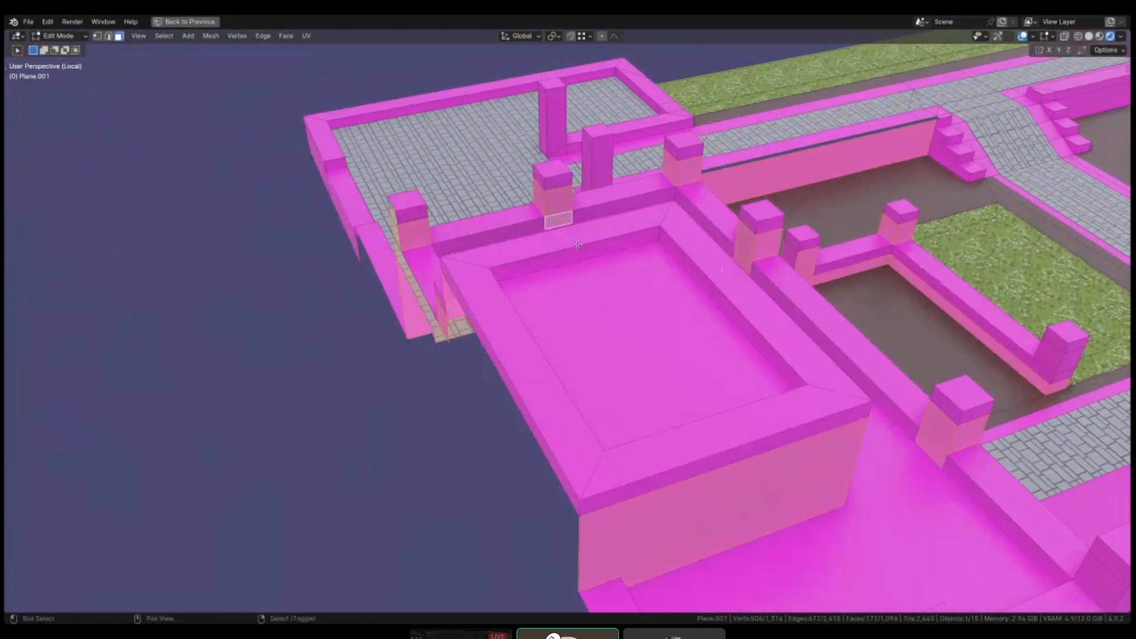
scroll(851, 298, "down", 2)
scroll(851, 299, "up", 3)
- Add the shaft and base faces of the corner and middle parapet pillars above the gabled annex to the selection
right_click(726, 310, "shift")
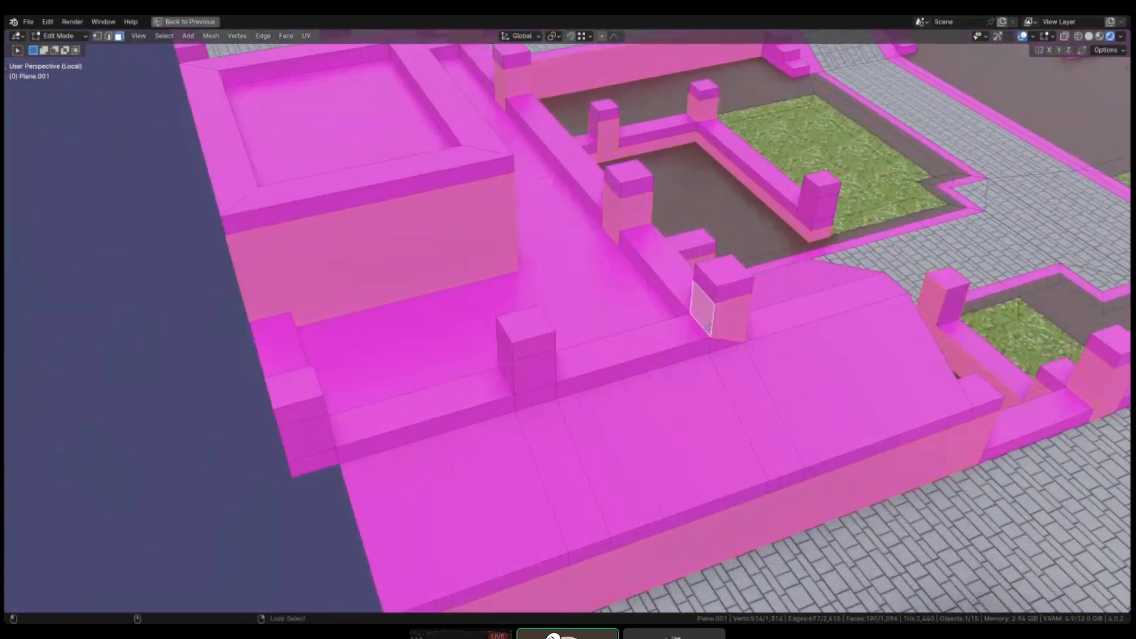
right_click(721, 344, "shift")
right_click(523, 368, "shift")
right_click(532, 384, "shift")
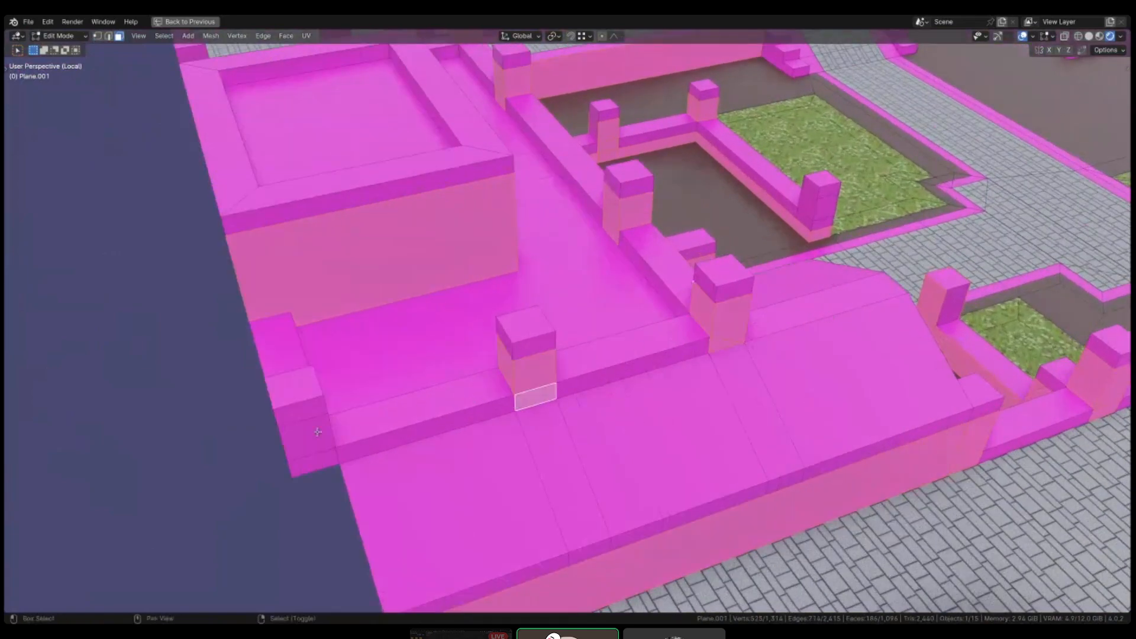
- Add the shaft and base faces of the last roof corner pillar at the annex's far end to the selection
right_click(305, 438, "shift")
mouse_move(305, 438)
middle_mouse_down()
mouse_move(236, 421)
mouse_move(651, 317)
mouse_move(578, 266)
mouse_move(584, 275)
middle_mouse_up()
right_click(300, 442, "shift")
key("alt+z")
scroll(647, 325, "down", 4)
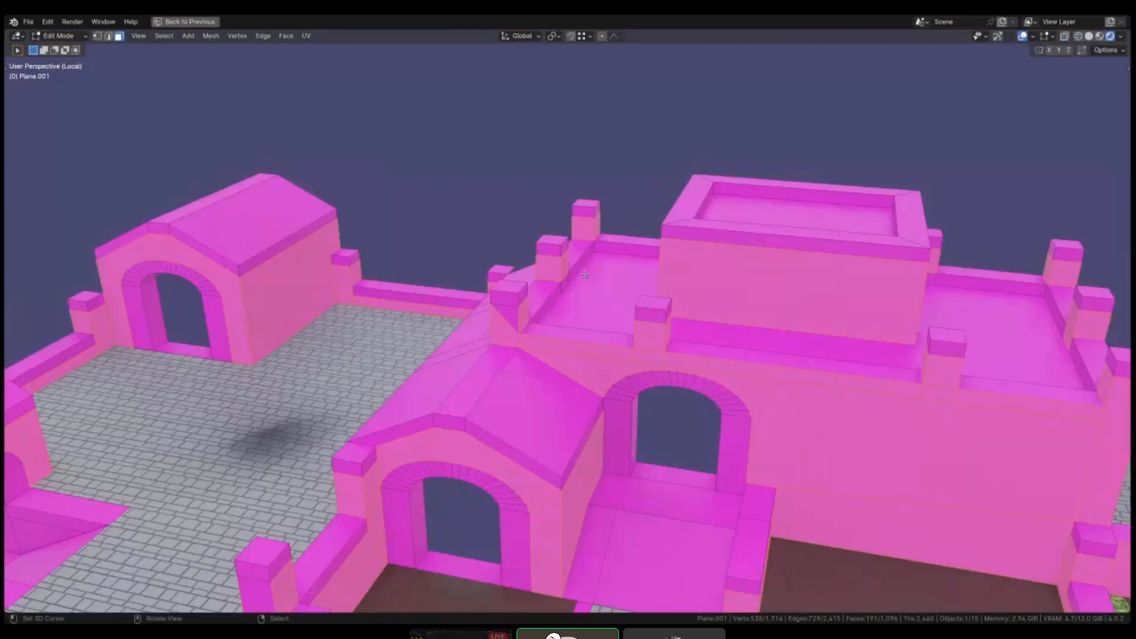
- Restore the full layout, add a new material slot with a new material, and name it Wall
scroll(568, 320, "down", 5)
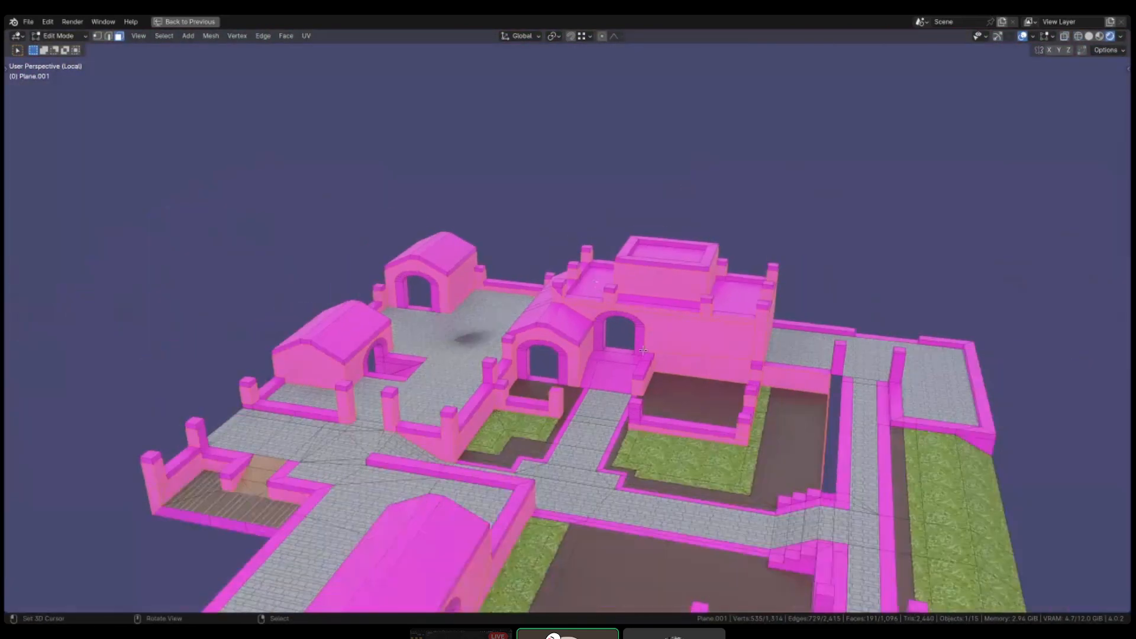
key("ctrl+space")
left_click(1119, 381)
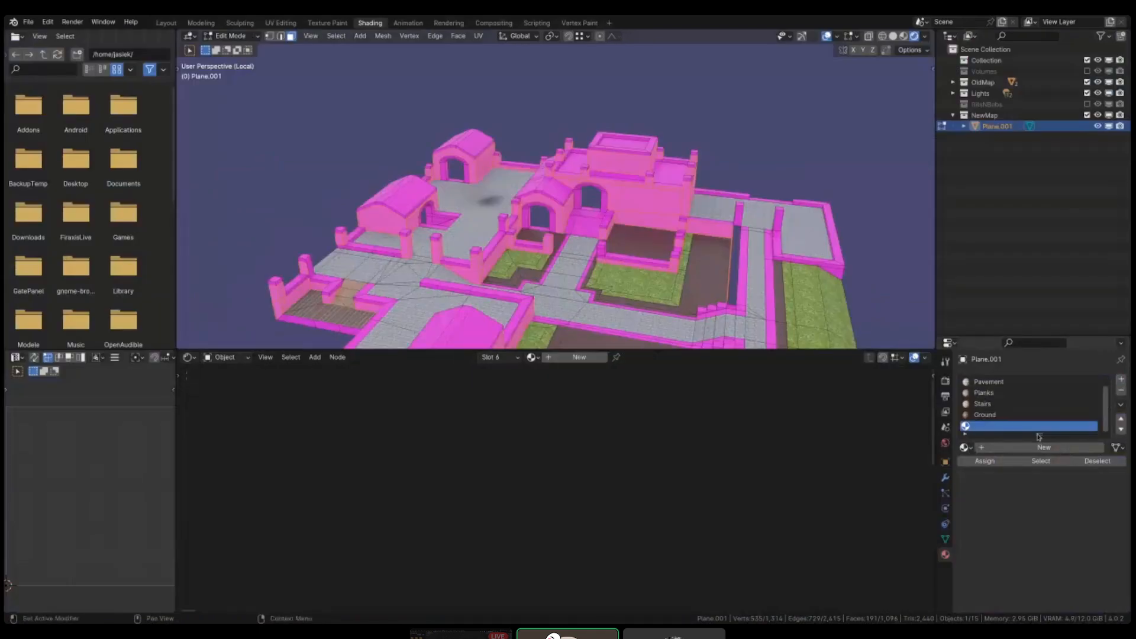
left_click(1008, 445)
double_click(1011, 447)
type("wALL_")
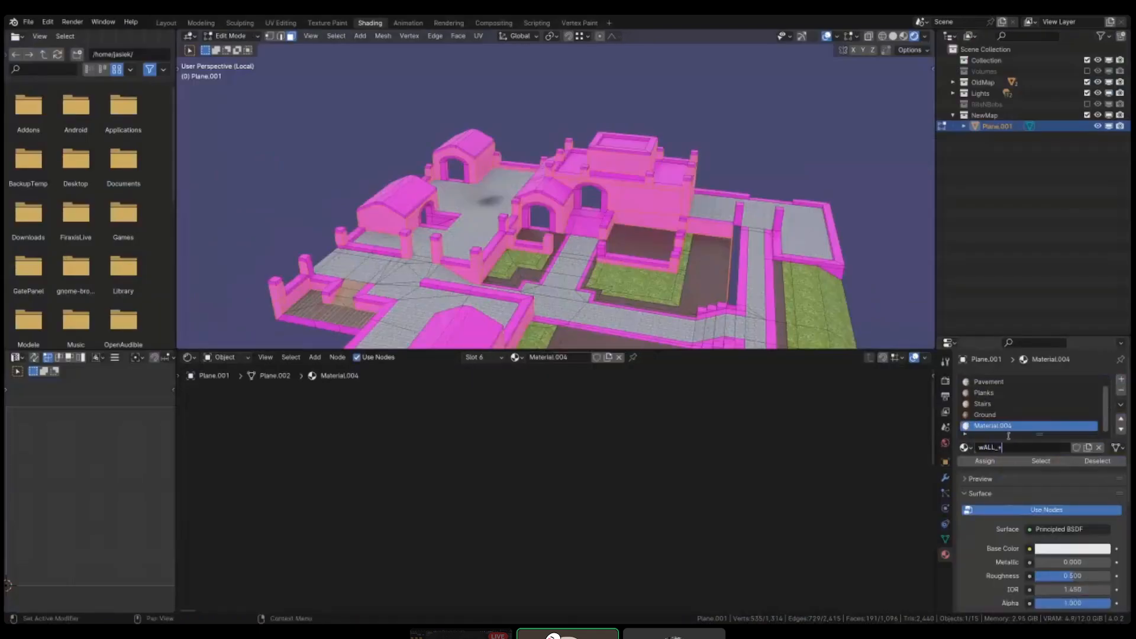
key("BackSpace")
key("BackSpace")
key("BackSpace")
key("BackSpace")
type("Wall")
key("Return")
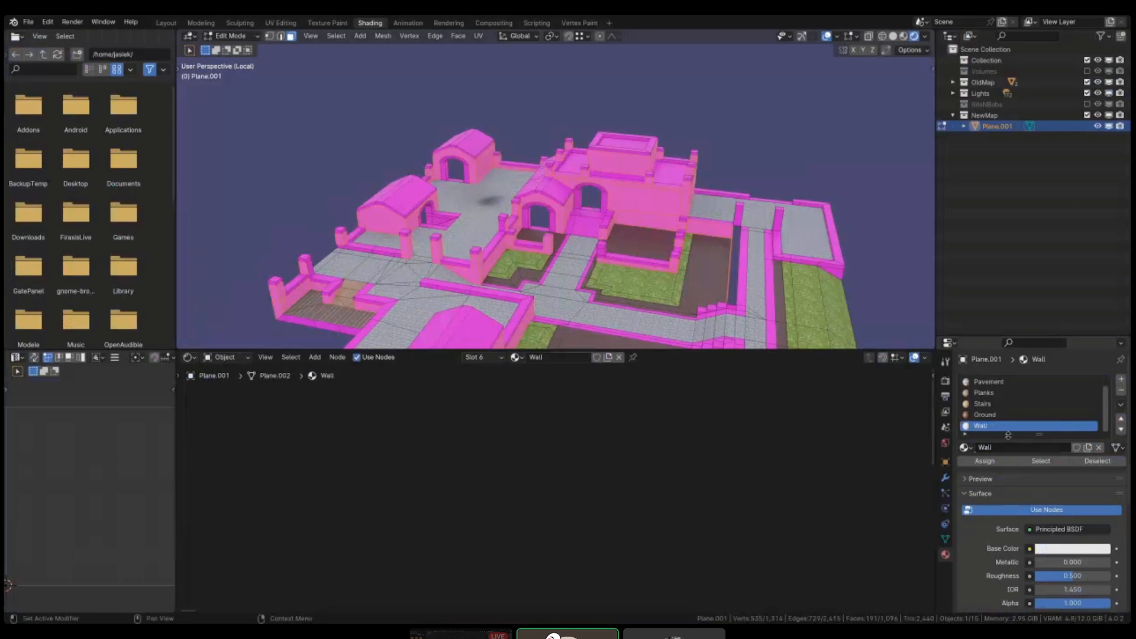
- Rename the material as Wall_Pebbles and assign it to the selected wall and pillar faces
left_click(999, 450)
left_click(999, 450)
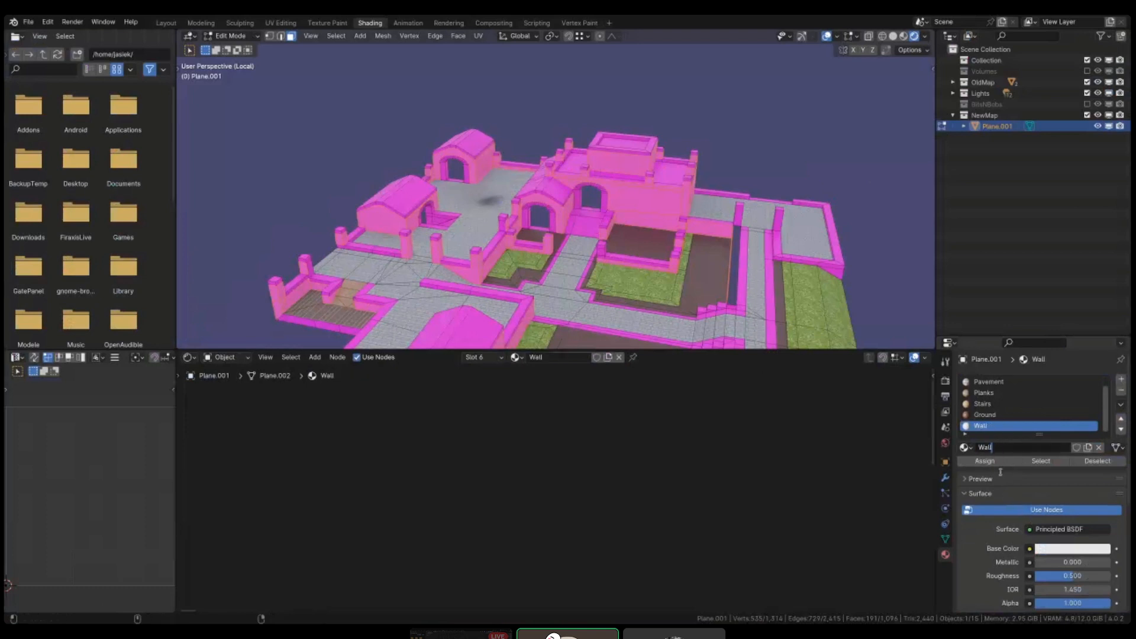
type("_Pebble")
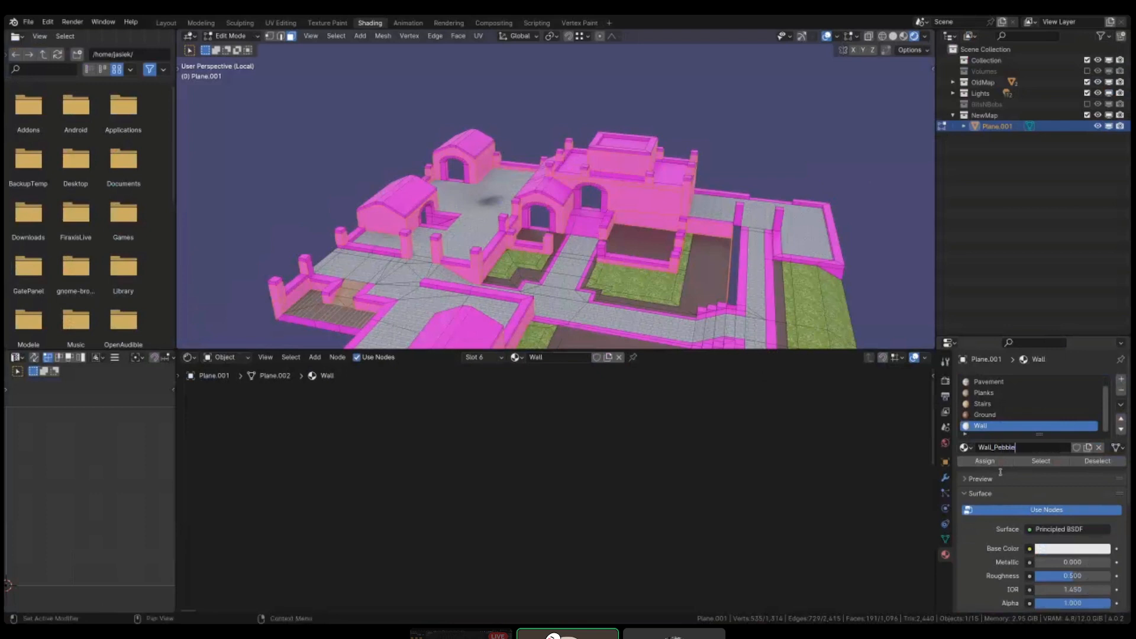
type("s")
key("Return")
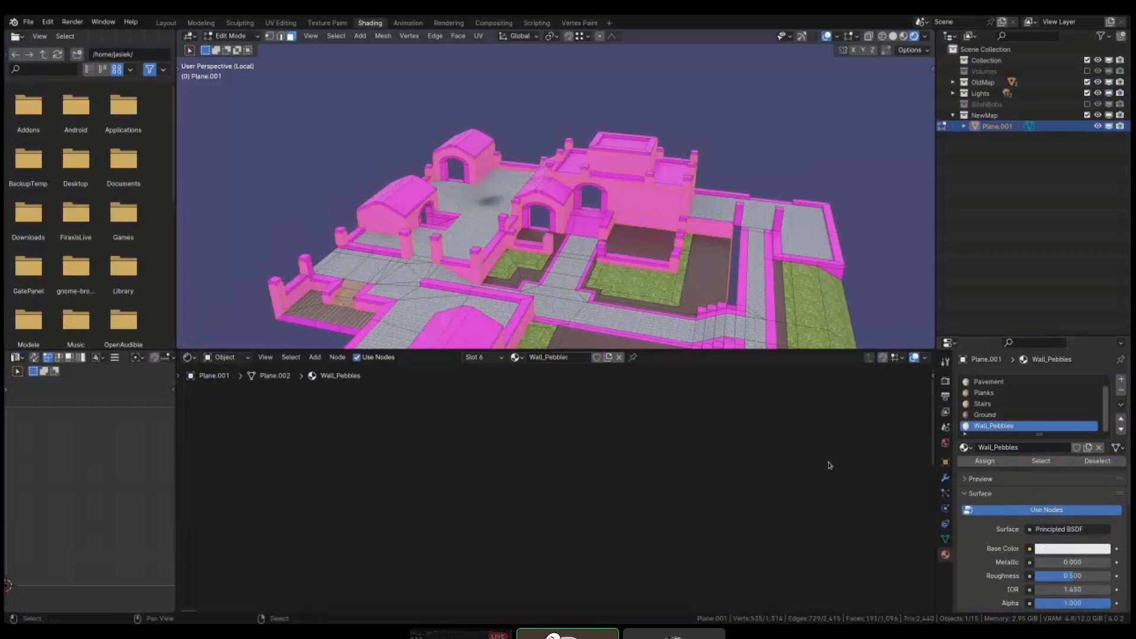
left_click(985, 461)
- Leave the isolated view and examine the original map's walls around the raised walkway and its small stairs
middle_click_drag(557, 260, 536, 214, "shift")
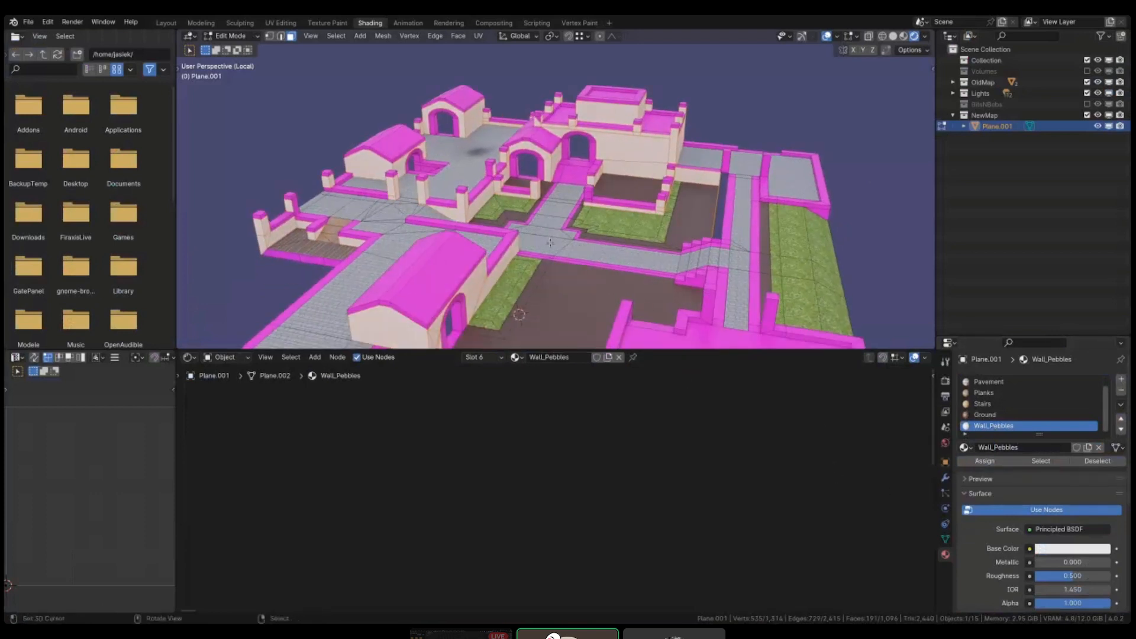
middle_click_drag(582, 295, 646, 154, "shift")
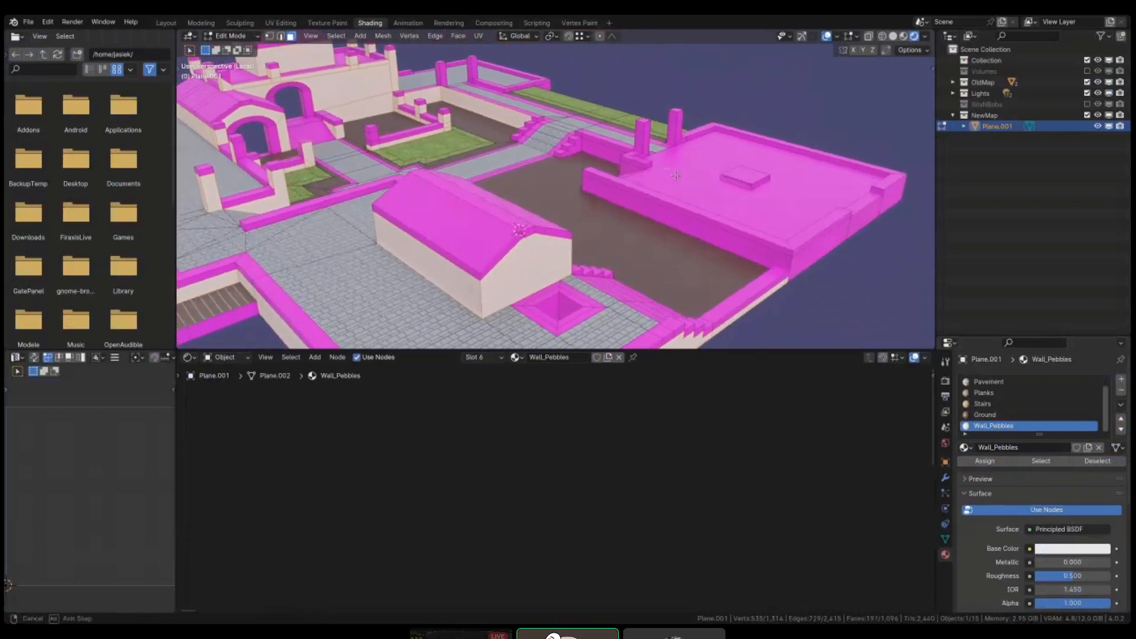
scroll(614, 123, "up", 4)
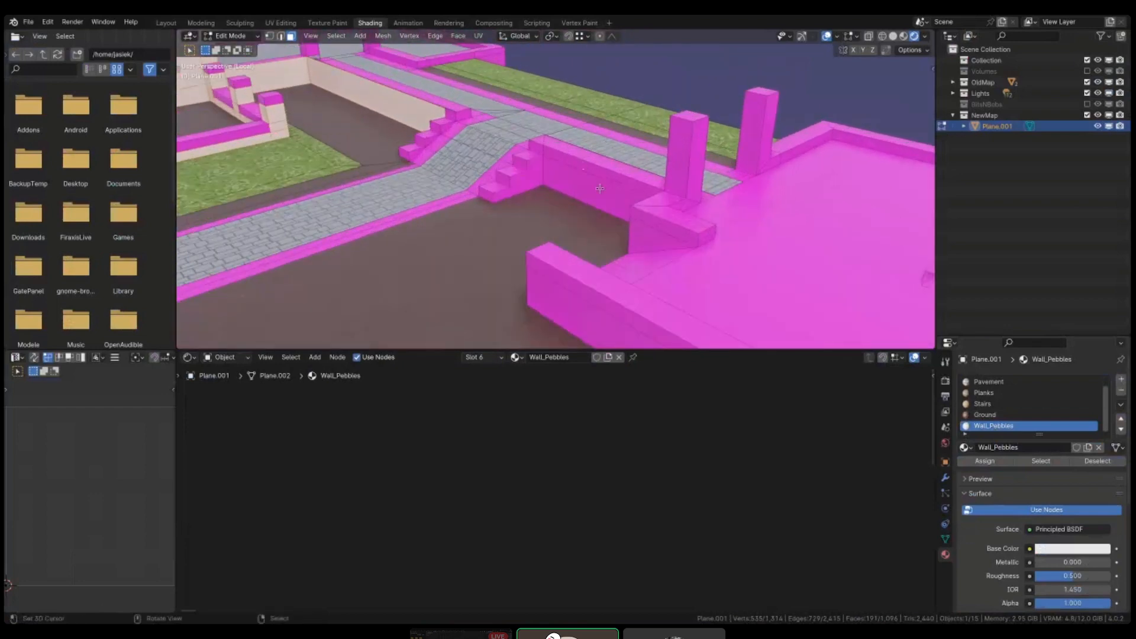
key("KP_Divide")
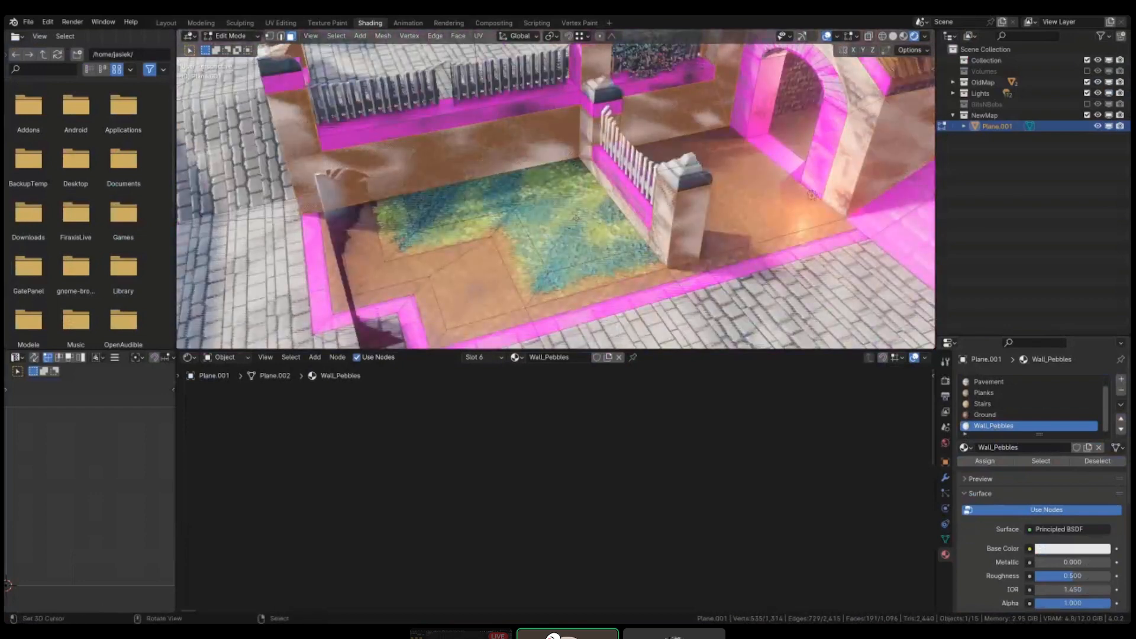
mouse_move(578, 217)
middle_mouse_down()
mouse_move(701, 229)
mouse_move(596, 217)
middle_mouse_up()
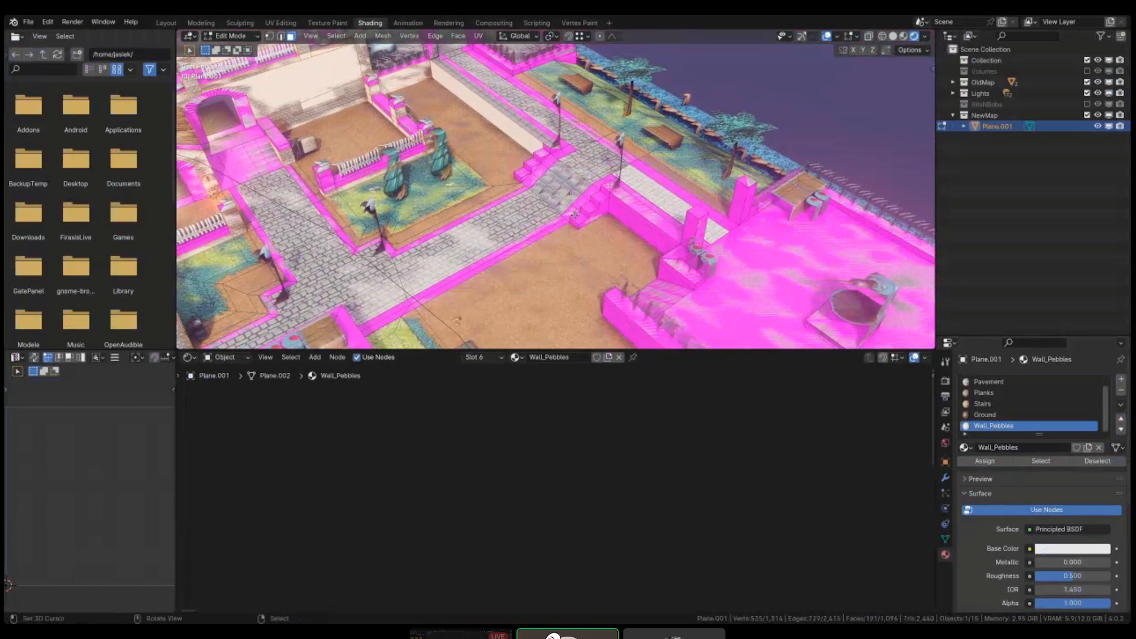
scroll(814, 251, "up", 3)
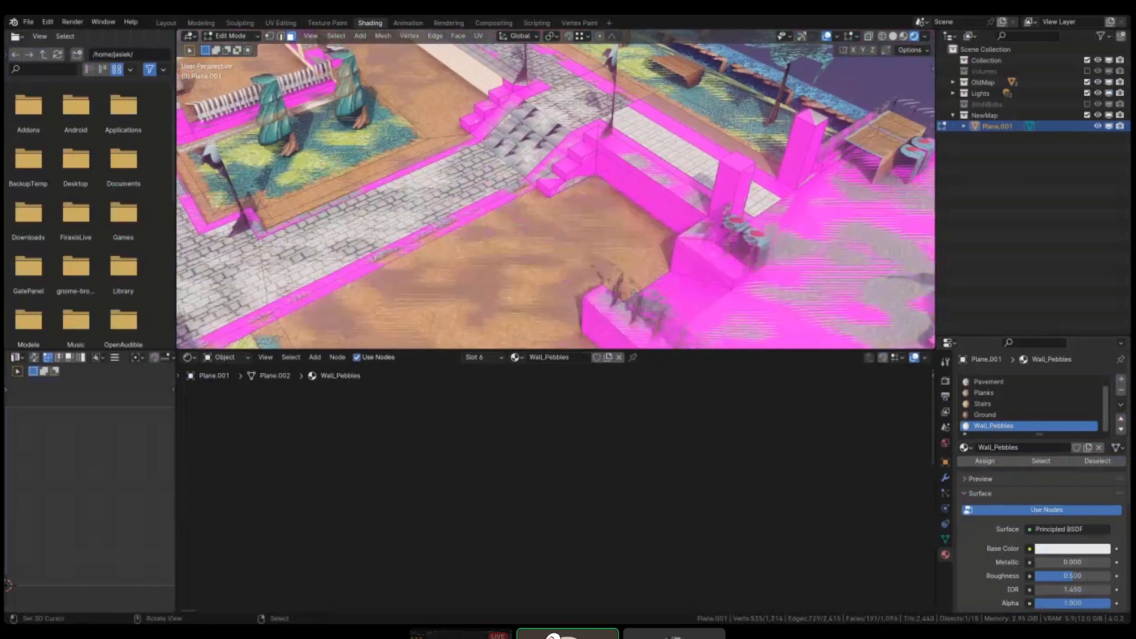
middle_click_drag(597, 228, 703, 241)
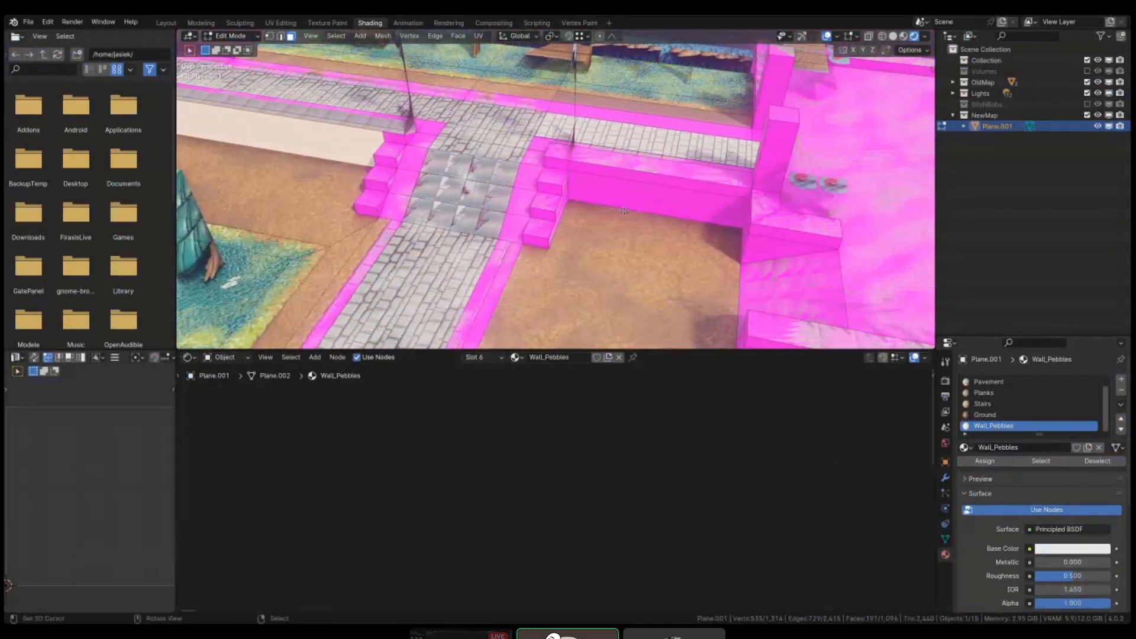
left_click(560, 194)
left_click(561, 202, "shift")
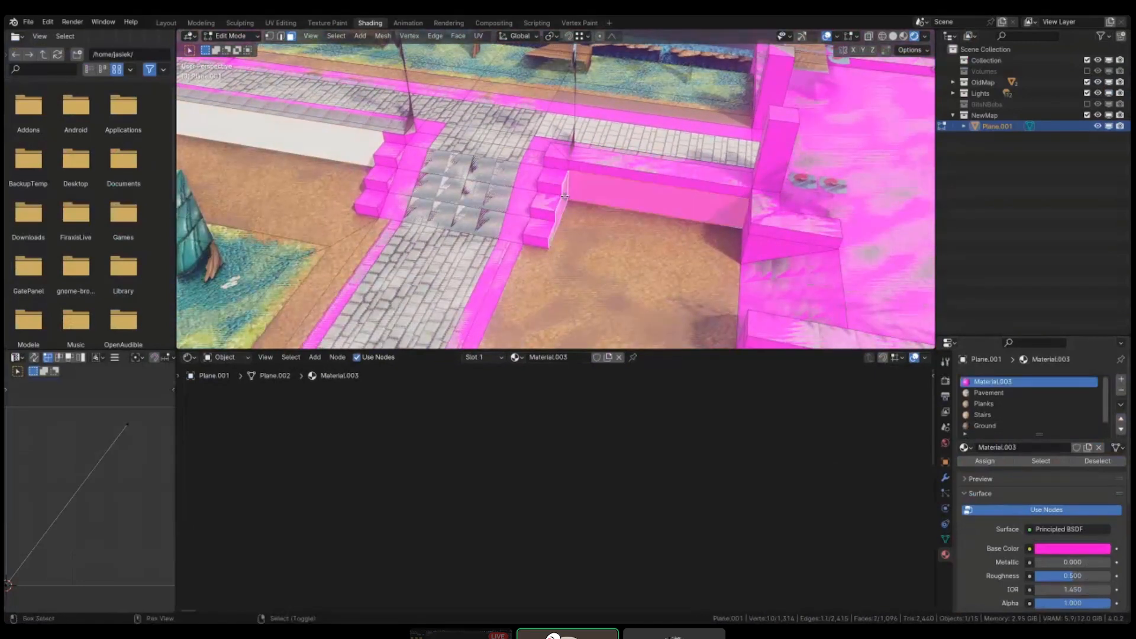
middle_click_drag(561, 202, 399, 320)
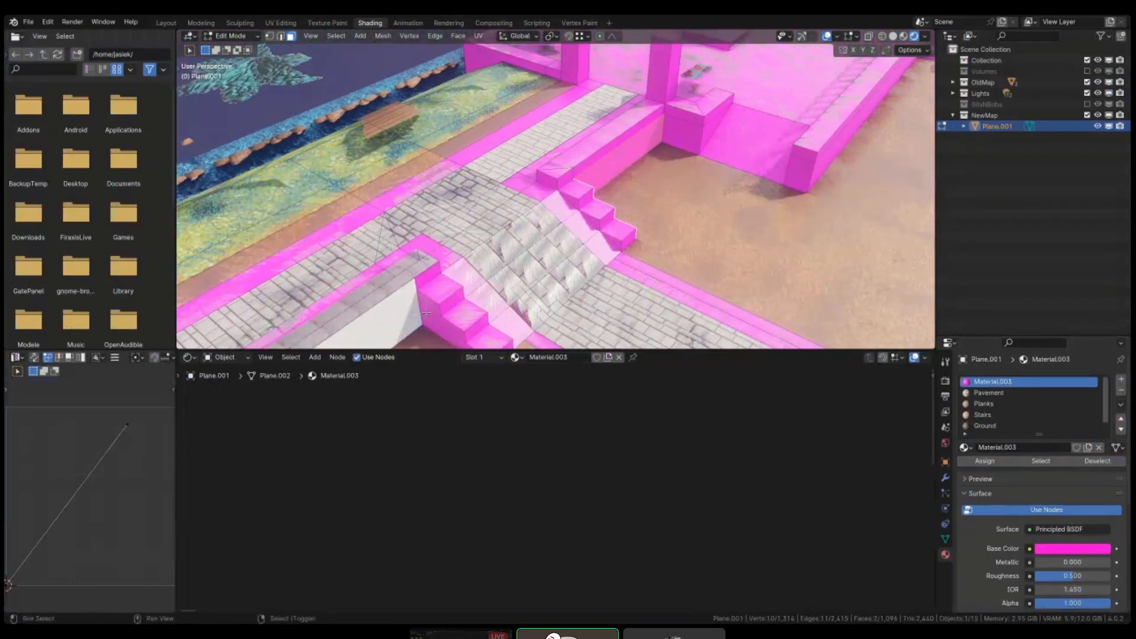
left_click(425, 313, "shift")
left_click(694, 137, "shift")
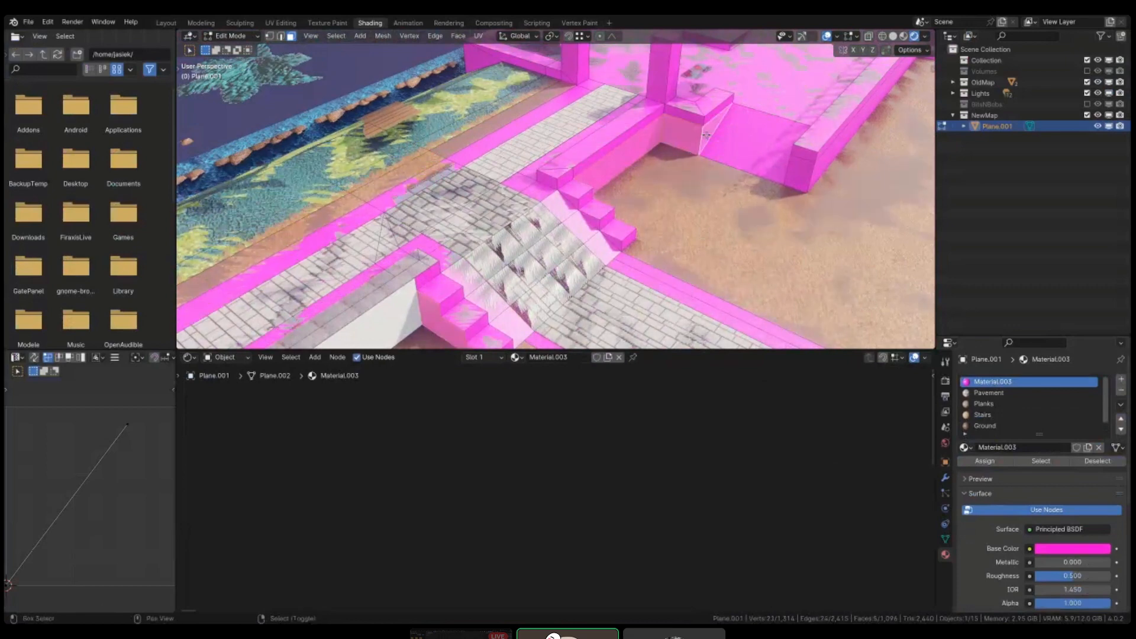
- Select all faces that share the Wall_Pebbles material and unwrap them with Cube Projection
middle_click_drag(694, 136, 419, 262)
middle_click_drag(544, 176, 559, 221)
scroll(560, 221, "down", 5)
middle_click_drag(685, 252, 624, 202)
left_click(686, 187)
key("shift+g")
left_click(687, 188)
key("u")
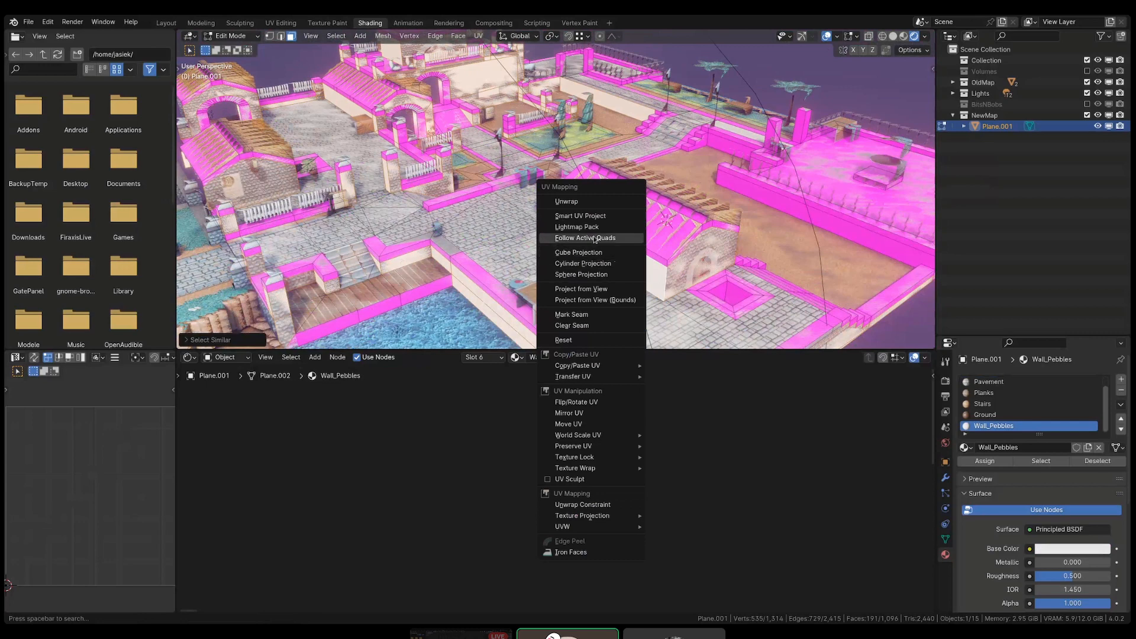
left_click(605, 255)
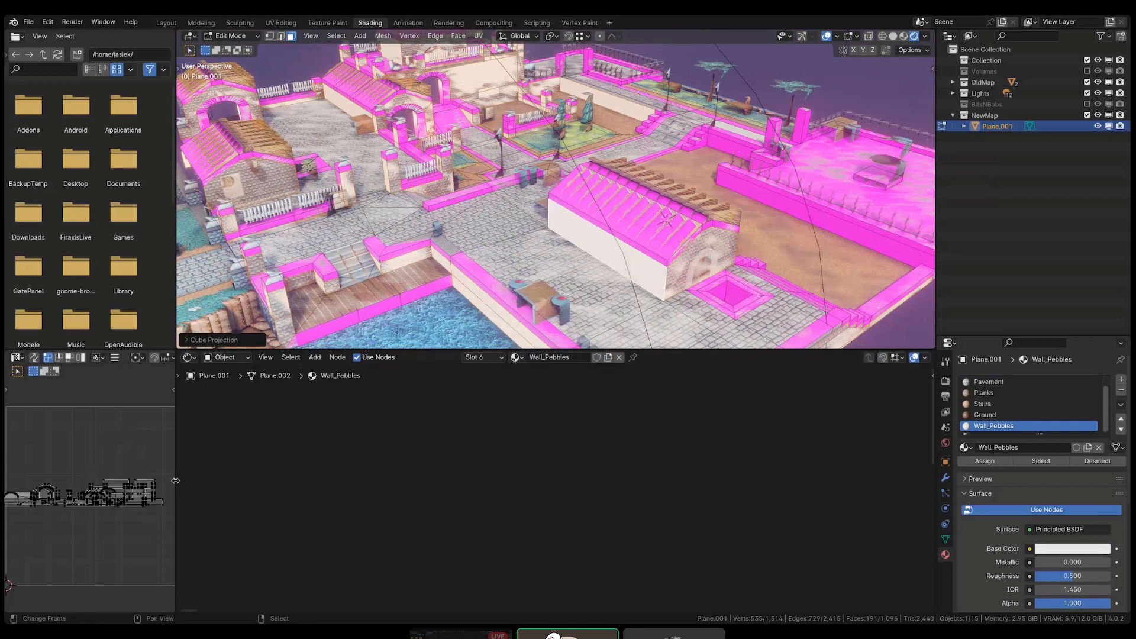
- Widen the UV editor and scale all the wall UVs up about 5.2 times
left_click_drag(175, 480, 416, 481)
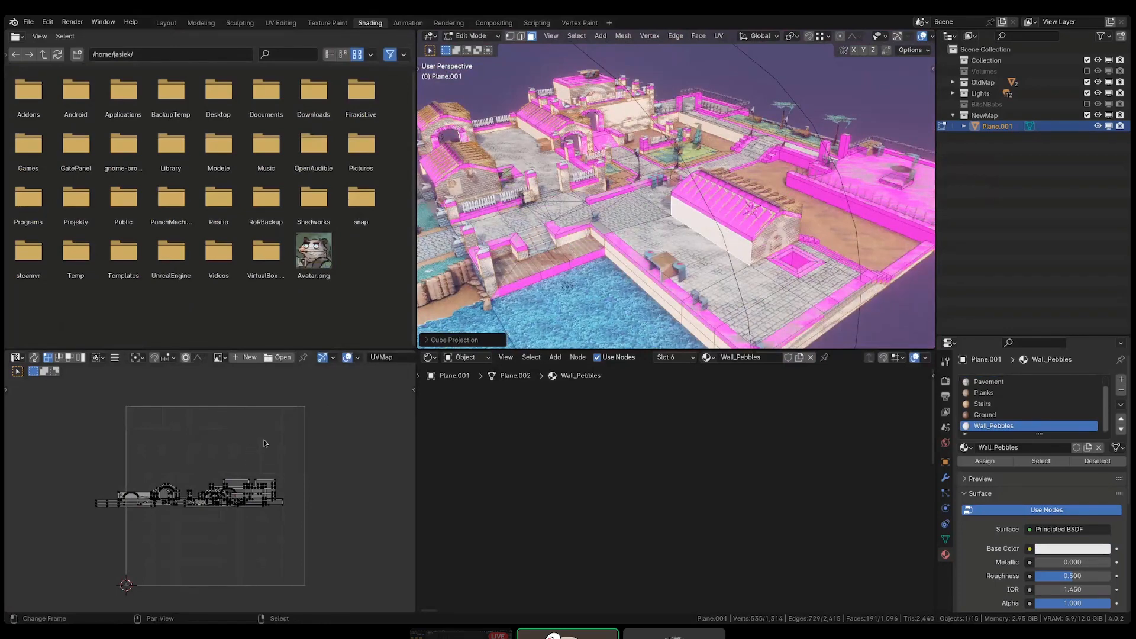
key("a")
key("s")
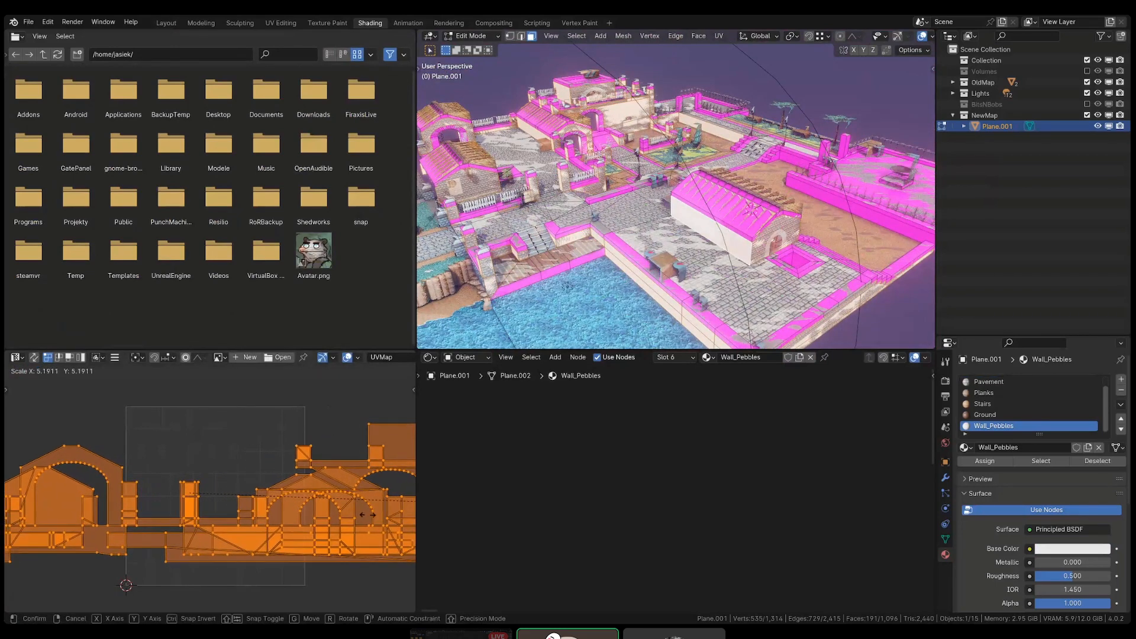
left_click(367, 514)
scroll(69, 504, "down", 3)
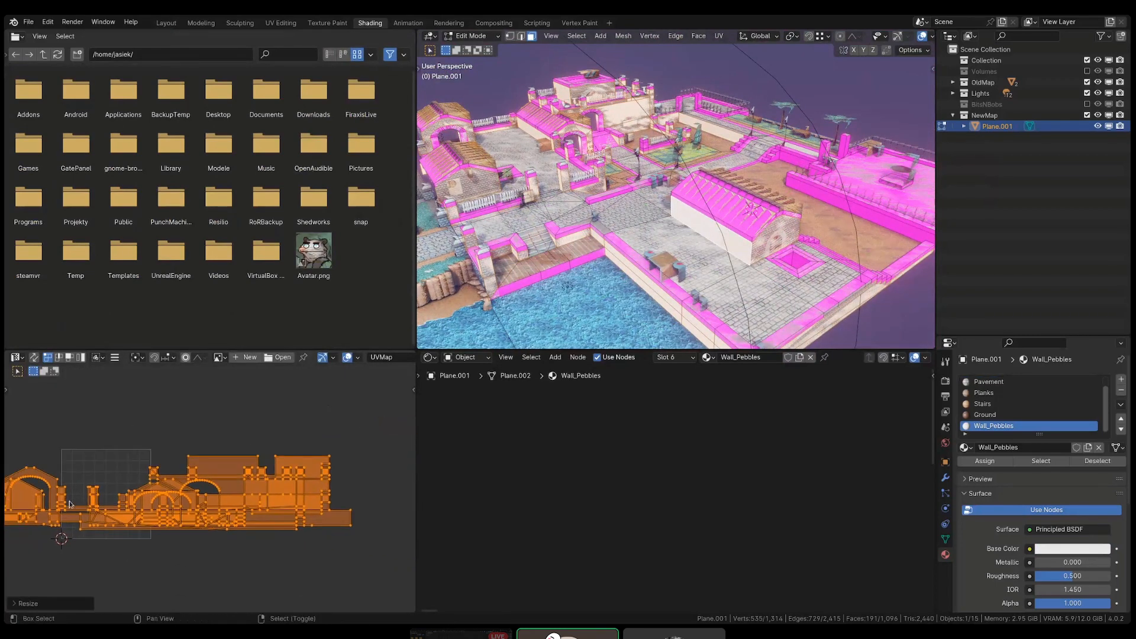
- Scale the wall UVs up further and move them so their lower edge sits on the UV tile's bottom edge
key("s")
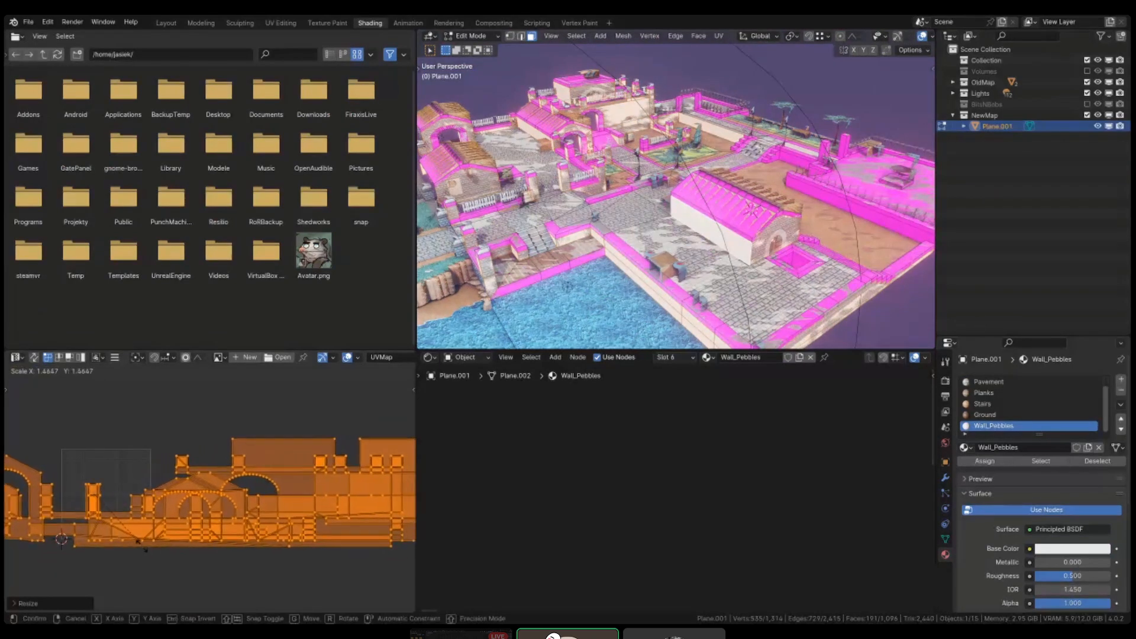
key("g")
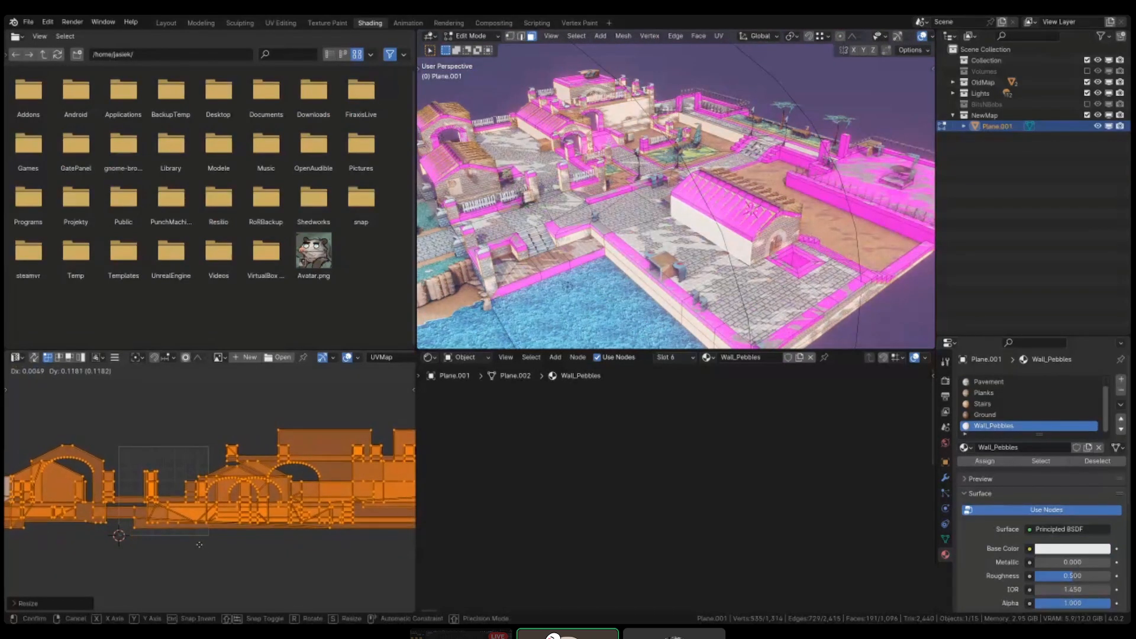
left_click(200, 374)
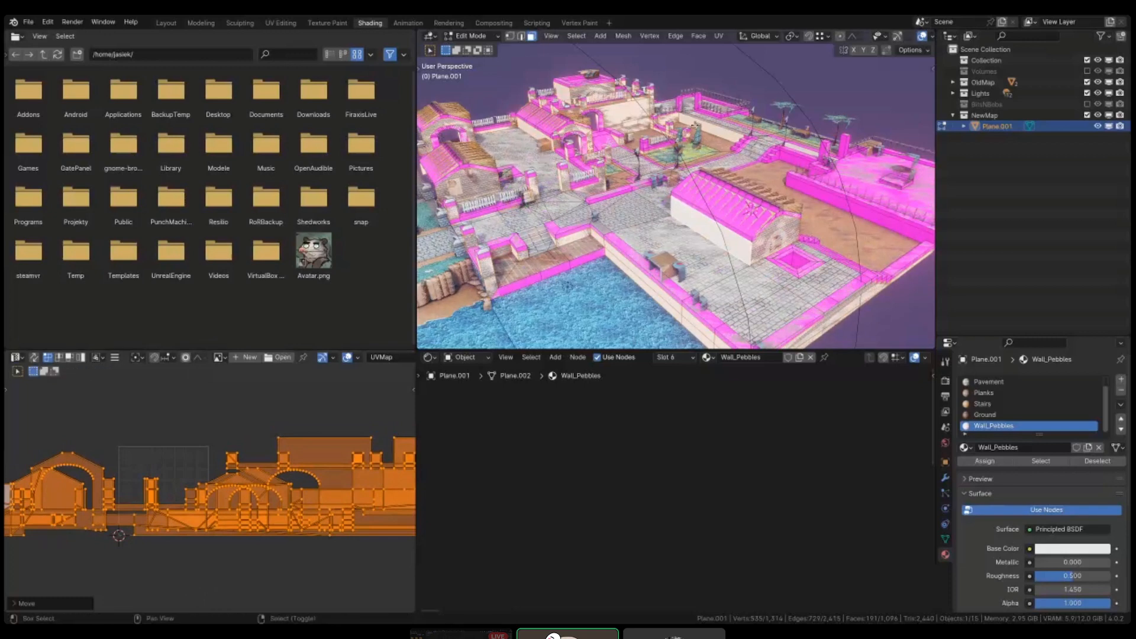
- Examine the walls around the whole map against the original, and check the wall UV layout
middle_click_drag(753, 210, 616, 239)
scroll(616, 239, "down", 1)
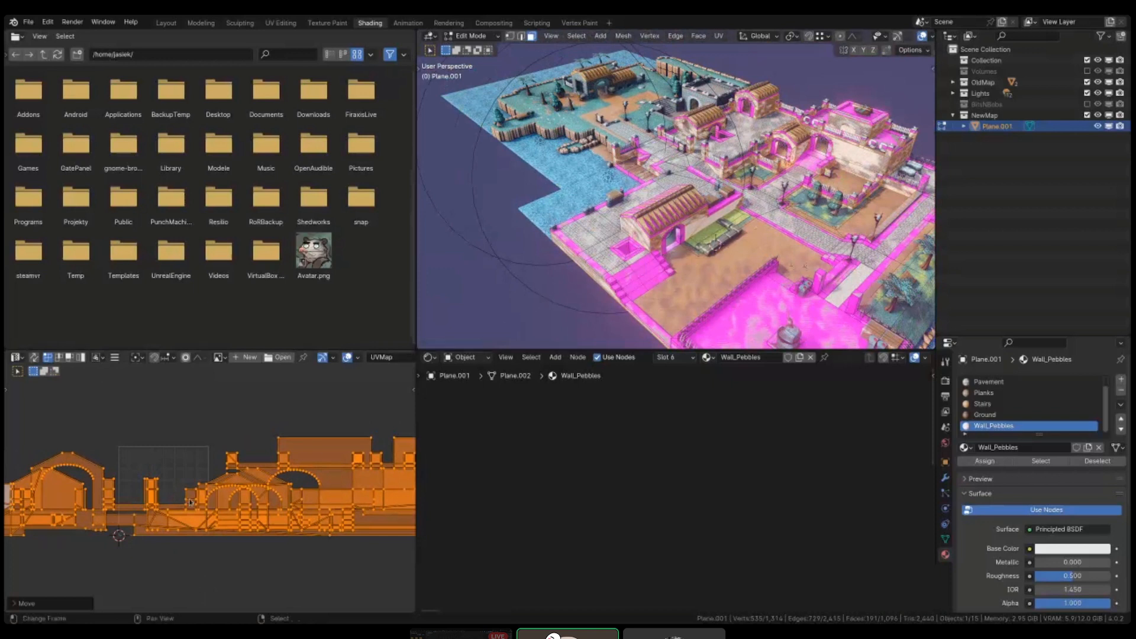
scroll(610, 269, "up", 2)
middle_click_drag(609, 270, 666, 234)
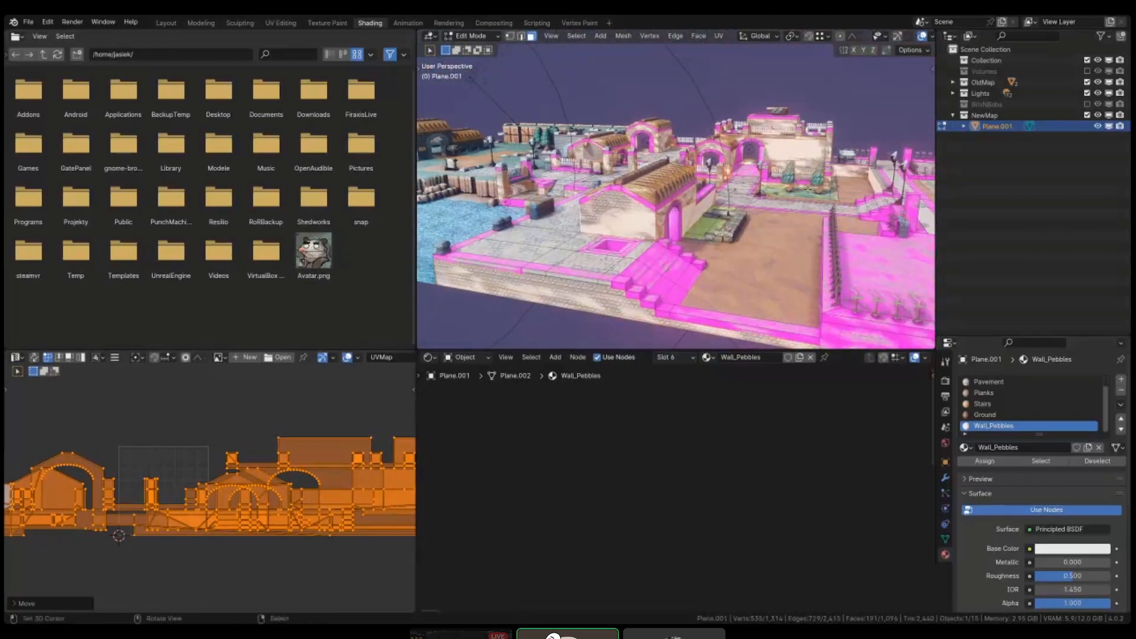
middle_click_drag(810, 189, 632, 286)
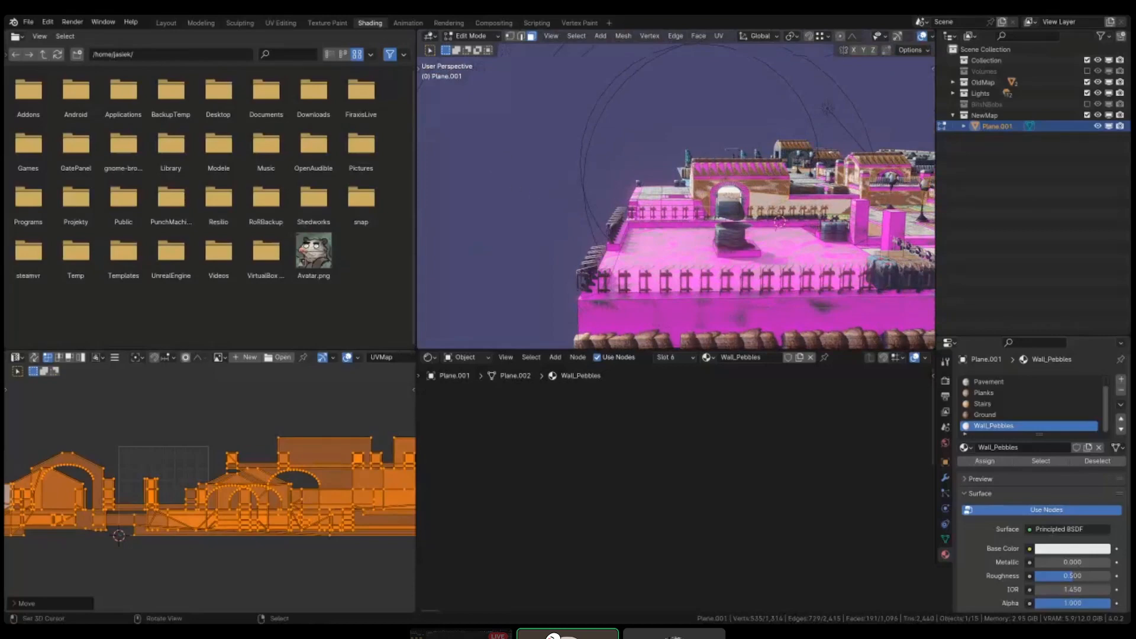
middle_click_drag(734, 249, 716, 248)
scroll(222, 482, "up", 4)
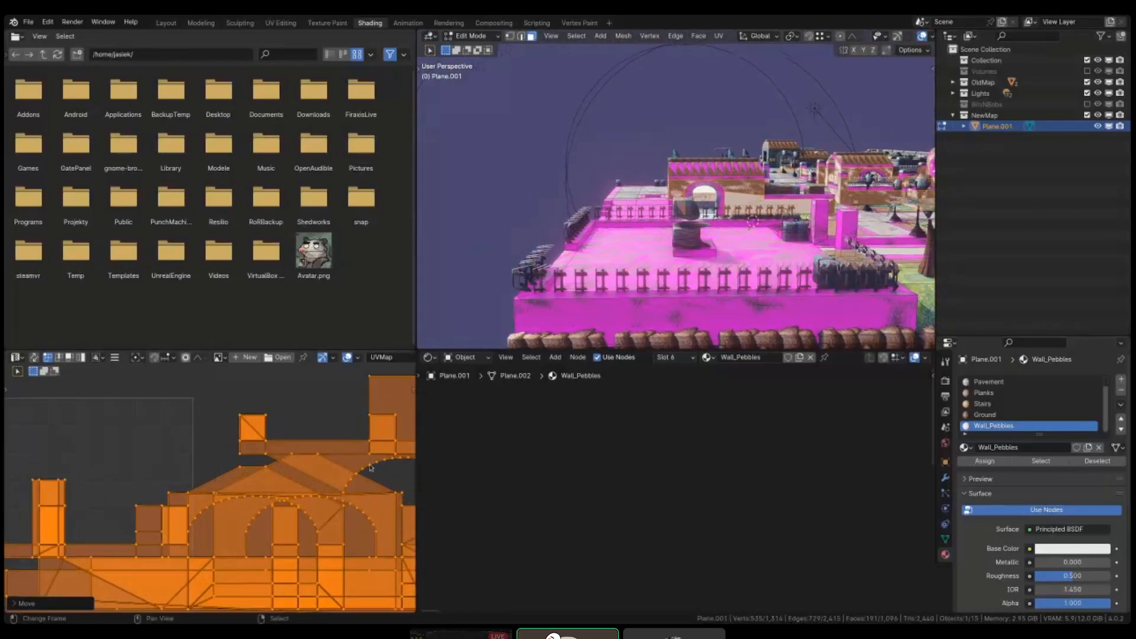
scroll(211, 451, "down", 5)
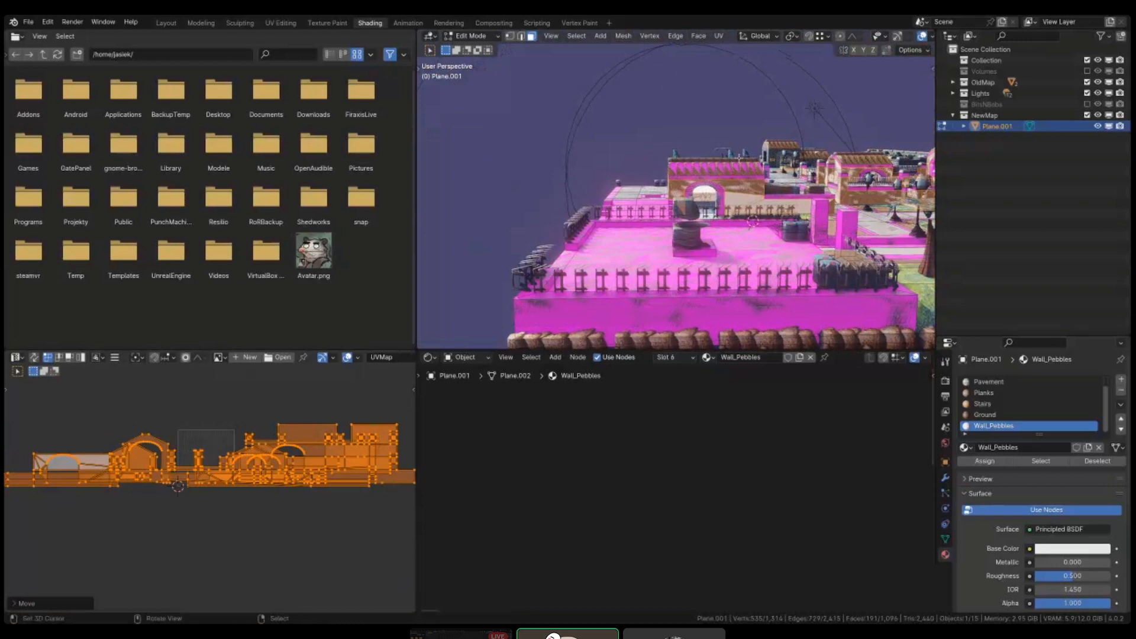
middle_click_drag(740, 158, 681, 224)
- Load the HouseWallOuter2 base color and normal textures into the Wall_Pebbles shader, and isolate the new map
left_click(973, 461)
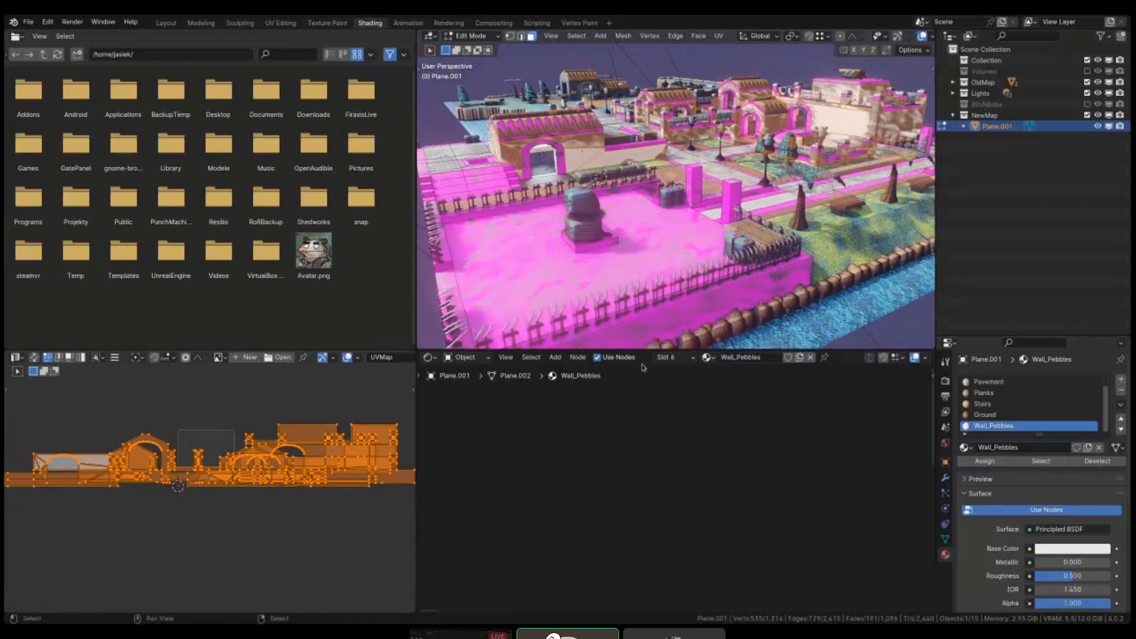
key("Home")
scroll(680, 446, "up", 4)
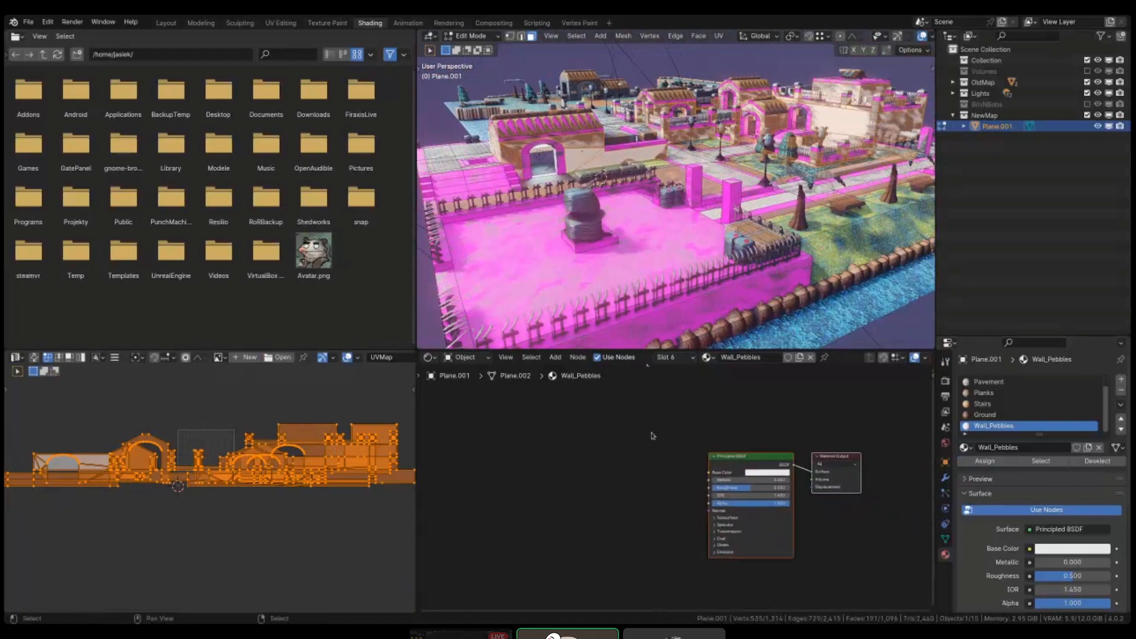
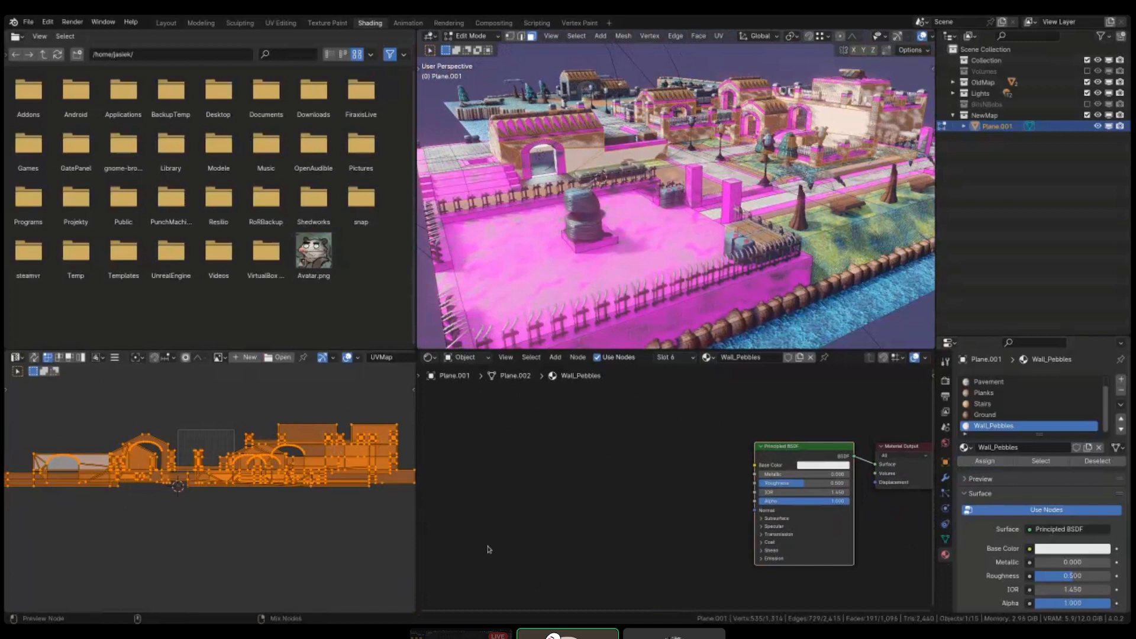
scroll(691, 458, "down", 2)
middle_click_drag(704, 472, 680, 478)
key("slash")
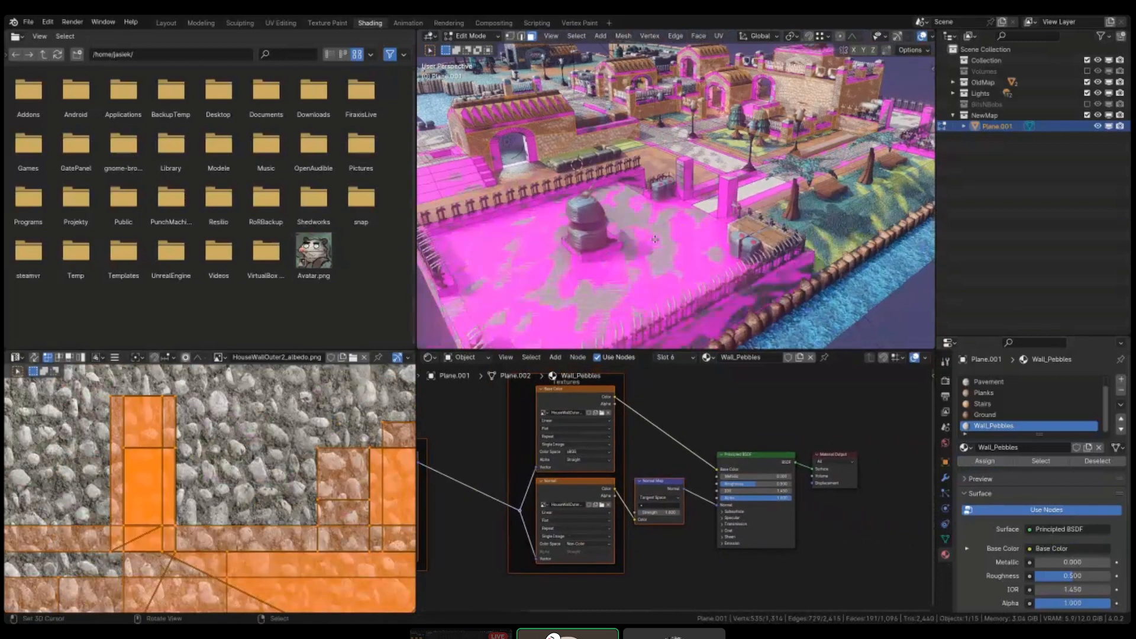
scroll(655, 240, "up", 4)
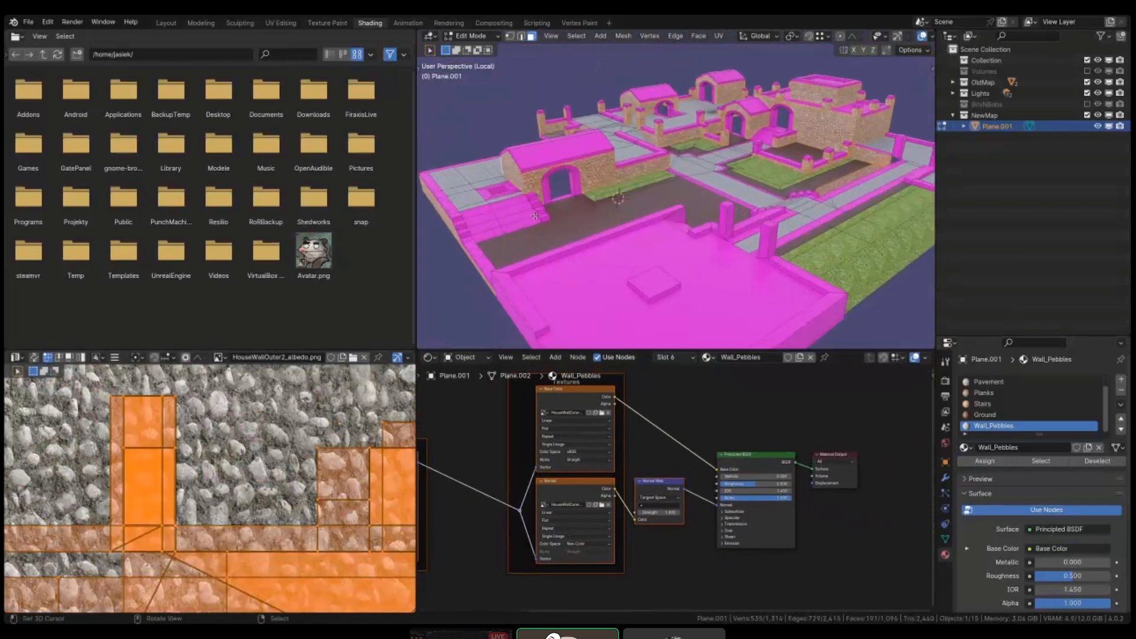
- Scale the selected wall UVs up about 2.5 times and check the pebble size on the arched house
middle_click_drag(655, 240, 813, 277, "shift")
scroll(814, 277, "up", 3)
scroll(268, 545, "up", 3)
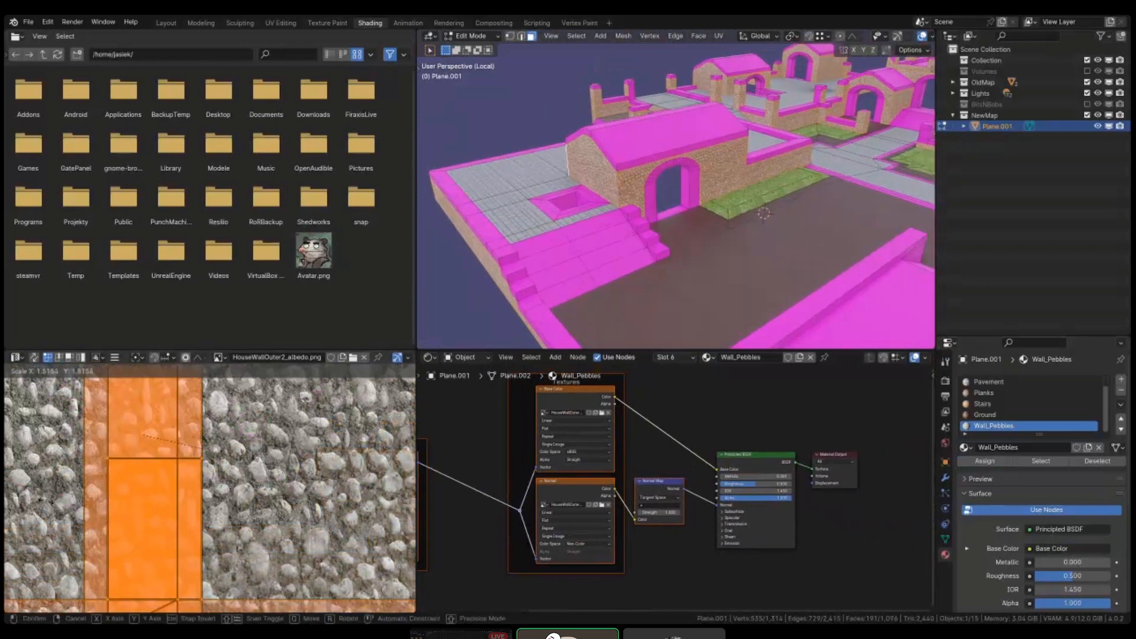
key("s")
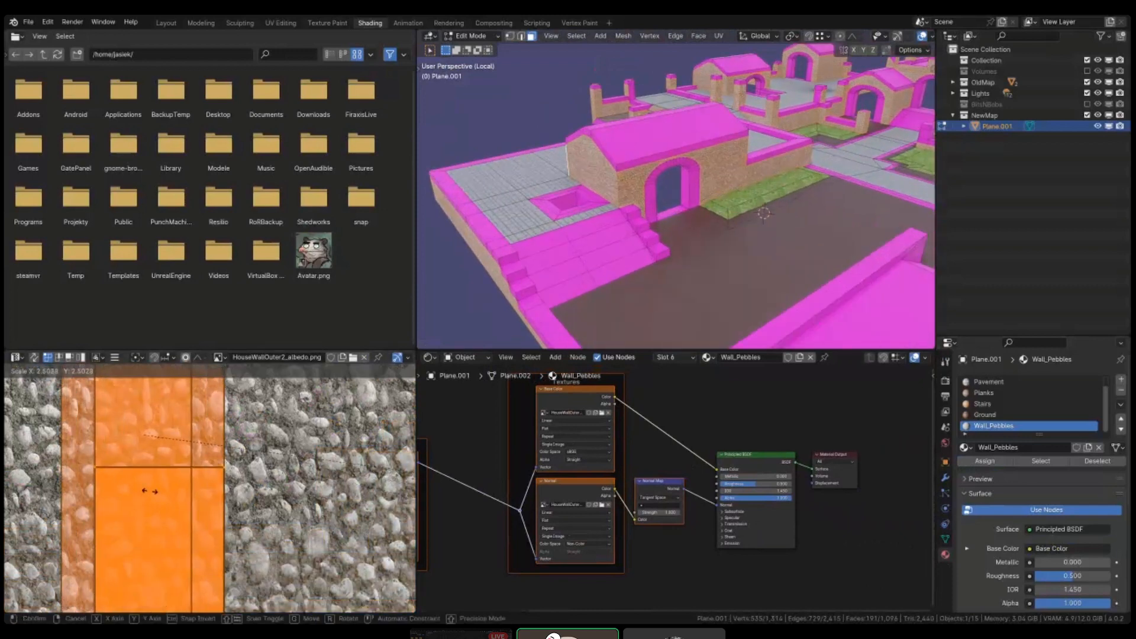
left_click(133, 494)
scroll(682, 162, "up", 3)
scroll(682, 162, "up", 3)
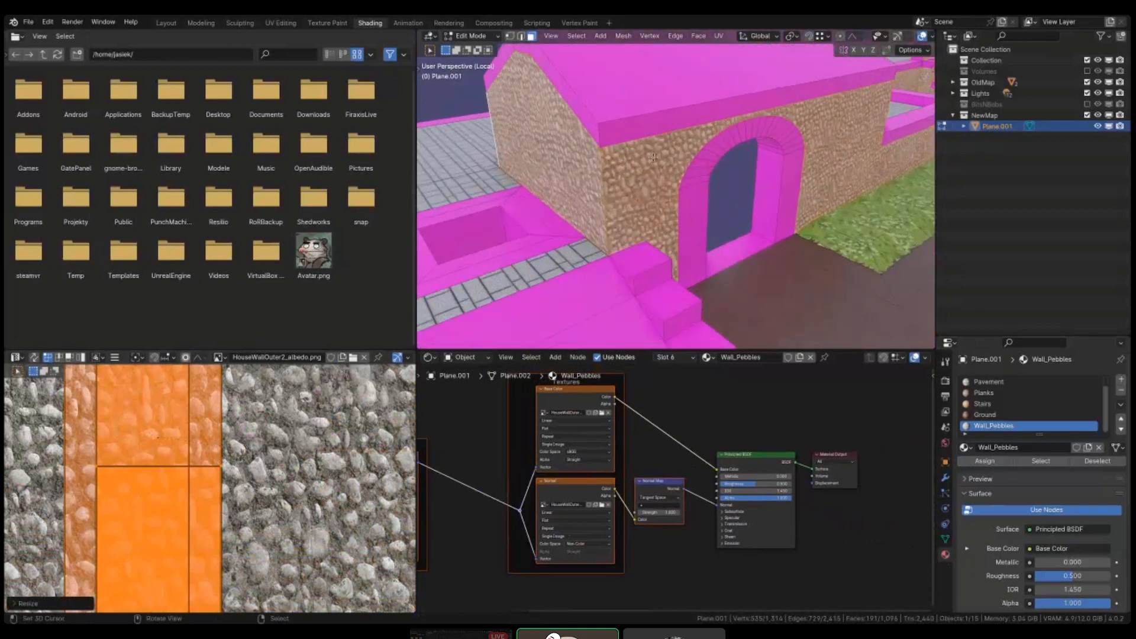
- Duplicate the Base Color texture node in the Wall_Pebbles shader and place the copy above the original
middle_click_drag(734, 427, 598, 467)
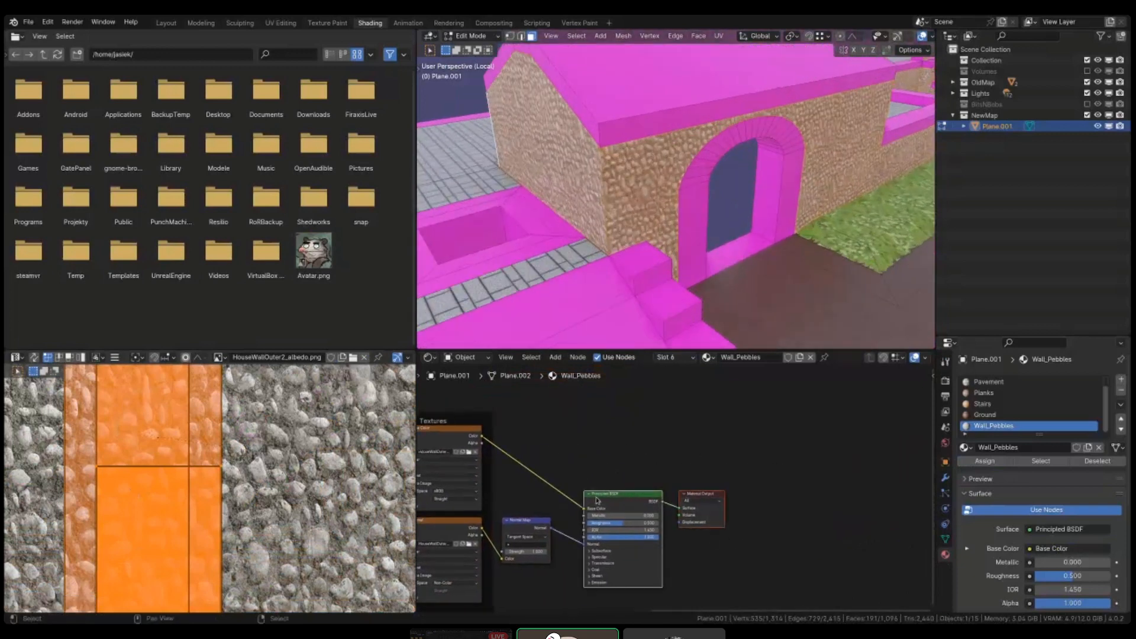
mouse_move(597, 496)
left_mouse_down()
mouse_move(602, 466)
mouse_move(602, 483)
left_mouse_up()
left_click(733, 496)
middle_click_drag(486, 455, 631, 484)
left_click(499, 460)
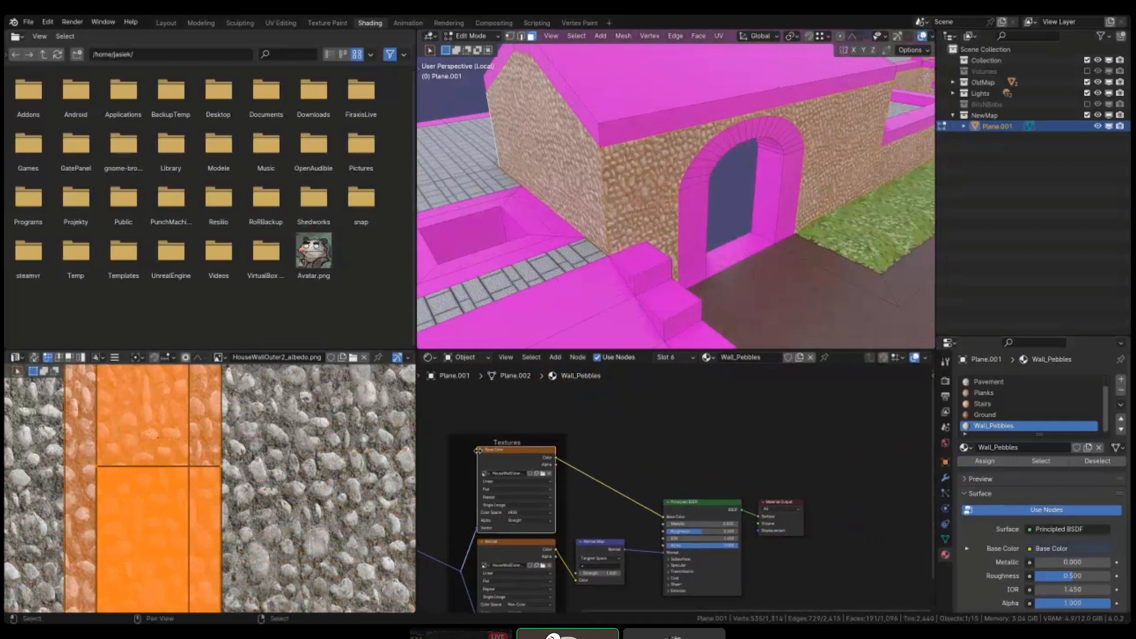
key("shift+d")
left_click(659, 454)
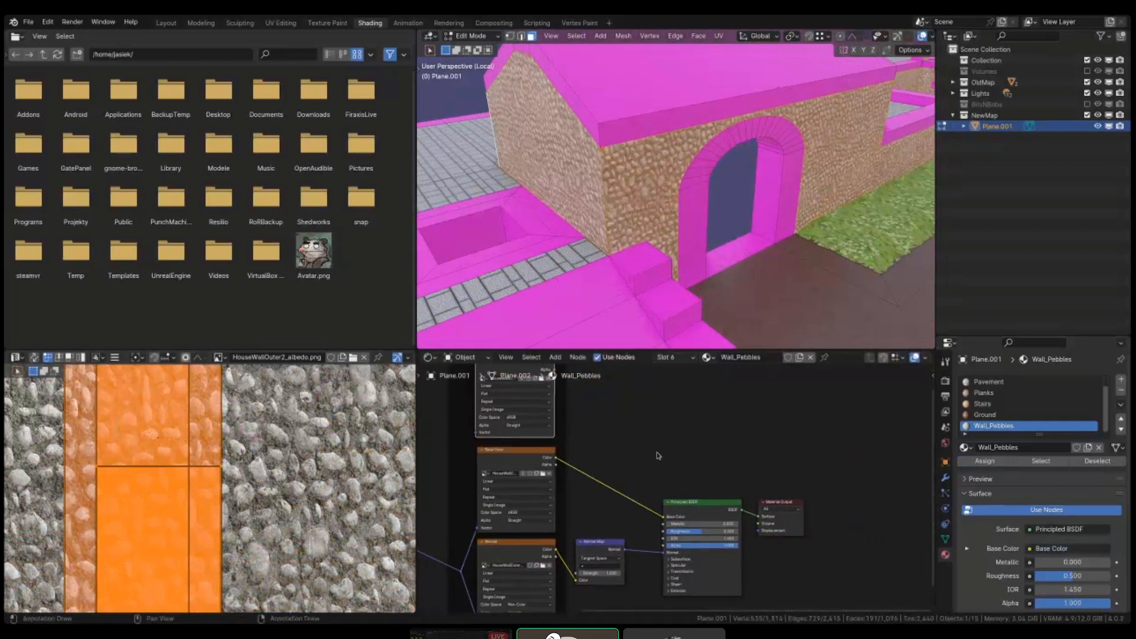
- Add a Mix Shader node in the empty space above the Principled BSDF
middle_click_drag(659, 453, 608, 491)
key("shift+a")
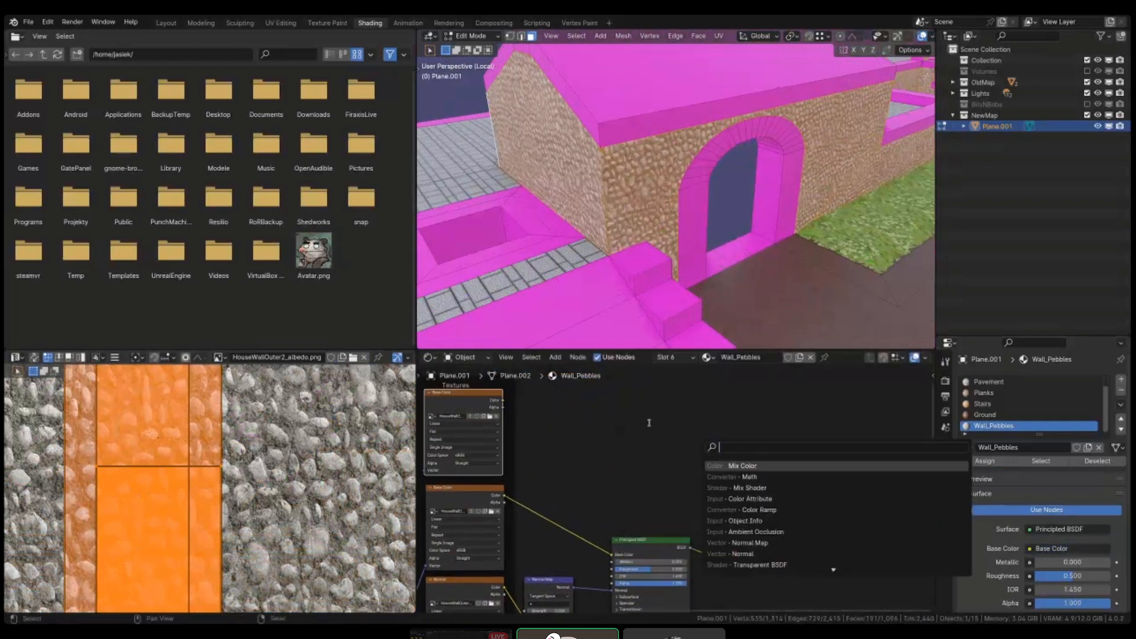
type("mix")
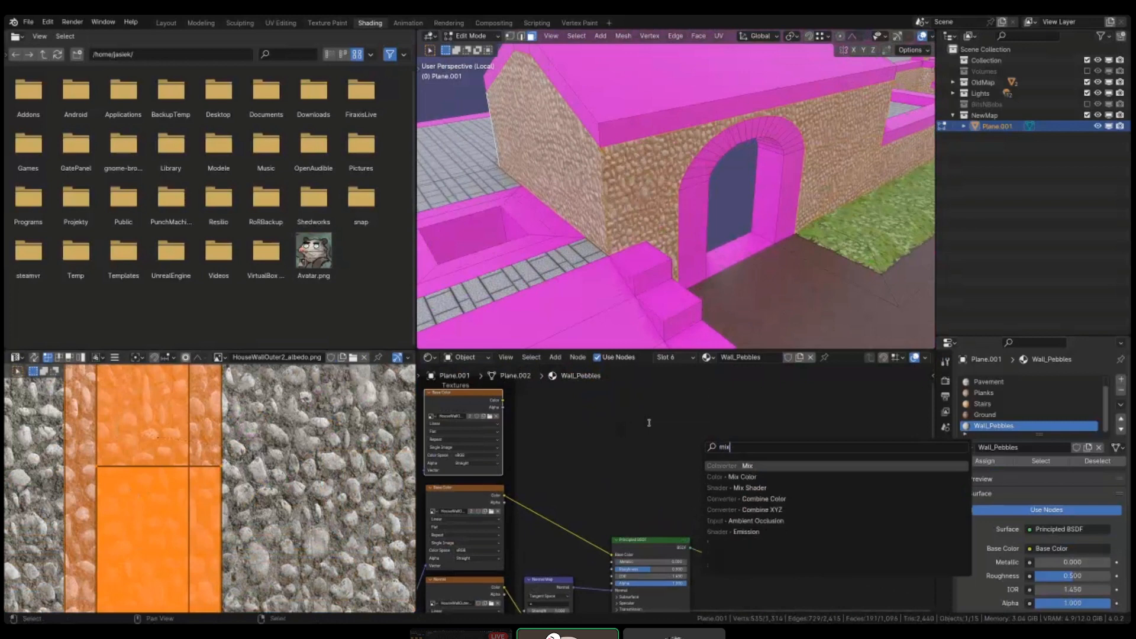
key("Down")
key("Down")
key("Return")
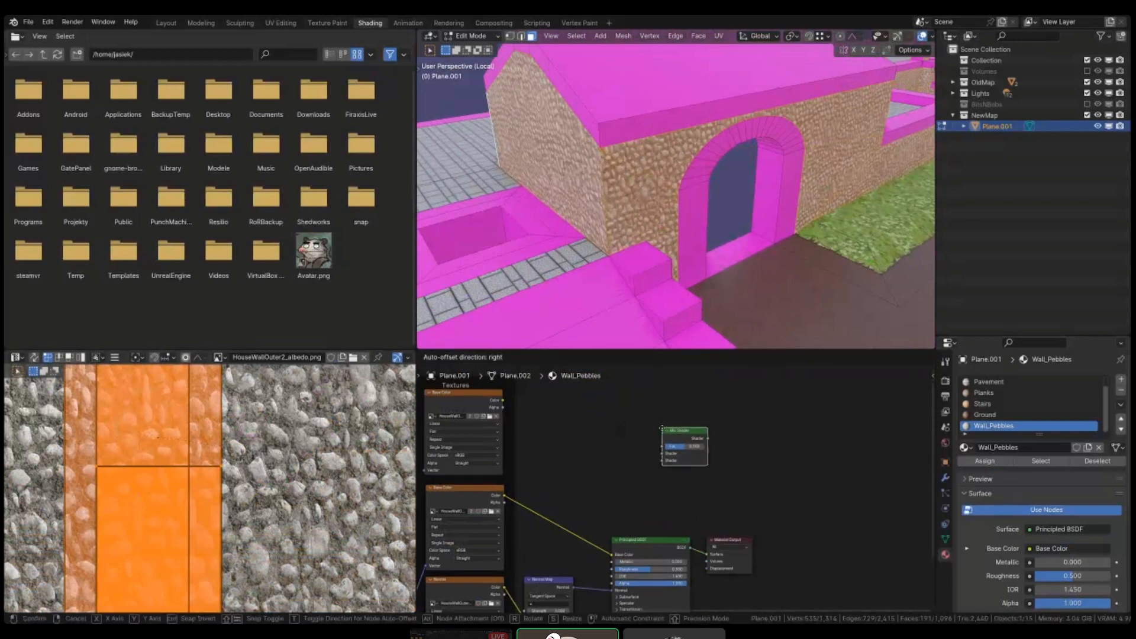
left_click(665, 434)
- Add an Emission node with a black color and connect it to the Mix Shader's first shader input
scroll(668, 485, "up", 2)
key("shift+a")
type("emi")
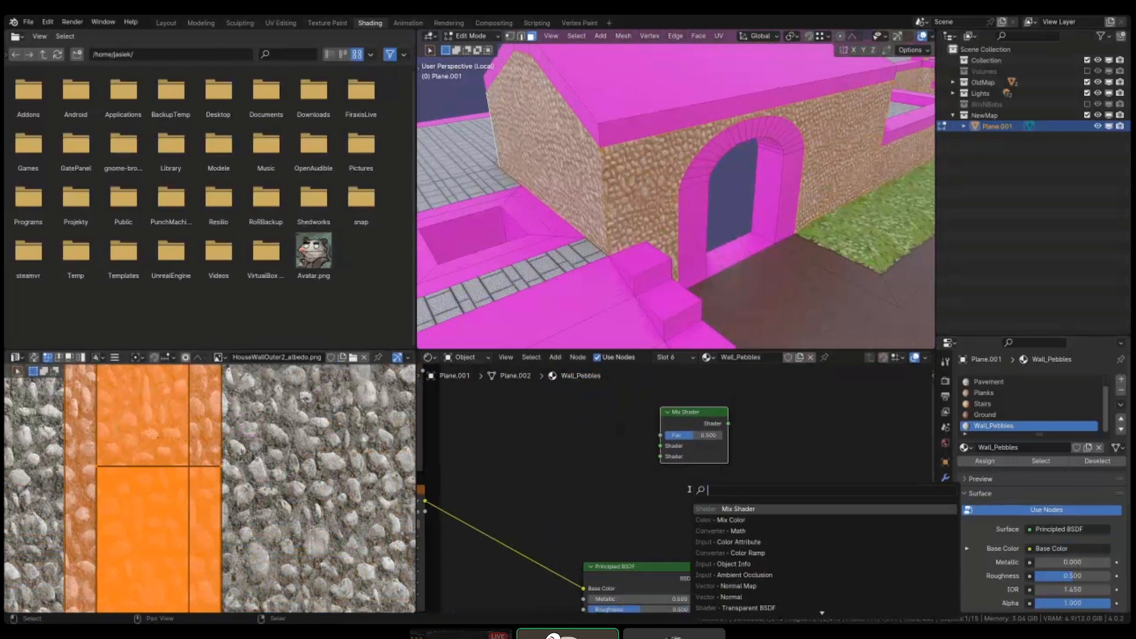
key("Return")
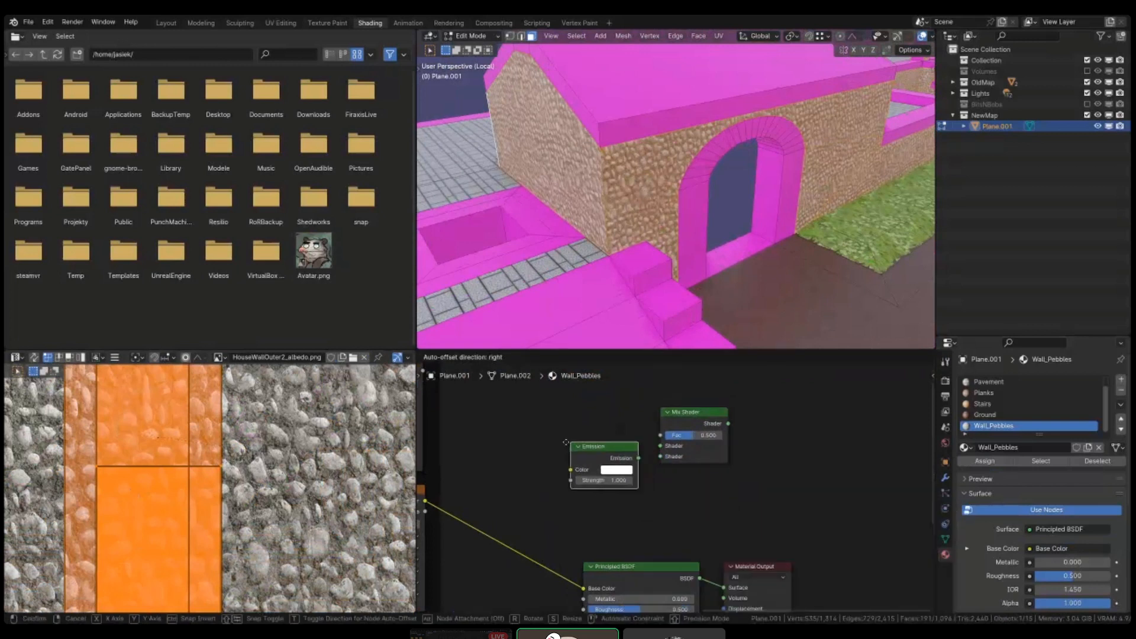
left_click(578, 476)
left_click(582, 471)
left_click(665, 400)
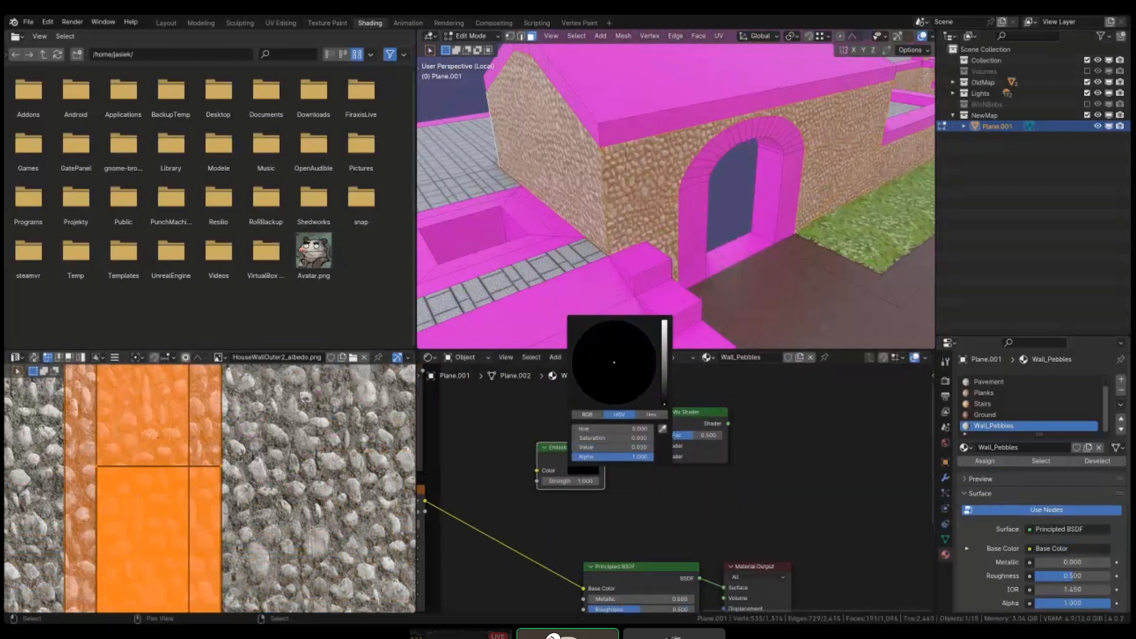
left_click_drag(604, 461, 661, 446)
- Connect the Principled BSDF to the Mix Shader's second shader input and the Mix Shader to the Material Output surface, spacing the nodes out
middle_click_drag(763, 558, 696, 528)
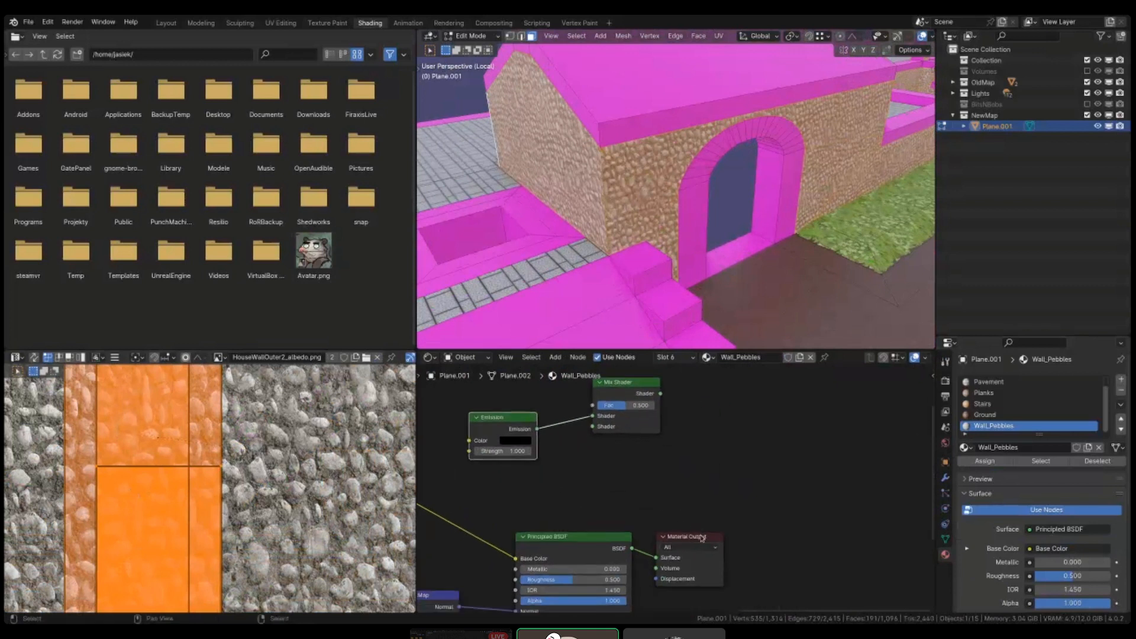
left_click_drag(702, 537, 769, 521)
left_click_drag(627, 382, 668, 404)
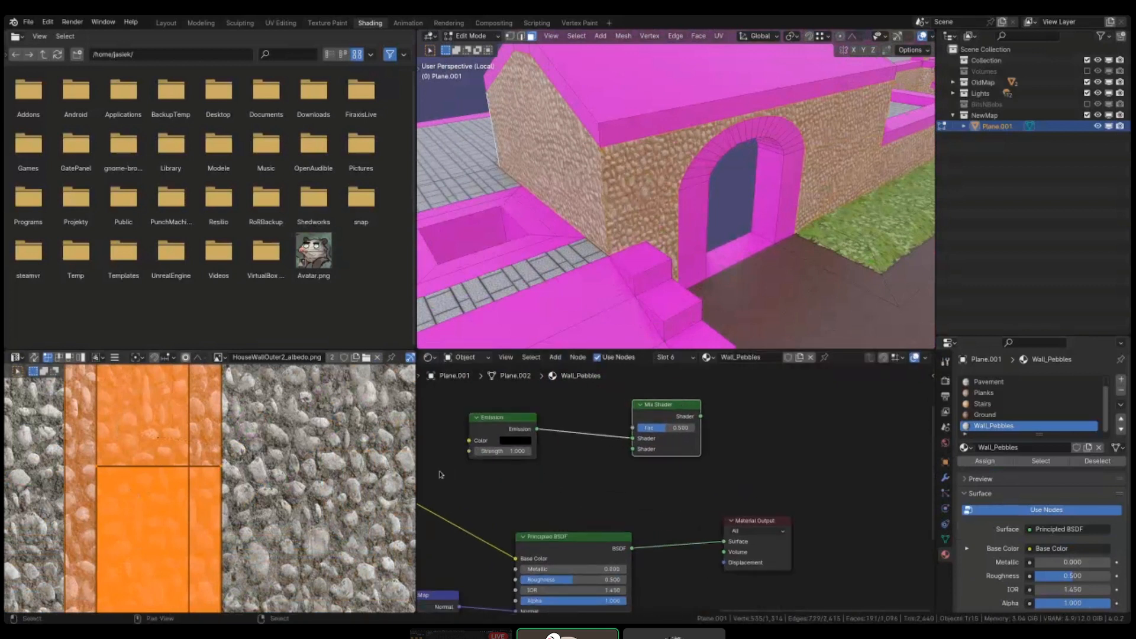
left_click_drag(506, 417, 526, 417)
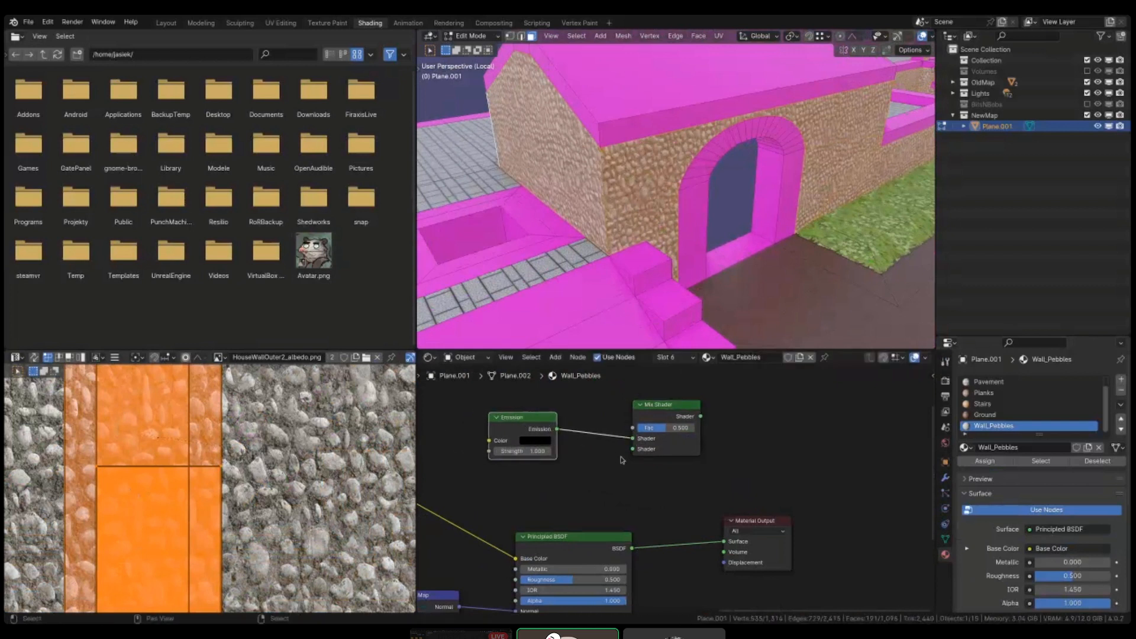
left_click_drag(631, 548, 632, 449)
left_click_drag(749, 522, 806, 512)
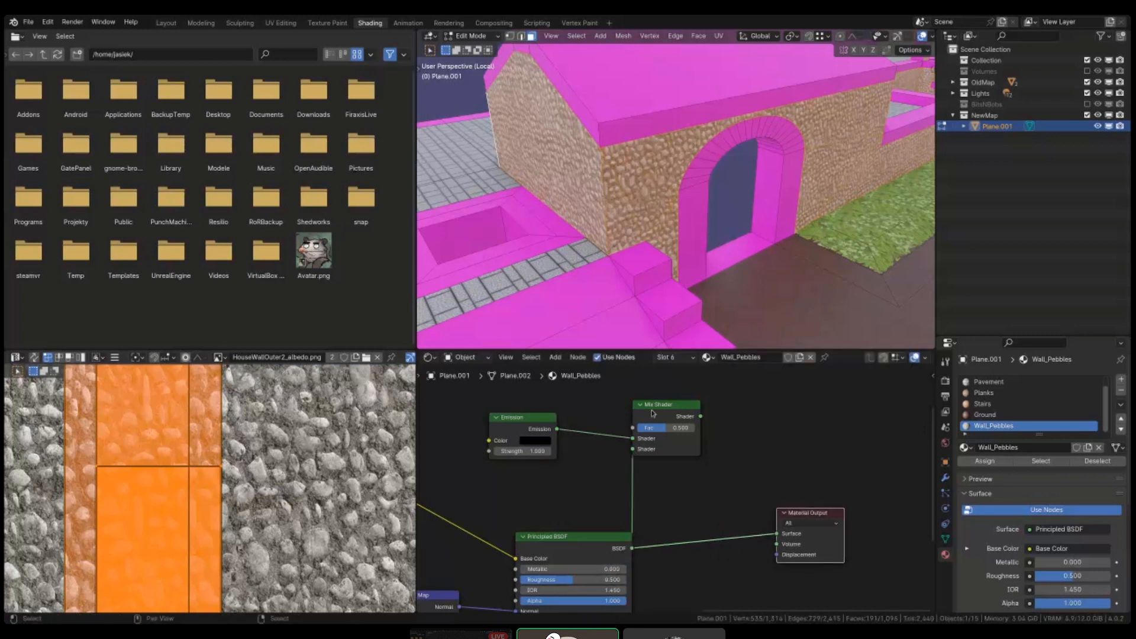
left_click_drag(652, 412, 777, 534)
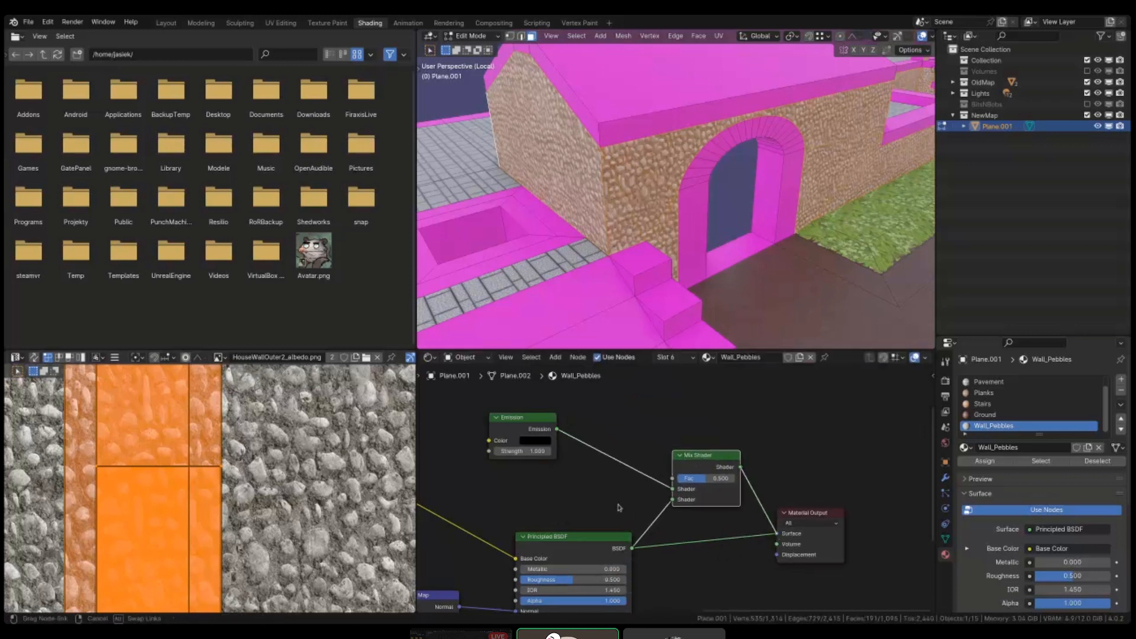
left_click_drag(682, 504, 674, 501)
middle_click_drag(628, 469, 653, 493)
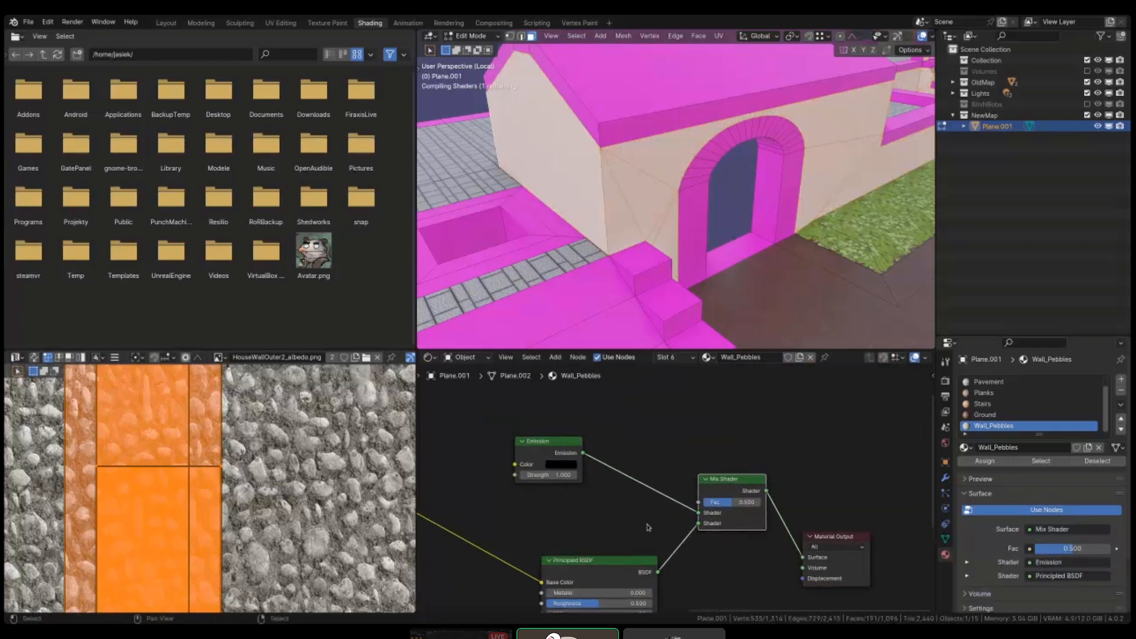
- Move the Emission node beside the Mix Shader and connect the duplicated texture's Color to the Mix Shader factor
left_click_drag(571, 441, 631, 479)
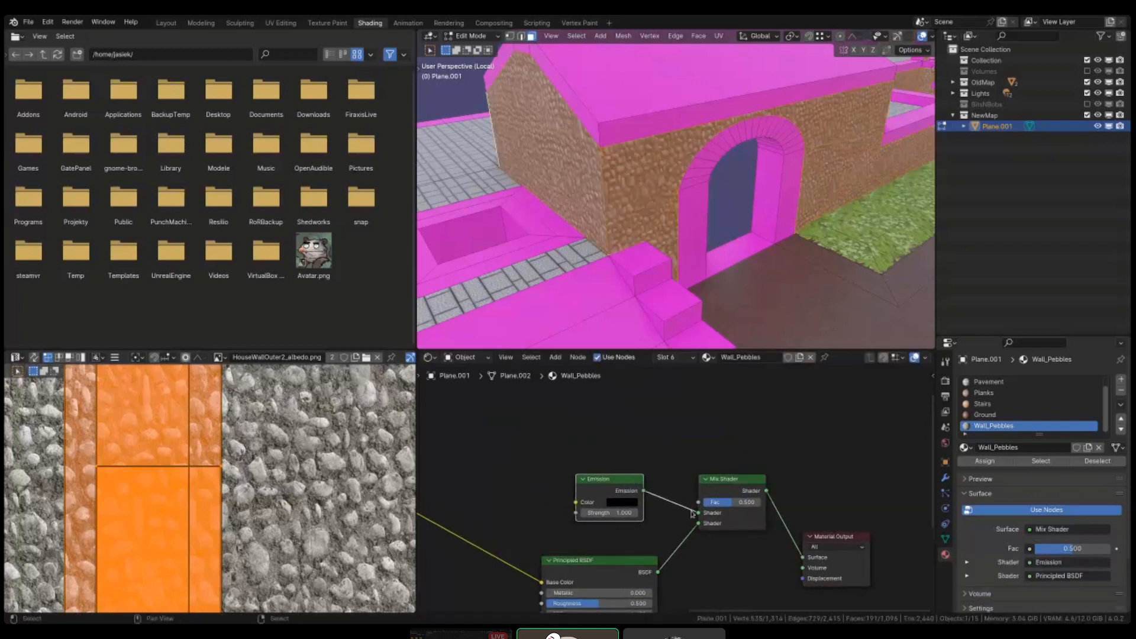
scroll(668, 471, "down", 3)
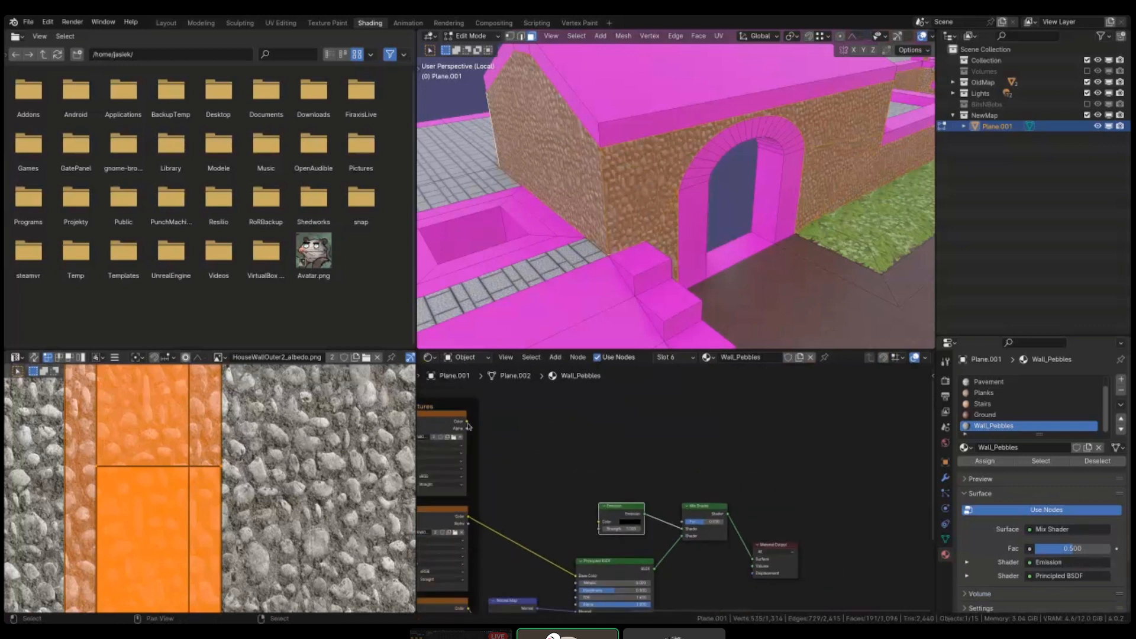
left_click_drag(467, 422, 699, 502)
- Replace the image in the duplicated texture node with HouseWallOuter2_ao.png and set its color space to Non-Color
middle_click_drag(436, 478, 698, 474)
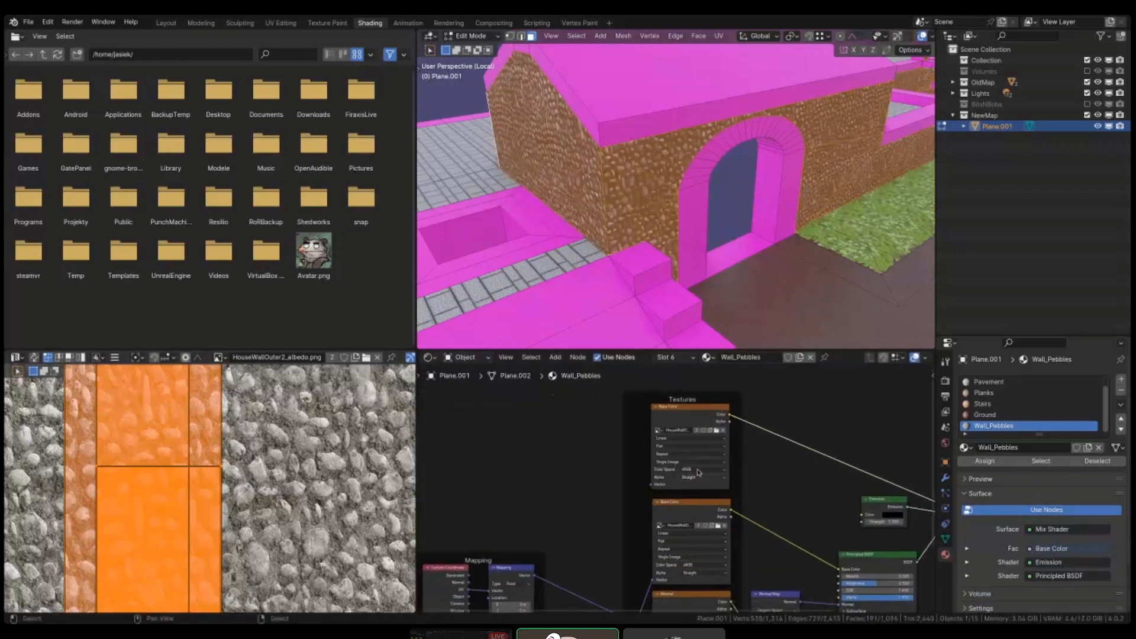
scroll(688, 449, "up", 7)
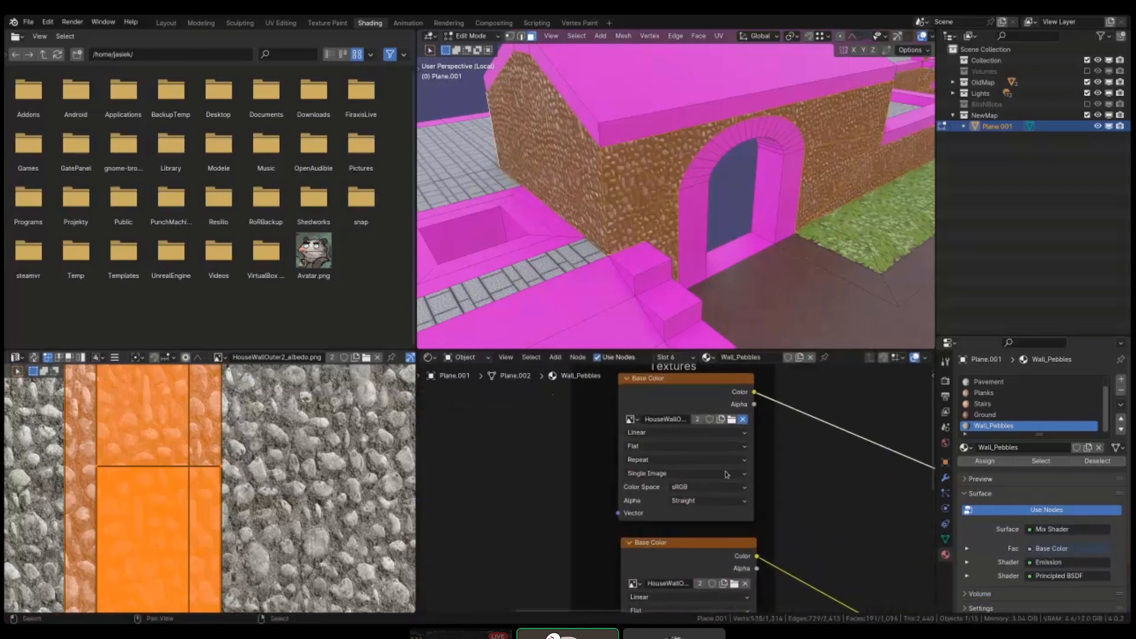
left_click(743, 419)
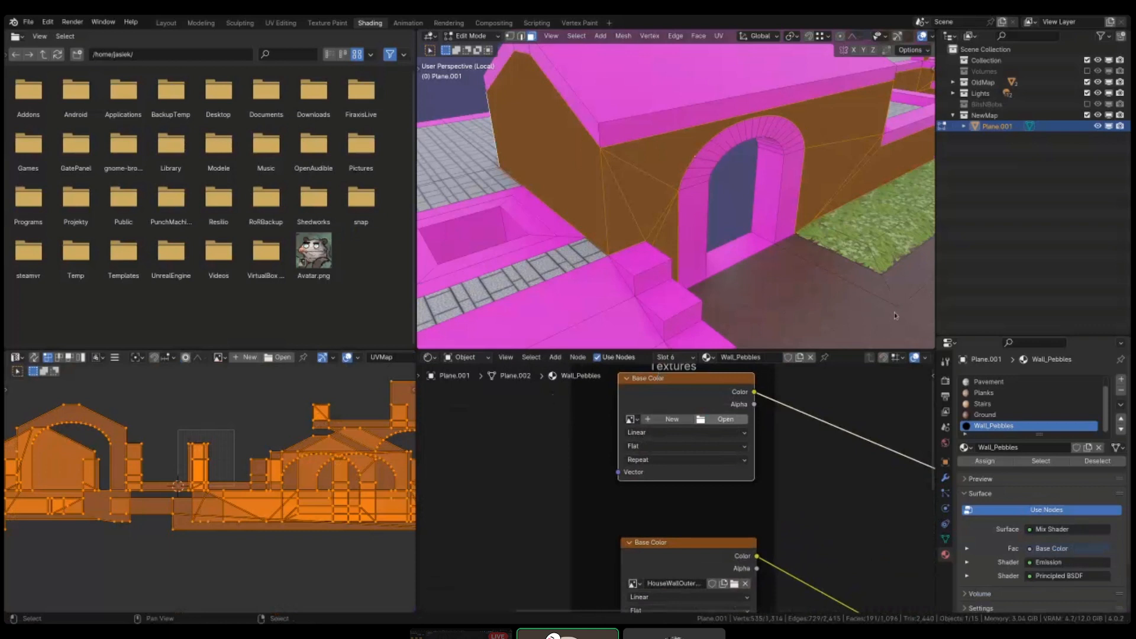
left_click(751, 461)
middle_click_drag(867, 522, 838, 524)
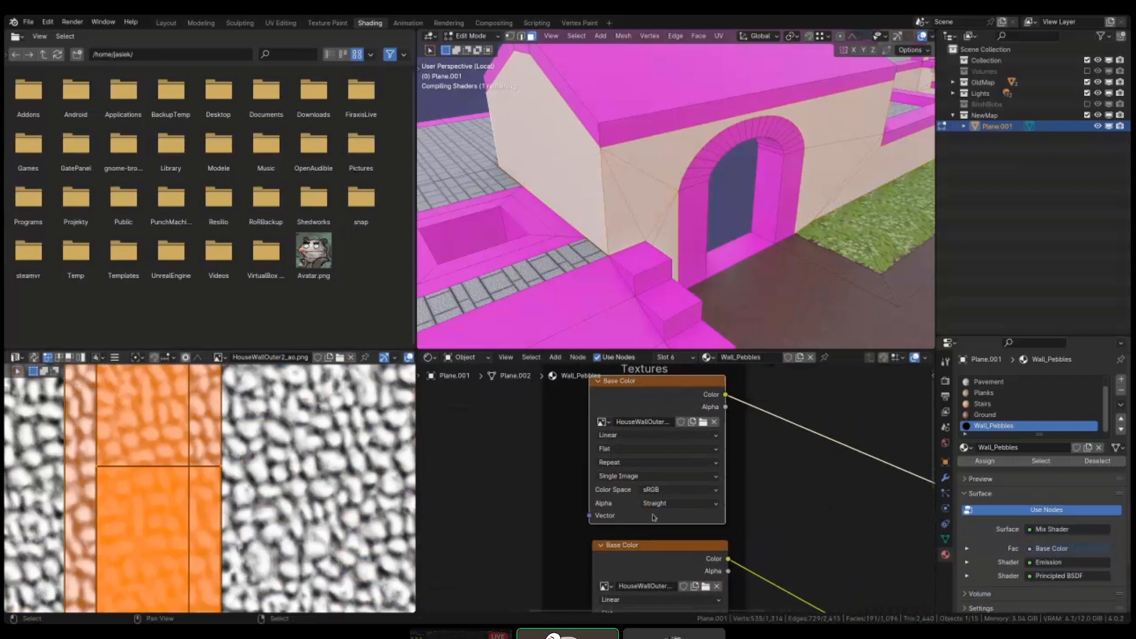
left_click(654, 491)
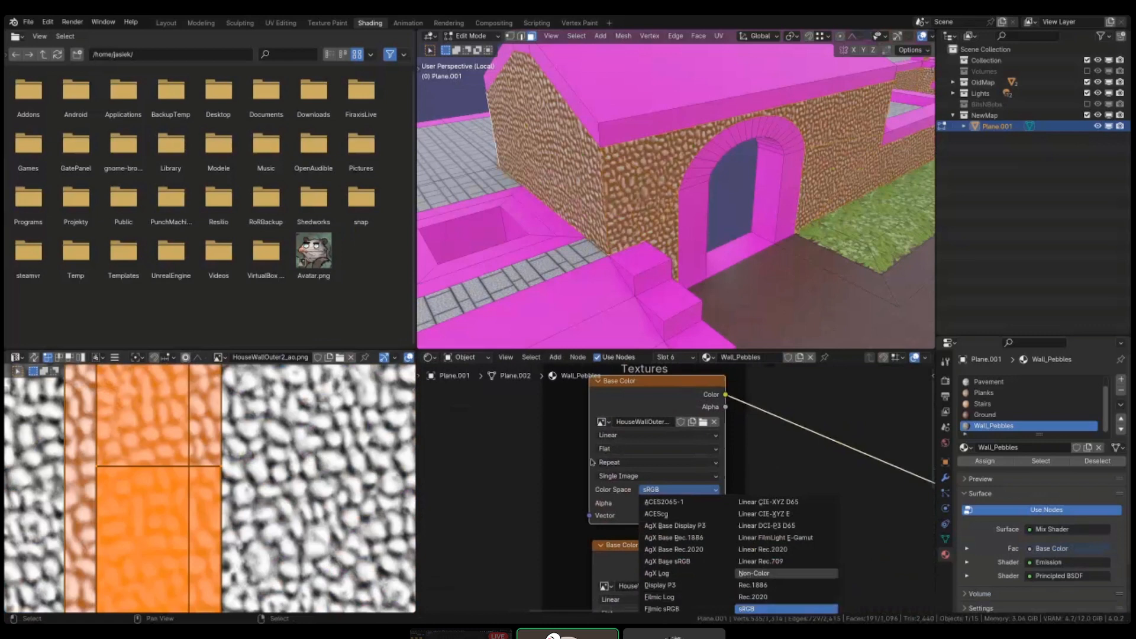
key("Return")
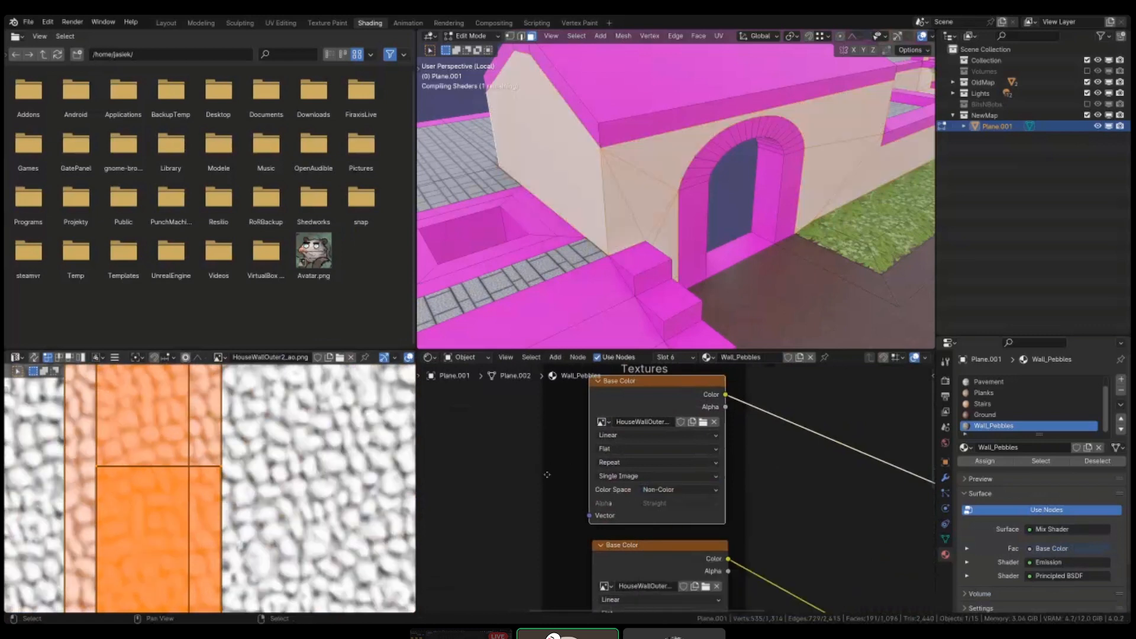
- Move the mapping reroute point up and connect it to the ambient occlusion texture's Vector input
scroll(558, 546, "down", 4)
middle_click_drag(566, 571, 613, 507)
scroll(592, 505, "down", 3)
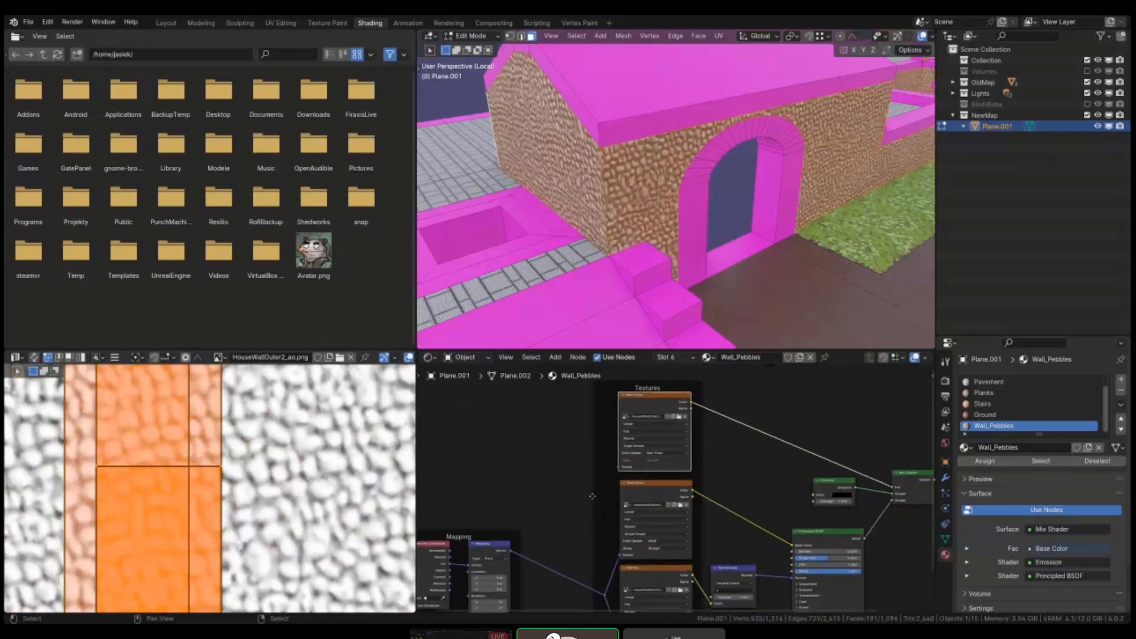
middle_click_drag(583, 576, 659, 445)
left_click_drag(658, 443, 698, 484)
left_click(681, 469)
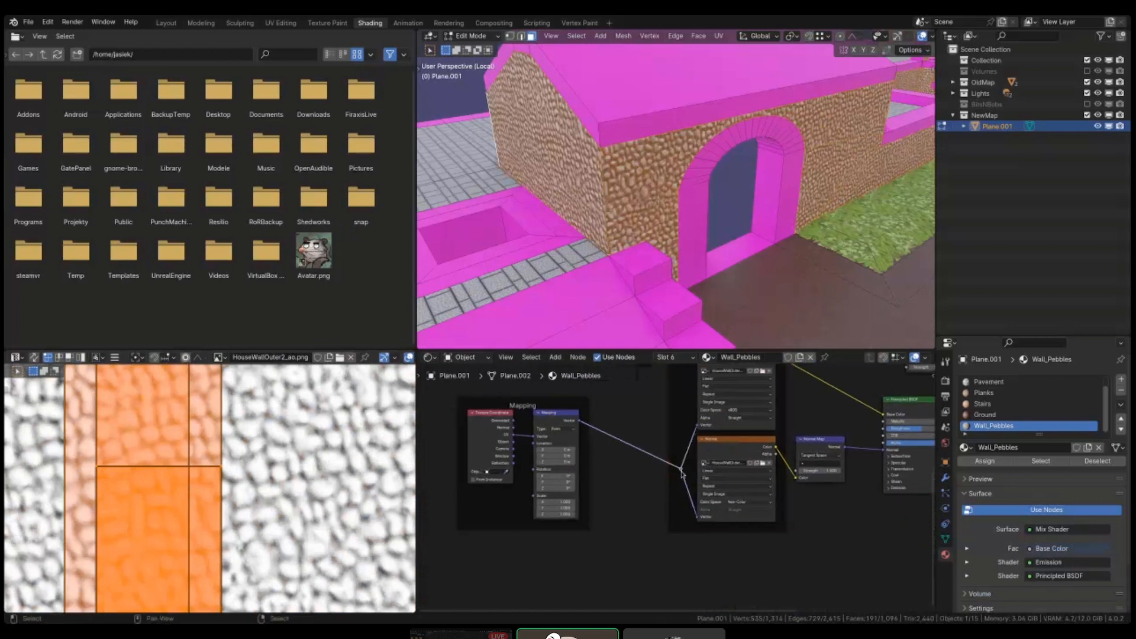
key("g")
left_click(637, 394)
middle_click_drag(627, 407, 580, 488)
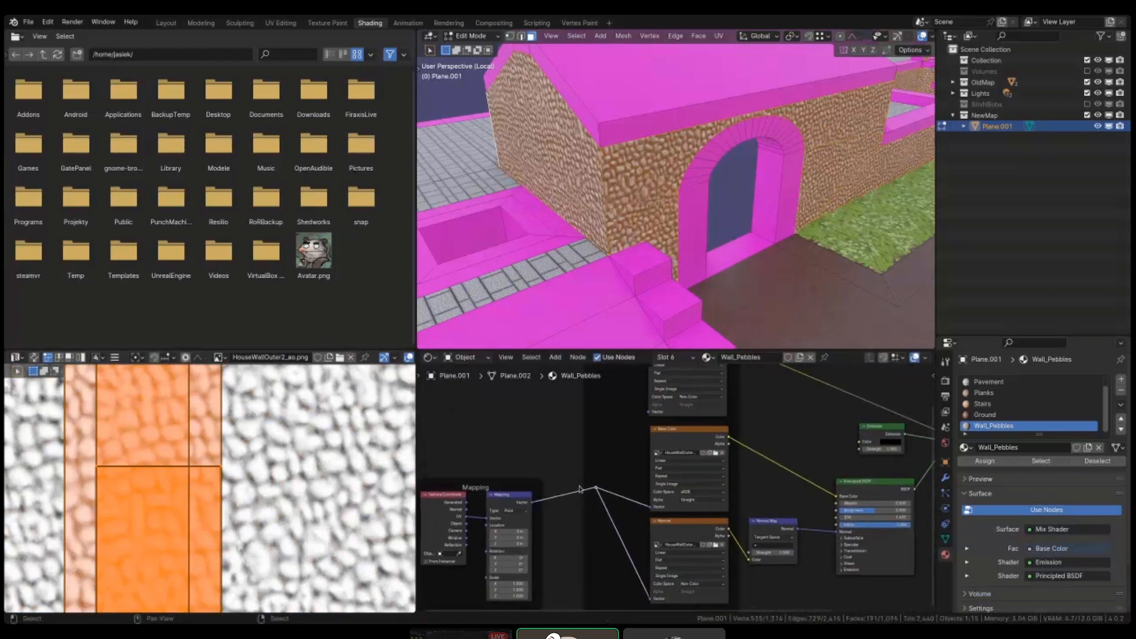
left_click_drag(595, 490, 649, 412)
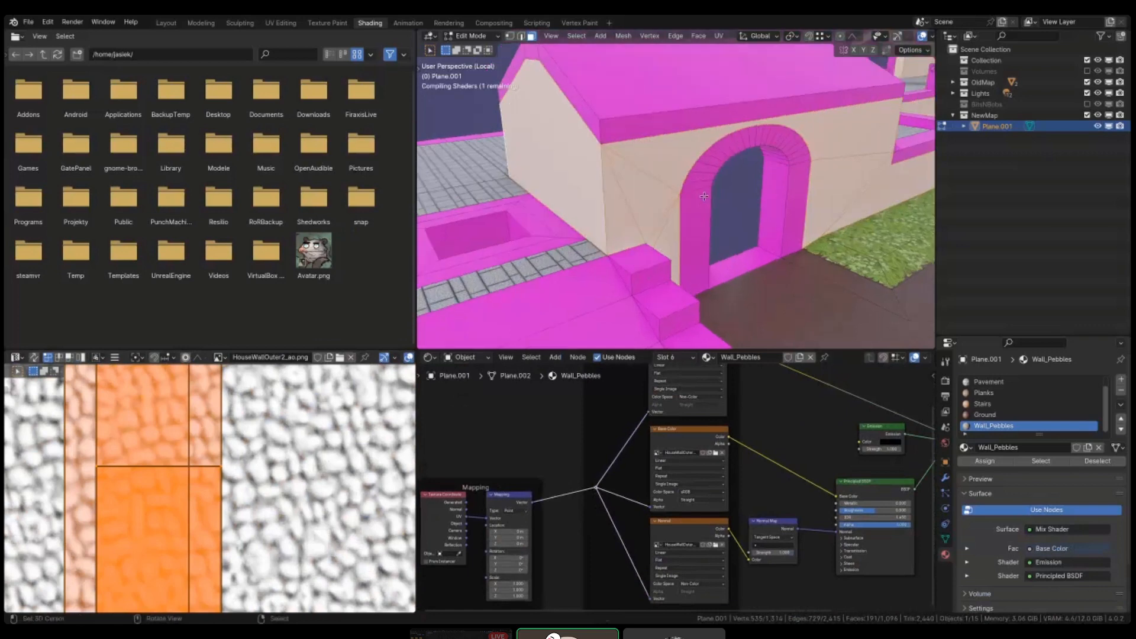
- Leave Edit Mode, deselect everything and examine the pebble wall shading across the new map
middle_click_drag(865, 400, 620, 423)
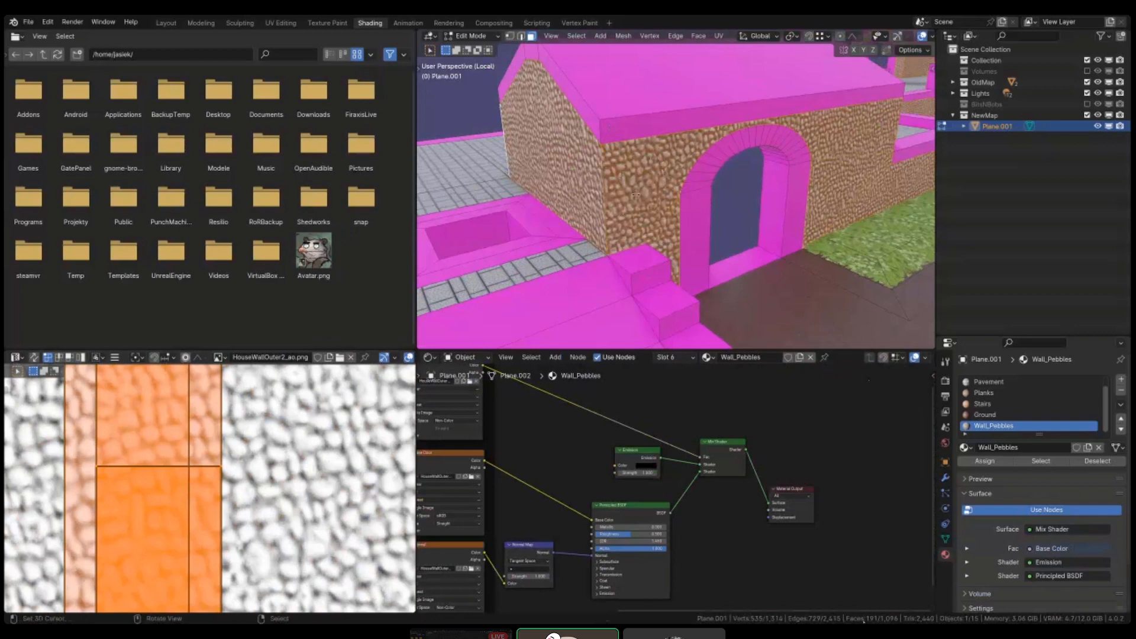
scroll(623, 177, "down", 3)
key("Tab")
middle_click_drag(819, 187, 603, 235, "shift")
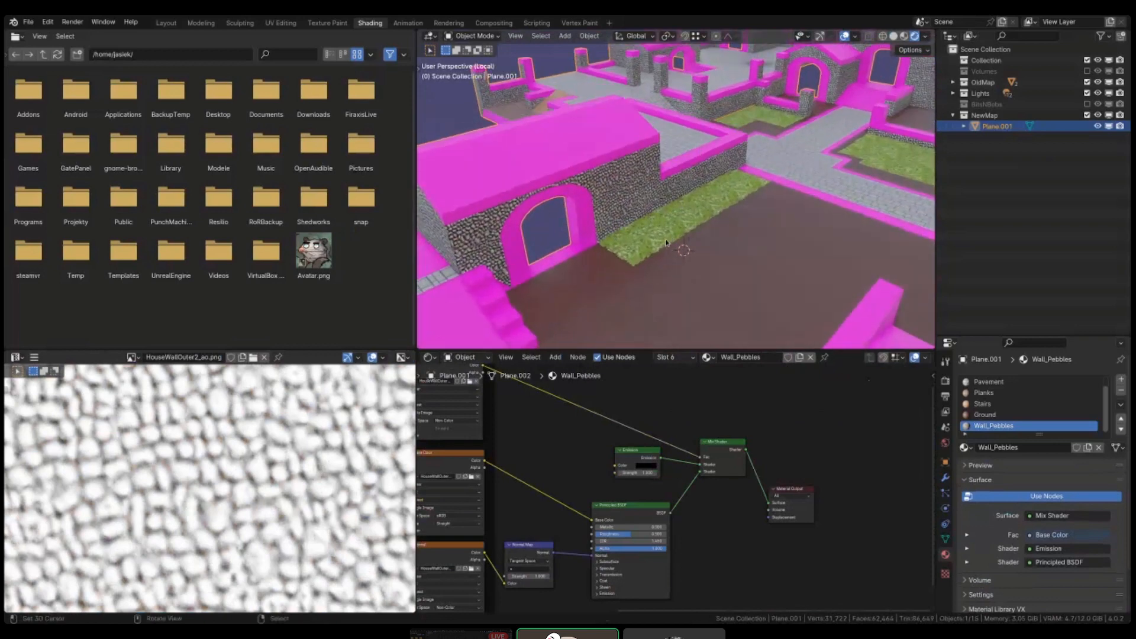
scroll(667, 242, "up", 3)
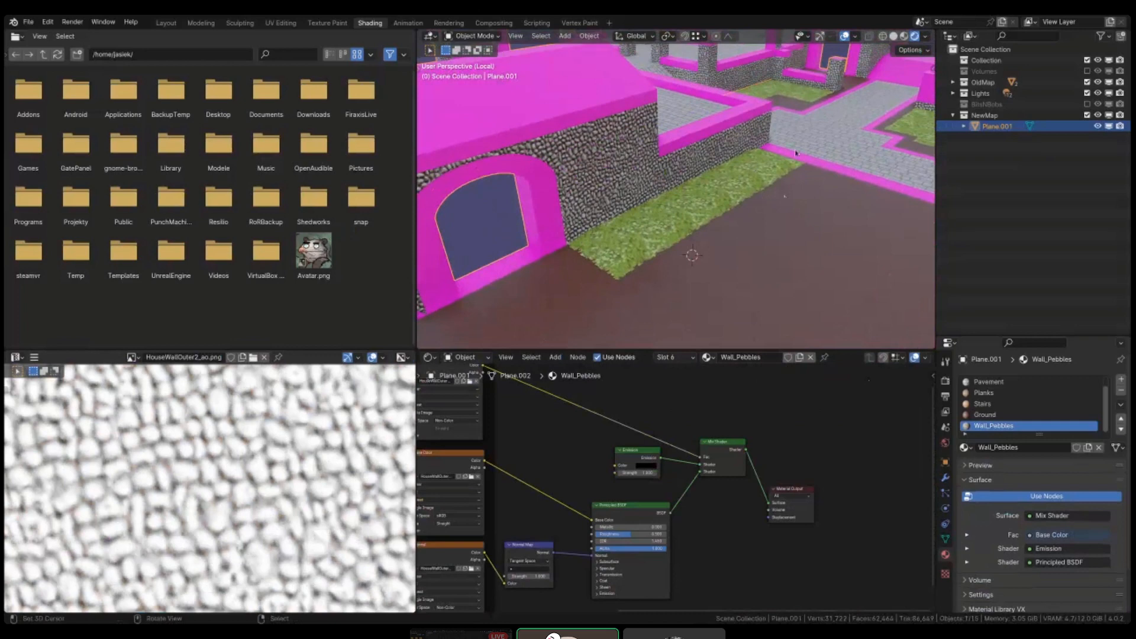
scroll(740, 189, "down", 6)
key("alt+a")
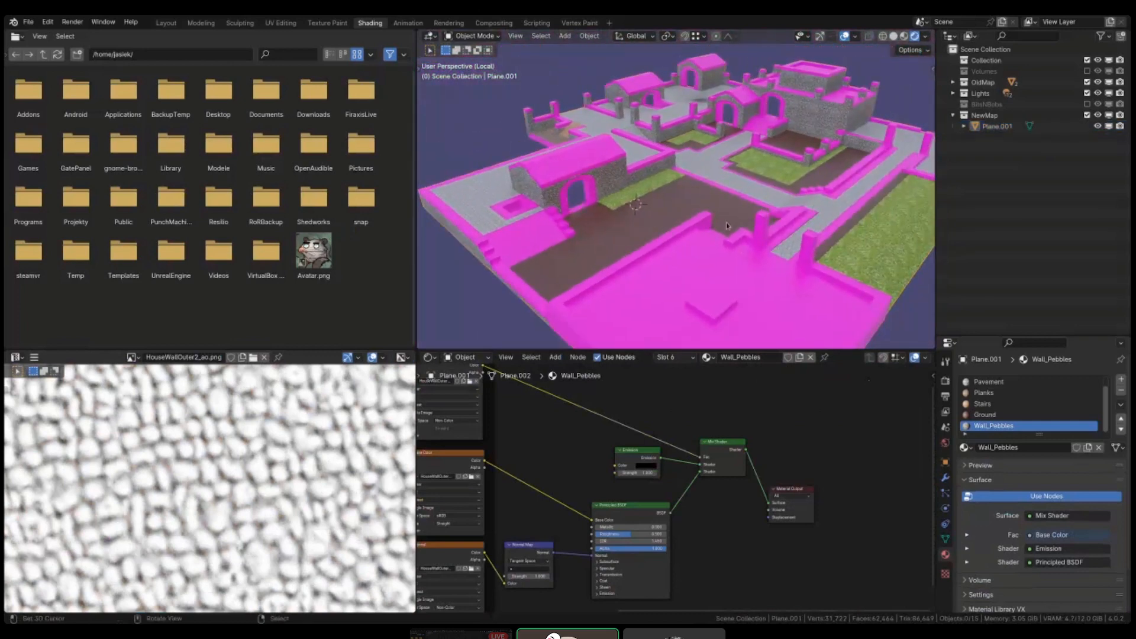
scroll(726, 222, "up", 3)
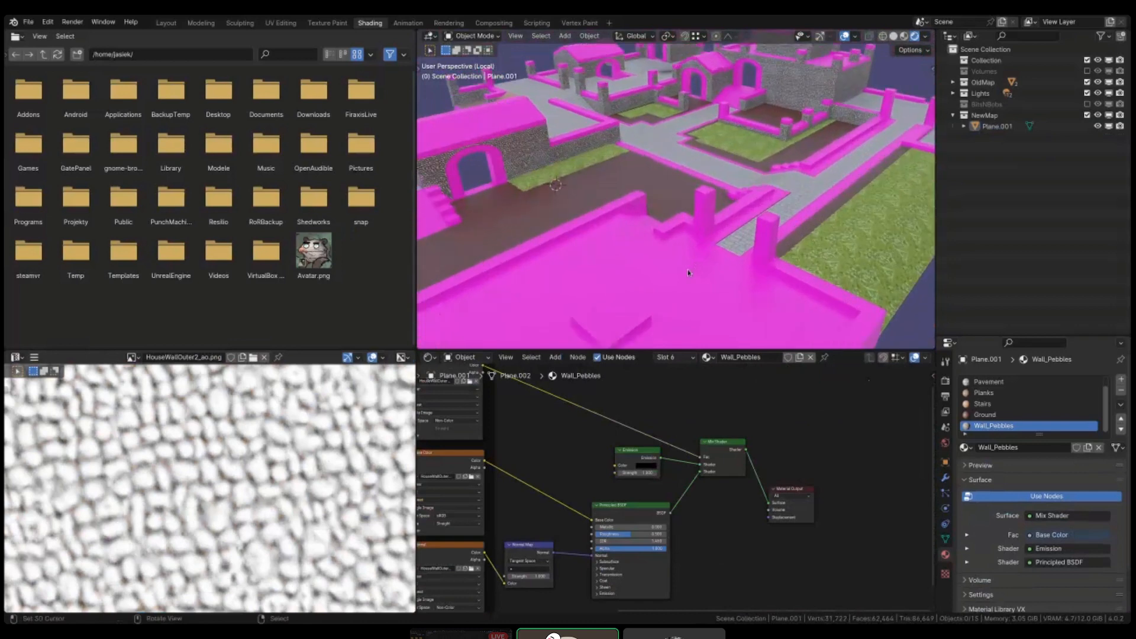
- Leave local view, hide the new map mesh and examine the old map's courtyard floor, steps and surrounding walls
key("KP_Divide")
scroll(692, 254, "up", 2)
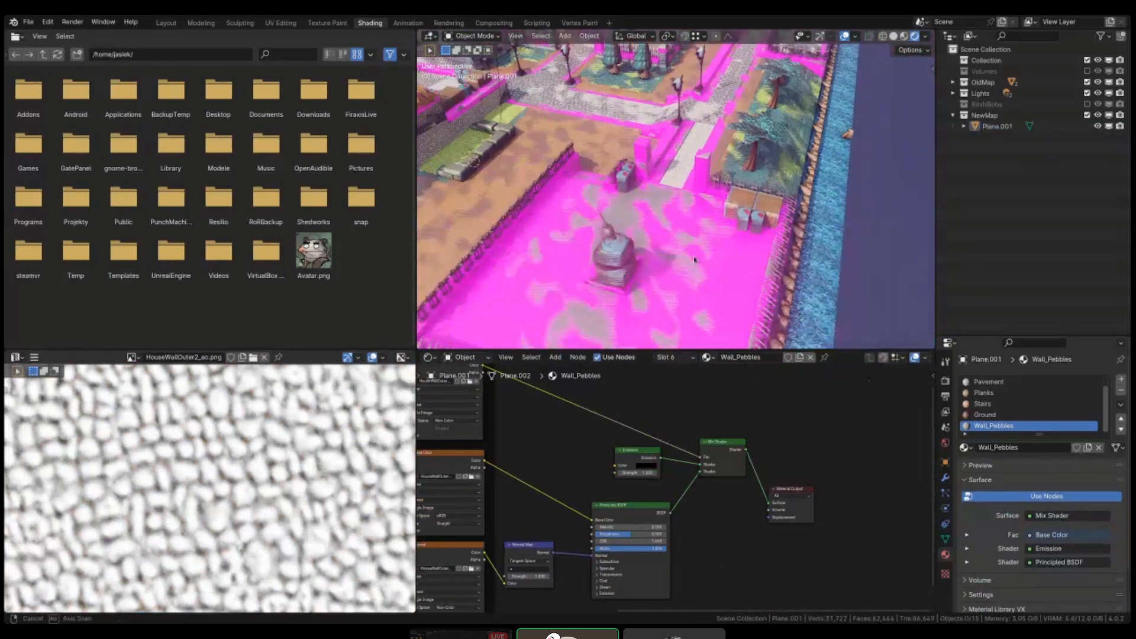
key("a")
key("alt+a")
left_click(704, 260)
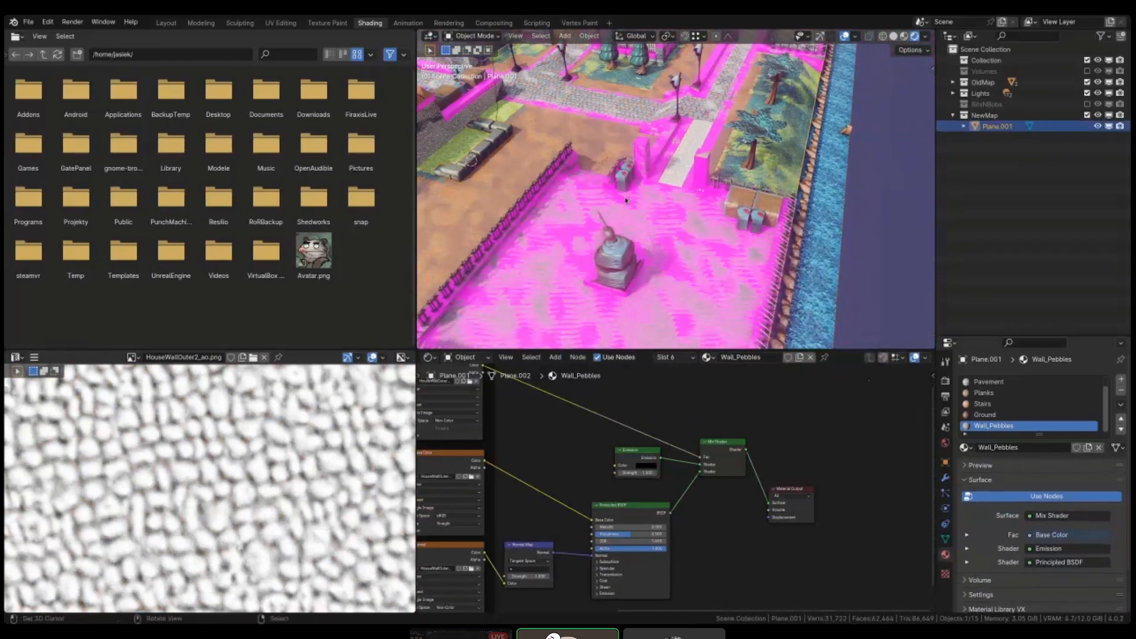
key("shift+z")
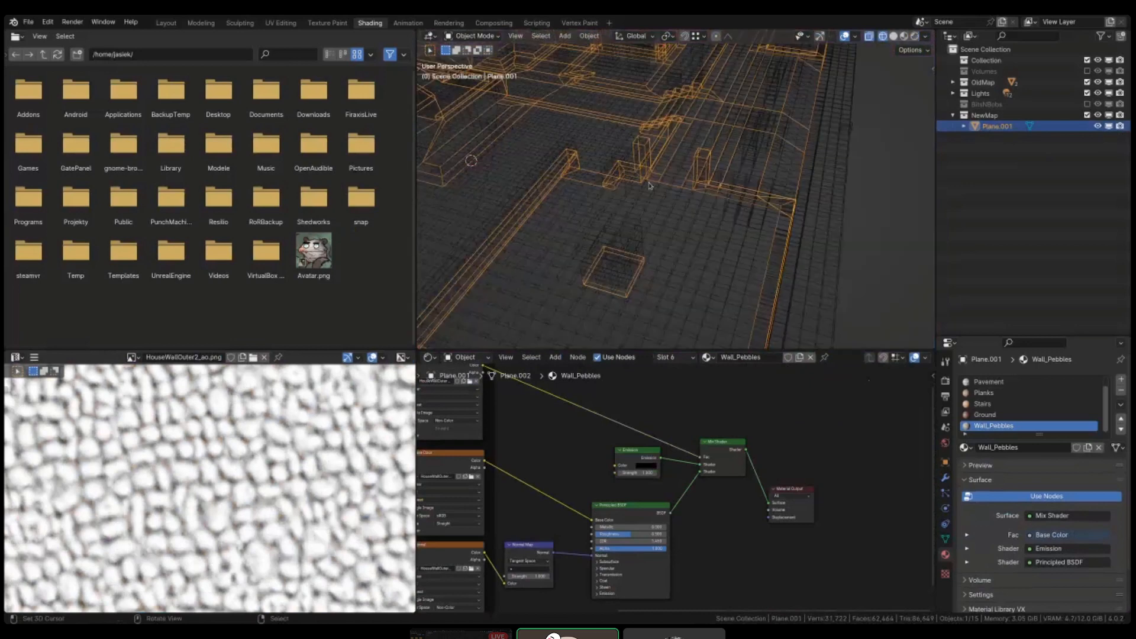
key("h")
key("shift+z")
scroll(654, 189, "up", 4)
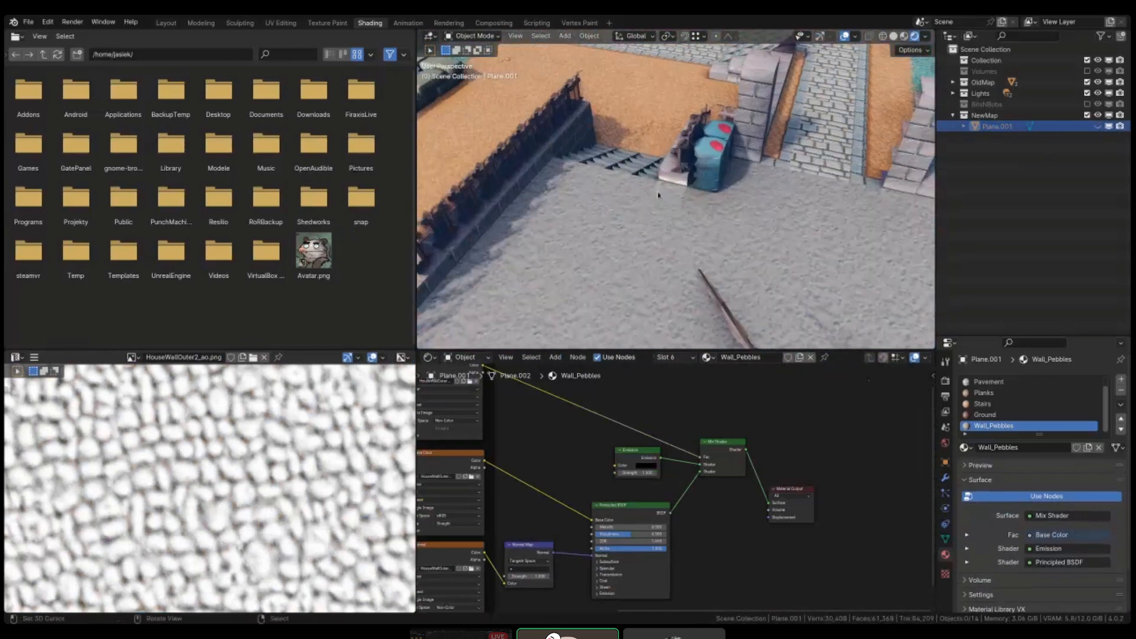
middle_click_drag(658, 194, 555, 211, "ctrl")
scroll(587, 299, "down", 8)
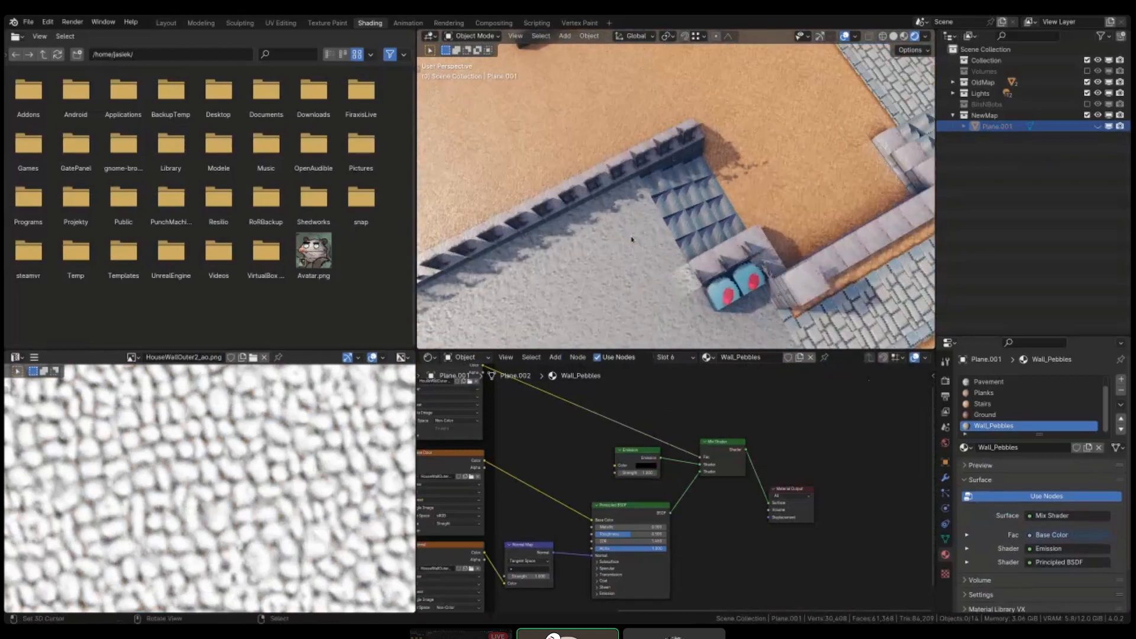
middle_click_drag(636, 263, 708, 280)
scroll(676, 227, "up", 5)
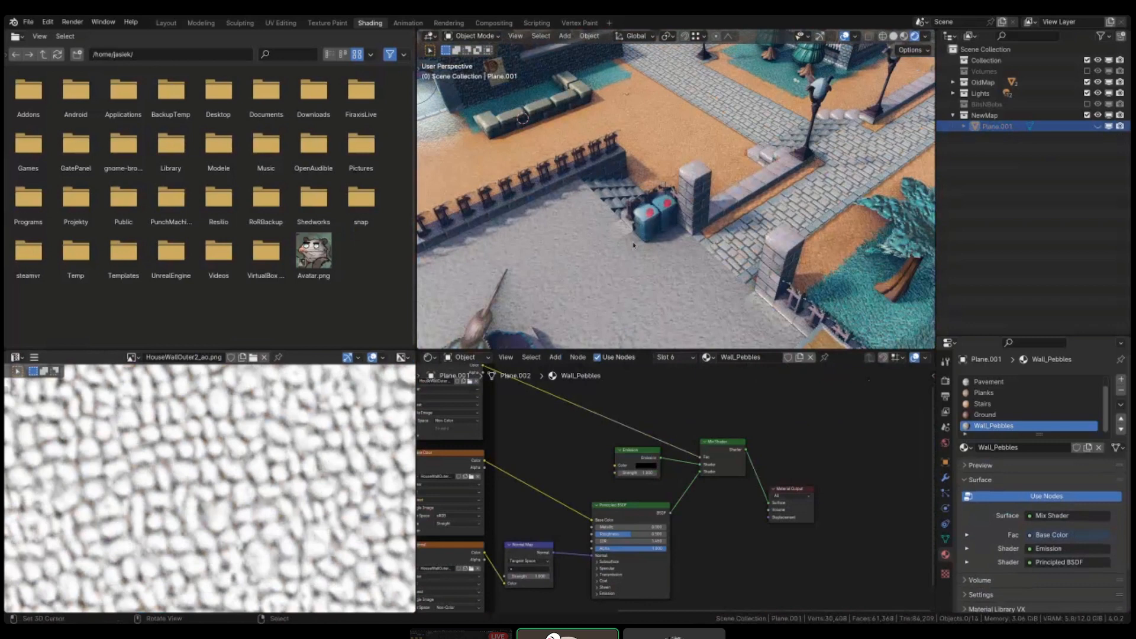
middle_click_drag(637, 265, 473, 307)
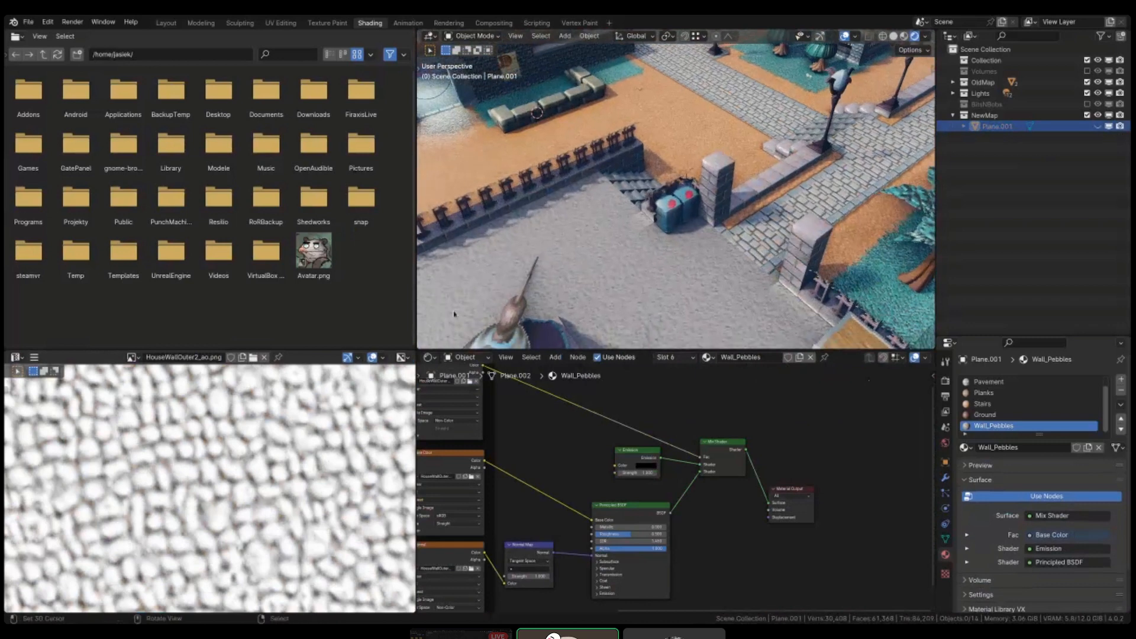
- Unhide the new map mesh and isolate it in local view with rendered shading
key("shift+z")
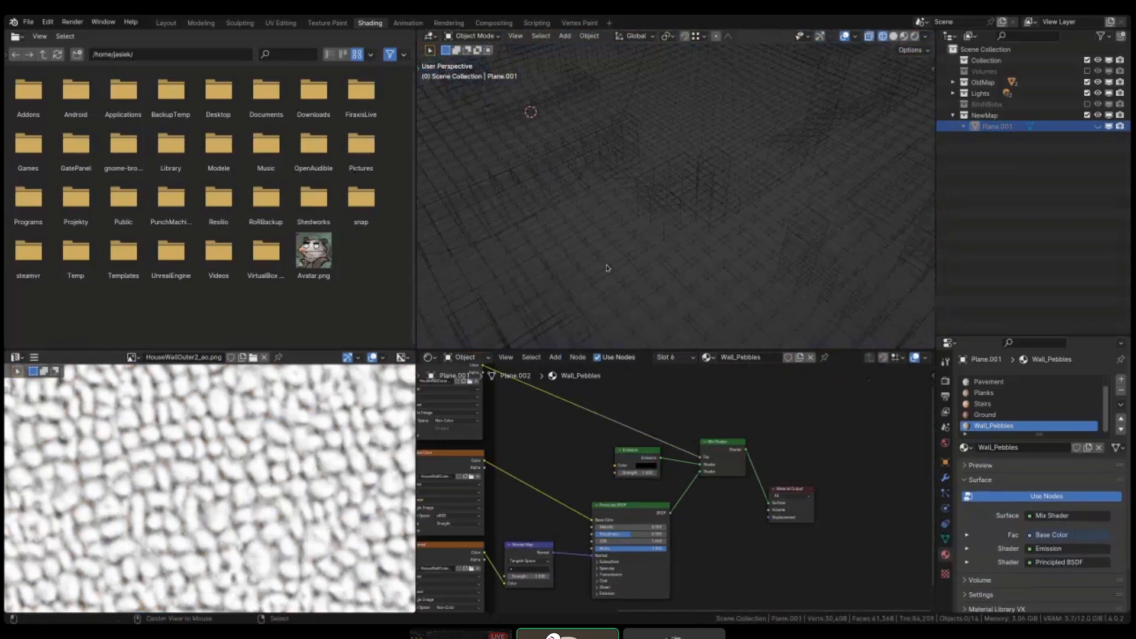
key("alt+h")
key("alt+a")
right_click(652, 211)
right_click(651, 212)
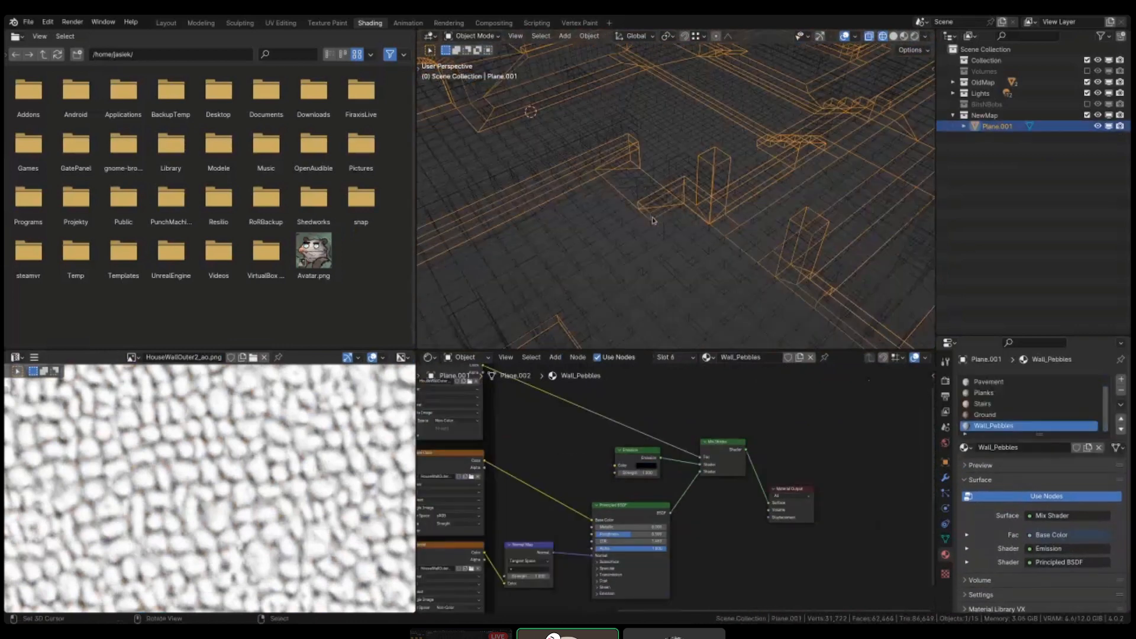
key("shift+z")
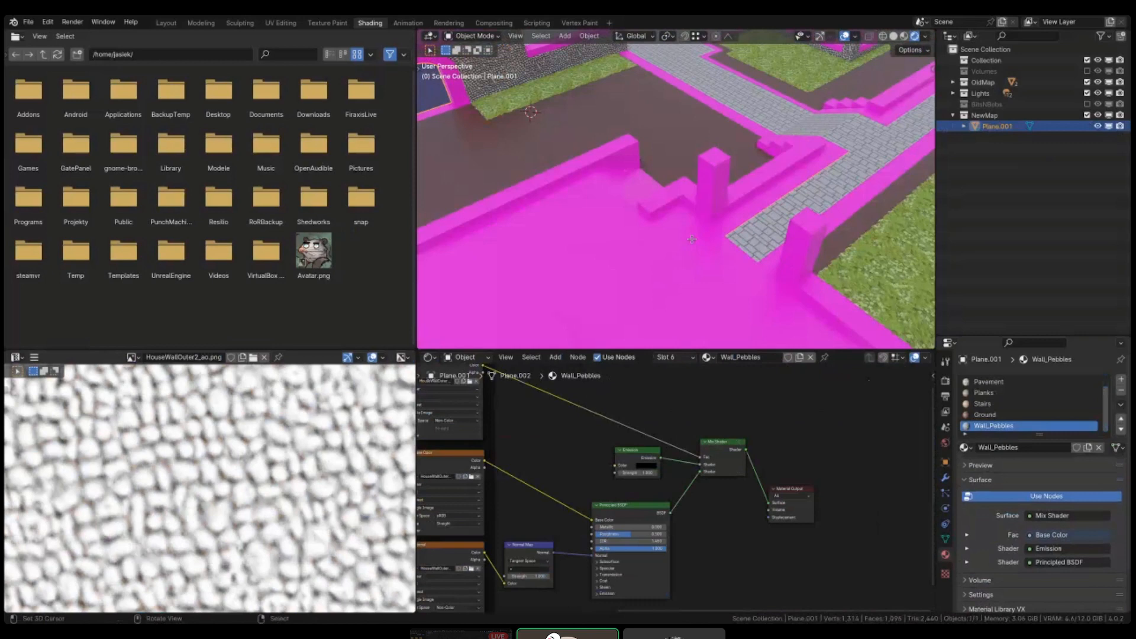
- In Edit Mode, unwrap the large courtyard floor face with Project from View in the top orthographic view
key("Tab")
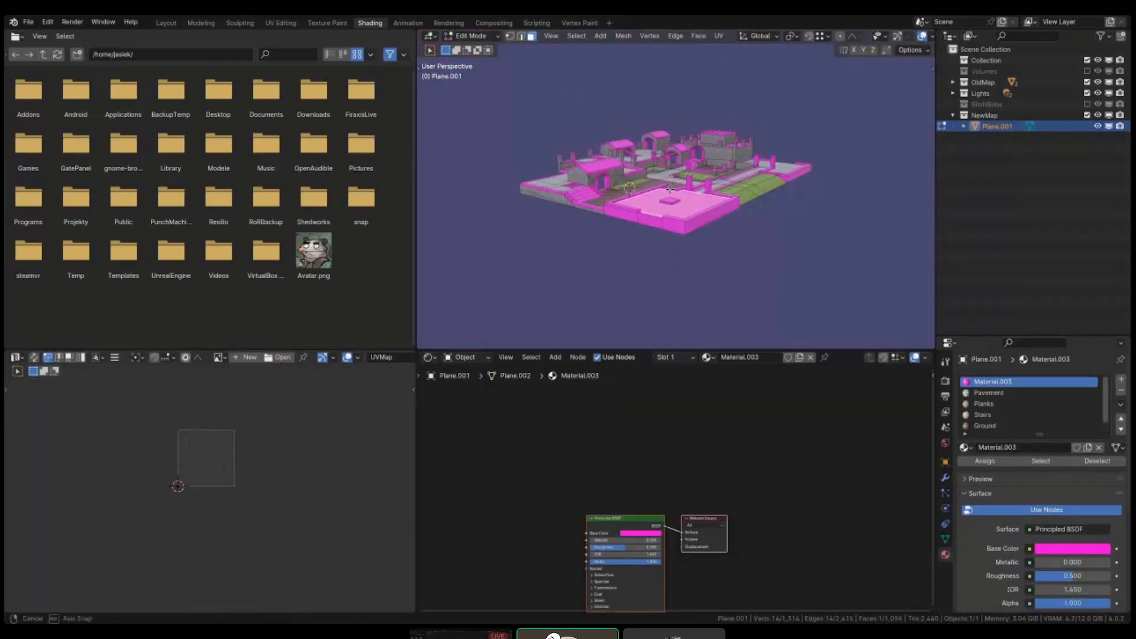
mouse_move(664, 219)
middle_mouse_down()
mouse_move(668, 242)
mouse_move(654, 231)
middle_mouse_up()
scroll(669, 242, "up", 8)
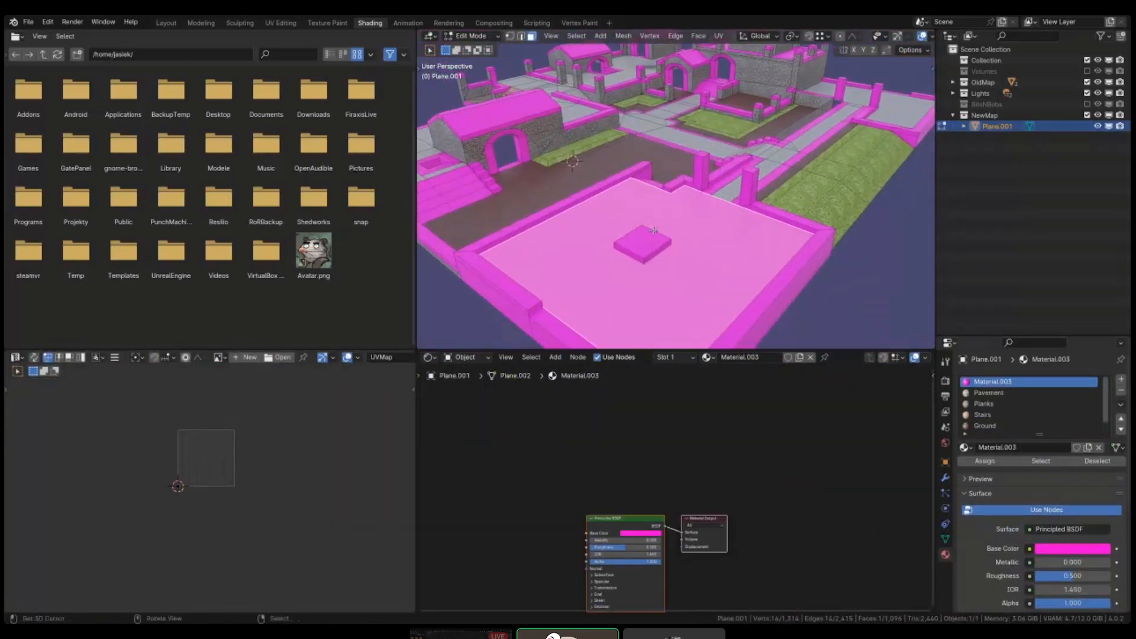
key("KP_7")
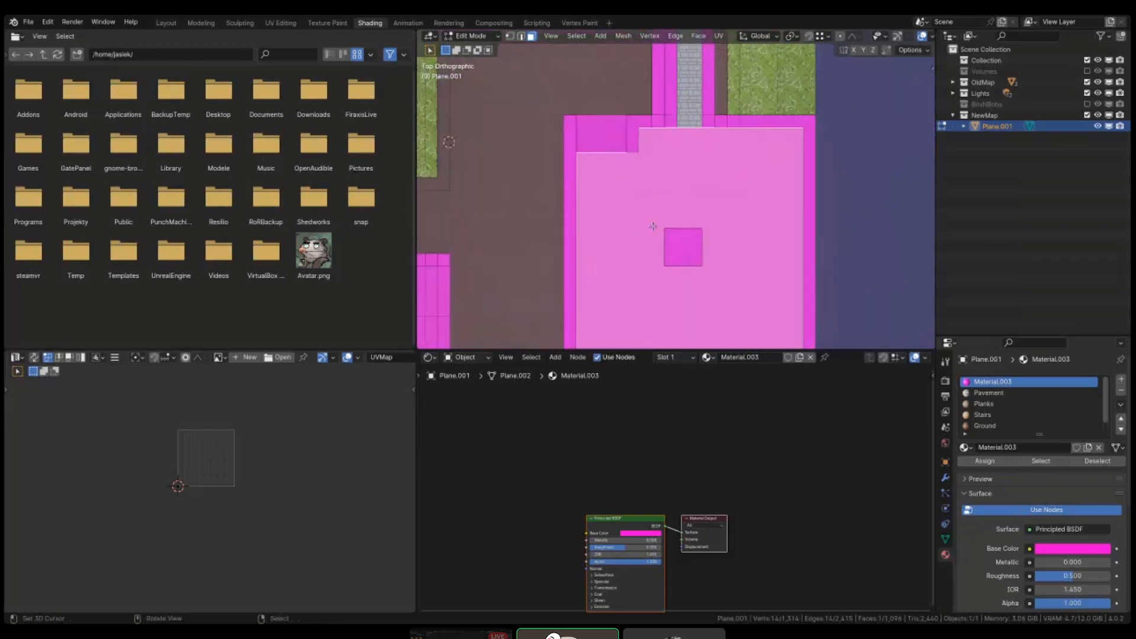
scroll(678, 473, "down", 4)
middle_click_drag(679, 474, 731, 467)
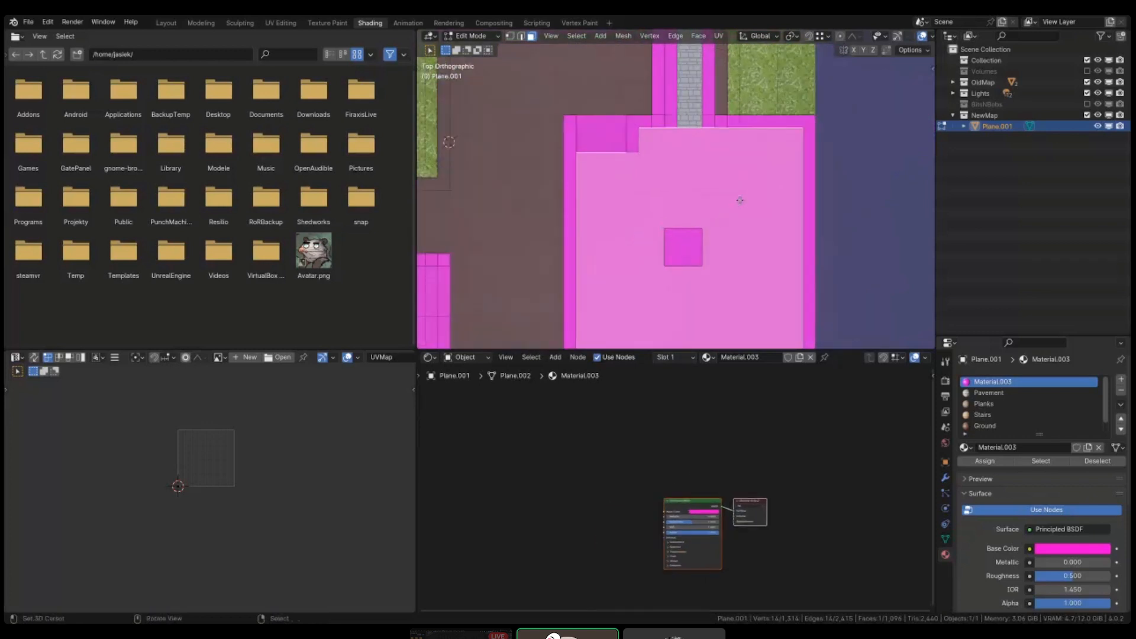
key("u")
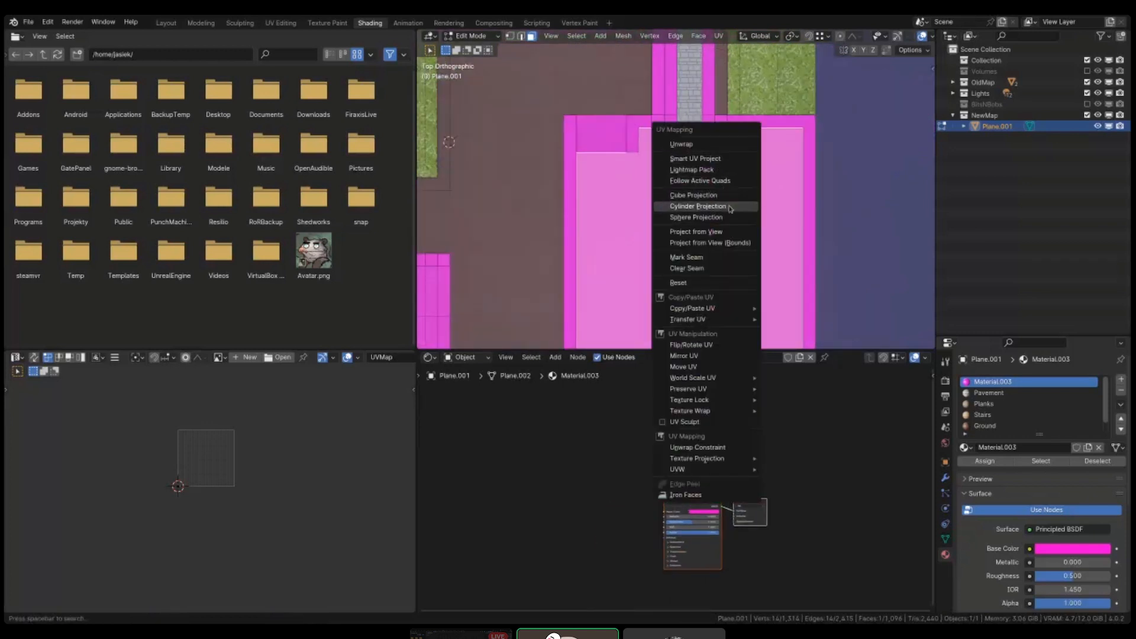
left_click(734, 231)
- Scale the courtyard floor's UV island up well beyond the UV tile
key("a")
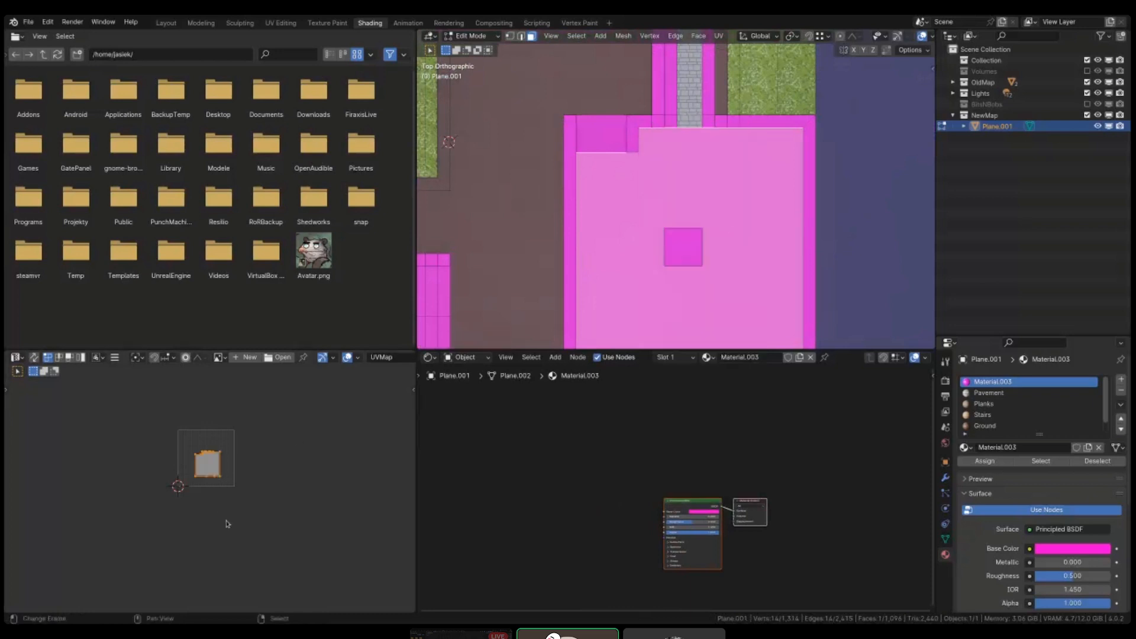
key("s")
left_click(215, 515)
- Examine the Ground material's node tree and the images used in its texture nodes
middle_click_drag(620, 497, 619, 494)
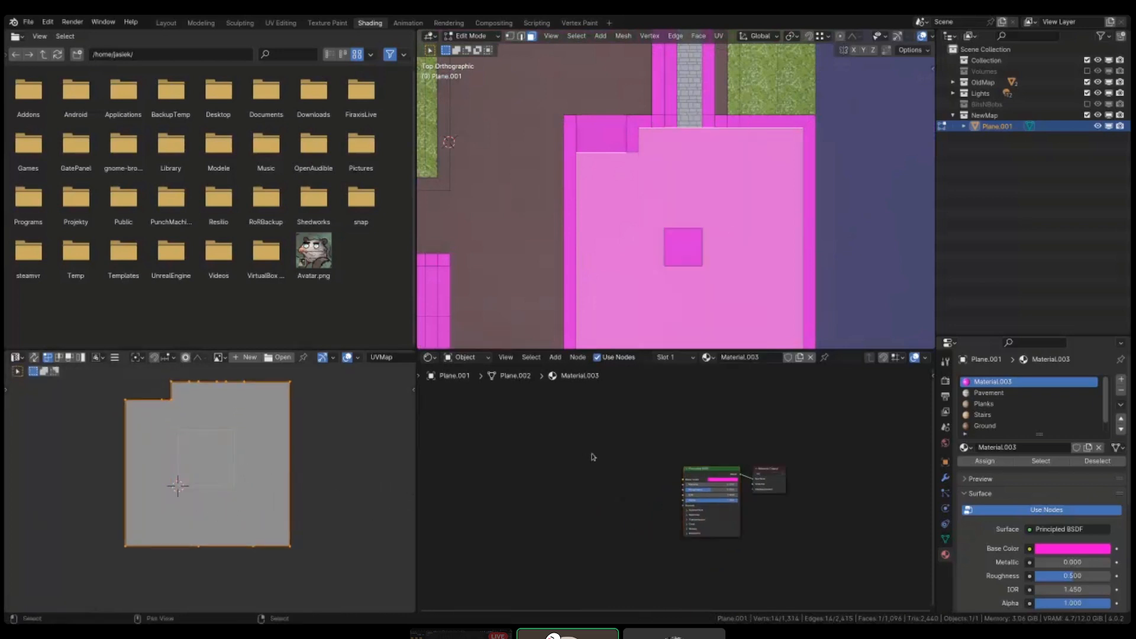
scroll(632, 481, "up", 3)
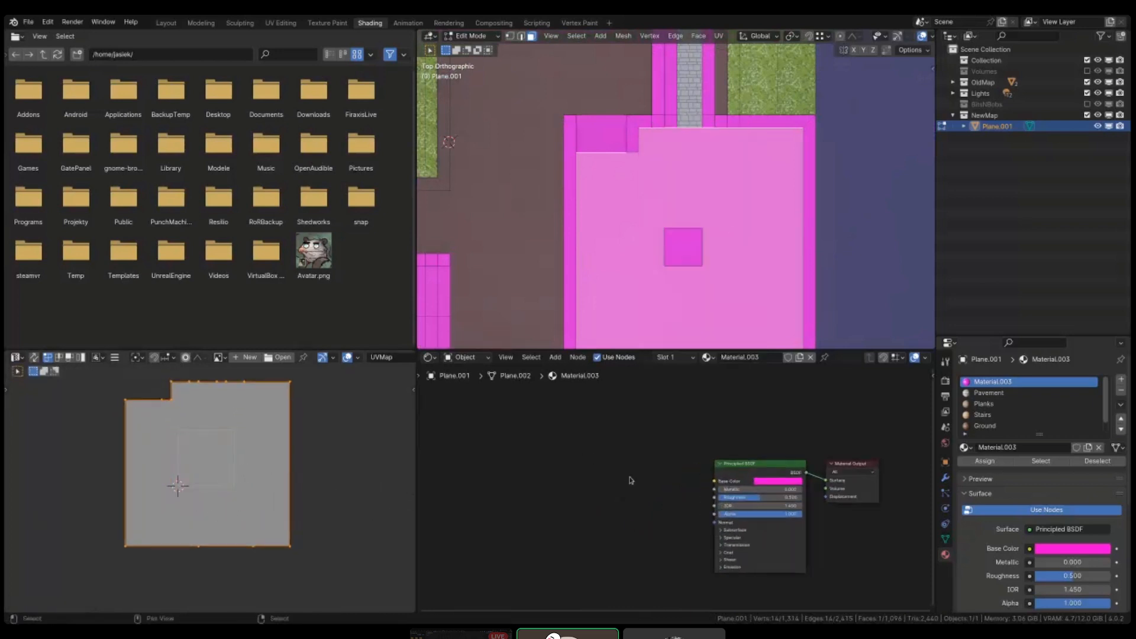
left_click(1056, 427)
scroll(512, 503, "down", 5)
middle_click_drag(520, 504, 637, 463)
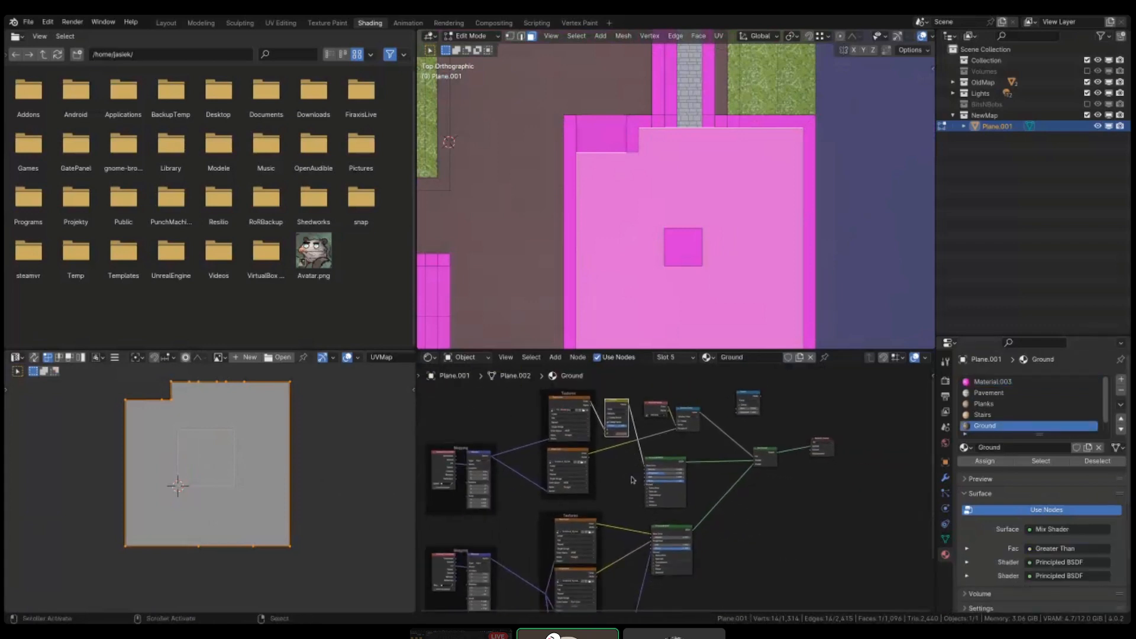
scroll(535, 524, "up", 2)
scroll(585, 497, "up", 2)
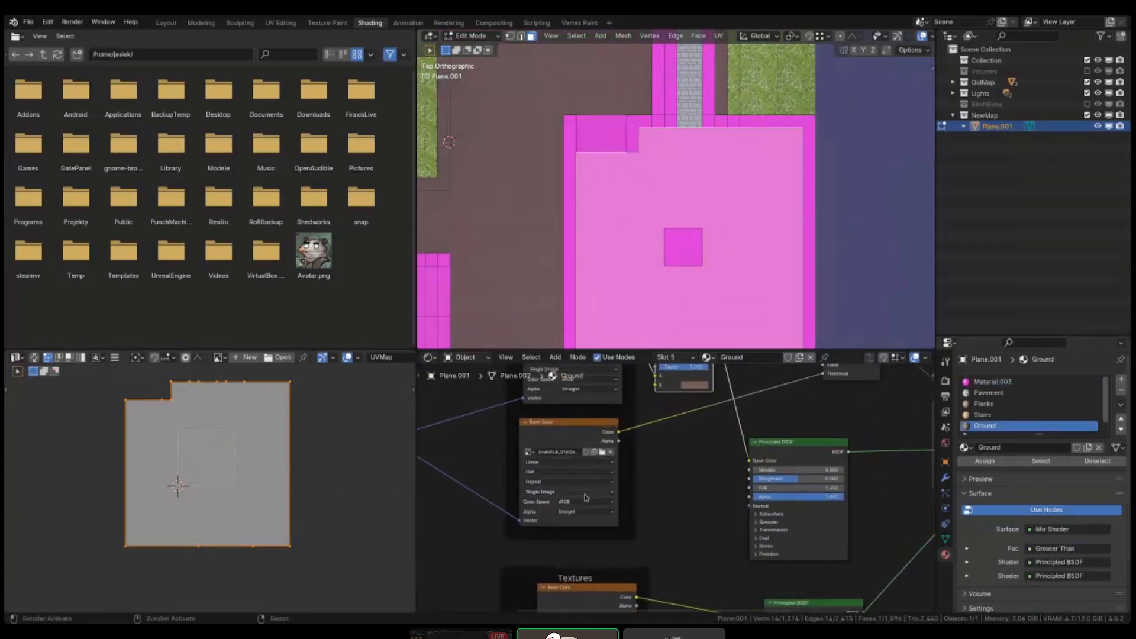
middle_click_drag(664, 521, 681, 413)
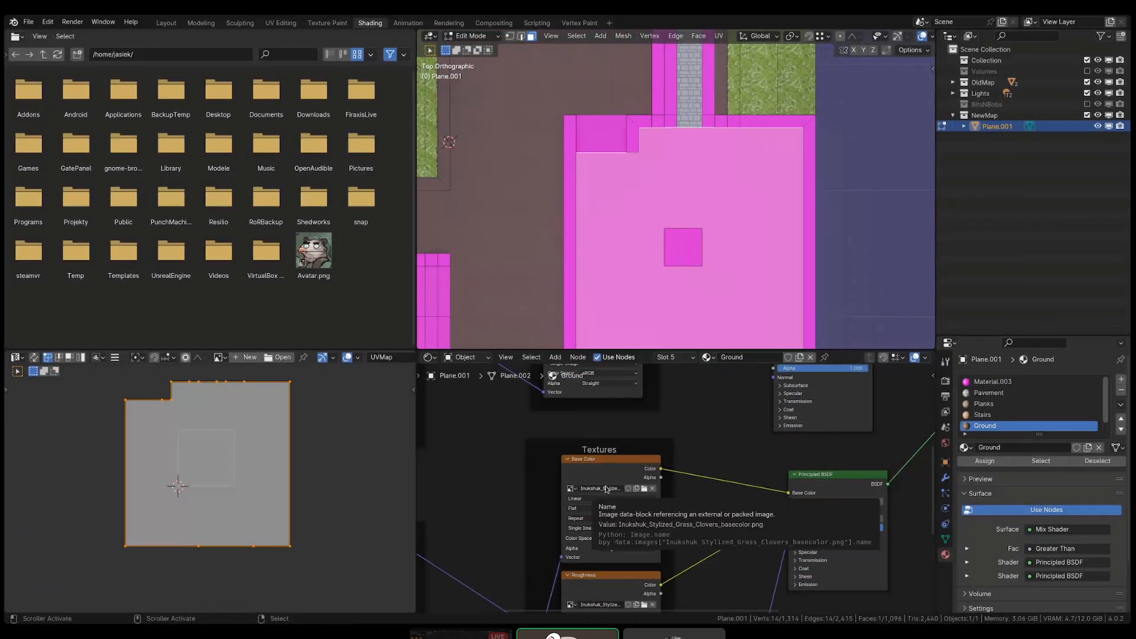
scroll(607, 490, "down", 4)
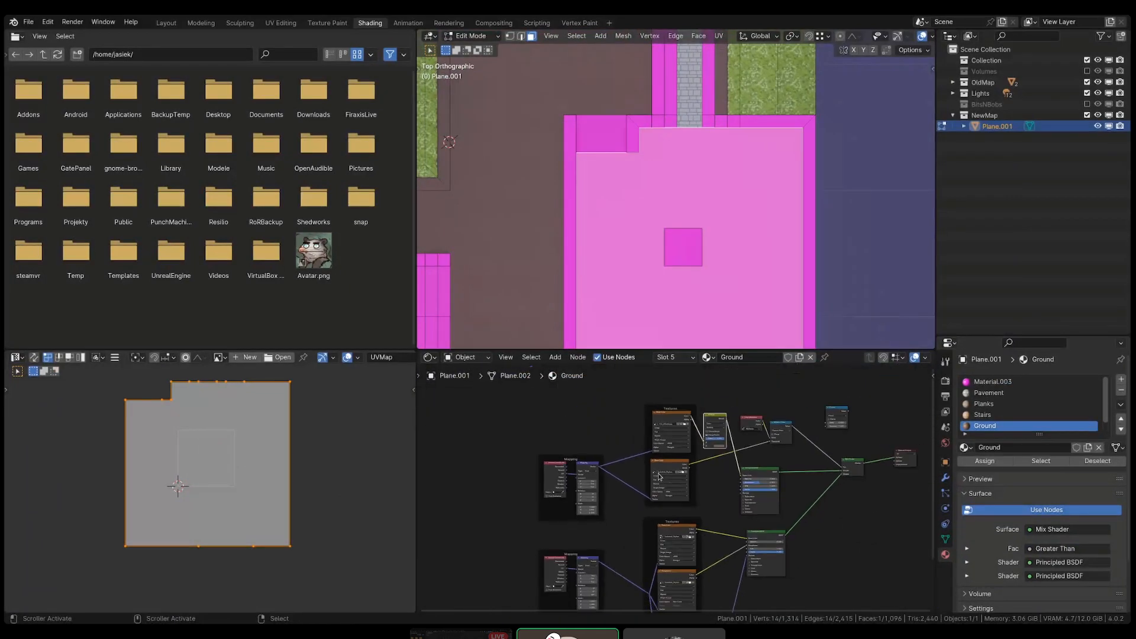
- In the Ground material, select the upper Mapping and Textures groups together with the upper Principled BSDF node
left_click_drag(506, 409, 718, 503)
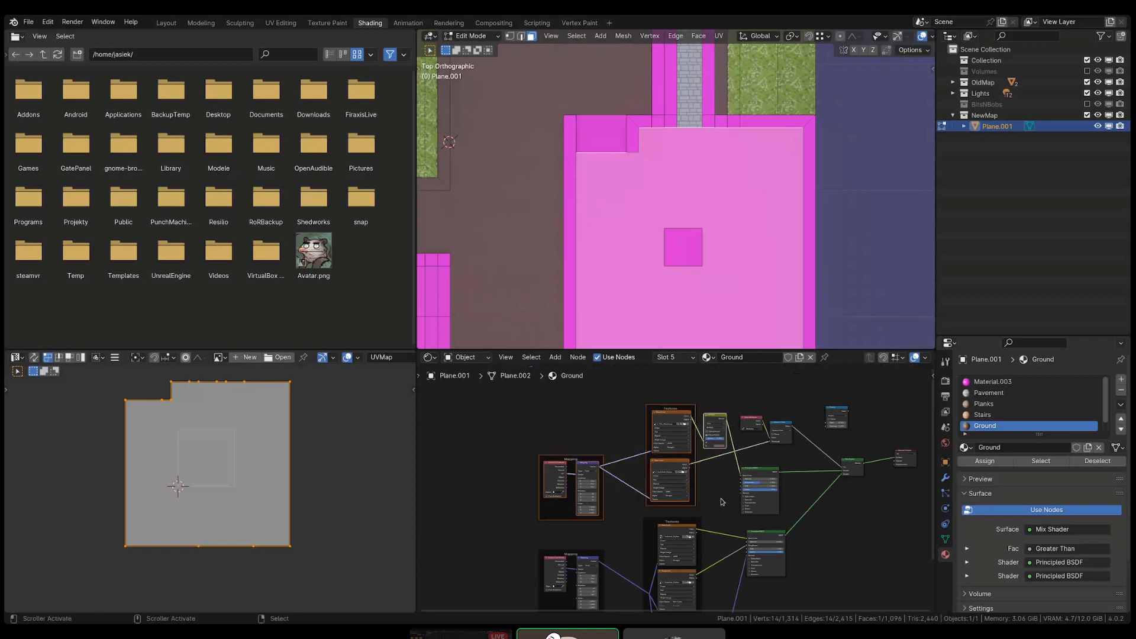
scroll(768, 460, "up", 2)
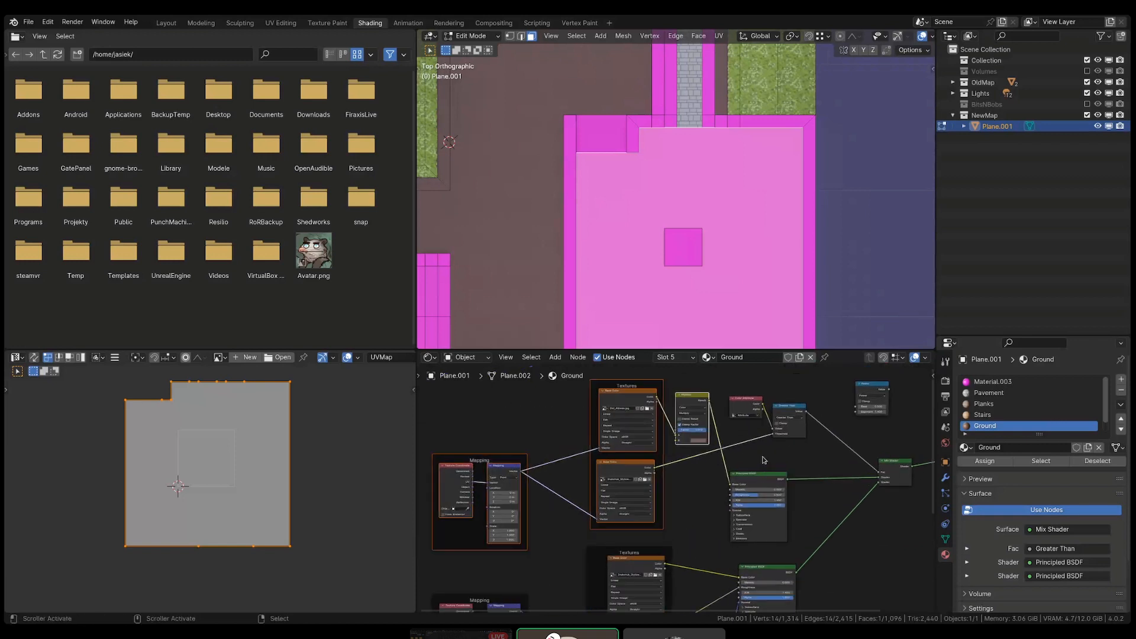
left_click(479, 427)
left_click_drag(424, 478, 644, 520)
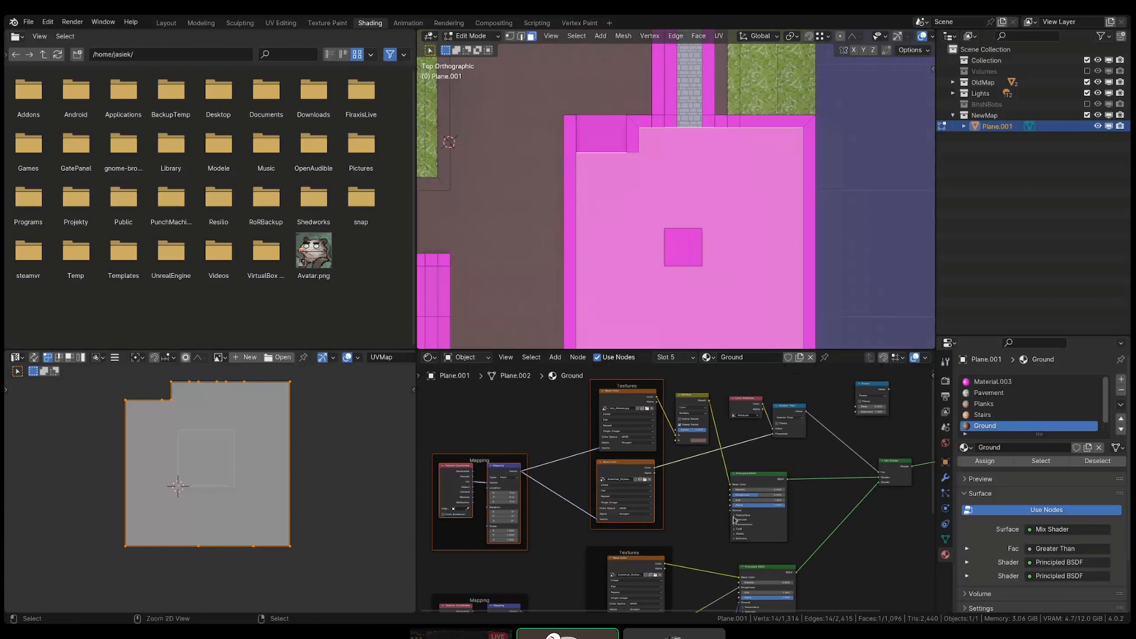
left_click(768, 478)
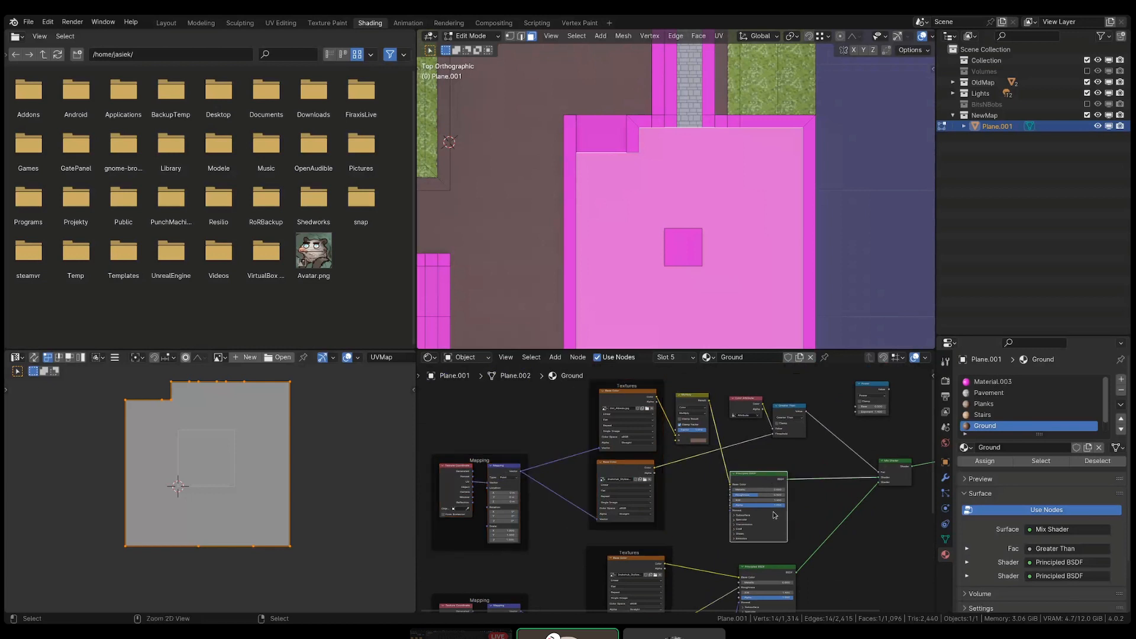
left_click_drag(701, 517, 435, 486)
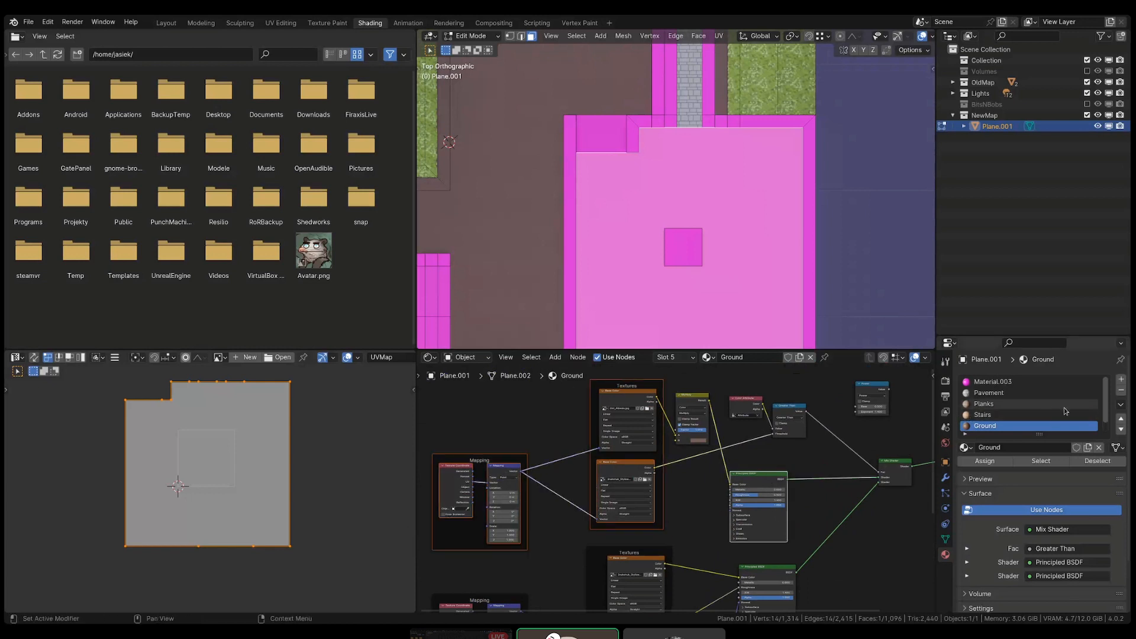
- Add a new material slot, create a material named Gravel and assign it to the courtyard floor face
scroll(1065, 411, "down", 1)
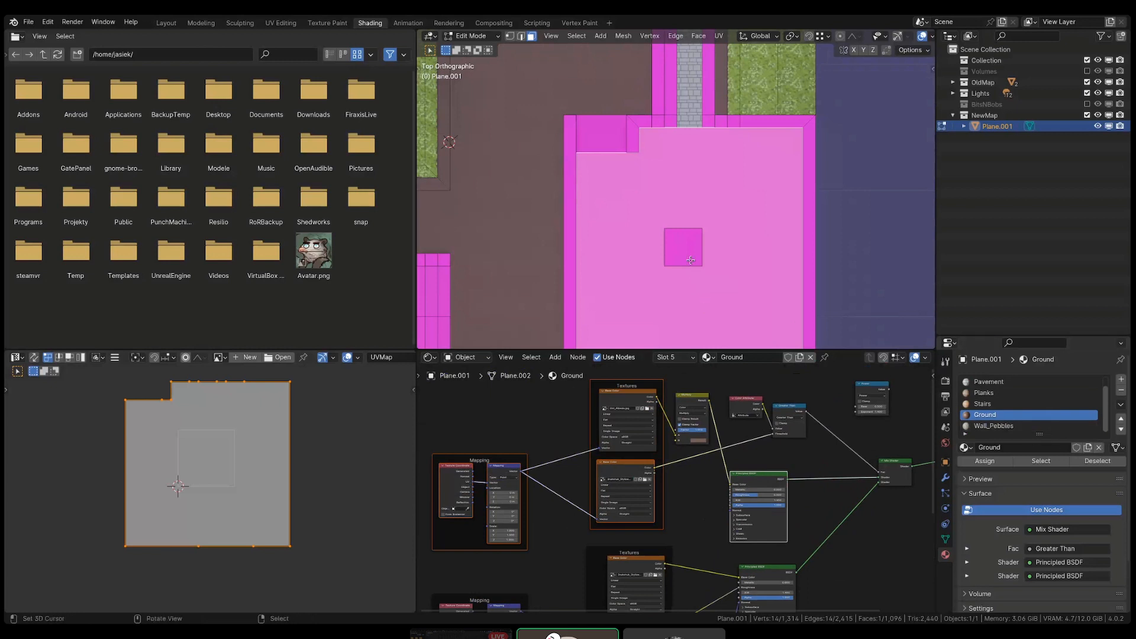
left_click(676, 193)
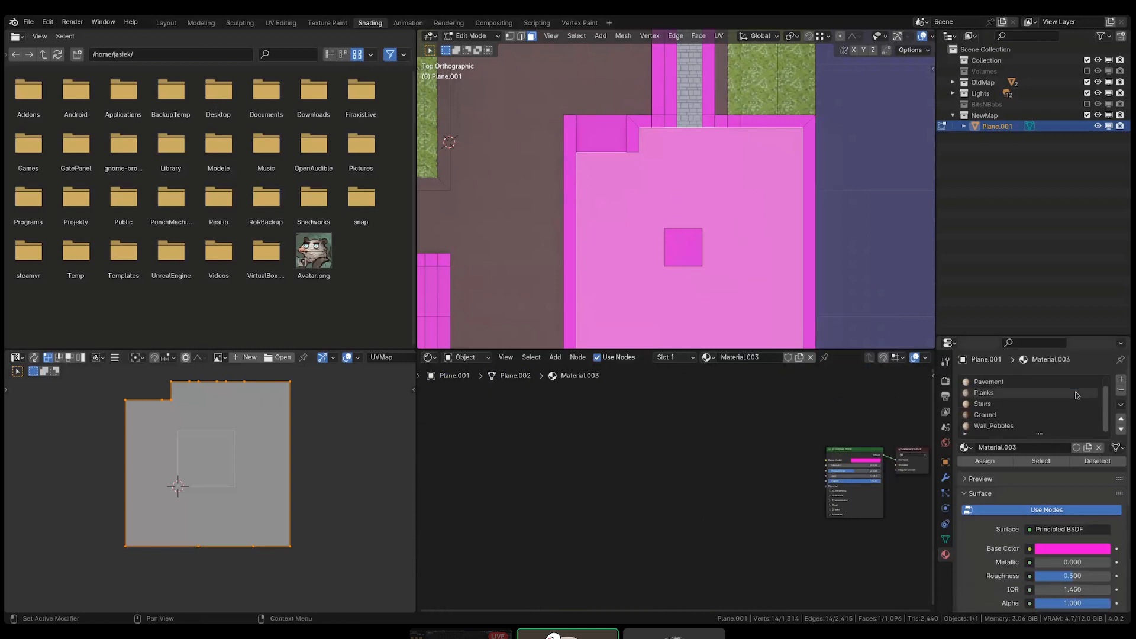
left_click(1120, 379)
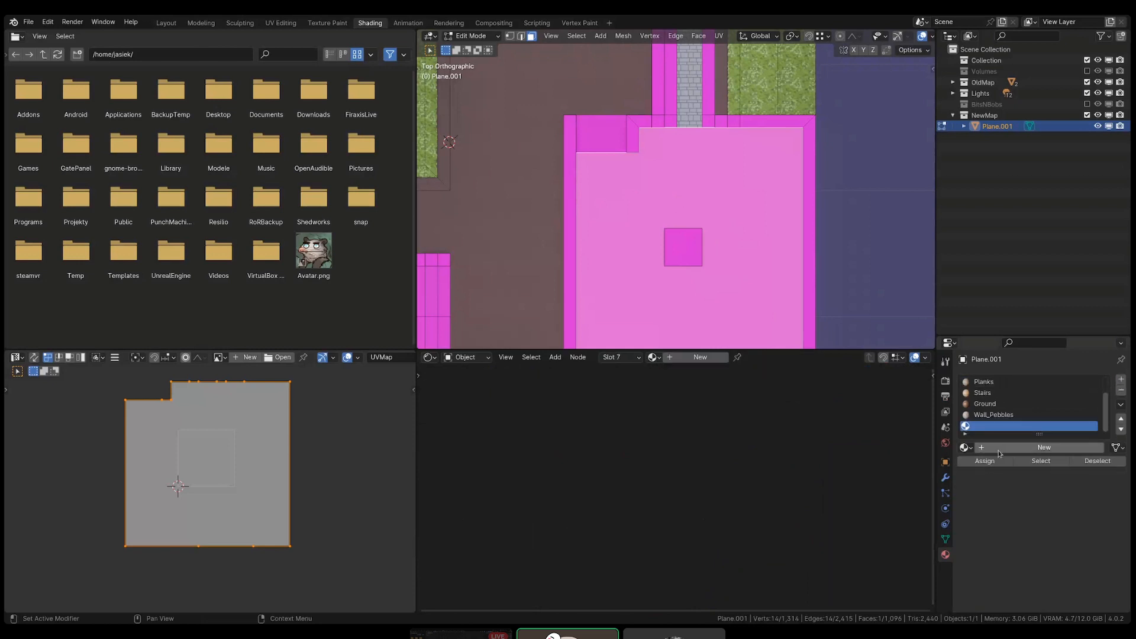
left_click(1044, 447)
double_click(1030, 448)
type("G")
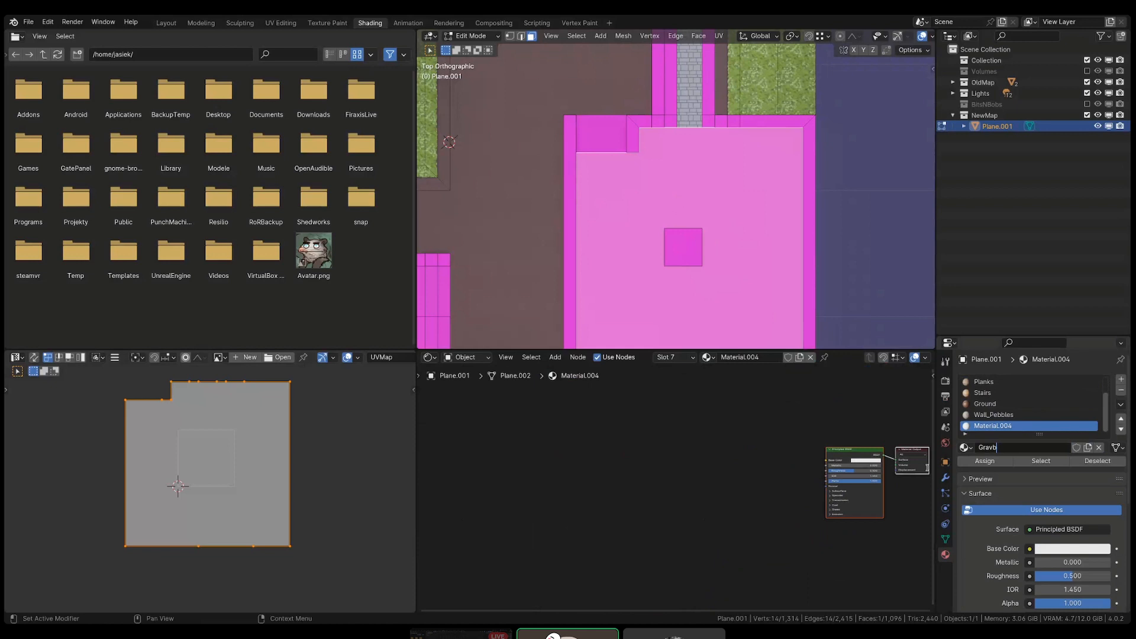
type("ravel")
key("Return")
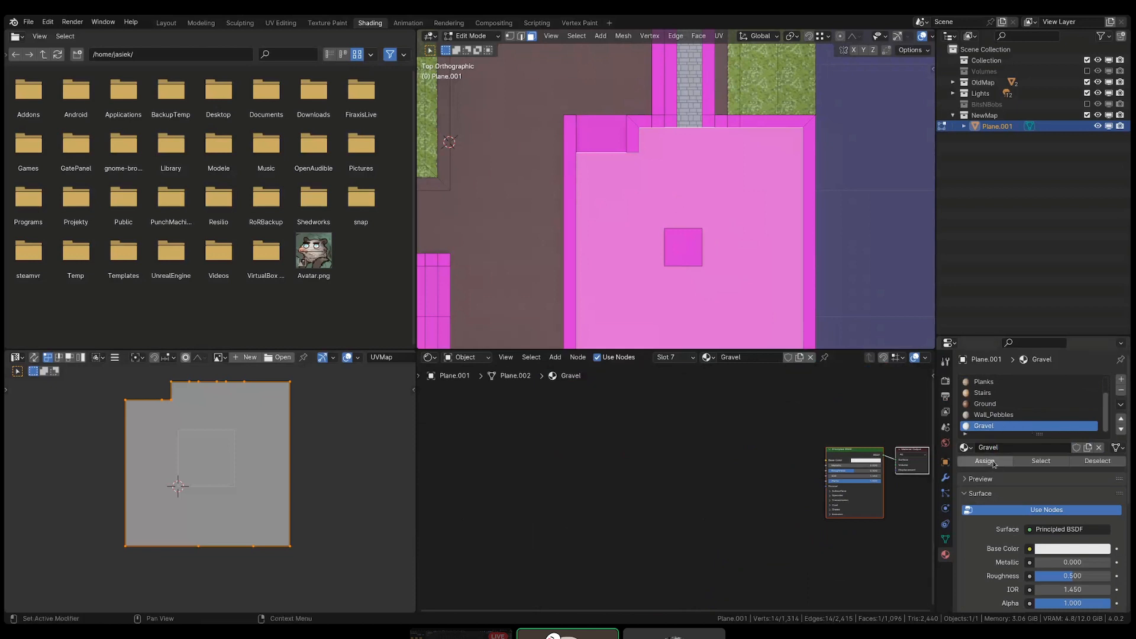
left_click(984, 461)
middle_click_drag(789, 475, 742, 479)
left_click(733, 467)
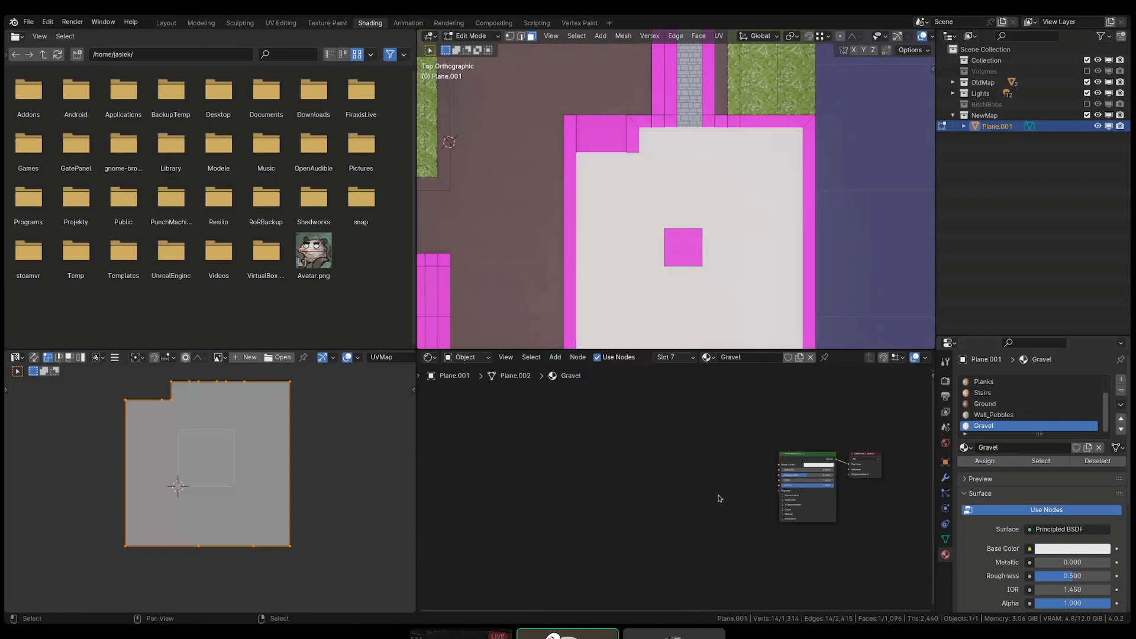
middle_click_drag(723, 517, 718, 503)
middle_click_drag(667, 415, 677, 428)
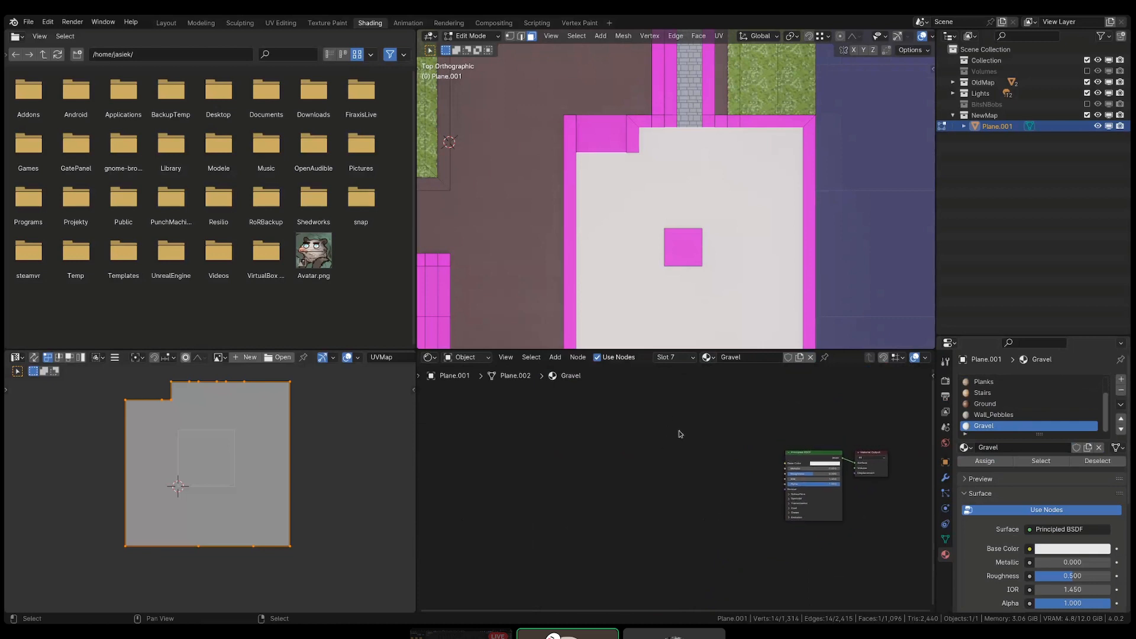
scroll(677, 428, "up", 1)
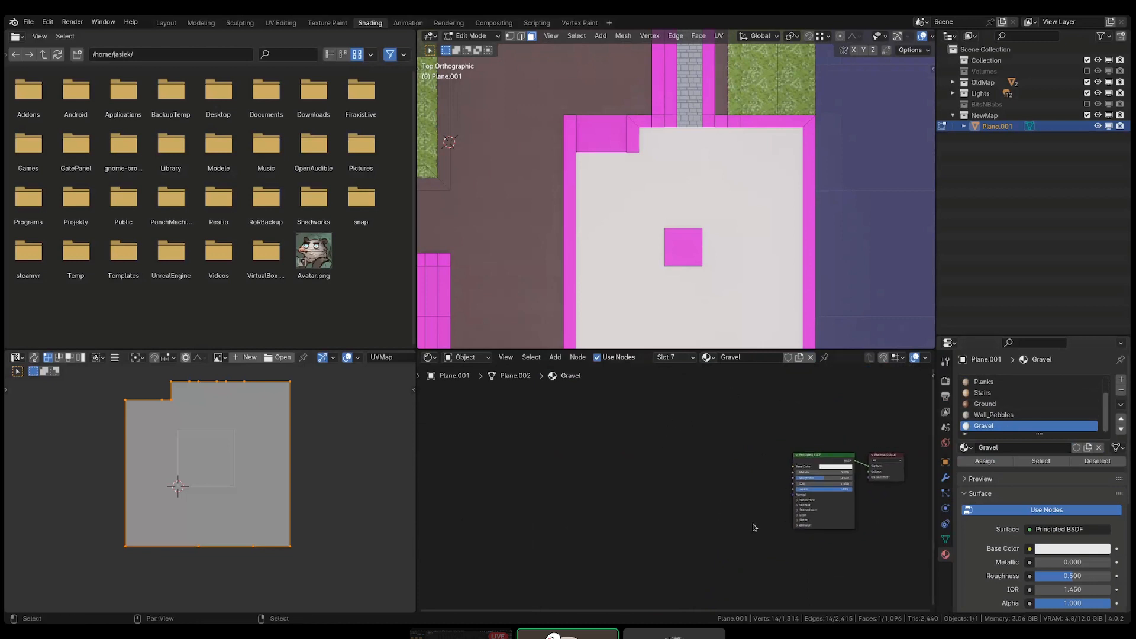
- Paste the copied Mapping, Textures and Principled BSDF nodes into the Gravel material and delete the pasted Principled BSDF
key("ctrl+v")
key("g")
left_click(616, 459)
left_click(791, 485)
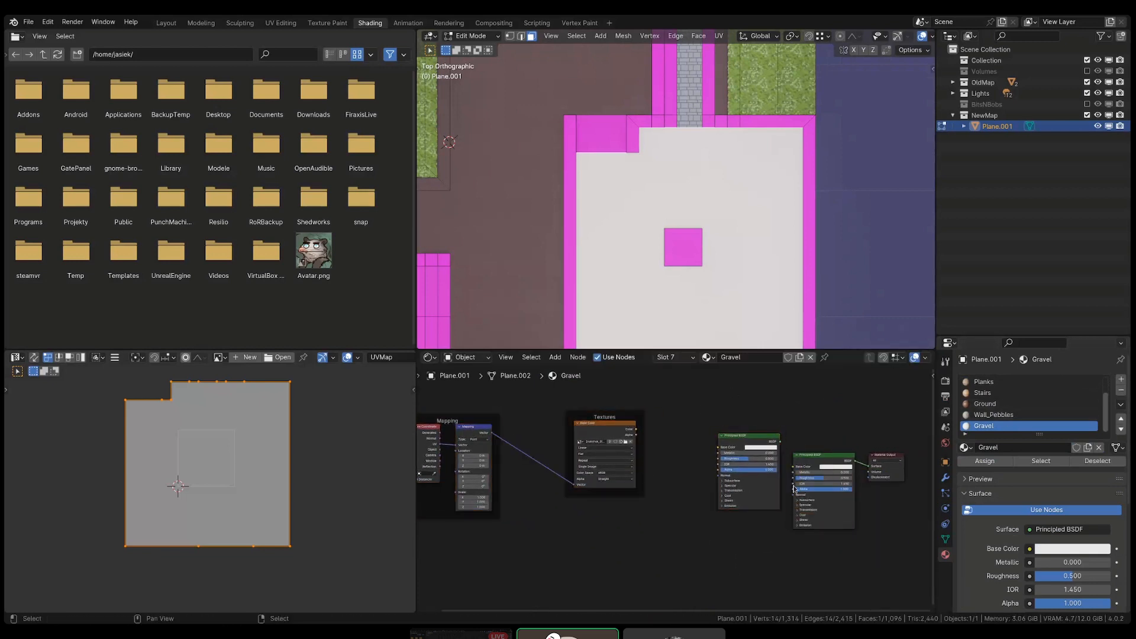
left_click(759, 441)
key("x")
- Arrange the pasted Mapping and Textures frames close together beside the Principled BSDF node
middle_click_drag(708, 449, 755, 454)
left_click_drag(454, 381, 704, 519)
key("g")
left_click(649, 412)
left_click(649, 411)
left_click_drag(649, 412, 772, 526)
left_click_drag(746, 423, 688, 441)
left_click_drag(457, 408, 727, 521)
left_click_drag(698, 443, 768, 454)
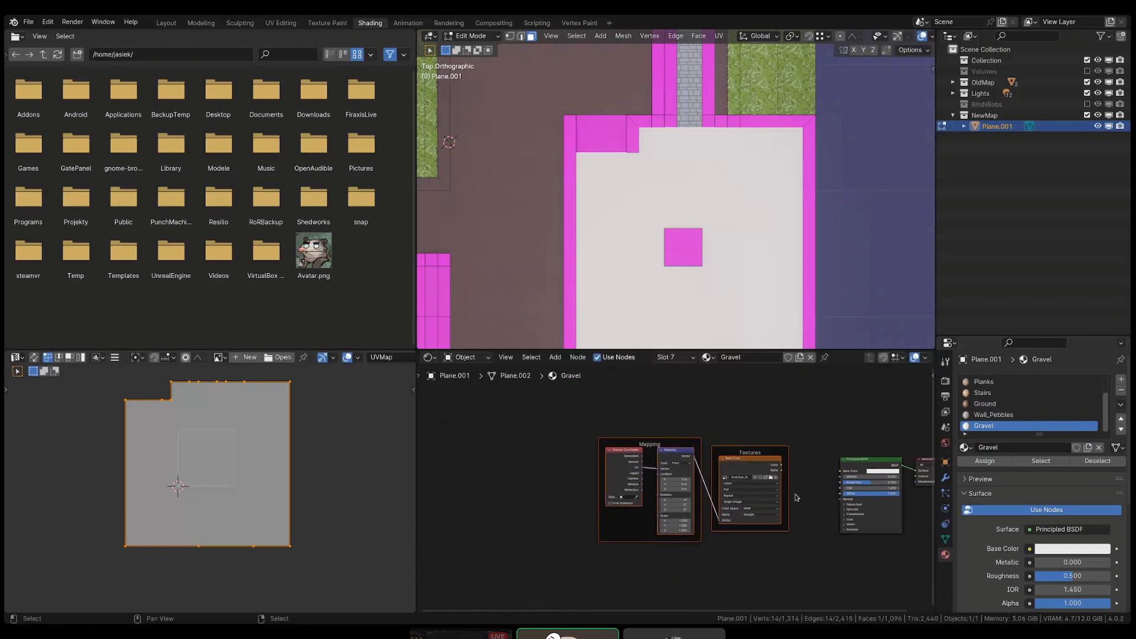
- Connect the Base Color texture's Color output to the Principled BSDF's Base Color input
middle_click_drag(836, 461, 765, 460)
scroll(764, 460, "up", 6)
scroll(734, 475, "up", 2)
left_click(722, 471)
scroll(713, 472, "up", 6)
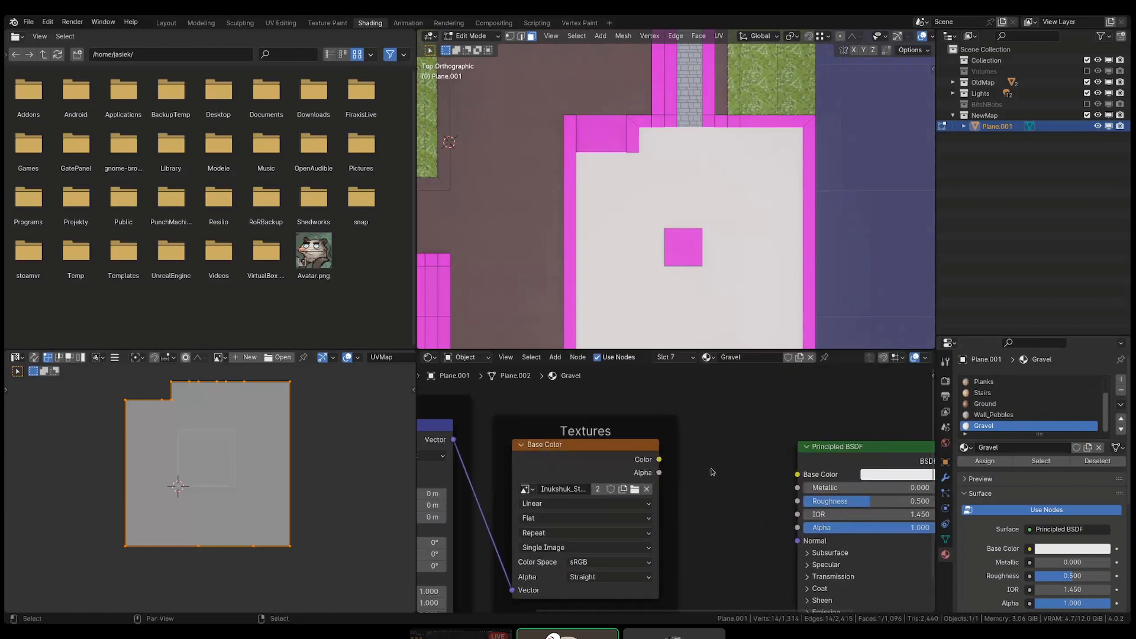
middle_click_drag(687, 468, 653, 448)
scroll(657, 449, "down", 3)
left_click_drag(625, 437, 757, 453)
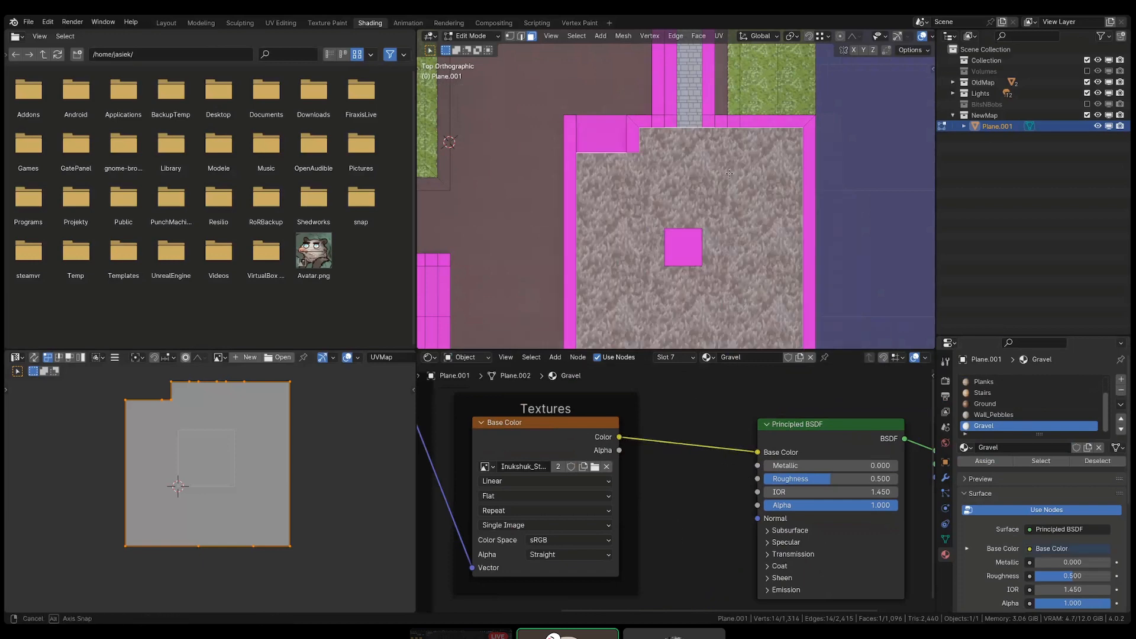
- Inspect the texture on the courtyard floor and delete the Mapping and Textures nodes from the Gravel material
middle_click_drag(734, 148, 663, 285)
scroll(663, 286, "up", 5)
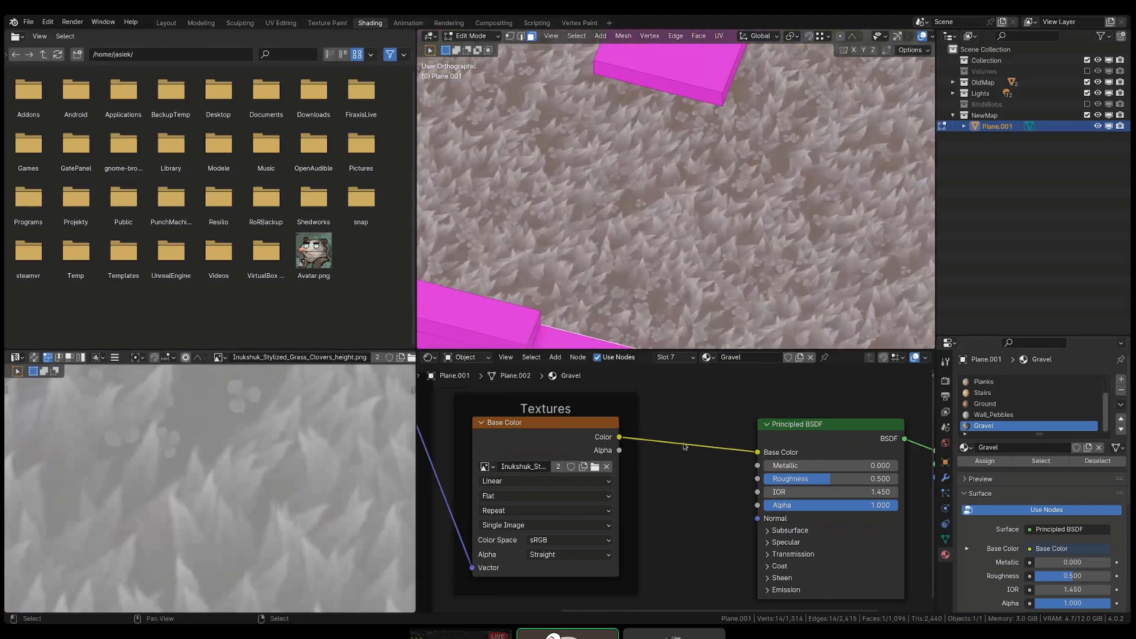
scroll(677, 491, "down", 2)
middle_click_drag(676, 491, 762, 486)
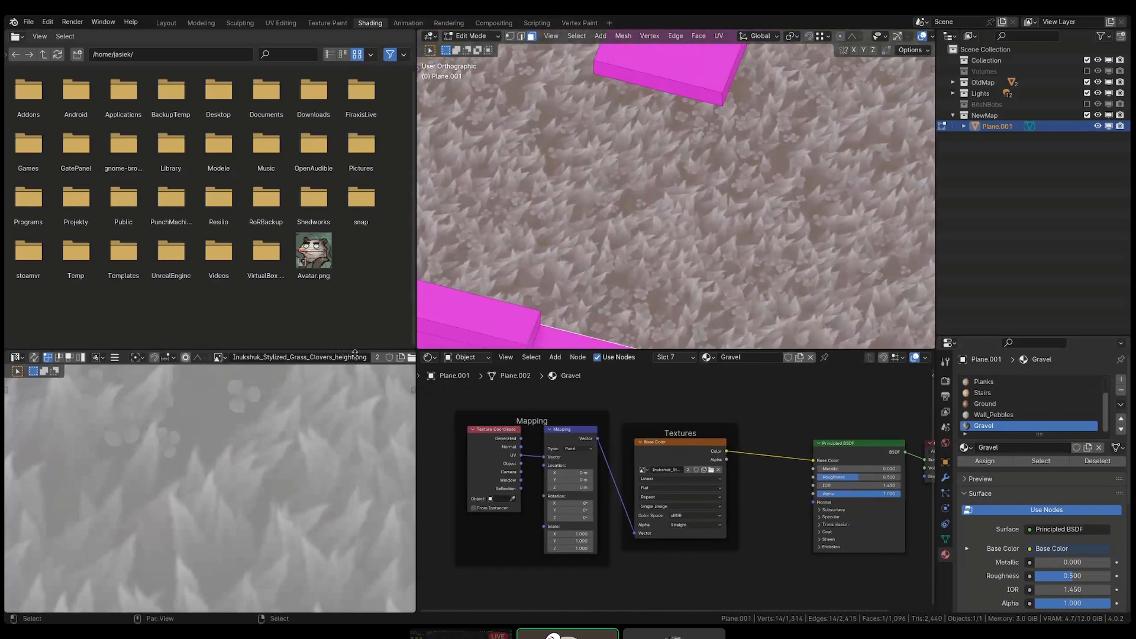
left_click_drag(438, 397, 769, 569)
key("x")
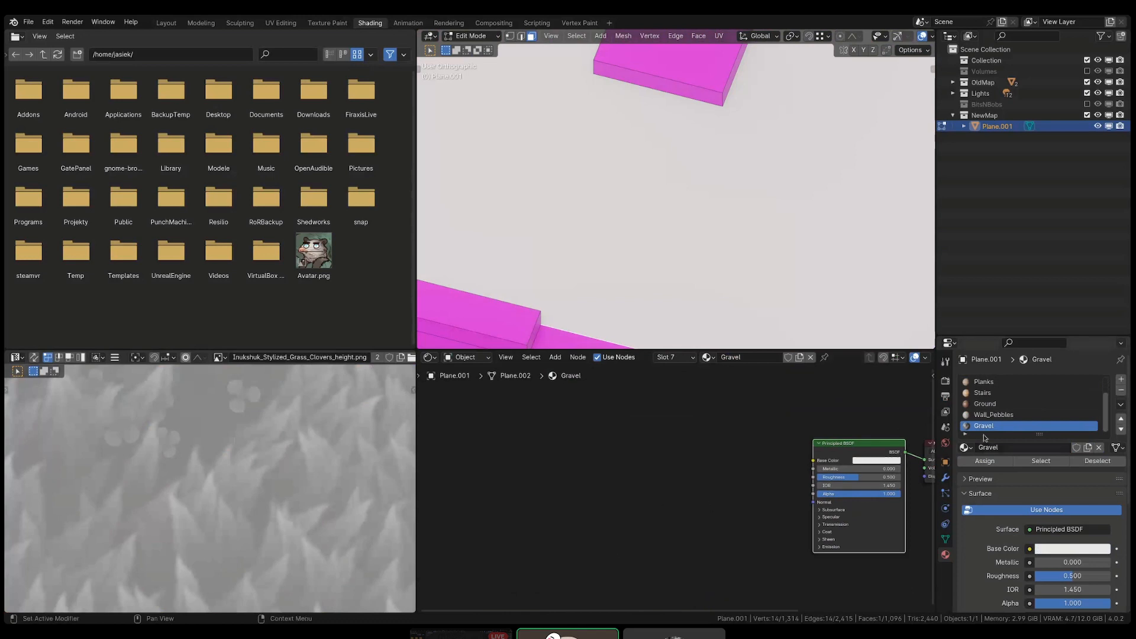
- In the Ground material, select the lower Mapping and Textures groups together with their Normal Map and Principled BSDF nodes
scroll(1012, 419, "up", 2)
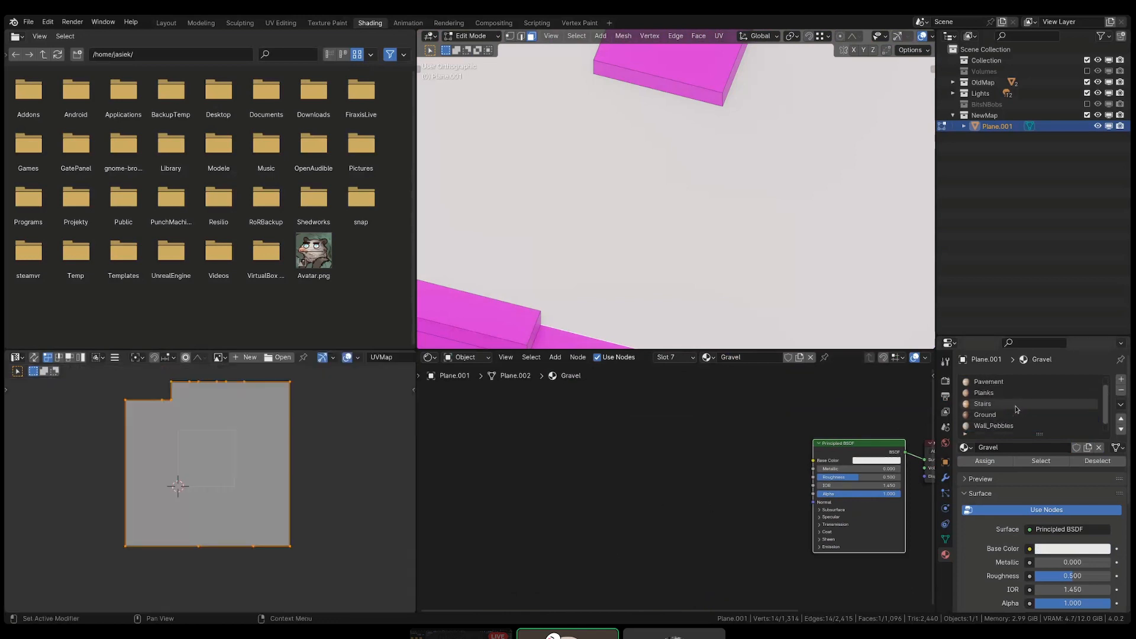
left_click(1013, 425)
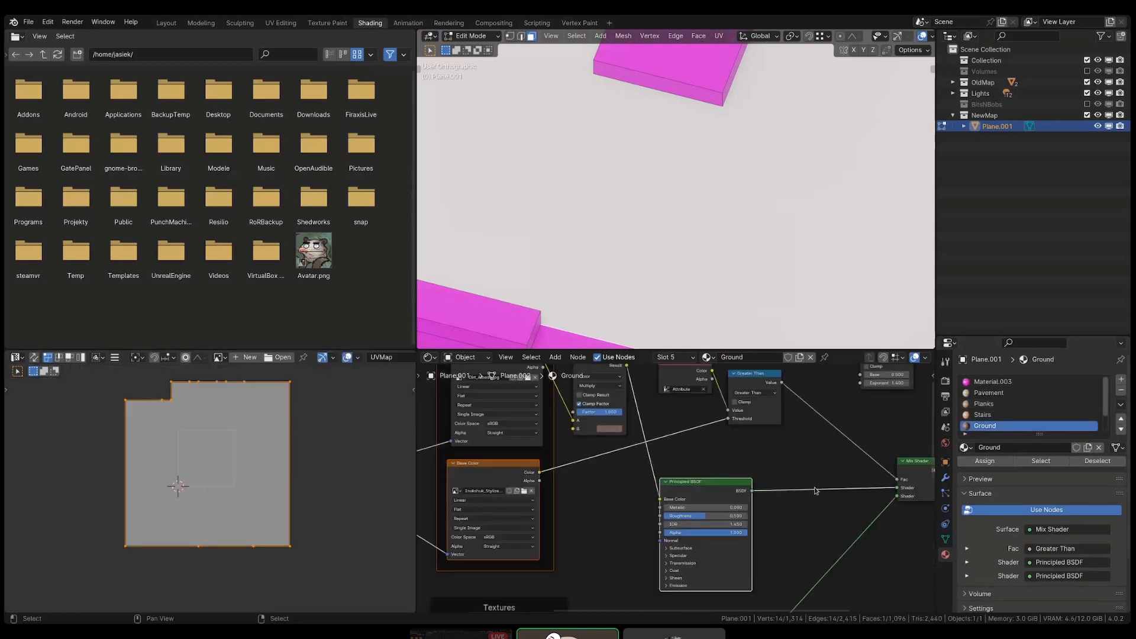
scroll(674, 485, "down", 2)
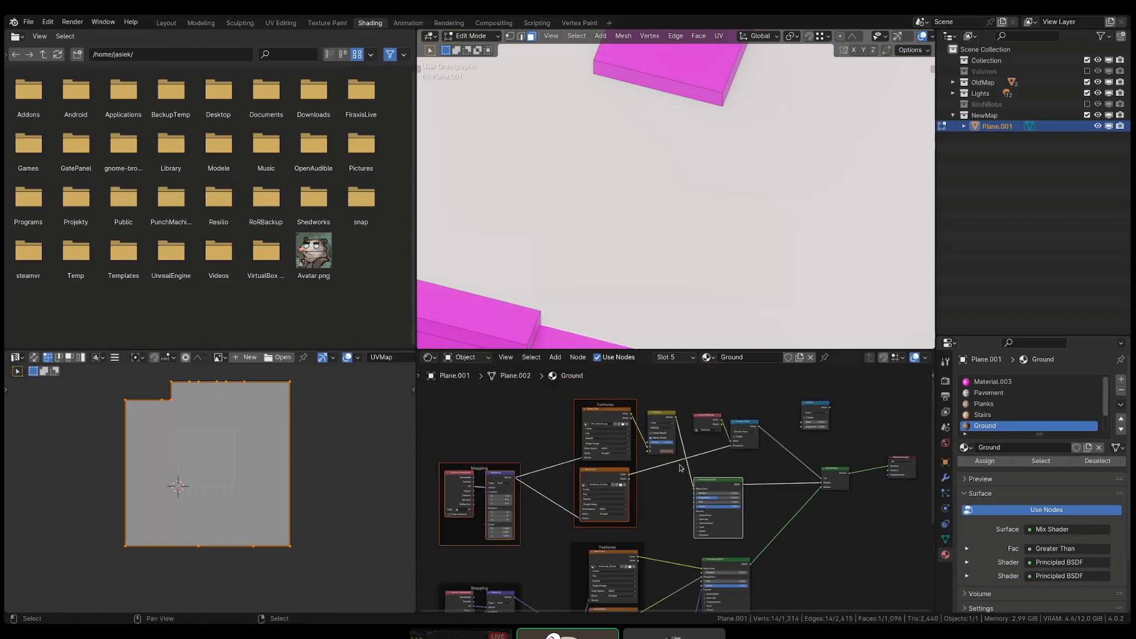
scroll(568, 177, "down", 3)
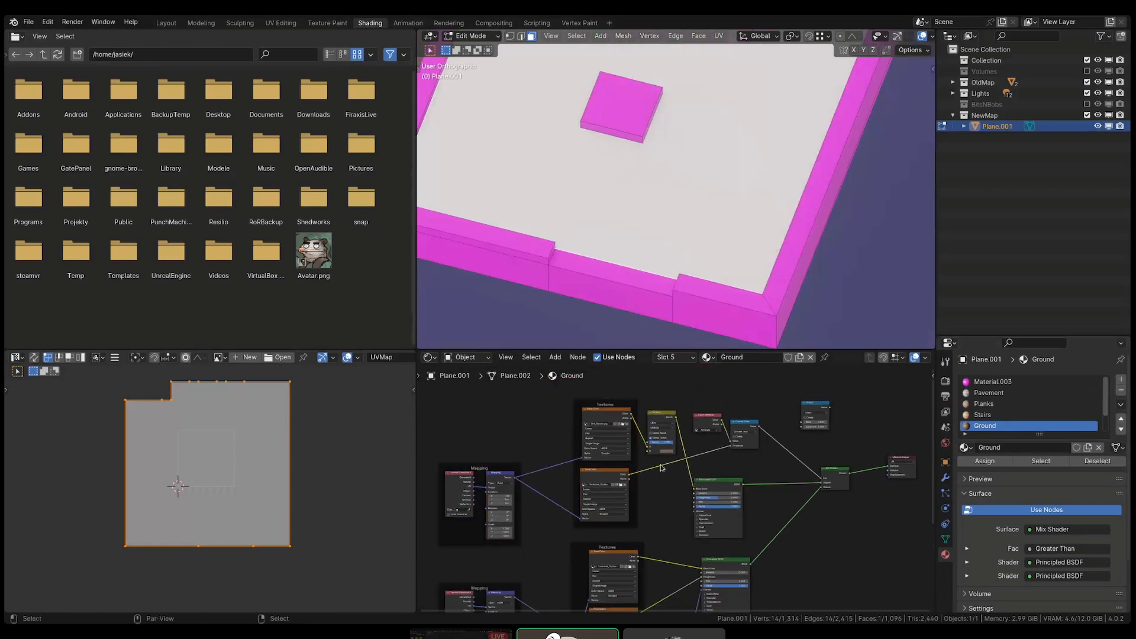
scroll(645, 500, "up", 3)
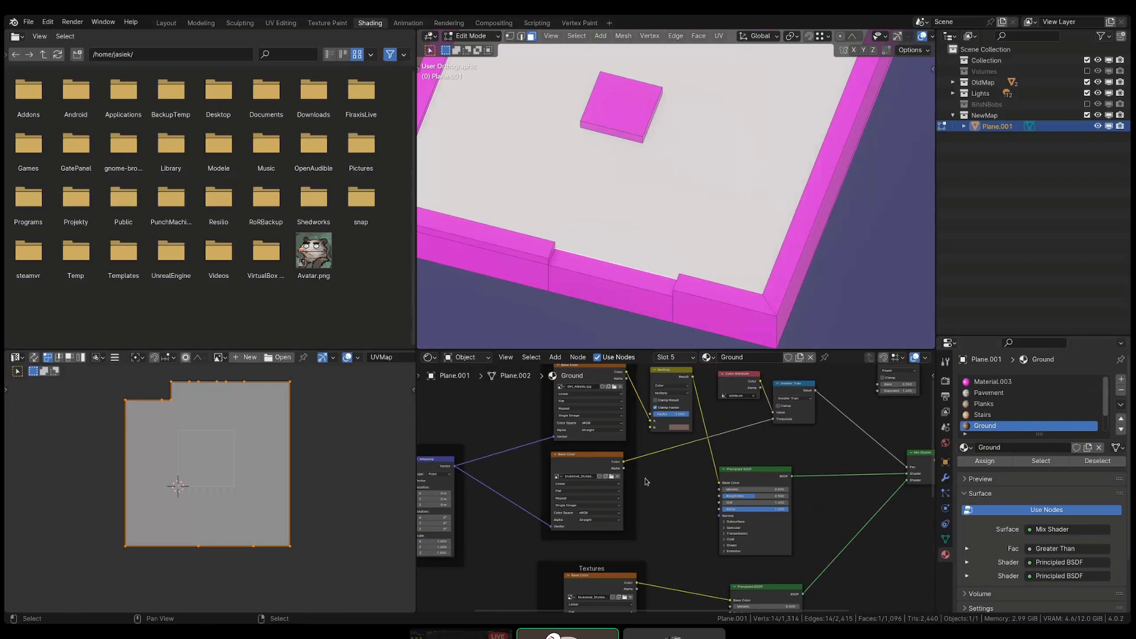
scroll(643, 488, "up", 3)
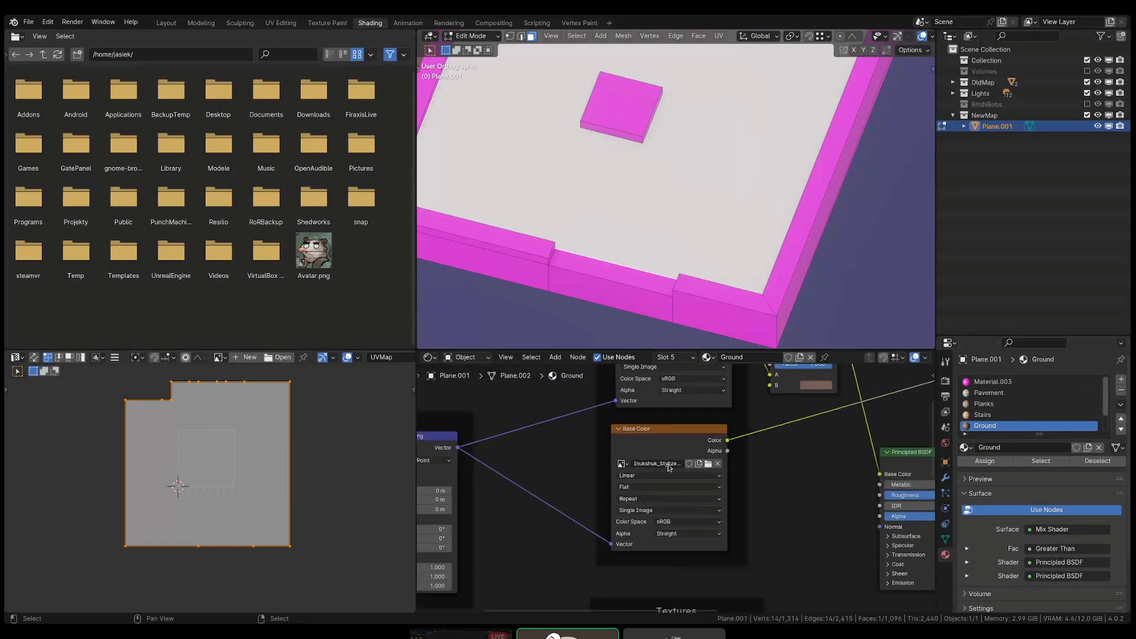
scroll(668, 467, "down", 5)
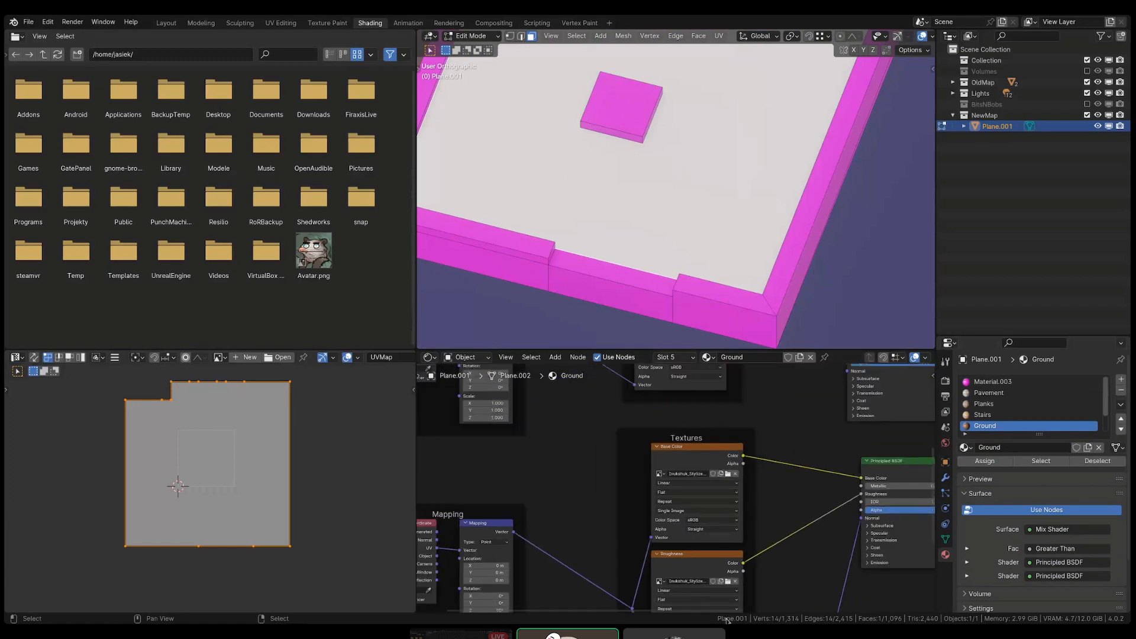
scroll(520, 479, "down", 4)
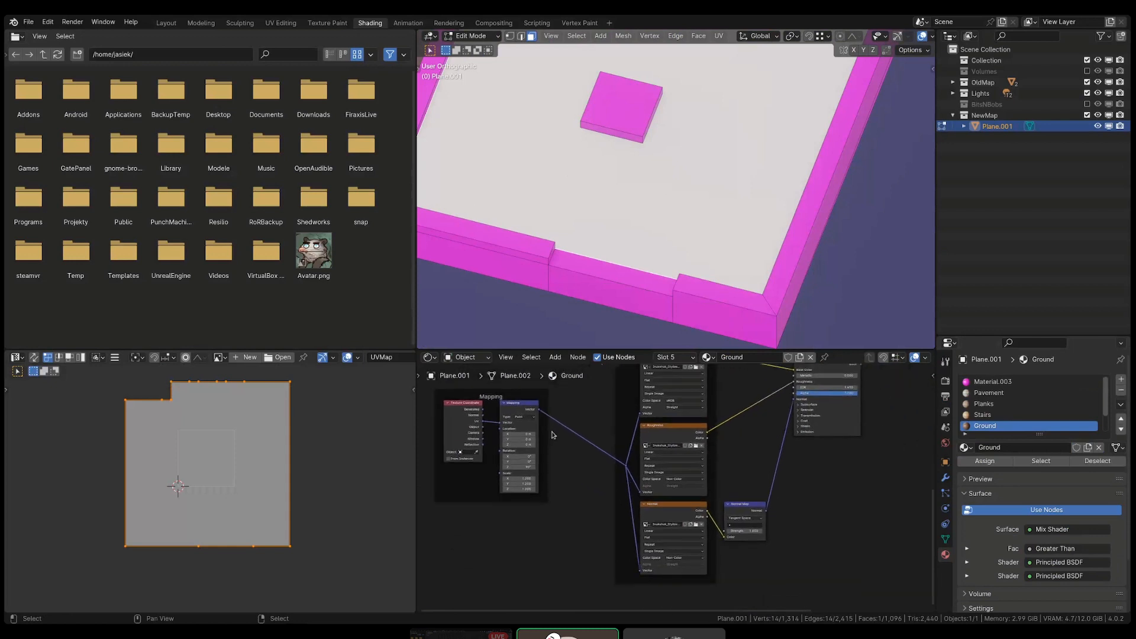
left_click_drag(481, 413, 788, 579)
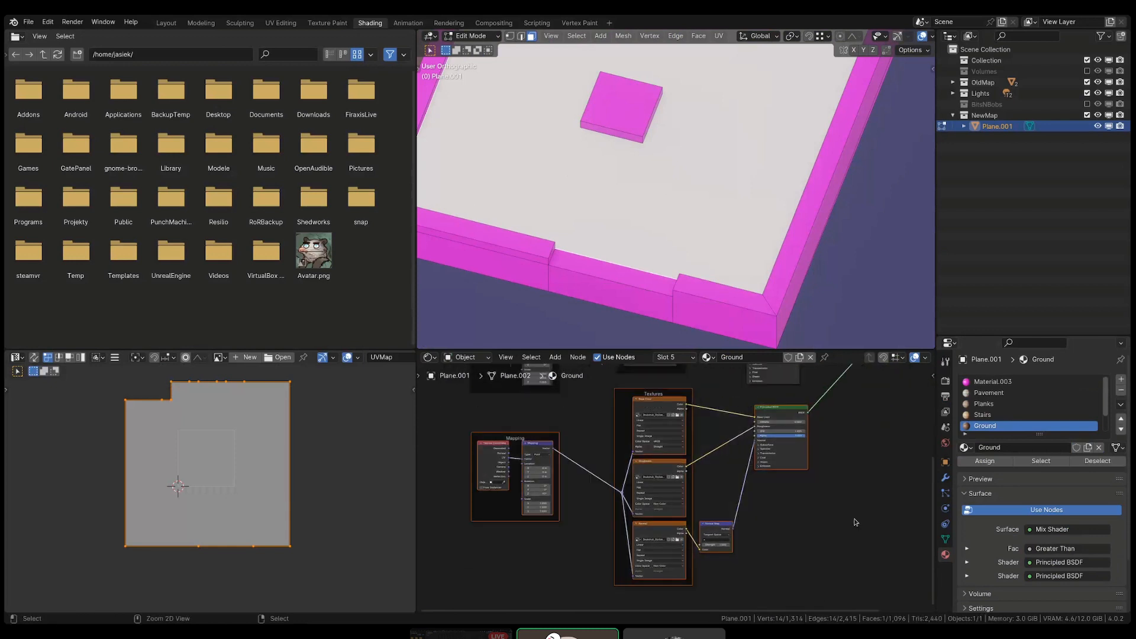
- Paste the copied node setup into the Gravel material, replacing its original Principled BSDF as the Material Output's surface shader
scroll(1009, 415, "down", 2)
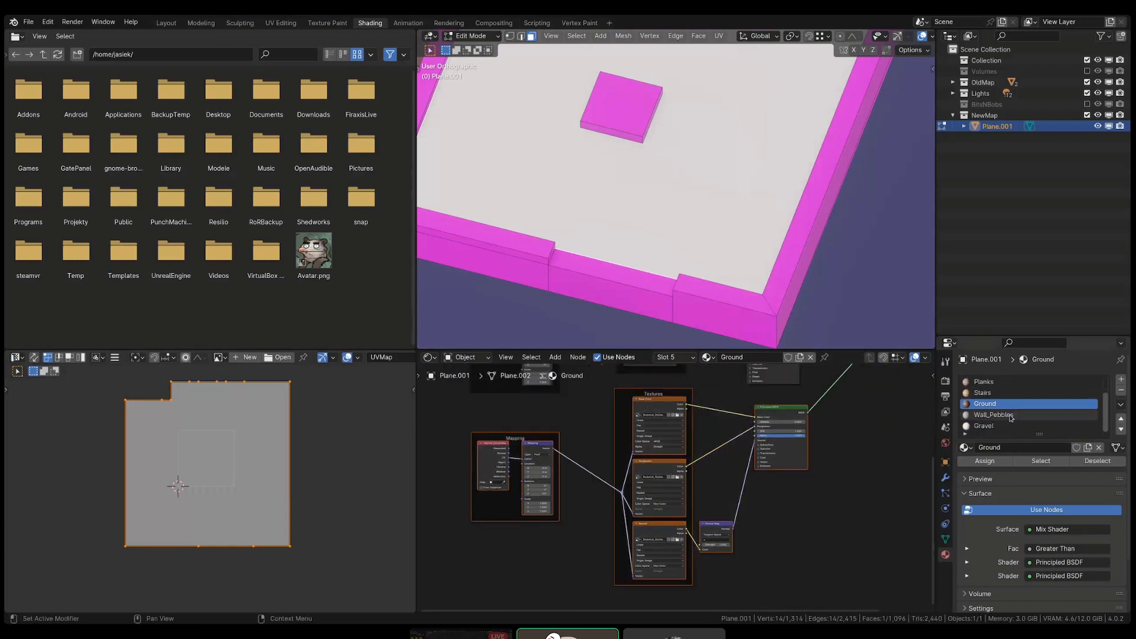
left_click(1006, 426)
middle_click_drag(745, 437, 693, 505)
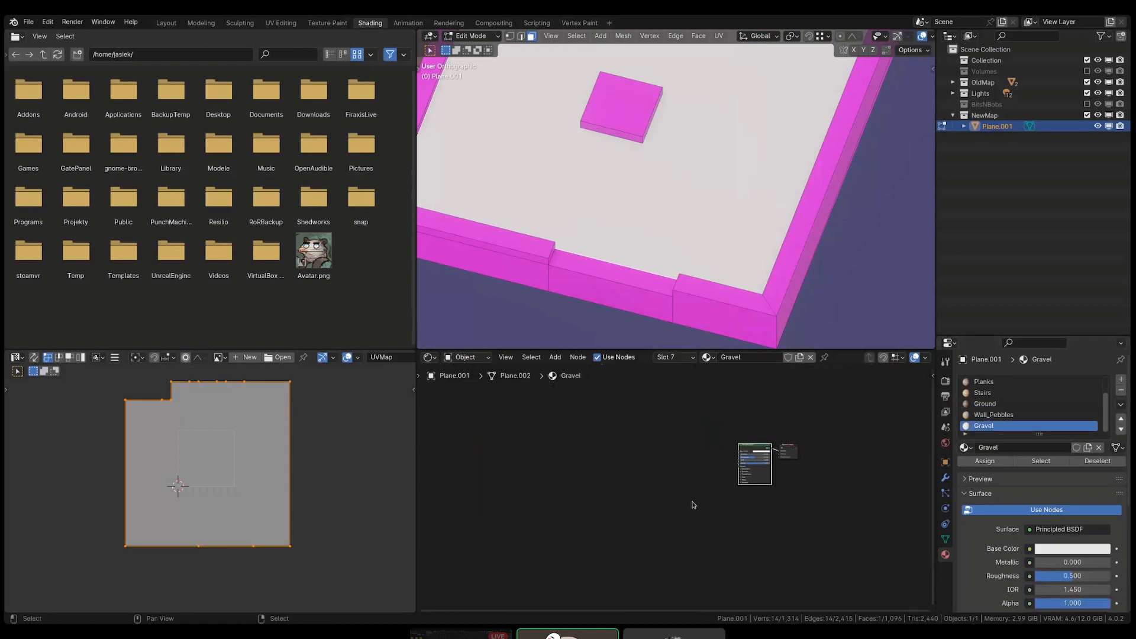
key("ctrl+v")
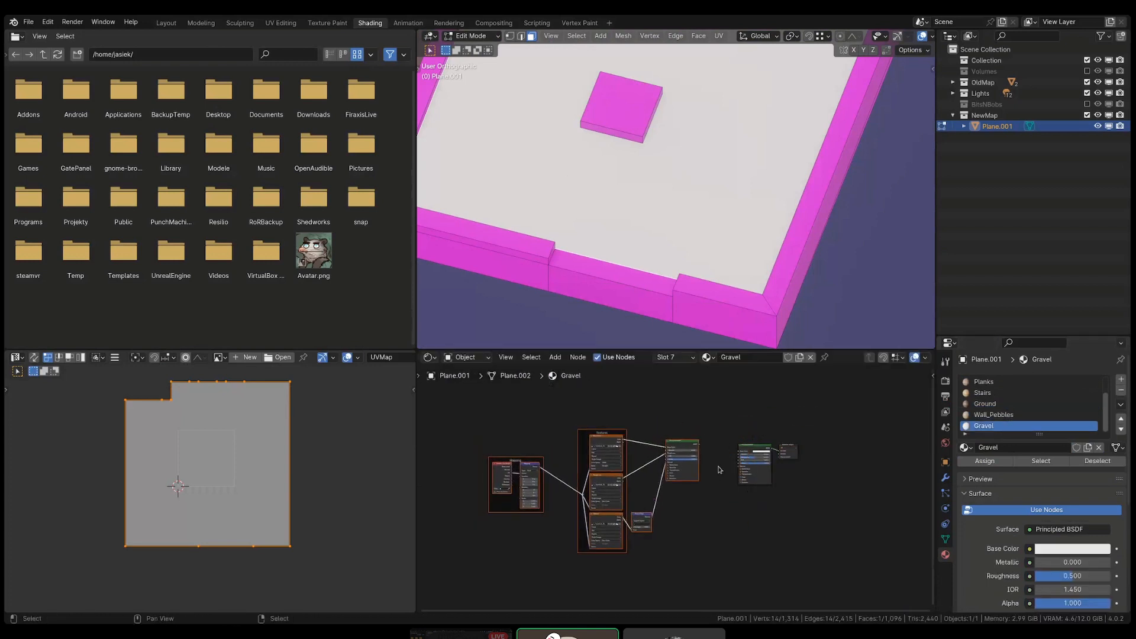
left_click(594, 505)
left_click(747, 455)
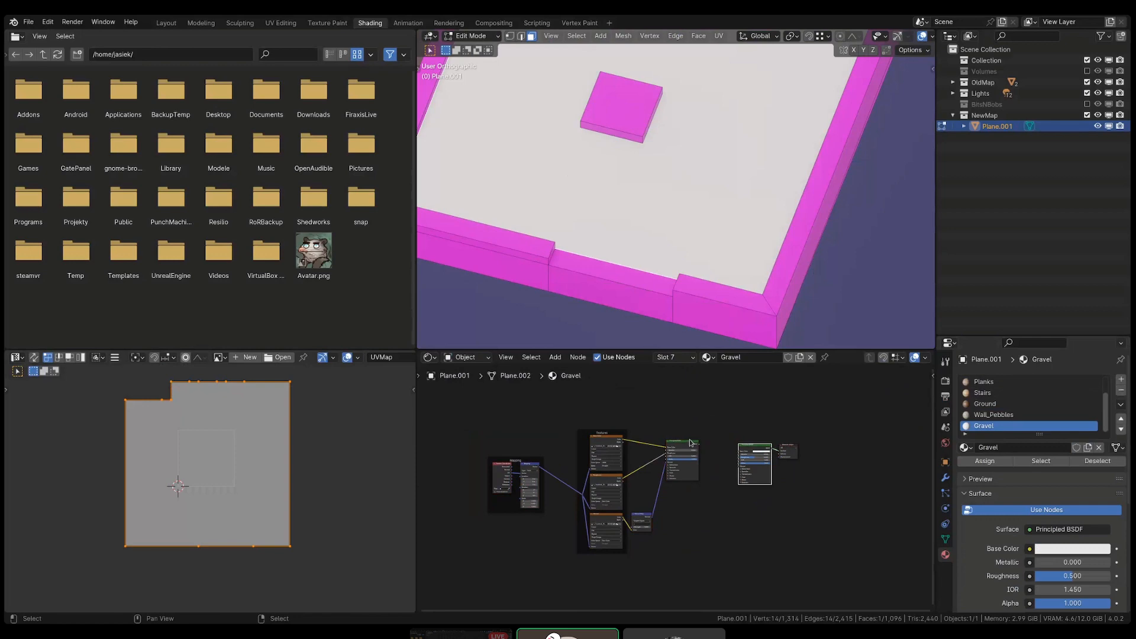
key("x")
scroll(689, 451, "up", 6)
left_click(678, 425, "ctrl+shift")
- Delete all nodes of the Gravel material except the Material Output
scroll(692, 465, "down", 4)
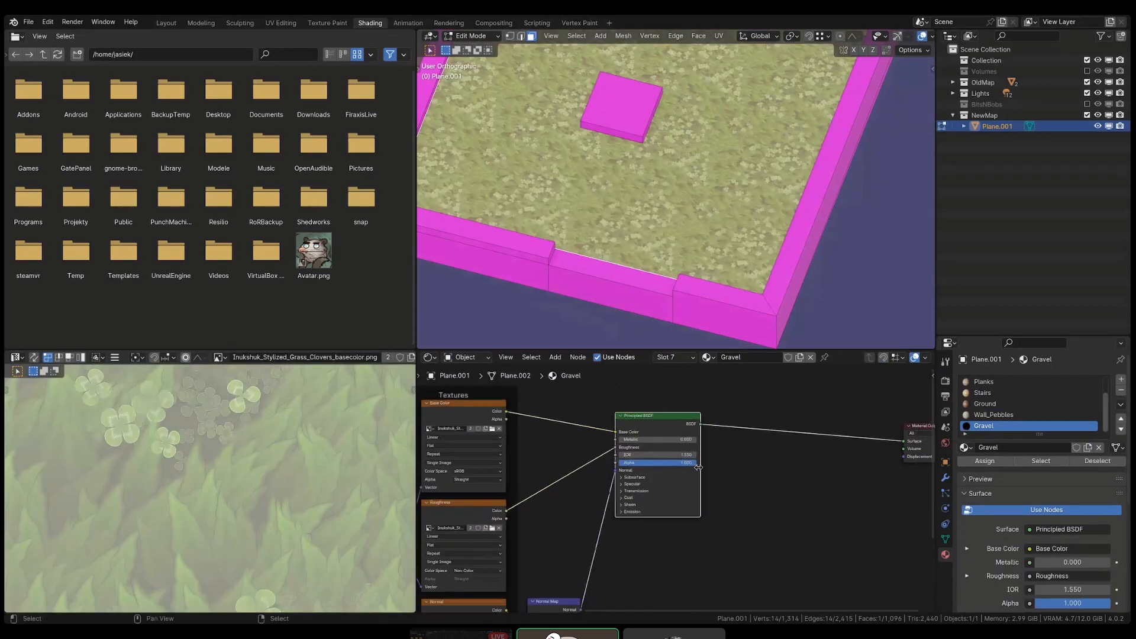
scroll(497, 425, "down", 1)
left_click_drag(441, 414, 662, 565)
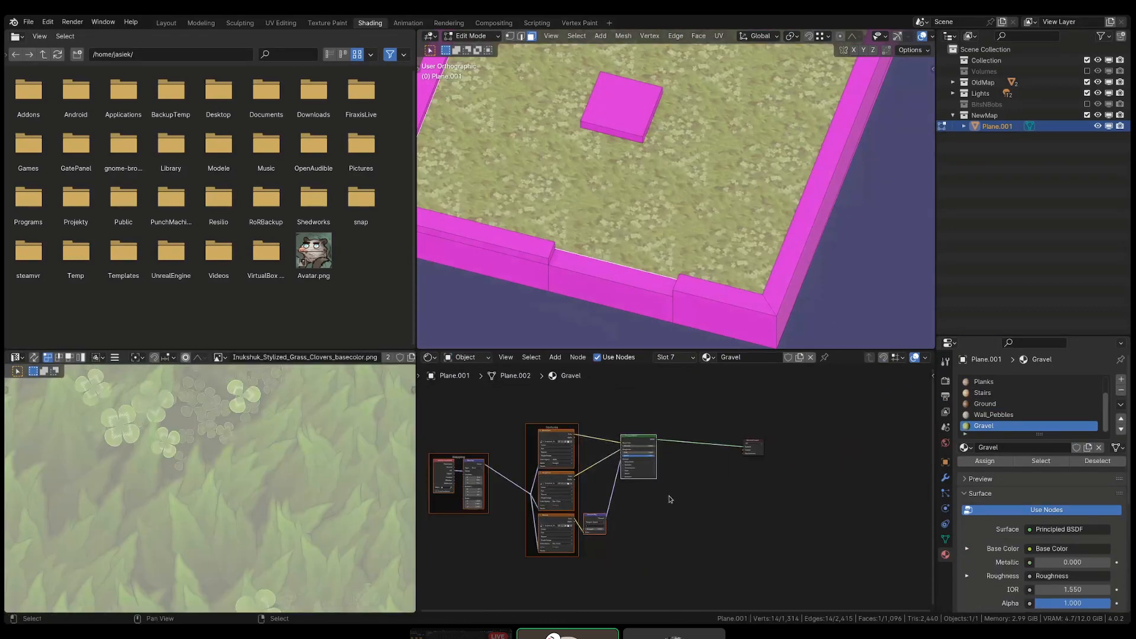
left_click_drag(680, 391, 451, 588)
scroll(548, 484, "up", 3)
key("x")
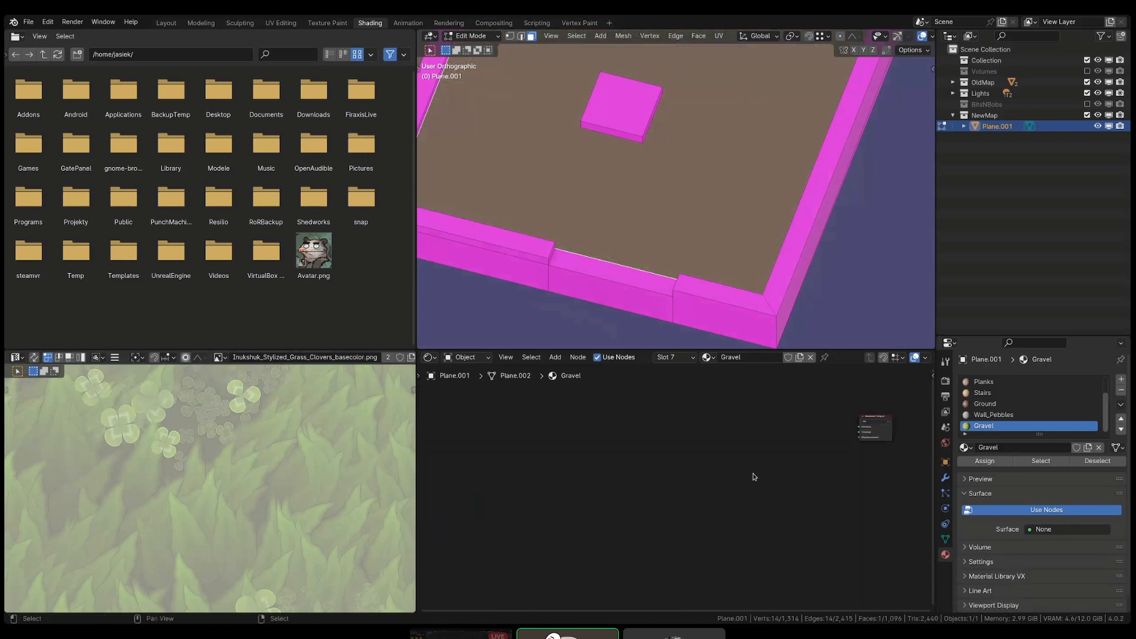
- Add a Principled BSDF node to the Gravel material and connect it to the Material Output
key("shift+a")
left_click(757, 461)
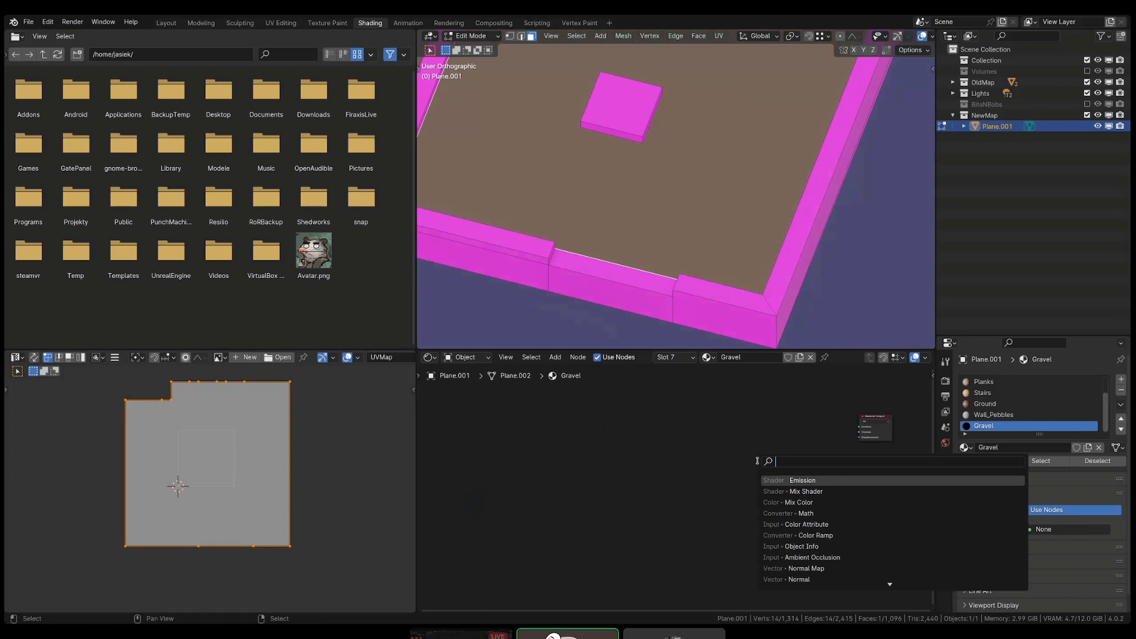
type("princ")
key("Return")
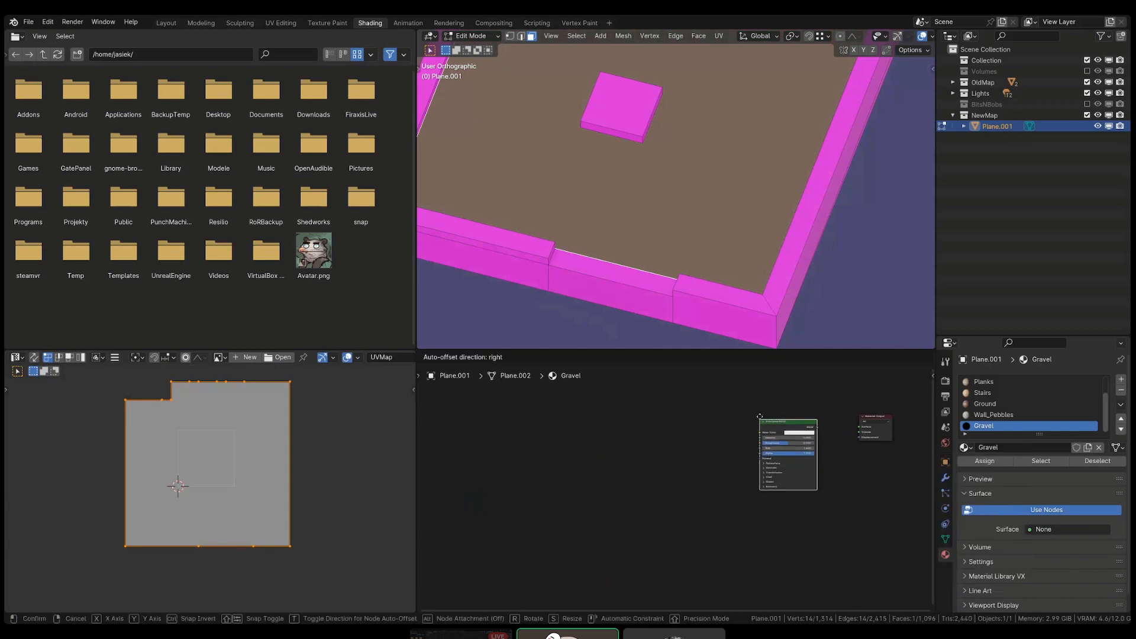
left_click(759, 416)
left_click(784, 429, "ctrl+shift")
scroll(784, 427, "up", 2)
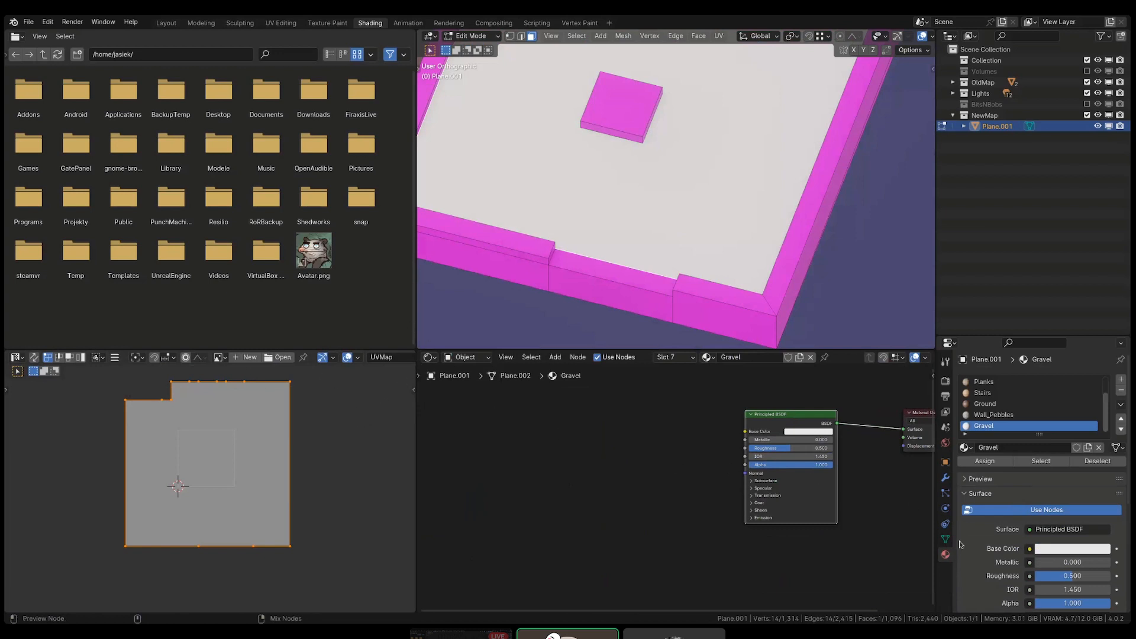
- Set up Dirt_Albedo.jpg as the Principled BSDF's base color texture with Mapping nodes, and reposition the new node frames
middle_click_drag(671, 412, 697, 470)
scroll(697, 471, "down", 6)
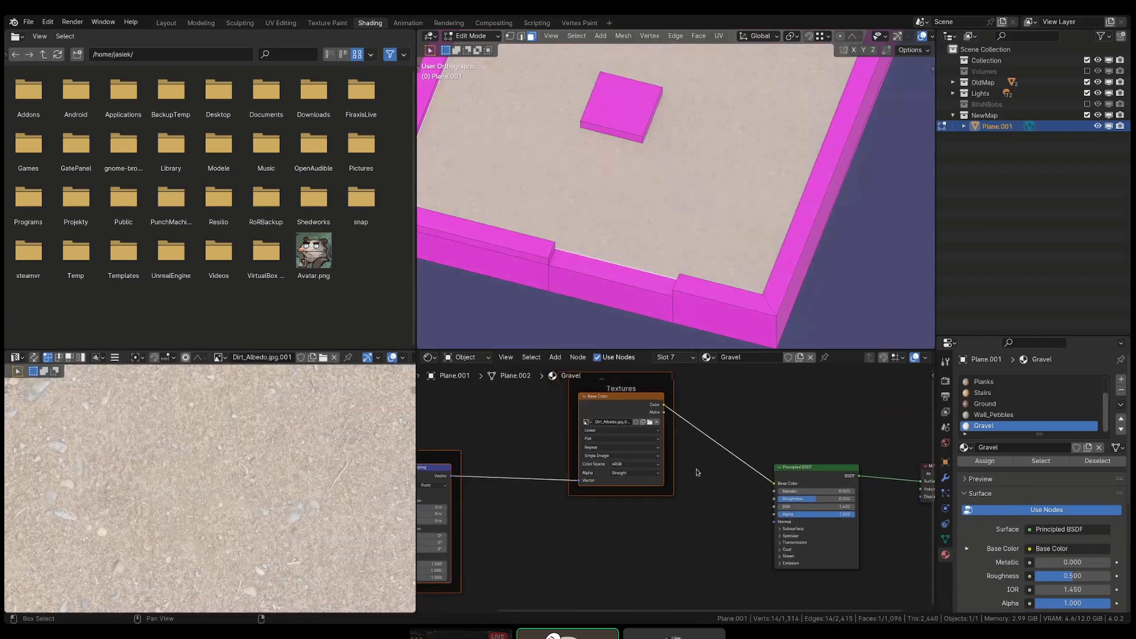
key("g")
left_click(713, 513)
scroll(685, 249, "up", 5)
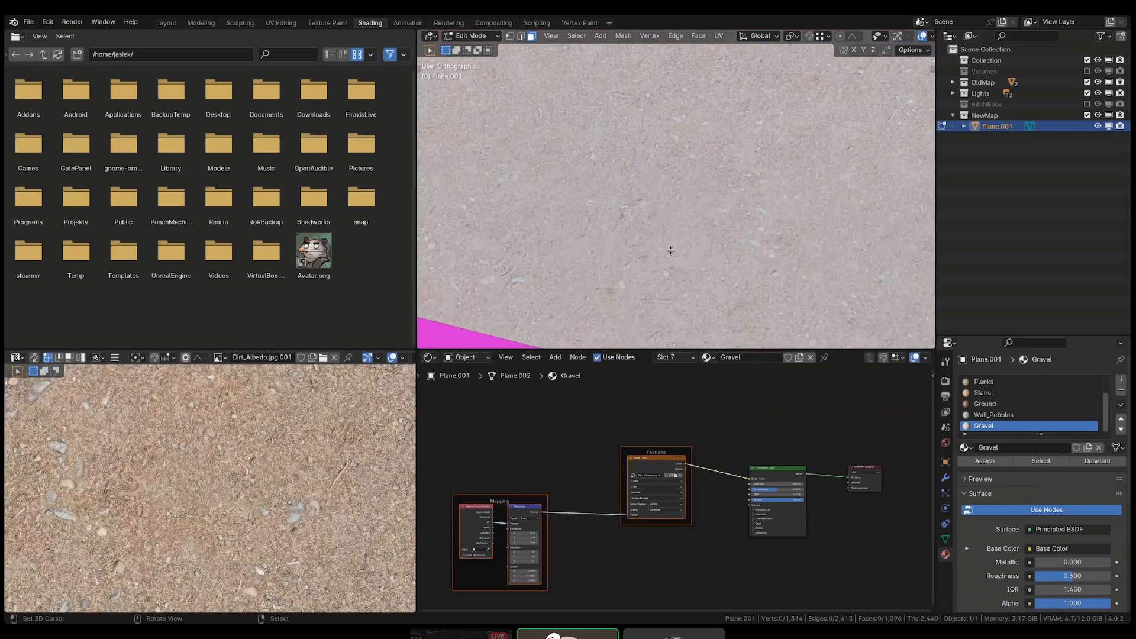
- Move the Textures frame farther from the Principled BSDF to make room between them
scroll(708, 435, "up", 4)
left_click_drag(702, 422, 569, 599)
key("g")
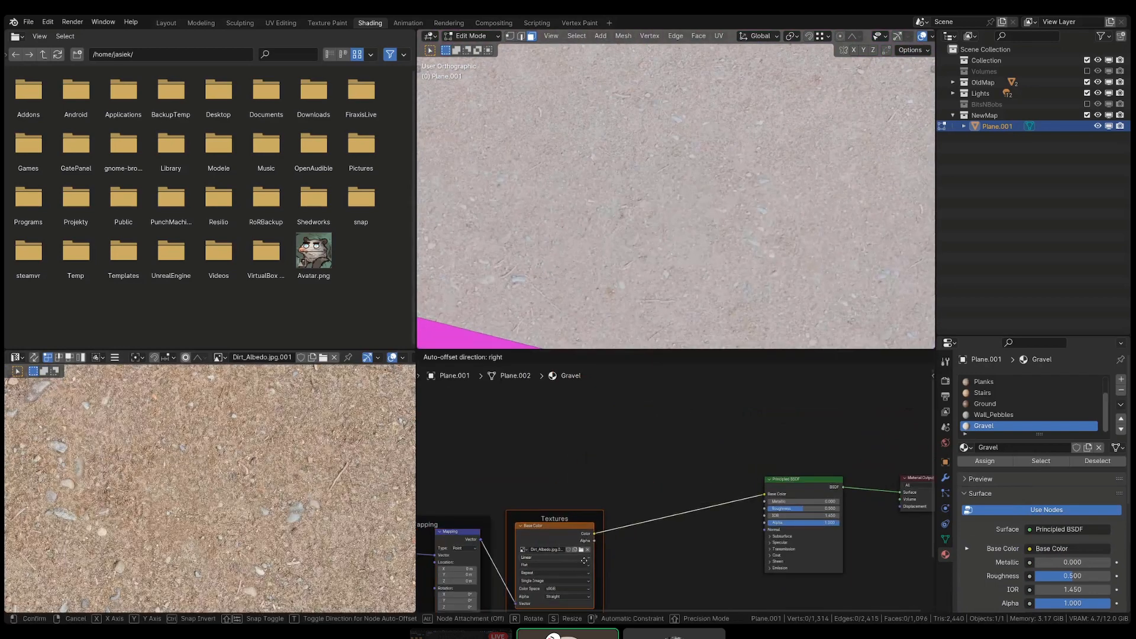
left_click(585, 557)
left_click(683, 463)
- Add a Mix Color node and place it above the link between the Base Color texture and the Principled BSDF
key("shift+a")
left_click(743, 437)
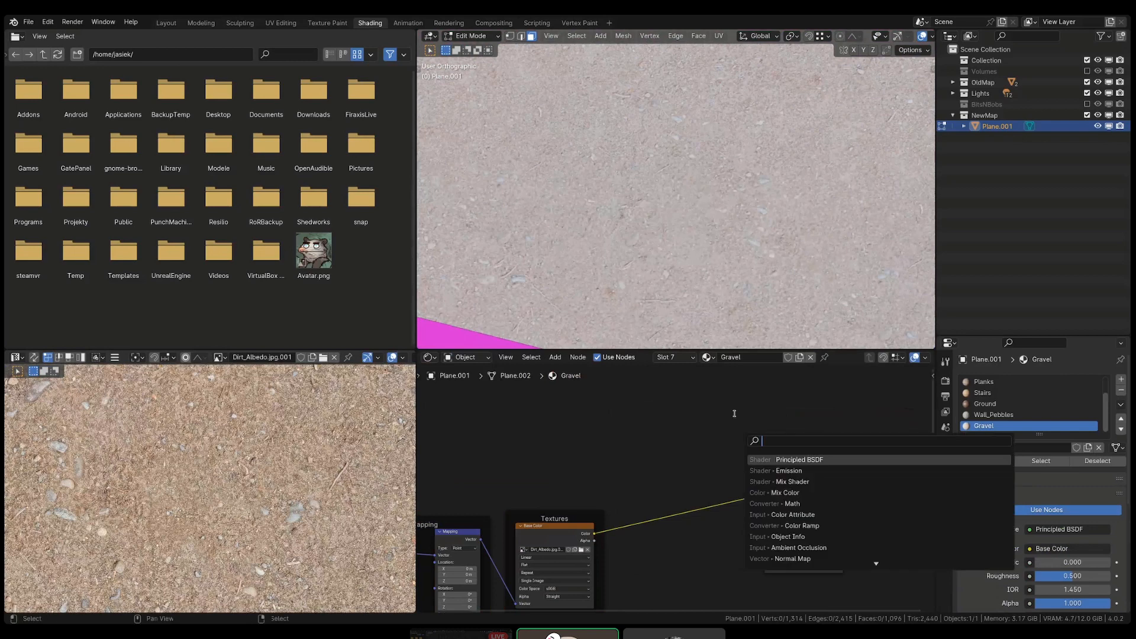
type("mix")
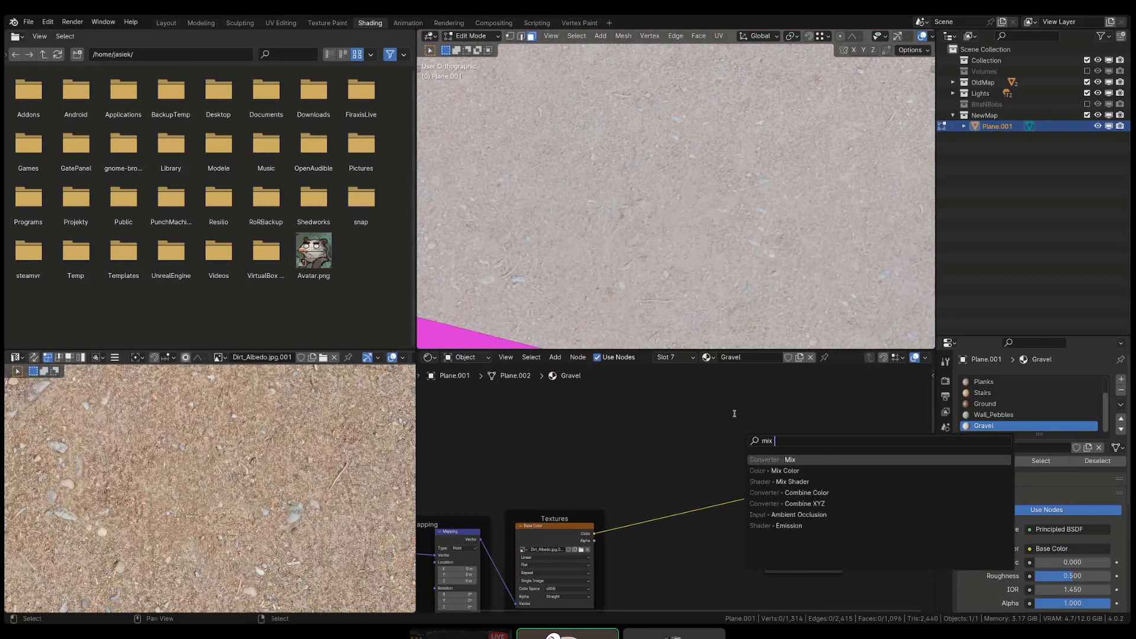
key("Down")
key("Return")
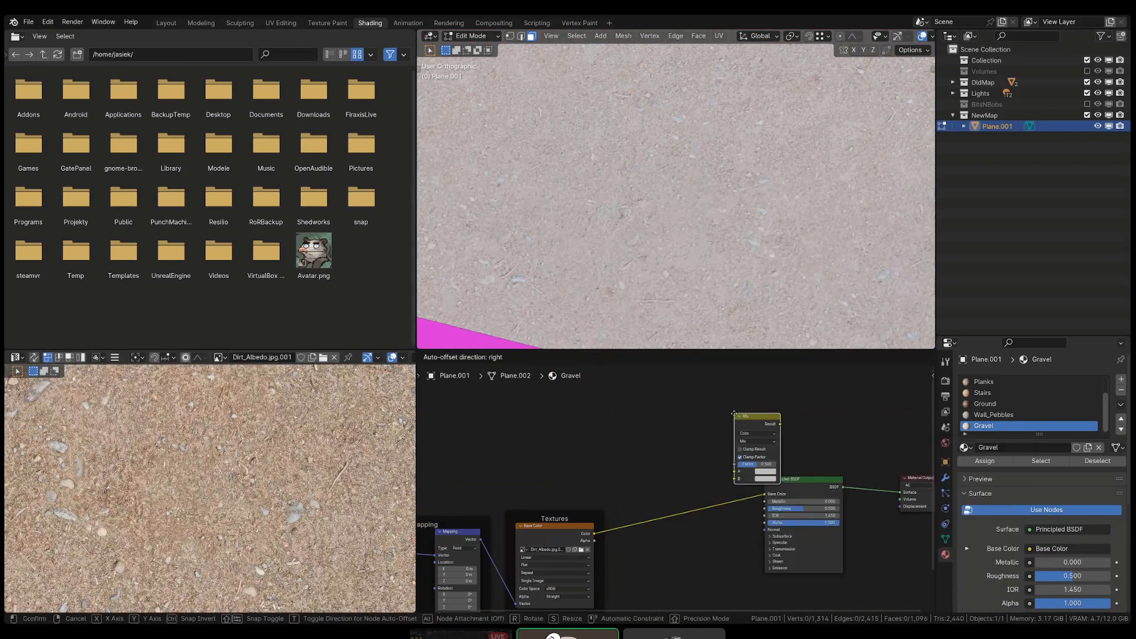
left_click(605, 421)
- Insert a Hue/Saturation/Value node into the link between the Base Color texture and the Principled BSDF
key("shift+a")
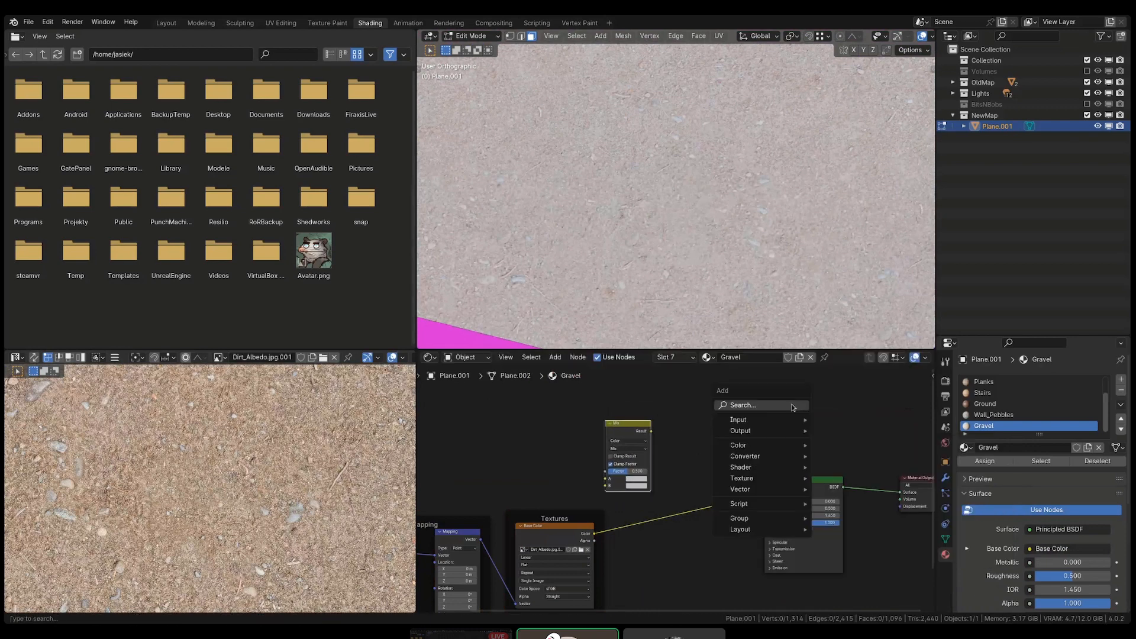
left_click(793, 406)
type("hue")
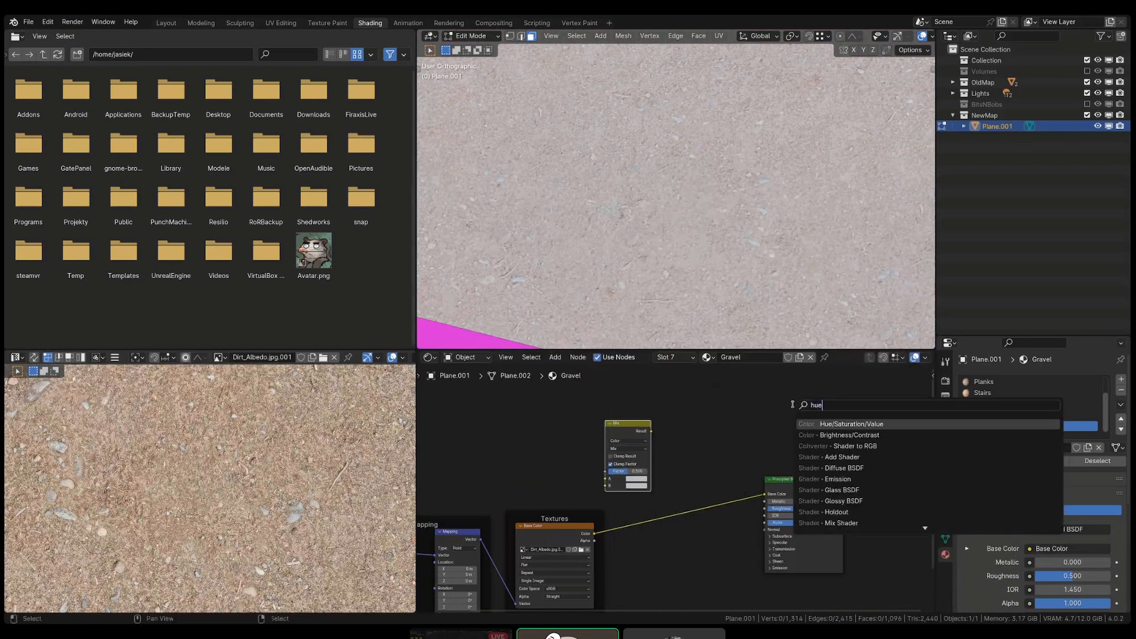
key("Return")
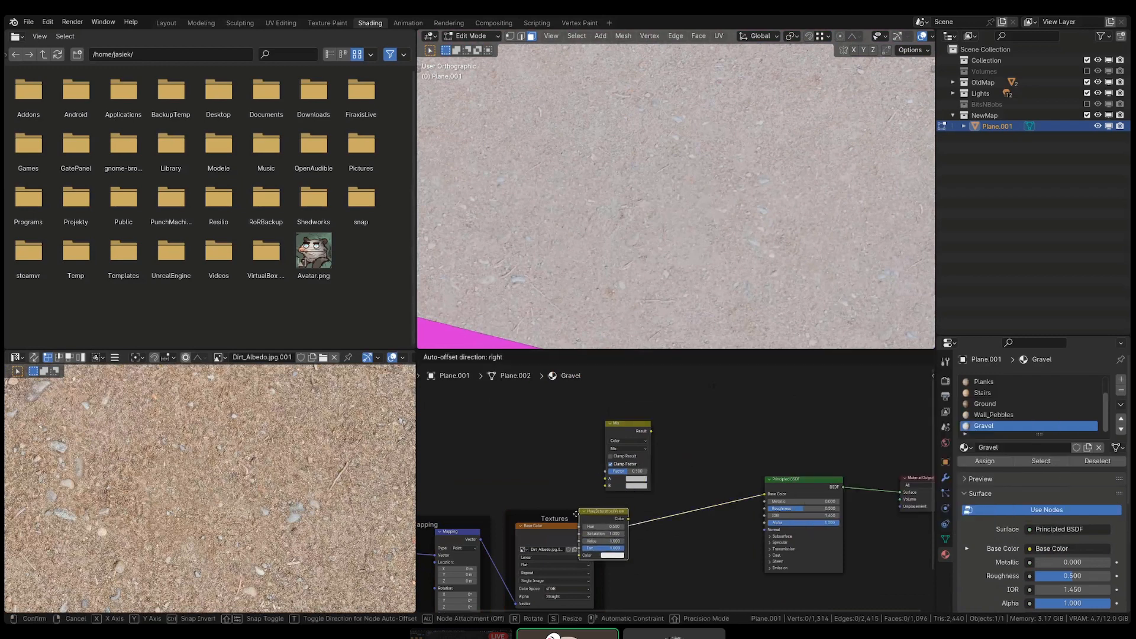
left_click(637, 516)
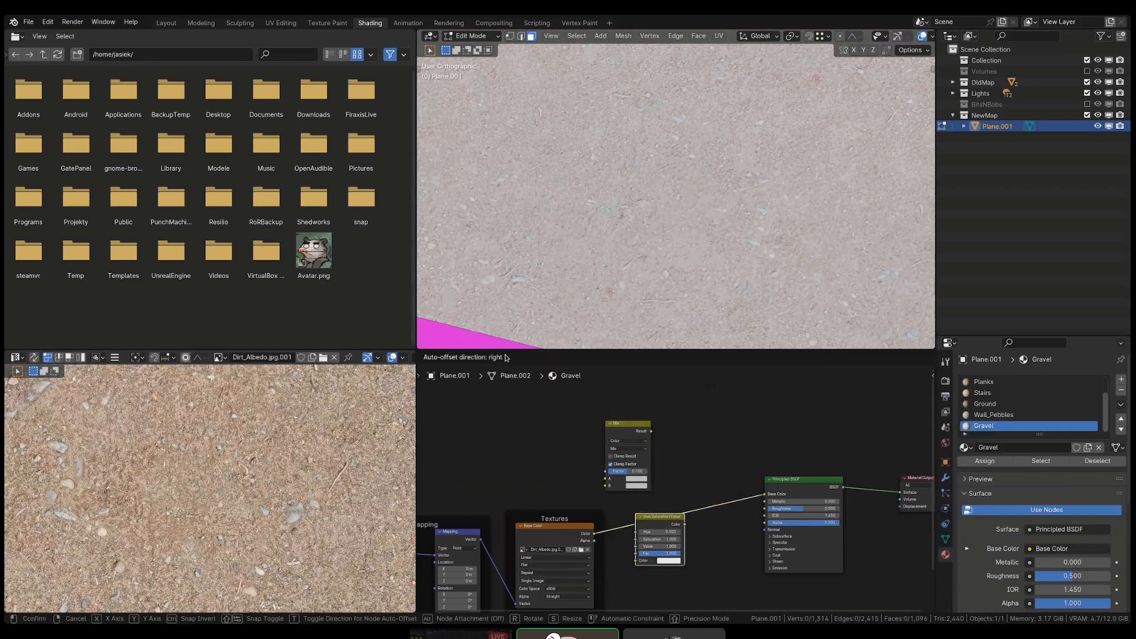
- Set the Hue/Saturation/Value node's saturation to 0.260 and move the node closer to the Base Color texture
scroll(723, 552, "up", 2)
scroll(631, 559, "up", 4)
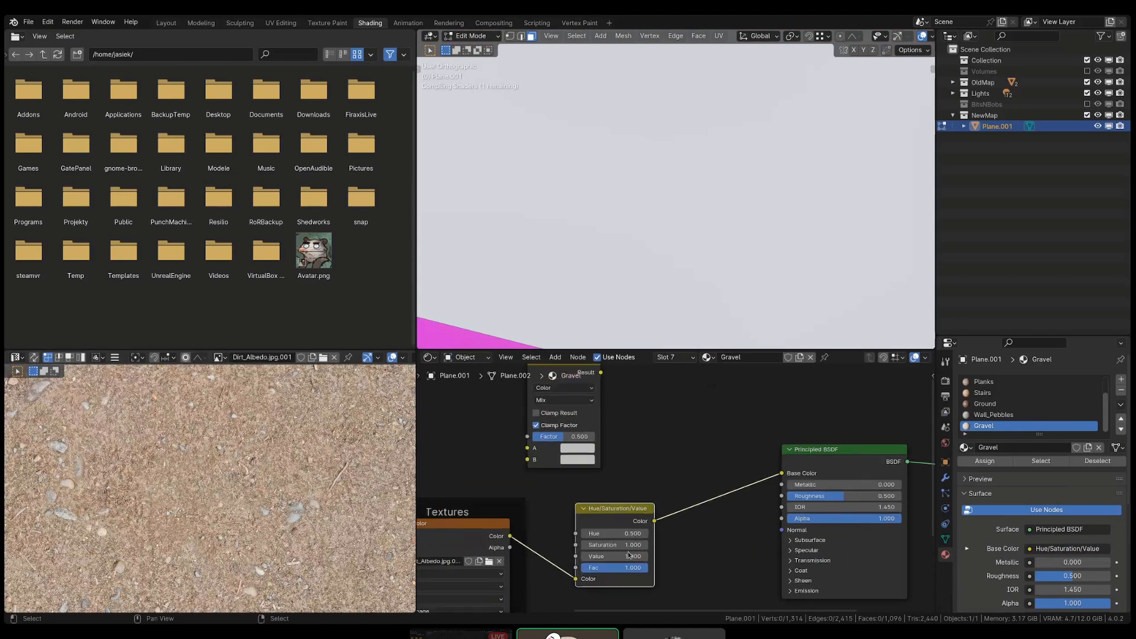
left_click_drag(620, 540, 588, 539)
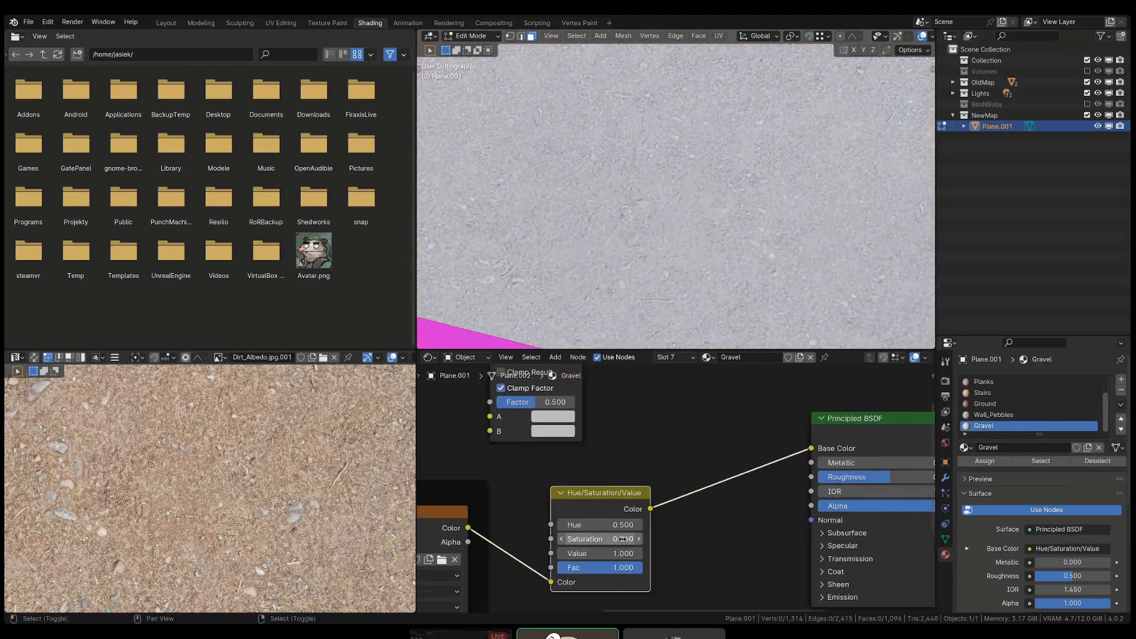
left_click_drag(601, 497, 564, 503)
left_click(630, 465)
scroll(629, 465, "down", 1)
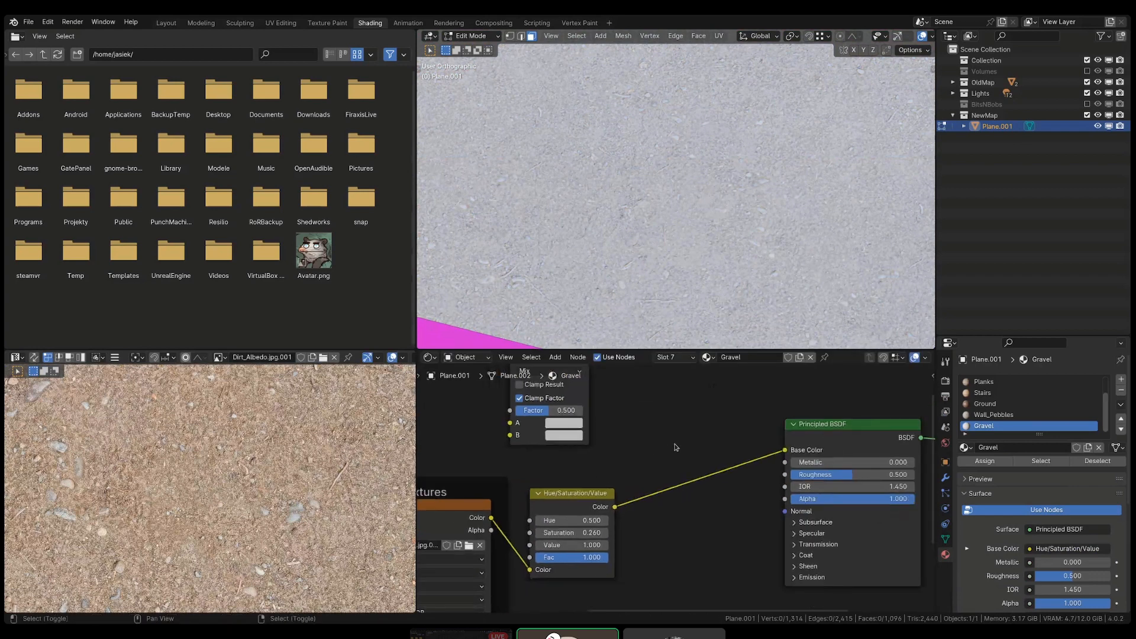
- Insert a Gamma node into the link between the Hue/Saturation/Value node and the Principled BSDF
key("shift+a")
key("Escape")
scroll(678, 449, "up", 3)
key("shift+a")
left_click(693, 442)
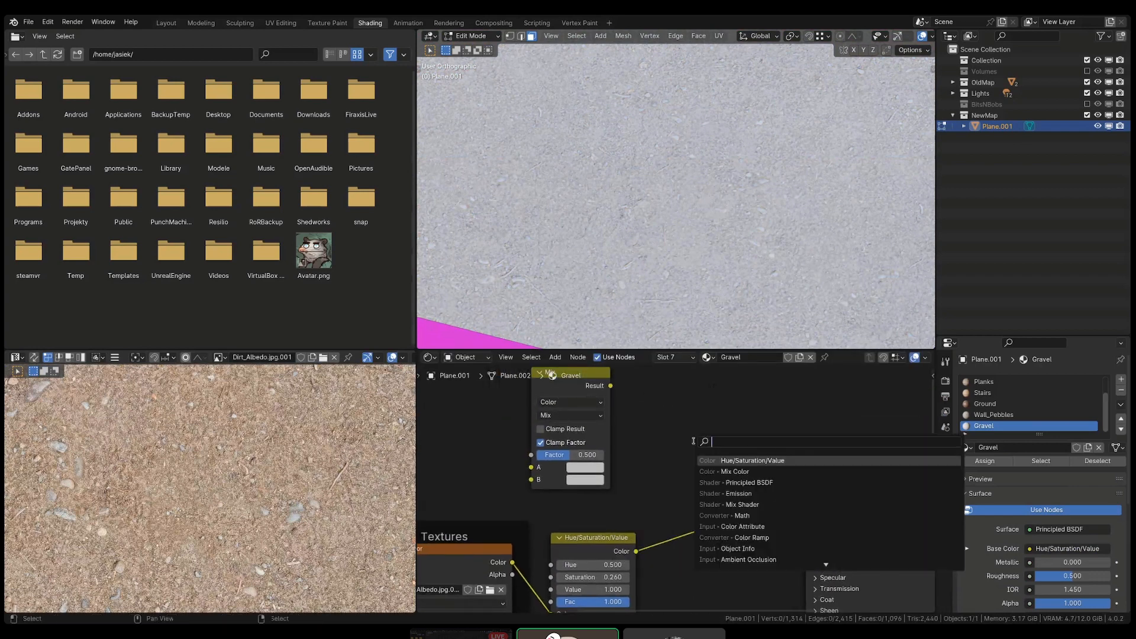
type("gamma")
key("Return")
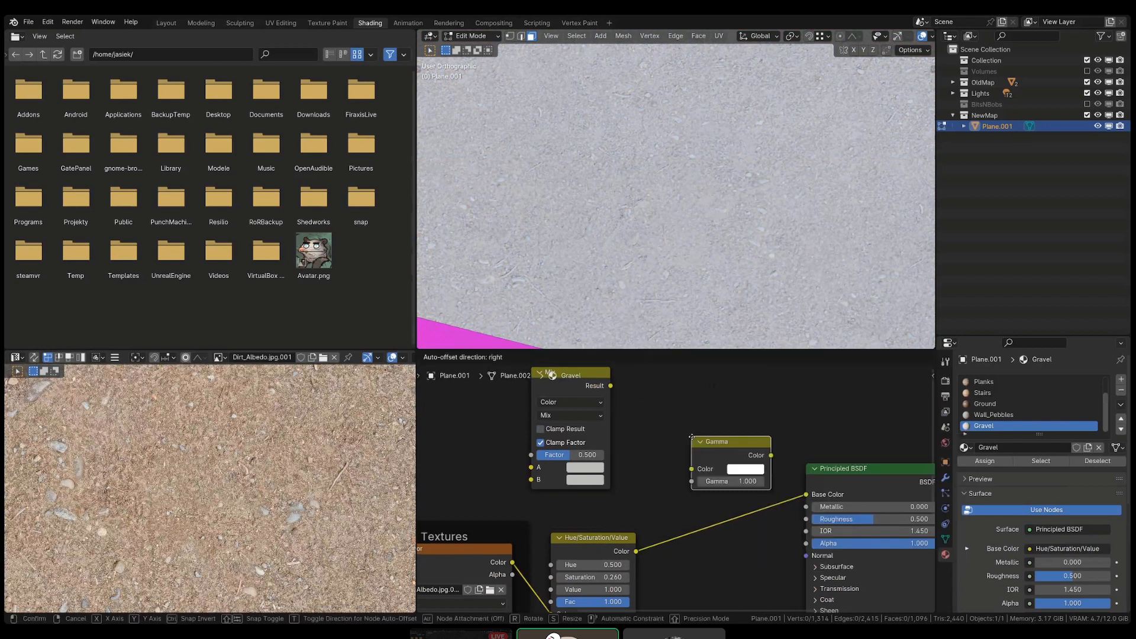
left_click(707, 582)
scroll(703, 580, "up", 1)
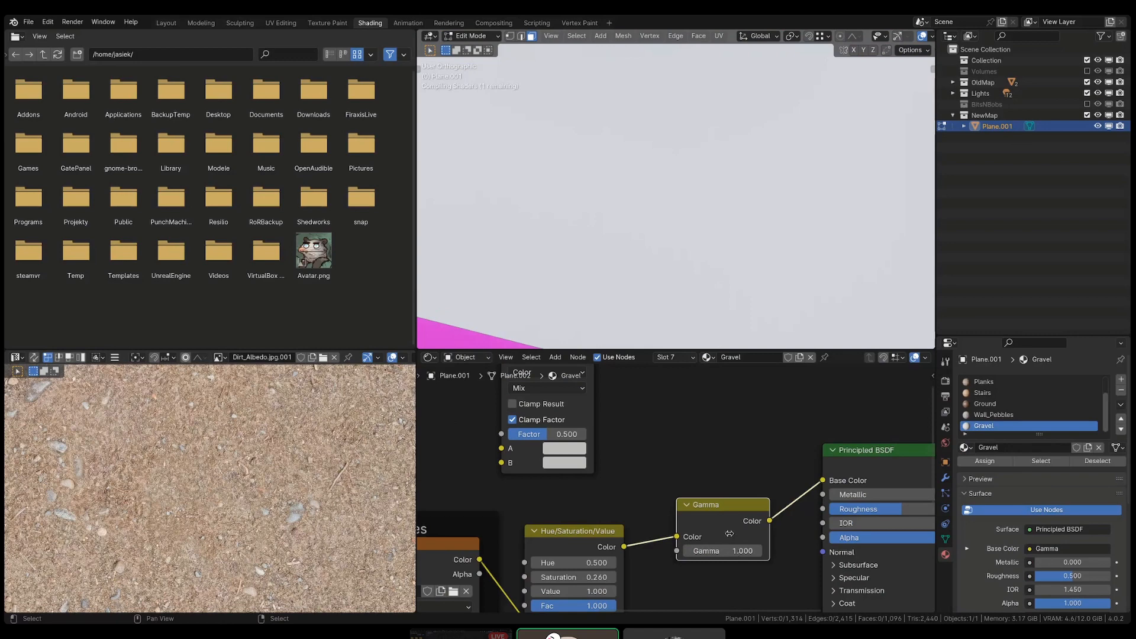
- Set the gamma of the Gravel material's Gamma node to 1.590
mouse_move(730, 551)
left_mouse_down()
mouse_move(713, 551)
mouse_move(748, 551)
left_mouse_up()
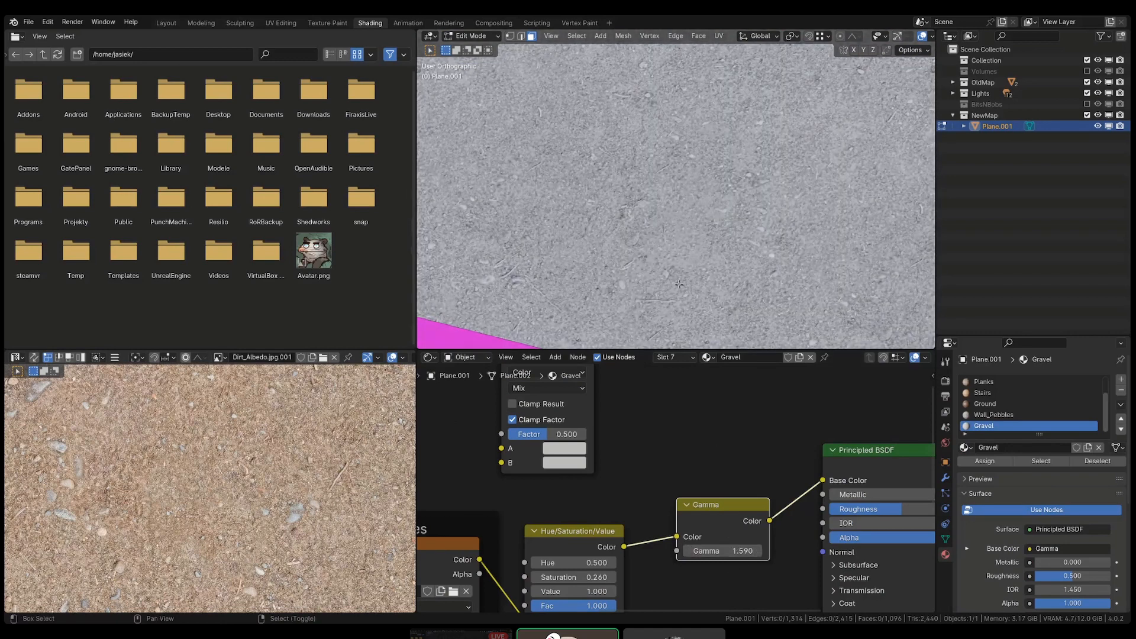
scroll(679, 284, "down", 6)
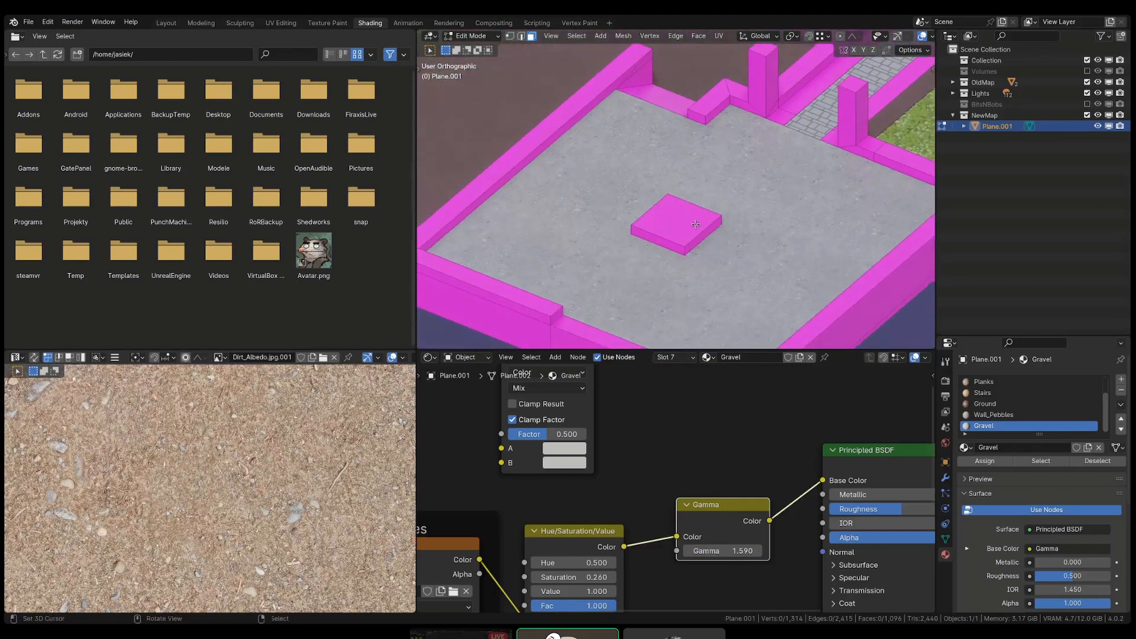
key("KP_8")
middle_click_drag(718, 224, 674, 234, "shift")
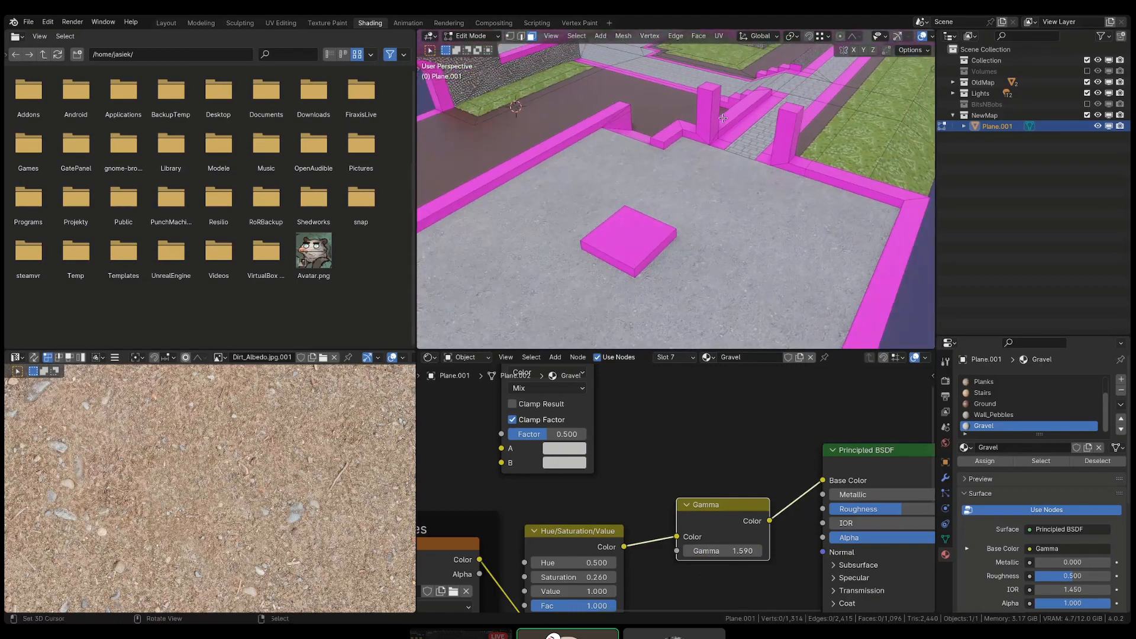
- Scale the UVs of the large gravel floor face up by a factor of about 1.29
key("a")
key("alt+a")
middle_click_drag(717, 135, 735, 229, "shift")
scroll(789, 183, "up", 4)
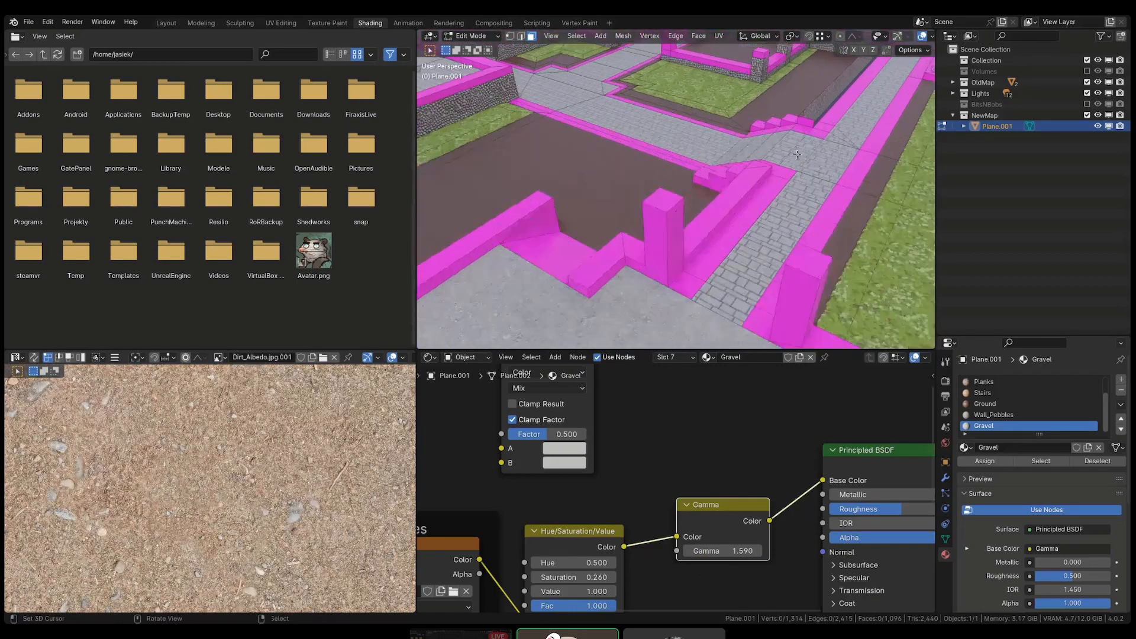
middle_click_drag(760, 186, 875, 208)
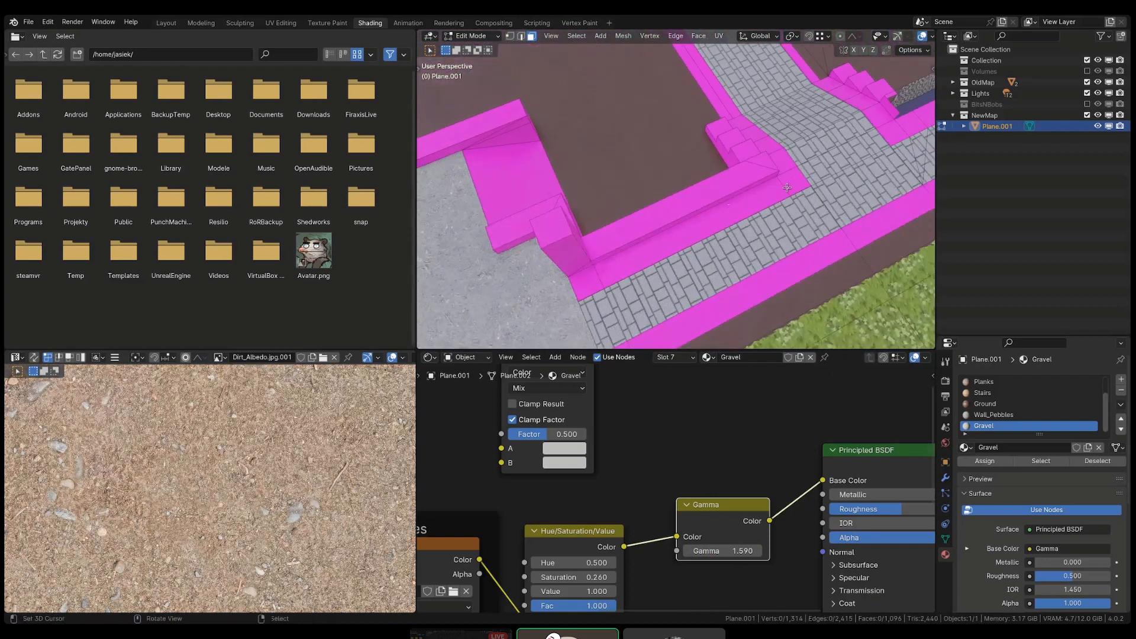
middle_click_drag(634, 274, 631, 250)
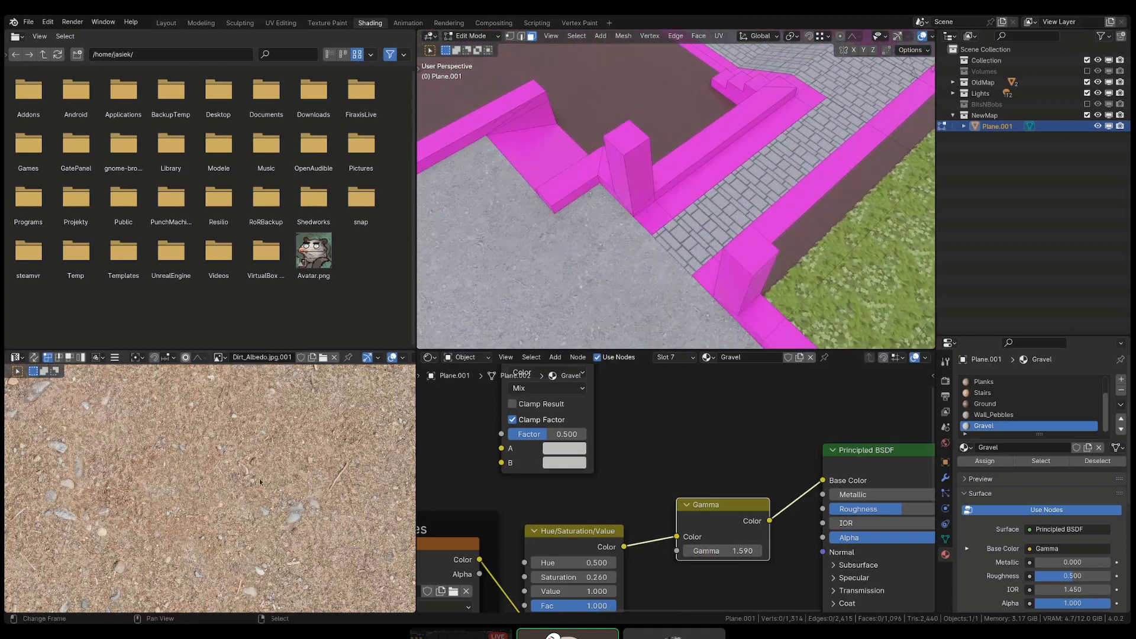
scroll(247, 480, "down", 3)
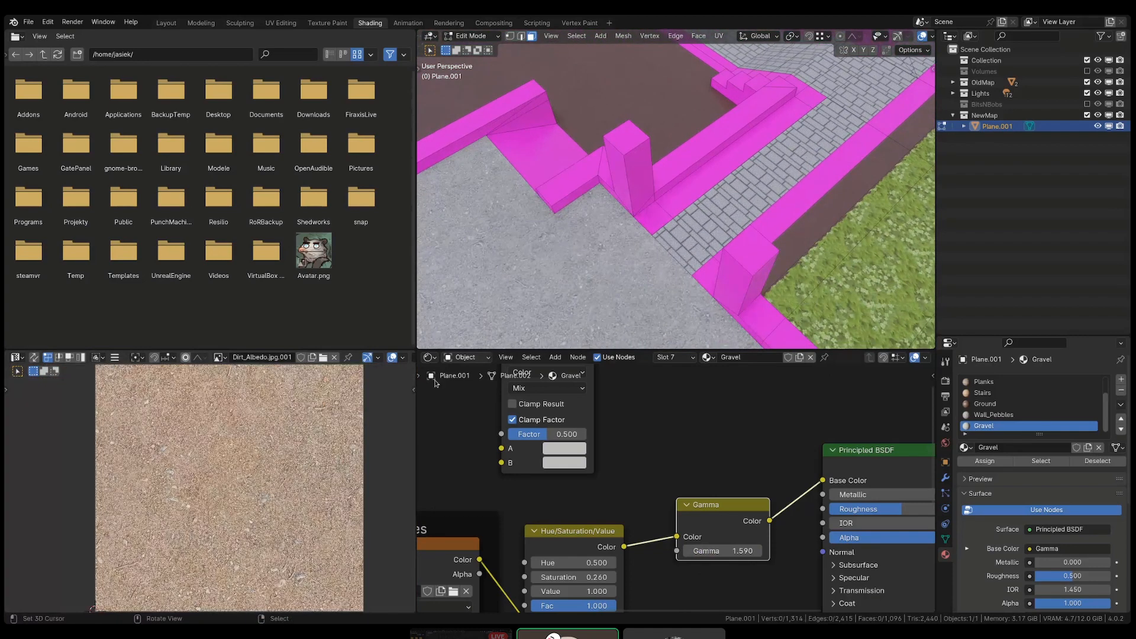
left_click(501, 267)
scroll(338, 479, "down", 4)
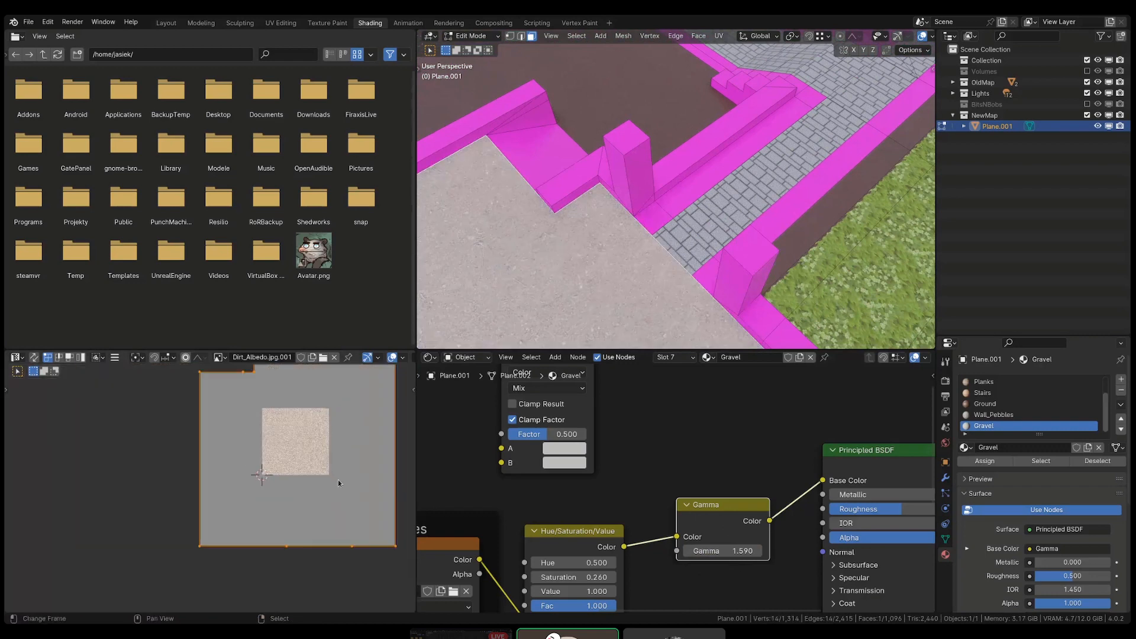
key("s")
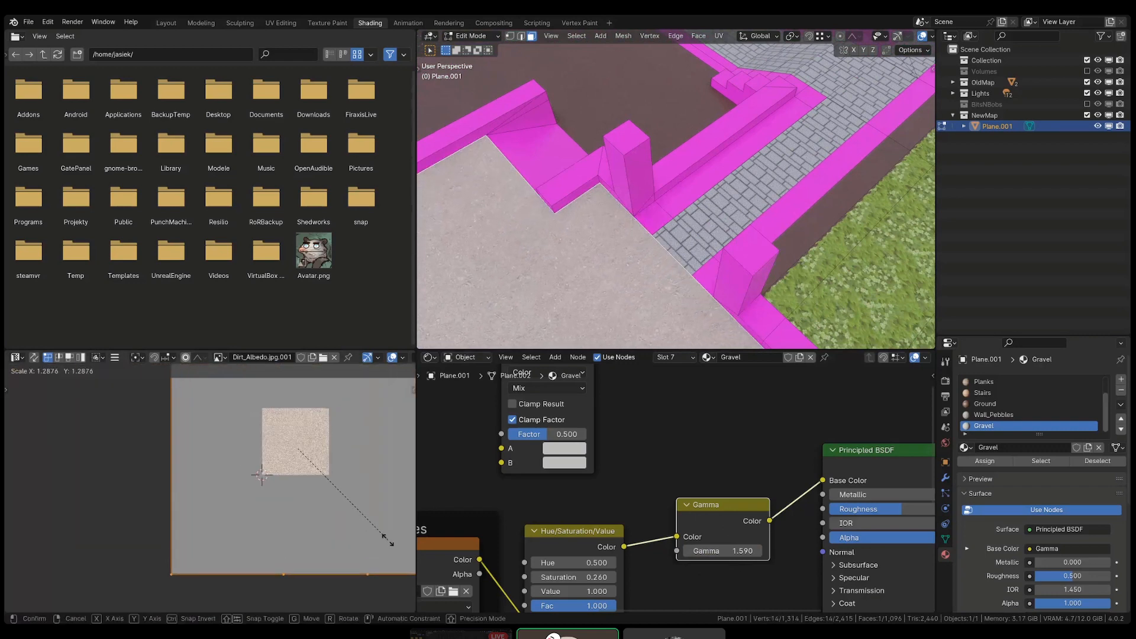
left_click(391, 543)
- Temporarily hide the new map mesh Plane.001 to examine the old map's pavement and border corners beside the gate posts
middle_click_drag(657, 225, 690, 208)
left_click(682, 239)
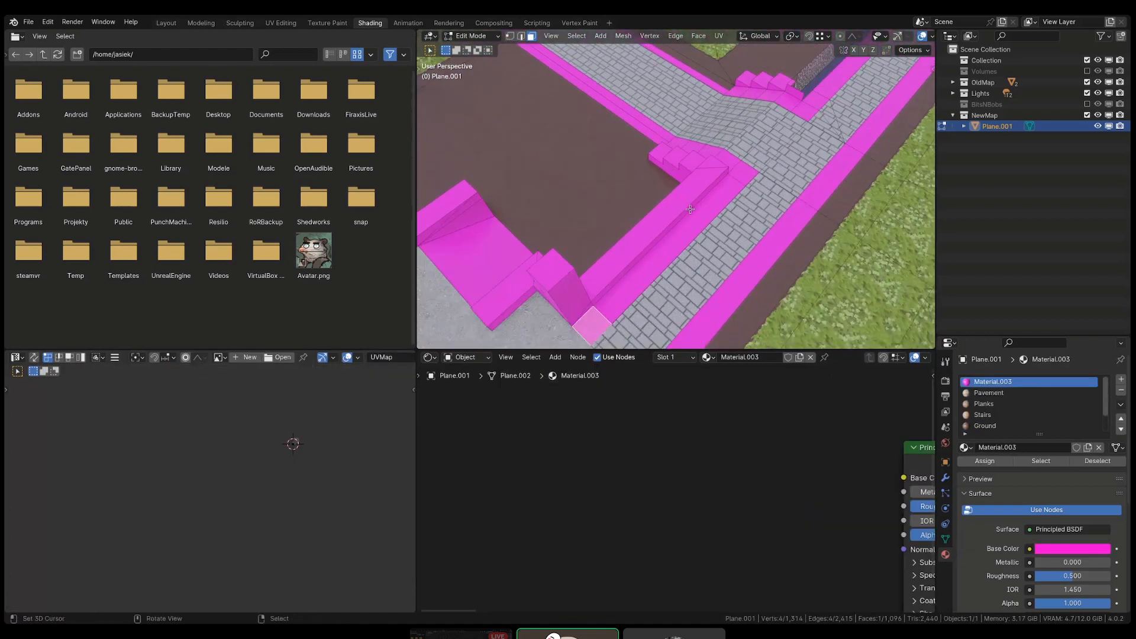
key("Tab")
key("KP_Divide")
scroll(690, 208, "up", 6)
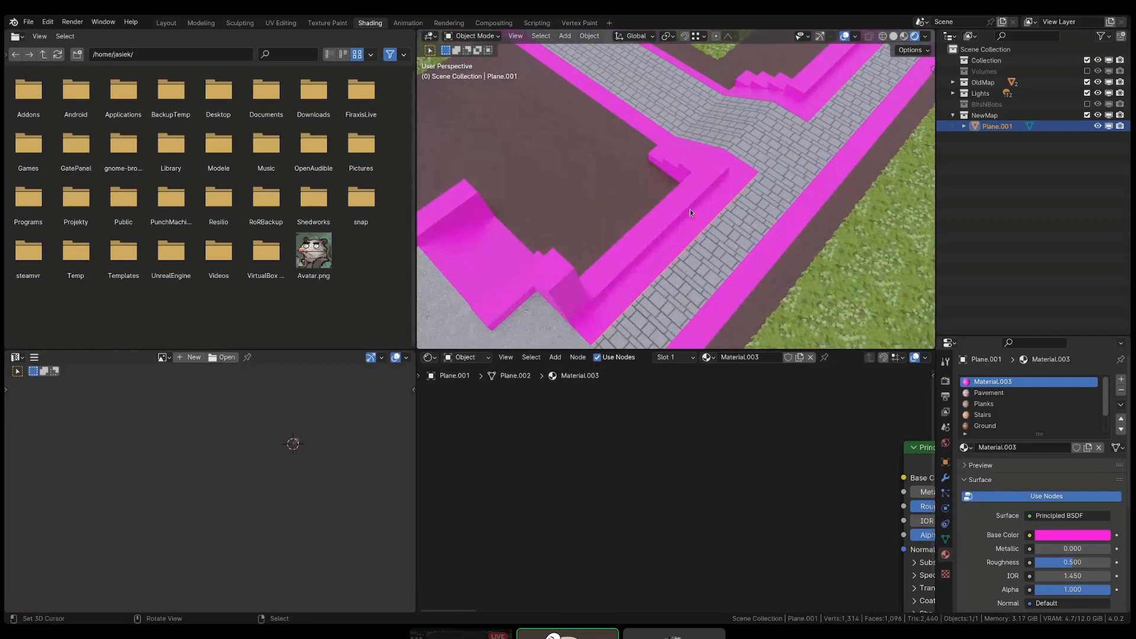
scroll(690, 208, "down", 6)
key("KP_Divide")
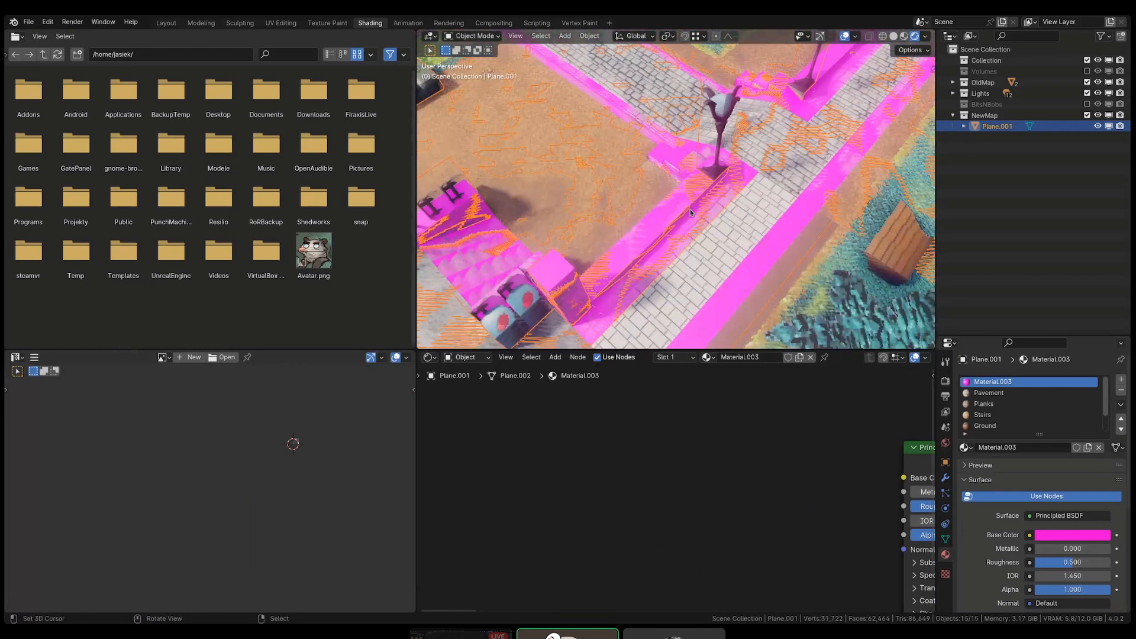
key("h")
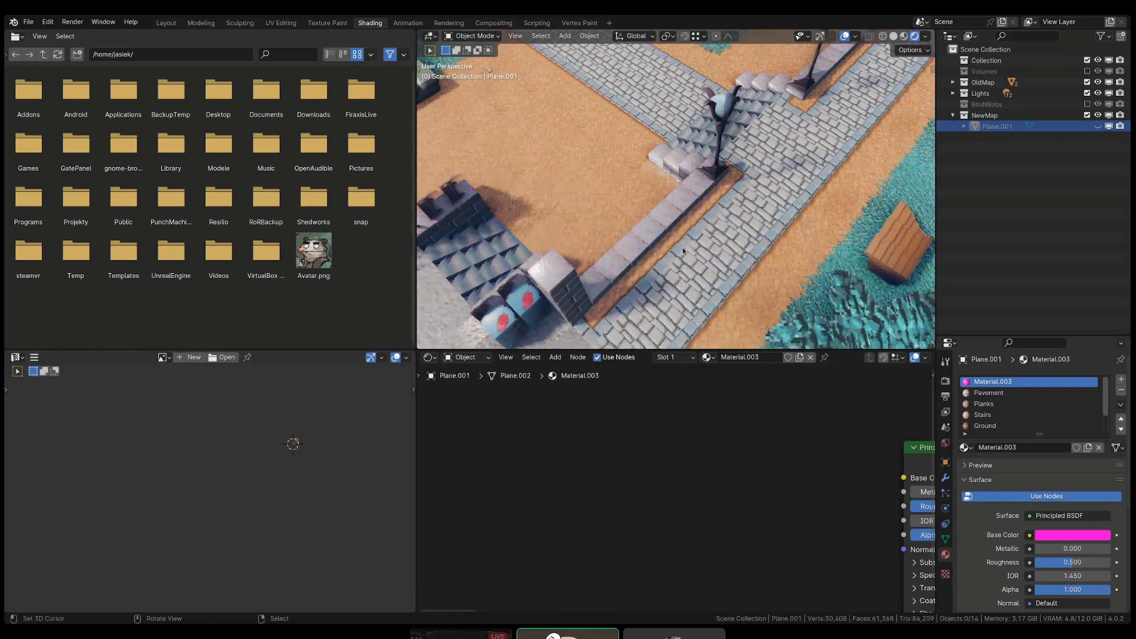
middle_click_drag(628, 315, 655, 229, "shift")
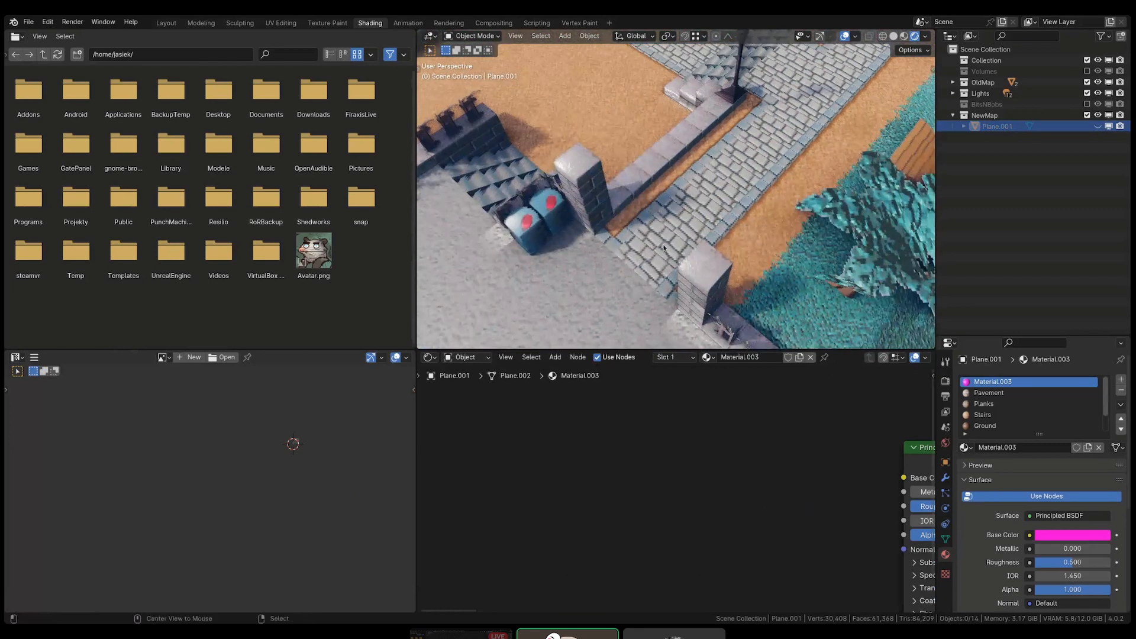
key("alt+h")
- Isolate Plane.001 in wireframe and triangulate the three square corner faces of the border strips along the pavement
key("shift+z")
key("shift+h")
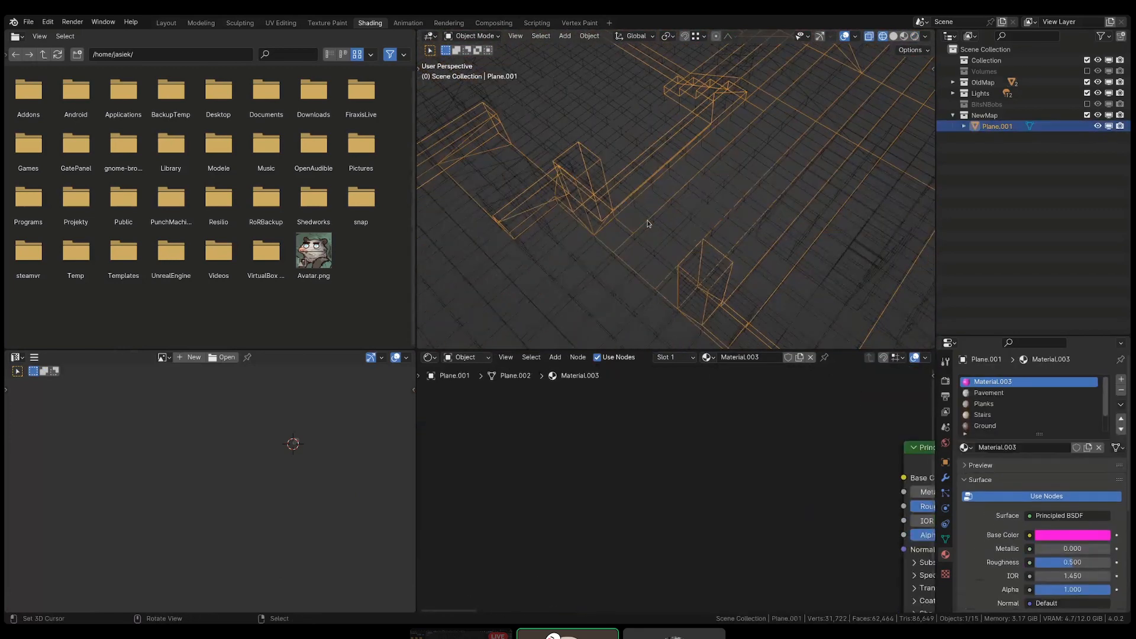
key("Tab")
mouse_move(639, 233)
middle_mouse_down()
mouse_move(655, 247)
mouse_move(640, 235)
middle_mouse_up()
left_click(711, 255)
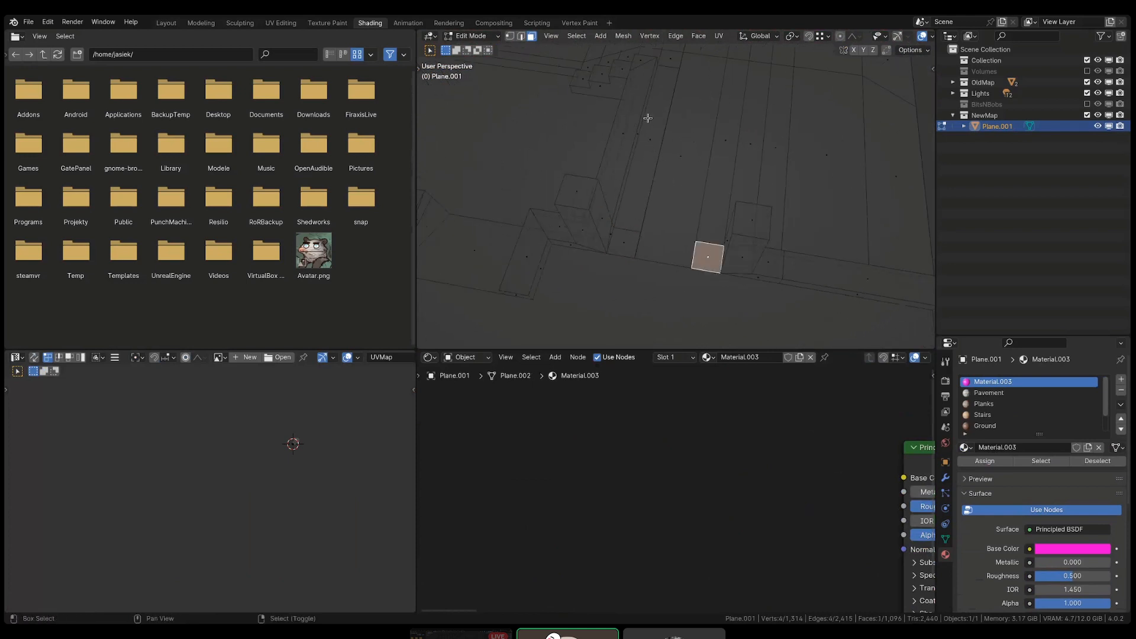
middle_click_drag(647, 117, 664, 71)
left_click(677, 80, "shift")
left_click(629, 270, "shift")
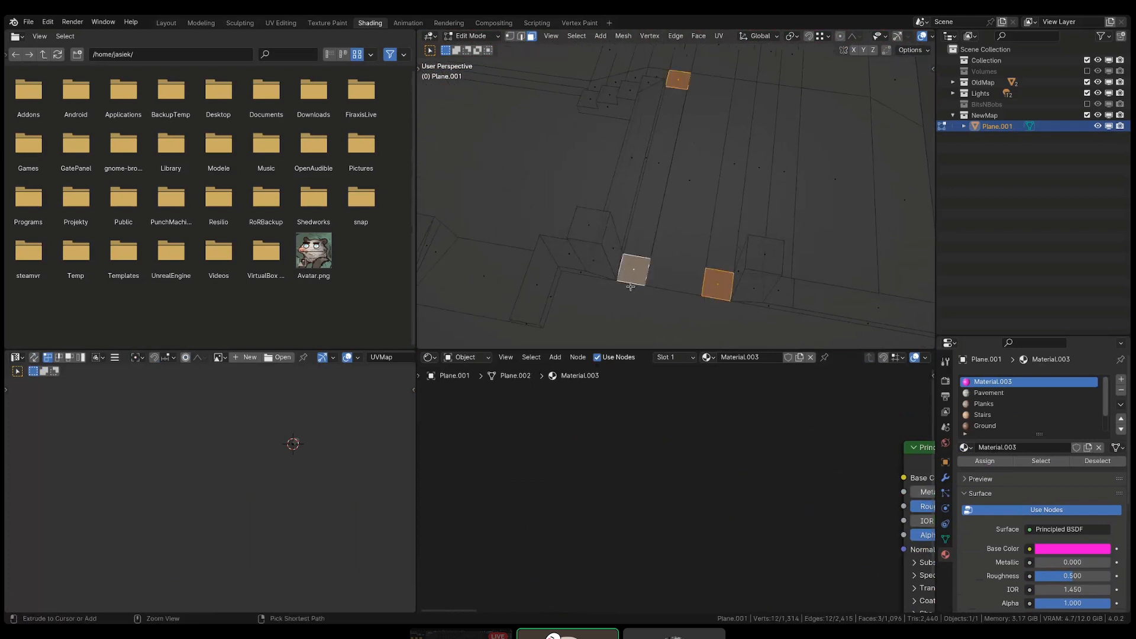
key("ctrl+t")
- Add a lengthwise loop cut through the border strip beside the low wall, between its two triangulated corners
key("alt+a")
key("ctrl+r")
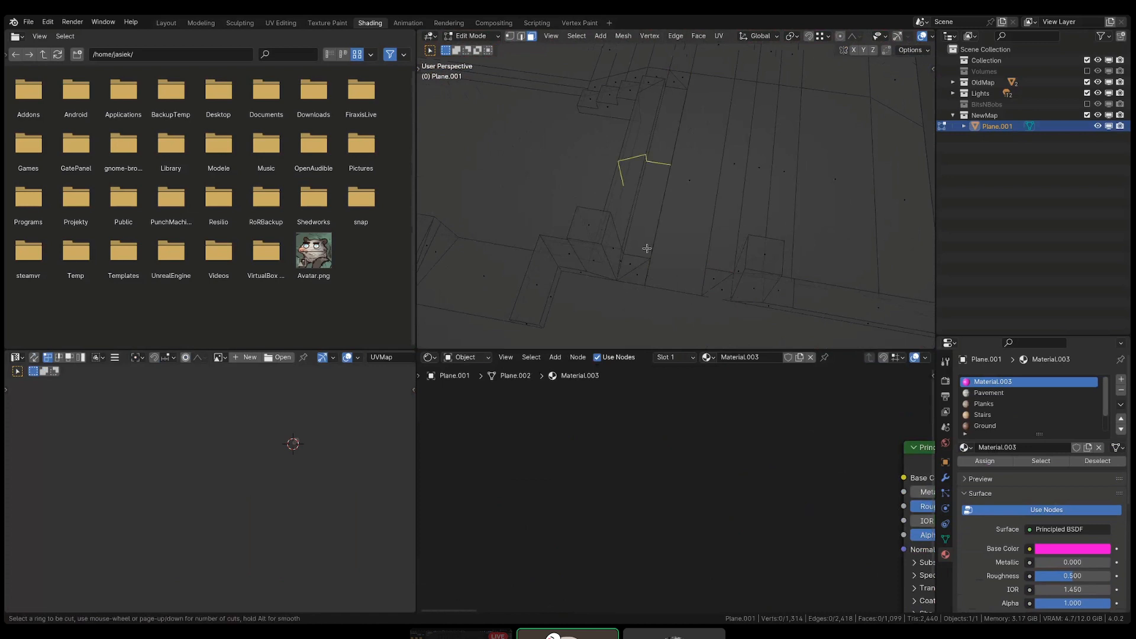
double_click(632, 258)
scroll(631, 265, "up", 5)
- Subdivide the diagonal of the strip's near corner and knife-cut from the loop cut through its midpoint to the outer edge's midpoint
key("3")
right_click(630, 264)
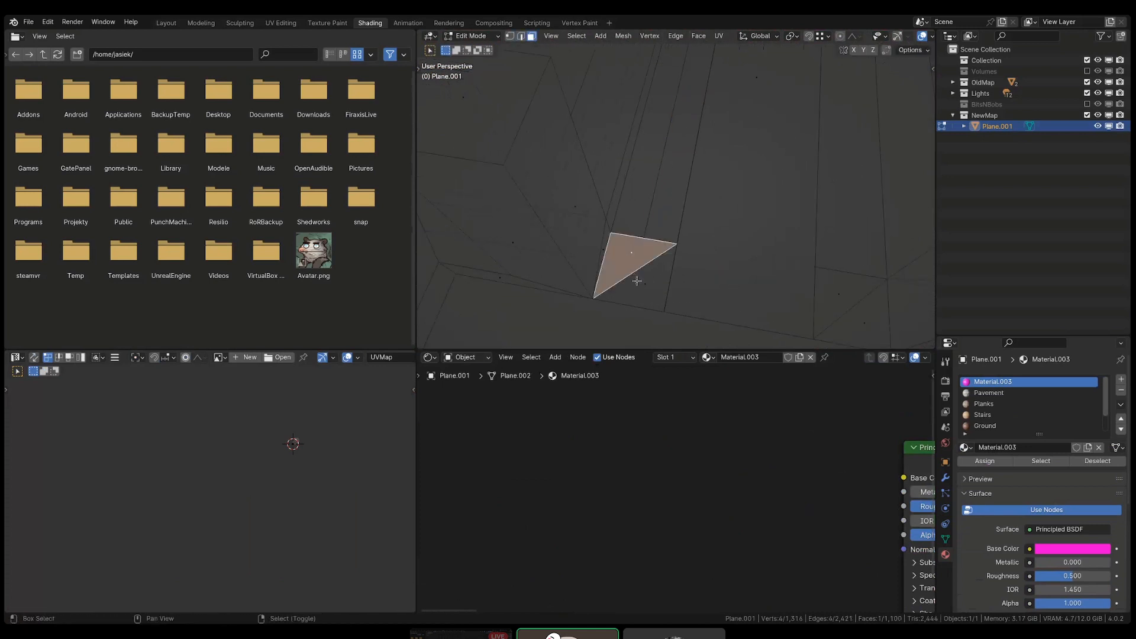
right_click(647, 278, "shift")
key("2")
right_click(647, 273)
key("w")
left_click(747, 272)
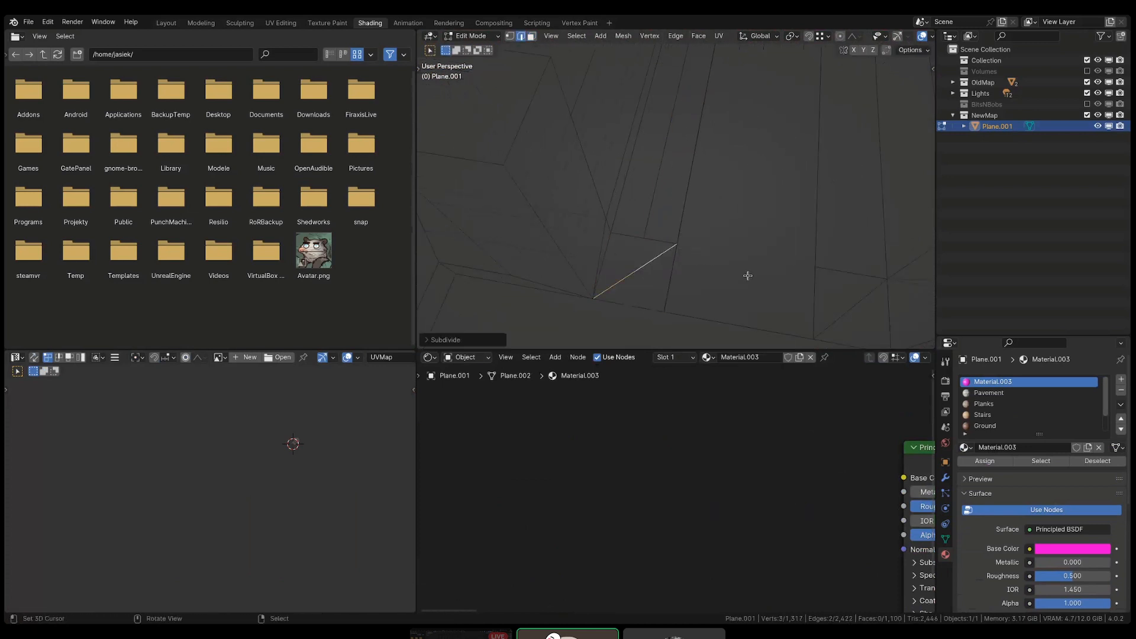
key("k")
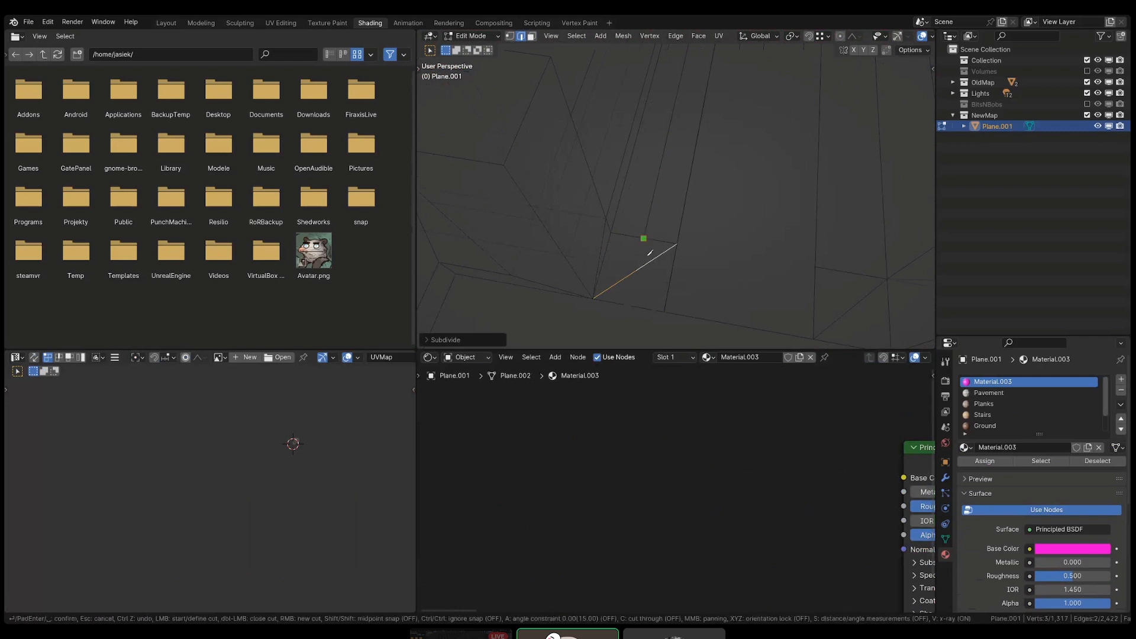
key("shift")
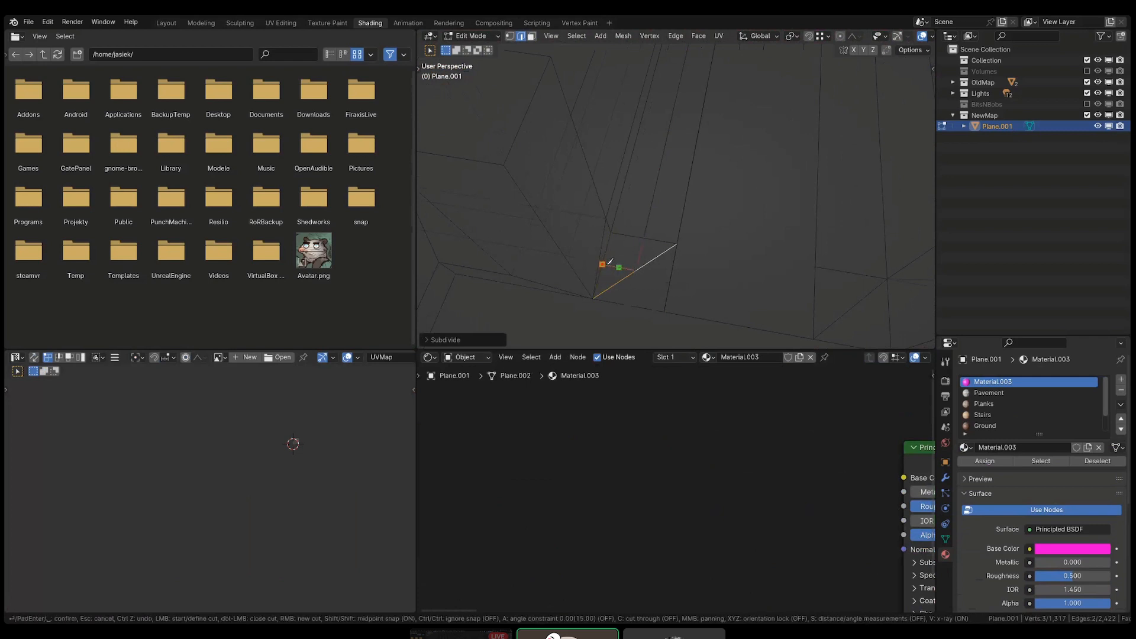
key("Return")
- Triangulate the uncut half of the near corner beside the low wall
key("alt+a")
key("3")
right_click(636, 288)
key("ctrl+t")
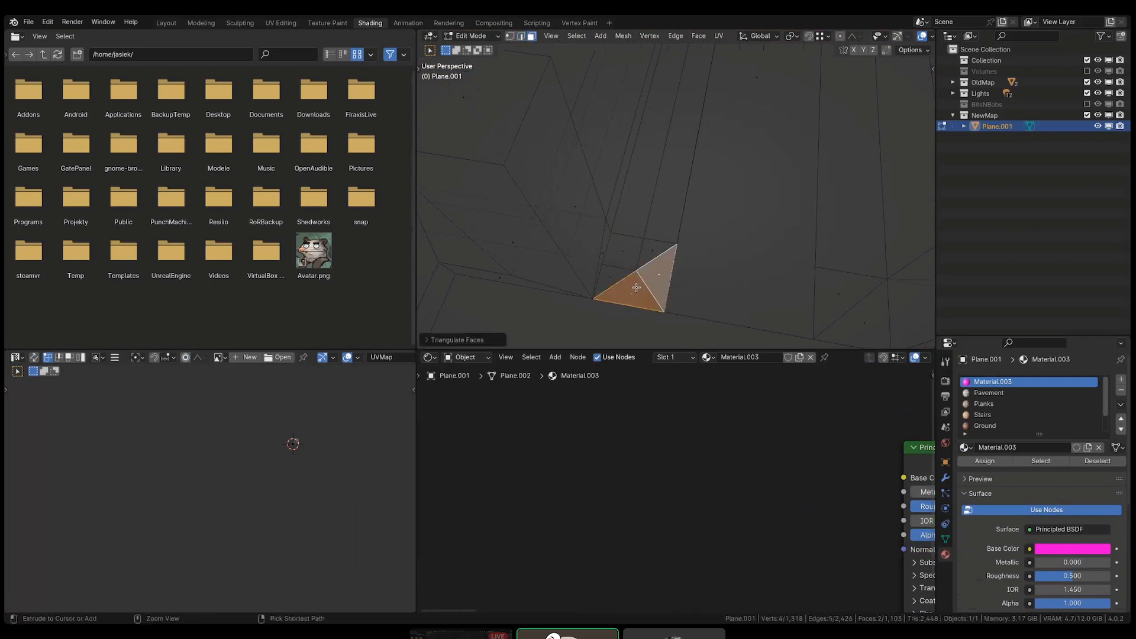
- Join the near corner's triangles in pairs with their neighbouring cut faces on both sides of the new cut
key("alt+a")
right_click(606, 275)
right_click(633, 303, "shift")
key("alt+j")
right_click(652, 253)
right_click(661, 274, "shift")
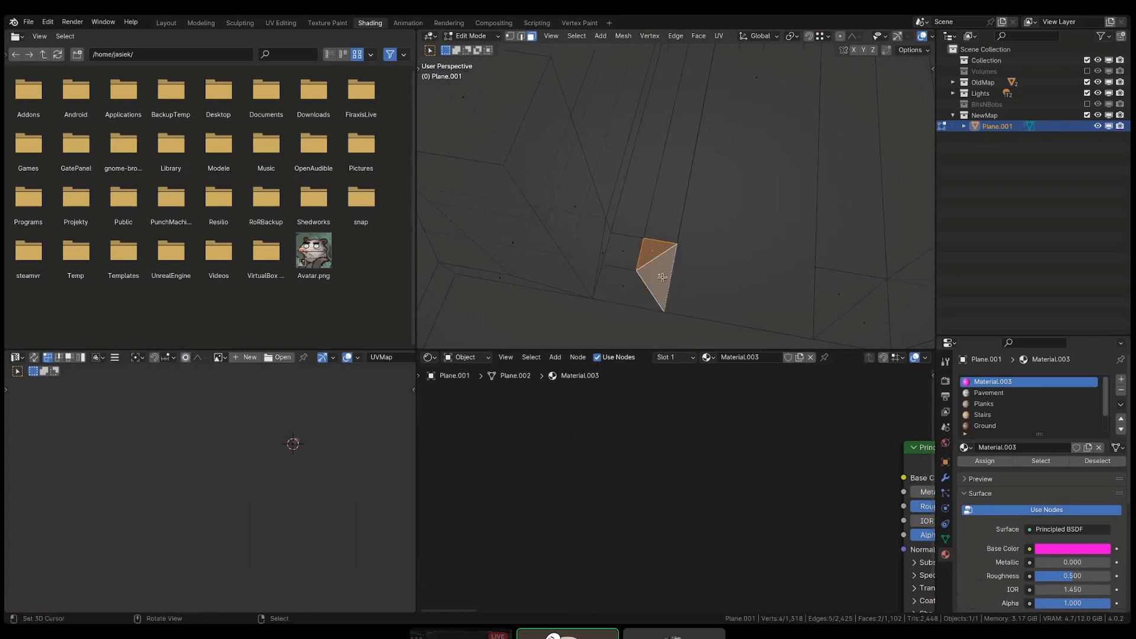
key("alt+j")
key("alt+a")
- Subdivide the diagonal edge of the triangulated corner on the opposite side of the pavement
middle_click_drag(807, 278, 709, 251, "shift")
key("2")
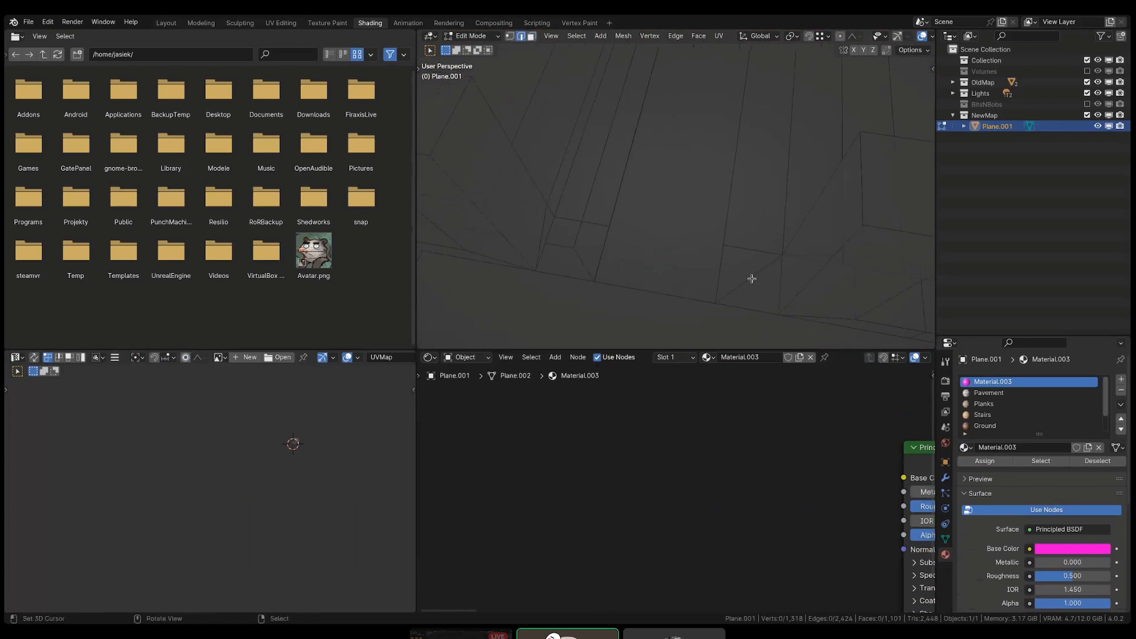
key("ctrl+e")
left_click(841, 275)
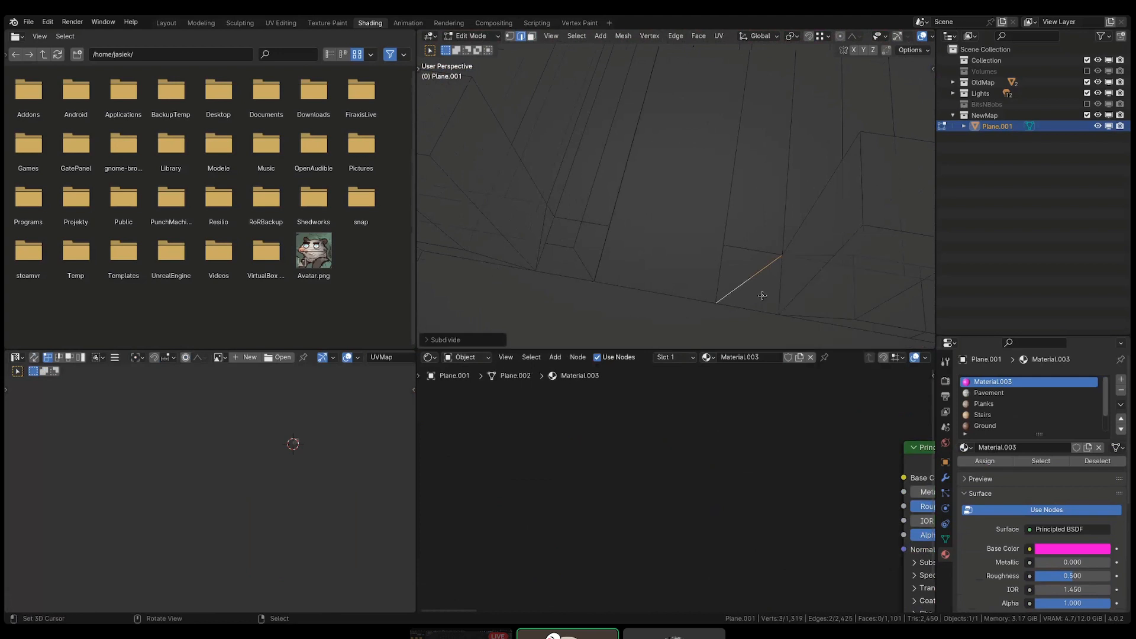
- Knife-cut across the opposite corner through its diagonal's midpoint and along the middle of the long border strip, using midpoint snapping
key("k")
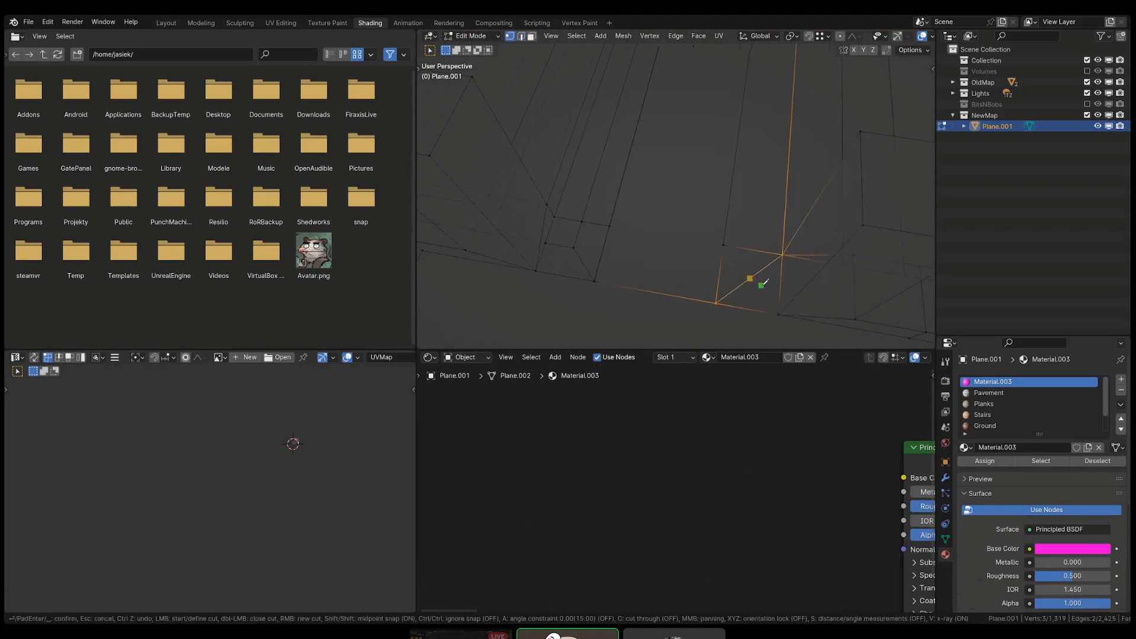
left_click(782, 283)
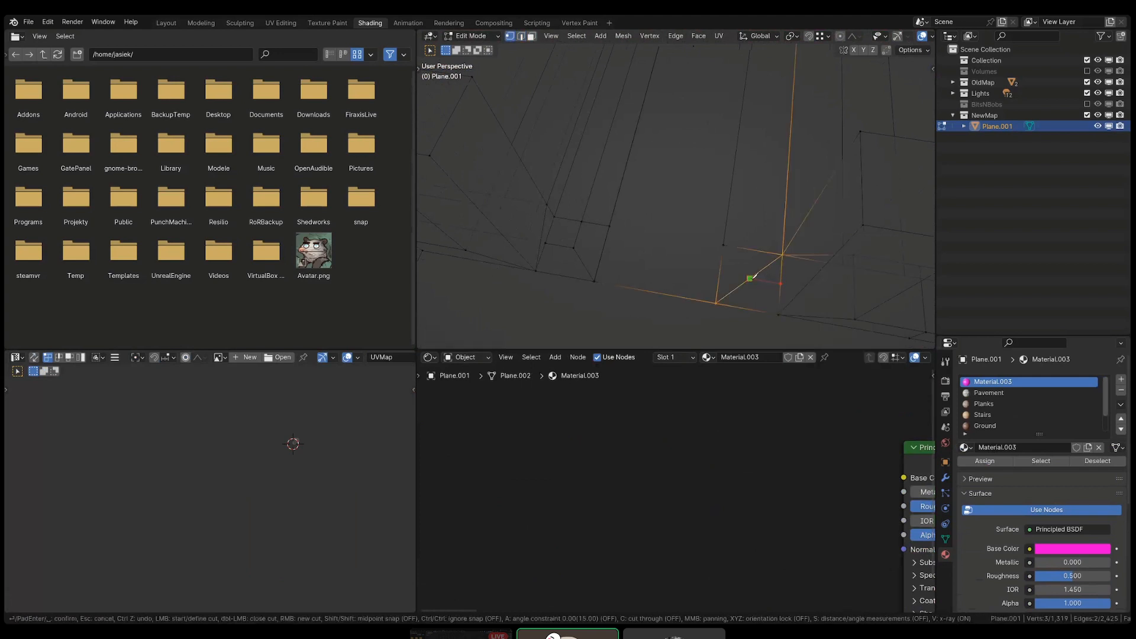
left_click(750, 278)
left_click(754, 250, "shift")
scroll(753, 253, "down", 4)
middle_click_drag(753, 249, 743, 331, "shift")
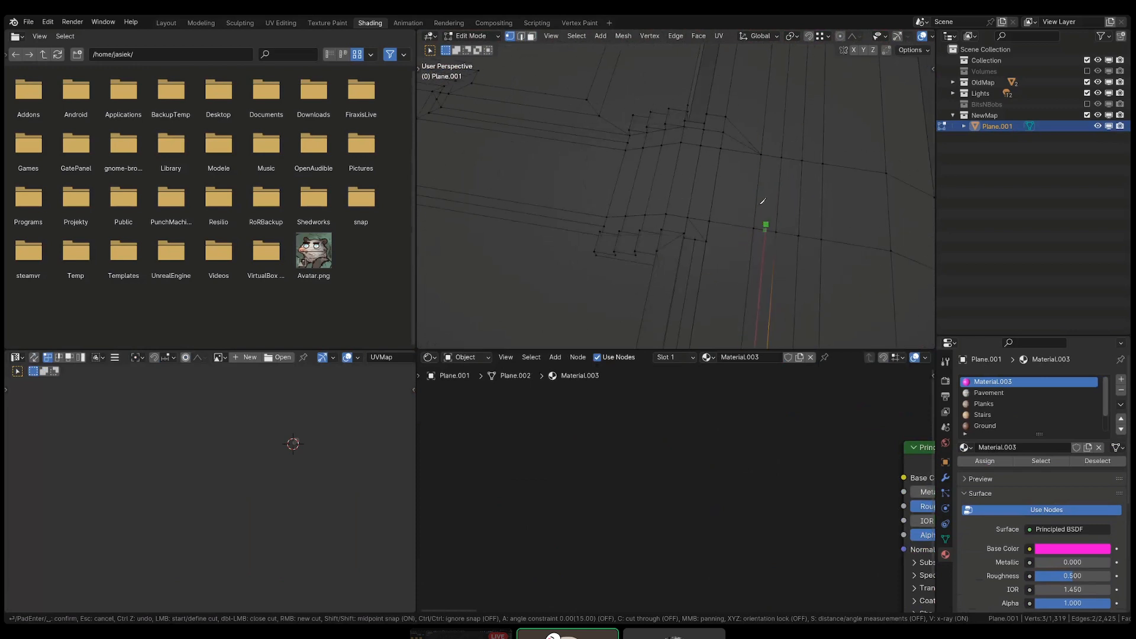
middle_click_drag(743, 130, 663, 333, "shift")
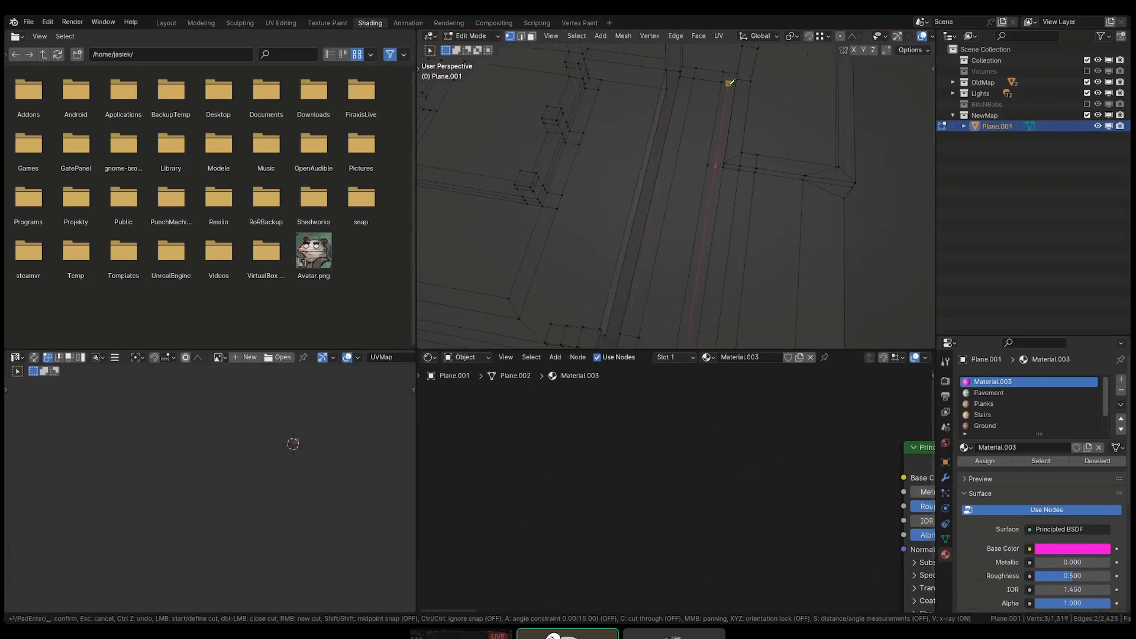
key("Return")
- Knife-cut a mitred turn across the third triangulated corner near the stairs, starting from the end of the border strip's loop cut
middle_click_drag(634, 304, 654, 264, "shift")
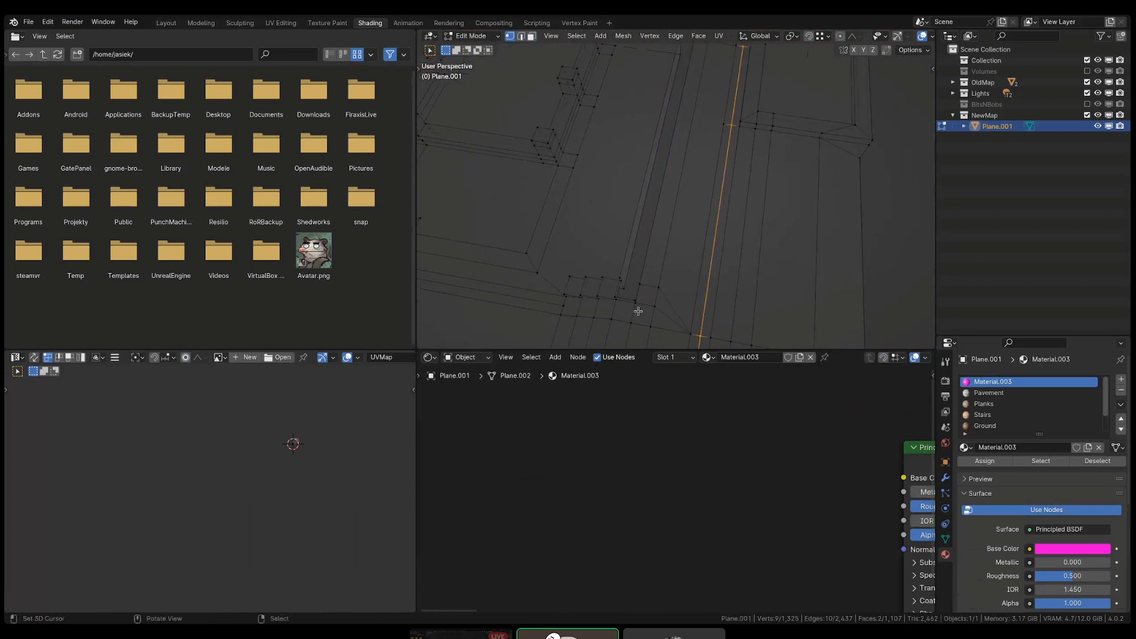
middle_click_drag(638, 312, 603, 220)
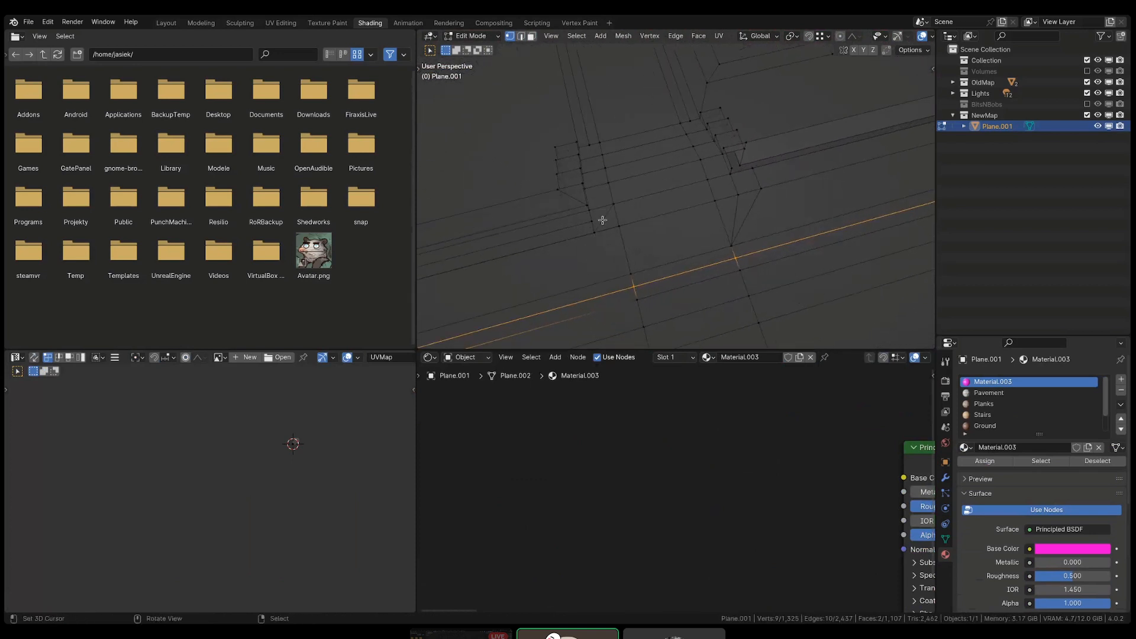
scroll(602, 220, "up", 3)
key("k")
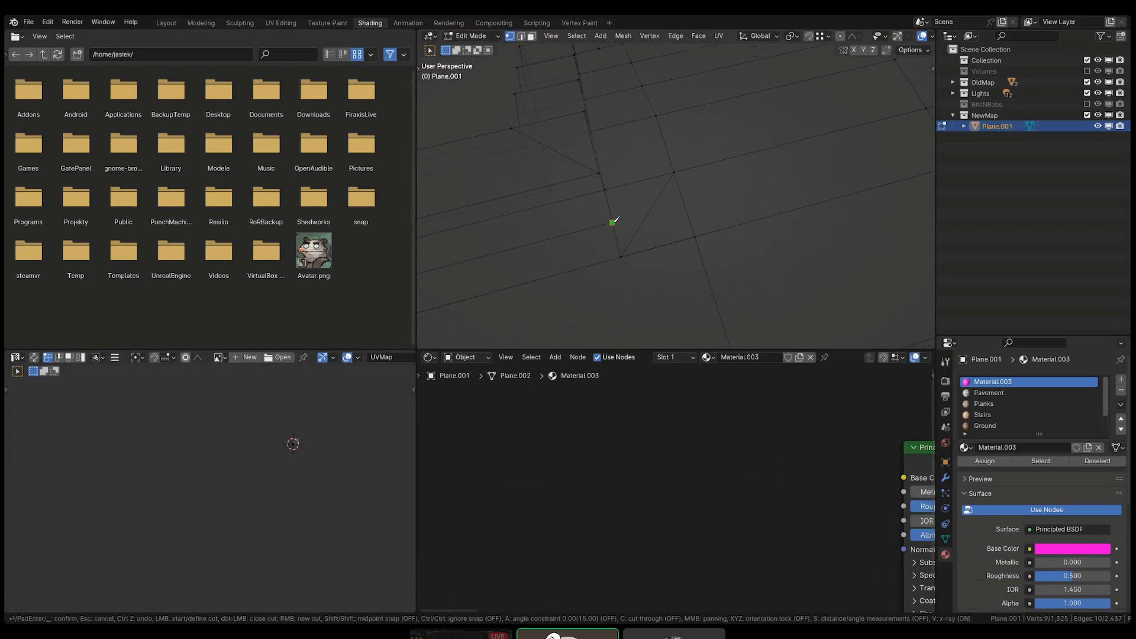
left_click(612, 222)
left_click(640, 181, "shift")
key("space")
- Triangulate the outer half of the third corner near the stairs
key("3")
right_click(662, 225)
key("ctrl+t")
- Join the leftover triangle pairs at the third corner near the stairs into quads
key("alt+a")
left_click(638, 232)
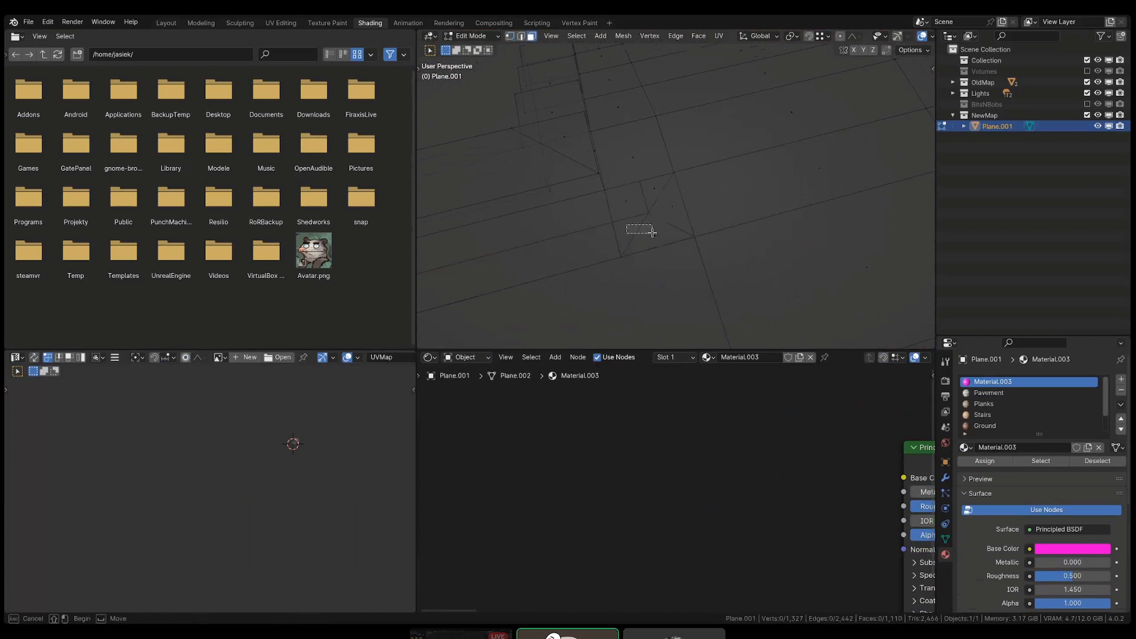
left_click(664, 227, "shift")
key("alt+j")
right_click(669, 208)
right_click(656, 192, "shift")
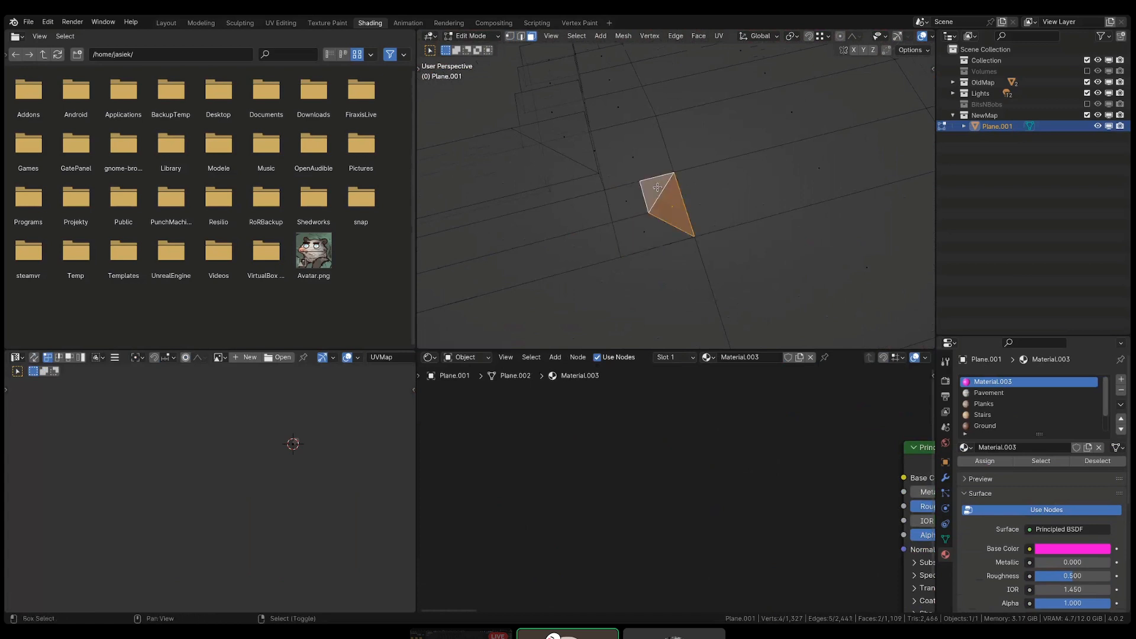
key("alt+j")
scroll(657, 230, "down", 4)
key("alt+a")
- Triangulate the square corner face beside the next set of stairs and rotate its diagonal edge clockwise
middle_click_drag(828, 178, 714, 219, "shift")
right_click(711, 219)
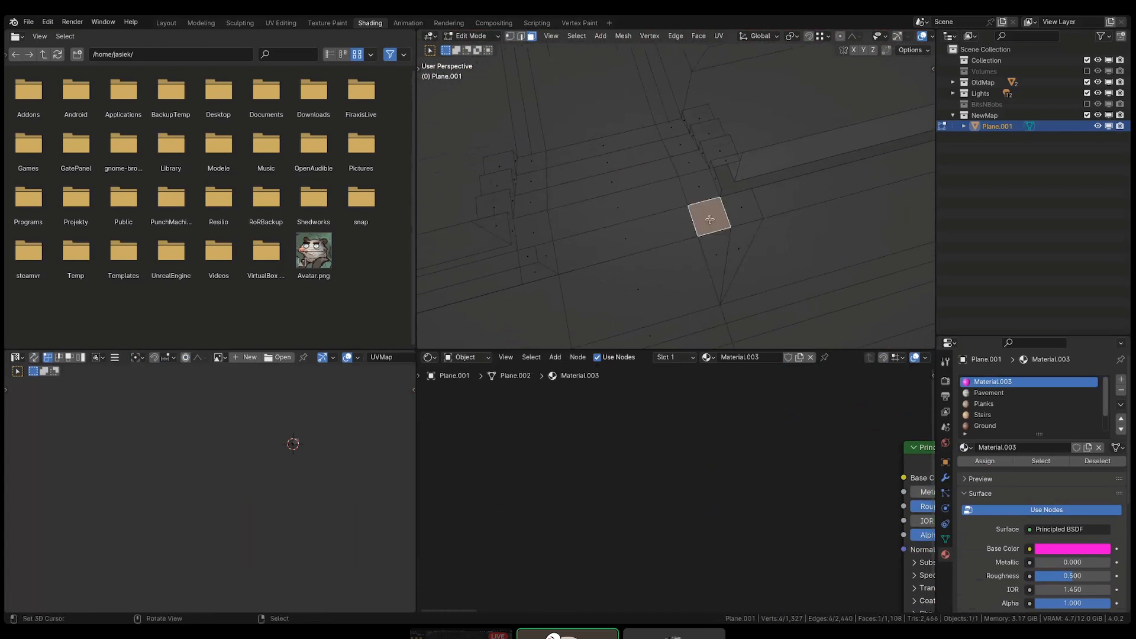
key("ctrl+t")
key("alt+a")
key("ctrl+z")
key("ctrl+e")
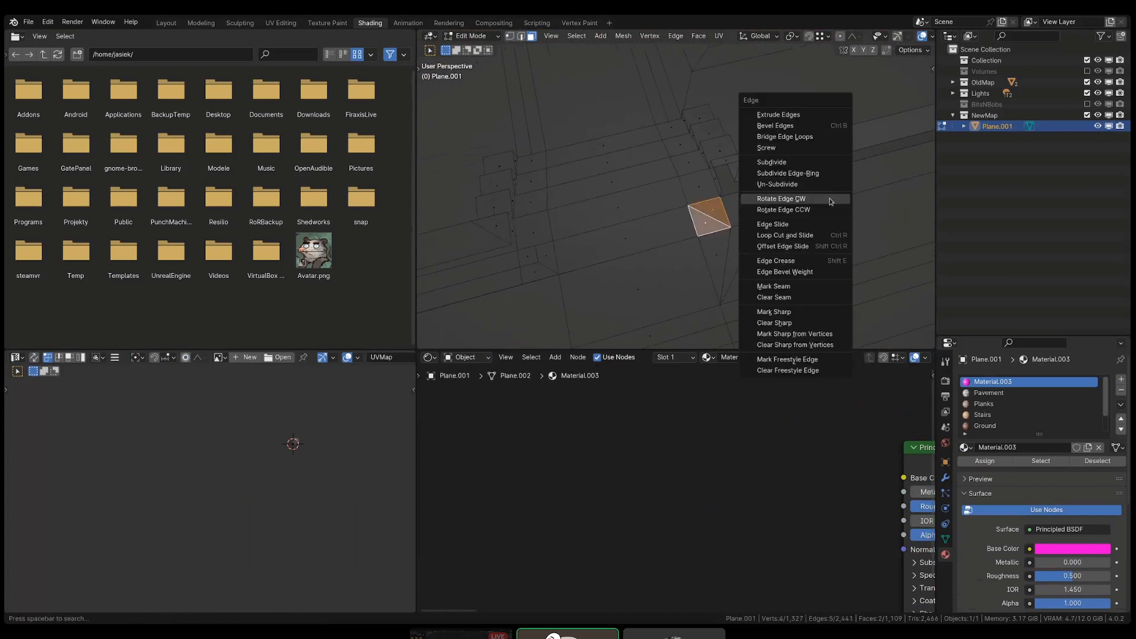
left_click(830, 200)
key("alt+a")
- Knife-cut across that corner through its diagonal's midpoint and along the middle of the adjoining long strip, using midpoint snapping
scroll(715, 220, "up", 4)
key("k")
key("shift")
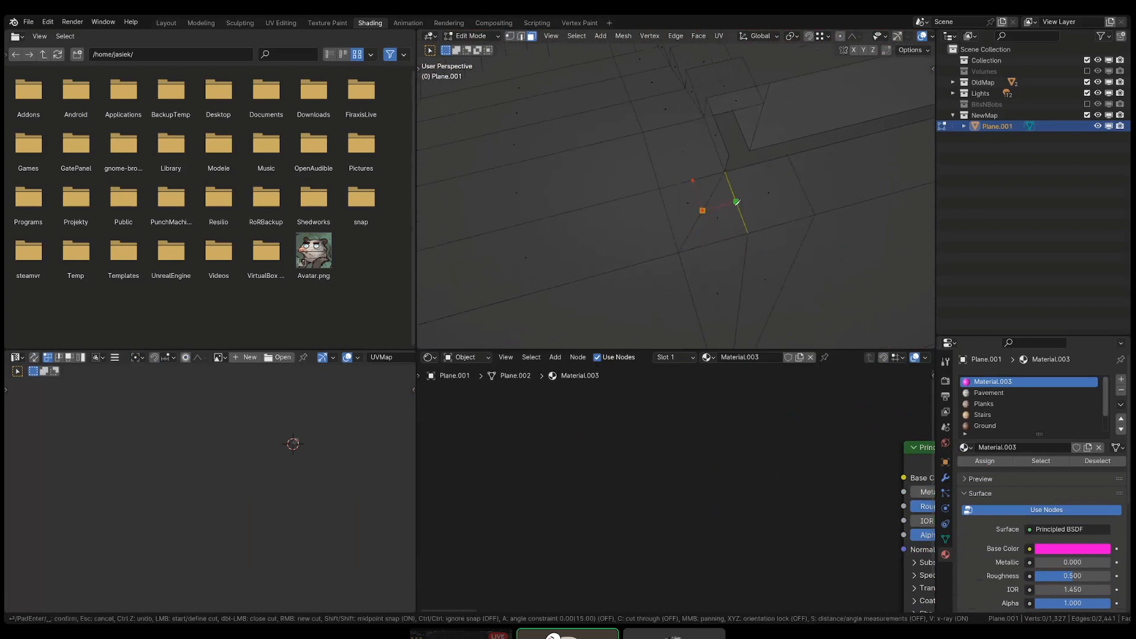
left_click(737, 202, "shift")
scroll(737, 202, "down", 4)
scroll(840, 193, "down", 4)
middle_click_drag(840, 193, 452, 312, "shift")
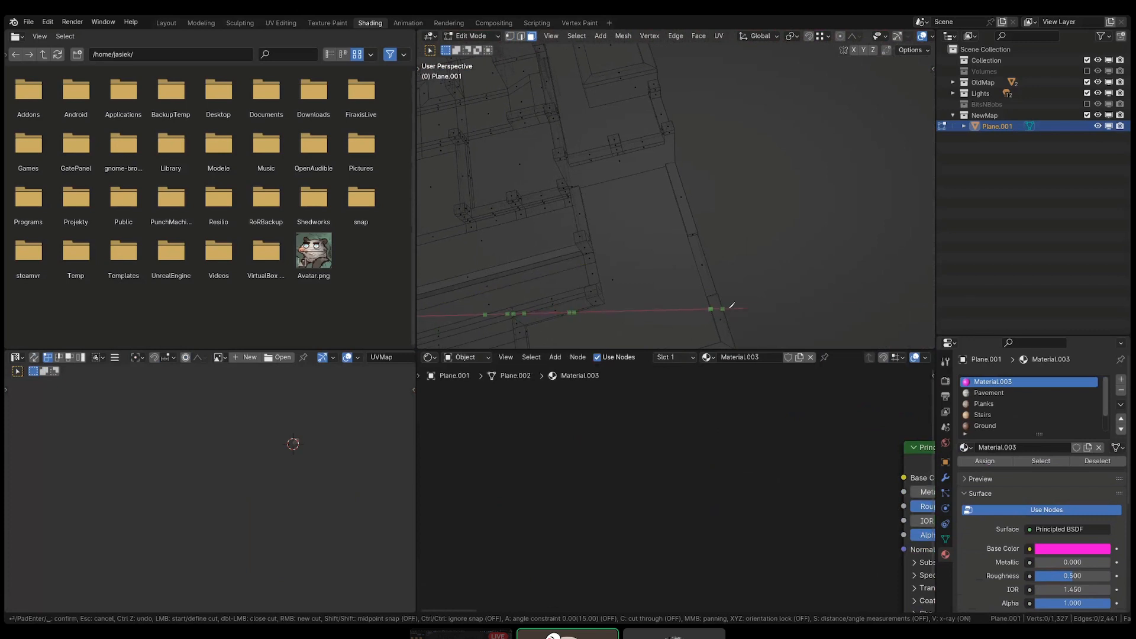
scroll(732, 305, "up", 3)
key("shift")
key("Return")
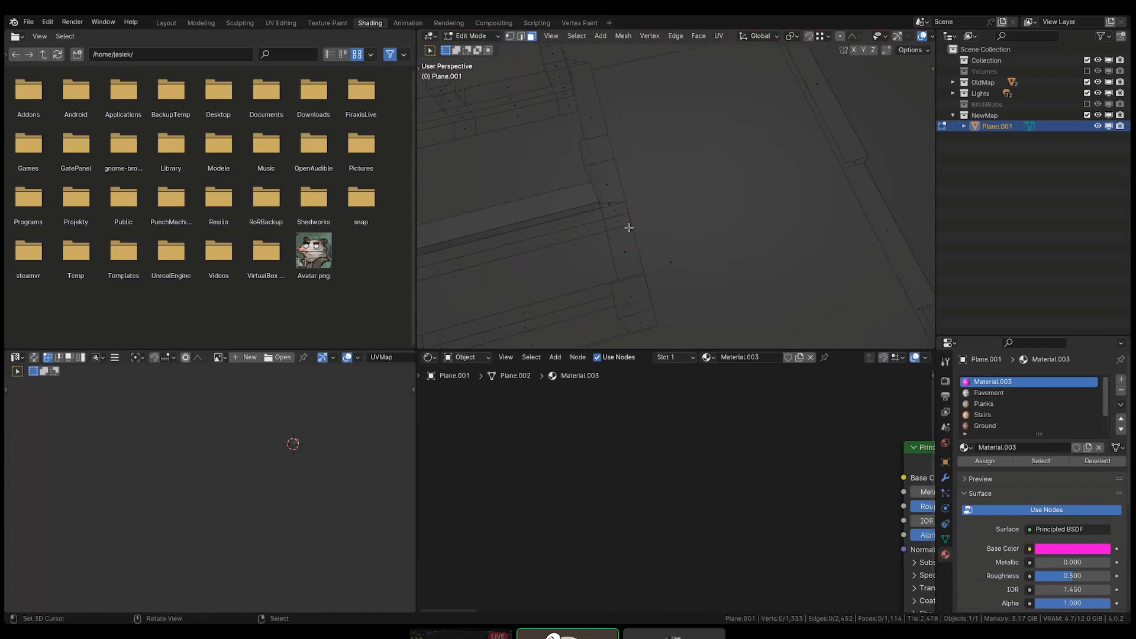
middle_click_drag(628, 225, 706, 236)
left_click(618, 261, "shift")
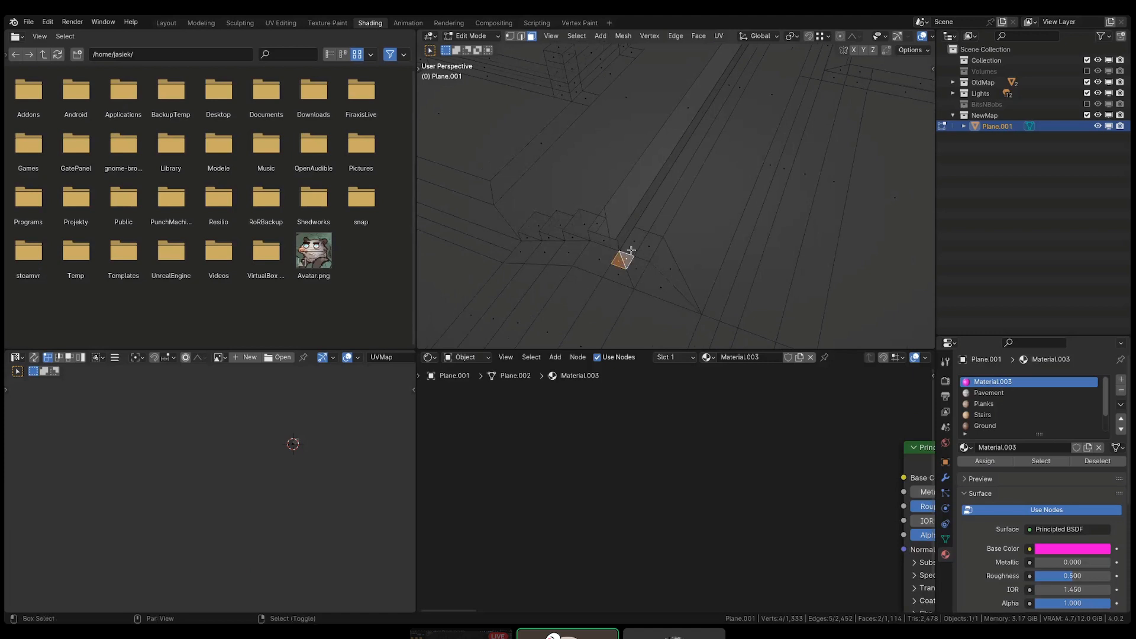
left_click(634, 242, "shift")
left_click(726, 89, "shift")
middle_click_drag(726, 90, 693, 174)
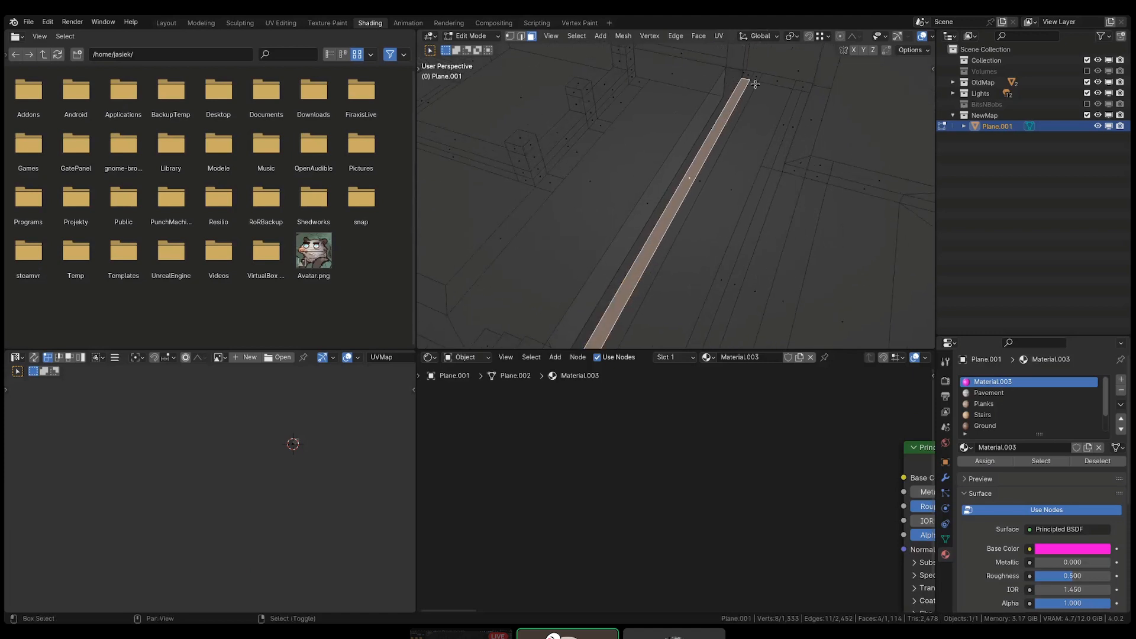
- Add a centred loop cut through the border section at the long strip's far end and select the small square corner face
middle_click_drag(755, 84, 751, 194)
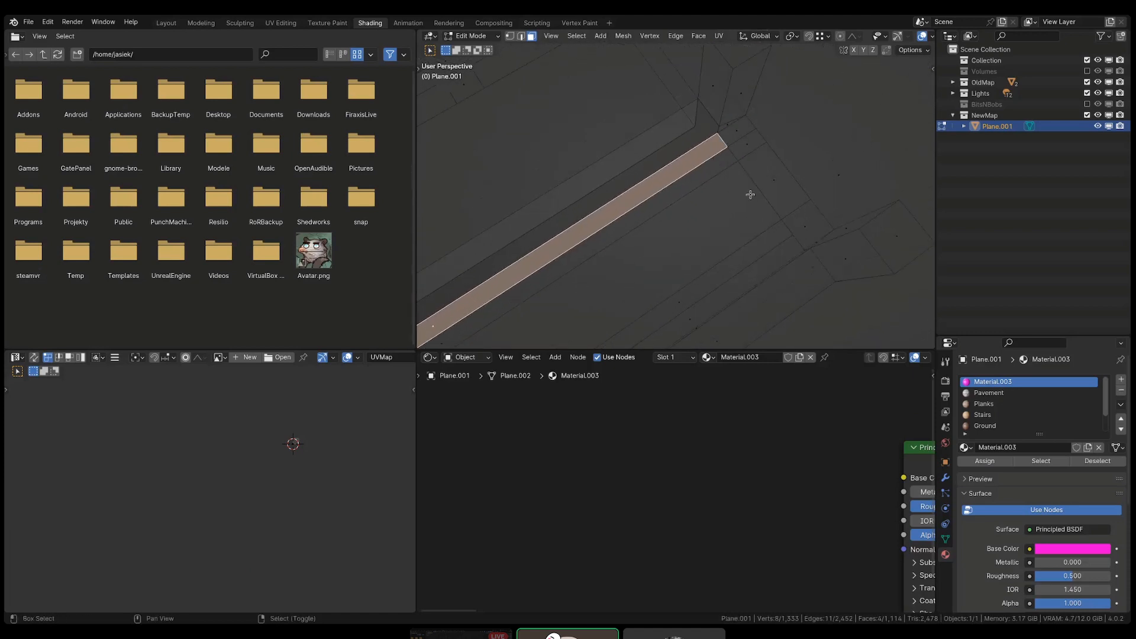
scroll(744, 152, "up", 2)
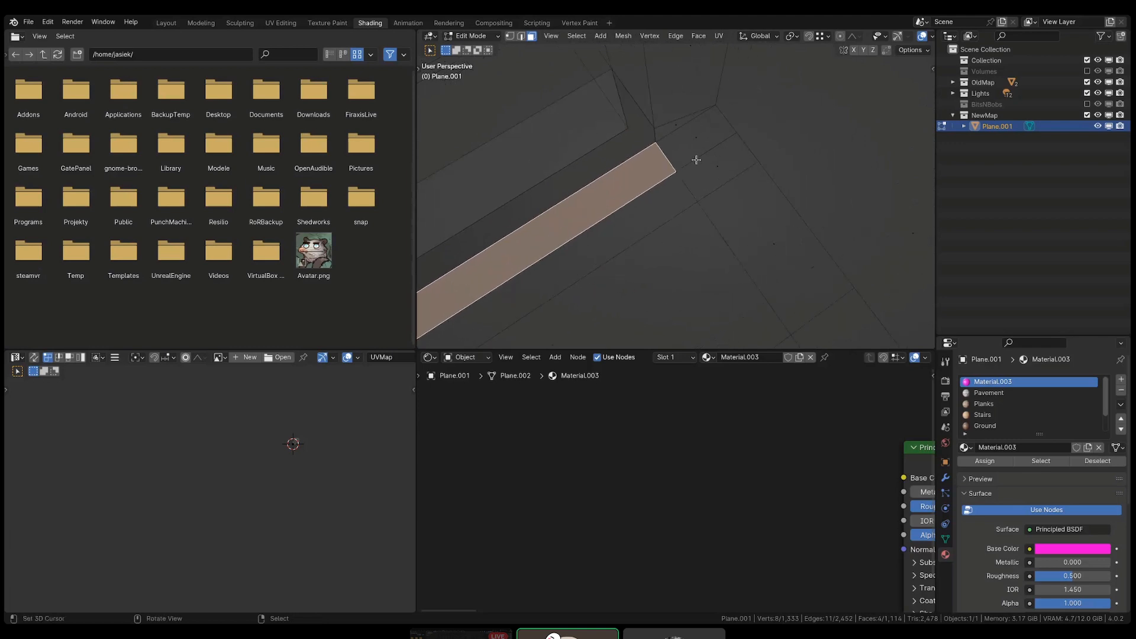
key("ctrl+r")
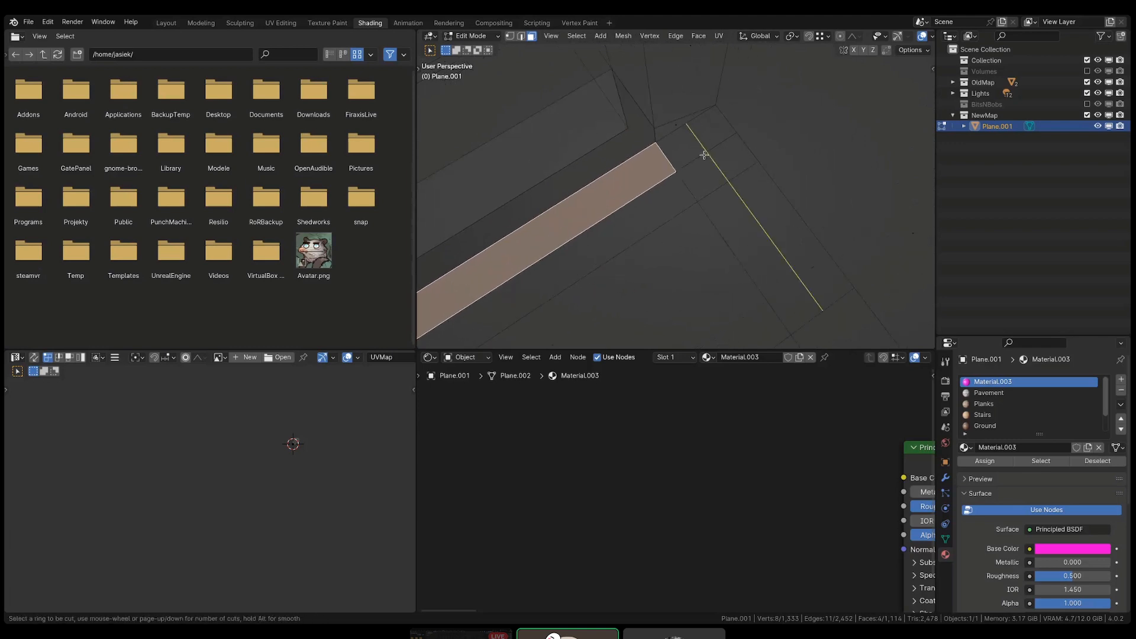
left_click(705, 156)
right_click(705, 155)
right_click(678, 162)
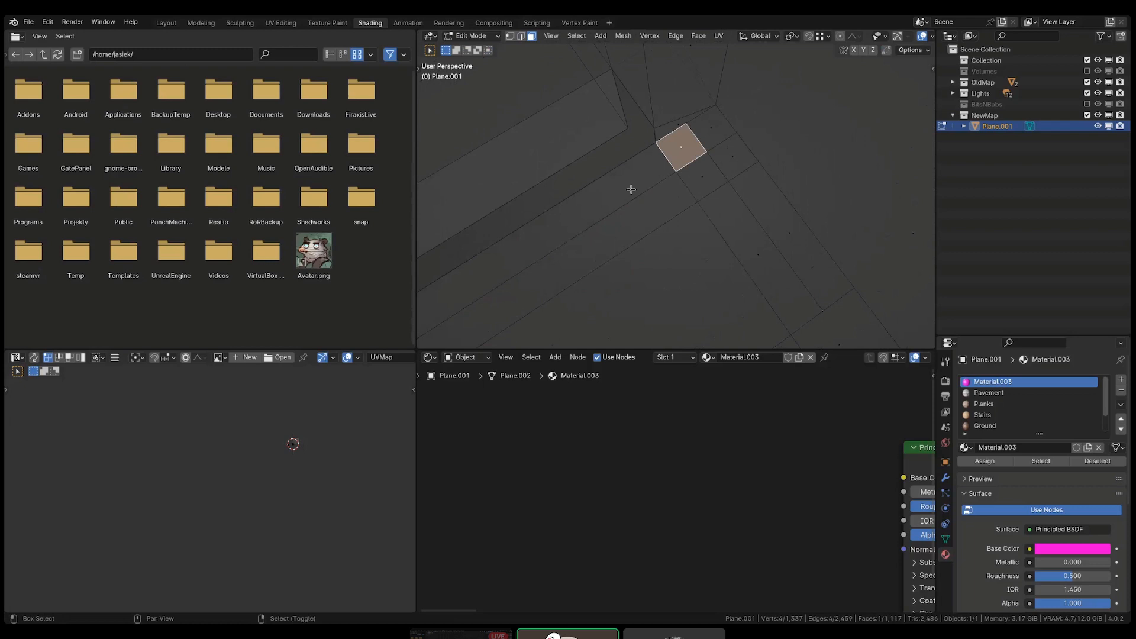
- Edge-slide the excess part of the new loop and the stray corner vertex fully onto the border's outer edge
key("1")
left_click(729, 181)
left_click(821, 310, "shift")
key("g")
key("g")
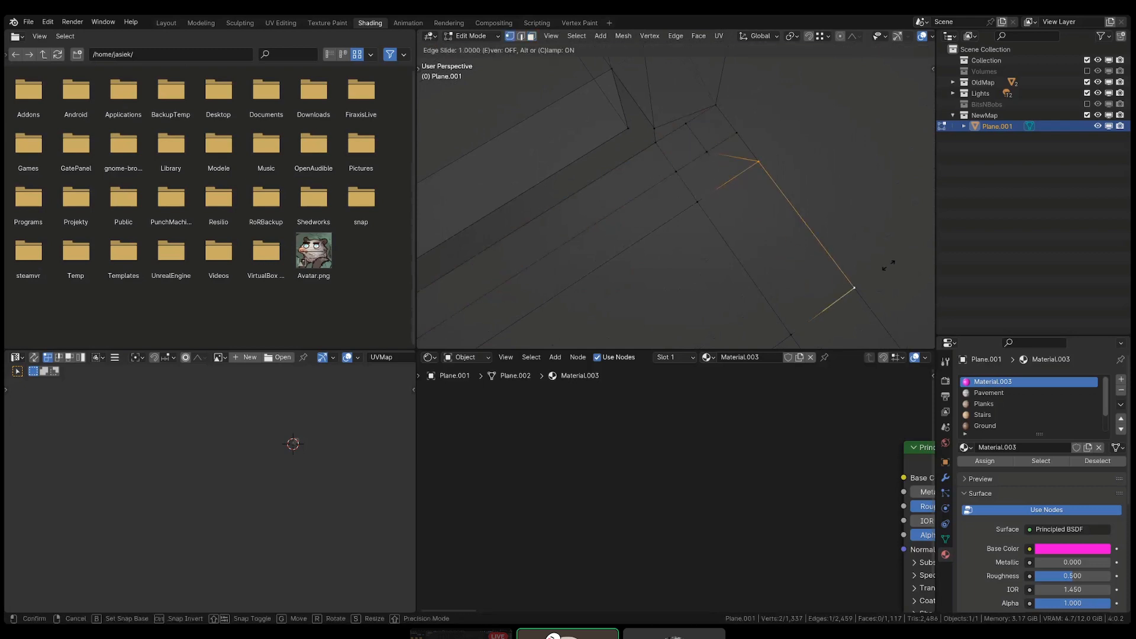
left_click(906, 252)
right_click(739, 134)
key("g")
key("g")
left_click(804, 228)
middle_click_drag(804, 228, 845, 230)
key("alt+a")
- Try to triangulate the square corner face at the end of the strip's centre cut
middle_click_drag(771, 193, 717, 206)
key("3")
right_click(735, 212)
key("ctrl+t")
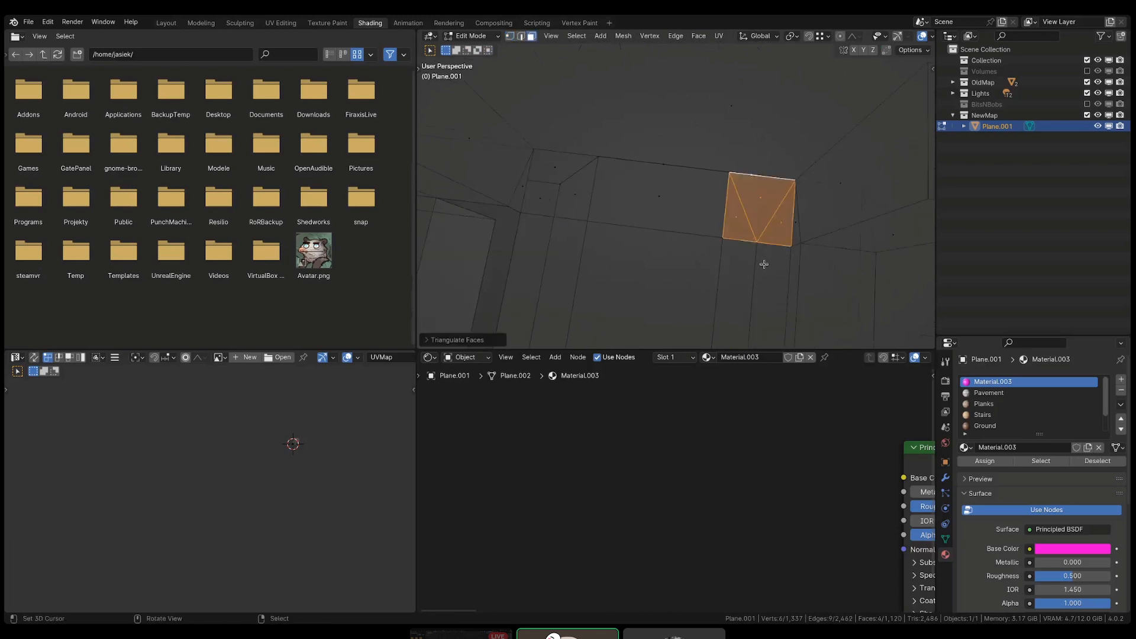
key("ctrl+z")
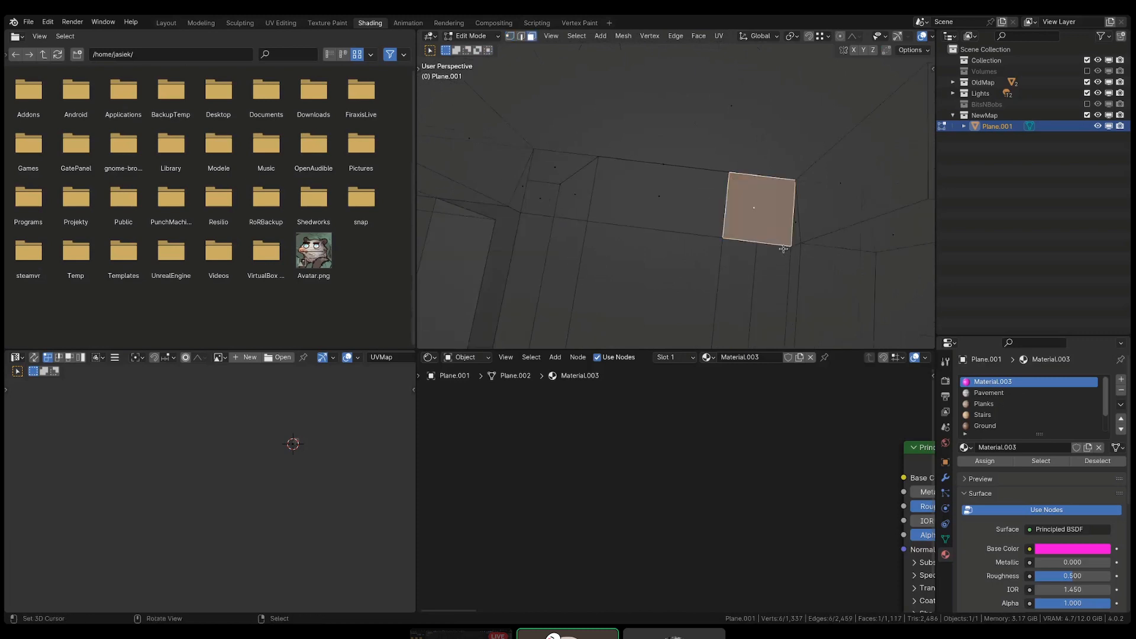
- Knife-cut the square corner face into four quads through the midpoints of its edges
key("k")
left_click(757, 242, "shift")
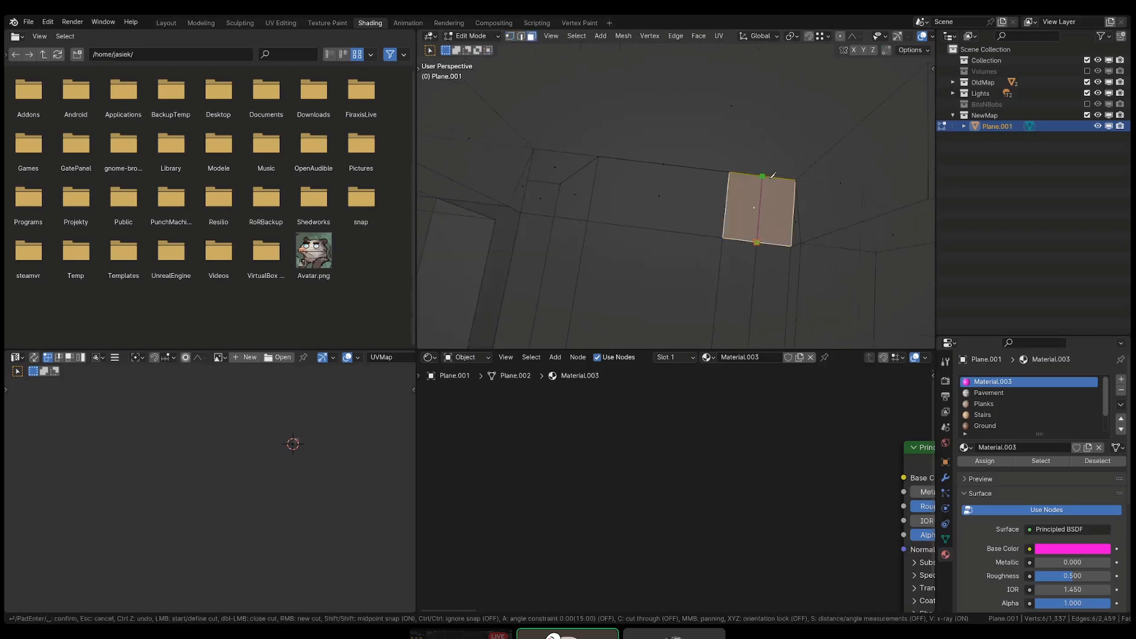
left_click(762, 177, "shift")
right_click(762, 178)
left_click(778, 213)
key("Return")
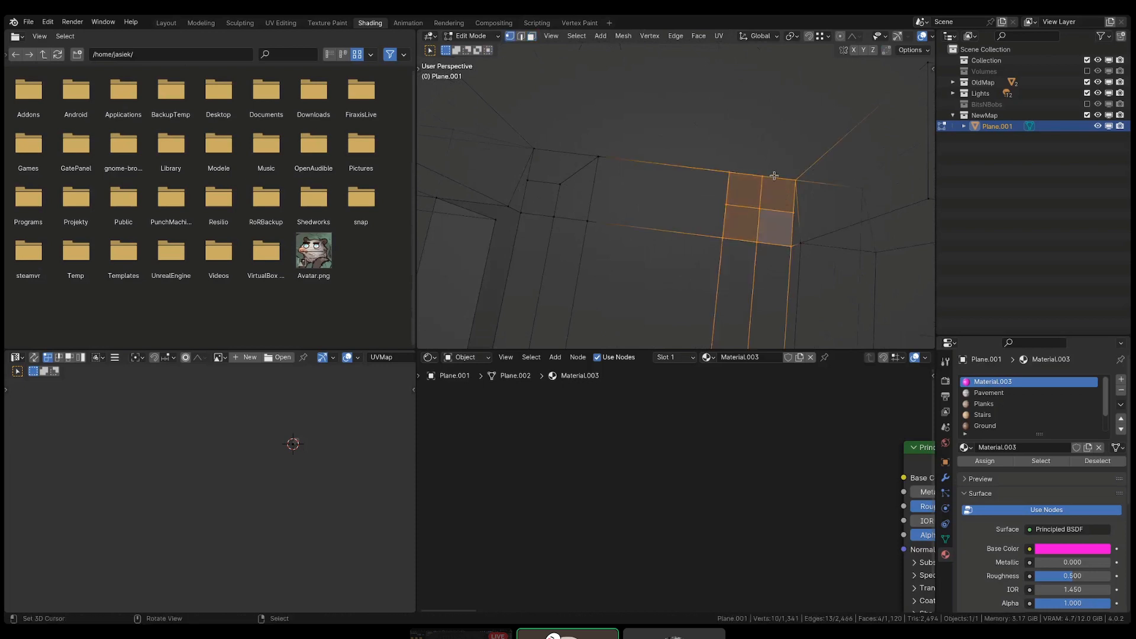
- Slide the cut's outer midpoint vertices into the square's outer corner to form a mitre, and merge the whole mesh by distance
right_click(765, 176)
key("g")
key("g")
left_click(684, 185)
key("alt+a")
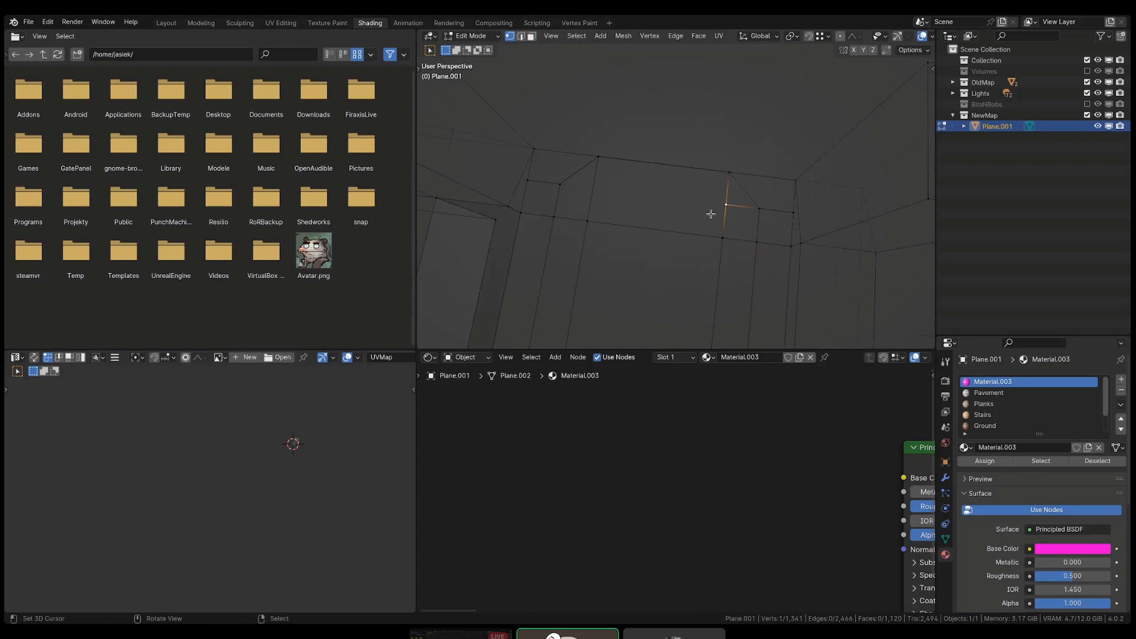
key("ctrl+i")
key("m")
left_click(754, 226)
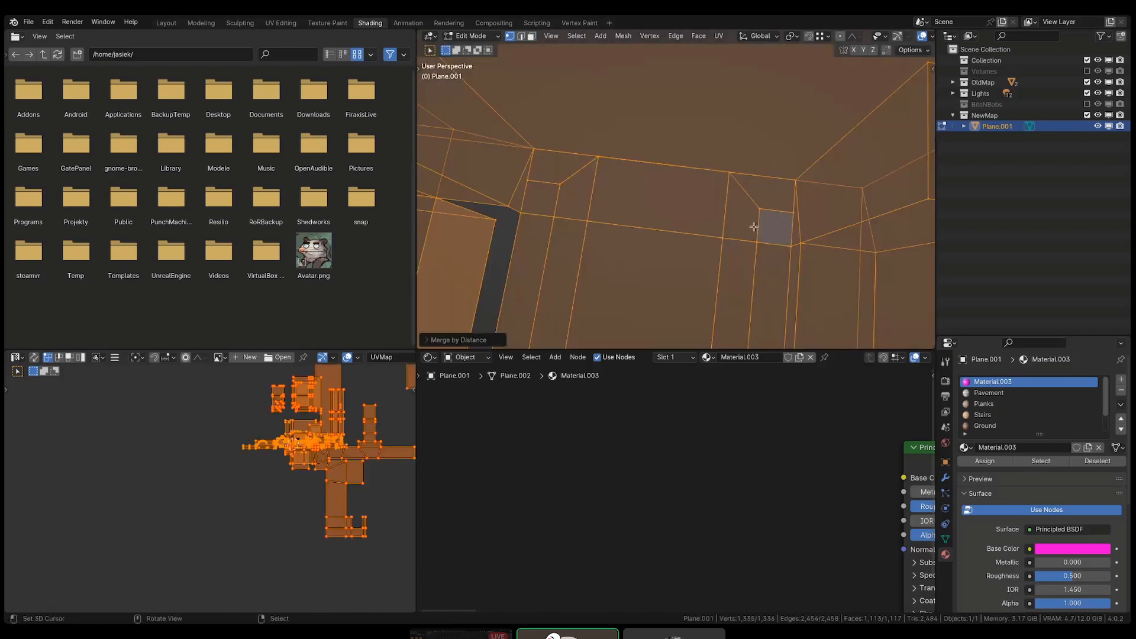
- Select the two small corner squares and the border strip halves farthest from the pavement on both sides, with rendered shading on
key("alt+a")
key("3")
right_click(541, 199)
right_click(773, 226, "shift")
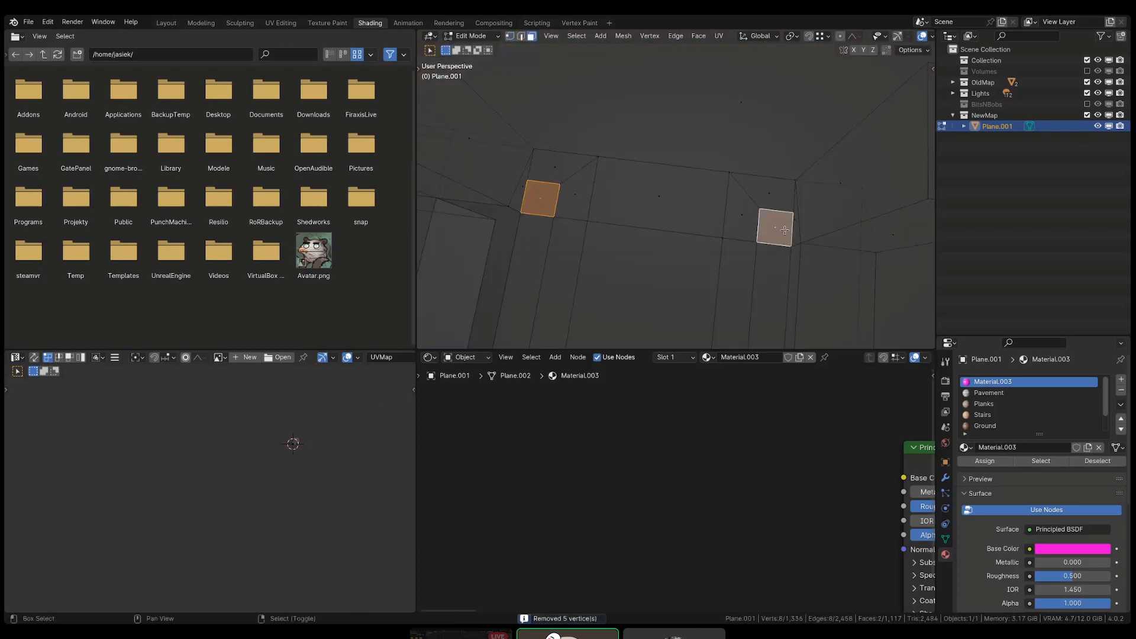
scroll(763, 263, "down", 5)
middle_click_drag(763, 264, 747, 65, "shift")
key("shift+z")
right_click(757, 127, "shift")
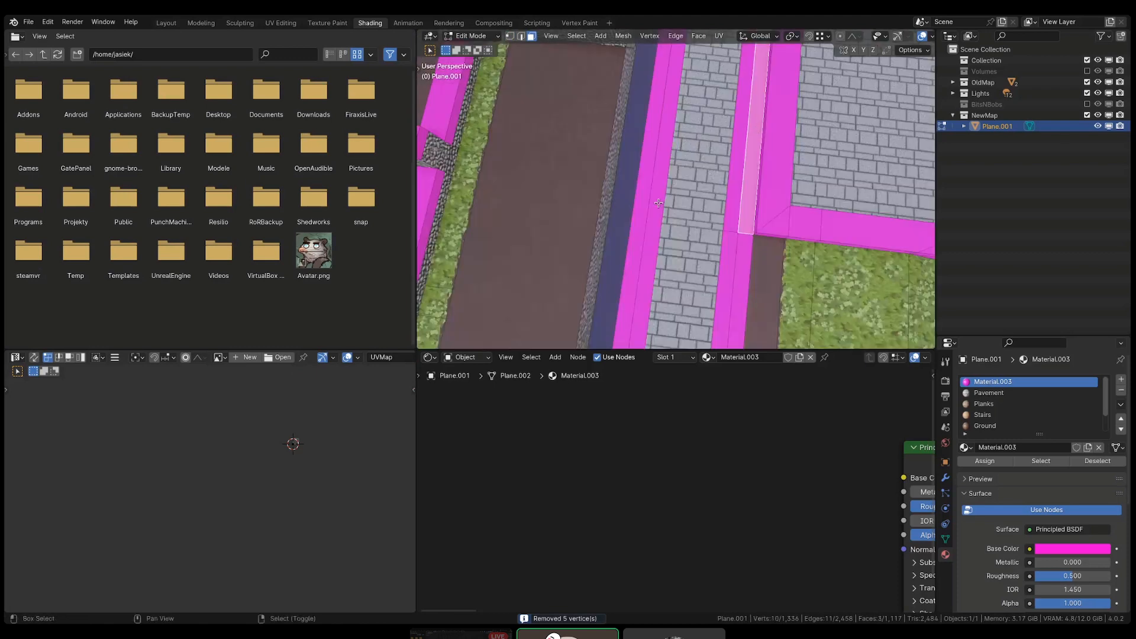
right_click(645, 211, "shift")
right_click(741, 270, "shift")
- Extend the selection along the pavement past both stairs to the last small end faces beside the paved square
middle_click_drag(741, 270, 722, 137, "shift")
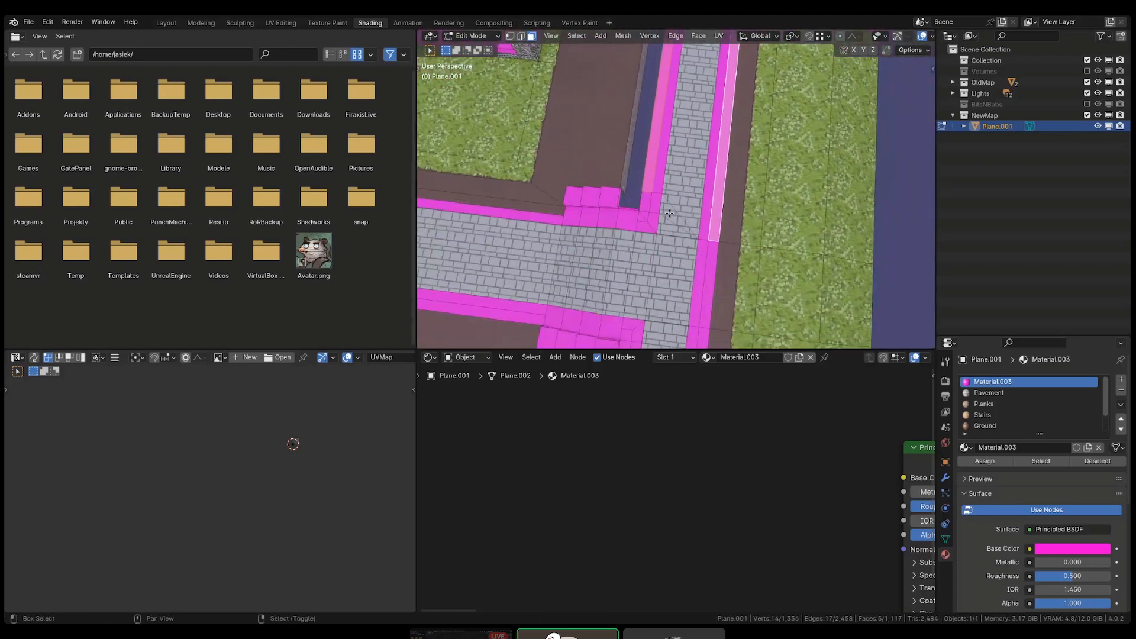
right_click(650, 204, "shift")
right_click(644, 216, "shift")
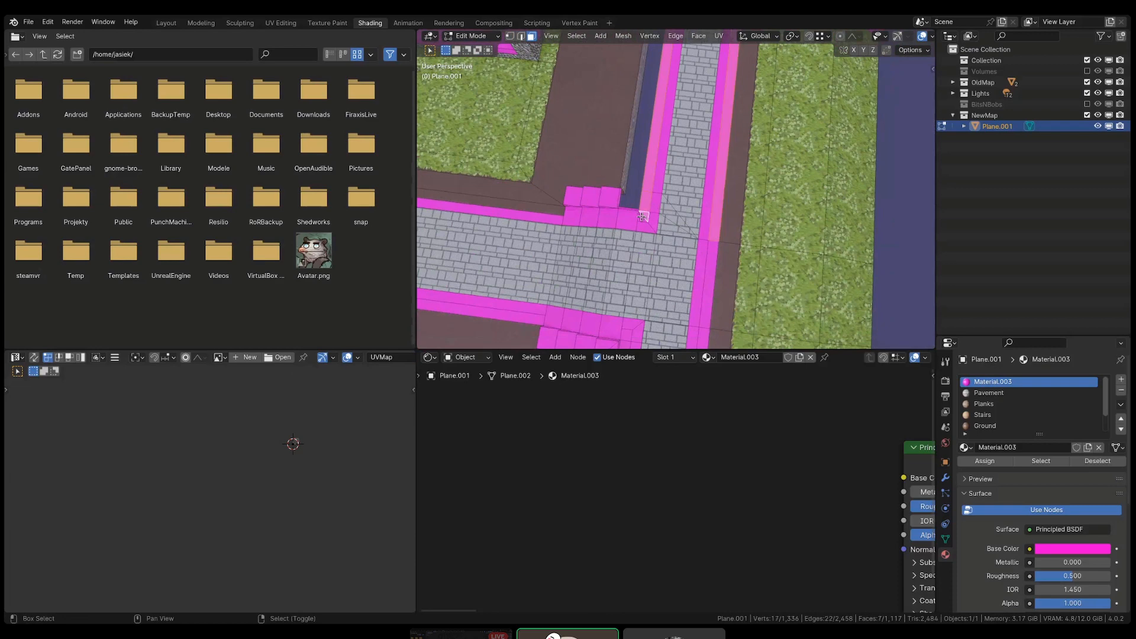
right_click(708, 263, "shift")
middle_click_drag(708, 263, 747, 131, "shift")
right_click(737, 178, "shift")
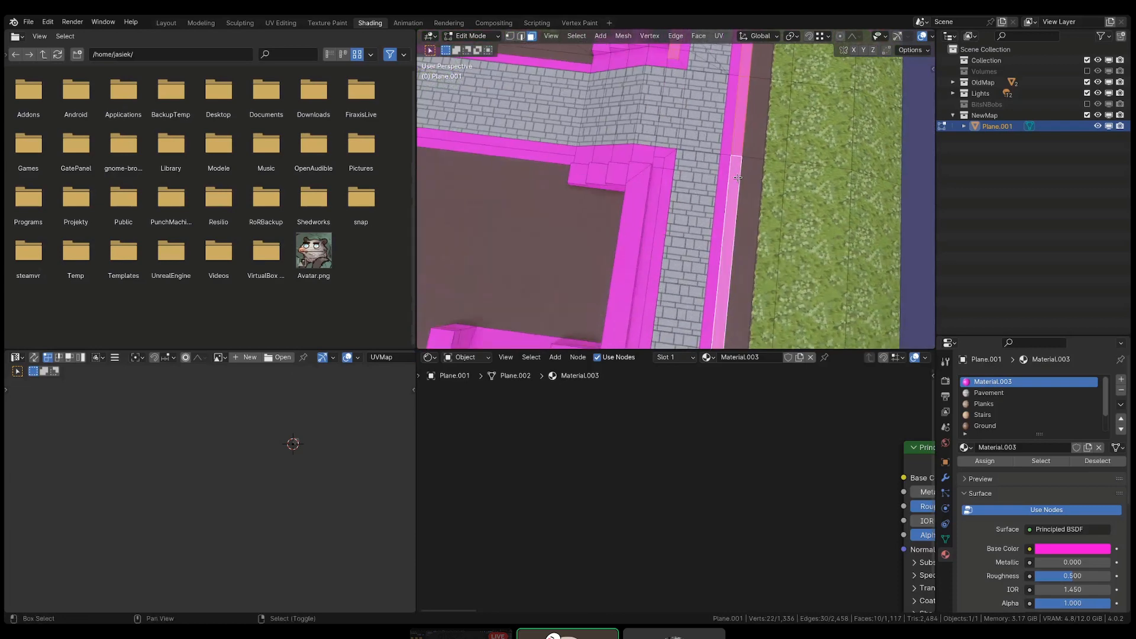
right_click(658, 163, "shift")
right_click(648, 244, "shift")
middle_click_drag(653, 309, 665, 184, "shift")
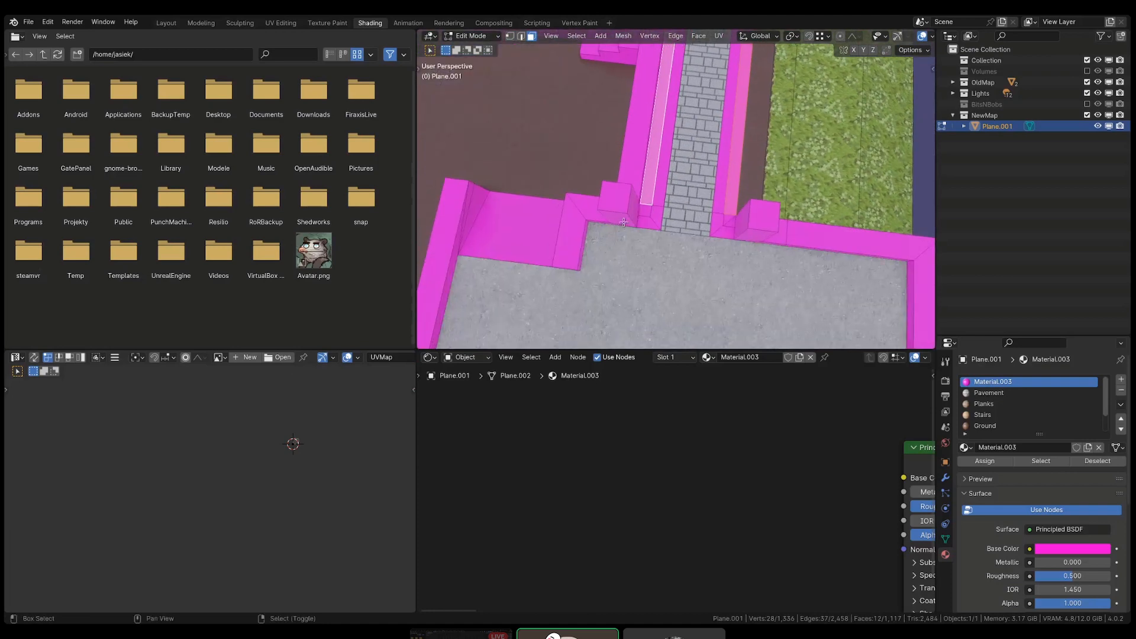
right_click(644, 211, "shift")
right_click(730, 217, "shift")
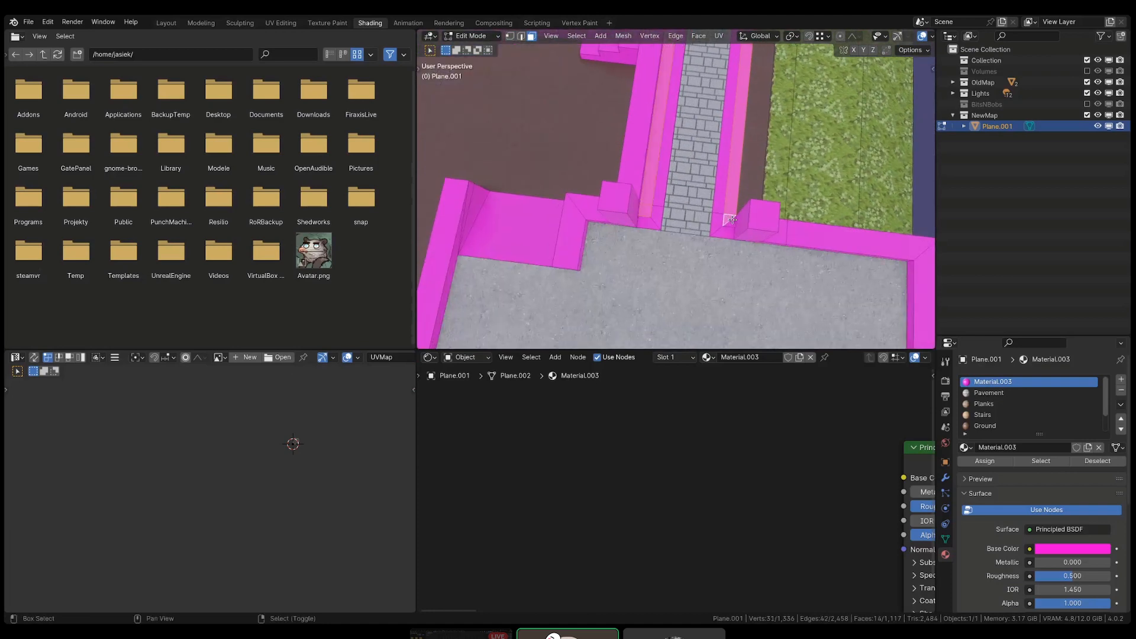
- Convert the selected strip triangles to quads and assign the Ground material to the selection
middle_click_drag(719, 127, 685, 354, "shift")
key("alt+j")
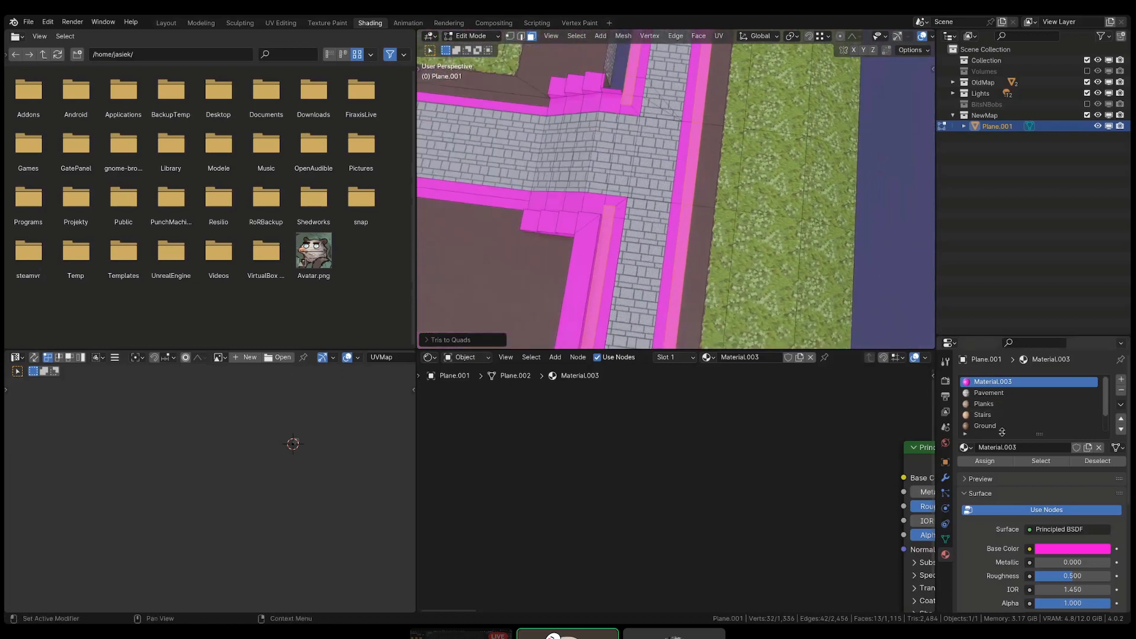
left_click(986, 426)
left_click(985, 461)
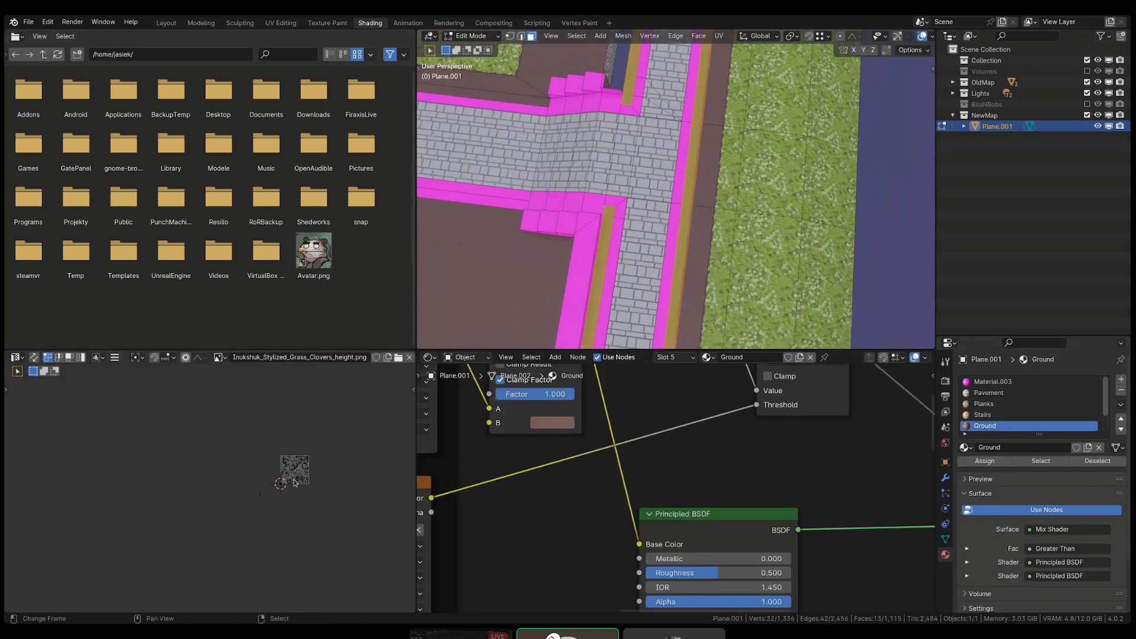
- Switch the mesh to Vertex Paint mode and mask painting to the selected strip faces
key("ctrl+Tab")
left_click(772, 228)
middle_click_drag(772, 228, 651, 174)
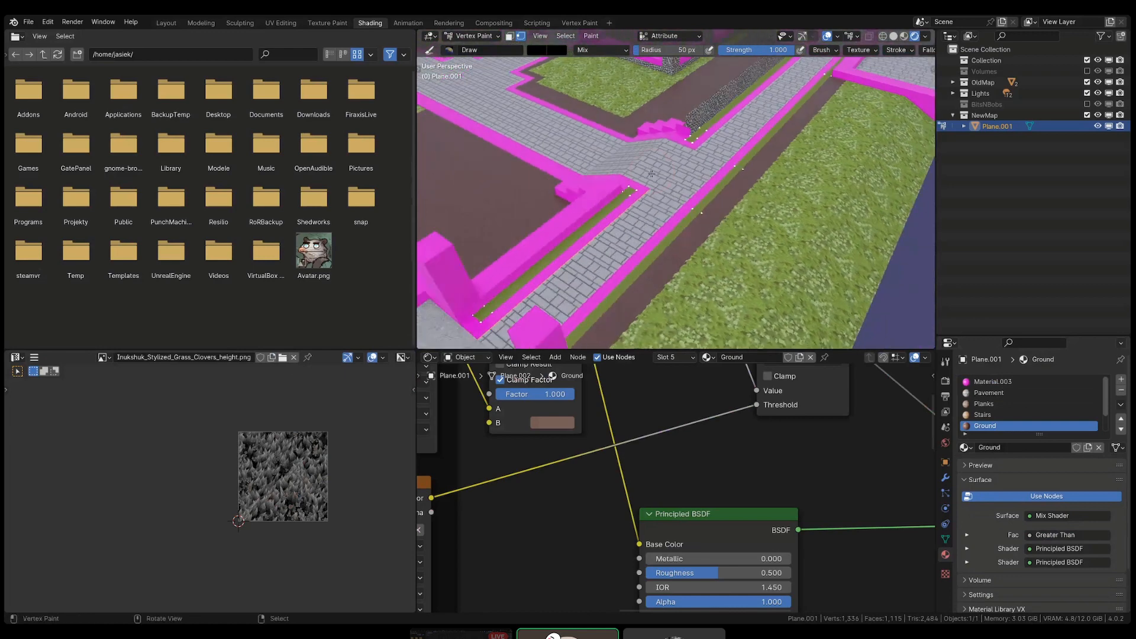
left_click(510, 36)
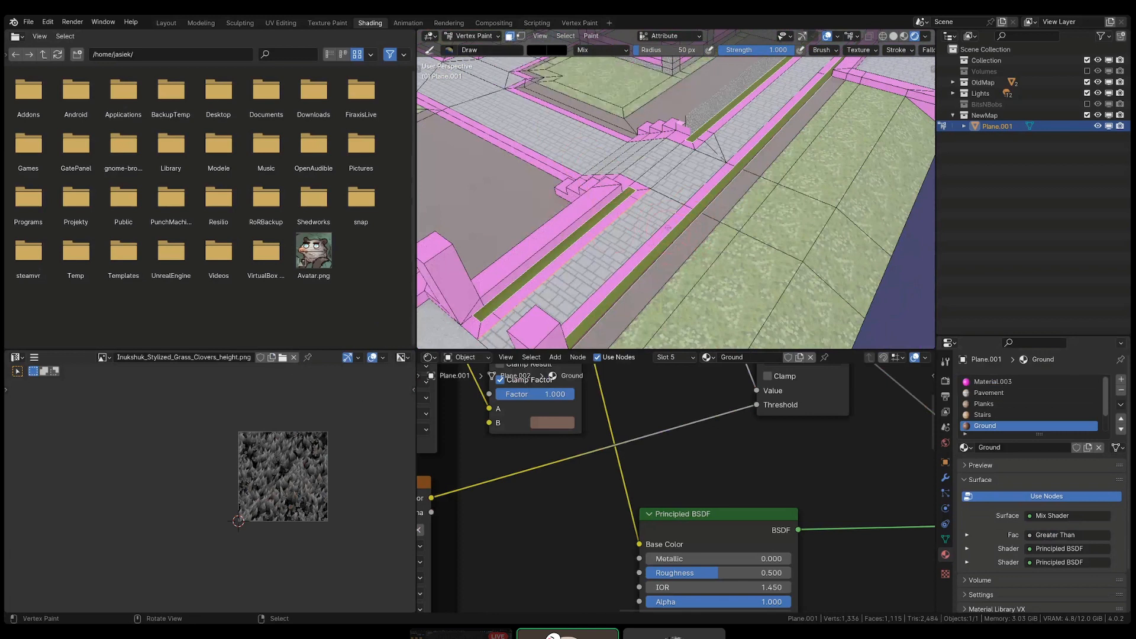
scroll(641, 205, "up", 2)
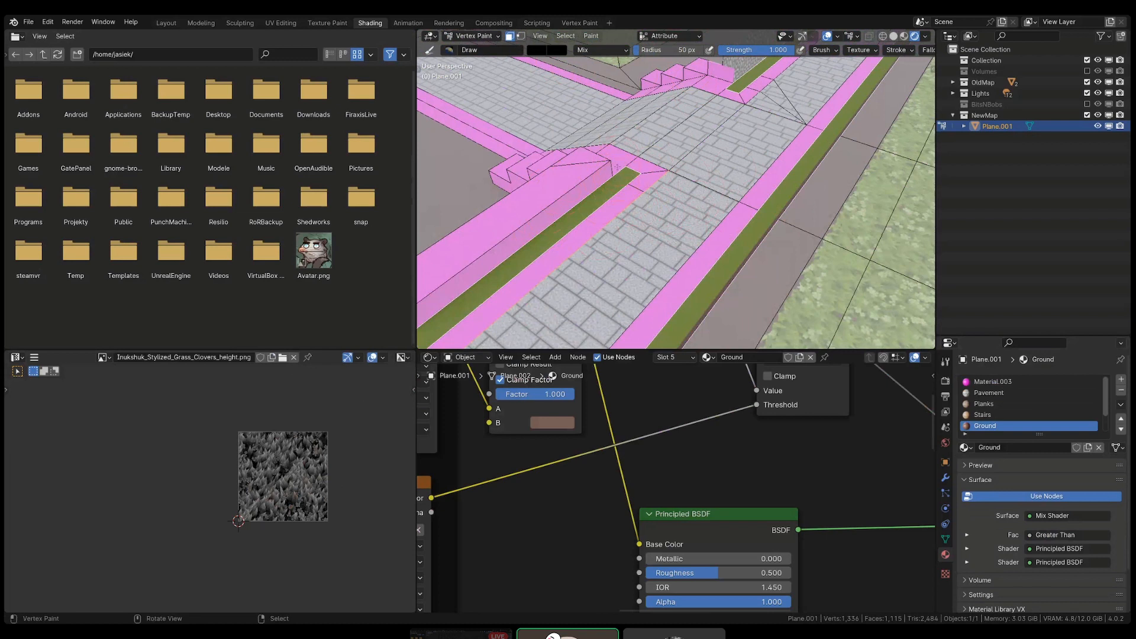
- Fill the masked strip faces with the black brush colour using Set Vertex Colors
left_click(566, 35)
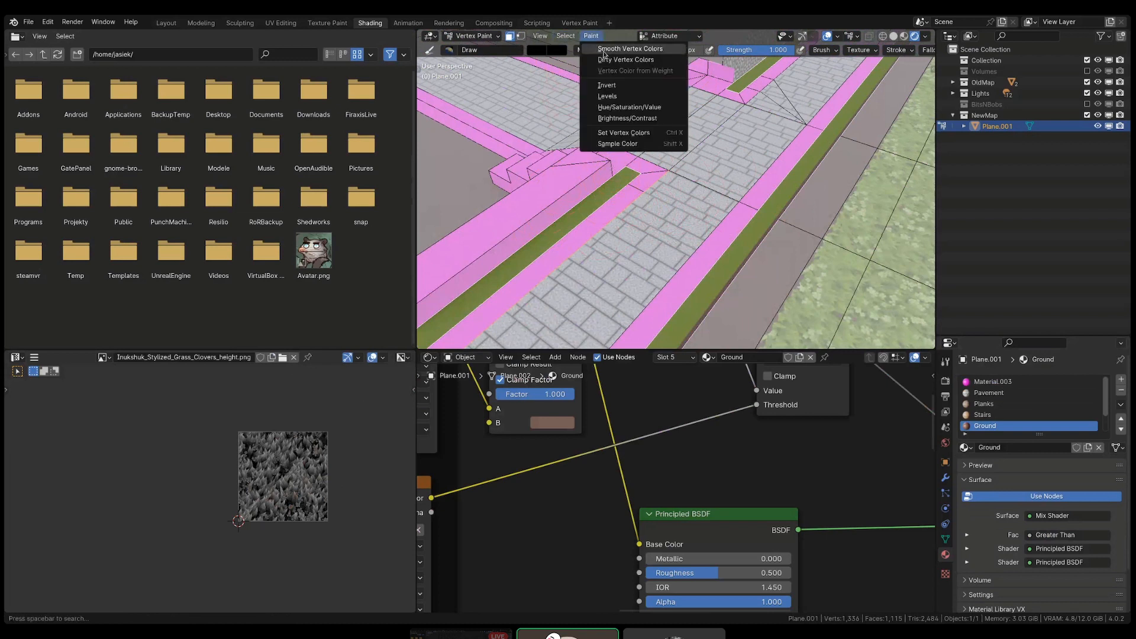
left_click(657, 147)
left_click(592, 35)
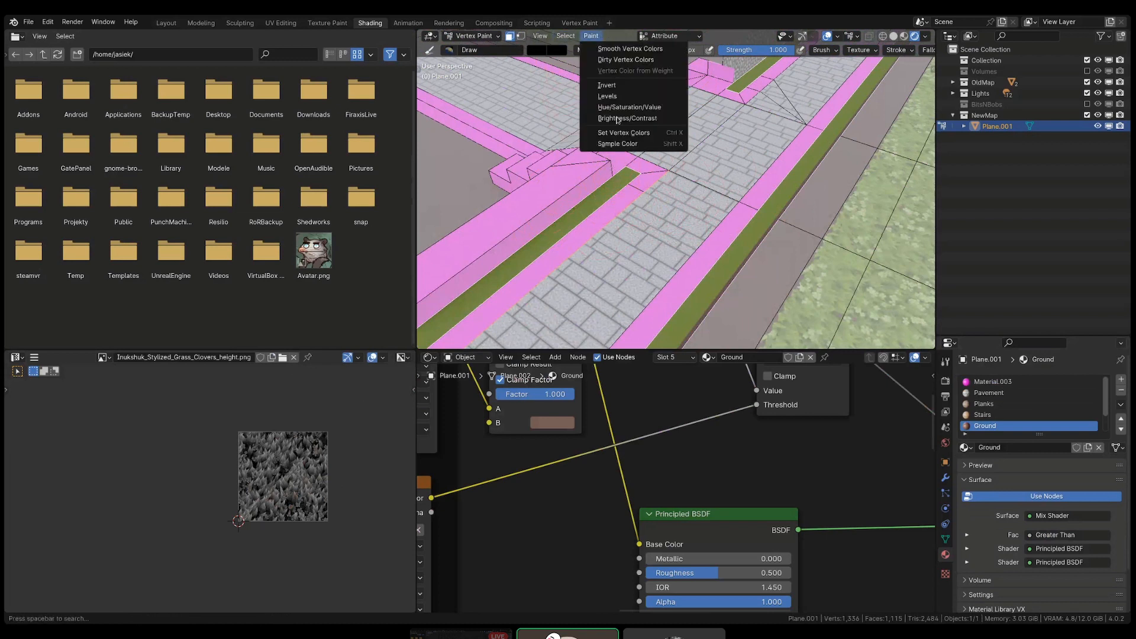
left_click(629, 134)
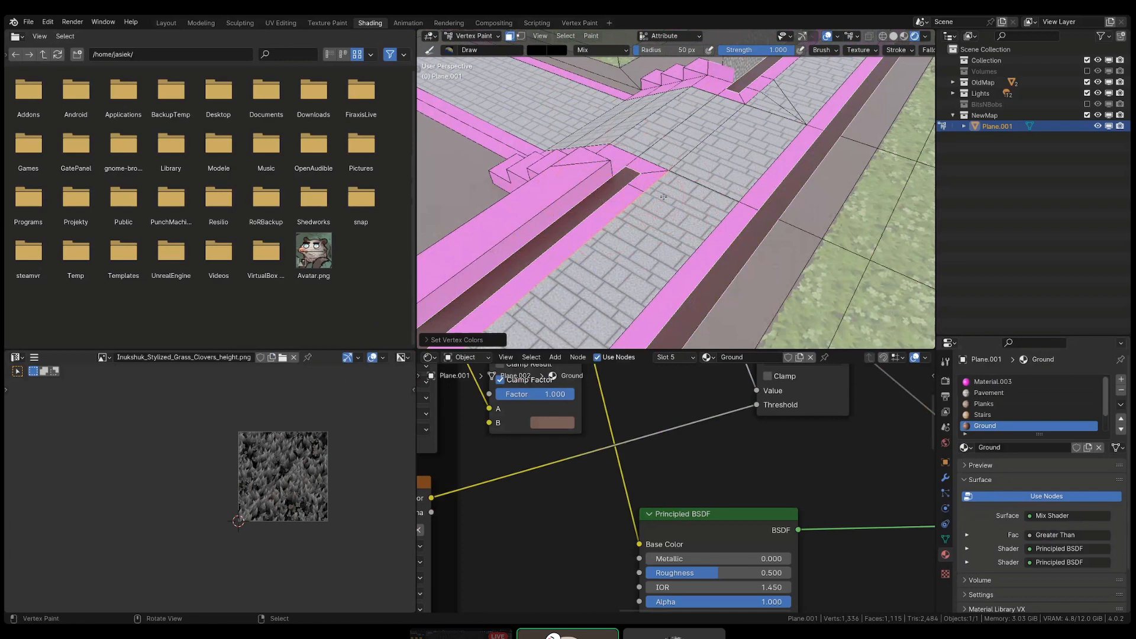
- Leave Vertex Paint mode, check the filled strips in Object Mode, and return to Edit Mode with the strips still selected
scroll(662, 197, "down", 3)
key("Tab")
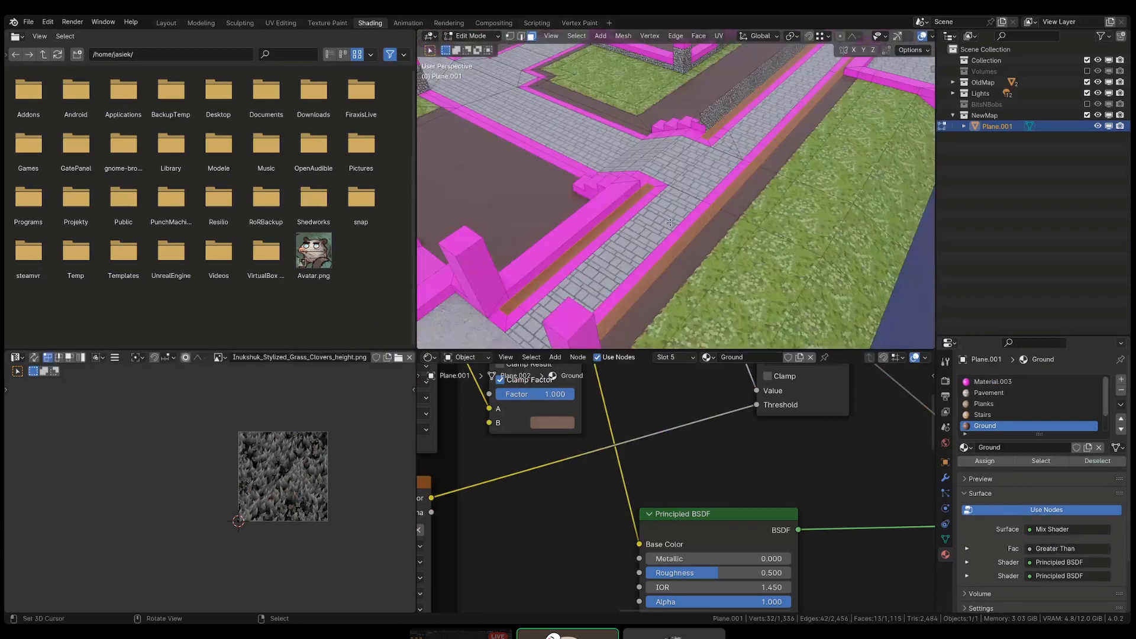
middle_click_drag(631, 255, 660, 265, "shift")
key("ctrl+Tab")
left_click(666, 267)
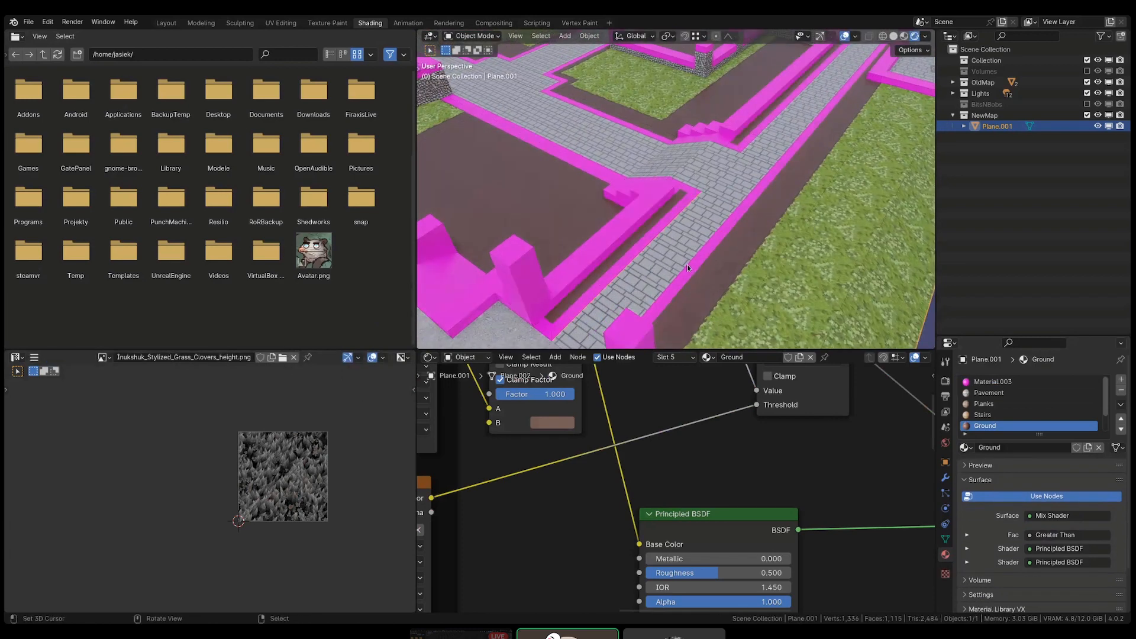
key("alt+a")
key("Tab")
middle_click_drag(692, 226, 735, 236)
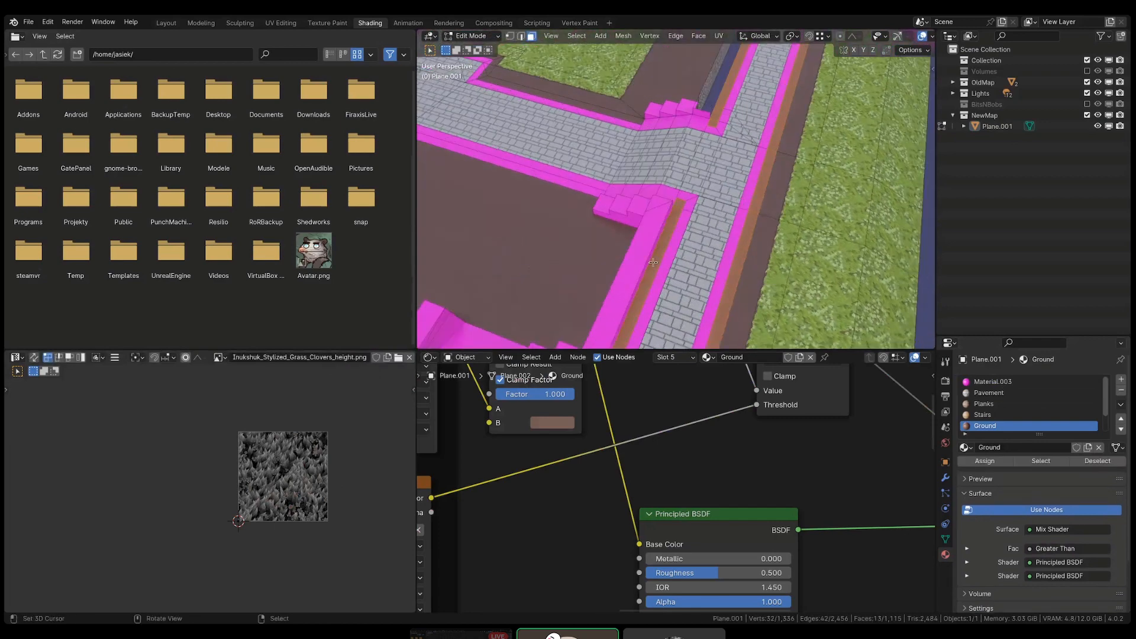
- Project the selected strip faces' UVs from the top view and scale them up in the UV editor
key("KP_7")
key("u")
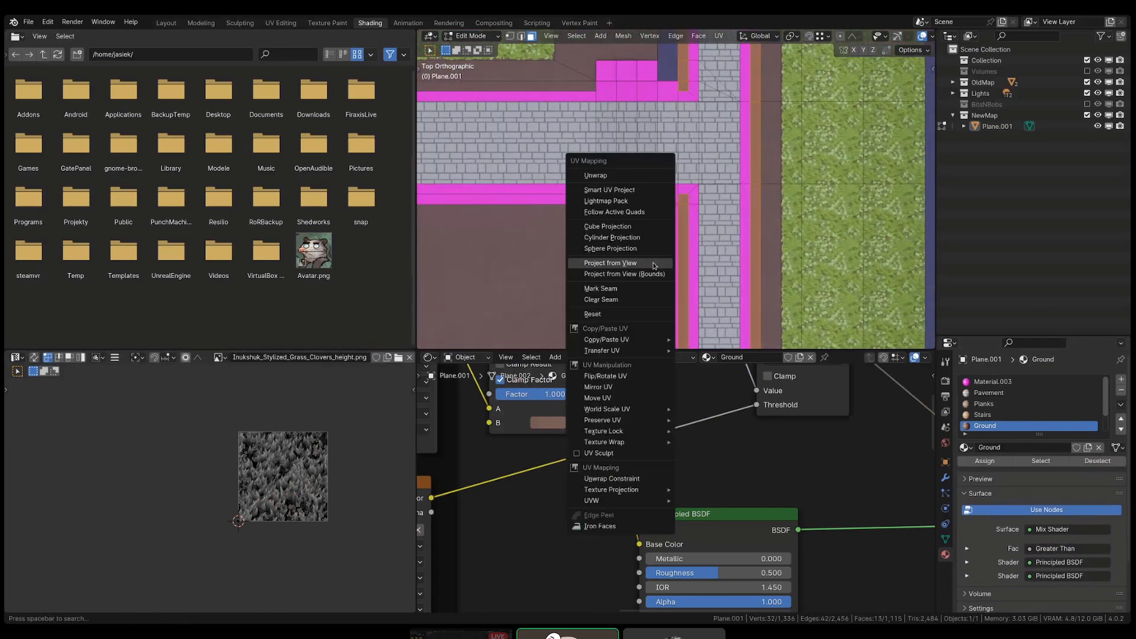
left_click(652, 263)
key("s")
left_click(66, 542)
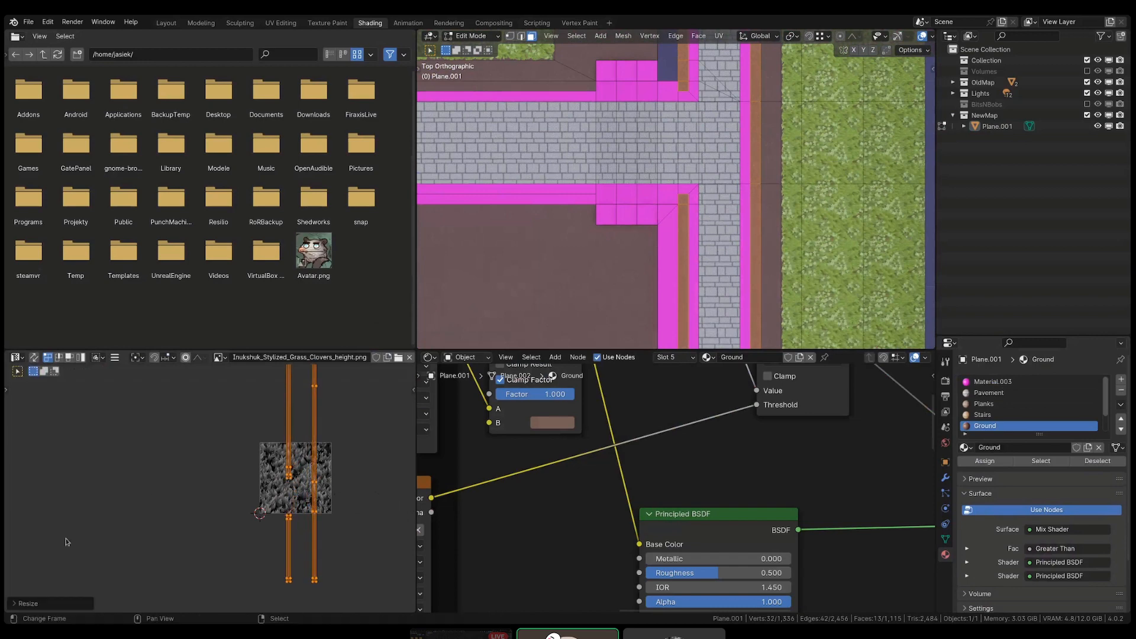
- Add the three bare-ground faces between the outer strip and the grass to the selection
scroll(727, 222, "up", 5, "shift")
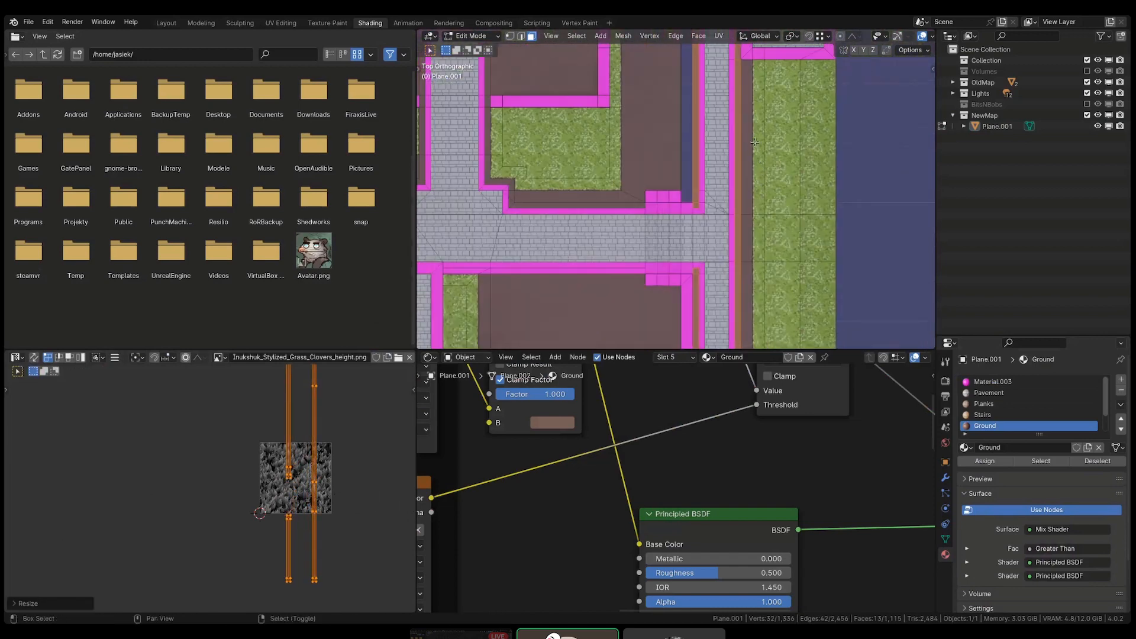
left_click(747, 158, "shift")
left_click(747, 238, "shift")
left_click(743, 287, "shift")
middle_click_drag(743, 287, 698, 168, "shift")
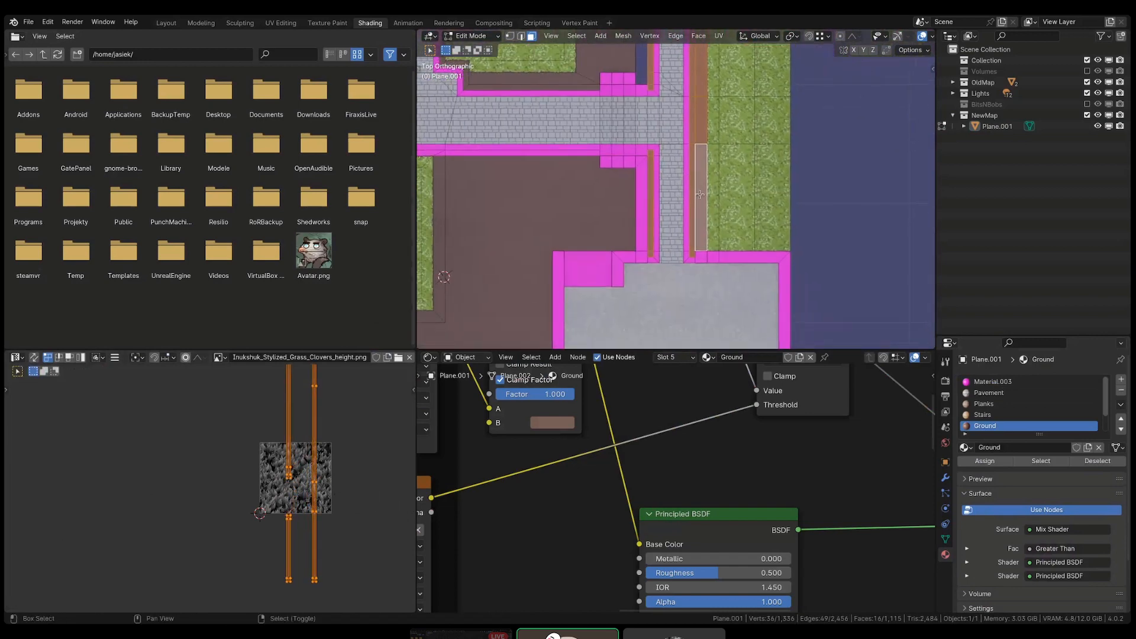
- Select the bare-ground faces' UVs and join the adjoining outer strip's UVs to them edge to edge
scroll(290, 476, "down", 4)
scroll(290, 473, "down", 2)
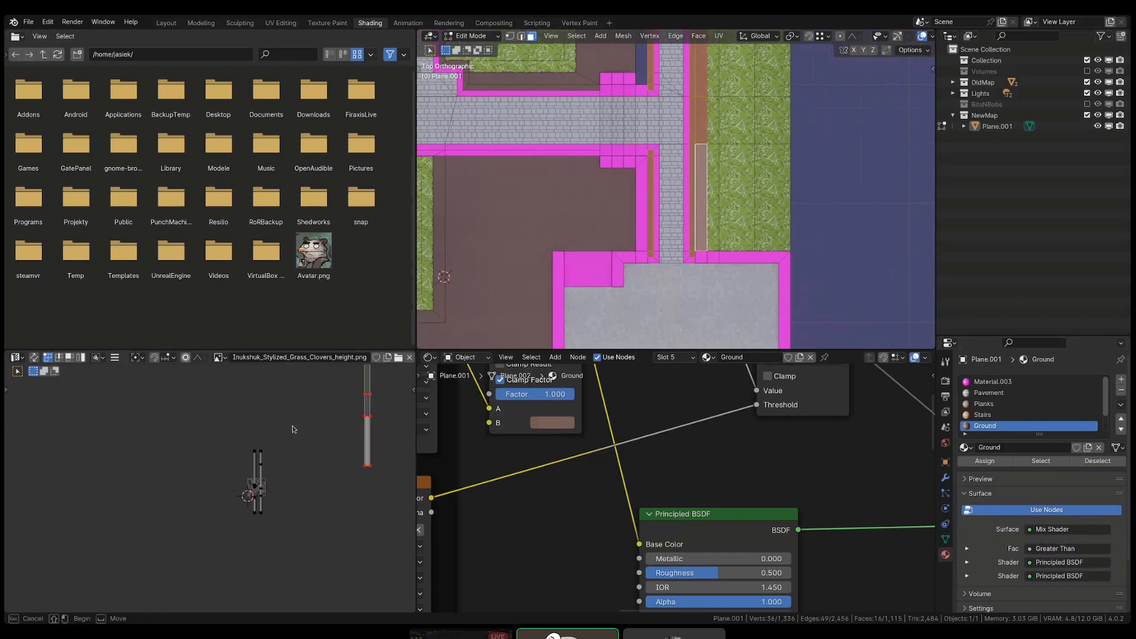
left_click_drag(294, 426, 258, 533)
scroll(266, 473, "right", 4, "ctrl")
scroll(272, 455, "up", 5, "shift")
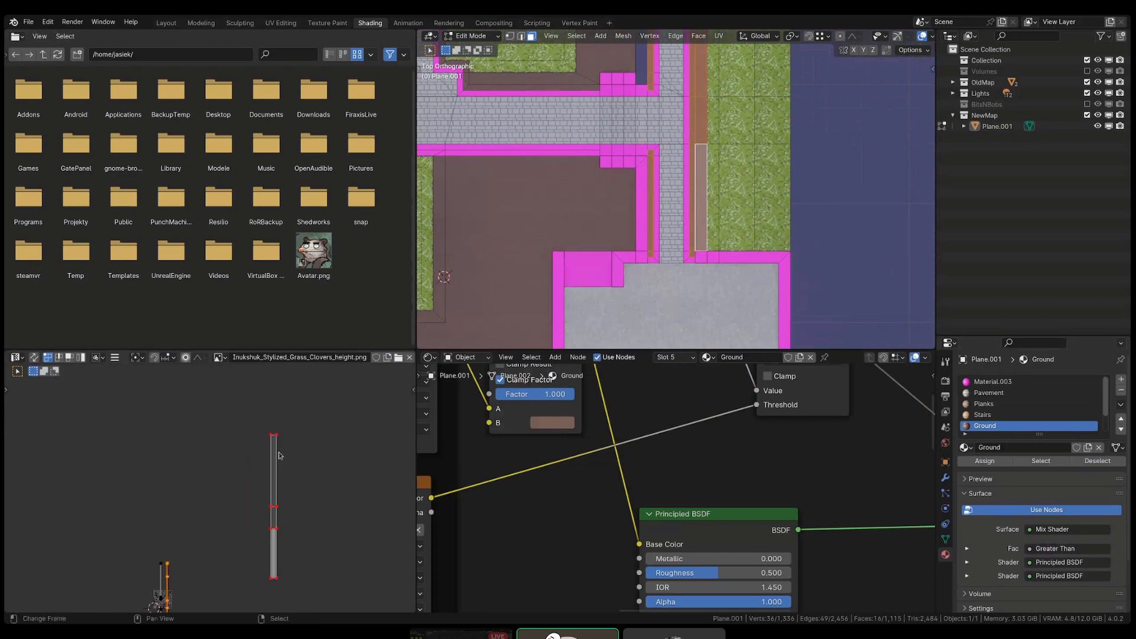
key("b")
left_click_drag(268, 410, 294, 577)
scroll(296, 532, "down", 3, "shift")
right_click(278, 491)
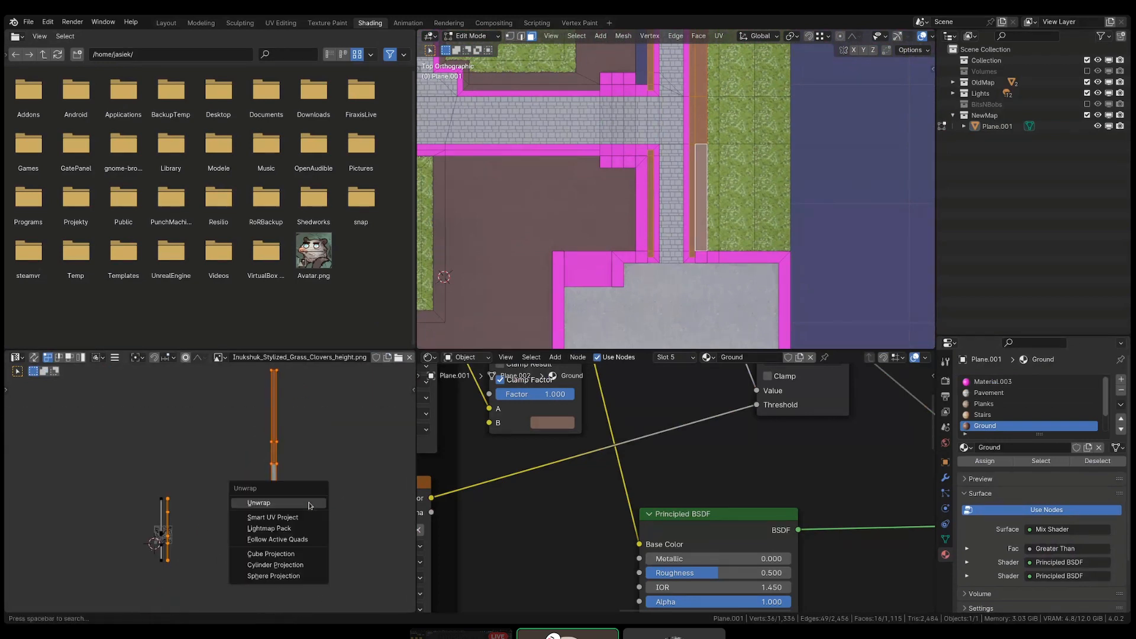
left_click(279, 532)
- Select the inner strips' UVs, move them near the joined ground UVs and enlarge them
left_click_drag(107, 475, 167, 585)
key("s")
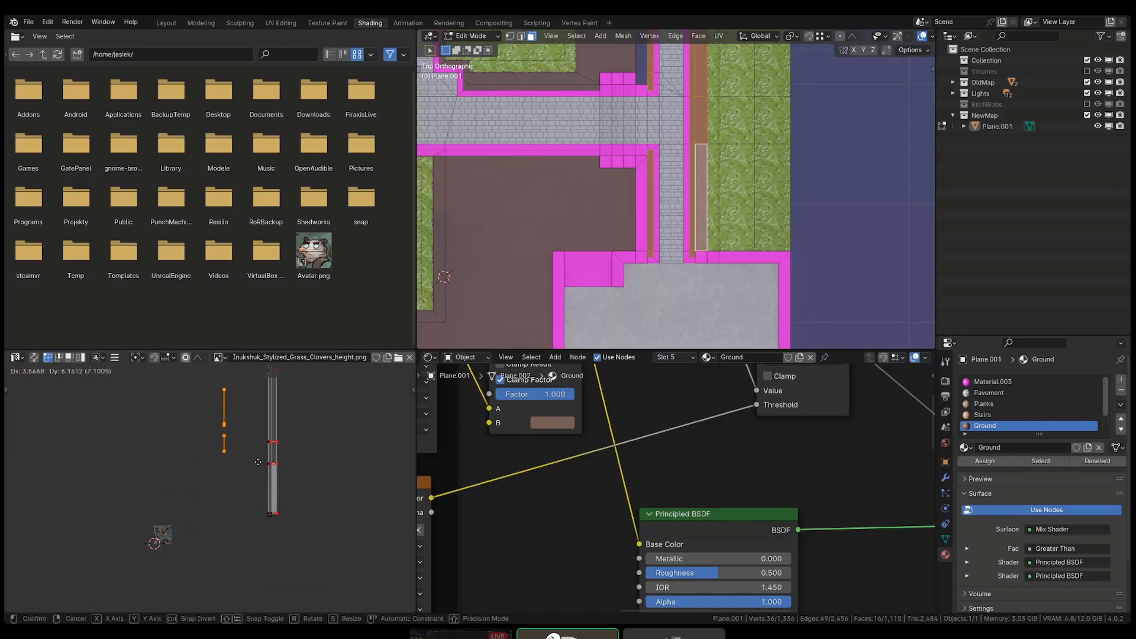
key("Return")
key("s")
left_click(27, 541)
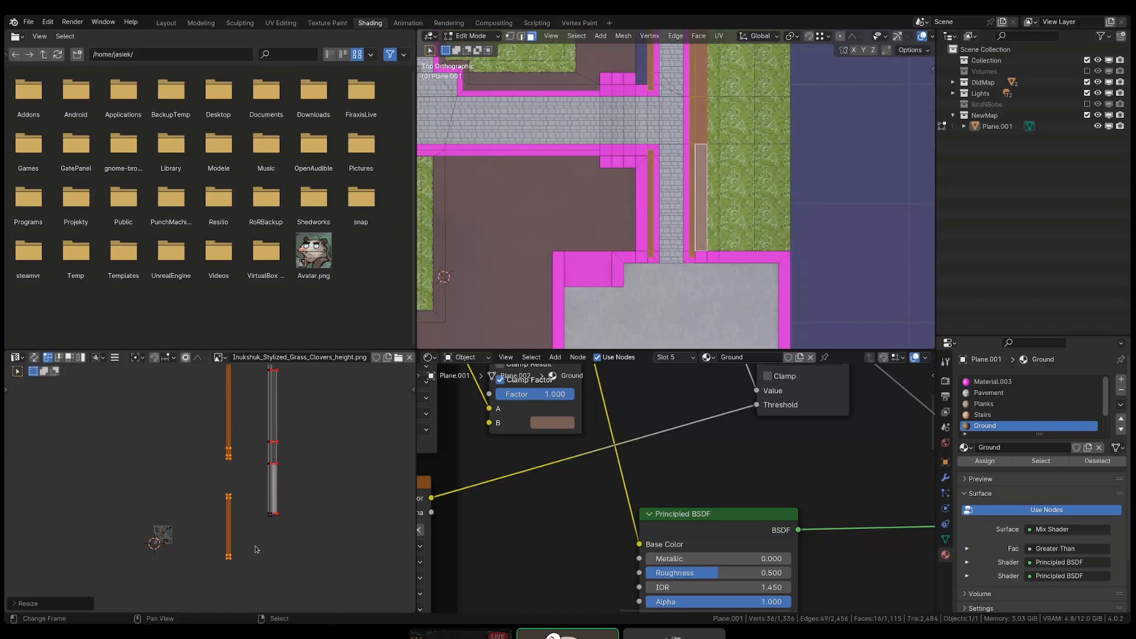
- Fine-tune the position and scale of the inner strips' UVs to line up with the ground UVs beside them
key("g")
left_click(291, 528)
left_click(264, 494)
key("g")
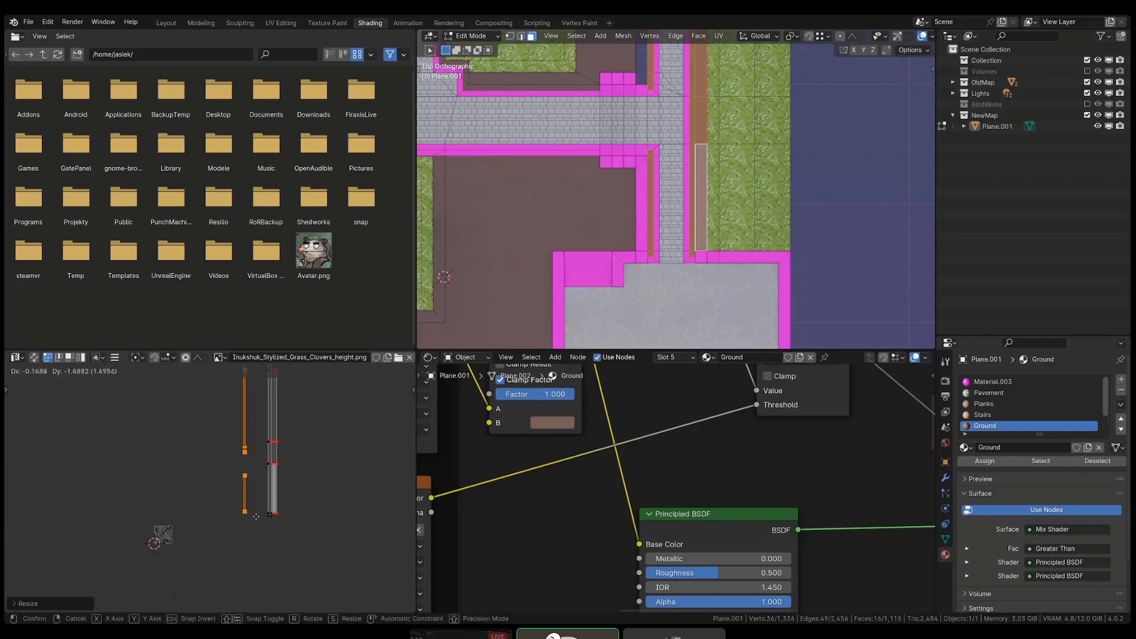
left_click(259, 504)
key("s")
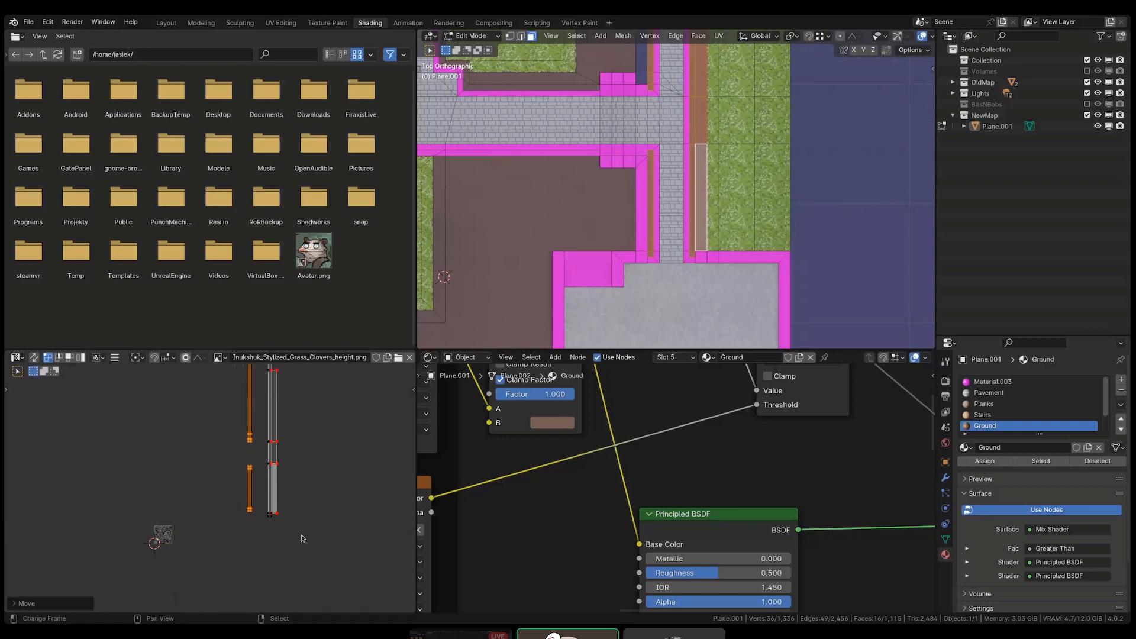
left_click(296, 518)
key("g")
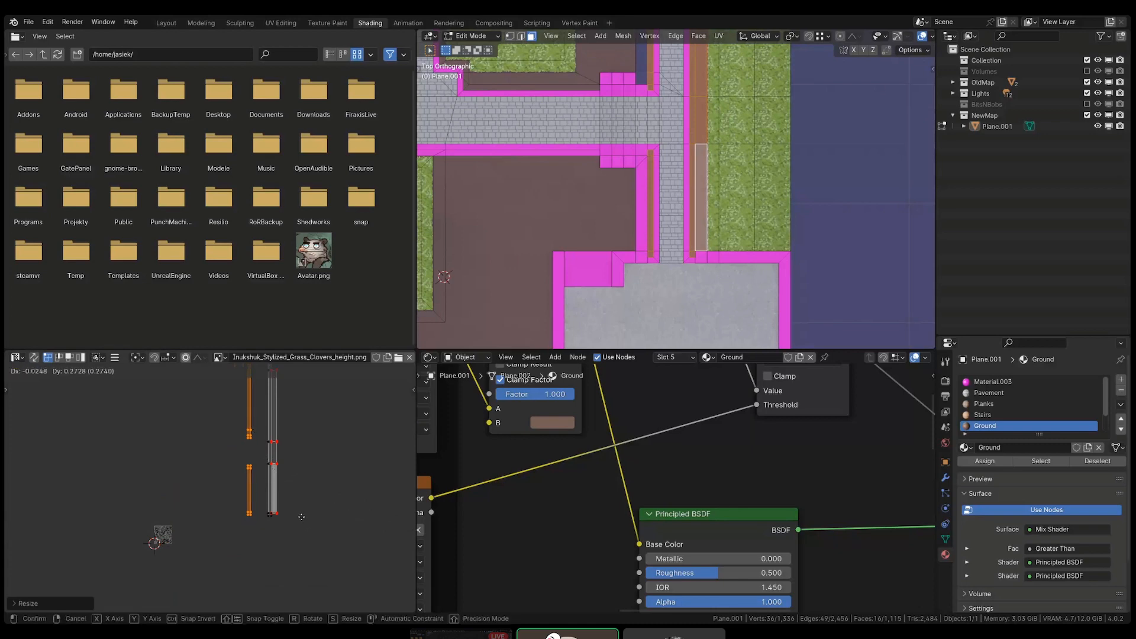
left_click(301, 517)
key("s")
left_click(302, 503)
key("g")
left_click(301, 506)
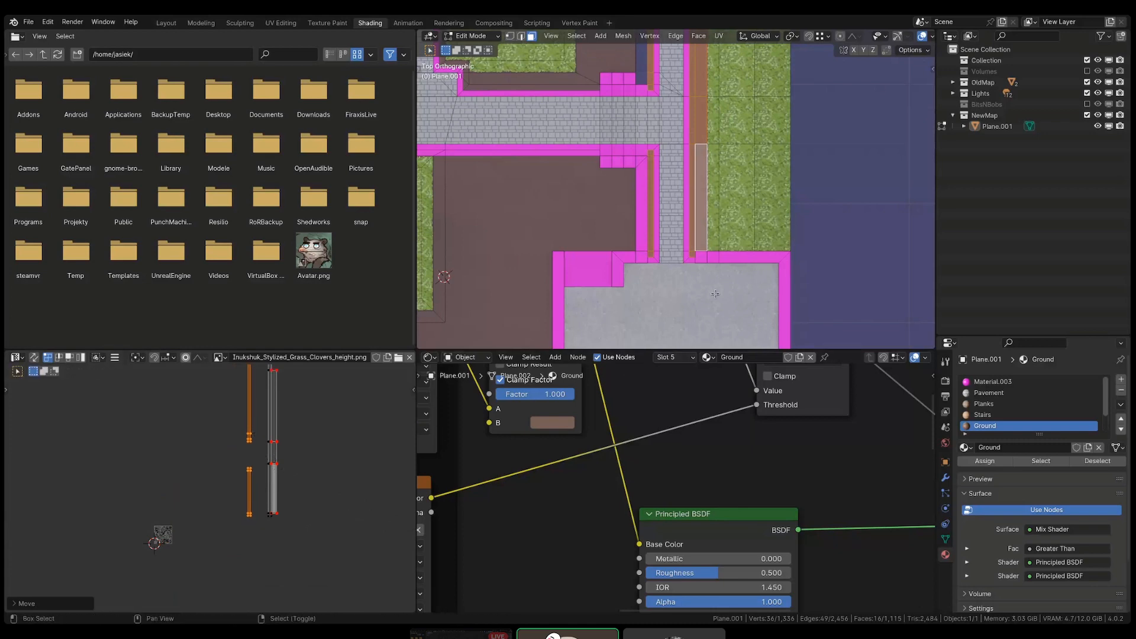
- Inspect the ground strips along the pavement in Object Mode and save the file
middle_click_drag(715, 293, 710, 205)
key("Tab")
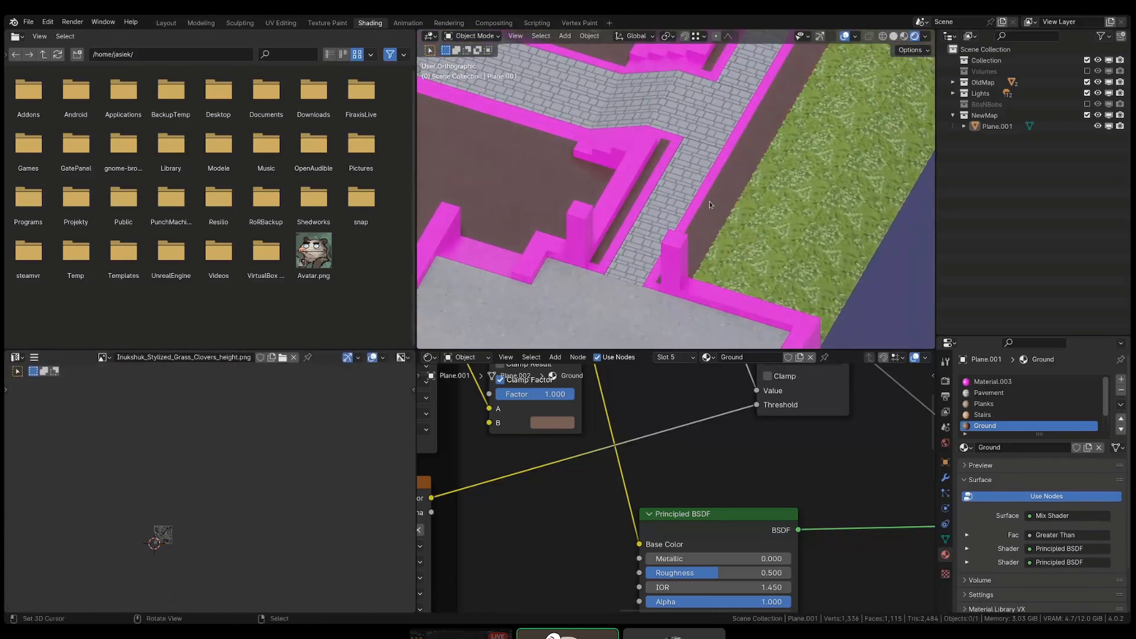
scroll(710, 204, "up", 4)
middle_click_drag(662, 238, 764, 145, "shift")
scroll(764, 119, "down", 3)
middle_click_drag(781, 56, 573, 184, "shift")
middle_click_drag(659, 168, 733, 122, "shift")
key("ctrl+s")
- Go to the wide staircase by the stone house, enter Edit Mode and reveal the new map's hidden faces
scroll(567, 211, "down", 4)
middle_click_drag(569, 210, 788, 169, "shift")
key("KP_5")
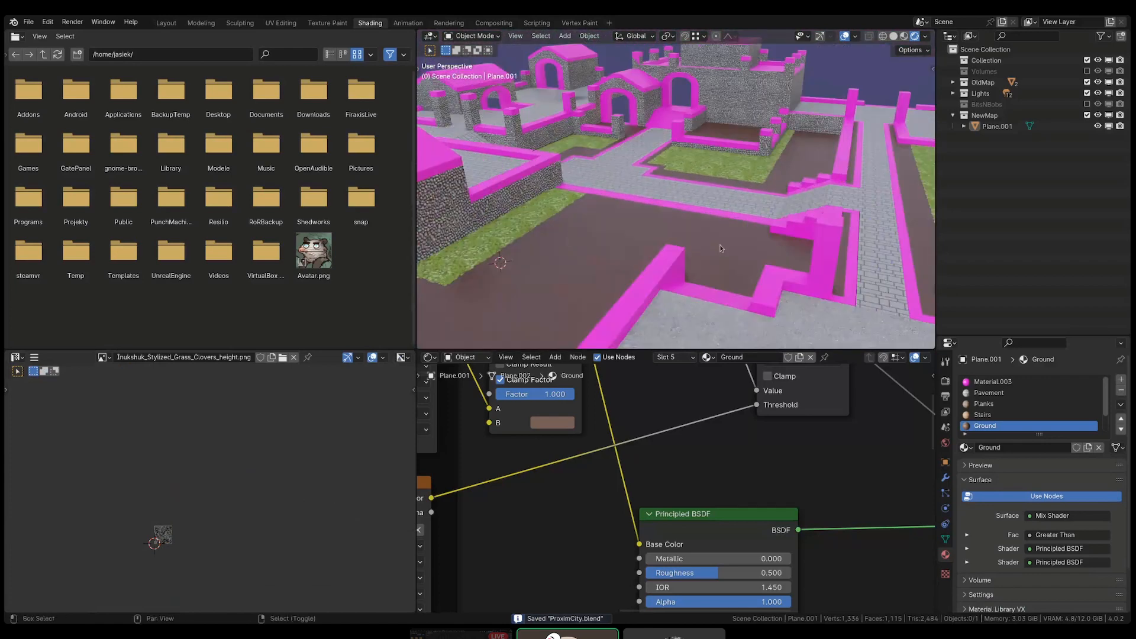
middle_click_drag(720, 247, 714, 227, "shift")
middle_click_drag(596, 232, 763, 221, "shift")
middle_click_drag(491, 290, 760, 219, "shift")
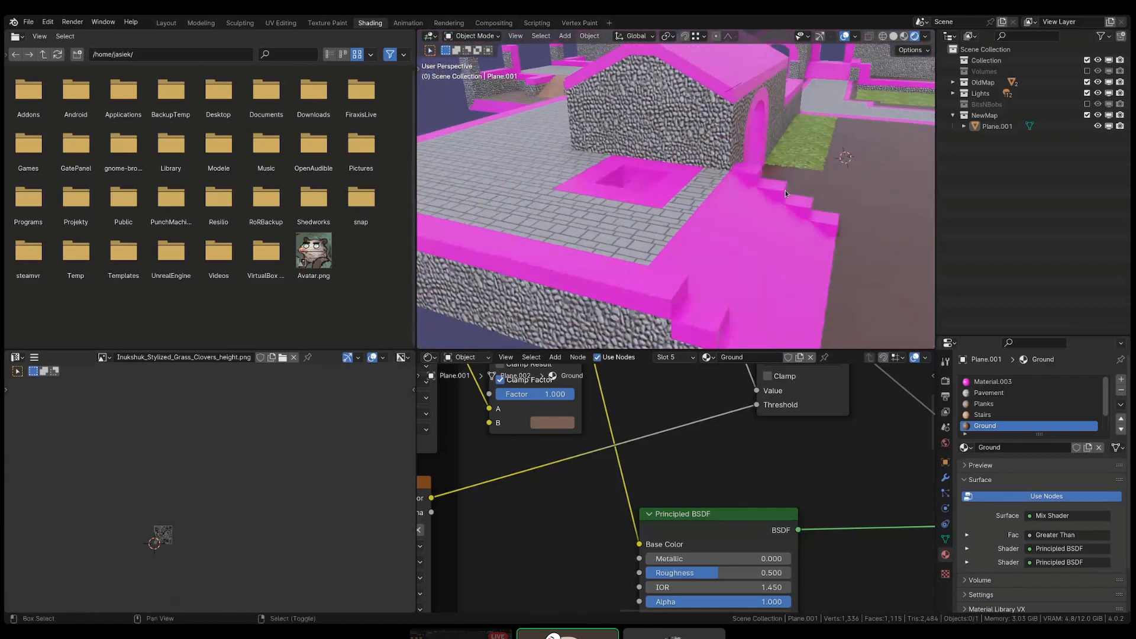
key("Tab")
middle_click_drag(680, 180, 745, 181)
key("KP_Divide")
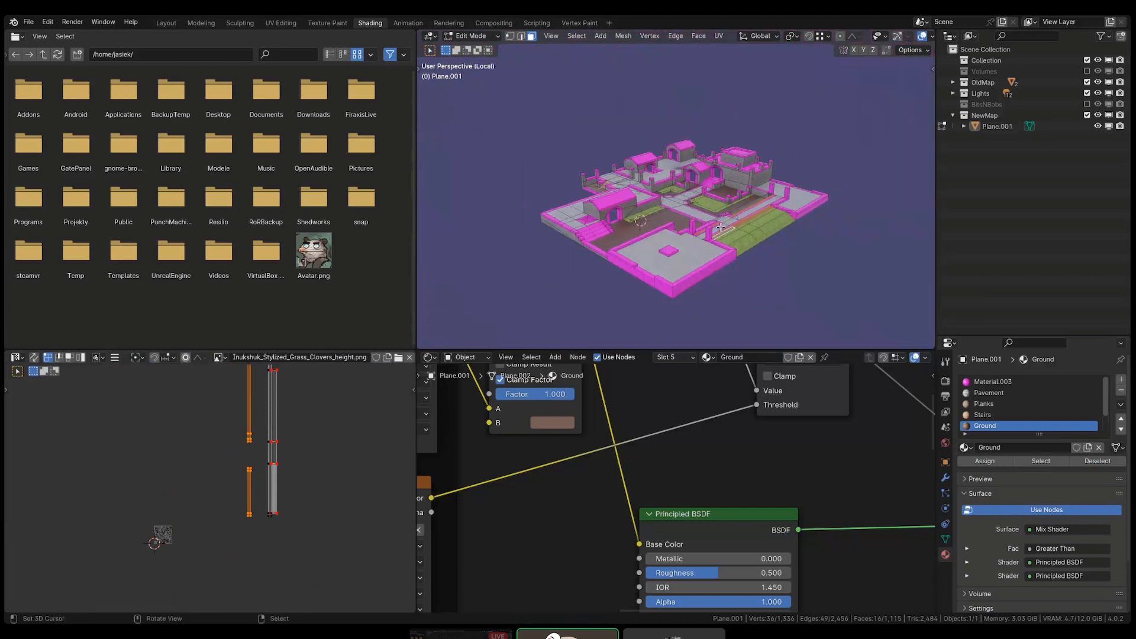
key("KP_Divide")
key("alt+h")
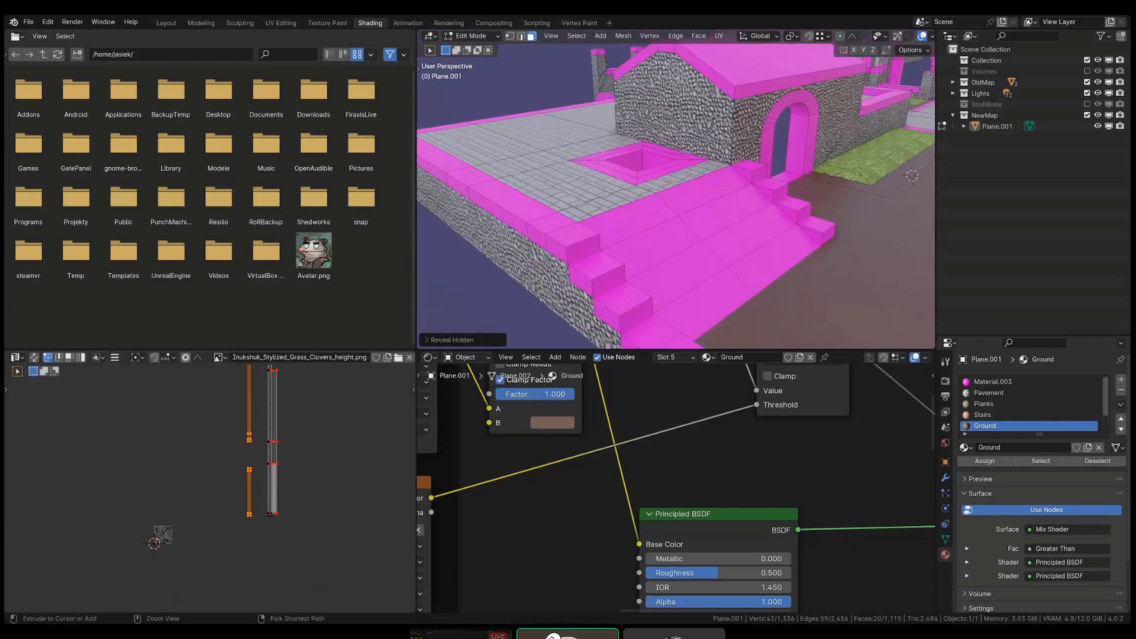
- Save the file and unhide the old map's objects for reference while editing the new map
key("ctrl+s")
key("Tab")
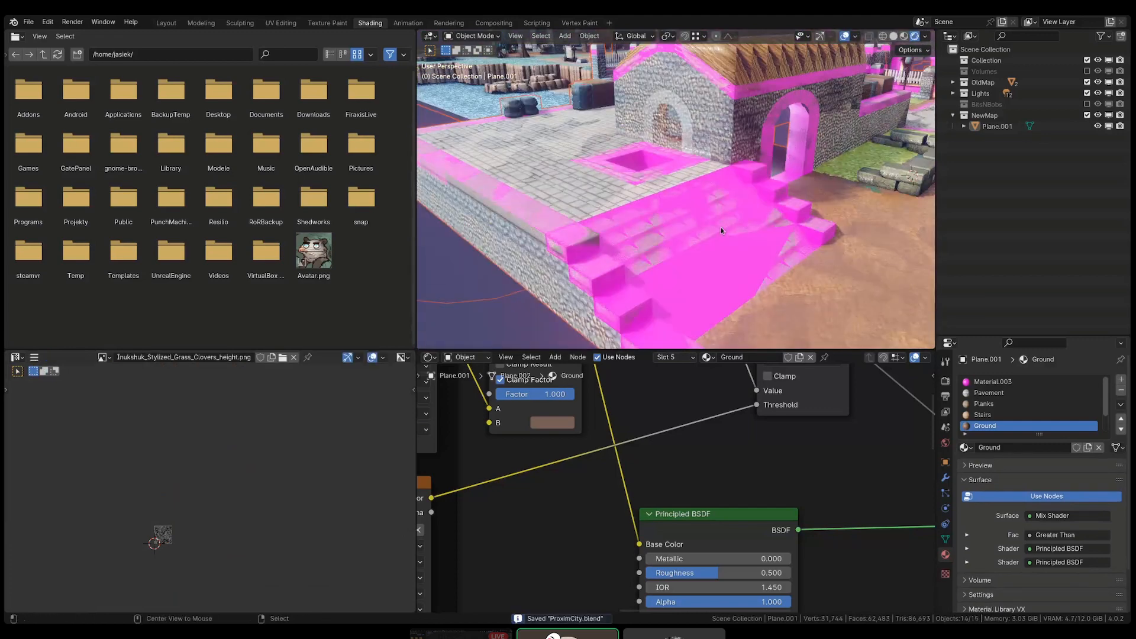
key("Tab")
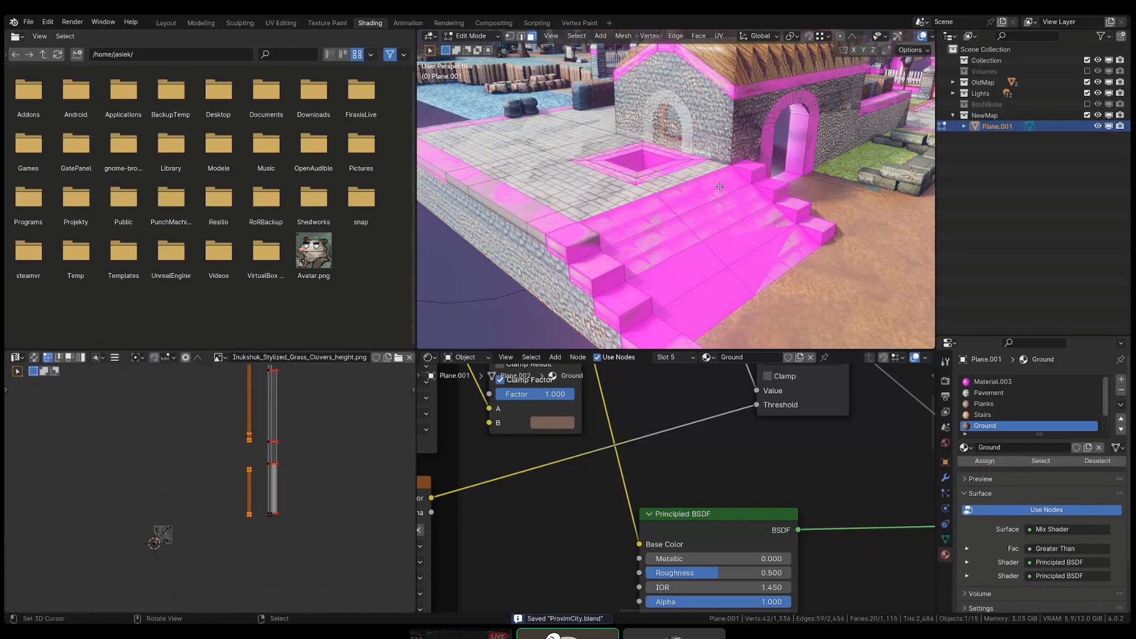
- Select the two uppermost sloping faces of the staircase and hide all unselected faces
scroll(701, 199, "up", 2)
scroll(742, 161, "up", 3)
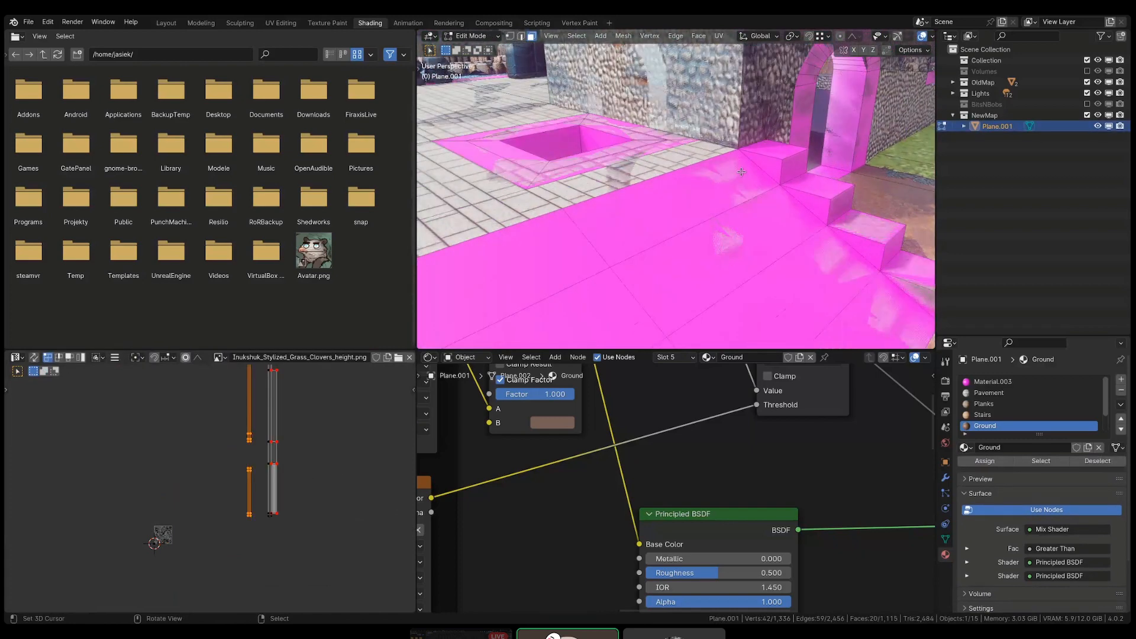
left_click(577, 279)
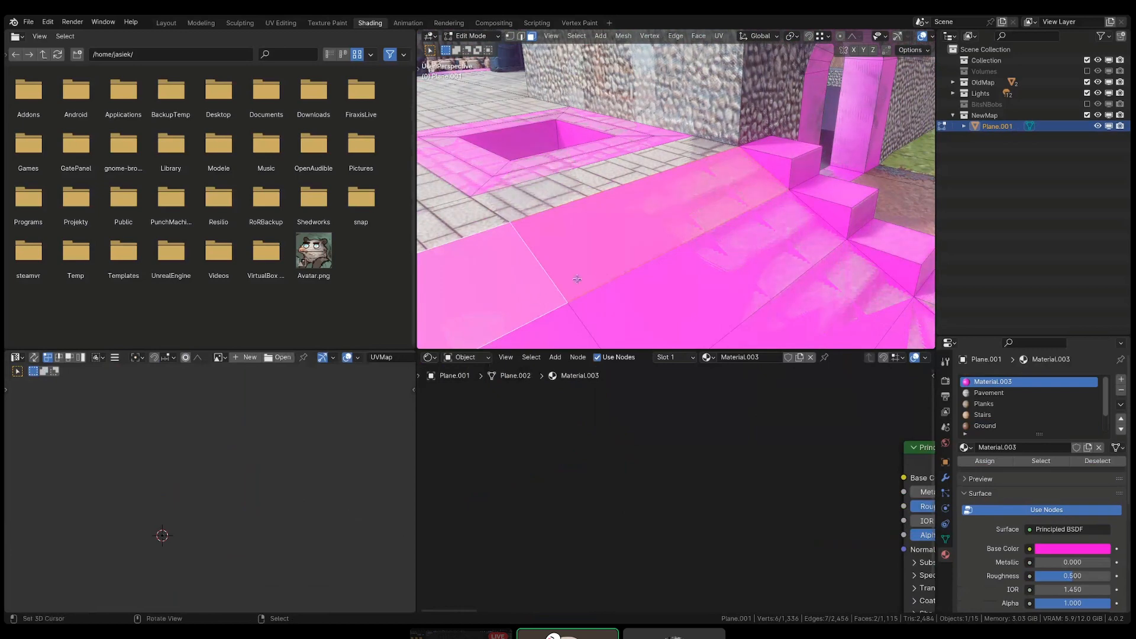
key("shift+h")
middle_click_drag(729, 217, 772, 221, "shift")
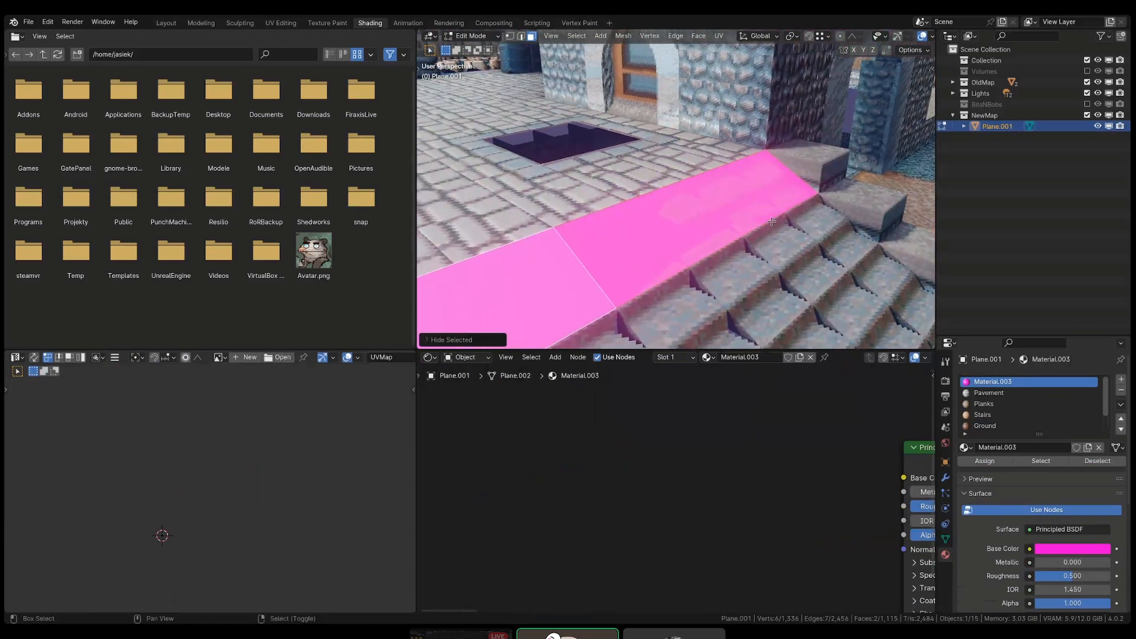
- Duplicate the two isolated stair faces in place and clear the selection
key("shift+d")
key("Escape")
key("alt+a")
- Add three lengthwise loop cuts to the stair faces, dividing them into four equal strips
key("ctrl+r")
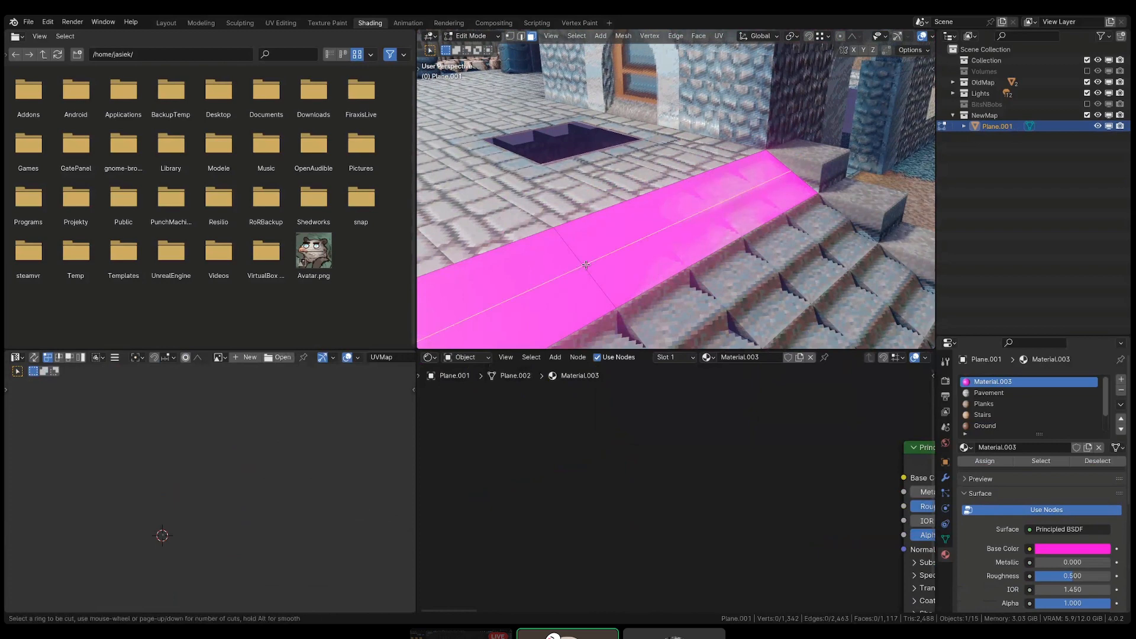
left_click(586, 264)
left_click(594, 284)
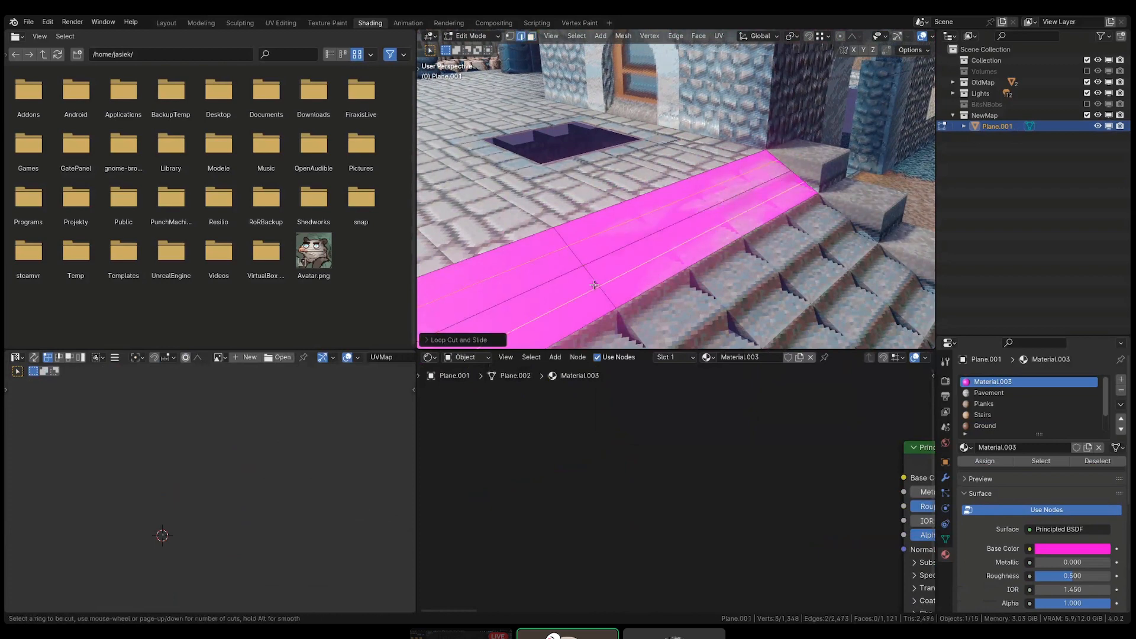
left_click(594, 285)
right_click(594, 283)
- Select the uppermost new edge loop and slide it closer to the pavement edge
right_click(585, 240, "alt")
scroll(598, 227, "up", 1)
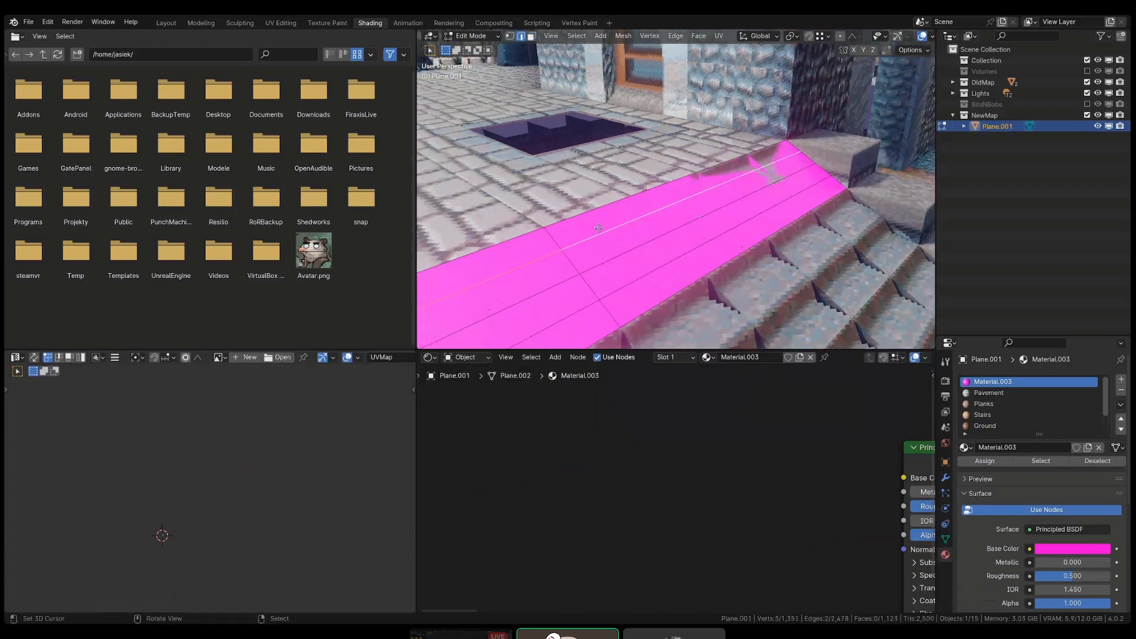
scroll(599, 228, "up", 1)
key("g")
key("g")
left_click(689, 216)
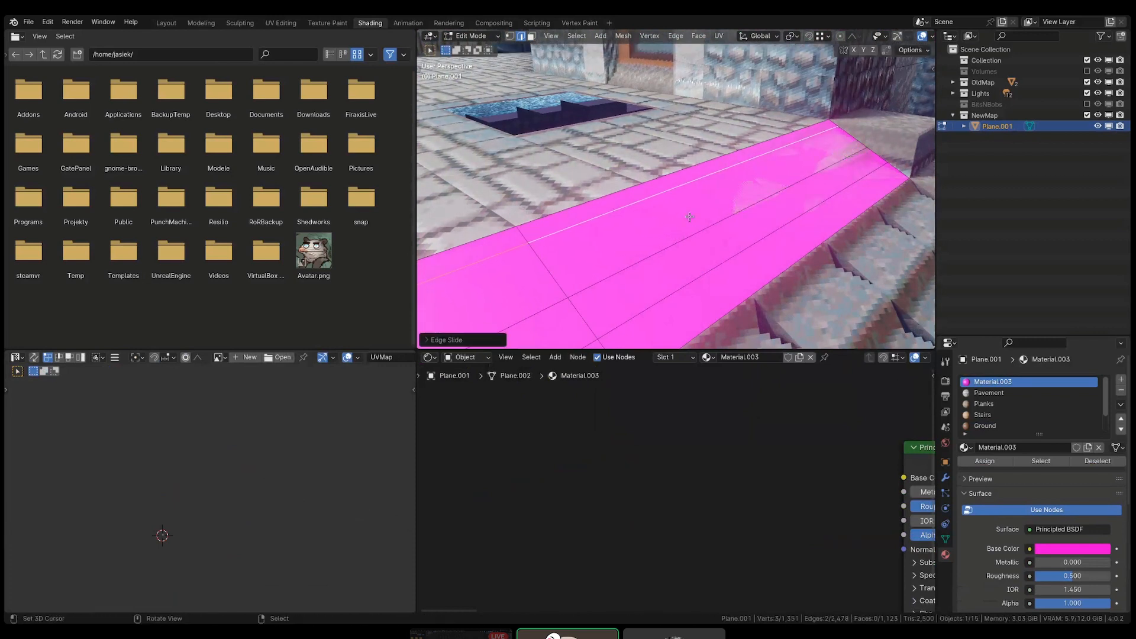
- Lower the uppermost edge loop along Z and shift it along X to fit the inner corner of the old map's top step
key("1")
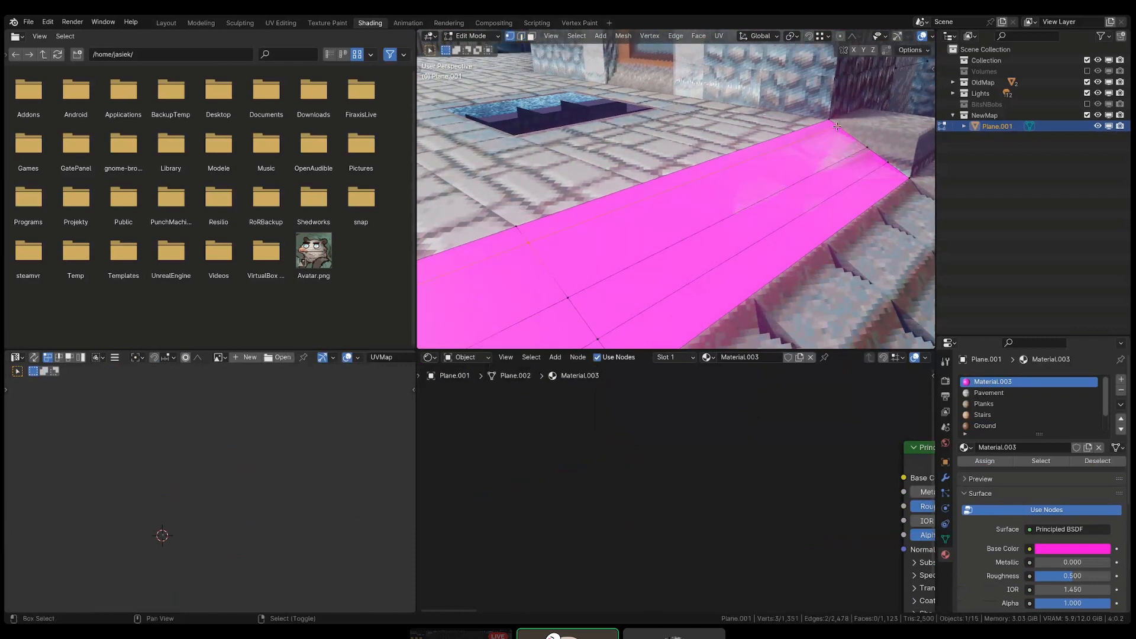
key("g")
key("z")
left_click(867, 144)
key("g")
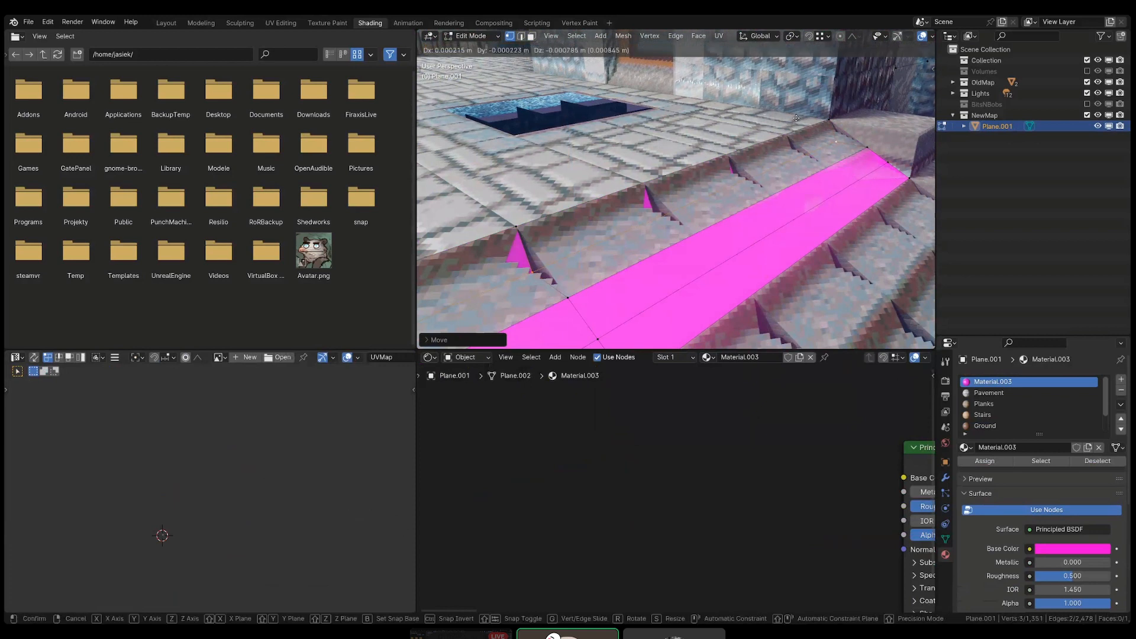
key("x")
left_click(820, 122)
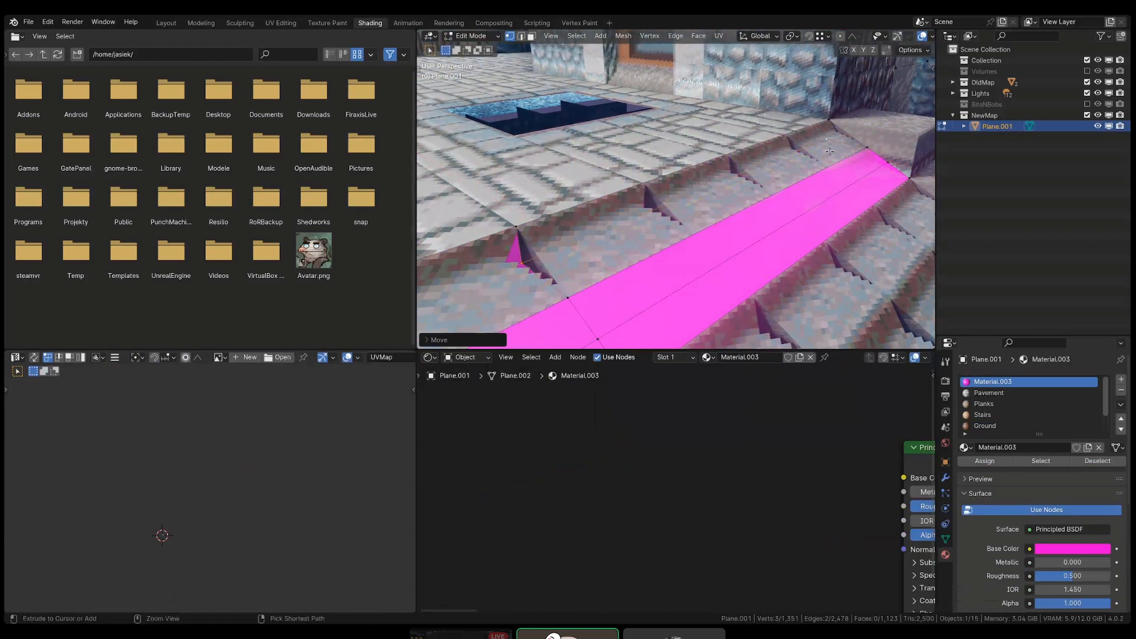
- Lower the selected edge loop along Z to fit the inner corner of the old map's second step
middle_click_drag(819, 122, 832, 158)
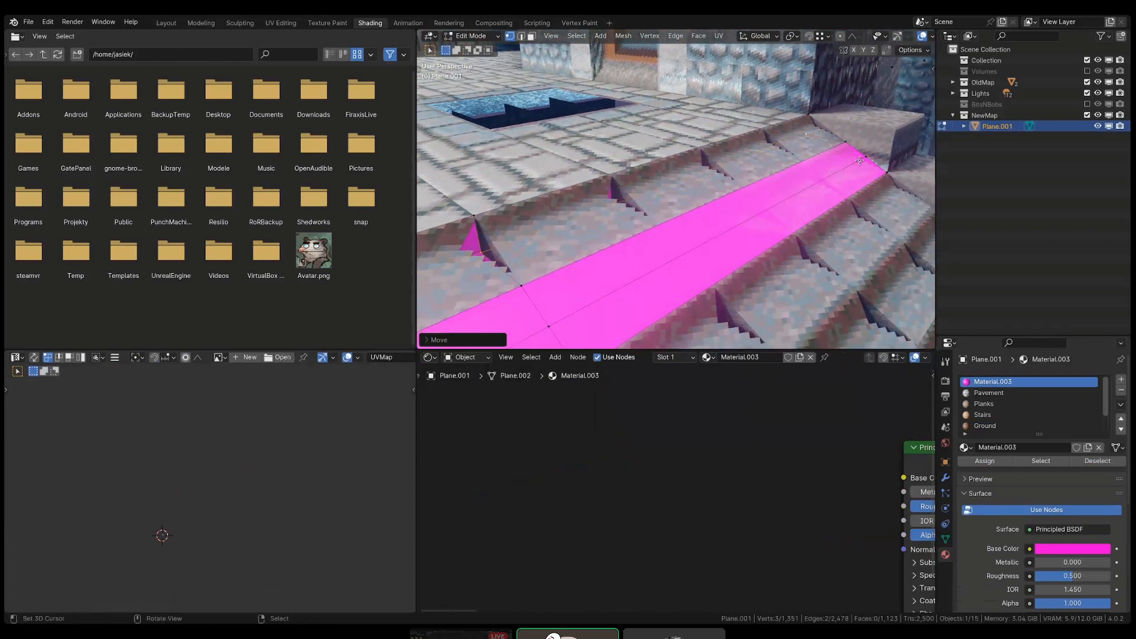
key("g")
key("y")
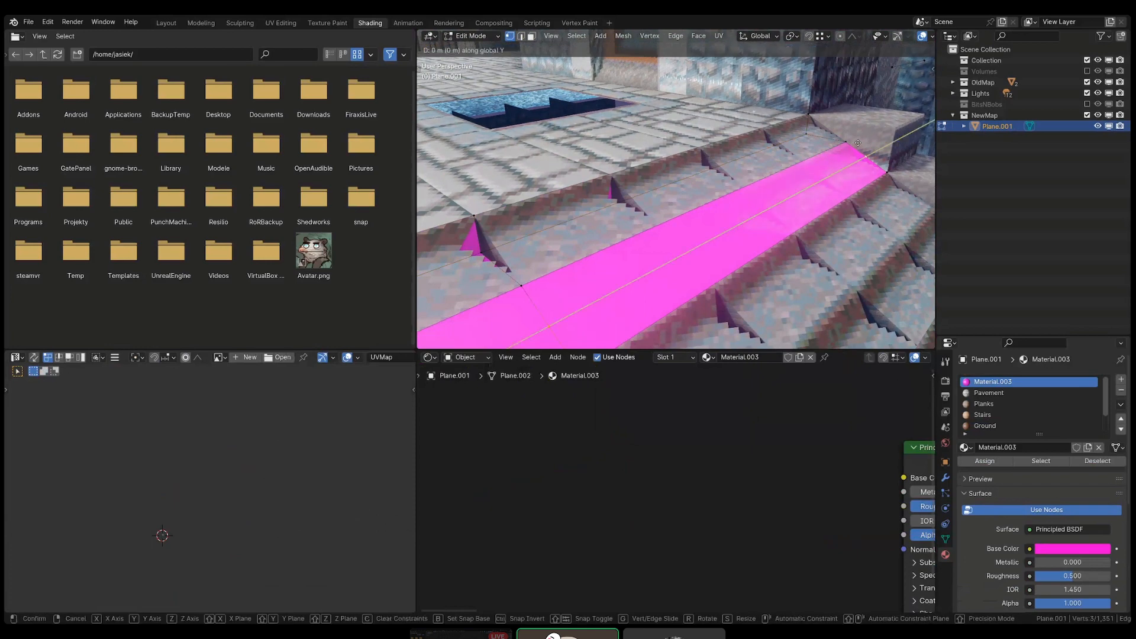
left_click(881, 167)
key("g")
key("z")
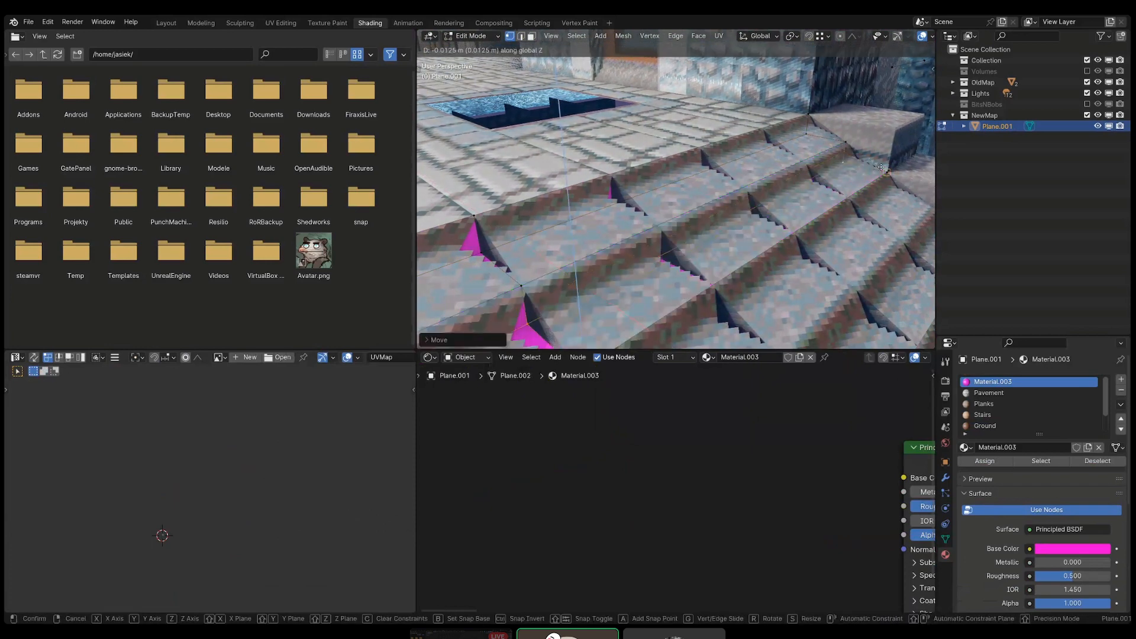
left_click(881, 166)
- Select the eight faces of the new two-step strip, reveal the hidden geometry and clear the selection
middle_click_drag(880, 167, 758, 202)
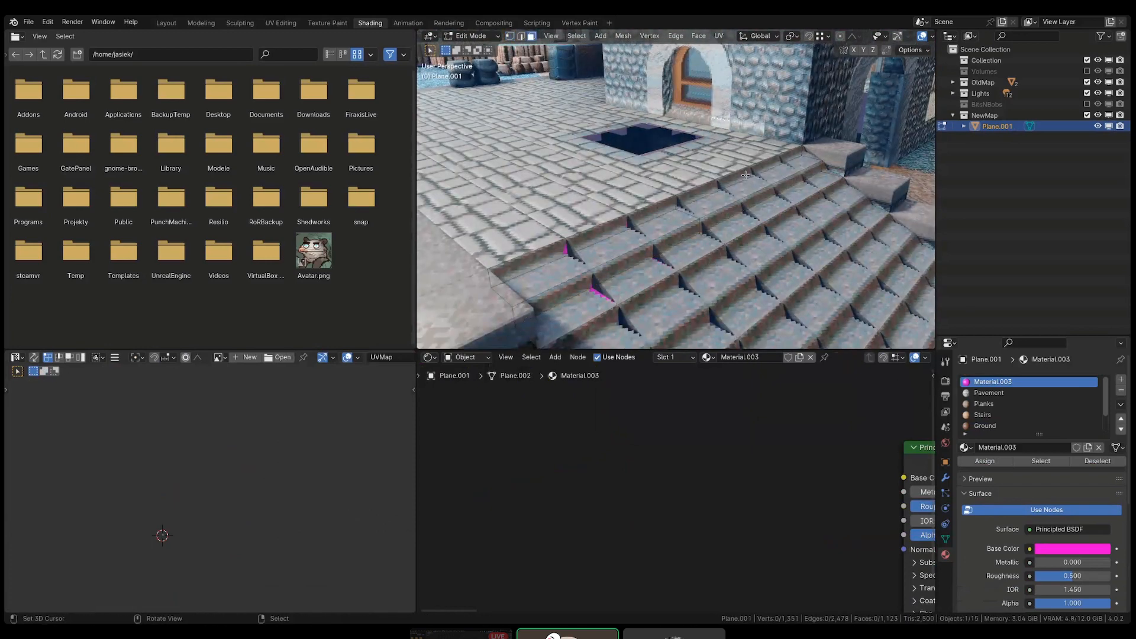
left_click_drag(746, 175, 774, 205)
left_click_drag(648, 234, 668, 265, "shift")
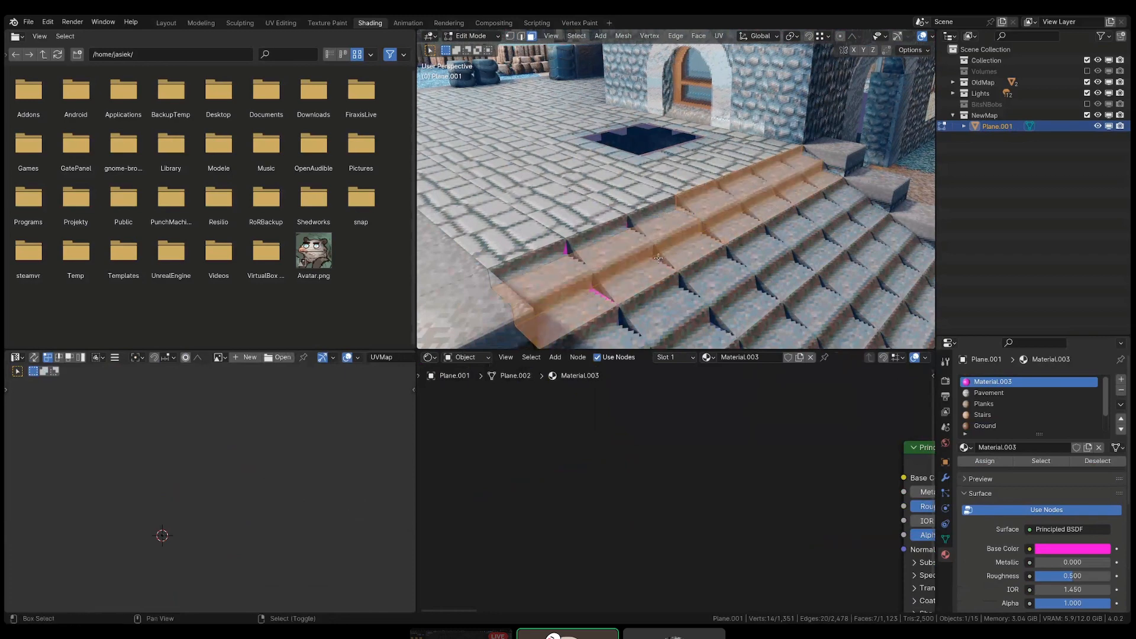
mouse_move(669, 265)
middle_mouse_down()
mouse_move(586, 249)
mouse_move(691, 228)
mouse_move(671, 210)
middle_mouse_up()
right_click(597, 217, "shift")
key("shift+z")
scroll(709, 231, "down", 3)
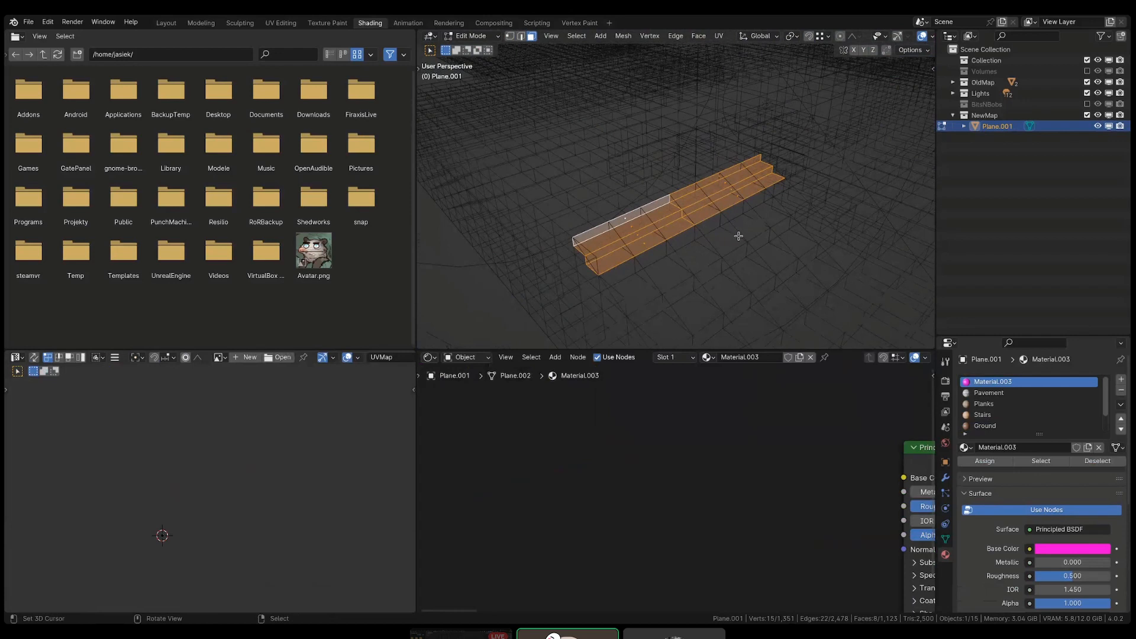
key("shift+h")
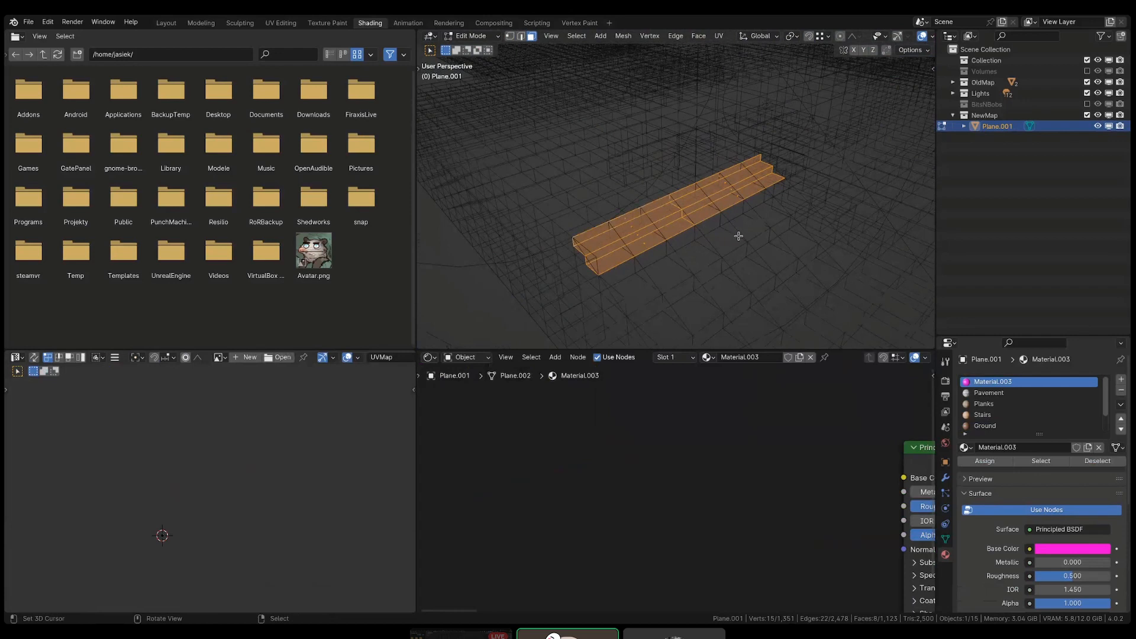
key("alt+h")
key("alt+a")
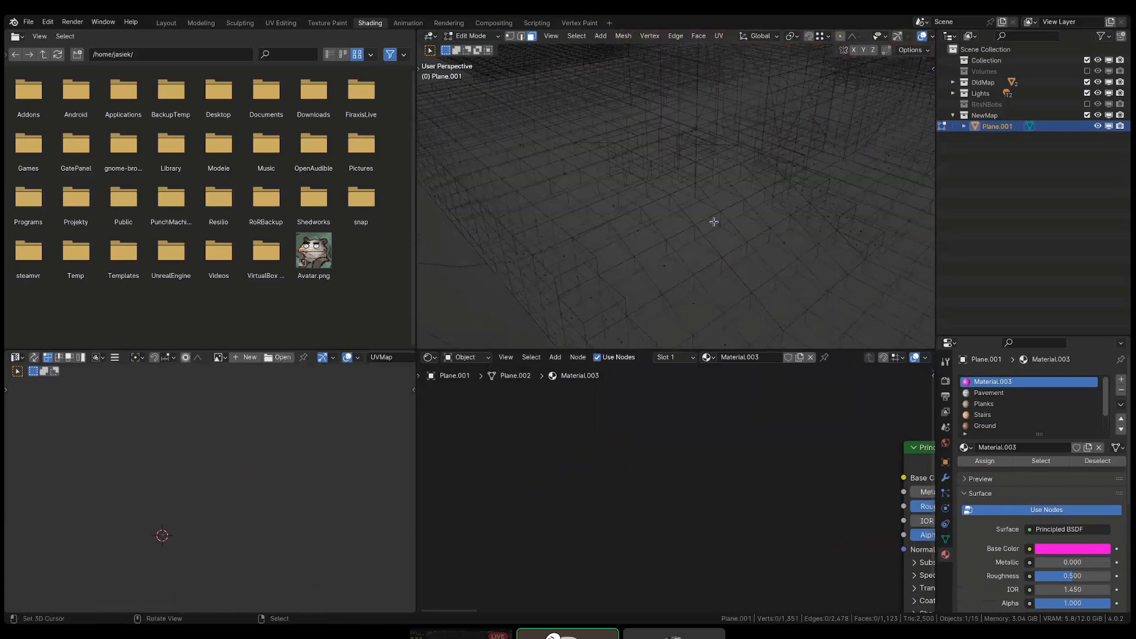
- Select the old sloped faces of the wide staircase and delete them
left_click(661, 228, "shift")
left_click(664, 267, "shift")
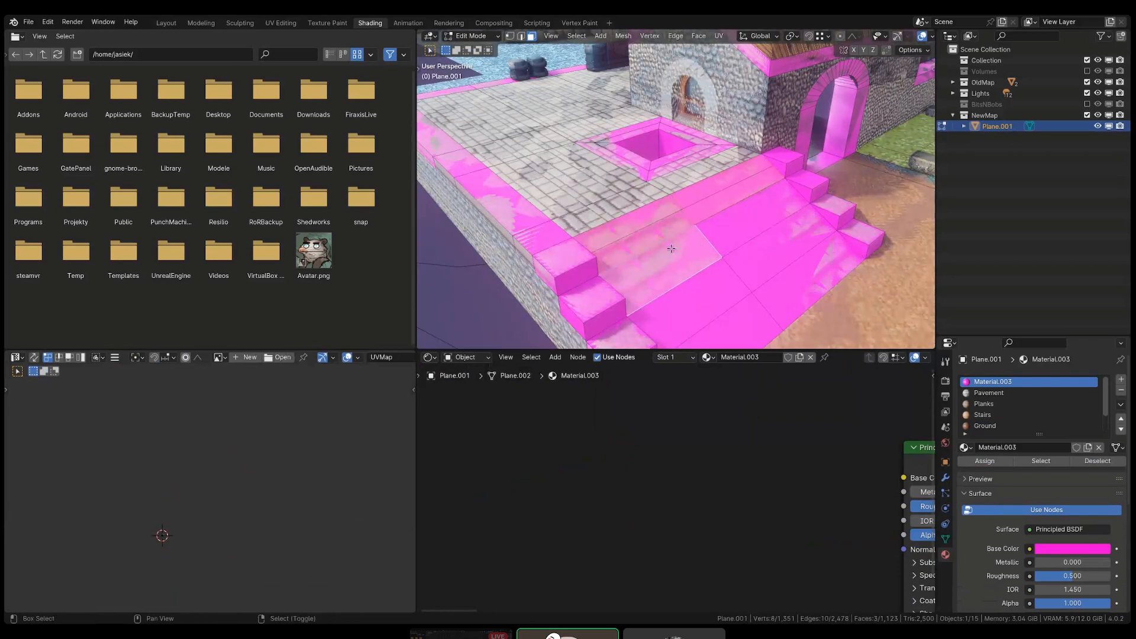
left_click(691, 300, "shift")
left_click(692, 301, "shift")
left_click(793, 289, "shift")
left_click(735, 331, "shift")
left_click(704, 303, "shift")
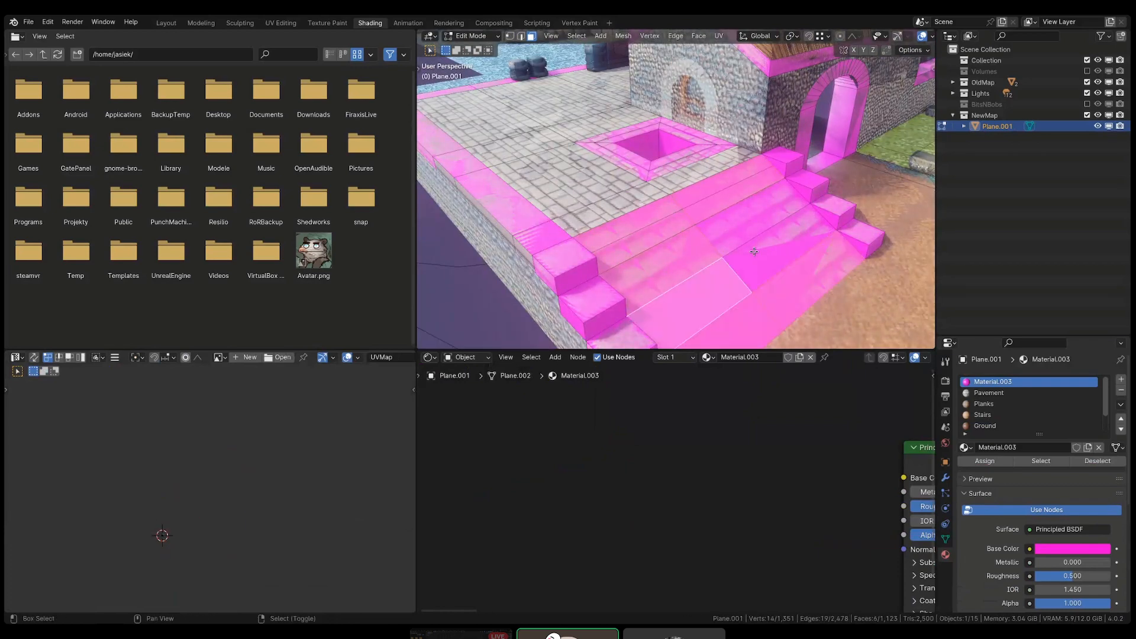
left_click(774, 251, "shift")
left_click(763, 218, "shift")
key("x")
left_click(820, 260)
- Isolate the new map mesh in local view and select all linked faces of the two new steps
middle_click_drag(820, 261, 723, 199)
left_click(722, 199)
key("KP_Divide")
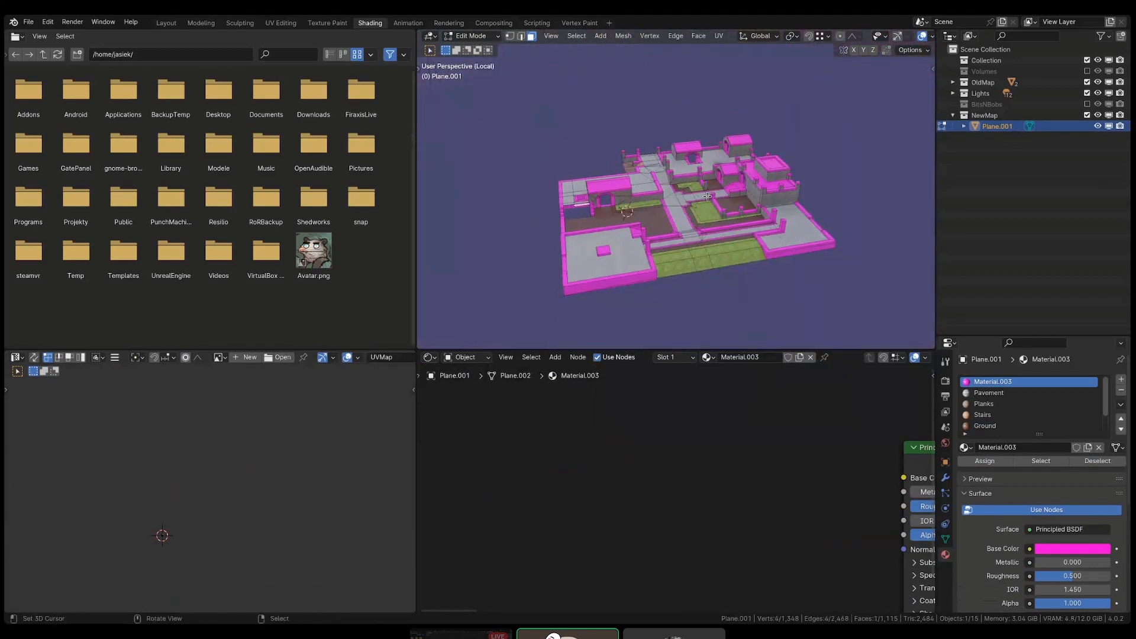
scroll(528, 278, "up", 8)
middle_click_drag(527, 278, 625, 249, "shift")
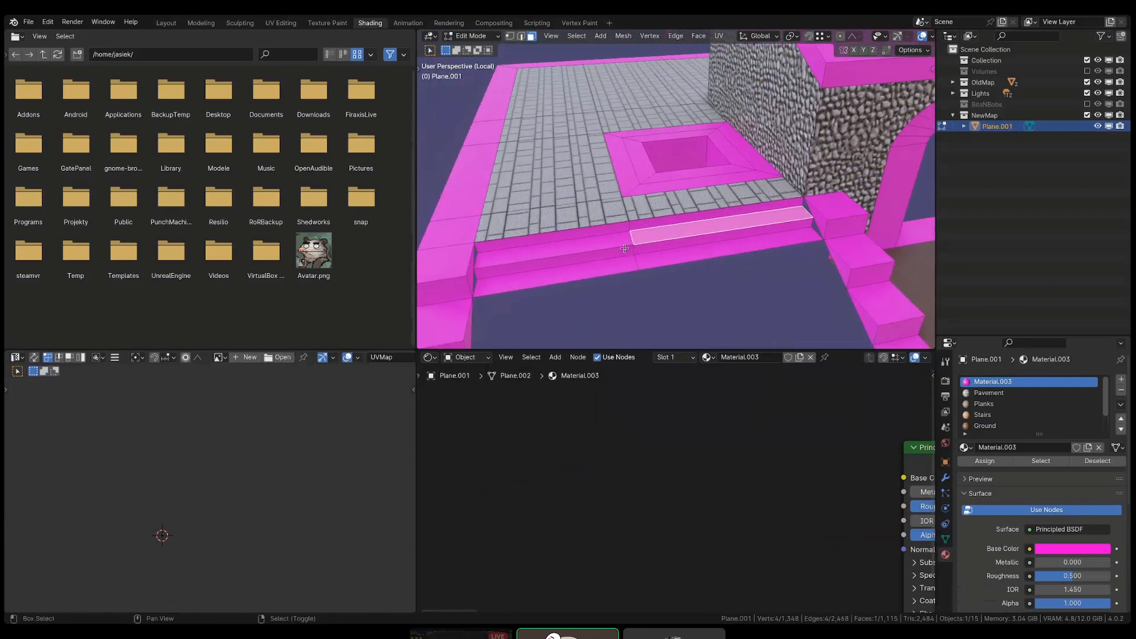
key("ctrl+l")
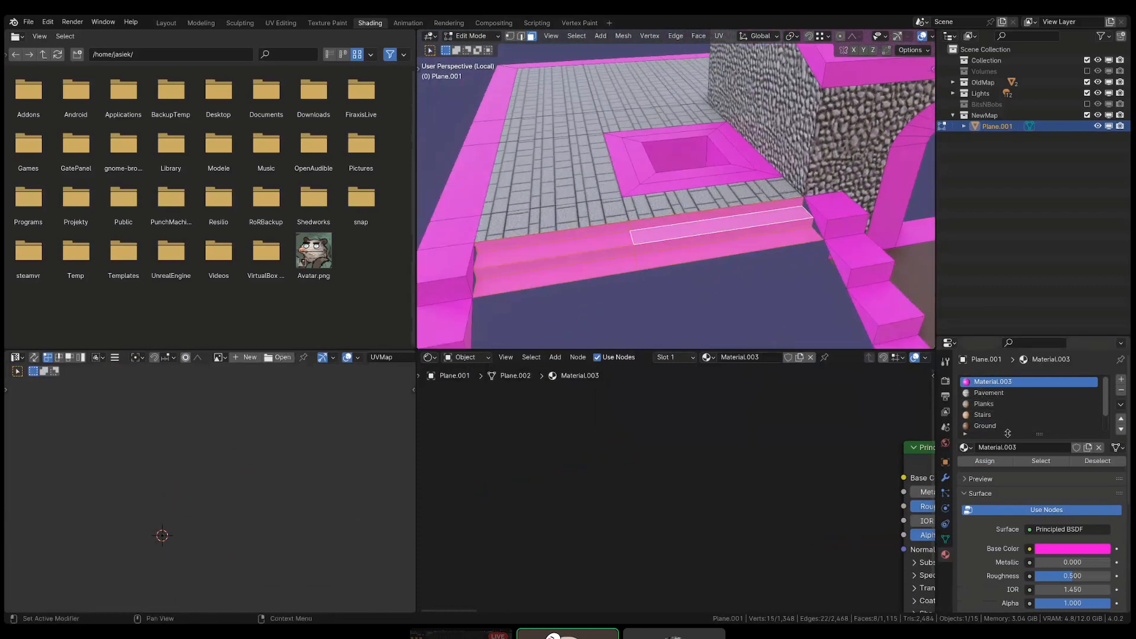
- Assign the Stairs material to the selected step faces and unwrap them
left_click(1004, 414)
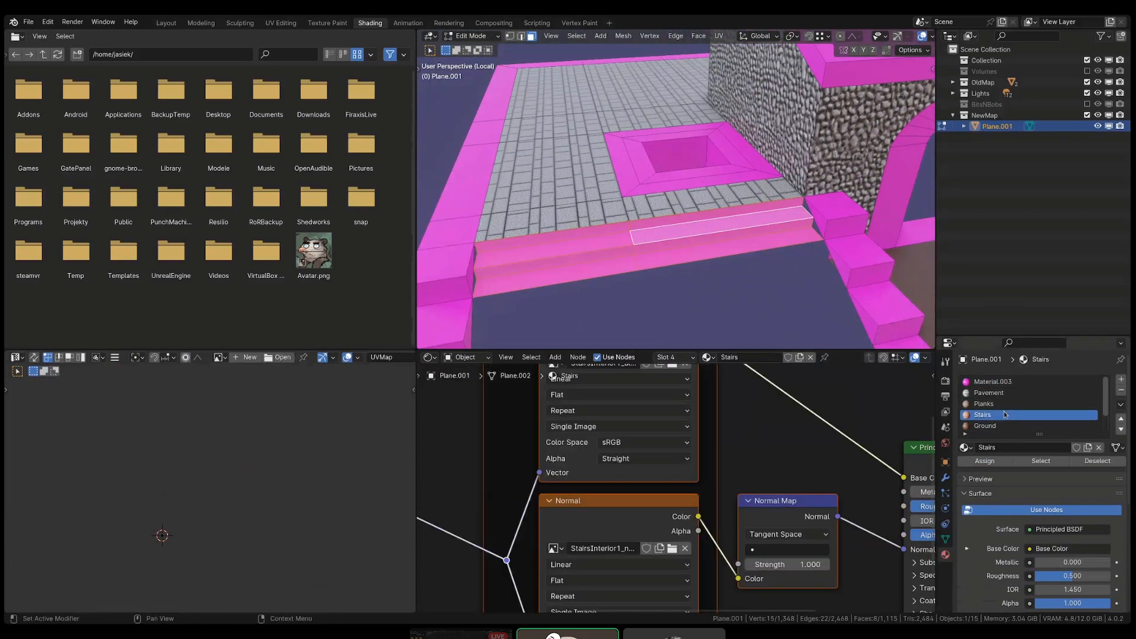
left_click(998, 463)
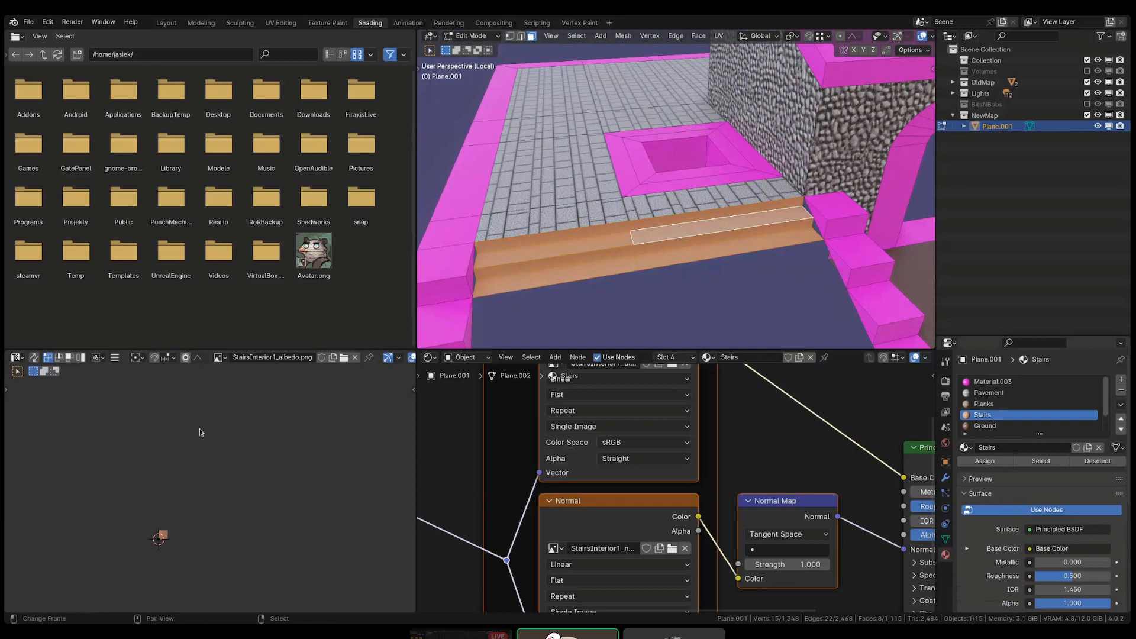
key("u")
left_click(597, 194)
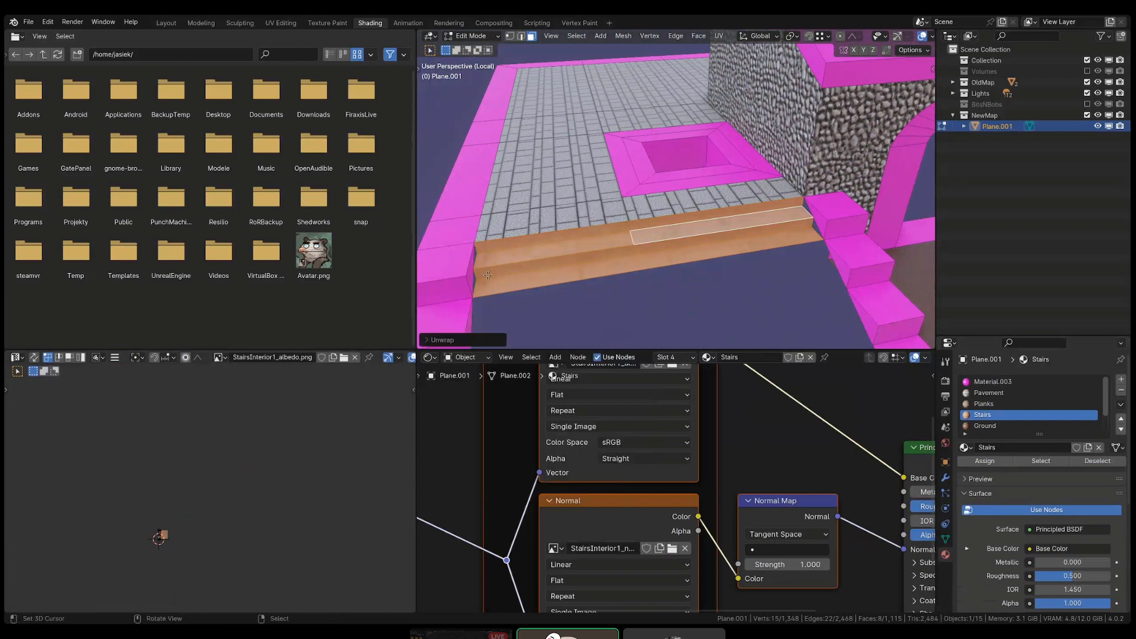
scroll(162, 541, "up", 10)
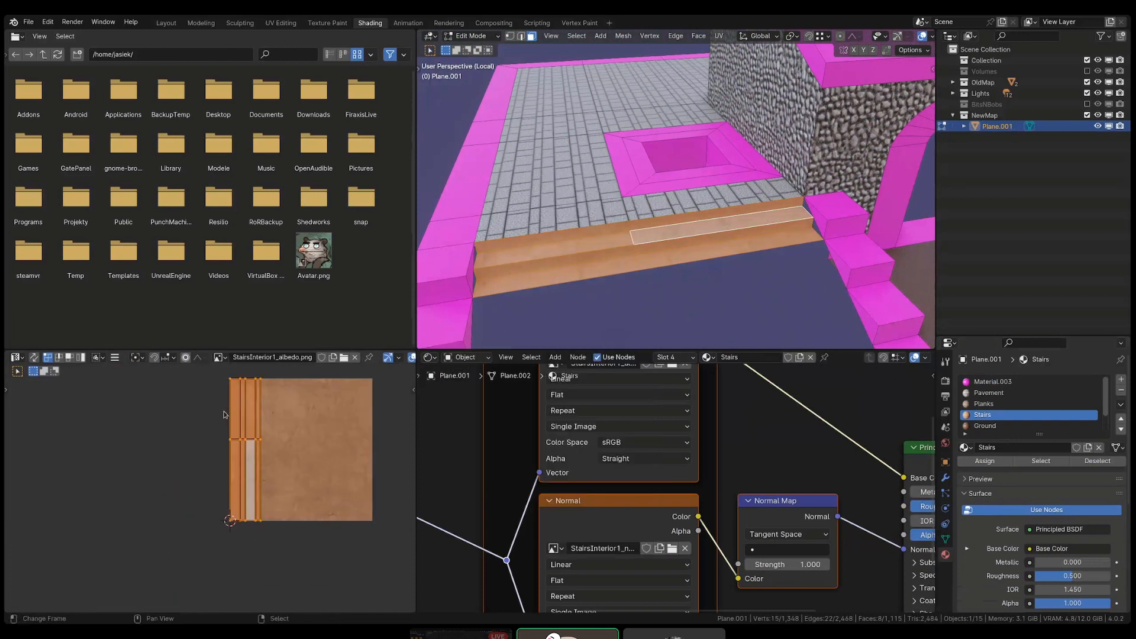
- Display StairsInterior1_normal.png behind the UVs and rotate the step UVs by -90°
left_click(224, 356)
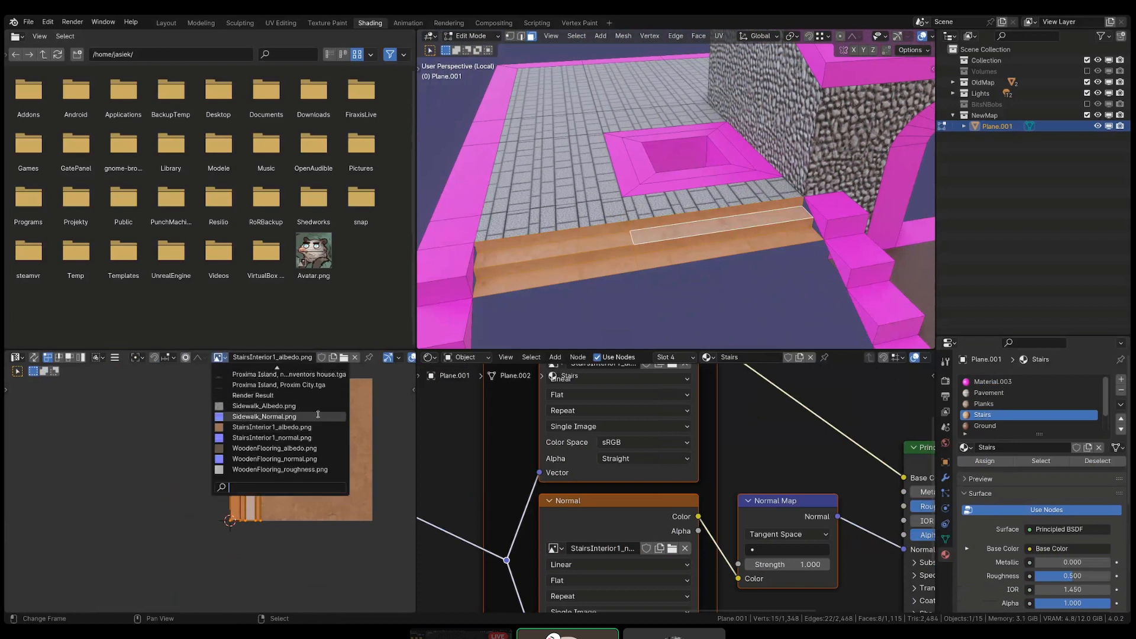
left_click(321, 437)
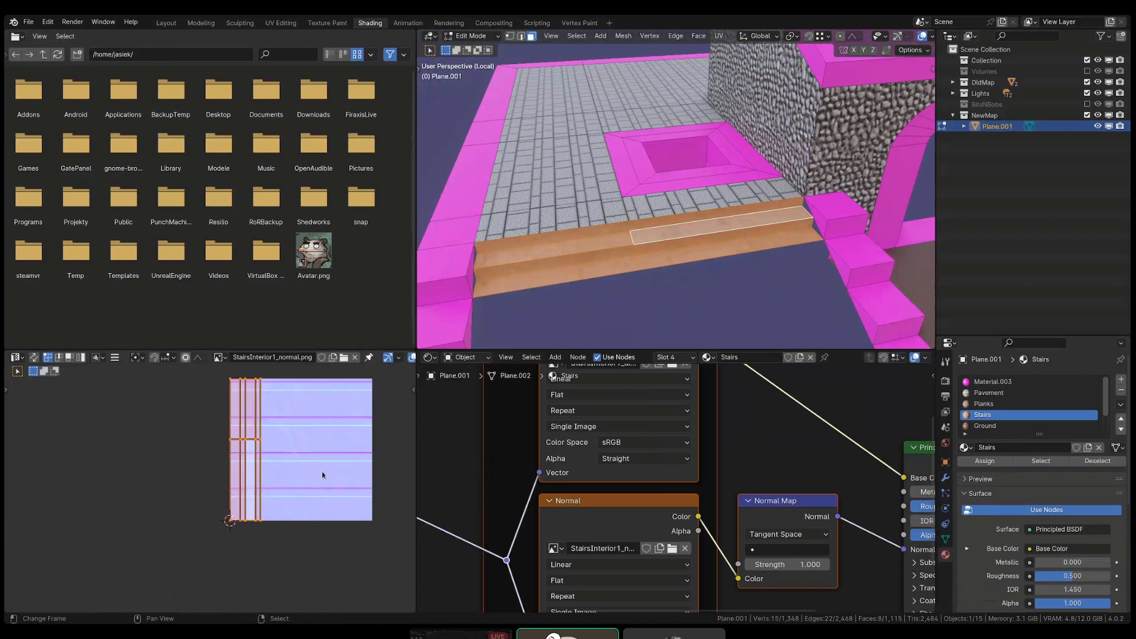
middle_click_drag(269, 463, 253, 471)
type("r-90")
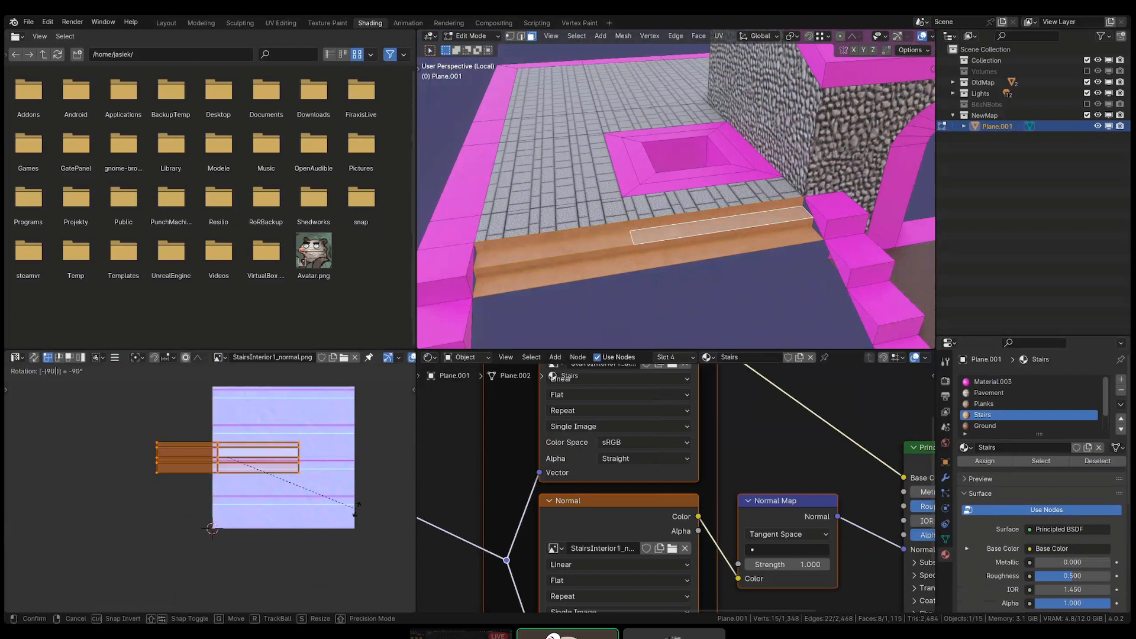
key("Return")
- Enlarge the step UVs and move them so their lower-left corner meets the texture's lower-left corner
key("s")
left_click(49, 508)
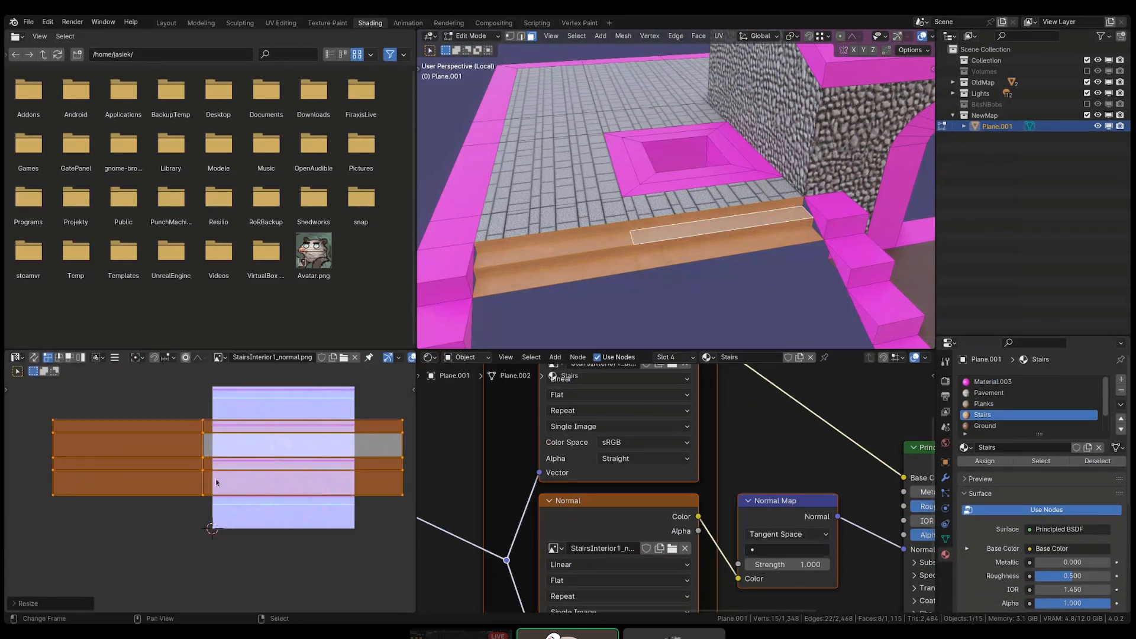
key("g")
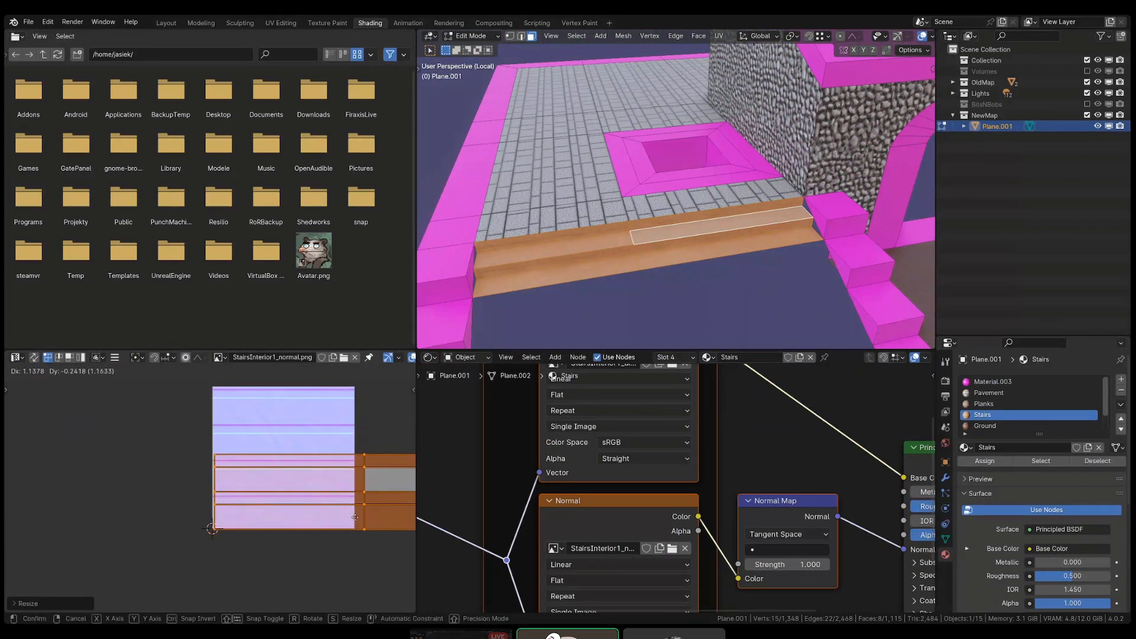
left_click(351, 512)
key("q")
left_click(363, 463)
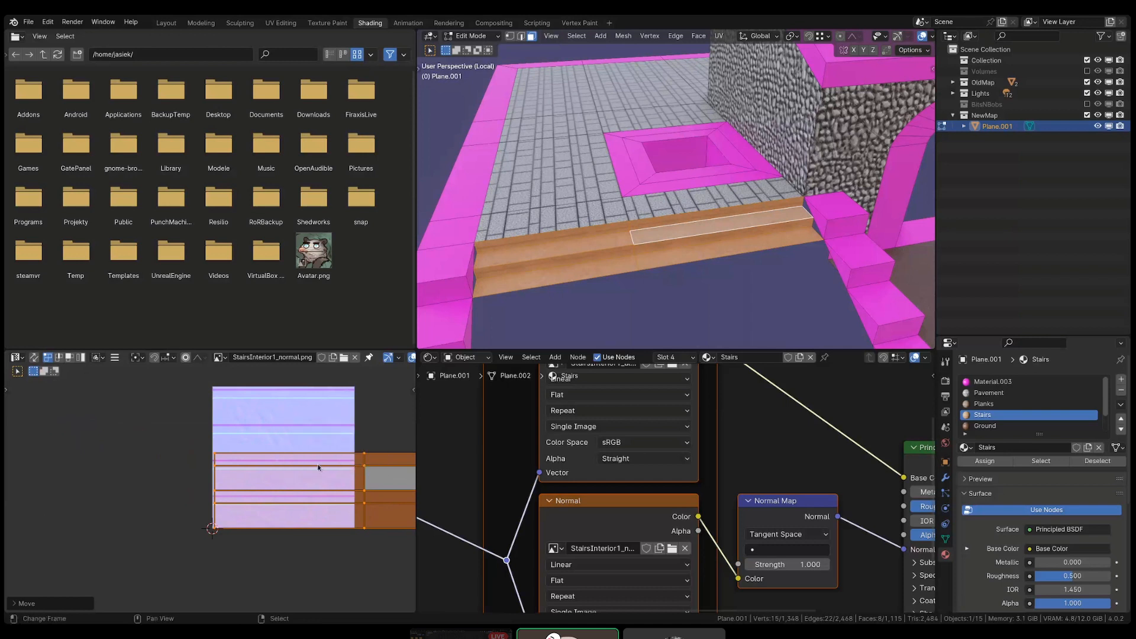
key("q")
key("g")
left_click(288, 547)
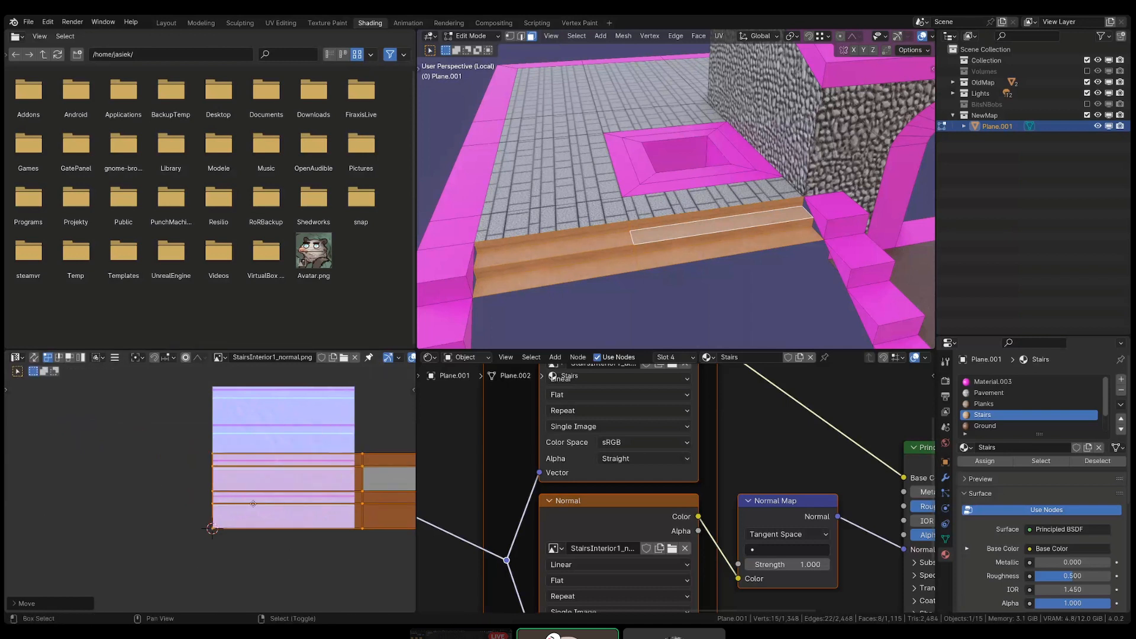
- Set the UV pivot to the 2D cursor, scale the step UVs to about 0.9 and stretch them along Y by about 1.75
middle_click_drag(272, 515, 236, 519)
key("period")
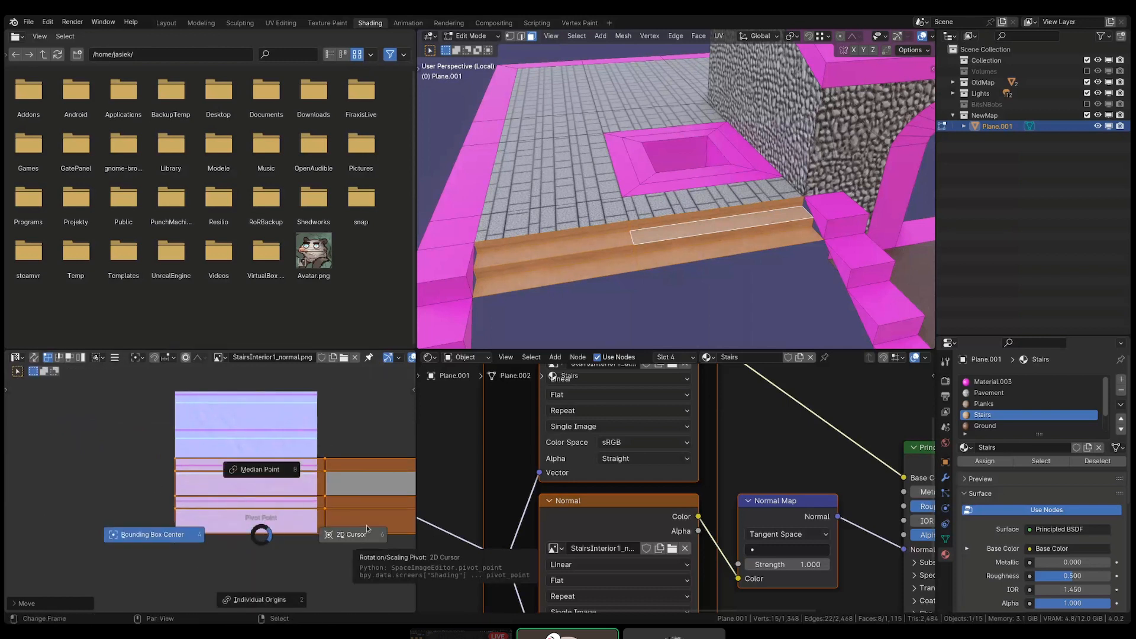
key("Escape")
key("q")
left_click(328, 463)
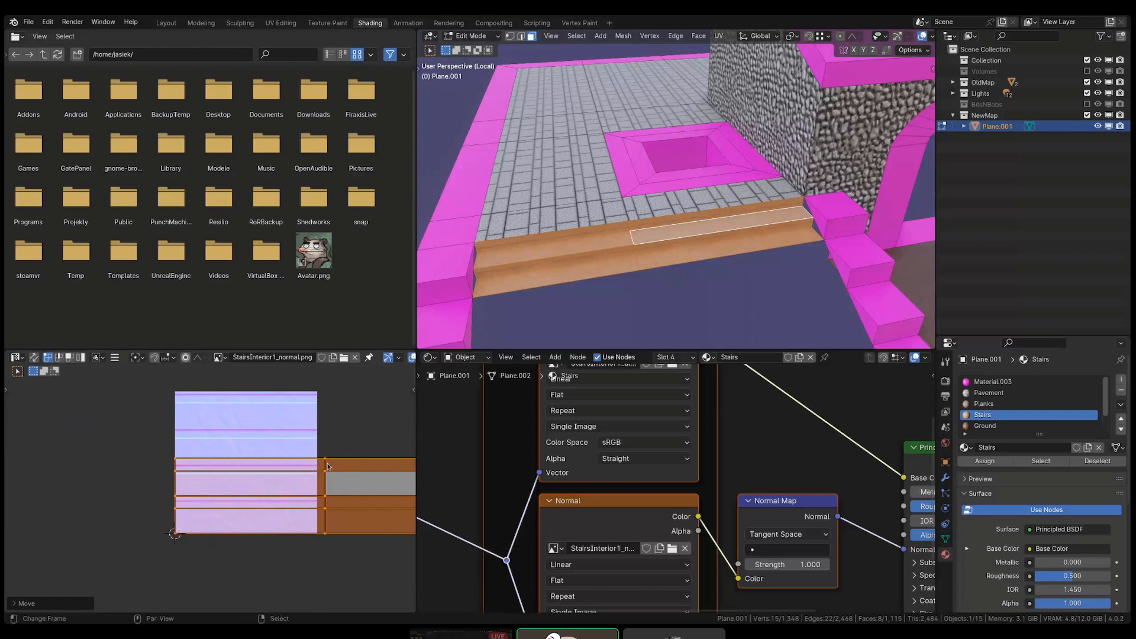
key("s")
left_click(317, 502)
key("s")
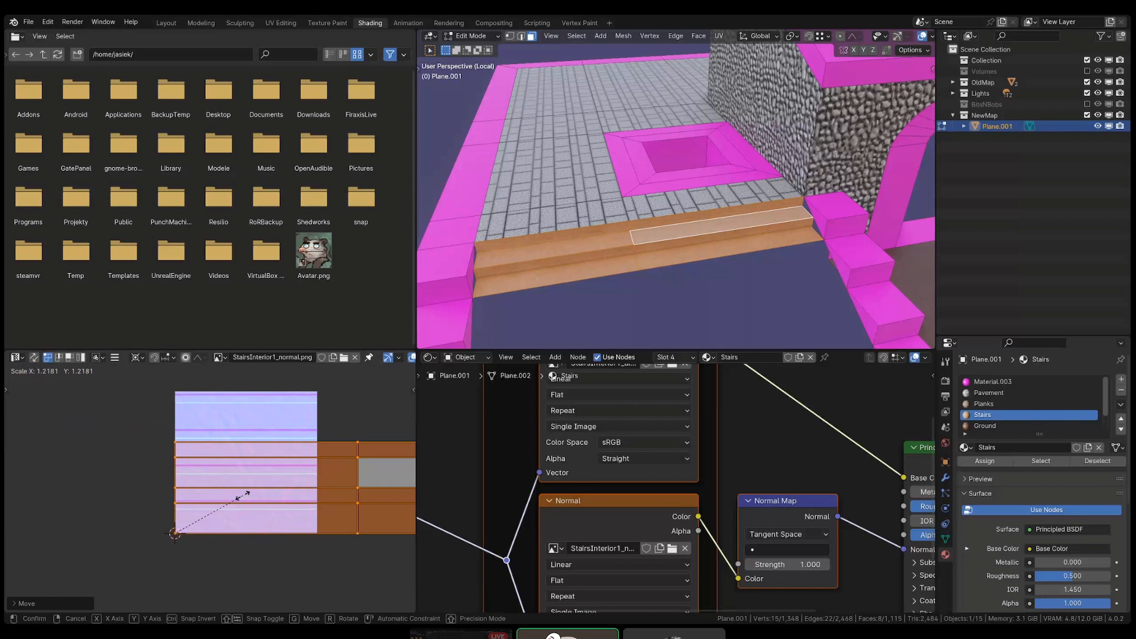
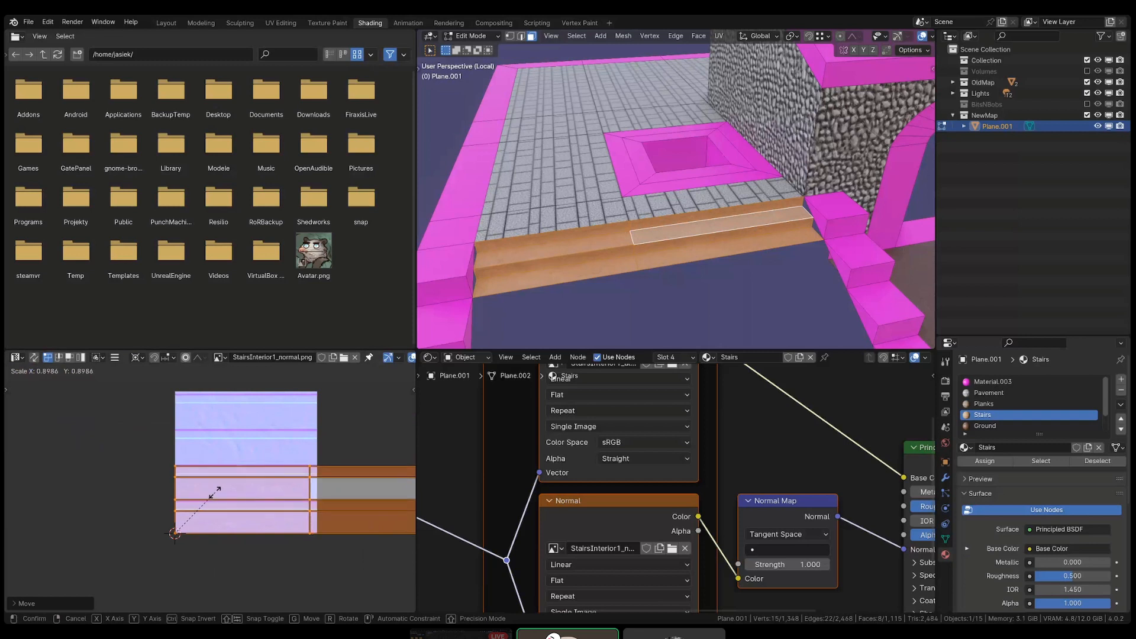
key("y")
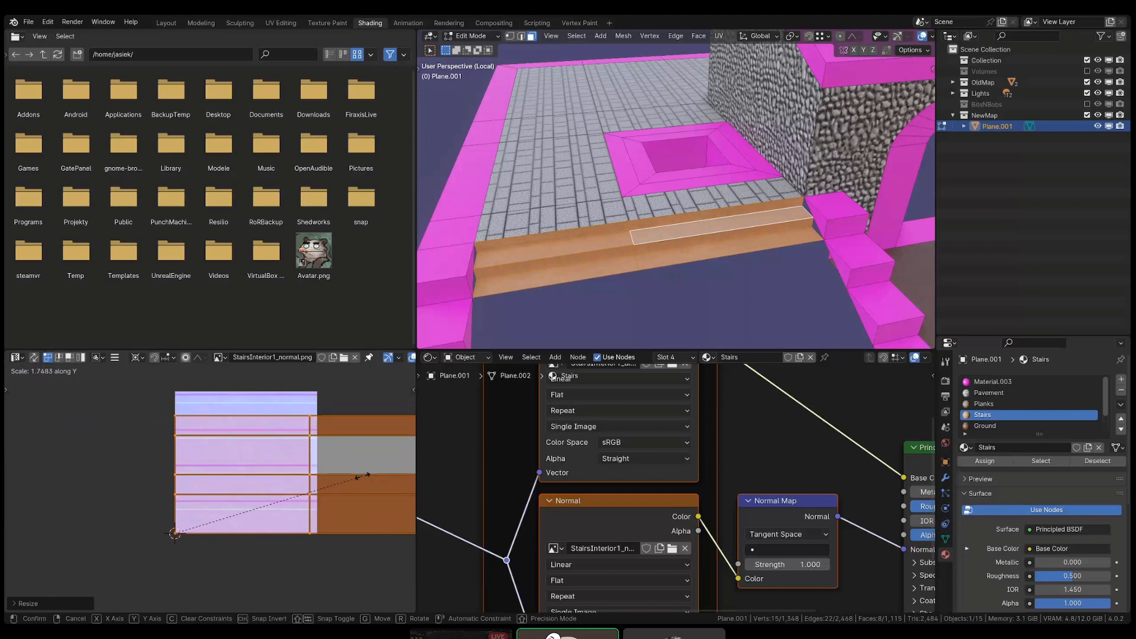
left_click(363, 475)
- Select the upper tread and second riser faces, shrink their UVs along Y and shift them about 0.08 down to the normal map's step lines
scroll(622, 265, "up", 3)
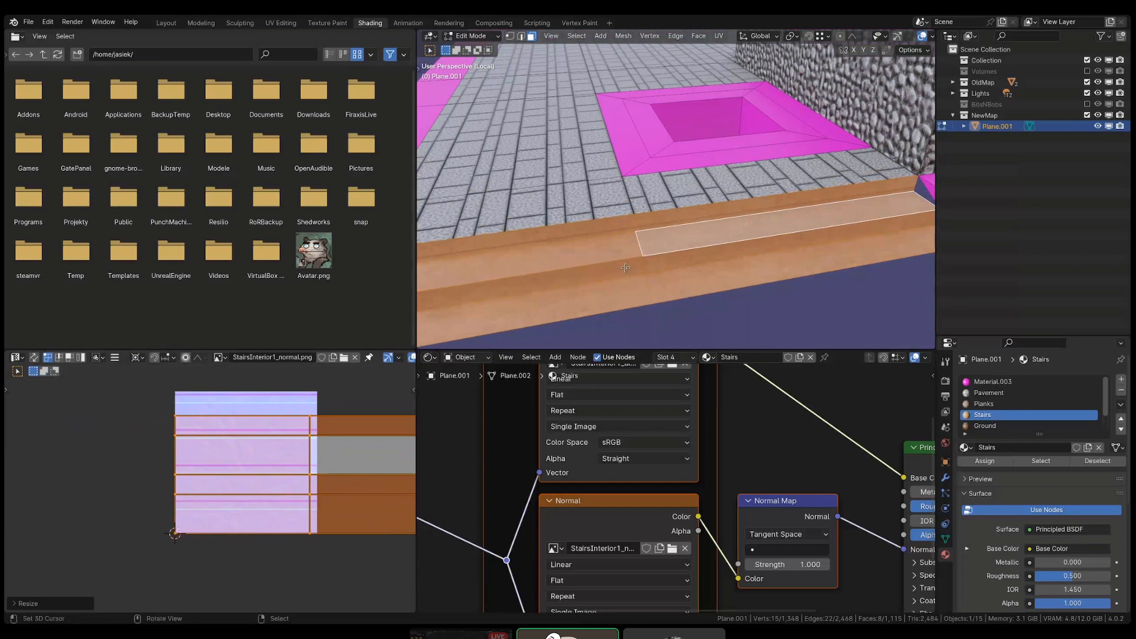
right_click(624, 252)
right_click(625, 265, "shift")
right_click(686, 242, "shift")
right_click(688, 256, "shift")
key("alt+a")
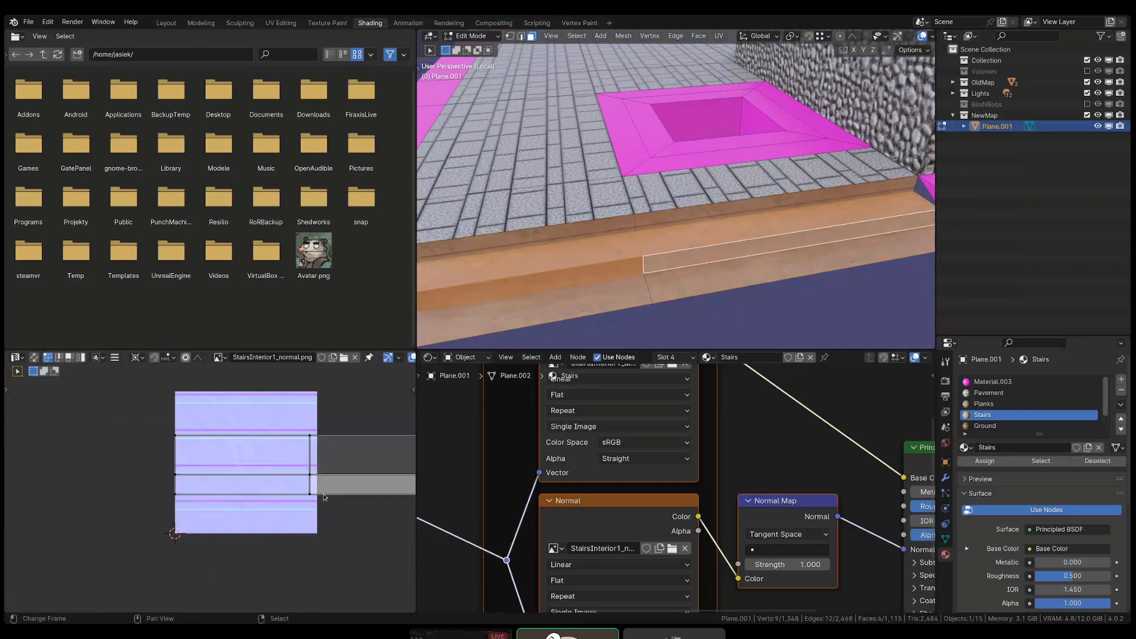
key("a")
key("s")
key("y")
left_click(306, 511)
key("g")
key("y")
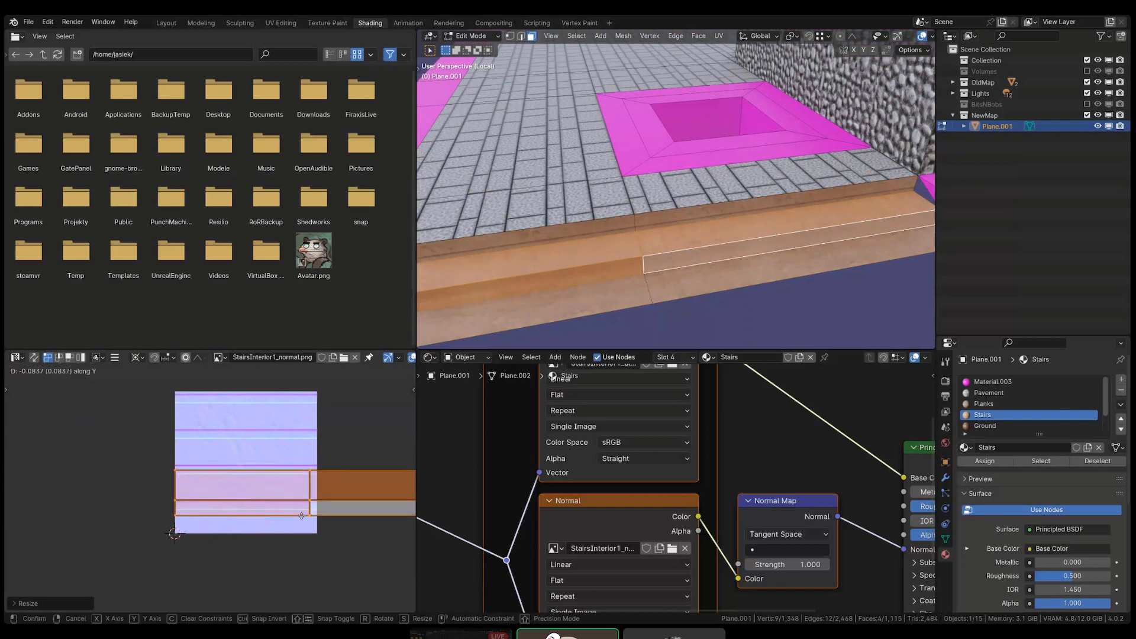
left_click(301, 516)
- Place the 2D cursor on the UV edge between tread and riser, and scale the four faces' UVs along Y to about 0.86
left_click_drag(161, 489, 186, 508)
key("shift+s")
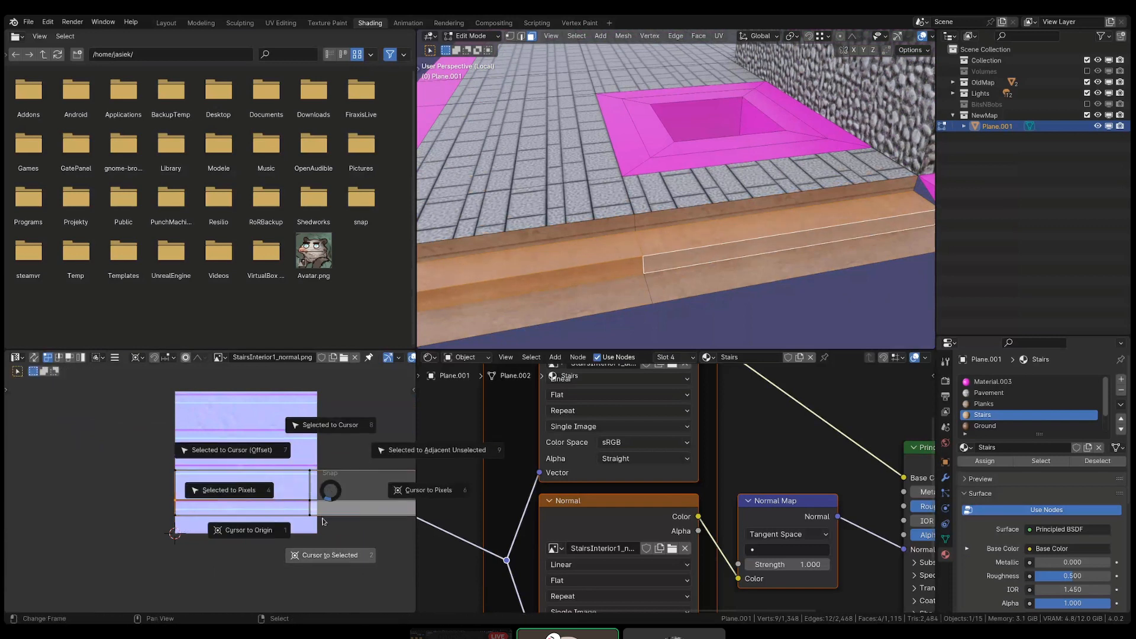
left_click(326, 552)
key("a")
key("s")
key("y")
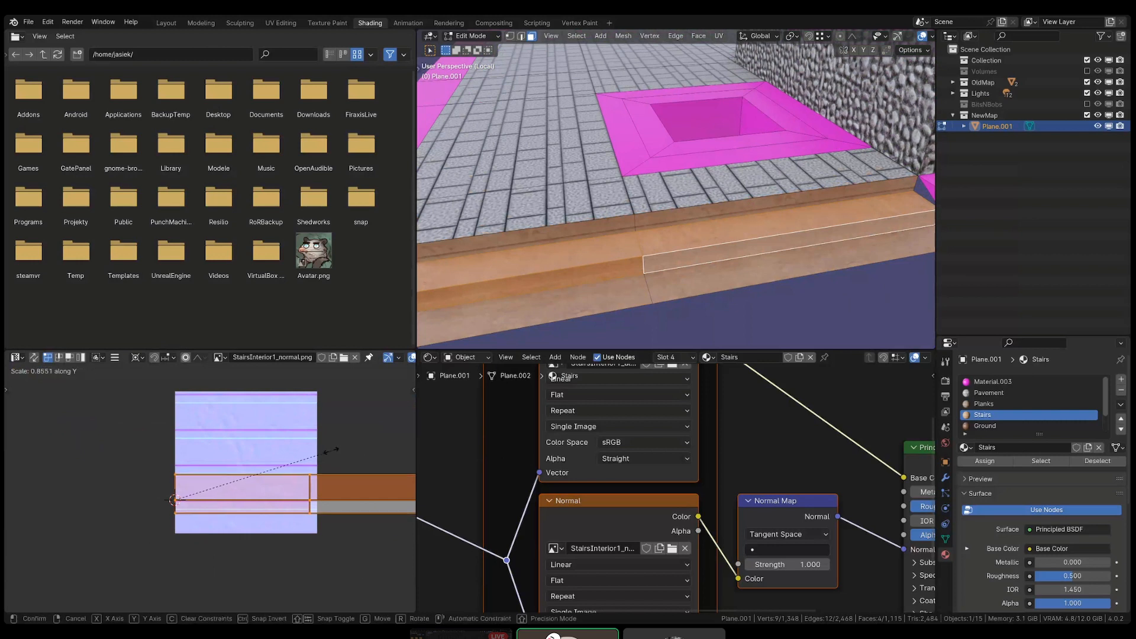
left_click(335, 453)
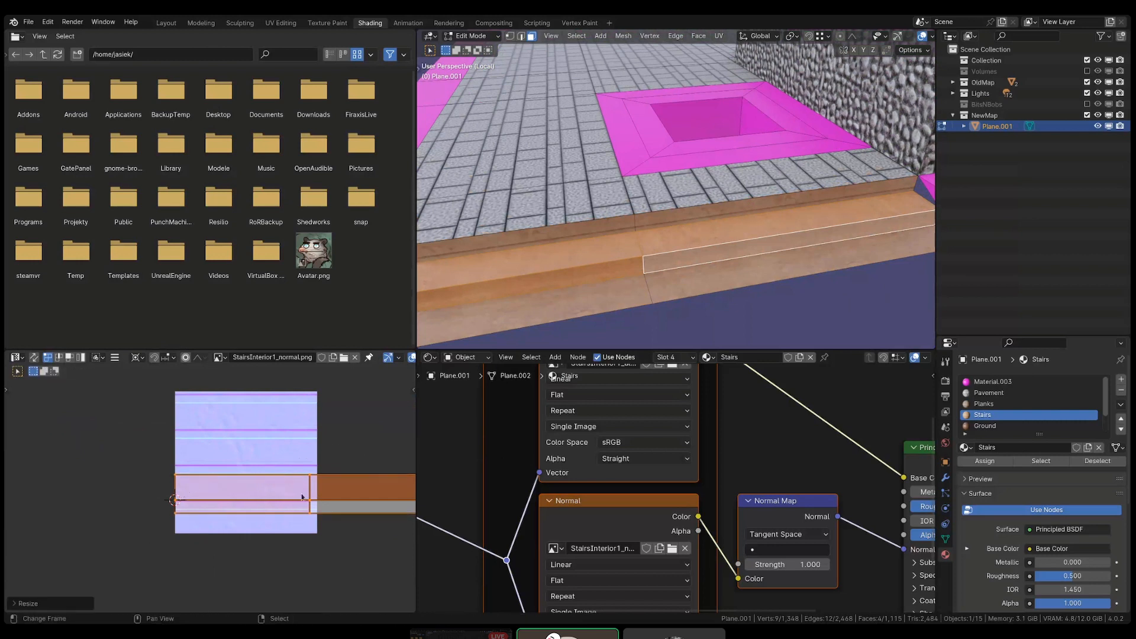
- Move the bottom edge of the second riser's UVs down along Y by about 0.04
left_click(296, 500, "alt")
left_click(292, 511, "alt")
key("g")
key("y")
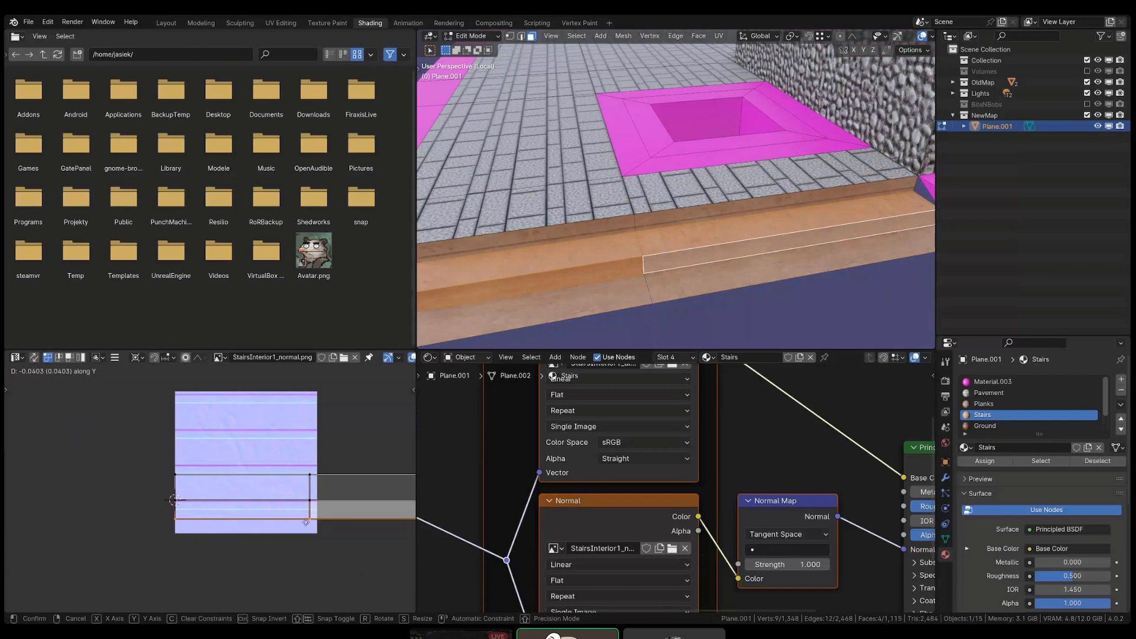
left_click(306, 523)
key("alt+a")
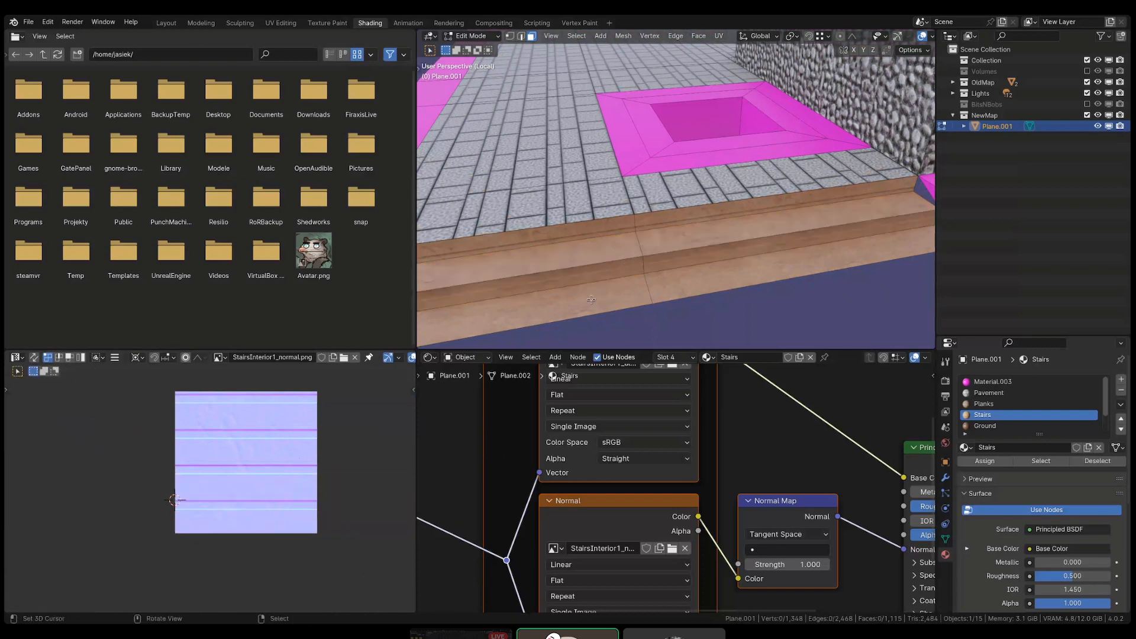
- Bevel the front edges of the upper tread with a width of about 0.008 m and one segment
right_click(593, 275)
right_click(825, 236, "shift")
middle_click_drag(828, 235, 808, 223)
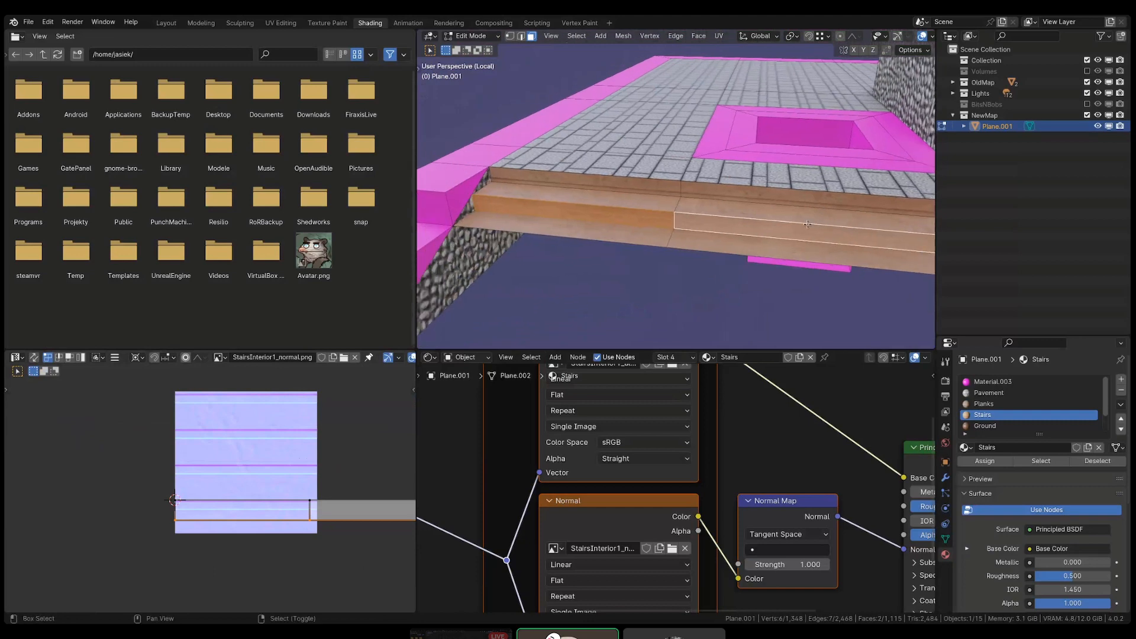
middle_click_drag(655, 237, 772, 175)
right_click(658, 221)
middle_click_drag(598, 228, 634, 273)
key("ctrl+b")
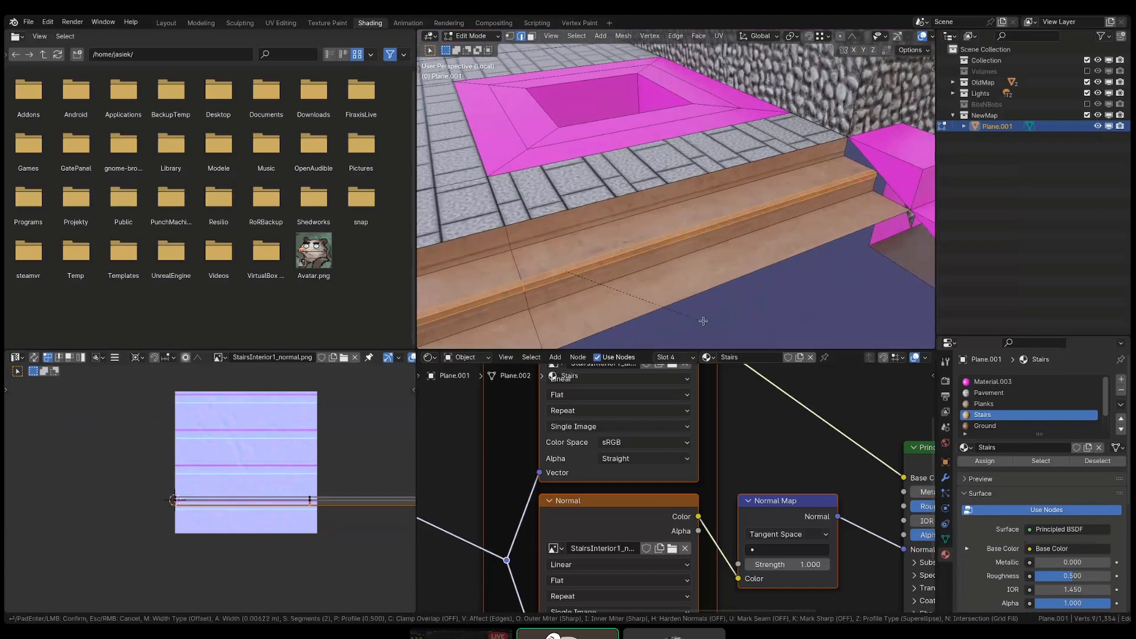
left_click(731, 310)
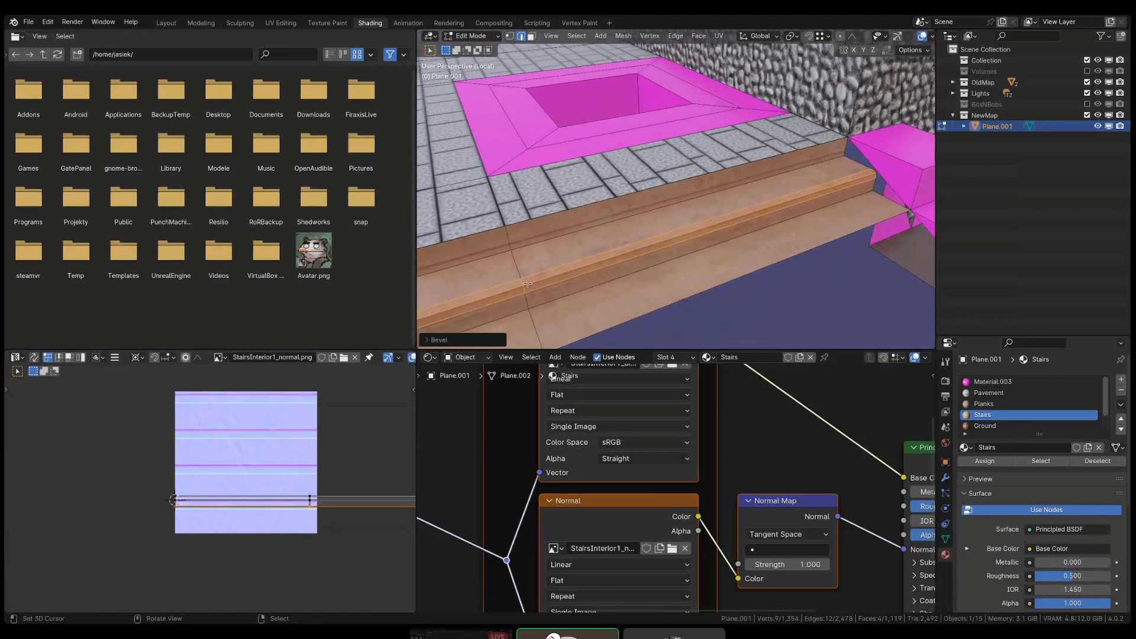
left_click(439, 339)
left_click(490, 185)
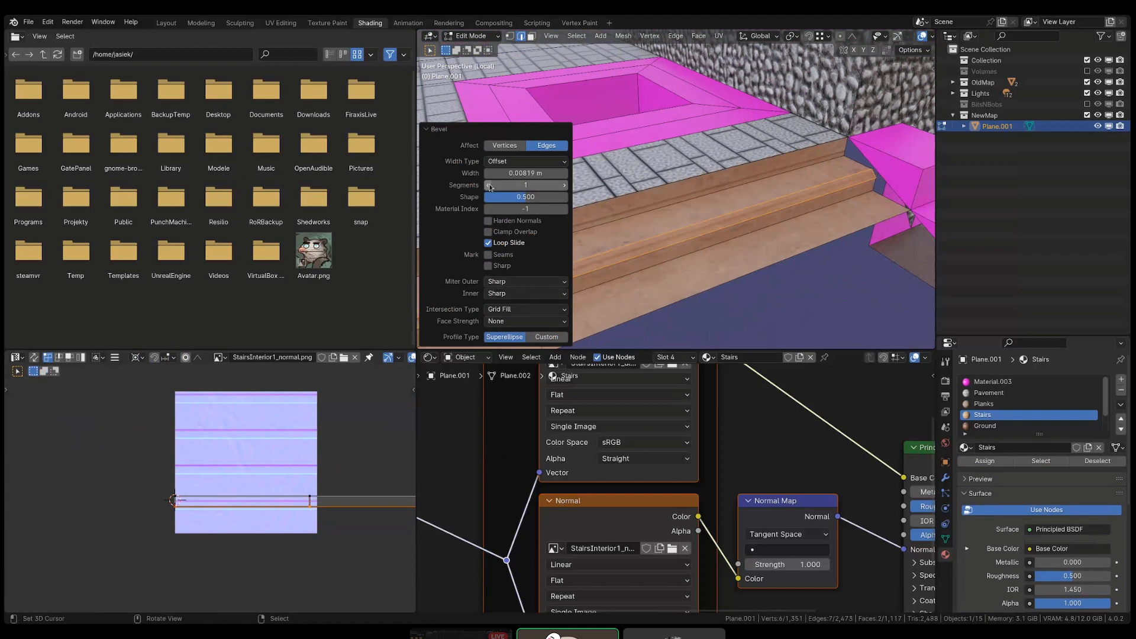
left_click(440, 132)
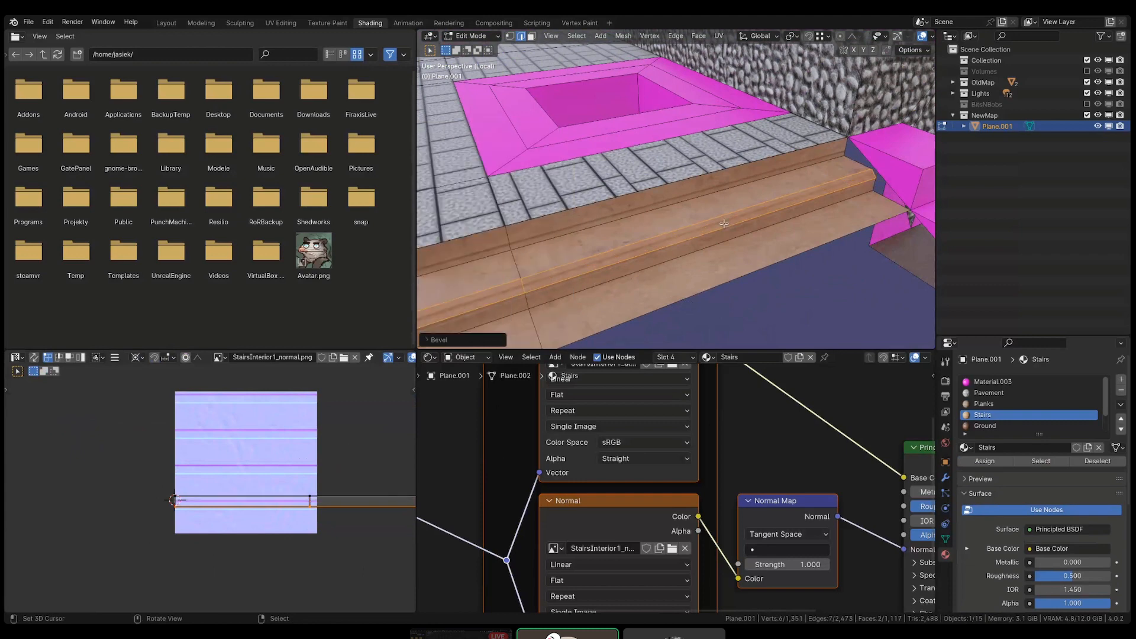
- Separate the linked stair faces into their own object, hide all other objects and open the stairs for mesh editing
middle_click_drag(724, 224, 636, 252)
key("l")
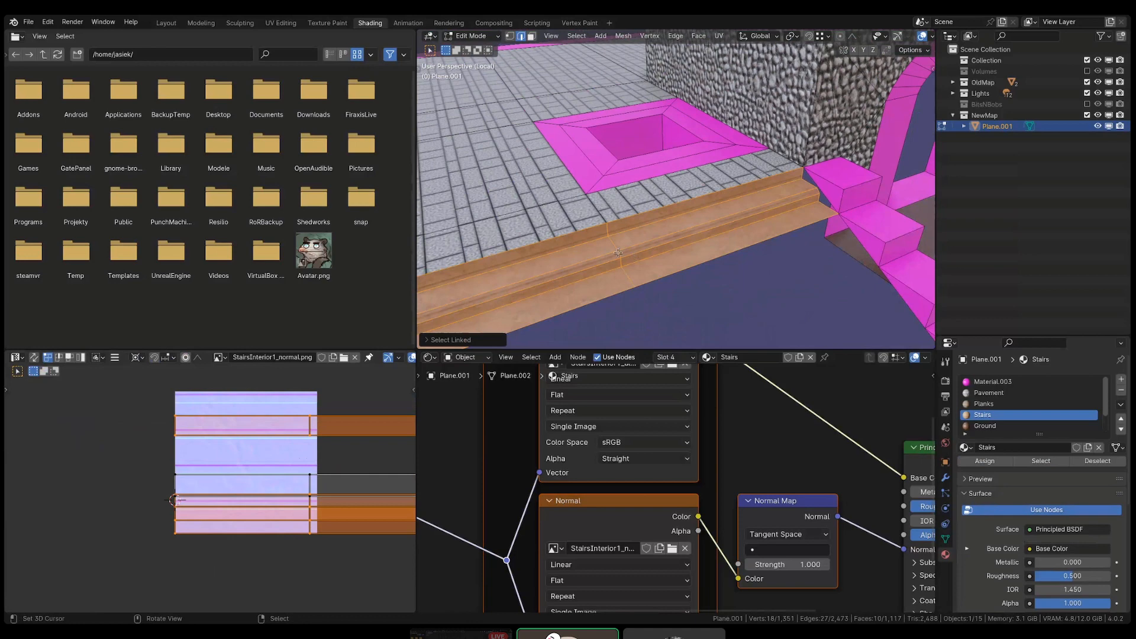
key("p")
left_click(618, 254)
key("Tab")
left_click(618, 253)
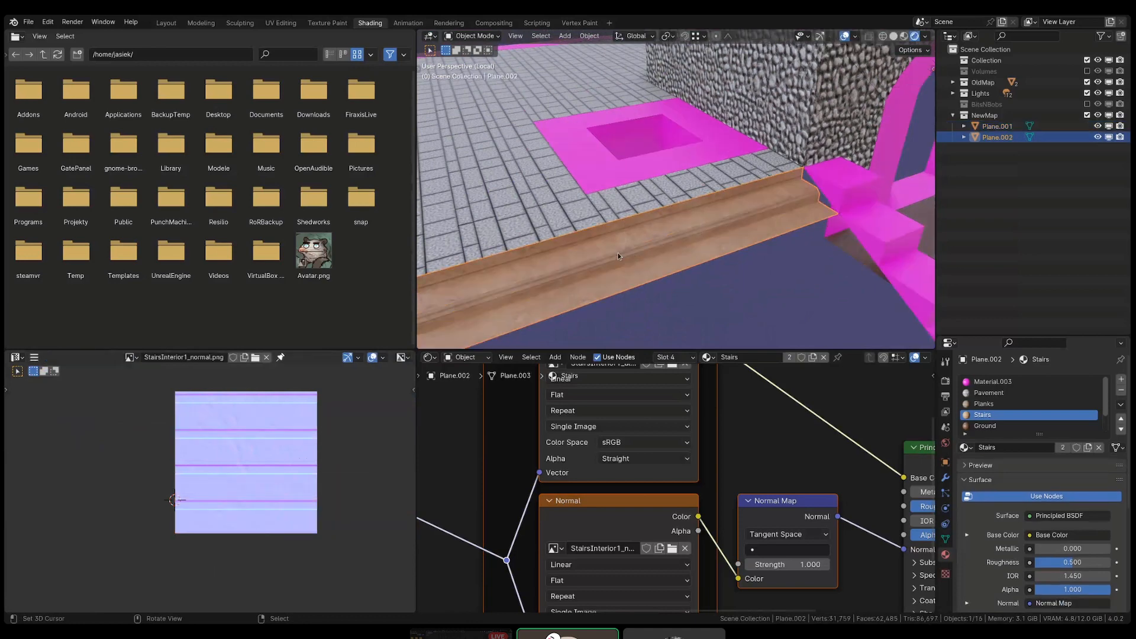
key("shift+h")
key("Tab")
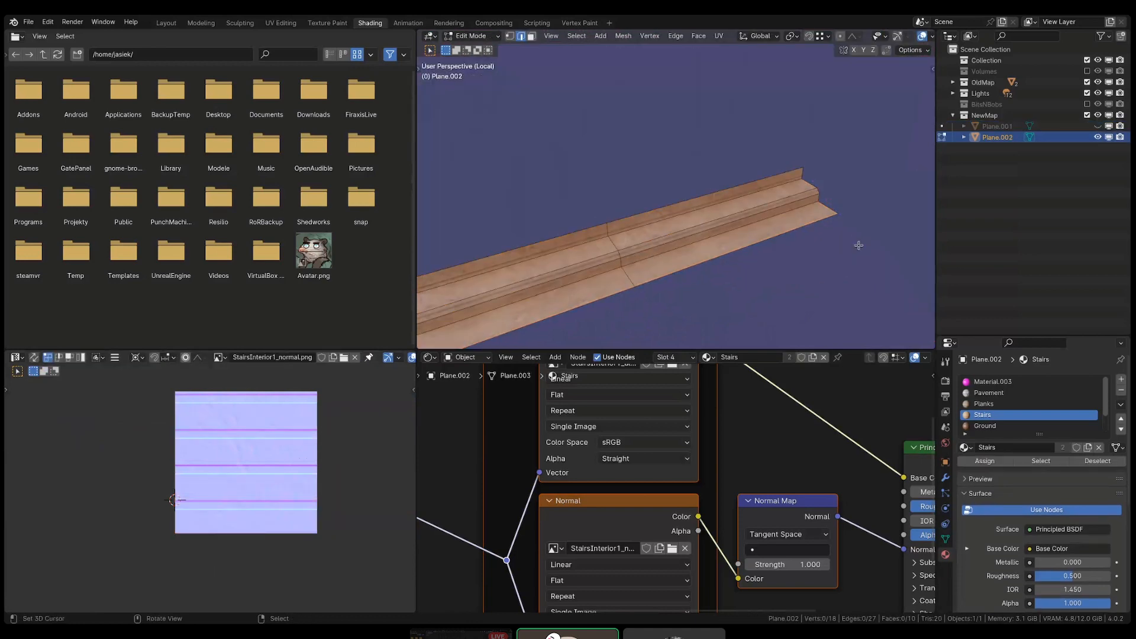
- Extrude the front edges of the lowest tread down along Z as a short riser
middle_click_drag(858, 245, 803, 172)
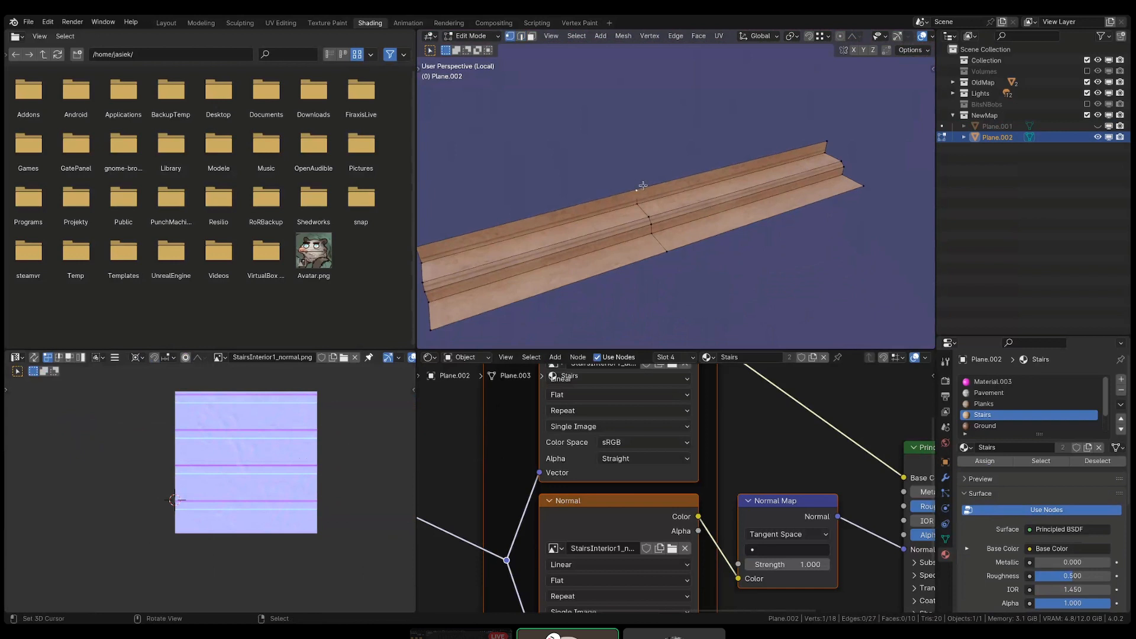
middle_click_drag(548, 208, 509, 292)
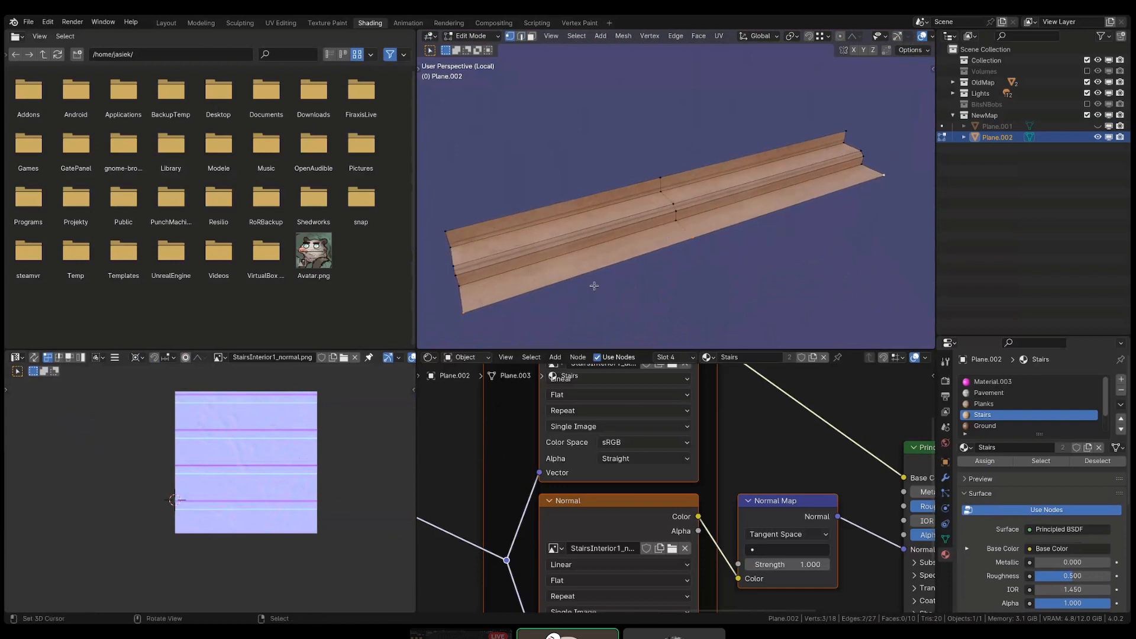
key("e")
key("z")
left_click(616, 286)
- Split the two extruded riser faces off from the lowest tread, leaving them in place
key("3")
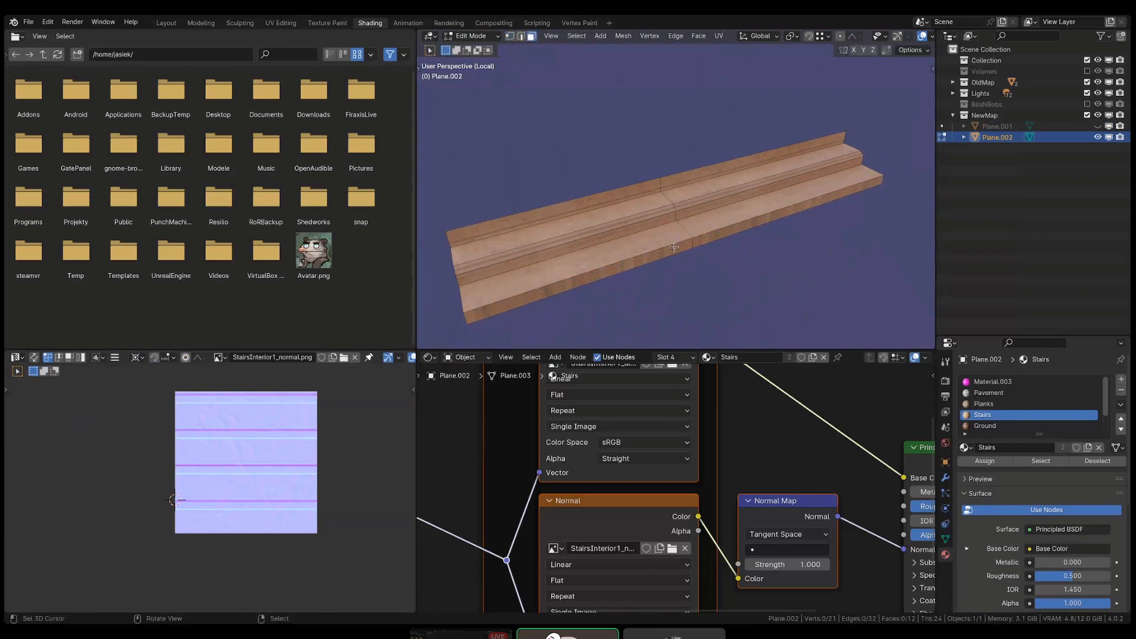
left_click(674, 248)
left_click(764, 208, "shift")
scroll(814, 186, "up", 4)
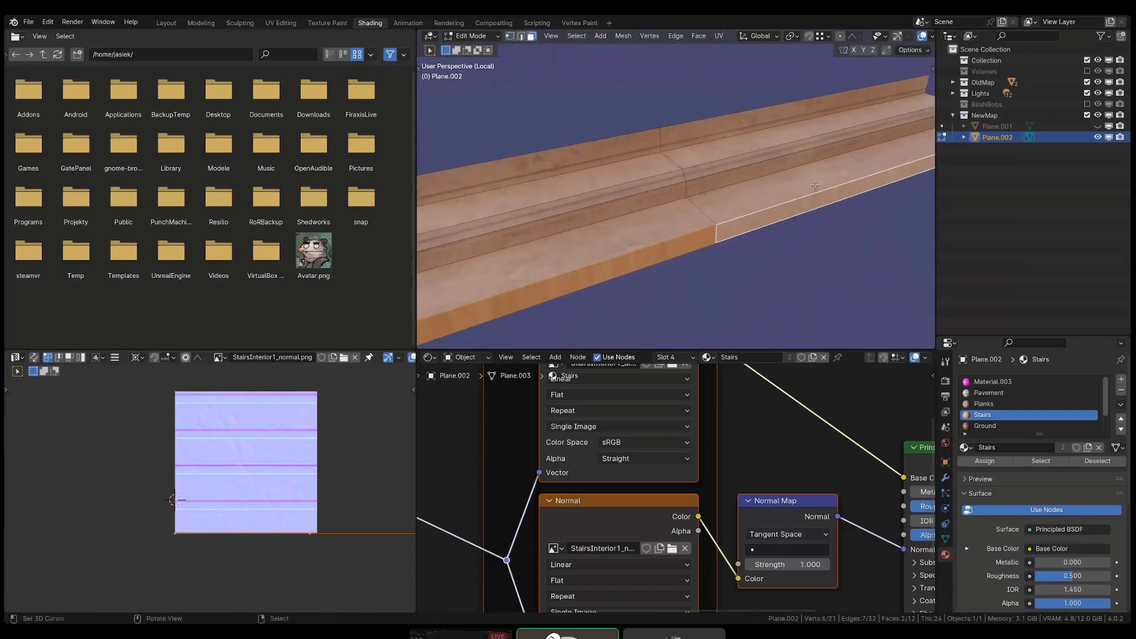
key("e")
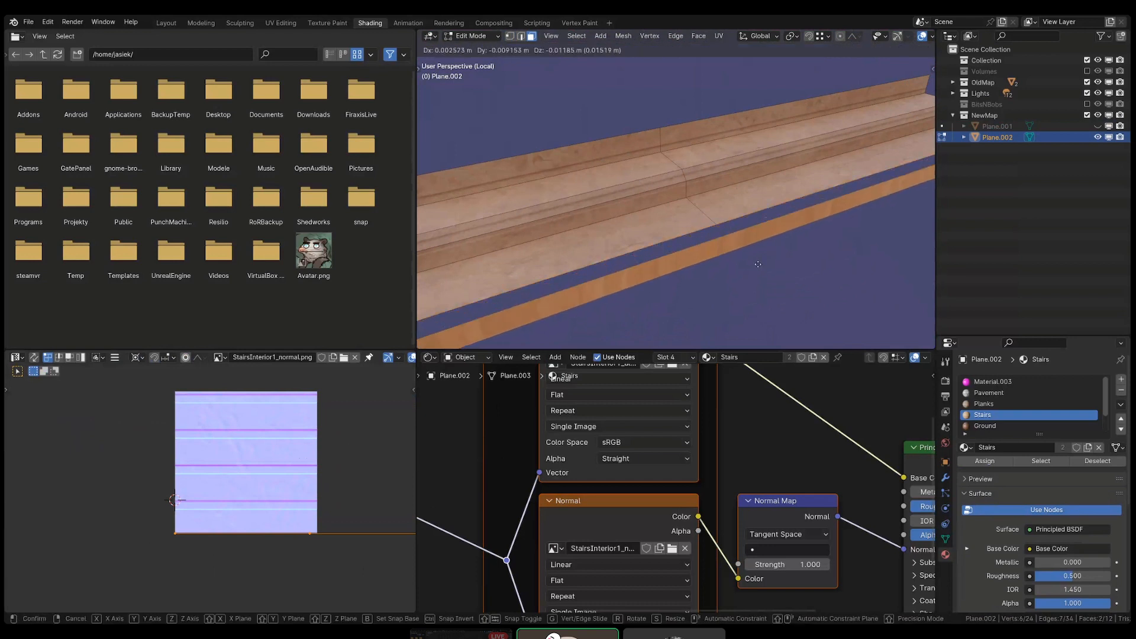
left_click(769, 255)
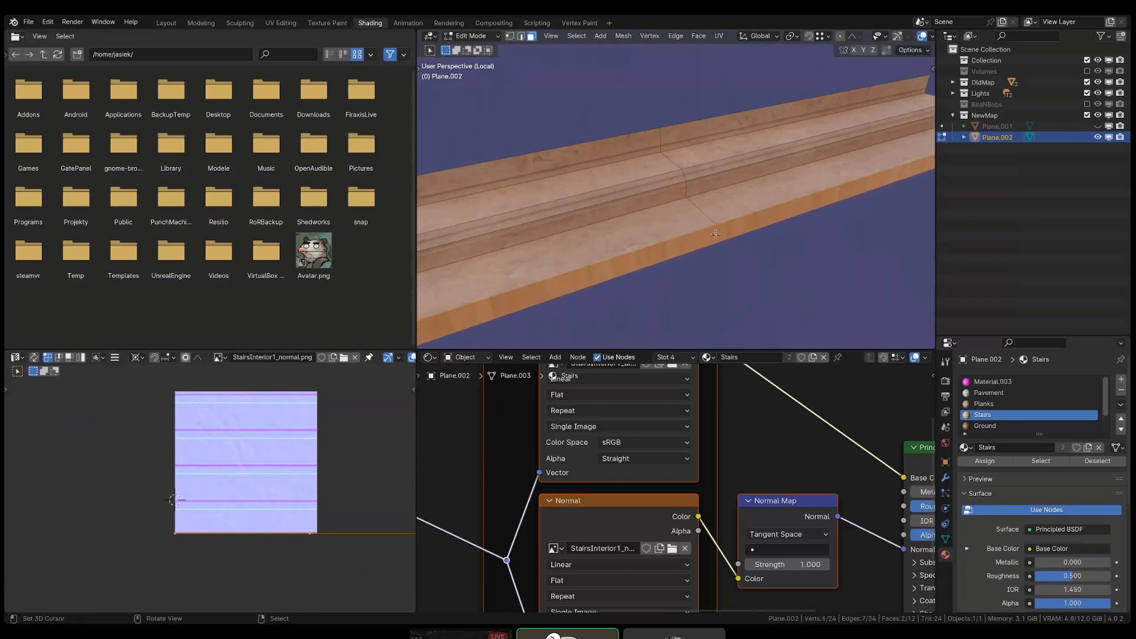
- Delete the detached riser strip below the lowest tread
scroll(716, 235, "up", 3)
key("1")
left_click(725, 223)
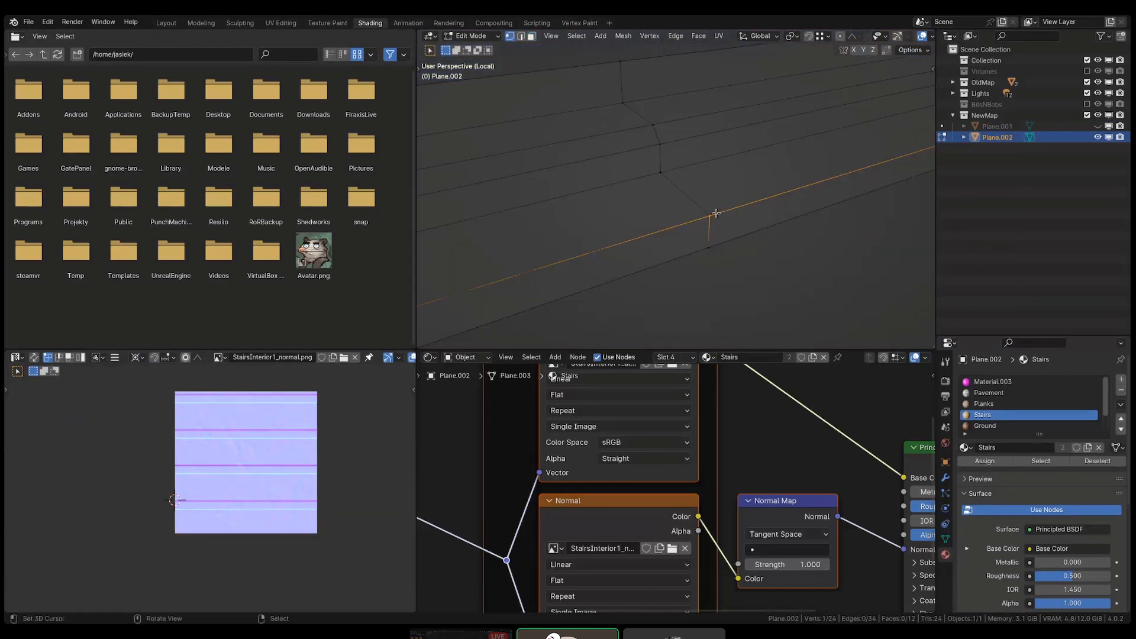
key("alt+z")
left_click(728, 205, "shift")
key("alt+a")
key("l")
key("x")
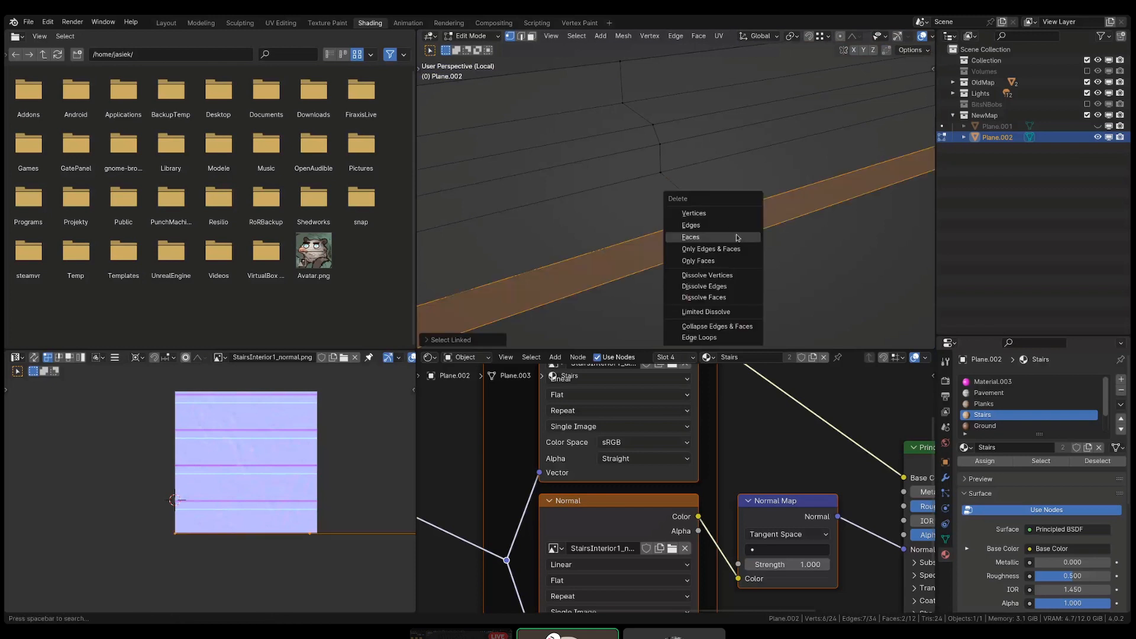
left_click(731, 219)
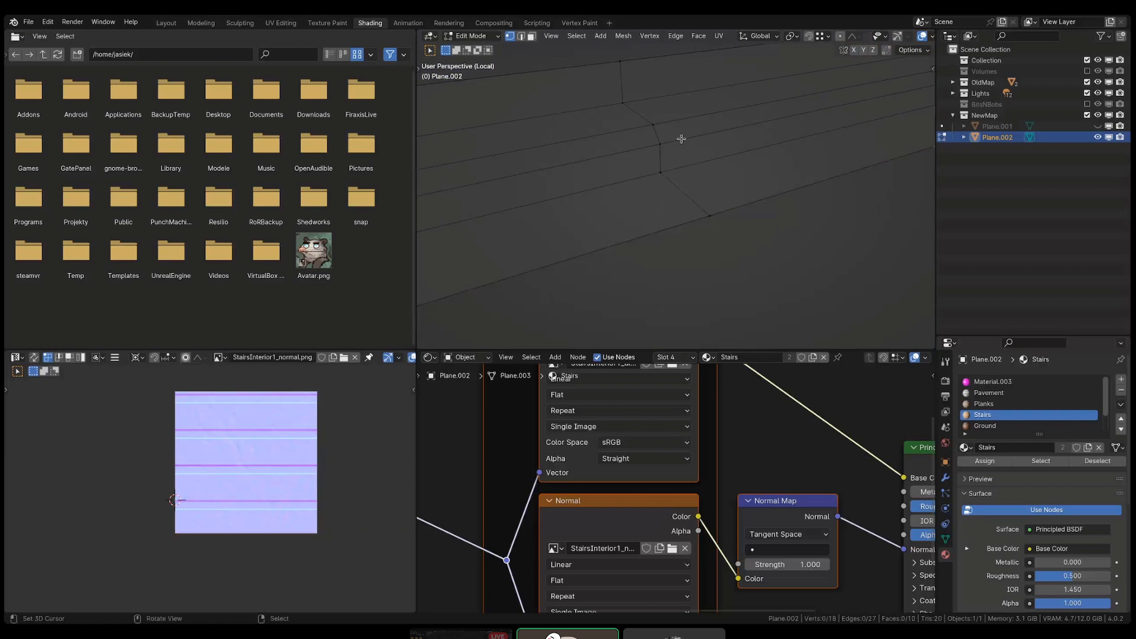
- Slide the bevel's lower edges on the second riser slightly up toward the tread
middle_click_drag(561, 190, 687, 230, "shift")
scroll(739, 160, "down", 3)
middle_click_drag(767, 164, 712, 195, "shift")
left_click(625, 213)
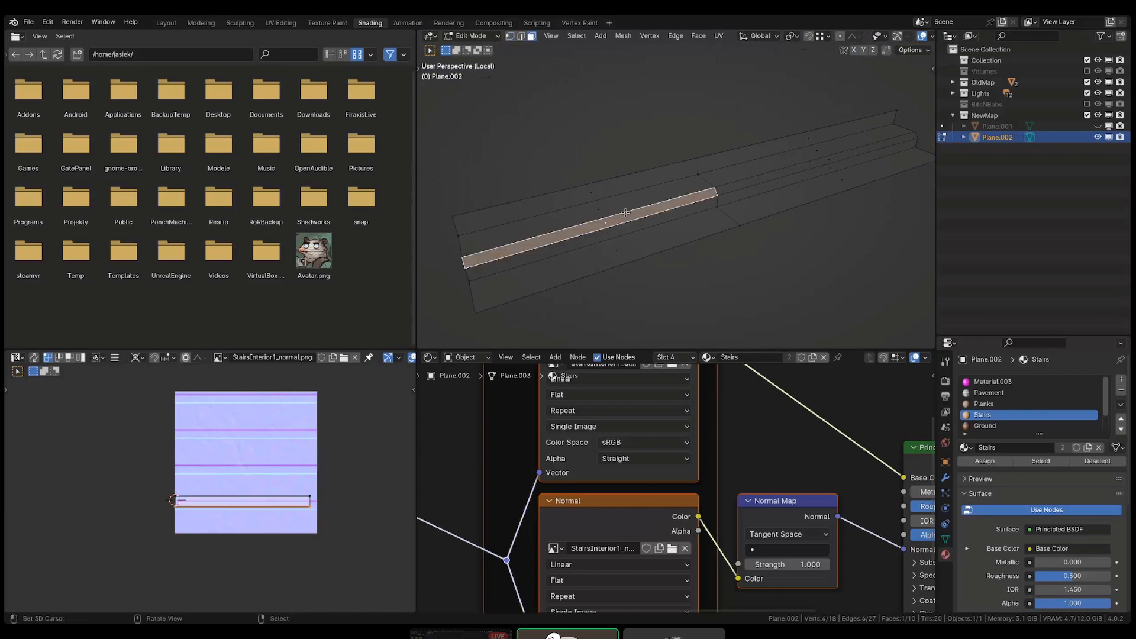
key("2")
left_click(714, 199)
scroll(728, 192, "up", 2)
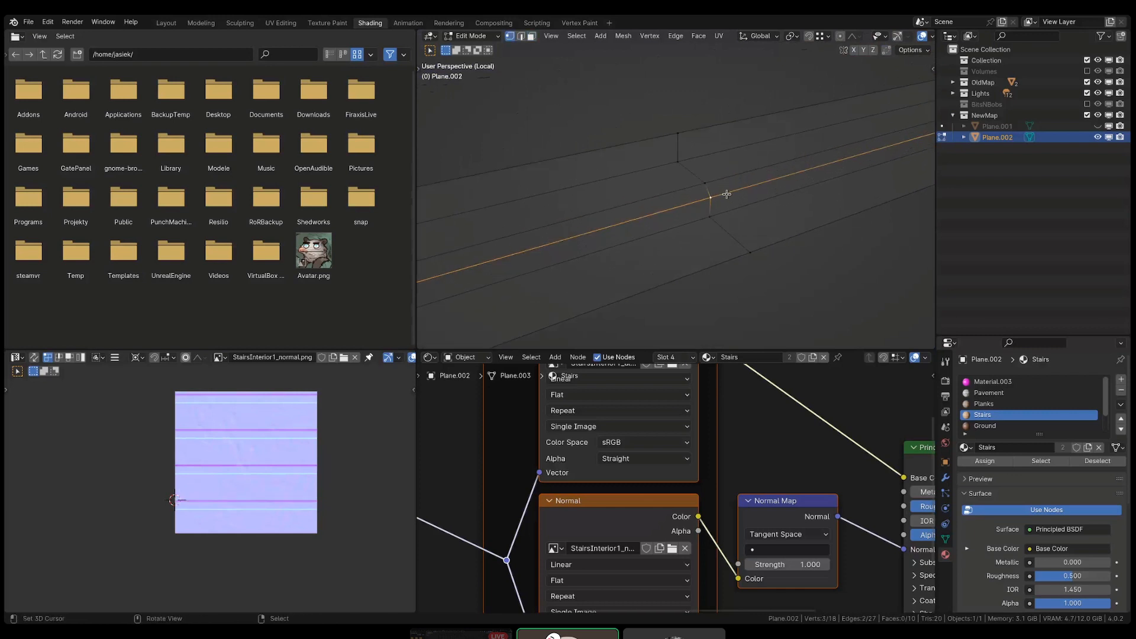
key("g")
key("g")
left_click(739, 81)
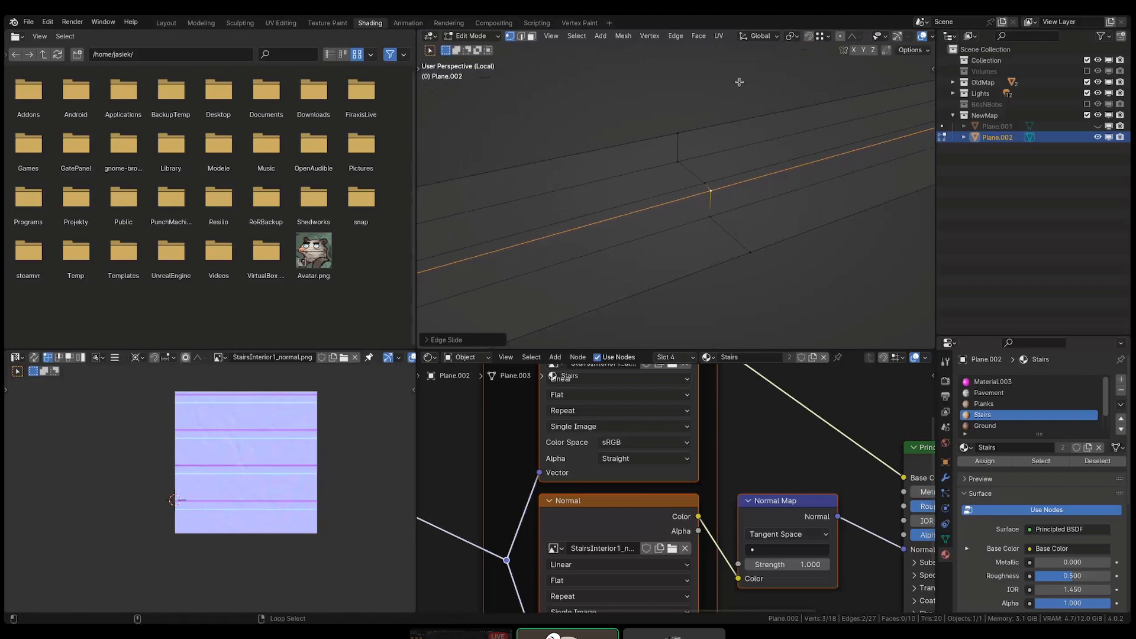
- Slide the bevel's upper edges on the tread forward by about 0.1 and switch back from wireframe to rendered shading
right_click(683, 189, "alt")
middle_click_drag(785, 178, 578, 297, "shift")
scroll(879, 203, "up", 1)
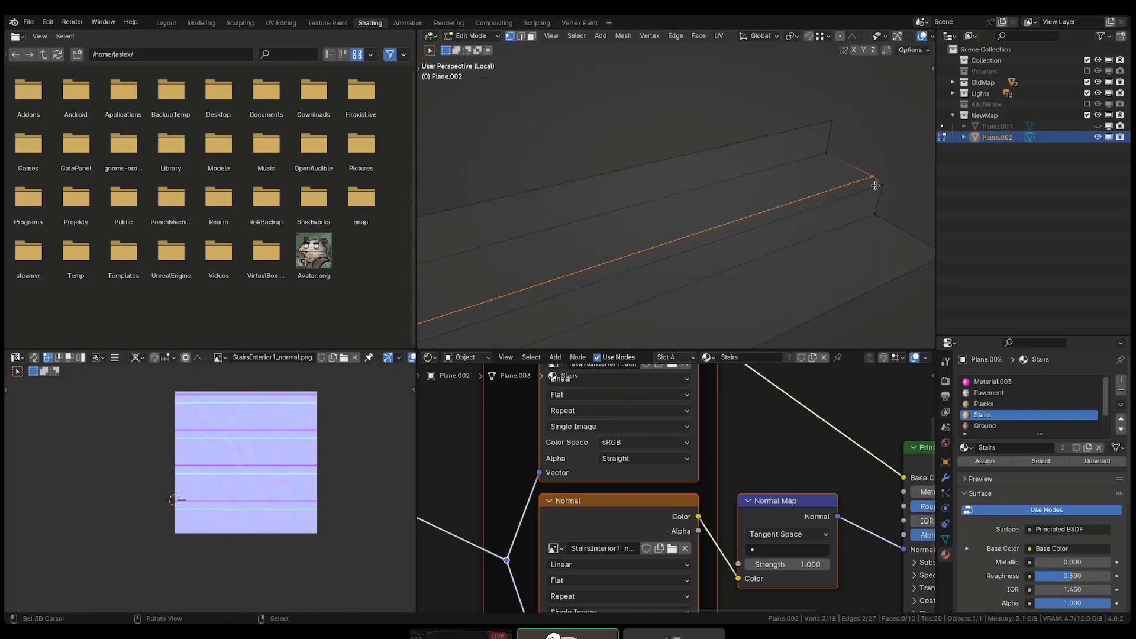
key("g")
key("g")
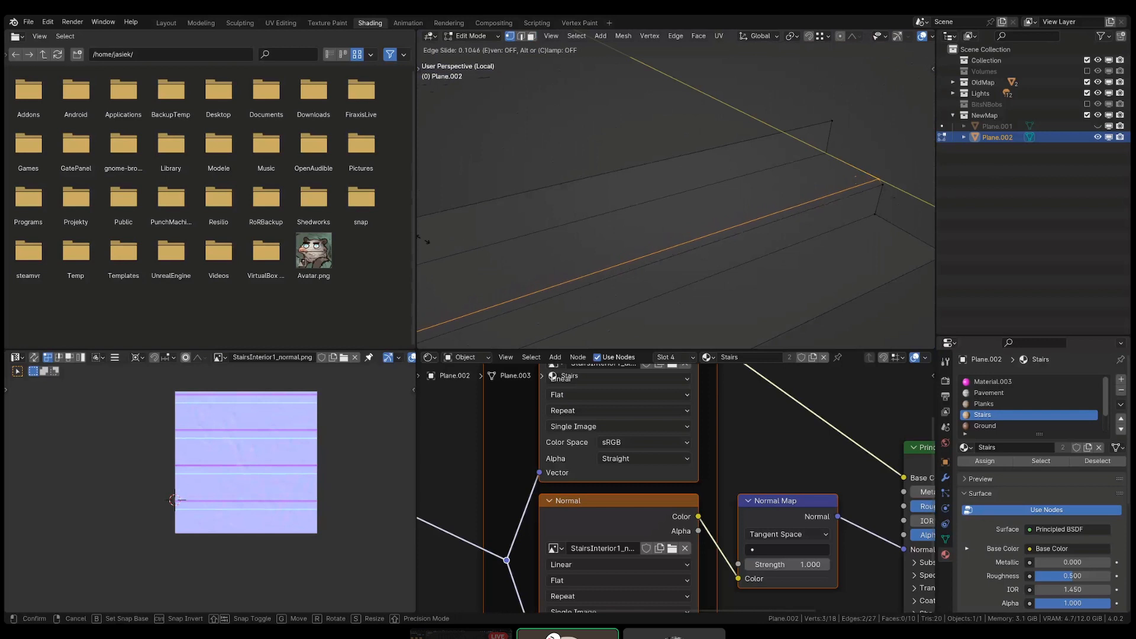
left_click(423, 240)
key("alt+a")
scroll(615, 261, "down", 3)
key("shift+z")
middle_click_drag(570, 314, 687, 277, "shift")
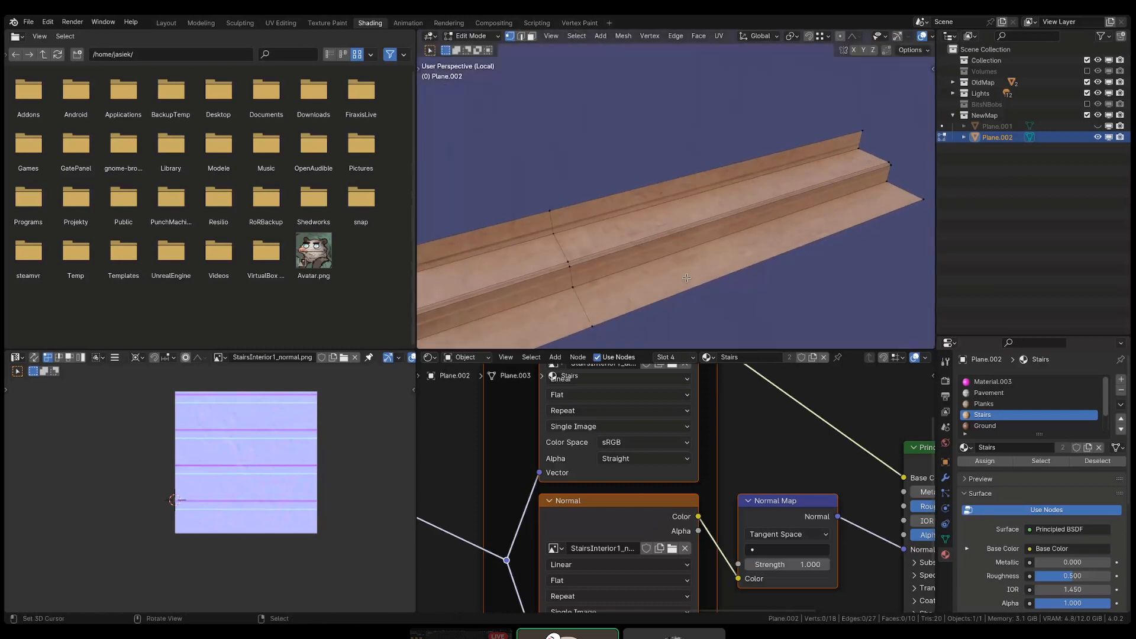
- Apply smooth shading to the separated stairs object
key("Tab")
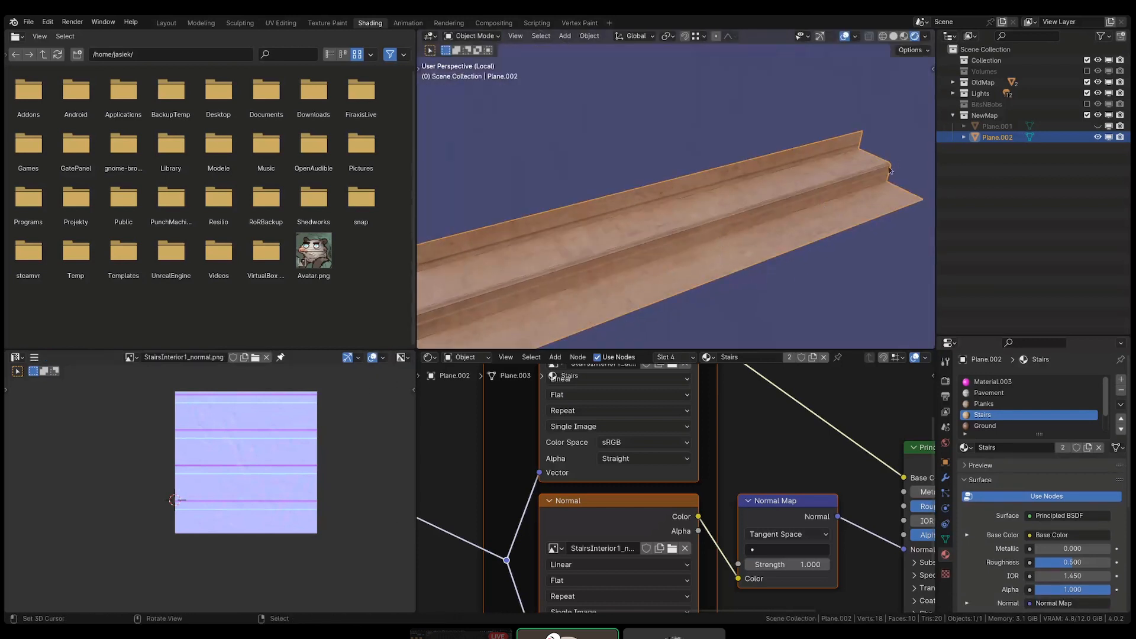
key("Tab")
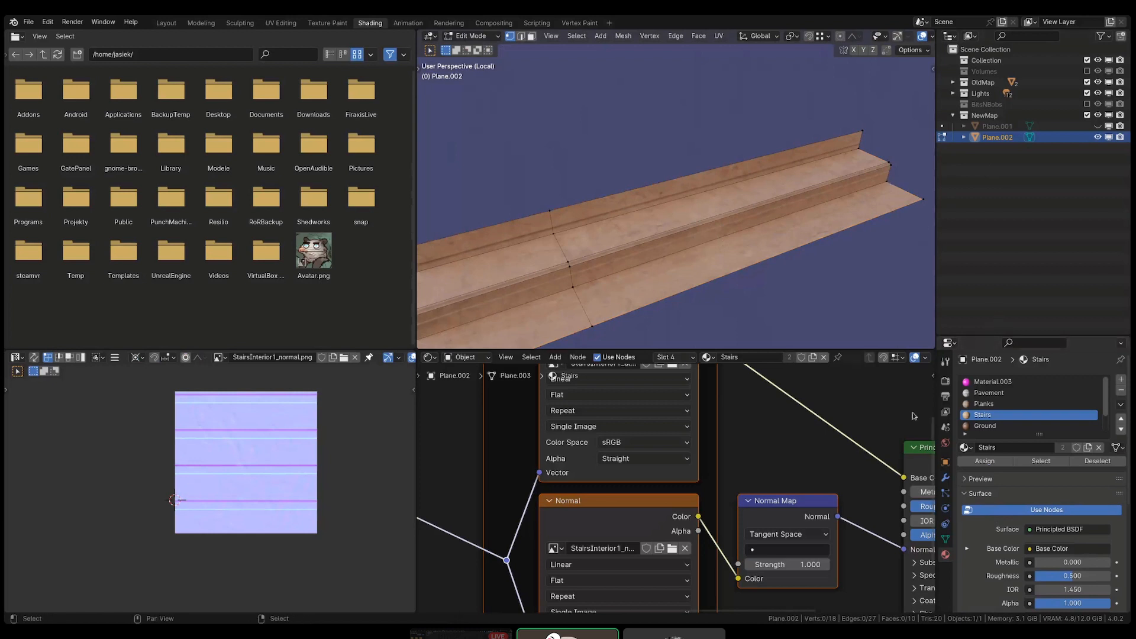
left_click(945, 477)
key("Tab")
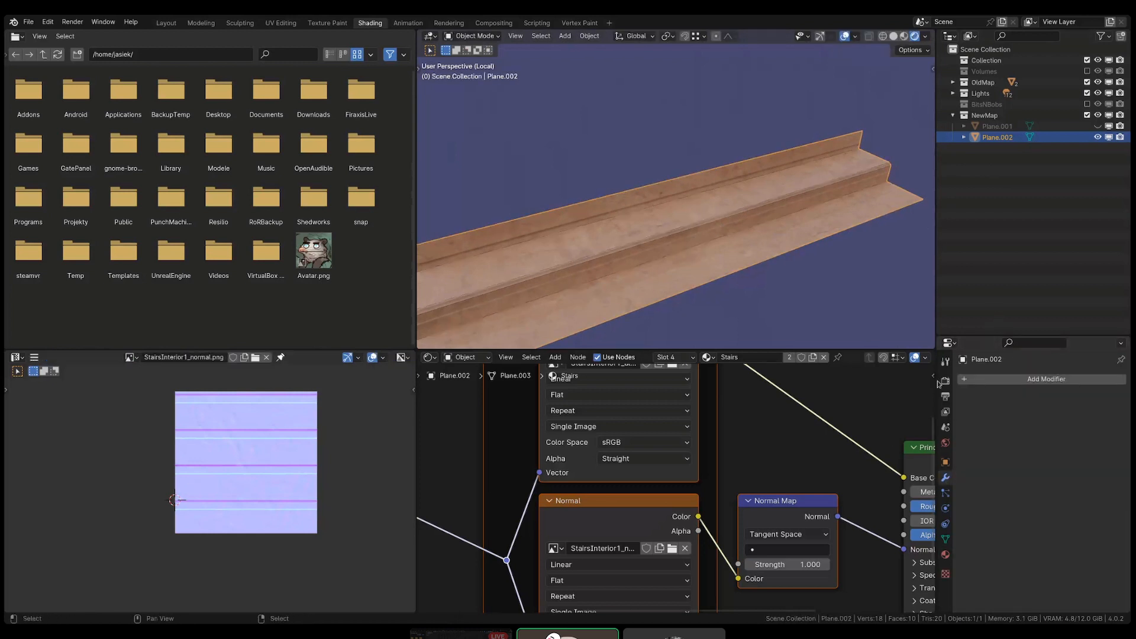
left_click(946, 539)
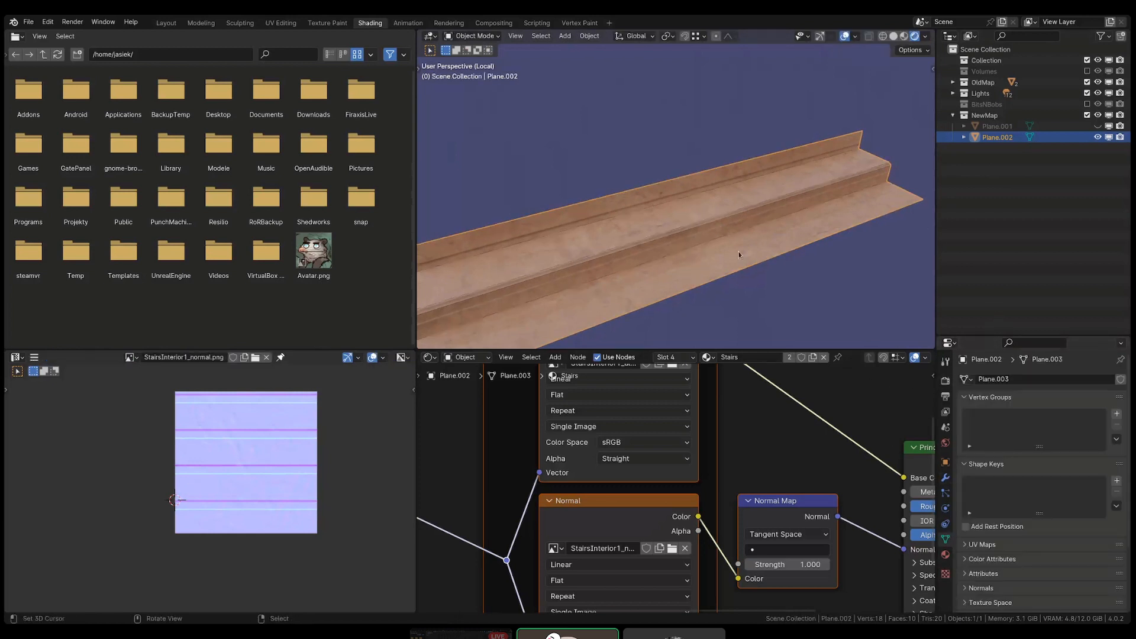
right_click(790, 152)
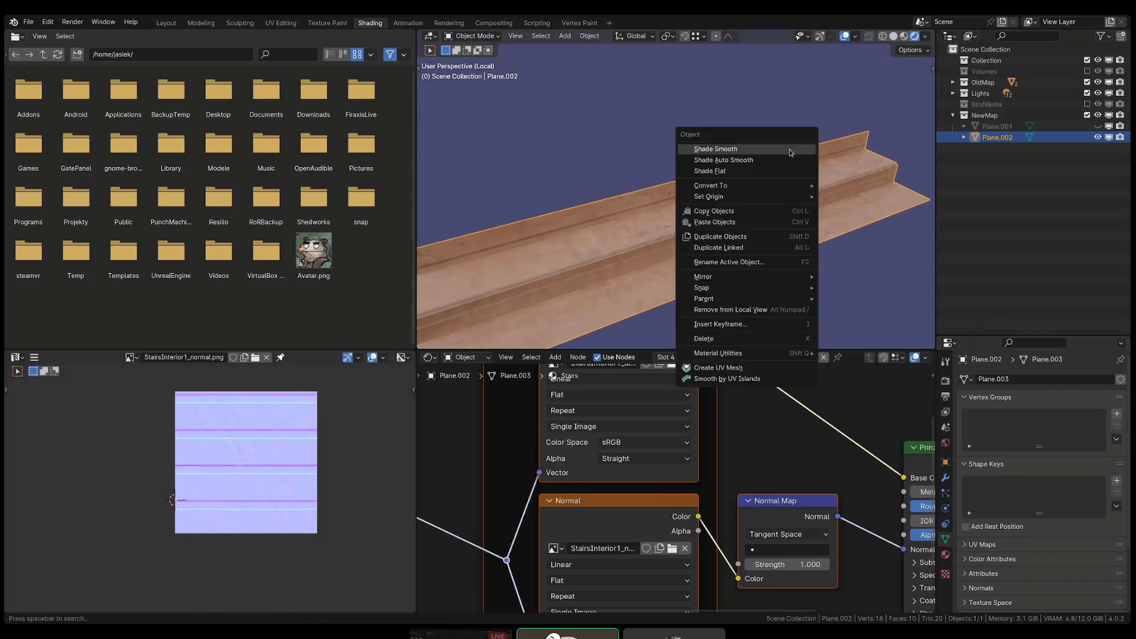
left_click(789, 149)
- Mark the inner corner edges where both risers meet the treads below them as sharp
middle_click_drag(615, 271, 698, 218)
key("Tab")
left_click(571, 297, "shift")
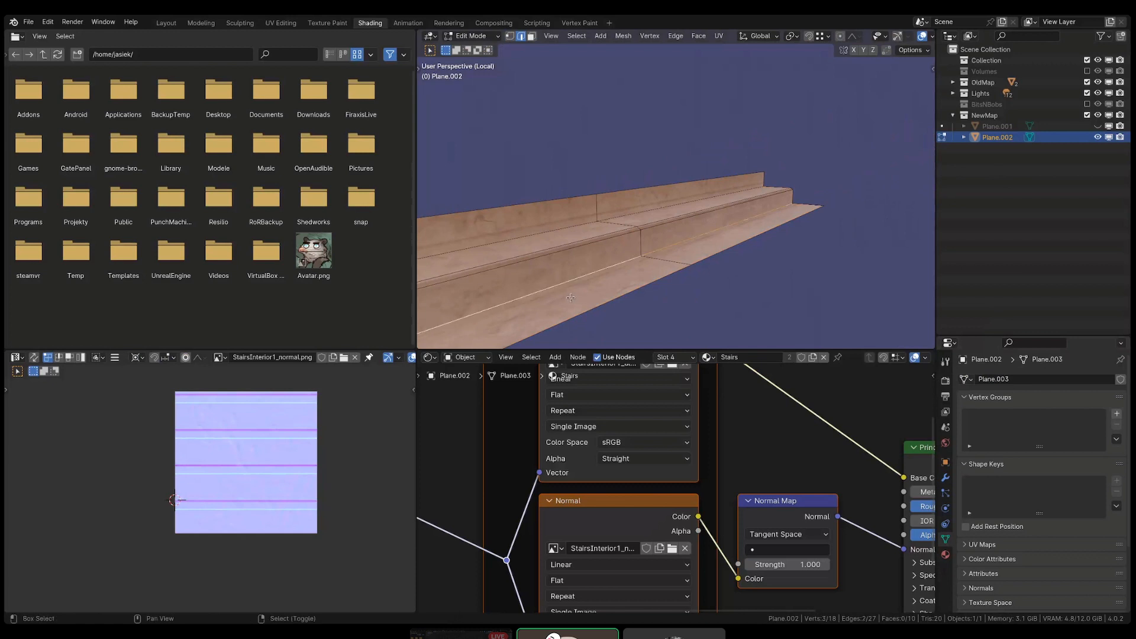
left_click(542, 231, "shift")
left_click(739, 192, "shift")
key("ctrl+e")
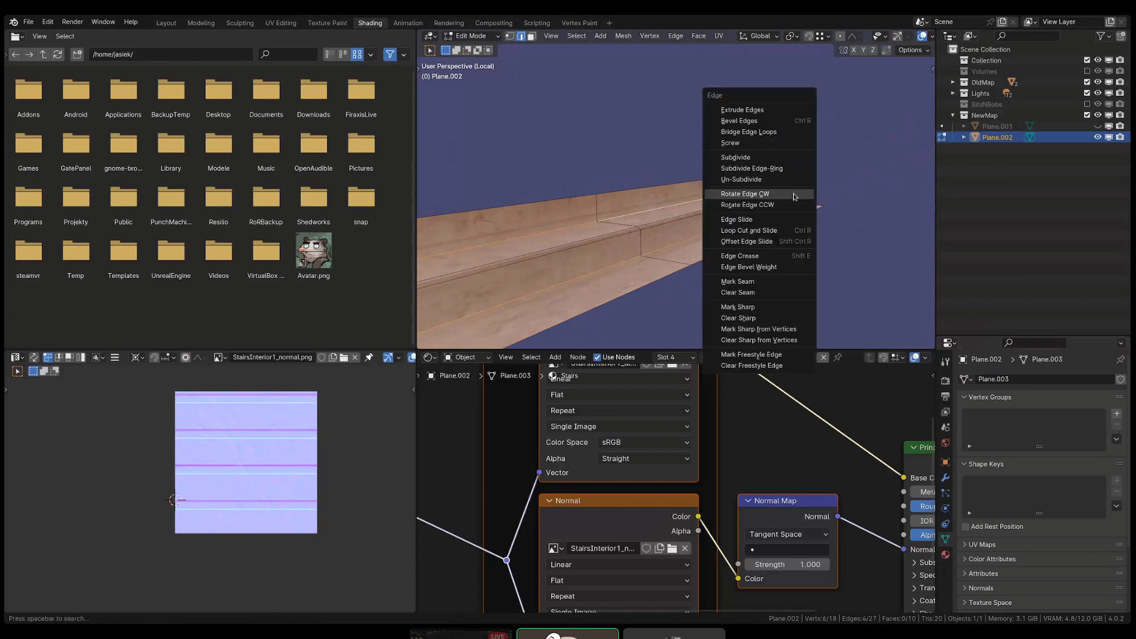
left_click(775, 308)
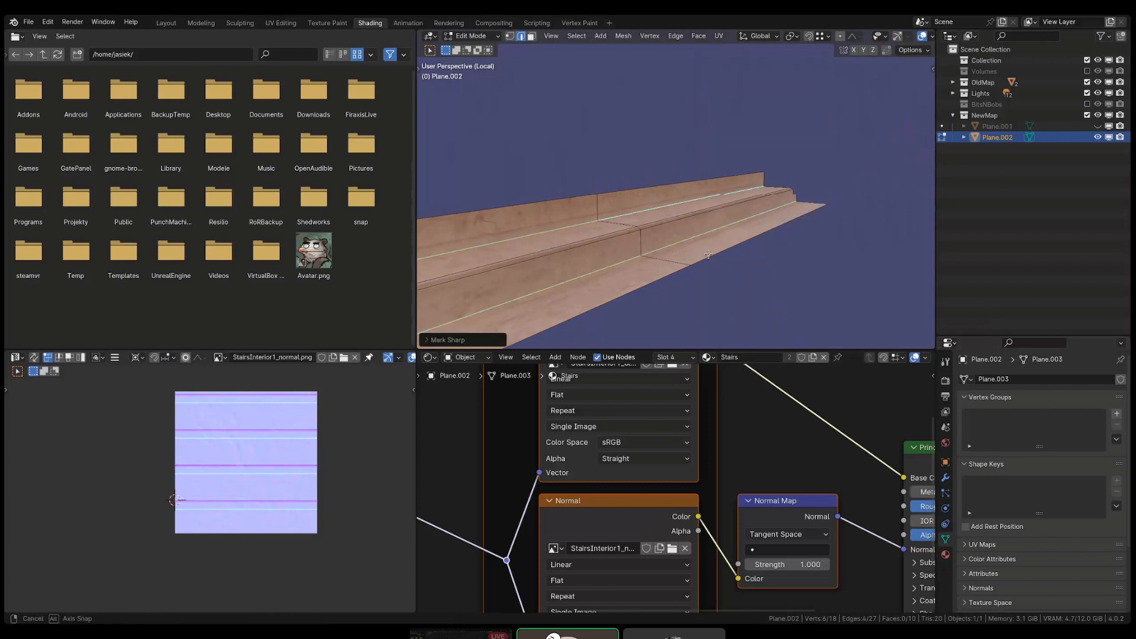
- Enable Auto Smooth in the stairs mesh's normals settings
scroll(978, 532, "down", 3)
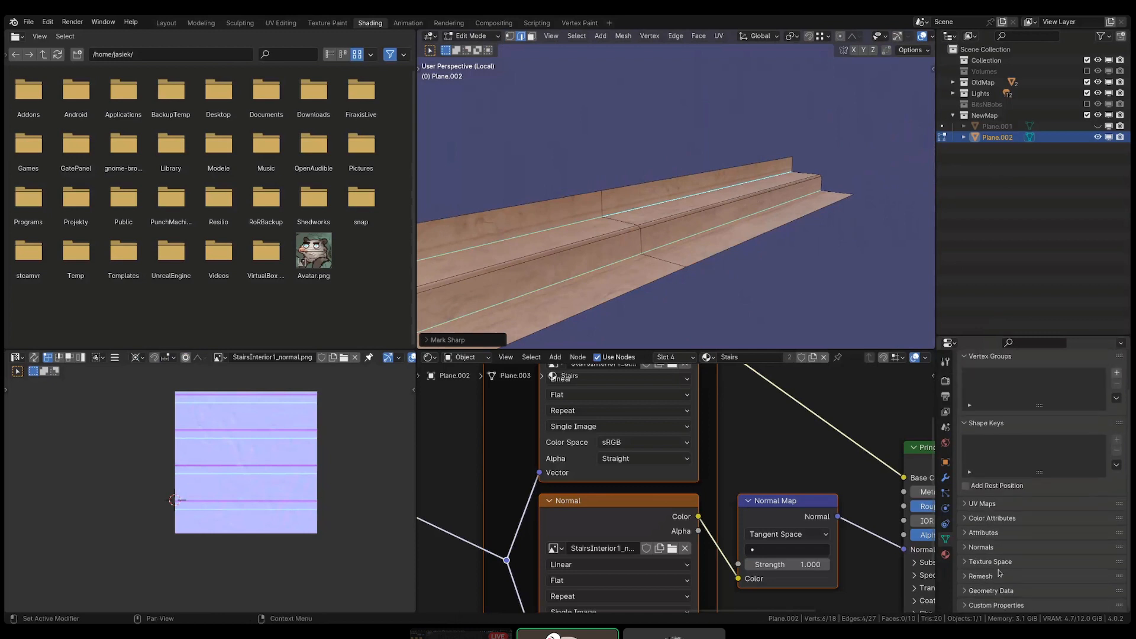
left_click(978, 549)
left_click(1028, 564)
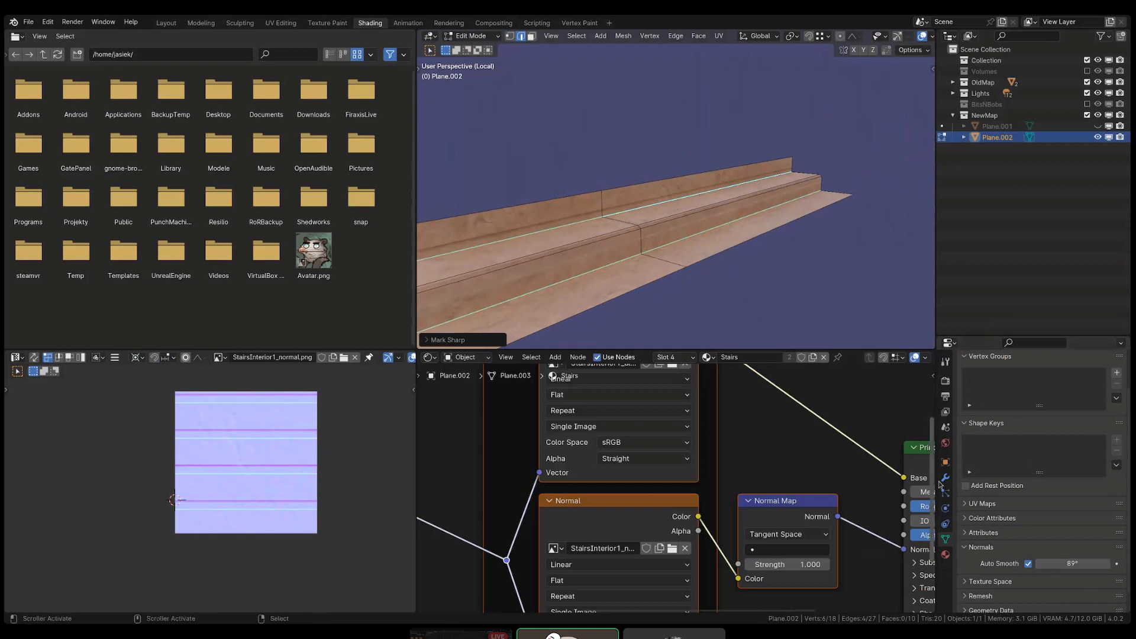
- Add a Weighted Normal modifier to the stairs object and enable Keep Sharp
left_click(945, 478)
left_click(1044, 379)
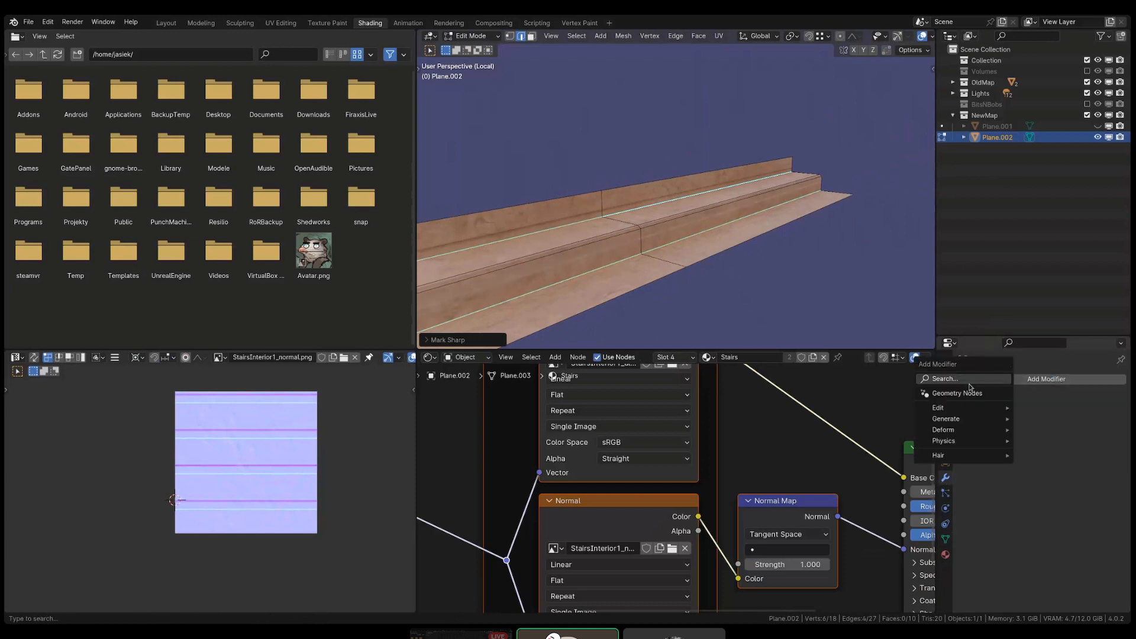
left_click(967, 382)
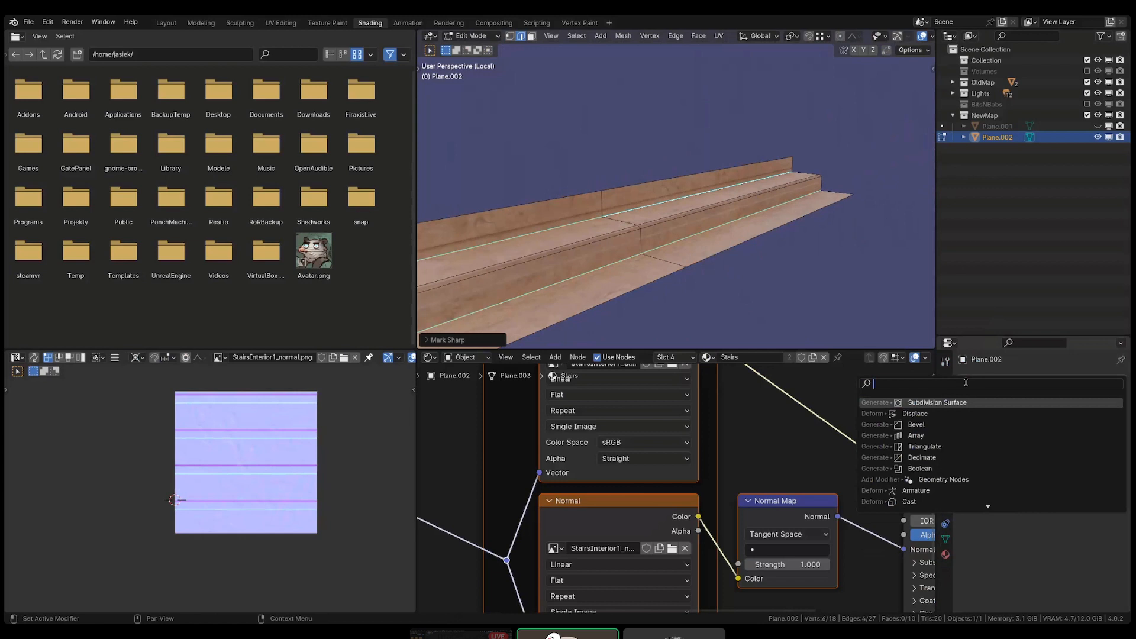
key("Escape")
left_click(1044, 379)
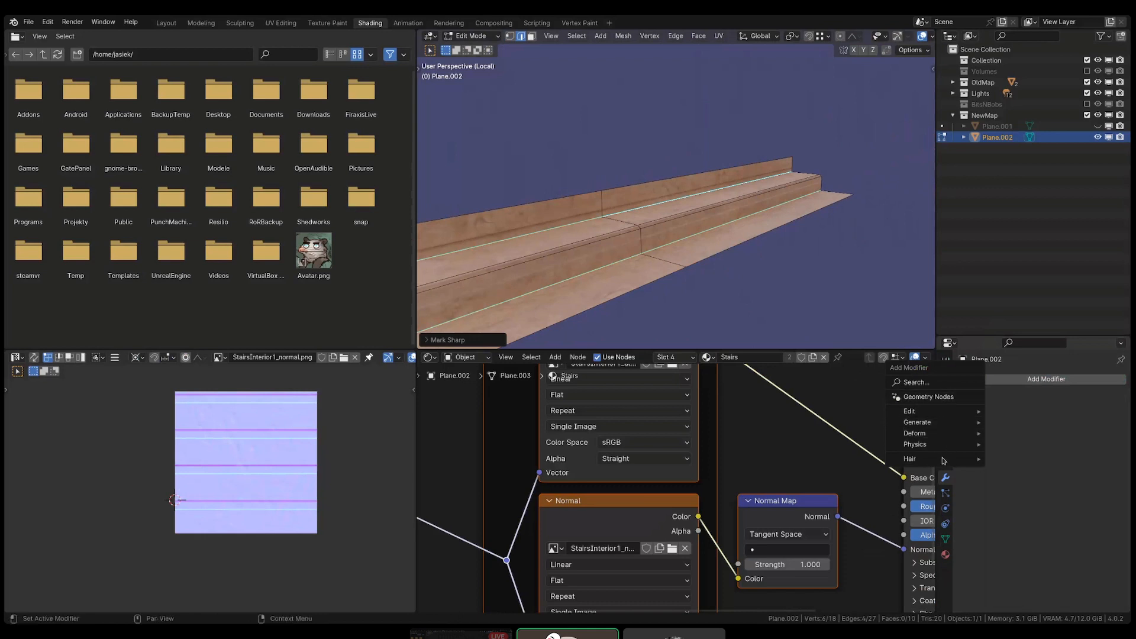
left_click(925, 382)
type("we")
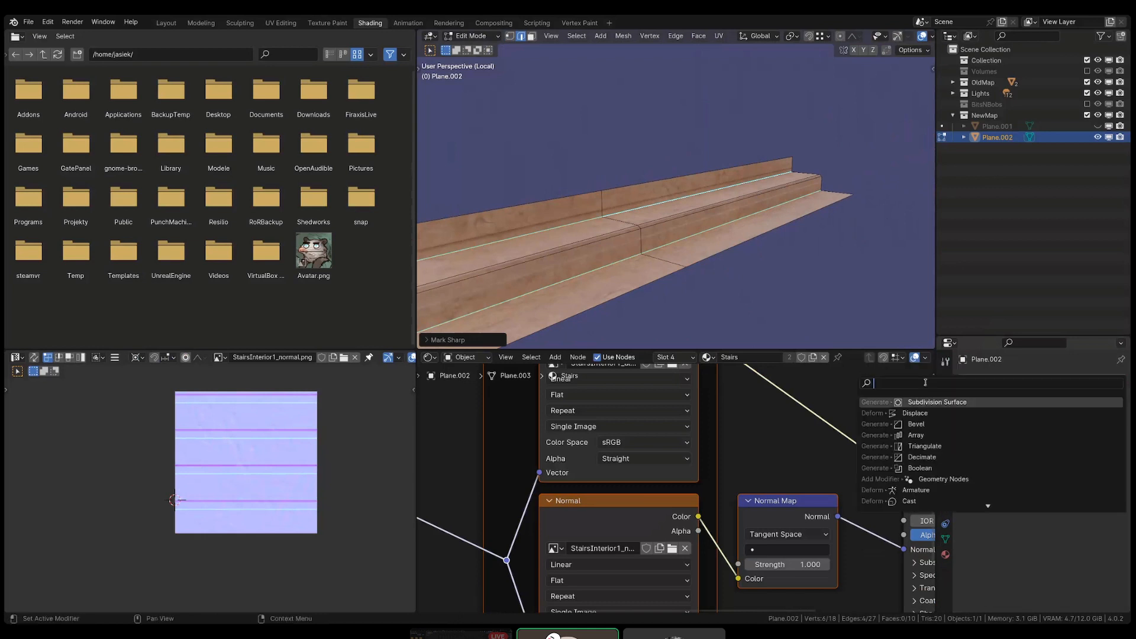
type("igh")
key("Return")
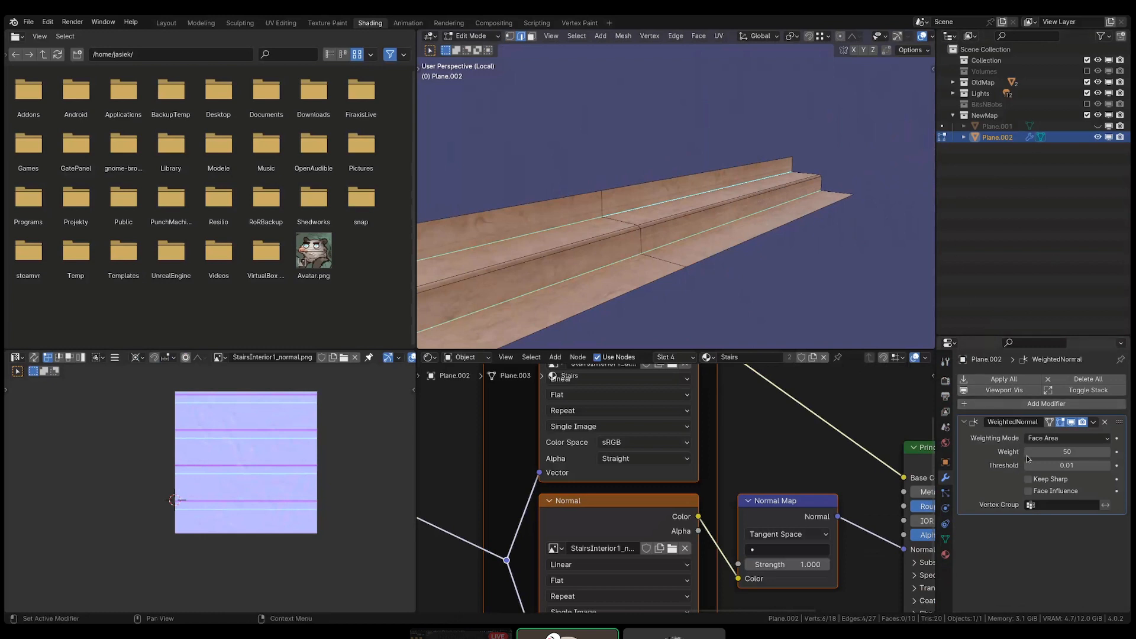
left_click(1041, 481)
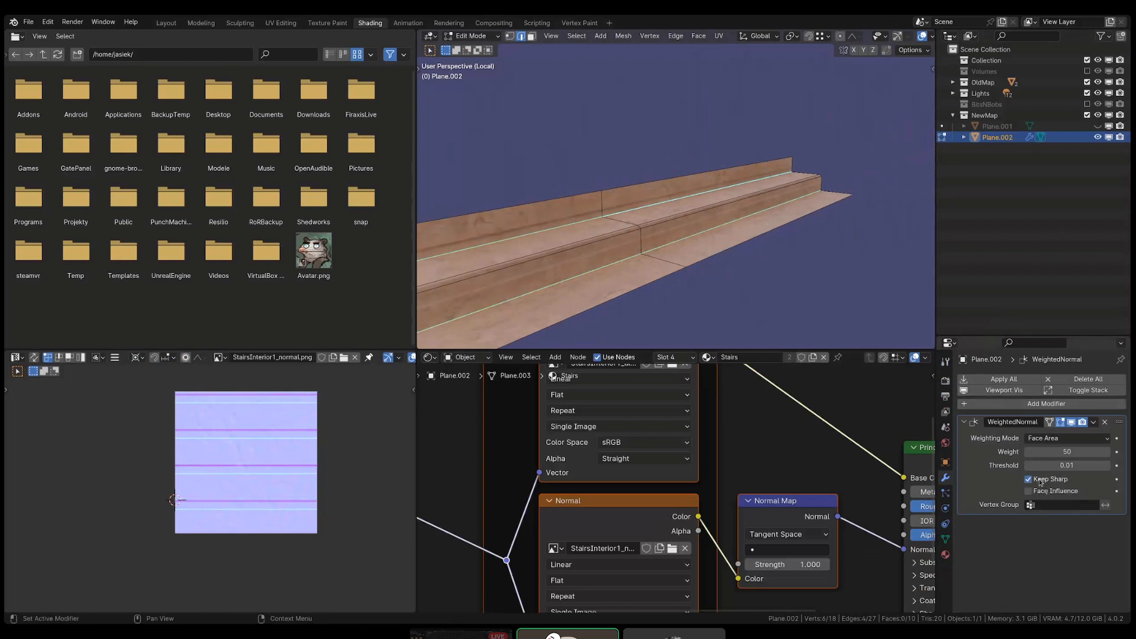
key("Tab")
middle_click_drag(724, 241, 651, 246)
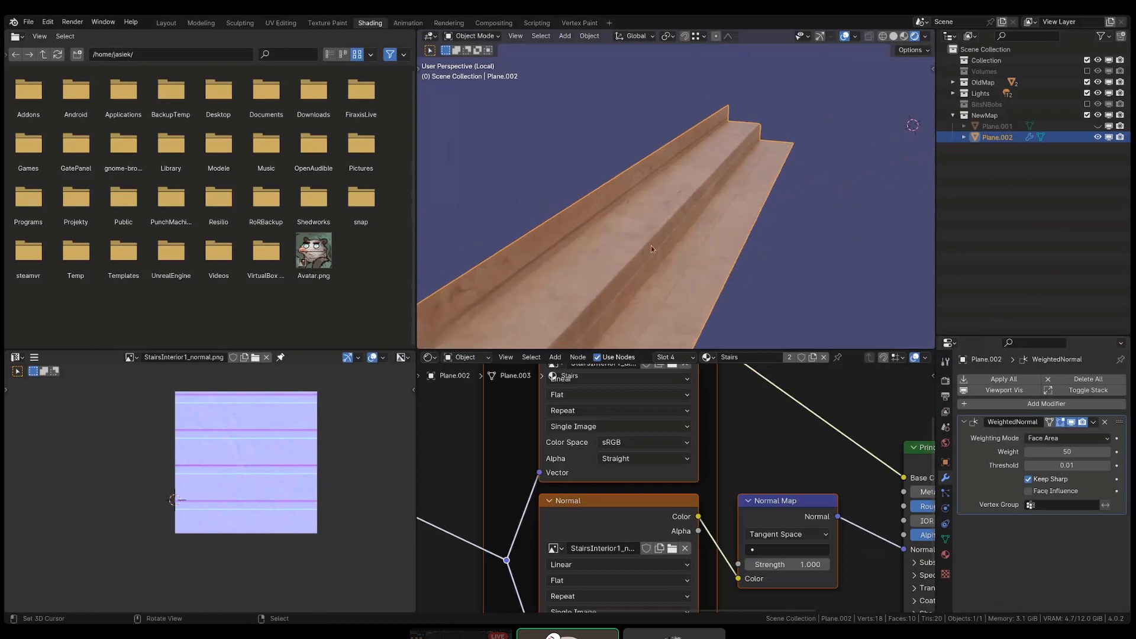
- Delete the faces of the upper riser and the lowest tread, keeping only one bevelled step
key("Tab")
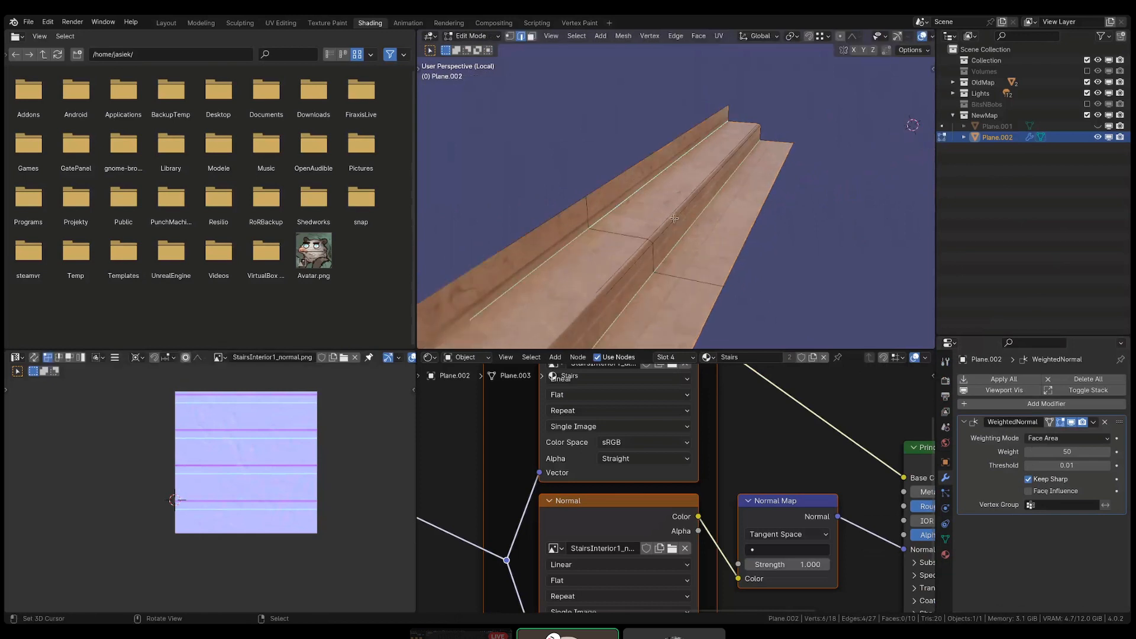
left_click(664, 254)
key("3")
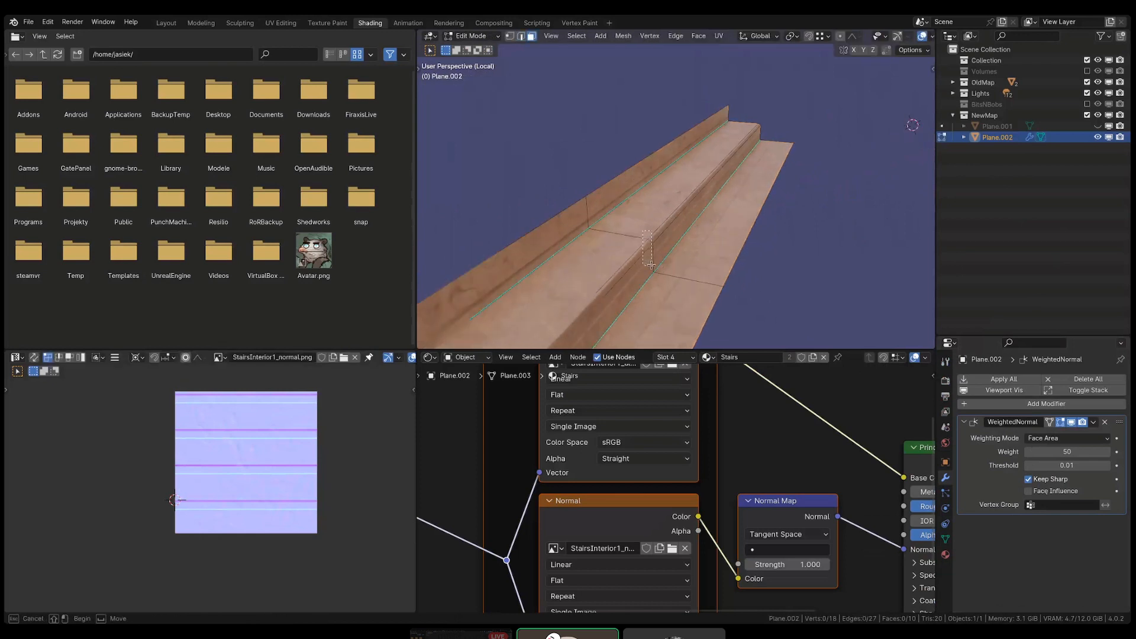
left_click(654, 256)
left_click(602, 203)
key("x")
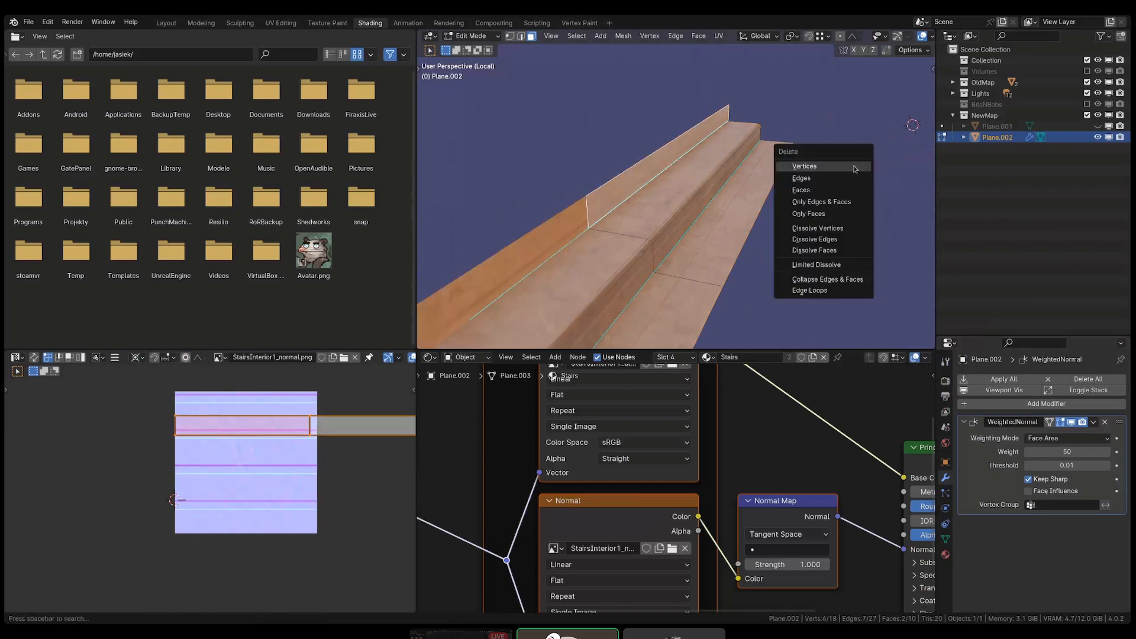
left_click(787, 188)
left_click(707, 294)
key("x")
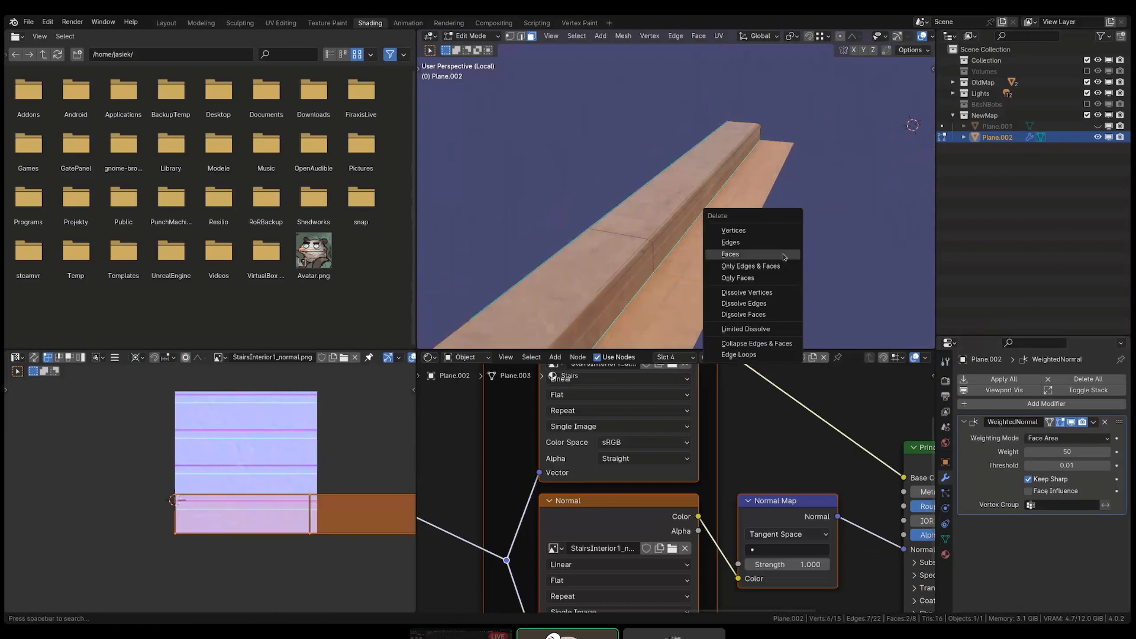
left_click(766, 254)
- Leave local view and reveal the hidden map objects around the single step
key("KP_Divide")
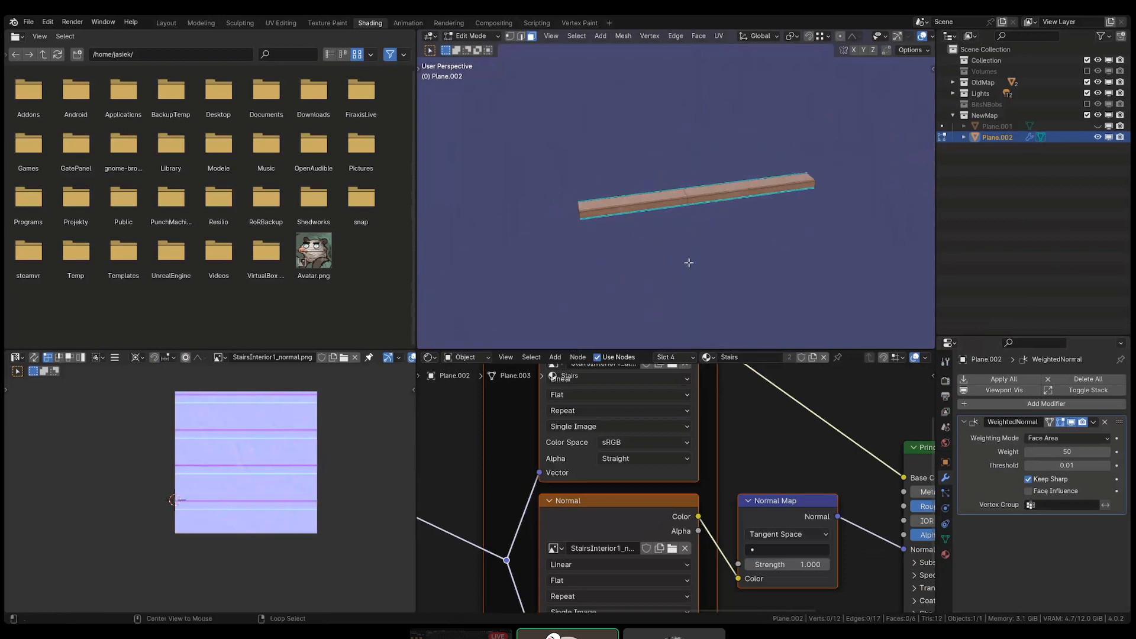
key("Tab")
key("alt+h")
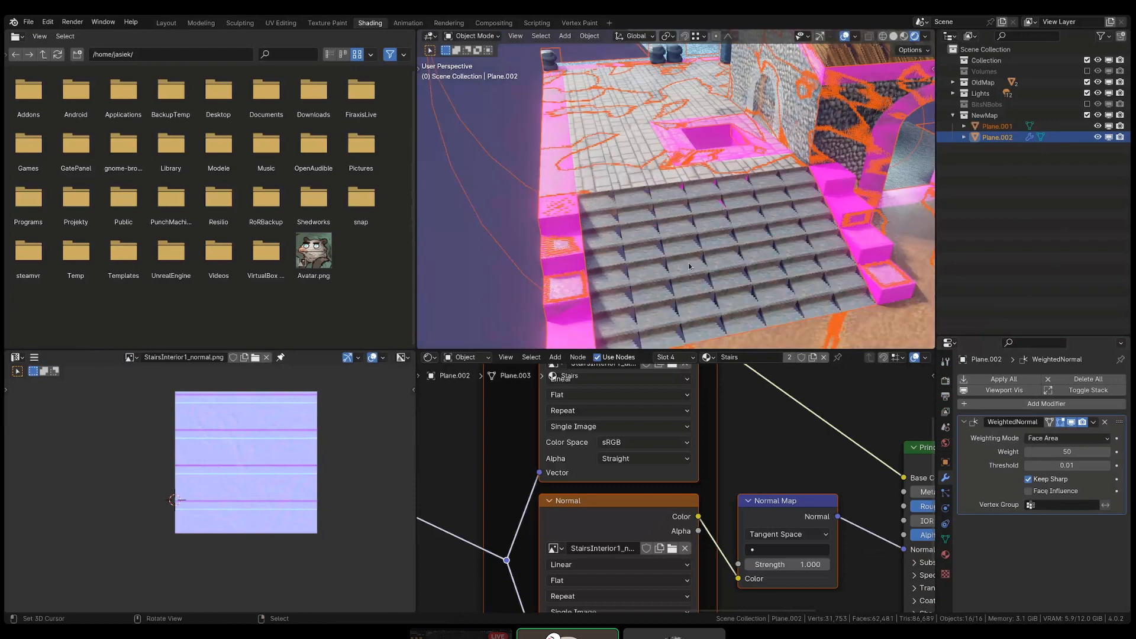
key("Tab")
key("shift+z")
middle_click_drag(712, 195, 688, 214)
key("a")
key("Tab")
key("a")
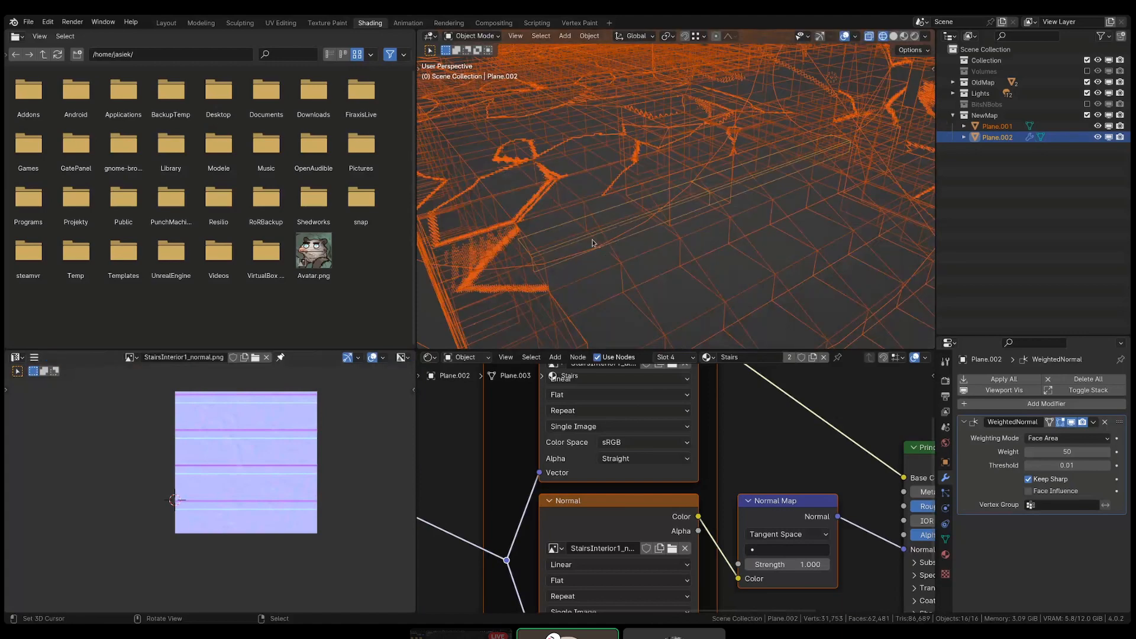
key("Tab")
key("a")
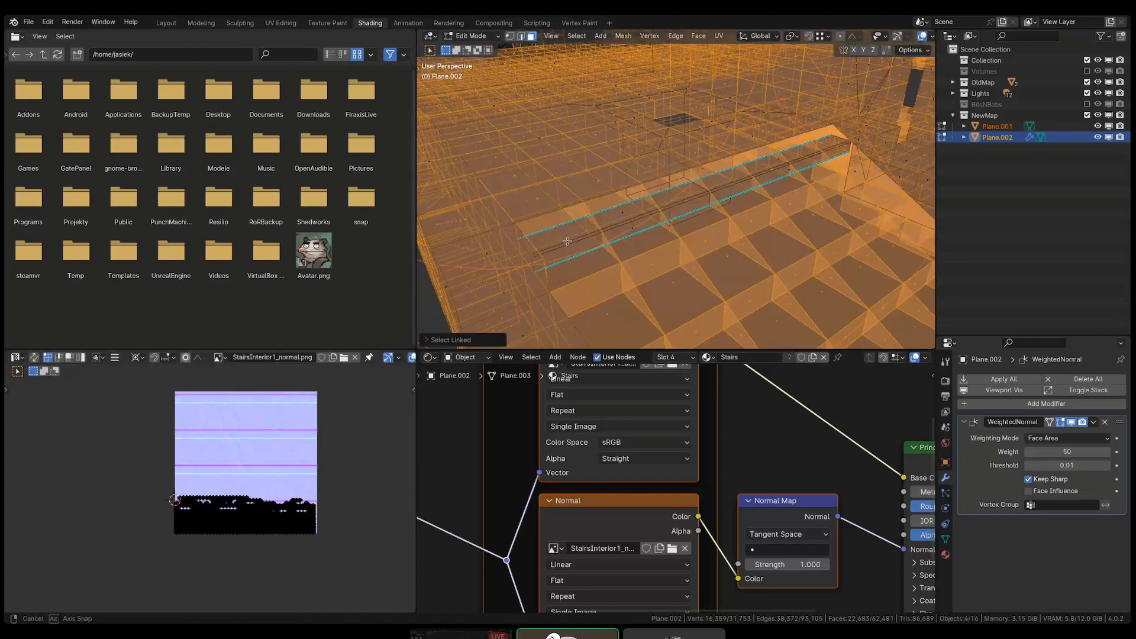
mouse_move(573, 242)
middle_mouse_down()
mouse_move(522, 255)
mouse_move(575, 226)
middle_mouse_up()
key("alt+a")
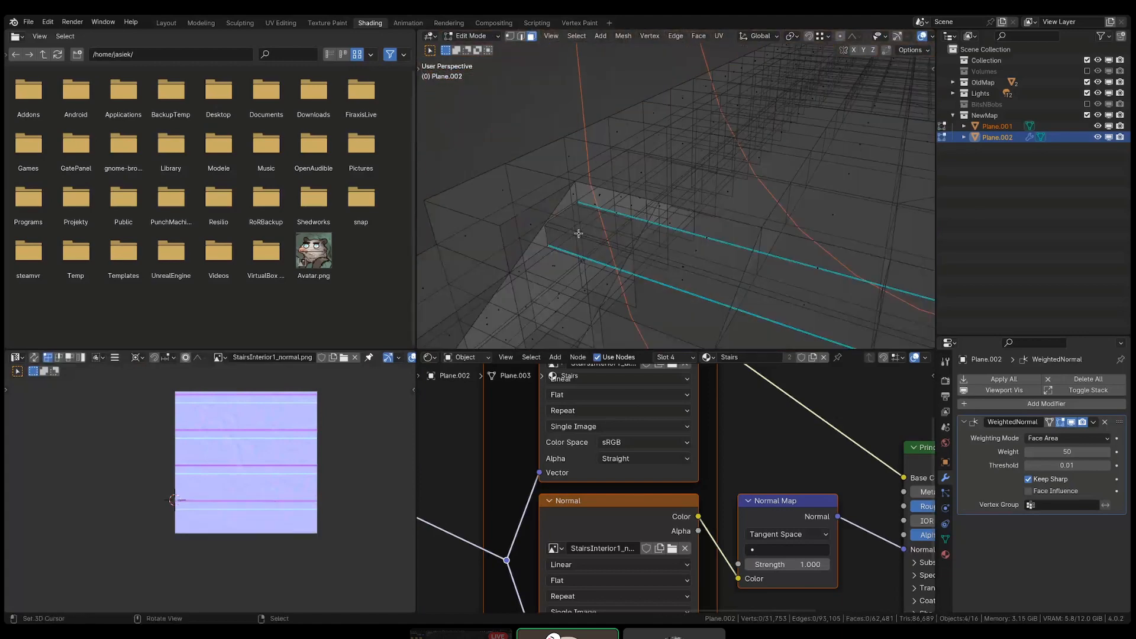
key("a")
key("alt+a")
scroll(585, 239, "up", 2)
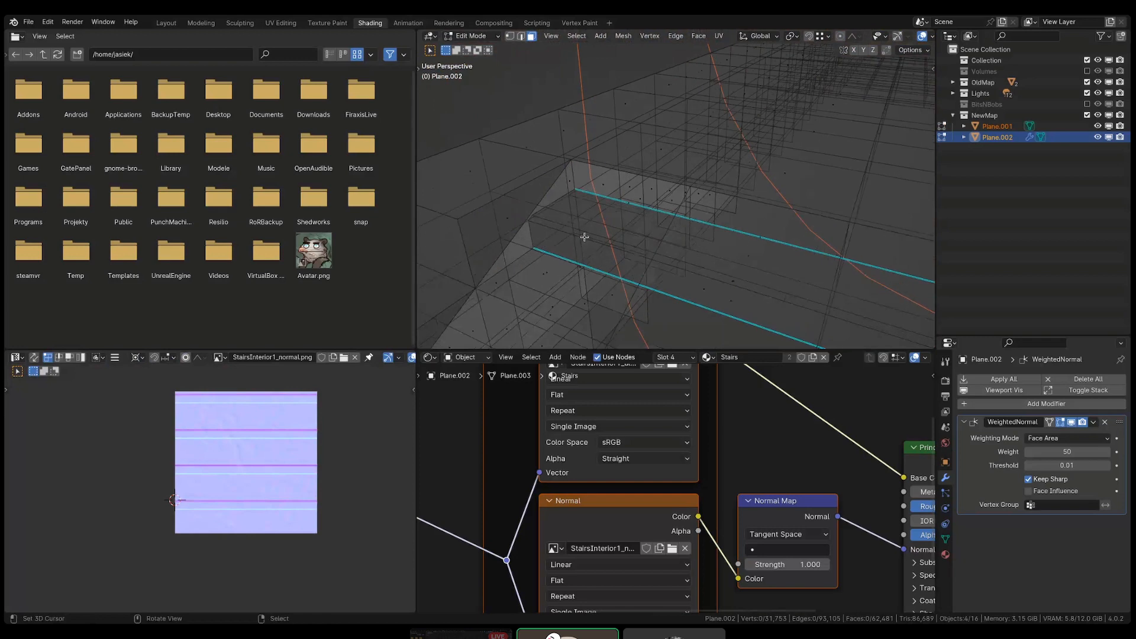
key("shift+z")
key("l")
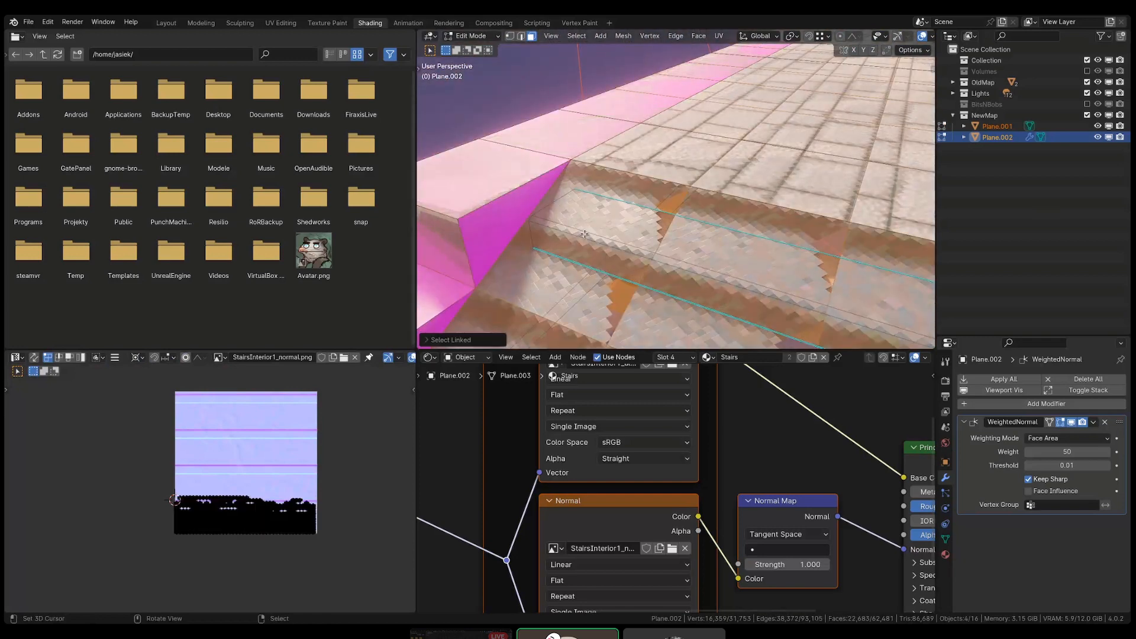
key("Tab")
- Select only the single-step object in wireframe and snap its whole mesh onto the top of the old staircase
right_click(584, 237)
key("shift+z")
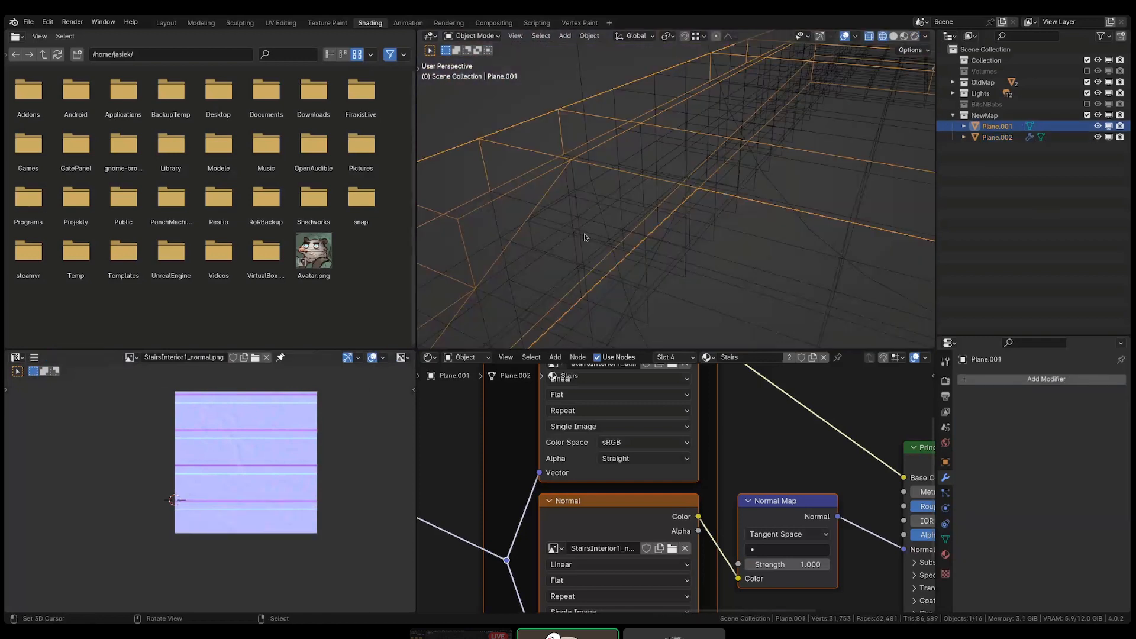
right_click(584, 237)
right_click(534, 232)
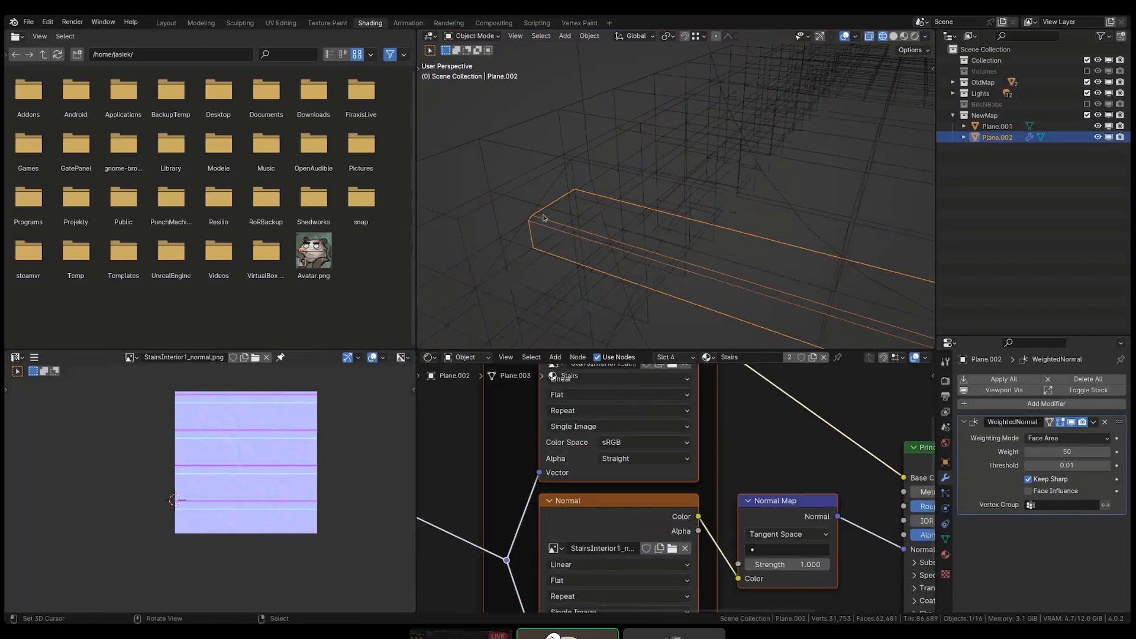
key("Tab")
key("a")
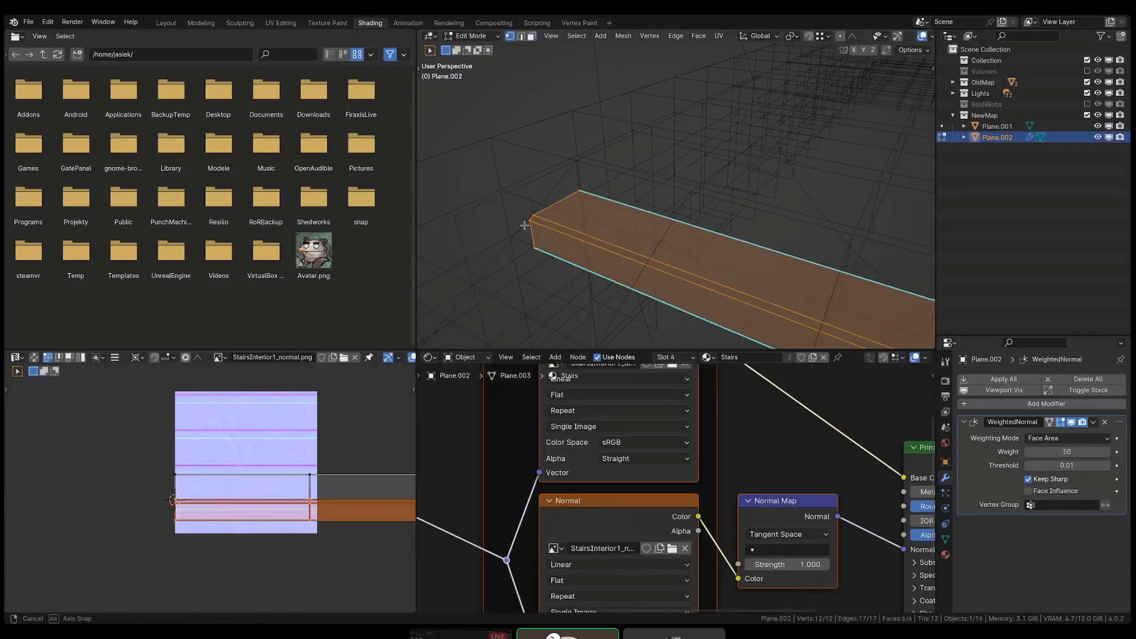
middle_click_drag(535, 227, 507, 224)
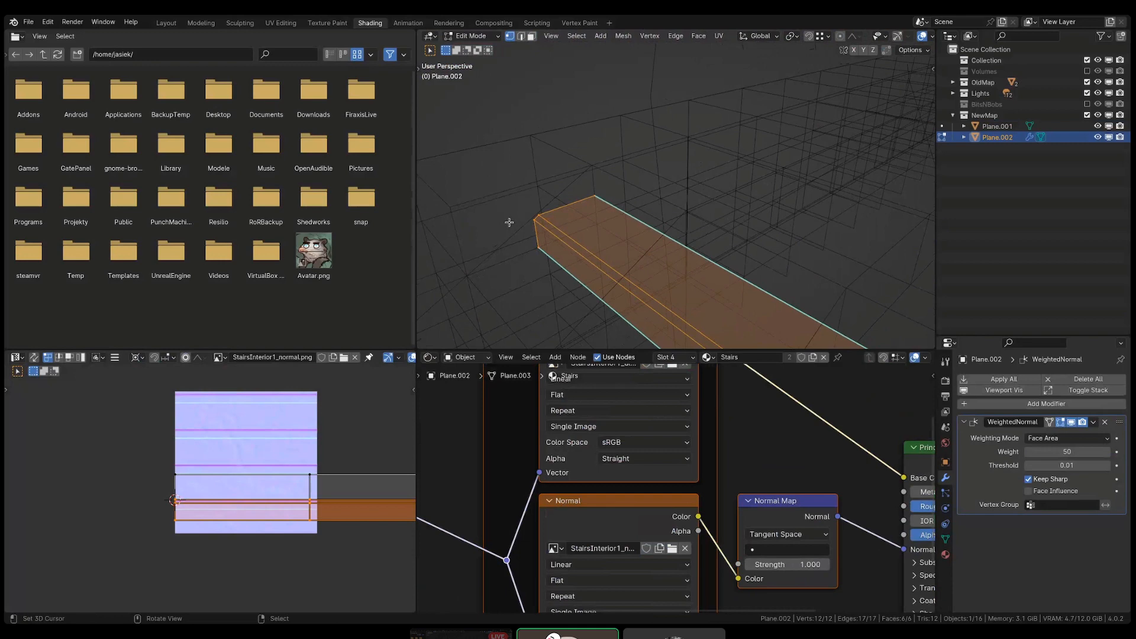
key("g")
left_click(604, 163, "ctrl")
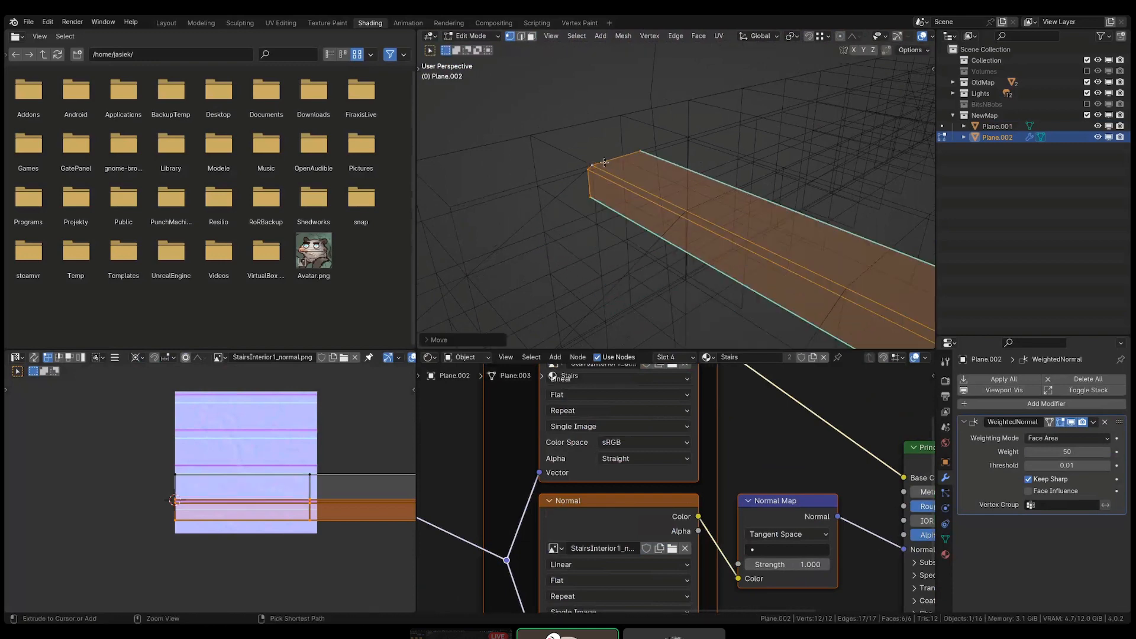
middle_click_drag(604, 163, 699, 166)
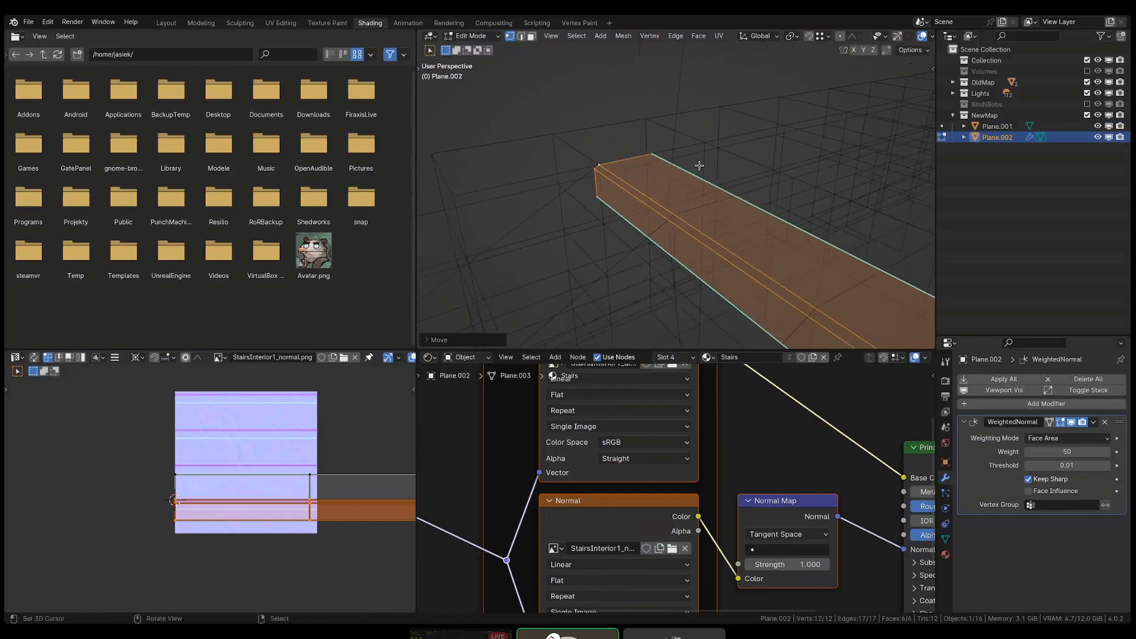
- Try placing two snapped duplicates of the step down the old staircase and undo both copies
key("g")
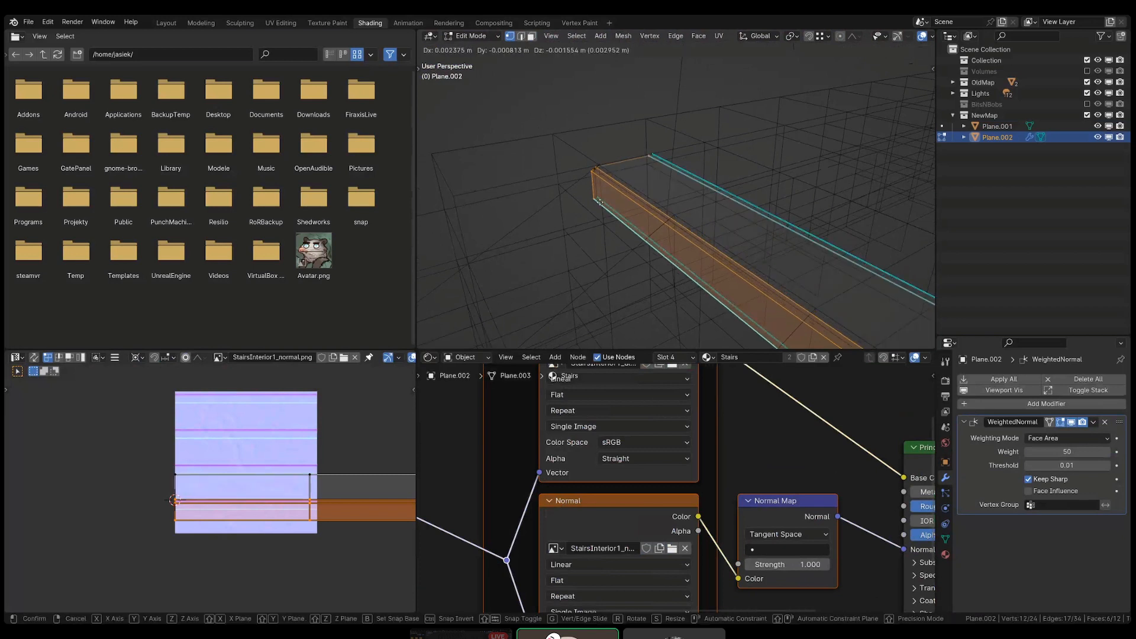
left_click(595, 200)
middle_click_drag(596, 199, 644, 229)
key("g")
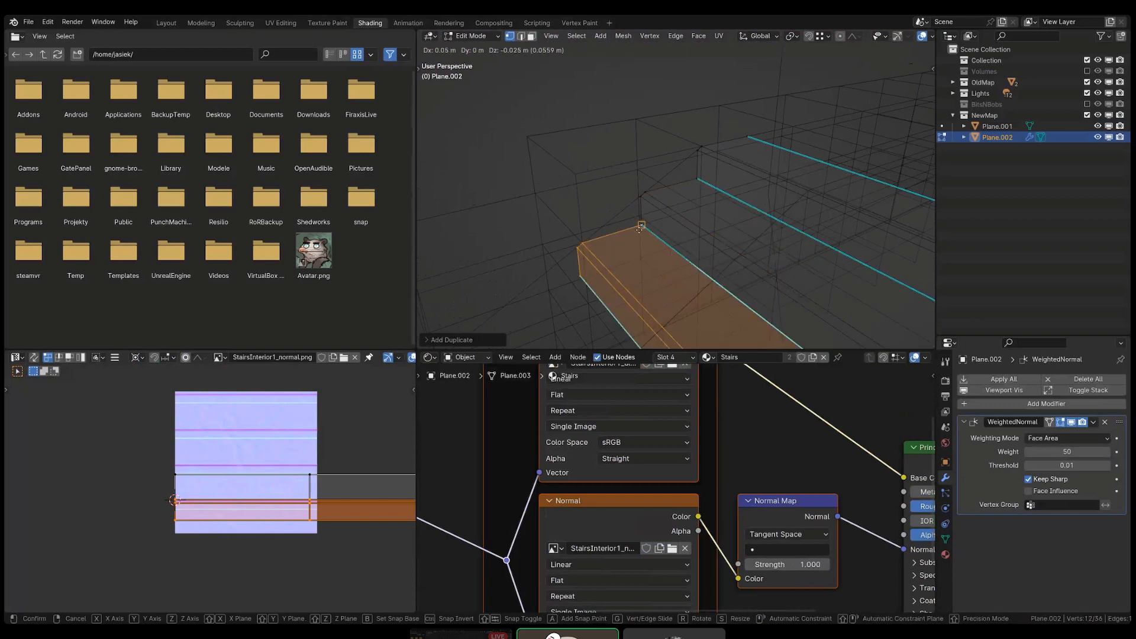
left_click(639, 229)
middle_click_drag(584, 281, 569, 250)
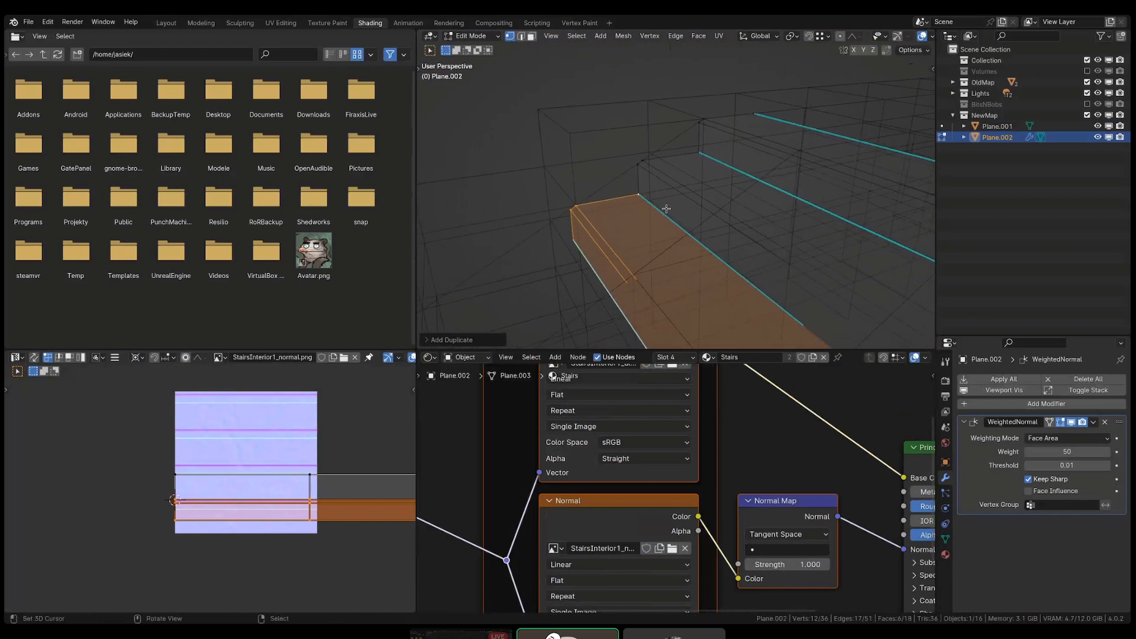
middle_click_drag(650, 209, 667, 191)
key("ctrl+z")
key("ctrl+z")
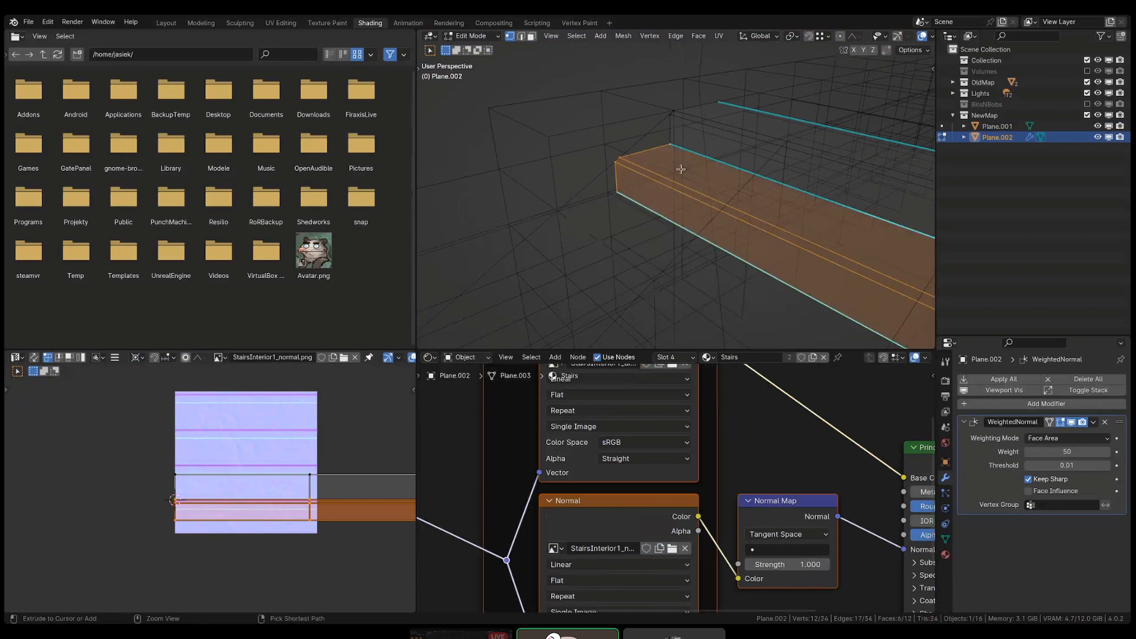
- Shift the three front vertices at the step's near end along Y to fit the side of the old staircase
left_click(695, 155)
middle_click_drag(696, 155, 639, 124)
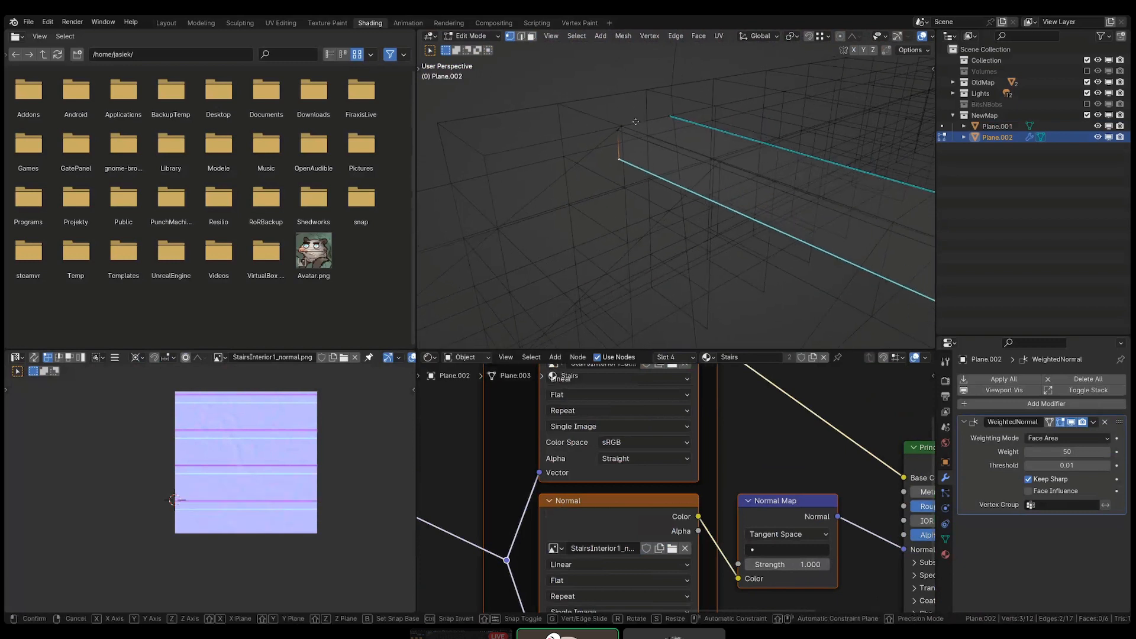
key("g")
key("y")
left_click(626, 125)
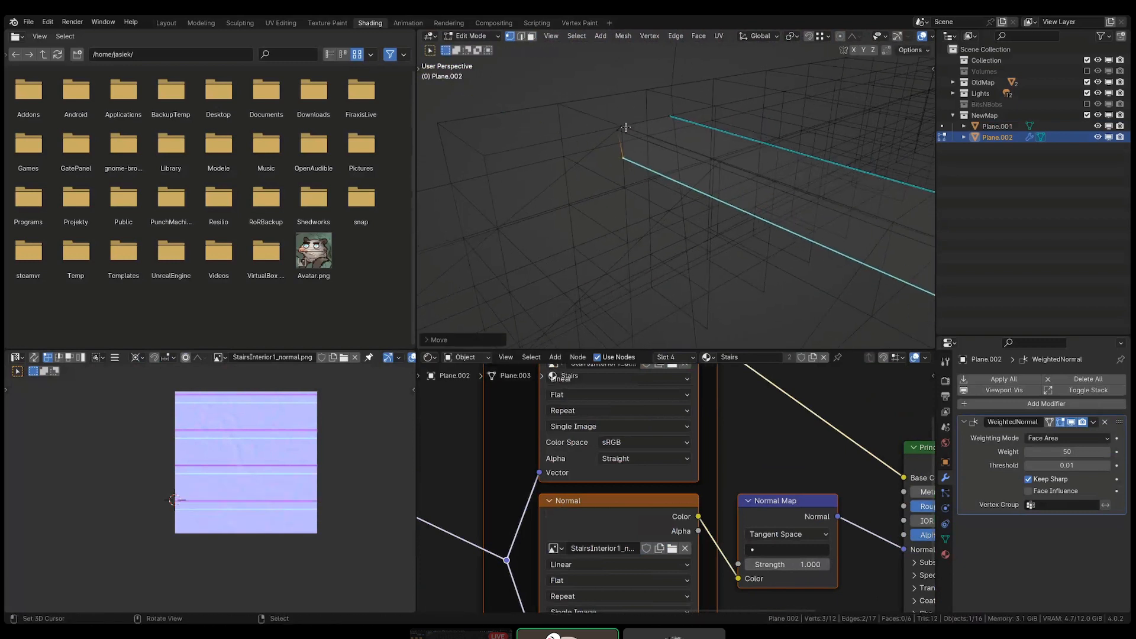
- Duplicate the whole step twice, snapping each copy directly below the previous one down the staircase
key("ctrl+l")
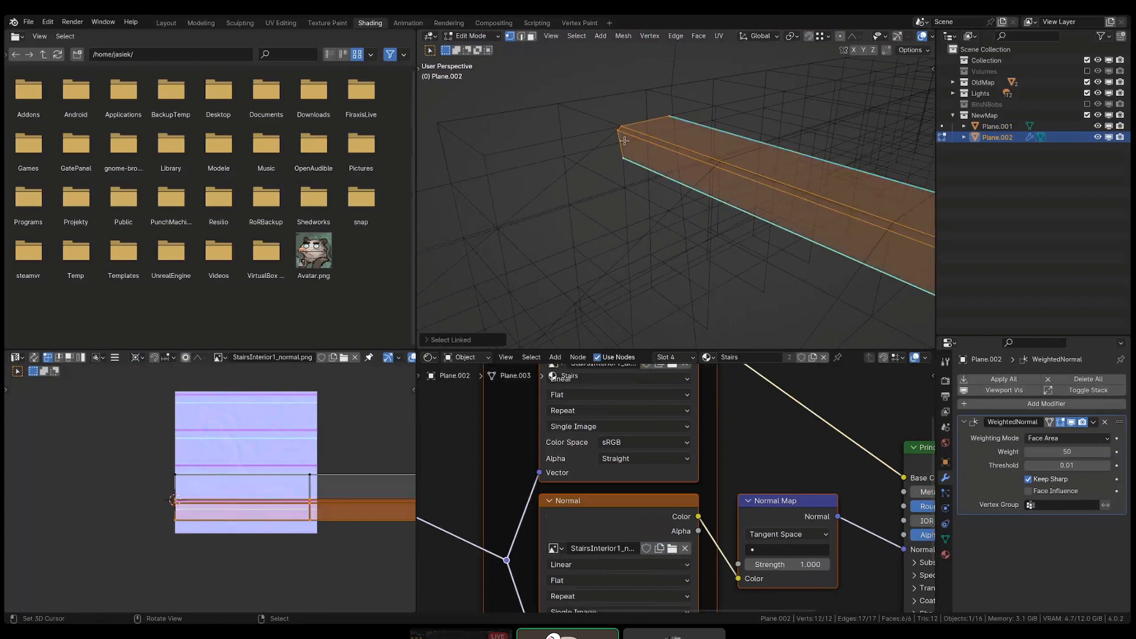
mouse_move(624, 141)
middle_mouse_down()
mouse_move(606, 148)
mouse_move(638, 128)
middle_mouse_up()
key("shift+d")
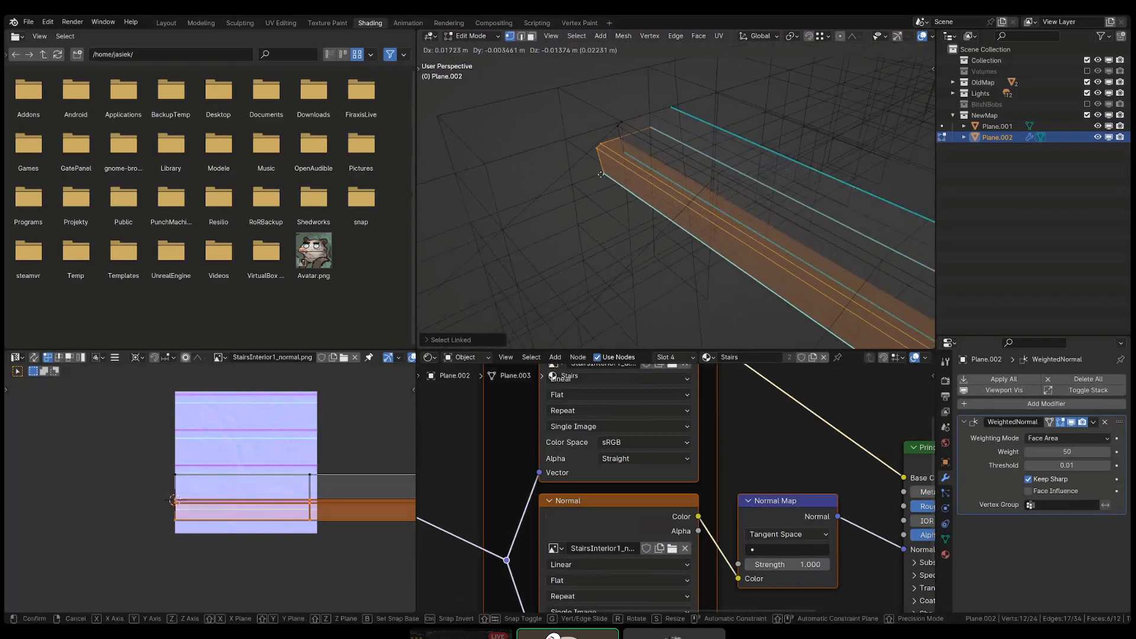
left_click(481, 251)
key("g")
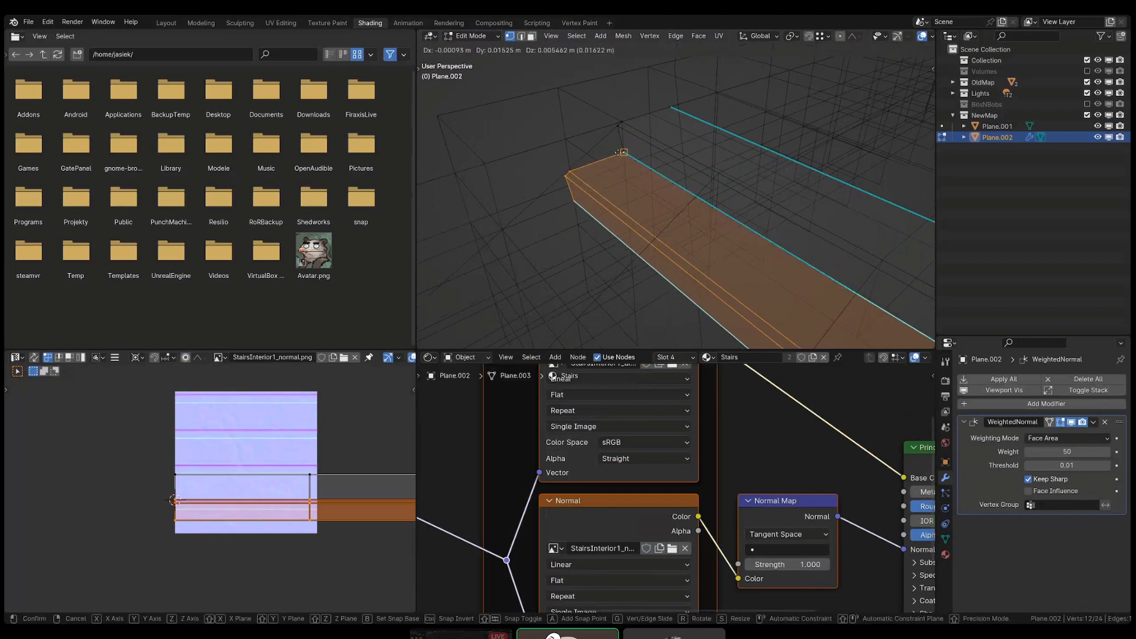
left_click(599, 184)
key("shift+d")
left_click(588, 209)
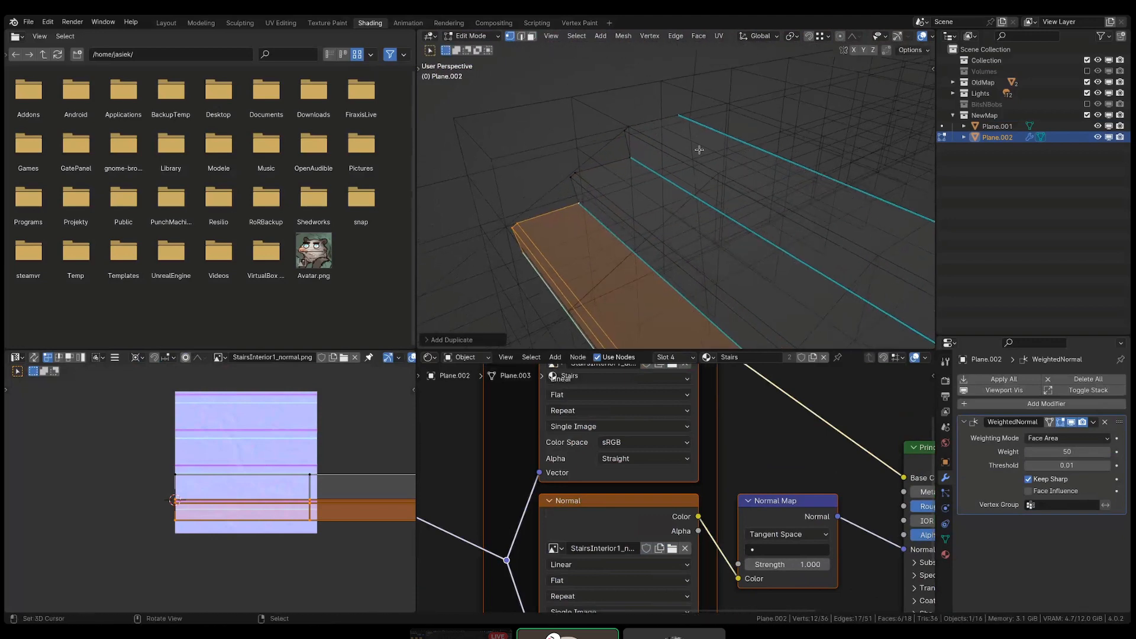
- Delete the back edge vertices of the topmost step, removing its tread faces
left_click(703, 129, "alt")
key("x")
left_click(861, 89)
- Duplicate the lowest whole step twice more, snapping each copy directly below the previous one against the old staircase
middle_click_drag(861, 89, 630, 185)
key("l")
key("shift+d")
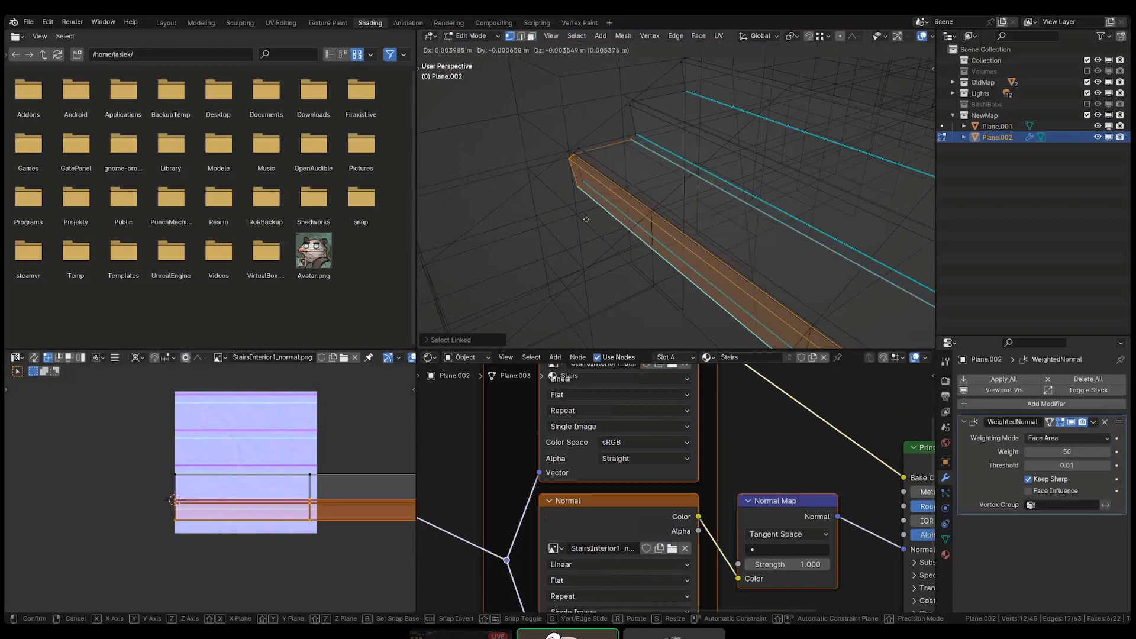
left_click(850, 107)
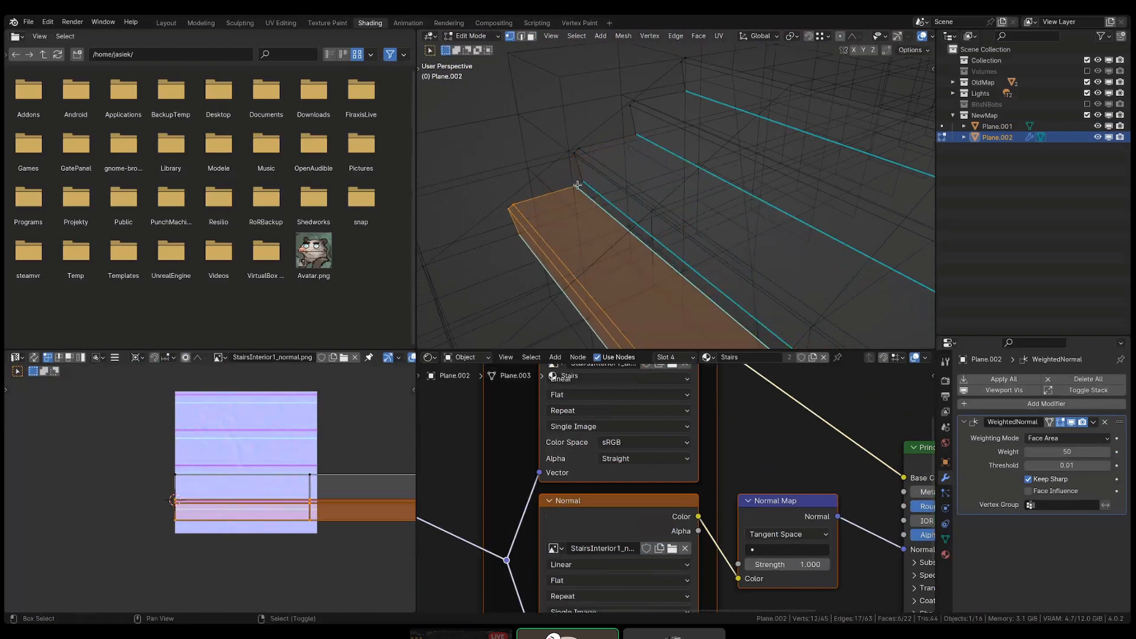
key("g")
left_click(542, 218)
middle_click_drag(542, 219, 710, 154, "shift")
key("shift+d")
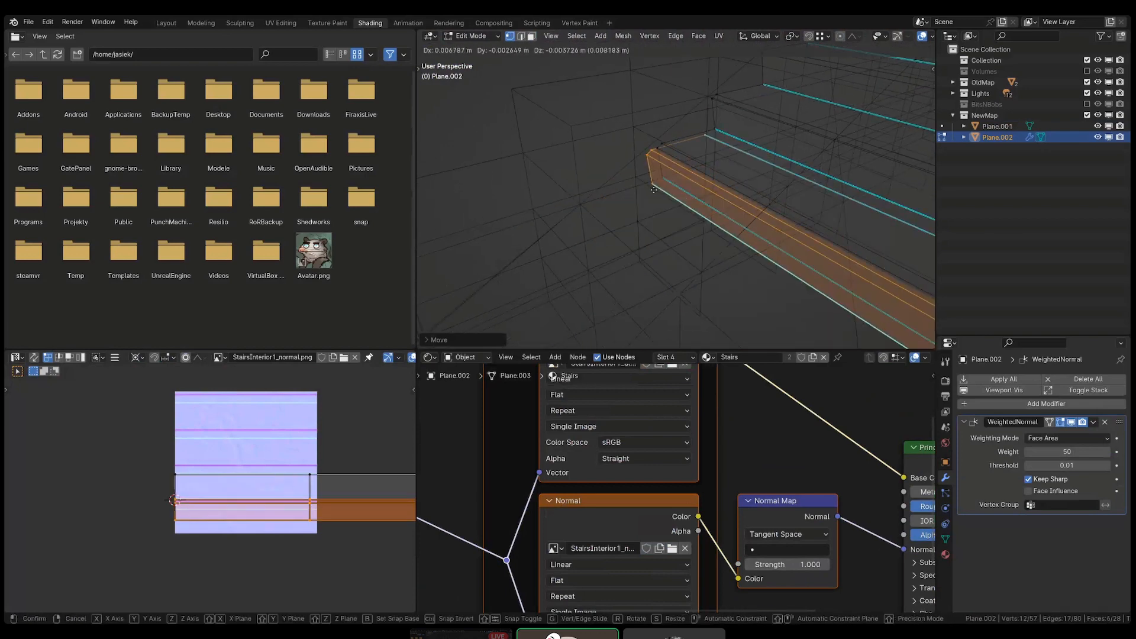
left_click(664, 179)
key("g")
left_click(662, 177)
- Add four more snapped duplicates of the step, continuing down to the foot of the old staircase
key("shift+d")
middle_click_drag(629, 221, 781, 126, "shift")
left_click(666, 180)
key("shift+d")
left_click(707, 166, "ctrl")
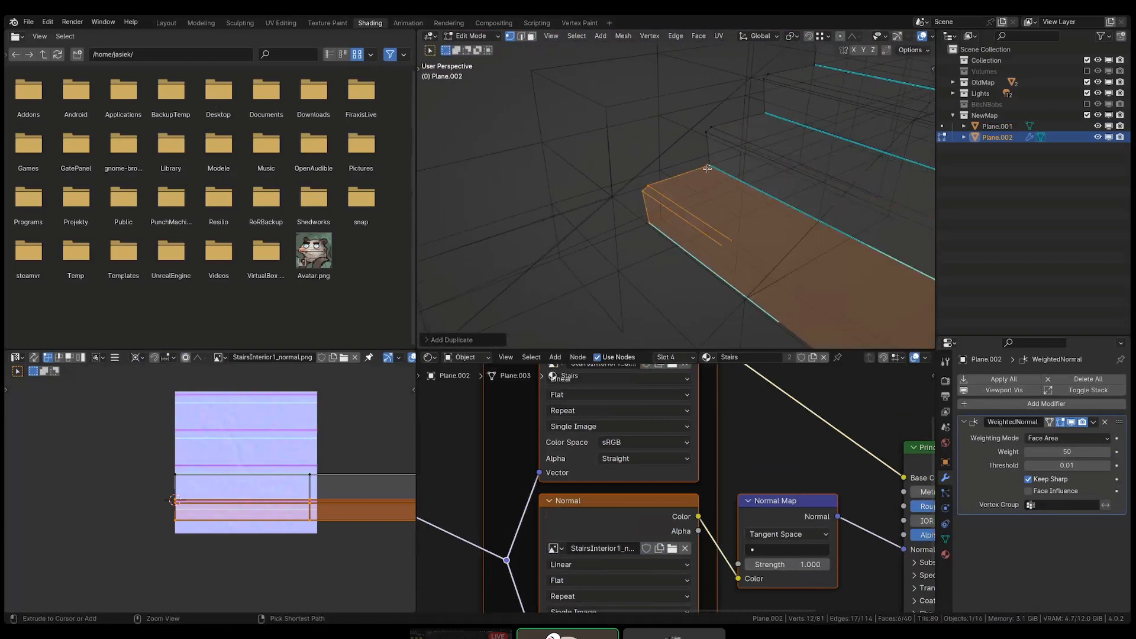
key("shift+d")
left_click(642, 224, "ctrl")
middle_click_drag(642, 223, 710, 142, "shift")
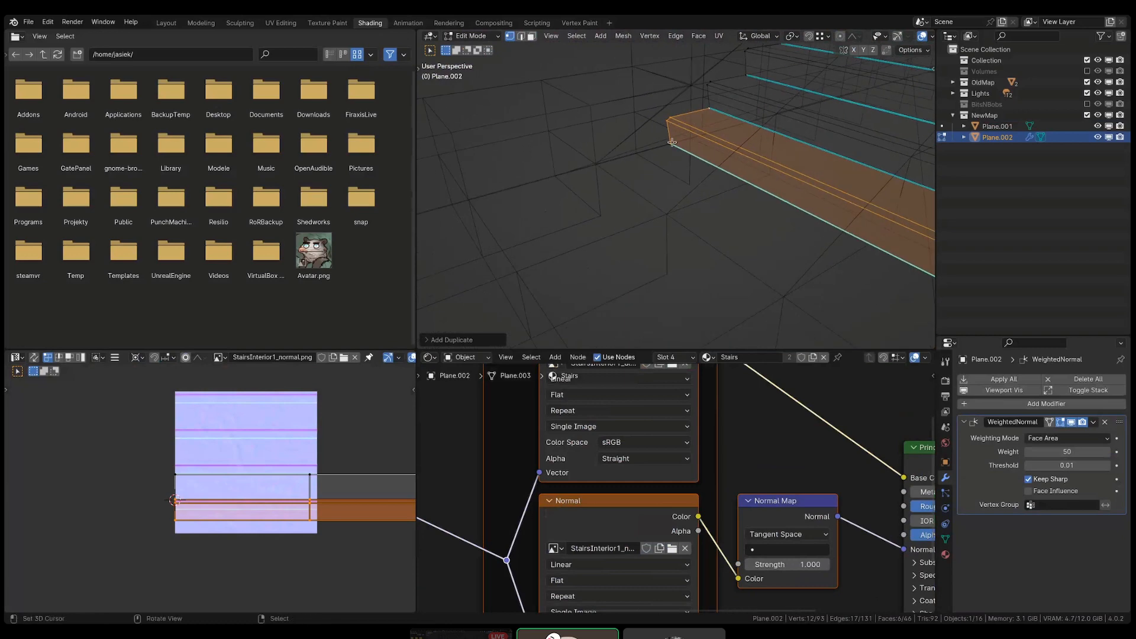
key("shift+d")
middle_click_drag(636, 161, 721, 245)
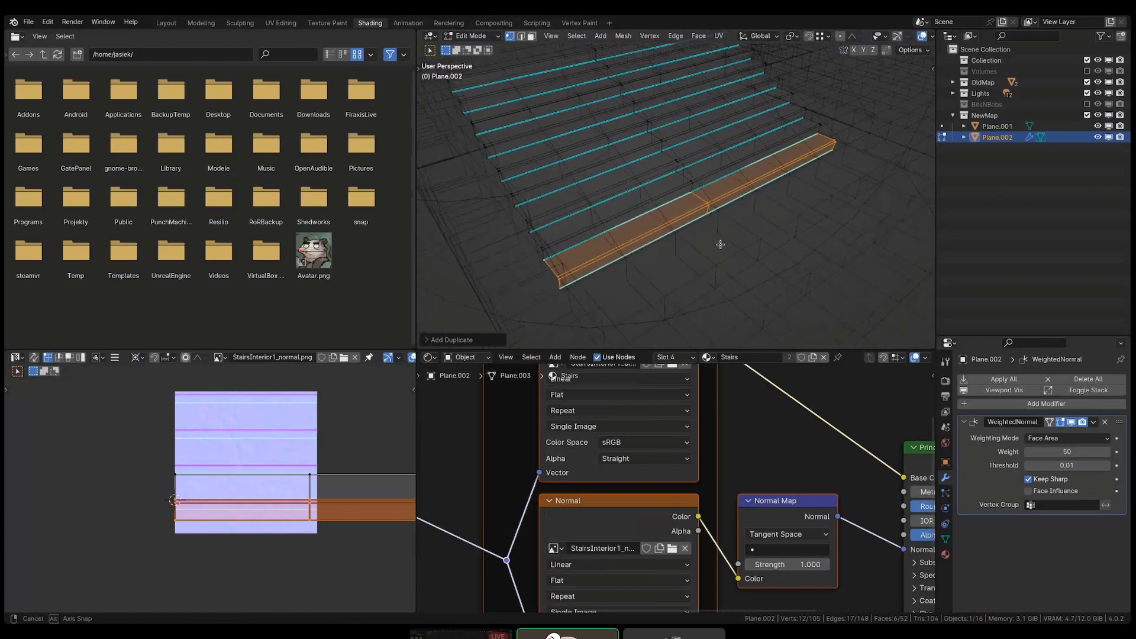
- Select the linked geometry of the staircase's steps, working from the lowest one upward
scroll(721, 245, "down", 2)
scroll(814, 157, "up", 5)
scroll(819, 157, "up", 2)
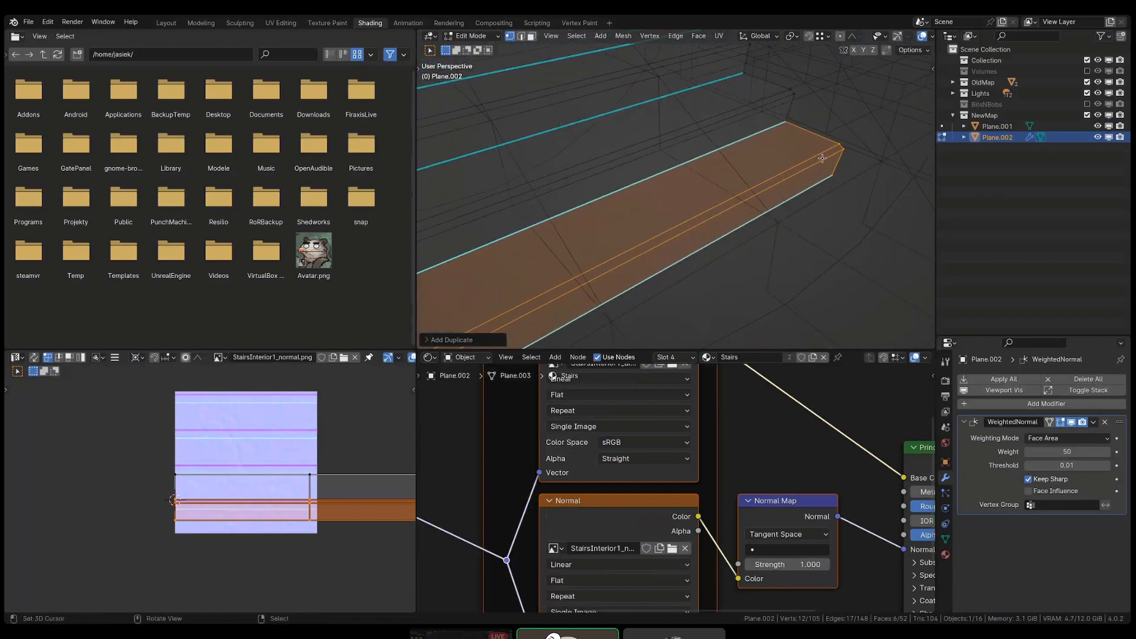
scroll(822, 158, "down", 6)
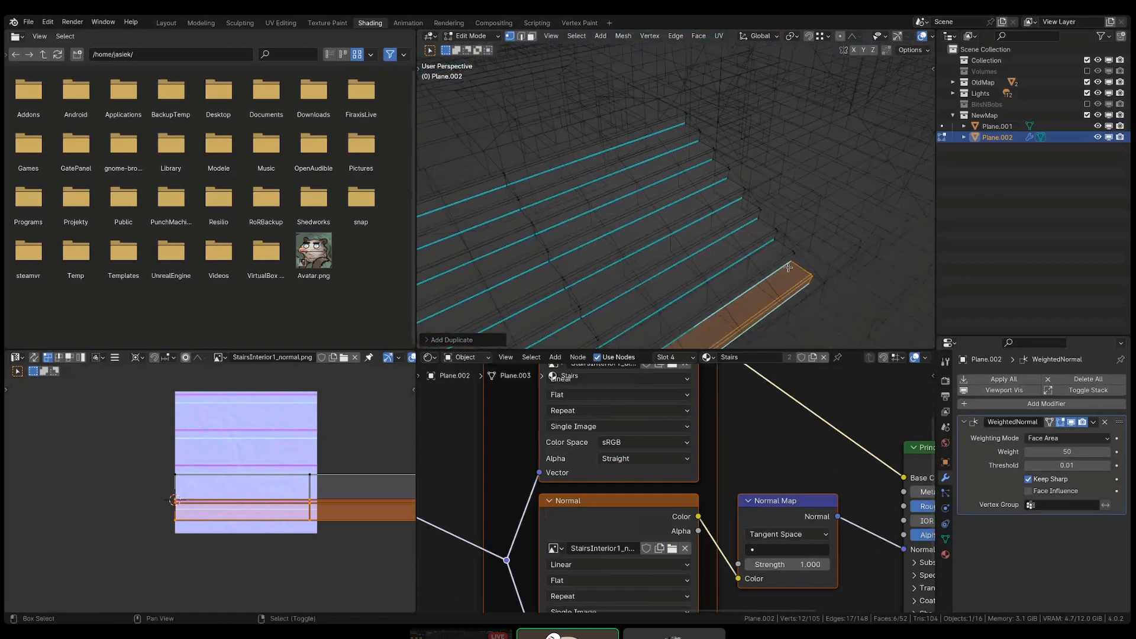
key("l")
key("l")
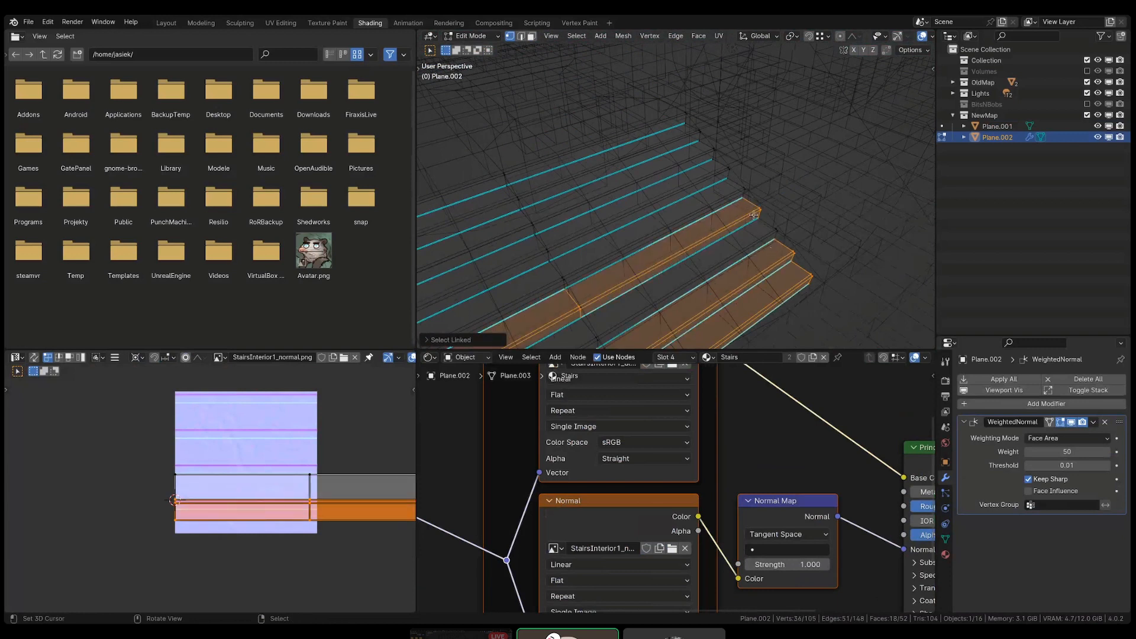
key("l")
key("l")
key("l")
key("l")
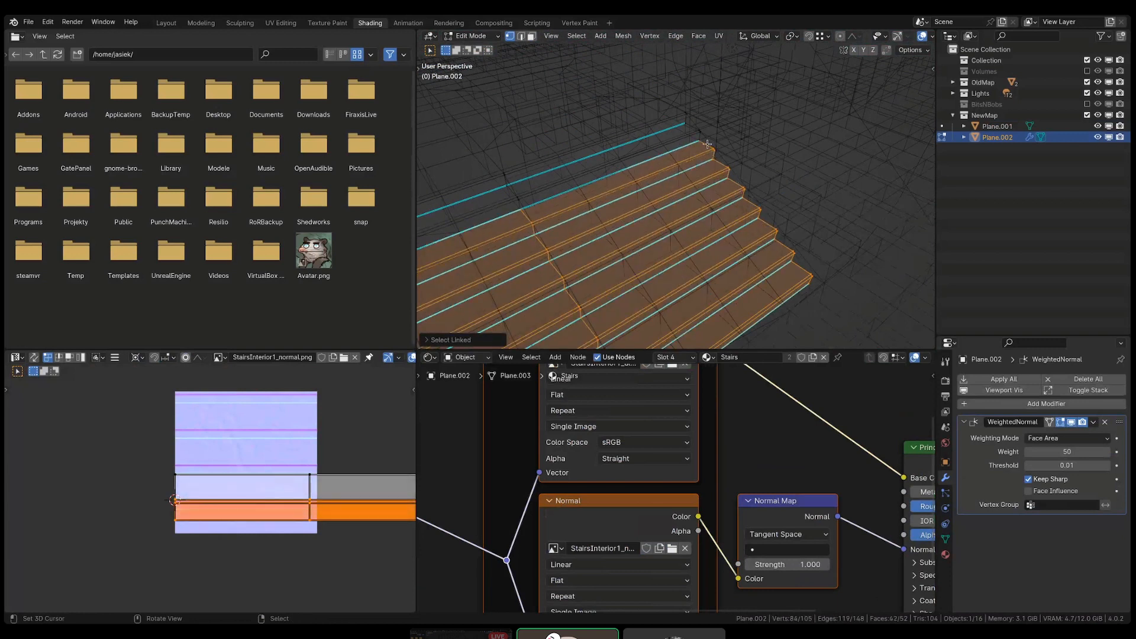
key("l")
- Snap the 3D cursor to the upper middle vertex of the topmost step and restore the selection of the steps
middle_click_drag(571, 198, 581, 194)
right_click(558, 179)
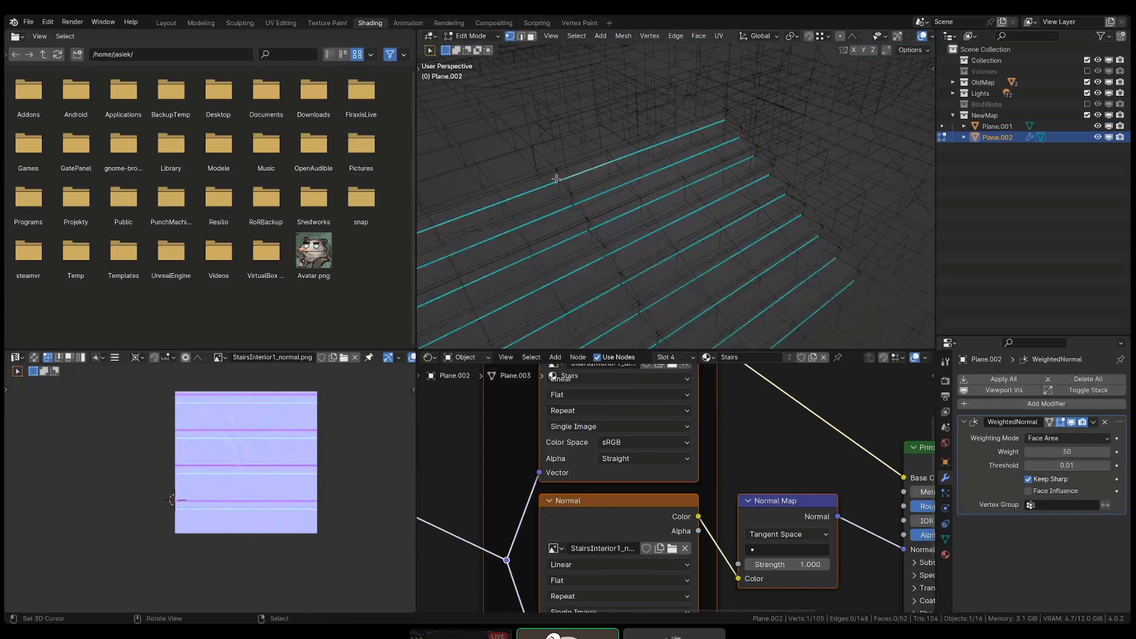
key("shift+s")
left_click(771, 286)
right_click(554, 169)
key("shift+s")
left_click(760, 242)
key("ctrl+z")
key("ctrl+z")
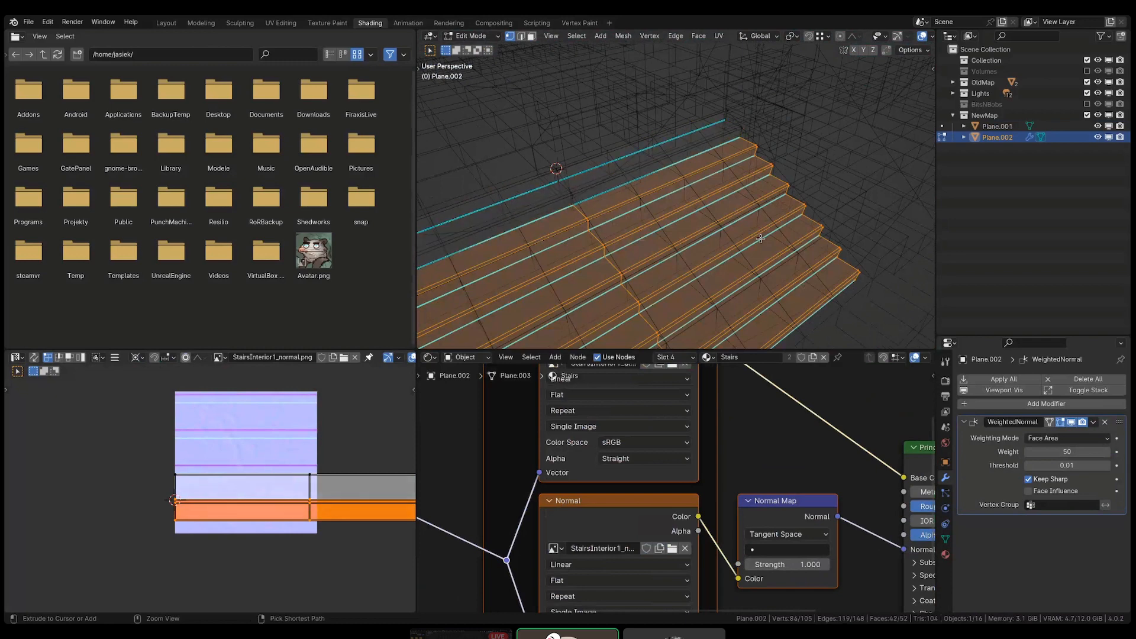
key("ctrl+shift+z")
scroll(709, 112, "up", 3)
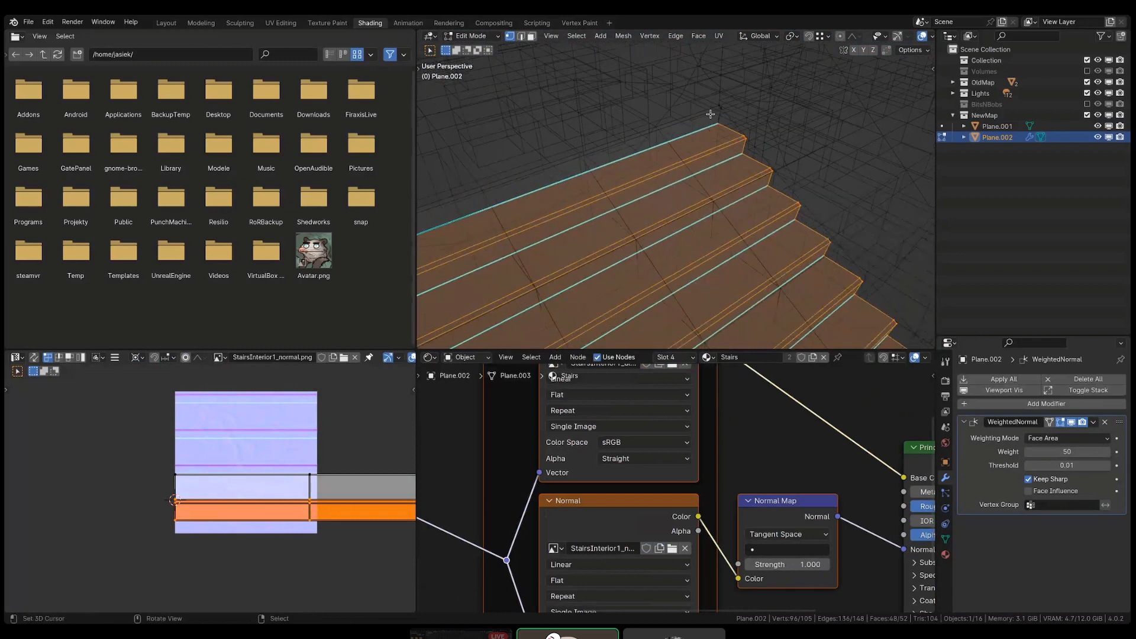
- Scale all the steps together about the 3D cursor along Z and X to fit the old staircase
key("l")
key("period")
left_click(796, 119)
middle_click_drag(853, 243, 745, 170, "shift")
key("s")
key("z")
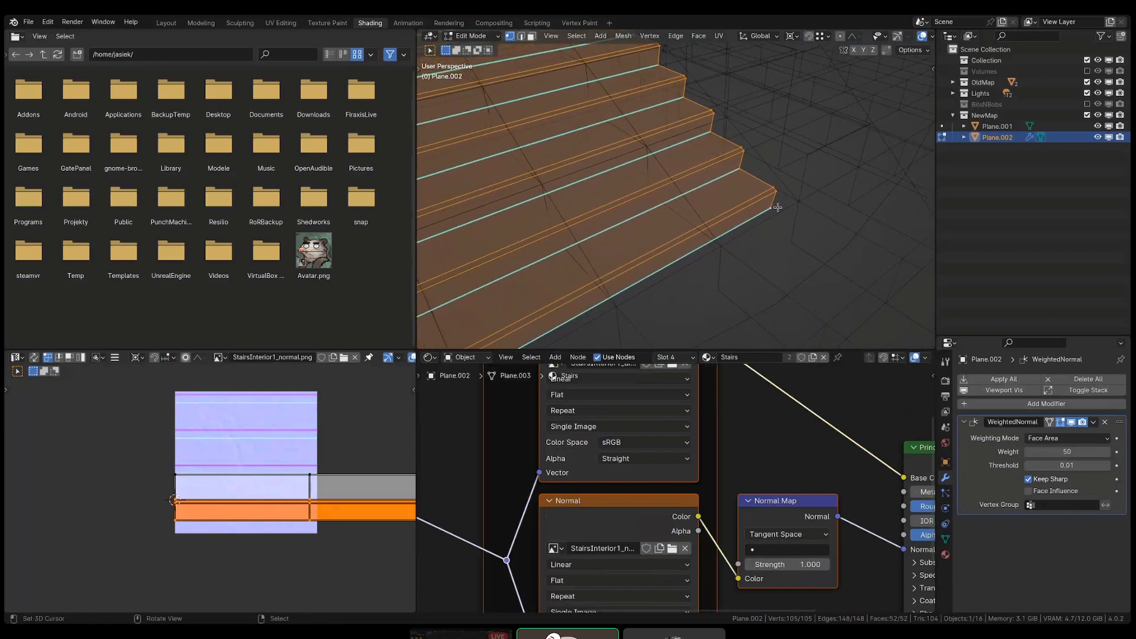
left_click(798, 201)
key("s")
key("x")
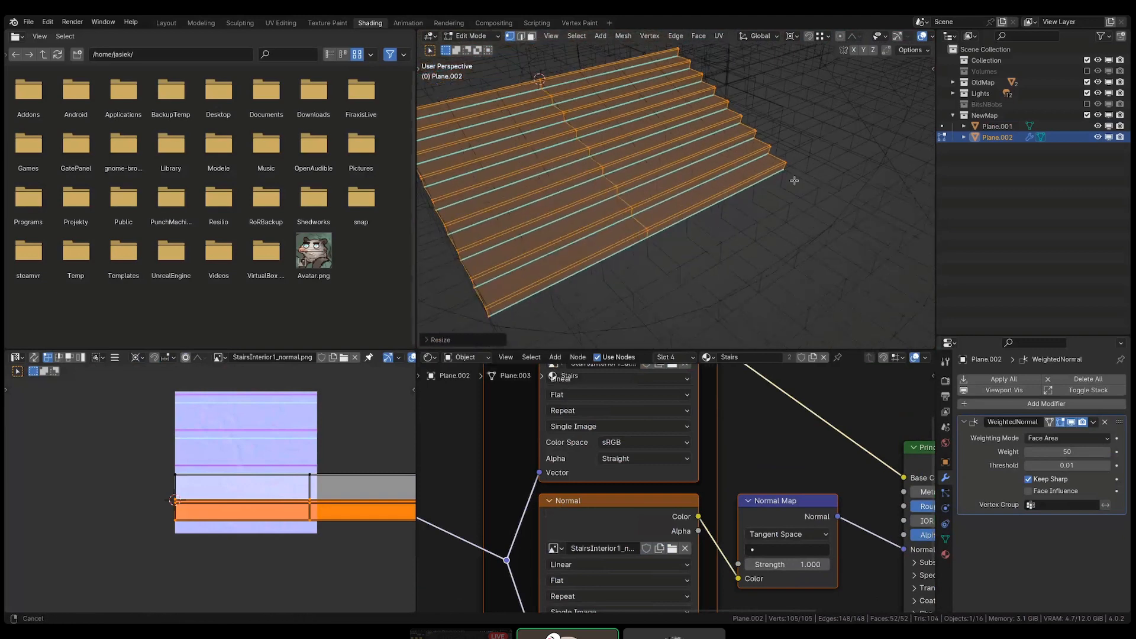
left_click(796, 195)
key("z")
middle_click_drag(728, 221, 709, 221)
key("Tab")
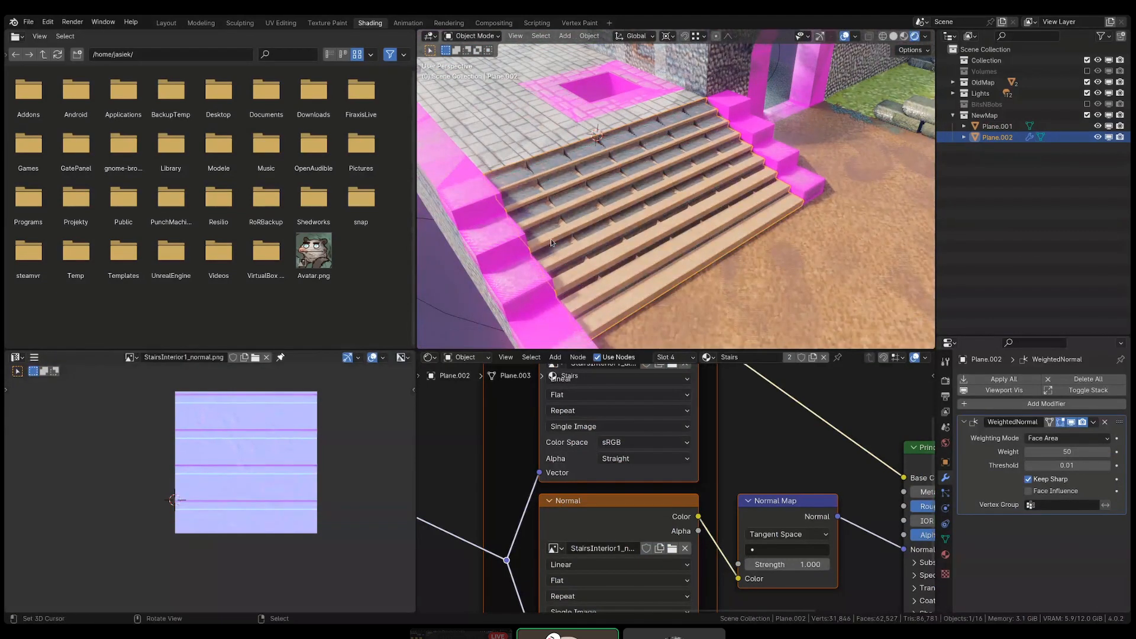
- Isolate the staircase with the house mesh in local view and join the two objects into Plane.001
key("KP_Divide")
key("KP_Divide")
key("shift+z")
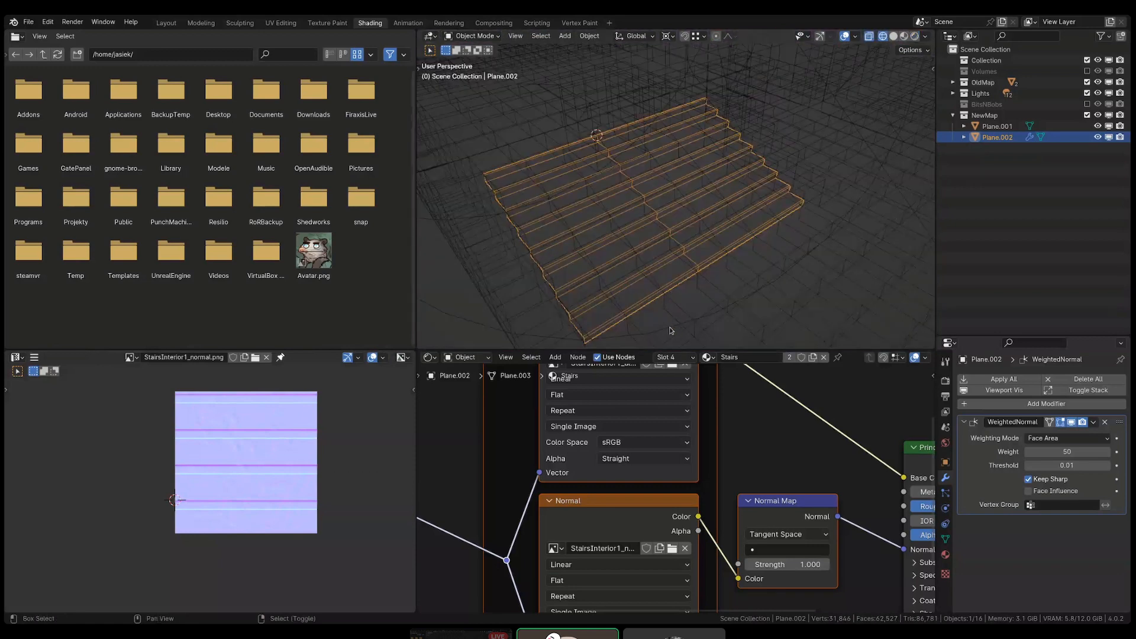
left_click(498, 155)
scroll(497, 152, "up", 3)
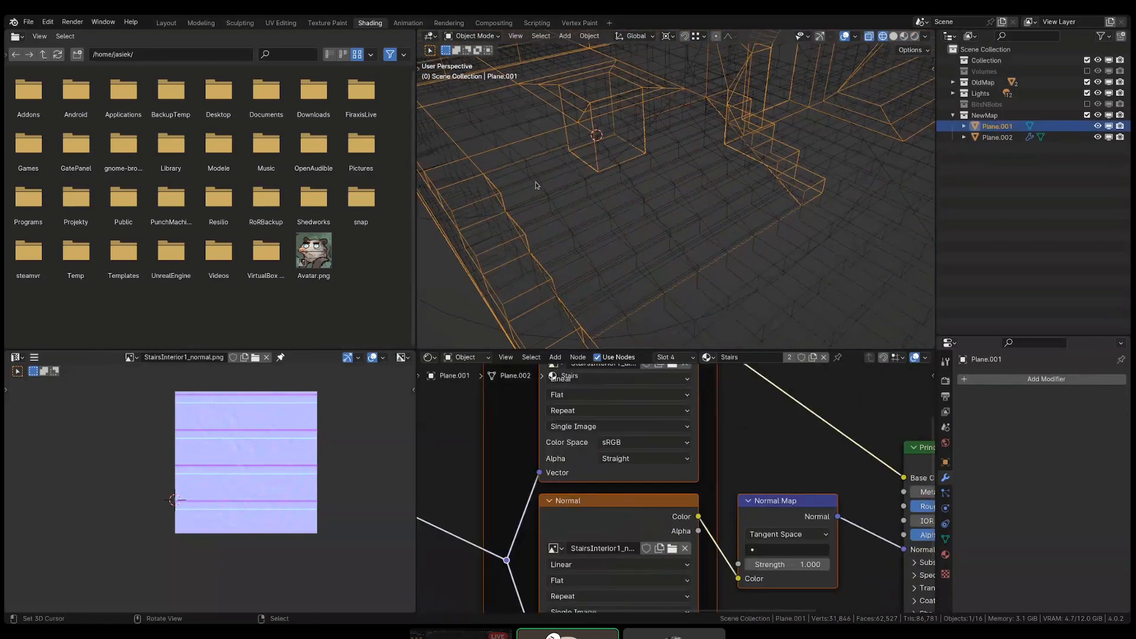
left_click(539, 205, "shift")
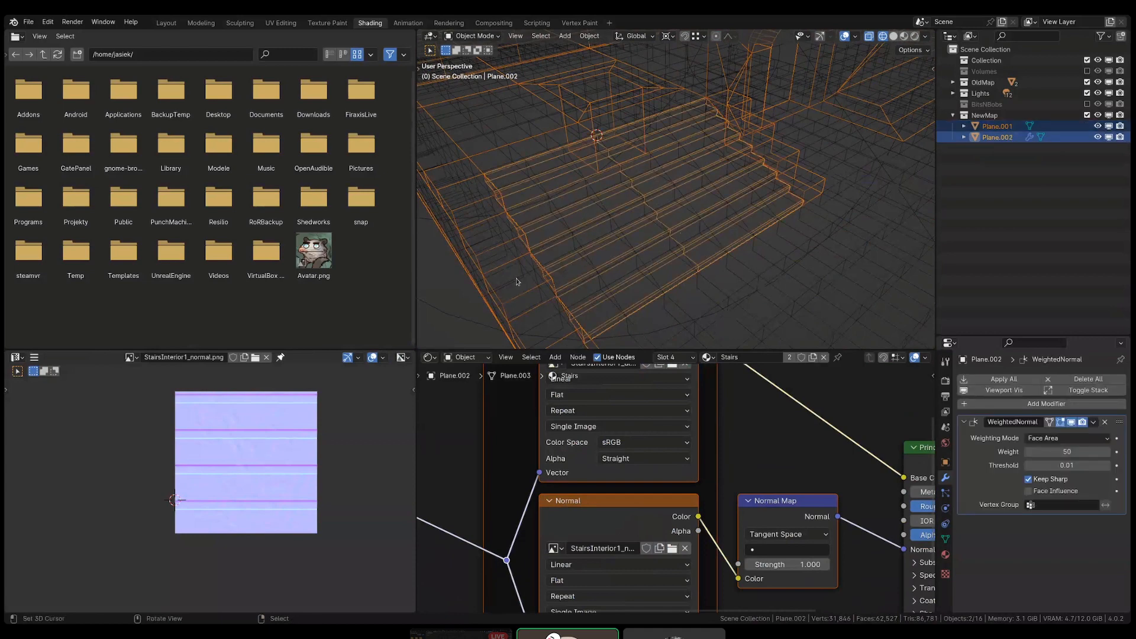
key("KP_Divide")
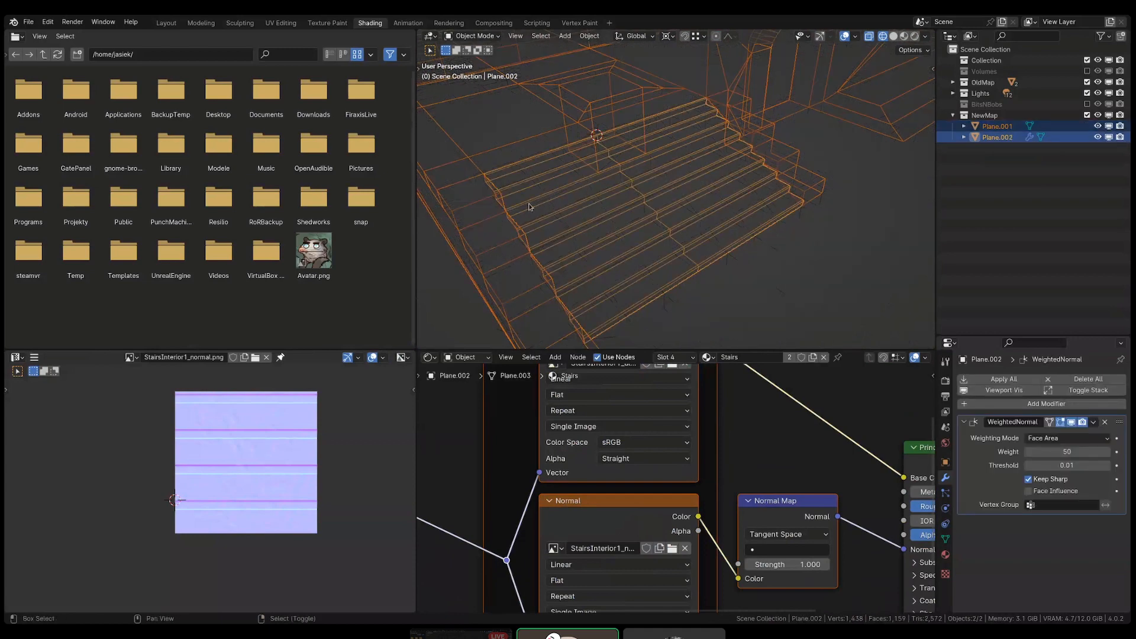
left_click(532, 142, "shift")
key("shift+z")
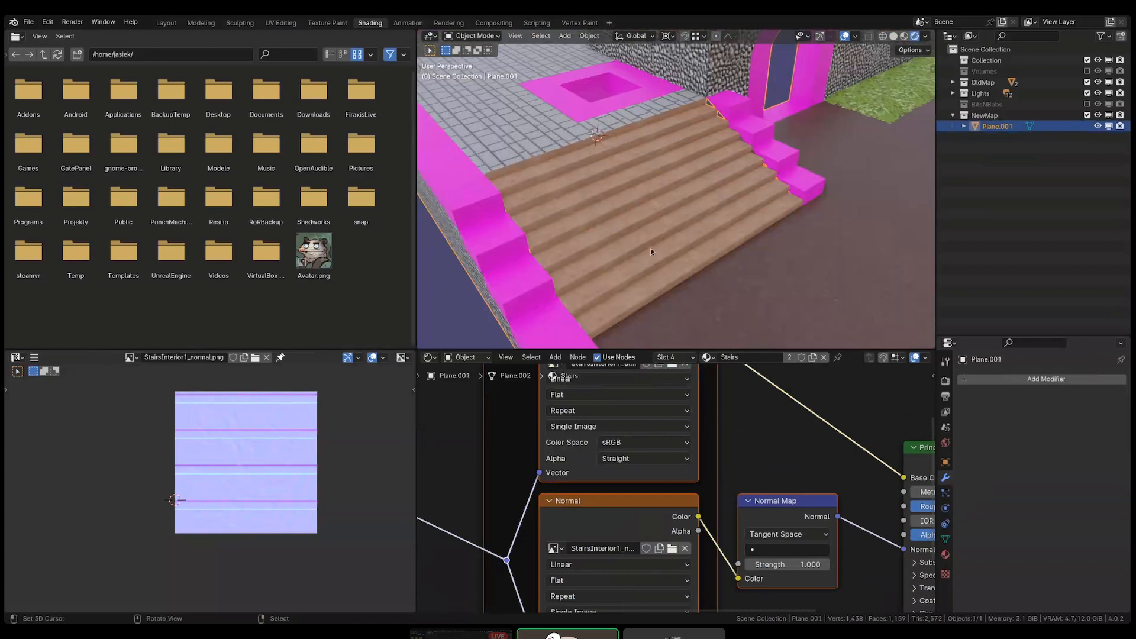
- Delete the four pink inner side faces of the stepped wall along one side of the stairs
key("alt+a")
middle_click_drag(651, 247, 641, 155)
left_click(642, 155)
key("Tab")
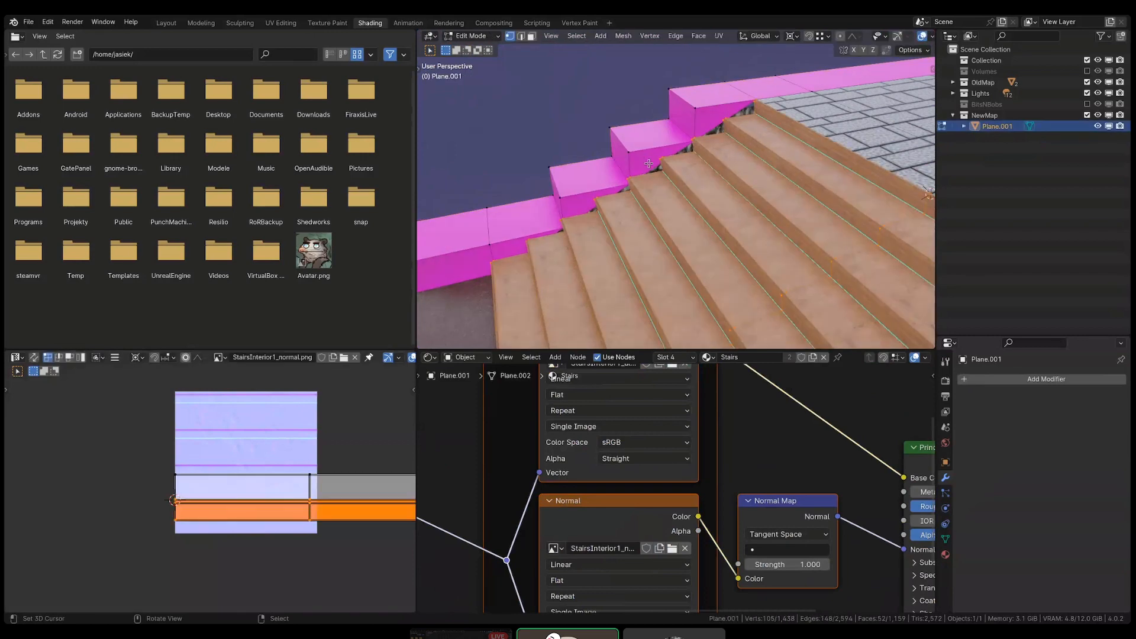
scroll(727, 130, "up", 5)
middle_click_drag(726, 131, 827, 121)
key("3")
key("alt+a")
scroll(798, 145, "down", 3)
right_click(542, 286)
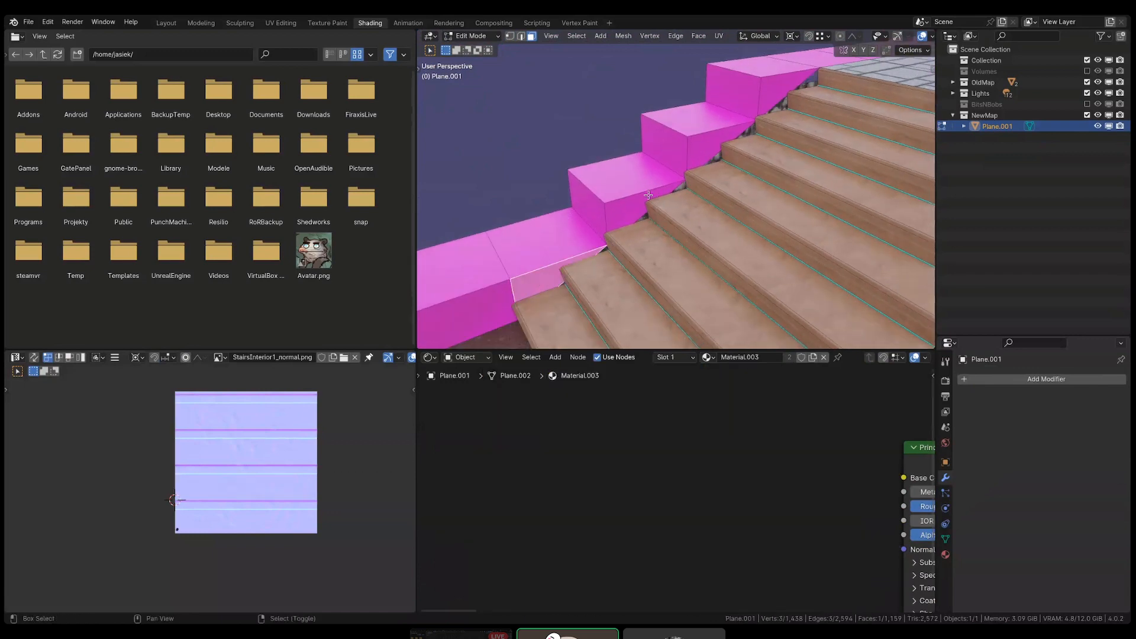
key("shift+z")
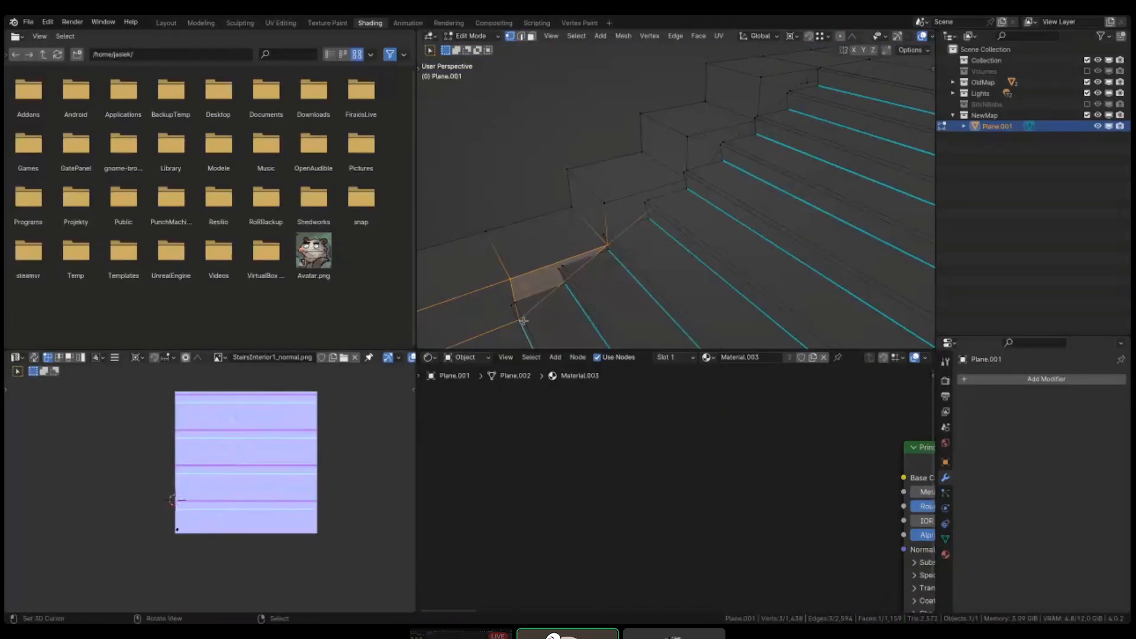
right_click(639, 219, "shift")
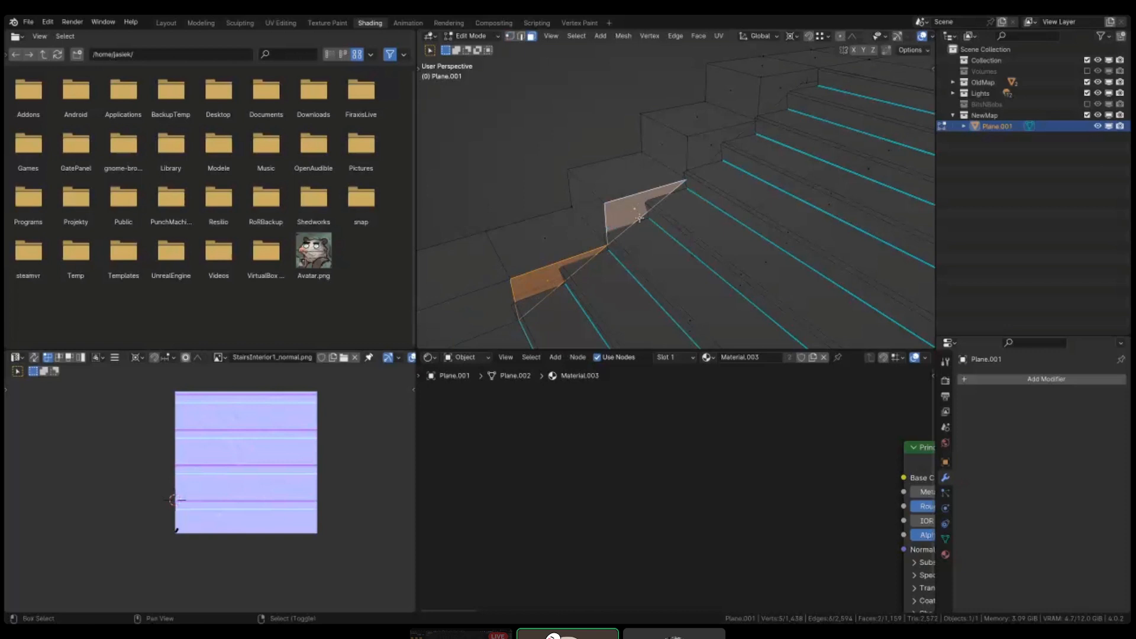
right_click(712, 141, "shift")
right_click(784, 89, "shift")
key("x")
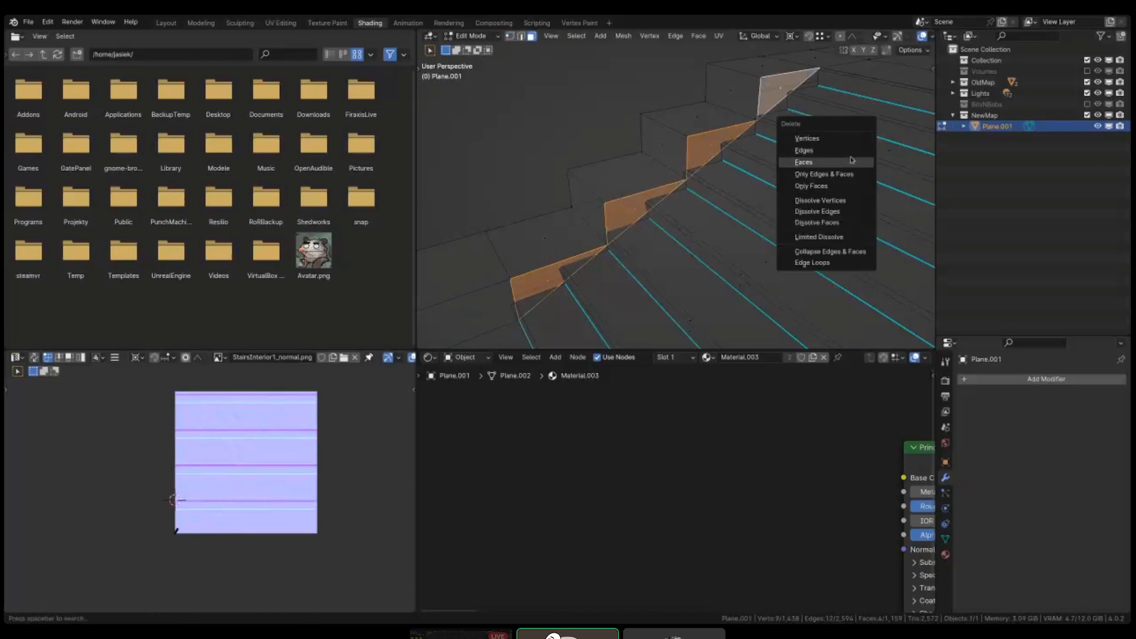
left_click(852, 162)
- Fill the four side openings of that stepped wall with new faces built from its upper corner vertices
key("f")
left_click(507, 279)
right_click(609, 206)
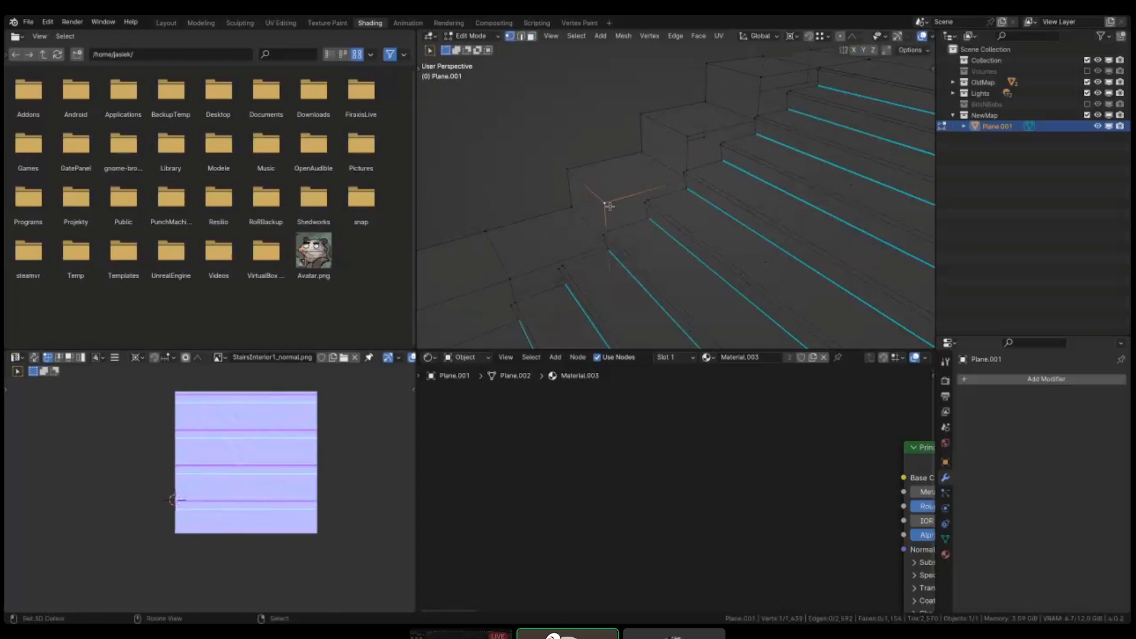
key("f")
left_click(610, 206)
right_click(693, 128)
key("f")
left_click(692, 127)
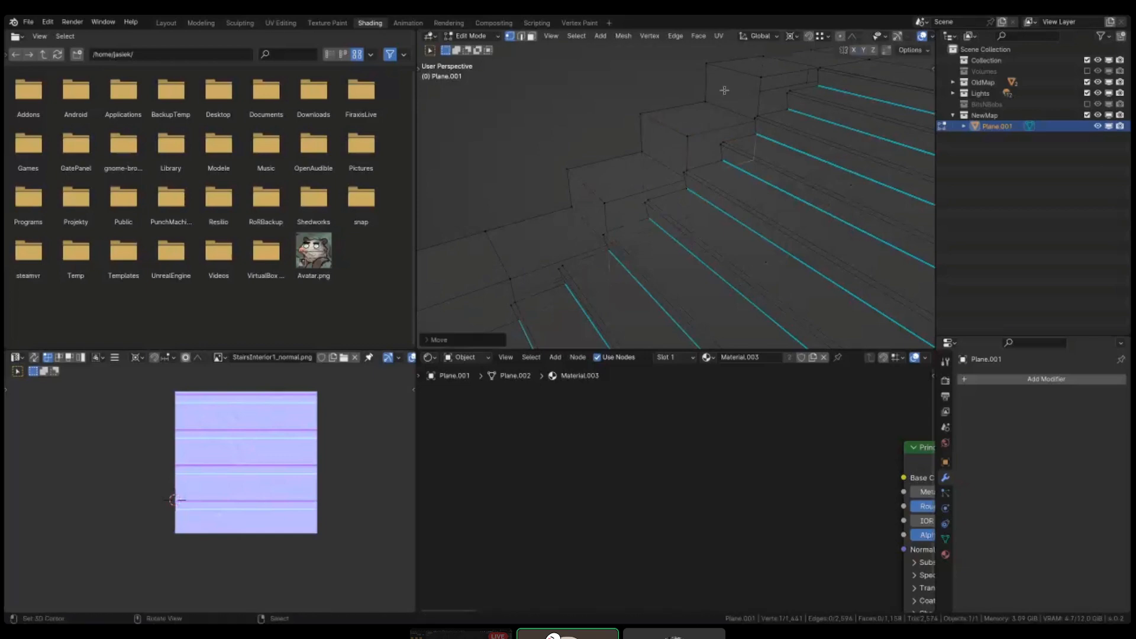
right_click(760, 76)
key("f")
left_click(799, 182)
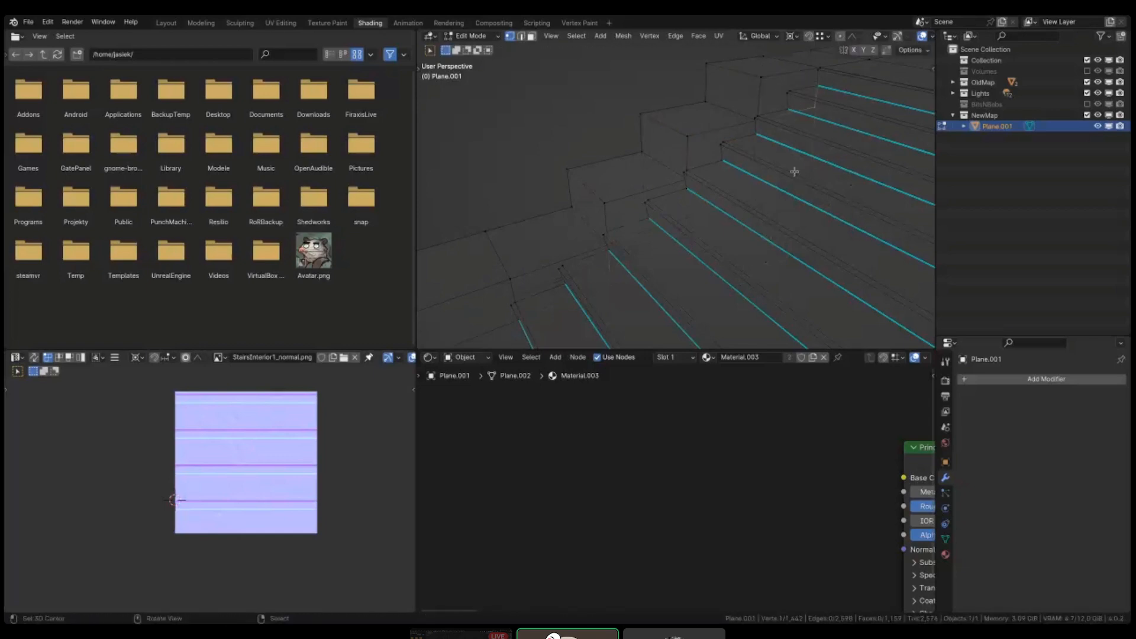
- Delete the four inner side faces of the stepped wall on the opposite side of the stairs, near the doorway
key("a")
scroll(795, 172, "down", 3)
middle_click_drag(795, 171, 618, 188)
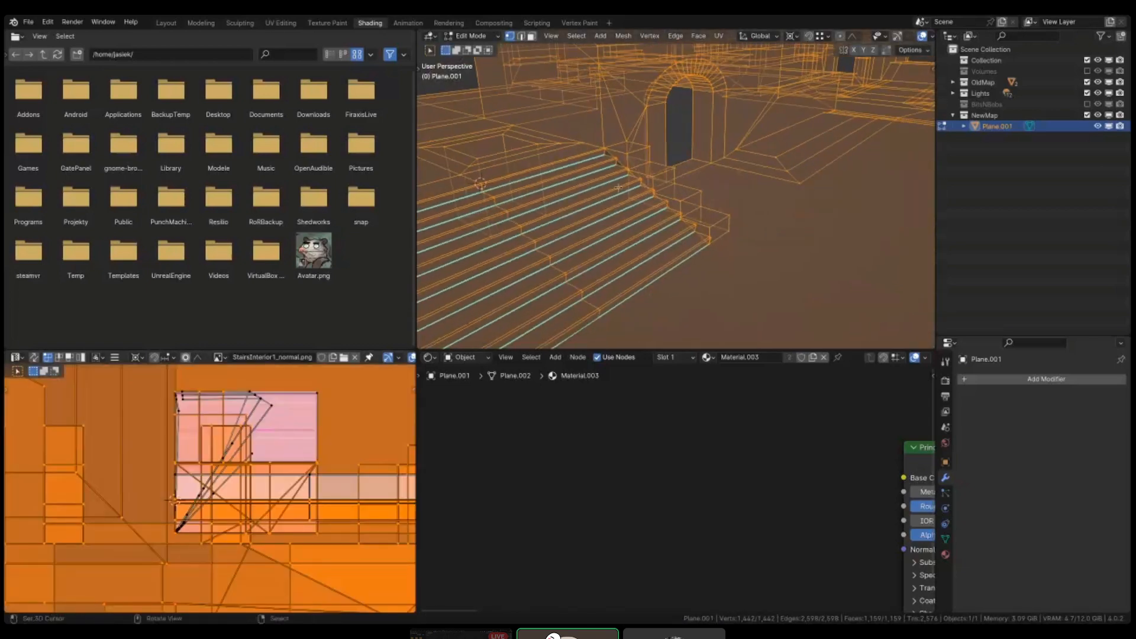
scroll(619, 188, "up", 3)
key("2")
key("3")
key("shift+z")
right_click(624, 141)
right_click(663, 182, "shift")
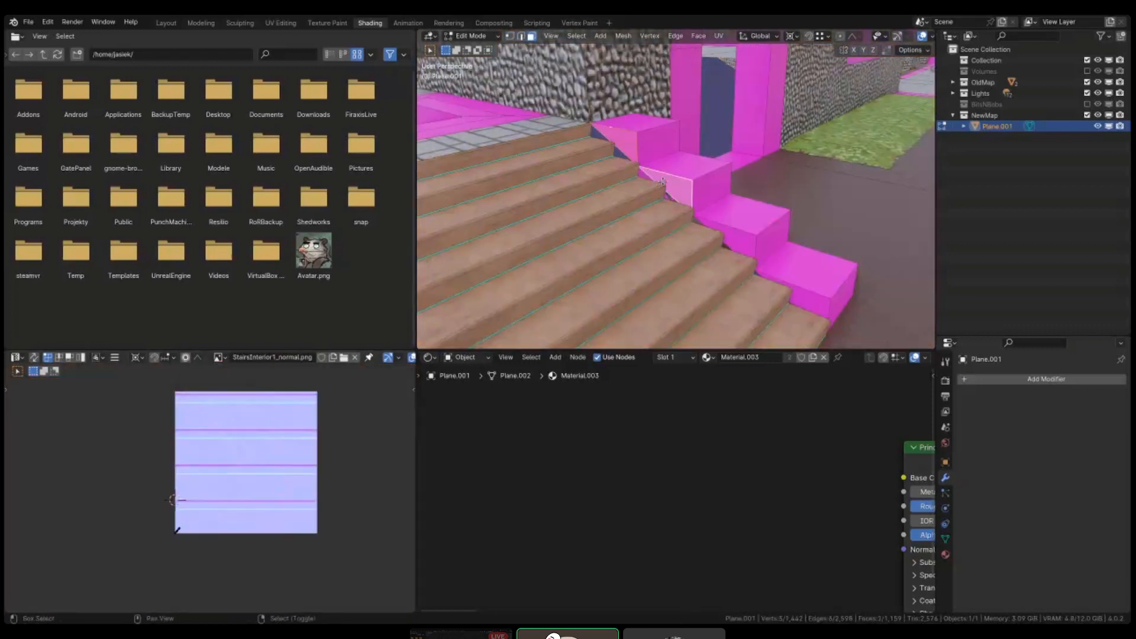
right_click(739, 238, "shift")
right_click(793, 293, "shift")
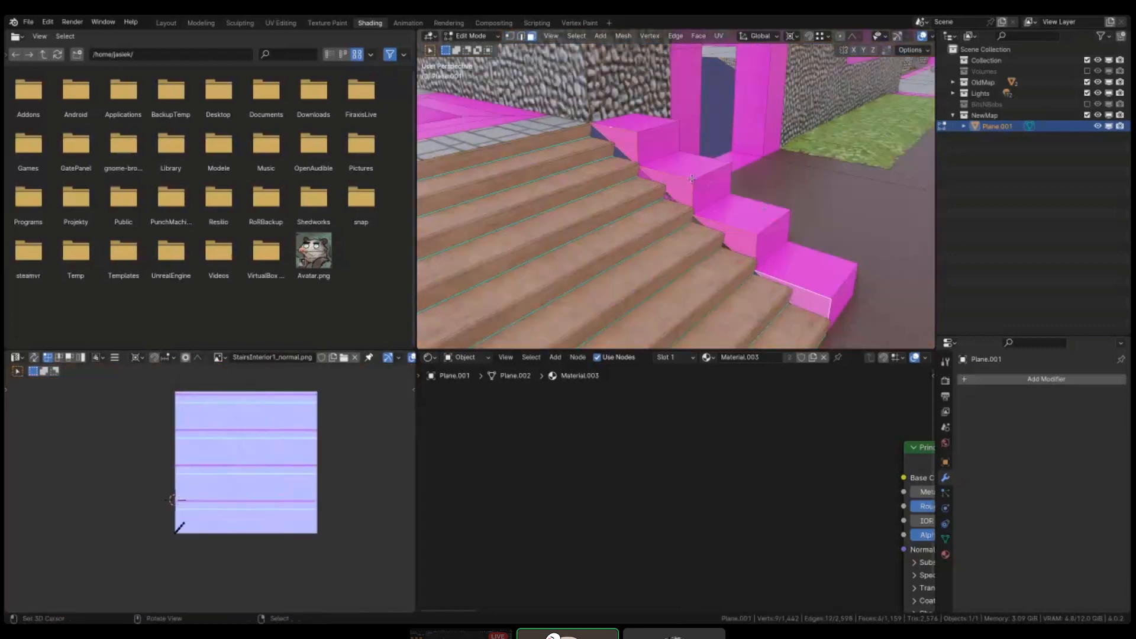
key("x")
left_click(639, 179)
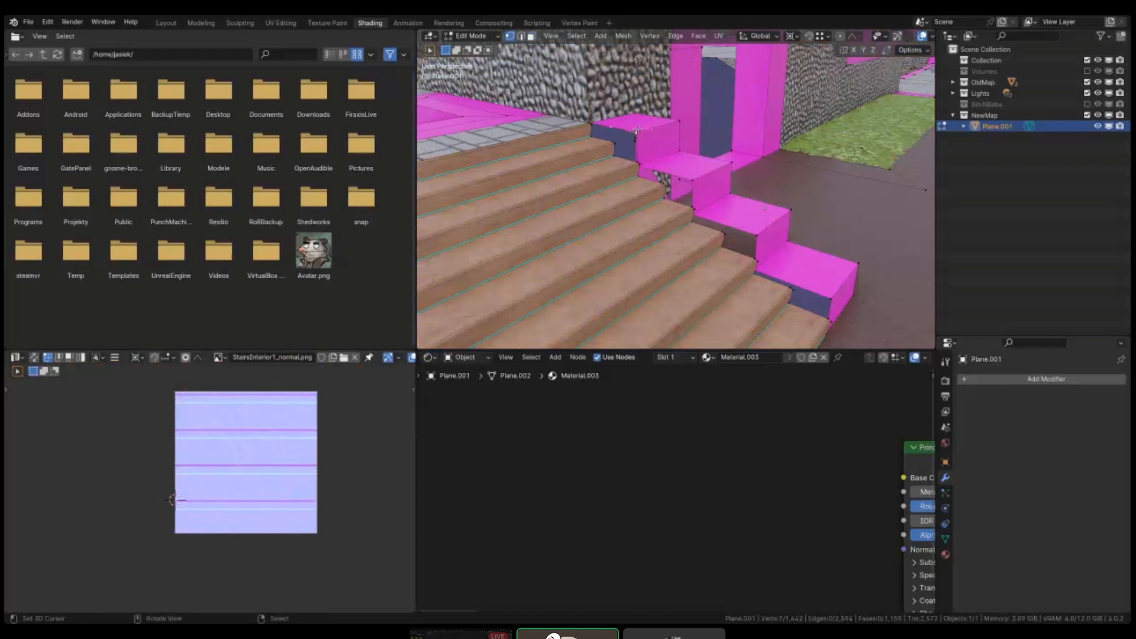
- Fill the four side openings of the stepped wall near the doorway with new faces built from its upper corner vertices
key("f")
left_click(638, 131)
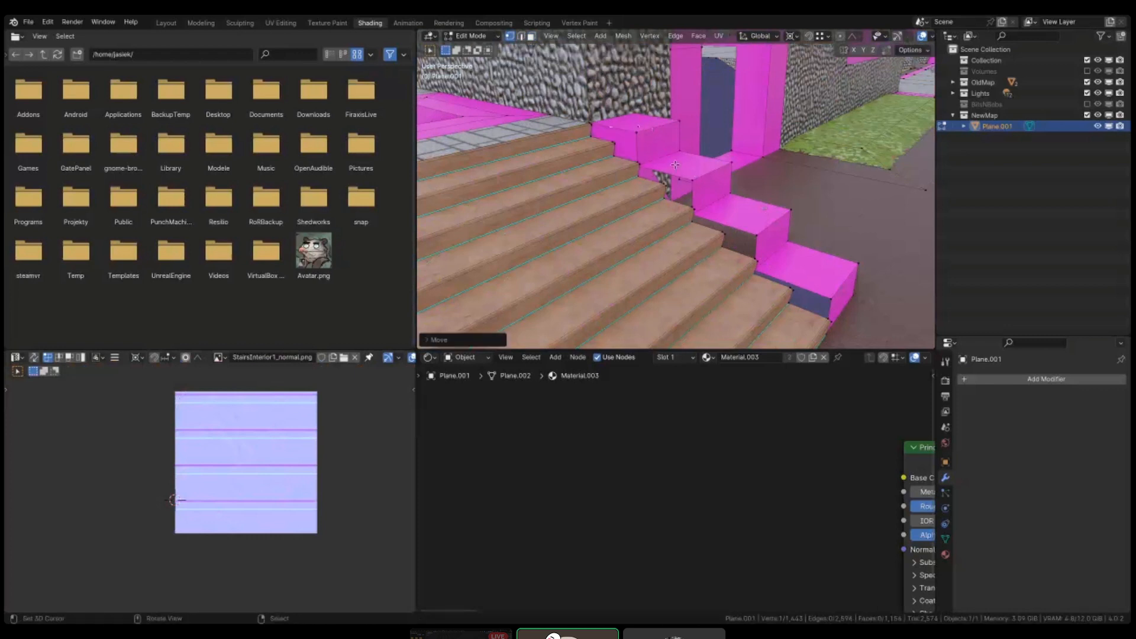
key("f")
left_click(748, 224)
key("f")
left_click(765, 227)
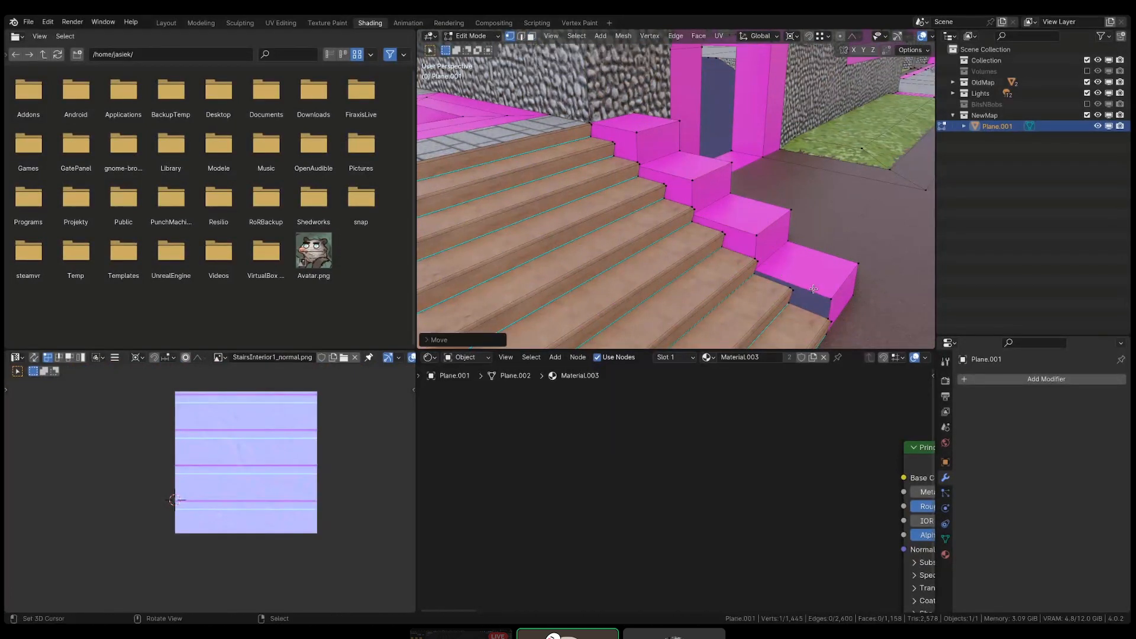
right_click(814, 290)
key("f")
scroll(694, 243, "down", 2)
scroll(694, 244, "down", 2)
key("x")
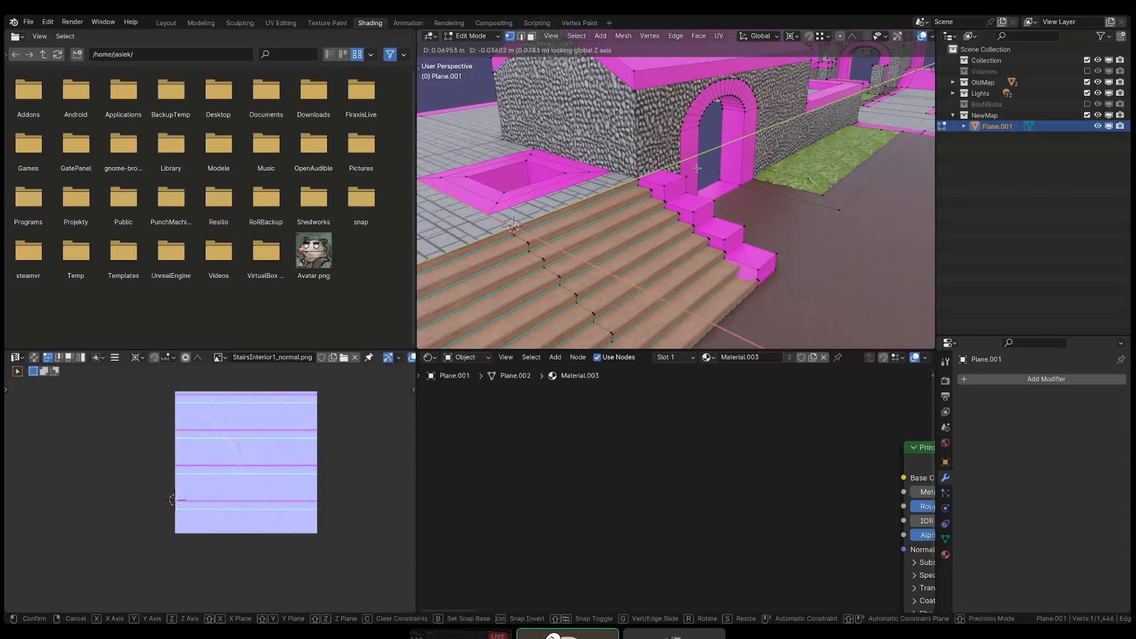
left_click(689, 243)
- Return to Object Mode and save the ProximCity.blend file
key("Tab")
scroll(640, 251, "down", 3)
scroll(665, 195, "up", 4)
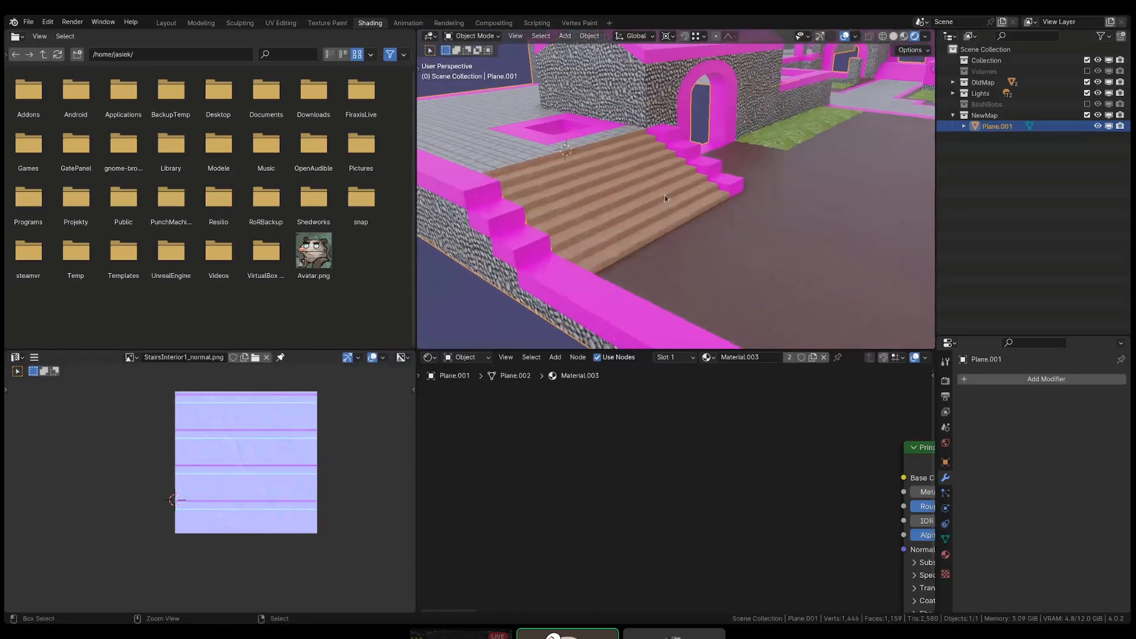
key("ctrl+s")
scroll(665, 194, "up", 2)
- Select one stair tread face in face mode to show the Stairs material's node graph
key("Tab")
scroll(651, 414, "down", 4)
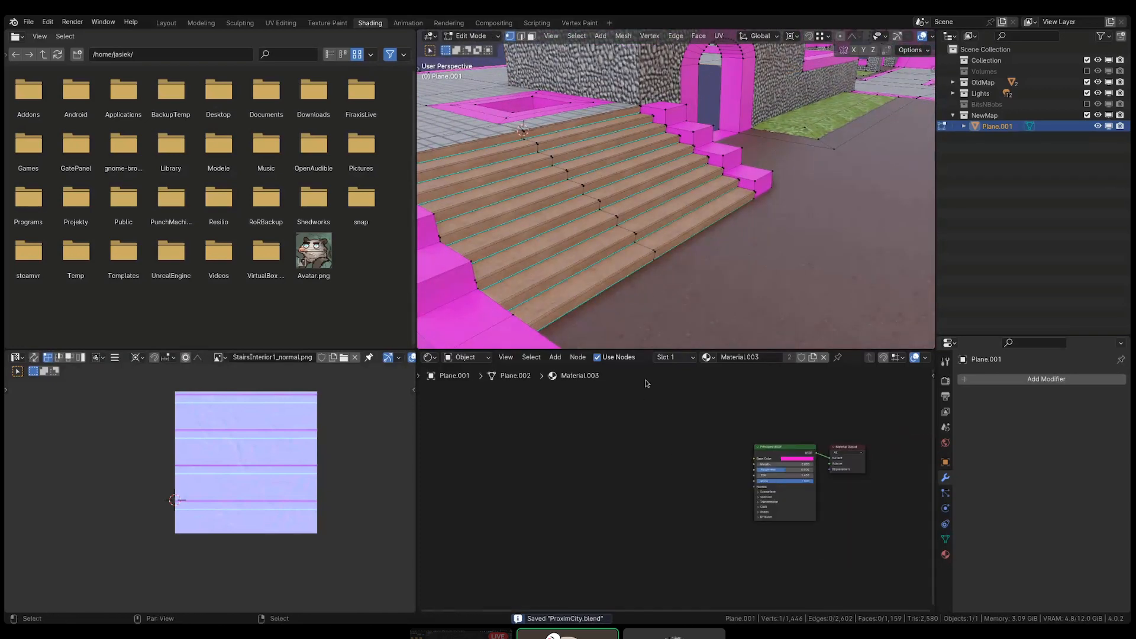
scroll(595, 236, "down", 4)
scroll(594, 236, "up", 2)
scroll(595, 237, "up", 4)
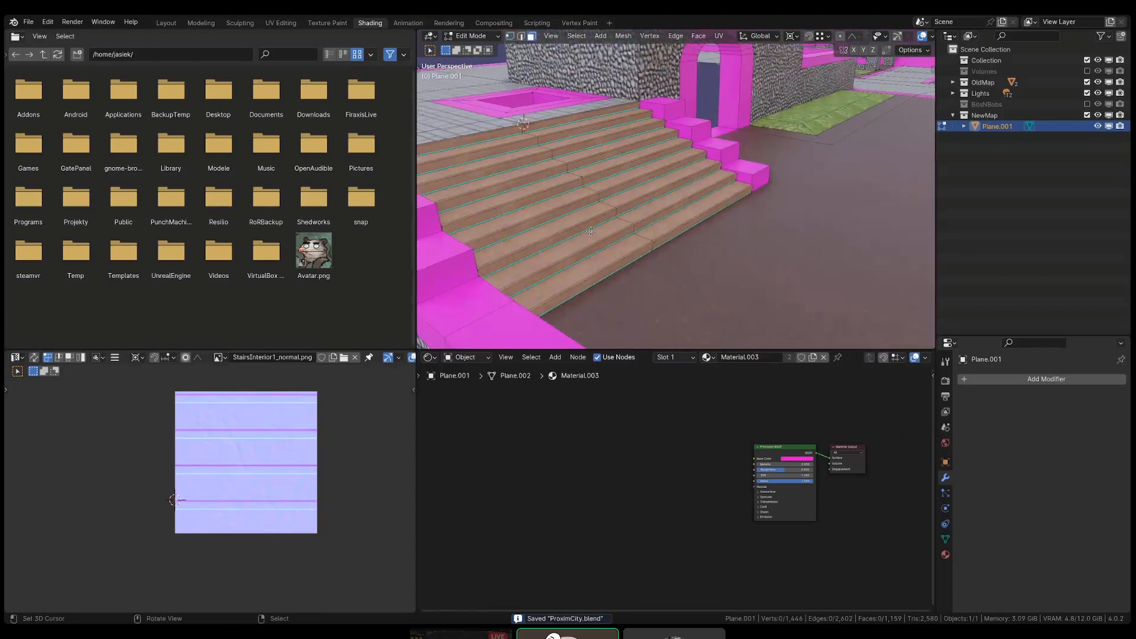
left_click(590, 232)
middle_click_drag(671, 431, 663, 448)
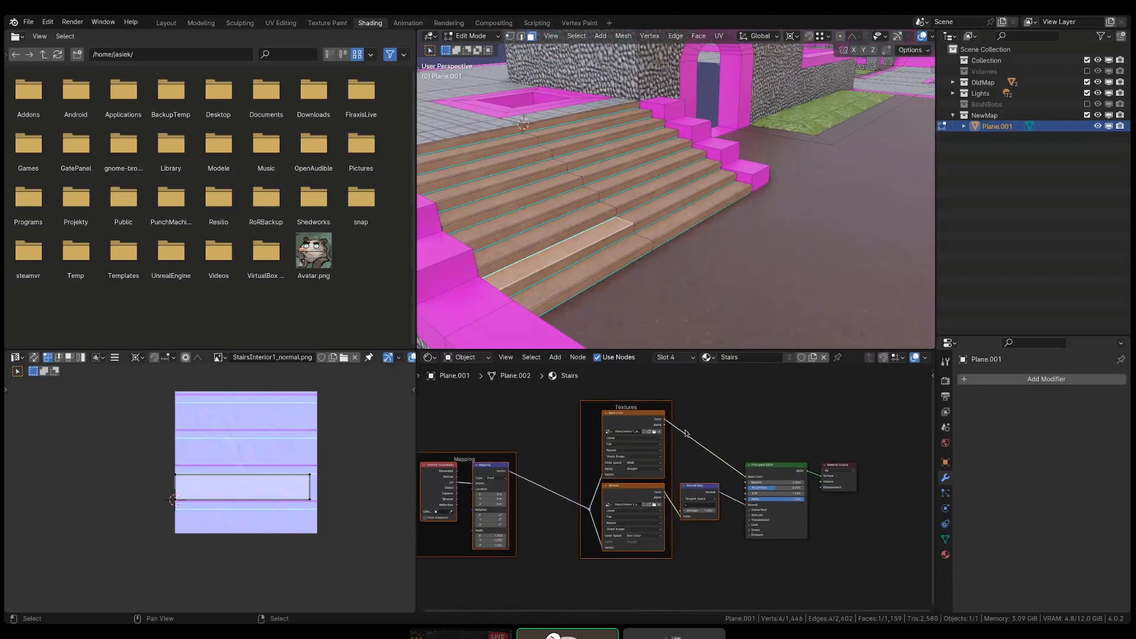
- Insert a Hue/Saturation/Value node between the Base Color texture and the Principled BSDF's Base Color input
left_click(687, 432)
scroll(690, 421, "up", 4)
key("shift+a")
left_click(759, 406)
type("hue")
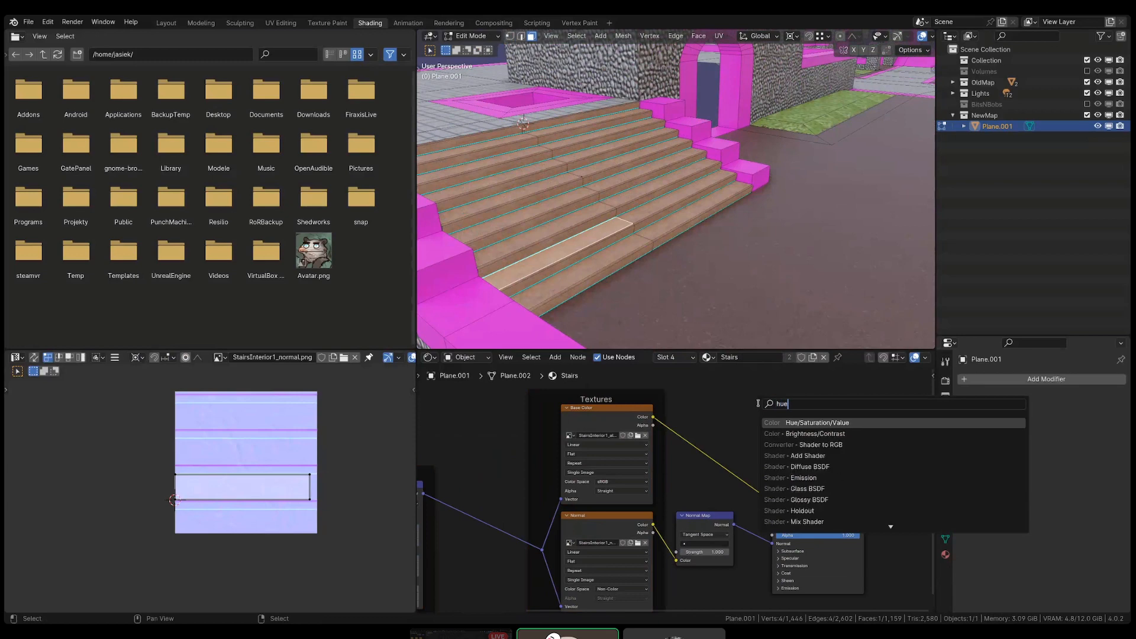
key("Return")
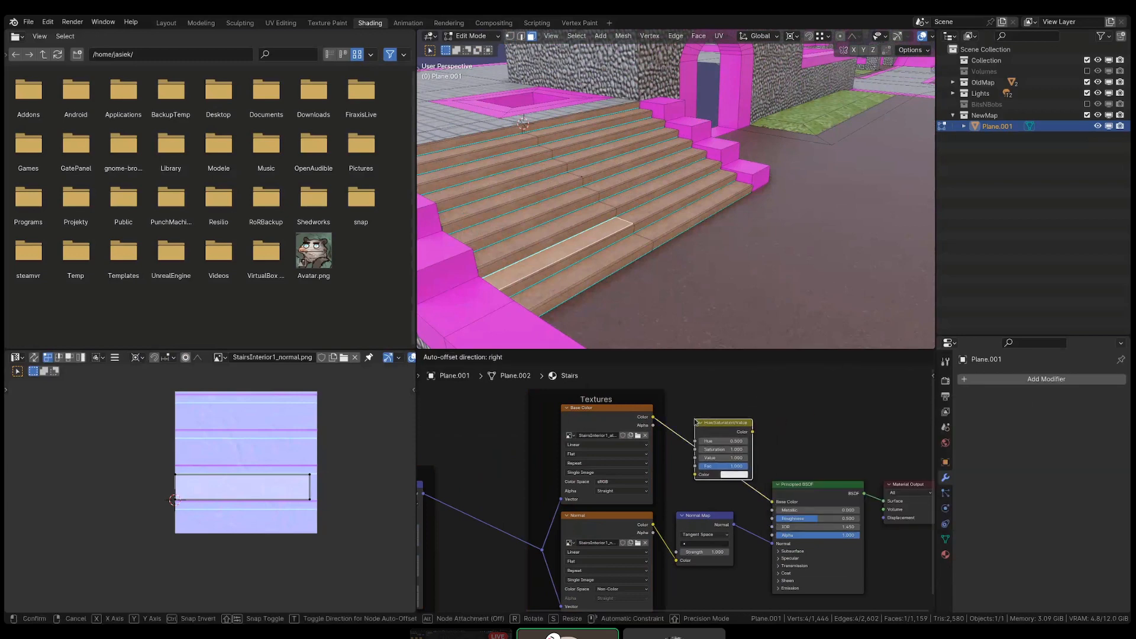
left_click(655, 277)
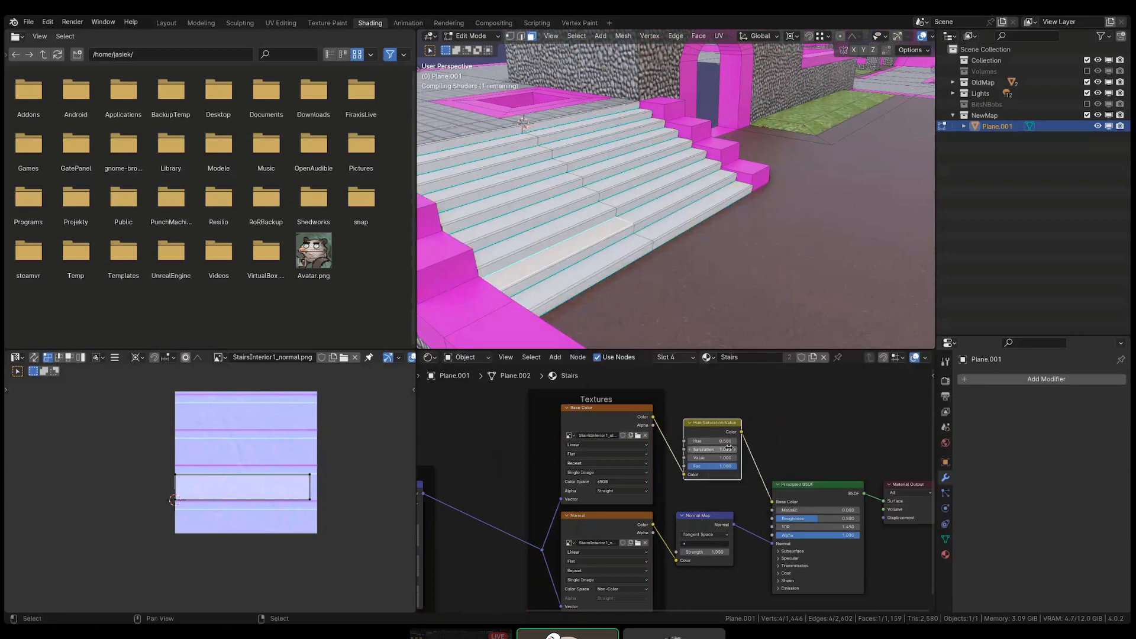
- Set the Hue/Saturation/Value node to hue 0.010, saturation 0.270 and value 0.610, giving the stairs a darker grey tone
scroll(715, 442, "up", 9)
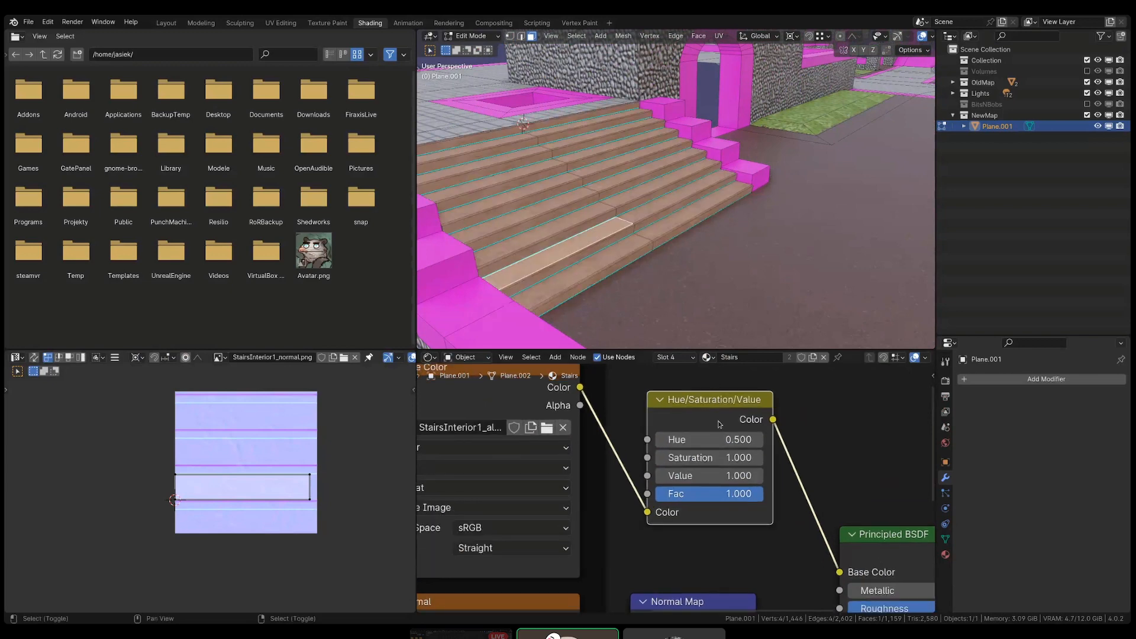
left_click_drag(719, 439, 664, 457)
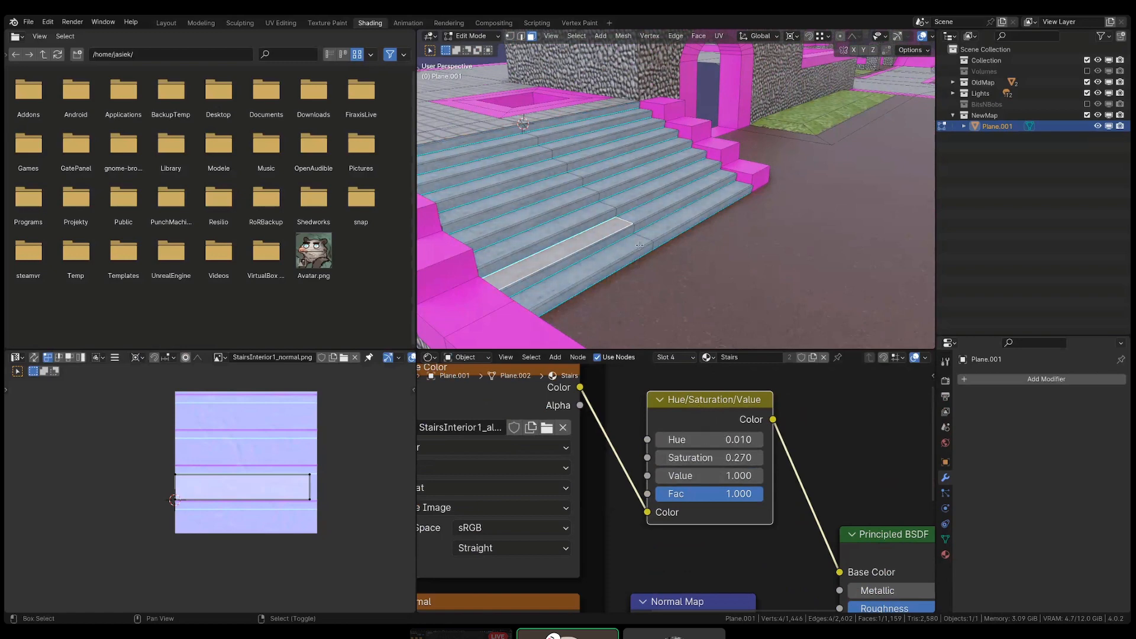
middle_click_drag(632, 217, 644, 190)
key("Tab")
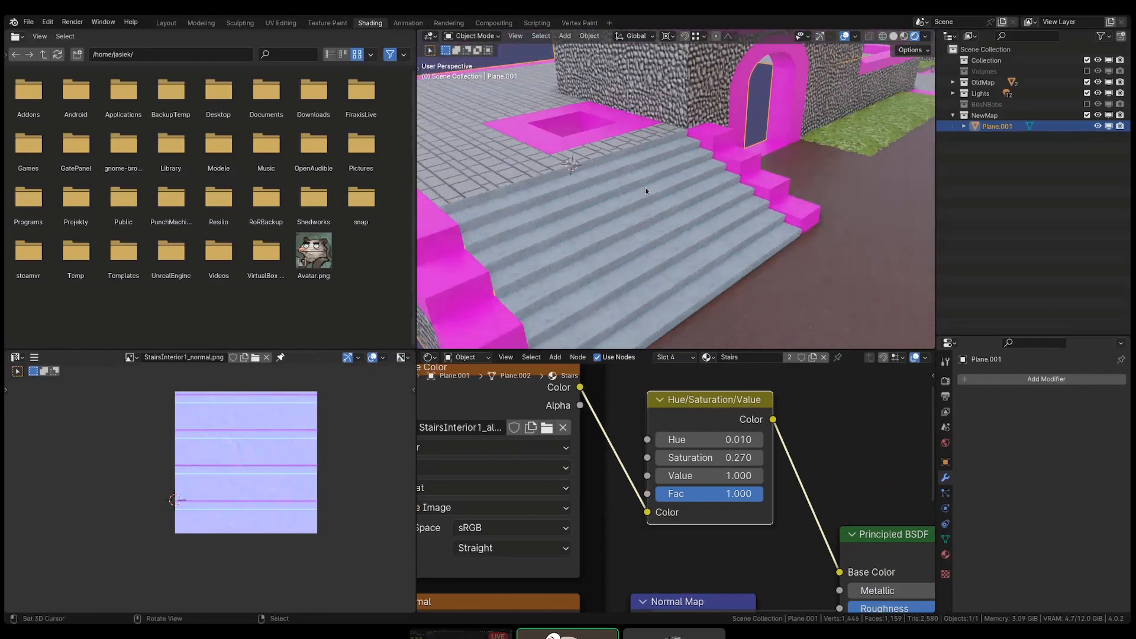
scroll(644, 190, "down", 5)
scroll(743, 157, "up", 2)
middle_click_drag(745, 157, 751, 199, "shift")
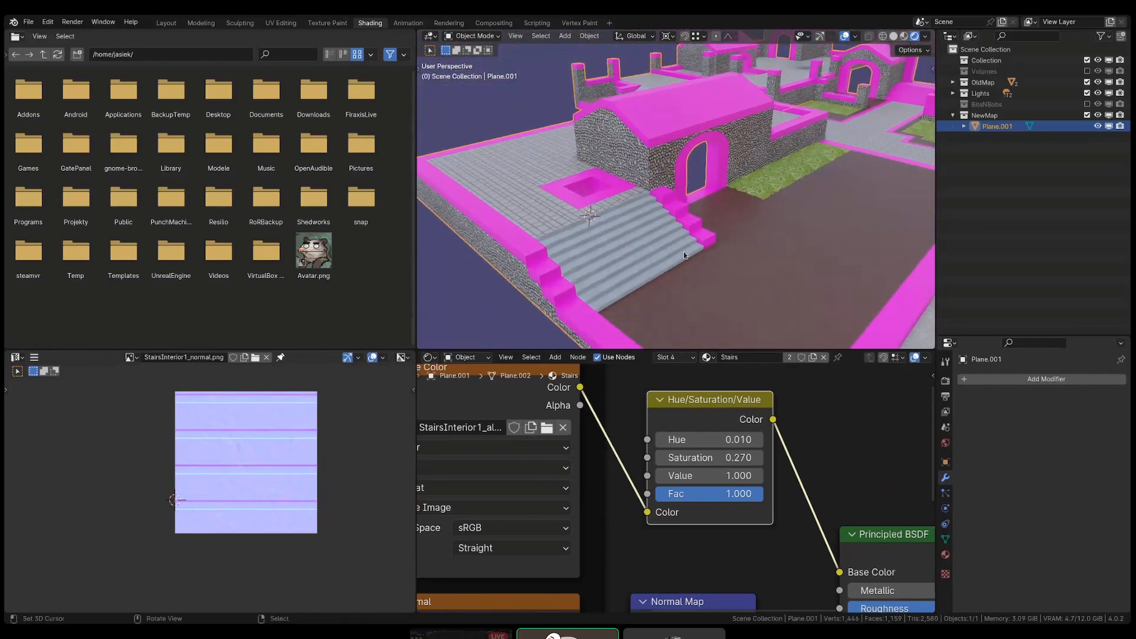
scroll(708, 452, "up", 2)
left_click_drag(710, 479, 660, 479)
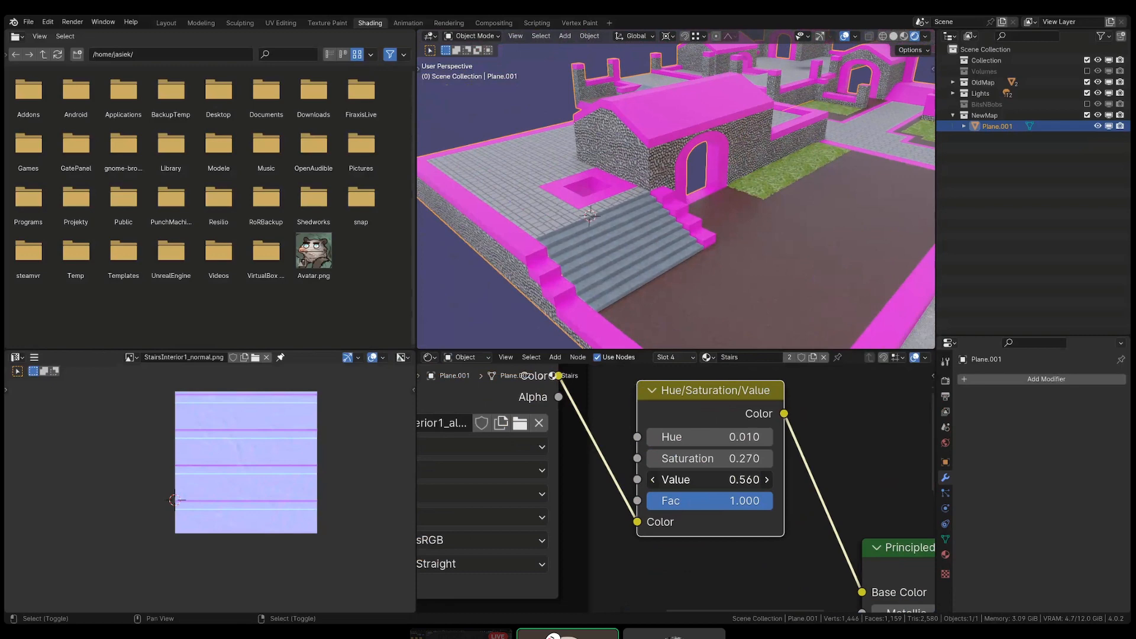
middle_click_drag(642, 188, 654, 255)
- Select one linked strip of stair faces in Edit Mode, return to Object Mode and save the file
key("Tab")
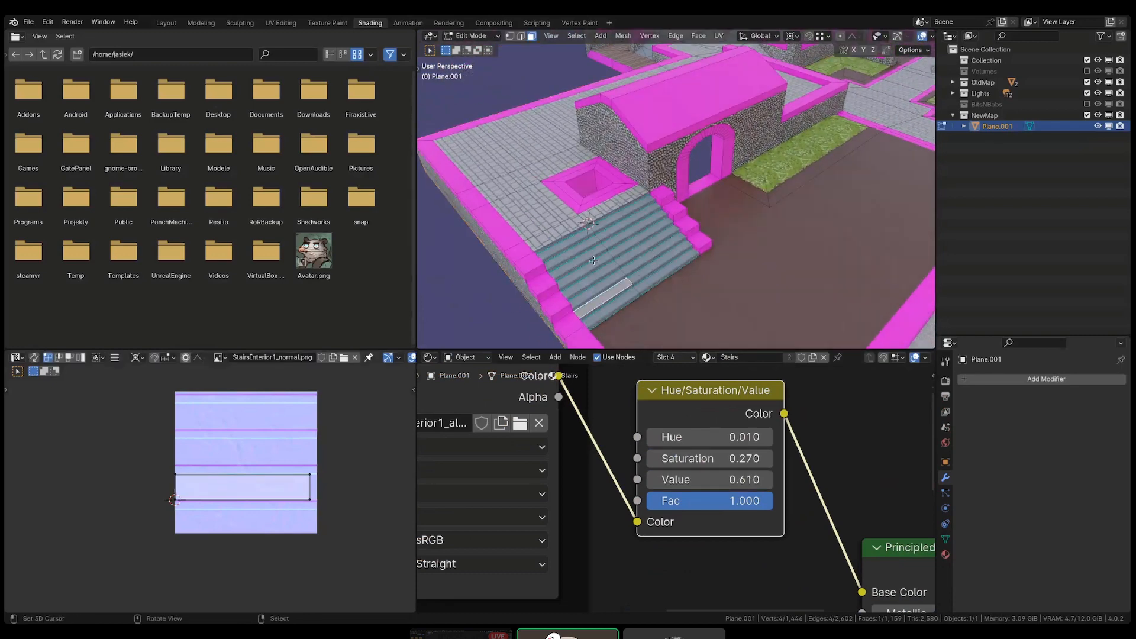
key("a")
key("a")
key("a")
key("l")
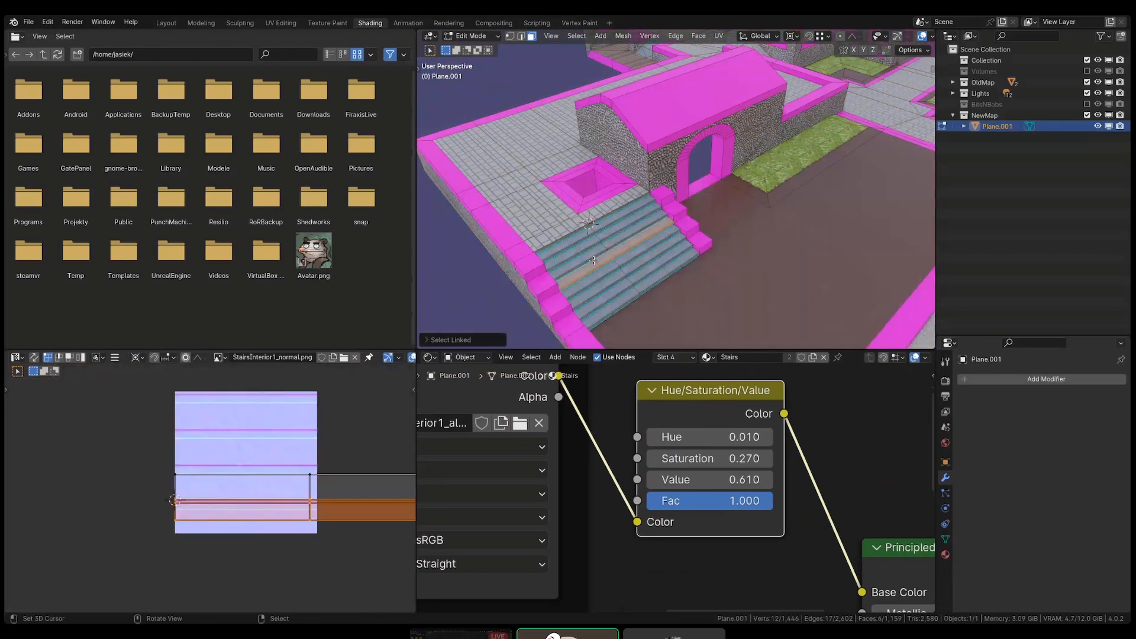
key("slash")
key("Tab")
key("slash")
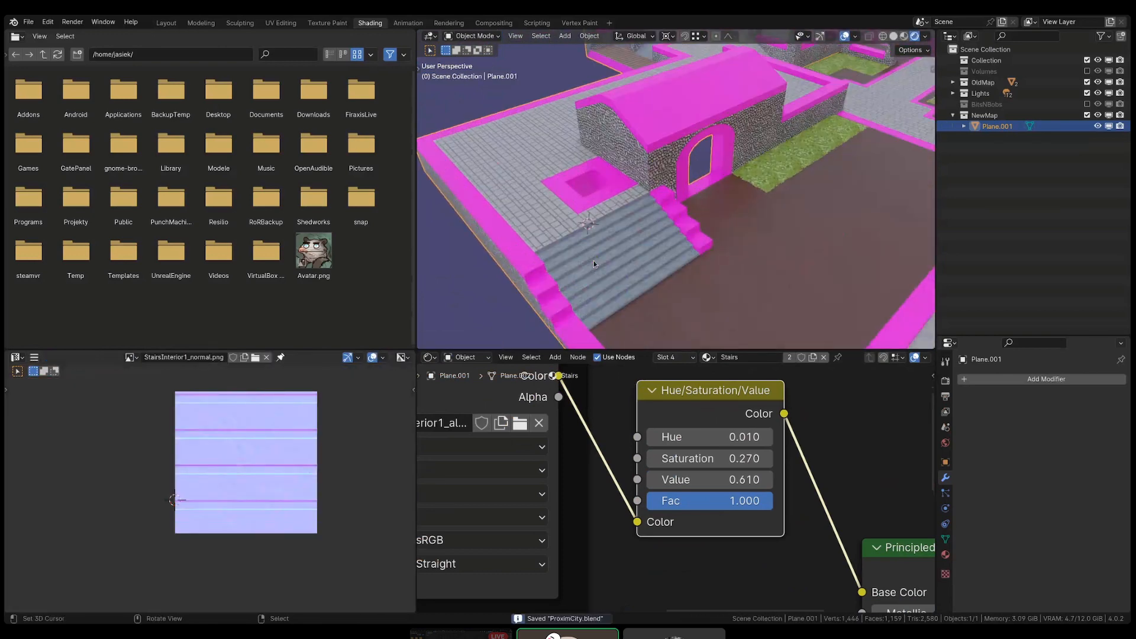
- Deselect the new map mesh and leave local view to show the old map together with it
key("ctrl+space")
scroll(594, 261, "down", 5)
key("ctrl+space")
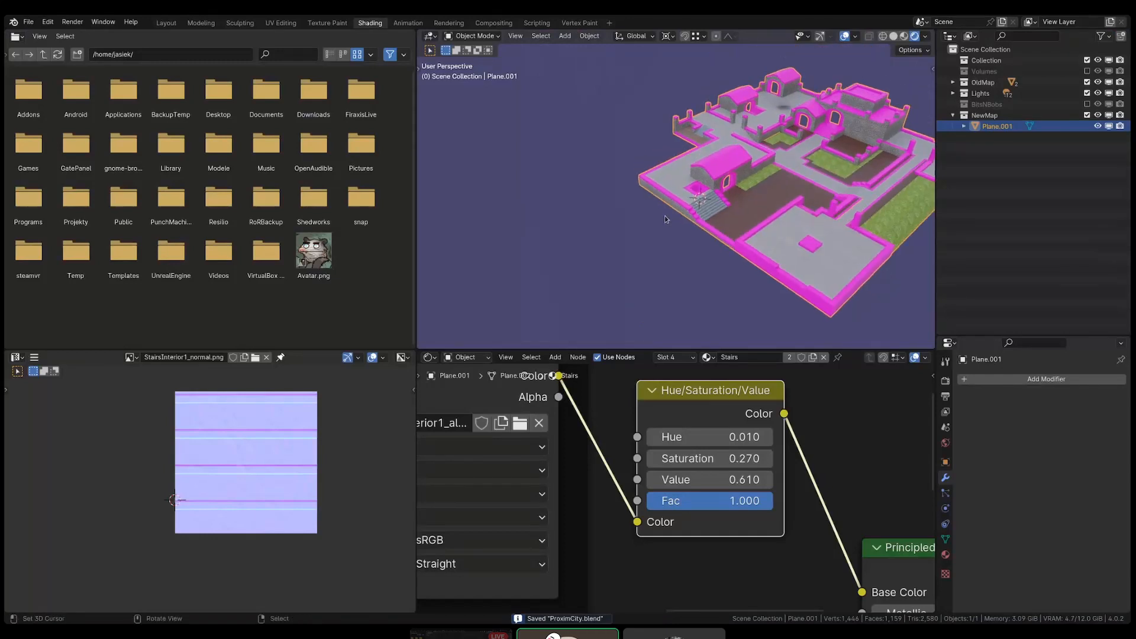
key("slash")
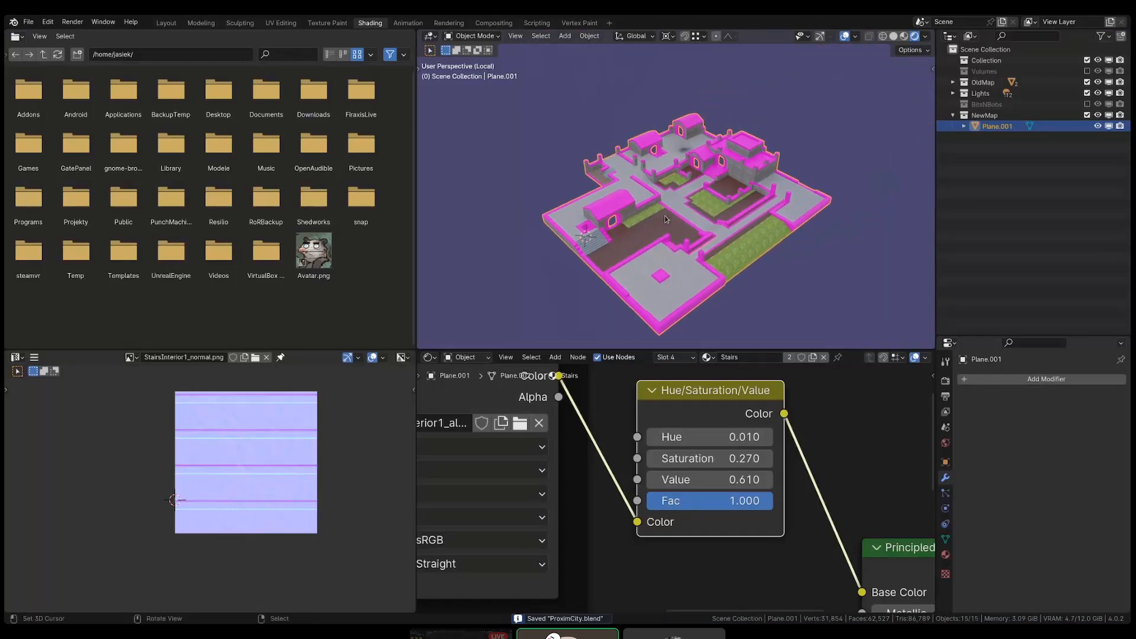
key("alt+a")
scroll(677, 125, "up", 3)
key("slash")
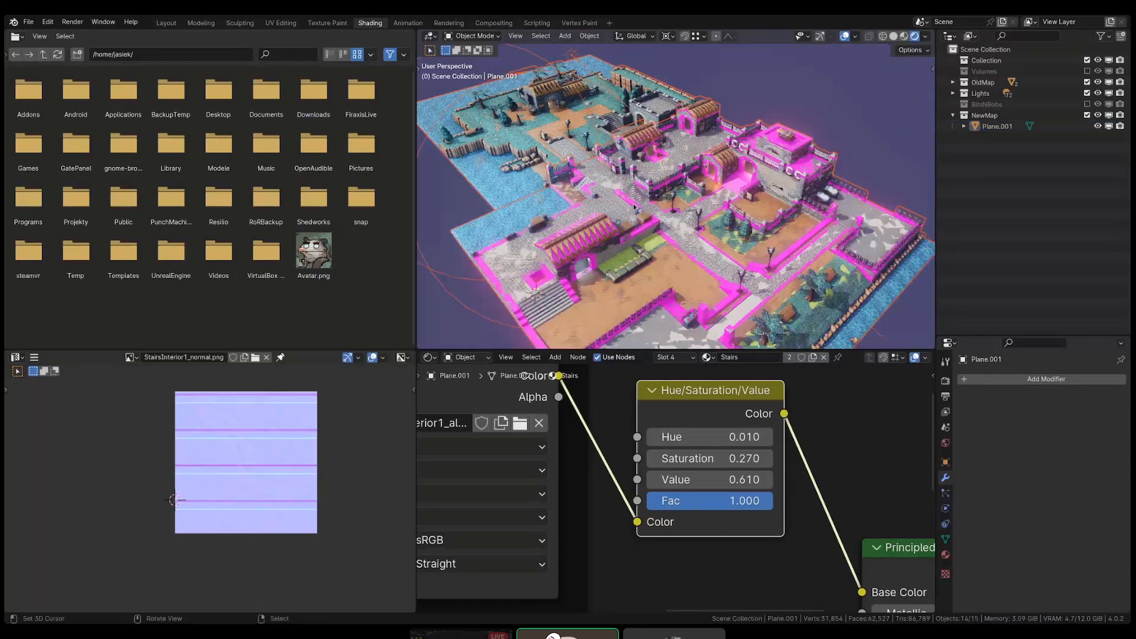
- Check how the old and new maps overlap in wireframe and in rendered shading
key("a")
key("alt+z")
scroll(776, 99, "up", 6)
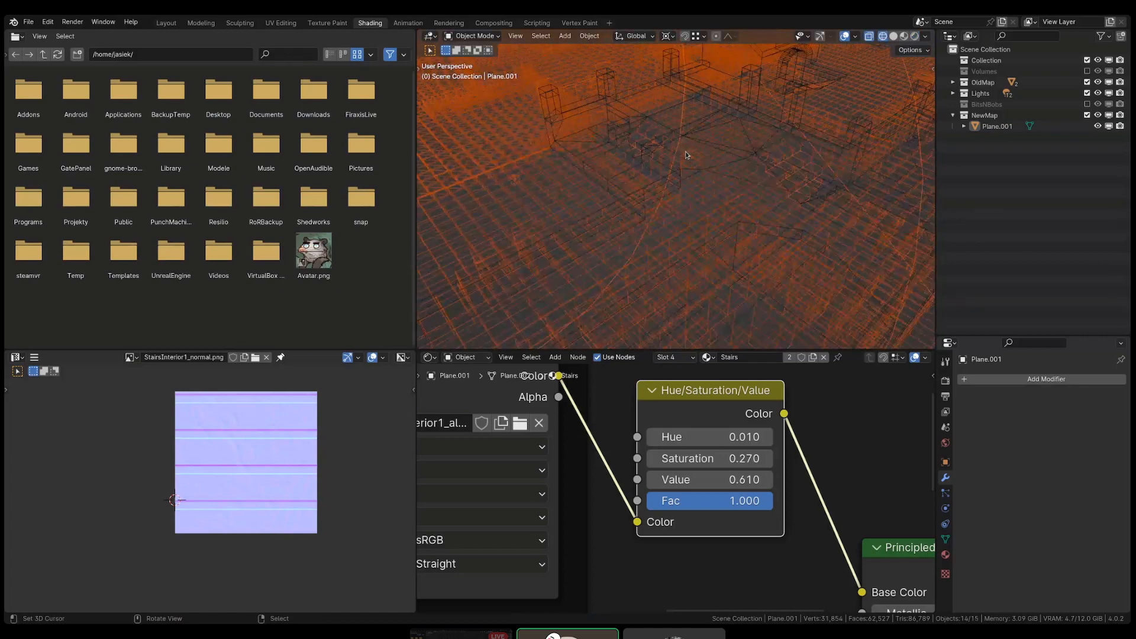
key("shift+z")
mouse_move(730, 116)
middle_mouse_down()
mouse_move(669, 137)
mouse_move(710, 155)
middle_mouse_up()
scroll(710, 155, "down", 5)
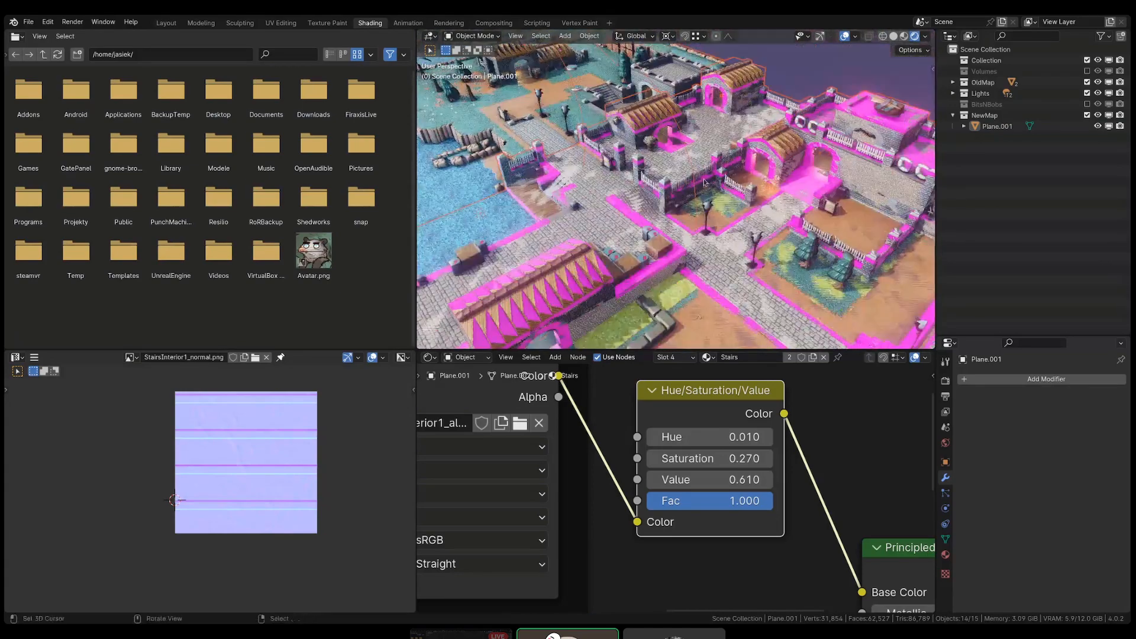
- Examine how the new map matches the old one around the paved path junction, the walled yard and the neighbouring houses
scroll(725, 186, "up", 4)
middle_click_drag(781, 225, 723, 147, "shift")
scroll(739, 195, "up", 3)
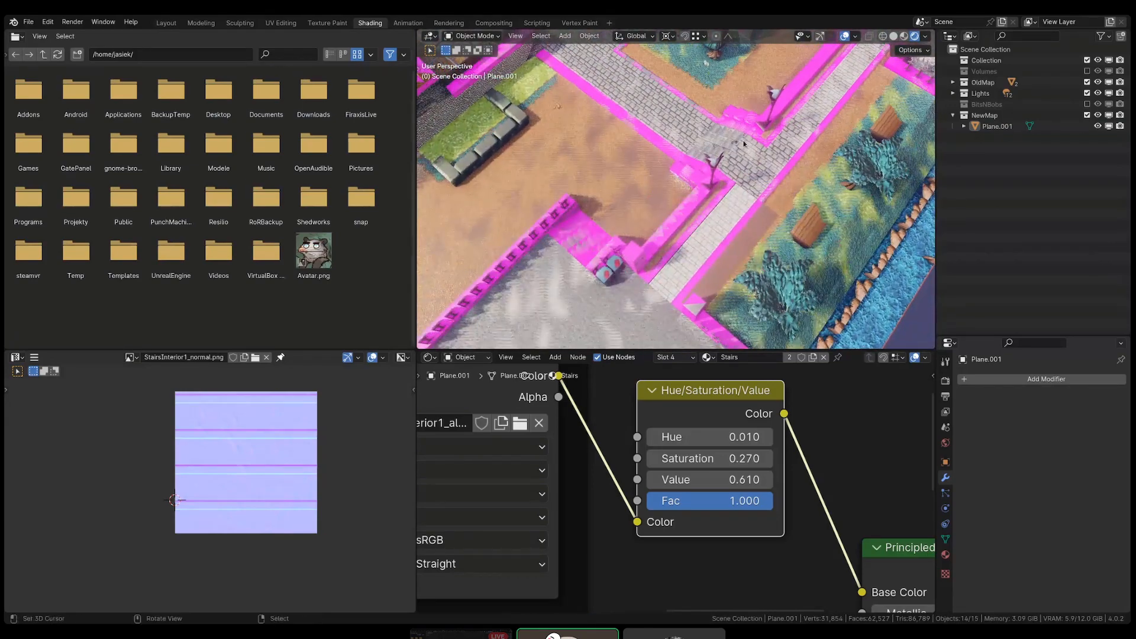
scroll(723, 148, "up", 4)
left_click(709, 147)
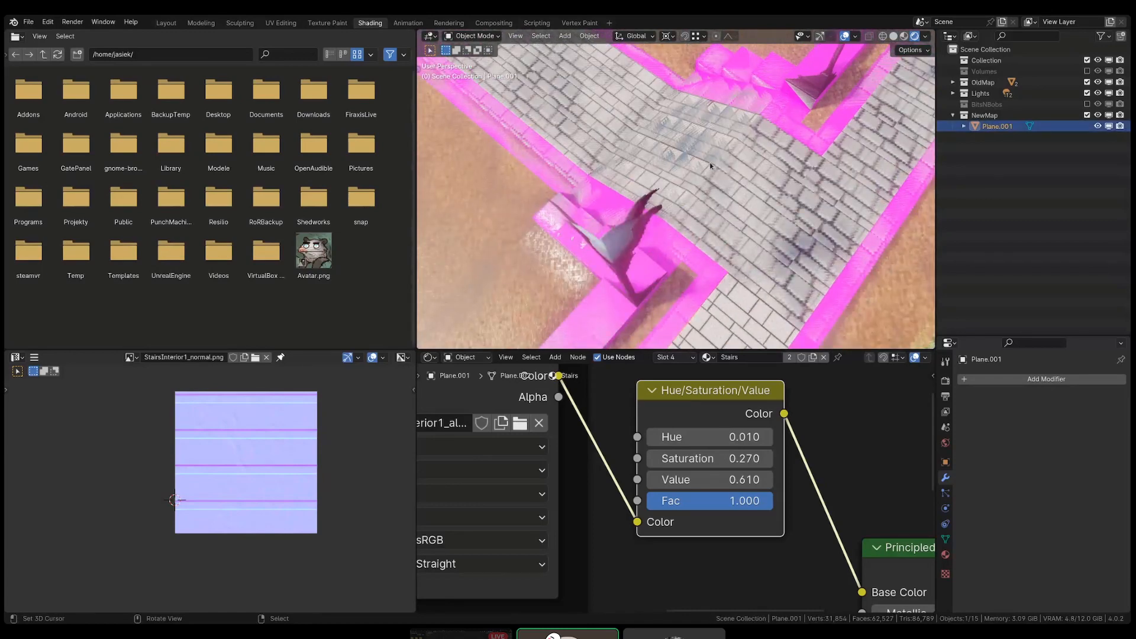
key("g")
right_click(674, 145)
scroll(644, 182, "down", 7)
middle_click_drag(643, 182, 710, 236, "shift")
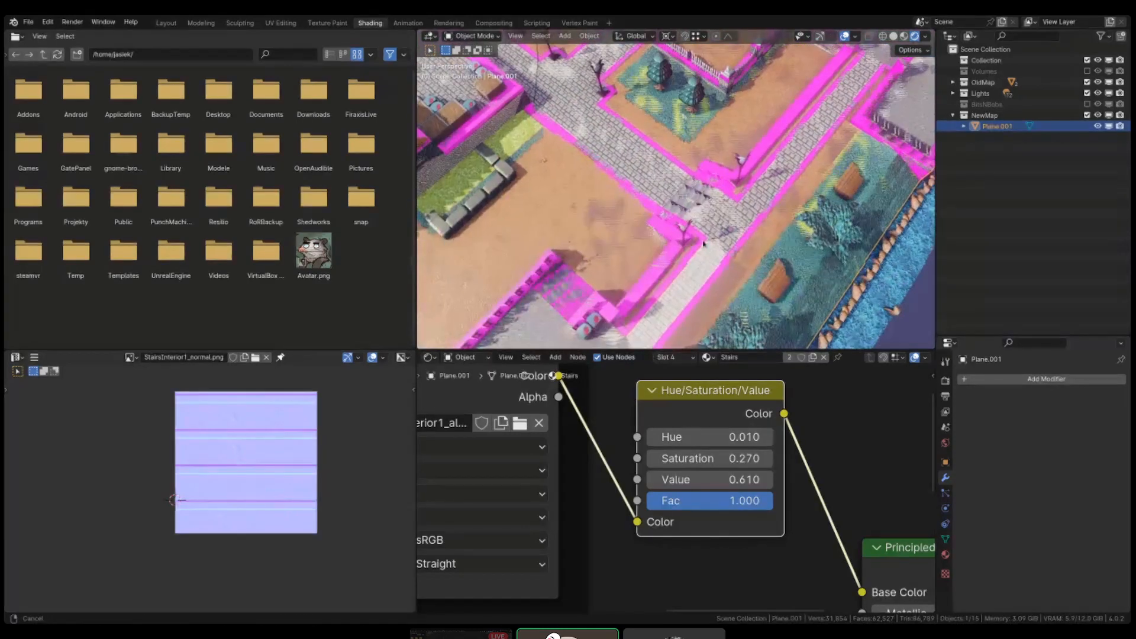
scroll(710, 219, "up", 5)
scroll(655, 202, "down", 6)
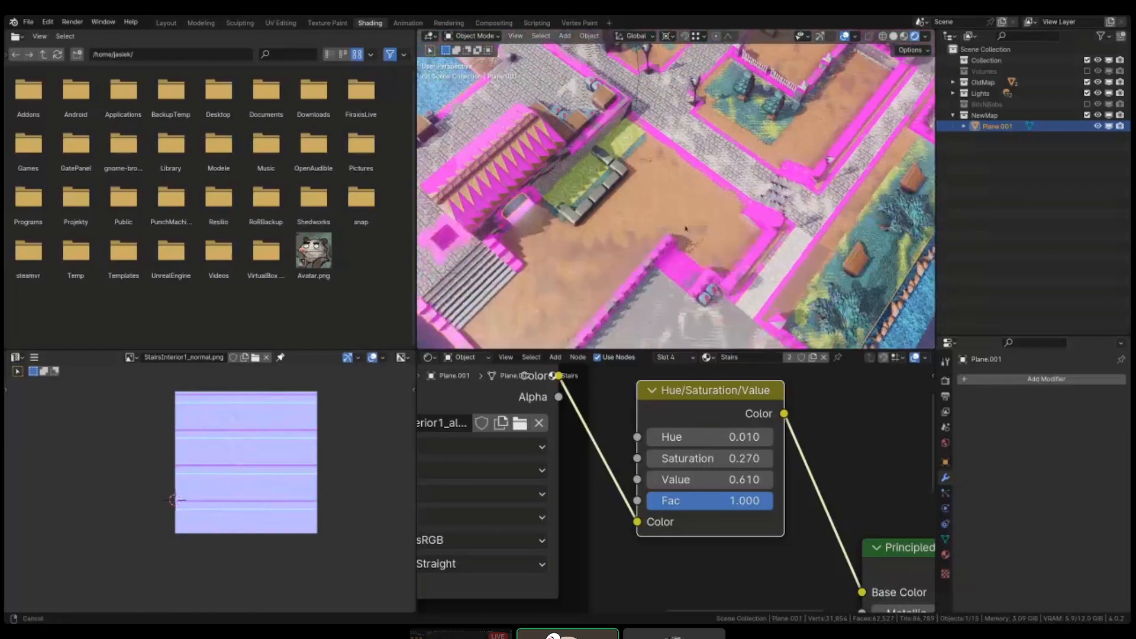
middle_click_drag(657, 204, 700, 241)
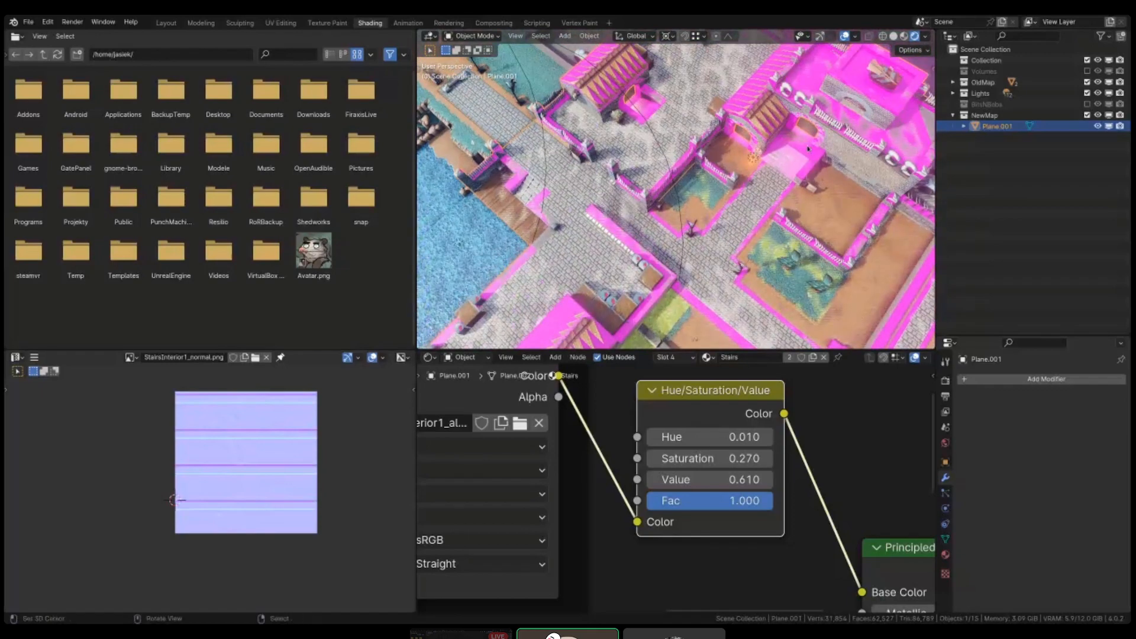
scroll(689, 178, "up", 3)
mouse_move(808, 149)
middle_mouse_down("shift")
mouse_move(689, 178)
mouse_move(666, 127)
mouse_move(654, 177)
mouse_move(745, 188)
middle_mouse_up("shift")
scroll(652, 207, "down", 4)
- Isolate the new map mesh Plane.001 in local view and open it in Edit Mode with rendered shading
key("shift+z")
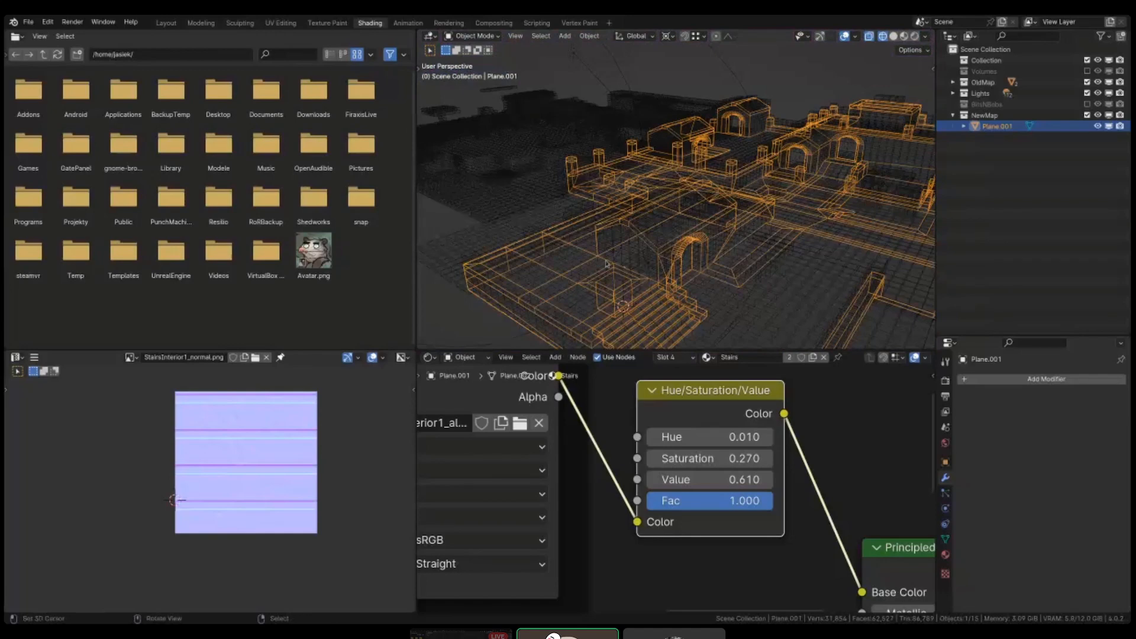
key("KP_Divide")
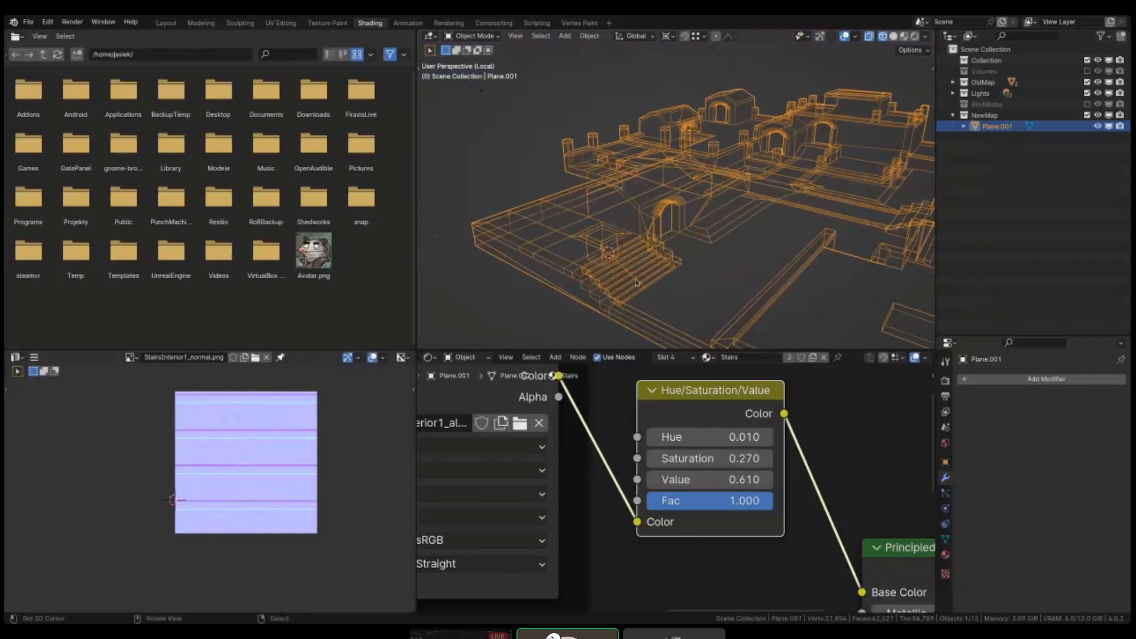
key("Tab")
key("shift+z")
- Select all linked faces of the wide stairs and merge their duplicate vertices by distance
left_click(612, 278, "alt")
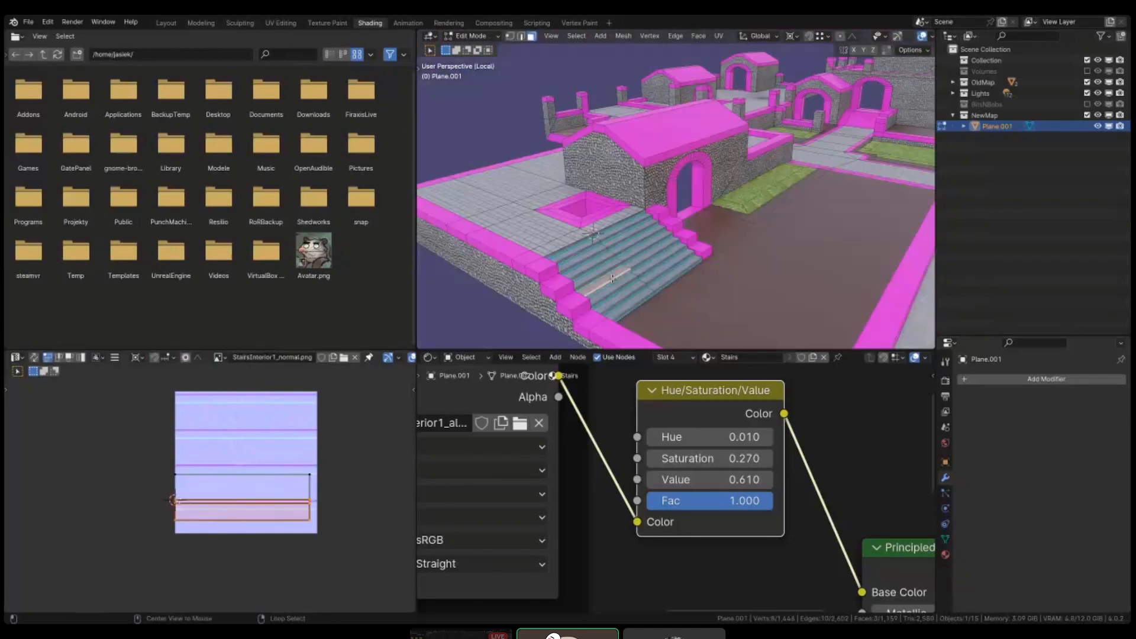
scroll(611, 278, "up", 2)
middle_click_drag(612, 278, 575, 291)
key("l")
key("l")
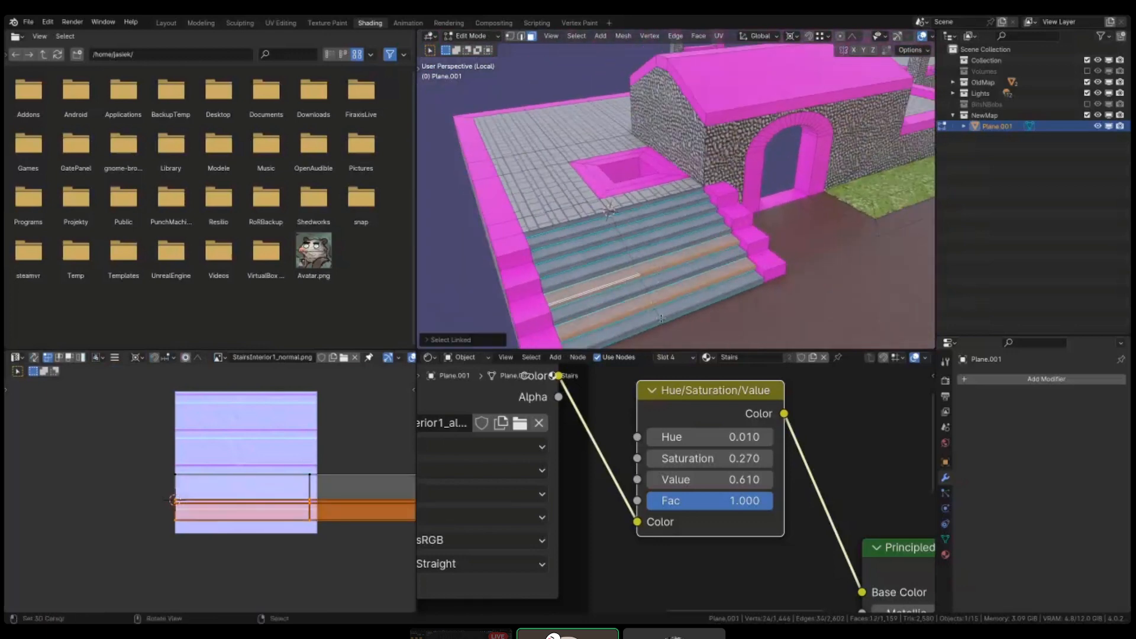
key("l")
key("l")
key("l")
key("l")
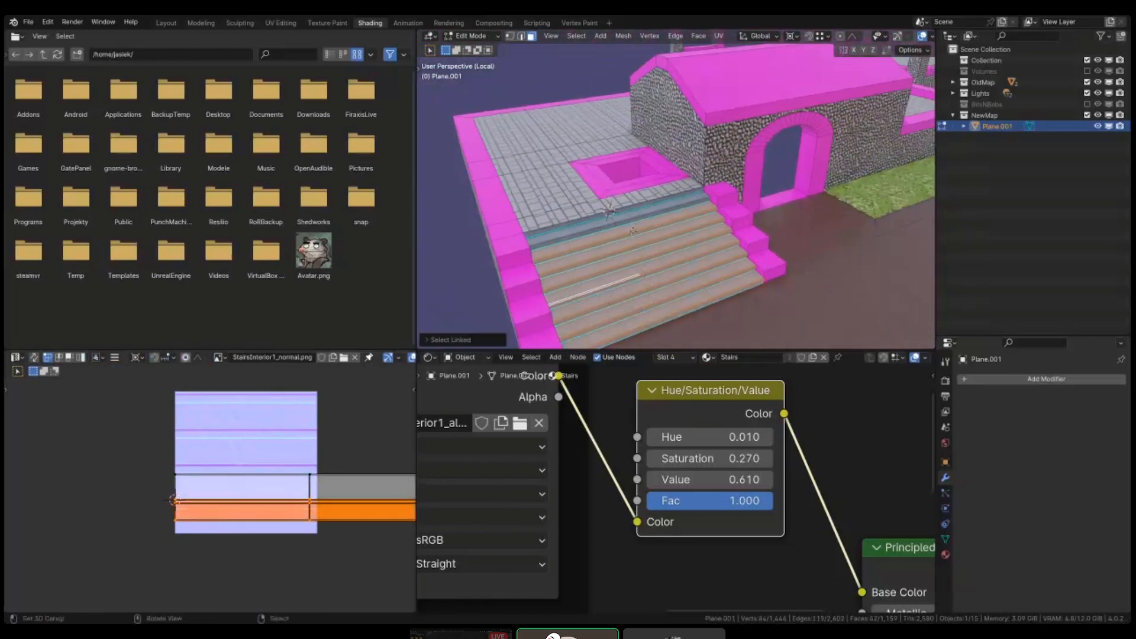
key("l")
scroll(631, 219, "up", 3)
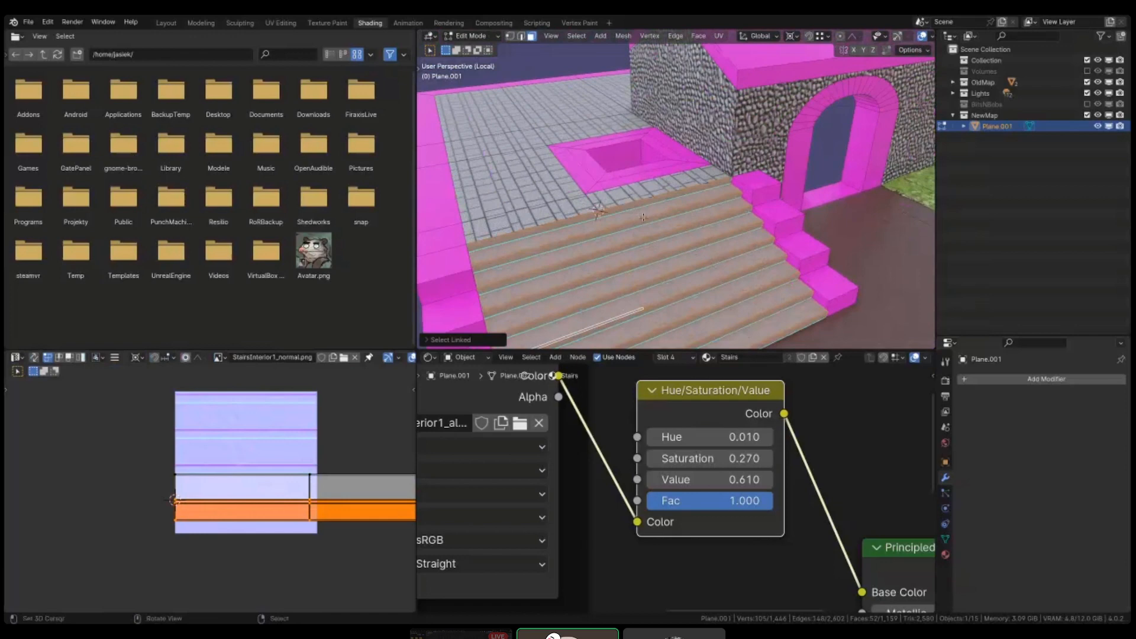
key("m")
left_click(643, 217)
middle_click_drag(643, 217, 702, 287)
scroll(670, 235, "down", 2)
scroll(698, 269, "down", 3)
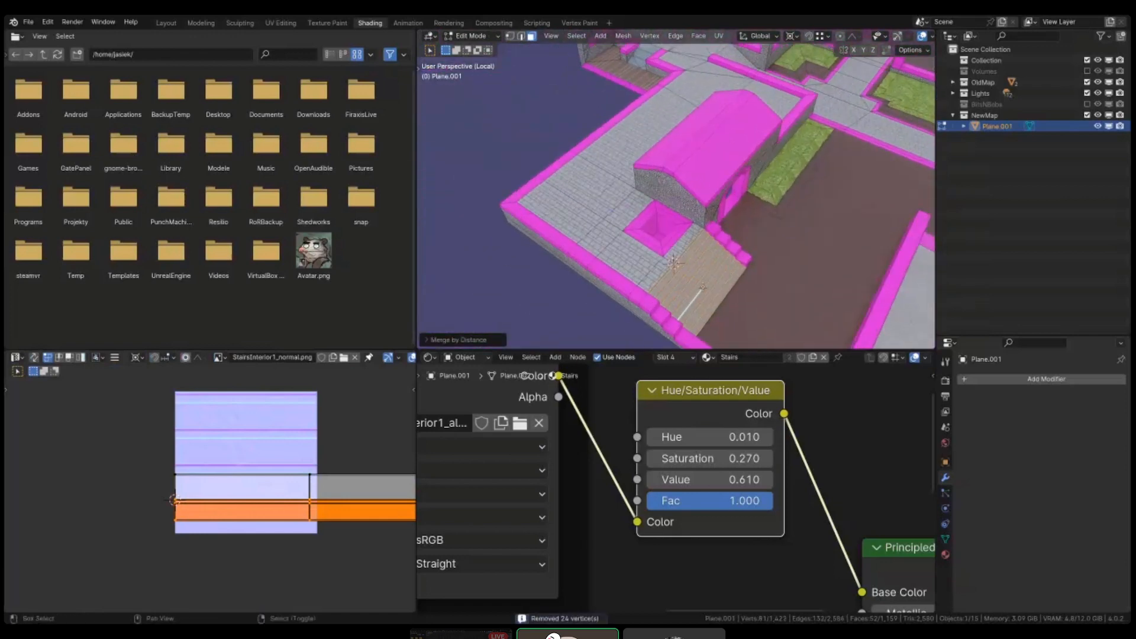
- Duplicate the wide stairs, place the copy in front of the walled plank terrace and rotate it -90° about the Z axis
key("shift+d")
left_click(587, 98)
middle_click_drag(587, 98, 616, 222, "shift")
scroll(616, 222, "up", 4)
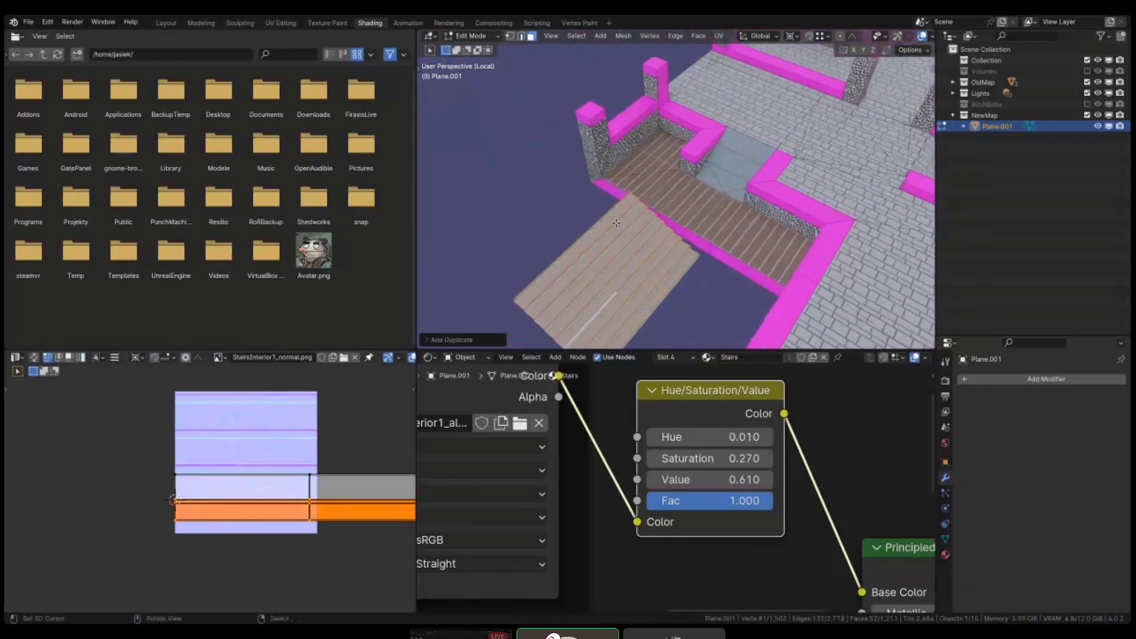
scroll(616, 222, "up", 2)
type("rz")
type("-90")
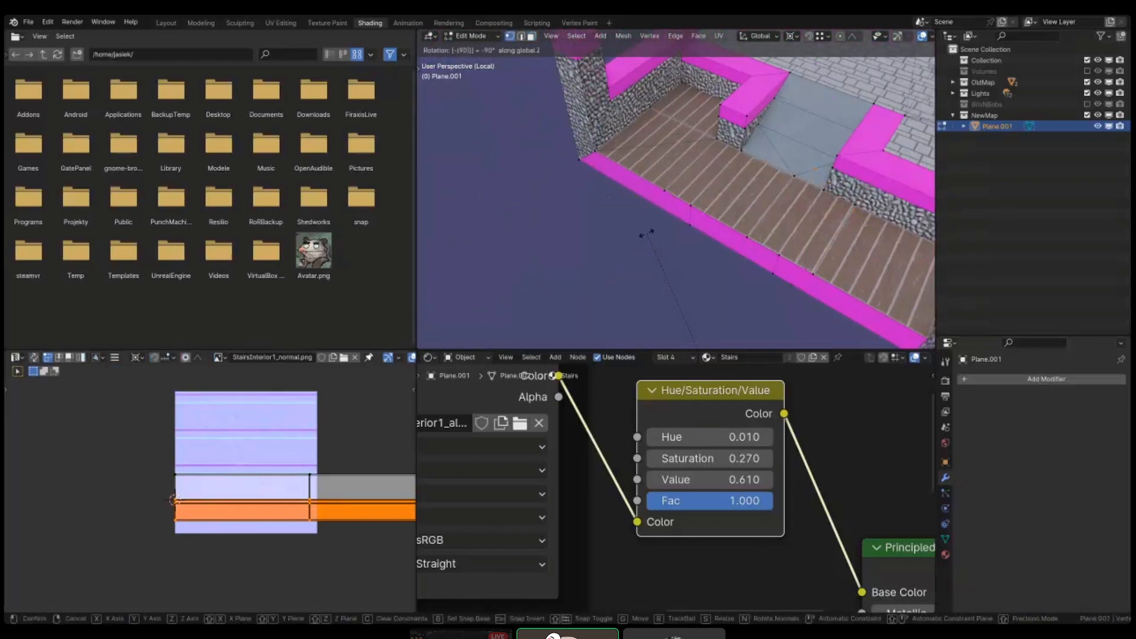
key("Return")
- Move the duplicated stairs horizontally, with Z locked, into the opening between the terrace's pebble walls
scroll(649, 232, "down", 6)
key("g")
key("shift+z")
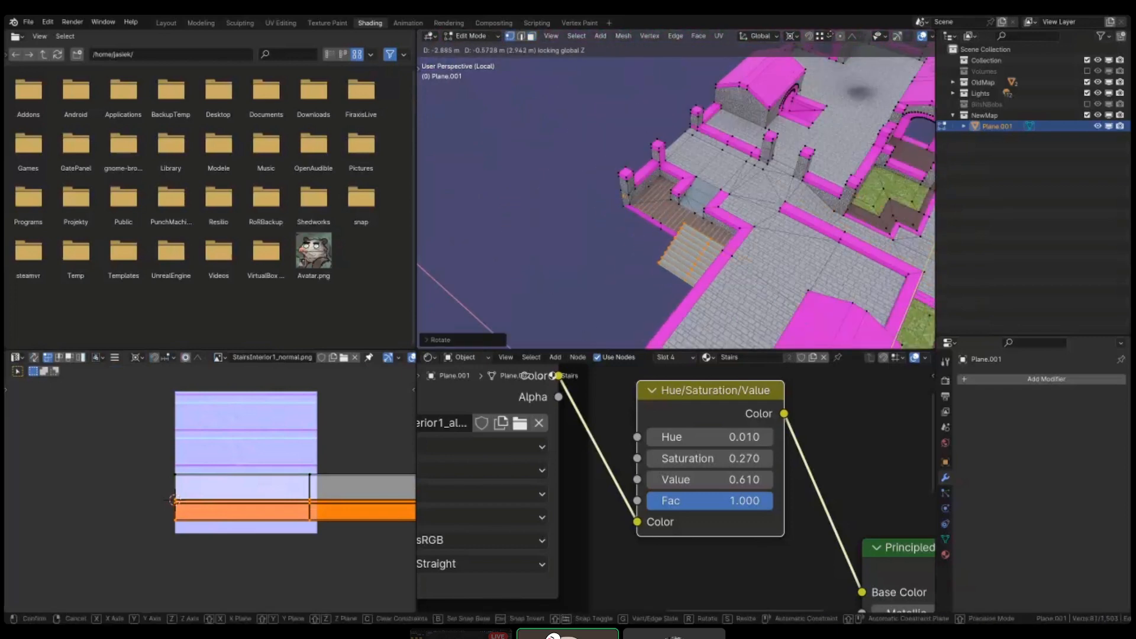
left_click(876, 309)
scroll(829, 236, "up", 6)
middle_click_drag(485, 281, 699, 145, "shift")
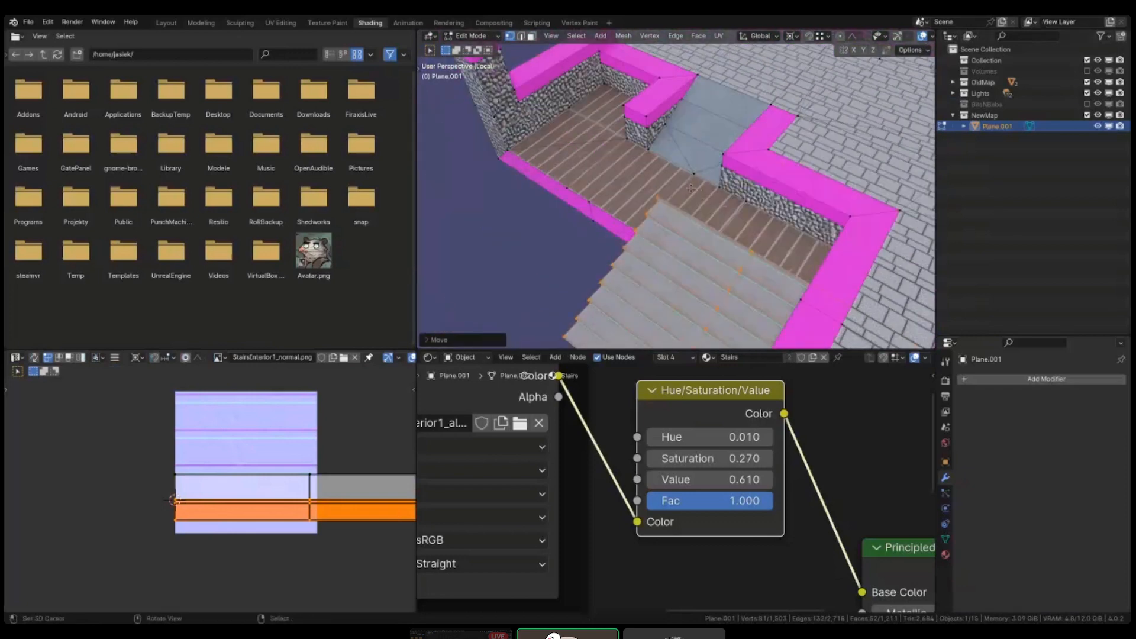
key("g")
key("shift+z")
left_click(663, 133)
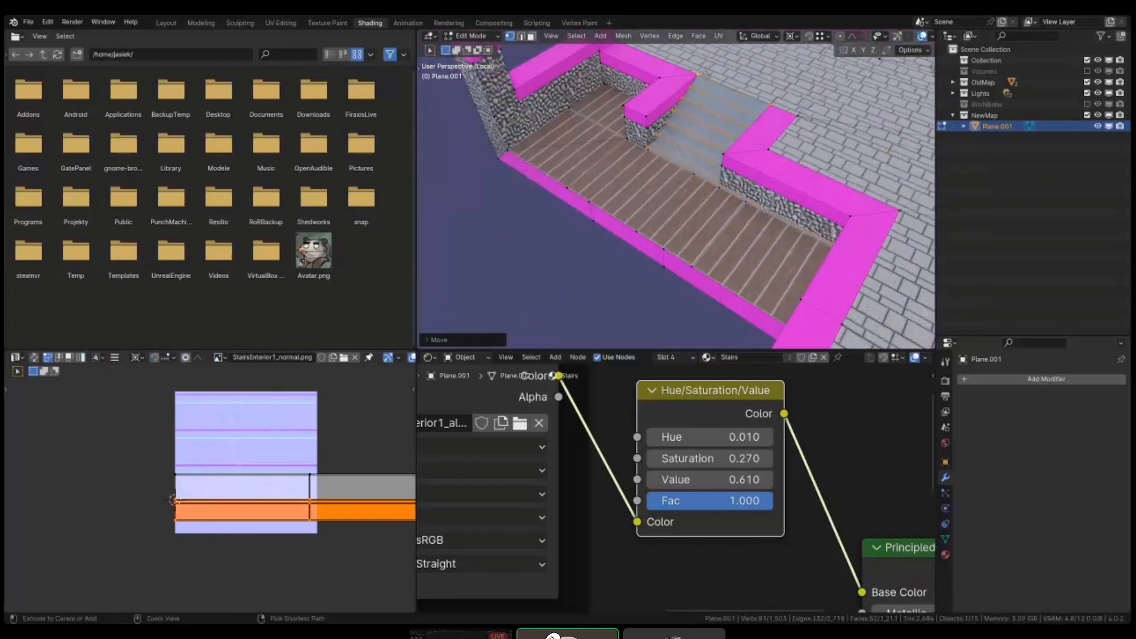
- Delete the column of stair faces that extends sideways beyond the opening
mouse_move(621, 133)
middle_mouse_down()
mouse_move(654, 148)
mouse_move(641, 196)
mouse_move(641, 146)
mouse_move(765, 254)
middle_mouse_up()
scroll(653, 149, "up", 4)
scroll(654, 150, "up", 4)
key("shift+z")
key("3")
right_click(881, 212, "alt")
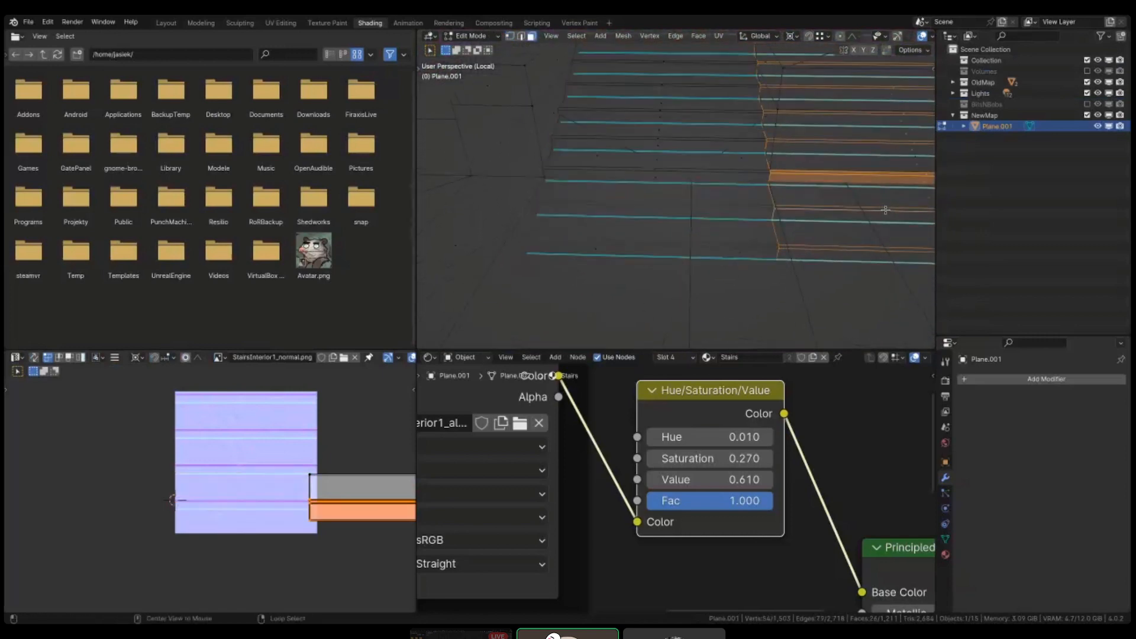
key("x")
left_click(886, 211)
- Delete the surplus lowest steps of the copied stairs, leaving the plank floor face in place
key("l")
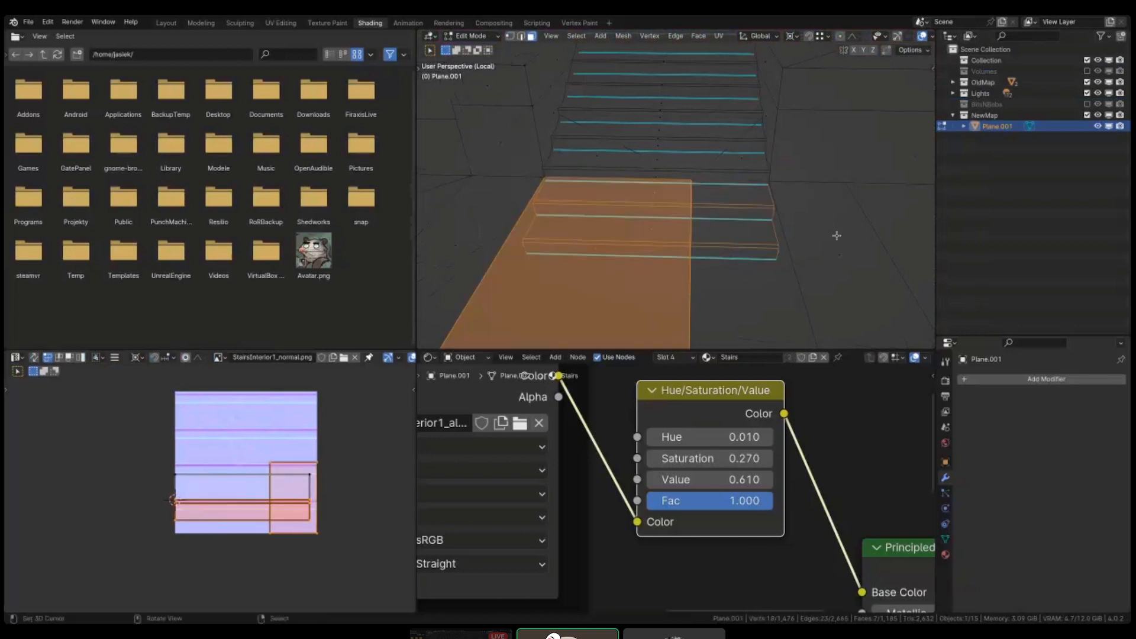
key("h")
scroll(816, 223, "down", 3)
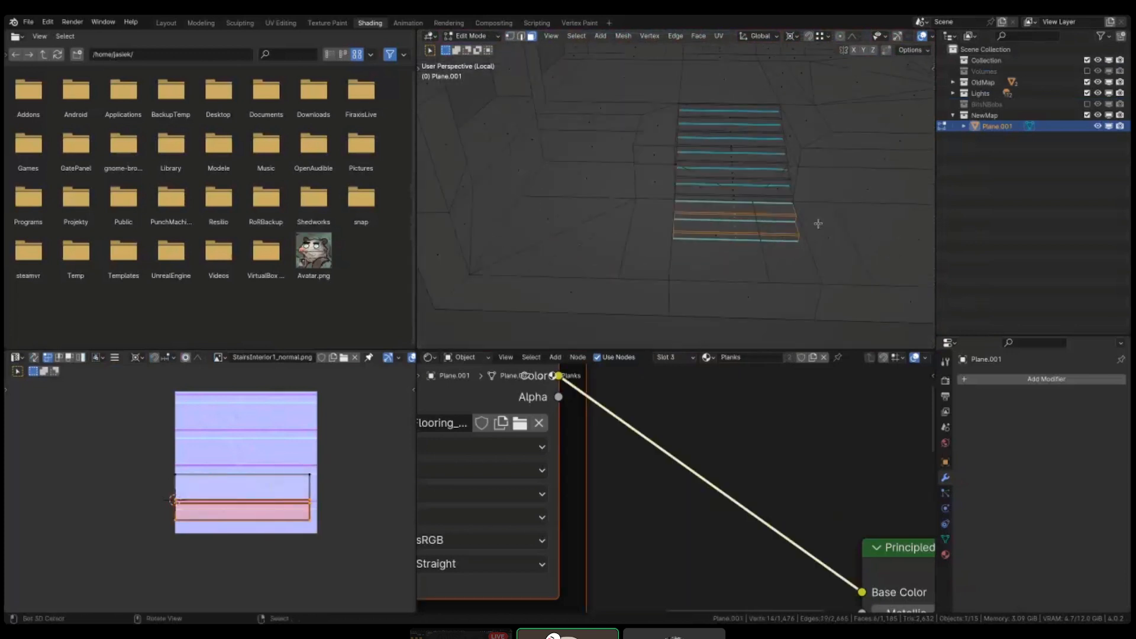
middle_click_drag(817, 223, 674, 203)
scroll(674, 202, "up", 5)
- Select both end vertices of the top stair edge and place the 3D cursor at their midpoint
key("1")
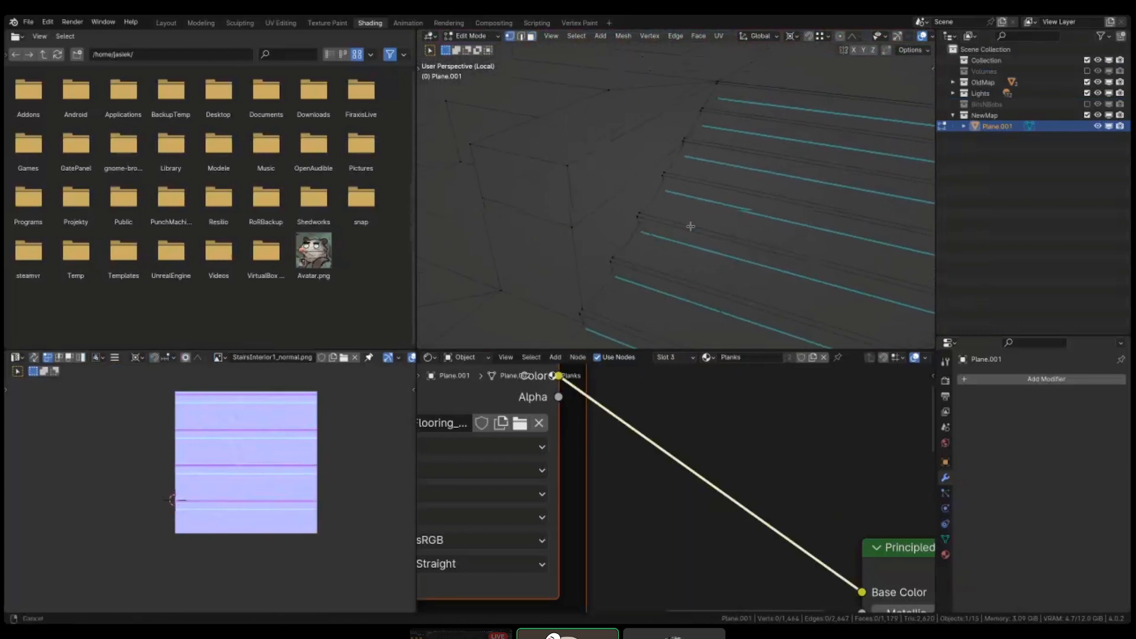
right_click(717, 75)
scroll(839, 155, "down", 2)
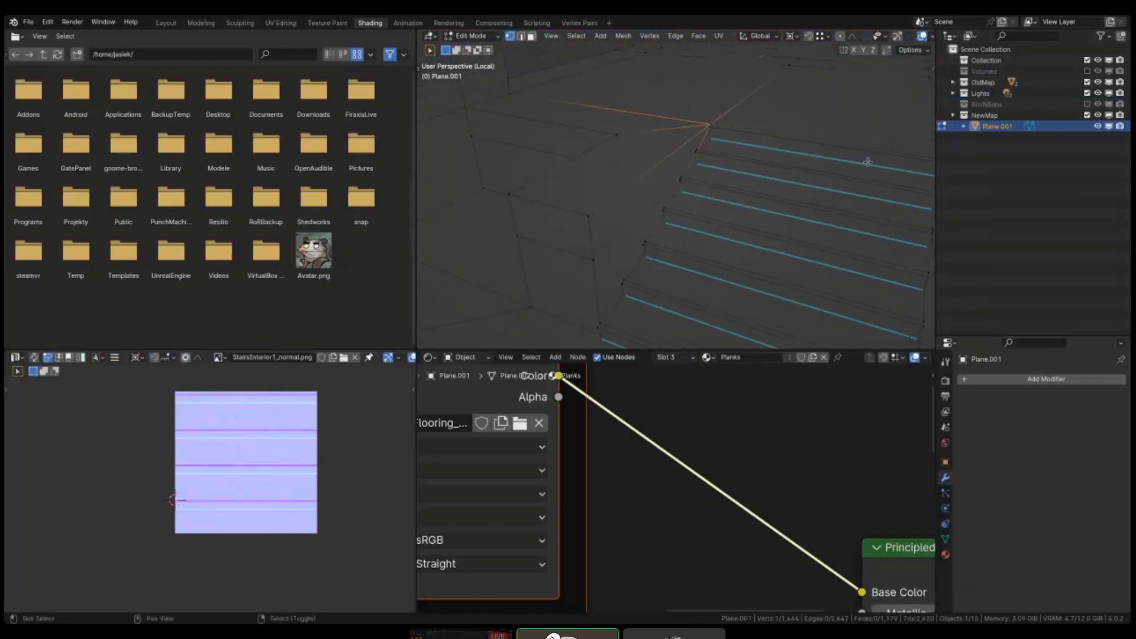
middle_click_drag(867, 163, 755, 150, "shift")
left_click(803, 207)
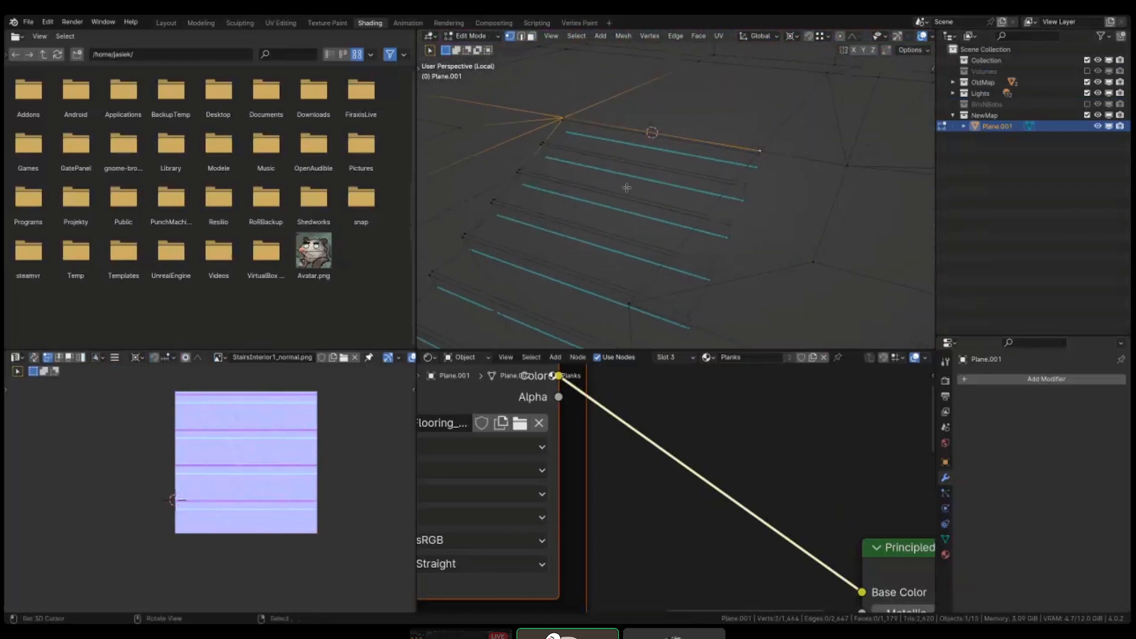
- Scale the linked stairs along Z and X about the 3D cursor, snapping them to the opening's bottom corner
key("alt+h")
middle_click_drag(587, 242, 662, 200, "shift")
key("period")
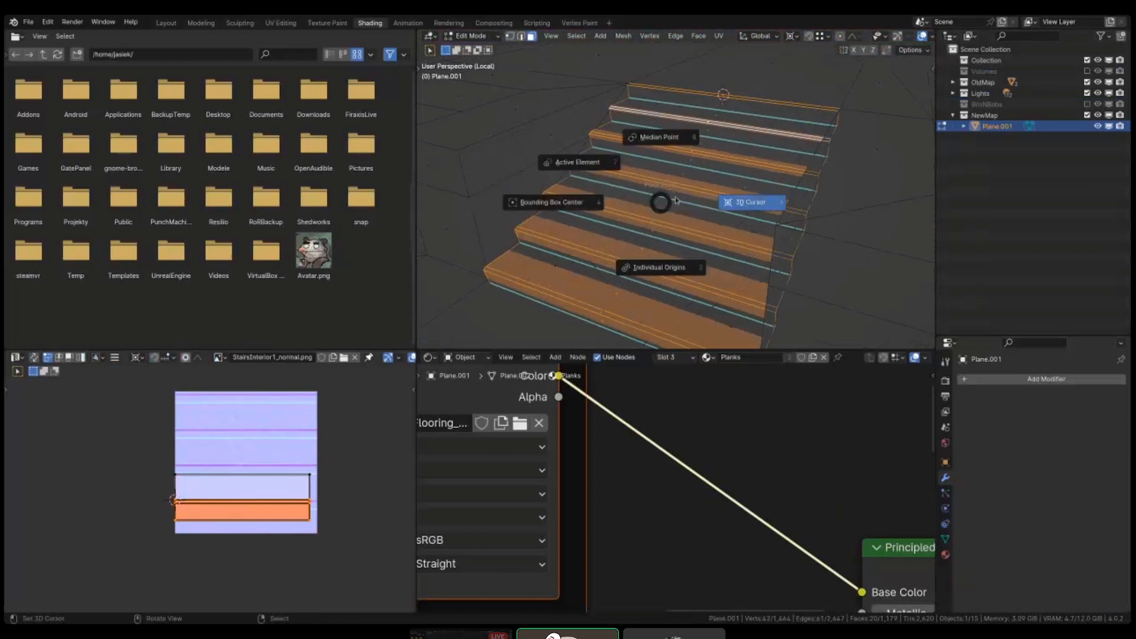
left_click(676, 202)
key("1")
key("s")
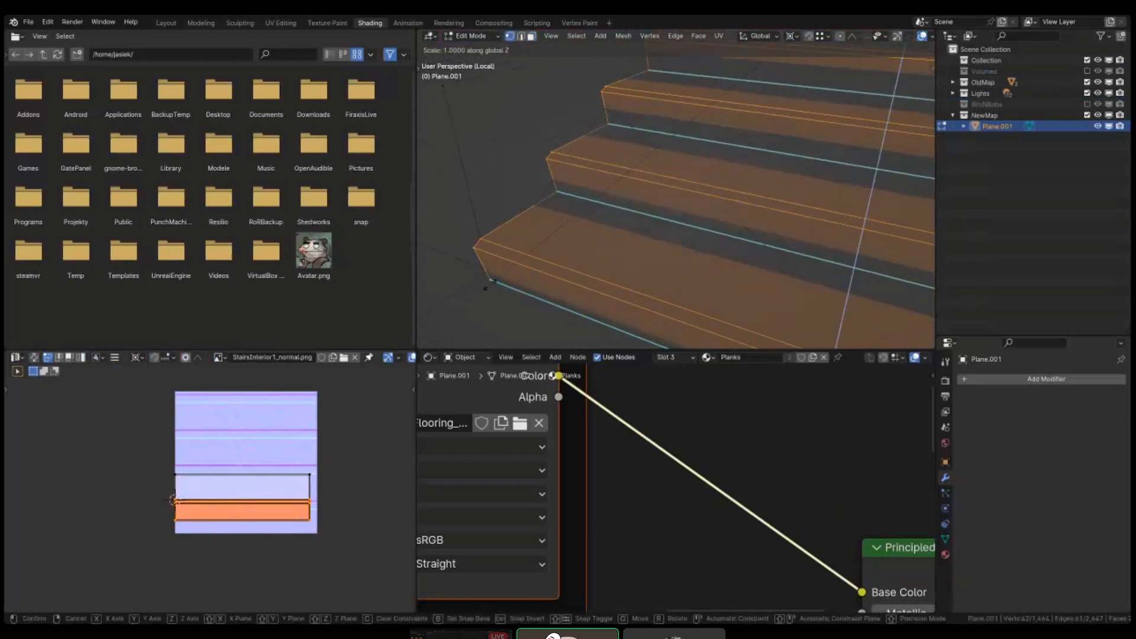
key("x")
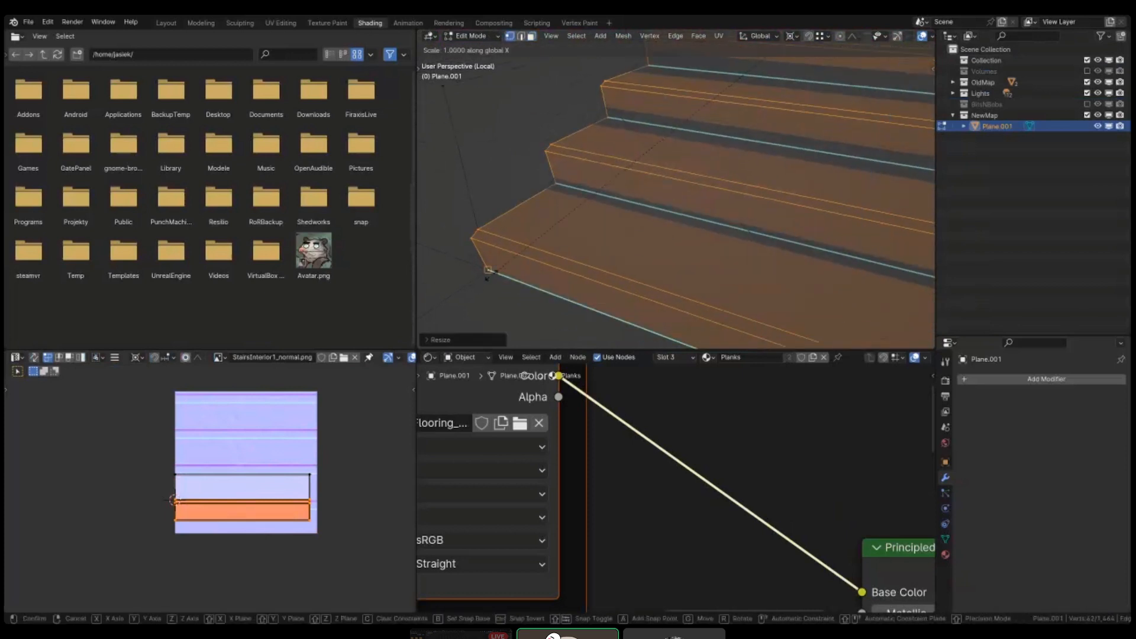
left_click(491, 275)
scroll(591, 201, "down", 7)
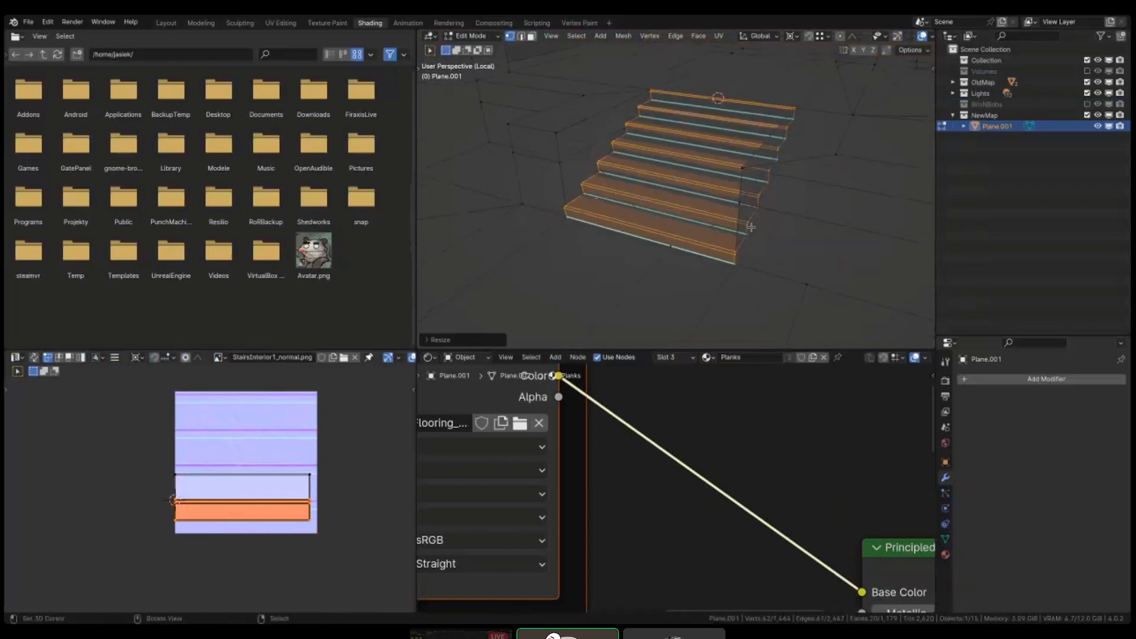
- Hide the fitted stairs, delete the old flat ramp faces in the opening, and reveal the stairs again
key("shift+z")
middle_click_drag(748, 229, 695, 241)
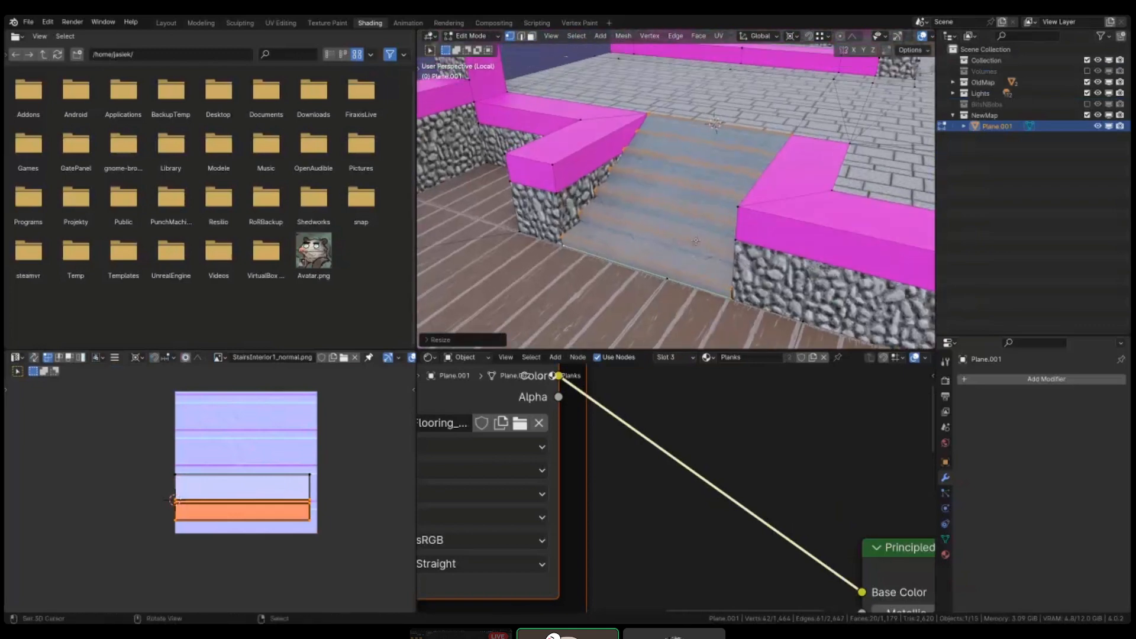
left_click(651, 224)
right_click(619, 246, "shift")
right_click(703, 265, "shift")
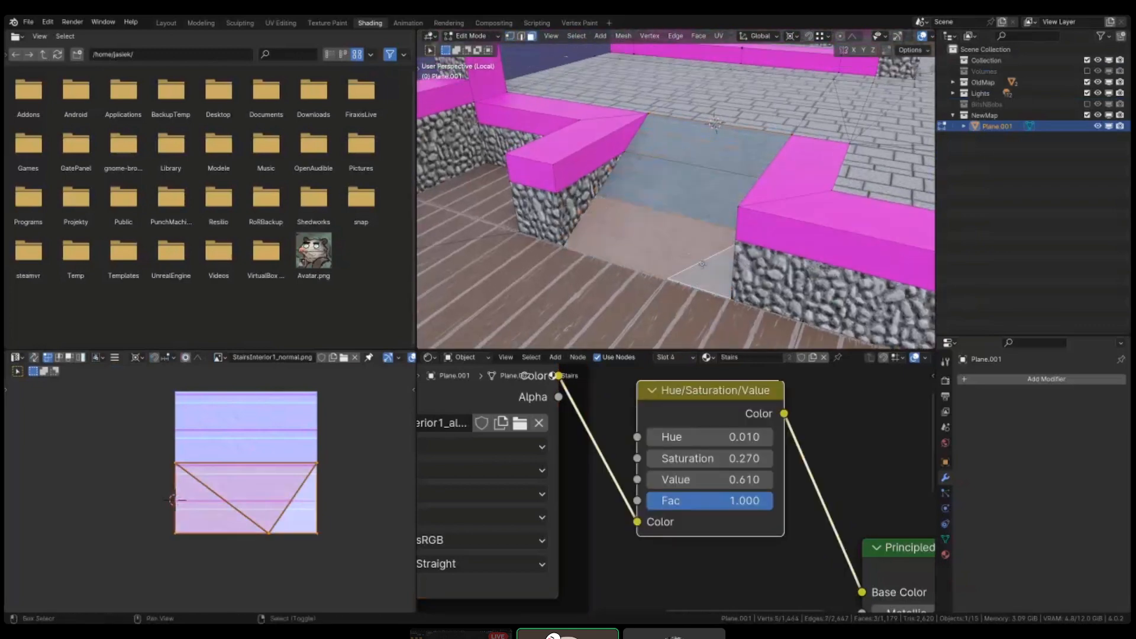
right_click(723, 195, "shift")
right_click(734, 148, "shift")
key("x")
left_click(811, 164)
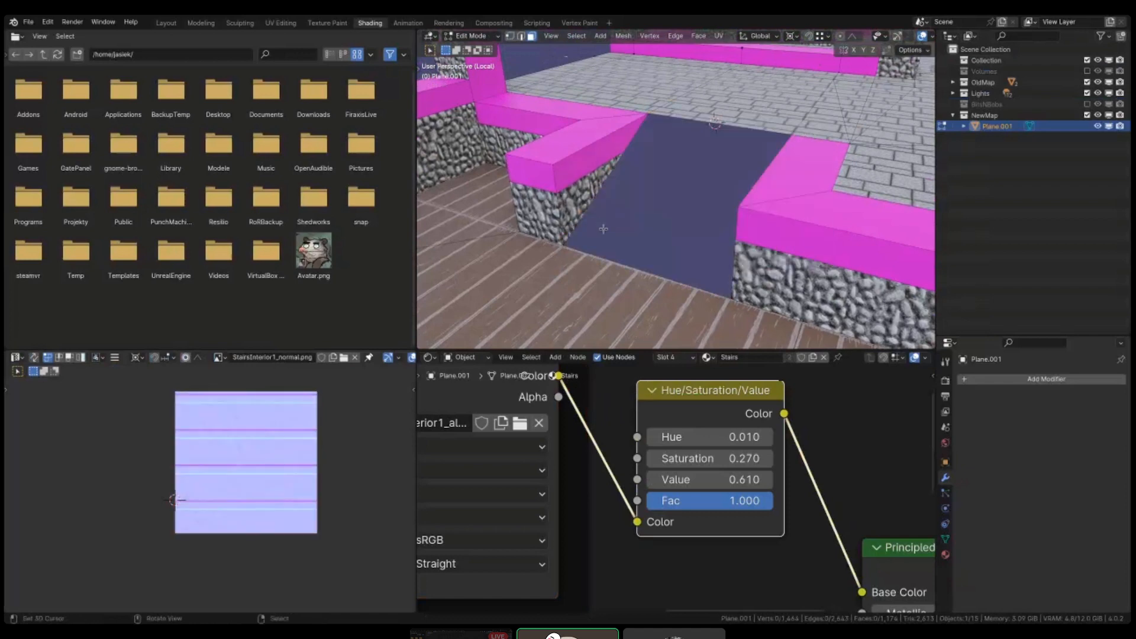
key("alt+h")
key("alt+a")
- Slide the end vertex of the first pink wall trim's lower edge, clamping off, to line up with the top stair corner
scroll(595, 194, "up", 4)
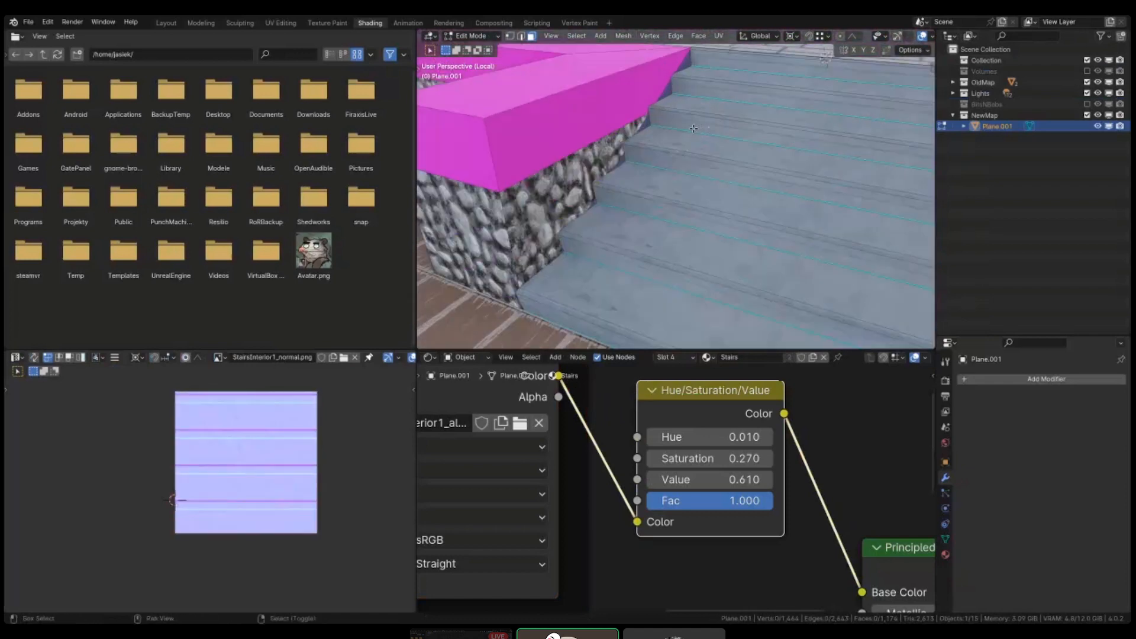
mouse_move(693, 129)
middle_mouse_down("shift")
mouse_move(703, 169)
mouse_move(642, 175)
mouse_move(684, 181)
mouse_move(674, 199)
middle_mouse_up("shift")
key("1")
key("shift+z")
key("shift+z")
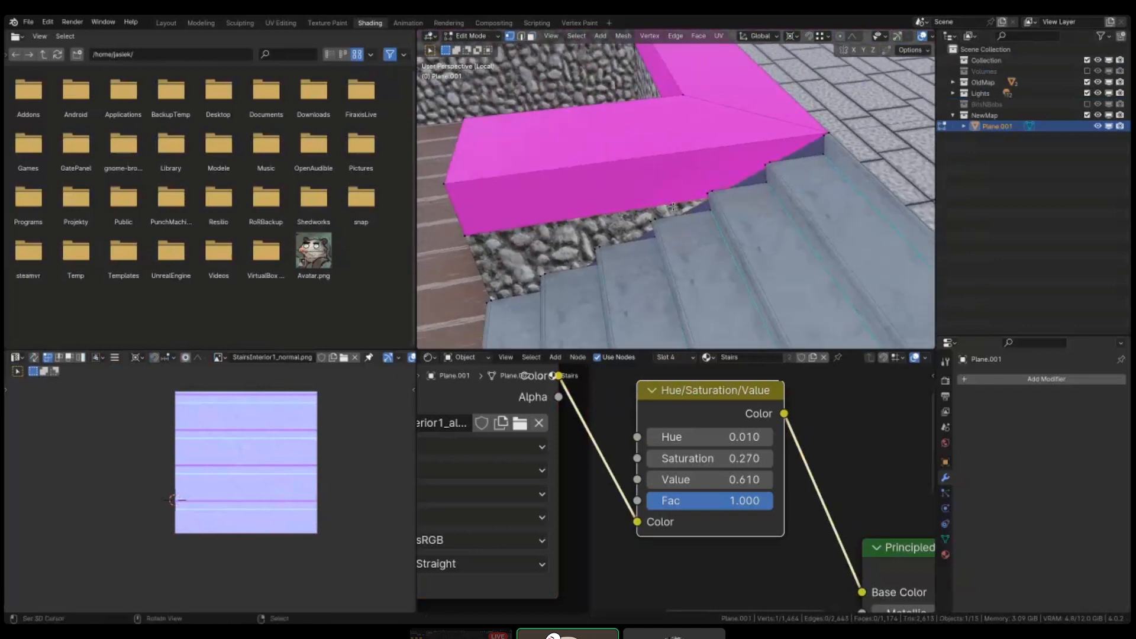
middle_click_drag(720, 238, 705, 254)
key("shift+v")
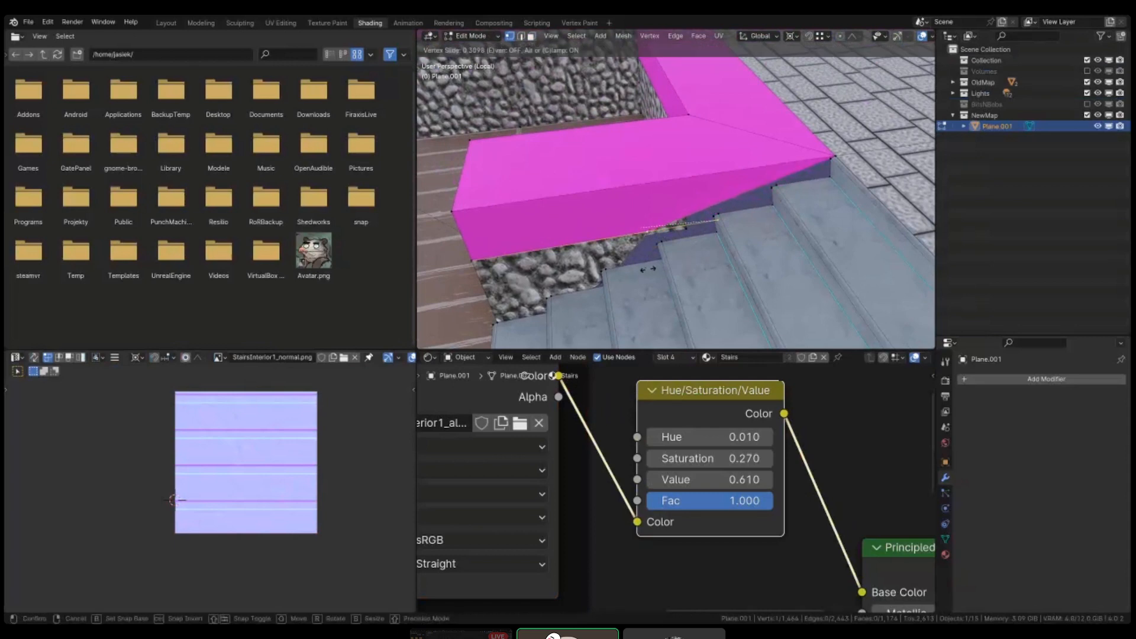
key("c")
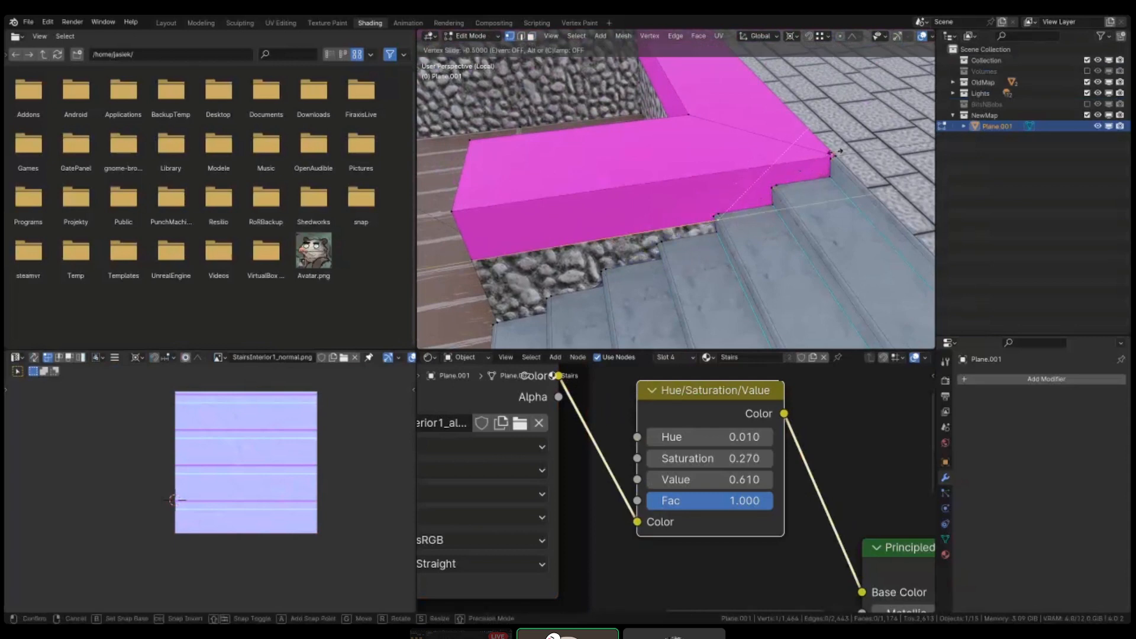
left_click(835, 152)
- Slide the matching trim vertex on the opposite side of the stairs, clamping off, to the top stair corner
middle_click_drag(716, 177, 746, 256)
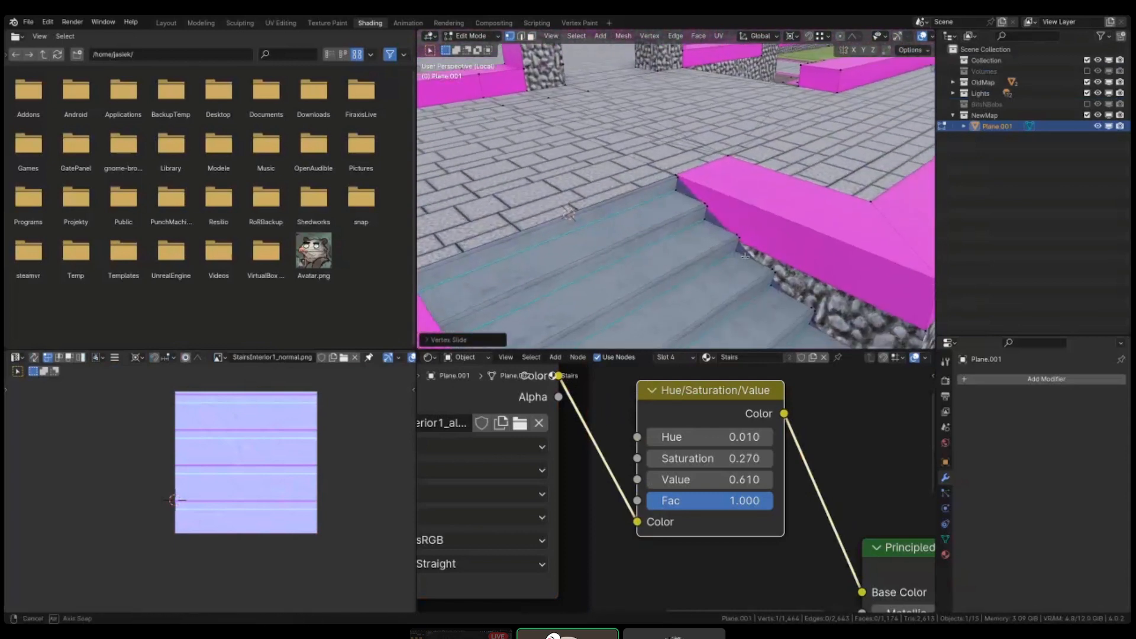
left_click(741, 238)
key("shift+z")
key("shift+v")
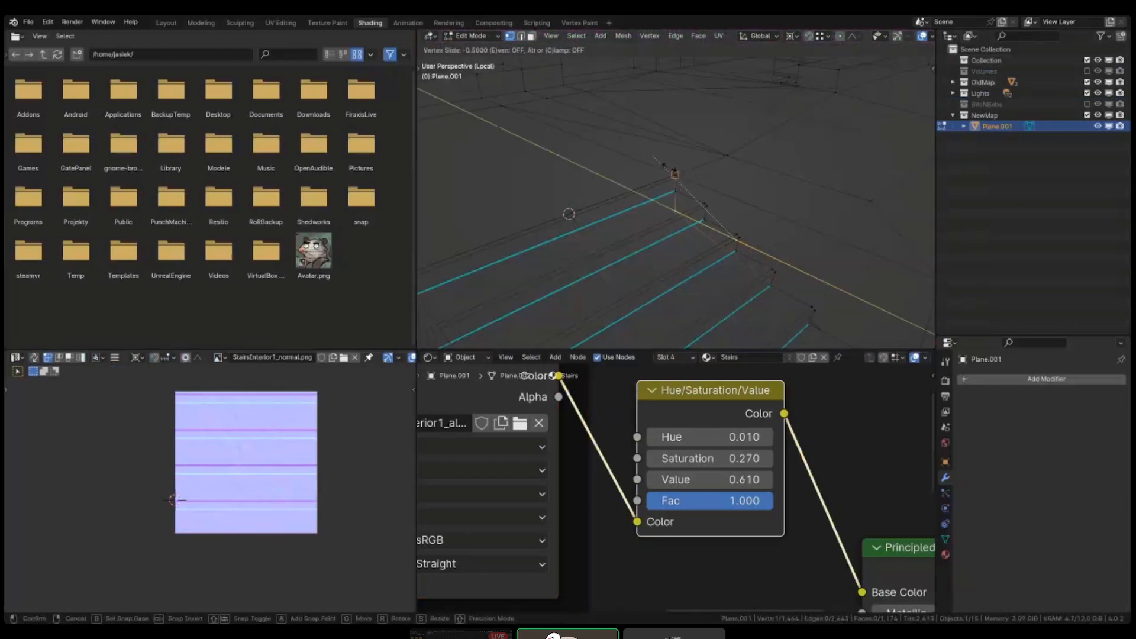
left_click(664, 171)
- Split the pebble side wall with an edge to its upper corner and slide the stair-side vertex behind the steps, clamping off
middle_click_drag(761, 289, 790, 302)
mouse_move(790, 302)
middle_mouse_down("shift")
mouse_move(735, 245)
mouse_move(778, 264)
mouse_move(799, 249)
mouse_move(765, 226)
middle_mouse_up("shift")
key("shift+z")
left_click(798, 239)
key("2")
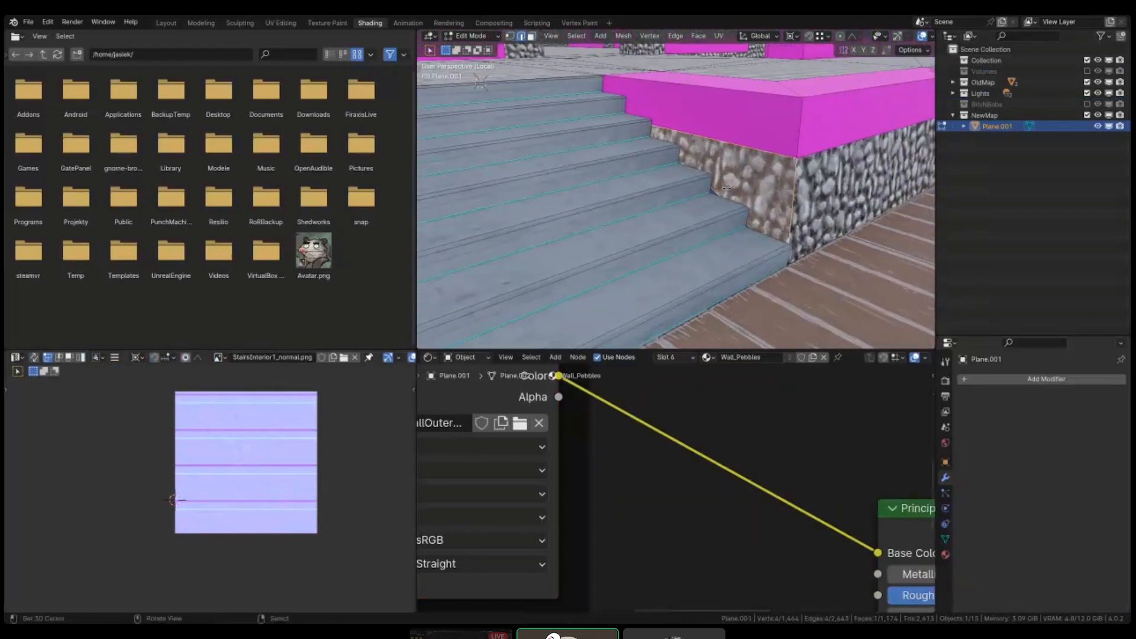
key("shift+z")
left_click(732, 209)
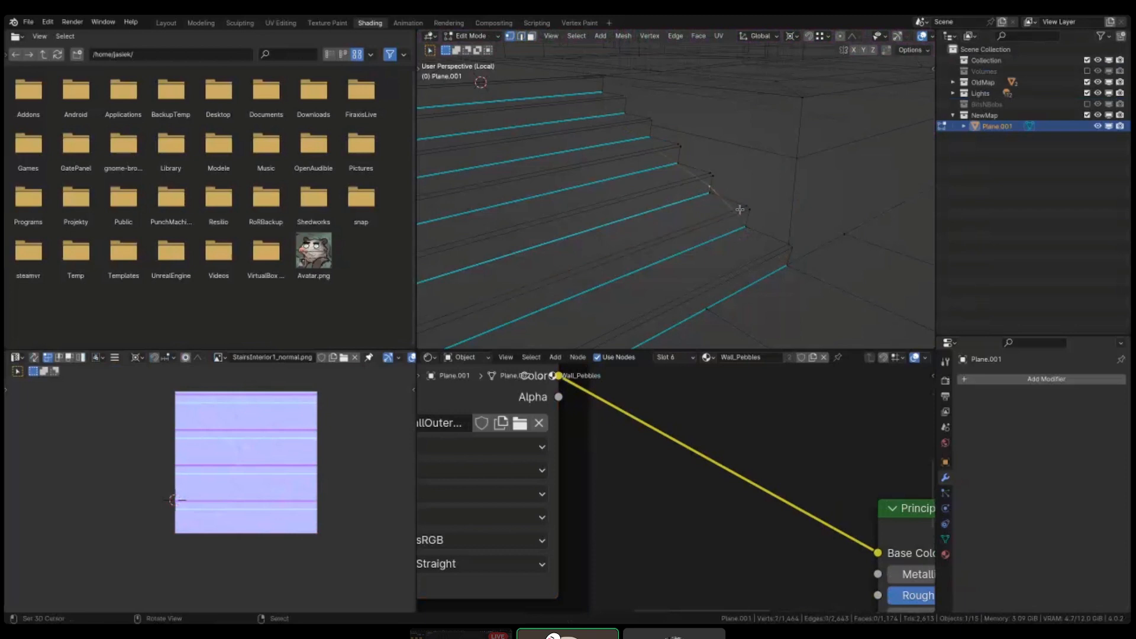
left_click(724, 169)
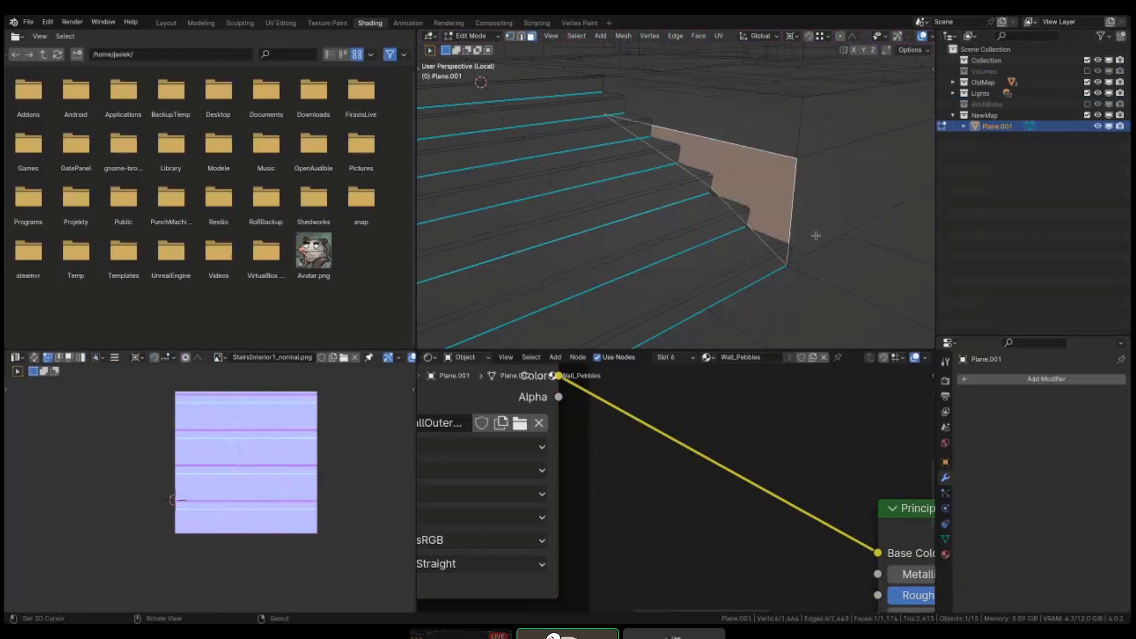
key("1")
left_click(713, 186)
key("shift+v")
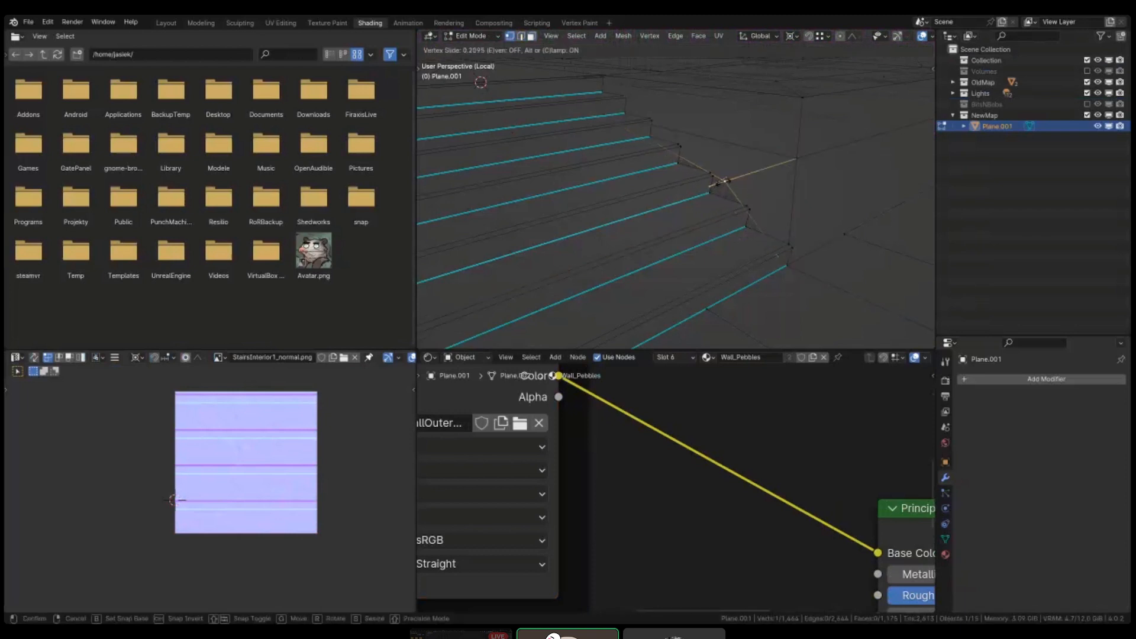
key("c")
left_click(481, 82)
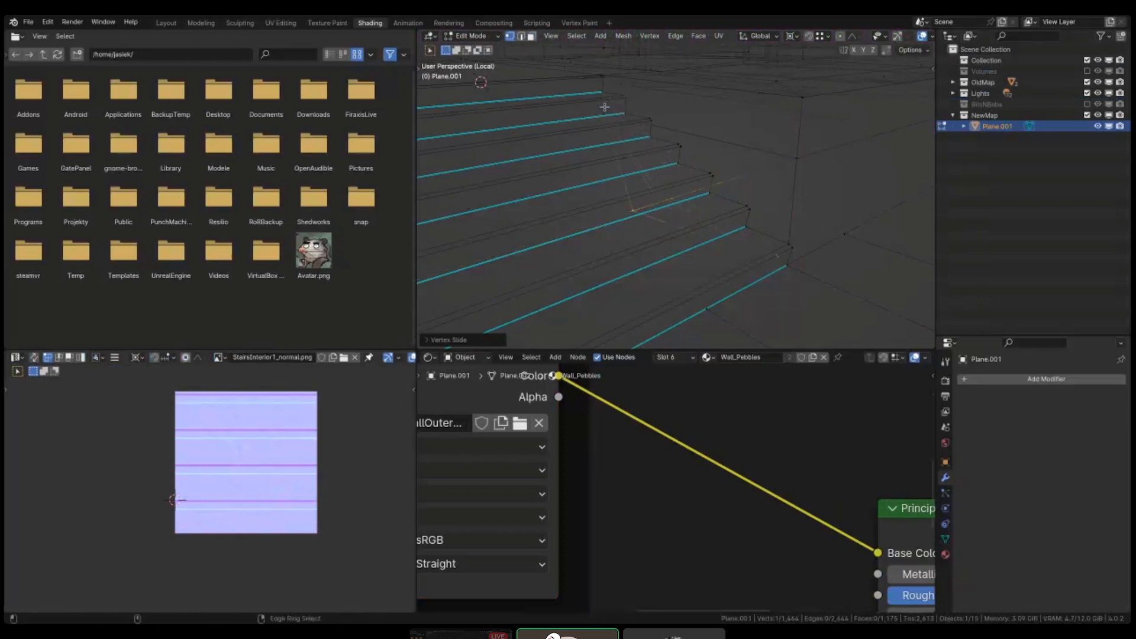
- Vertex-slide the pebble wall's stair-side vertex again with clamping off, snapping to the stair geometry
middle_click_drag(480, 82, 453, 107)
key("shift+v")
key("c")
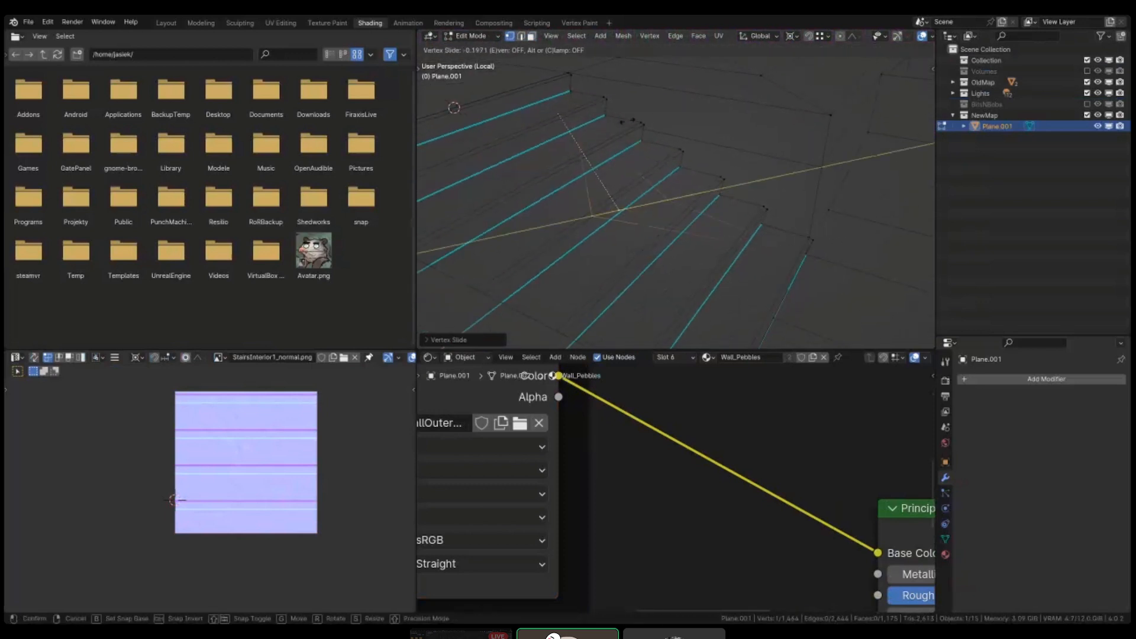
key("ctrl")
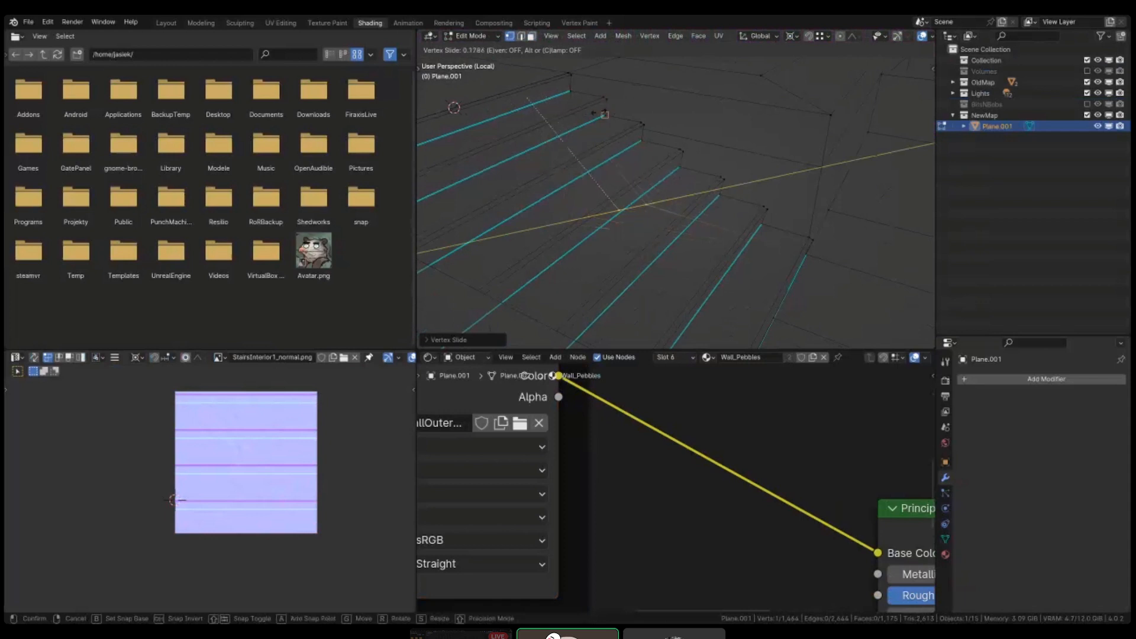
left_click(572, 114)
- In the left orthographic view, slide the pebble wall vertex along the wall's horizontal bottom line
middle_click_drag(573, 114, 711, 231)
key("KP_7")
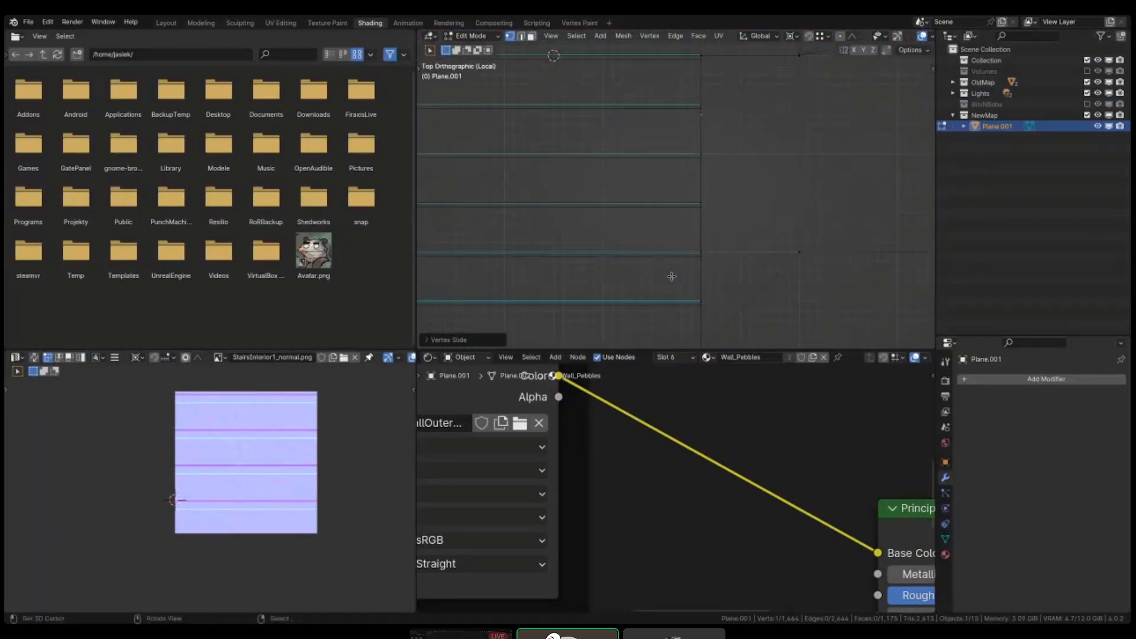
key("ctrl+KP_3")
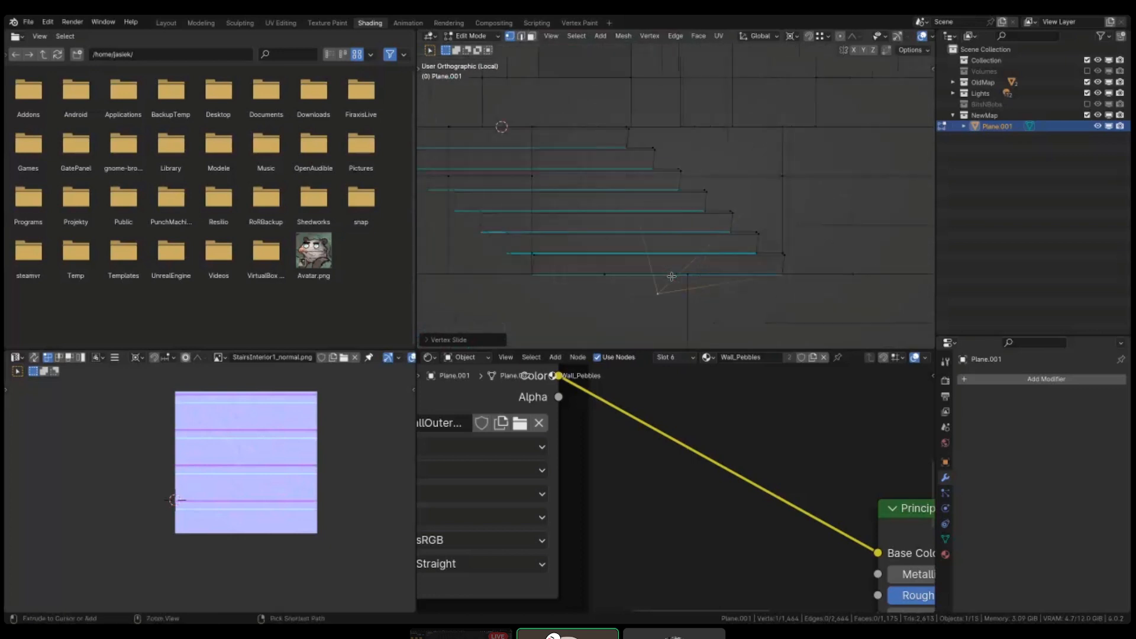
key("shift+v")
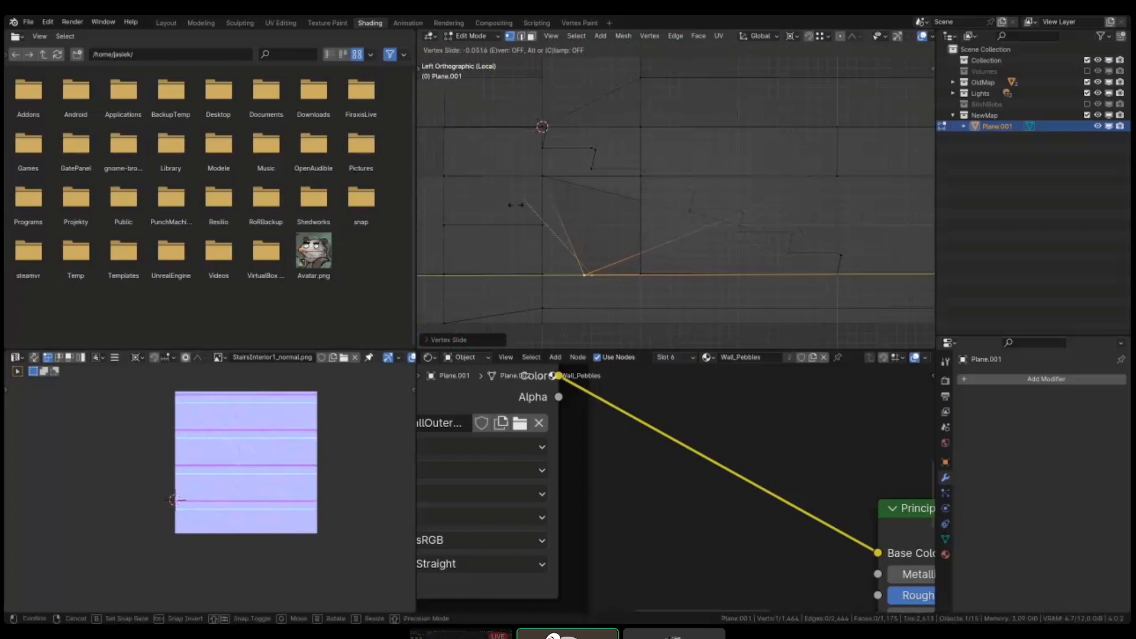
left_click(566, 230)
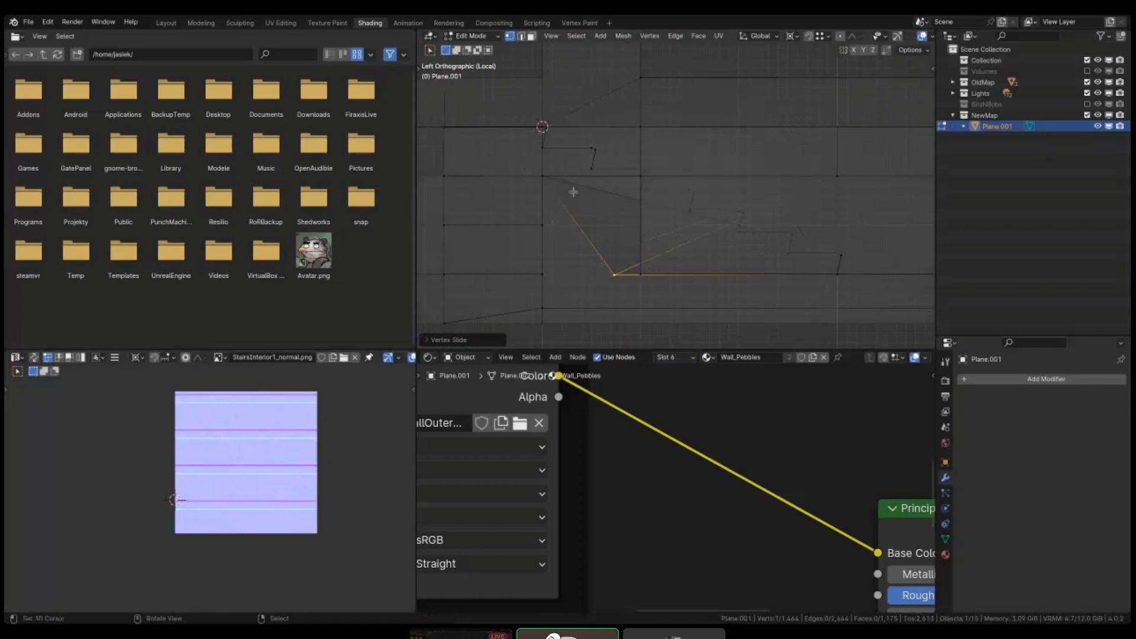
- Vertex-slide the pebble wall vertex along the bottom line with clamping off, snapping it in line with the vertical edge above
key("shift+v")
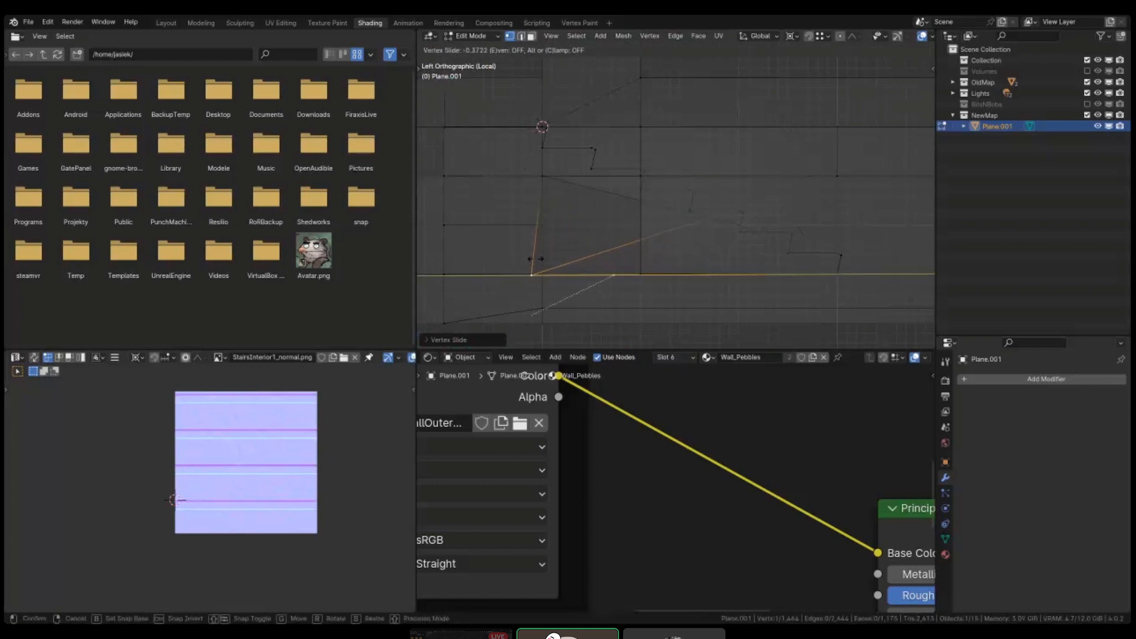
key("ctrl")
left_click(542, 225)
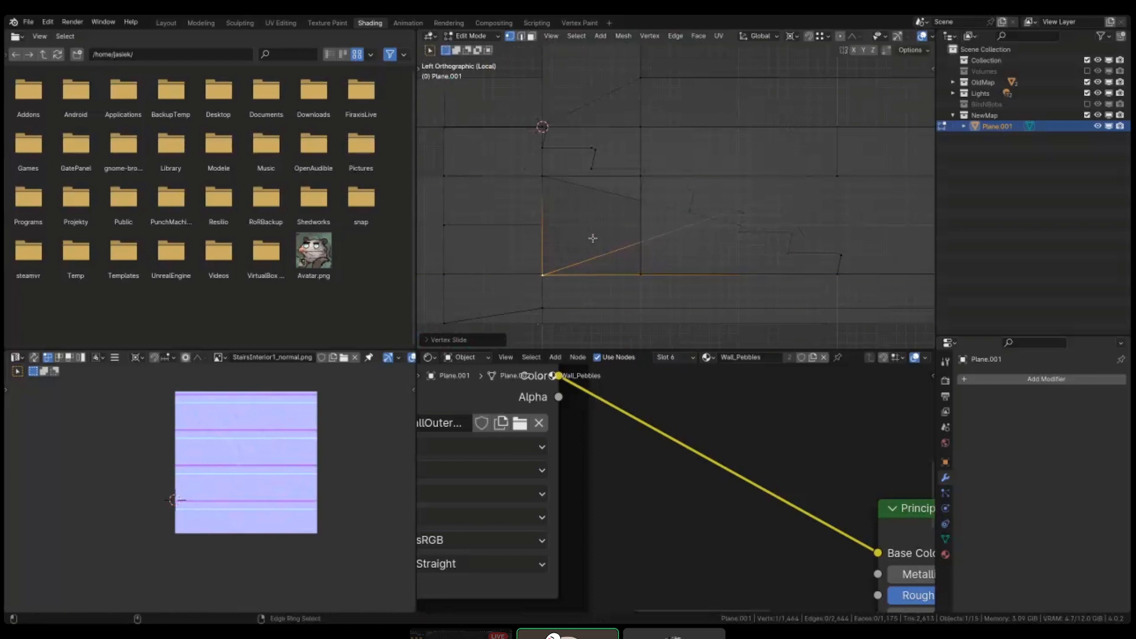
mouse_move(591, 240)
middle_mouse_down()
mouse_move(610, 238)
mouse_move(562, 270)
middle_mouse_up()
scroll(610, 238, "down", 2)
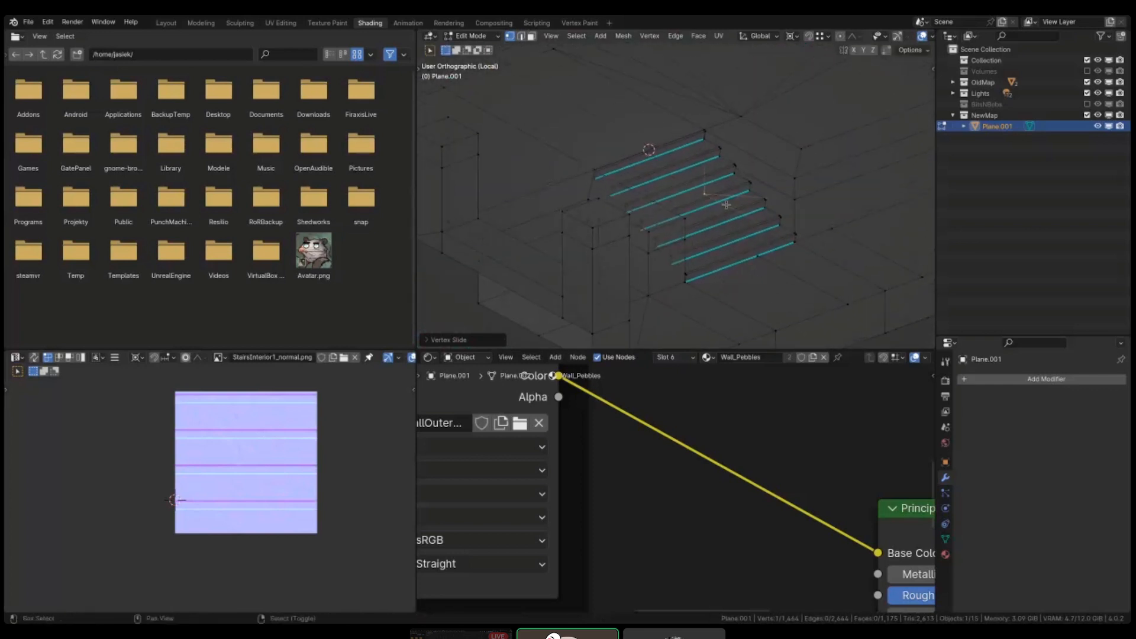
- Join the two triangular pebble faces of the side wall beside the stairs into one face
key("shift+z")
scroll(763, 188, "up", 5)
key("3")
right_click(774, 190)
right_click(787, 209, "shift")
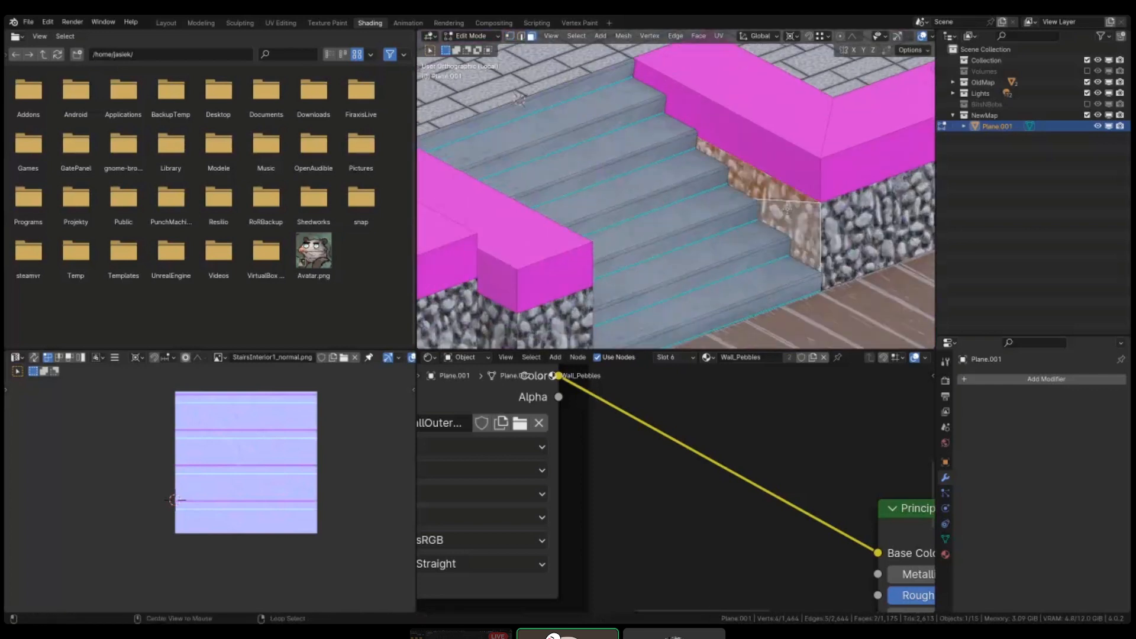
key("alt+j")
key("alt+h")
- Triangulate the pebble side wall face on the opposite side of the stairs
middle_click_drag(775, 212, 674, 220)
right_click(617, 193)
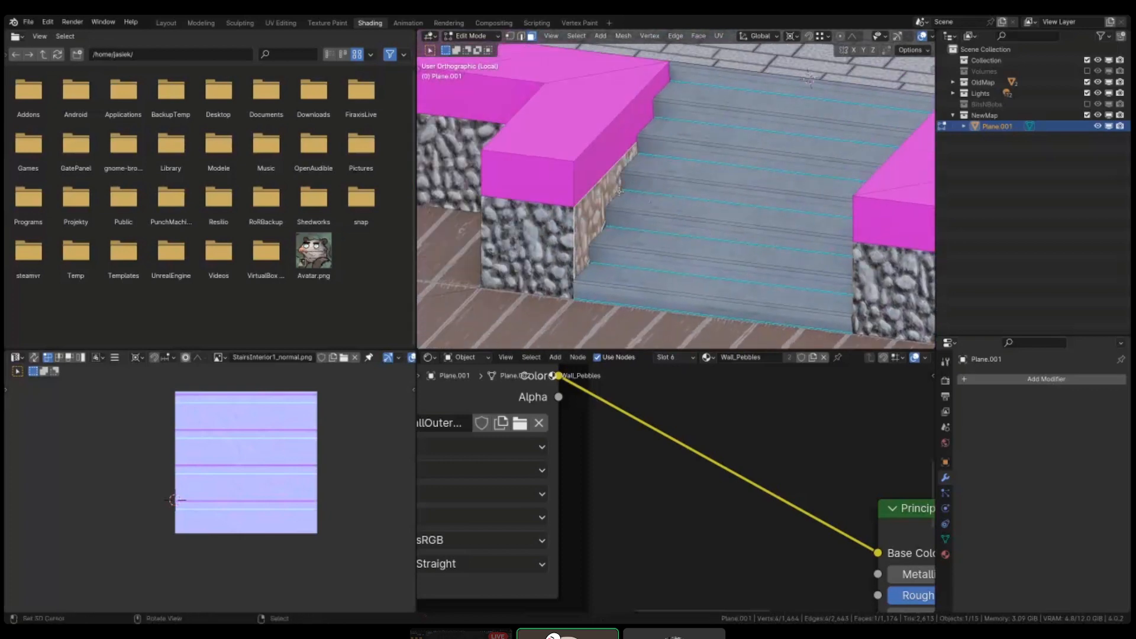
key("shift+z")
middle_click_drag(617, 192, 577, 232)
key("1")
right_click(602, 221)
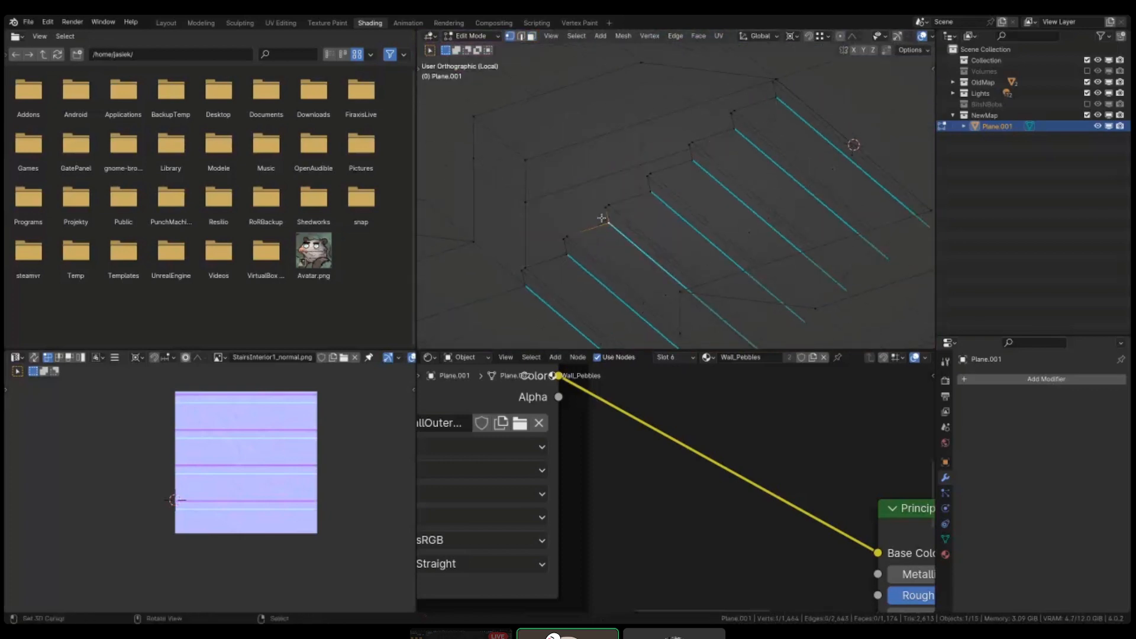
key("3")
right_click(603, 213)
key("ctrl+t")
- In the right orthographic view, vertex-slide the triangulated wall's stair-side vertex past its end with clamping off, towards the wall's bottom line
key("1")
right_click(604, 212)
key("KP_1")
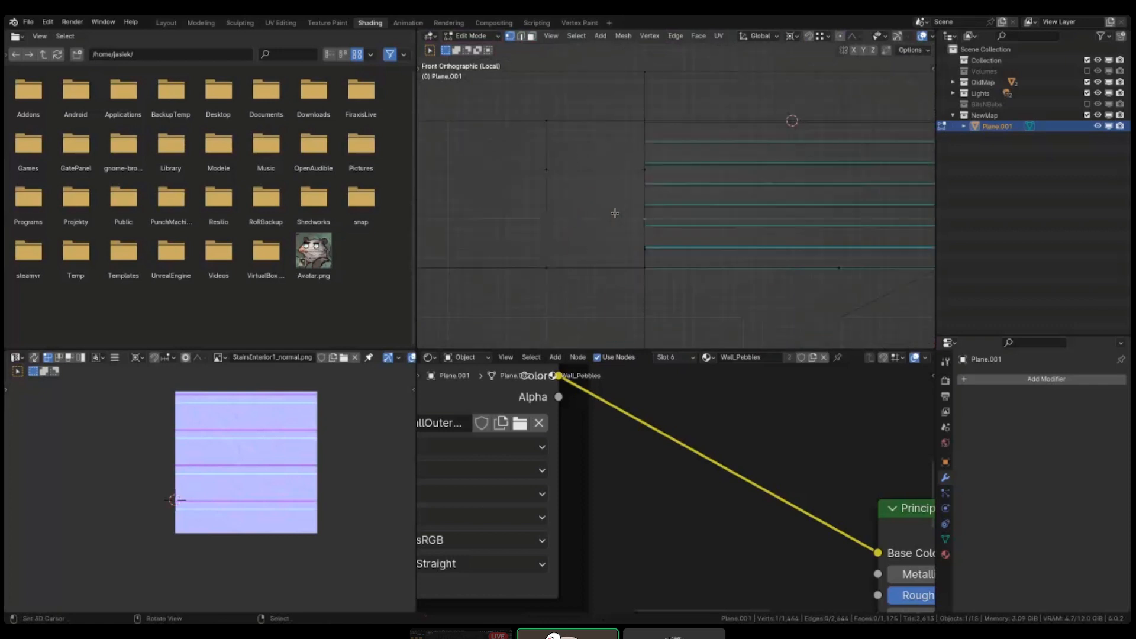
key("KP_3")
key("g")
key("g")
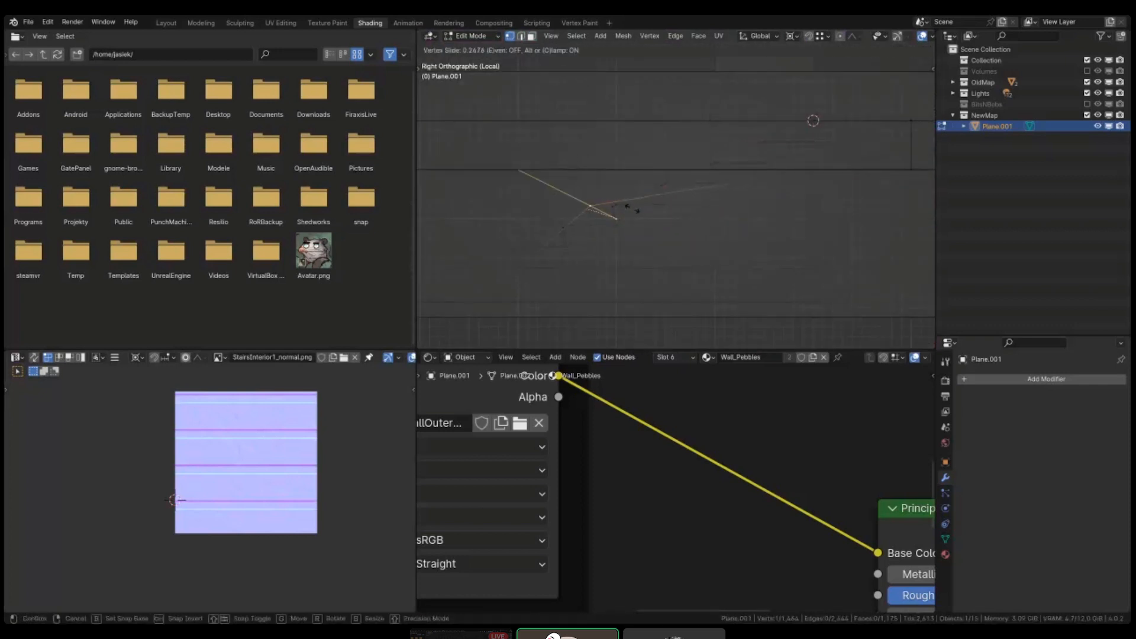
left_click(745, 295)
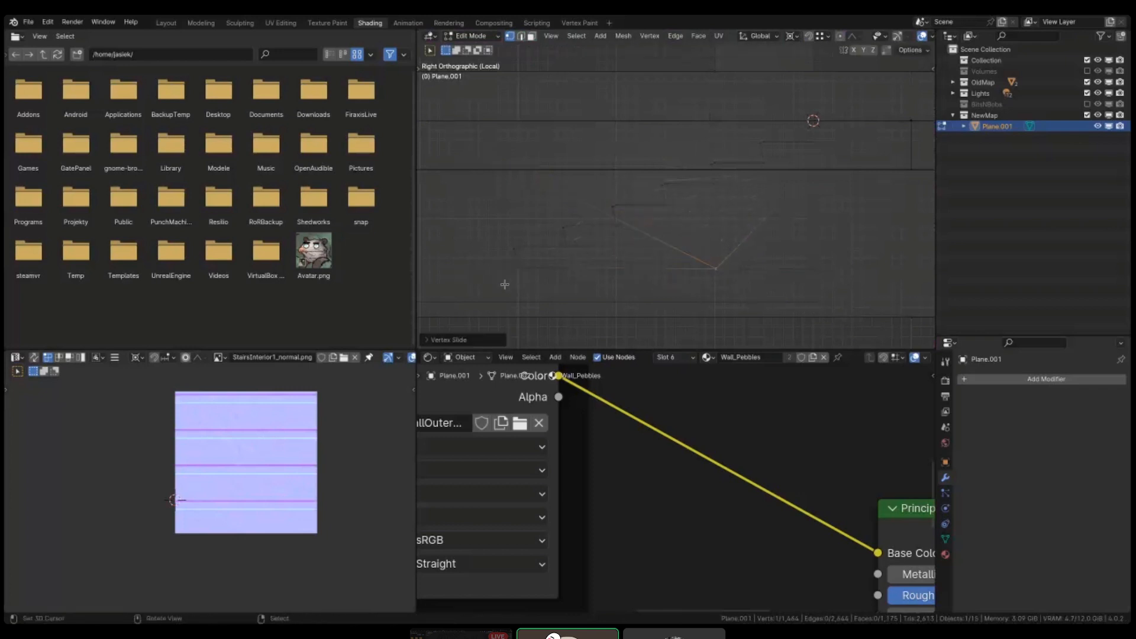
- Move the vertex along Z onto the wall's bottom line and slide it horizontally in line with the top of the stairs
key("g")
key("z")
left_click(509, 269)
middle_click_drag(705, 287, 693, 286, "shift")
key("g")
key("g")
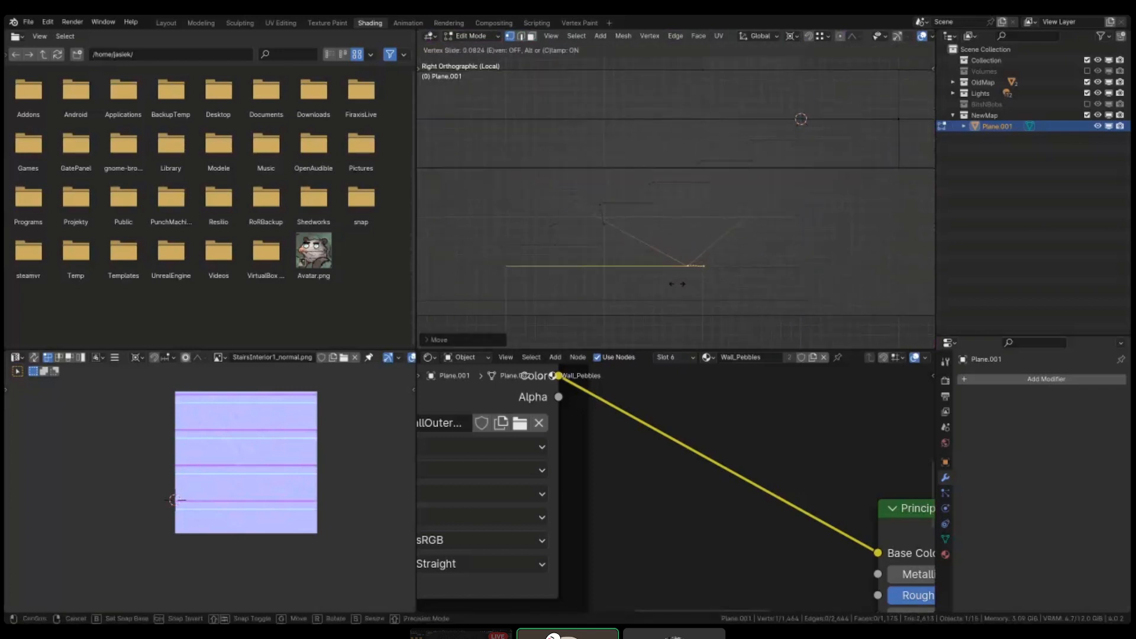
left_click(788, 179)
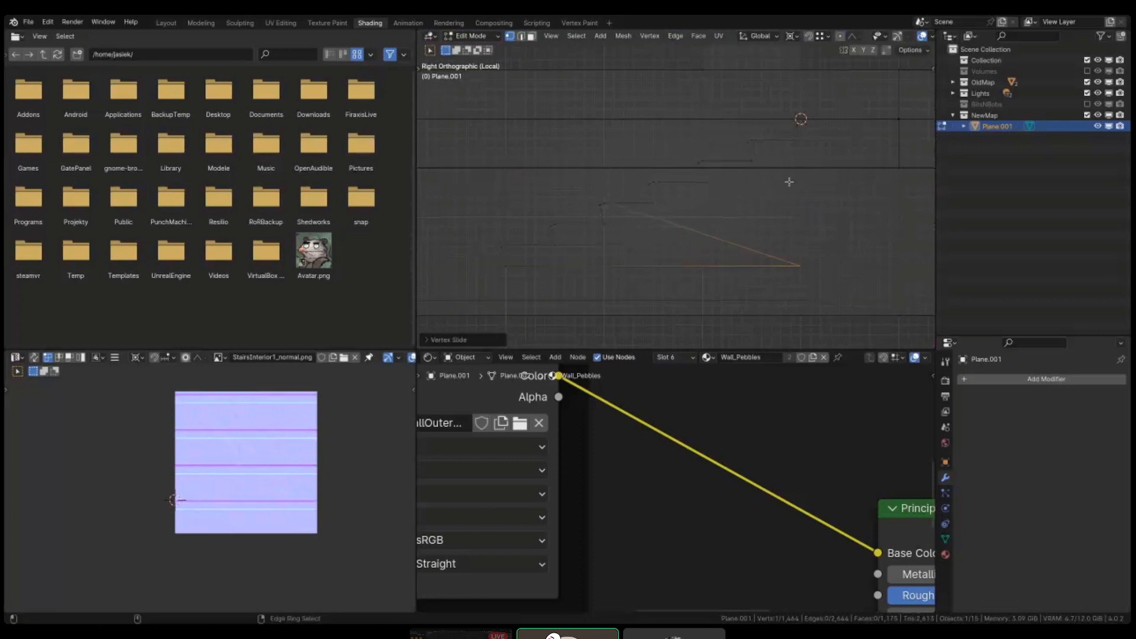
- Join the opposite pebble side wall's two triangles into one face in the textured view and clear the selection
middle_click_drag(788, 179, 816, 195)
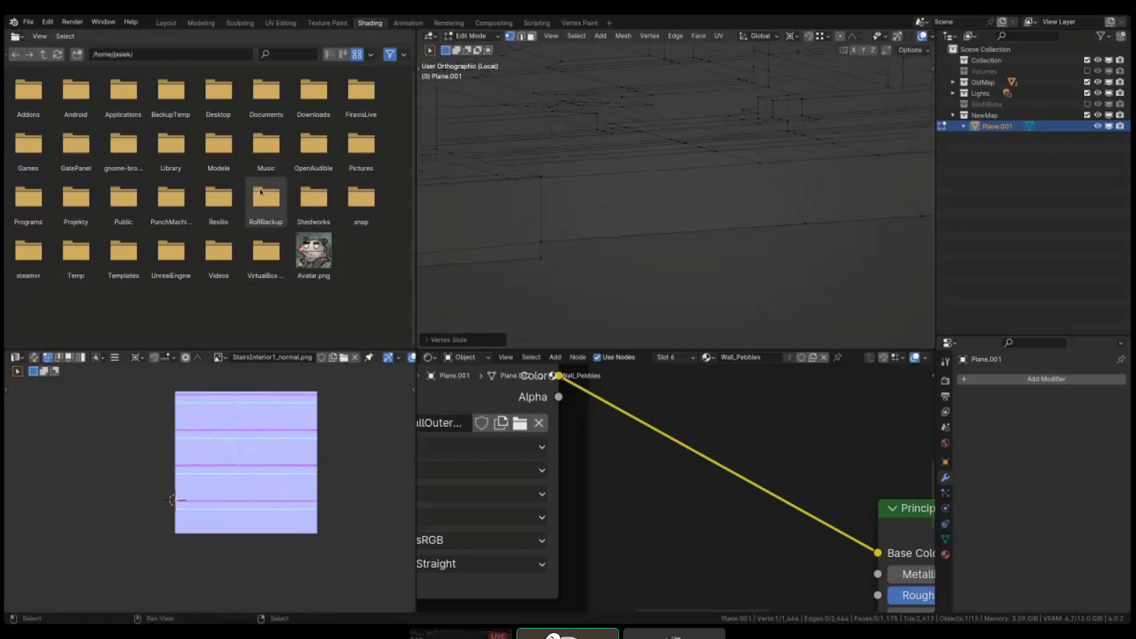
scroll(556, 180, "down", 3)
middle_click_drag(556, 180, 701, 216, "shift")
key("KP_5")
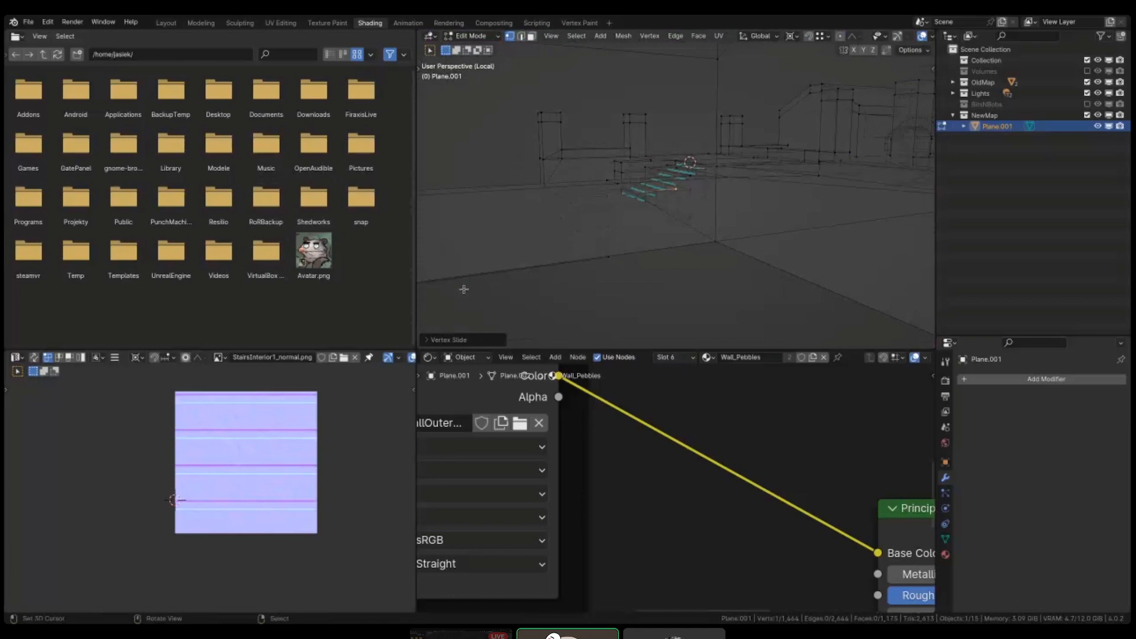
key("shift+z")
middle_click_drag(464, 289, 472, 282)
key("KP_5")
middle_click_drag(510, 244, 505, 229)
key("KP_5")
key("KP_Decimal")
key("3")
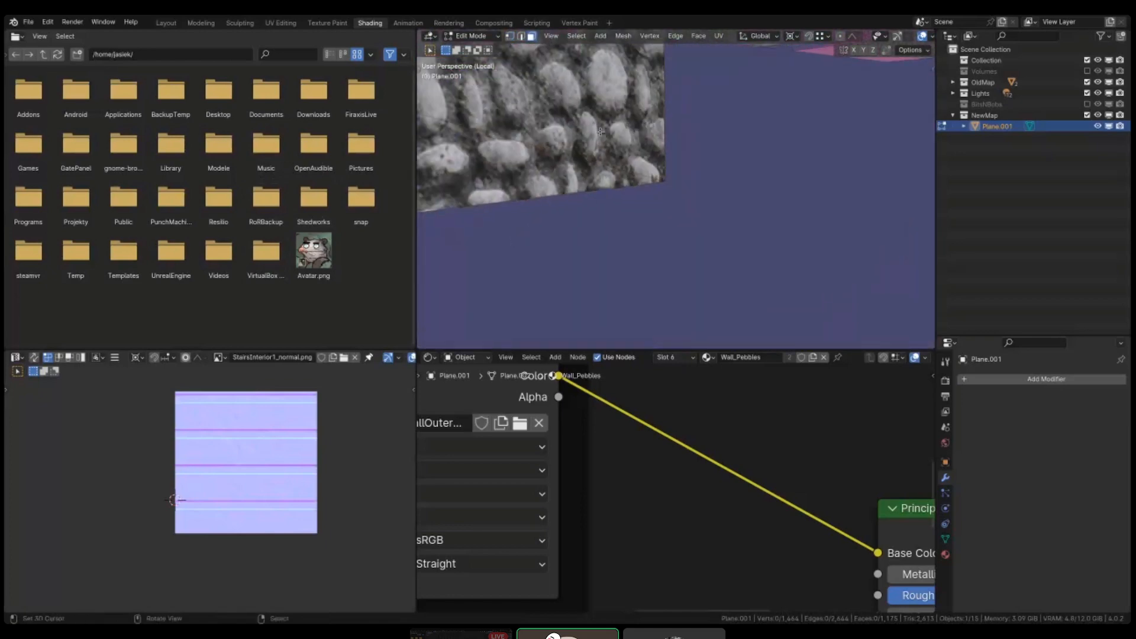
right_click(622, 177, "alt")
key("alt+j")
middle_click_drag(623, 180, 623, 208)
scroll(649, 171, "down", 8)
scroll(649, 170, "down", 5)
key("alt+a")
scroll(624, 208, "up", 1)
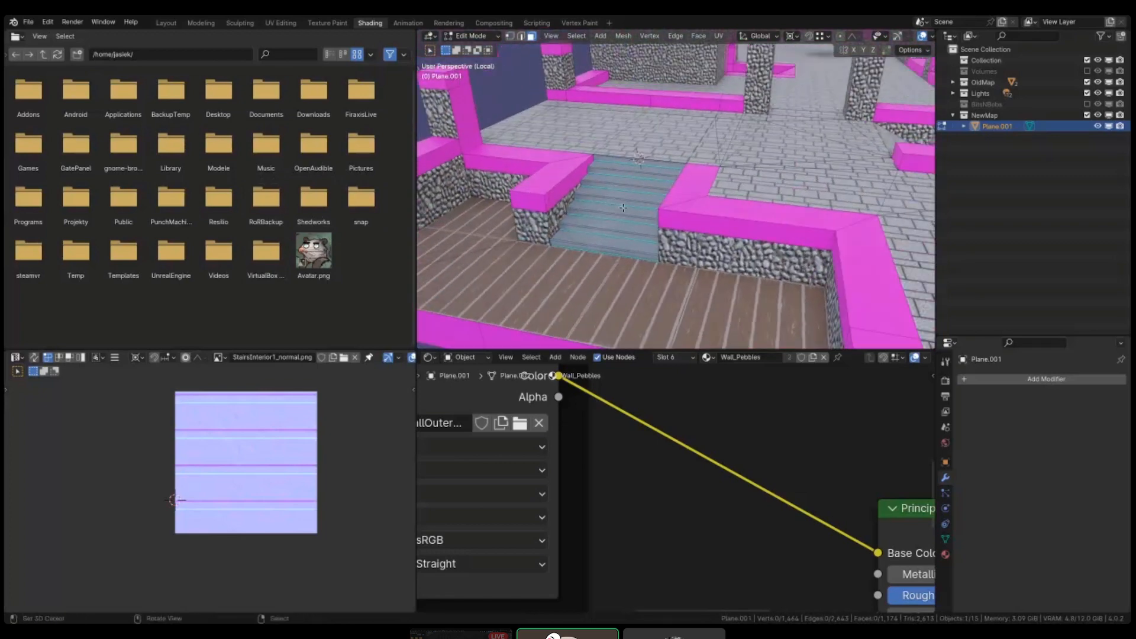
- Leave Edit Mode and save the ProximCity.blend file
key("ctrl+s")
key("Tab")
key("ctrl+s")
- Add a monkey mesh at the top of the stairs, then scale, rotate and move it above them
key("shift+a")
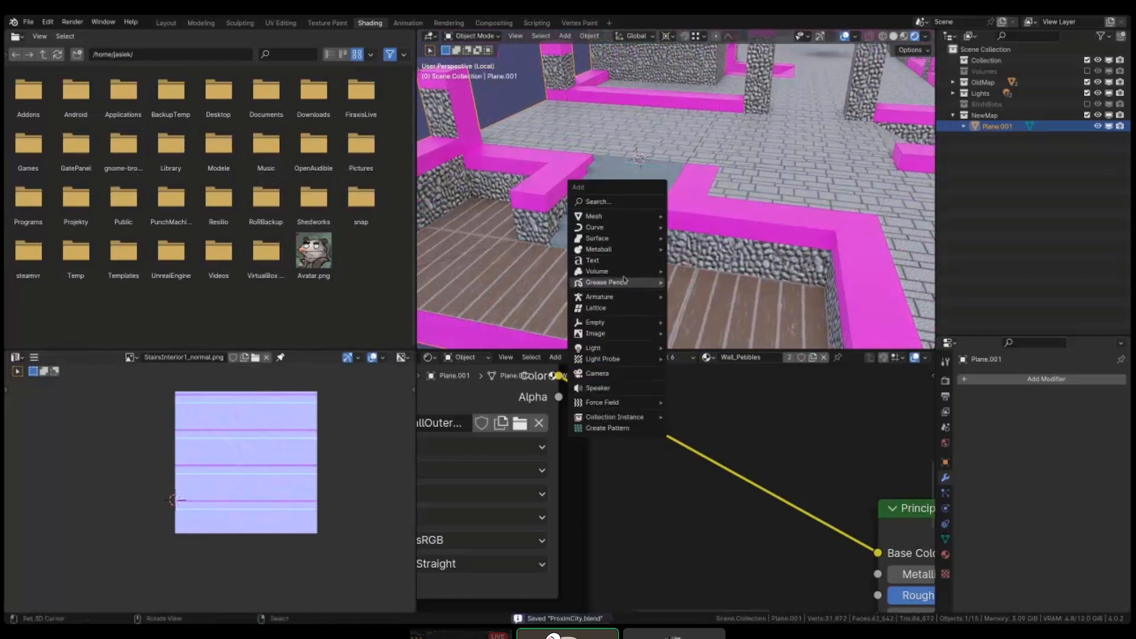
mouse_move(621, 217)
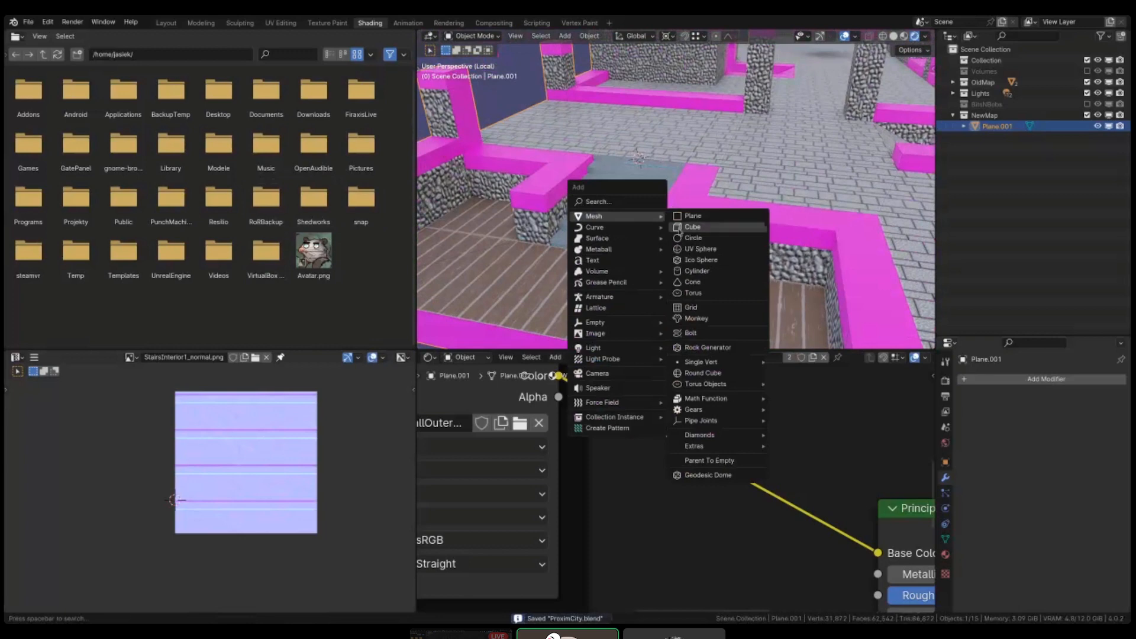
left_click(704, 320)
scroll(698, 285, "down", 3)
key("s")
left_click(675, 227)
key("r")
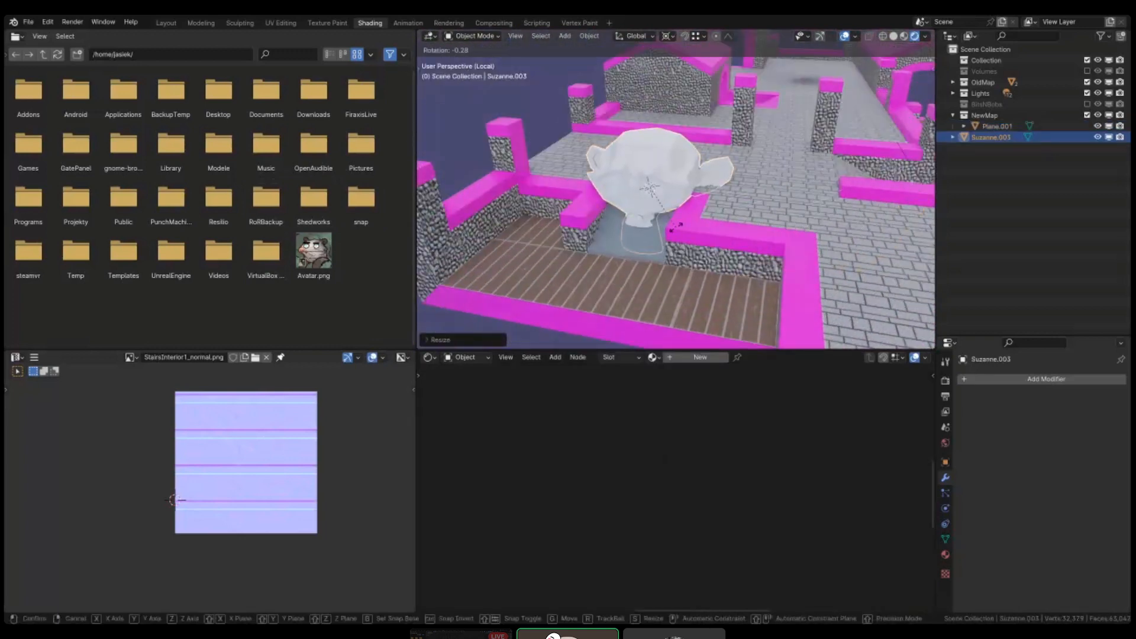
key("r")
left_click(732, 238)
key("s")
left_click(706, 219)
key("g")
left_click(727, 189)
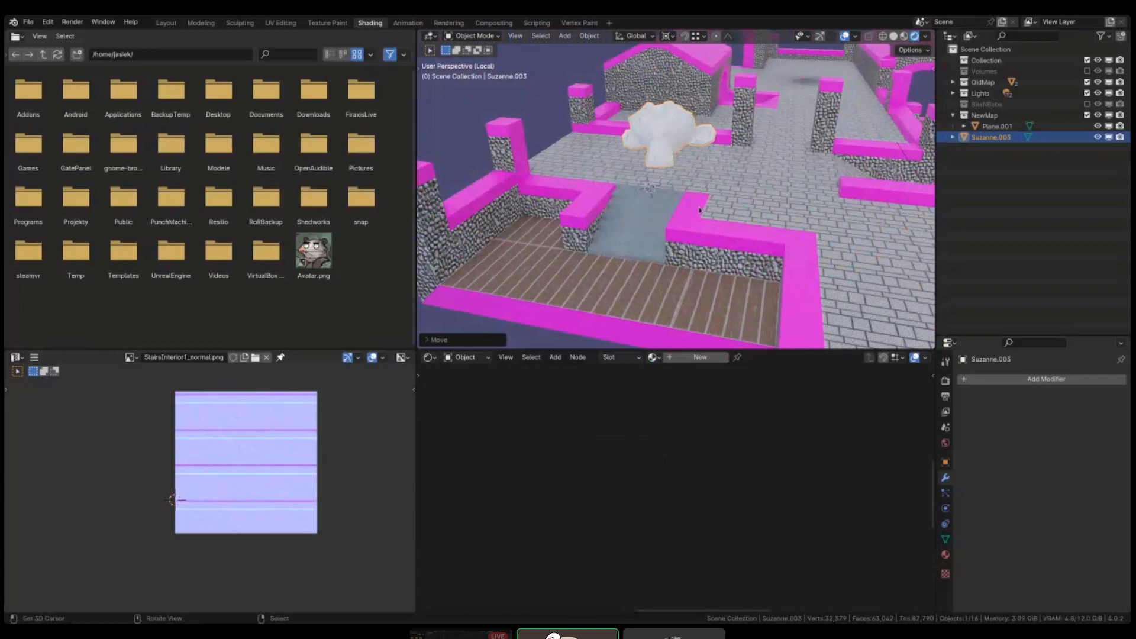
- Delete the monkey mesh above the stairs
scroll(700, 210, "up", 2)
key("x")
left_click(697, 233)
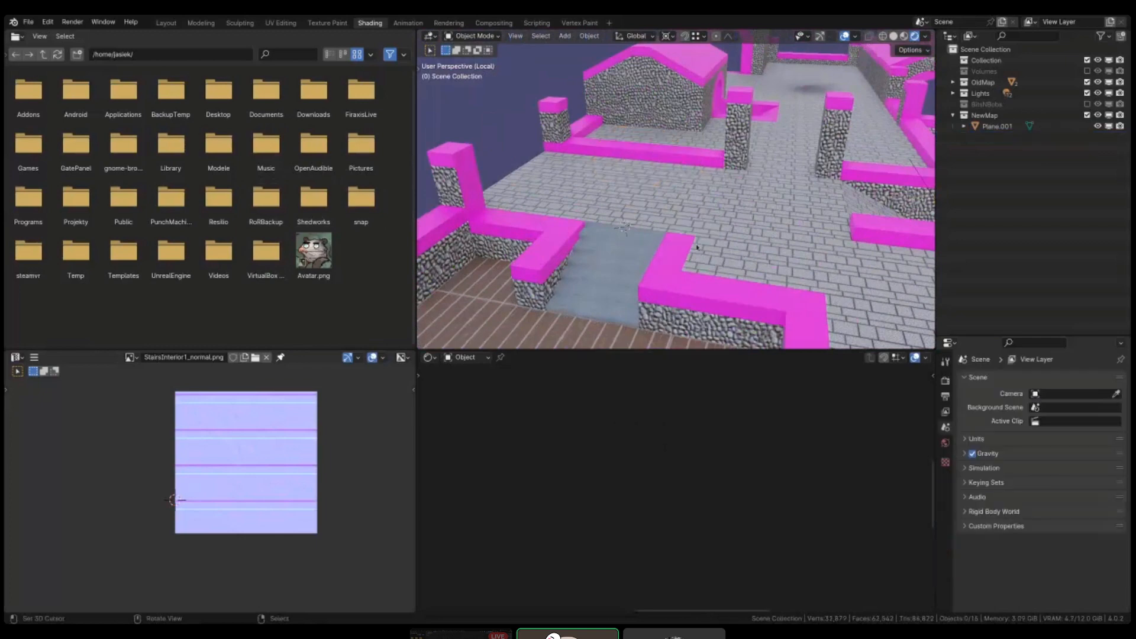
- Select the new map object at the stairs and frame its Wall_Pebbles material nodes
middle_click_drag(694, 245, 680, 223, "shift")
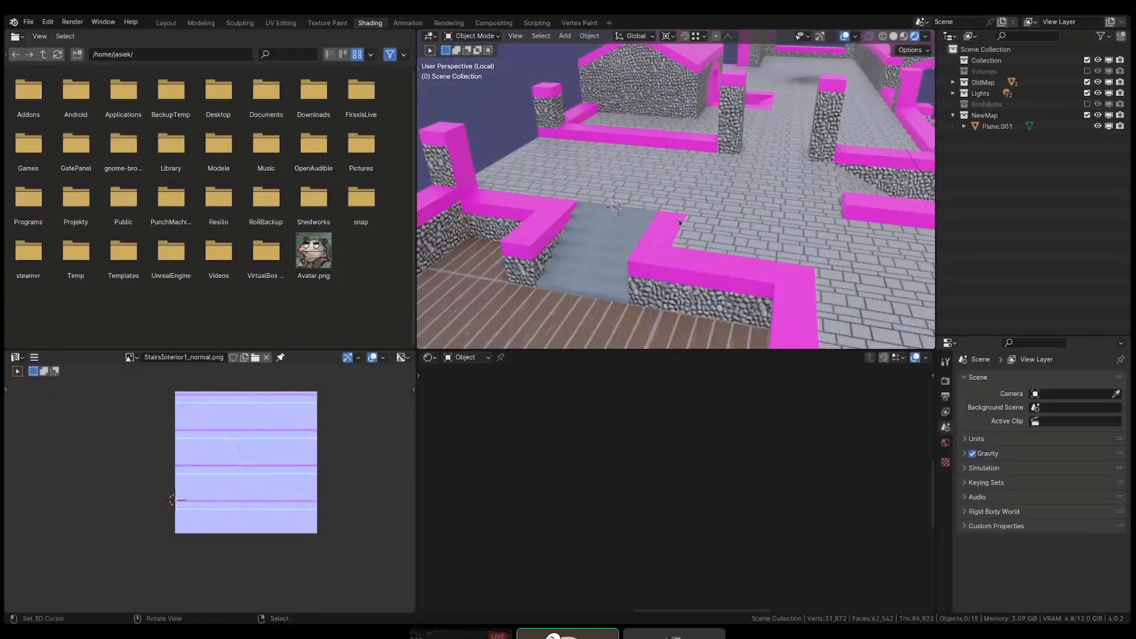
scroll(663, 222, "up", 3)
mouse_move(627, 255)
middle_mouse_down()
mouse_move(656, 254)
mouse_move(616, 251)
middle_mouse_up()
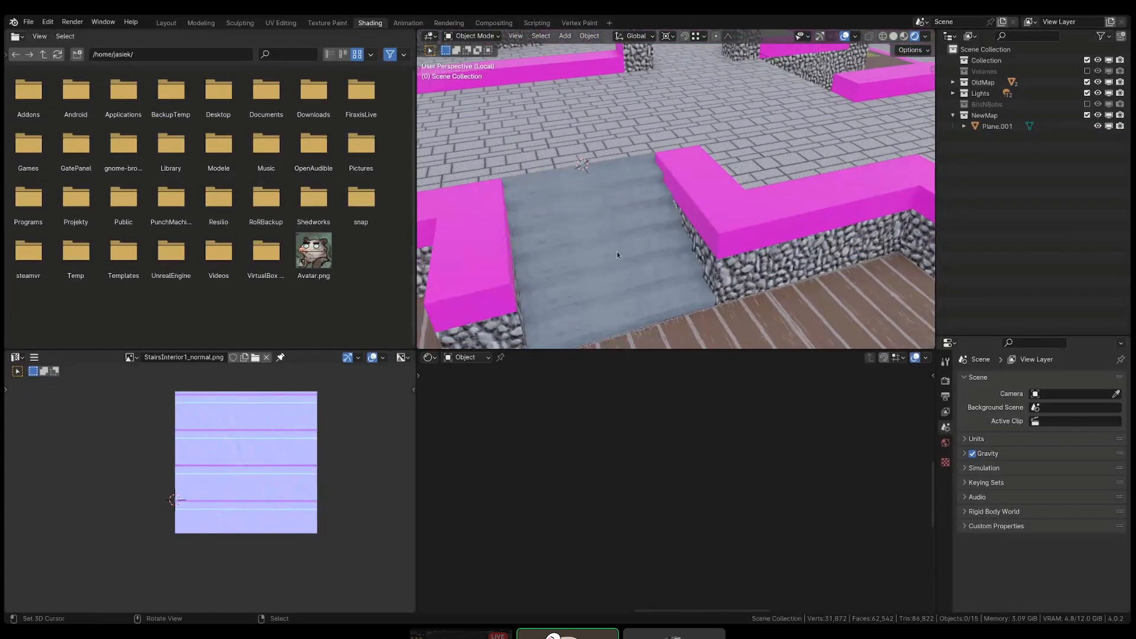
left_click(603, 251)
key("Home")
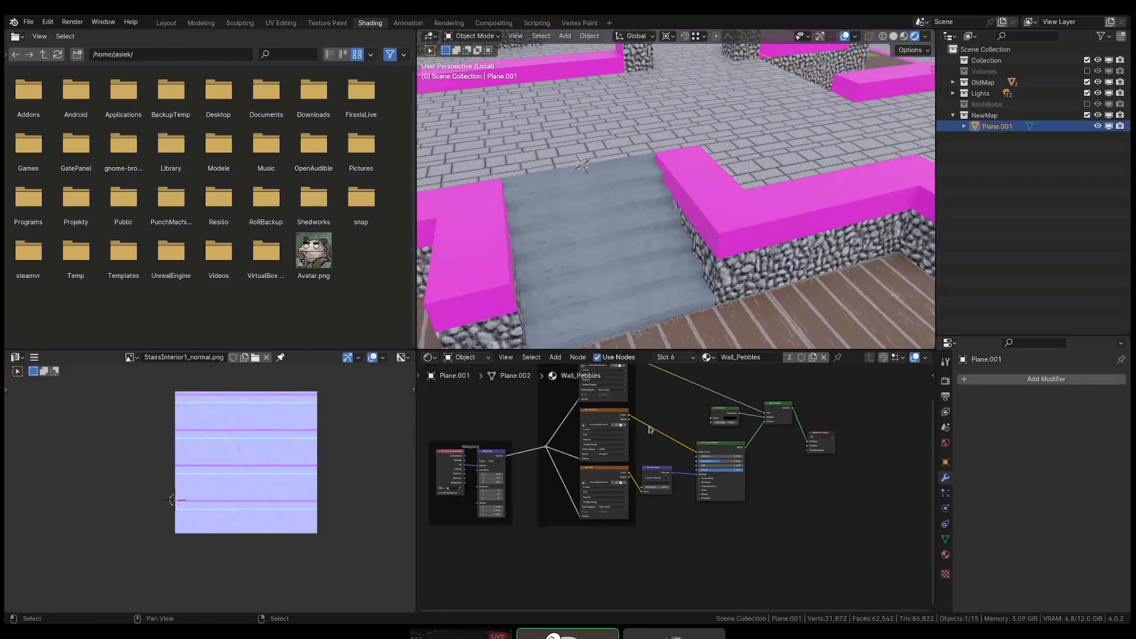
scroll(666, 223, "down", 2)
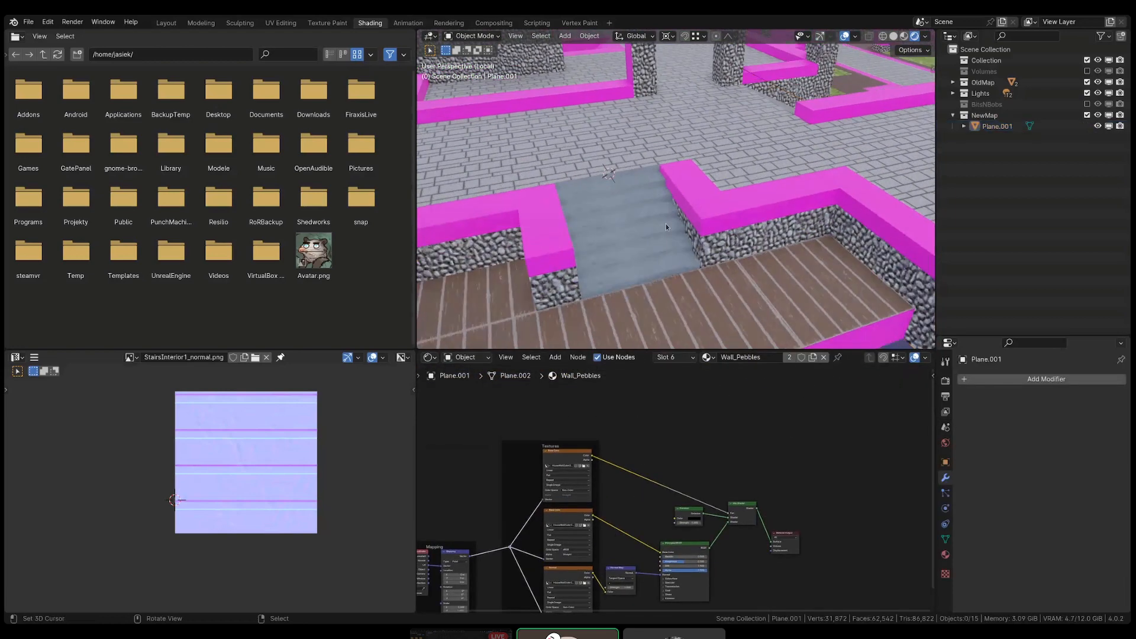
- Examine the new map's terrace, stairs, paved paths and courtyards from several angles
key("shift+z")
scroll(665, 224, "down", 5)
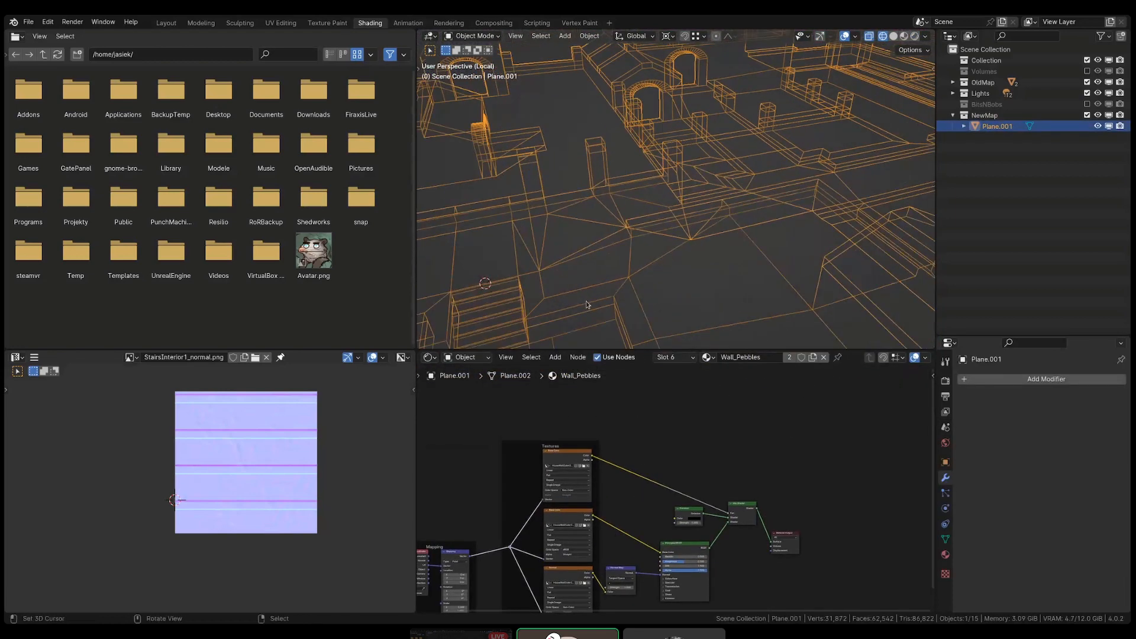
key("shift+z")
middle_click_drag(683, 217, 706, 152)
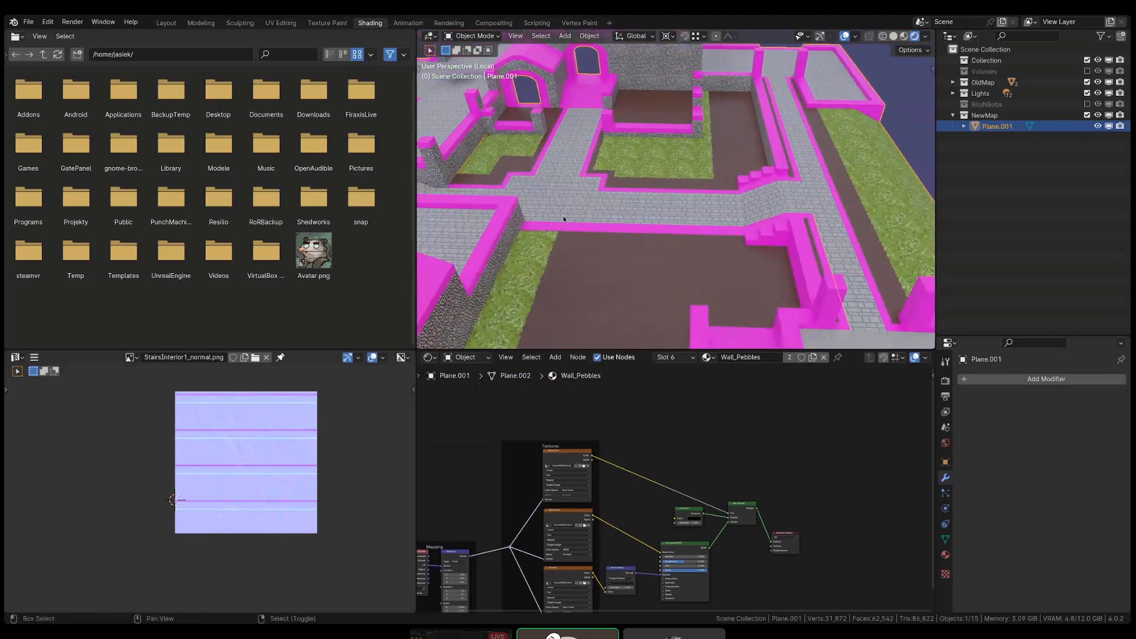
middle_click_drag(563, 216, 744, 207)
middle_click_drag(658, 250, 608, 238)
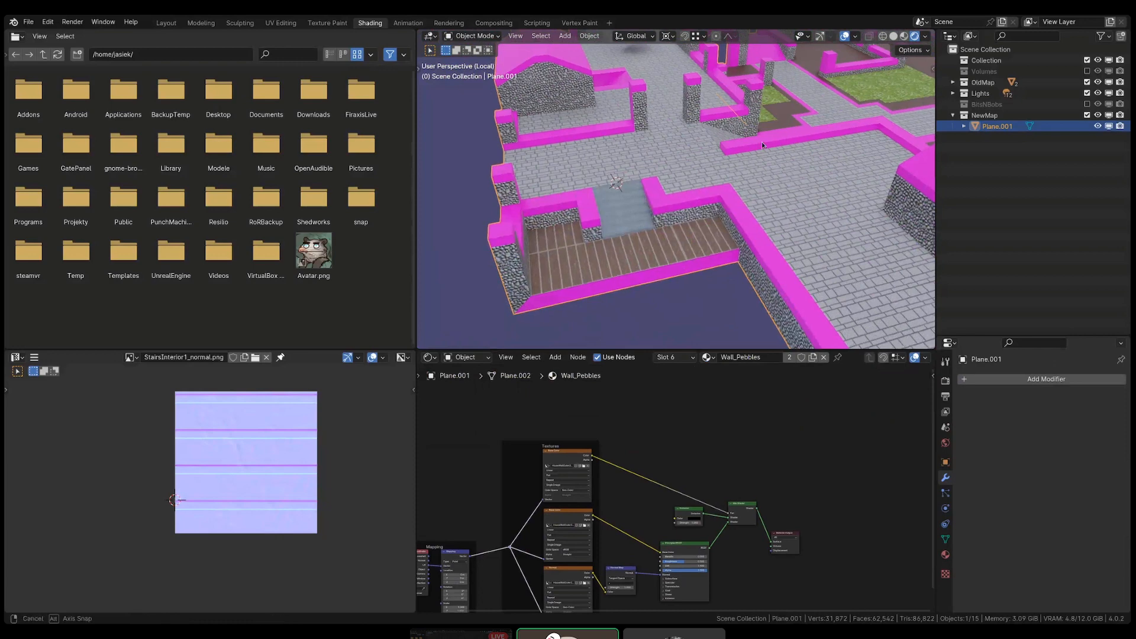
middle_click_drag(762, 140, 676, 132)
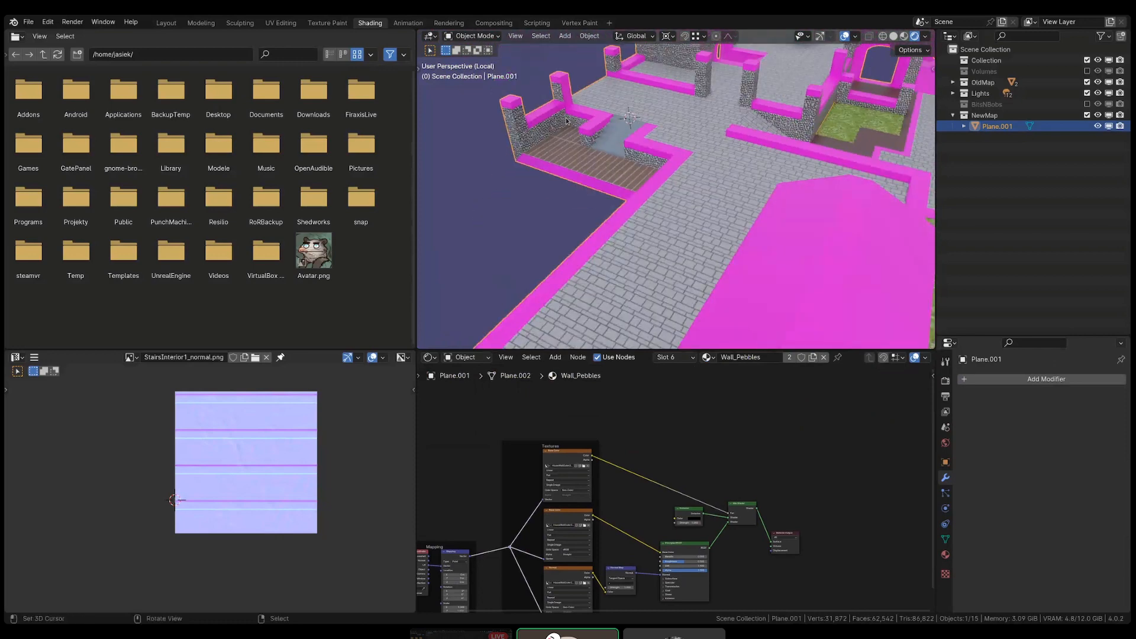
middle_click_drag(566, 121, 608, 198, "shift")
scroll(608, 198, "down", 2)
scroll(764, 209, "up", 3)
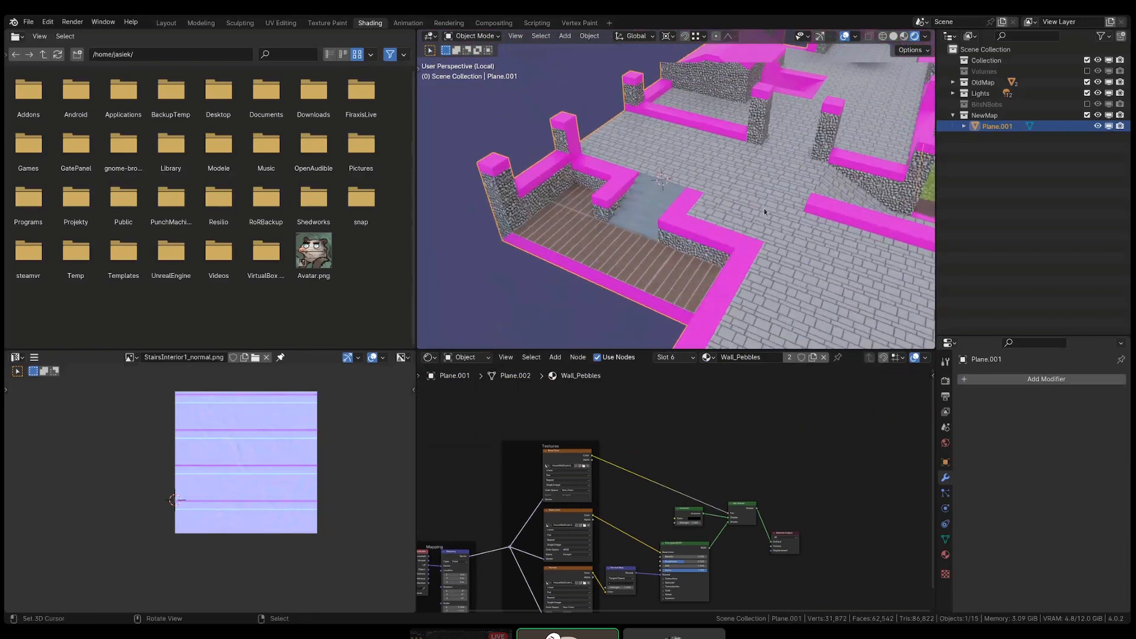
scroll(765, 207, "down", 4)
middle_click_drag(765, 205, 715, 196, "shift")
scroll(716, 196, "up", 3)
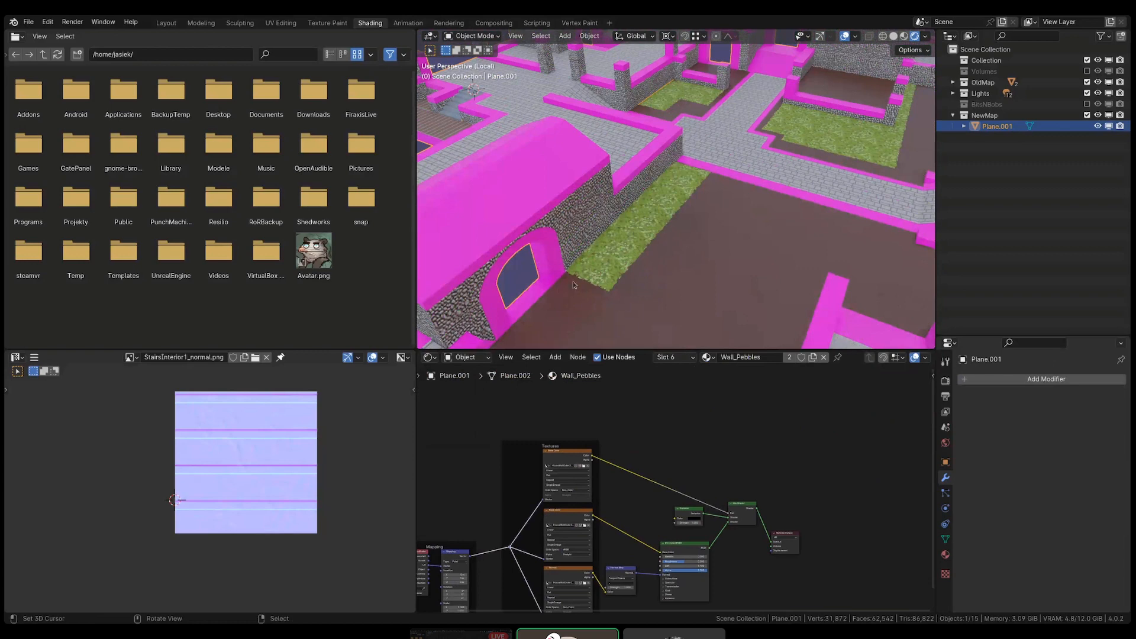
- Enter Edit Mode on the map and select the grass face beside the vaulted building's pebble wall
middle_click_drag(600, 233, 610, 242, "shift")
key("Tab")
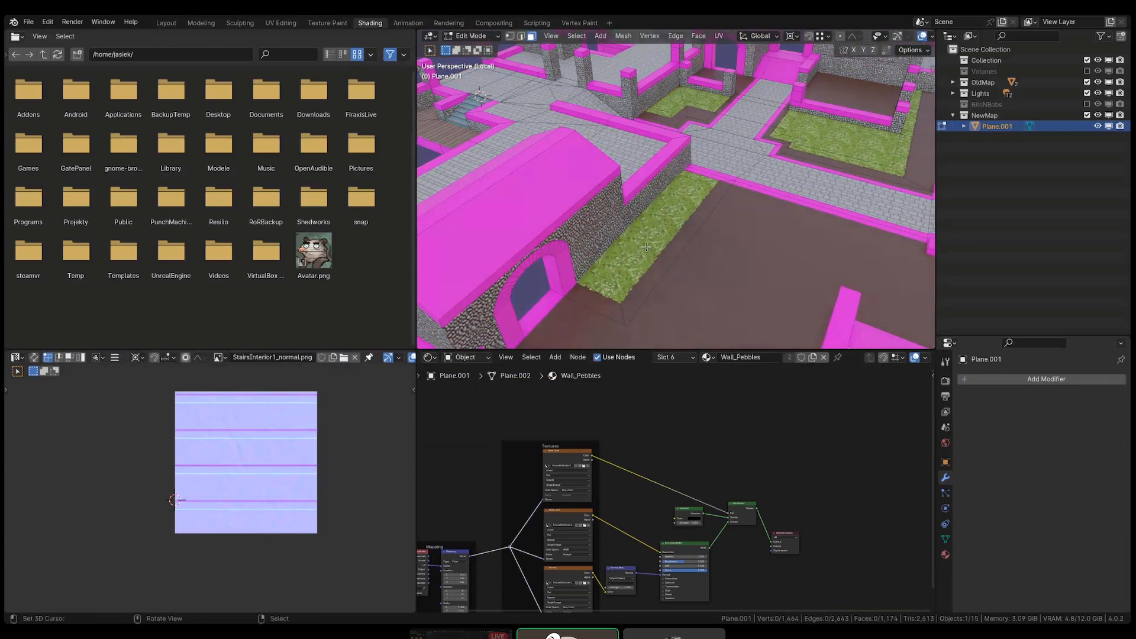
left_click(664, 210)
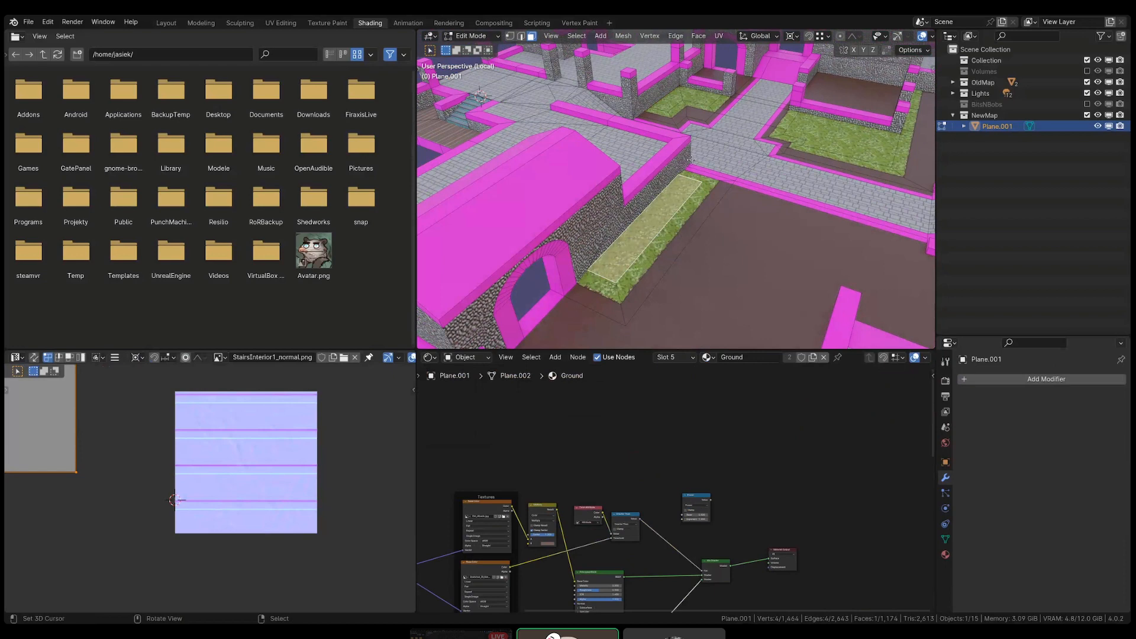
- Deselect the grass face and select the whole linked stair mesh in the terrace opening
middle_click_drag(622, 171, 730, 240, "shift")
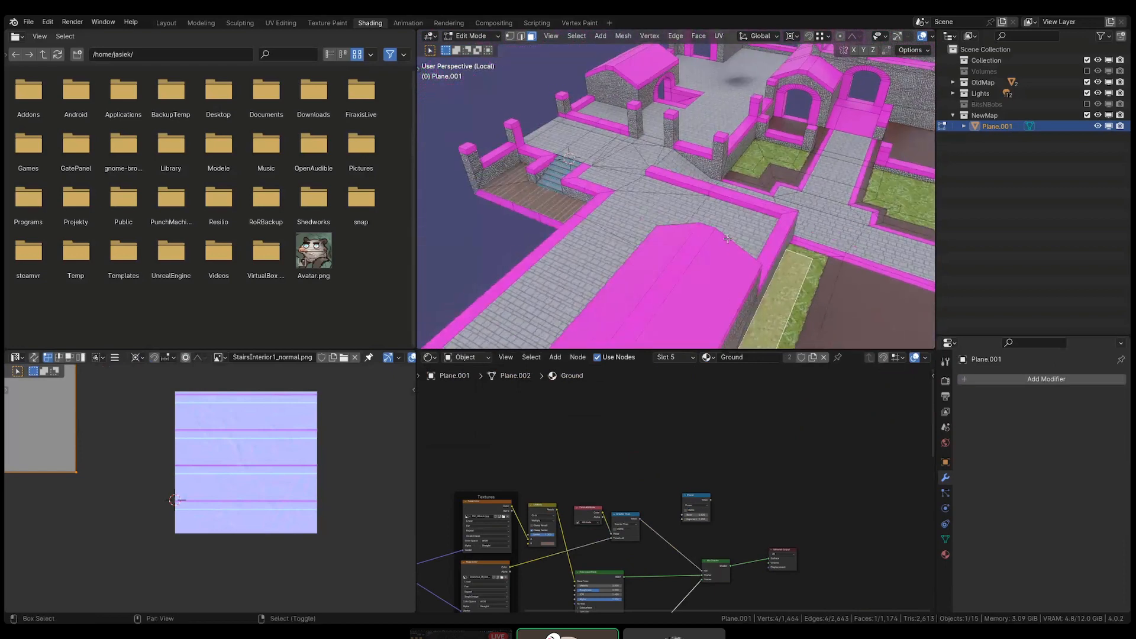
scroll(651, 189, "up", 2)
middle_click_drag(533, 168, 640, 175, "shift")
scroll(641, 176, "up", 3)
key("alt+a")
left_click(641, 175)
key("ctrl+l")
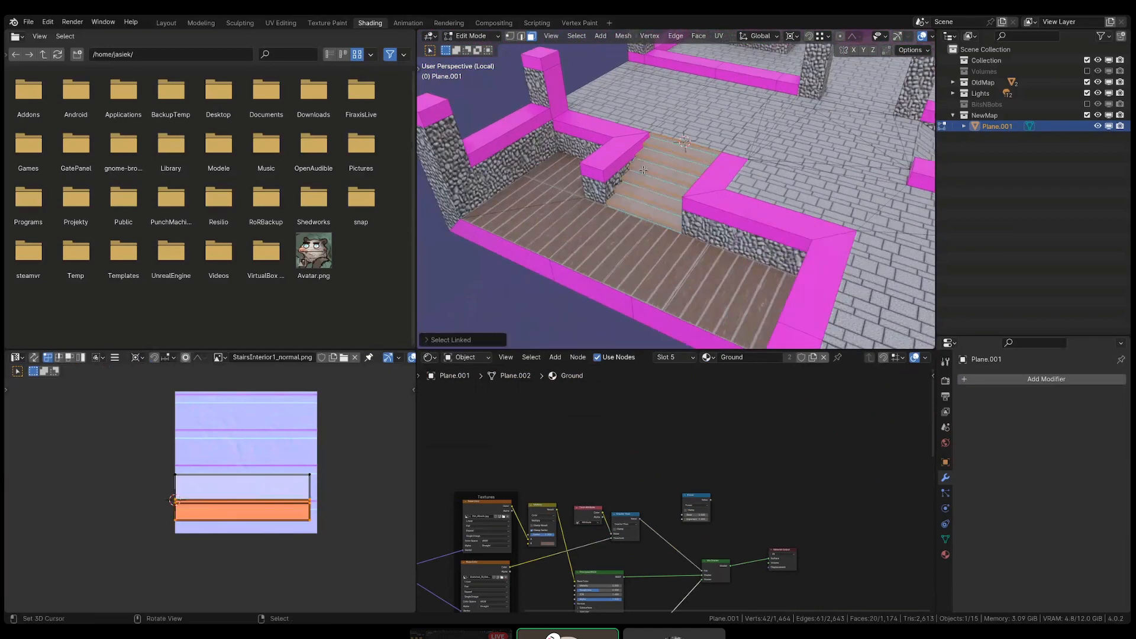
- In vertex select mode, select the seven sharp edge loops at the inner corners of the stair steps, using wireframe shading to reach them
scroll(736, 191, "up", 2)
key("1")
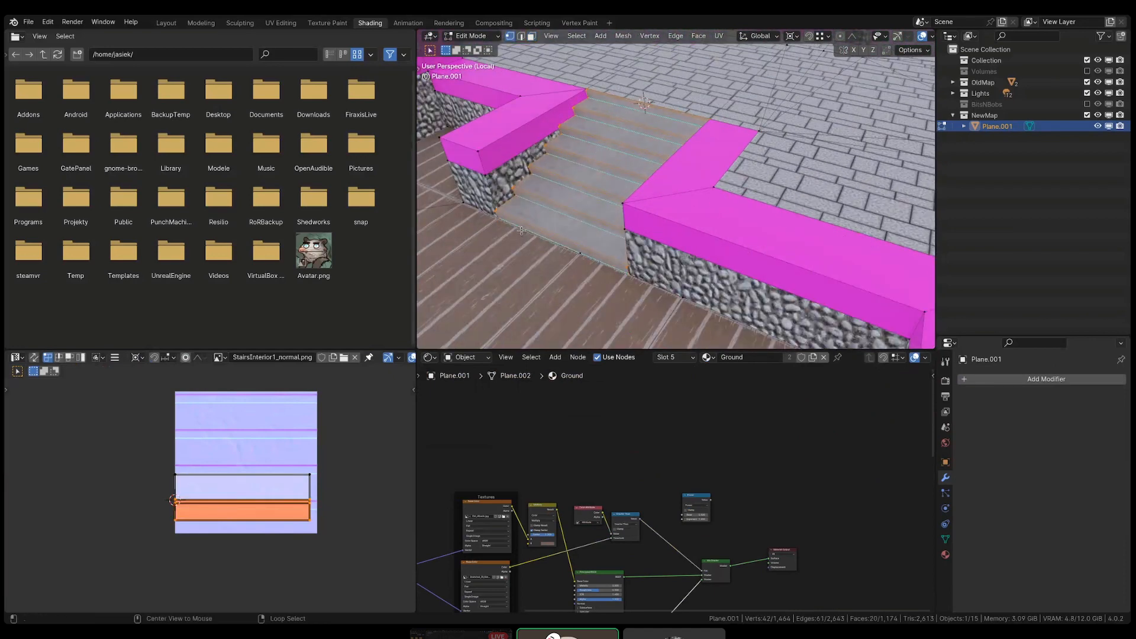
right_click(522, 234, "alt")
key("shift+z")
scroll(523, 231, "up", 4)
right_click(594, 190, "alt+shift")
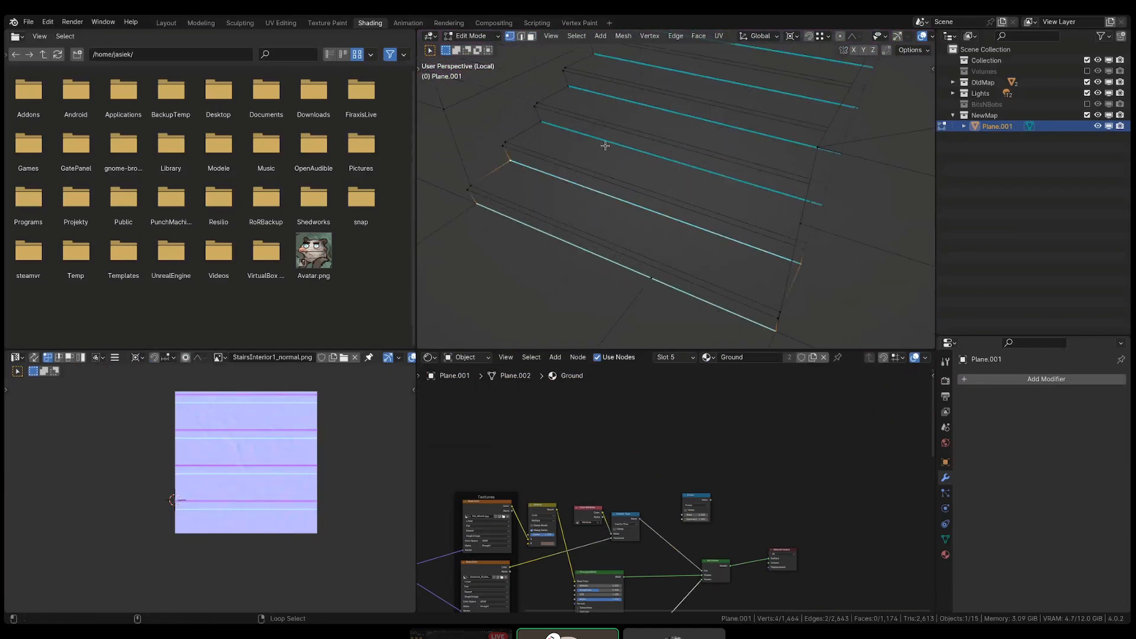
right_click(605, 145, "alt+shift")
middle_click_drag(637, 160, 667, 254, "shift")
right_click(657, 213, "alt+shift")
right_click(721, 169, "alt+shift")
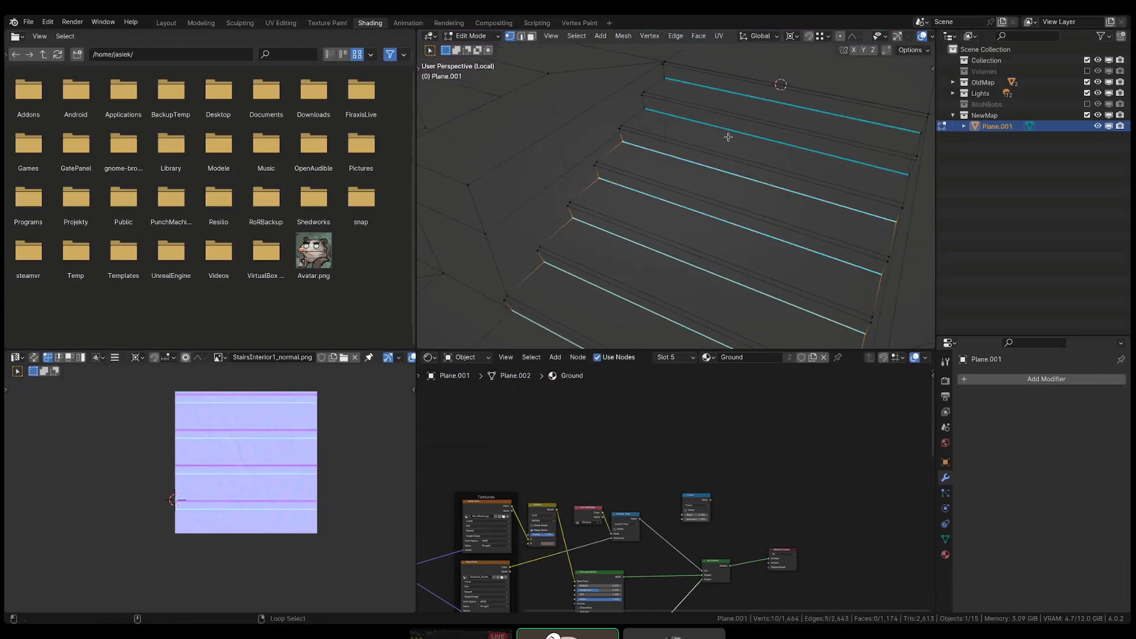
right_click(736, 120, "alt+shift")
right_click(742, 95, "alt+shift")
key("shift+z")
- Enter Vertex Paint mode on the map, turn on vertex selection masking and set the brush colour to black
key("ctrl+Tab")
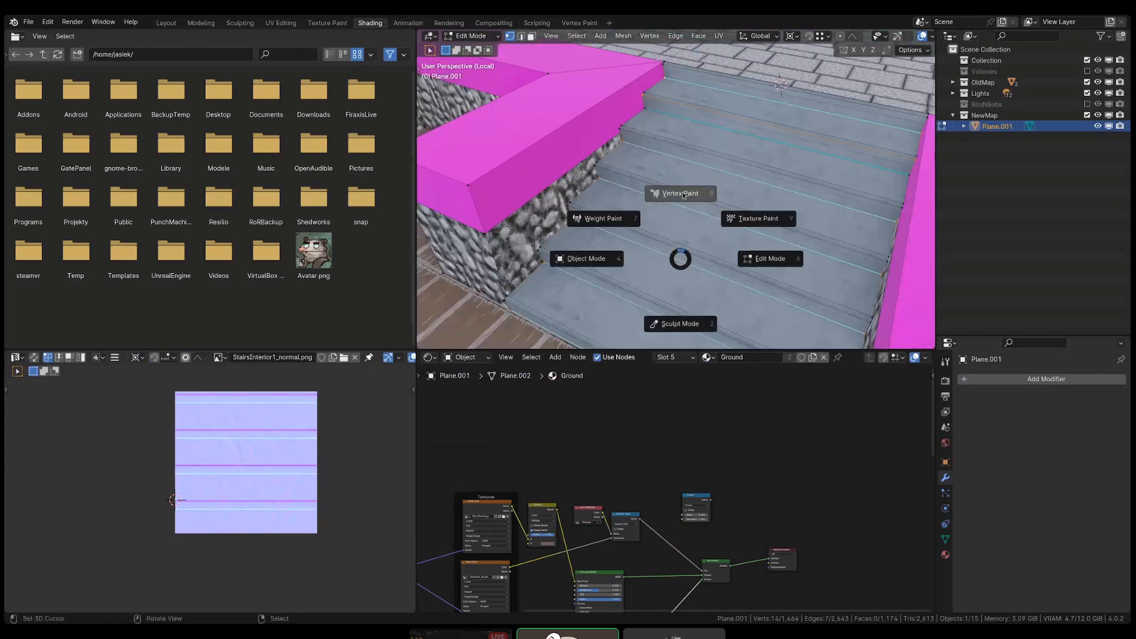
left_click(684, 194)
left_click(520, 36)
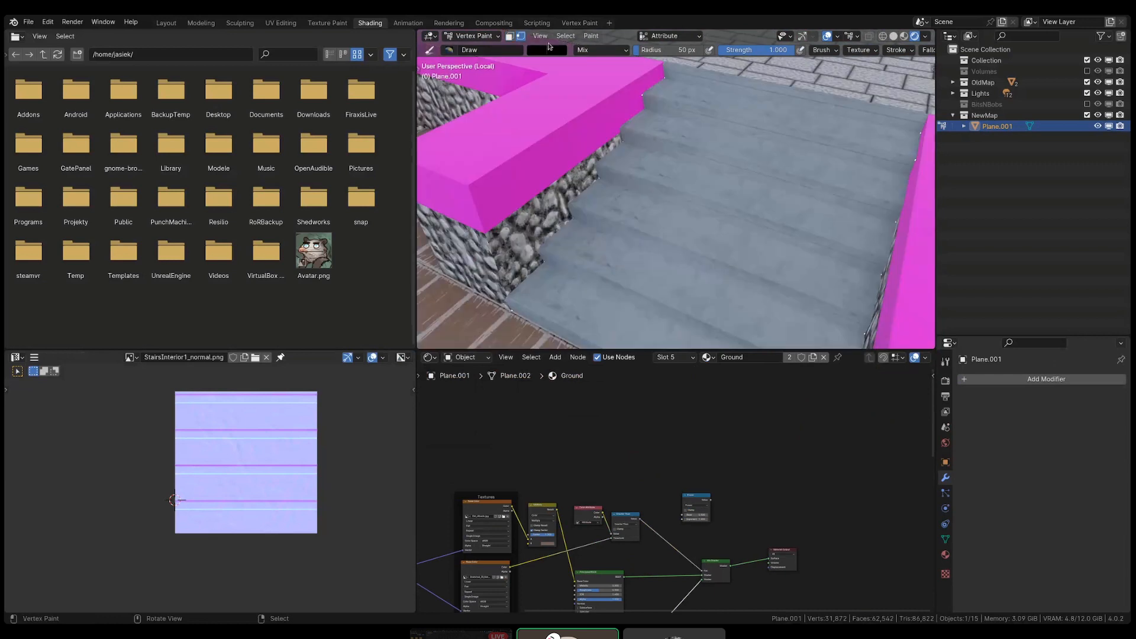
left_click(556, 49)
left_click(543, 50)
left_click(637, 186)
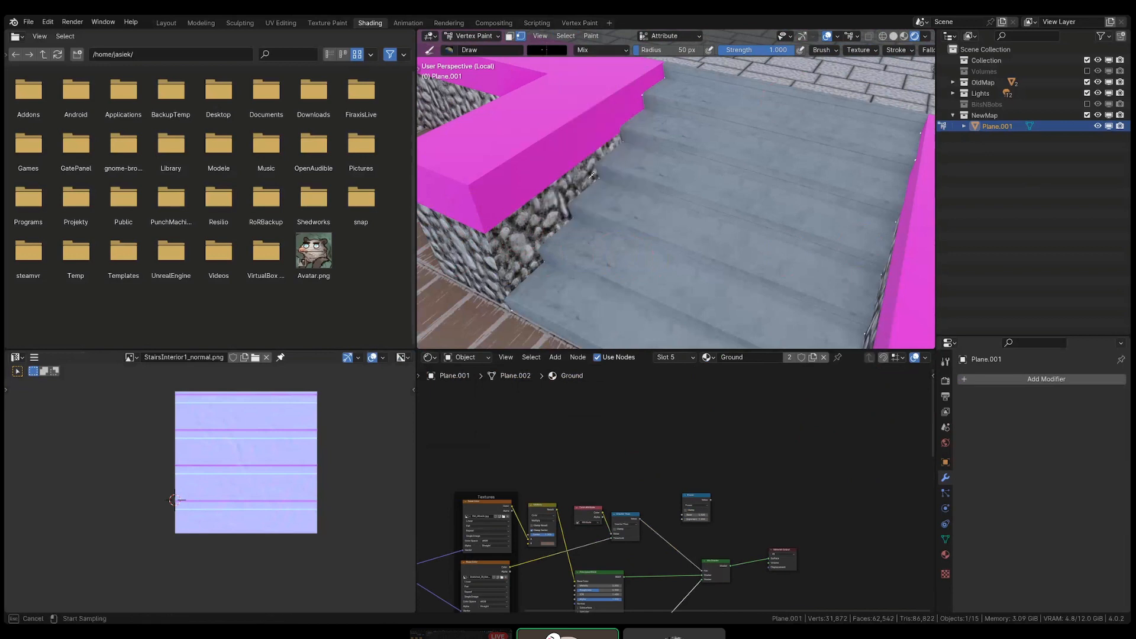
left_click(571, 197)
left_click(537, 50)
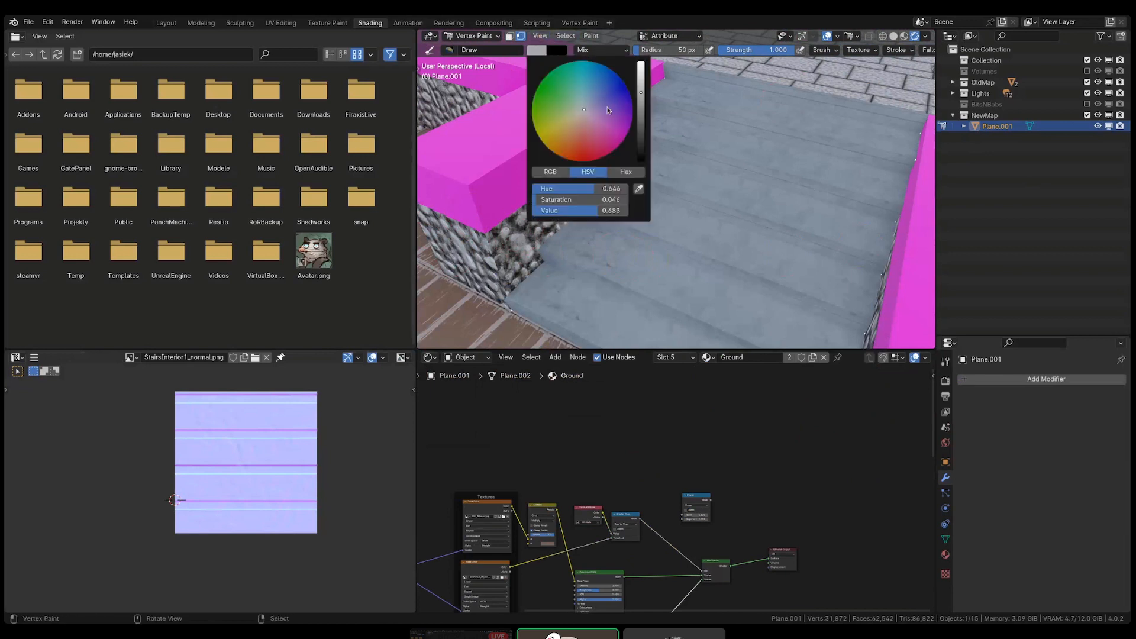
left_click_drag(639, 99, 640, 160)
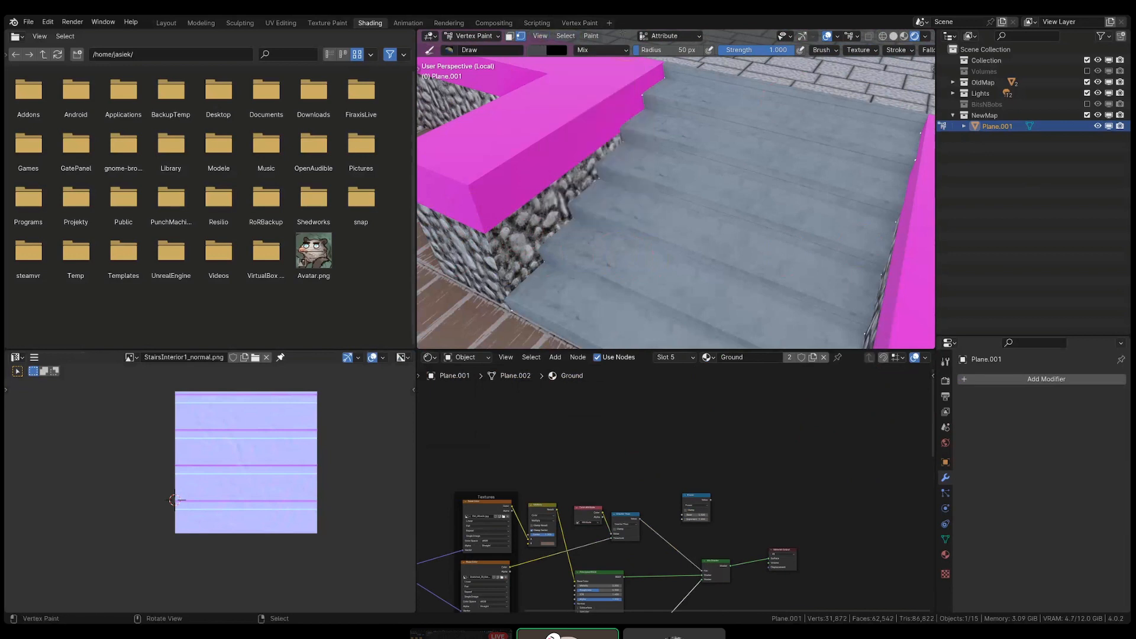
- Fill the selected stair vertices with the black brush colour using Set Vertex Colors
left_click(591, 36)
left_click(592, 36)
left_click(591, 36)
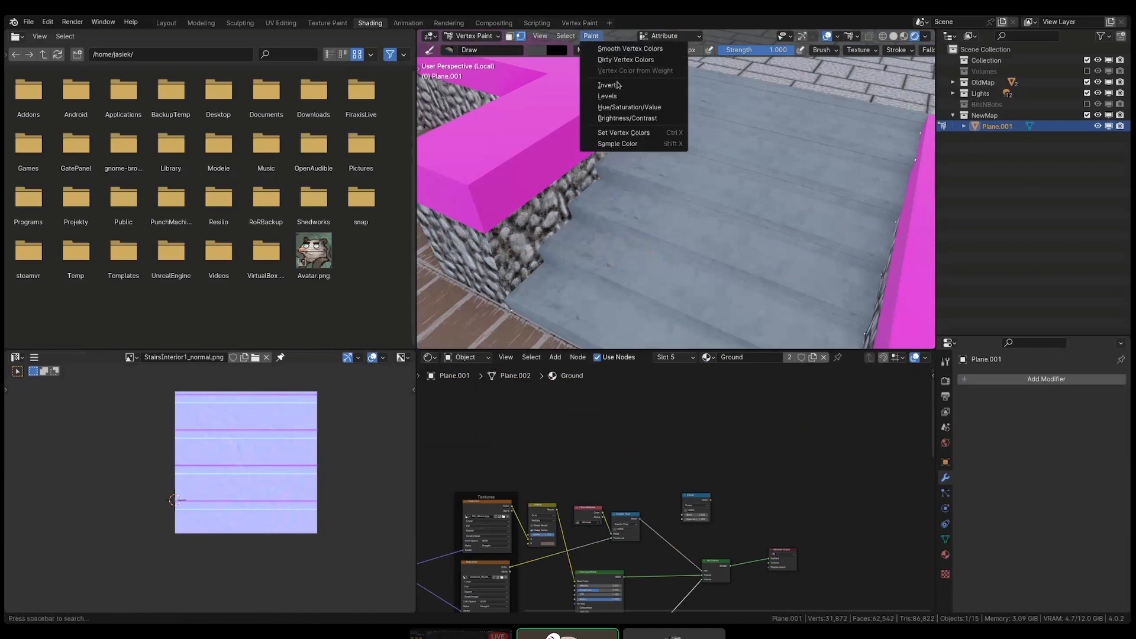
left_click(624, 132)
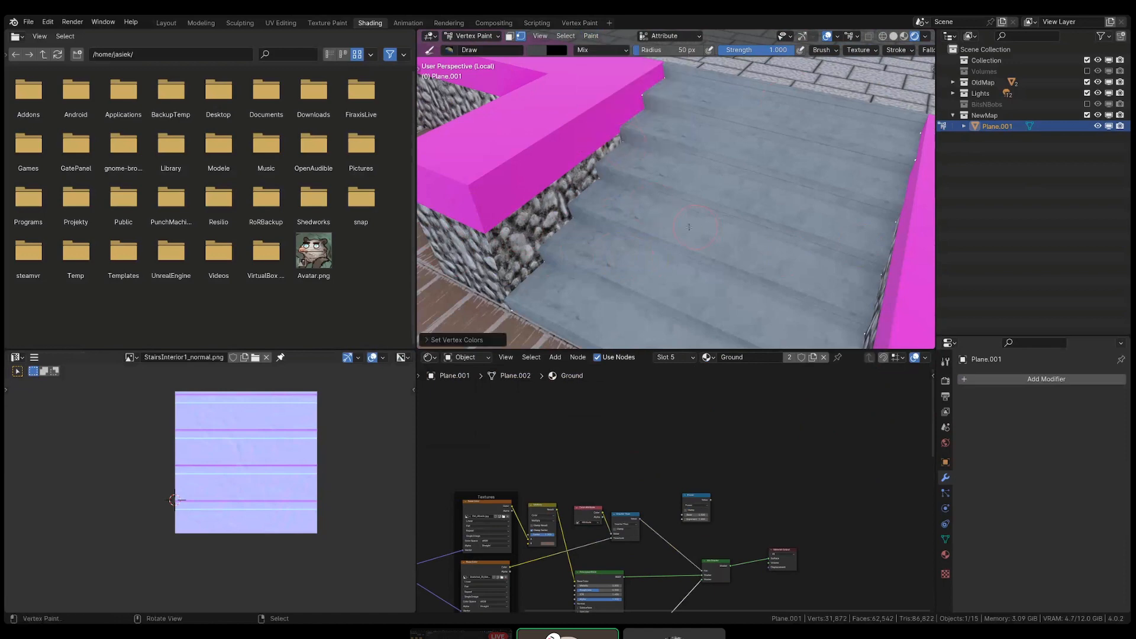
- Leave Vertex Paint for Object Mode, check the stairs' shading and re-enter Edit Mode on the map
key("ctrl+Tab")
left_click(633, 211)
scroll(634, 211, "down", 3)
middle_click_drag(634, 210, 680, 250)
middle_click_drag(663, 464, 683, 441)
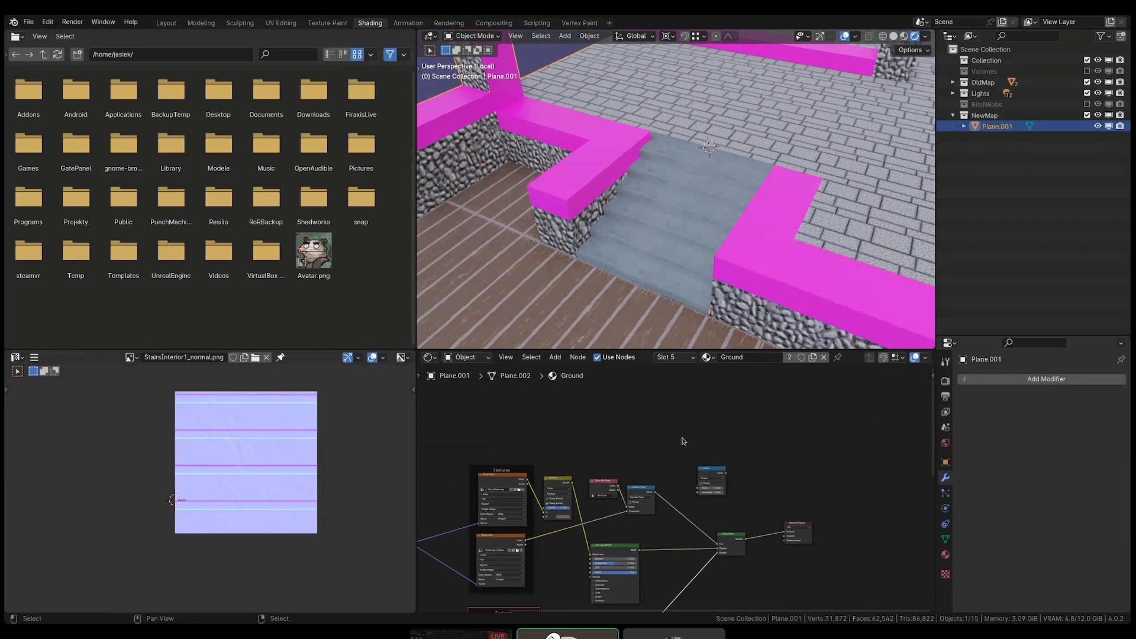
key("Tab")
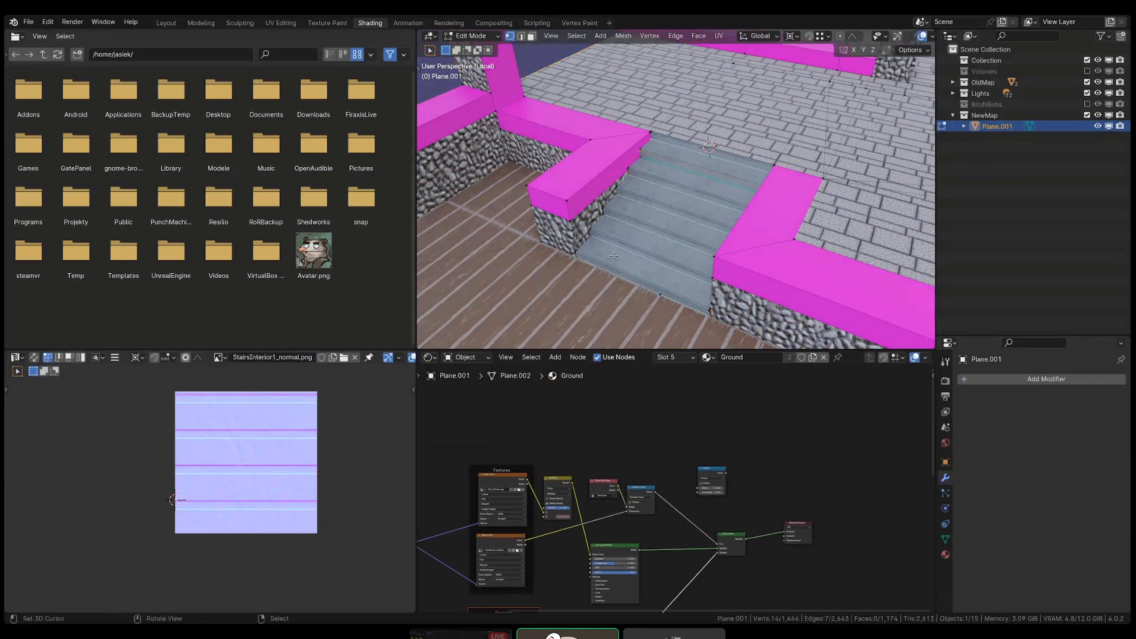
- Open the Stairs material from a stair face and add a Color Attribute node that reads the color attribute named Attribute
key("3")
left_click(613, 257)
scroll(698, 448, "up", 3)
key("shift+a")
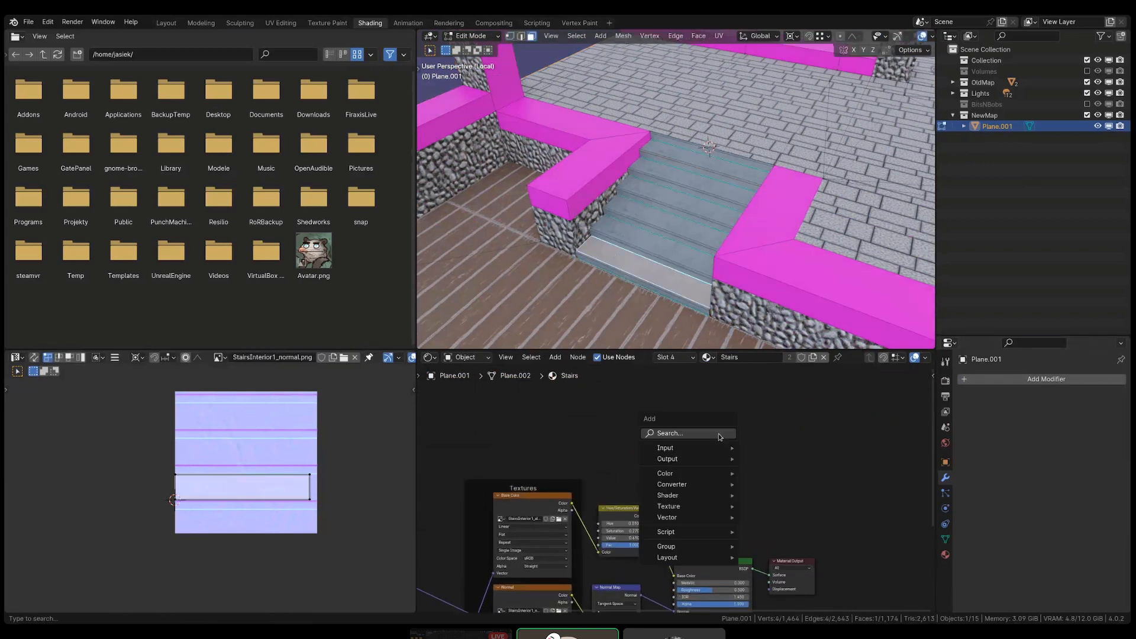
type("a")
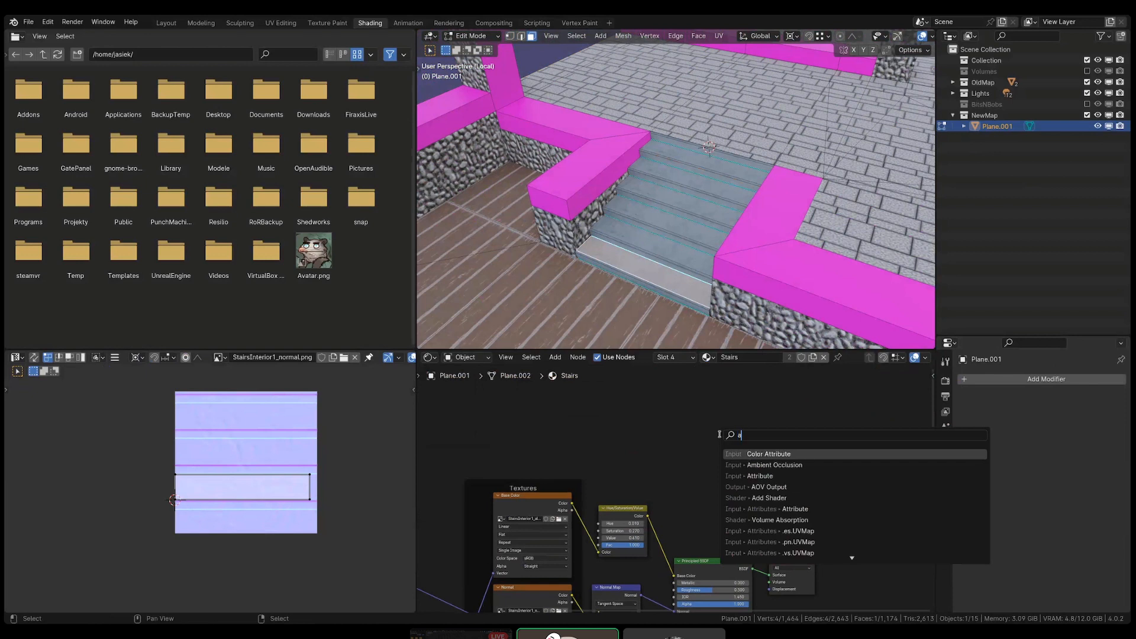
key("Return")
left_click(669, 438)
scroll(697, 491, "up", 3)
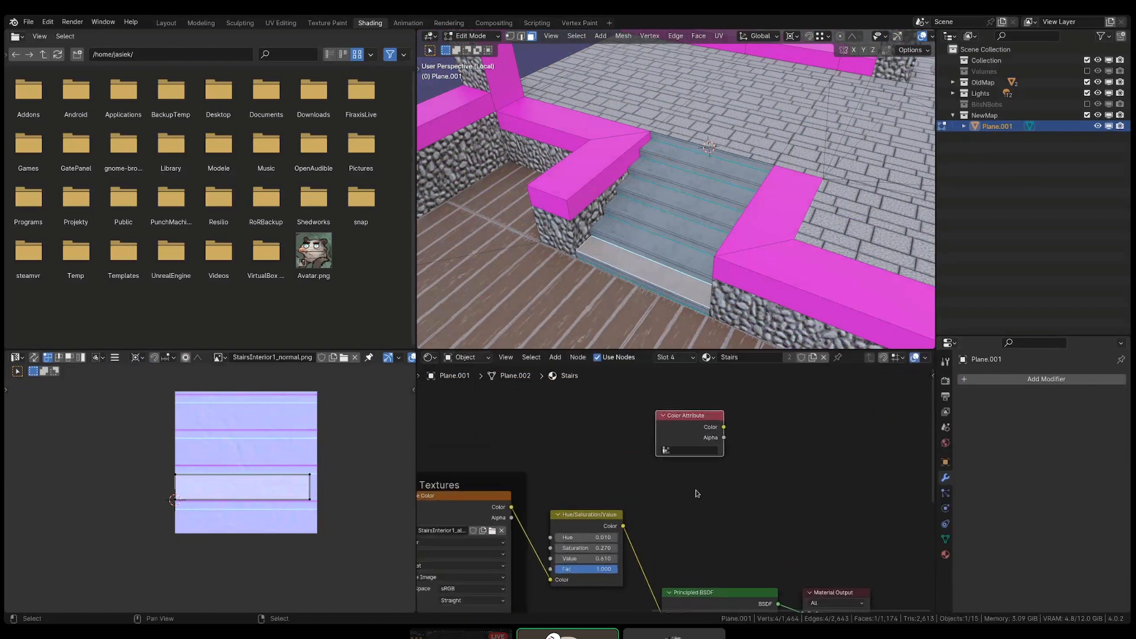
left_click(689, 449)
key("Escape")
scroll(686, 465, "down", 4)
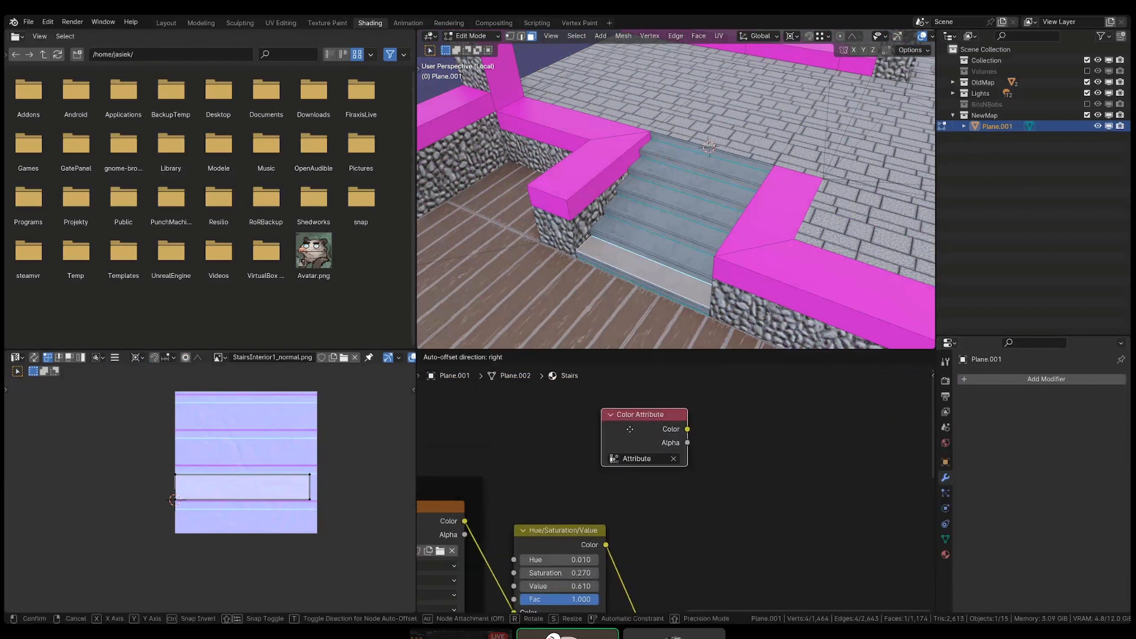
- Add a Mix Color node to the Stairs material beside the Color Attribute node
key("shift+a")
left_click(684, 472)
type("mix")
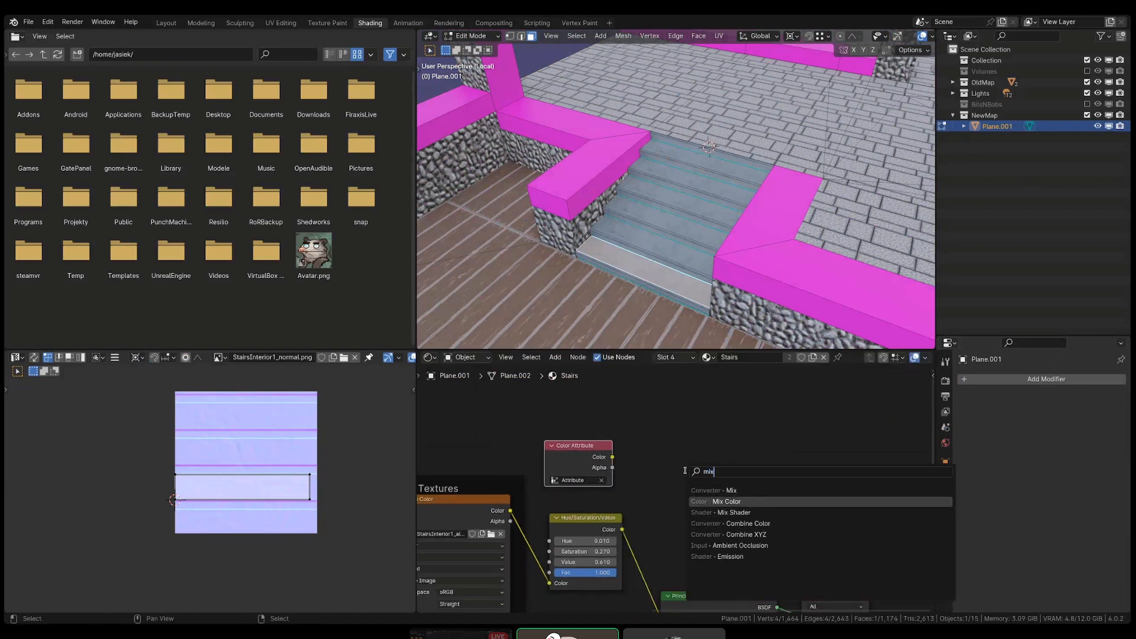
key("Return")
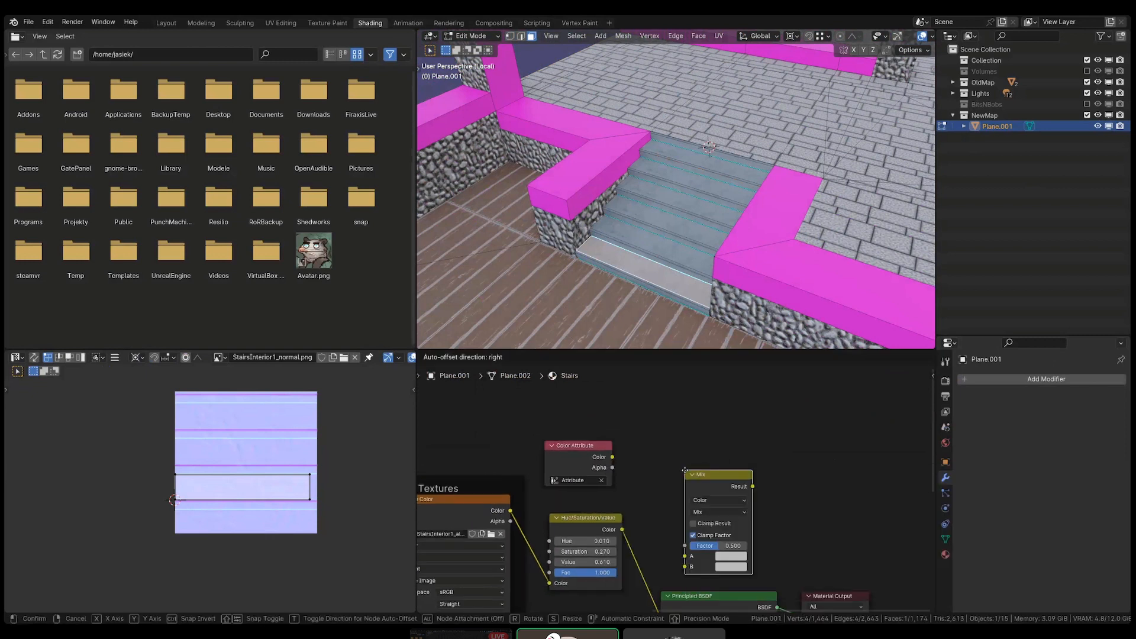
left_click(689, 499)
- Move the Principled BSDF and Material Output nodes aside and insert the Mix node between Hue/Saturation/Value and Base Color
middle_click_drag(689, 498, 582, 451)
left_click_drag(603, 535, 887, 608)
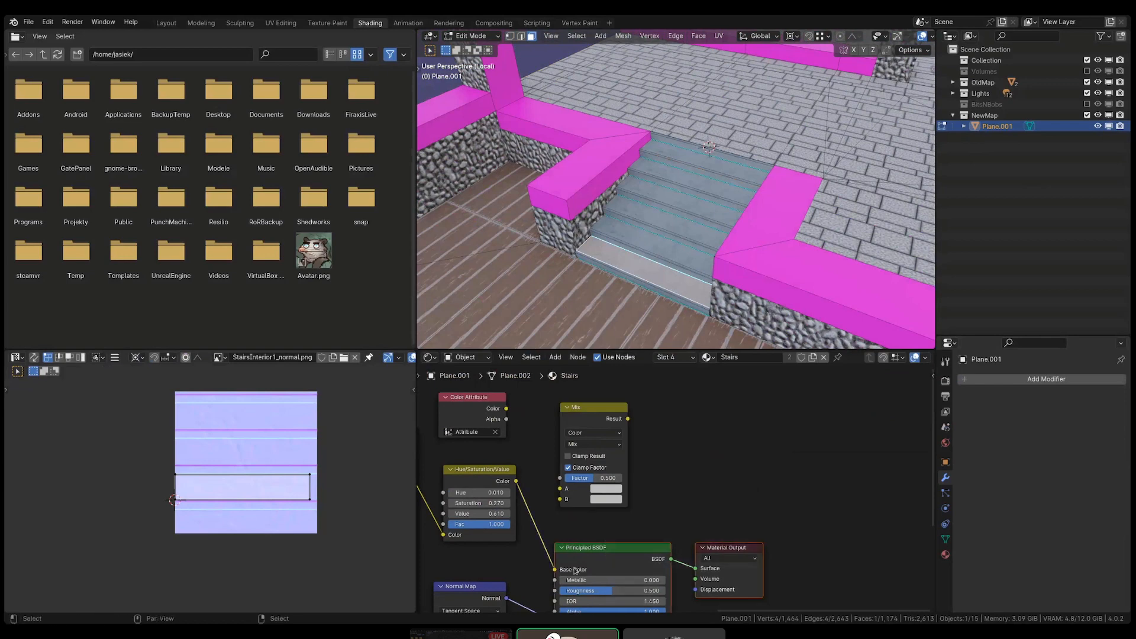
left_click_drag(583, 553, 820, 519)
left_click(646, 399)
mouse_move(565, 440)
left_mouse_down()
mouse_move(609, 470)
mouse_move(642, 475)
mouse_move(620, 504)
left_mouse_up()
scroll(600, 487, "up", 2)
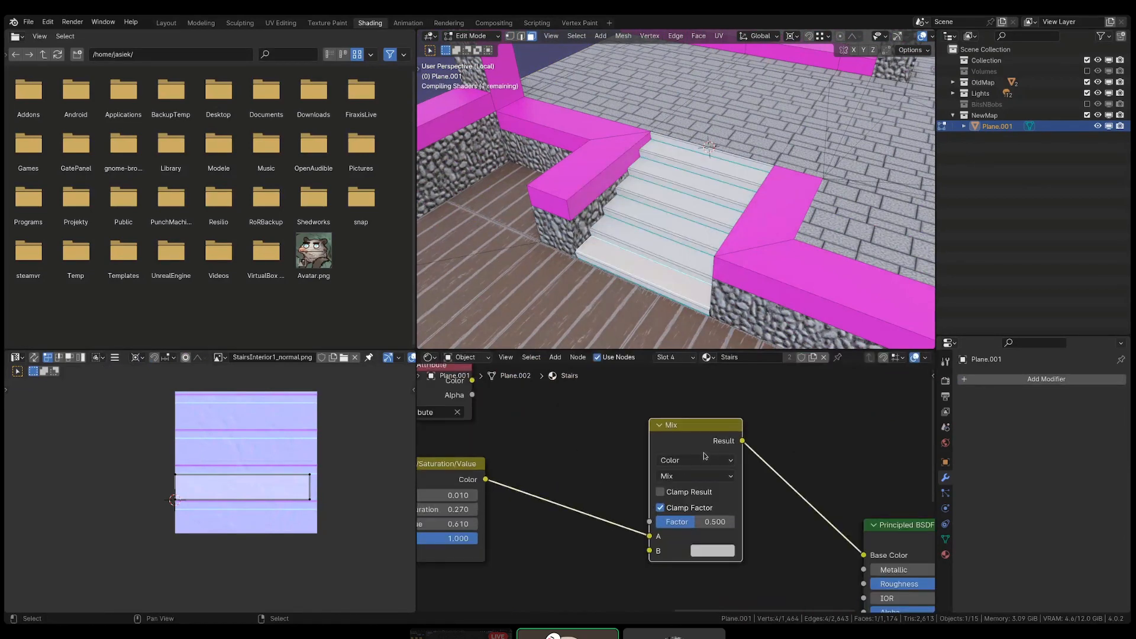
- Set the Mix node to Multiply with factor 1.000 and connect the Color Attribute's Color output to input B
left_click(683, 475)
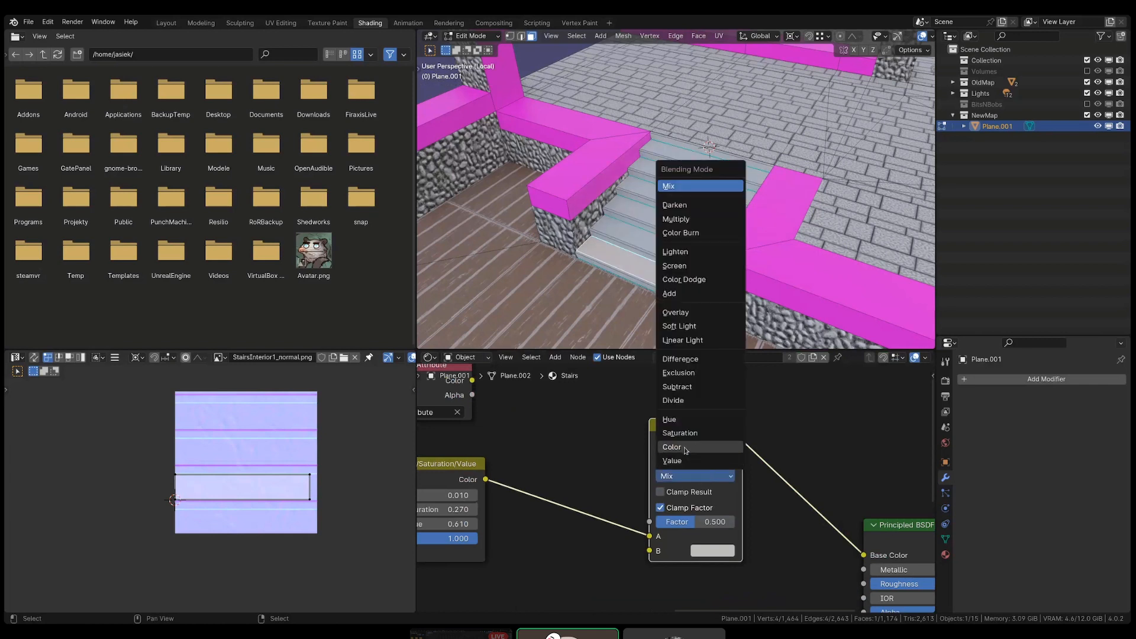
left_click(681, 219)
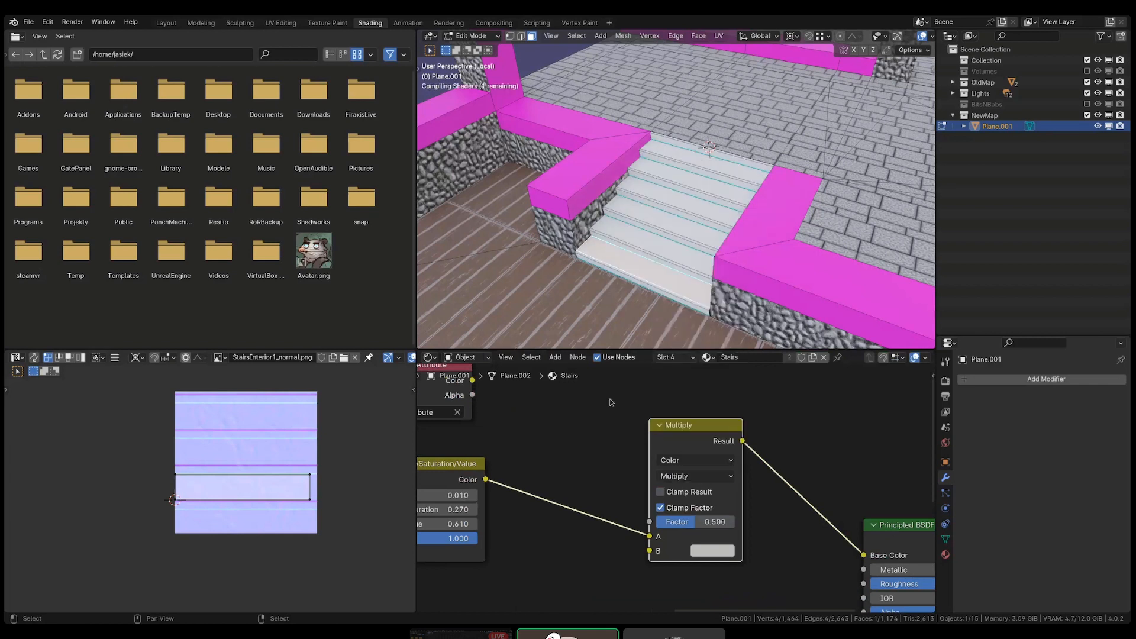
middle_click_drag(551, 421, 601, 446)
scroll(601, 446, "down", 2)
mouse_move(514, 403)
left_mouse_down()
mouse_move(607, 568)
mouse_move(635, 559)
left_mouse_up()
scroll(633, 562, "up", 1)
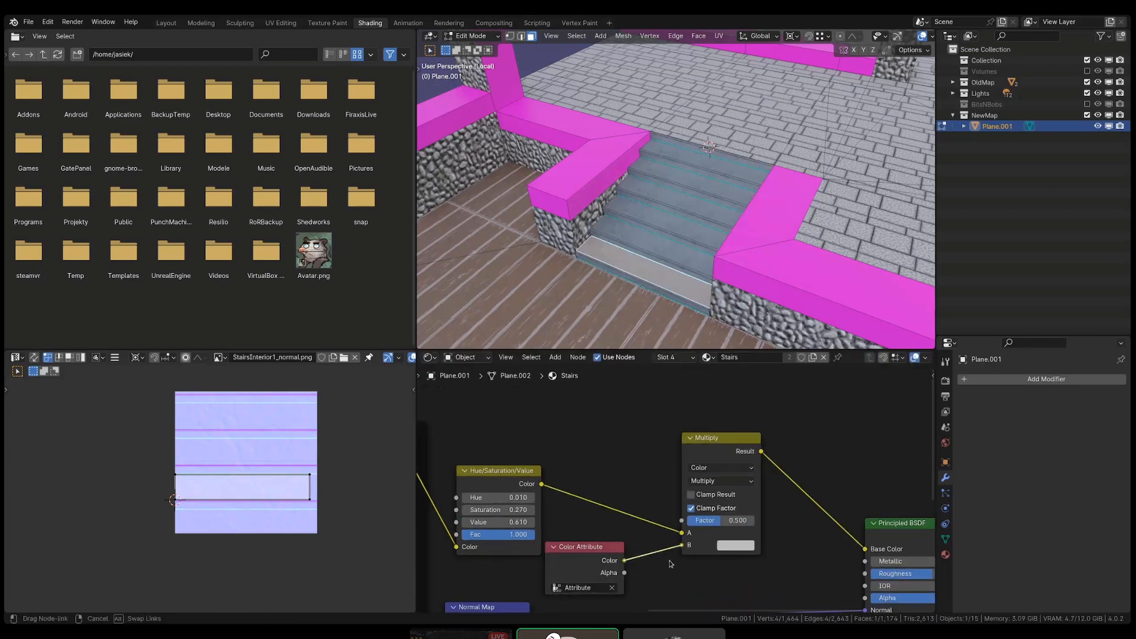
left_click_drag(727, 536, 763, 519)
scroll(707, 555, "up", 2)
- Switch the map mesh to Vertex Paint mode and apply Smooth Vertex Colors twice to the stair selection
mouse_move(686, 261)
middle_mouse_down()
mouse_move(740, 225)
mouse_move(711, 220)
middle_mouse_up()
key("Tab")
key("Tab")
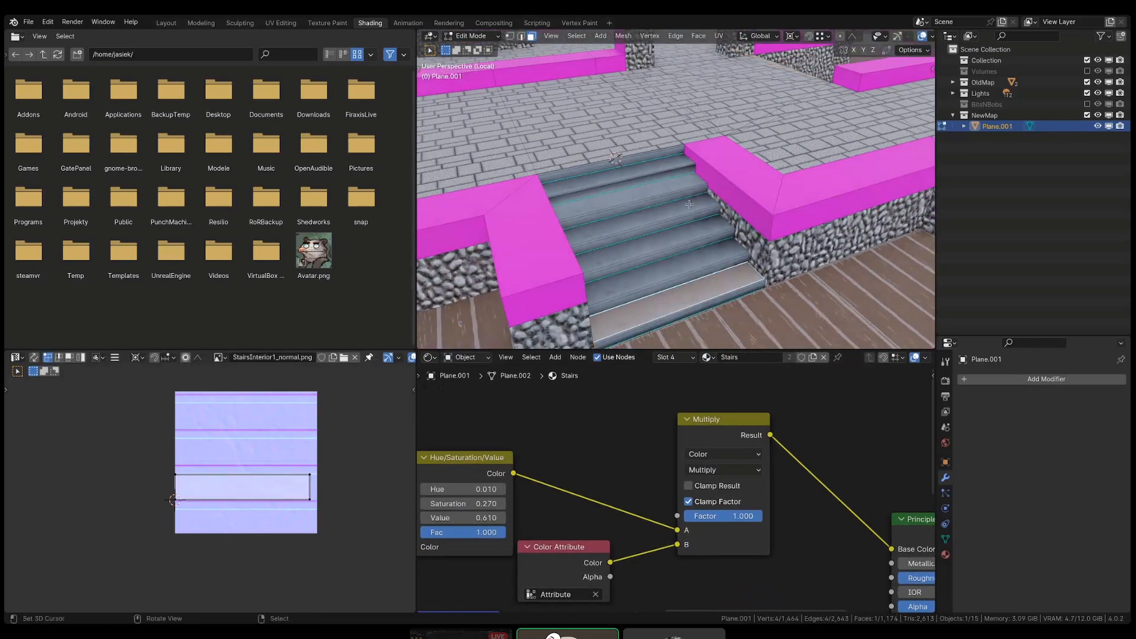
key("ctrl+Tab")
left_click(760, 176)
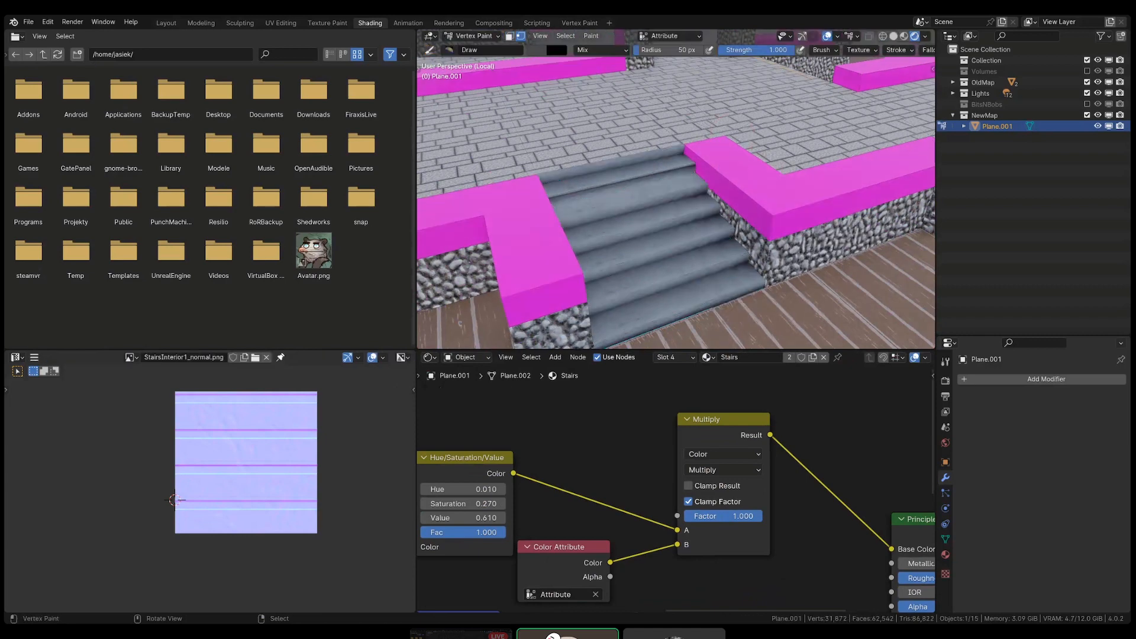
left_click(591, 37)
left_click(597, 47)
left_click(589, 39)
left_click(596, 47)
middle_click_drag(701, 202, 621, 196)
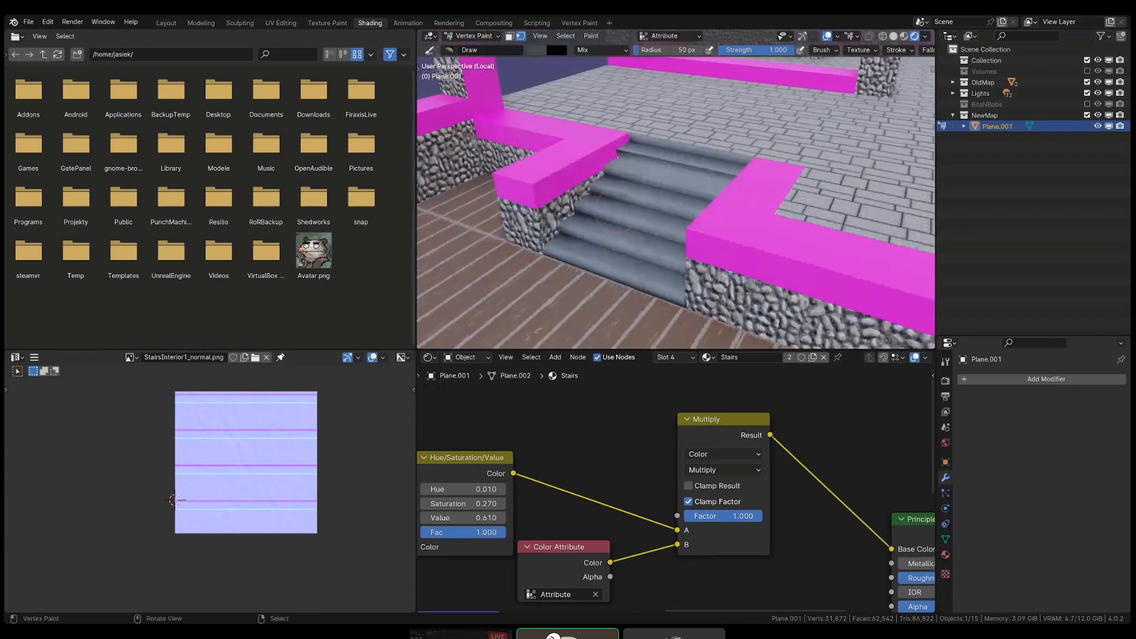
- Select the edge in the inner corner of one stair step in Edit Mode, using wireframe display
key("Tab")
scroll(621, 196, "up", 4)
key("shift+z")
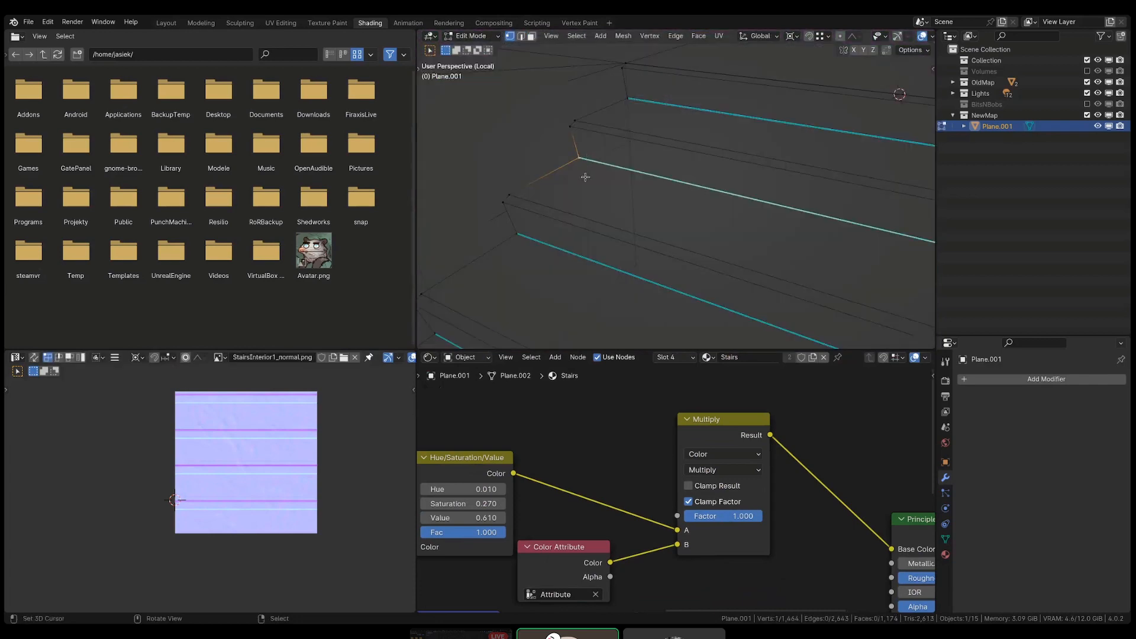
key("g")
right_click(585, 164)
right_click(576, 152)
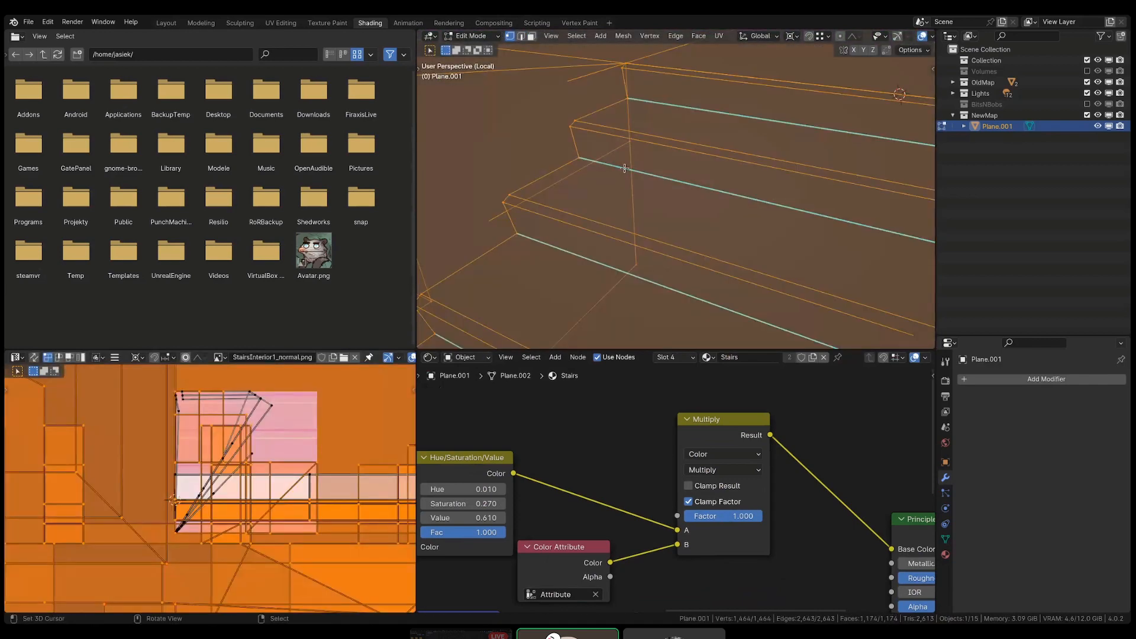
left_click(623, 169, "alt")
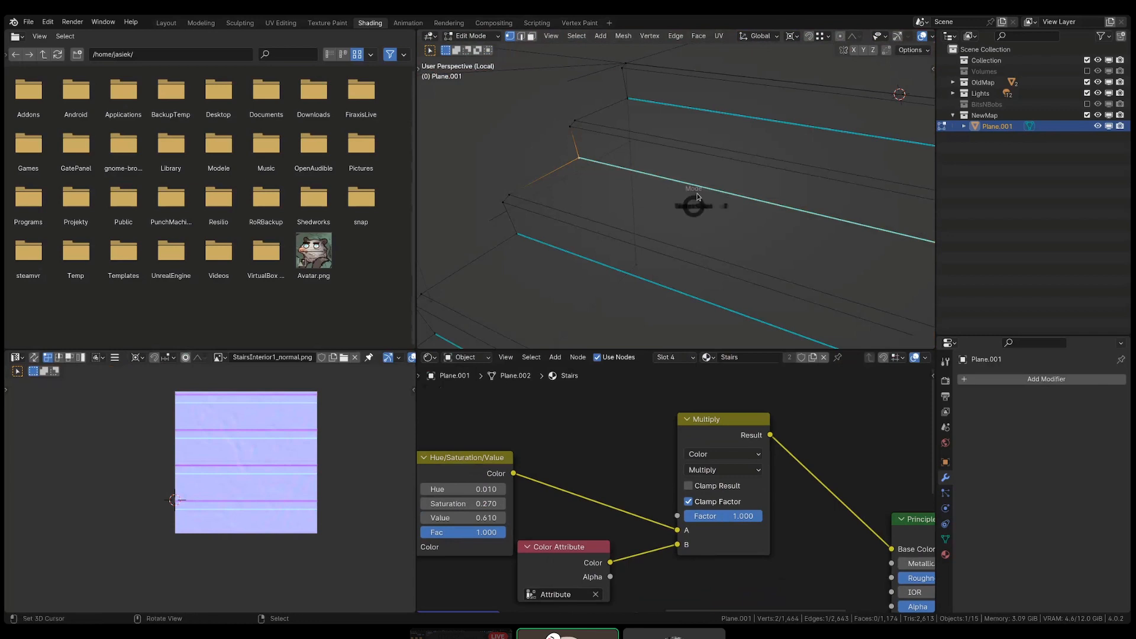
- Fill the selected stair edge in Vertex Paint mode with a dark color of value 0.153 using Set Vertex Colors
key("ctrl+Tab")
left_click(690, 142)
key("shift+z")
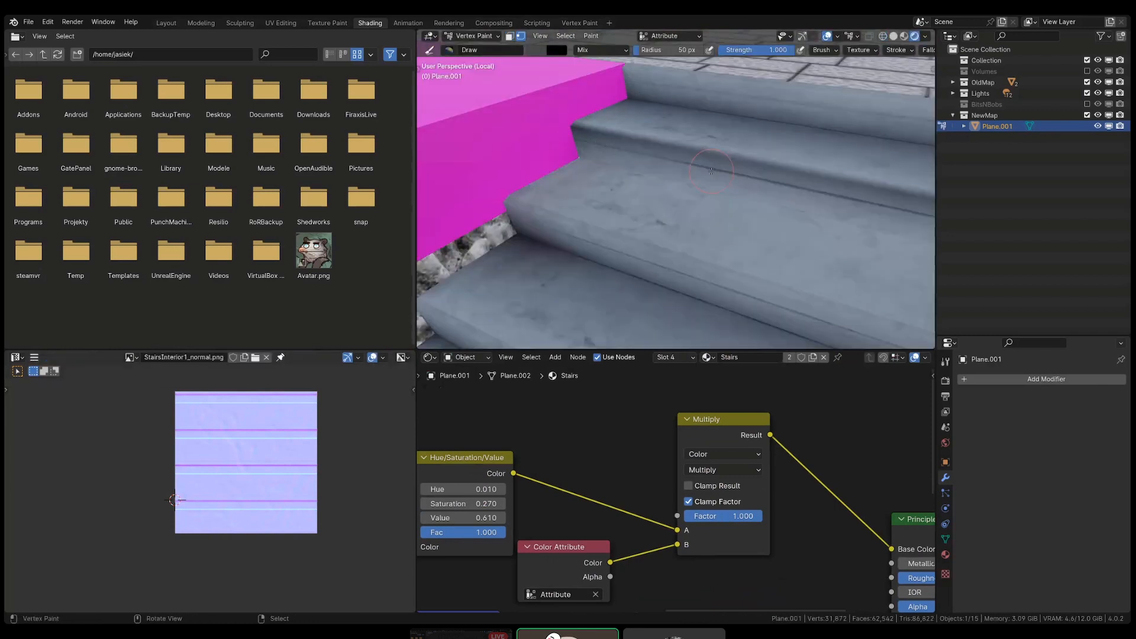
left_click(538, 54)
left_click_drag(638, 138, 640, 146)
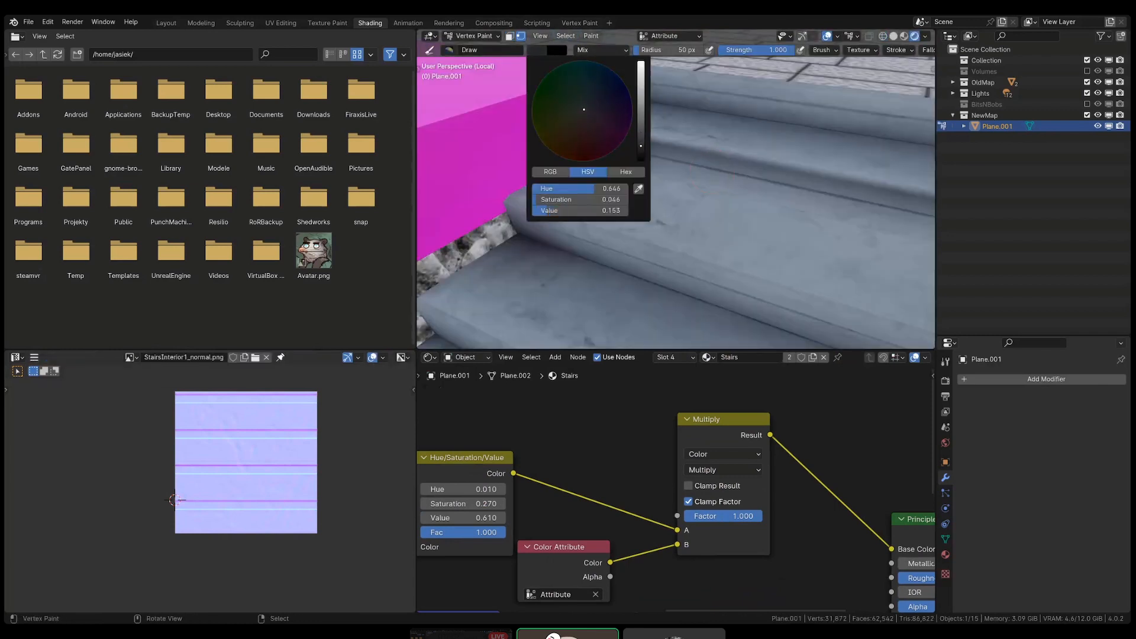
left_click(590, 36)
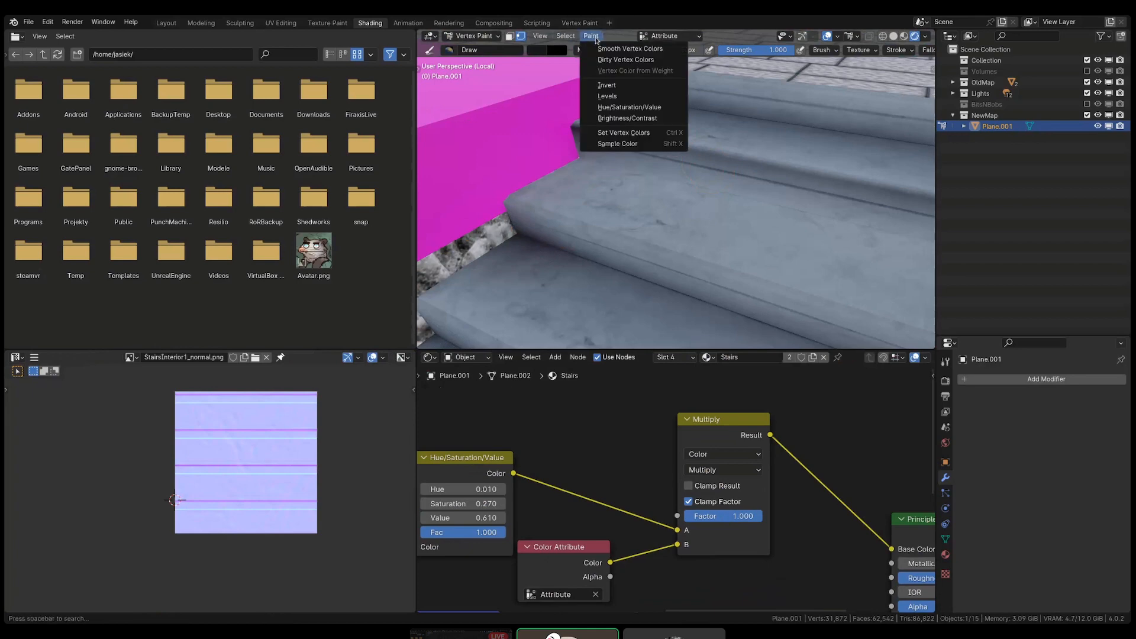
left_click(624, 132)
- Select the inner corner edges of all the stair steps, down to the wooden floor, in Edit Mode
mouse_move(623, 133)
middle_mouse_down()
mouse_move(618, 181)
mouse_move(674, 230)
middle_mouse_up()
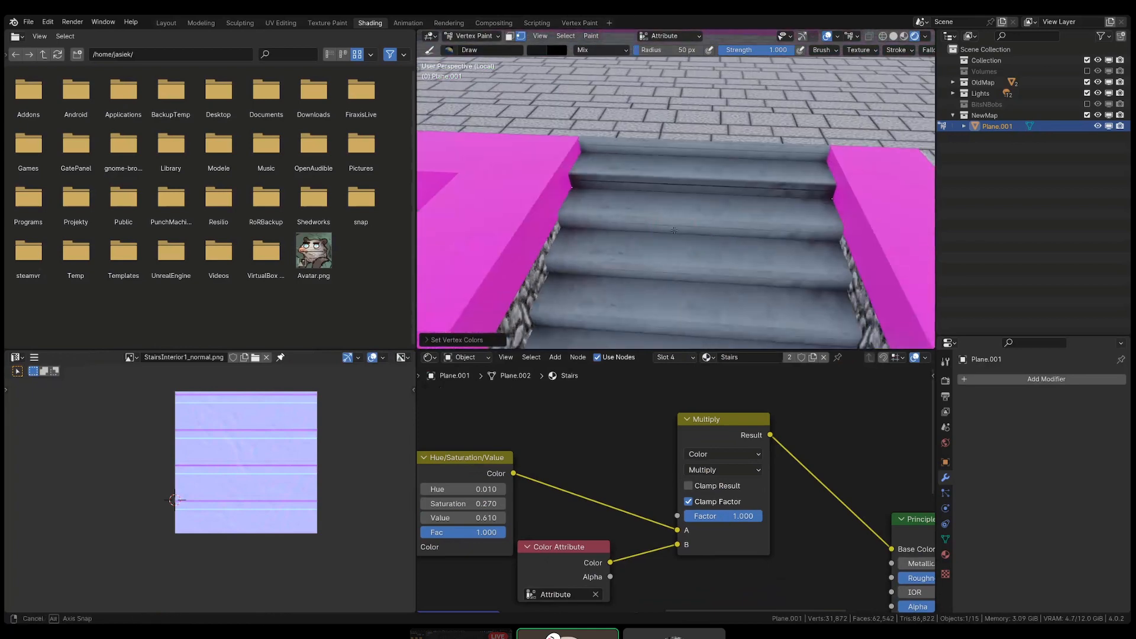
key("Tab")
left_click(648, 180, "alt")
left_click(651, 193, "alt")
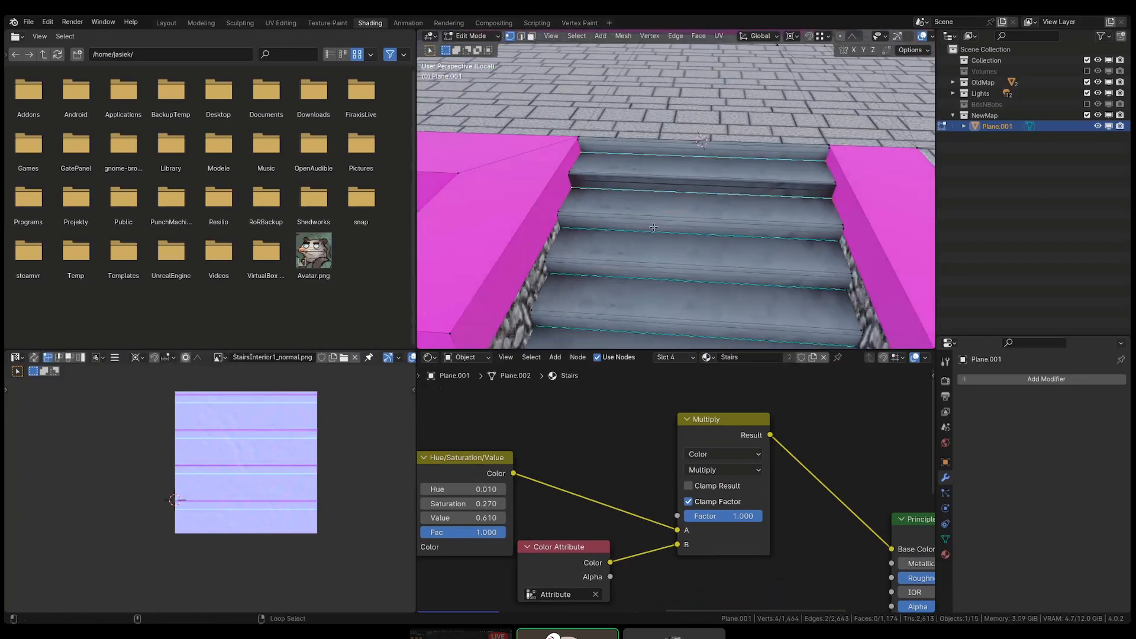
left_click(654, 228, "alt+shift")
left_click(651, 289, "alt+shift")
middle_click_drag(651, 288, 625, 248)
left_click(644, 254, "alt+shift")
left_click(644, 296, "alt+shift")
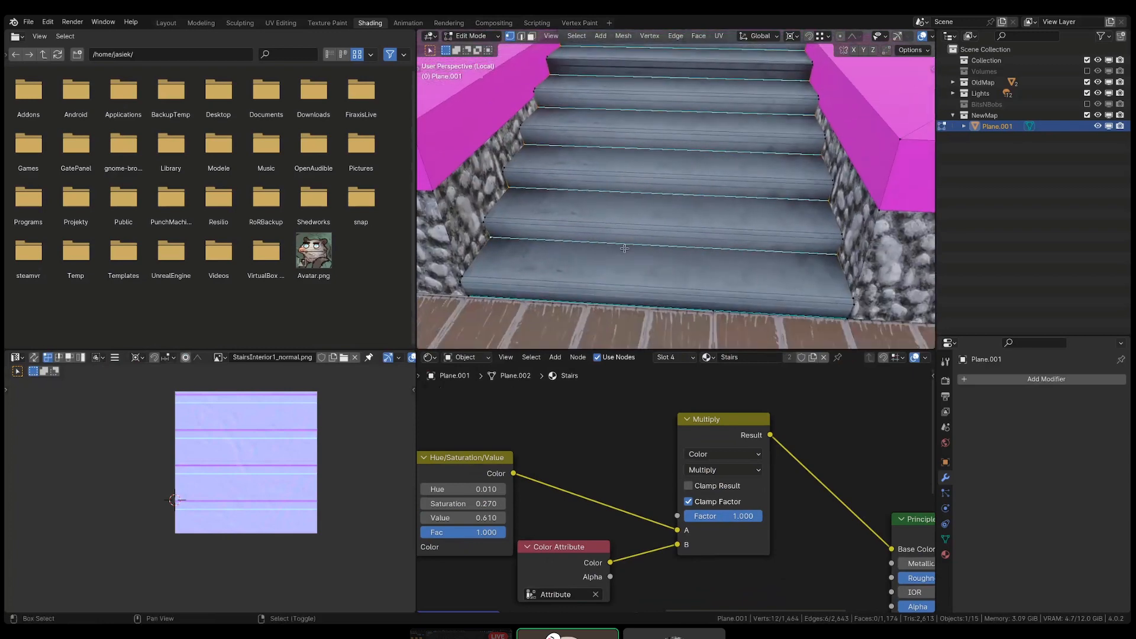
left_click(612, 309, "alt+shift")
- Return to Vertex Paint mode and apply Smooth Vertex Colors to the selected stair edges
key("ctrl+Tab")
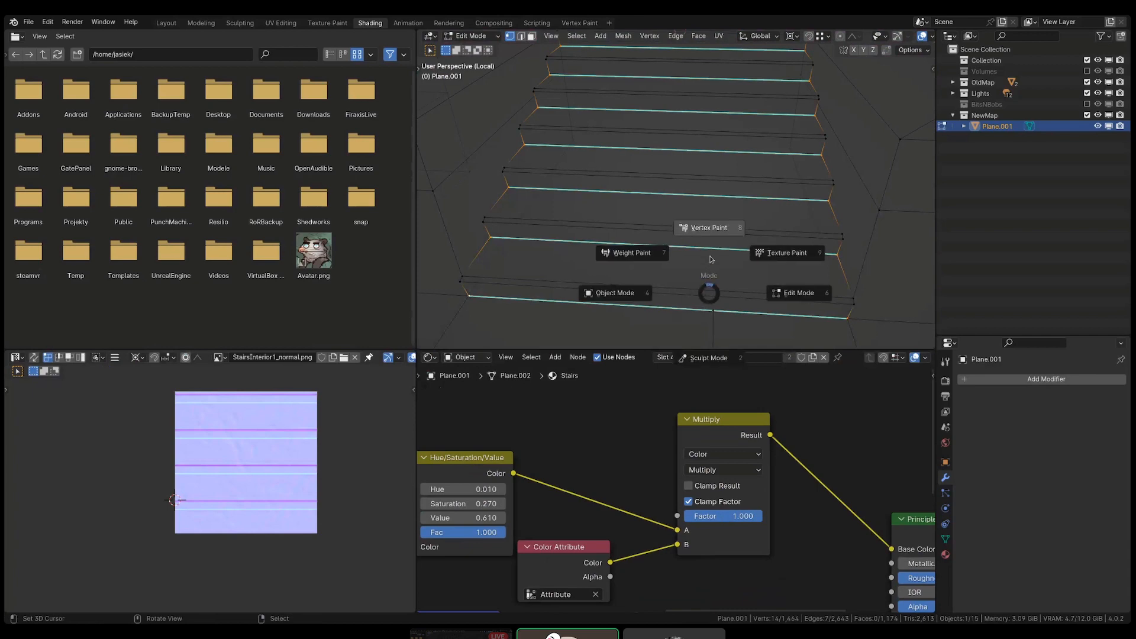
left_click(712, 257)
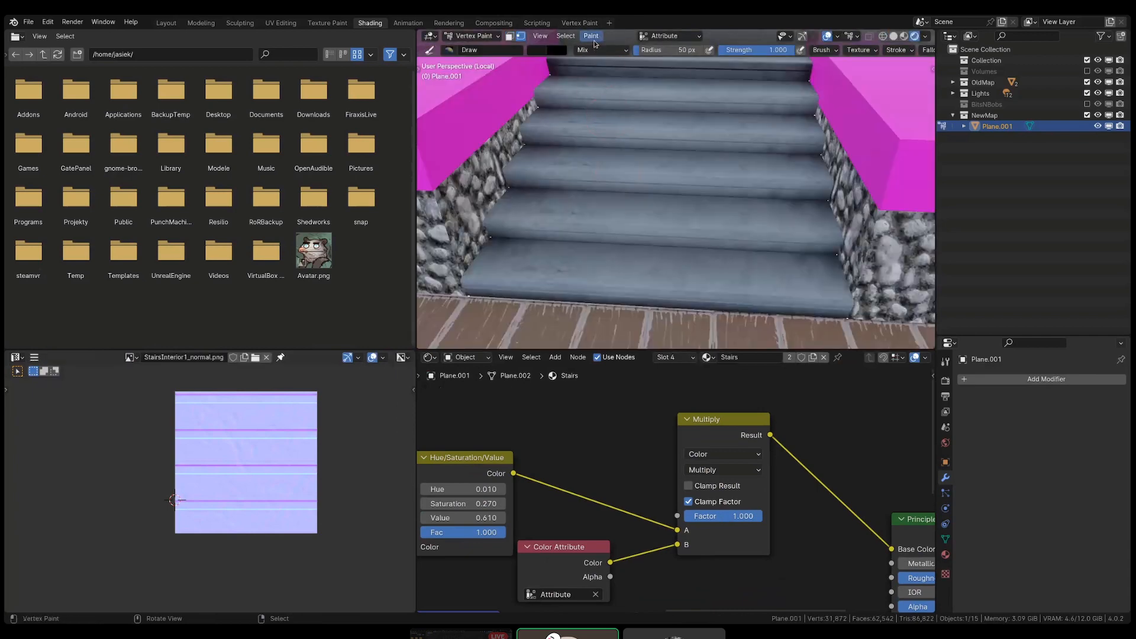
left_click(593, 40)
left_click(595, 48)
scroll(645, 195, "down", 5)
middle_click_drag(681, 233, 630, 249)
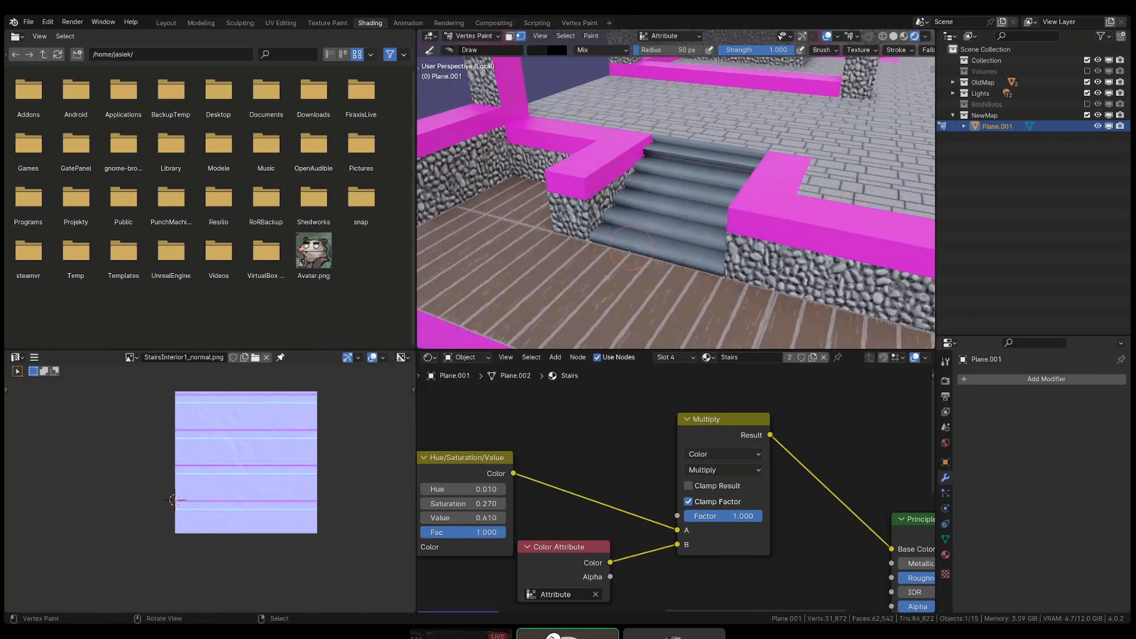
scroll(630, 249, "down", 4)
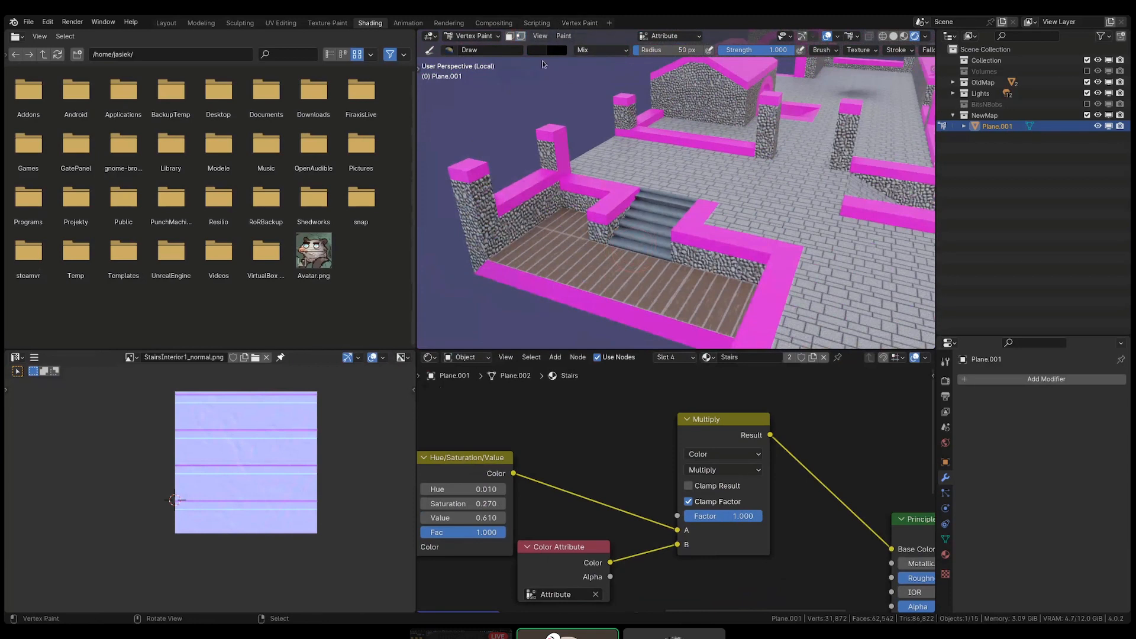
- Turn the vertex paint brush strength down to 0.356
key("shift+f")
left_click(559, 232)
key("shift+f")
left_click(588, 192)
middle_click_drag(574, 212, 572, 152)
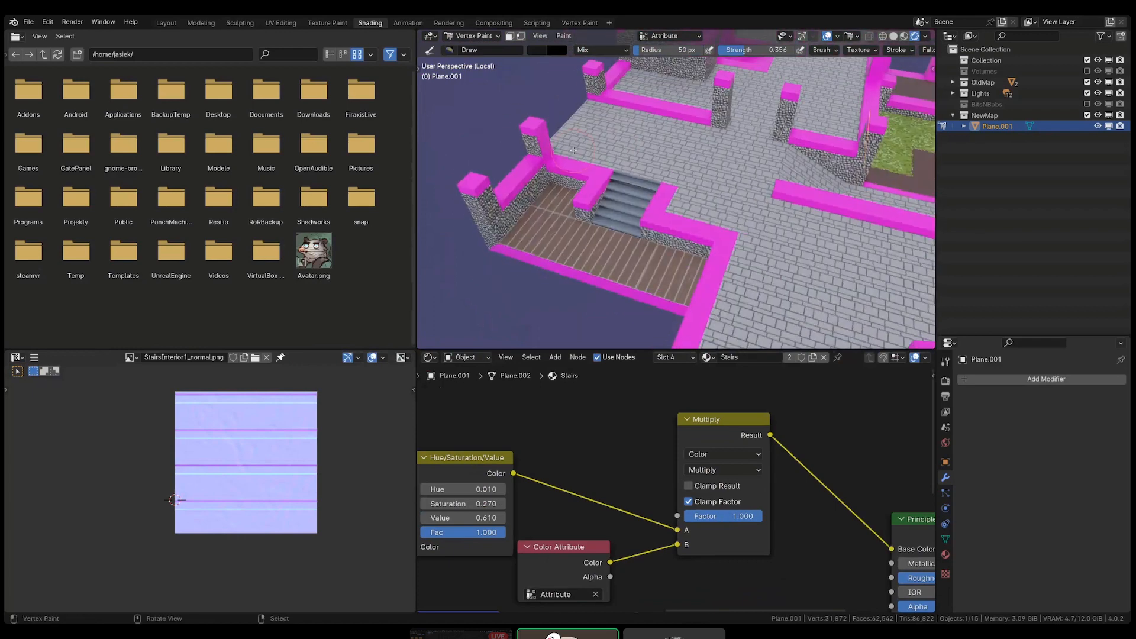
- Show the Draw brush's advanced settings and turn off Front Faces Only
key("n")
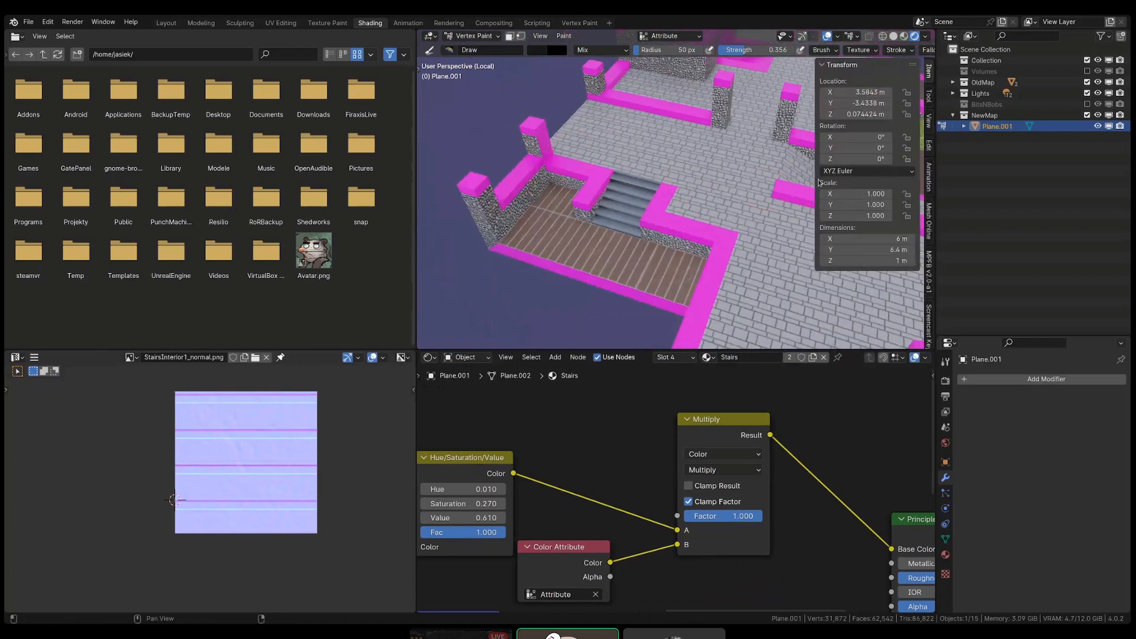
left_click(930, 95)
scroll(842, 249, "down", 5)
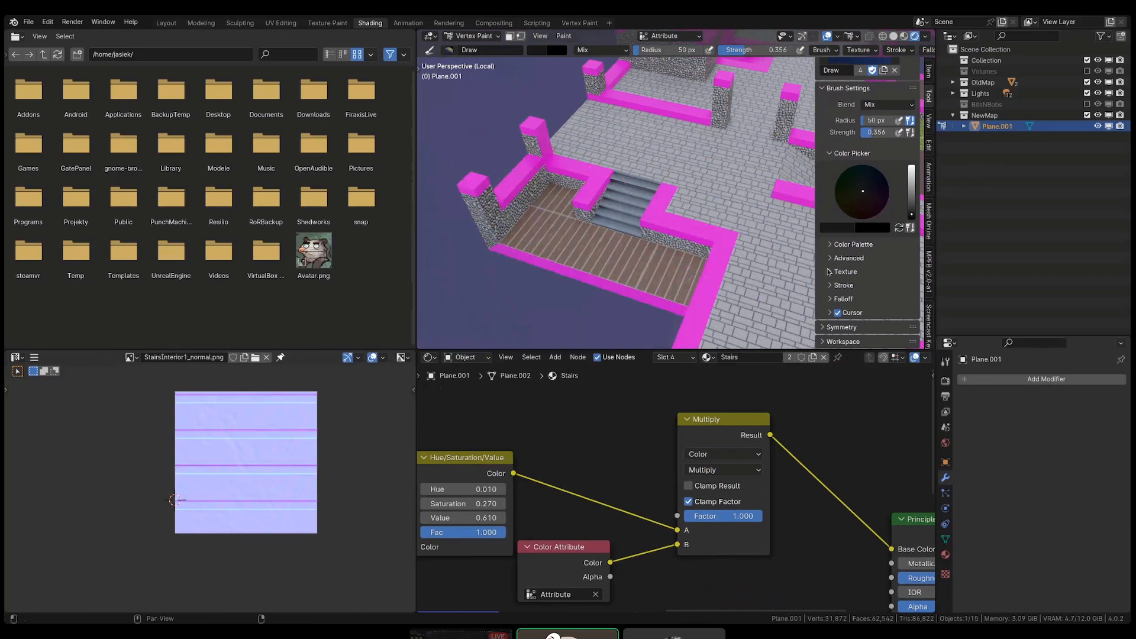
left_click(846, 258)
left_click(864, 298)
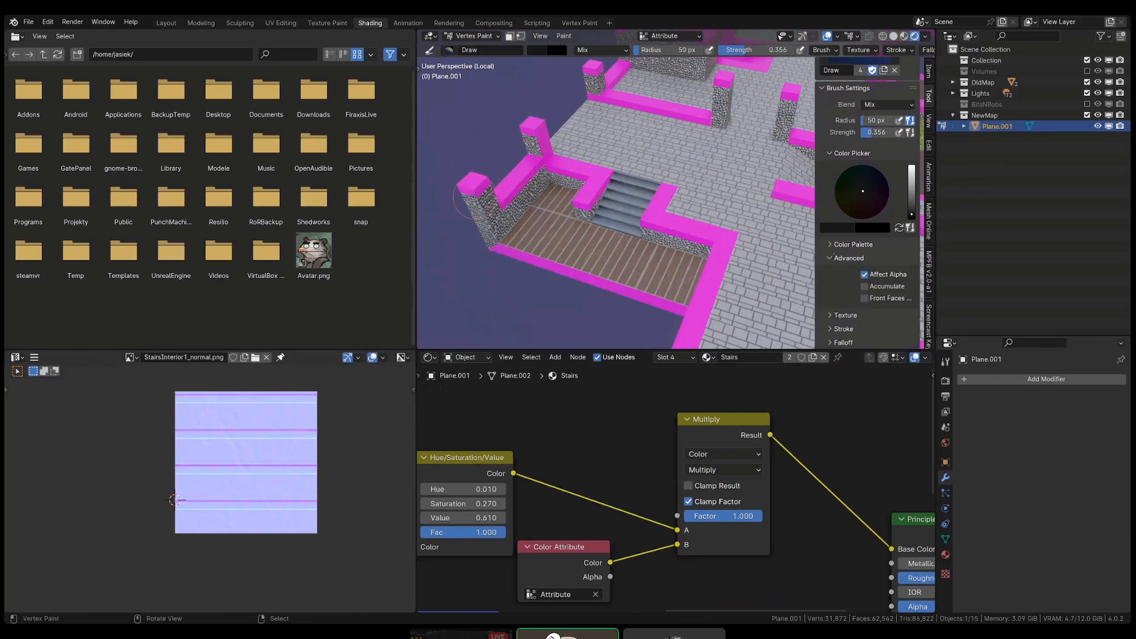
- Enlarge the brush radius to 141 px and paint a dark stroke over the foot of the stairs
key("f")
left_click(537, 202)
middle_click_drag(545, 191, 556, 191)
scroll(567, 190, "up", 3)
key("shift+z")
key("shift+z")
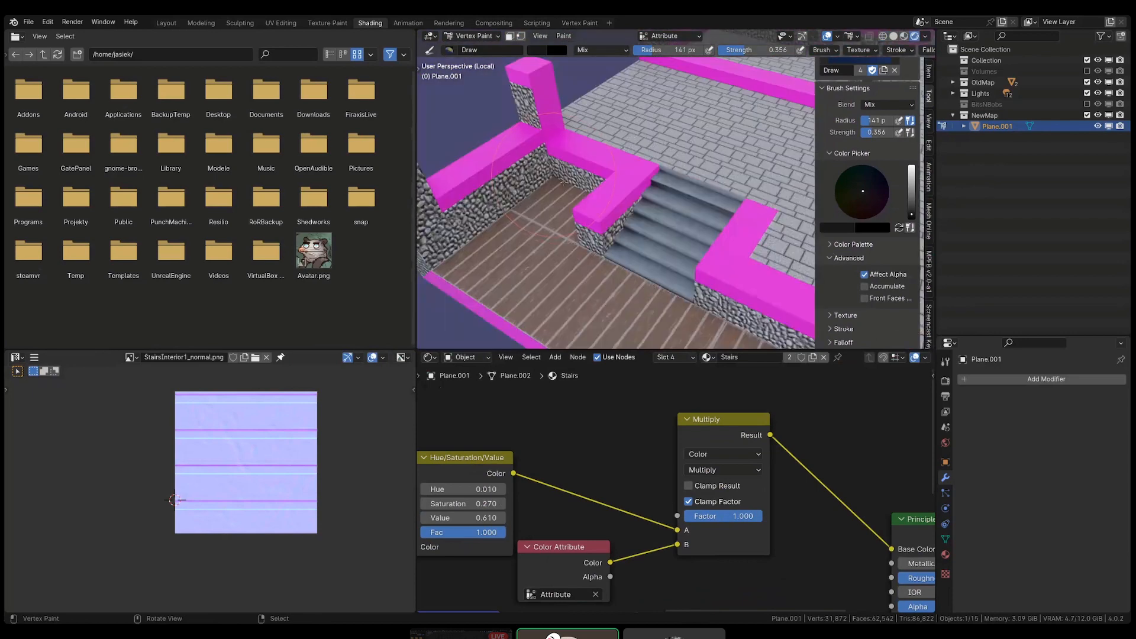
middle_click_drag(603, 252, 620, 258)
mouse_move(698, 323)
left_mouse_down()
mouse_move(618, 296)
mouse_move(701, 353)
left_mouse_up()
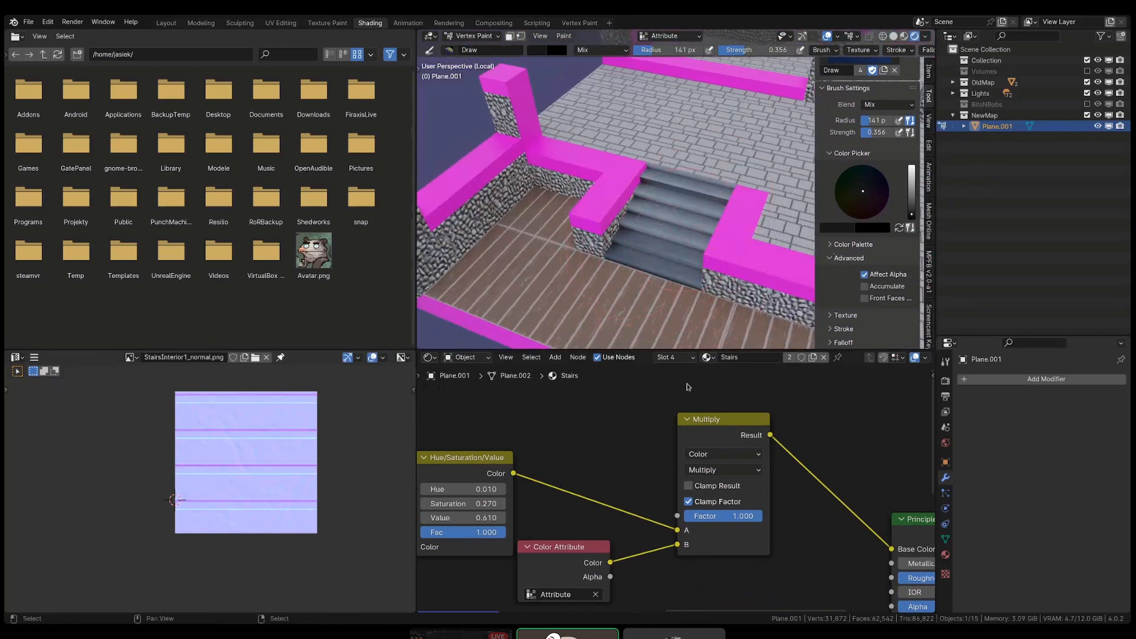
- Return the map mesh to Object Mode and show the wider stairs area and the Stairs node setup
middle_click_drag(661, 453, 665, 424)
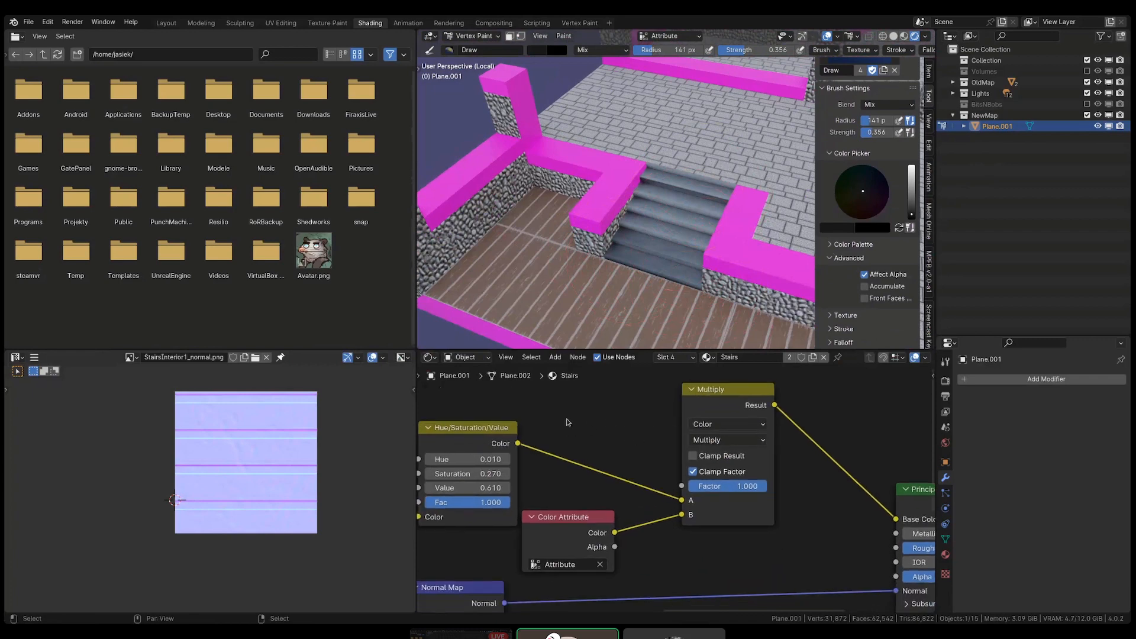
scroll(757, 219, "down", 3)
key("ctrl+Tab")
left_click(639, 224)
scroll(645, 431, "down", 3)
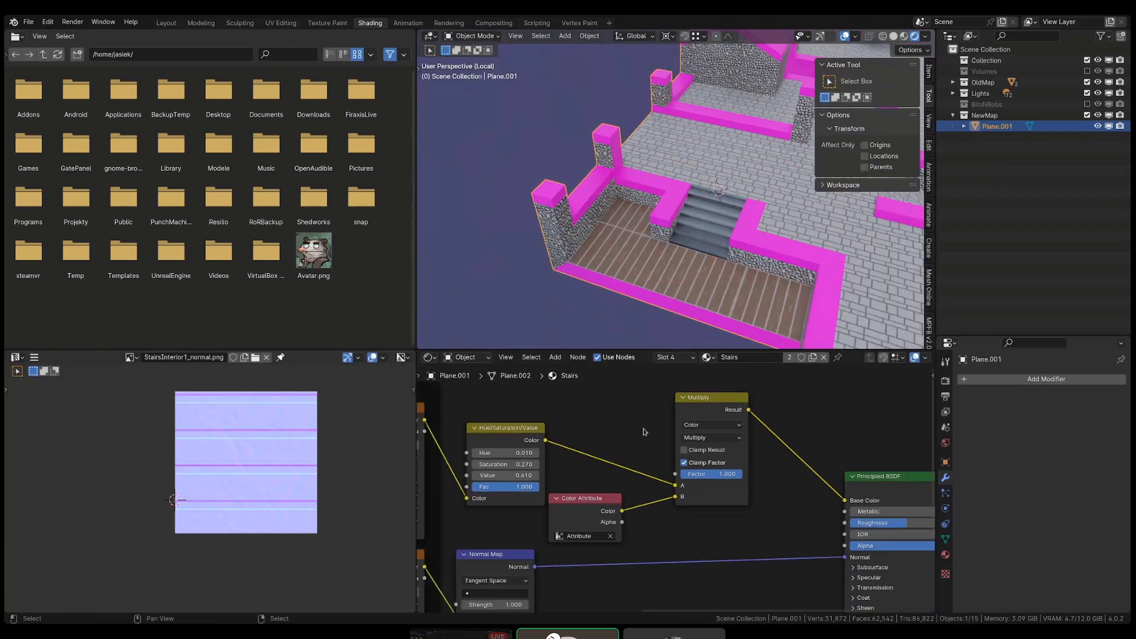
- Select the Color Attribute and Multiply nodes in the Stairs material, copy them, and adjust their positions slightly
left_click_drag(579, 415, 686, 526)
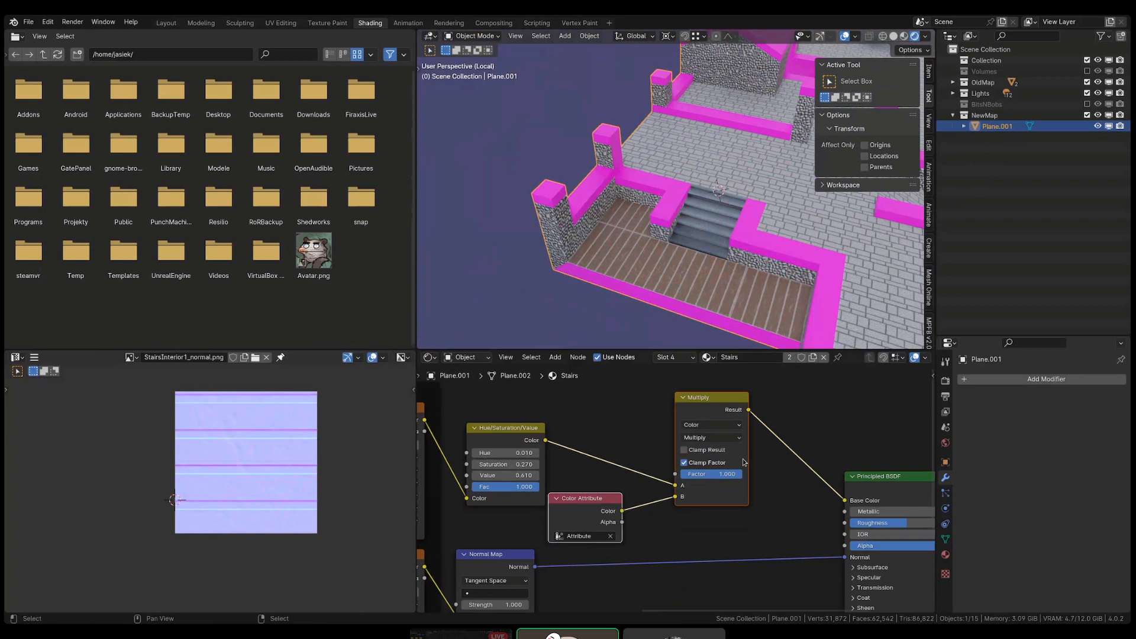
right_click(679, 233)
left_click(671, 271)
middle_click_drag(671, 271, 630, 236)
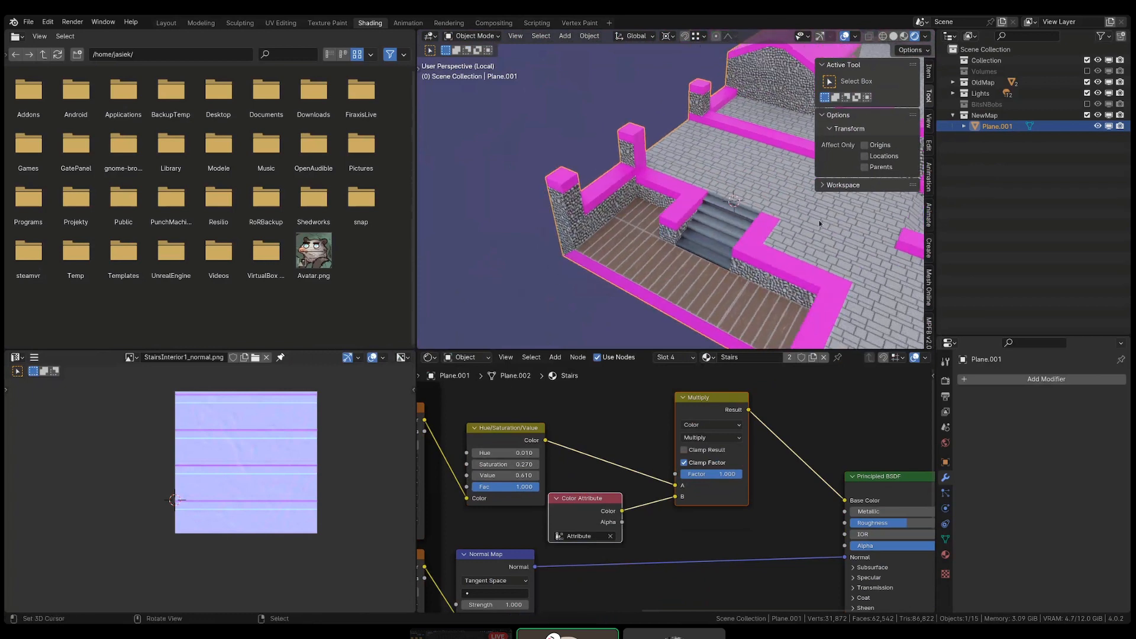
scroll(641, 207, "up", 3)
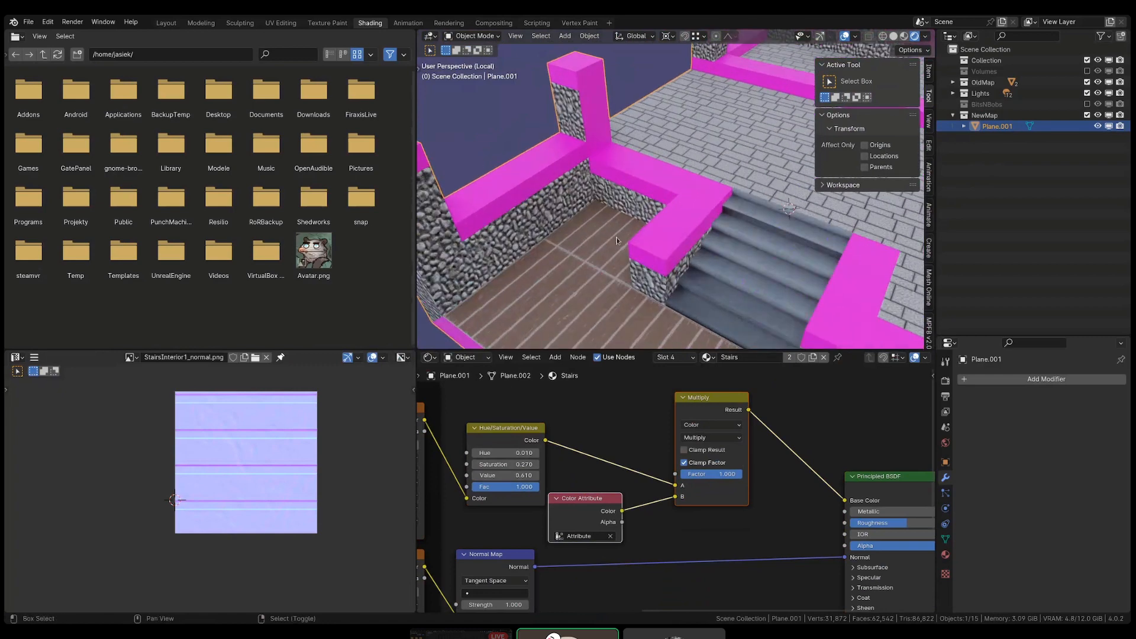
middle_click_drag(616, 240, 645, 244, "shift")
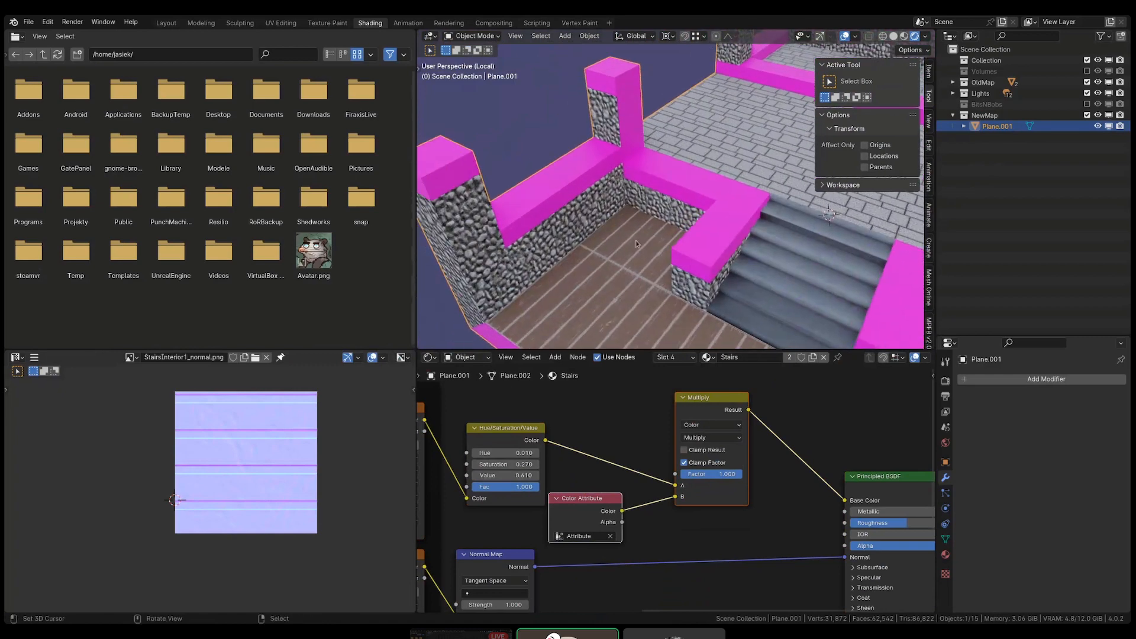
left_click_drag(594, 517, 639, 513)
left_click_drag(745, 412, 726, 396)
left_click_drag(633, 514, 629, 502)
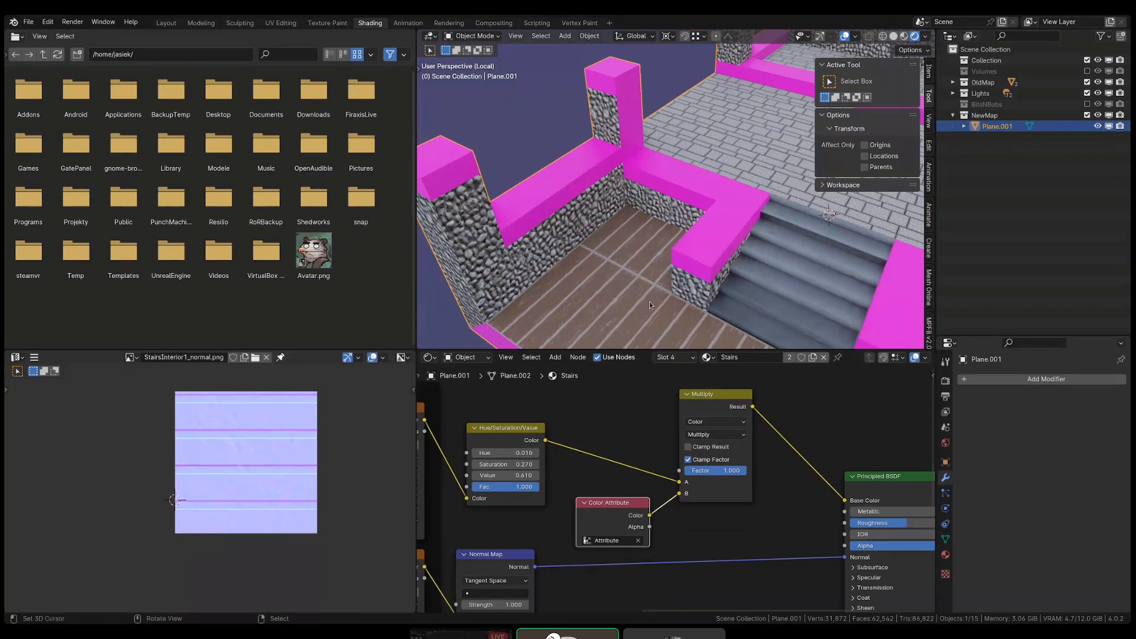
- Select a wooden floor face in Edit Mode and paste the Multiply and Color Attribute nodes into its Planks material
key("Tab")
left_click(636, 264)
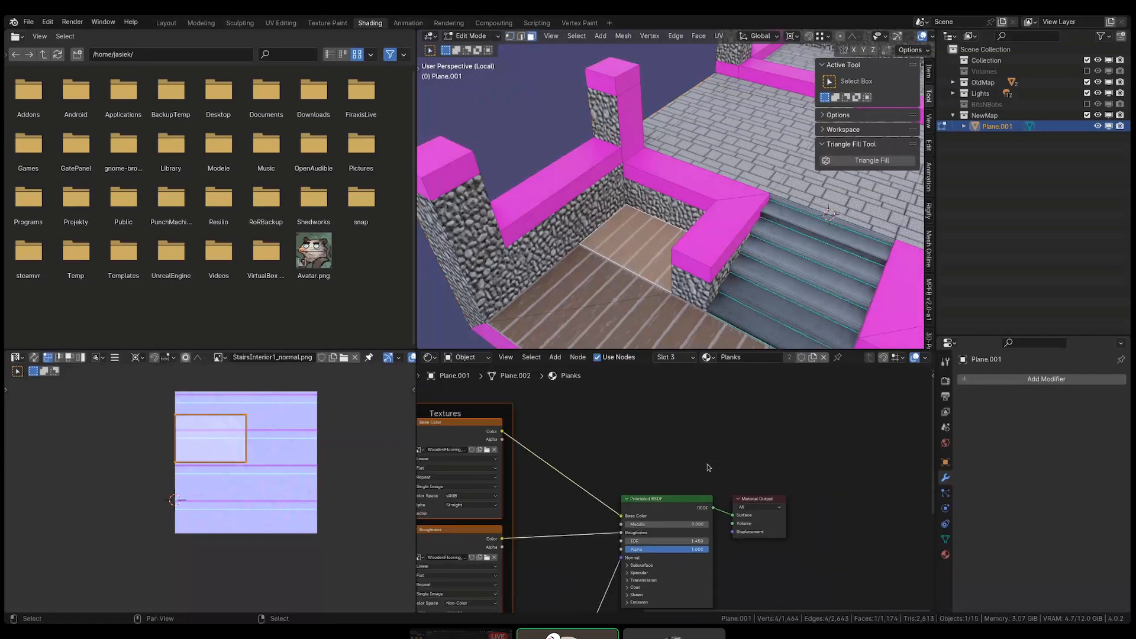
key("ctrl+v")
key("g")
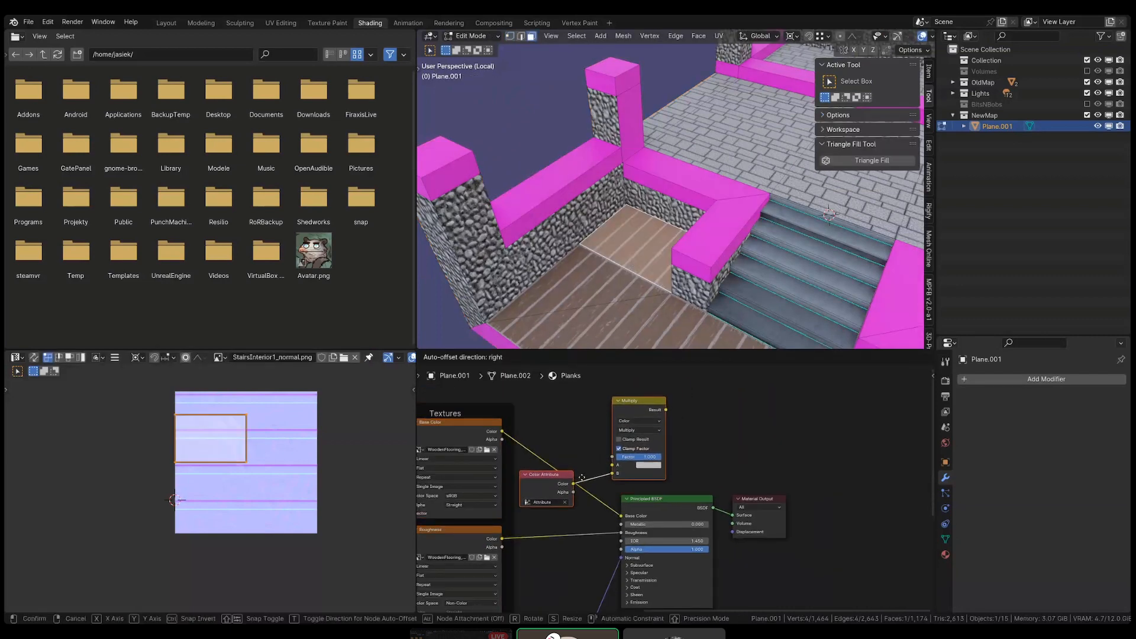
left_click(586, 459)
scroll(532, 441, "up", 3)
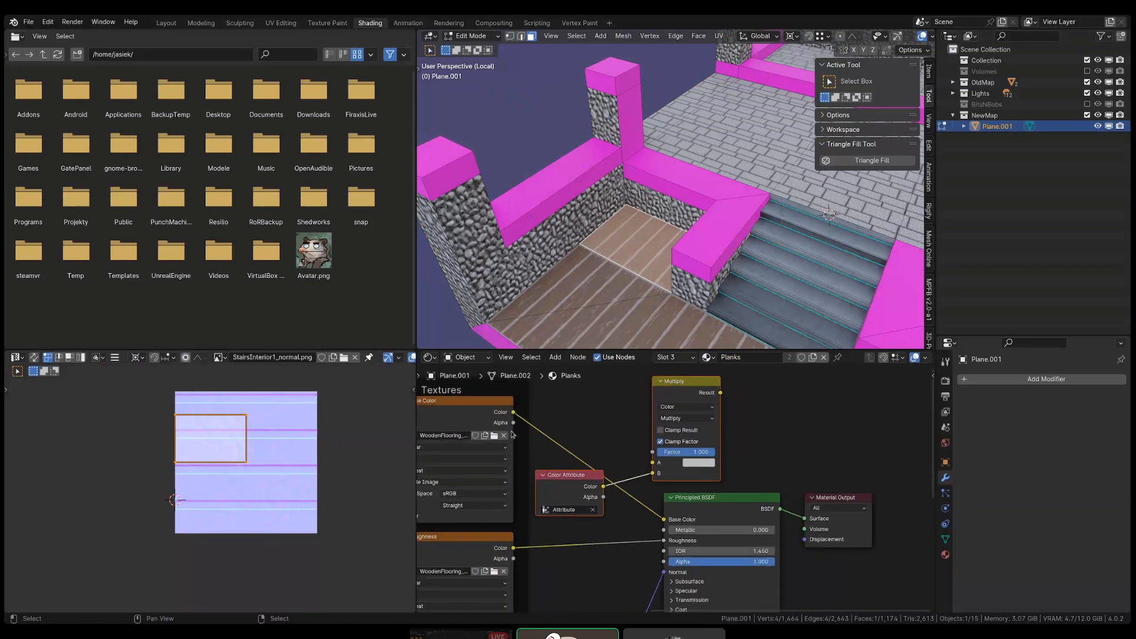
- Route the Planks base color texture through the Multiply node's A input into the Principled BSDF Base Color, making room between the nodes
left_click_drag(512, 413, 652, 462)
left_click_drag(915, 444, 740, 580)
key("g")
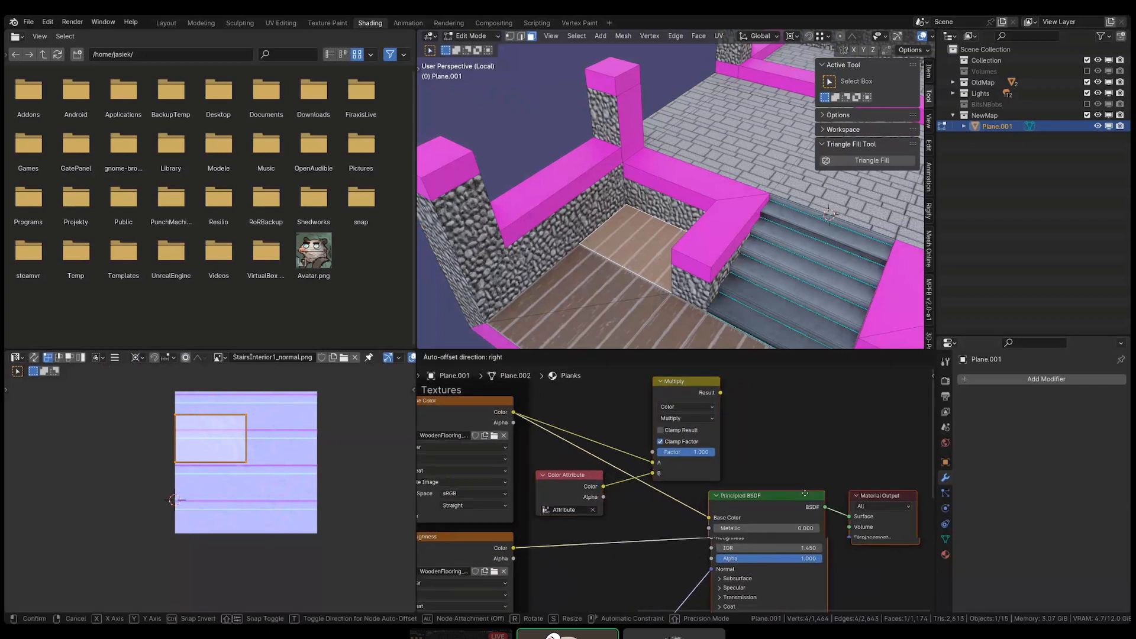
left_click(778, 424)
left_click_drag(721, 393, 753, 512)
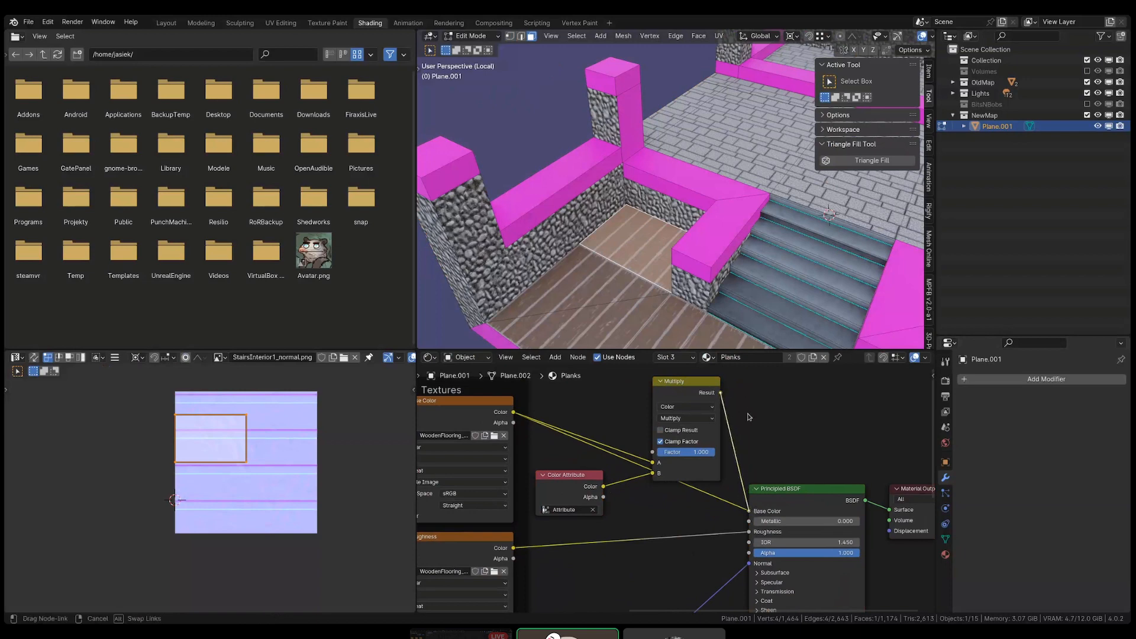
- Switch the map mesh to Vertex Paint and darken the edges of the wooden plank floor along the walls and stairs
mouse_move(673, 290)
middle_mouse_down()
mouse_move(686, 291)
mouse_move(680, 258)
mouse_move(660, 227)
mouse_move(546, 201)
middle_mouse_up()
key("ctrl+Tab")
left_click(660, 164)
left_click_drag(499, 227, 494, 231)
middle_click_drag(487, 234, 555, 200)
left_click_drag(522, 143, 536, 158)
middle_click_drag(535, 159, 531, 235, "shift")
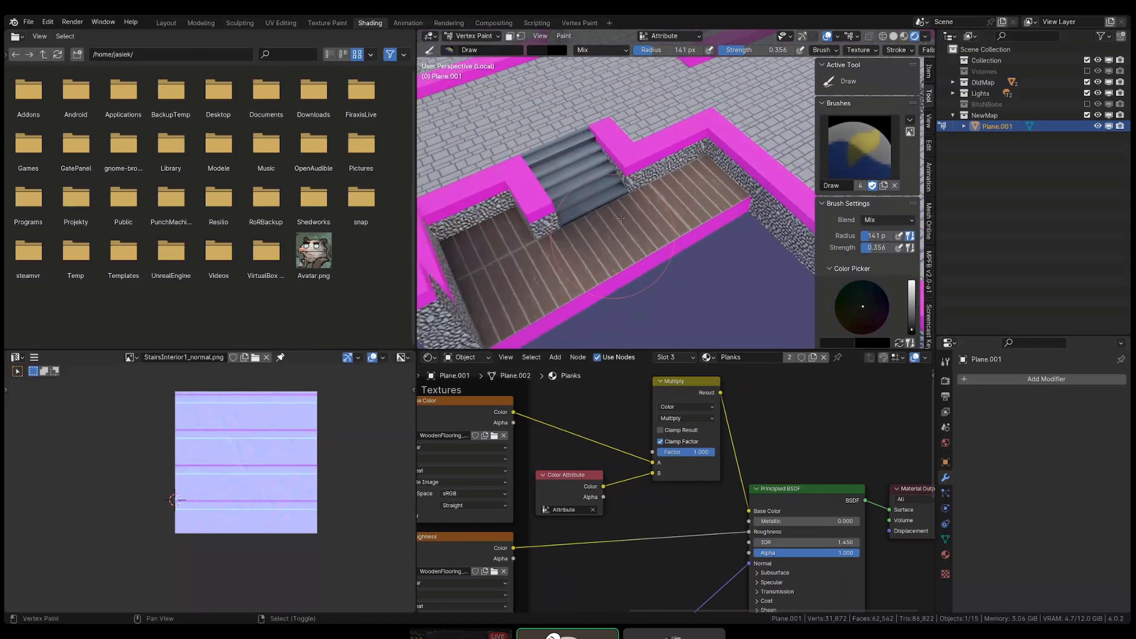
mouse_move(603, 201)
left_mouse_down()
mouse_move(726, 170)
mouse_move(732, 196)
left_mouse_up()
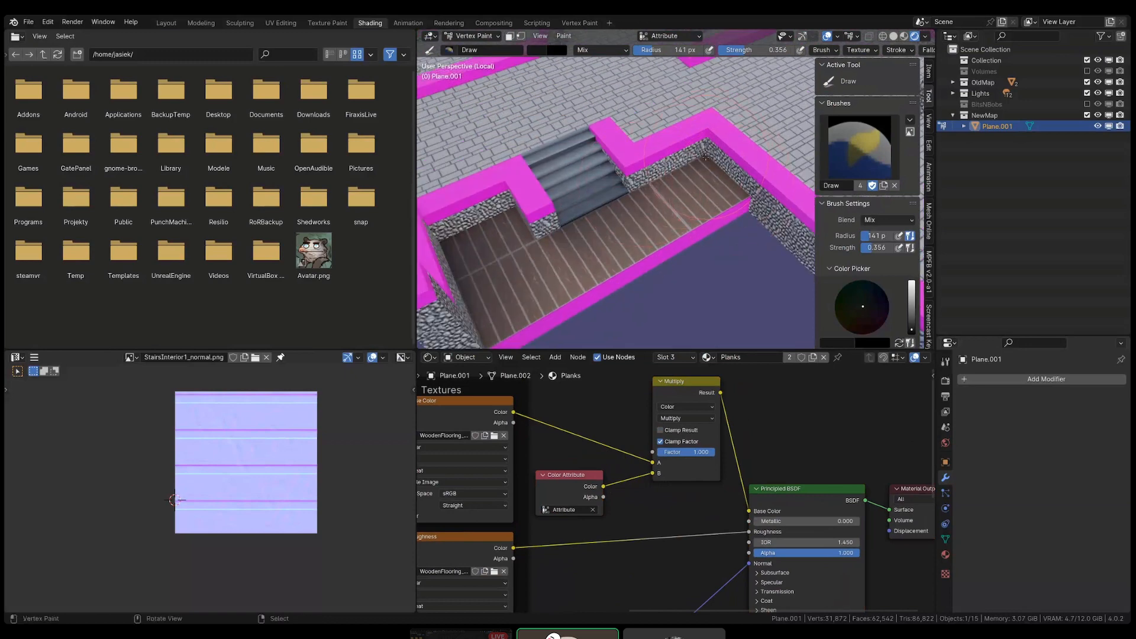
left_click_drag(705, 157, 660, 182)
- Show the vertex paint tools, choose the Blur brush, and return the map mesh to Object Mode
middle_click_drag(631, 189, 638, 223)
scroll(643, 226, "up", 4)
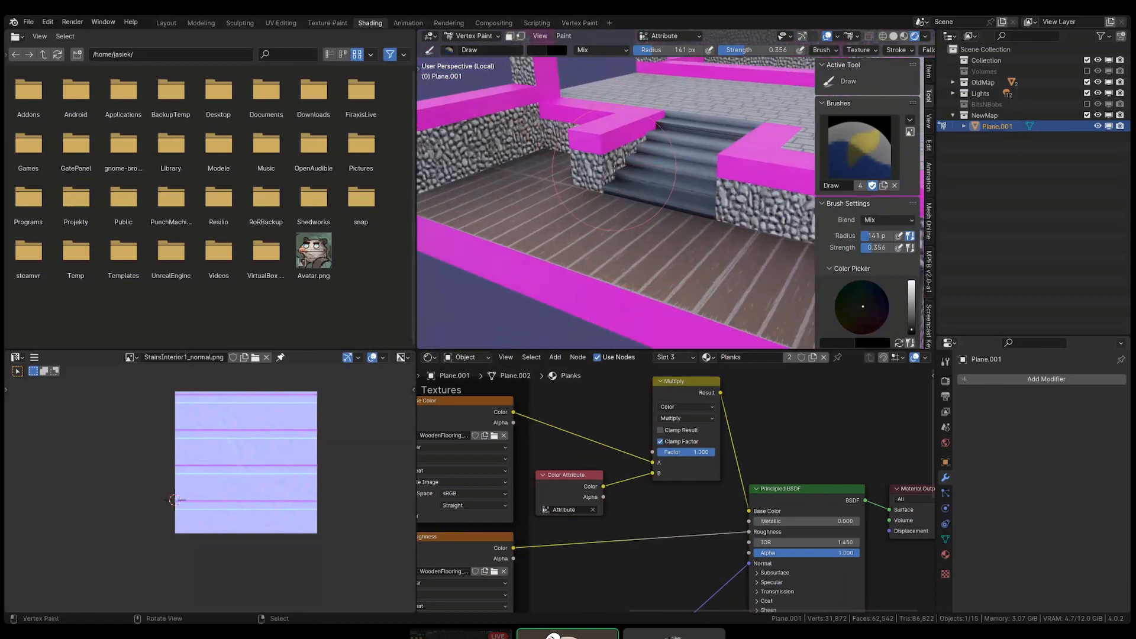
key("t")
left_click(432, 90)
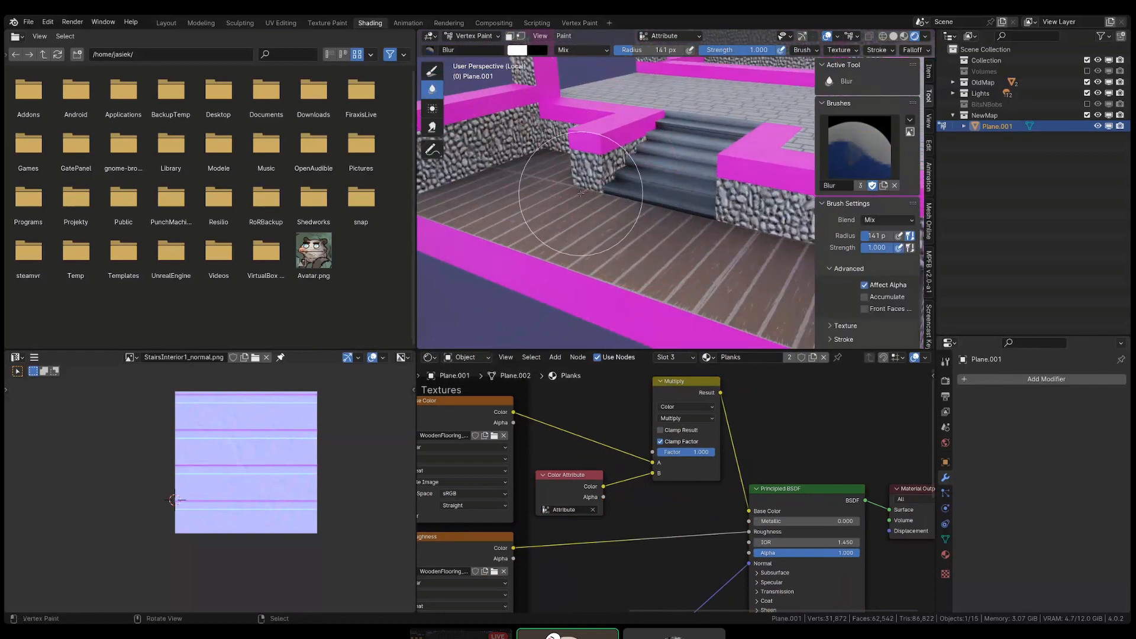
scroll(687, 215, "down", 3)
middle_click_drag(687, 214, 522, 286)
middle_click_drag(588, 222, 632, 207)
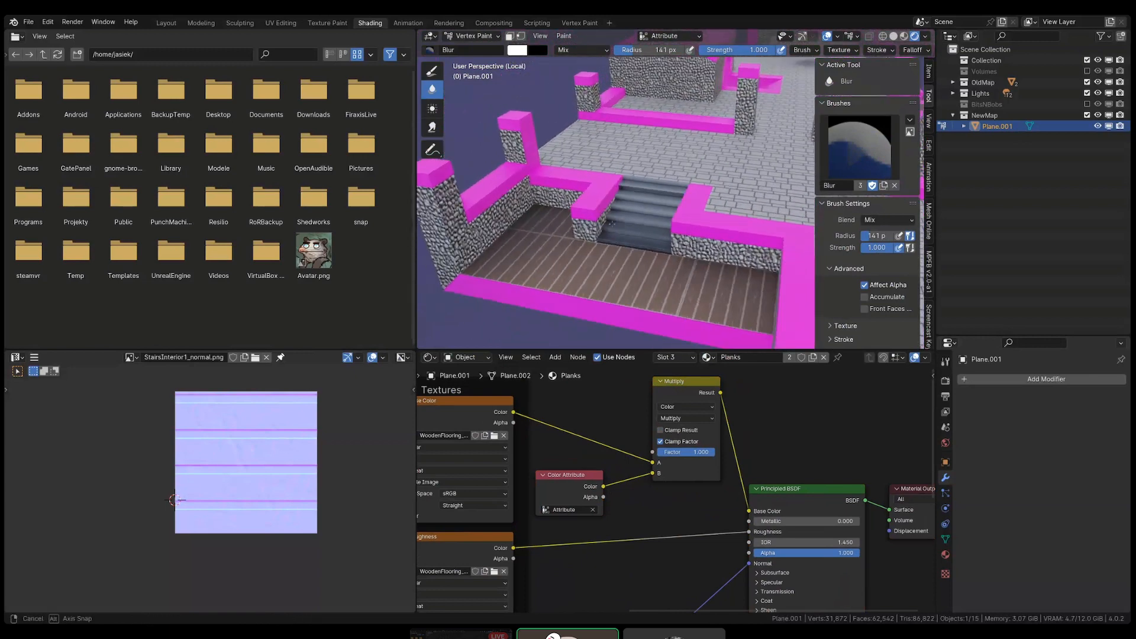
key("ctrl+Tab")
left_click(535, 206)
- Duplicate the linked stairs geometry in Edit Mode and move the copy horizontally to the paved walkway, keeping its height locked
scroll(587, 219, "down", 5)
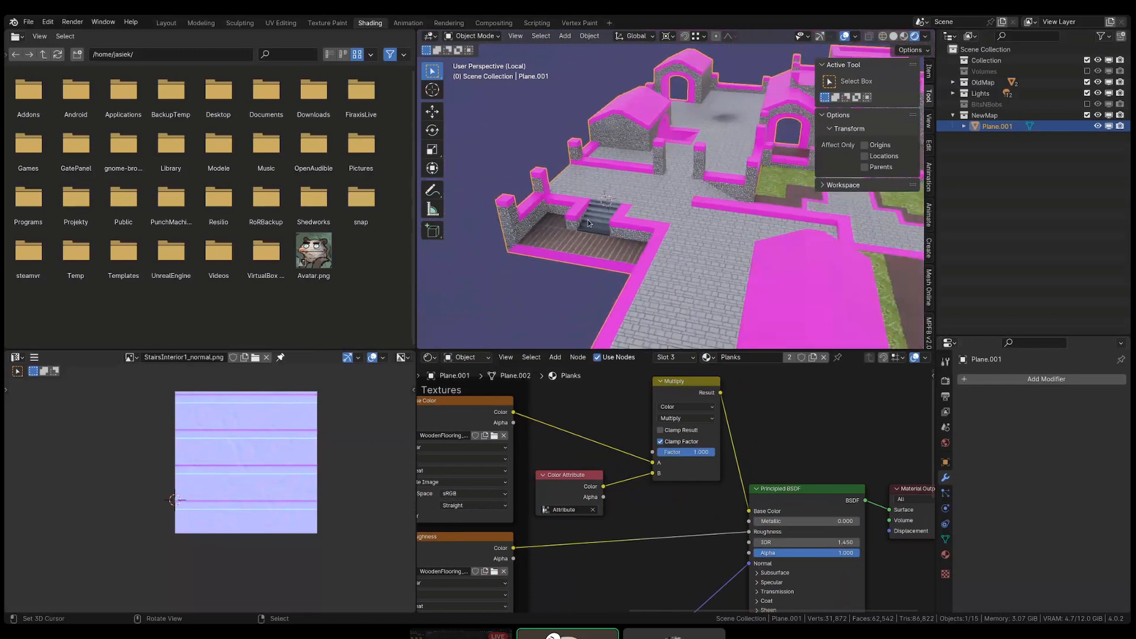
scroll(610, 221, "up", 3)
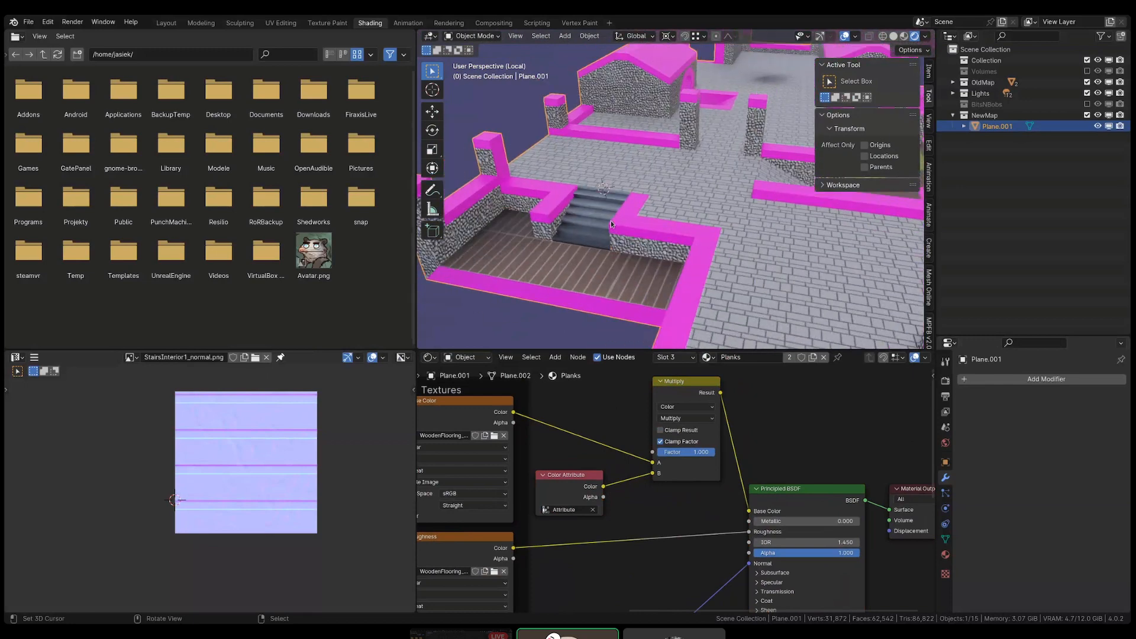
key("Tab")
middle_click_drag(618, 220, 692, 192)
left_click(575, 217)
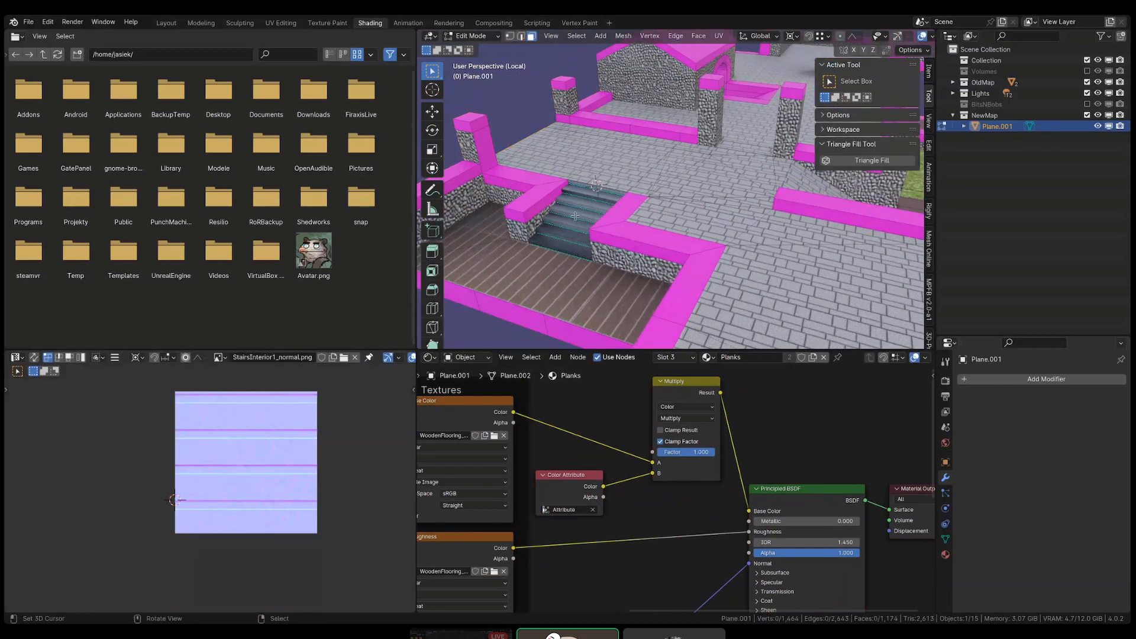
key("l")
scroll(710, 202, "down", 7)
middle_click_drag(709, 202, 667, 225)
scroll(667, 228, "up", 2)
key("shift+d")
right_click(667, 228)
key("g")
key("shift+z")
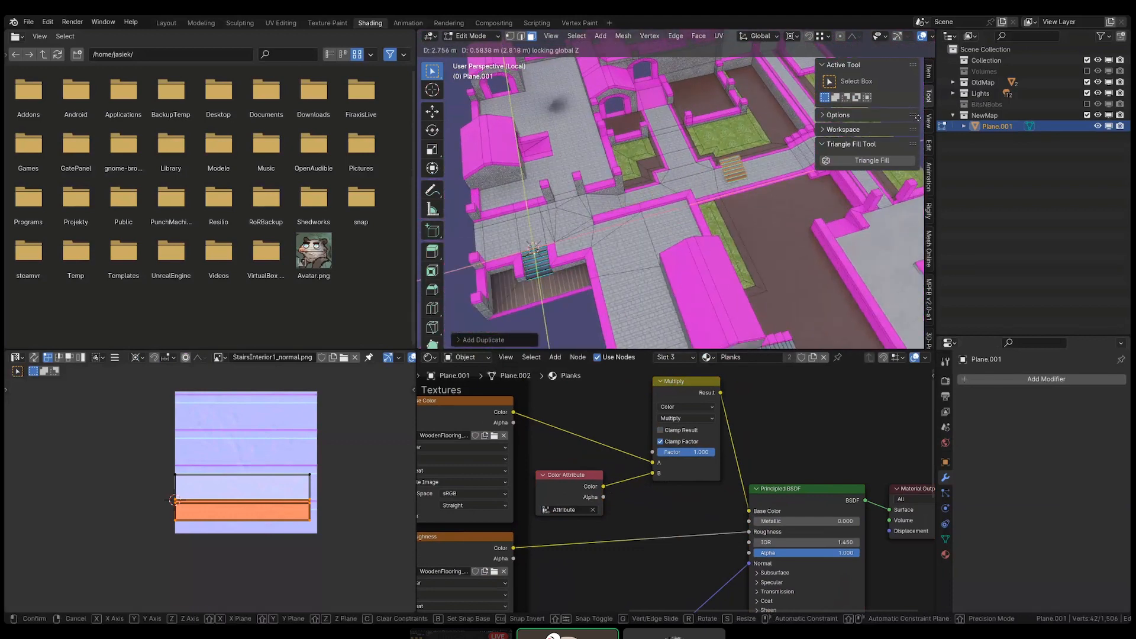
left_click(815, 156)
middle_click_drag(815, 155, 725, 249, "shift")
- Change the transform pivot point and rotate the copied stairs 90 degrees about the Z axis
key("r")
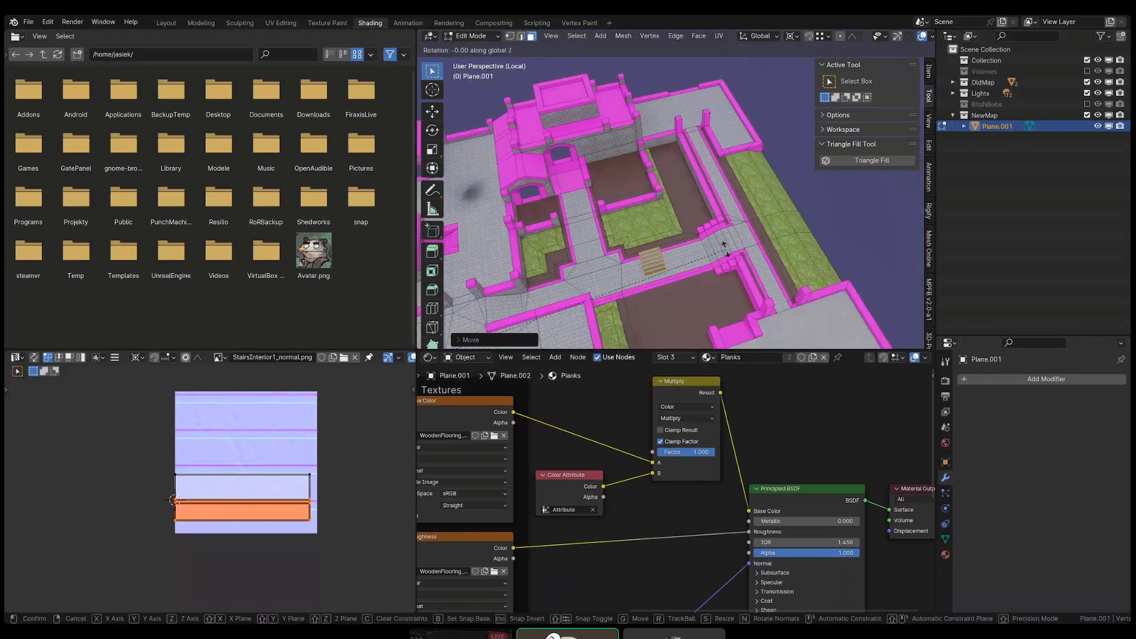
right_click(725, 249)
key("period")
left_click(709, 200)
key("r")
key("z")
key("9")
key("0")
key("Return")
- Move the rotated stairs between the stepped walls of the walkway, placing the lowest step's corner at the wall base
key("1")
scroll(680, 245, "up", 5)
scroll(650, 248, "up", 4)
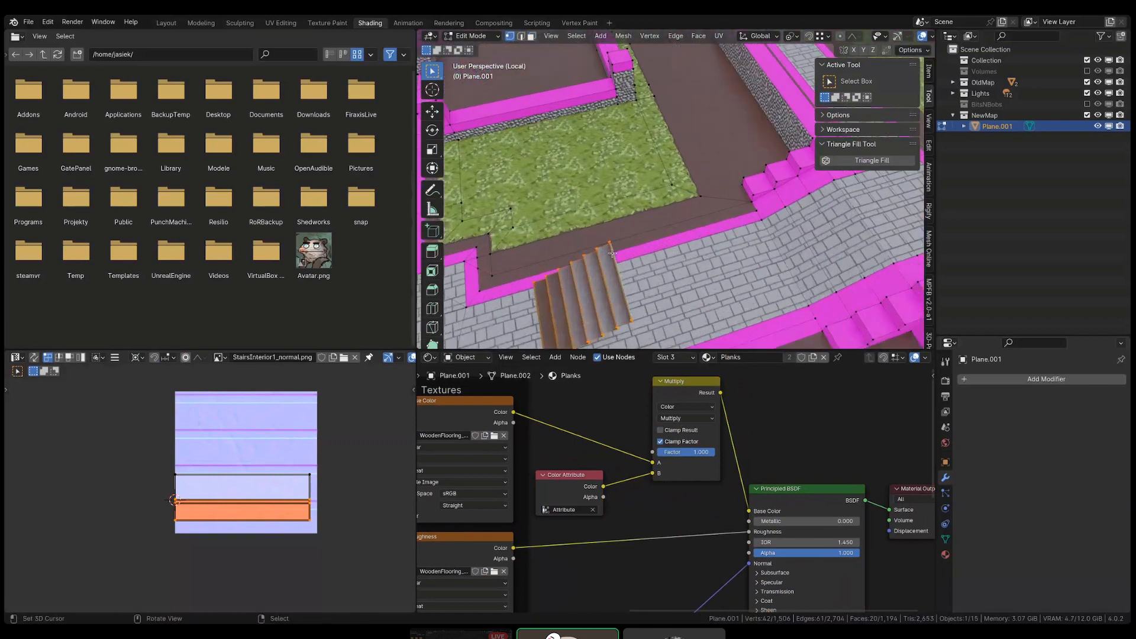
left_click(605, 241, "shift")
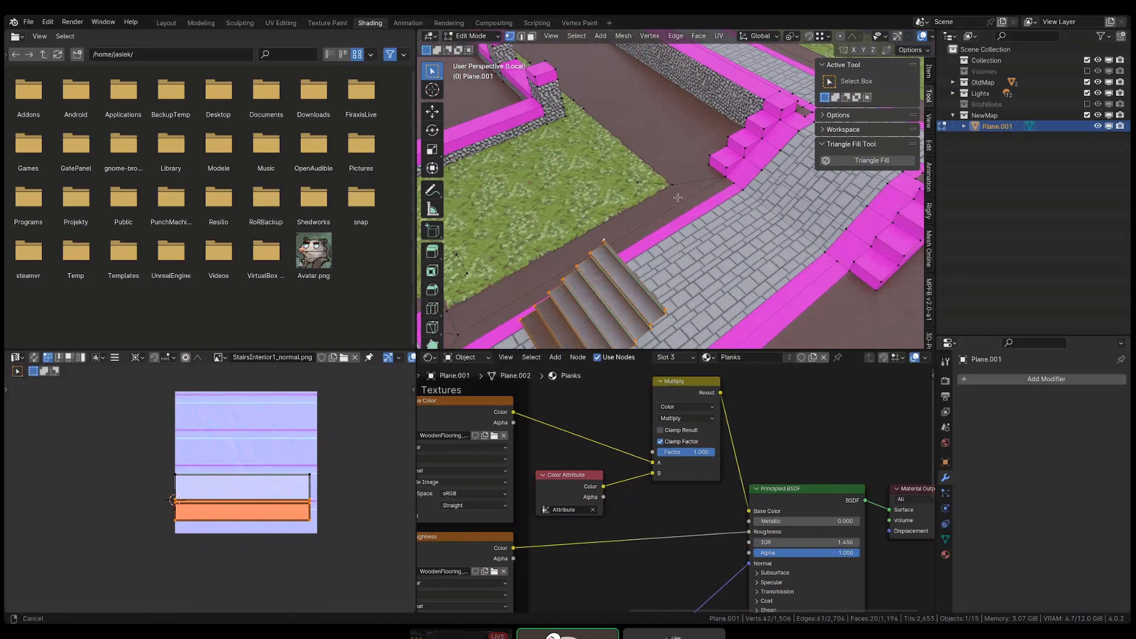
middle_click_drag(606, 240, 533, 325, "shift")
key("g")
left_click(721, 228)
middle_click_drag(719, 266, 693, 237)
scroll(707, 239, "up", 5)
middle_click_drag(598, 249, 672, 168, "shift")
scroll(634, 160, "up", 4)
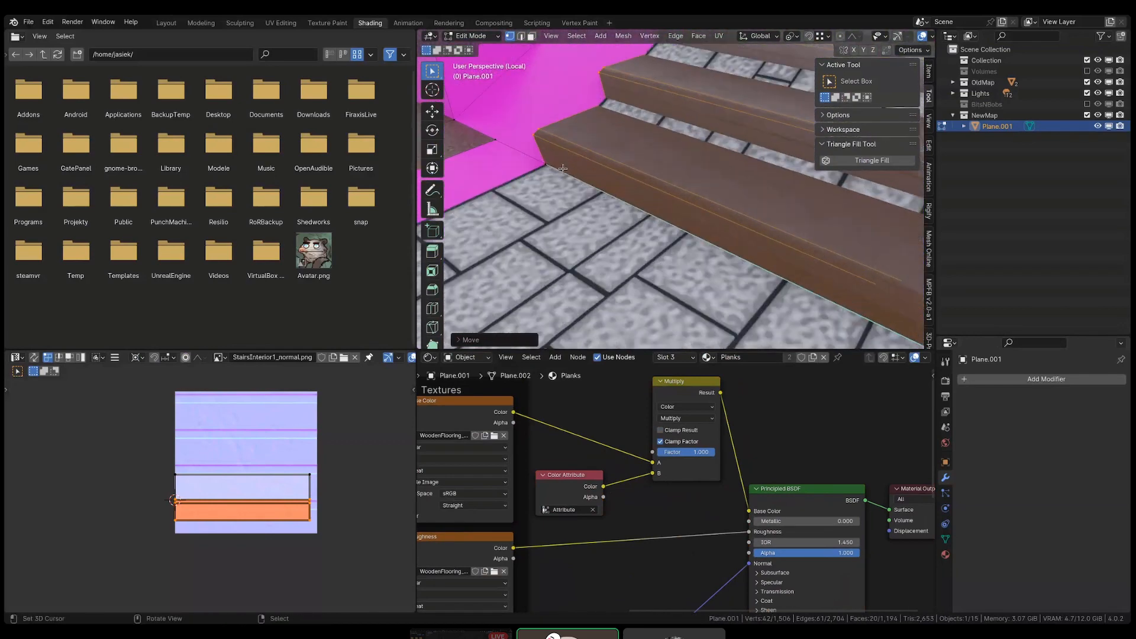
- Select the copied stairs' side edge loop in wireframe and slide it outward to widen the steps to the opposite wall
key("shift+z")
mouse_move(554, 194)
middle_mouse_down()
mouse_move(569, 174)
mouse_move(652, 180)
mouse_move(679, 200)
middle_mouse_up()
scroll(561, 175, "down", 8)
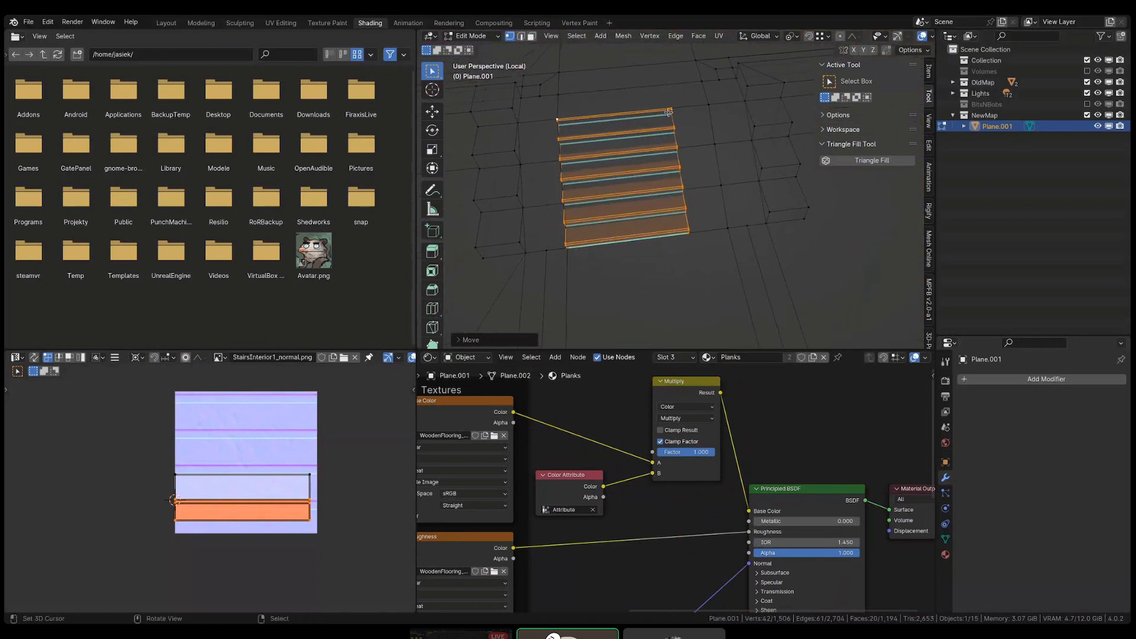
left_click(688, 233, "alt")
key("g")
key("g")
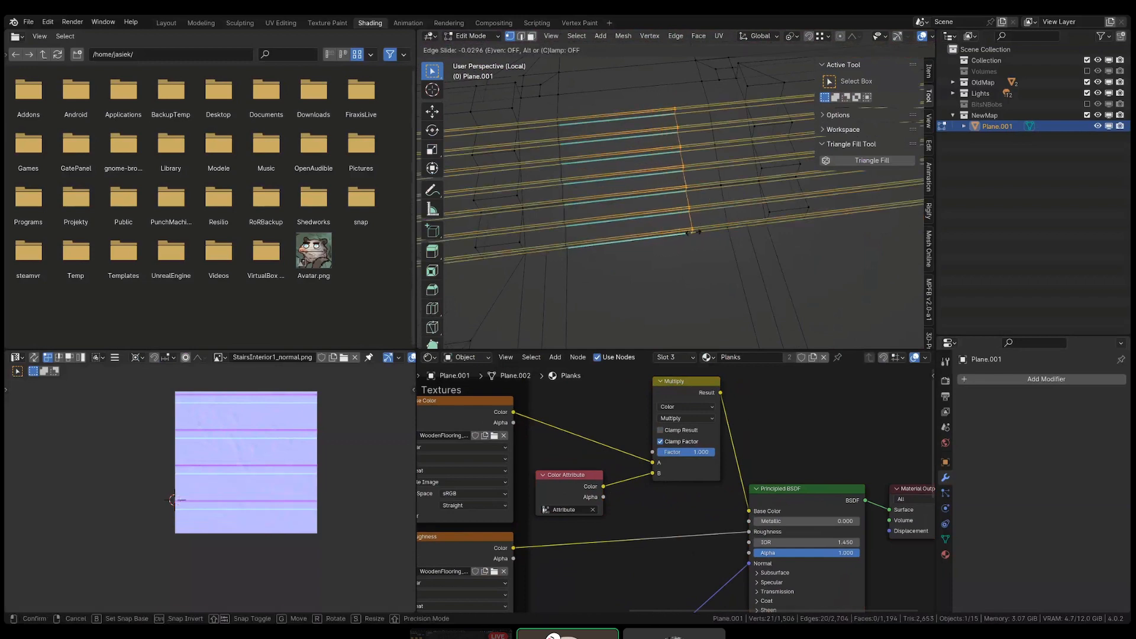
left_click(727, 229)
middle_click_drag(727, 228, 640, 195)
key("shift+z")
scroll(703, 228, "down", 1)
middle_click_drag(702, 228, 673, 266, "shift")
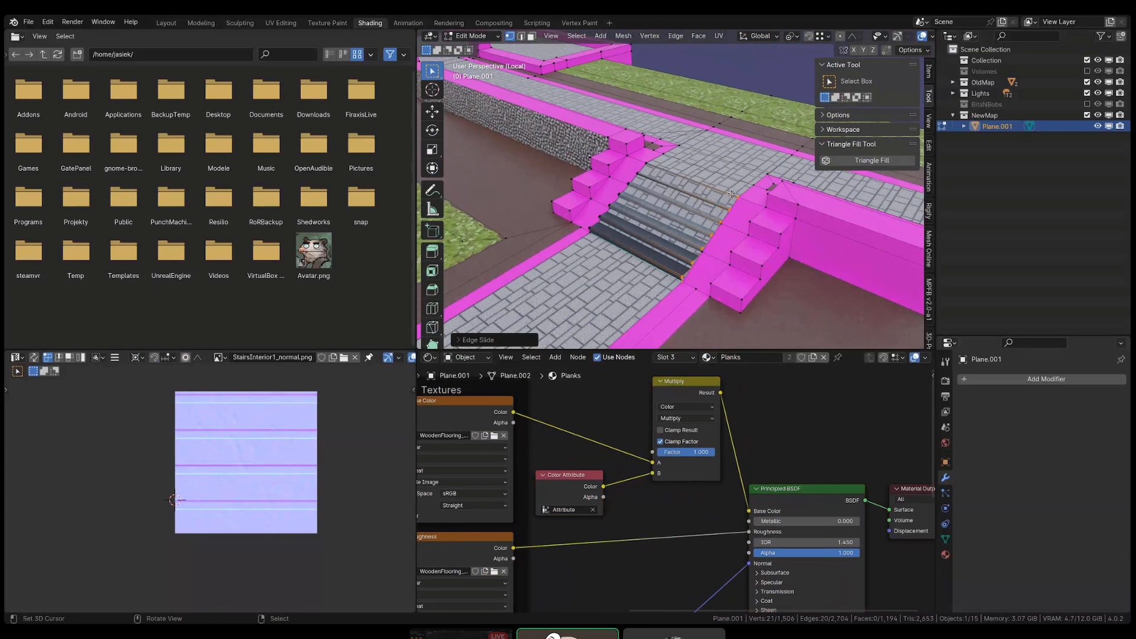
- Leave local view, return the map mesh to Object Mode, and show the new stairs in rendered shading
scroll(731, 194, "up", 4)
key("shift+z")
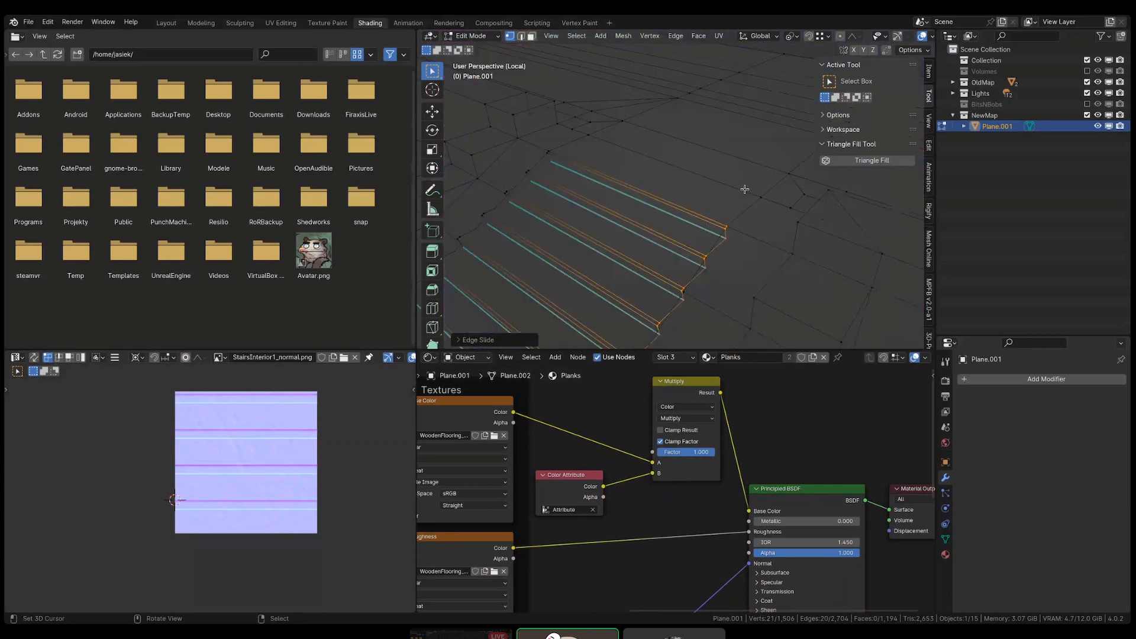
middle_click_drag(552, 197, 638, 173, "shift")
middle_click_drag(609, 225, 581, 148, "shift")
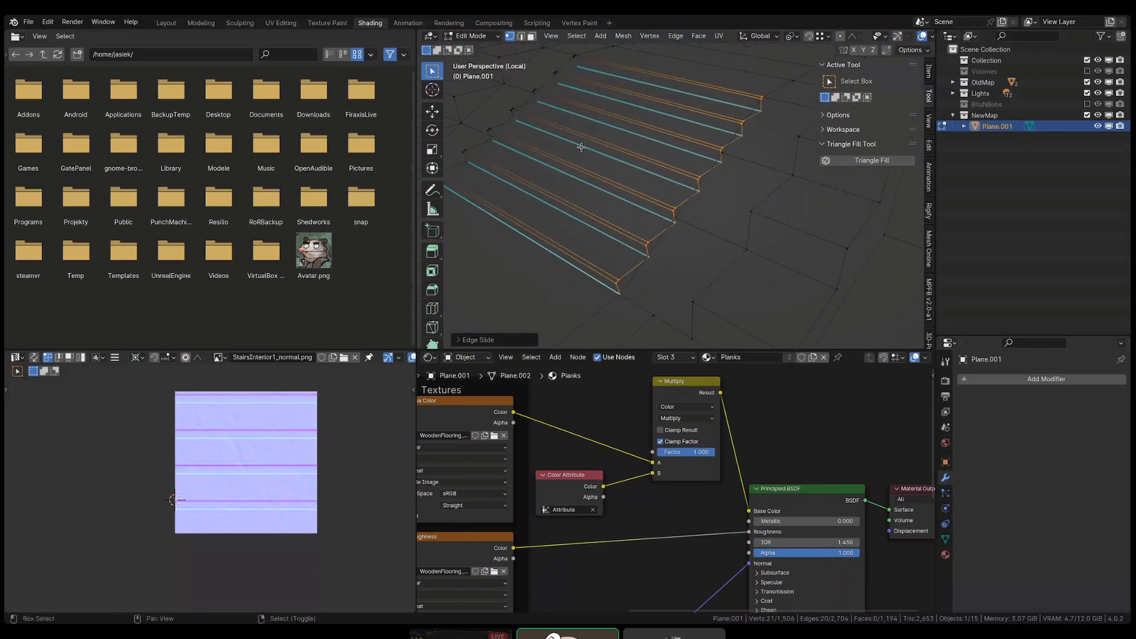
key("KP_Divide")
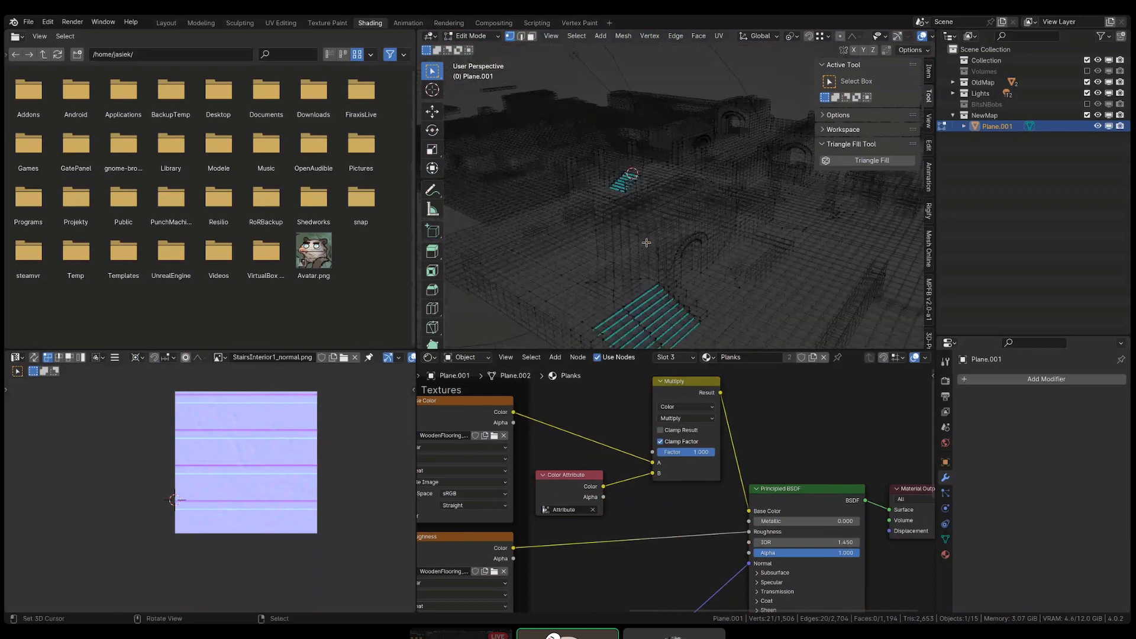
middle_click_drag(567, 211, 656, 285, "shift")
key("Tab")
scroll(786, 214, "up", 5)
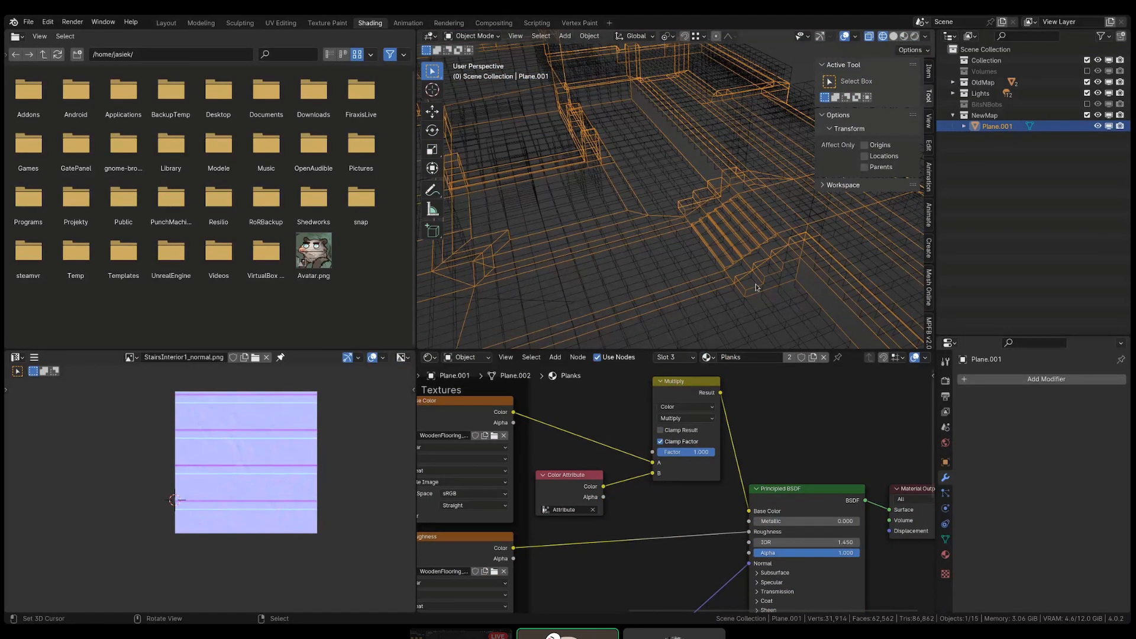
key("shift+z")
scroll(662, 276, "up", 6)
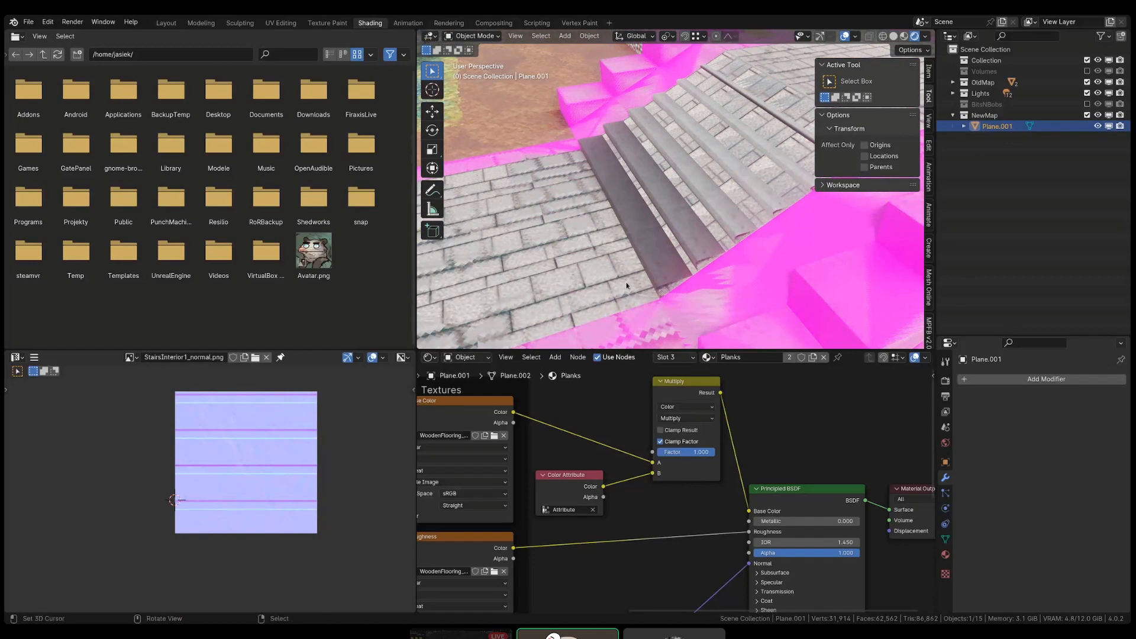
- Temporarily hide the new map mesh to examine the old map's stairs, unhide it, and re-enter Edit Mode
key("h")
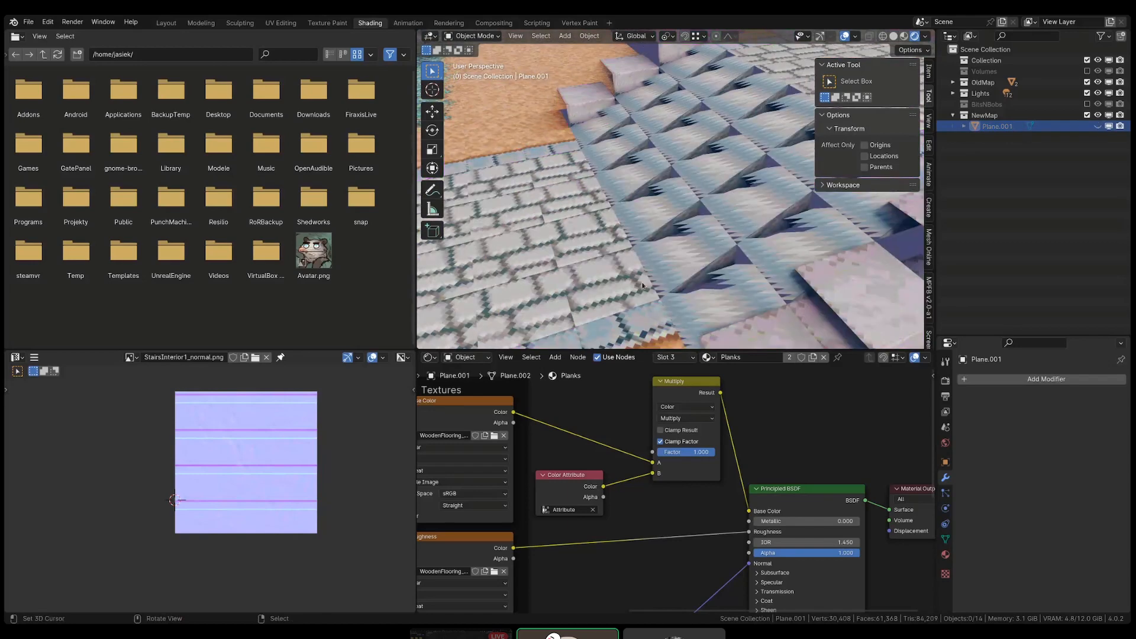
middle_click_drag(628, 283, 666, 246)
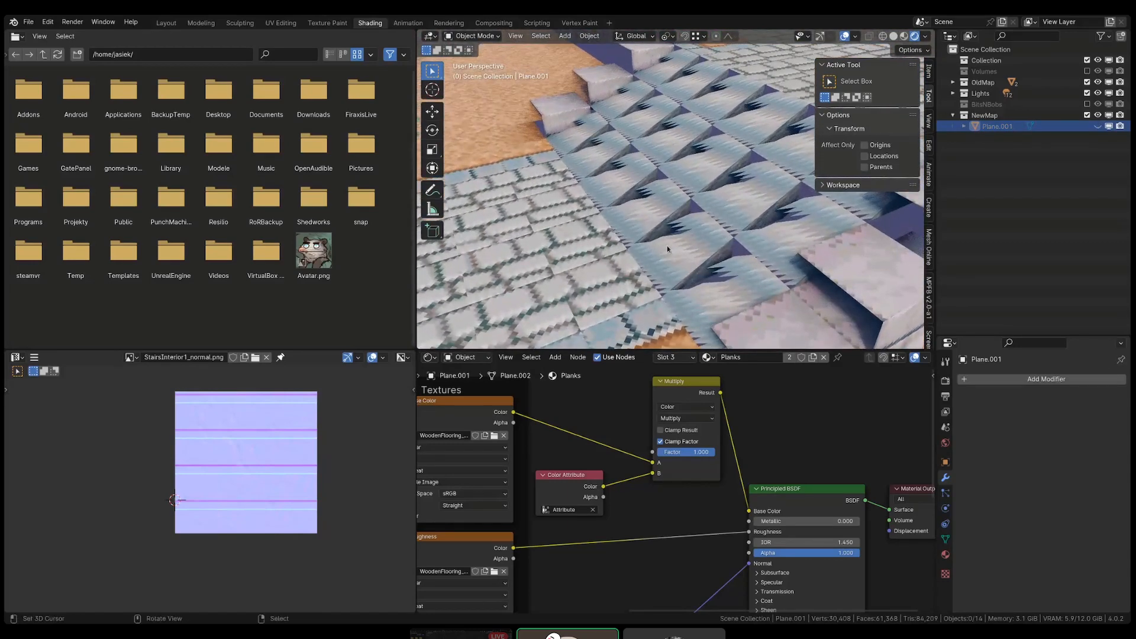
key("alt+h")
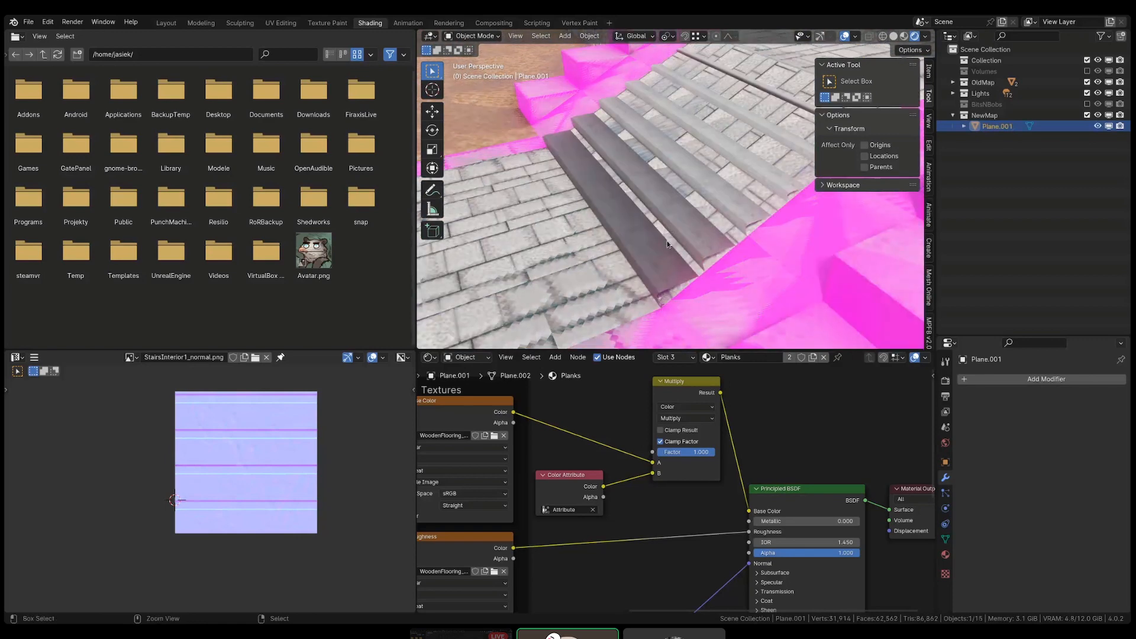
key("Tab")
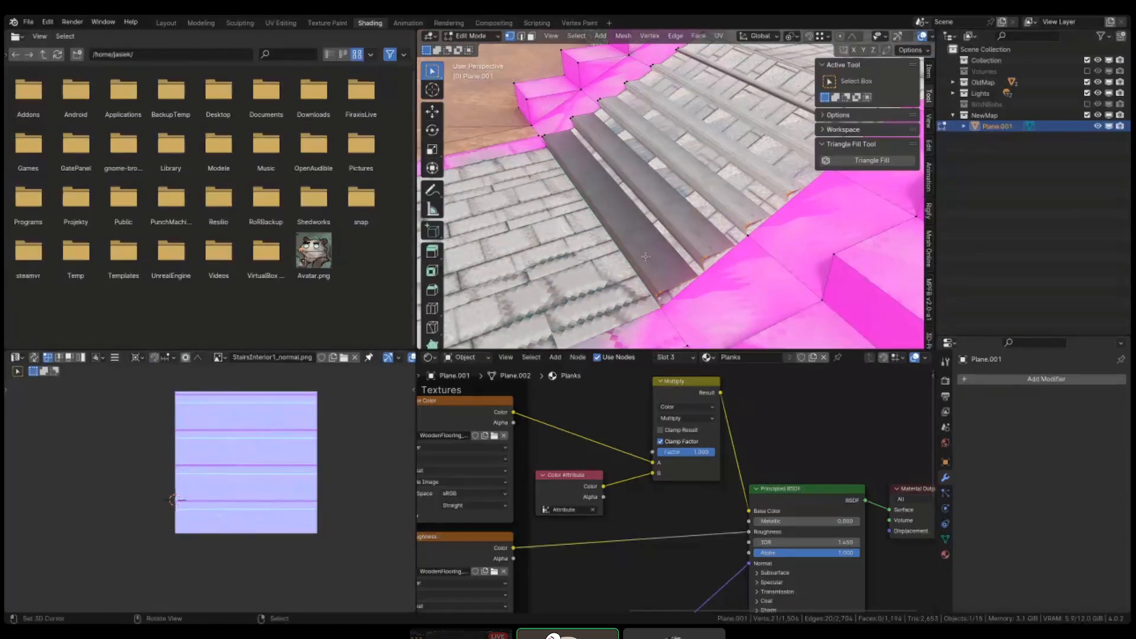
- Select the entire new walkway stairs as linked geometry in wireframe, leaving the rest of the map mesh unselected
middle_click_drag(646, 256, 577, 247)
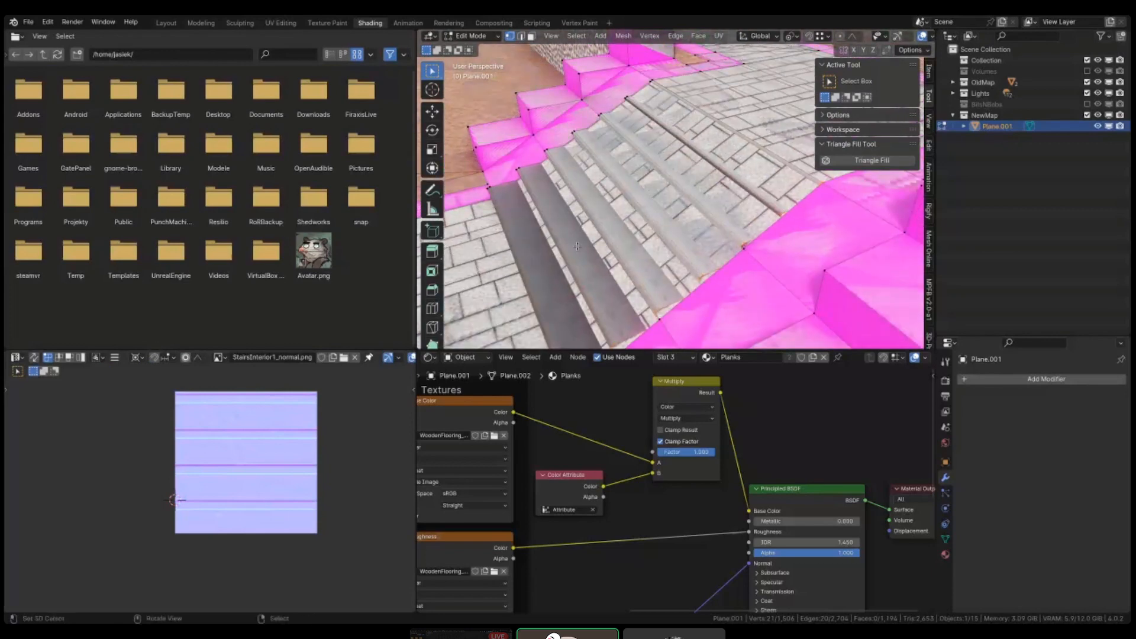
key("shift+z")
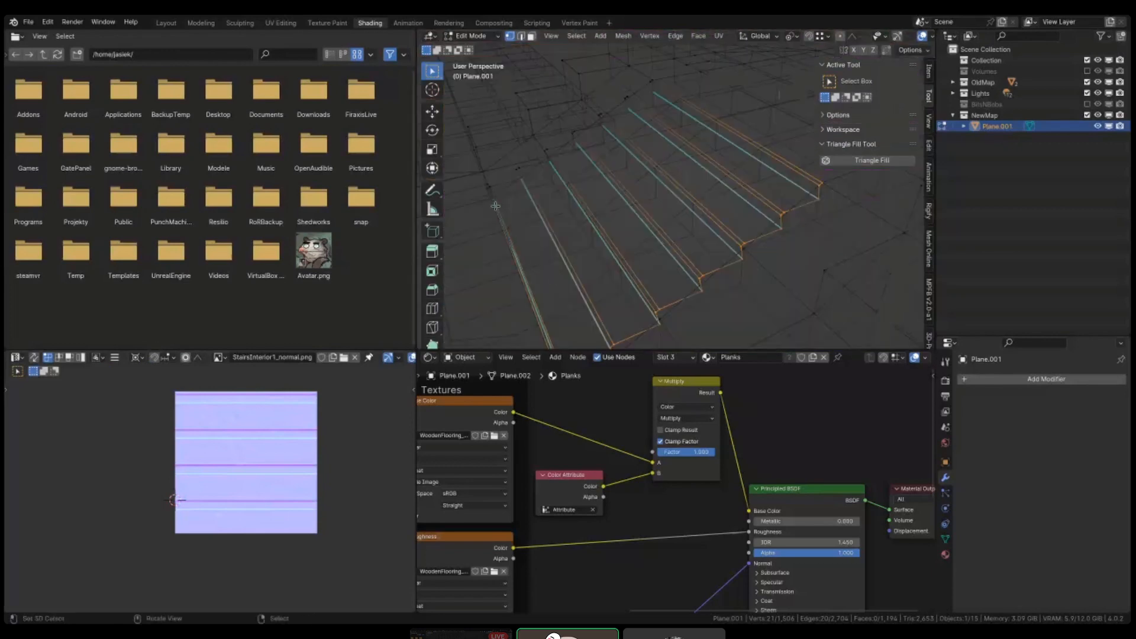
key("alt+a")
key("a")
middle_click_drag(486, 185, 541, 185)
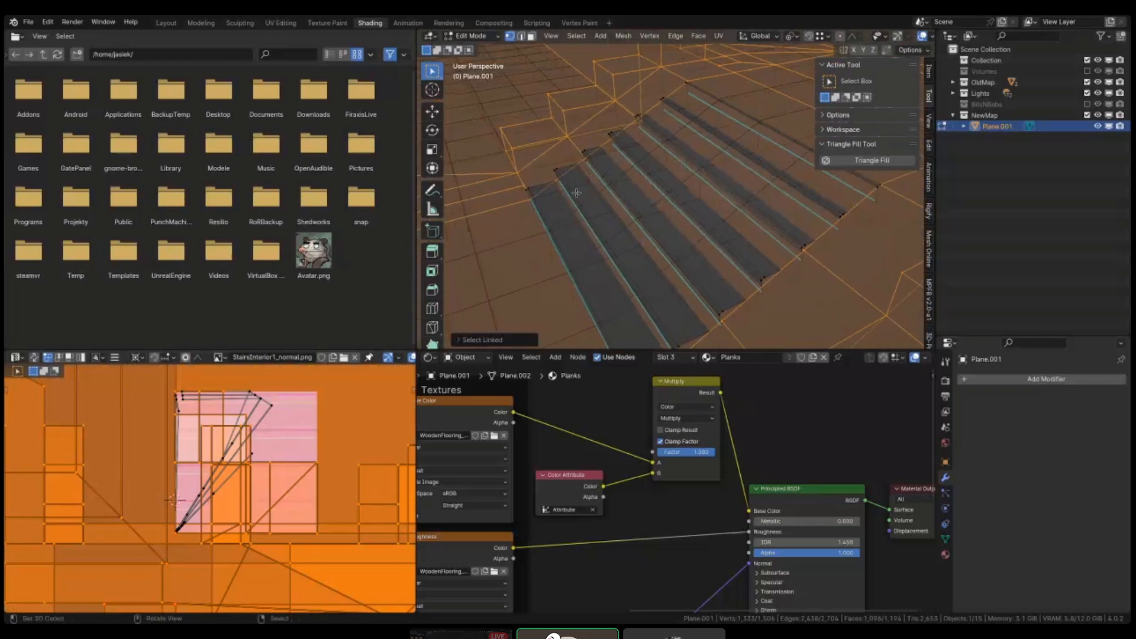
key("alt+a")
middle_click_drag(733, 289, 734, 210)
key("l")
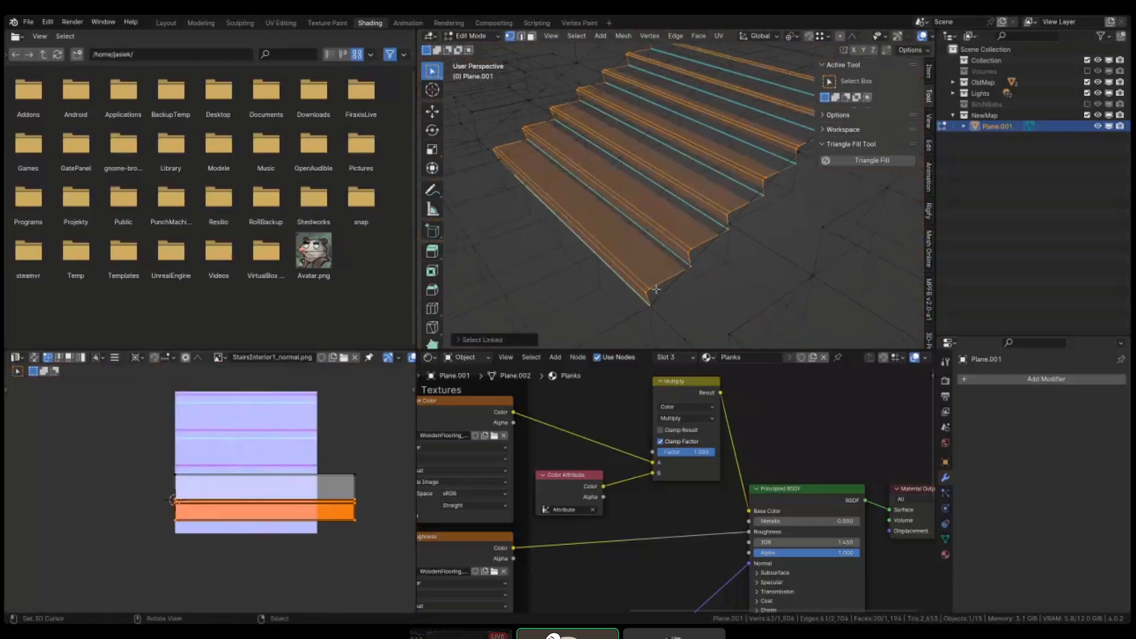
- Shift the selected stairs along the global X axis to align them between the walkway's stepped walls, and check them in rendered shading
mouse_move(662, 269)
middle_mouse_down()
mouse_move(726, 249)
mouse_move(680, 273)
middle_mouse_up()
key("g")
key("y")
key("x")
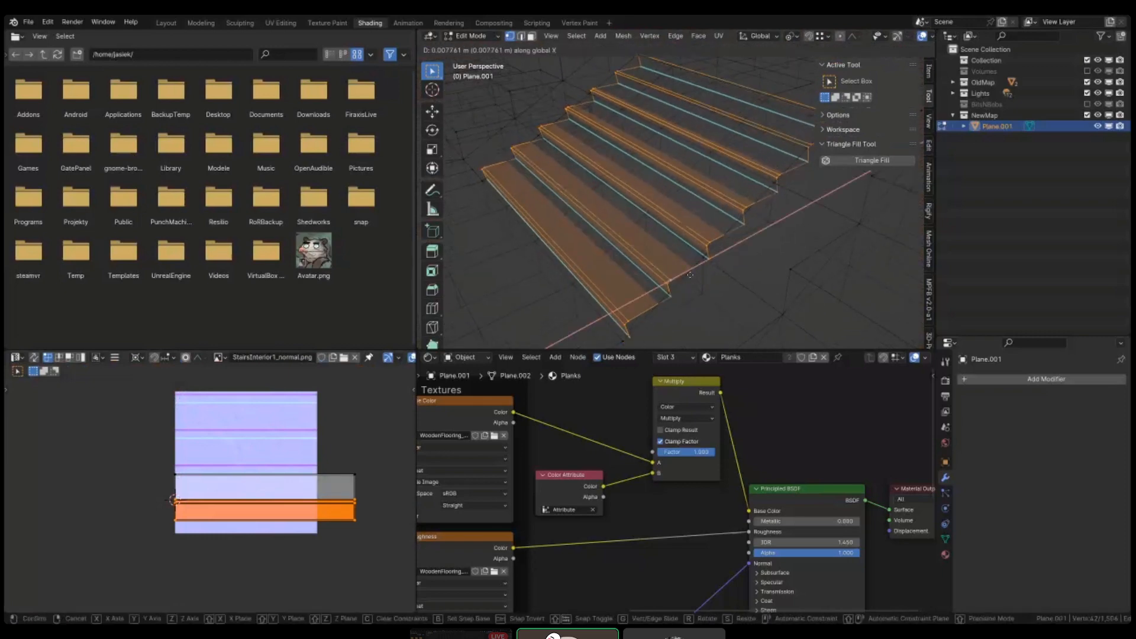
left_click(700, 263)
key("shift+z")
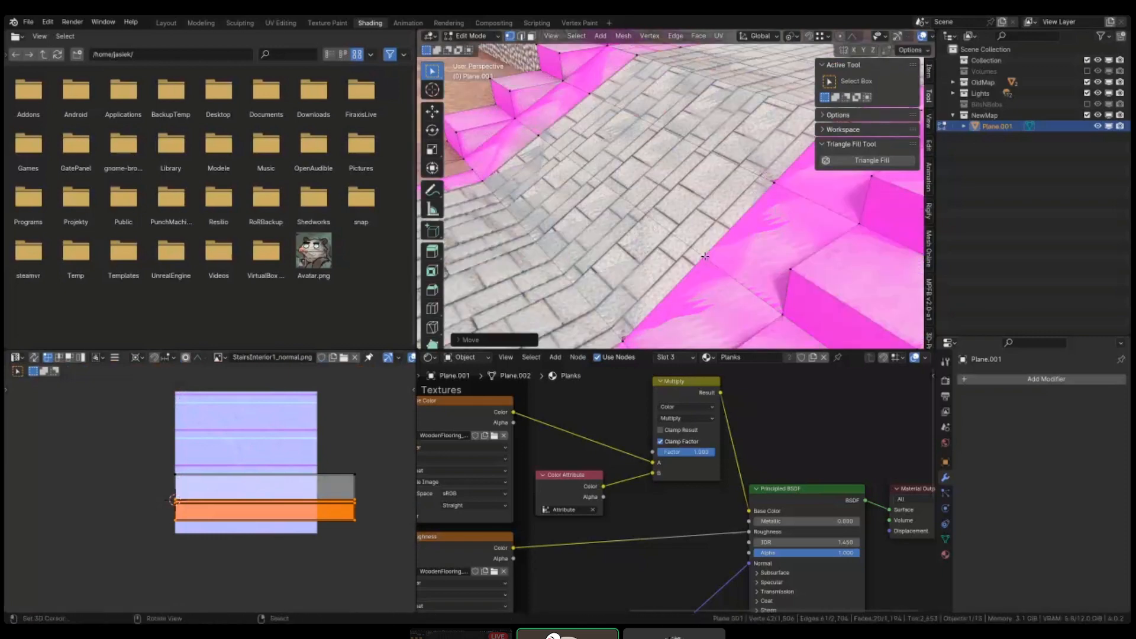
- Move the stairs with vertex snapping in wireframe so a step's corner meets the adjacent stepped wall's corner
mouse_move(705, 256)
middle_mouse_down()
mouse_move(662, 149)
mouse_move(665, 166)
middle_mouse_up()
key("shift+z")
middle_click_drag(547, 212, 575, 204)
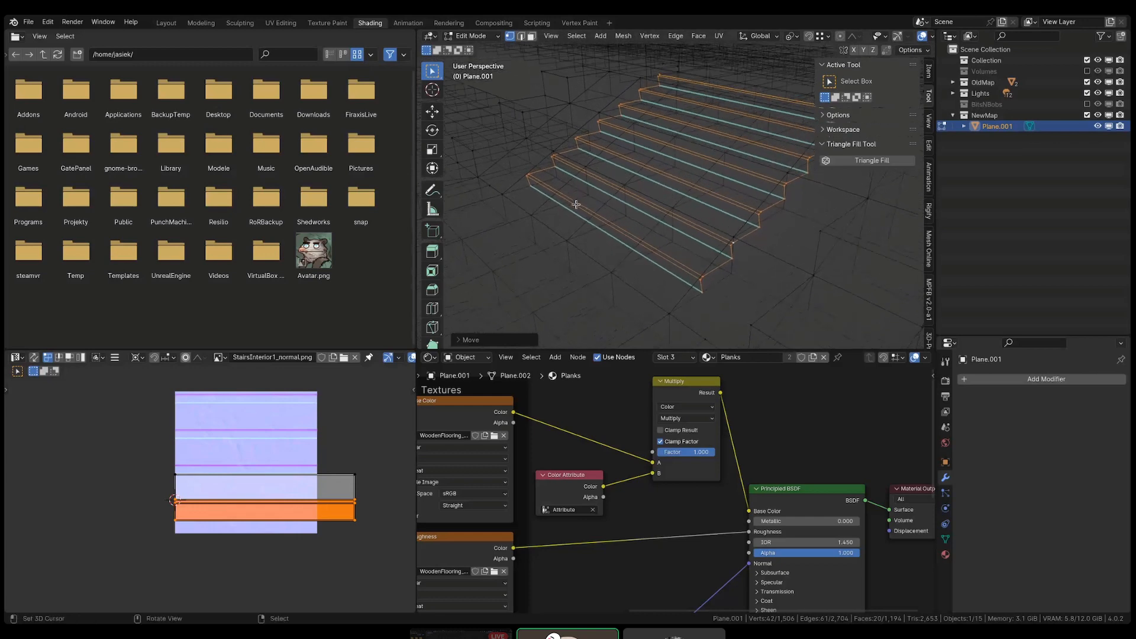
scroll(576, 204, "up", 5)
key("shift+z")
key("g")
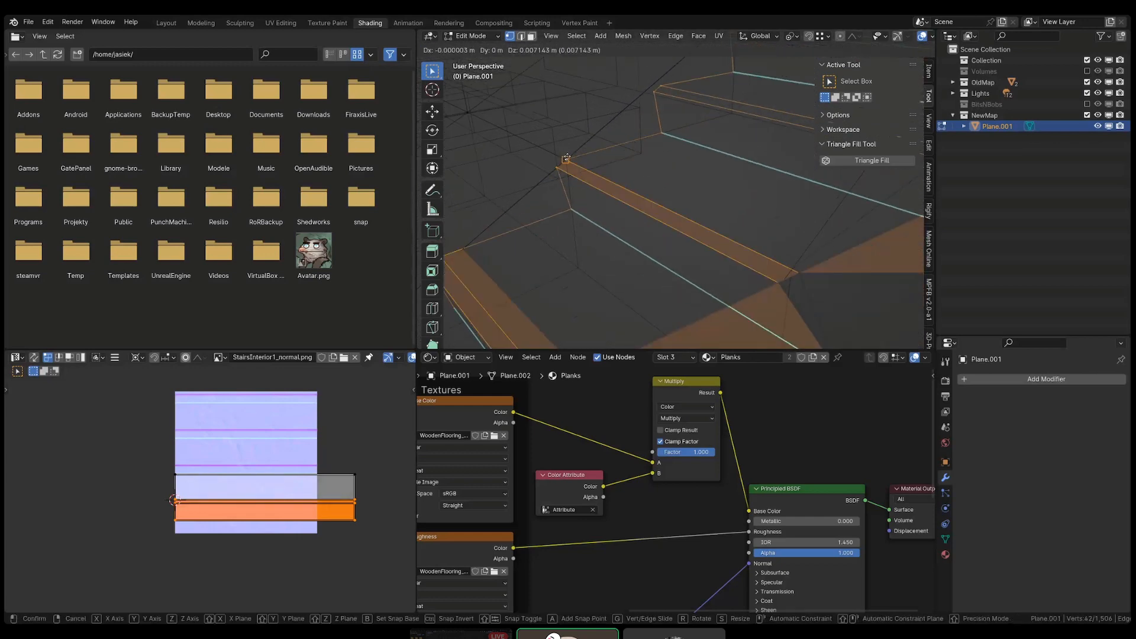
left_click(567, 159)
scroll(567, 162, "down", 3)
middle_click_drag(533, 207, 530, 242)
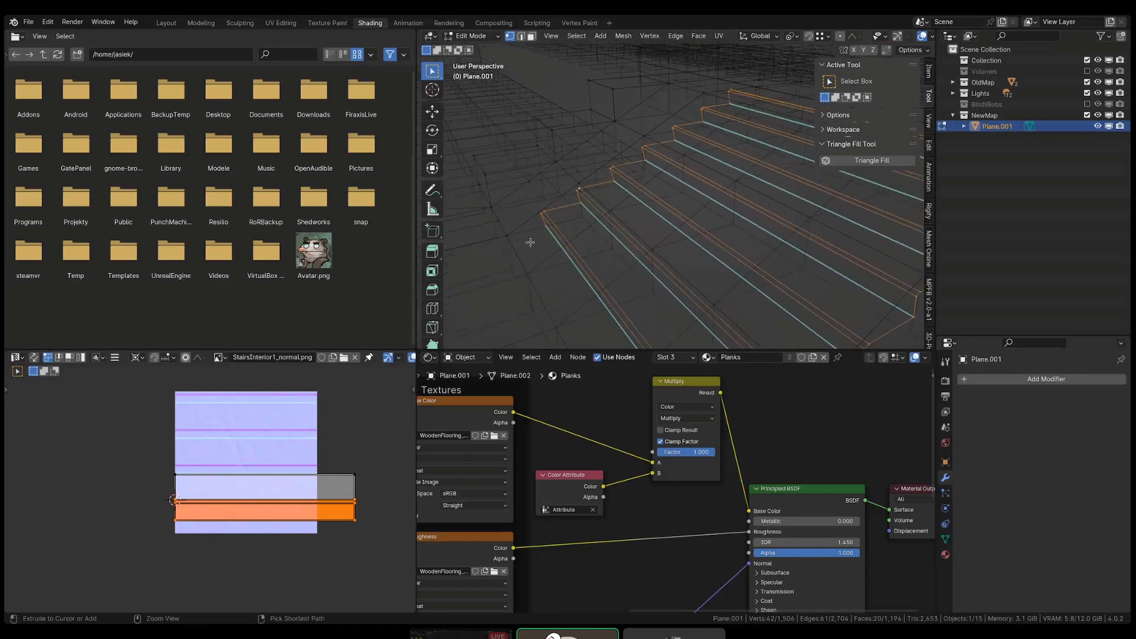
key("alt+z")
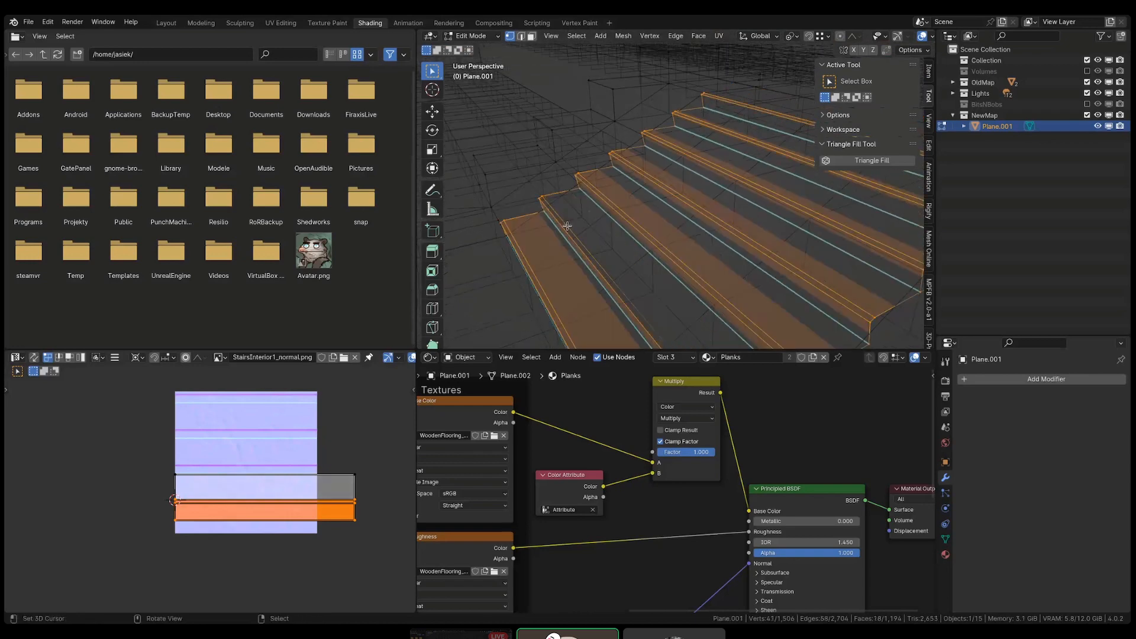
scroll(567, 226, "down", 3)
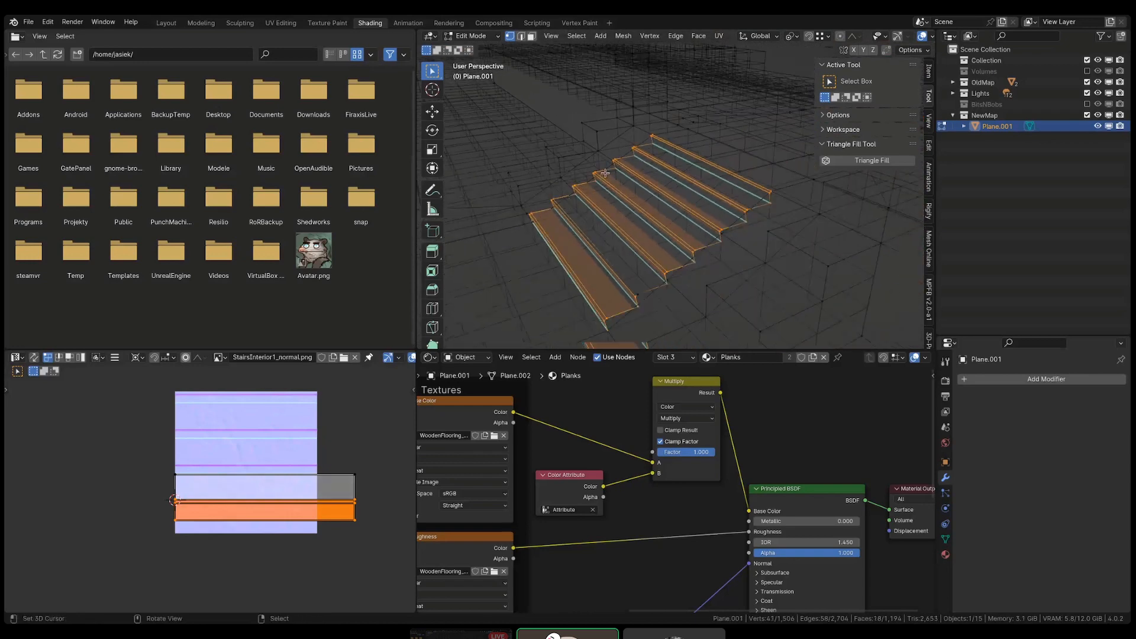
- Show the rendered shading and delete the three sloped pavement faces that cover the new stairs
key("shift+z")
scroll(710, 151, "up", 5)
key("z")
left_click(692, 265)
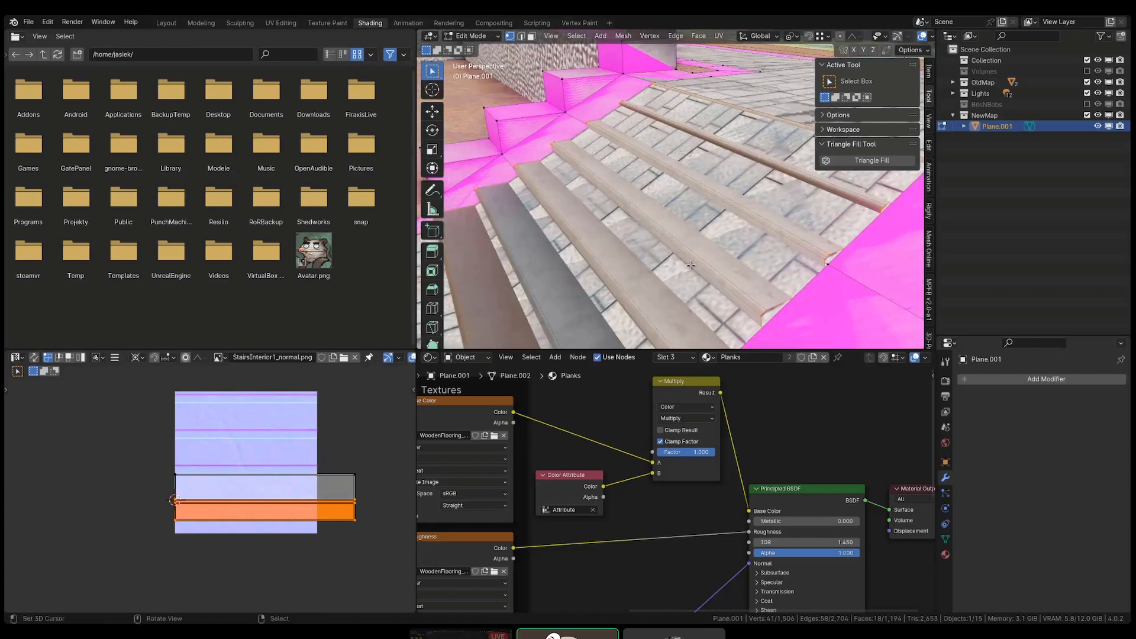
middle_click_drag(691, 265, 690, 251)
left_click(687, 247)
key("ctrl+Tab")
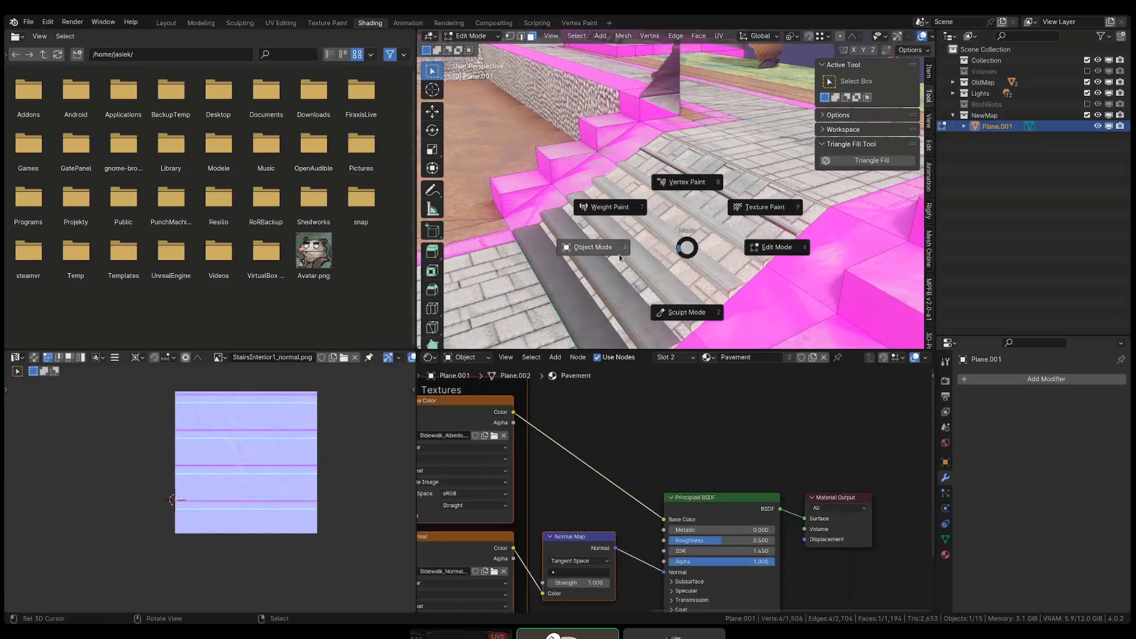
key("Escape")
key("x")
left_click(687, 234)
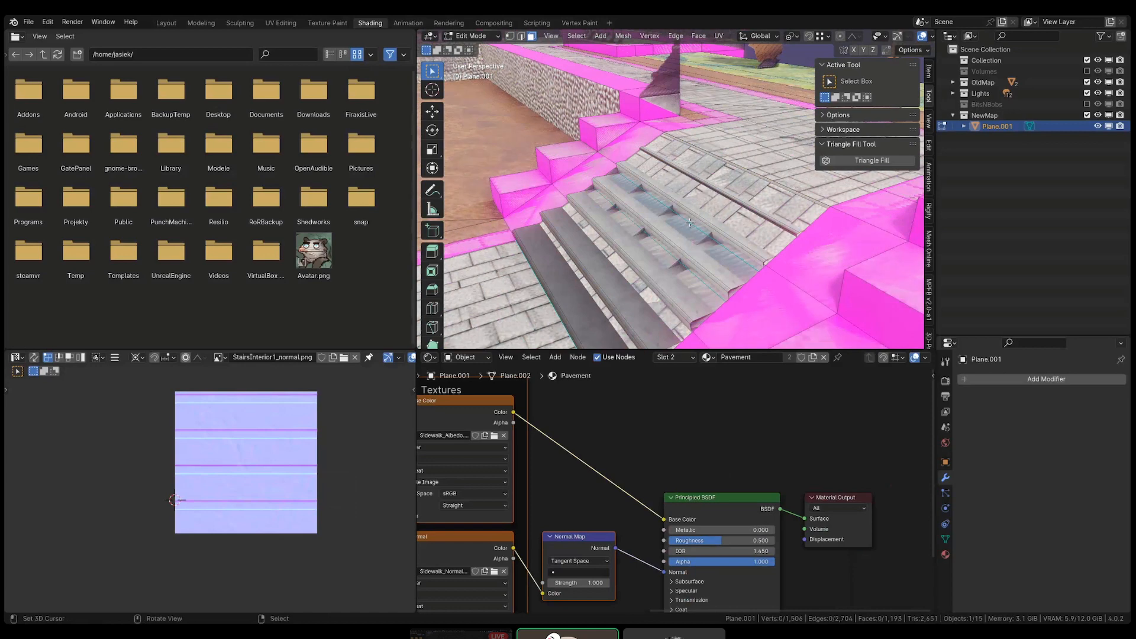
left_click(690, 222)
key("x")
left_click(662, 254)
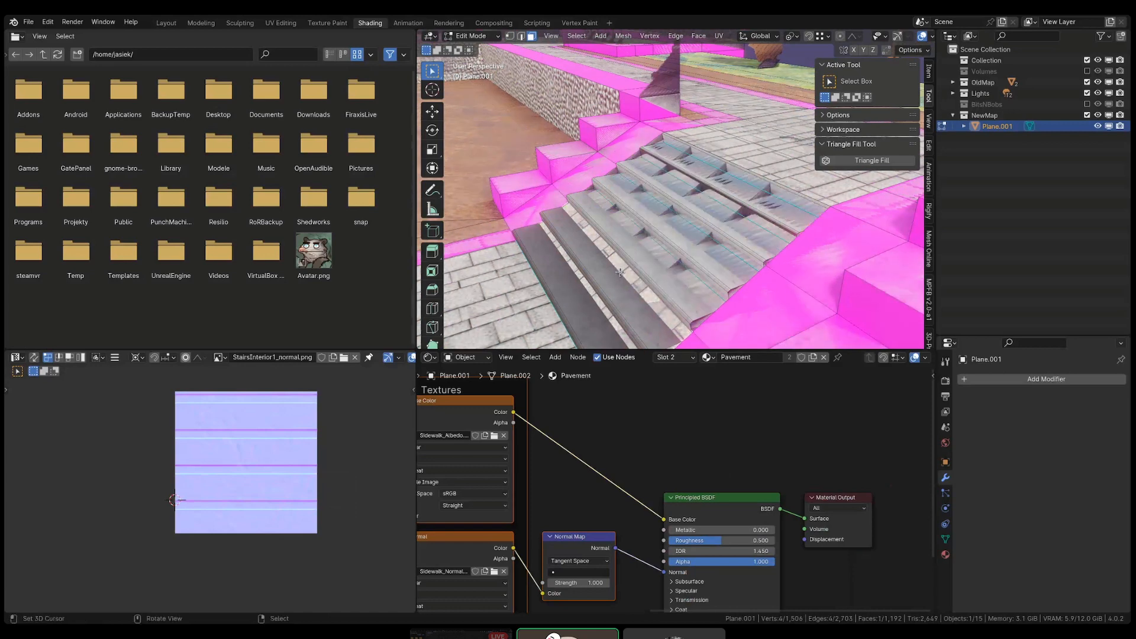
key("x")
left_click(619, 272)
- Isolate the map mesh in local view, return to Object Mode, and inspect the new stairs with nothing selected
key("KP_Divide")
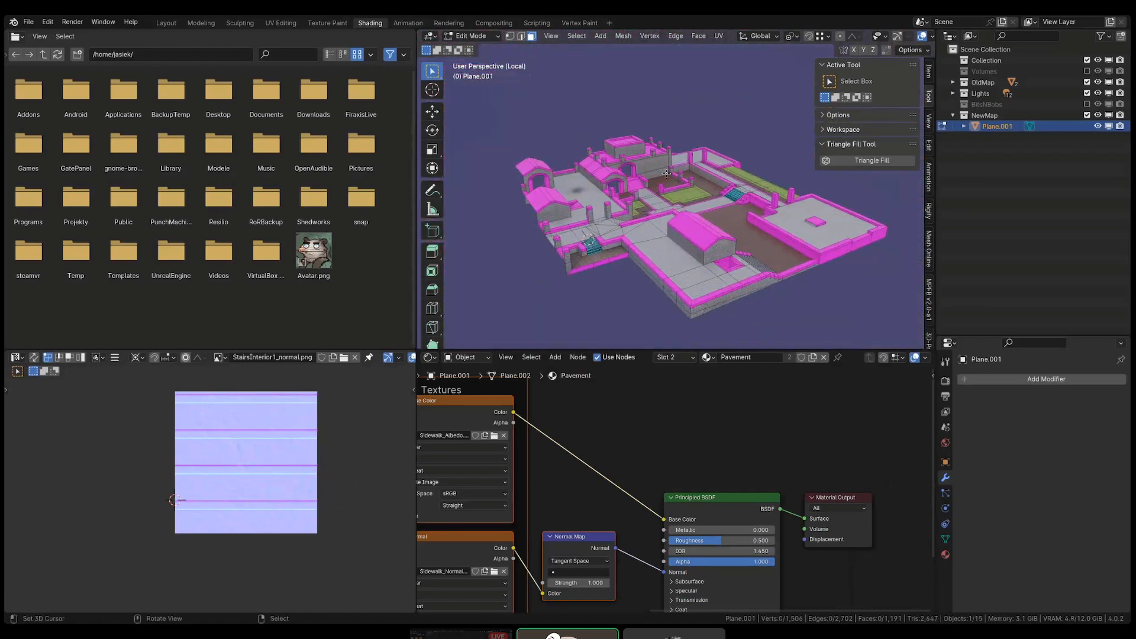
key("Tab")
scroll(592, 246, "up", 10)
mouse_move(698, 195)
middle_mouse_down()
mouse_move(724, 204)
mouse_move(686, 214)
middle_mouse_up()
key("alt+a")
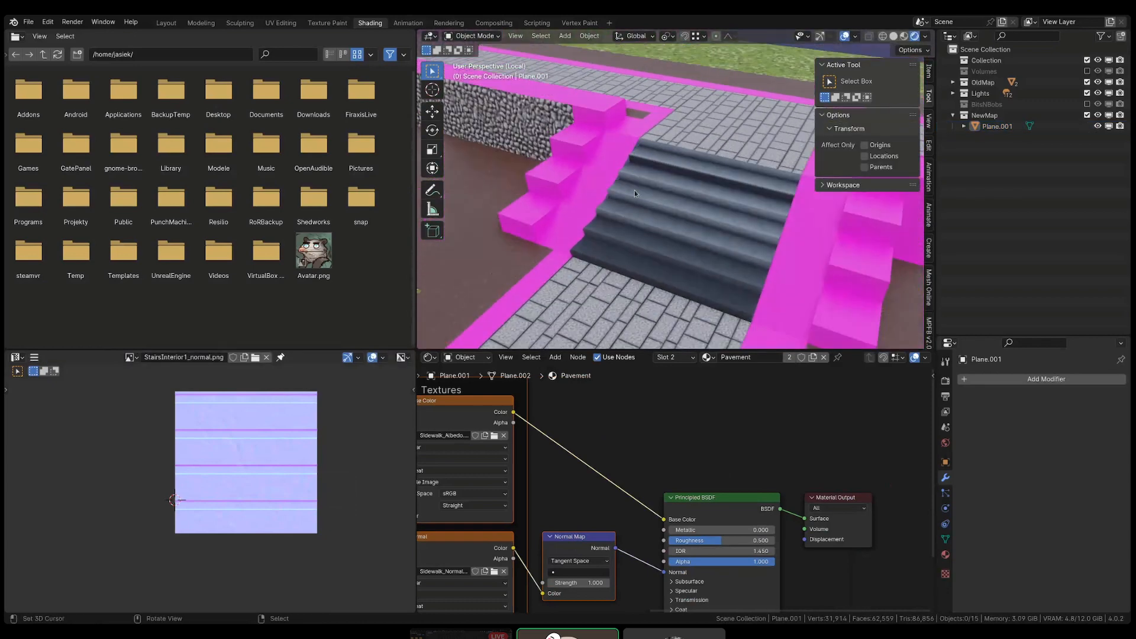
scroll(634, 190, "down", 8)
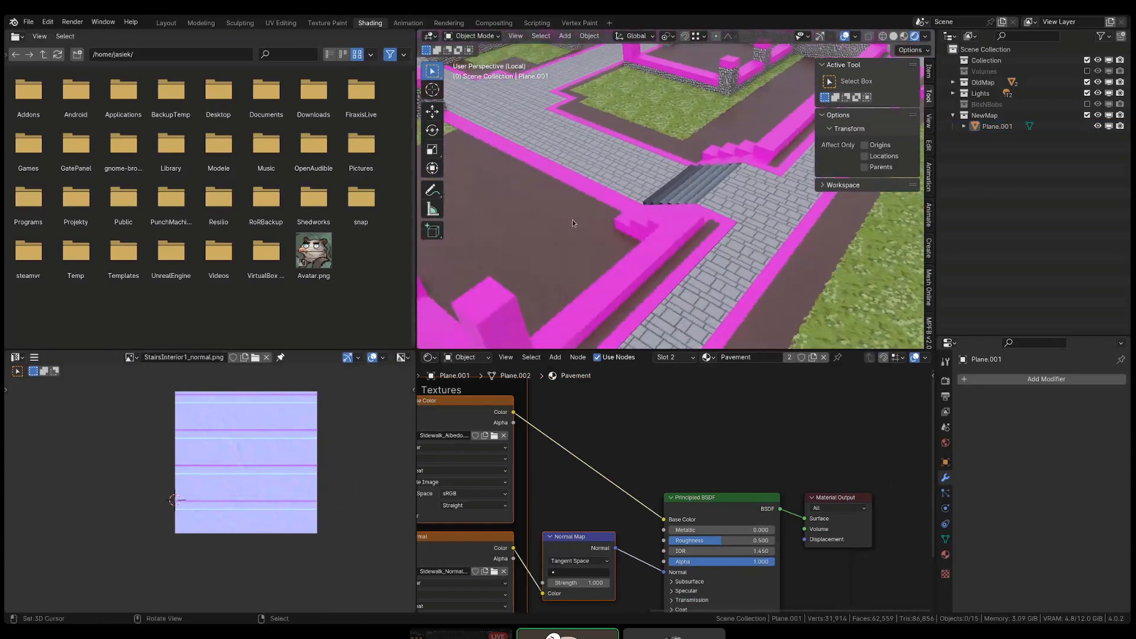
- Select the map mesh and switch it to Vertex Paint mode near the walkway stairs
scroll(573, 223, "down", 4)
middle_click_drag(620, 225, 744, 240, "shift")
scroll(737, 209, "up", 4)
right_click(740, 224)
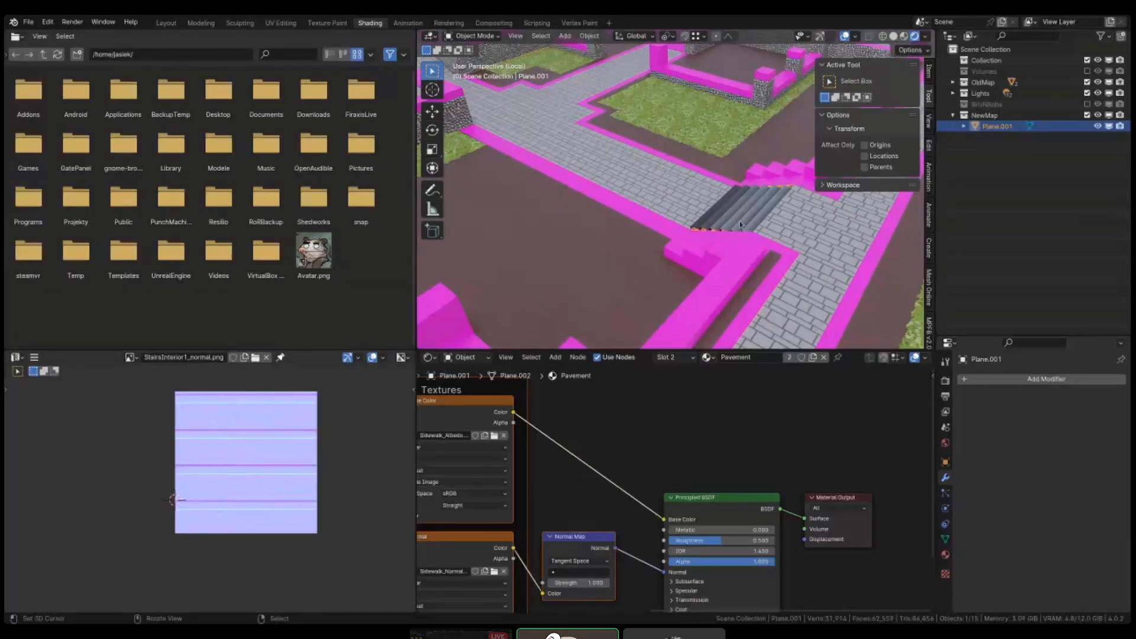
key("ctrl+Tab")
left_click(744, 167)
middle_click_drag(696, 192, 752, 213)
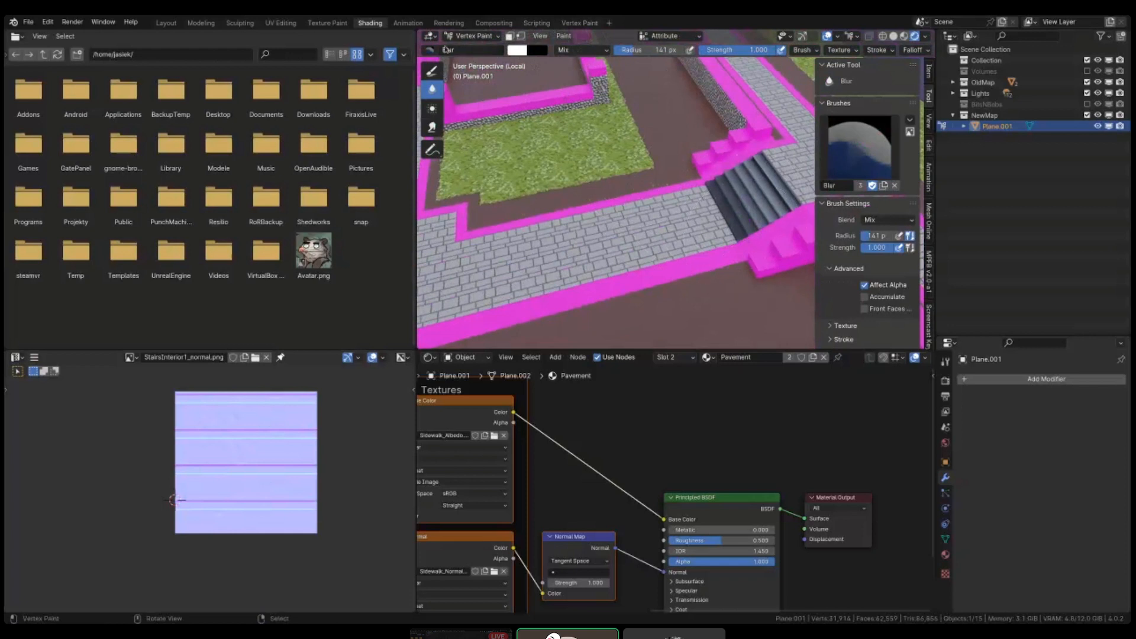
- Set the Draw brush to a light gray with value 0.751 and paint along the walkway's borders below the stairs
left_click(432, 70)
left_click(514, 51)
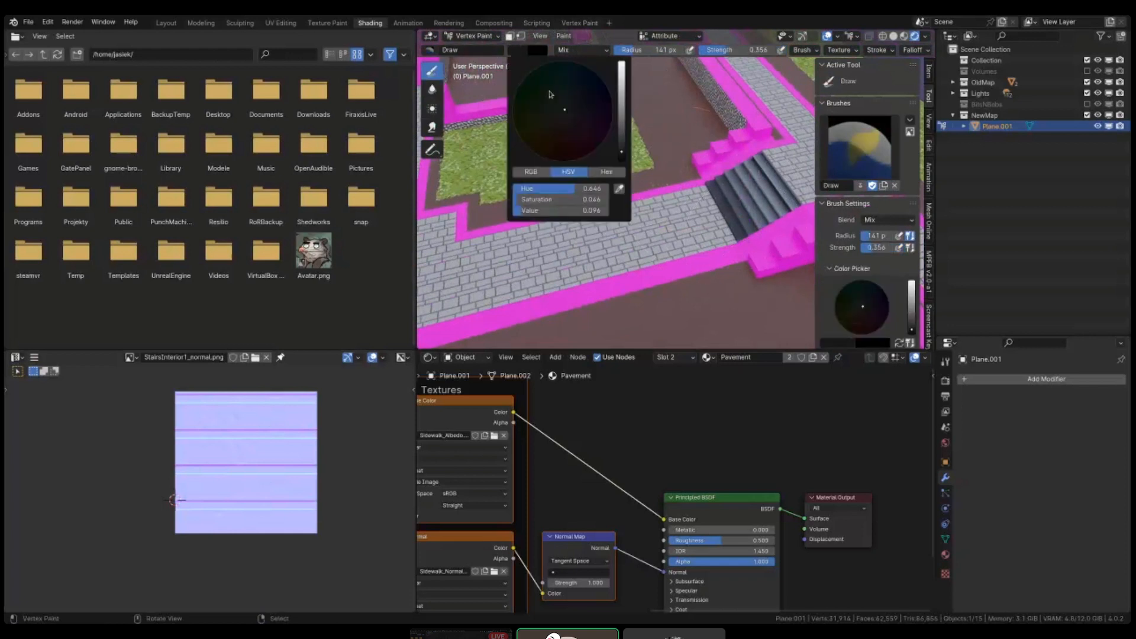
left_click_drag(619, 130, 621, 77)
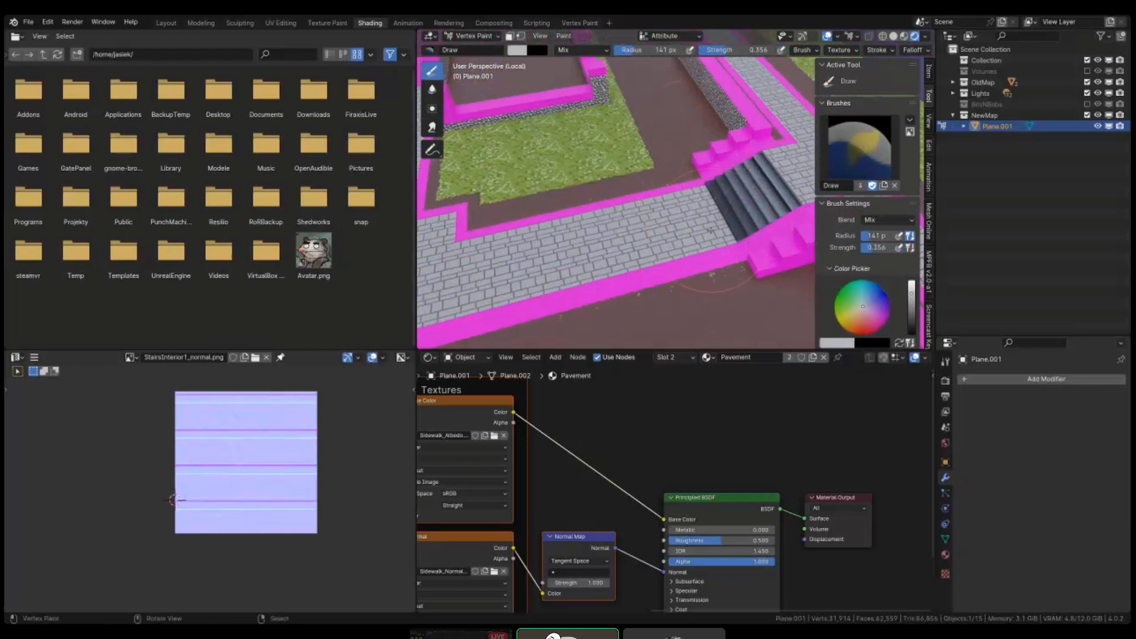
middle_click_drag(746, 220, 732, 238)
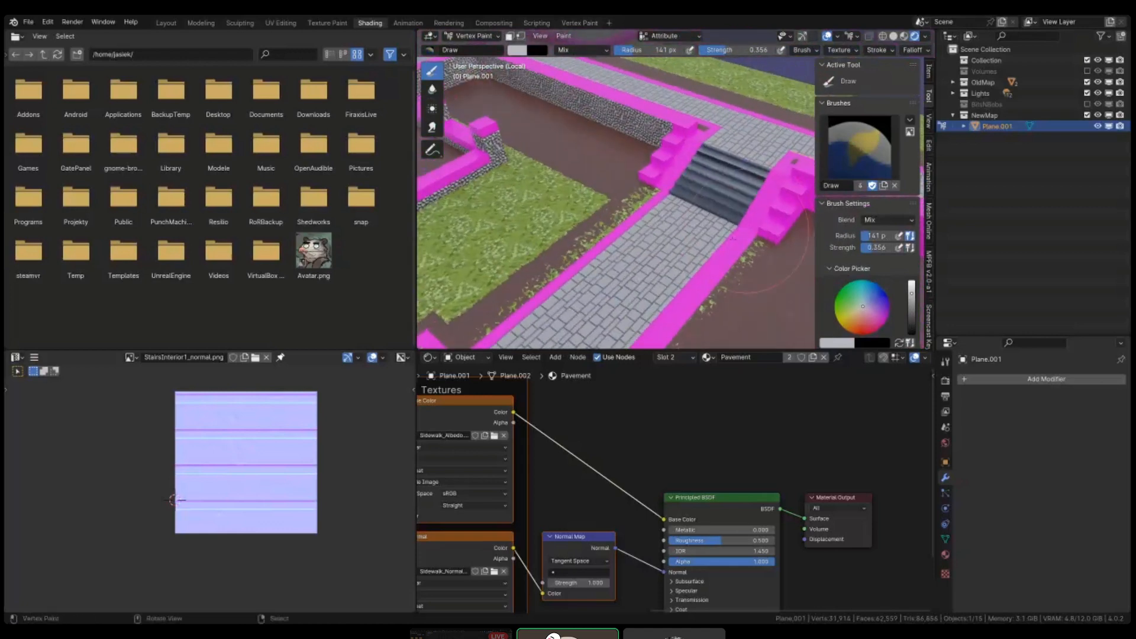
scroll(653, 210, "up", 3)
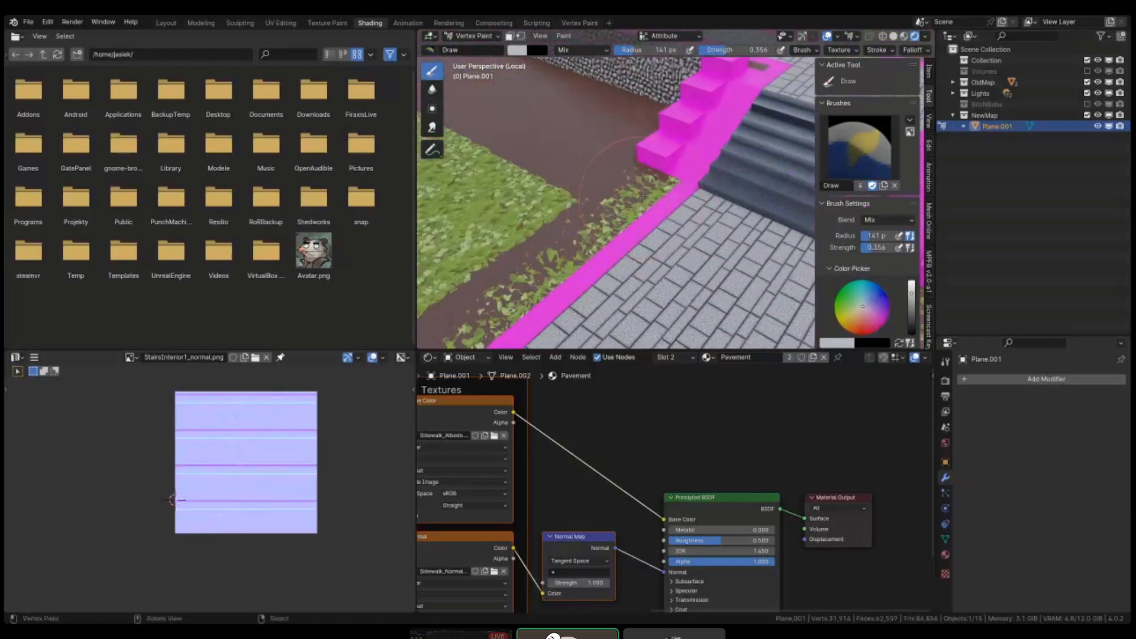
- Set the Draw brush to black, 68 px radius and about 0.87 strength, and paint over the foliage along the walkway's border
left_click(523, 52)
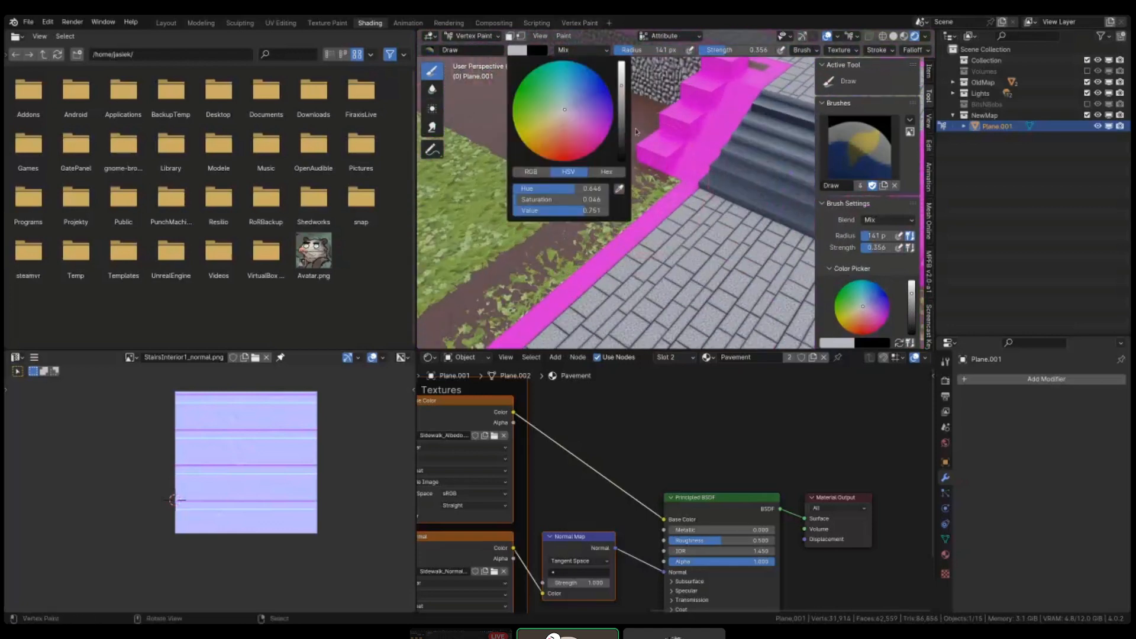
mouse_move(623, 142)
left_mouse_down()
mouse_move(624, 169)
mouse_move(561, 277)
left_mouse_up()
key("f")
left_click(635, 168)
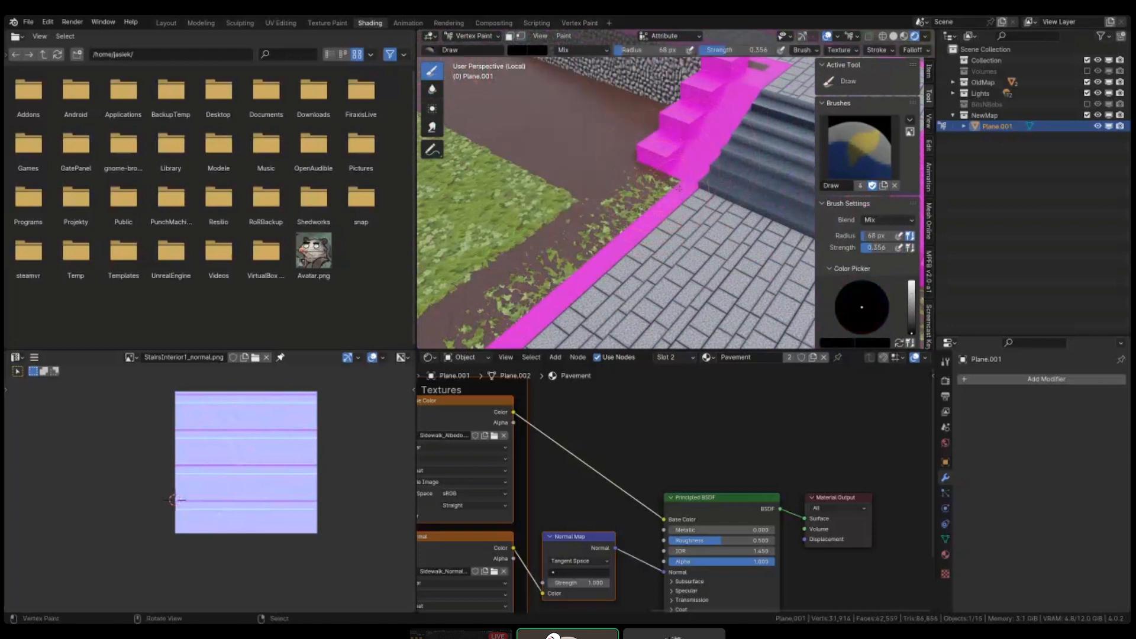
key("shift+f")
left_click(723, 183)
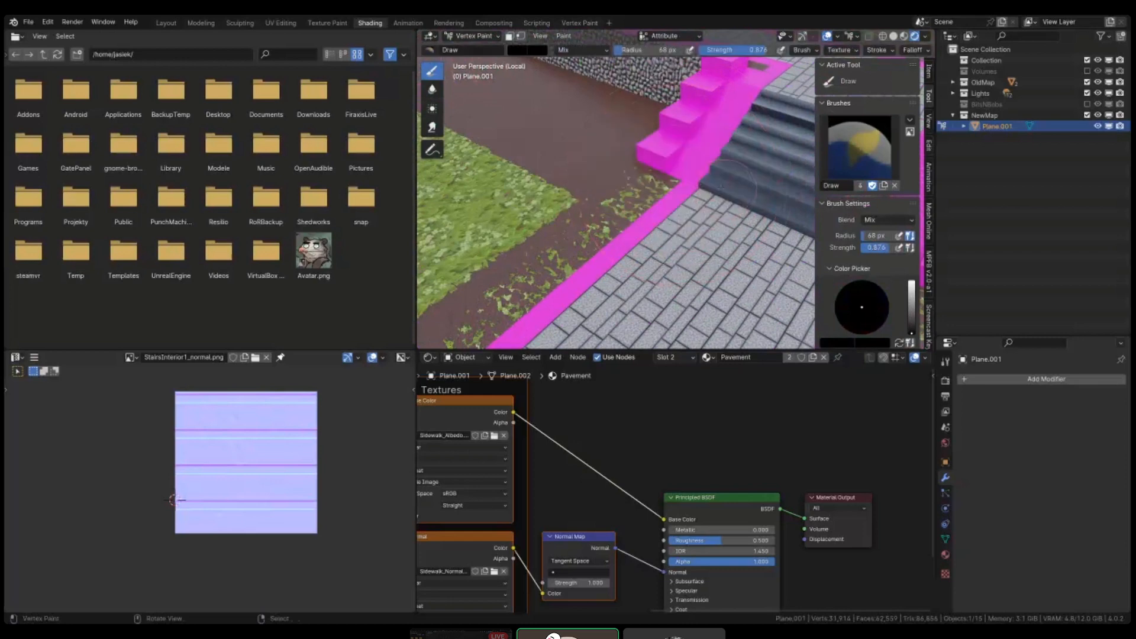
left_click_drag(672, 185, 535, 291)
- Enter Edit Mode in wireframe and add five evenly spaced loop cuts across the grass strip beside the stone wall
scroll(651, 215, "down", 5)
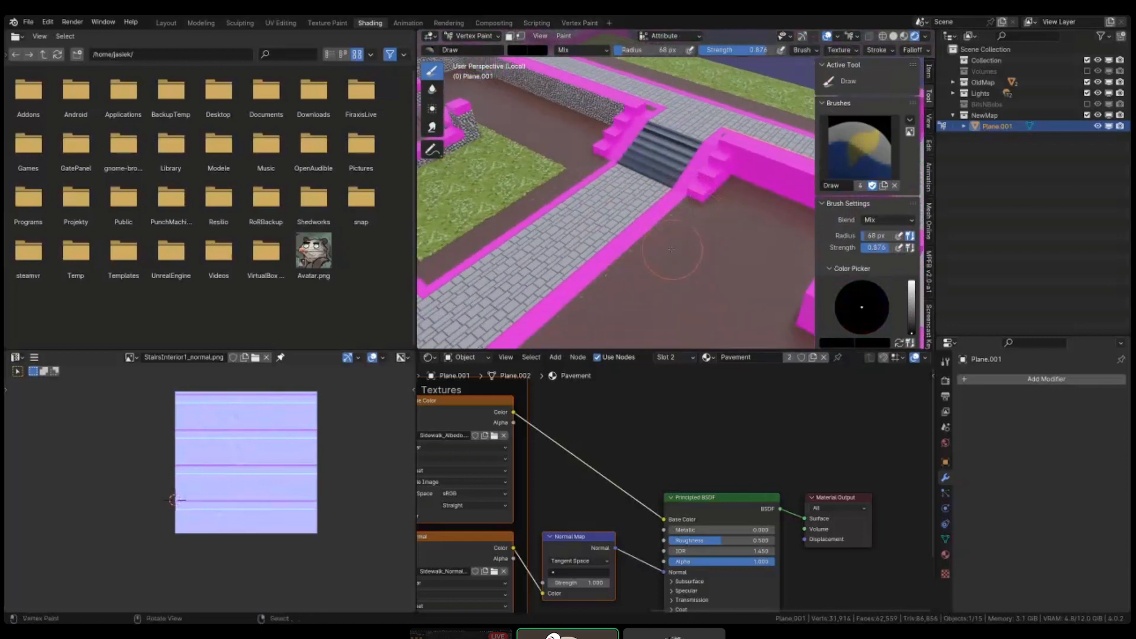
middle_click_drag(672, 249, 540, 246)
key("shift+z")
key("Tab")
key("ctrl+r")
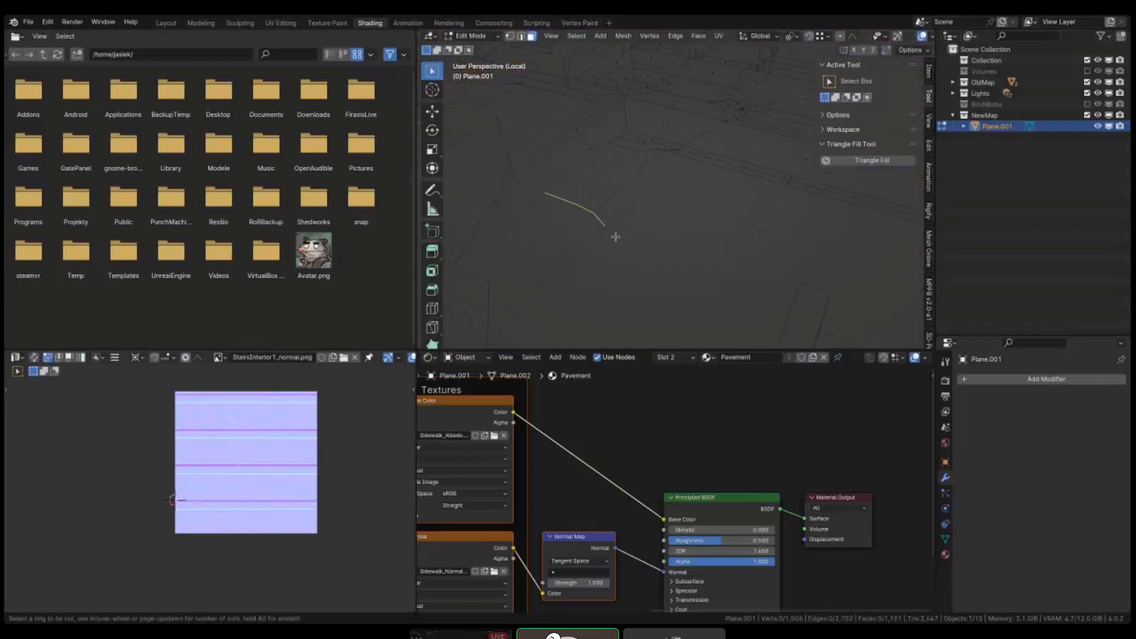
scroll(616, 237, "up", 4)
left_click(615, 236)
right_click(615, 237)
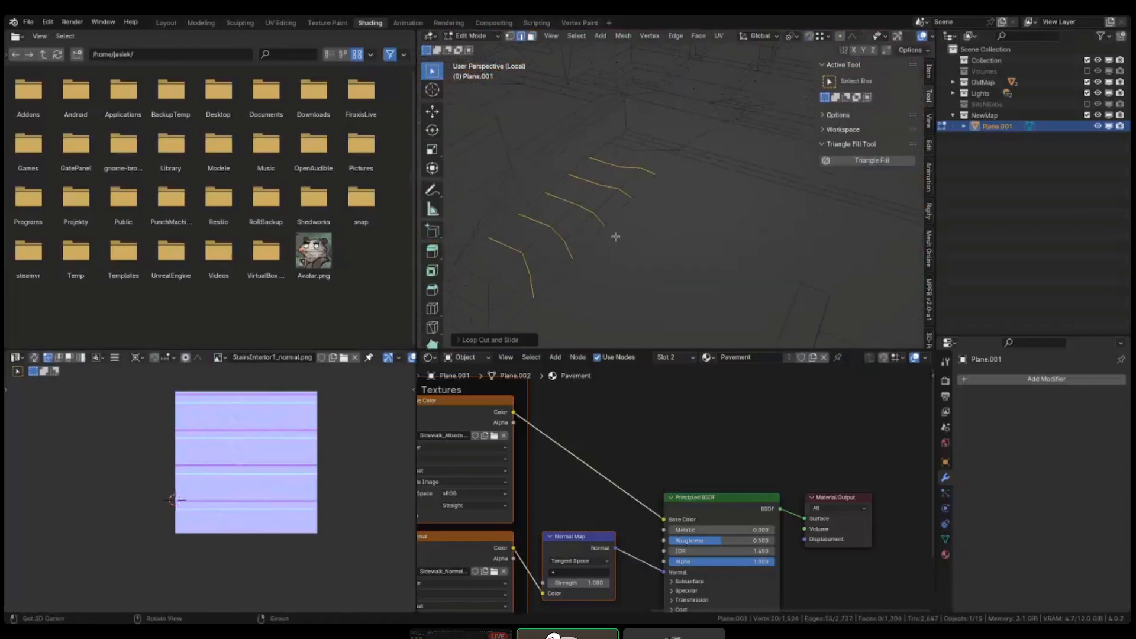
- Enable Correct Face Attributes and move the grass strip's border vertices near its end horizontally, with the global Z axis locked
key("1")
key("shift+z")
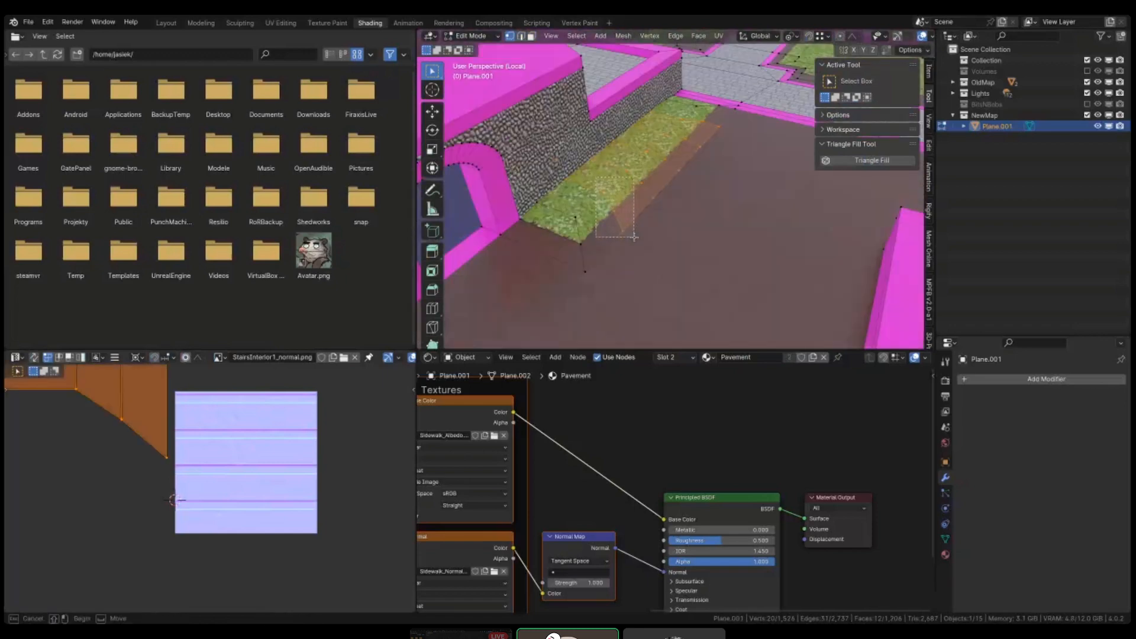
left_click_drag(634, 237, 637, 241)
middle_click_drag(632, 219, 673, 244)
scroll(673, 244, "up", 3)
left_click(923, 50)
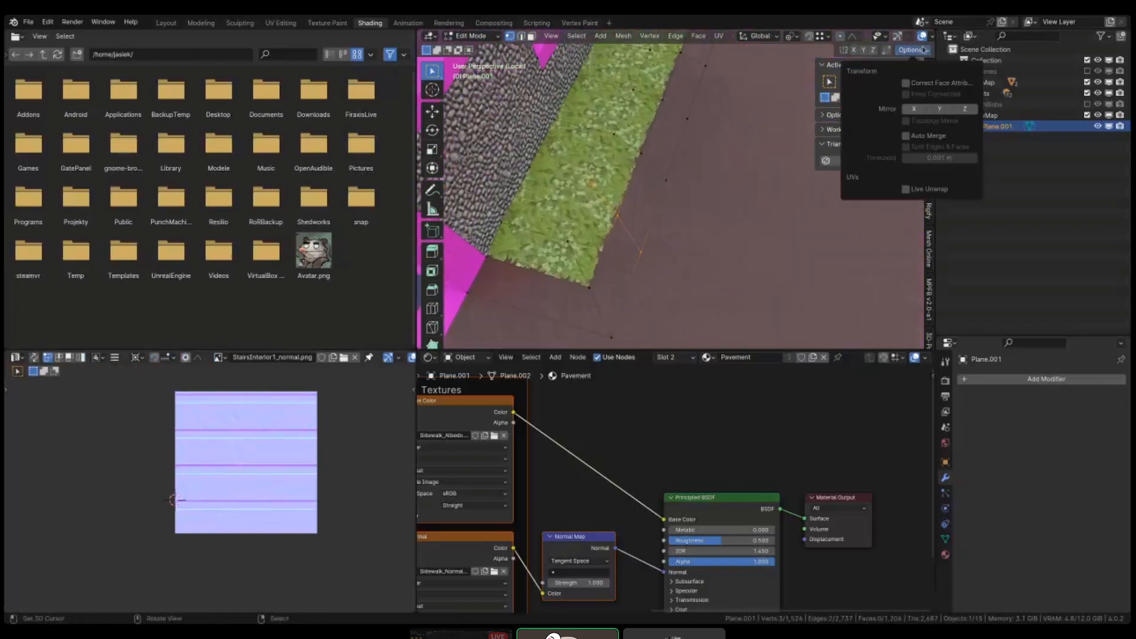
left_click(918, 84)
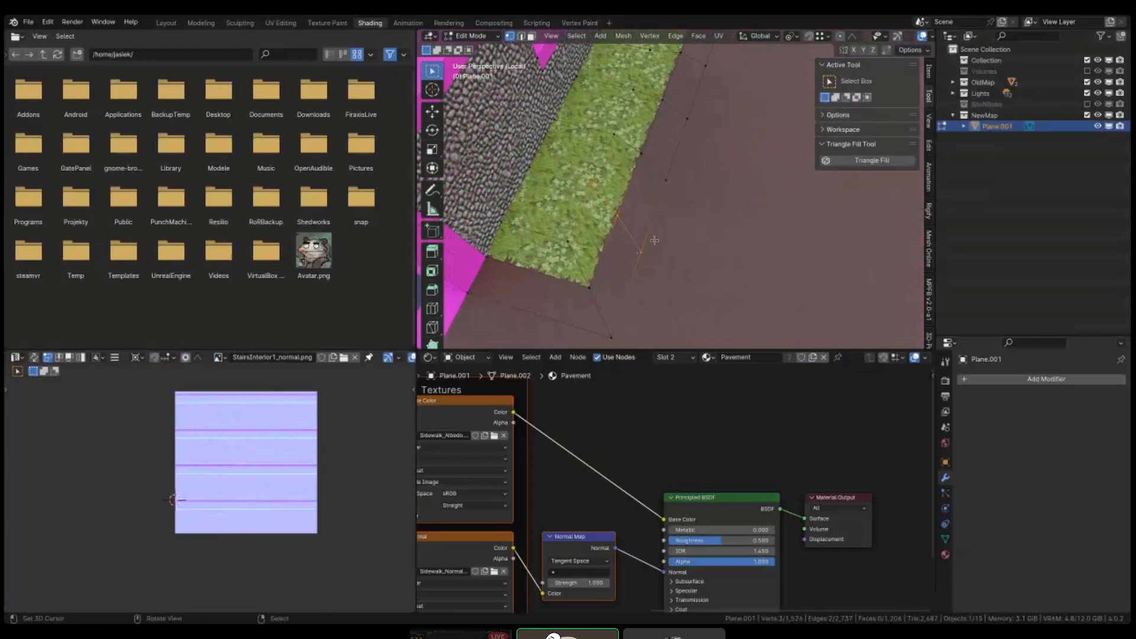
key("g")
key("shift+z")
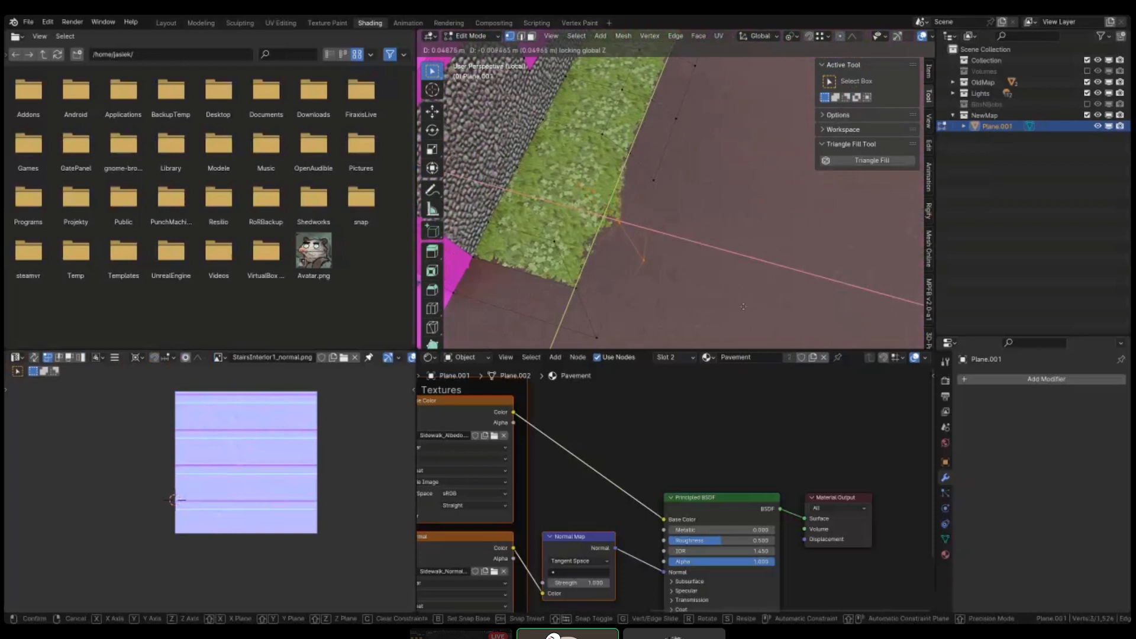
left_click(695, 76)
middle_click_drag(658, 116, 658, 176, "shift")
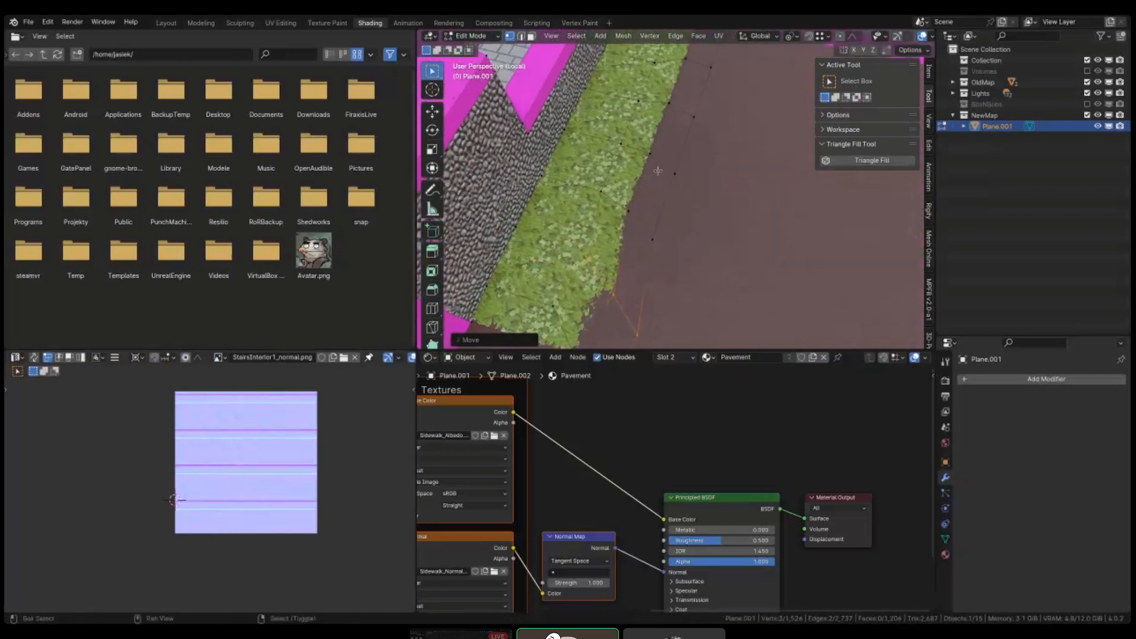
- Try to move the next row of border vertices near the grass strip's open end horizontally, with global Z locked
left_click_drag(698, 205, 632, 231)
left_click_drag(639, 225, 671, 254, "shift")
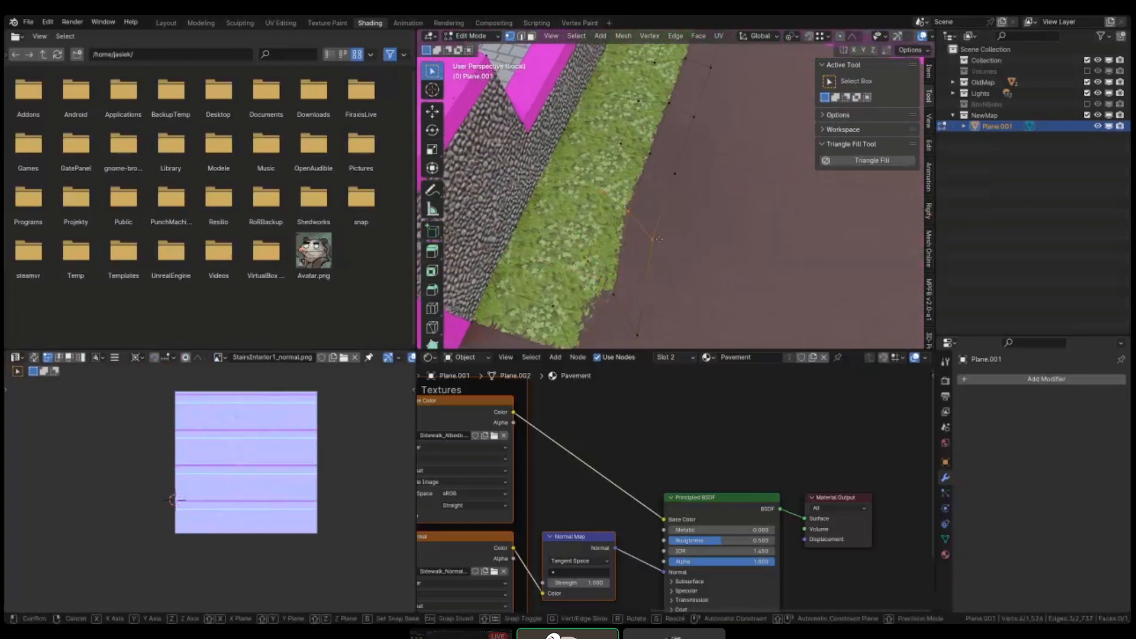
key("g")
key("shift+z")
left_click(722, 274)
key("ctrl+z")
key("shift+z")
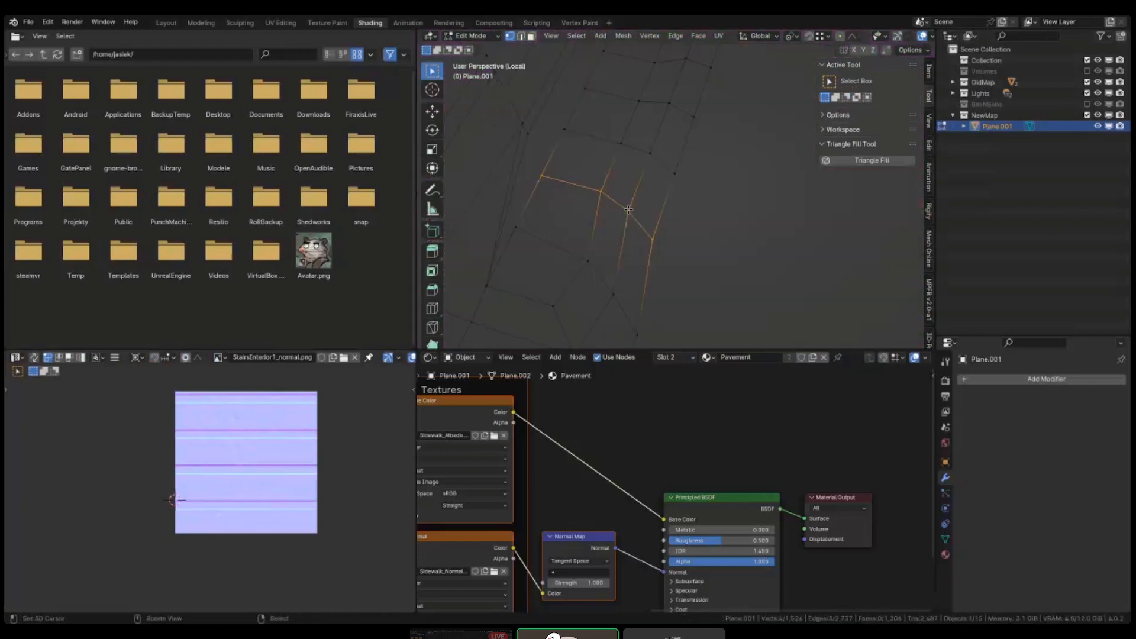
left_click_drag(579, 179, 633, 220)
key("shift+z")
key("g")
key("shift+z")
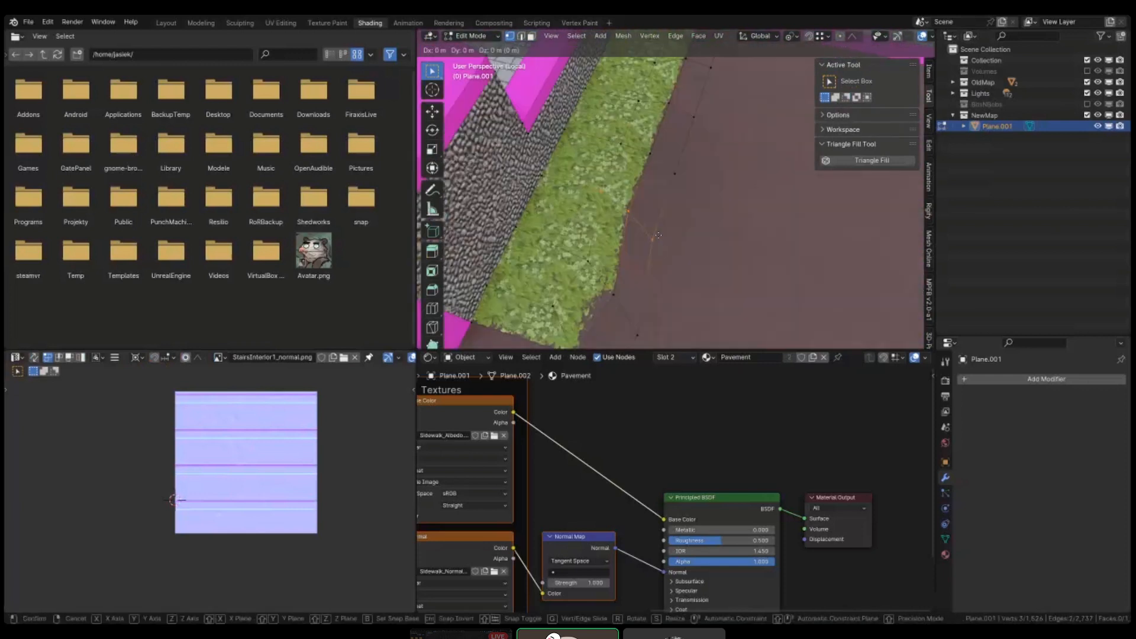
left_click(741, 284)
middle_click_drag(740, 284, 738, 254)
key("ctrl+z")
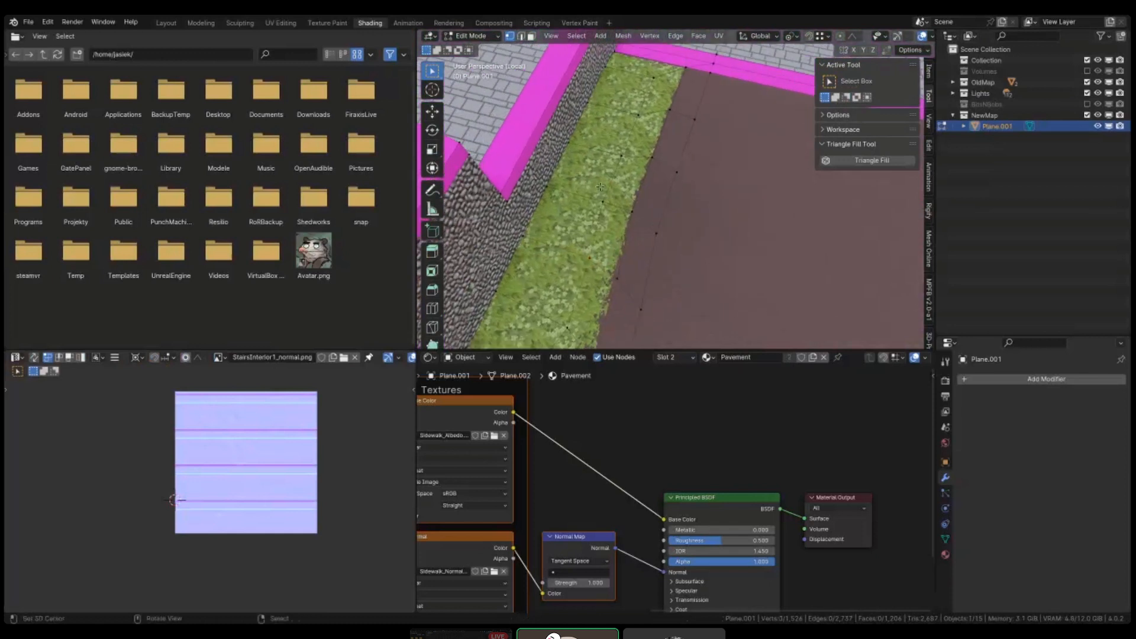
- Move the two middle rows of border vertices on the grass strip horizontally, with global Z locked, to make its edge irregular
left_click_drag(626, 192, 661, 242)
key("g")
key("shift+z")
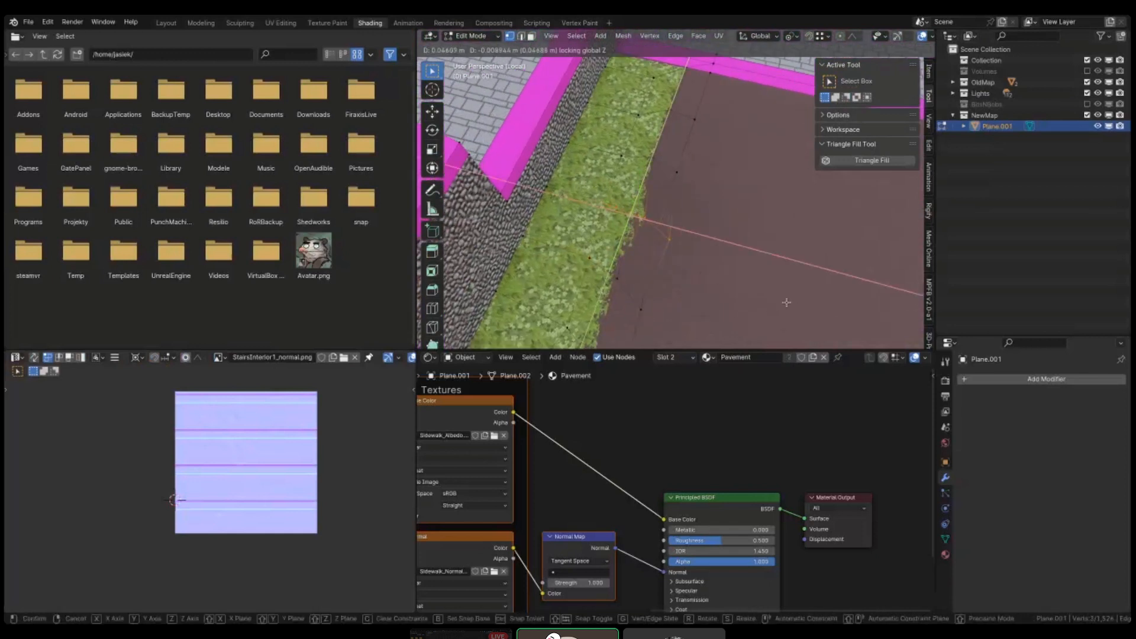
left_click(787, 303)
key("b")
left_click_drag(703, 198, 613, 139)
key("g")
key("shift+z")
left_click(626, 138)
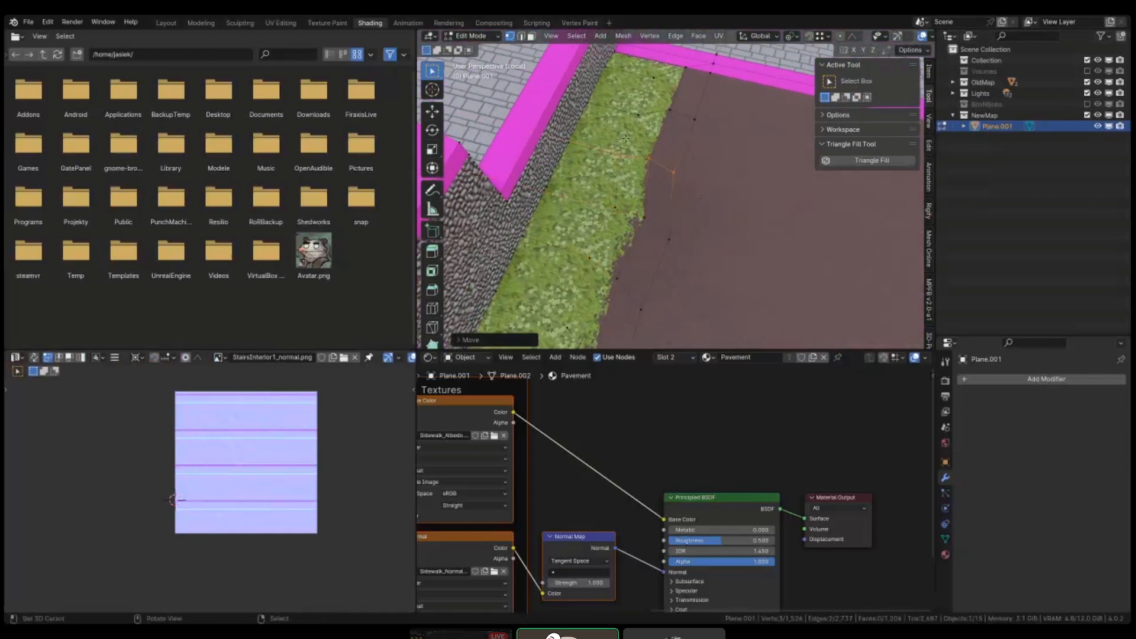
- Move the border vertex row nearest the paved walkway horizontally, with global Z locked, and clear the selection
key("alt+a")
key("b")
left_click_drag(701, 132, 626, 94)
key("g")
key("shift+z")
left_click(641, 97)
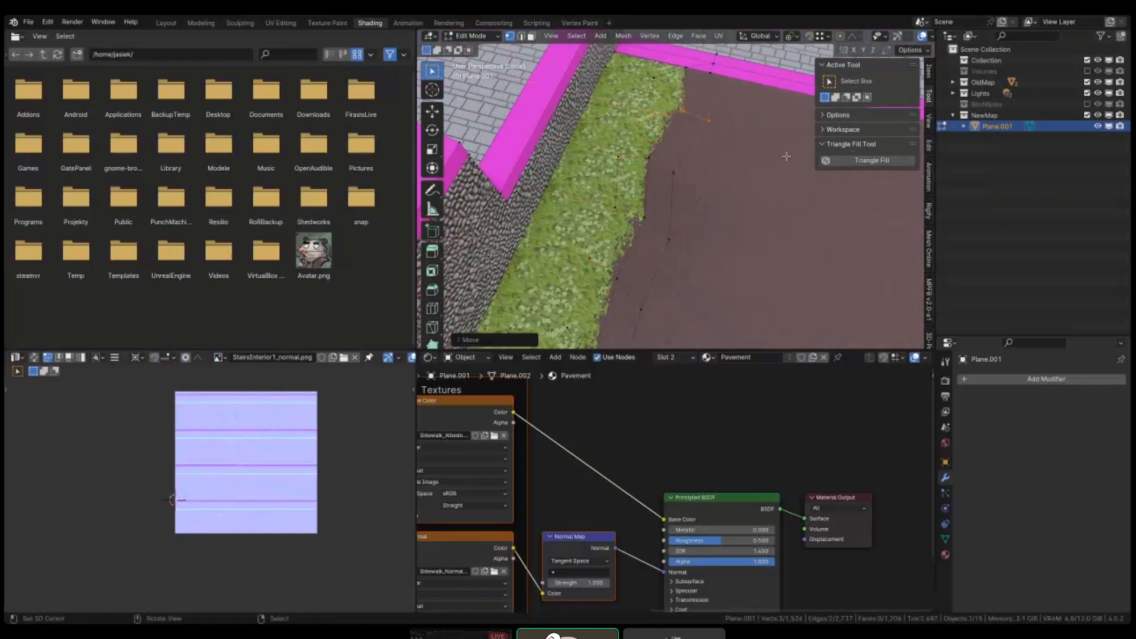
key("alt+a")
- Edge-slide the grass strip's border row toward the pink curb and shift it horizontally with global Z locked
middle_click_drag(786, 156, 673, 200)
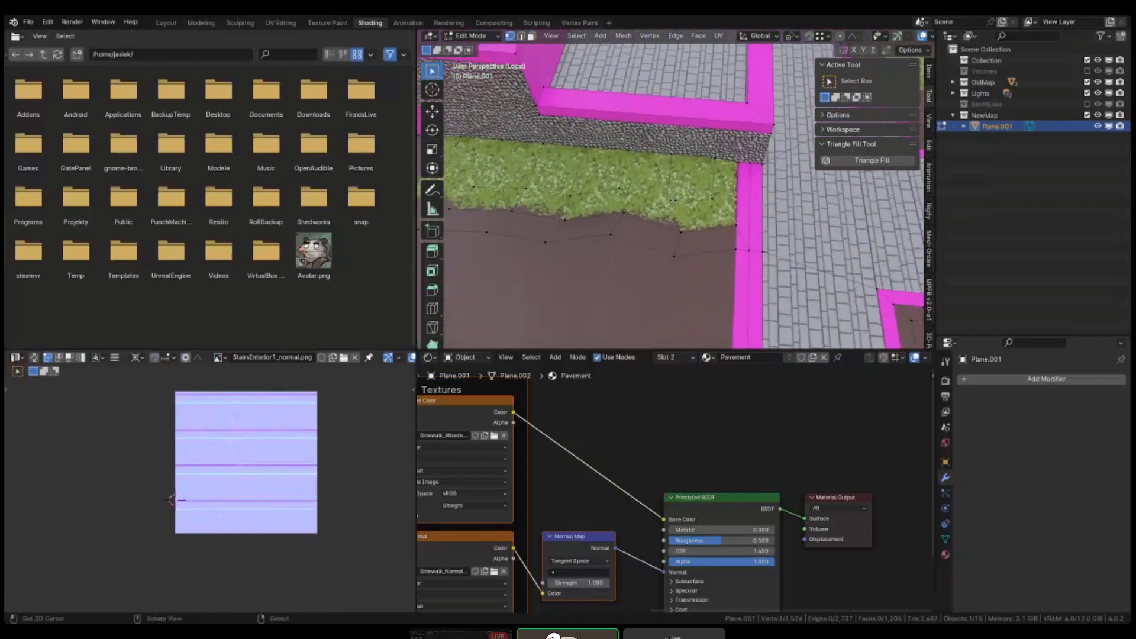
key("g")
key("g")
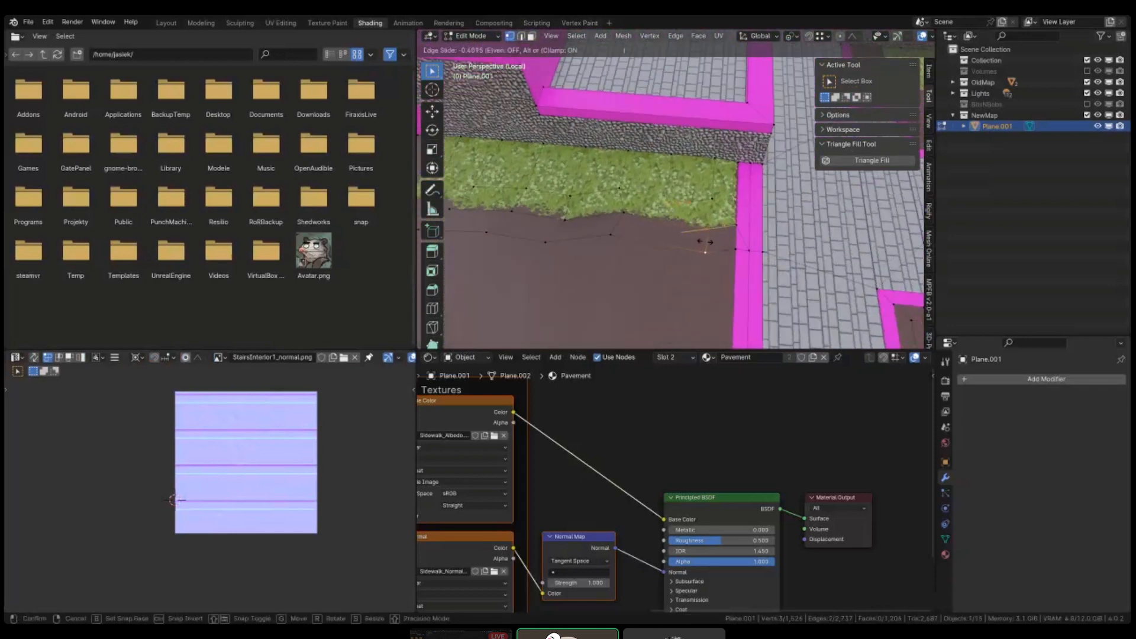
left_click(722, 238)
key("g")
key("shift+z")
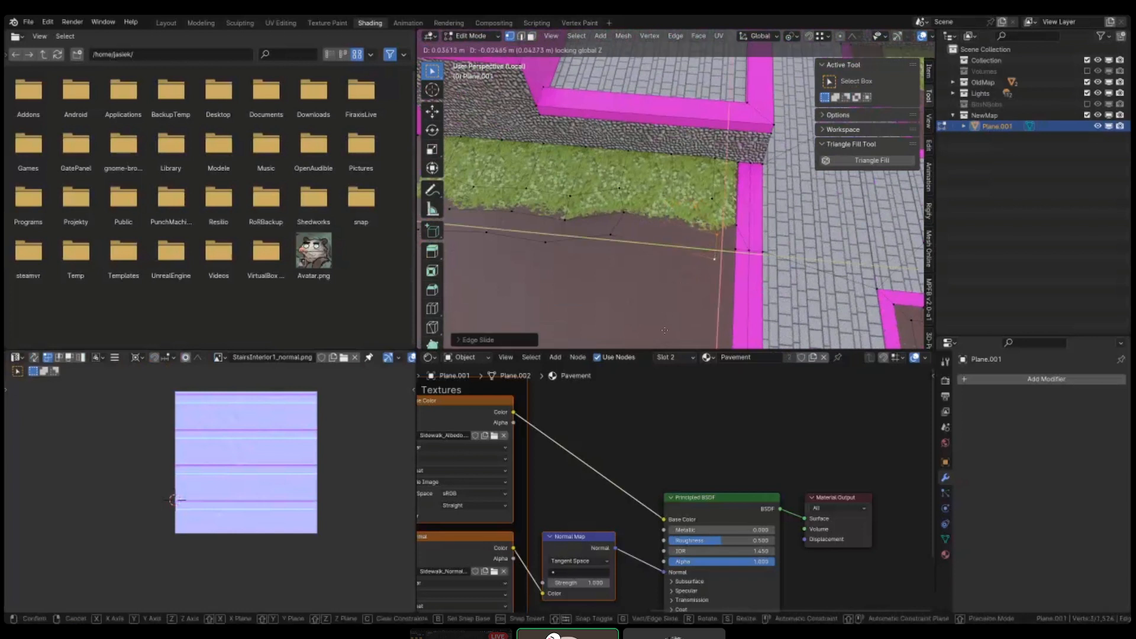
left_click(643, 116)
middle_click_drag(643, 117, 682, 175)
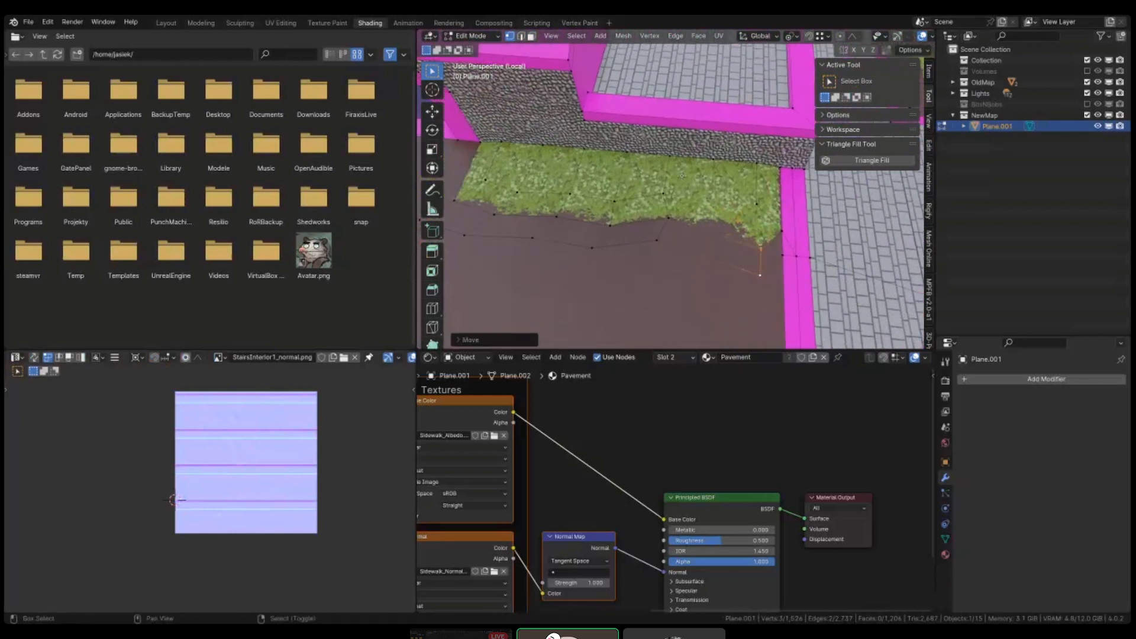
- Move the adjacent middle border row horizontally with global Z locked and check the grass edge in Vertex Paint mode
key("shift+z")
key("shift+z")
key("g")
key("shift+z")
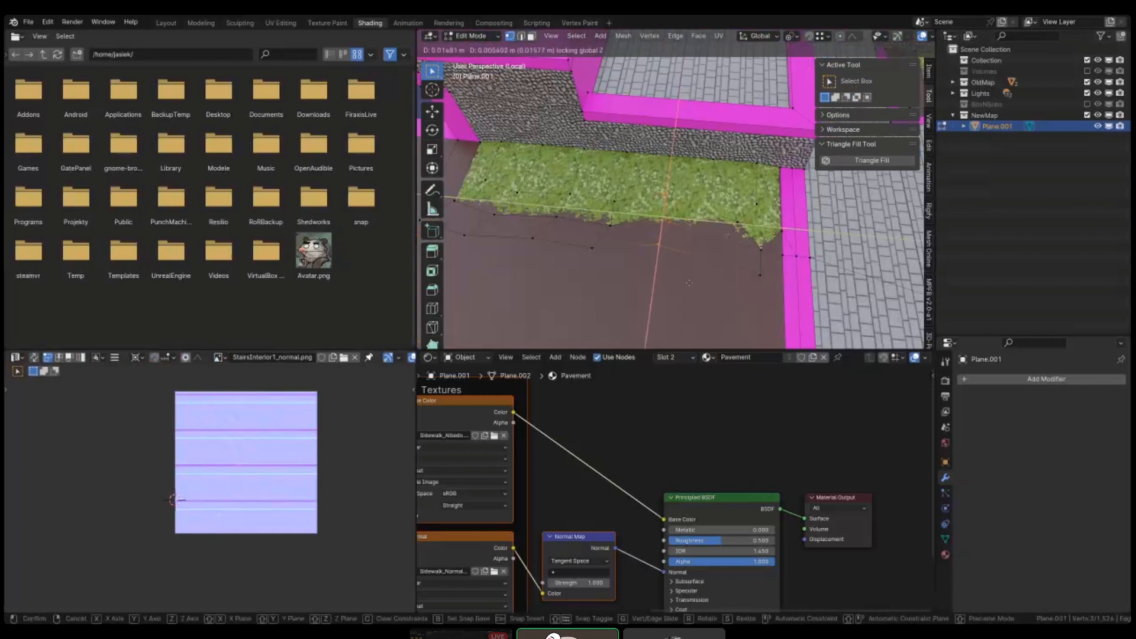
left_click(672, 331)
key("Tab")
middle_click_drag(633, 225, 703, 193)
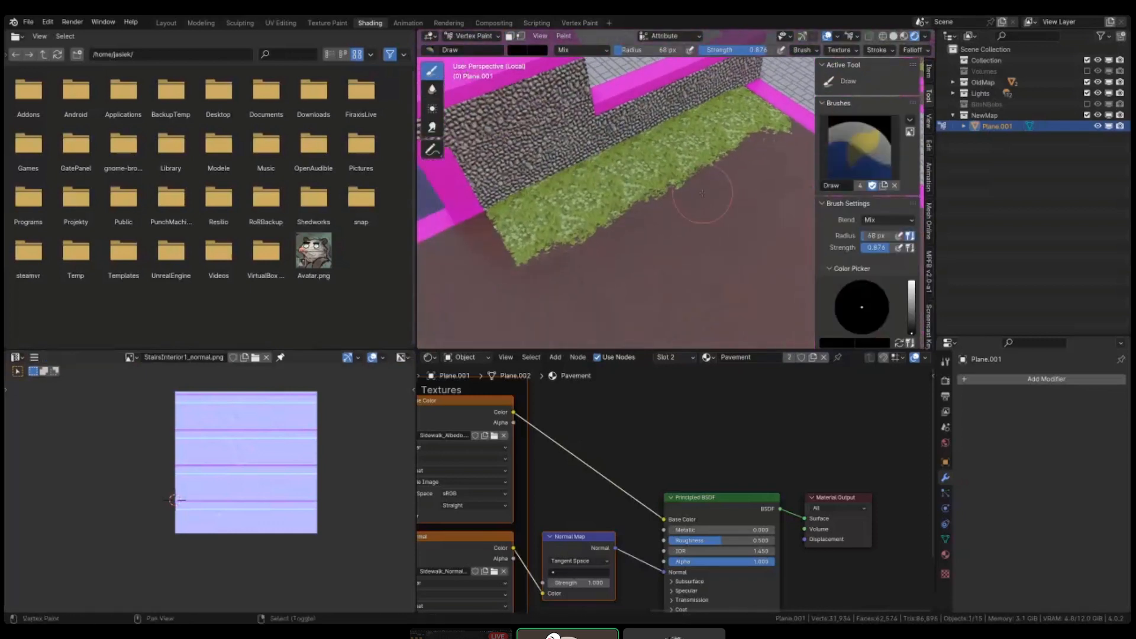
- Bevel the border vertex row at the grass strip's open end and check the edge in Vertex Paint mode
key("Tab")
middle_click_drag(584, 231, 555, 233)
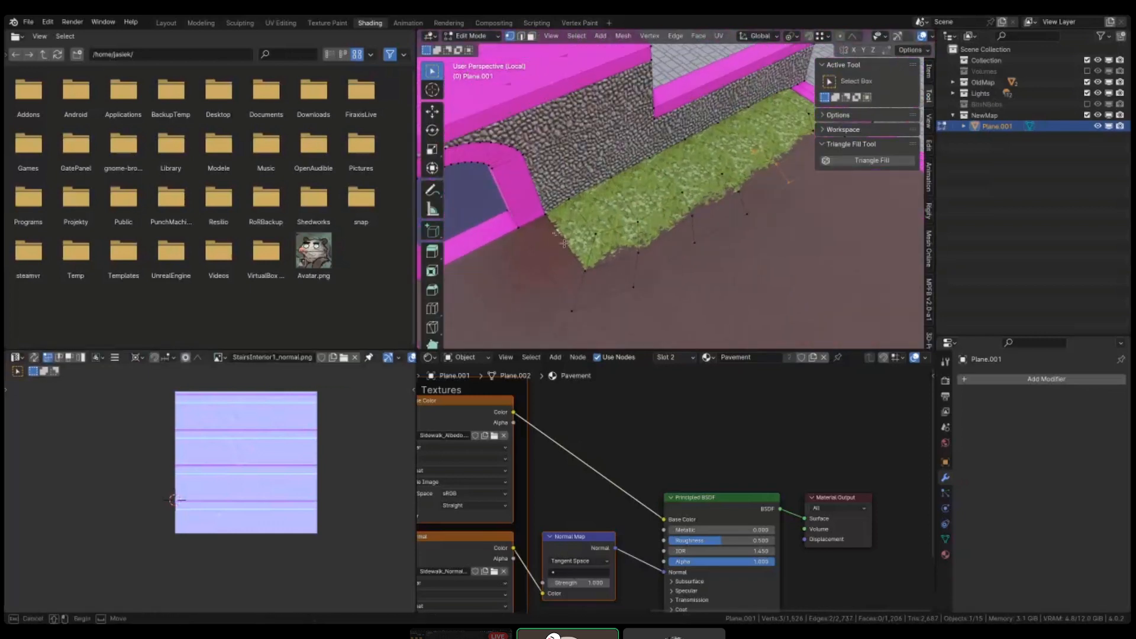
left_click_drag(555, 233, 596, 311)
key("ctrl+b")
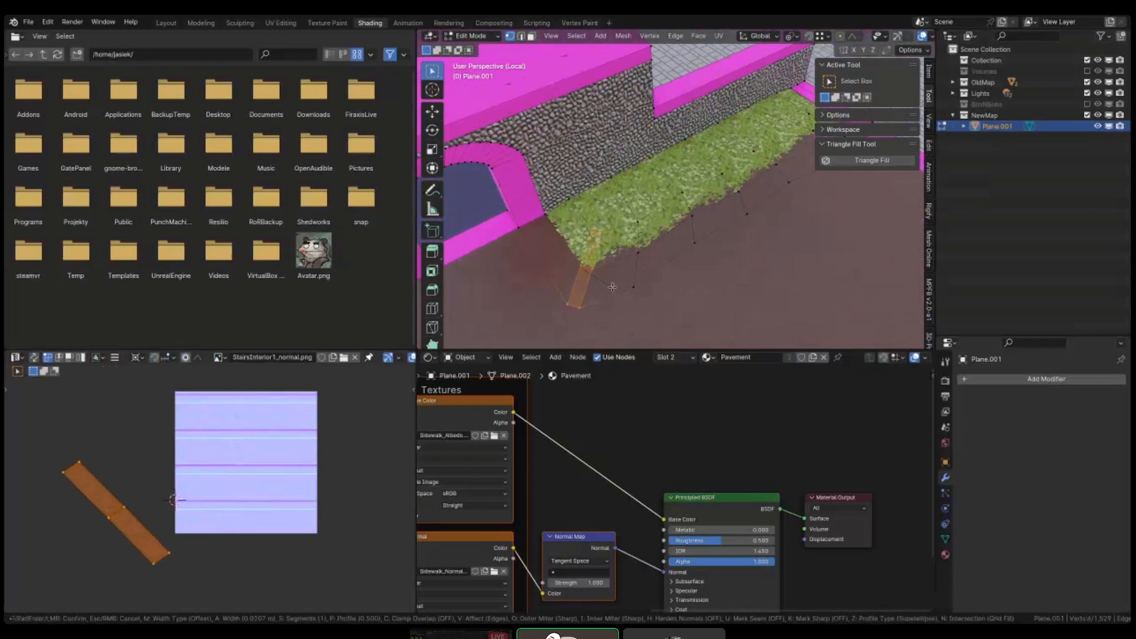
left_click(622, 286)
key("ctrl+z")
key("ctrl+z")
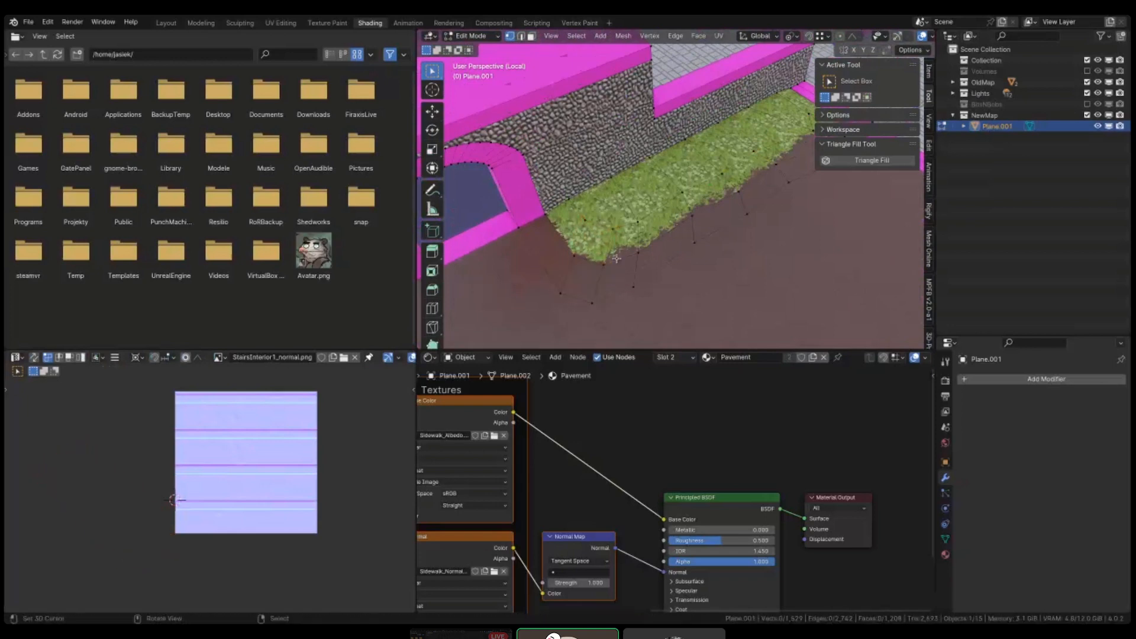
middle_click_drag(621, 259, 617, 232, "shift")
key("Tab")
scroll(616, 232, "down", 8)
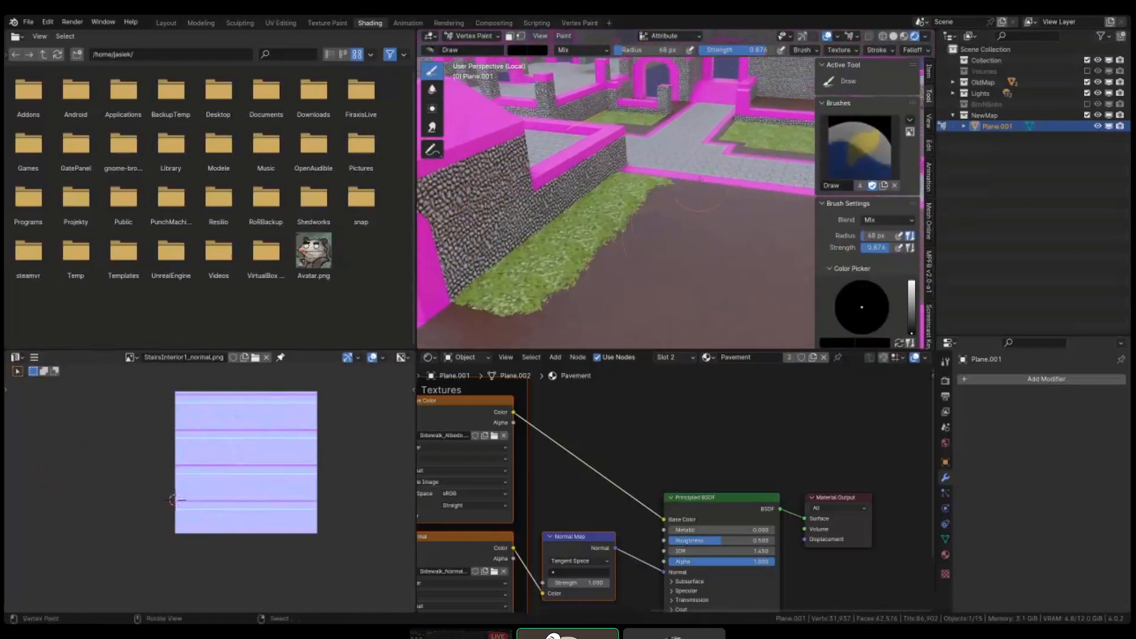
- Vertex-slide the large grass patch's border vertex at the notched corner along its edge and move it horizontally
key("Tab")
scroll(627, 237, "up", 8)
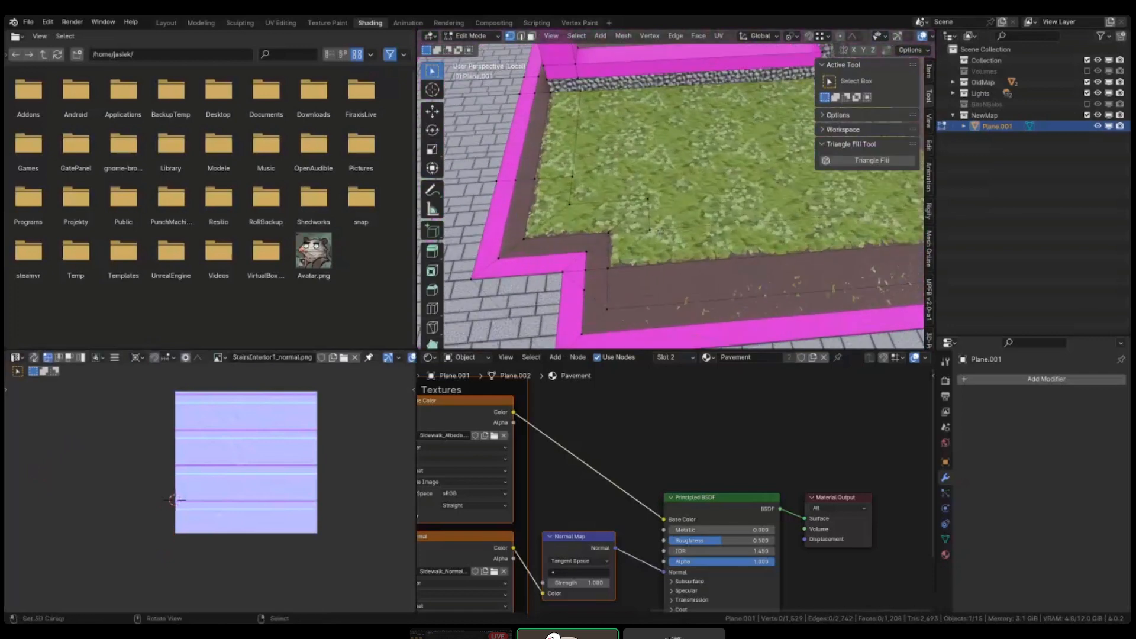
key("shift+v")
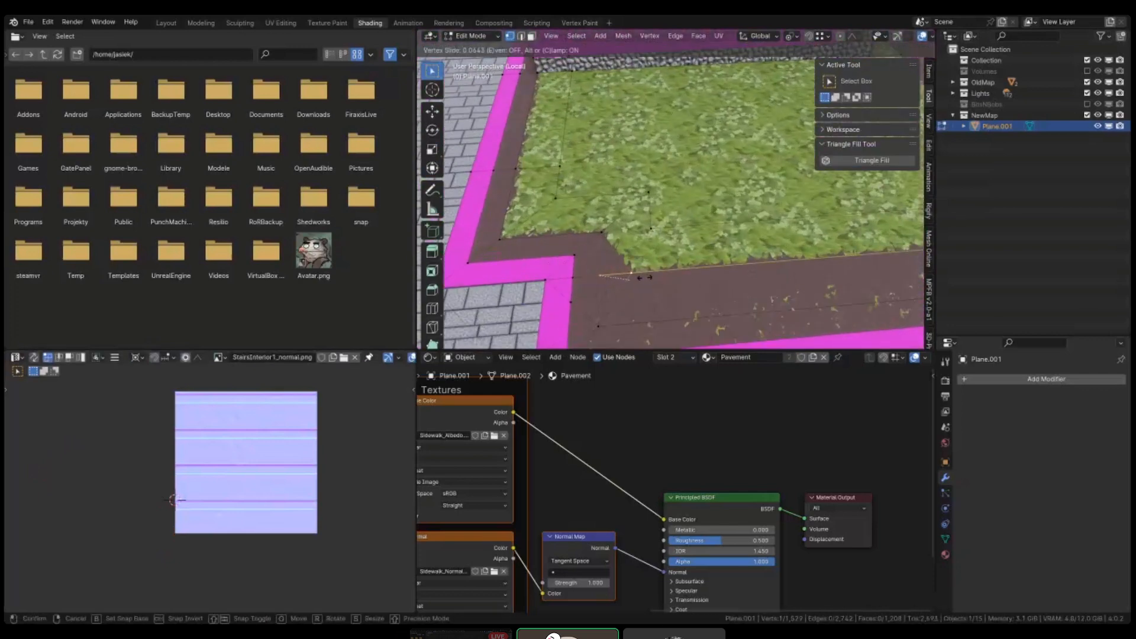
left_click(654, 279)
key("g")
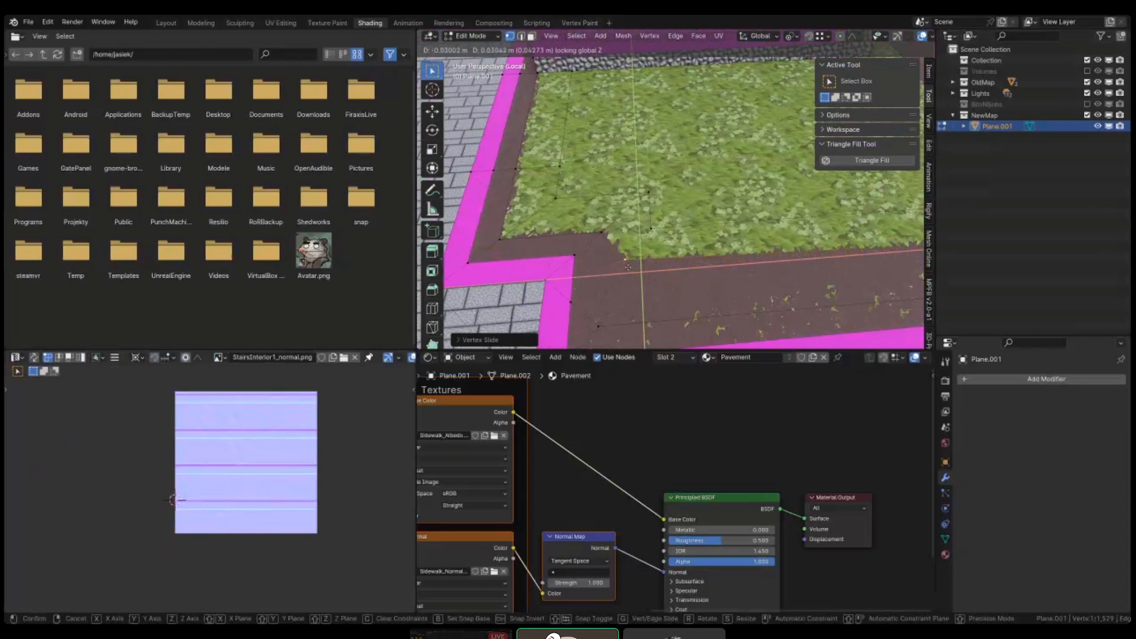
left_click(631, 271)
- Slide the grass patch's outer corner vertex beside the notch along its connected edges to reshape the corner
key("alt+a")
key("shift+v")
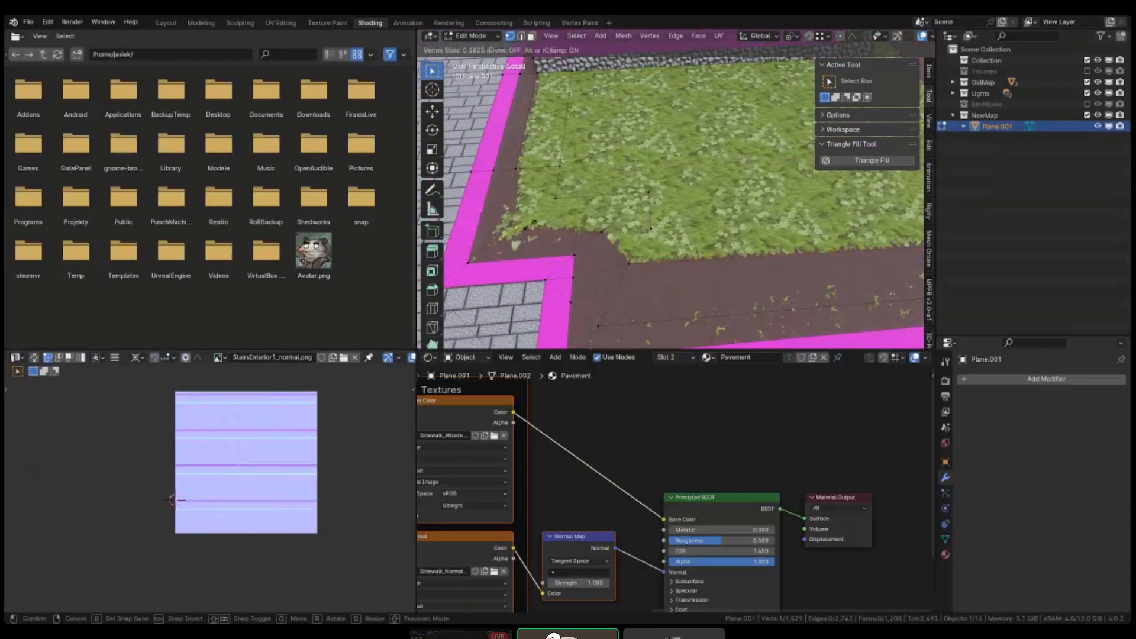
left_click(518, 233)
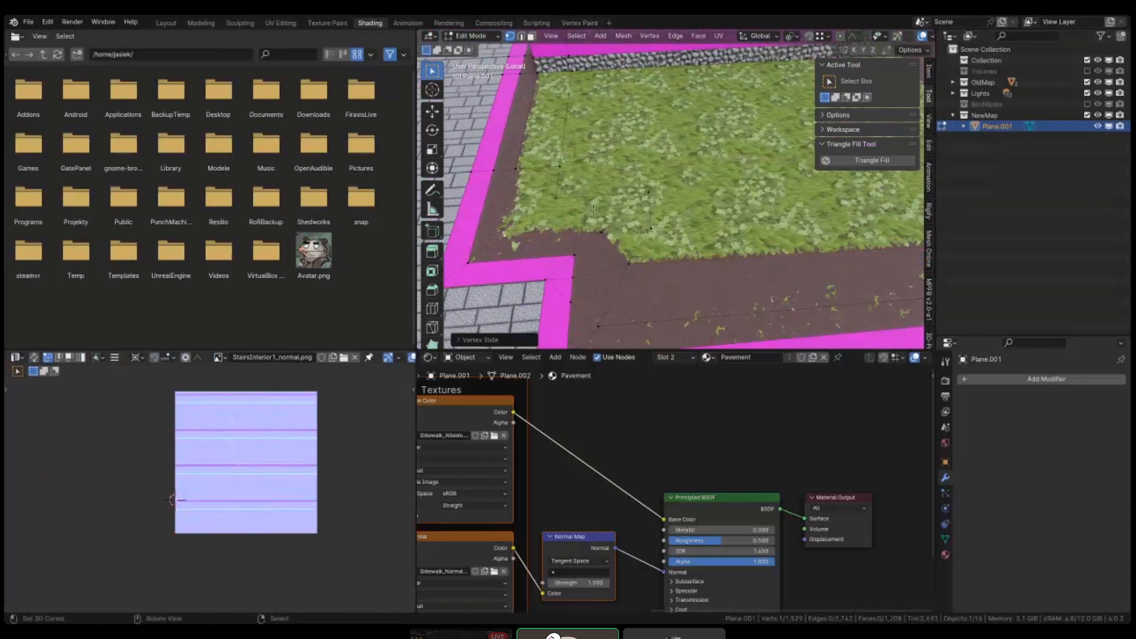
scroll(599, 218, "down", 4)
right_click(557, 218)
key("shift+v")
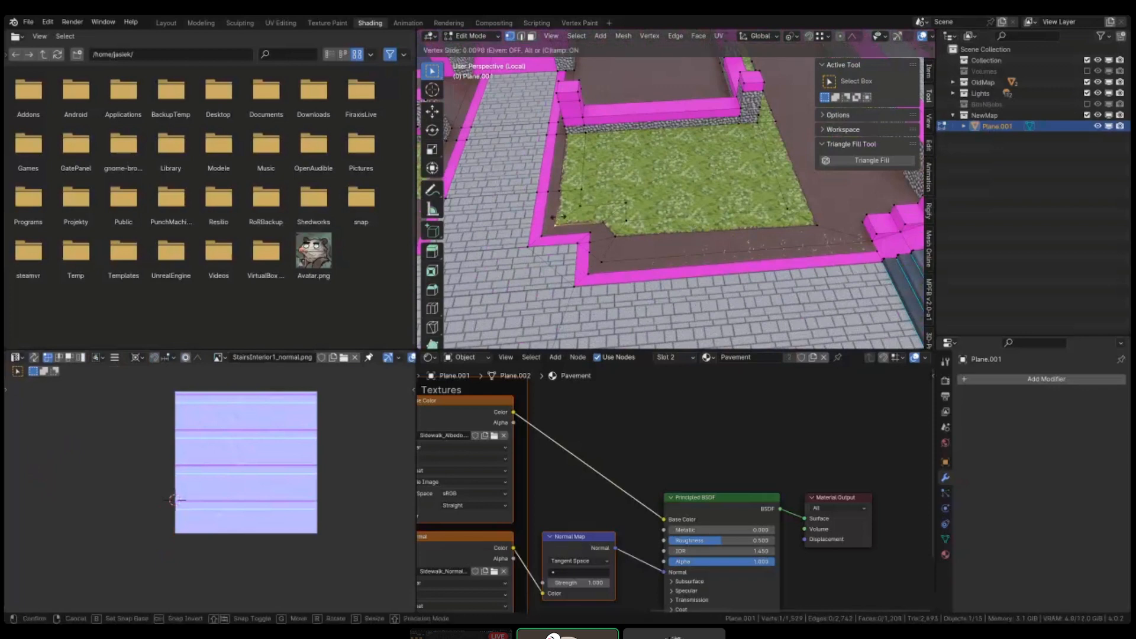
left_click(579, 205)
scroll(556, 192, "up", 3)
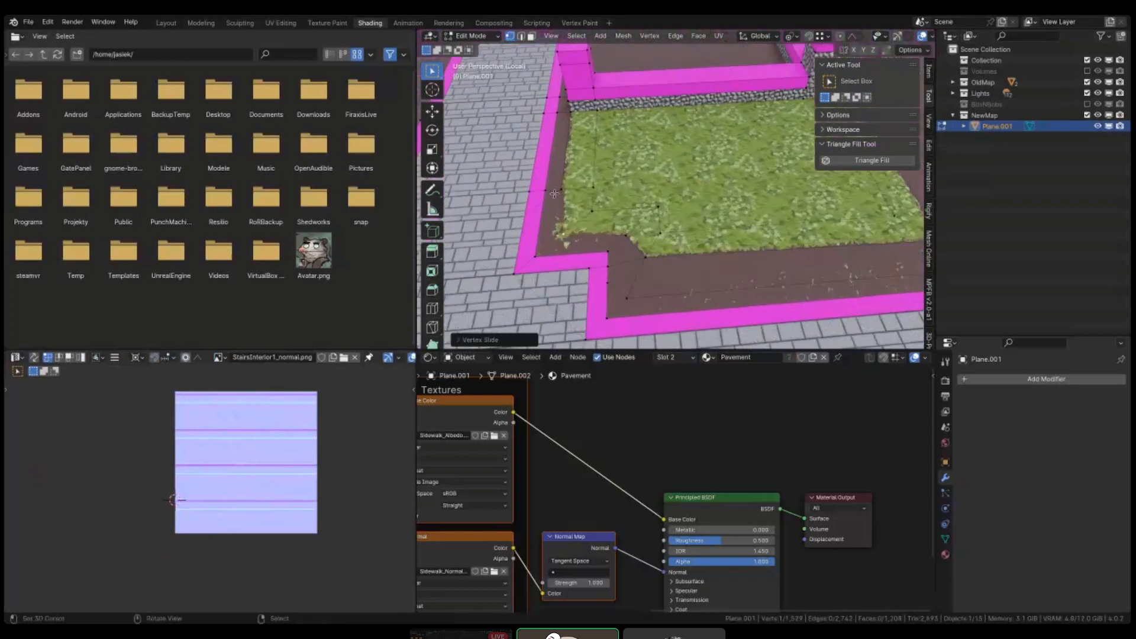
- Move the grass patch's side border vertex horizontally and raise the inner vertices near the notch along global Z
left_click(562, 190)
key("g")
key("shift+z")
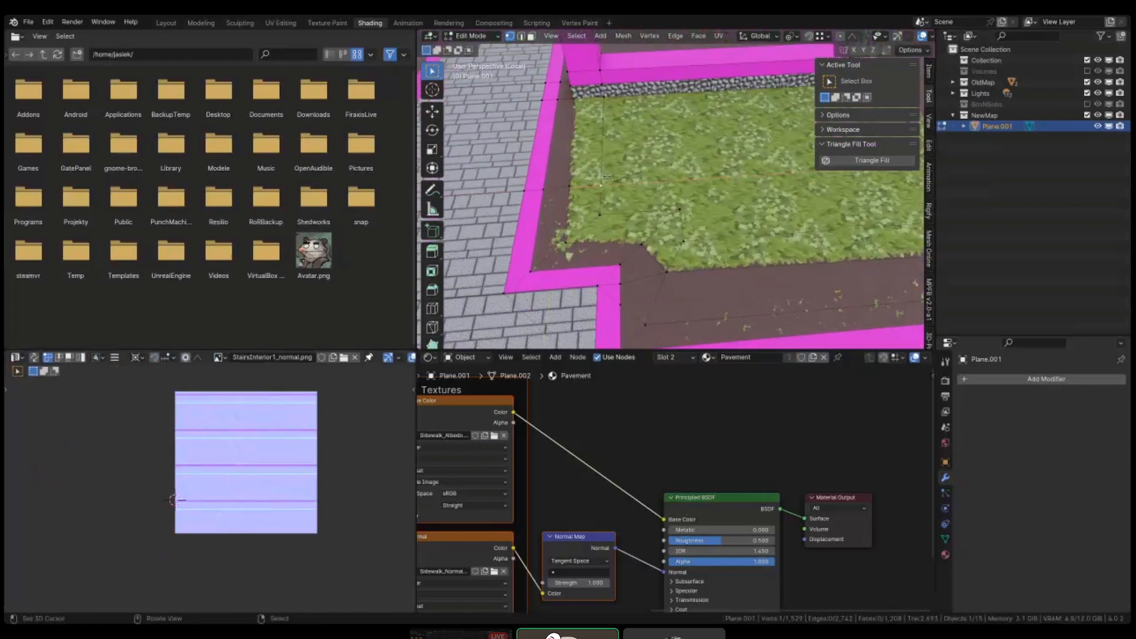
left_click(609, 178)
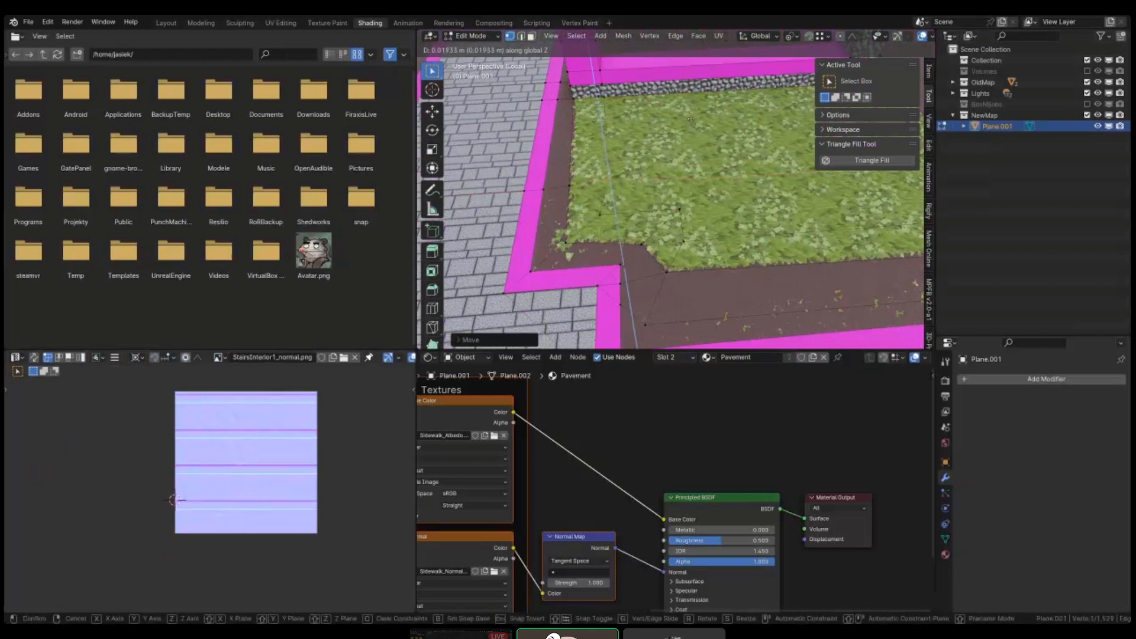
right_click(620, 213)
key("g")
key("shift+z")
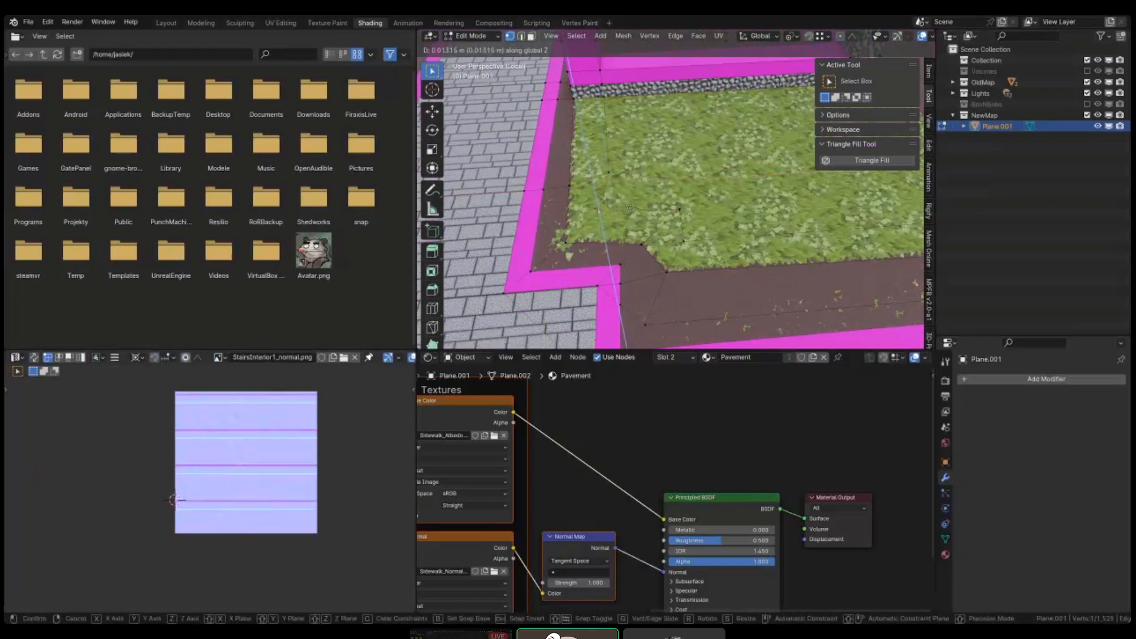
left_click(619, 209)
- Move the remaining inner vertices toward the grass patch's opposite front corner slightly along the global Z axis
right_click(667, 207)
key("g")
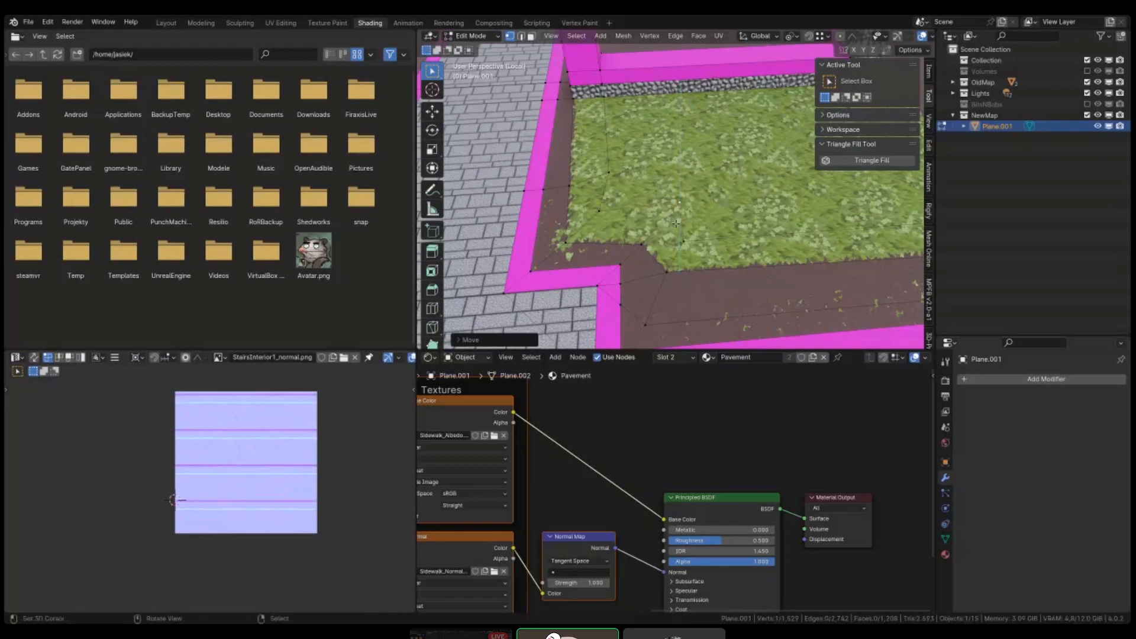
key("z")
left_click(693, 236)
middle_click_drag(692, 236, 543, 264, "shift")
right_click(823, 241)
key("g")
left_click(831, 245)
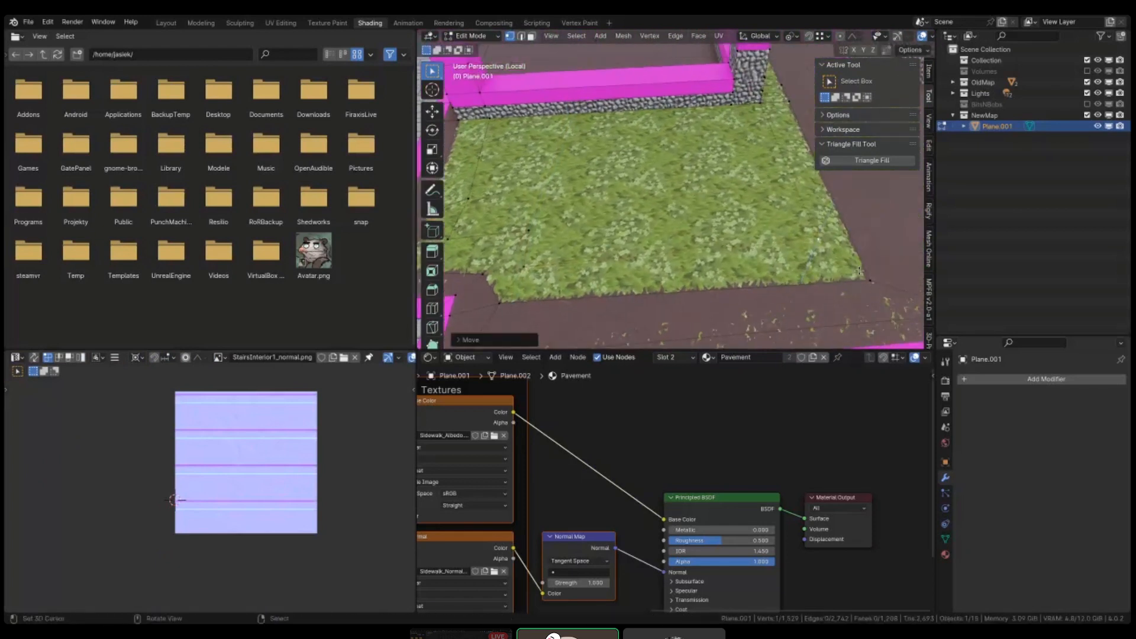
middle_click_drag(870, 283, 792, 270, "shift")
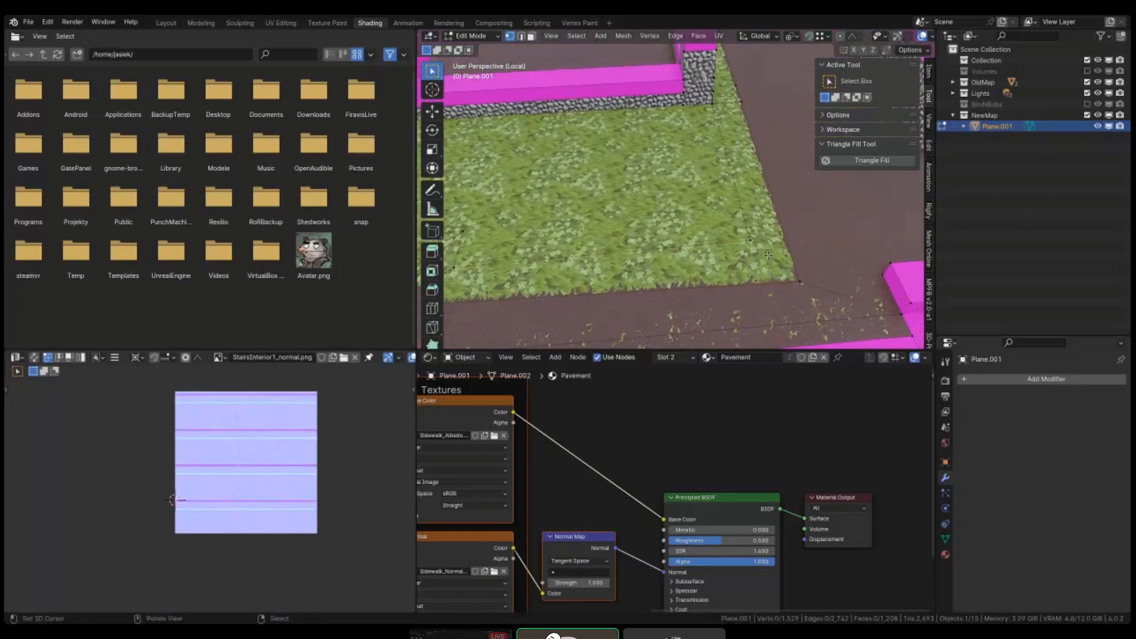
key("ctrl+b")
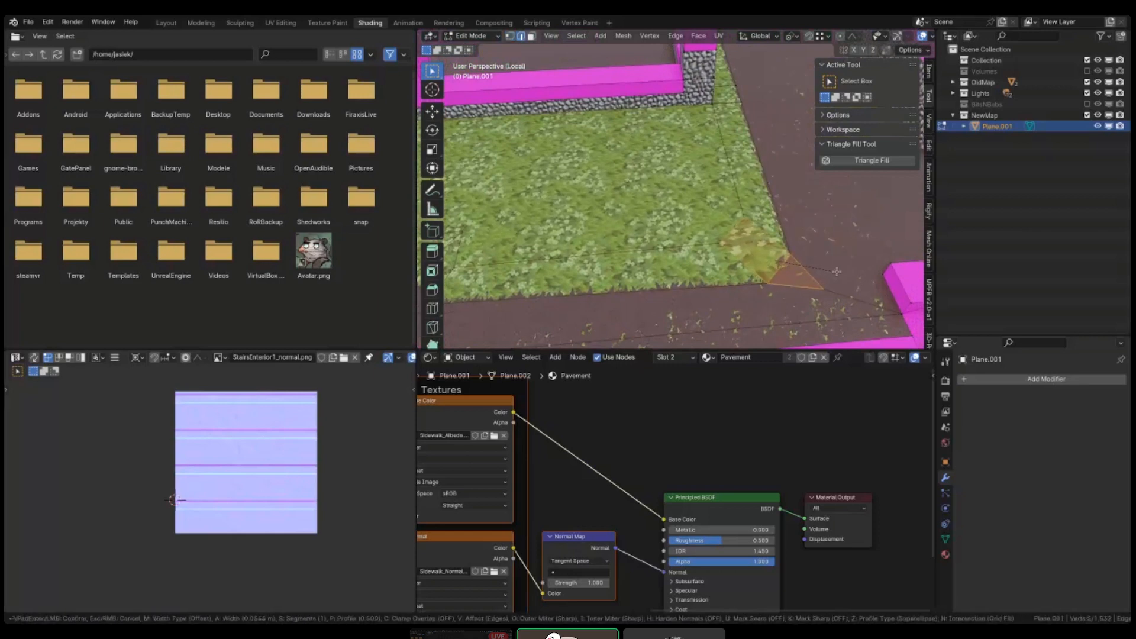
right_click(831, 273)
- Add a cut across the grass patch's front row near the stairs-side corner and triangulate the adjoining soil border face
scroll(769, 255, "down", 3)
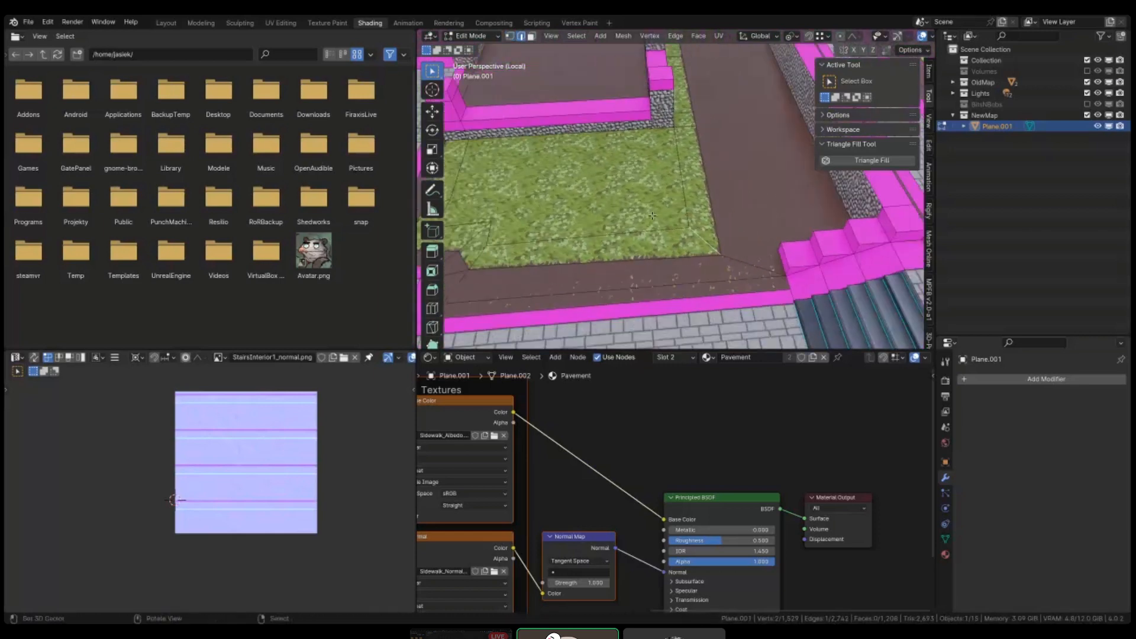
middle_click_drag(672, 213, 633, 220, "shift")
key("ctrl+r")
left_click(619, 249)
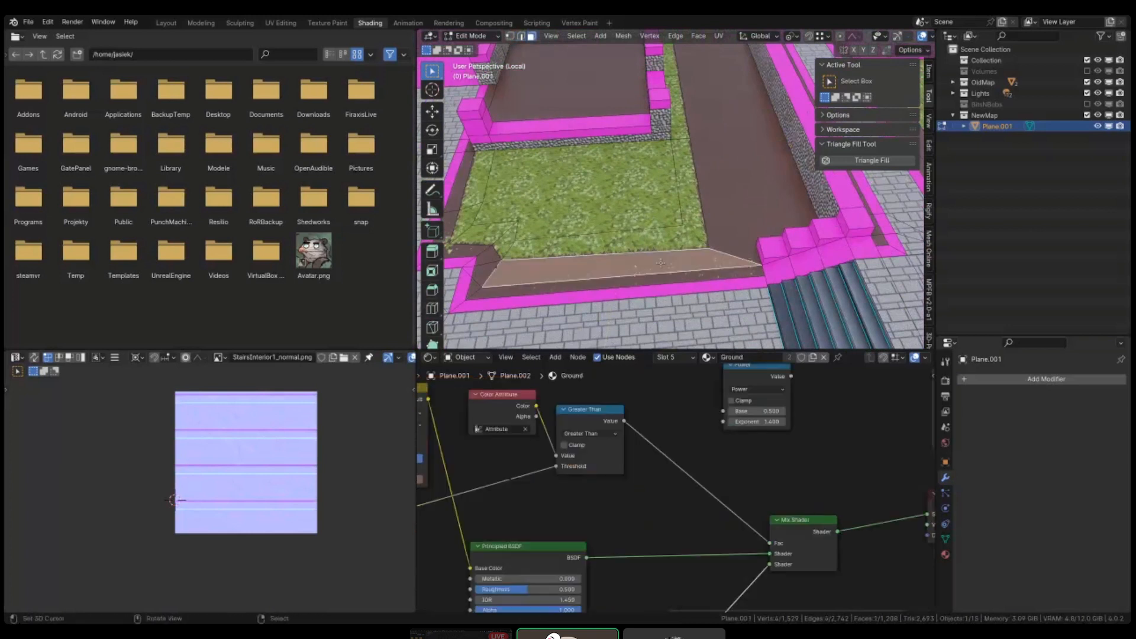
left_click(618, 249)
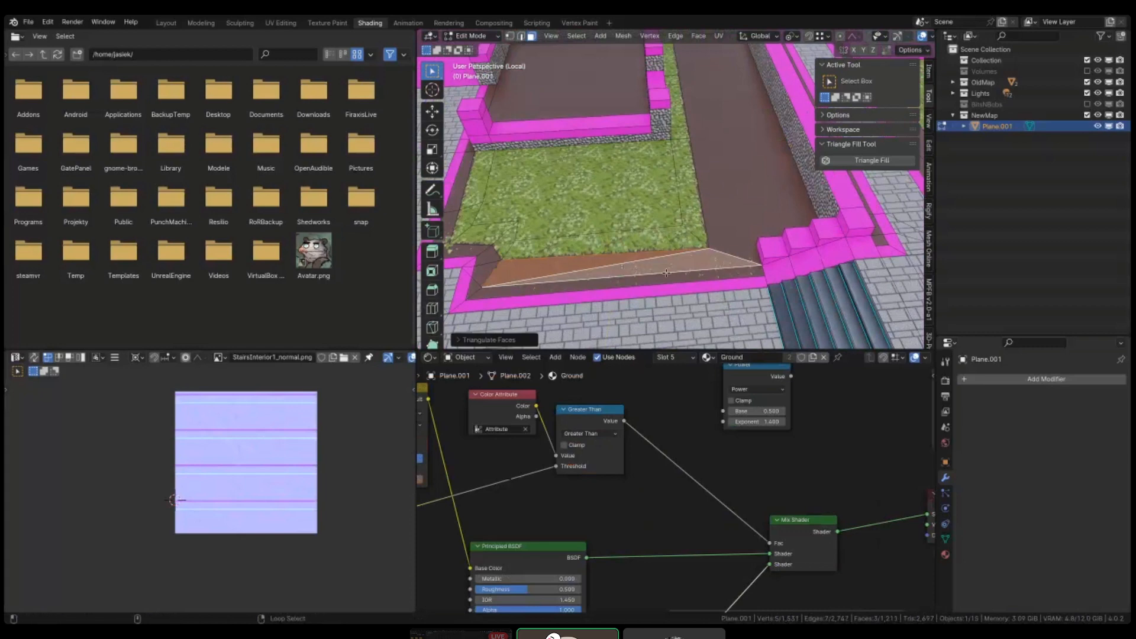
scroll(644, 263, "up", 2)
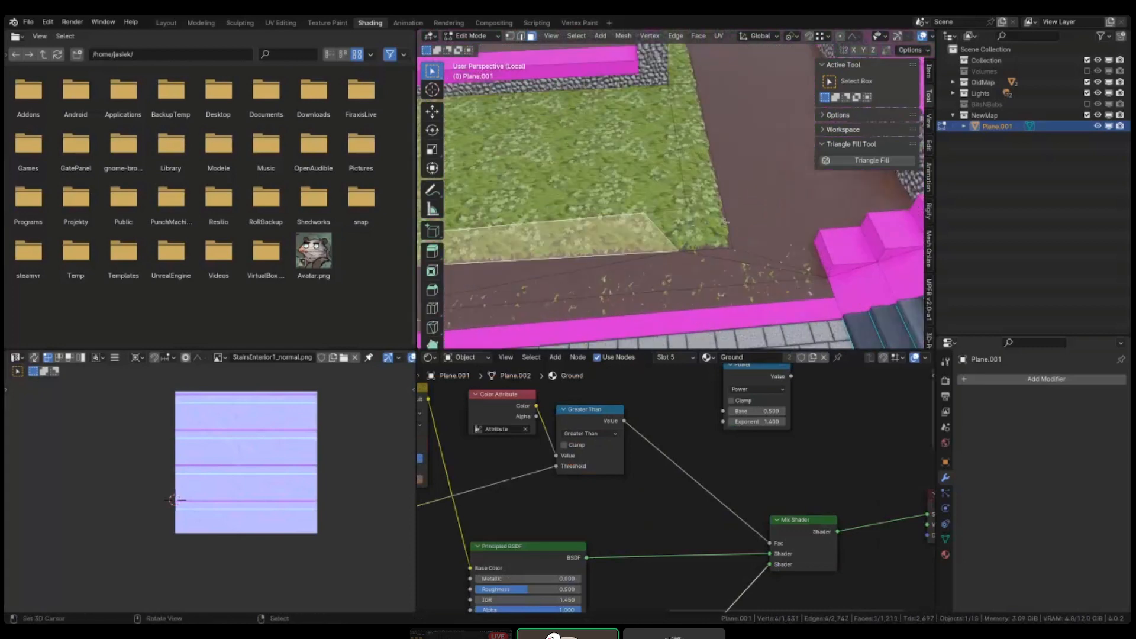
- Slide the border edge at the grass patch's stairs-side corner along its neighbouring edges and shift it horizontally with global Z locked
left_click(719, 225)
key("g")
key("g")
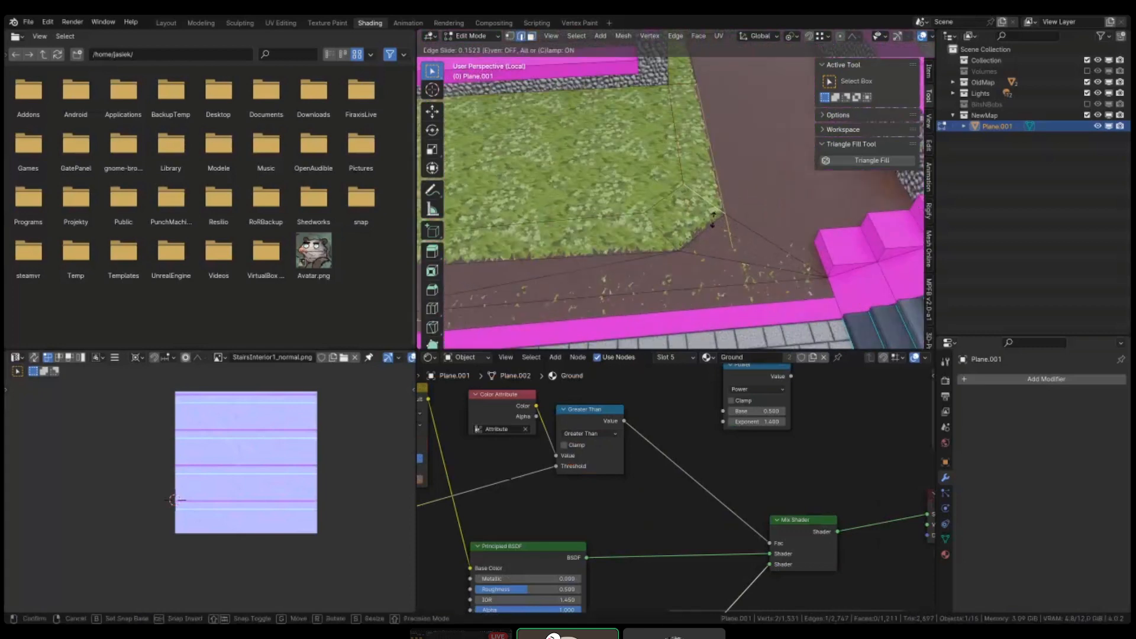
left_click(713, 219)
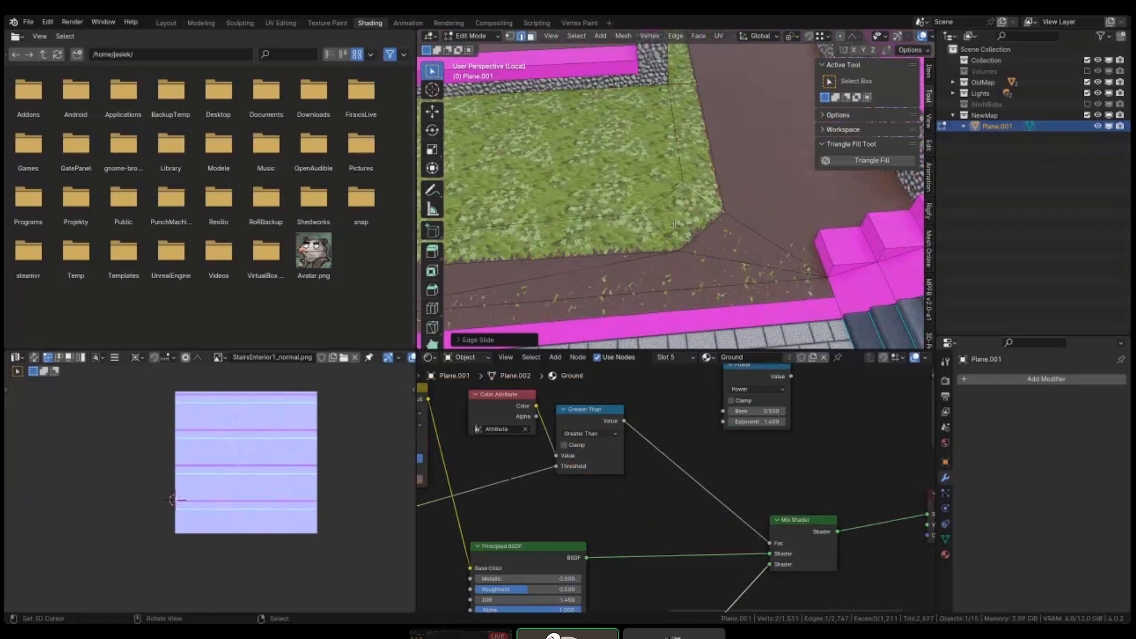
key("g")
key("shift+z")
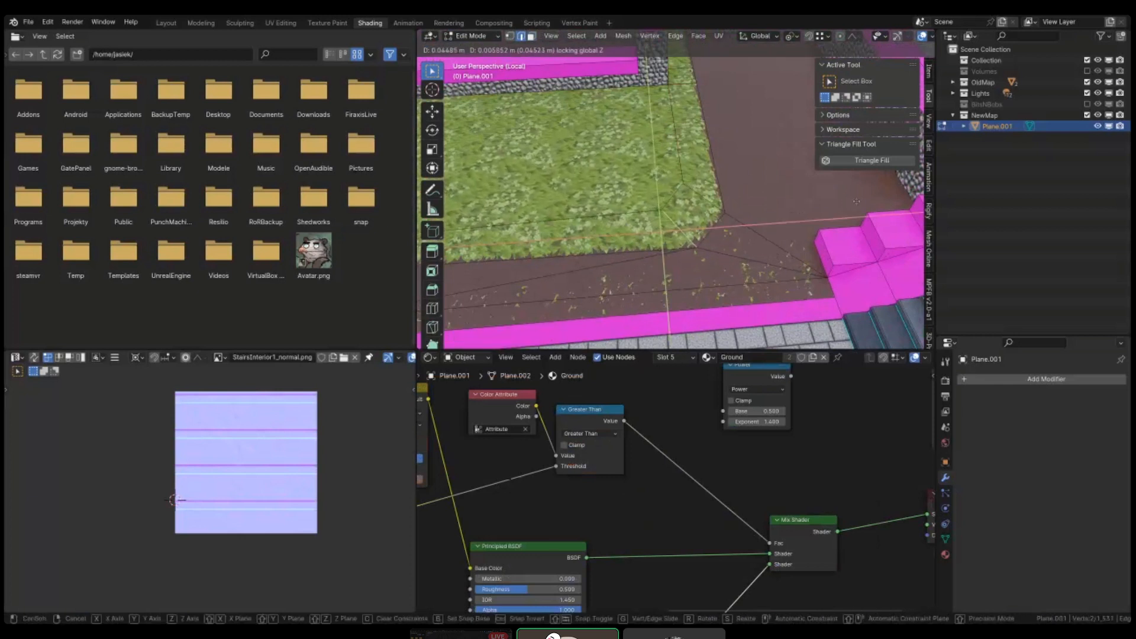
left_click(856, 201)
key("alt+a")
mouse_move(562, 199)
middle_mouse_down("shift")
mouse_move(647, 228)
mouse_move(592, 227)
mouse_move(617, 277)
middle_mouse_up("shift")
key("Tab")
scroll(592, 228, "down", 5)
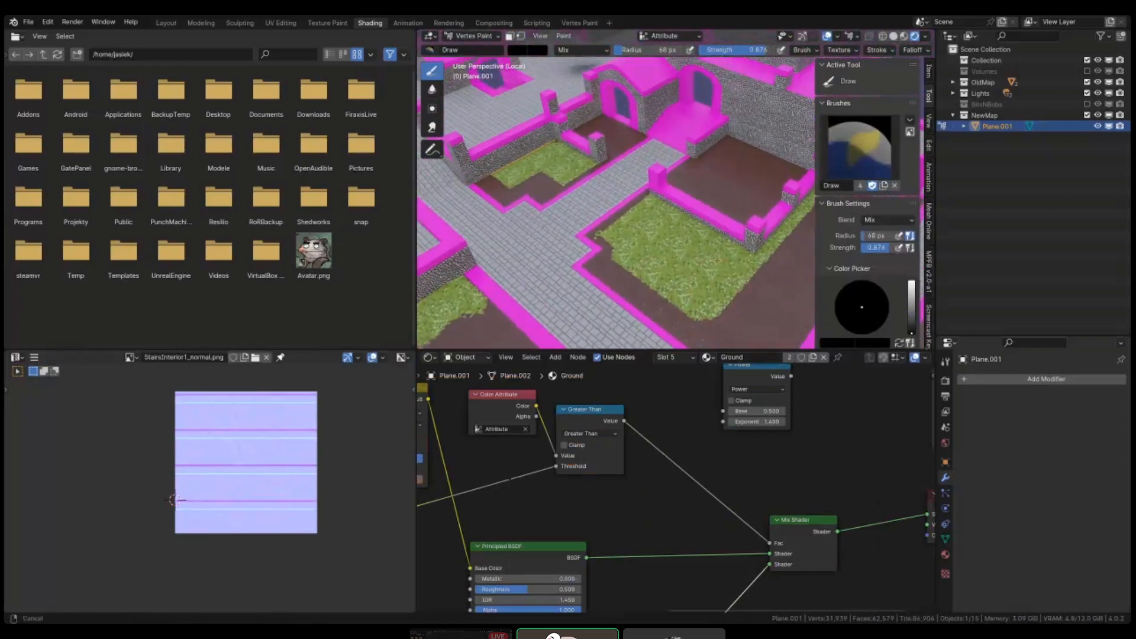
- Add a cut across the grass patch's side border near the wall's corner pillar and move the new border vertex horizontally
key("Tab")
scroll(662, 291, "up", 4)
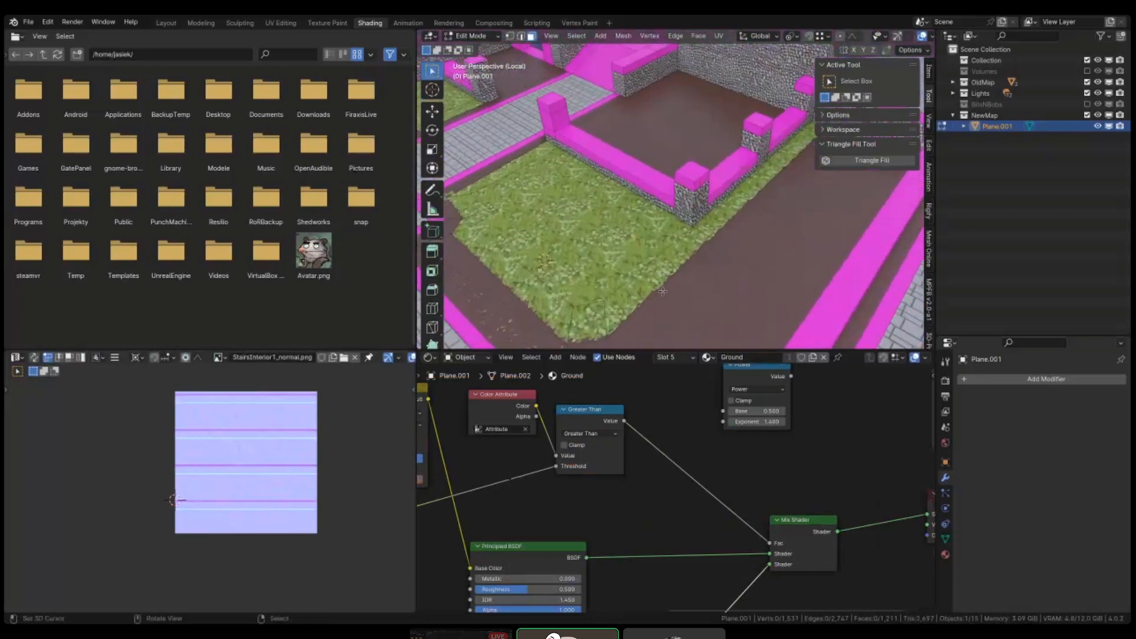
key("ctrl+r")
left_click(704, 312)
right_click(708, 314)
key("g")
key("shift+z")
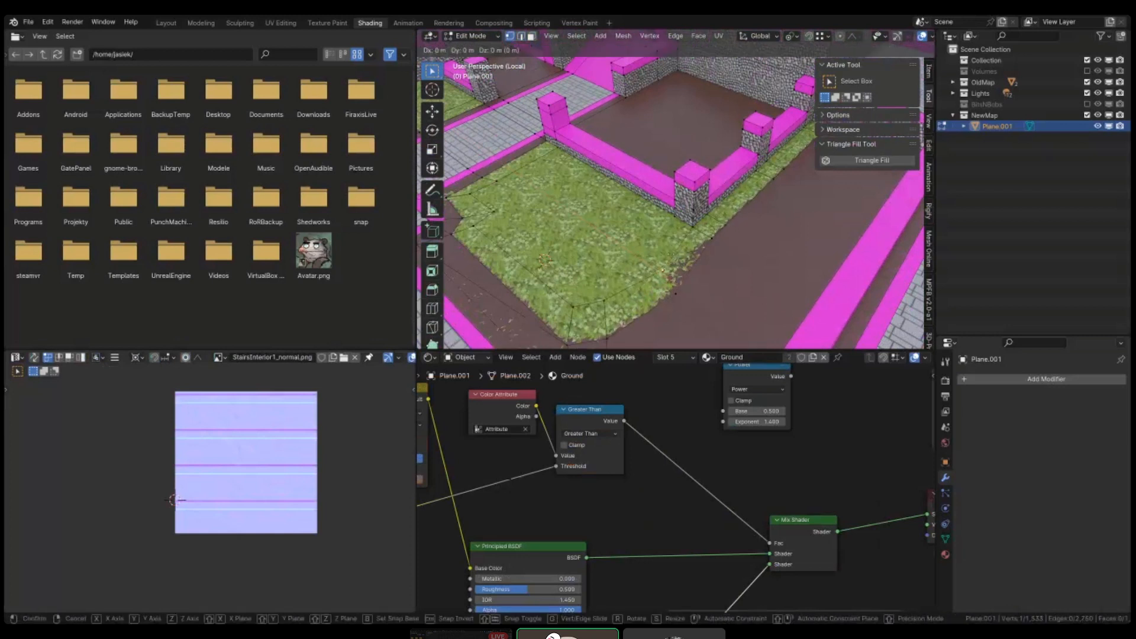
key("z")
key("shift+z")
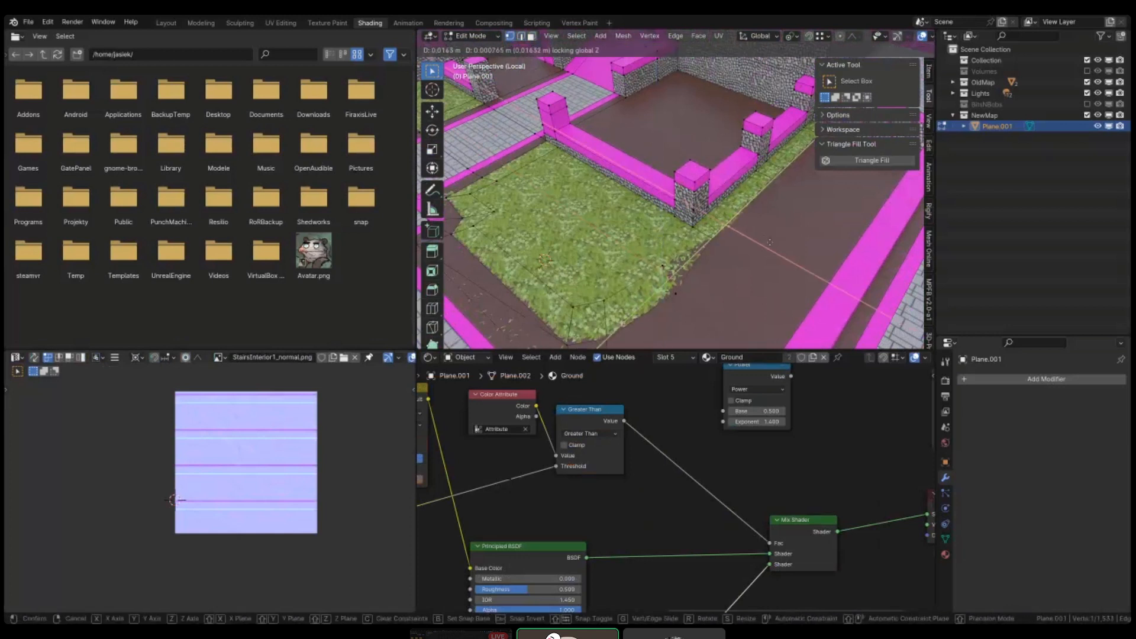
middle_click_drag(833, 258, 710, 235)
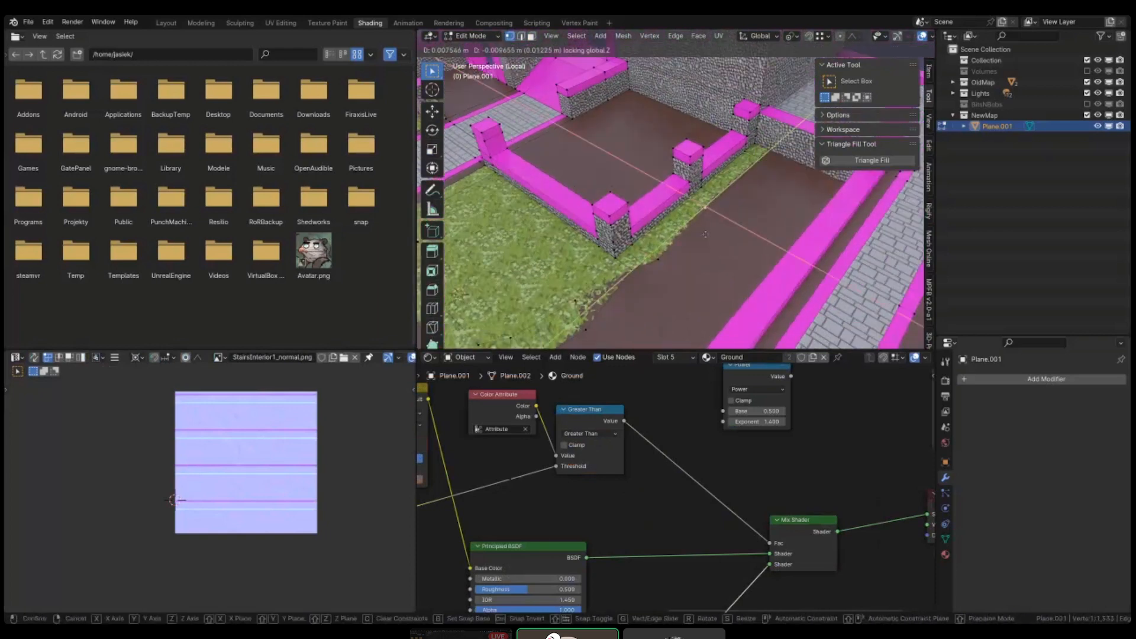
left_click(725, 296)
- Move the border vertices of the narrow grass strip beside the pillared wall horizontally, with global Z locked, to make its outline irregular
scroll(724, 295, "up", 3)
key("g")
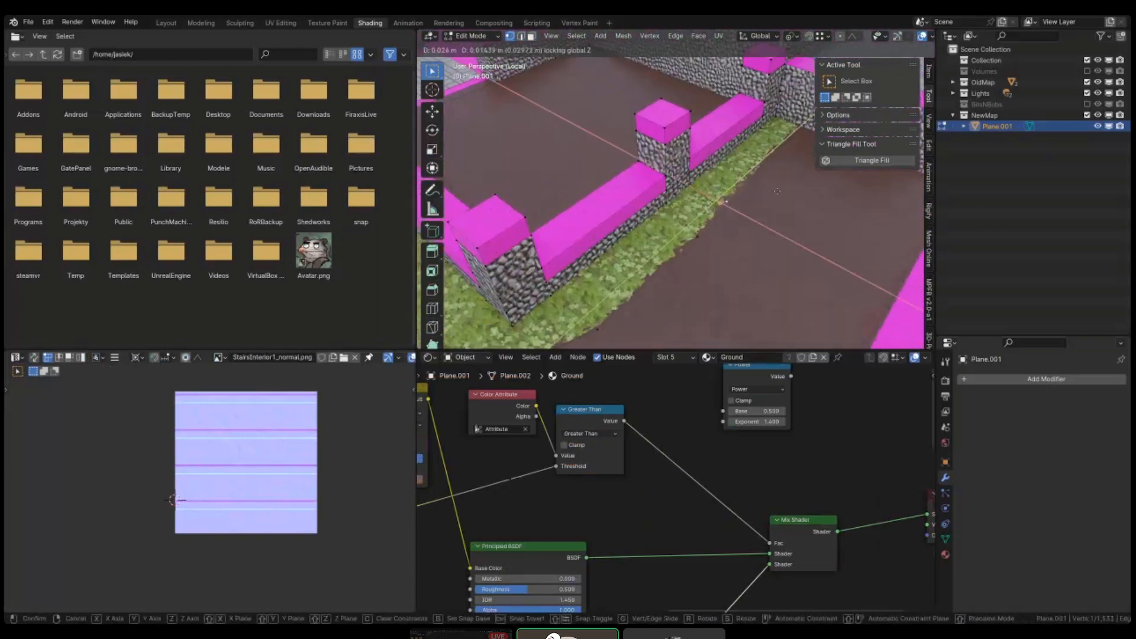
left_click(781, 170)
right_click(792, 145)
key("g")
key("shift+z")
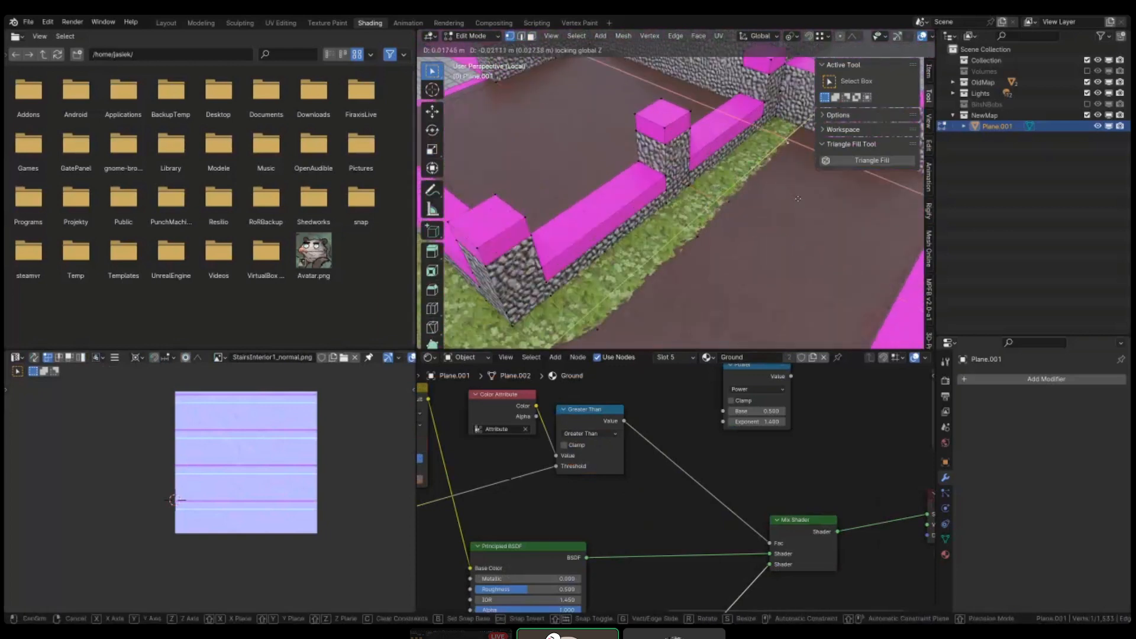
left_click(722, 121)
middle_click_drag(721, 120, 694, 113, "shift")
right_click(639, 261)
middle_click_drag(639, 261, 731, 192, "shift")
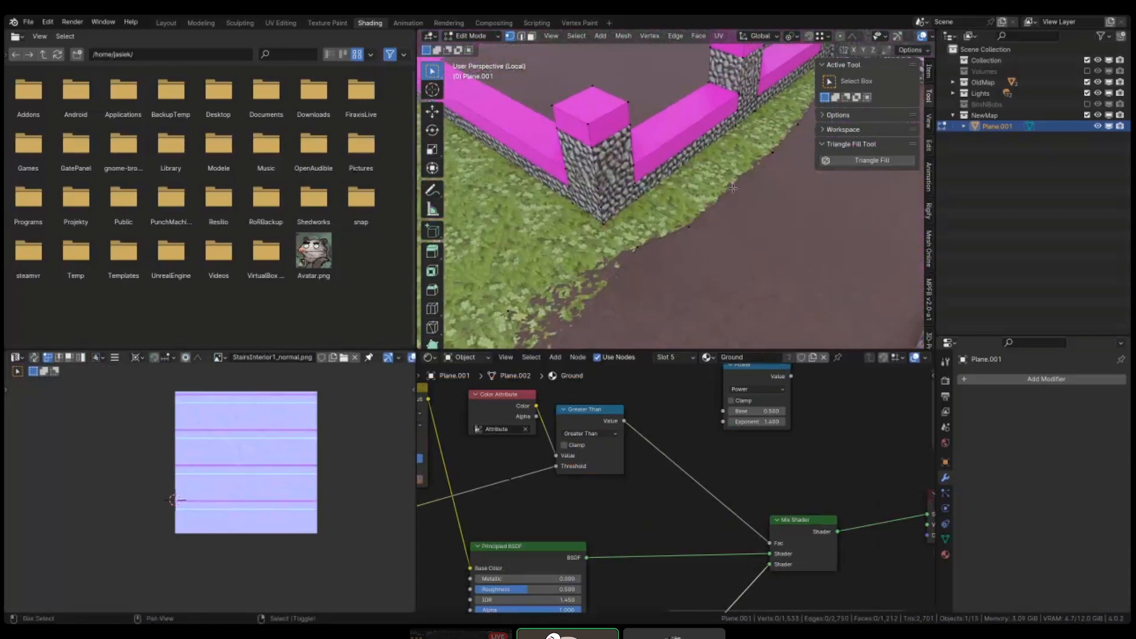
scroll(678, 228, "down", 2)
scroll(678, 227, "down", 4)
- Triangulate the grass and soil border faces next to the notch of the L-shaped grass patch across the walkway
key("Tab")
mouse_move(668, 224)
middle_mouse_down("shift")
mouse_move(713, 227)
mouse_move(681, 254)
middle_mouse_up("shift")
key("Tab")
scroll(568, 224, "up", 3)
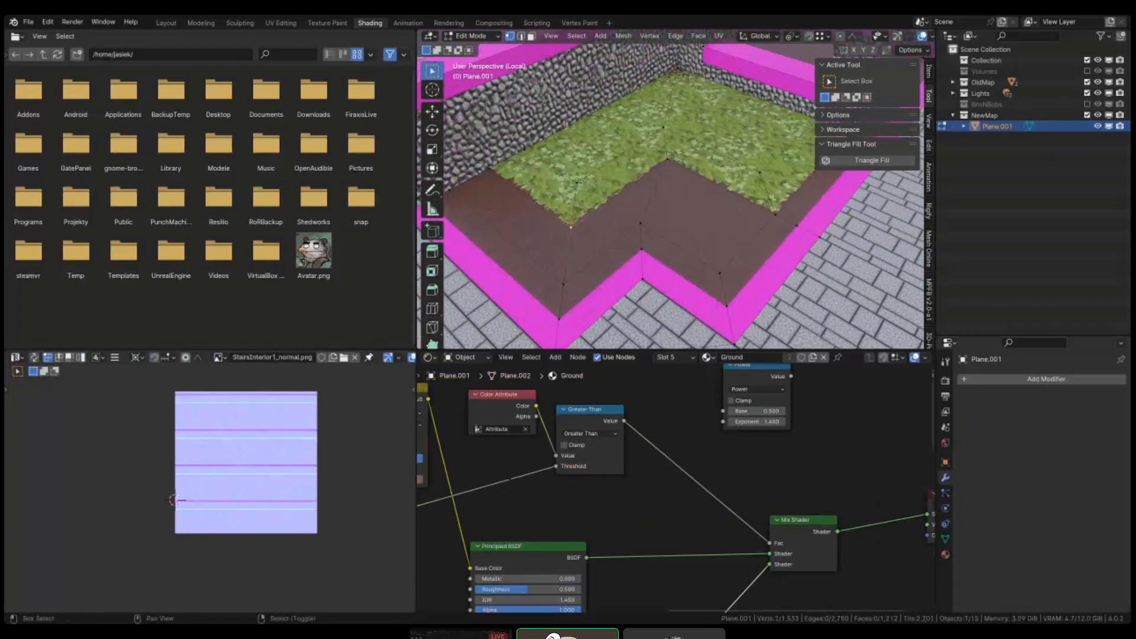
key("ctrl+r")
key("Escape")
key("3")
left_click(609, 183)
left_click(620, 249)
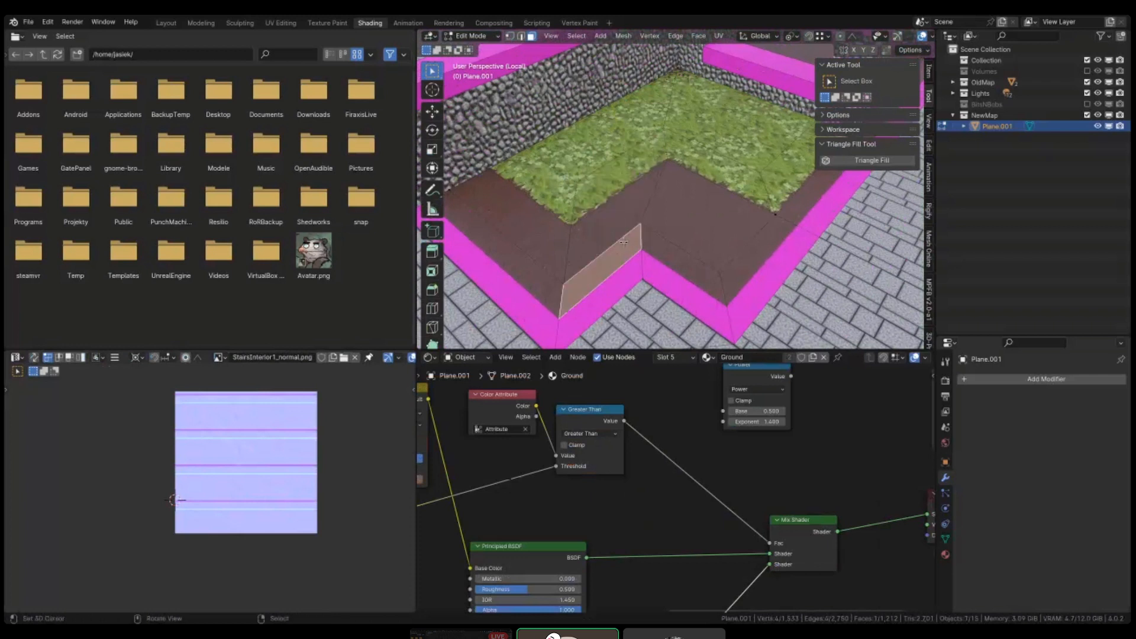
left_click(615, 183, "shift")
key("ctrl+r")
key("Escape")
key("ctrl+t")
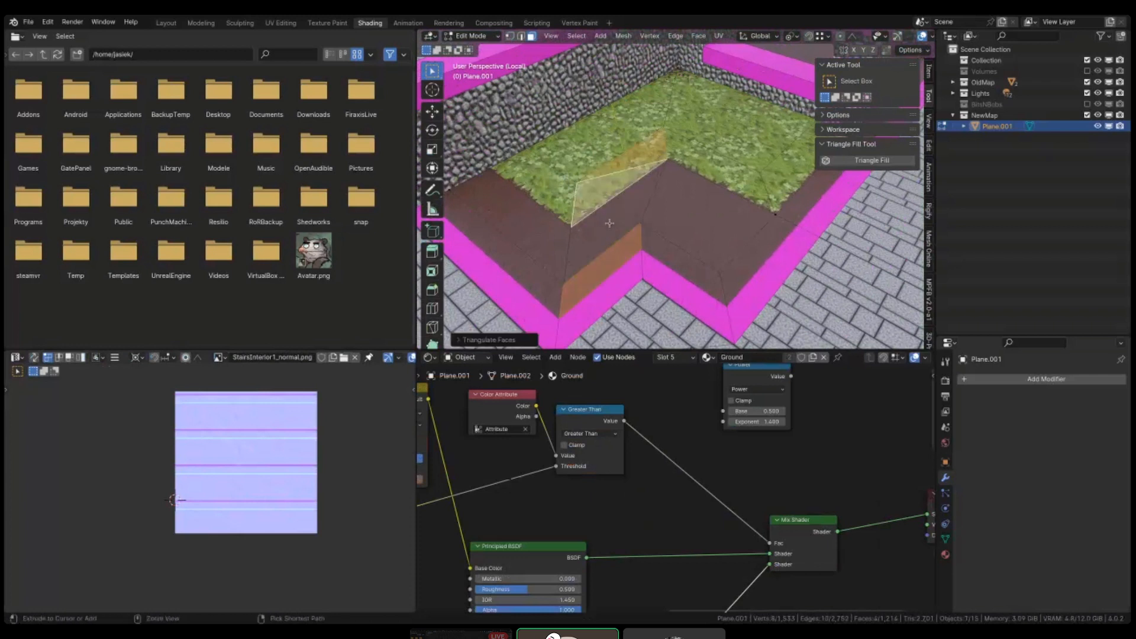
- Add a cut across the soil face between the L-shaped patch's notch and corner, and slide its edge along the border
key("alt+a")
key("ctrl+r")
left_click(607, 221)
right_click(607, 222)
key("g")
key("g")
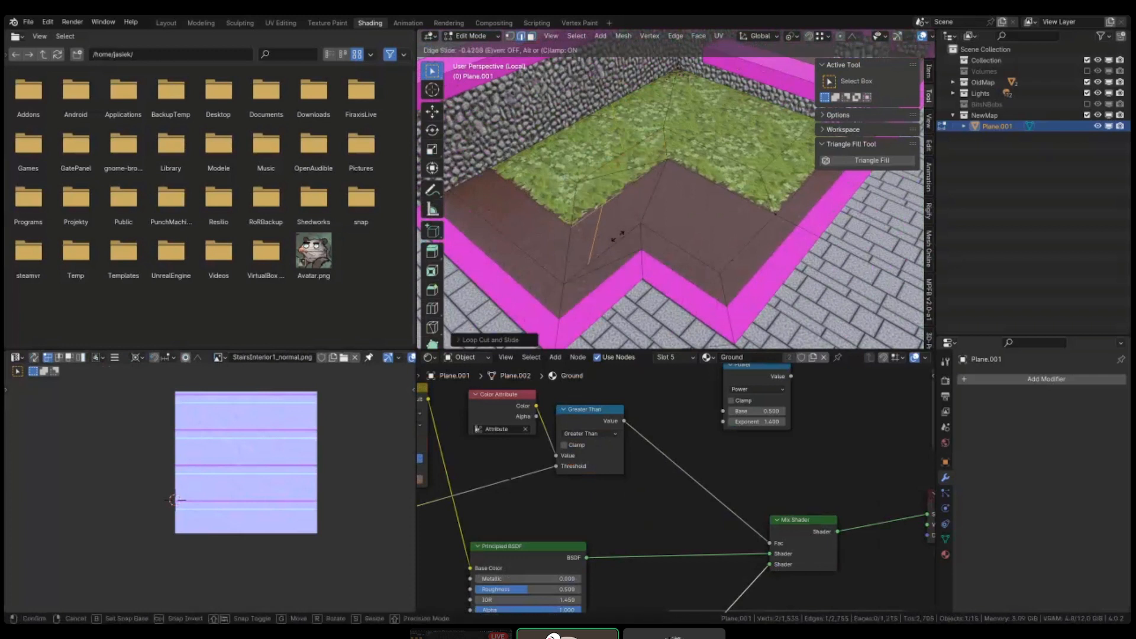
left_click(585, 238)
key("alt+a")
left_click(563, 245)
key("g")
key("g")
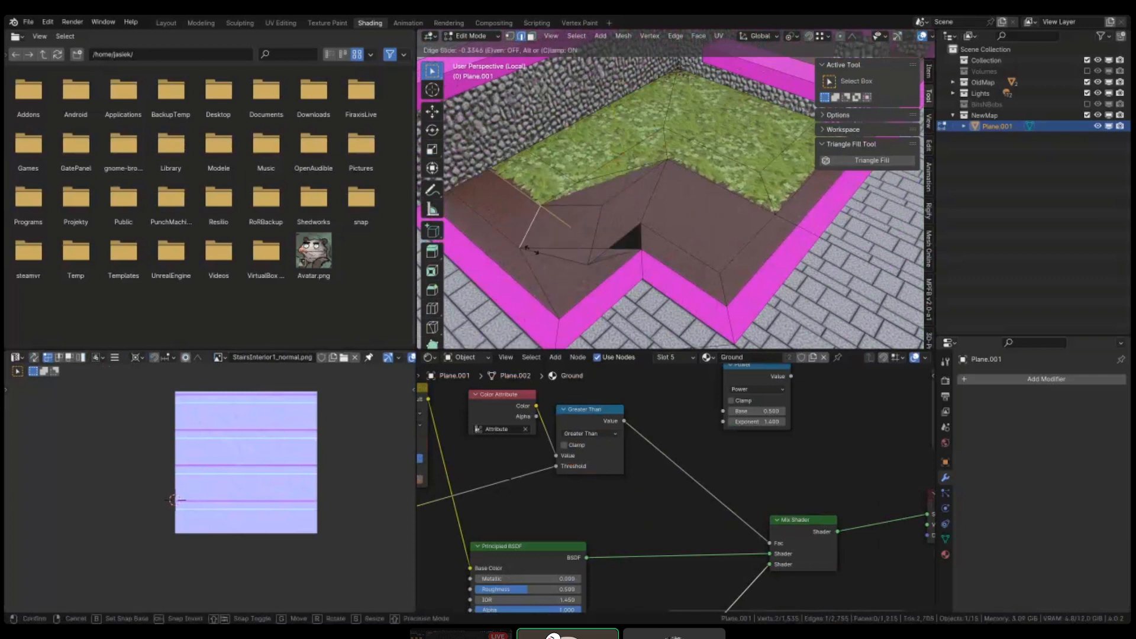
right_click(531, 250)
- Triangulate the grass faces along the L-shaped patch's border between its protruding corner and the notch
middle_click_drag(533, 251, 557, 271)
key("3")
right_click(543, 185)
right_click(609, 166)
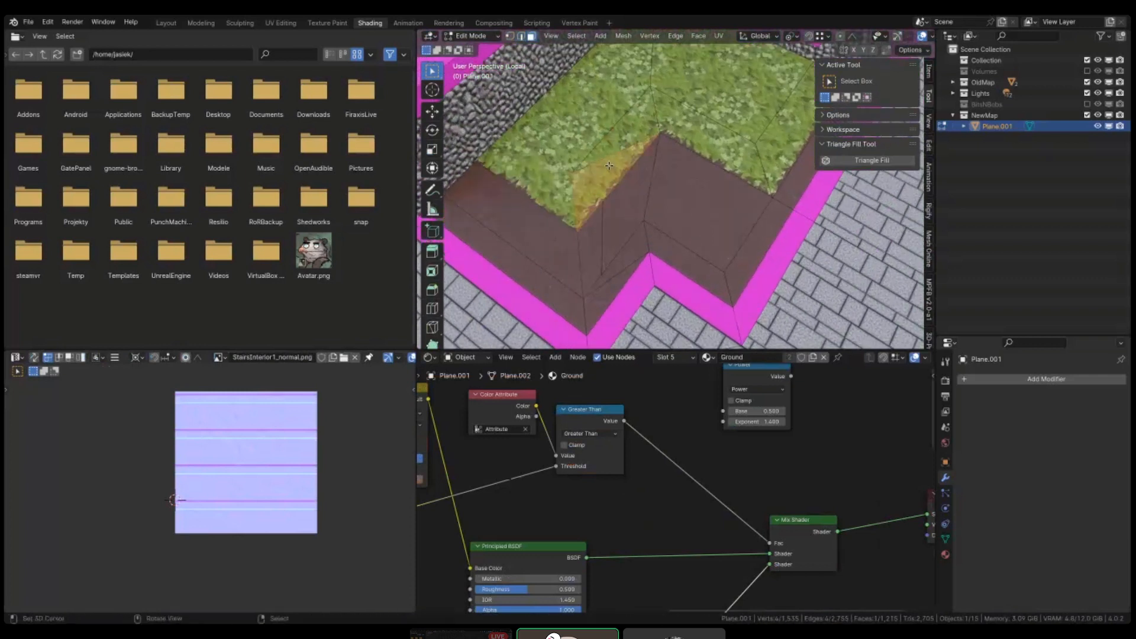
right_click(616, 142, "shift")
key("ctrl+t")
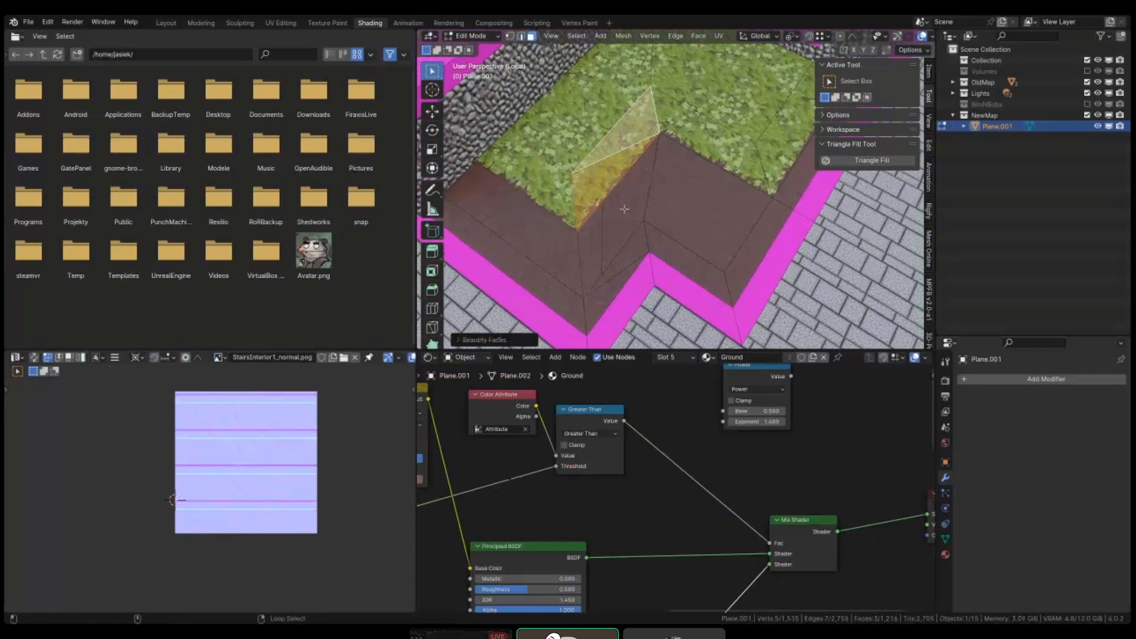
key("alt+a")
right_click(577, 245)
key("g")
key("g")
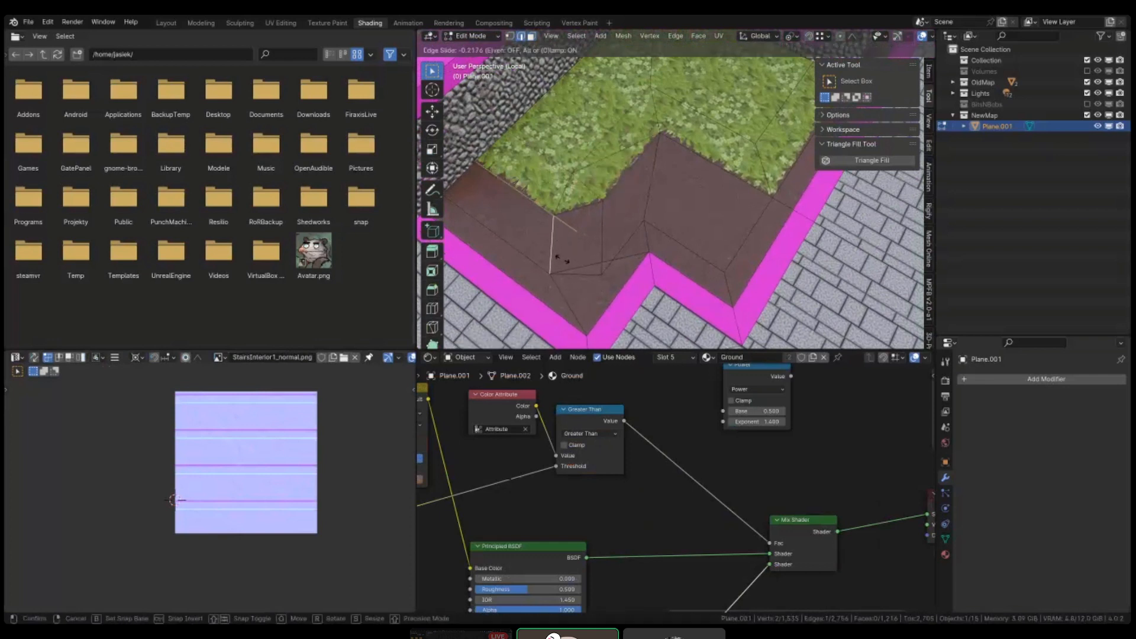
left_click(559, 227)
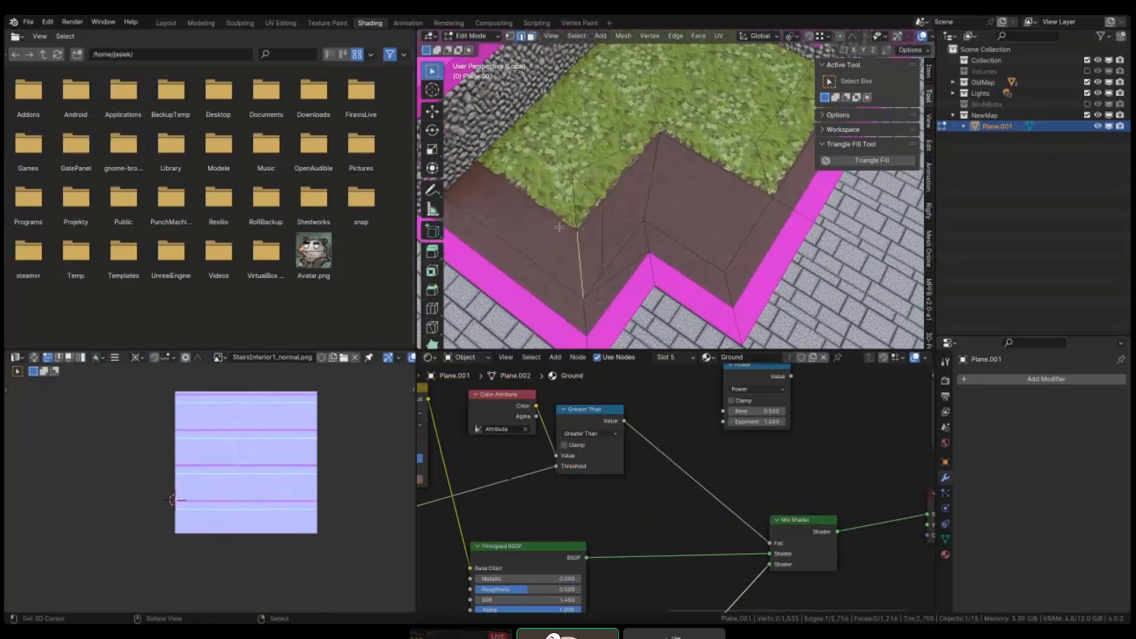
- Slide the new cut edge slightly toward the notch, and adjust its outer soil vertex along the border edge
key("g")
key("g")
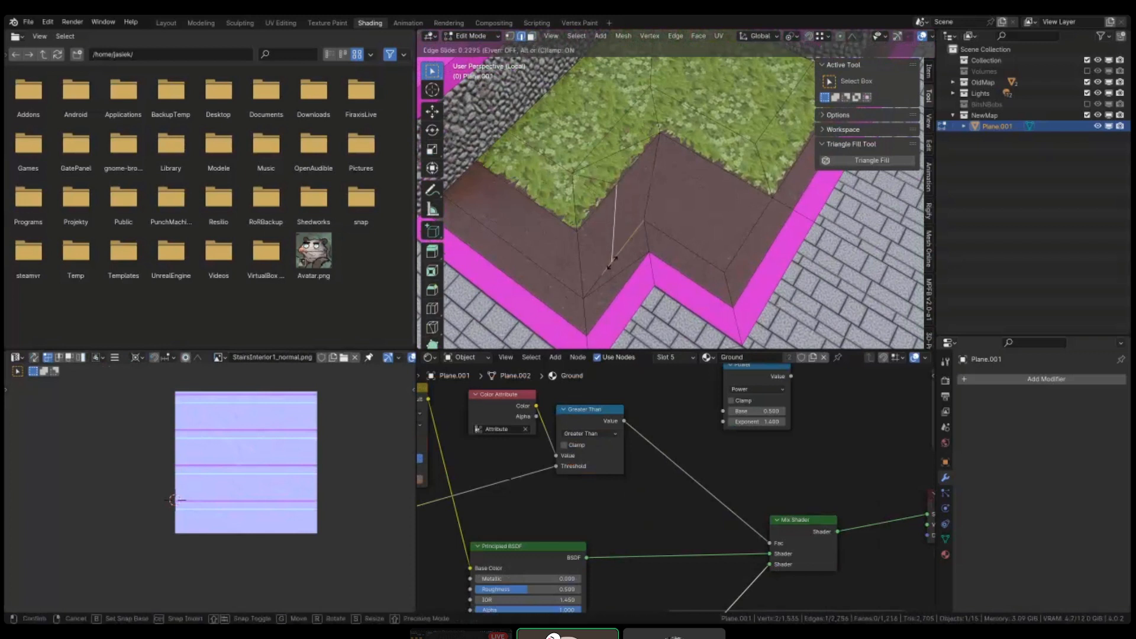
left_click(613, 266)
key("g")
key("g")
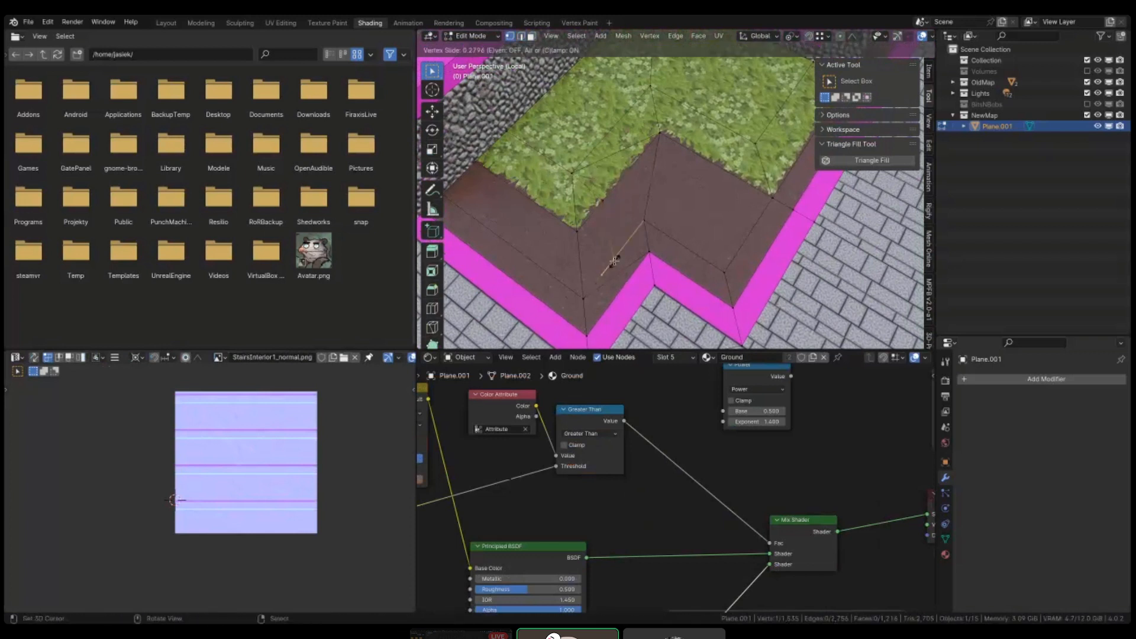
left_click(613, 265)
- Triangulate the narrow soil border face between the walkway edging and the new cut
key("3")
left_click_drag(612, 265, 630, 285)
key("ctrl+t")
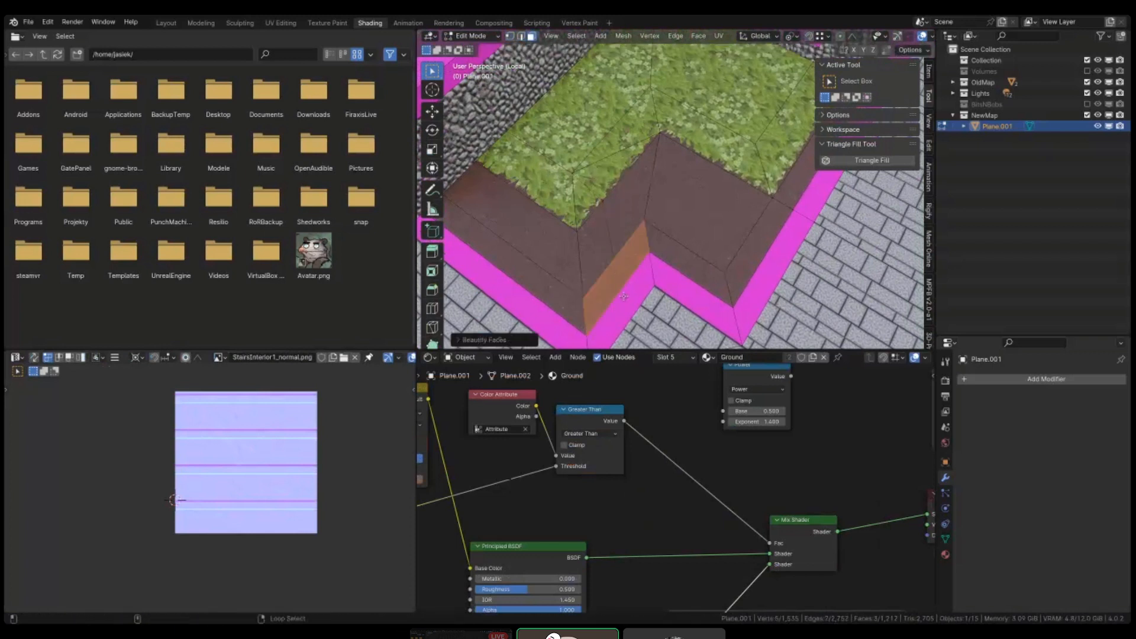
key("alt+a")
- Slide the soil vertex outside the L-shaped patch's protruding corner along its border edge, away from the notch
key("g")
key("g")
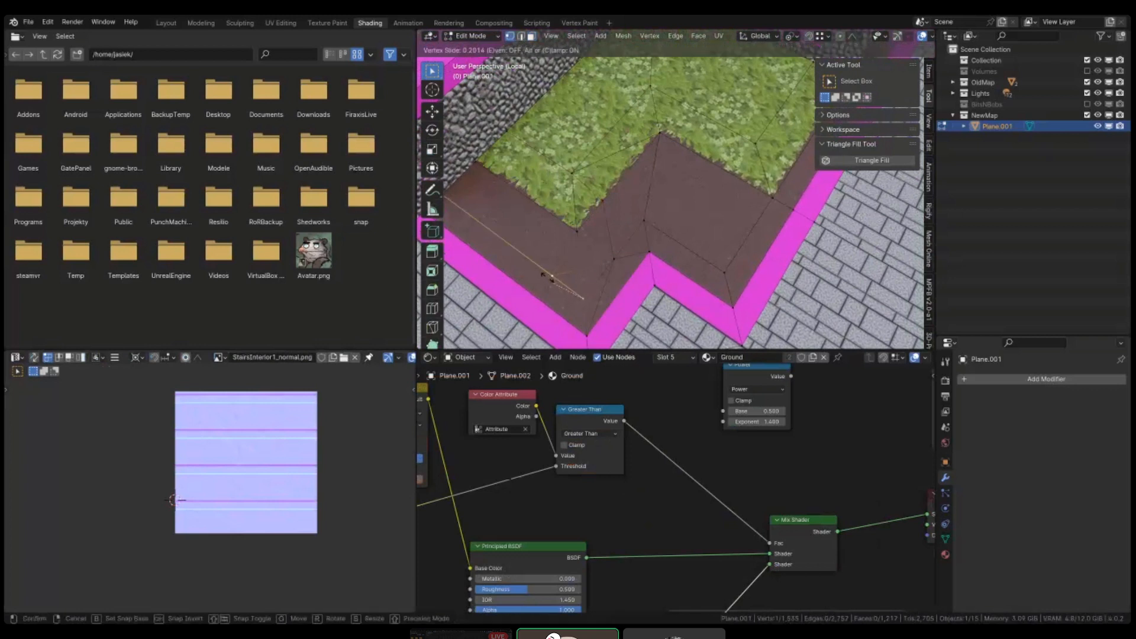
left_click(524, 225)
- Move the grass vertex at the L-shaped patch's notch horizontally with global Z locked to soften the inner corner
middle_click_drag(643, 133, 602, 171, "shift")
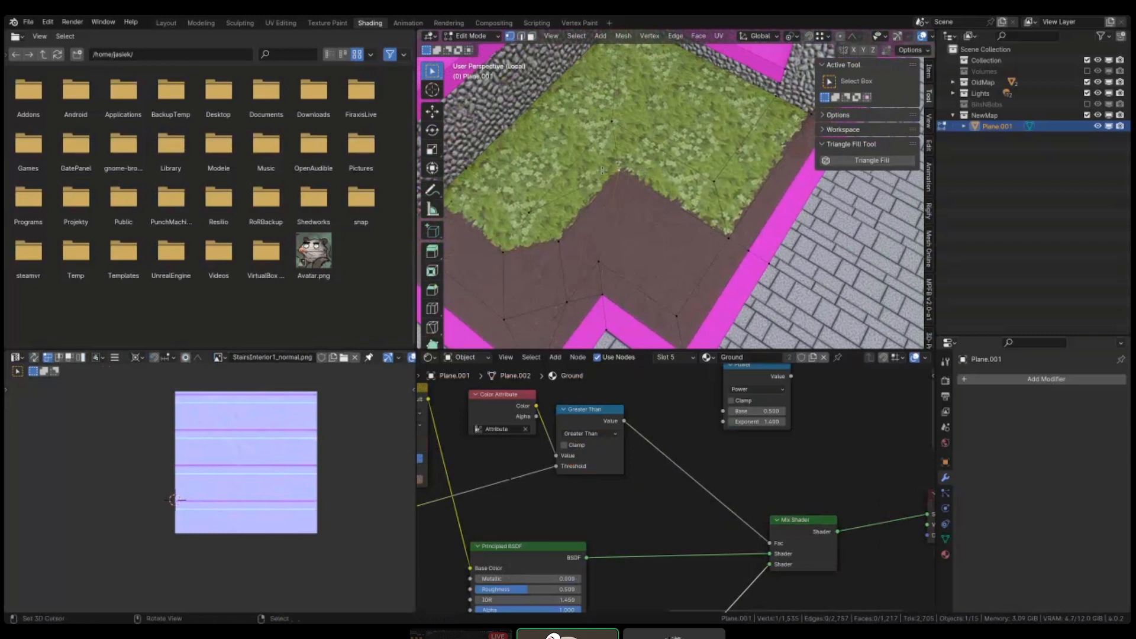
key("g")
key("shift+z")
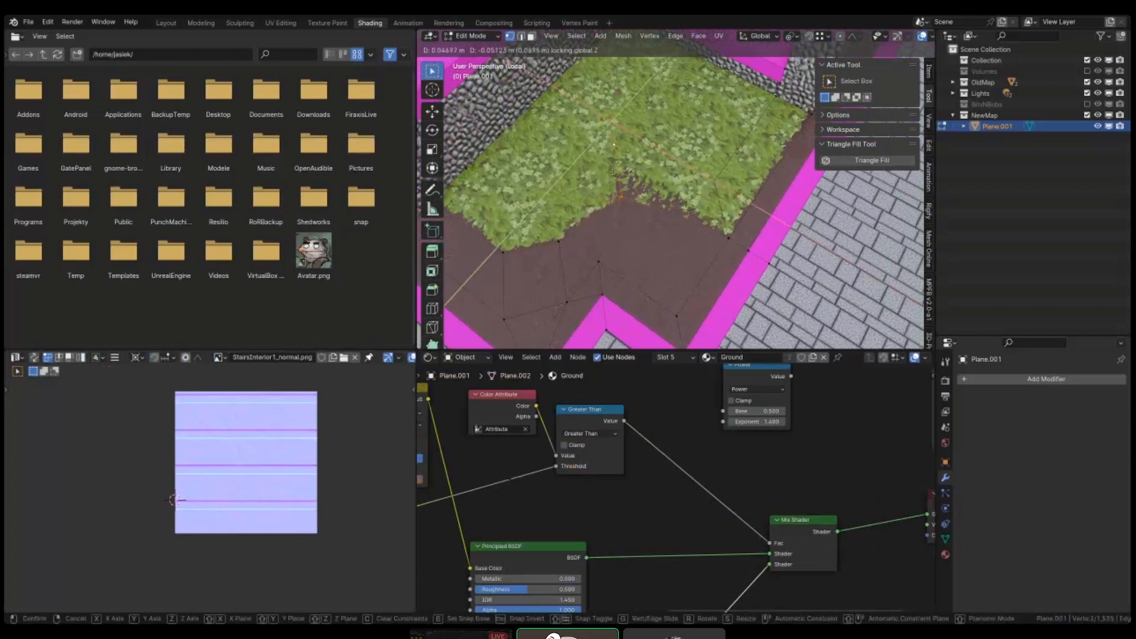
left_click(720, 241)
- Try to move the vertices near the L-shaped patch's other protruding corner horizontally with global Z locked
key("g")
key("shift+z")
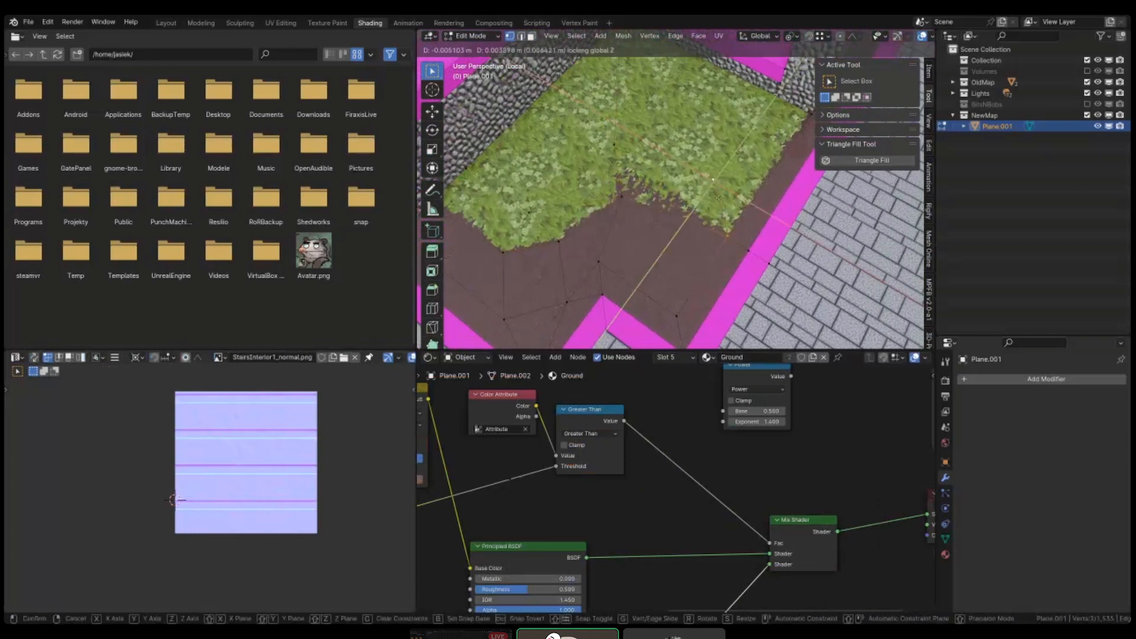
left_click(728, 239)
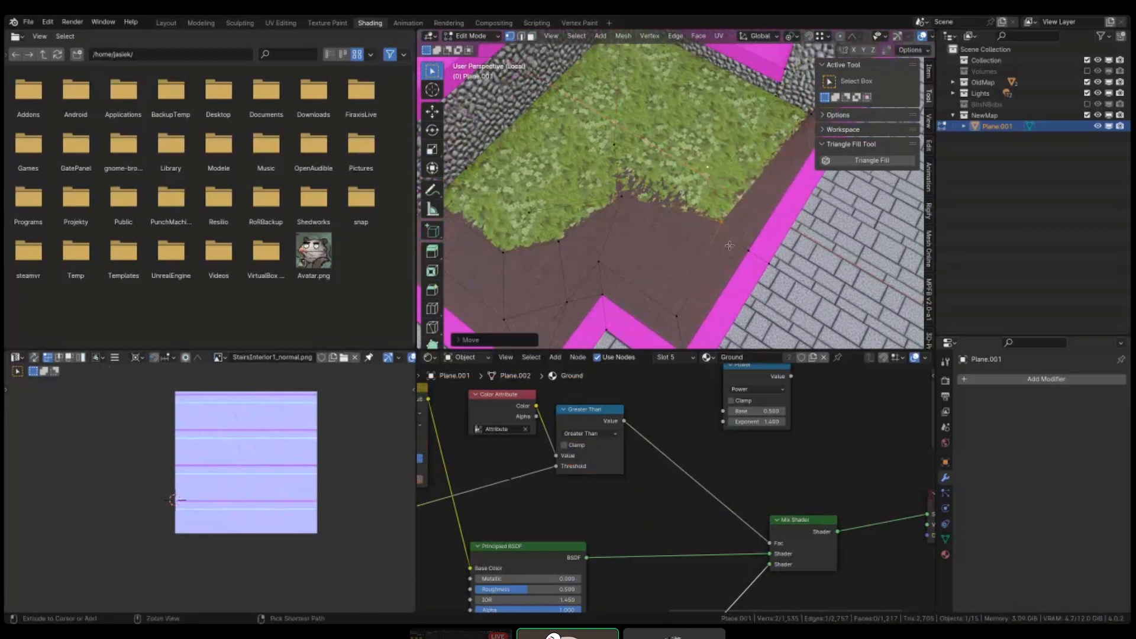
- Move the inner vertex and the outer vertex at the L-shaped patch's other protruding corner horizontally, keeping their height
left_click(715, 182)
key("g")
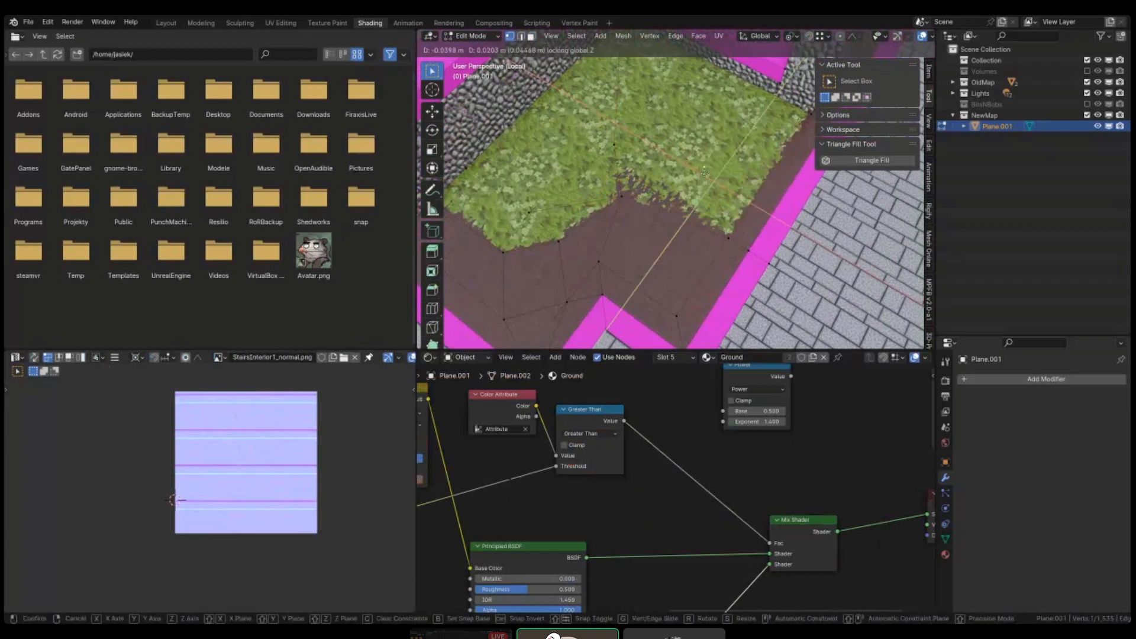
left_click(703, 170)
key("g")
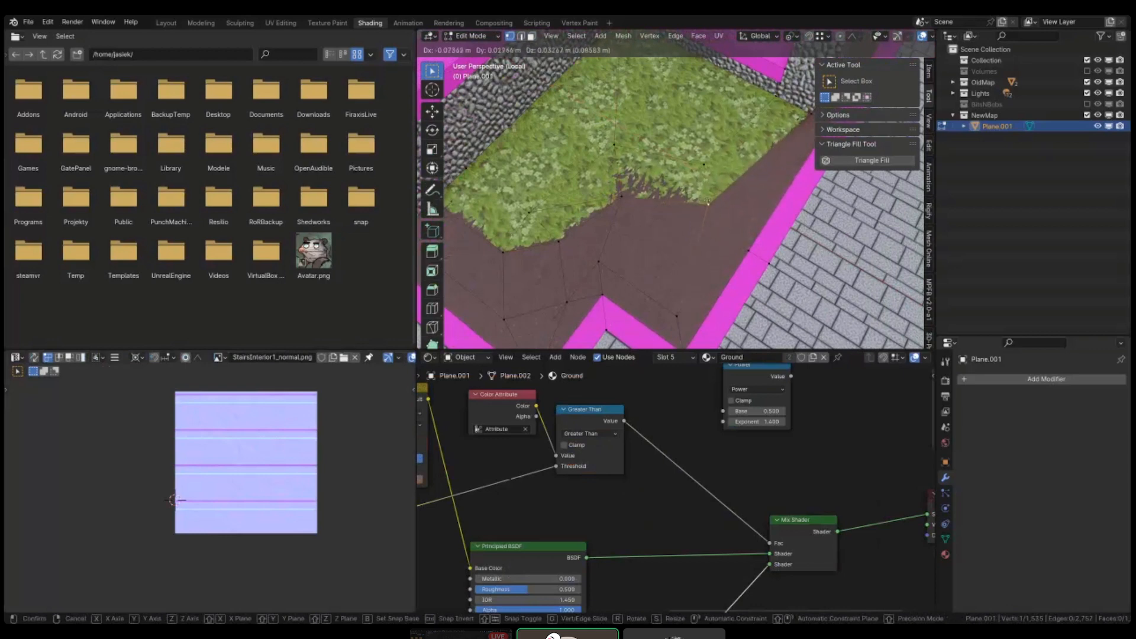
key("shift+z")
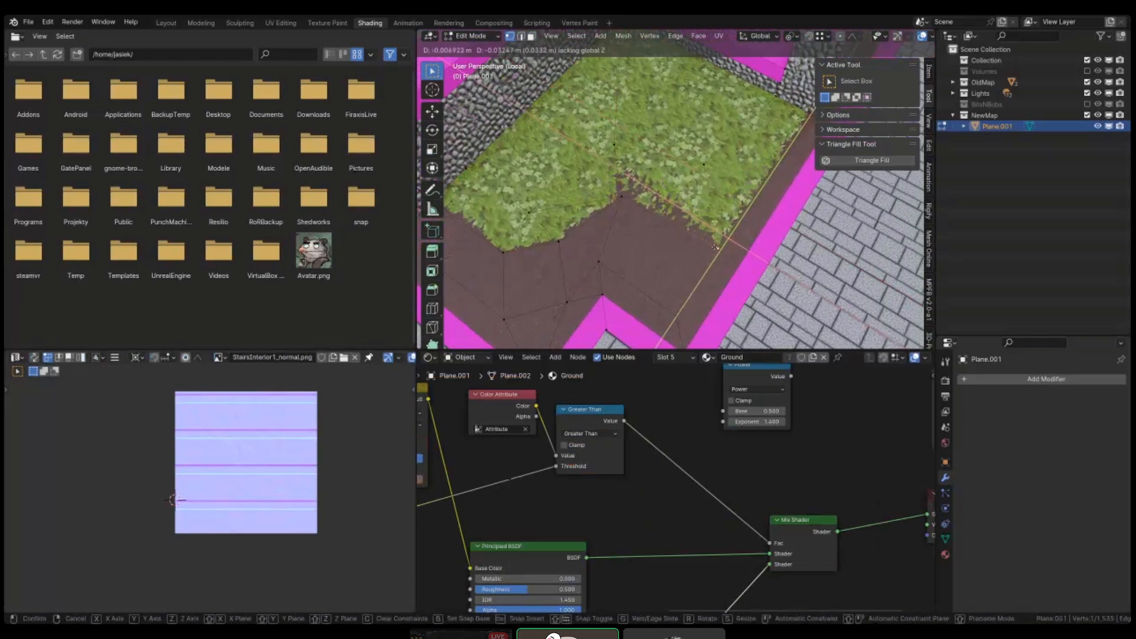
left_click(716, 248)
- Switch the map mesh to Vertex Paint mode and save the file
key("ctrl+Tab")
middle_click_drag(693, 256, 654, 207)
scroll(716, 225, "down", 4)
key("ctrl+s")
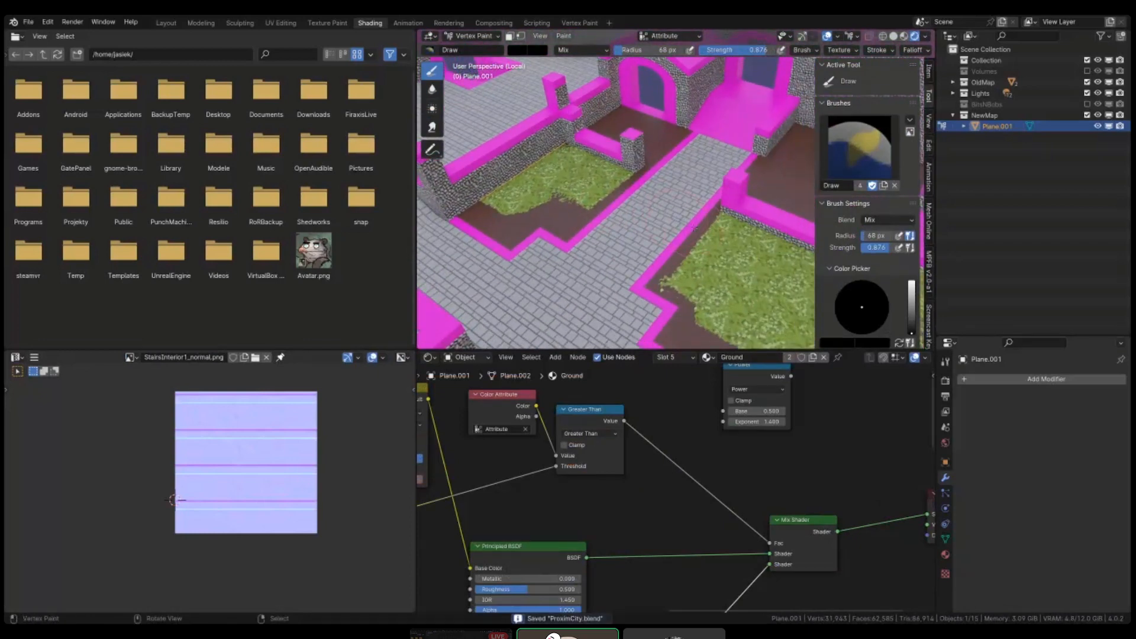
- Hide the viewport sidebar and switch the map mesh to Object Mode
key("n")
key("ctrl+Tab")
left_click(663, 247)
scroll(663, 247, "down", 4)
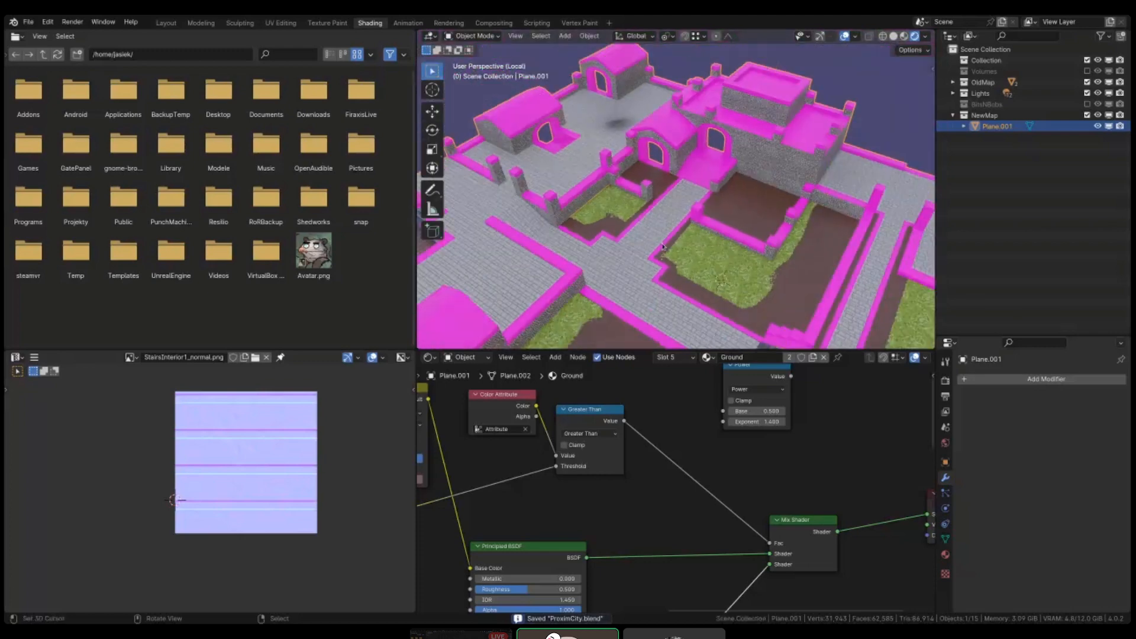
- Switch the map mesh to Edit Mode and move a vertex on the long grass strip's walkway-side border horizontally with global Z locked
scroll(732, 310, "up", 5)
key("Tab")
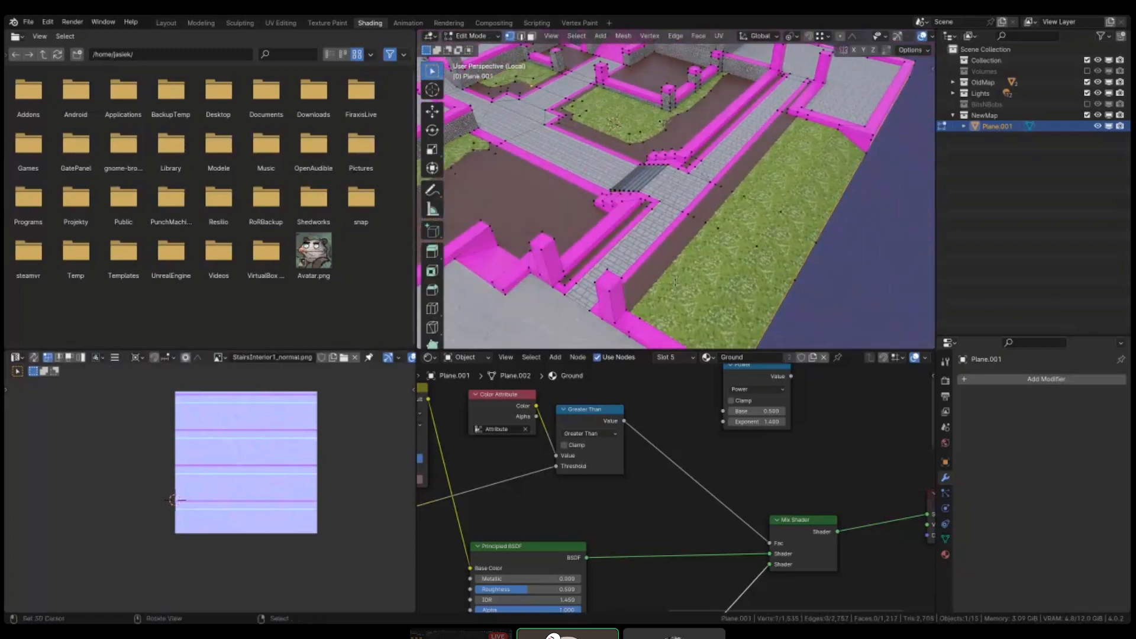
scroll(741, 288, "up", 3)
scroll(742, 289, "up", 2)
left_click(689, 217)
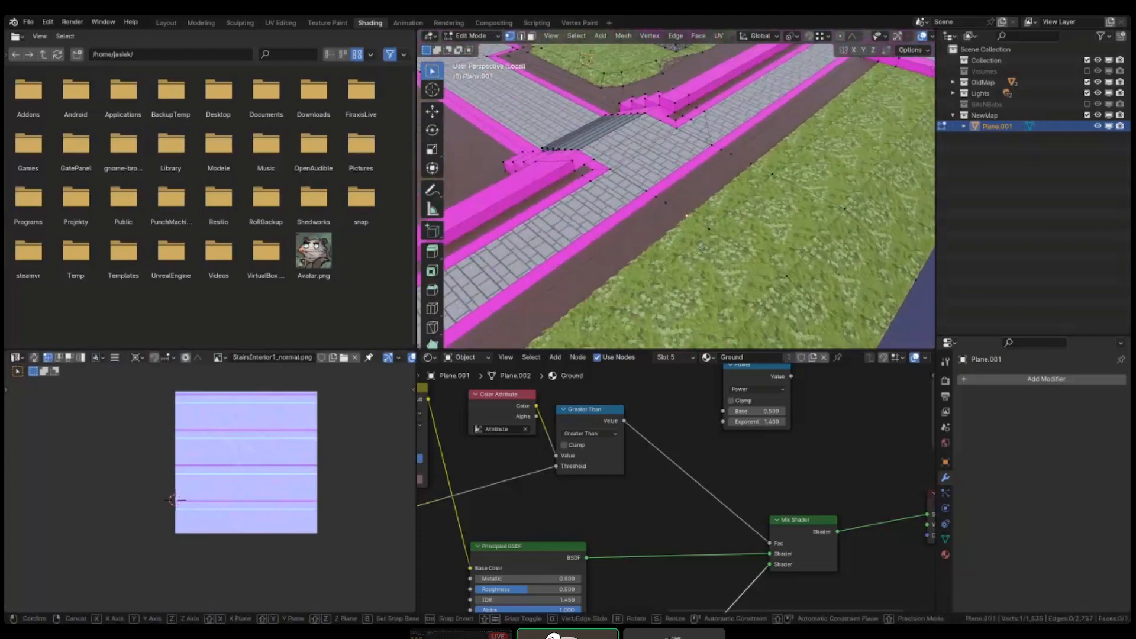
key("alt+z")
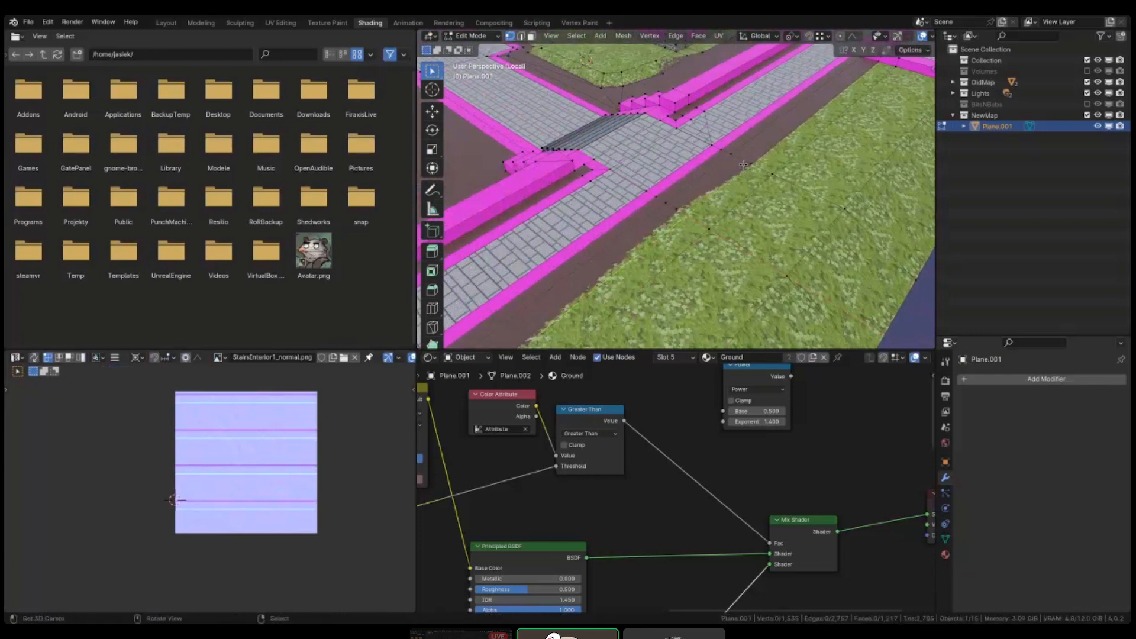
left_click(794, 191)
key("g")
key("shift+z")
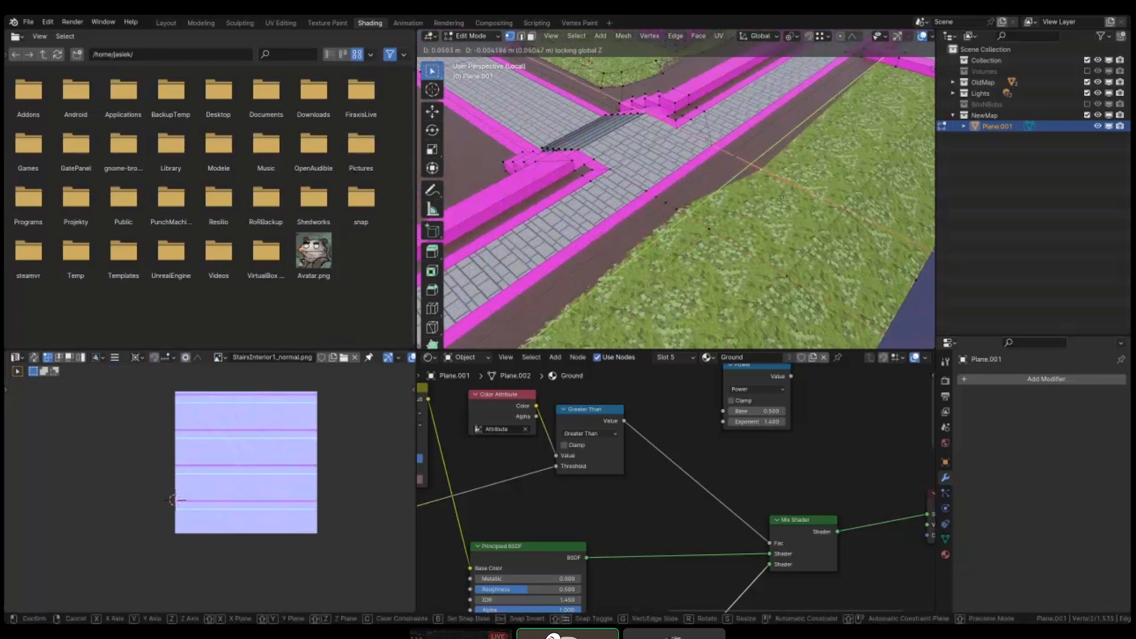
left_click(770, 188)
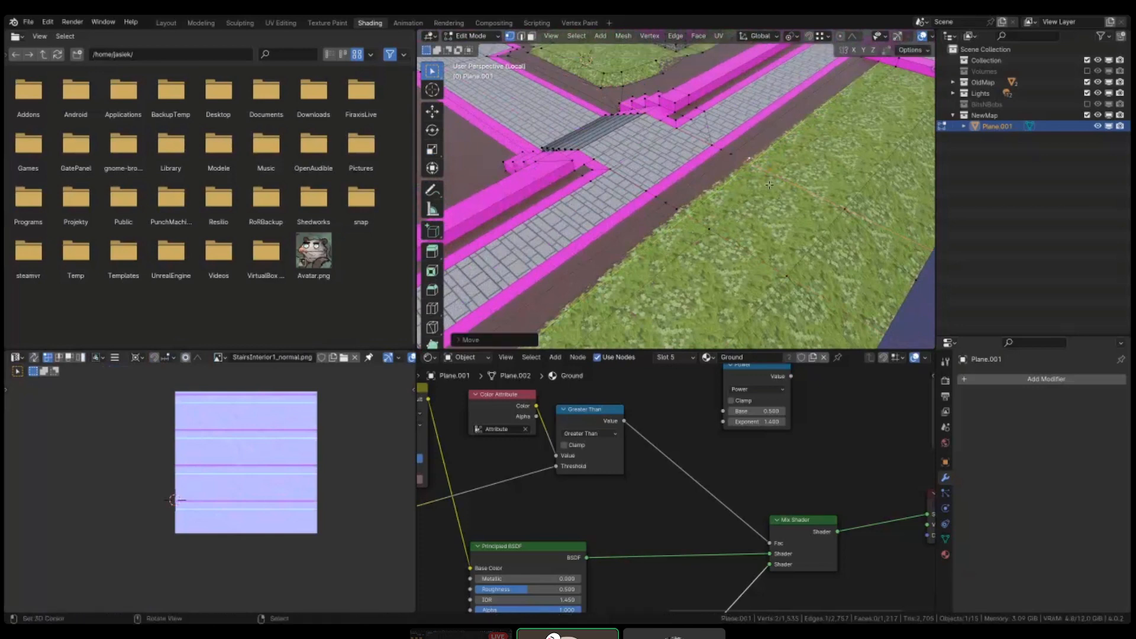
- Move an inner vertex of the long grass strip beside the stairs horizontally, and raise a strip vertex slightly along global Z
left_click(769, 174)
scroll(850, 93, "up", 3)
left_click(771, 230)
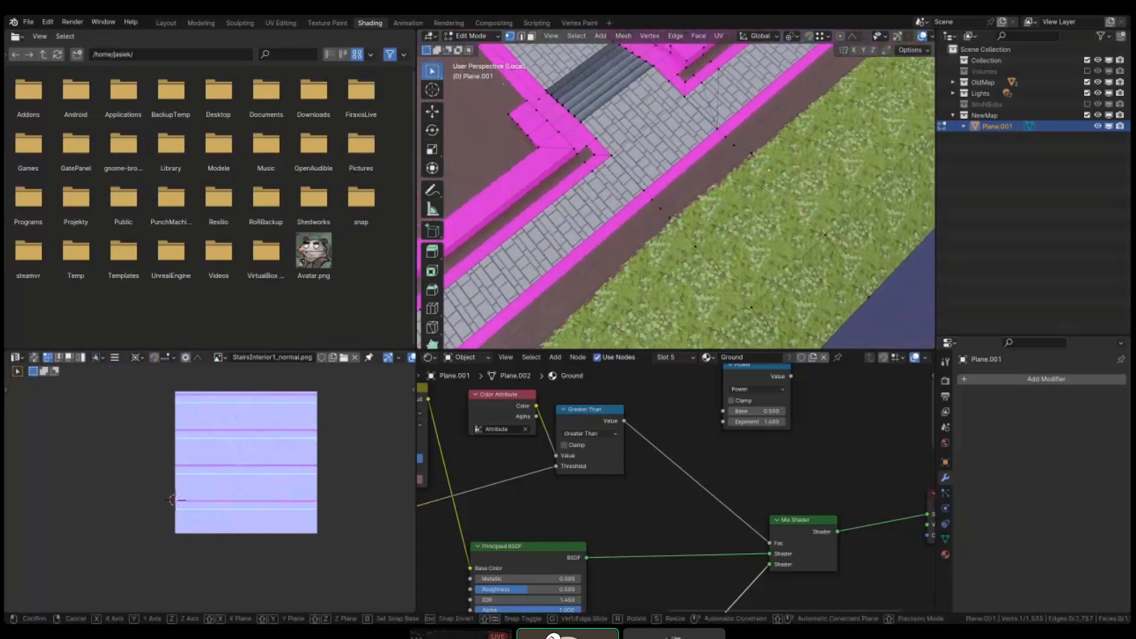
key("g")
key("shift+z")
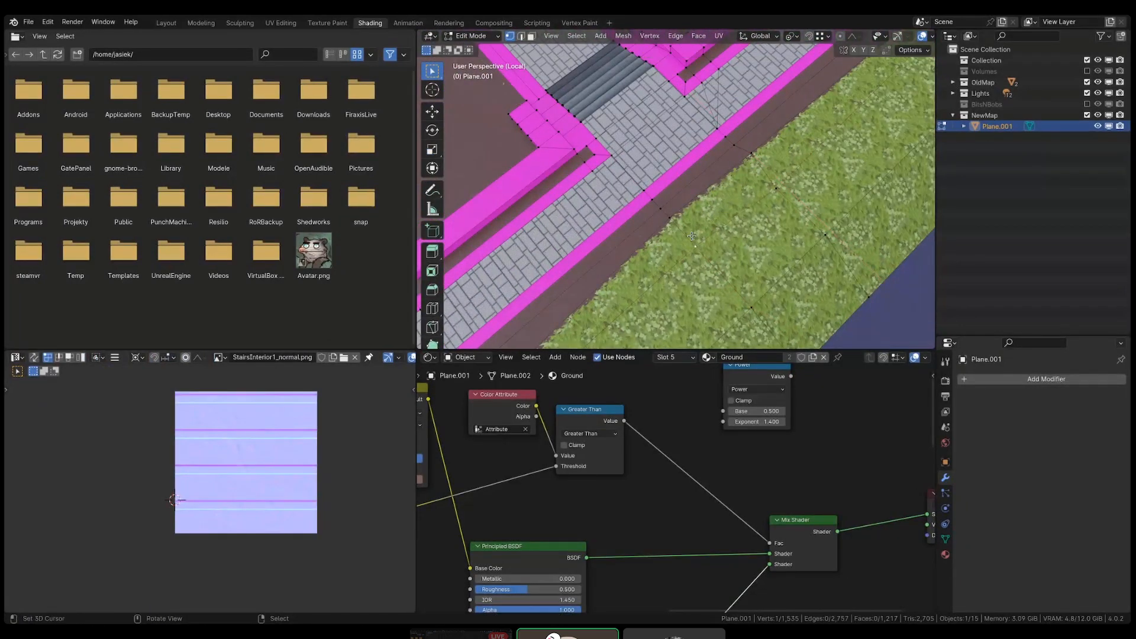
left_click(700, 330)
middle_click_drag(700, 329, 722, 219)
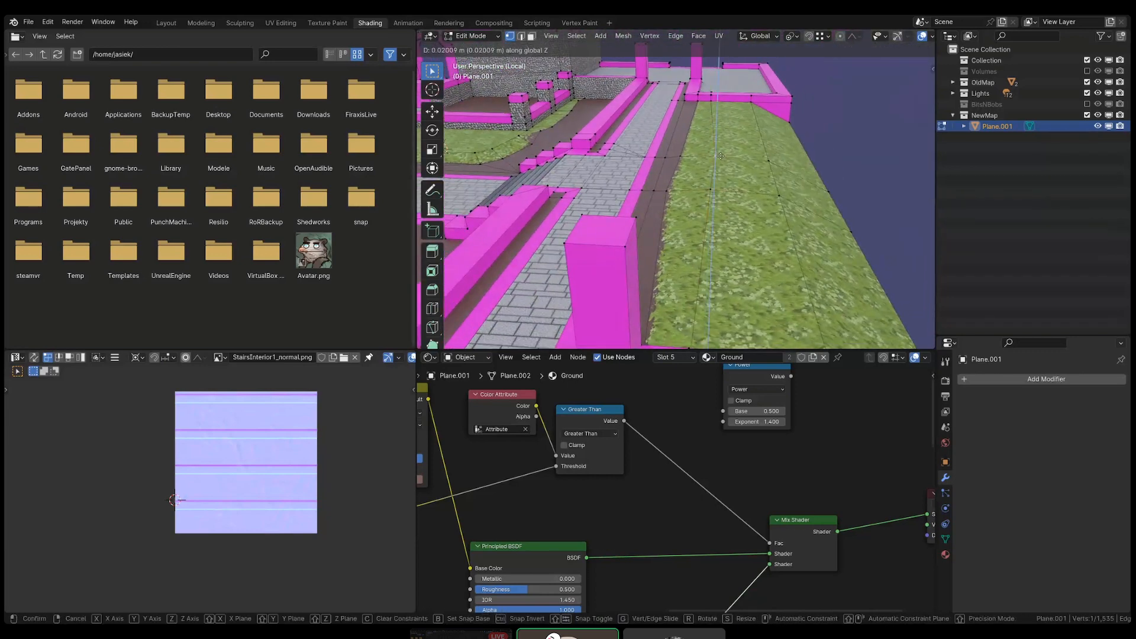
- Add a loop cut across the long grass strip beyond the stairs and move its border vertices horizontally with global Z locked
middle_click_drag(718, 155, 697, 151)
key("ctrl+r")
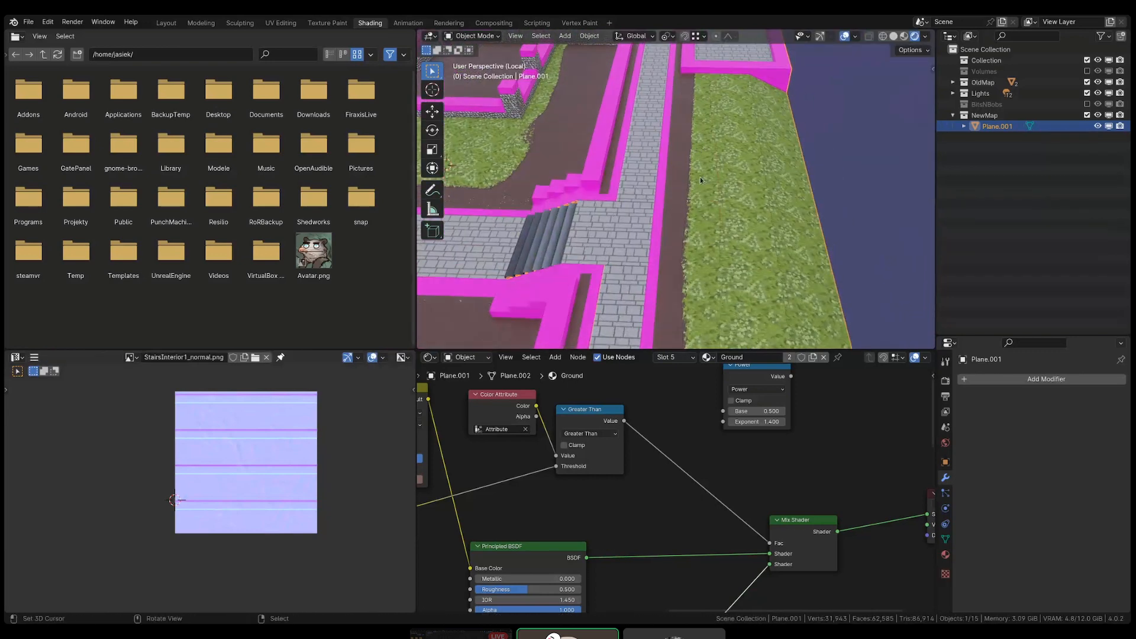
left_click(700, 177)
left_click(689, 129)
scroll(688, 121, "up", 4)
left_click_drag(681, 118, 746, 180)
key("g")
key("shift+z")
left_click(661, 184)
scroll(669, 188, "down", 5)
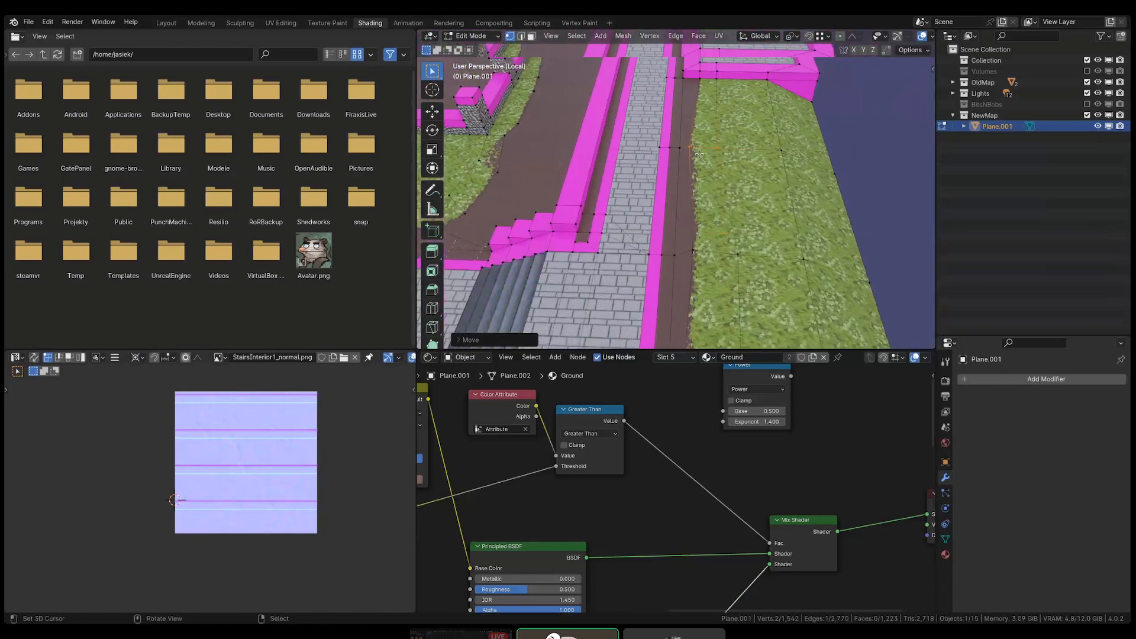
- Add a loop cut across the long grass strip near the pillar and move its border vertices horizontally, keeping their height
middle_click_drag(754, 198, 693, 222)
right_click(693, 221)
scroll(692, 222, "up", 1)
key("ctrl+r")
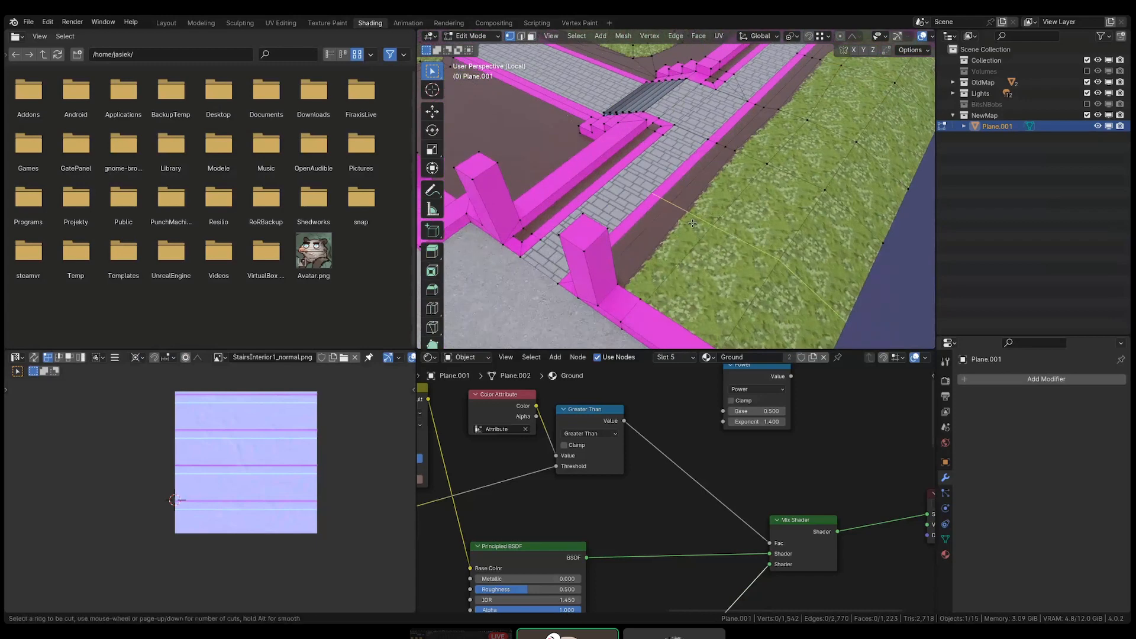
left_click(692, 222)
left_click(693, 222)
key("alt+a")
left_click_drag(678, 207, 714, 241)
key("g")
key("shift+z")
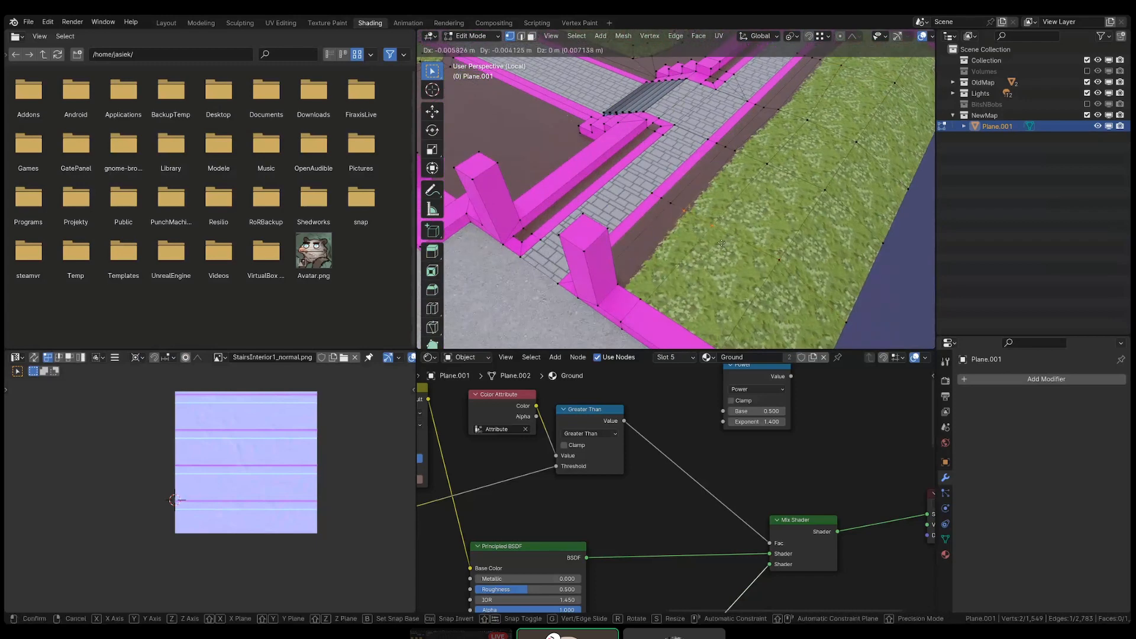
left_click(630, 215)
- Adjust the height of an inner grass strip vertex near the pillar along global Z
right_click(700, 225)
key("g")
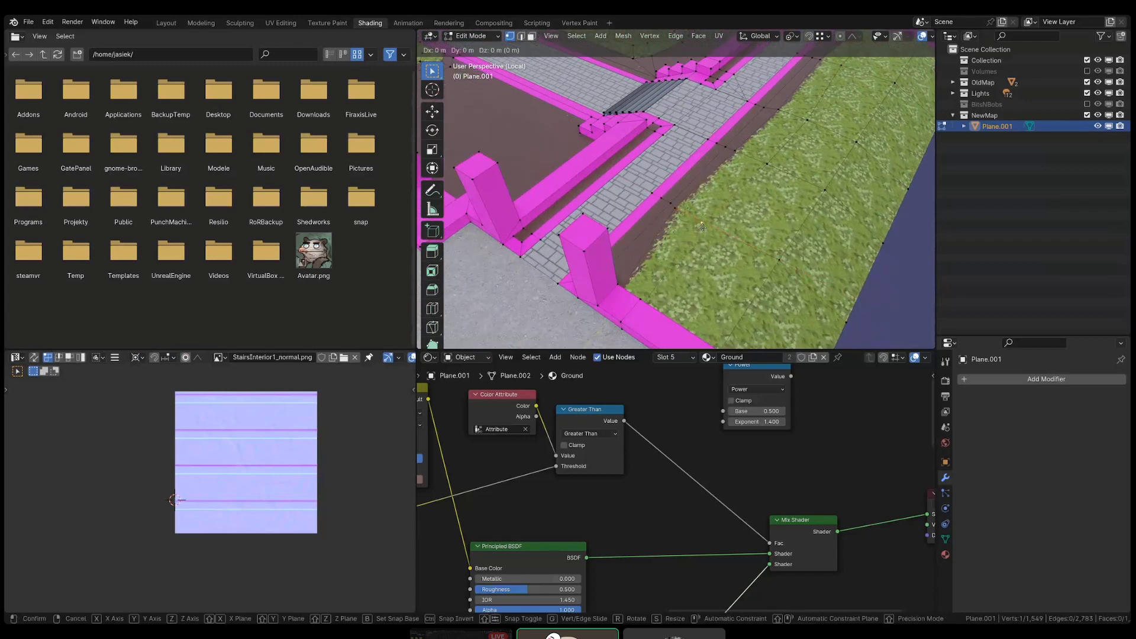
key("z")
left_click(700, 224)
- Move vertices at two places along the long grass strip's outer edge to make its outline irregular
middle_click_drag(700, 224, 644, 196, "shift")
left_click_drag(704, 215, 797, 307)
key("g")
key("shift+z")
left_click(772, 261)
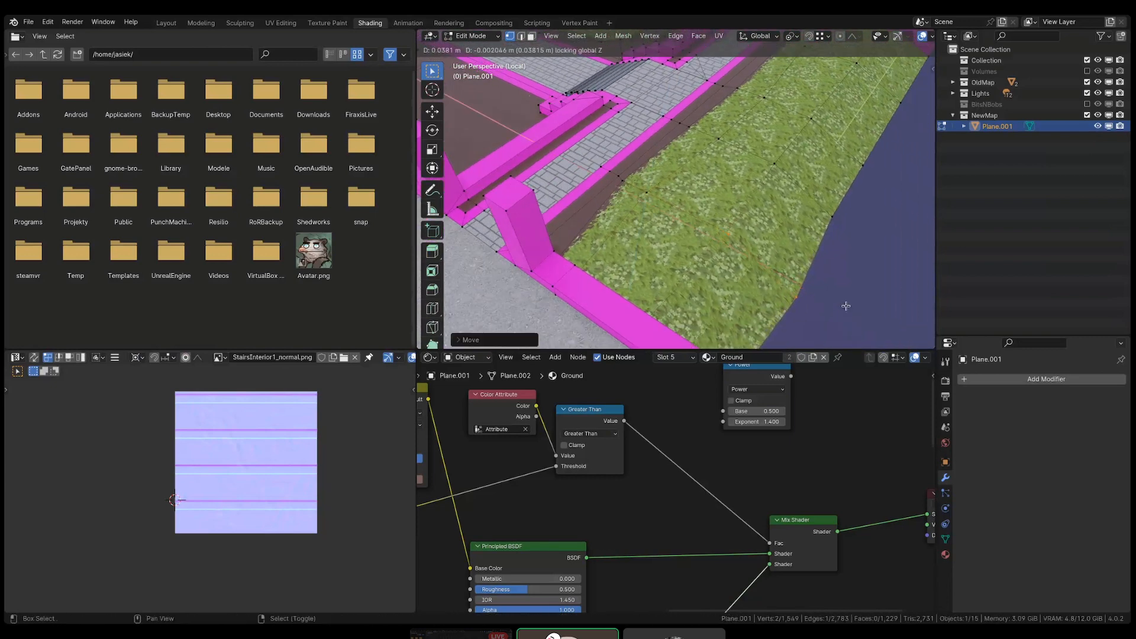
middle_click_drag(835, 111, 767, 162, "shift")
left_click(820, 207)
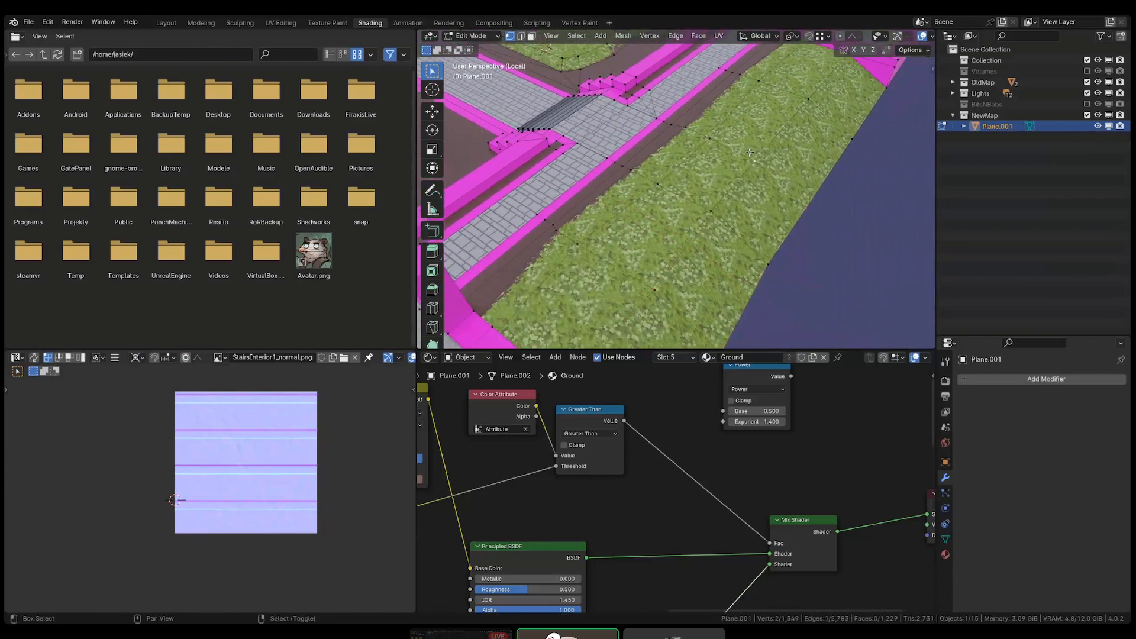
key("g")
left_click(823, 108)
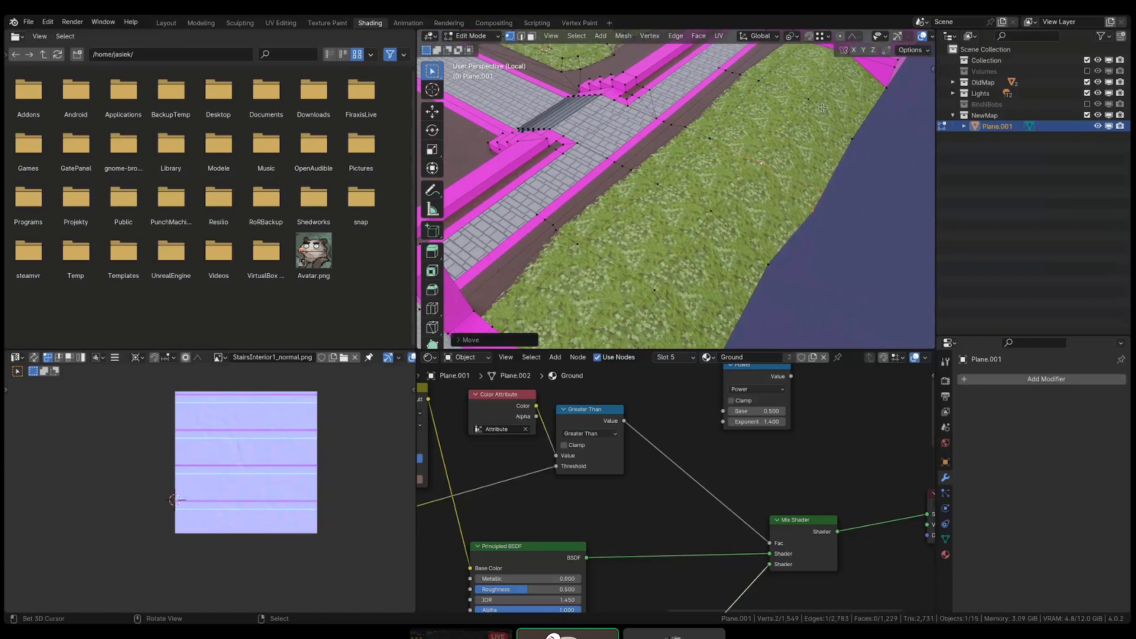
- Adjust two inner vertices of the long grass strip along global Z and return the map mesh to Object Mode
right_click(769, 154)
key("g")
key("z")
left_click(769, 147)
right_click(709, 220)
key("g")
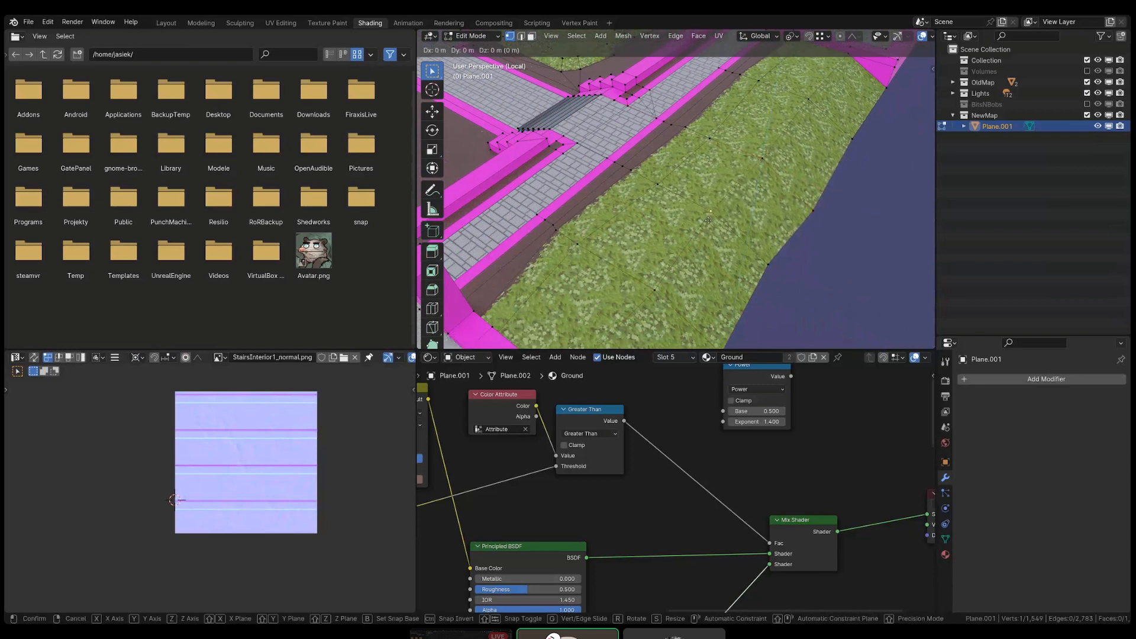
key("z")
left_click(708, 216)
key("Tab")
middle_click_drag(707, 215, 674, 214)
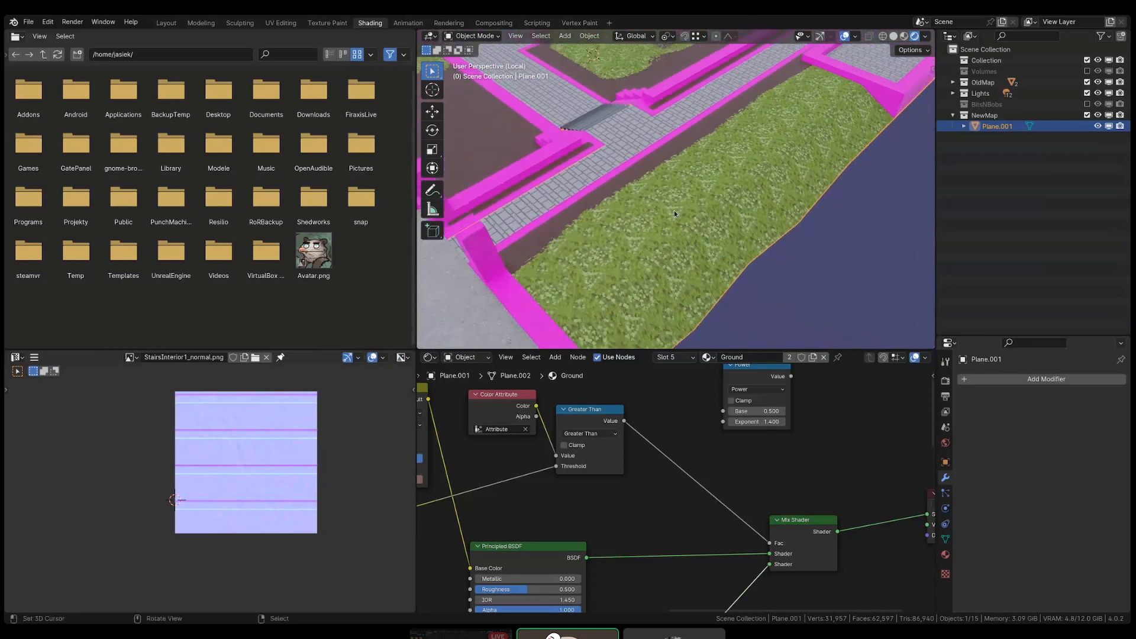
- Apply Shade Smooth to the map mesh and add a Weighted Normal modifier
scroll(674, 210, "down", 4)
right_click(718, 106)
left_click(719, 105)
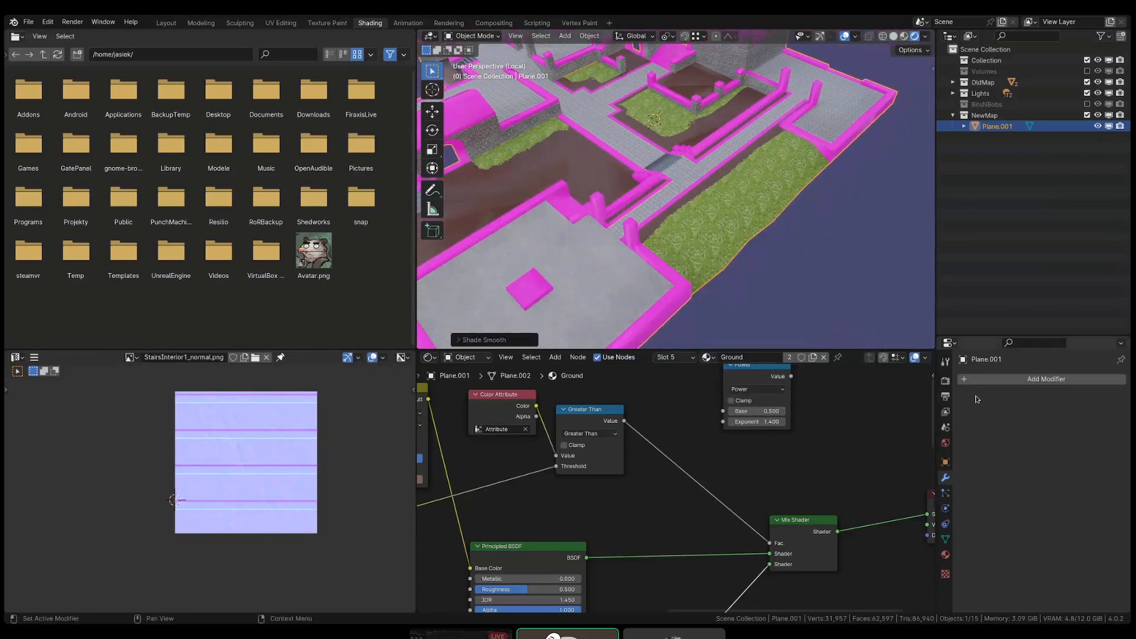
left_click(989, 377)
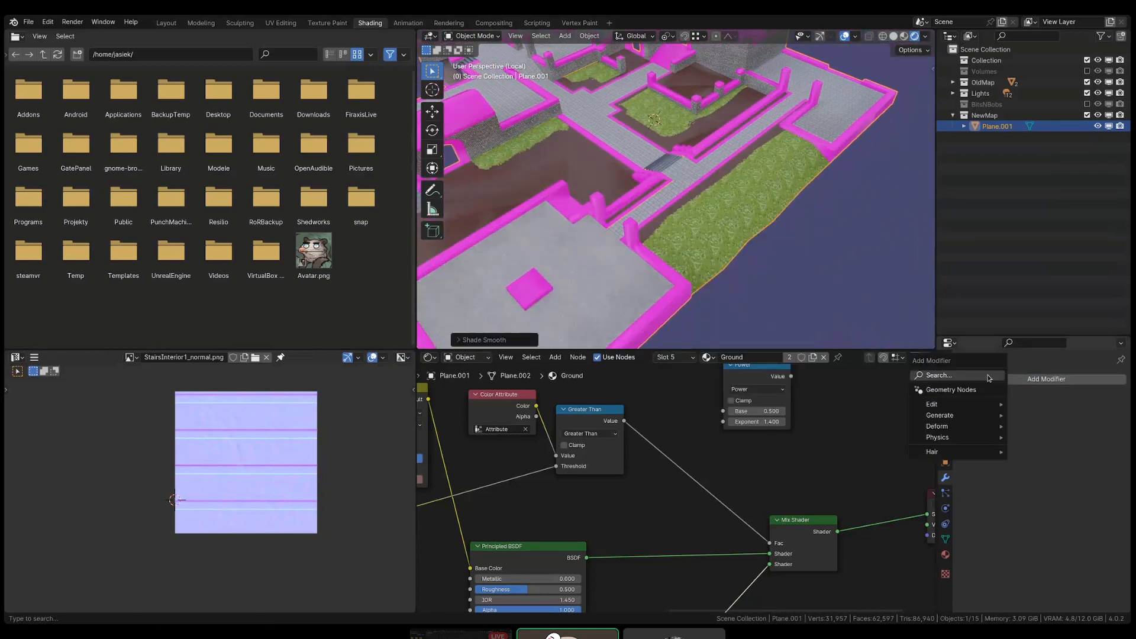
type("WE")
left_click(967, 407)
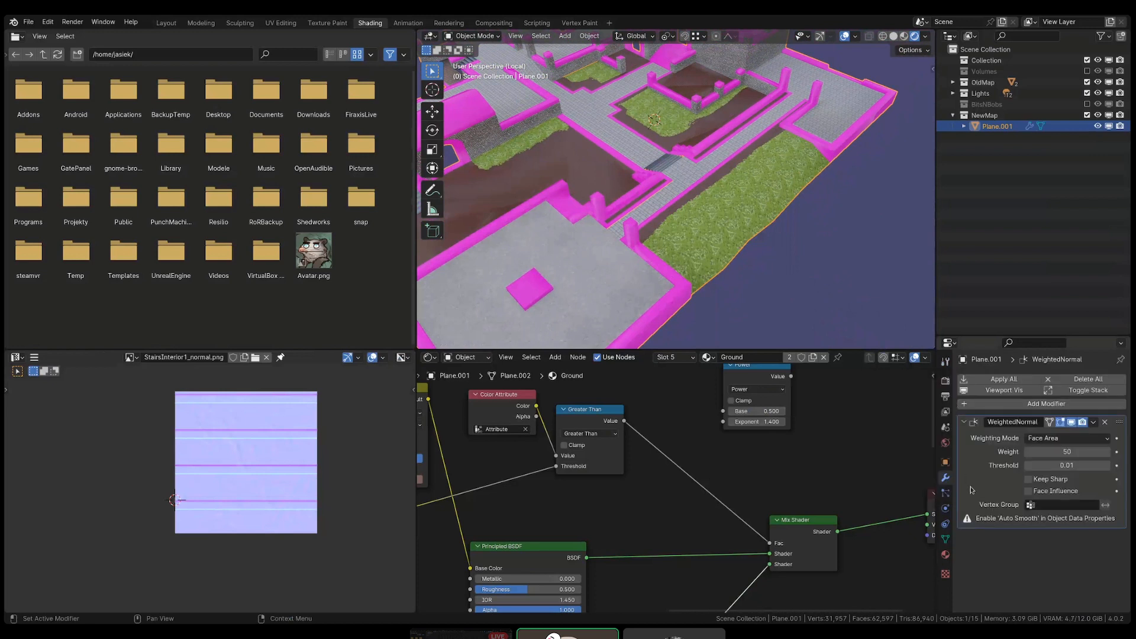
- Enable Auto Smooth for the map mesh's normals with an angle of 89°
left_click(945, 539)
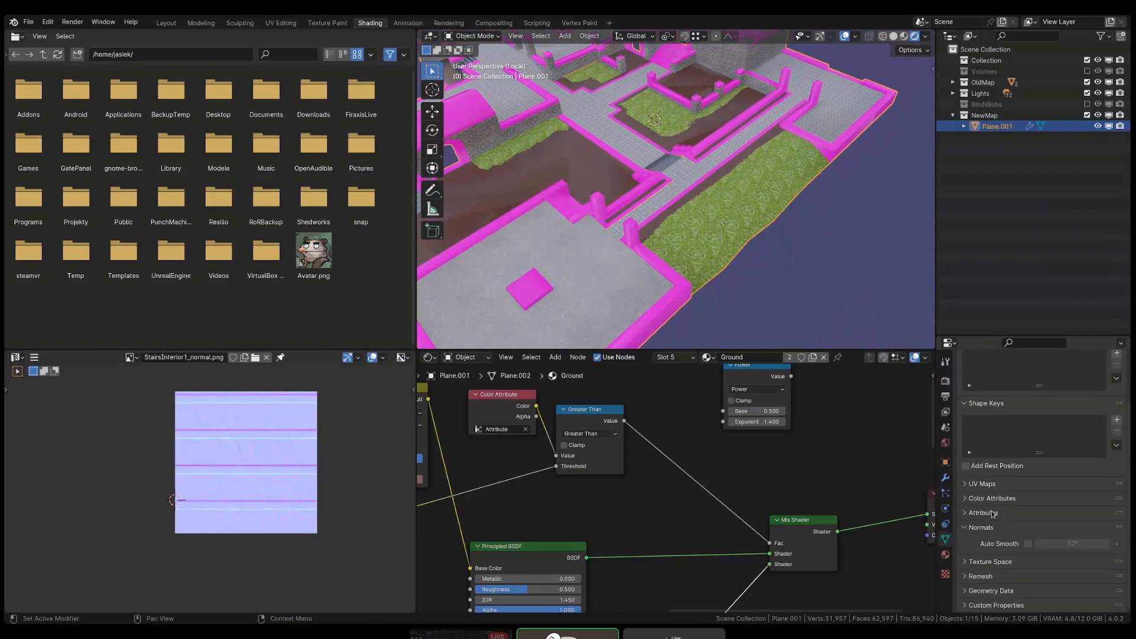
left_click(1028, 543)
left_click(1069, 544)
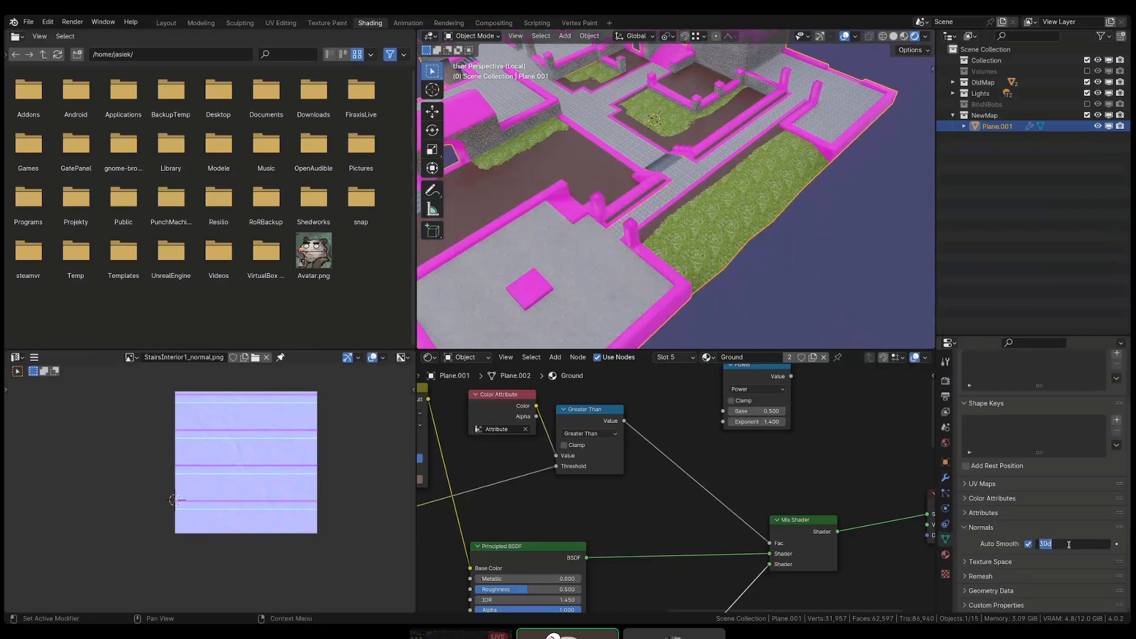
type("89")
key("Return")
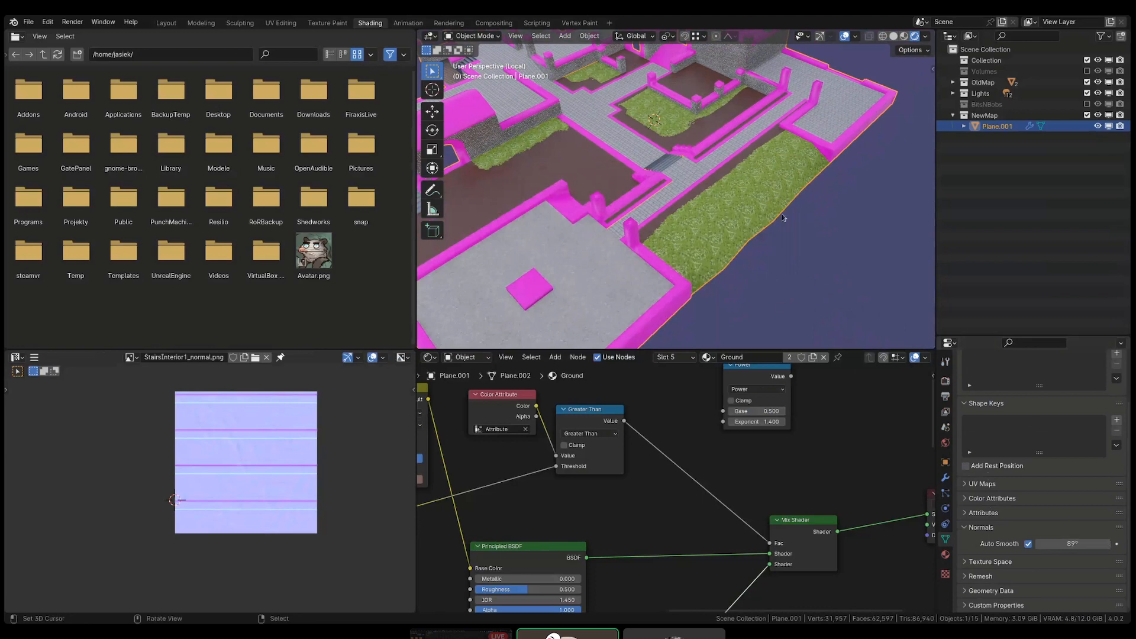
- Mark the edge loop around the opening of the square pit beside the building as sharp in Edit Mode, and save the file
scroll(822, 203, "up", 3)
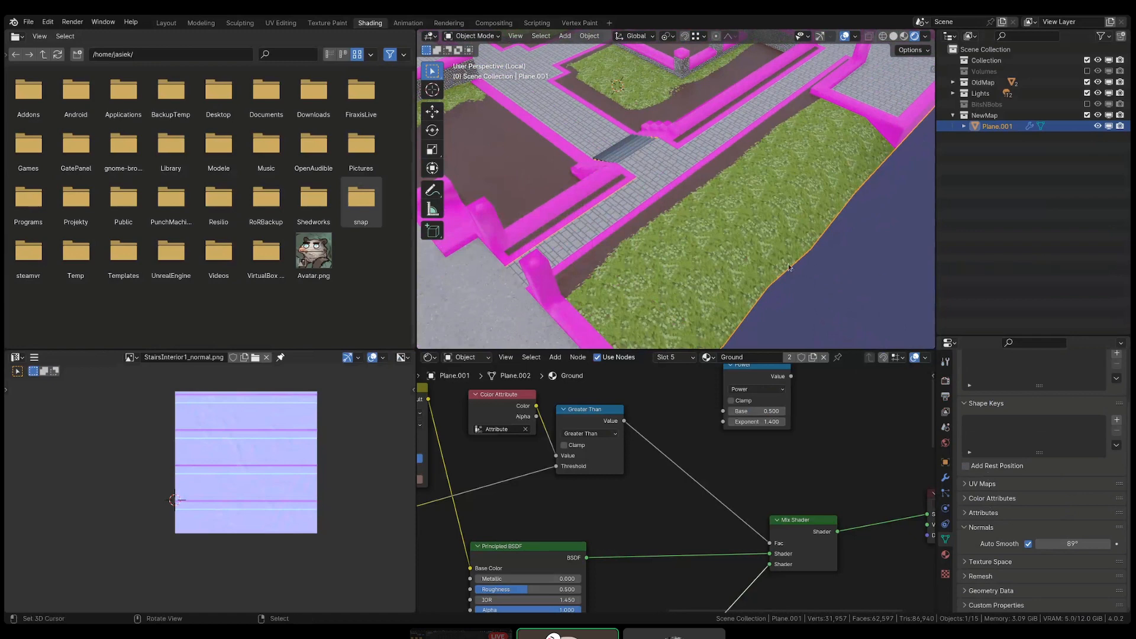
middle_click_drag(594, 176, 679, 231, "shift")
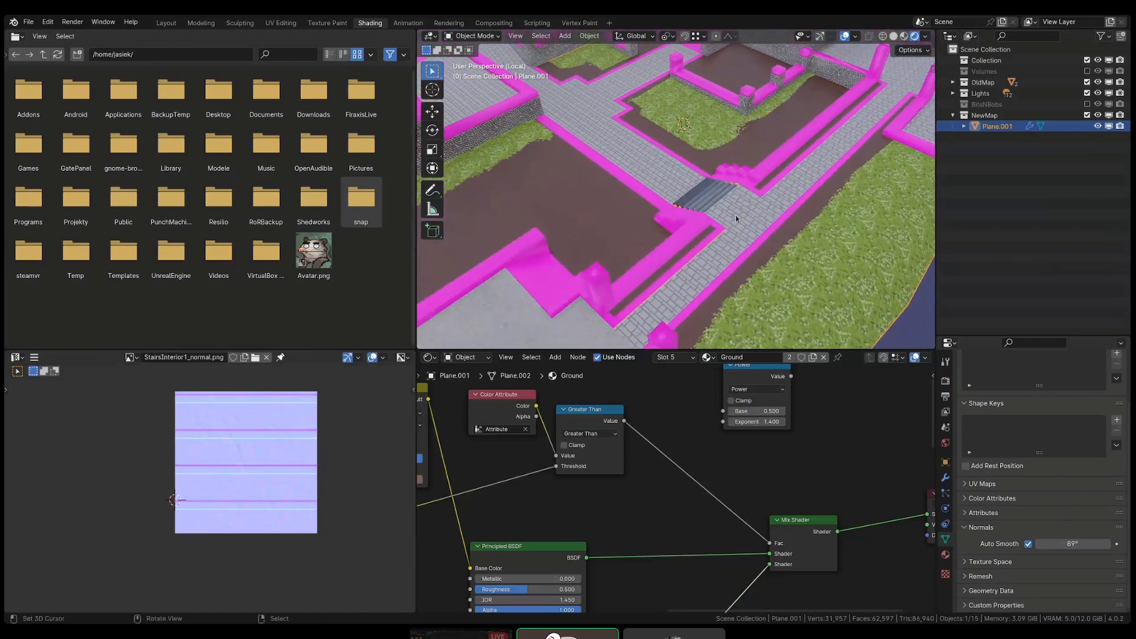
middle_click_drag(736, 215, 777, 195)
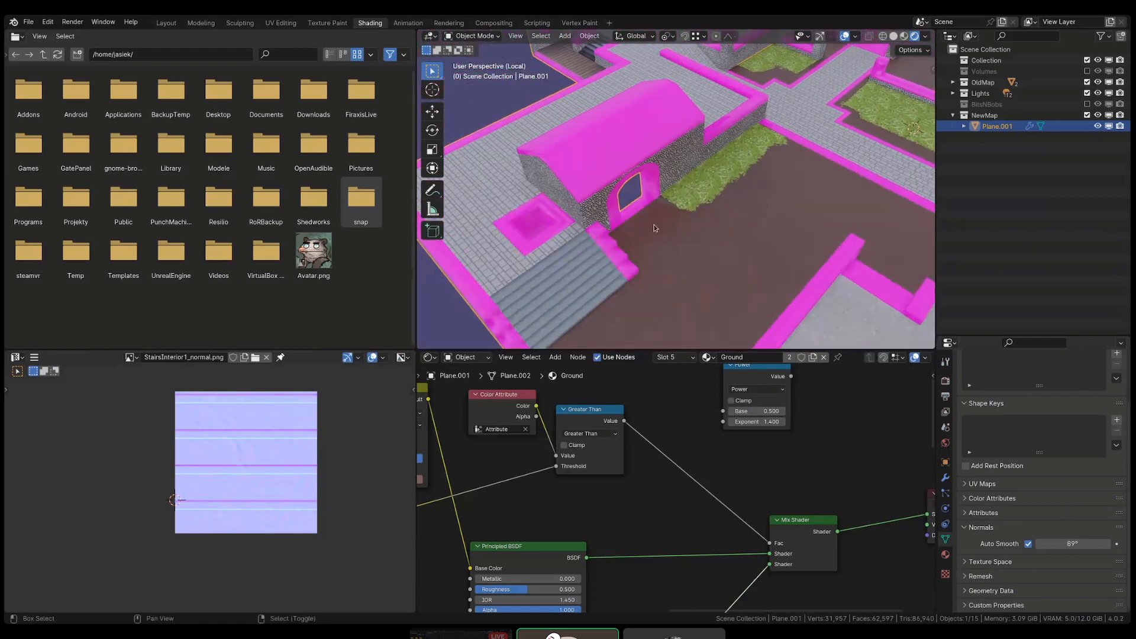
middle_click_drag(607, 227, 651, 223)
middle_click_drag(565, 219, 655, 216, "shift")
scroll(654, 217, "up", 3)
key("Tab")
key("2")
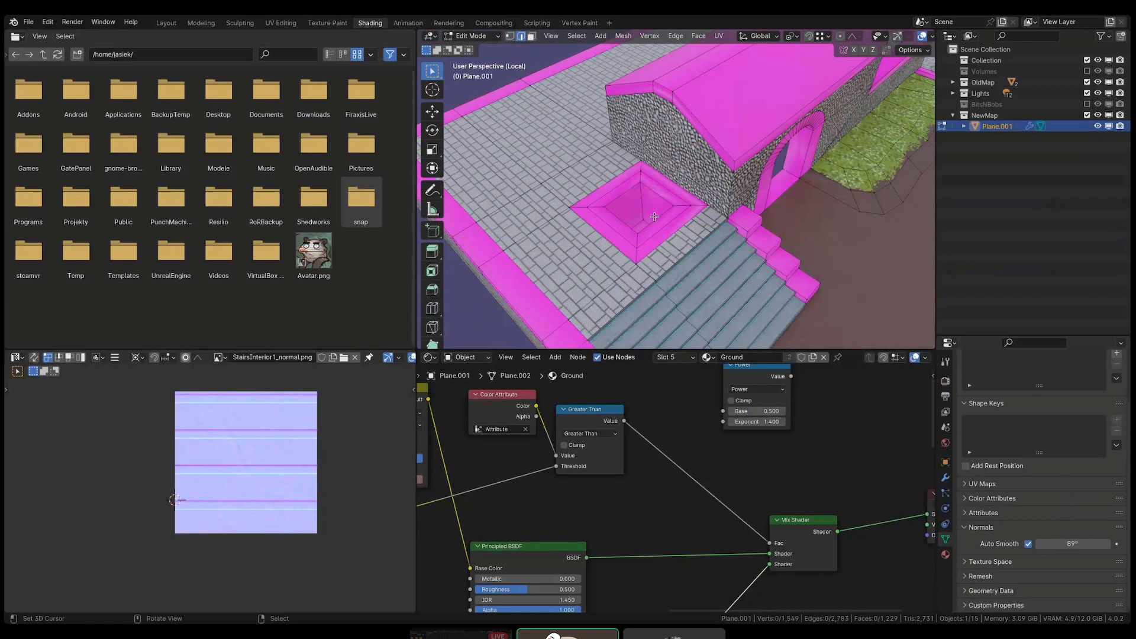
left_click(654, 216, "alt")
scroll(656, 219, "up", 3)
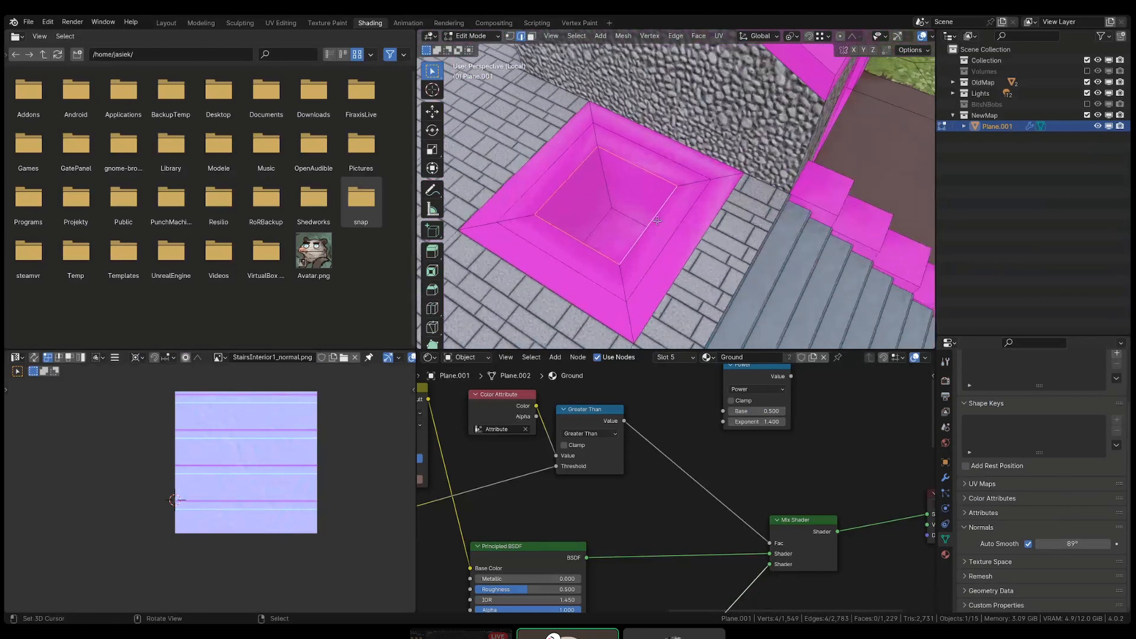
middle_click_drag(657, 220, 695, 225)
key("3")
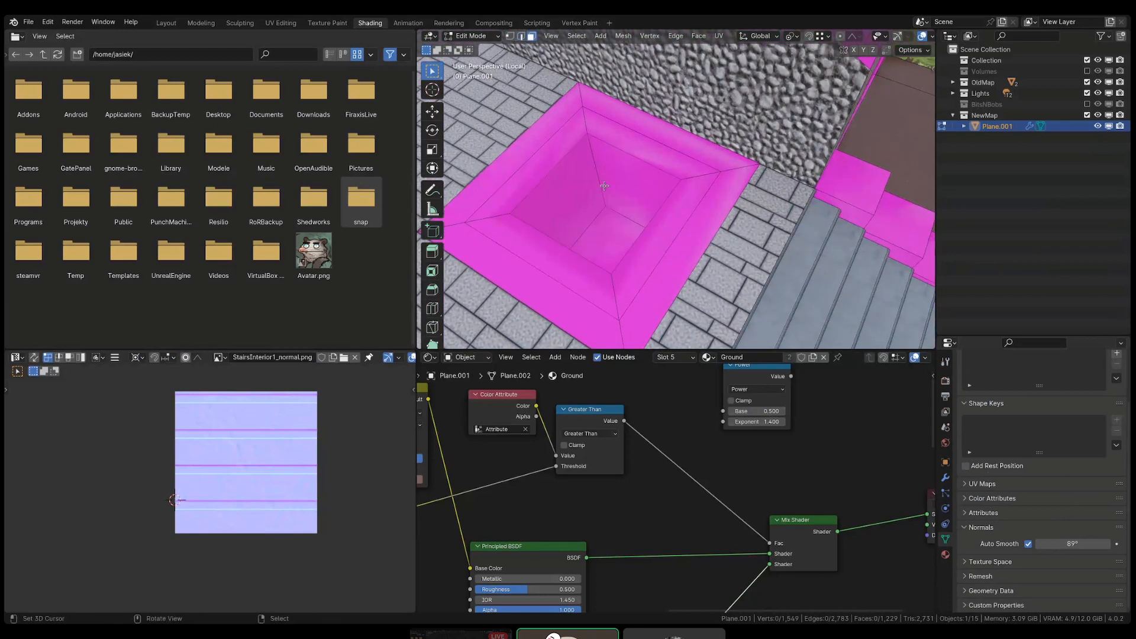
right_click(601, 194, "alt")
key("ctrl+e")
left_click(688, 241)
key("alt+a")
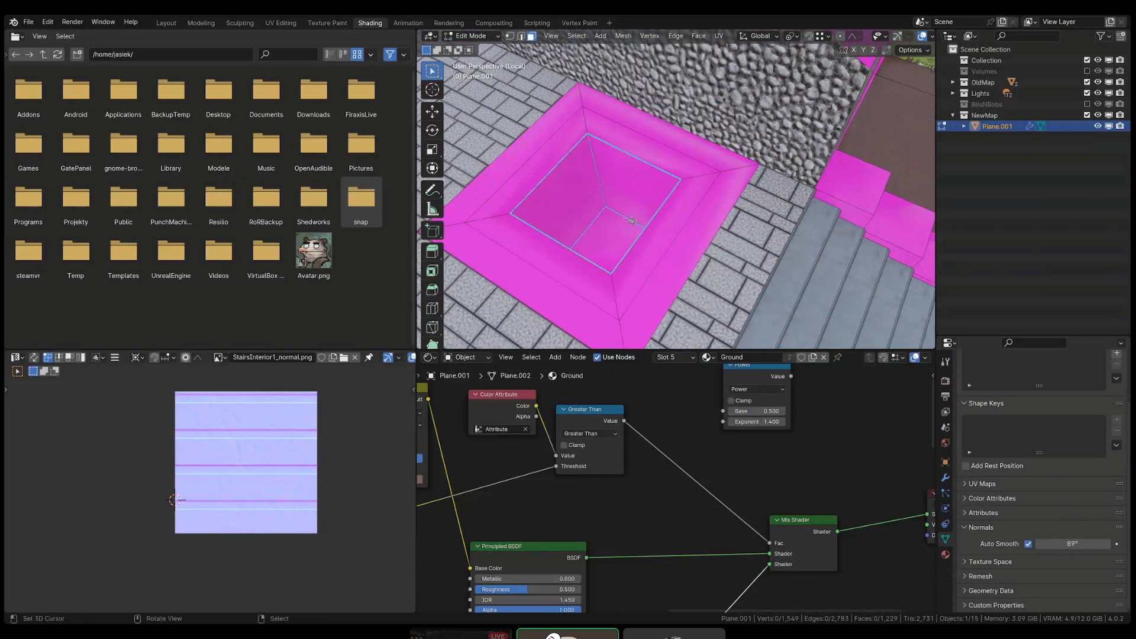
key("ctrl+s")
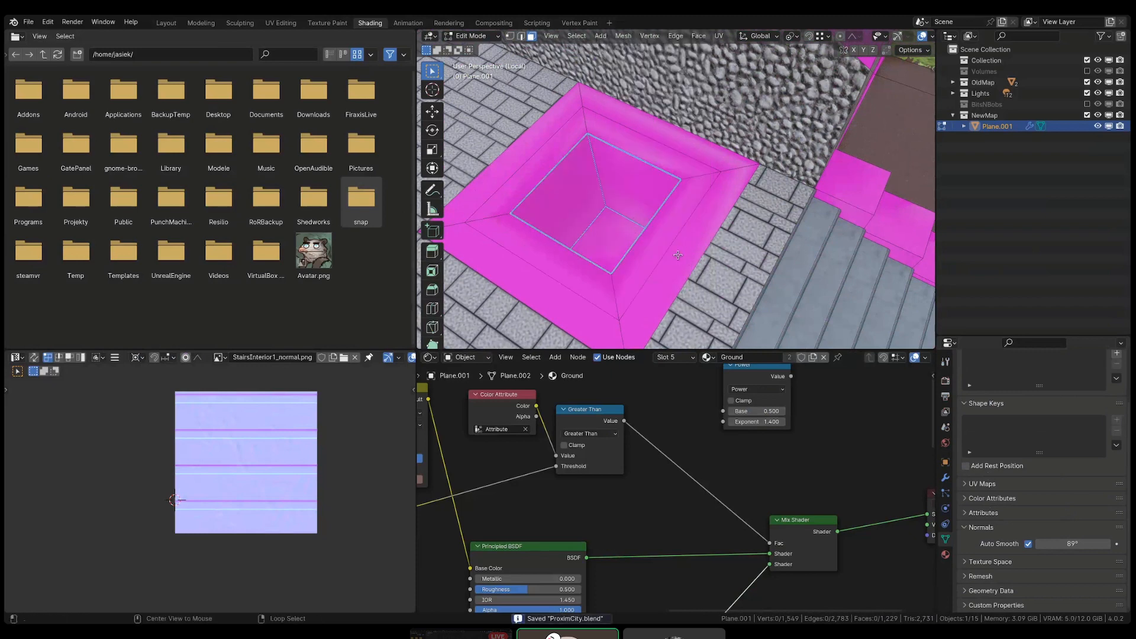
- Mark the next edge loop outward around the square pit's opening as sharp
left_click(717, 207, "alt")
key("ctrl+z")
key("ctrl+e")
left_click(765, 238)
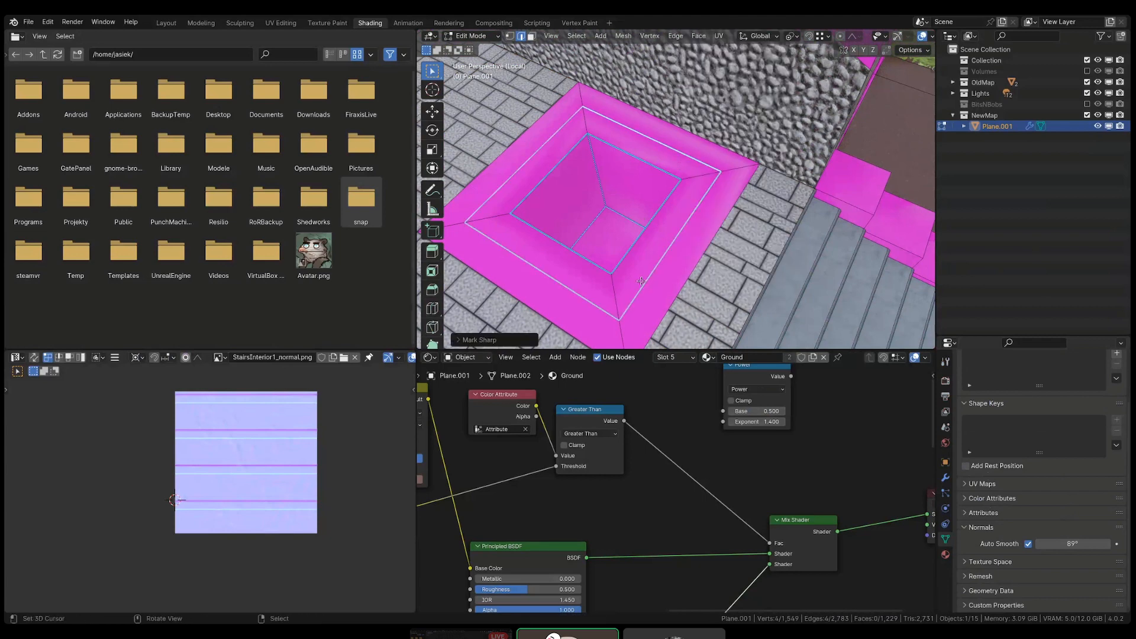
- Select the ring of faces between the sharp edge loops around the square pit's opening
key("3")
left_click(622, 279, "alt")
right_click(615, 287, "alt")
scroll(628, 266, "down", 6)
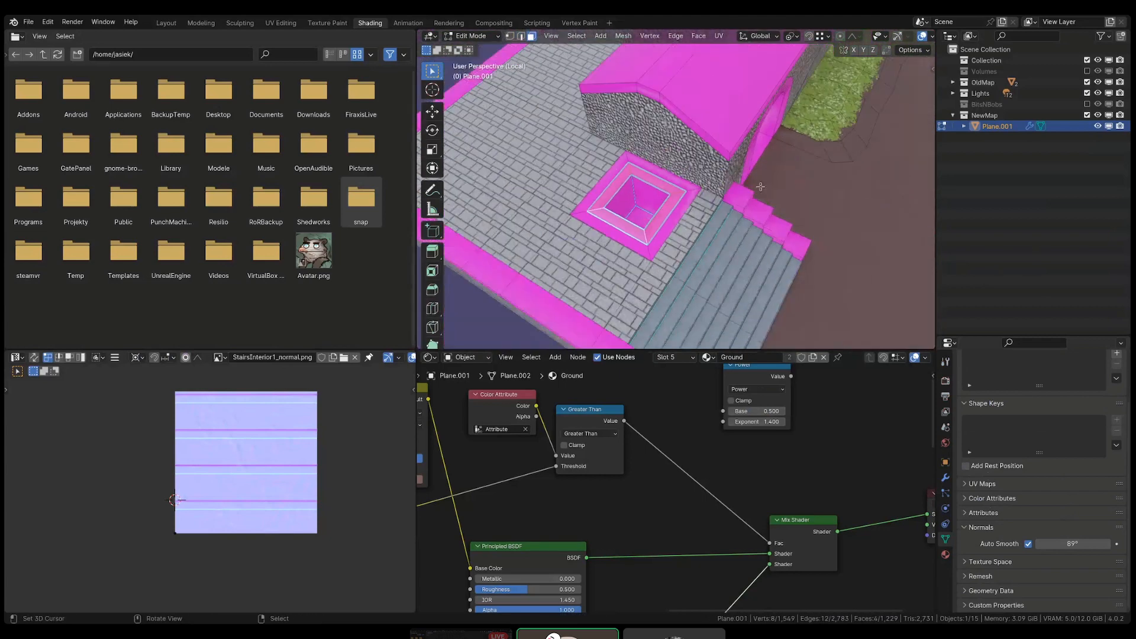
- Add the flat pink curb faces bordering the paved path near the stairs and grass patch to the selection
middle_click_drag(793, 127, 690, 220, "shift")
middle_click_drag(756, 156, 669, 232, "shift")
scroll(665, 225, "up", 4)
right_click(640, 178, "shift")
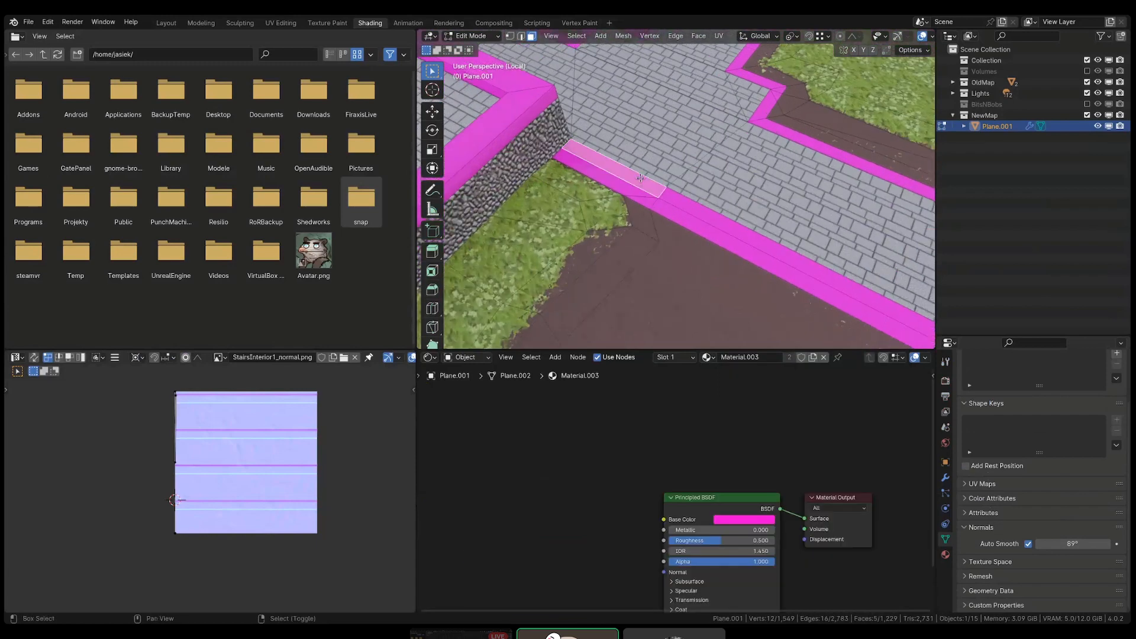
right_click(679, 197, "shift")
middle_click_drag(876, 322, 819, 245, "shift")
middle_click_drag(891, 206, 819, 210, "shift")
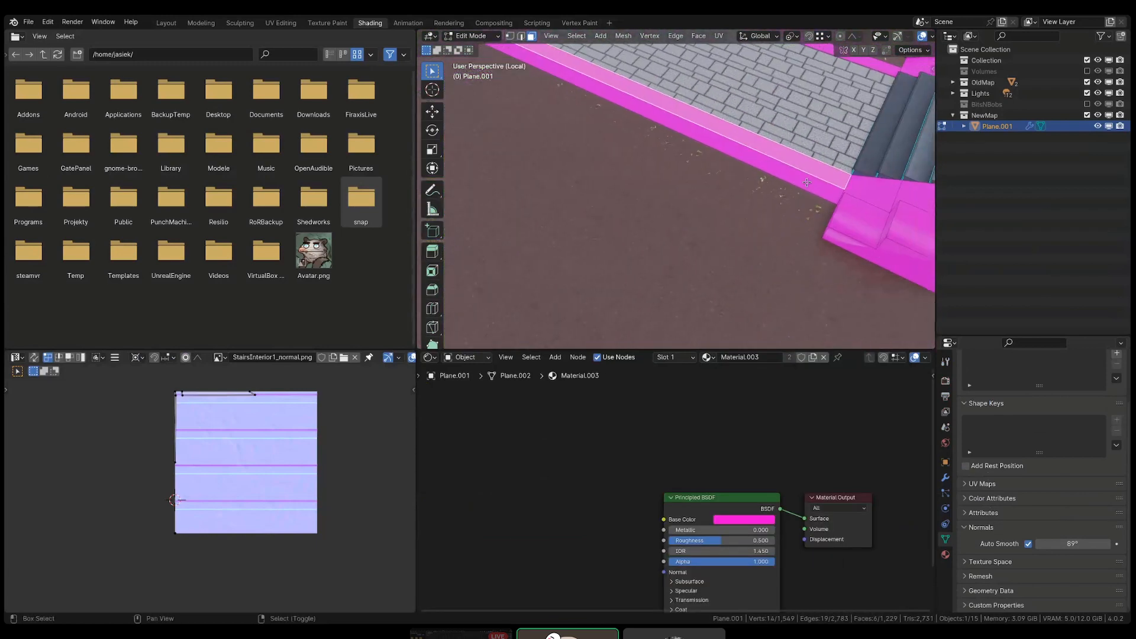
middle_click_drag(763, 180, 718, 304, "shift")
right_click(737, 216, "shift")
middle_click_drag(544, 83, 716, 243, "shift")
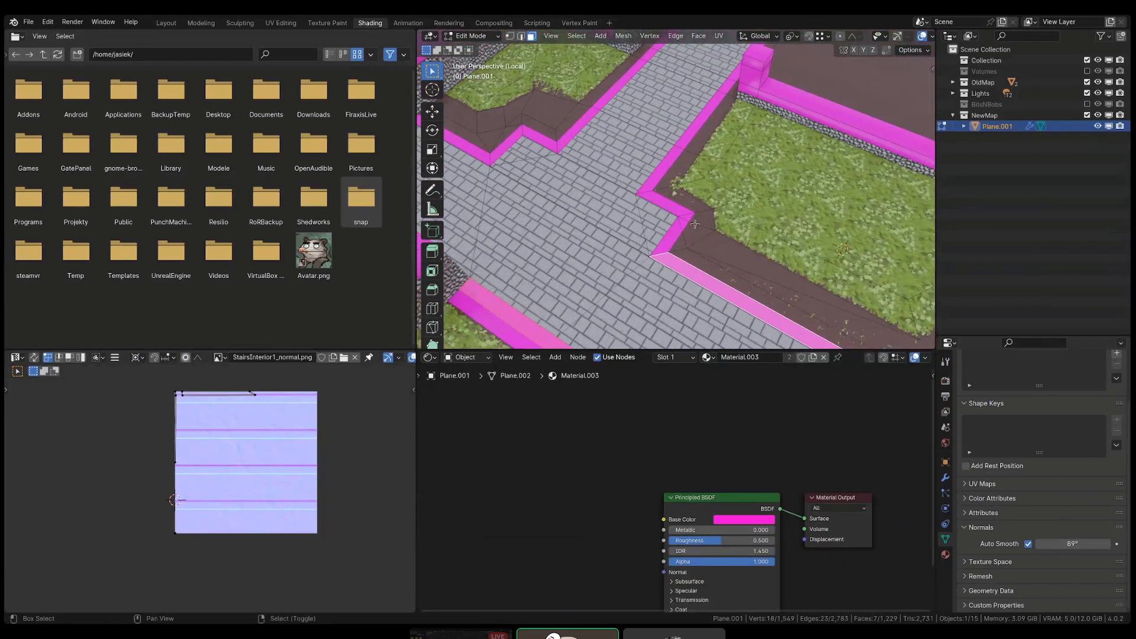
- Slide the stray vertex beside the curb's zigzag corner at the grass patch onto that corner, and merge all vertices by distance
scroll(679, 228, "up", 4)
key("1")
right_click(699, 225)
key("g")
key("g")
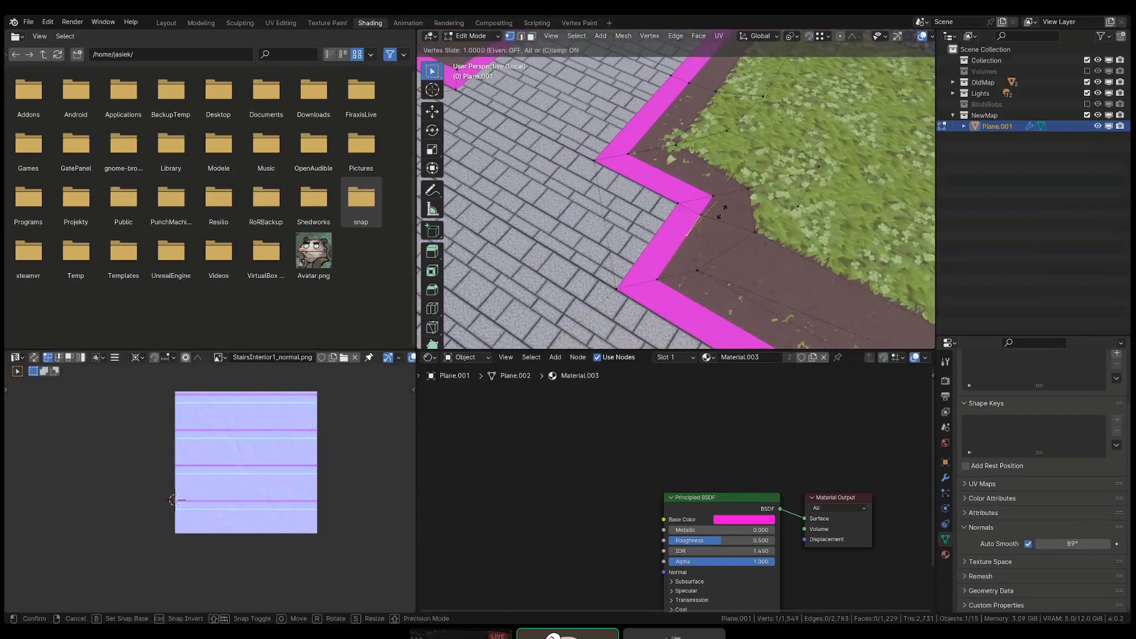
left_click(722, 210)
key("a")
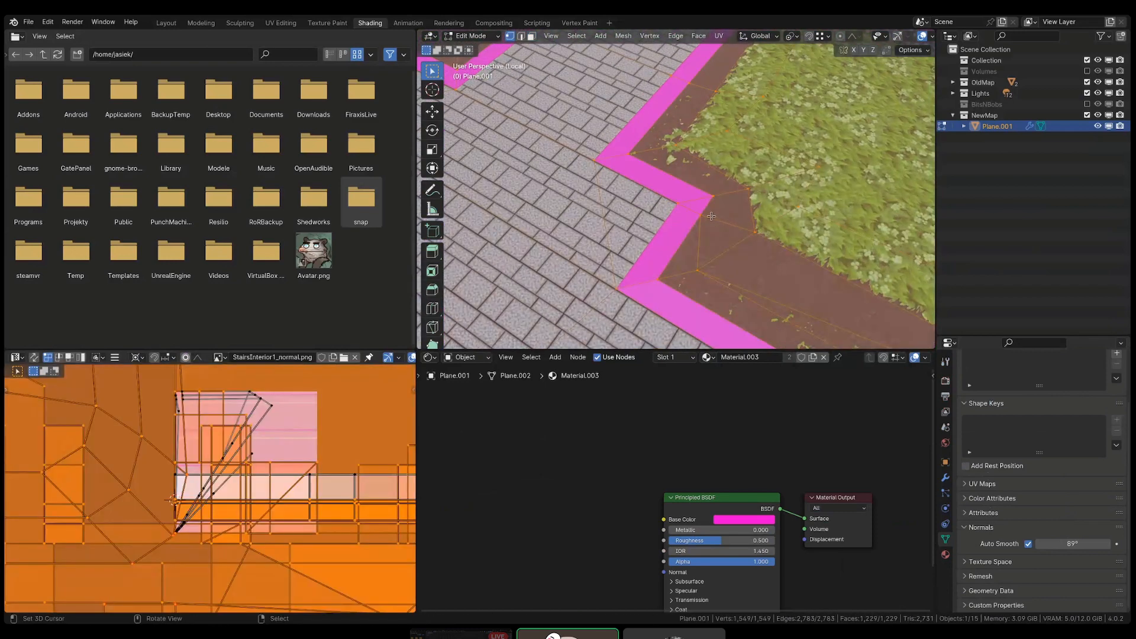
key("m")
left_click(697, 214)
- Slide the remaining loose vertex fully into the same curb corner and merge the whole mesh by distance again
key("alt+a")
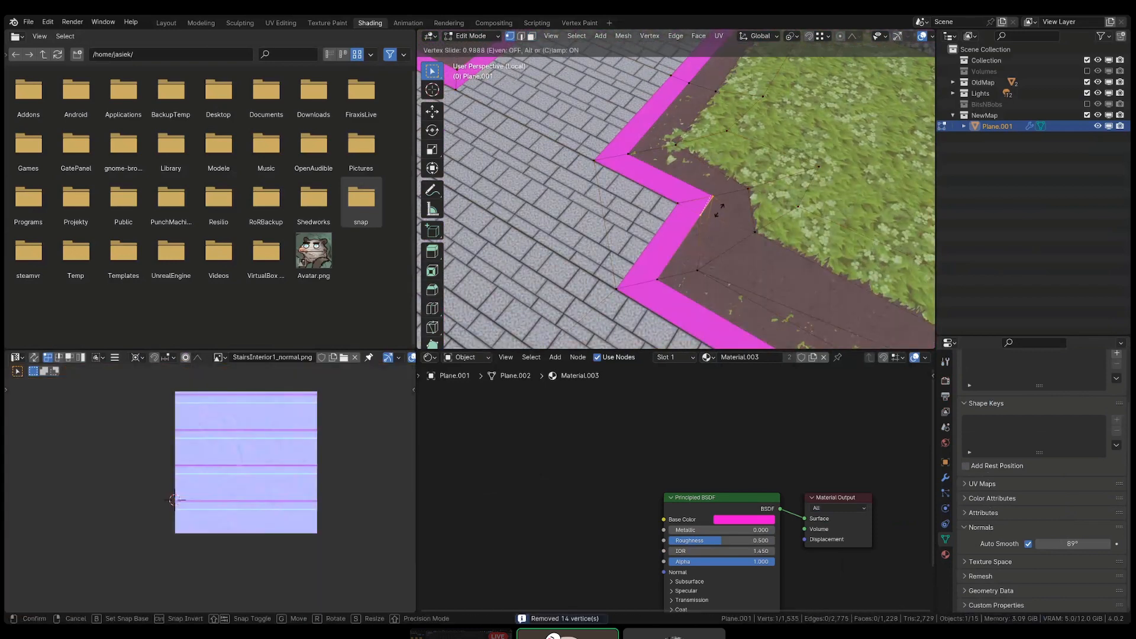
key("a")
key("m")
left_click(732, 228)
scroll(732, 229, "down", 5)
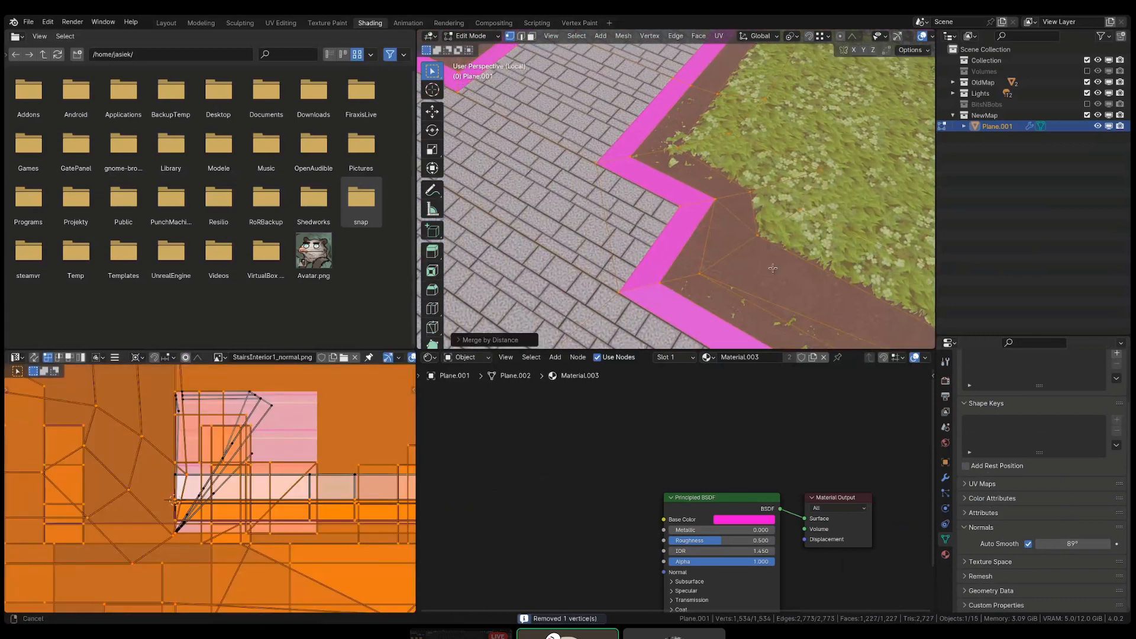
- Select only the curb faces along the zigzag edge of the paved path beside the walled grass patch, up to the path's end
key("alt+a")
left_click(514, 201)
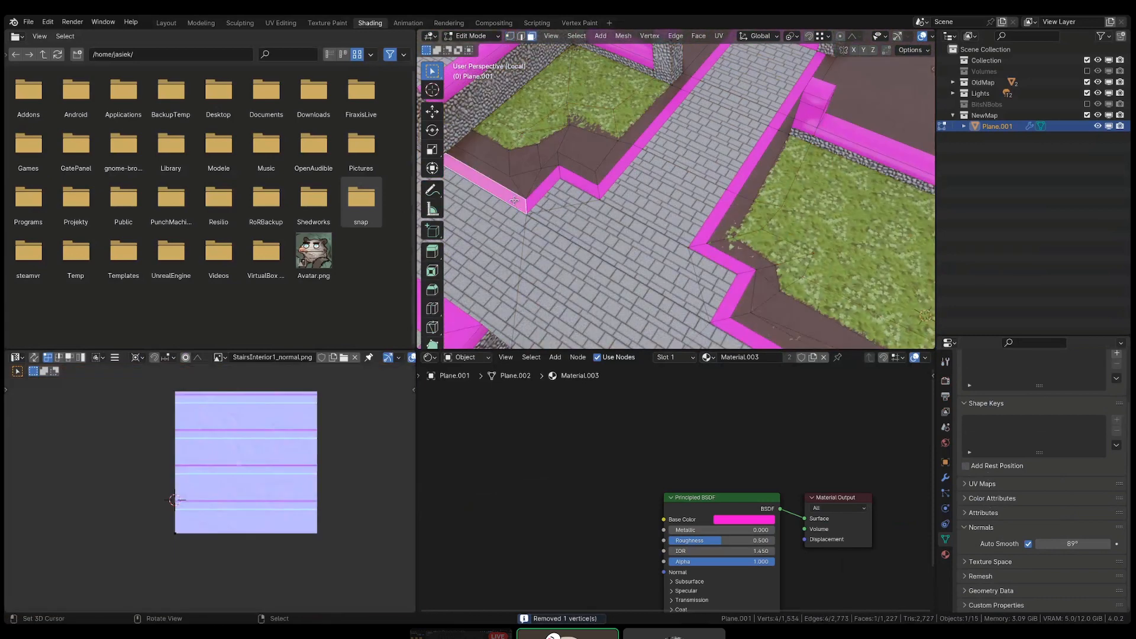
left_click(541, 189, "shift")
left_click(580, 181, "shift")
left_click(617, 167, "shift")
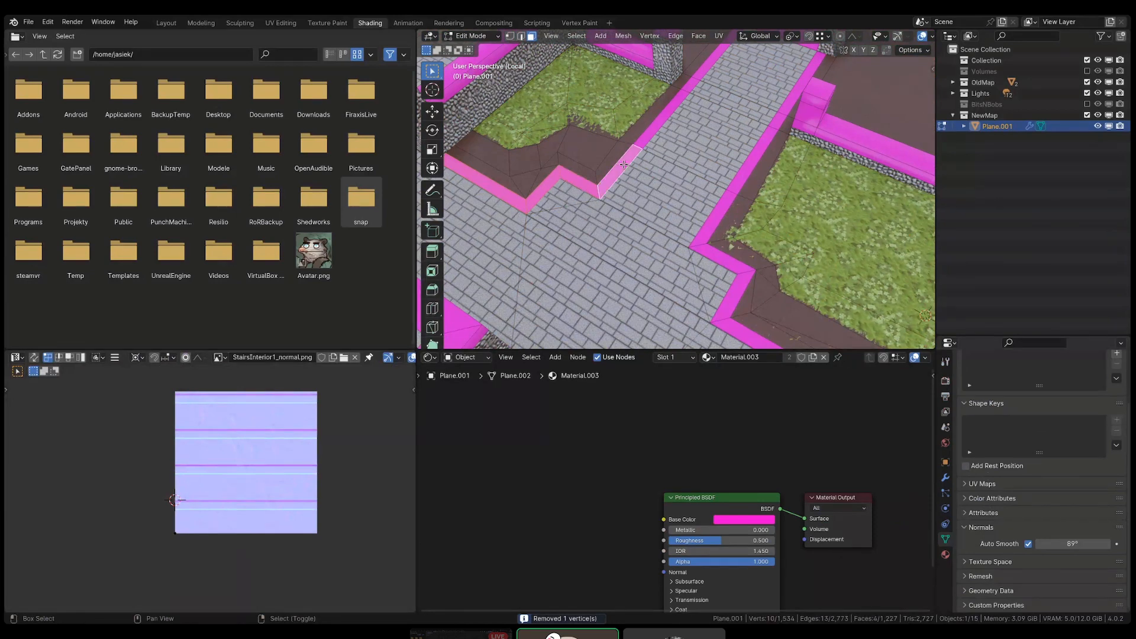
left_click(659, 122, "shift")
middle_click_drag(658, 122, 671, 169, "shift")
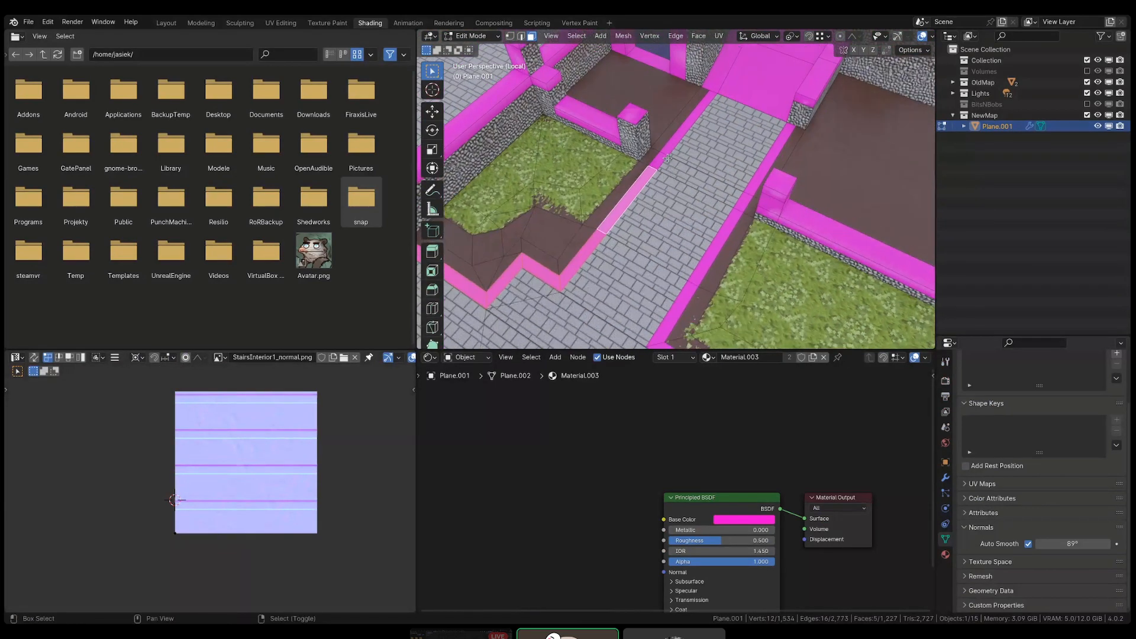
left_click(666, 156, "shift")
left_click(685, 128, "shift")
- Add the curb faces along the opposite edge of that path, around its zigzag corner and toward the stairs, to the selection
left_click(759, 175, "shift")
left_click(743, 202, "shift")
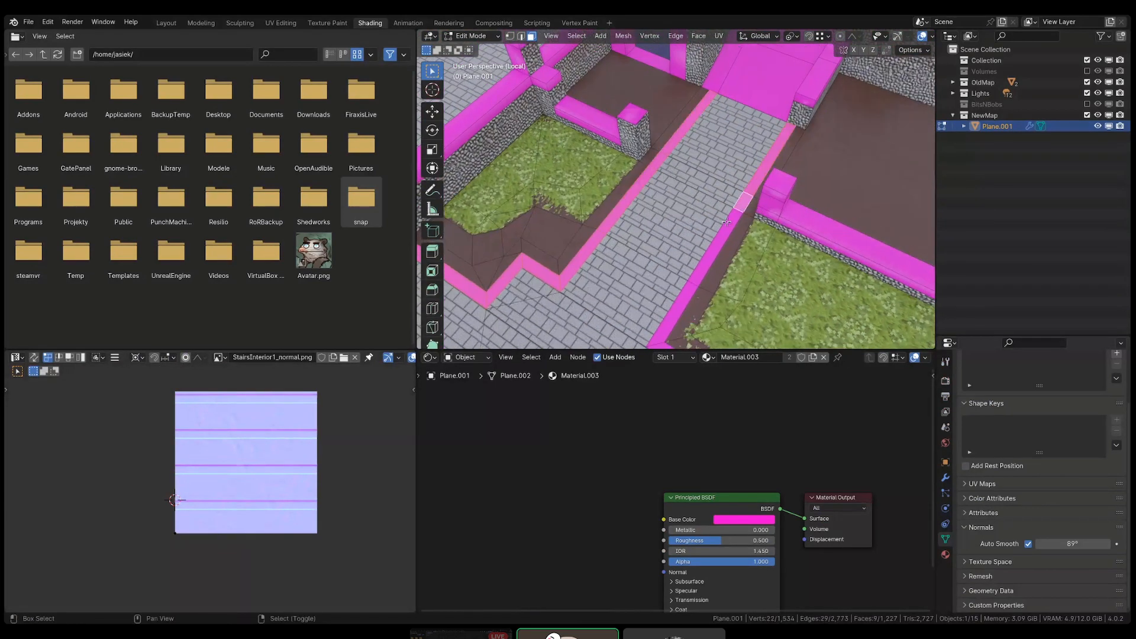
left_click(726, 222, "shift")
middle_click_drag(727, 222, 652, 190, "shift")
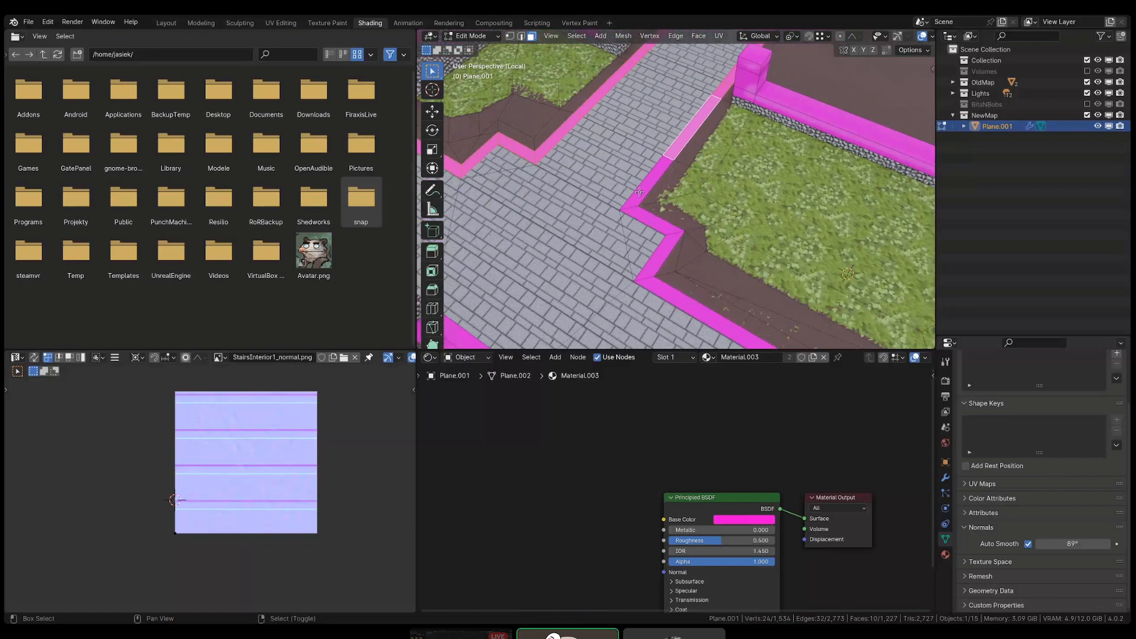
left_click(639, 191, "shift")
left_click(644, 217, "shift")
left_click(664, 254, "shift")
left_click(666, 286, "shift")
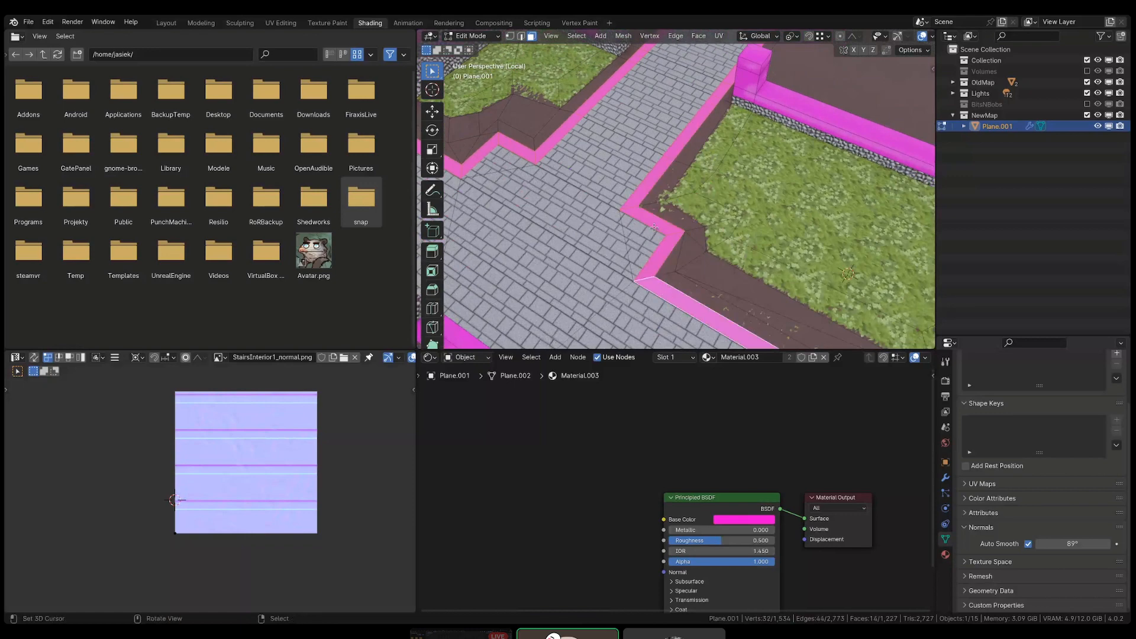
- Add the two straight curb faces on the bare-ground side of the paved path above the stairs to the selection
scroll(654, 227, "down", 6)
scroll(656, 255, "up", 5)
right_click(675, 188, "shift")
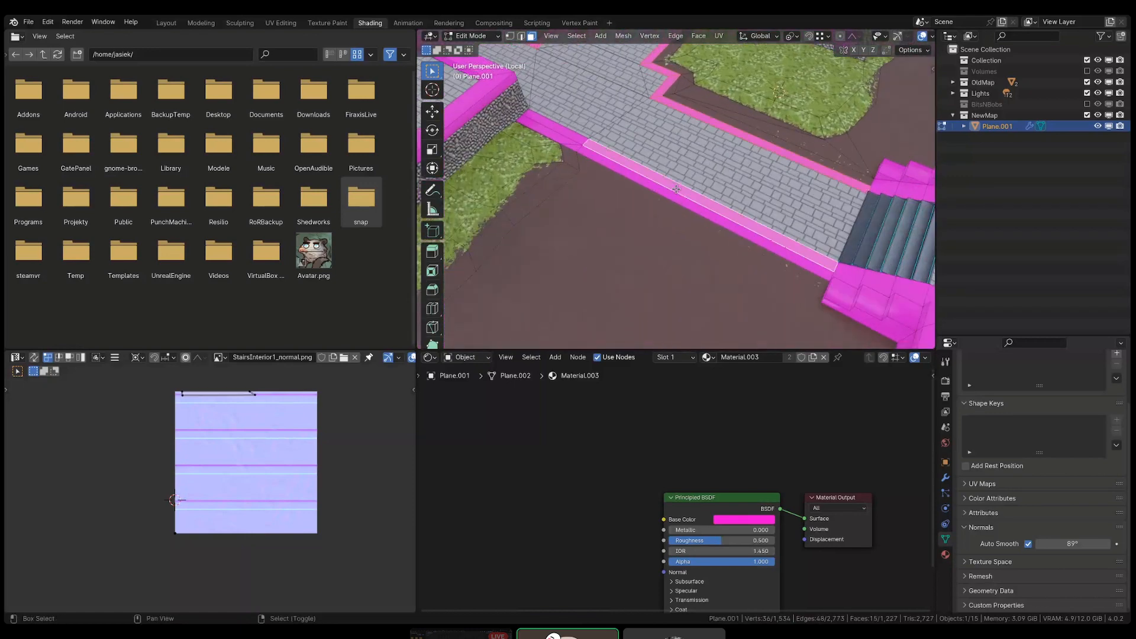
right_click(571, 136, "shift")
- Add the face loop around the square pit's opening beside the building to the selection
scroll(582, 187, "down", 3)
middle_click_drag(575, 195, 691, 121, "shift")
scroll(616, 198, "up", 3)
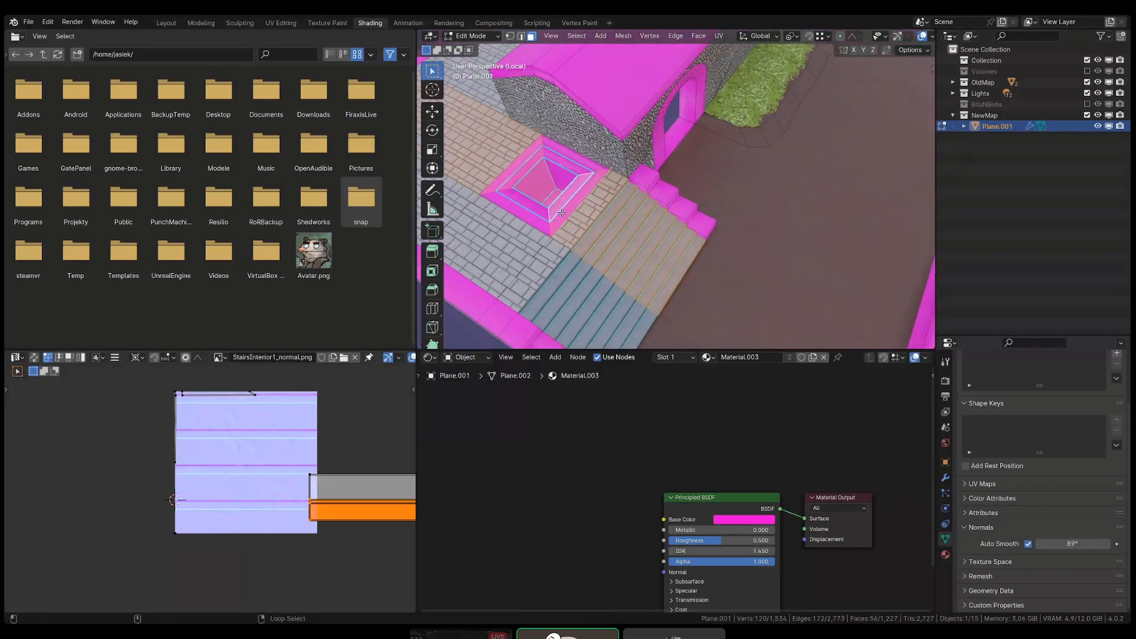
right_click(551, 212, "alt+shift")
- Add the curb faces on both edges of the narrow path, starting at its end beside the tall pillar, to the selection
scroll(733, 250, "down", 5)
scroll(733, 250, "up", 8)
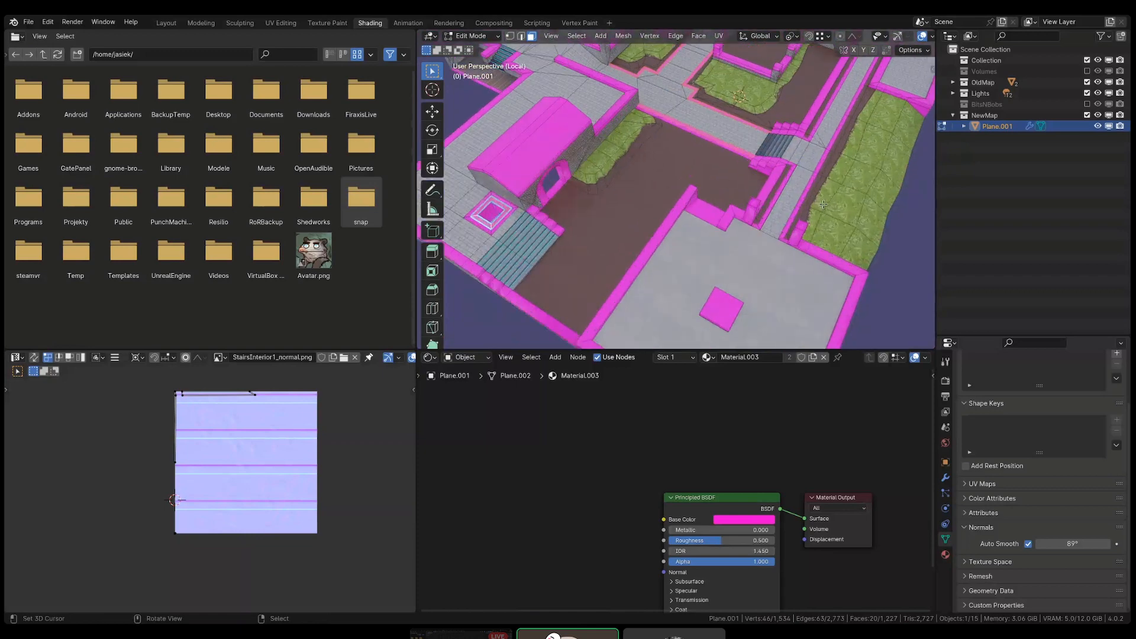
right_click(768, 214, "shift")
right_click(769, 215, "shift")
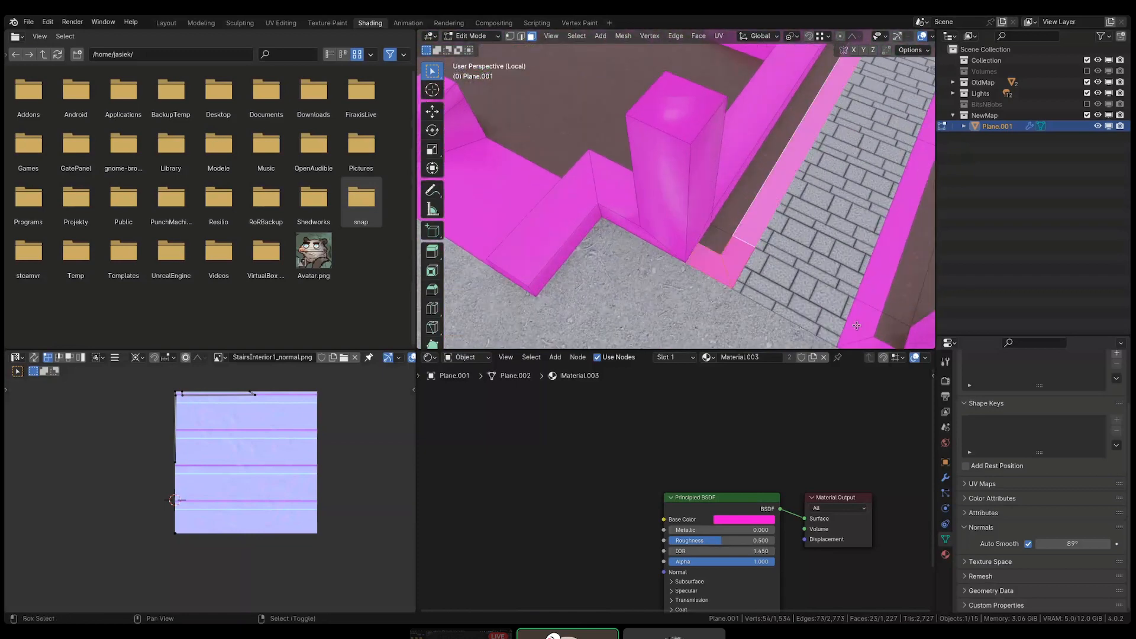
middle_click_drag(856, 325, 804, 255, "shift")
right_click(817, 274, "shift")
right_click(810, 251, "shift")
right_click(837, 196, "shift")
scroll(837, 196, "down", 5)
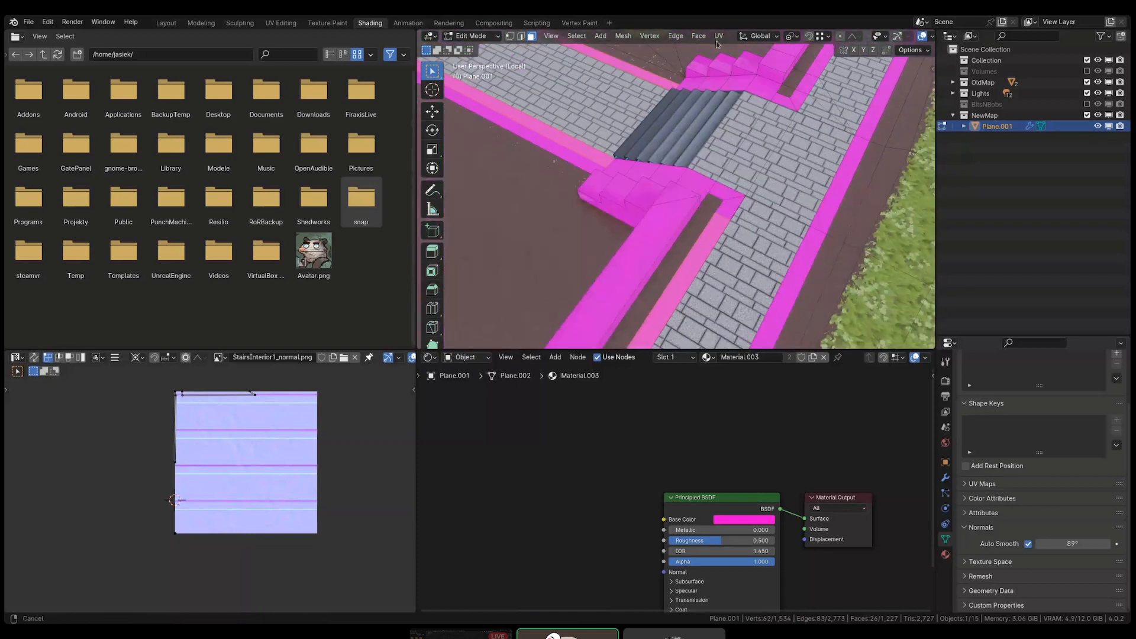
right_click(813, 246, "shift")
right_click(832, 218, "shift")
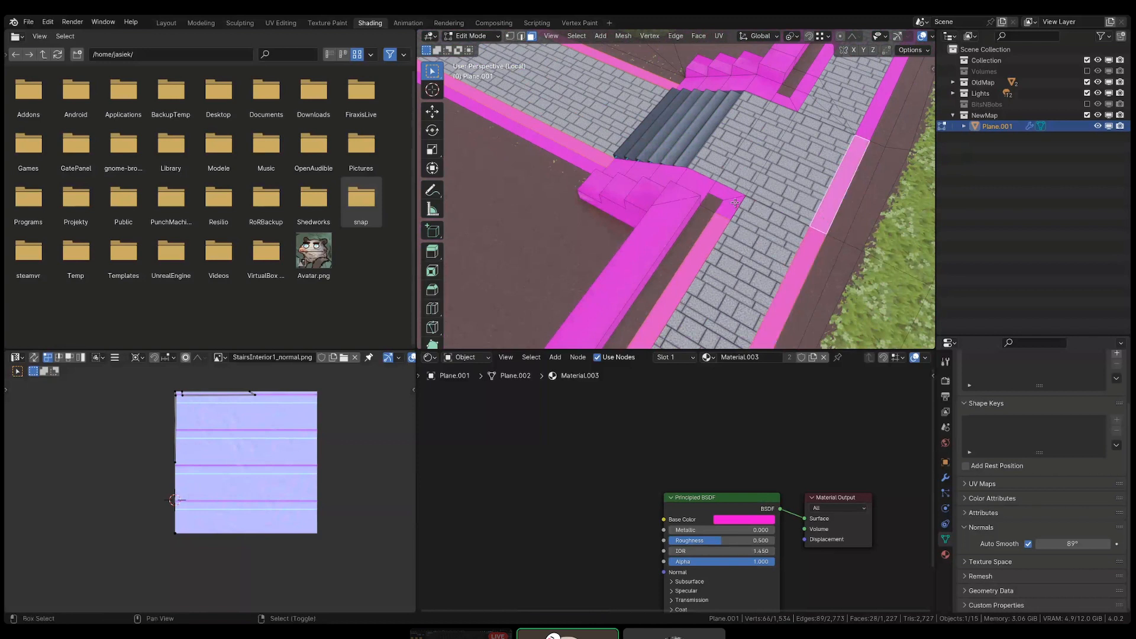
- Include the curb's corner faces on both sides of the stairs where they meet the narrow path in the selection
right_click(733, 204, "shift")
right_click(723, 190, "shift")
right_click(709, 247, "shift")
right_click(714, 229, "shift")
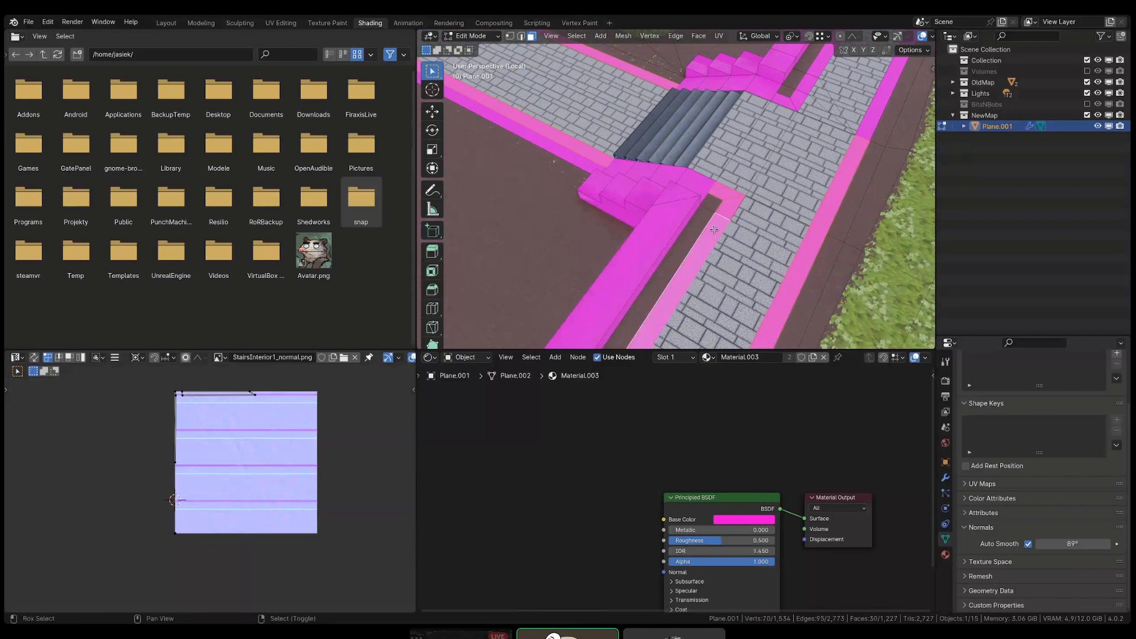
right_click(789, 101, "shift")
right_click(798, 101, "shift")
right_click(808, 88, "shift")
- Continue the selection along the narrow path's outer curb beyond the stairs, toward the two pillars at its far end
middle_click_drag(825, 55, 657, 230, "shift")
right_click(659, 229, "shift")
right_click(681, 269, "shift")
middle_click_drag(802, 141, 785, 185, "shift")
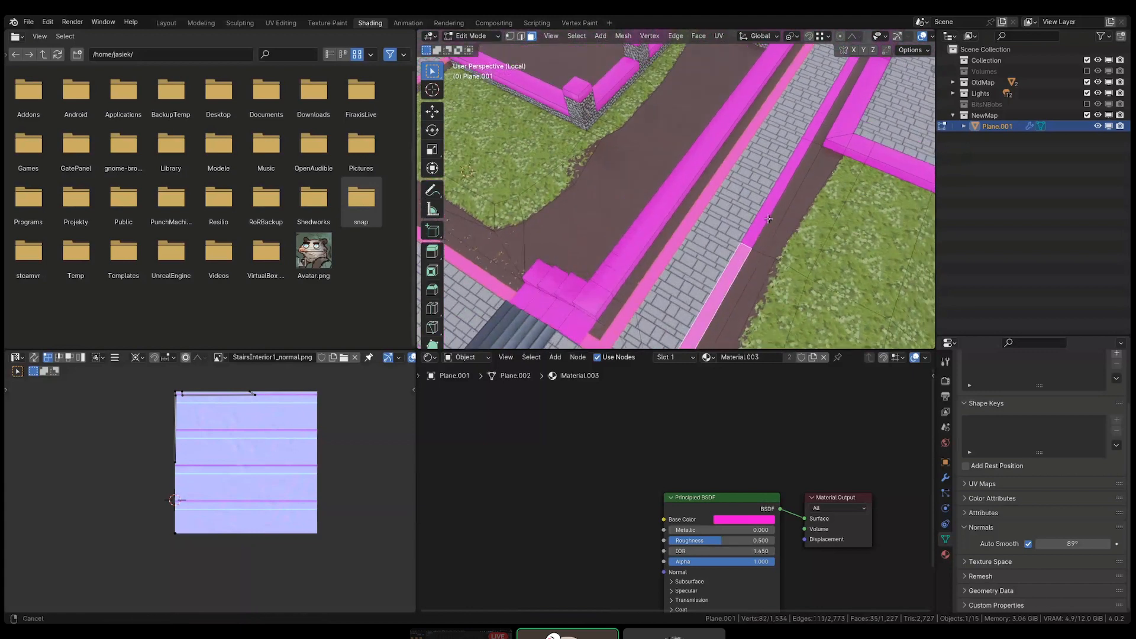
right_click(784, 186, "shift")
right_click(808, 130, "shift")
- Select the hidden curb end faces under the two pillars using wireframe display, and return to the textured view
middle_click_drag(809, 129, 763, 178, "shift")
key("shift+z")
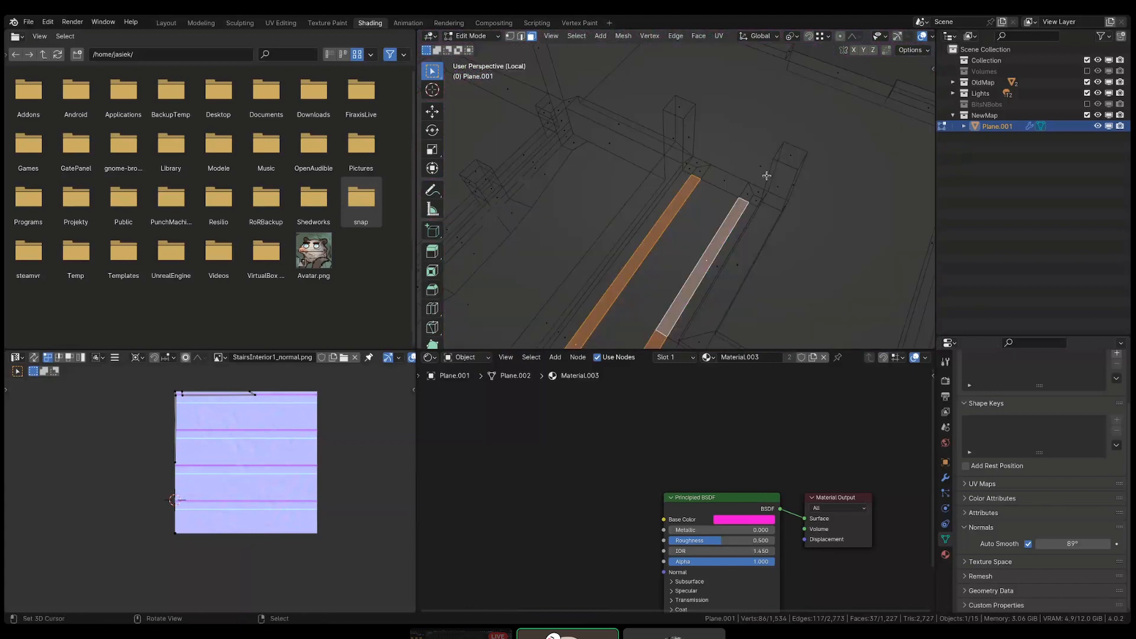
right_click(765, 188, "shift")
right_click(748, 191, "shift")
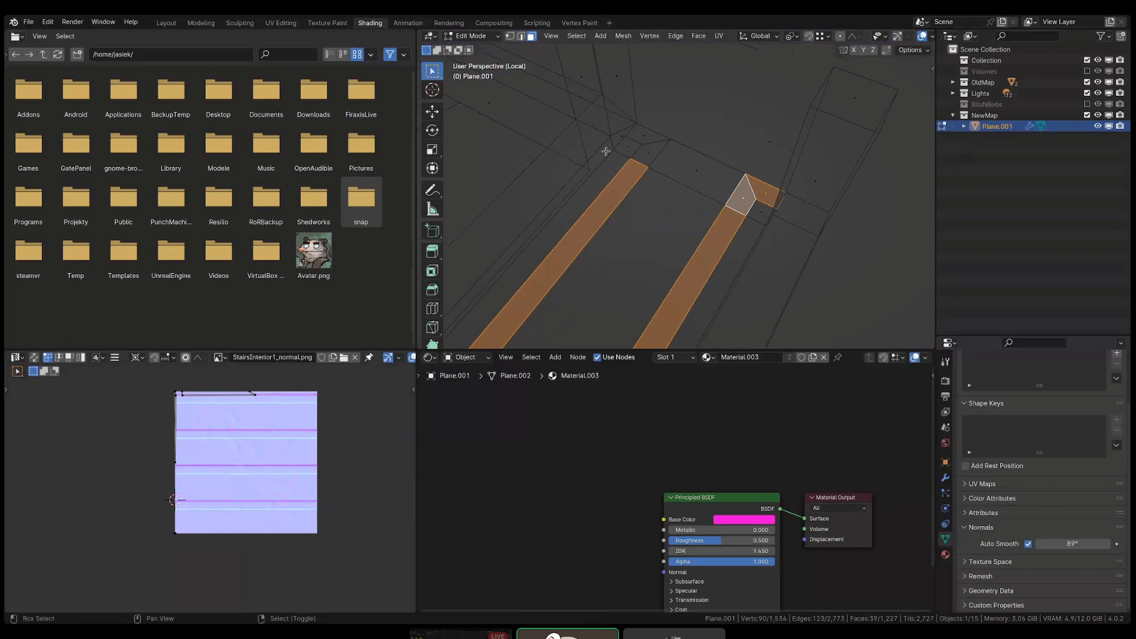
right_click(644, 151, "shift")
right_click(643, 137, "shift")
scroll(675, 192, "down", 6)
key("shift+z")
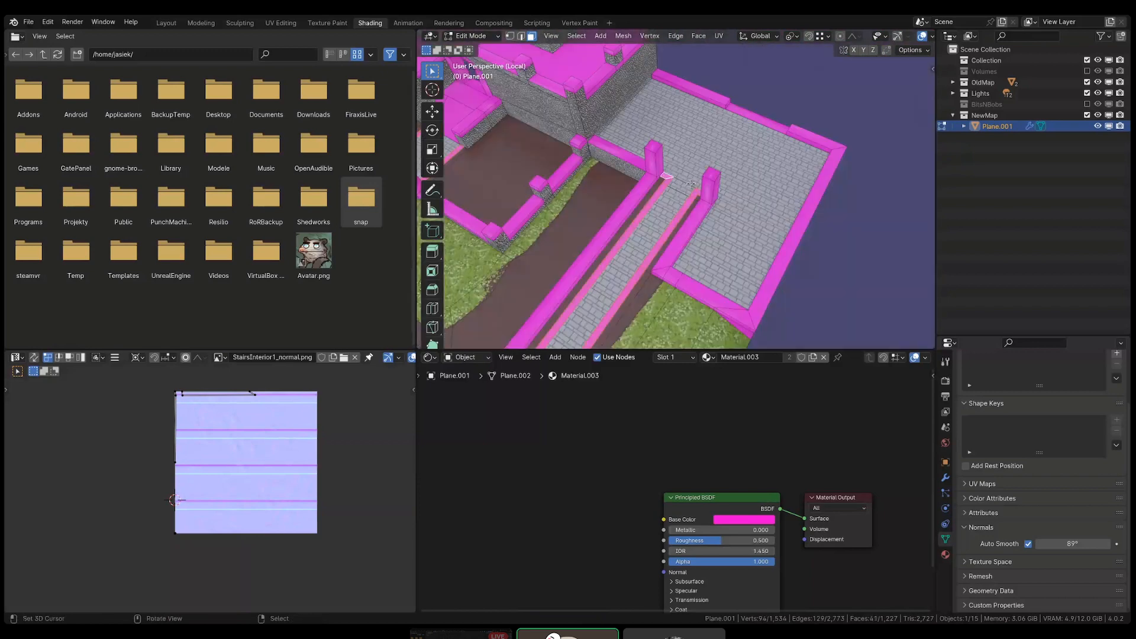
- Examine the map in wireframe display to check the curb selection for missing faces
scroll(685, 189, "down", 3)
middle_click_drag(700, 192, 798, 116, "shift")
key("shift+z")
middle_click_drag(678, 142, 797, 158, "shift")
scroll(707, 158, "down", 3)
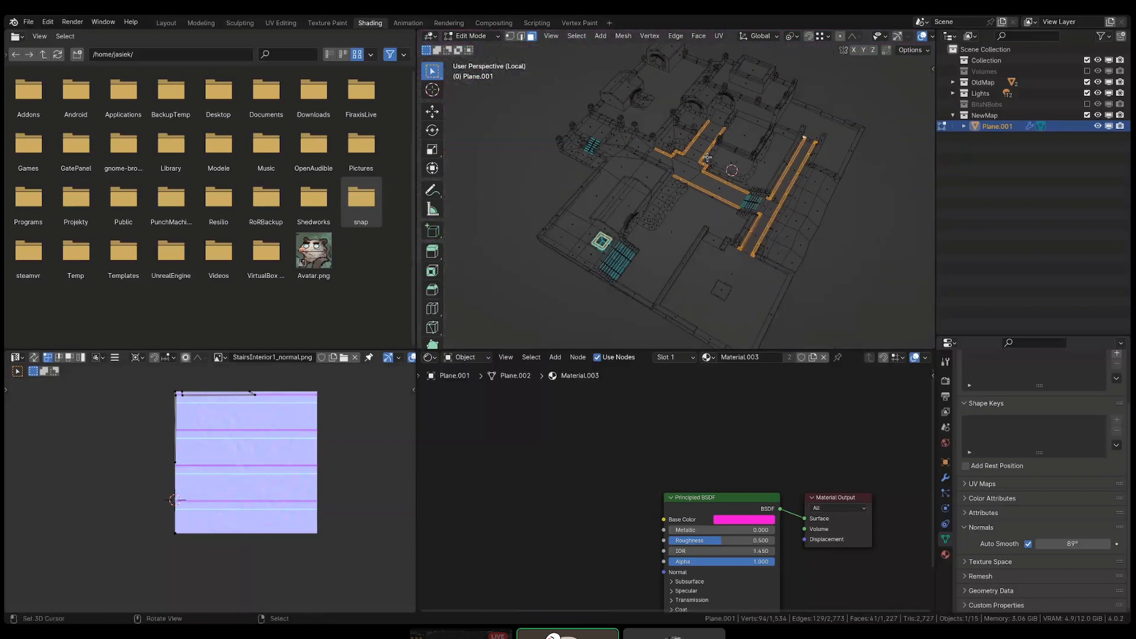
scroll(615, 145, "up", 6)
middle_click_drag(784, 111, 686, 238, "shift")
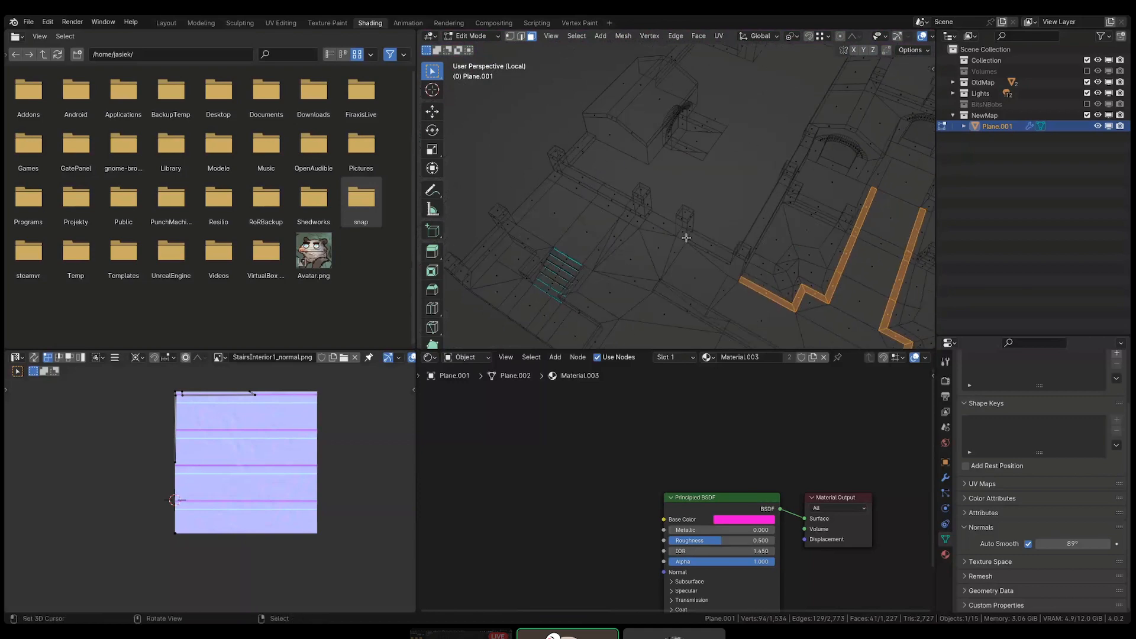
scroll(686, 238, "down", 3)
middle_click_drag(793, 329, 704, 166, "shift")
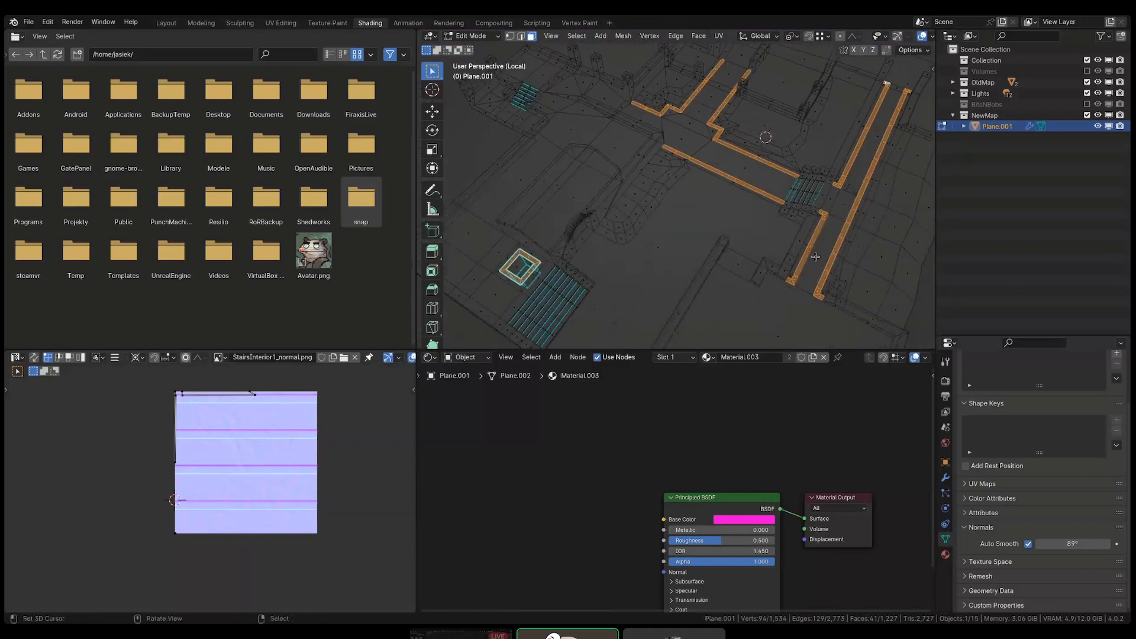
key("shift+z")
- Add a new material slot to the map mesh with a material named Curb
scroll(1042, 511, "up", 3)
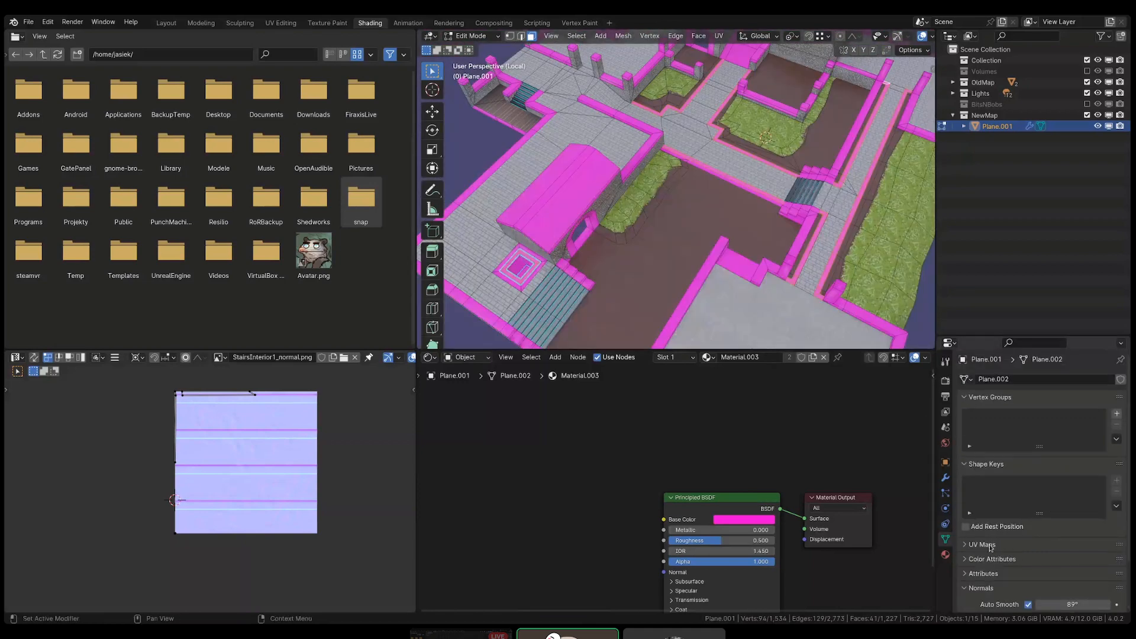
left_click(948, 554)
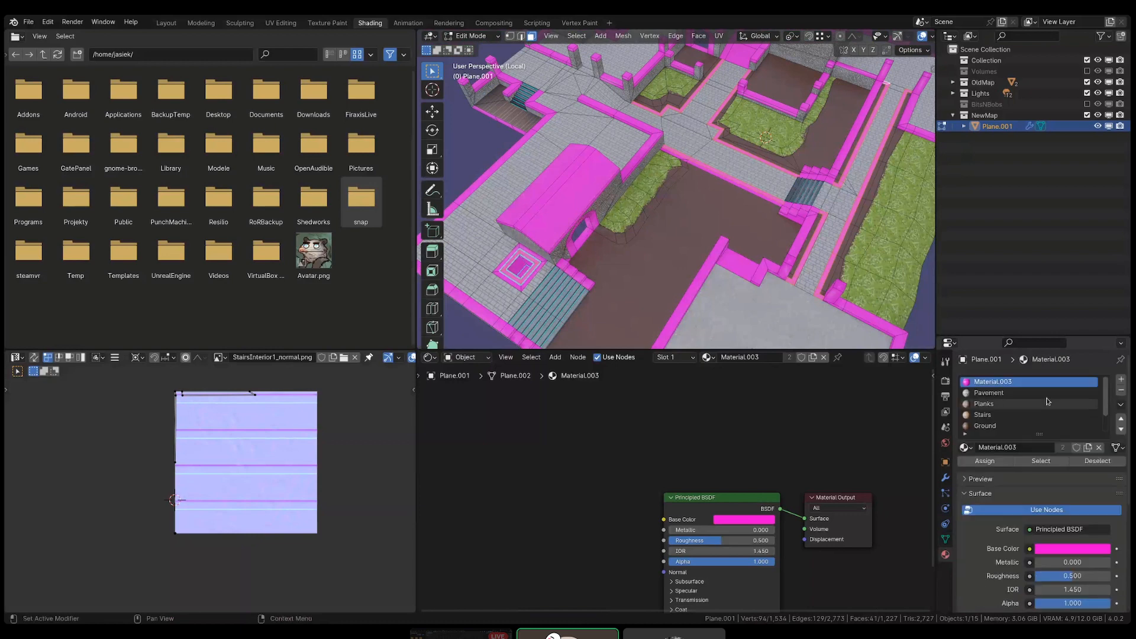
left_click(1121, 382)
double_click(1042, 446)
type("cUR")
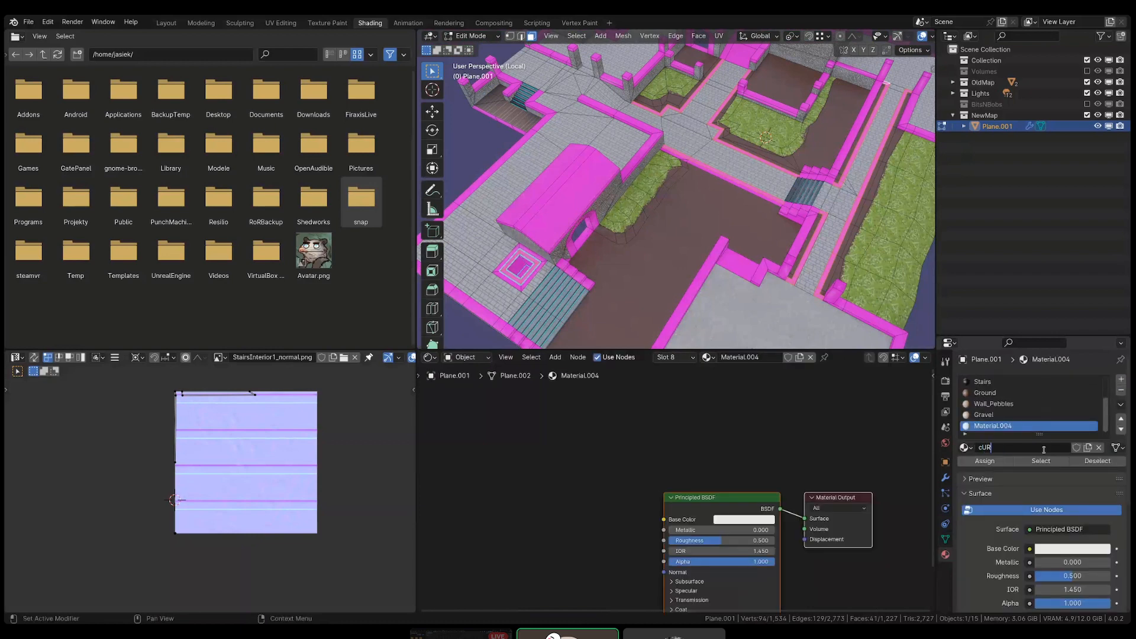
type("B")
key("Return")
double_click(1044, 449)
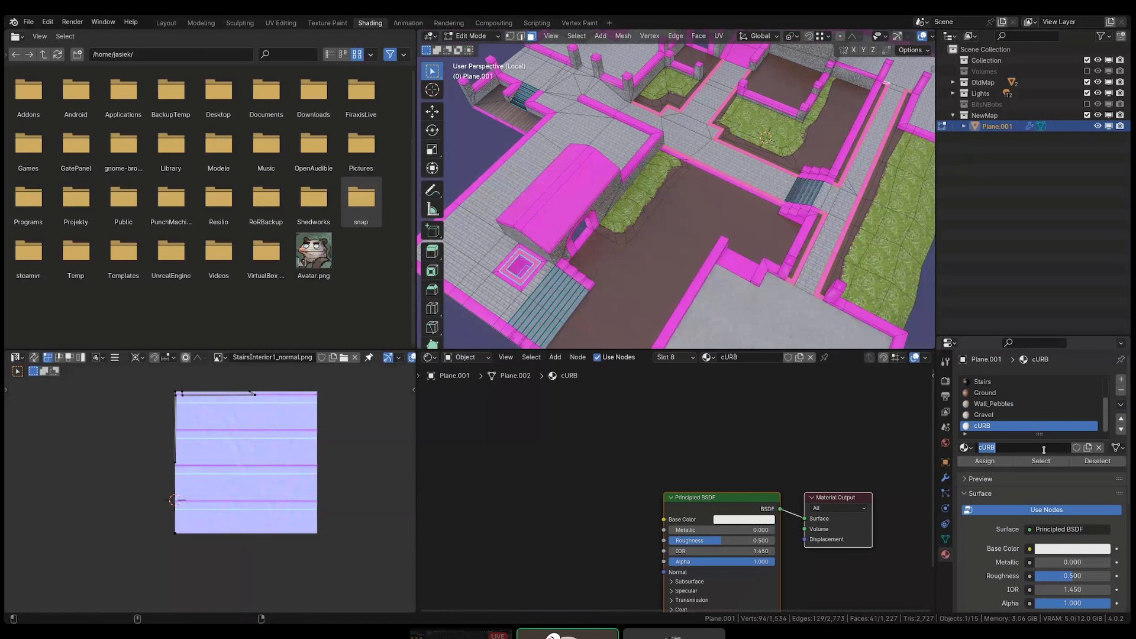
type("Curb")
key("Return")
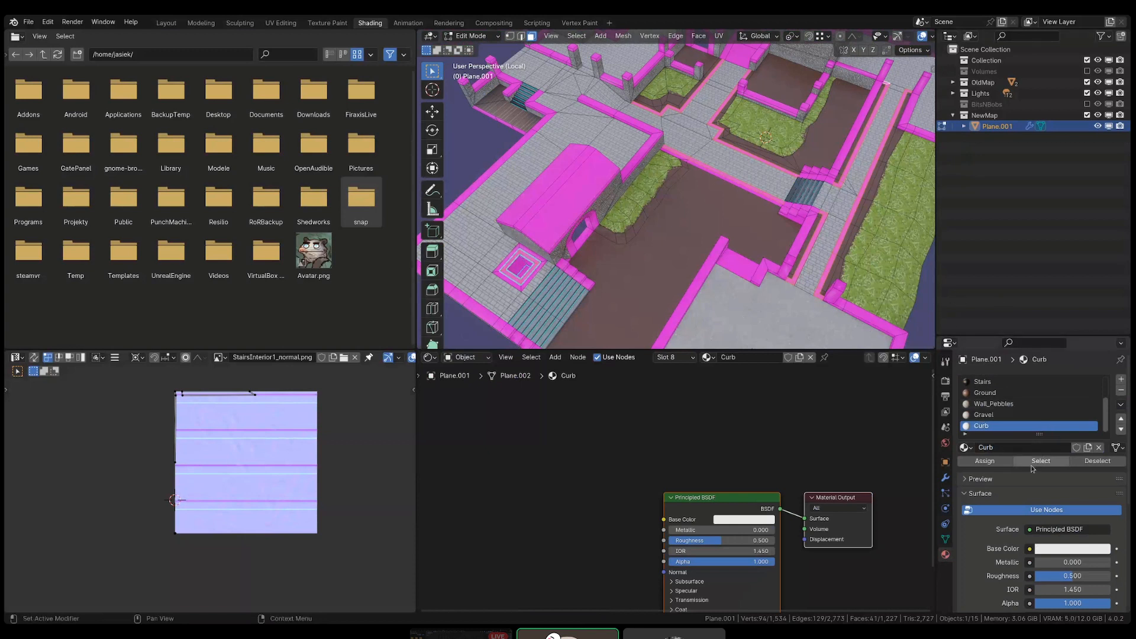
- Assign the Curb material to the selected faces and darken its base color to a medium grey
left_click(985, 461)
left_click(757, 520)
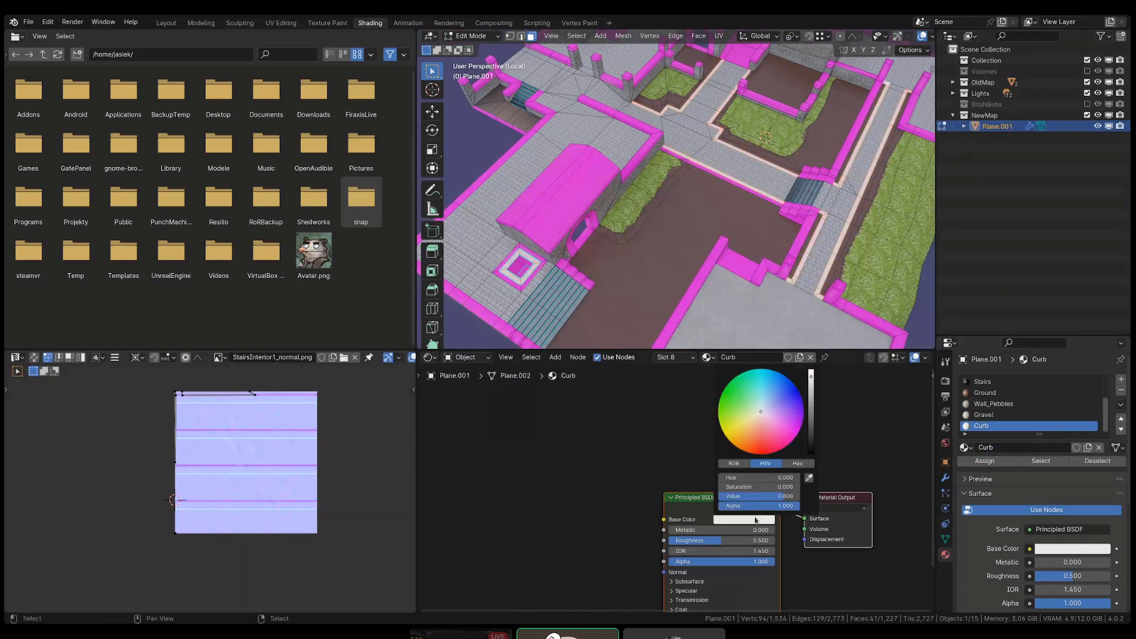
left_click_drag(804, 392, 810, 417)
- Extrude the selected curb faces upward by about 0.01 m and assign the Curb material to the new side faces as well
scroll(605, 185, "up", 5)
middle_click_drag(605, 185, 666, 160)
key("e")
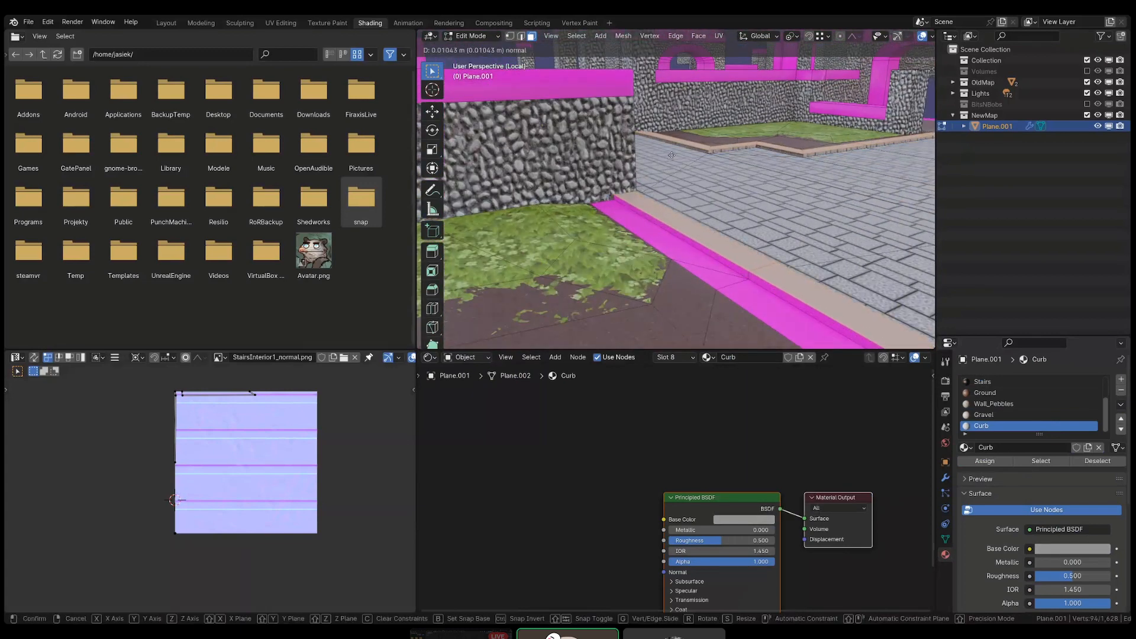
left_click(672, 153)
key("ctrl+KP_Add")
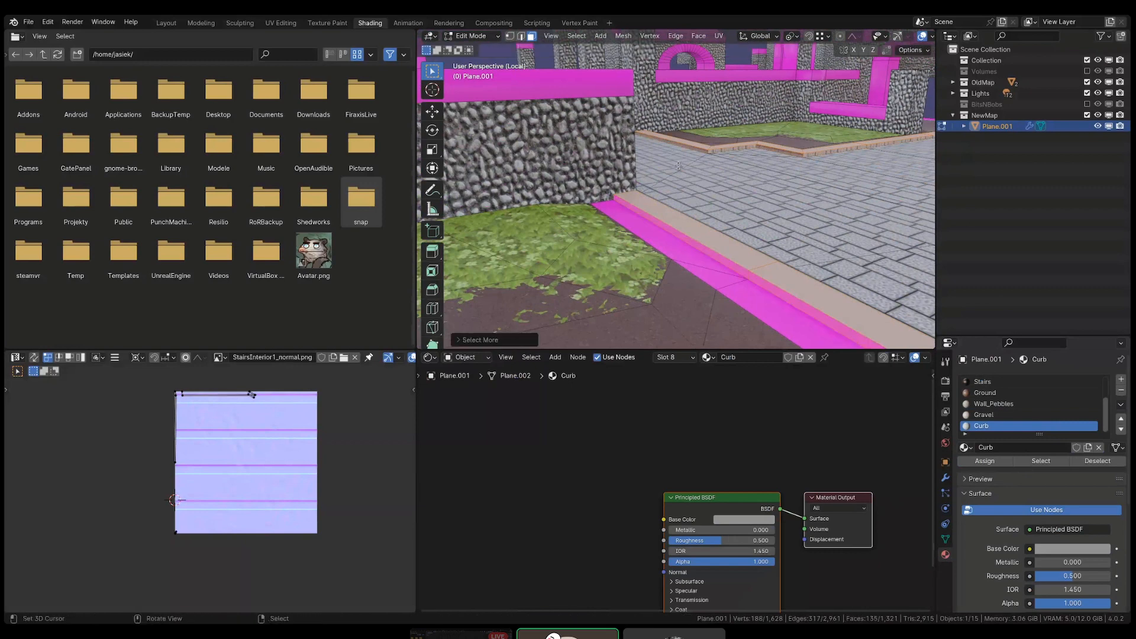
left_click(984, 461)
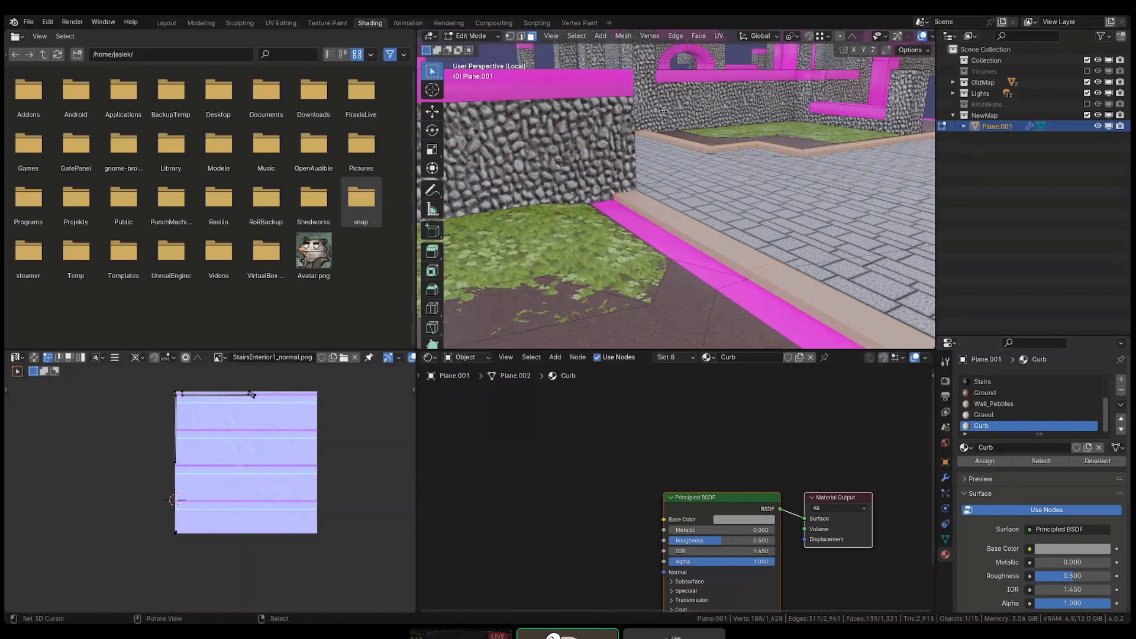
- Leave edit mode to view the raised curbs and save the file
middle_click_drag(664, 111, 740, 201)
scroll(769, 237, "down", 5)
middle_click_drag(828, 296, 768, 231, "shift")
key("Tab")
key("ctrl+s")
- Check the edges at the curb corner in wireframe display, return to the textured view and save the file again
scroll(756, 171, "up", 6)
key("Tab")
key("2")
key("shift+z")
key("alt+a")
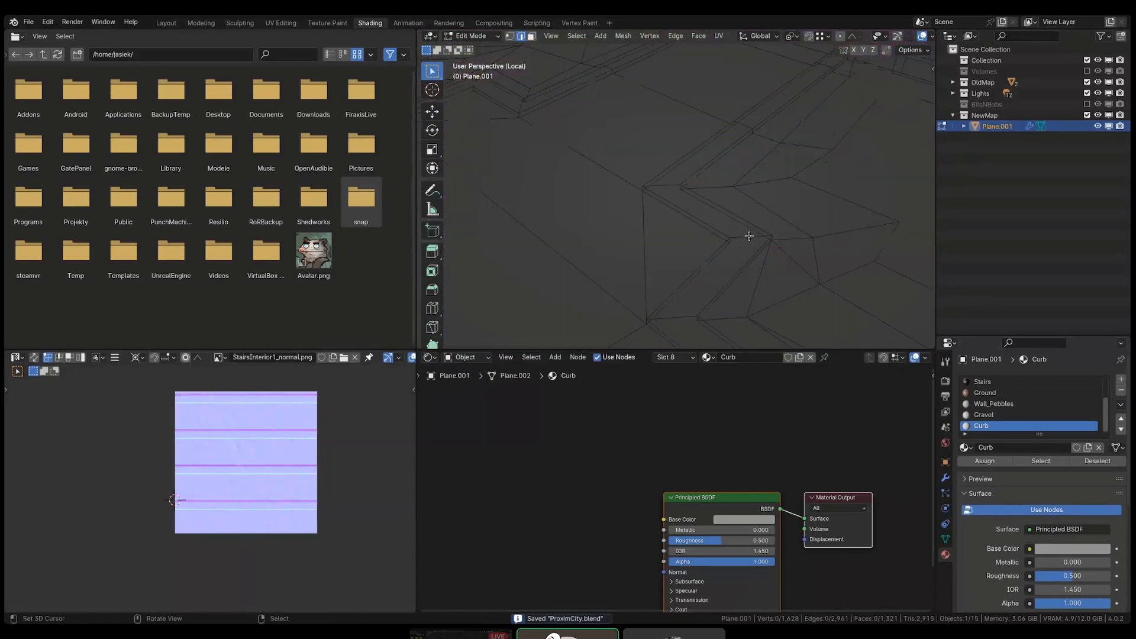
left_click(750, 236, "alt")
scroll(887, 243, "down", 3)
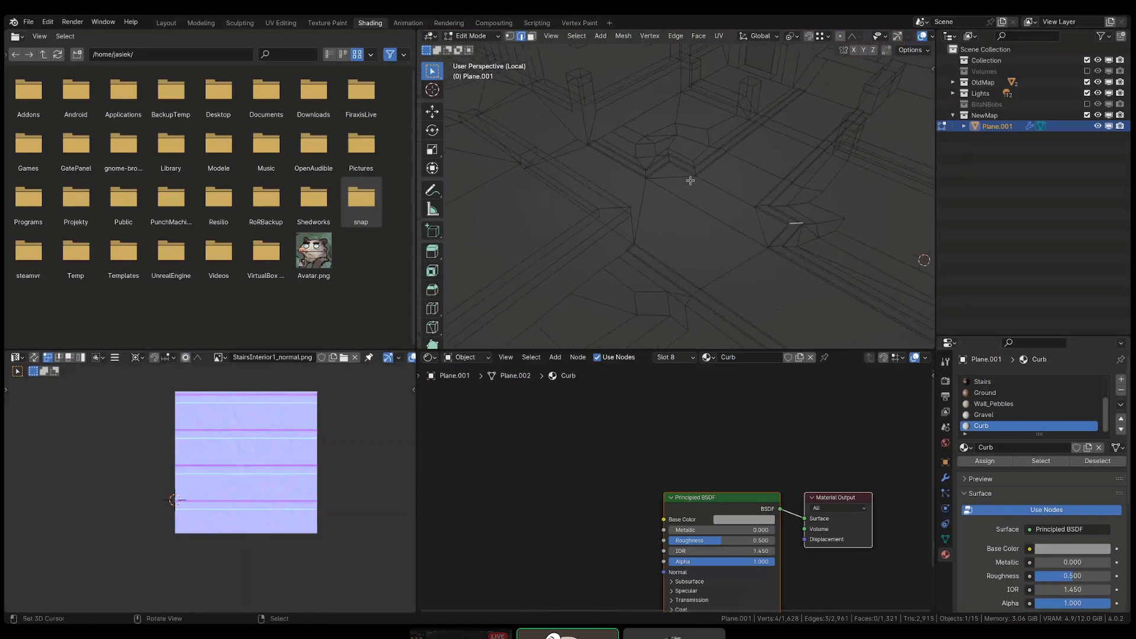
key("shift+z")
key("ctrl+s")
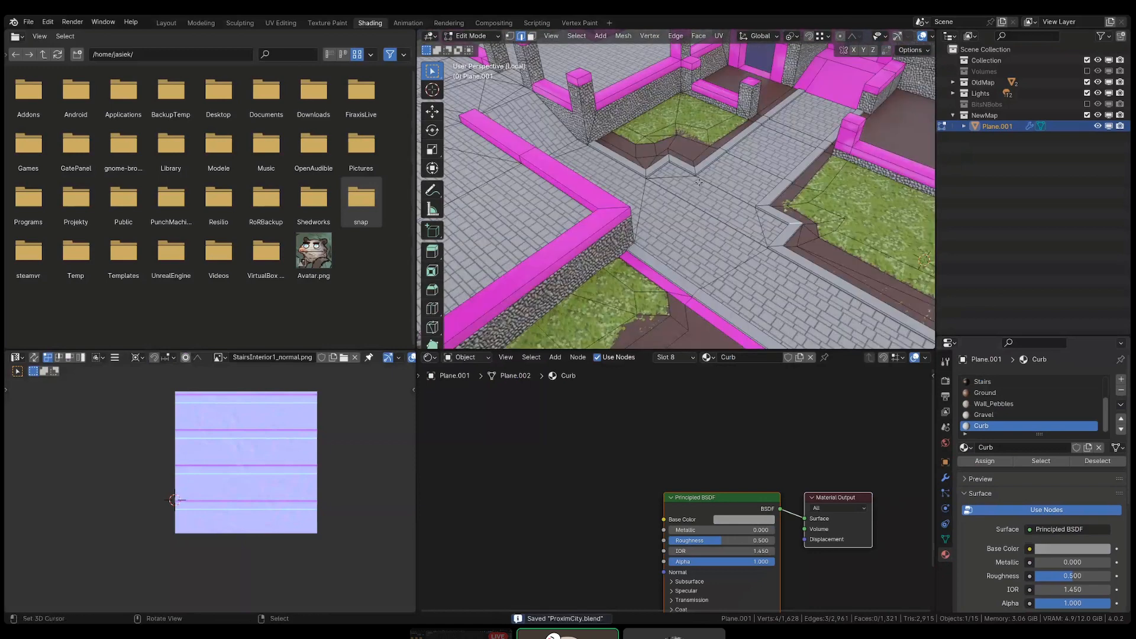
- Knife a vertical cut through the pink front face of the plank platform beside the pebble wall and slide the cut's lower vertex into line
scroll(699, 182, "down", 6)
scroll(711, 234, "up", 3)
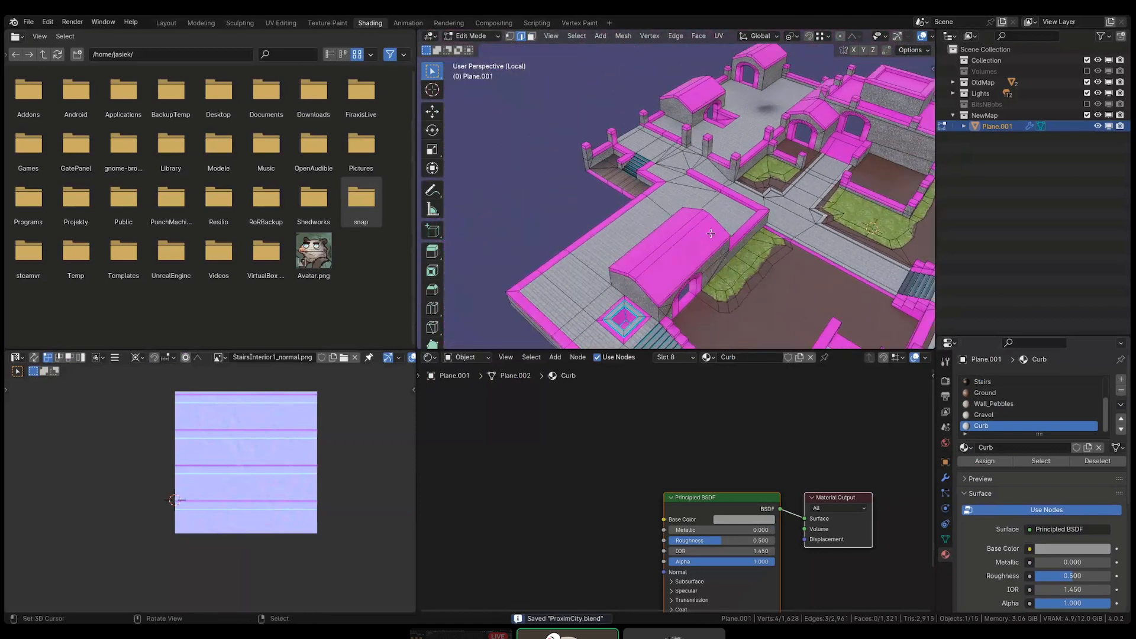
scroll(639, 165, "up", 8)
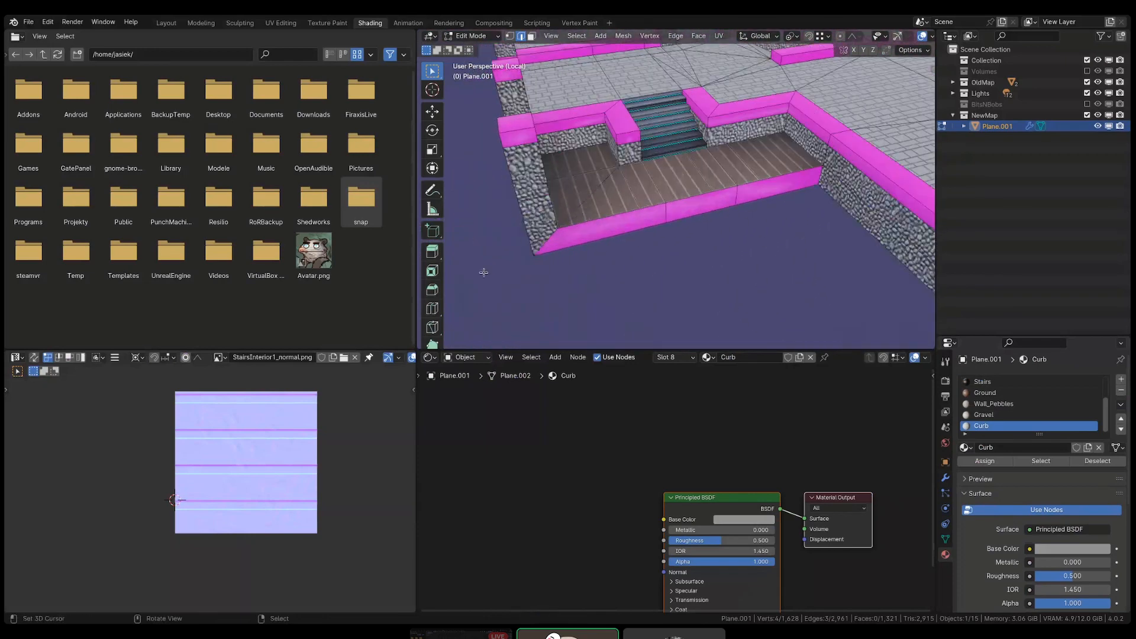
scroll(610, 233, "up", 5)
key("k")
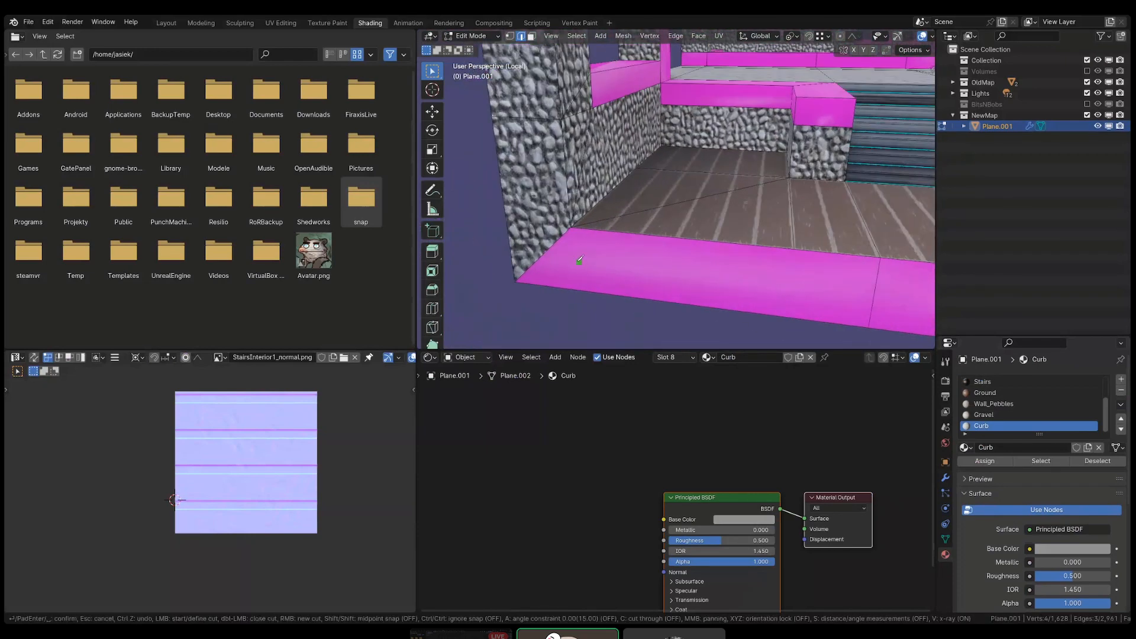
left_click(571, 226)
key("c")
key("a")
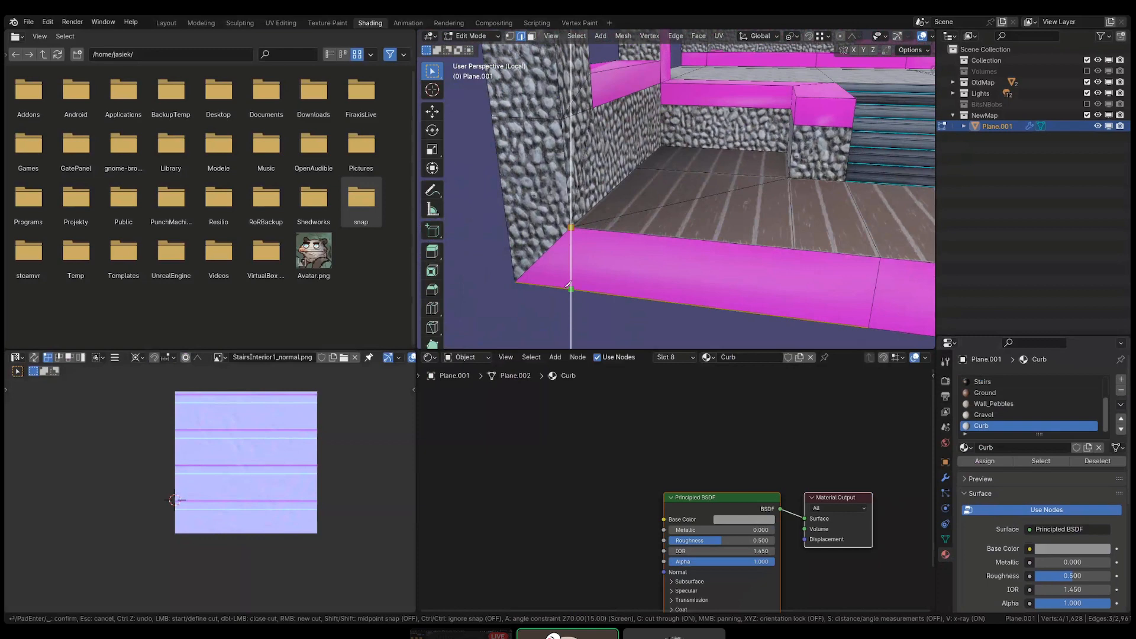
left_click(570, 289)
key("Return")
key("shift+v")
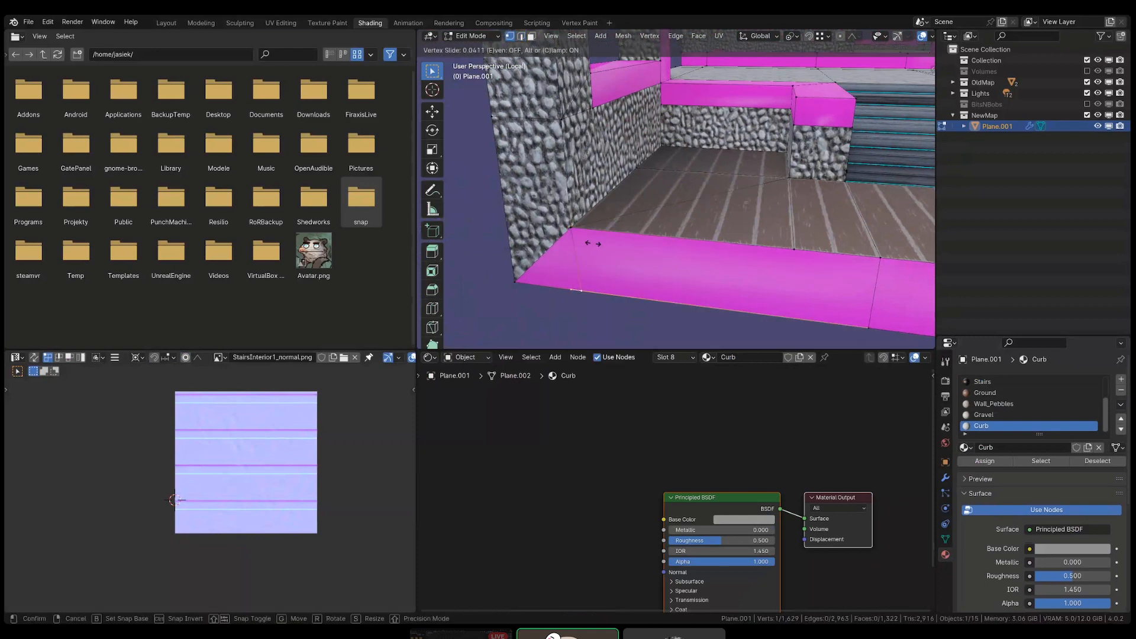
left_click(585, 237)
- Assign the Wall_Pebbles material to the small triangular face cut off below the pebble pillar
key("3")
left_click(532, 255)
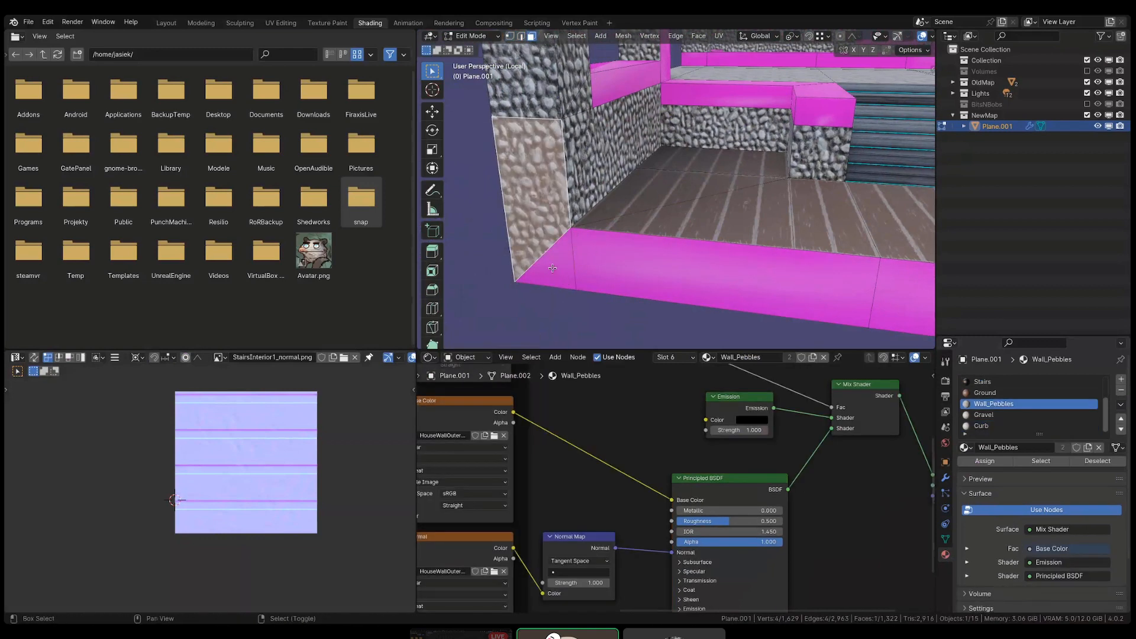
left_click(552, 269, "shift")
scroll(1032, 408, "down", 1)
left_click(994, 425)
left_click(985, 461)
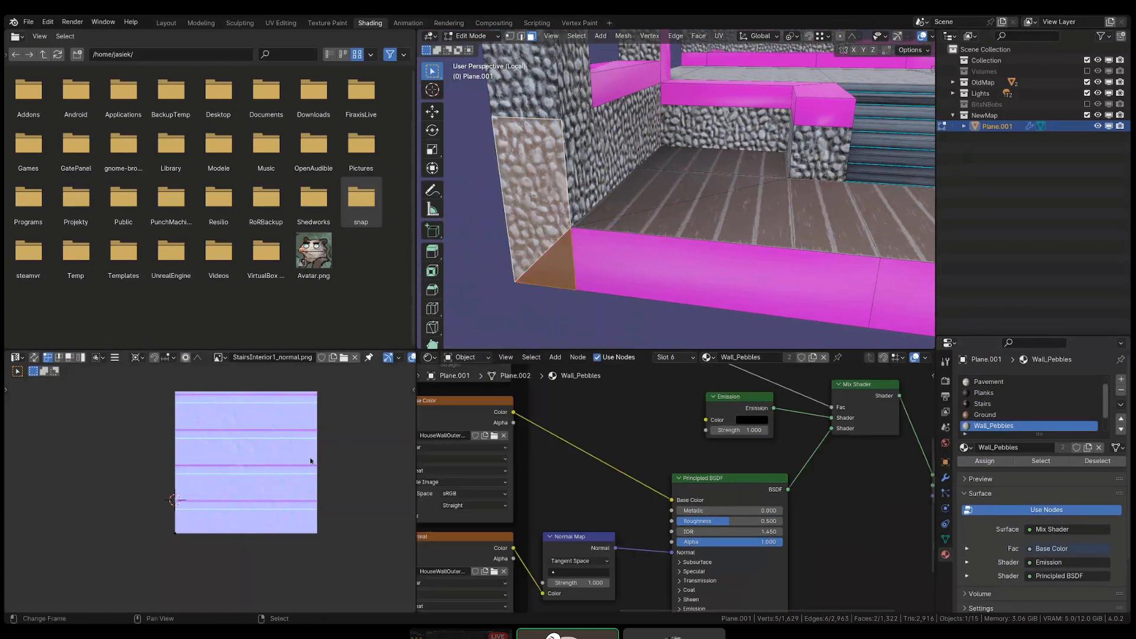
- Unwrap the pillar face together with the triangular face so the pebble texture continues across both
scroll(311, 454, "down", 9)
scroll(237, 463, "up", 5)
left_click_drag(285, 421, 357, 485)
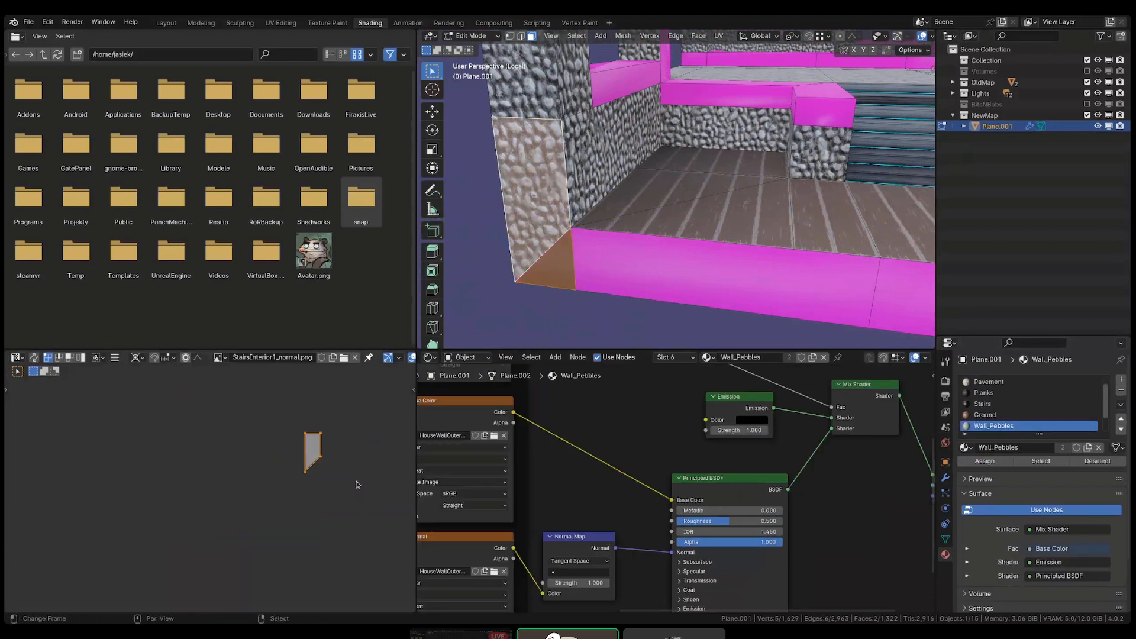
key("u")
left_click(354, 459)
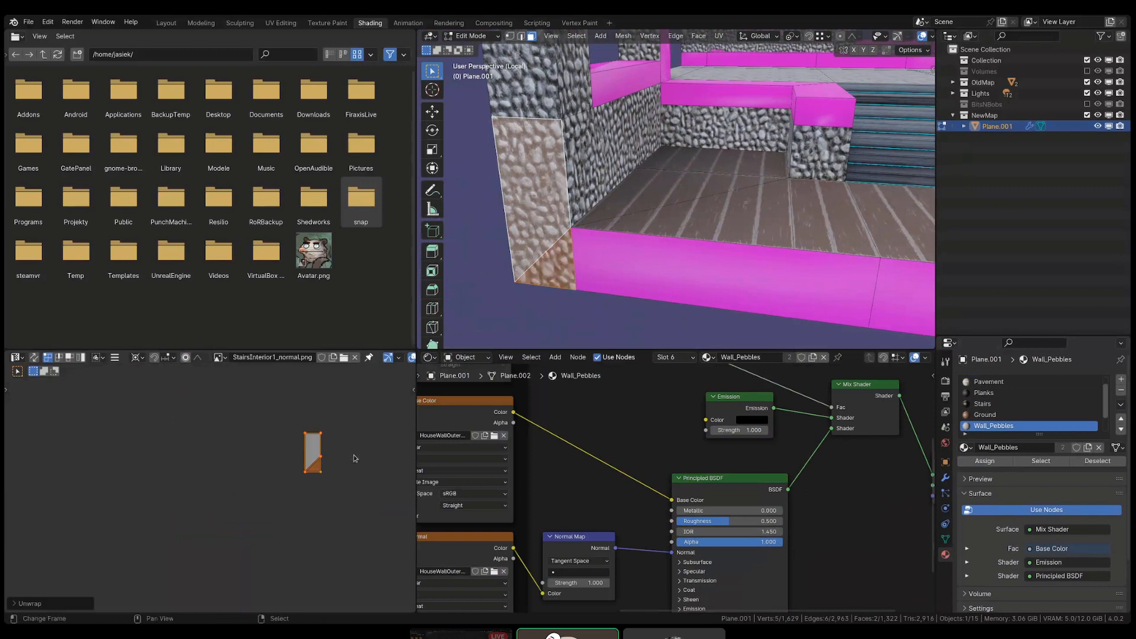
- Triangulate the wall face at the far end of the platform front and try a loop cut along the pink faces
scroll(662, 251, "down", 8)
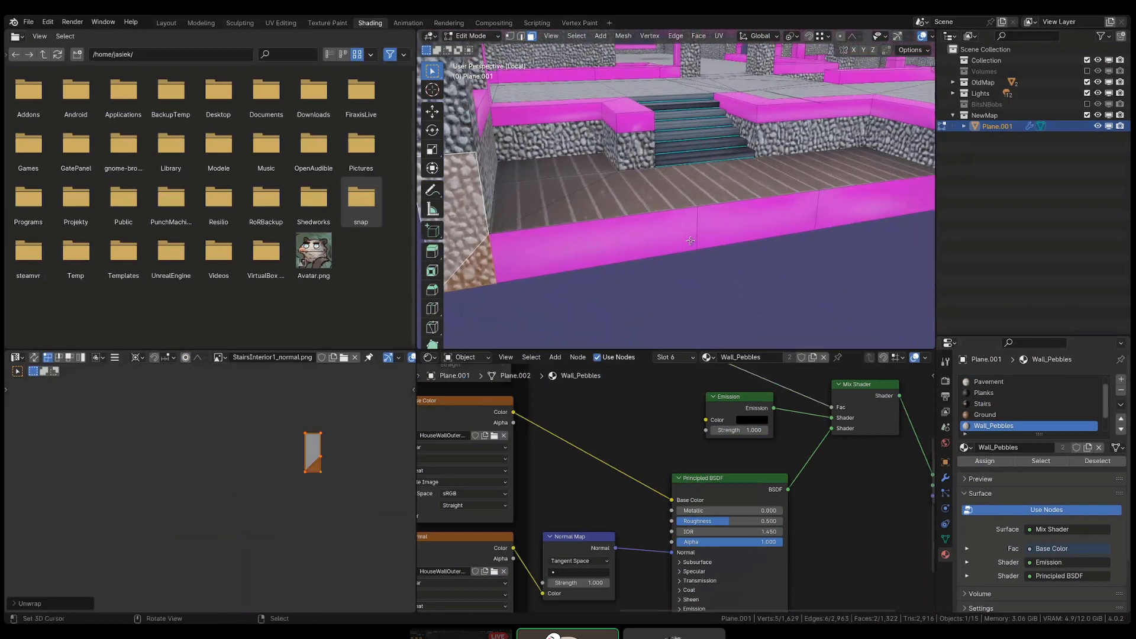
key("ctrl+r")
key("Escape")
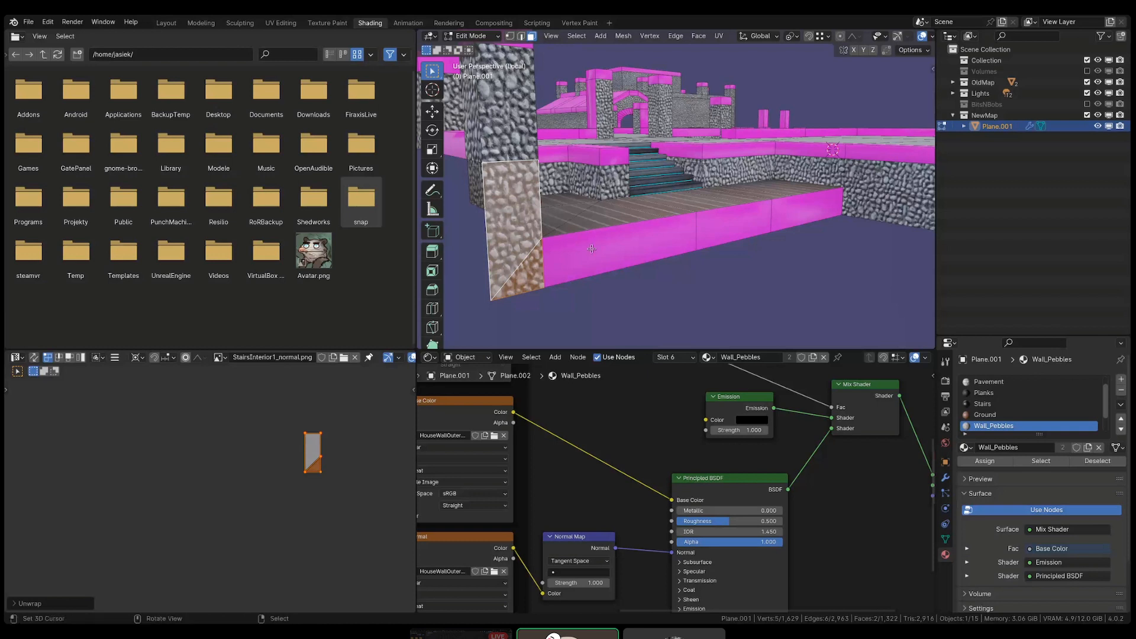
key("alt+a")
left_click(852, 205)
key("ctrl+t")
key("alt+a")
key("ctrl+r")
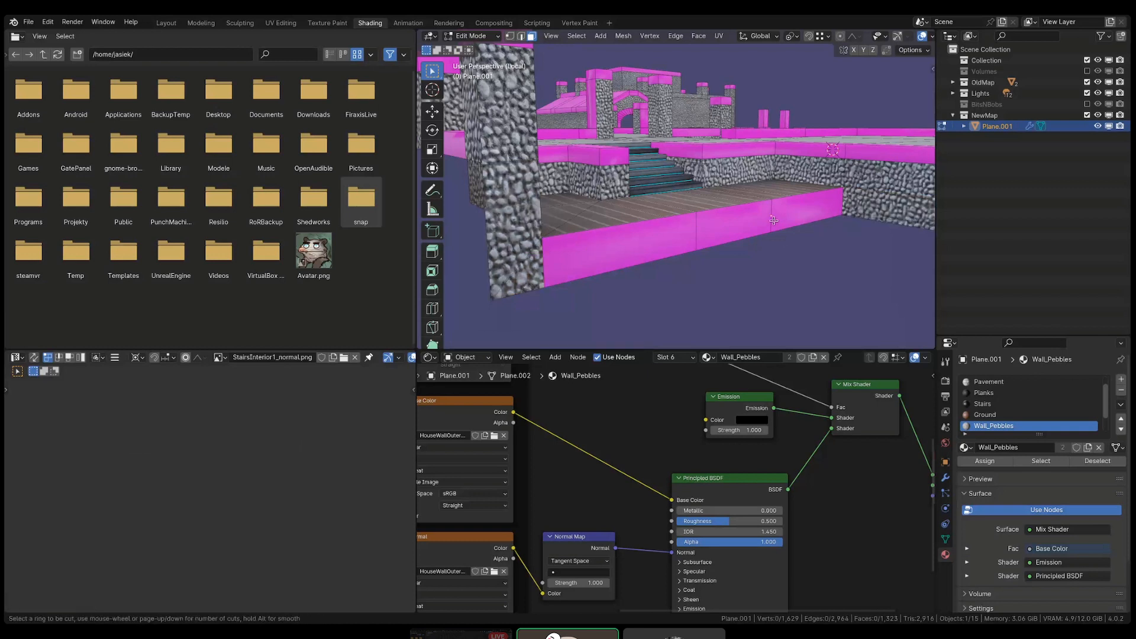
key("Escape")
- Merge vertices on the three pink front faces of the platform, and triangulate the faces and rejoin them into quads
right_click(796, 212)
right_click(741, 227, "shift")
right_click(680, 241, "shift")
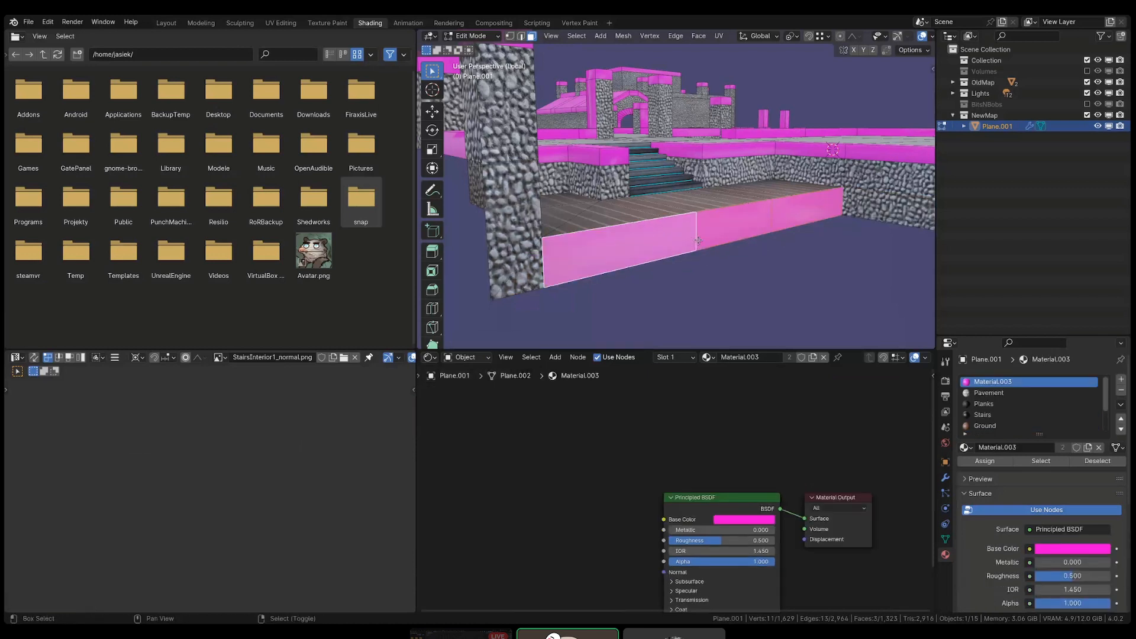
key("m")
left_click(855, 220)
key("ctrl+t")
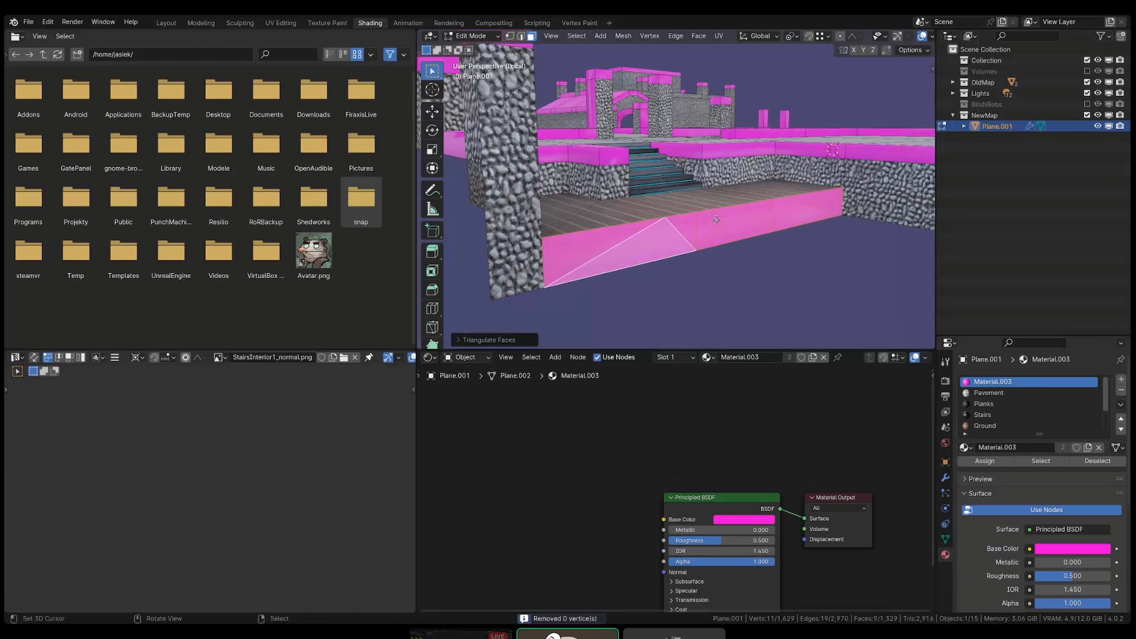
middle_click_drag(701, 254, 716, 216)
key("alt+j")
- Knife the three pink front faces of the platform lengthwise through the middle of their vertical edges
key("alt+a")
key("k")
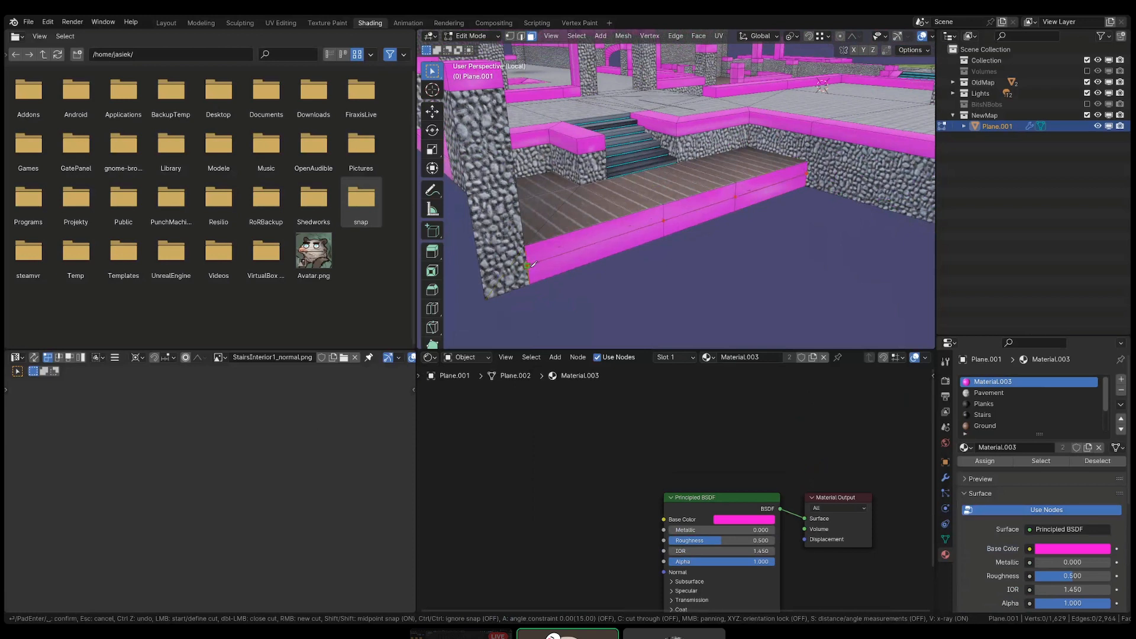
key("Return")
- Delete the lower halves of the three pink front faces under the plank platform
right_click(610, 255)
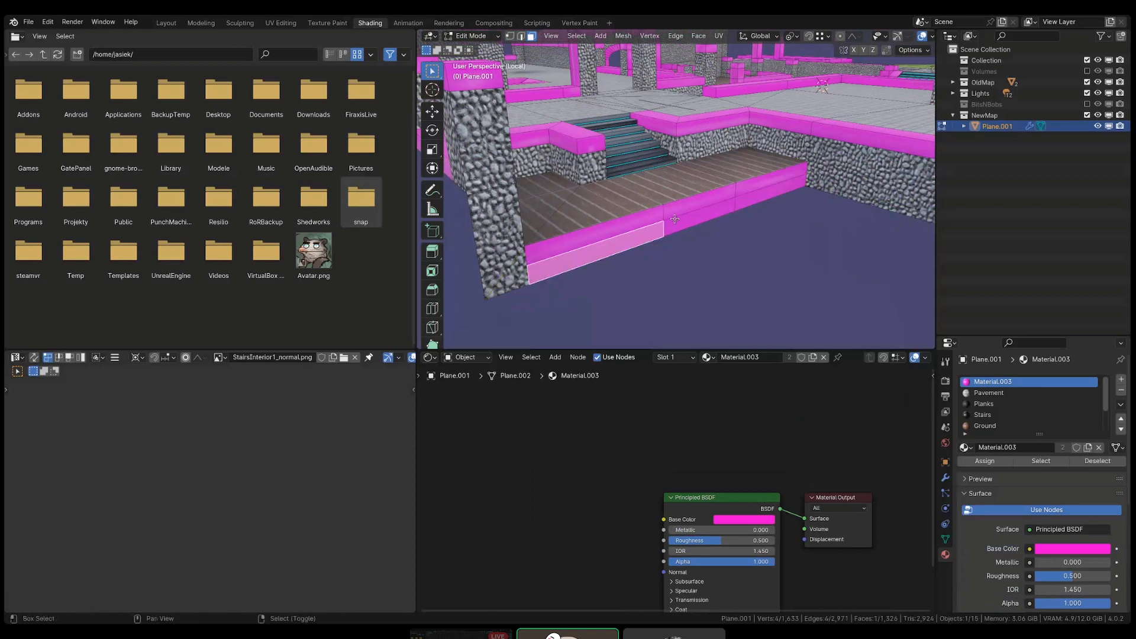
right_click(688, 221, "shift")
right_click(707, 215, "shift")
right_click(753, 200, "shift")
right_click(709, 216, "shift")
key("x")
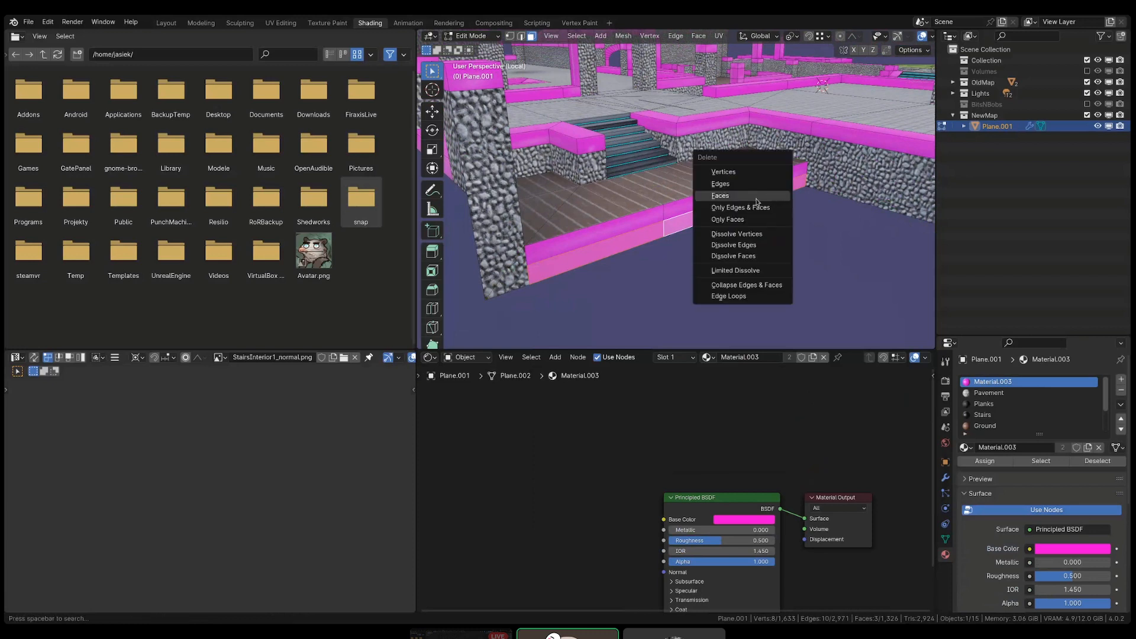
left_click(710, 211)
- Select the plank top faces along the platform's front edge and pin their UVs
right_click(560, 210)
right_click(586, 201, "shift")
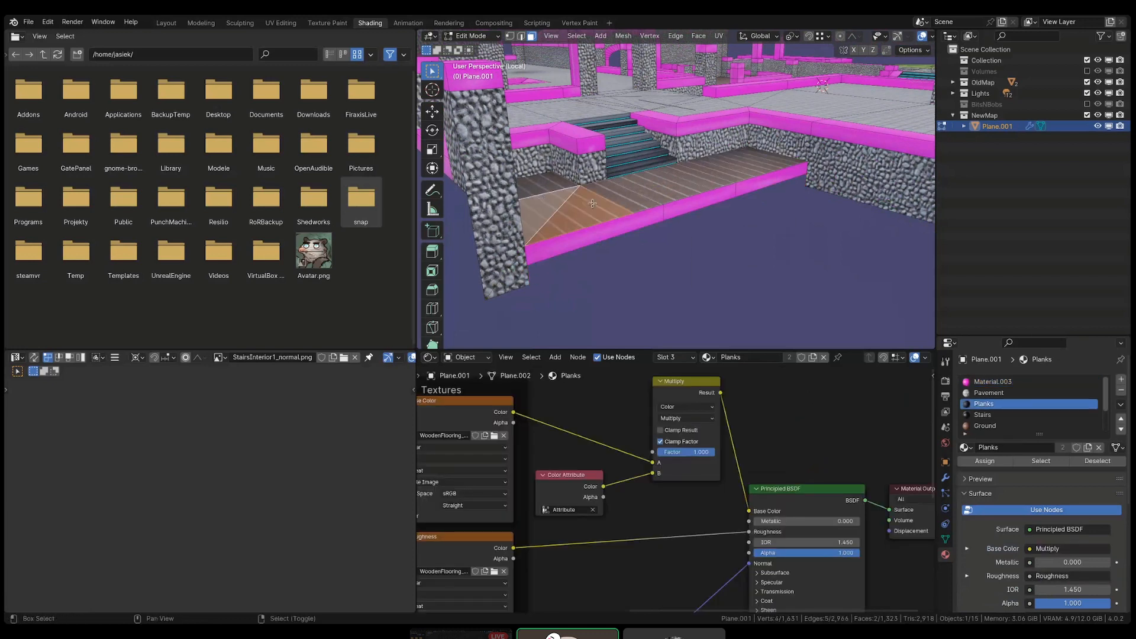
right_click(651, 187, "shift")
right_click(702, 172, "shift")
right_click(731, 169, "shift")
right_click(760, 167, "shift")
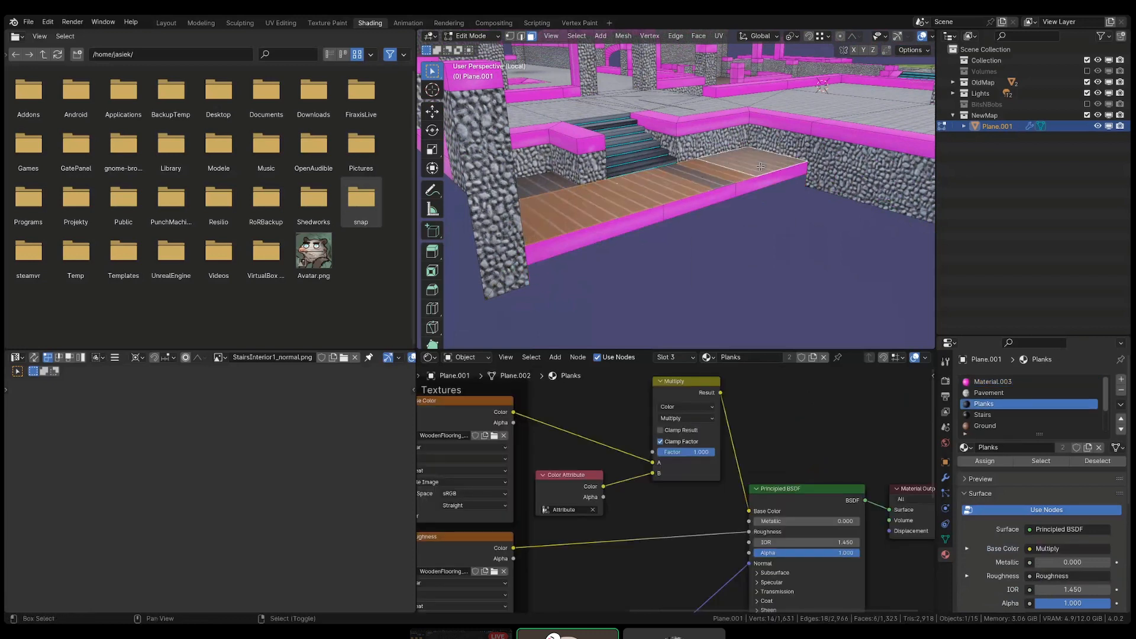
right_click(719, 179, "shift")
scroll(287, 408, "up", 15)
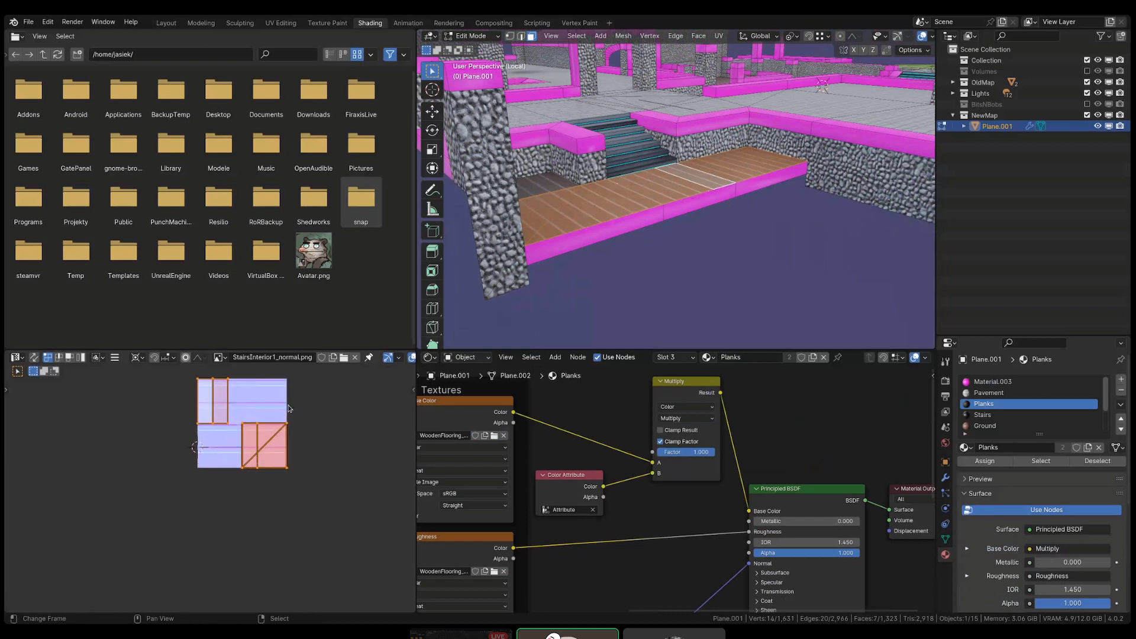
scroll(312, 437, "down", 1)
key("p")
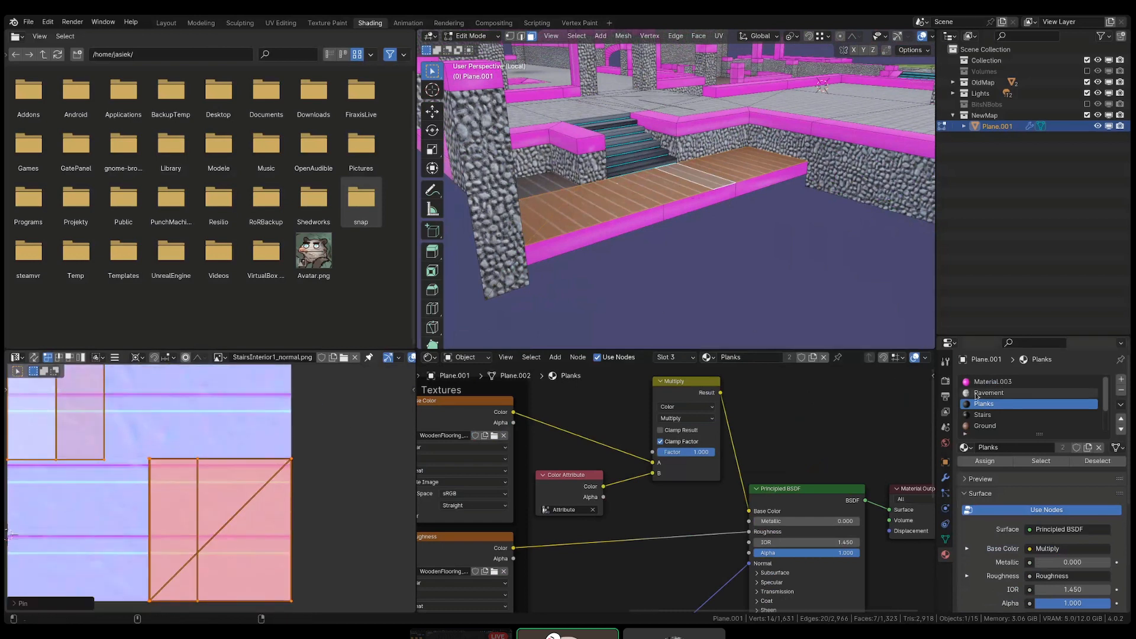
- Add the three pink front faces to the selection and assign the Planks material
right_click(658, 217, "shift")
right_click(703, 201, "shift")
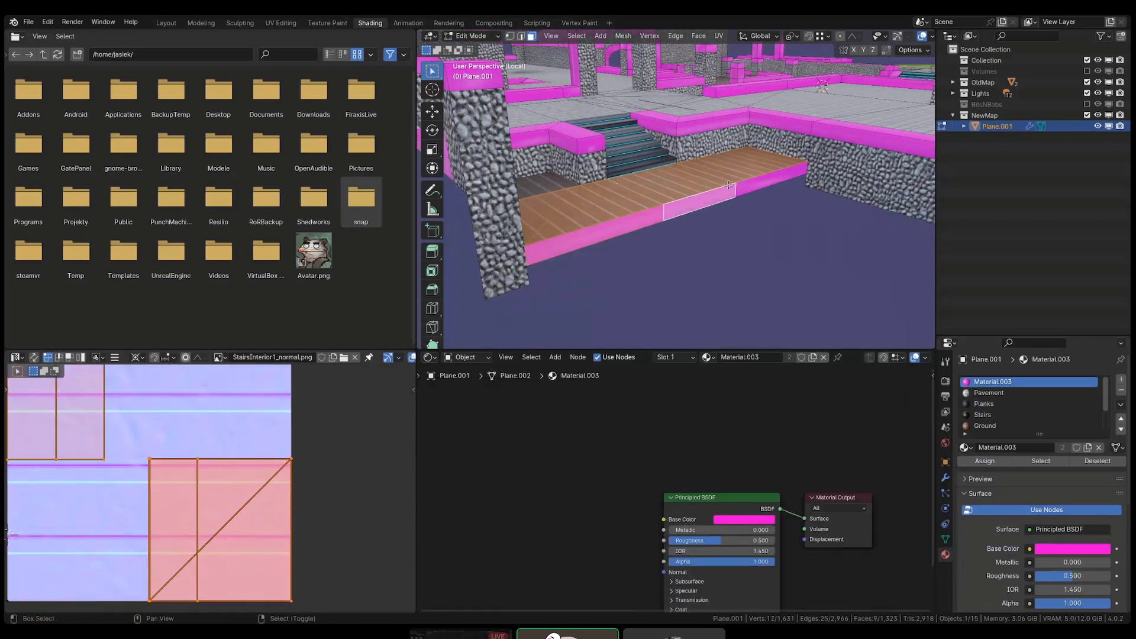
right_click(747, 188, "shift")
right_click(651, 185, "shift")
right_click(651, 185, "shift")
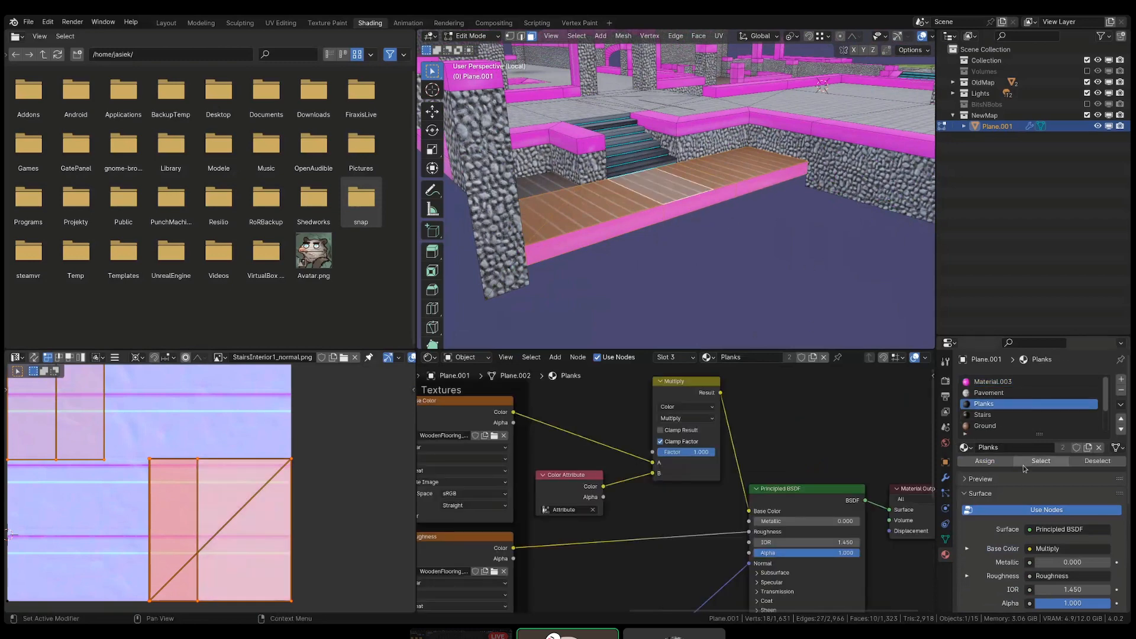
left_click(997, 461)
- Unwrap the platform's front faces together with the pinned plank top faces
scroll(193, 492, "down", 7)
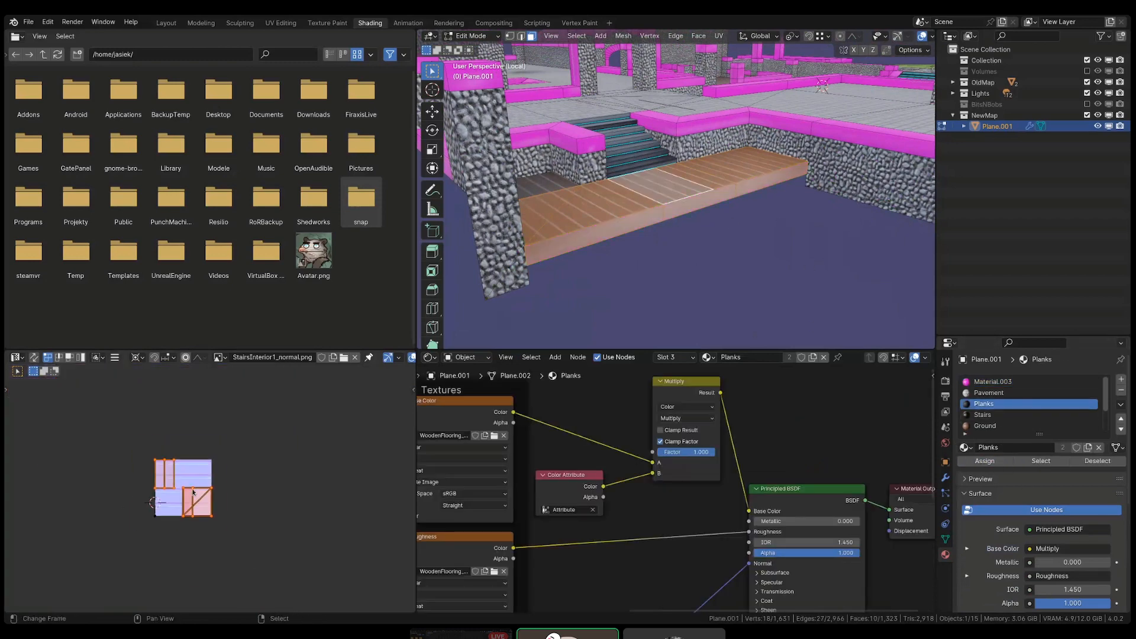
key("u")
left_click(266, 474)
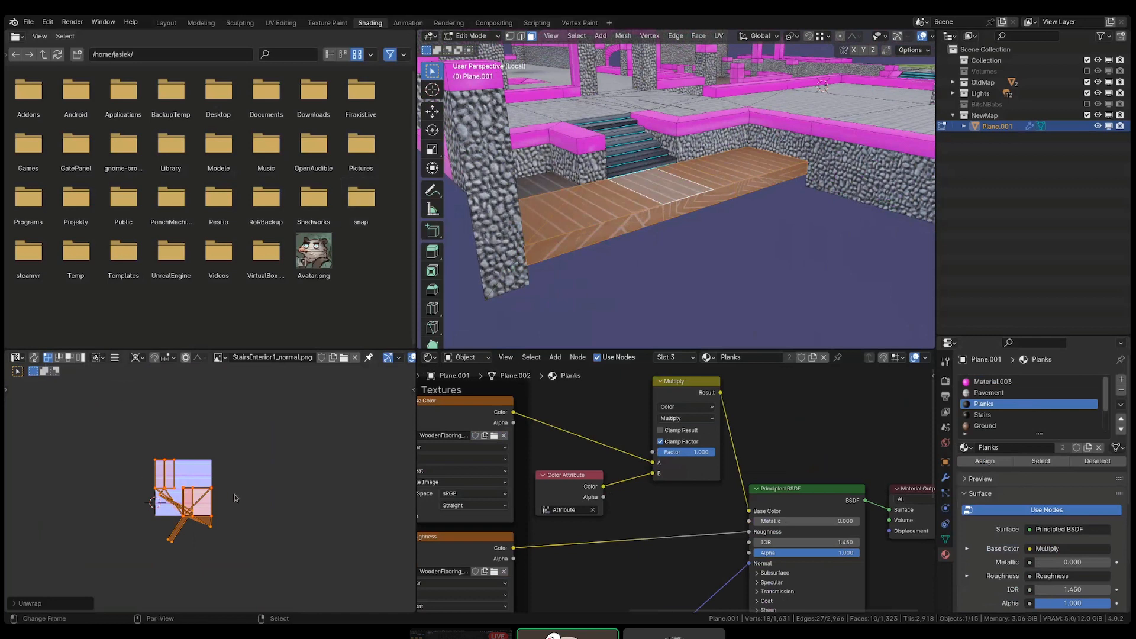
- Select only the platform's three front faces, update the pinning of their UVs and clear the UV selection
scroll(170, 512, "up", 2)
right_click(639, 233, "shift")
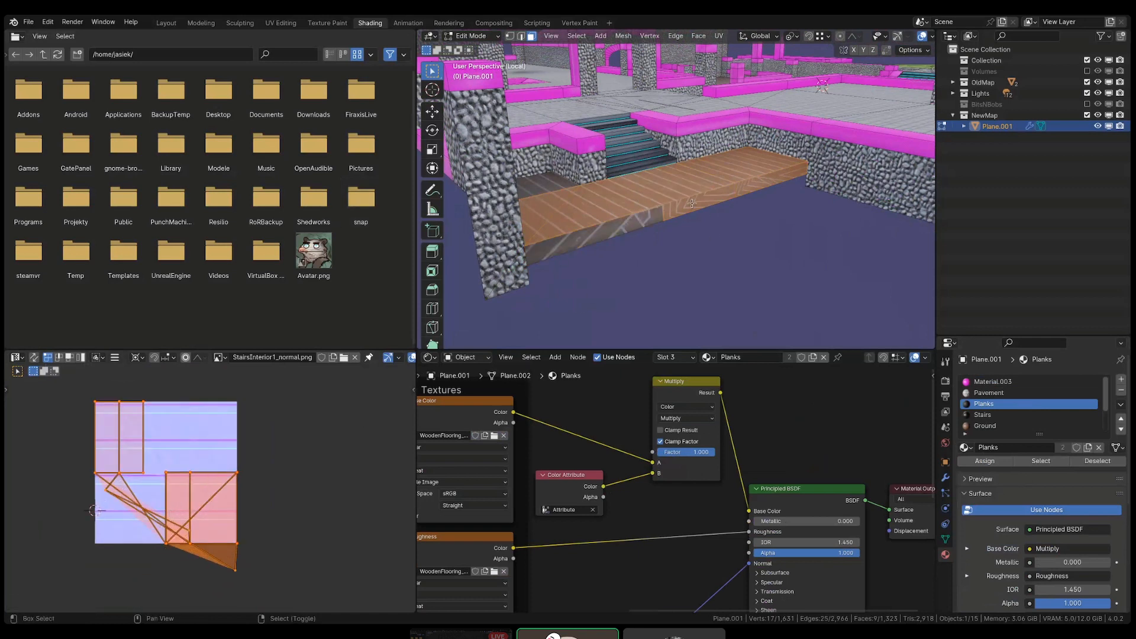
right_click(695, 204, "shift")
right_click(642, 224)
right_click(692, 201, "shift")
right_click(750, 185, "shift")
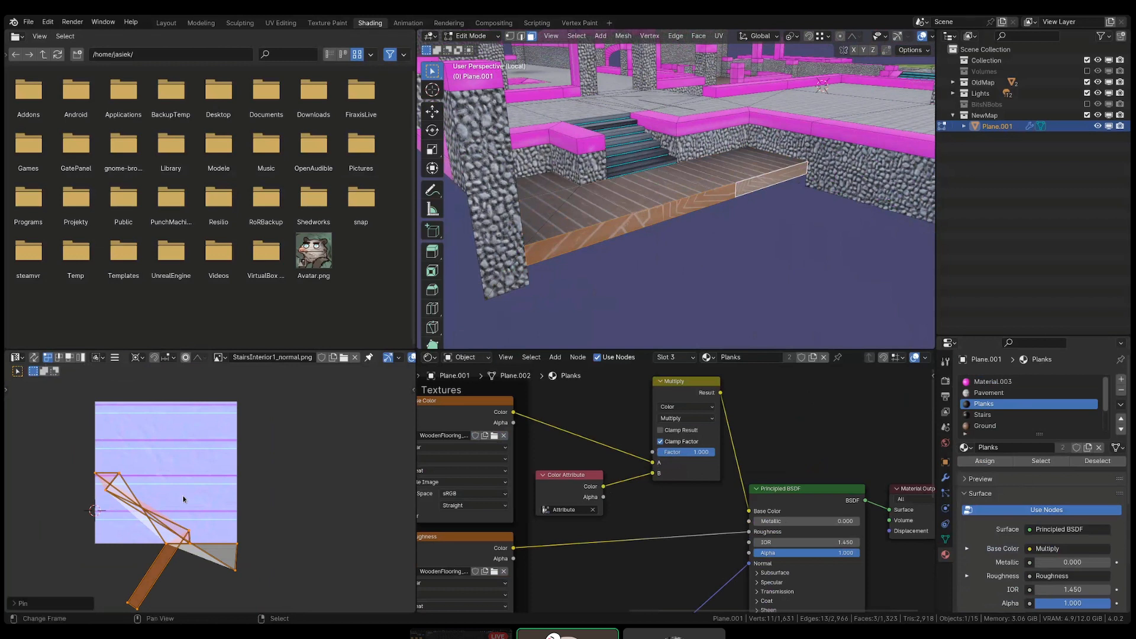
key("alt+a")
- Try to unwrap all front faces of the platform together with the plank top faces along its edge
right_click(563, 213, "shift")
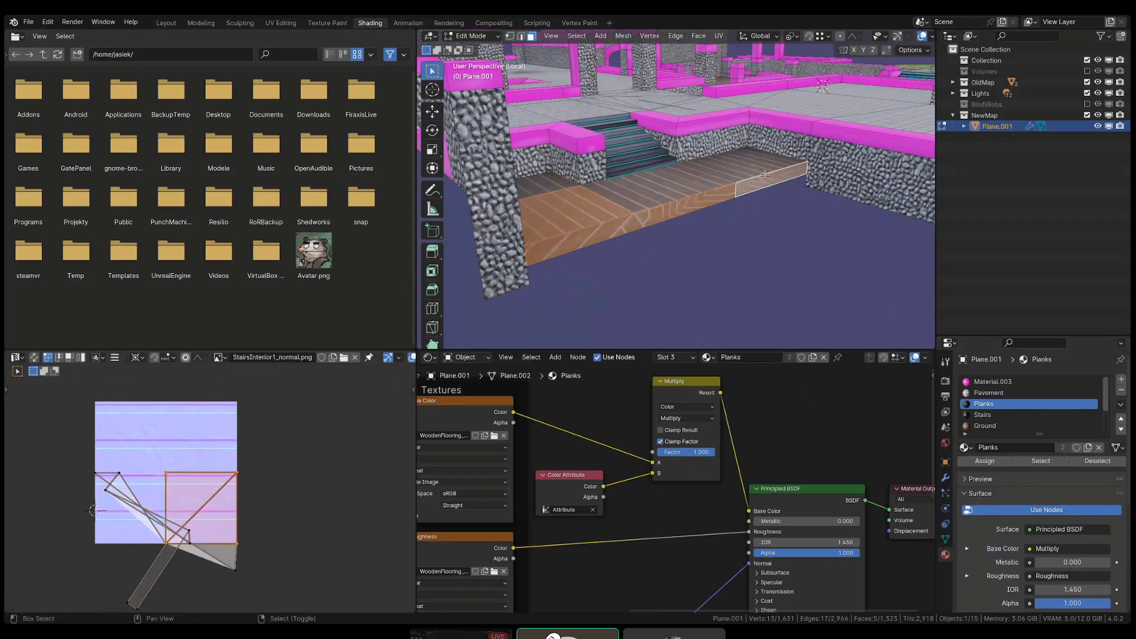
right_click(680, 181, "shift")
right_click(637, 198, "shift")
right_click(723, 169, "shift")
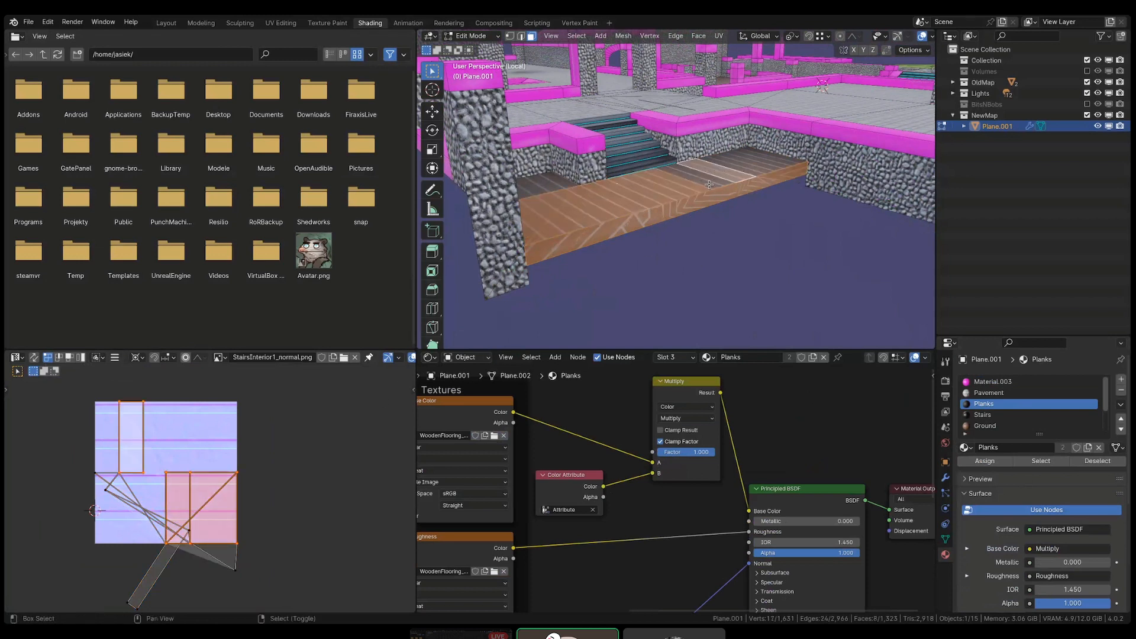
right_click(709, 184, "shift")
right_click(759, 159, "shift")
key("a")
key("u")
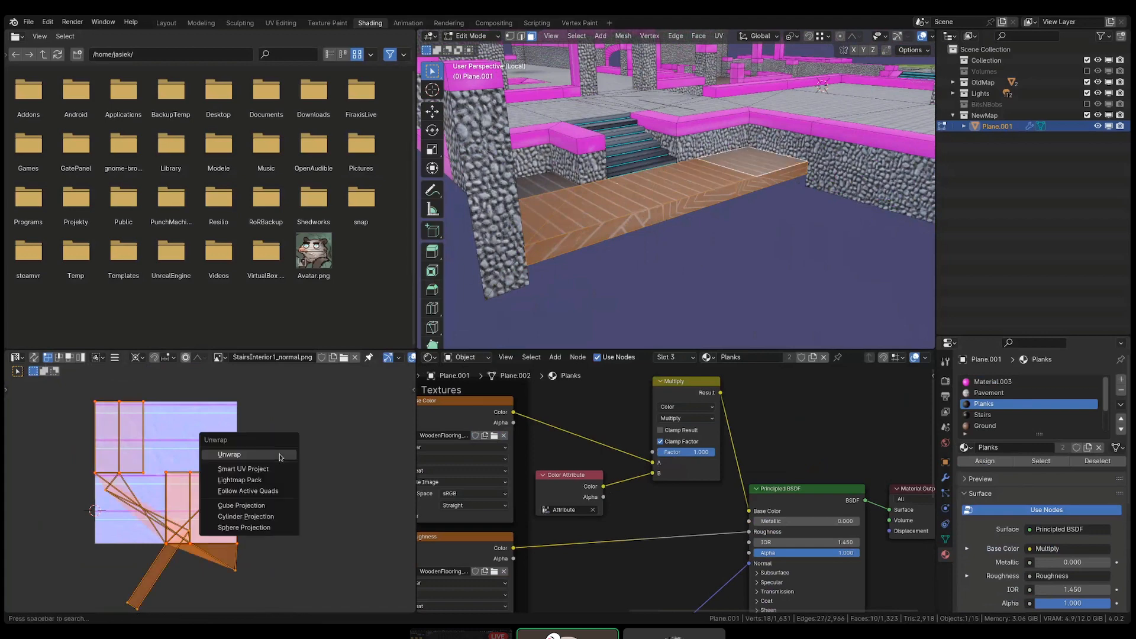
left_click(280, 457)
key("alt+a")
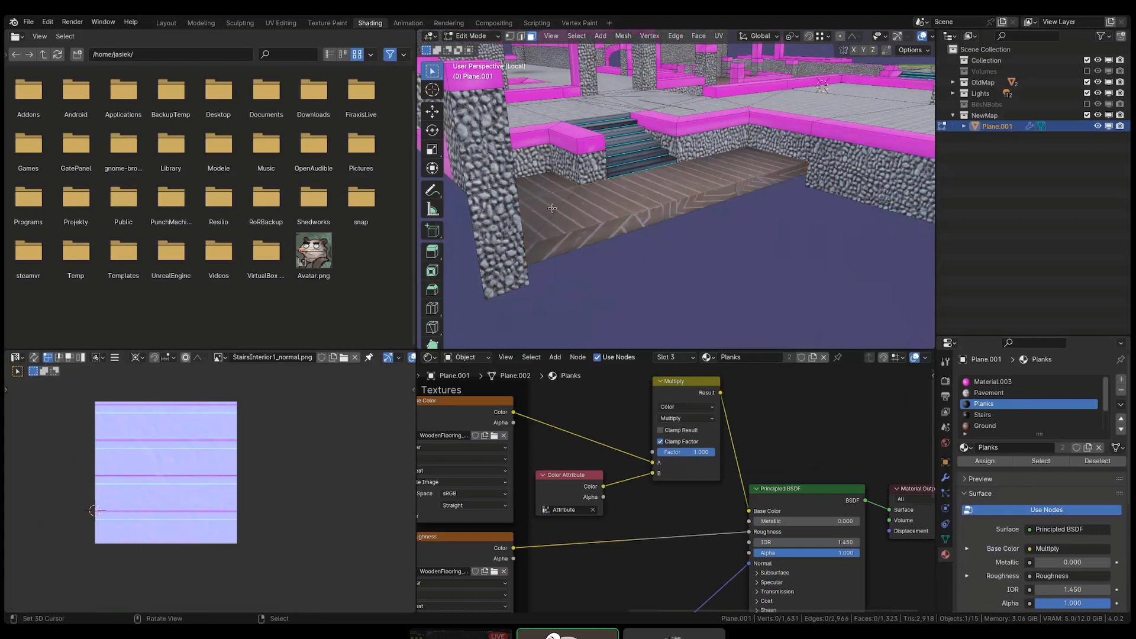
- Unwrap the platform's front face beside the stone pillar together with the adjoining plank top faces
right_click(552, 208)
right_click(581, 217, "shift")
middle_click_drag(583, 219, 554, 224)
right_click(566, 235, "shift")
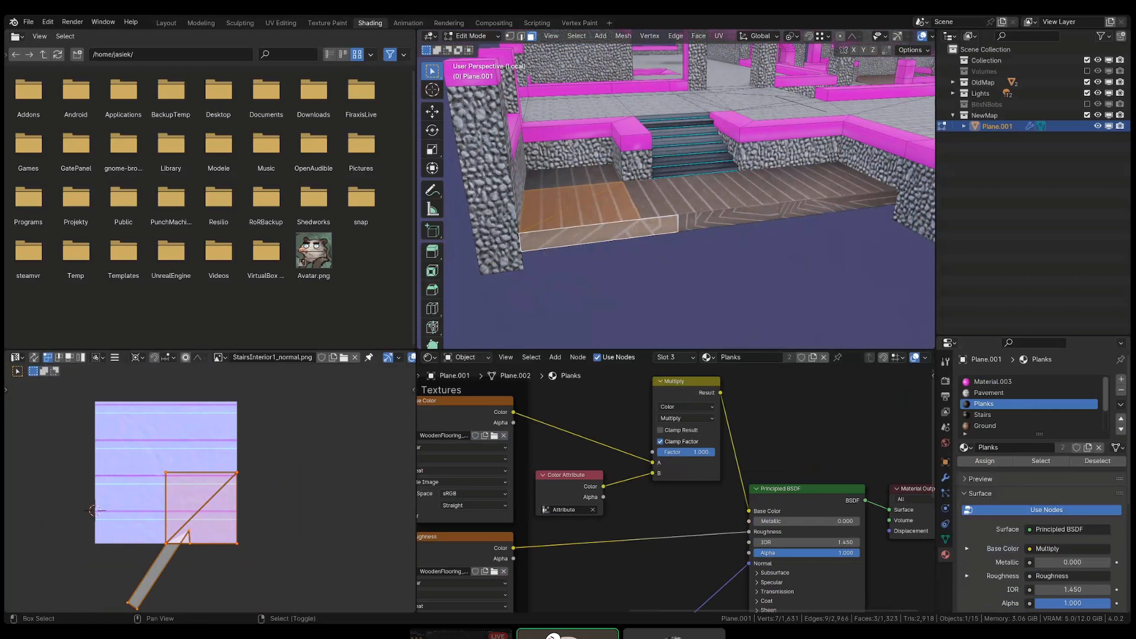
key("u")
left_click(347, 466)
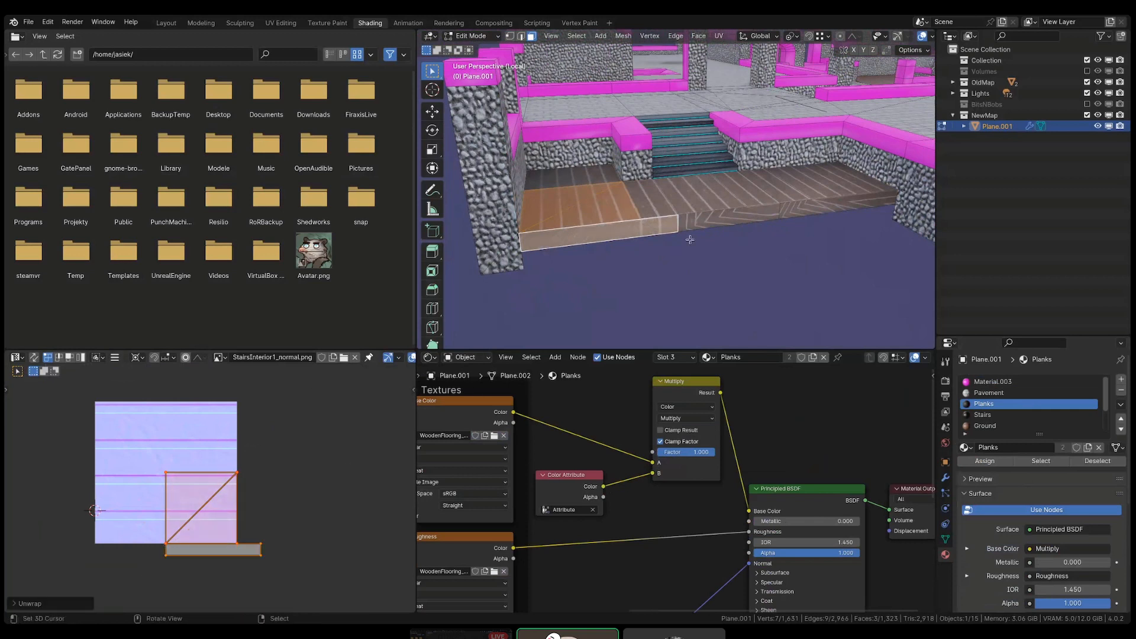
- Try to shift the UVs of the front face beside the pillar along Y
right_click(650, 204, "shift")
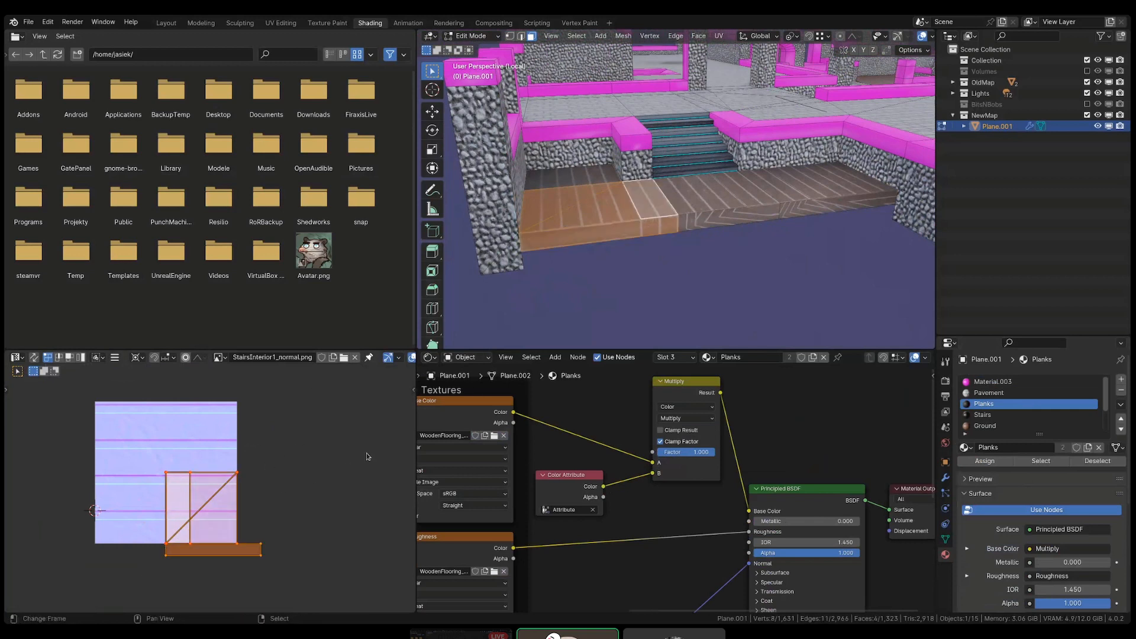
key("alt+a")
right_click(630, 234)
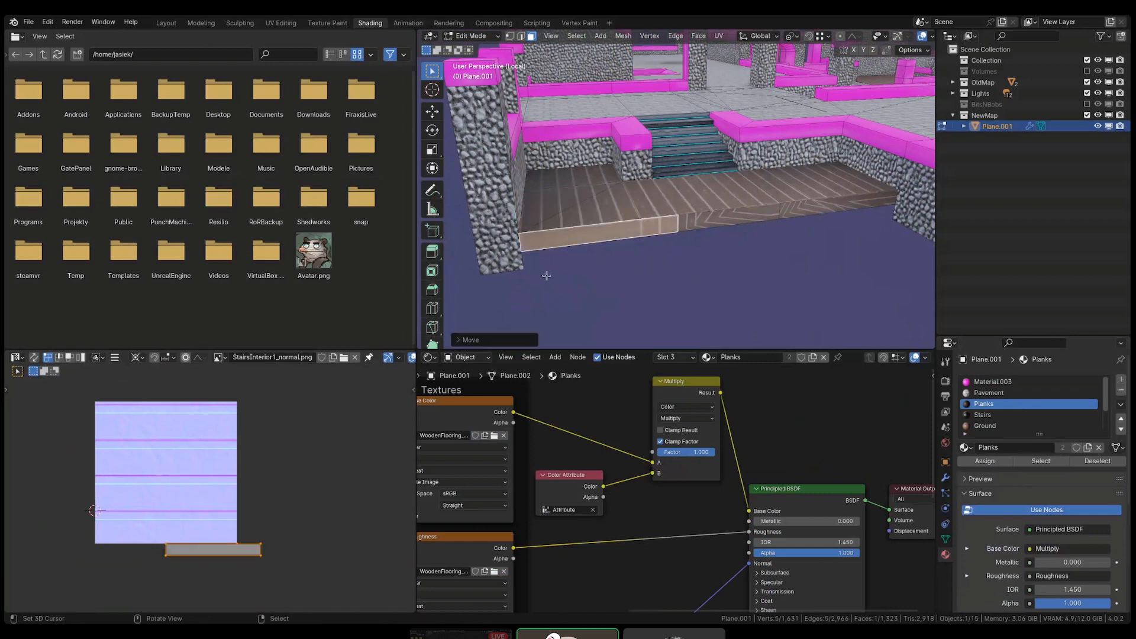
key("g")
key("y")
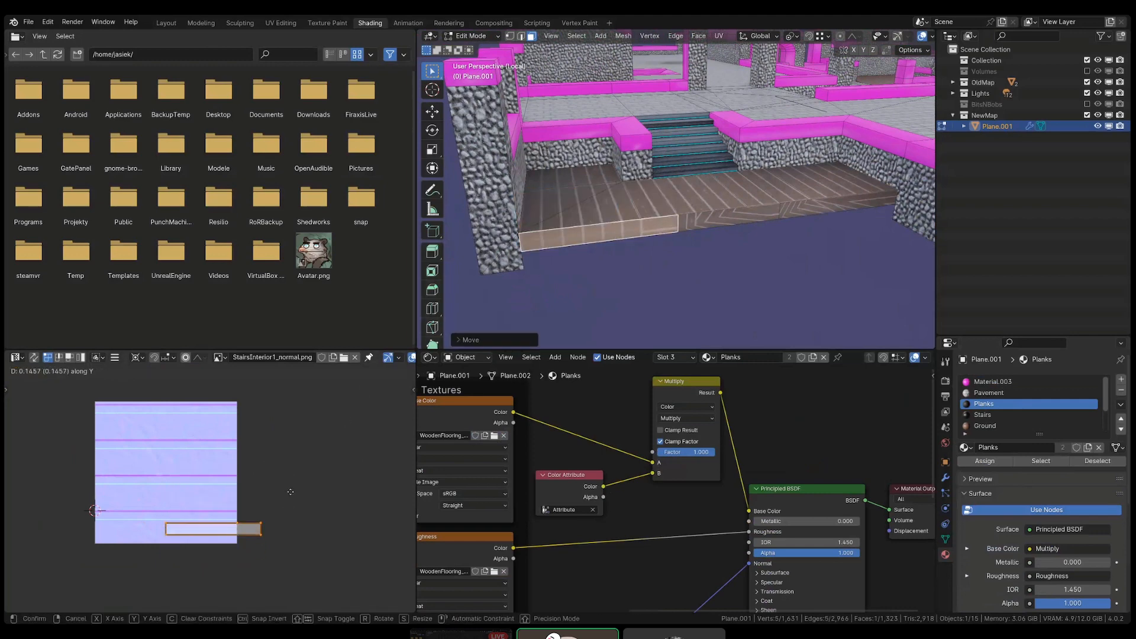
right_click(288, 491)
- Triangulate the front face beside the pillar and knife-cut it vertically in line with the seam between the plank top faces
scroll(693, 233, "up", 5)
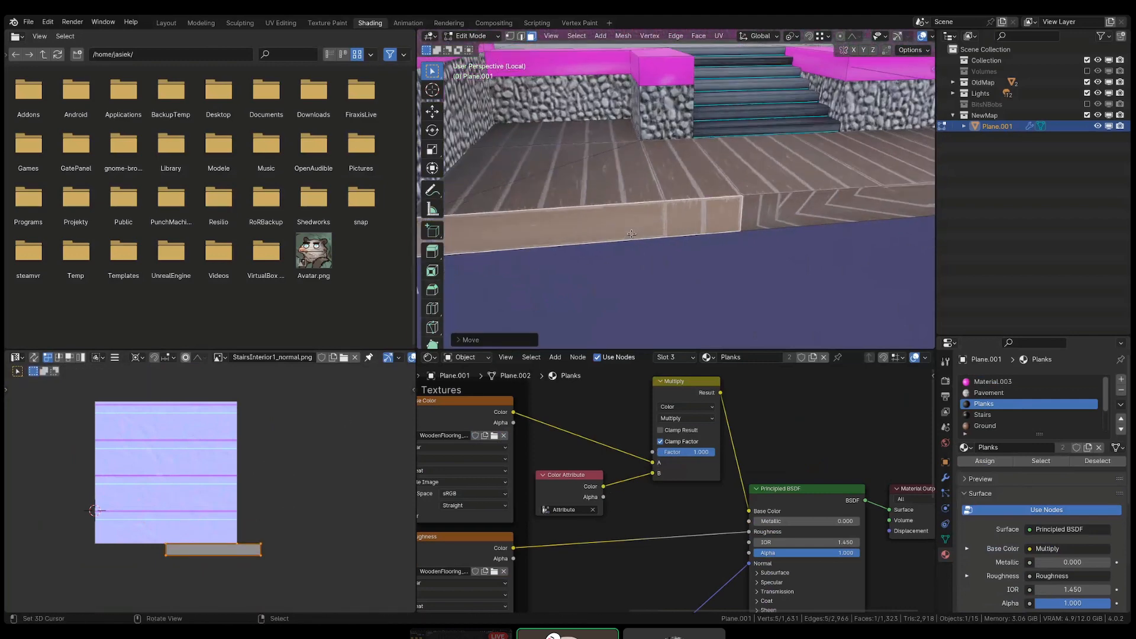
key("ctrl+t")
key("alt+a")
key("k")
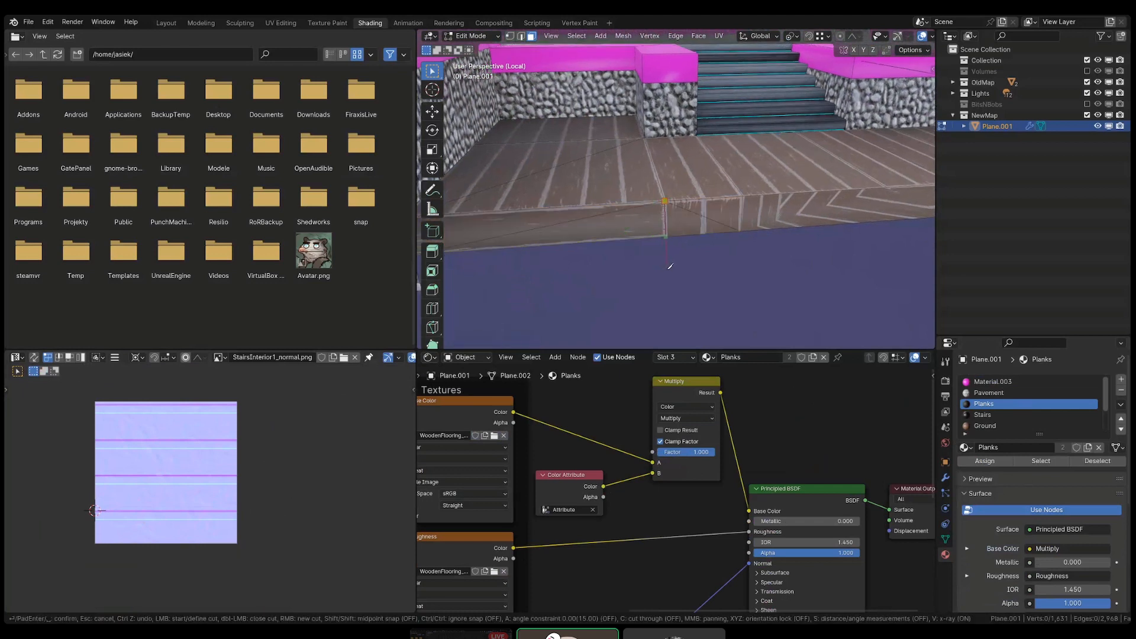
key("Return")
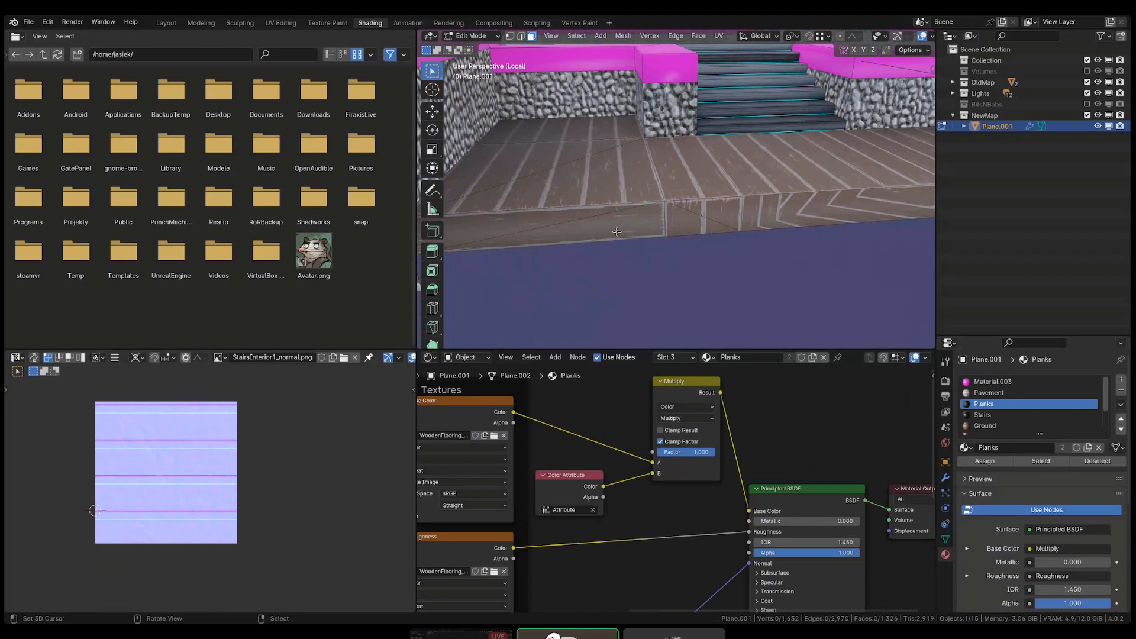
- Convert the triangles of the cut front face and of the plank top face beside the pillar into quads
left_click(567, 217)
key("alt+j")
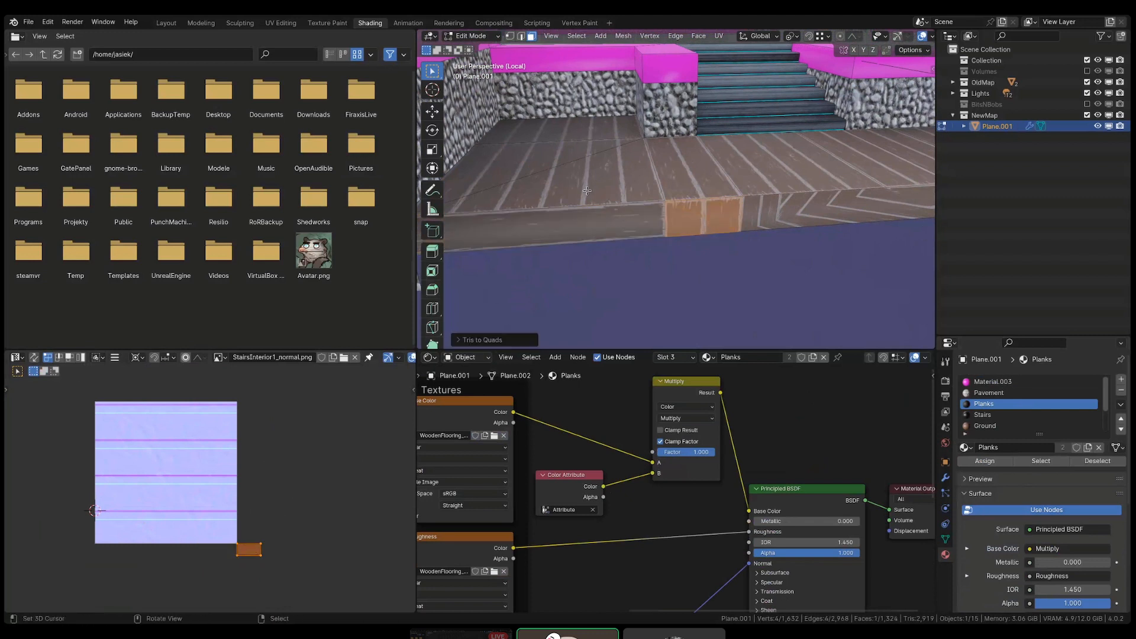
left_click(587, 191)
left_click(547, 163, "shift")
key("alt+j")
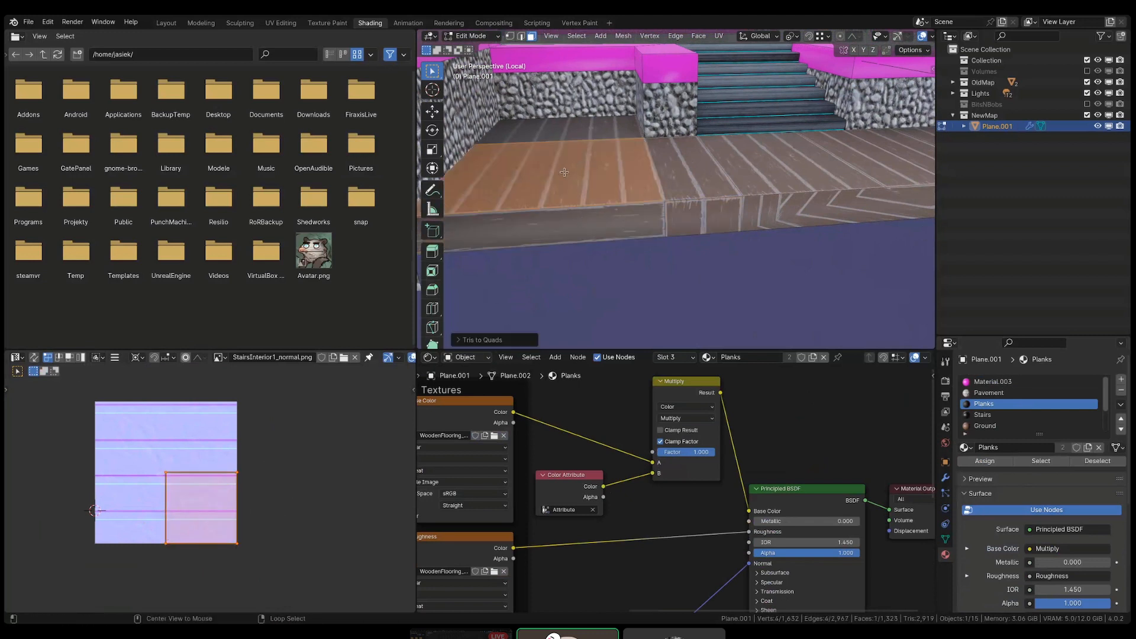
- Select only the front face beside the pillar and move its UVs up along Y onto the plank texture
left_click(577, 231, "shift")
key("alt+a")
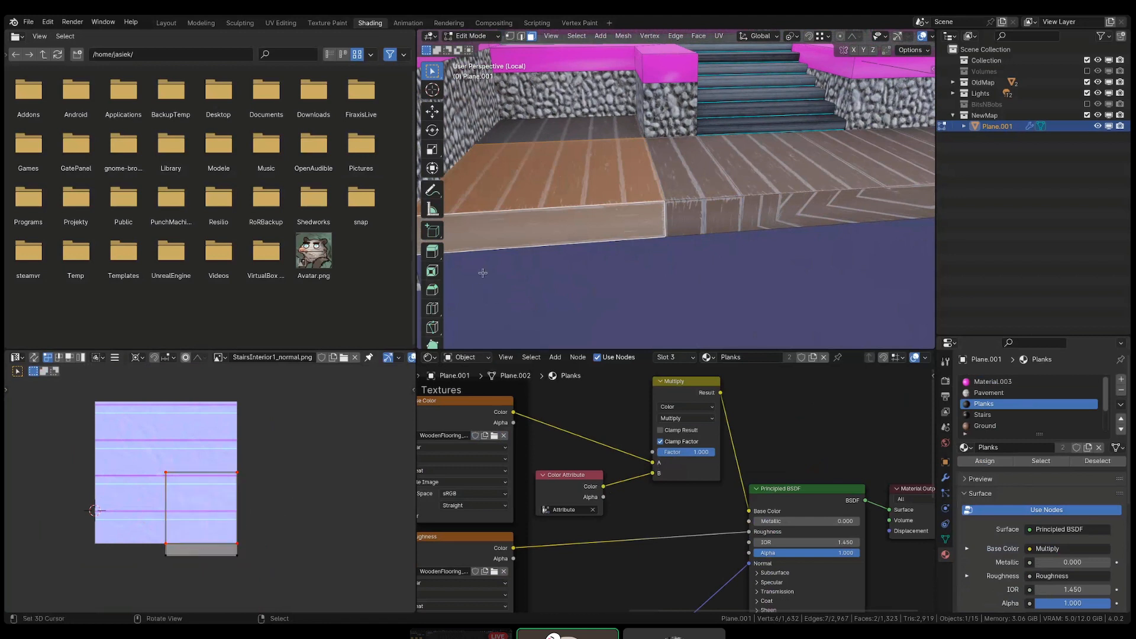
left_click(524, 218)
key("a")
key("g")
key("y")
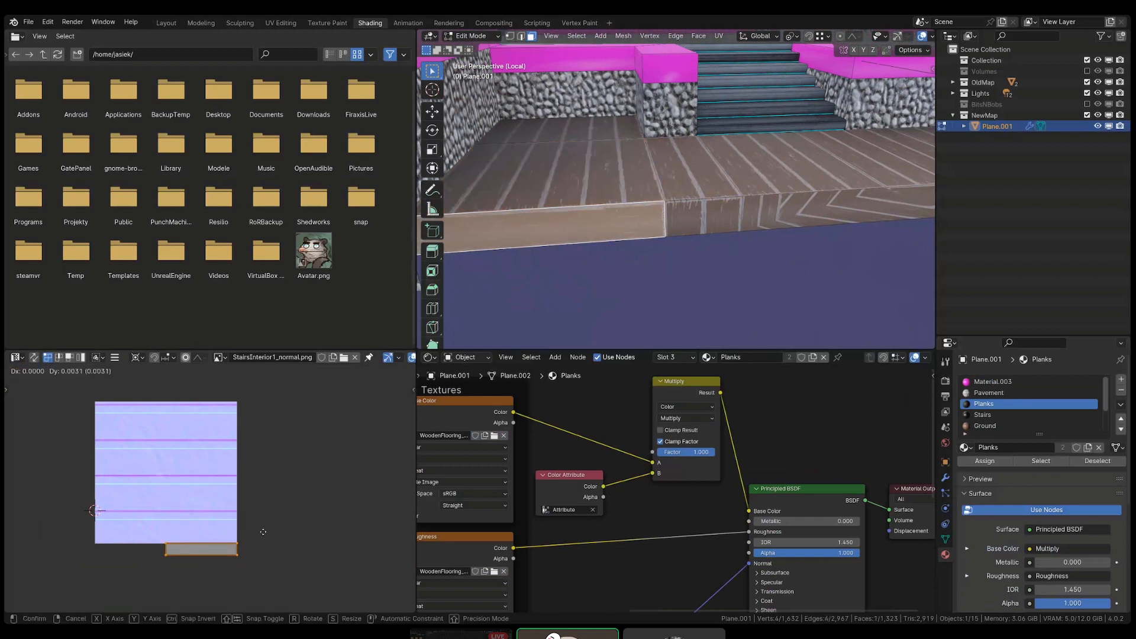
left_click(271, 525)
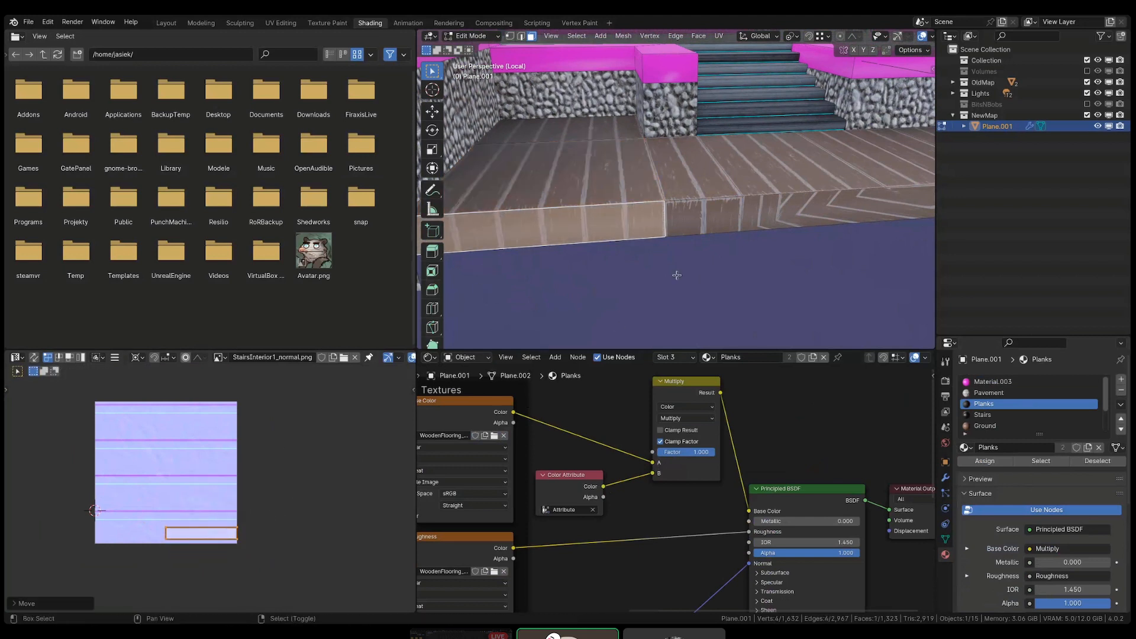
- Knife-cut the front face below the stairs vertically at the seam between the two plank top faces
middle_click_drag(675, 271, 653, 241)
right_click(660, 204)
right_click(793, 204, "shift")
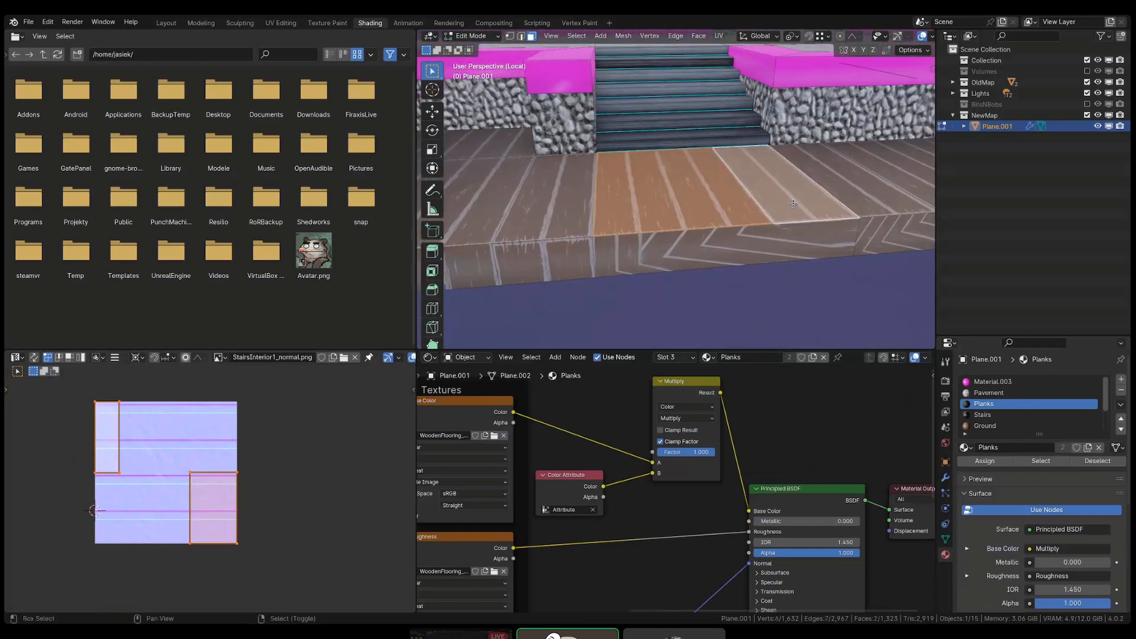
key("j")
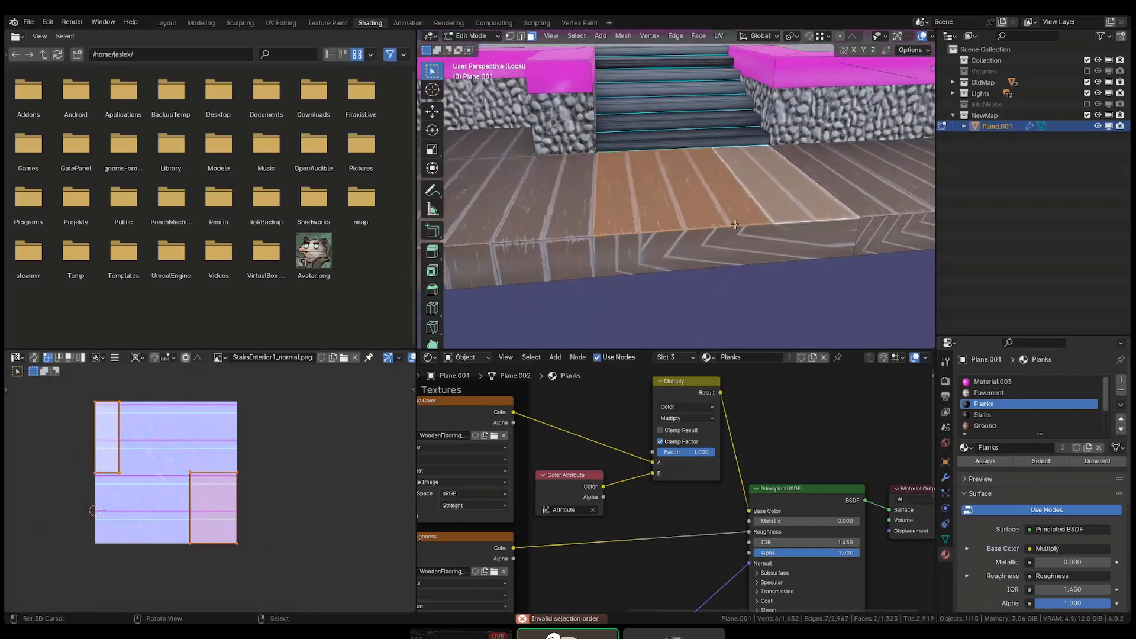
key("k")
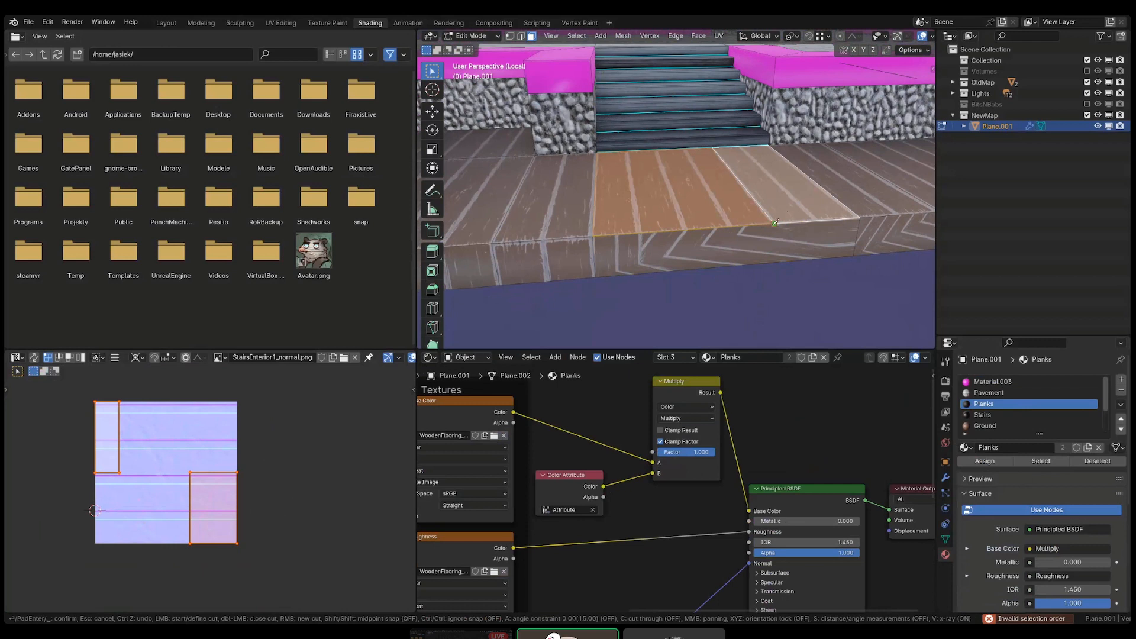
key("Return")
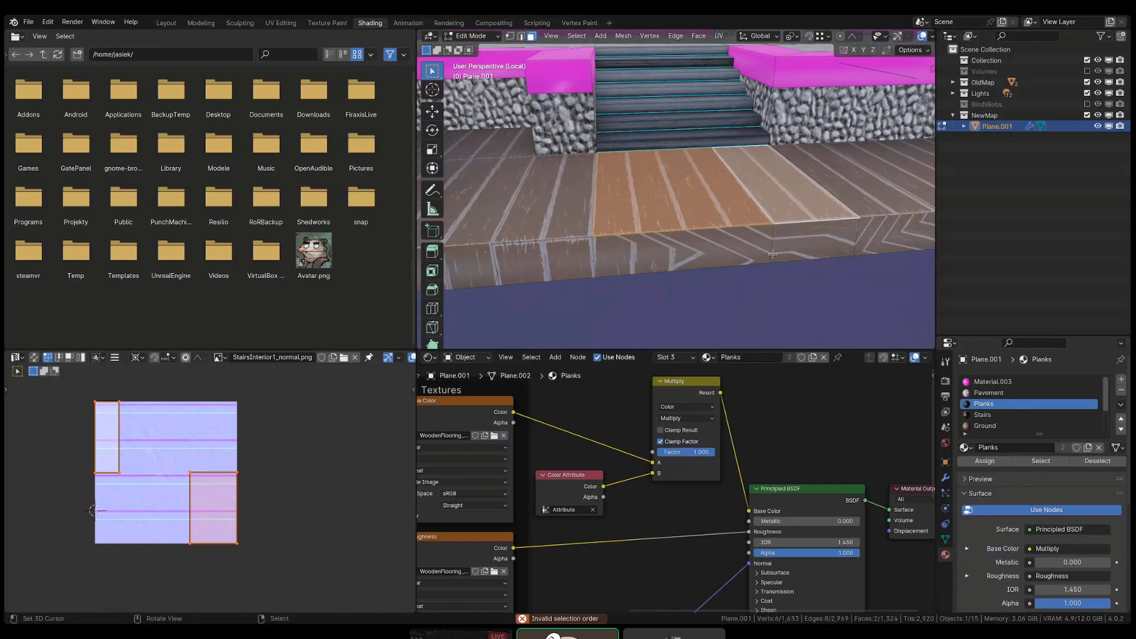
- Slide the lower vertex of the new cut along the platform's bottom edge so the cut runs straight down
key("1")
right_click(773, 253)
key("g")
key("g")
left_click(769, 228)
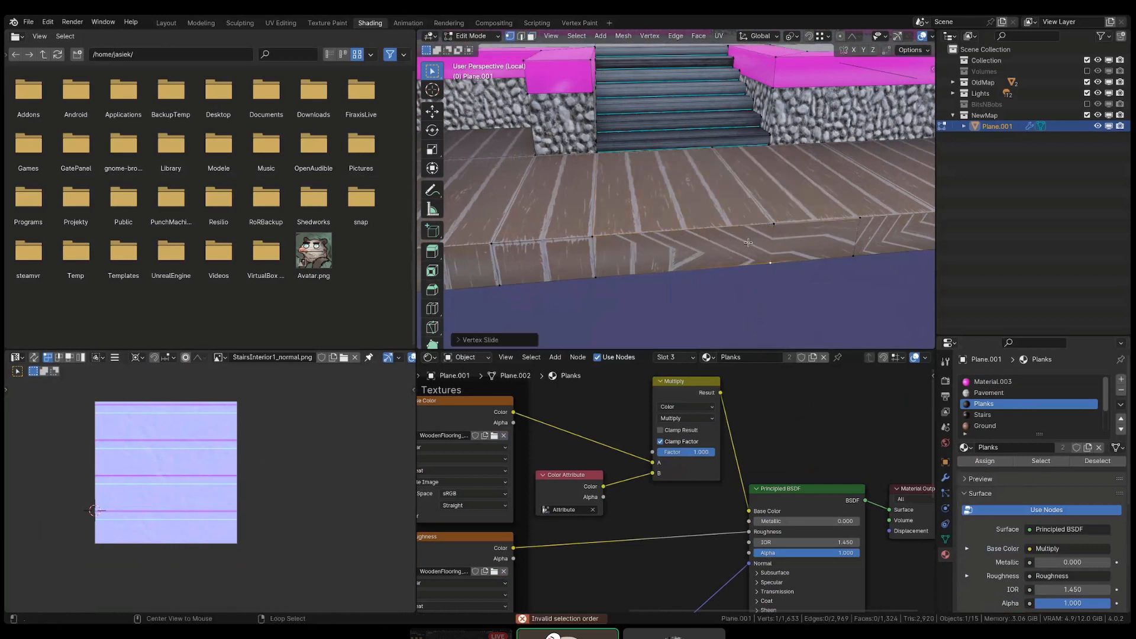
- Unwrap the wide front face below the stairs together with the plank top face above it
key("3")
right_click(747, 245)
right_click(781, 241, "shift")
right_click(674, 206)
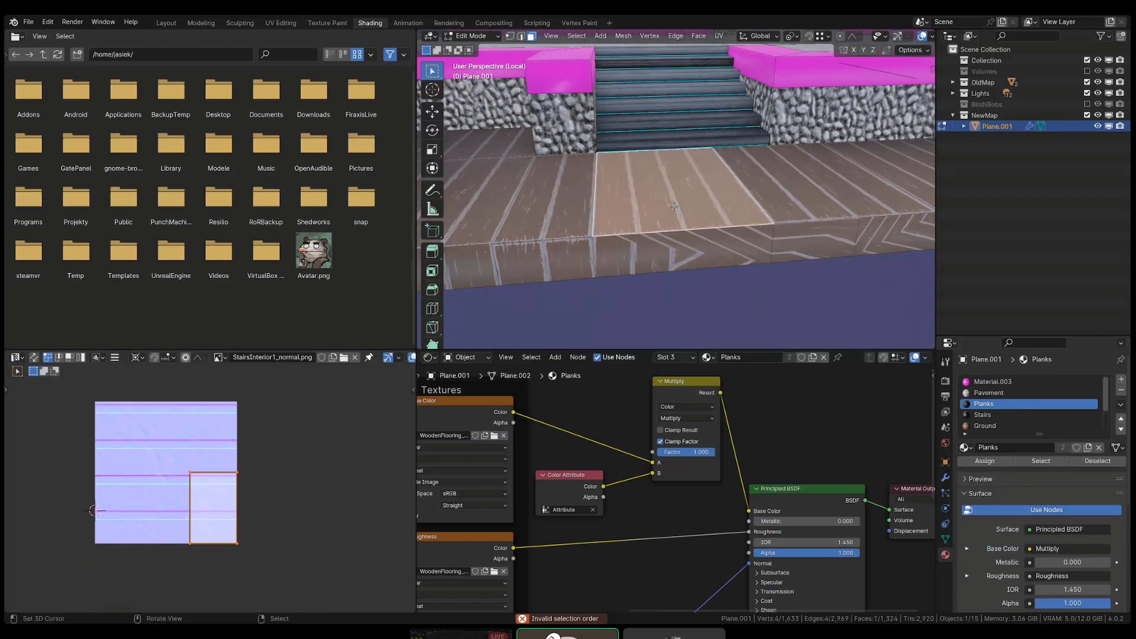
right_click(803, 207, "shift")
key("ctrl+z")
key("ctrl+z")
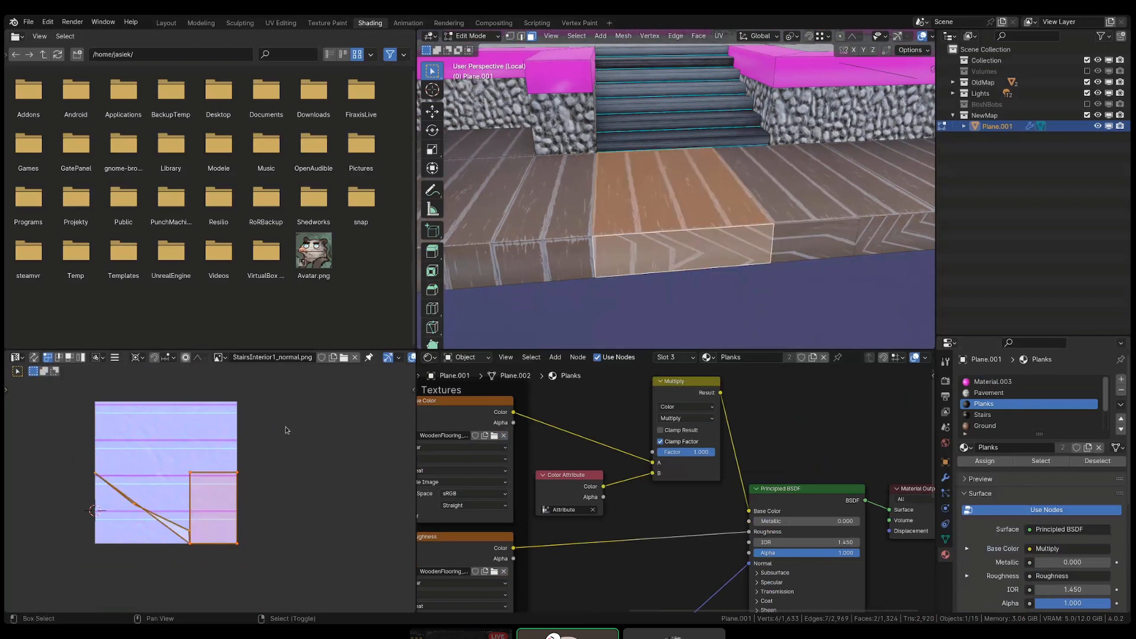
key("u")
left_click(258, 449)
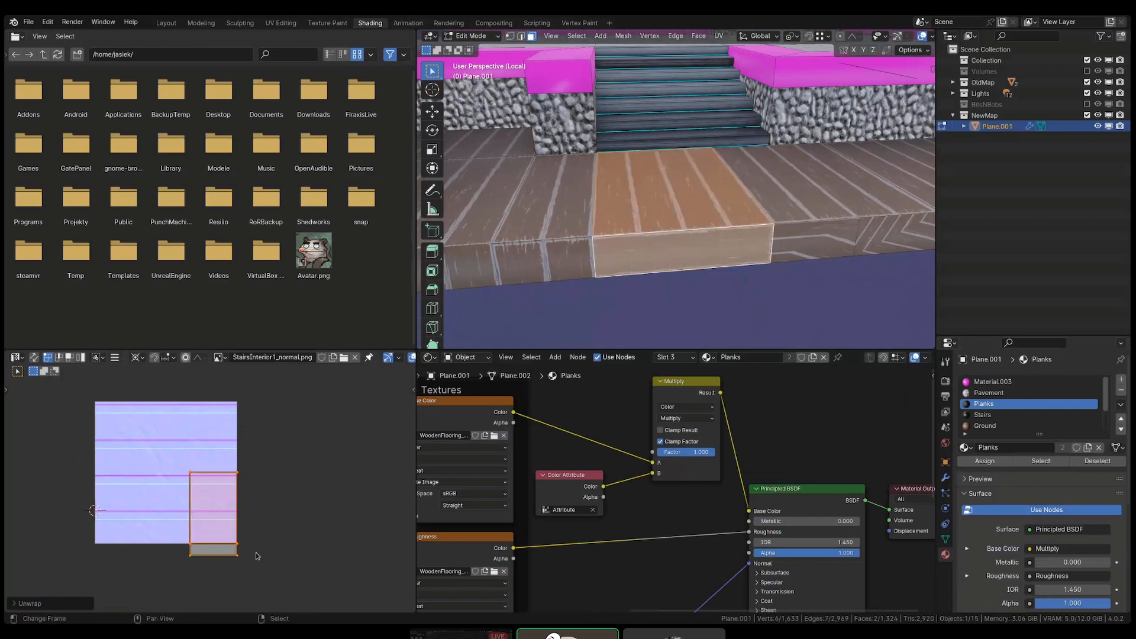
- Move the UVs of the wide front face below the stairs up along Y onto the plank texture
right_click(664, 266)
key("g")
key("y")
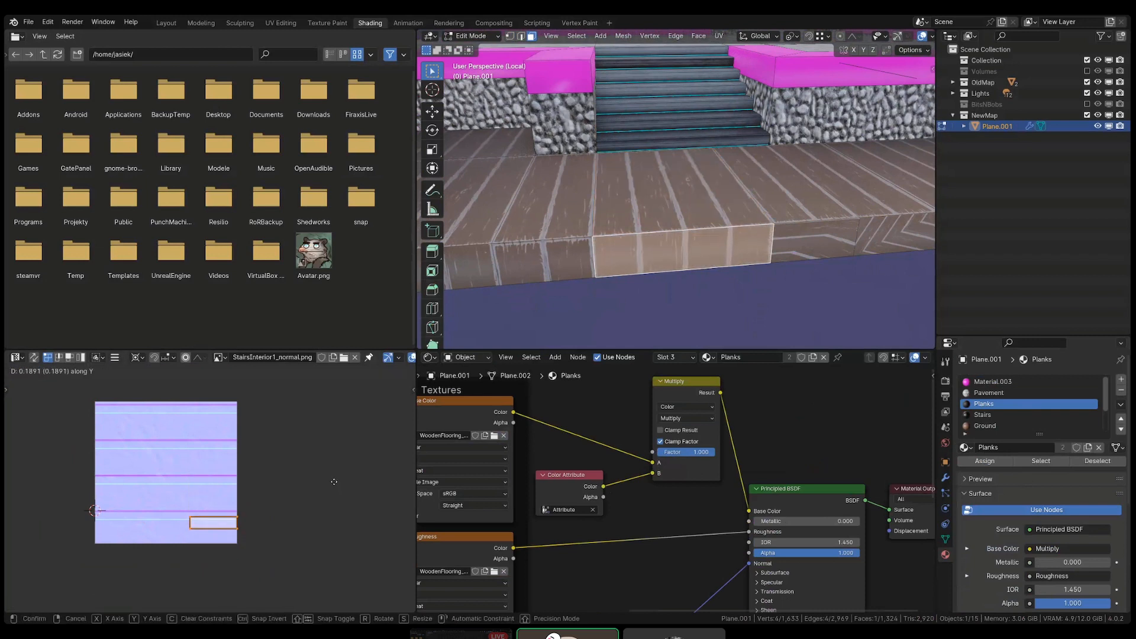
left_click(342, 482)
- Unwrap the narrow front face next to it together with the narrow plank top face above
right_click(764, 229, "shift")
right_click(779, 204)
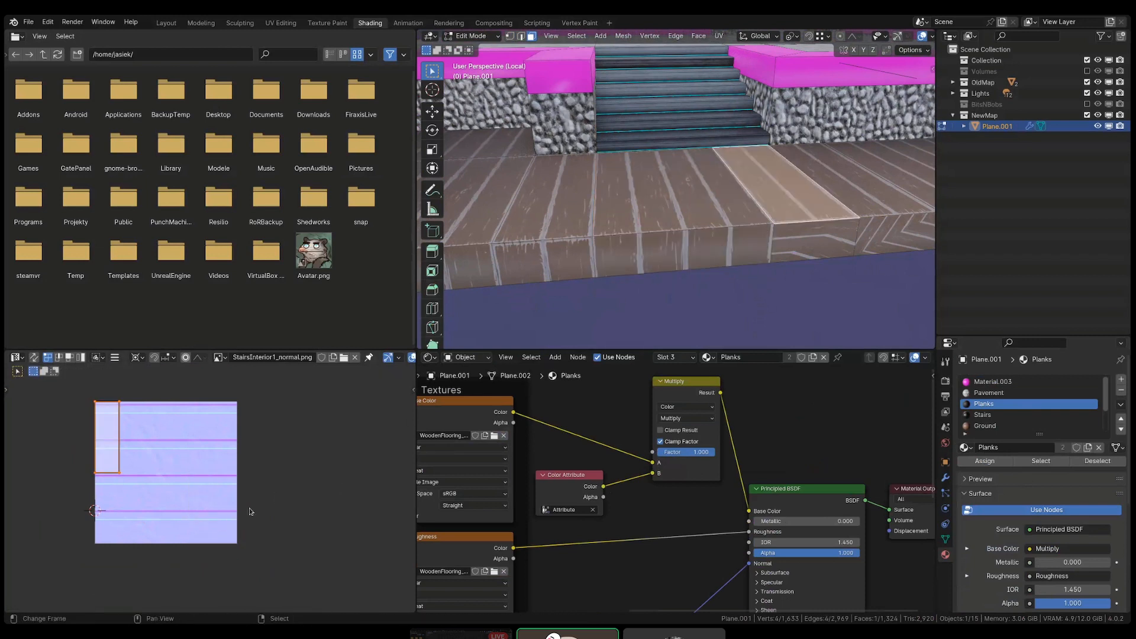
right_click(799, 248, "shift")
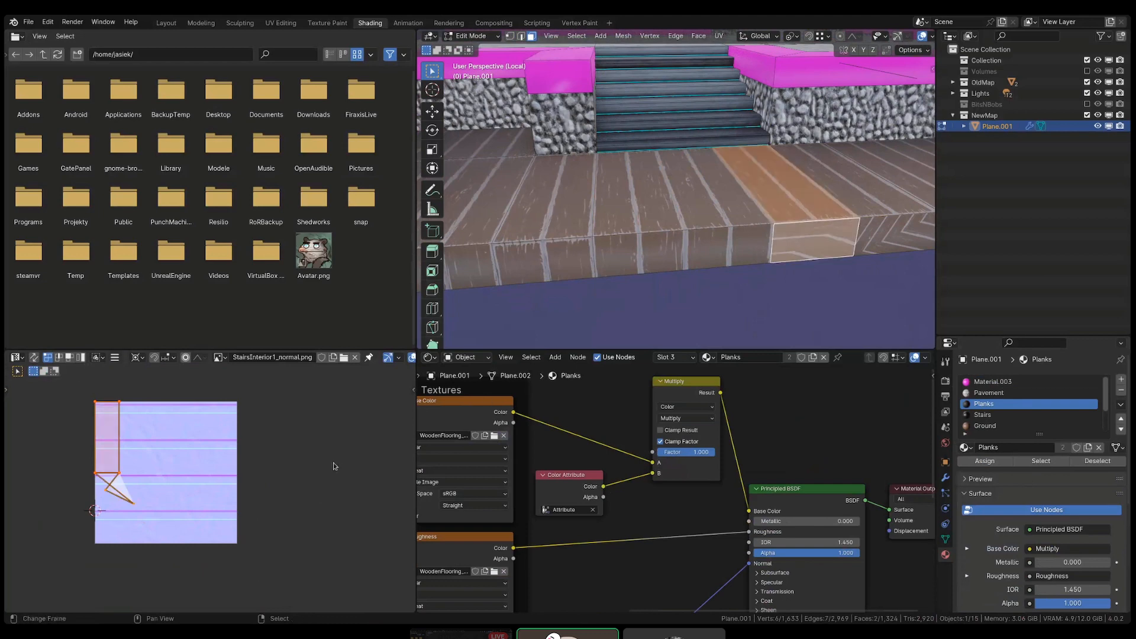
key("u")
left_click(274, 492)
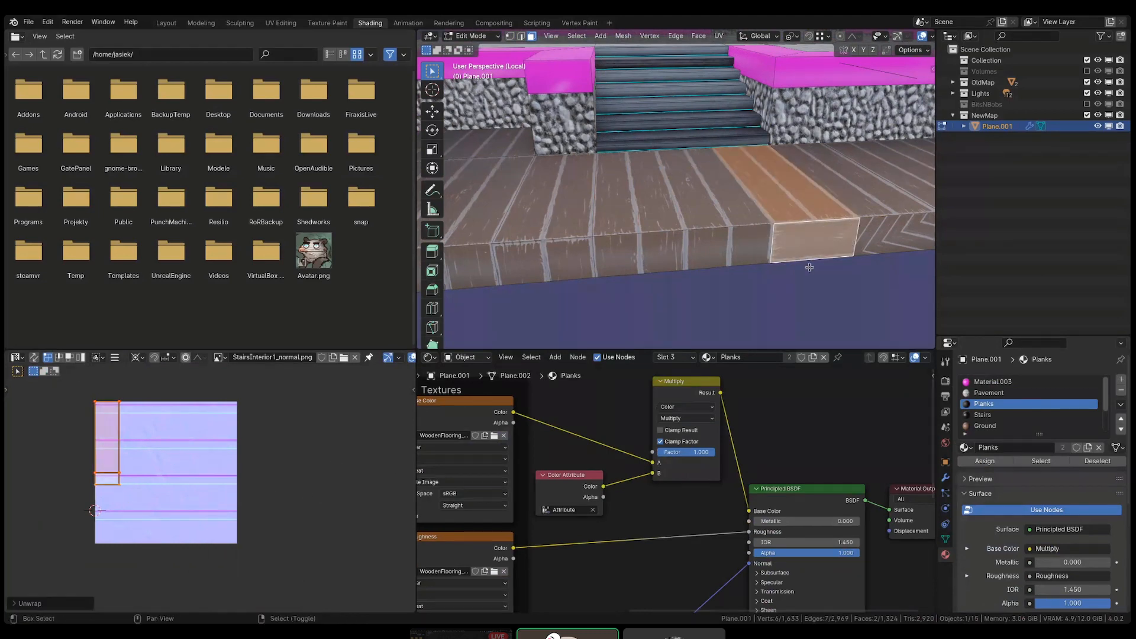
- Select only the narrow front face and shift its UVs along Y to match the plank pattern above
key("alt+a")
middle_click_drag(803, 262, 639, 281, "shift")
right_click(748, 260)
key("g")
key("y")
left_click(264, 481)
- Knife-cut the remaining front face vertically at the far corner of the next narrow plank top face
right_click(723, 220)
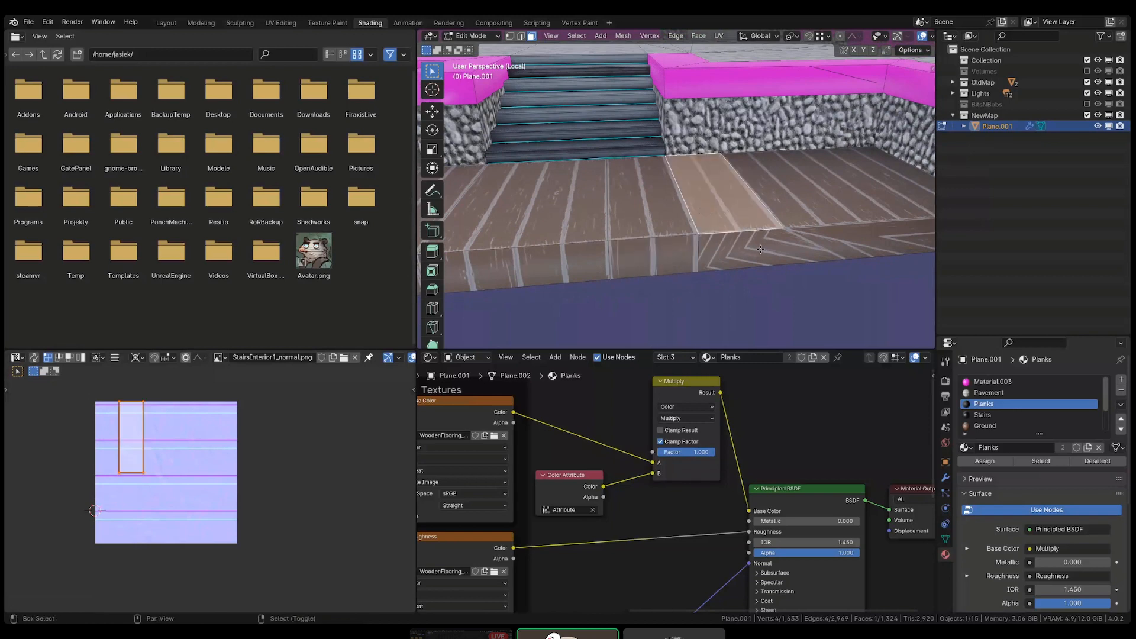
middle_click_drag(764, 249, 669, 260, "shift")
key("k")
left_click(654, 168)
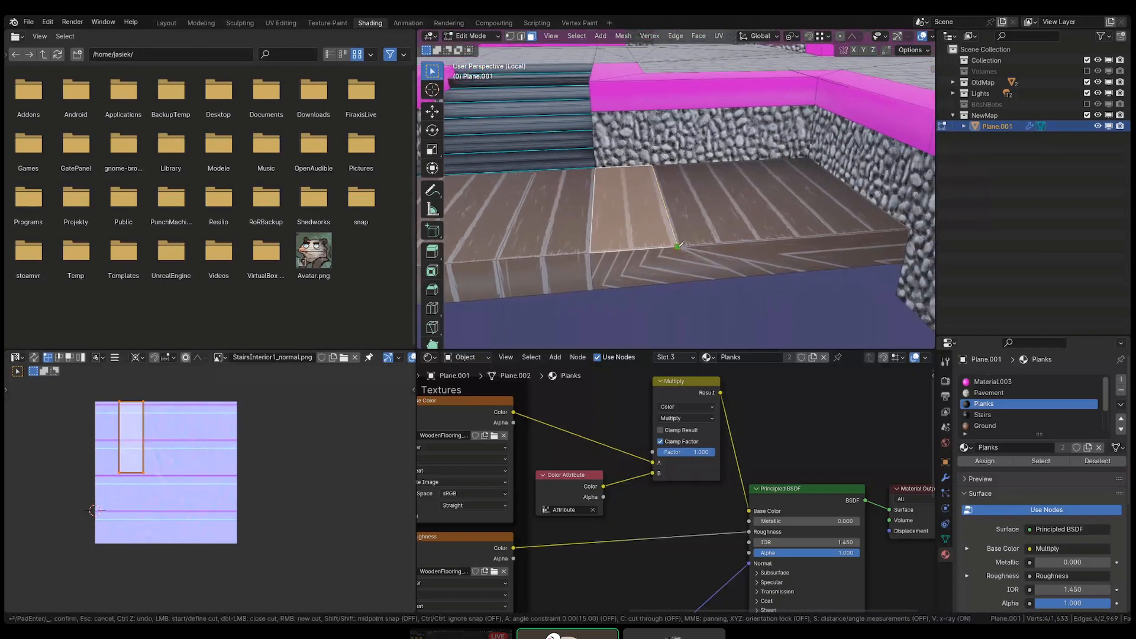
key("Return")
- Slide the bottom vertex of the latest cut along the platform's lower edge to straighten the cut
key("1")
right_click(685, 284)
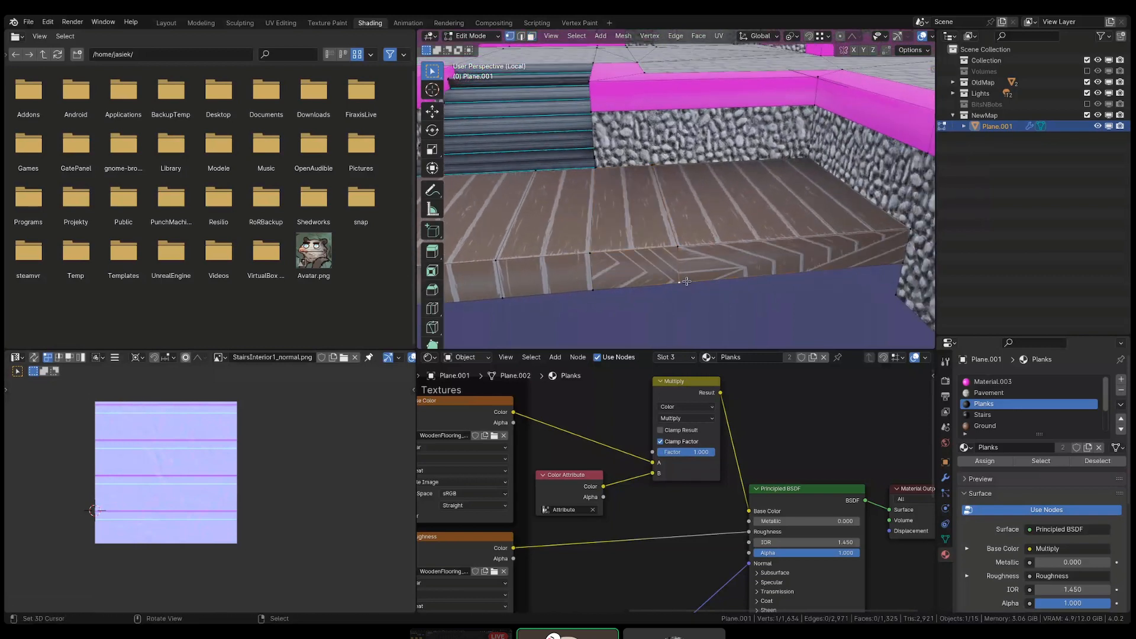
key("g")
key("g")
left_click(682, 285)
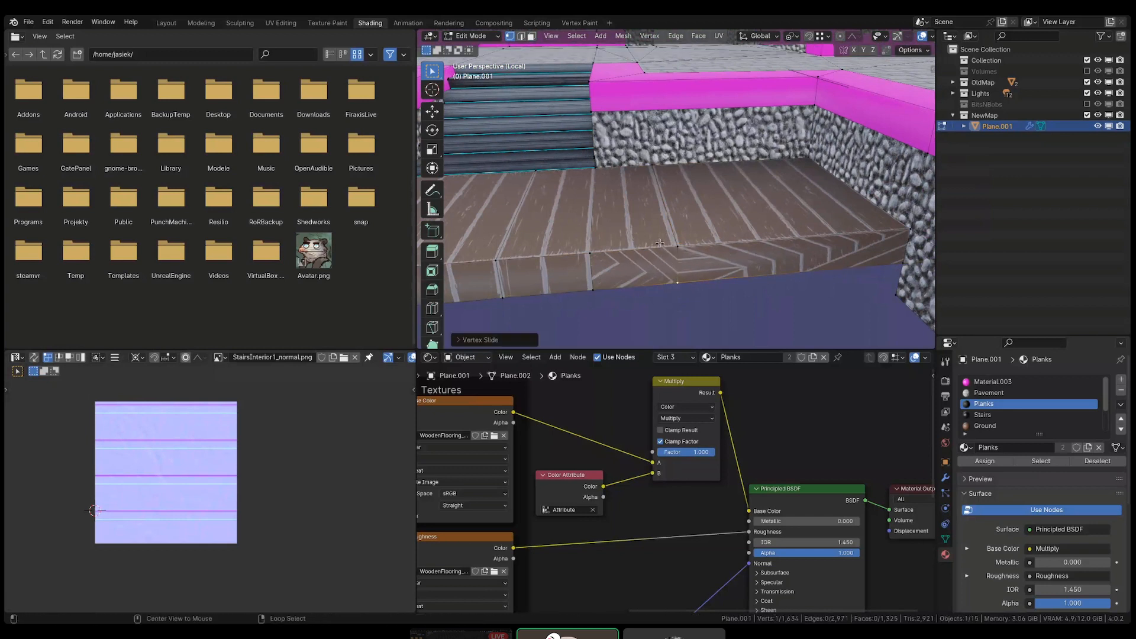
- Unwrap the newly cut front face with the plank top face above it and keep only the front face selected
key("3")
right_click(638, 228)
right_click(639, 264, "shift")
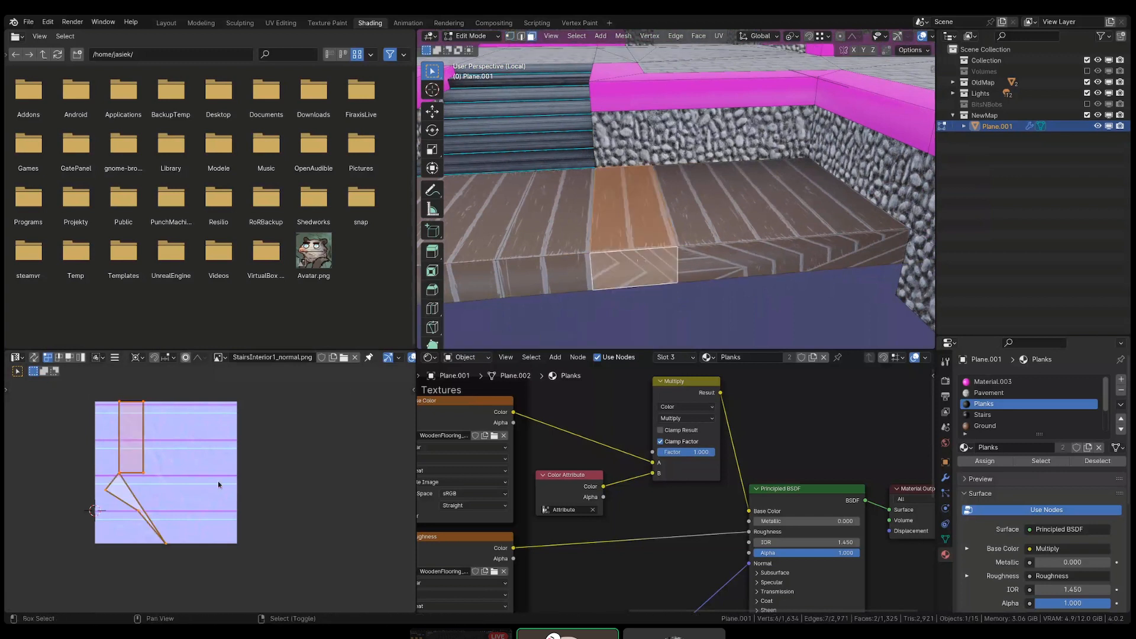
key("u")
left_click(176, 507)
right_click(605, 274)
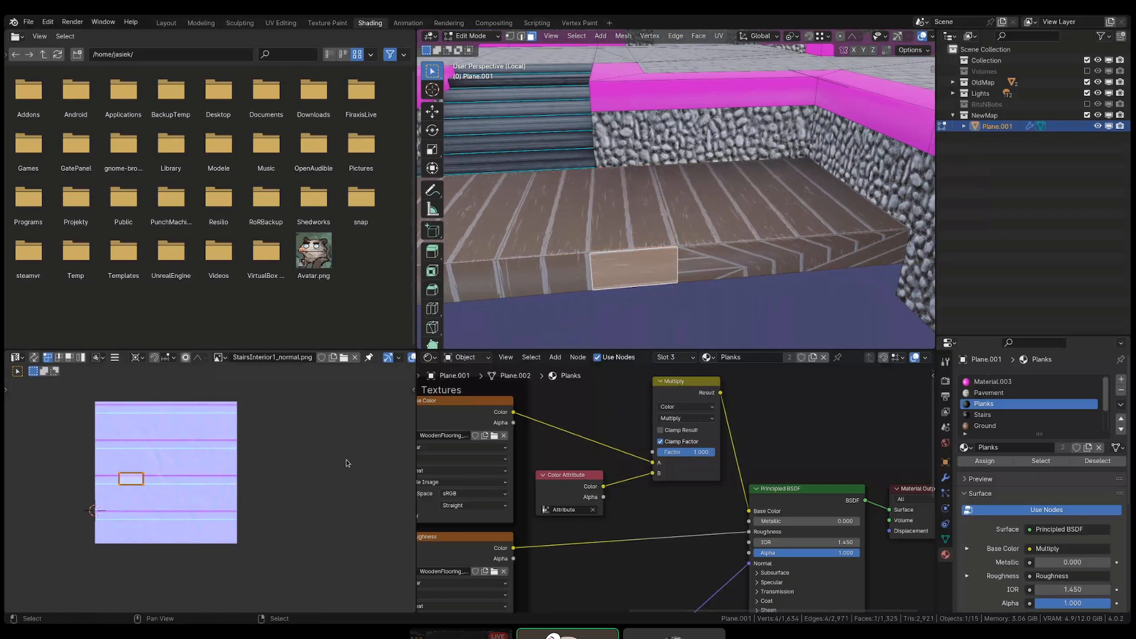
- Unwrap the last wide front face together with the plank top face directly above it
right_click(709, 229)
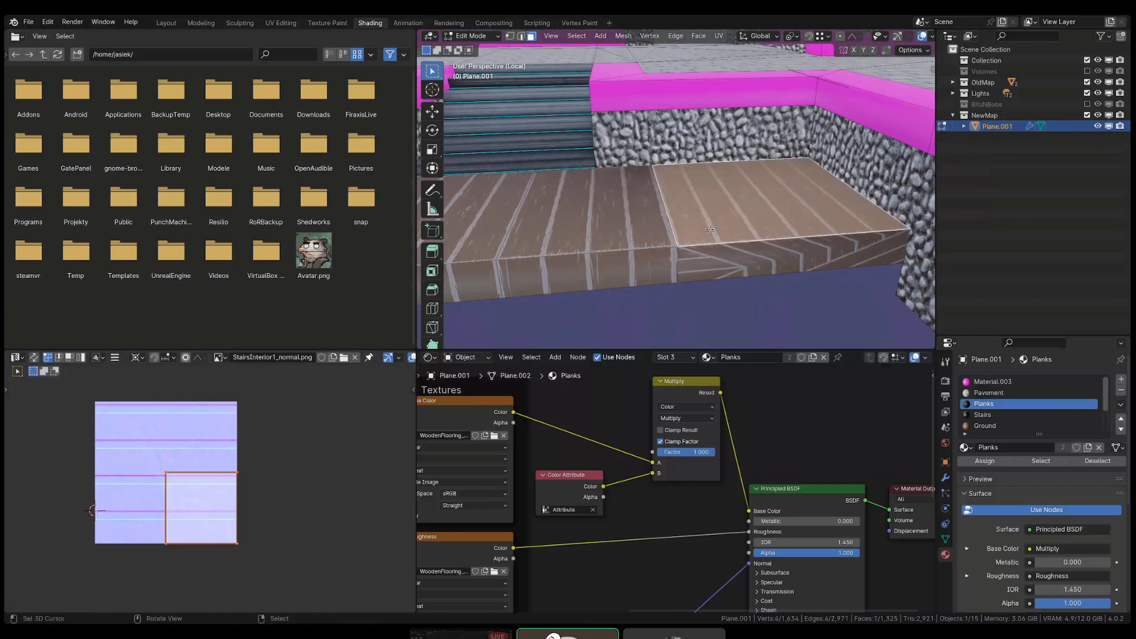
right_click(703, 262, "shift")
key("a")
key("a")
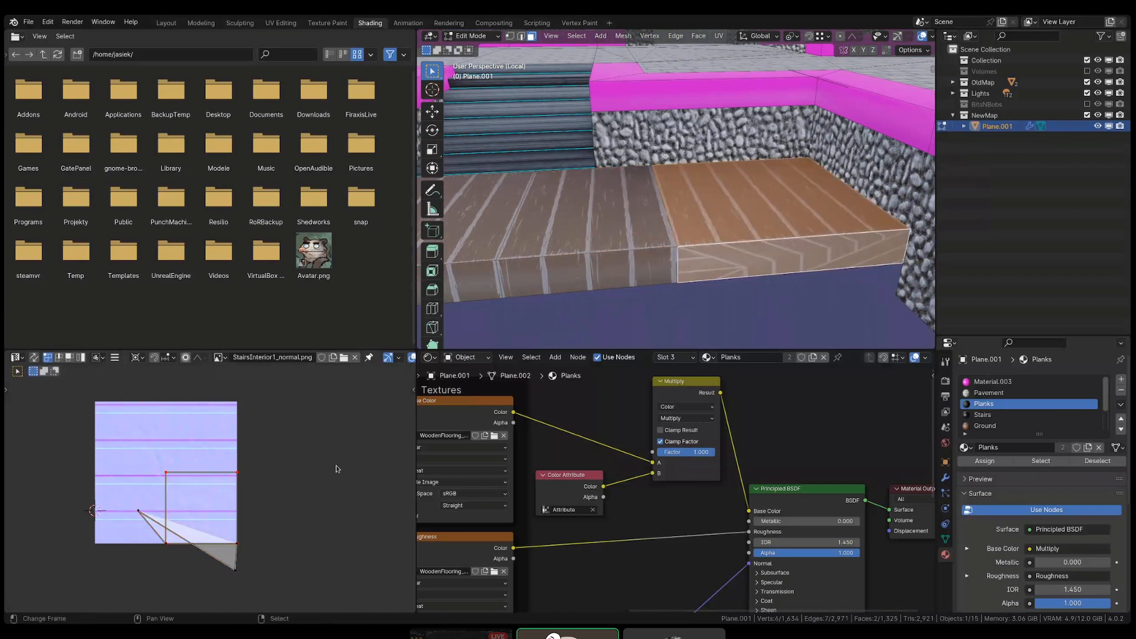
key("u")
left_click(330, 472)
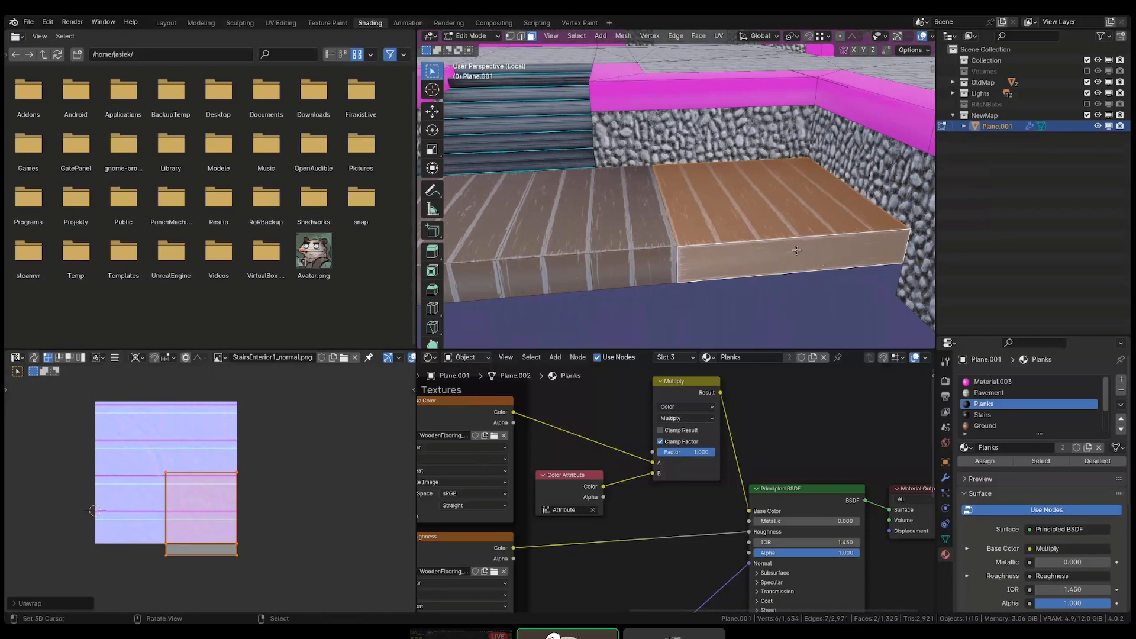
- Keep only the wide front face selected and shift its UVs along Y to match the plank pattern above
right_click(791, 231)
right_click(789, 251)
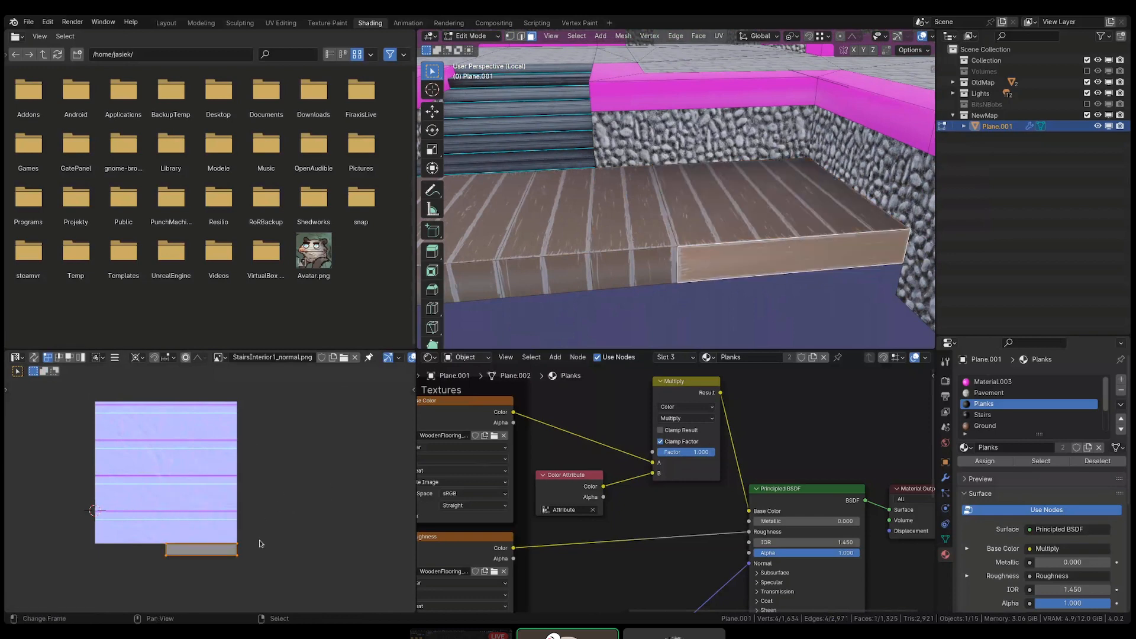
key("g")
left_click(268, 489)
key("Tab")
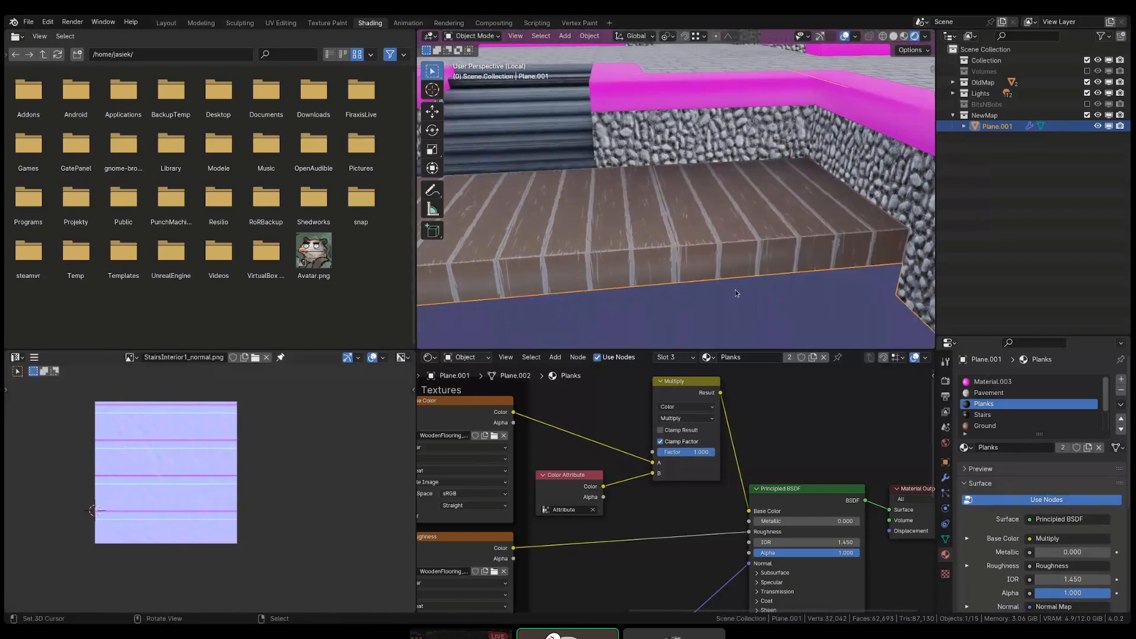
scroll(737, 294, "down", 4)
middle_click_drag(652, 277, 602, 275)
- Select the edges along the plank platform's front upper border and mark them sharp
key("Tab")
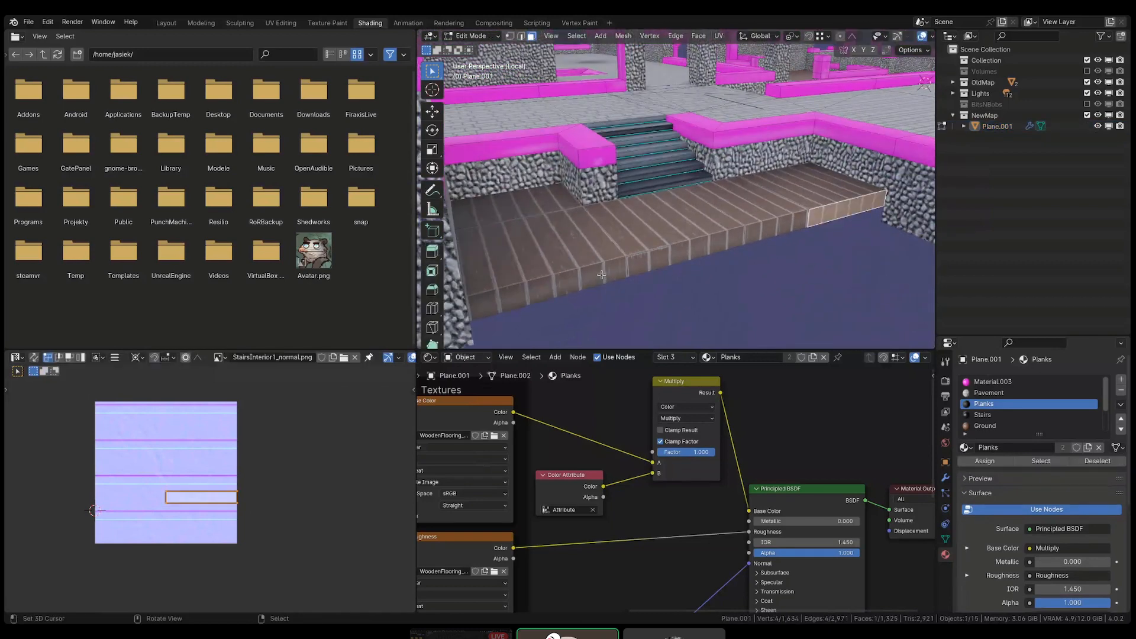
key("2")
left_click(643, 252)
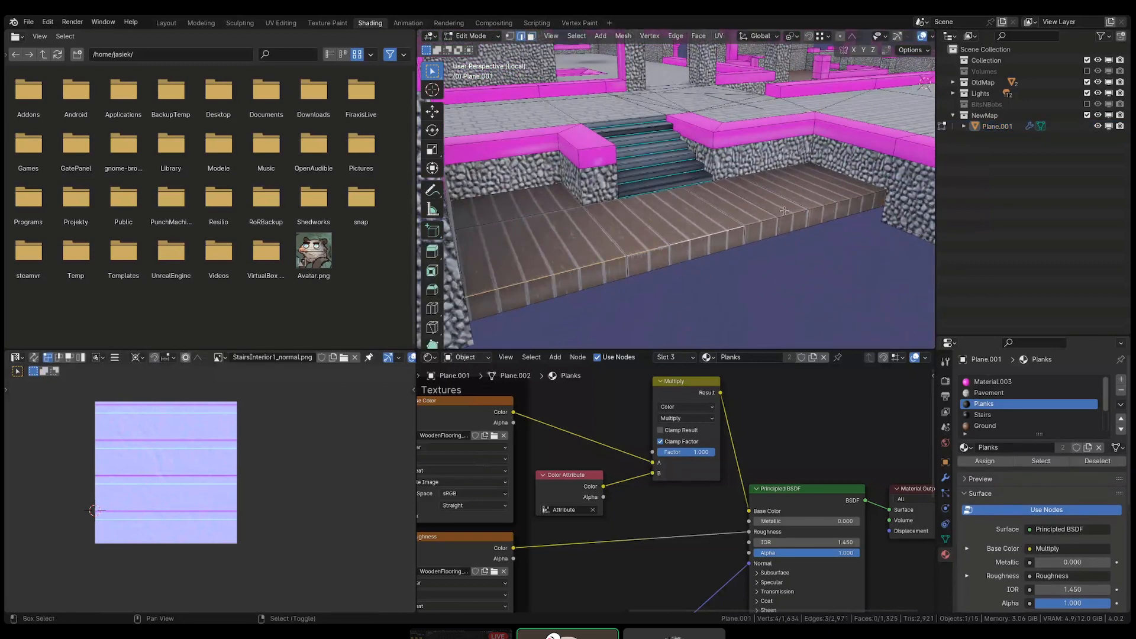
key("ctrl+e")
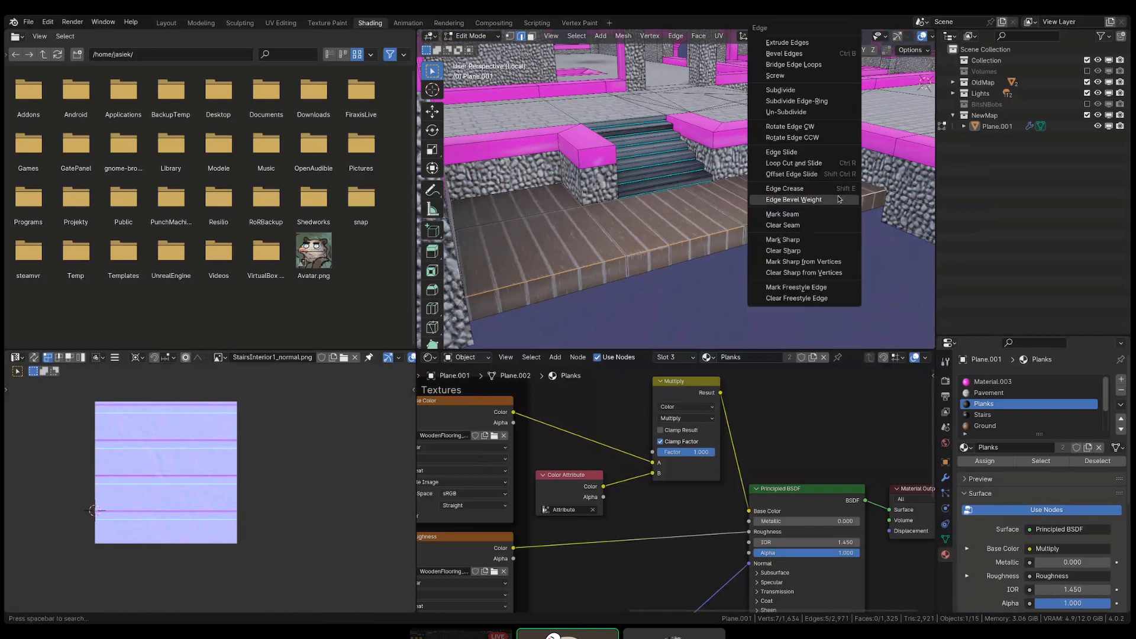
left_click(807, 246)
- Select the platform's top edges where it meets the side and back walls and the stairs, and mark them sharp
right_click(546, 187, "alt")
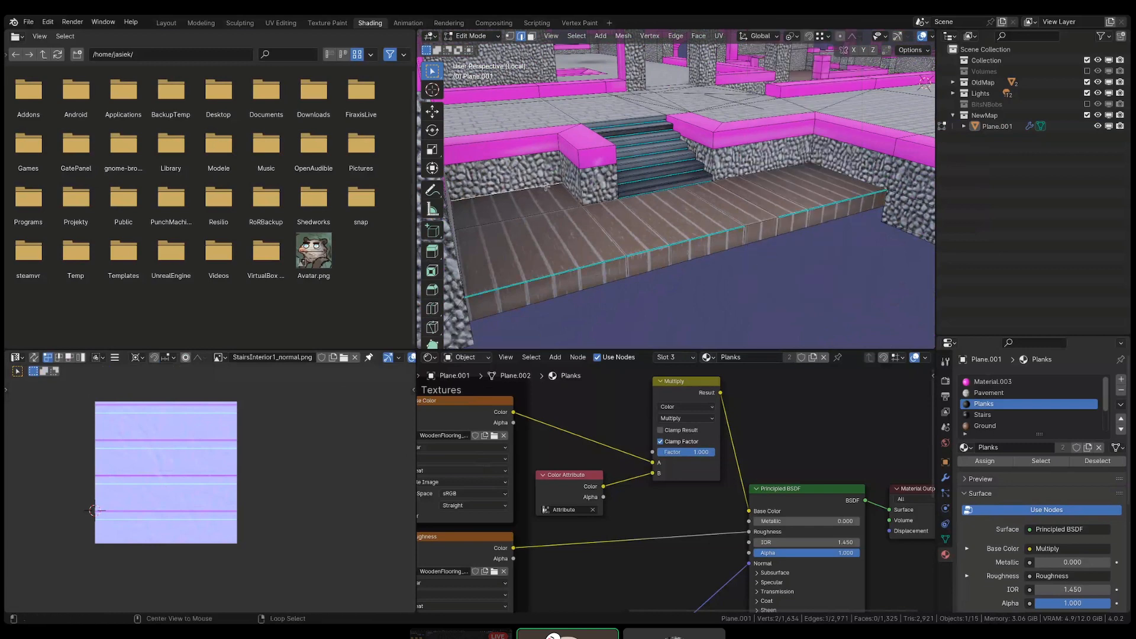
middle_click_drag(521, 220, 480, 233)
right_click(492, 198, "alt+shift")
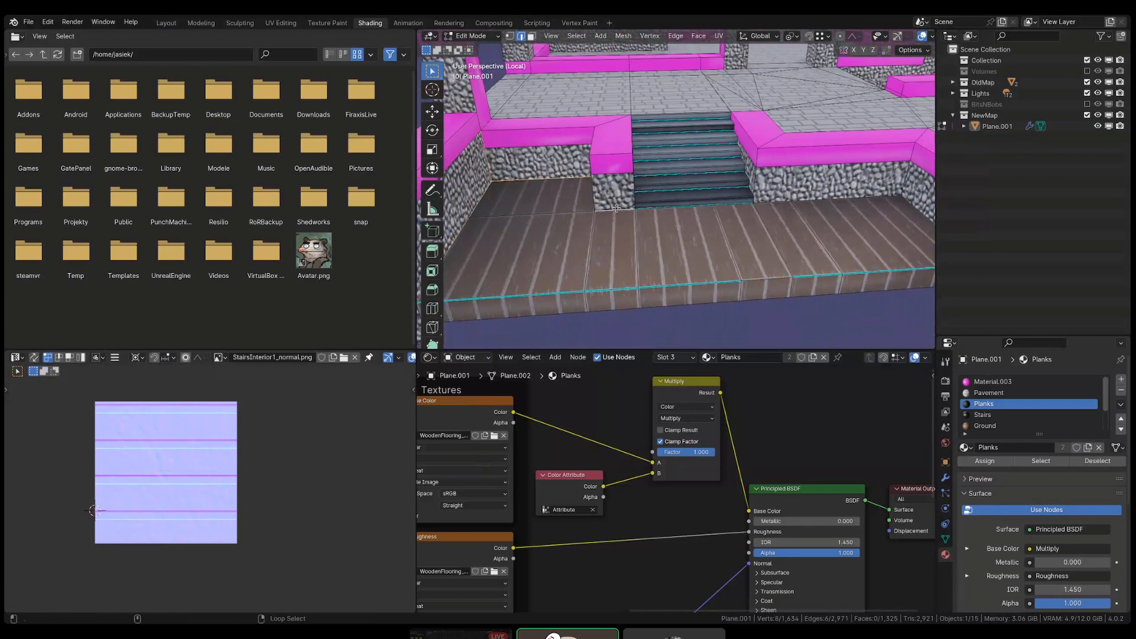
right_click(775, 200, "alt+shift")
right_click(917, 208, "shift")
key("ctrl+e")
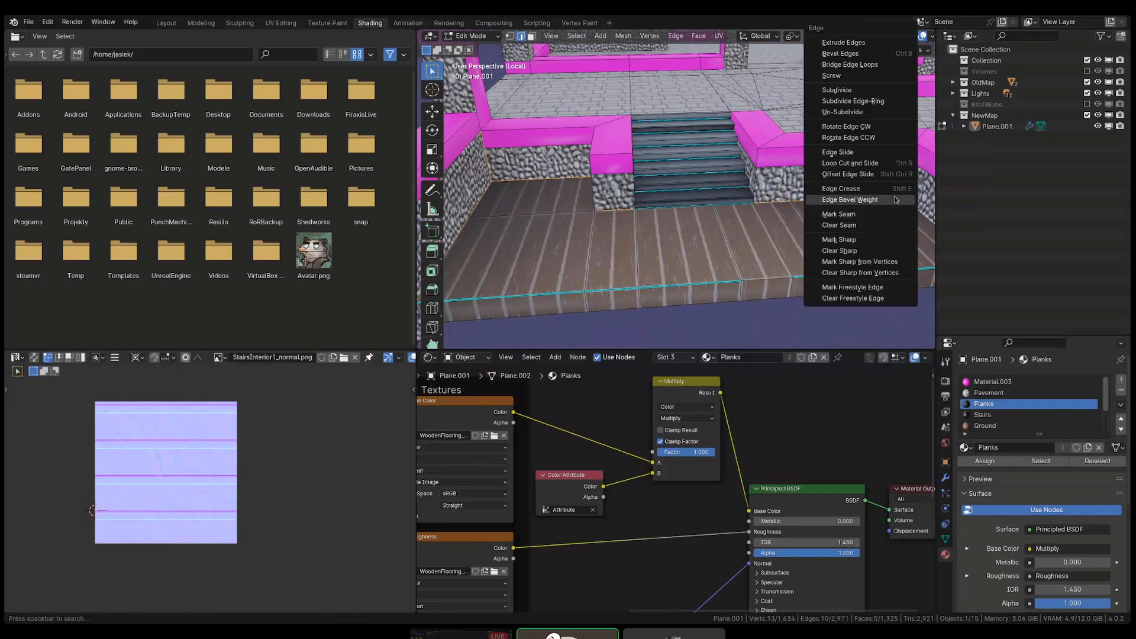
left_click(876, 243)
scroll(639, 249, "down", 4)
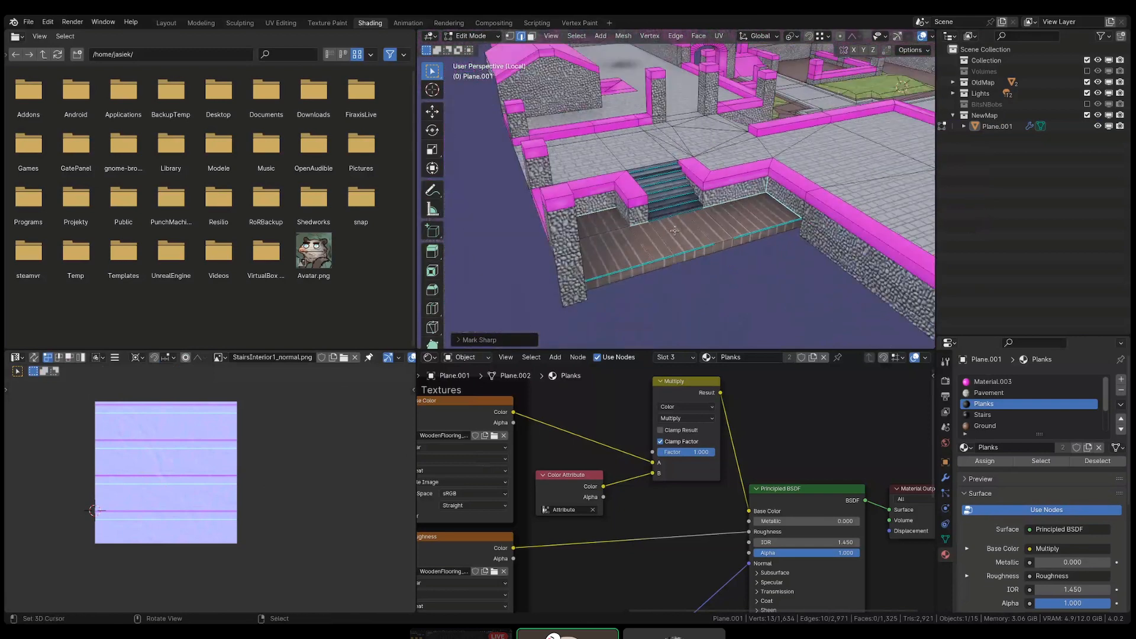
- Mark the vertical edges at both ends of the platform's front side as sharp
key("alt+a")
mouse_move(609, 296)
middle_mouse_down()
mouse_move(595, 258)
mouse_move(616, 295)
middle_mouse_up()
scroll(810, 248, "up", 3)
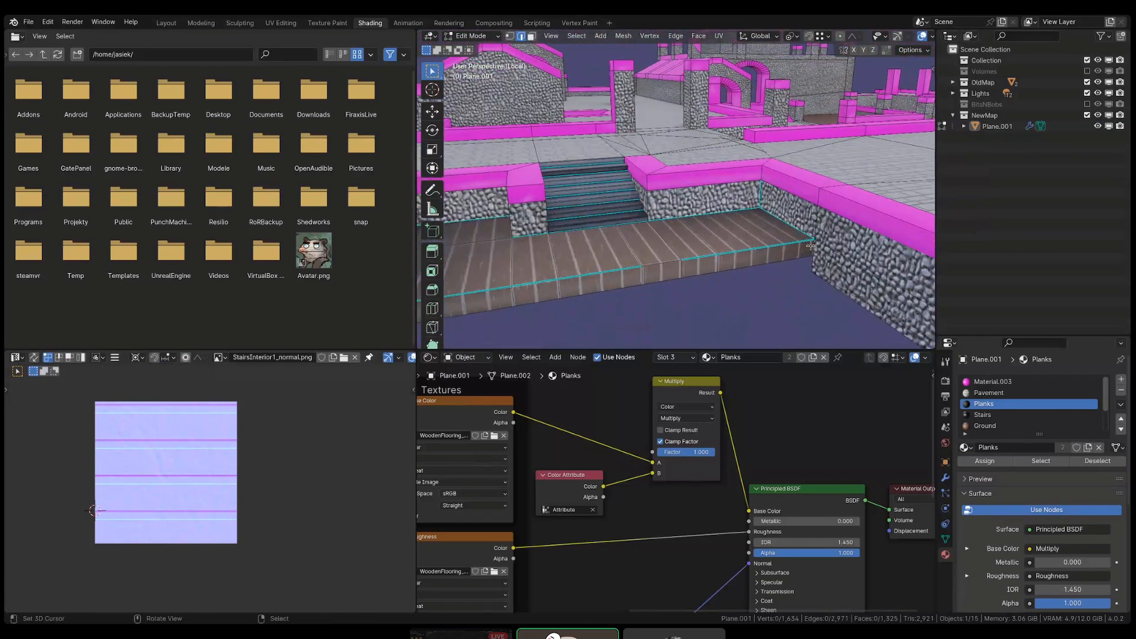
key("Tab")
key("Tab")
right_click(811, 247)
mouse_move(811, 246)
middle_mouse_down()
mouse_move(840, 251)
mouse_move(805, 246)
middle_mouse_up()
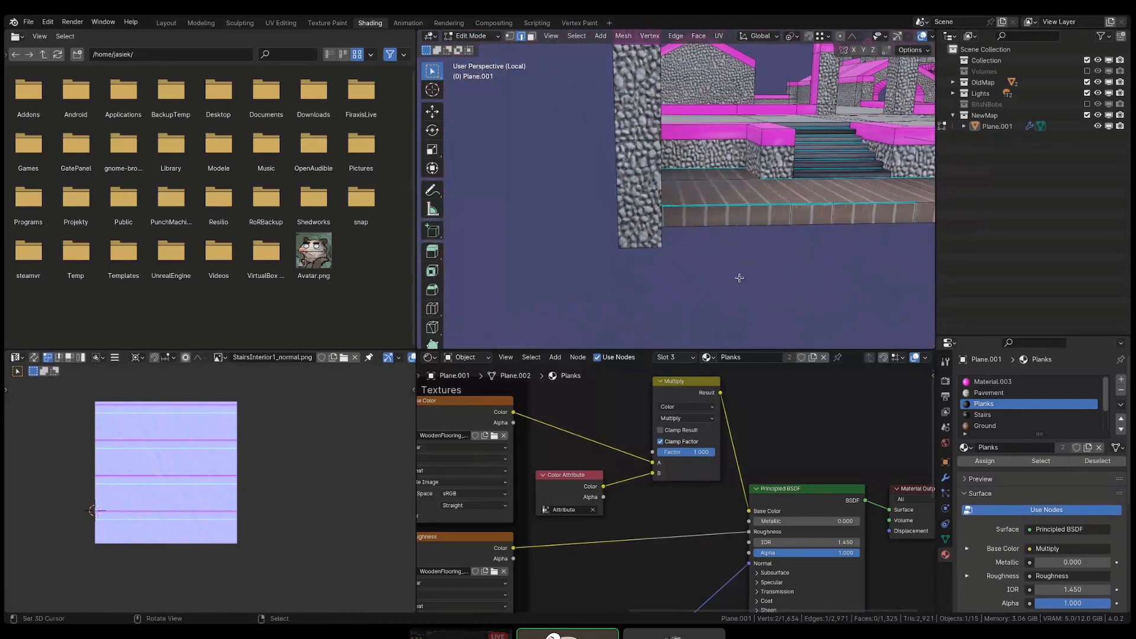
scroll(602, 215, "up", 4)
right_click(747, 222, "shift")
key("ctrl+e")
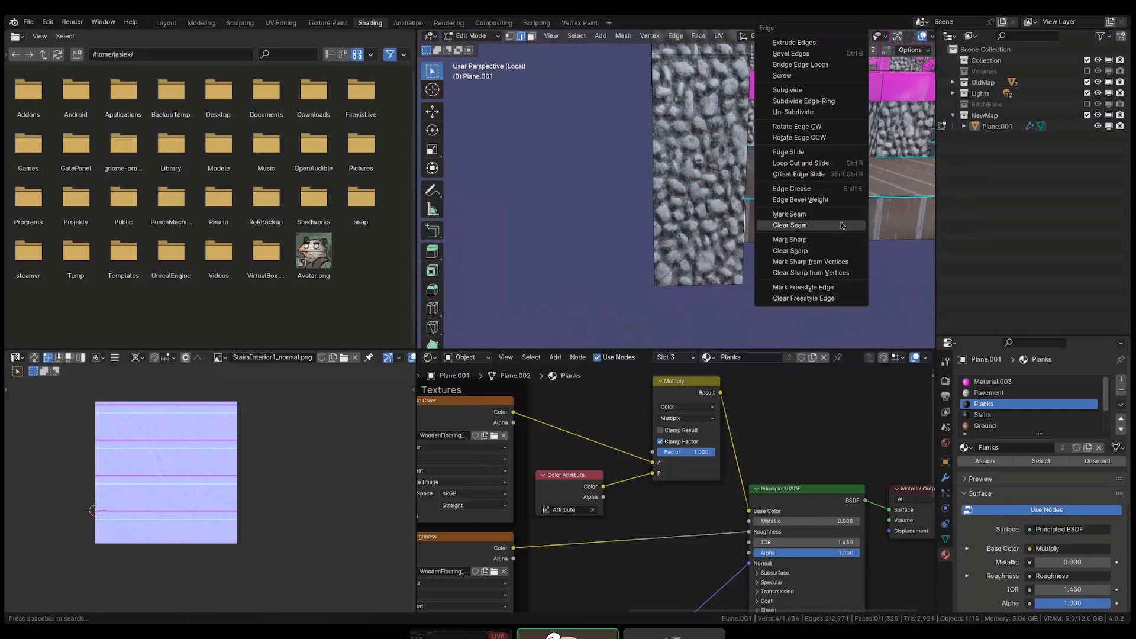
left_click(817, 239)
scroll(719, 210, "down", 5)
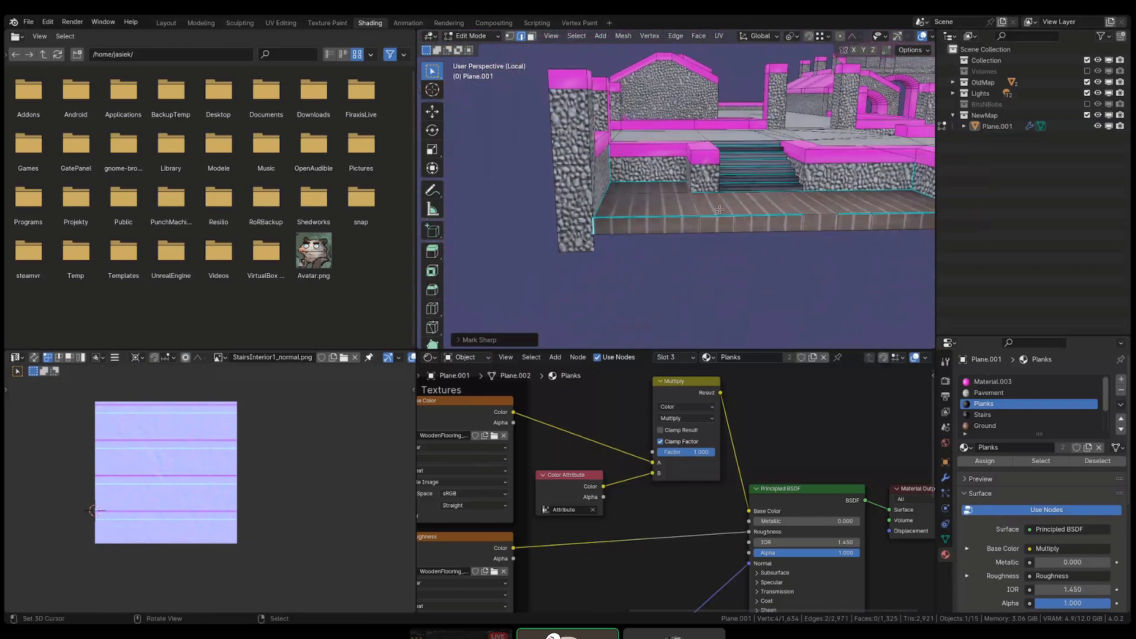
- Save the file and mark the remaining segment of the platform's front upper edge as sharp
middle_click_drag(719, 209, 595, 263, "shift")
key("ctrl+s")
right_click(619, 245)
key("ctrl+e")
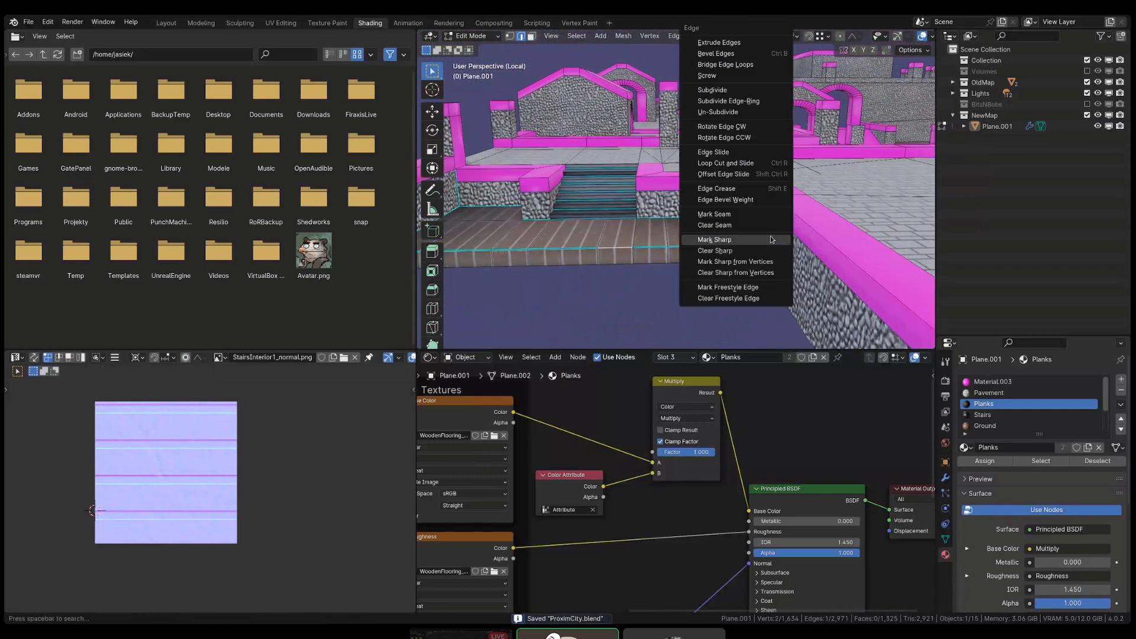
left_click(771, 239)
- Examine the plank platform's texture alignment and shading from several angles, in Object Mode and Edit Mode
middle_click_drag(771, 239, 640, 268)
key("Tab")
scroll(764, 224, "down", 5)
scroll(639, 259, "up", 2)
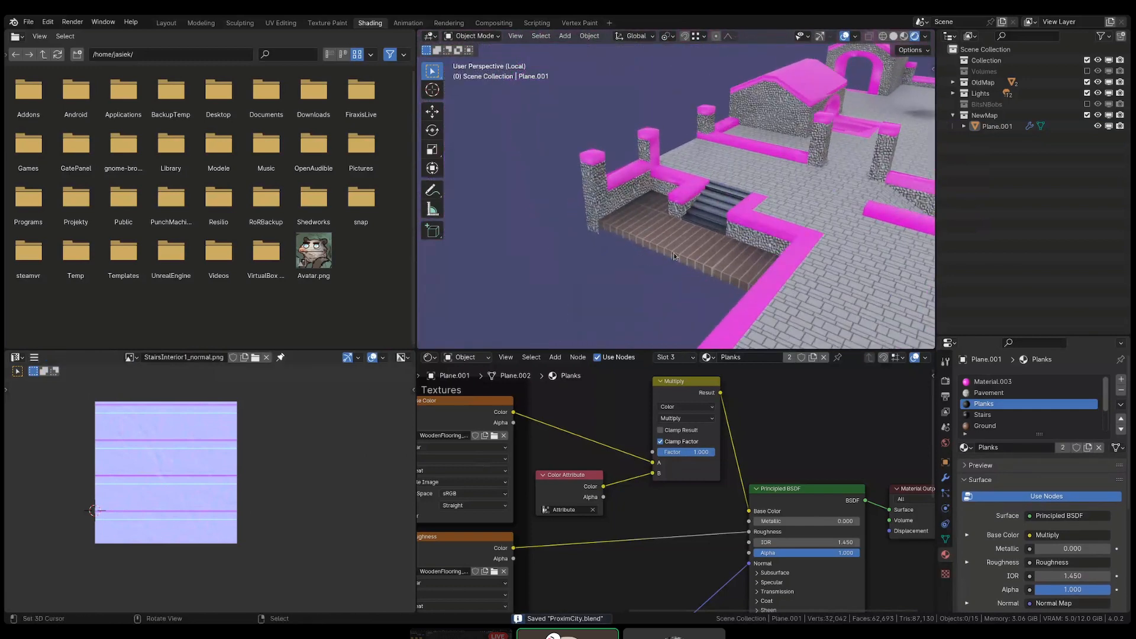
scroll(672, 236, "up", 5)
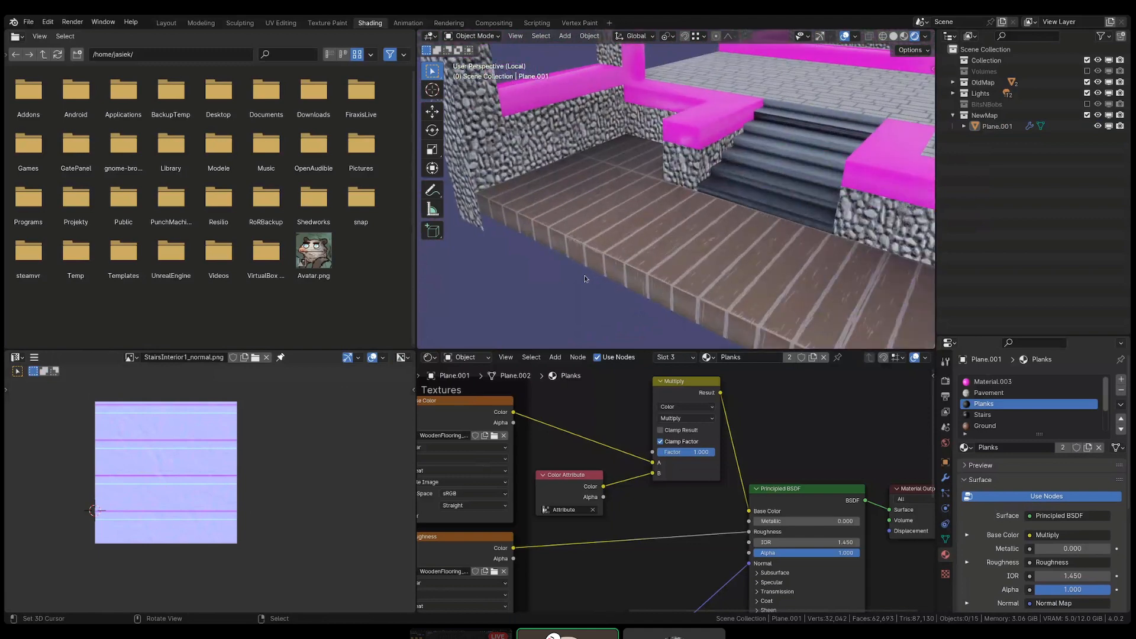
middle_click_drag(591, 239, 694, 212)
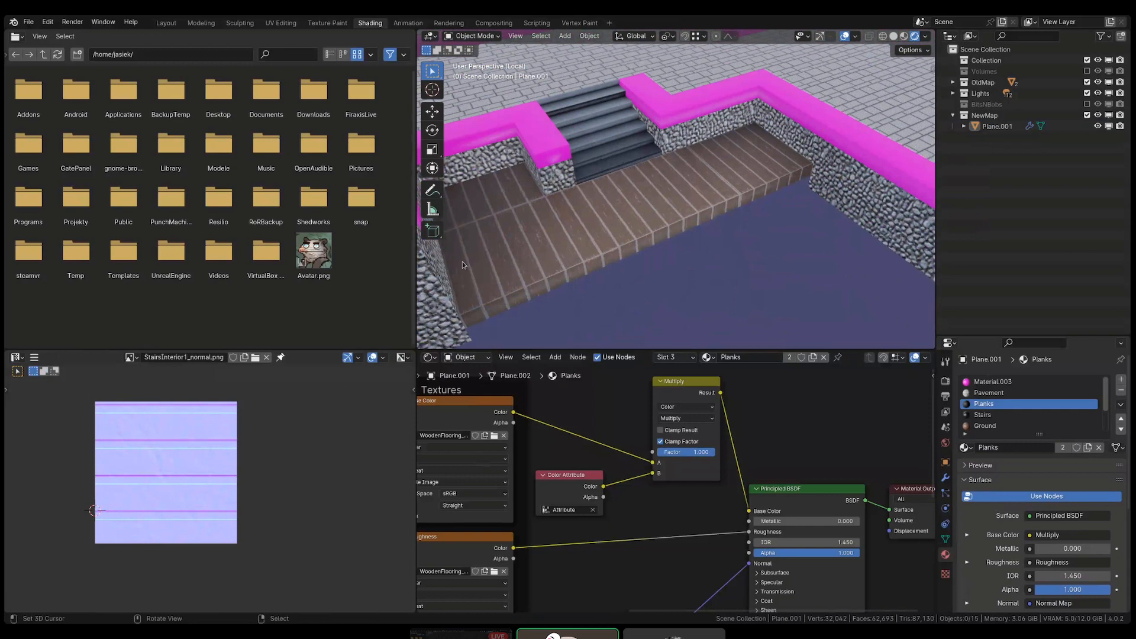
key("Tab")
middle_click_drag(697, 202, 662, 218)
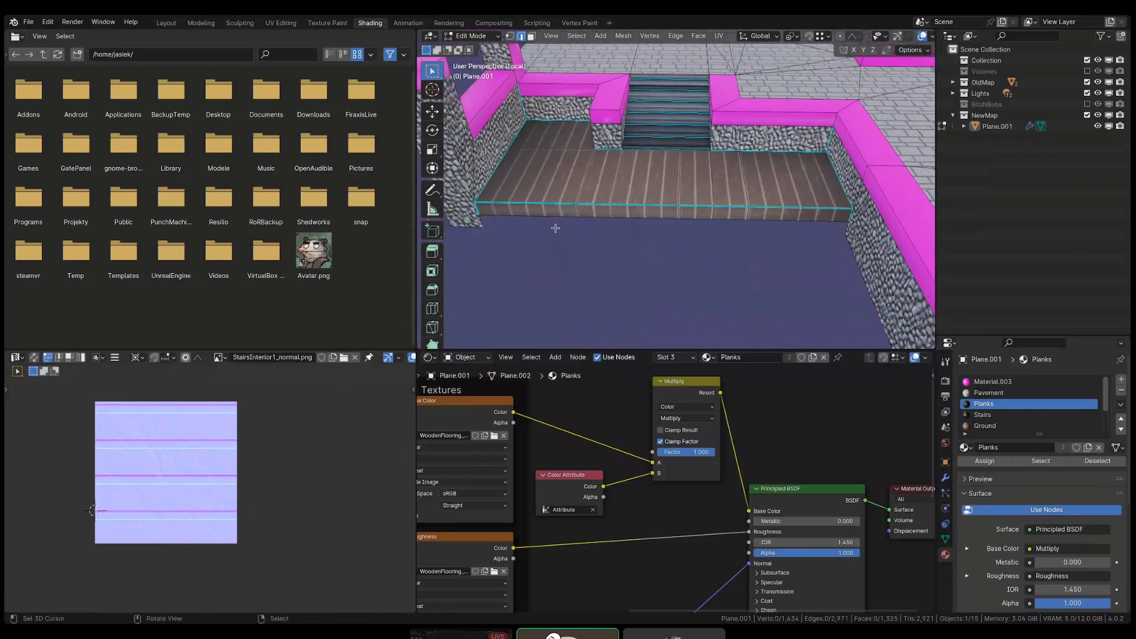
middle_click_drag(560, 221, 657, 256)
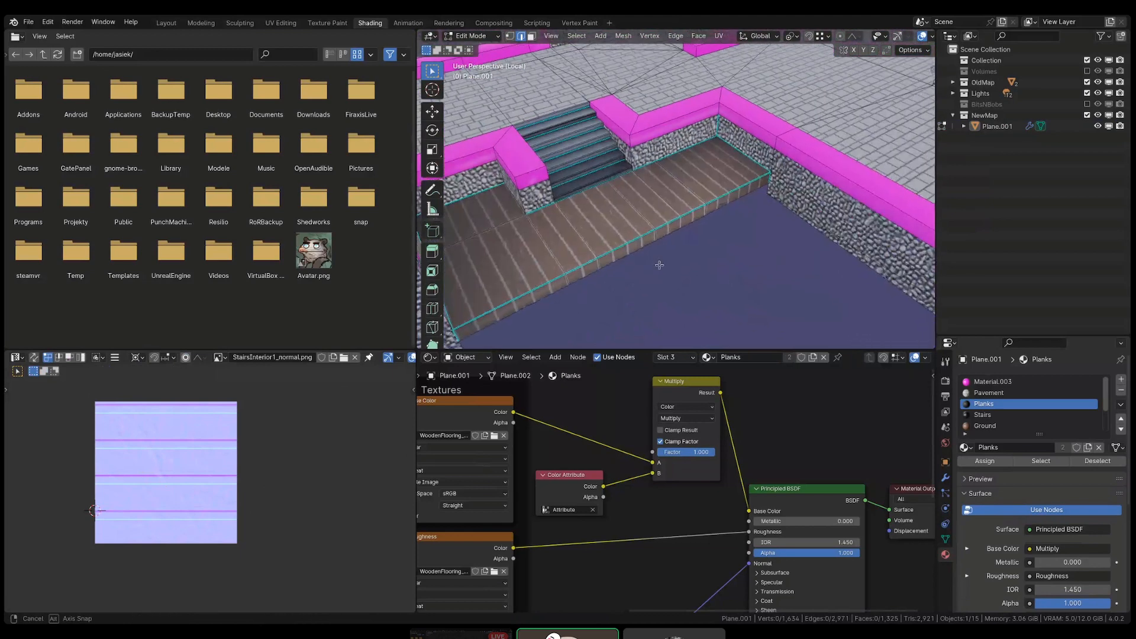
- Triangulate the pebble wall face beside the platform's front corner and switch to edge selection
scroll(778, 202, "up", 3)
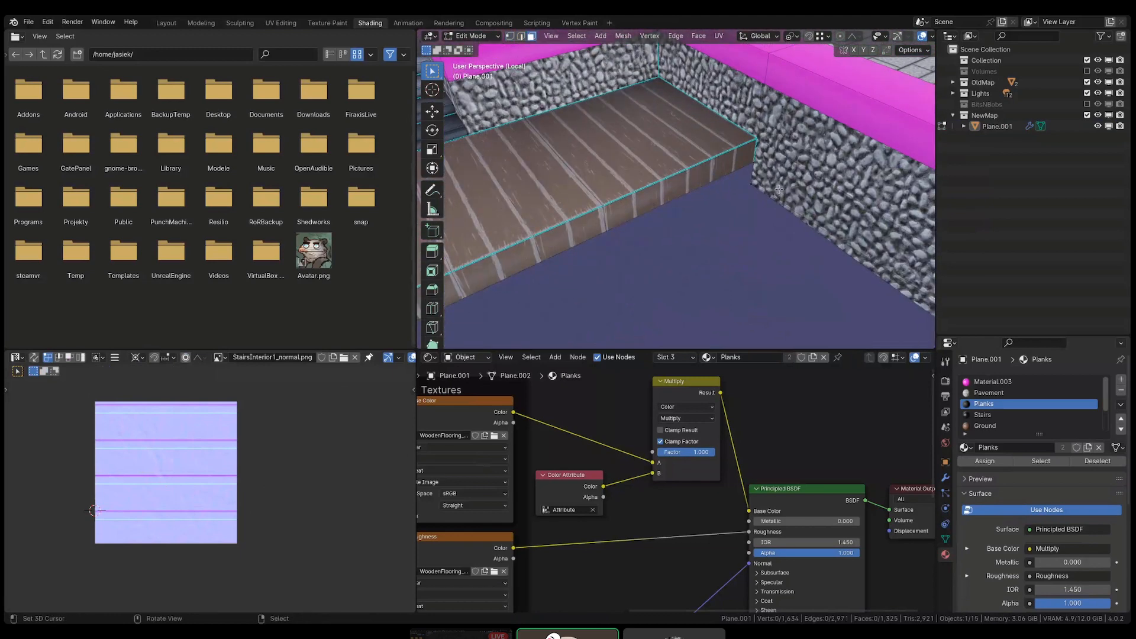
right_click(779, 190)
key("ctrl+t")
middle_click_drag(808, 235, 810, 204)
key("alt+a")
key("2")
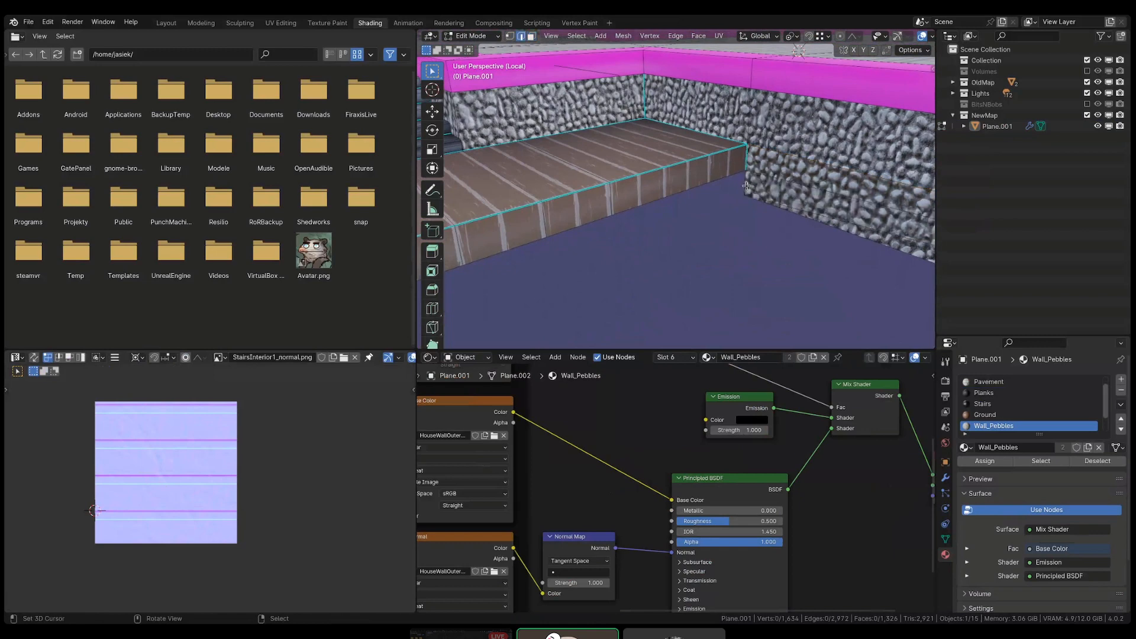
- Extrude the pebble wall's short vertical edge below the platform corner back beneath the planks by 0.3 m, locking global Z
left_click(747, 186)
middle_click_drag(747, 186, 662, 202)
key("e")
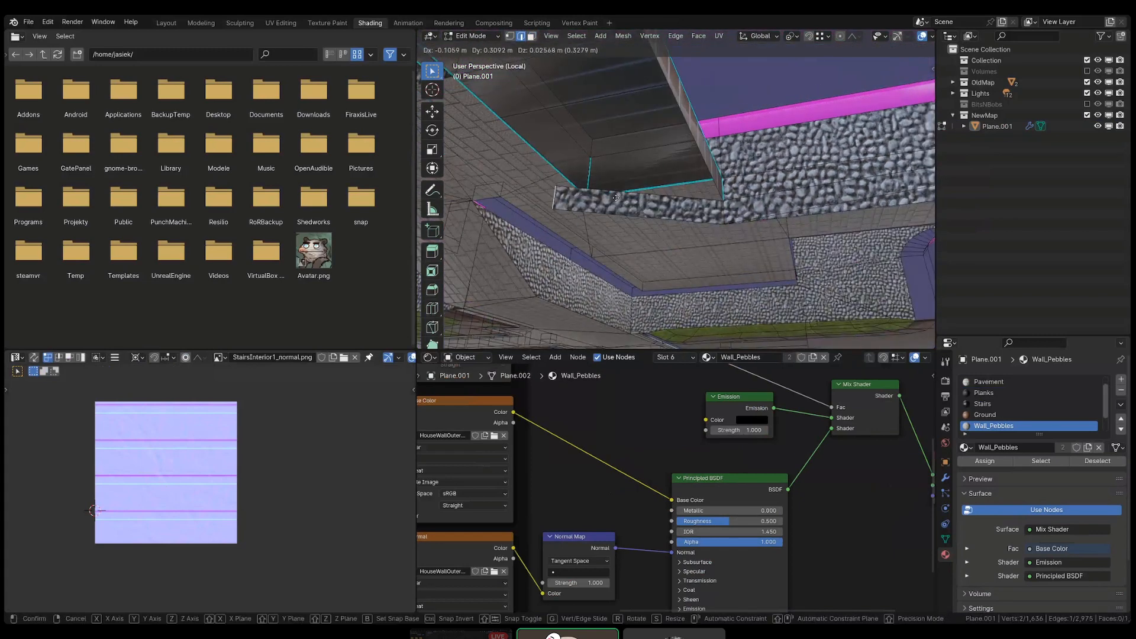
key("shift+z")
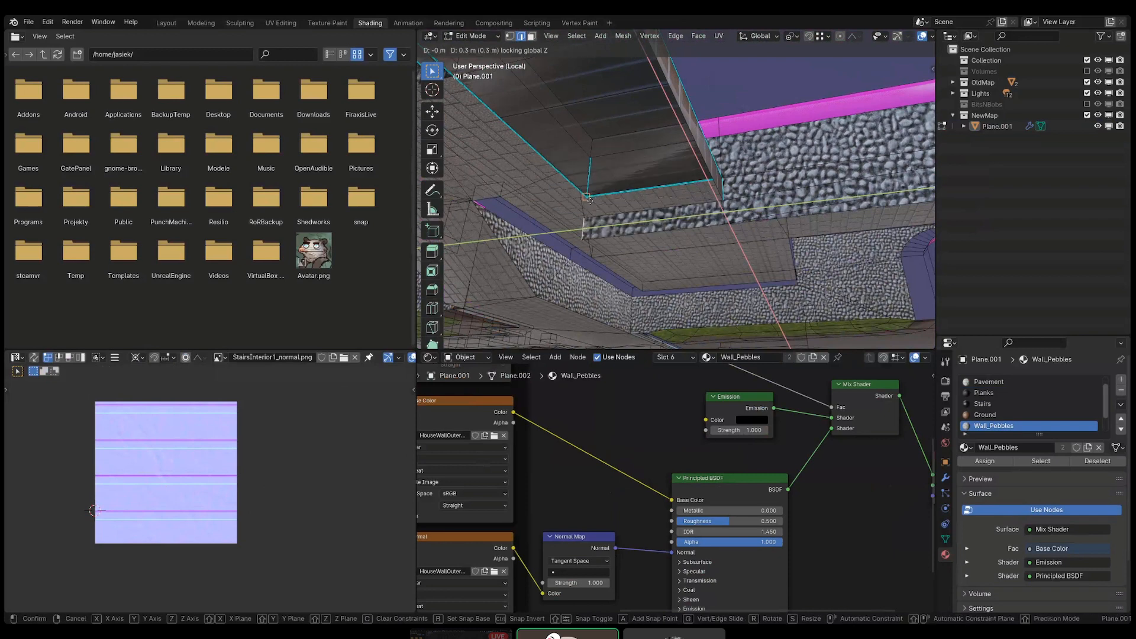
left_click(590, 201)
- Extrude the stone pillar's lower edge at the platform's opposite end back beneath the planks
middle_click_drag(590, 201, 524, 271)
key("Home")
scroll(533, 267, "up", 3)
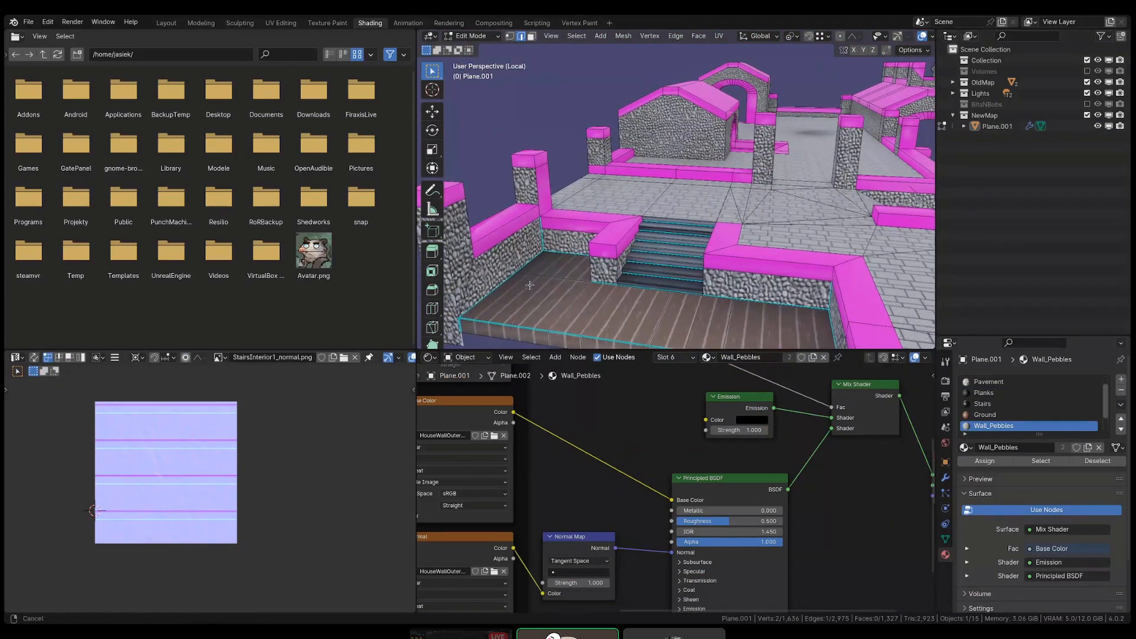
key("g")
key("z")
left_click(547, 274)
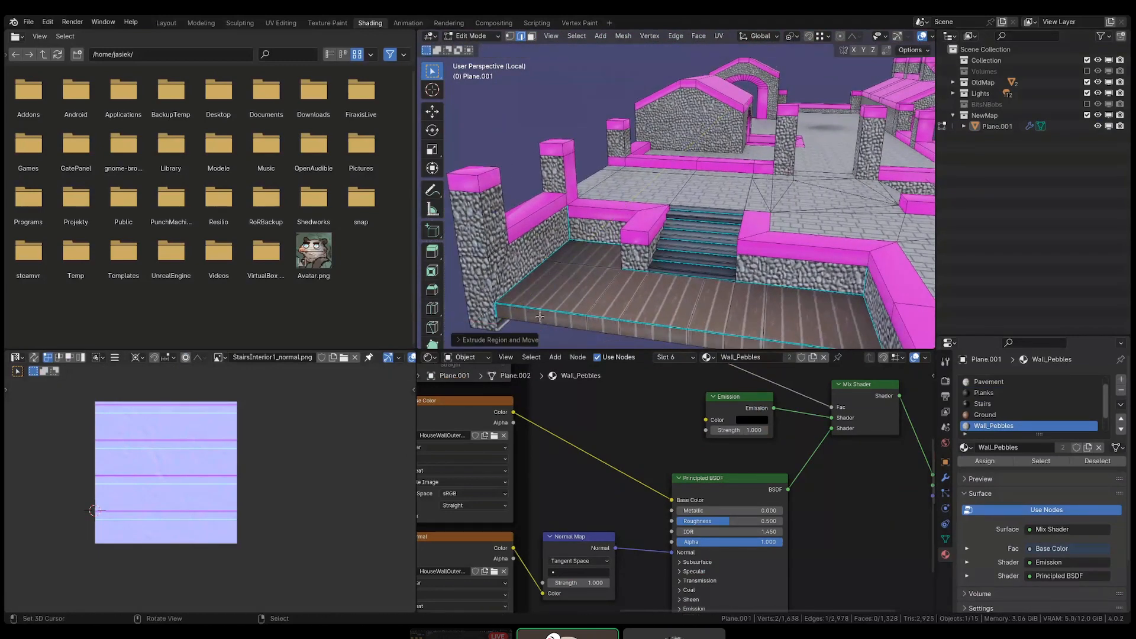
- Select the pillar's lower triangular face next to the extruded strip and pin its UVs
middle_click_drag(539, 317, 500, 317)
key("alt+a")
scroll(254, 448, "down", 5)
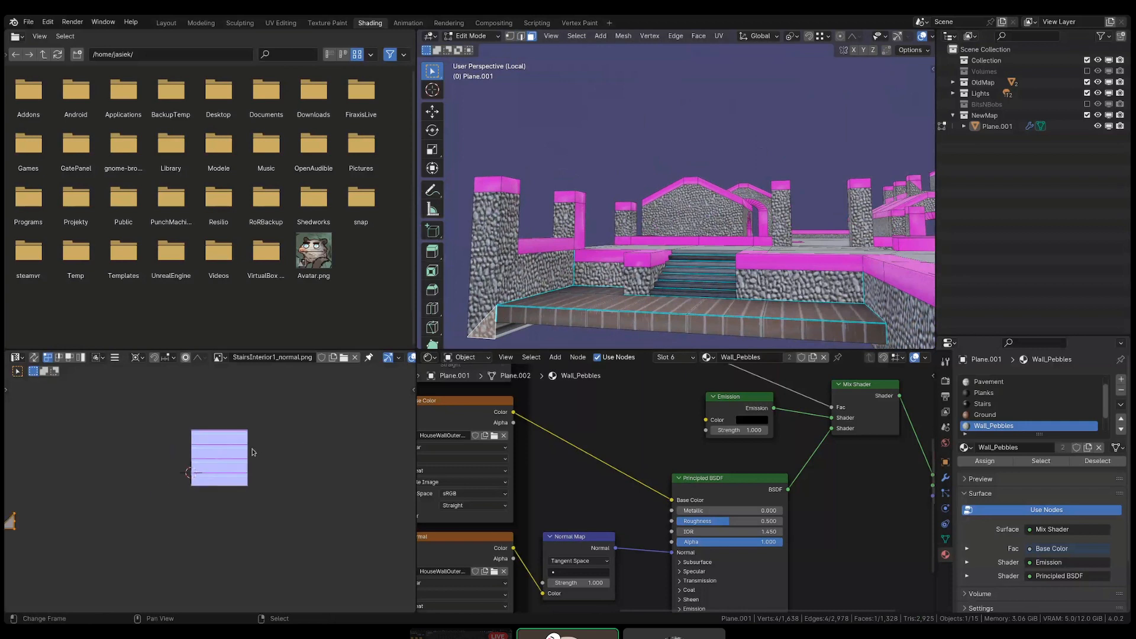
scroll(68, 520, "up", 5)
middle_click_drag(51, 519, 179, 513)
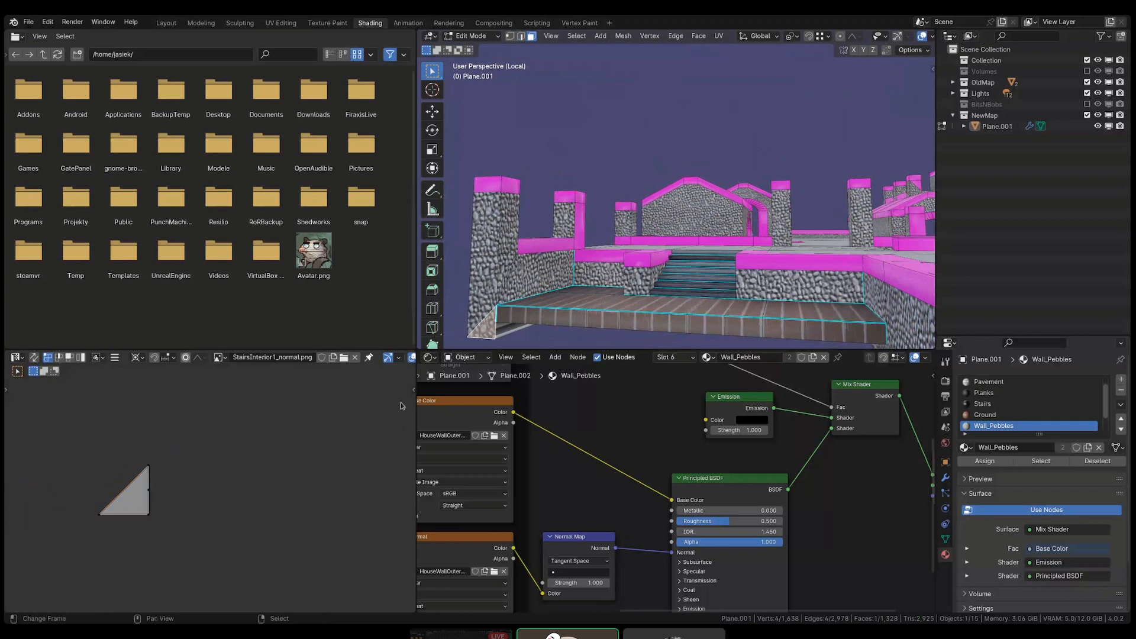
key("p")
- Add the extruded strip beneath the platform to the selection and unwrap it with the pinned pillar face
left_click(502, 330, "shift")
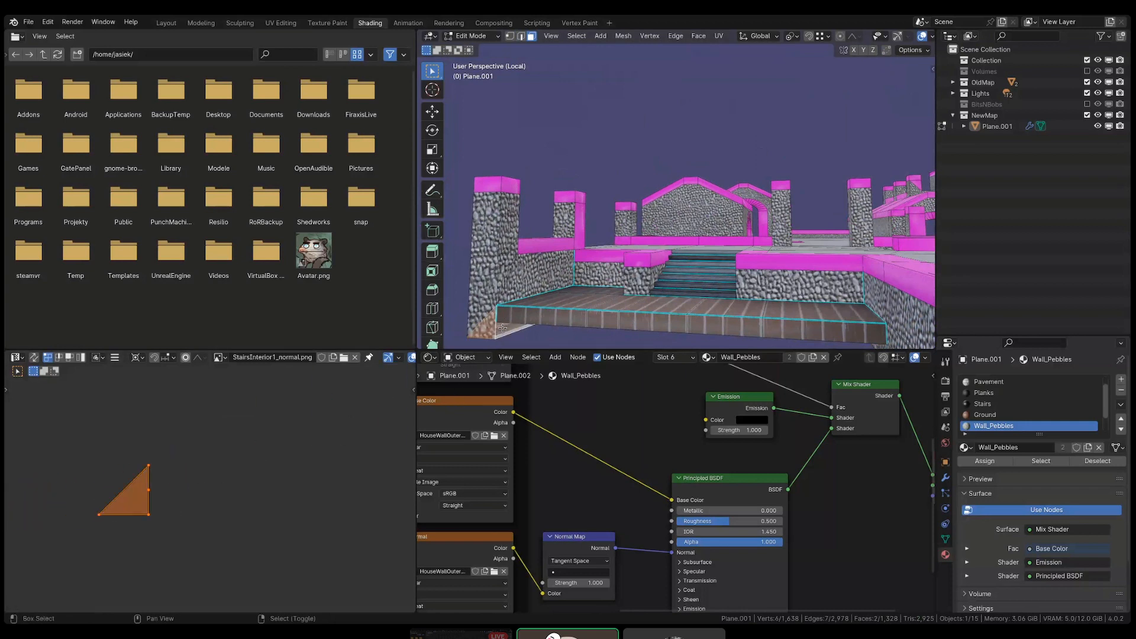
scroll(316, 435, "down", 1)
key("a")
key("a")
key("u")
left_click(305, 454)
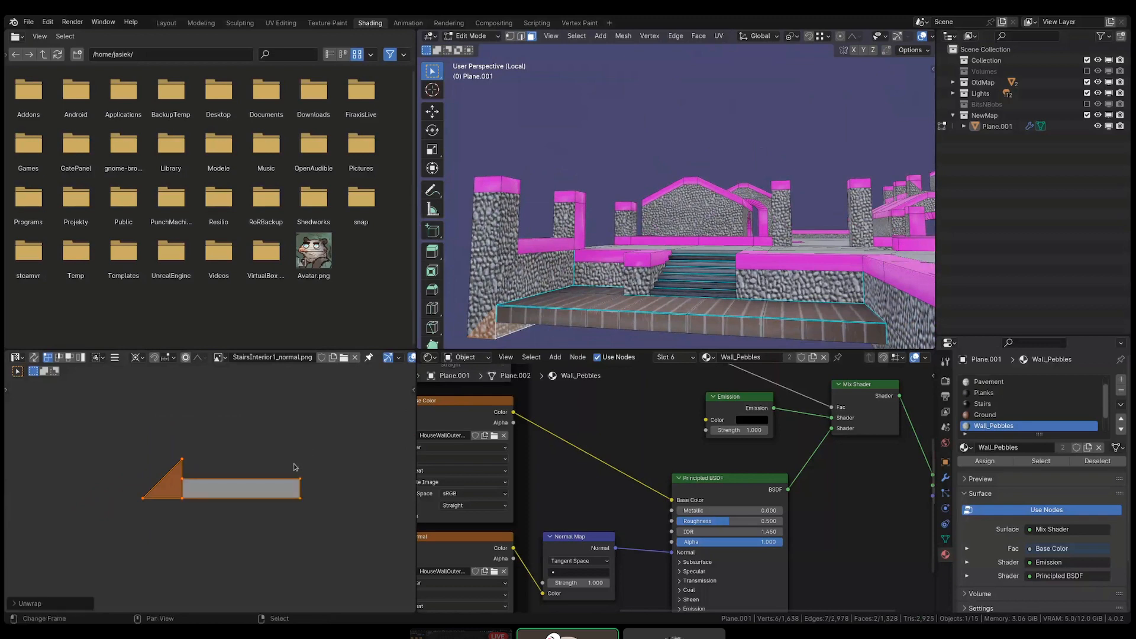
- Mark the pillar's lower vertical edge, where it joins the strip beneath the platform, as sharp
middle_click_drag(635, 235, 727, 259)
scroll(779, 258, "down", 5)
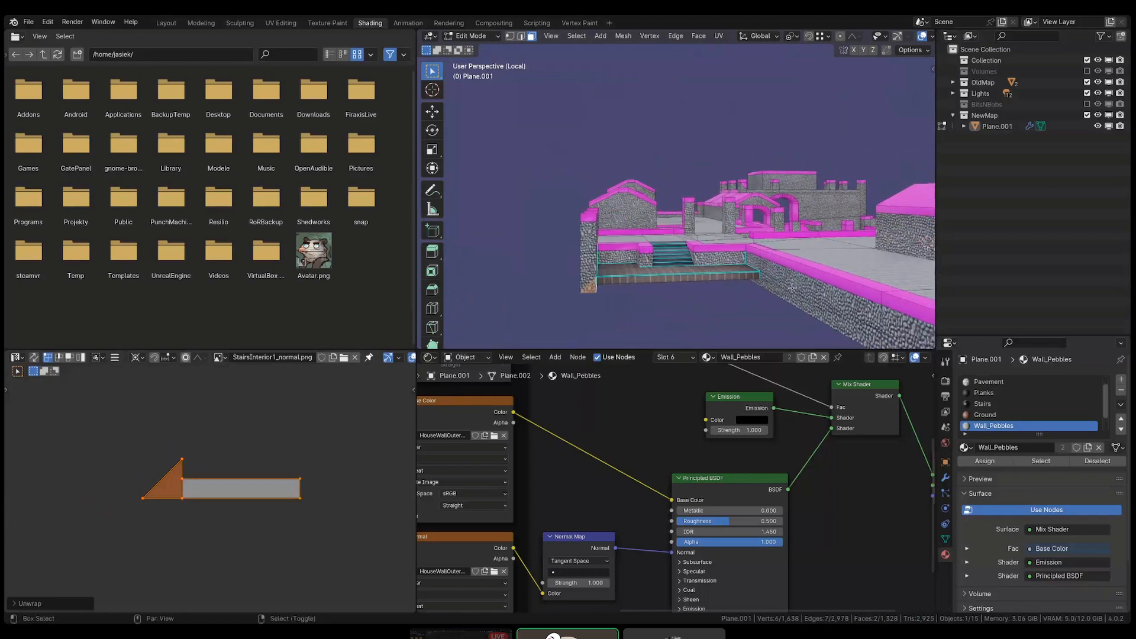
key("a")
scroll(687, 305, "up", 2)
middle_click_drag(687, 304, 496, 281)
key("2")
scroll(496, 281, "up", 3)
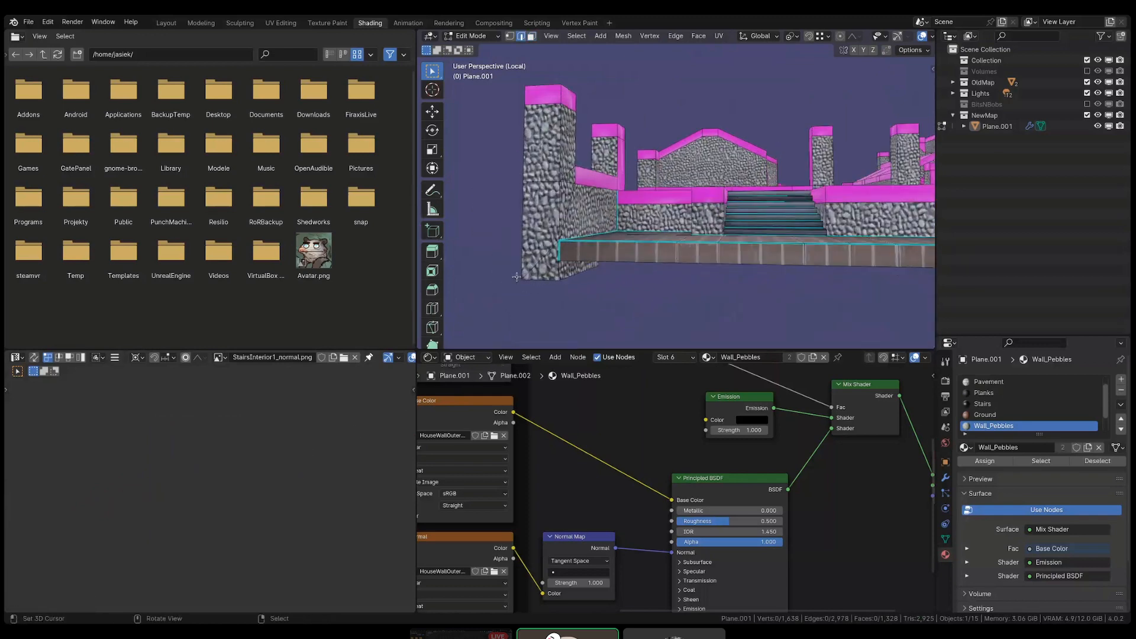
right_click(557, 269)
key("ctrl+e")
left_click(714, 255)
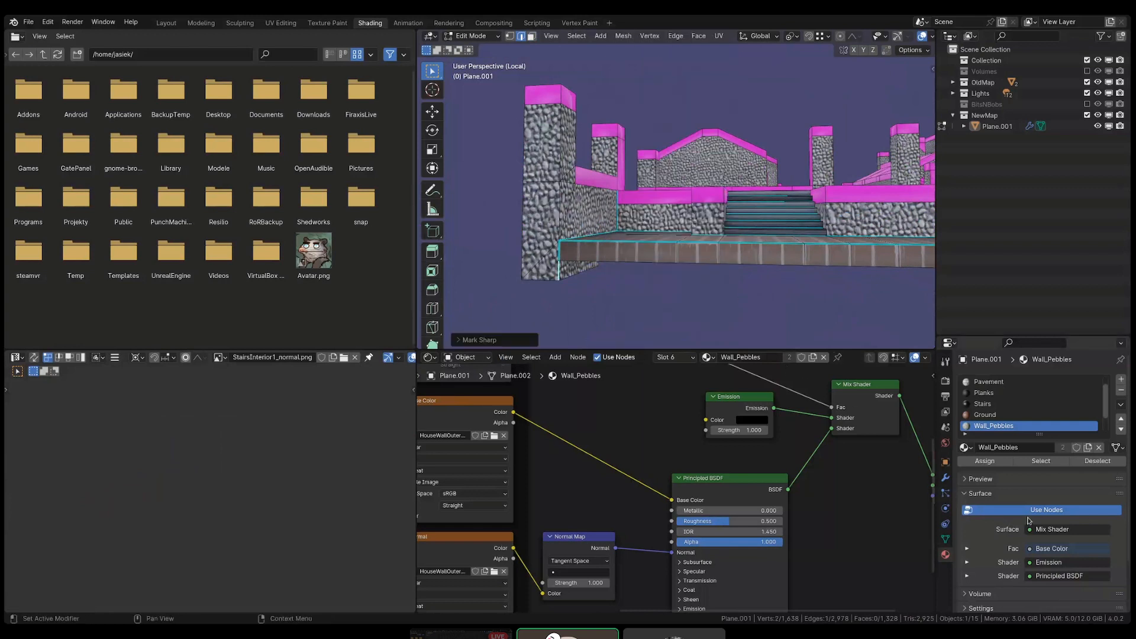
- Open the mesh's data properties that contain the Normals and Auto Smooth settings
left_click(945, 539)
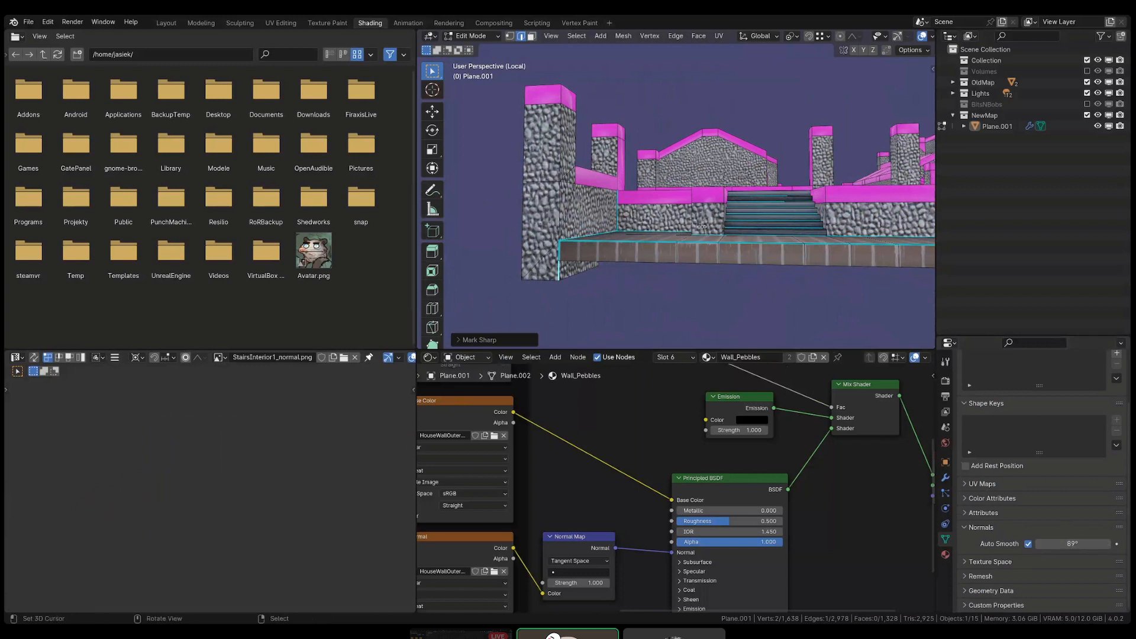
scroll(702, 217, "up", 5)
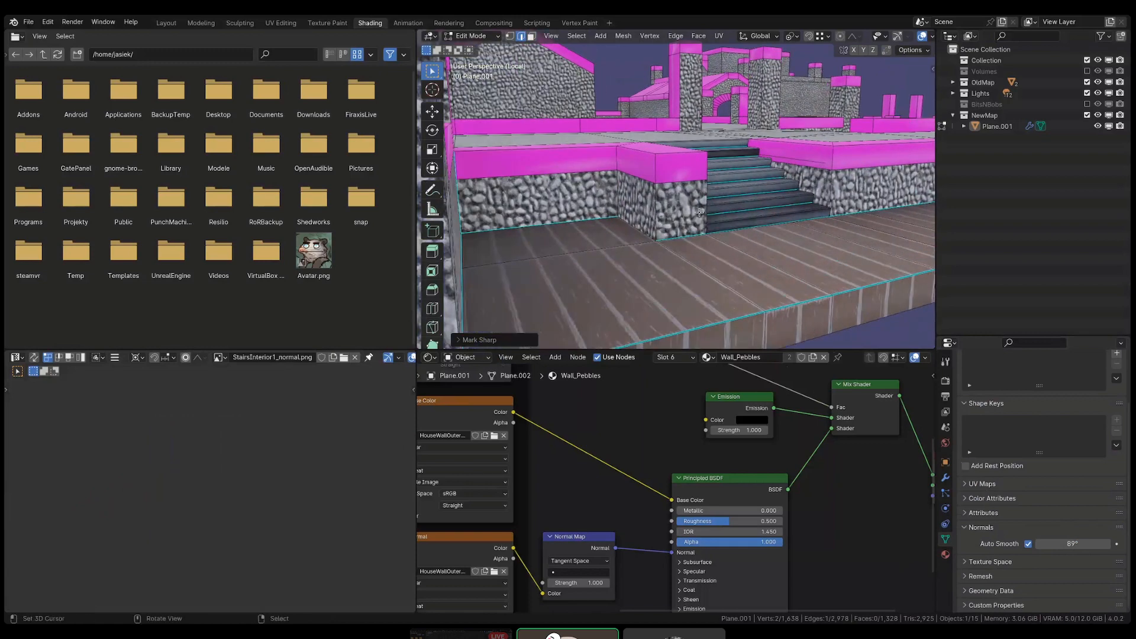
right_click(659, 222)
right_click(639, 223, "shift")
right_click(632, 194, "shift")
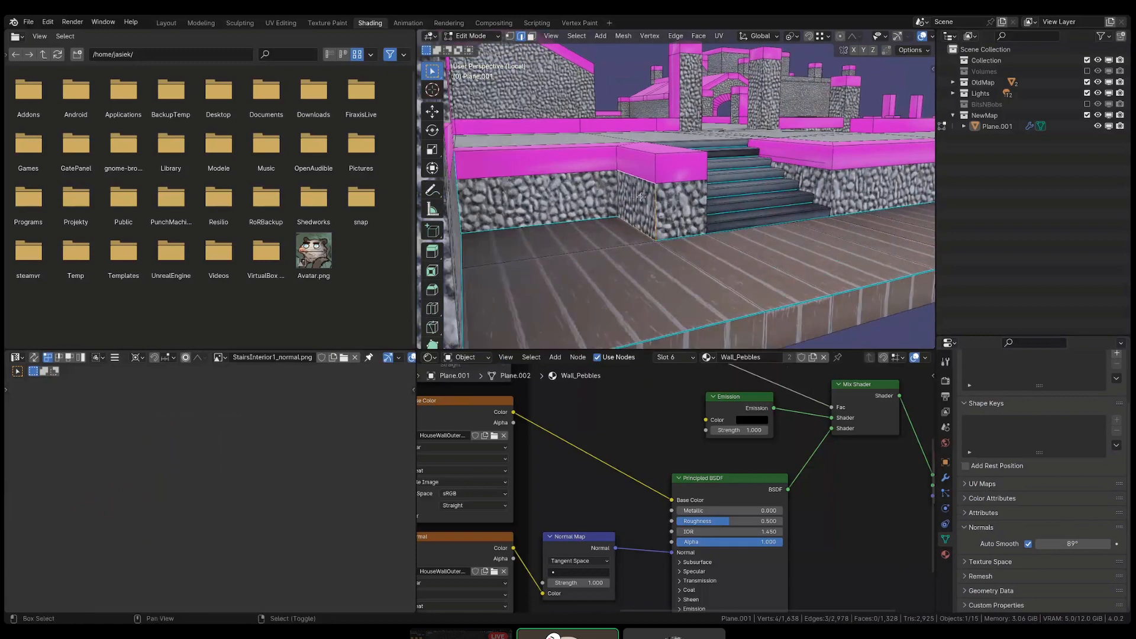
middle_click_drag(642, 202, 642, 229)
key("alt+a")
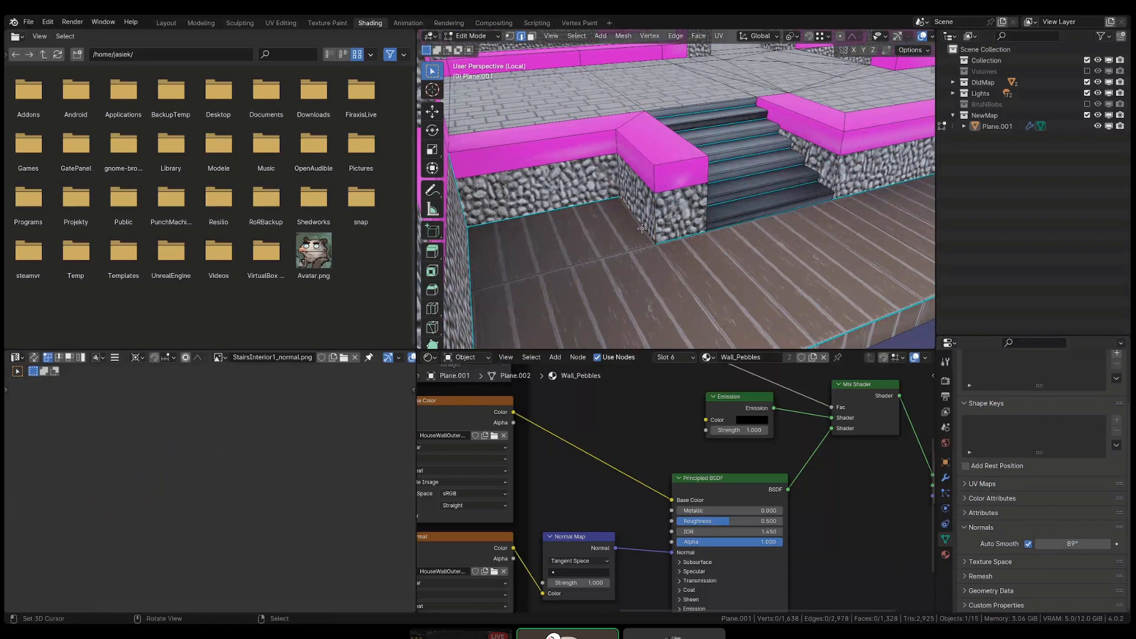
- Try to select the edge loops of the magenta curbs on both sides of the stairs together
middle_click_drag(642, 228, 805, 189)
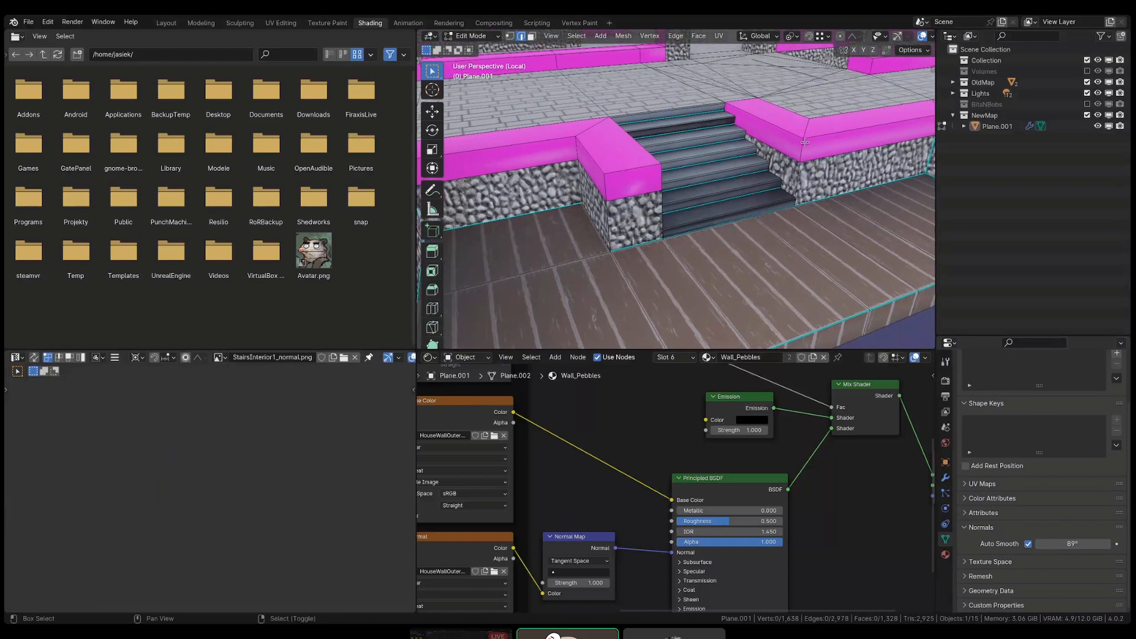
right_click(797, 184, "alt")
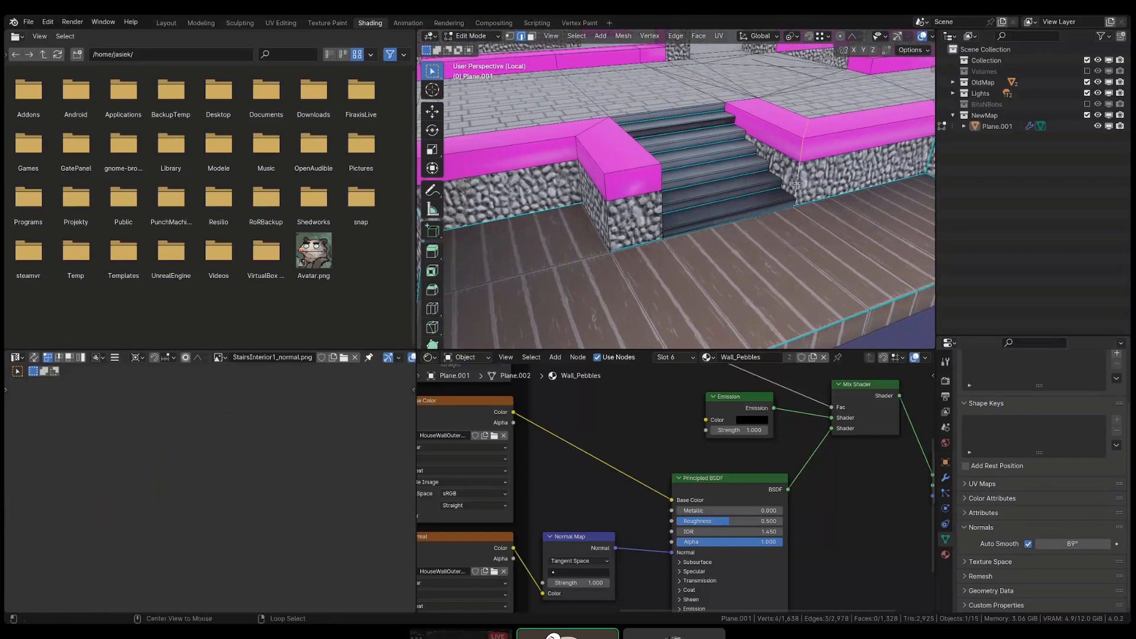
right_click(613, 188, "alt+shift")
right_click(641, 174, "alt+shift")
right_click(657, 175, "alt+shift")
right_click(655, 193, "alt+shift")
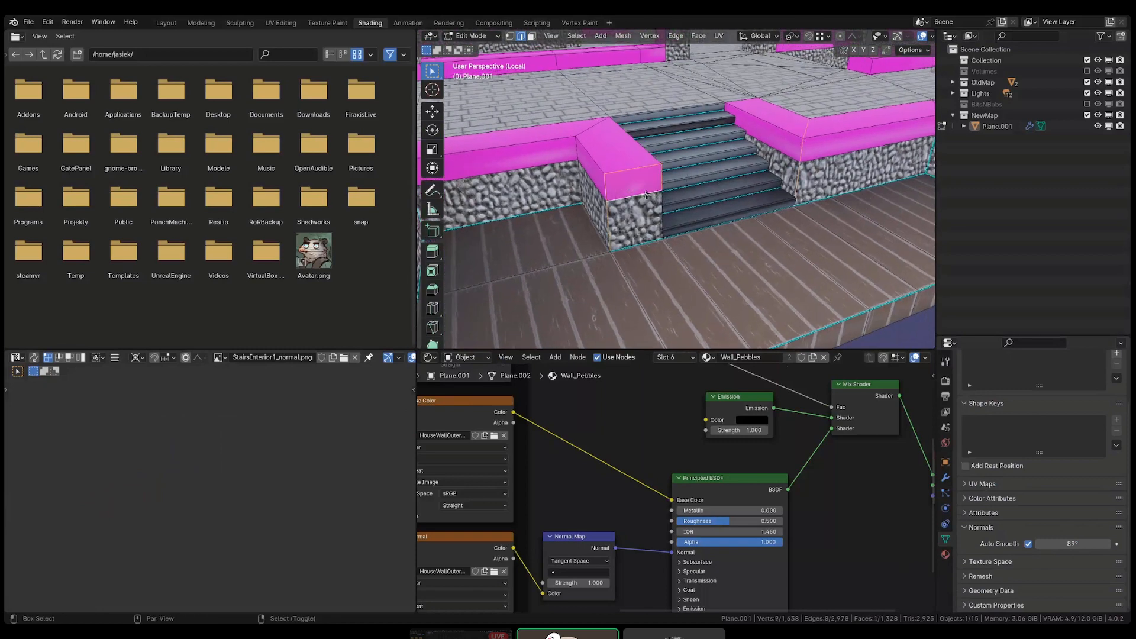
key("ctrl+z")
- Try to select the edges where the protruding curb beside the stairs turns its corners
right_click(656, 205)
right_click(576, 172, "shift")
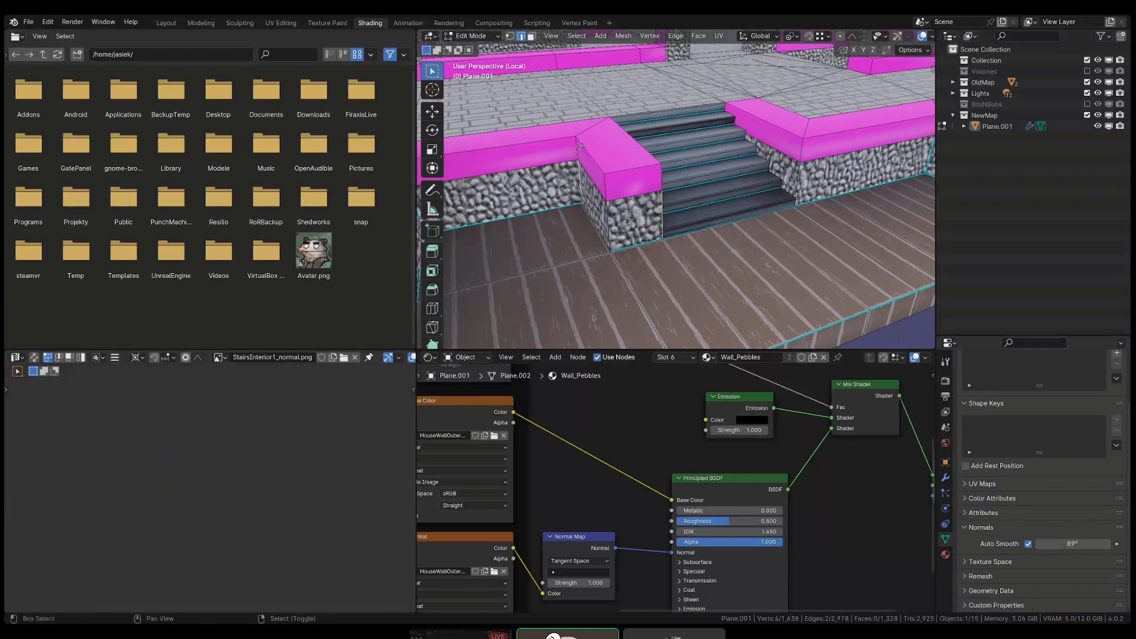
right_click(581, 146, "shift")
key("ctrl+z")
right_click(576, 148)
right_click(583, 144, "shift")
key("ctrl+z")
right_click(586, 128)
- Select the outer vertical corner edge at the end of the protruding magenta curb beside the stairs
middle_click_drag(784, 120, 765, 215)
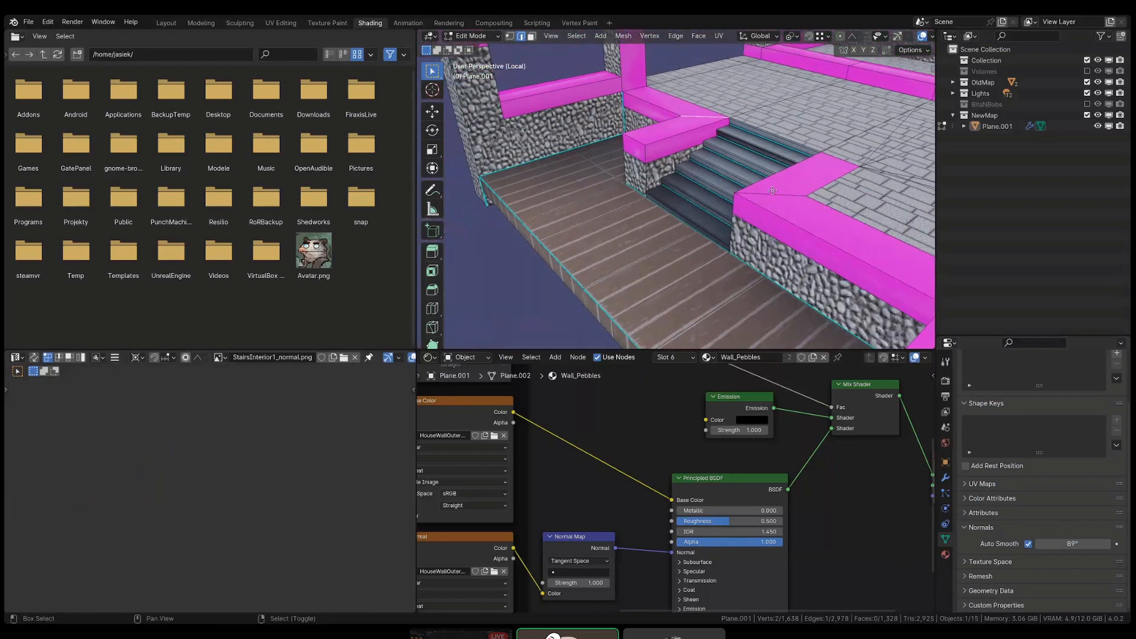
right_click(764, 217, "shift")
right_click(737, 199, "shift")
key("ctrl+z")
right_click(735, 204)
right_click_drag(621, 158, 624, 159)
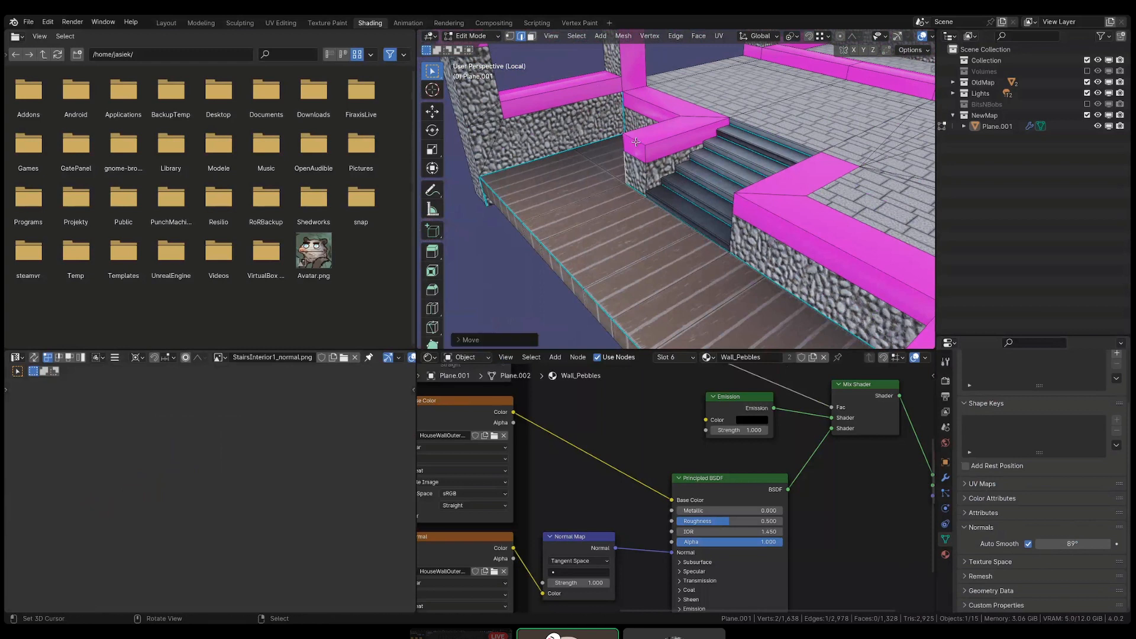
right_click(628, 142)
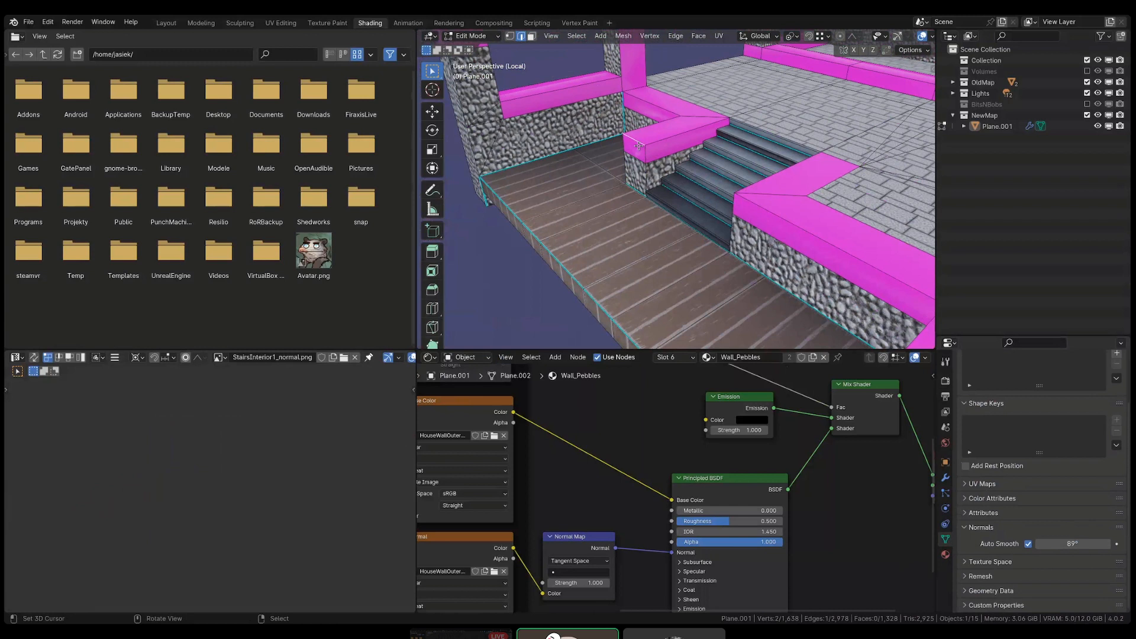
- Mark the vertical corner edge, top outline and inner edge of the pink-topped wall between the stairs and the deck as sharp
middle_click_drag(692, 168, 690, 181, "shift")
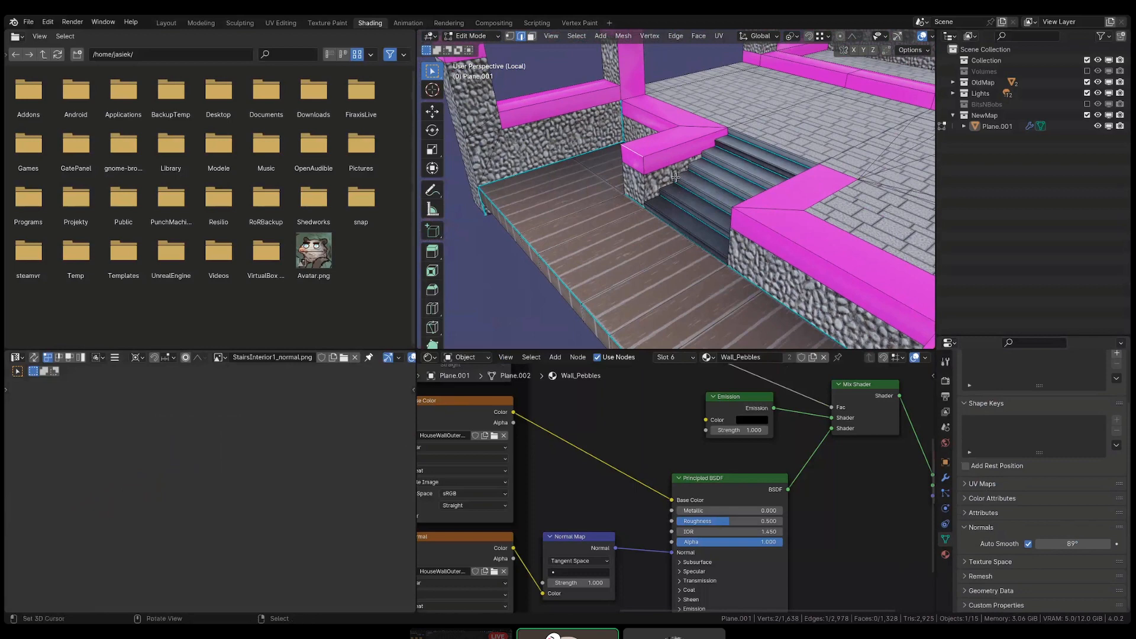
scroll(675, 176, "up", 3)
left_click(633, 173, "shift")
left_click(635, 205, "shift")
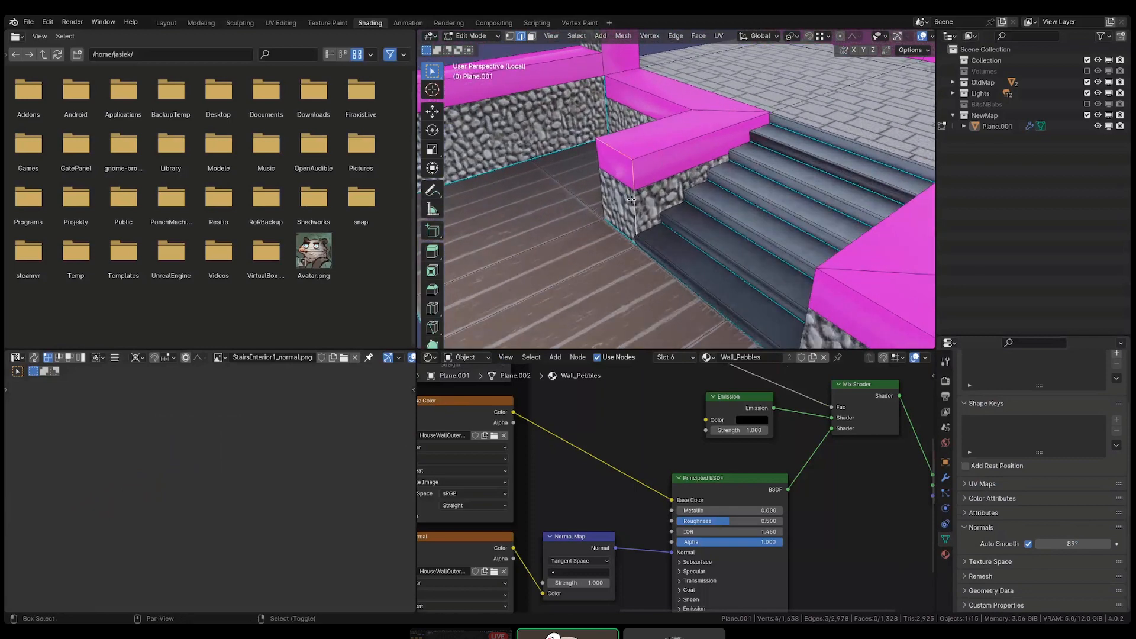
left_click(672, 146, "shift")
left_click(703, 110, "shift")
left_click(687, 111, "shift")
left_click(684, 106, "shift")
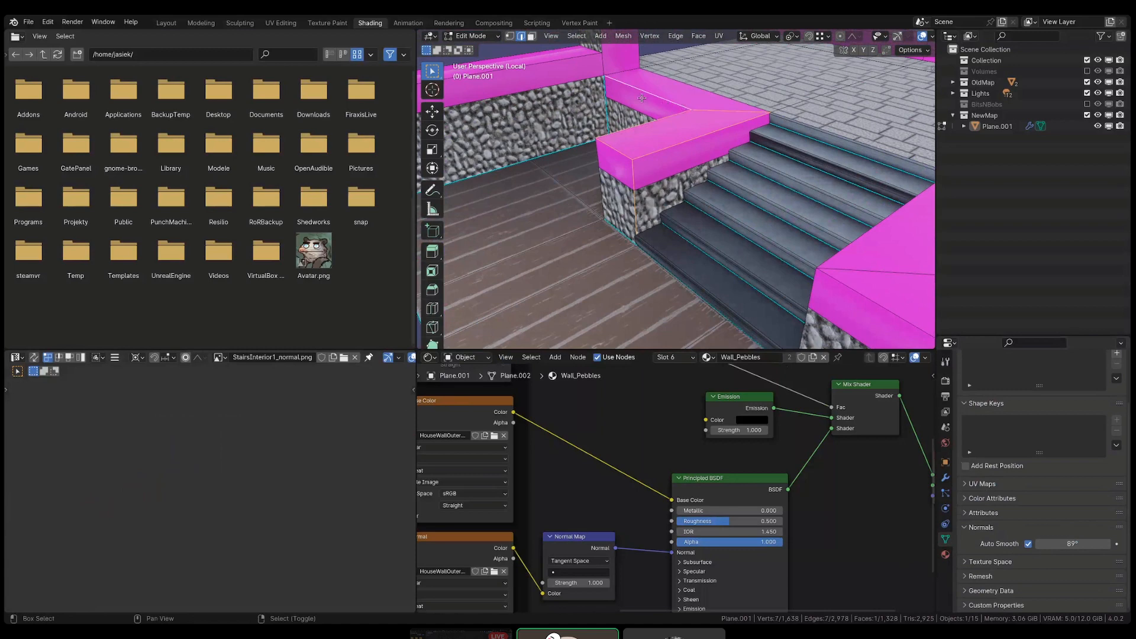
left_click(638, 72, "shift")
key("ctrl+e")
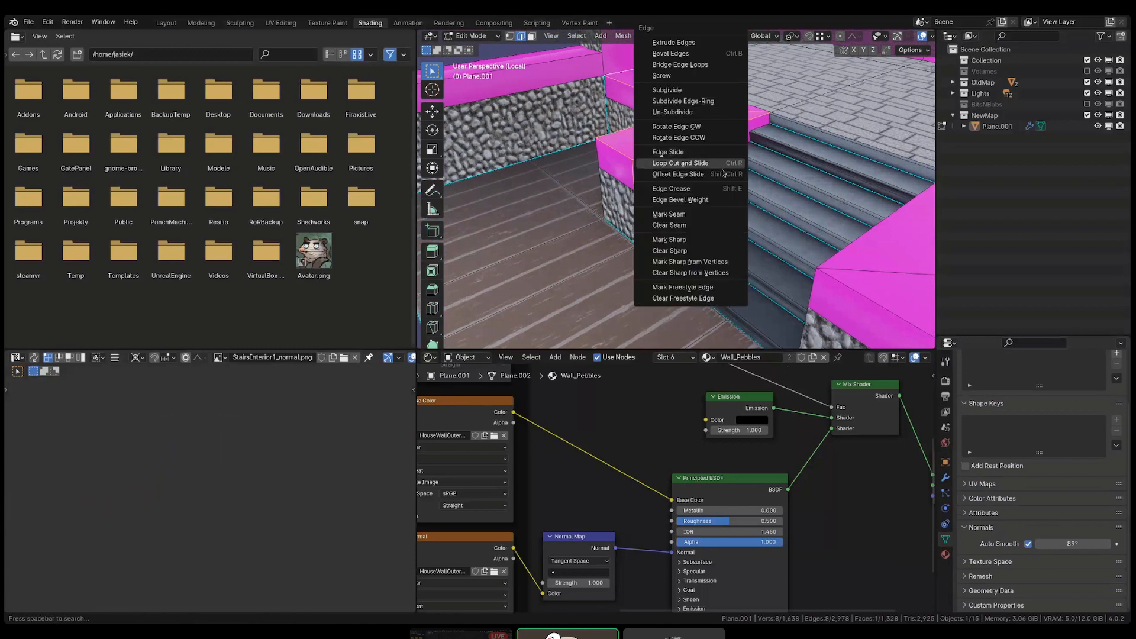
left_click(713, 239)
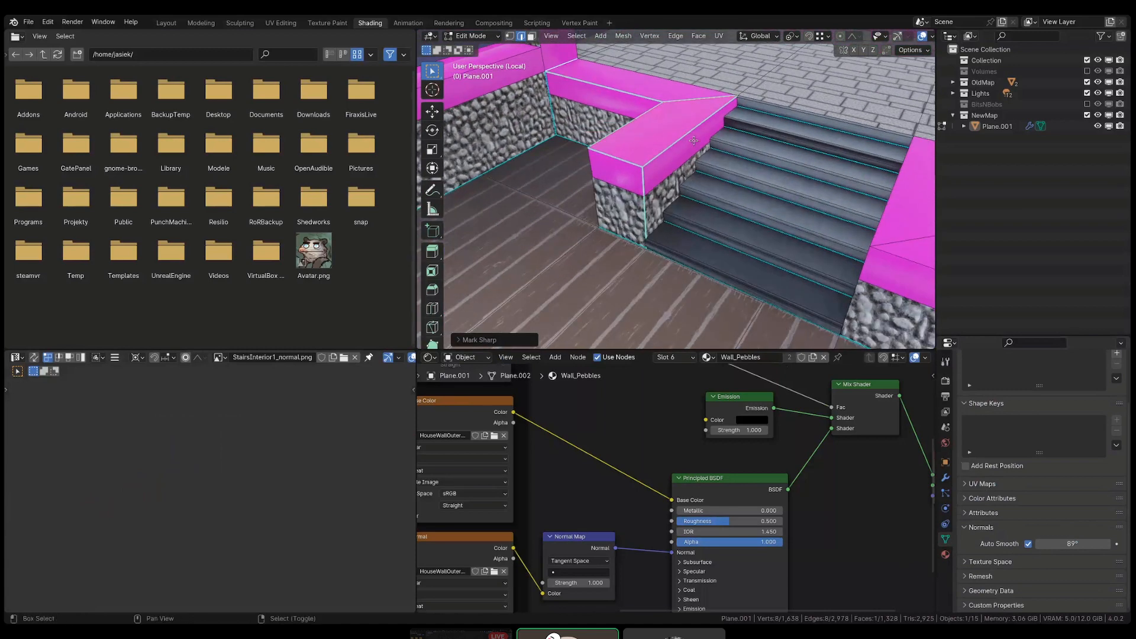
- Mark the matching top, mitre and vertical corner edges of the pink-topped wall on the opposite side of the stairs as sharp
middle_click_drag(688, 156, 703, 198, "shift")
right_click(680, 121)
middle_click_drag(740, 232, 630, 225, "shift")
left_click(846, 202)
left_click(850, 243, "shift")
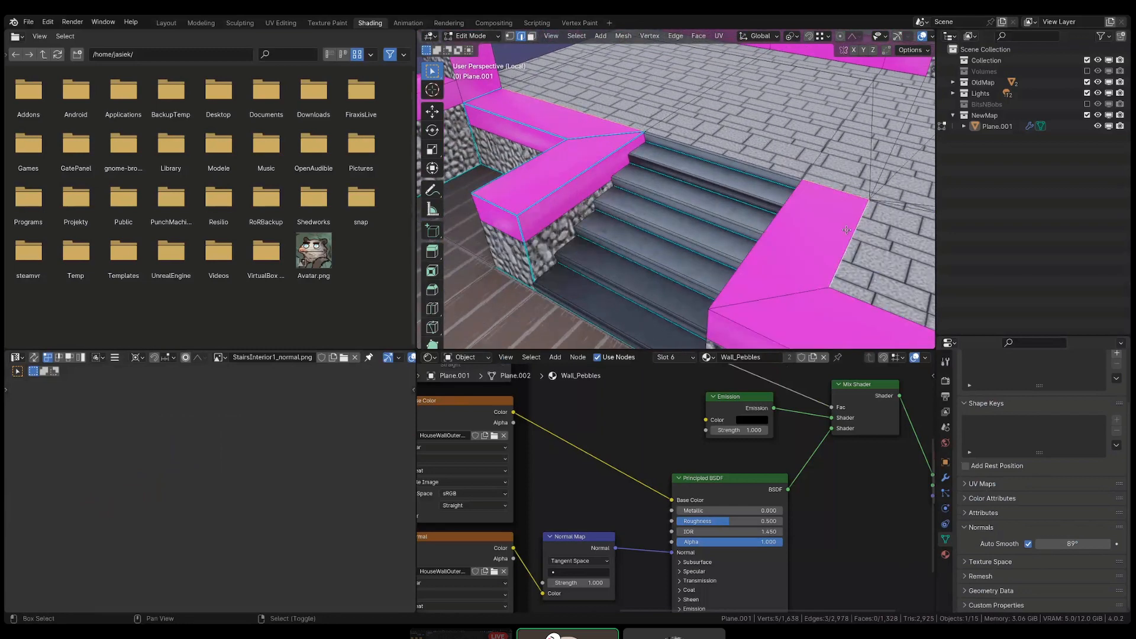
left_click(771, 220, "shift")
mouse_move(772, 221)
middle_mouse_down()
mouse_move(764, 310)
mouse_move(781, 230)
middle_mouse_up()
left_click(787, 239, "shift")
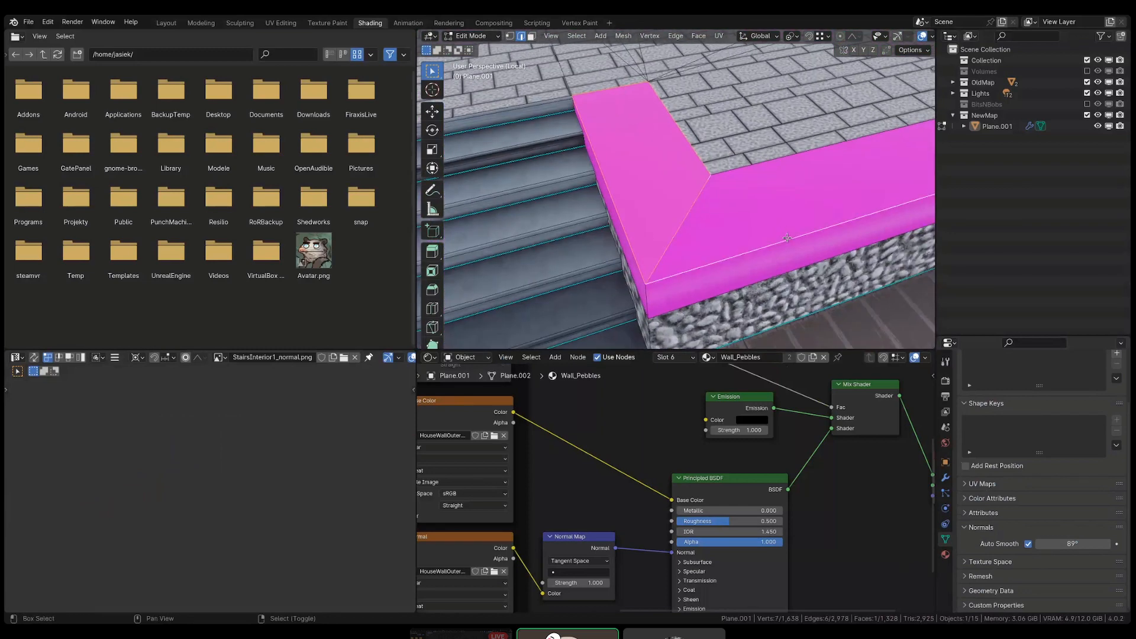
left_click(822, 146, "shift")
middle_click_drag(823, 147, 667, 197)
left_click(667, 176, "shift")
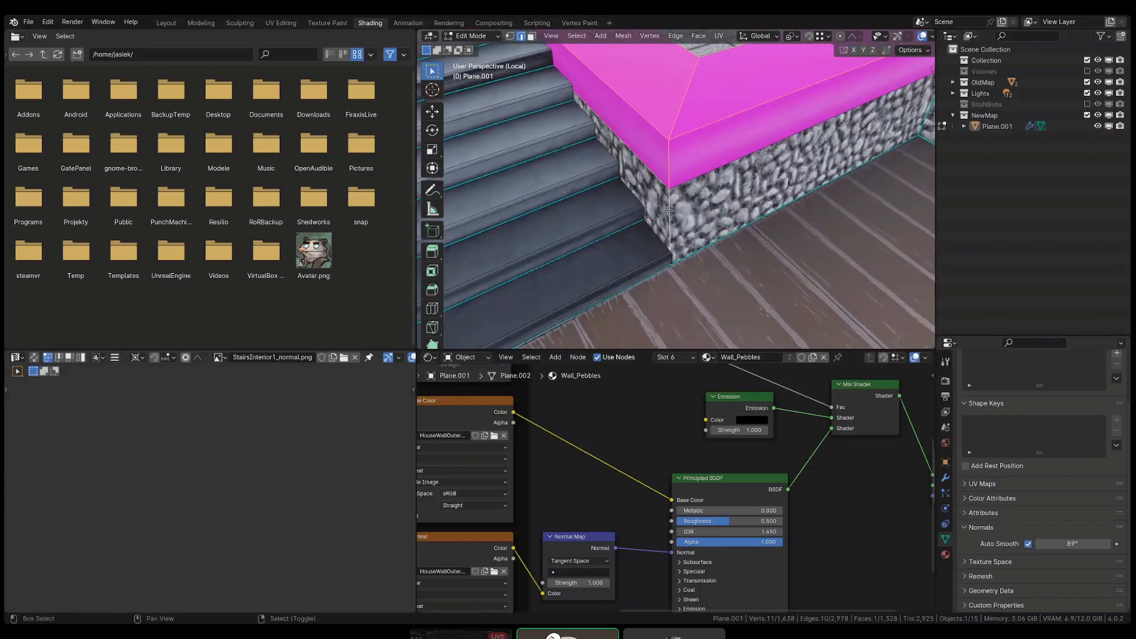
key("ctrl+e")
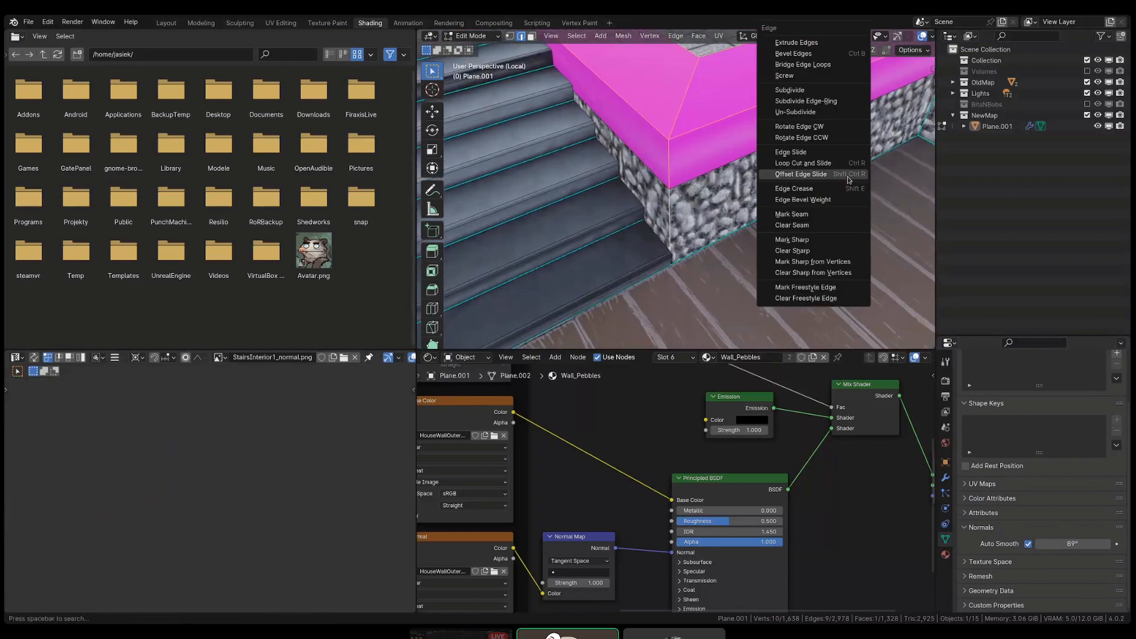
left_click(829, 239)
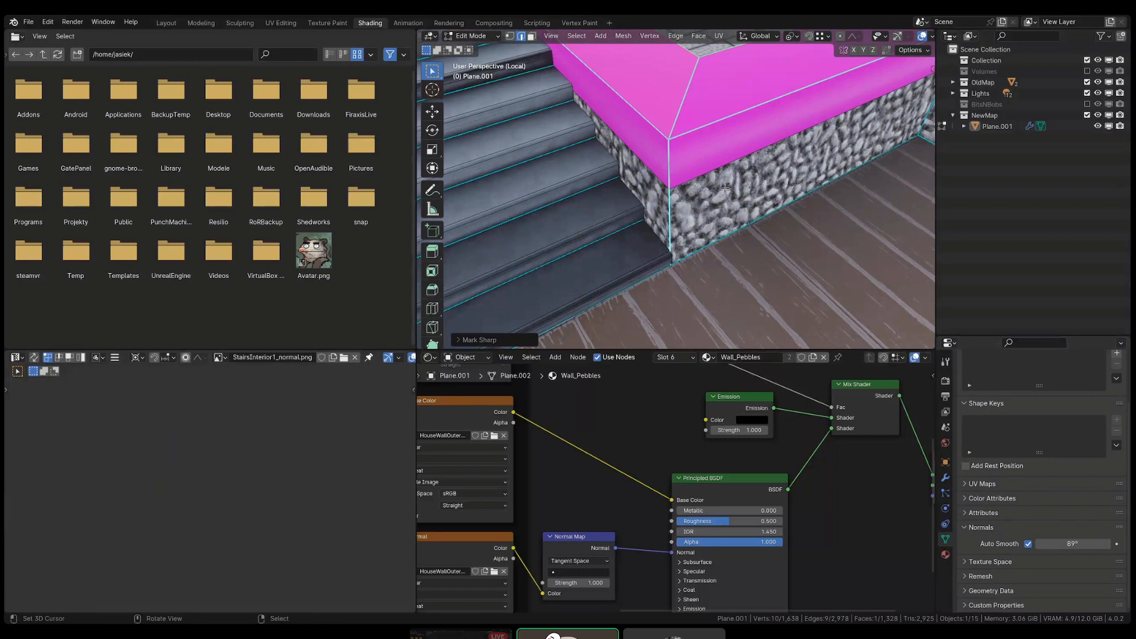
- Mark the three corner edges of the pink-topped wall at the far end of the wooden deck as sharp
scroll(725, 189, "down", 4)
middle_click_drag(806, 188, 719, 159)
right_click(783, 186)
right_click(777, 152, "shift")
right_click(777, 135, "shift")
scroll(852, 230, "down", 4)
middle_click_drag(852, 237, 710, 154, "shift")
scroll(710, 153, "up", 4)
scroll(740, 196, "down", 3)
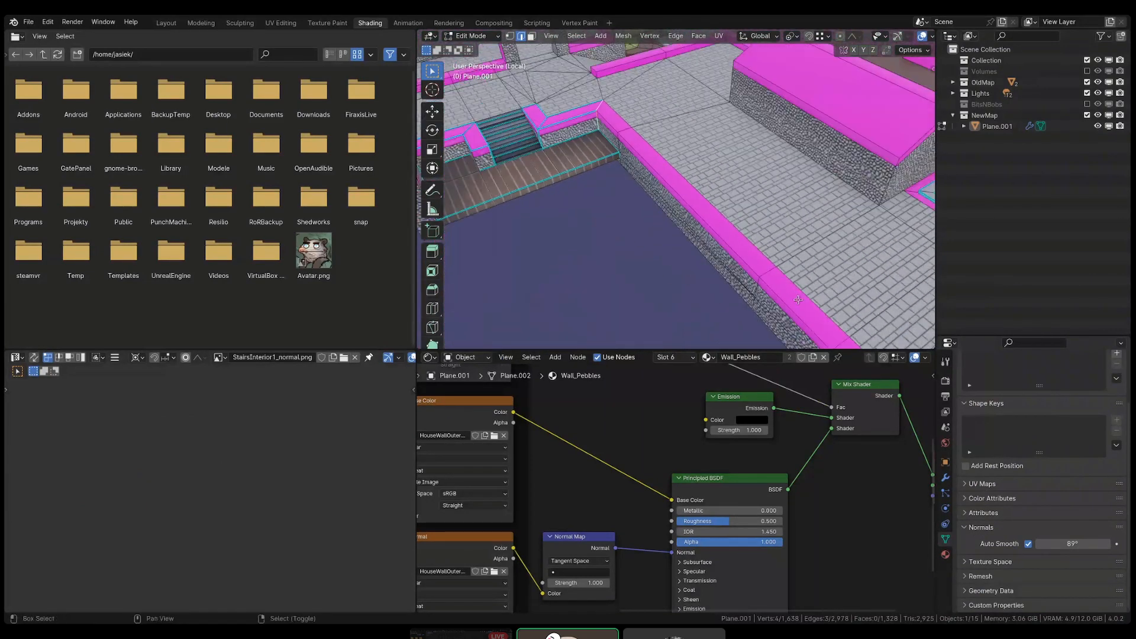
- Mark the mitre and vertical edges at the outer corner of the perimeter wall as sharp
middle_click_drag(781, 260, 723, 175, "shift")
right_click(768, 217)
right_click(766, 220, "shift")
key("ctrl+z")
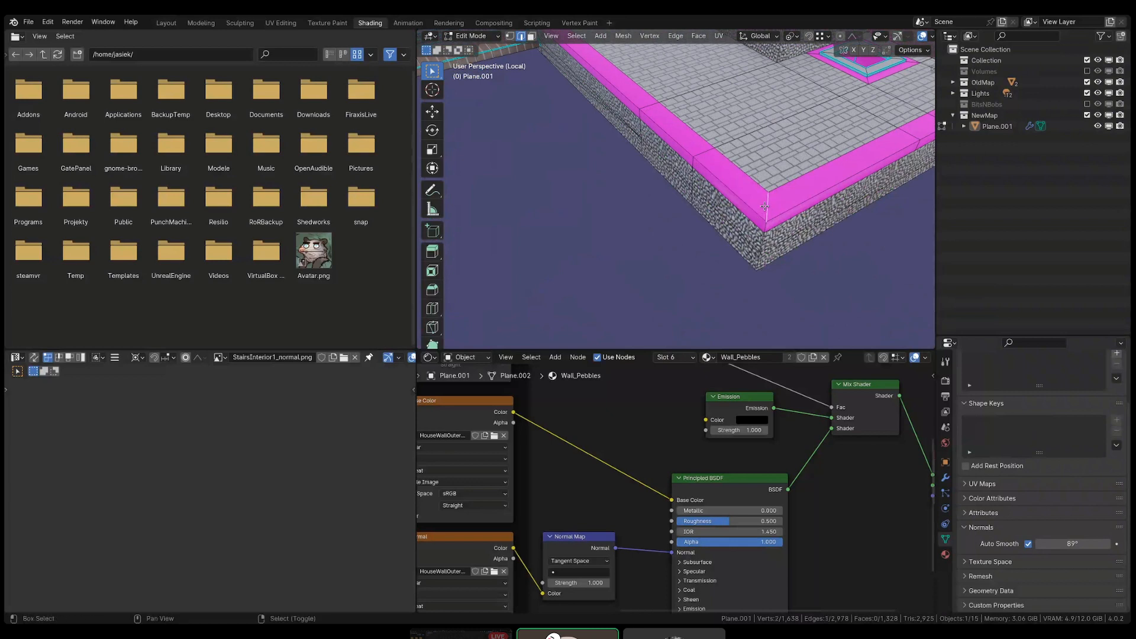
right_click(765, 224, "shift")
right_click(764, 241, "shift")
key("ctrl+e")
left_click(777, 252)
right_click(753, 261, "shift")
key("ctrl+z")
right_click(768, 266, "shift")
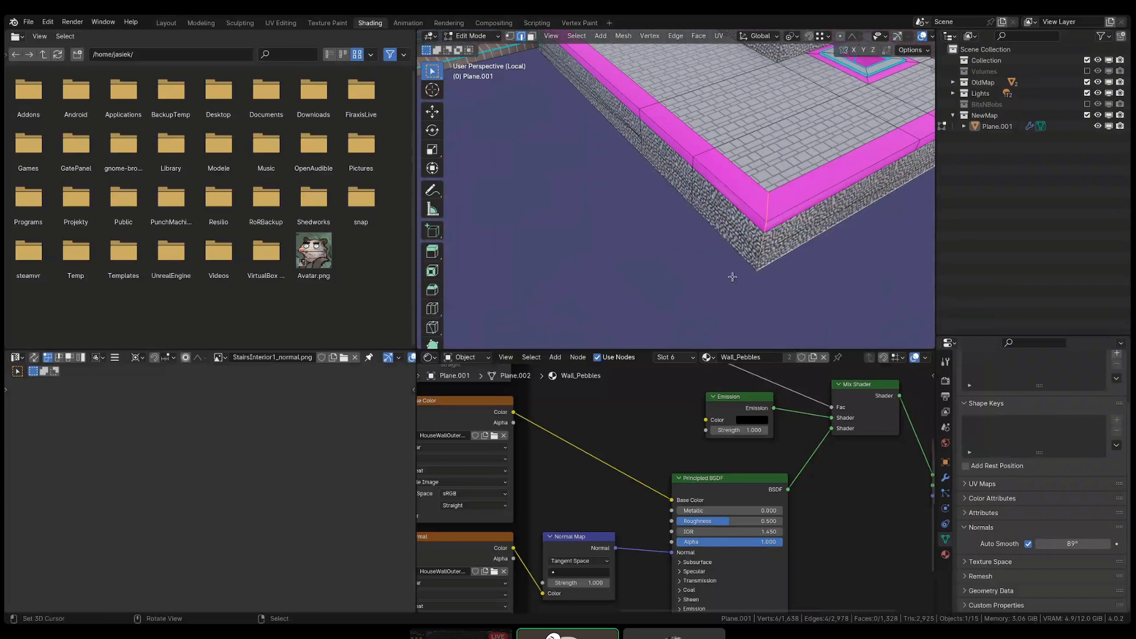
key("ctrl+z")
key("ctrl+e")
left_click(849, 249)
- Mark the edges where the pavement meets the pink wall top as sharp, clear the selection and save the file
key("alt+a")
right_click(757, 182, "alt")
right_click(809, 187, "alt+shift")
key("ctrl+z")
right_click(843, 156, "alt+shift")
key("ctrl+e")
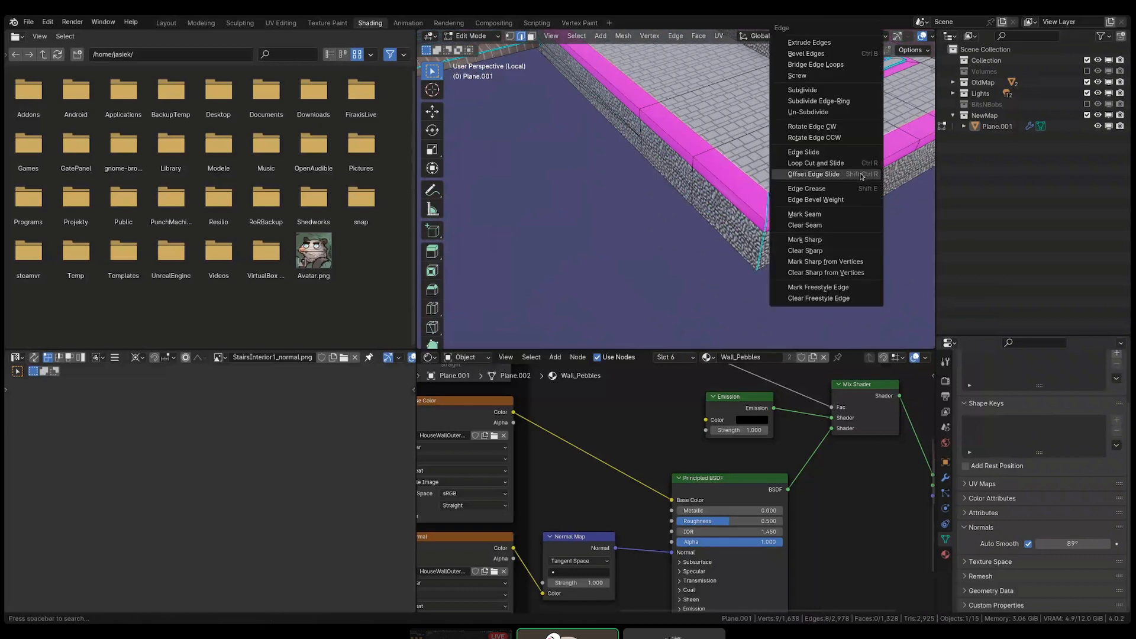
left_click(850, 240)
key("alt+a")
middle_click_drag(888, 201, 784, 234, "shift")
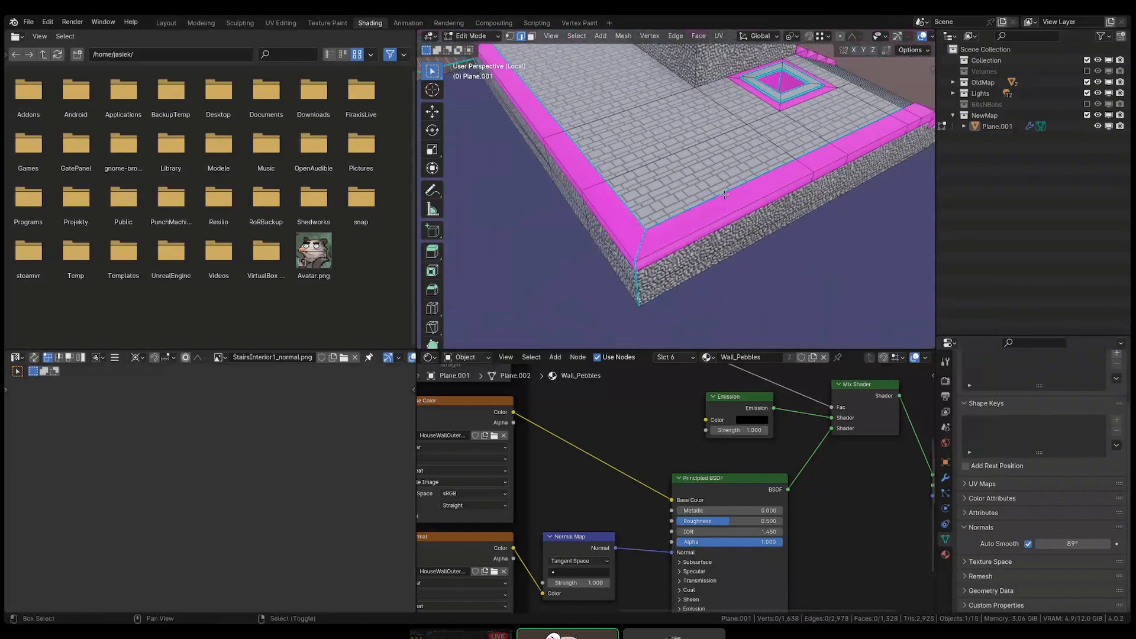
key("ctrl+s")
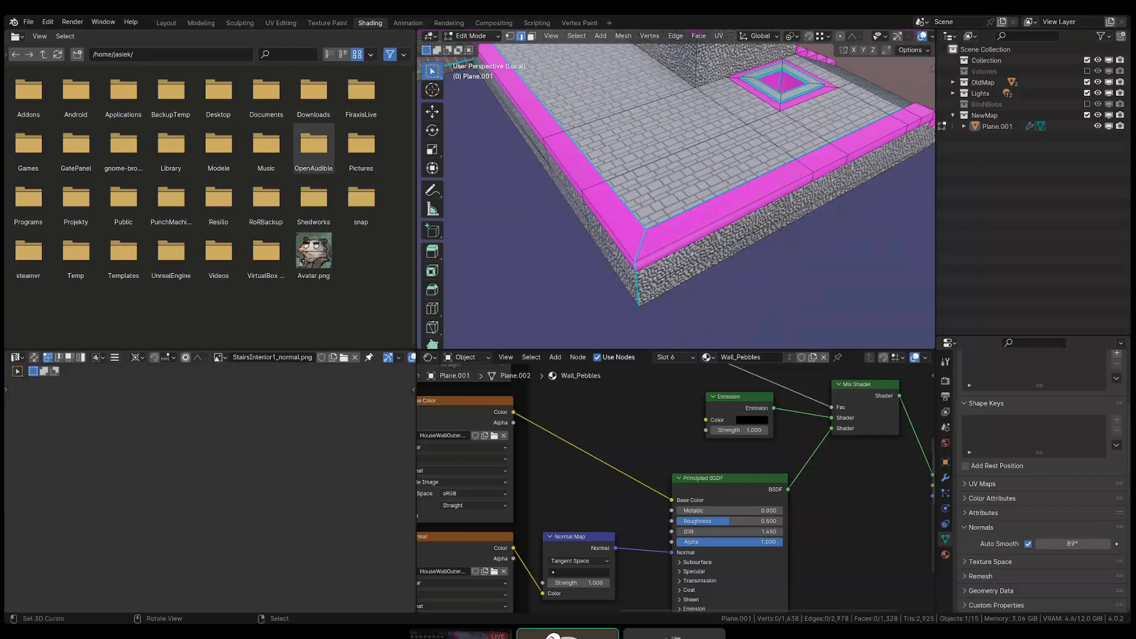
- In face mode, select the five pavement faces surrounding the square pit near the small building
middle_click_drag(763, 95, 674, 199, "shift")
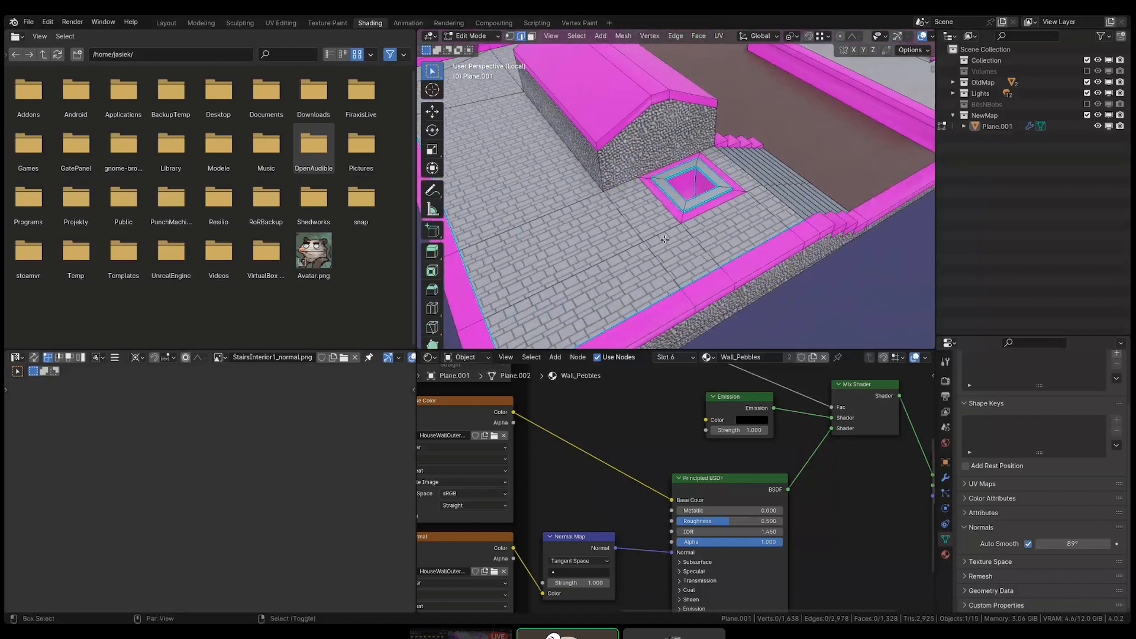
key("3")
right_click(674, 212)
right_click(667, 226)
right_click(679, 251, "shift")
right_click(725, 242, "shift")
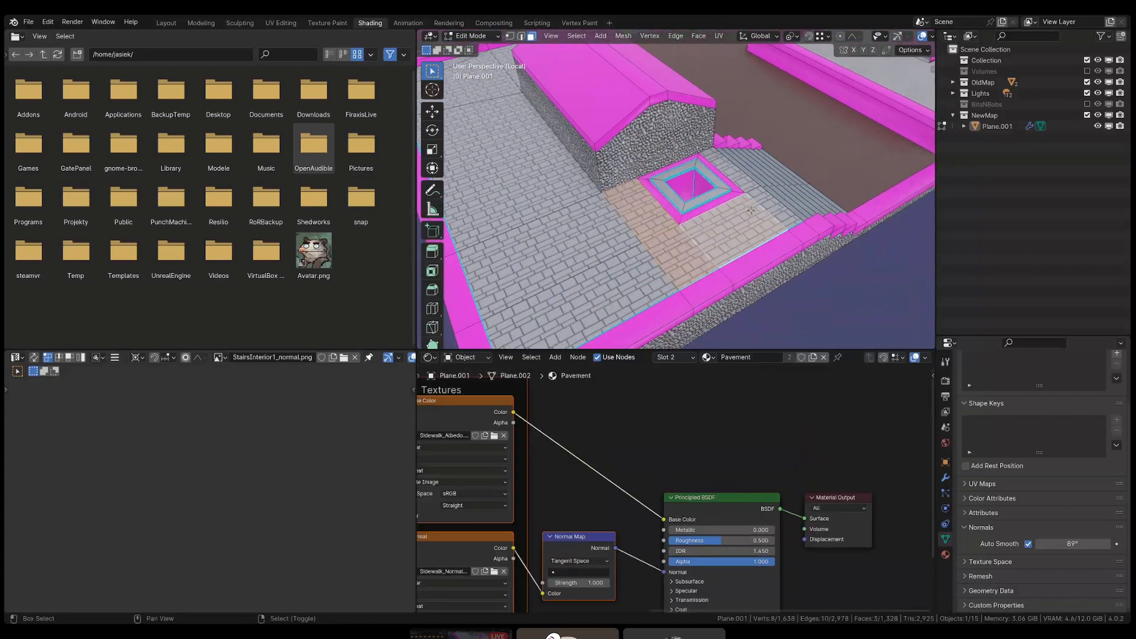
middle_click_drag(730, 239, 663, 248)
middle_click_drag(686, 246, 758, 220, "shift")
right_click(758, 221, "shift")
right_click(794, 172, "shift")
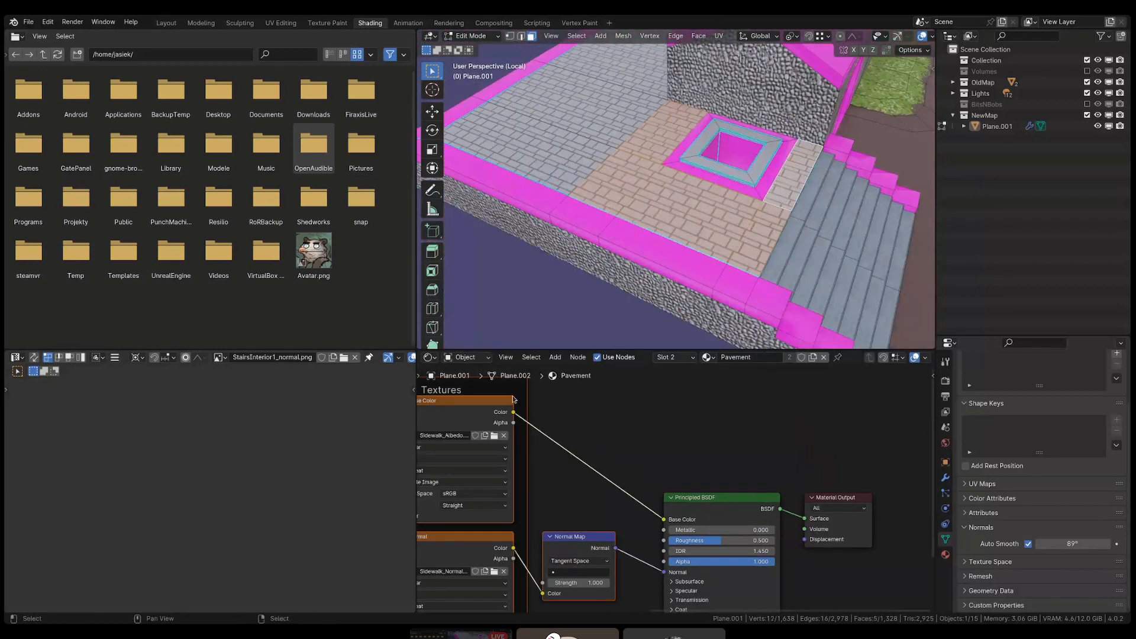
- Add the four pink rim faces around the square pit to the selection and unwrap them together with the pavement faces
left_click(273, 461)
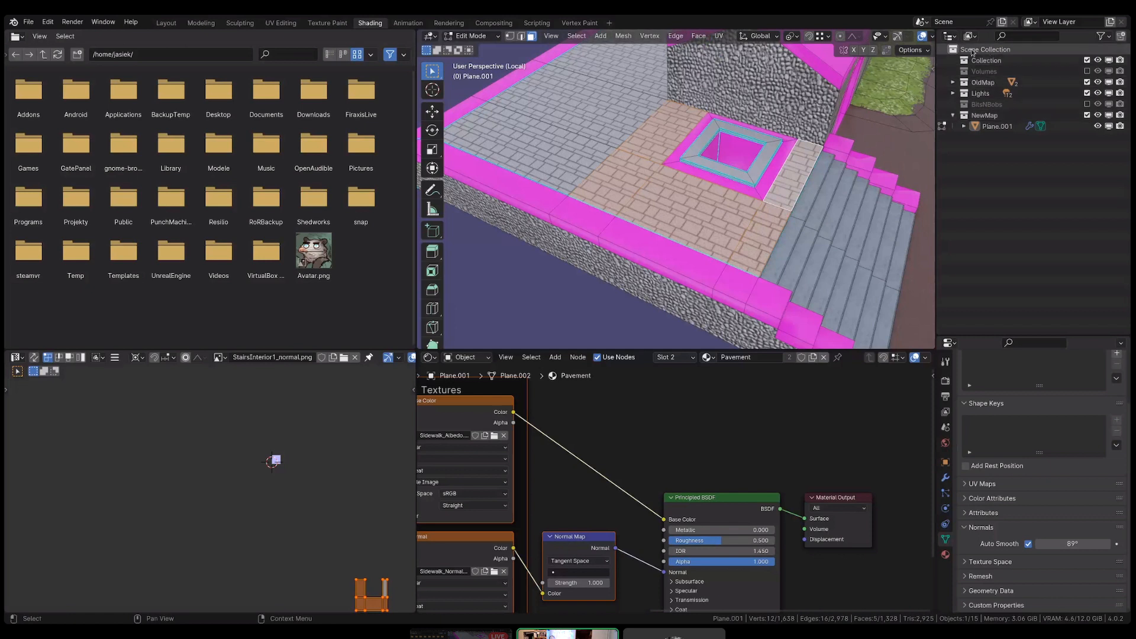
scroll(326, 420, "down", 1)
scroll(352, 503, "up", 1)
scroll(320, 506, "down", 1)
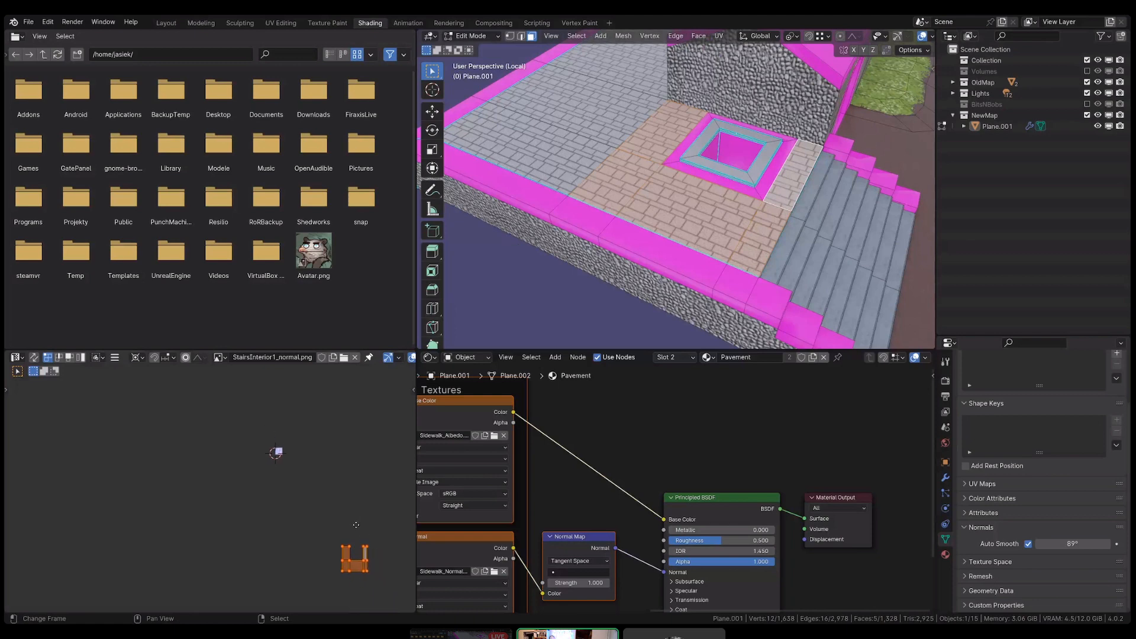
middle_click_drag(359, 545, 310, 468)
scroll(313, 471, "up", 9)
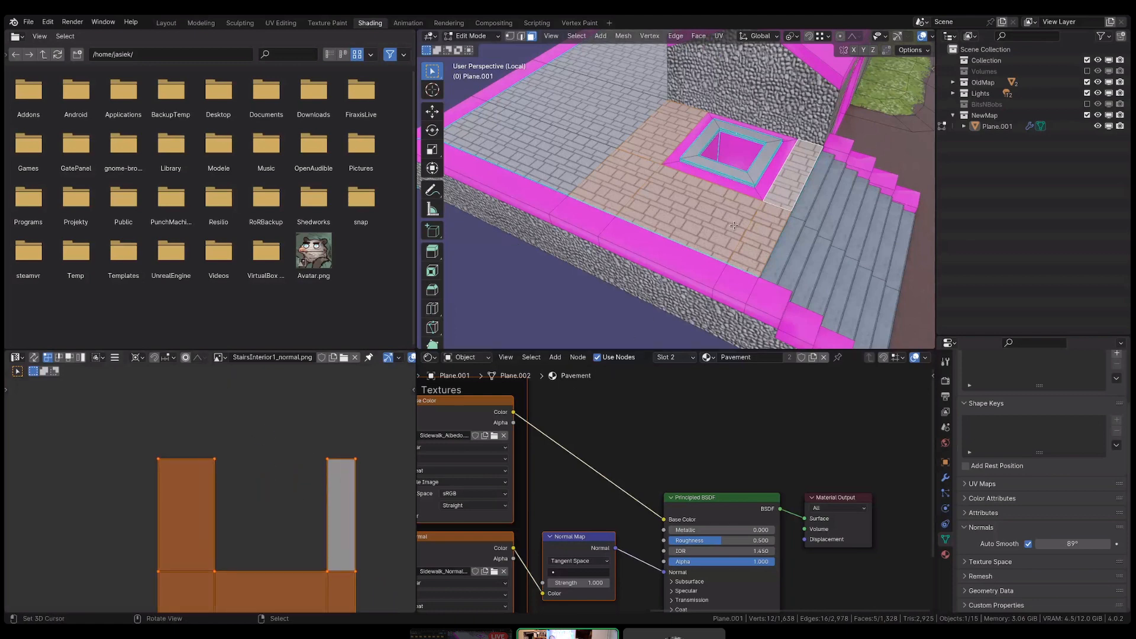
key("shift+z")
key("shift+z")
left_click(769, 180, "shift")
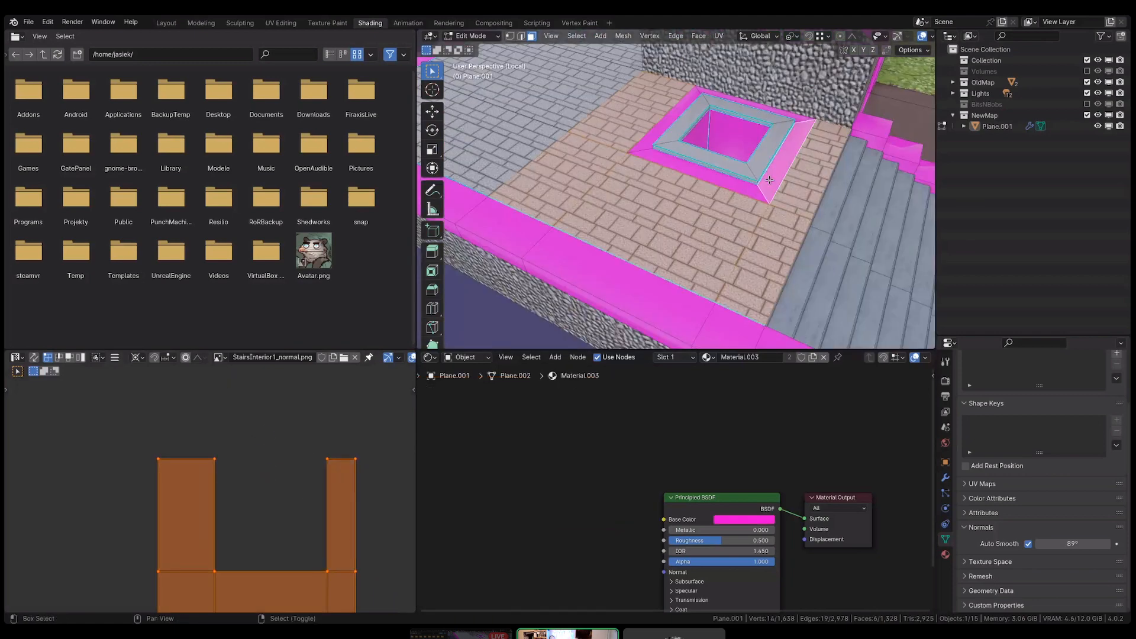
left_click(803, 122, "alt+shift")
left_click(803, 123, "alt+shift")
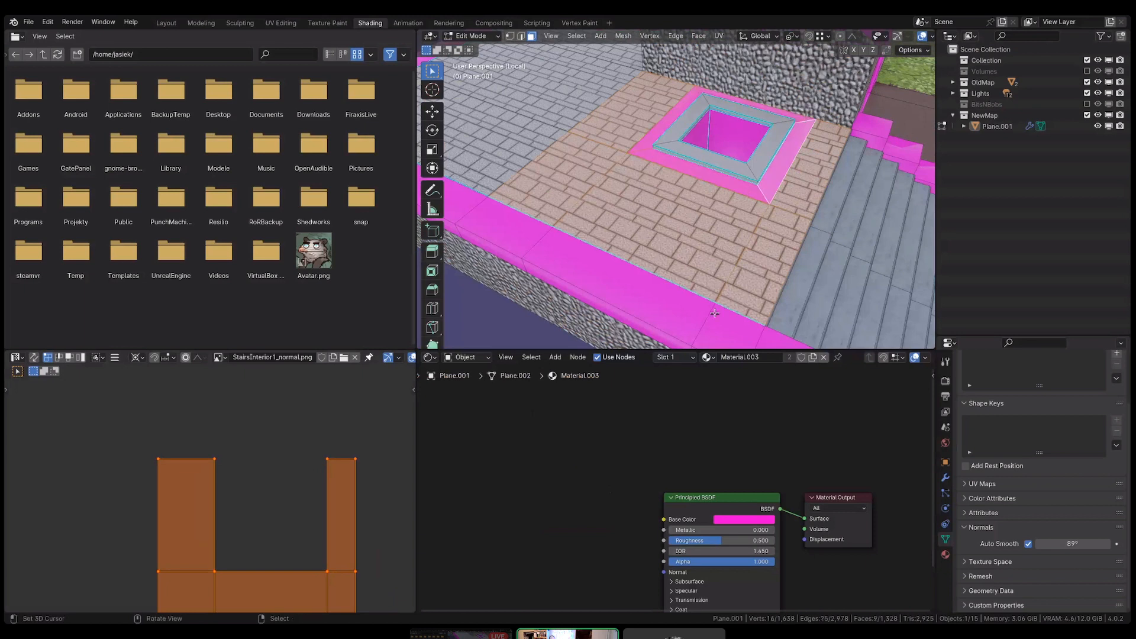
scroll(305, 470, "down", 2)
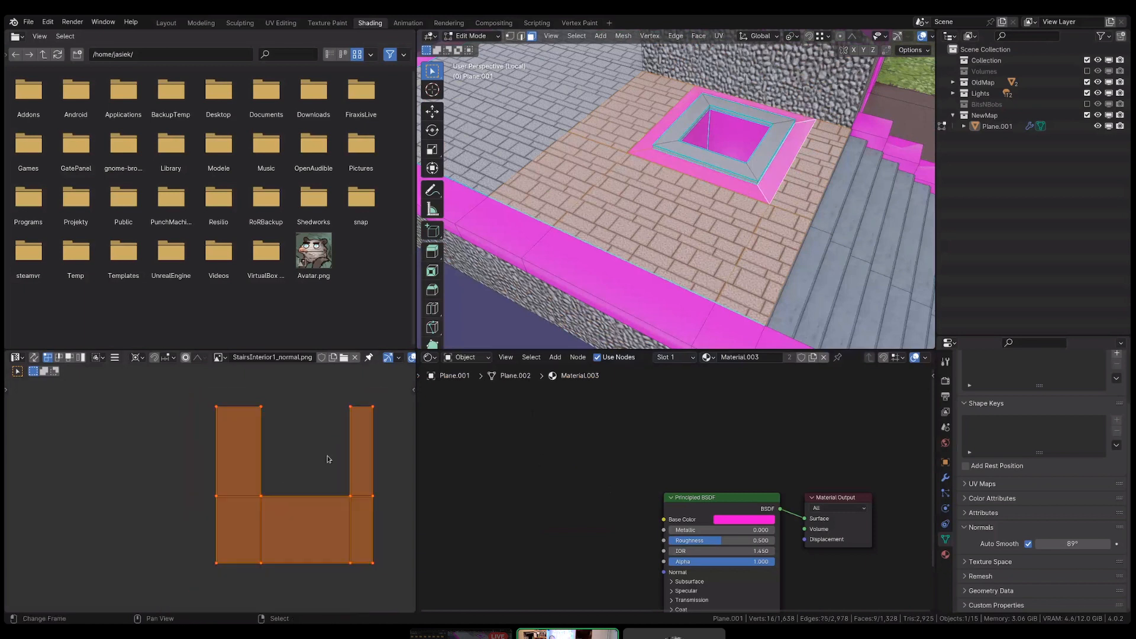
key("u")
left_click(328, 460)
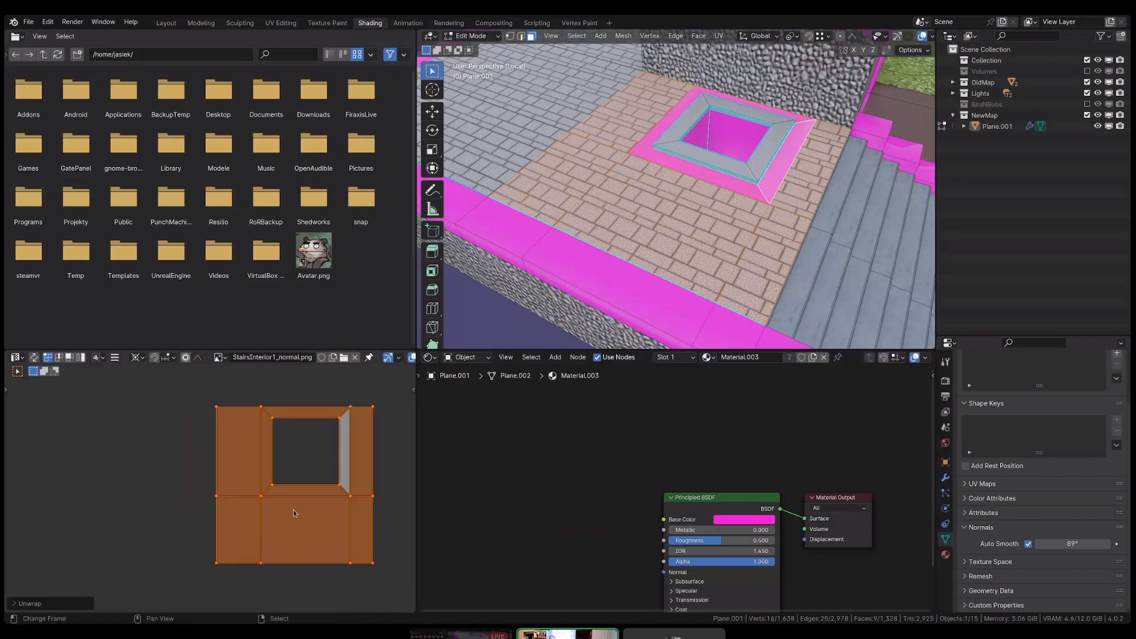
- Assign the Pavement material to the selected faces around the pit and clear the selection
left_click(945, 554)
scroll(961, 409, "up", 2)
left_click(989, 377)
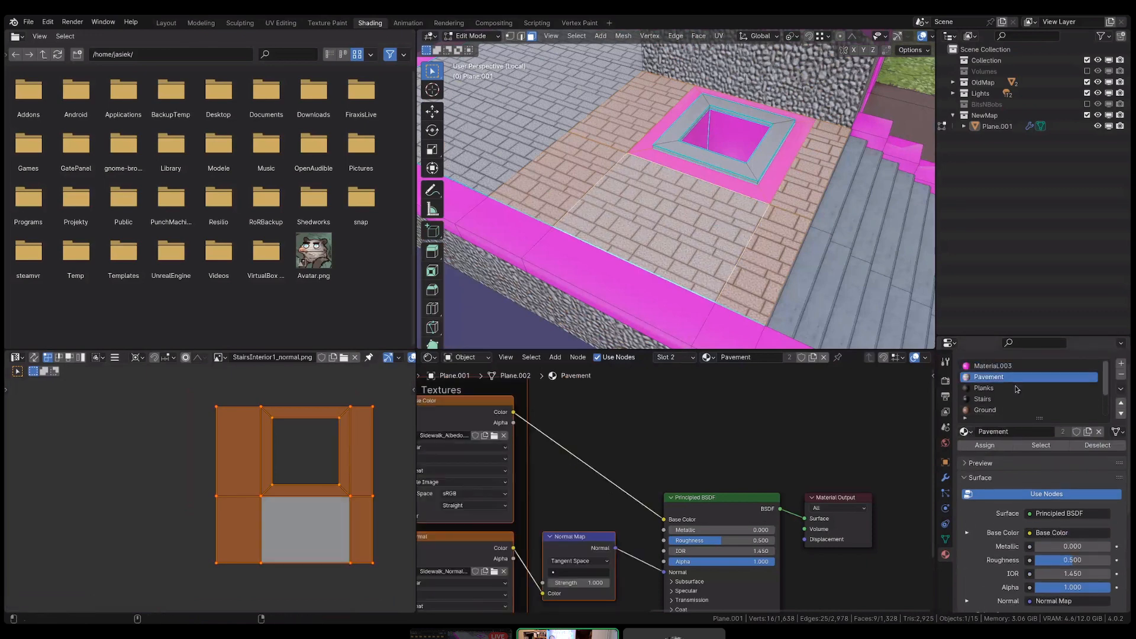
left_click(985, 445)
middle_click_drag(767, 182, 642, 228, "shift")
scroll(612, 213, "down", 5)
key("alt+a")
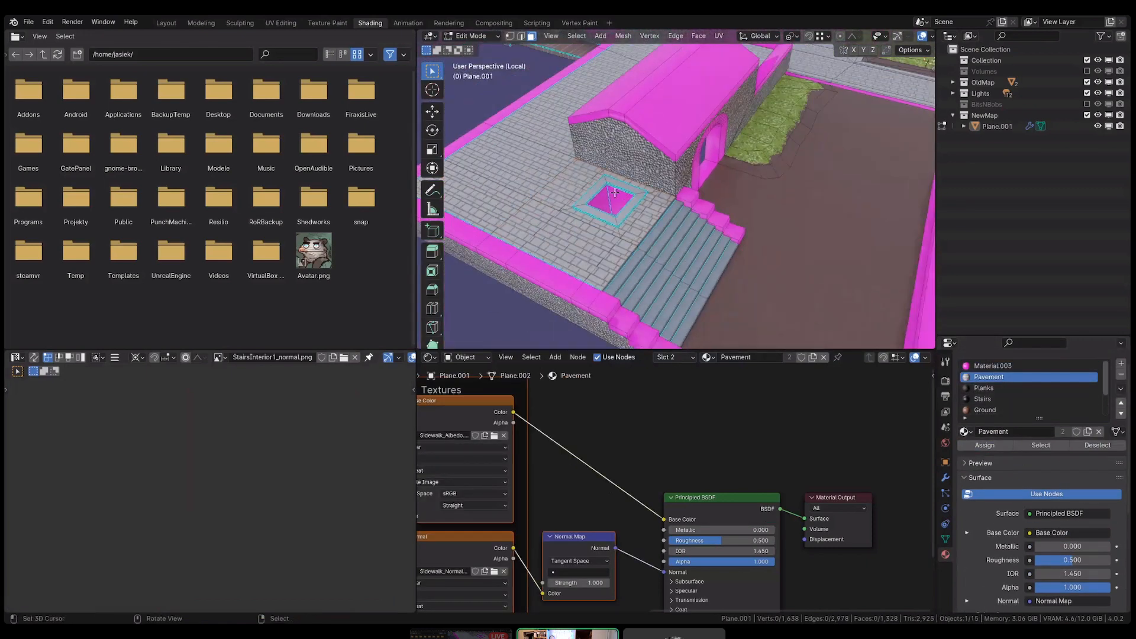
- Select the four inner side faces of the square pit, assign them the Wall_Pebbles material and clear the selection
scroll(606, 206, "up", 6)
right_click(601, 202, "alt")
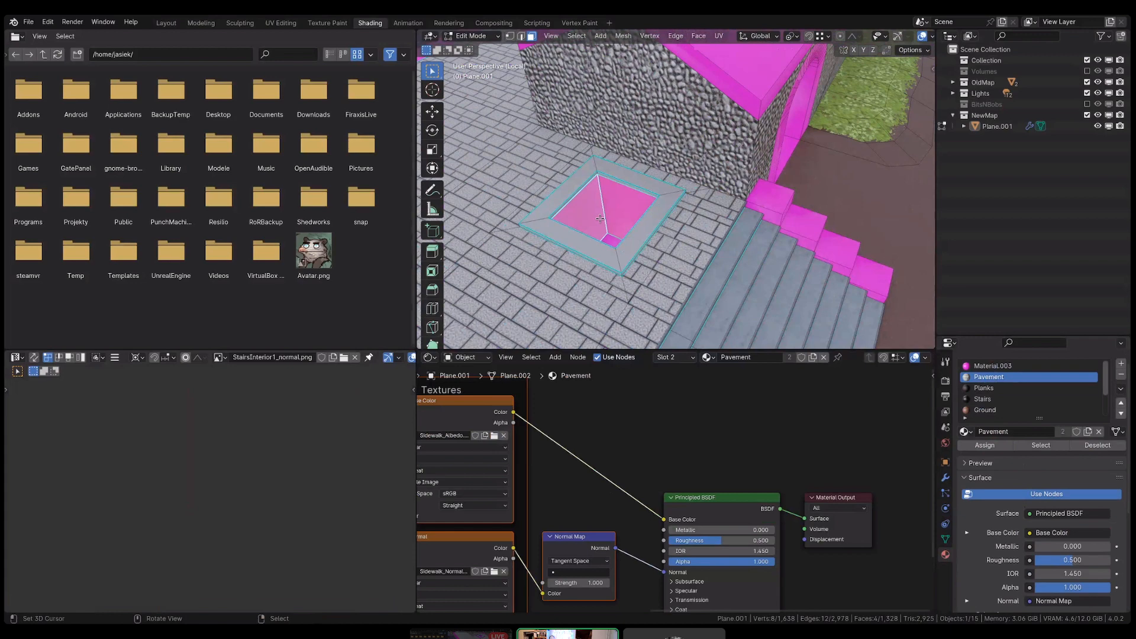
scroll(600, 219, "down", 2)
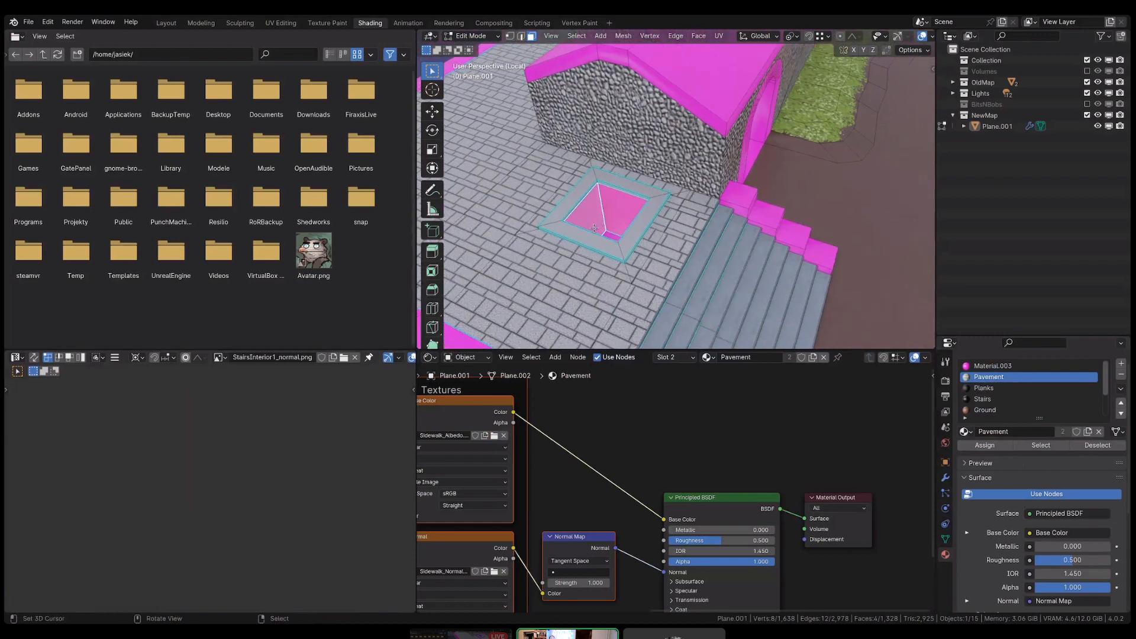
middle_click_drag(594, 231, 609, 238)
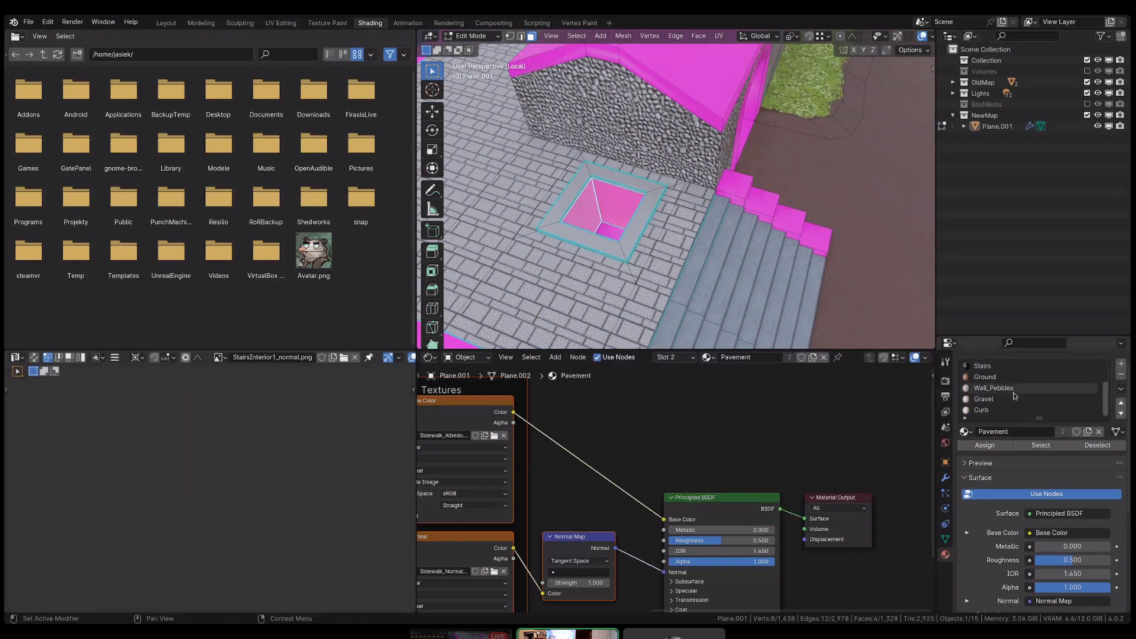
scroll(1013, 396, "down", 1)
scroll(1013, 397, "down", 2)
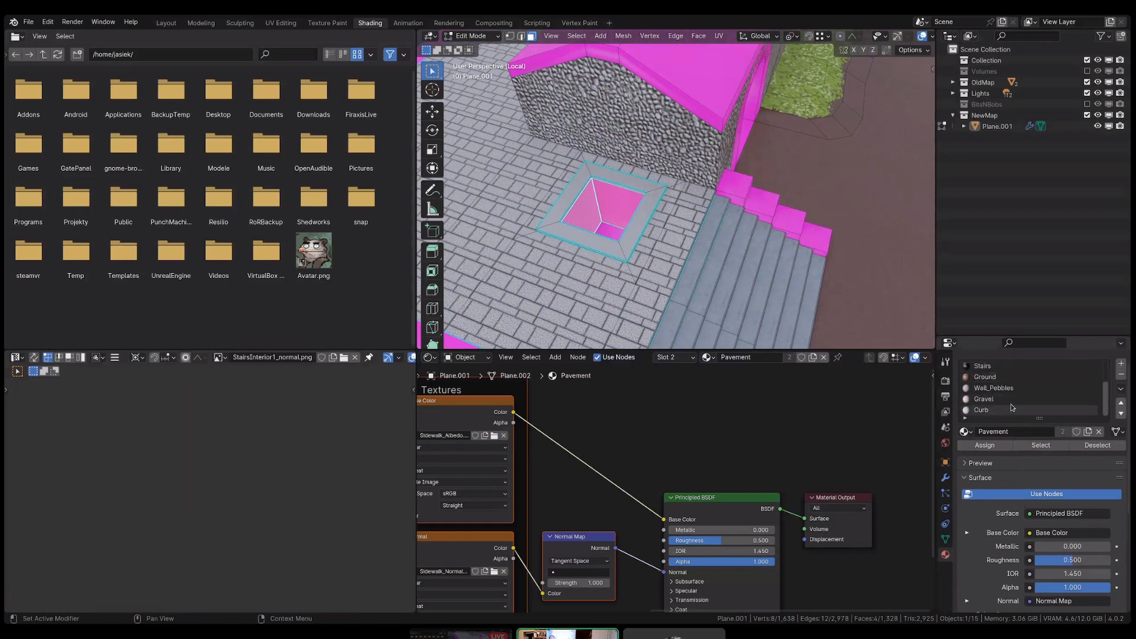
left_click(1009, 388)
left_click(1001, 444)
middle_click_drag(595, 211, 636, 225, "shift")
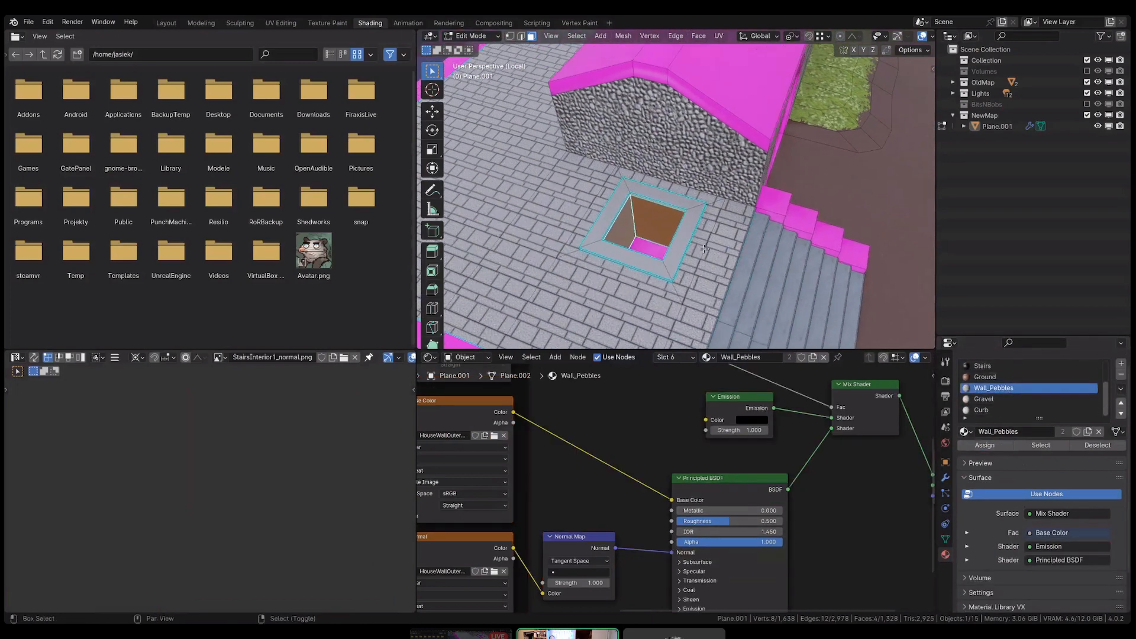
key("alt+a")
- In edge mode, select the pit's upper inner edge loop, one vertical corner edge and the adjoining floor edge, and mark them as seams
scroll(635, 226, "up", 5)
key("2")
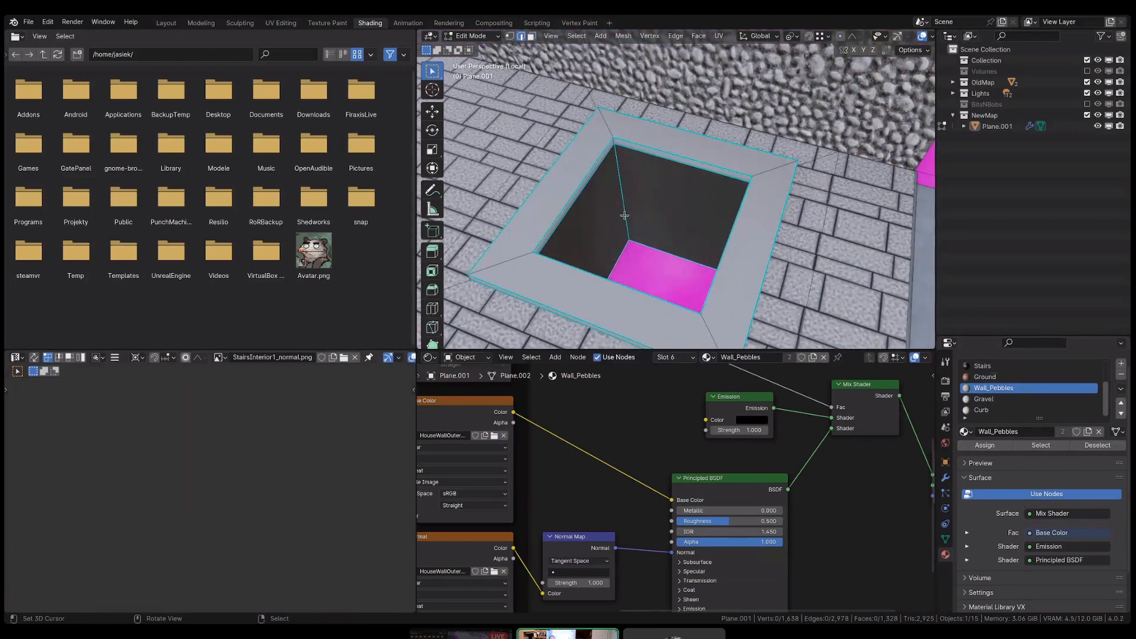
left_click(630, 160, "alt")
mouse_move(631, 160)
middle_mouse_down()
mouse_move(704, 172)
mouse_move(759, 161)
mouse_move(644, 218)
mouse_move(637, 247)
middle_mouse_up()
left_click(683, 143, "shift")
left_click(705, 180, "alt+shift")
key("shift+z")
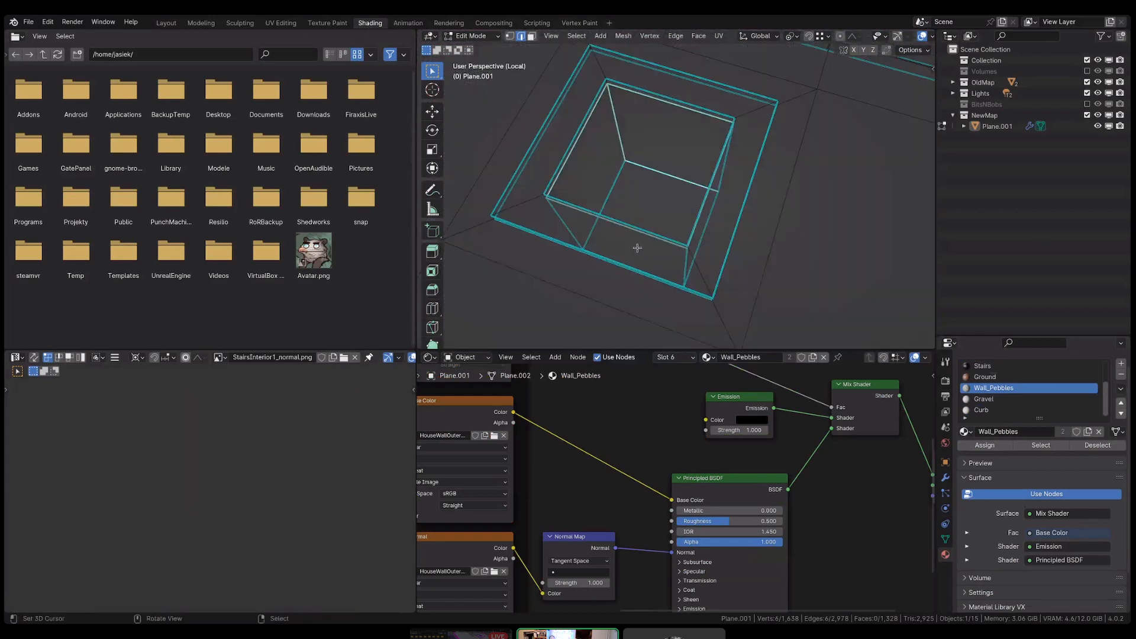
key("ctrl+e")
left_click(676, 214)
- Select the pit's floor face, mark its border edges as seams and clear the selection
key("3")
left_click(663, 204)
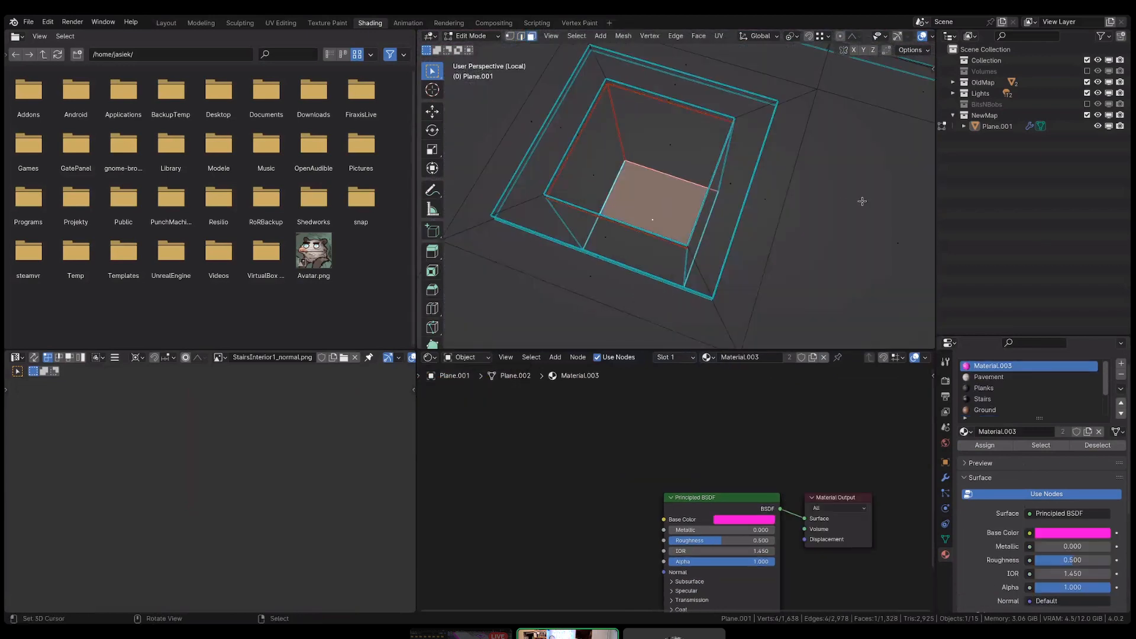
key("ctrl+e")
left_click(859, 197)
right_click(855, 183)
middle_click_drag(669, 182, 672, 206)
key("ctrl+e")
left_click(820, 220)
key("alt+a")
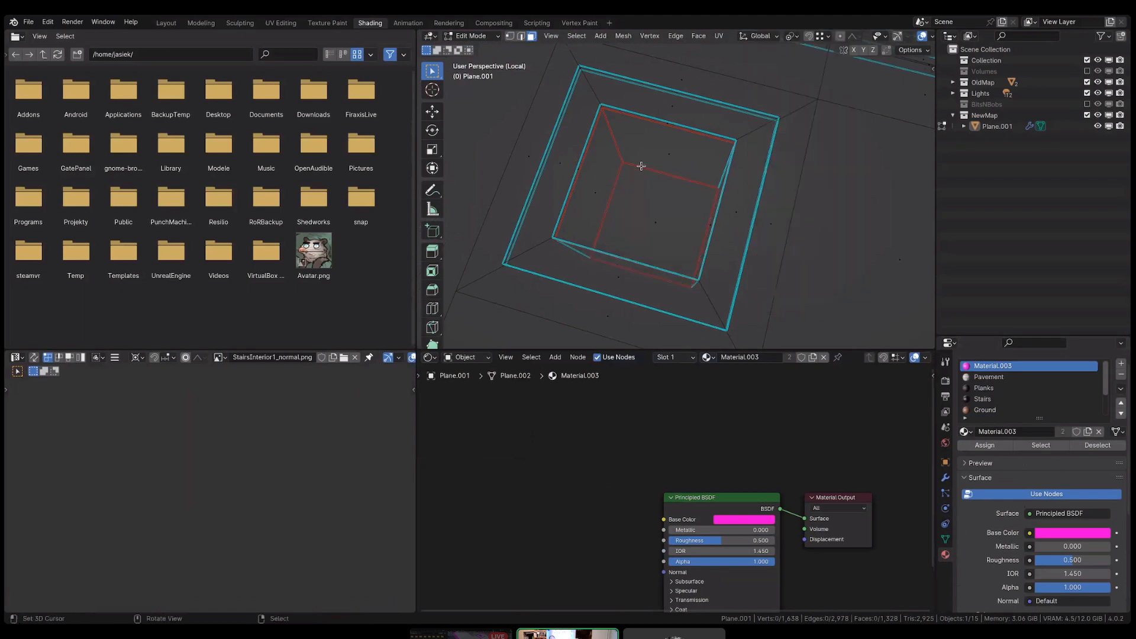
- Select the pit's four inner side faces, unwrap them and rotate all their UVs by -90 degrees
middle_click_drag(641, 165, 740, 172)
left_click(616, 123, "alt")
key("u")
left_click(740, 172)
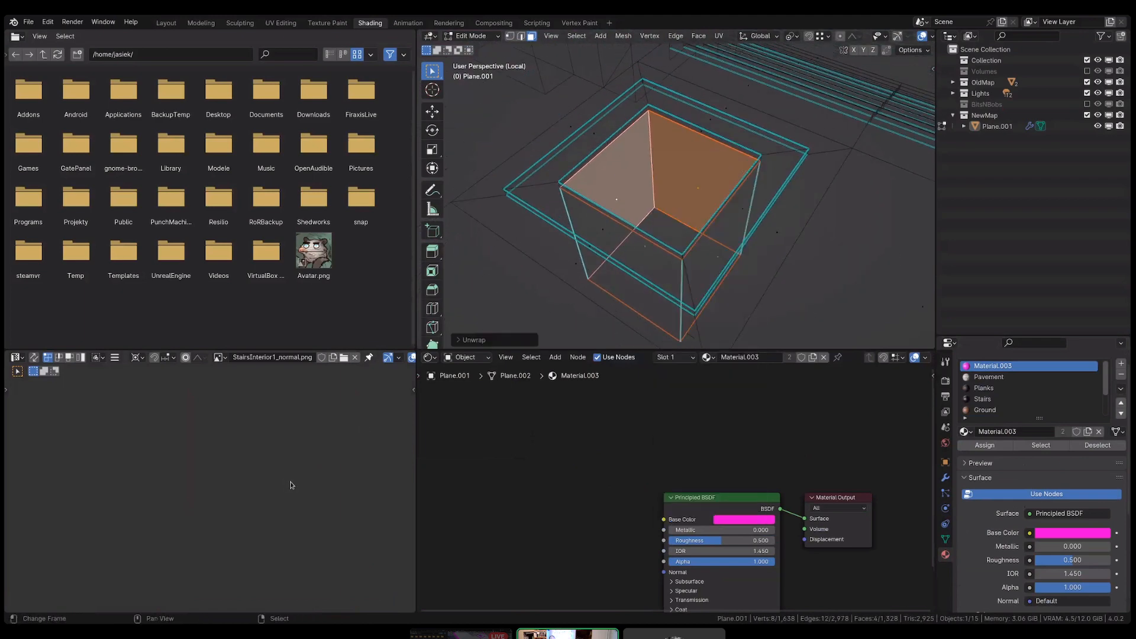
scroll(188, 523, "up", 8)
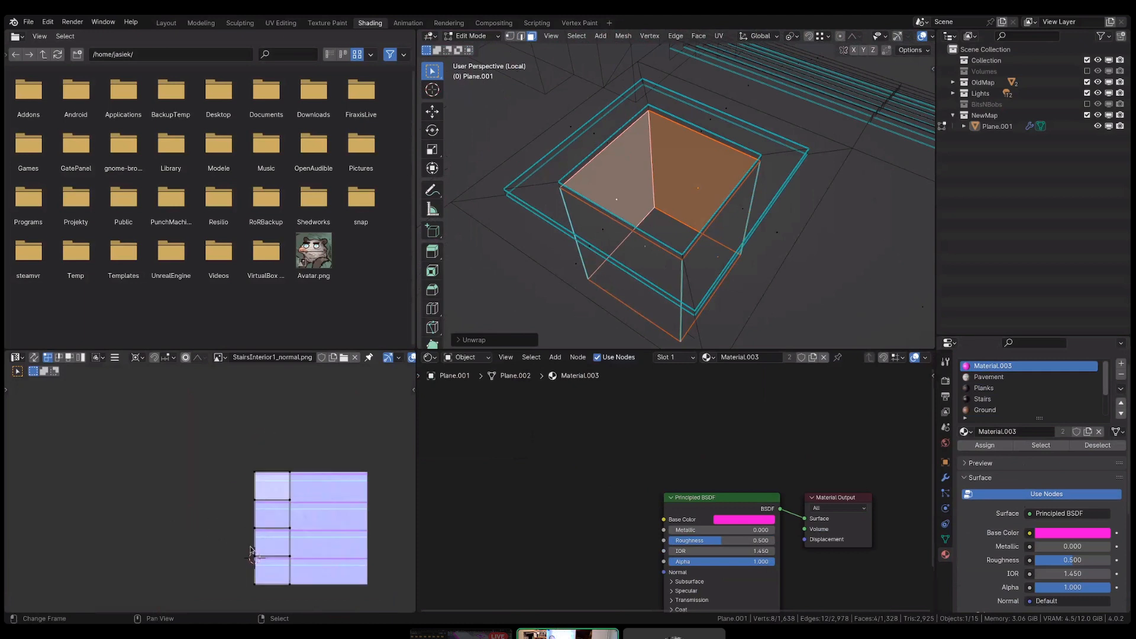
type("ar-90")
key("Return")
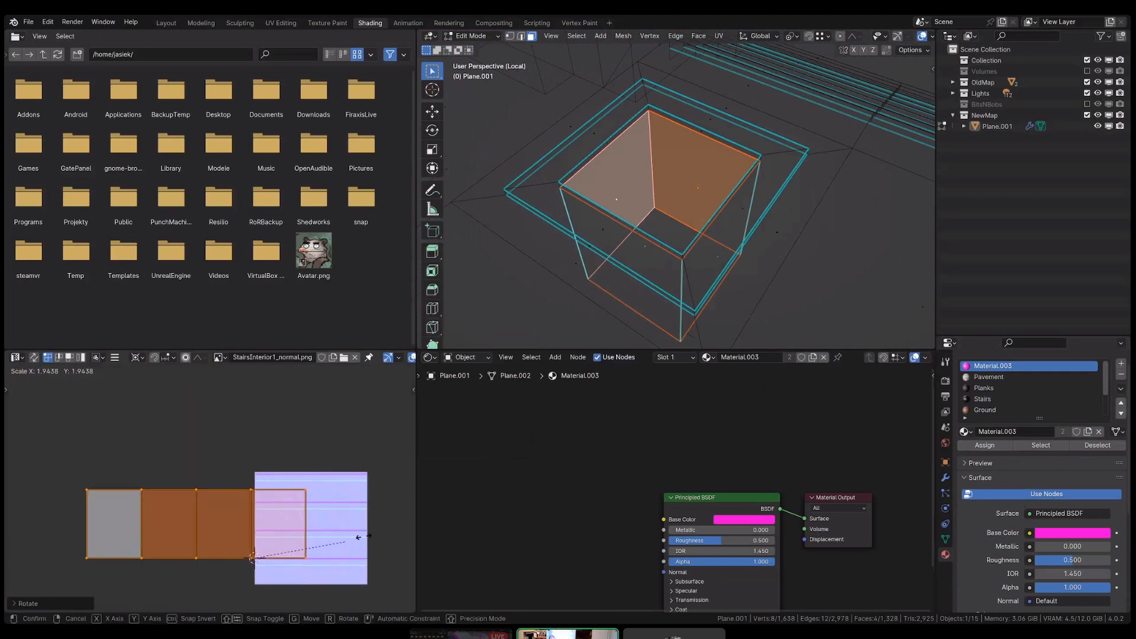
- Scale and reposition the pit side UVs so the pebble texture matches the scale of the neighbouring building wall
key("s")
left_click(329, 532)
key("g")
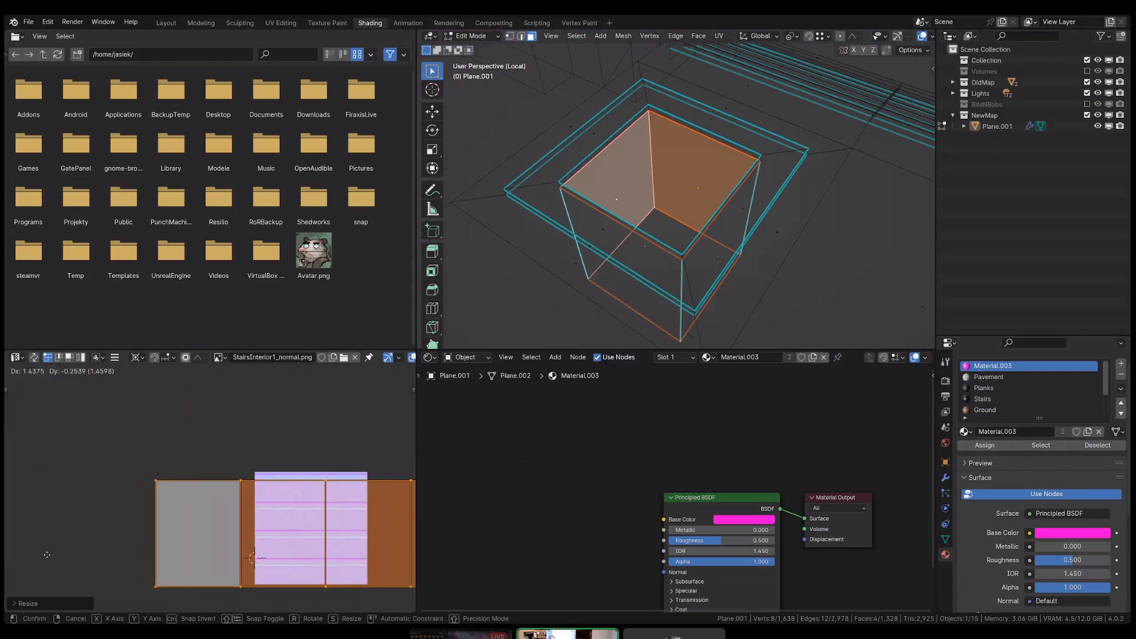
left_click(65, 550)
key("shift+z")
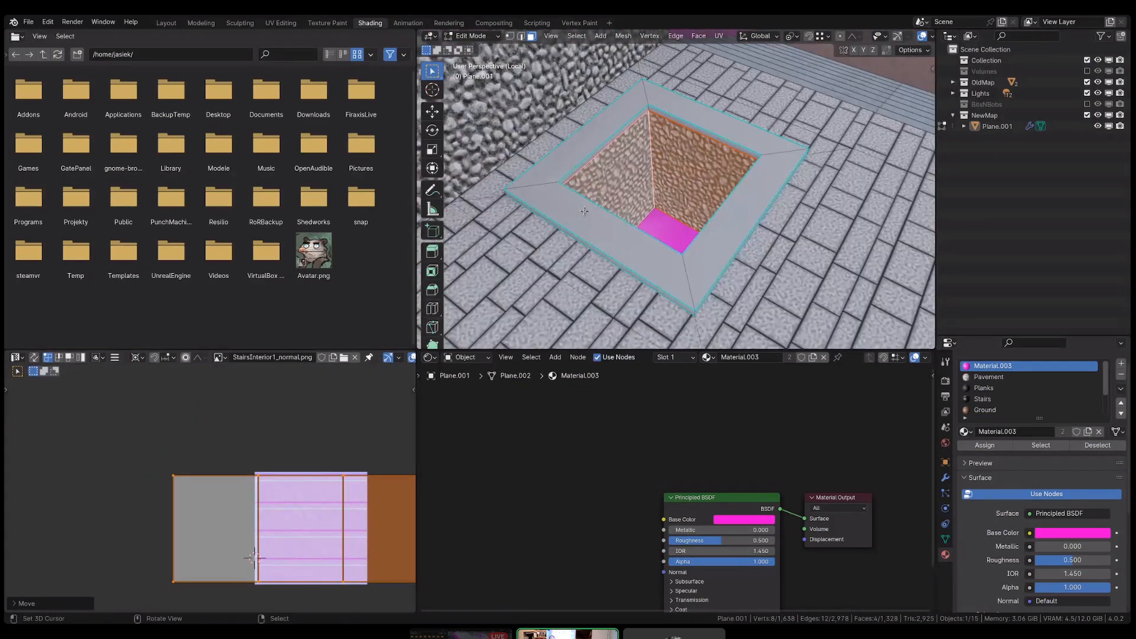
middle_click_drag(496, 210, 378, 193)
key("s")
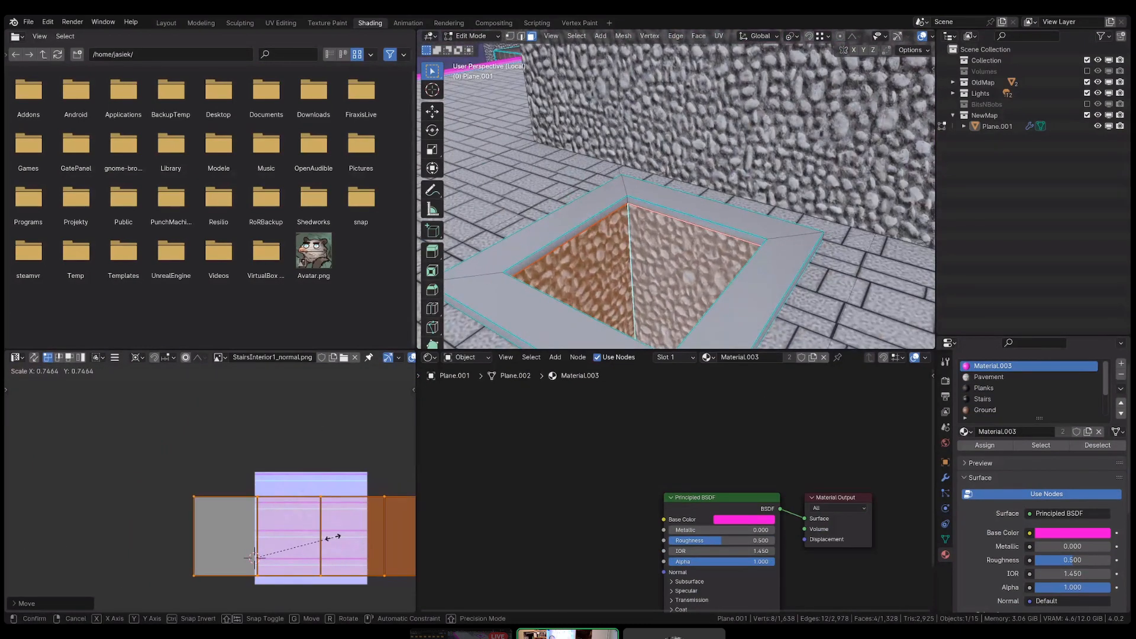
left_click(346, 563)
middle_click_drag(609, 242, 571, 265)
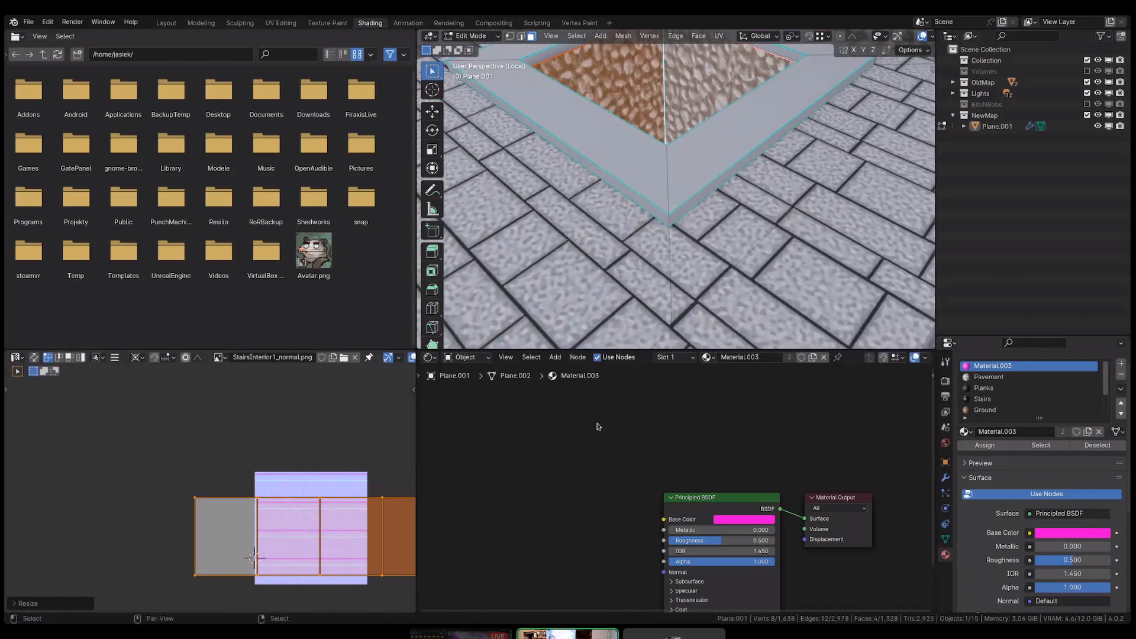
- Pick a stair face to open the Stairs material and copy its Multiply and Color Attribute nodes
scroll(612, 441, "down", 6)
scroll(997, 401, "down", 3)
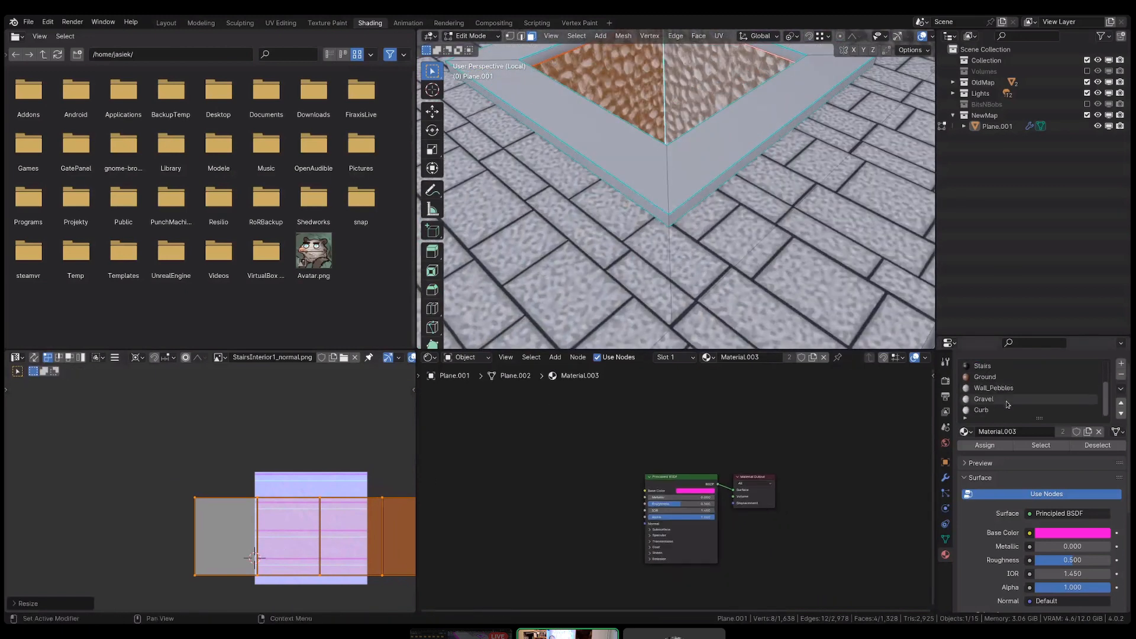
left_click(994, 388)
scroll(639, 461, "down", 2)
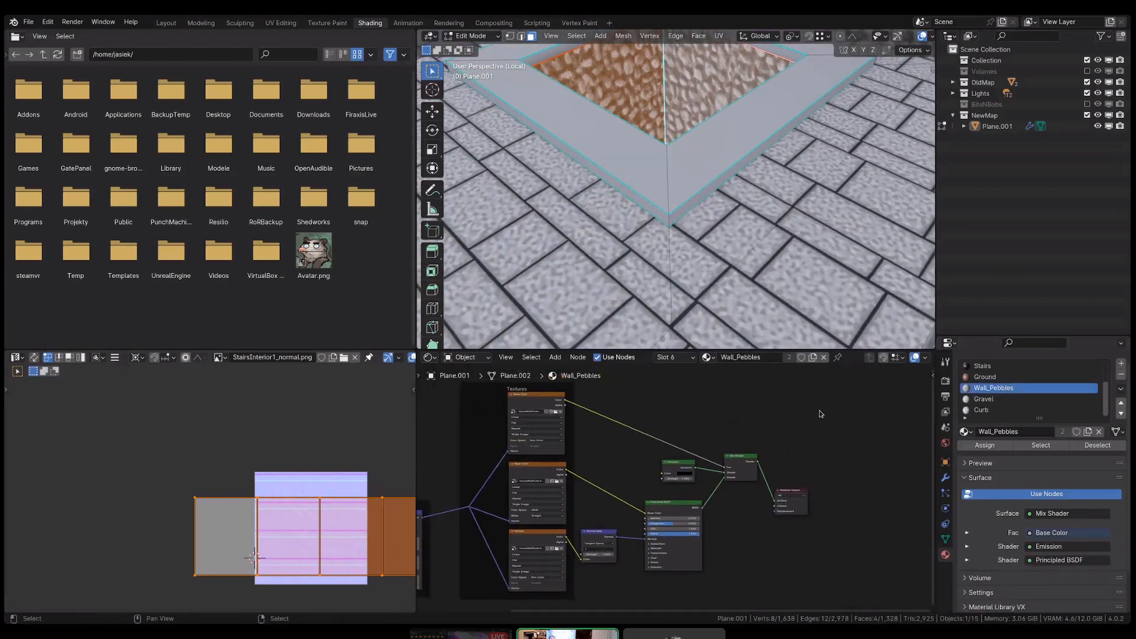
middle_click_drag(649, 145, 699, 177, "shift")
scroll(673, 141, "down", 4)
left_click(775, 237)
scroll(643, 487, "up", 2)
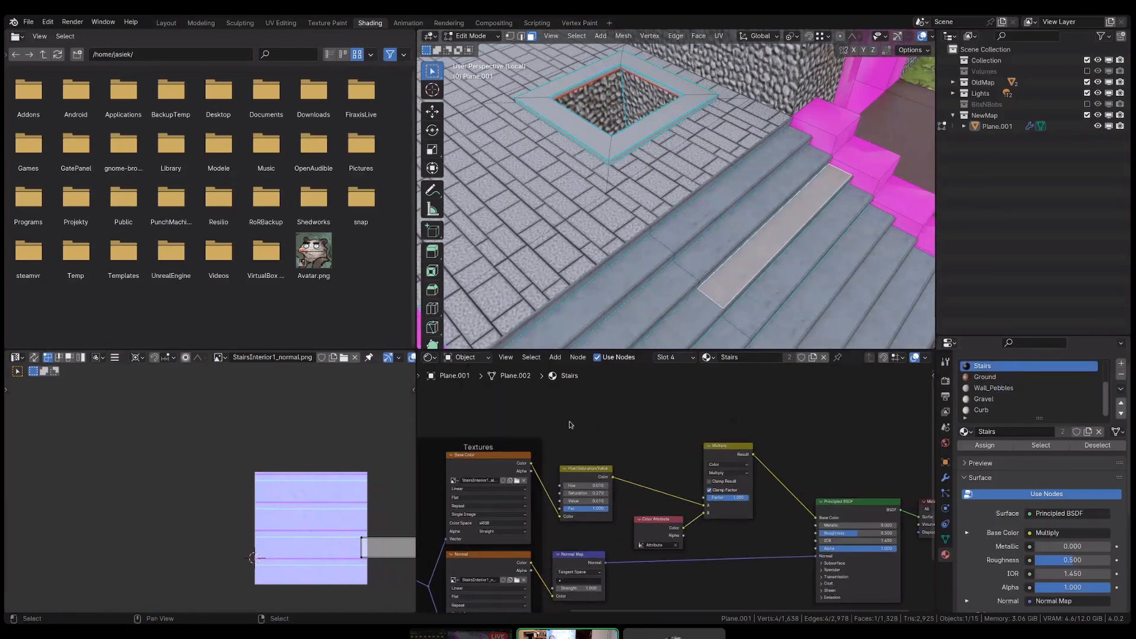
left_click_drag(562, 421, 675, 497)
left_click_drag(644, 432, 705, 537)
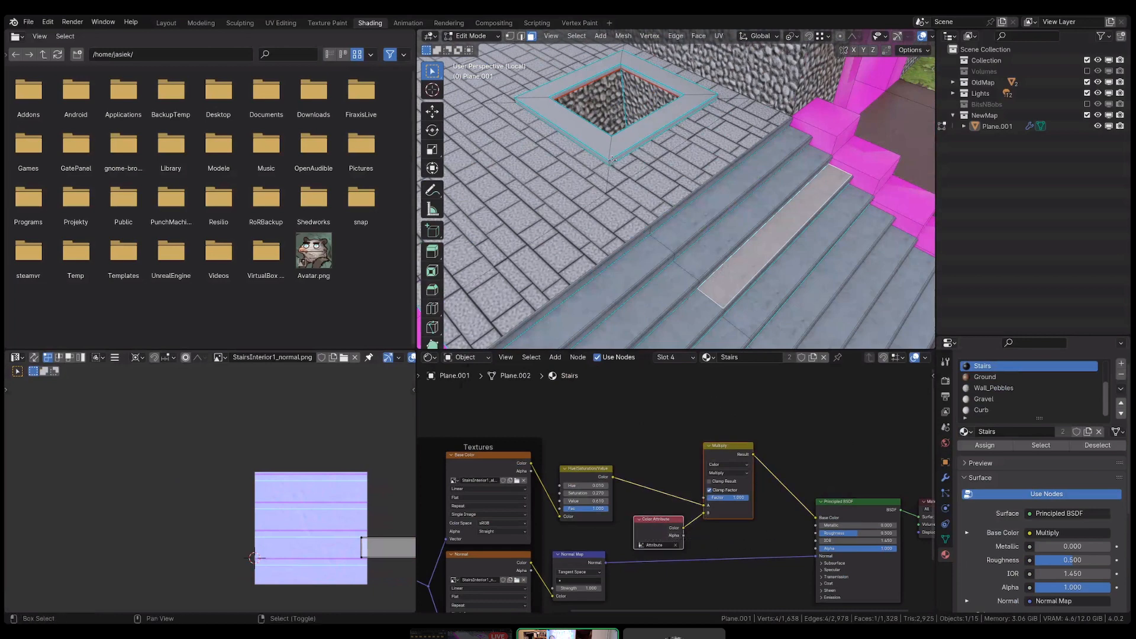
- Paste the copied nodes into the building wall's Wall_Pebbles material and shift its shader nodes aside to make room
middle_click_drag(680, 207, 704, 190)
left_click(711, 100)
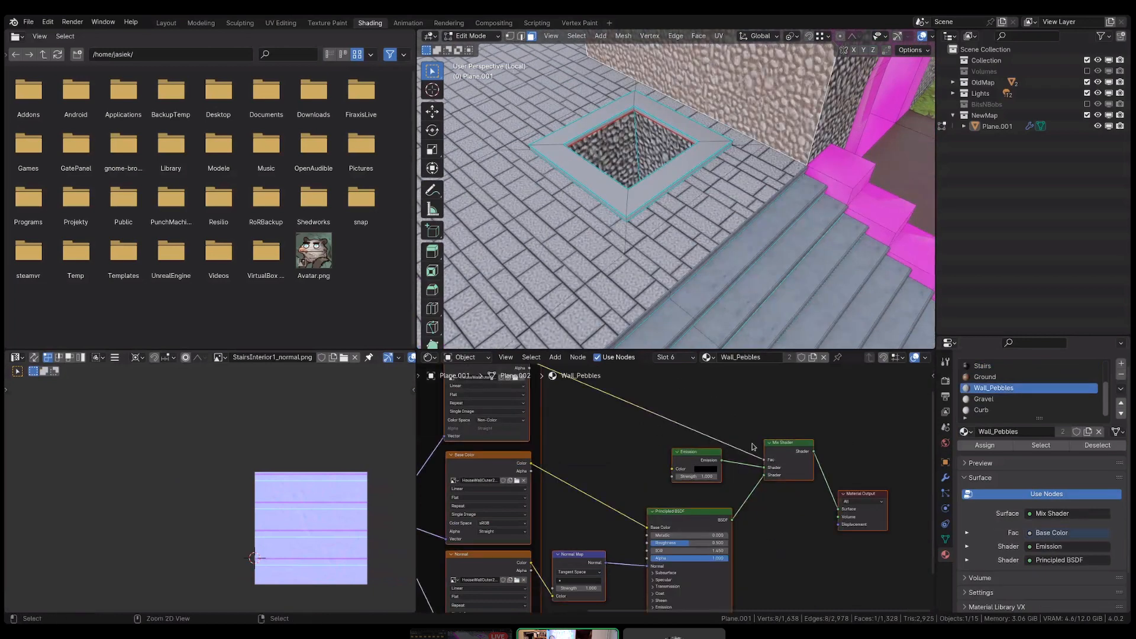
key("ctrl+v")
key("g")
left_click(617, 501)
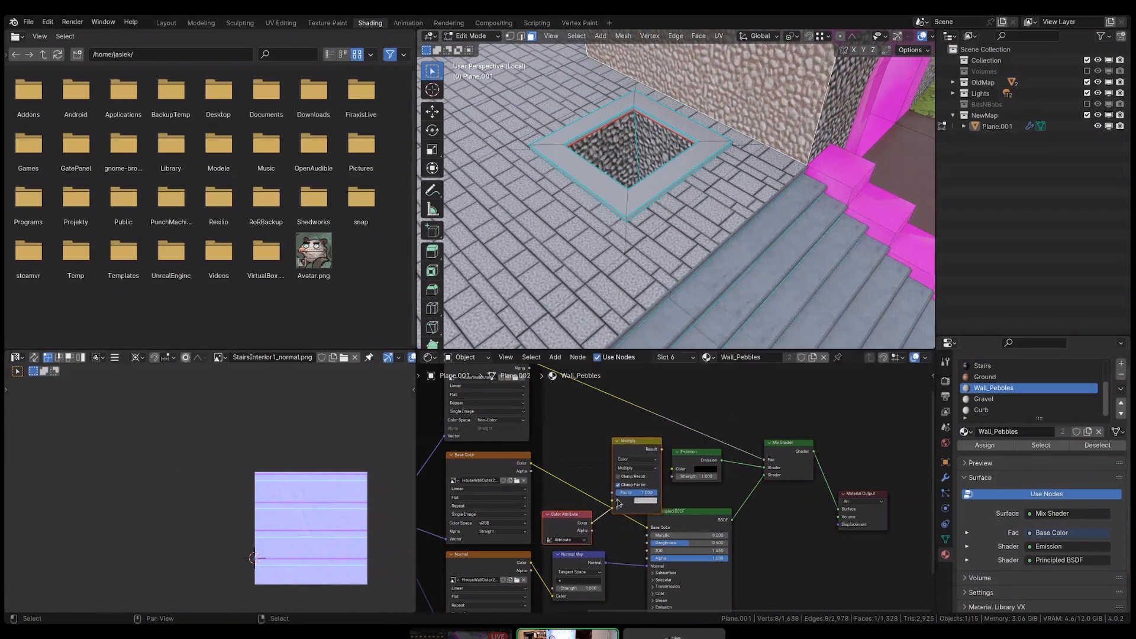
left_click_drag(845, 404, 686, 579)
left_click_drag(699, 523, 765, 525)
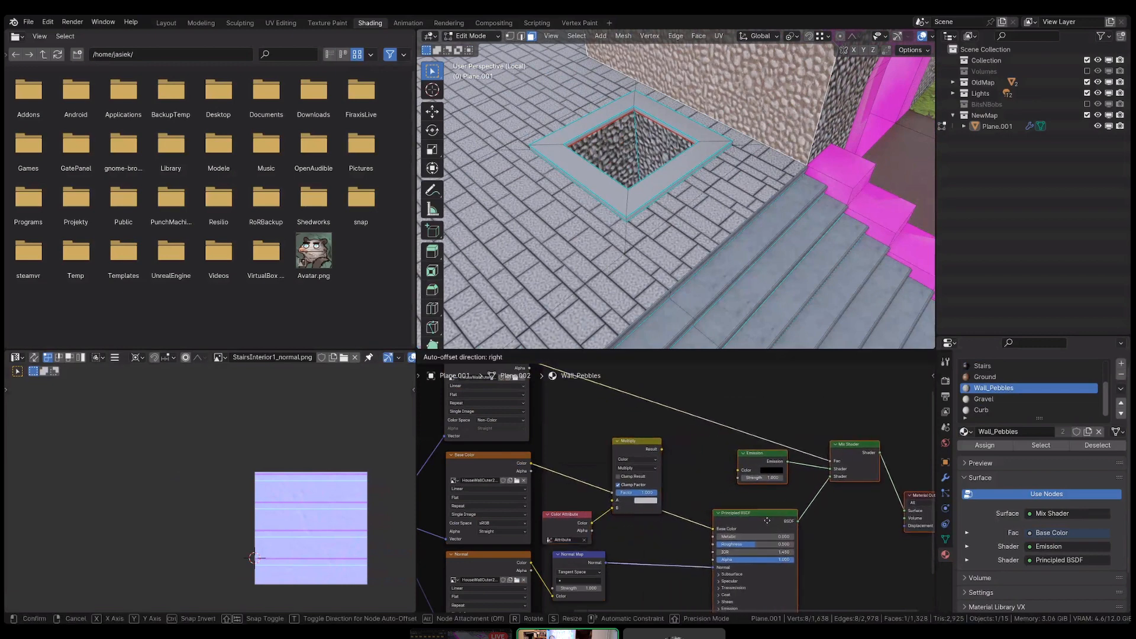
- Route the Wall_Pebbles base color texture through the Multiply node into the Principled BSDF Base Color and tidy the pasted nodes
scroll(583, 532, "up", 2)
left_click_drag(512, 440, 624, 490)
left_click_drag(690, 422, 761, 529)
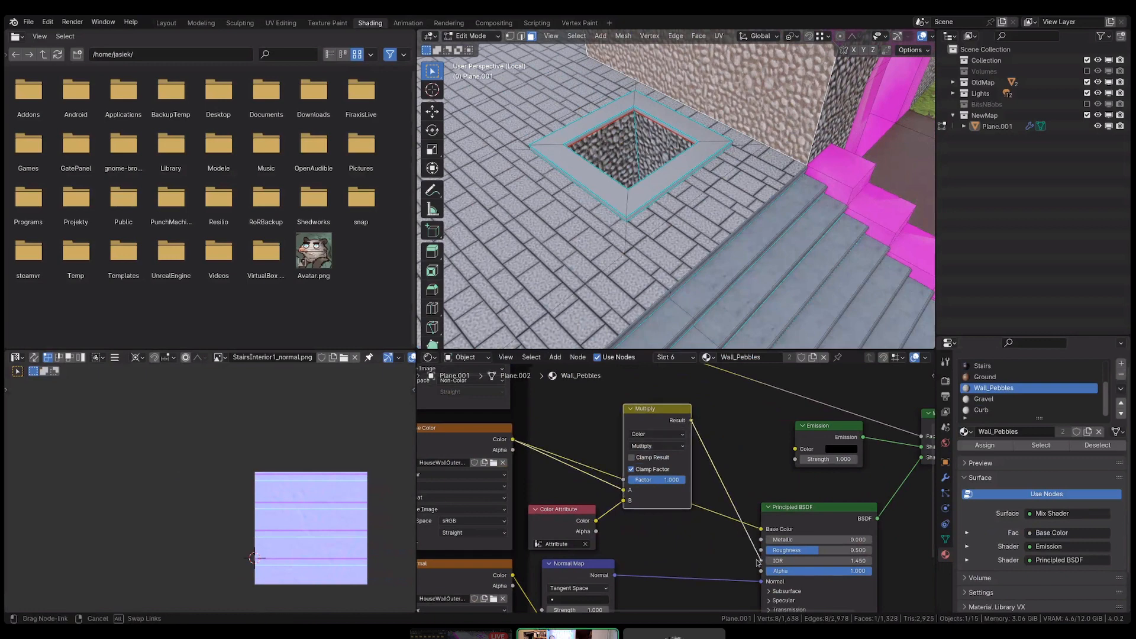
left_click_drag(623, 489, 607, 477)
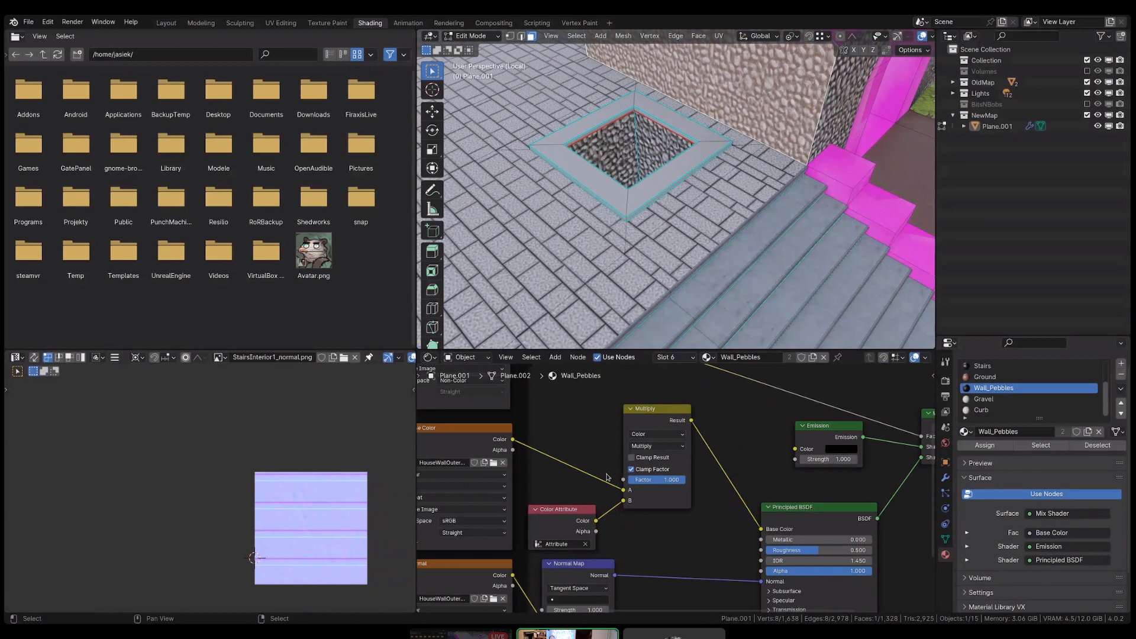
left_click_drag(580, 452, 637, 524)
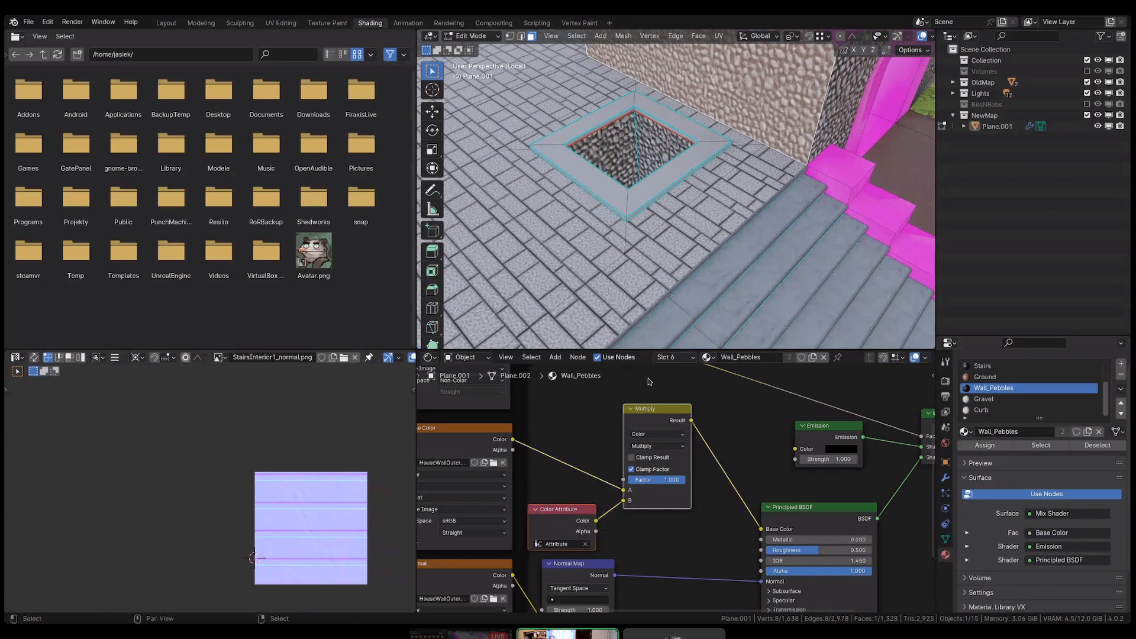
left_click_drag(656, 420, 673, 415)
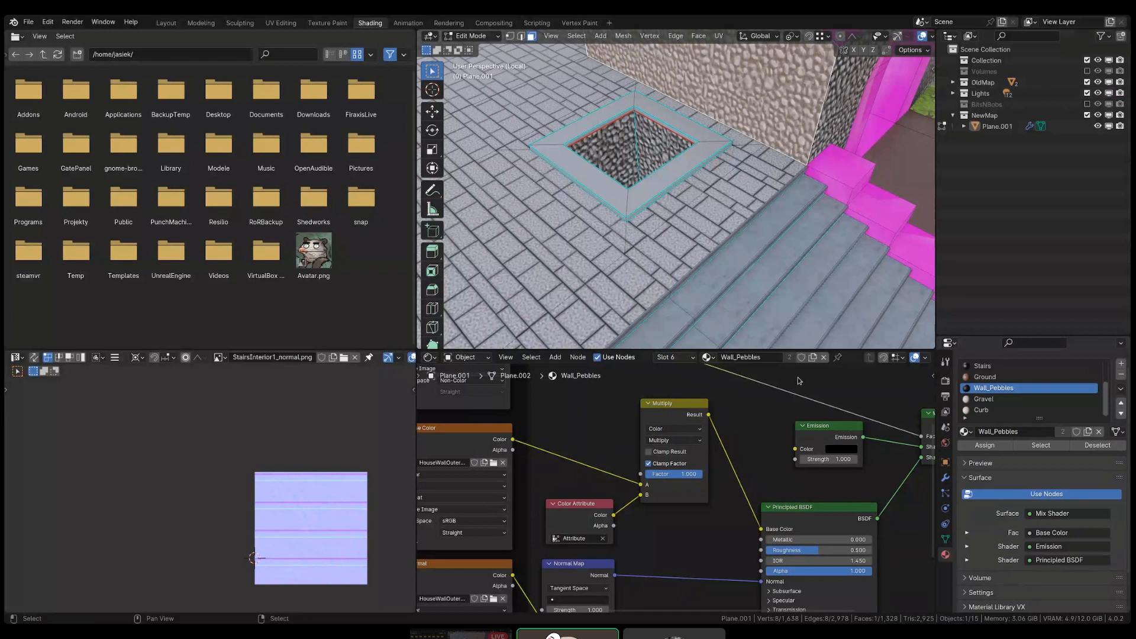
- Select the lowest face of the outdoor stairs between the two paved paths
scroll(757, 145, "down", 5)
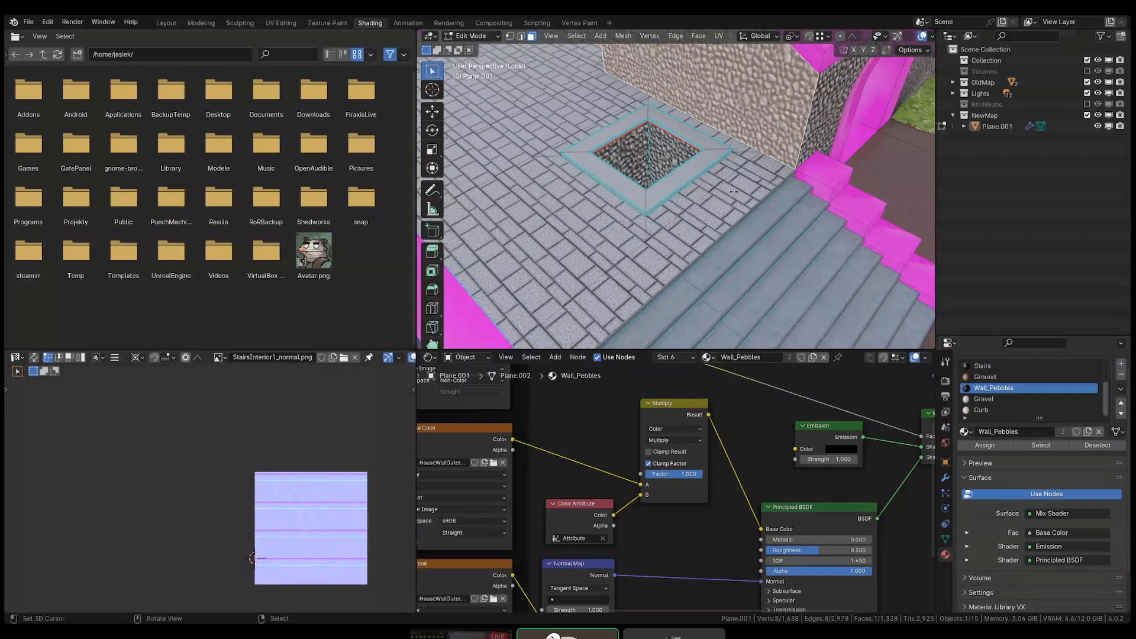
middle_click_drag(756, 145, 653, 210, "shift")
mouse_move(764, 192)
middle_mouse_down("shift")
mouse_move(694, 185)
mouse_move(629, 206)
middle_mouse_up("shift")
middle_click_drag(738, 229, 629, 229, "shift")
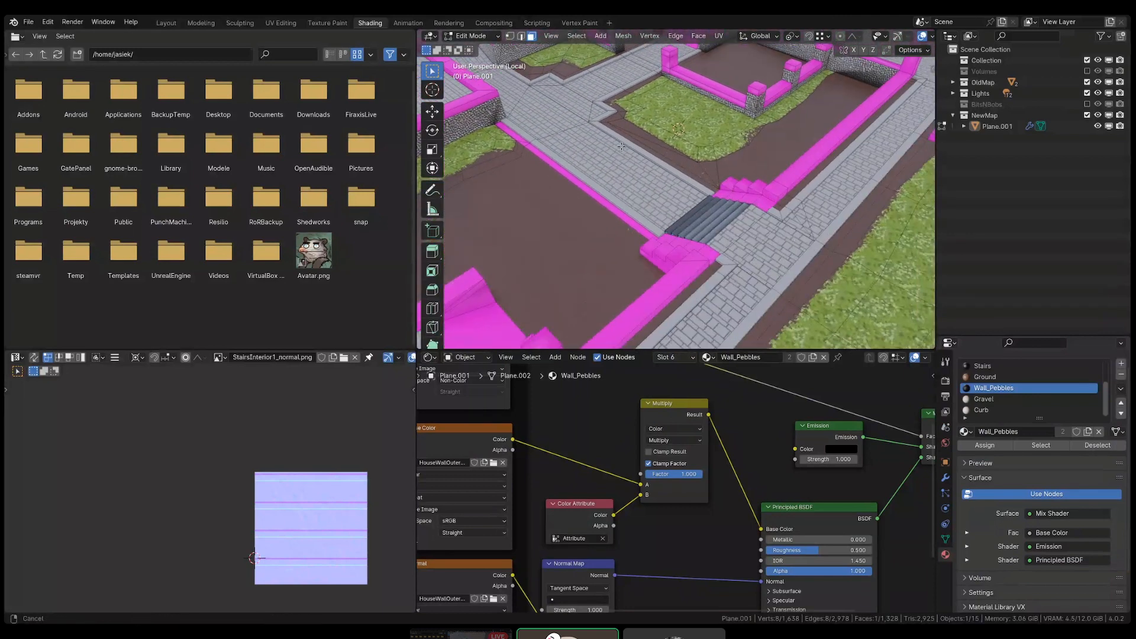
middle_click_drag(746, 162, 719, 189, "shift")
middle_click_drag(702, 310, 690, 295, "shift")
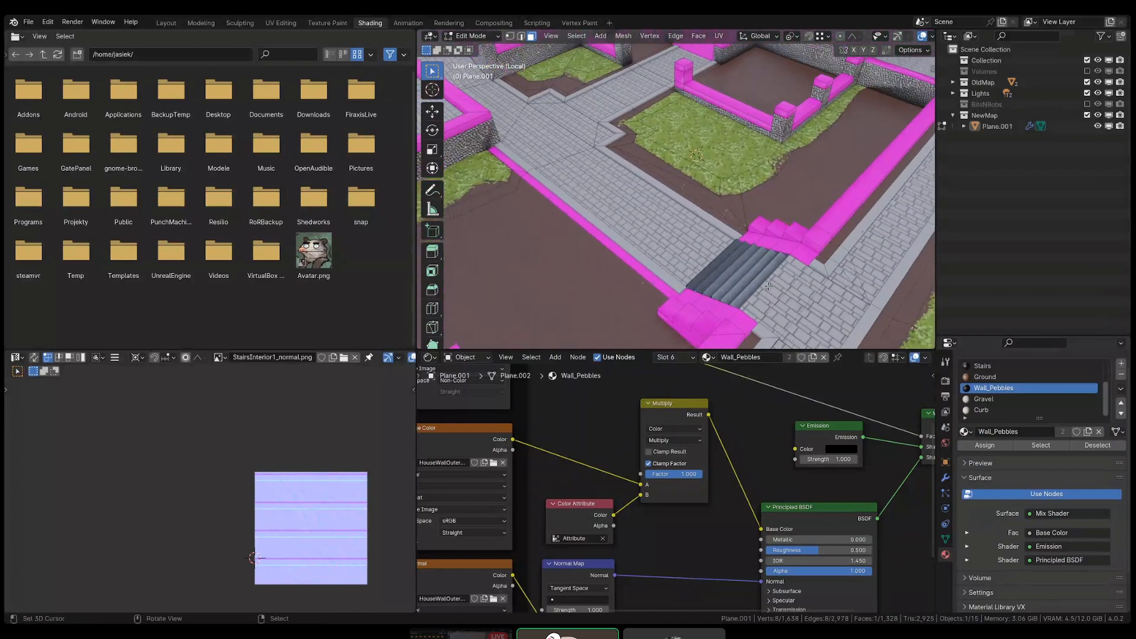
key("ctrl+l")
key("ctrl+z")
middle_click_drag(768, 277, 820, 283)
scroll(737, 301, "up", 4)
middle_click_drag(726, 309, 701, 210)
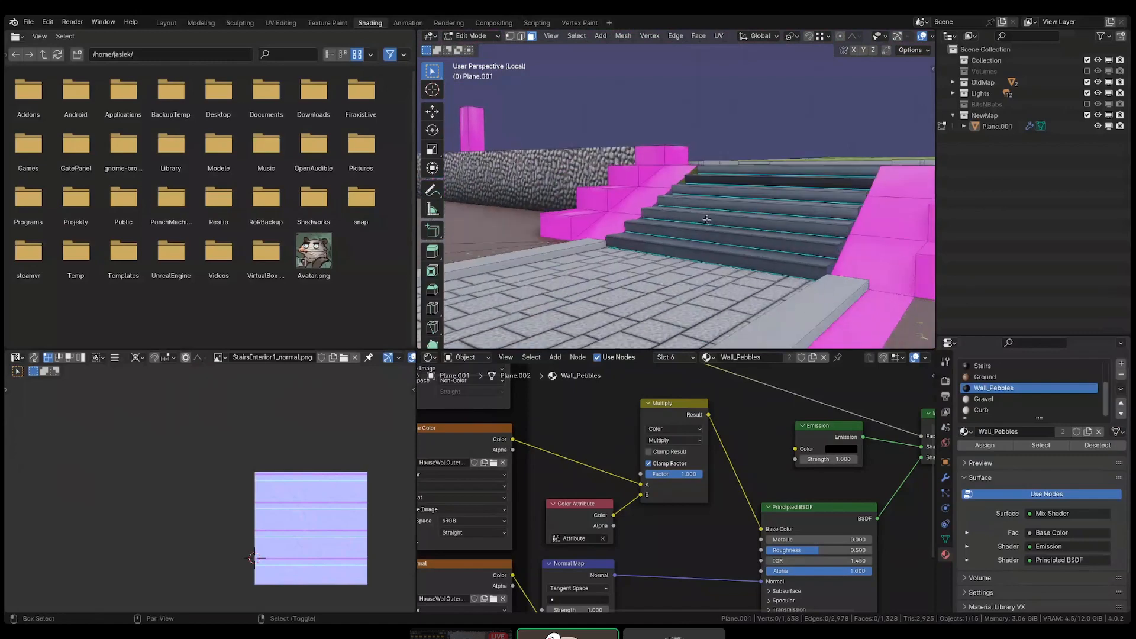
scroll(687, 231, "up", 3)
right_click(646, 259)
middle_click_drag(645, 259, 684, 290)
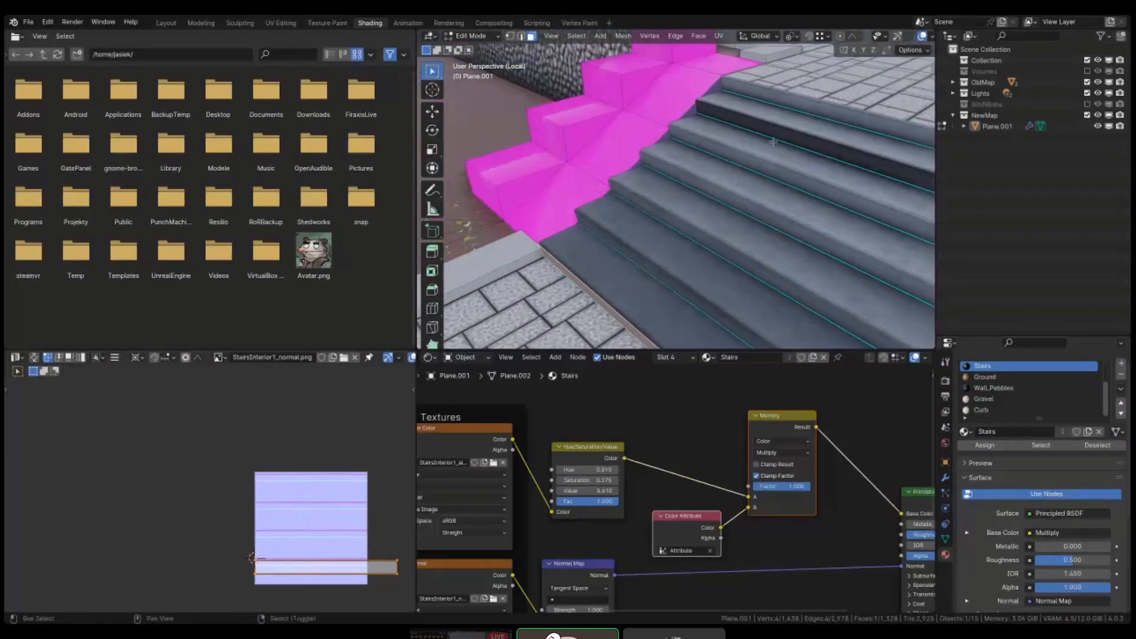
right_click(778, 97, "shift")
right_click(777, 110, "alt")
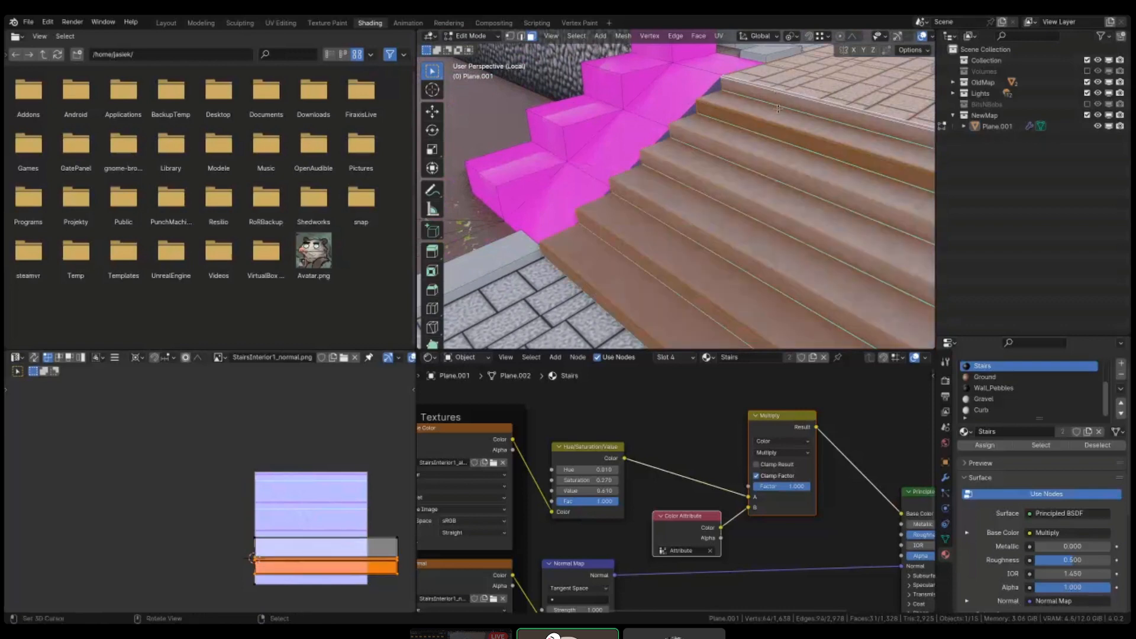
scroll(778, 109, "down", 3)
right_click(801, 109)
scroll(802, 109, "up", 3)
right_click(803, 106, "alt+shift")
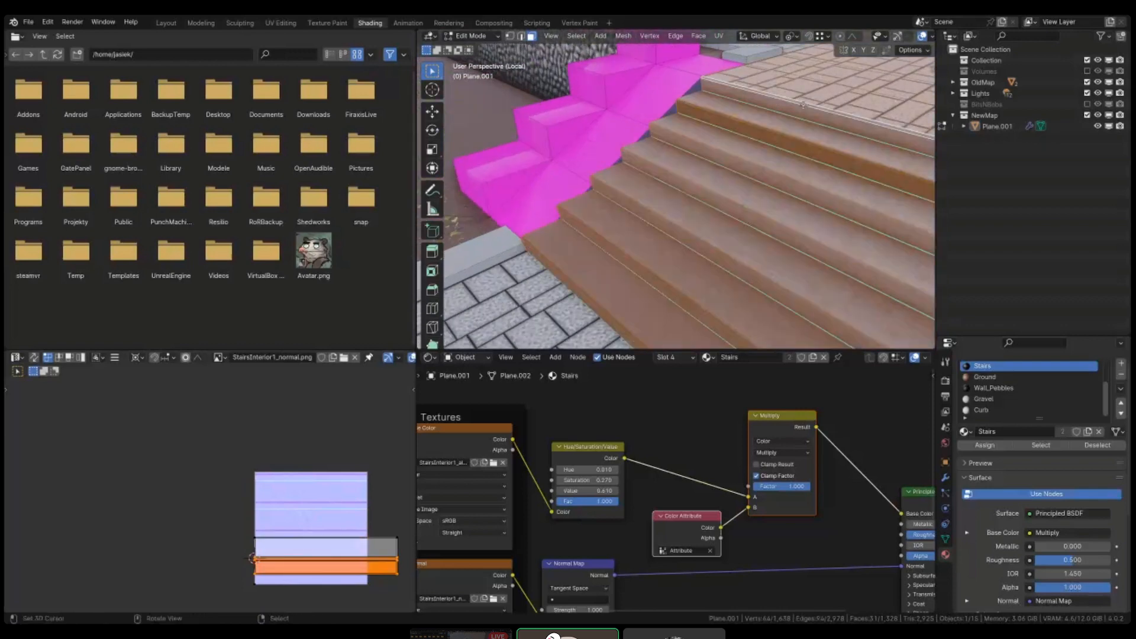
right_click(803, 106)
scroll(803, 106, "down", 4)
scroll(787, 97, "up", 7)
scroll(780, 92, "down", 2)
scroll(779, 92, "down", 3)
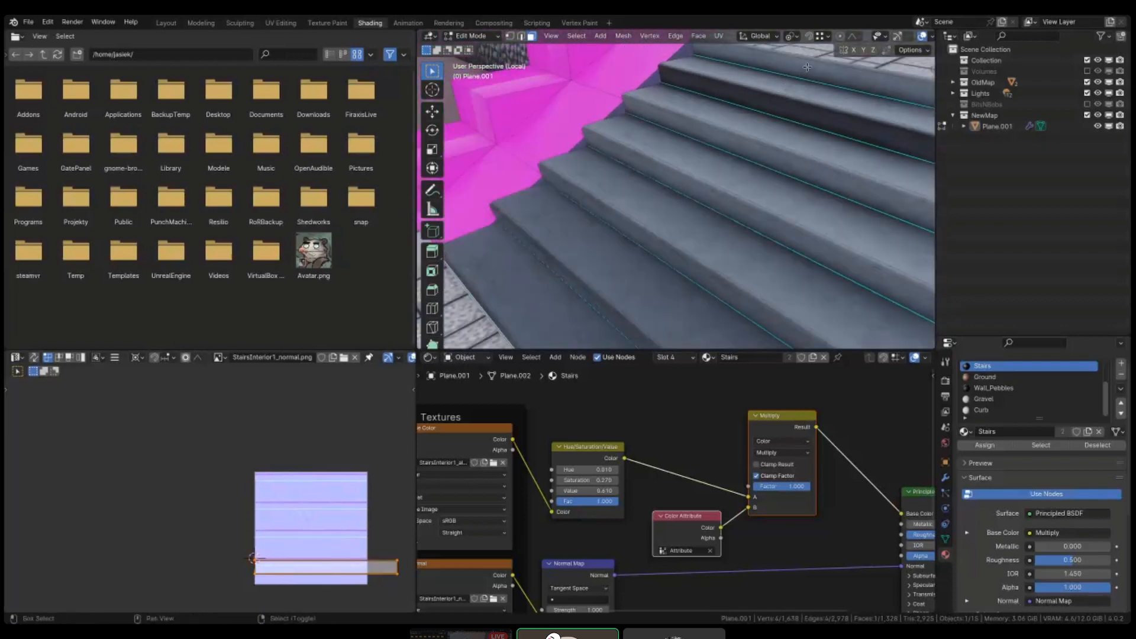
- Extend the selection up the whole stair flight, duplicate it and move the copy horizontally to the path's end near the arched building
right_click(808, 67, "ctrl")
scroll(792, 107, "down", 2)
scroll(792, 107, "down", 4)
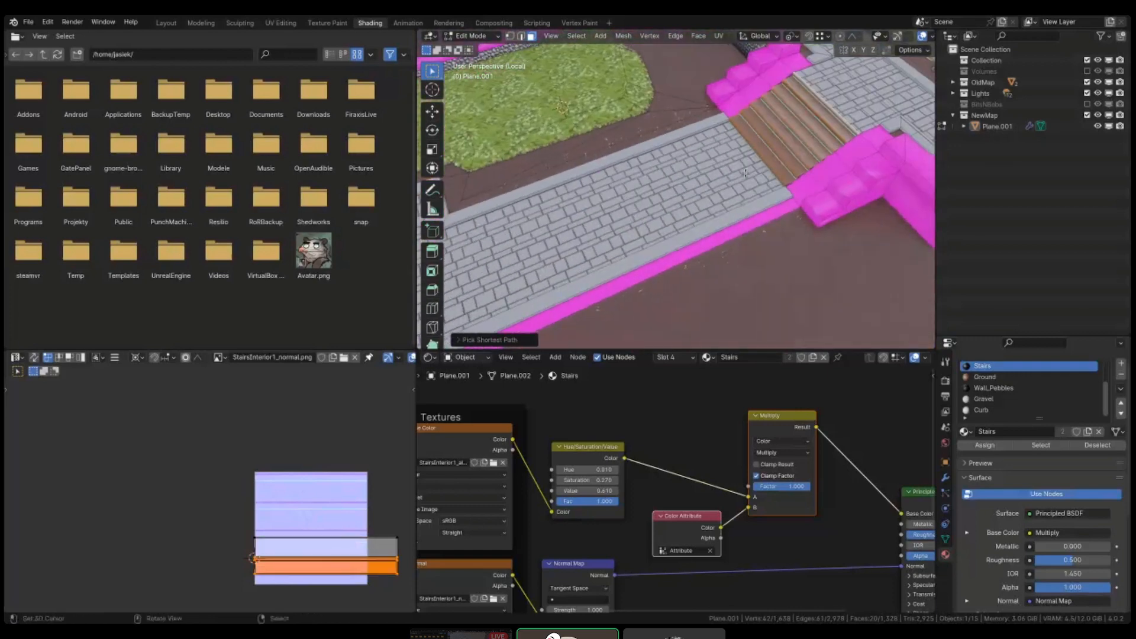
scroll(765, 198, "down", 3)
scroll(765, 198, "up", 2)
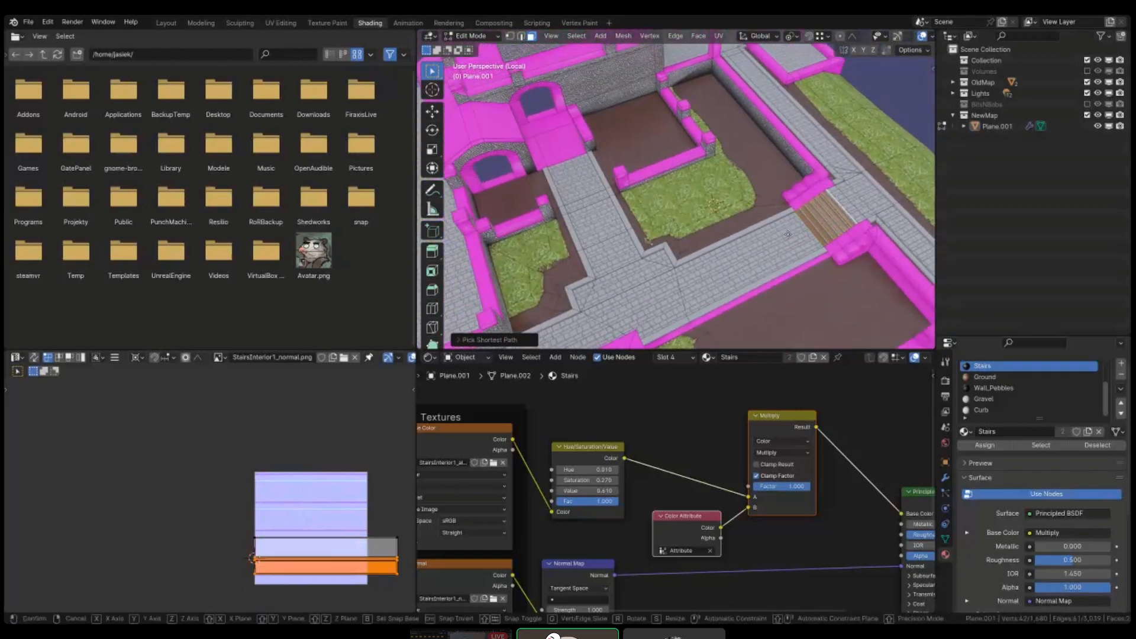
key("shift+d")
key("shift+z")
left_click(833, 158)
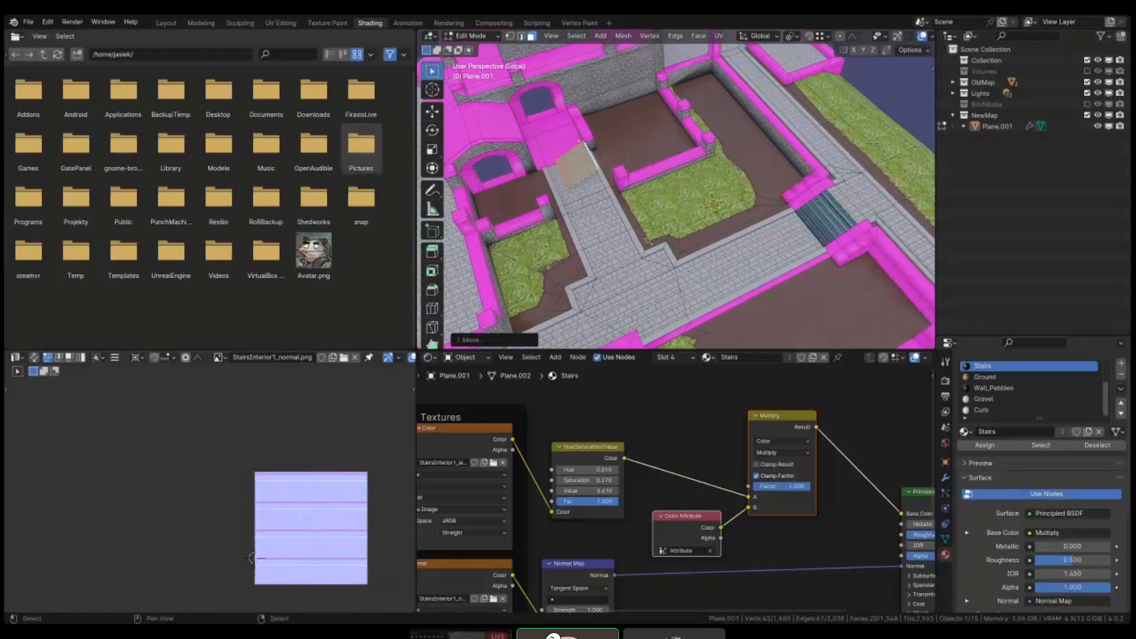
- Rotate the copied stairs 180 degrees about the Z axis and check their alignment with the paved path
key("r")
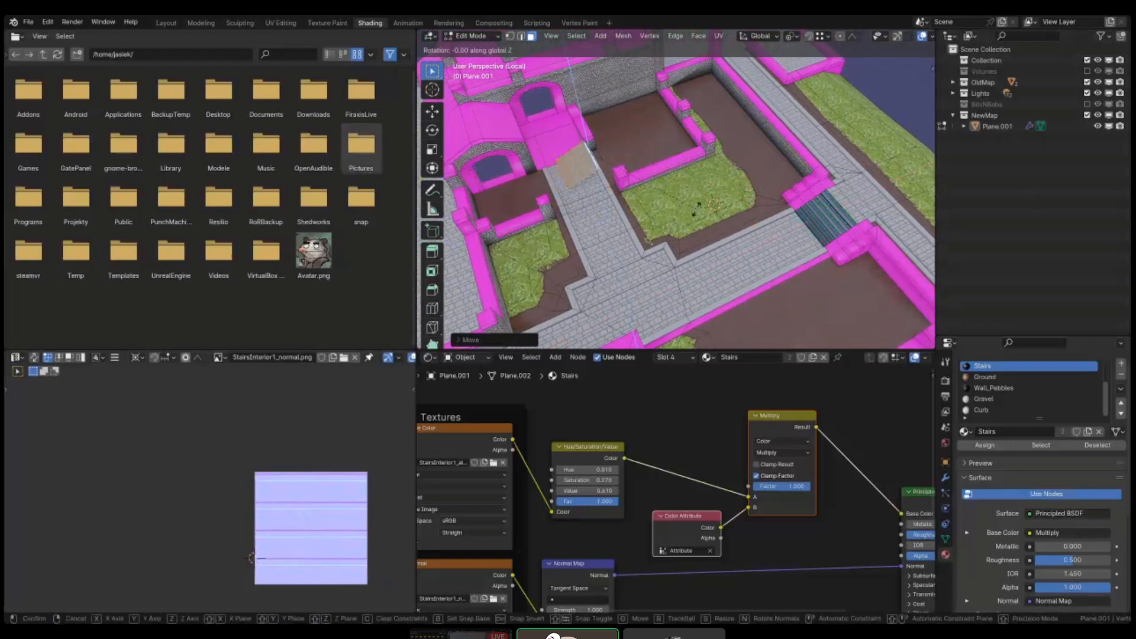
key("ctrl+space")
scroll(596, 254, "up", 2)
type("1")
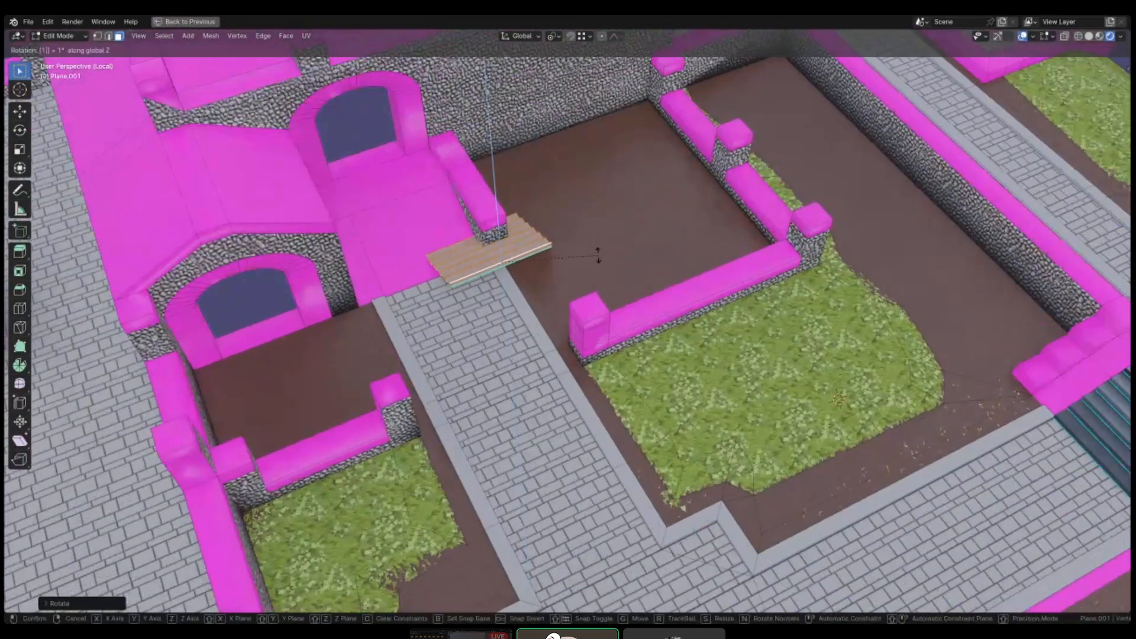
type("80")
key("Return")
middle_click_drag(597, 296, 493, 253)
key("1")
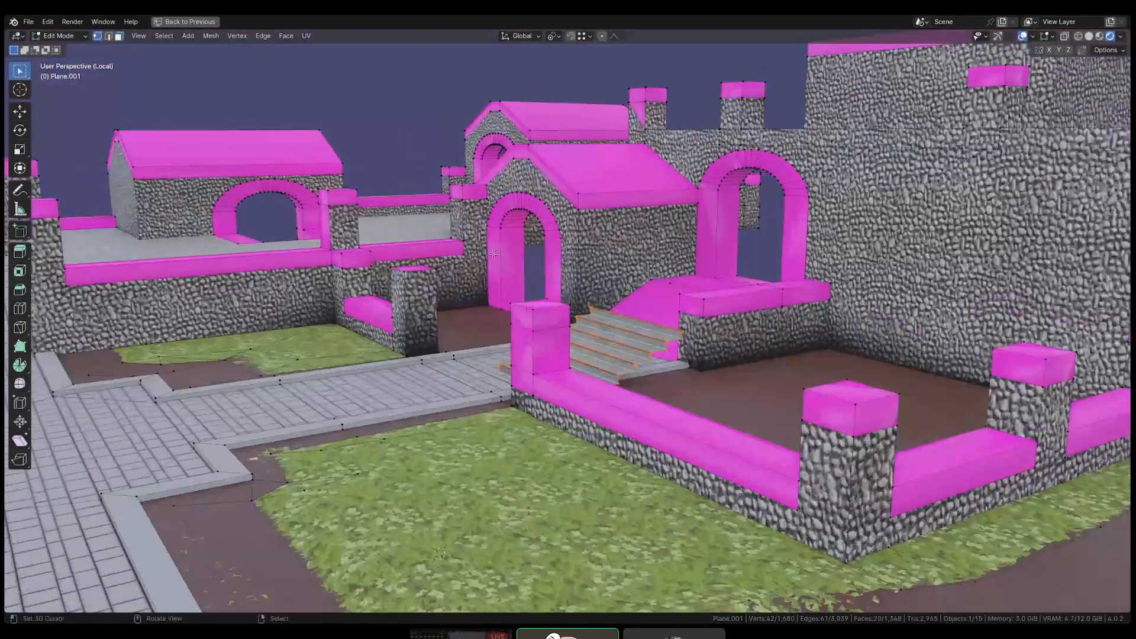
scroll(493, 253, "up", 4)
mouse_move(722, 378)
middle_mouse_down("shift")
mouse_move(634, 347)
mouse_move(603, 432)
mouse_move(575, 338)
mouse_move(639, 328)
mouse_move(533, 336)
mouse_move(536, 345)
middle_mouse_up("shift")
key("ctrl+space")
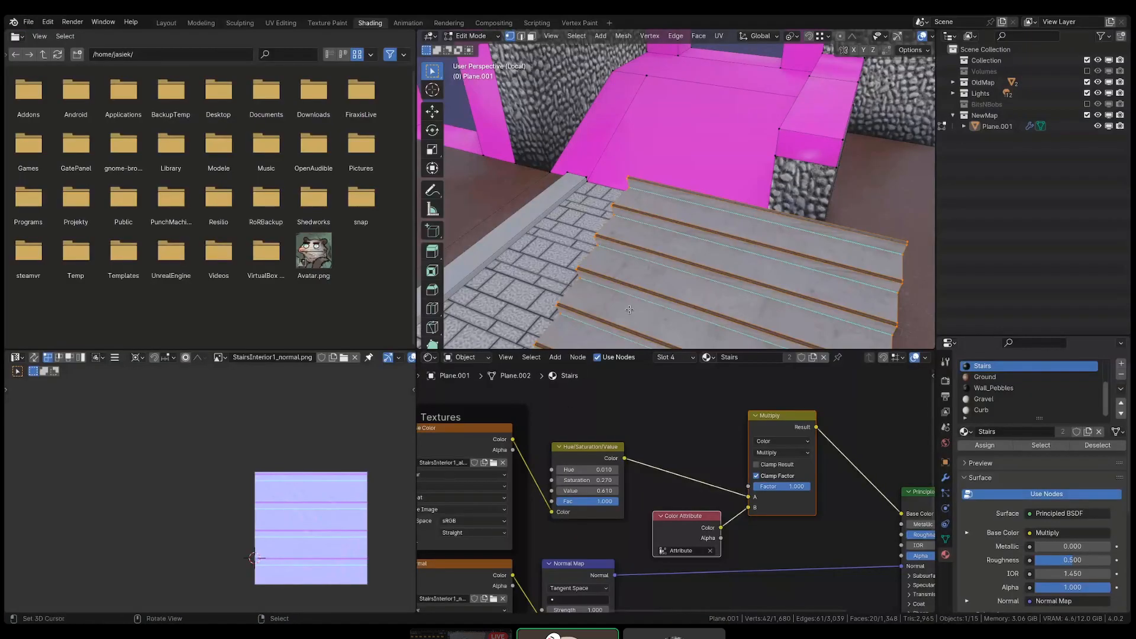
- Examine the top edge of the rotated stair copy and compare it with the original flight between the paved paths
scroll(794, 171, "up", 6)
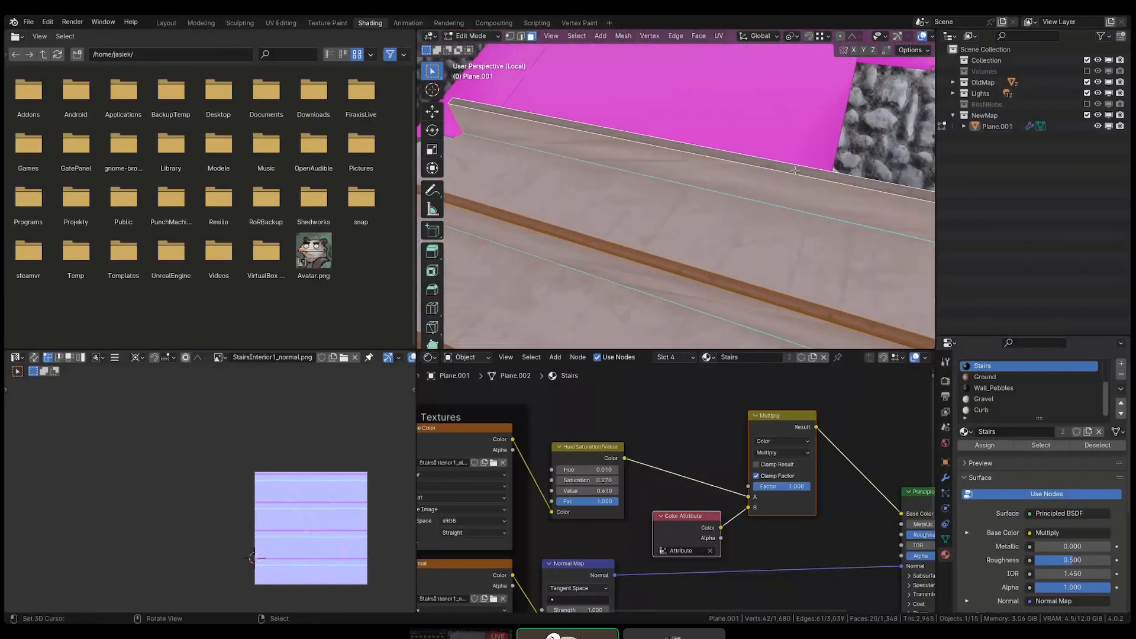
left_click(794, 171)
scroll(722, 202, "down", 6)
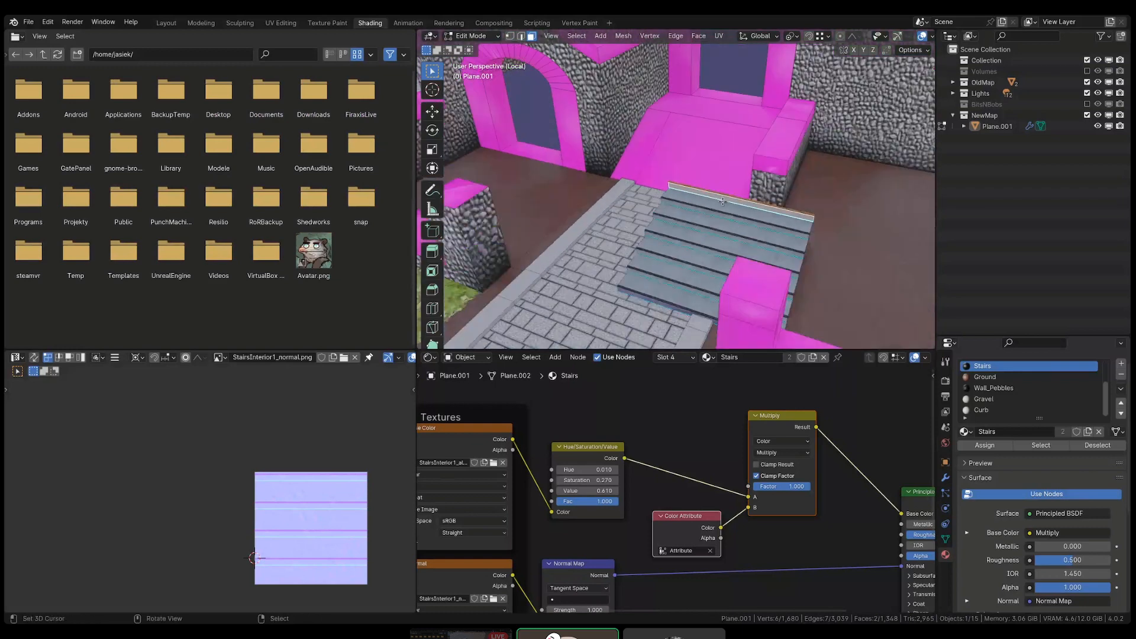
scroll(722, 201, "down", 4)
middle_click_drag(723, 201, 858, 152, "shift")
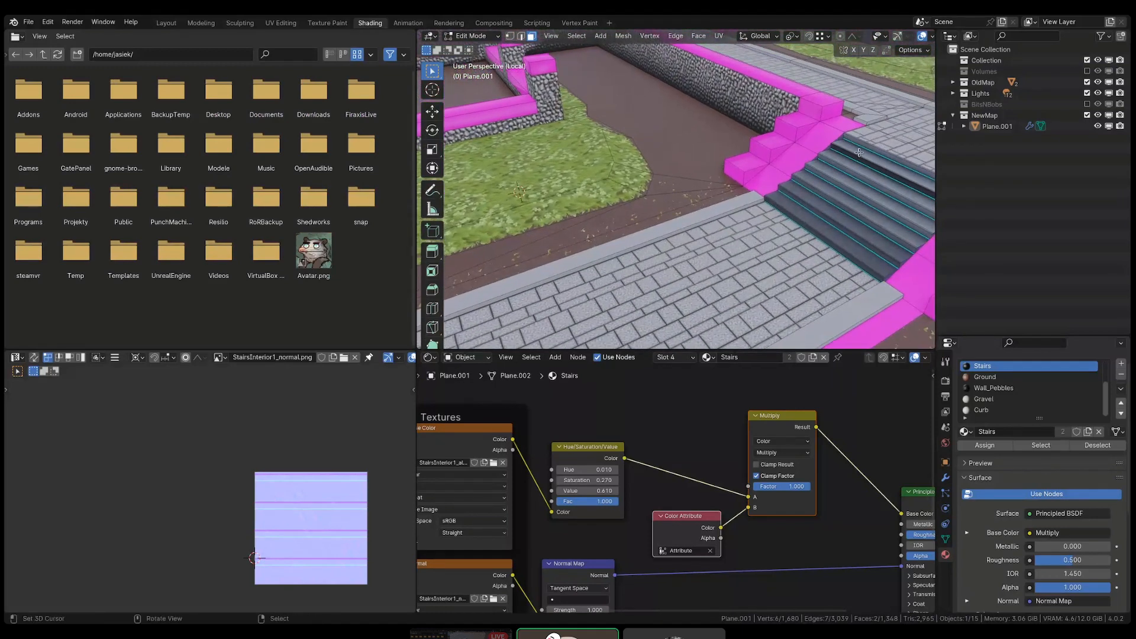
scroll(859, 152, "up", 4)
scroll(826, 220, "down", 10)
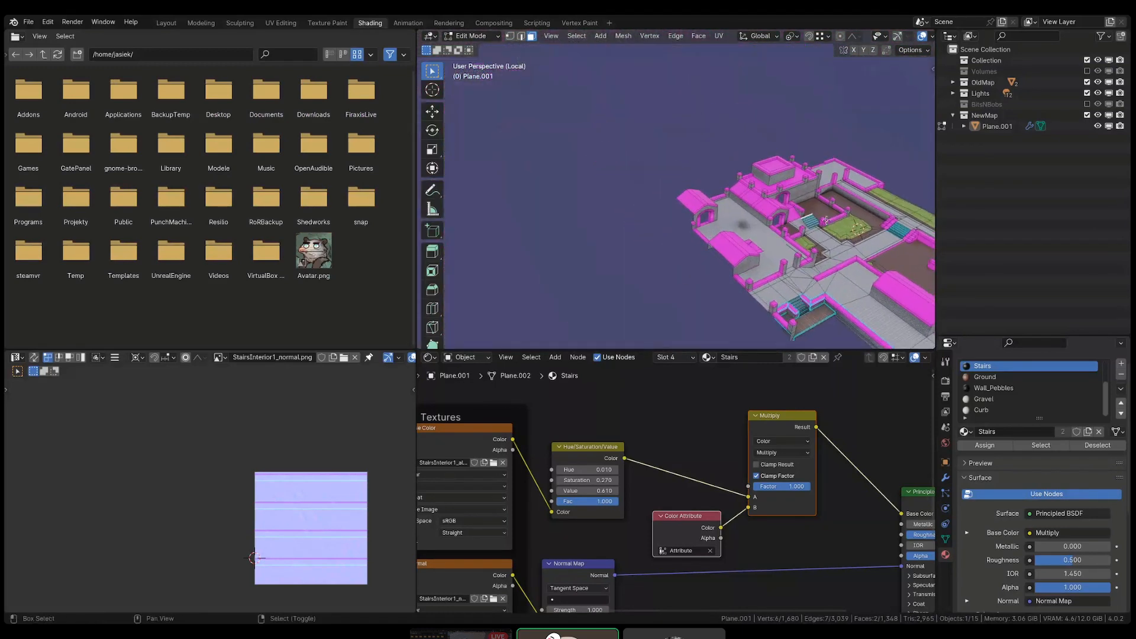
scroll(826, 220, "up", 3)
- Delete all linked faces of the rotated stair copy near the arched building
key("alt+a")
middle_click_drag(826, 220, 740, 231)
scroll(682, 240, "up", 5)
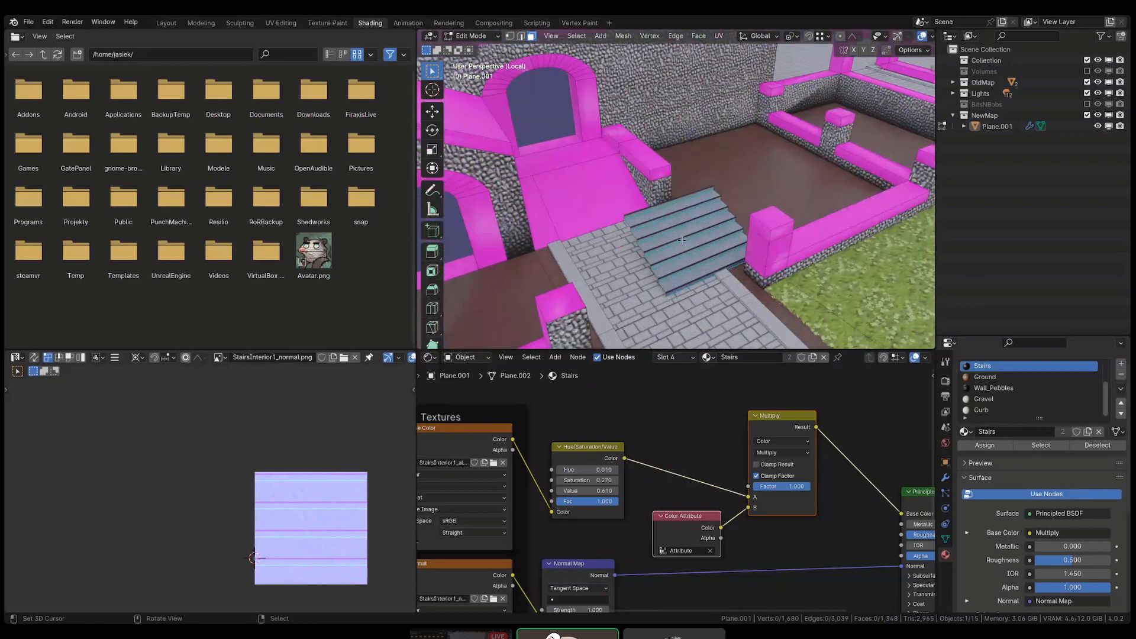
key("l")
key("x")
left_click(756, 162)
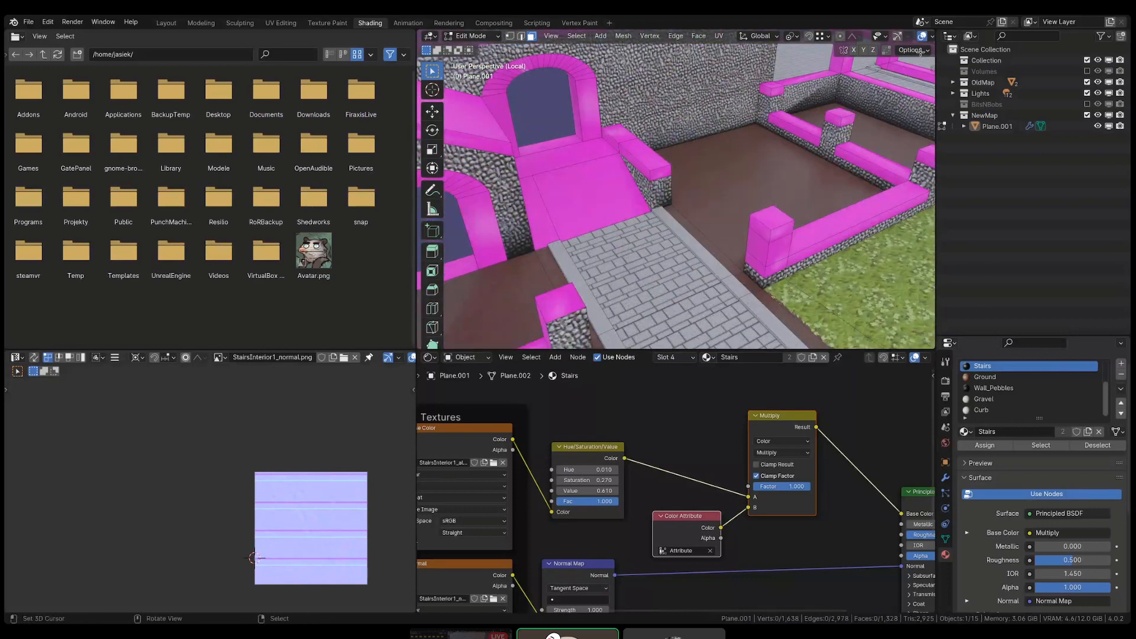
- Adjust the mesh editing options and select the whole outdoor stair flight between the two paved paths, from lowest to highest face
left_click(919, 50)
left_click(916, 82)
middle_click_drag(756, 195, 583, 110, "shift")
scroll(631, 130, "down", 4)
scroll(754, 139, "up", 7)
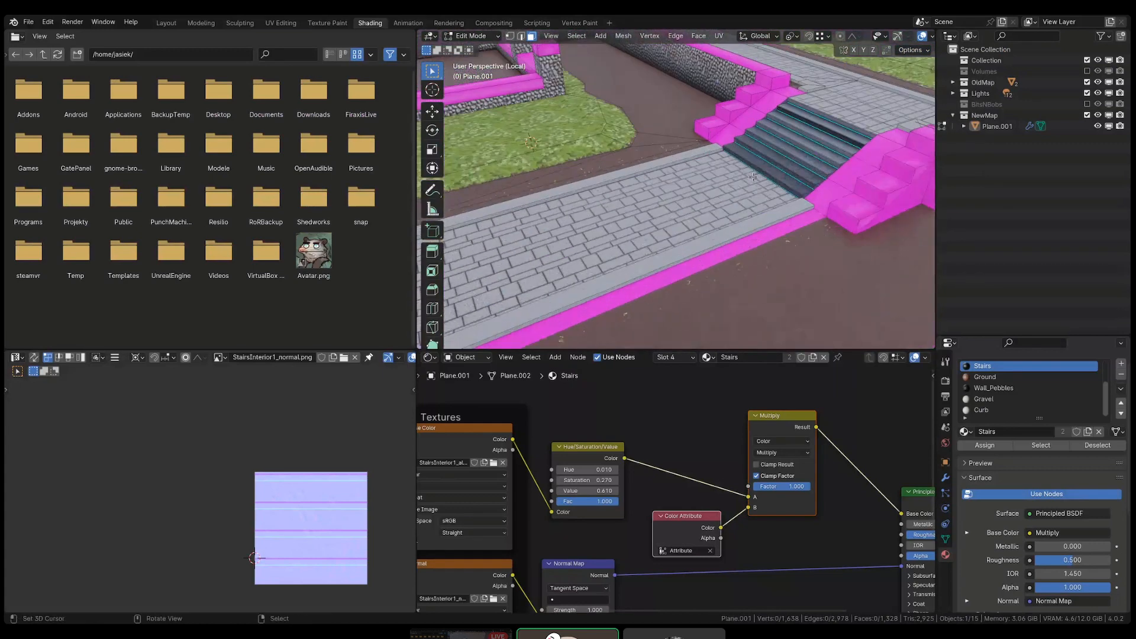
right_click(795, 172)
middle_click_drag(821, 143, 861, 143)
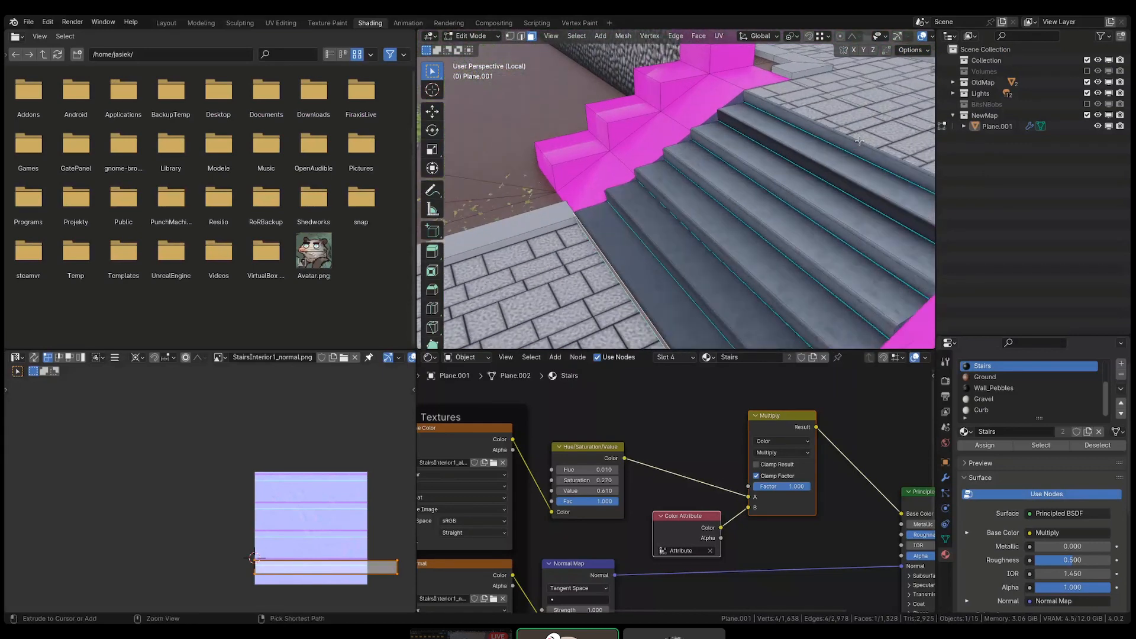
right_click(862, 144, "ctrl")
- Duplicate the selected stair flight and move the copy horizontally to the path's end near the arched building
scroll(863, 144, "down", 10)
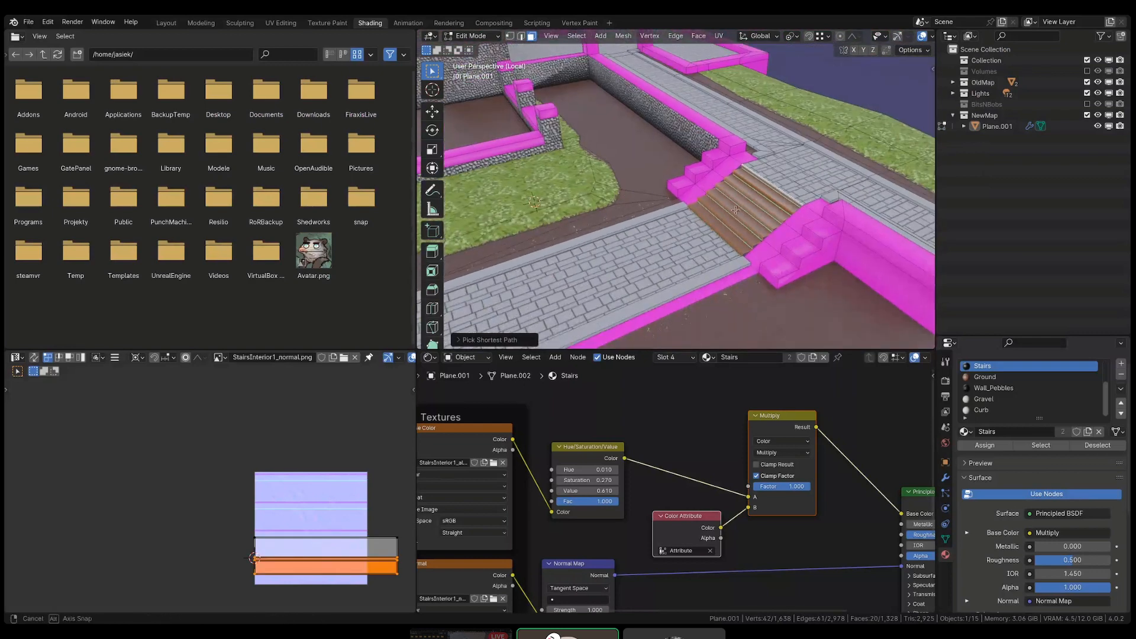
key("shift+z")
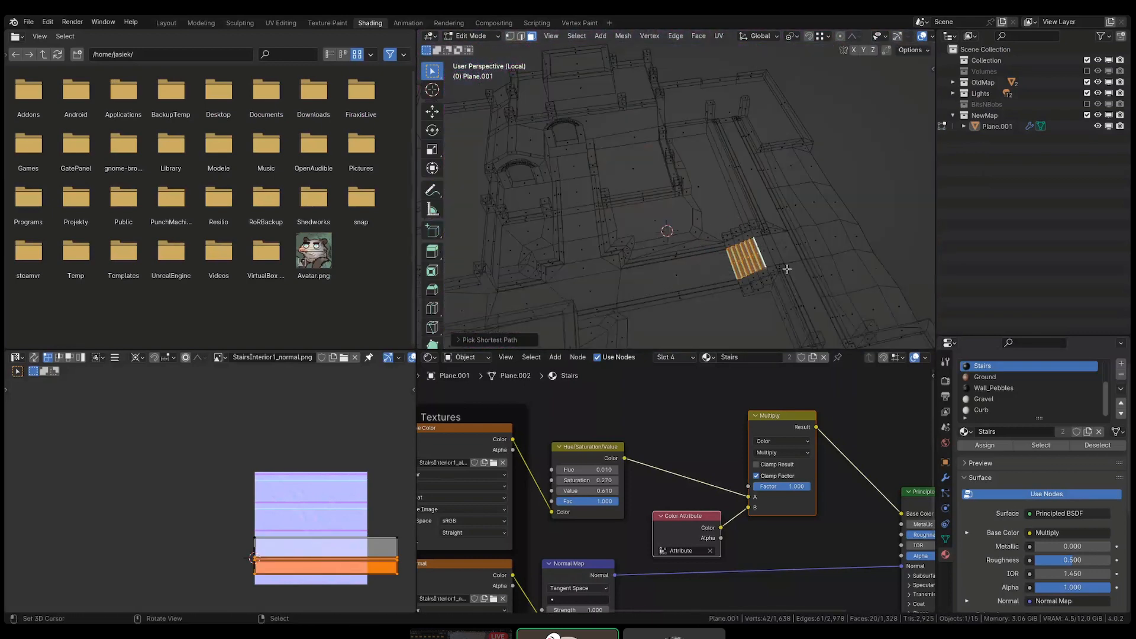
key("shift+d")
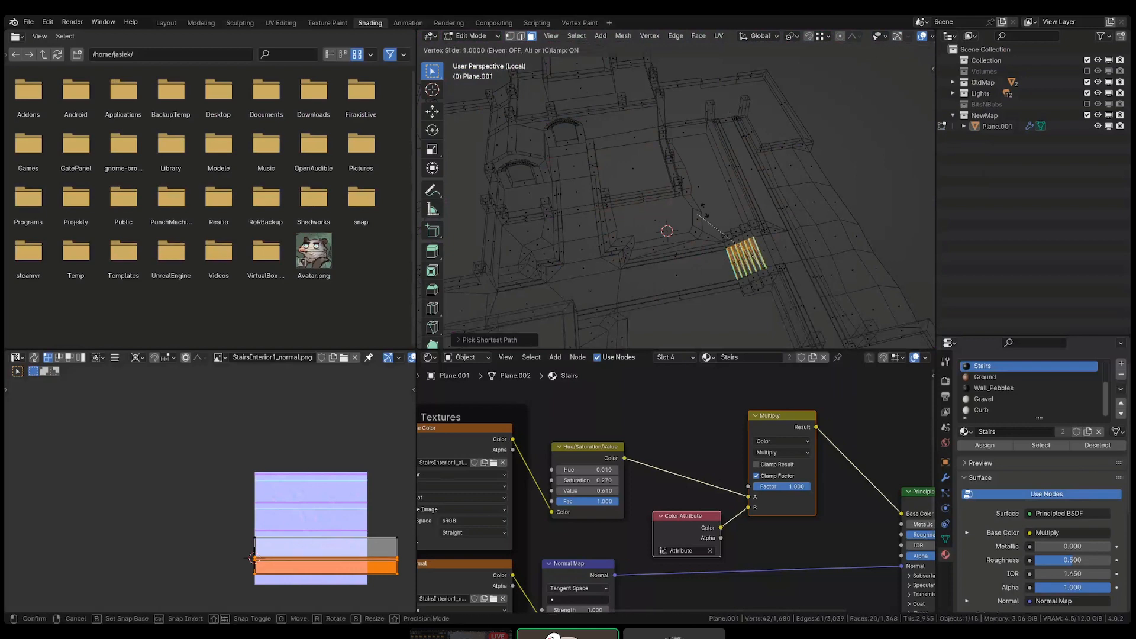
key("shift+z")
left_click(533, 136)
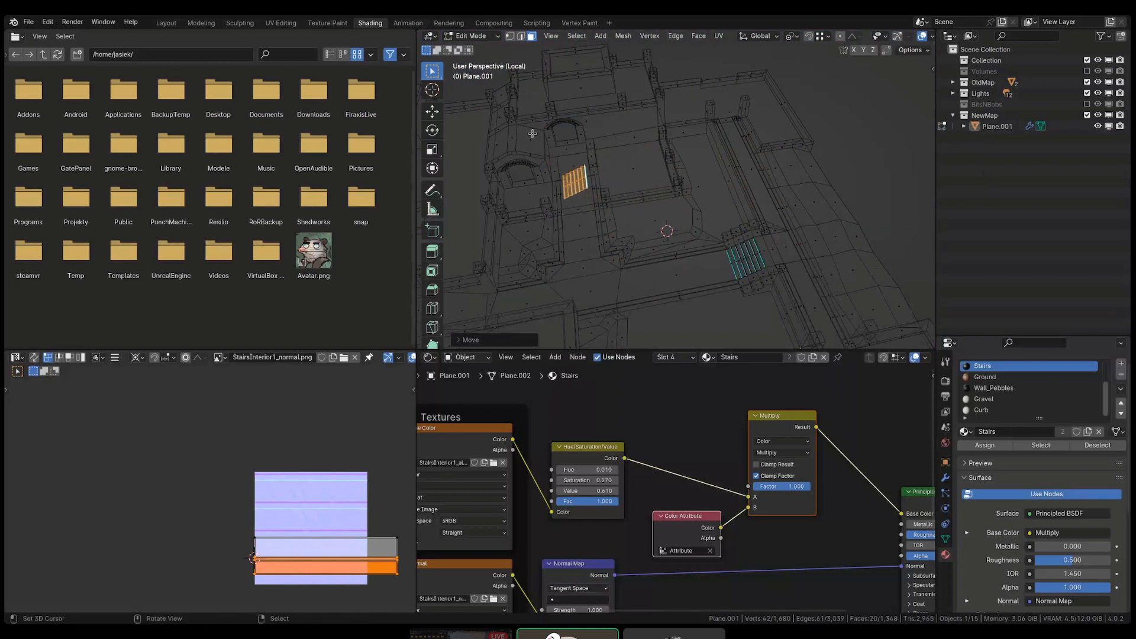
- Rotate the new stair copy -90 degrees about the Z axis
key("KP_Decimal")
type("rz90")
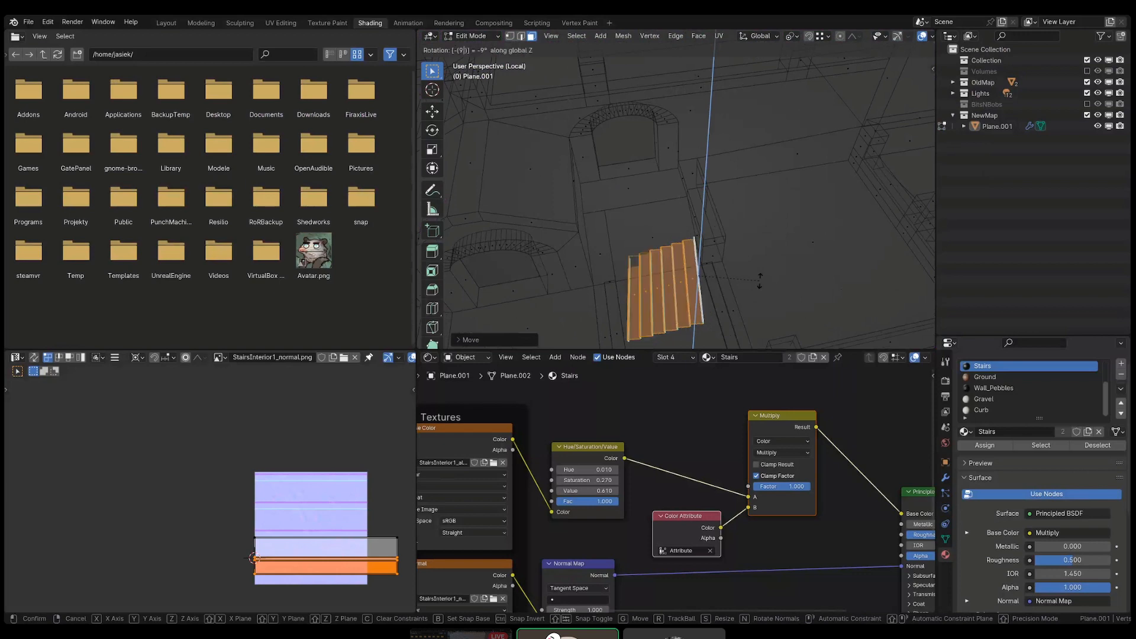
key("Return")
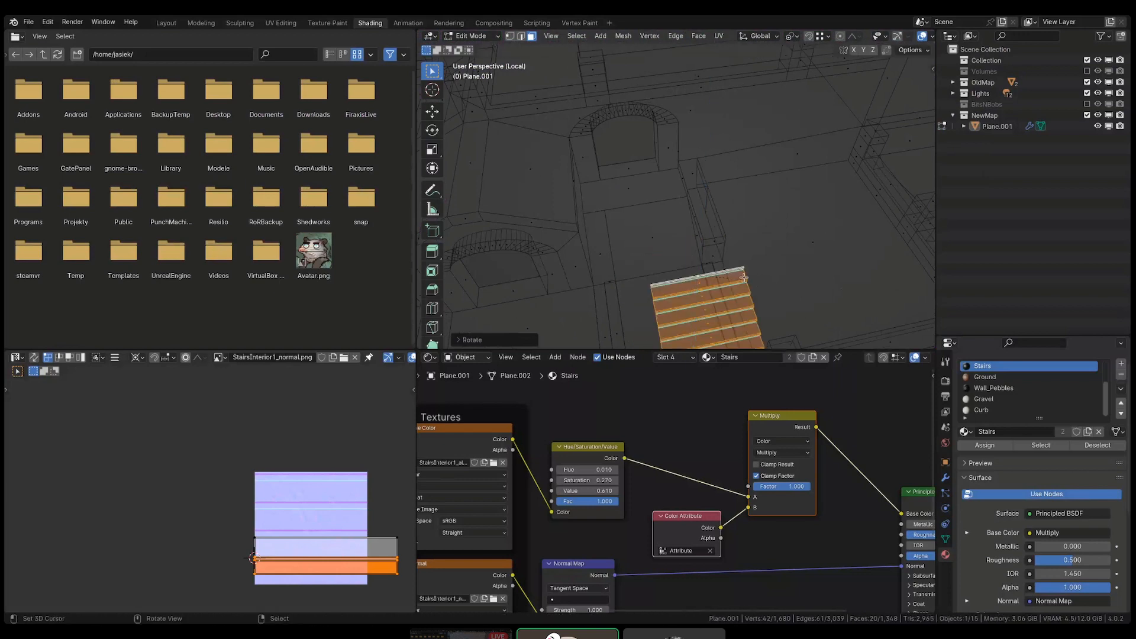
- Move the rotated stairs so their bottom corner snaps to the lower corner of the pink ramp
key("shift+z")
mouse_move(760, 281)
middle_mouse_down()
mouse_move(672, 253)
mouse_move(662, 204)
middle_mouse_up()
key("1")
scroll(669, 253, "up", 5)
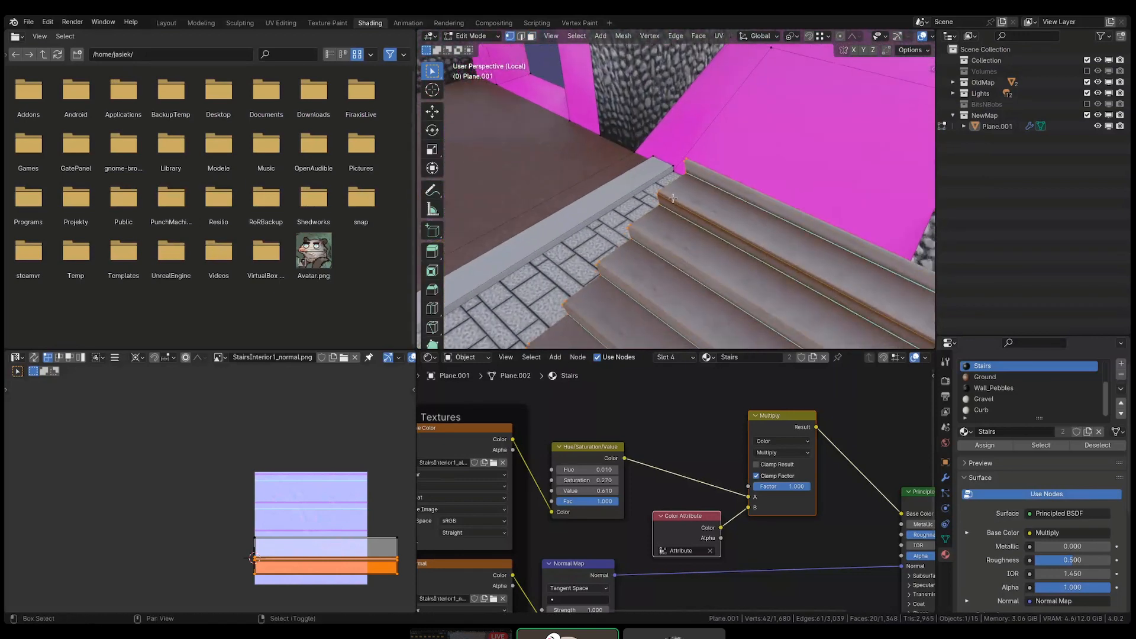
scroll(663, 205, "down", 3)
middle_click_drag(583, 322, 536, 309, "shift")
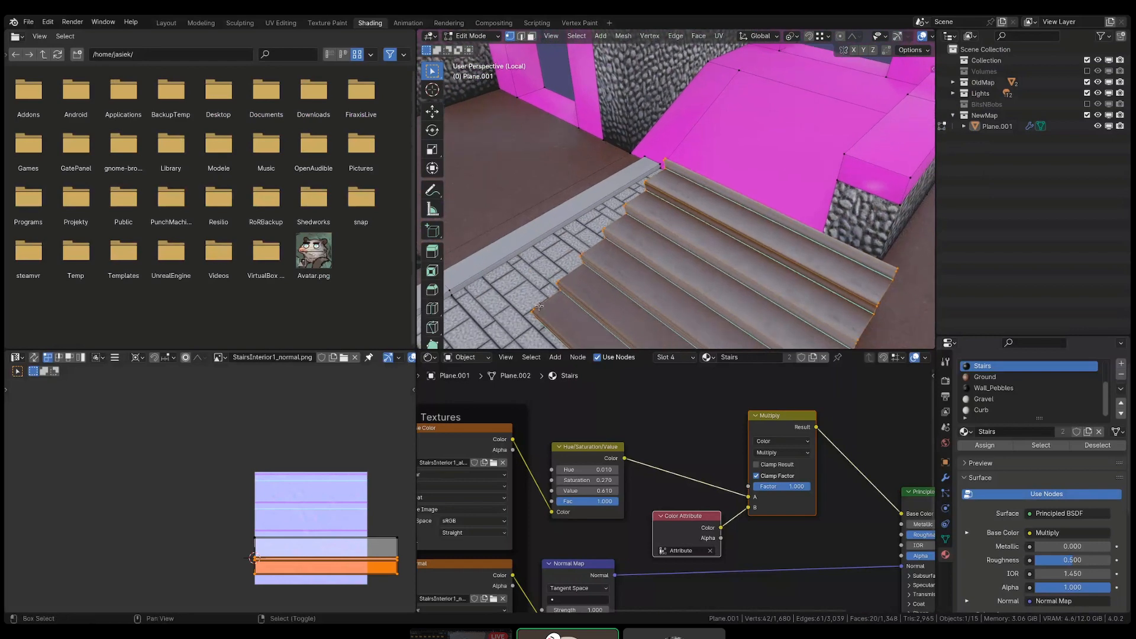
key("g")
left_click(666, 171)
- Delete the two front faces of the copied stairs' lowest step
key("shift+z")
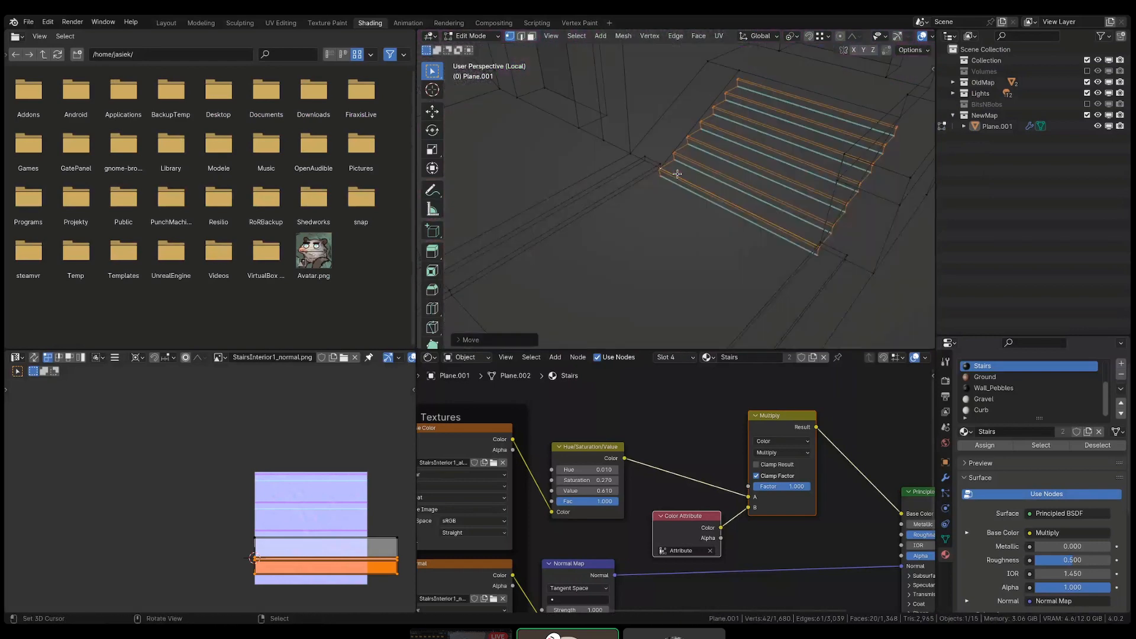
mouse_move(667, 172)
middle_mouse_down("shift")
mouse_move(631, 221)
mouse_move(695, 132)
mouse_move(710, 152)
middle_mouse_up("shift")
scroll(710, 153, "up", 3)
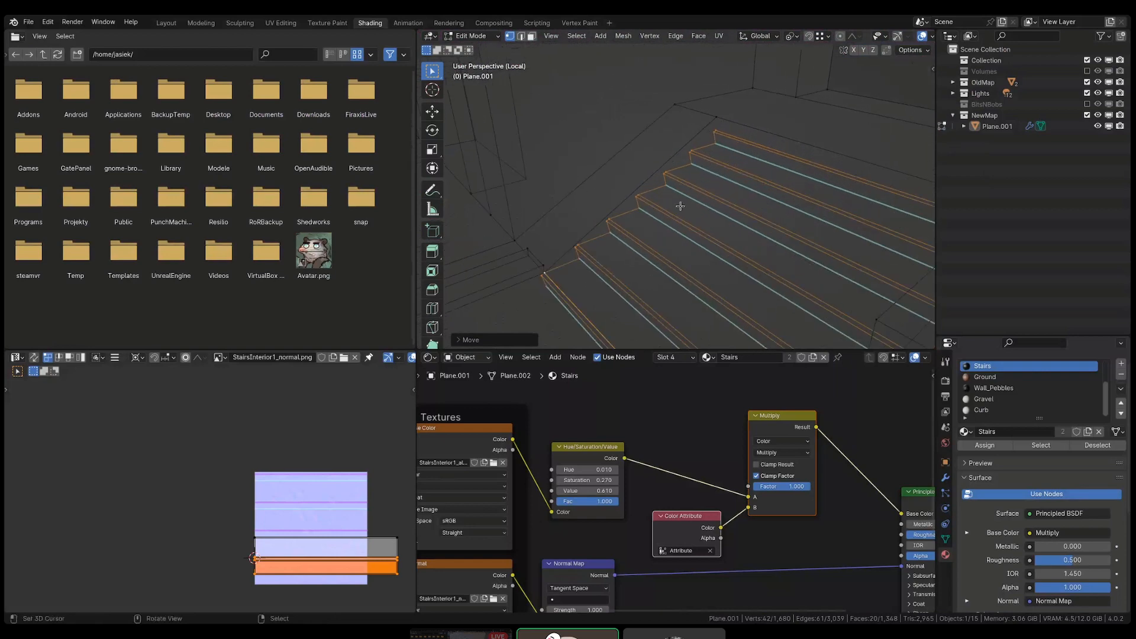
scroll(545, 301, "up", 3)
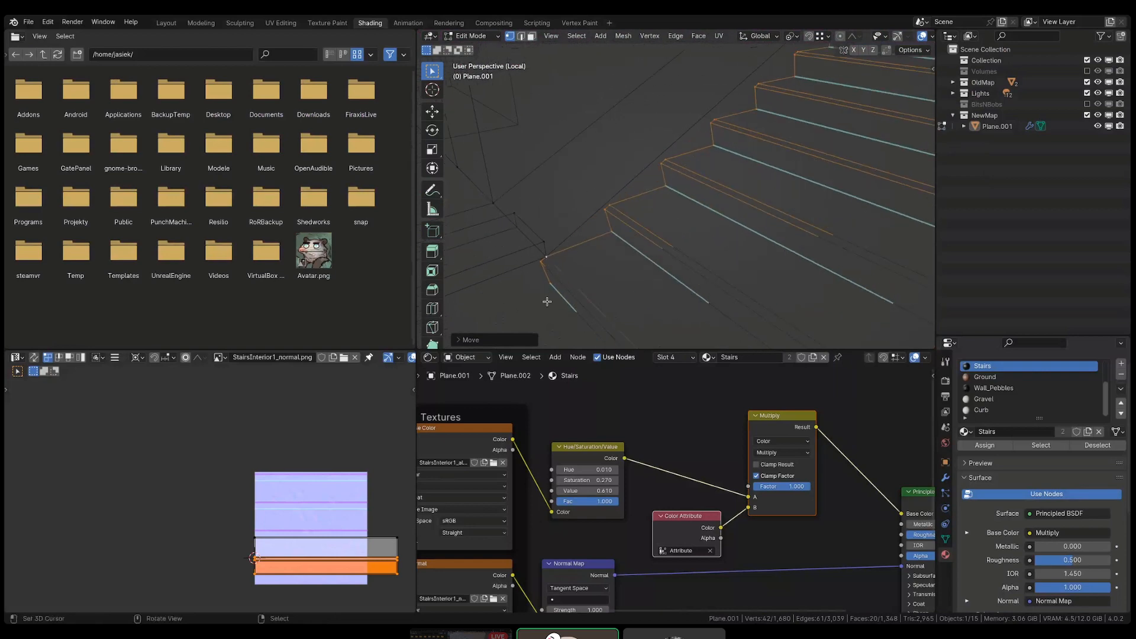
key("3")
middle_click_drag(573, 296, 636, 230)
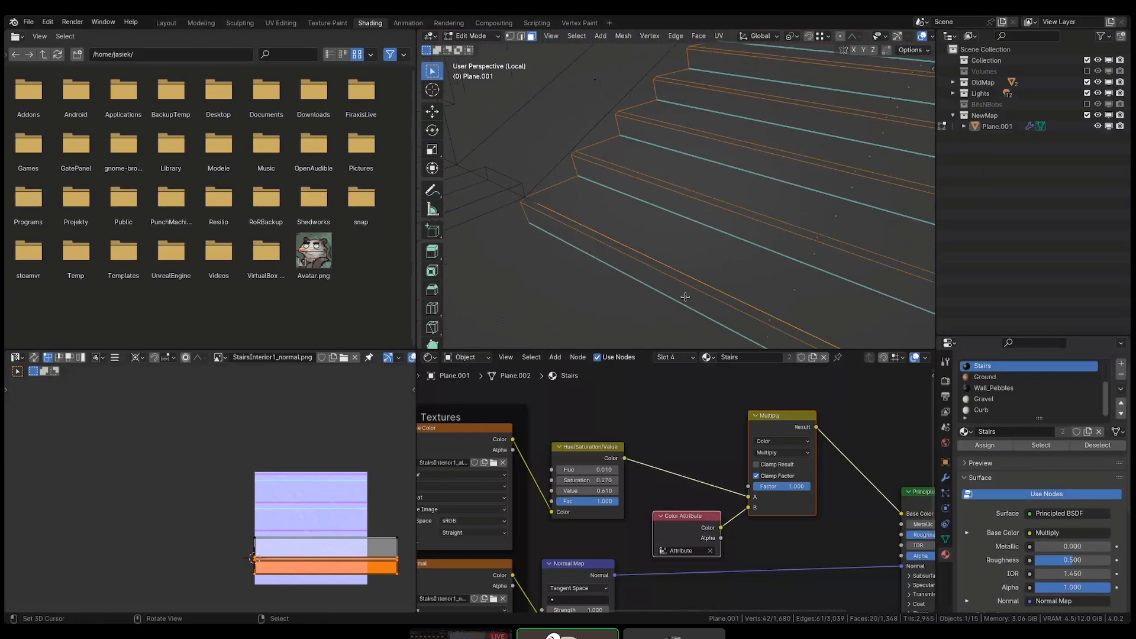
left_click(776, 339)
key("x")
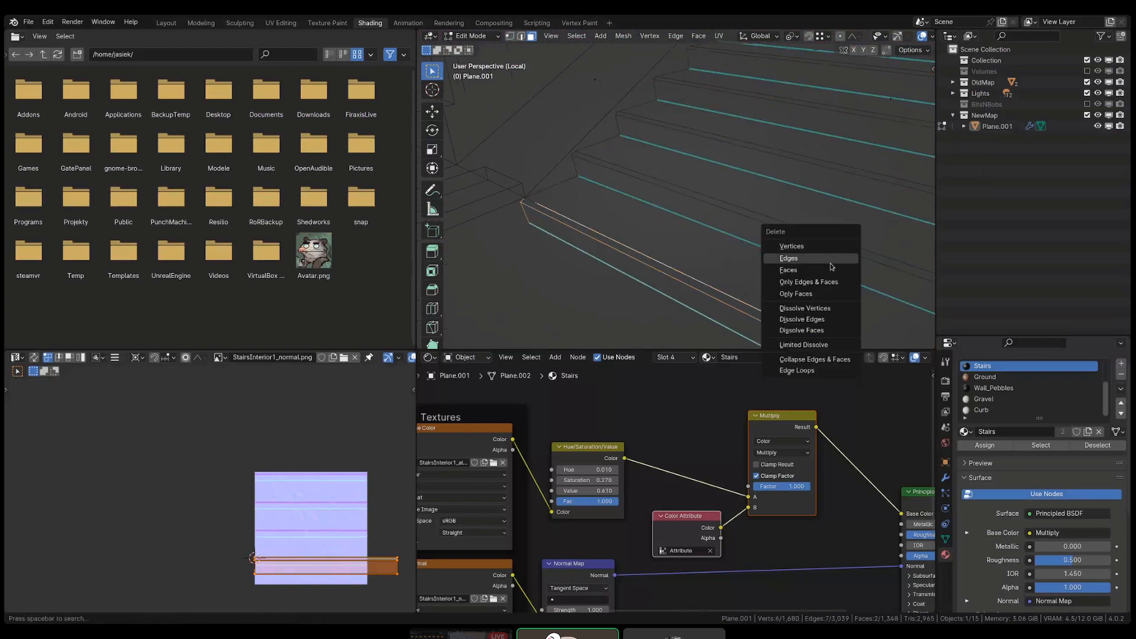
left_click(833, 270)
- Place the 3D cursor on the corner vertex at the foot of the copied stairs
middle_click_drag(723, 203, 603, 198)
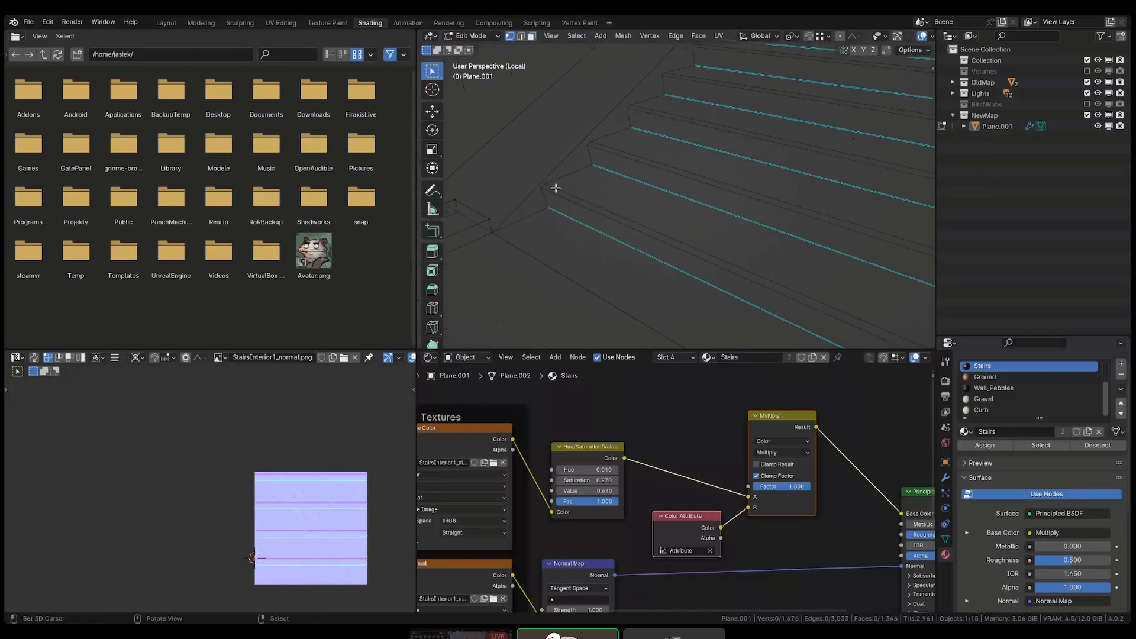
key("a")
left_click(493, 232)
key("shift+s")
left_click(620, 262)
- Select only the linked stair copy and scale it from the 3D cursor to fit the height of the pink ramp
key("l")
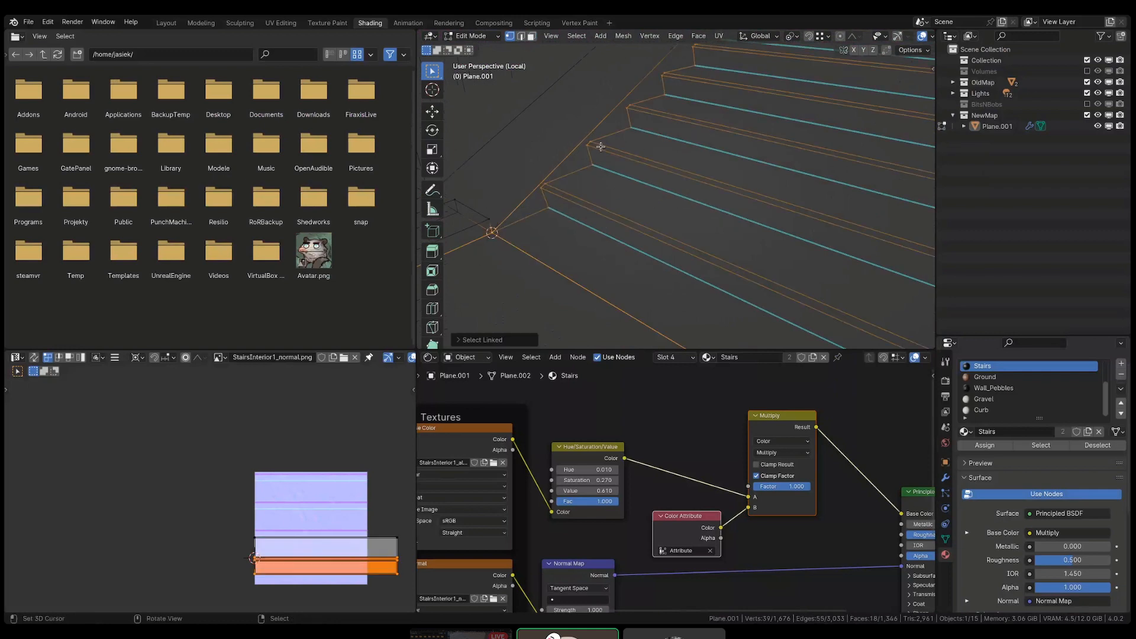
key("alt+a")
key("l")
key("shift+s")
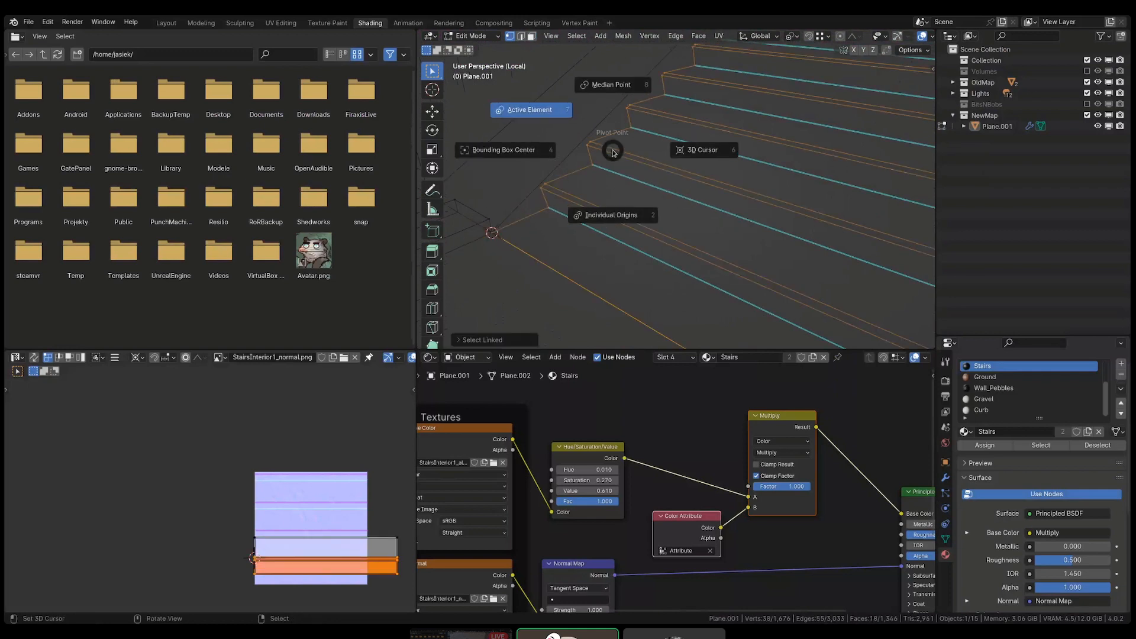
middle_click_drag(613, 149, 658, 212, "shift")
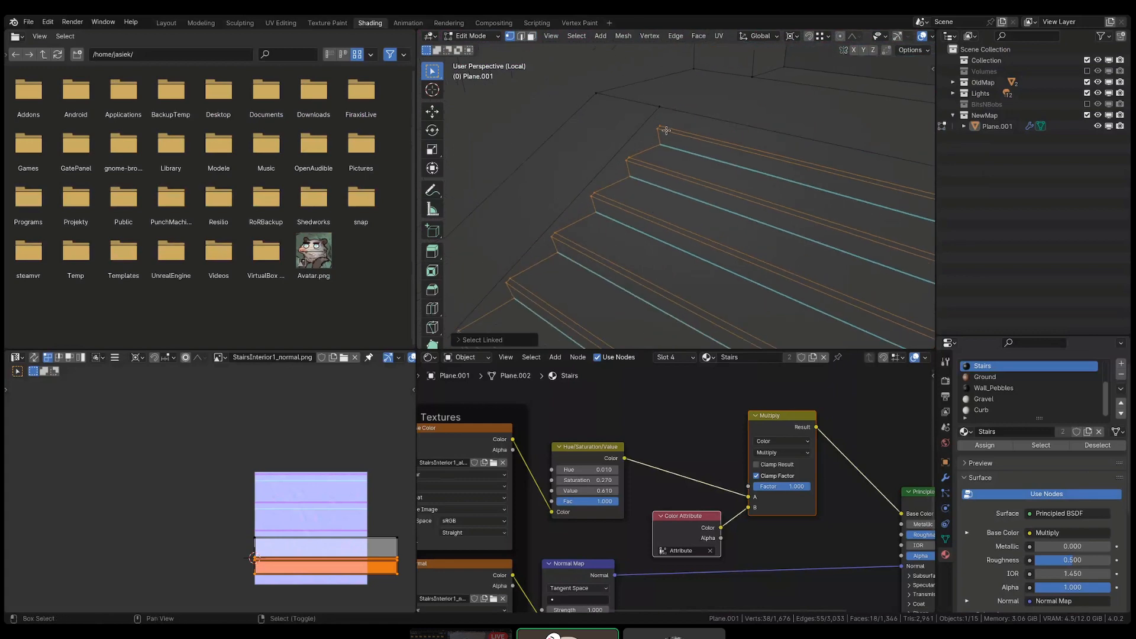
key("s")
left_click(699, 161)
key("z")
left_click(699, 220)
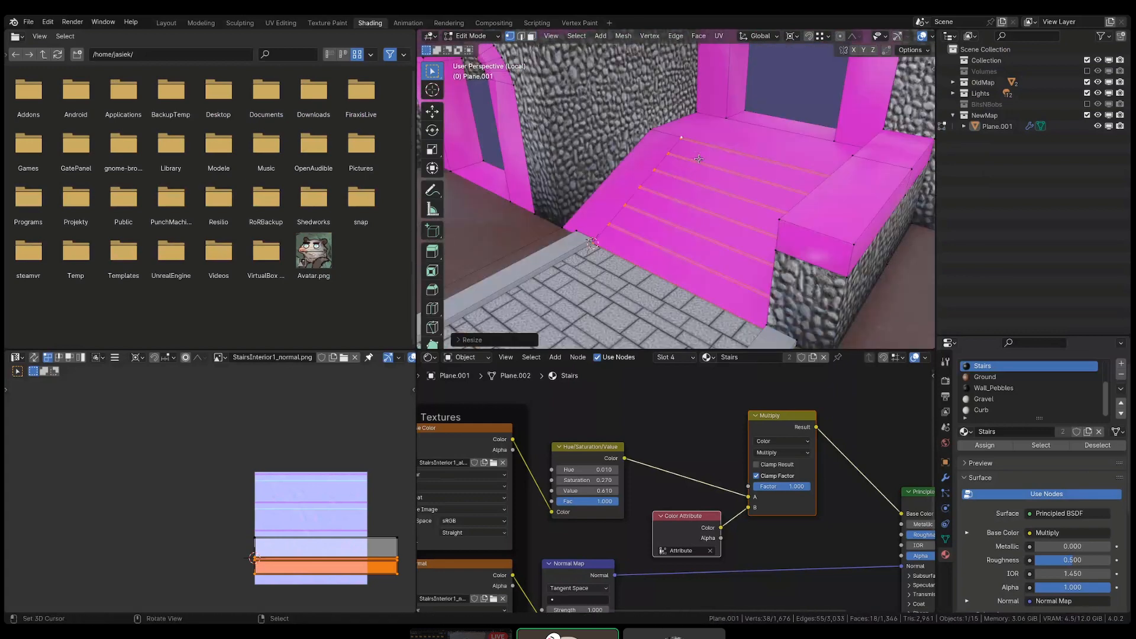
- Delete the pink ramp face that covers the copied stairs
middle_click_drag(699, 220, 742, 220)
key("3")
left_click(680, 172)
key("x")
left_click(679, 172)
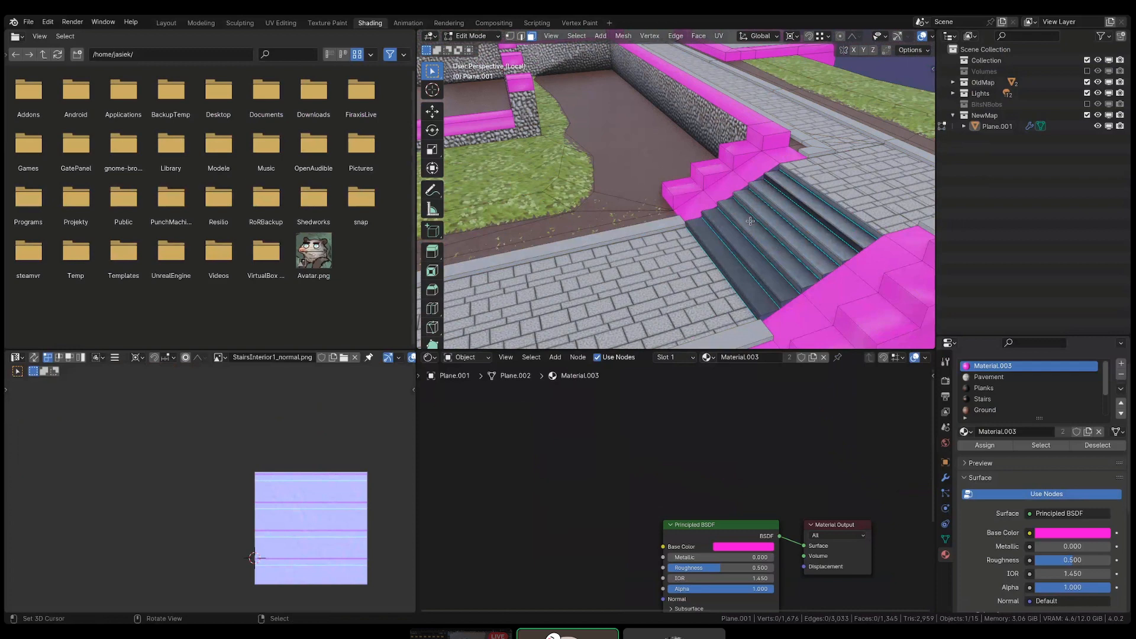
- Triangulate the selected face at the sunken dirt bed beside the pebble wall and select the bed's ground face
scroll(750, 221, "down", 8)
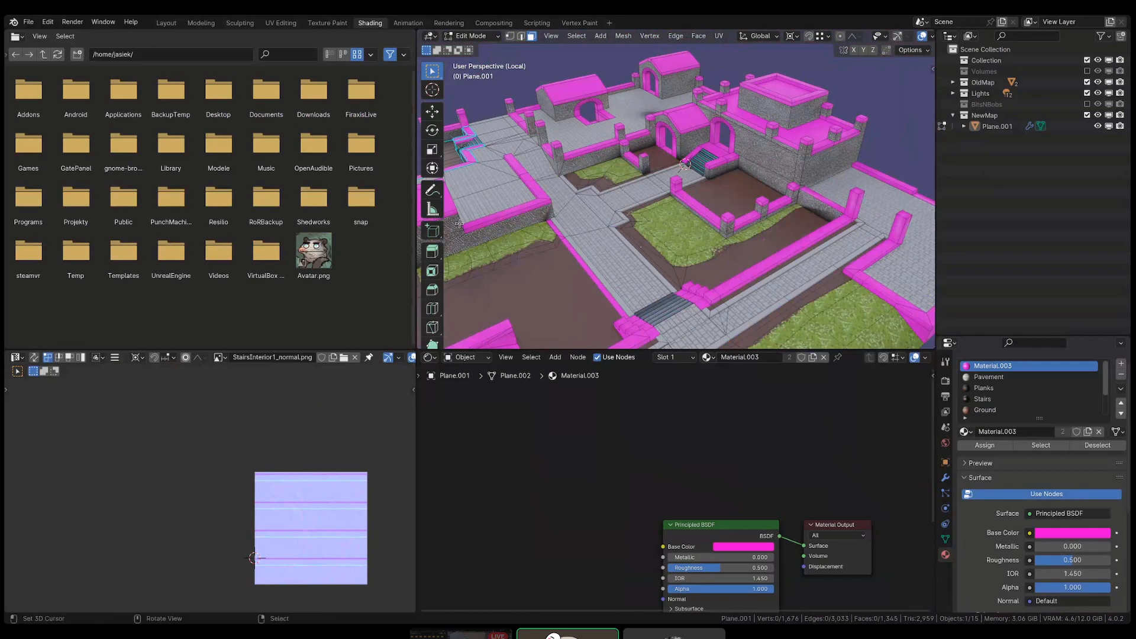
scroll(700, 137, "up", 5)
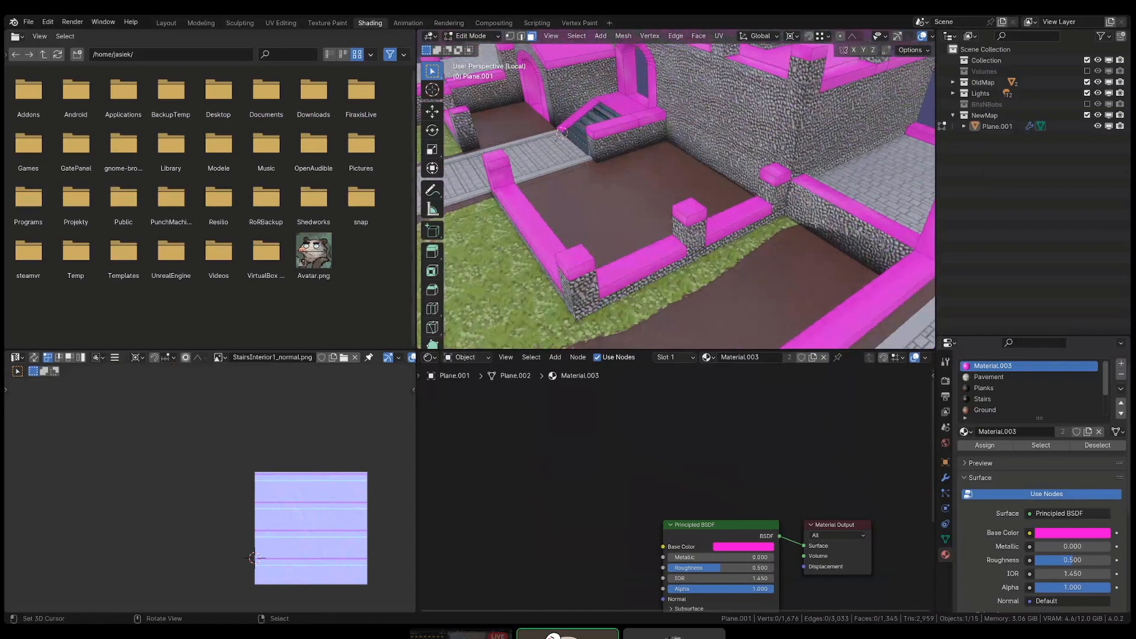
left_click(816, 223)
key("ctrl+t")
left_click(799, 253)
middle_click_drag(785, 253, 819, 260)
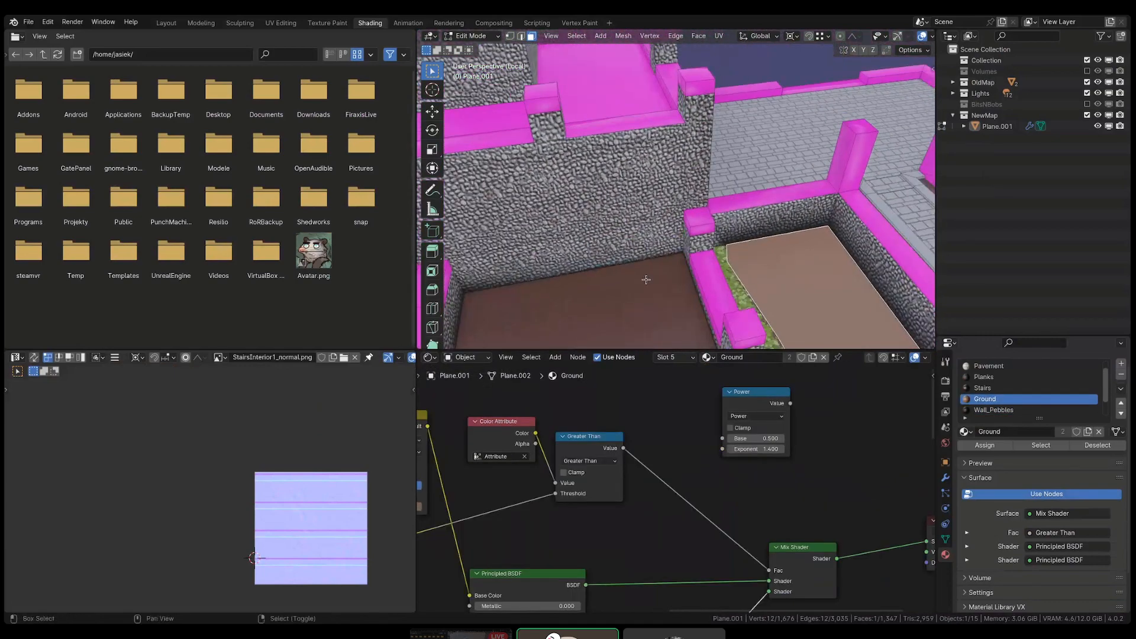
- Delete the remaining pink ramp face beside the copied stairs near the arched building
middle_click_drag(644, 279, 808, 269, "shift")
middle_click_drag(599, 254, 704, 216, "shift")
scroll(826, 202, "down", 4)
scroll(727, 230, "up", 4)
left_click(672, 239)
key("g")
left_click(673, 240)
key("x")
left_click(706, 218)
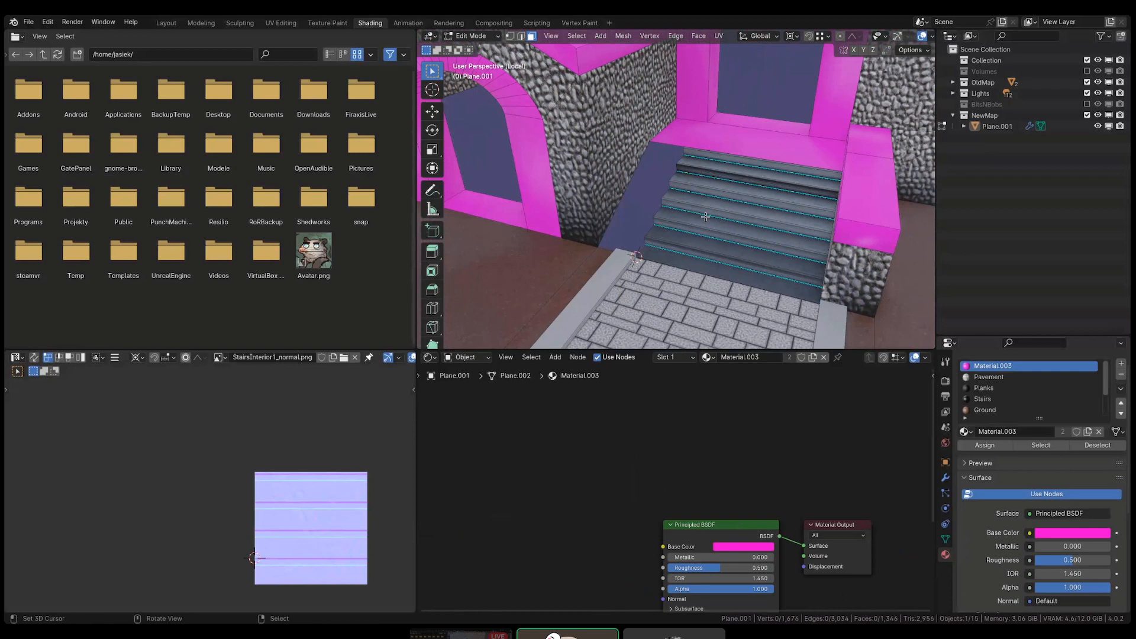
- Slide the copied stairs' side-edge vertices sideways to meet the base of the pebble wall
key("1")
left_click(674, 175, "alt")
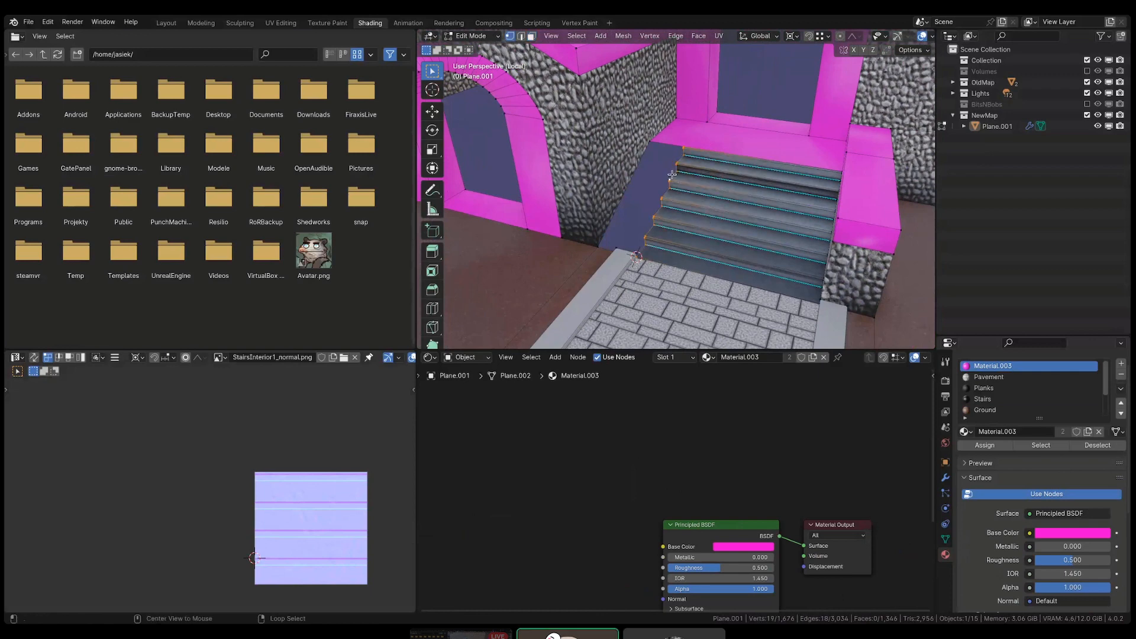
scroll(675, 173, "up", 4)
left_click(685, 138, "shift")
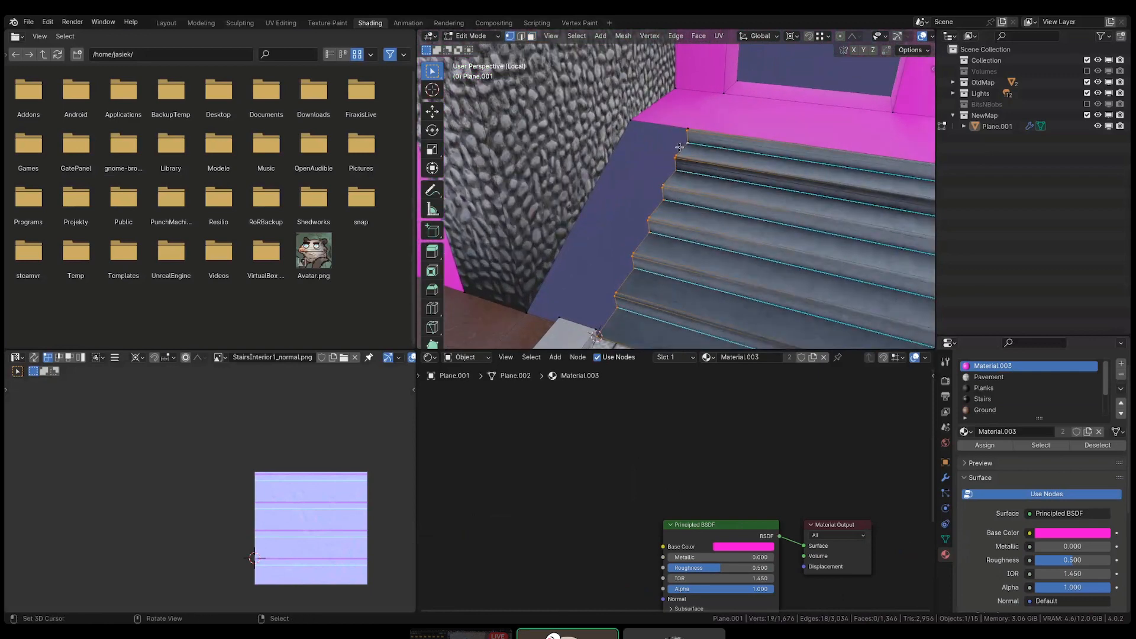
key("shift+z")
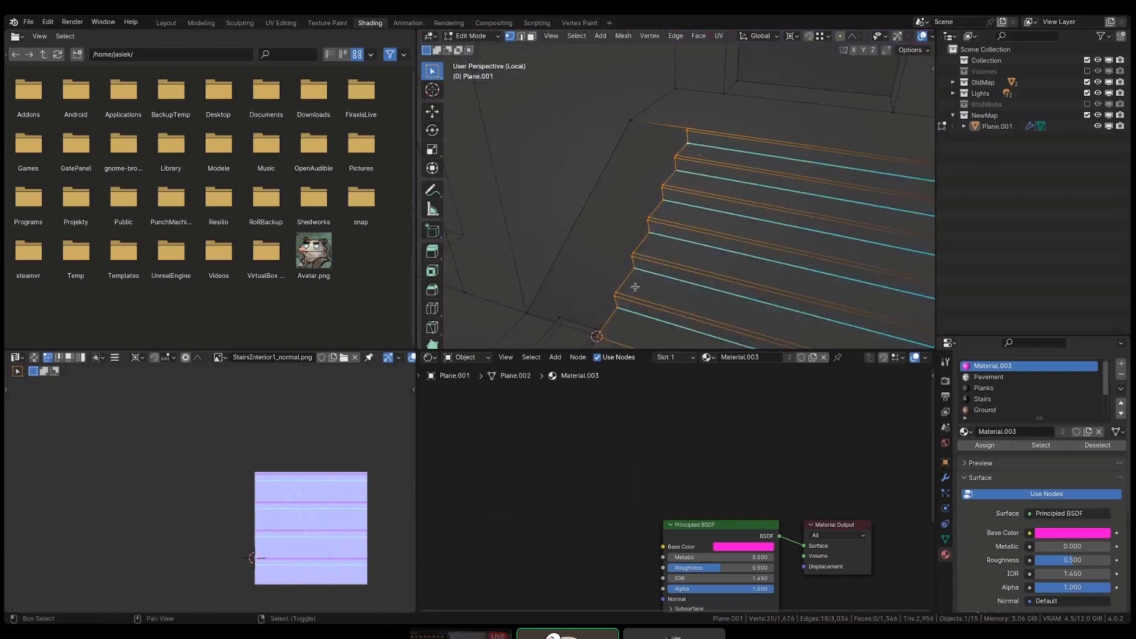
key("shift+v")
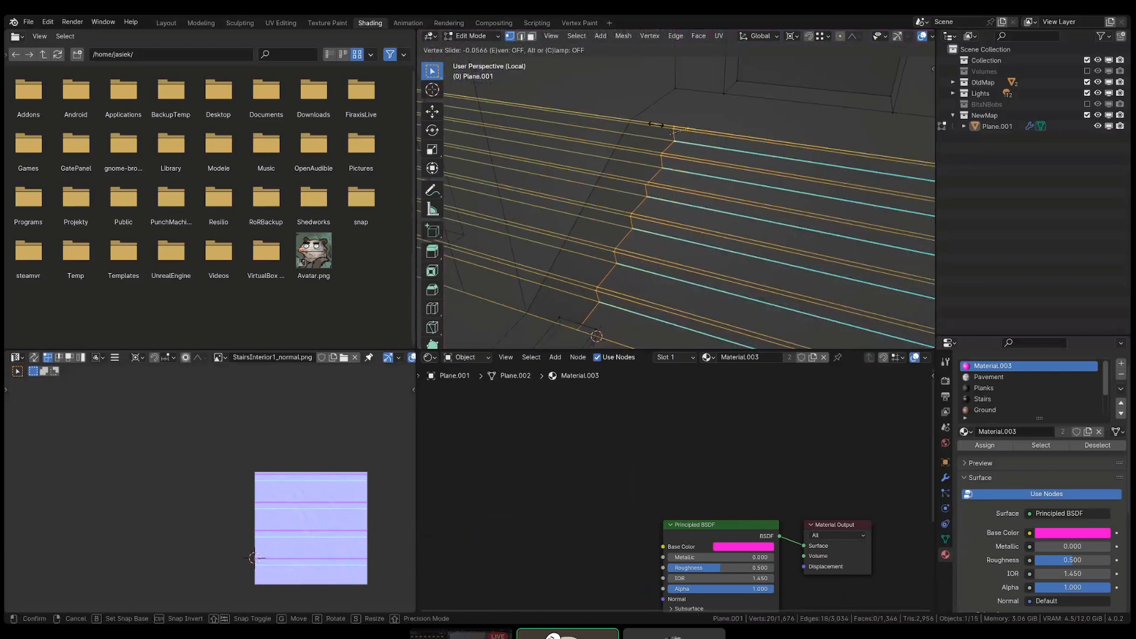
left_click(638, 122)
- Triangulate the pebble wall face beside the copied stairs and merge its upper triangles back into a quad
key("3")
key("a")
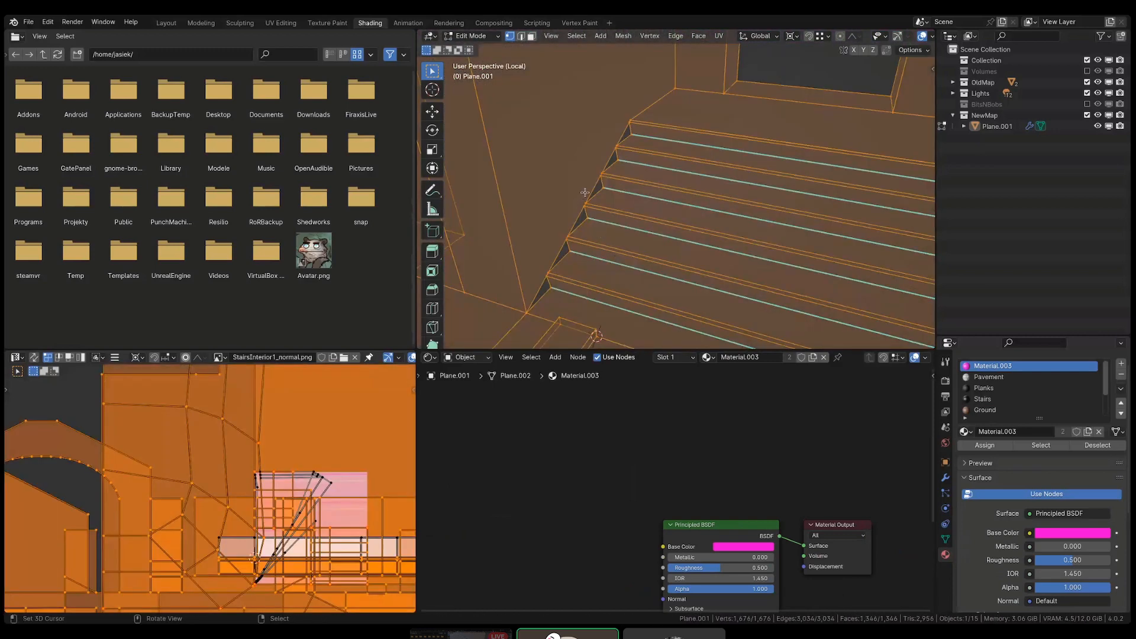
key("a")
right_click(591, 83)
middle_click_drag(592, 83, 709, 102)
key("ctrl+t")
key("a")
right_click(727, 109)
right_click(791, 142, "shift")
key("alt+j")
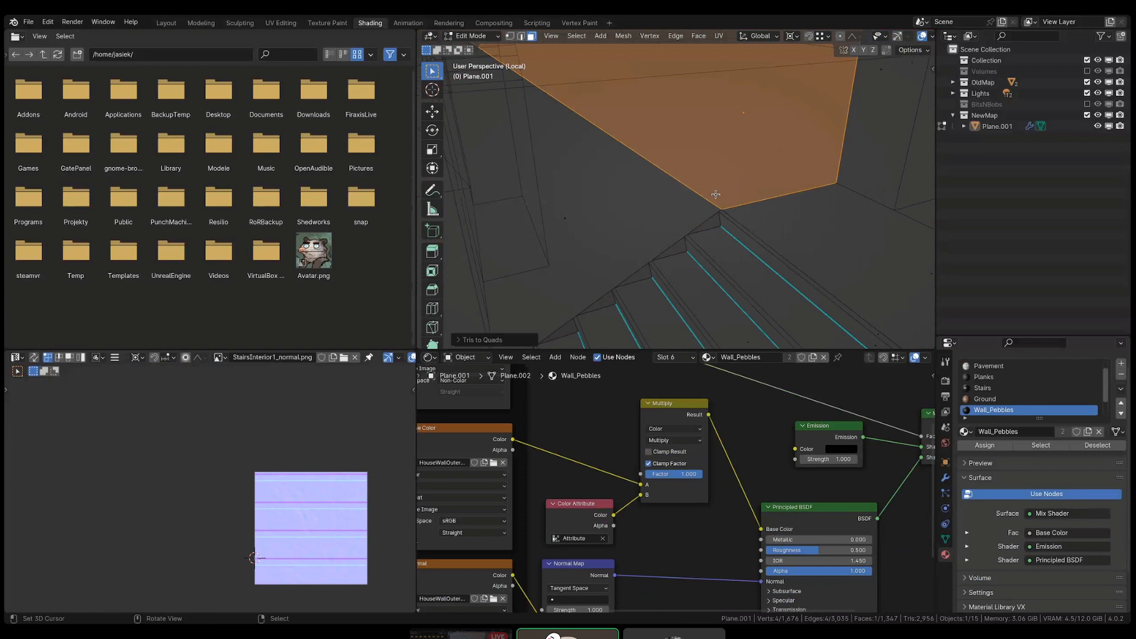
- Isolate the triangular and upper pebble wall faces beside the stairs by hiding all other geometry
middle_click_drag(715, 195, 690, 213)
right_click(605, 221)
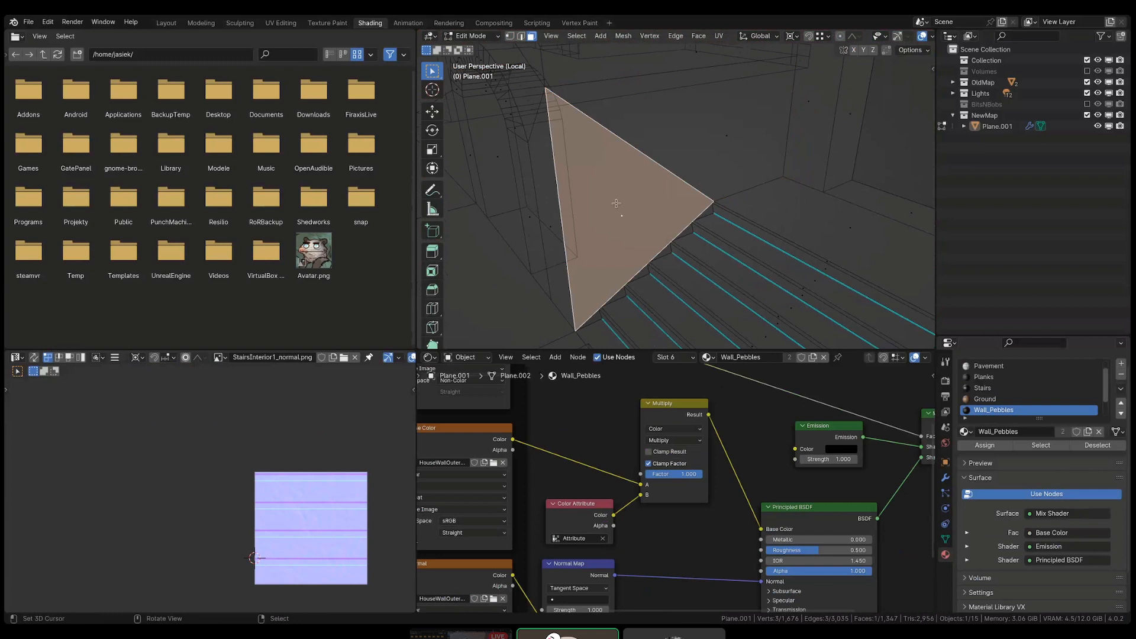
middle_click_drag(616, 204, 752, 204)
key("1")
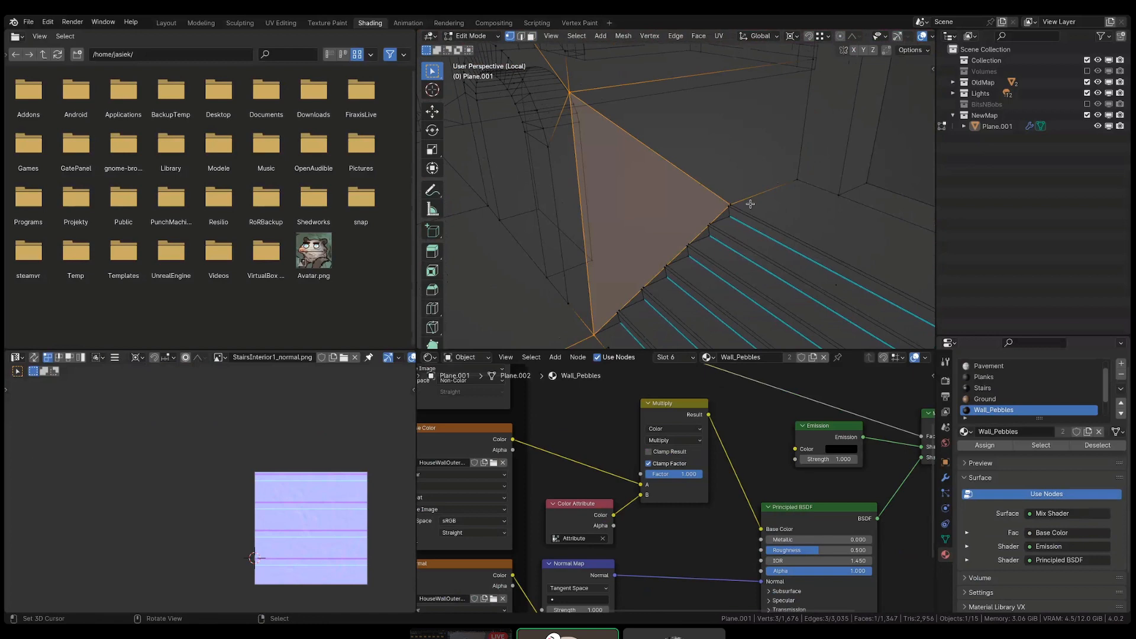
key("shift+z")
key("3")
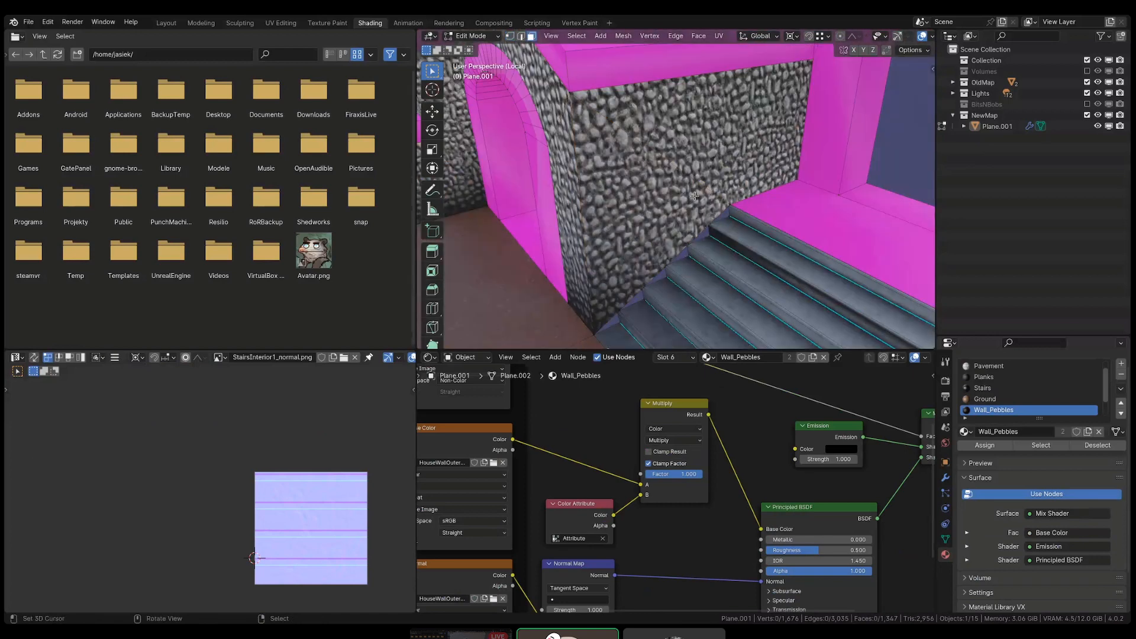
left_click(711, 166, "shift")
key("shift+h")
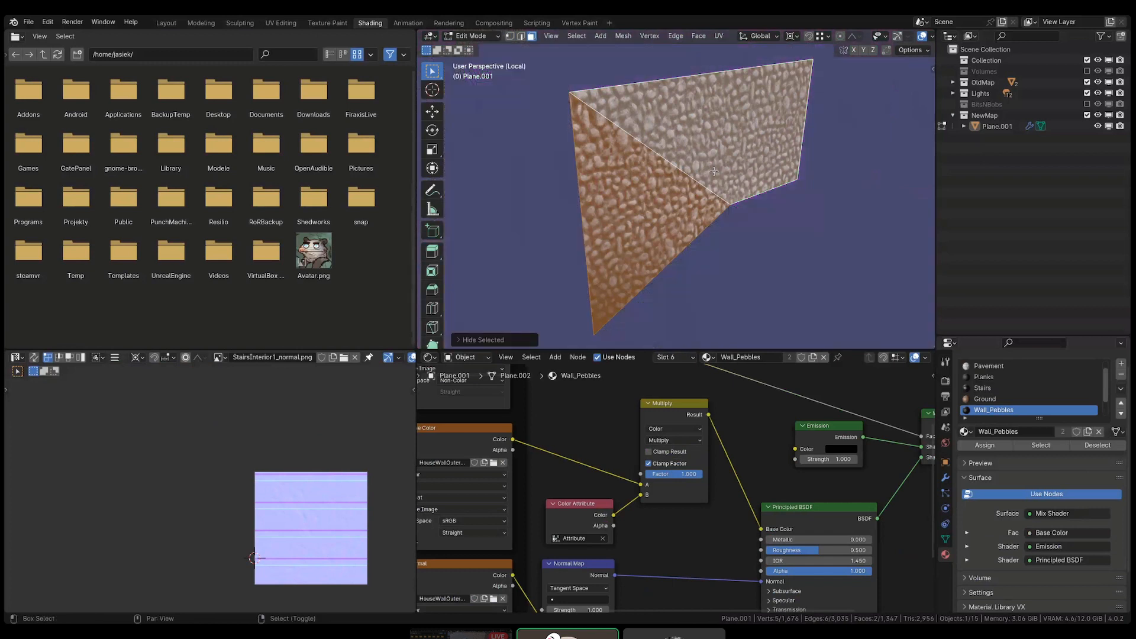
key("alt+a")
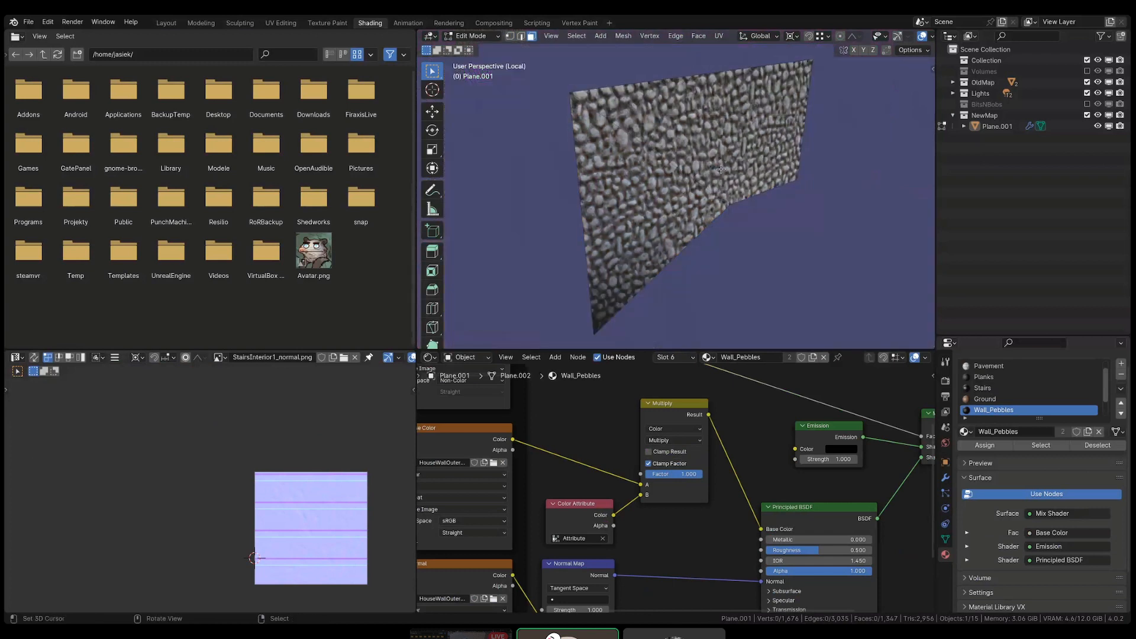
- Triangulate the upper face of the isolated pebble wall
left_click(720, 169)
key("KP_Decimal")
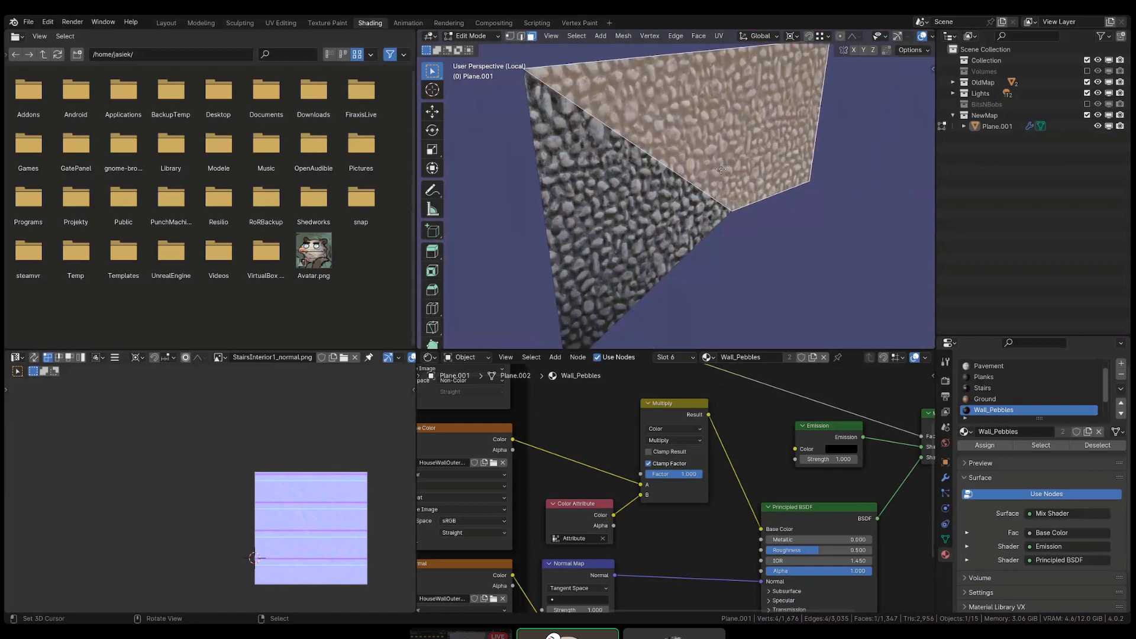
scroll(720, 170, "down", 1)
key("ctrl+t")
key("alt+a")
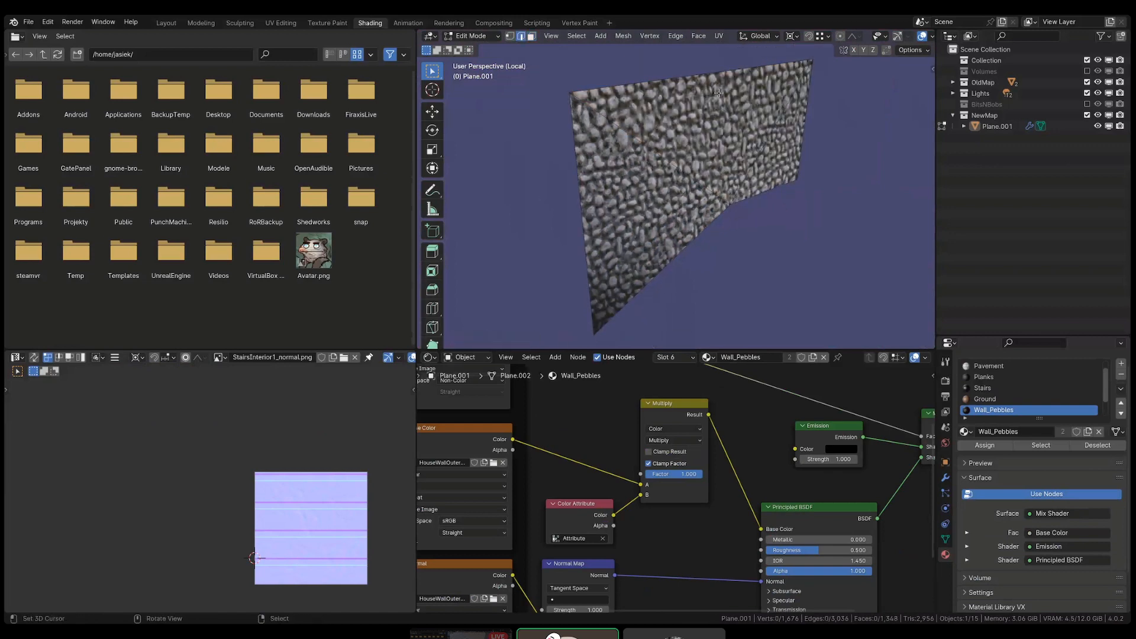
- Subdivide the top edge of the isolated pebble wall and triangulate the face adjoining it
left_click(718, 93)
key("w")
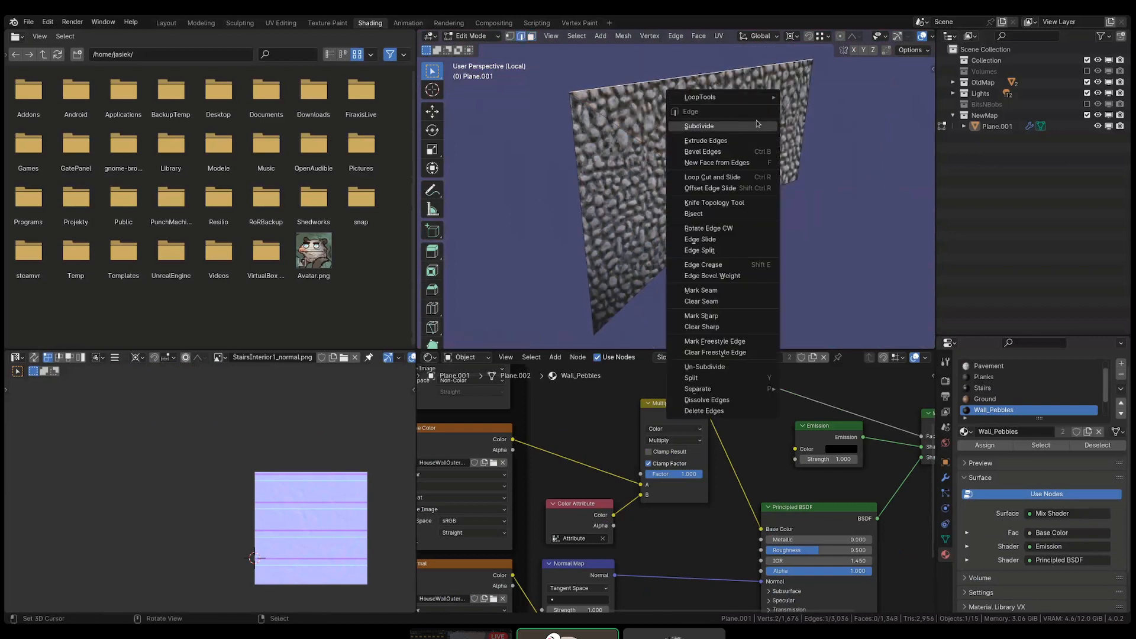
left_click(757, 123)
key("3")
right_click(744, 171)
key("ctrl+t")
key("alt+a")
key("1")
mouse_move(734, 207)
middle_mouse_down()
mouse_move(697, 221)
mouse_move(723, 223)
middle_mouse_up()
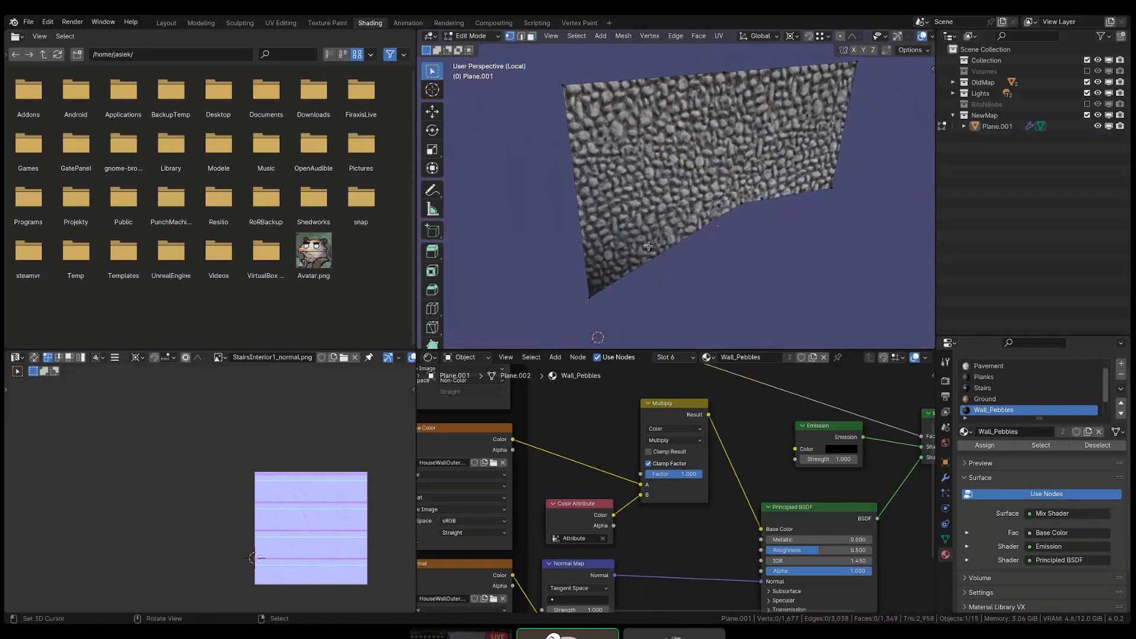
- Reveal the hidden geometry and select the pebble wall's triangular faces beside the stairs
key("alt+h")
key("alt+a")
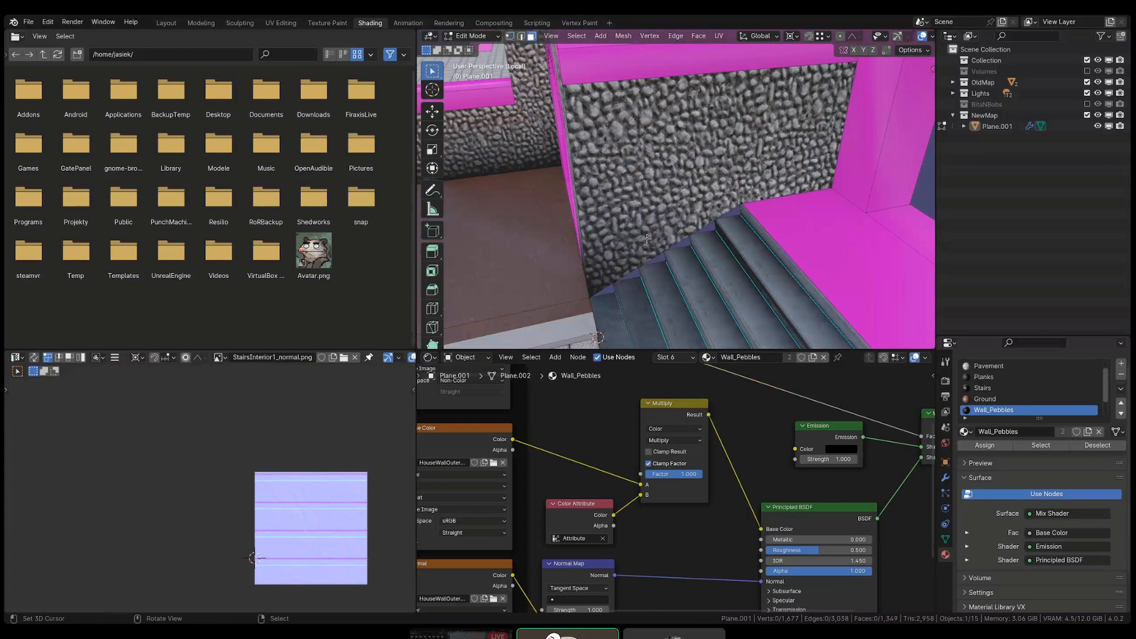
right_click(652, 225)
right_click(668, 201, "shift")
key("l")
right_click(659, 205, "shift")
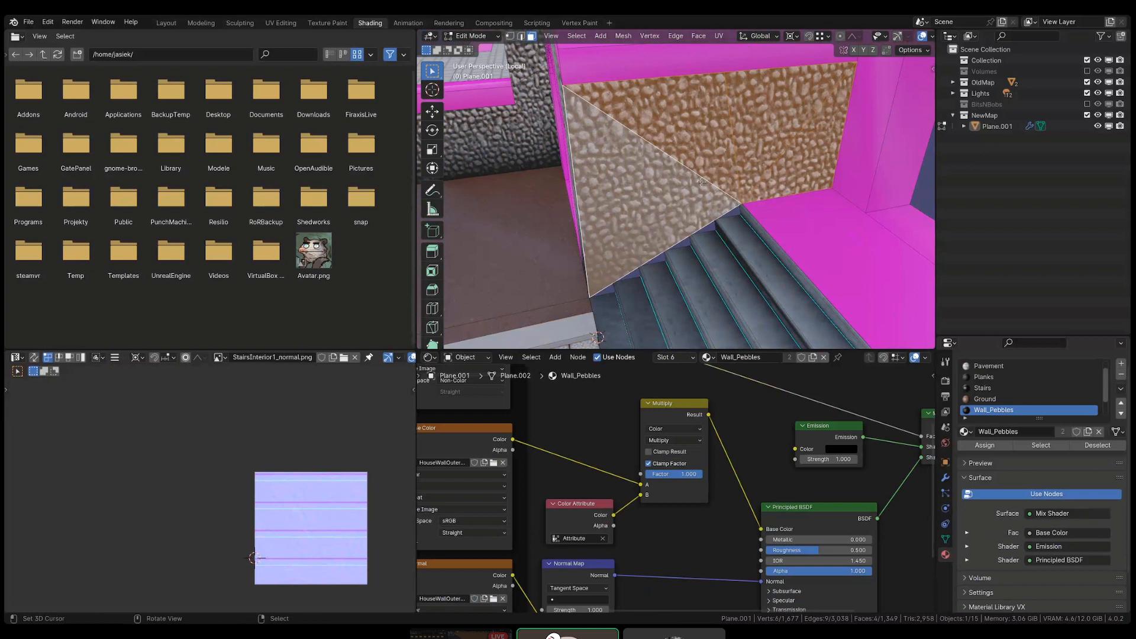
middle_click_drag(701, 182, 698, 213)
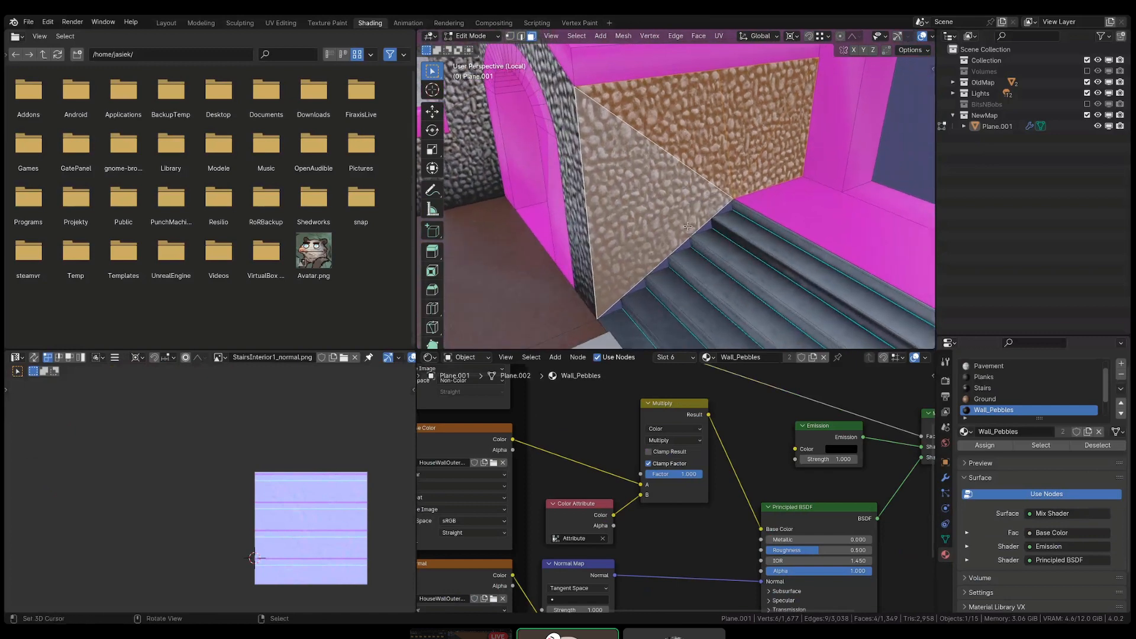
- Subdivide the pebble wall's sloped bottom edge along the stairs and triangulate the face above it
key("2")
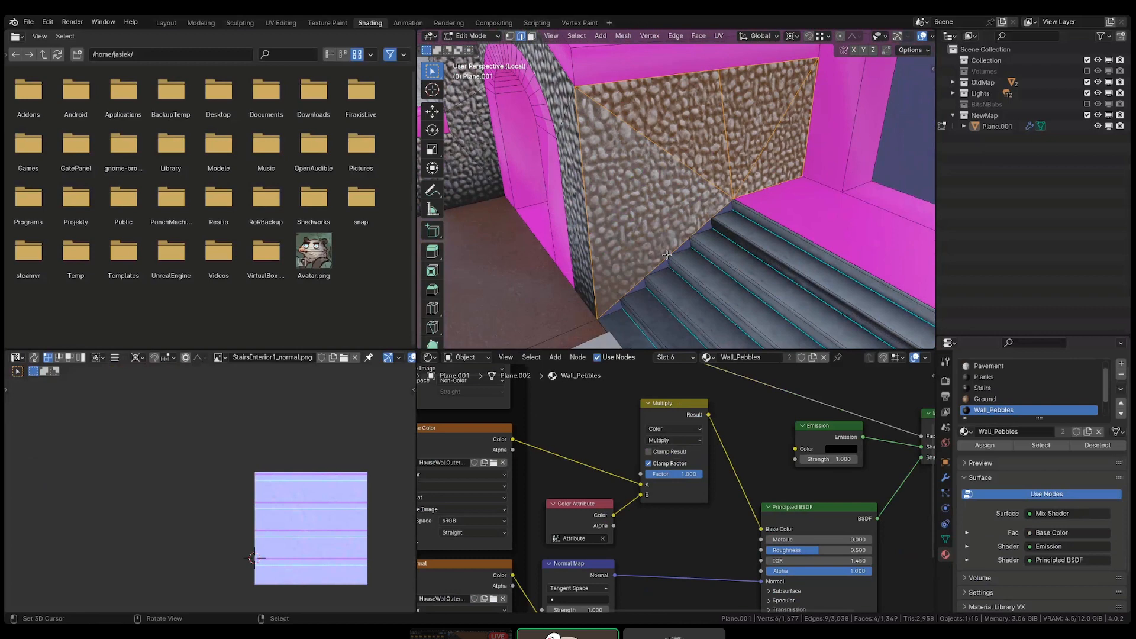
right_click(666, 254)
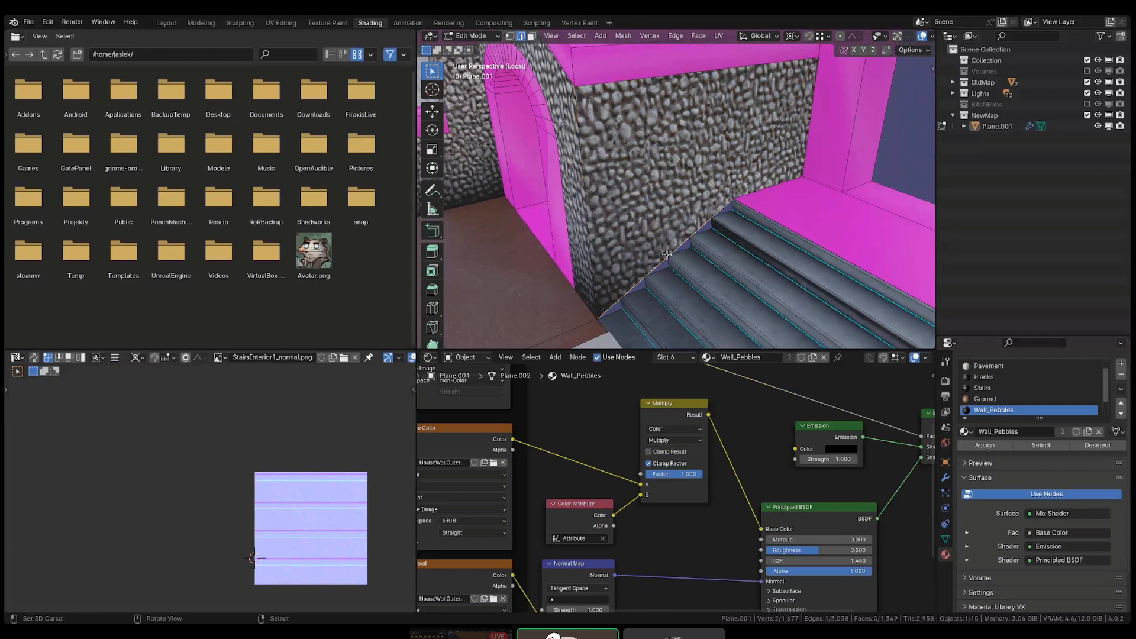
key("w")
left_click(676, 250)
key("3")
right_click(681, 237)
key("ctrl+t")
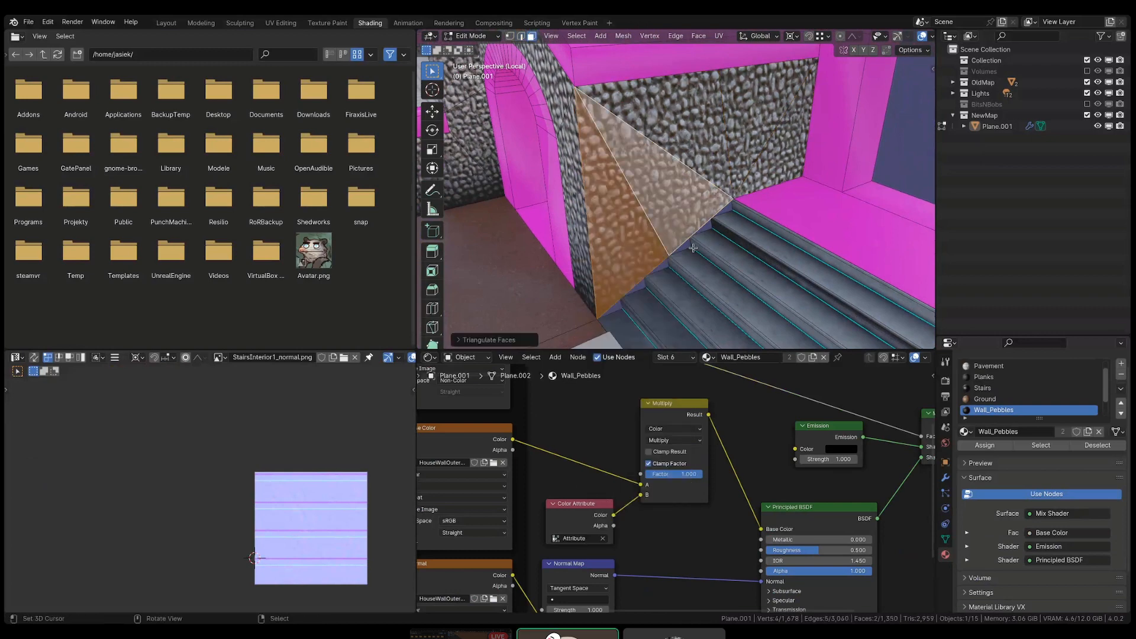
key("1")
right_click(686, 245)
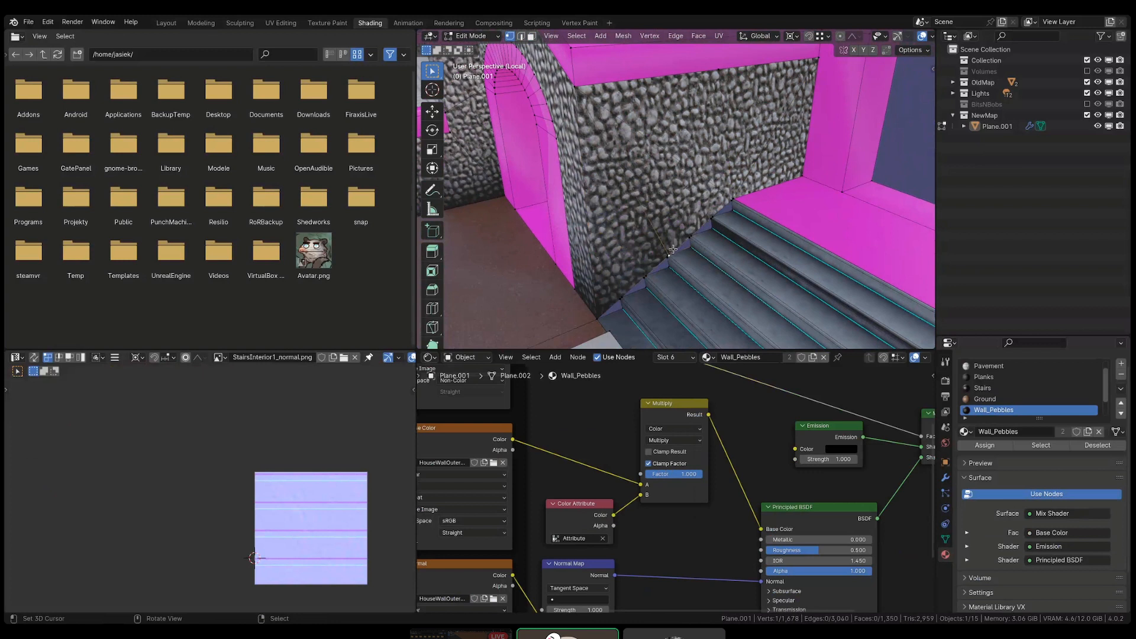
key("shift+v")
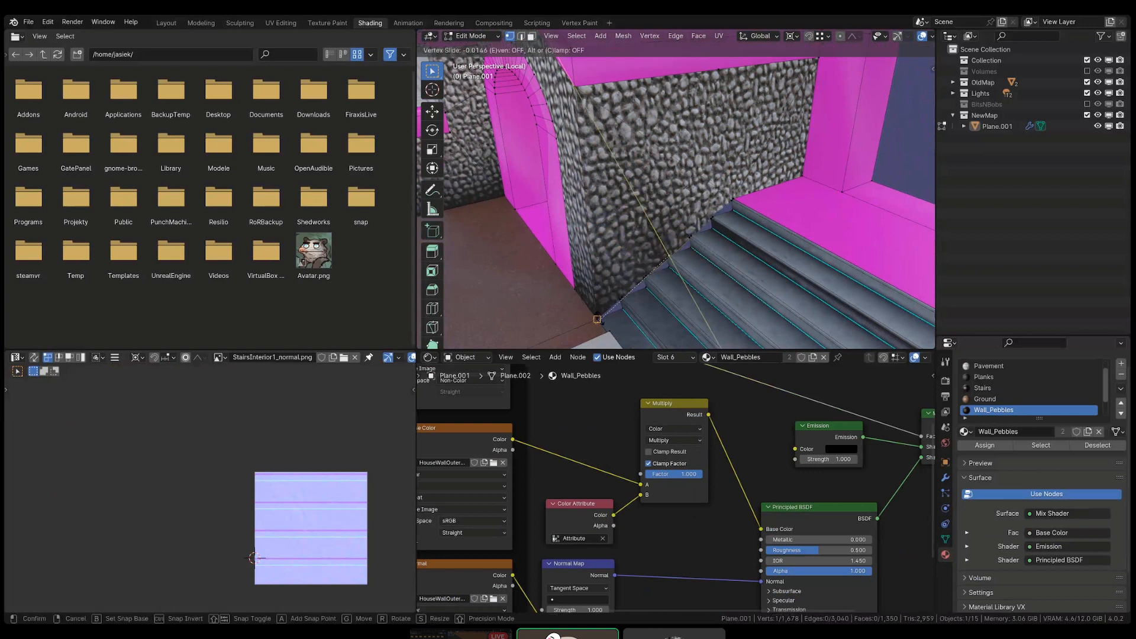
key("c")
right_click(616, 301)
- Isolate the two pebble wall triangles above the stairs and view them from the right in orthographic projection
key("3")
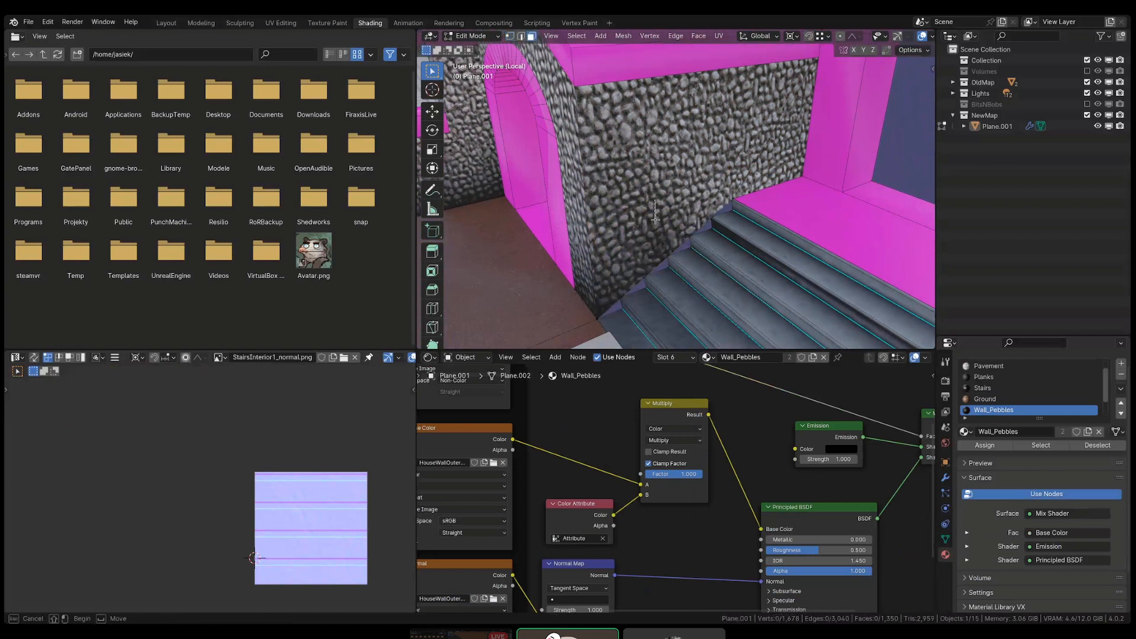
right_click(656, 228)
right_click(639, 214, "shift")
right_click(670, 235, "shift")
key("shift+h")
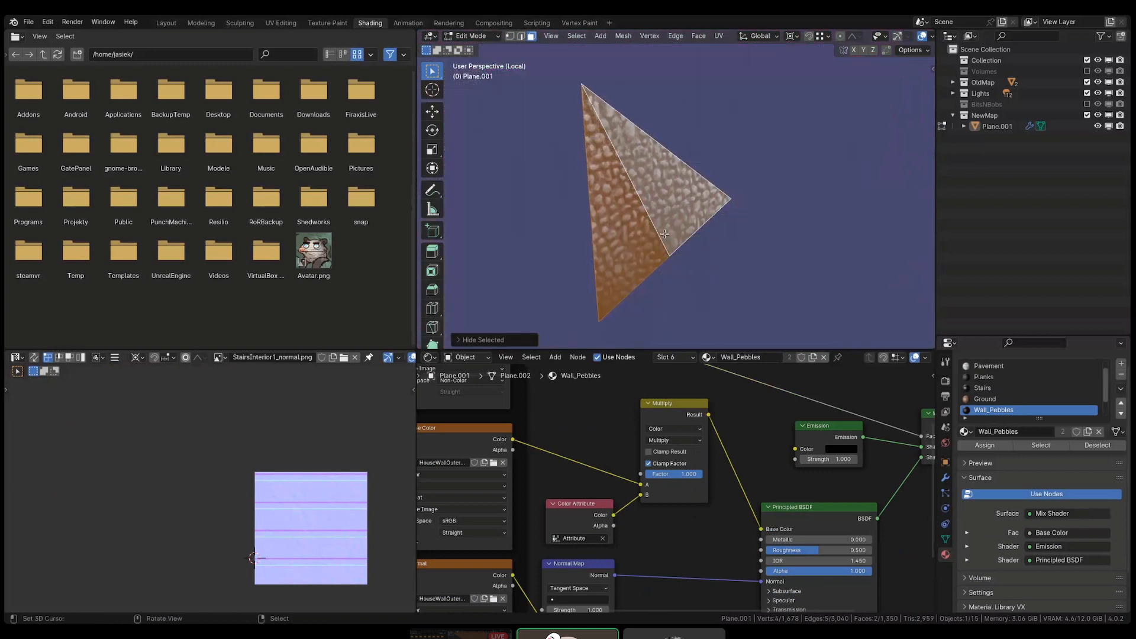
key("KP_3")
middle_click_drag(664, 234, 720, 196, "shift")
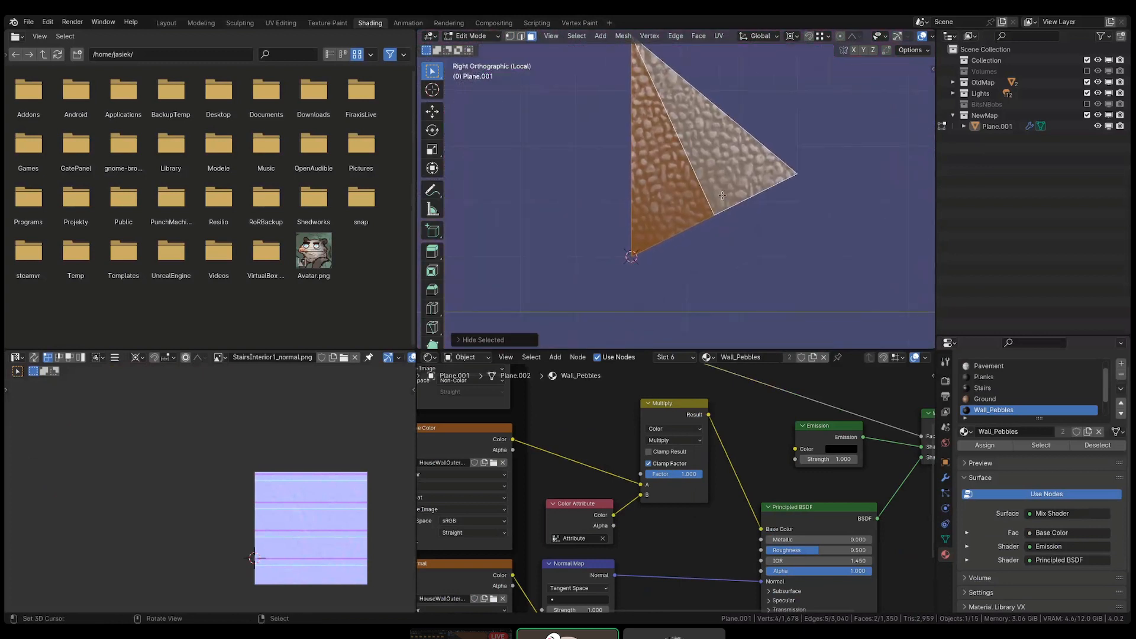
- Slide the wall's new sloped-edge vertex down to the height of its bottom corner and adjust it sideways
key("1")
right_click(713, 214)
key("shift+v")
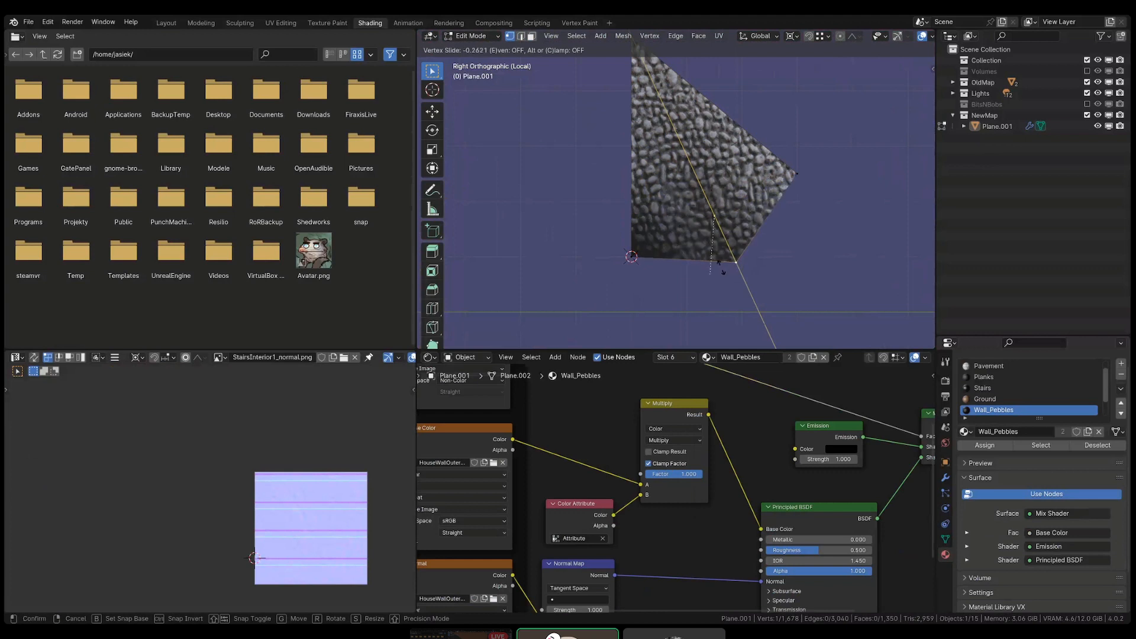
left_click(732, 255)
middle_click_drag(731, 256, 686, 273, "shift")
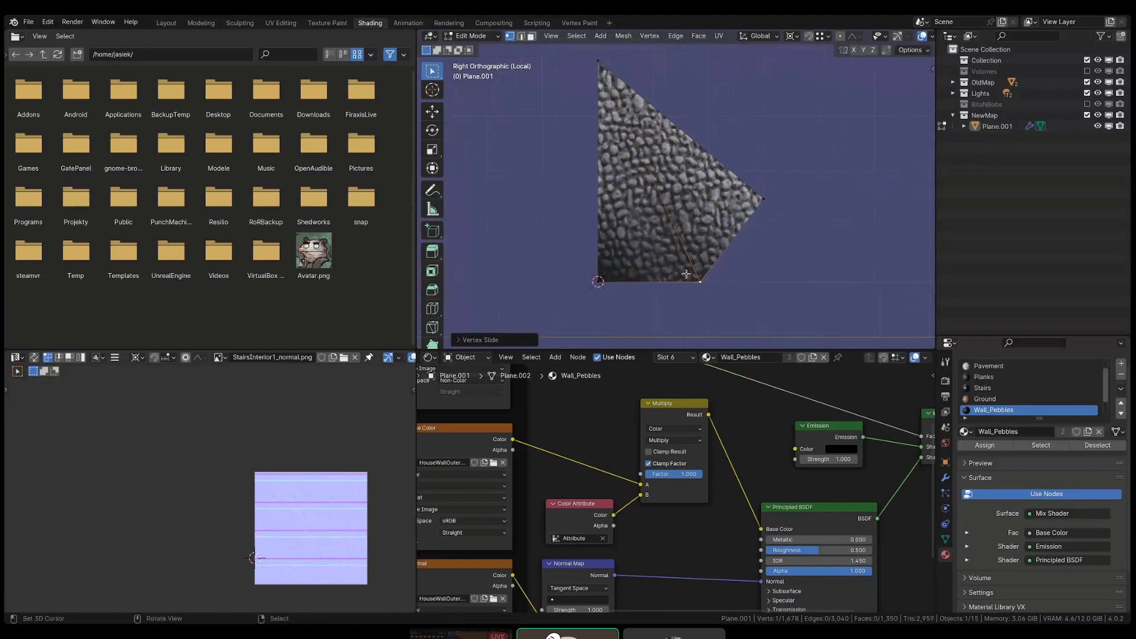
key("shift+v")
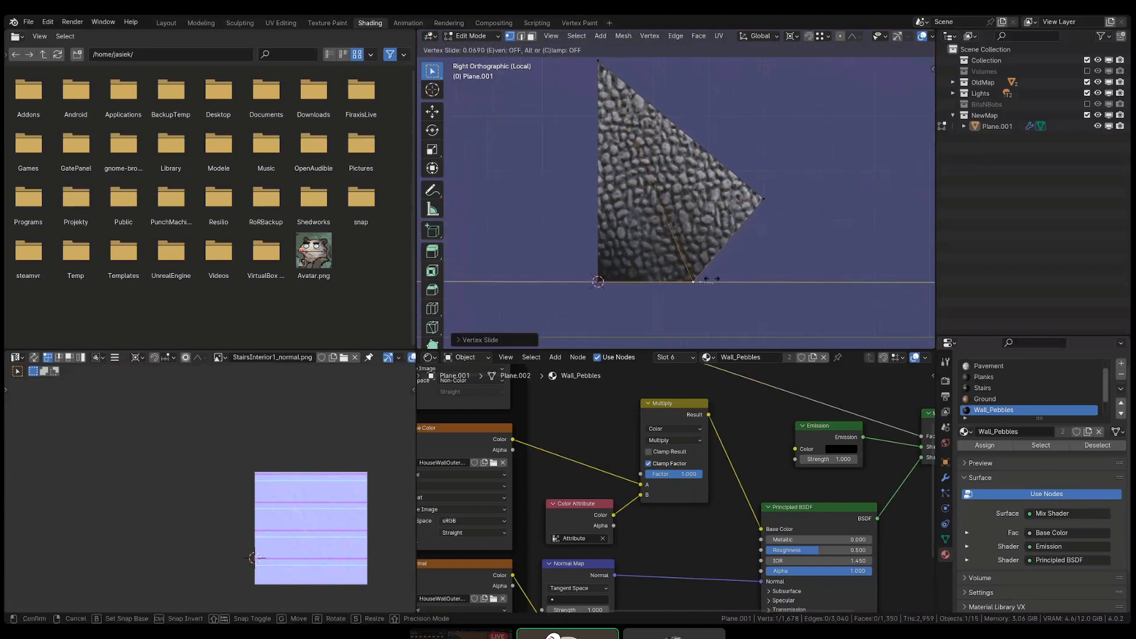
left_click(723, 258)
- Reveal the hidden geometry and select the two extended pebble wall triangles beside the stairs in perspective view
key("alt+h")
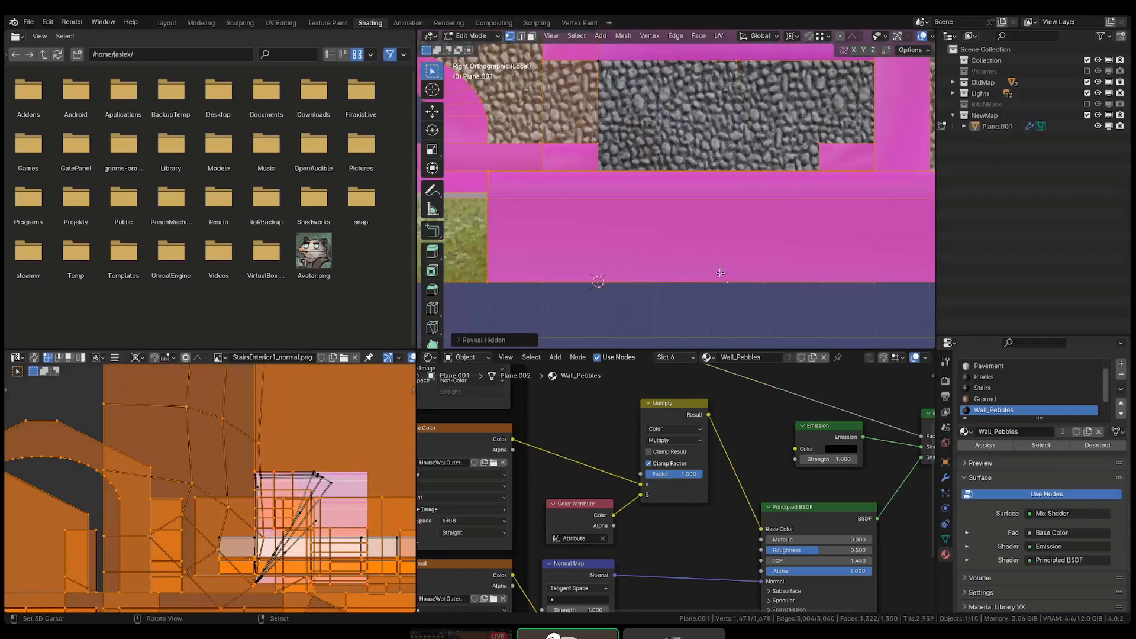
middle_click_drag(724, 254, 764, 263)
scroll(738, 213, "down", 4)
key("KP_5")
scroll(624, 208, "up", 10)
key("3")
left_click(632, 215)
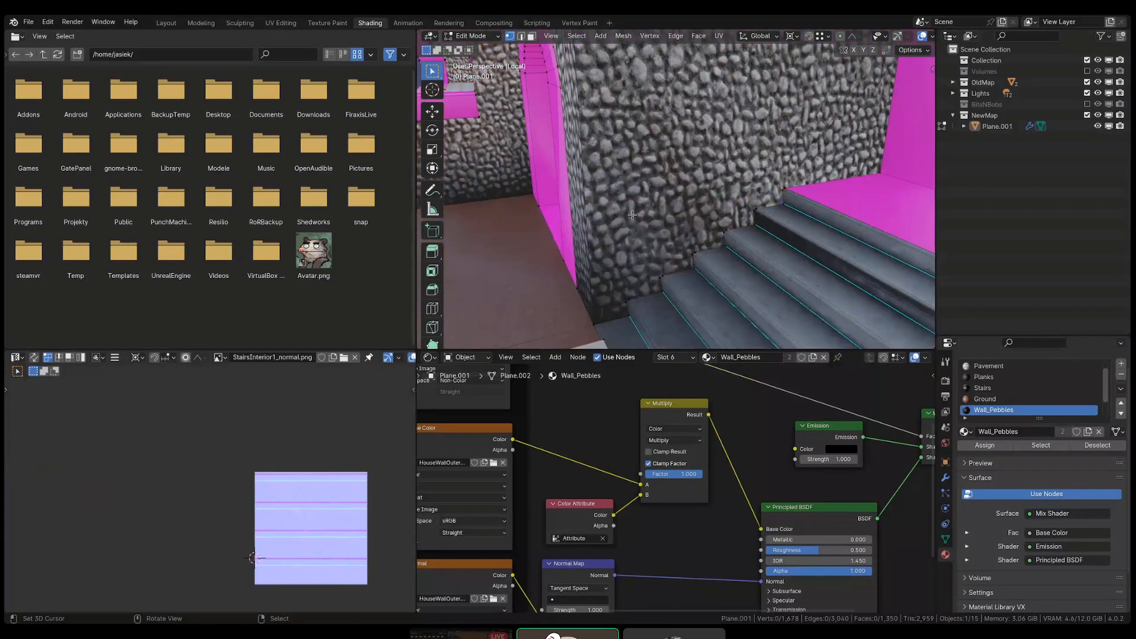
left_click_drag(667, 189, 694, 206)
middle_click_drag(693, 206, 721, 224)
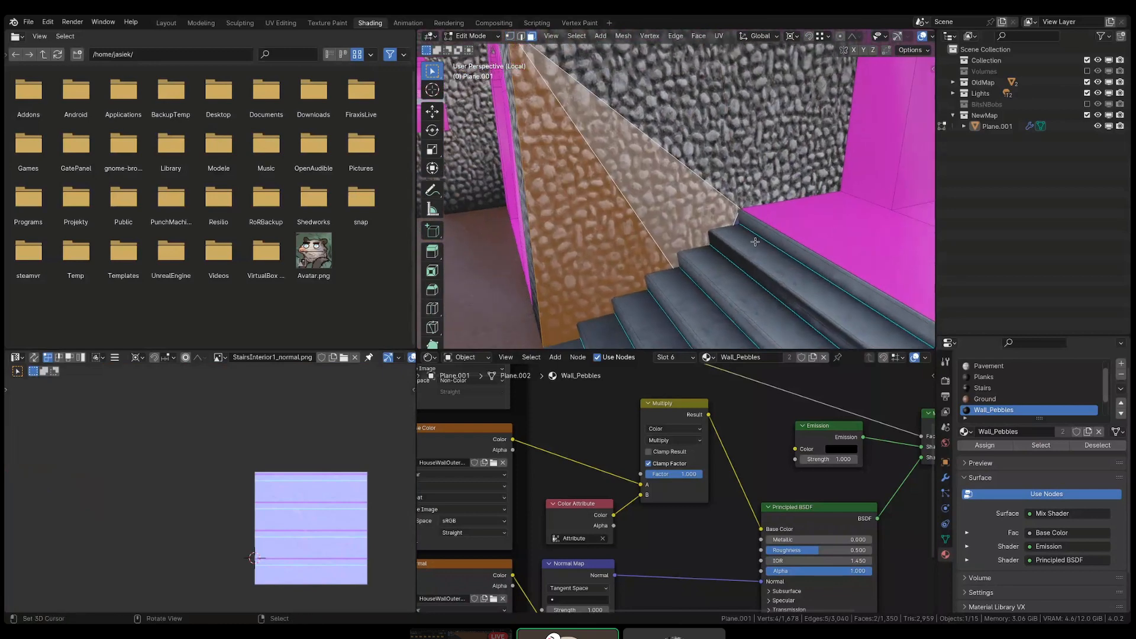
- Slide the wall's lowered vertex horizontally beneath the stairs, working in wireframe shading
key("shift+z")
key("1")
left_click(696, 307)
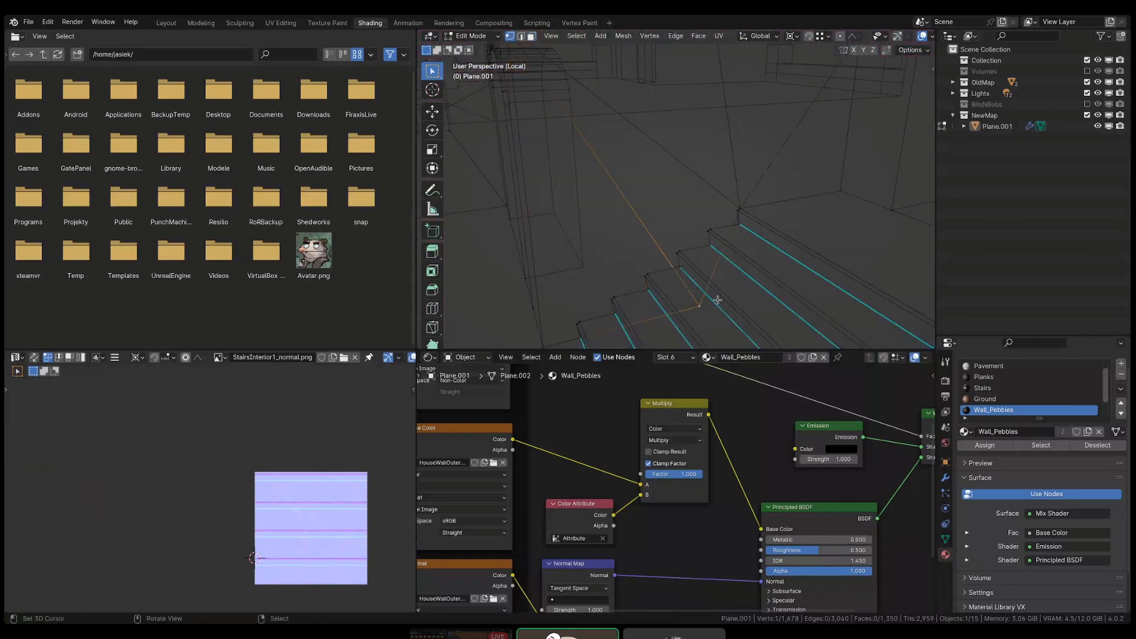
key("g")
key("g")
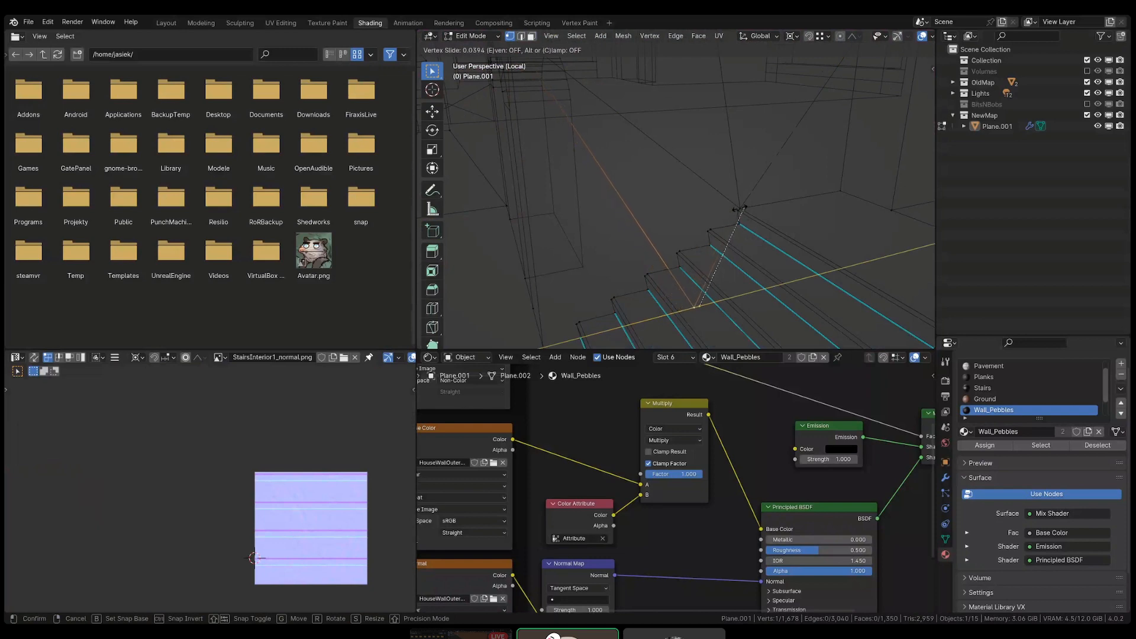
left_click(749, 205)
scroll(745, 254, "up", 2)
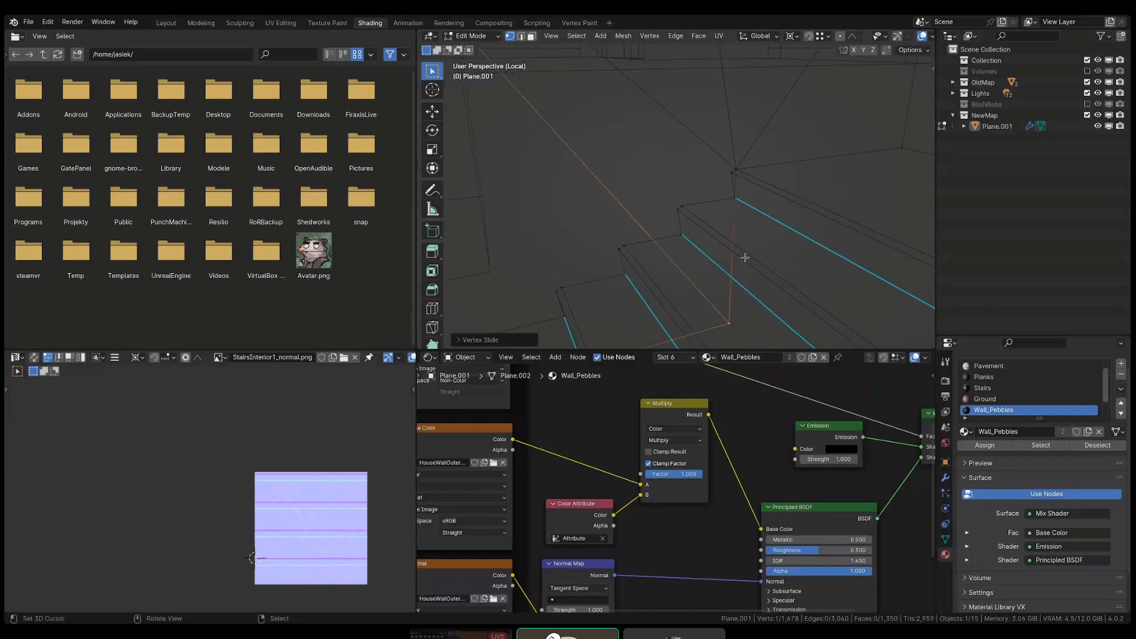
- Return to rendered shading and check the extended pebble wall triangles beside the stairs
key("shift+z")
scroll(747, 258, "down", 3)
key("alt+a")
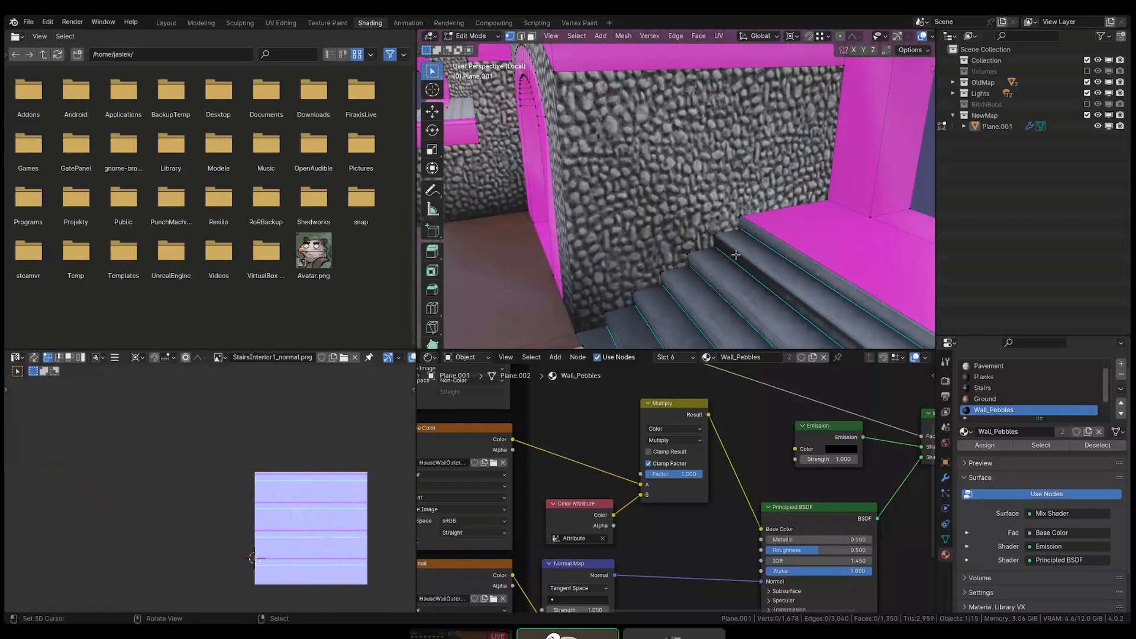
left_click(653, 217)
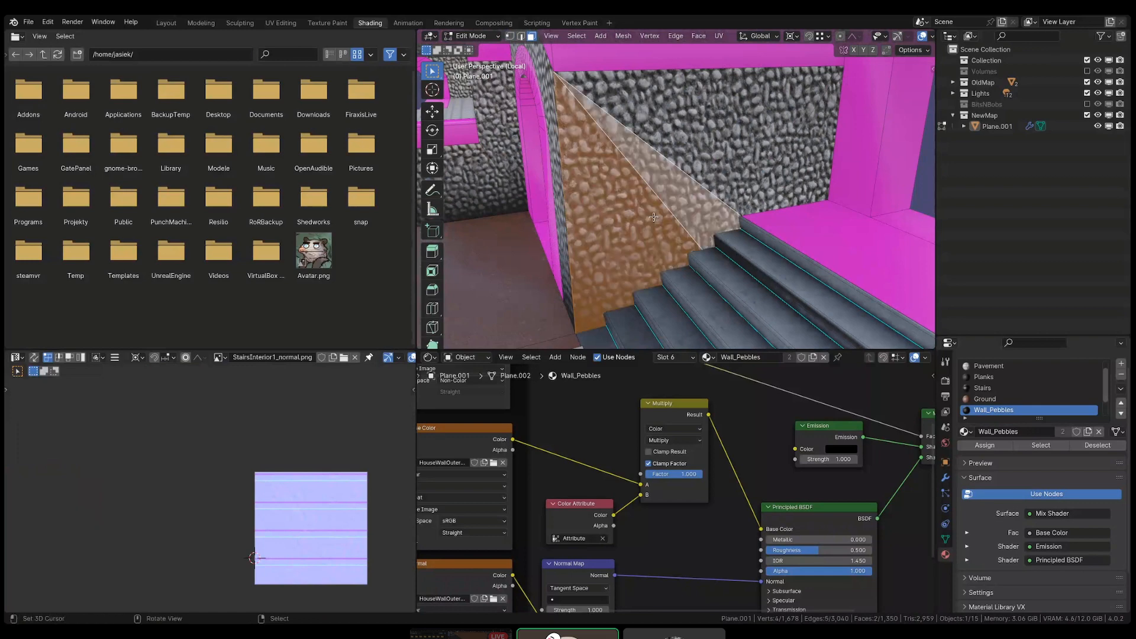
key("alt+a")
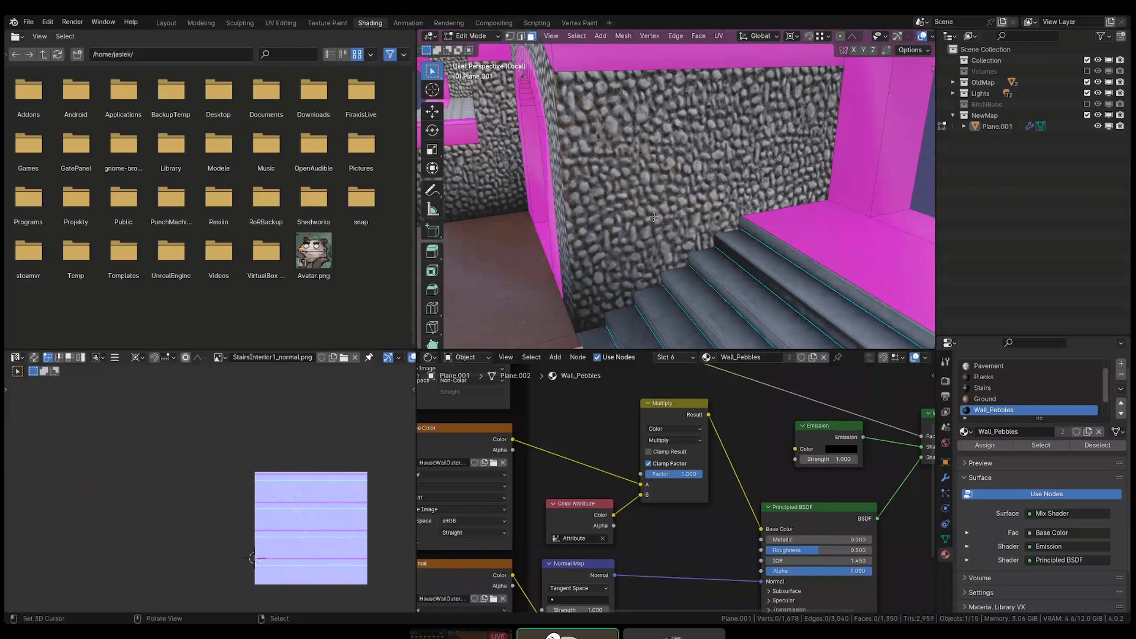
- Isolate the pebble wall triangle on the opposite side of the stairs and show it in wireframe
middle_click_drag(782, 152, 840, 216)
middle_click_drag(841, 216, 840, 178, "shift")
scroll(771, 197, "up", 1)
right_click(771, 198)
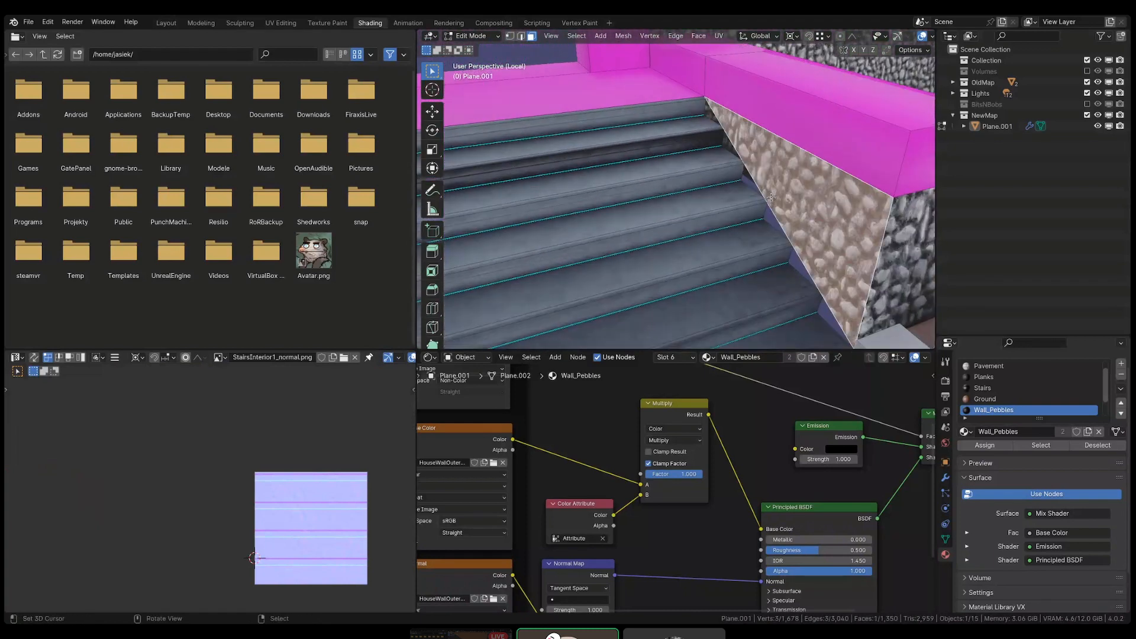
key("shift+z")
key("shift+h")
- Subdivide the triangle's sloped edge, triangulate the face, and select the new midpoint vertex
key("2")
right_click(773, 202)
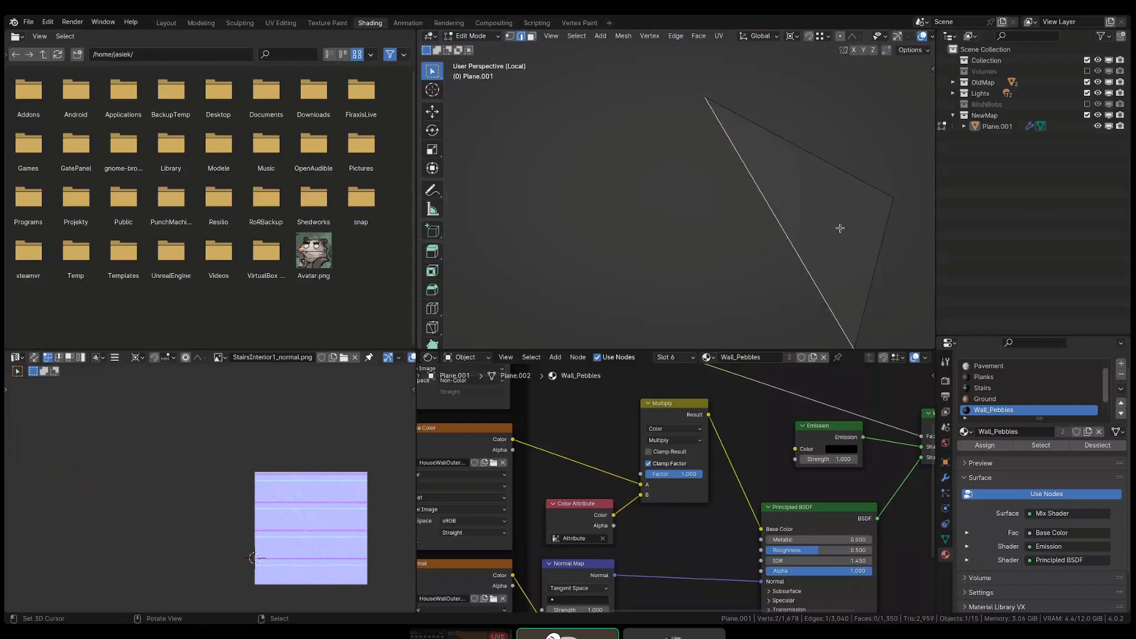
key("w")
left_click(864, 237)
key("3")
right_click(819, 219)
key("ctrl+t")
key("1")
right_click(780, 203)
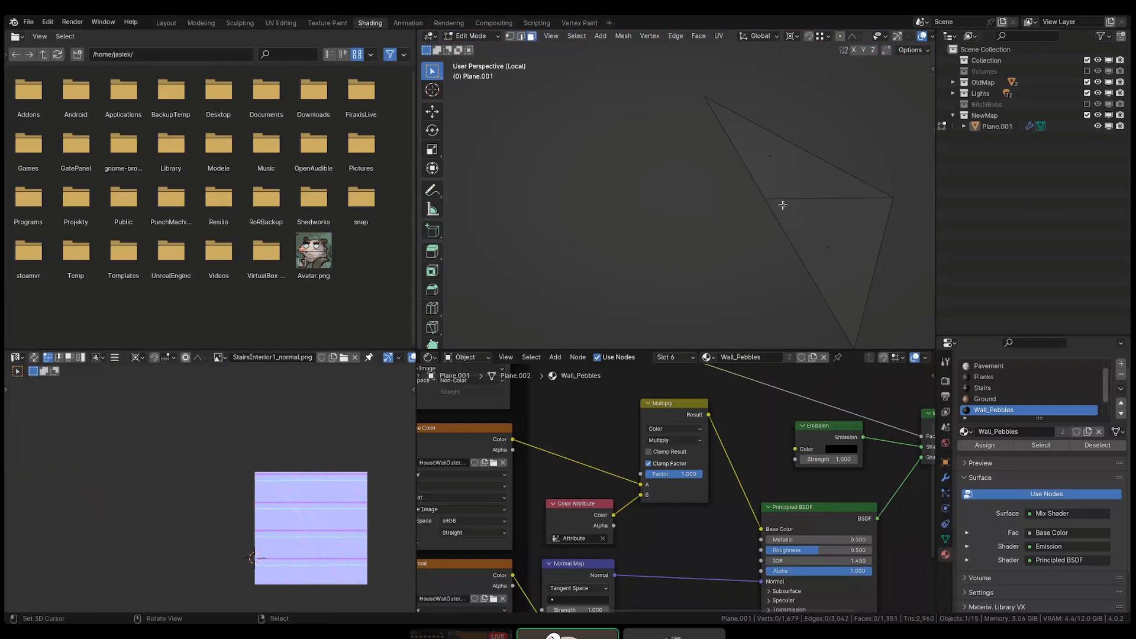
- Slide the new vertex down and outward beyond the slope to form the wall's missing lower corner
key("shift+z")
mouse_move(753, 211)
middle_mouse_down("shift")
mouse_move(777, 234)
mouse_move(731, 202)
mouse_move(682, 194)
middle_mouse_up("shift")
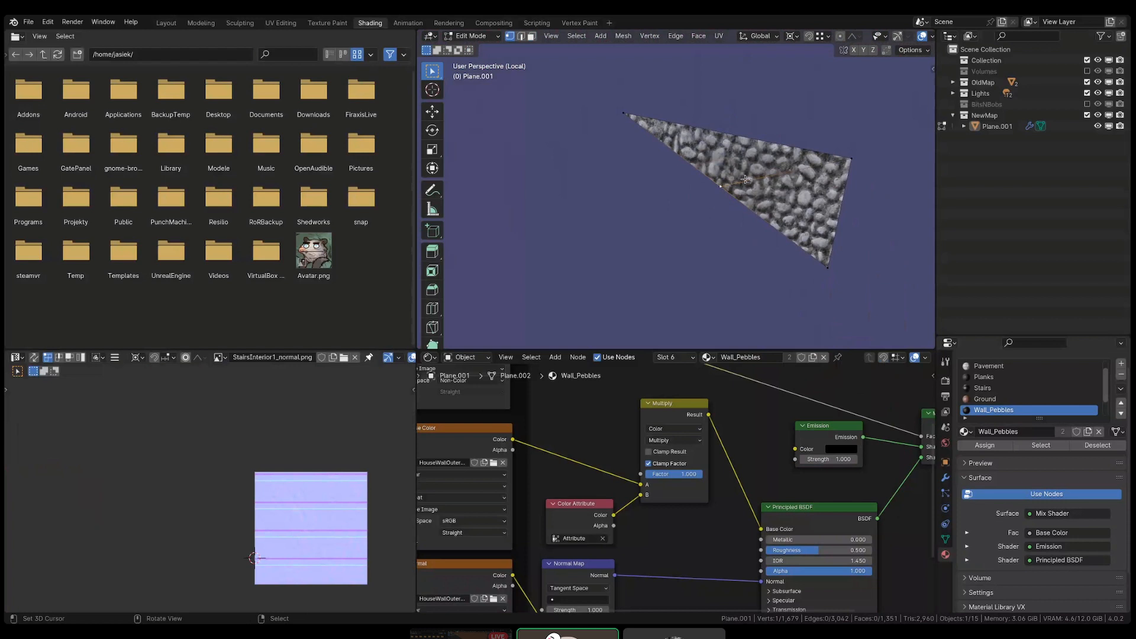
middle_click_drag(778, 162, 782, 187, "shift")
key("shift+v")
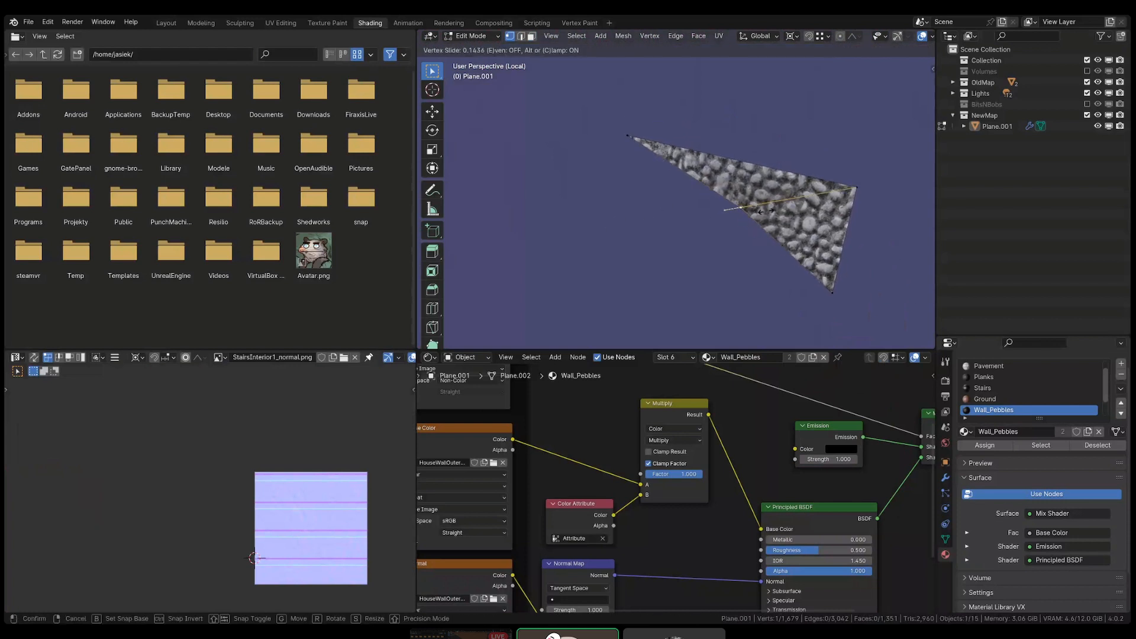
left_click(613, 265)
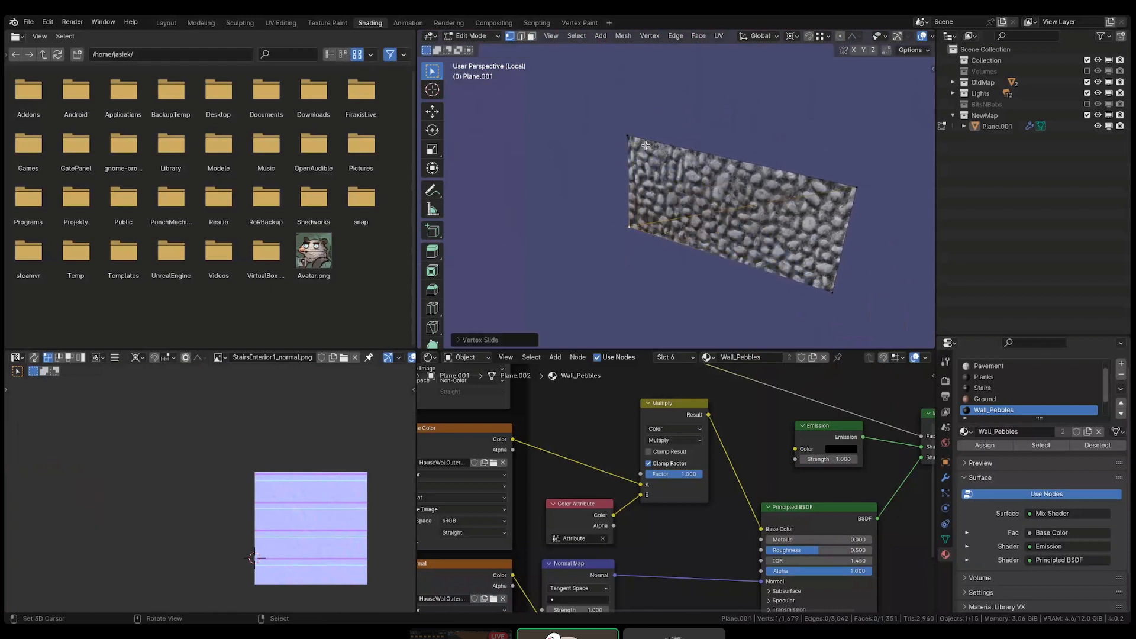
key("shift+v")
left_click(618, 138)
- Examine the alignment of the wall's new lower corner in left orthographic wireframe view
key("KP_1")
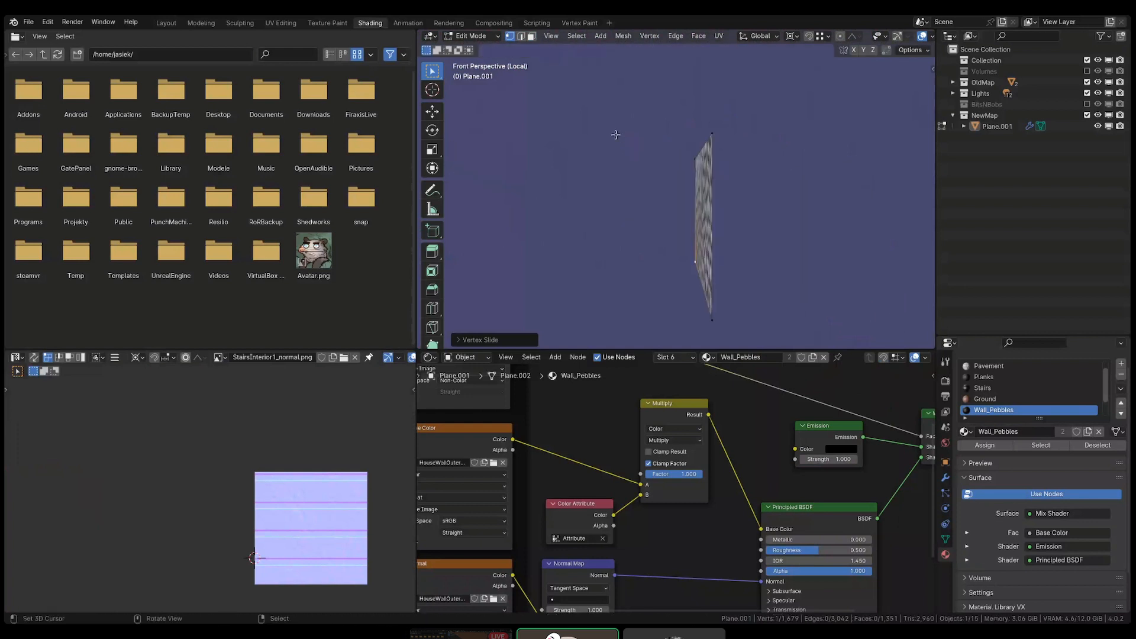
key("ctrl+KP_1")
key("shift+z")
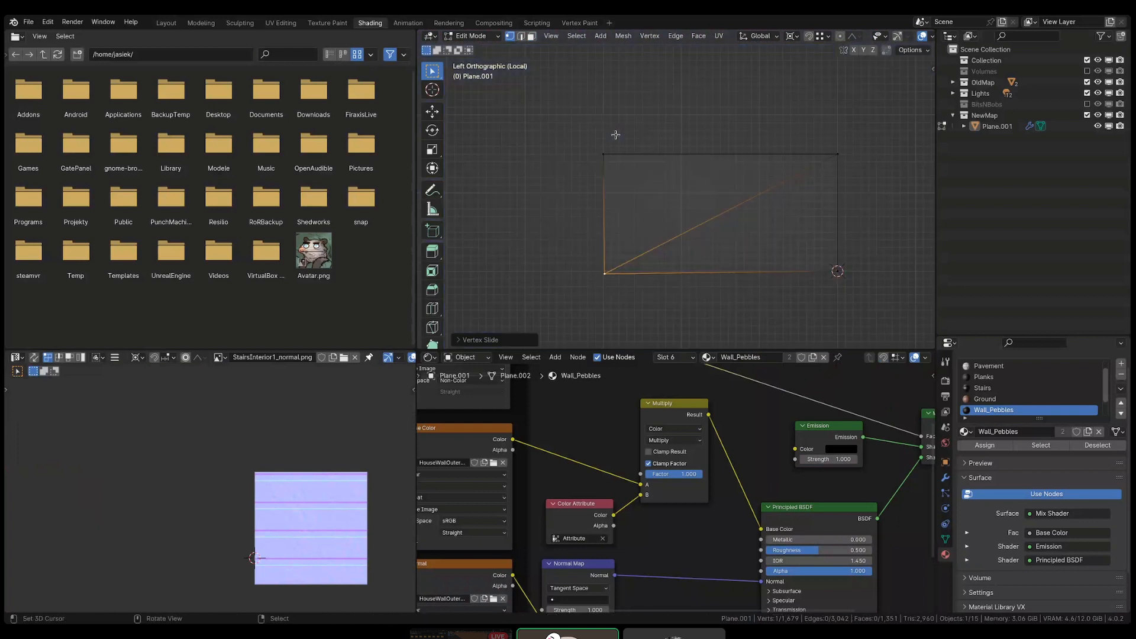
key("shift+z")
mouse_move(632, 191)
middle_mouse_down()
mouse_move(587, 243)
mouse_move(612, 224)
middle_mouse_up()
- Reveal the hidden geometry around the stairs and clear the selection
key("alt+h")
key("alt+a")
scroll(645, 186, "down", 4)
middle_click_drag(704, 192, 650, 207)
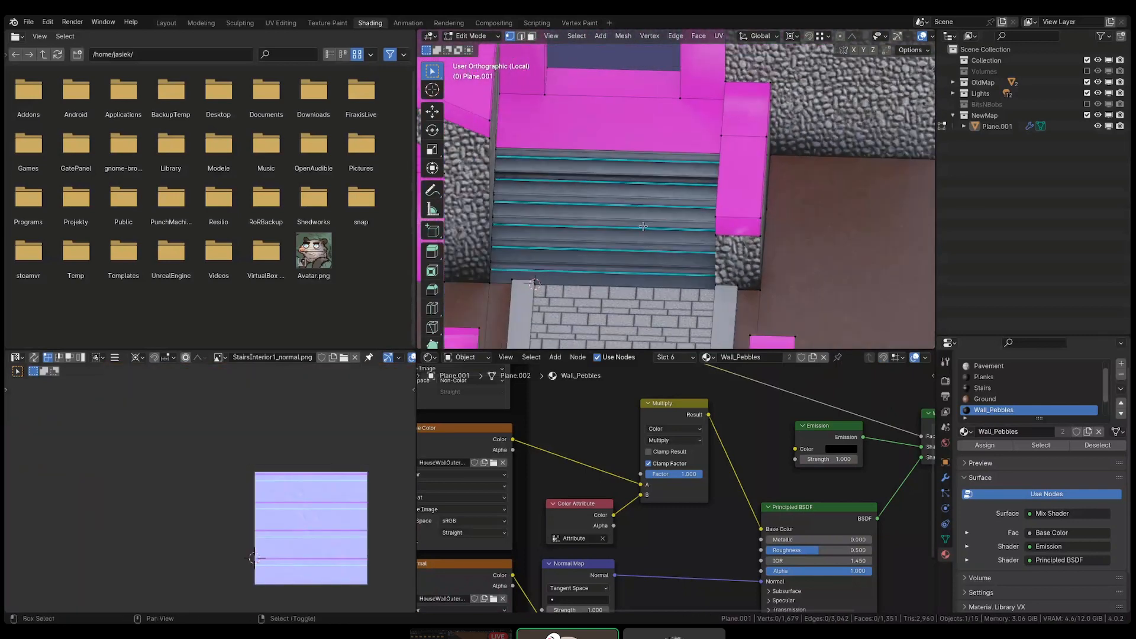
middle_click_drag(769, 207, 717, 206)
- Blur the vertex colours where the stairs meet the pebble wall in Vertex Paint mode, with a 176 px Blur brush
key("Tab")
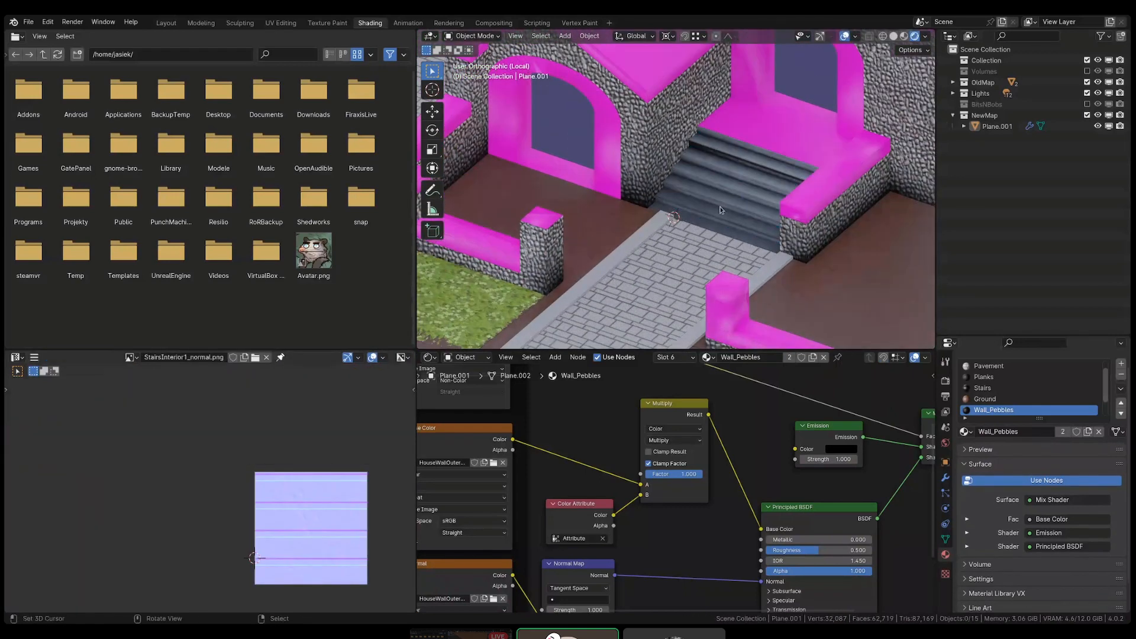
scroll(745, 201, "down", 3)
scroll(770, 197, "up", 9)
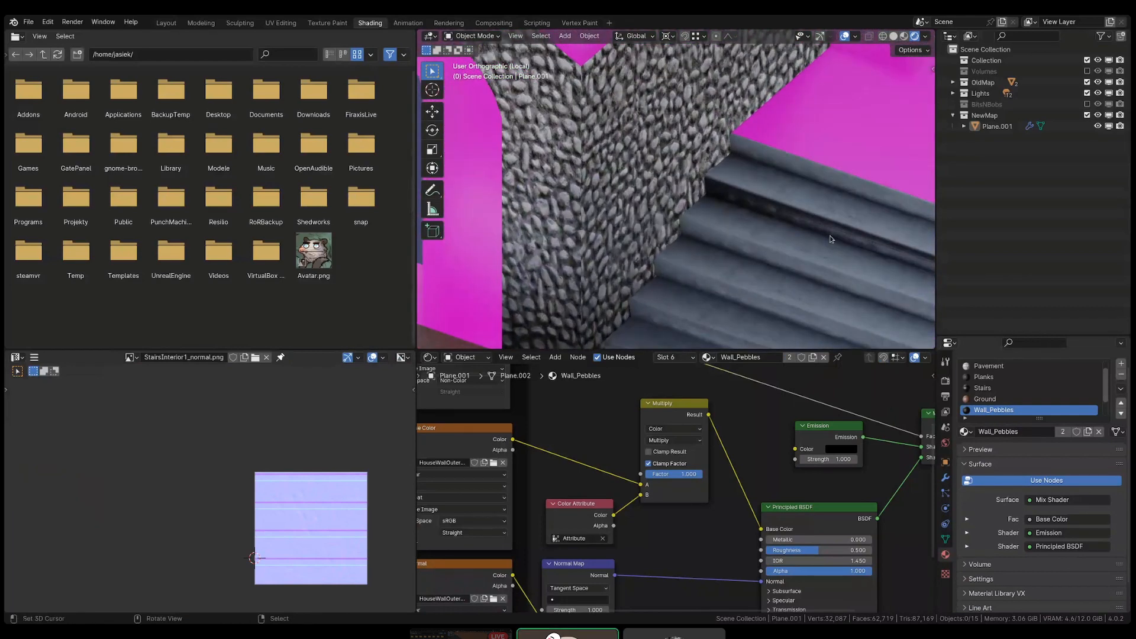
middle_click_drag(830, 236, 773, 217, "shift")
right_click_drag(781, 218, 783, 218)
key("ctrl+Tab")
left_click(763, 137)
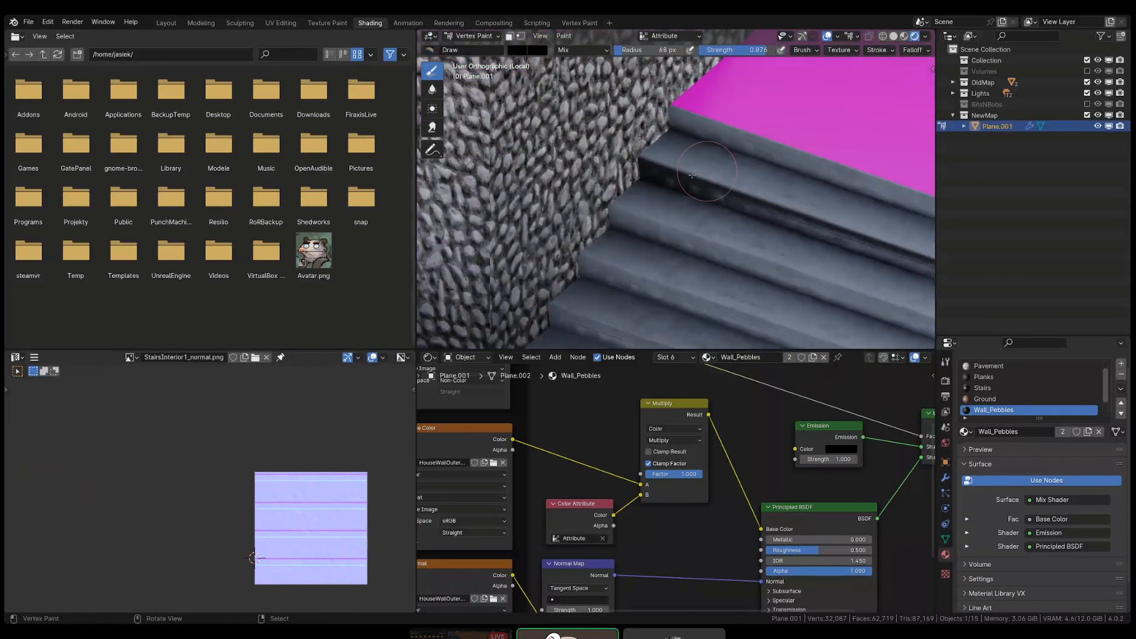
left_click(552, 37)
left_click(432, 88)
mouse_move(643, 179)
left_mouse_down()
mouse_move(656, 137)
mouse_move(614, 253)
left_mouse_up()
key("f")
left_click(703, 189)
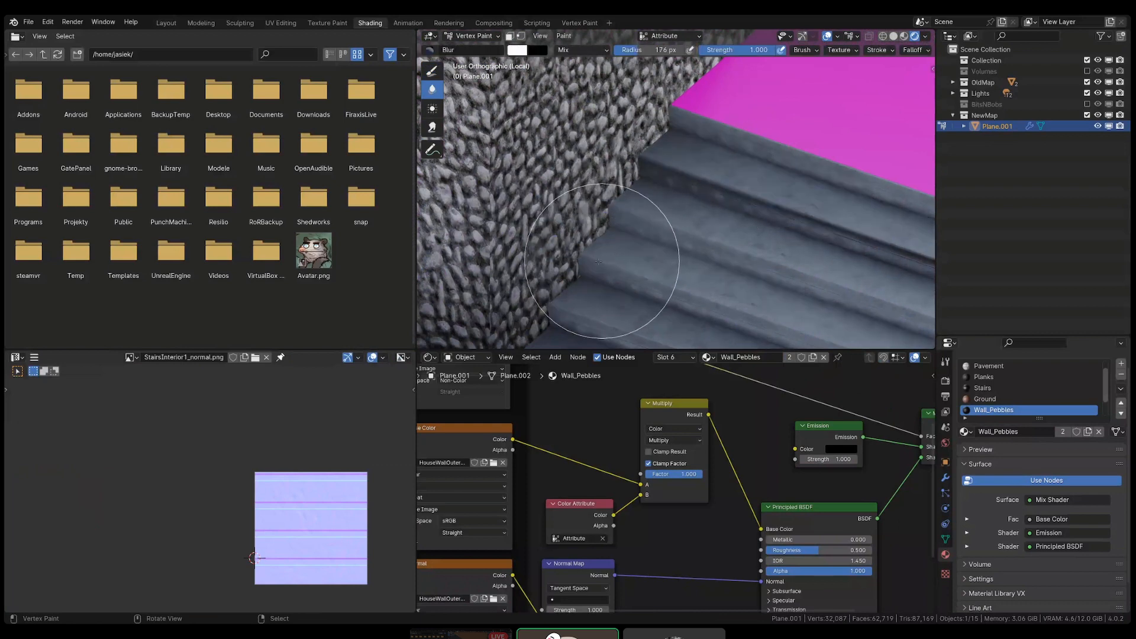
- Inset the brown ground face of the walled yard below the large pebble wall, in Edit Mode
scroll(646, 237, "down", 4)
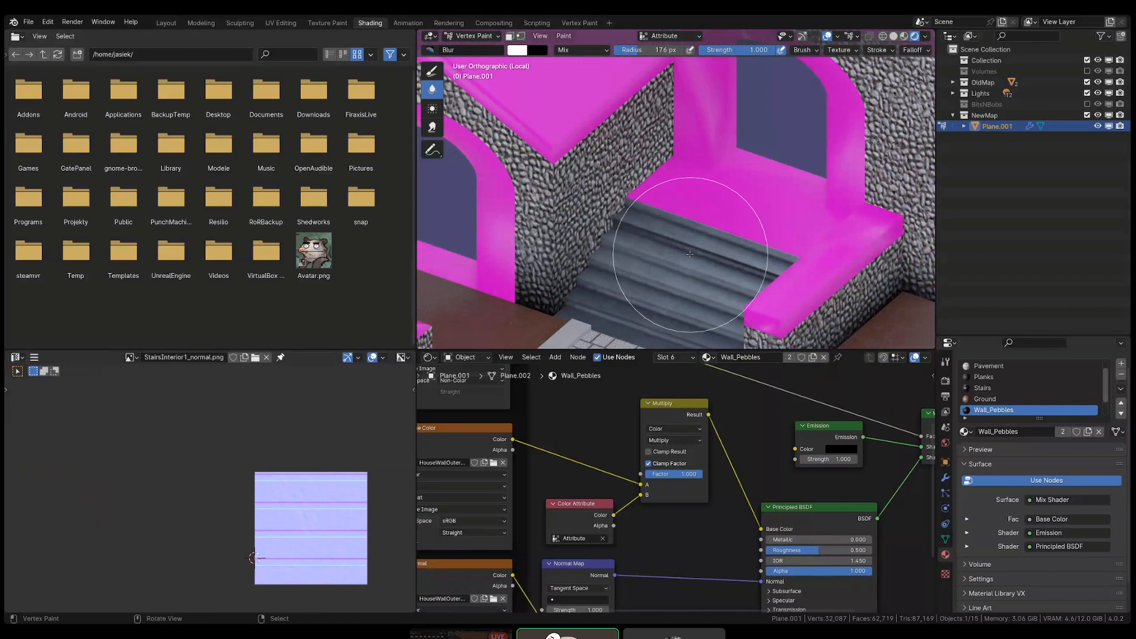
middle_click_drag(737, 261, 736, 155, "shift")
scroll(735, 226, "down", 5)
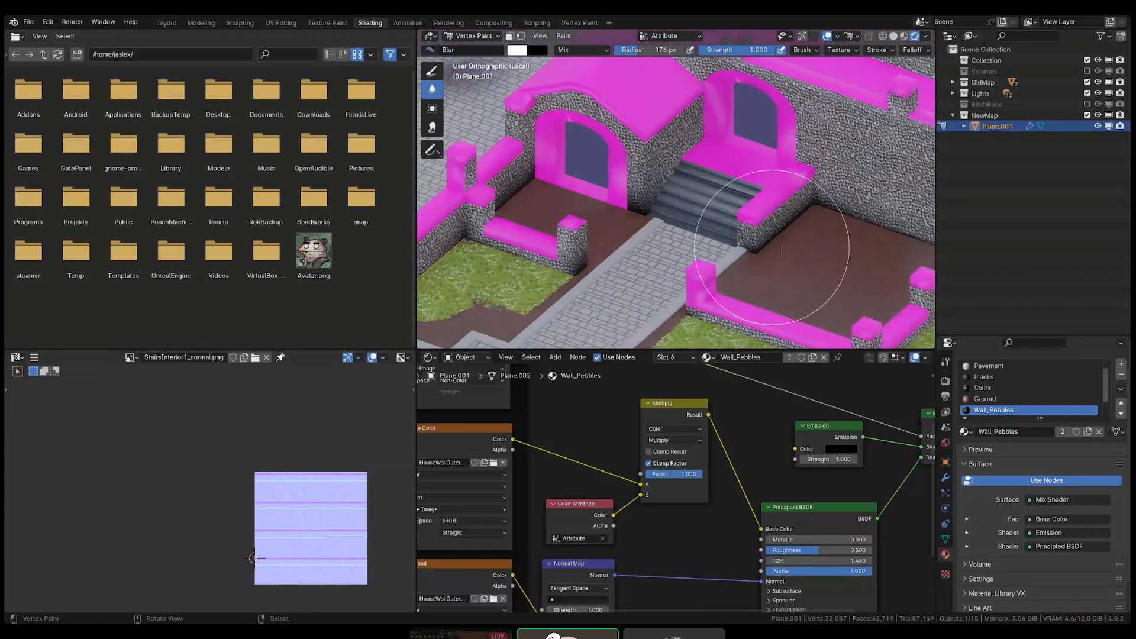
scroll(721, 227, "up", 2)
key("Tab")
left_click(731, 229)
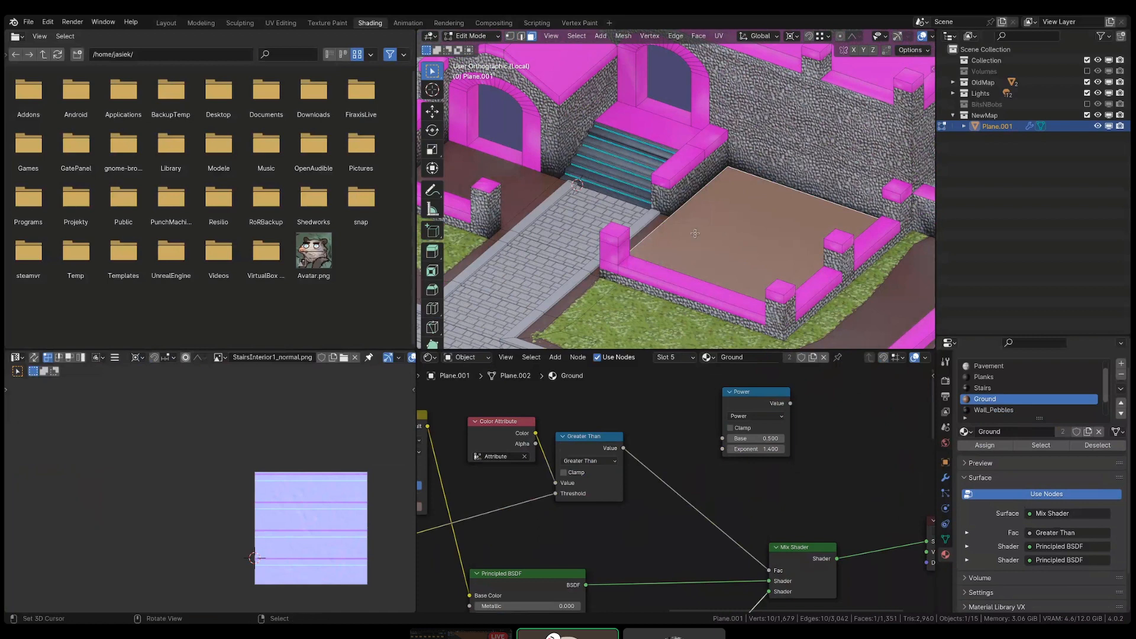
scroll(633, 307, "down", 1)
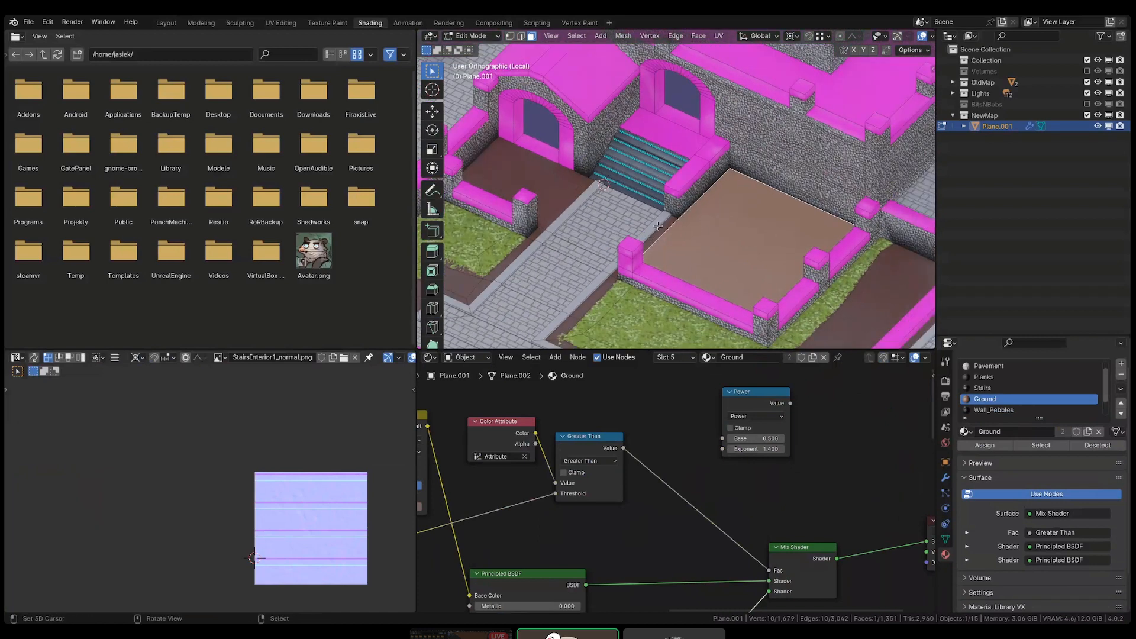
scroll(680, 229, "up", 1)
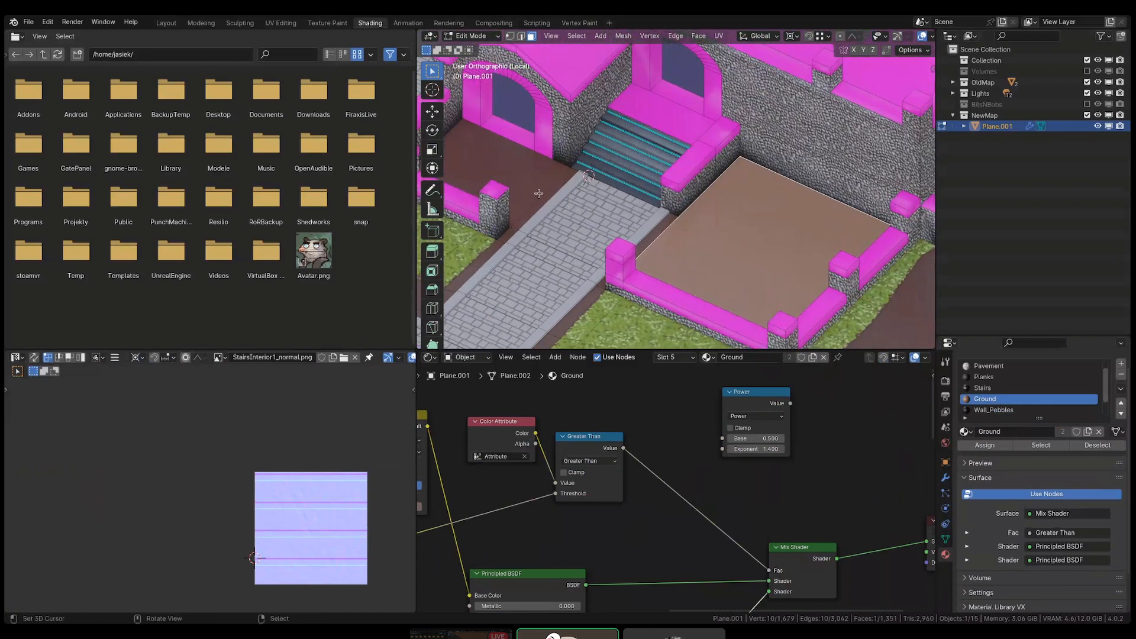
middle_click_drag(878, 334, 836, 322, "shift")
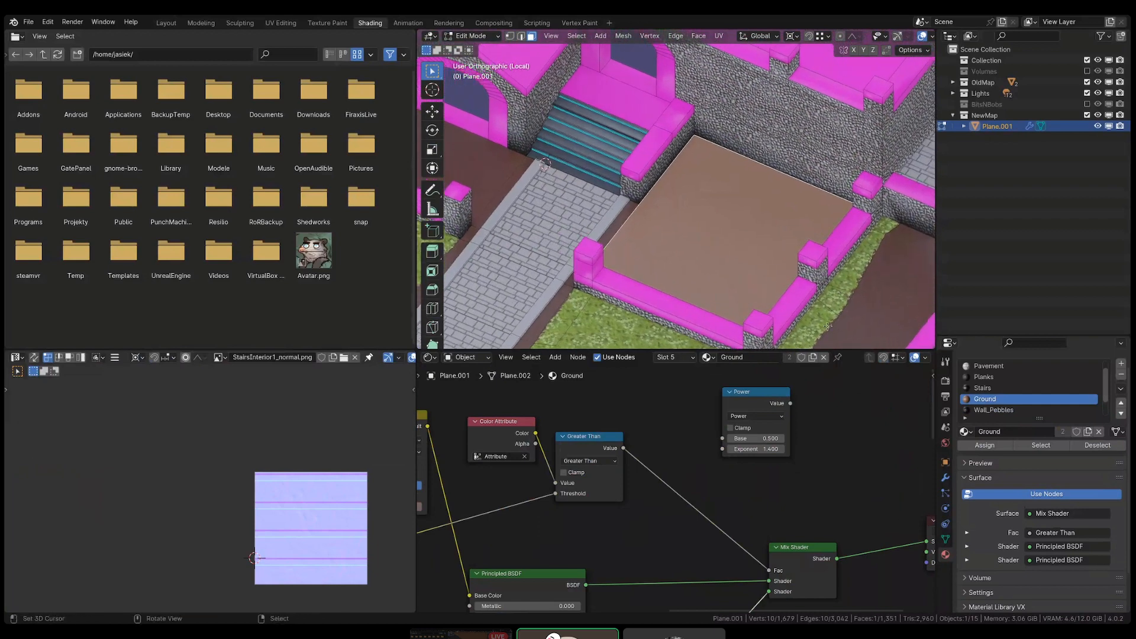
key("i")
left_click(824, 313)
middle_click_drag(679, 251, 726, 266, "shift")
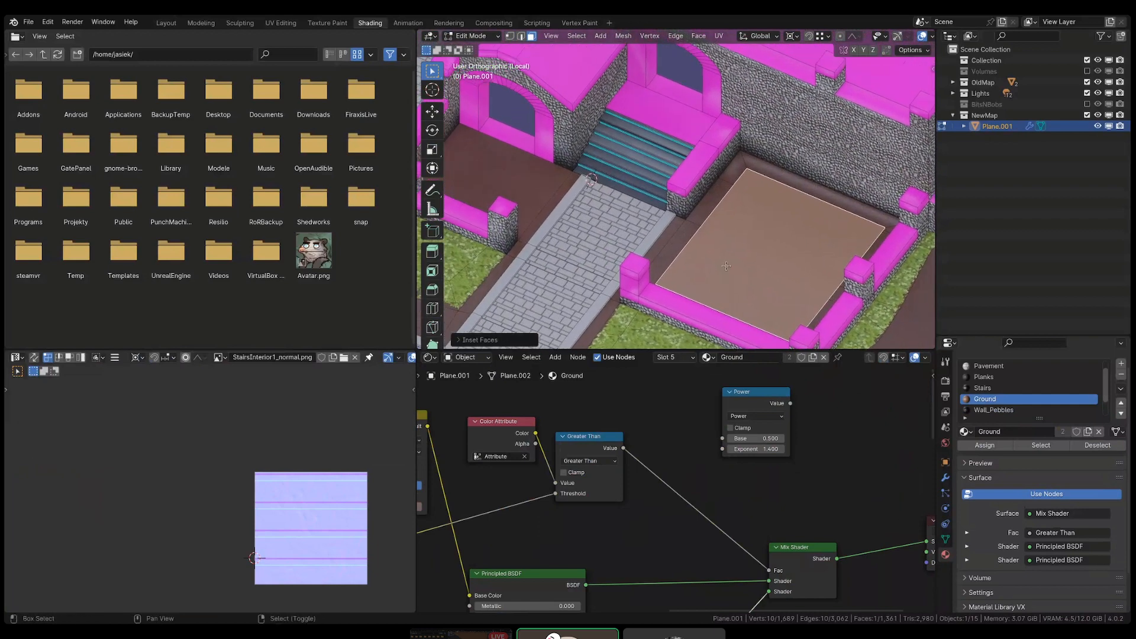
- Inset the brown ground face in front of the arched doorway across the paved path
left_click(541, 193)
key("i")
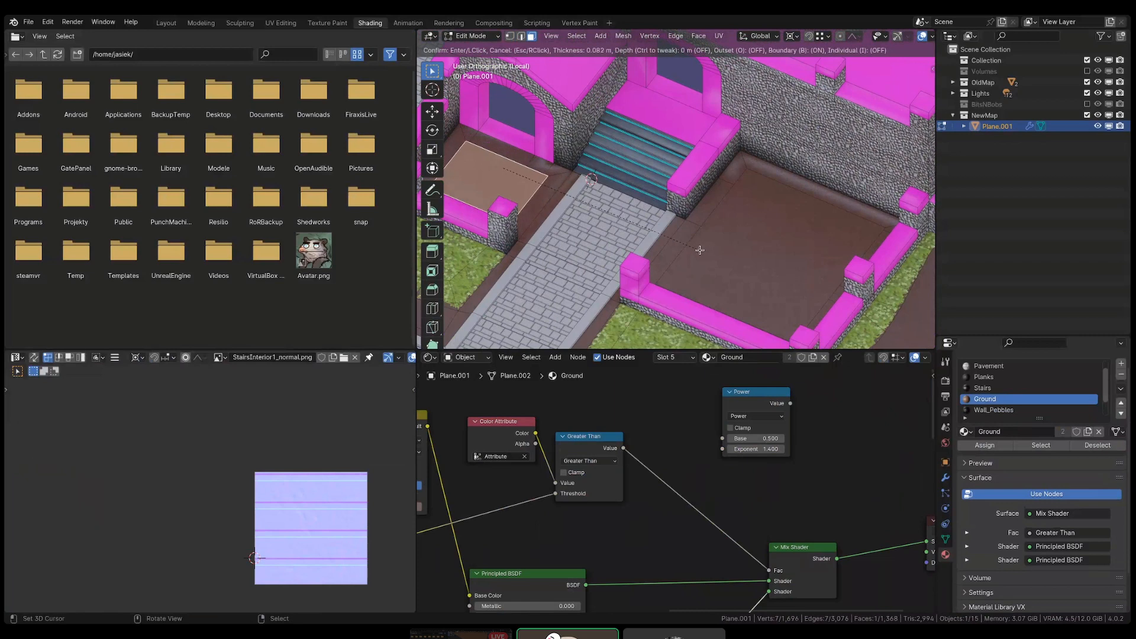
key("Escape")
- Mark the edges along the base of the pebble walls around the arched doorway's yard as sharp
key("2")
left_click(712, 171)
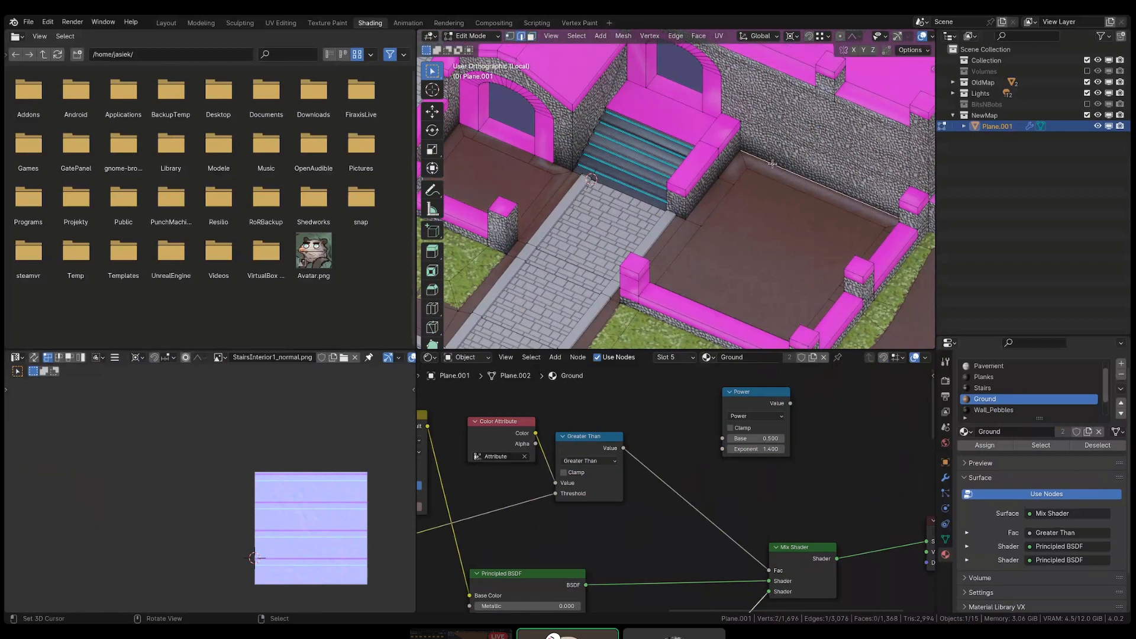
left_click(713, 171, "alt")
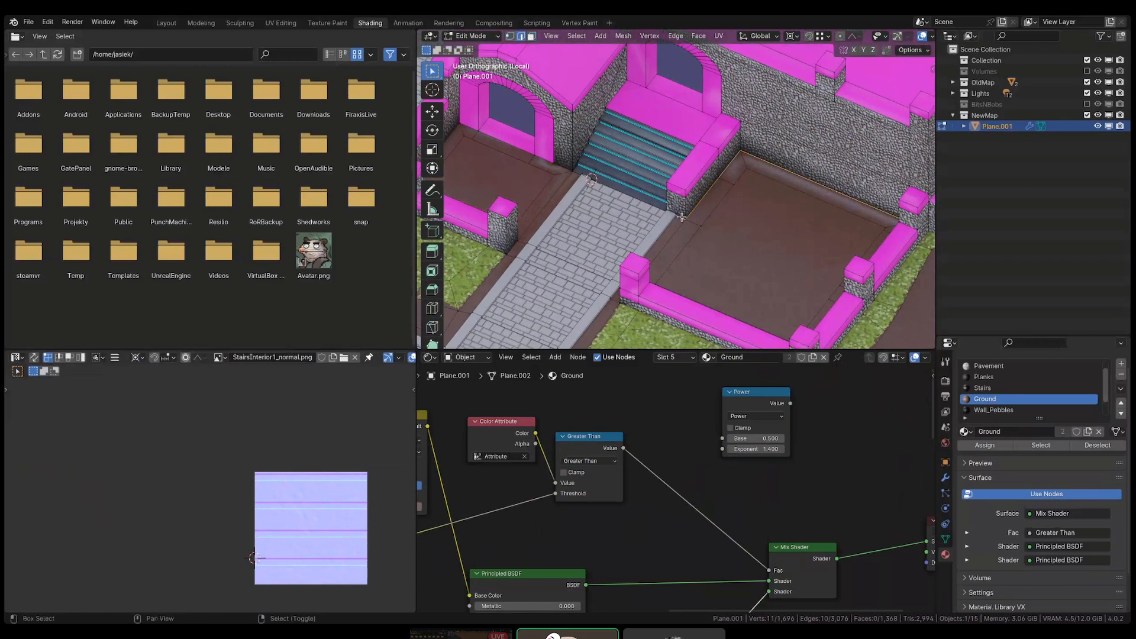
middle_click_drag(581, 196, 673, 193, "shift")
scroll(672, 193, "up", 2)
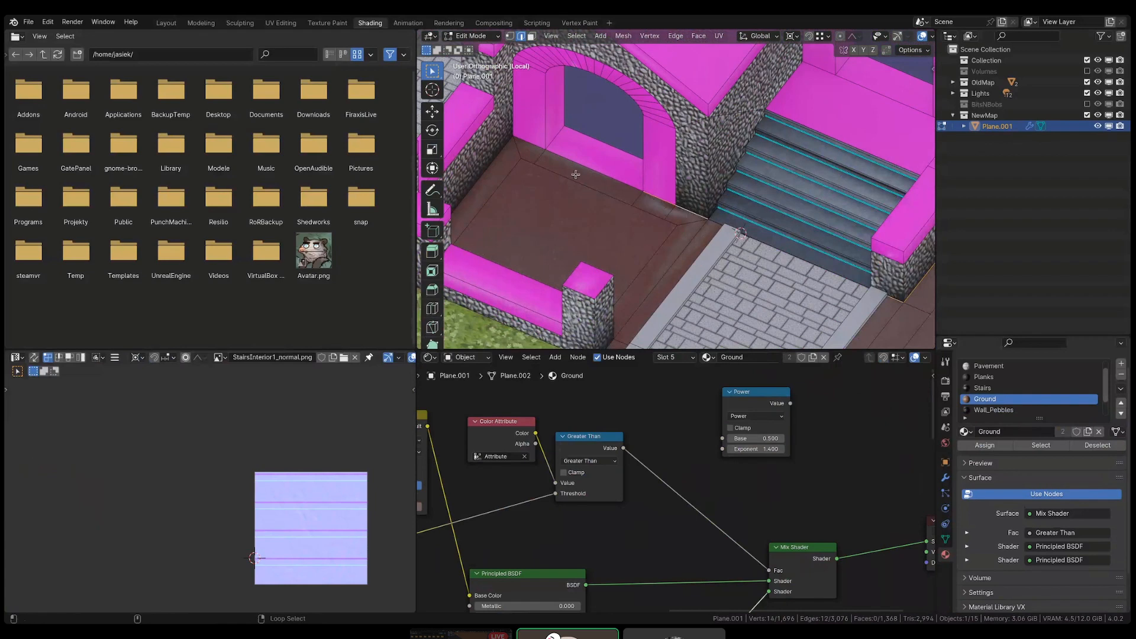
middle_click_drag(571, 146, 680, 177)
left_click(518, 169)
scroll(637, 170, "up", 4)
left_click(638, 171, "ctrl")
left_click(659, 204, "ctrl")
key("ctrl+e")
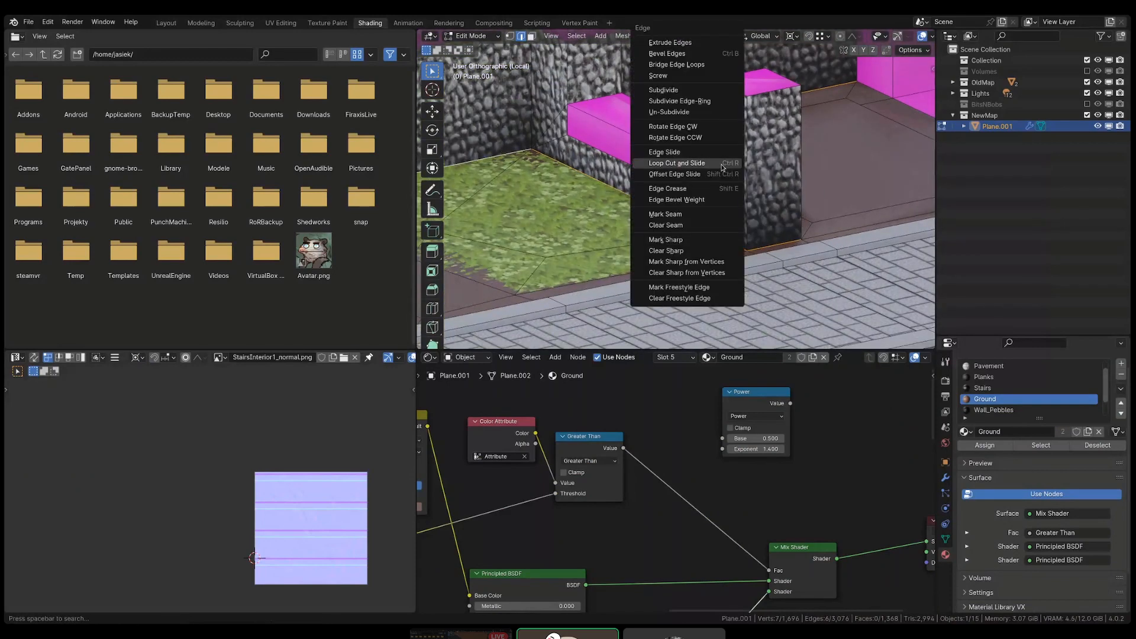
left_click(674, 240)
- Mark the ground edges along the arched doorway's base and toward the foot of the stairs as sharp
middle_click_drag(752, 200, 696, 135)
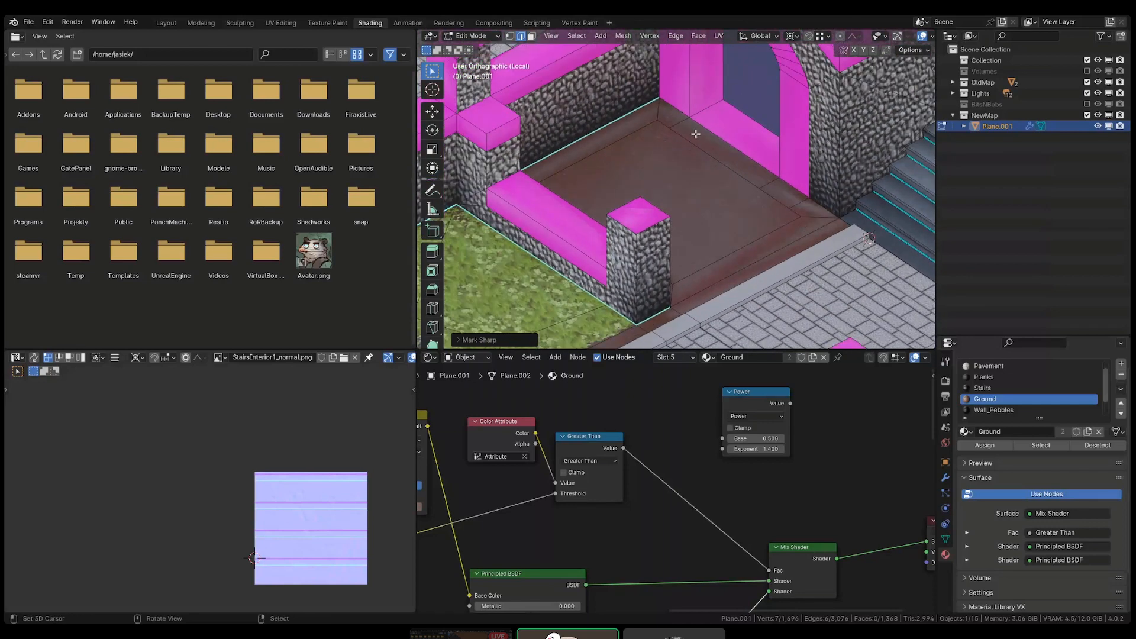
left_click(680, 111, "shift")
left_click(723, 146, "shift")
left_click(797, 192, "alt+shift")
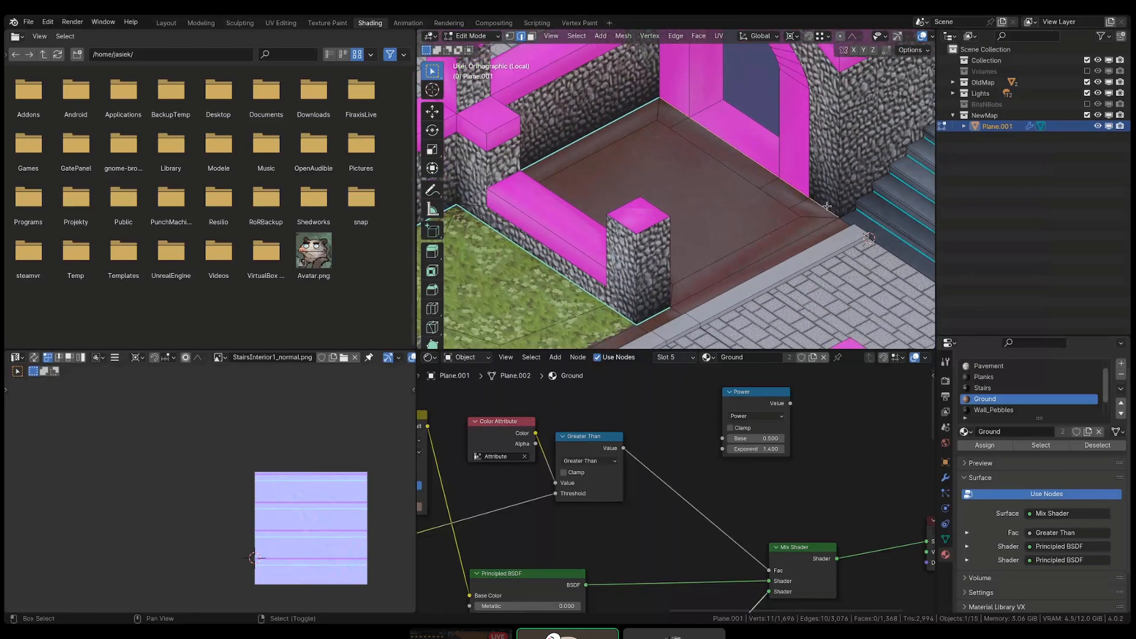
key("ctrl+e")
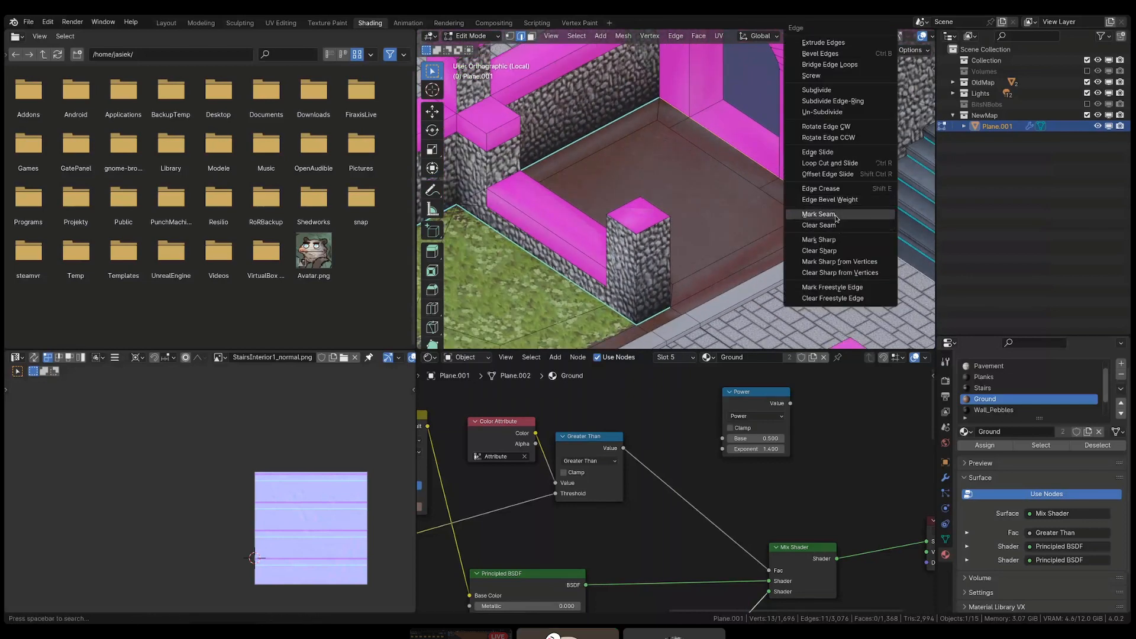
left_click(840, 240)
- Mark the edge loop along the paved path's border beside the doorway yard as sharp
middle_click_drag(690, 319, 774, 239, "shift")
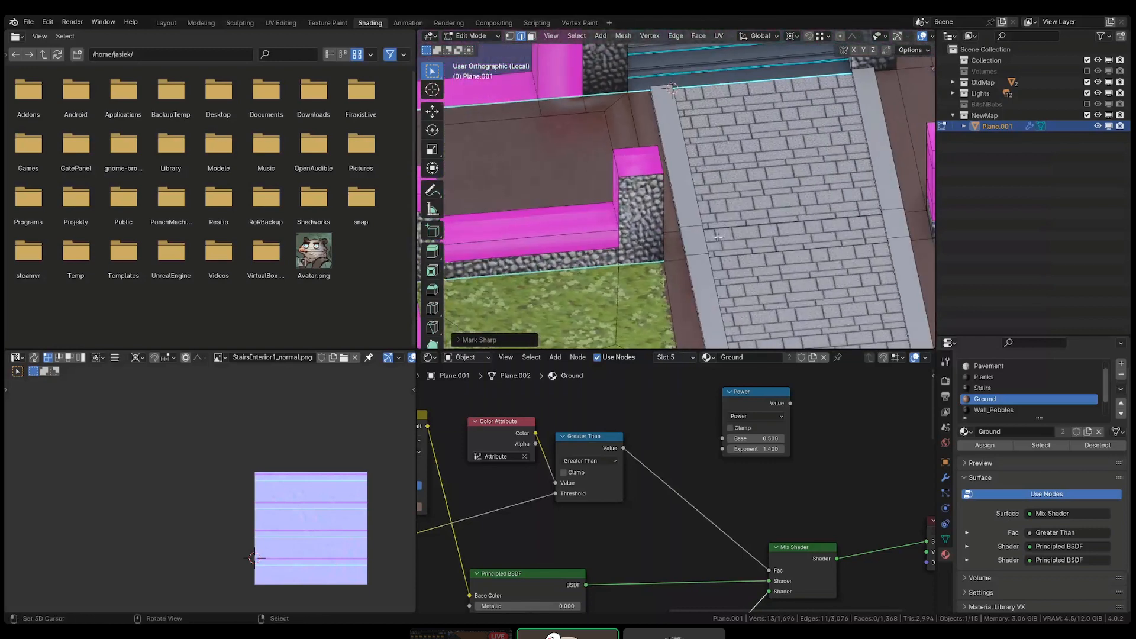
left_click(680, 243, "alt")
key("ctrl+e")
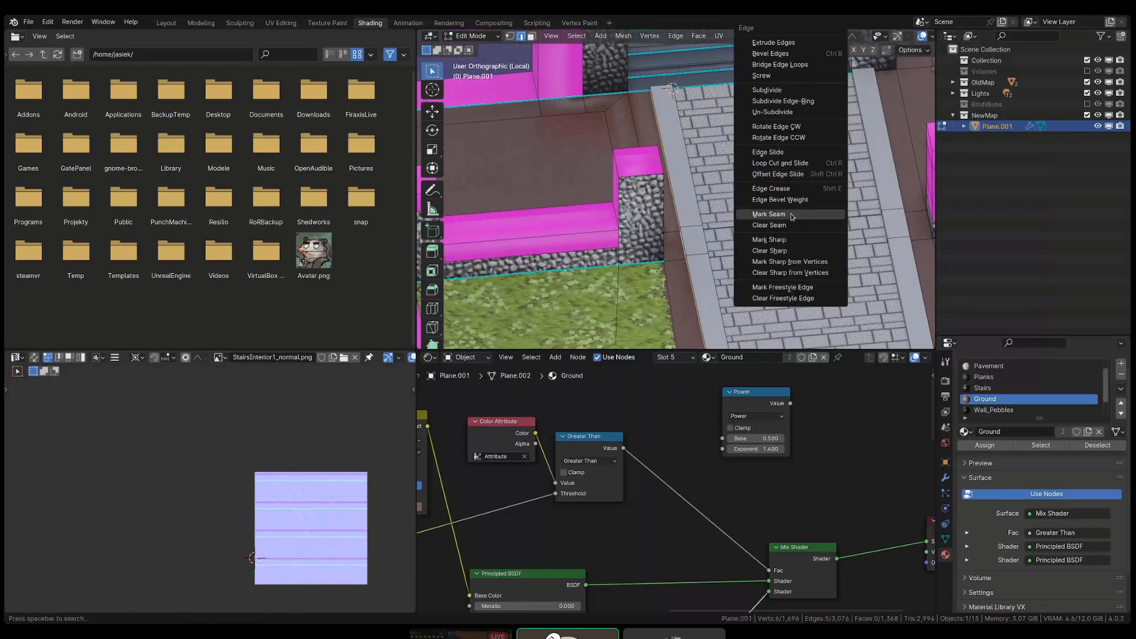
left_click(793, 239)
- Switch the mesh to vertex painting with a black Draw brush of 110 px radius and enable vertex selection masking
mouse_move(782, 176)
middle_mouse_down("shift")
mouse_move(758, 270)
mouse_move(754, 203)
middle_mouse_up("shift")
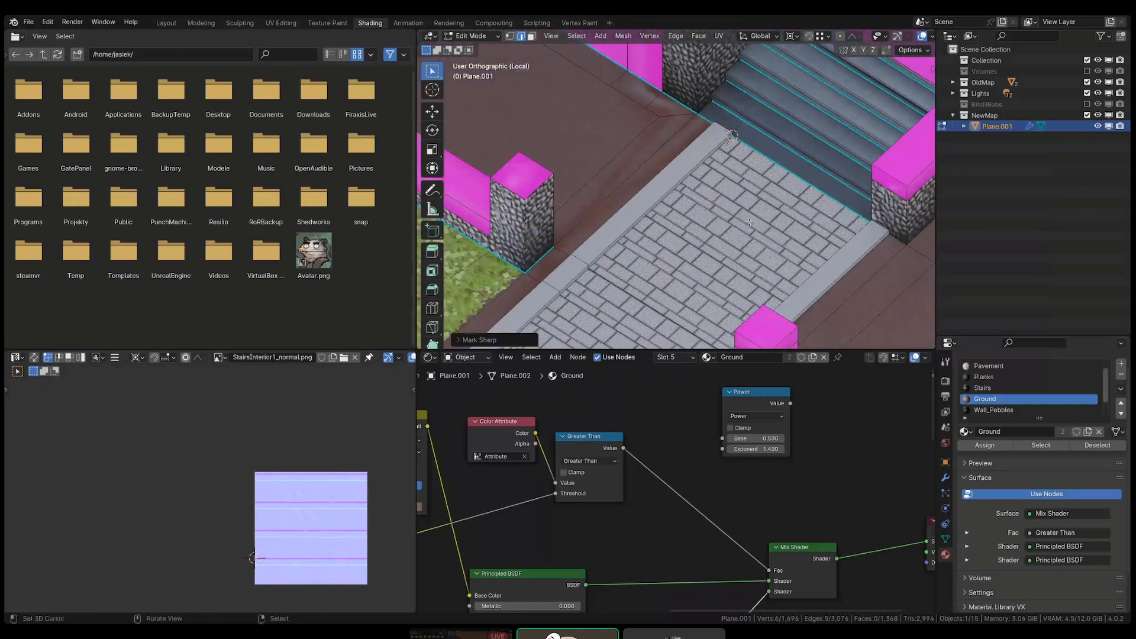
key("ctrl+Tab")
left_click(758, 155)
mouse_move(758, 155)
middle_mouse_down("shift")
mouse_move(621, 243)
mouse_move(429, 232)
middle_mouse_up("shift")
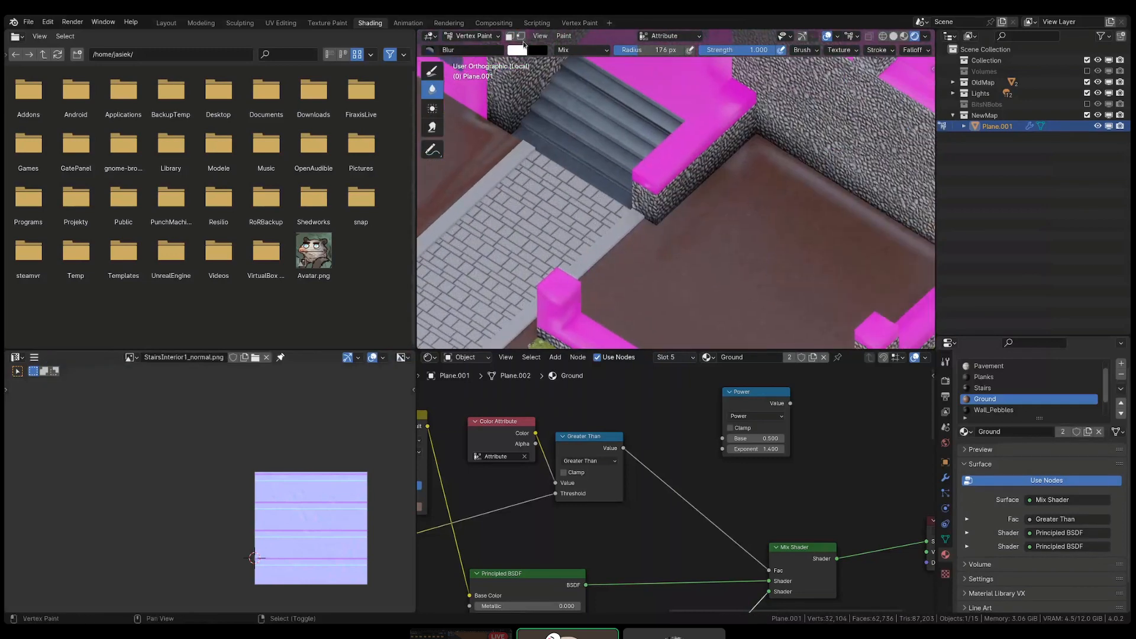
left_click(518, 50)
left_click_drag(621, 110, 621, 145)
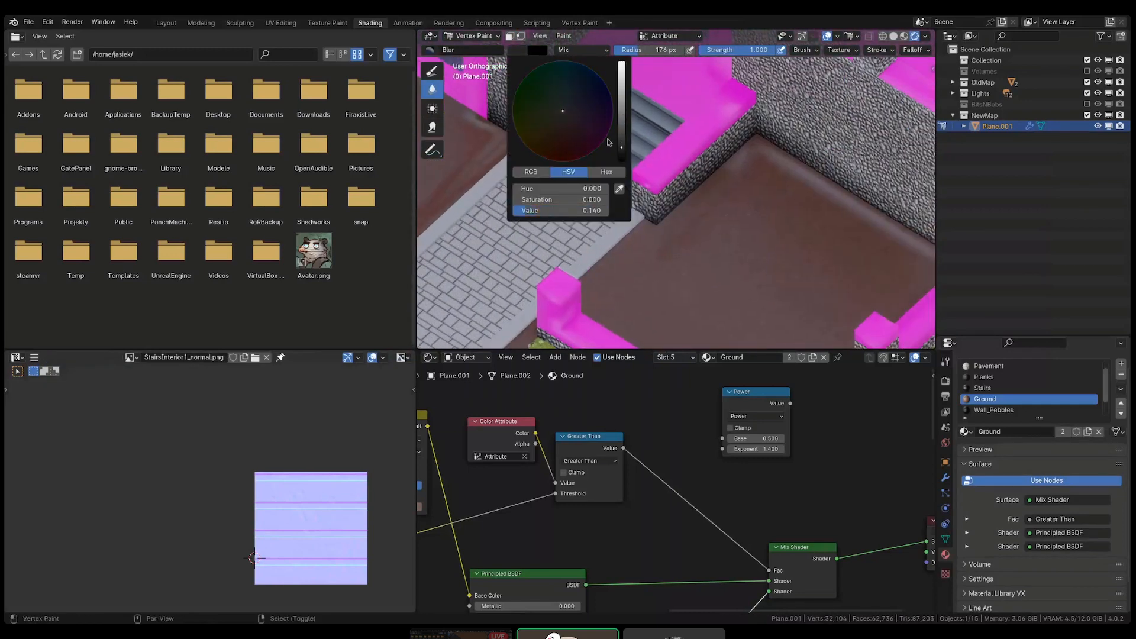
left_click(434, 70)
key("f")
left_click(743, 175)
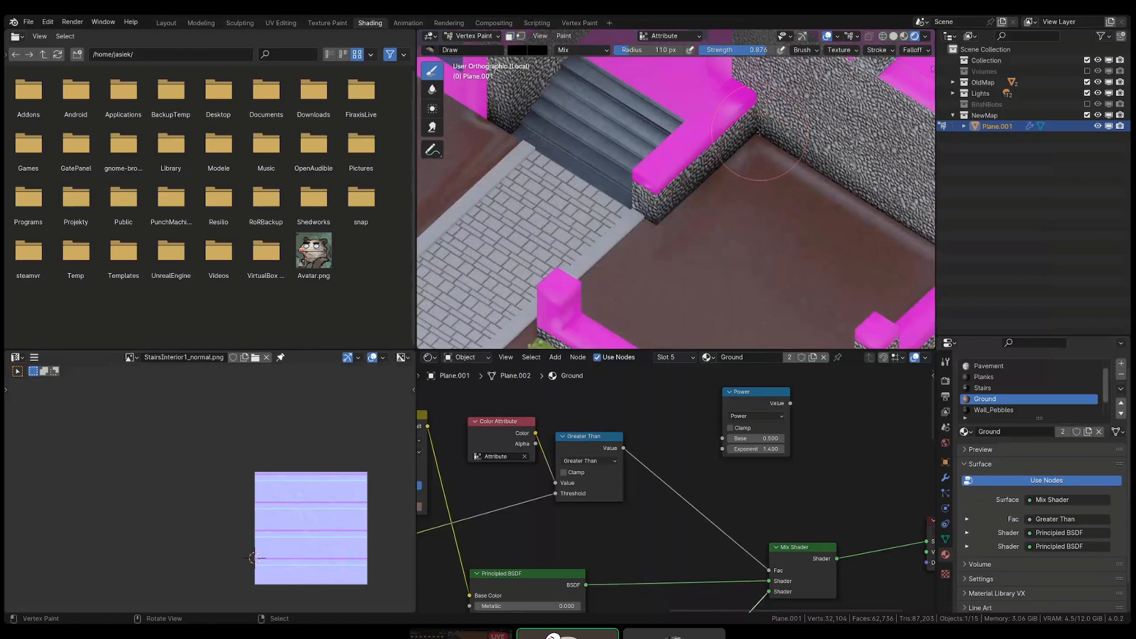
key("v")
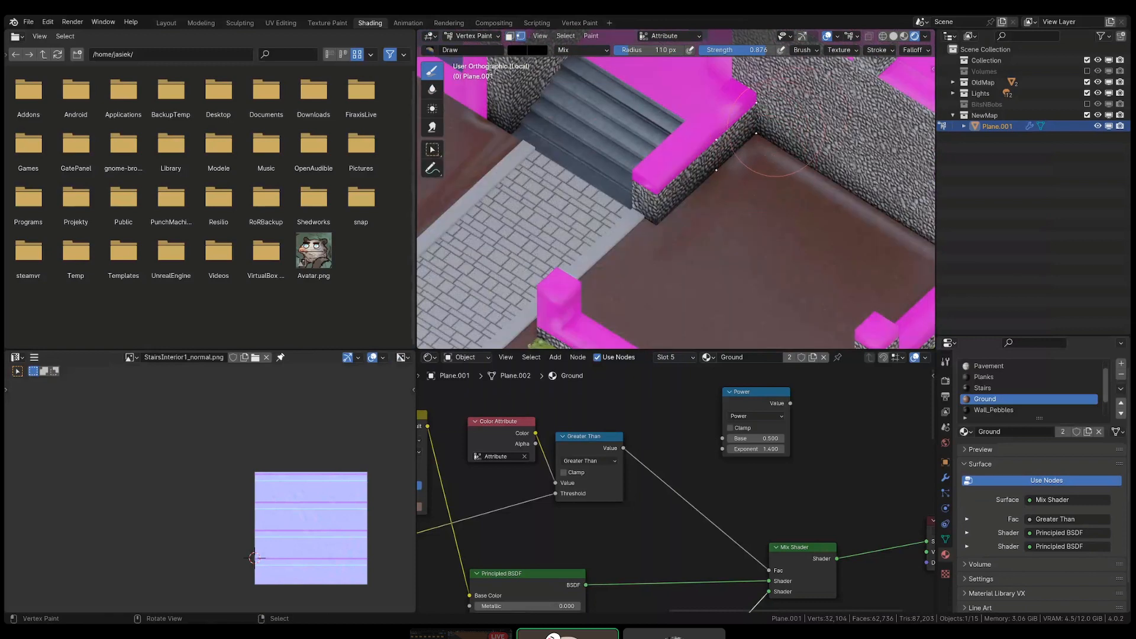
- Select the inner ground face of the walled yard beside the stairs and its border faces on the stairs and path sides
key("Tab")
key("3")
right_click(758, 182)
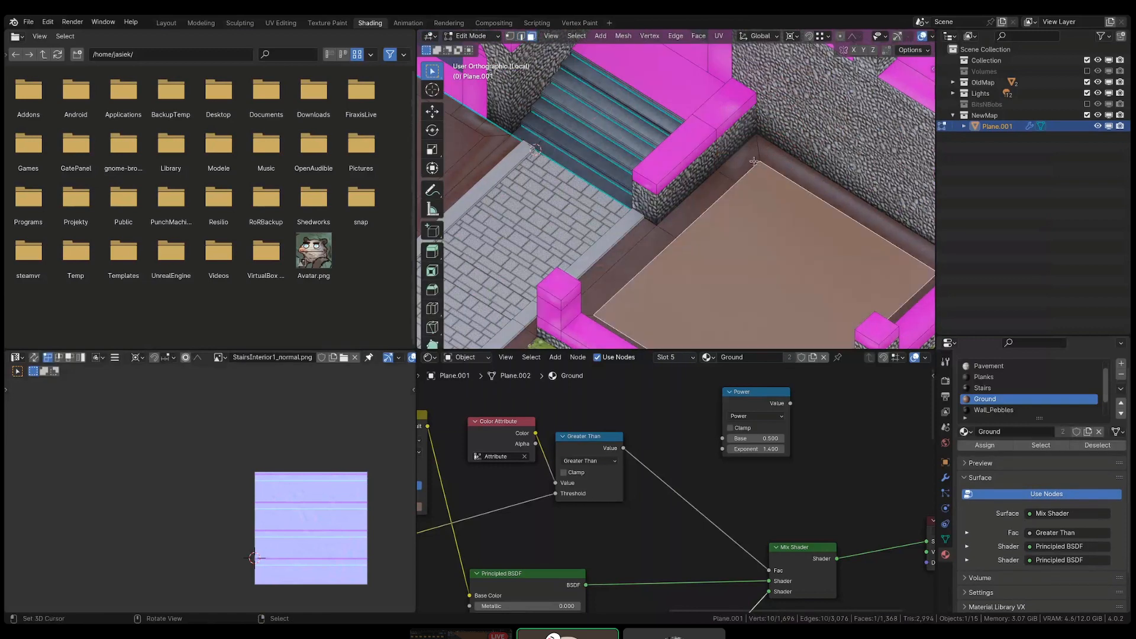
right_click(752, 162, "shift")
key("n")
right_click(768, 159, "shift")
right_click(704, 201, "shift")
right_click(664, 240, "shift")
right_click(643, 232, "shift")
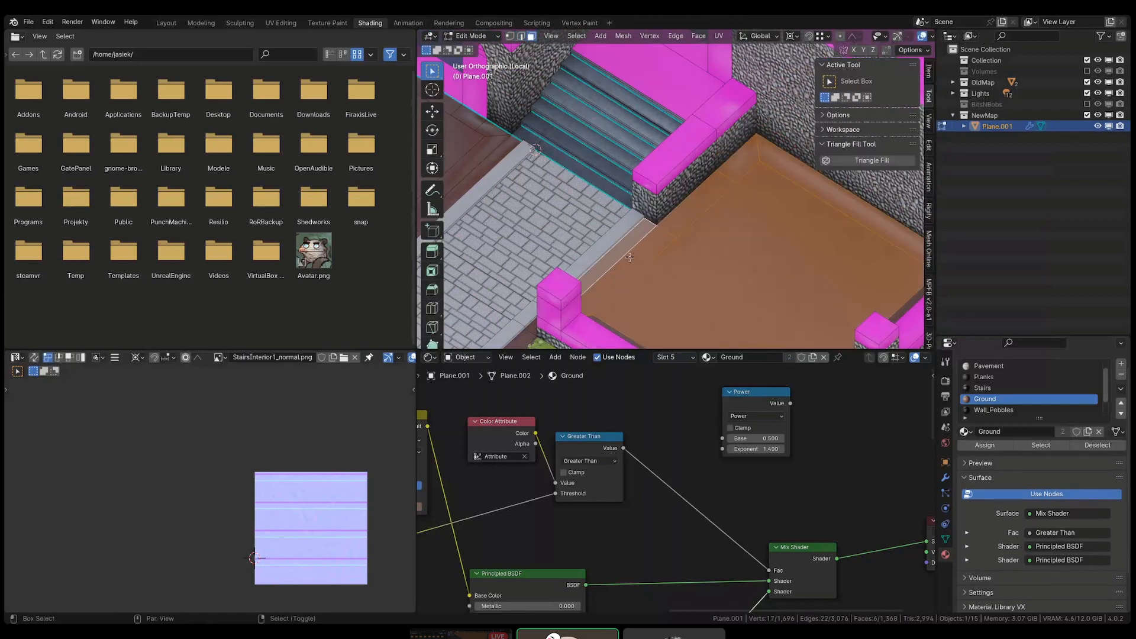
right_click(609, 327, "shift")
middle_click_drag(769, 242, 677, 278)
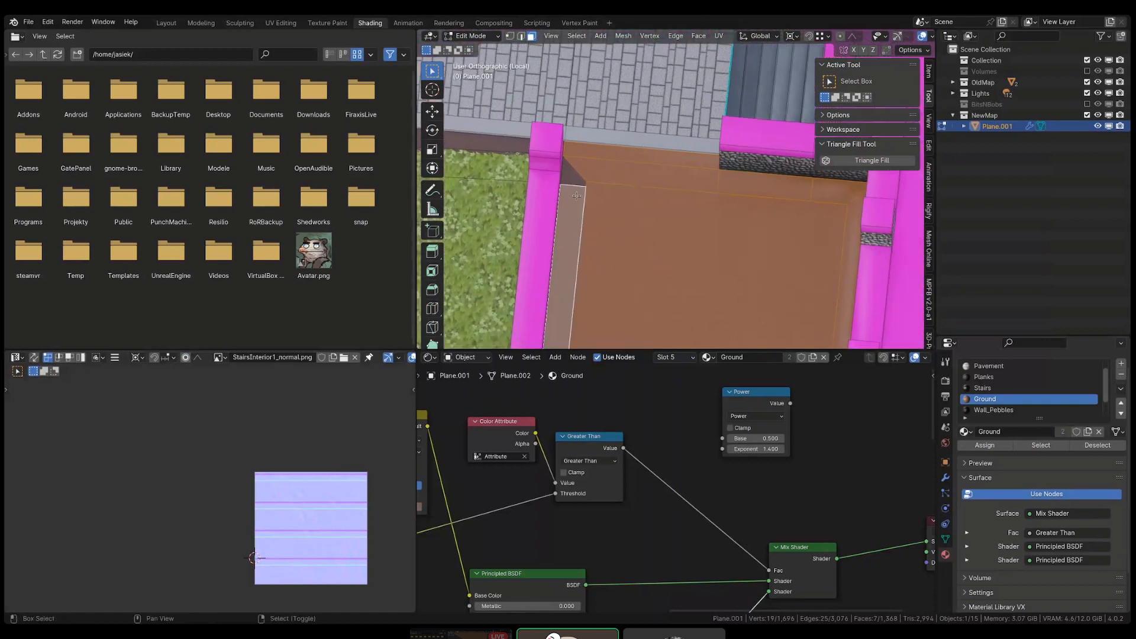
- Add the remaining border faces of the walled yard to the selection and hide all other geometry
right_click(580, 177, "shift")
middle_click_drag(580, 176, 453, 193)
middle_click_drag(453, 192, 688, 194, "shift")
right_click(598, 194, "shift")
right_click(622, 184, "shift")
right_click(547, 213, "shift")
right_click(733, 201, "shift")
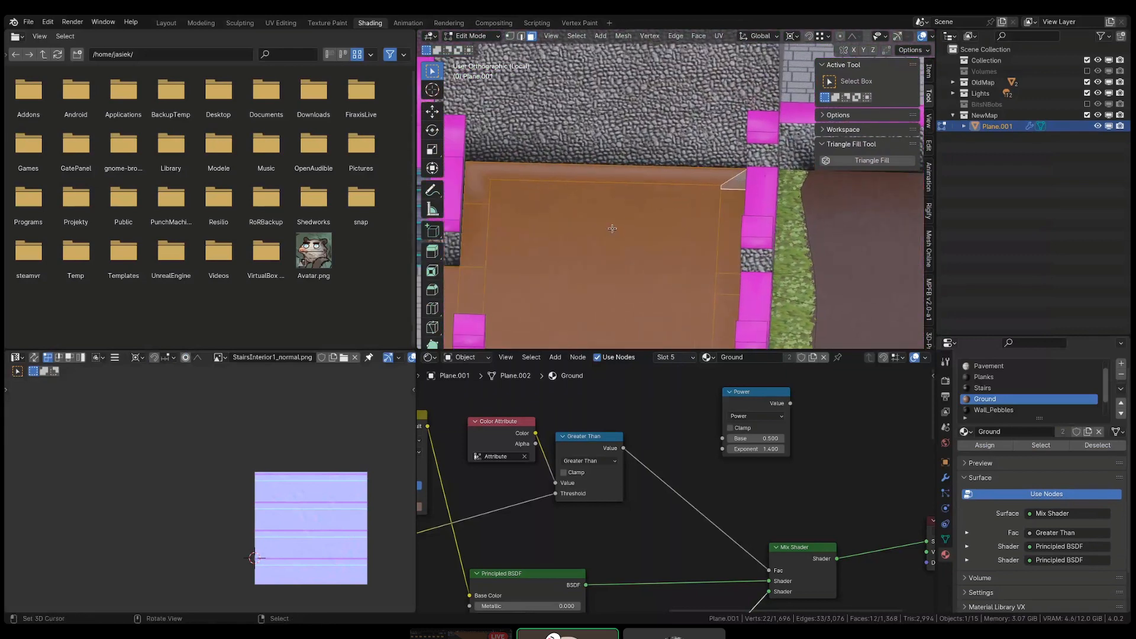
key("shift+h")
- Slide the doubled inner corner vertices of the isolated ground together and merge all its vertices by distance
key("1")
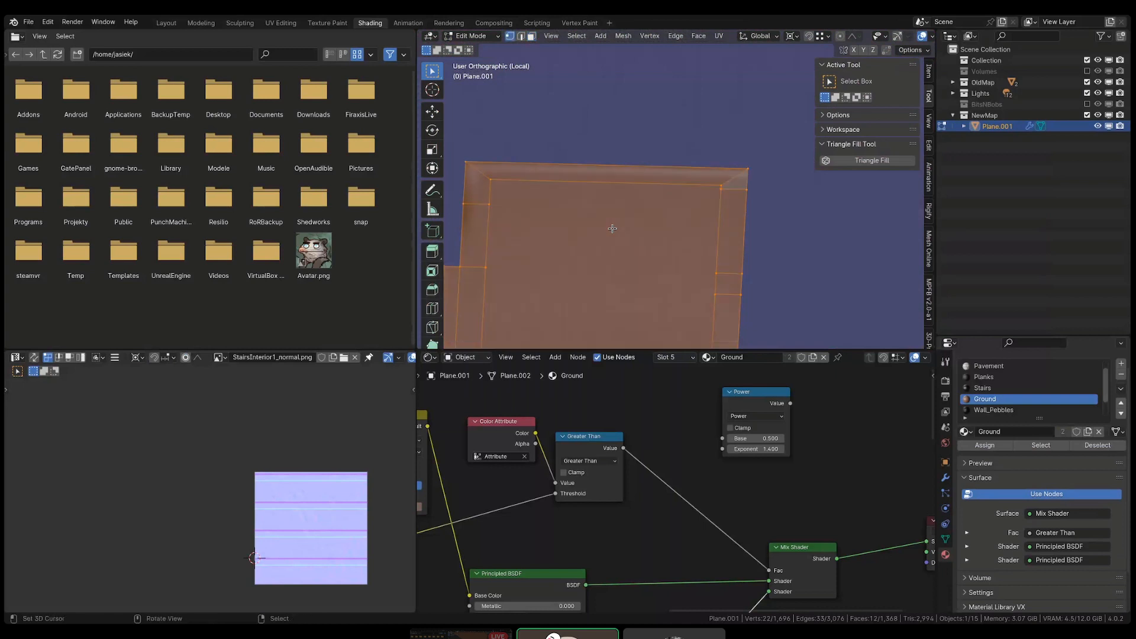
scroll(731, 168, "up", 3)
right_click(714, 200)
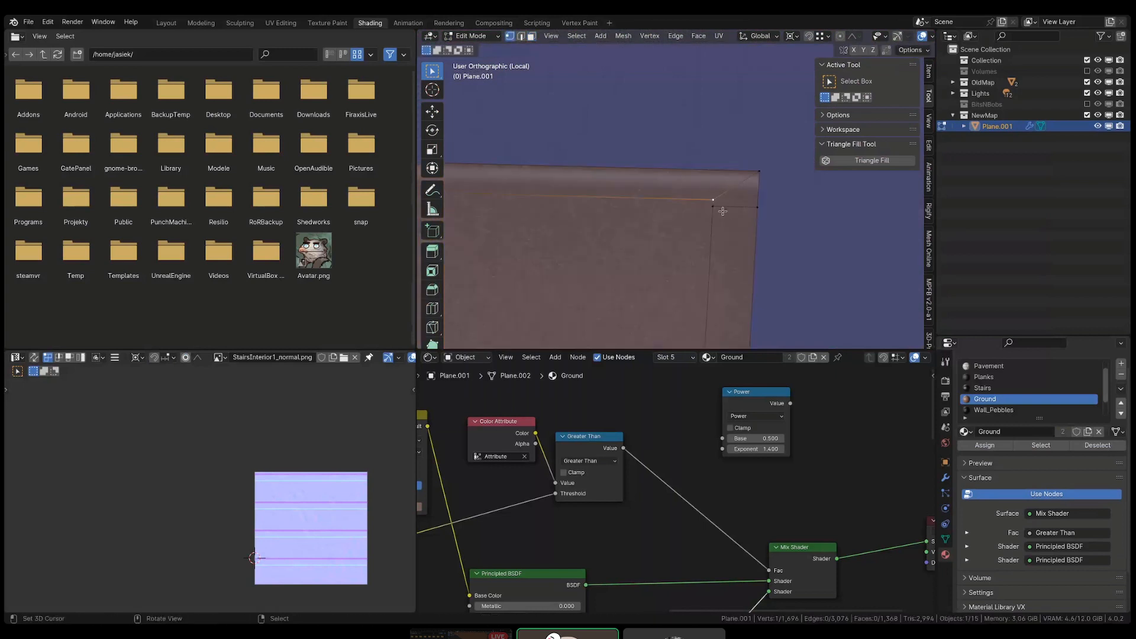
key("shift+v")
left_click(729, 177)
key("a")
key("m")
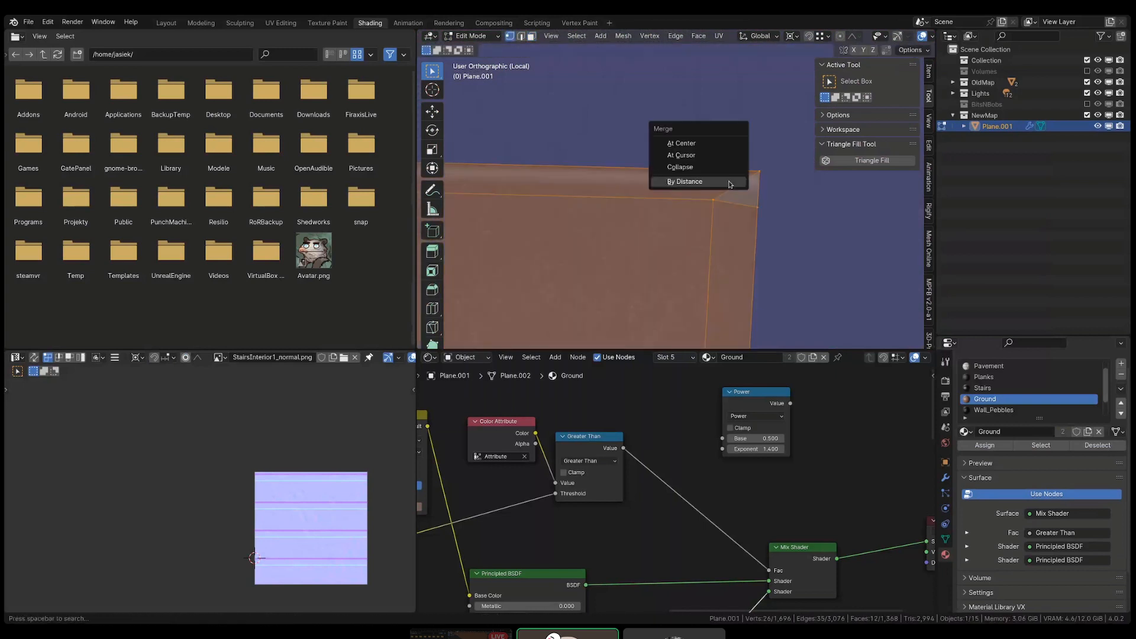
left_click(685, 181)
scroll(687, 219, "down", 3)
key("alt+a")
scroll(687, 219, "down", 1)
middle_click_drag(618, 199, 562, 204)
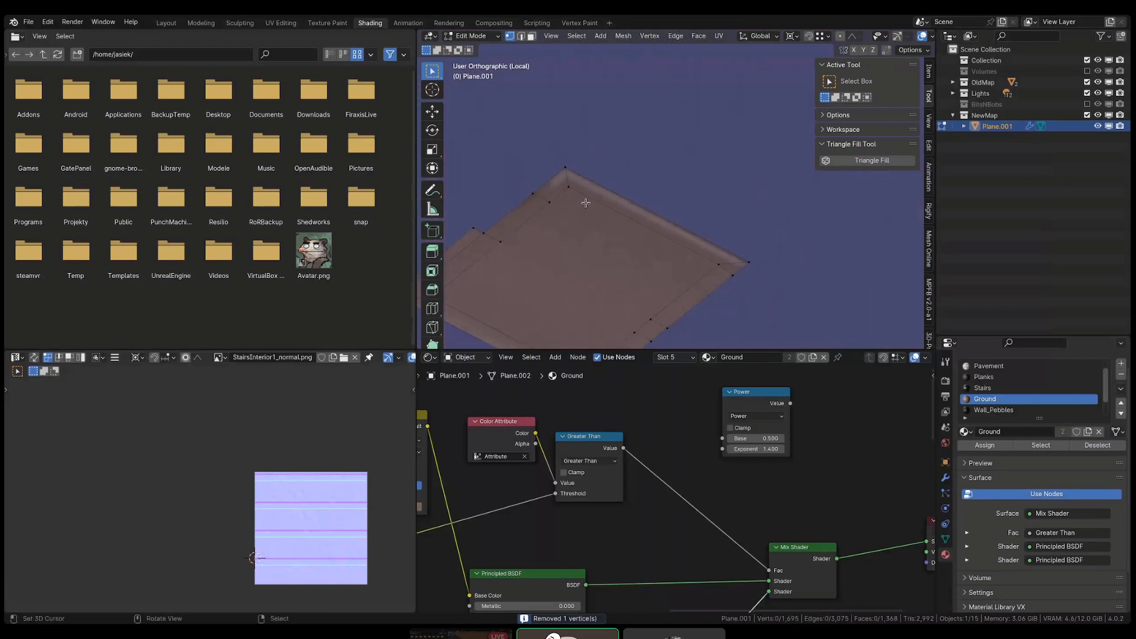
- Colour the outer vertices along the yard's back corner and stairs side black in vertex paint to bring in grass
key("ctrl+Tab")
left_click(600, 144)
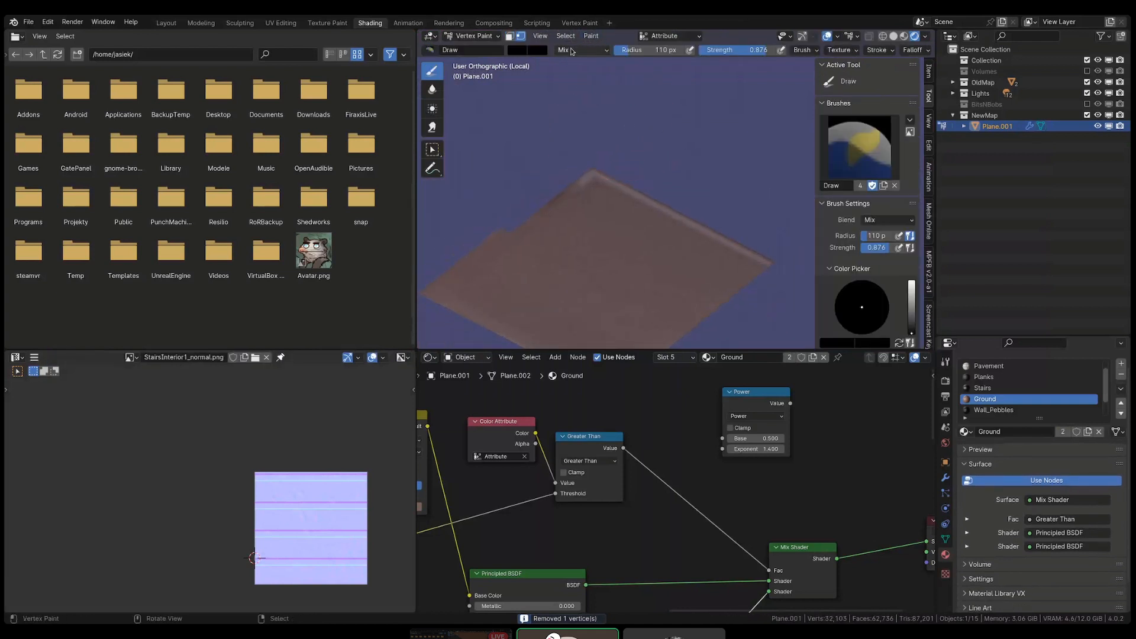
scroll(584, 169, "up", 2)
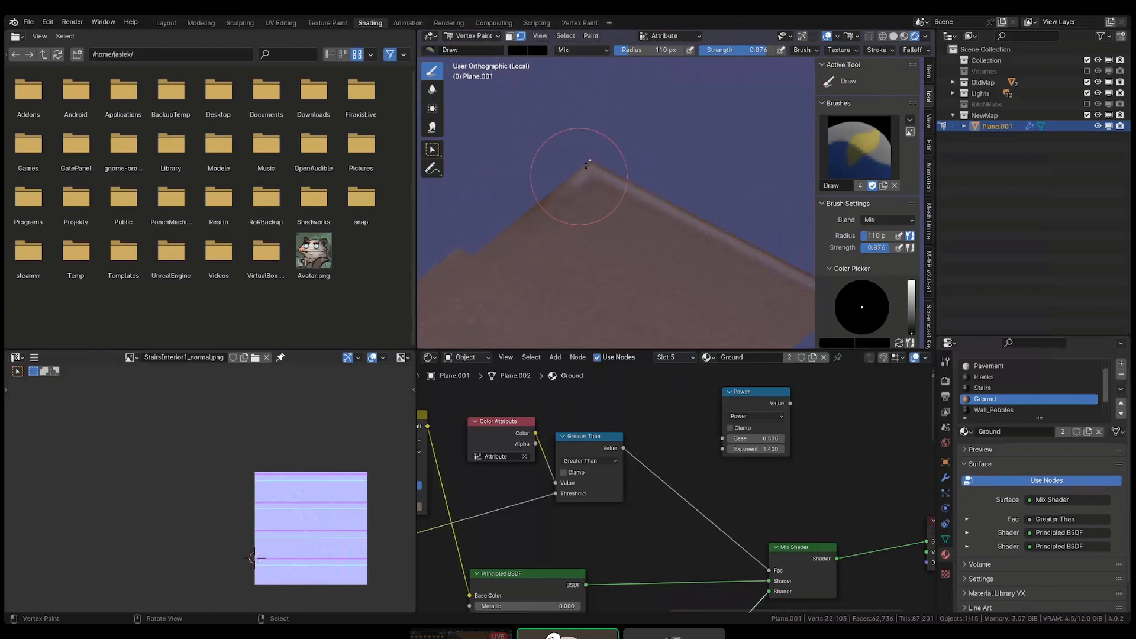
left_click(432, 90)
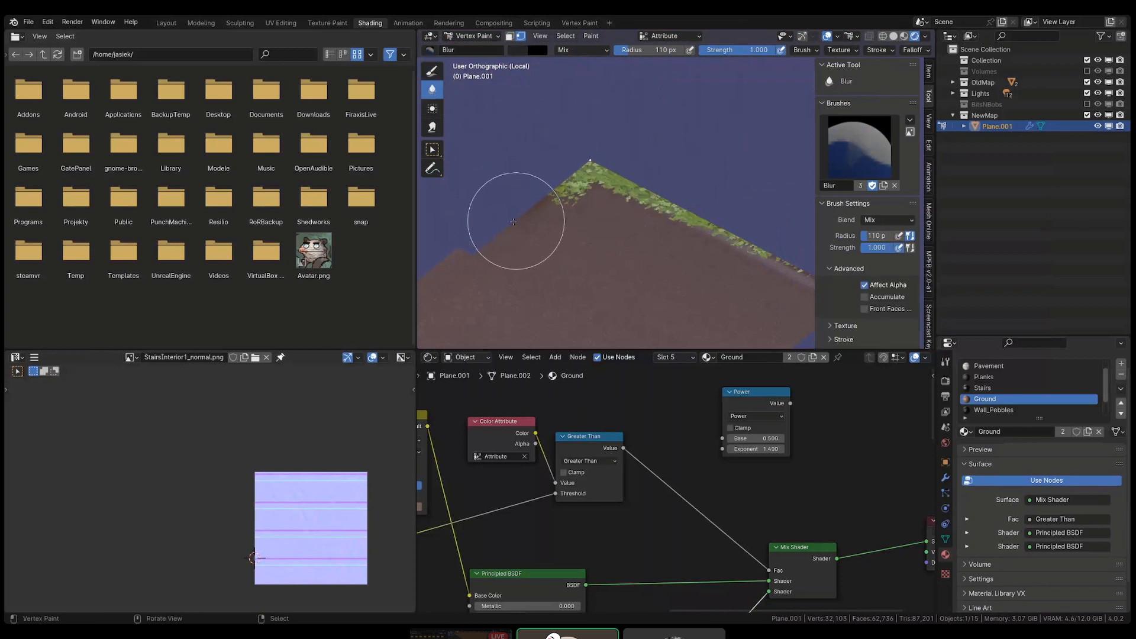
key("shift+z")
key("z")
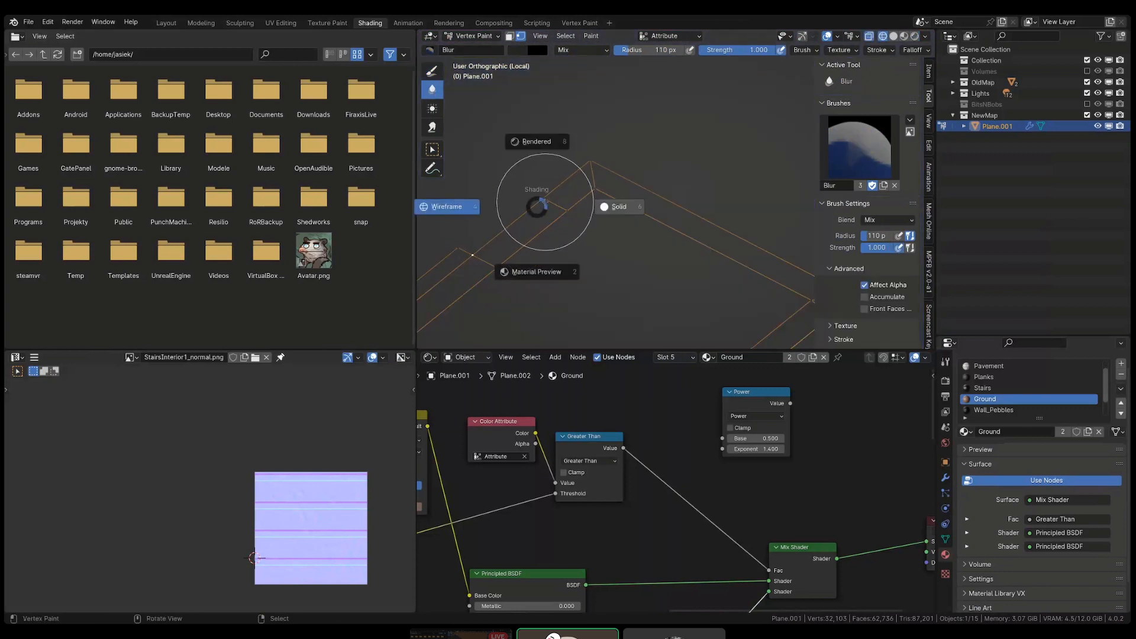
key("Escape")
key("shift+z")
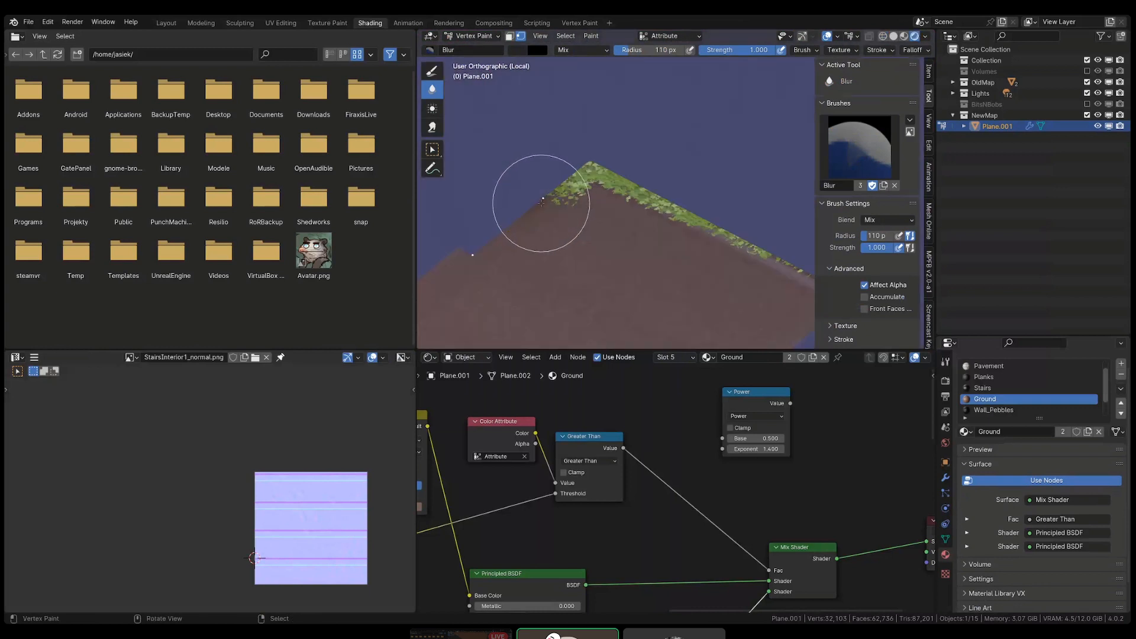
left_click_drag(469, 254, 445, 233)
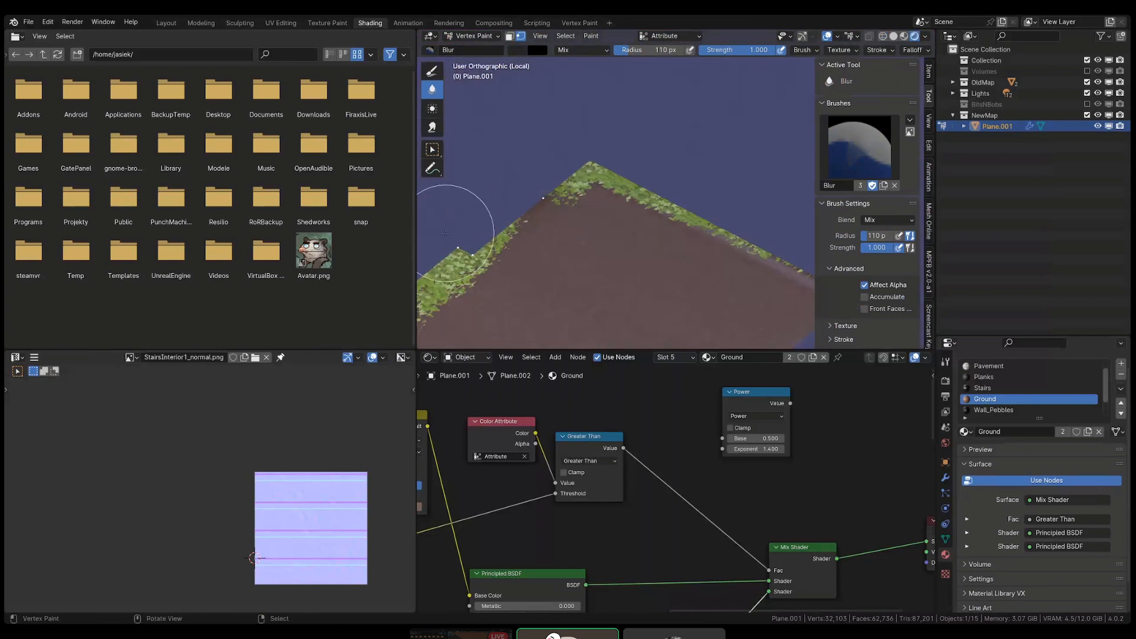
- Colour the outer vertices at the yard's next corner and along its adjoining side black to extend the grass border
scroll(563, 201, "down", 5)
key("shift+z")
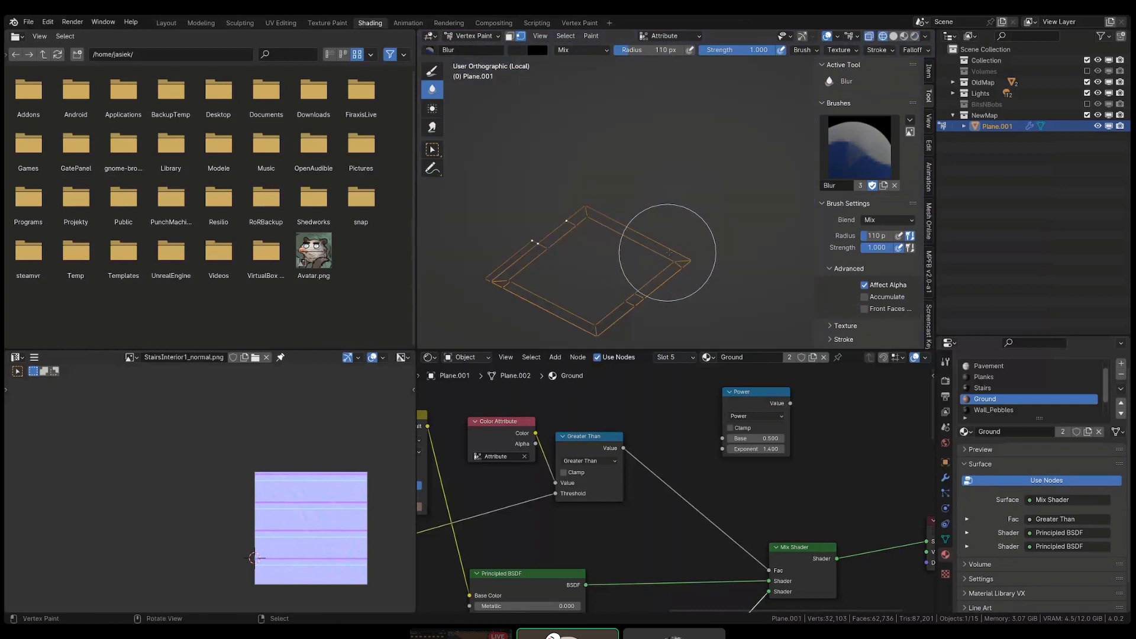
key("shift+z")
scroll(687, 263, "up", 2)
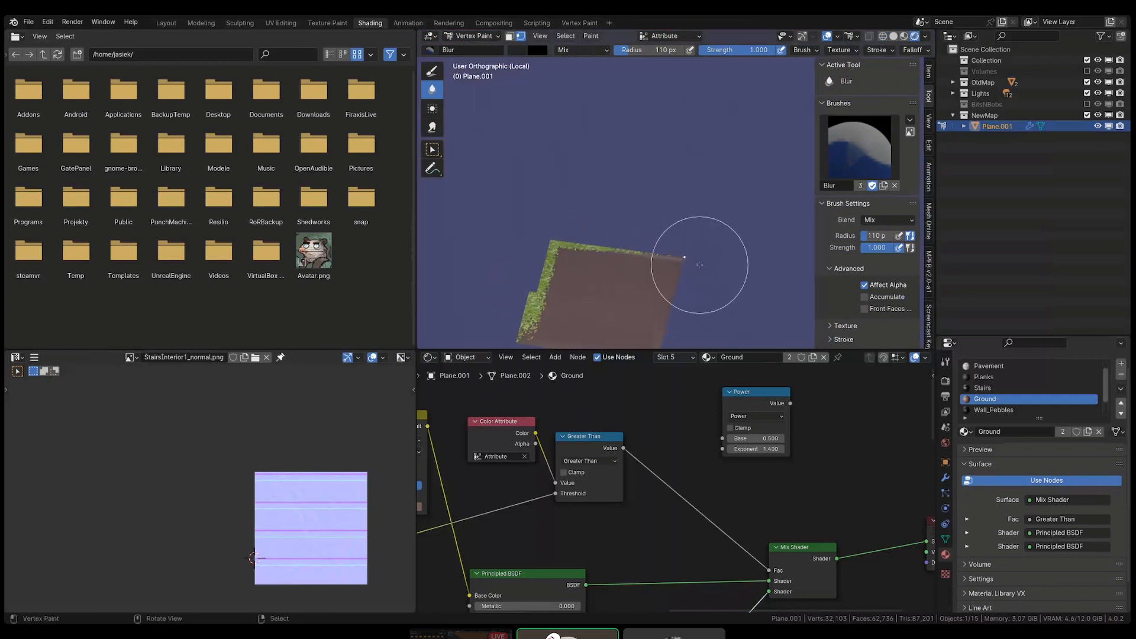
left_click_drag(680, 261, 674, 264)
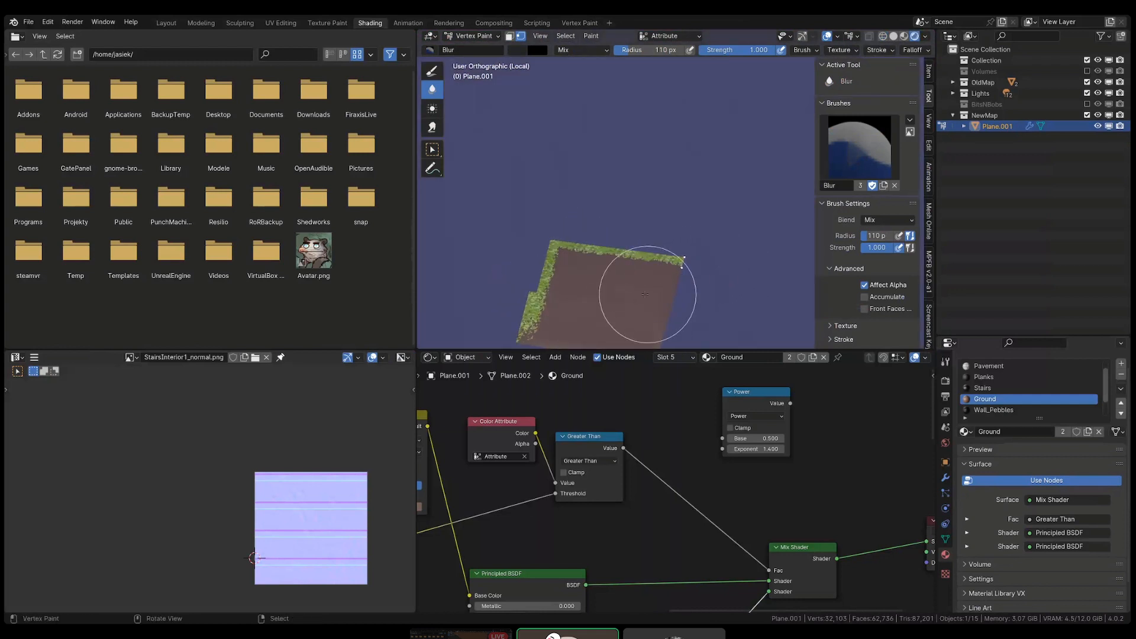
middle_click_drag(645, 294, 694, 293)
key("shift+z")
right_click(680, 303, "shift")
right_click(683, 308, "shift")
key("ctrl+x")
key("shift+z")
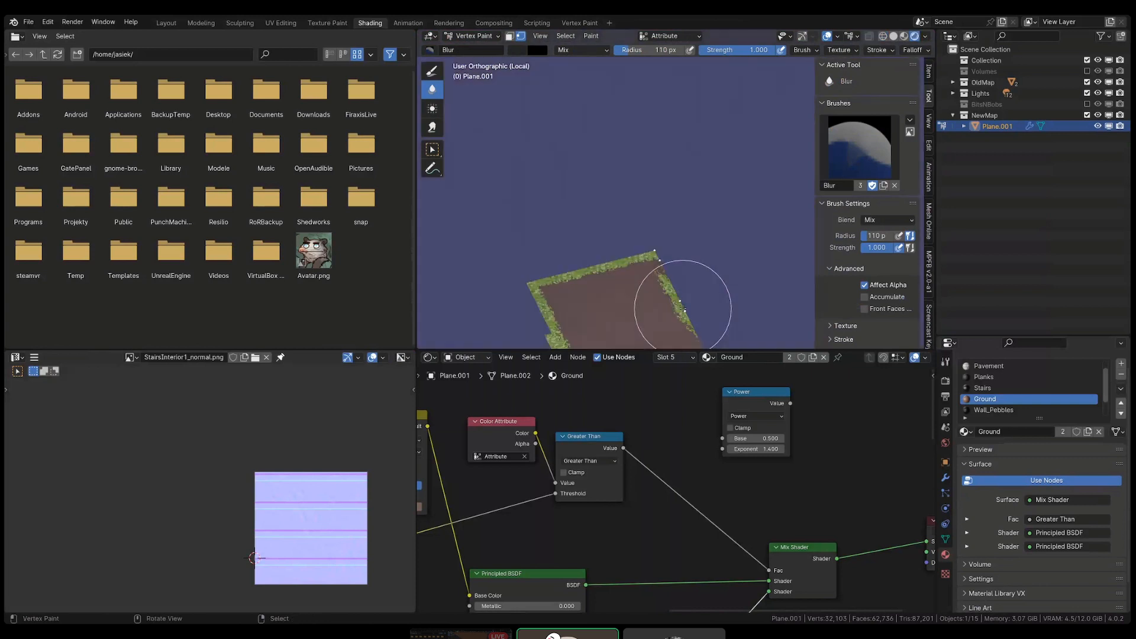
- Continue the black vertex colouring around the isolated ground's remaining outer vertices, leaving the corner by the path brown
scroll(684, 309, "up", 2)
key("shift+z")
scroll(671, 261, "up", 2)
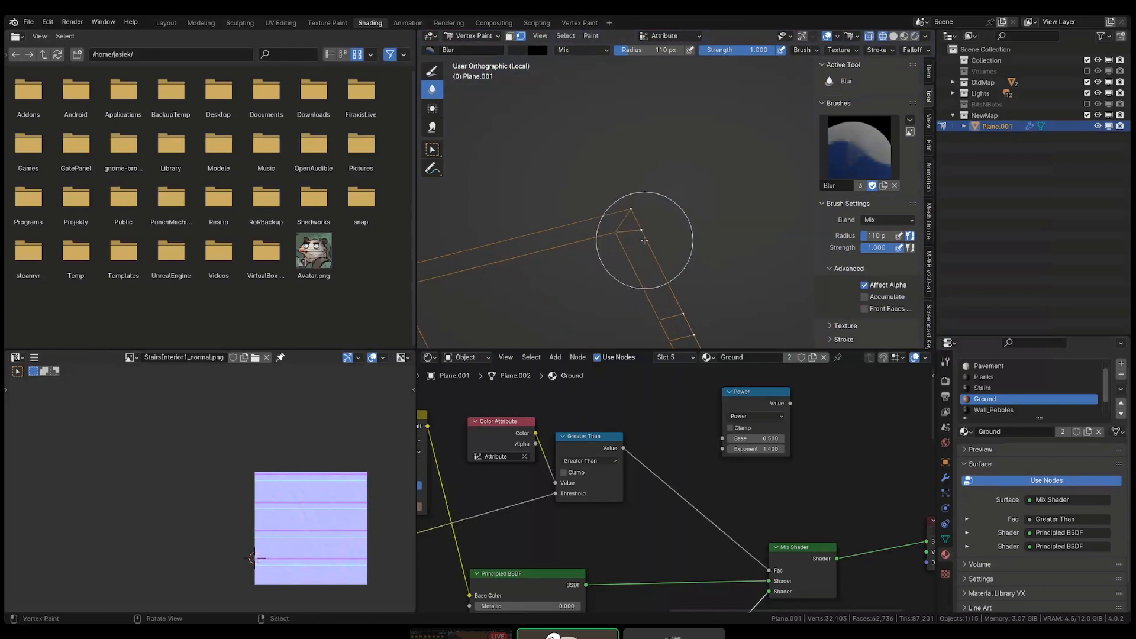
key("shift+z")
scroll(669, 172, "down", 4)
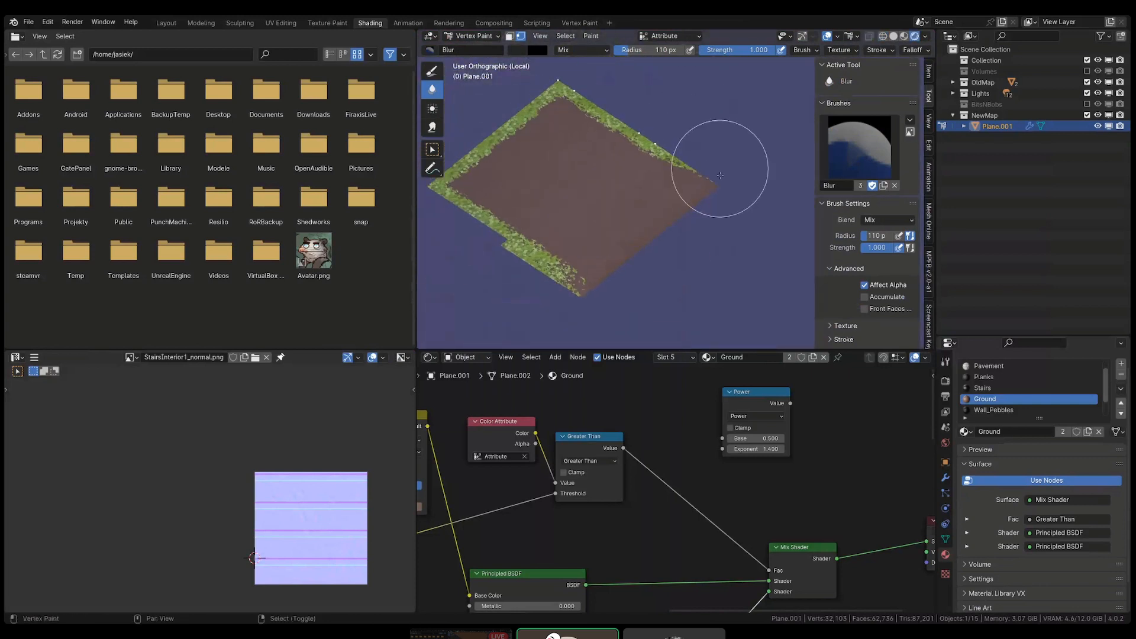
mouse_move(720, 175)
middle_mouse_down("shift")
mouse_move(588, 203)
mouse_move(559, 225)
middle_mouse_up("shift")
key("shift+z")
key("shift+z")
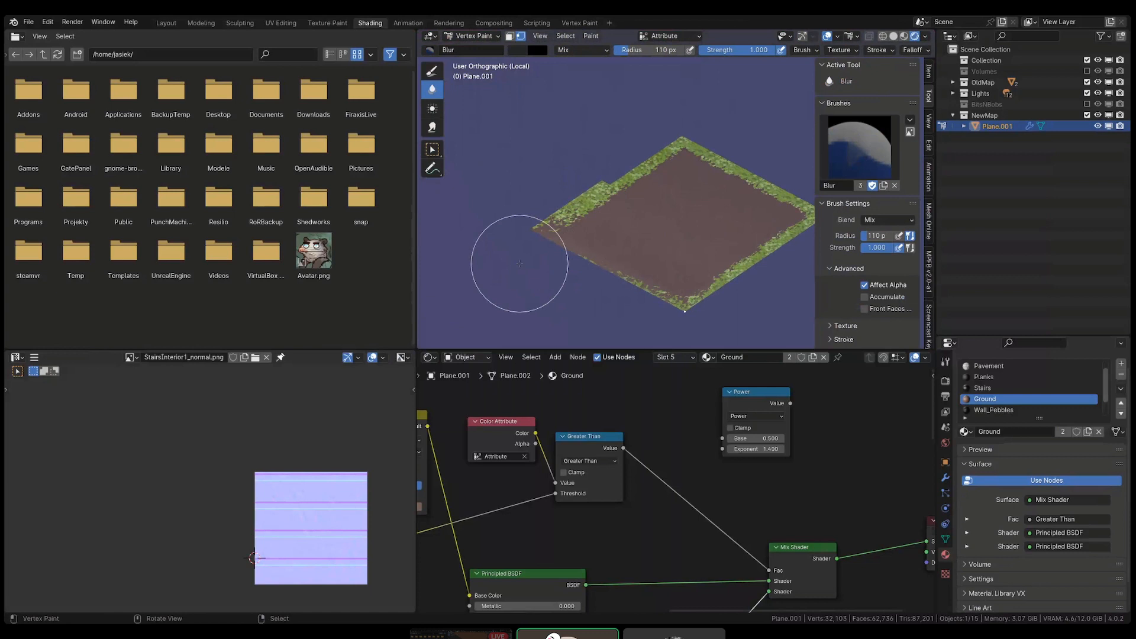
- Return to mesh editing and reveal the hidden map geometry around the yard
key("Tab")
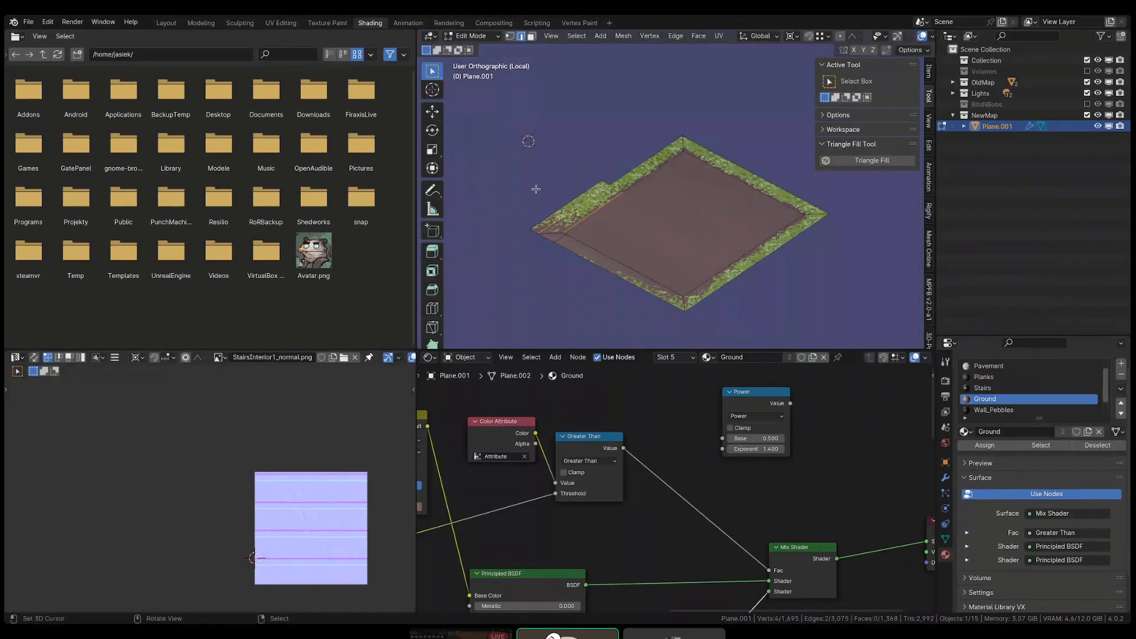
key("ctrl+r")
key("Escape")
key("alt+h")
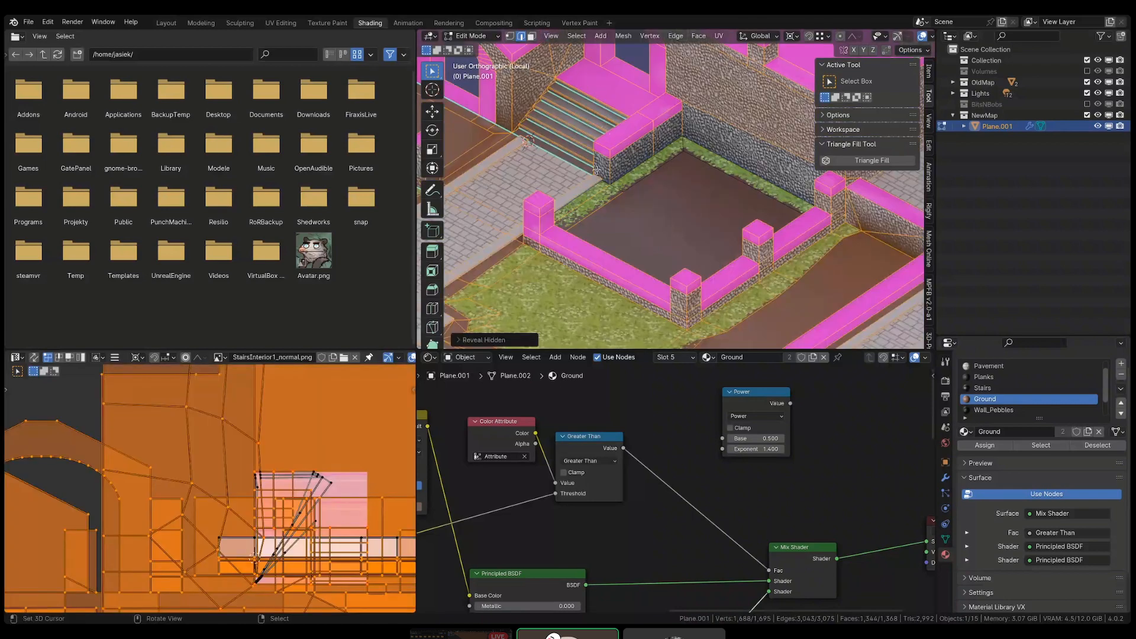
middle_click_drag(597, 170, 584, 203)
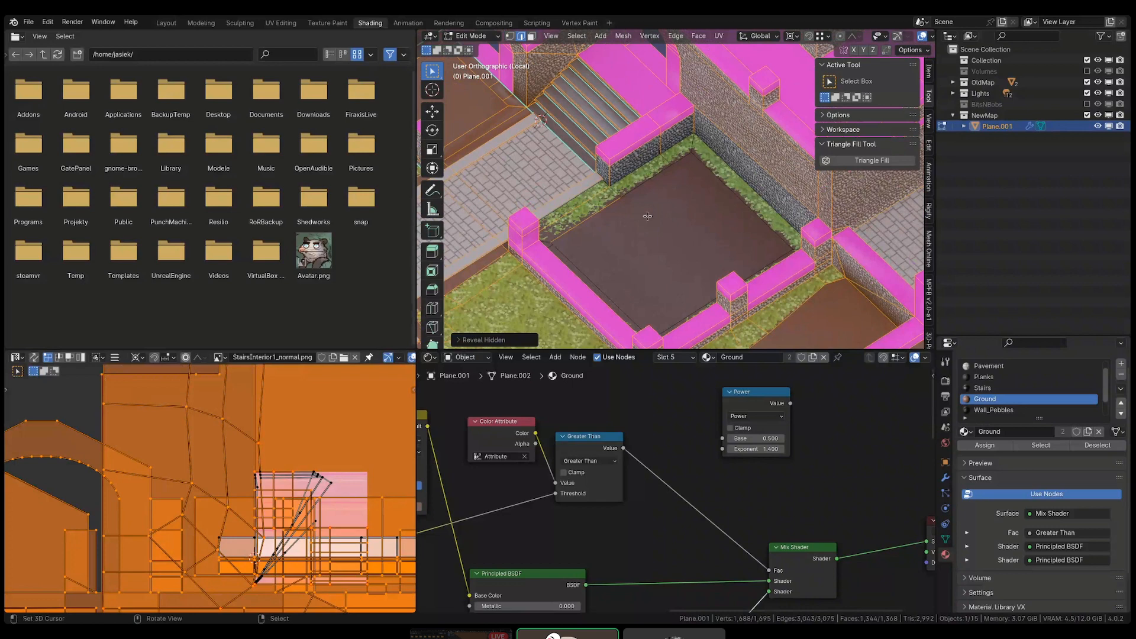
middle_click_drag(648, 217, 678, 225, "shift")
- Add a centred loop cut across the yard's border strip beside the paved path
key("alt+a")
key("ctrl+r")
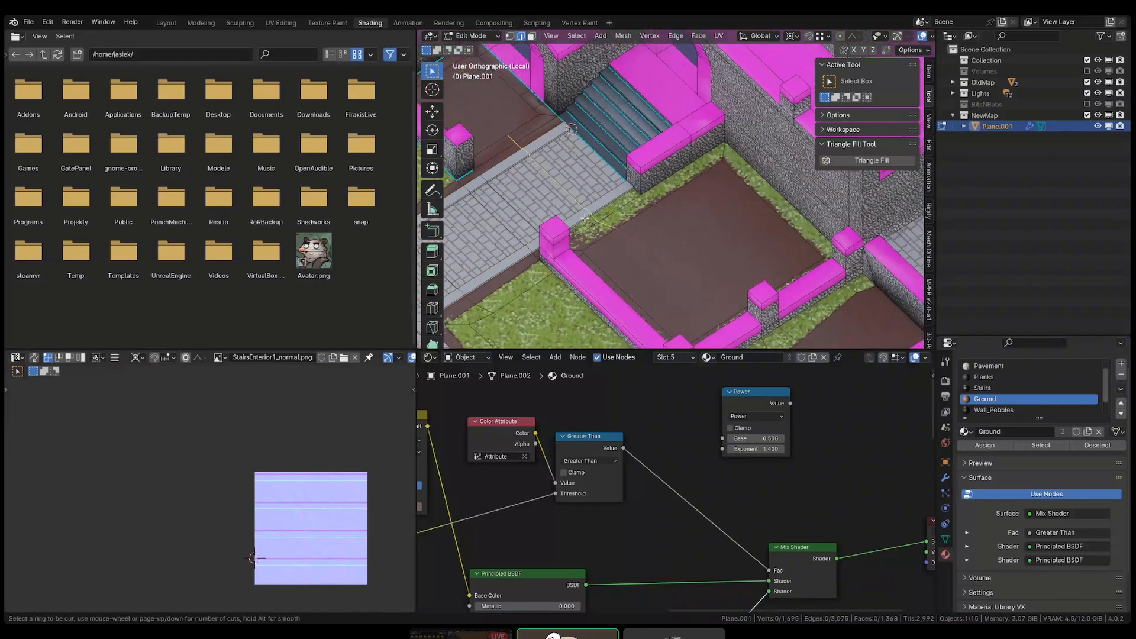
left_click(585, 218)
right_click(596, 225)
- Slide the vertex on the yard's inner ground edge beside the new loop cut along its edge
key("1")
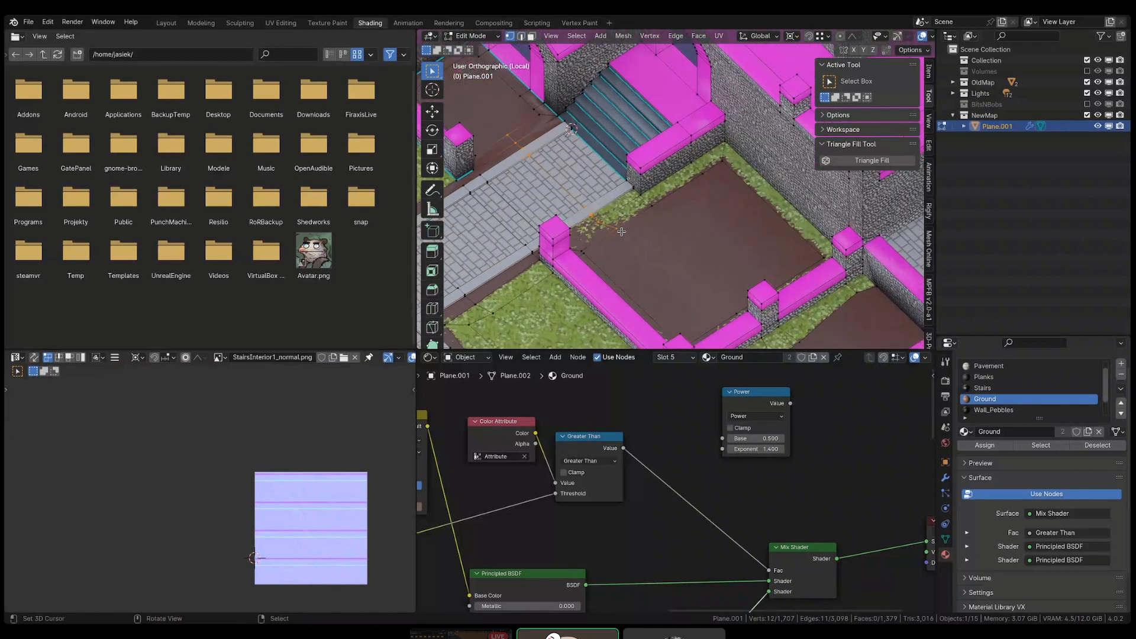
right_click(621, 231)
key("g")
key("g")
left_click(616, 238)
scroll(617, 238, "up", 4)
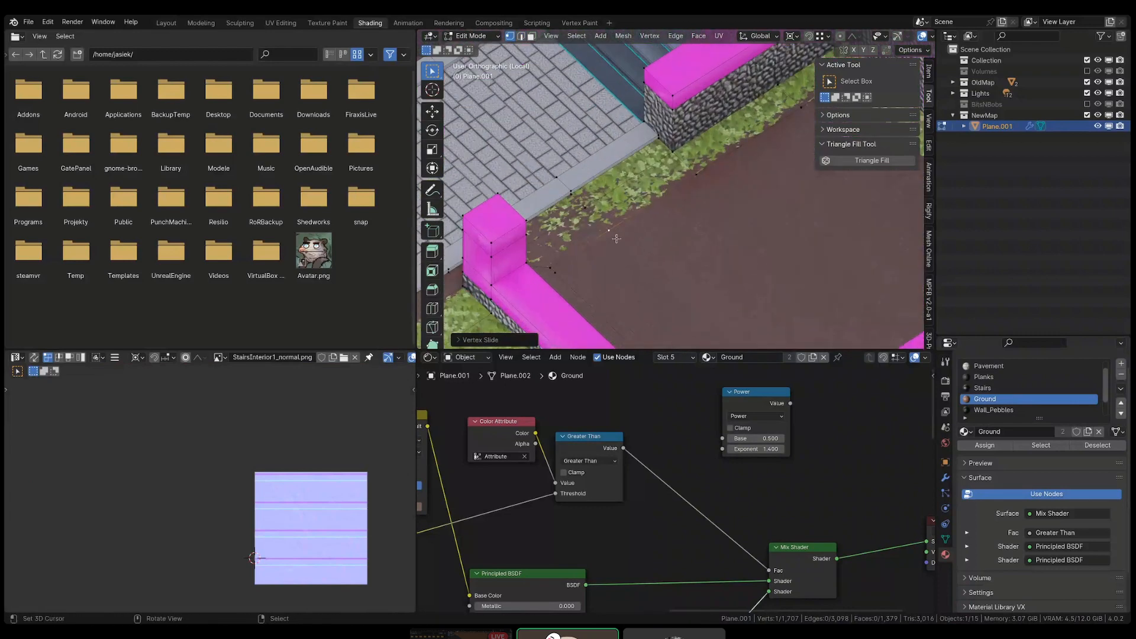
- Return to vertex painting with the Draw brush and set its colour to white with a Value of 1.000
key("ctrl+Tab")
left_click(750, 171)
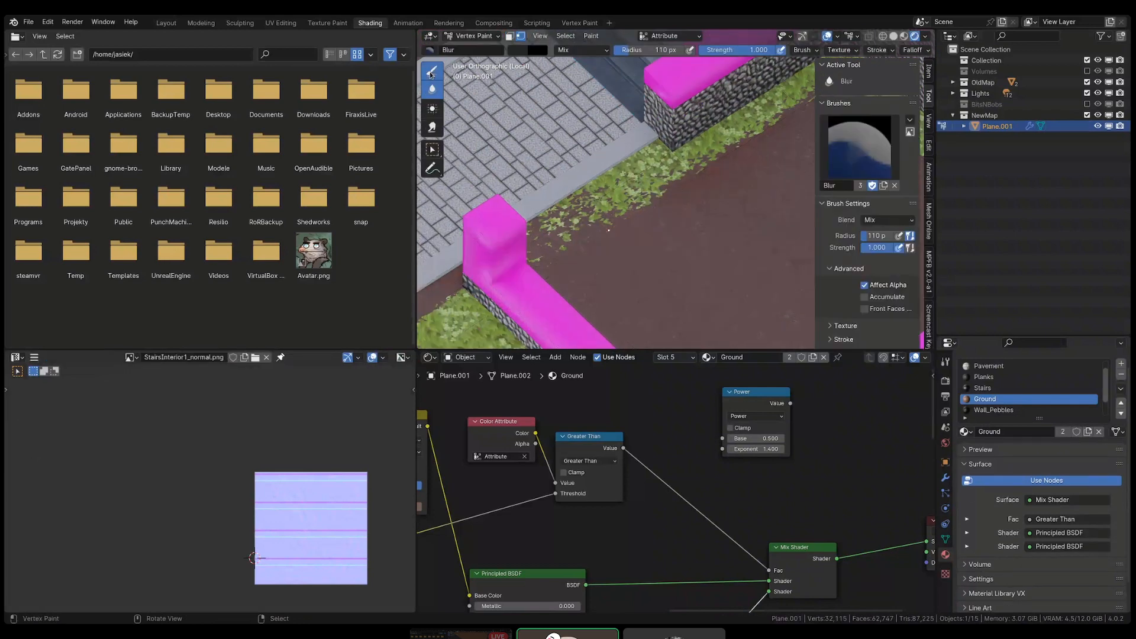
left_click(431, 73)
left_click(514, 49)
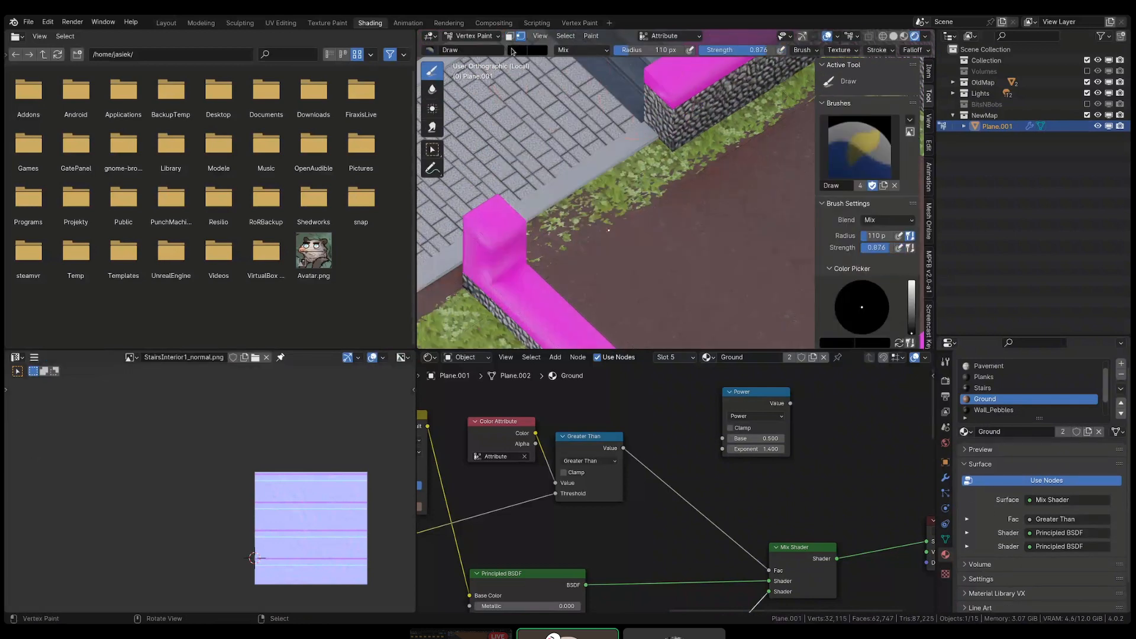
left_click(512, 51)
left_click_drag(619, 76, 621, 62)
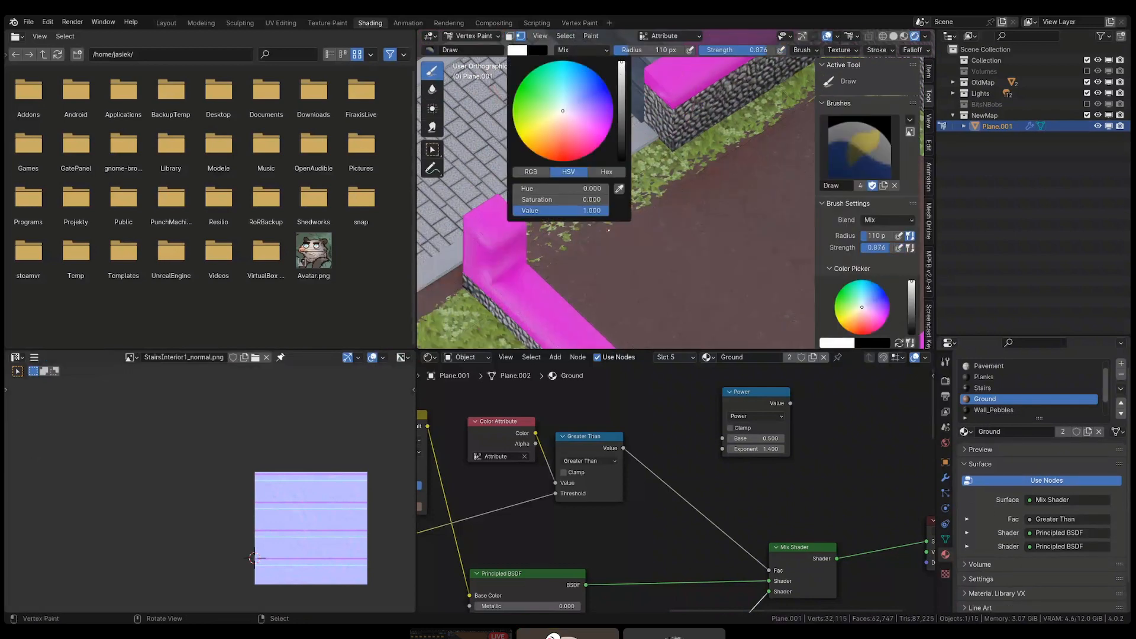
- Select the new loop cut's vertices on the border strip beside the paved path in mesh editing, and return to vertex painting
left_click(619, 234)
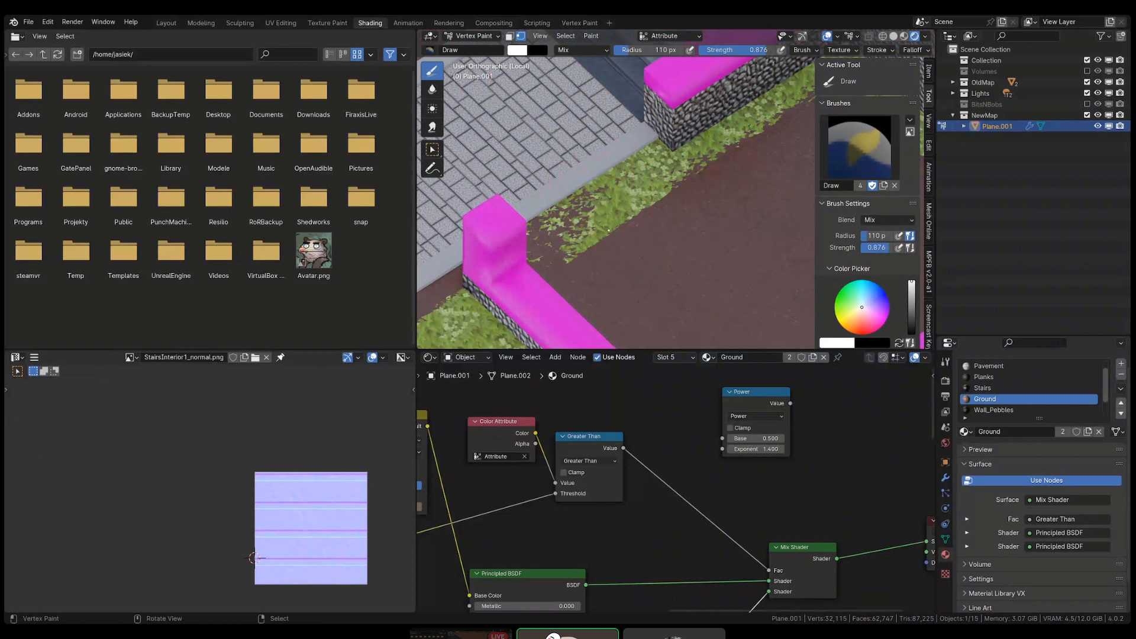
key("Tab")
middle_click_drag(676, 210, 597, 221)
left_click(588, 188, "shift")
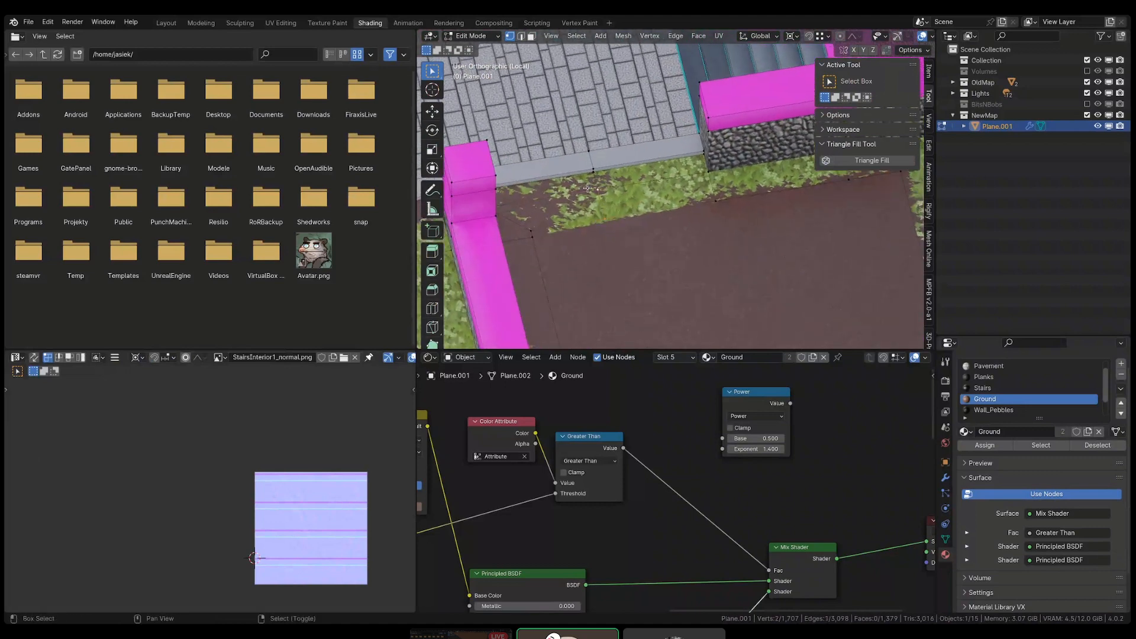
left_click(593, 172, "shift")
middle_click_drag(592, 171, 688, 237)
key("ctrl+Tab")
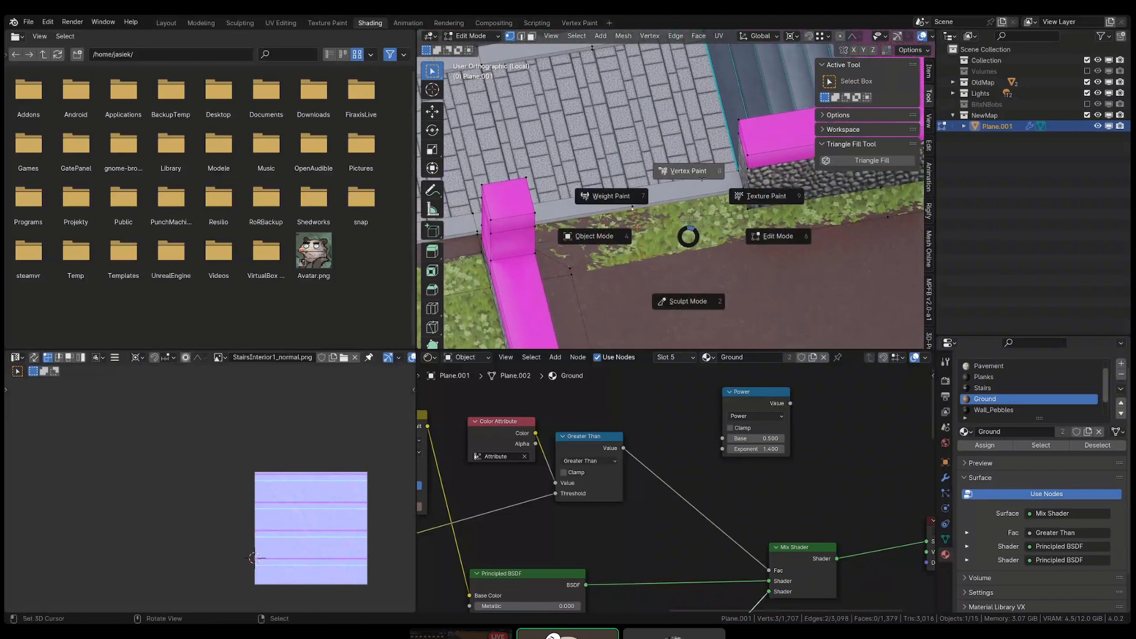
left_click(678, 190)
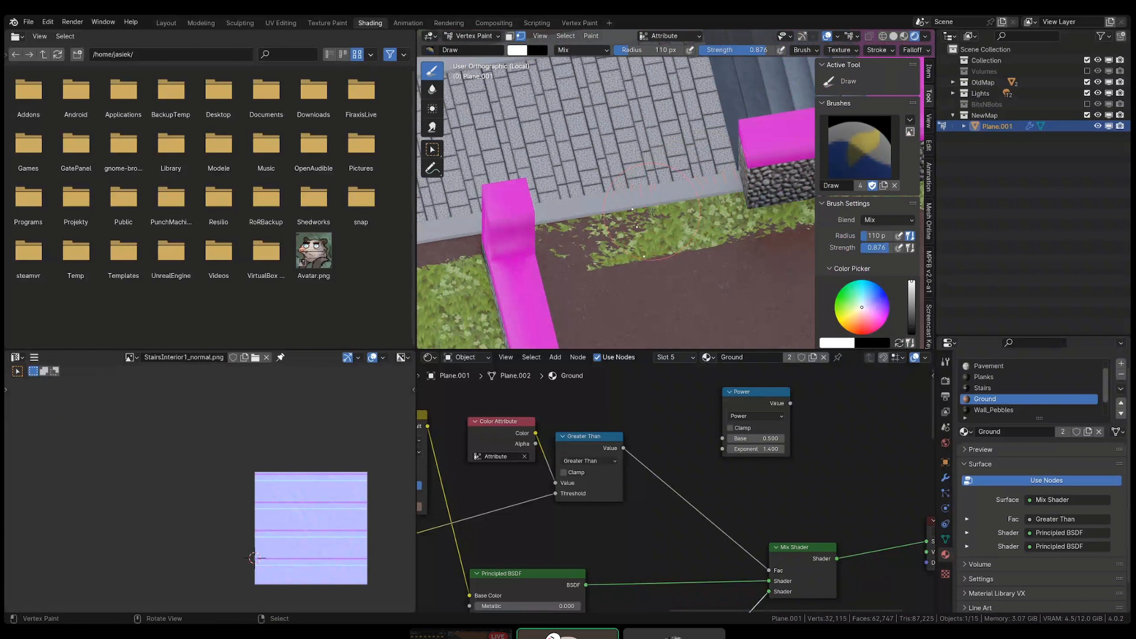
- Enlarge the 3D viewport and paint white on the border strip beside the pillar to fill it with grass
middle_click_drag(651, 210, 686, 178)
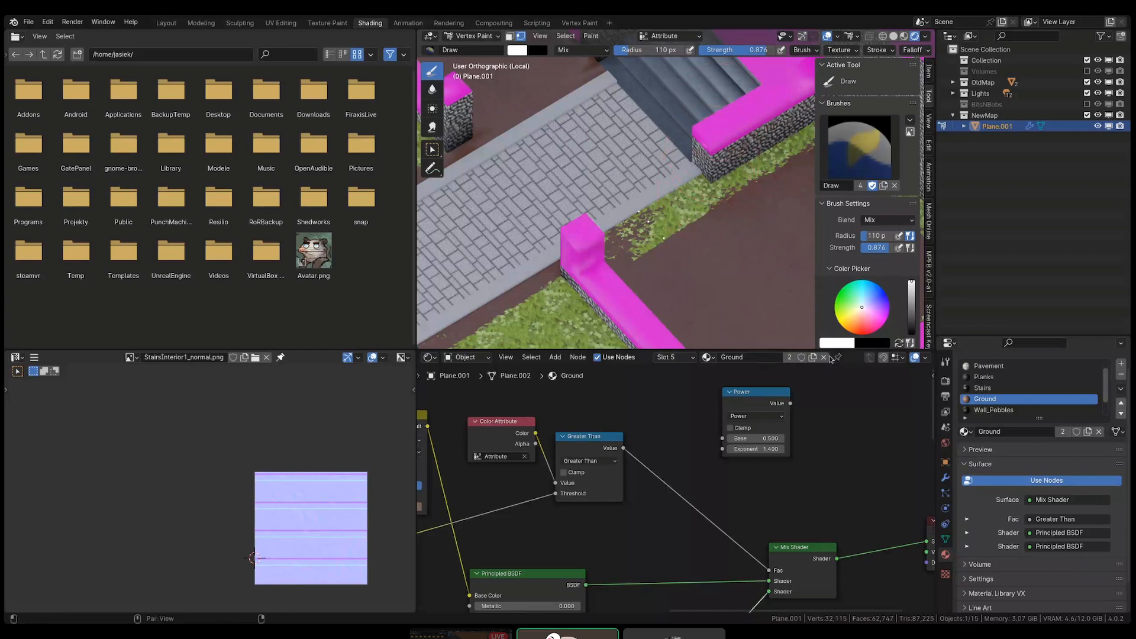
left_click_drag(831, 352, 831, 498)
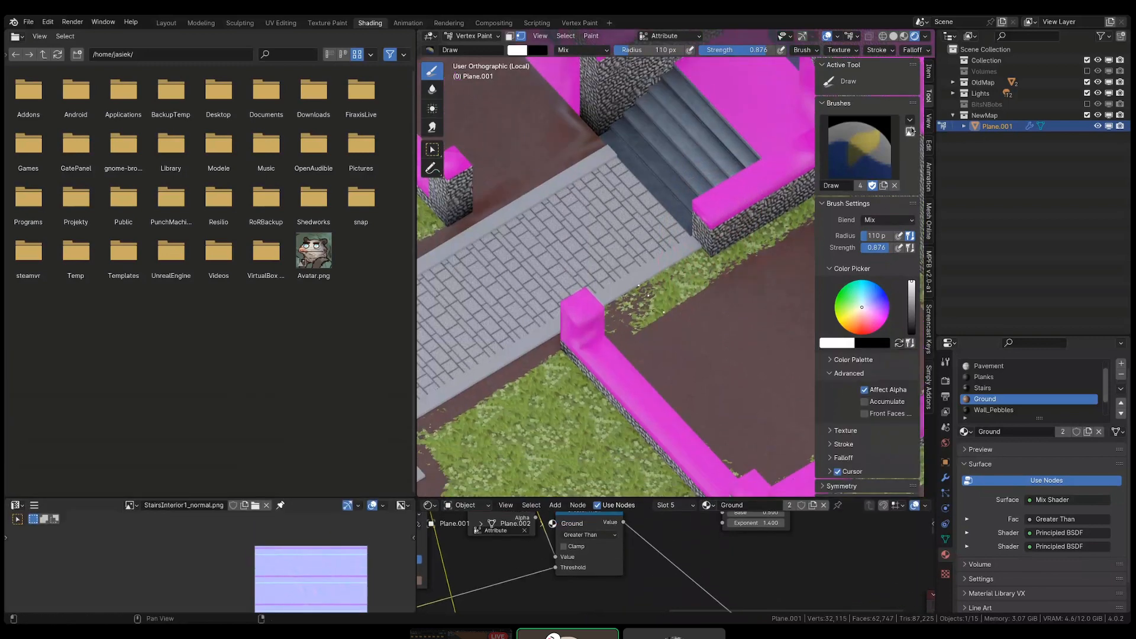
left_click(928, 119)
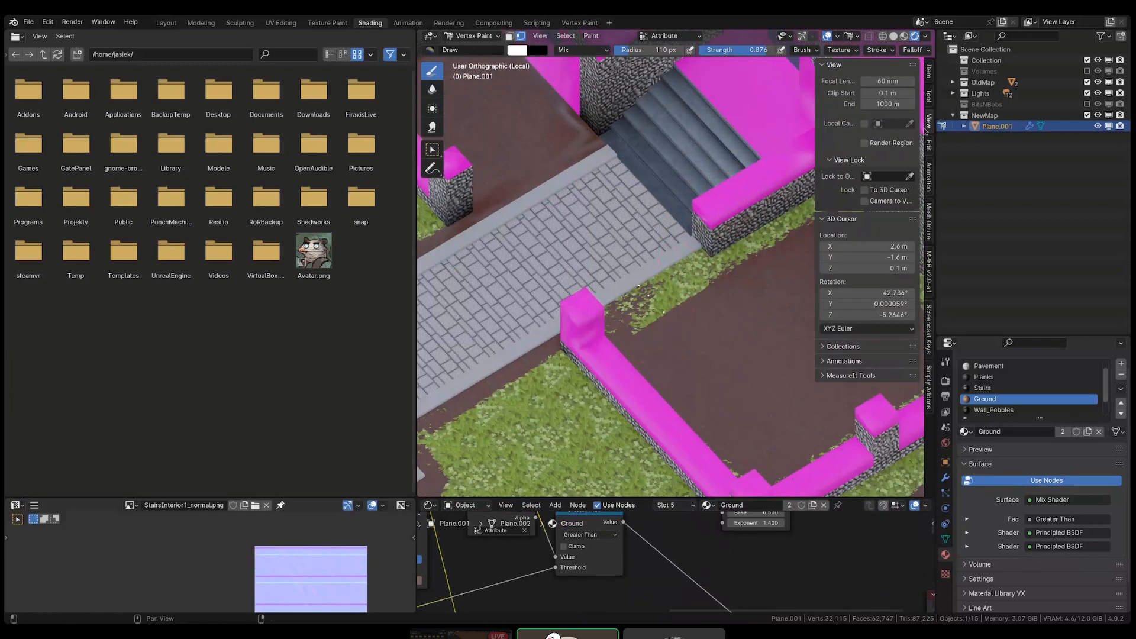
left_click(926, 98)
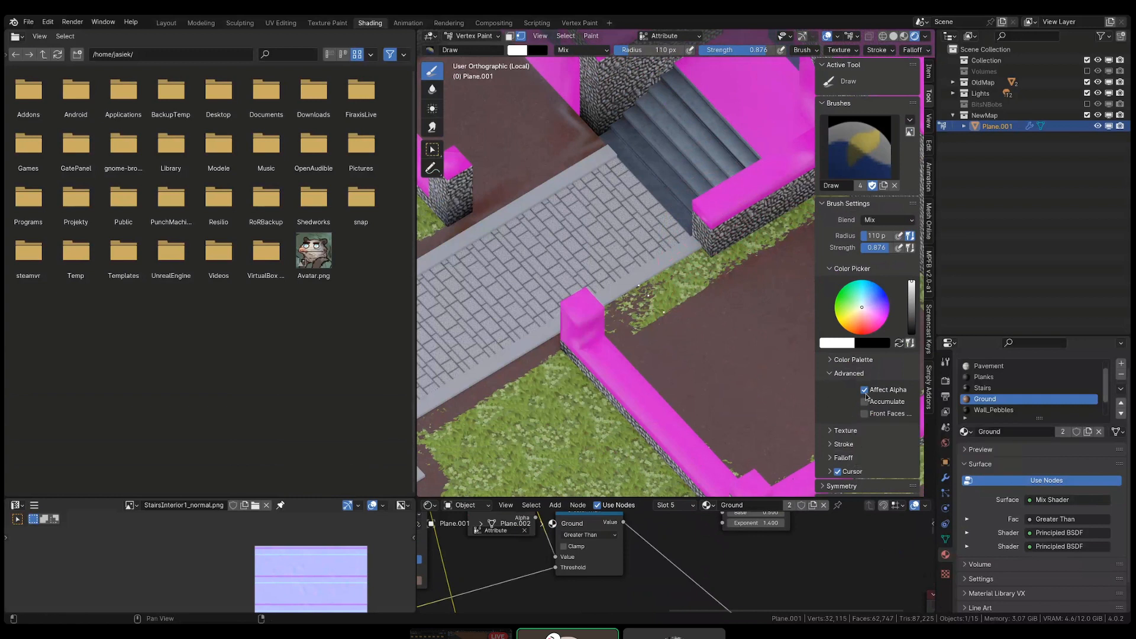
left_click(653, 298)
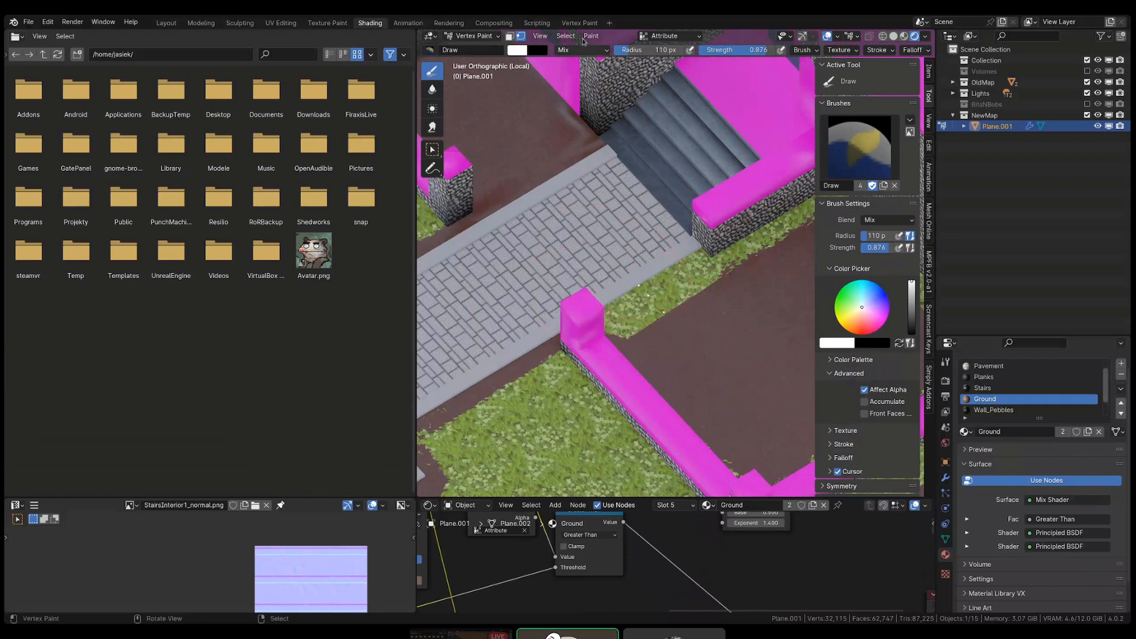
- Set the brush colour to black and paint the border strip between the pillar and the stairs as bare ground
left_click(537, 51)
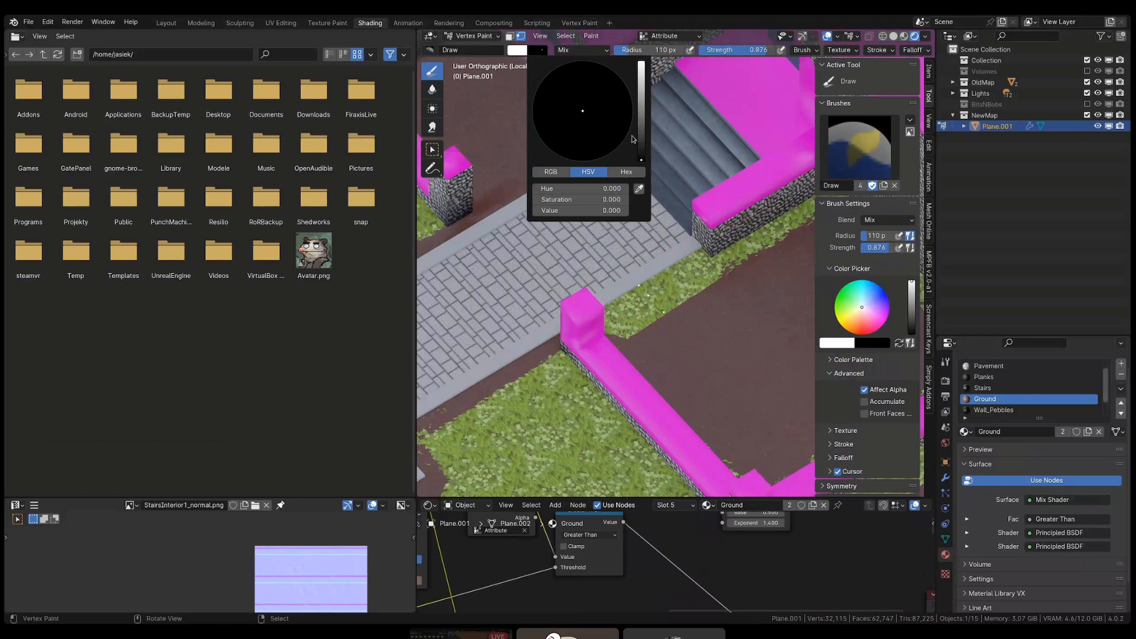
left_click(517, 51)
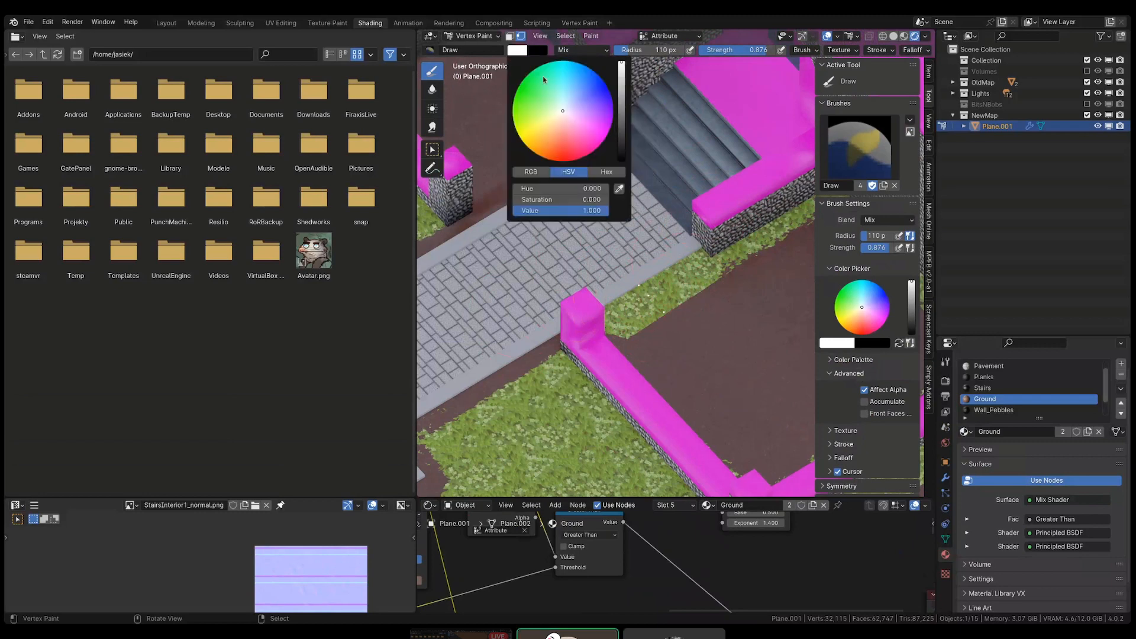
left_click(622, 161)
mouse_move(689, 311)
left_mouse_down()
mouse_move(650, 309)
mouse_move(667, 313)
left_mouse_up()
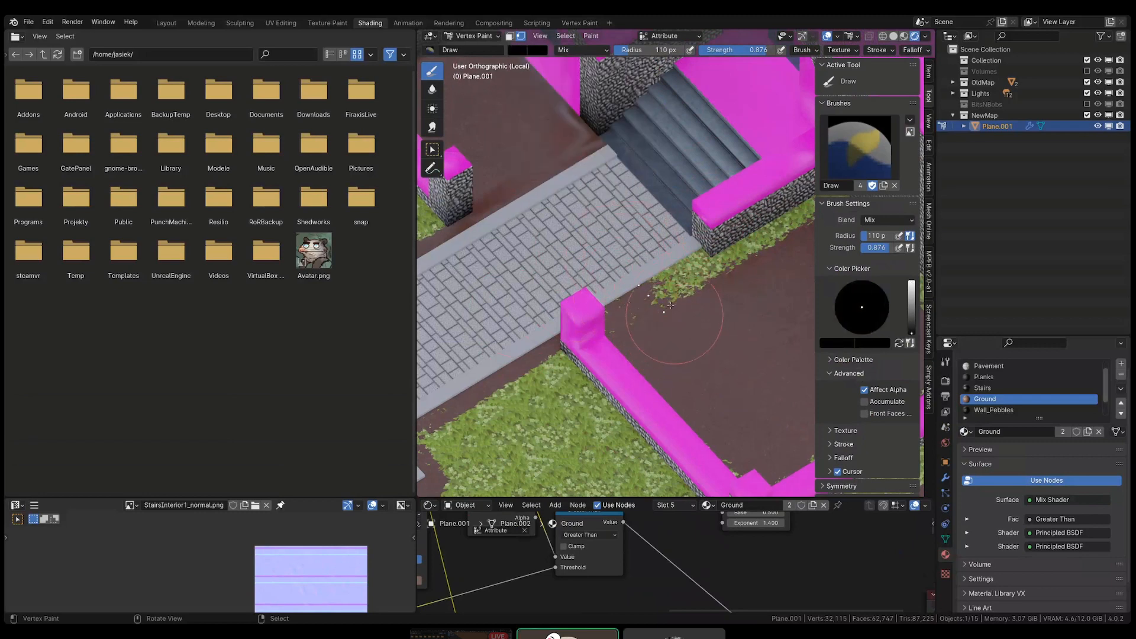
- Bevel the edge loop crossing the paved path and the ground strips on both sides, and return to vertex painting
middle_click_drag(681, 302, 695, 317)
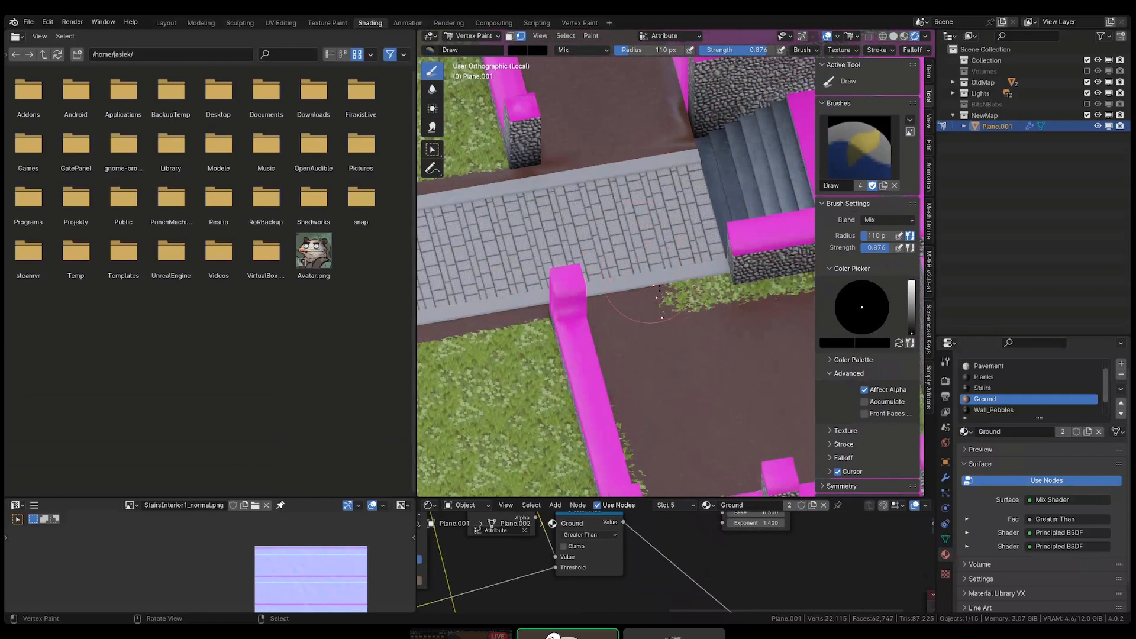
key("Tab")
key("shift+z")
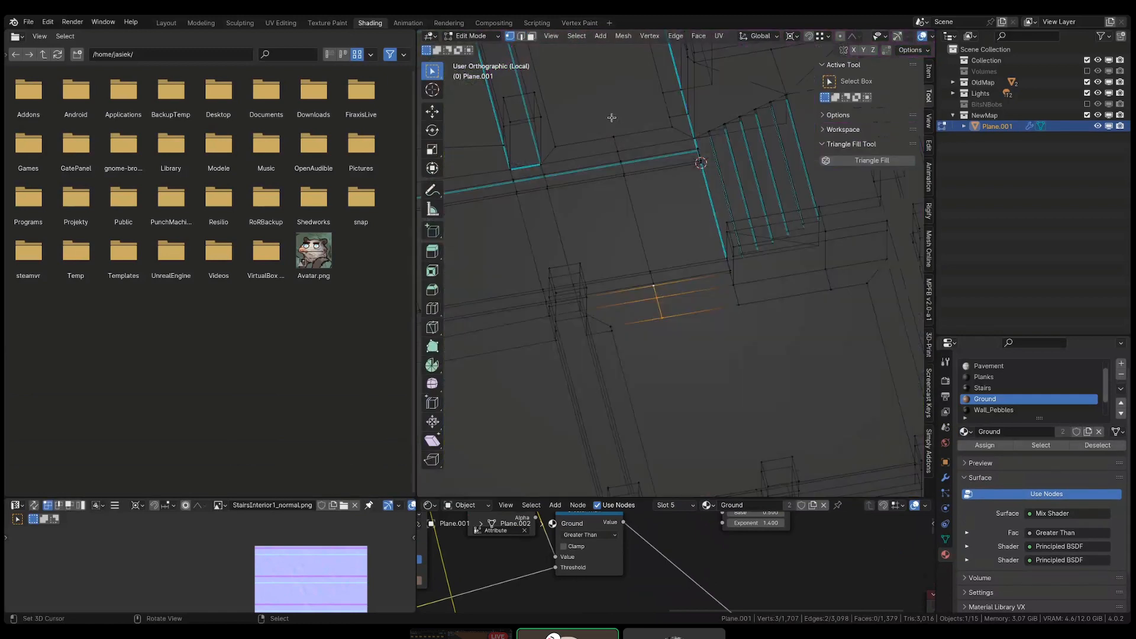
mouse_move(612, 118)
middle_mouse_down()
mouse_move(576, 155)
mouse_move(591, 158)
middle_mouse_up()
mouse_move(598, 125)
left_mouse_down()
mouse_move(616, 377)
mouse_move(641, 397)
left_mouse_up()
key("shift+z")
key("ctrl+b")
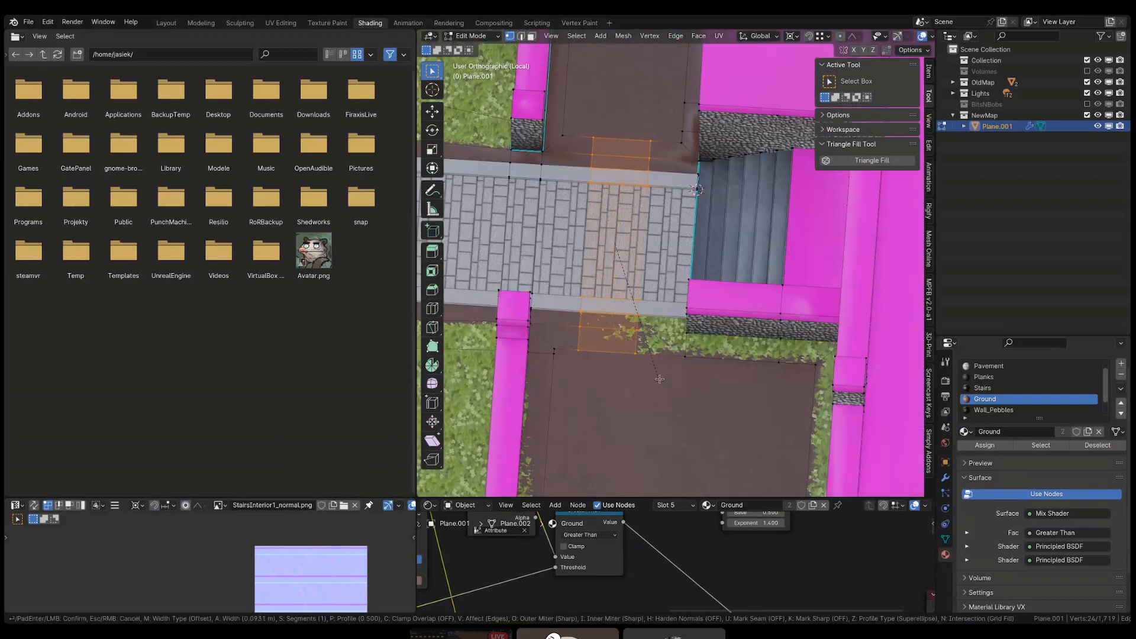
left_click(670, 385)
middle_click_drag(666, 383, 657, 376)
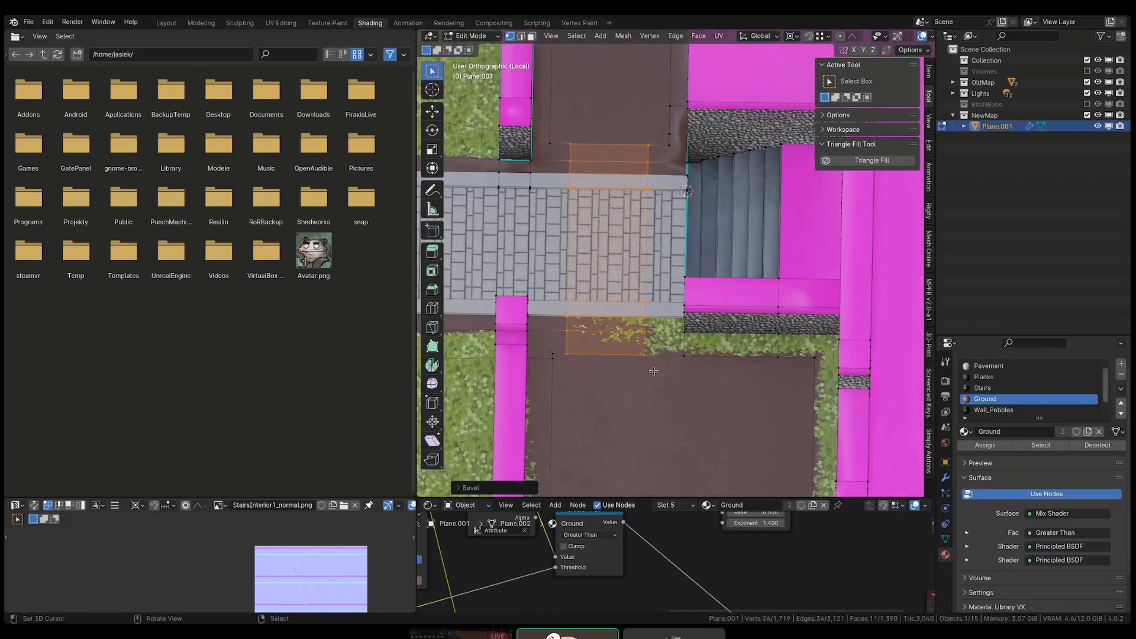
key("ctrl+Tab")
left_click(648, 294)
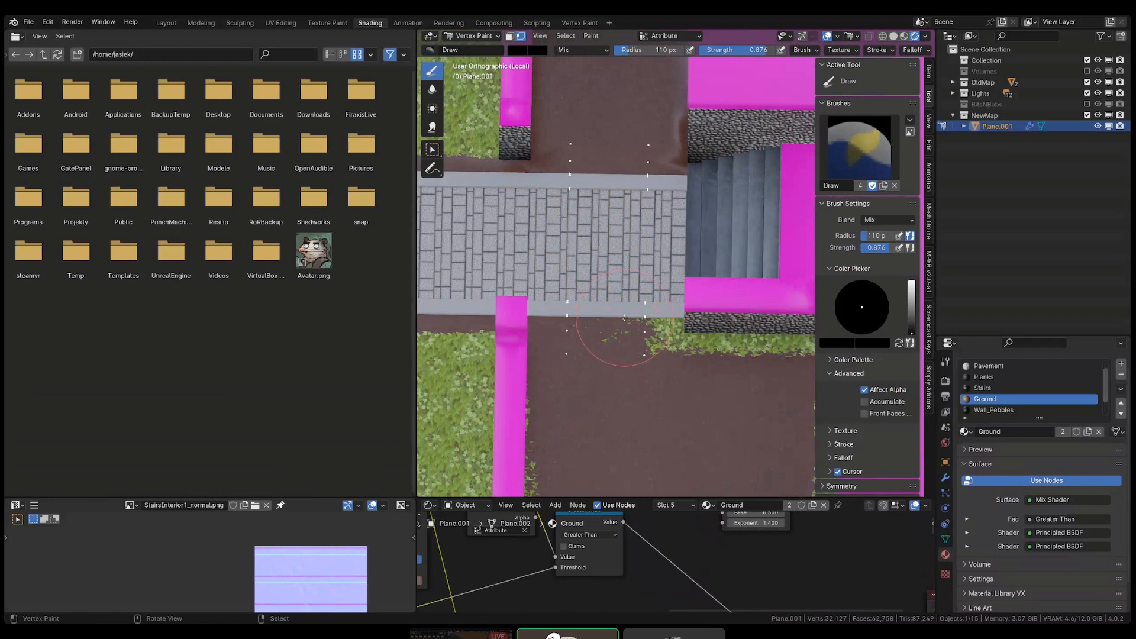
- Set the brush colour to a mid grey and paint grass at the wall base beside the pillar near the path
middle_click_drag(625, 318, 532, 278)
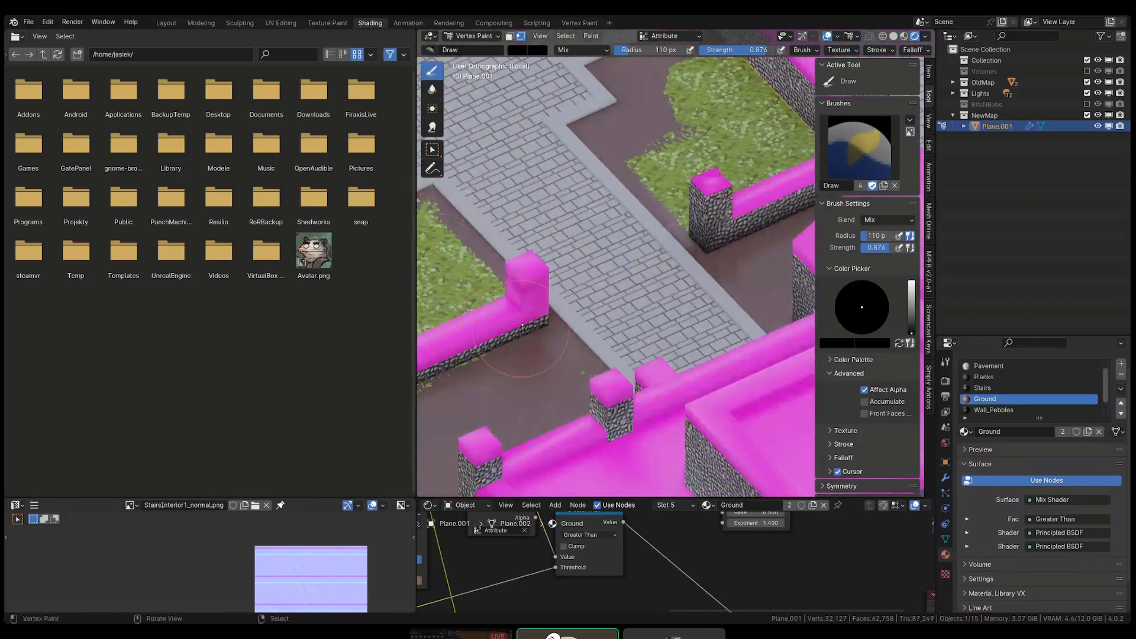
middle_click_drag(515, 328, 636, 323, "shift")
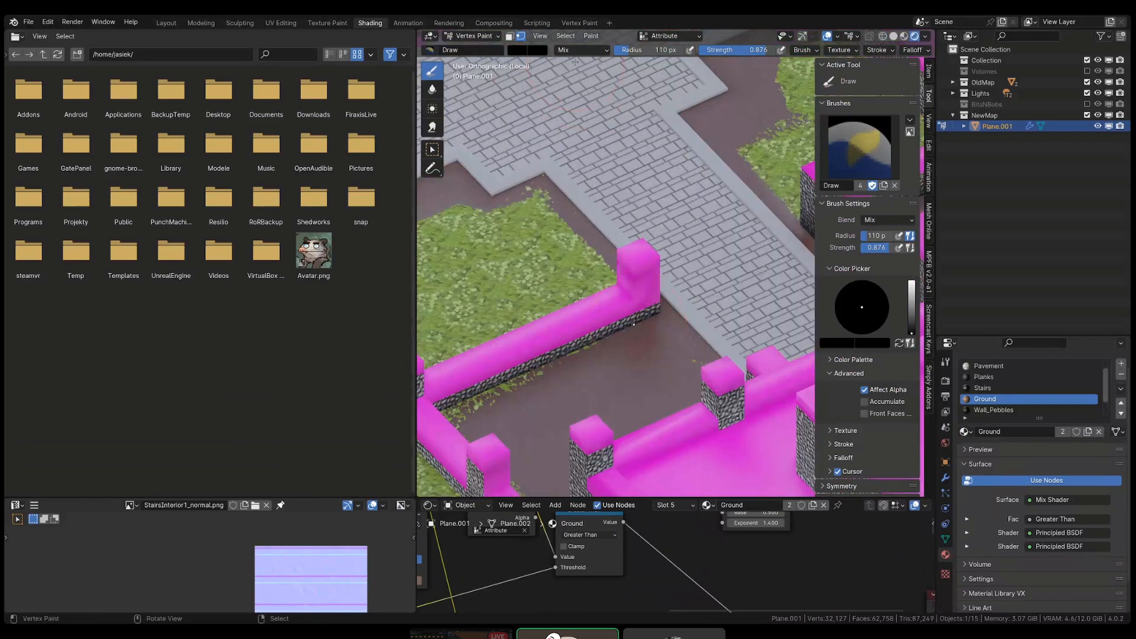
left_click(519, 49)
left_click(526, 52)
left_click_drag(620, 150, 620, 113)
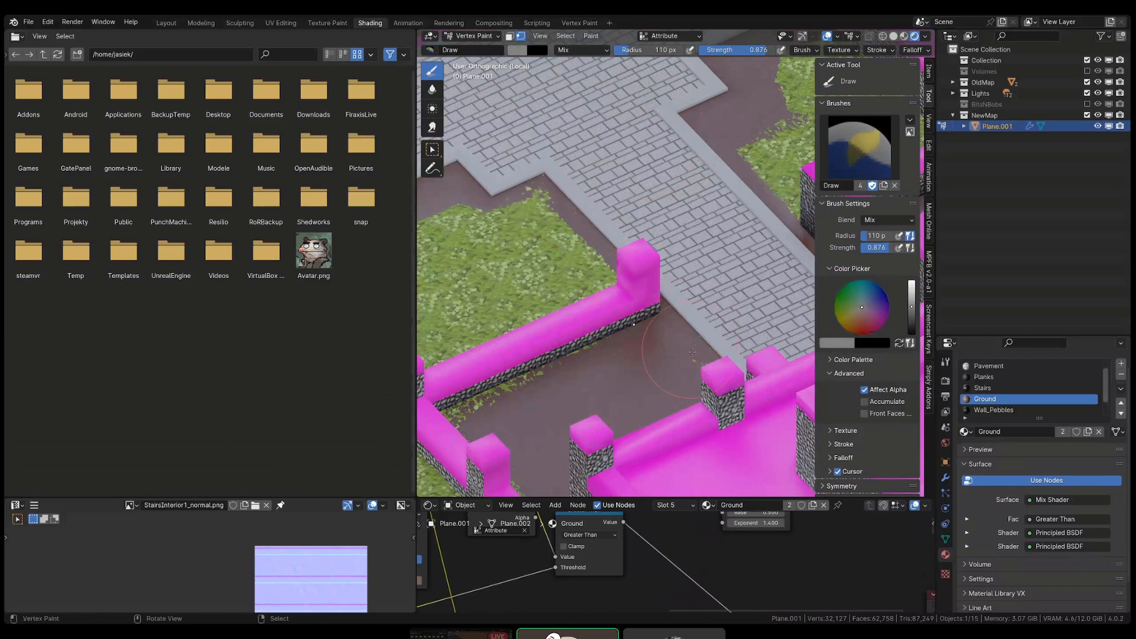
left_click(636, 323)
mouse_move(636, 323)
middle_mouse_down()
mouse_move(684, 325)
mouse_move(657, 270)
middle_mouse_up()
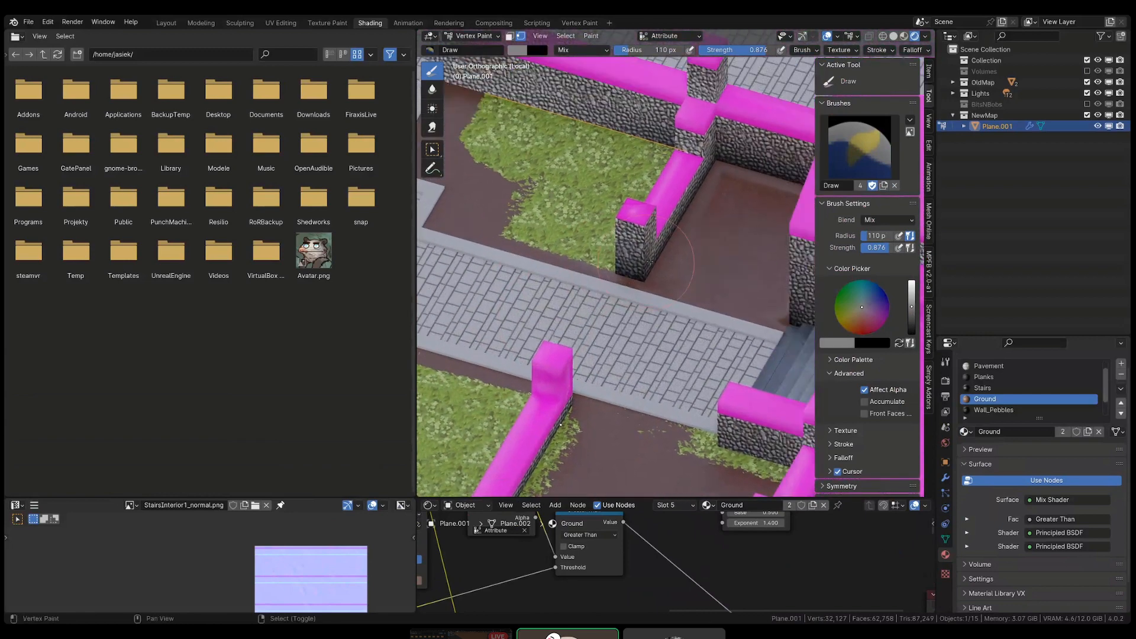
- Paint grass around the low wall's end pillar and along the back corners of the small walled yard, checking the wireframe for vertices
key("shift+z")
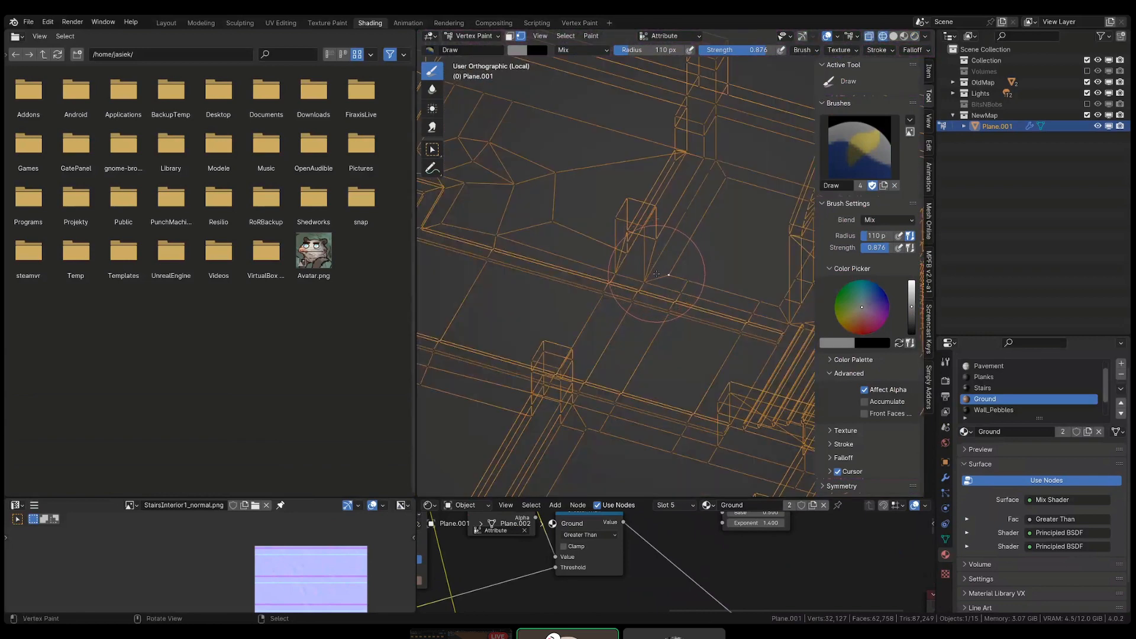
key("shift+z")
mouse_move(637, 274)
middle_mouse_down()
mouse_move(674, 209)
mouse_move(713, 218)
mouse_move(722, 183)
middle_mouse_up()
key("shift+z")
key("shift+z")
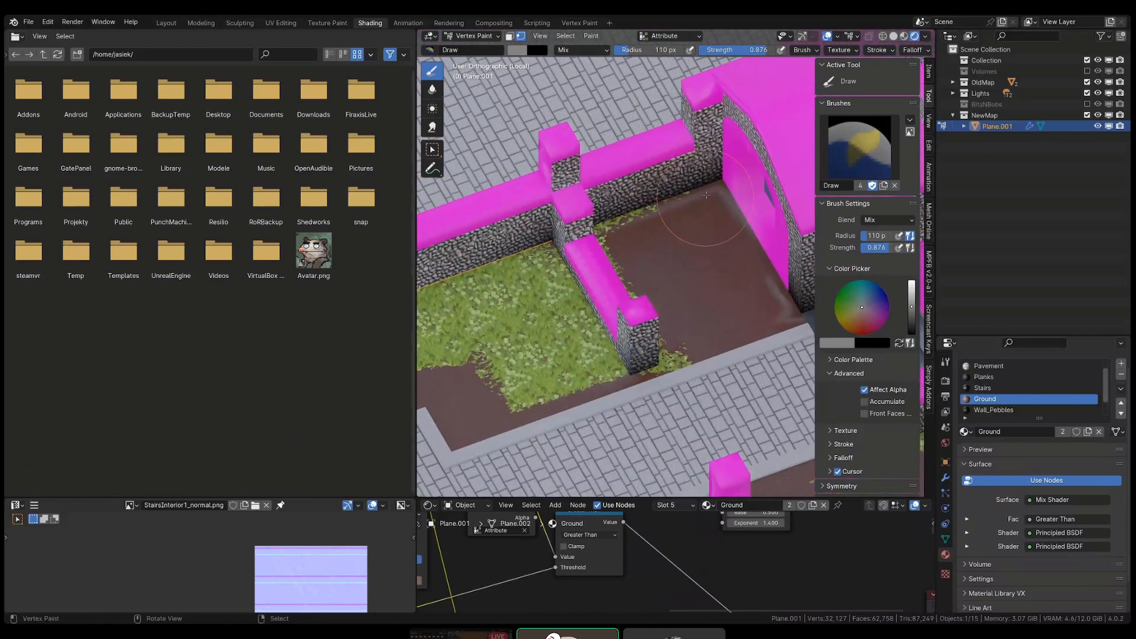
left_click(726, 174)
mouse_move(741, 283)
middle_mouse_down("shift")
mouse_move(687, 284)
mouse_move(707, 306)
mouse_move(650, 263)
mouse_move(684, 289)
middle_mouse_up("shift")
scroll(684, 286, "up", 2)
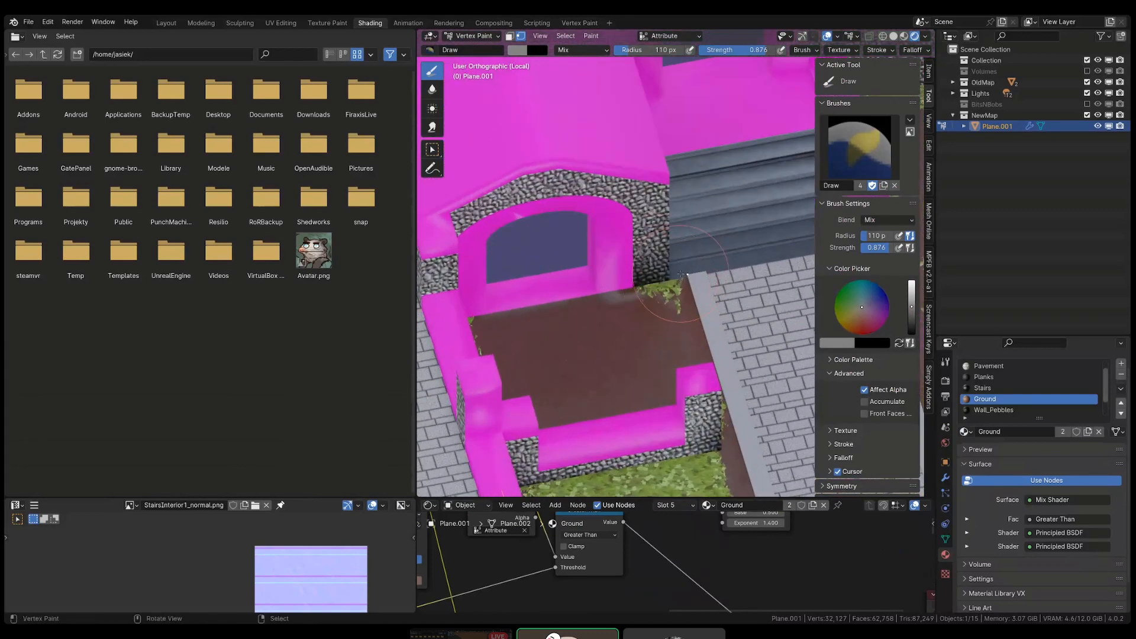
- Paint grass patches along the small yard's path side and around its pillar, using the wireframe to locate the vertices
key("shift+z")
key("shift+z")
mouse_move(692, 321)
middle_mouse_down()
mouse_move(614, 329)
mouse_move(716, 345)
middle_mouse_up()
key("shift+z")
key("shift+z")
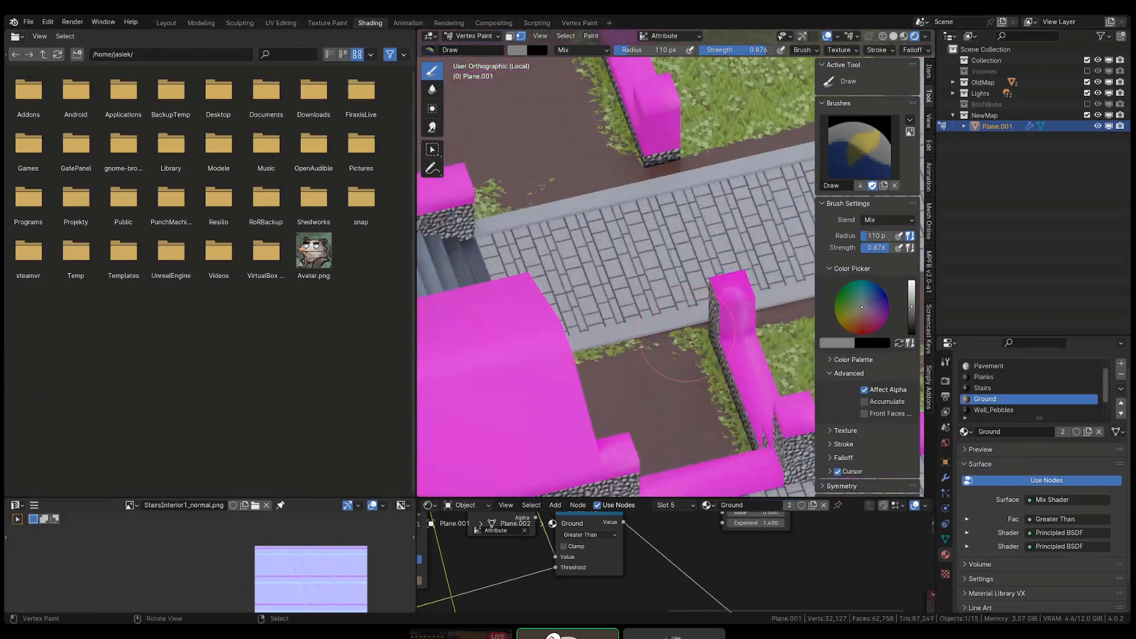
key("shift+z")
key("shift+z")
key("shift+z")
key("shift+z")
mouse_move(764, 339)
middle_mouse_down()
mouse_move(693, 346)
mouse_move(604, 301)
mouse_move(509, 323)
middle_mouse_up()
key("shift+z")
key("shift+z")
- Paint grass onto the bare ground at the lawn's corner beside the paved path, in front of the small yard
scroll(568, 355, "down", 3)
mouse_move(615, 388)
middle_mouse_down()
mouse_move(671, 404)
mouse_move(734, 384)
middle_mouse_up()
scroll(656, 368, "up", 4)
middle_click_drag(574, 364, 734, 390, "shift")
scroll(681, 355, "down", 3)
mouse_move(698, 320)
middle_mouse_down("shift")
mouse_move(698, 367)
mouse_move(560, 316)
mouse_move(553, 339)
mouse_move(596, 334)
middle_mouse_up("shift")
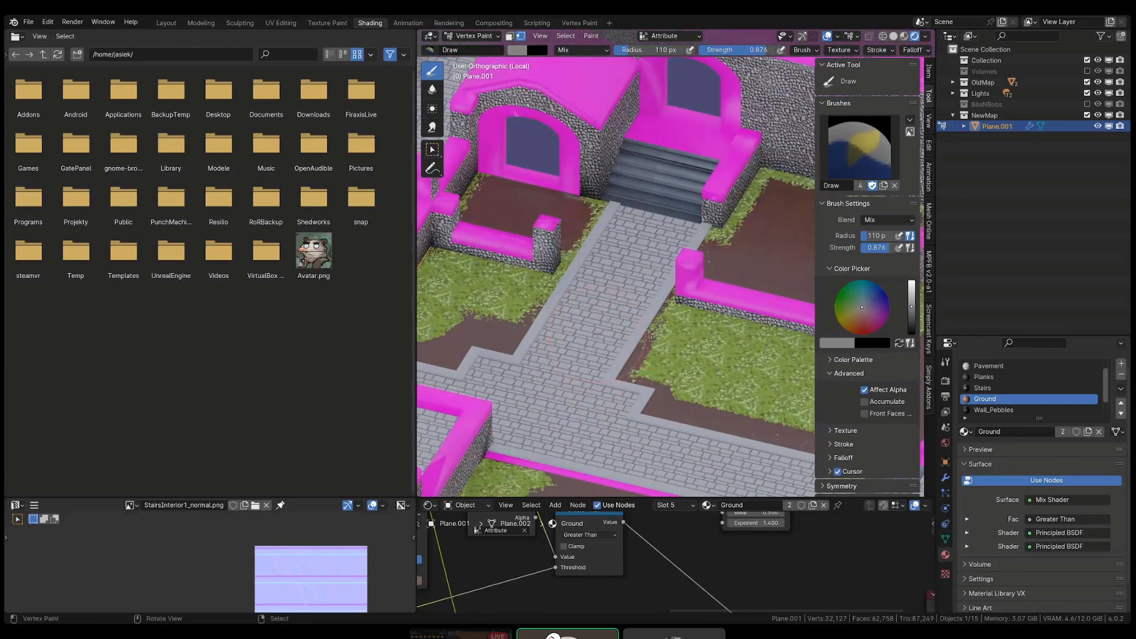
middle_click_drag(503, 333, 606, 337, "shift")
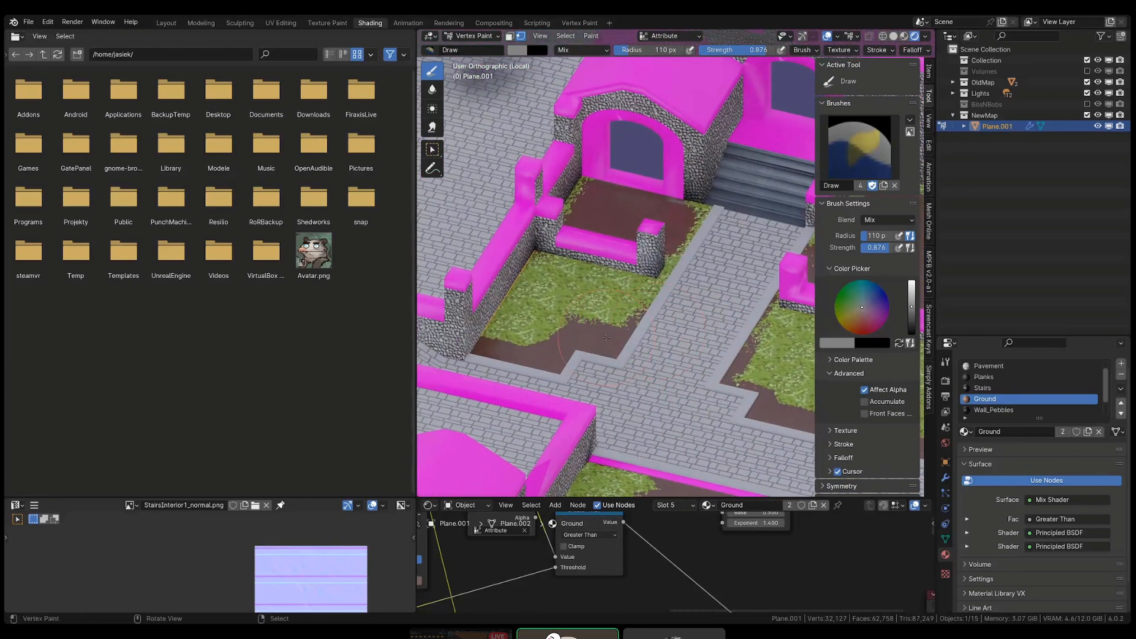
scroll(607, 337, "up", 3)
key("Tab")
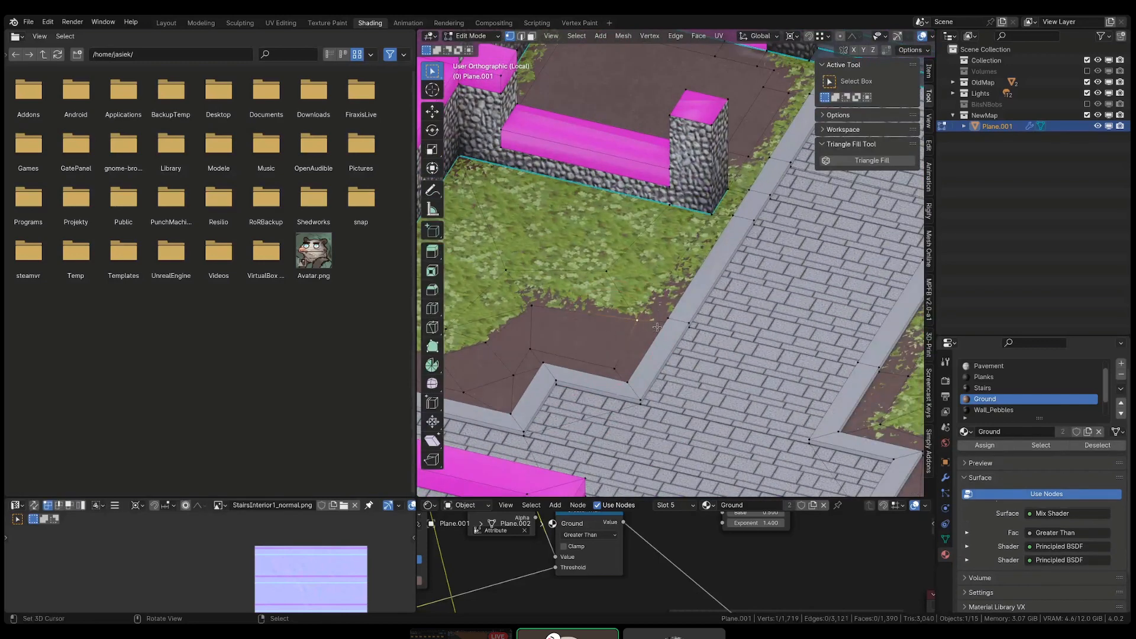
key("ctrl+Tab")
left_click(690, 248)
left_click_drag(632, 302, 596, 320)
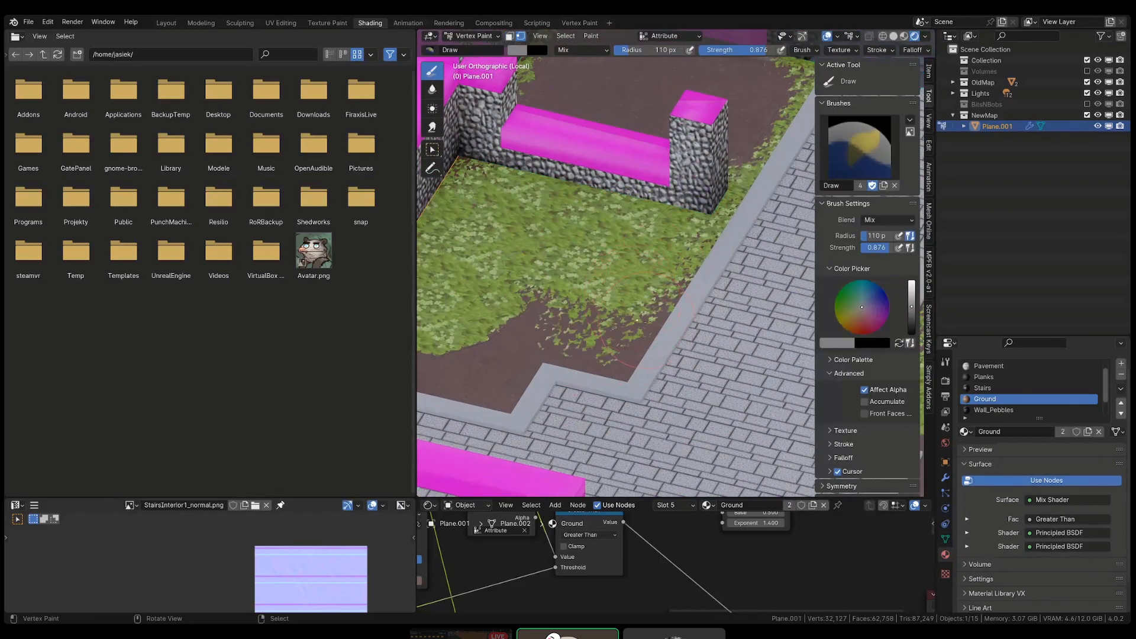
- Paint grass on the bare ground inside the stepped path corner across from the small yard, locating its vertices in wireframe
scroll(592, 316, "down", 4)
middle_click_drag(692, 320, 615, 325, "shift")
middle_click_drag(760, 327, 722, 334)
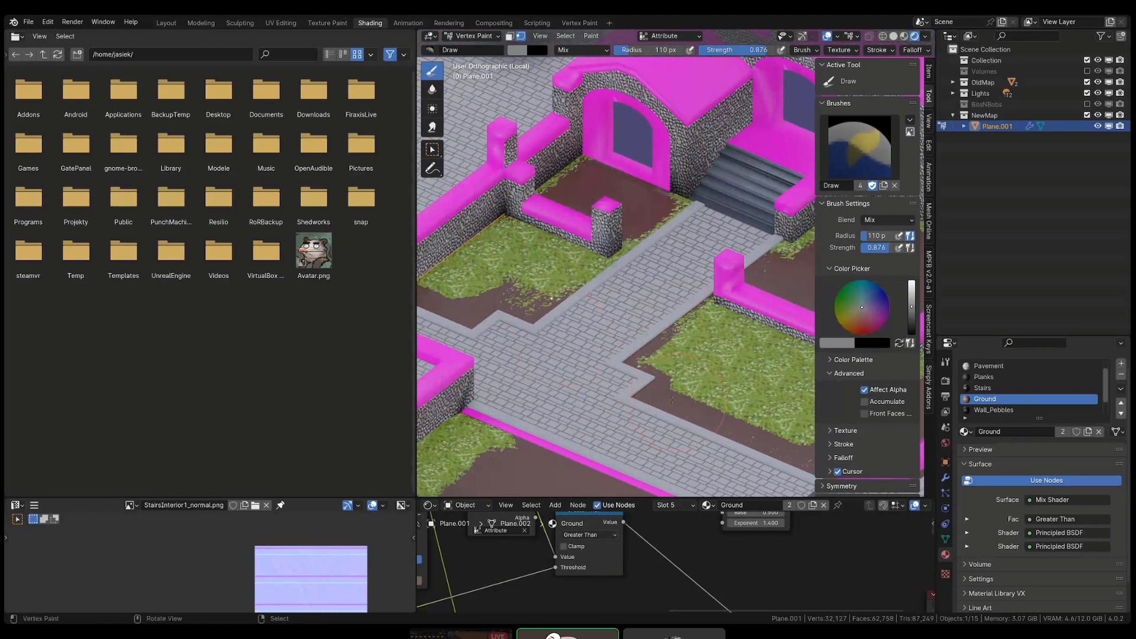
mouse_move(672, 400)
middle_mouse_down()
mouse_move(645, 414)
mouse_move(639, 400)
middle_mouse_up()
scroll(645, 409, "up", 3)
key("shift+z")
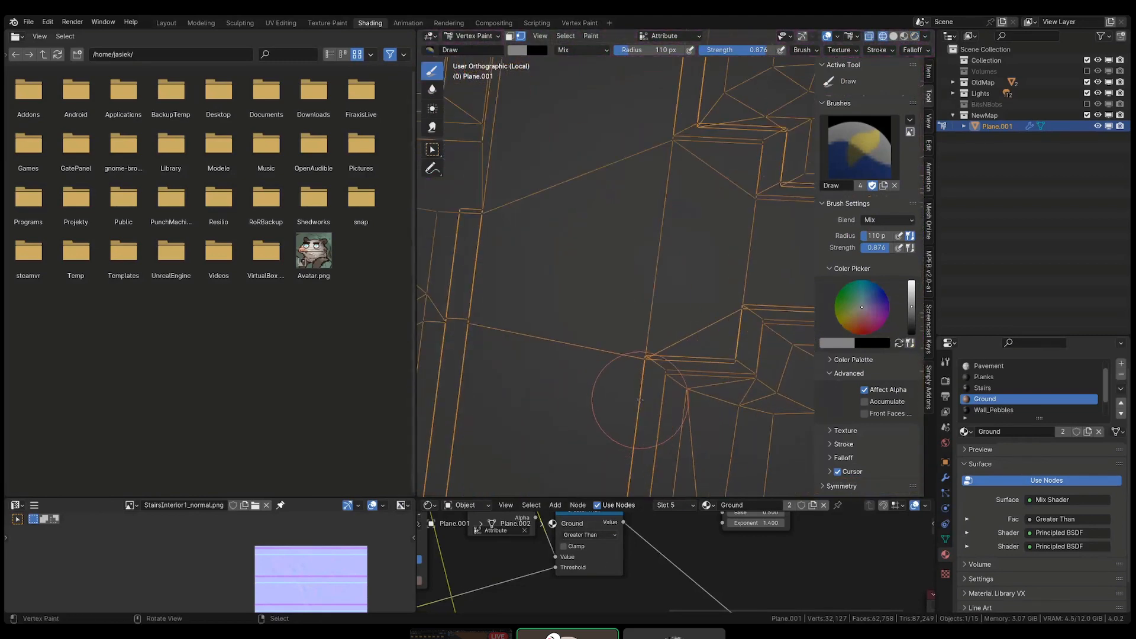
scroll(640, 400, "up", 1)
right_click(670, 383)
key("shift+z")
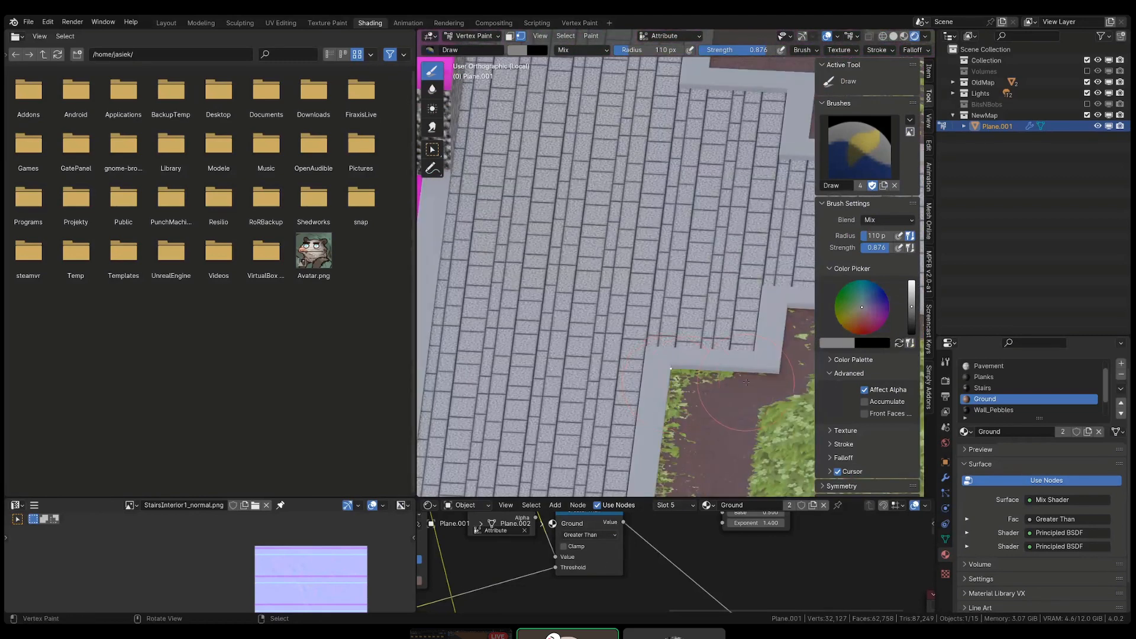
key("shift+z")
right_click(760, 410)
key("shift+z")
left_click_drag(762, 413, 752, 412)
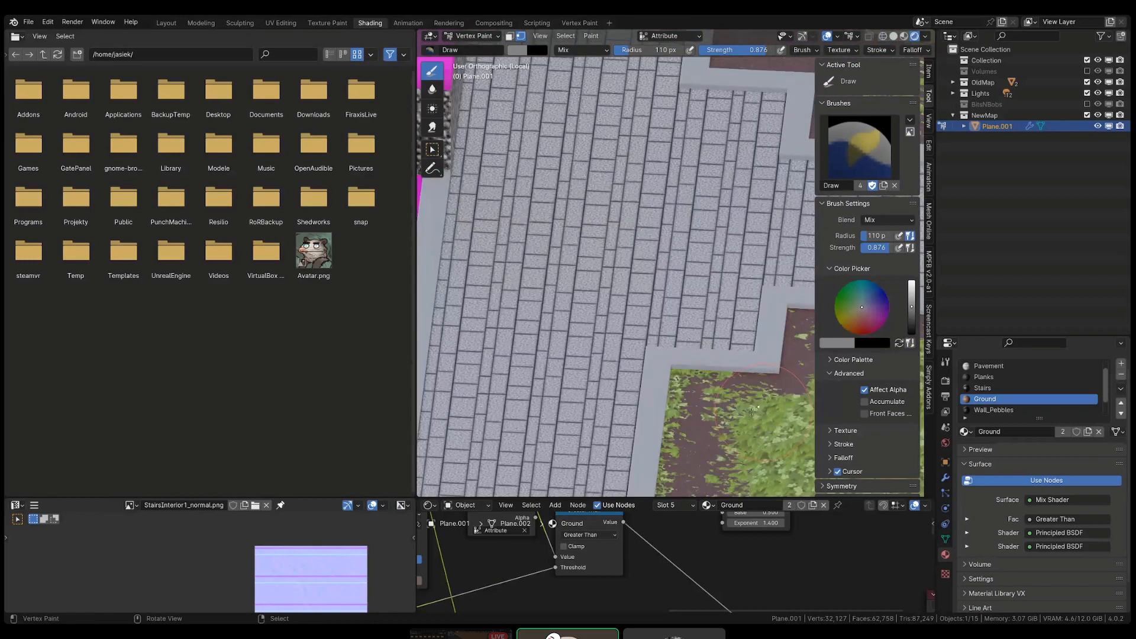
- Inset the bare ground face inside the large walled yard by about 0.045 m to add an edge border
scroll(724, 406, "down", 5)
middle_click_drag(724, 402, 698, 332)
mouse_move(740, 249)
middle_mouse_down("shift")
mouse_move(648, 263)
mouse_move(706, 261)
mouse_move(674, 216)
middle_mouse_up("shift")
key("shift+z")
scroll(674, 215, "up", 4)
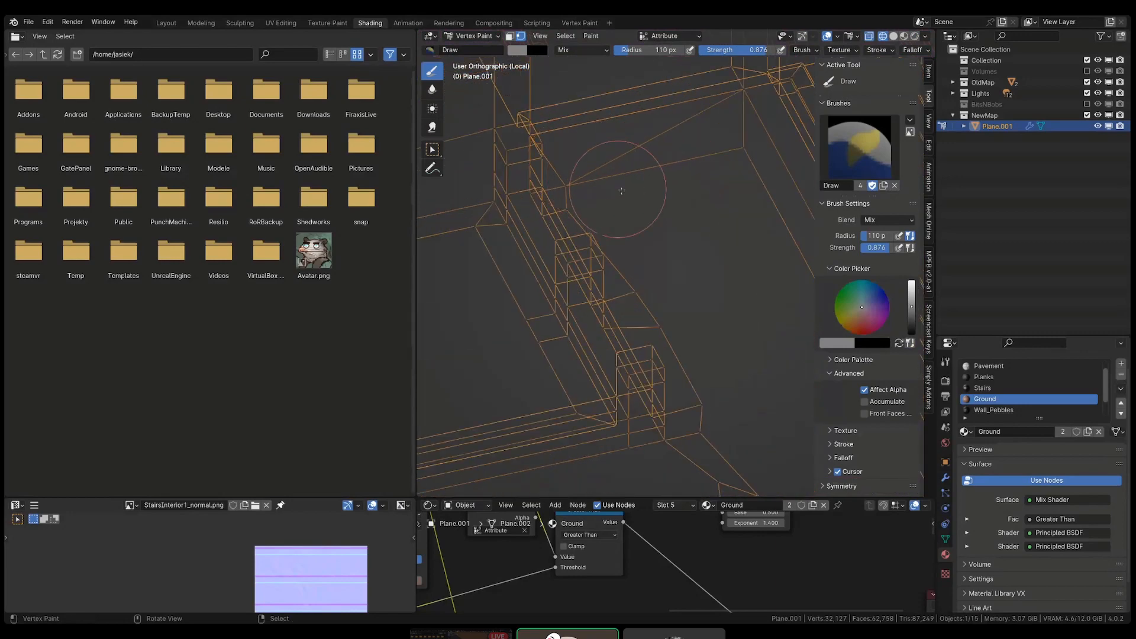
key("Tab")
key("3")
key("shift+z")
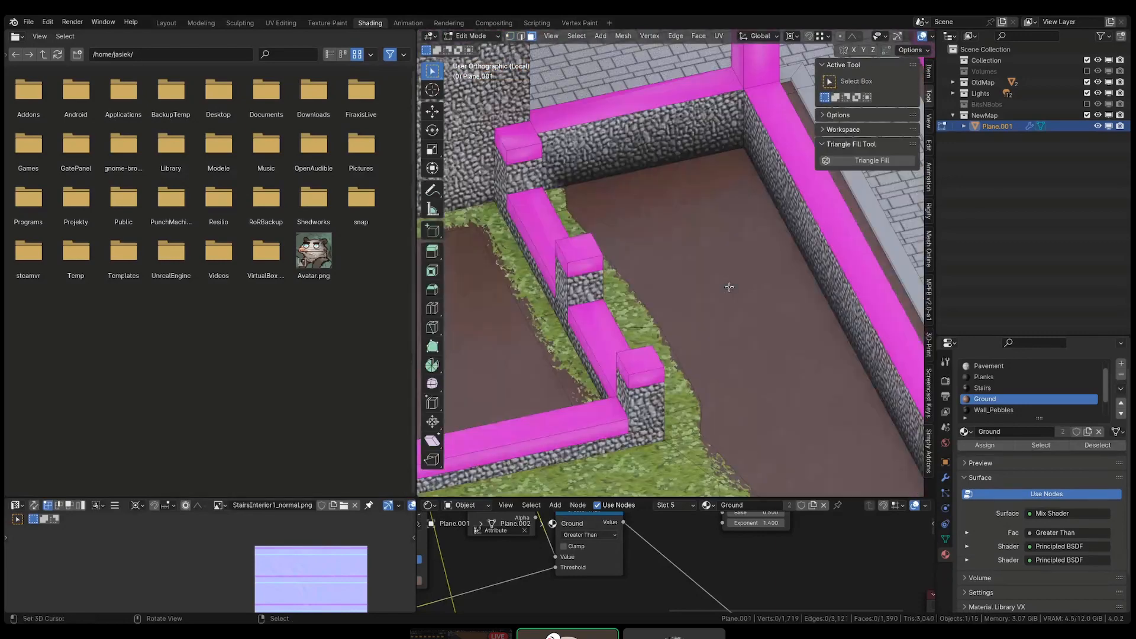
left_click(748, 447)
key("i")
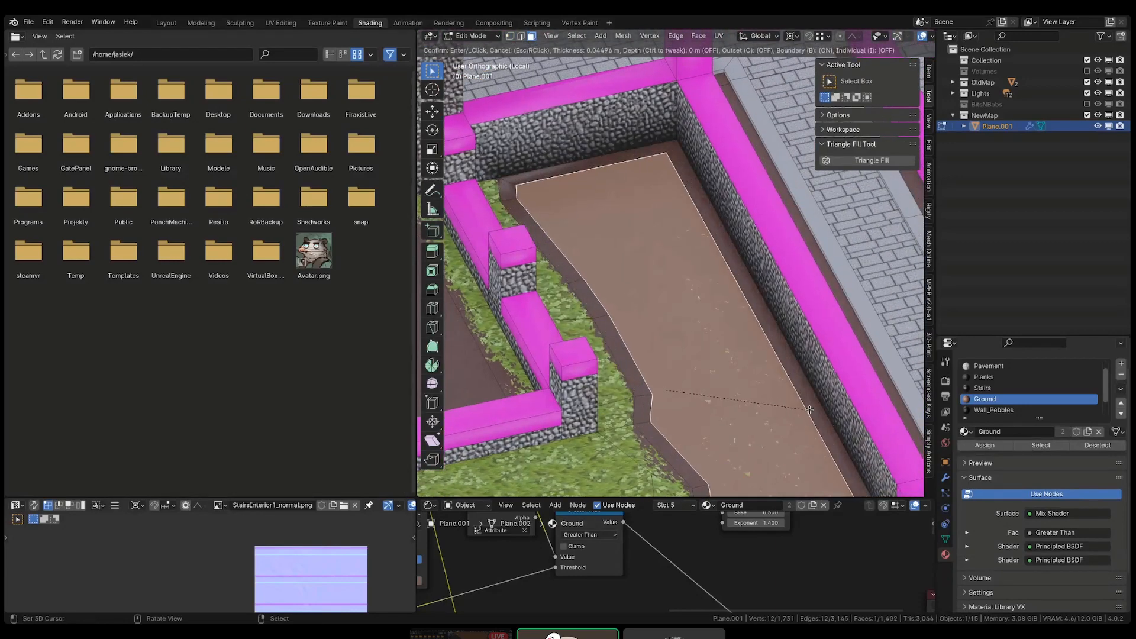
left_click(806, 409)
middle_click_drag(660, 292, 684, 284)
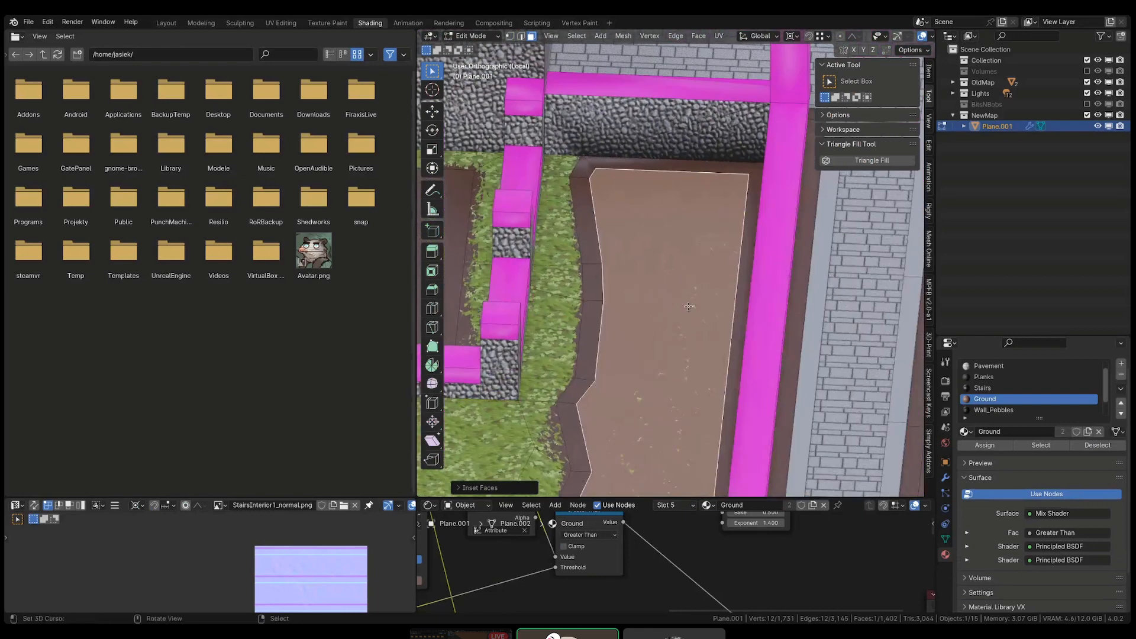
- Paint grass in the walled yard's back corner and along its pebble wall using the wireframe, and return to Object Mode with nothing selected
key("ctrl+Tab")
left_click(569, 148)
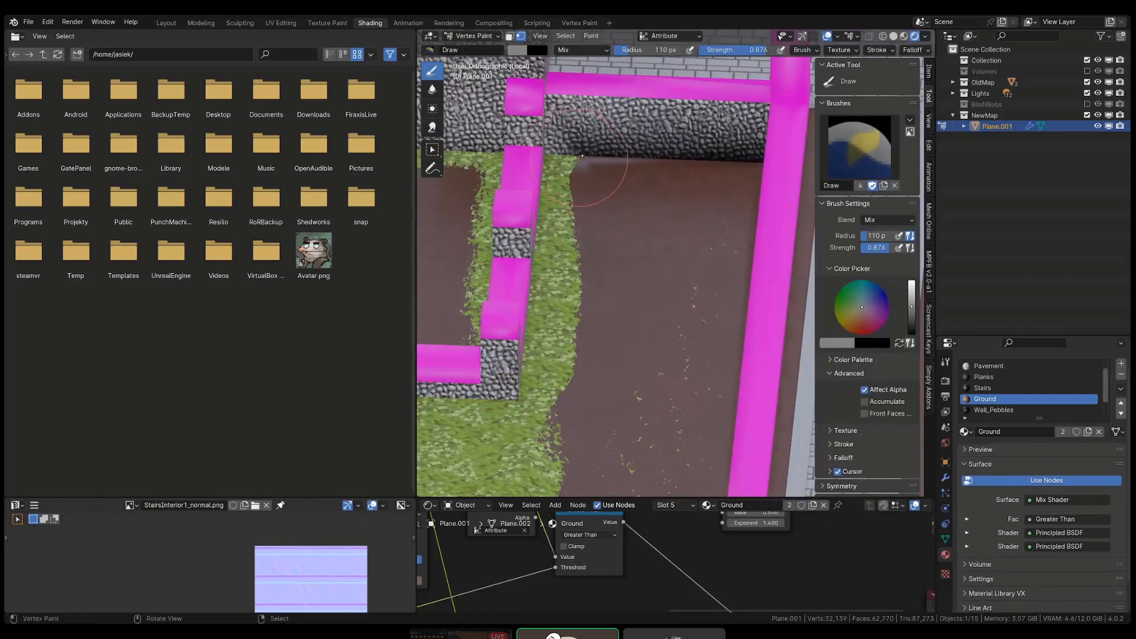
left_click_drag(570, 157, 577, 179)
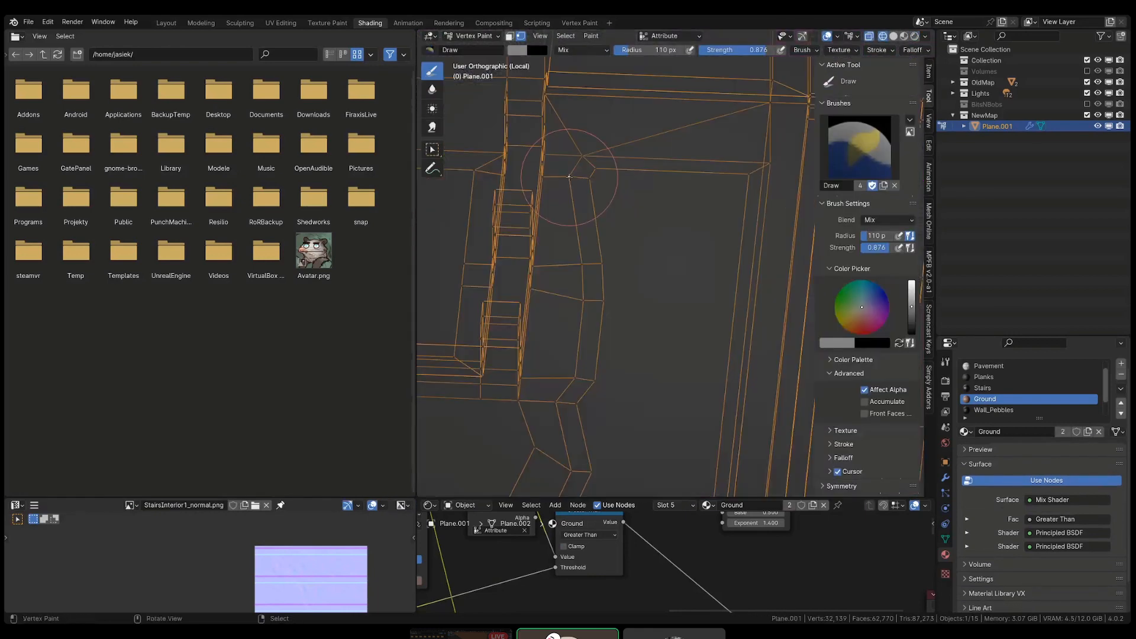
mouse_move(577, 179)
middle_mouse_down()
mouse_move(635, 259)
mouse_move(668, 171)
mouse_move(654, 194)
mouse_move(666, 183)
mouse_move(686, 245)
mouse_move(746, 289)
mouse_move(538, 248)
middle_mouse_up()
key("shift+z")
left_click(674, 213)
scroll(538, 247, "down", 3)
key("ctrl+Tab")
left_click(517, 298)
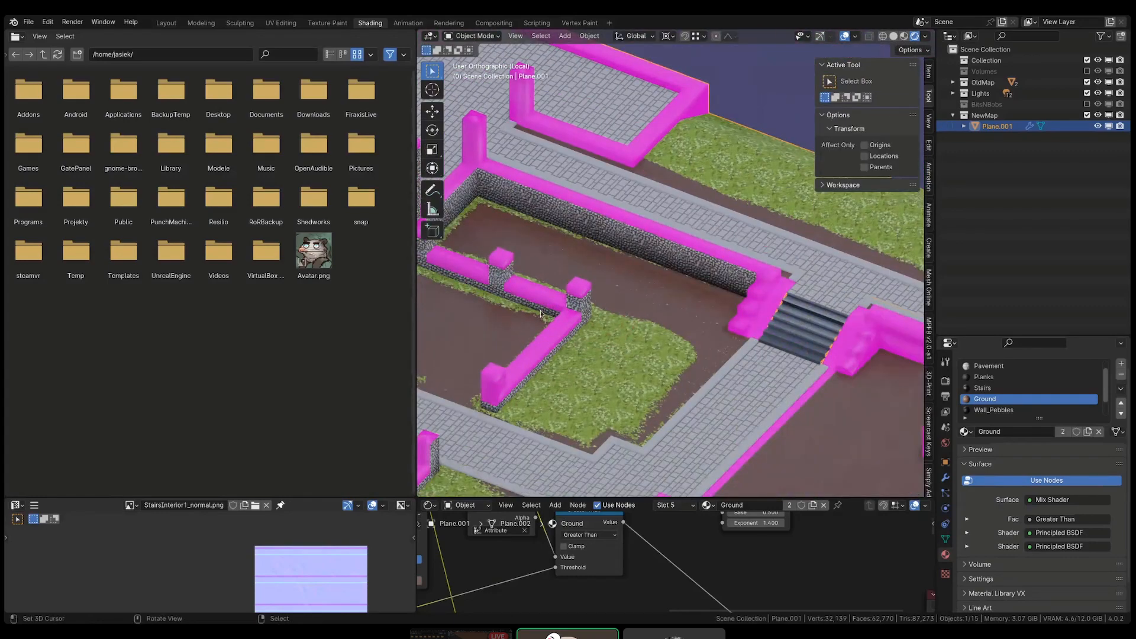
key("alt+a")
middle_click_drag(637, 340, 689, 352, "shift")
middle_click_drag(690, 352, 740, 332)
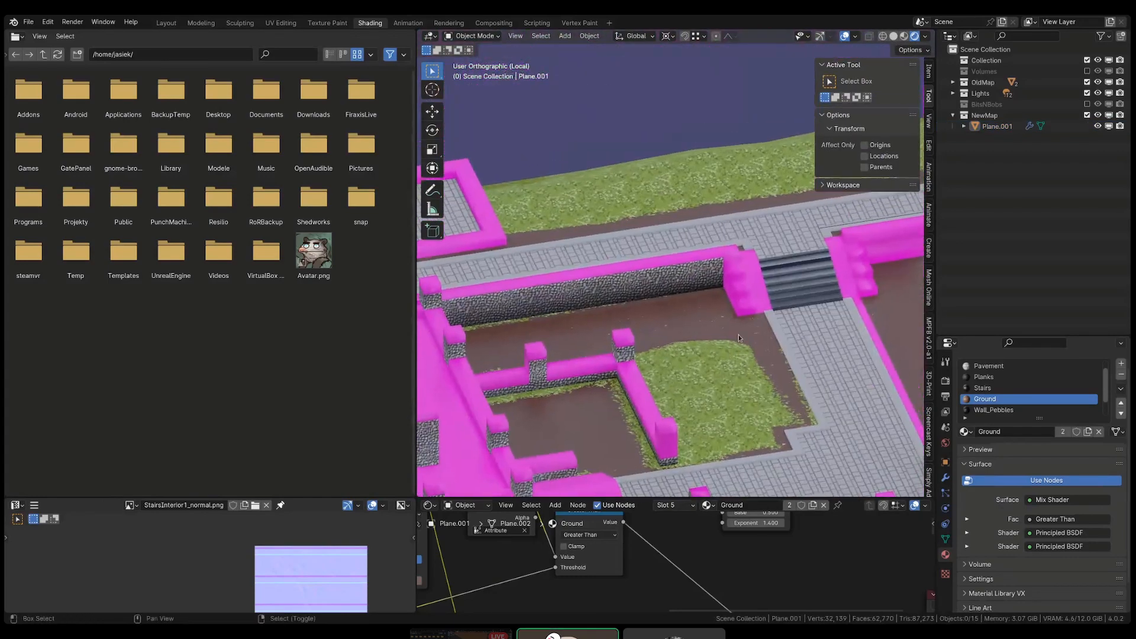
- Vertex-paint grass along the foot of the pebble wall up to the stepped side wall of the stairs
scroll(740, 332, "up", 1)
key("Tab")
scroll(723, 297, "up", 4)
right_click(697, 252)
key("1")
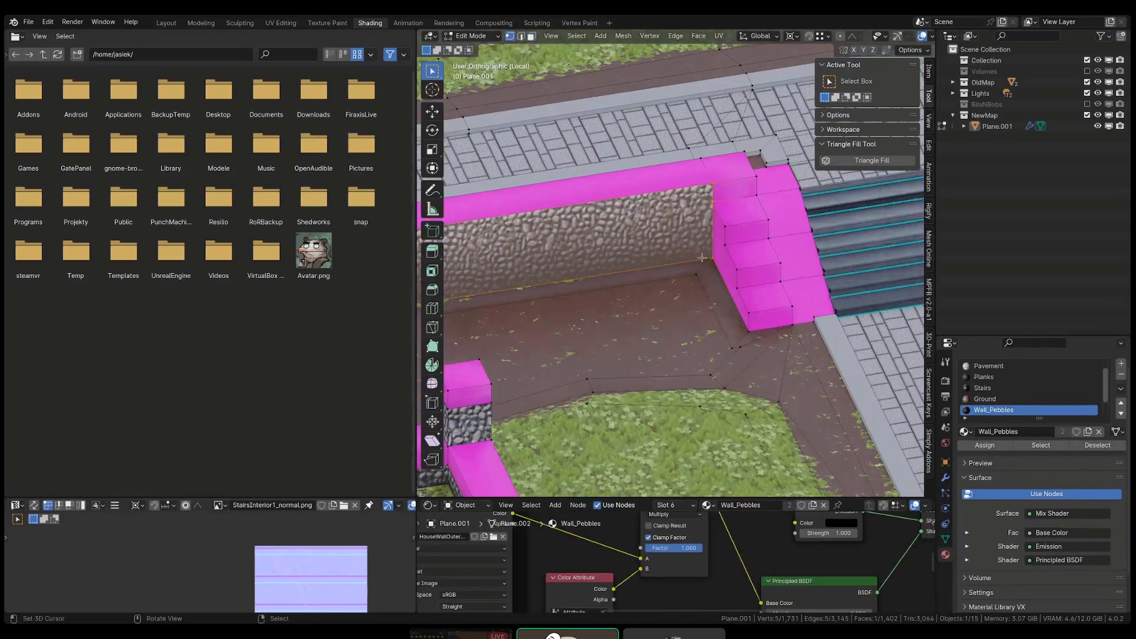
right_click(704, 255)
key("ctrl+Tab")
left_click(741, 225)
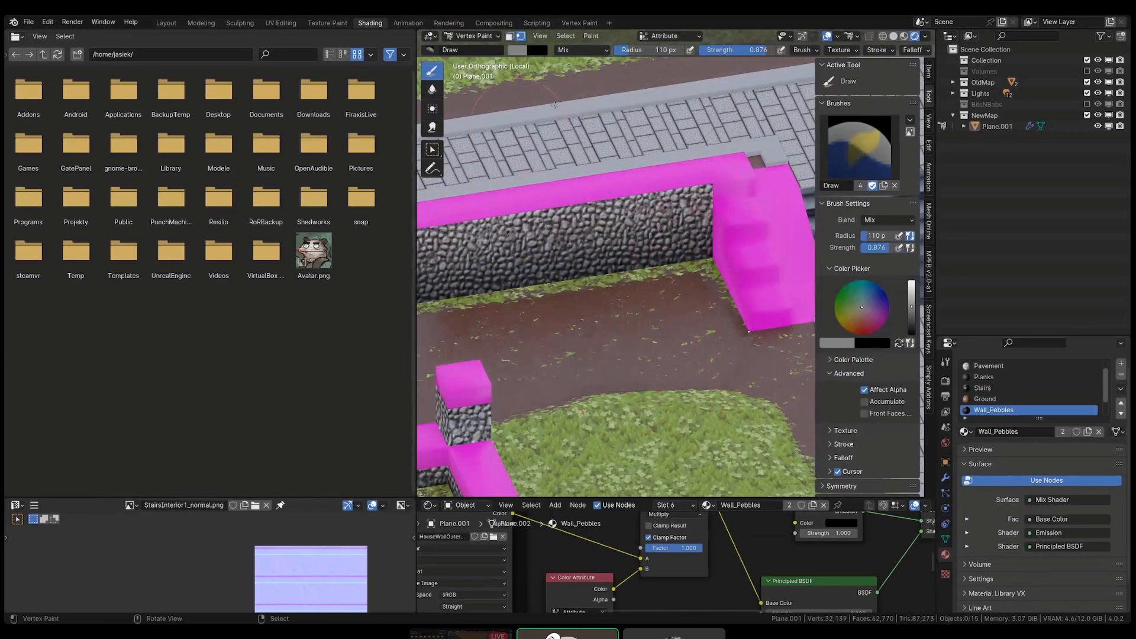
left_click(598, 52)
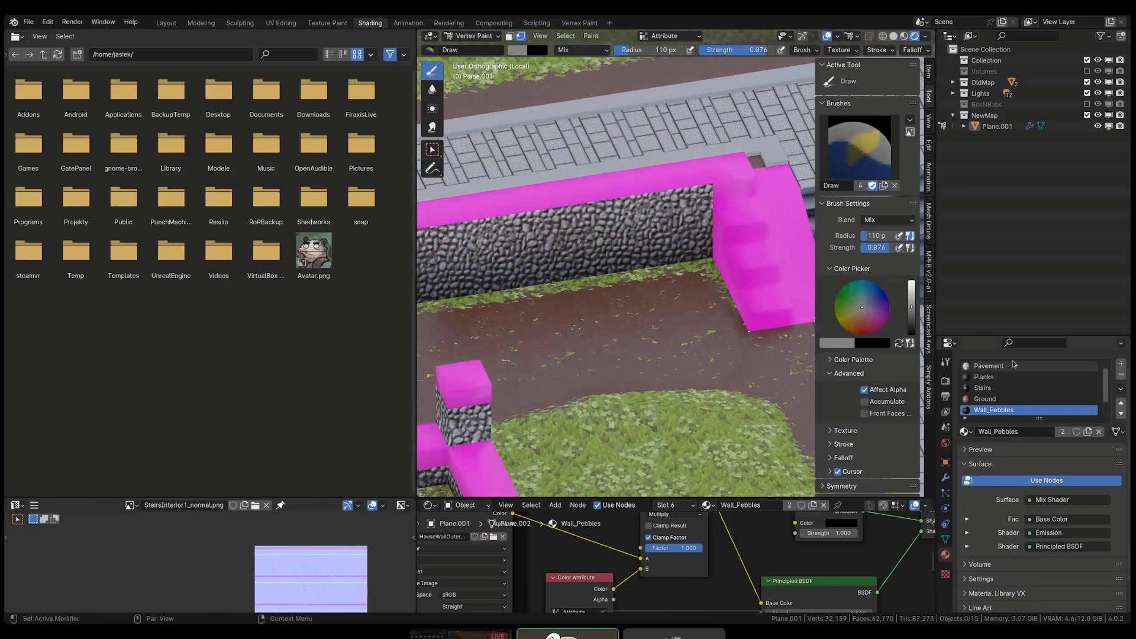
- Enlarge the properties editor and expand the mesh data's Attributes and Color Attributes lists
left_click_drag(1014, 336, 1010, 237)
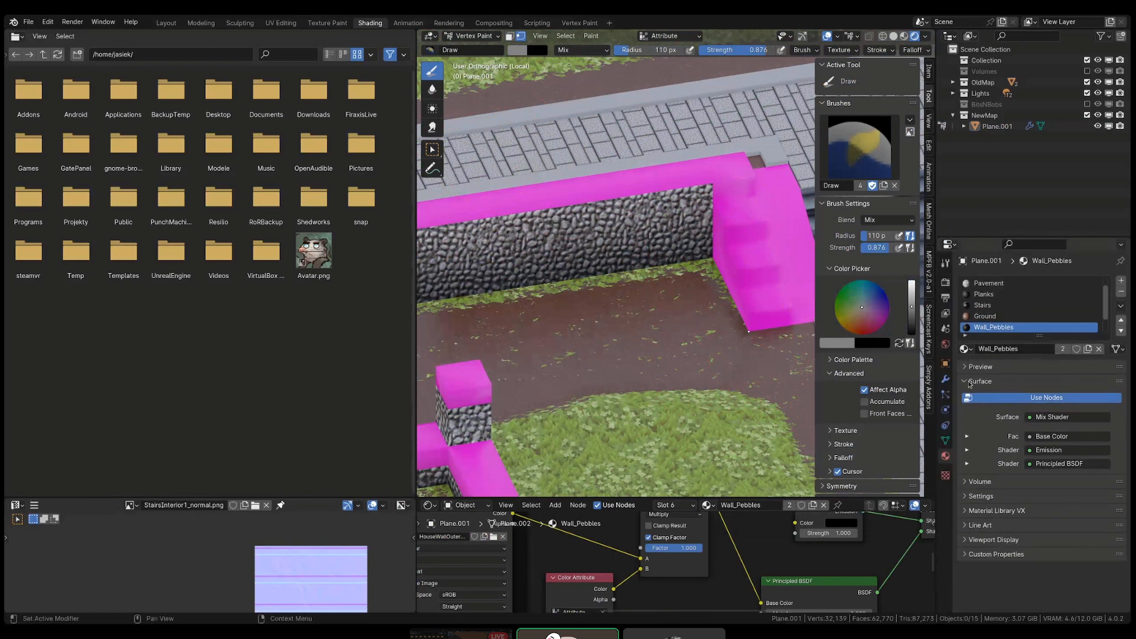
left_click(945, 440)
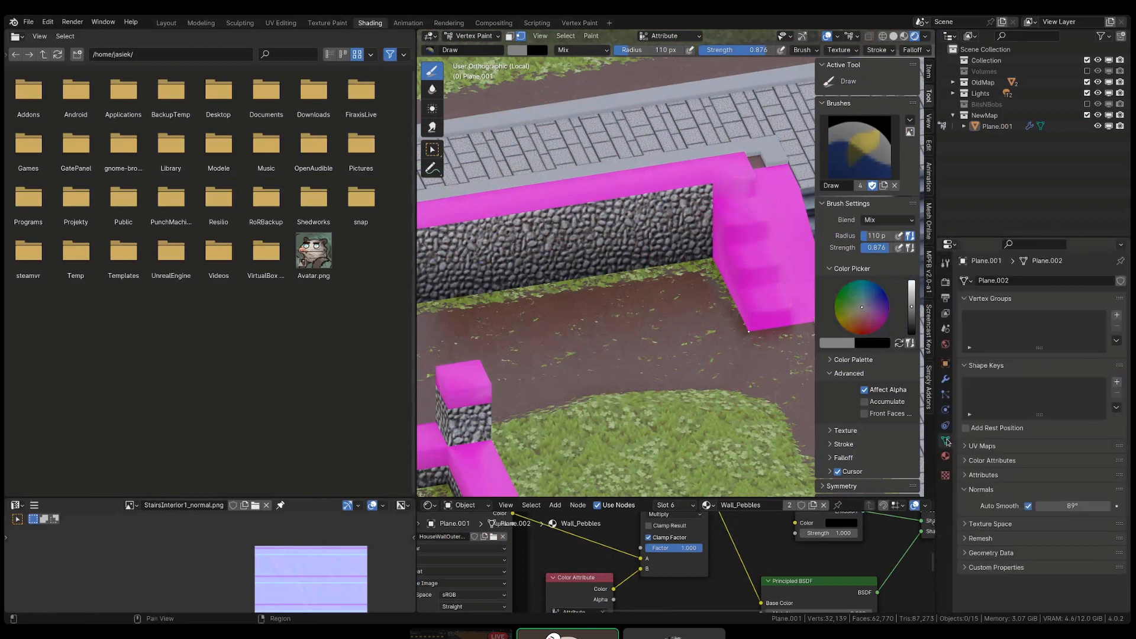
left_click(981, 476)
left_click(992, 462)
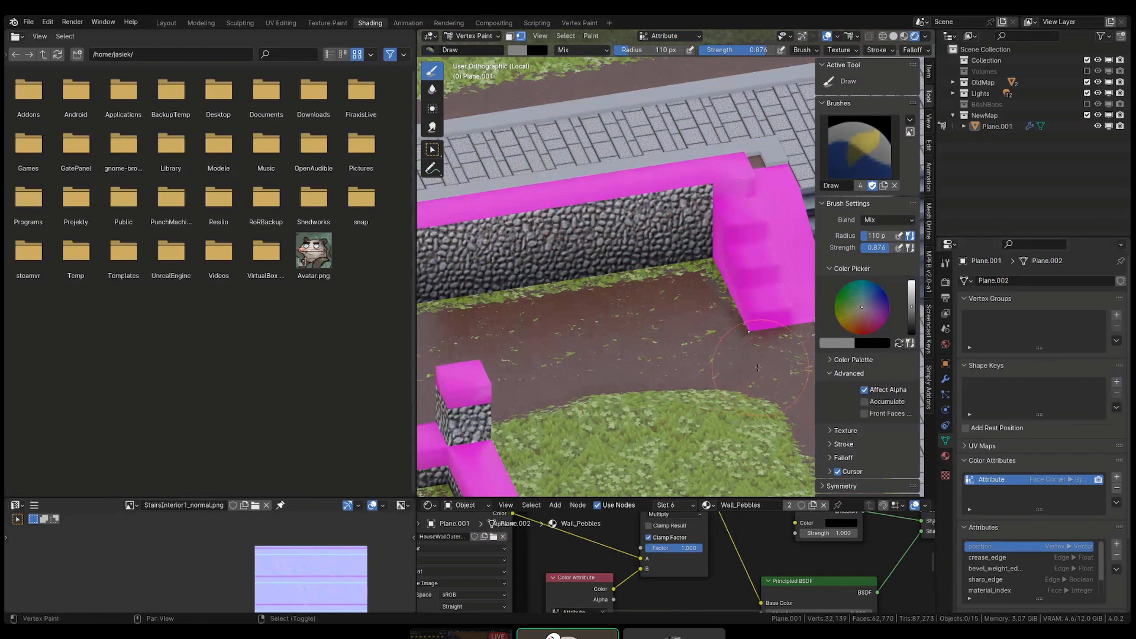
- Paint grass around the foot of the stepped side wall and beside the path's edge below the stairs
middle_click_drag(767, 327, 752, 329)
left_click(752, 329)
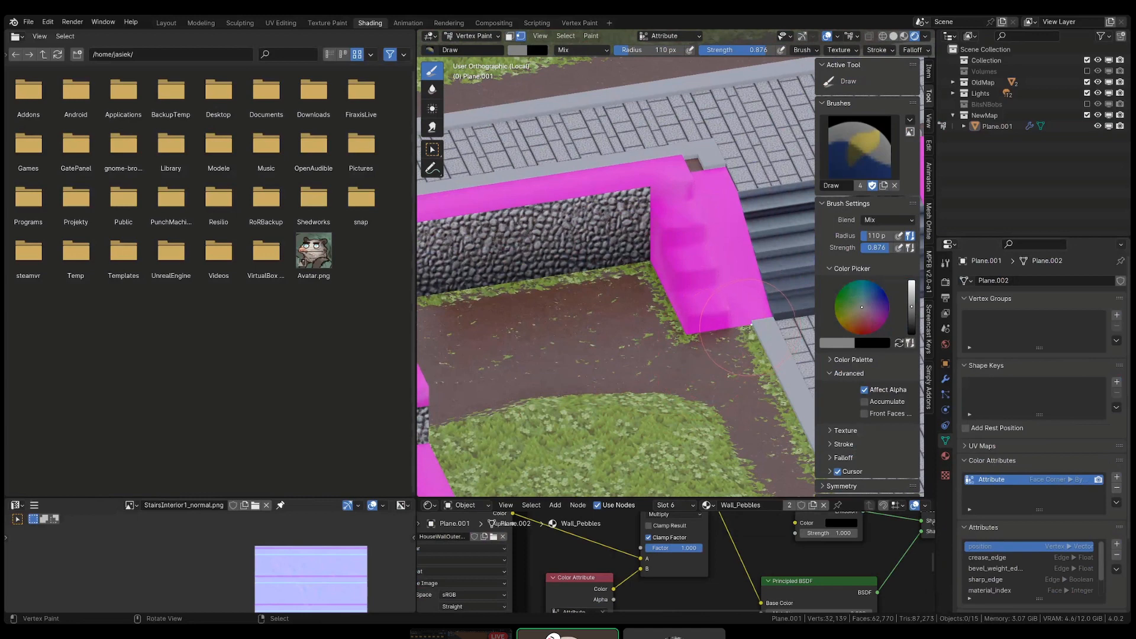
mouse_move(747, 327)
middle_mouse_down("shift")
mouse_move(658, 347)
mouse_move(661, 283)
middle_mouse_up("shift")
- Delete the three lower magenta faces between the stairs and the stepped side wall on each side
key("Tab")
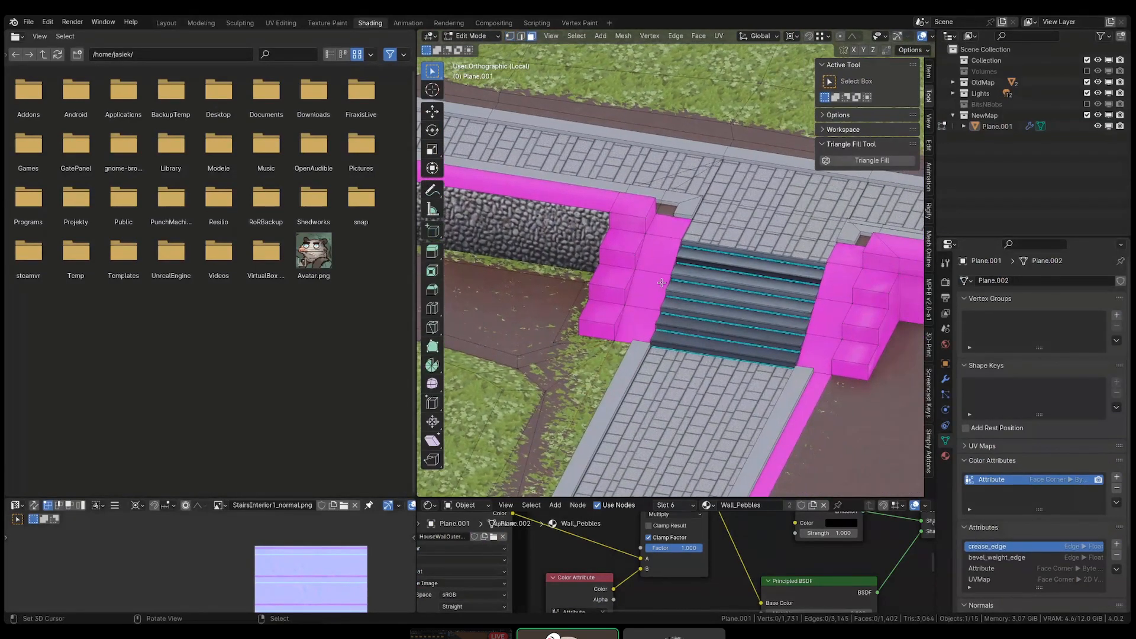
left_click(659, 285)
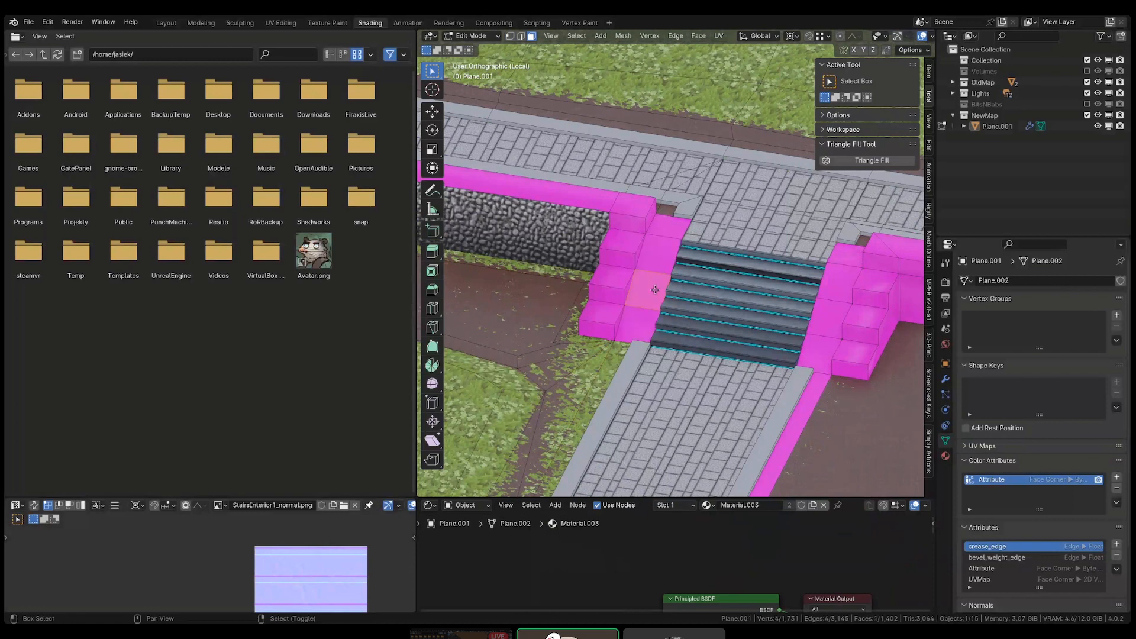
key("x")
left_click(818, 339)
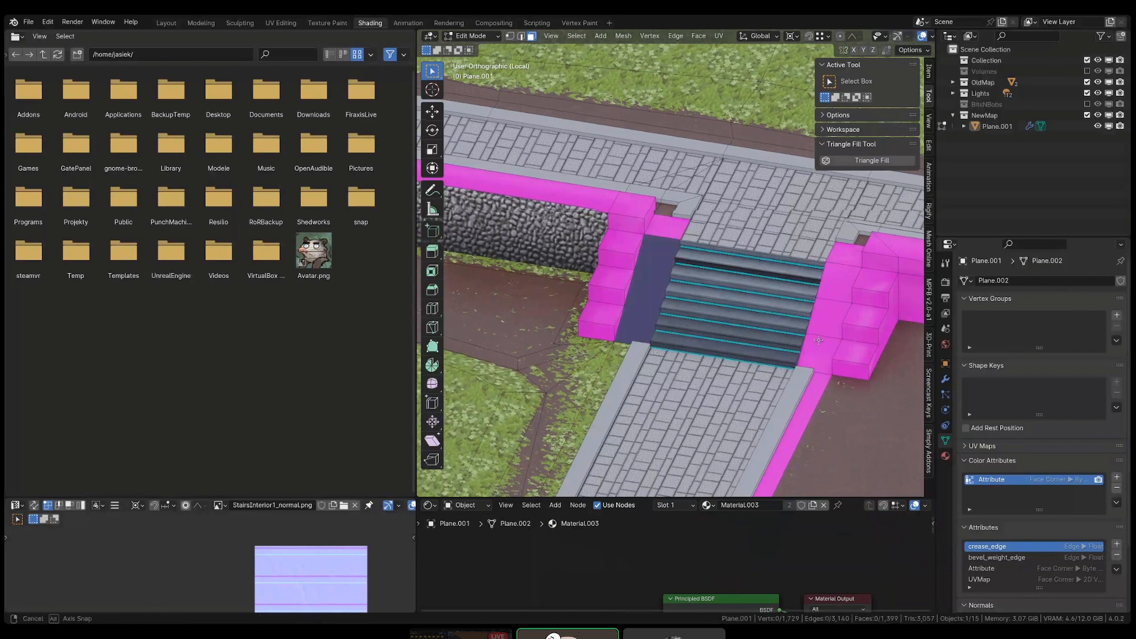
middle_click_drag(818, 339, 824, 355)
left_click(823, 355)
left_click(824, 313, "shift")
left_click(824, 281, "shift")
key("x")
left_click(823, 283)
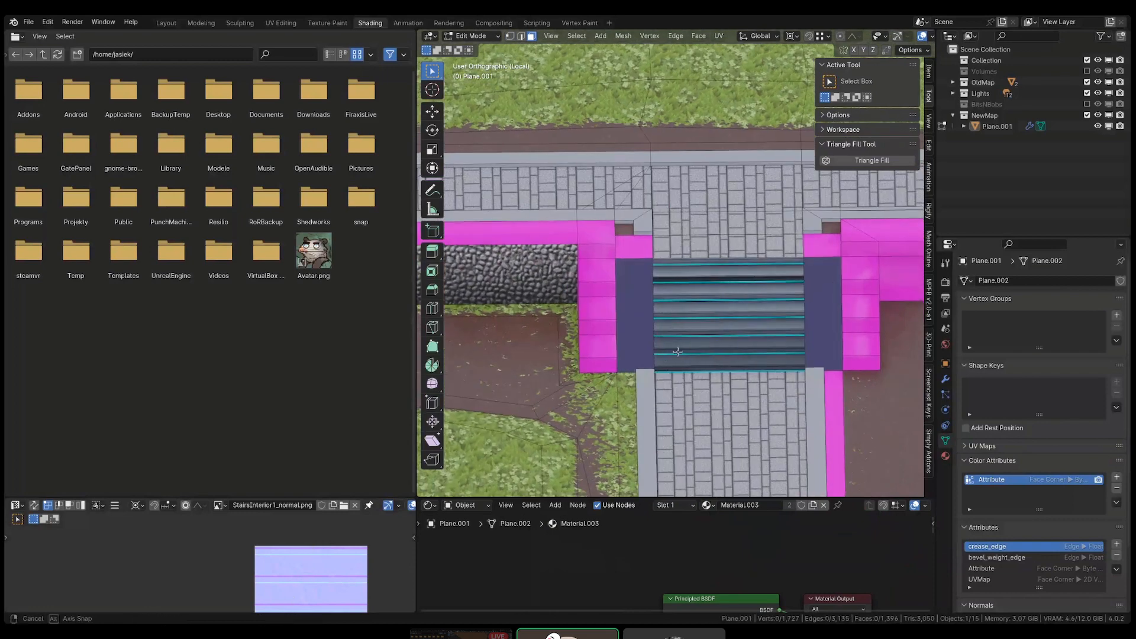
middle_click_drag(677, 352, 602, 415)
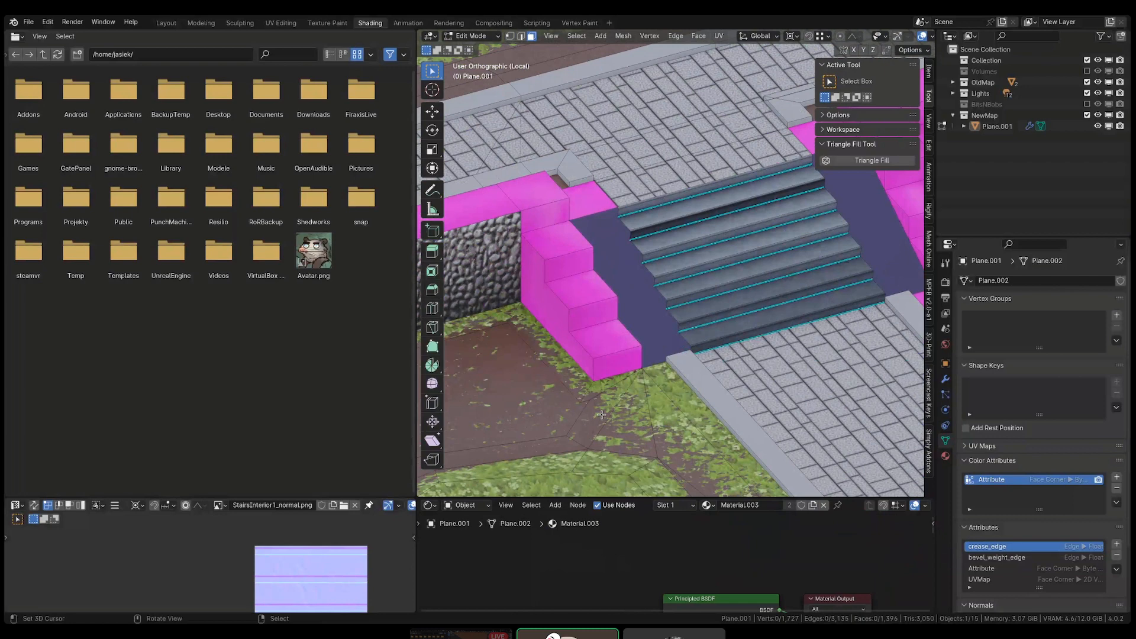
- Select the large bare ground face, the adjoining grass corner faces and the magenta strip faces along the paved path
middle_click_drag(774, 390, 680, 322, "shift")
scroll(687, 324, "down", 4)
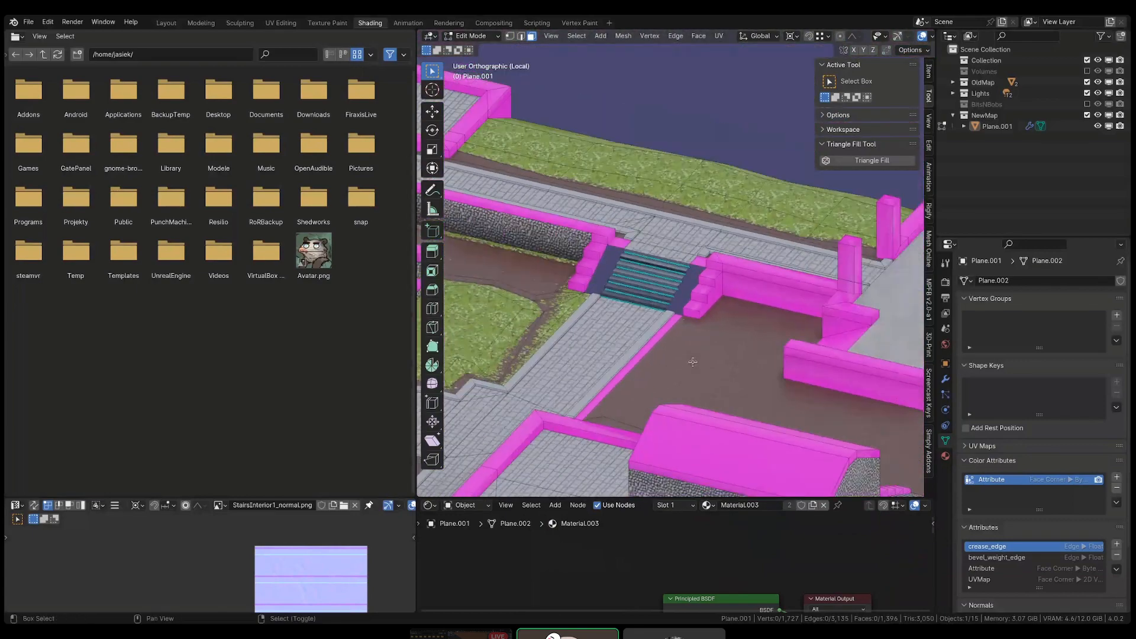
left_click(698, 359)
scroll(592, 414, "up", 6)
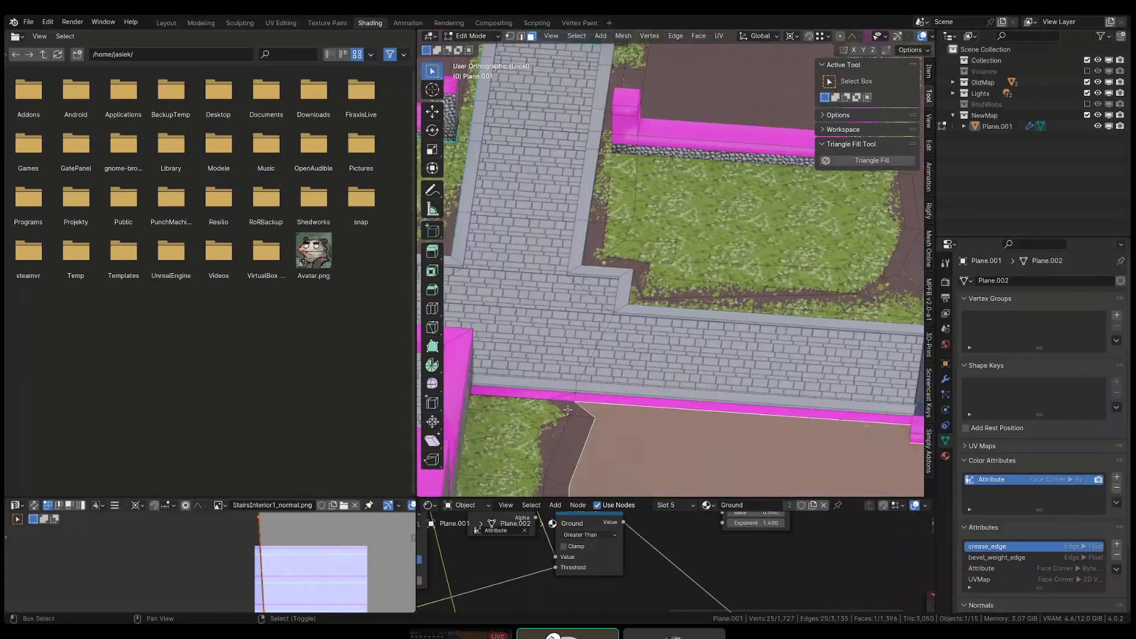
left_click(574, 422, "shift")
left_click(575, 424, "shift")
left_click_drag(508, 417, 549, 455, "shift")
right_click(540, 397, "shift")
right_click(564, 398, "shift")
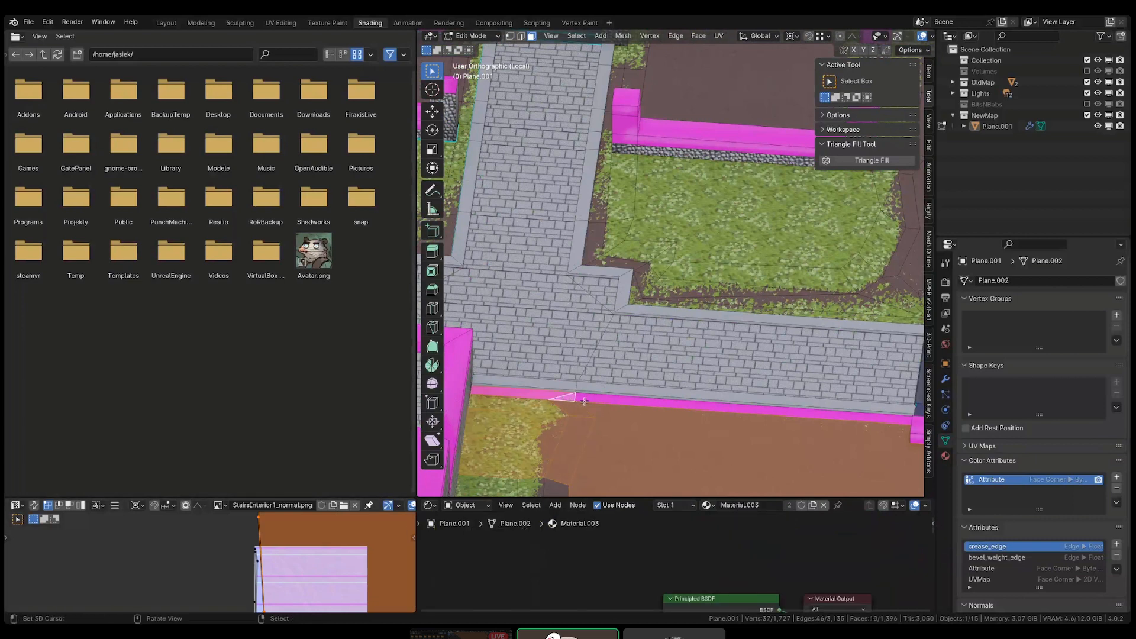
key("shift+z")
key("shift+z")
right_click(591, 401, "shift")
mouse_move(775, 423)
middle_mouse_down("shift")
mouse_move(668, 418)
mouse_move(682, 414)
mouse_move(654, 381)
middle_mouse_up("shift")
key("shift+z")
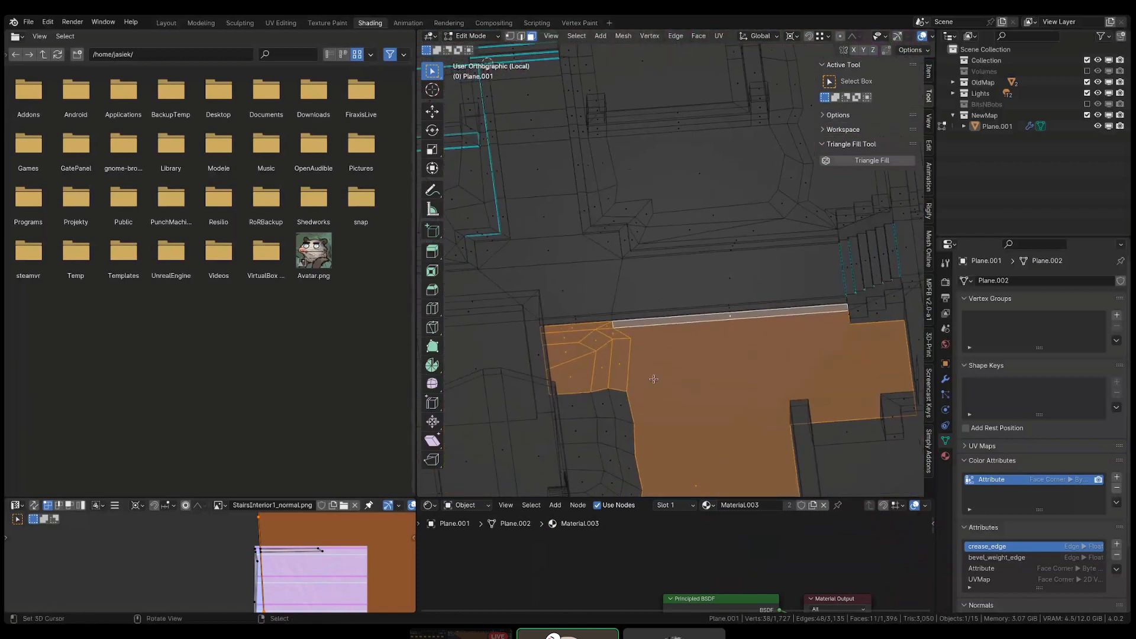
- Enlarge the UV editor, unpin all selected UVs and unwrap the ground and strip faces together
scroll(314, 521, "down", 3)
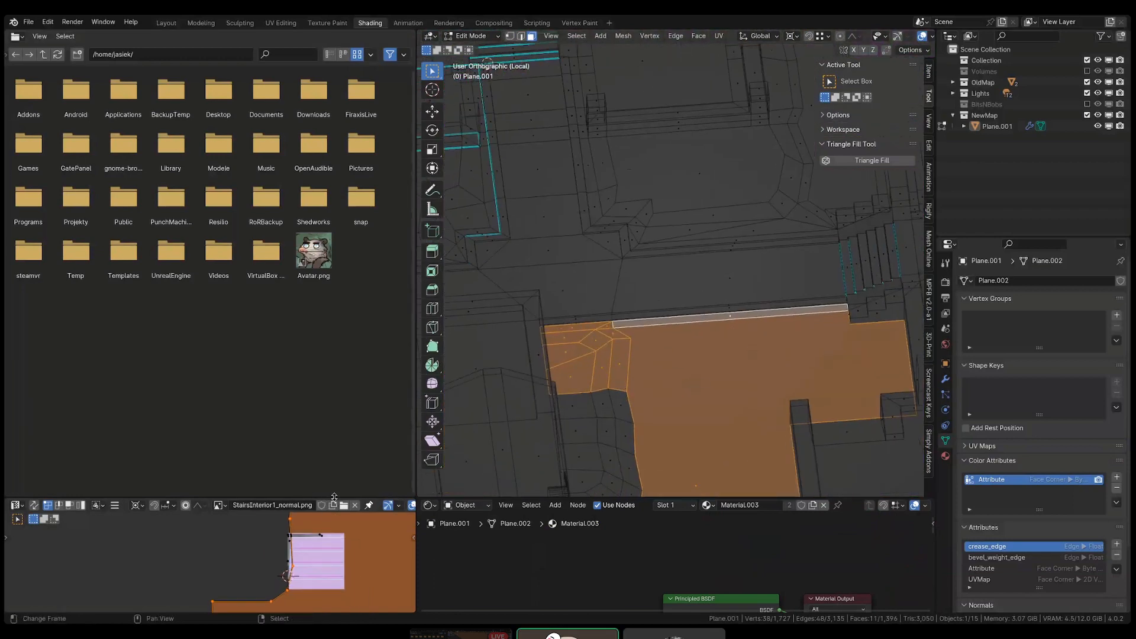
left_click_drag(330, 498, 323, 314)
middle_click_drag(332, 378, 264, 436)
scroll(285, 432, "down", 4)
right_click(309, 438)
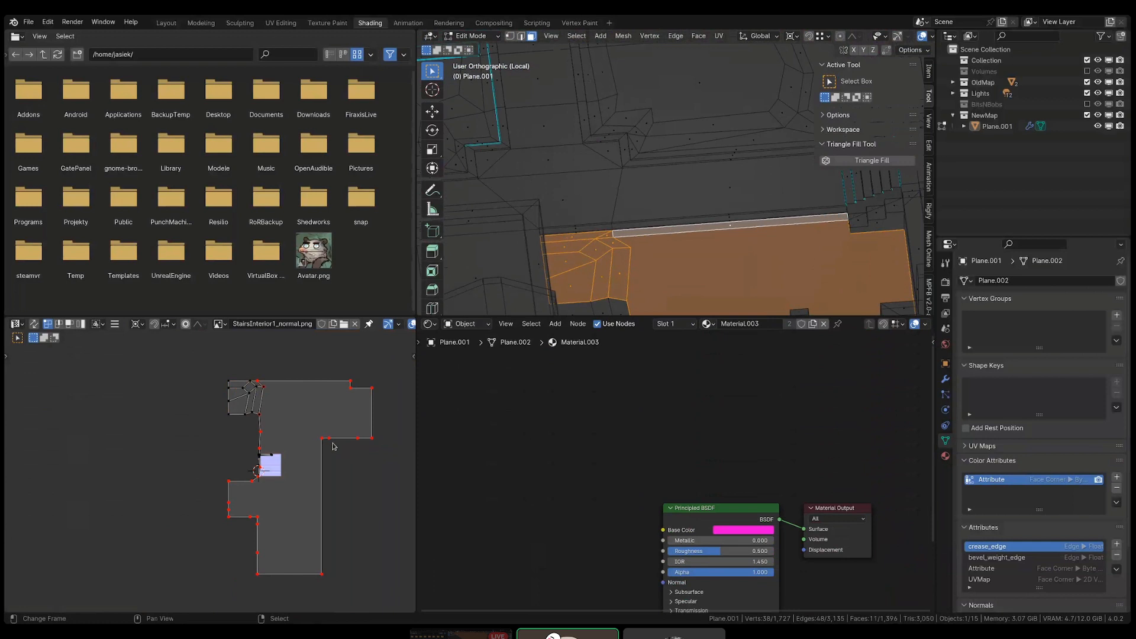
key("a")
key("alt+p")
key("a")
key("a")
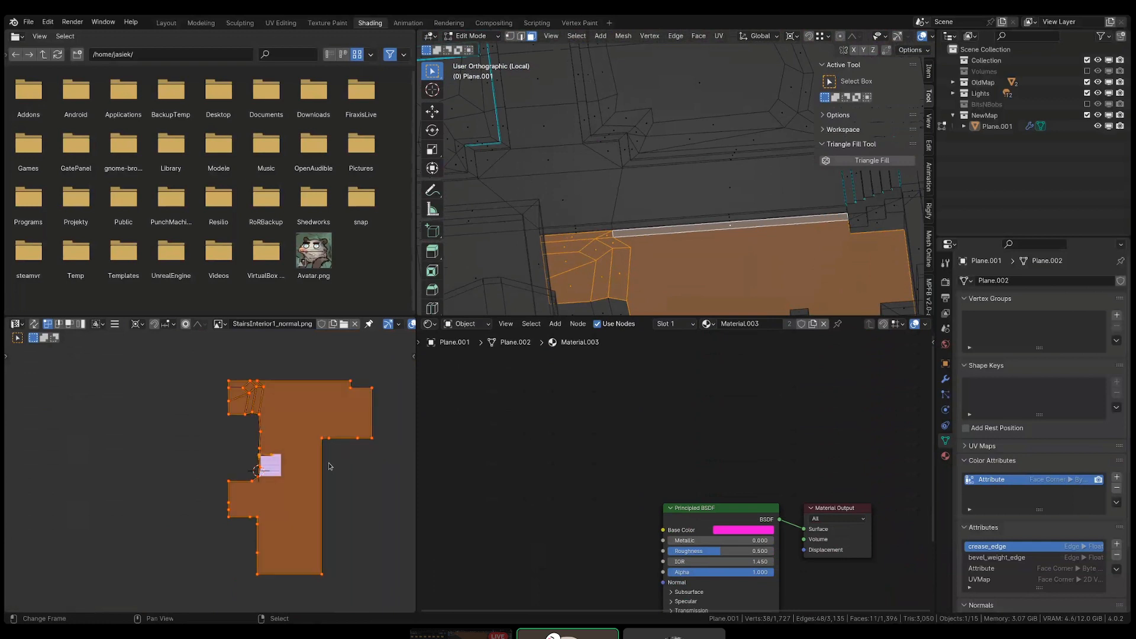
key("u")
left_click(330, 467)
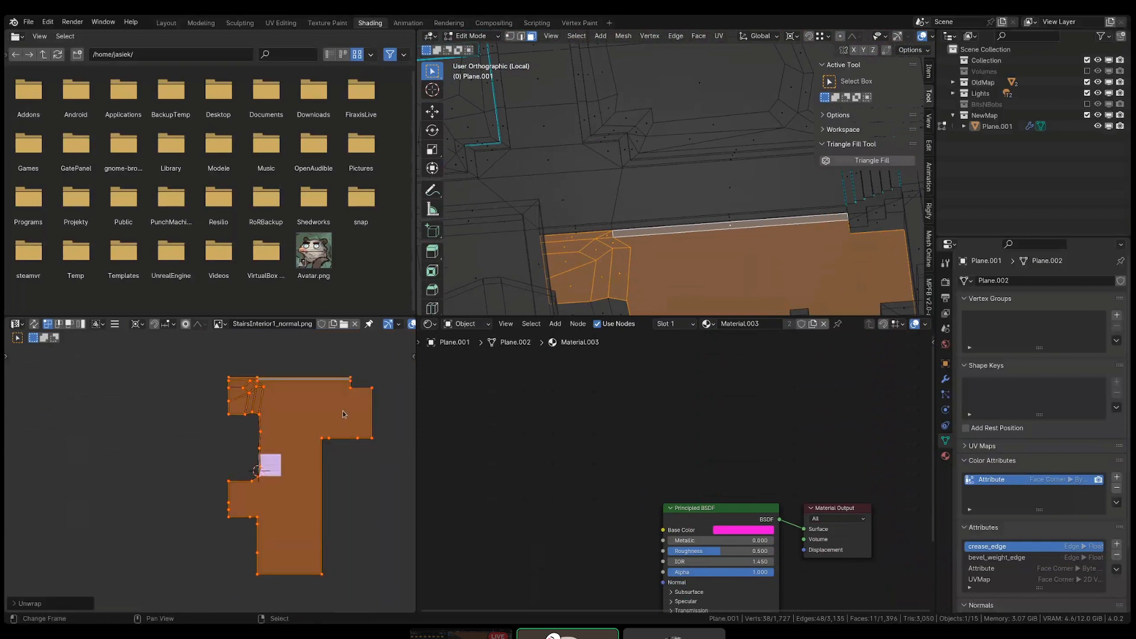
- Assign the Ground material to the selected ground and strip faces beside the path
left_click(945, 456)
left_click(984, 327)
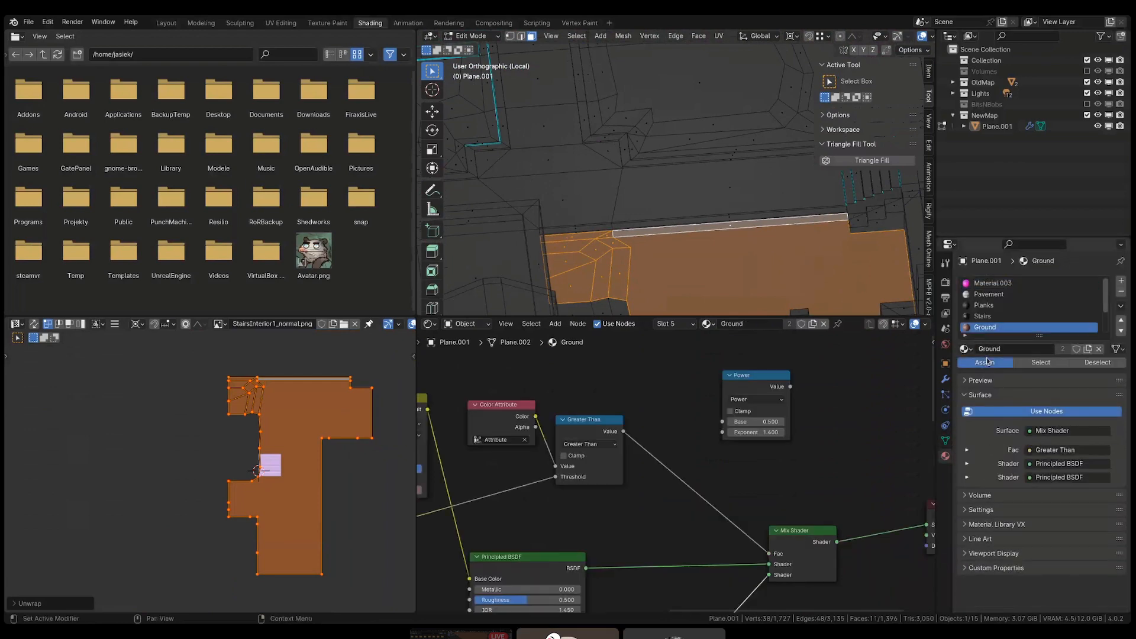
key("shift+z")
- Vertex-paint grass along the new ground strip beside the paved path and at the pebble wall's corner, checking the wireframe for vertices
middle_click_drag(698, 256, 668, 238)
key("Tab")
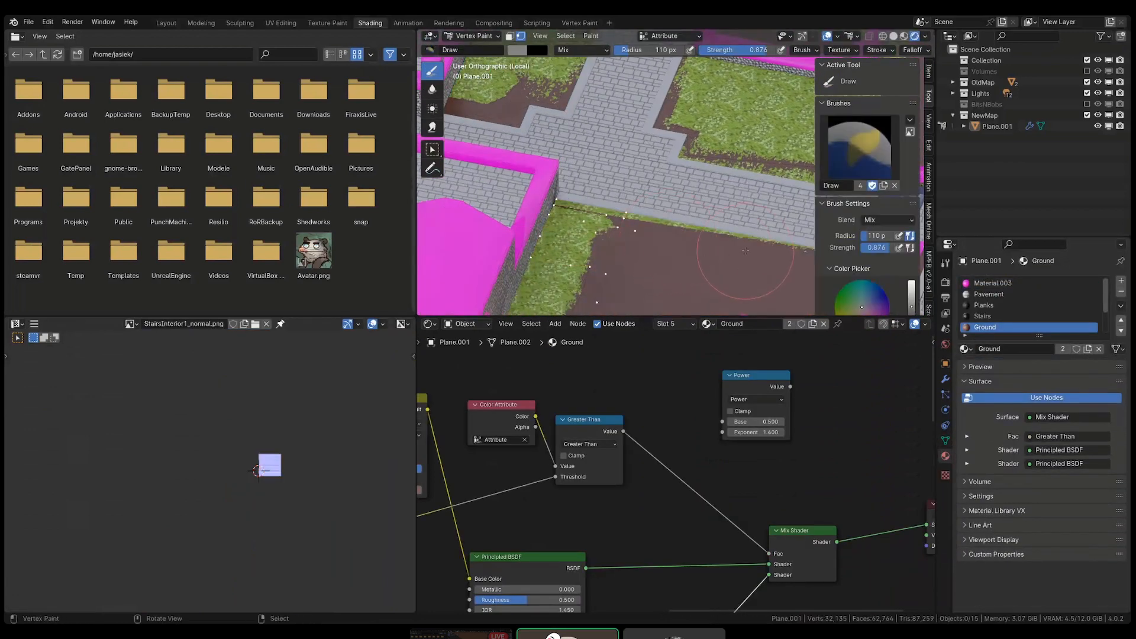
middle_click_drag(741, 252, 557, 202)
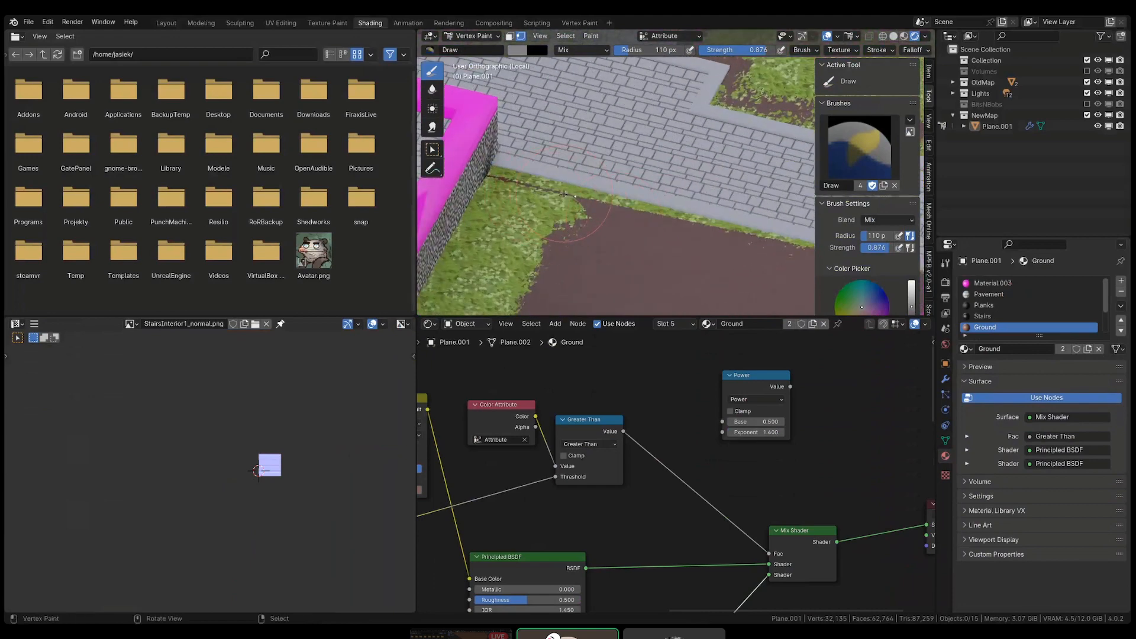
left_click_drag(564, 193, 556, 191)
left_click_drag(486, 176, 485, 182)
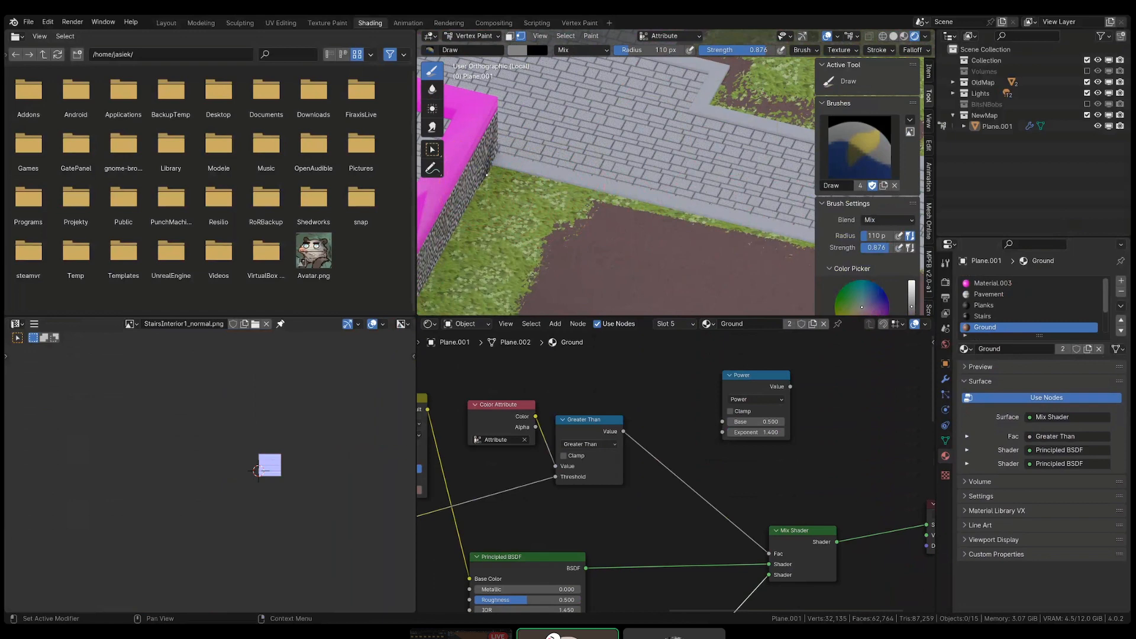
key("shift+z")
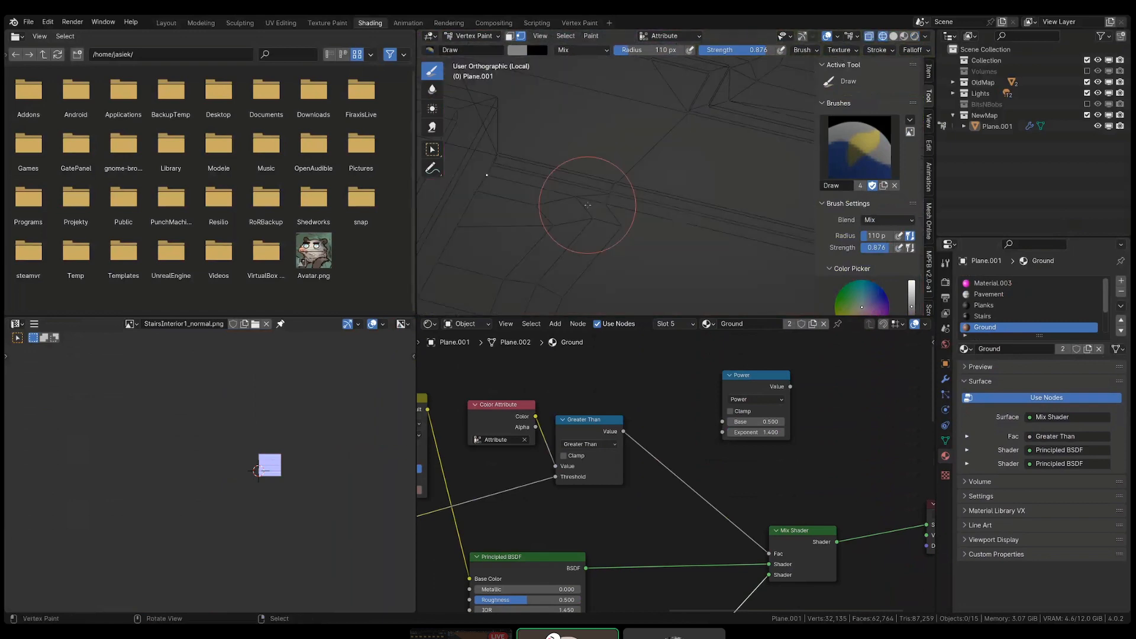
key("shift+z")
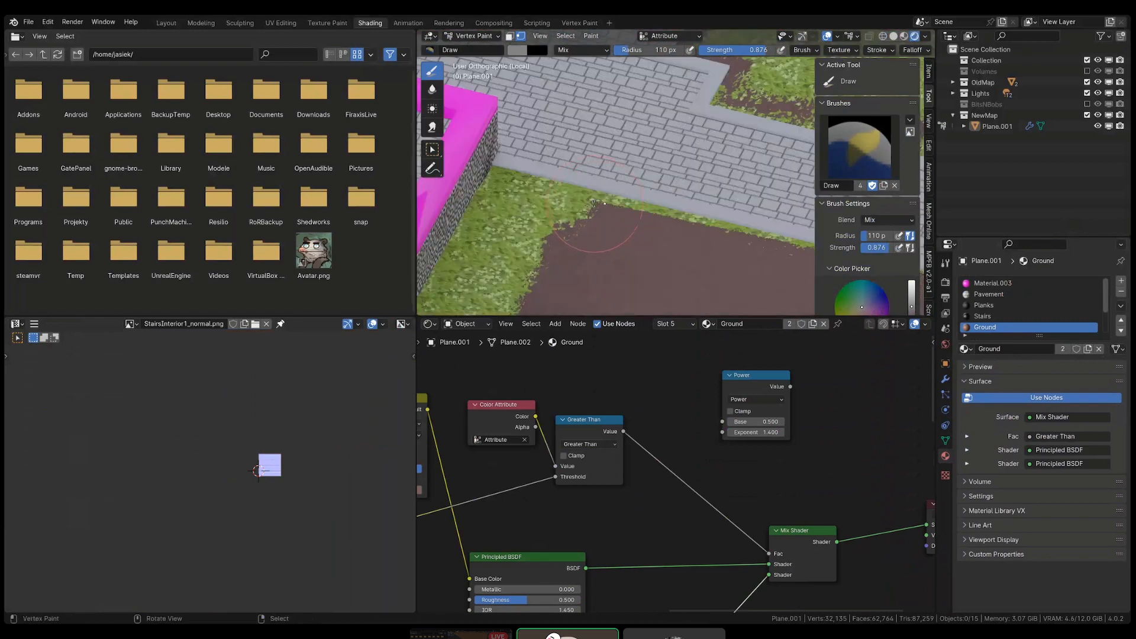
- Maximize the 3D viewport on the painted path corner and leave vertex painting for Object Mode
middle_click_drag(595, 203, 601, 217)
key("ctrl+space")
middle_click_drag(730, 376, 691, 371)
key("ctrl+Tab")
left_click(524, 375)
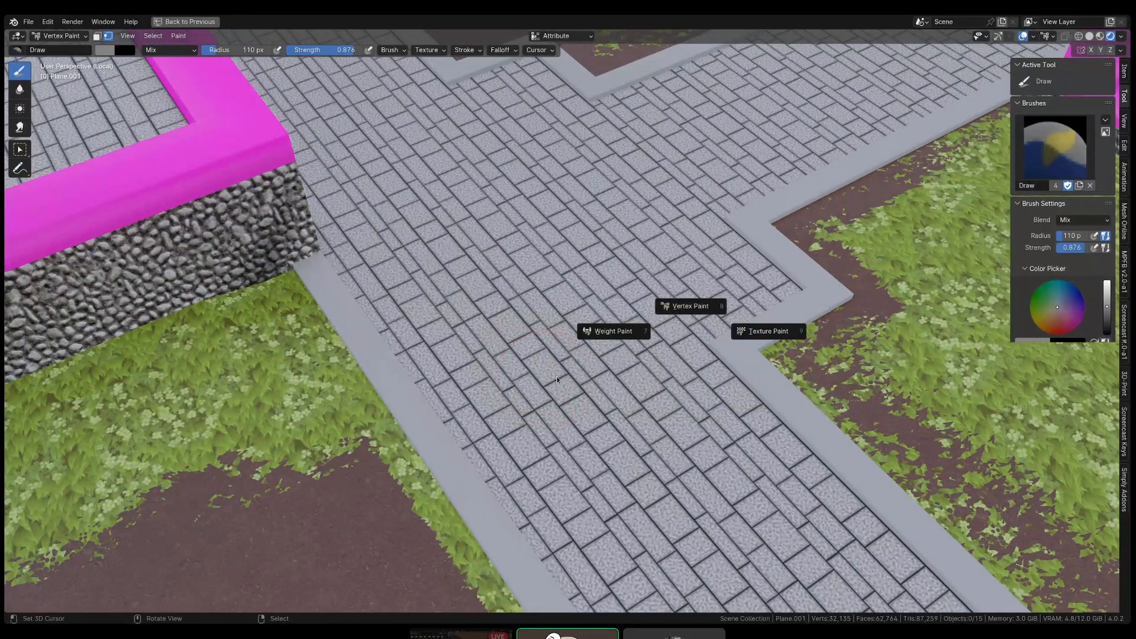
- Return to the full editor layout, clear the selection and add a cube mesh to the scene
scroll(592, 349, "down", 6)
middle_click_drag(610, 342, 554, 339)
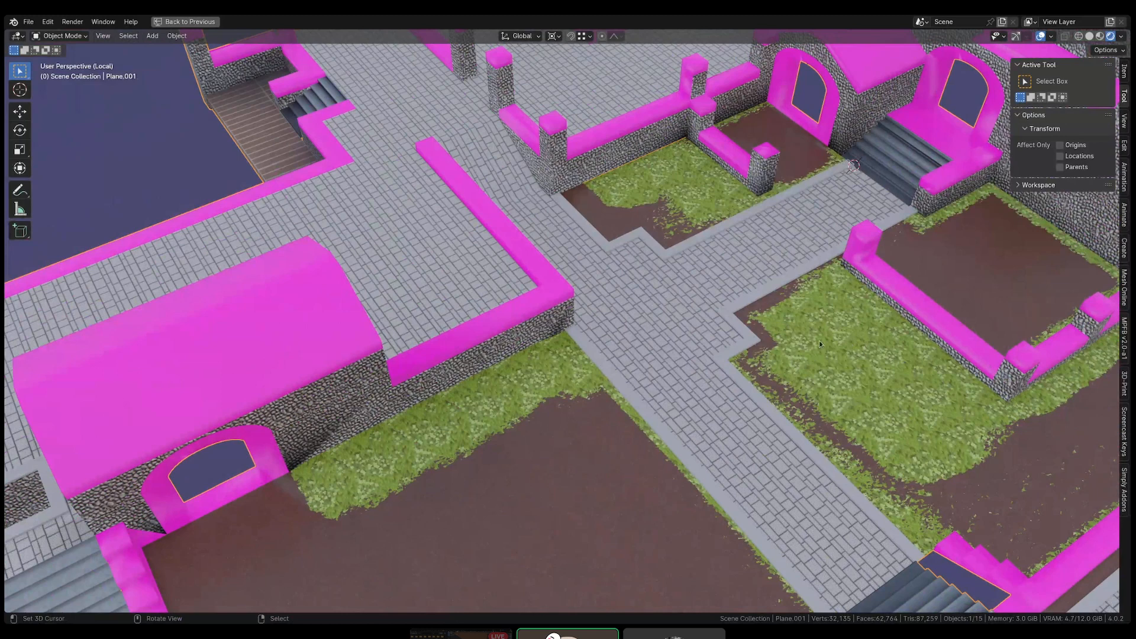
key("ctrl+space")
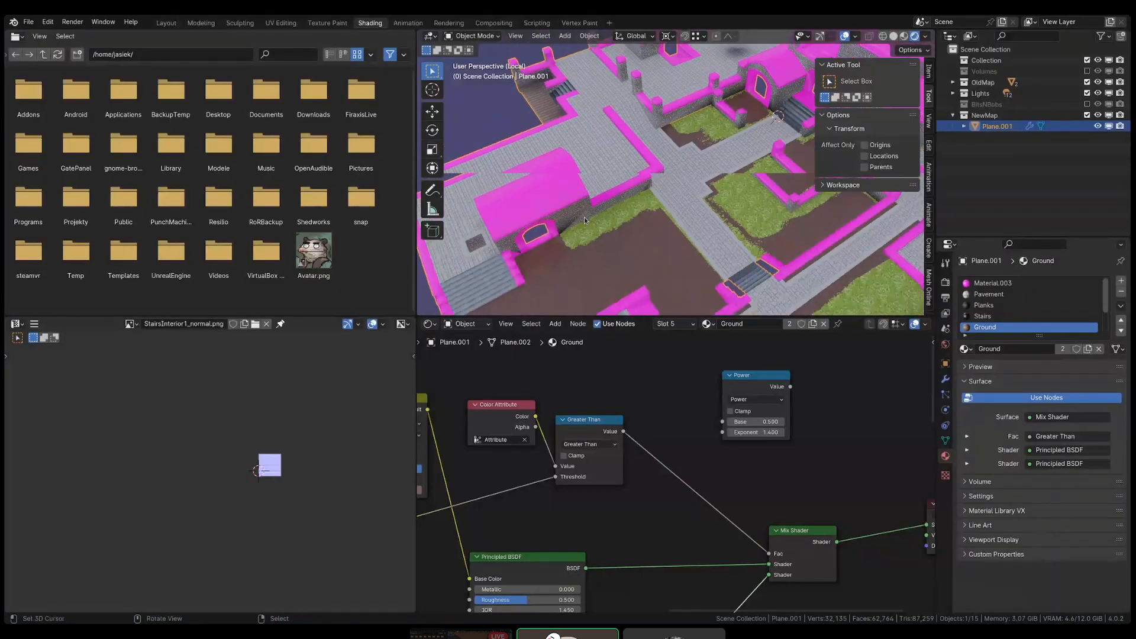
scroll(584, 216, "down", 5)
key("alt+a")
key("shift+a")
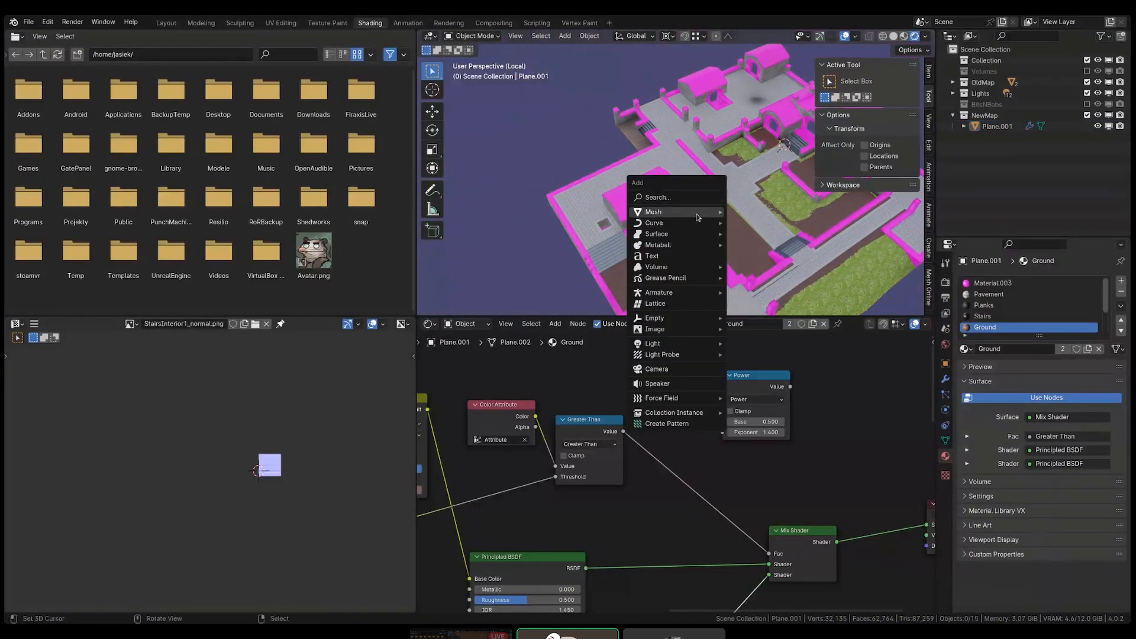
mouse_move(698, 217)
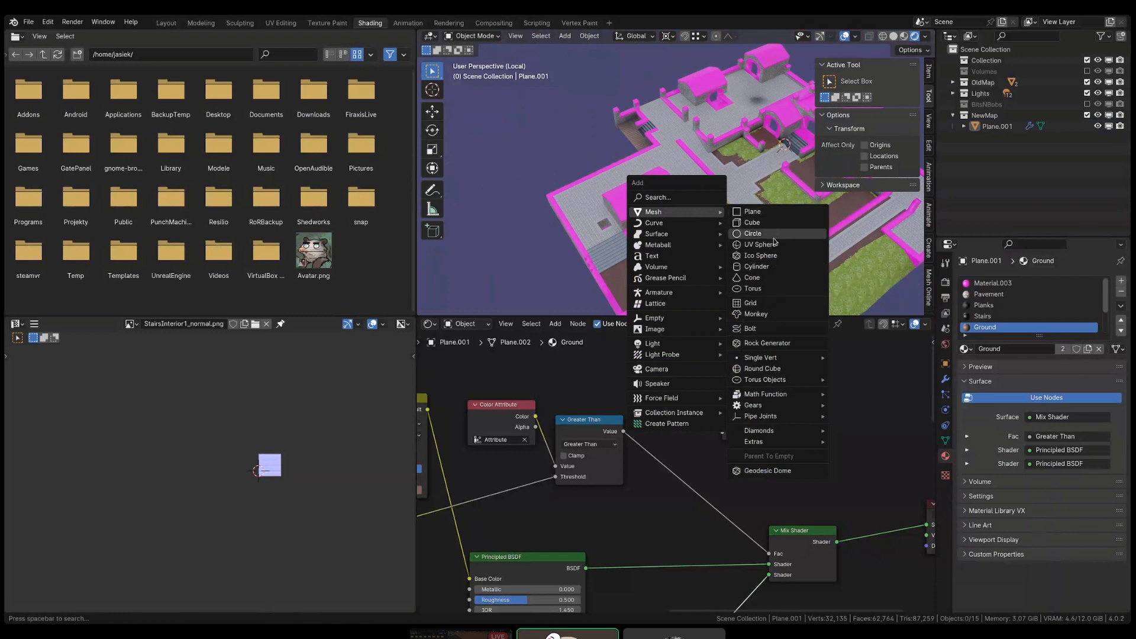
key("Escape")
key("shift+a")
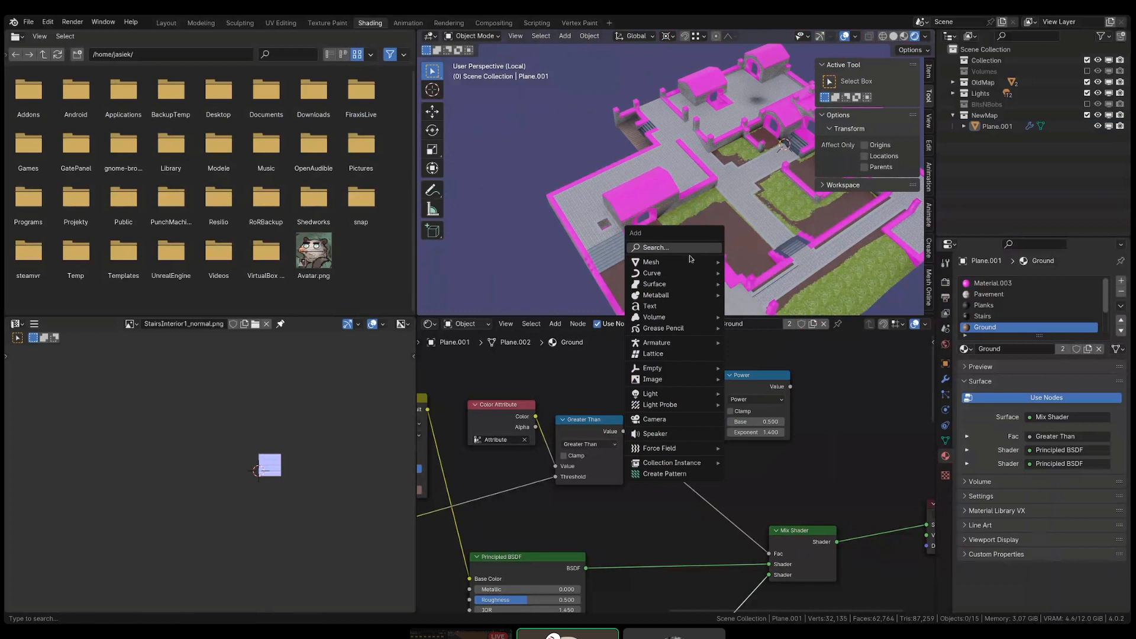
mouse_move(691, 261)
left_click(780, 275)
middle_click_drag(775, 215, 703, 214, "shift")
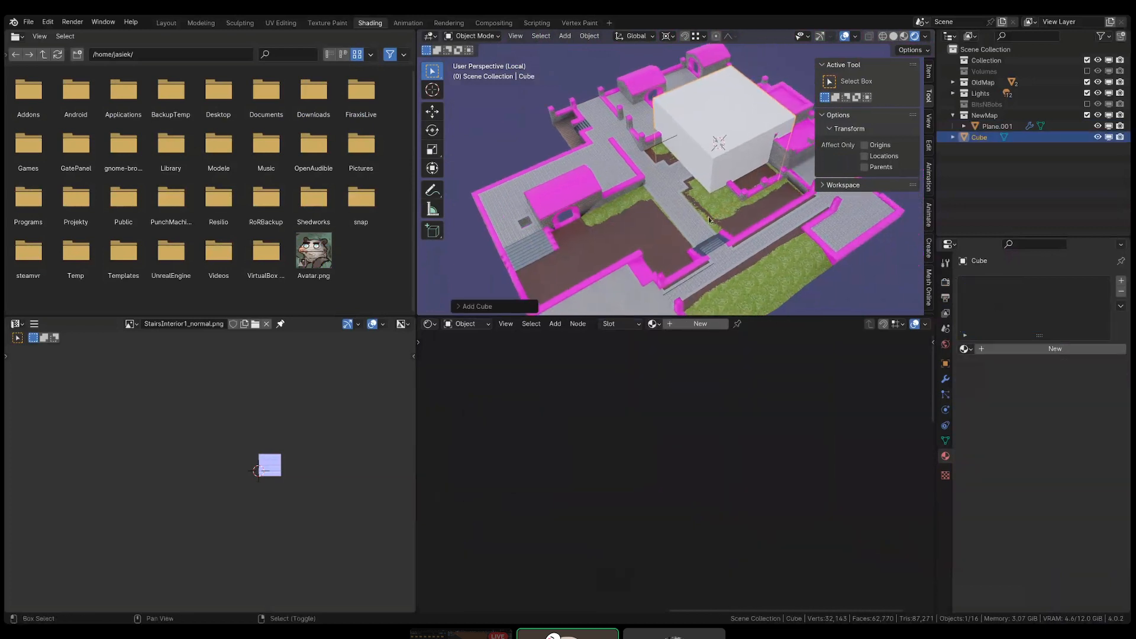
- Move the new cube horizontally across the map and raise it along Z above the buildings
key("g")
key("shift+z")
left_click(598, 278)
key("g")
key("z")
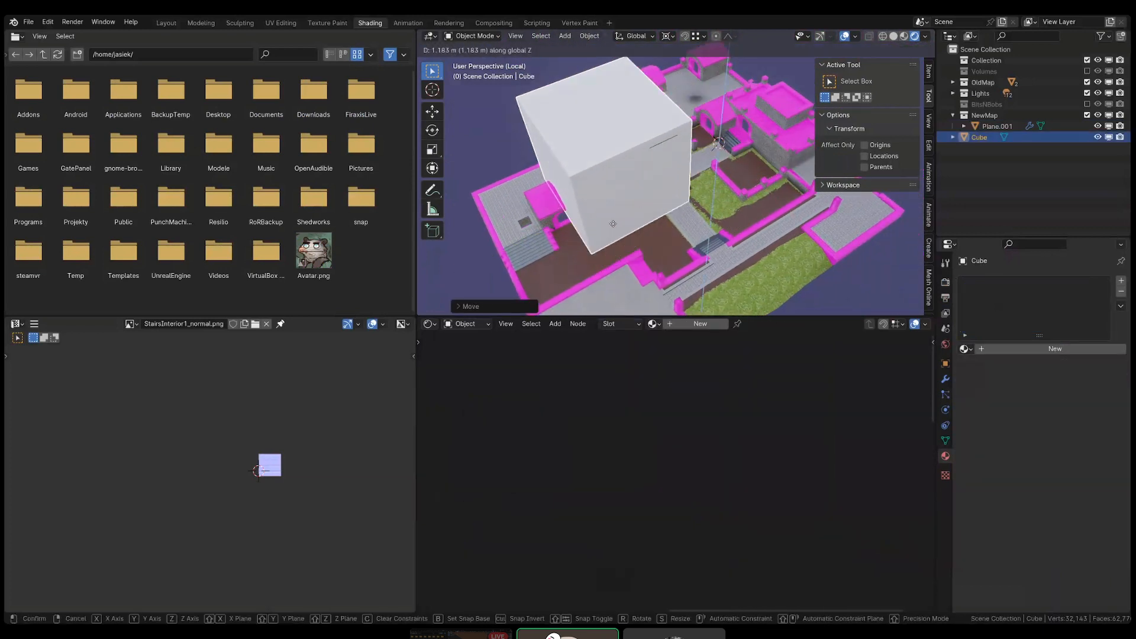
left_click(621, 201)
middle_click_drag(621, 201, 649, 82, "shift")
- Apply a level 4 subdivision modifier to the cube and shade it smooth to form a sphere
key("ctrl+4")
right_click(639, 167)
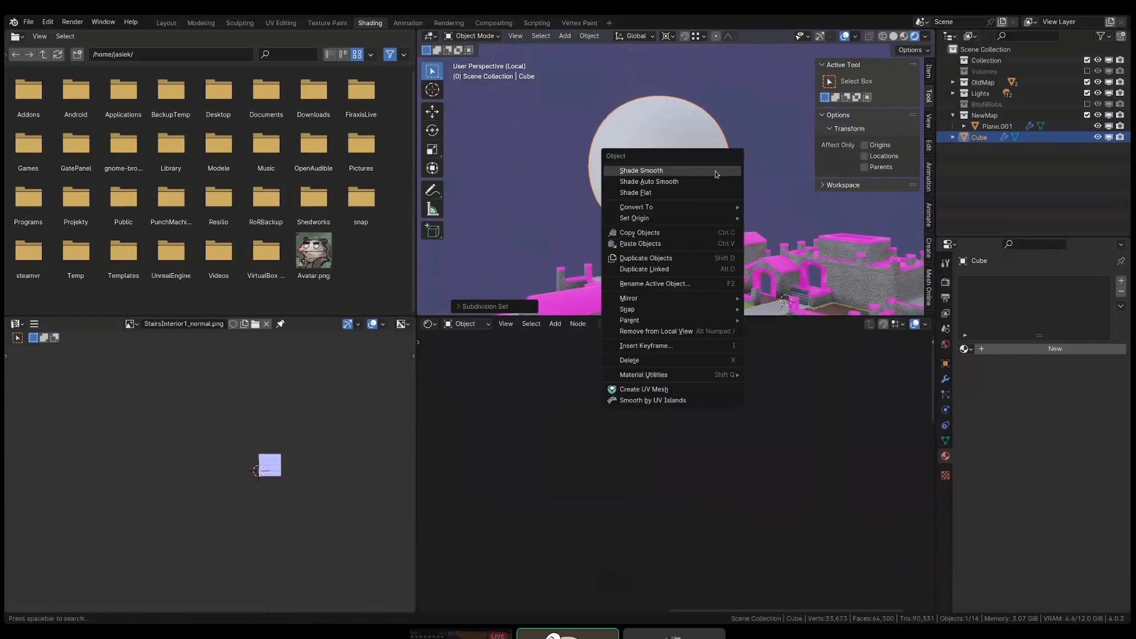
left_click(639, 167)
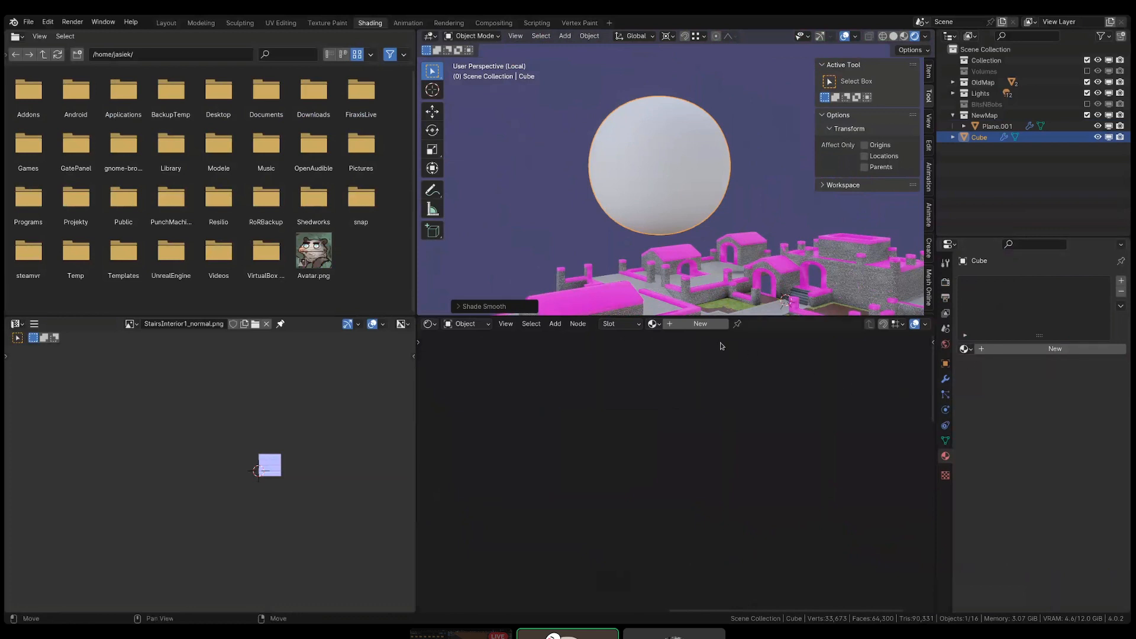
- Create a new material for the sphere, add a Fresnel node and preview its output on the surface
left_click(697, 324)
key("shift+a")
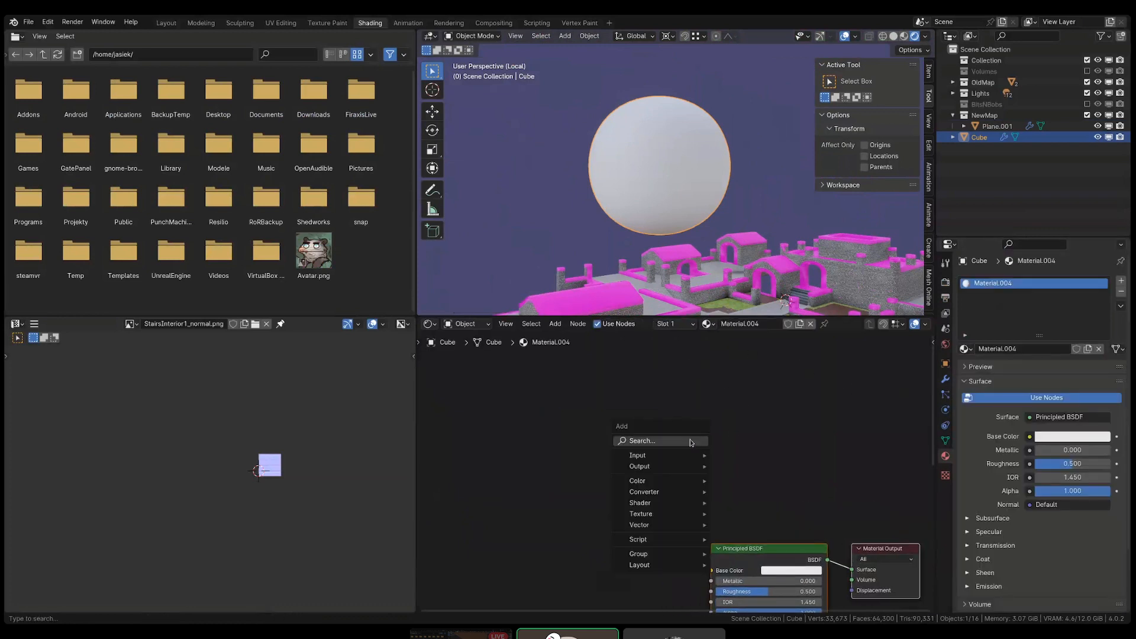
type("fres")
key("Return")
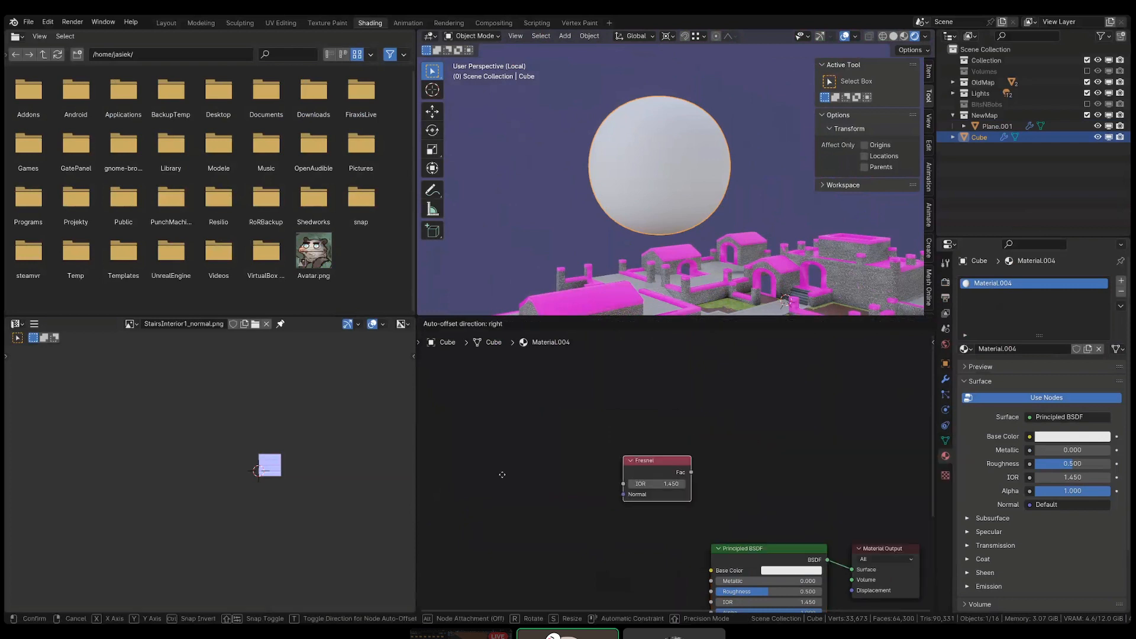
left_click(622, 479)
left_click(635, 481, "ctrl+shift")
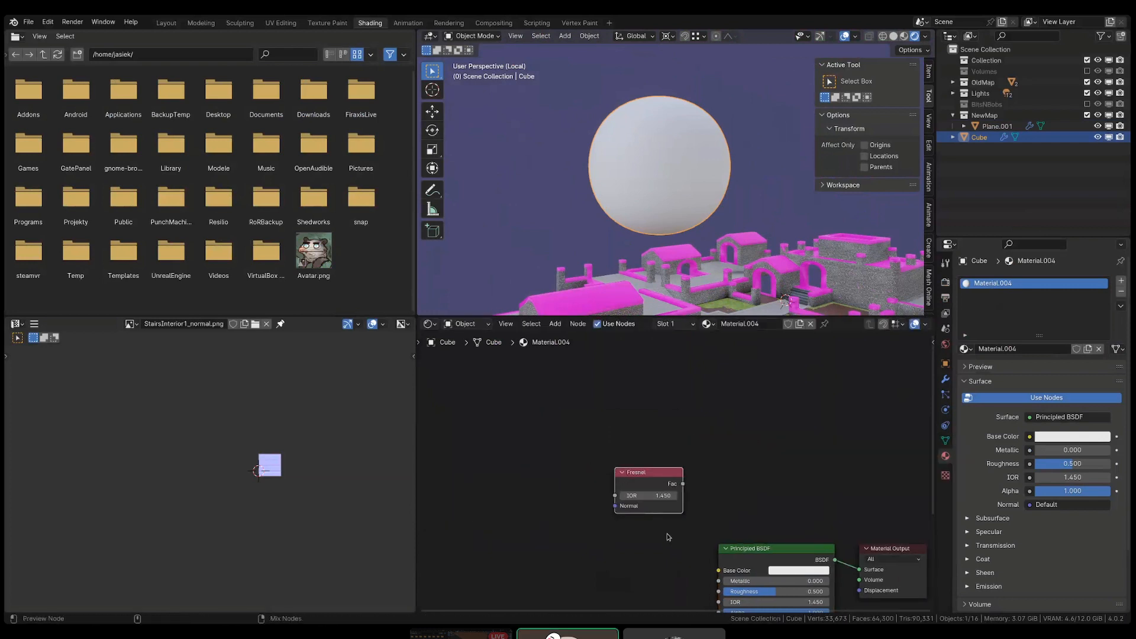
scroll(661, 522, "down", 1, "shift")
scroll(666, 89, "up", 1)
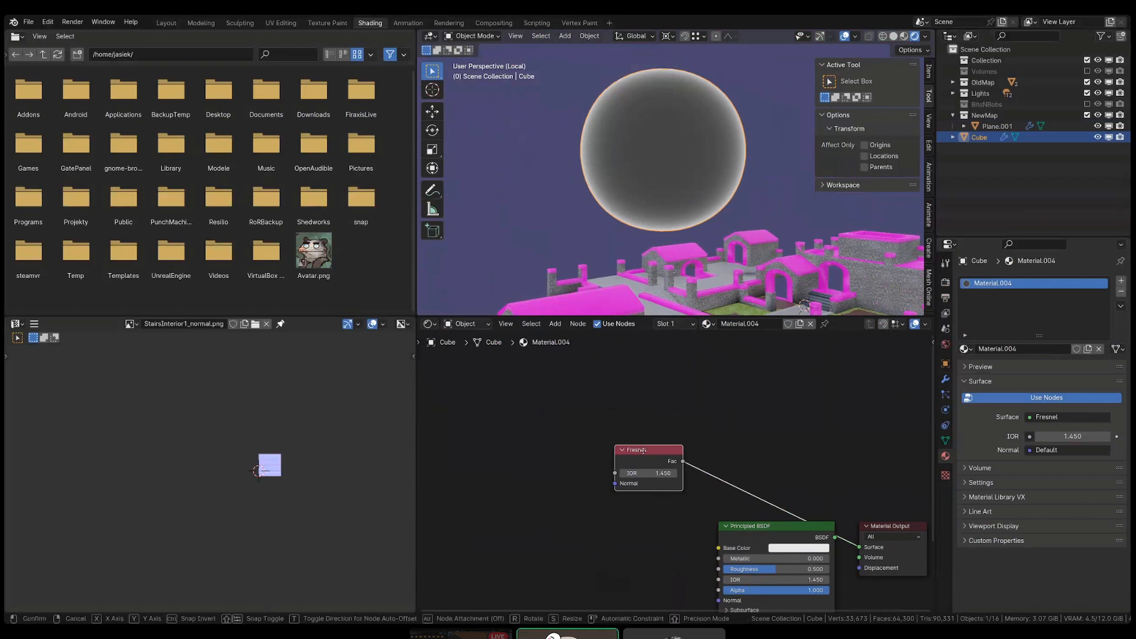
left_click_drag(638, 456, 472, 504)
middle_click_drag(595, 443, 692, 386)
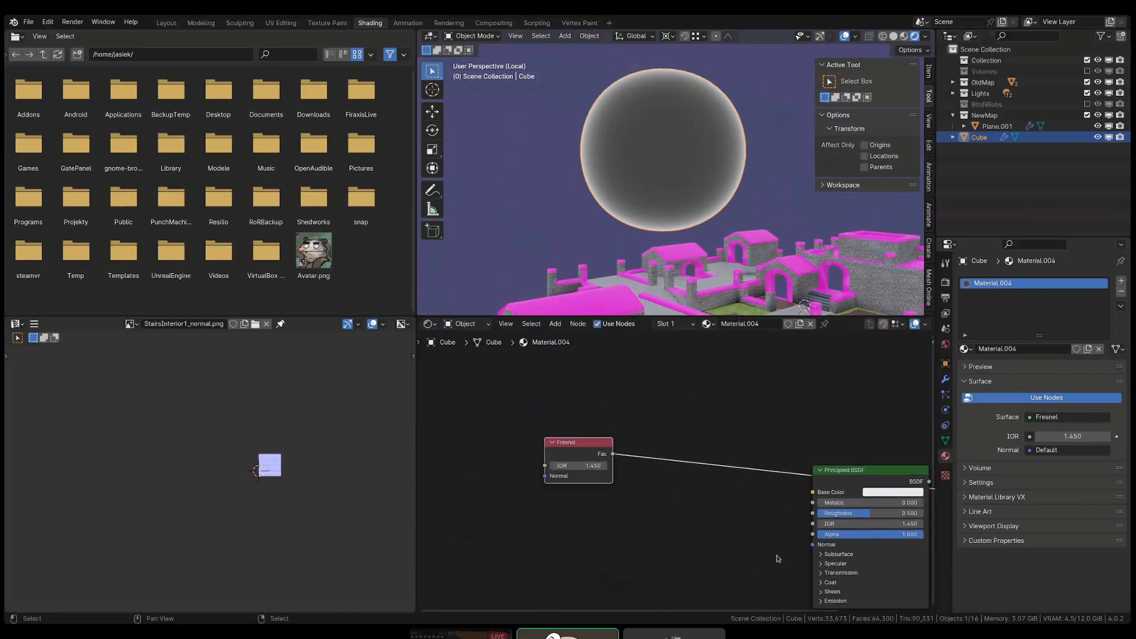
scroll(713, 71, "up", 2)
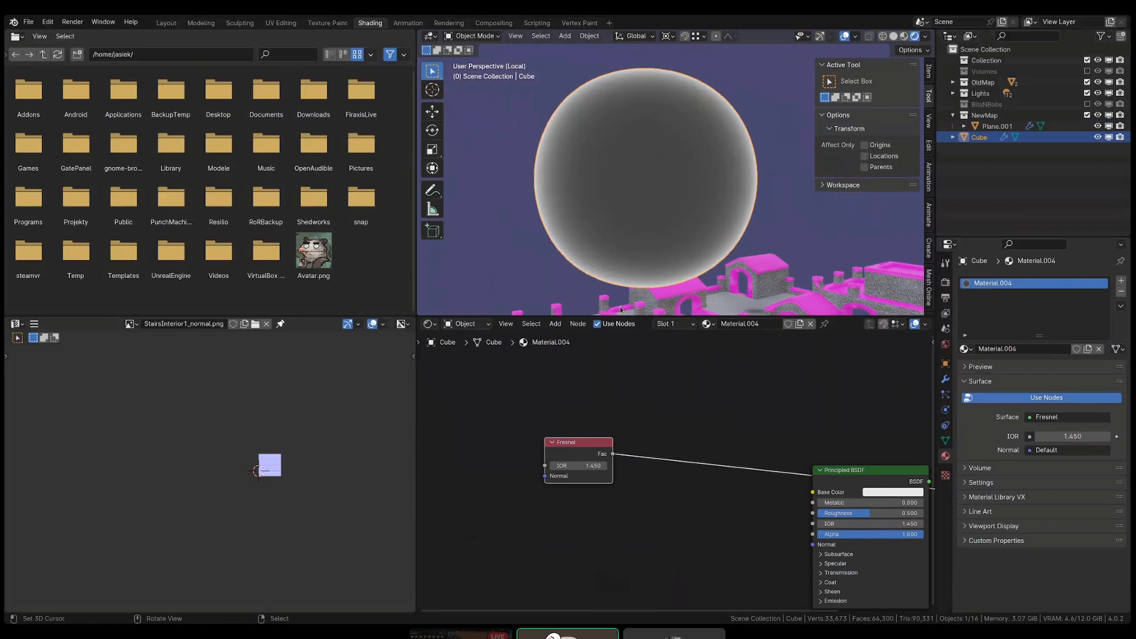
- Insert a Math node on the link between the Fresnel node and the Material Output
key("shift+a")
type("p")
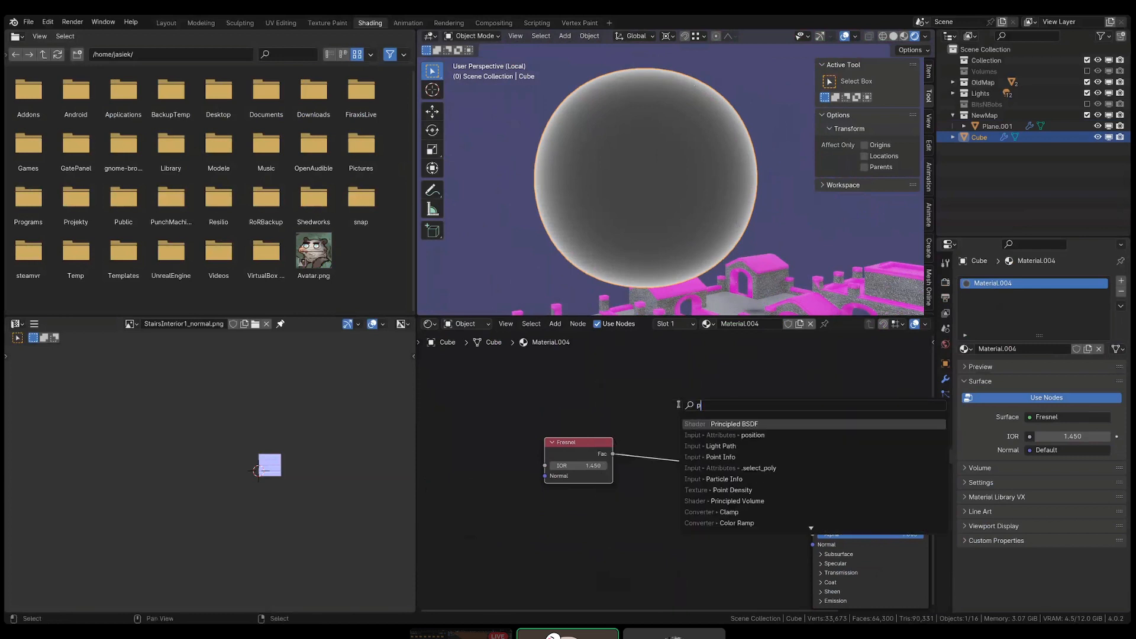
type("ower")
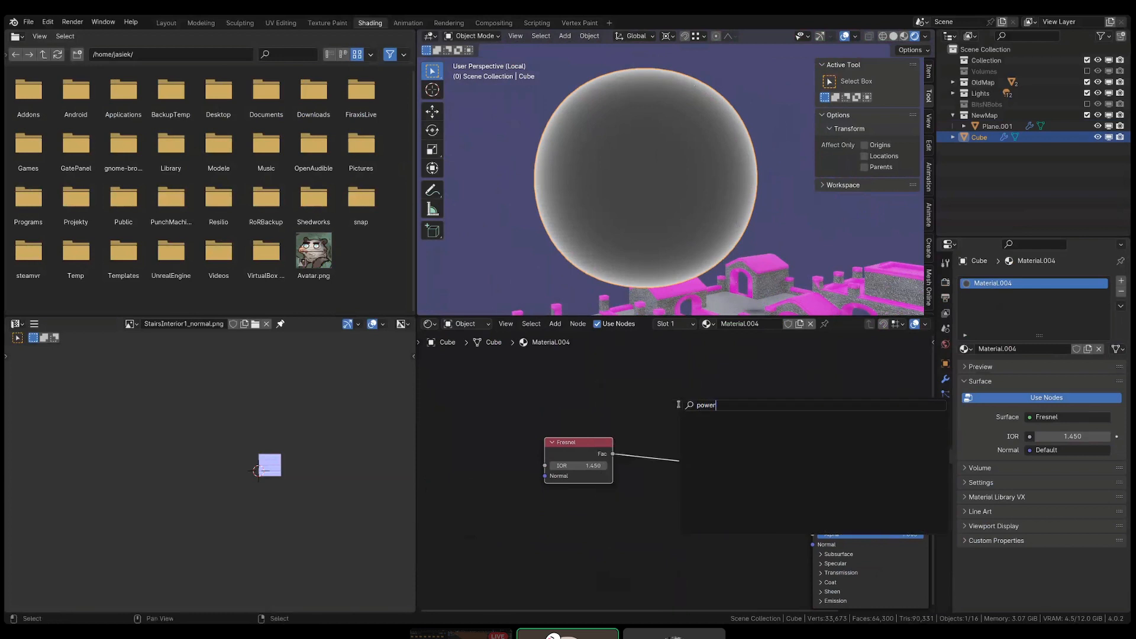
key("BackSpace")
key("BackSpace")
key("BackSpace")
key("BackSpace")
key("BackSpace")
type("add")
key("Return")
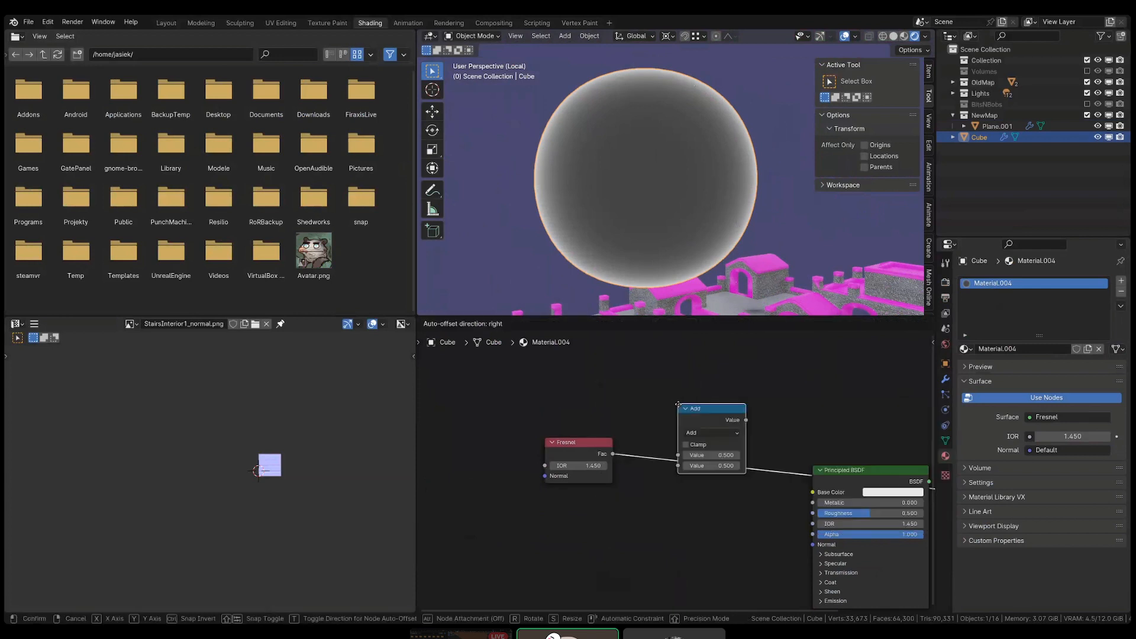
left_click(670, 407)
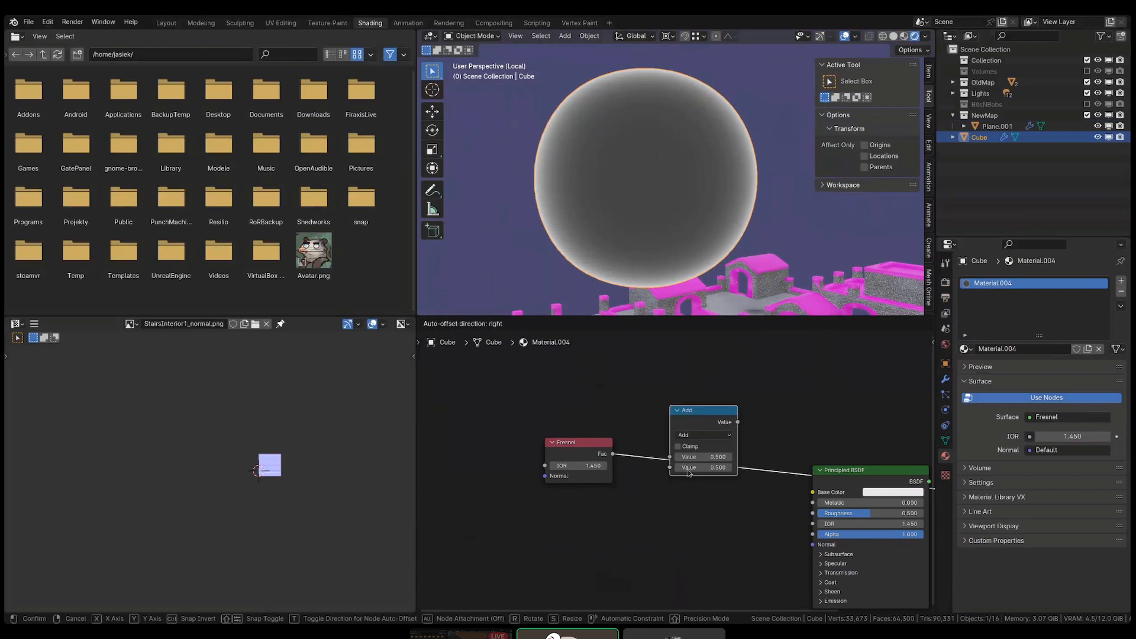
- Change the Math node to Power with an exponent of 2.030 and deselect the sphere to view the falloff
scroll(688, 472, "up", 1)
left_click(681, 450)
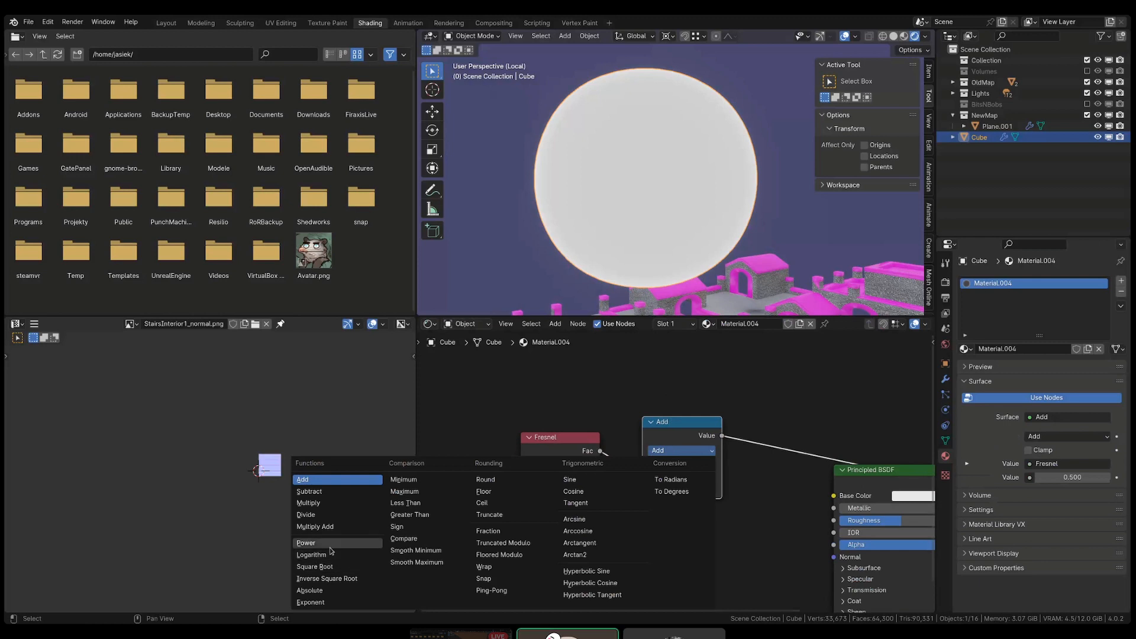
key("Return")
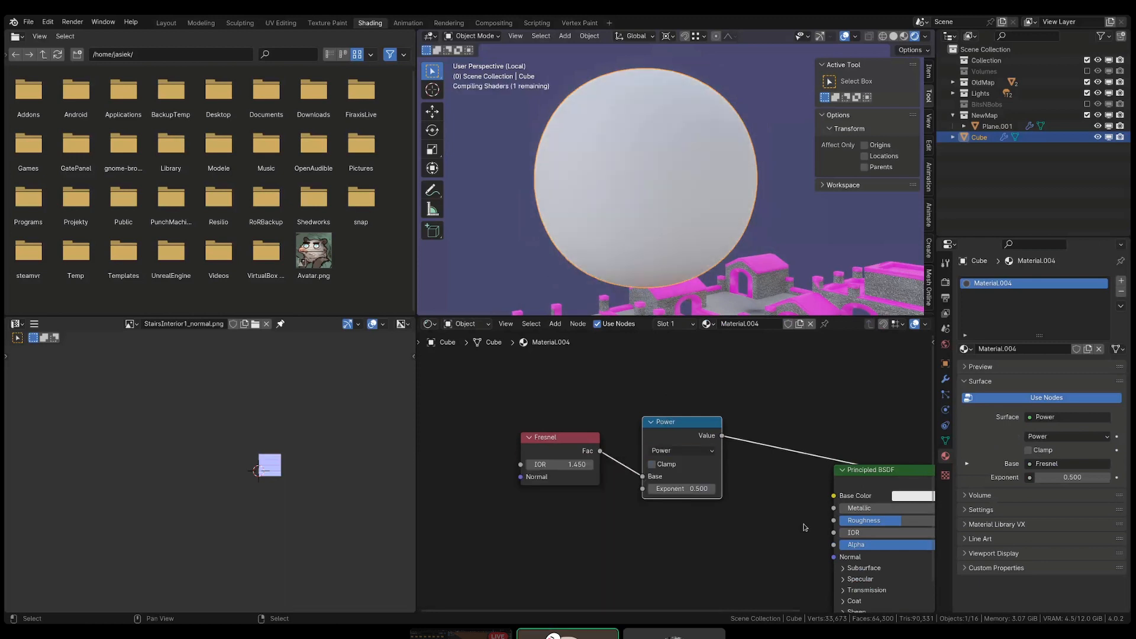
scroll(795, 526, "up", 1)
middle_click_drag(669, 491, 697, 496)
mouse_move(693, 482)
left_mouse_down()
mouse_move(722, 483)
mouse_move(681, 482)
mouse_move(706, 482)
left_mouse_up()
key("alt+a")
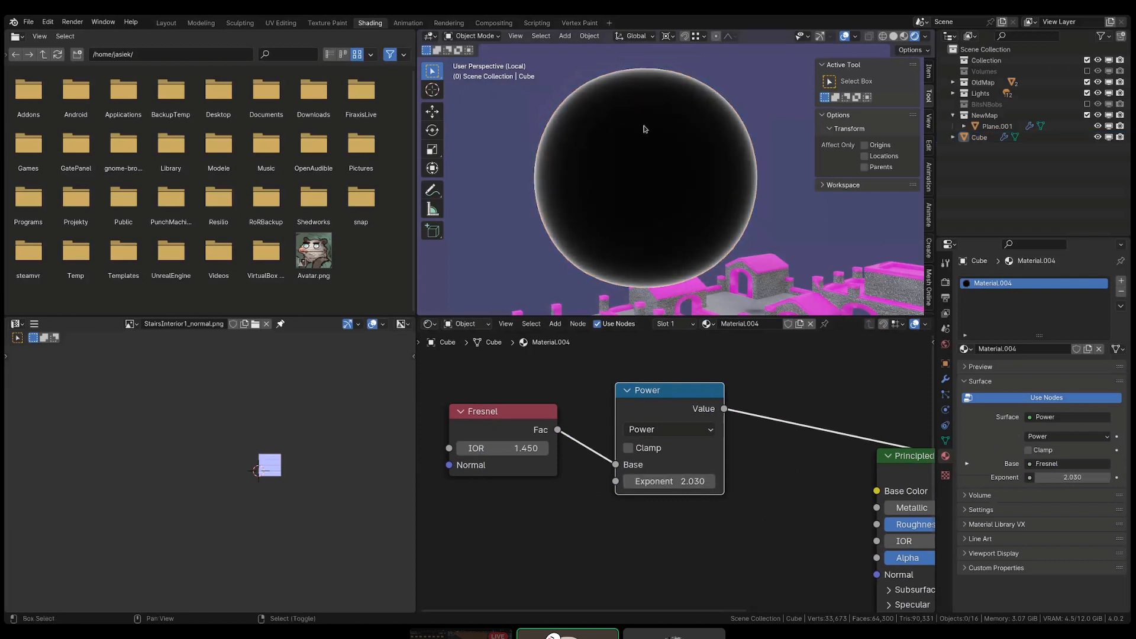
middle_click_drag(645, 127, 641, 150, "shift")
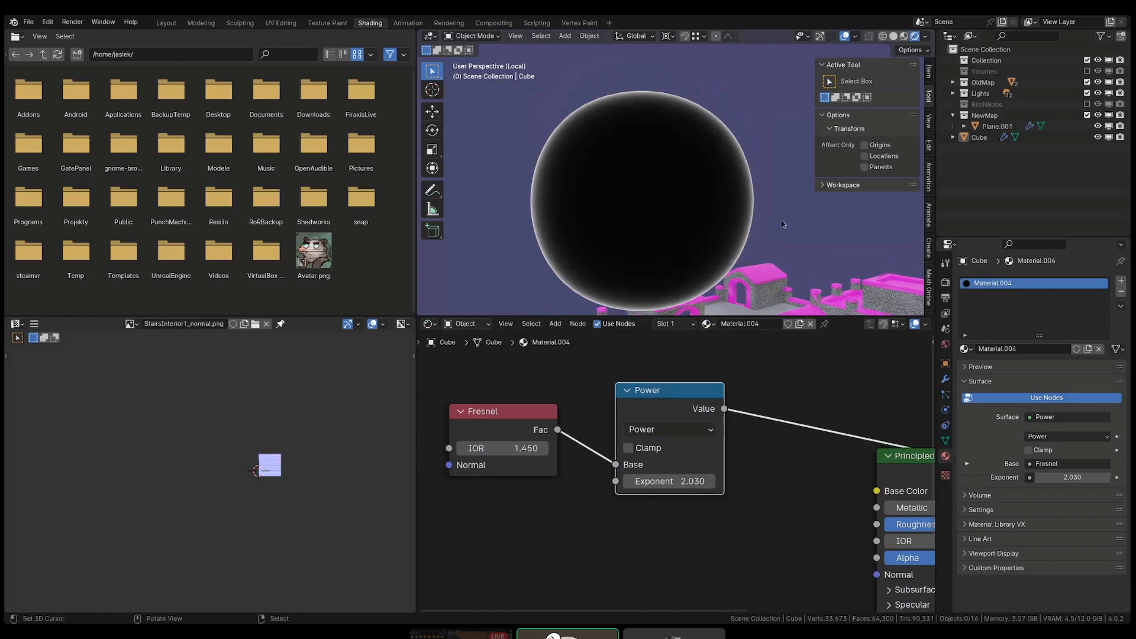
- Add a Value node below the Power node and set it to 0.5
scroll(783, 463, "down", 1)
scroll(619, 486, "down", 2)
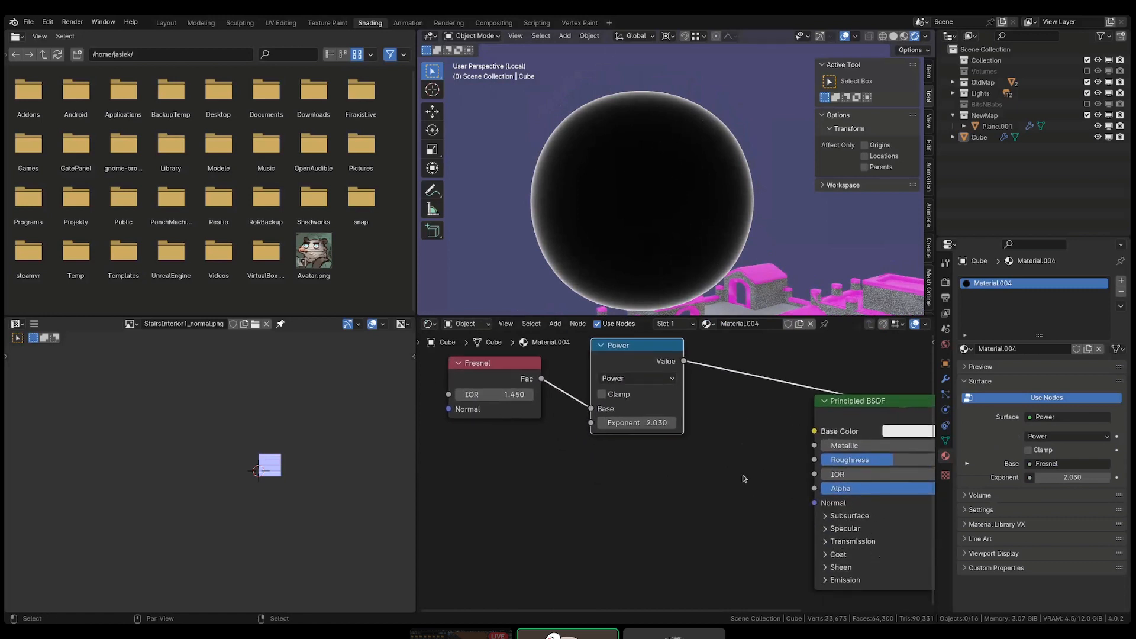
key("shift+a")
left_click(619, 487)
type("value")
key("Return")
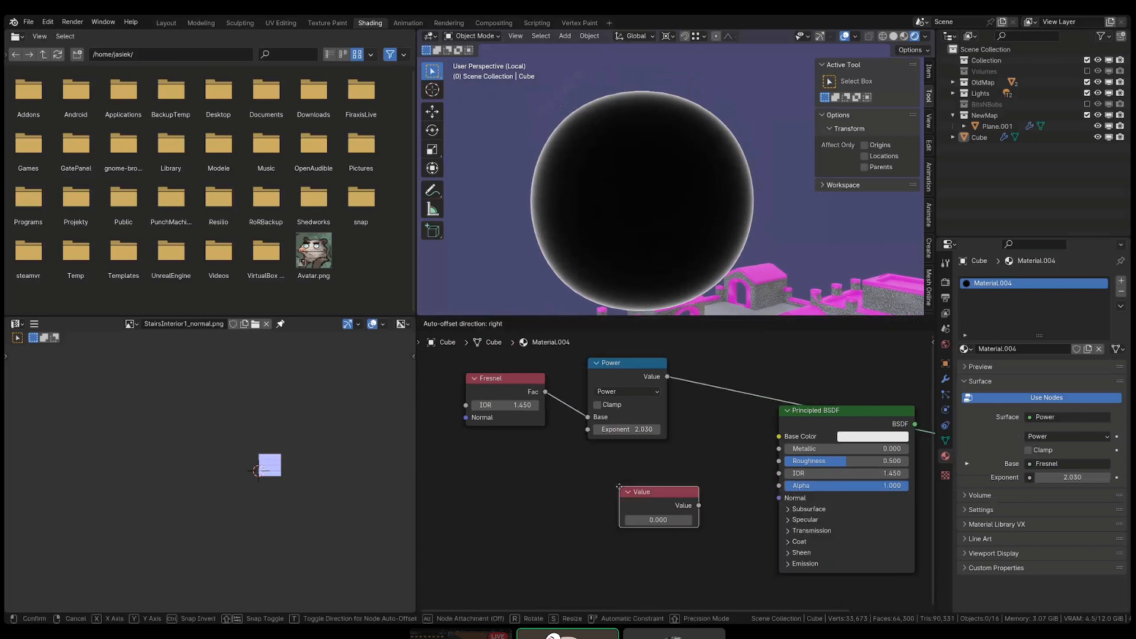
left_click(581, 496)
left_click(626, 517)
type(".5")
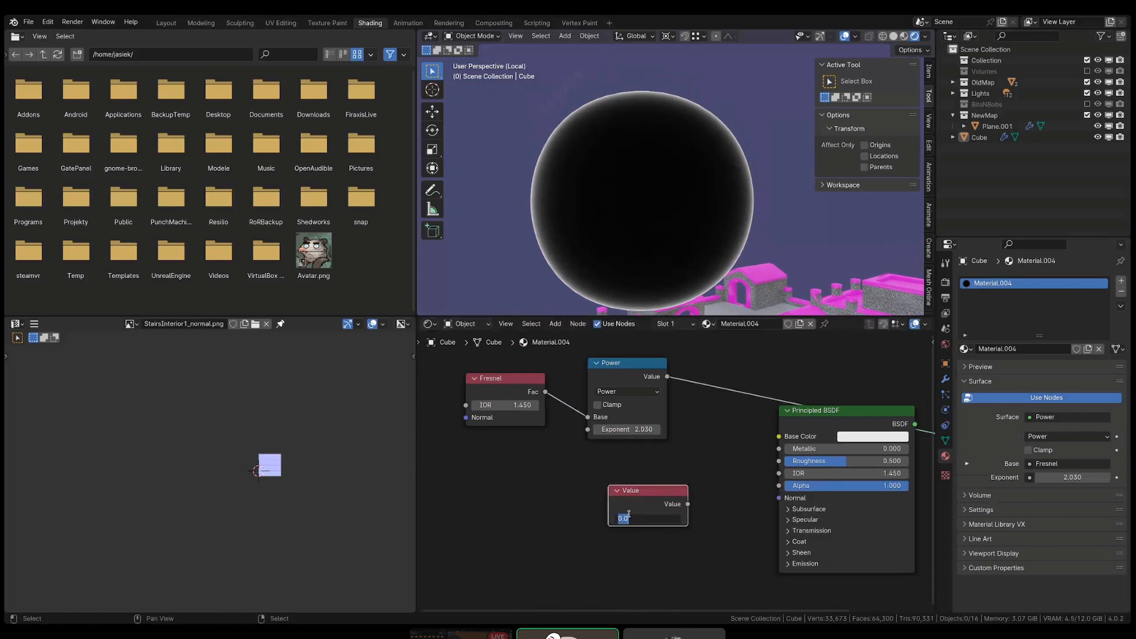
key("Return")
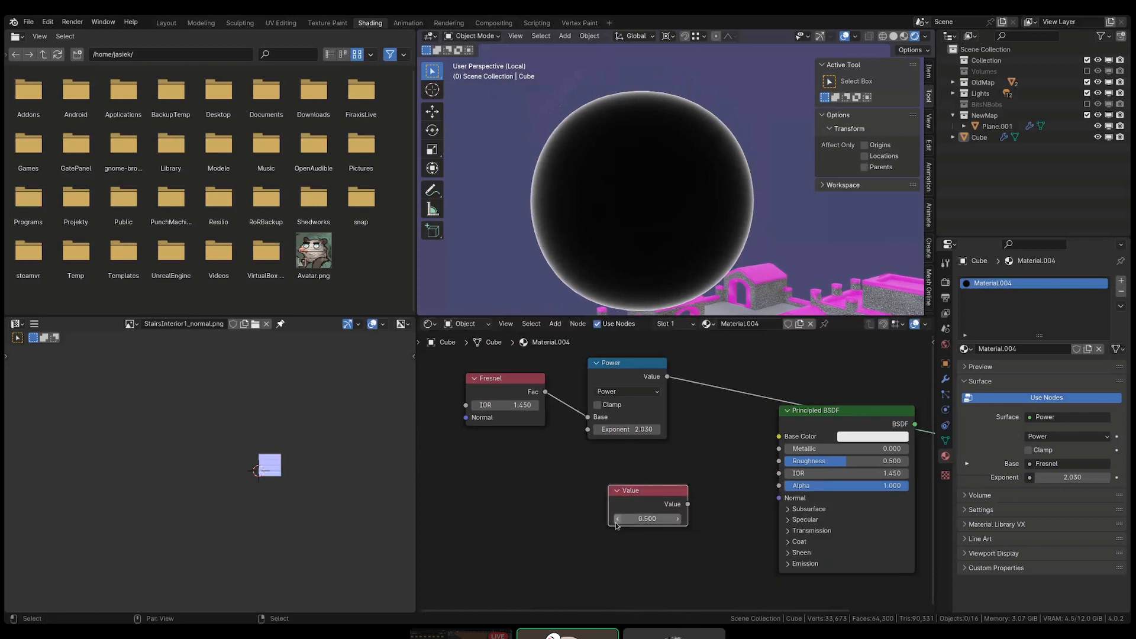
- Shift the Fresnel, Power and Value nodes to make room and insert a Math node on the Power output link
left_click_drag(629, 504, 561, 514)
left_click_drag(500, 464, 591, 393)
key("shift+a")
left_click(713, 426)
type("m,at")
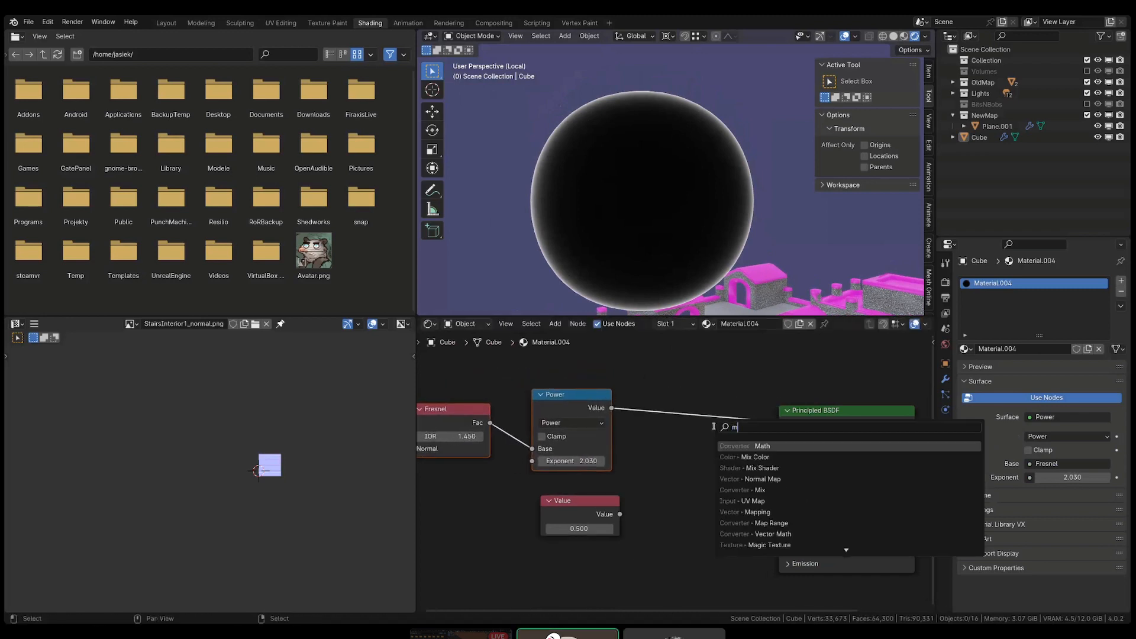
key("BackSpace")
key("BackSpace")
key("BackSpace")
type("at")
key("Return")
left_click(658, 405)
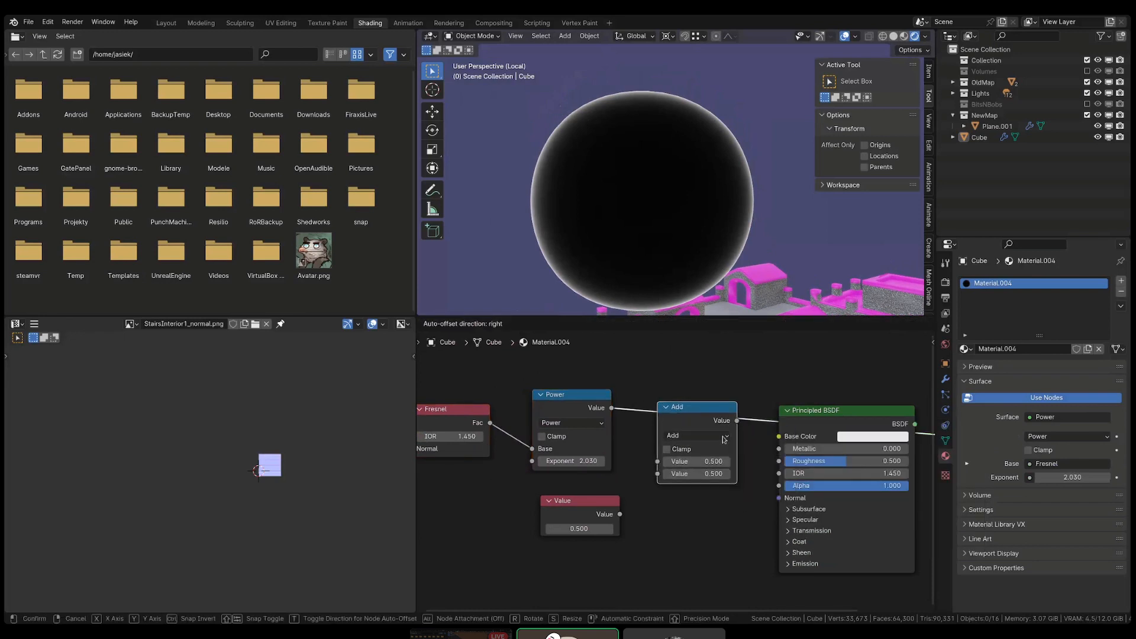
- Set the new Math node to Multiply and connect the Value node to its second input
left_click(702, 435)
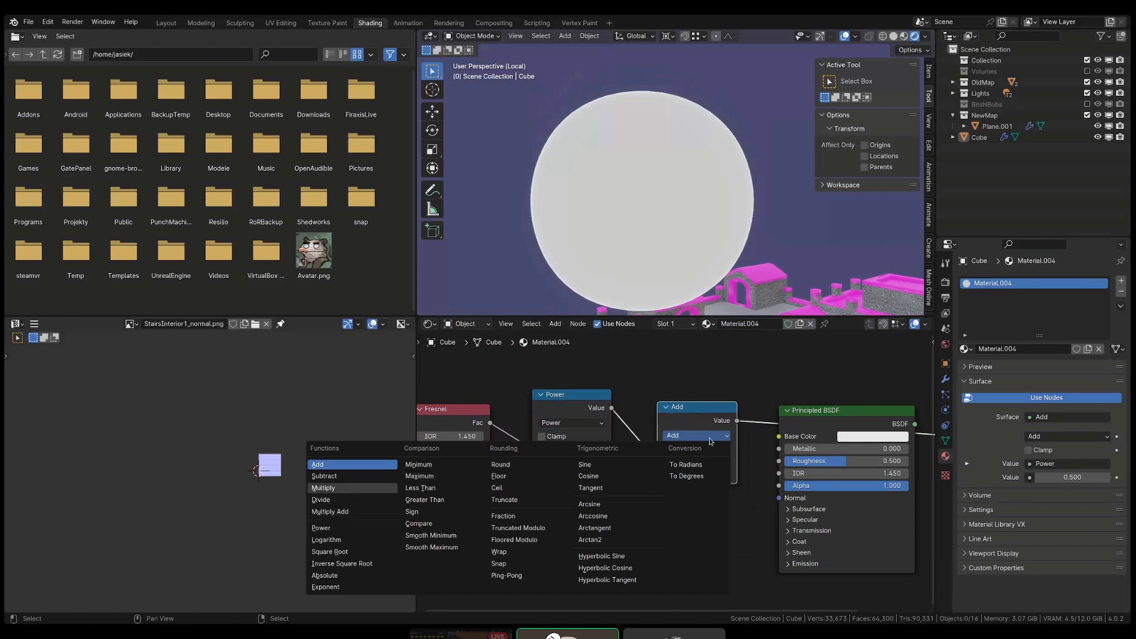
key("Return")
left_click_drag(619, 514, 657, 474)
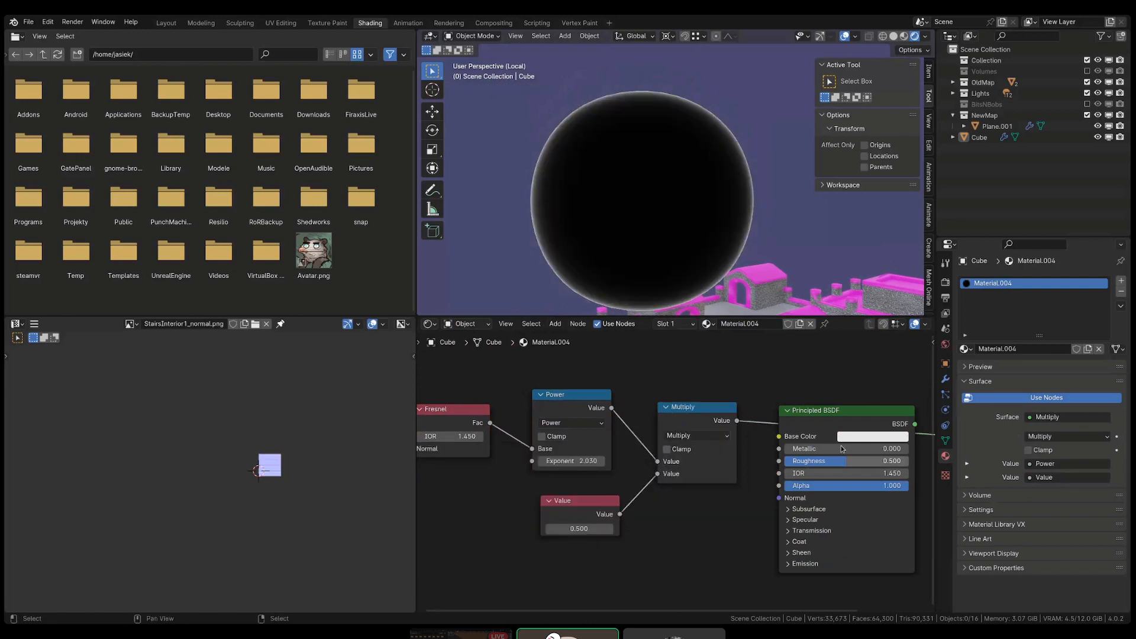
- Connect the Multiply output to the Principled BSDF's Roughness and preview the Principled BSDF on the sphere
left_click_drag(737, 421, 778, 461)
middle_click_drag(859, 431, 799, 426)
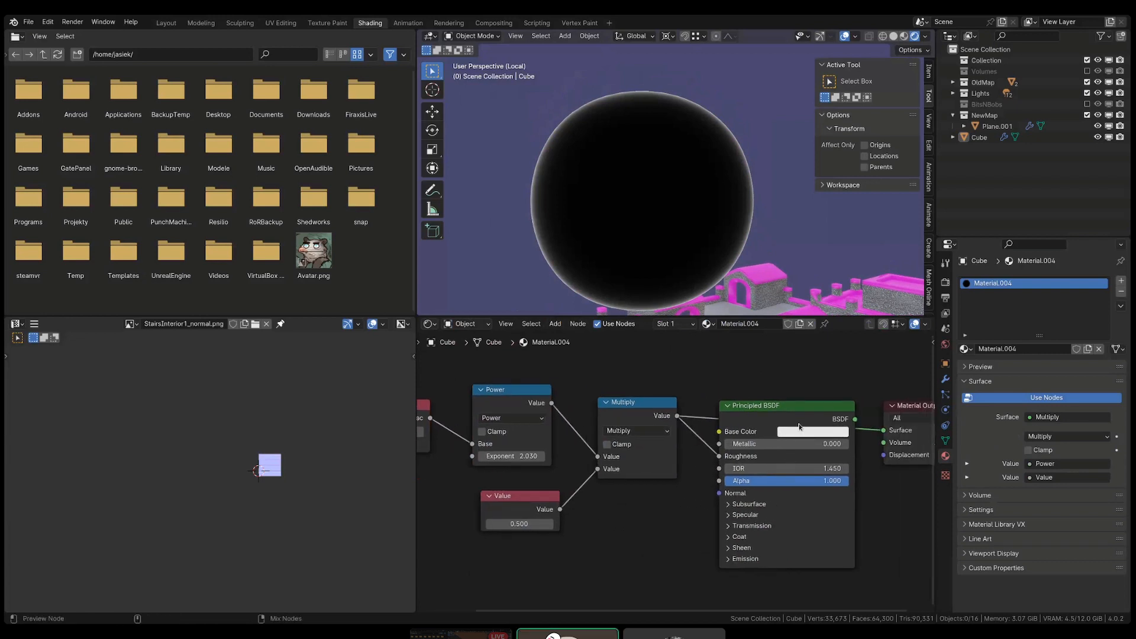
left_click(797, 427, "ctrl+shift")
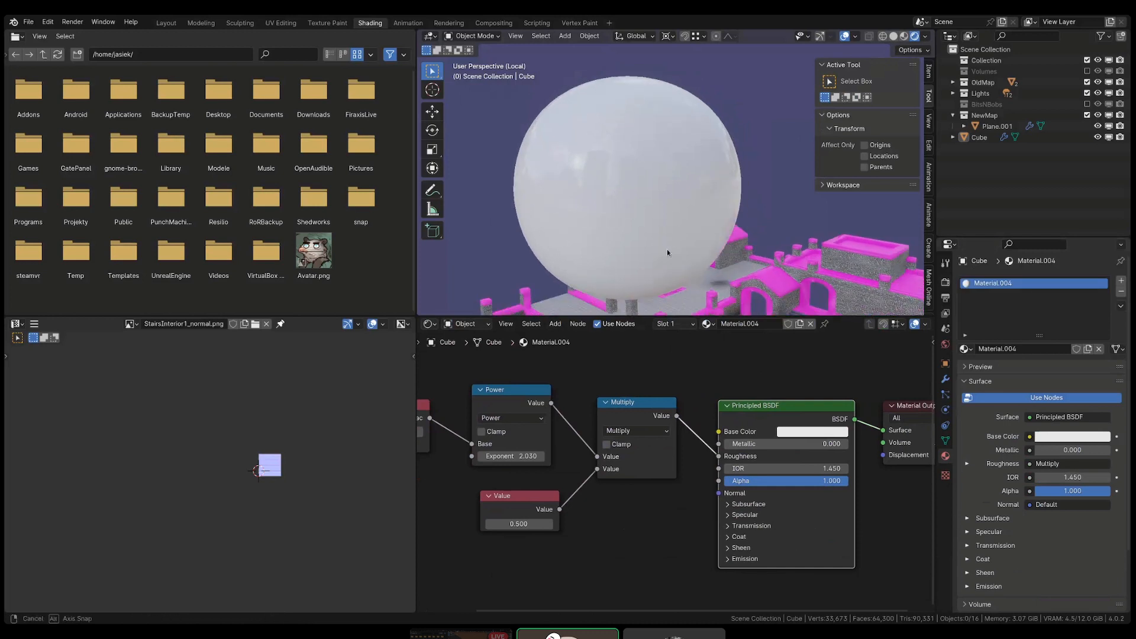
- Adjust the Principled BSDF's Metallic to 0.351
left_click_drag(734, 444, 847, 444)
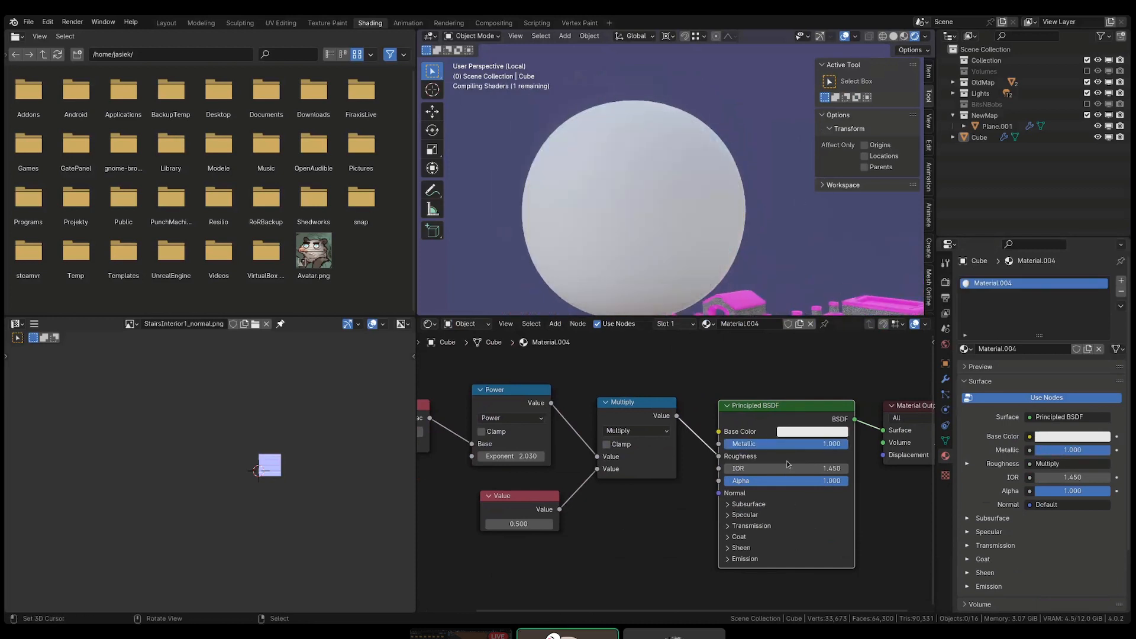
mouse_move(798, 445)
left_mouse_down()
mouse_move(770, 444)
mouse_move(781, 439)
left_mouse_up()
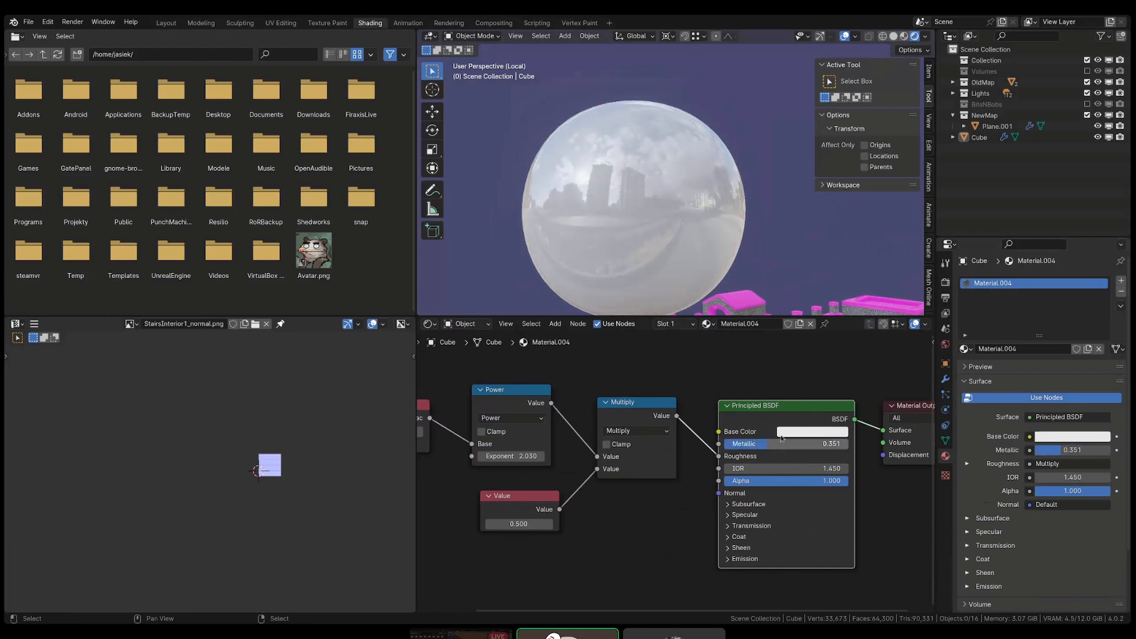
- Set the Principled BSDF's Base Color to black and the Power node's Exponent to 0.510
left_click(786, 434)
left_click_drag(890, 269, 890, 353)
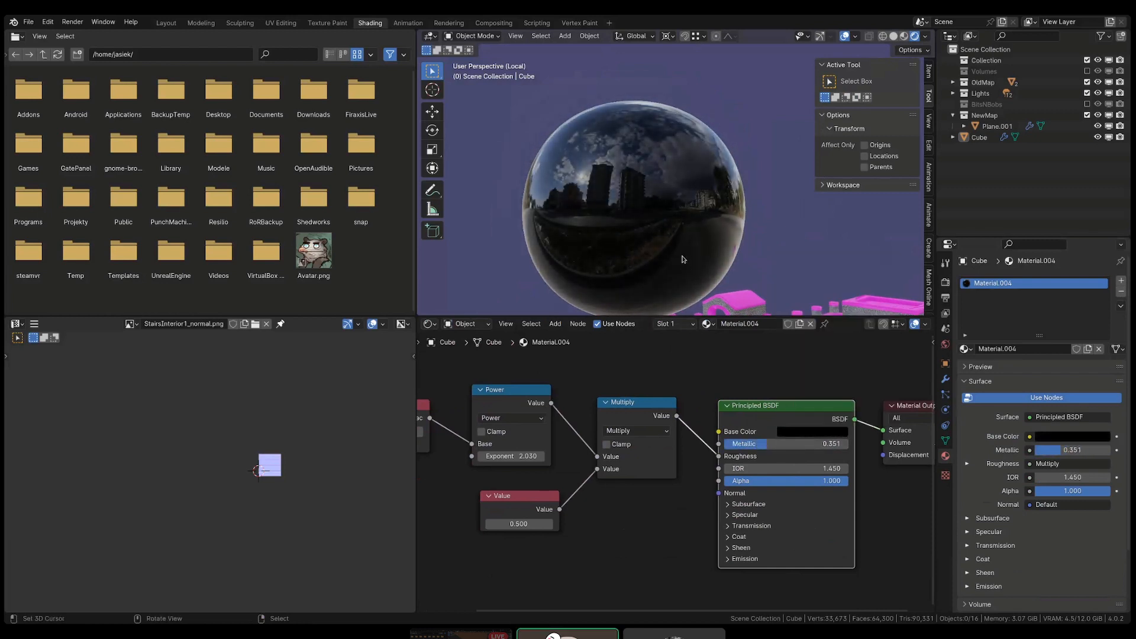
scroll(665, 228, "down", 3)
middle_click_drag(673, 228, 670, 249)
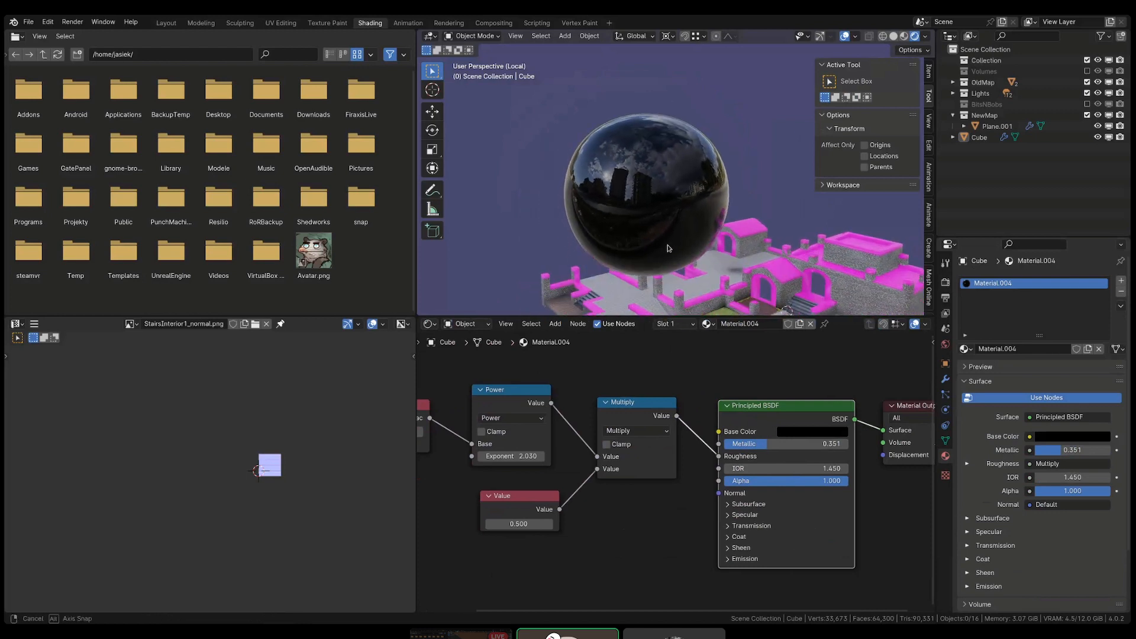
middle_click_drag(531, 485, 584, 490)
mouse_move(578, 464)
left_mouse_down()
mouse_move(533, 464)
mouse_move(576, 462)
left_mouse_up()
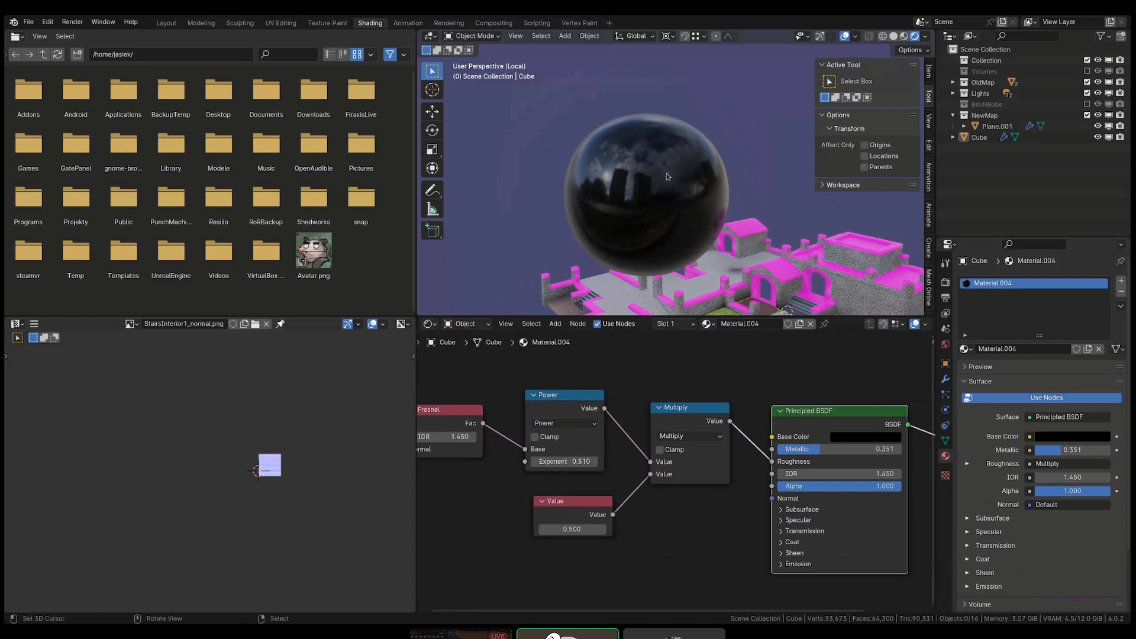
- Hide the 3D viewport's sidebar and toolbar, and delete the test sphere from the scene
left_click(704, 188)
middle_click_drag(704, 188, 717, 252)
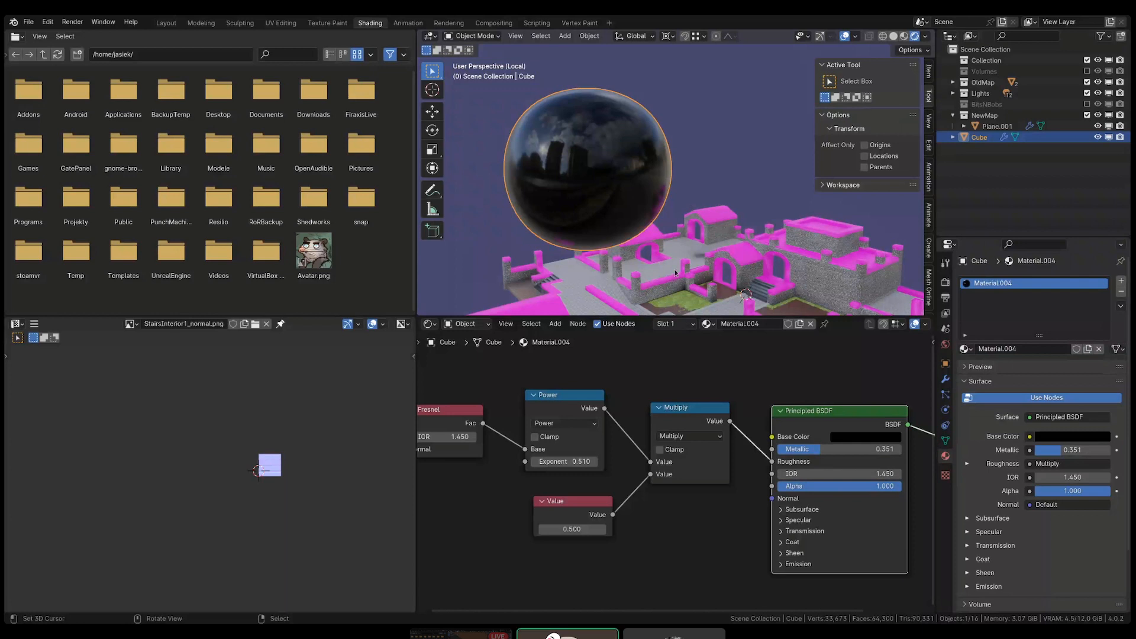
key("n")
key("t")
middle_click_drag(675, 268, 716, 233, "shift")
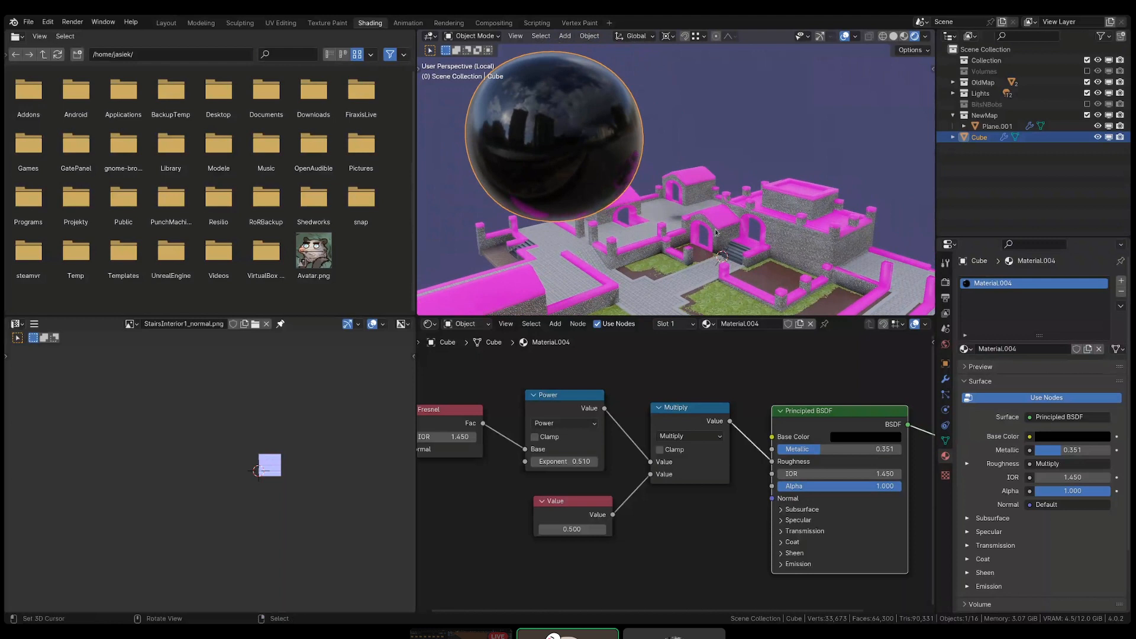
key("x")
left_click(690, 196)
middle_click_drag(690, 196, 725, 239)
- Select the map mesh, check it briefly in Edit Mode around the stairs, and save ProximCity.blend
scroll(657, 228, "up", 4)
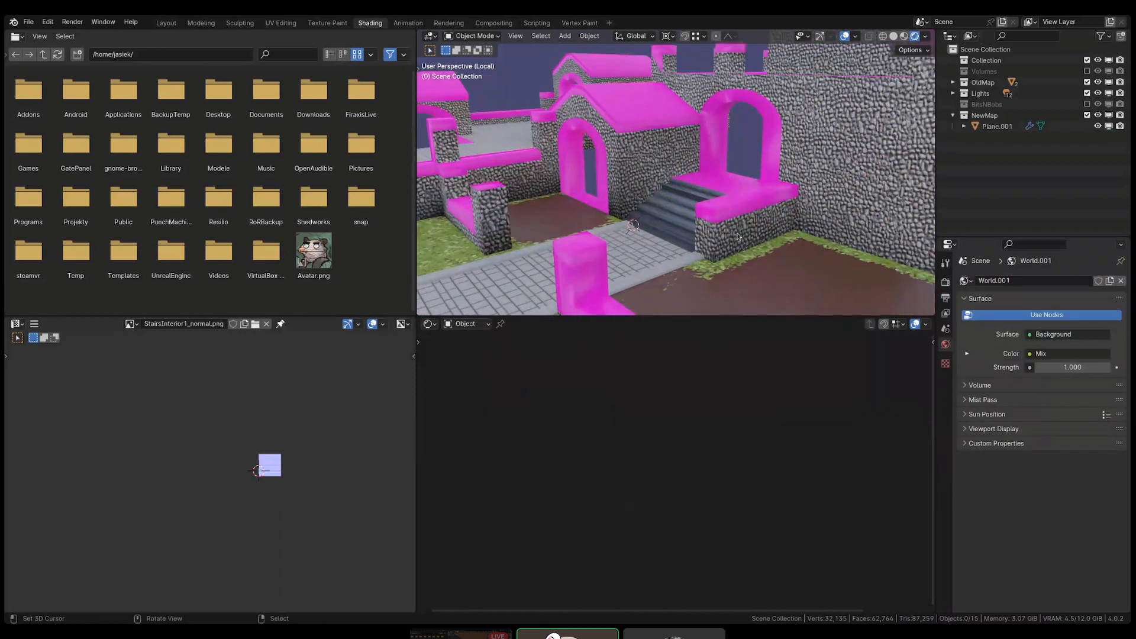
middle_click_drag(733, 227, 667, 242)
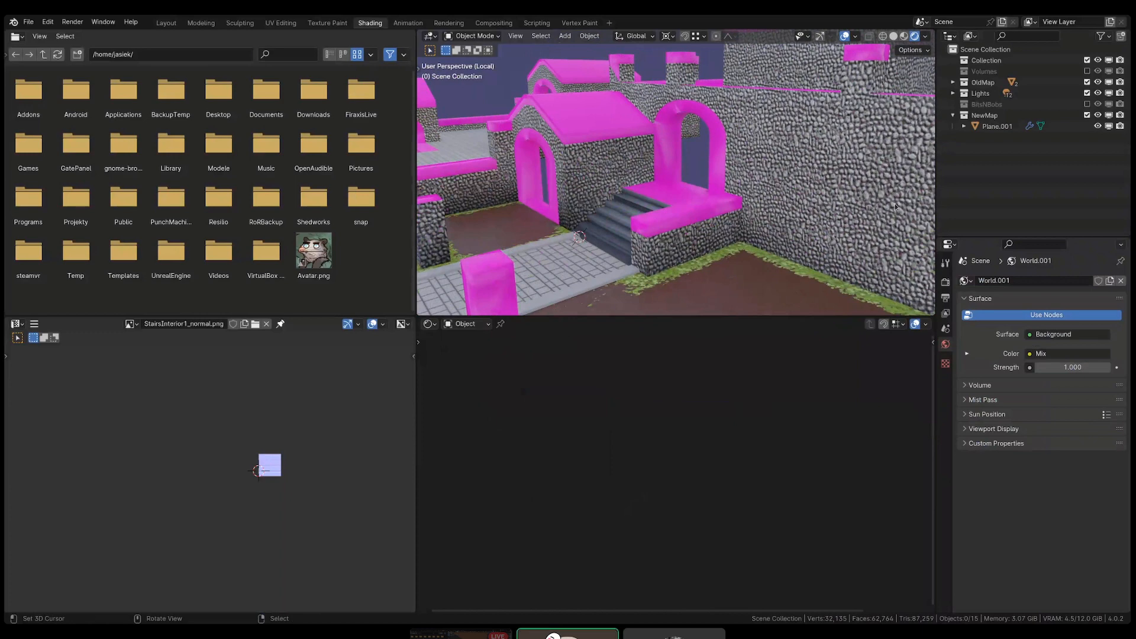
left_click(743, 248)
key("Tab")
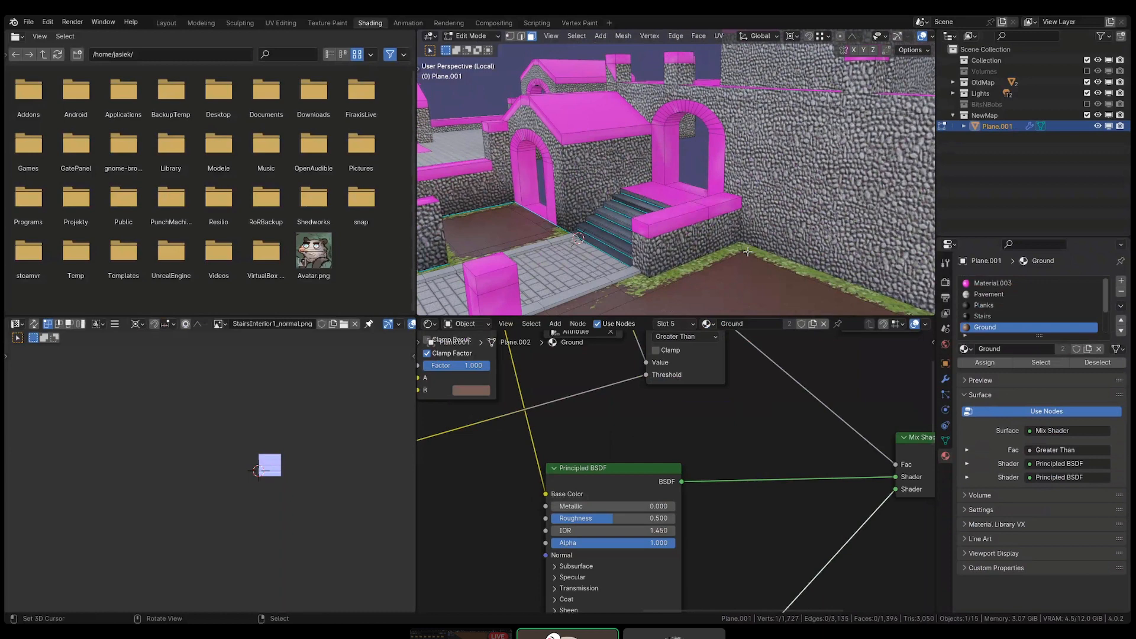
middle_click_drag(636, 230, 678, 218, "shift")
scroll(714, 214, "down", 1)
key("ctrl+s")
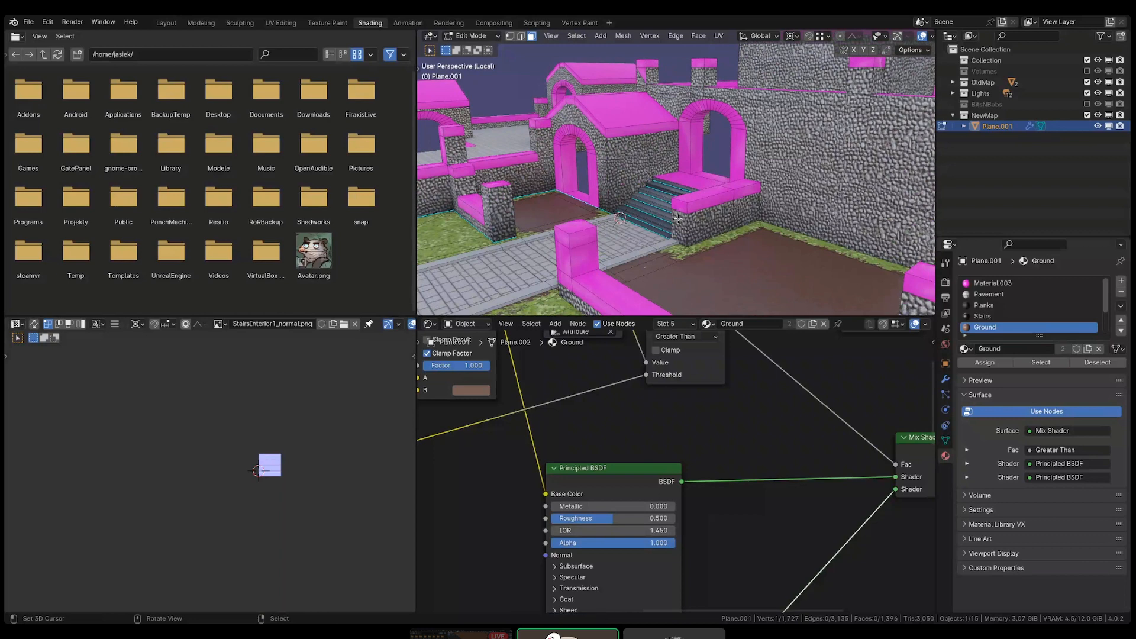
scroll(637, 153, "down", 5)
key("Tab")
middle_click_drag(637, 152, 658, 175, "shift")
key("ctrl+s")
scroll(640, 162, "down", 2)
scroll(658, 176, "up", 1)
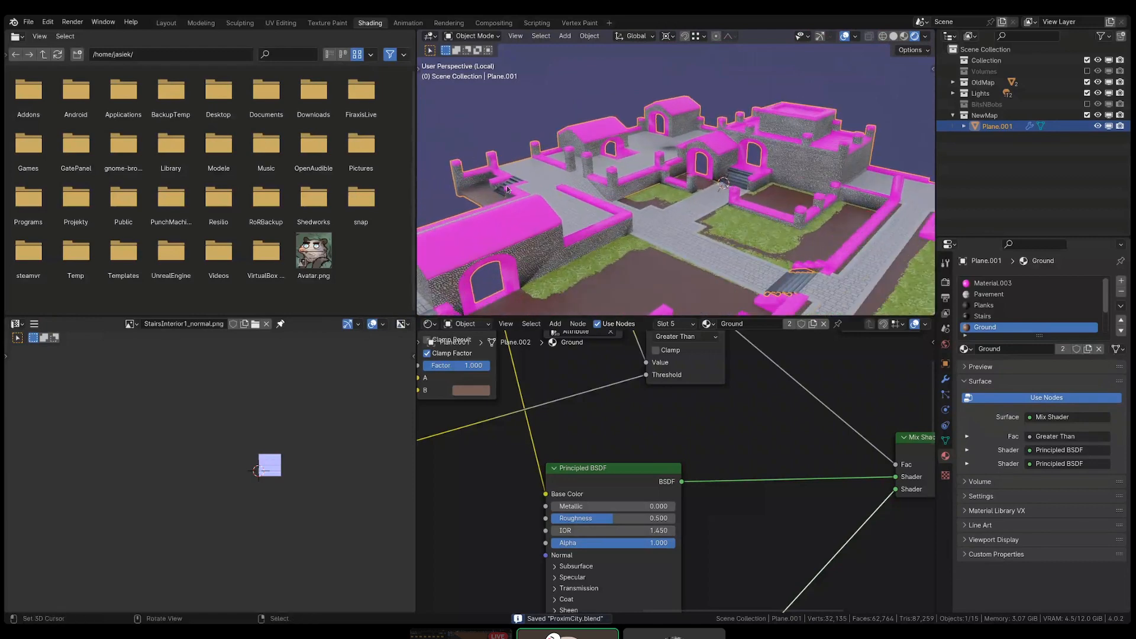
- Enable Backface Culling in the settings of the map mesh's Ground material
middle_click_drag(734, 176, 754, 148, "shift")
key("alt+a")
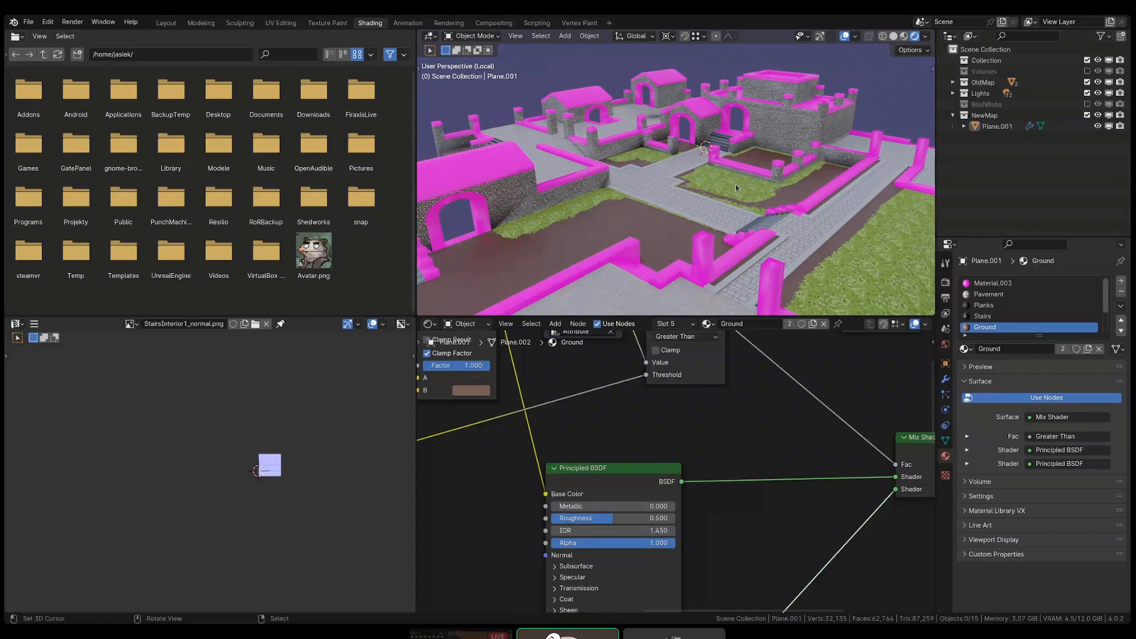
left_click(741, 199)
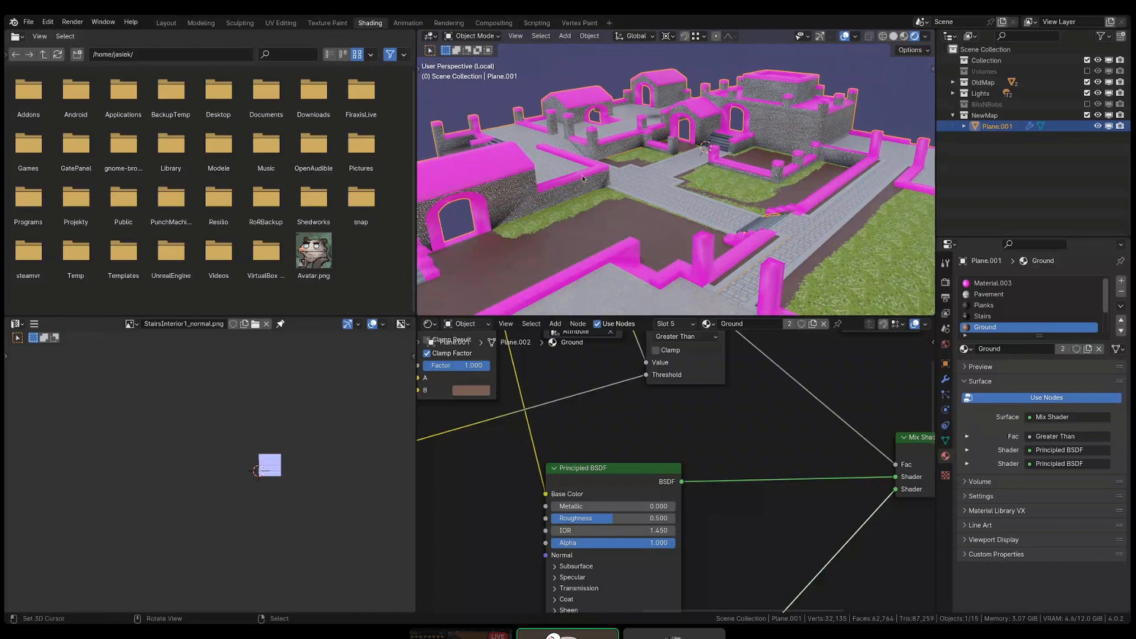
middle_click_drag(584, 178, 680, 109)
left_click(616, 254)
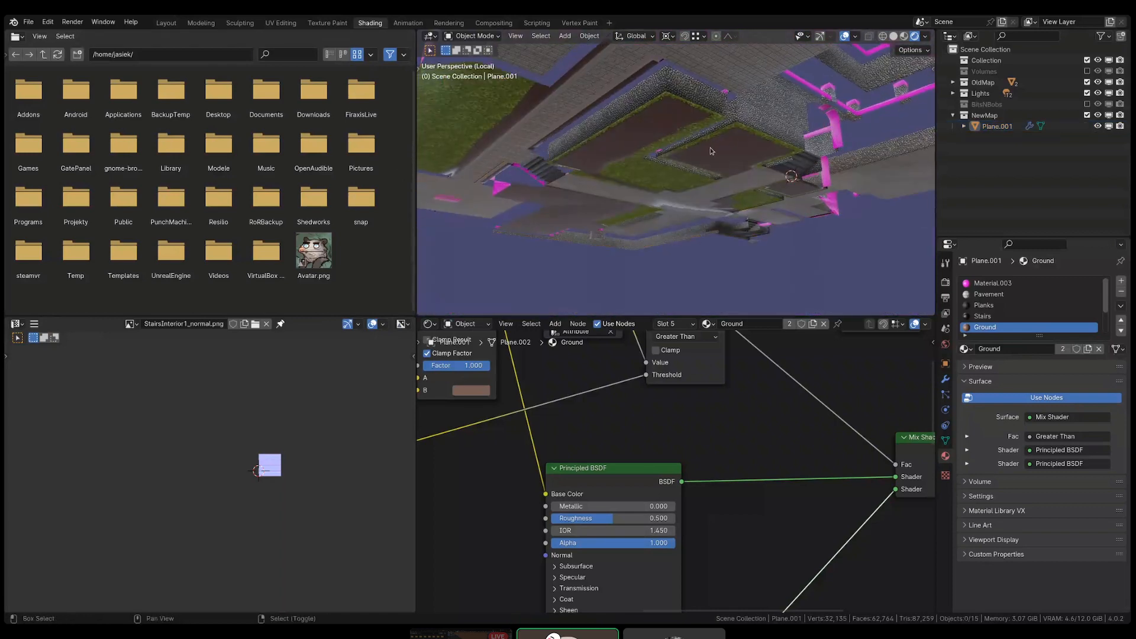
middle_click_drag(616, 208, 667, 140)
left_click(670, 144)
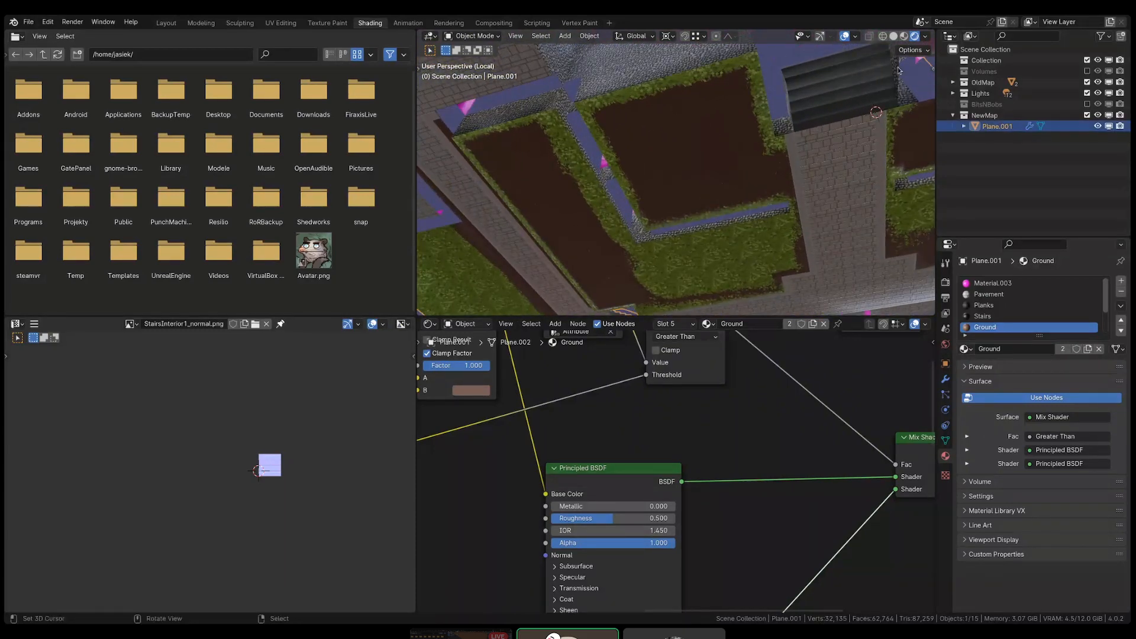
left_click(973, 496)
scroll(976, 494, "down", 3)
left_click(1033, 448)
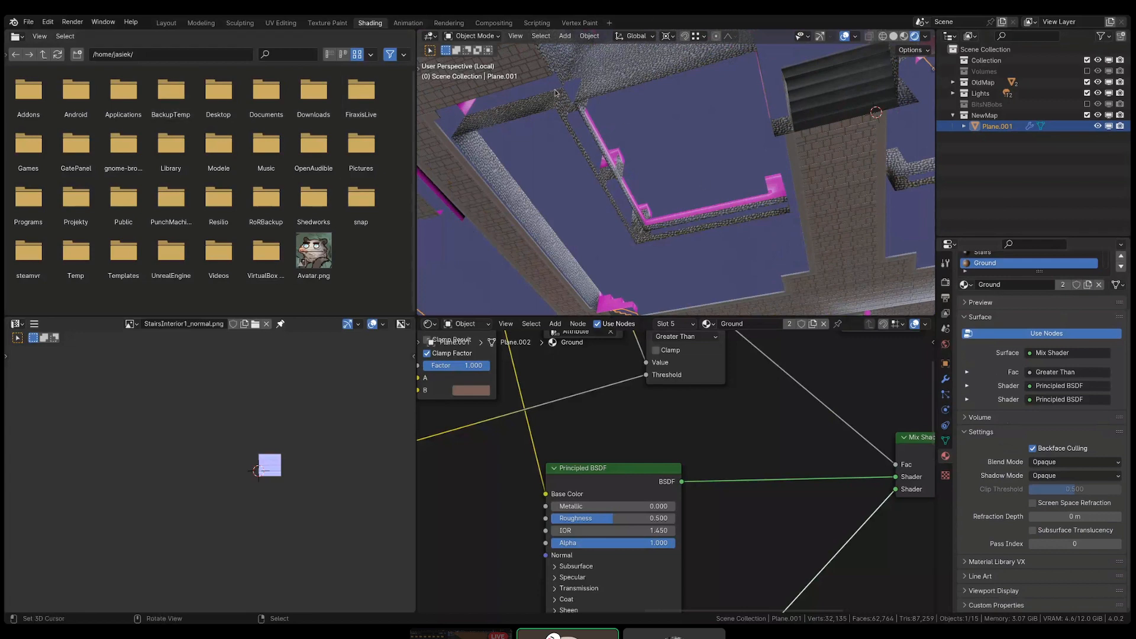
- Switch the 3D viewport to Solid shading and enable its Backface Culling option
middle_click_drag(879, 159, 721, 209)
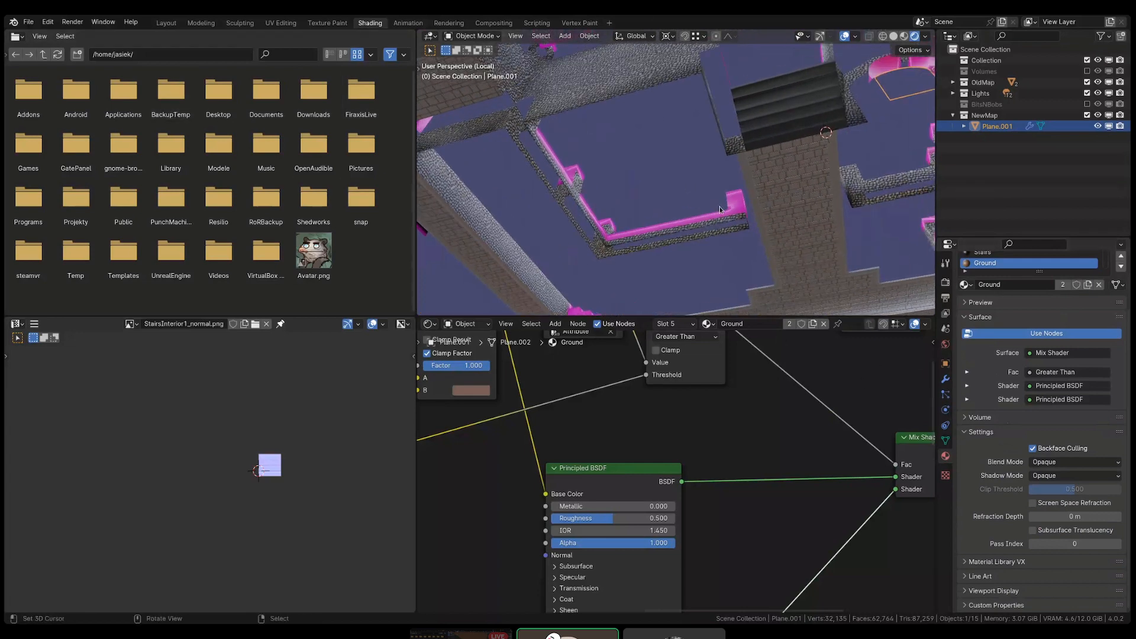
middle_click_drag(719, 119, 767, 114)
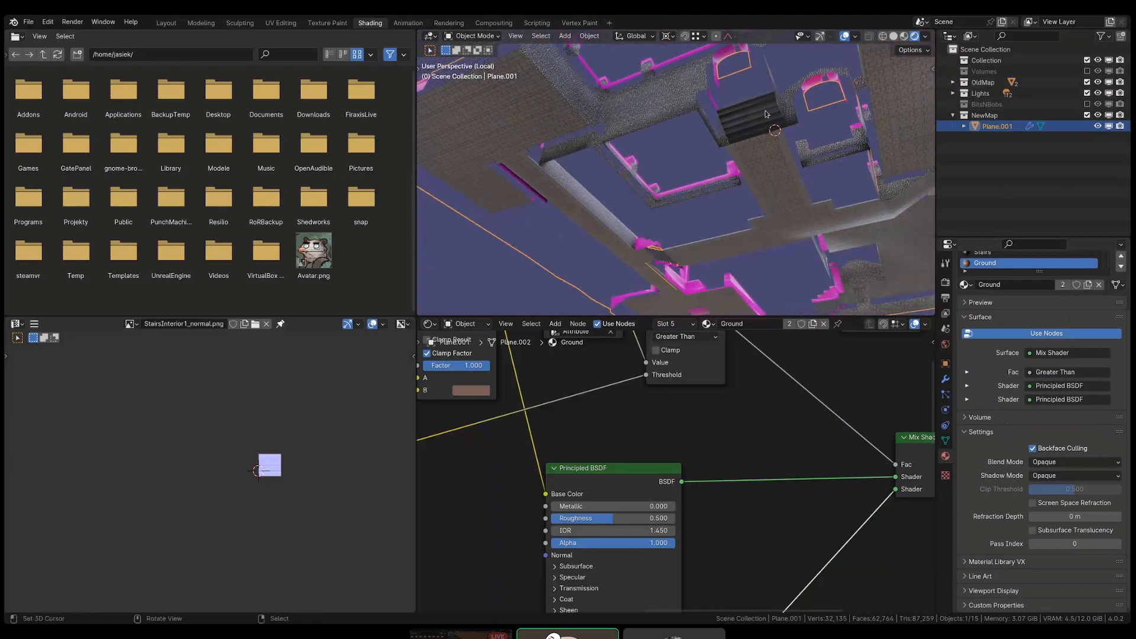
left_click(893, 36)
left_click(926, 37)
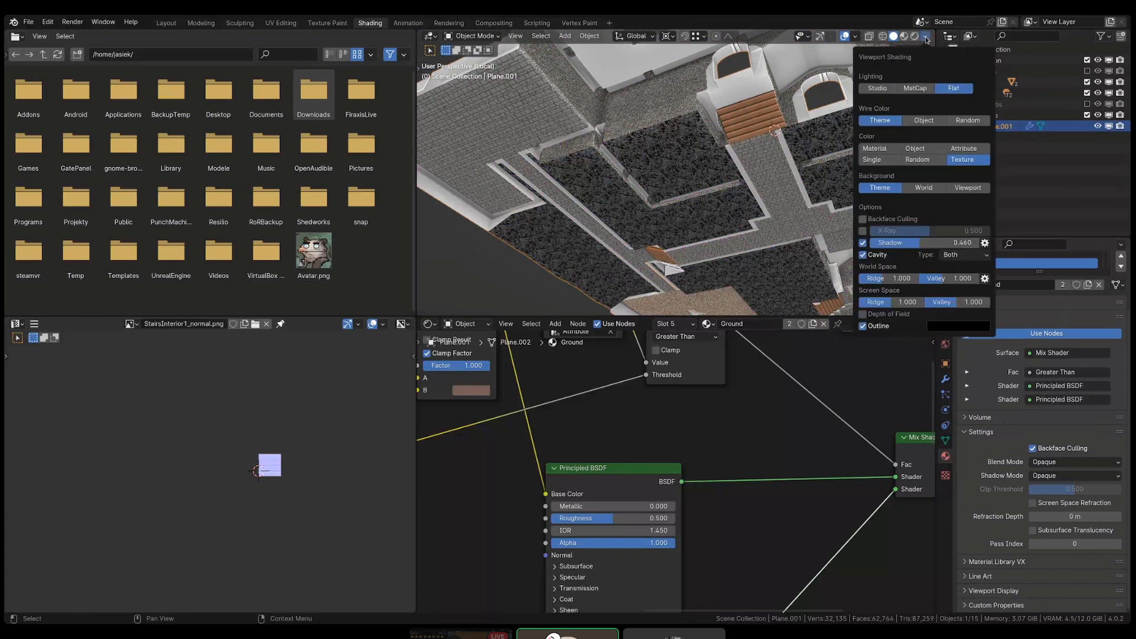
left_click(862, 220)
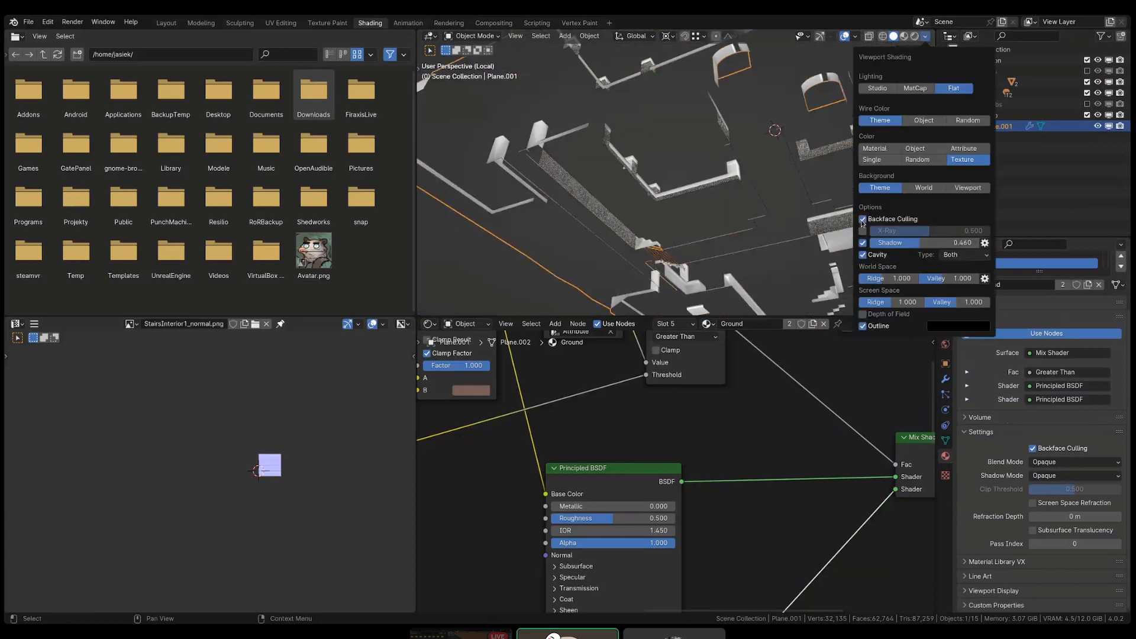
scroll(598, 142, "up", 2)
right_click(563, 219)
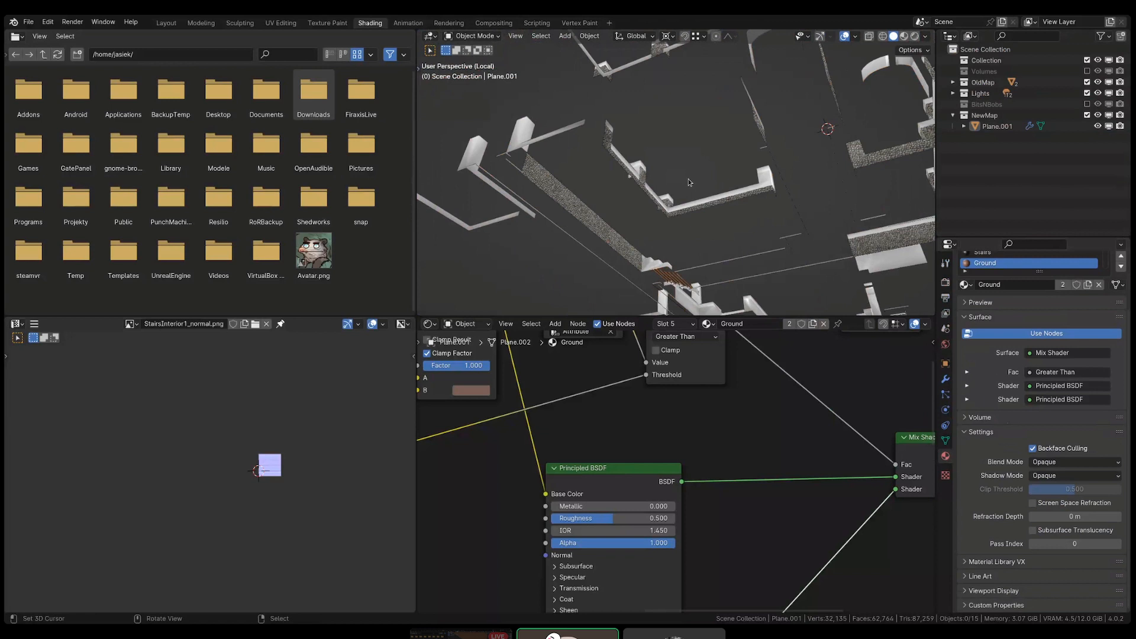
- Examine the map mesh's low garden wall in Edit Mode with vertex selection, and return to Object Mode
left_click(693, 195)
key("Tab")
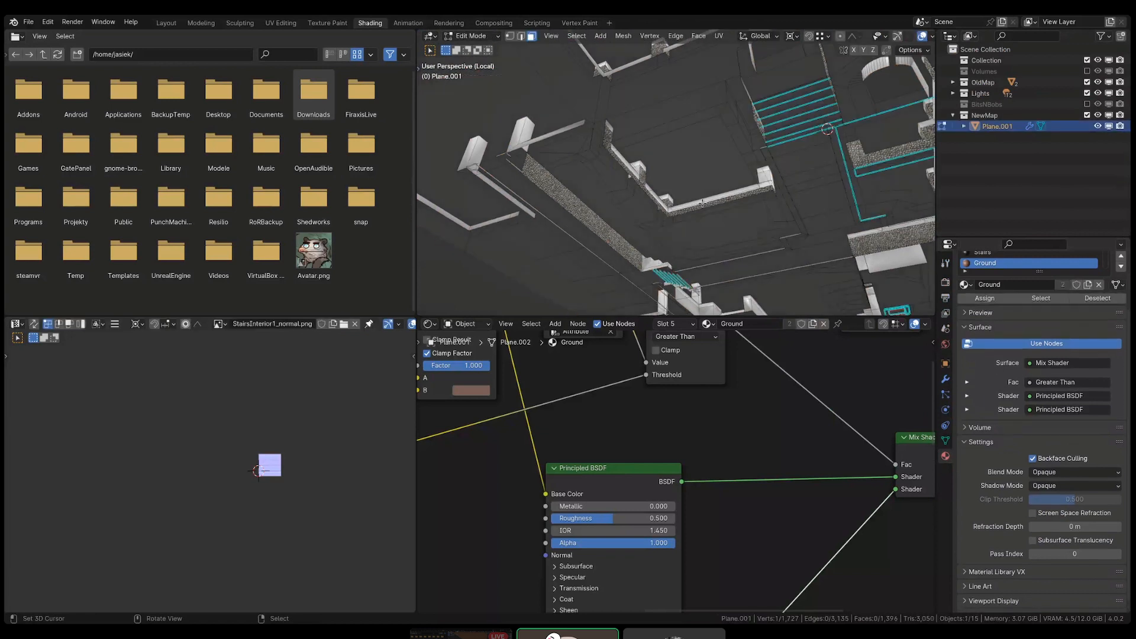
scroll(779, 194, "up", 5)
key("1")
scroll(724, 113, "up", 2)
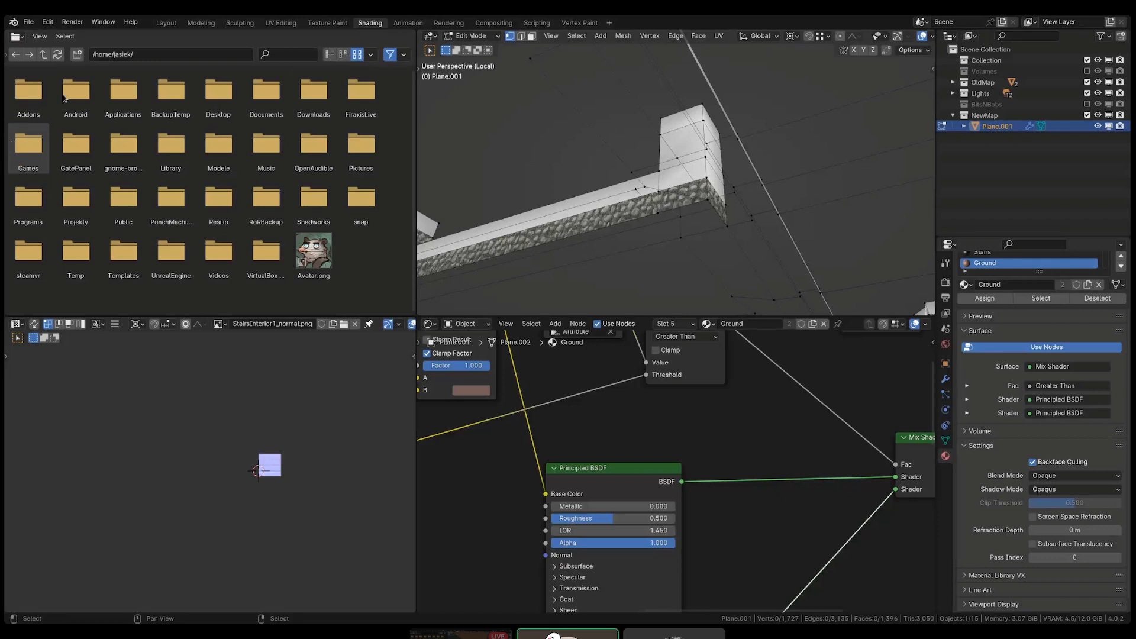
scroll(708, 218, "down", 10)
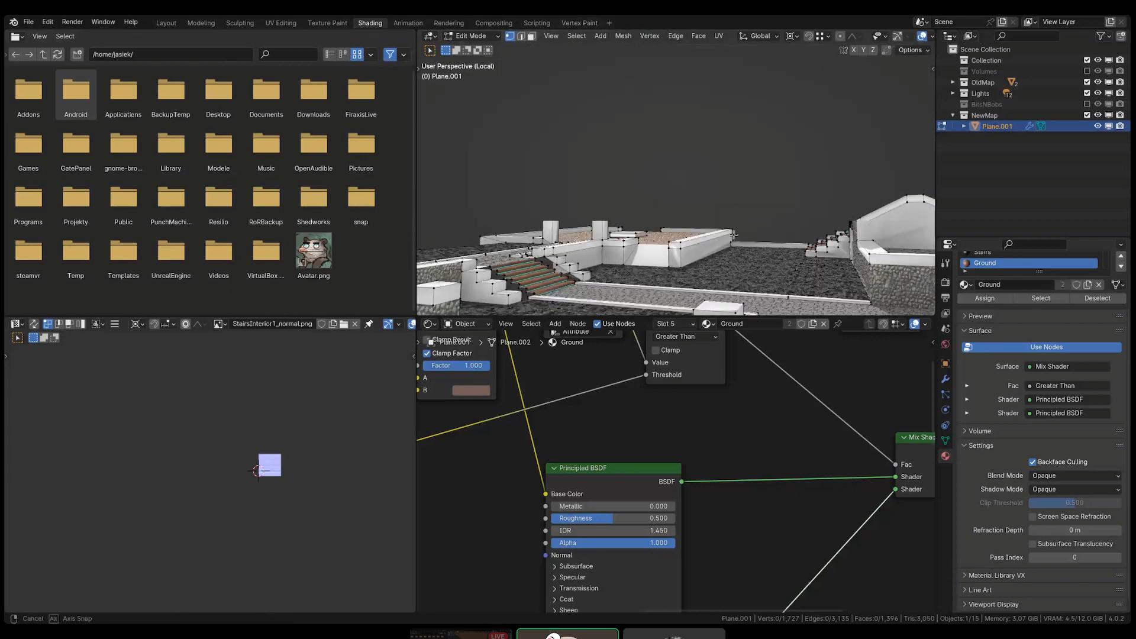
key("Tab")
- Switch the 3D viewport to Material Preview shading and save the file
left_click(904, 37)
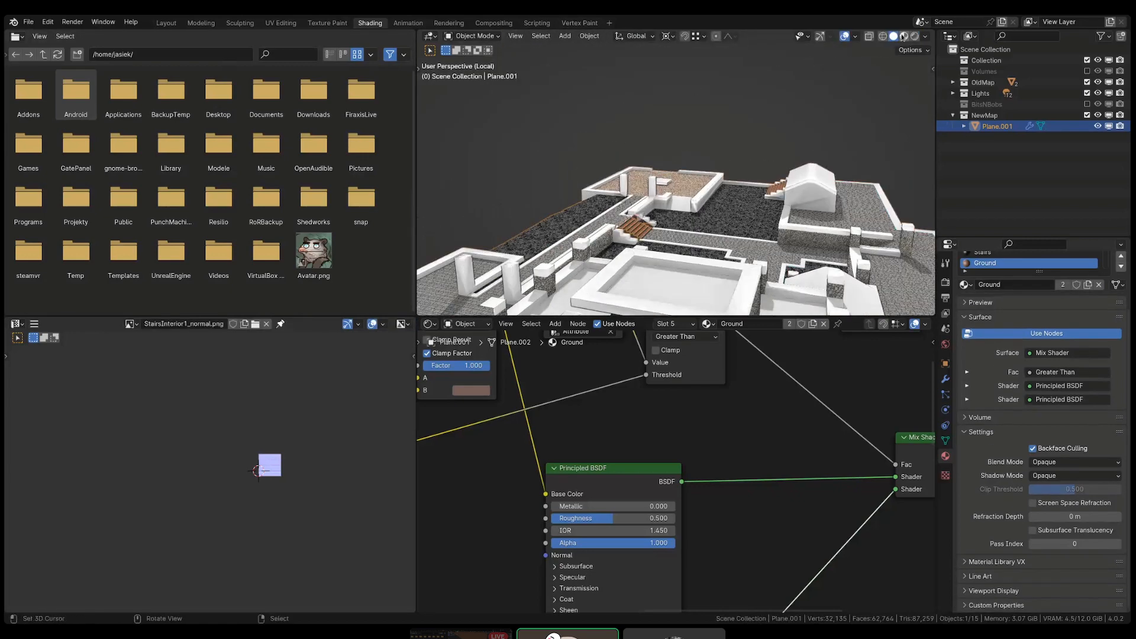
mouse_move(711, 213)
middle_mouse_down()
mouse_move(803, 236)
mouse_move(710, 224)
middle_mouse_up()
key("ctrl+s")
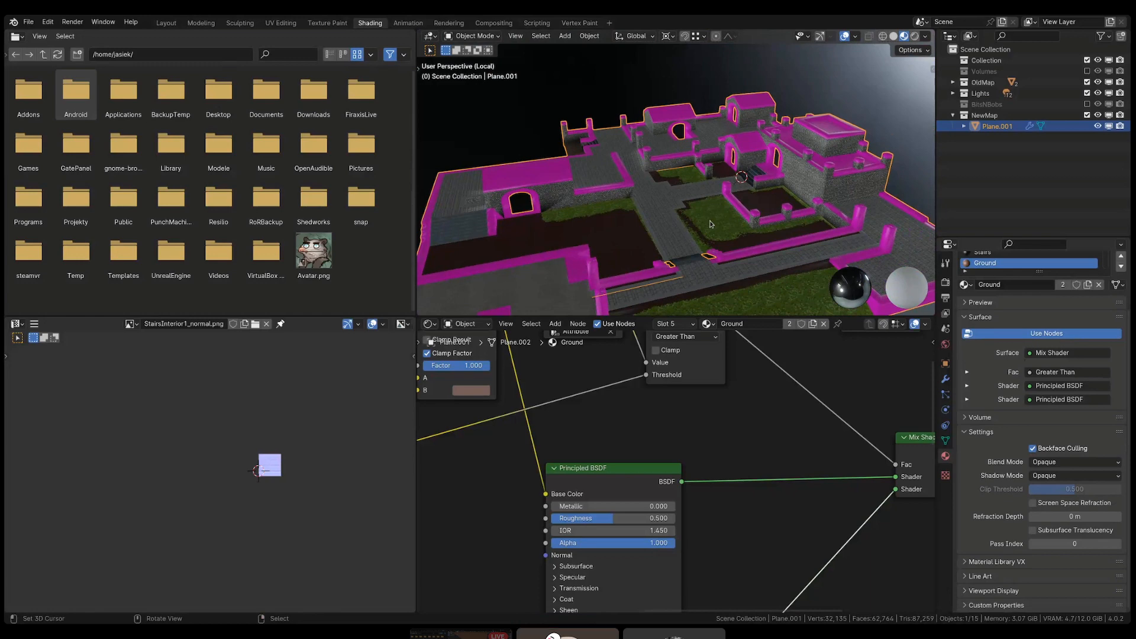
- Enlarge the 3D viewport by shrinking the Shader Editor to give the textured map more room
scroll(709, 198, "up", 5)
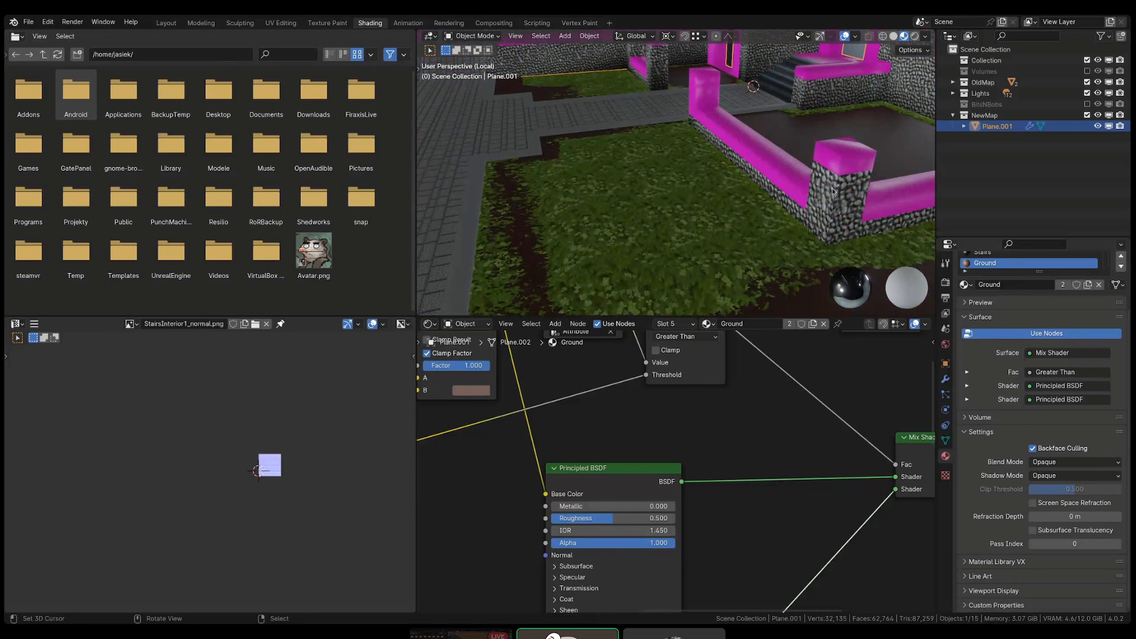
scroll(834, 213, "down", 5)
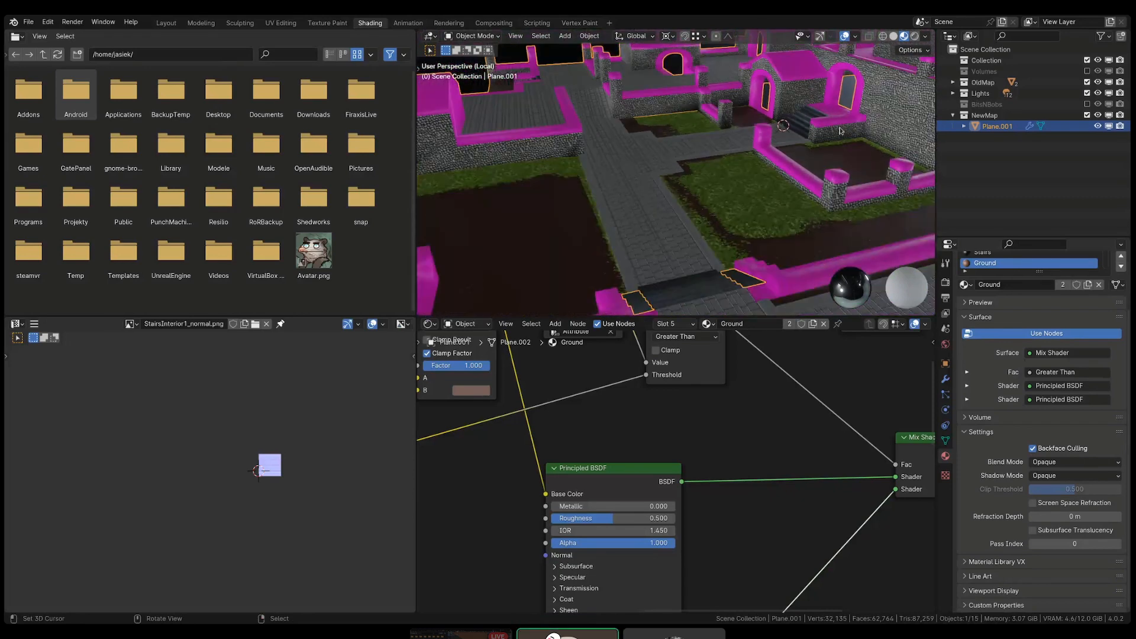
middle_click_drag(840, 171, 775, 204)
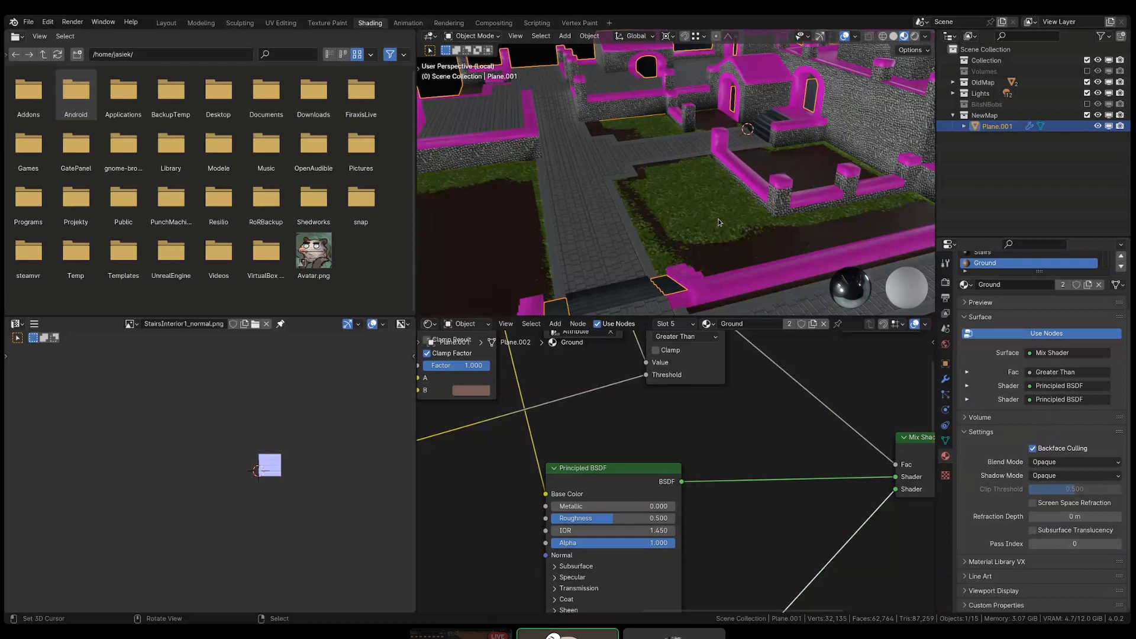
scroll(609, 230, "down", 1)
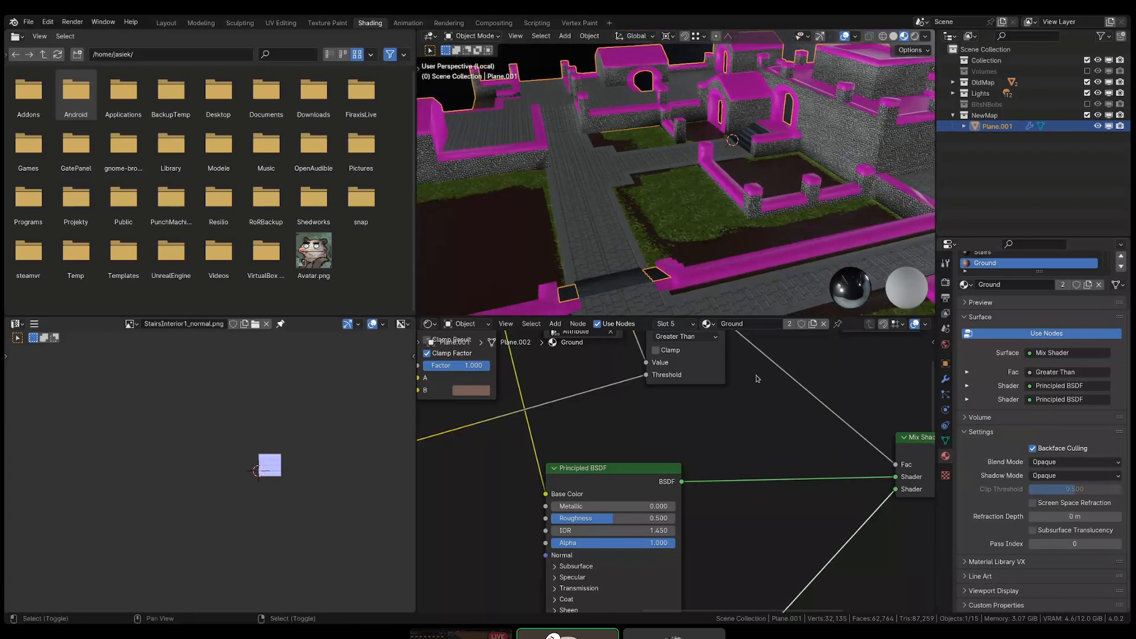
middle_click_drag(704, 213, 710, 259)
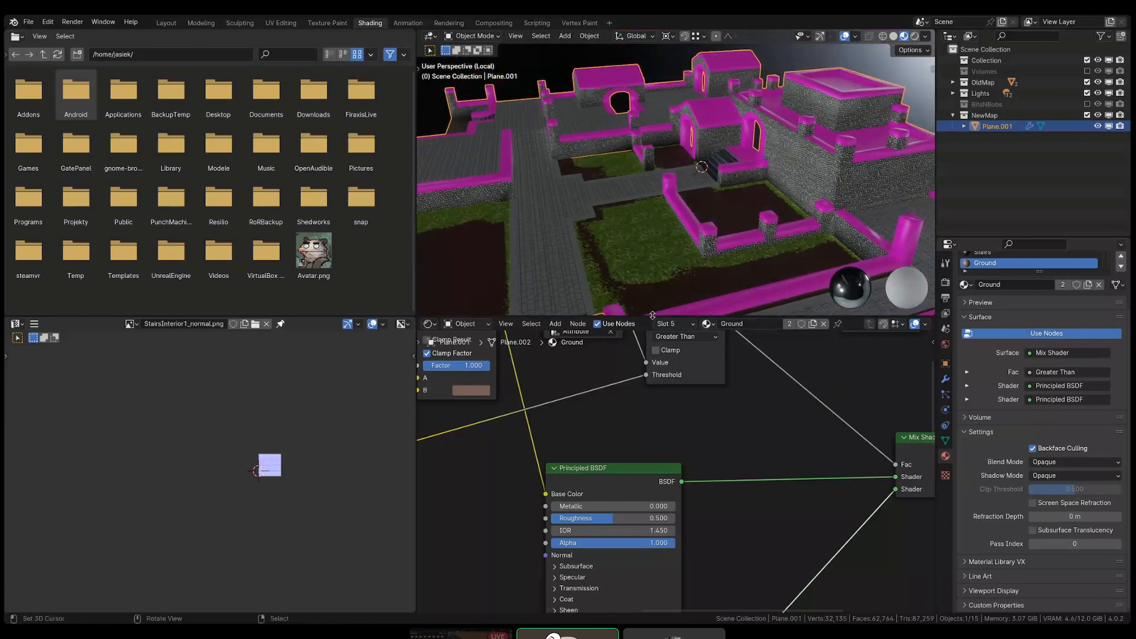
left_click_drag(654, 317, 646, 436)
middle_click_drag(609, 381, 608, 293)
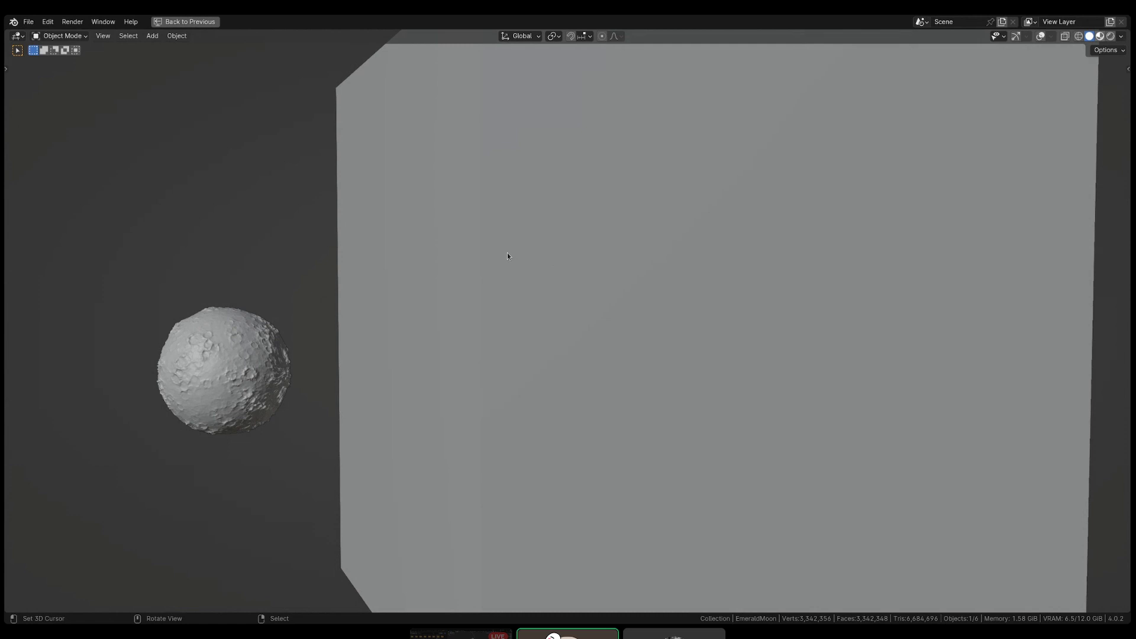
- View the planet and moon scene from the camera in Material Preview, and inspect the planet in Rendered shading
key("z")
key("2")
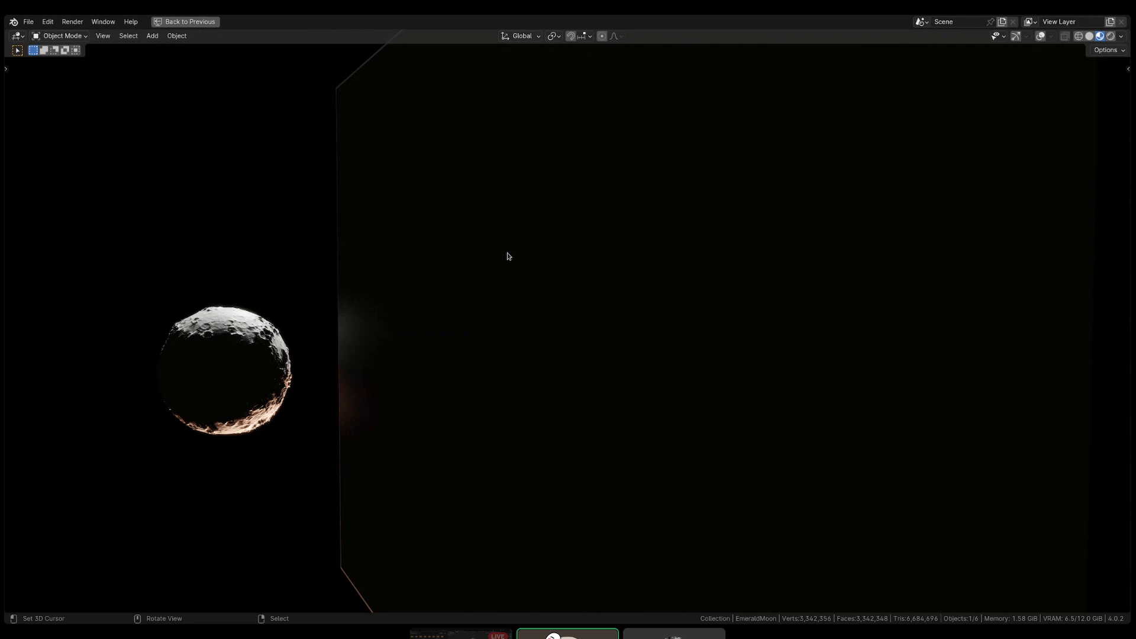
key("KP_0")
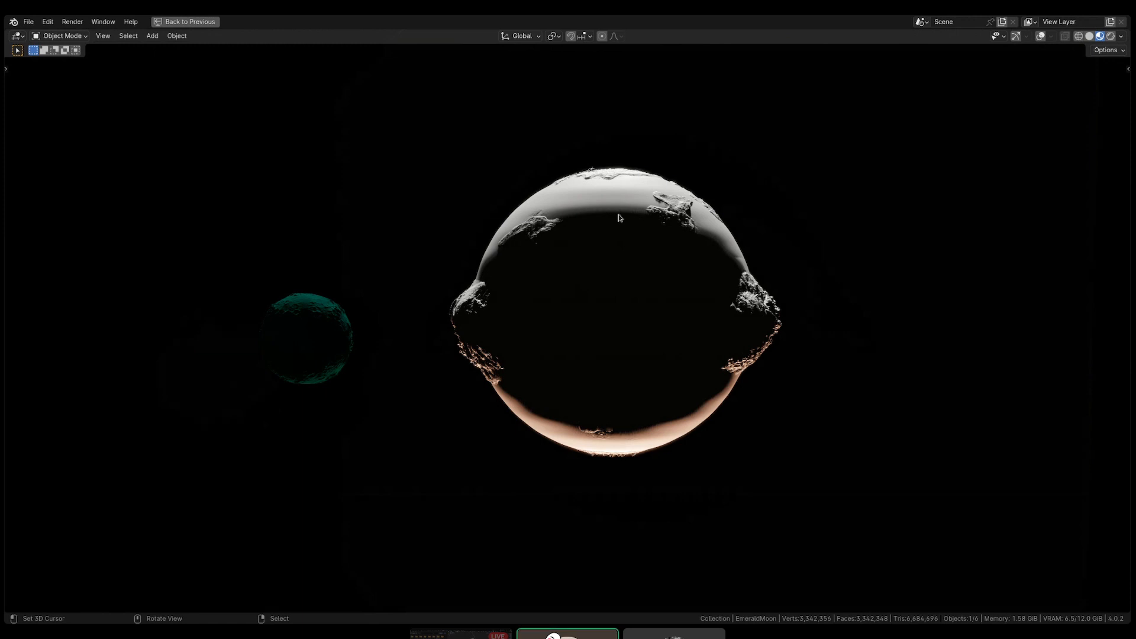
scroll(619, 214, "up", 2)
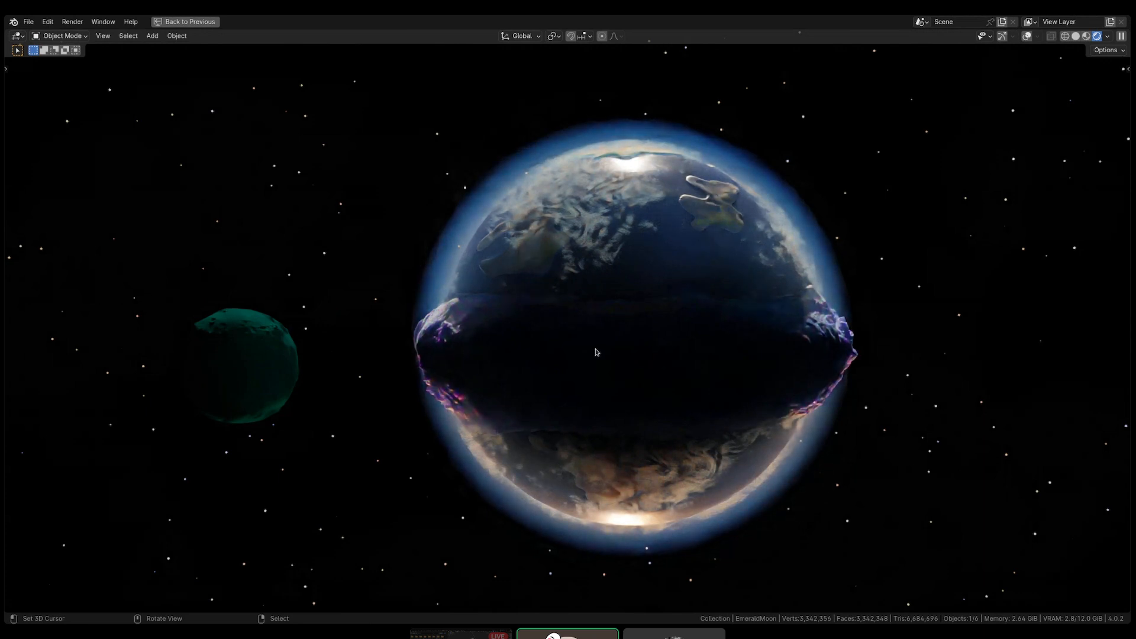
middle_click_drag(560, 322, 579, 344)
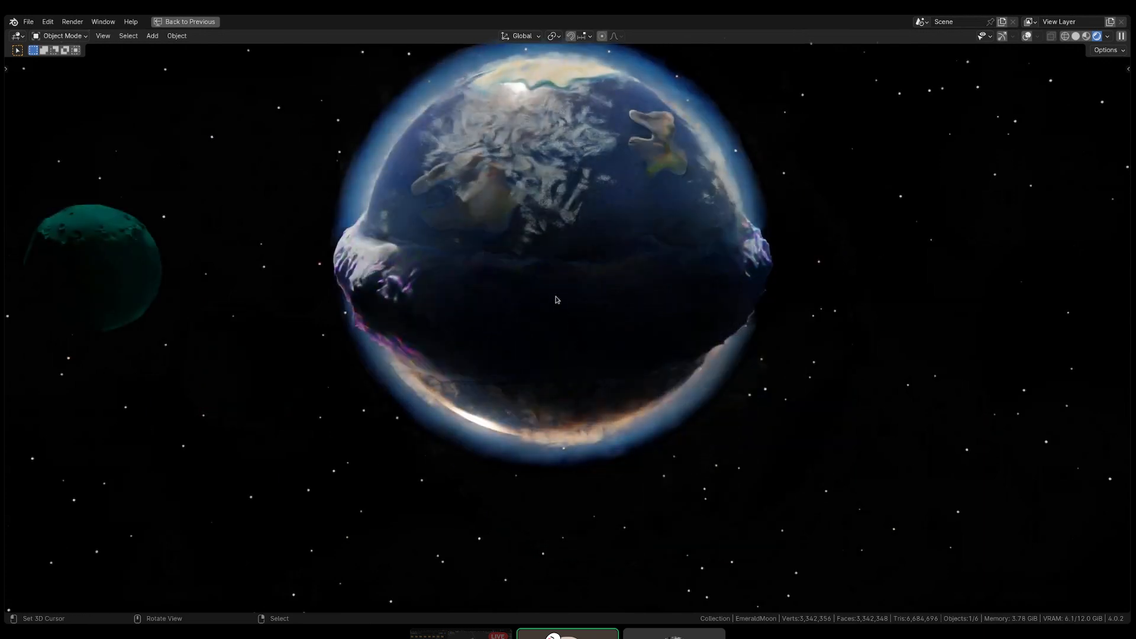
- Examine the rendered planet's ice band, clouds and the orange ring-shaped continent at its lower pole up close
middle_click_drag(513, 266, 644, 359, "shift")
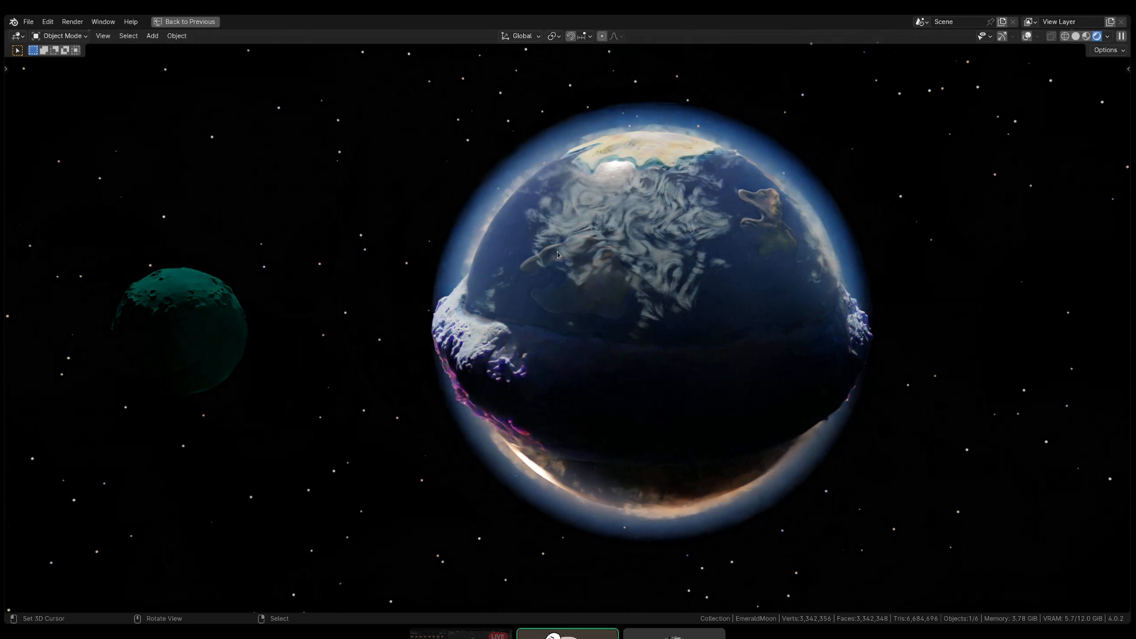
middle_click_drag(543, 255, 733, 262)
middle_click_drag(455, 283, 539, 287, "shift")
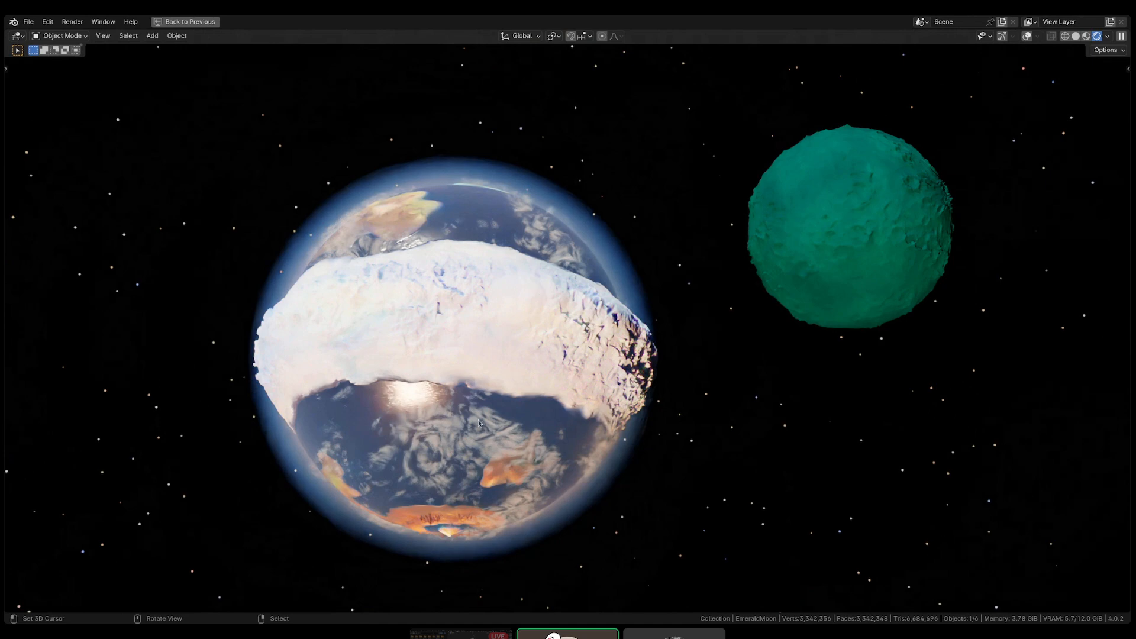
scroll(478, 420, "up", 8)
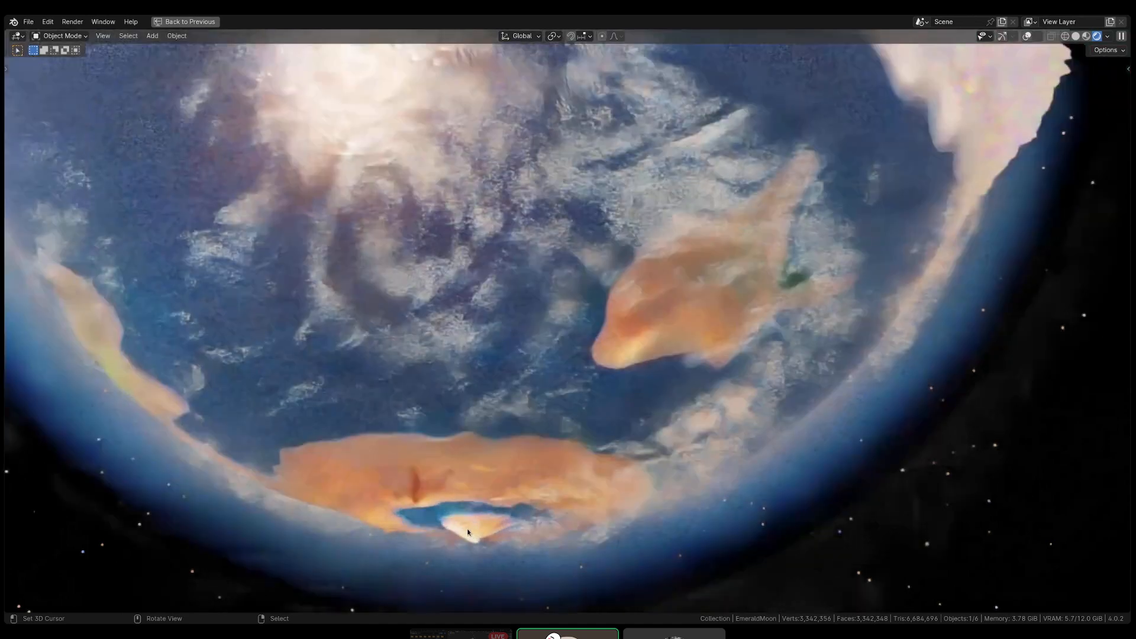
scroll(468, 532, "up", 6)
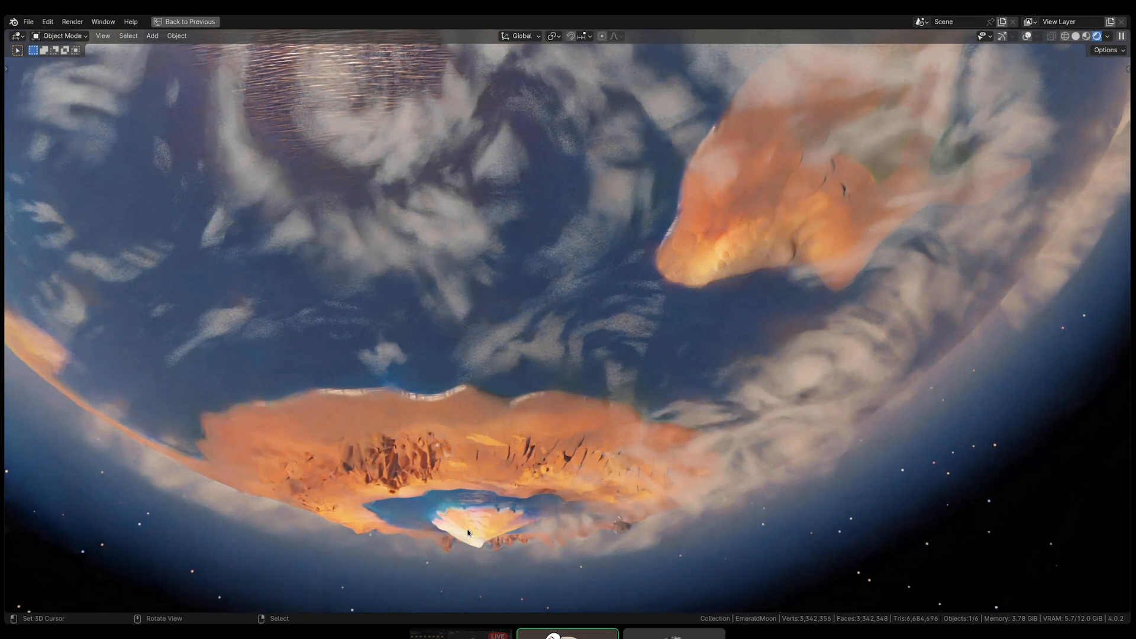
scroll(524, 361, "up", 6)
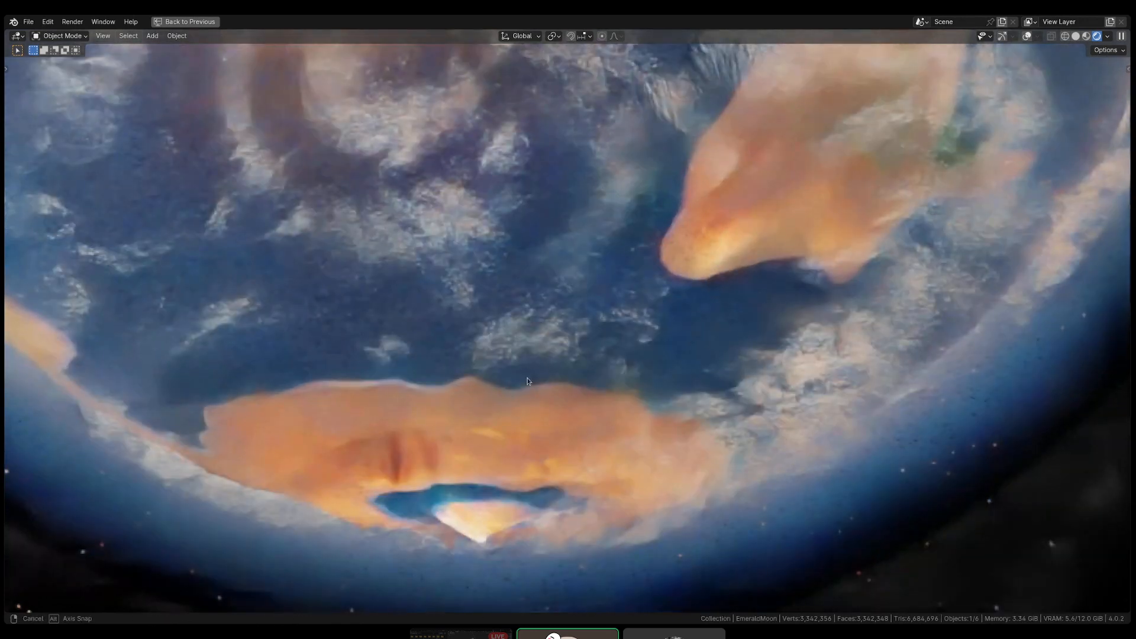
scroll(528, 346, "down", 8)
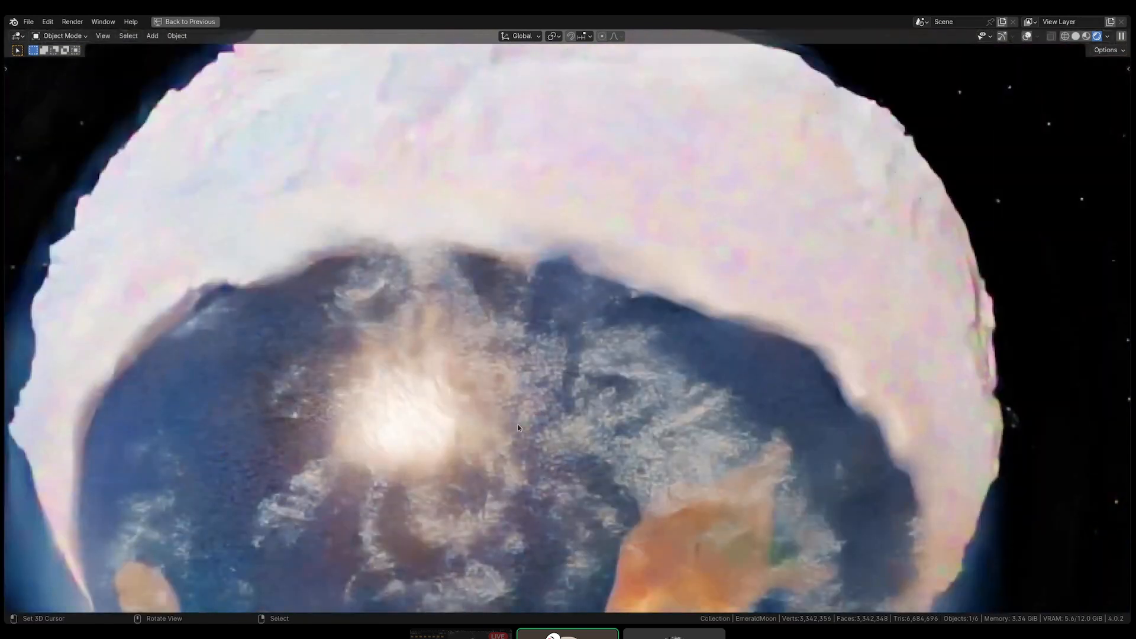
scroll(518, 427, "down", 3)
middle_click_drag(538, 367, 545, 293)
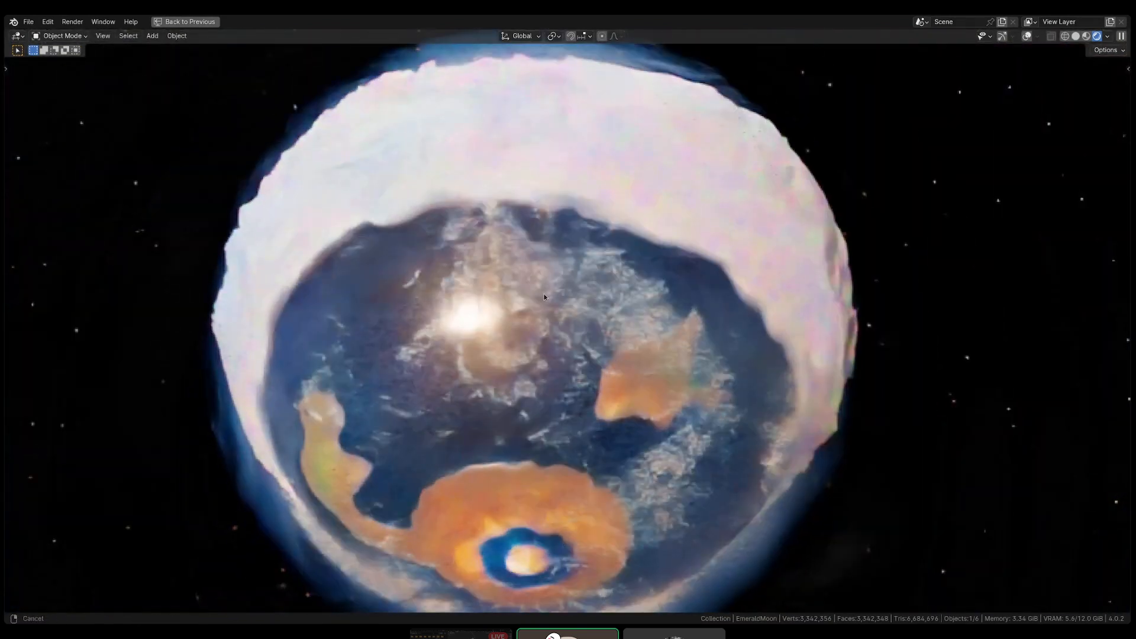
scroll(474, 385, "up", 3)
scroll(475, 385, "up", 2)
scroll(517, 380, "up", 2)
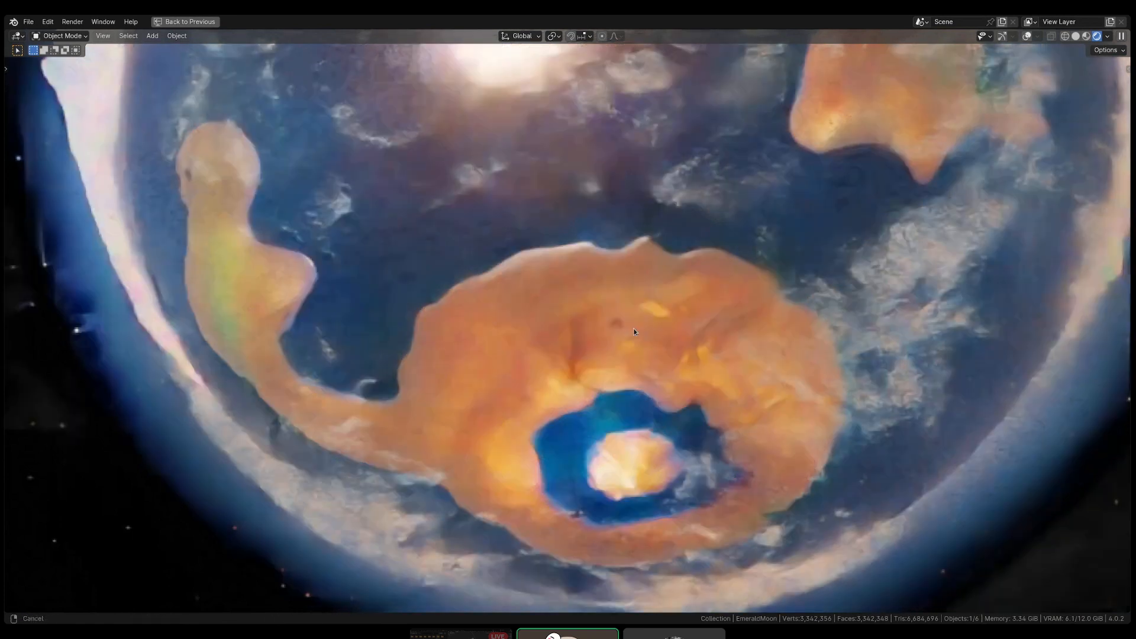
- Inspect the planet's upper hemisphere from several sides, including the pale polar cap, continents, water reflections and atmosphere
scroll(634, 329, "down", 3)
middle_click_drag(680, 299, 698, 374)
scroll(826, 342, "up", 2)
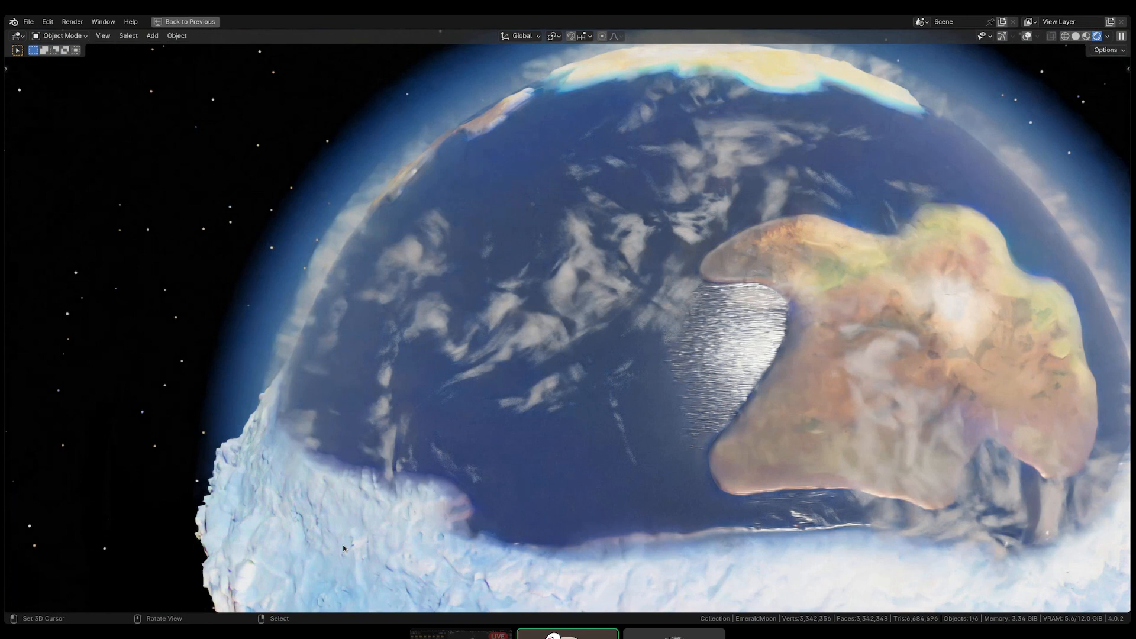
scroll(343, 549, "down", 5)
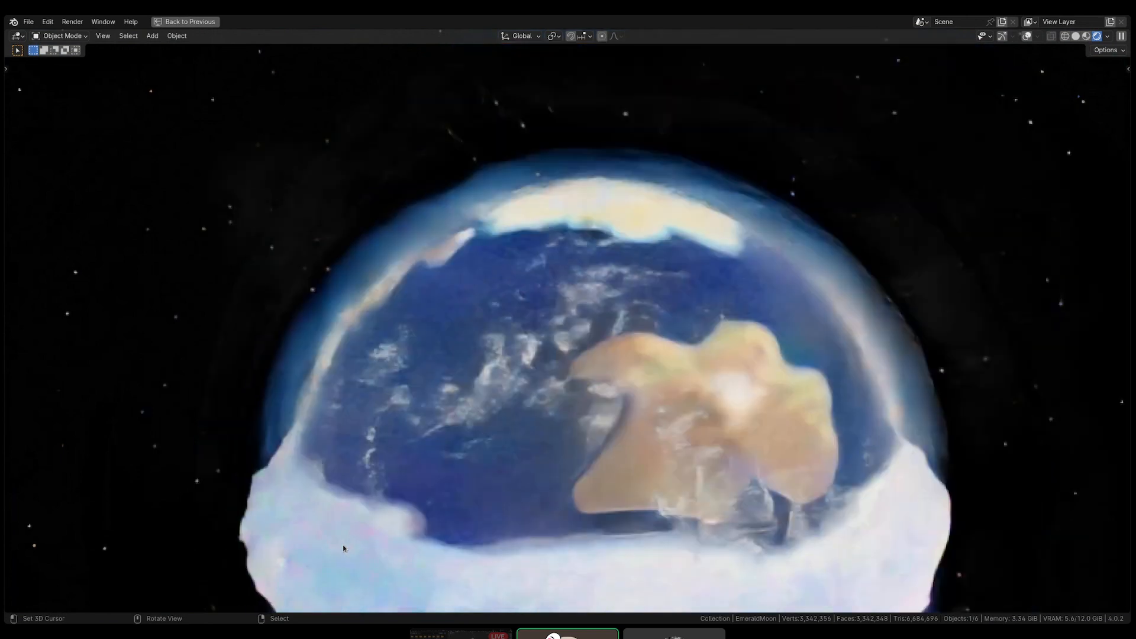
middle_click_drag(335, 494, 474, 490)
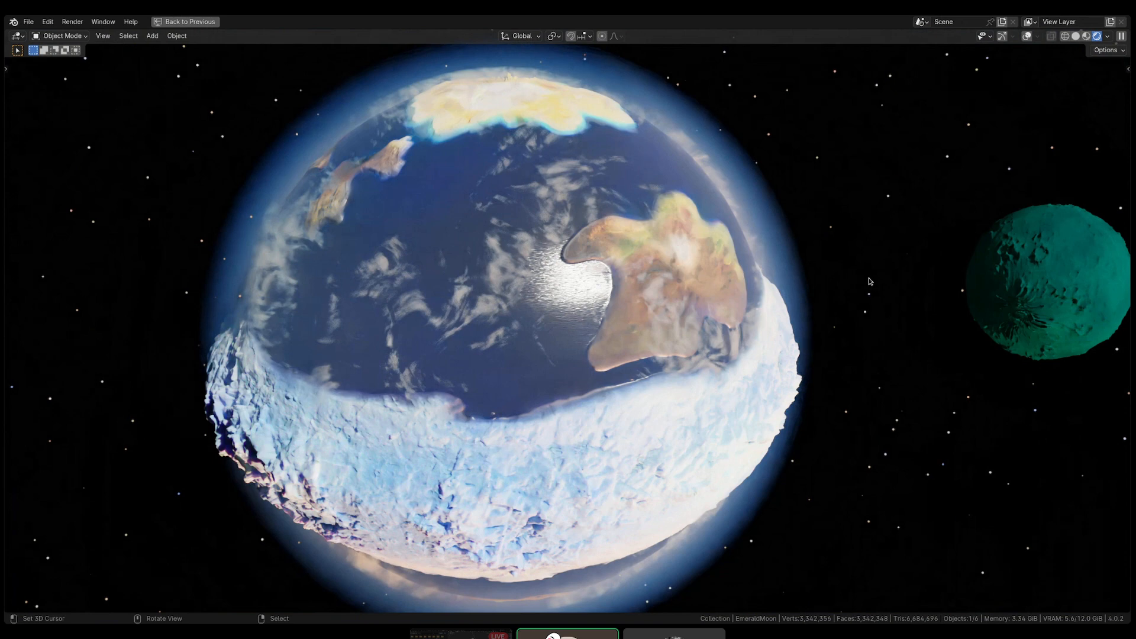
middle_click_drag(870, 281, 516, 337)
scroll(515, 337, "up", 2)
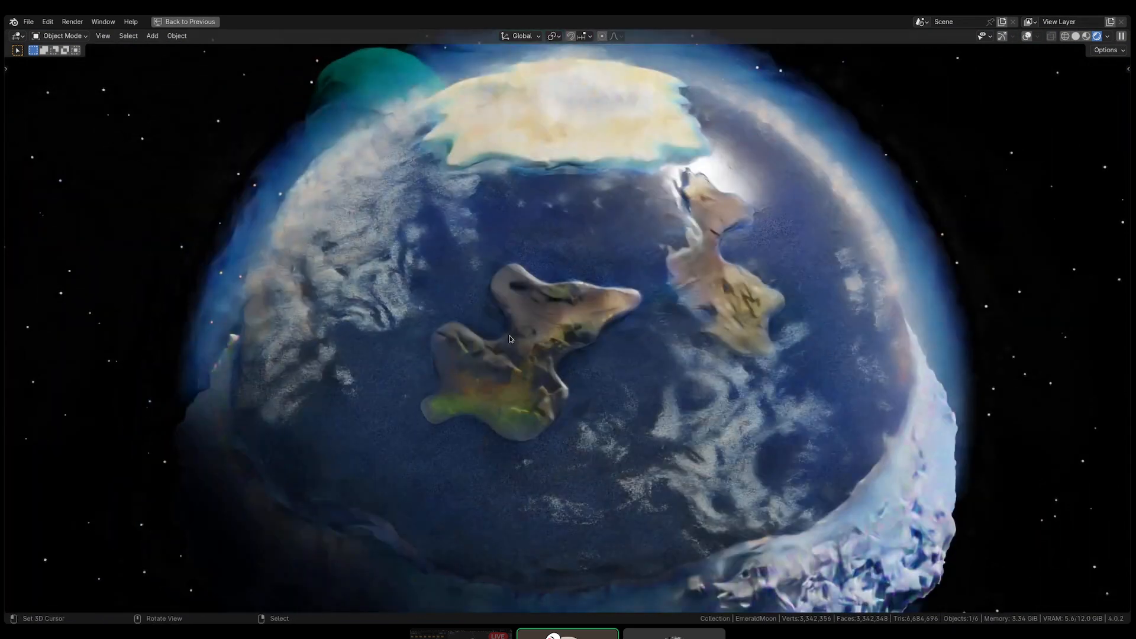